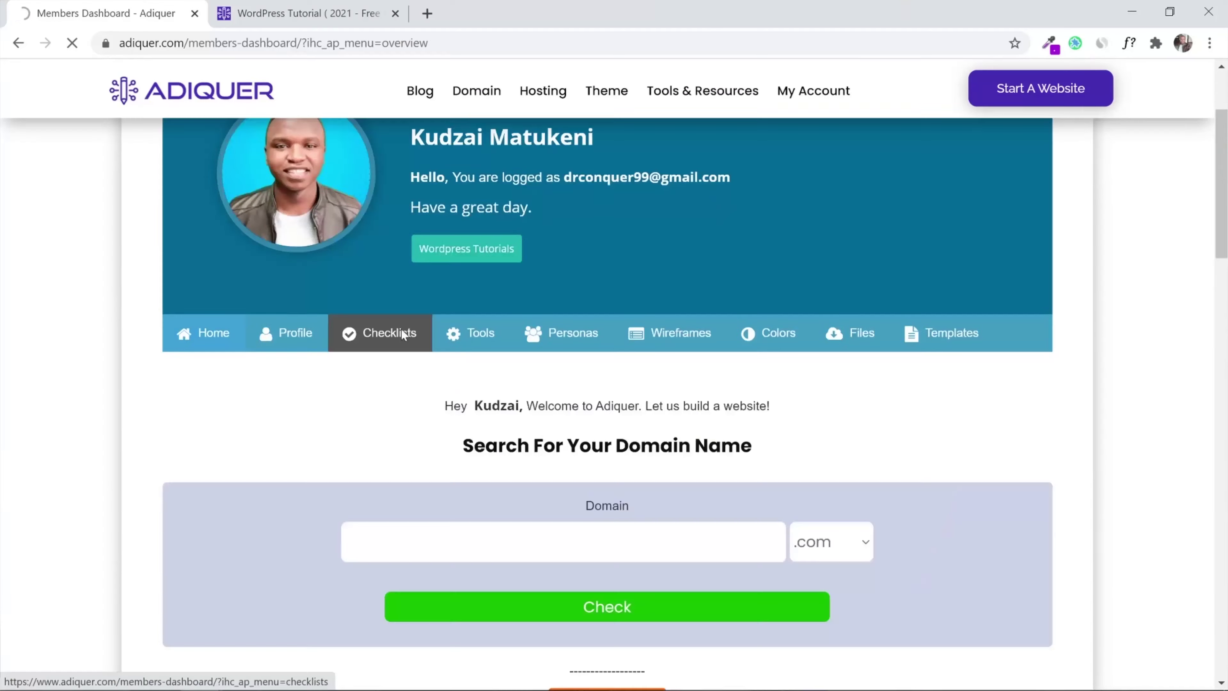
Switch to the Checklists tab to show the how-to-make-a-website checklist
{"action": "left_click", "coordinate": [401, 328]}
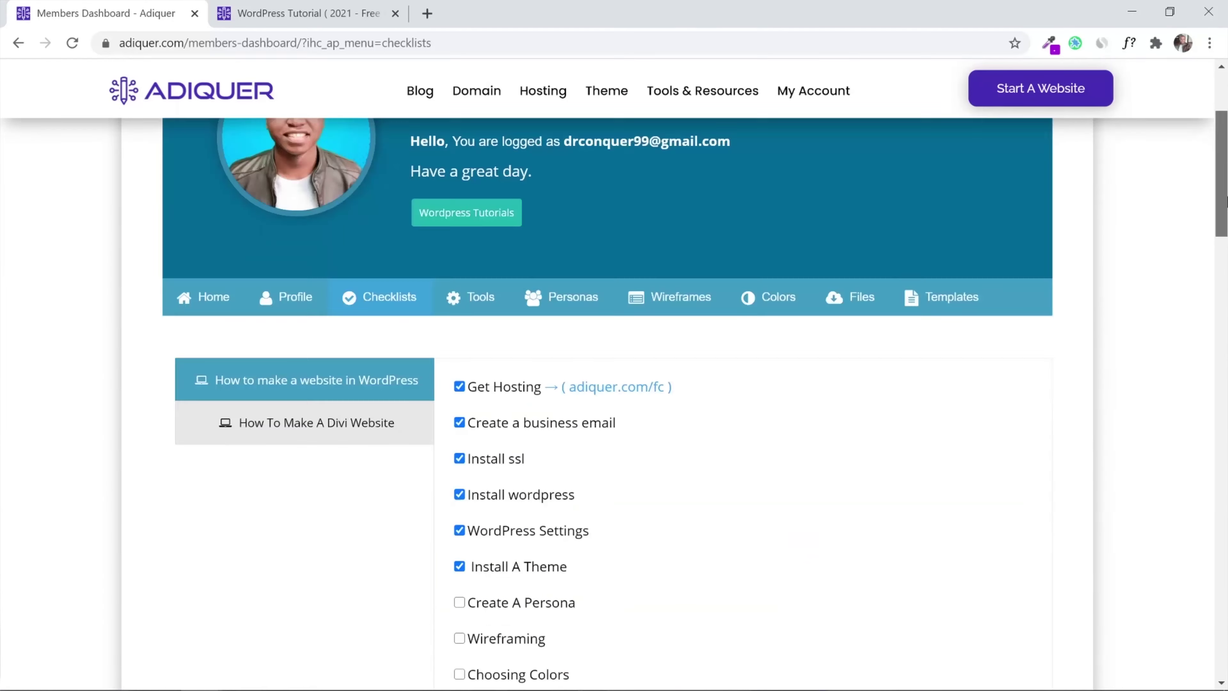
Mark Create A Persona as done and open the template preview gallery
{"action": "scroll", "coordinate": [460, 387], "scroll_direction": "down", "scroll_amount": 5}
{"action": "left_click", "coordinate": [459, 376]}
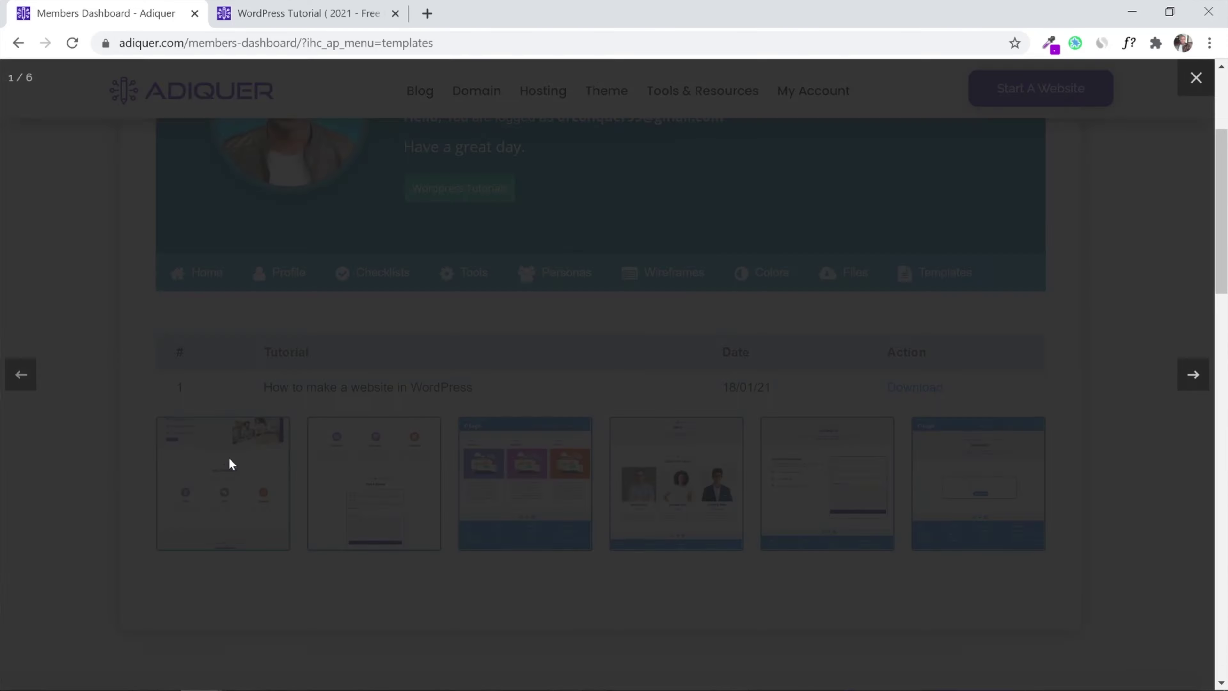
{"action": "left_click", "coordinate": [1190, 377]}
Page through three more template previews, then scroll down to the colour palette swatches
{"action": "left_click", "coordinate": [1189, 379]}
{"action": "left_click", "coordinate": [1189, 379]}
{"action": "left_click", "coordinate": [1188, 380]}
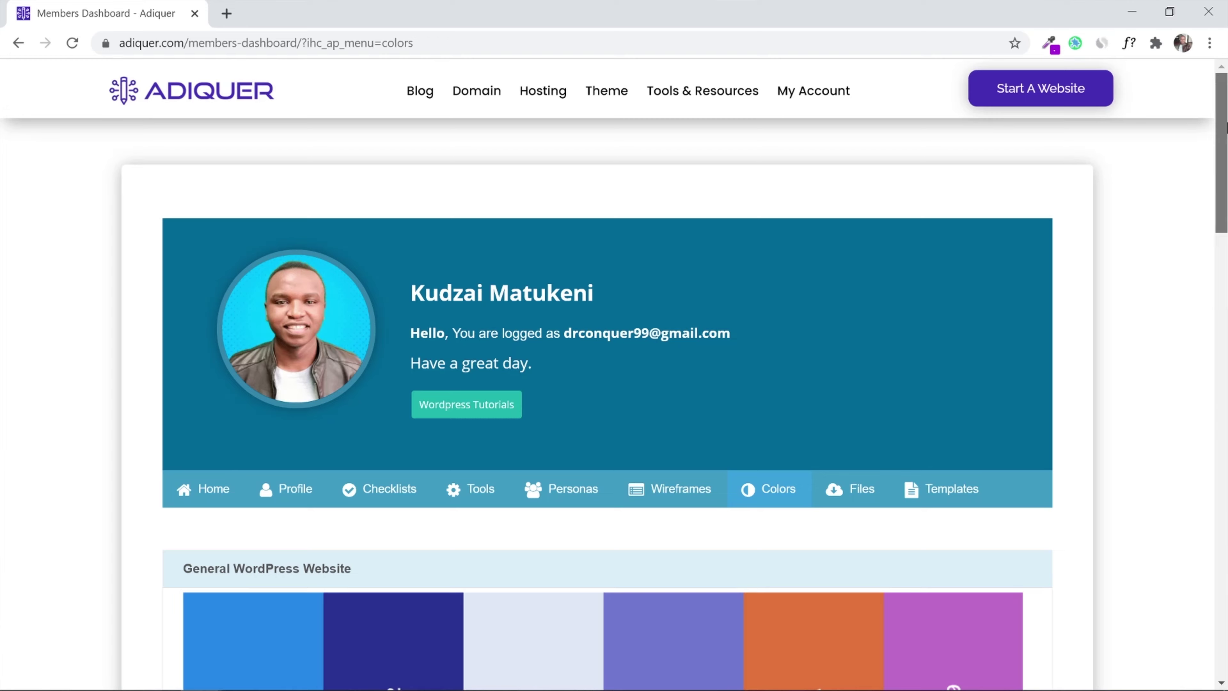
{"action": "left_click_drag", "start_coordinate": [1219, 133], "coordinate": [1224, 196]}
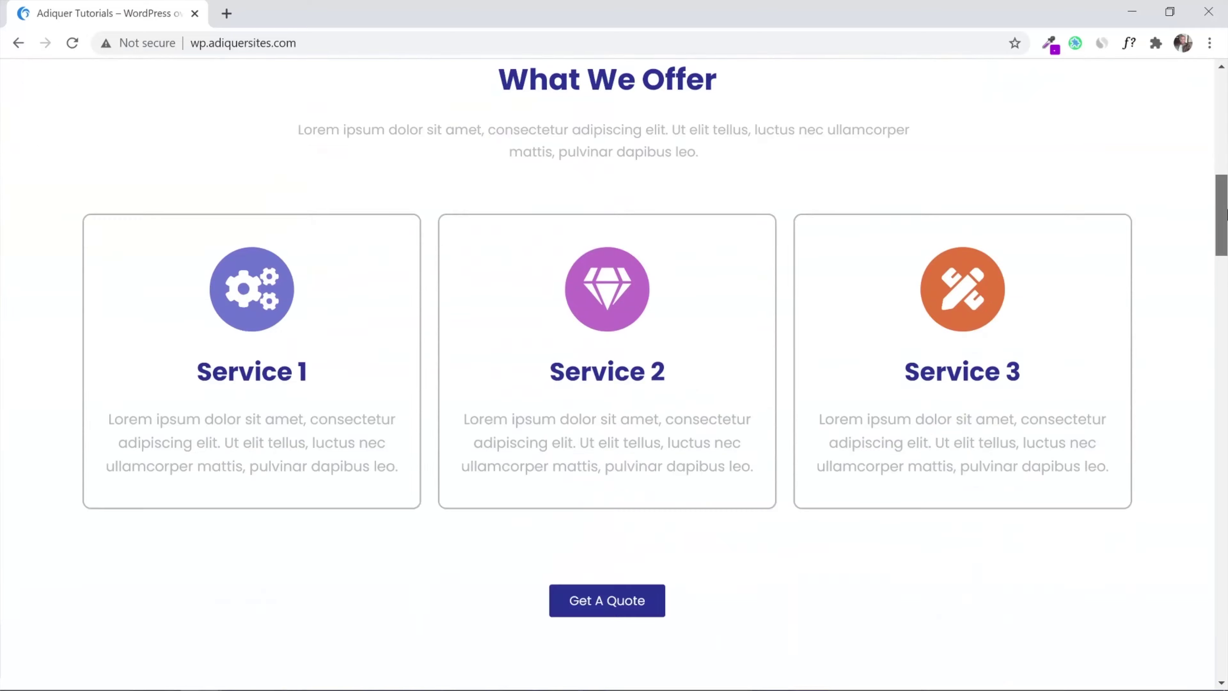
{"action": "scroll", "coordinate": [614, 372], "scroll_direction": "down", "scroll_amount": 8}
{"action": "scroll", "coordinate": [614, 373], "scroll_direction": "down", "scroll_amount": 20}
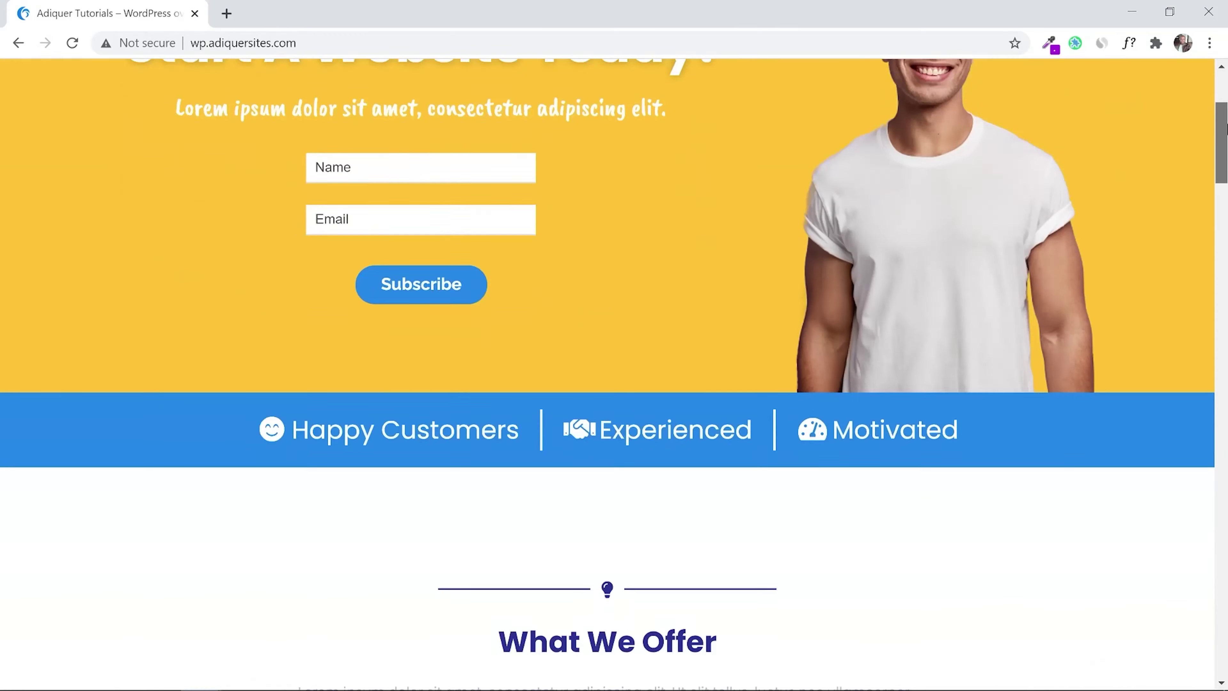
{"action": "scroll", "coordinate": [614, 373], "scroll_direction": "down", "scroll_amount": 3}
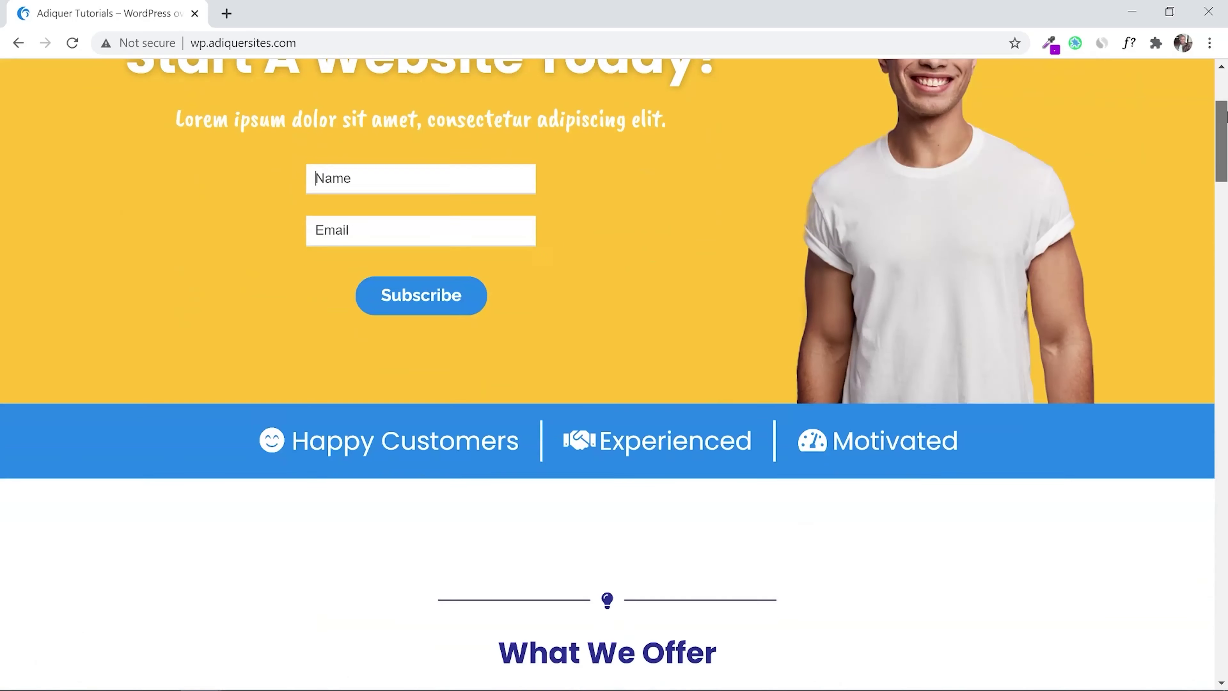
{"action": "scroll", "coordinate": [1225, 183], "scroll_direction": "down", "scroll_amount": 8}
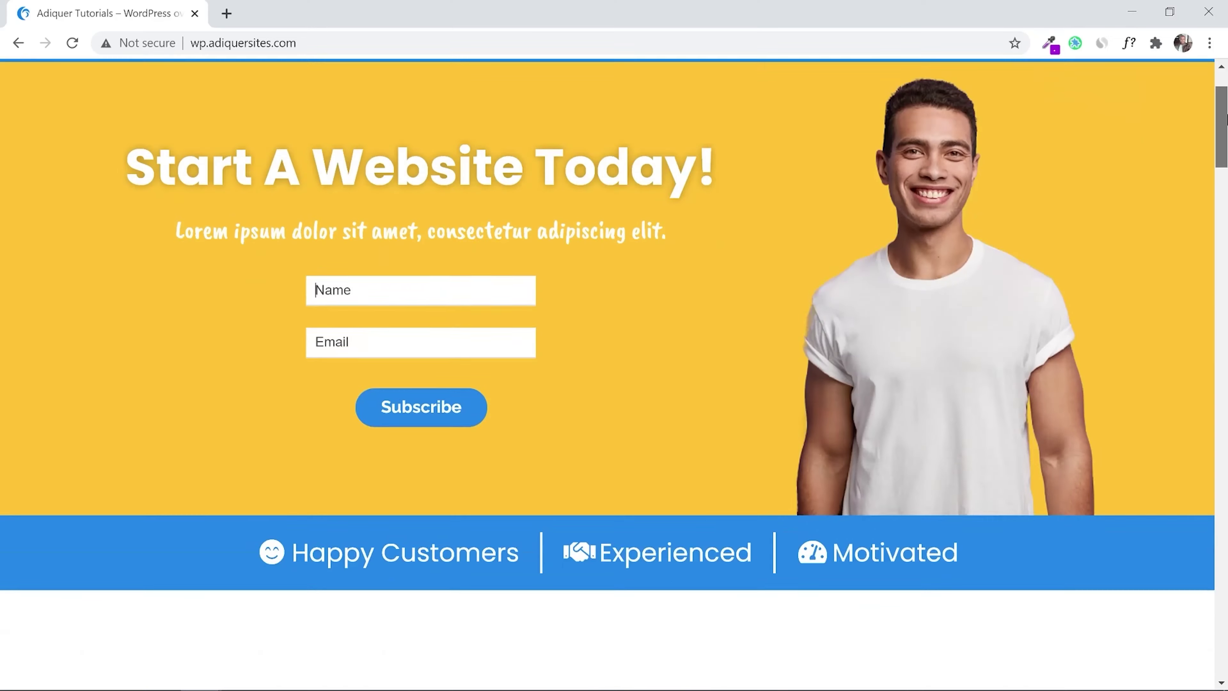
{"action": "left_click_drag", "start_coordinate": [1225, 119], "coordinate": [1226, 284]}
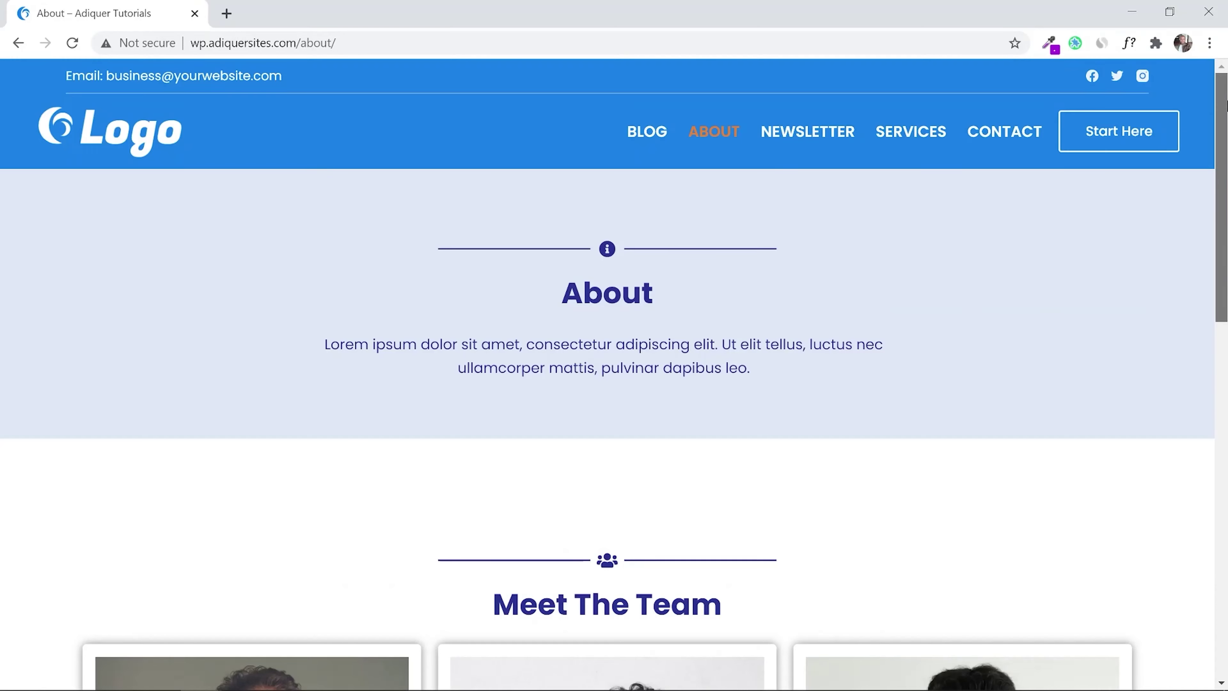
{"action": "left_click_drag", "start_coordinate": [1226, 140], "coordinate": [1225, 292]}
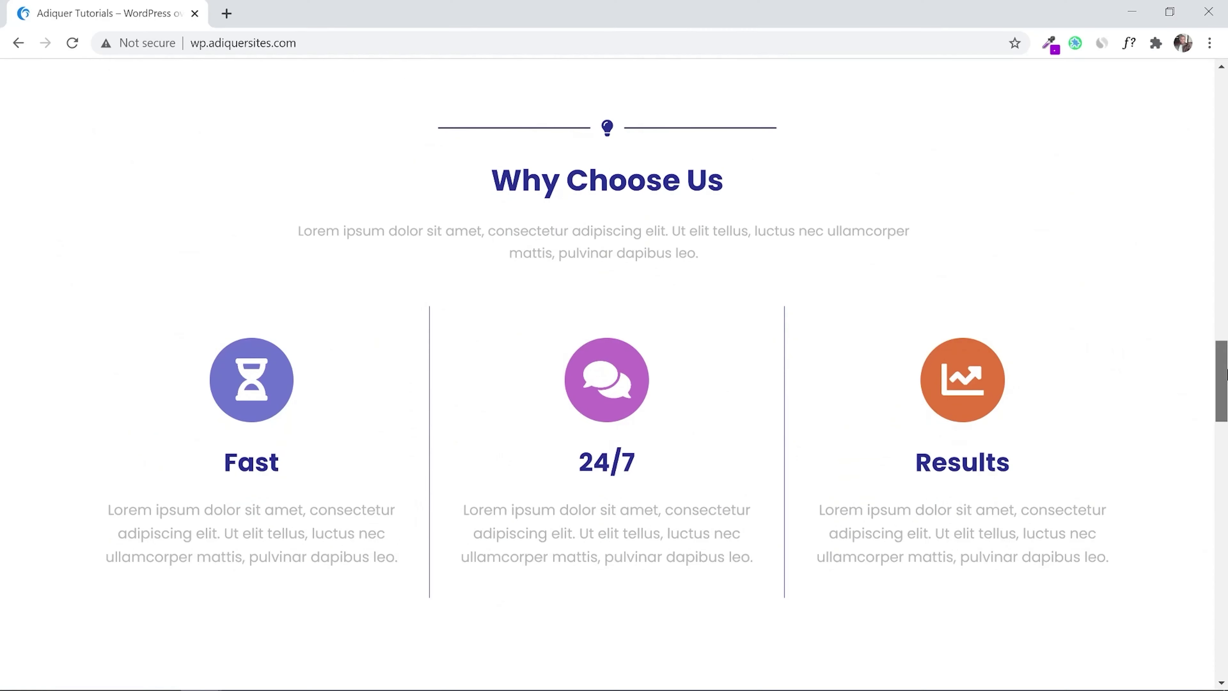
{"action": "left_click_drag", "start_coordinate": [1226, 373], "coordinate": [1226, 376]}
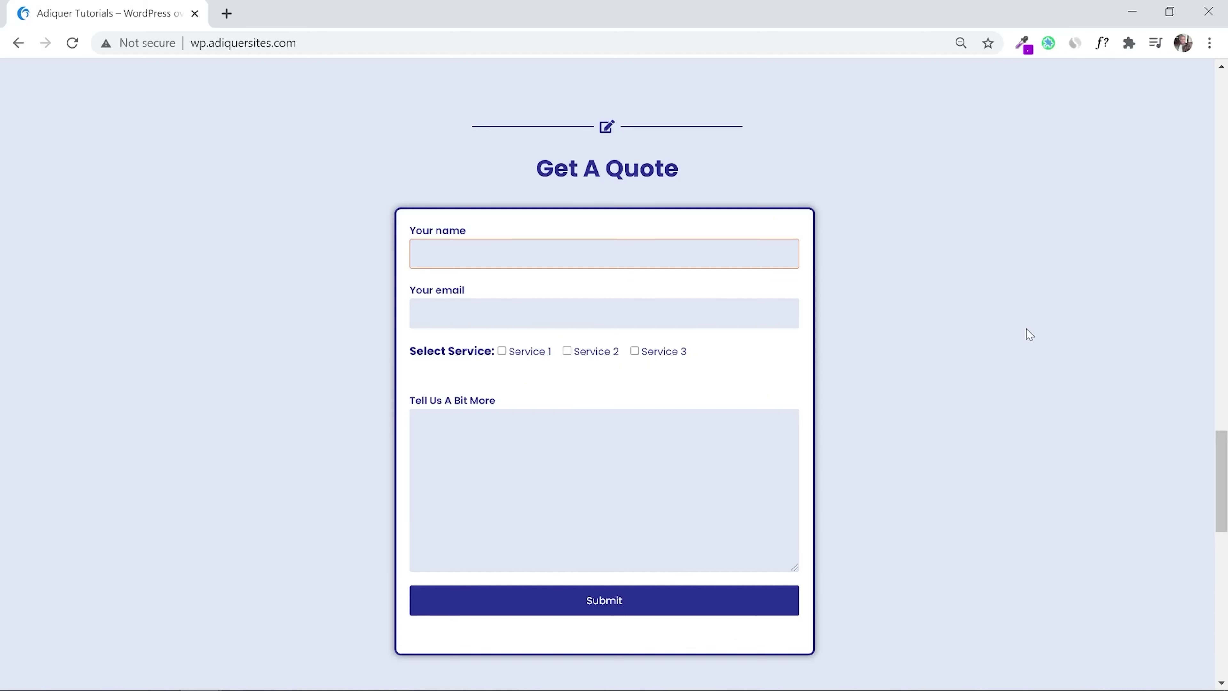
Submit the Get A Quote form with a name, an e-mail, Service 1 and message 'I want it tommorow'
{"action": "key", "text": "Tab"}
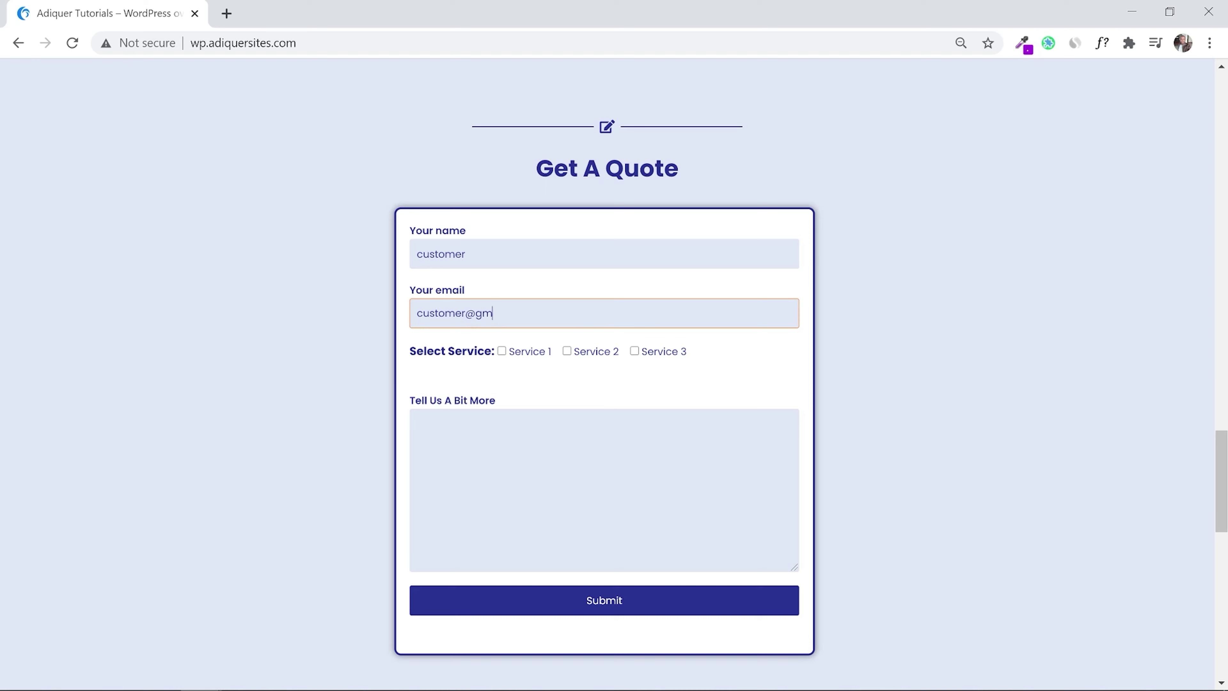
{"action": "key", "text": "Tab"}
{"action": "key", "text": "Tab"}
{"action": "key", "text": "Tab"}
{"action": "key", "text": "Tab"}
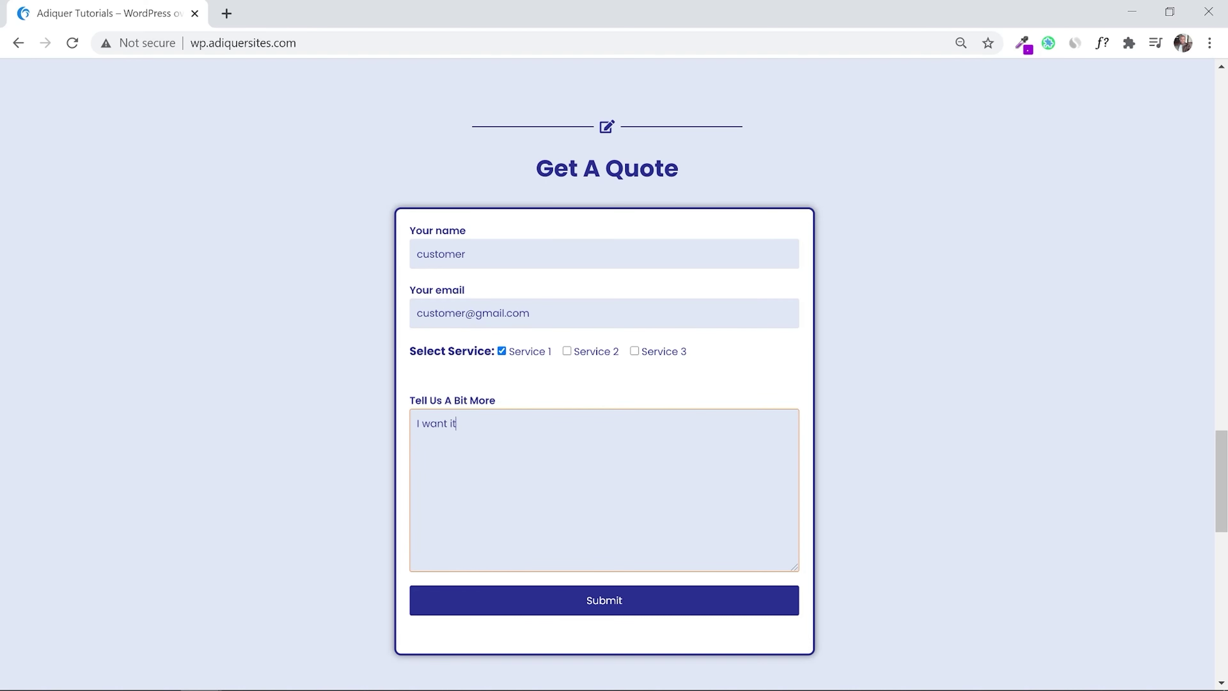
{"action": "left_click", "coordinate": [548, 605]}
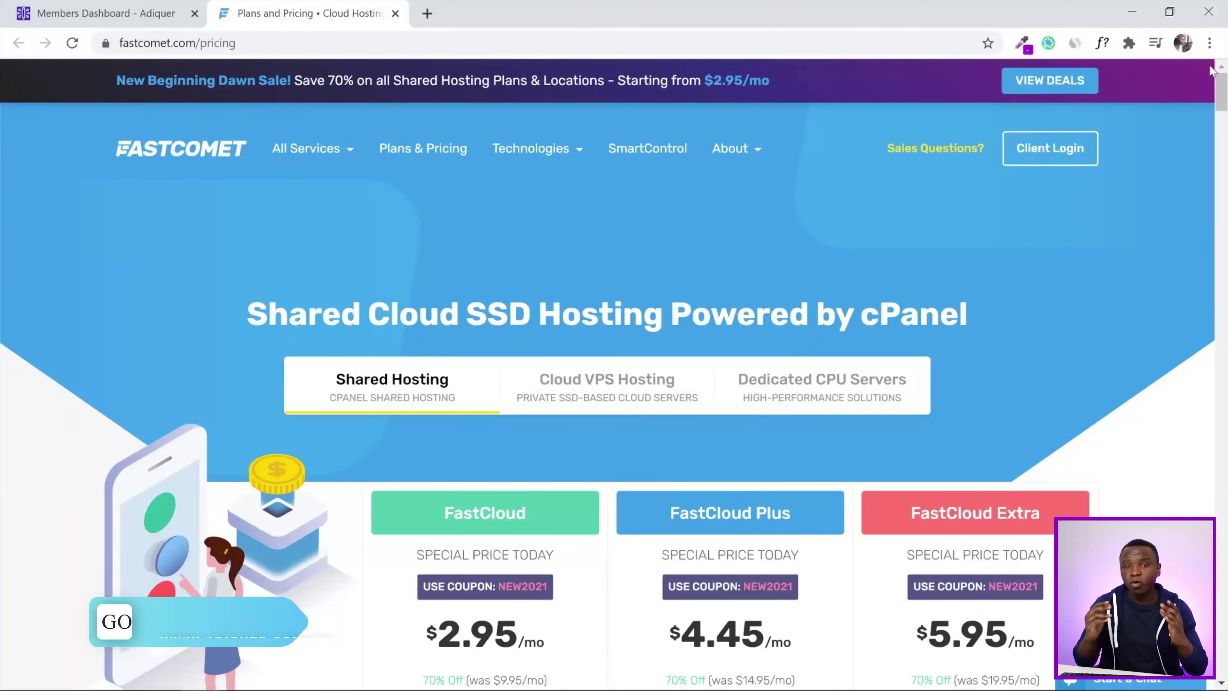
Scroll down the pricing page and choose GET STARTED on the FastCloud Plus plan
{"action": "scroll", "coordinate": [1223, 96], "scroll_direction": "down", "scroll_amount": 5}
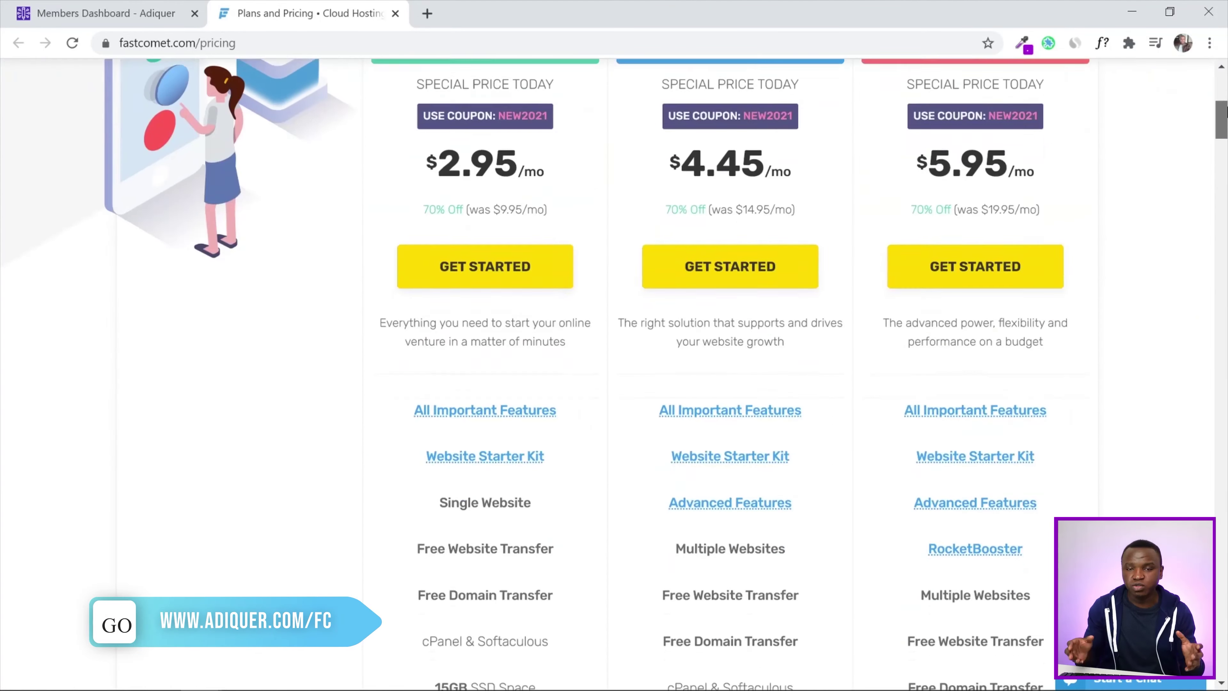
{"action": "scroll", "coordinate": [1224, 111], "scroll_direction": "down", "scroll_amount": 4}
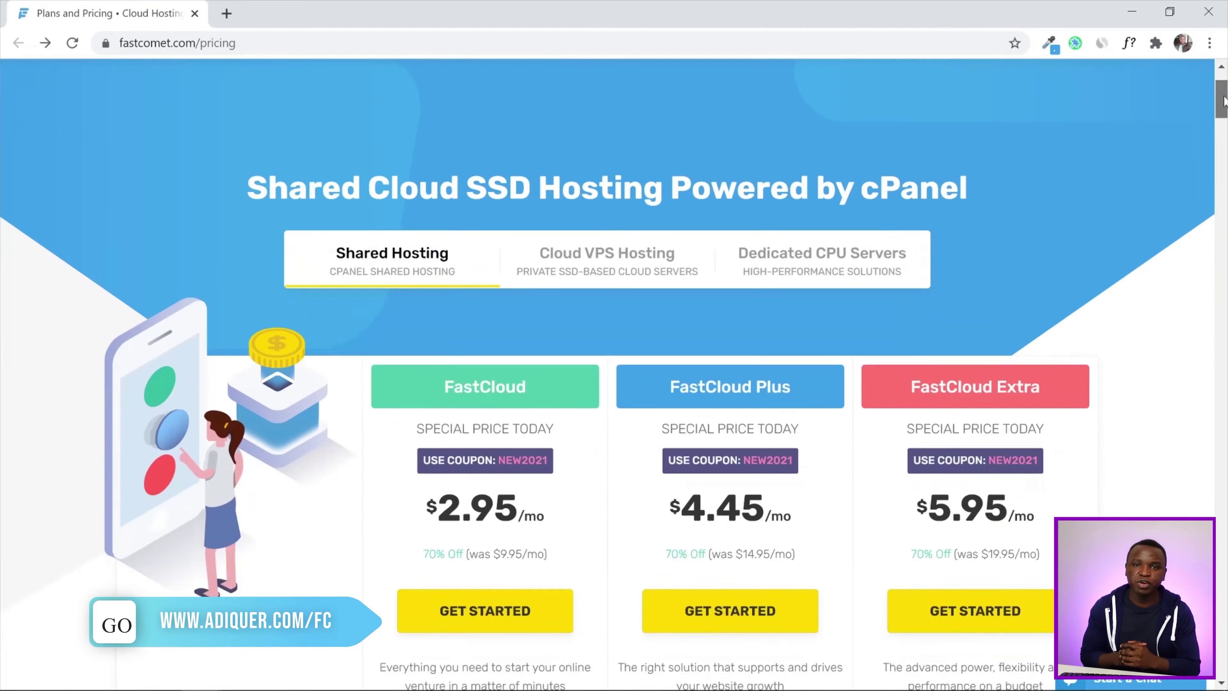
{"action": "scroll", "coordinate": [1223, 113], "scroll_direction": "down", "scroll_amount": 5}
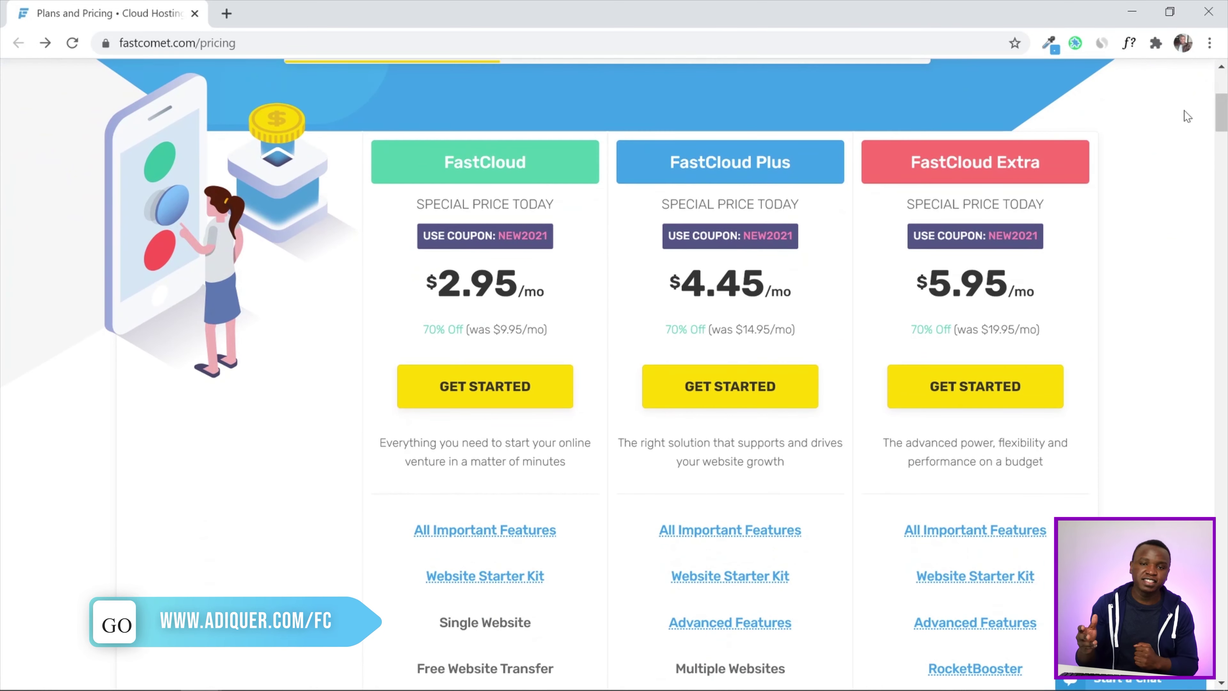
{"action": "left_click", "coordinate": [734, 386]}
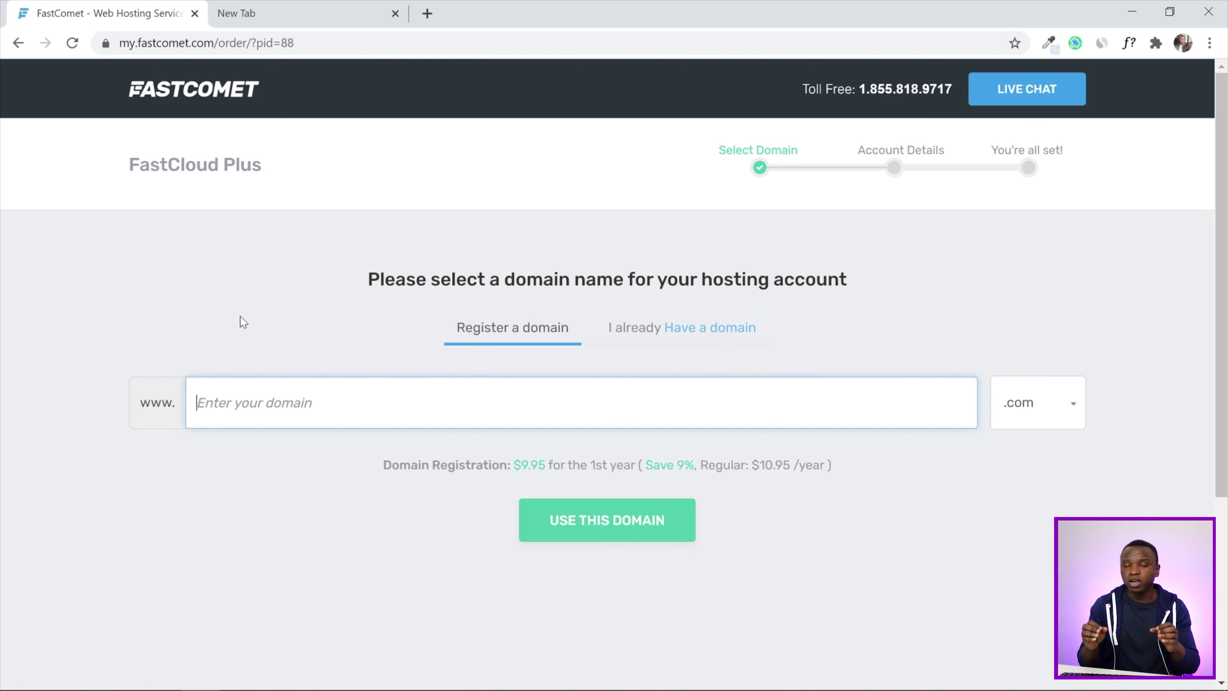
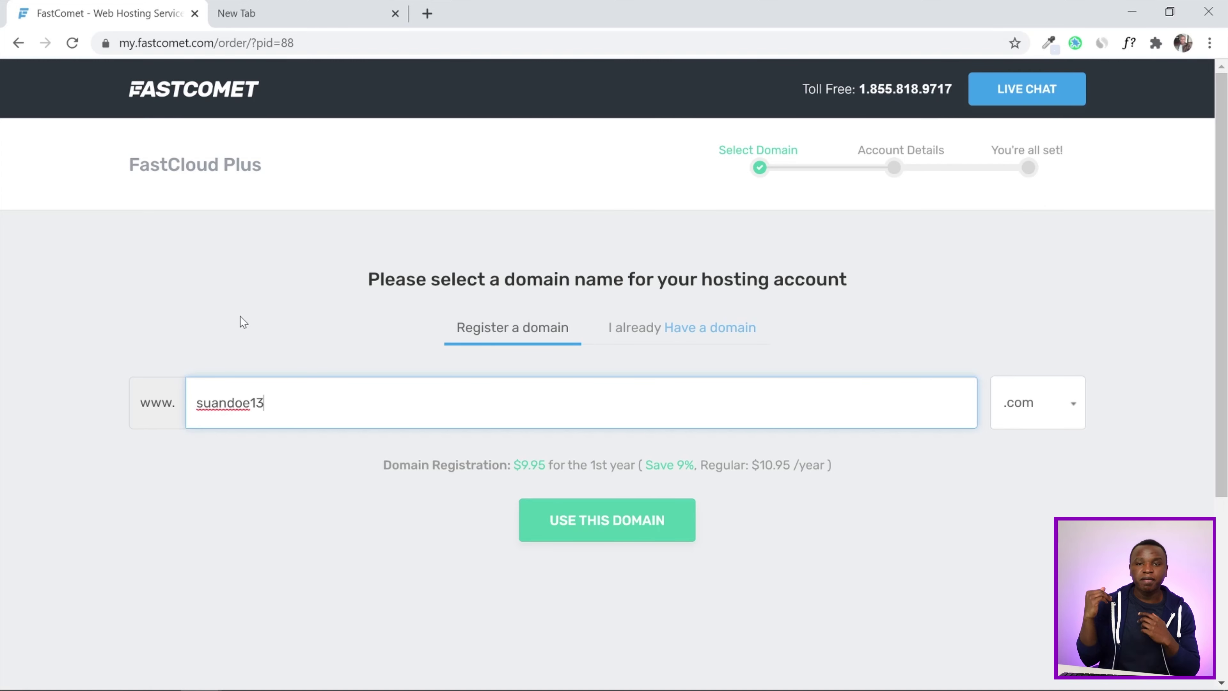
Register suandoe13.com as the order's domain and scroll through the Account Details form
{"action": "left_click", "coordinate": [584, 519]}
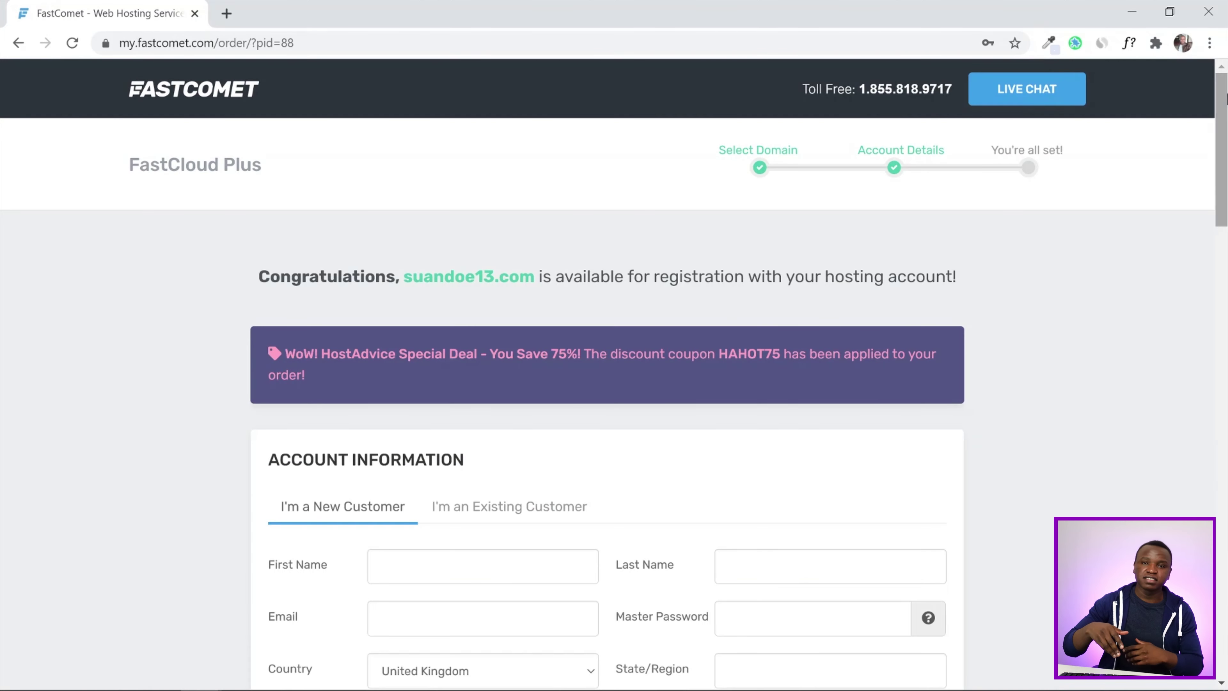
{"action": "left_click_drag", "start_coordinate": [1226, 97], "coordinate": [1225, 304]}
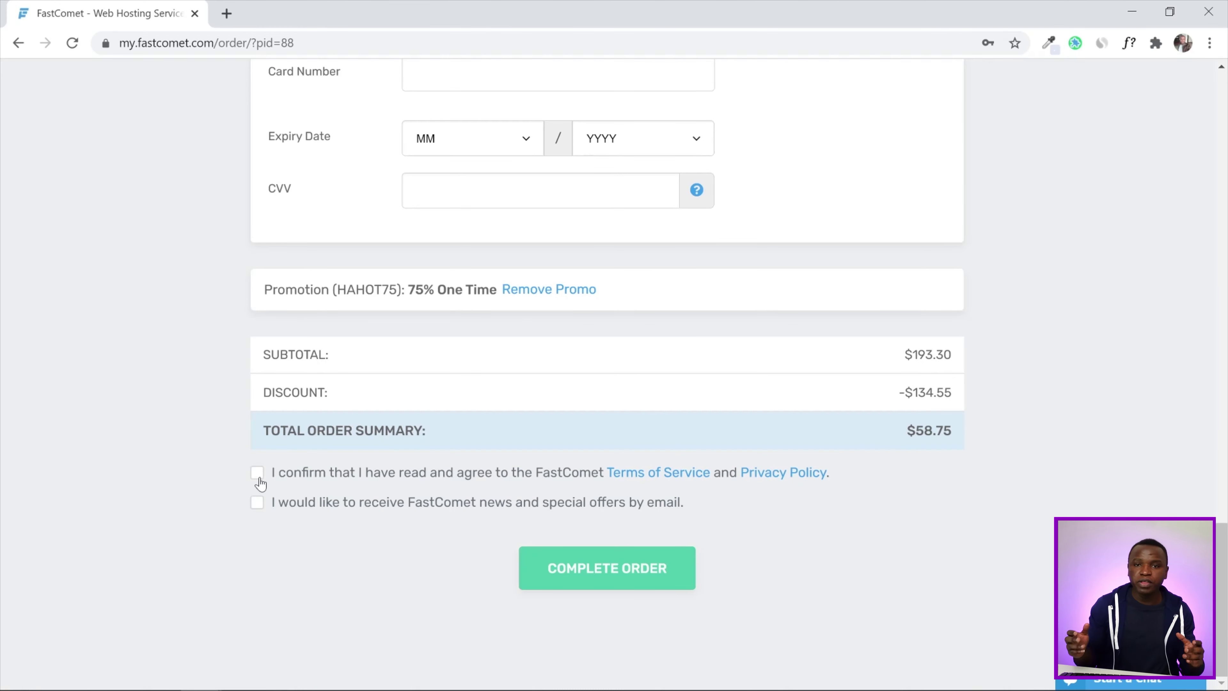
Accept the terms of service and opt in to the newsletter
{"action": "left_click", "coordinate": [258, 476]}
{"action": "left_click", "coordinate": [258, 503]}
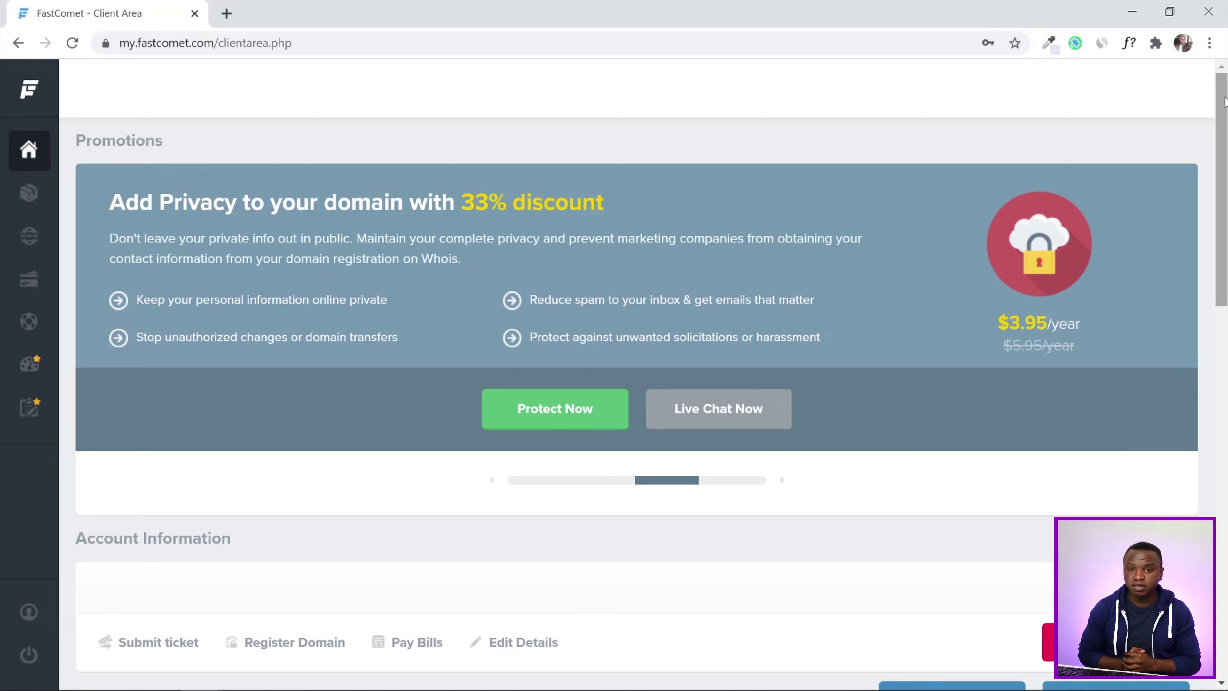
Scroll to Active Products and launch cPanel for the FastCloud hosting account
{"action": "scroll", "coordinate": [629, 339], "scroll_direction": "down", "scroll_amount": 5}
{"action": "left_click_drag", "start_coordinate": [1225, 179], "coordinate": [1225, 337]}
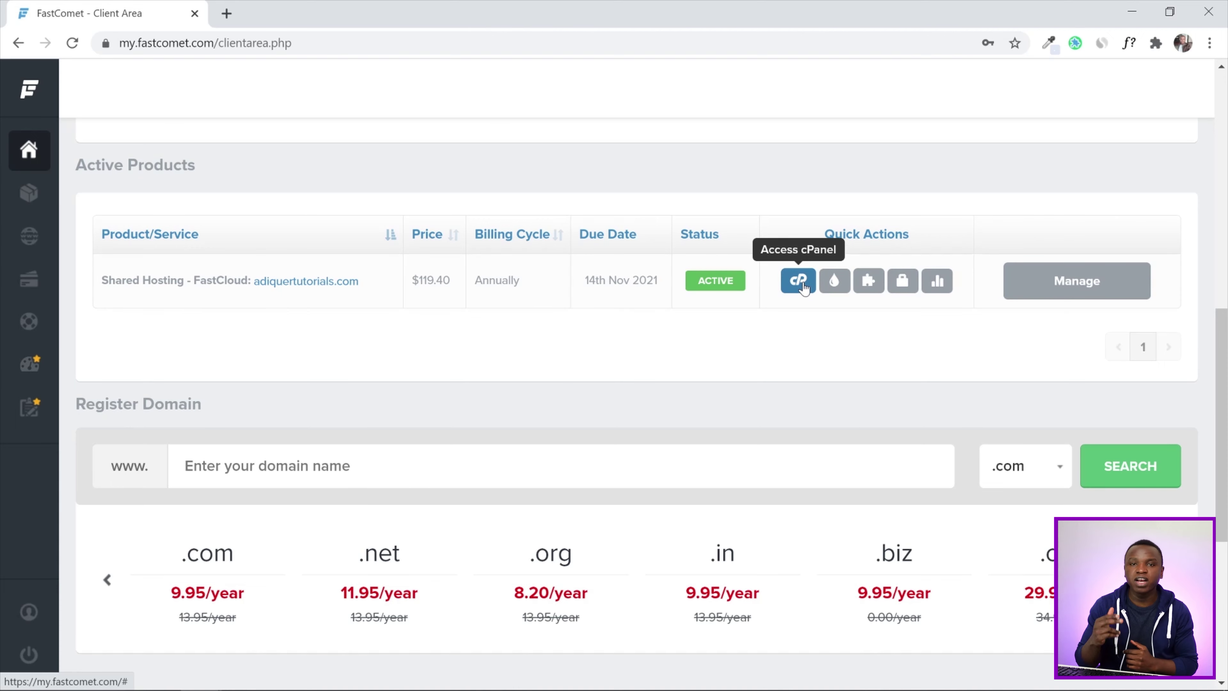
{"action": "left_click", "coordinate": [799, 281]}
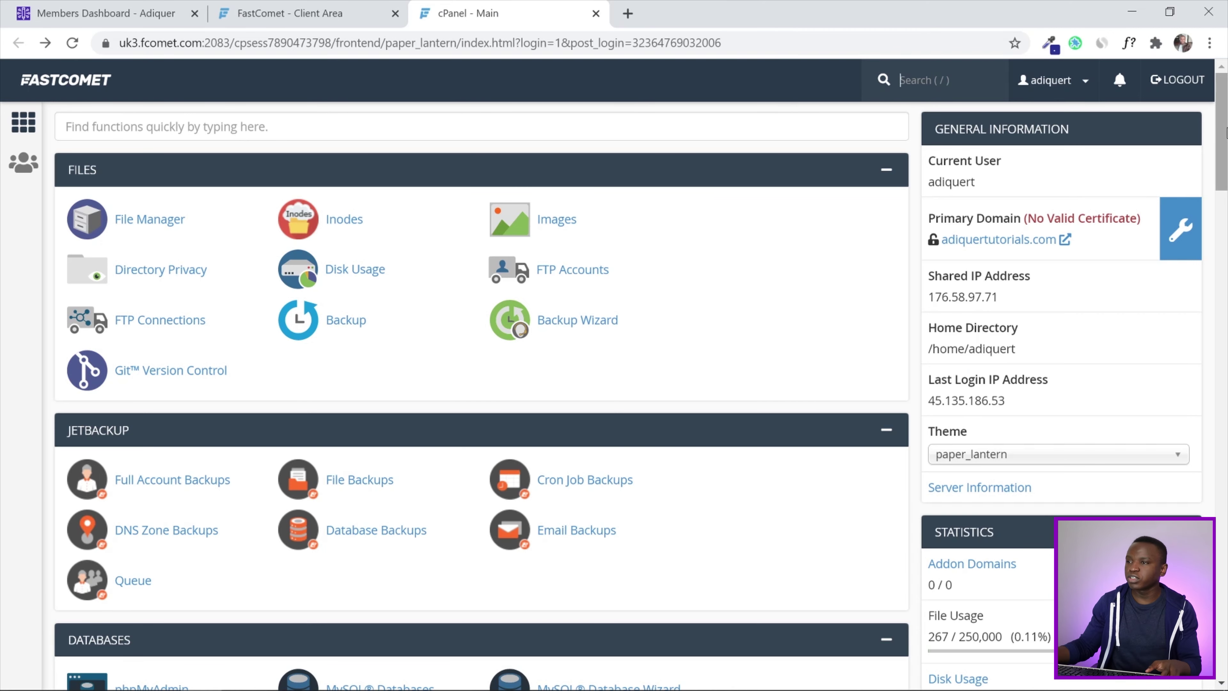
Scroll to the EMAIL section and open Email Accounts
{"action": "scroll", "coordinate": [1224, 143], "scroll_direction": "down", "scroll_amount": 10}
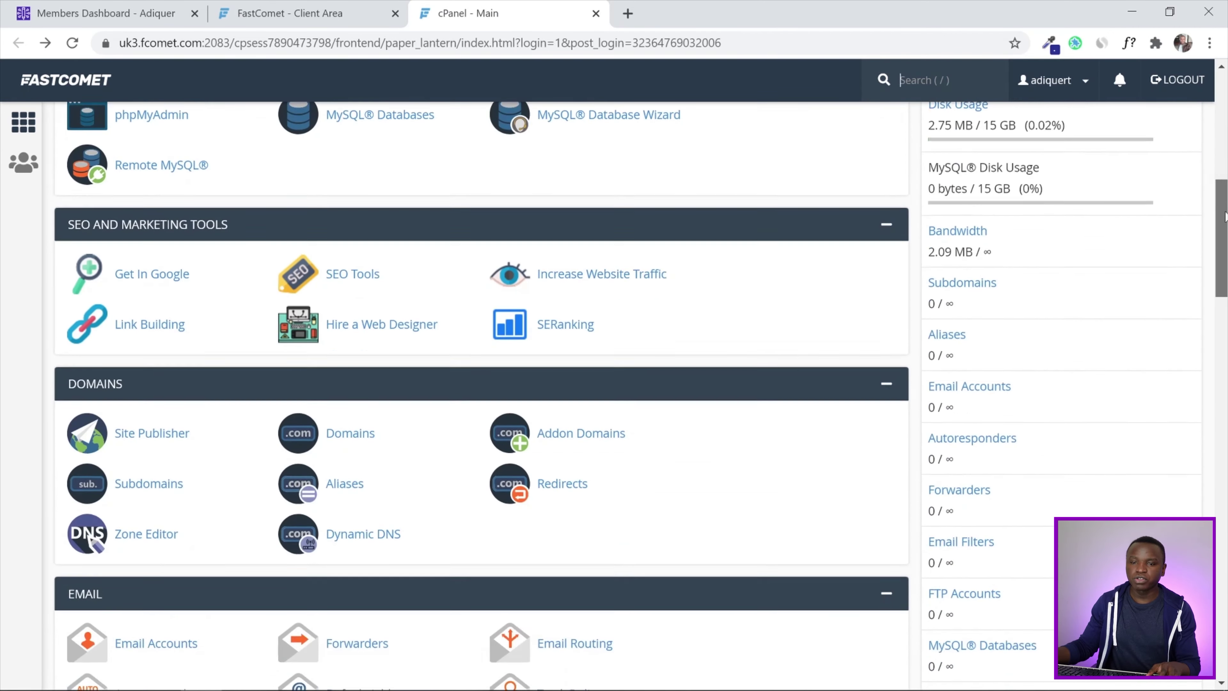
{"action": "scroll", "coordinate": [1224, 208], "scroll_direction": "down", "scroll_amount": 7}
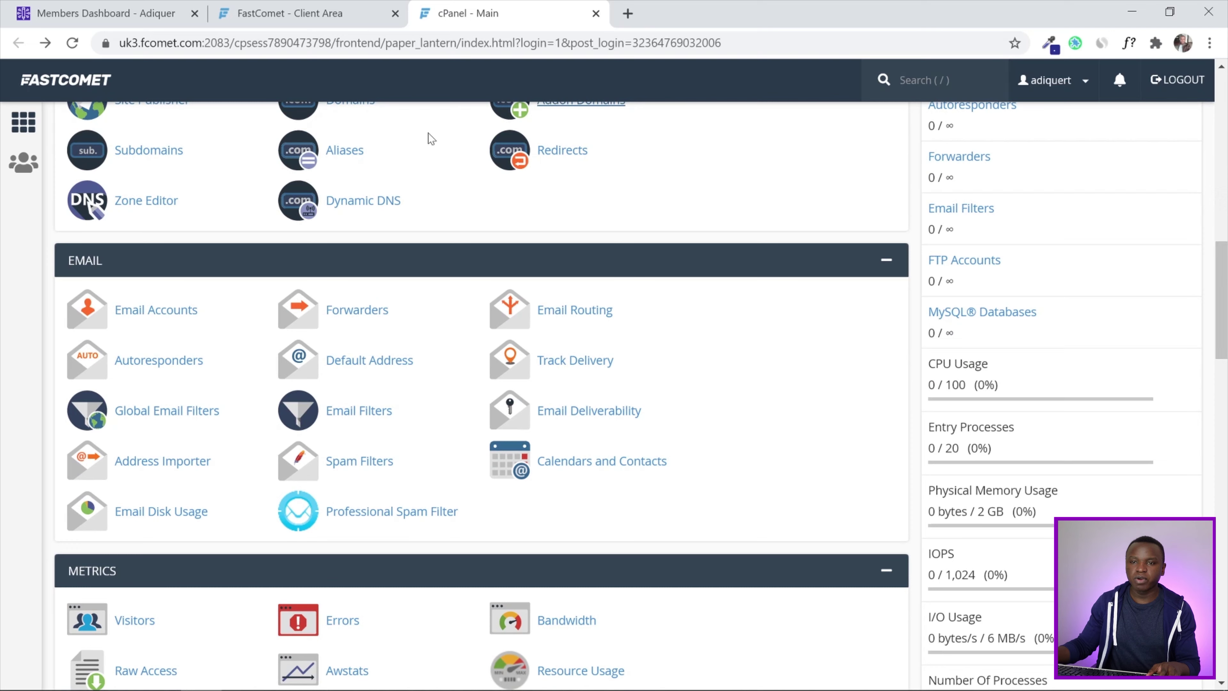
{"action": "left_click", "coordinate": [138, 317]}
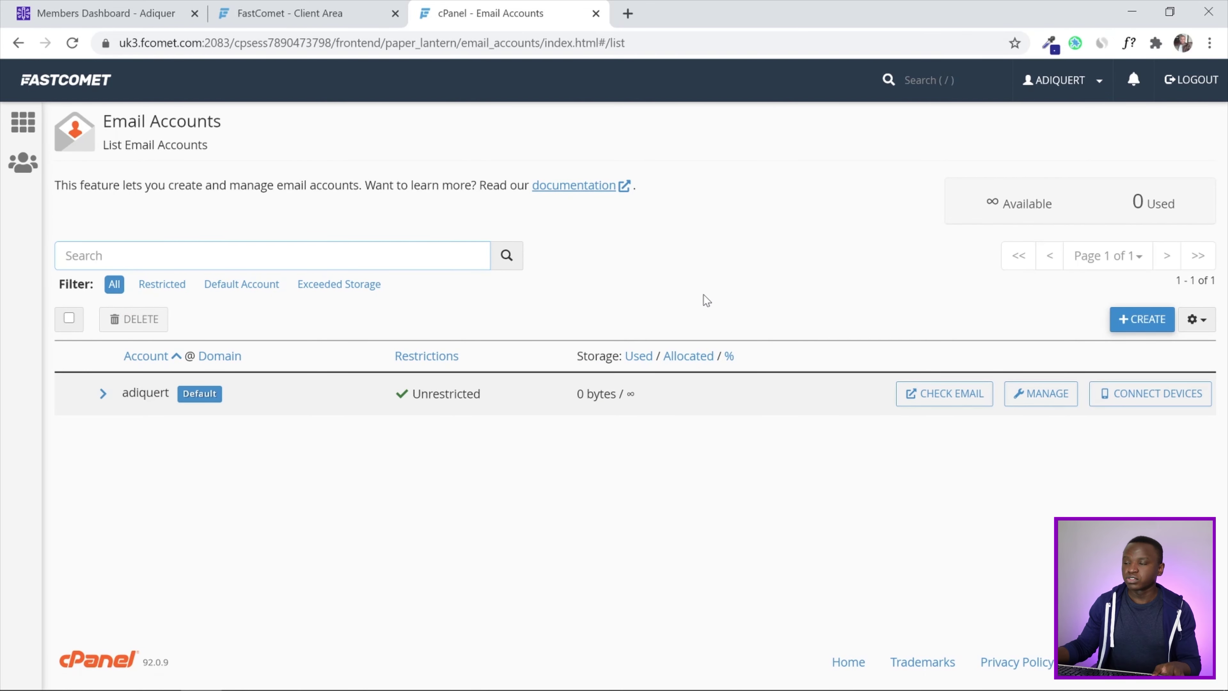
Create an adiquertutorials.com mailbox with a chosen username, a generated password and 512 MB storage
{"action": "left_click", "coordinate": [1128, 320]}
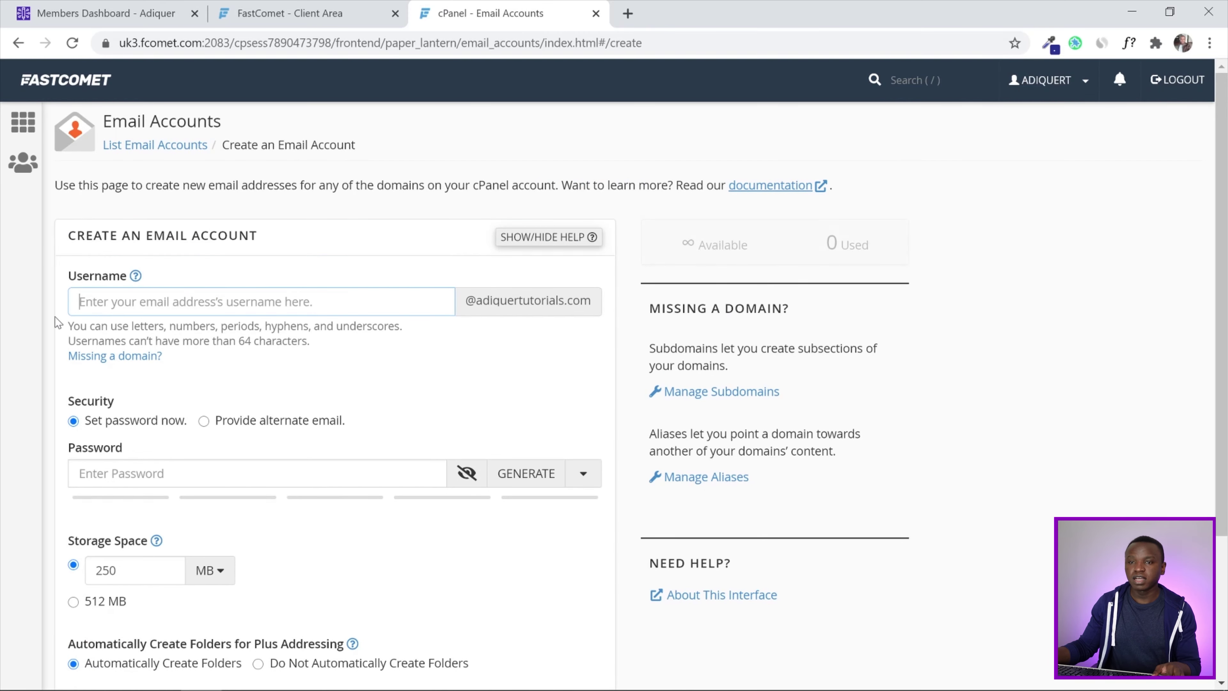
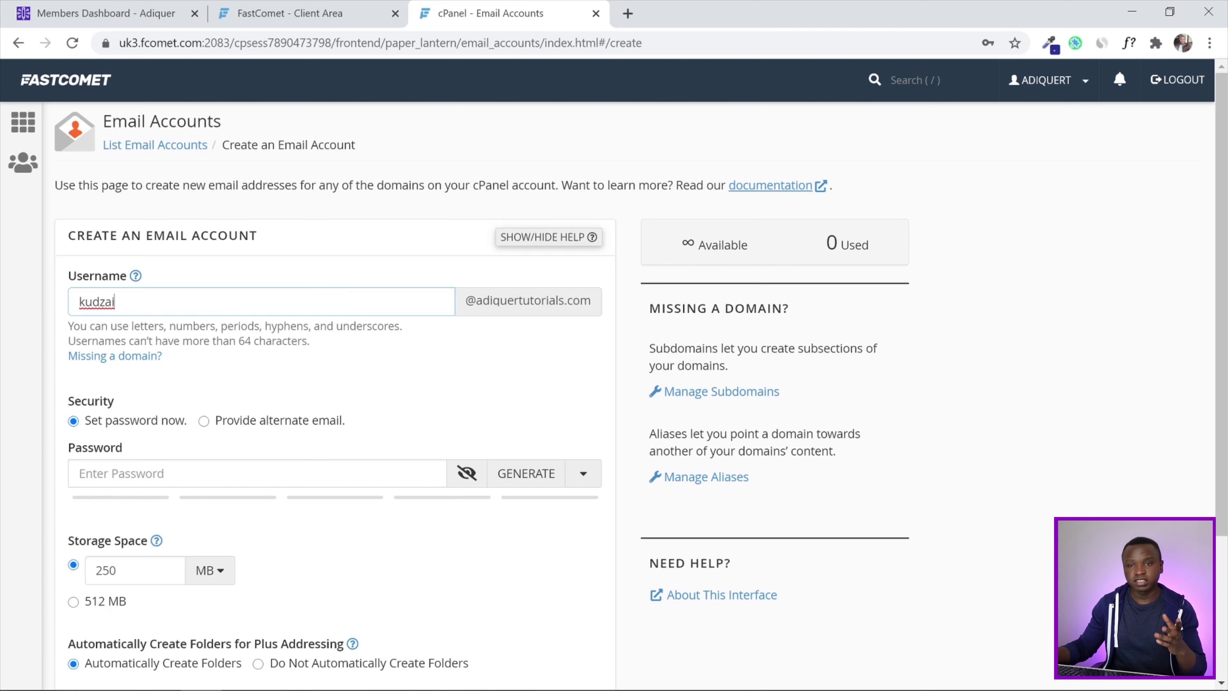
{"action": "scroll", "coordinate": [220, 342], "scroll_direction": "down", "scroll_amount": 3}
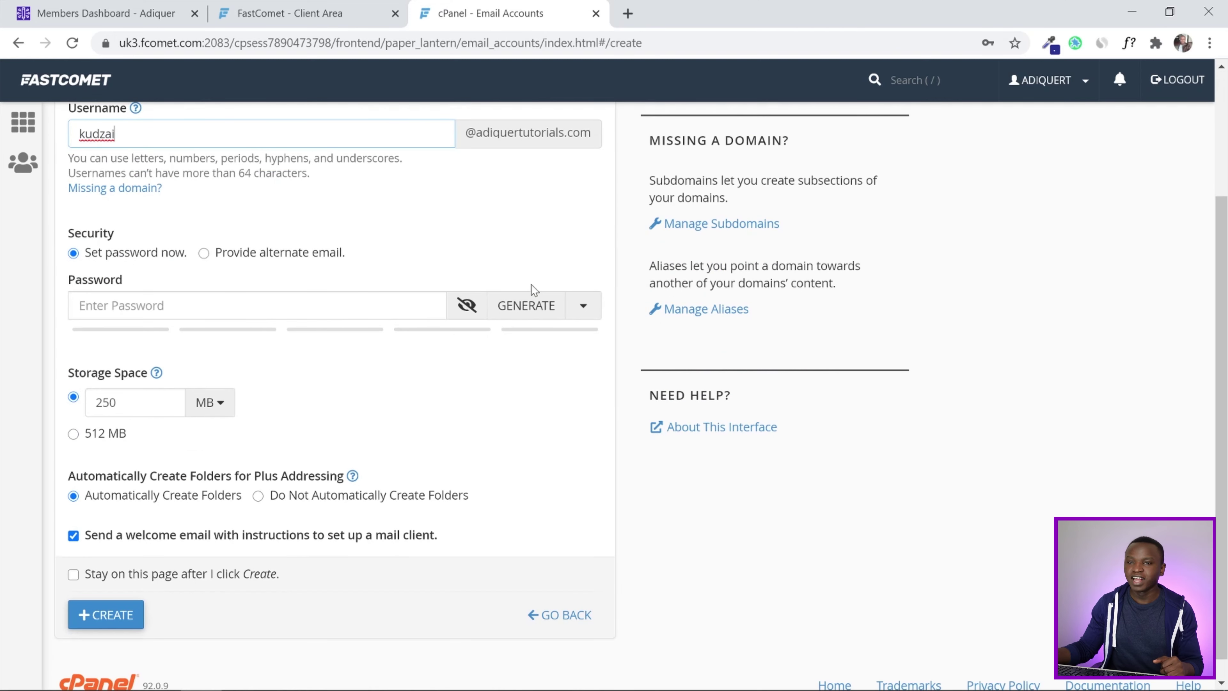
{"action": "left_click", "coordinate": [531, 309]}
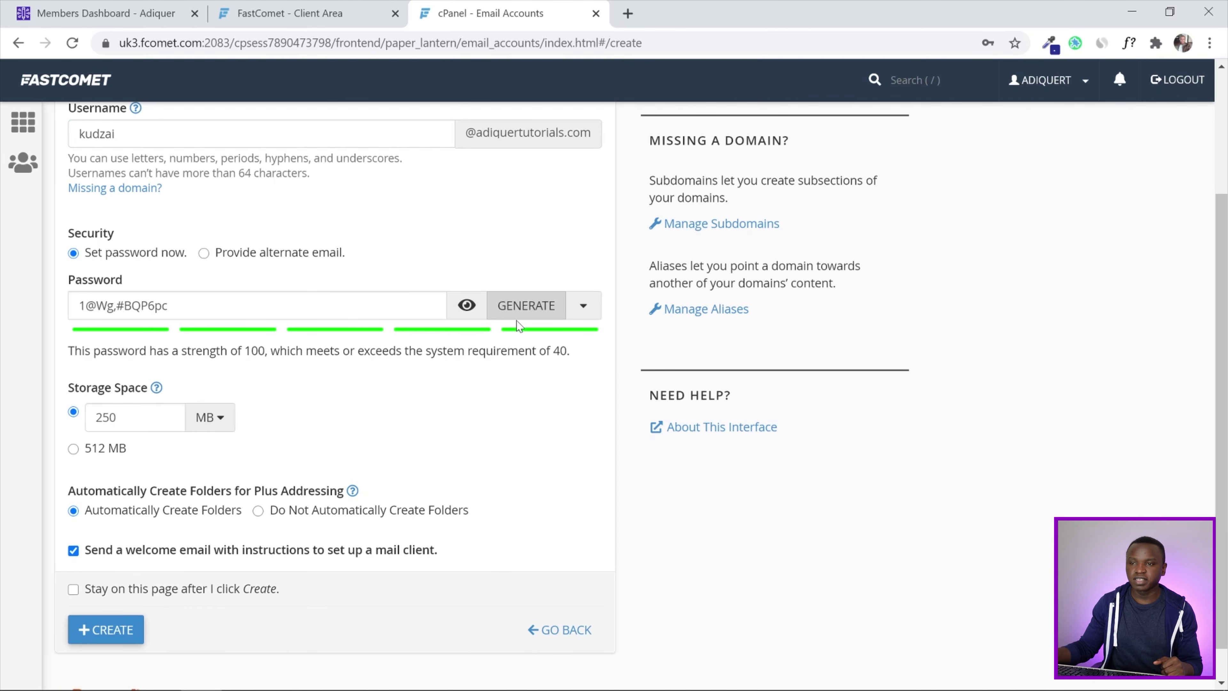
{"action": "scroll", "coordinate": [387, 334], "scroll_direction": "down", "scroll_amount": 1}
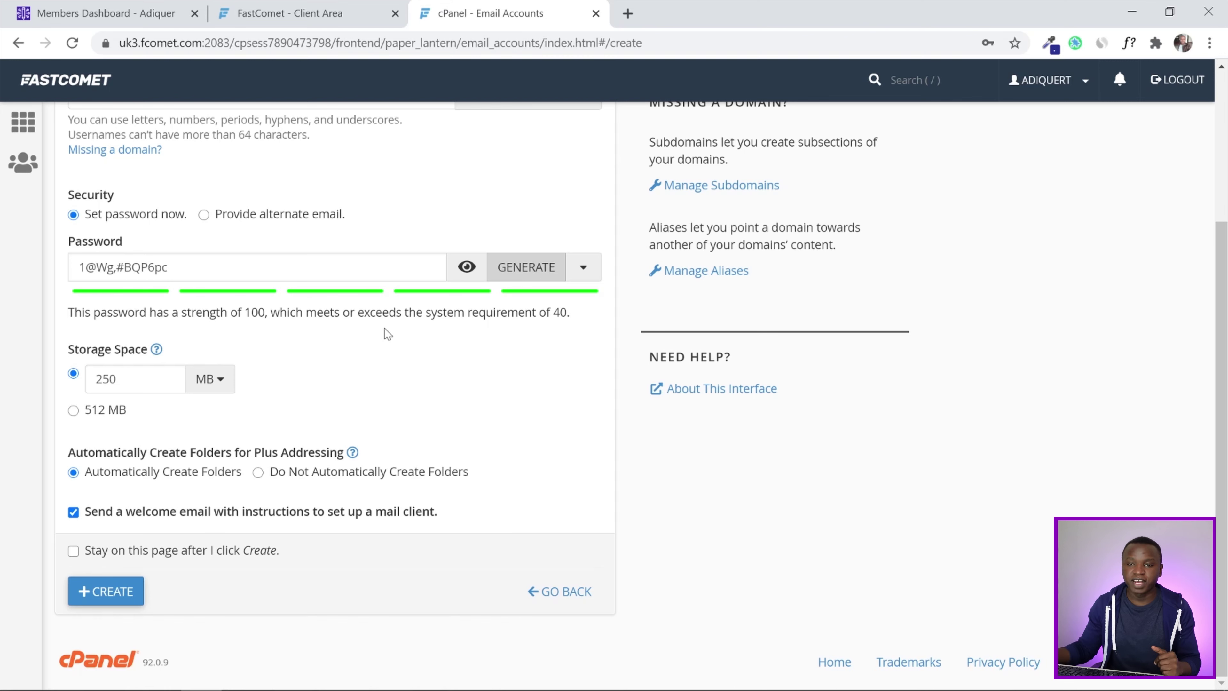
{"action": "left_click", "coordinate": [74, 411]}
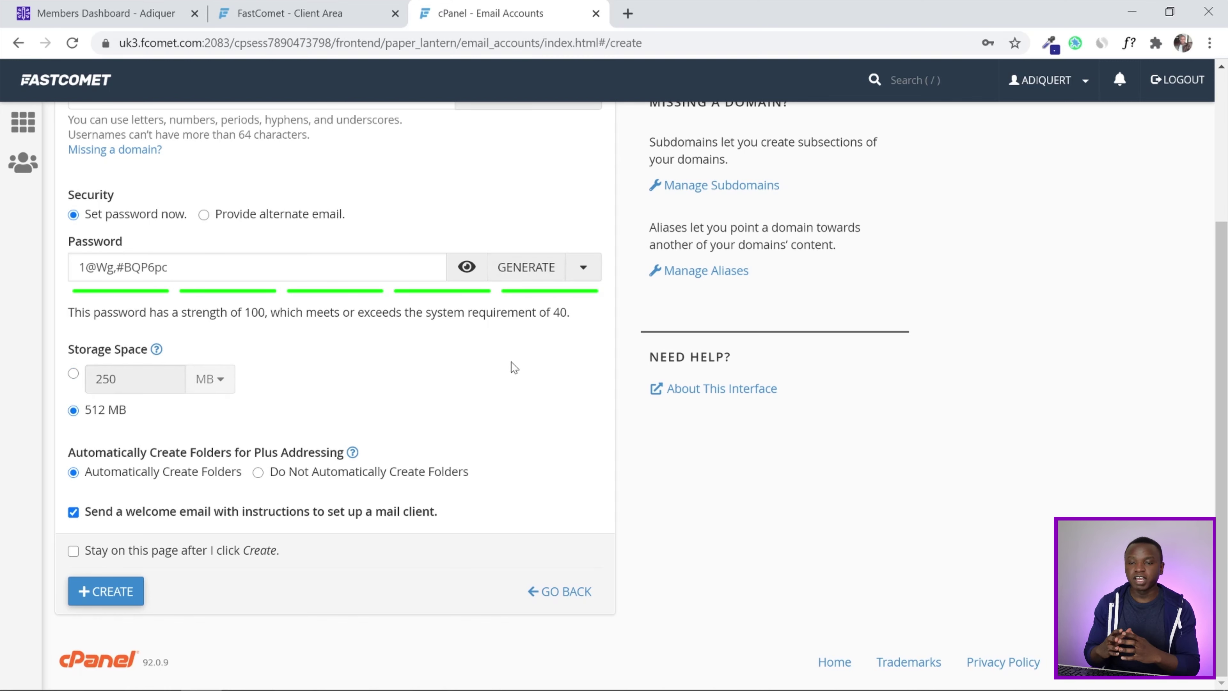
{"action": "scroll", "coordinate": [512, 362], "scroll_direction": "up", "scroll_amount": 5}
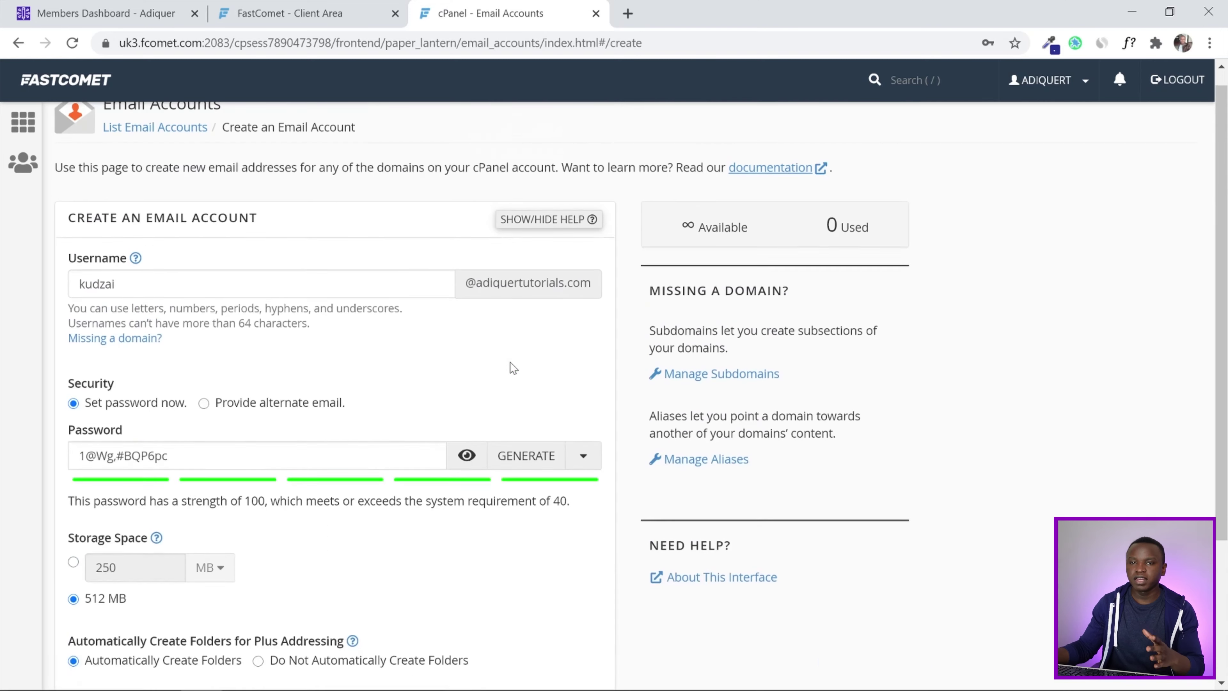
{"action": "scroll", "coordinate": [512, 367], "scroll_direction": "down", "scroll_amount": 5}
{"action": "left_click", "coordinate": [109, 592]}
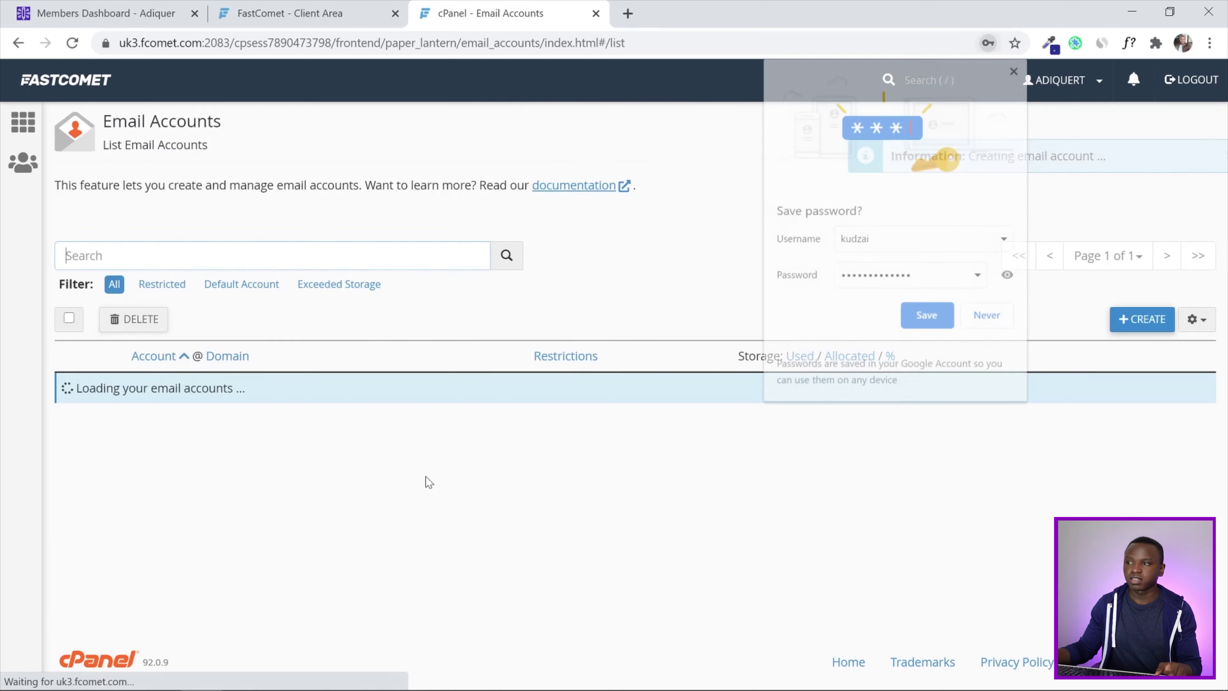
Dismiss the save-password popup and open the new account's webmail with CHECK EMAIL
{"action": "left_click", "coordinate": [1016, 68]}
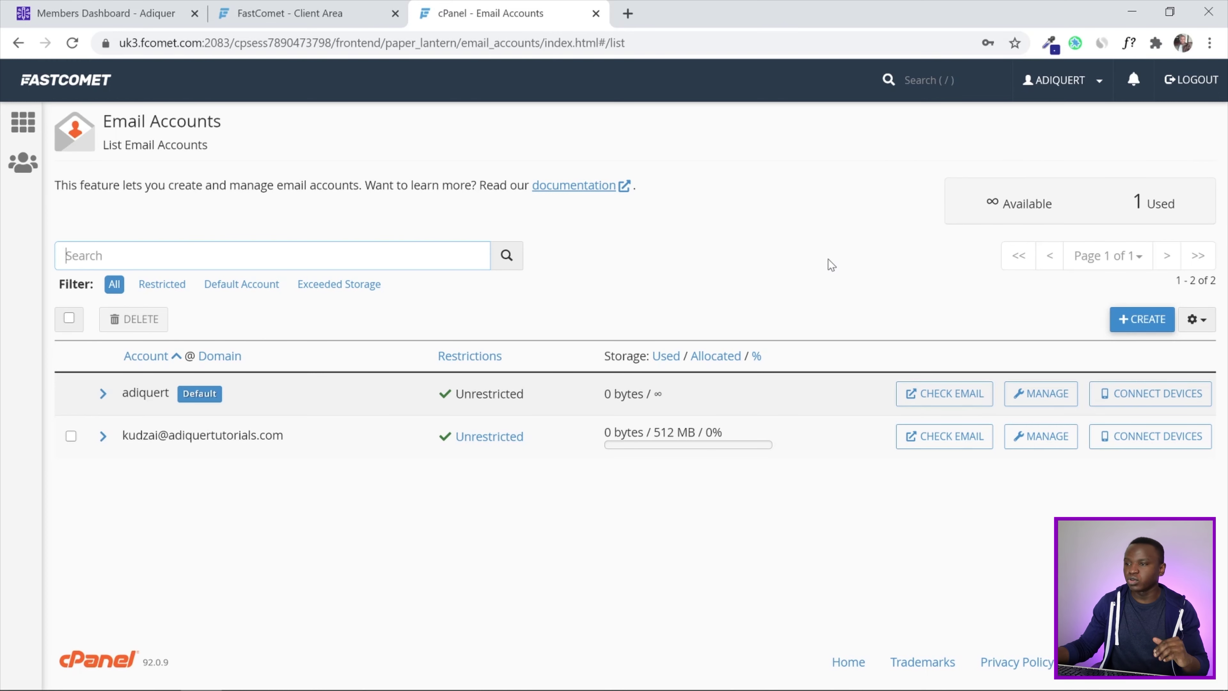
{"action": "left_click", "coordinate": [925, 438]}
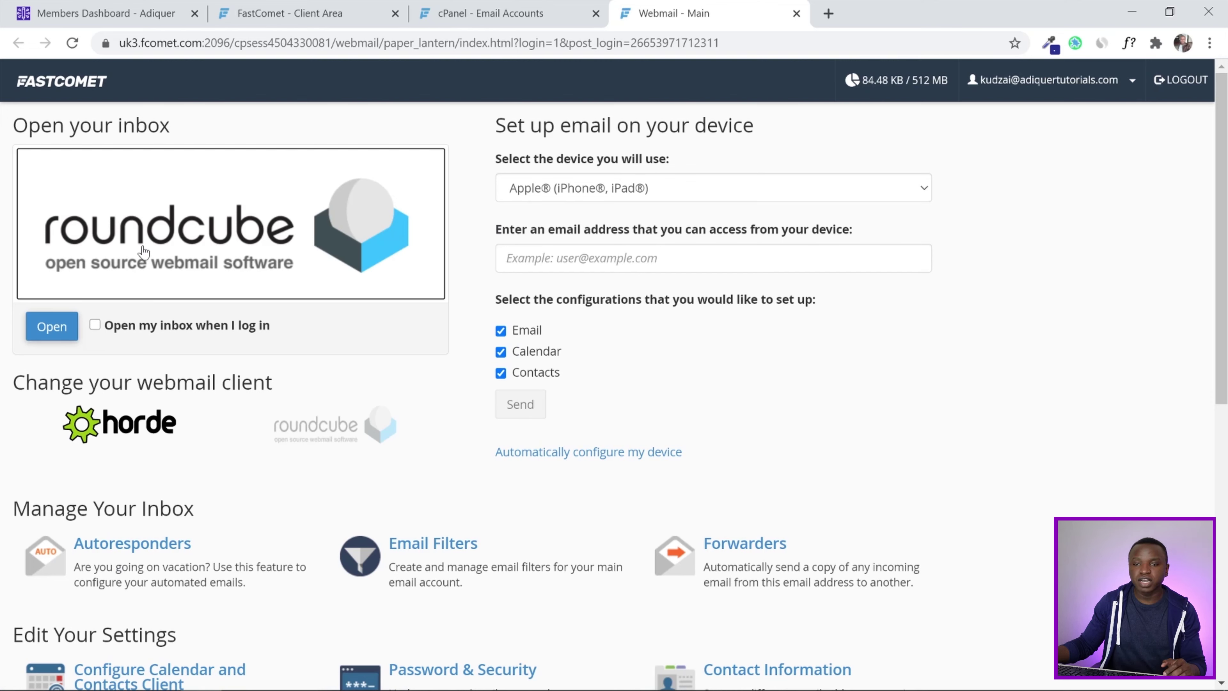
Launch Roundcube to show the new mailbox's inbox with one unread cPanel message
{"action": "left_click", "coordinate": [60, 328]}
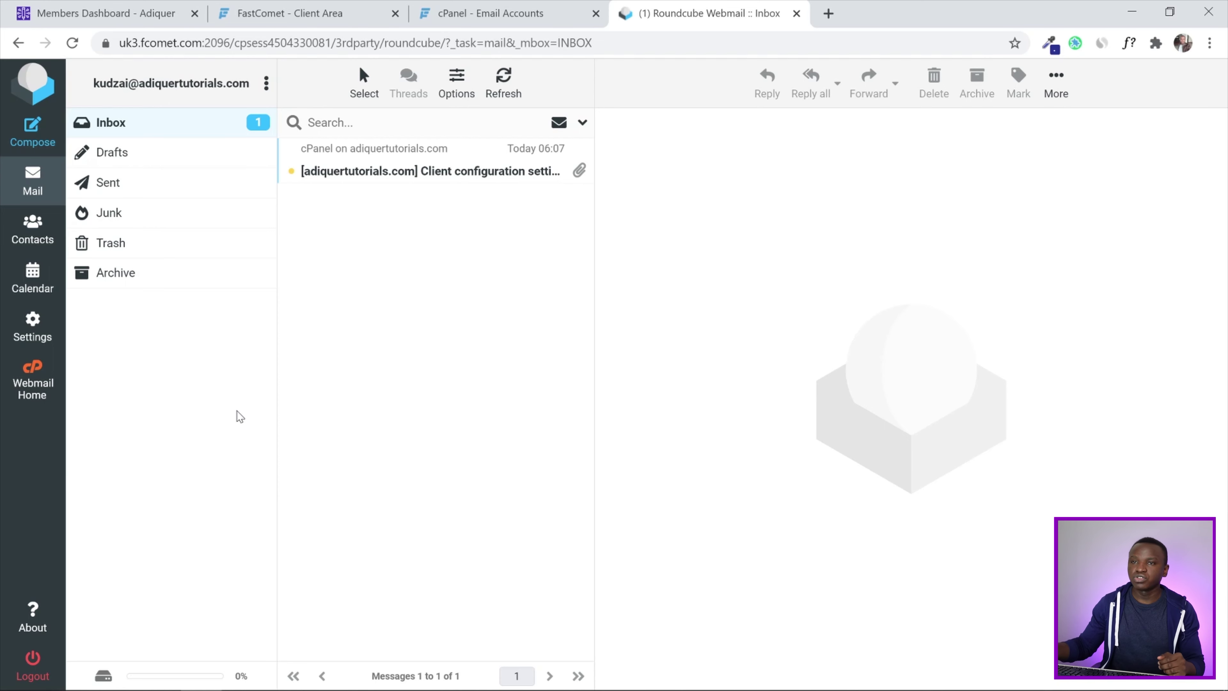
Go from the Email Accounts page back to the cPanel home dashboard for adiquertutorials.com
{"action": "left_click", "coordinate": [316, 10]}
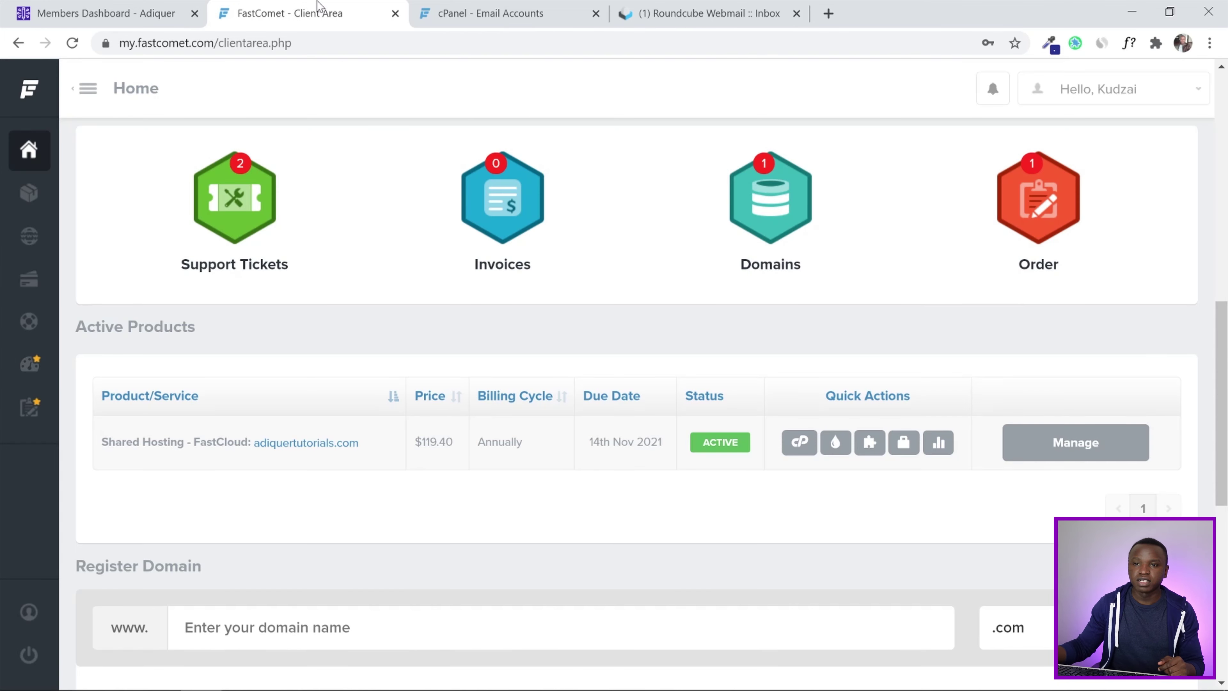
{"action": "left_click", "coordinate": [538, 12]}
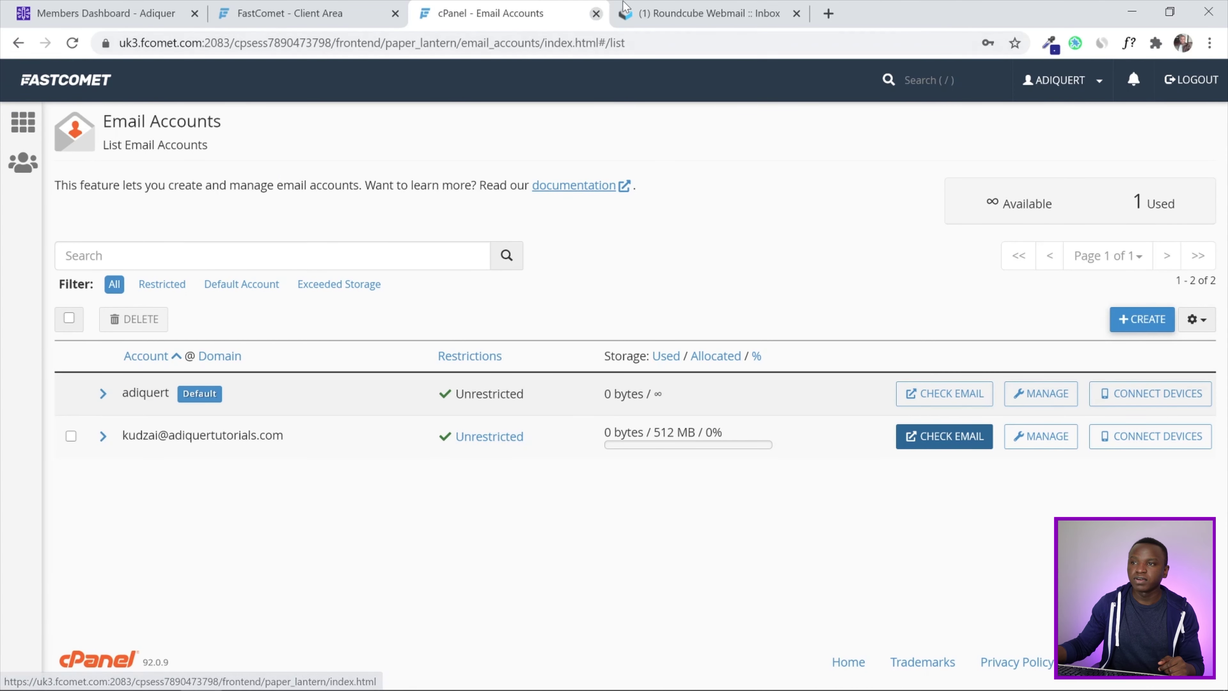
{"action": "left_click", "coordinate": [29, 124]}
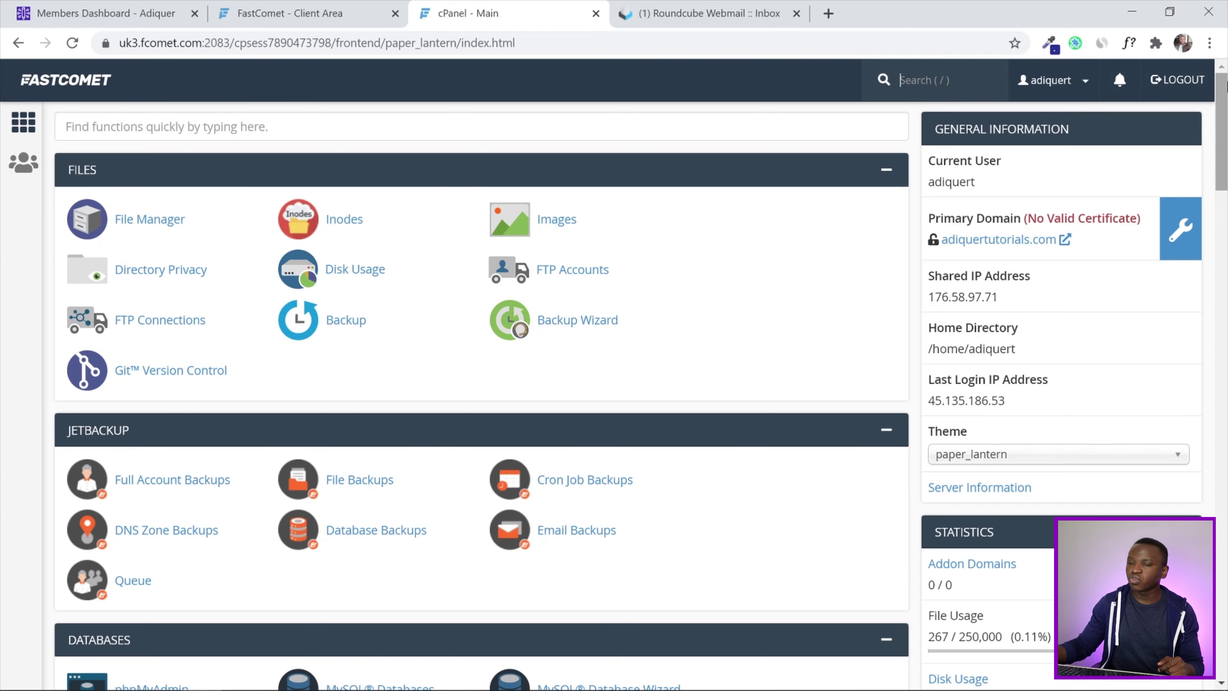
Scroll down to the Security section and open Lets Encrypt SSL
{"action": "scroll", "coordinate": [1222, 121], "scroll_direction": "down", "scroll_amount": 2}
{"action": "scroll", "coordinate": [1222, 121], "scroll_direction": "down", "scroll_amount": 10}
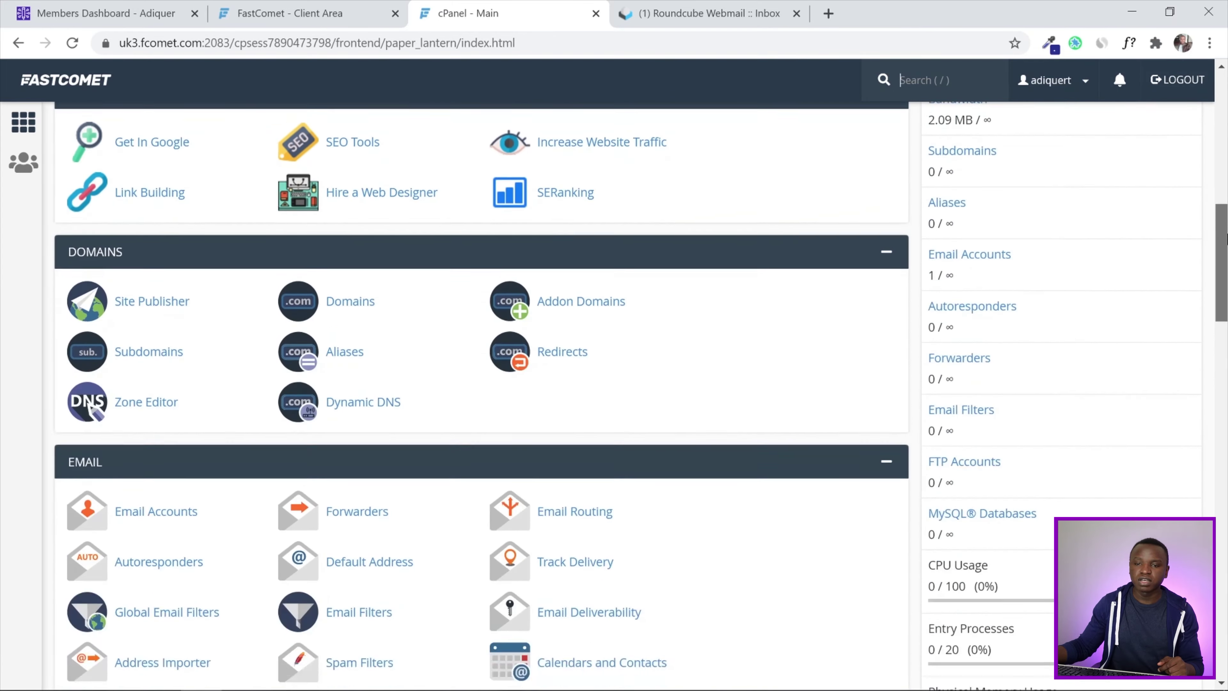
{"action": "left_click_drag", "start_coordinate": [1226, 237], "coordinate": [1226, 353]}
{"action": "key", "text": "slash"}
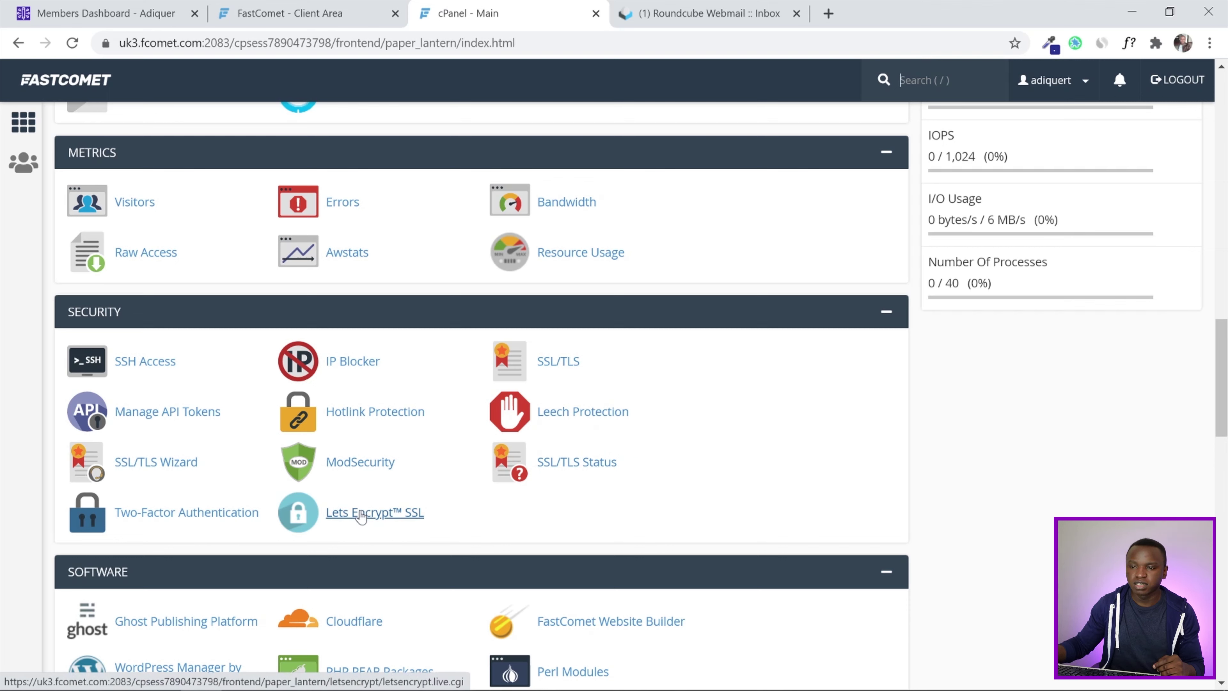
{"action": "left_click", "coordinate": [361, 515]}
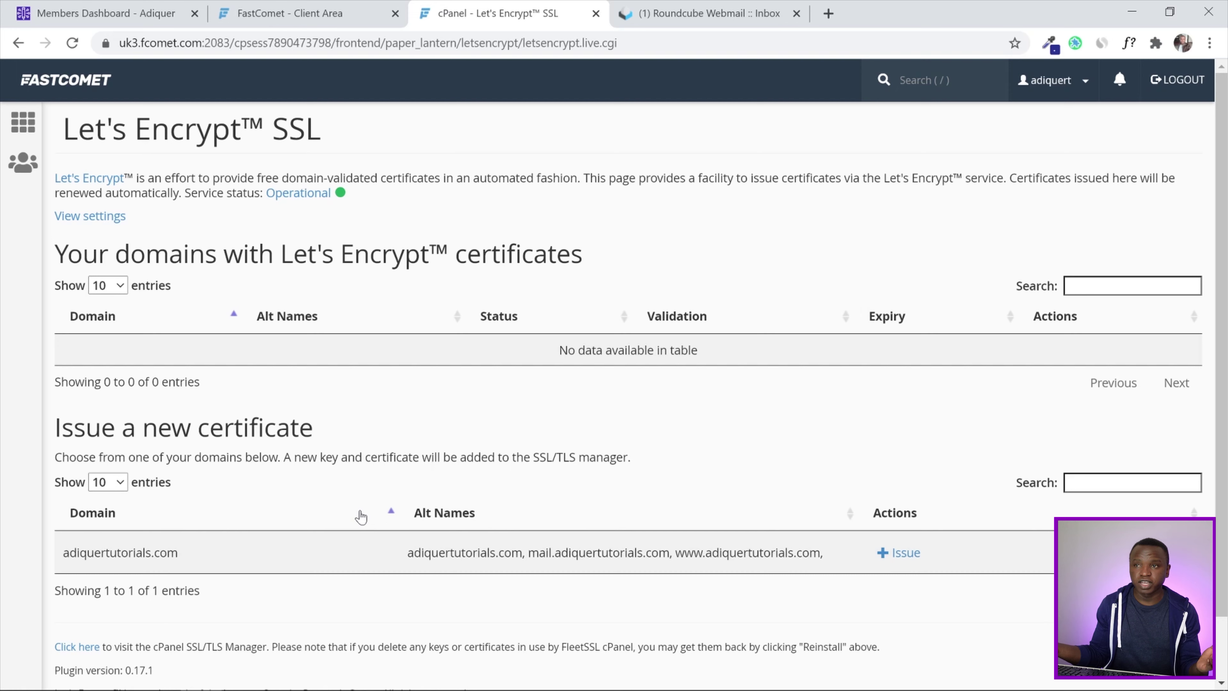
Issue a Let's Encrypt certificate for adiquertutorials.com with http-01 validation
{"action": "scroll", "coordinate": [315, 395], "scroll_direction": "down", "scroll_amount": 2}
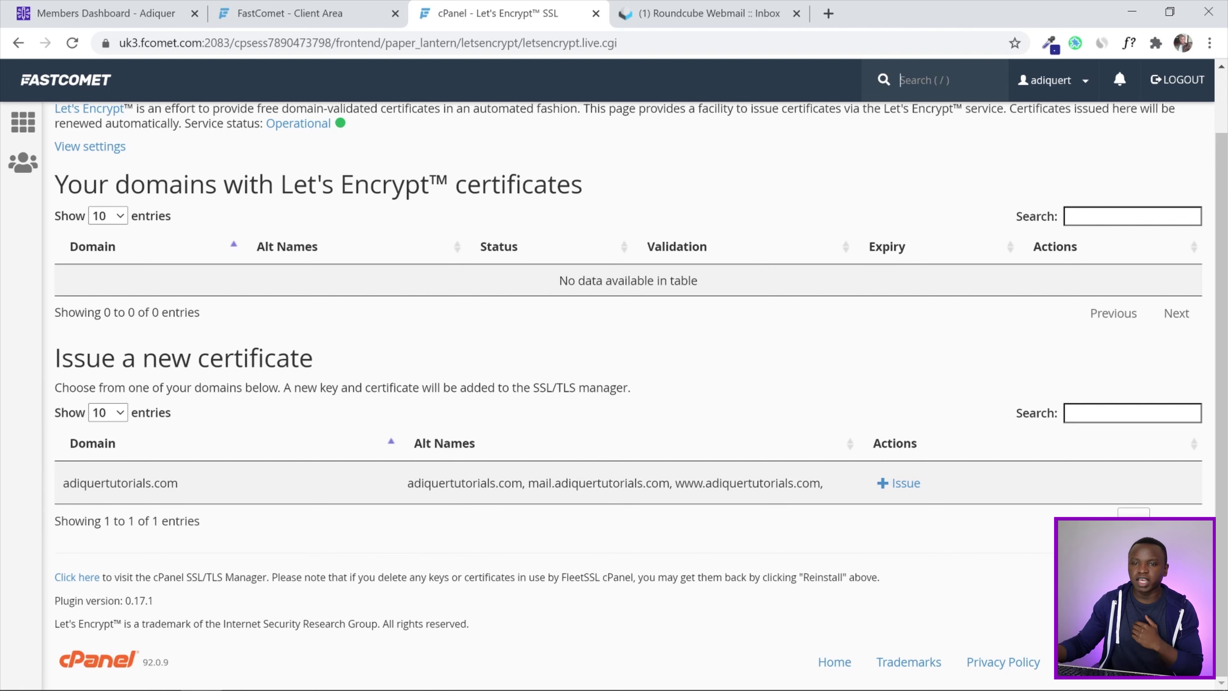
{"action": "left_click", "coordinate": [899, 484]}
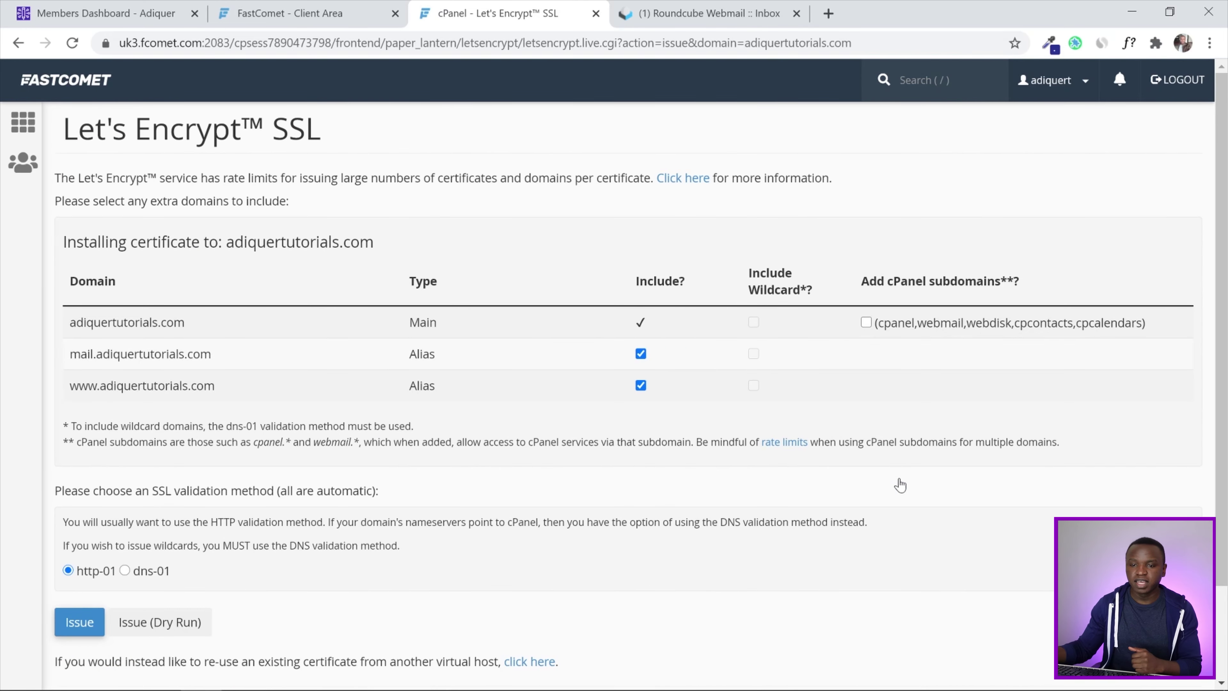
{"action": "scroll", "coordinate": [902, 412], "scroll_direction": "down", "scroll_amount": 2}
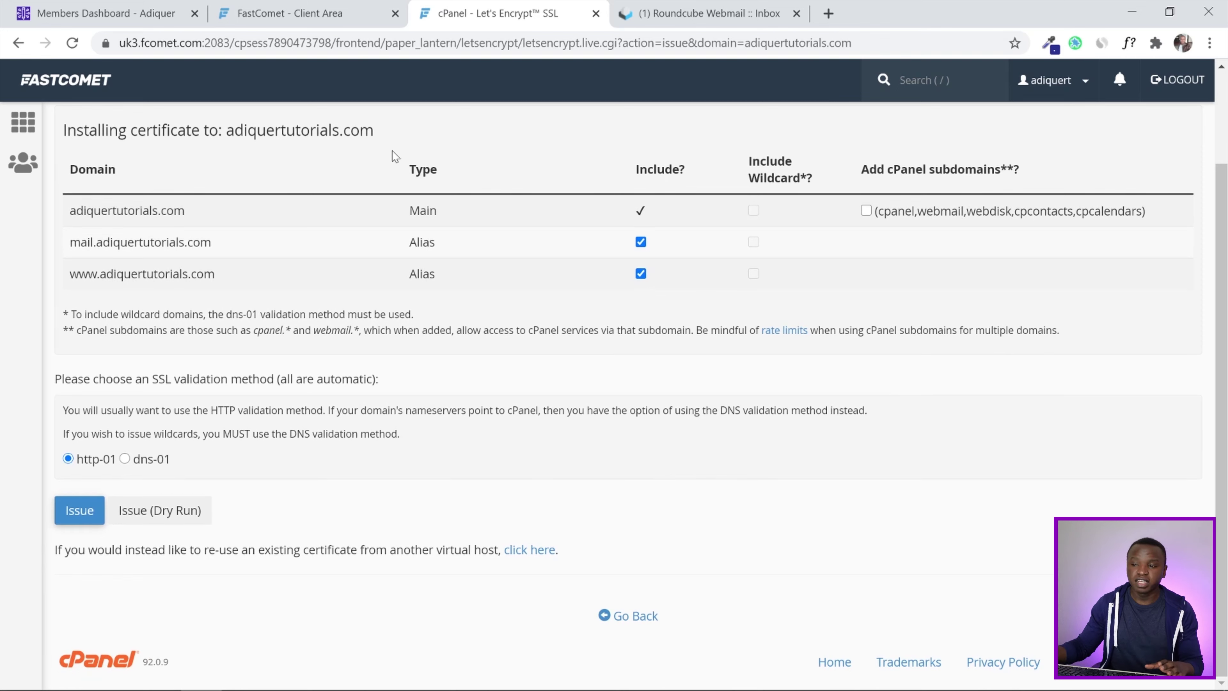
{"action": "left_click", "coordinate": [80, 517]}
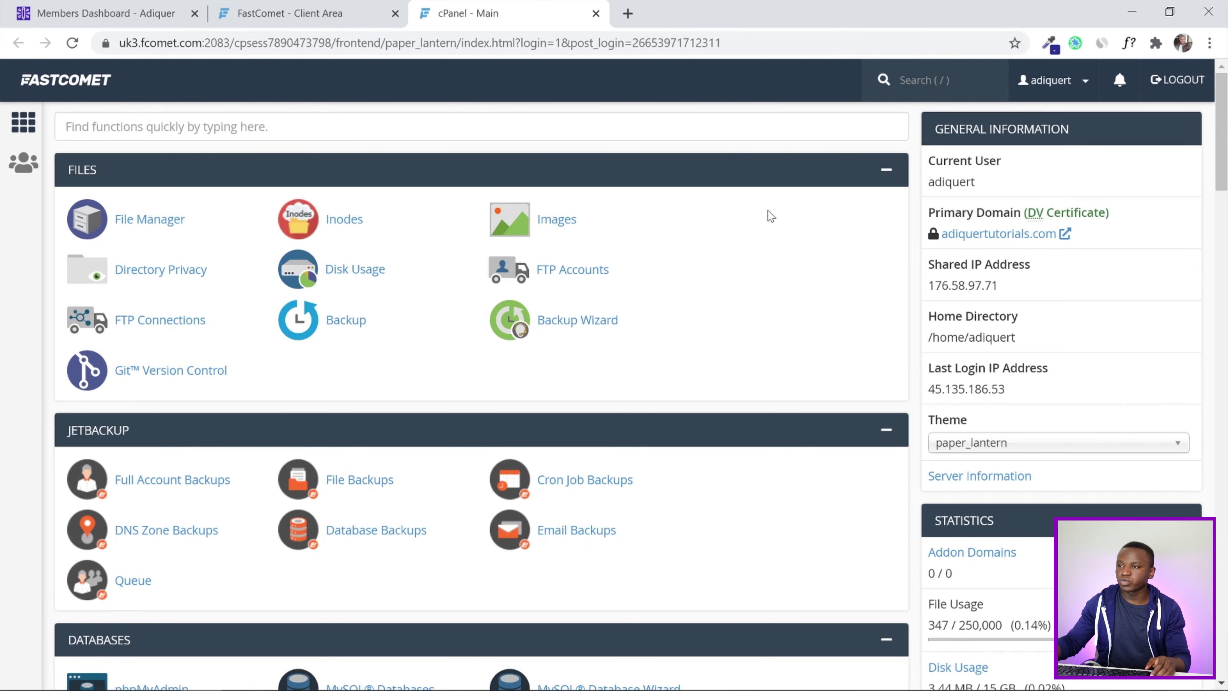
Open WordPress in the Softaculous Apps Installer and start Install Now
{"action": "left_click_drag", "start_coordinate": [1224, 125], "coordinate": [1226, 606]}
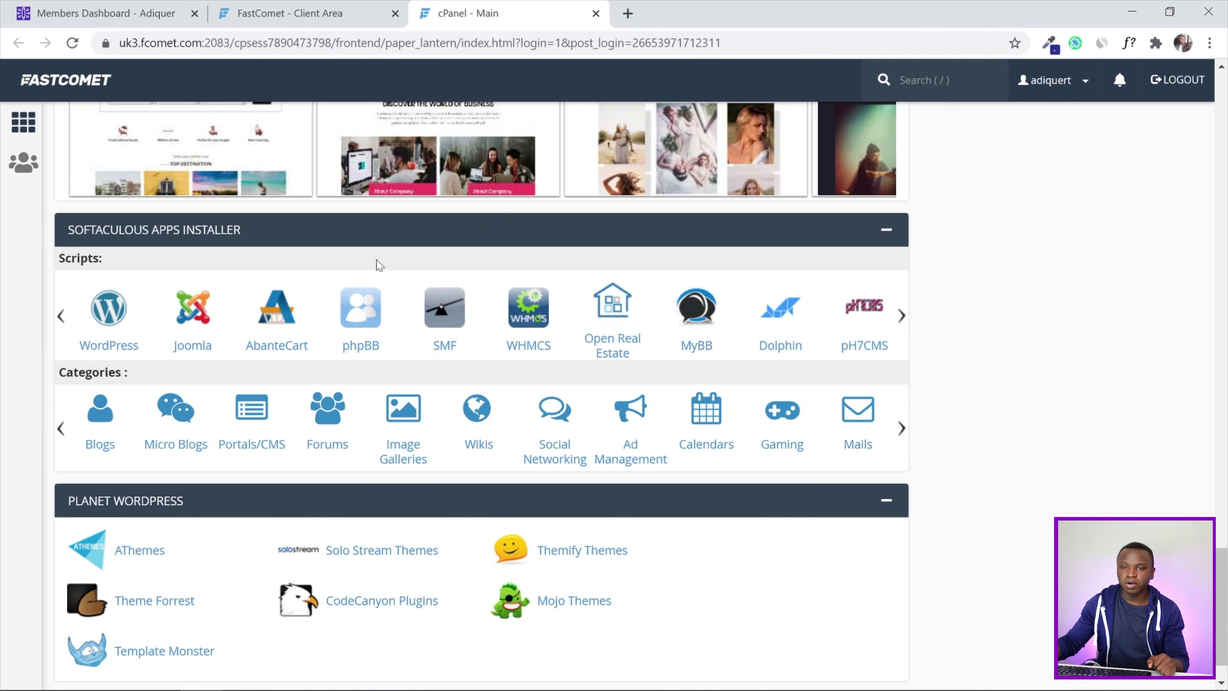
{"action": "left_click", "coordinate": [117, 319]}
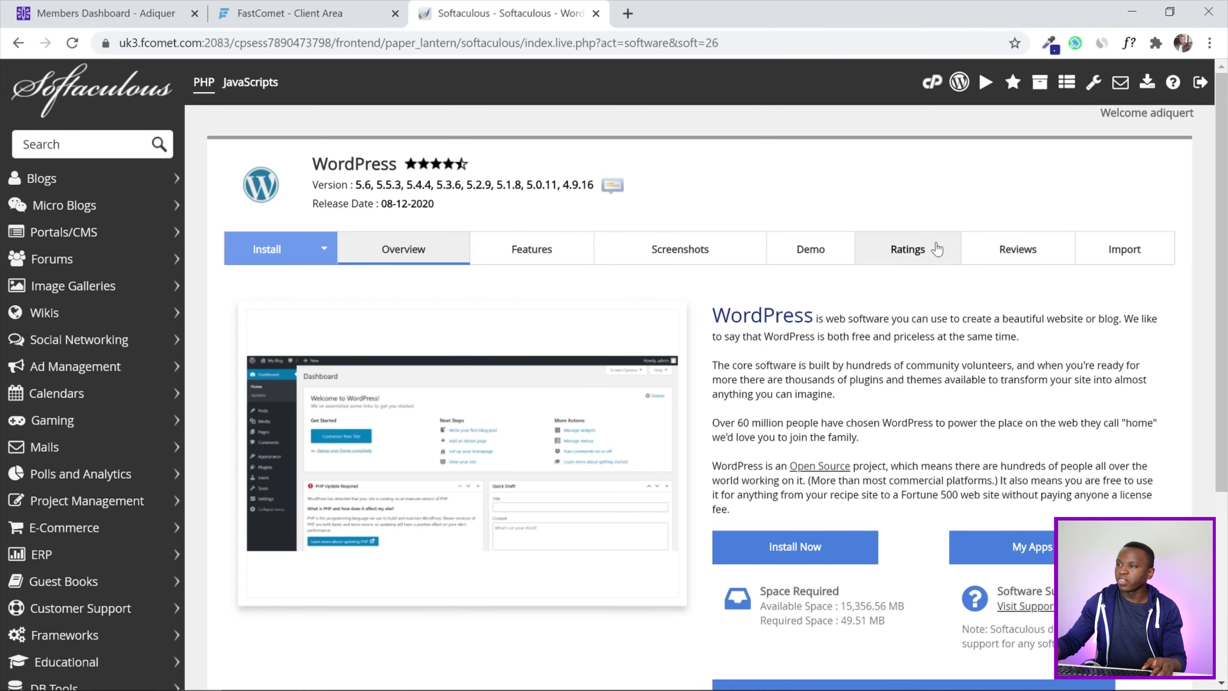
{"action": "scroll", "coordinate": [1221, 261], "scroll_direction": "down", "scroll_amount": 2}
{"action": "scroll", "coordinate": [1225, 261], "scroll_direction": "down", "scroll_amount": 3}
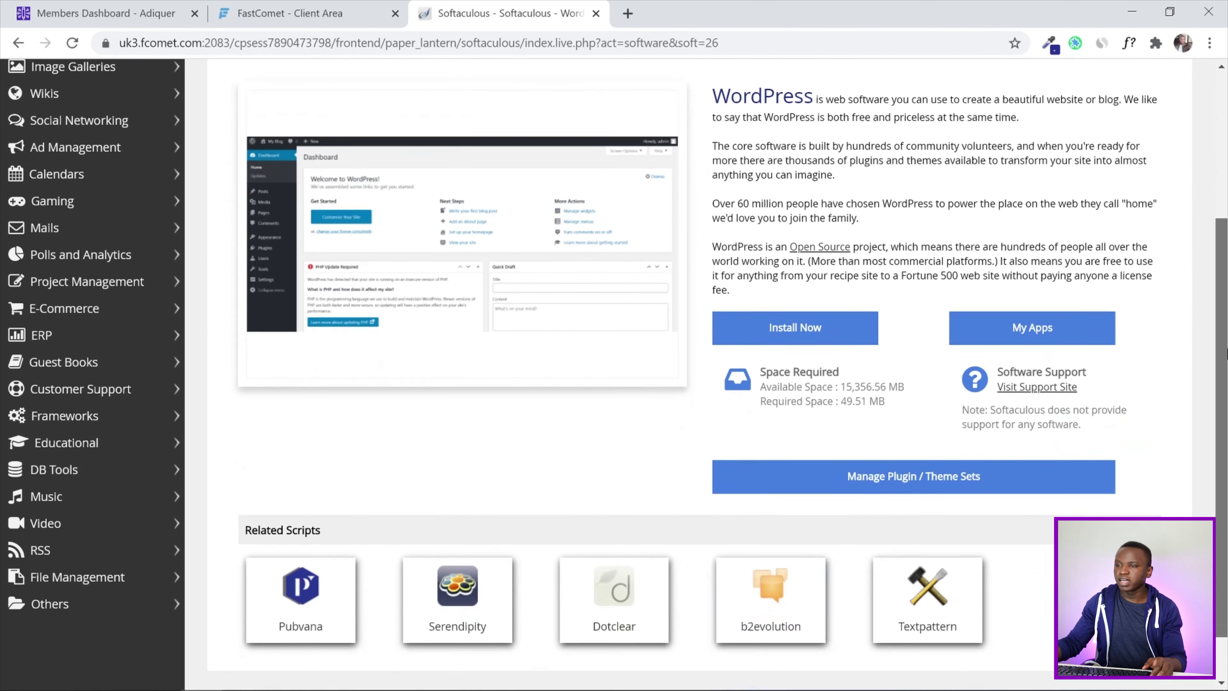
{"action": "left_click", "coordinate": [793, 323]}
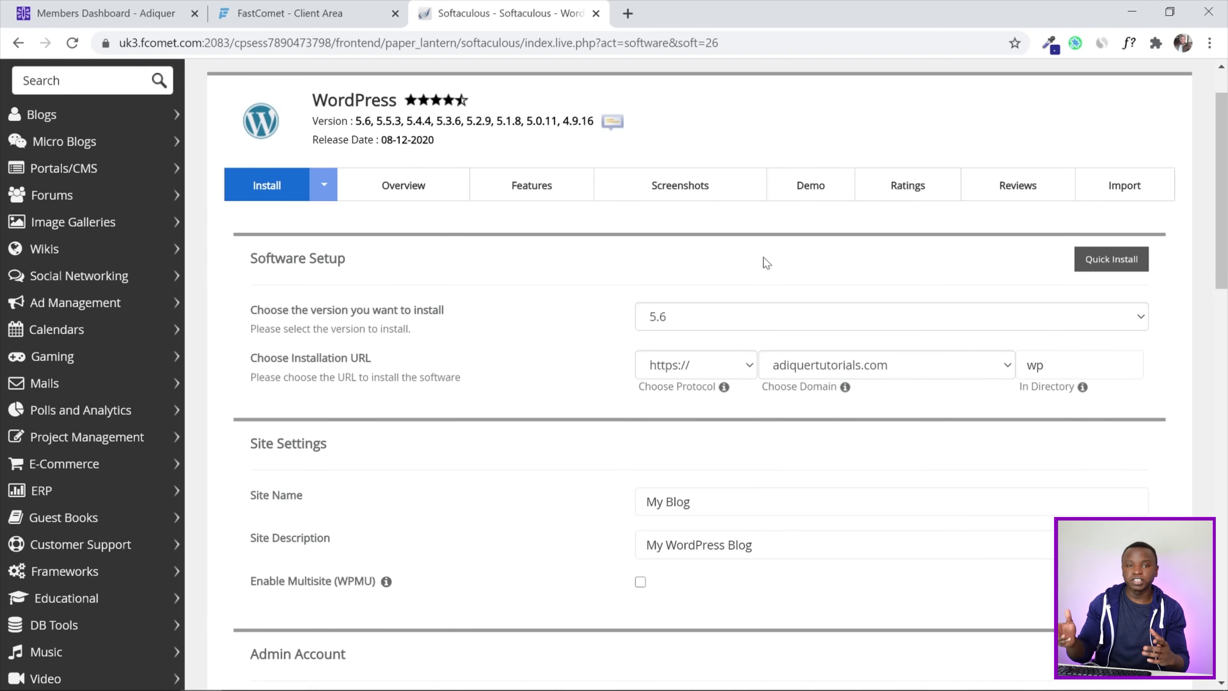
Keep WordPress version 5.6 and delete the 'wp' directory so it installs at the root
{"action": "left_click", "coordinate": [780, 314]}
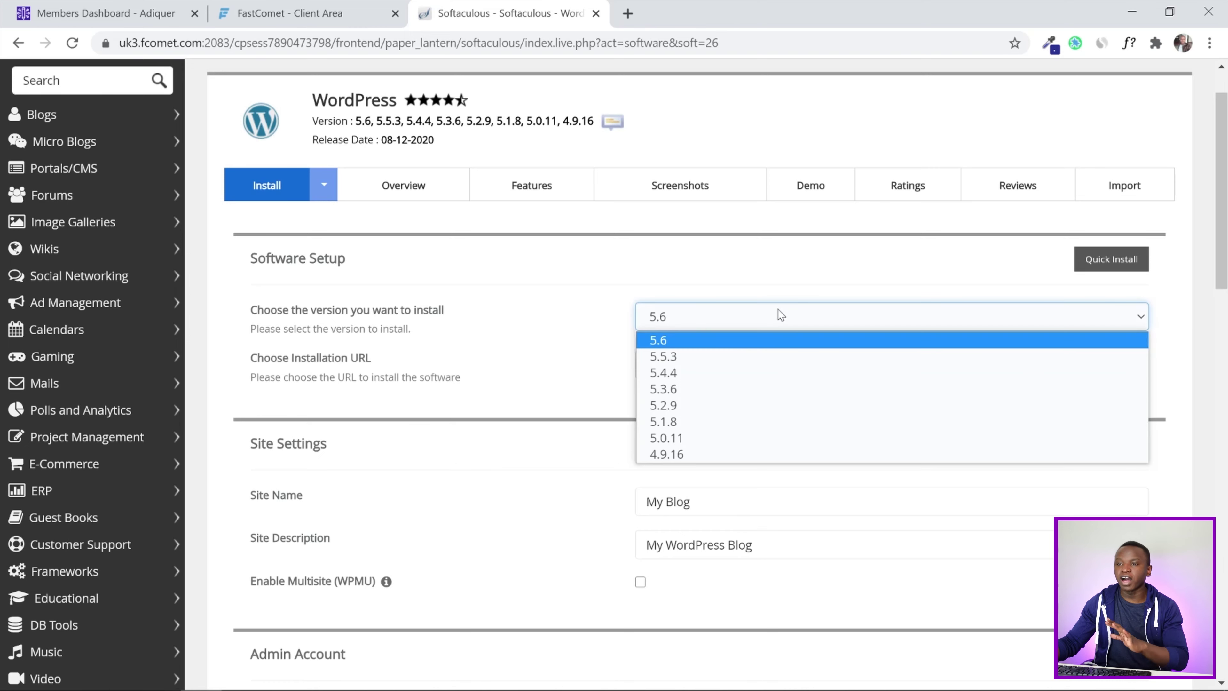
{"action": "left_click", "coordinate": [776, 343]}
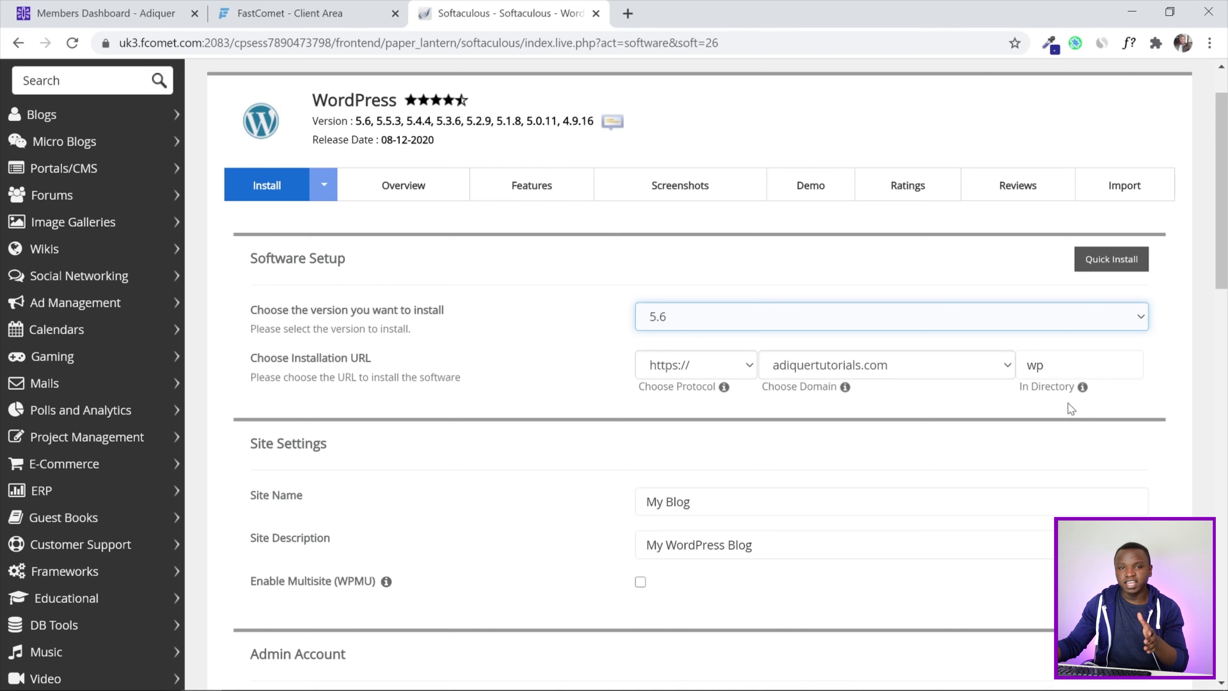
{"action": "double_click", "coordinate": [1035, 365]}
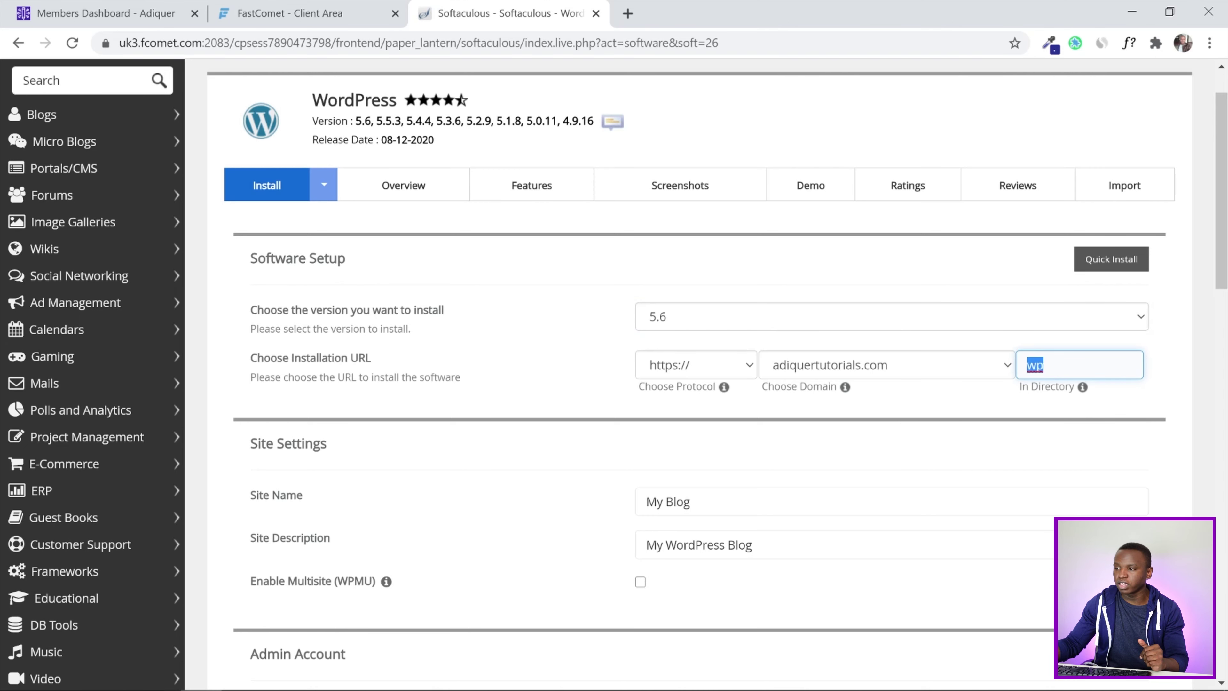
{"action": "key", "text": "BackSpace"}
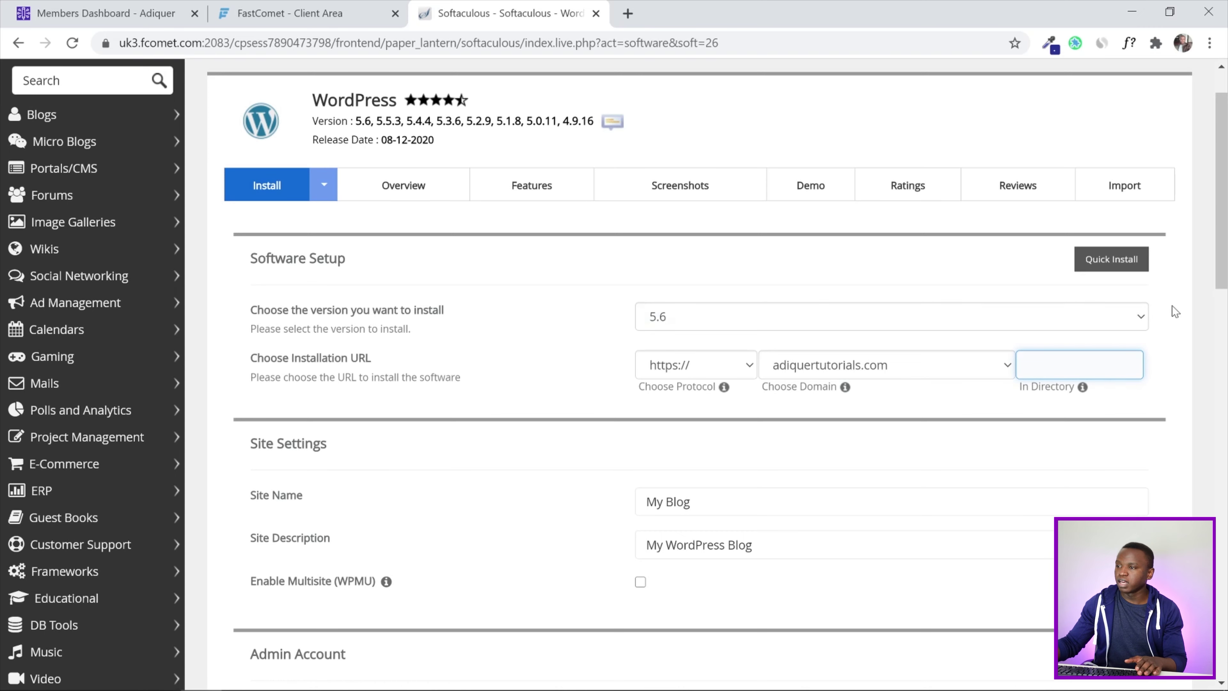
{"action": "scroll", "coordinate": [1226, 286], "scroll_direction": "down", "scroll_amount": 3}
{"action": "left_click", "coordinate": [764, 291]}
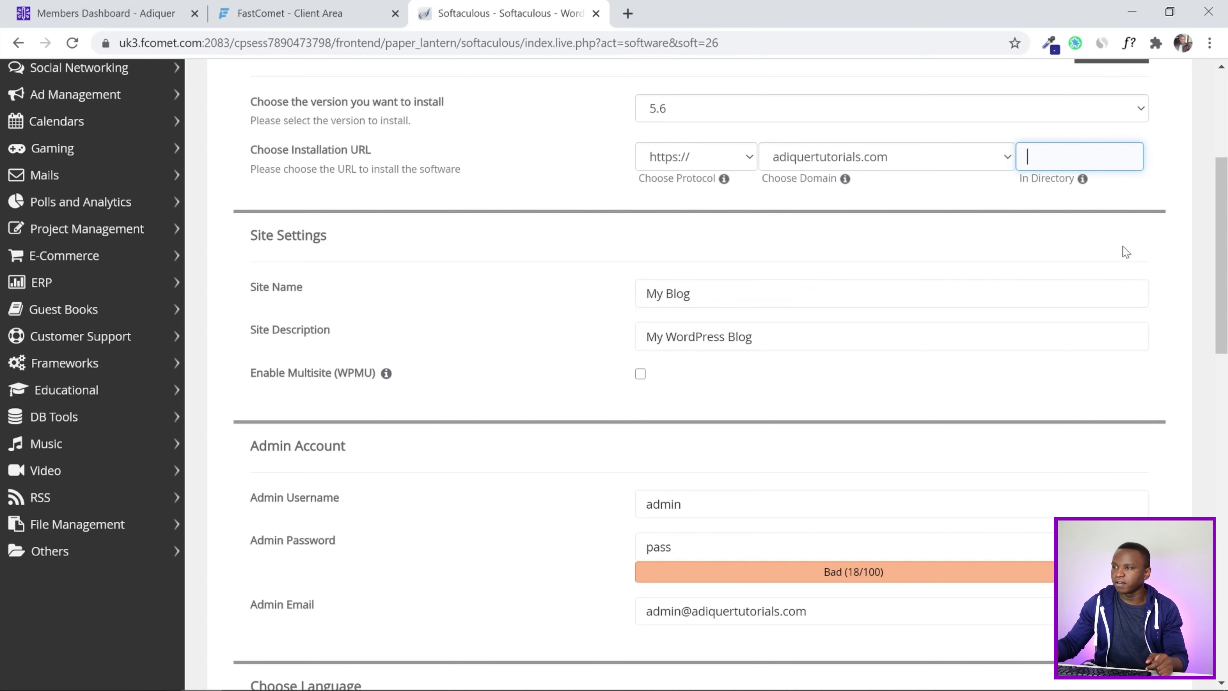
Replace the default admin username with the owner's own, keeping the password, and select the admin email
{"action": "scroll", "coordinate": [1226, 289], "scroll_direction": "down", "scroll_amount": 4}
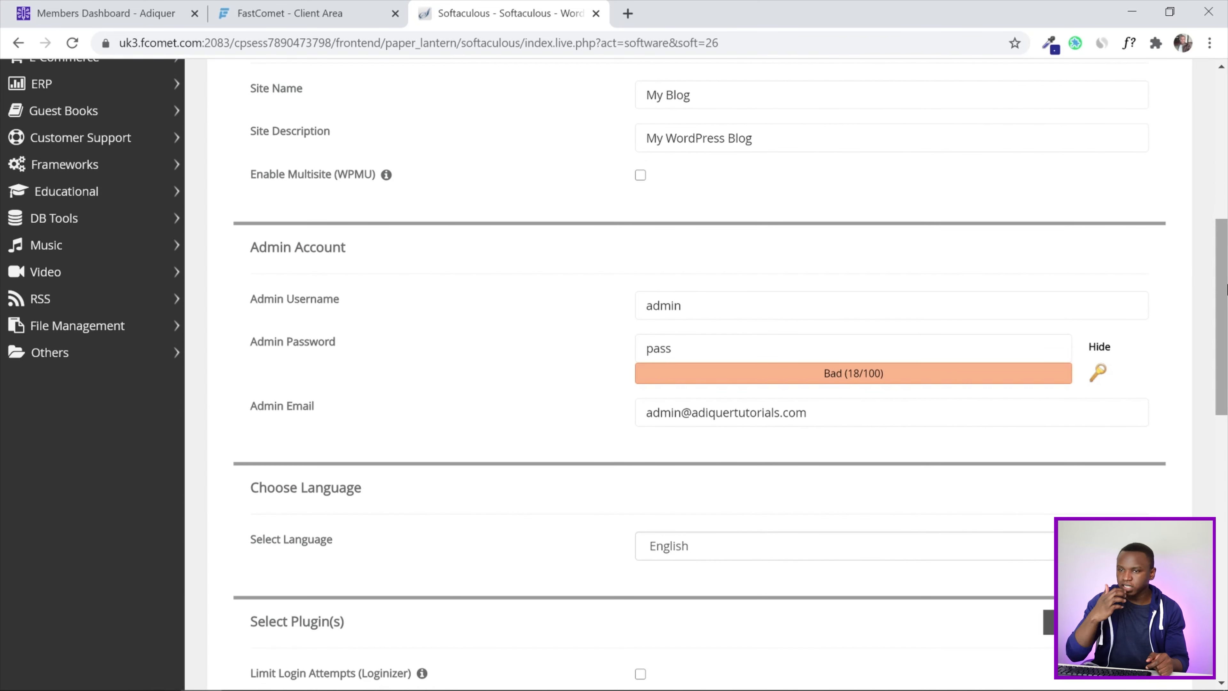
{"action": "double_click", "coordinate": [831, 305]}
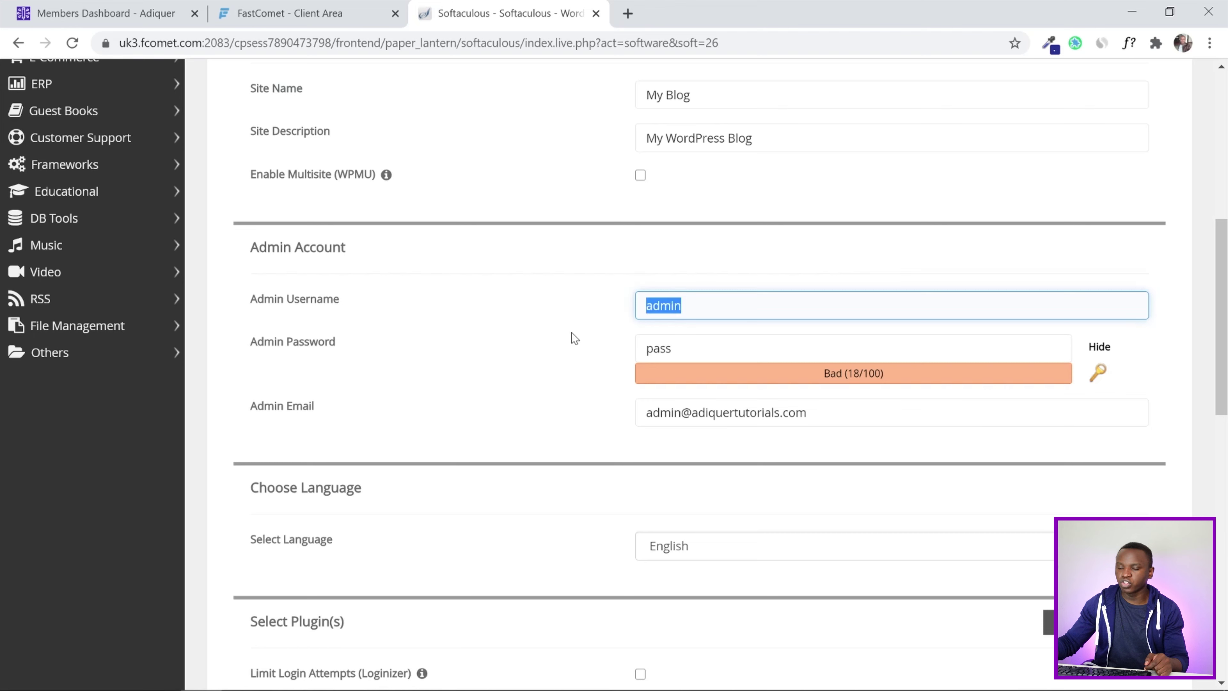
{"action": "type", "text": "kudzai"}
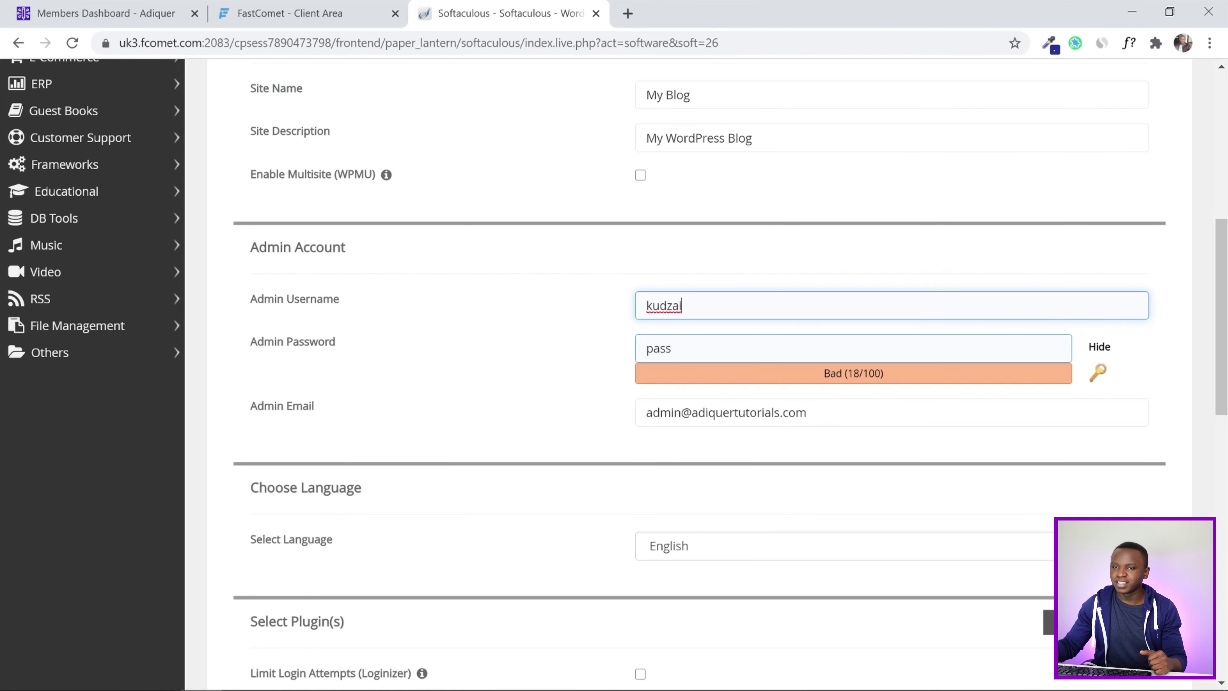
{"action": "key", "text": "Tab"}
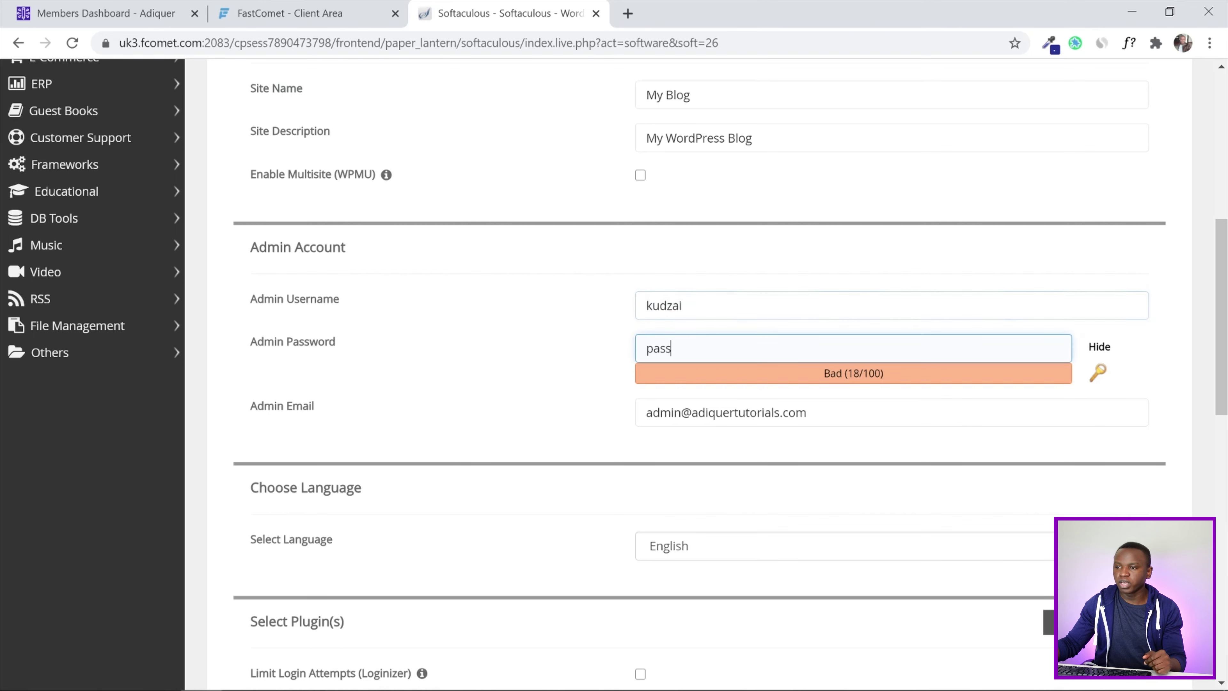
{"action": "left_click", "coordinate": [563, 353]}
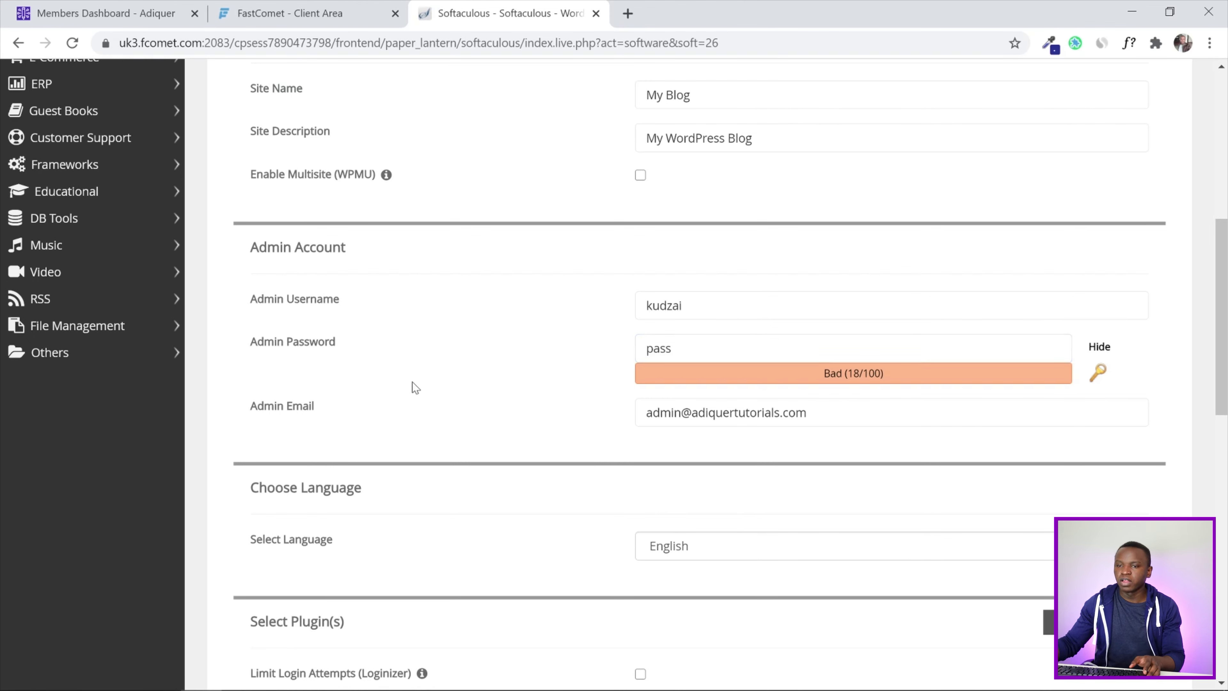
{"action": "left_click", "coordinate": [310, 414]}
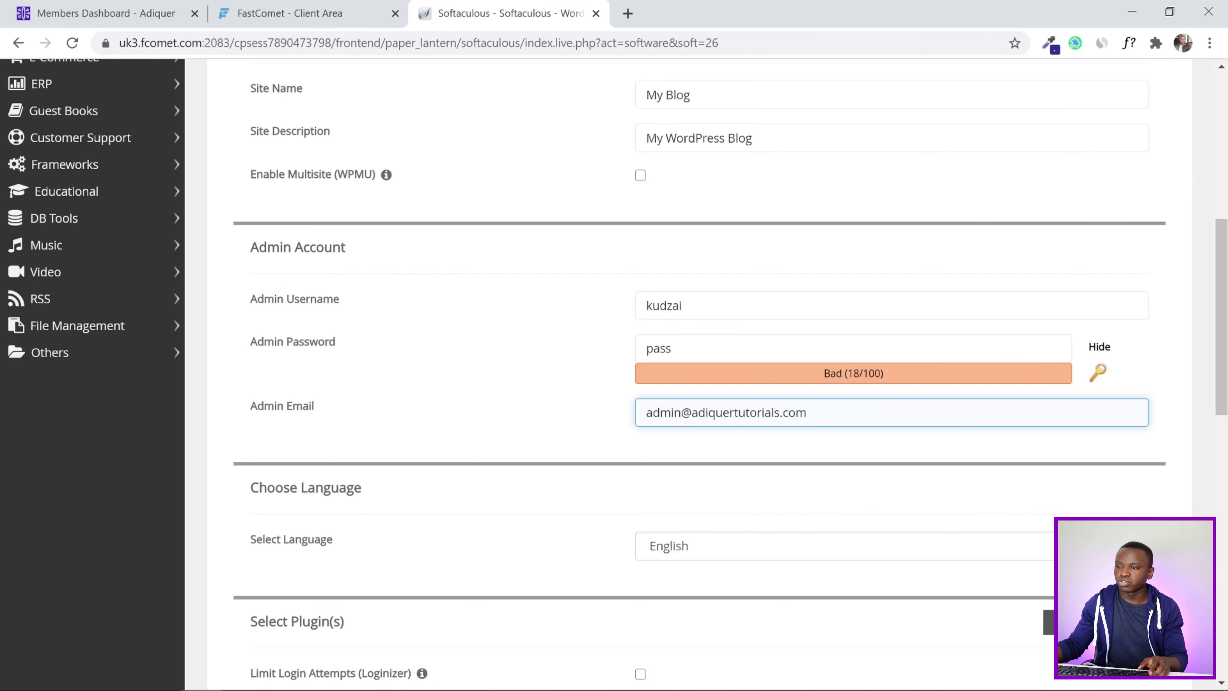
{"action": "key", "text": "ctrl+a"}
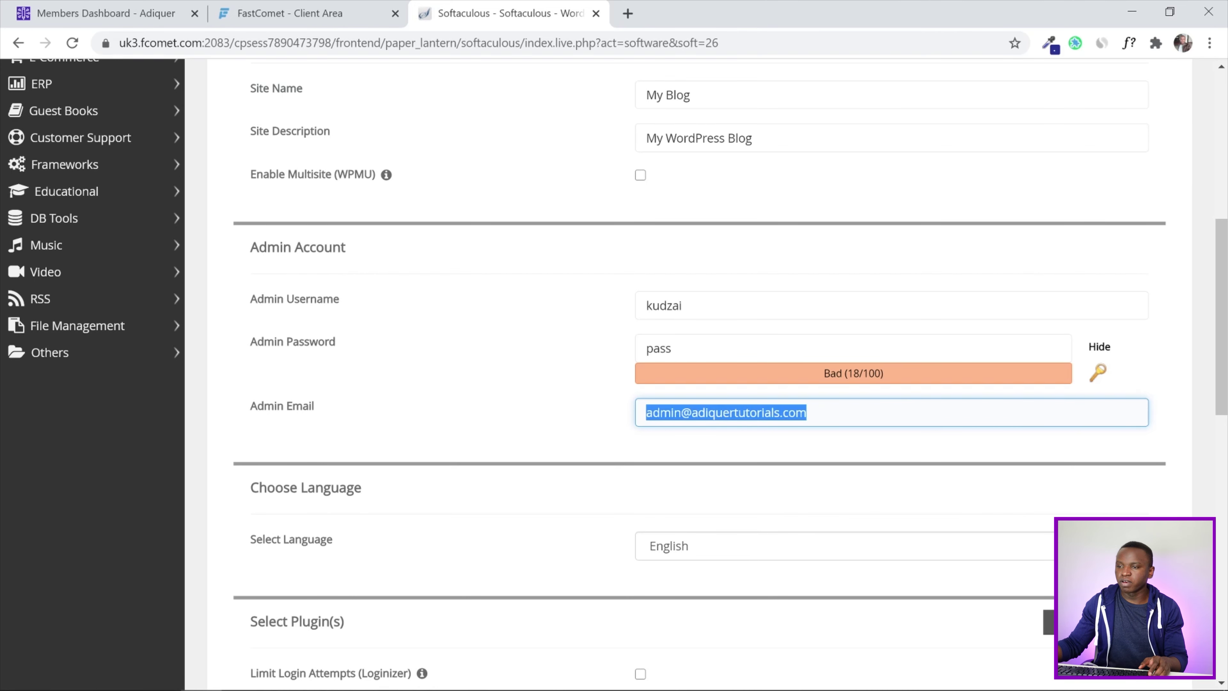
{"action": "scroll", "coordinate": [1225, 365], "scroll_direction": "down", "scroll_amount": 3}
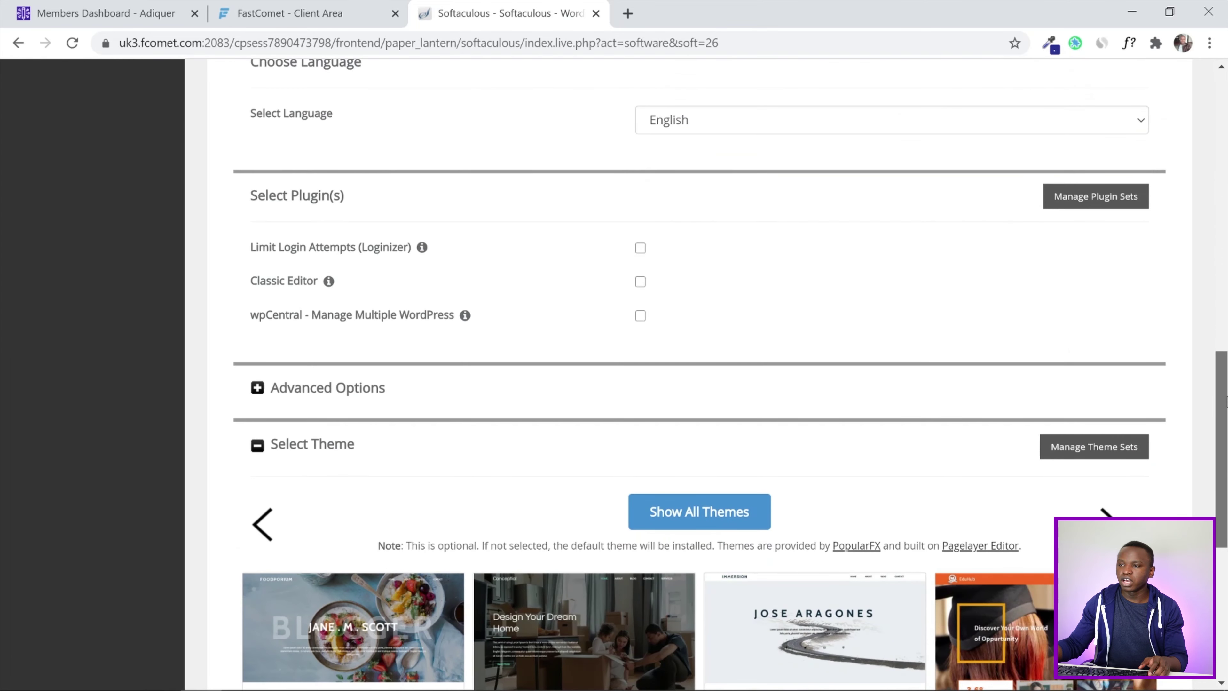
{"action": "scroll", "coordinate": [1225, 396], "scroll_direction": "down", "scroll_amount": 9}
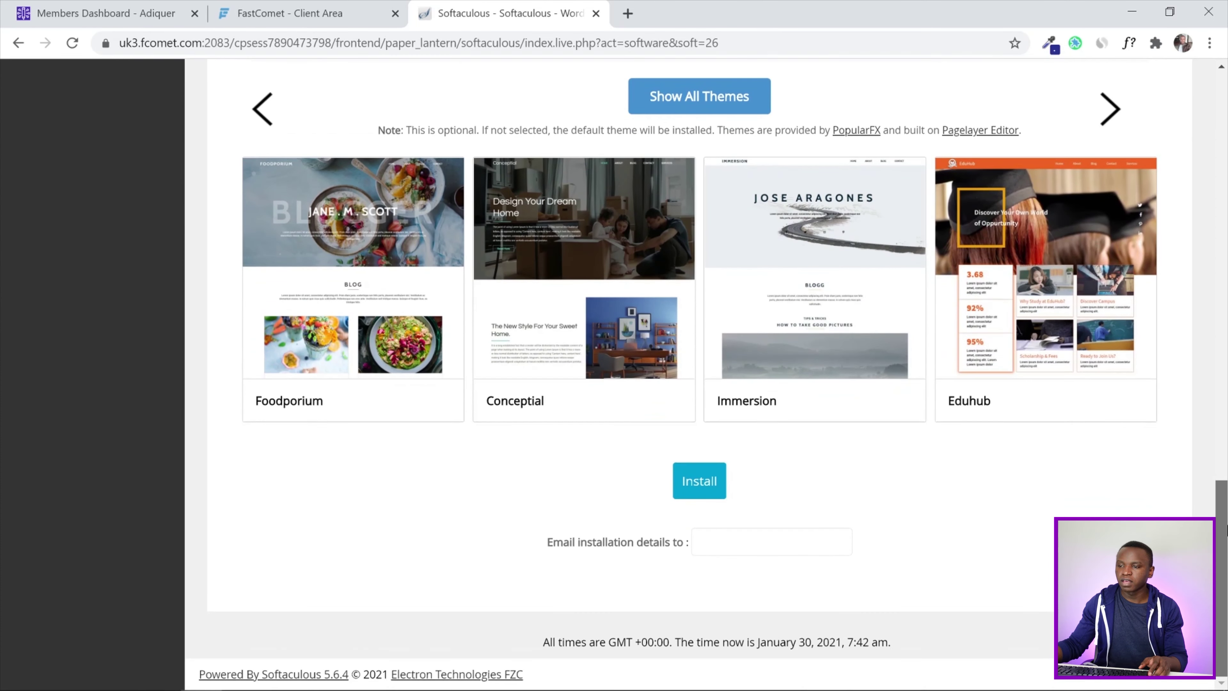
{"action": "left_click", "coordinate": [706, 493]}
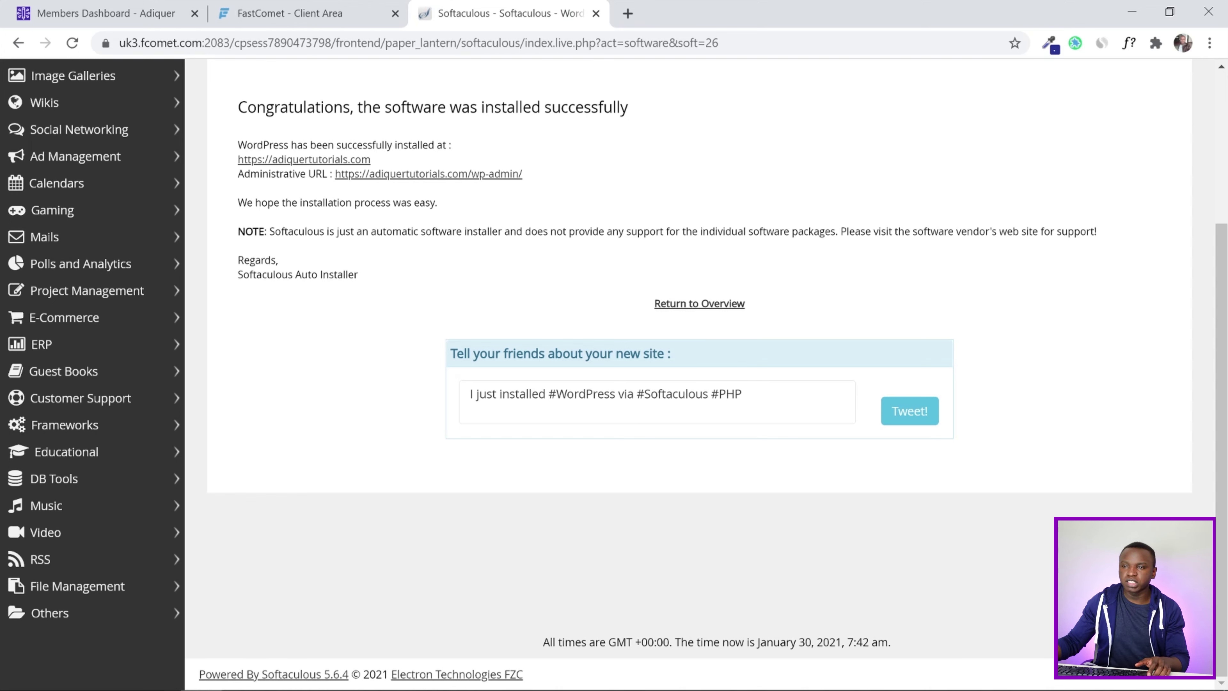
View the live My Blog homepage with its Hello world! post in a new tab, then return to Softaculous
{"action": "right_click", "coordinate": [304, 161]}
{"action": "left_click", "coordinate": [339, 170]}
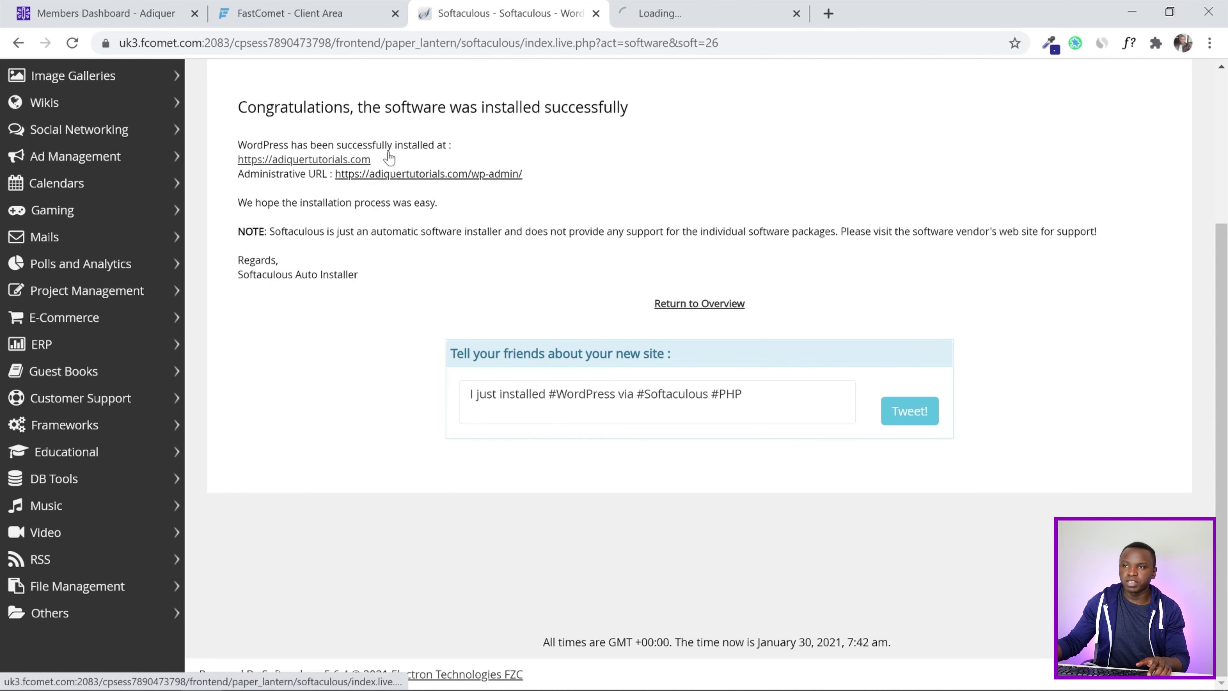
{"action": "left_click", "coordinate": [677, 11]}
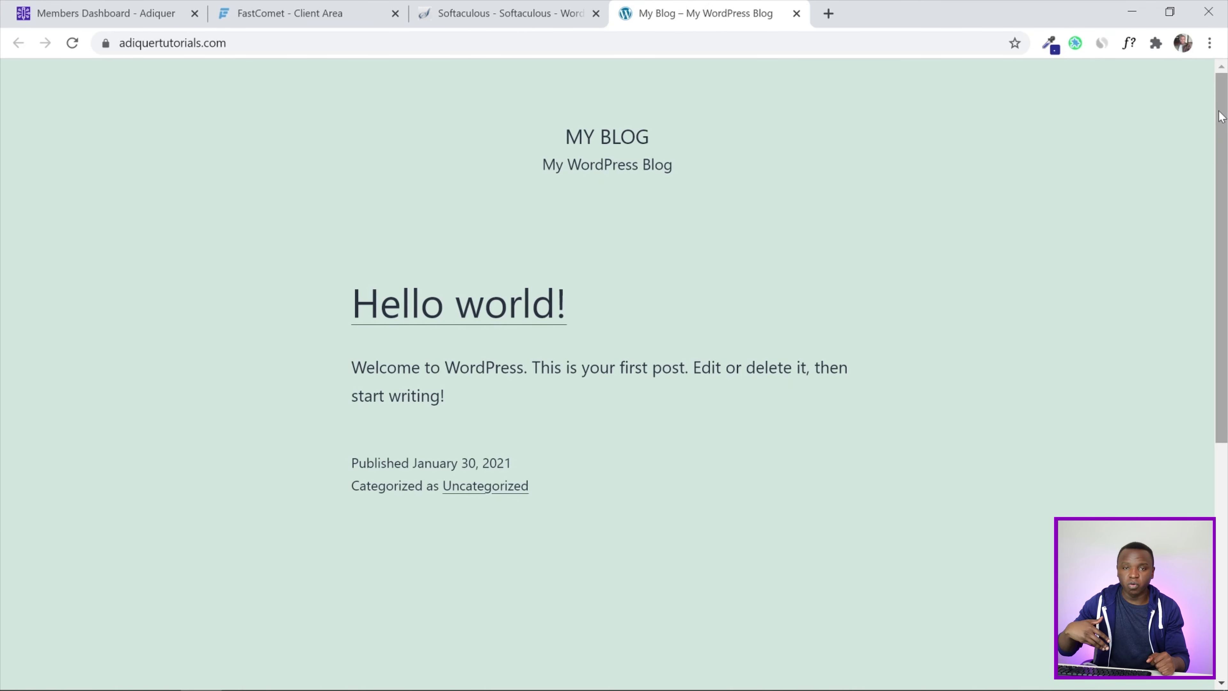
{"action": "scroll", "coordinate": [1209, 140], "scroll_direction": "down", "scroll_amount": 5}
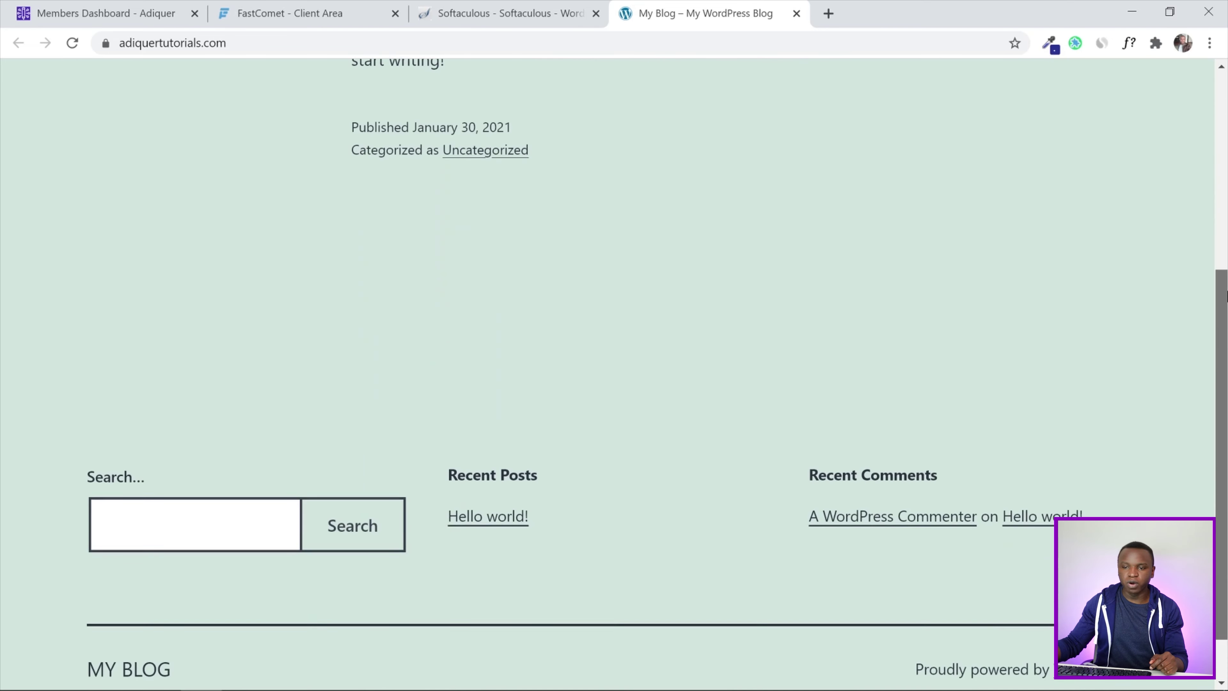
{"action": "scroll", "coordinate": [1206, 150], "scroll_direction": "up", "scroll_amount": 5}
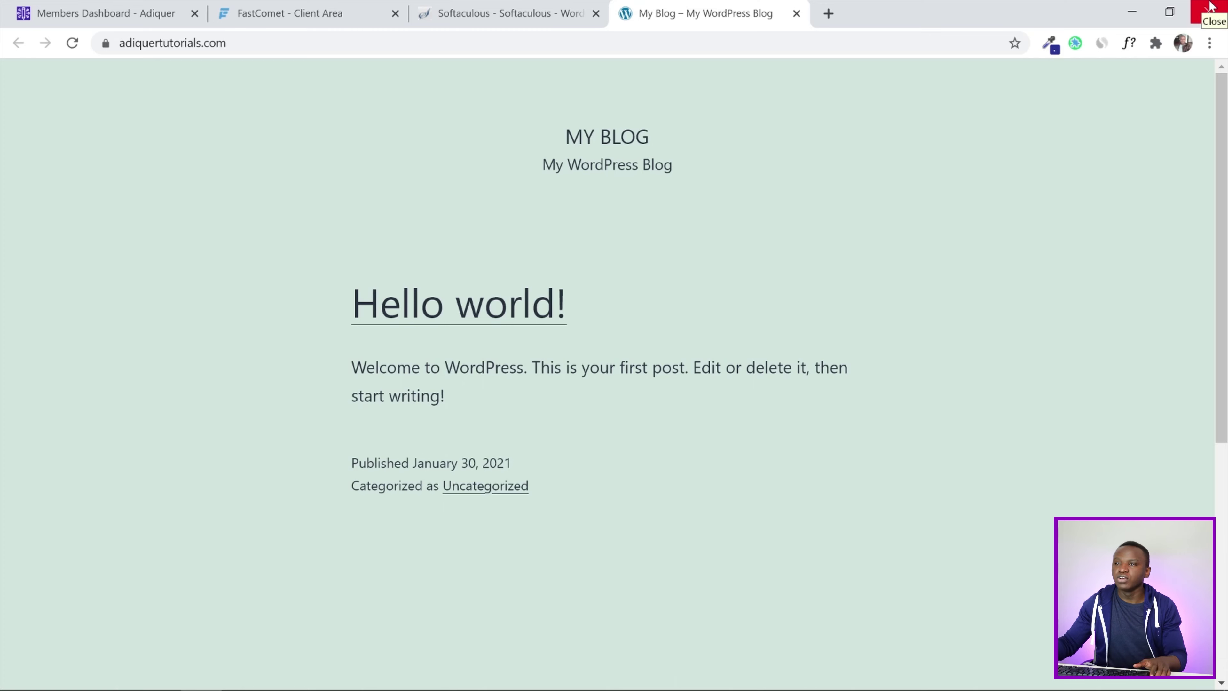
{"action": "left_click", "coordinate": [518, 6]}
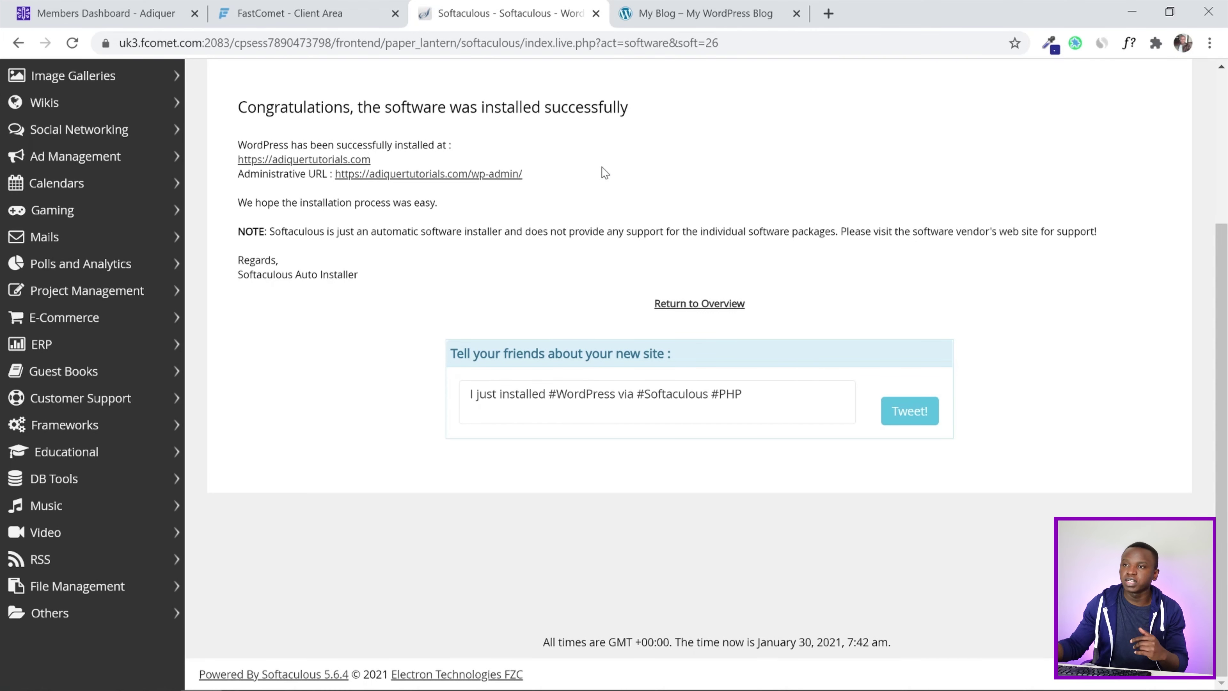
{"action": "left_click", "coordinate": [744, 3]}
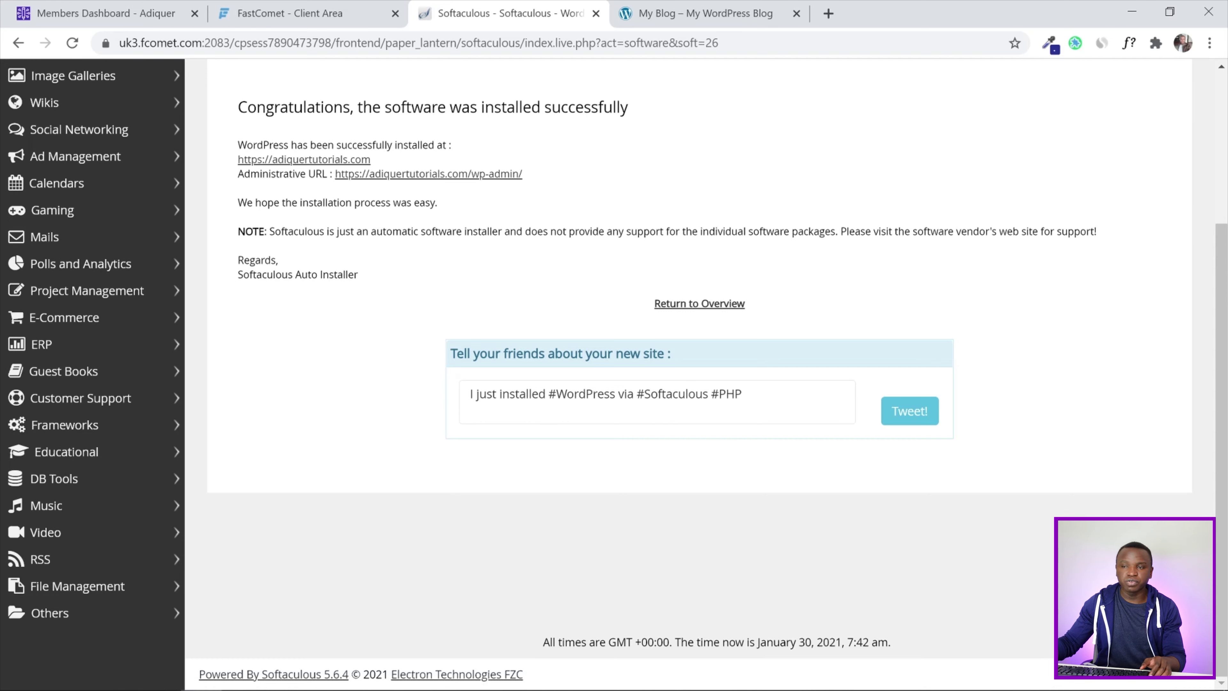
Open the /wp-admin/ dashboard in a new tab, then switch to the Adiquer members checklist
{"action": "right_click", "coordinate": [449, 177]}
{"action": "key", "text": "Escape"}
{"action": "left_click", "coordinate": [453, 180], "text": "ctrl"}
{"action": "left_click", "coordinate": [914, 14]}
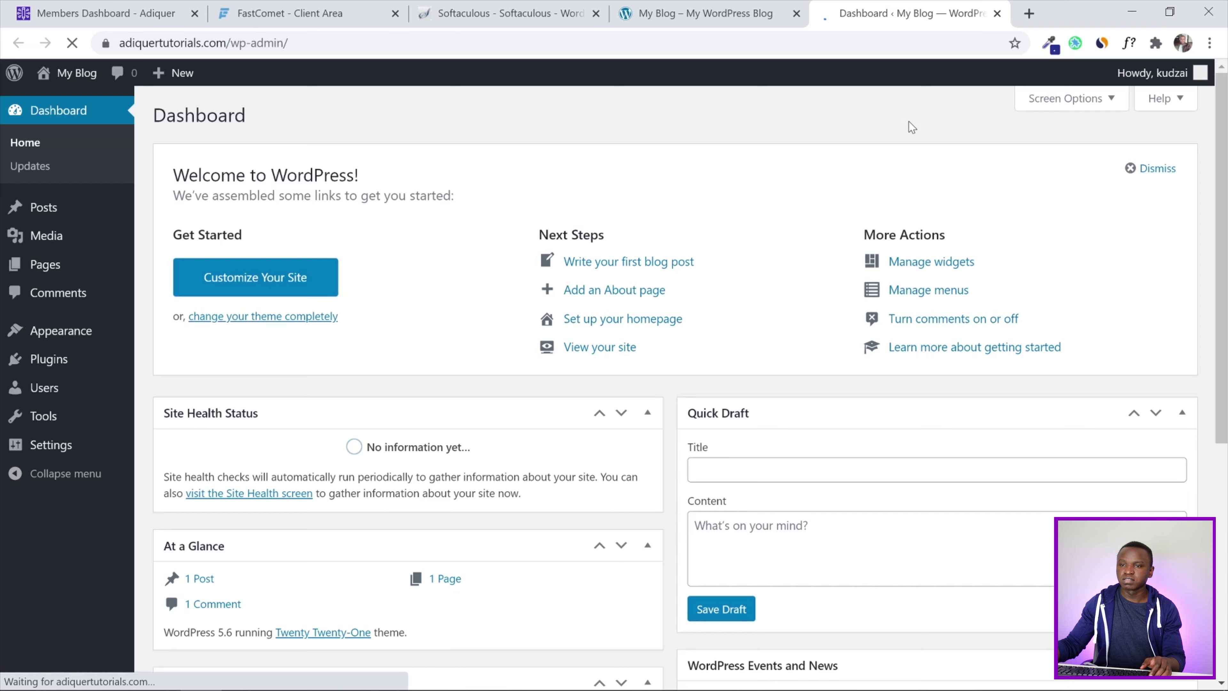
{"action": "scroll", "coordinate": [690, 384], "scroll_direction": "down", "scroll_amount": 6}
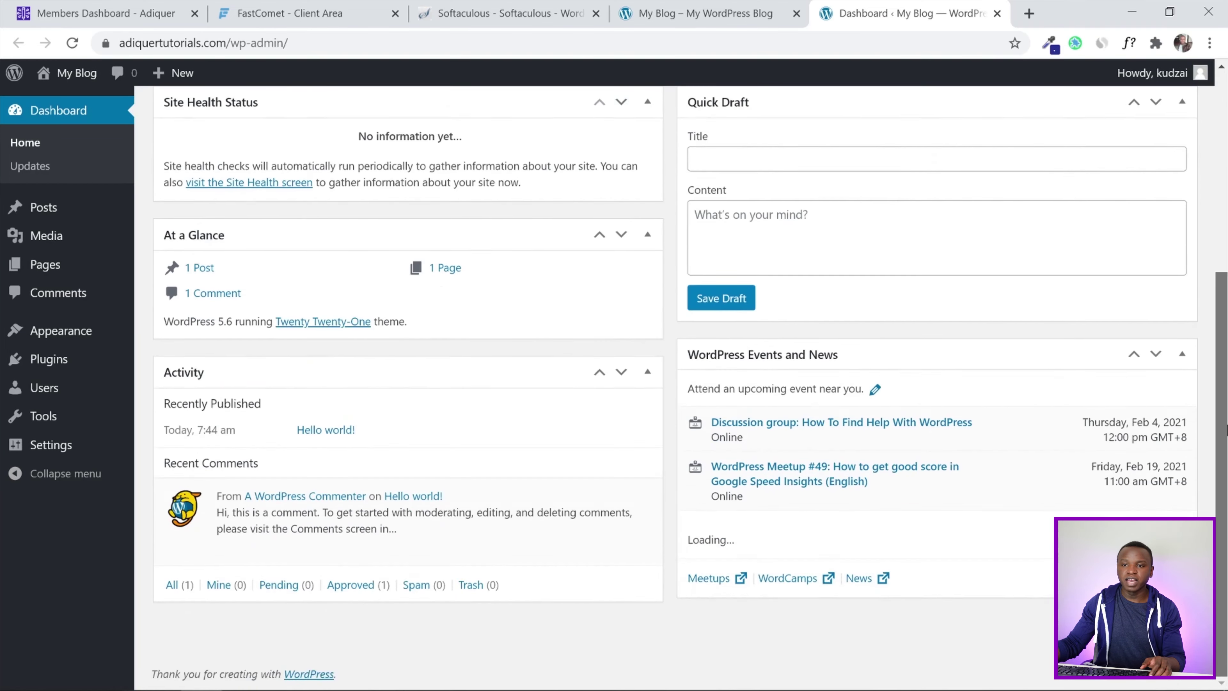
{"action": "scroll", "coordinate": [1225, 429], "scroll_direction": "up", "scroll_amount": 6}
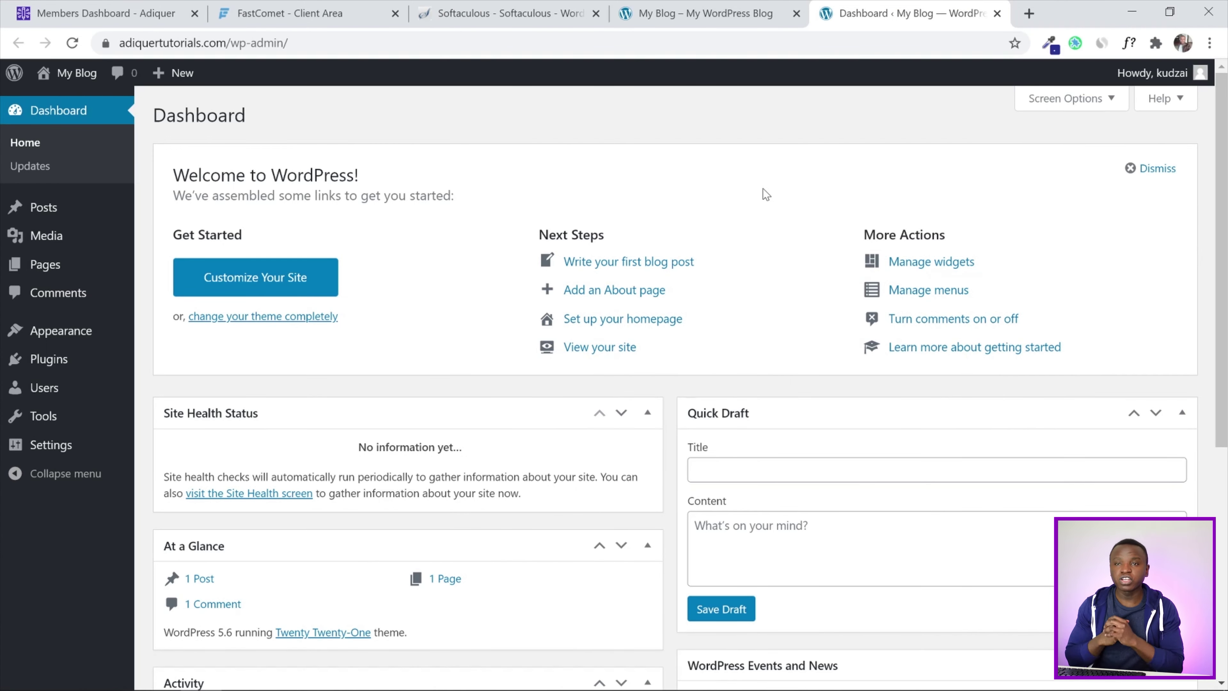
{"action": "left_click", "coordinate": [51, 5]}
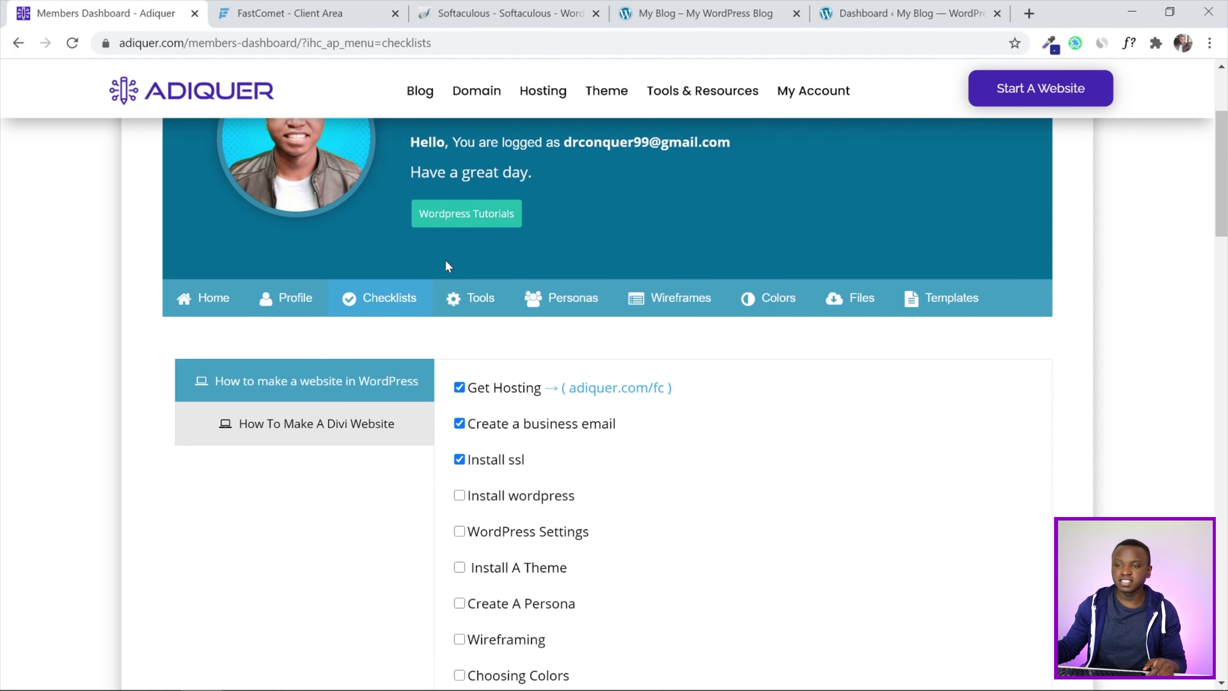
Tick Install wordpress on the Adiquer checklist and switch back to the WordPress dashboard tab
{"action": "left_click", "coordinate": [459, 498]}
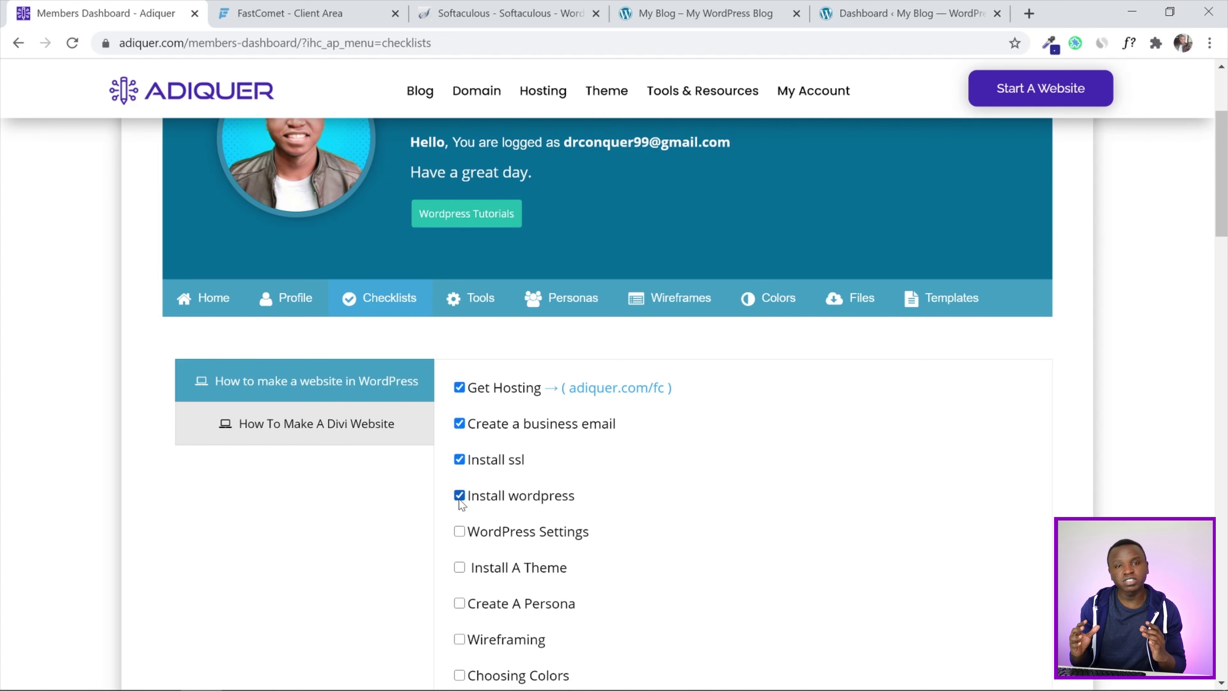
{"action": "scroll", "coordinate": [481, 328], "scroll_direction": "down", "scroll_amount": 3}
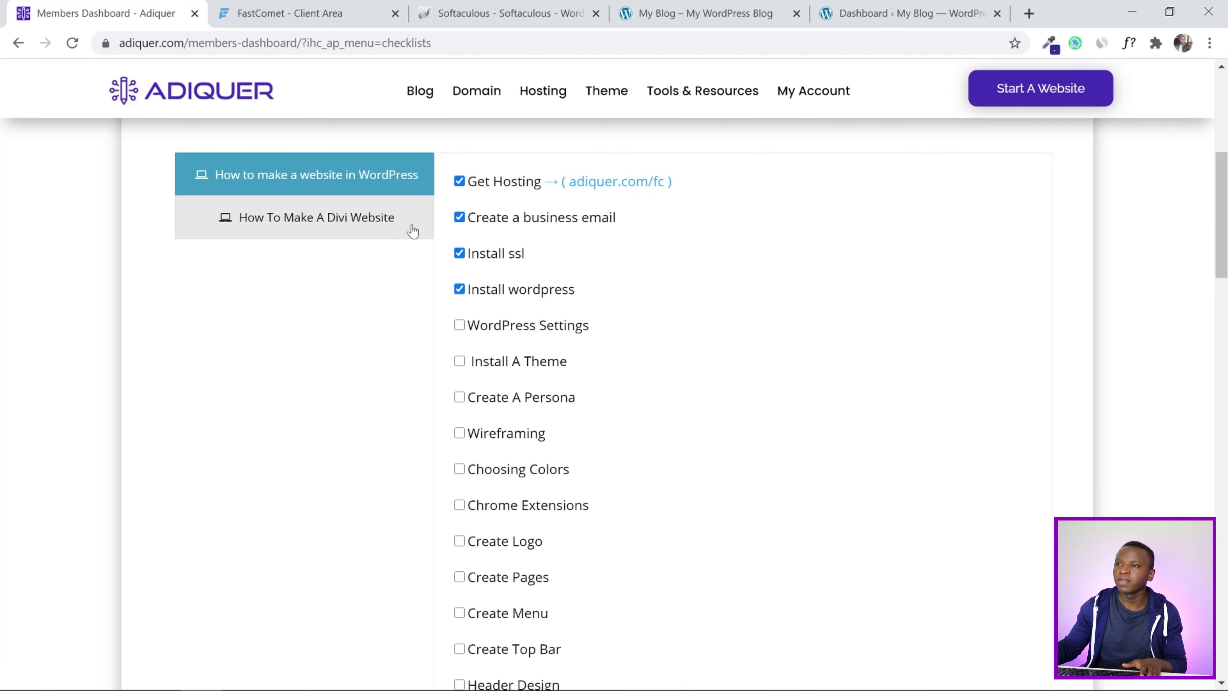
{"action": "left_click", "coordinate": [850, 9]}
{"action": "left_click_drag", "start_coordinate": [706, 9], "coordinate": [878, 10]}
{"action": "left_click", "coordinate": [738, 6]}
{"action": "scroll", "coordinate": [461, 228], "scroll_direction": "down", "scroll_amount": 5}
In General Settings, set the title 'Adiquer Tutorials' and tagline 'Learn how to make a website in wordpress'
{"action": "mouse_move", "coordinate": [30, 444]}
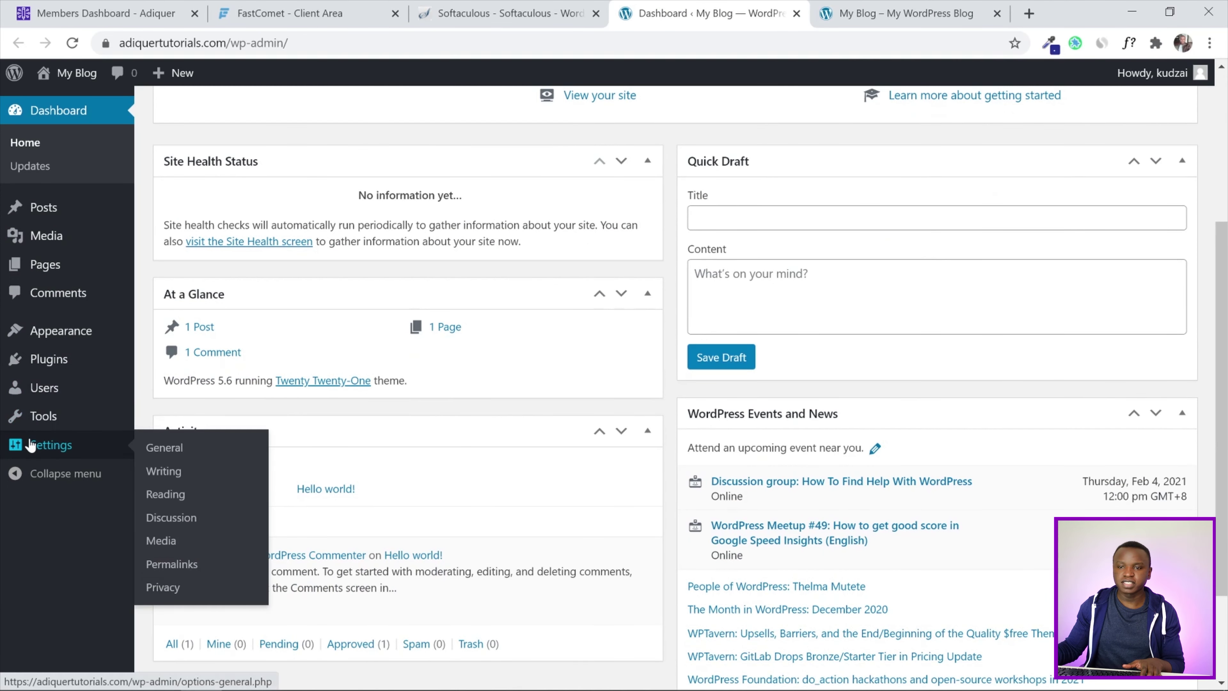
{"action": "left_click", "coordinate": [167, 452]}
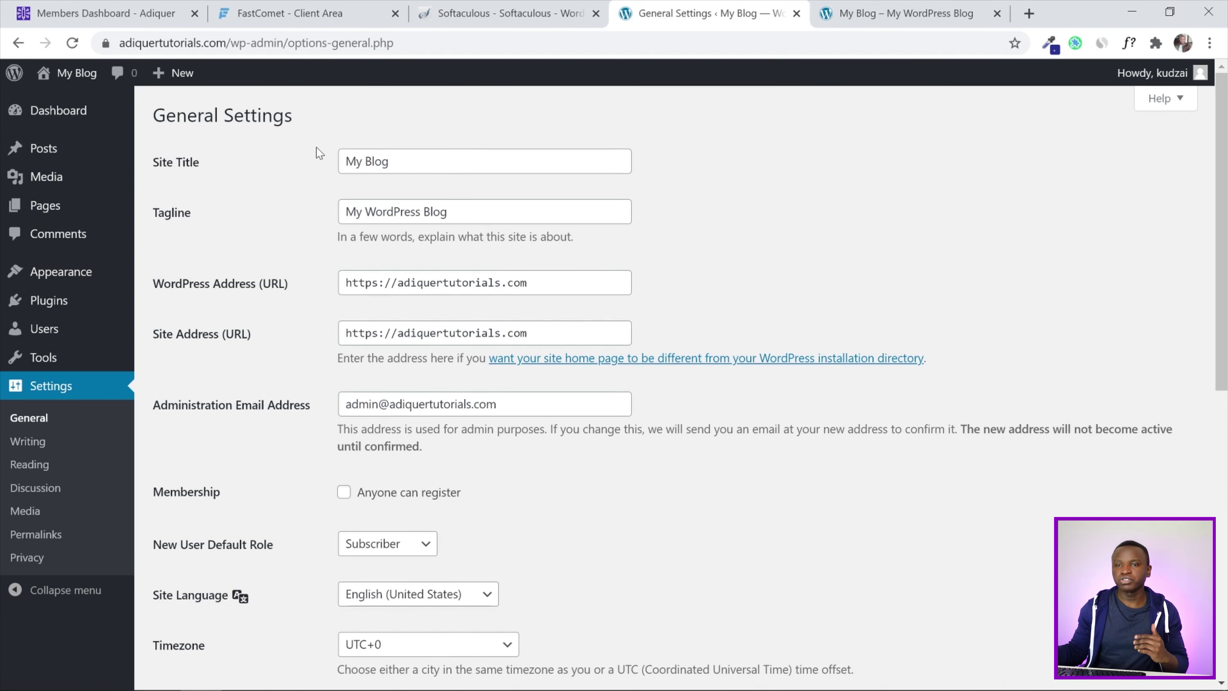
{"action": "left_click", "coordinate": [444, 160]}
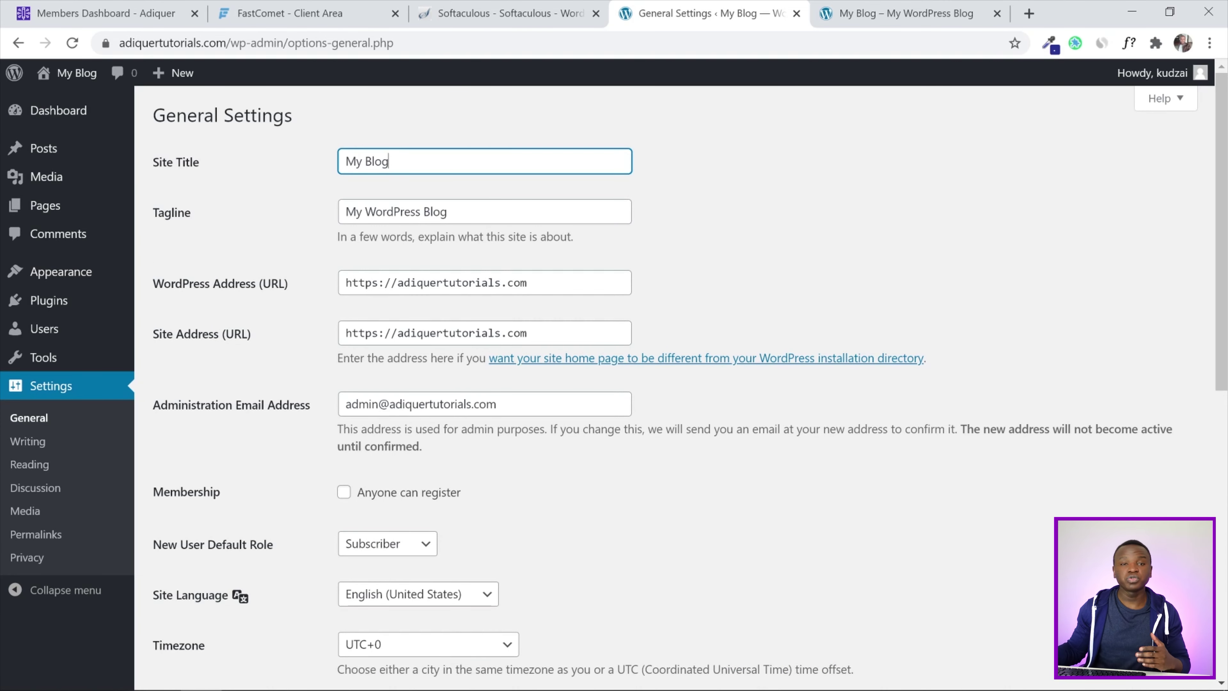
{"action": "key", "text": "ctrl+a"}
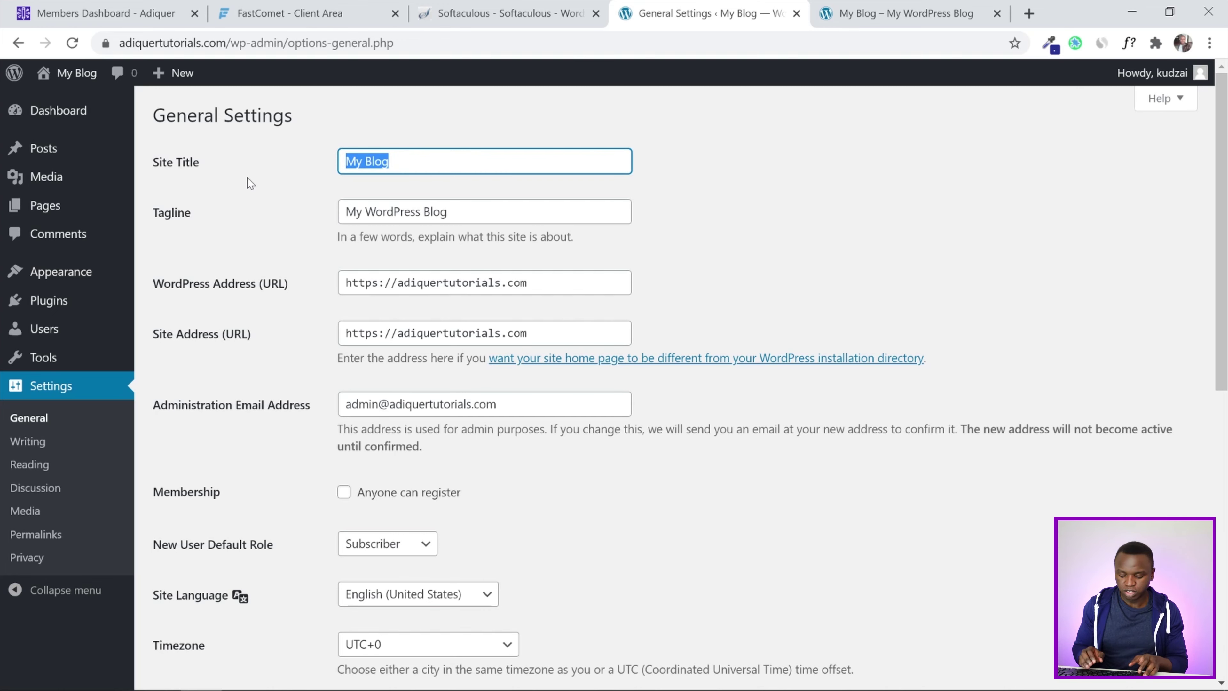
{"action": "type", "text": "Adiq"}
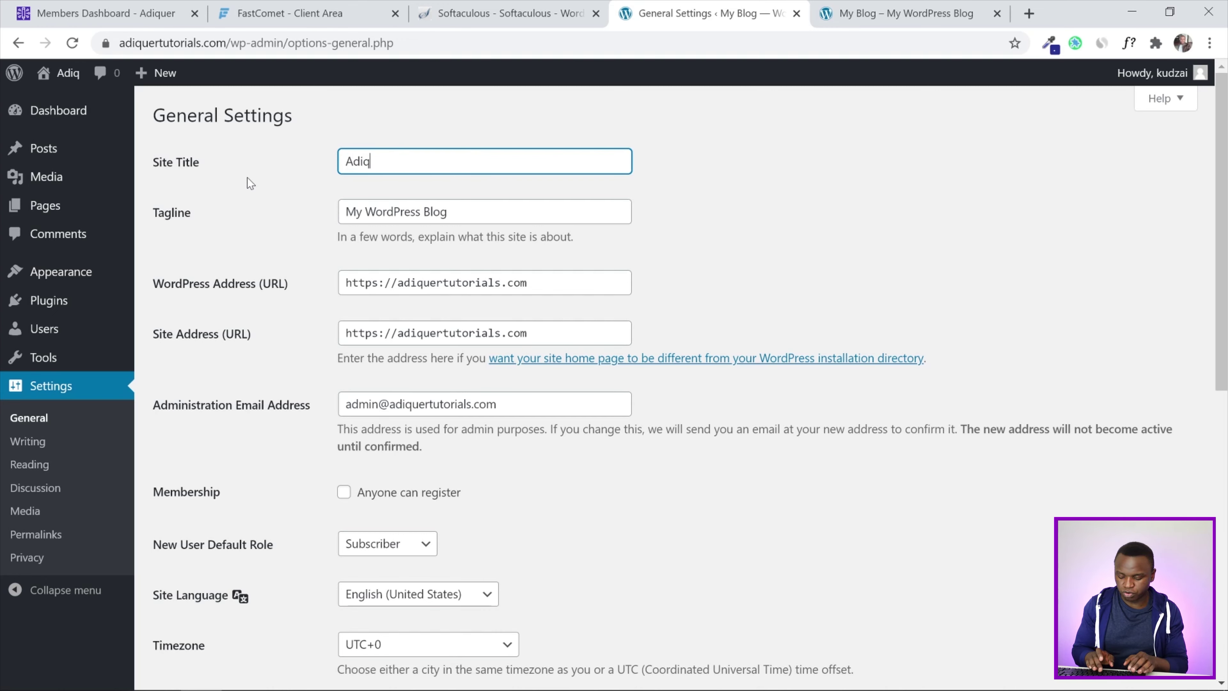
{"action": "type", "text": "uer Tu"}
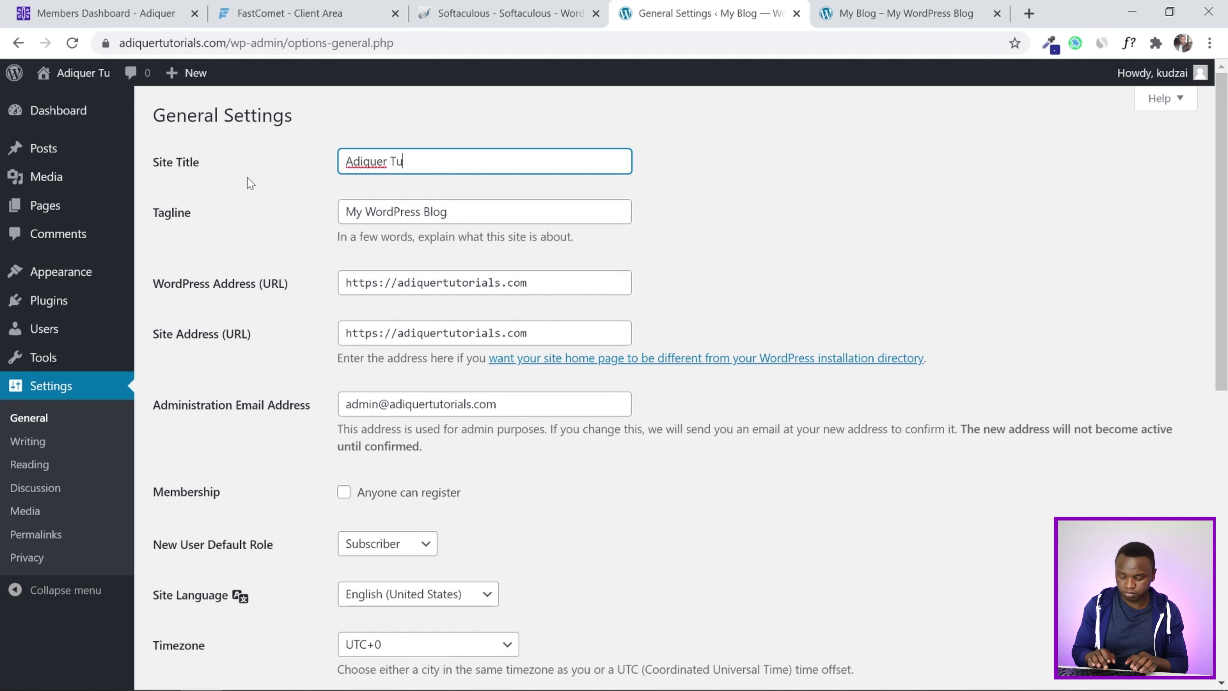
{"action": "type", "text": "torials"}
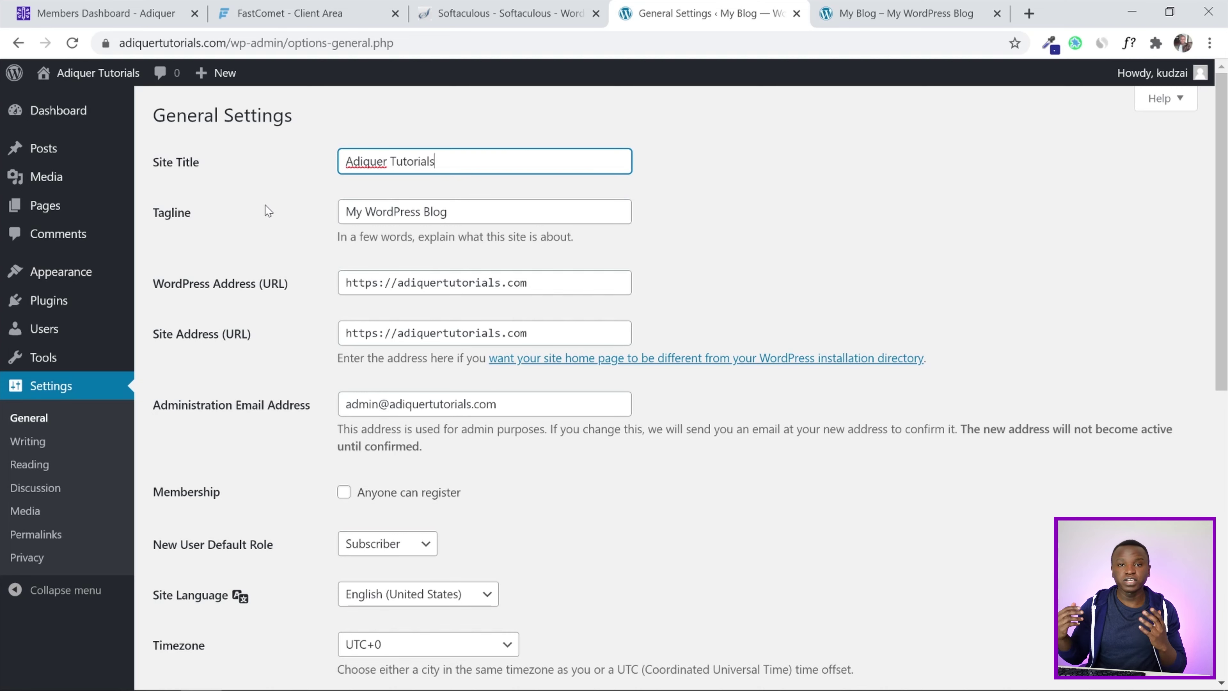
{"action": "key", "text": "Tab"}
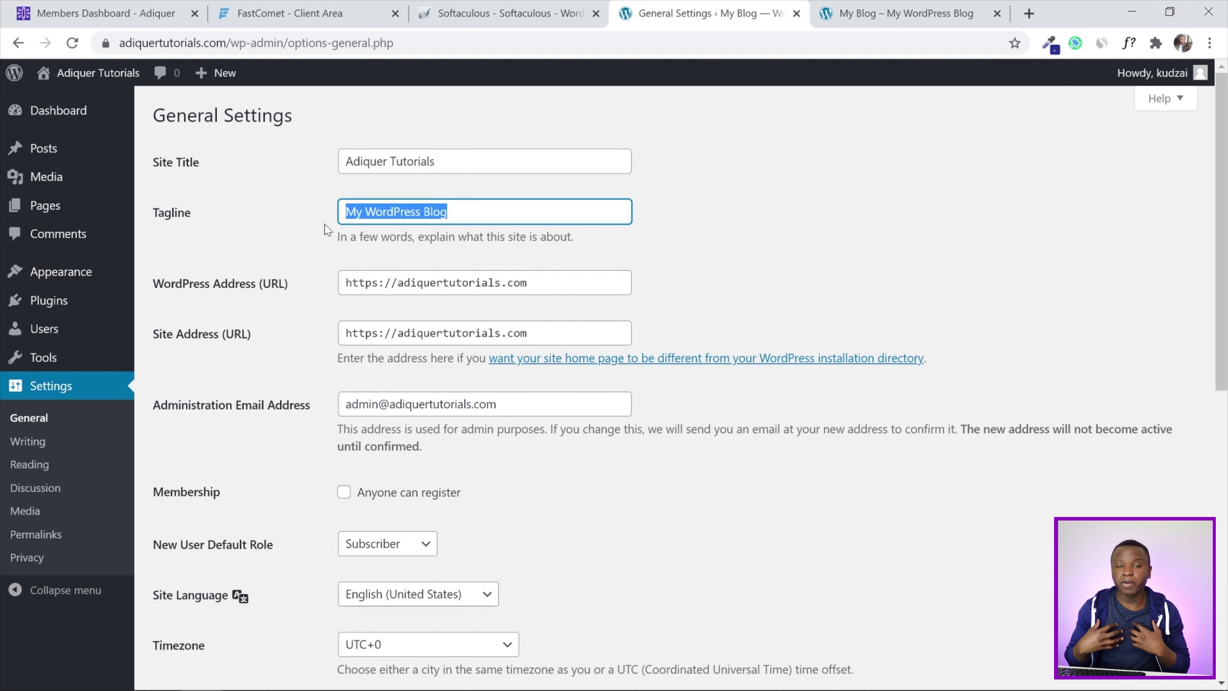
{"action": "type", "text": "L"}
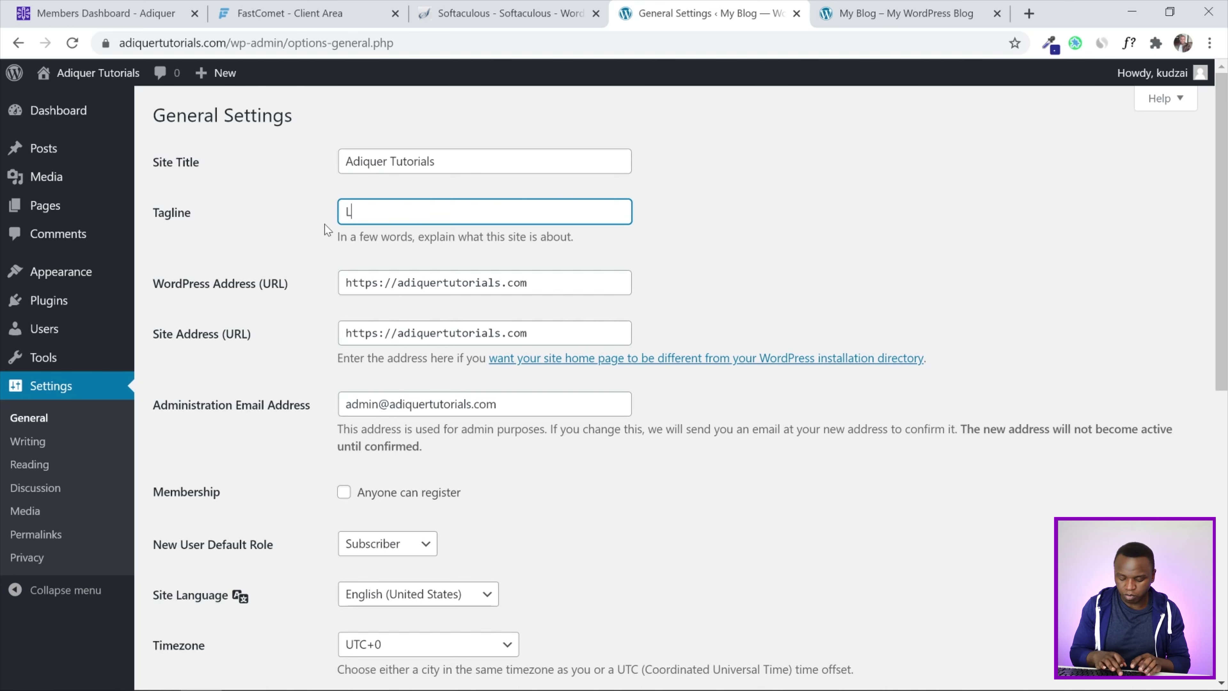
{"action": "type", "text": "earn how to mke"}
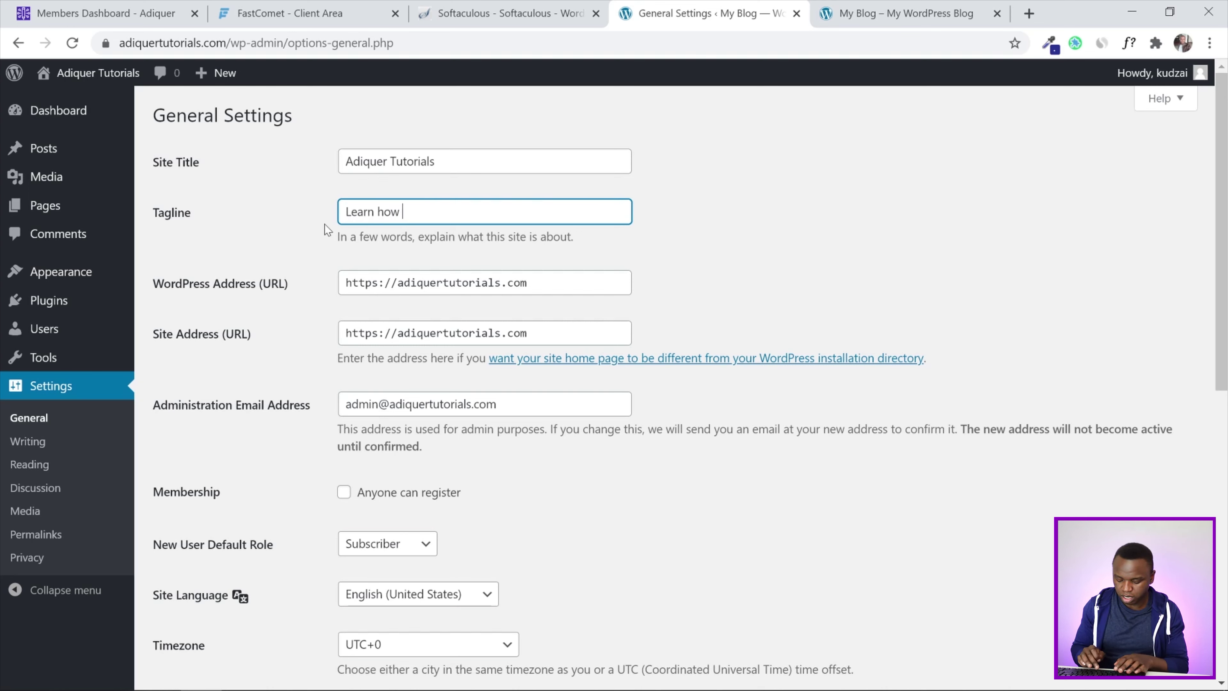
{"action": "key", "text": "BackSpace"}
{"action": "key", "text": "BackSpace"}
{"action": "key", "text": "BackSpace"}
{"action": "type", "text": "a"}
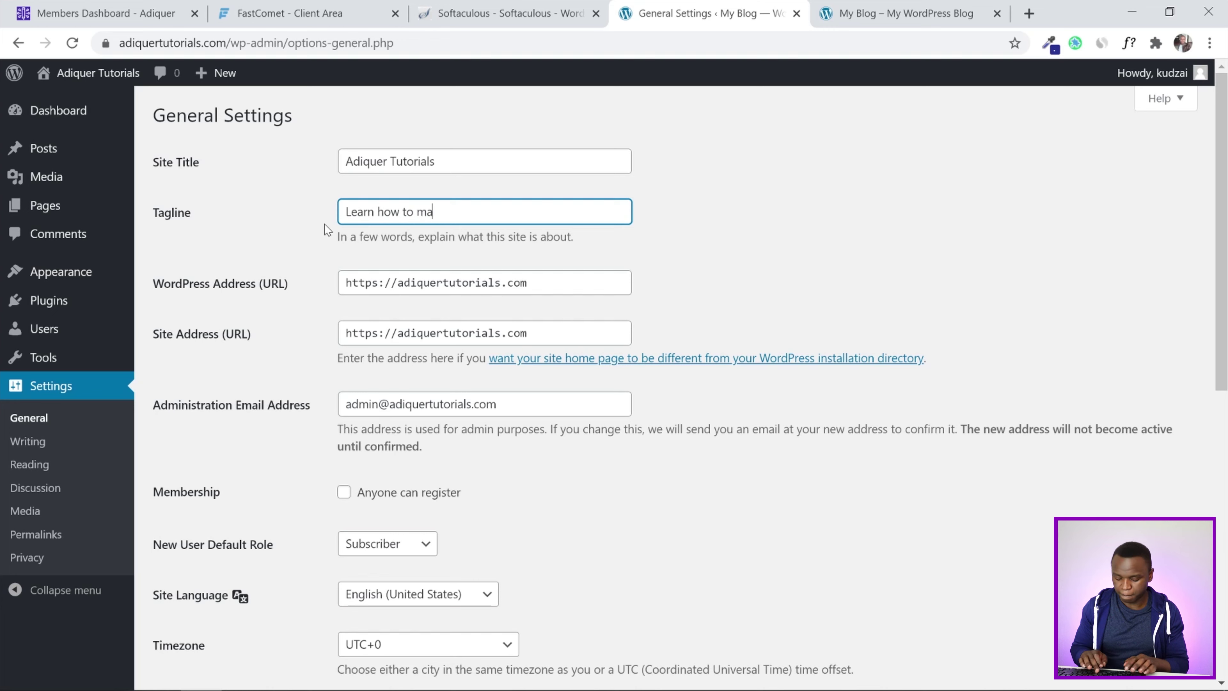
{"action": "type", "text": "ke a website i"}
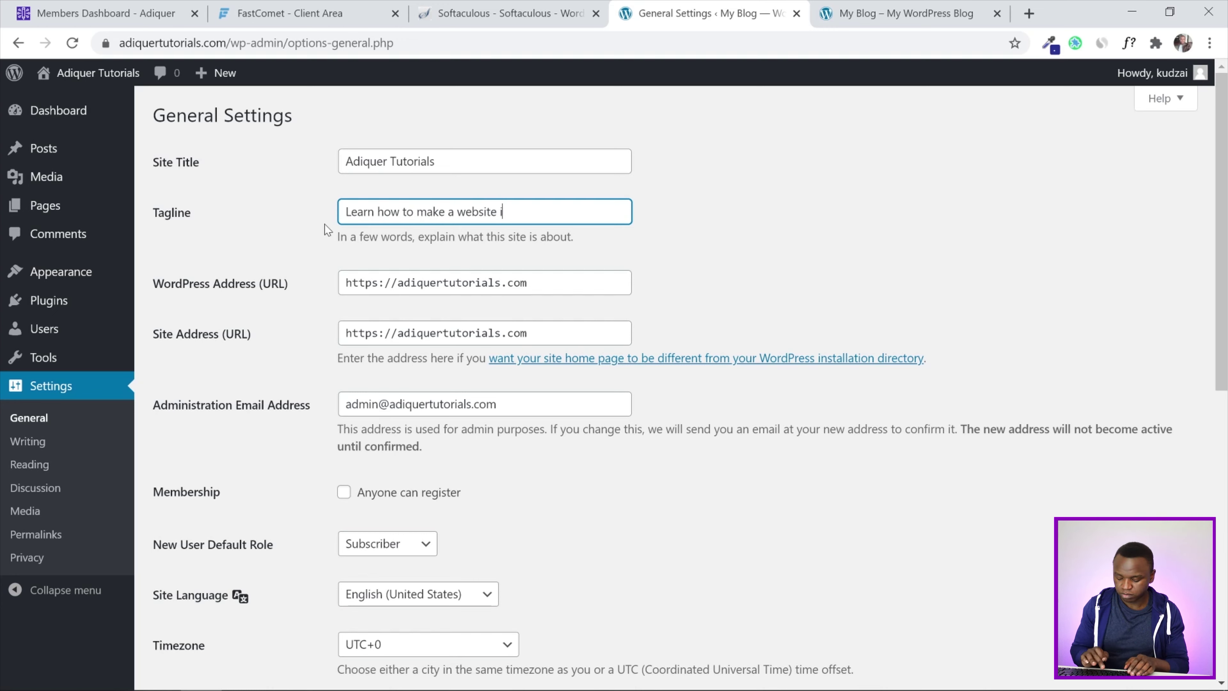
{"action": "type", "text": "n wordpress"}
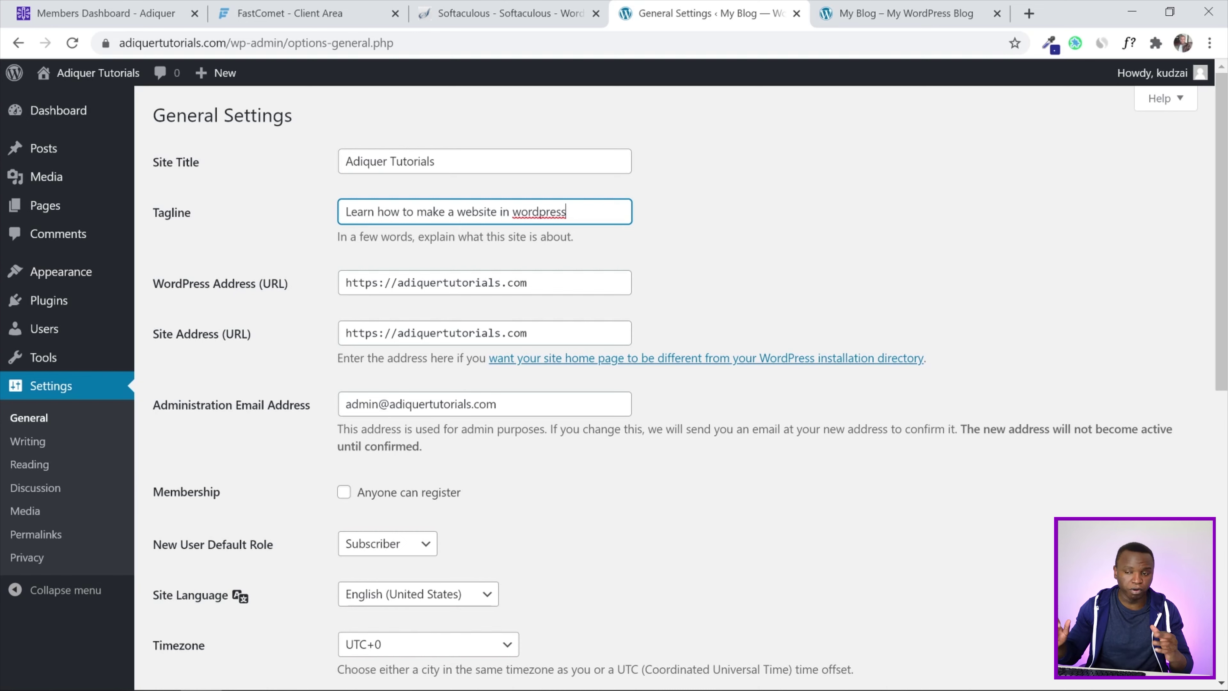
{"action": "scroll", "coordinate": [464, 274], "scroll_direction": "down", "scroll_amount": 3}
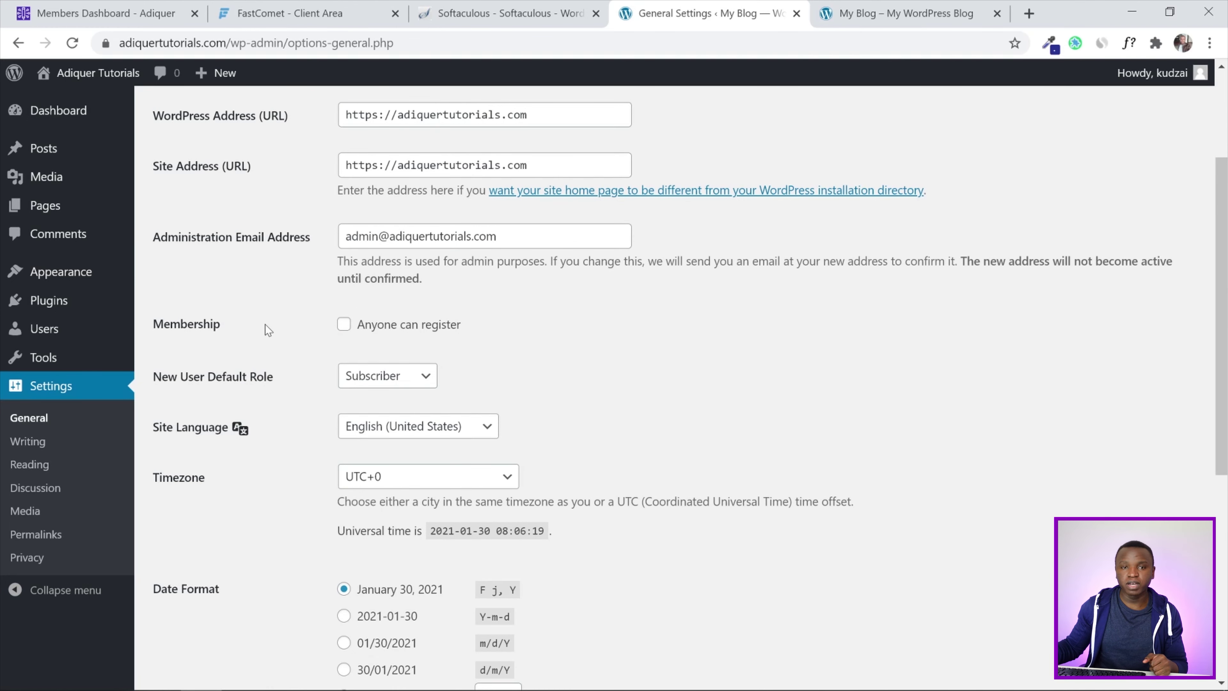
Allow anyone to register on the site in General Settings
{"action": "left_click", "coordinate": [344, 324]}
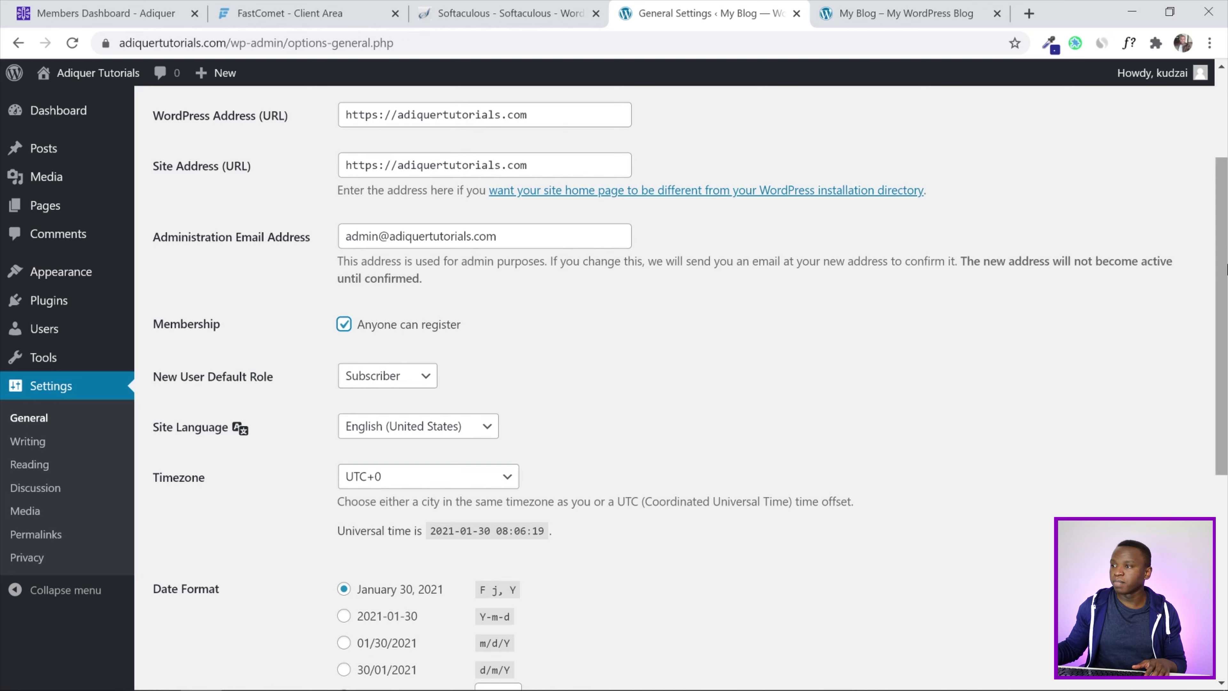
{"action": "scroll", "coordinate": [1223, 362], "scroll_direction": "down", "scroll_amount": 5}
{"action": "left_click_drag", "start_coordinate": [1226, 362], "coordinate": [1225, 219]}
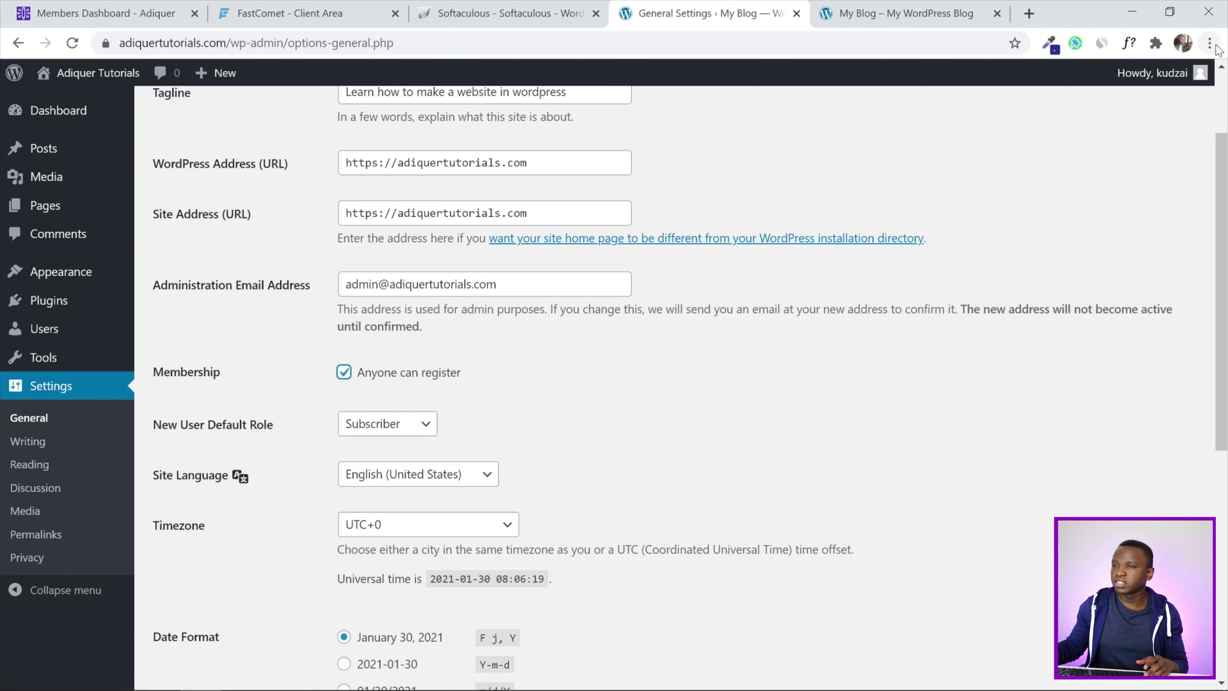
{"action": "double_click", "coordinate": [725, 43]}
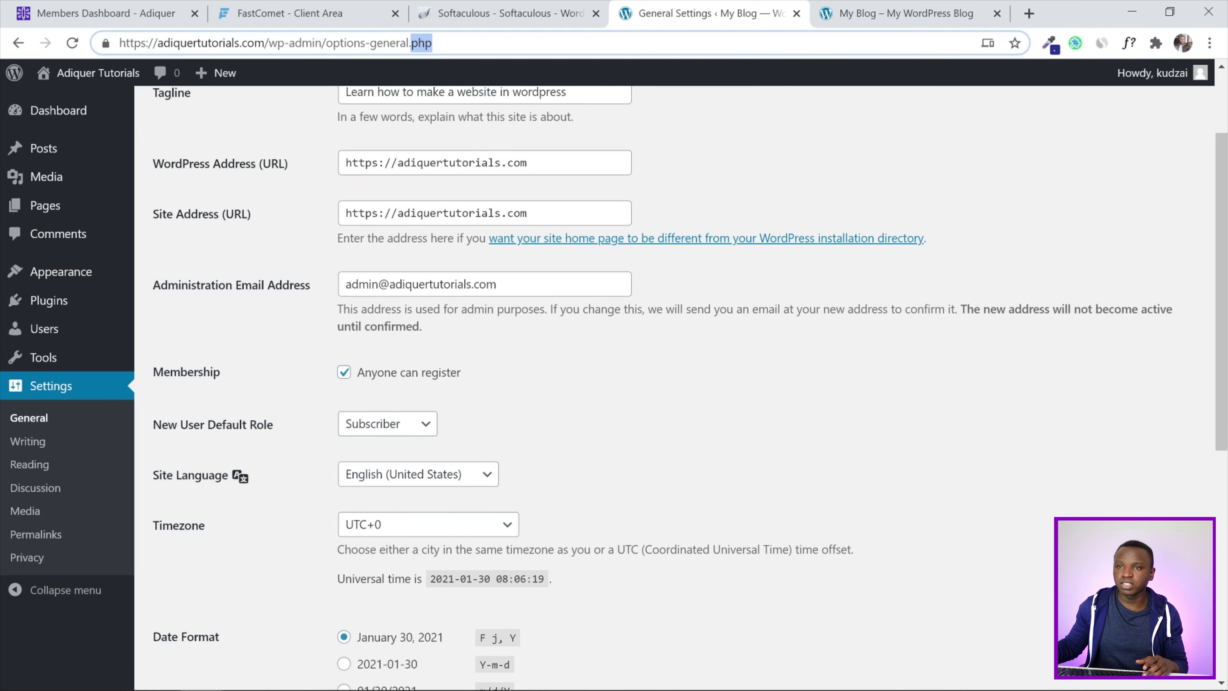
{"action": "left_click_drag", "start_coordinate": [270, 43], "coordinate": [119, 44]}
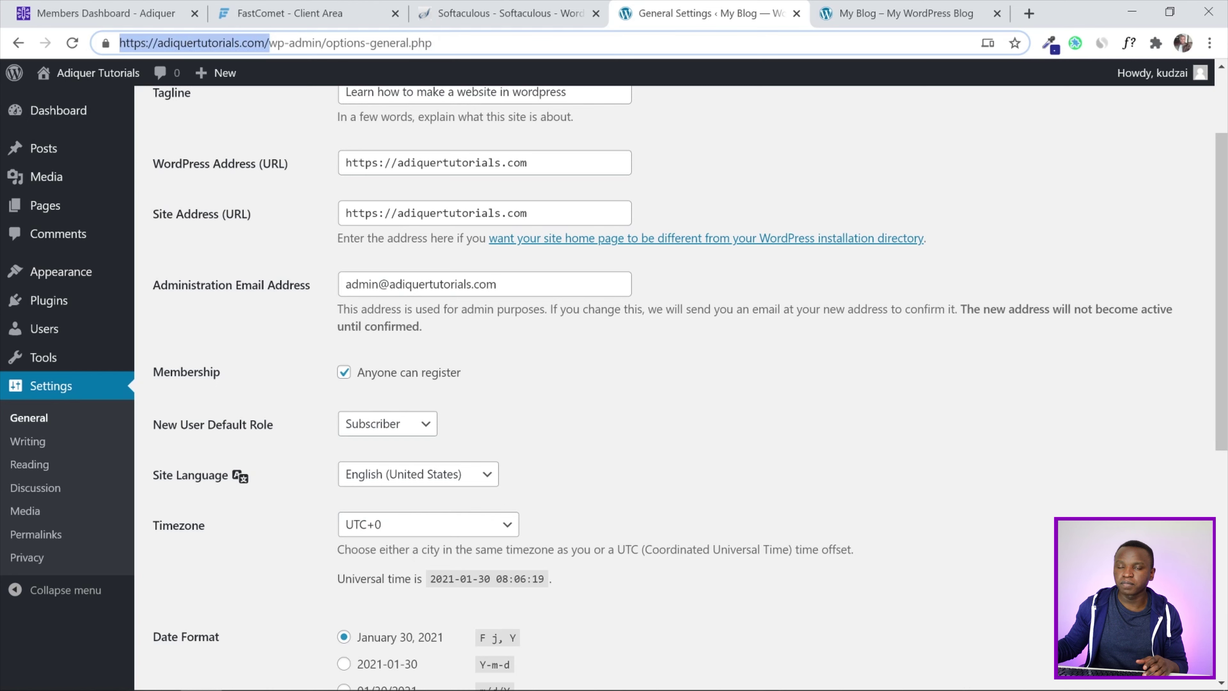
{"action": "right_click", "coordinate": [161, 48]}
{"action": "left_click", "coordinate": [227, 165]}
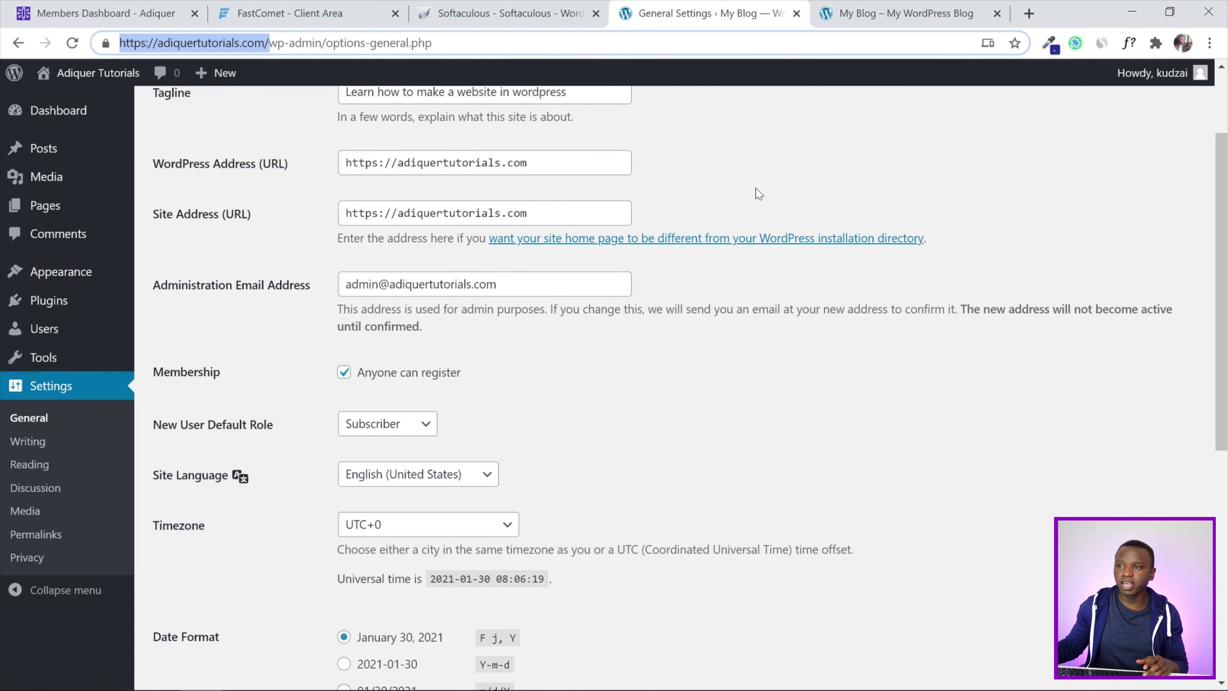
{"action": "left_click", "coordinate": [1210, 43]}
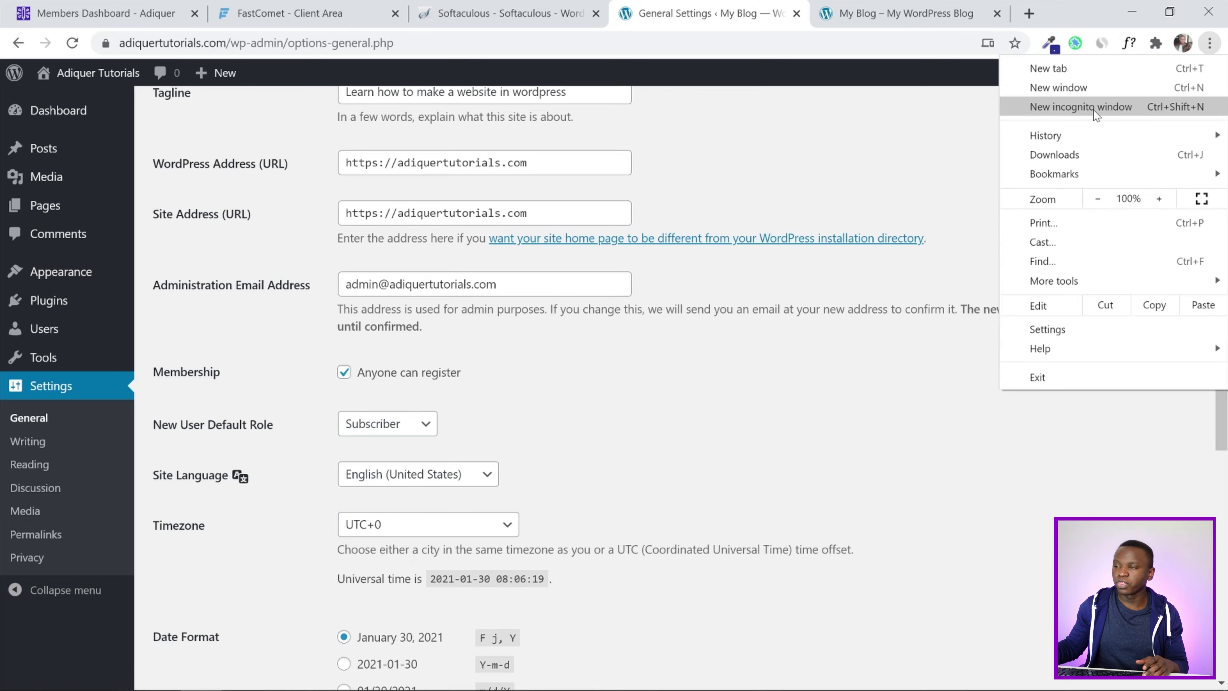
{"action": "left_click", "coordinate": [1078, 105]}
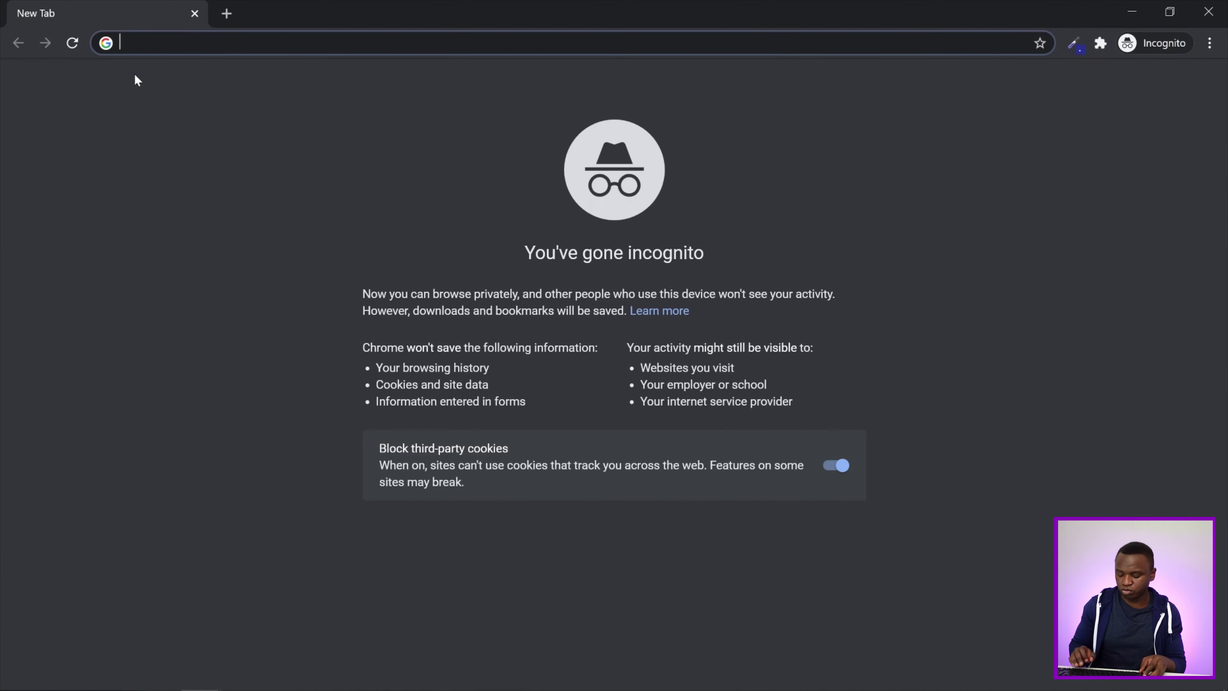
{"action": "key", "text": "ctrl+v"}
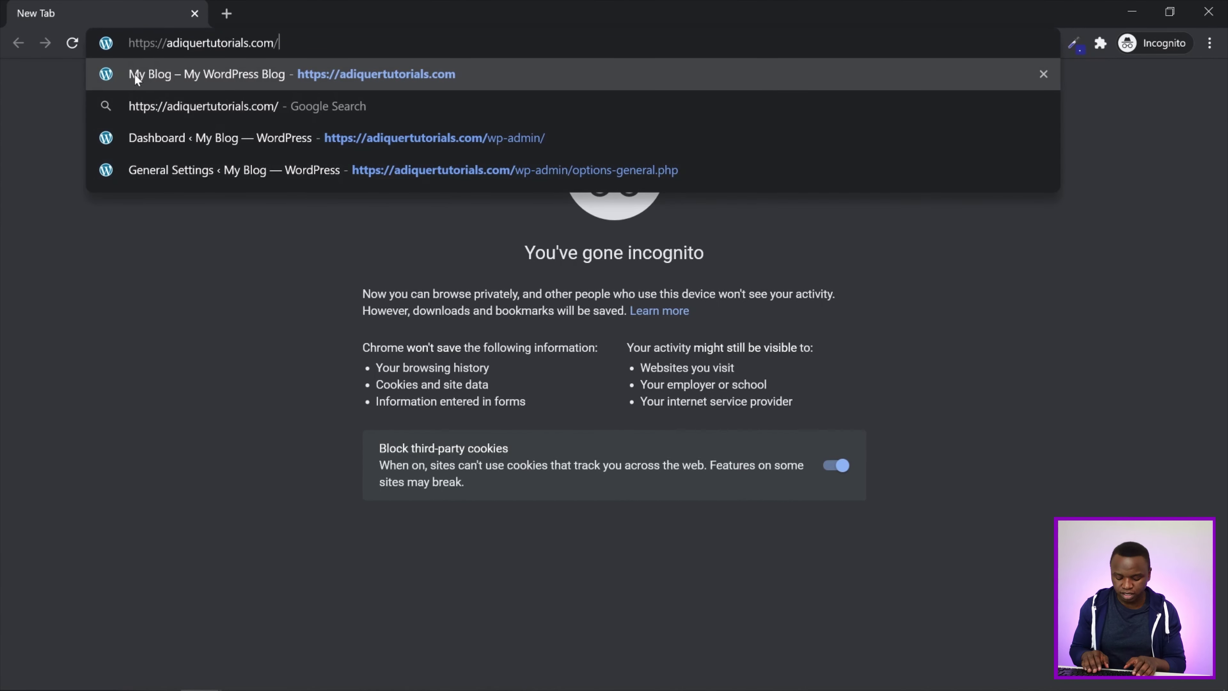
{"action": "type", "text": "wp"}
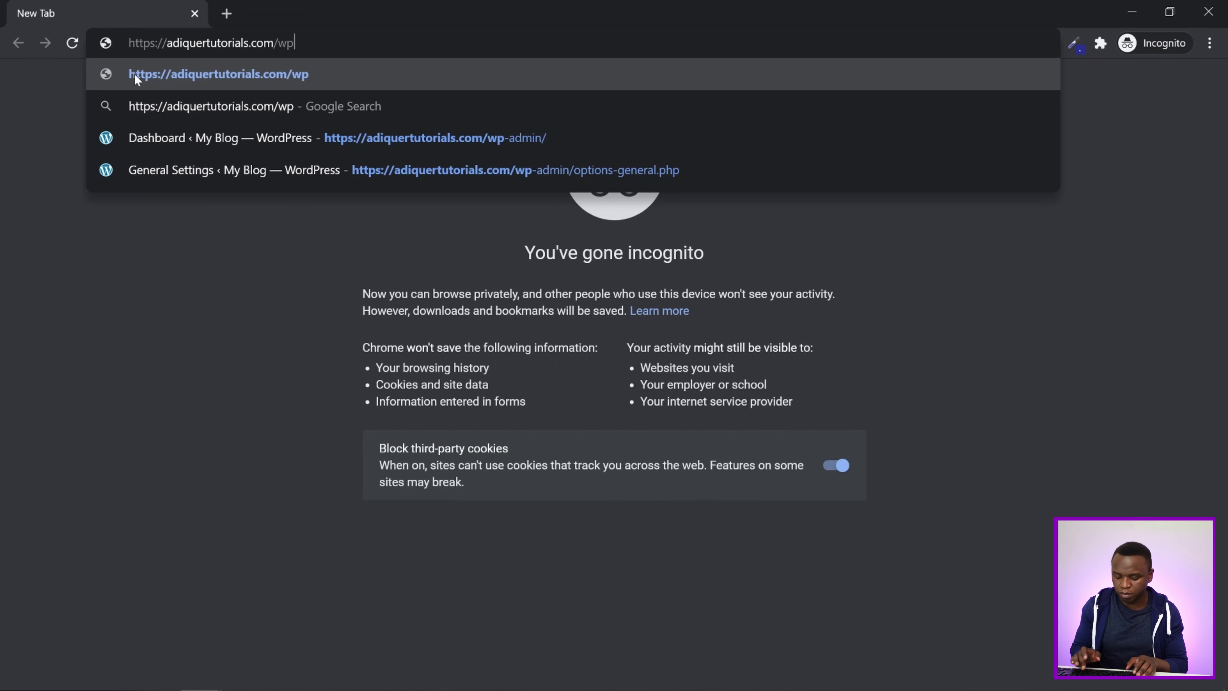
{"action": "type", "text": "-admin"}
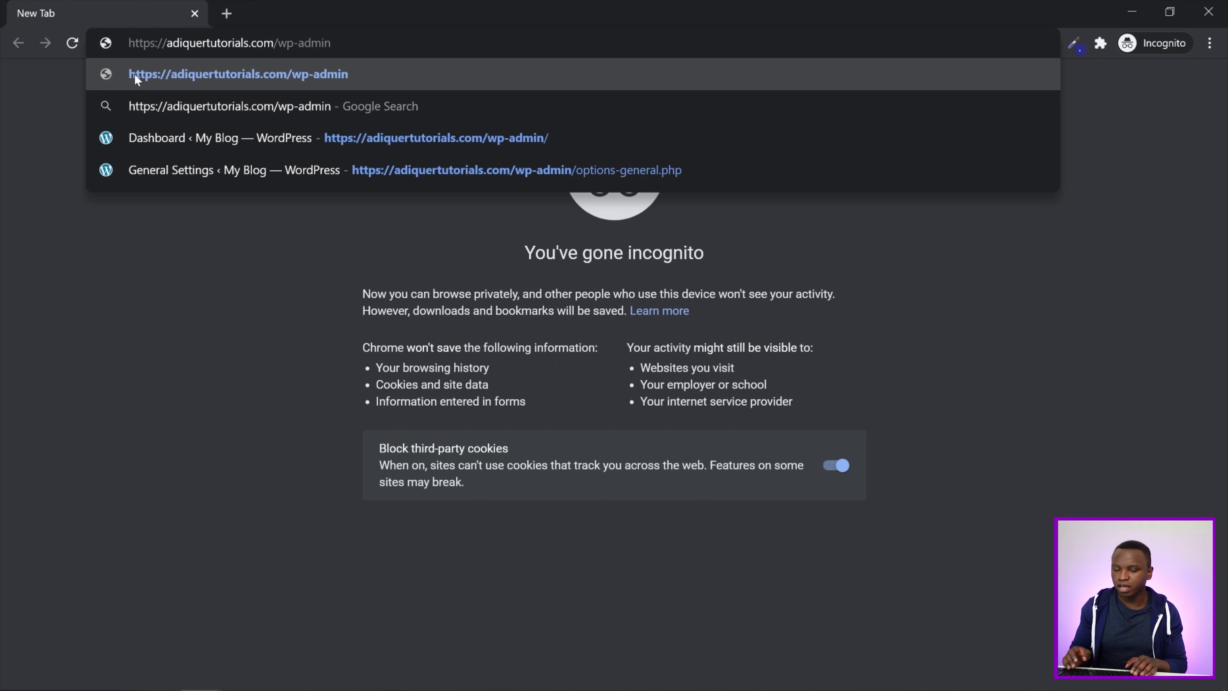
{"action": "type", "text": "/"}
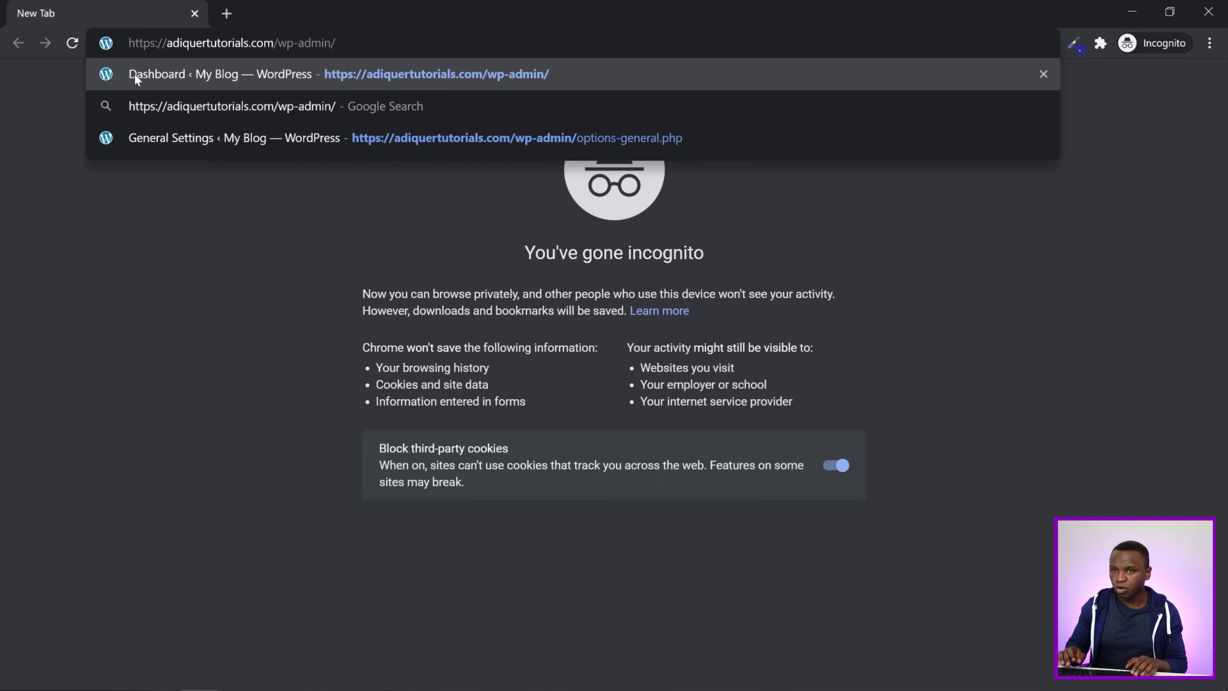
{"action": "key", "text": "Return"}
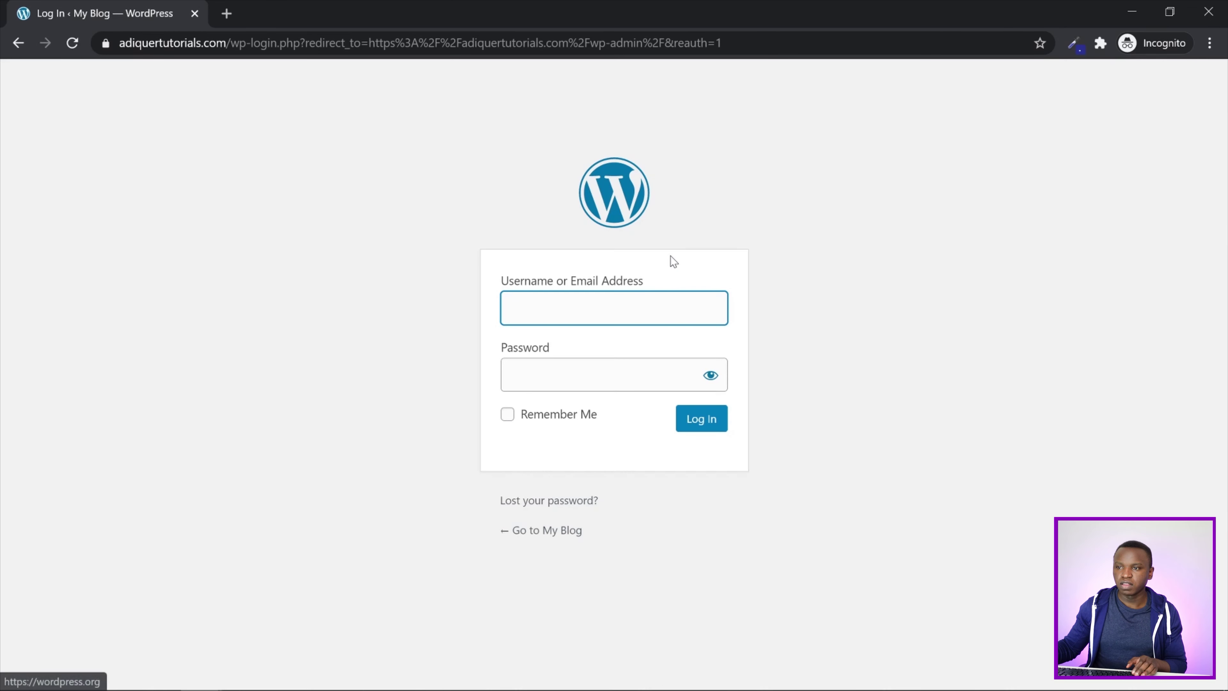
{"action": "left_click", "coordinate": [862, 300]}
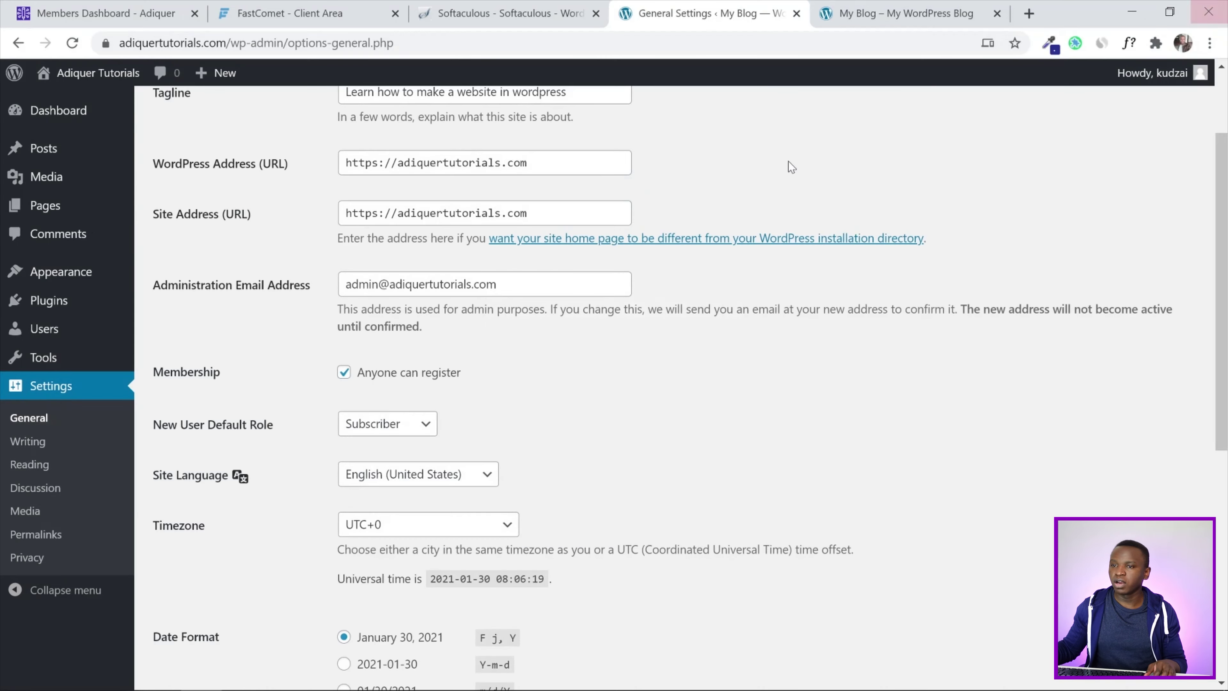
Save the General Settings changes and dismiss the Settings saved notice
{"action": "scroll", "coordinate": [766, 370], "scroll_direction": "up", "scroll_amount": 2}
{"action": "scroll", "coordinate": [766, 370], "scroll_direction": "down", "scroll_amount": 9}
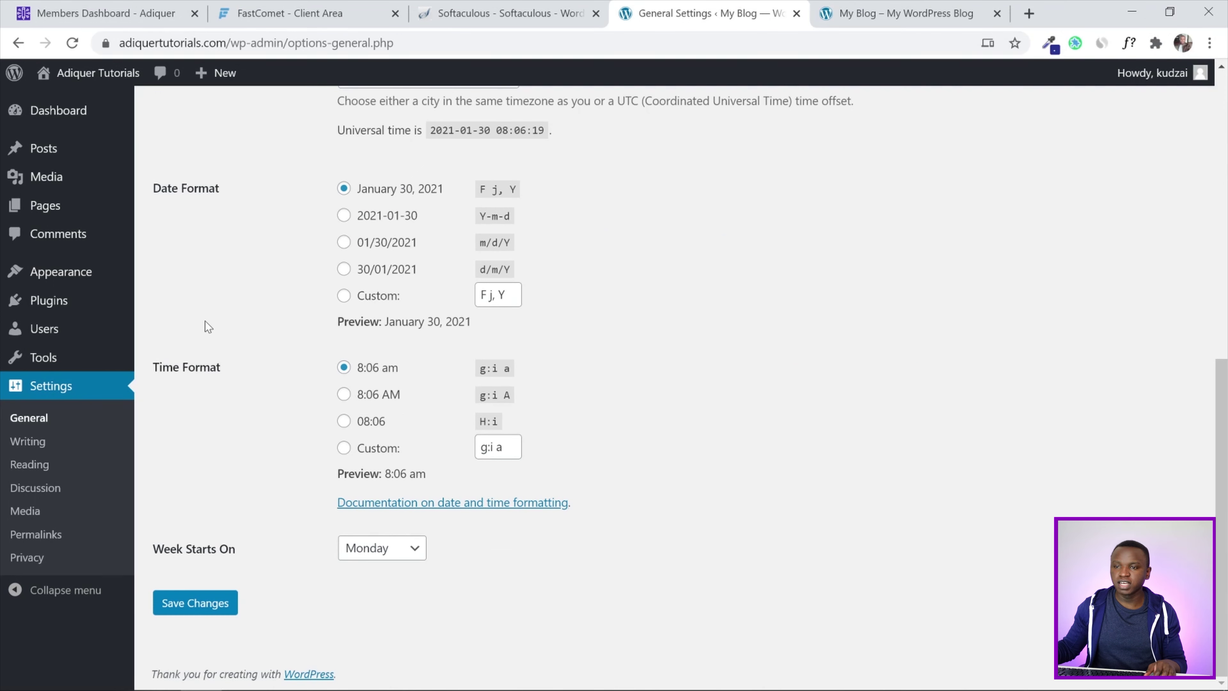
{"action": "scroll", "coordinate": [787, 402], "scroll_direction": "up", "scroll_amount": 9}
{"action": "scroll", "coordinate": [789, 401], "scroll_direction": "down", "scroll_amount": 9}
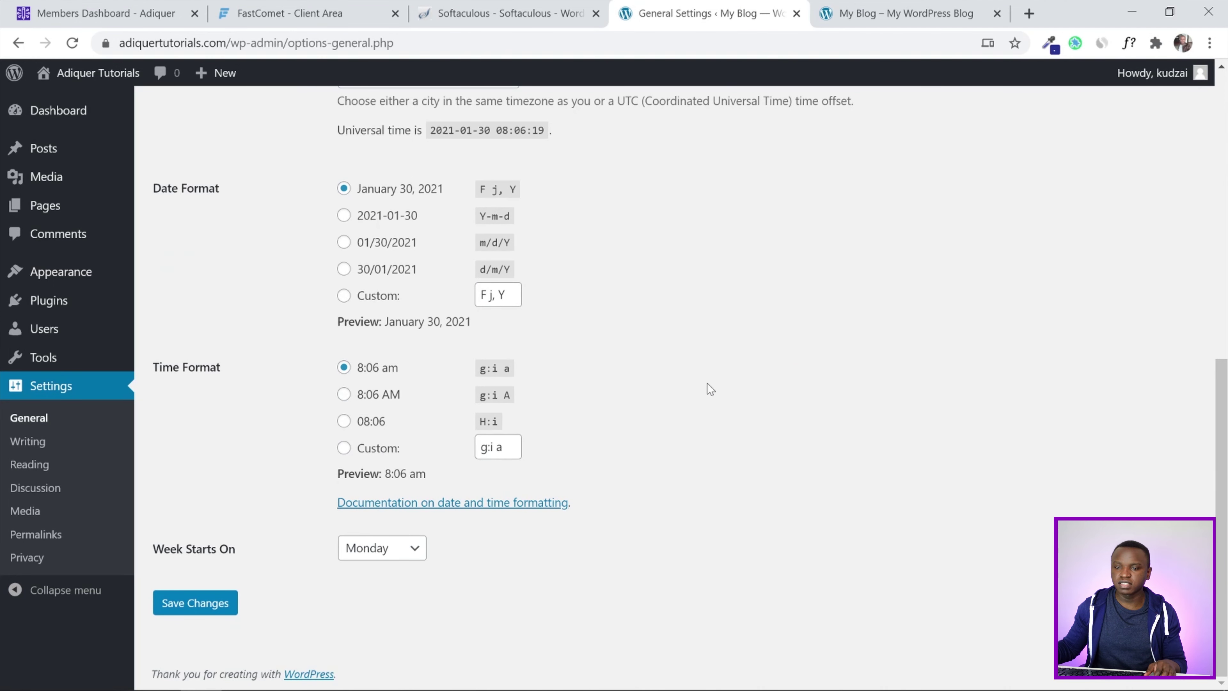
{"action": "left_click", "coordinate": [208, 611]}
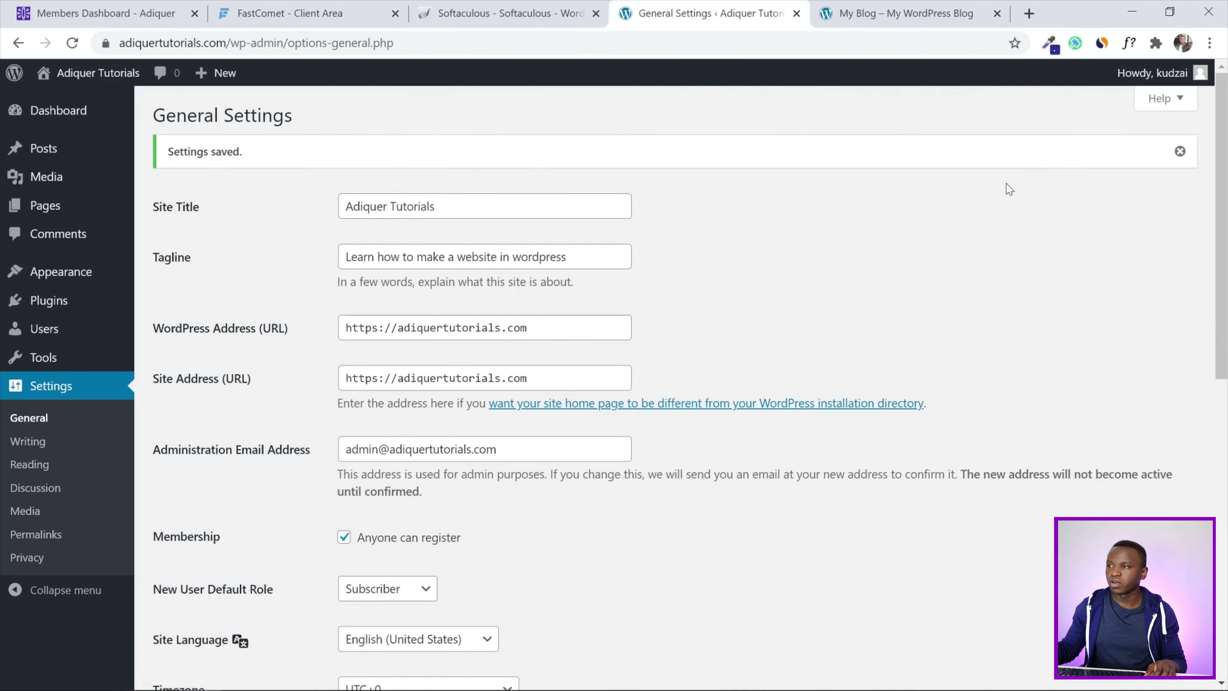
{"action": "left_click", "coordinate": [1180, 151]}
{"action": "scroll", "coordinate": [1225, 472], "scroll_direction": "down", "scroll_amount": 10}
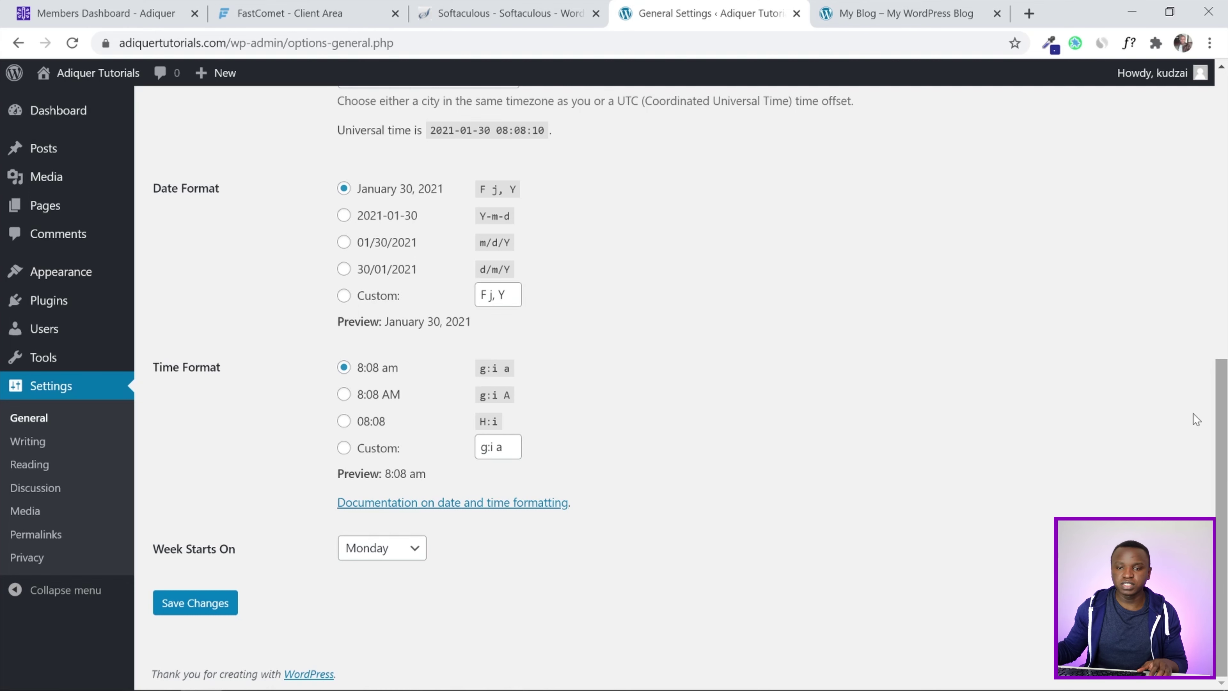
Switch the permalink structure to Post name (/%postname%/) and save it
{"action": "left_click", "coordinate": [50, 537]}
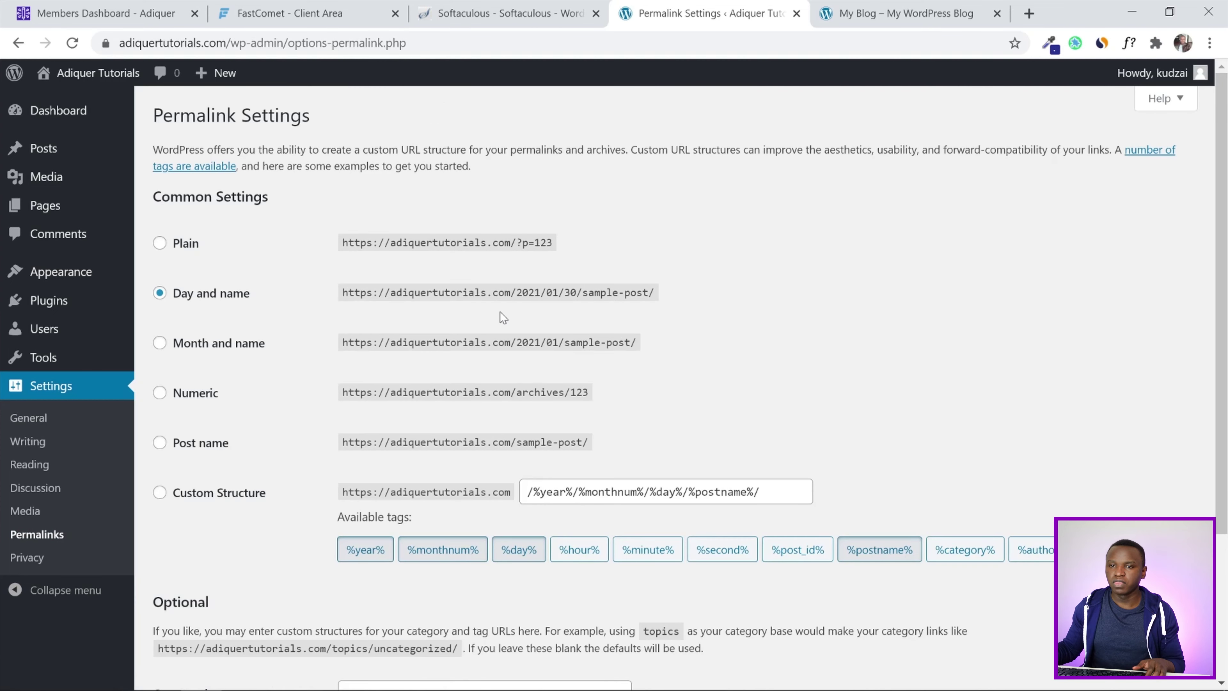
{"action": "scroll", "coordinate": [841, 266], "scroll_direction": "down", "scroll_amount": 2}
{"action": "scroll", "coordinate": [918, 265], "scroll_direction": "up", "scroll_amount": 2}
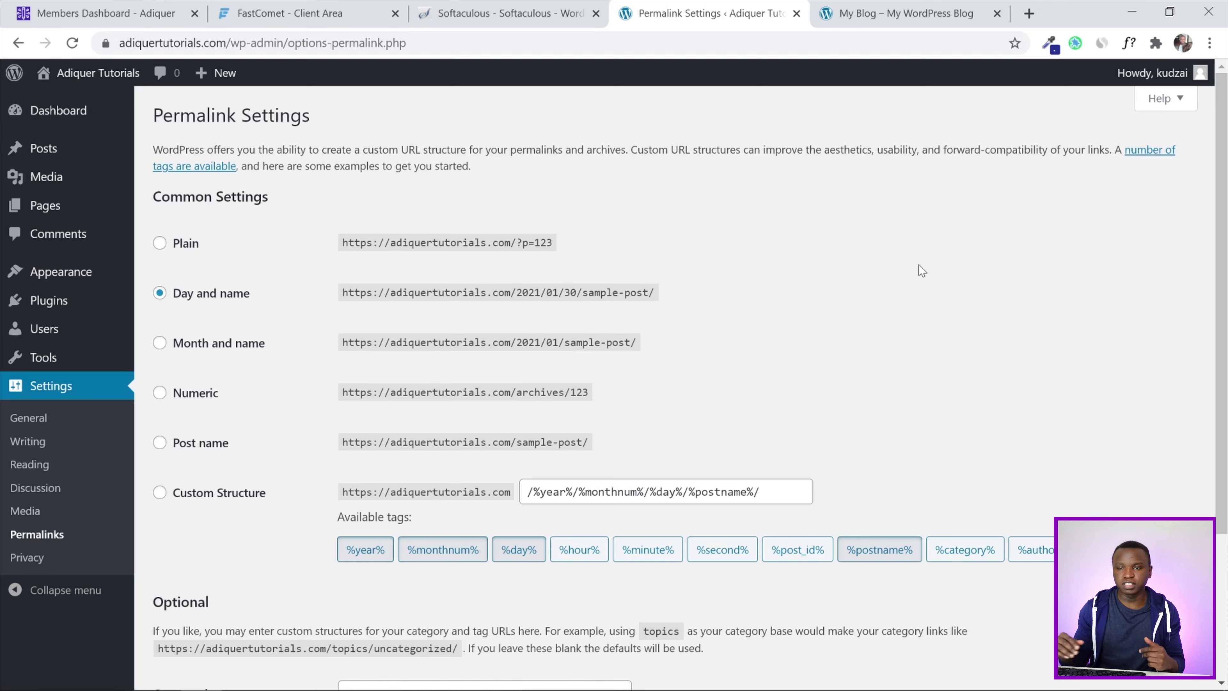
{"action": "left_click", "coordinate": [196, 455]}
{"action": "scroll", "coordinate": [1028, 317], "scroll_direction": "down", "scroll_amount": 4}
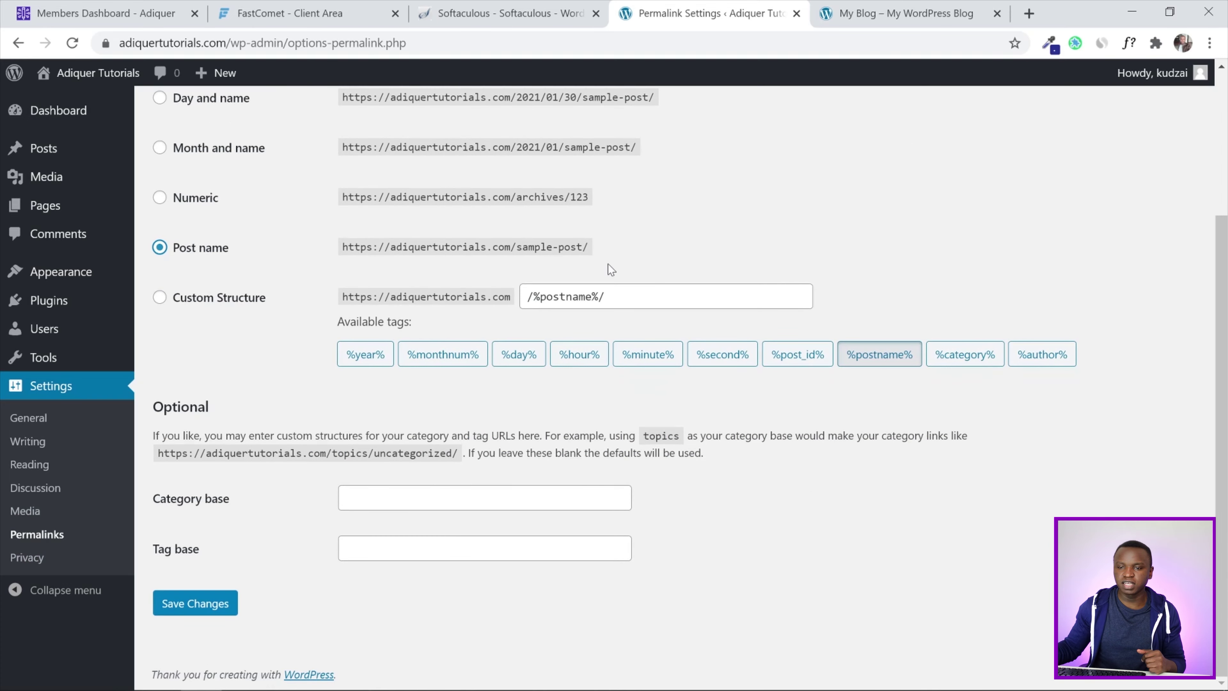
{"action": "left_click", "coordinate": [198, 611]}
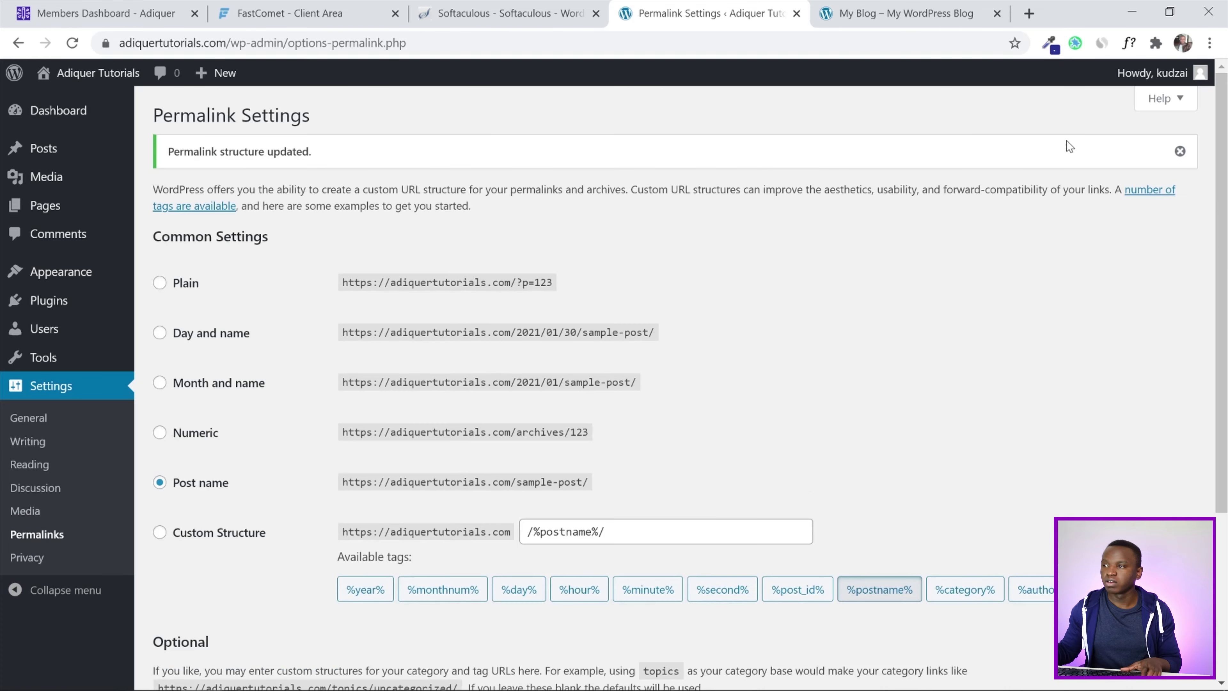
{"action": "left_click", "coordinate": [1178, 148]}
{"action": "scroll", "coordinate": [1225, 307], "scroll_direction": "down", "scroll_amount": 3}
{"action": "left_click_drag", "start_coordinate": [1227, 308], "coordinate": [1221, 33]}
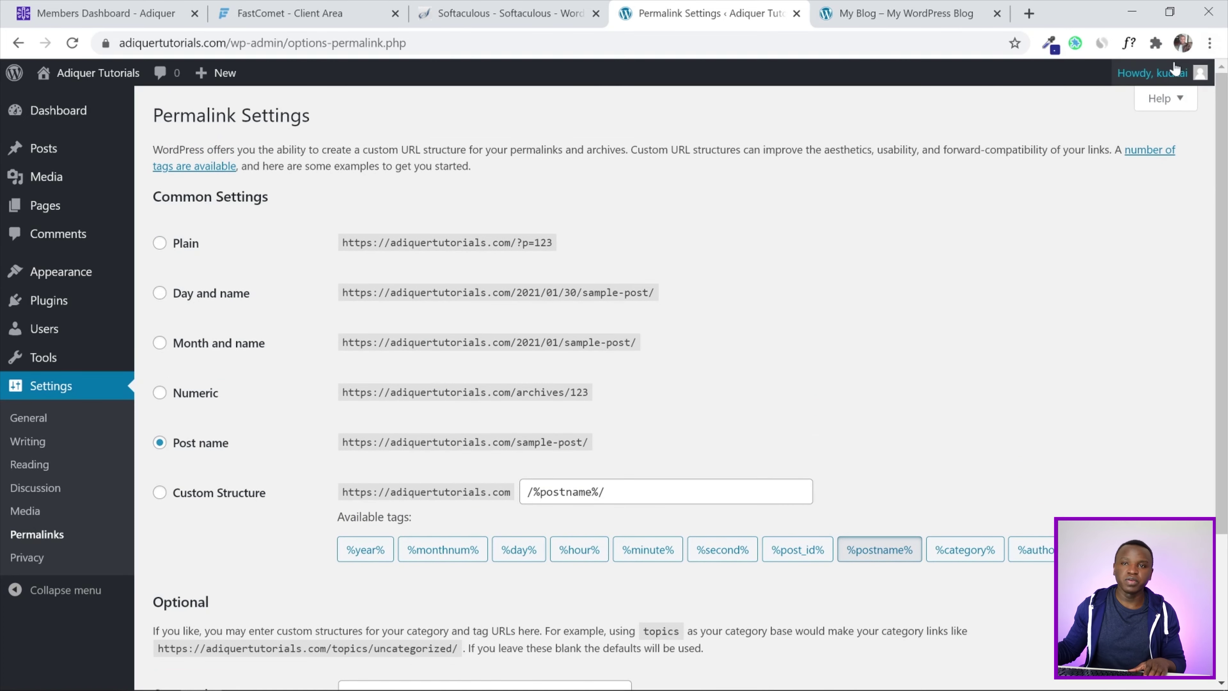
Switch to the Adiquer Members Dashboard and scroll through the website checklist
{"action": "left_click", "coordinate": [122, 7]}
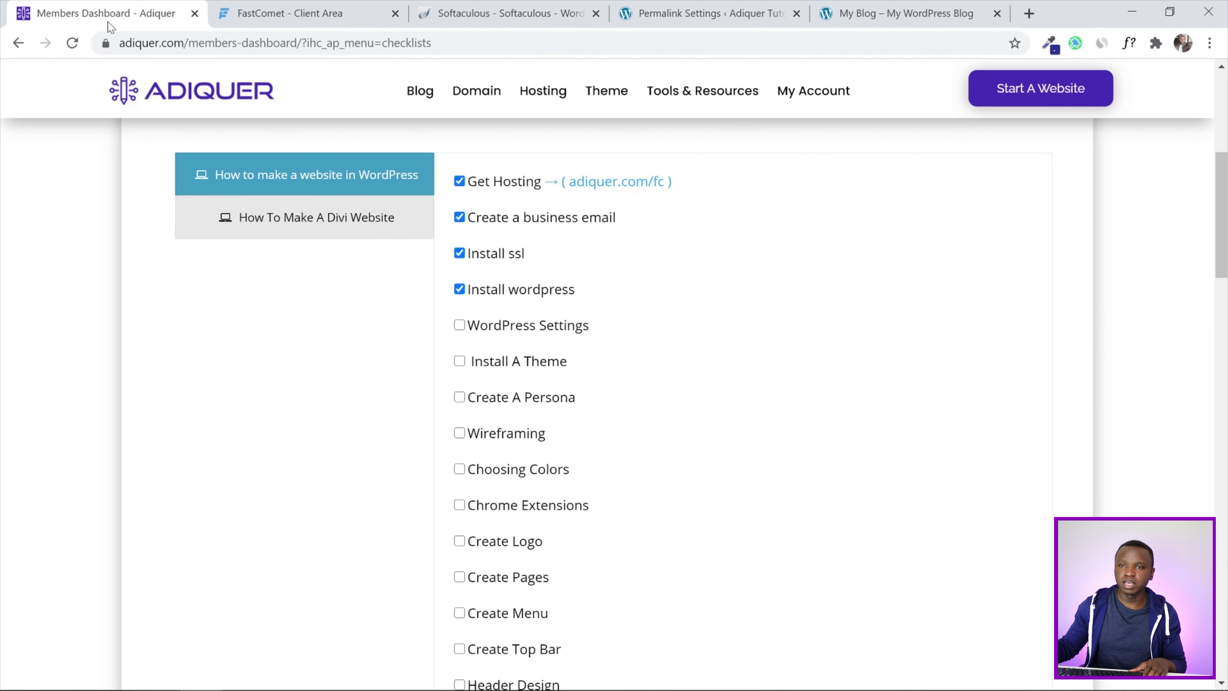
{"action": "scroll", "coordinate": [782, 294], "scroll_direction": "down", "scroll_amount": 2}
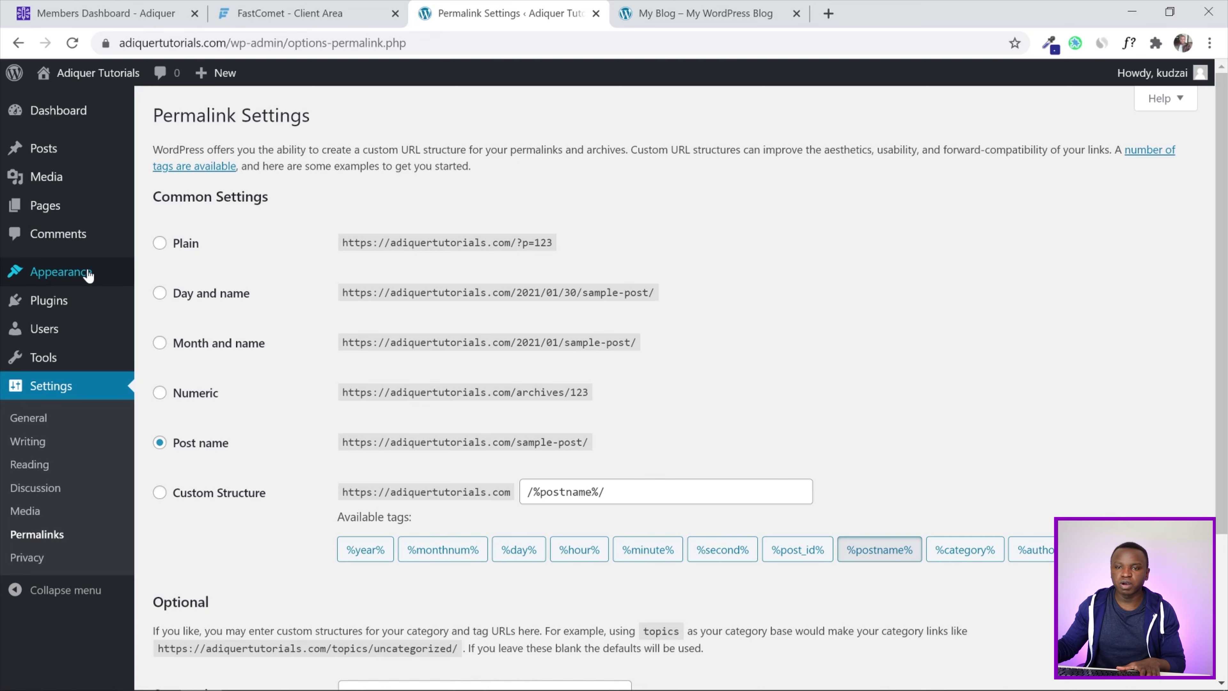
Search themes for 'blocksy', install and activate Blocksy, and dismiss its welcome notice
{"action": "mouse_move", "coordinate": [88, 274]}
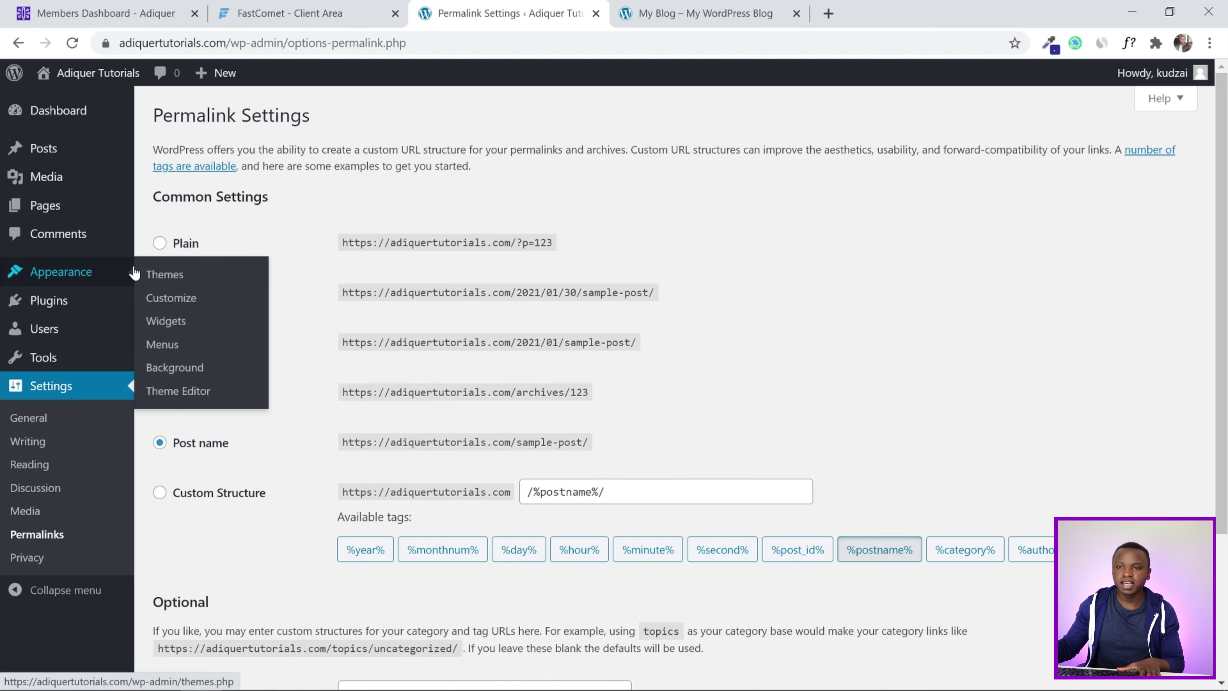
{"action": "left_click", "coordinate": [163, 276]}
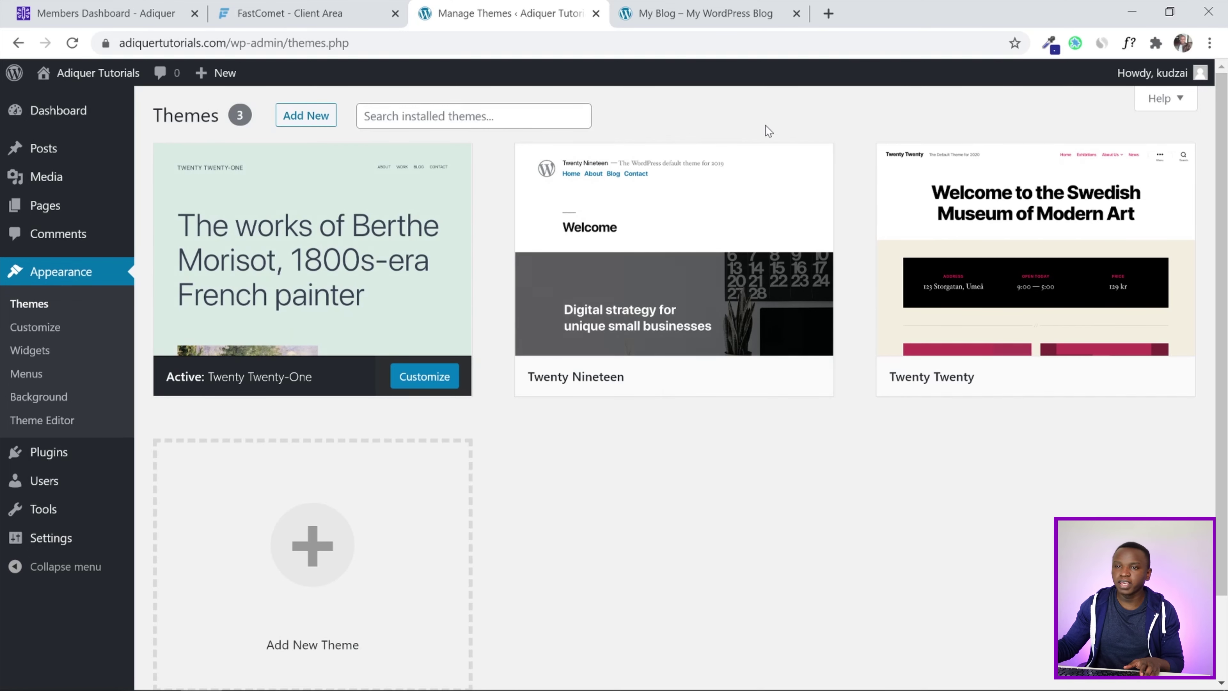
{"action": "left_click", "coordinate": [313, 120]}
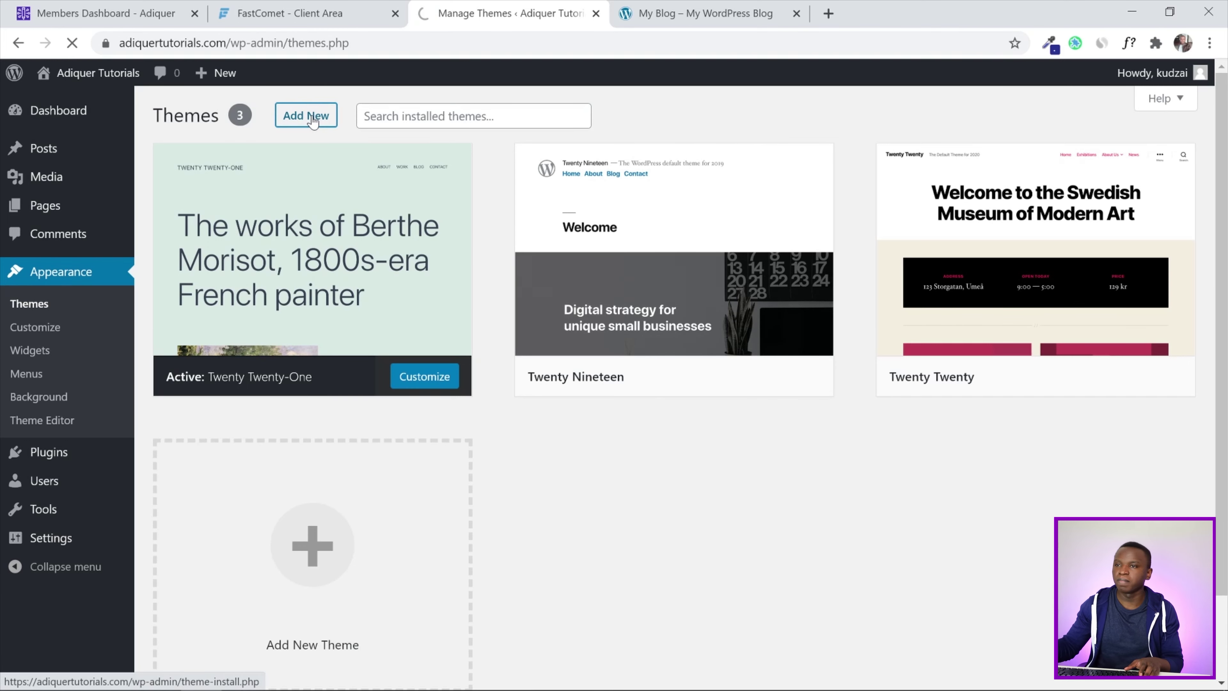
{"action": "left_click", "coordinate": [967, 159]}
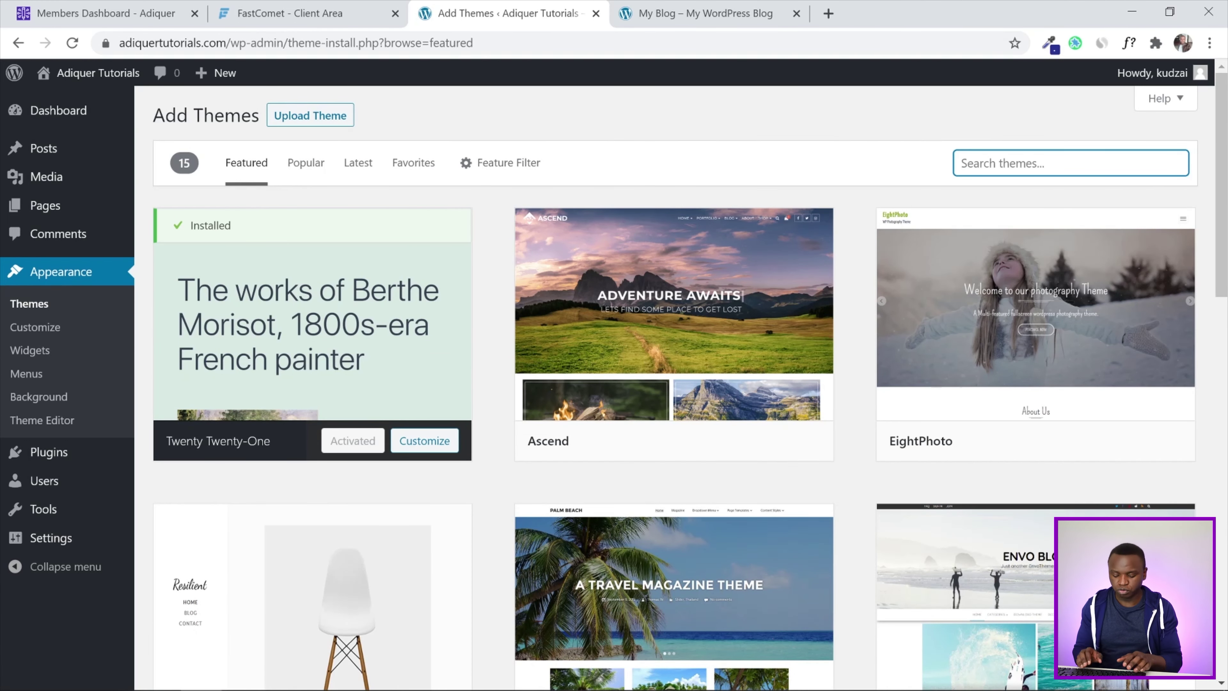
{"action": "type", "text": "blocksy"}
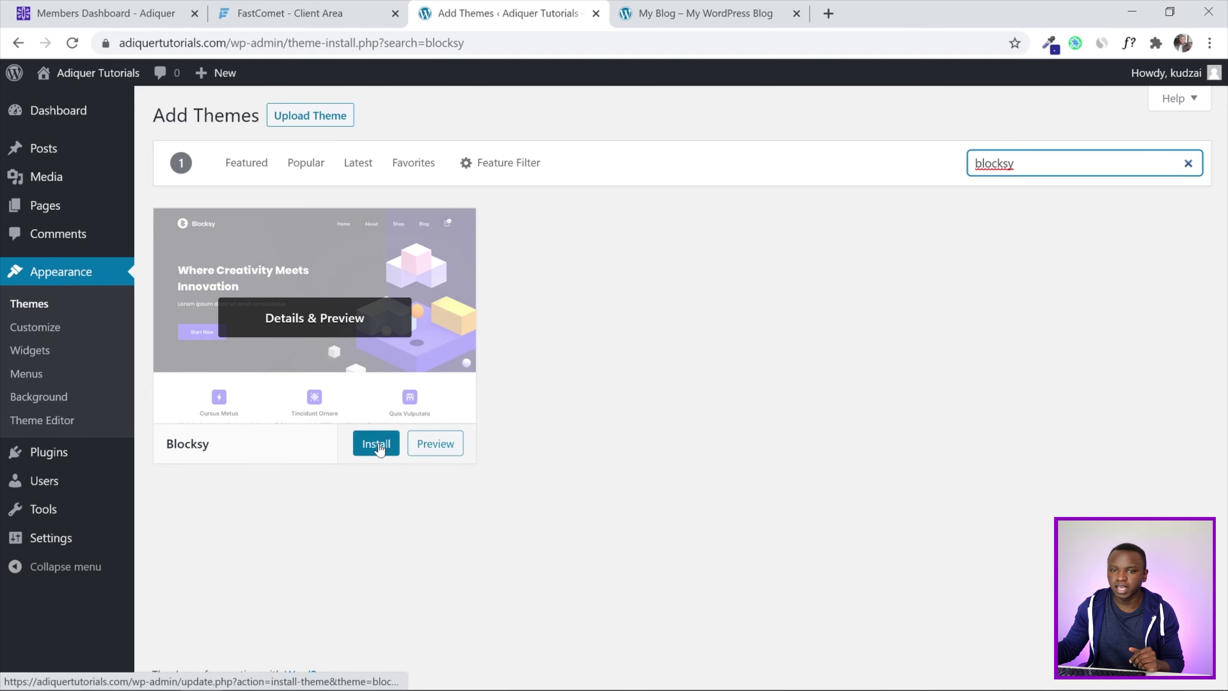
{"action": "left_click", "coordinate": [376, 444]}
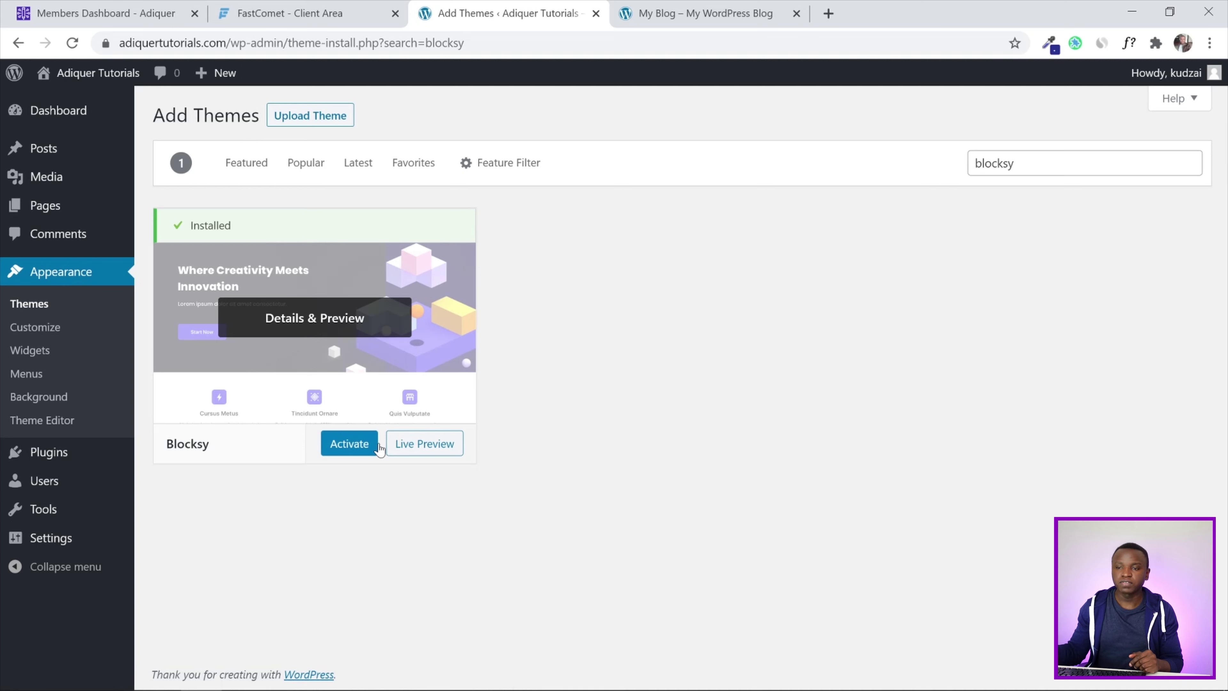
{"action": "left_click", "coordinate": [339, 452]}
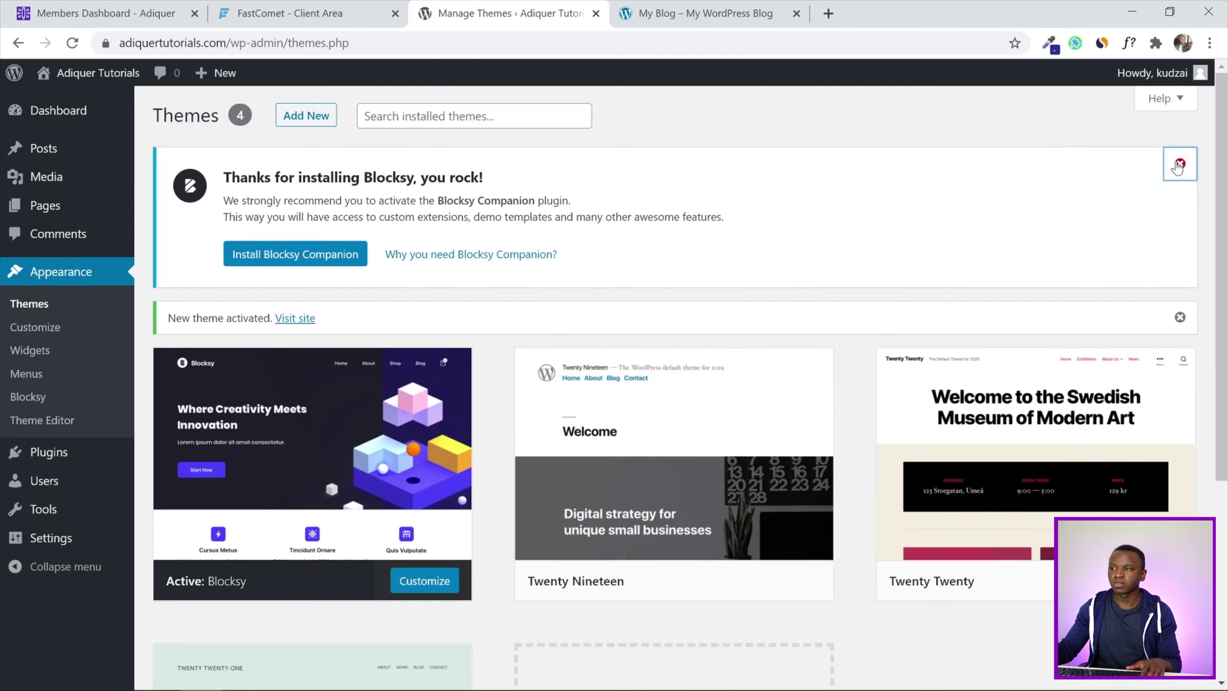
{"action": "left_click", "coordinate": [1179, 164]}
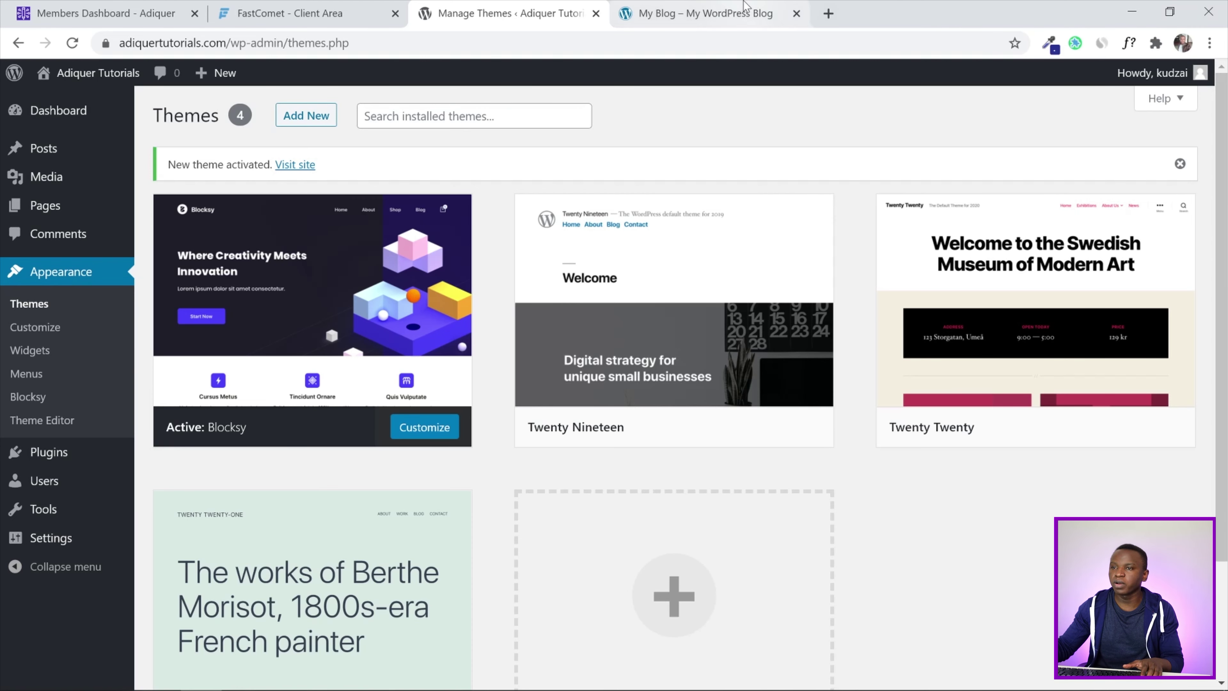
Reload the live My Blog homepage to view it with the Blocksy theme
{"action": "left_click", "coordinate": [749, 12]}
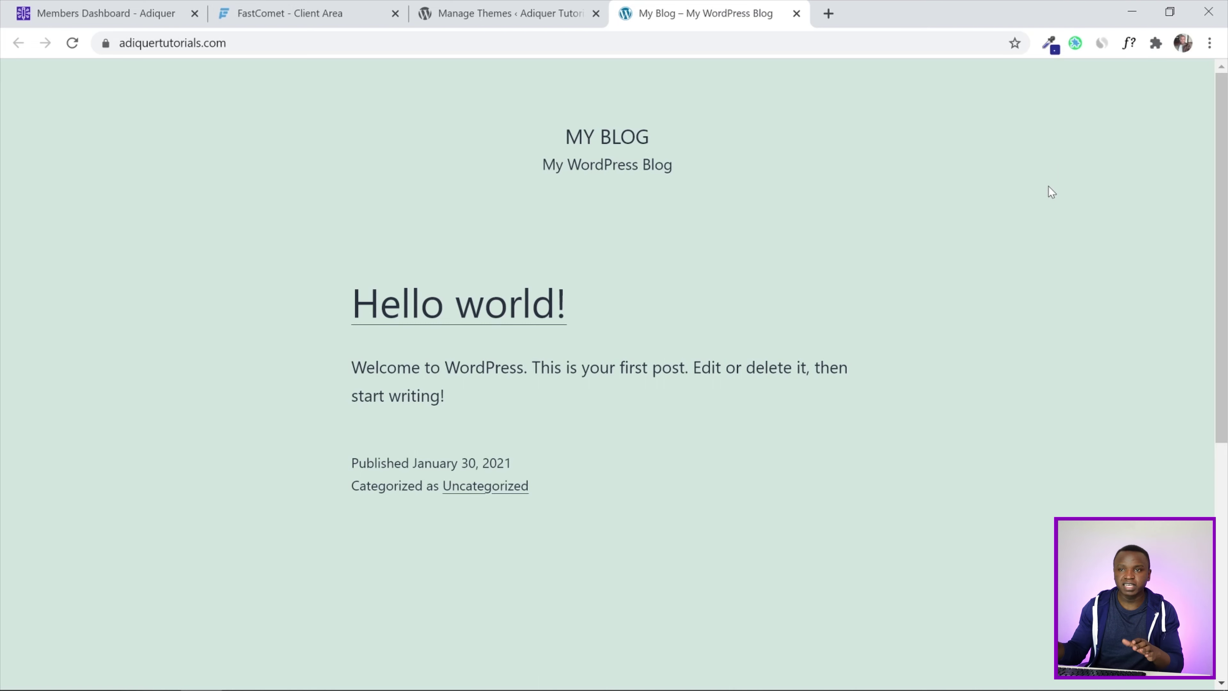
{"action": "left_click", "coordinate": [72, 43]}
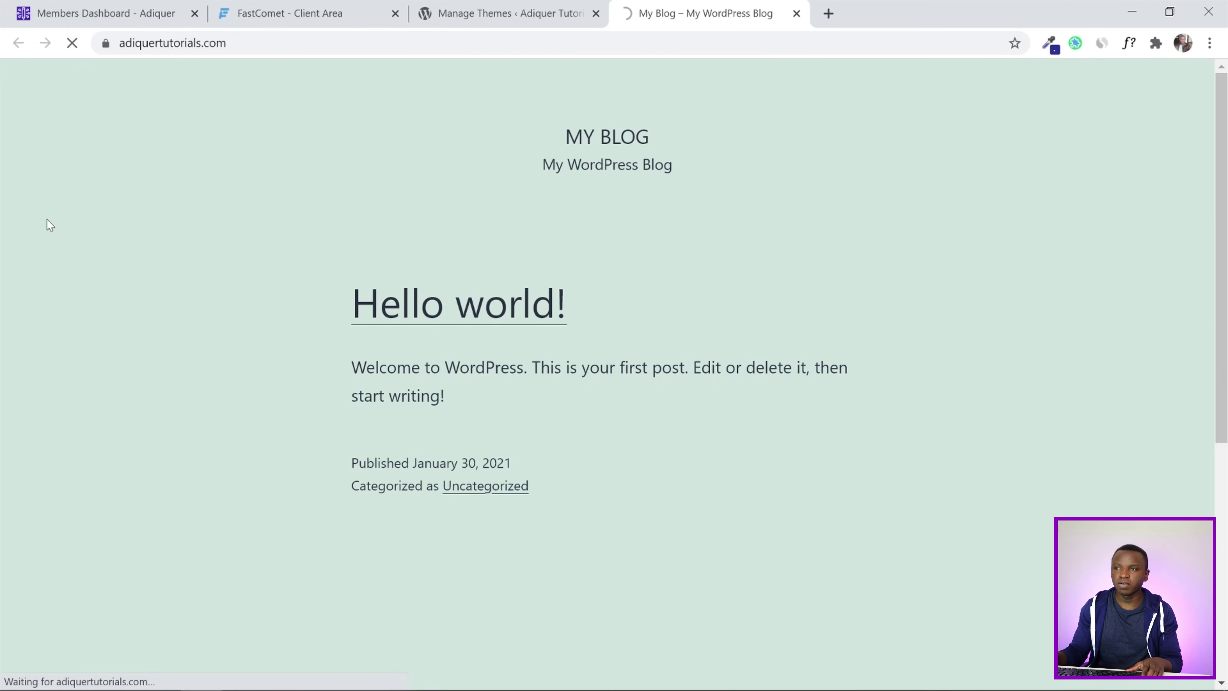
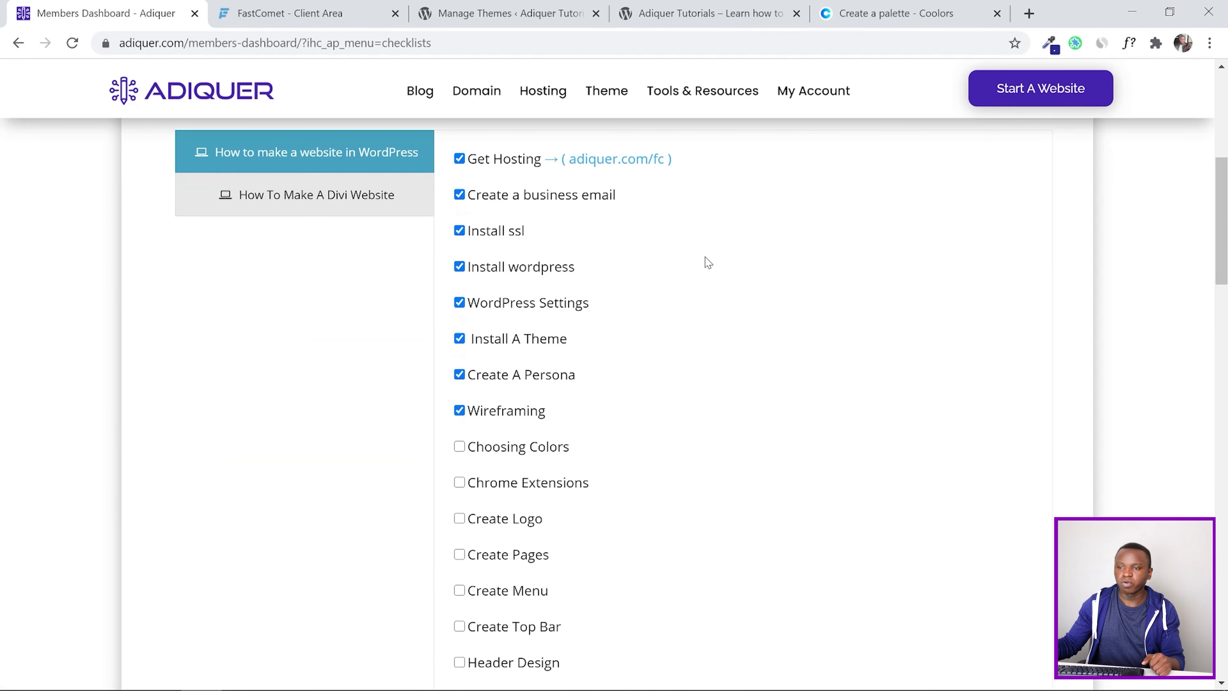
Tick the Choosing Colors item in the dashboard's website checklist
{"action": "scroll", "coordinate": [706, 261], "scroll_direction": "down", "scroll_amount": 2}
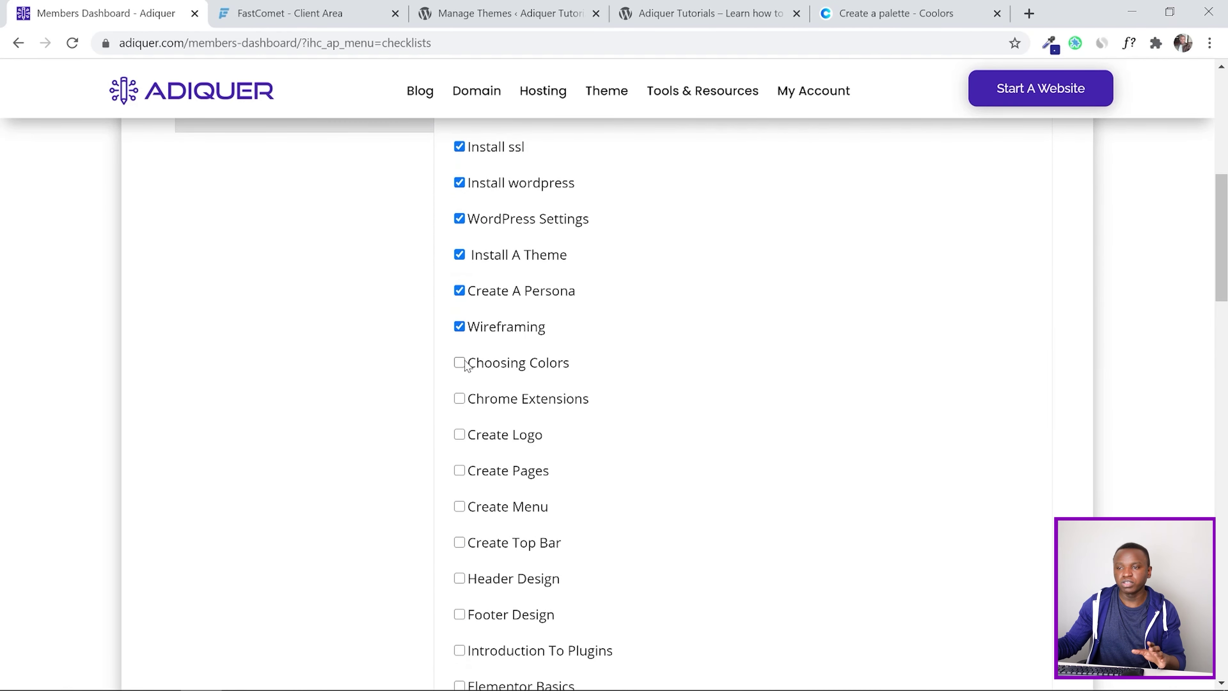
{"action": "left_click", "coordinate": [460, 363]}
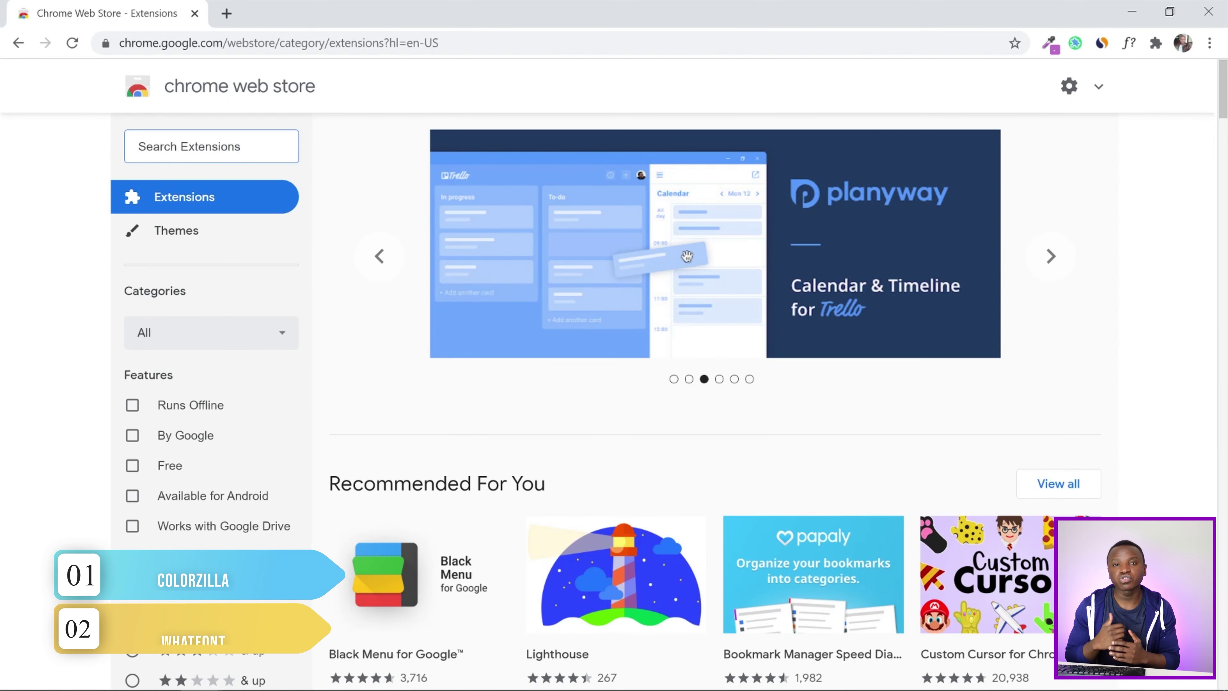
Search the Web Store for ColorZilla and copy the 7078CF palette swatch
{"action": "type", "text": "colorzilla"}
{"action": "key", "text": "Return"}
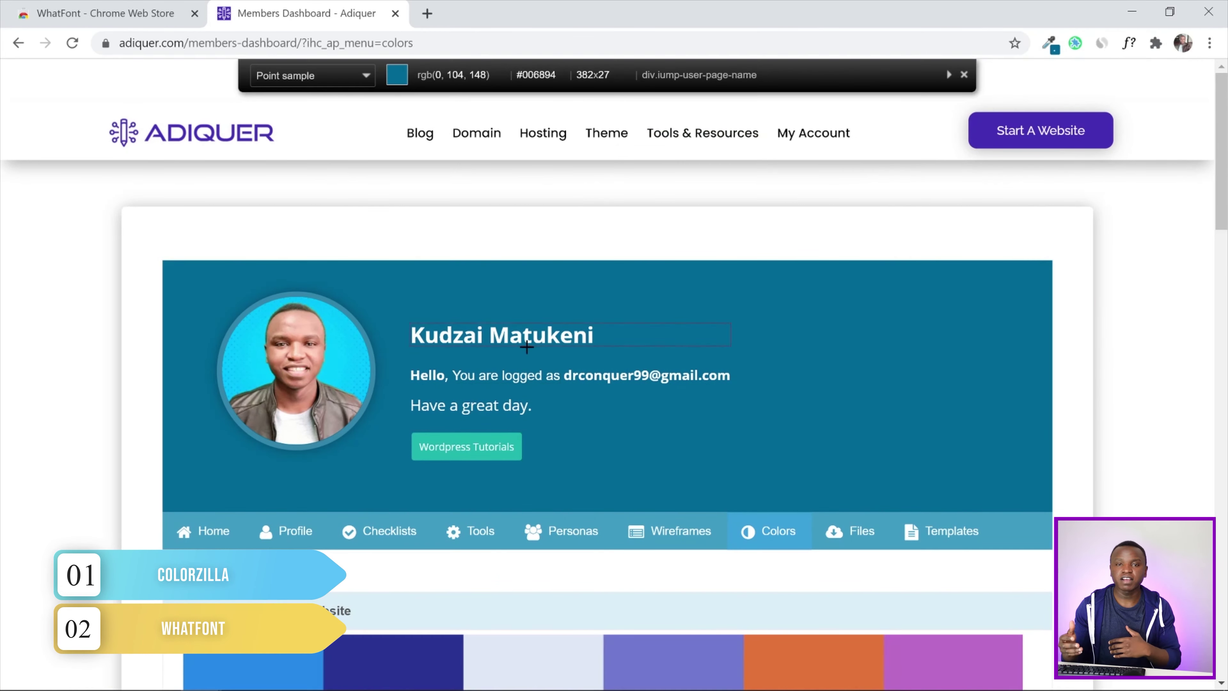
{"action": "scroll", "coordinate": [685, 420], "scroll_direction": "down", "scroll_amount": 5}
{"action": "left_click", "coordinate": [685, 424]}
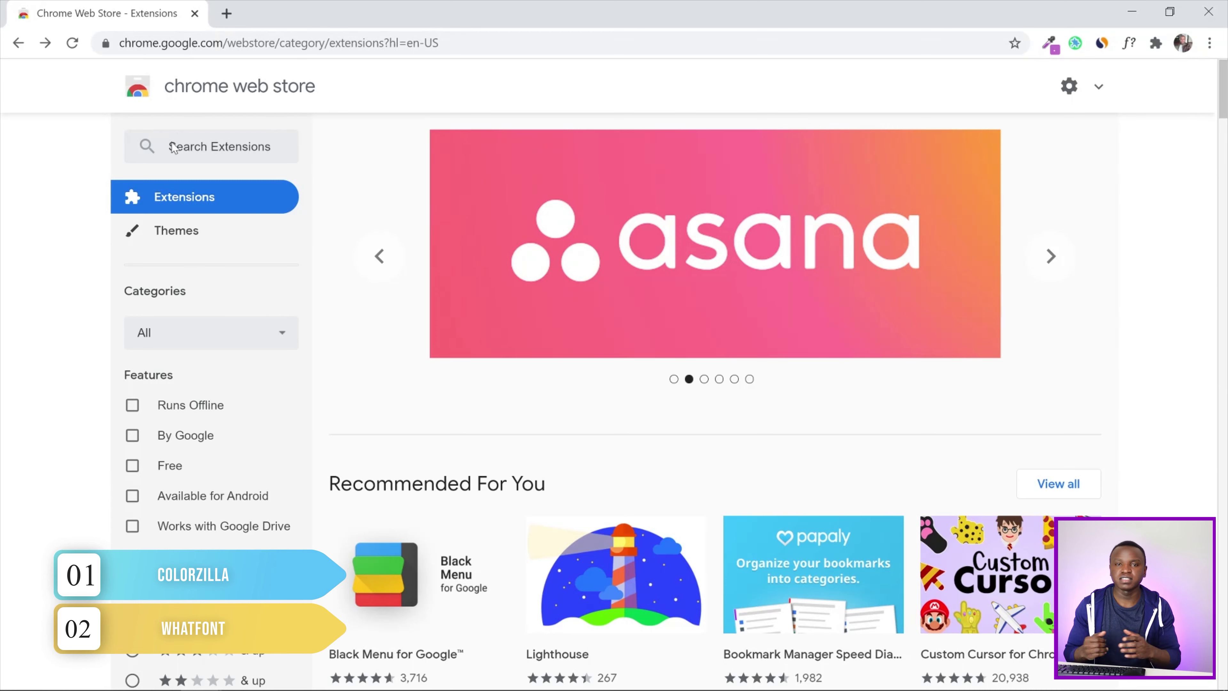
Find the top-rated WhatFont extension and use it to identify the dashboard text as Open Sans
{"action": "left_click", "coordinate": [174, 148]}
{"action": "type", "text": "whatfont"}
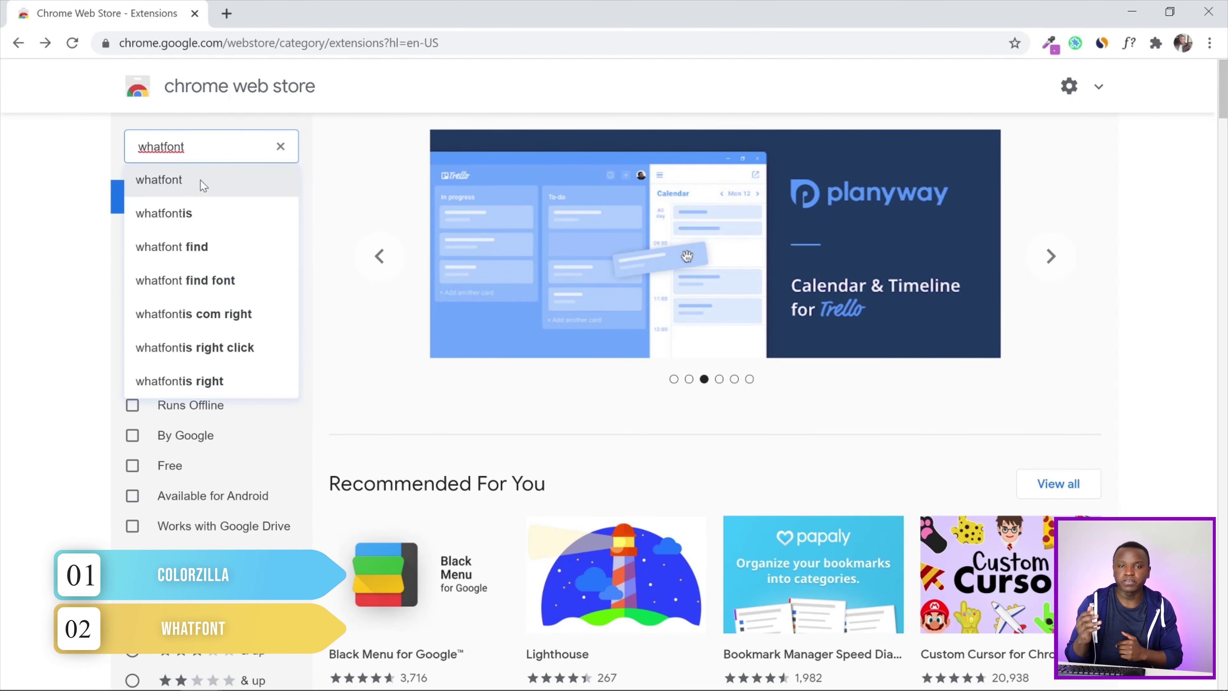
{"action": "left_click", "coordinate": [200, 179]}
{"action": "scroll", "coordinate": [1209, 334], "scroll_direction": "down", "scroll_amount": 2}
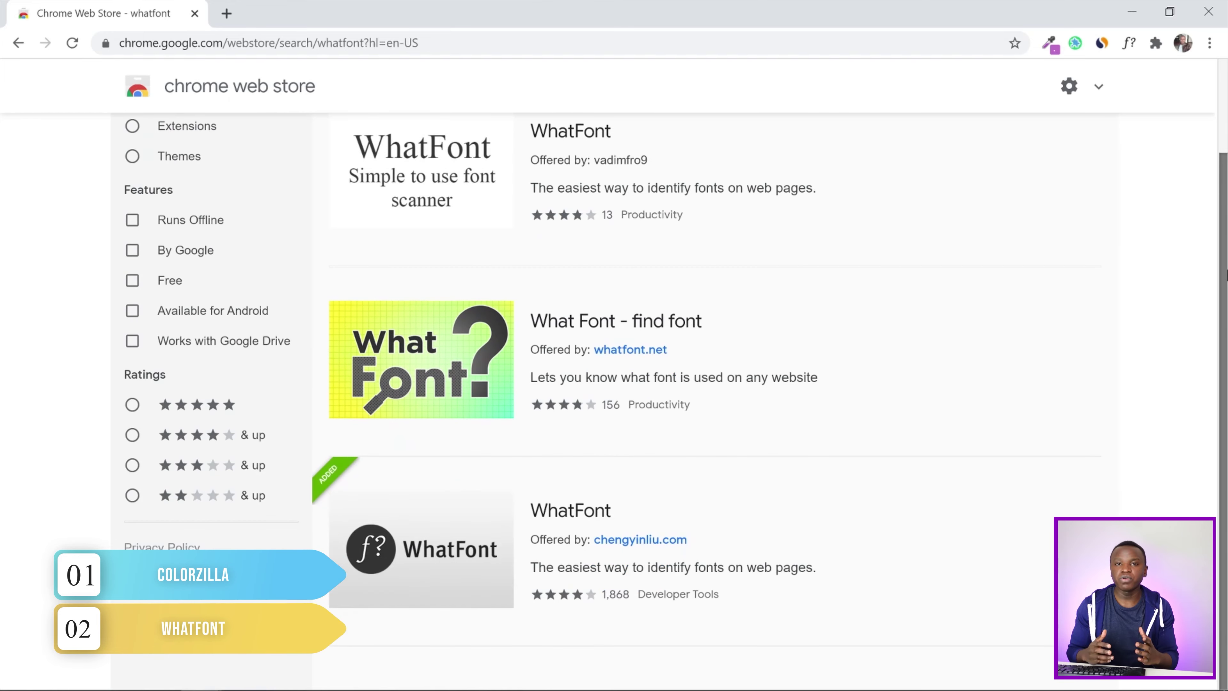
{"action": "left_click", "coordinate": [547, 514]}
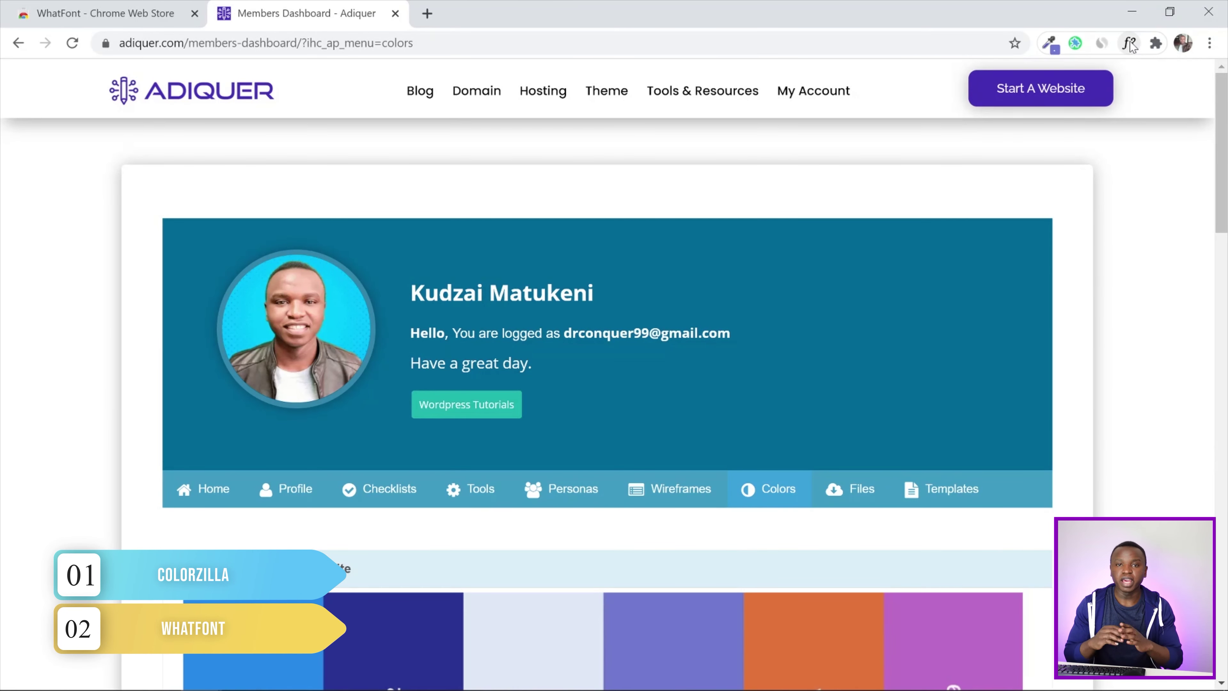
{"action": "left_click", "coordinate": [1129, 42]}
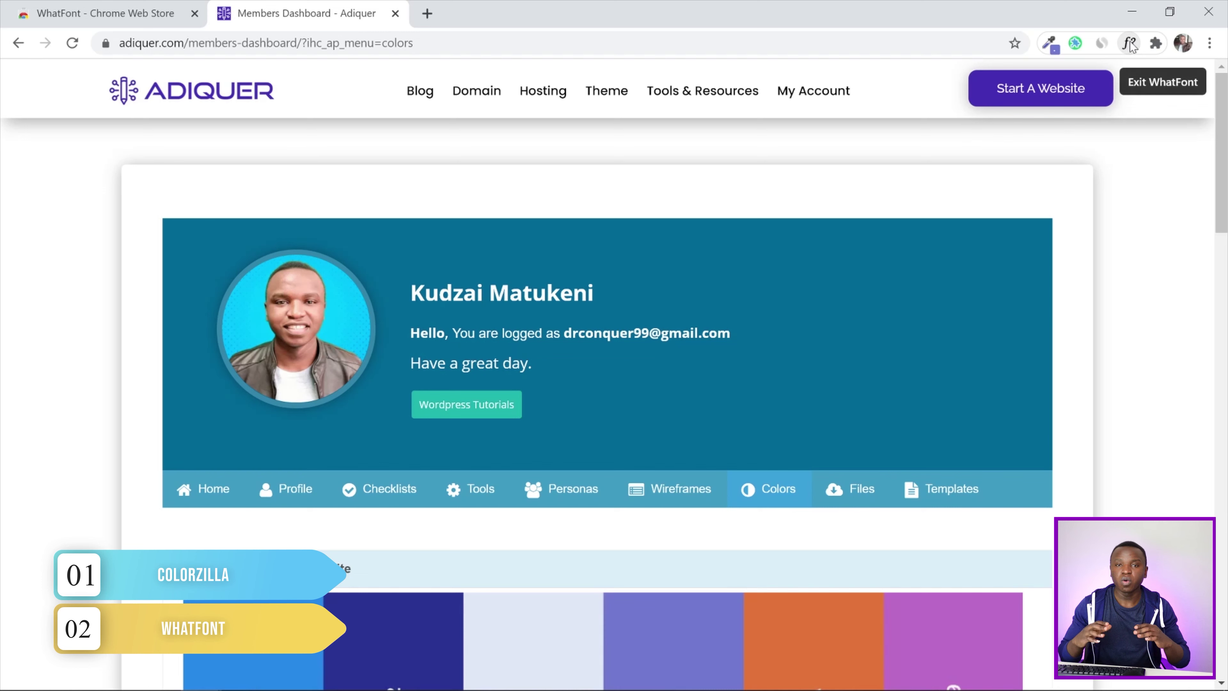
{"action": "left_click", "coordinate": [568, 334]}
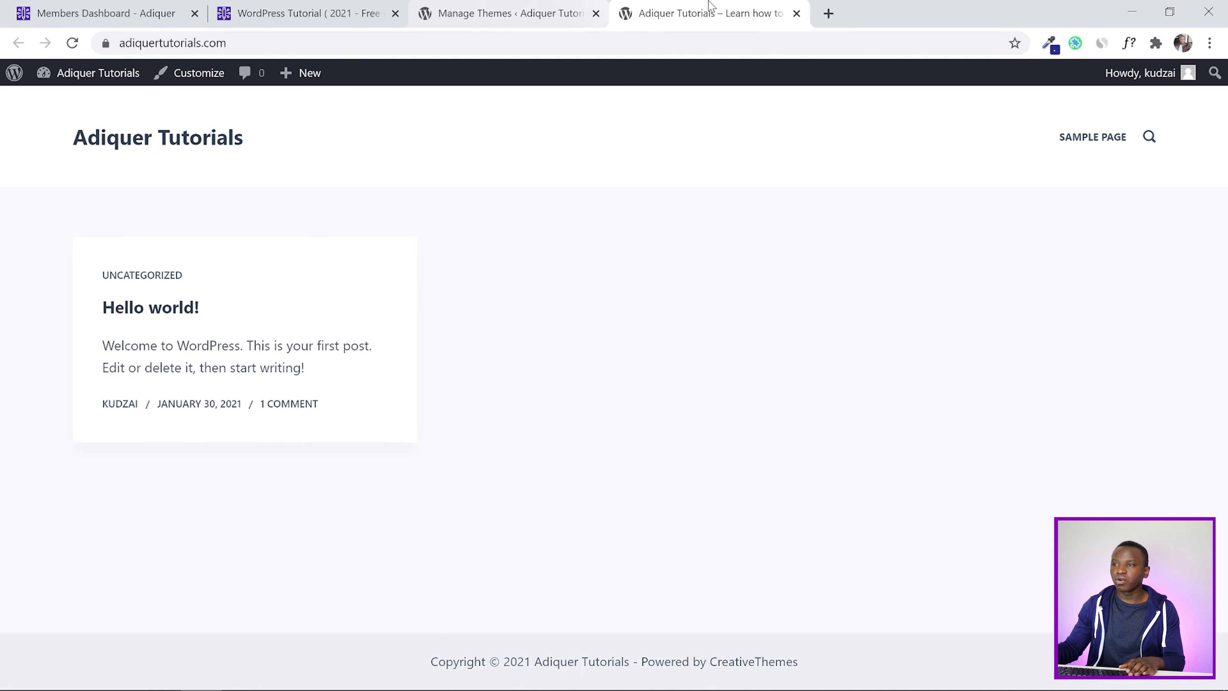
Start a blank LogoMakr design in a new tab, dismiss the intro video and tip, and open the graphics library
{"action": "left_click", "coordinate": [826, 13]}
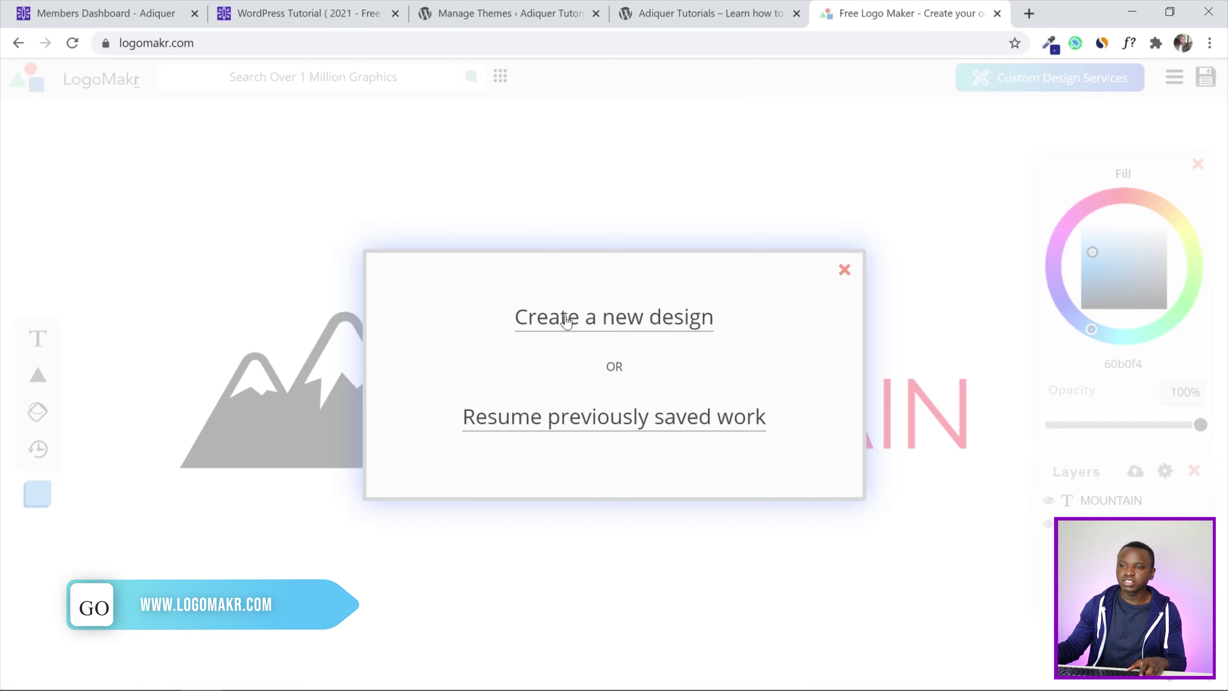
{"action": "left_click", "coordinate": [563, 317]}
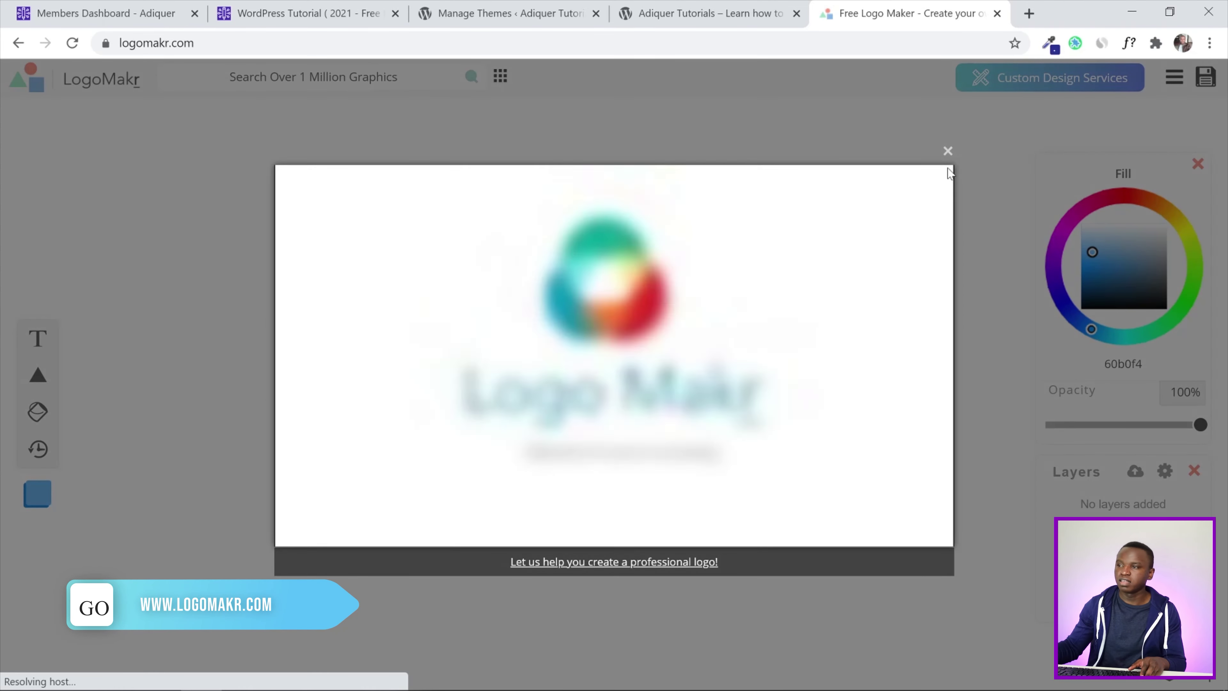
{"action": "left_click", "coordinate": [947, 151]}
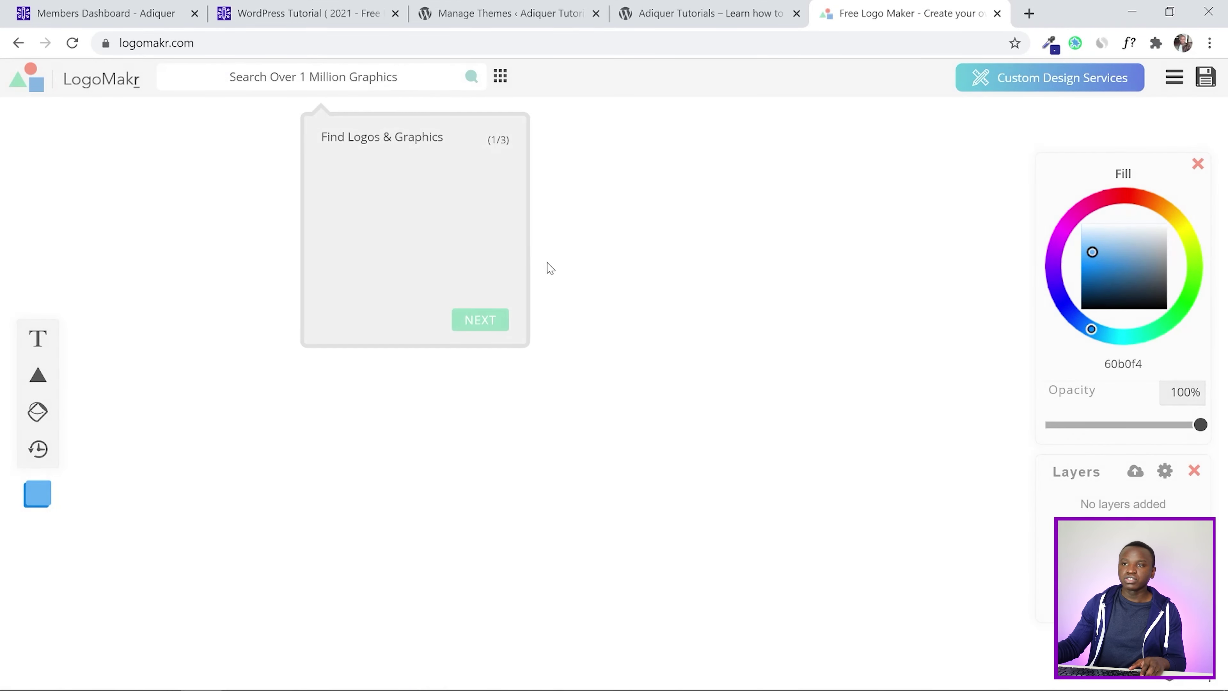
{"action": "left_click", "coordinate": [552, 266]}
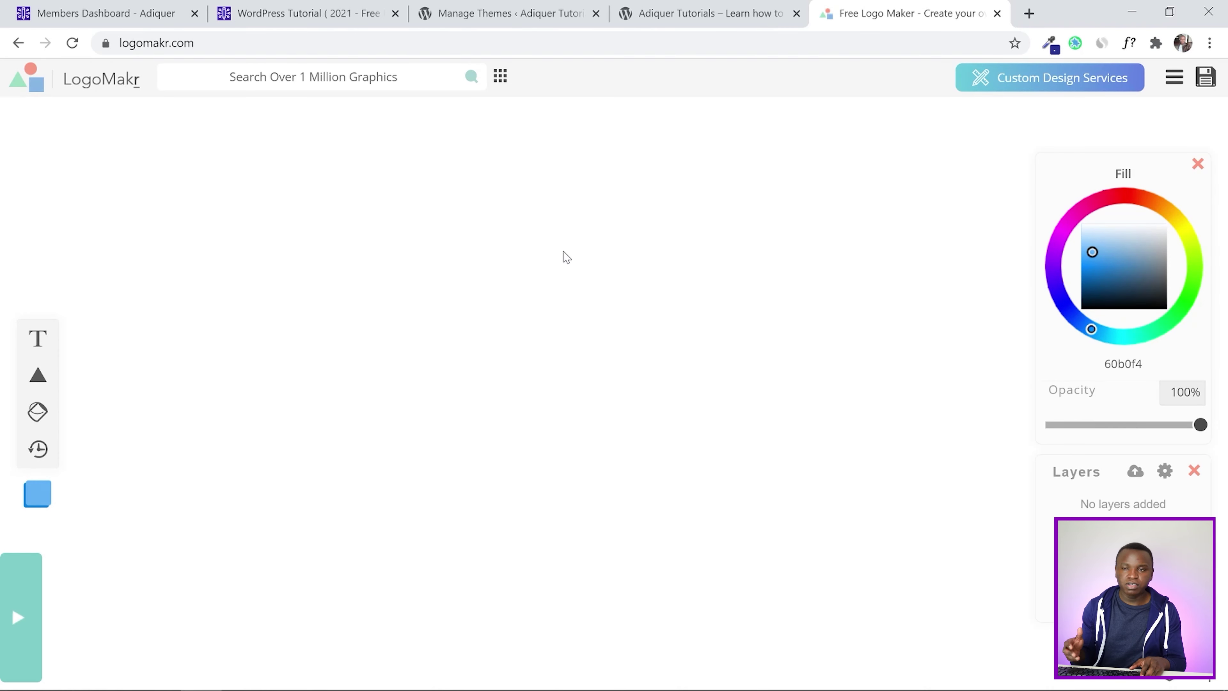
{"action": "left_click", "coordinate": [386, 87]}
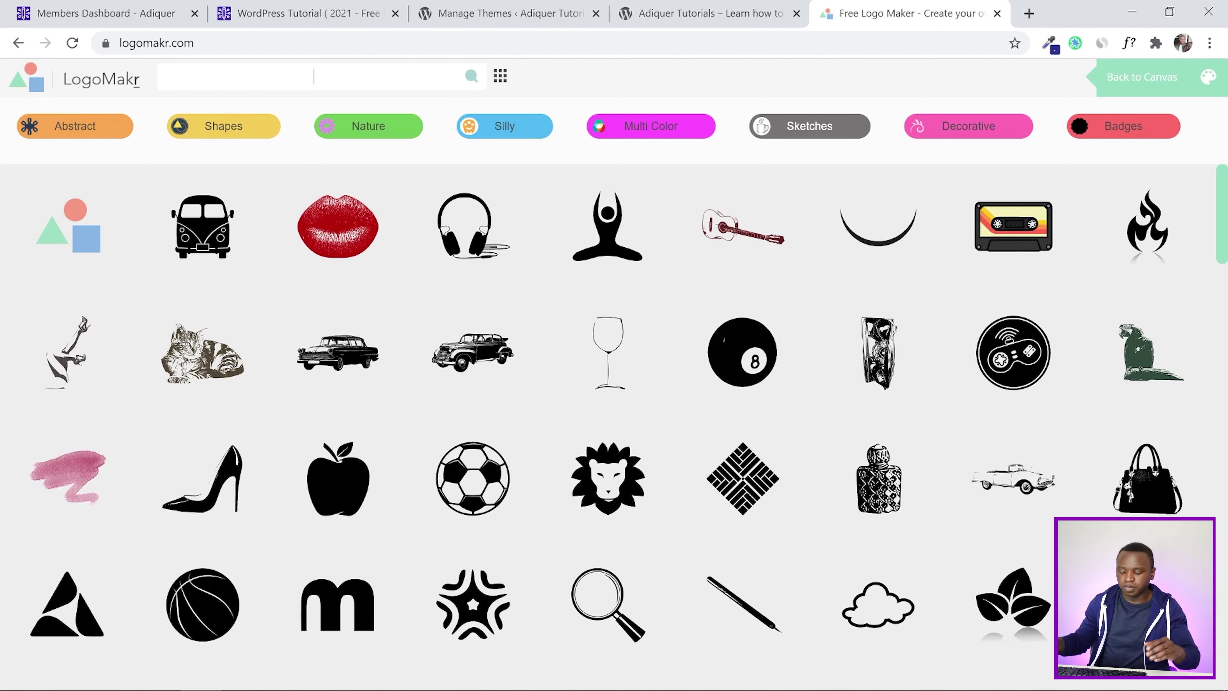
Search graphics for 'mountain' and add the filled mountain-with-sun icon to the canvas
{"action": "type", "text": "mountaibn"}
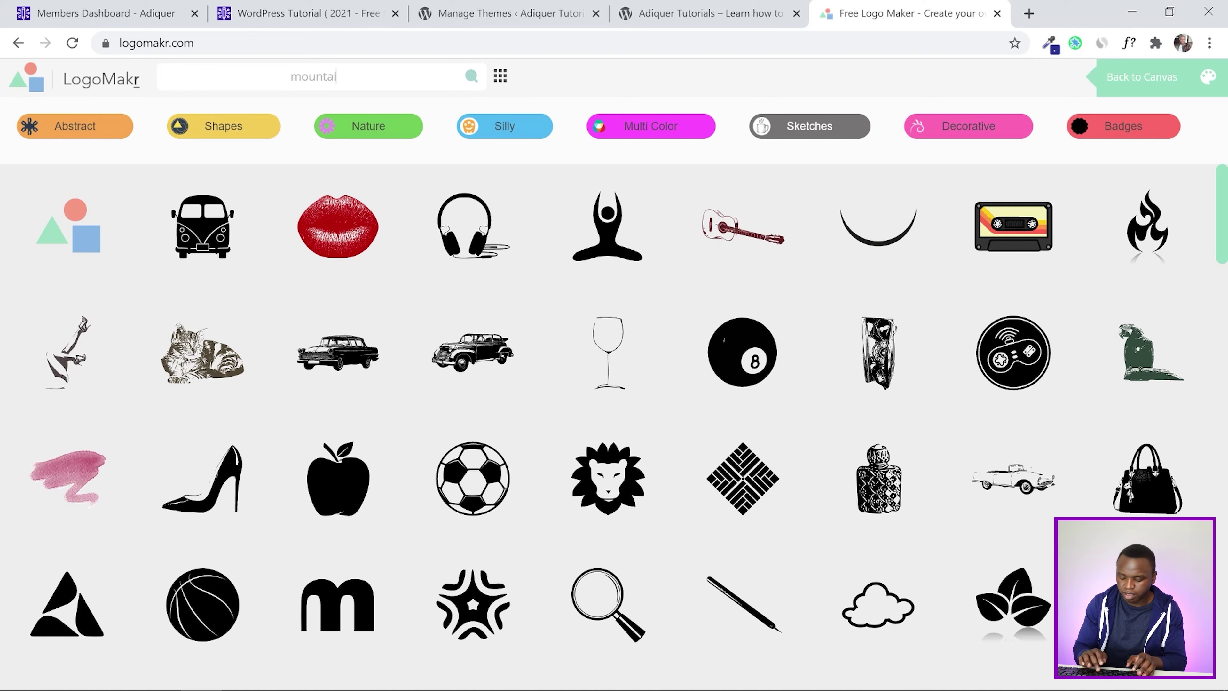
{"action": "key", "text": "BackSpace"}
{"action": "key", "text": "BackSpace"}
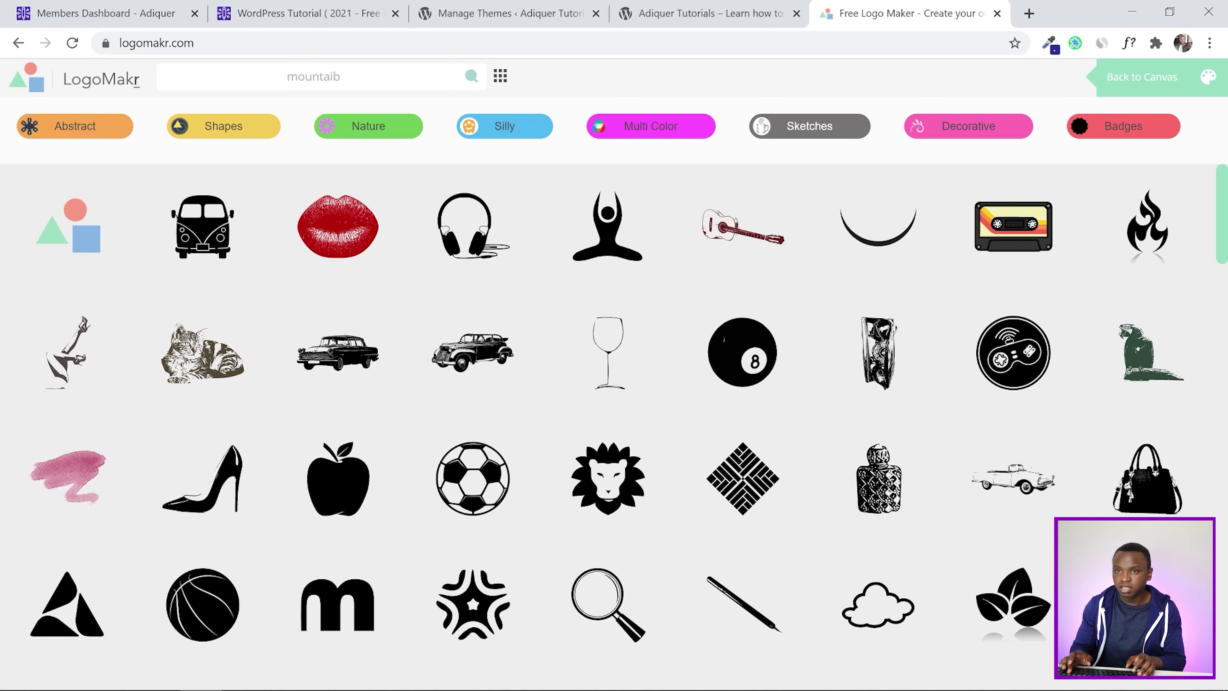
{"action": "type", "text": "n"}
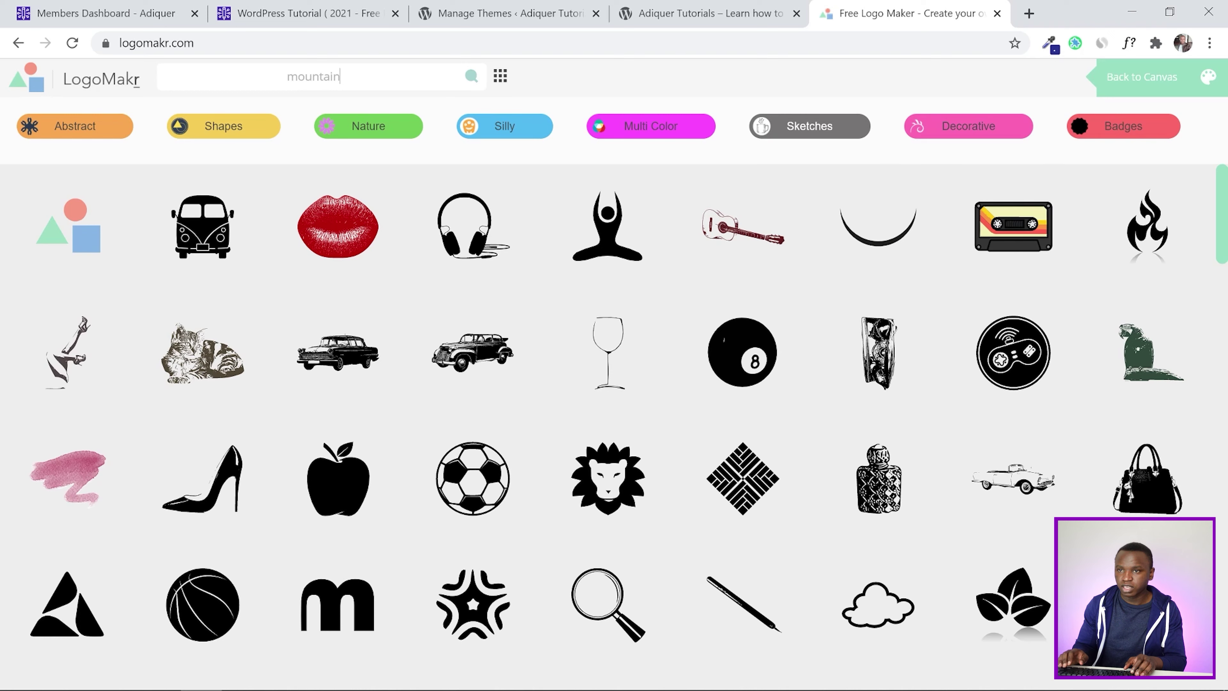
{"action": "key", "text": "Return"}
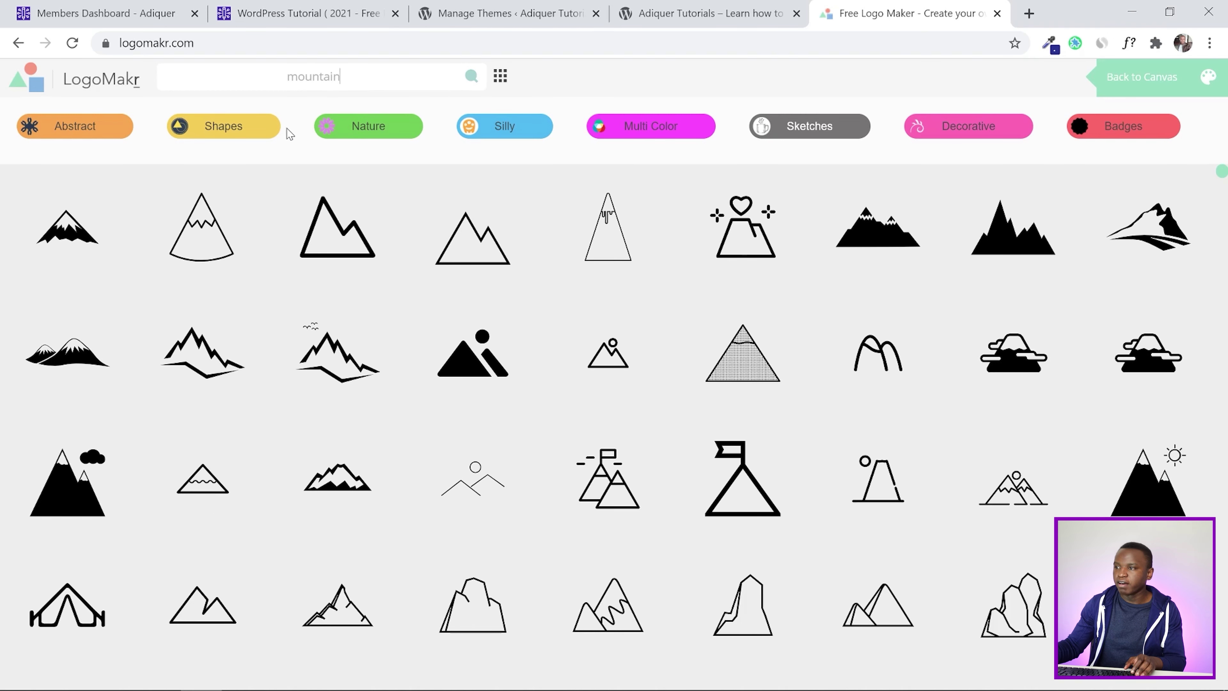
{"action": "mouse_move", "coordinate": [176, 265]}
{"action": "scroll", "coordinate": [203, 251], "scroll_direction": "down", "scroll_amount": 10}
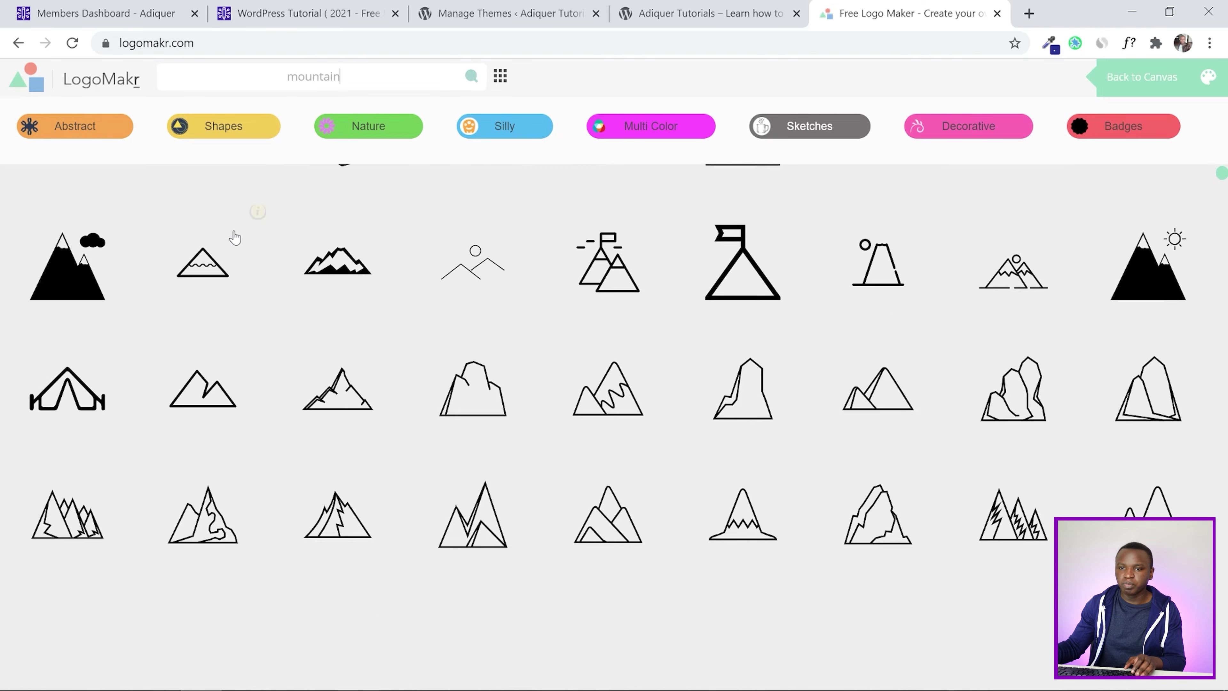
{"action": "scroll", "coordinate": [364, 387], "scroll_direction": "down", "scroll_amount": 5}
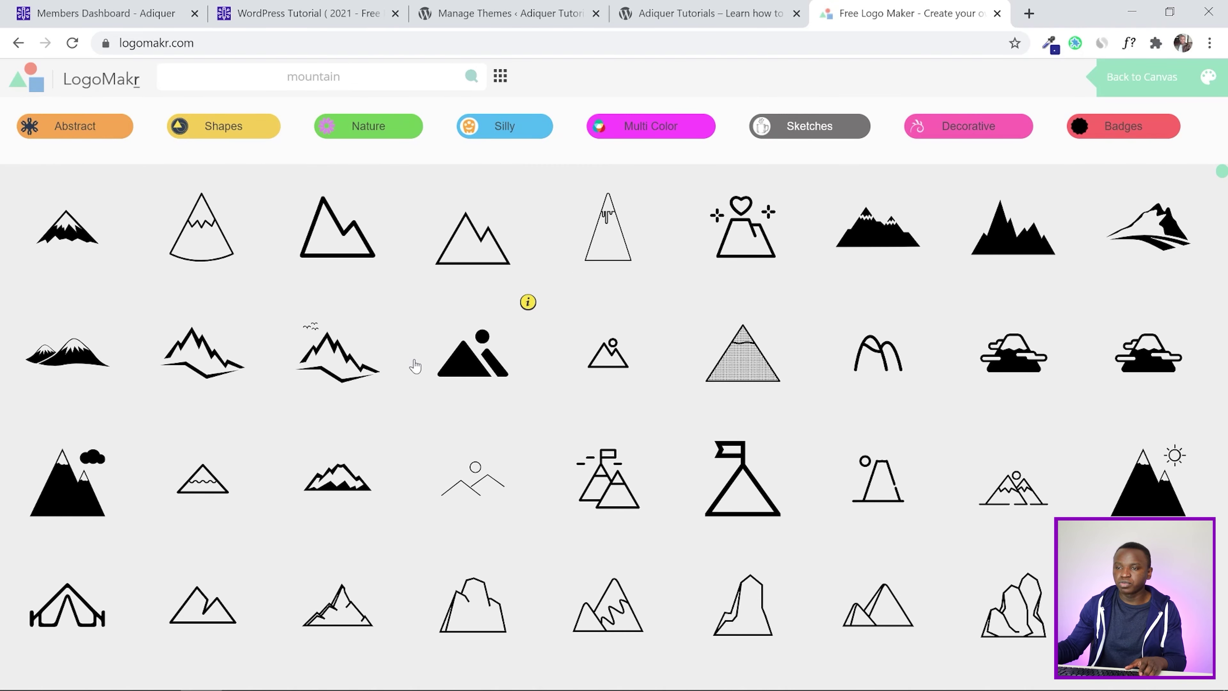
{"action": "left_click", "coordinate": [478, 364]}
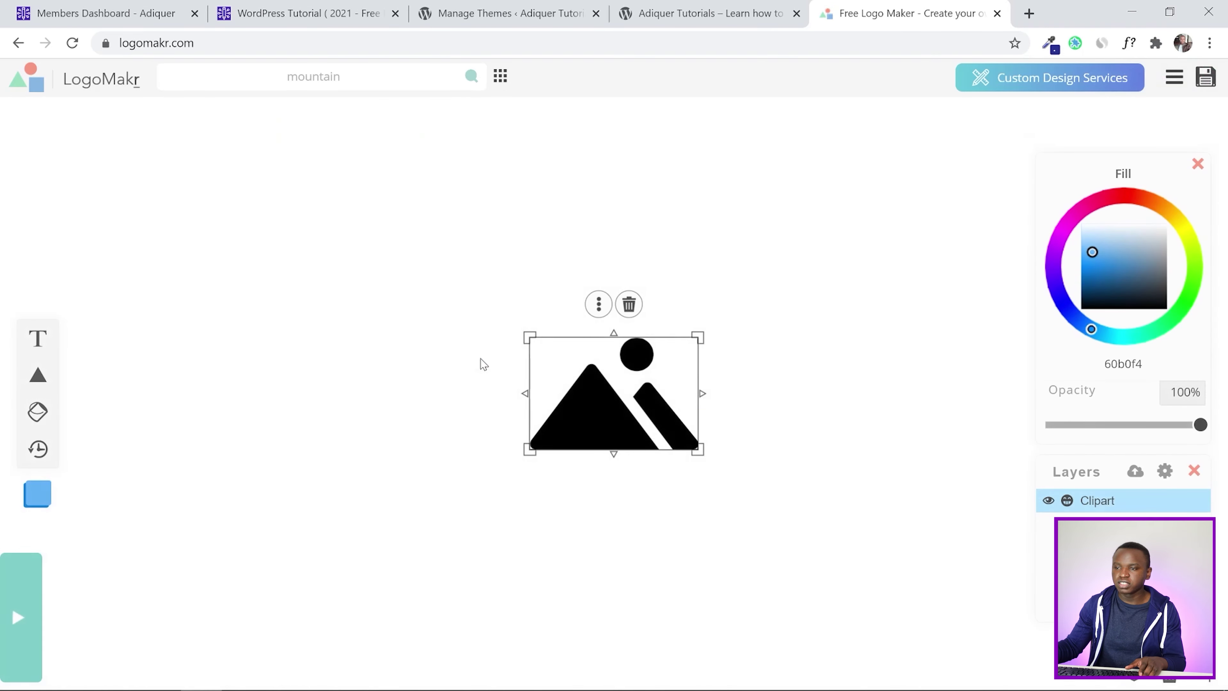
Move the mountain icon left and add MOUNTAIN text (Raleway, 60b0f4) beside it
{"action": "left_click_drag", "start_coordinate": [597, 412], "coordinate": [340, 415]}
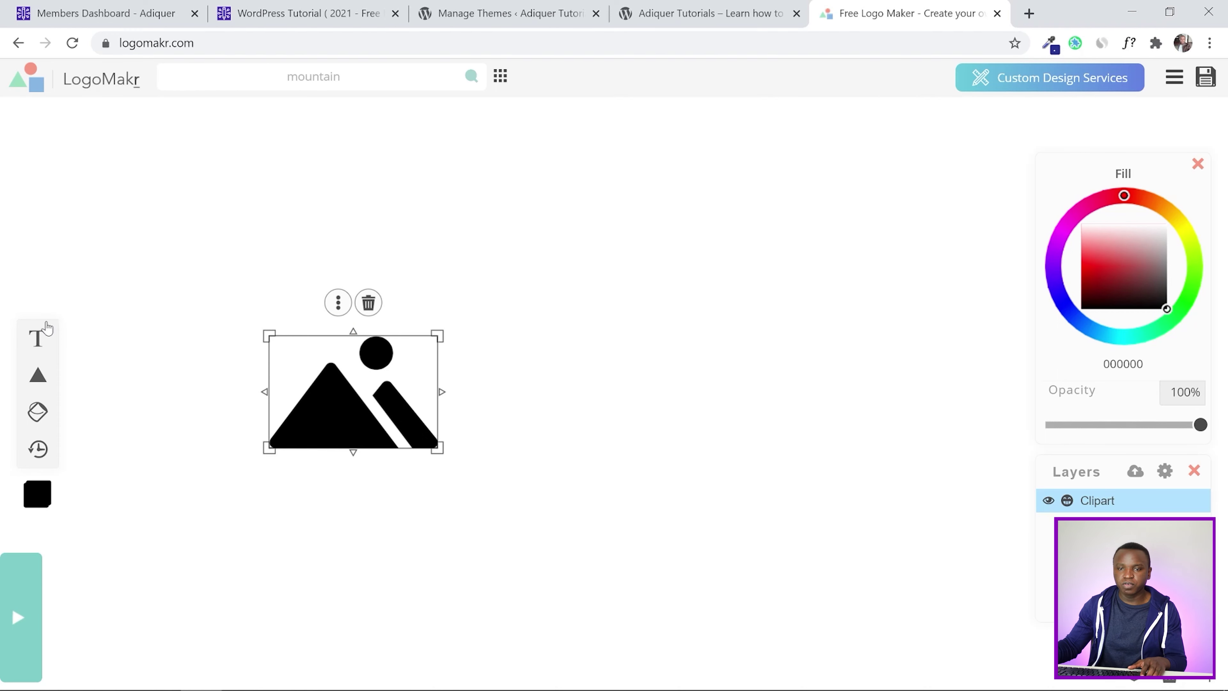
{"action": "left_click", "coordinate": [39, 338]}
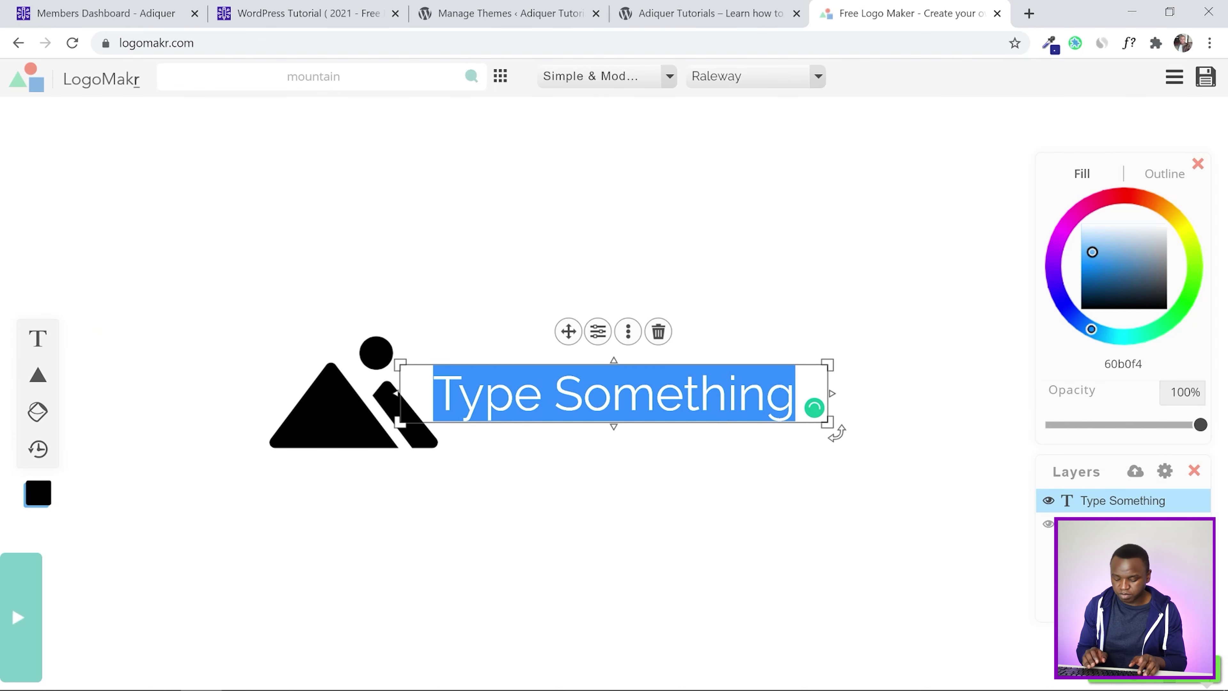
{"action": "type", "text": "M"}
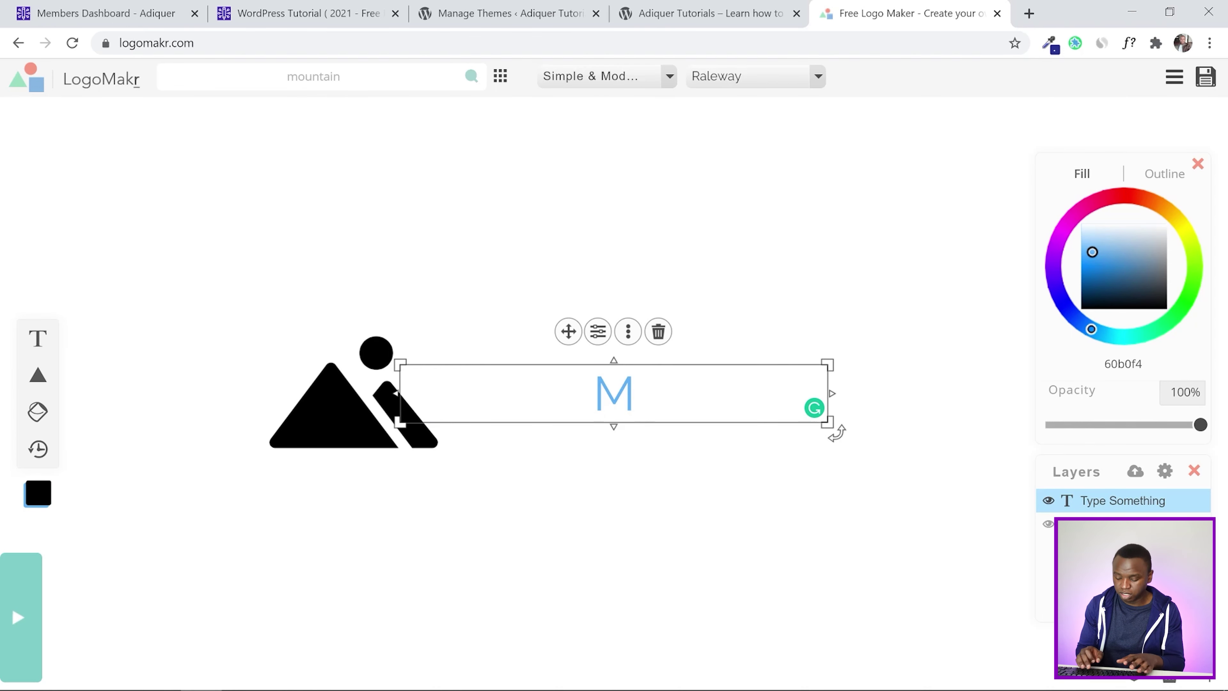
{"action": "type", "text": "OUNTAIN"}
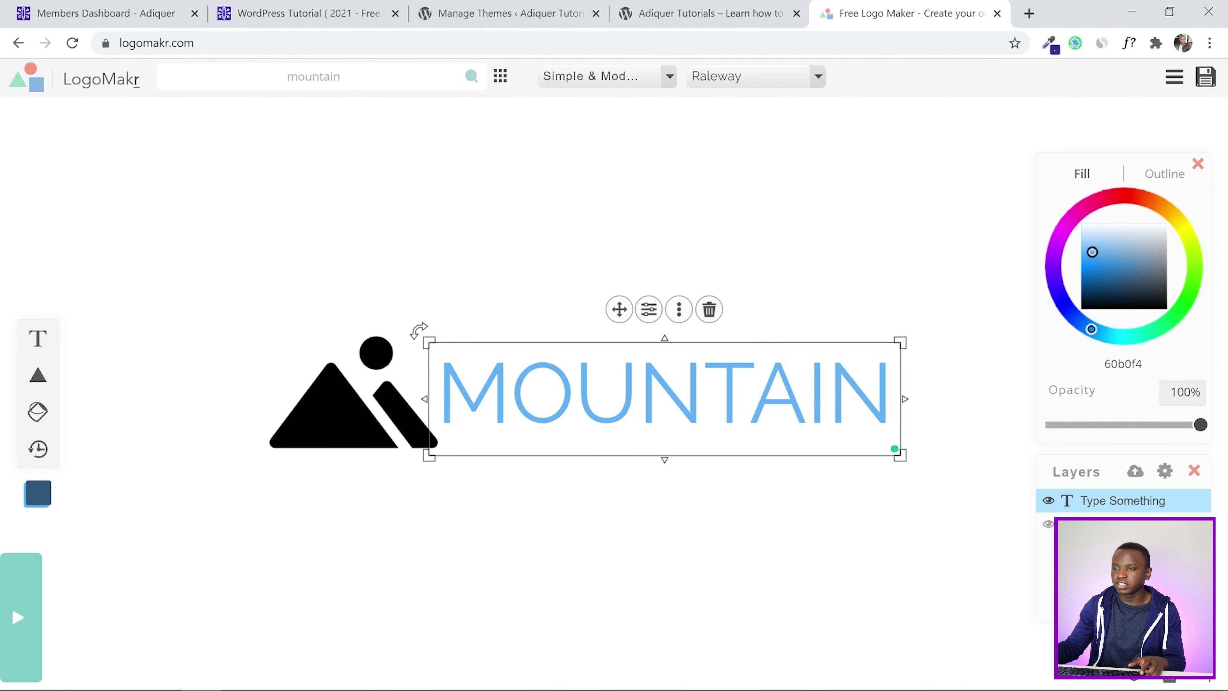
{"action": "left_click_drag", "start_coordinate": [618, 308], "coordinate": [626, 315]}
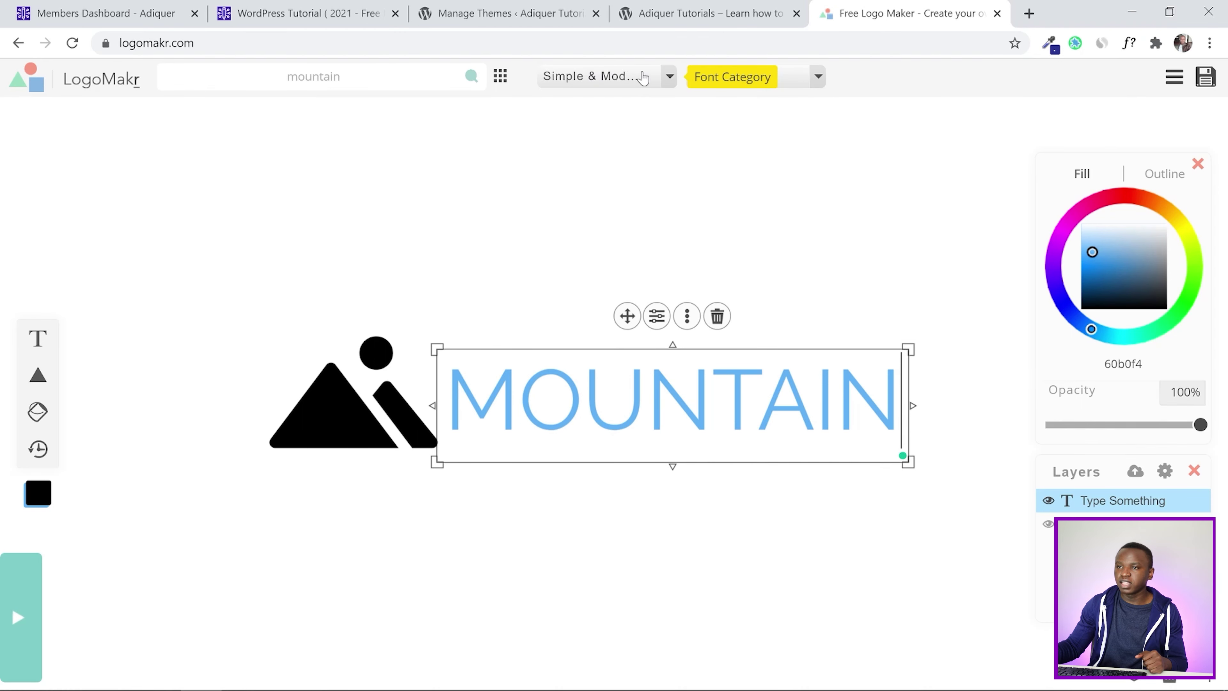
Change the MOUNTAIN text font to Passion One
{"action": "left_click", "coordinate": [630, 80]}
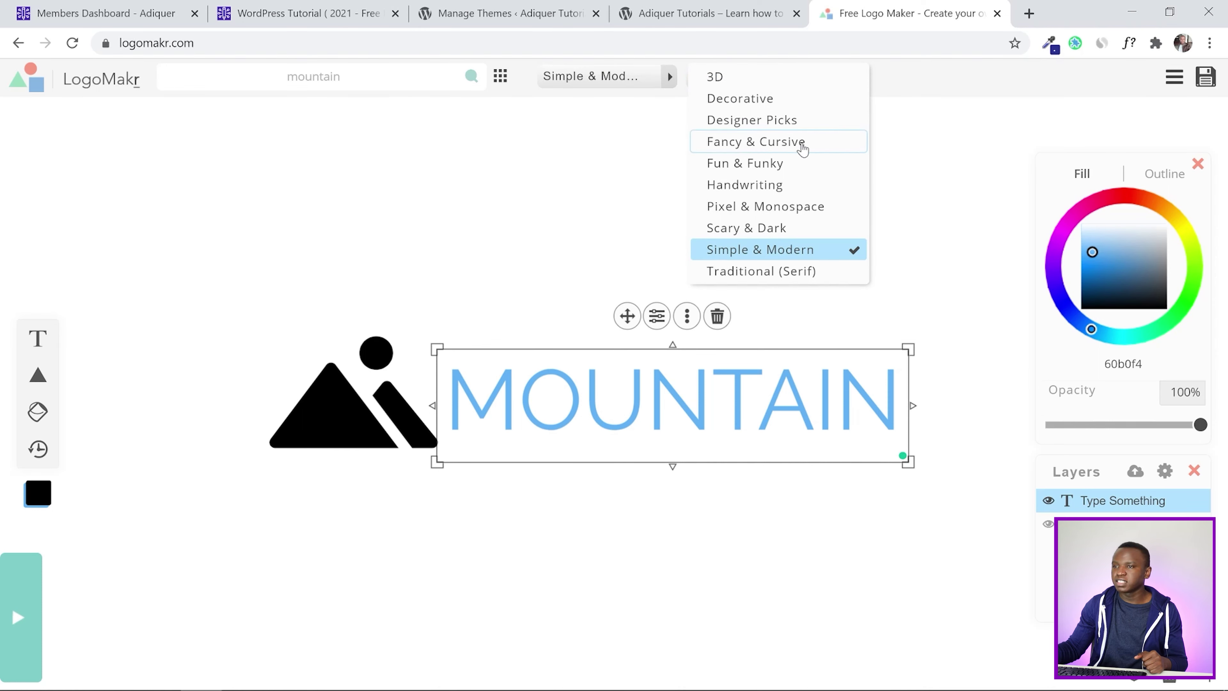
{"action": "left_click", "coordinate": [586, 153]}
{"action": "left_click", "coordinate": [725, 399]}
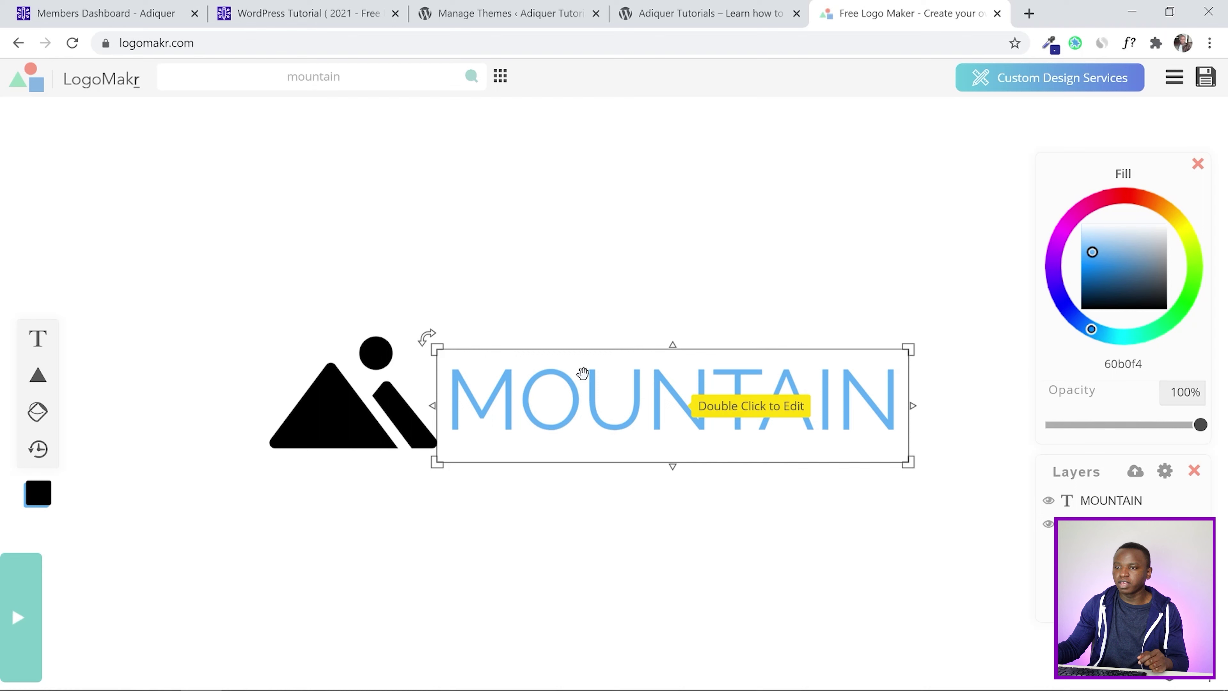
{"action": "left_click", "coordinate": [803, 88]}
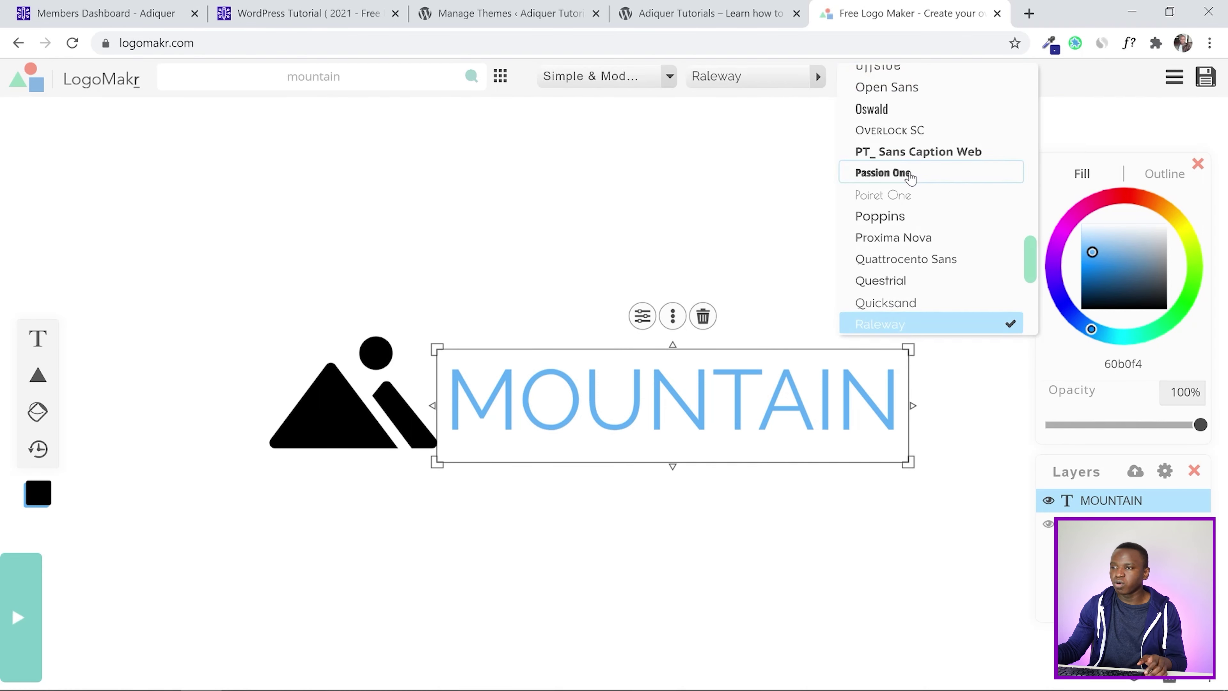
{"action": "left_click", "coordinate": [910, 172]}
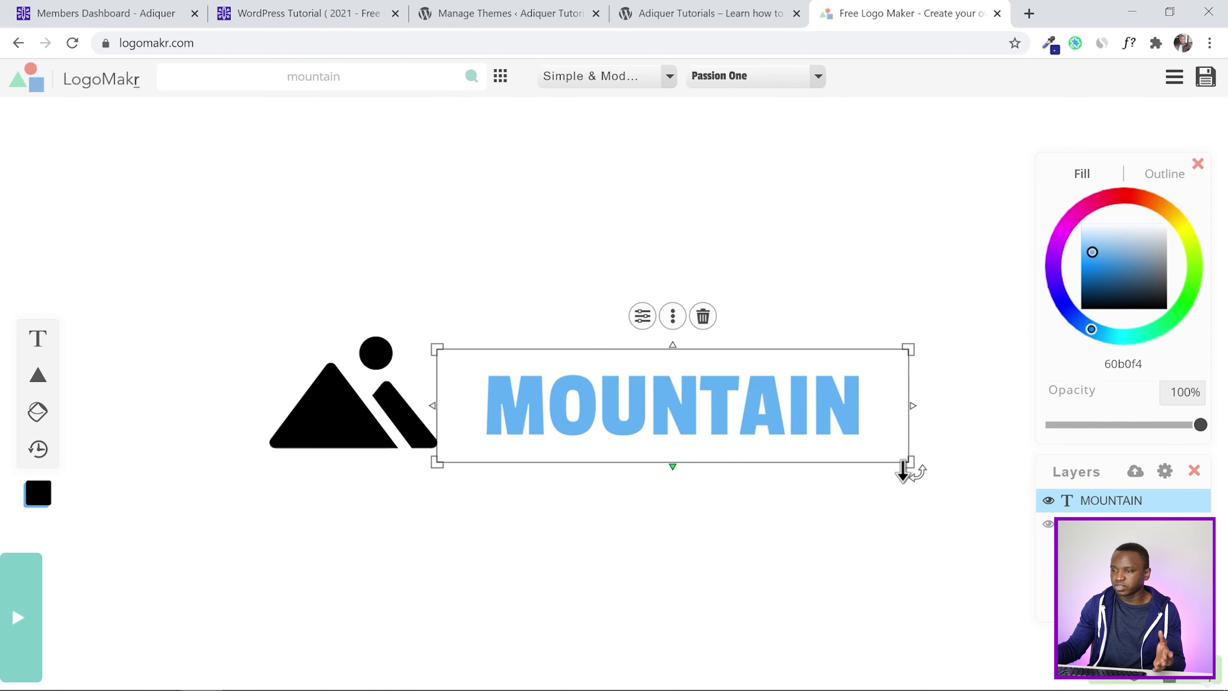
Enlarge the MOUNTAIN text beside the icon, then go to the Adiquer Members Dashboard checklist
{"action": "left_click_drag", "start_coordinate": [909, 464], "coordinate": [906, 454]}
{"action": "left_click_drag", "start_coordinate": [438, 347], "coordinate": [431, 341]}
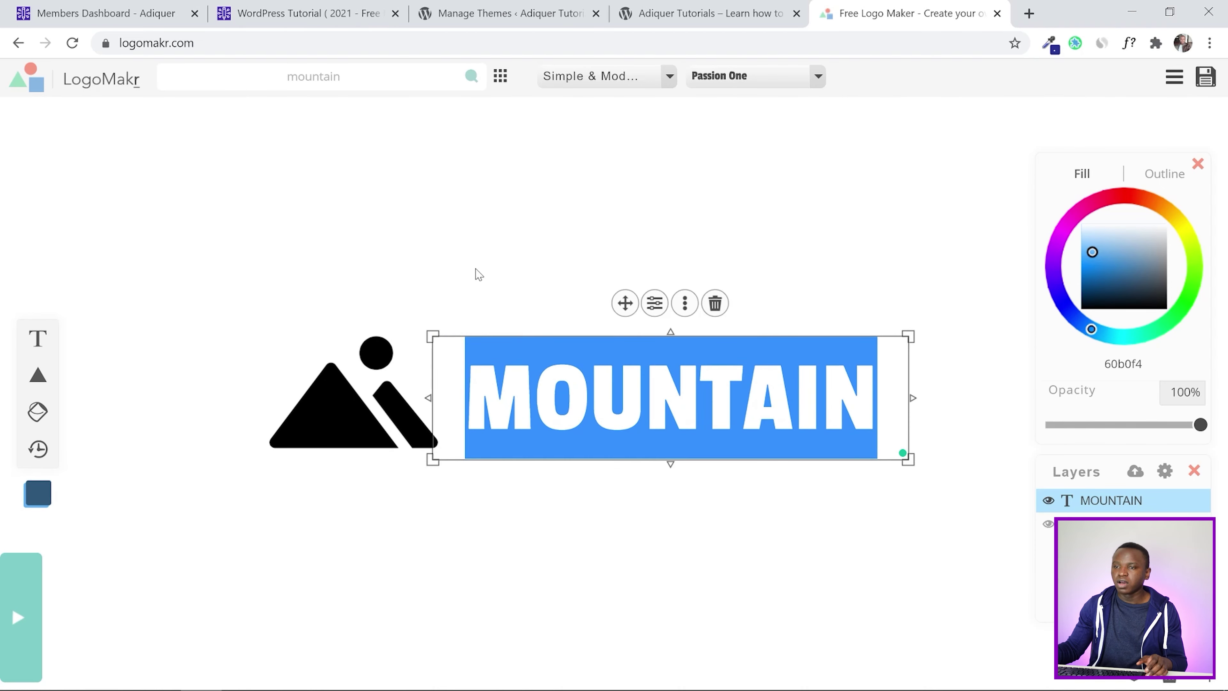
{"action": "left_click", "coordinate": [478, 274]}
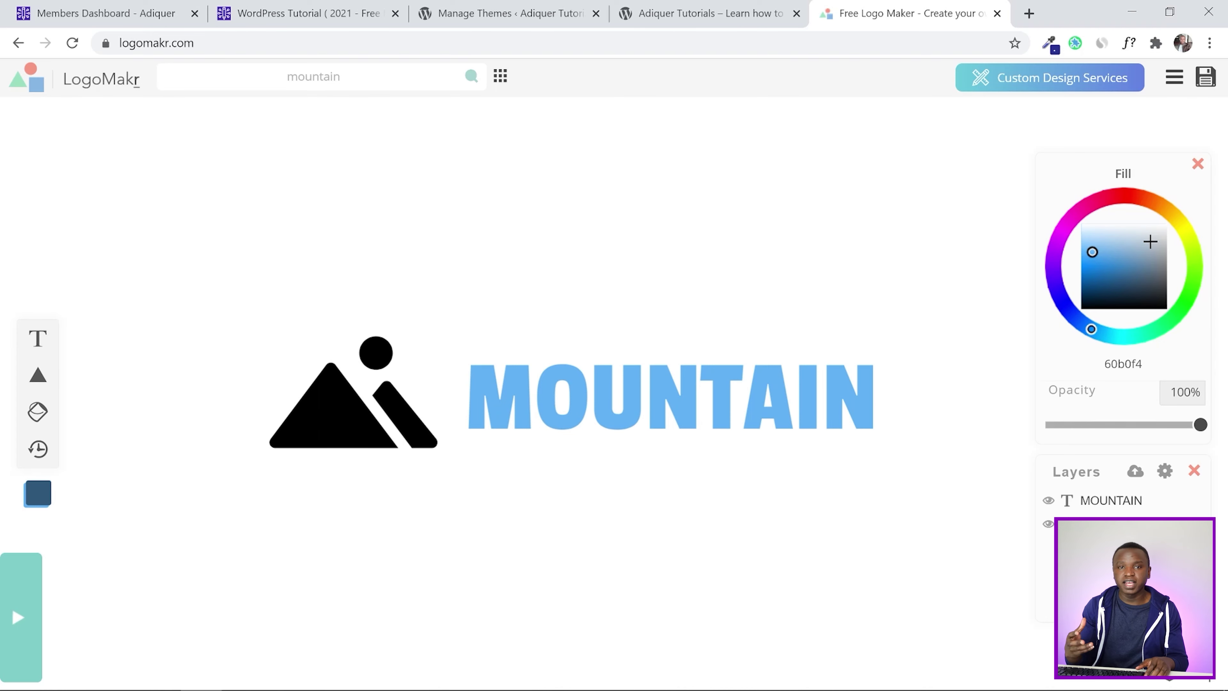
{"action": "left_click", "coordinate": [134, 6]}
{"action": "scroll", "coordinate": [645, 216], "scroll_direction": "down", "scroll_amount": 5}
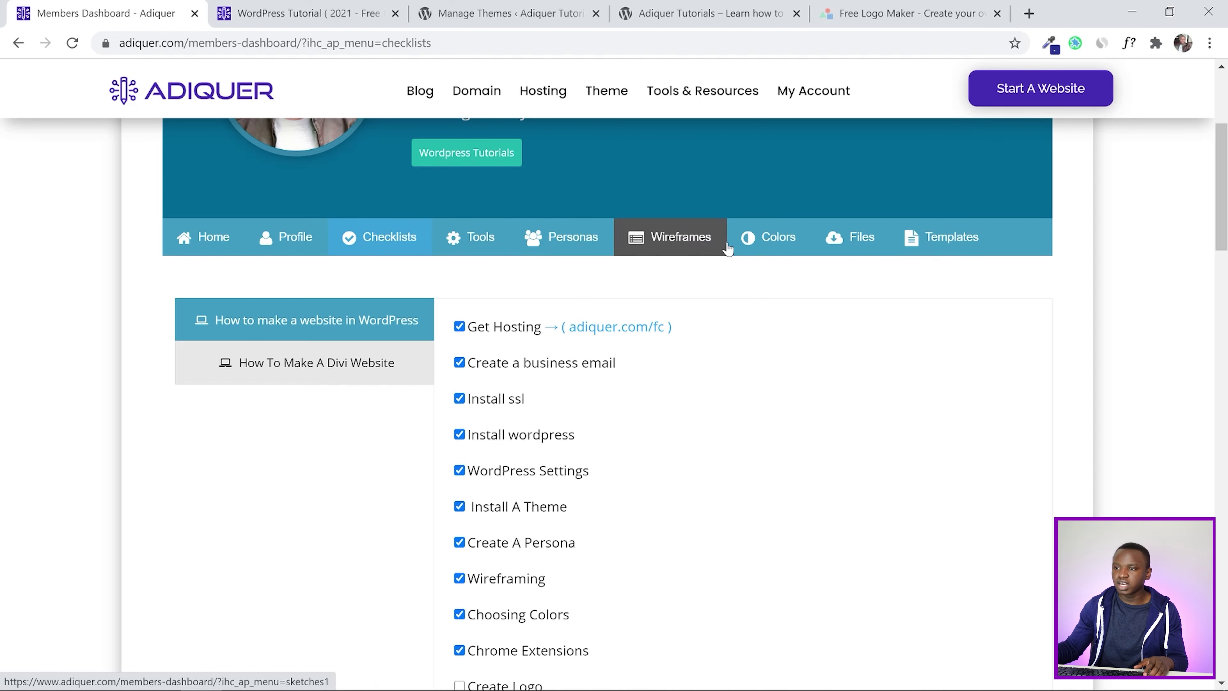
Copy blue #2687E8 from the dashboard's Colors palette with ColorZilla, then return to LogoMakr
{"action": "left_click", "coordinate": [777, 241]}
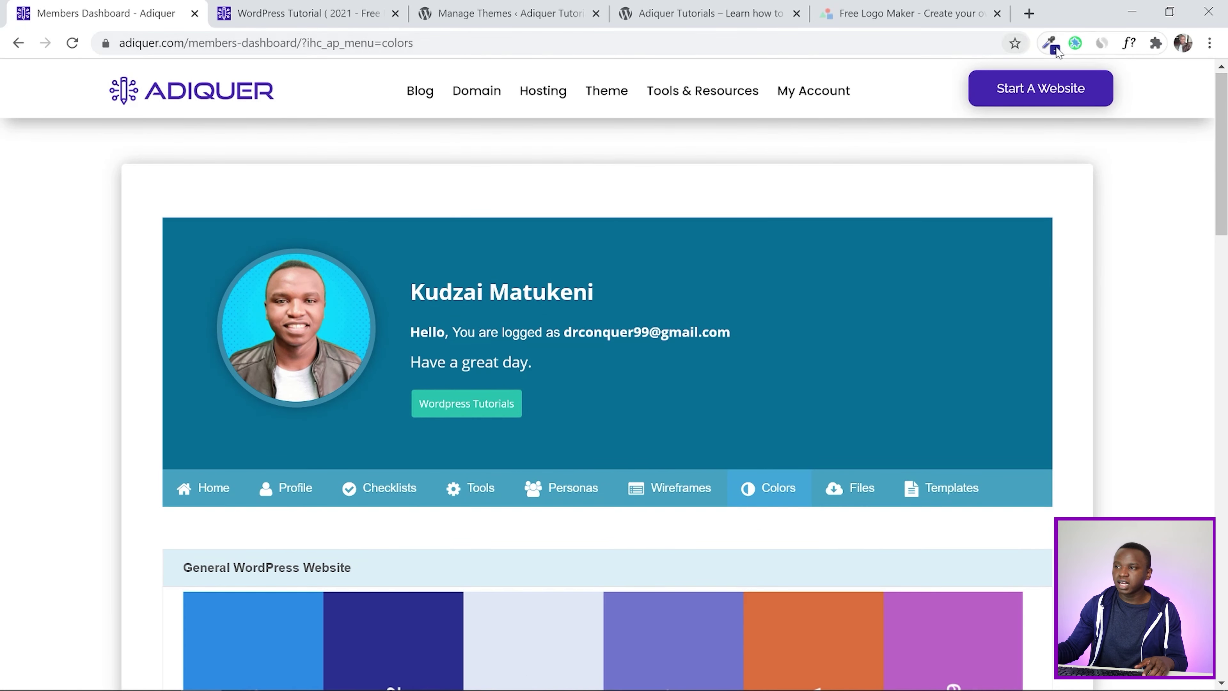
{"action": "left_click", "coordinate": [1051, 44]}
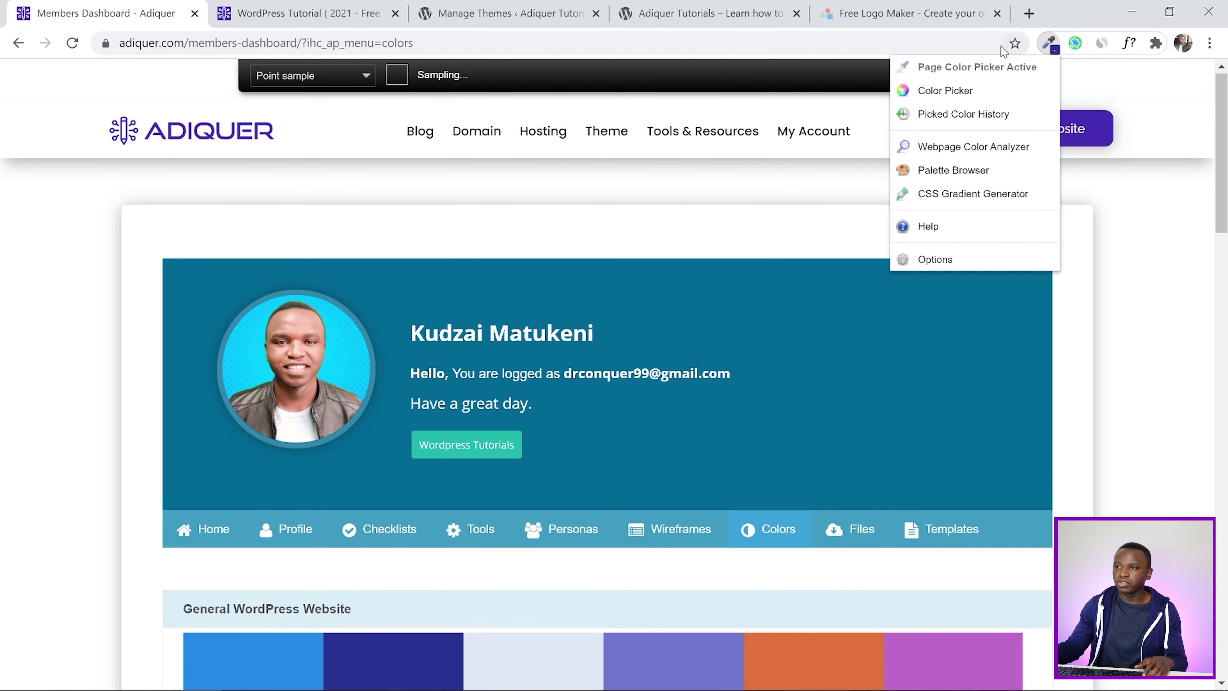
{"action": "left_click", "coordinate": [974, 71]}
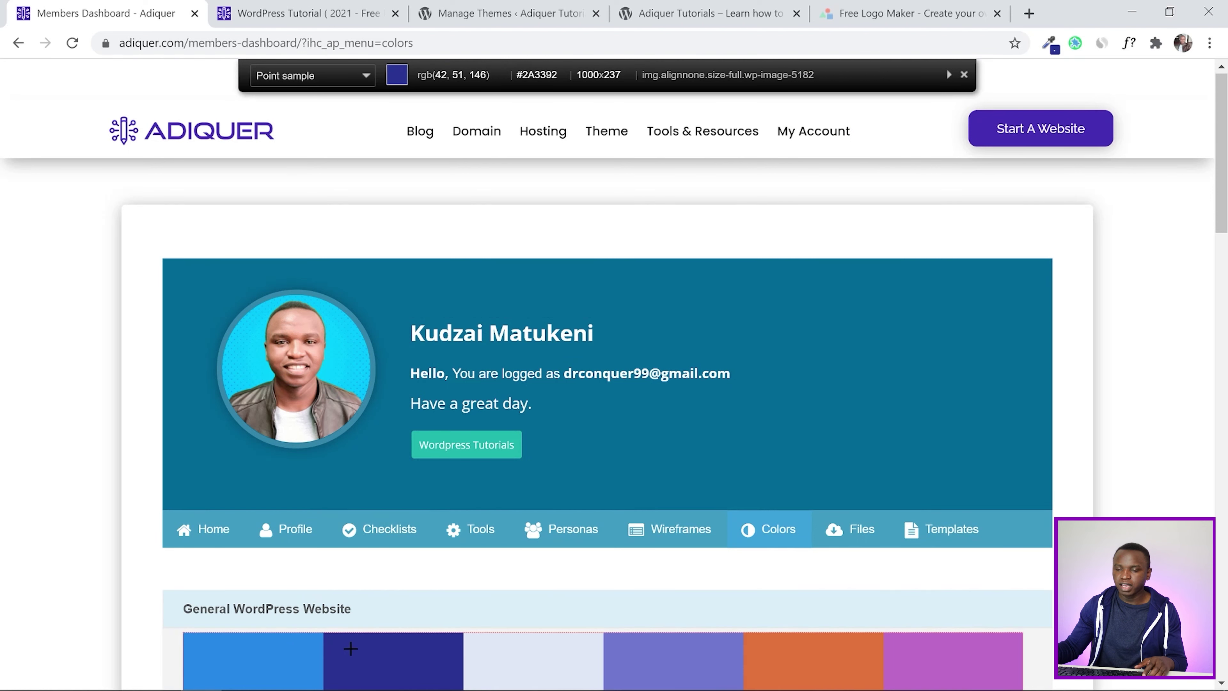
{"action": "left_click", "coordinate": [281, 654]}
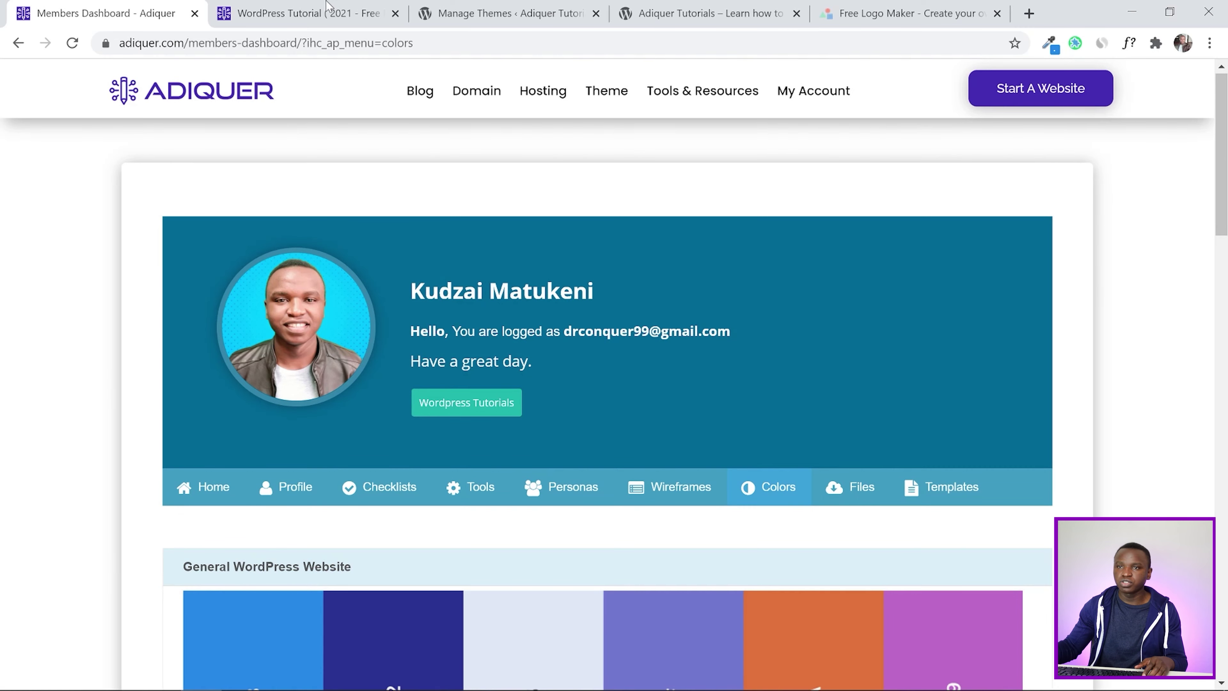
{"action": "left_click", "coordinate": [334, 12]}
{"action": "left_click", "coordinate": [462, 10]}
{"action": "left_click", "coordinate": [839, 9]}
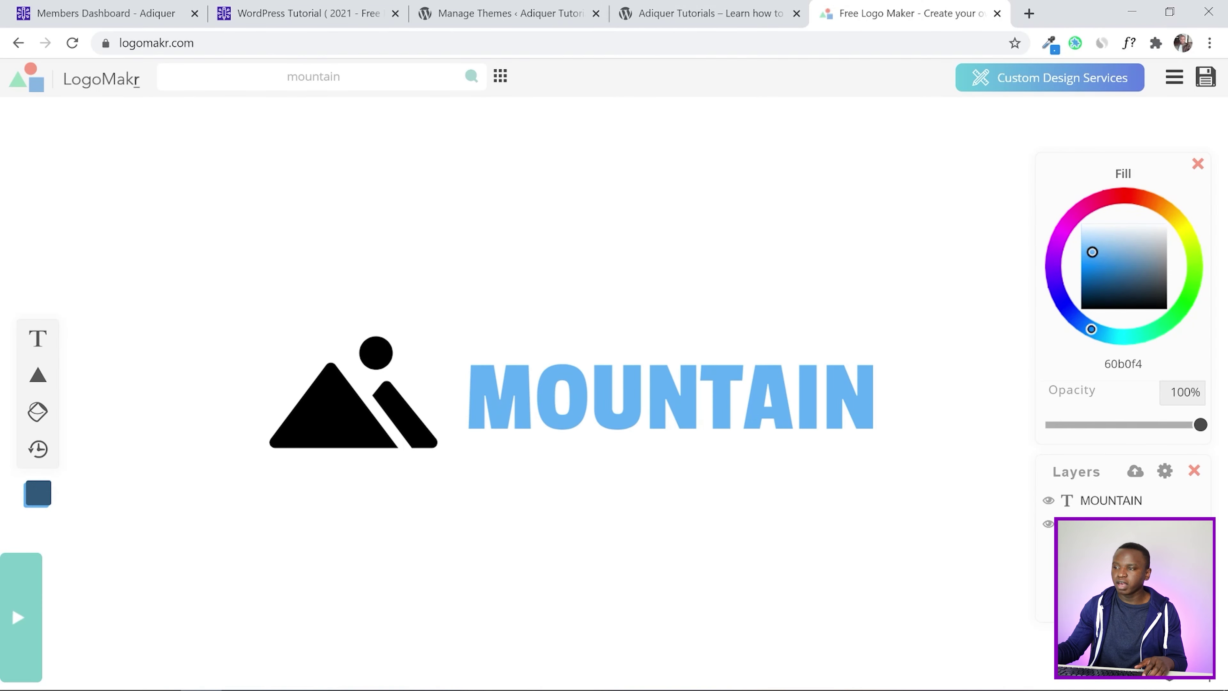
Fill the MOUNTAIN text with the copied blue 2687E8
{"action": "left_click_drag", "start_coordinate": [1144, 364], "coordinate": [1103, 364]}
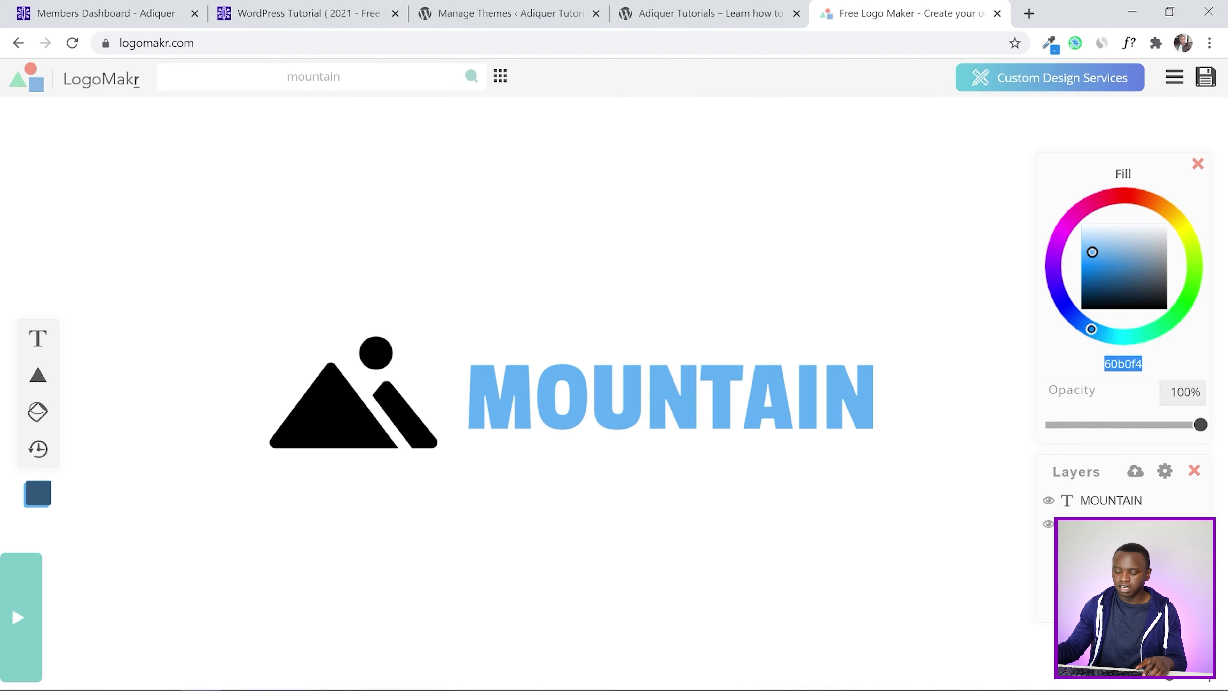
{"action": "key", "text": "ctrl+v"}
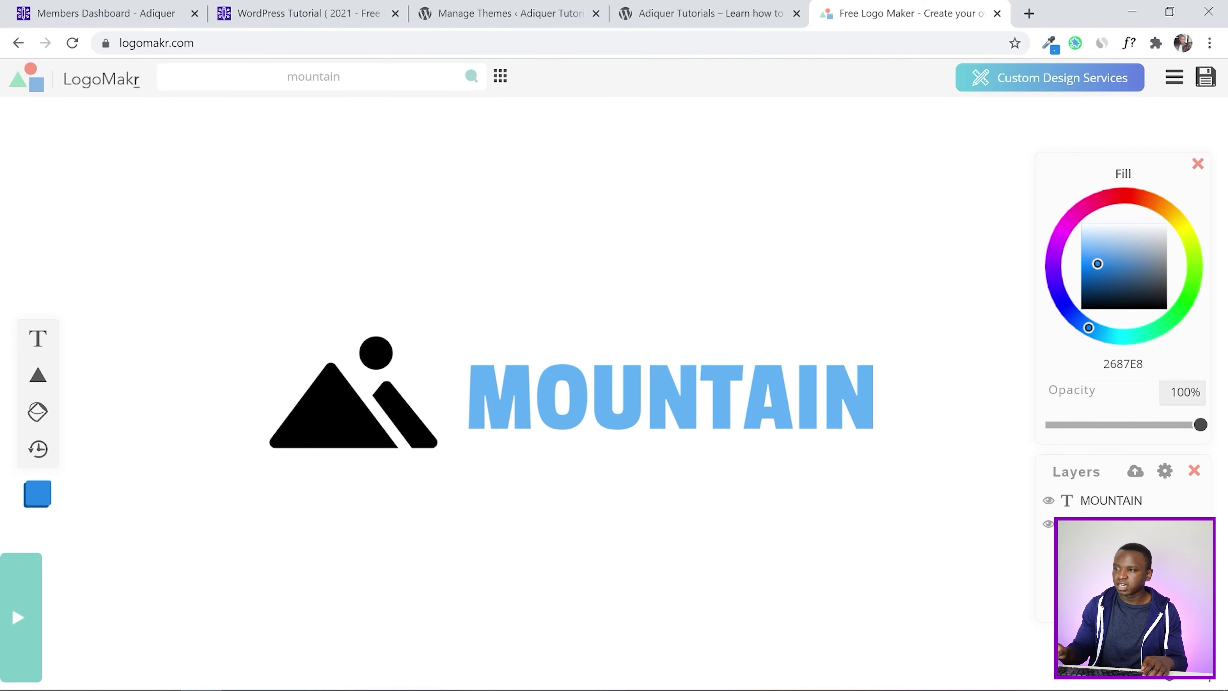
{"action": "left_click", "coordinate": [677, 396]}
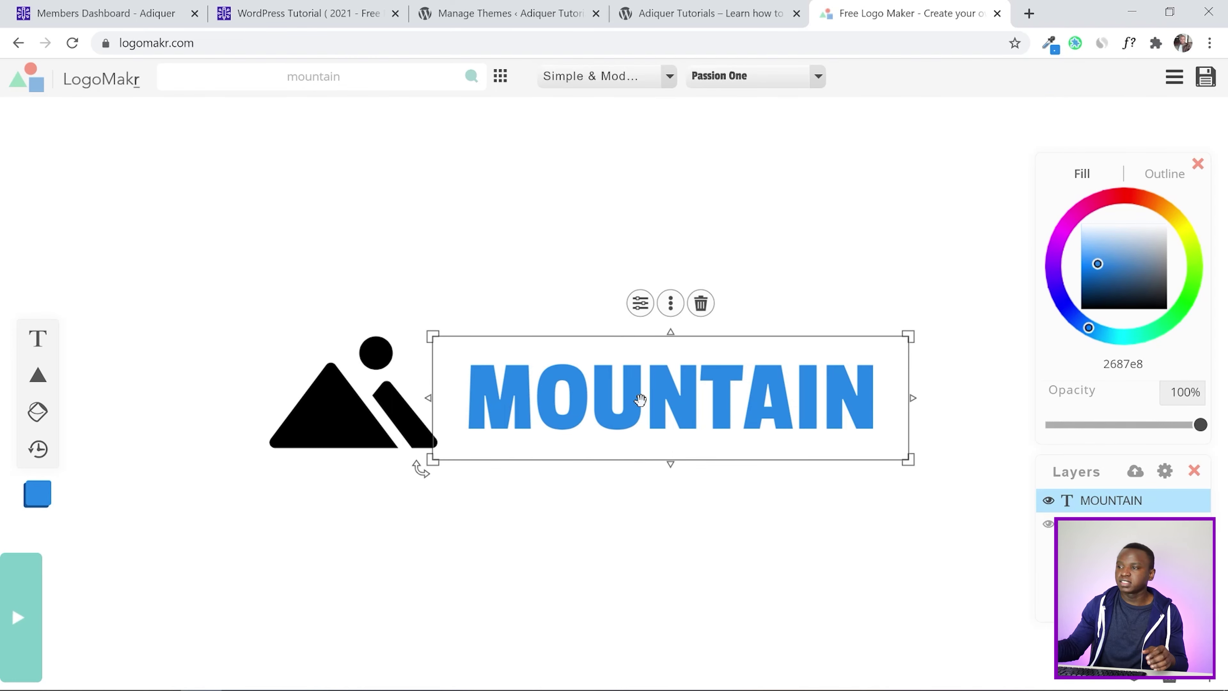
Recolour the mountain icon to 2687E8 as well and compare it against the text
{"action": "left_click", "coordinate": [352, 411]}
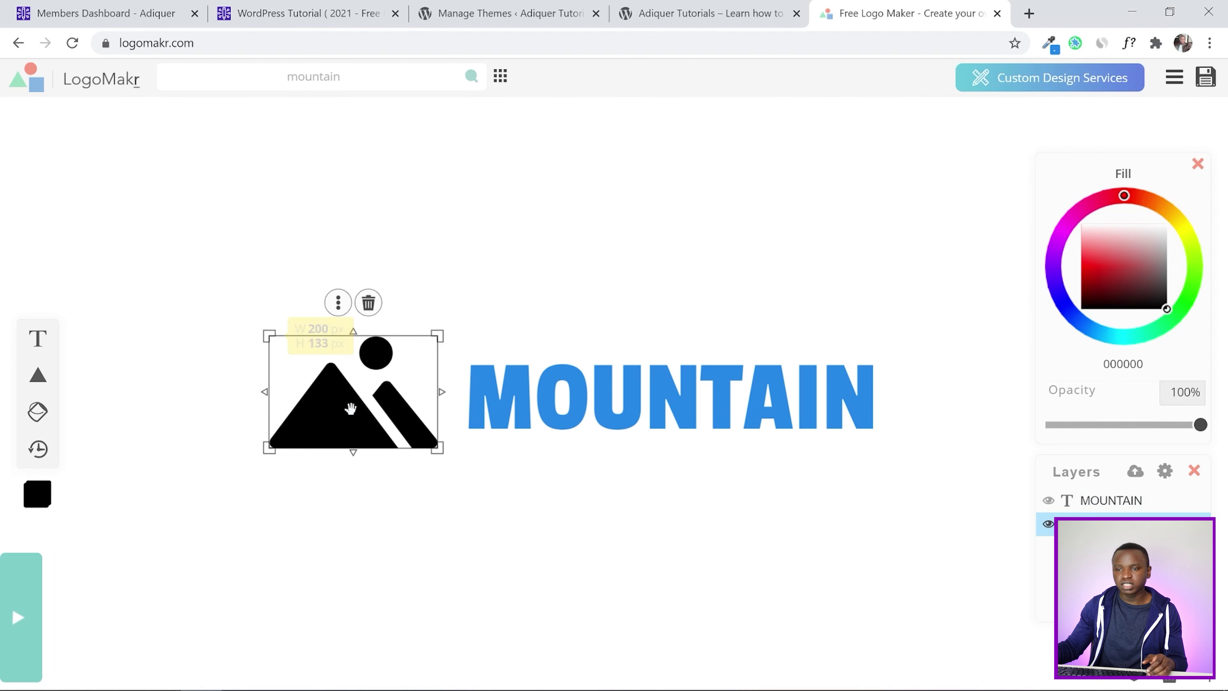
{"action": "left_click_drag", "start_coordinate": [1143, 364], "coordinate": [1102, 364]}
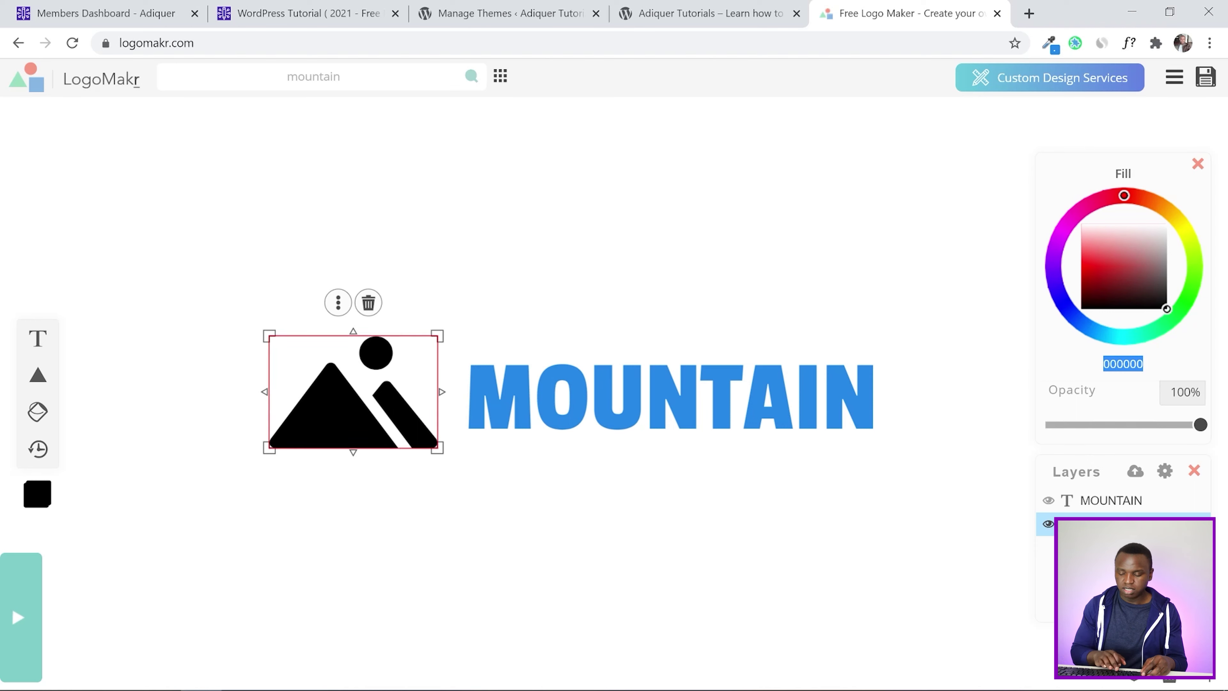
{"action": "key", "text": "ctrl+v"}
{"action": "left_click", "coordinate": [830, 526]}
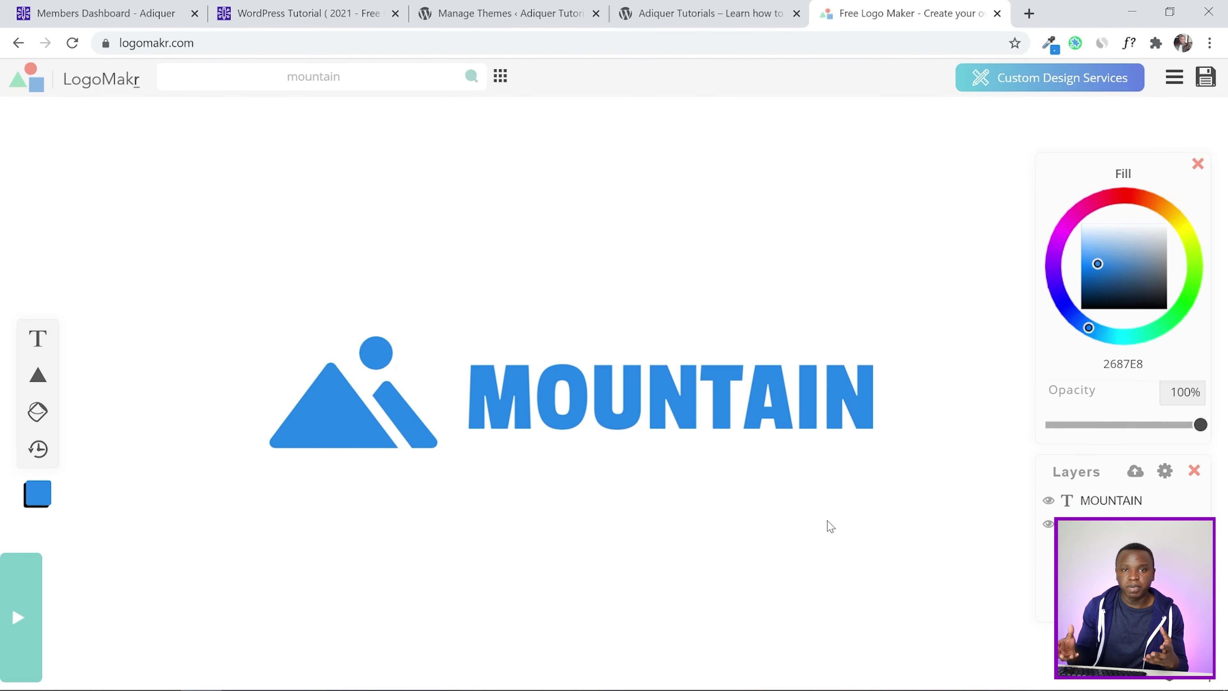
{"action": "left_click", "coordinate": [851, 417]}
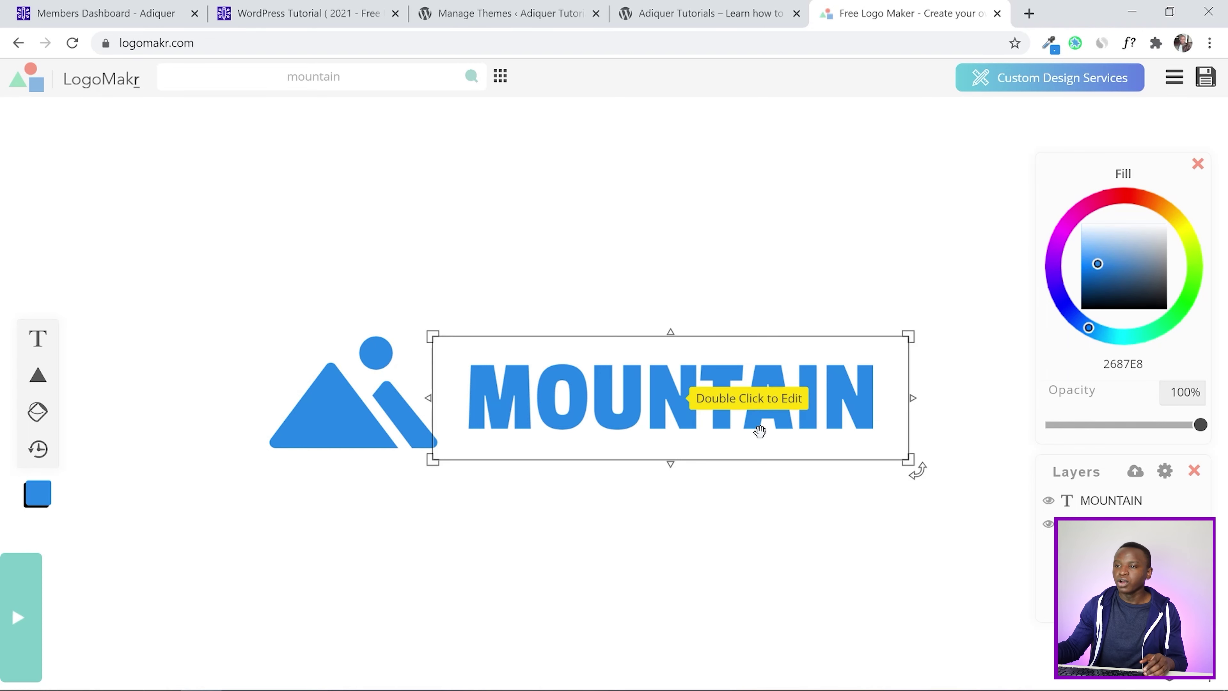
{"action": "left_click", "coordinate": [330, 398]}
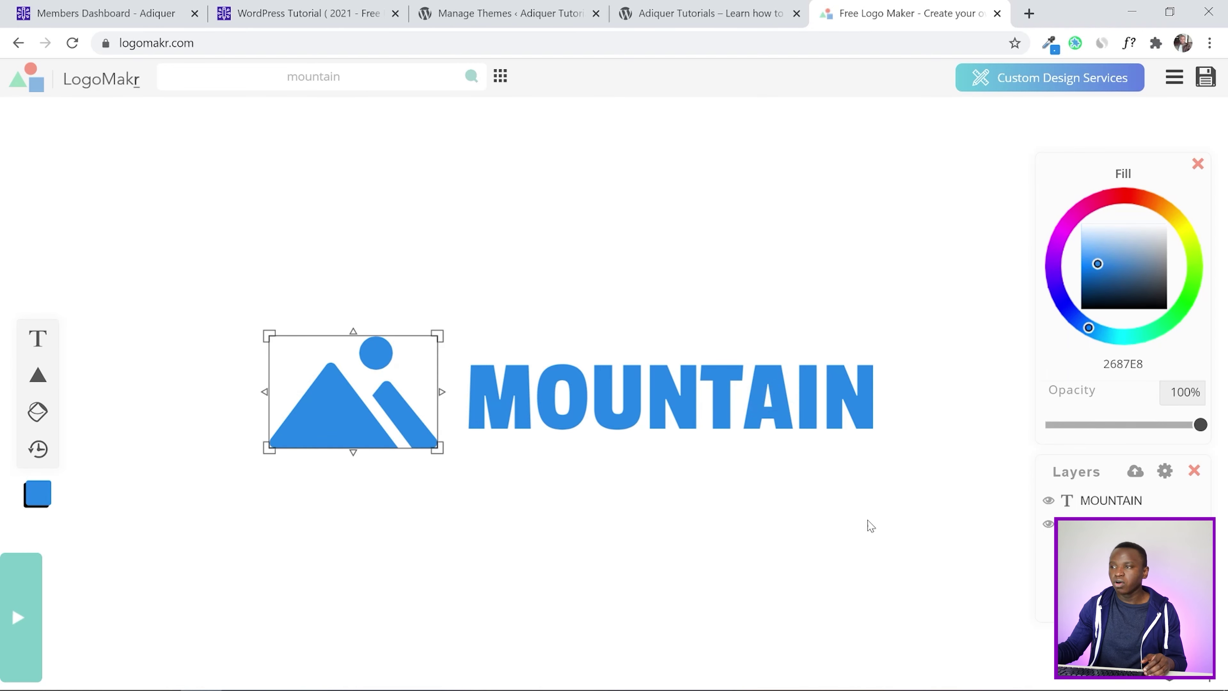
{"action": "left_click", "coordinate": [847, 378]}
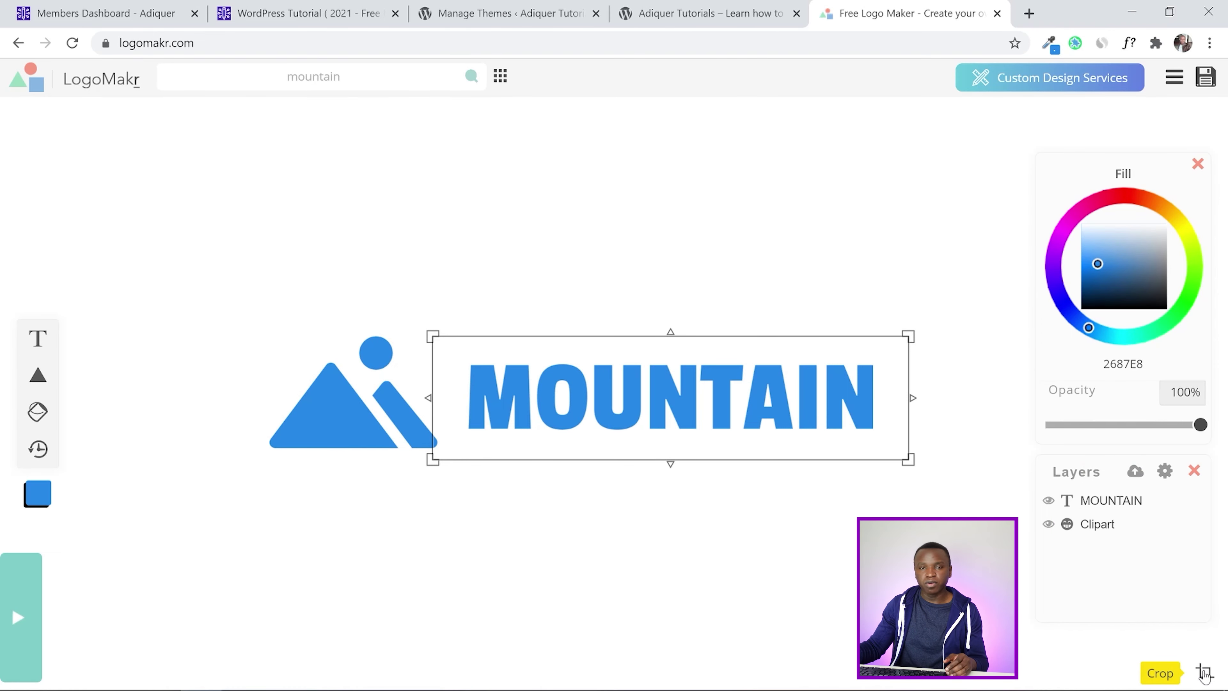
Crop the canvas tightly around the blue logo, save it, and close the $19 license offer
{"action": "left_click", "coordinate": [1205, 672]}
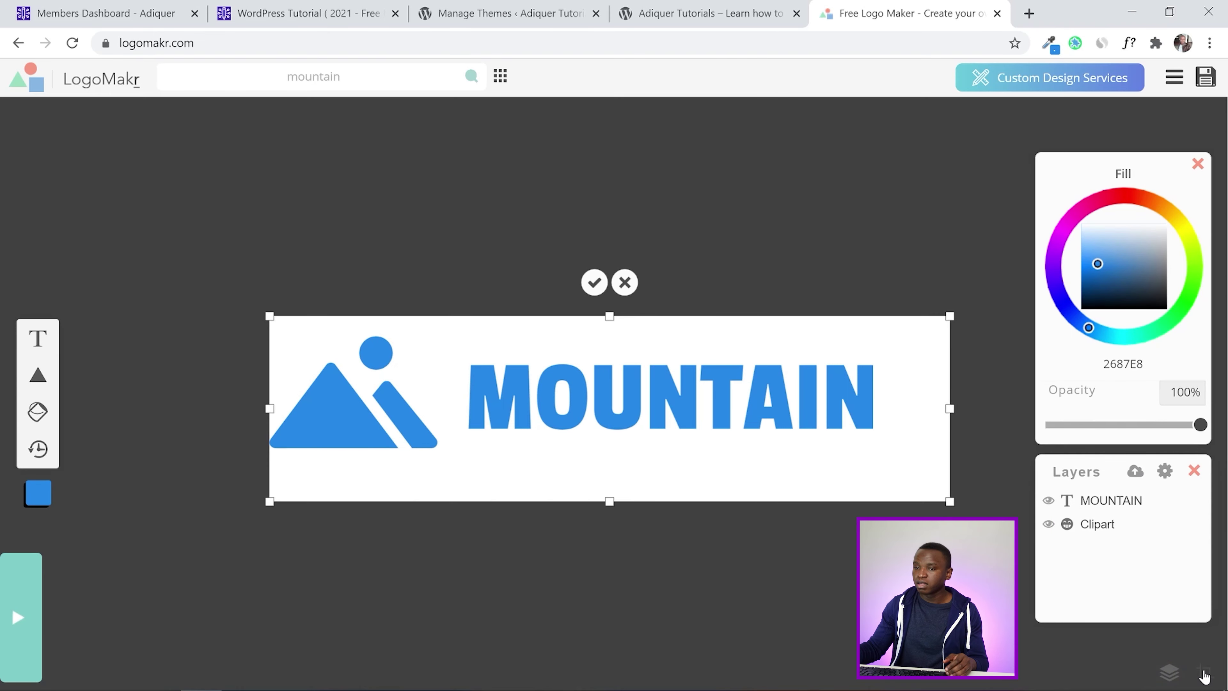
{"action": "left_click_drag", "start_coordinate": [271, 417], "coordinate": [254, 411]}
{"action": "left_click_drag", "start_coordinate": [611, 319], "coordinate": [611, 330]}
{"action": "left_click_drag", "start_coordinate": [611, 507], "coordinate": [606, 470]}
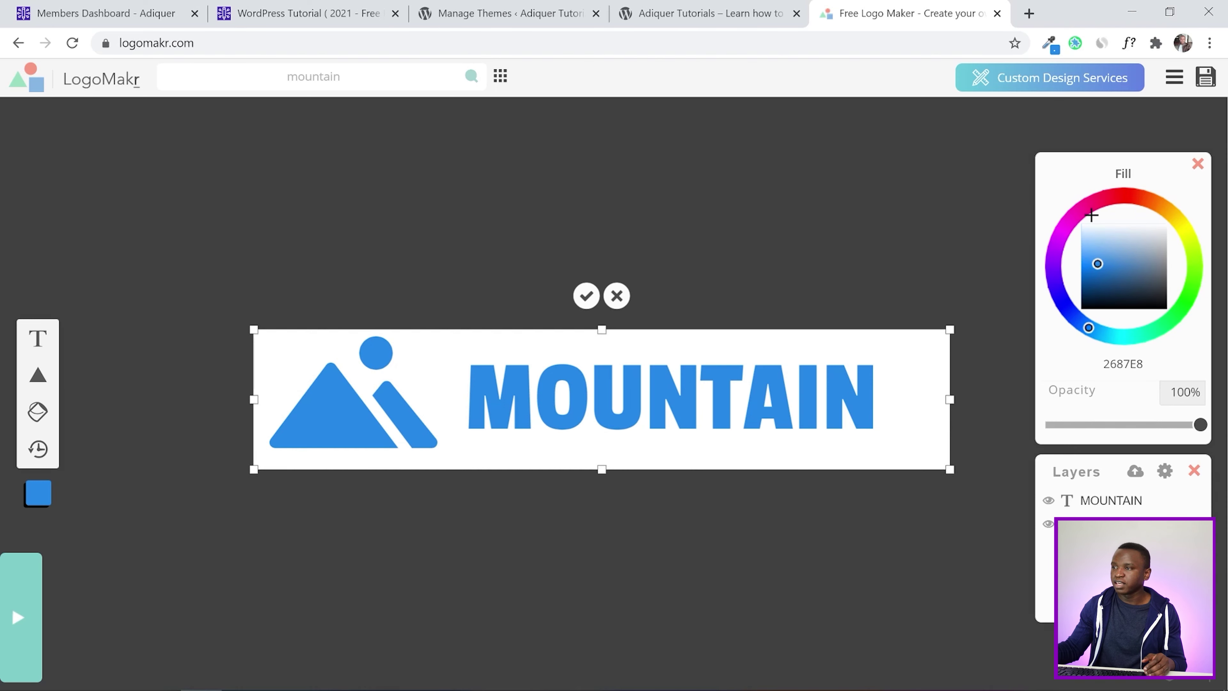
{"action": "left_click", "coordinate": [1207, 80]}
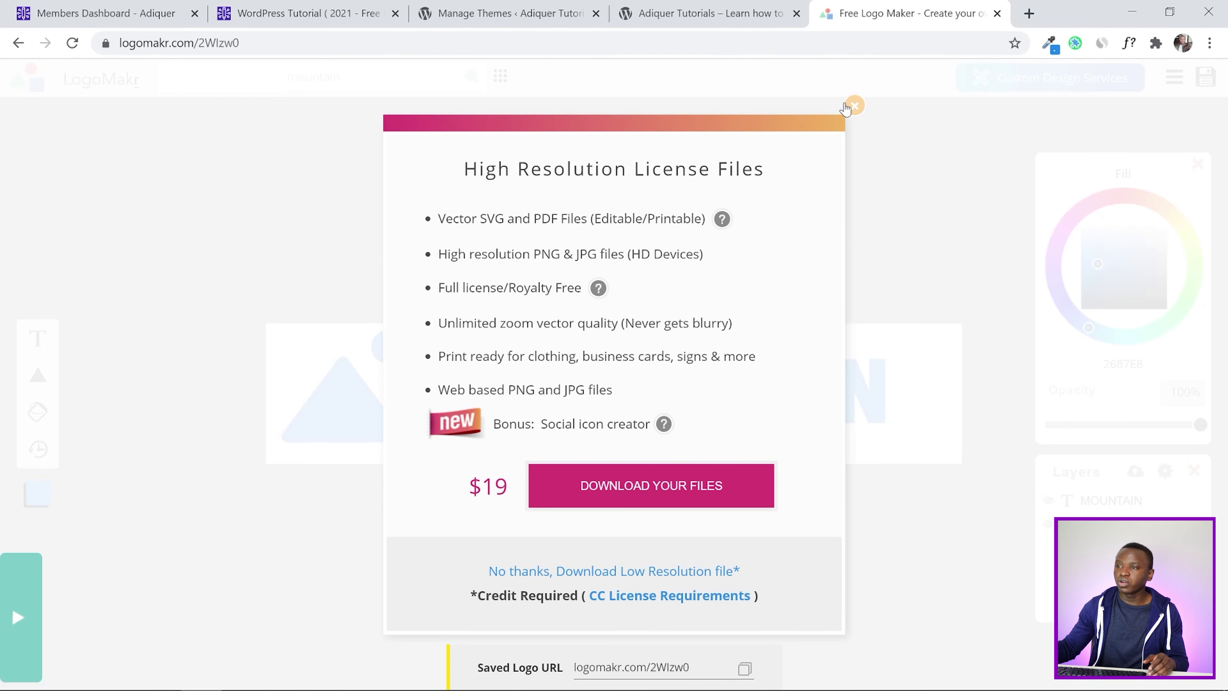
{"action": "left_click", "coordinate": [854, 105]}
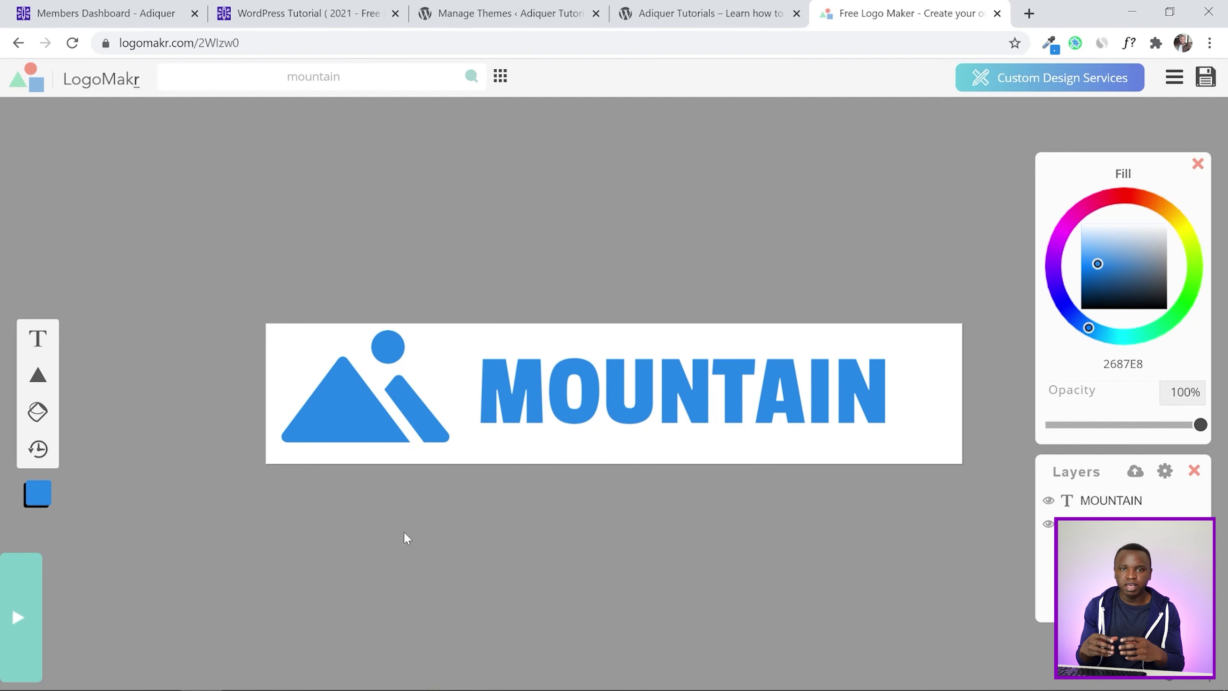
Widen the crop so it includes the MOUNTAIN text
{"action": "left_click", "coordinate": [701, 390]}
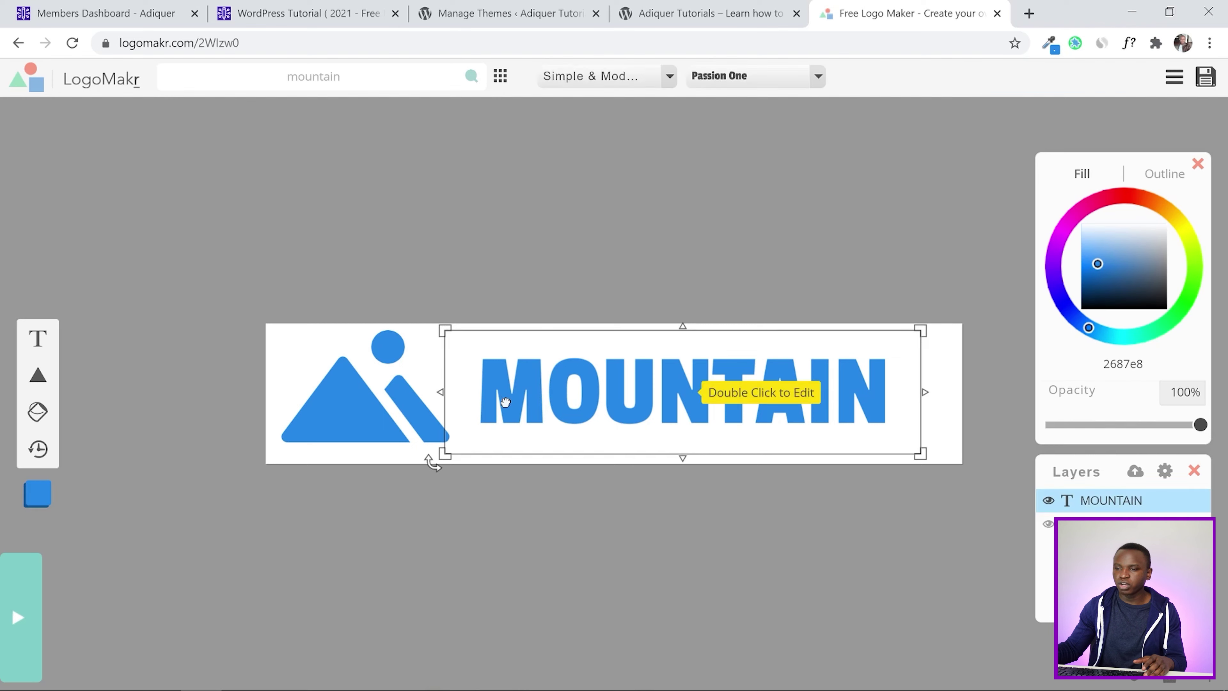
{"action": "left_click", "coordinate": [959, 398]}
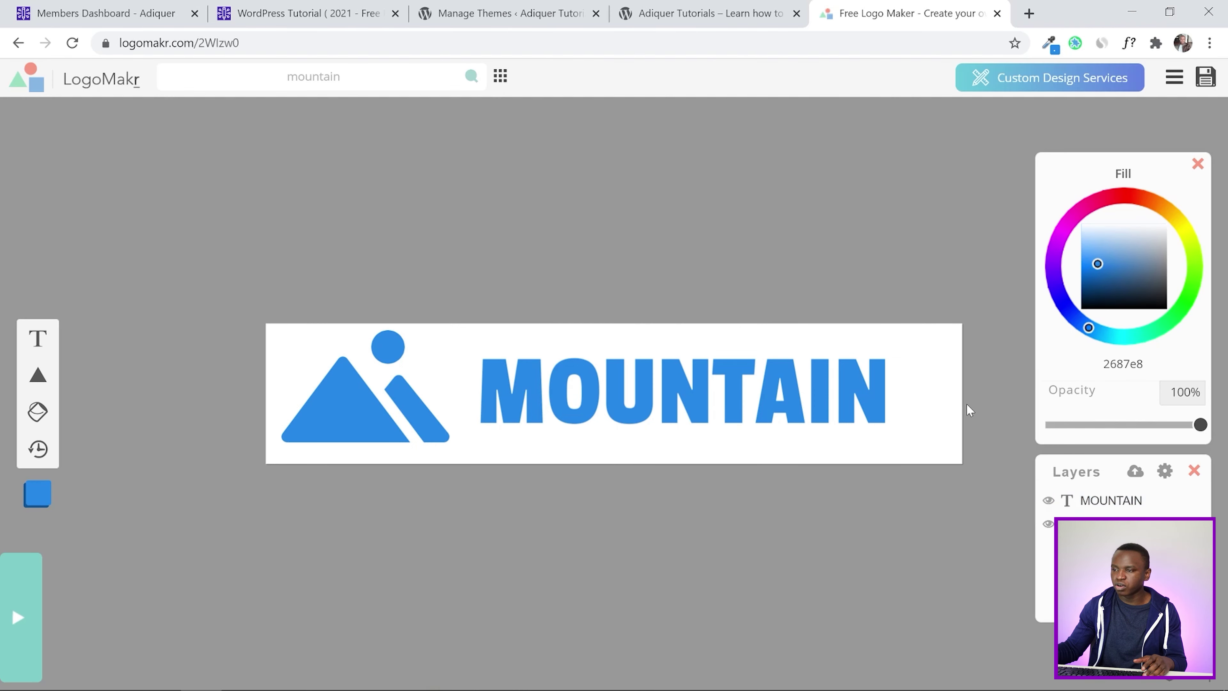
{"action": "double_click", "coordinate": [264, 399]}
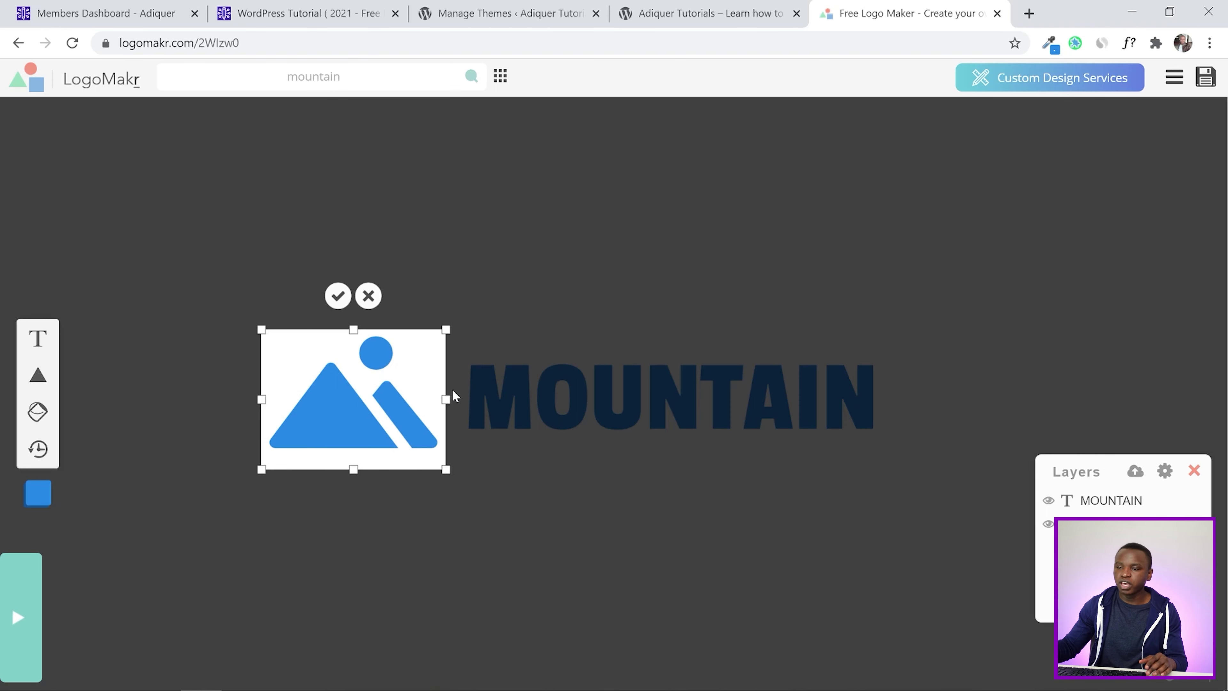
{"action": "left_click_drag", "start_coordinate": [446, 399], "coordinate": [925, 398]}
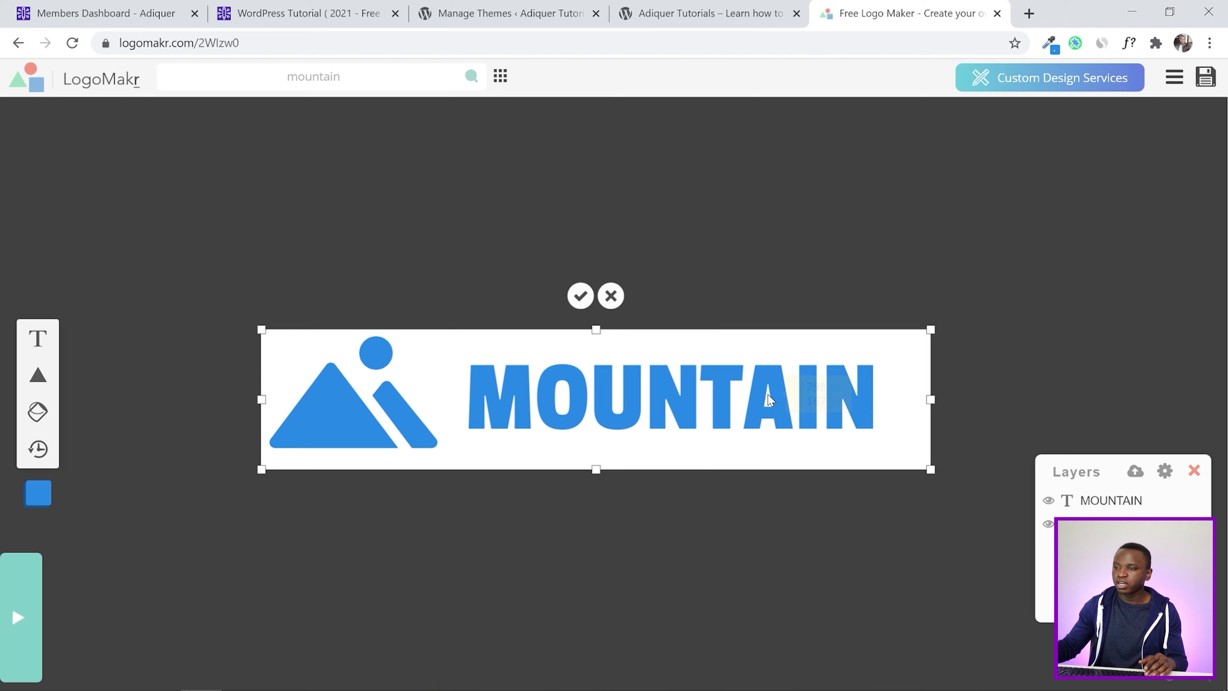
{"action": "left_click", "coordinate": [773, 397]}
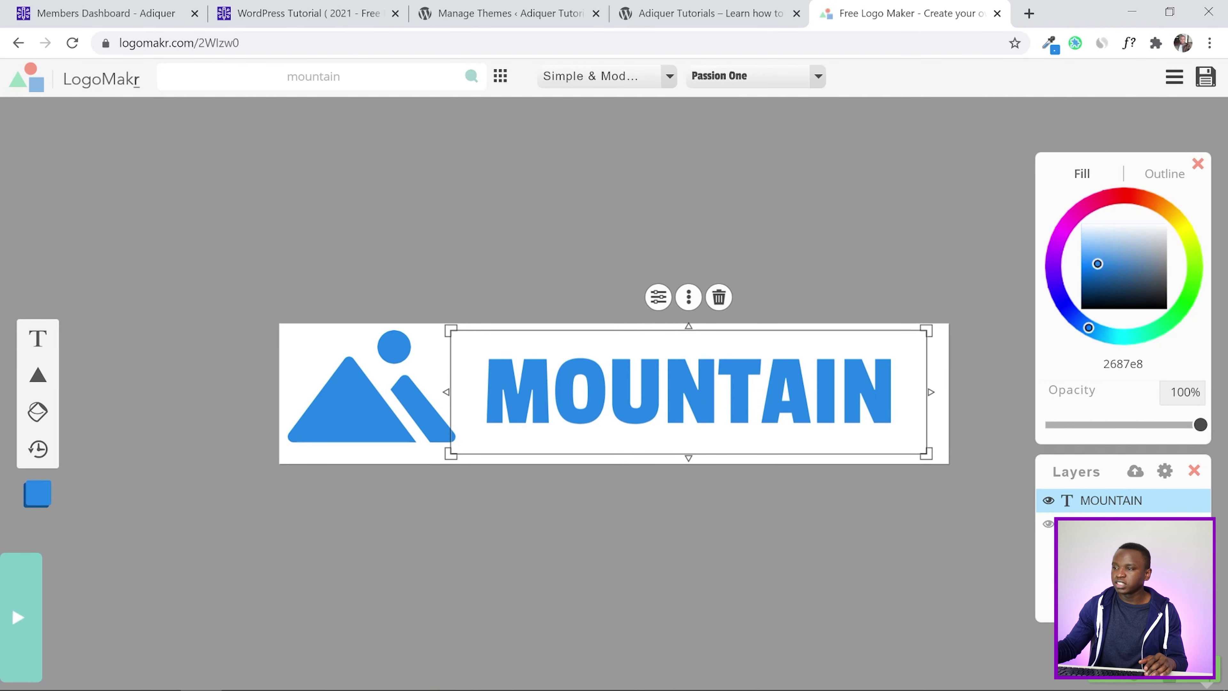
Make the MOUNTAIN text and mountain icon white (ffffff)
{"action": "key", "text": "ctrl+a"}
{"action": "type", "text": "ffffff"}
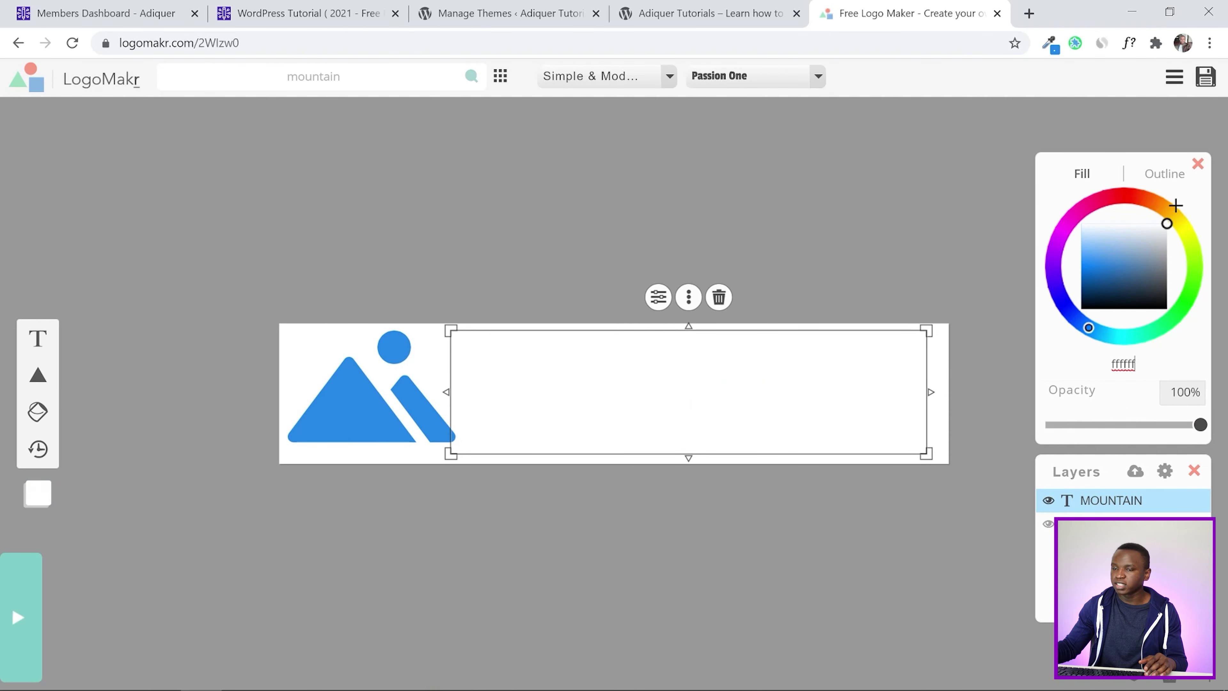
{"action": "left_click", "coordinate": [291, 438]}
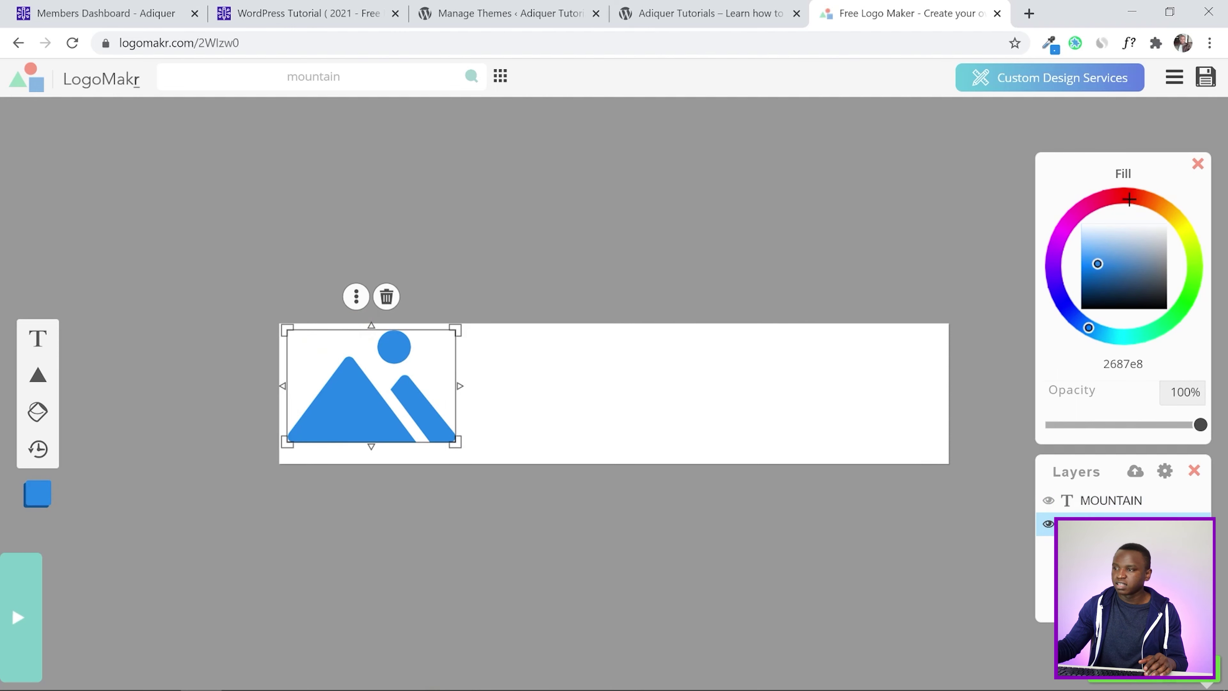
{"action": "left_click_drag", "start_coordinate": [1104, 271], "coordinate": [1166, 222]}
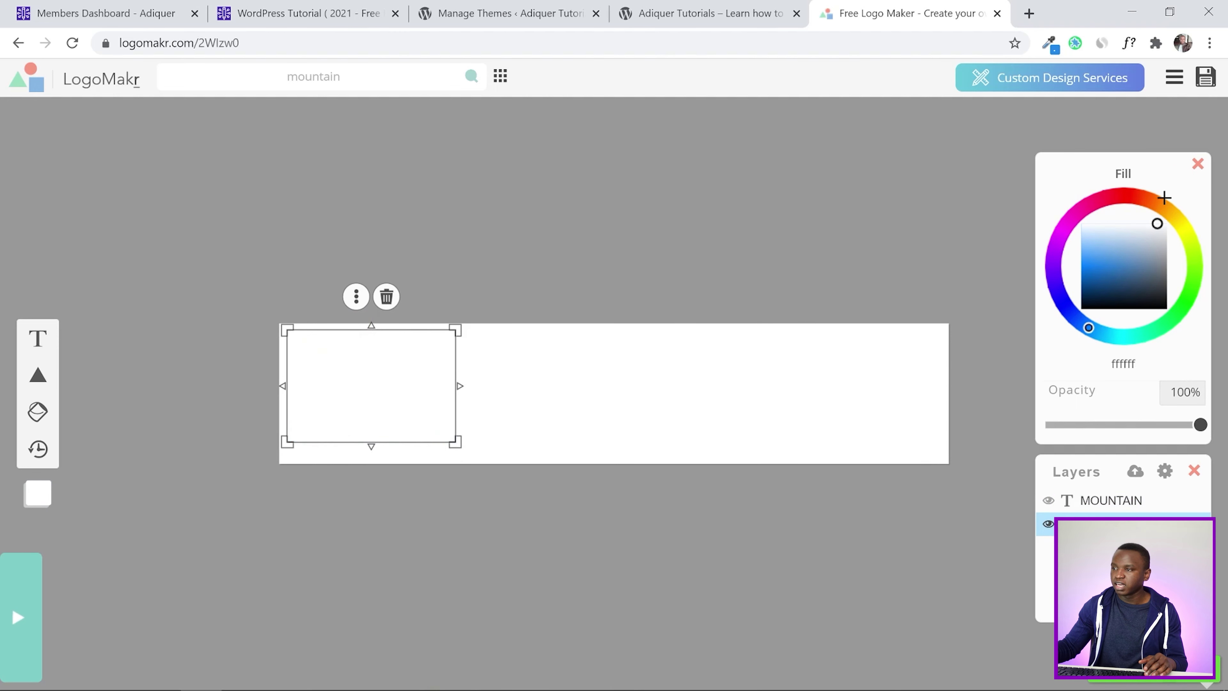
{"action": "left_click", "coordinate": [749, 503]}
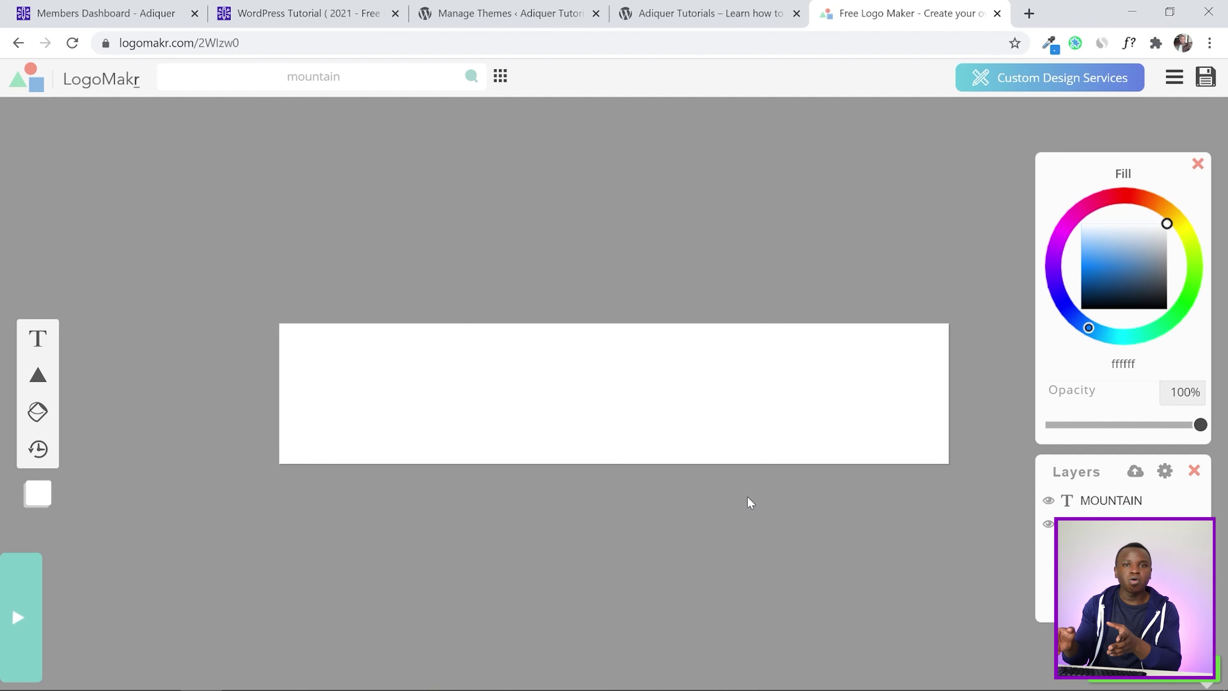
{"action": "left_click", "coordinate": [701, 438]}
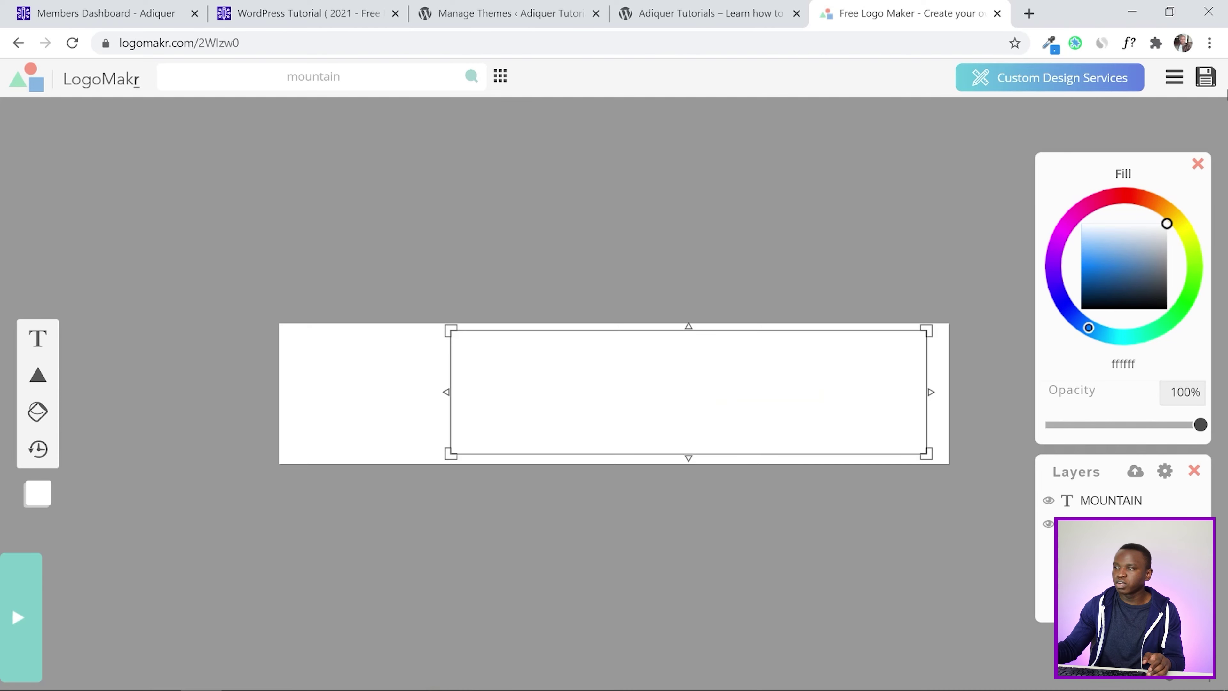
Save the white logo, dismiss the licence offer, and check the icon at the canvas's left
{"action": "left_click", "coordinate": [1206, 78]}
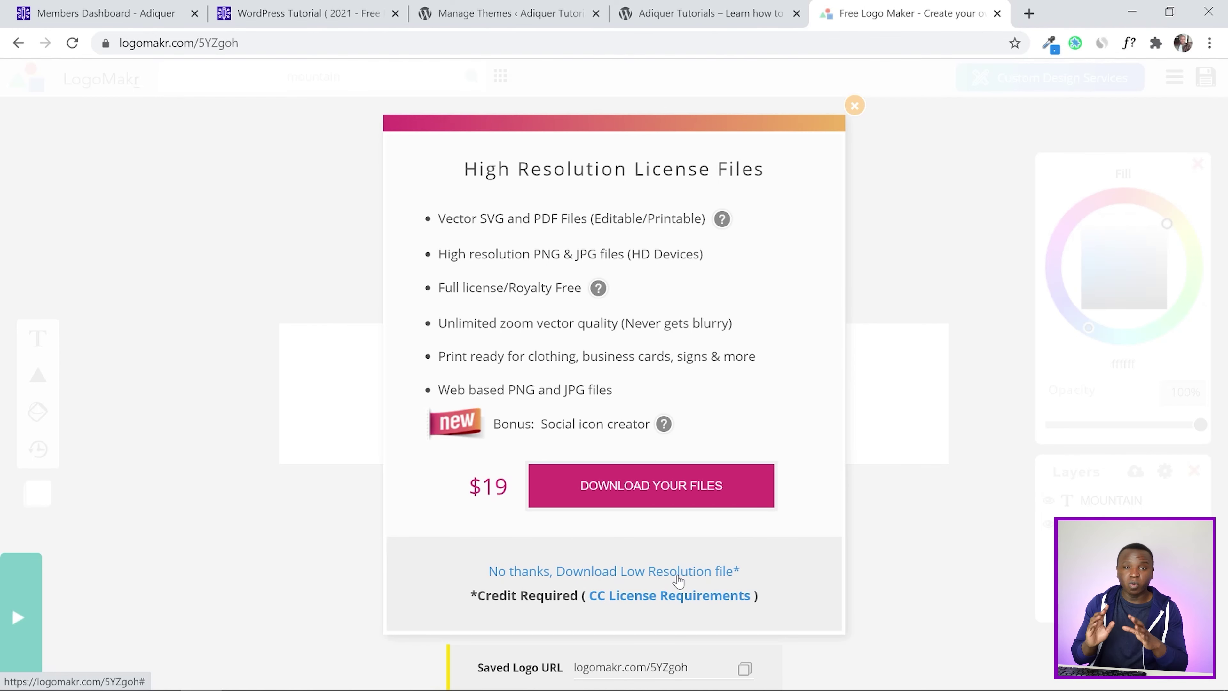
{"action": "left_click", "coordinate": [854, 105]}
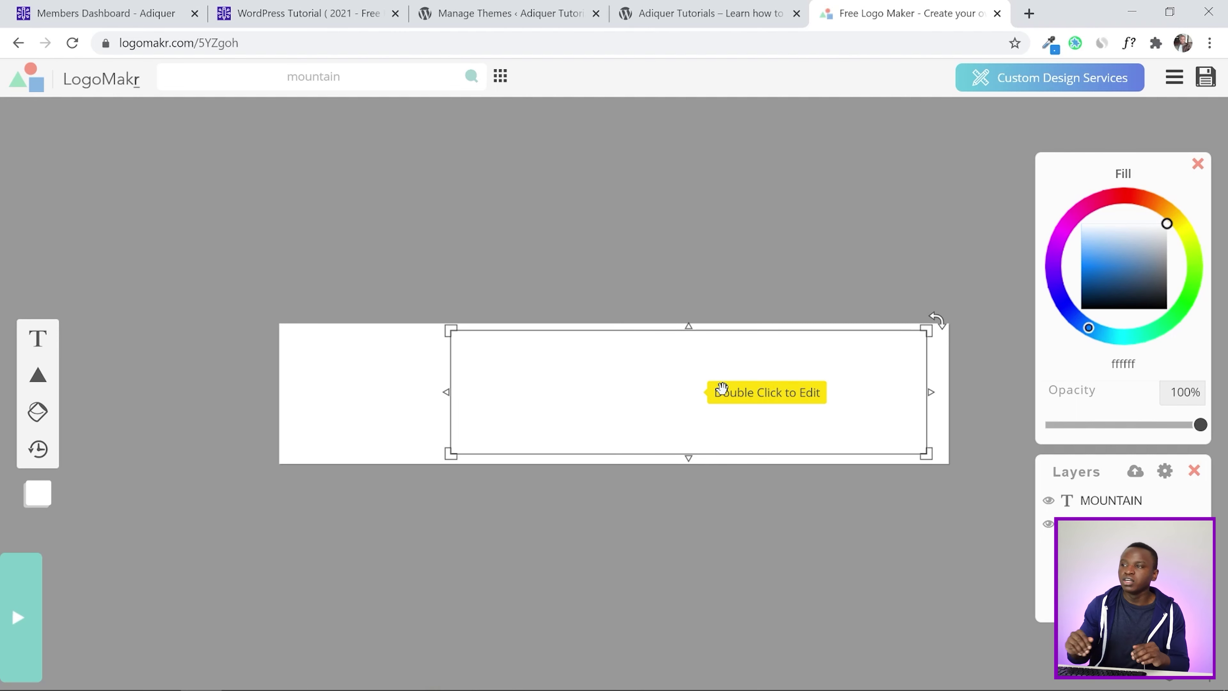
{"action": "left_click", "coordinate": [367, 387]}
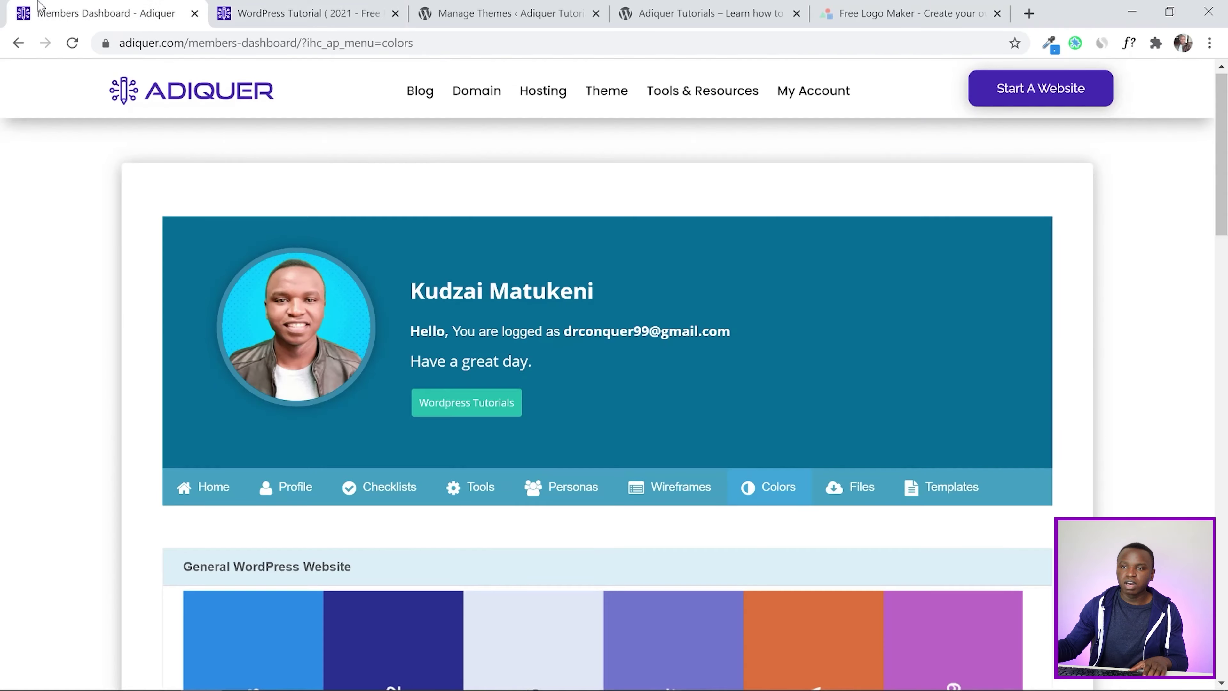
Tick Create Logo on the Members Dashboard's WordPress checklist, then go back to the Themes page
{"action": "left_click", "coordinate": [107, 13]}
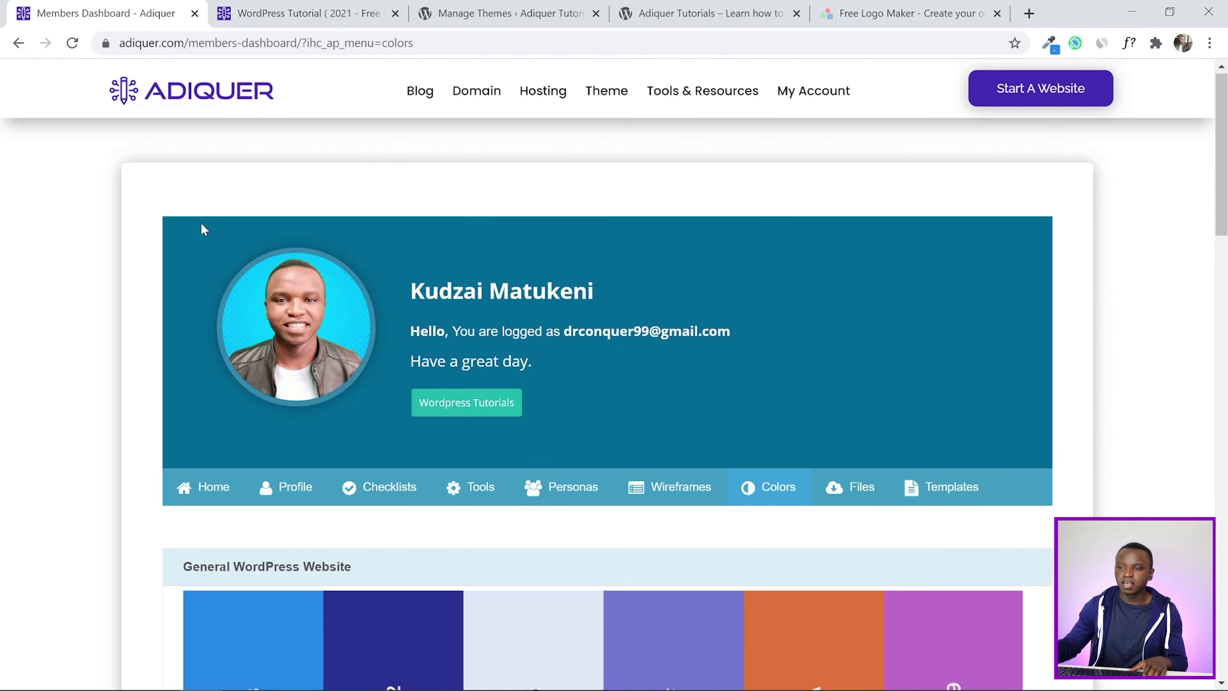
{"action": "scroll", "coordinate": [733, 269], "scroll_direction": "down", "scroll_amount": 2}
{"action": "left_click", "coordinate": [849, 405]}
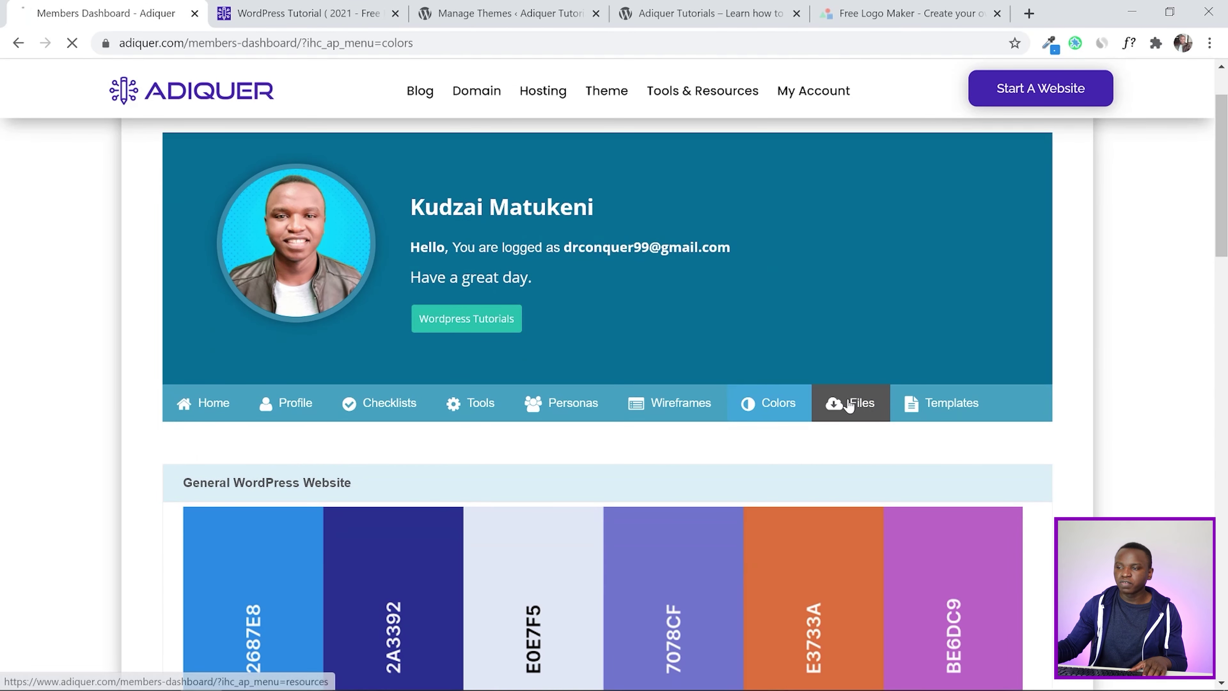
{"action": "scroll", "coordinate": [471, 332], "scroll_direction": "down", "scroll_amount": 3}
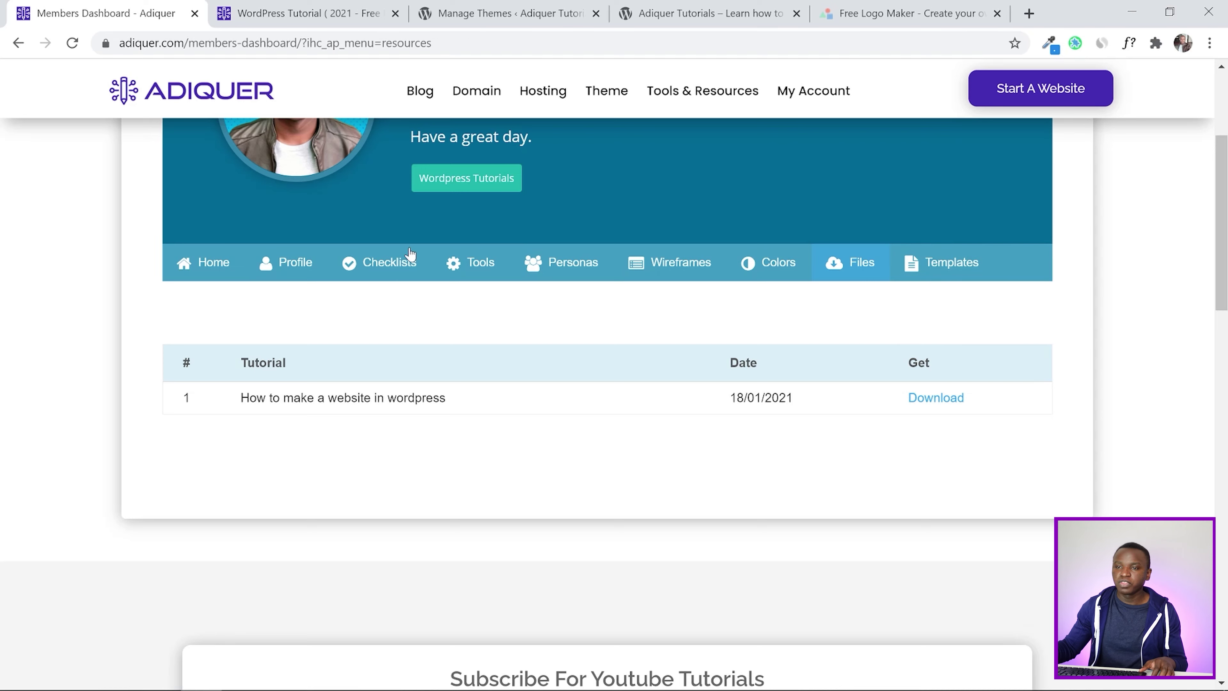
{"action": "left_click", "coordinate": [399, 262]}
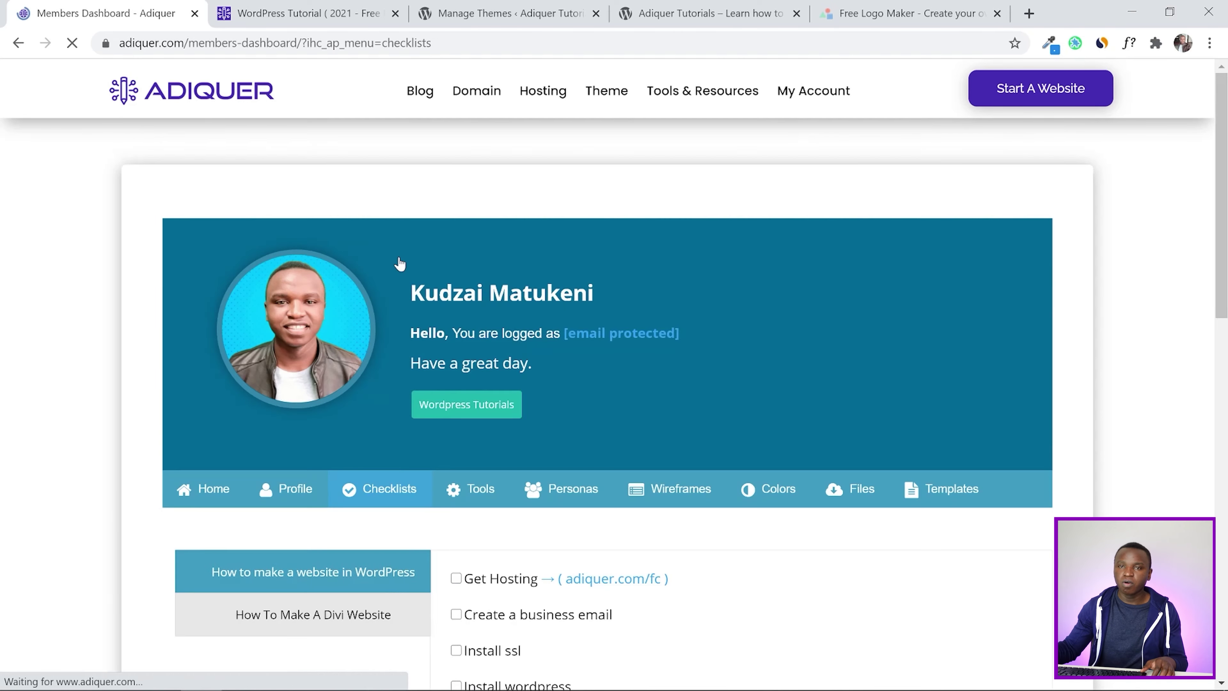
{"action": "scroll", "coordinate": [774, 293], "scroll_direction": "down", "scroll_amount": 8}
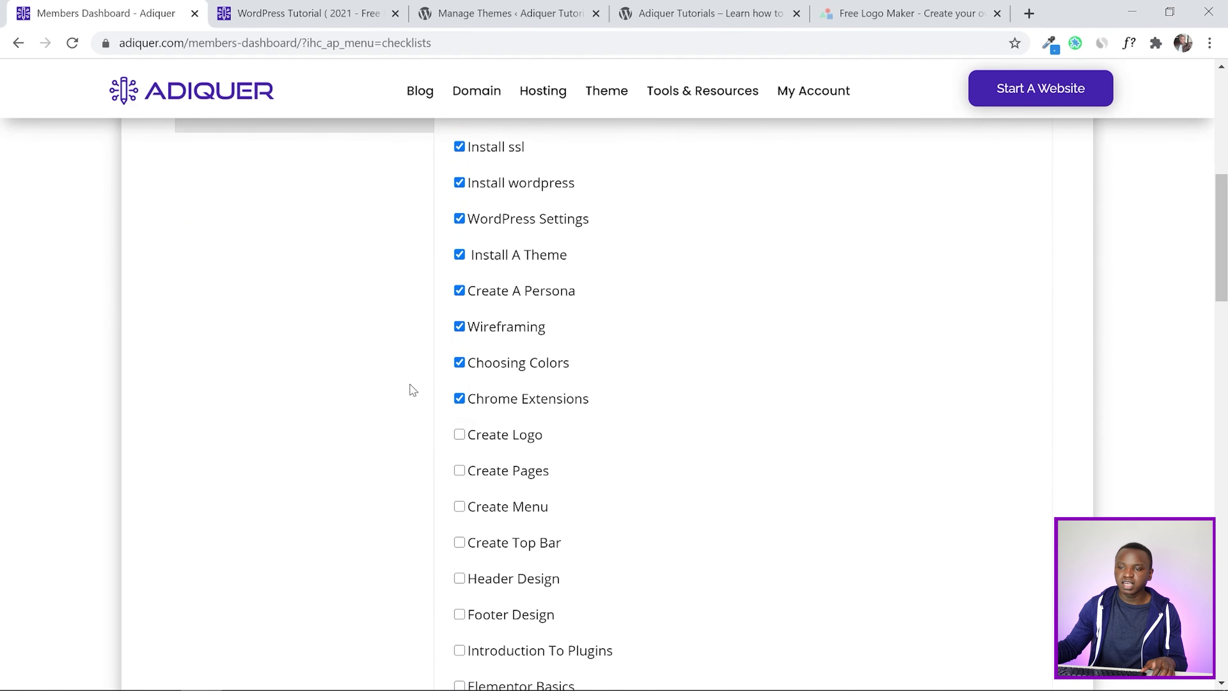
{"action": "left_click", "coordinate": [459, 435]}
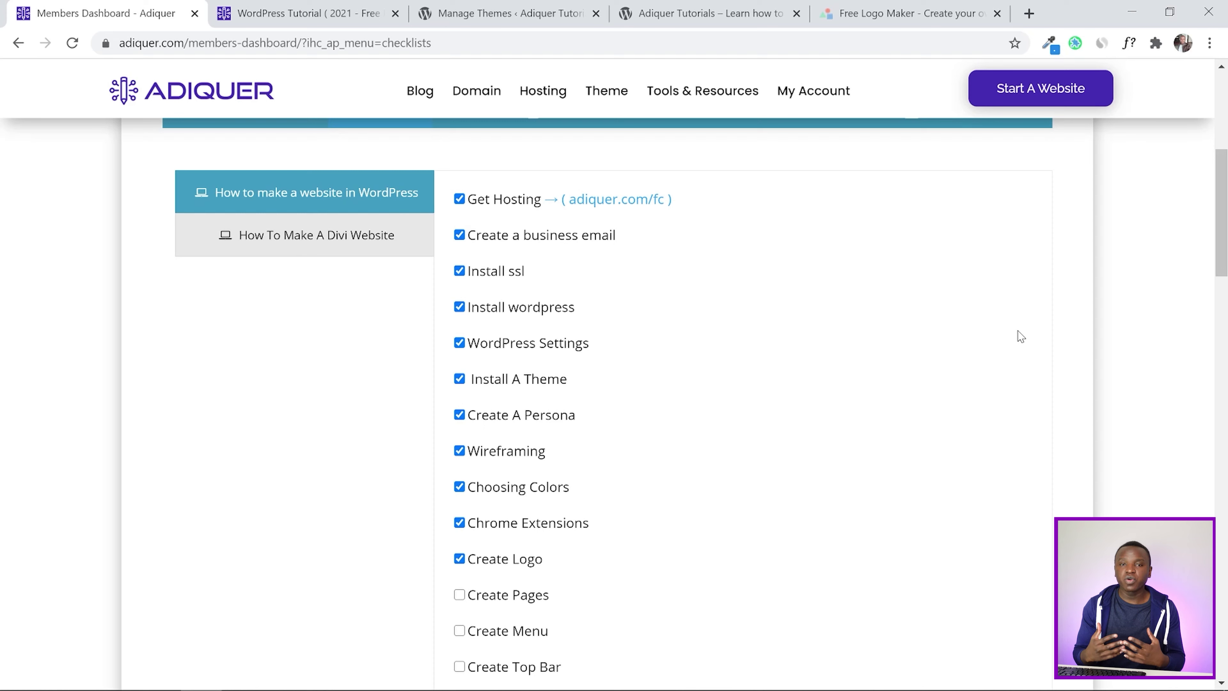
{"action": "left_click", "coordinate": [500, 9]}
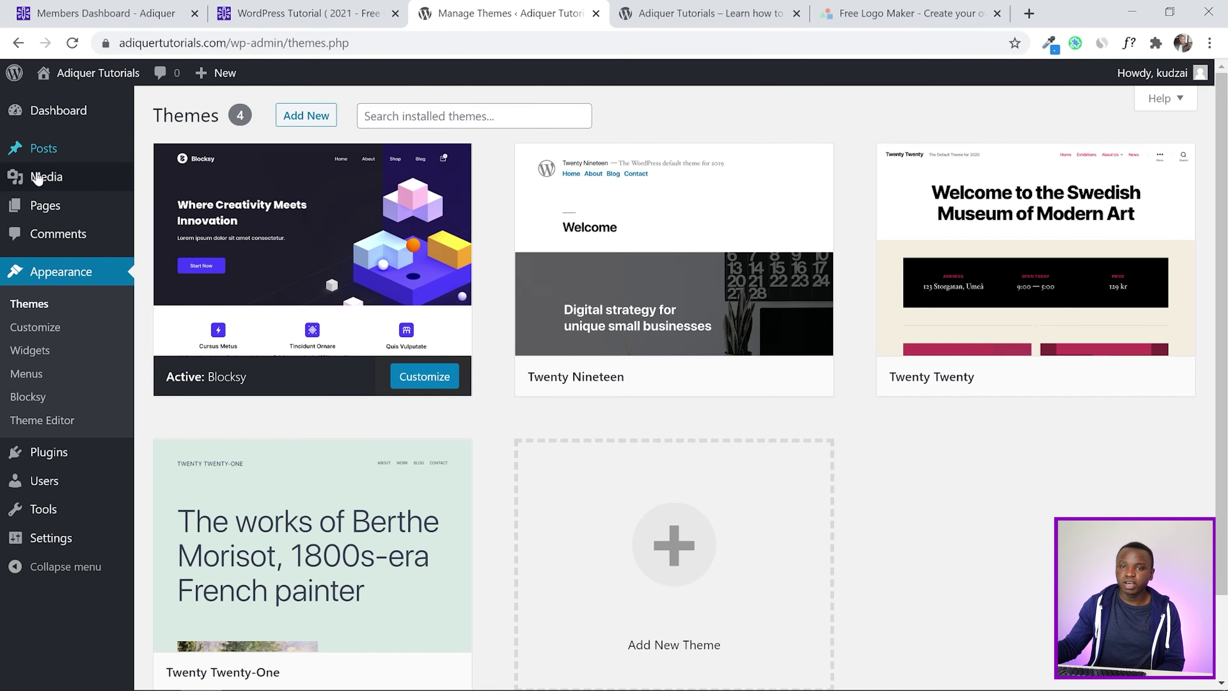
Bulk-trash the Privacy Policy and Sample Page so the Pages list is empty
{"action": "left_click", "coordinate": [36, 208]}
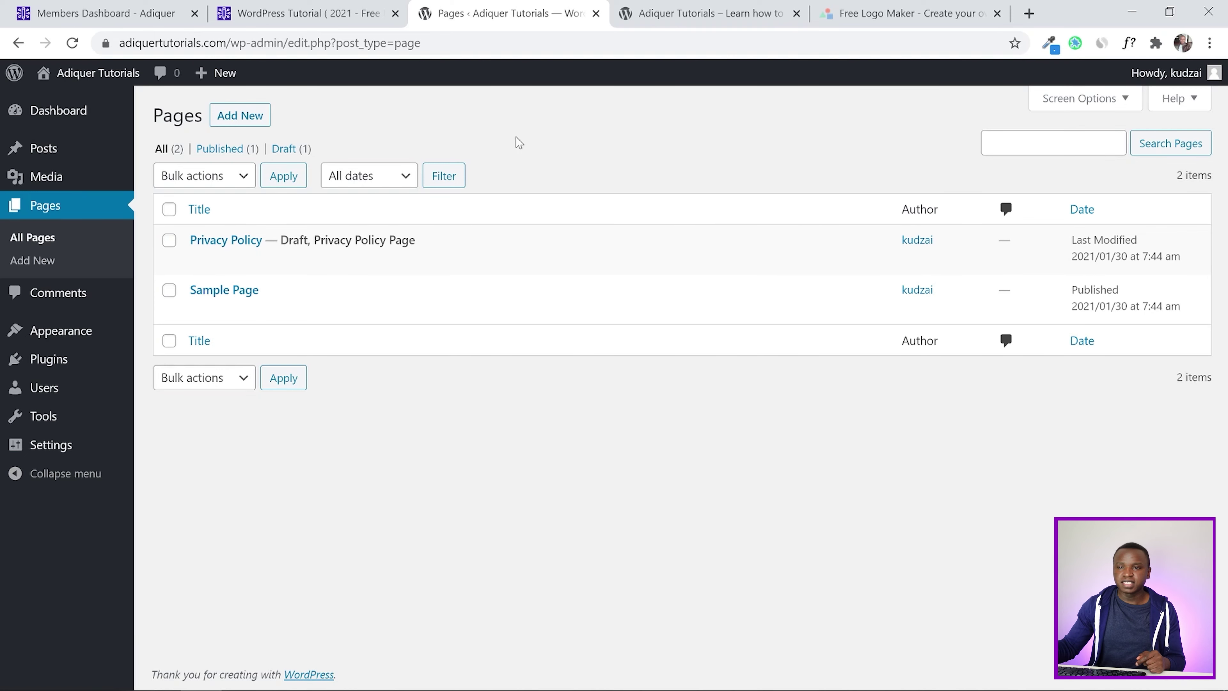
{"action": "left_click", "coordinate": [169, 209]}
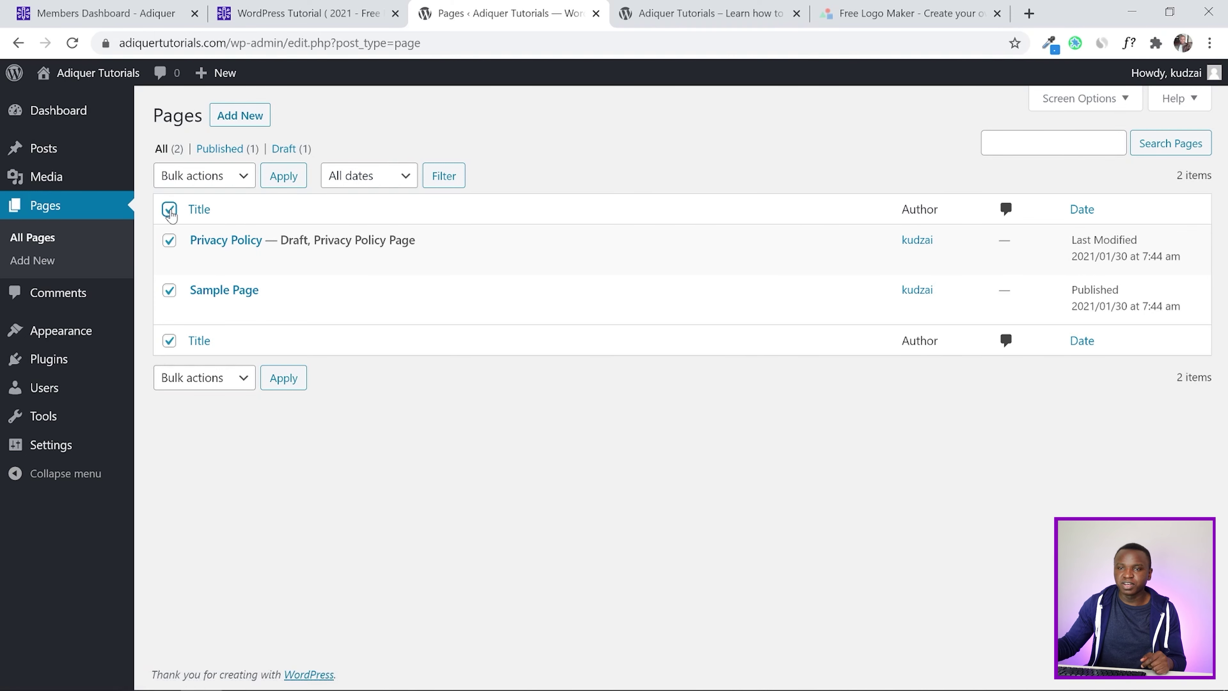
{"action": "left_click", "coordinate": [169, 209]}
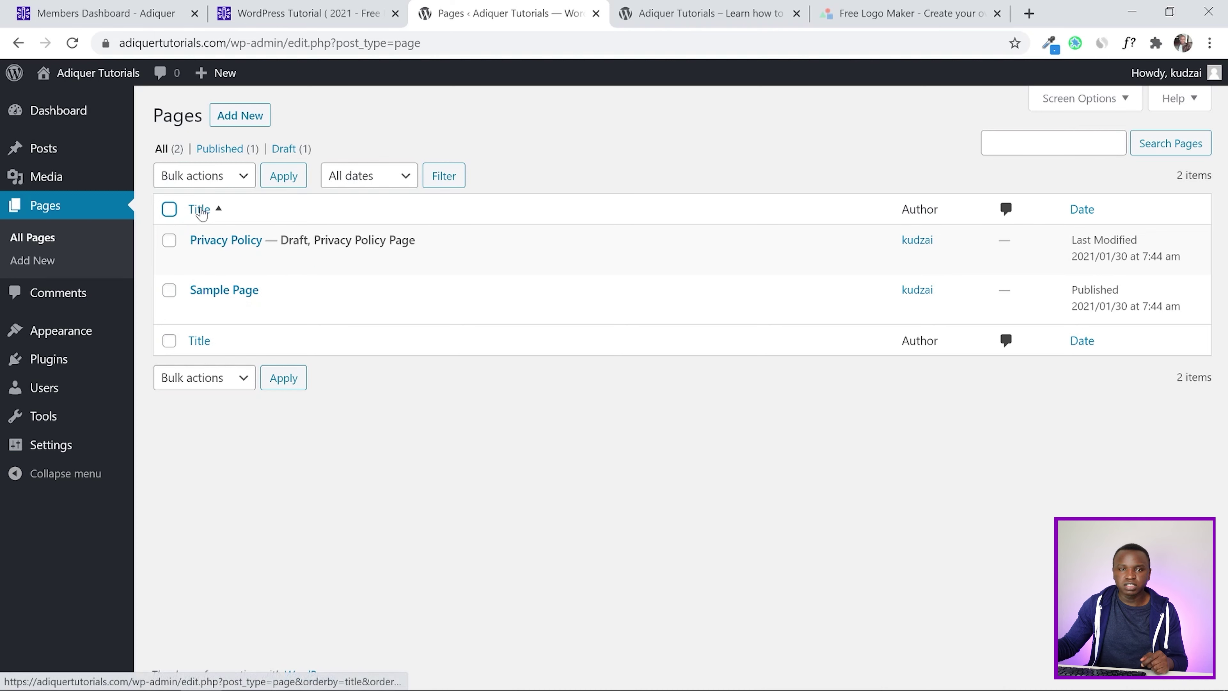
{"action": "left_click", "coordinate": [170, 210]}
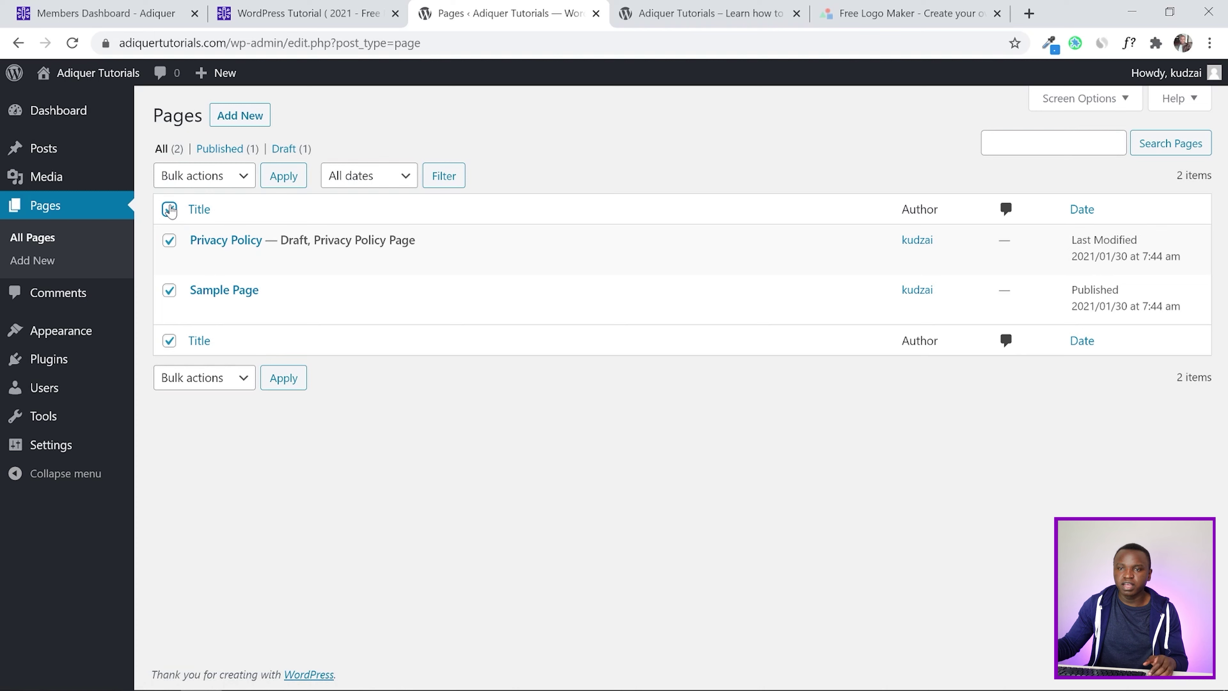
{"action": "left_click", "coordinate": [216, 176]}
{"action": "left_click", "coordinate": [202, 230]}
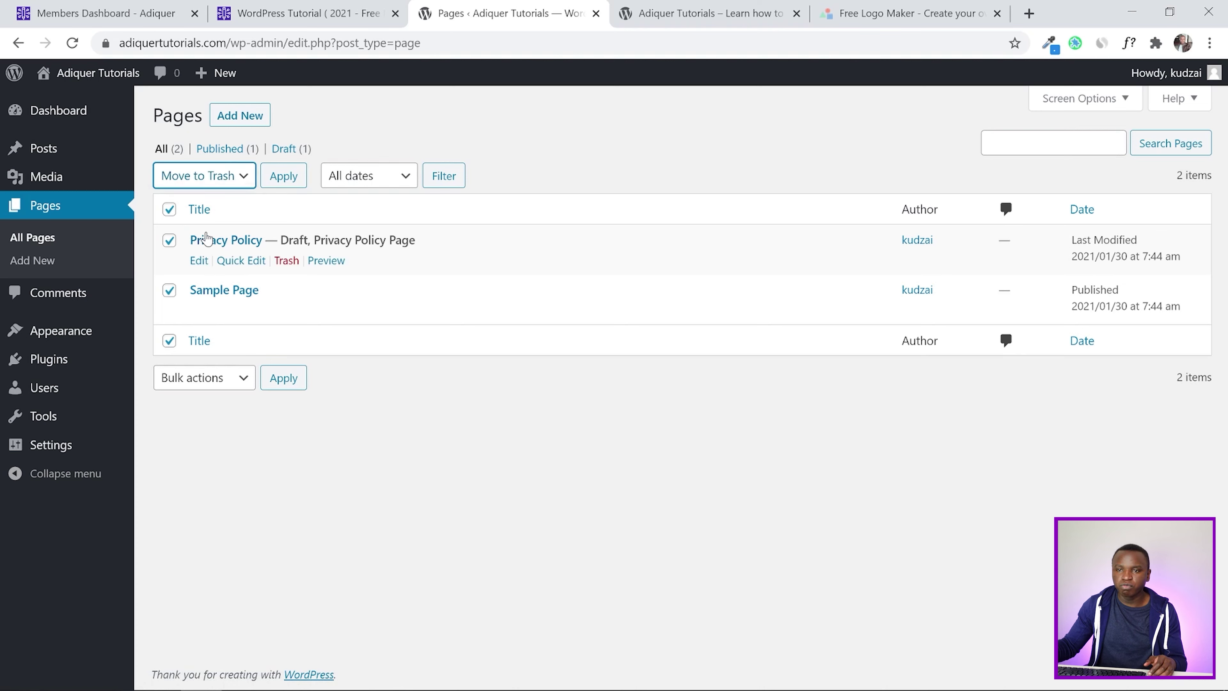
{"action": "left_click", "coordinate": [284, 176]}
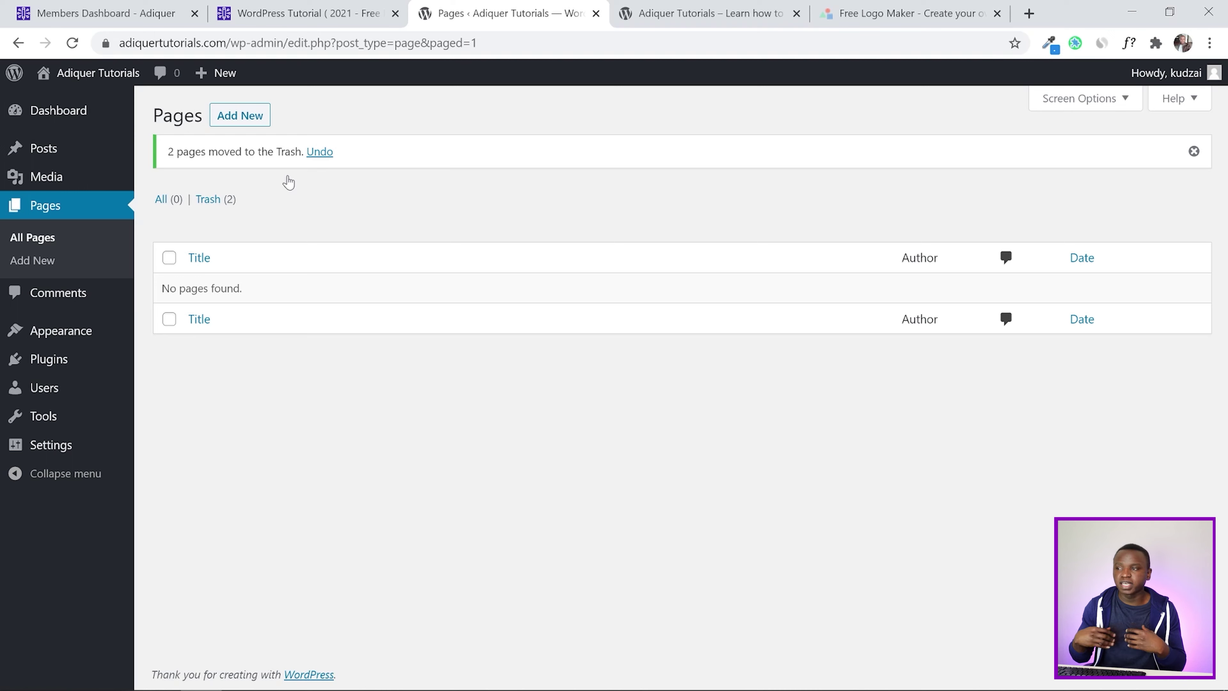
{"action": "left_click", "coordinate": [1194, 151]}
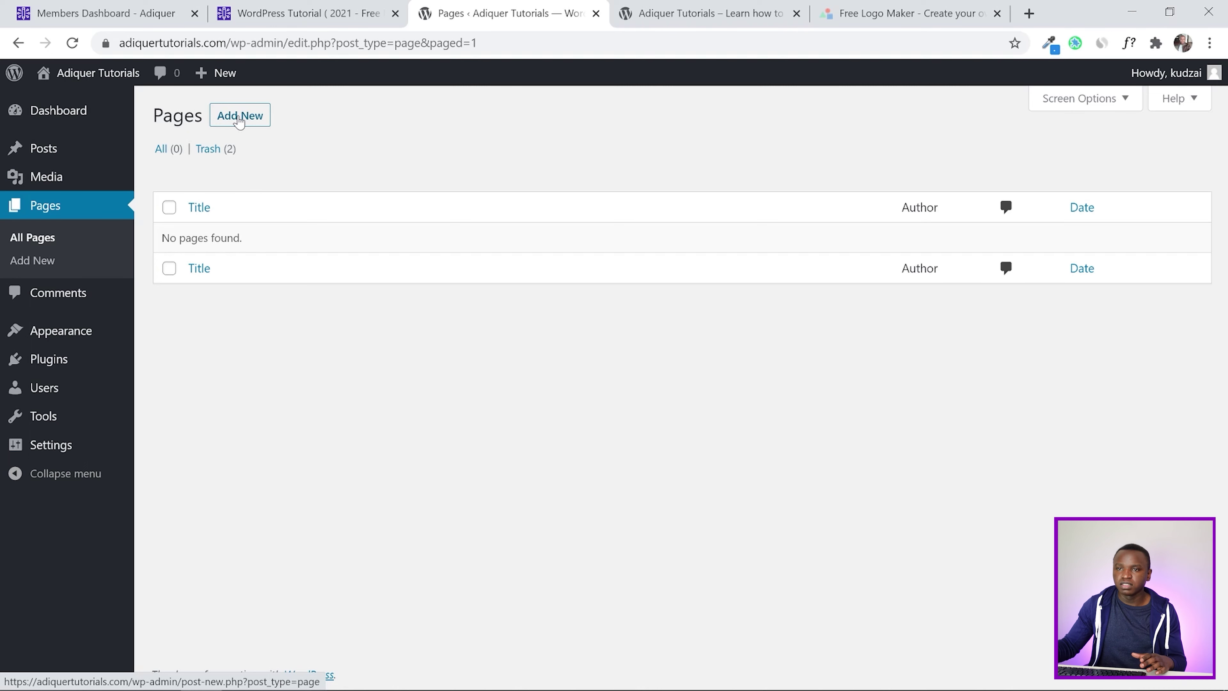
{"action": "right_click", "coordinate": [240, 122]}
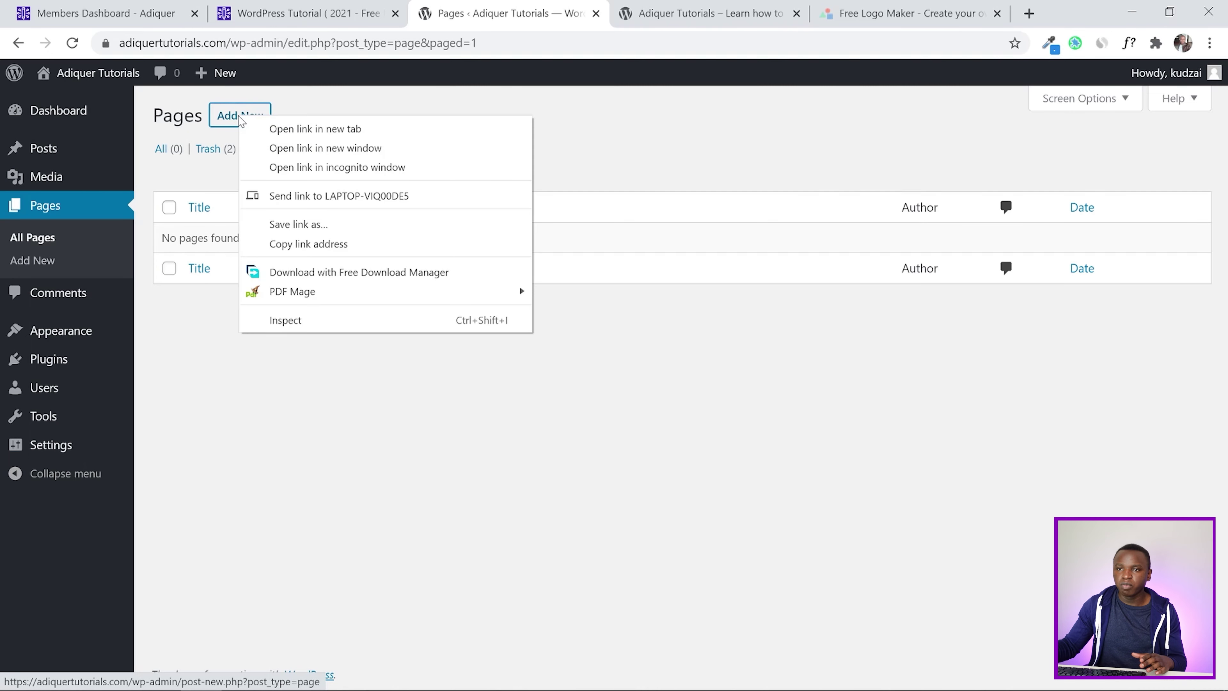
Open a new page in the block editor, closing the logo maker tab and the welcome tour
{"action": "left_click", "coordinate": [292, 128]}
{"action": "left_click", "coordinate": [561, 13]}
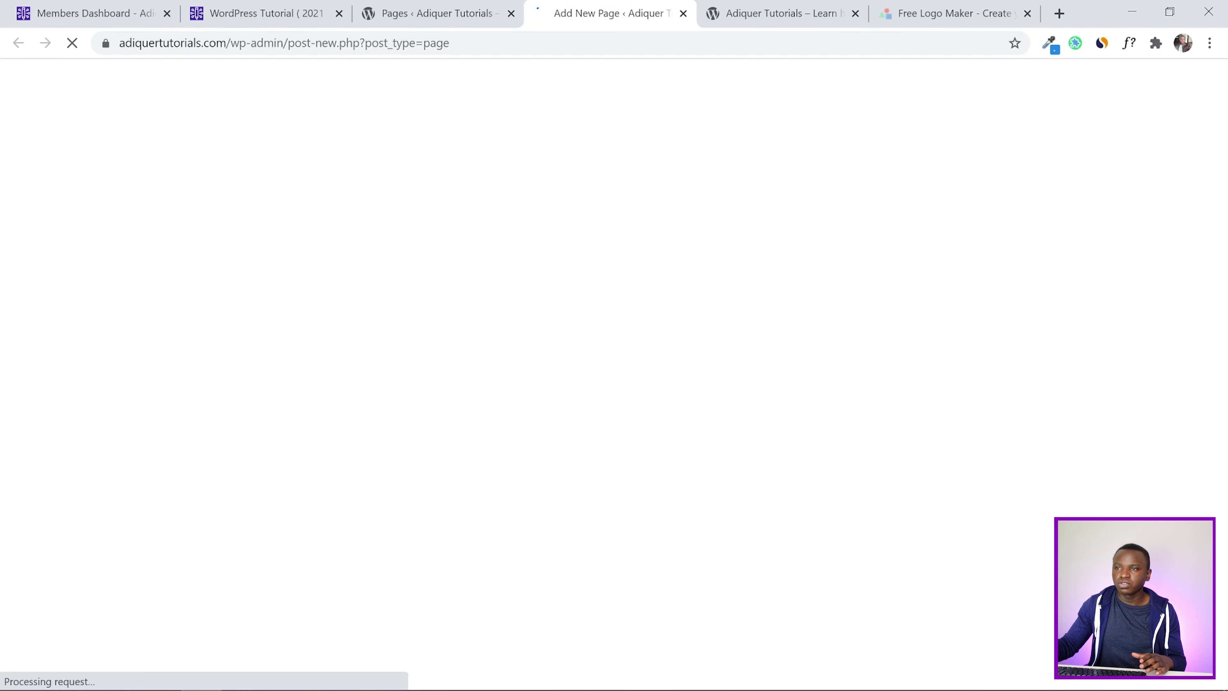
{"action": "left_click", "coordinate": [1027, 13]}
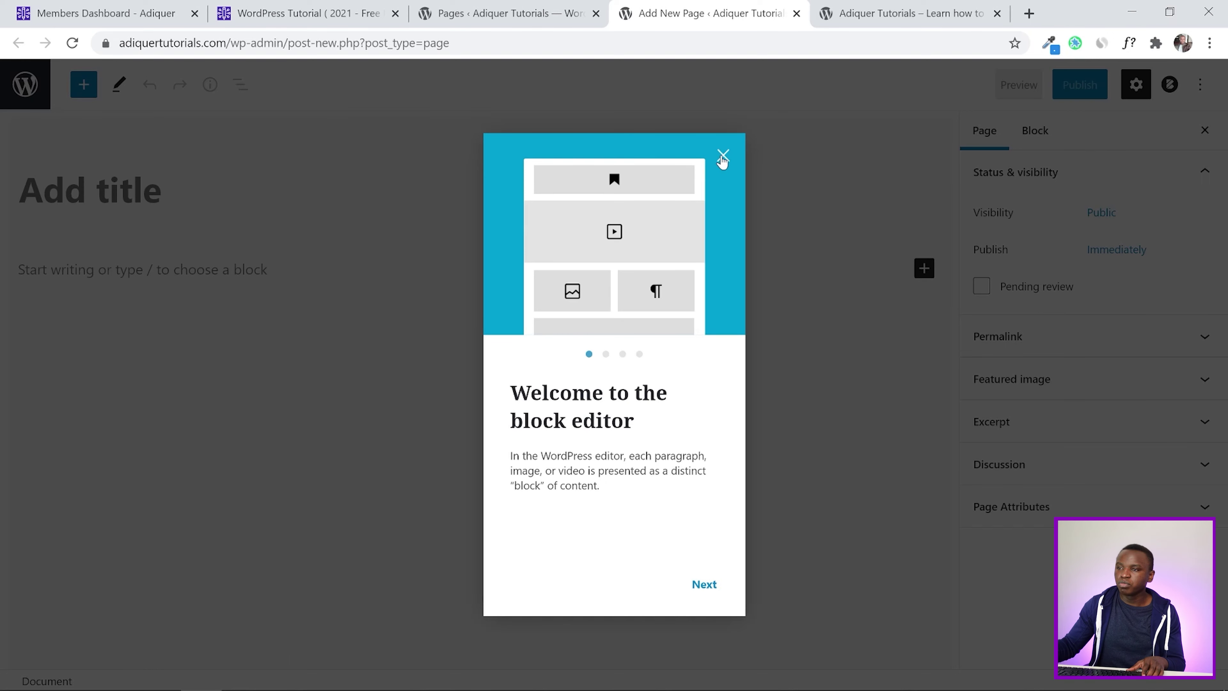
{"action": "left_click", "coordinate": [723, 156]}
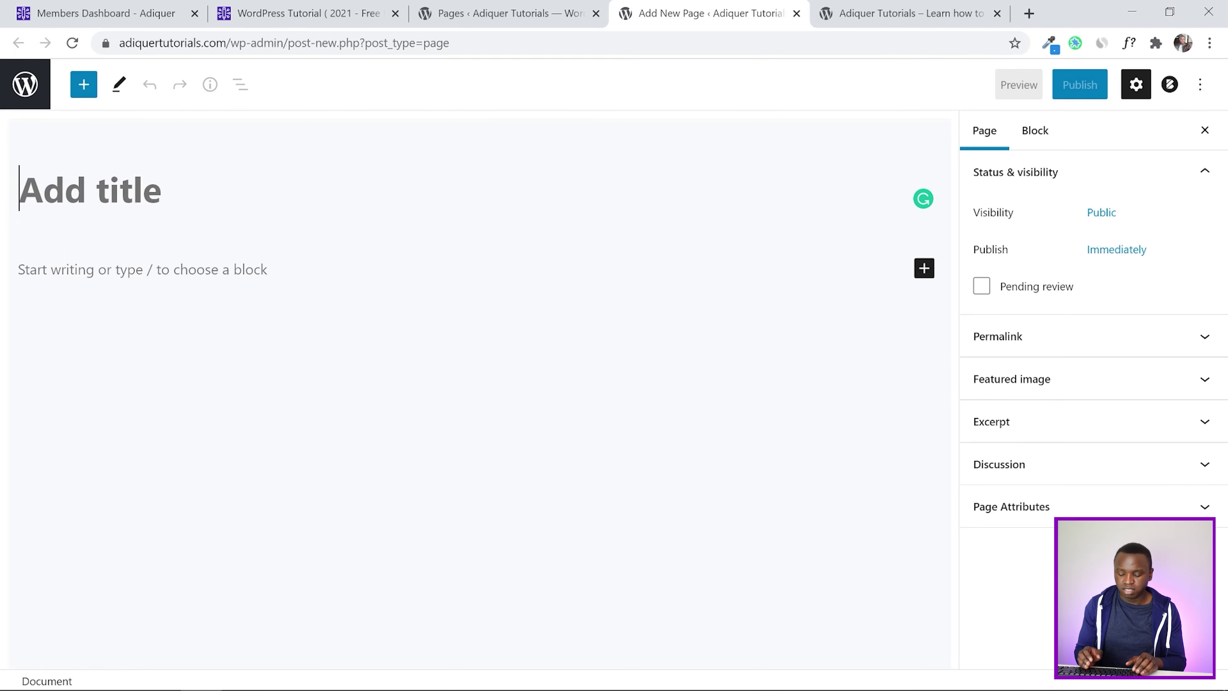
Title the page 'Home', publish it and view it on the live site
{"action": "type", "text": "h"}
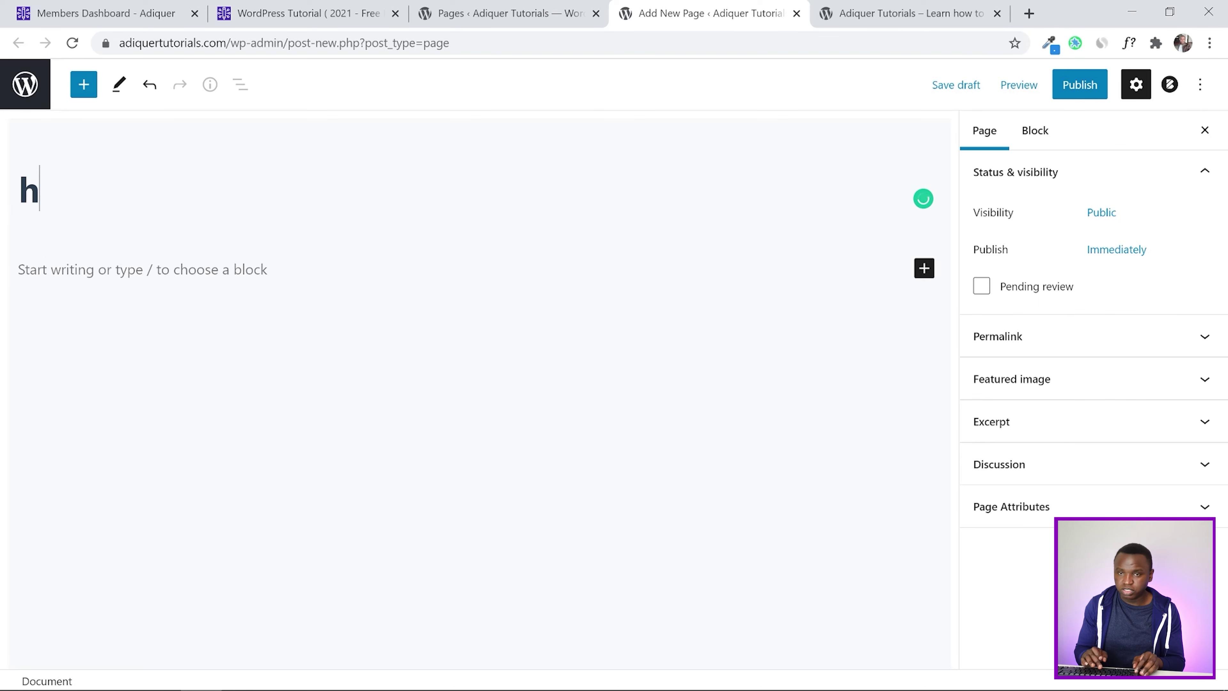
{"action": "key", "text": "BackSpace"}
{"action": "type", "text": "H"}
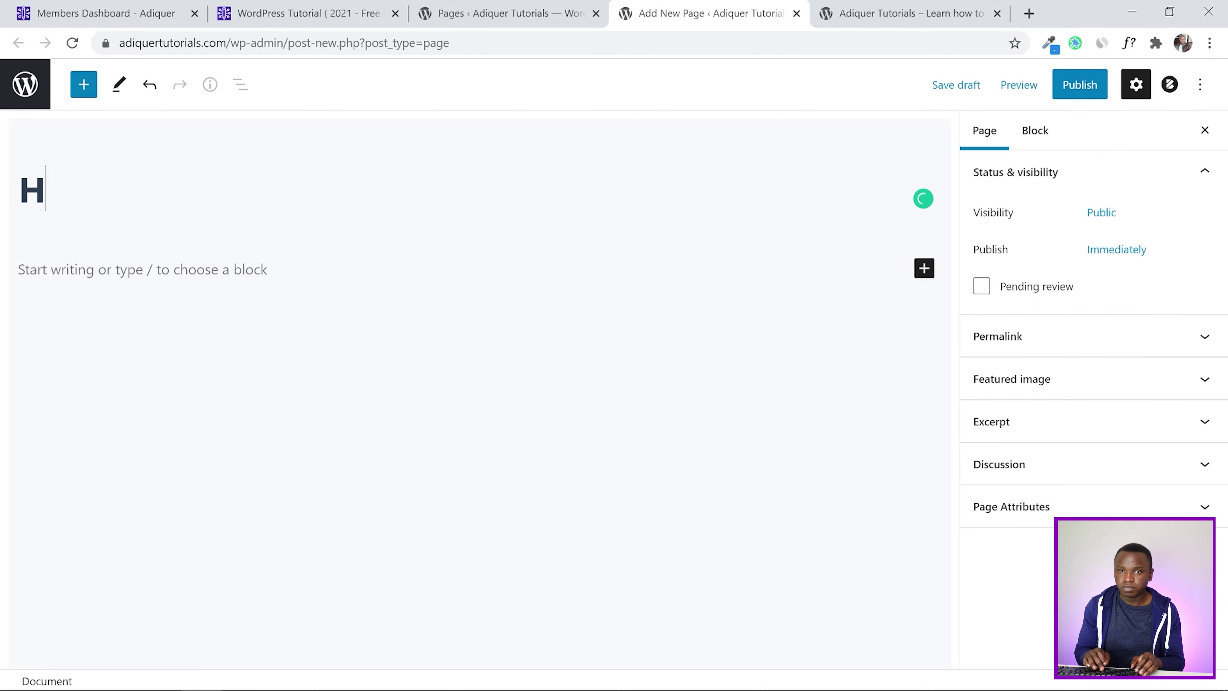
{"action": "type", "text": "ome"}
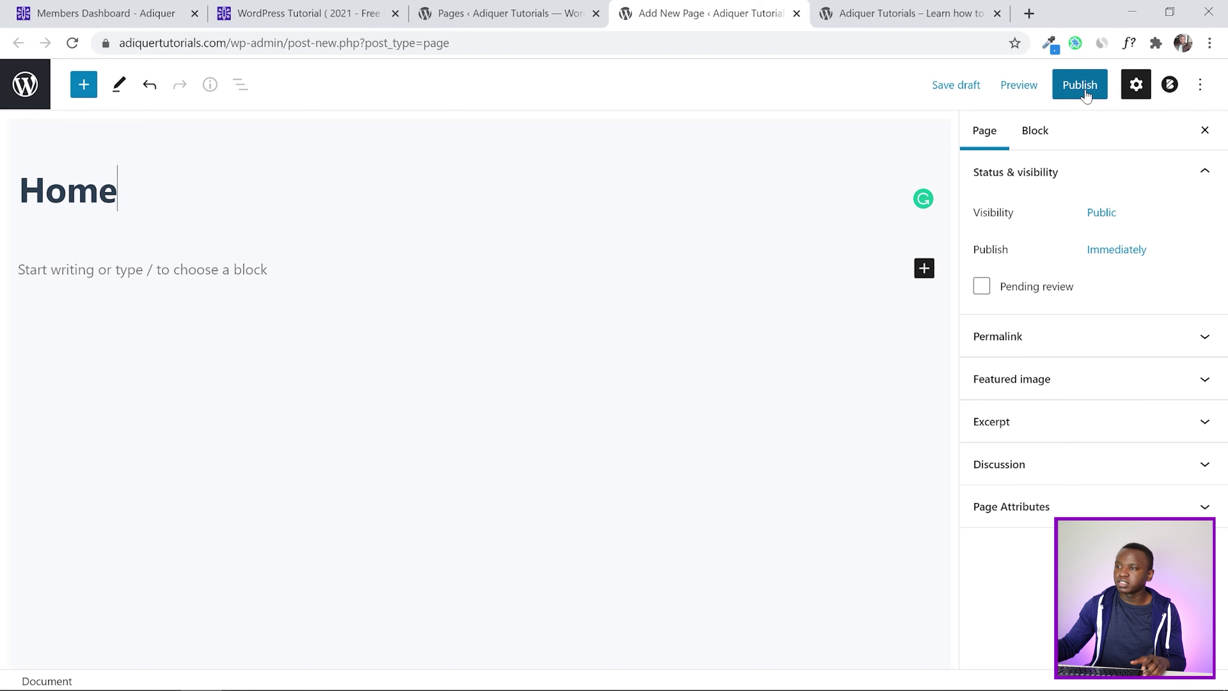
{"action": "left_click", "coordinate": [1085, 91]}
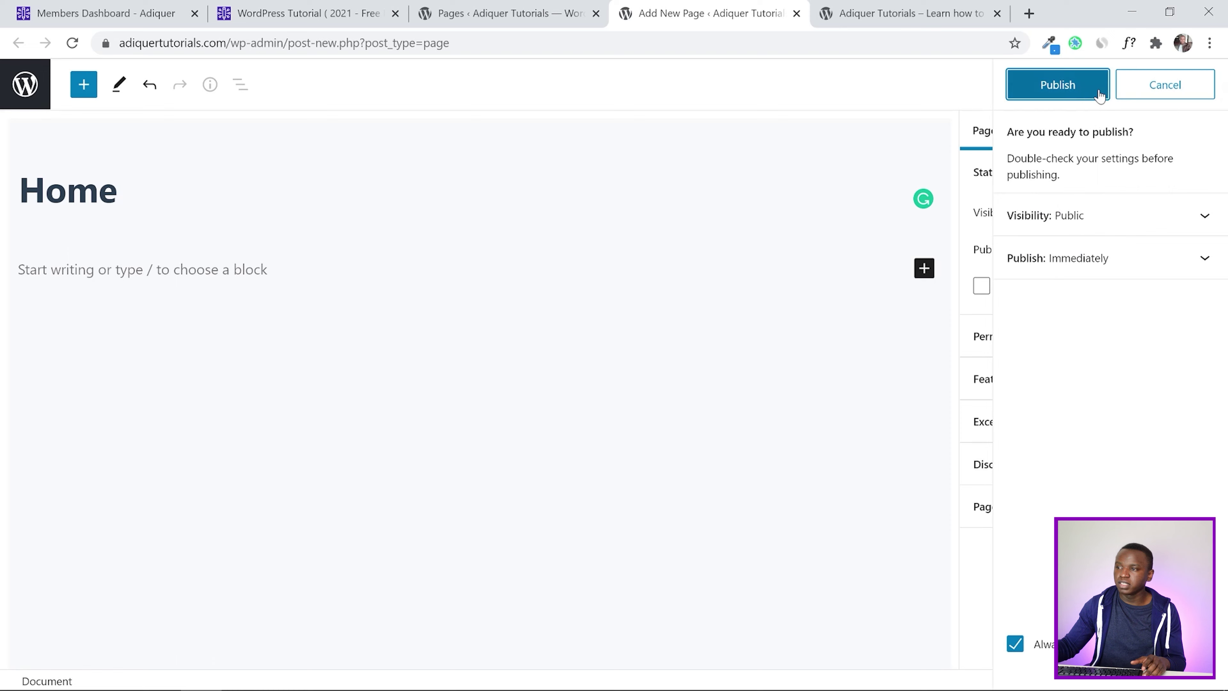
{"action": "left_click", "coordinate": [1051, 89]}
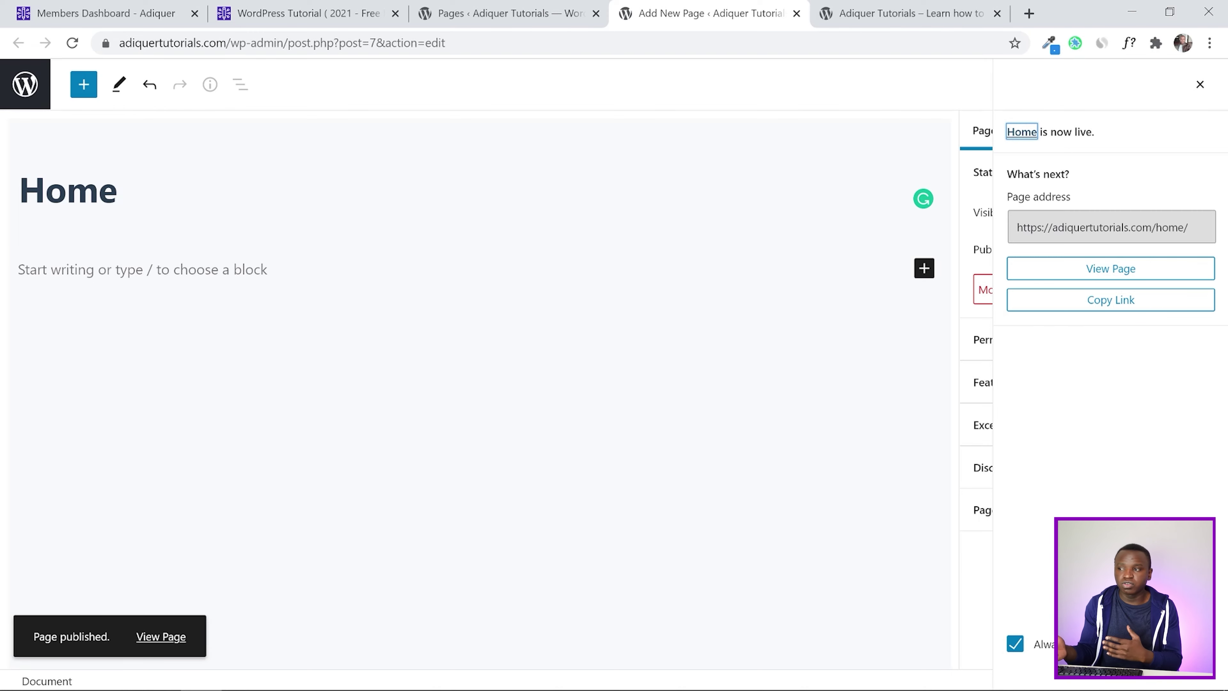
{"action": "left_click", "coordinate": [1108, 270]}
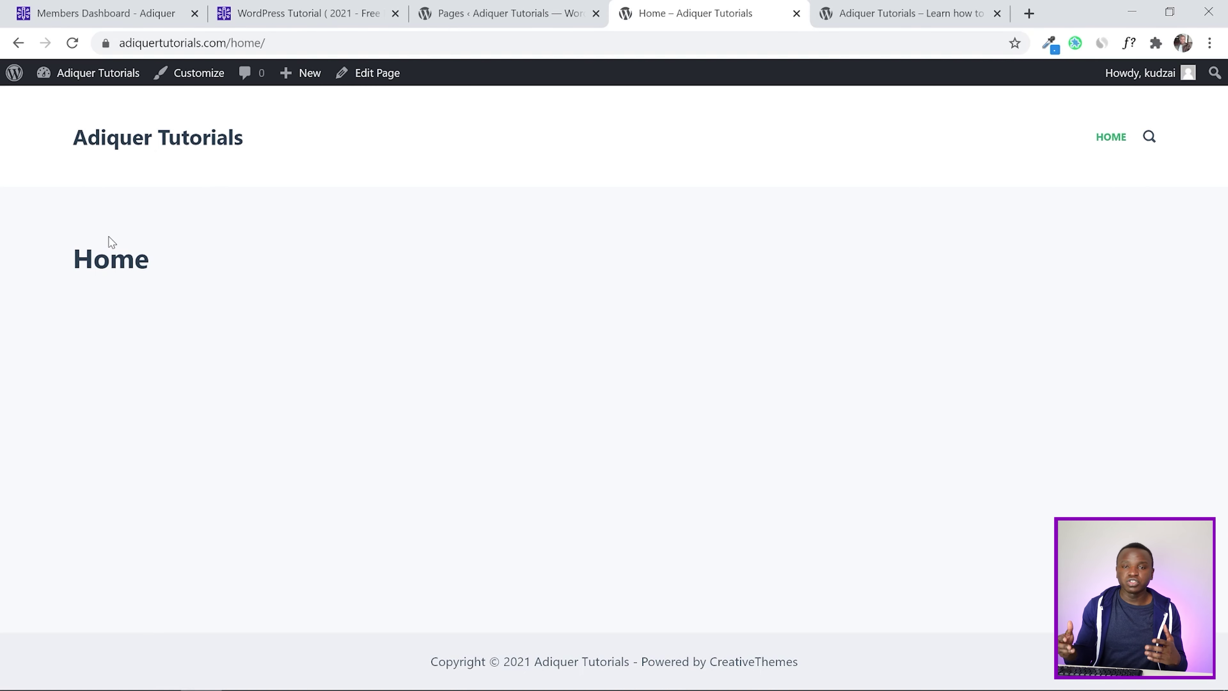
{"action": "left_click", "coordinate": [96, 9]}
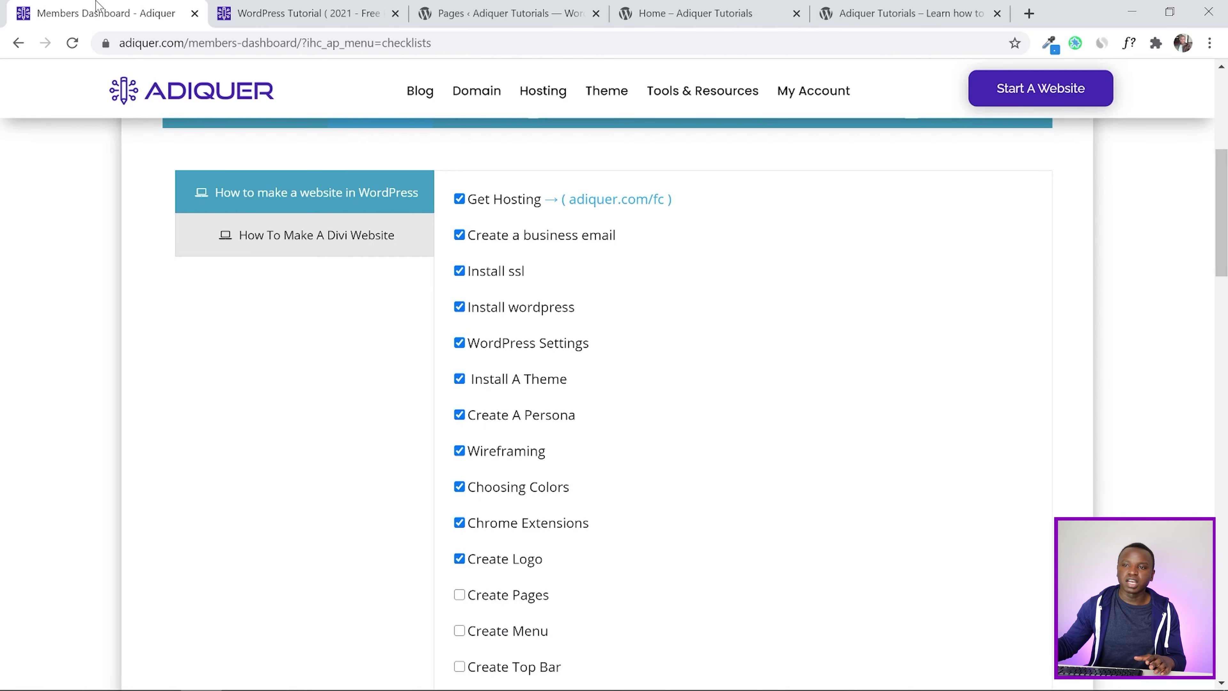
Open the Members Dashboard Wireframes section to reach the tutorial's Download link
{"action": "scroll", "coordinate": [385, 360], "scroll_direction": "down", "scroll_amount": 3}
{"action": "left_click", "coordinate": [687, 286]}
{"action": "scroll", "coordinate": [868, 295], "scroll_direction": "down", "scroll_amount": 6}
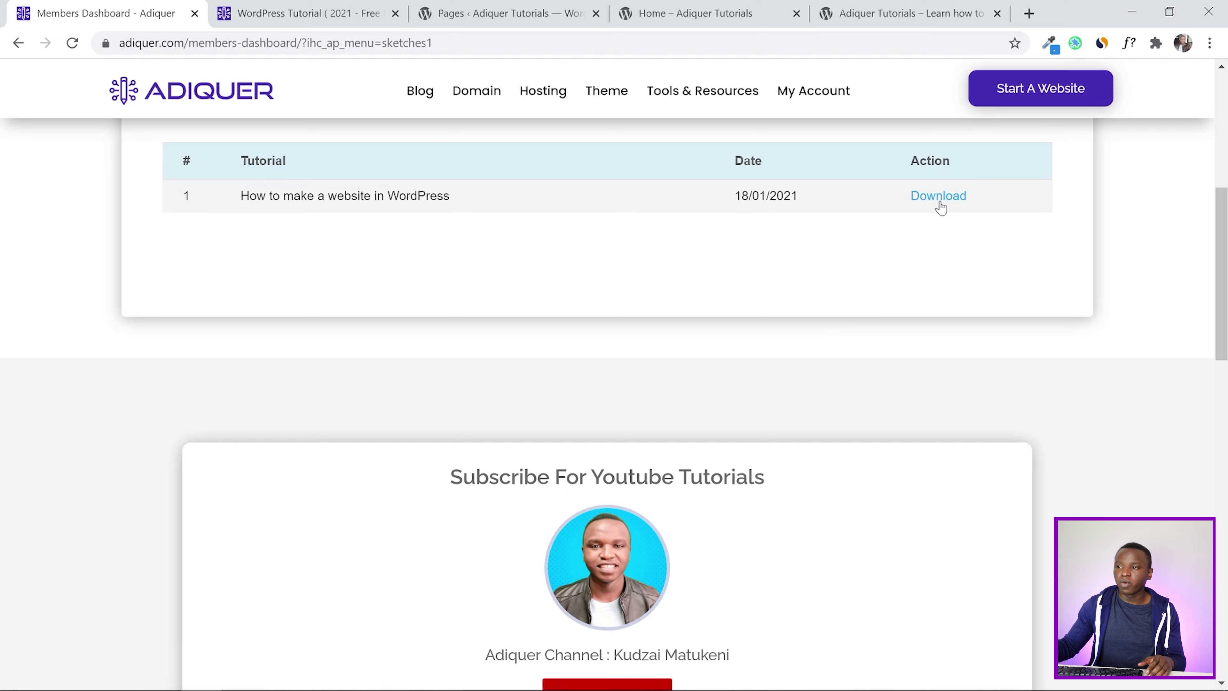
{"action": "scroll", "coordinate": [768, 381], "scroll_direction": "up", "scroll_amount": 3}
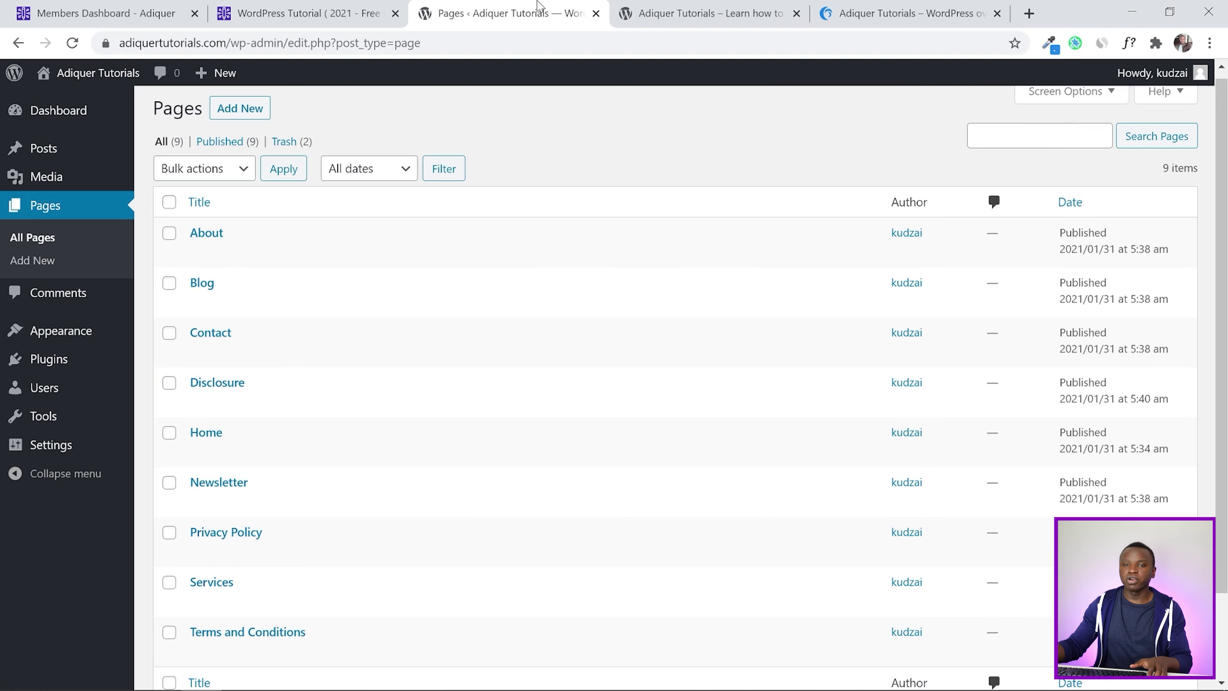
Open Appearance > Menus, comparing the example site's header menu with the live site's
{"action": "mouse_move", "coordinate": [62, 337]}
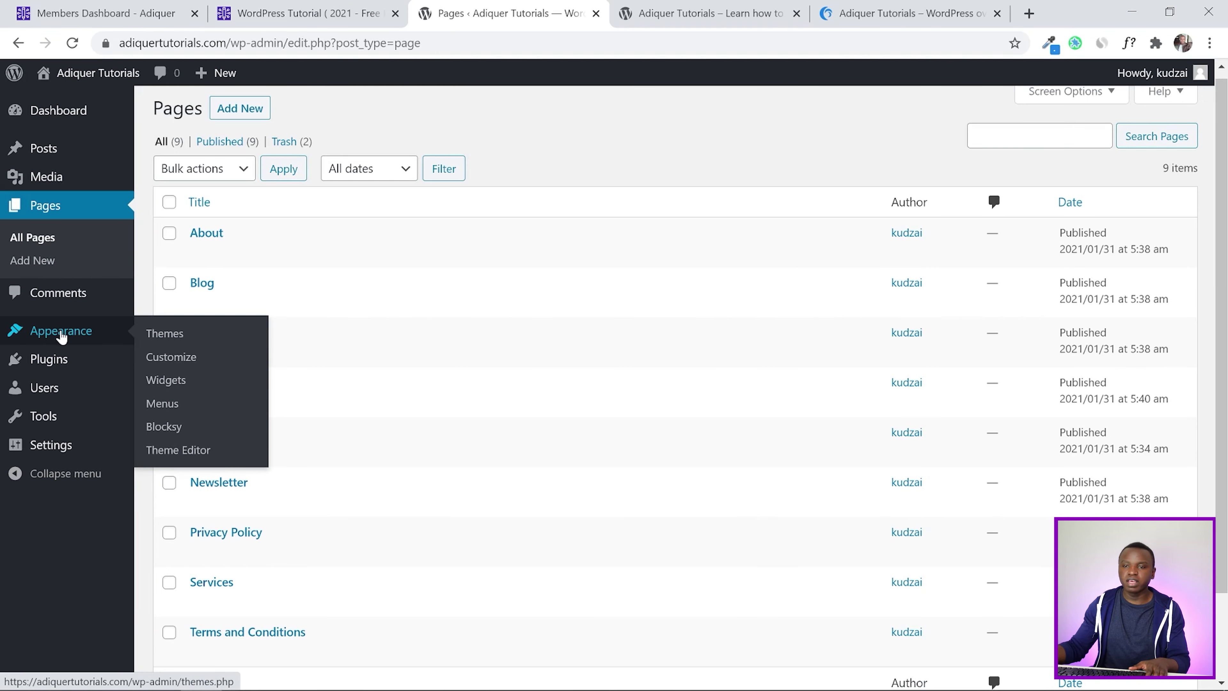
{"action": "left_click", "coordinate": [178, 413]}
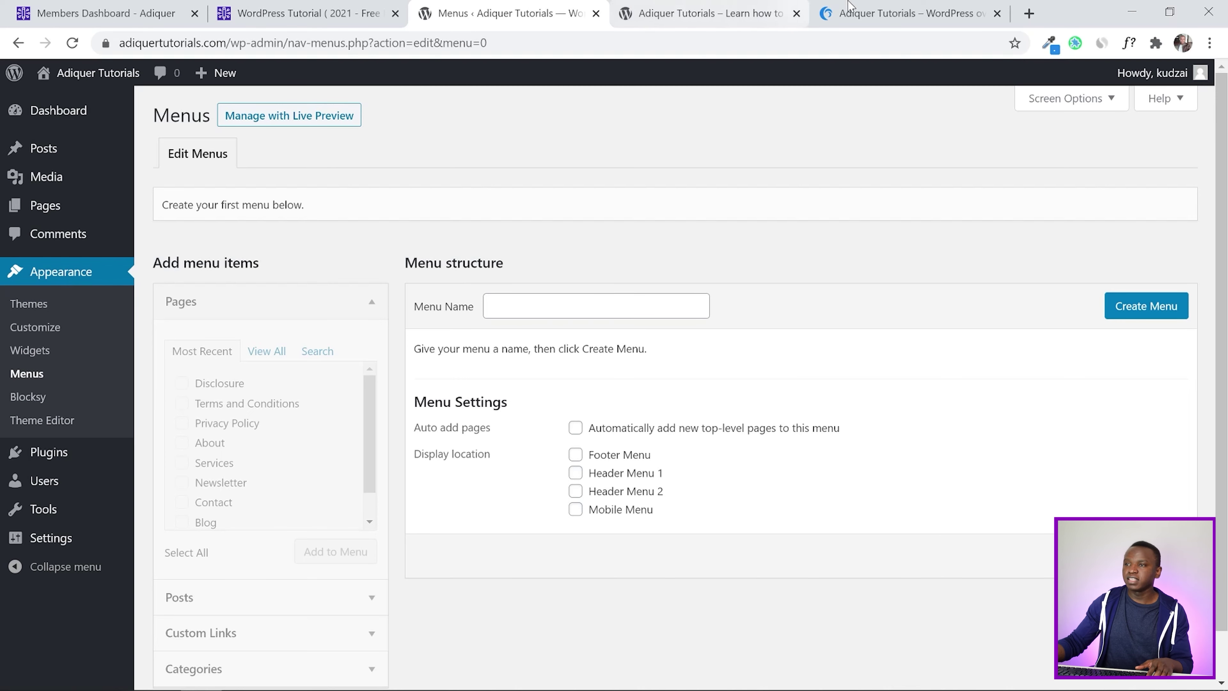
{"action": "left_click", "coordinate": [909, 13]}
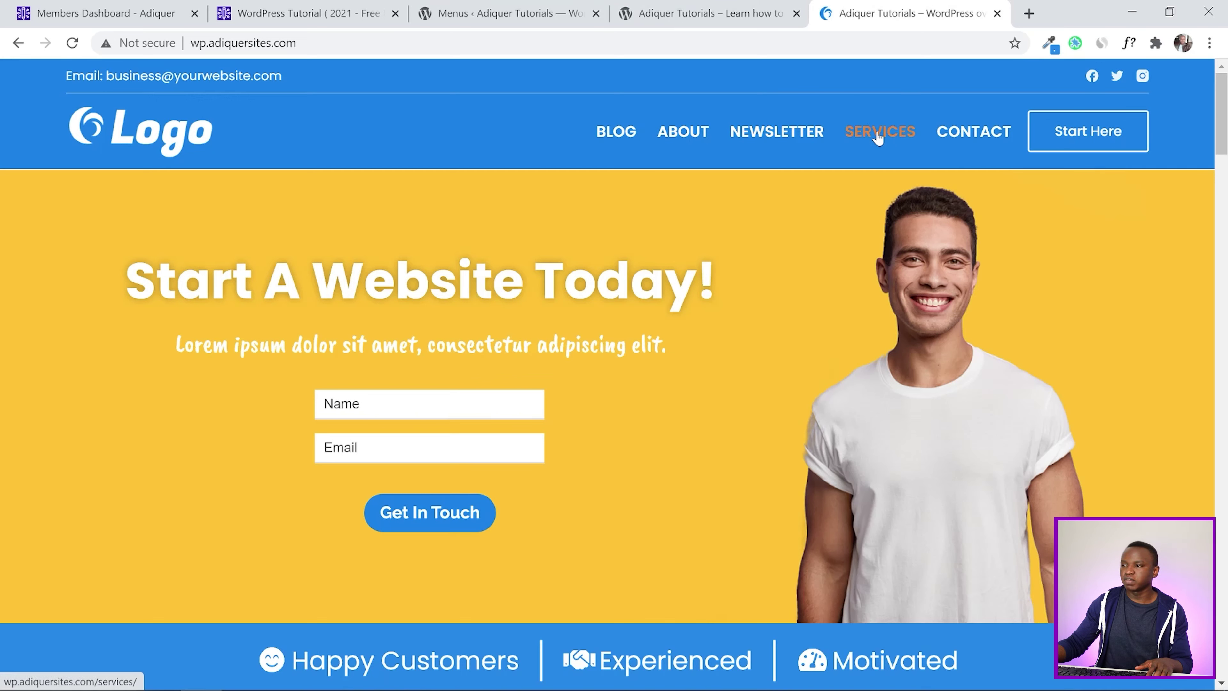
{"action": "left_click", "coordinate": [733, 6]}
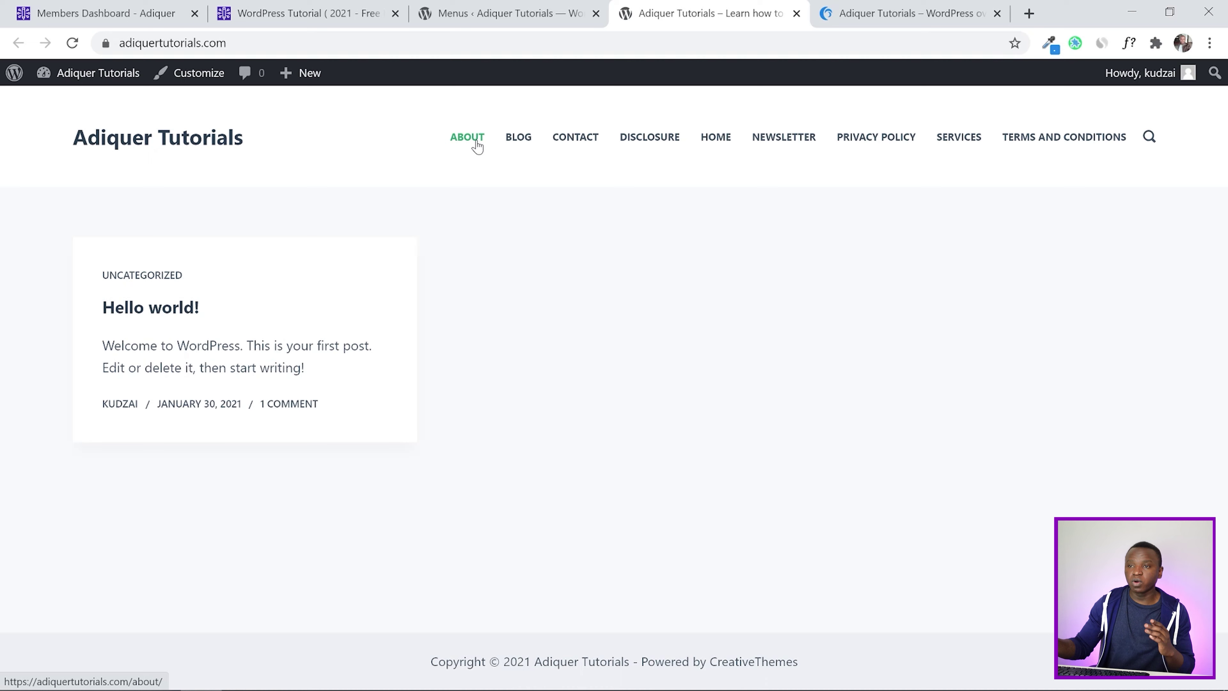
{"action": "left_click", "coordinate": [520, 7]}
Create a new menu named Main Menu
{"action": "left_click", "coordinate": [525, 300]}
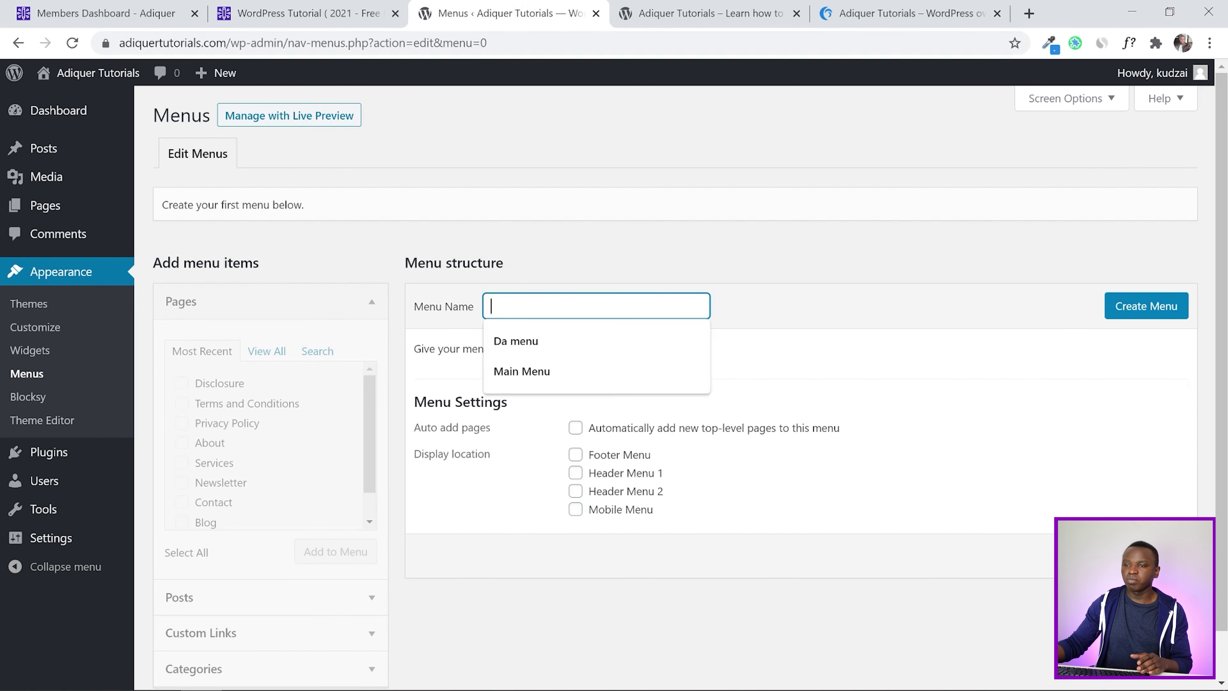
{"action": "left_click", "coordinate": [521, 371]}
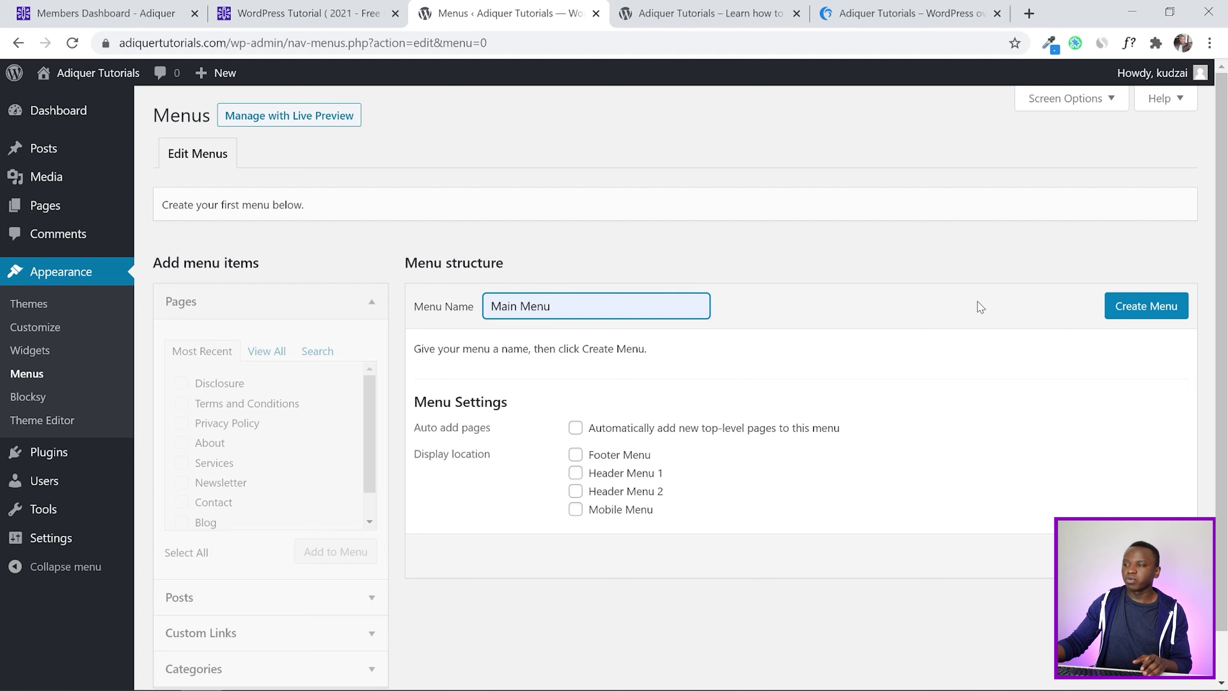
{"action": "left_click", "coordinate": [1133, 316]}
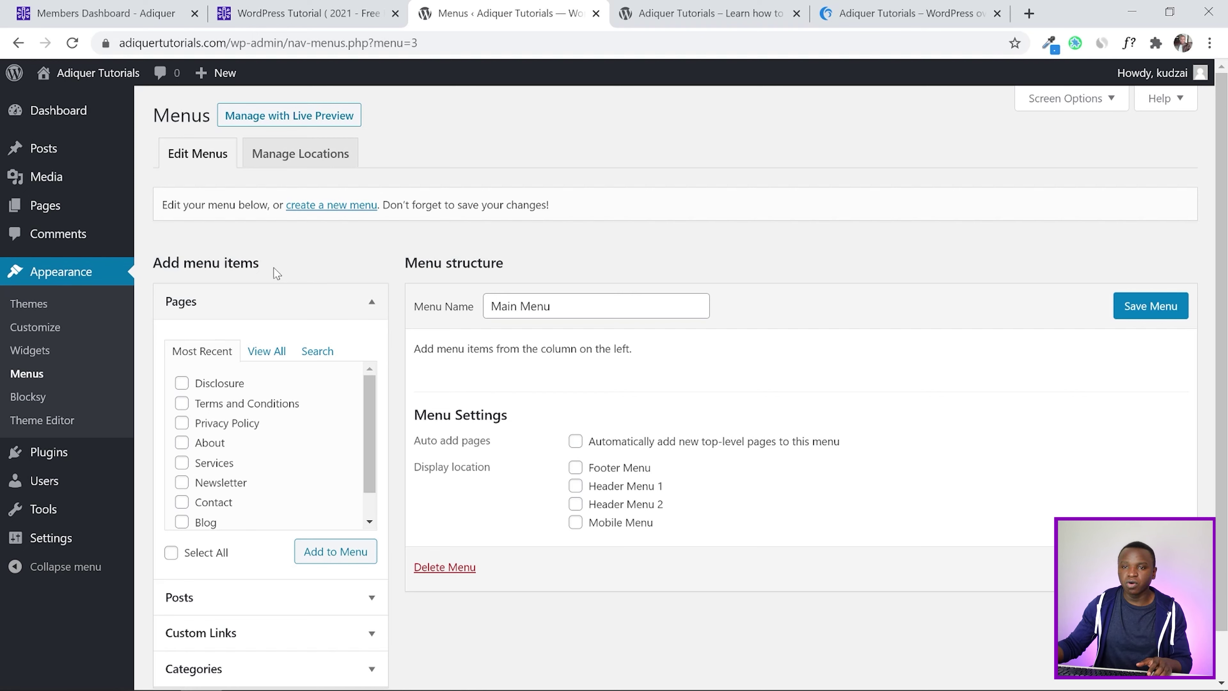
{"action": "left_click_drag", "start_coordinate": [153, 263], "coordinate": [288, 263]}
{"action": "scroll", "coordinate": [288, 263], "scroll_direction": "down", "scroll_amount": 1}
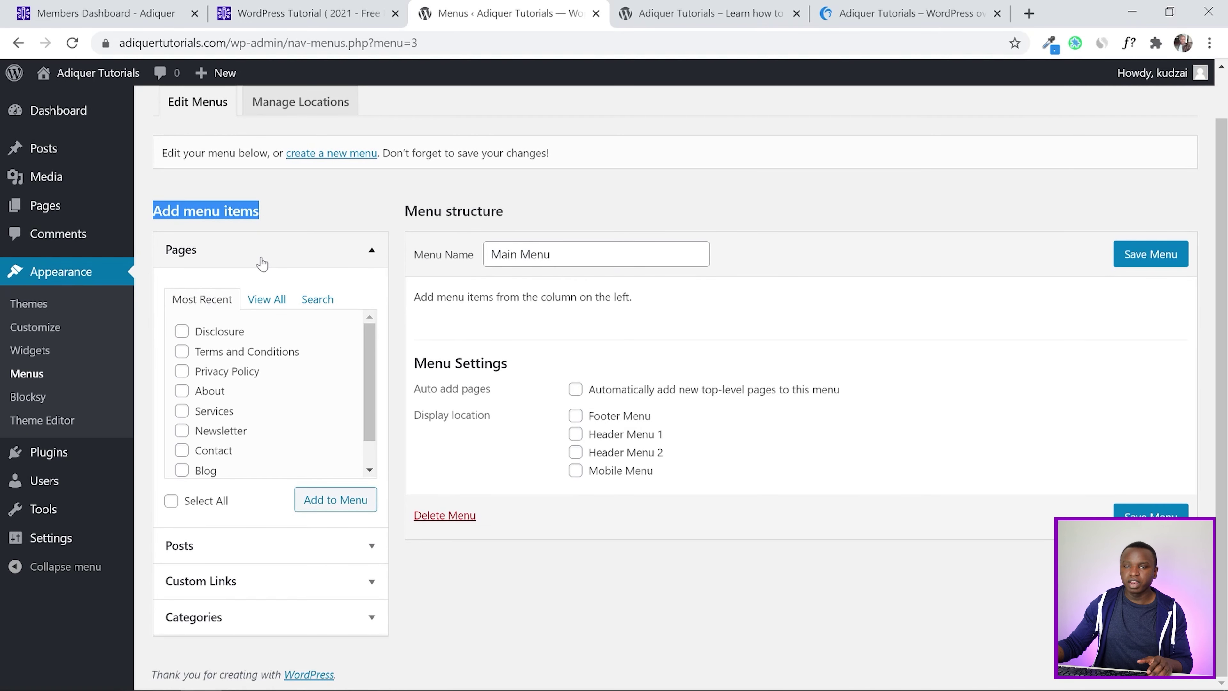
Add the About, Blog, Contact, Newsletter and Services pages to Main Menu
{"action": "left_click", "coordinate": [265, 301]}
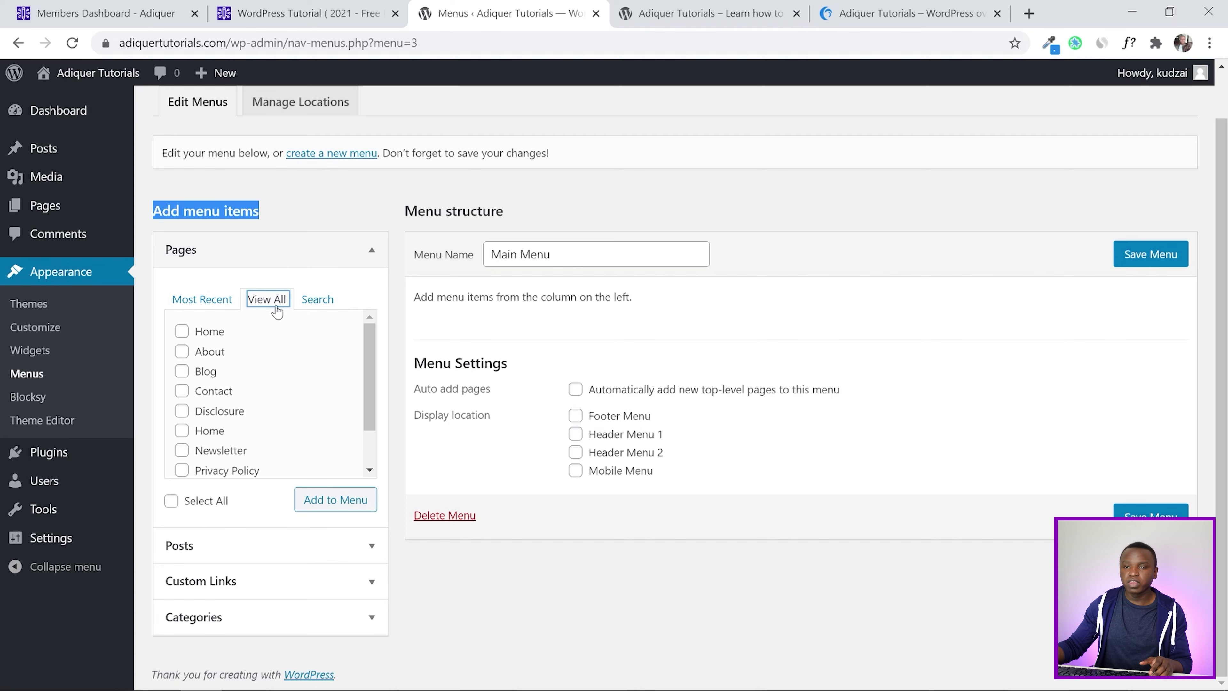
{"action": "left_click", "coordinate": [182, 352]}
{"action": "left_click", "coordinate": [181, 371]}
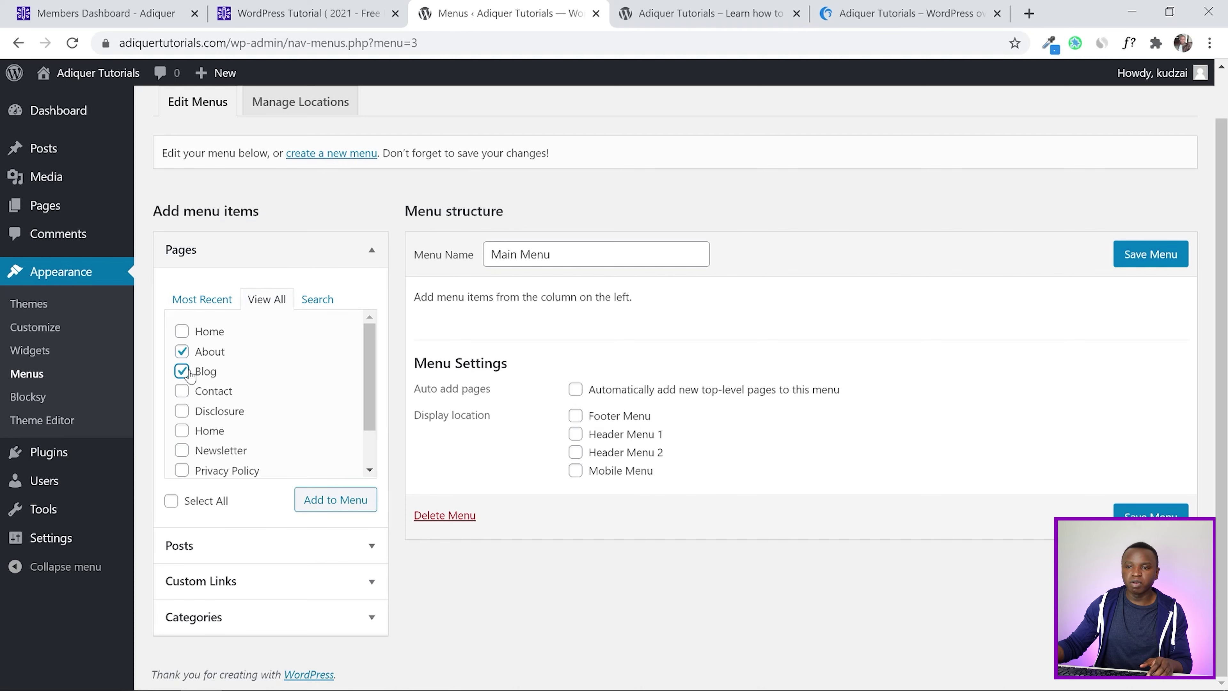
{"action": "left_click", "coordinate": [182, 391]}
{"action": "scroll", "coordinate": [233, 385], "scroll_direction": "down", "scroll_amount": 1}
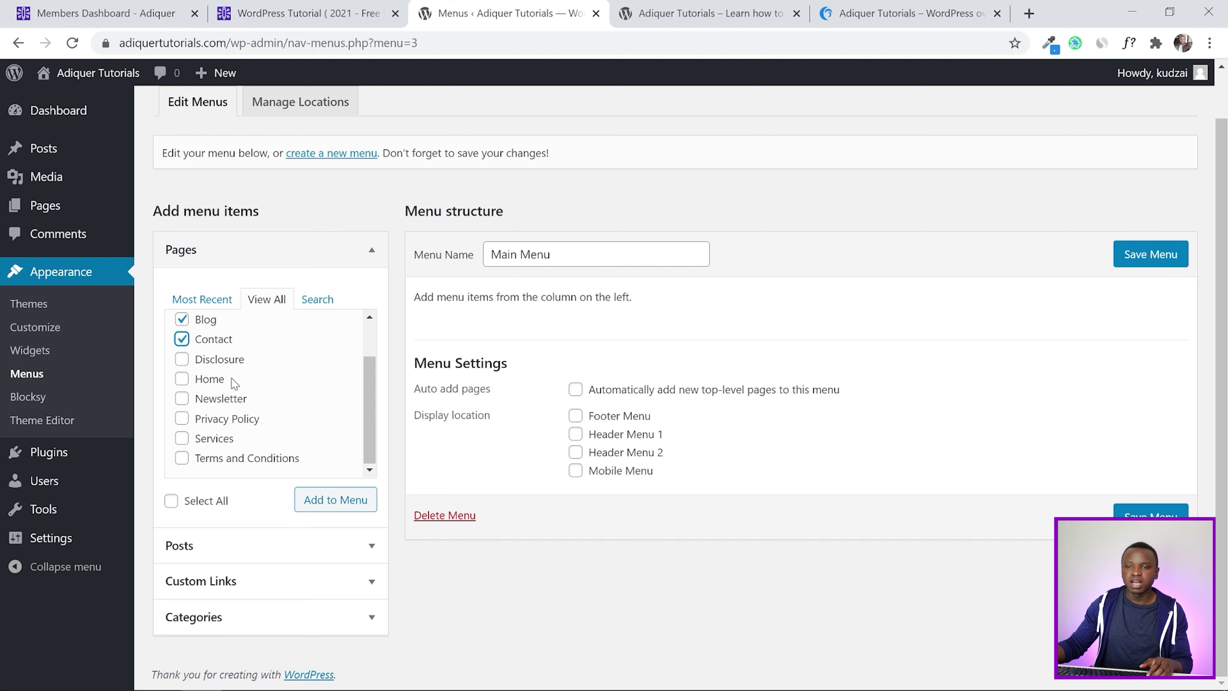
{"action": "left_click", "coordinate": [186, 398]}
{"action": "left_click", "coordinate": [192, 439]}
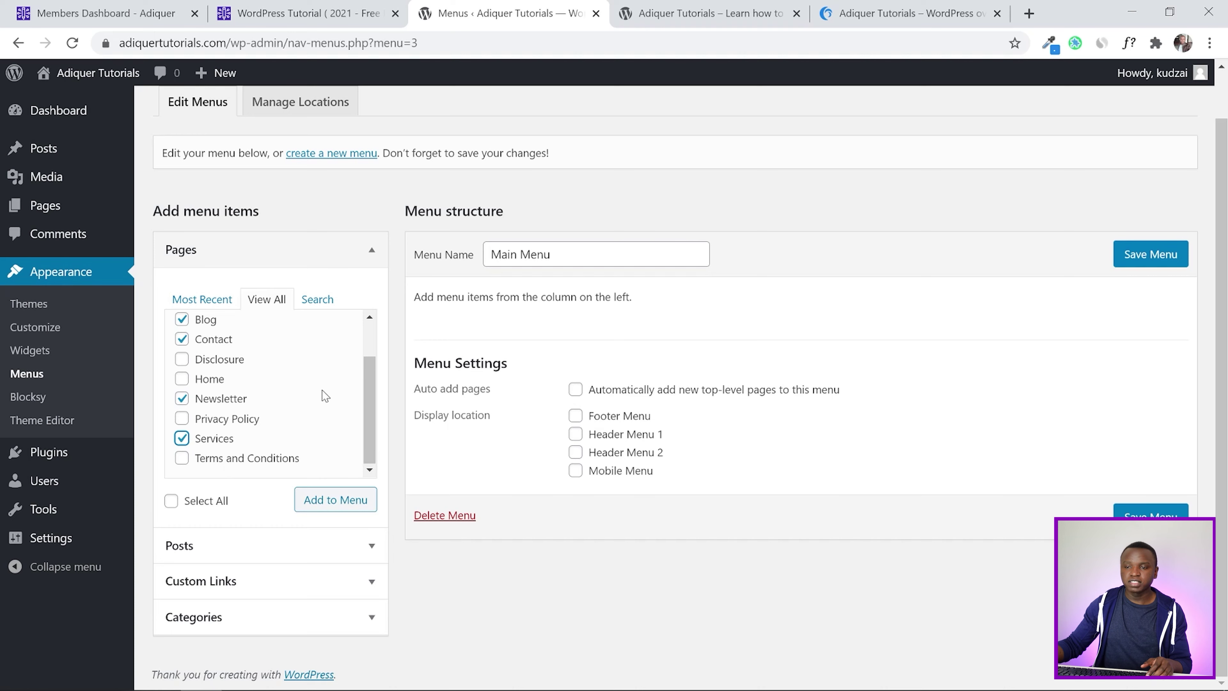
{"action": "left_click", "coordinate": [323, 507]}
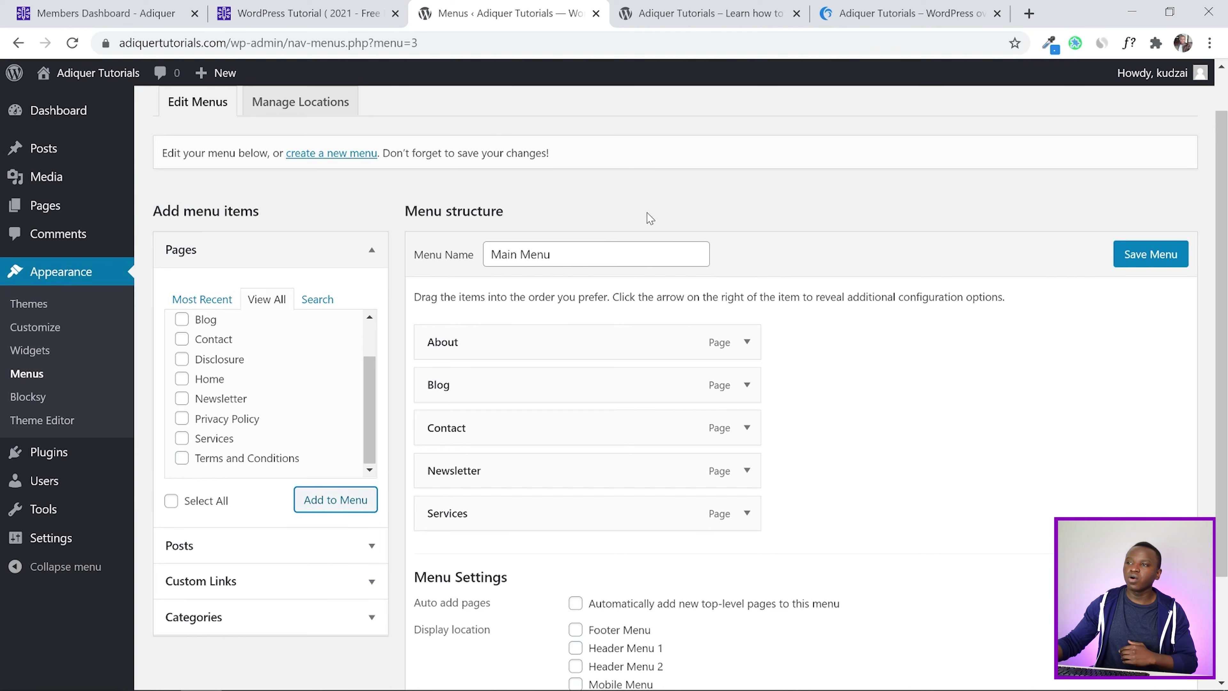
{"action": "left_click", "coordinate": [875, 14]}
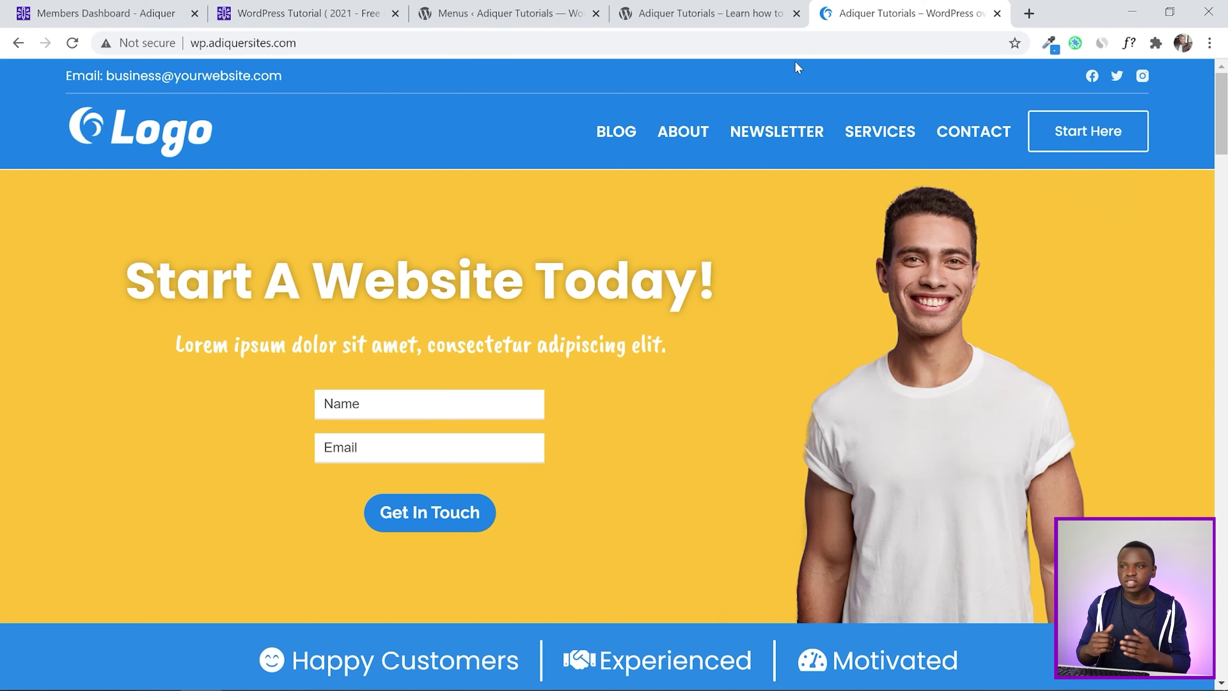
Reorder Main Menu to Blog, About, Newsletter, Services, Contact and save it
{"action": "left_click", "coordinate": [774, 14]}
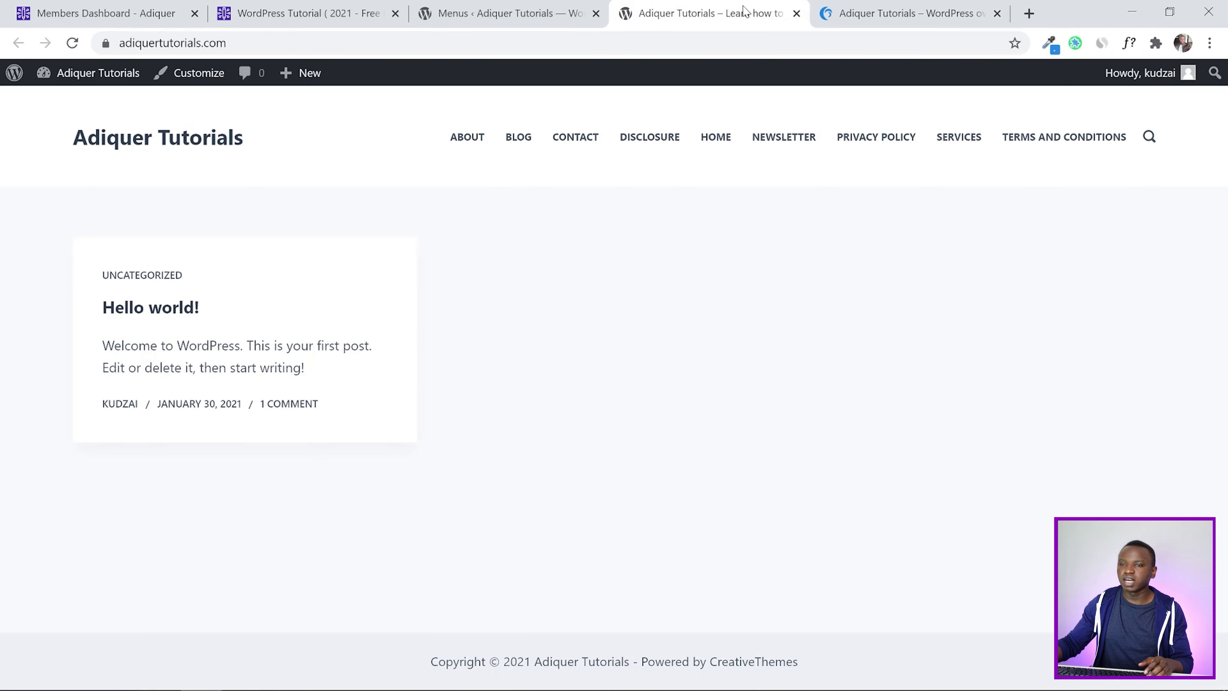
{"action": "left_click", "coordinate": [532, 9]}
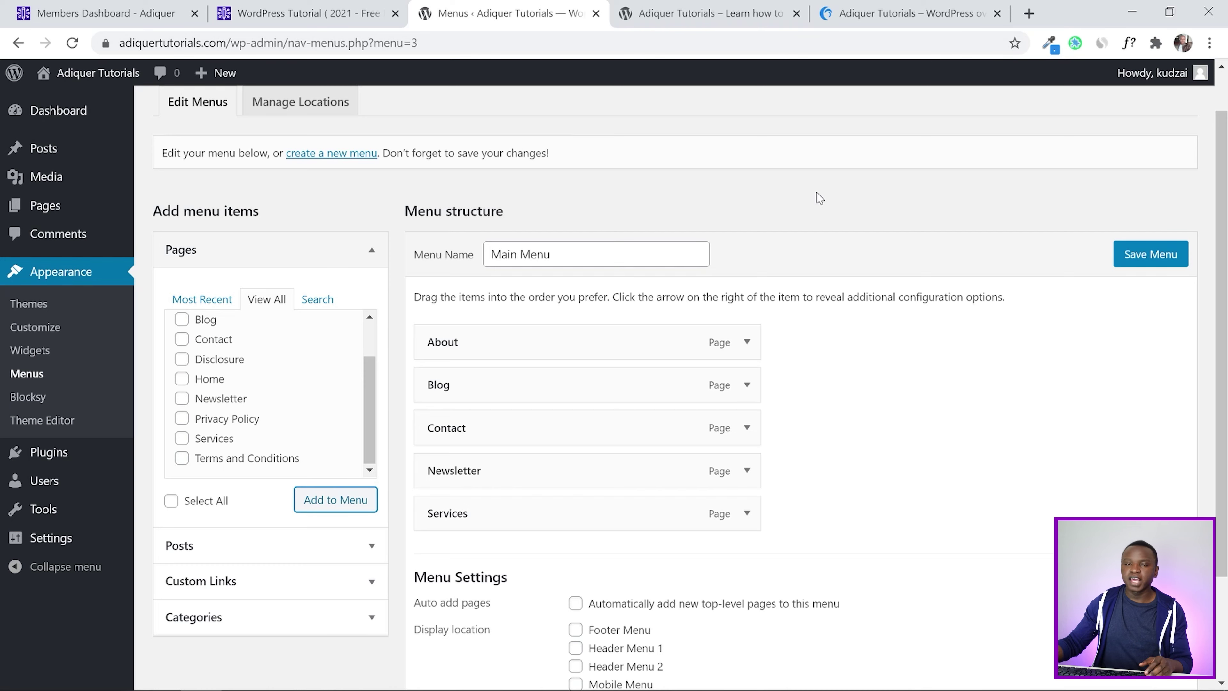
{"action": "left_click", "coordinate": [879, 20]}
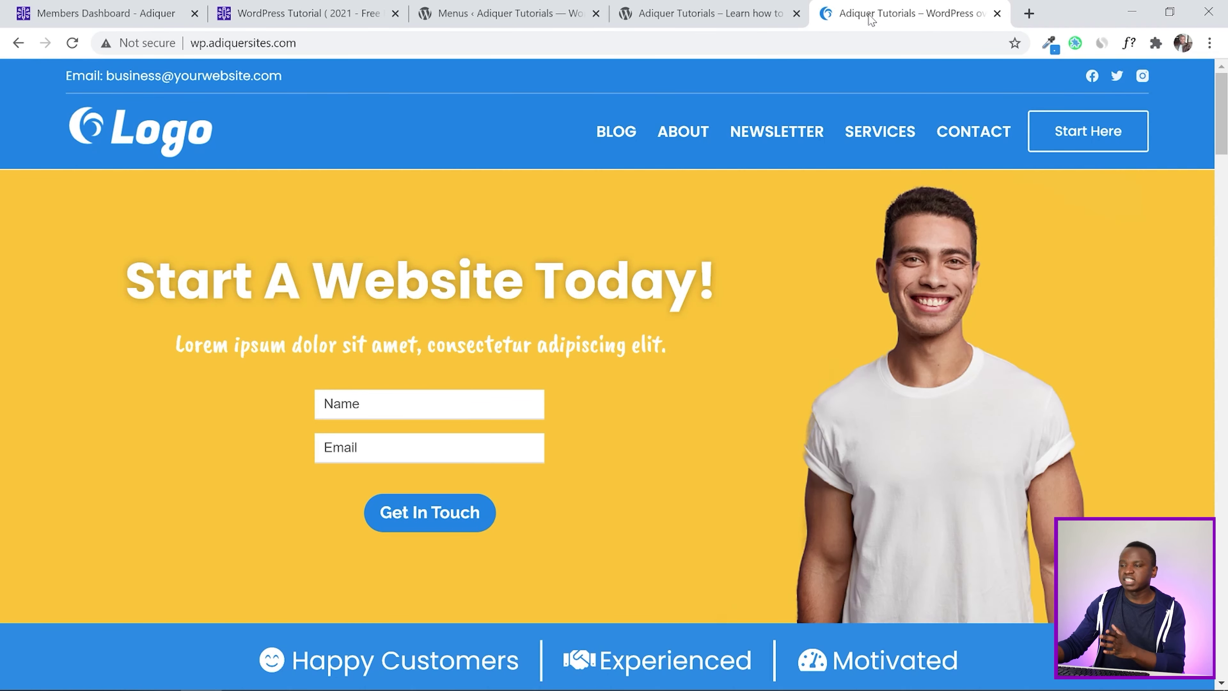
{"action": "left_click_drag", "start_coordinate": [501, 385], "coordinate": [501, 332]}
{"action": "left_click_drag", "start_coordinate": [504, 469], "coordinate": [502, 423]}
{"action": "left_click_drag", "start_coordinate": [498, 513], "coordinate": [502, 469]}
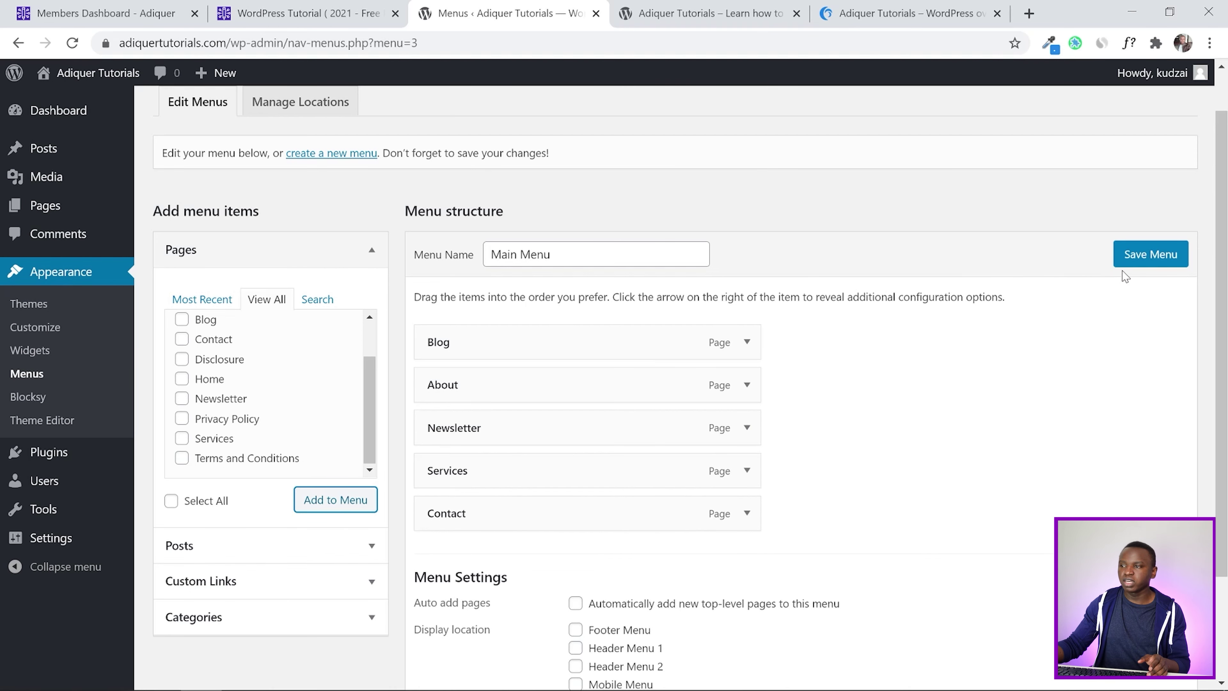
{"action": "left_click", "coordinate": [1128, 255]}
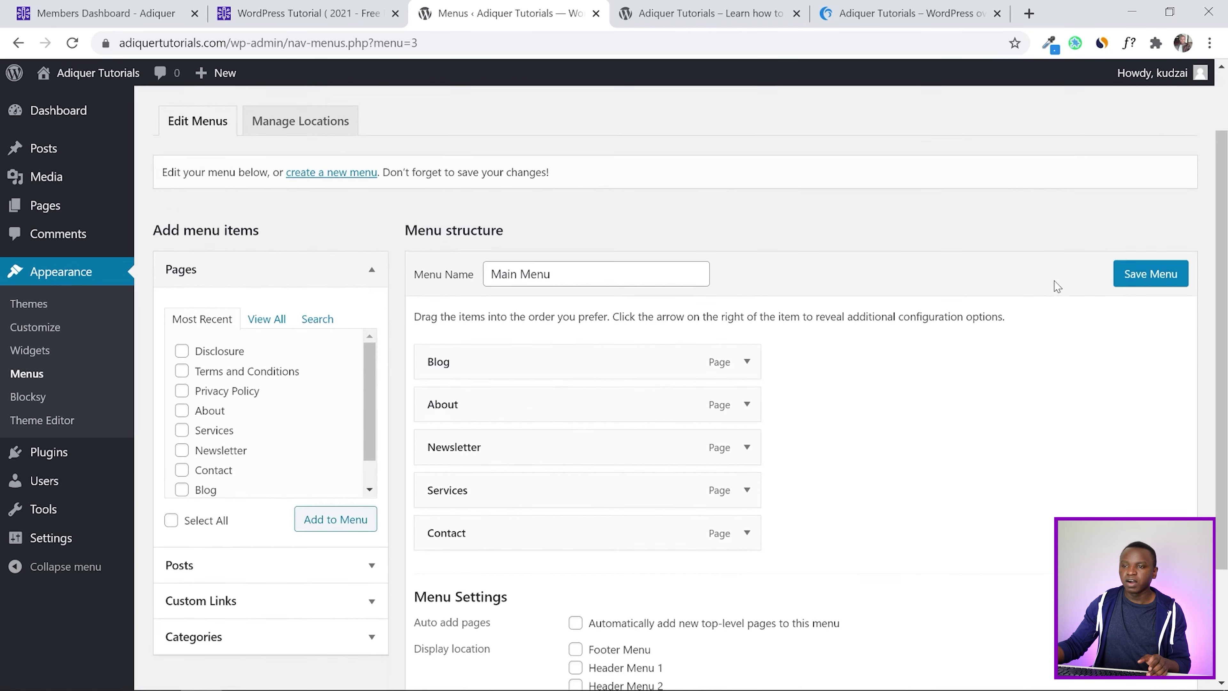
Assign Main Menu to the Header Menu 1 location and save
{"action": "scroll", "coordinate": [1057, 286], "scroll_direction": "down", "scroll_amount": 2}
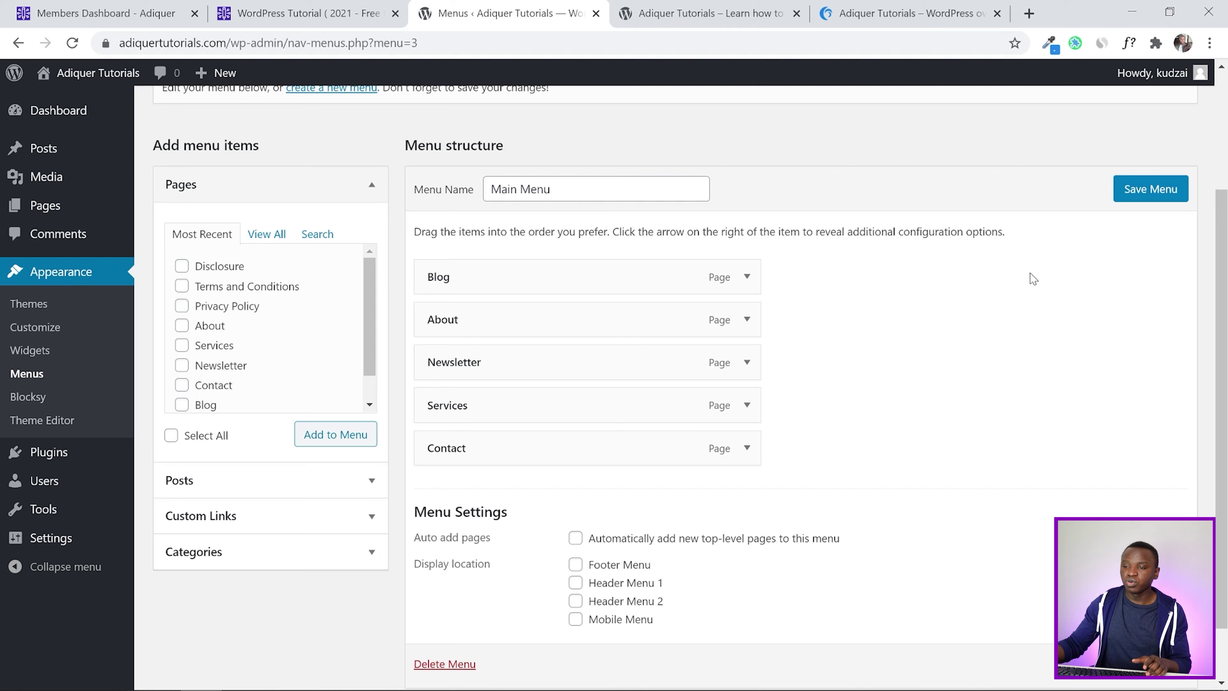
{"action": "left_click", "coordinate": [575, 583]}
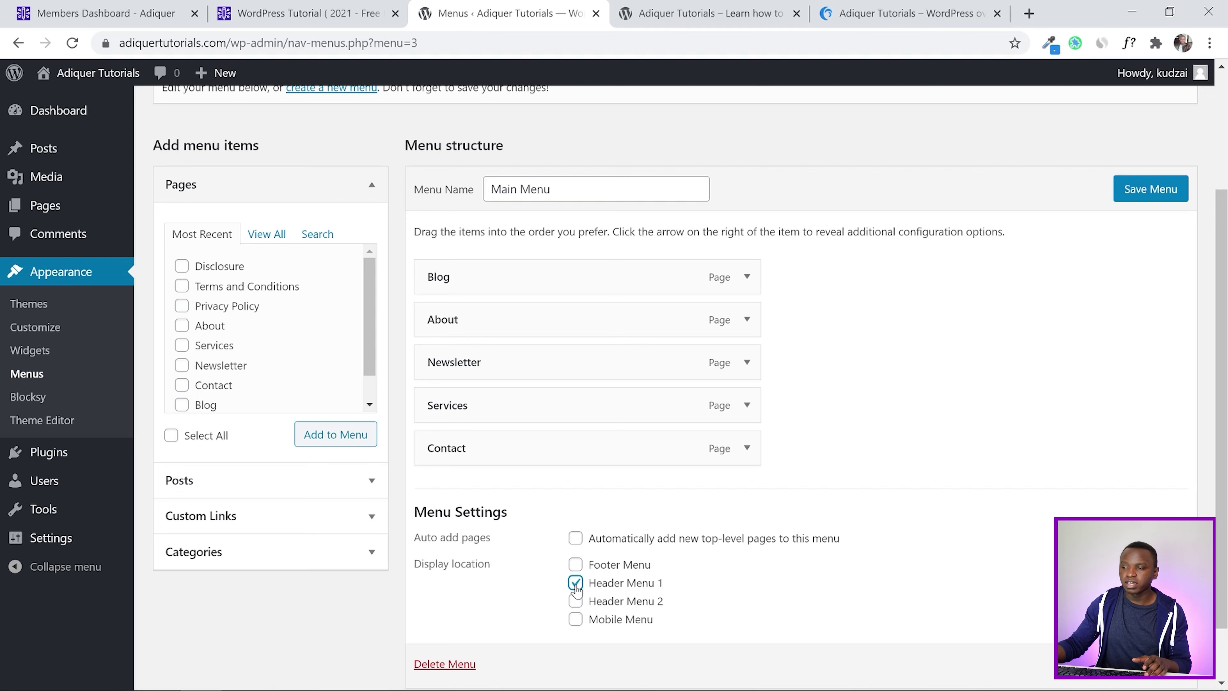
{"action": "scroll", "coordinate": [1015, 437], "scroll_direction": "down", "scroll_amount": 2}
{"action": "key", "text": "Return"}
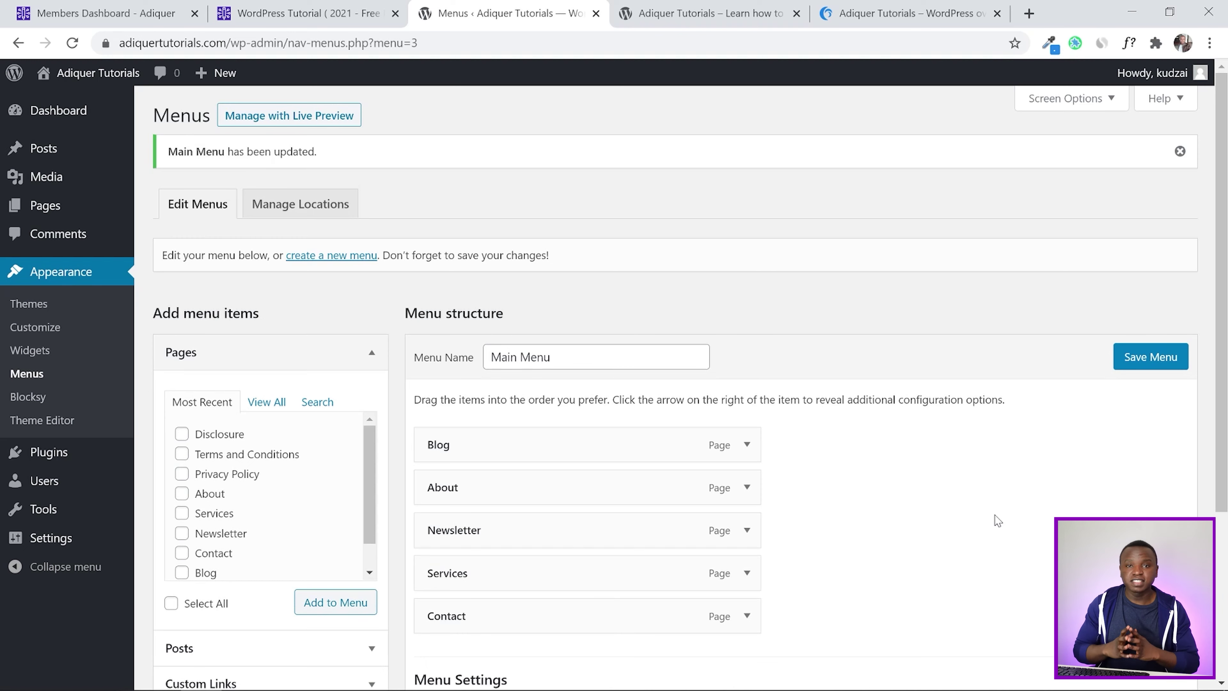
{"action": "left_click", "coordinate": [657, 10]}
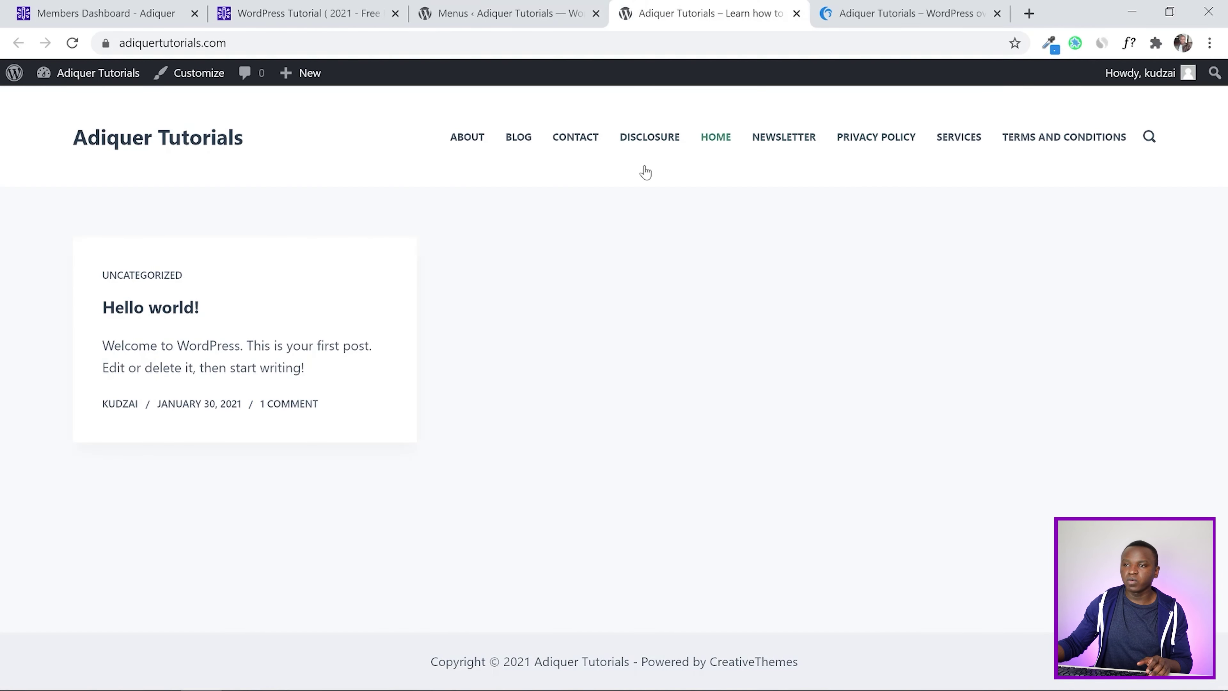
{"action": "left_click", "coordinate": [197, 74]}
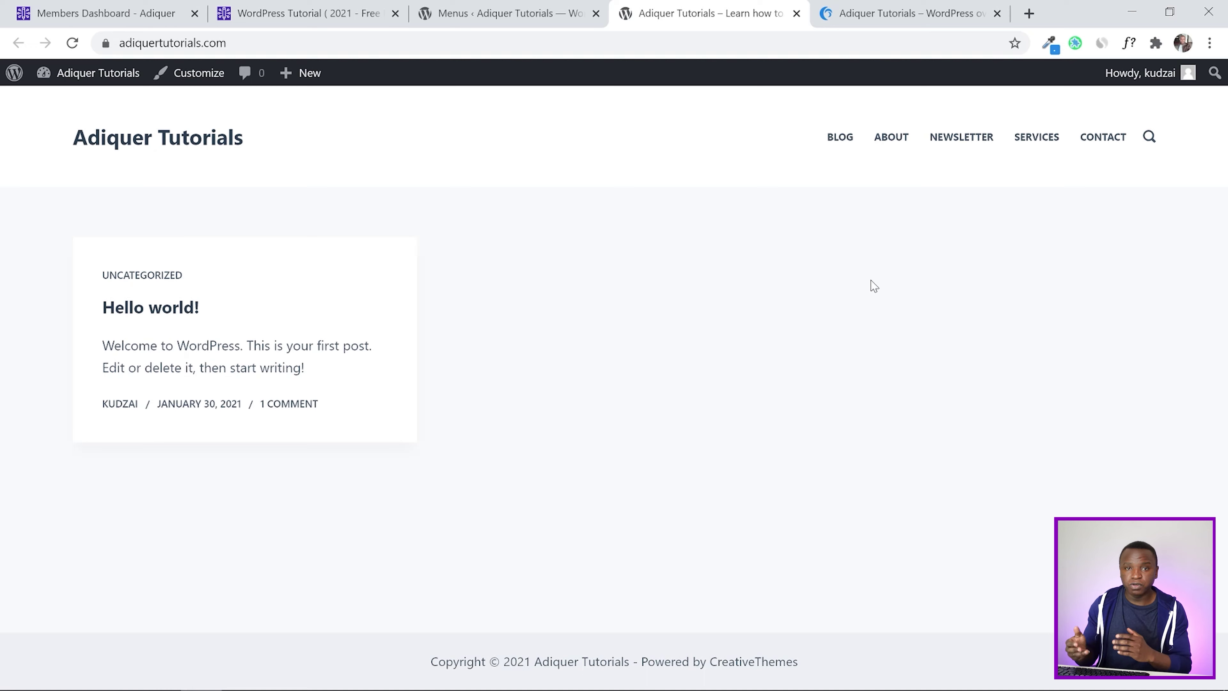
{"action": "left_click", "coordinate": [504, 12]}
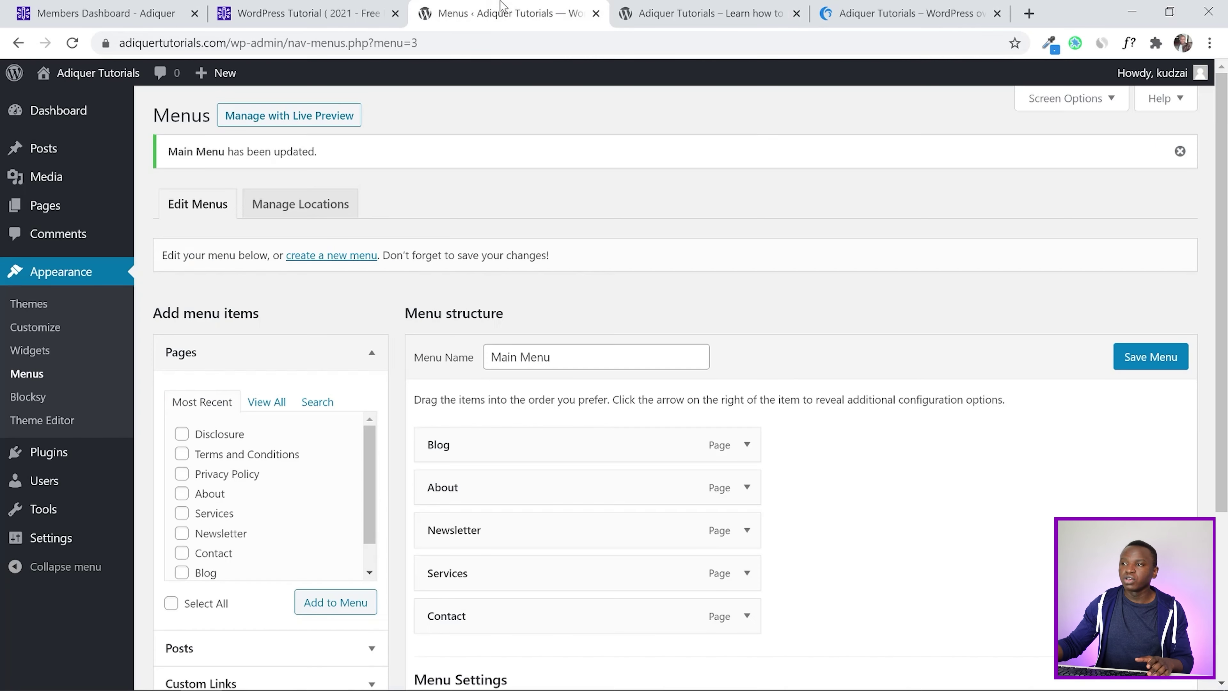
{"action": "scroll", "coordinate": [952, 265], "scroll_direction": "down", "scroll_amount": 5}
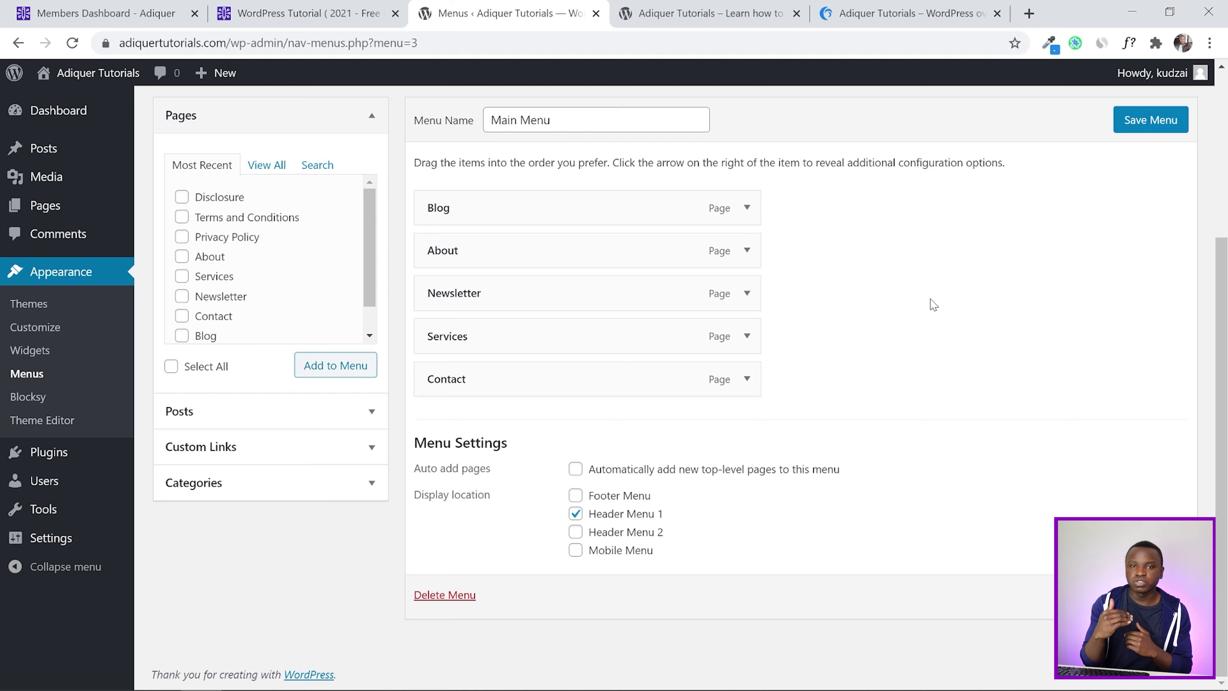
{"action": "left_click", "coordinate": [924, 11]}
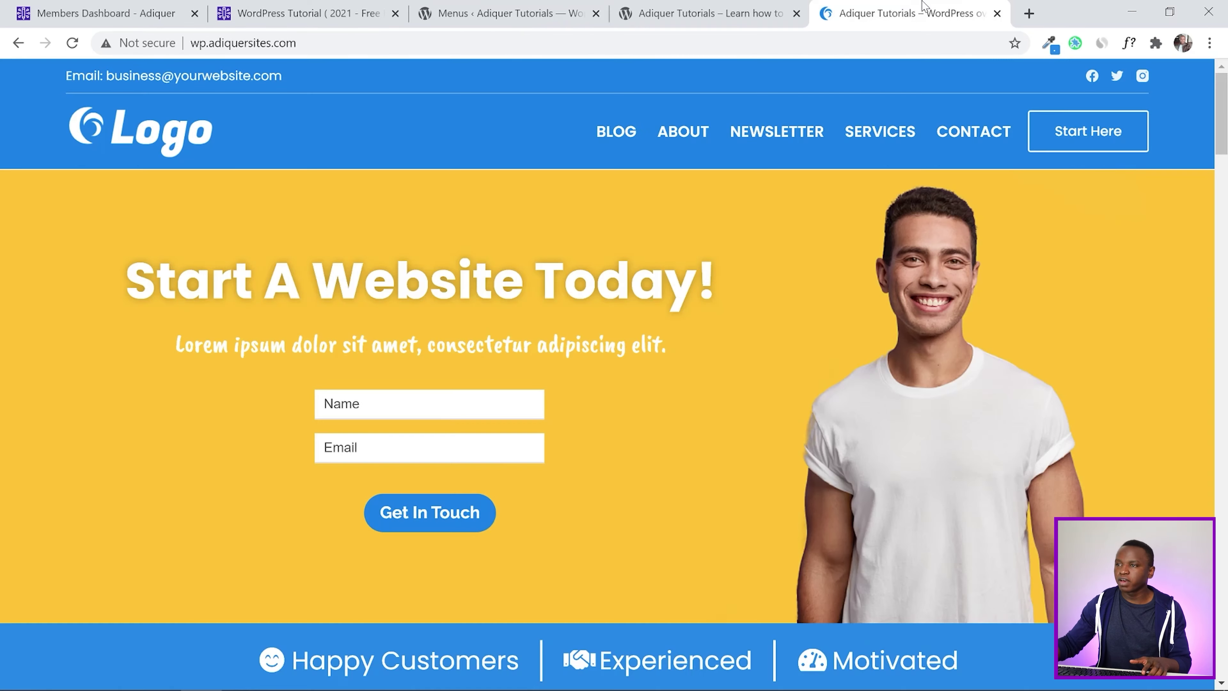
{"action": "left_click_drag", "start_coordinate": [1226, 117], "coordinate": [1226, 641]}
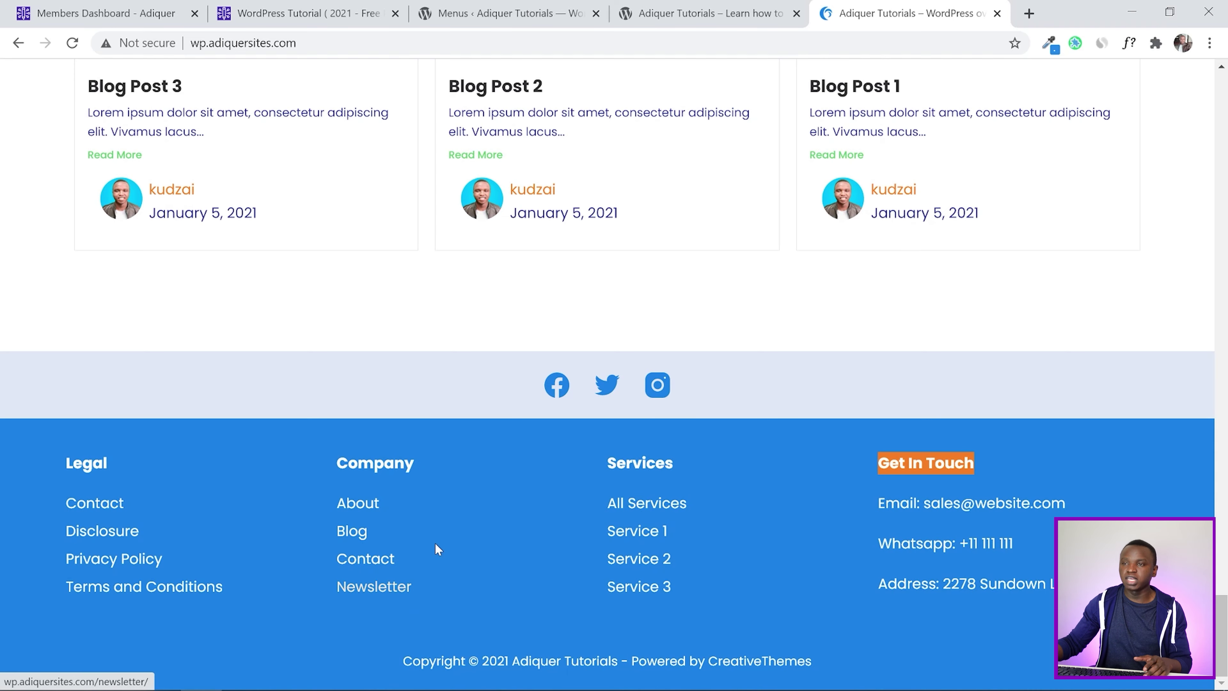
{"action": "left_click", "coordinate": [545, 6]}
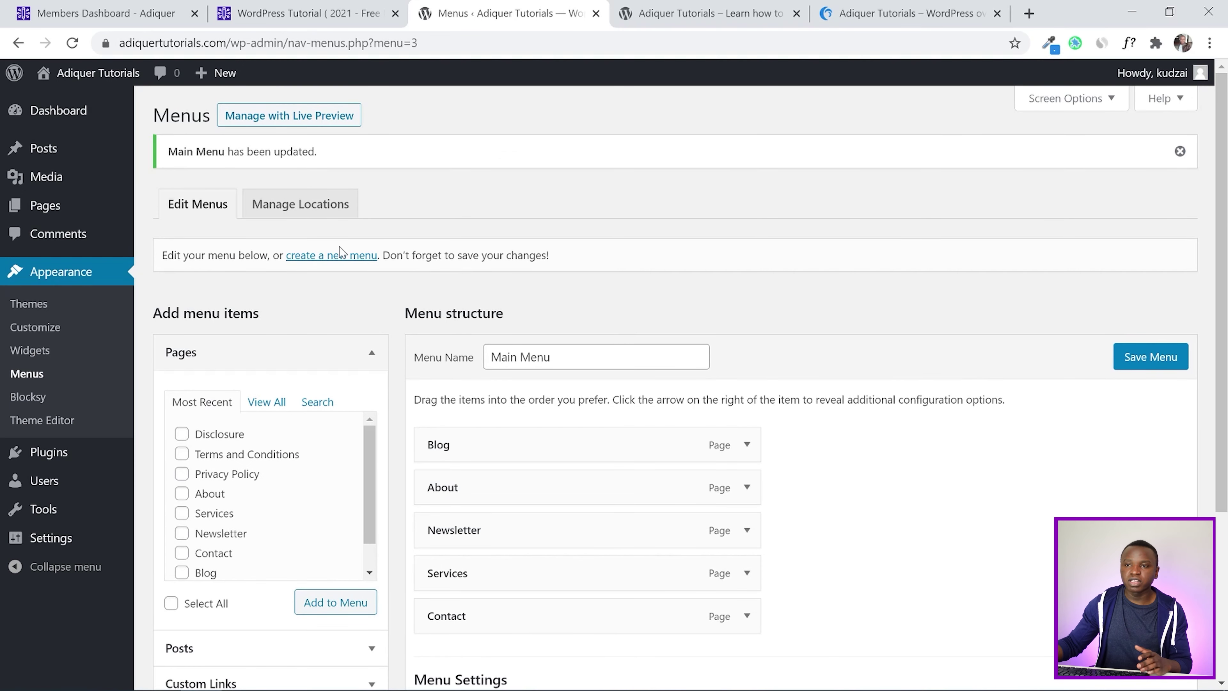
Save Main Menu, then create a new menu named Company
{"action": "scroll", "coordinate": [899, 315], "scroll_direction": "down", "scroll_amount": 3}
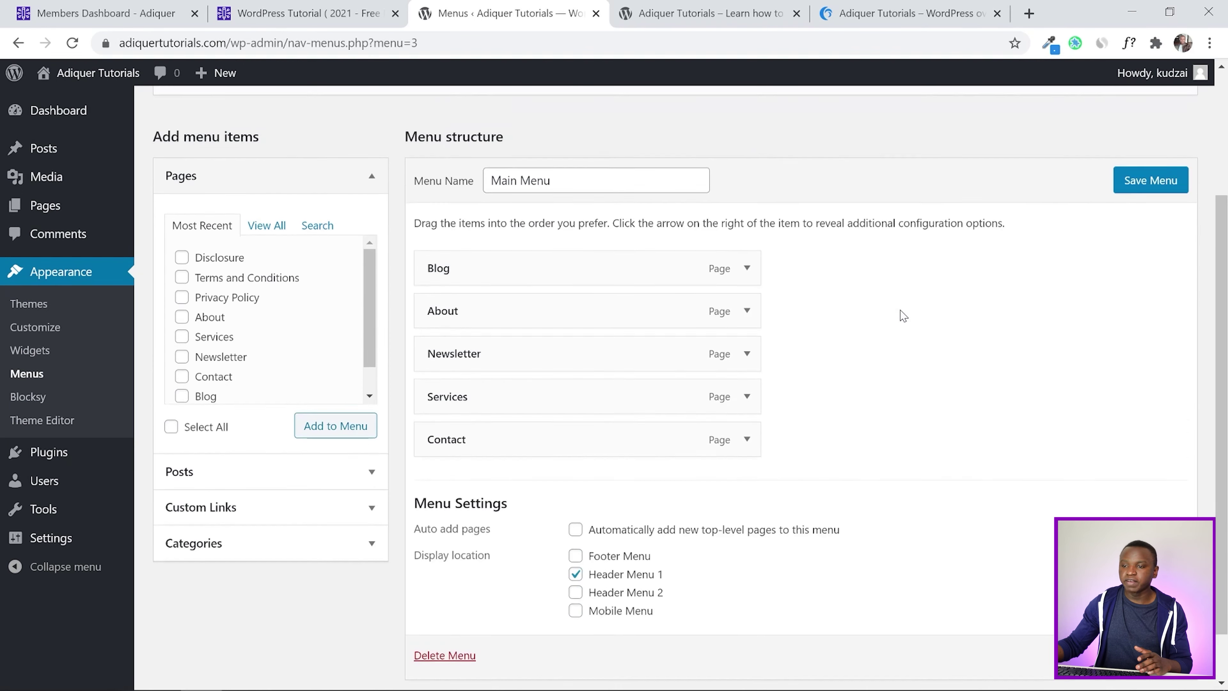
{"action": "left_click", "coordinate": [1134, 213]}
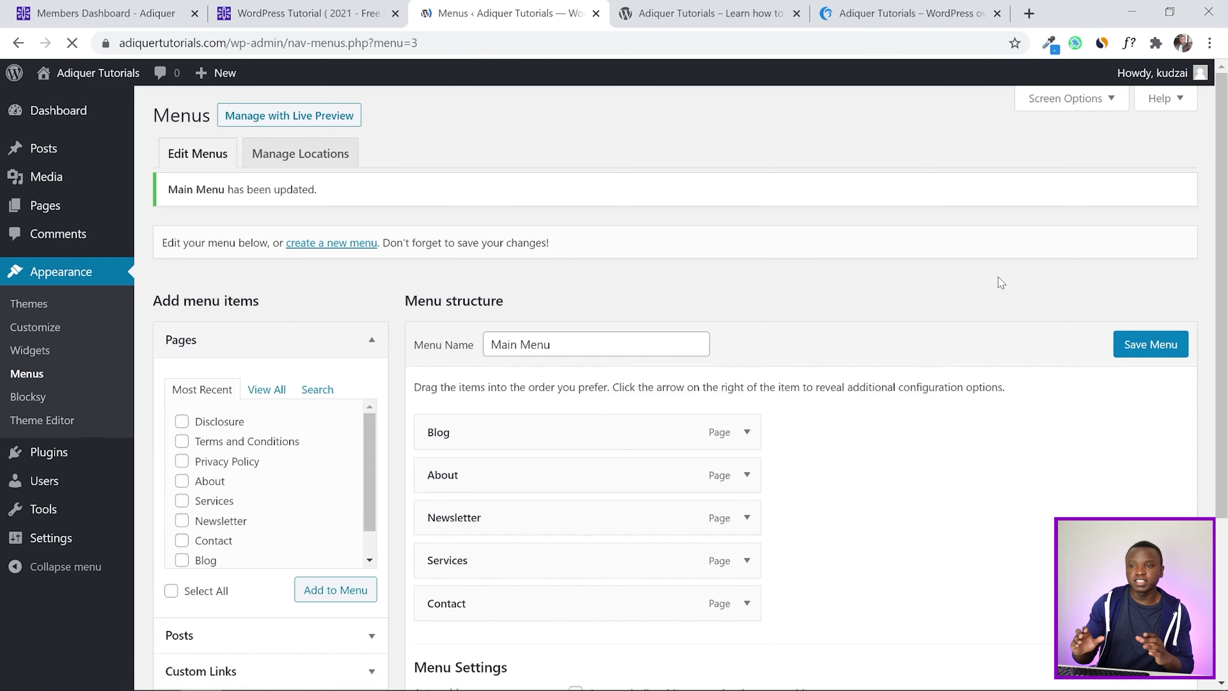
{"action": "left_click", "coordinate": [323, 257]}
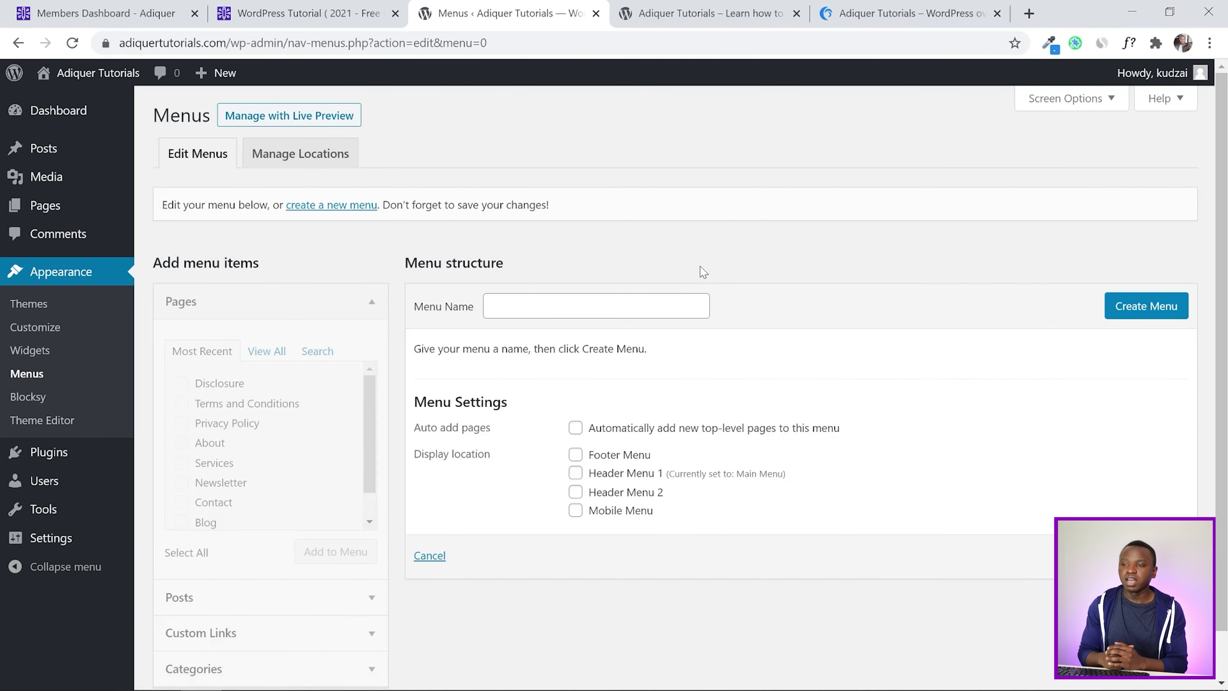
{"action": "left_click", "coordinate": [568, 298]}
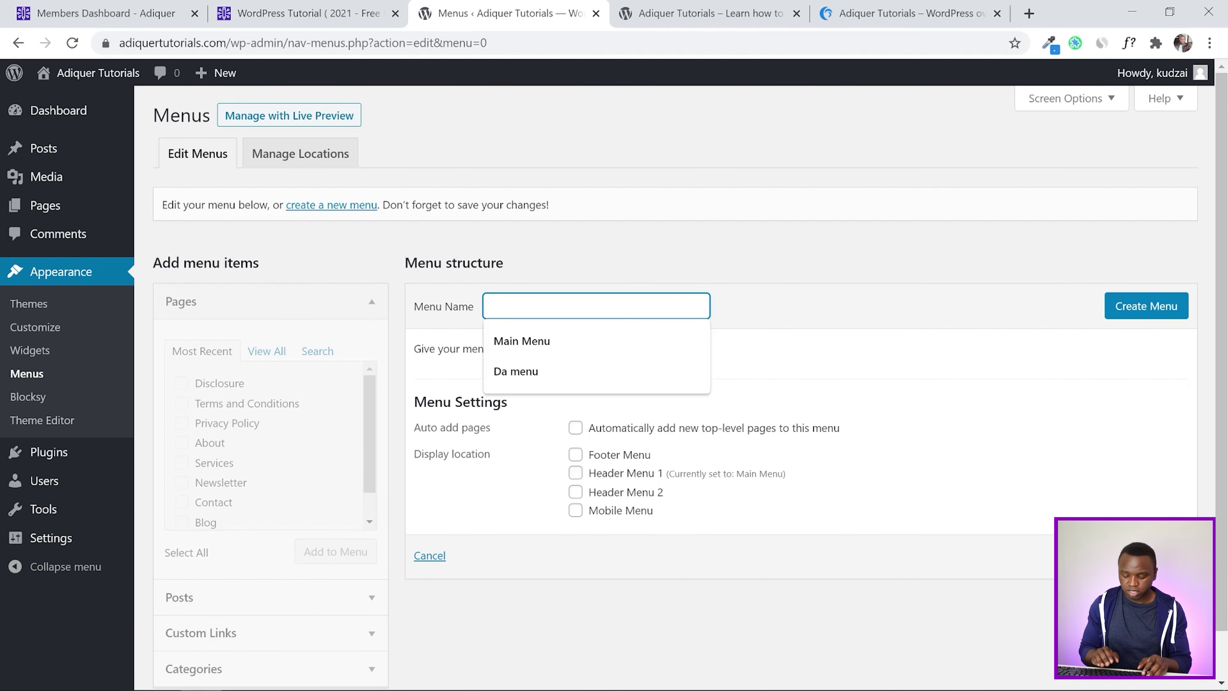
{"action": "type", "text": "Company"}
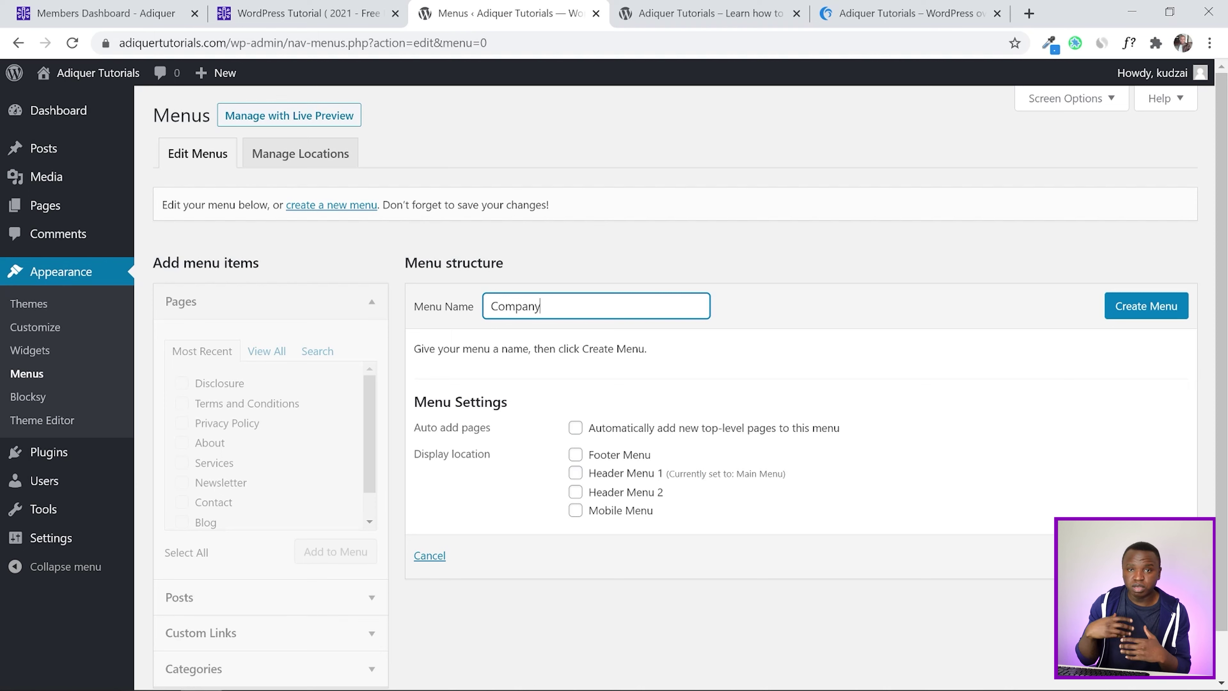
{"action": "left_click", "coordinate": [1112, 305]}
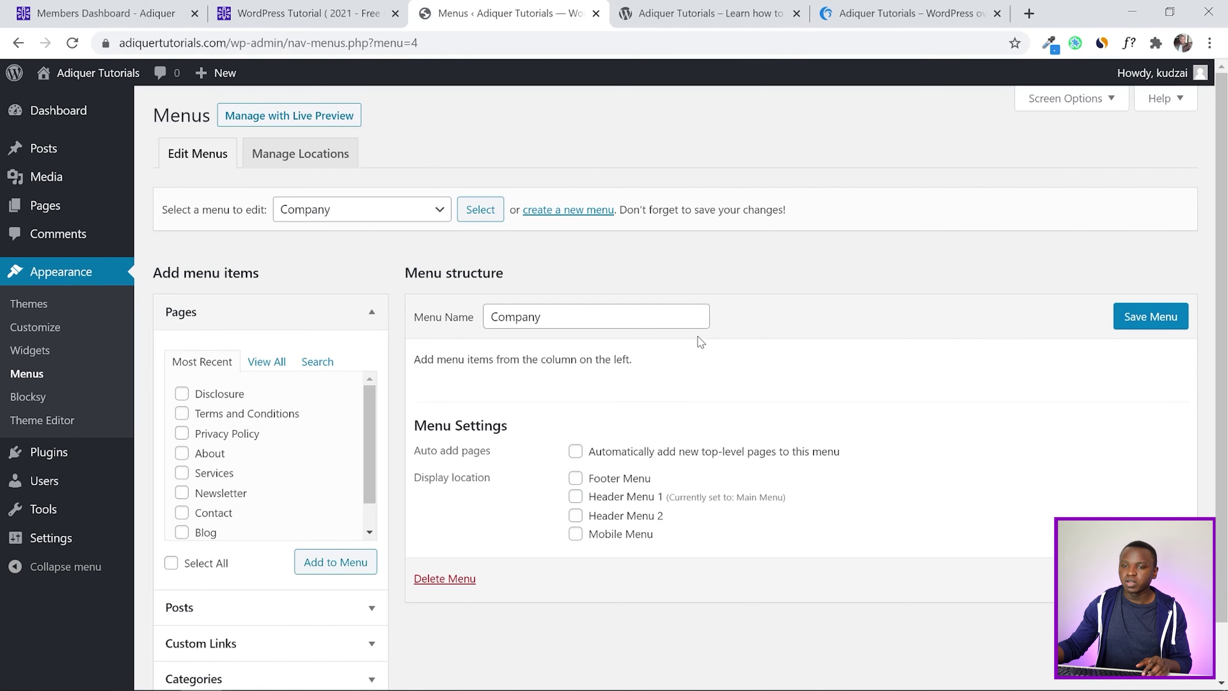
Add the About, Blog, Contact and Newsletter pages to the Company menu
{"action": "scroll", "coordinate": [858, 283], "scroll_direction": "down", "scroll_amount": 1}
{"action": "left_click", "coordinate": [905, 13]}
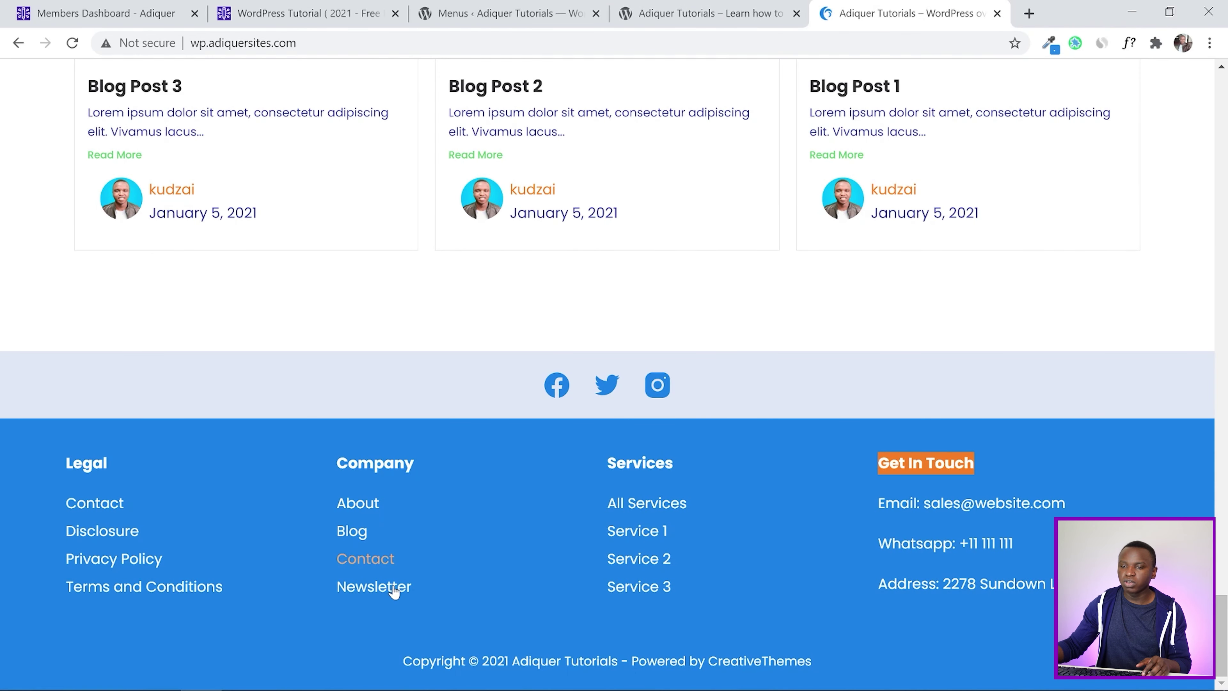
{"action": "left_click", "coordinate": [489, 9]}
{"action": "left_click", "coordinate": [319, 9]}
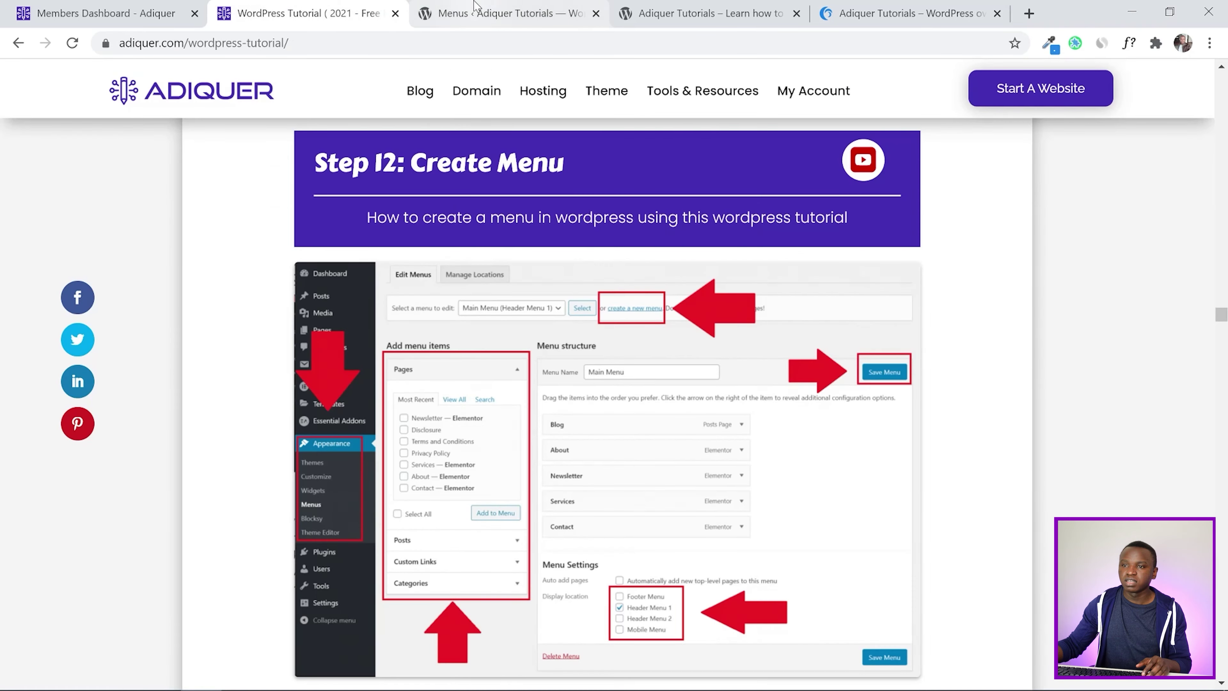
{"action": "left_click", "coordinate": [474, 6]}
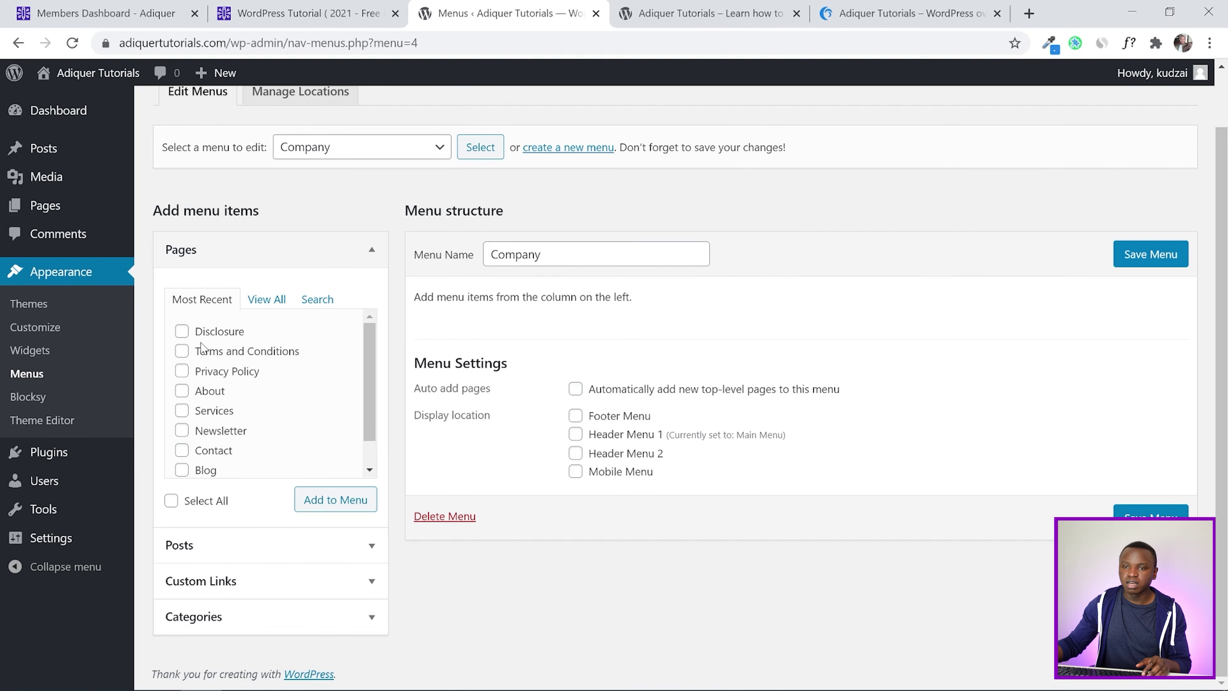
{"action": "left_click", "coordinate": [203, 392]}
{"action": "left_click", "coordinate": [196, 472]}
{"action": "left_click", "coordinate": [227, 449]}
{"action": "left_click", "coordinate": [217, 430]}
{"action": "scroll", "coordinate": [316, 438], "scroll_direction": "down", "scroll_amount": 1}
{"action": "left_click", "coordinate": [324, 503]}
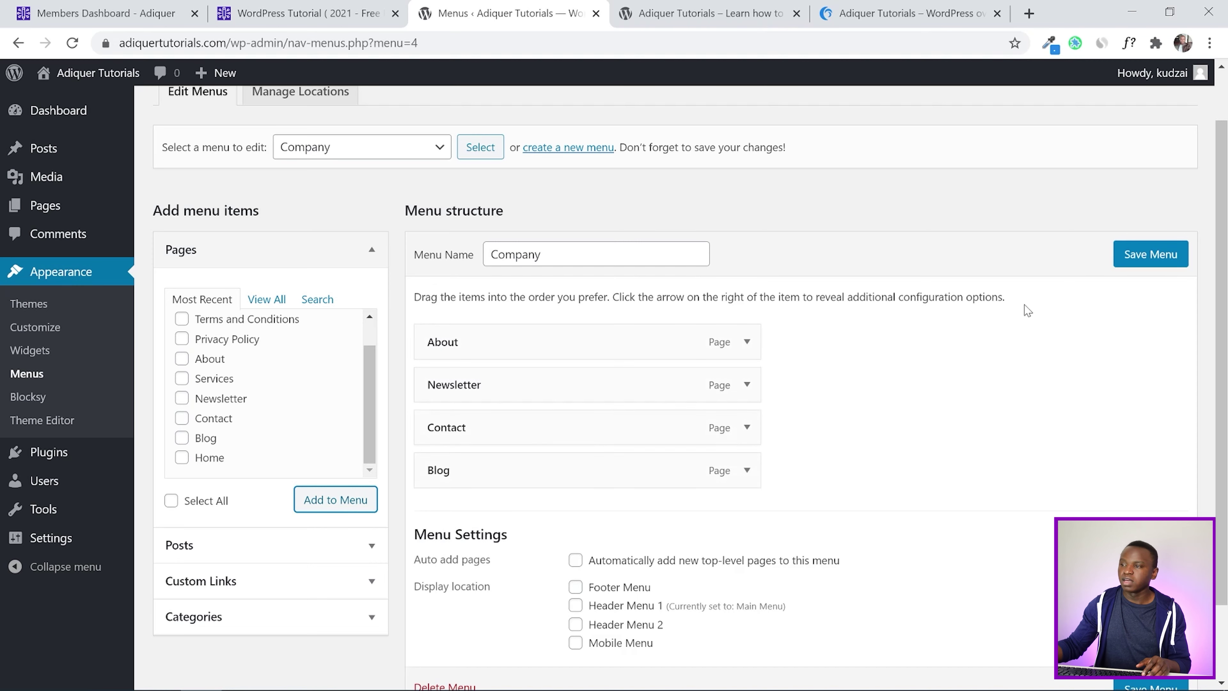
Save the Company menu with its four page items
{"action": "scroll", "coordinate": [943, 344], "scroll_direction": "down", "scroll_amount": 2}
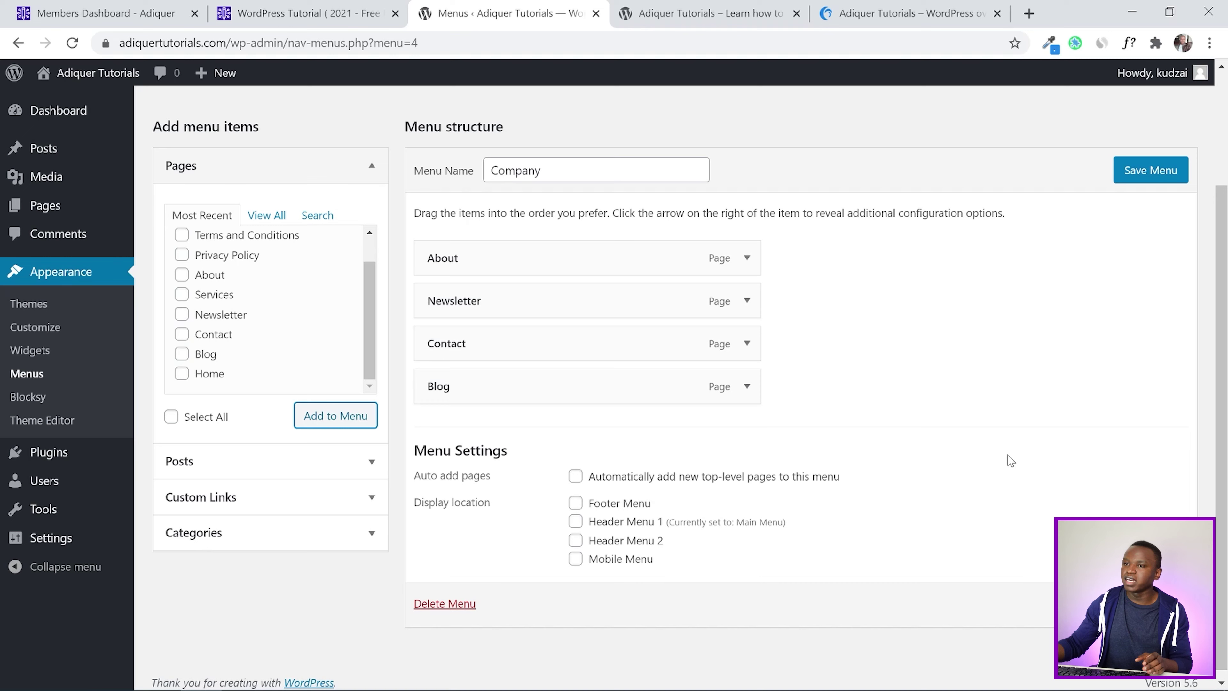
{"action": "left_click", "coordinate": [1148, 170]}
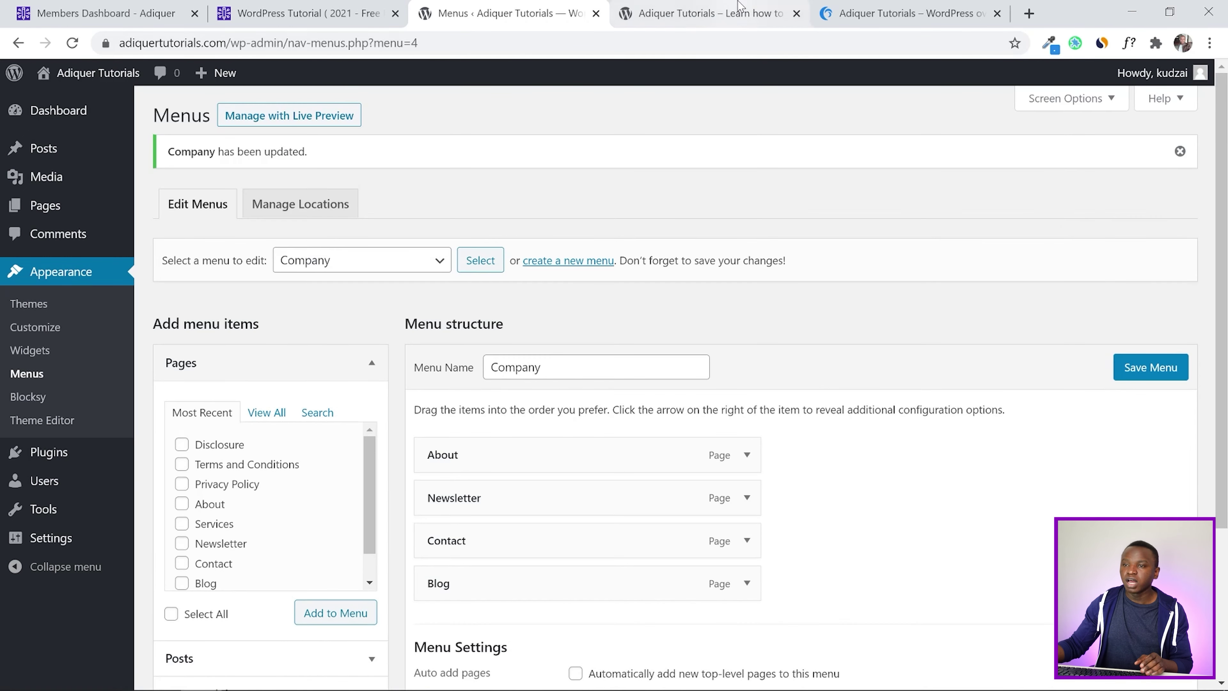
{"action": "left_click", "coordinate": [738, 6]}
{"action": "left_click", "coordinate": [72, 43]}
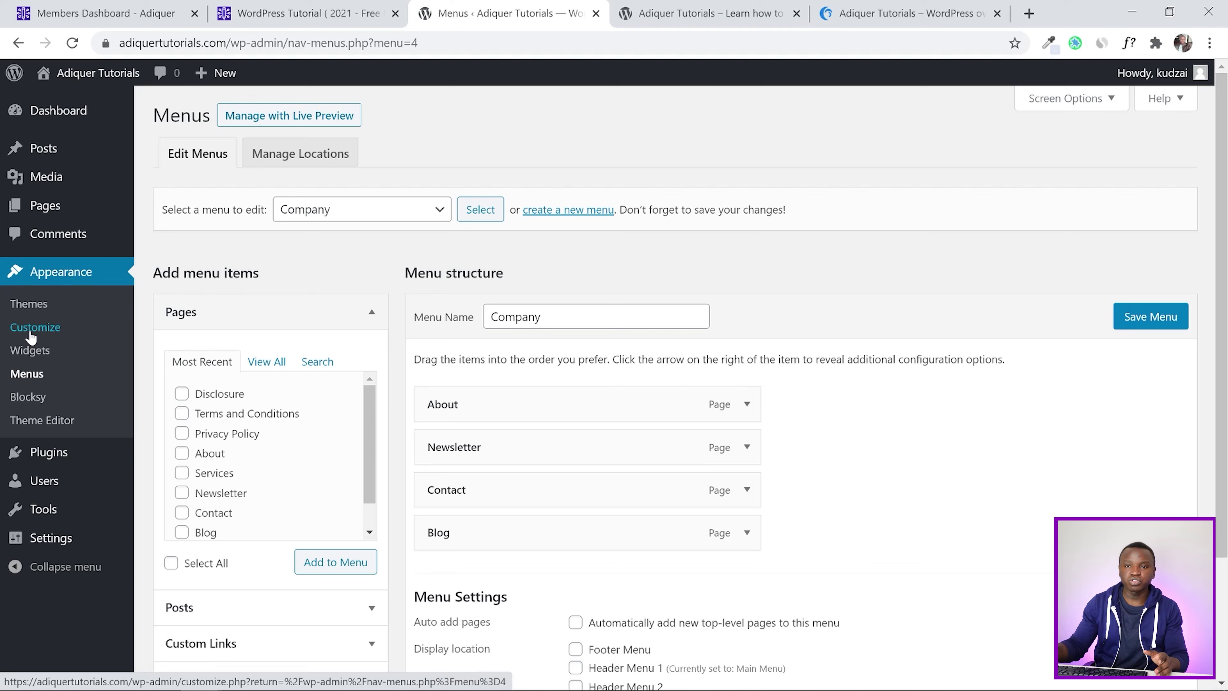
Open Appearance > Customize in a new tab to load the Blocksy Customizer
{"action": "right_click", "coordinate": [32, 337]}
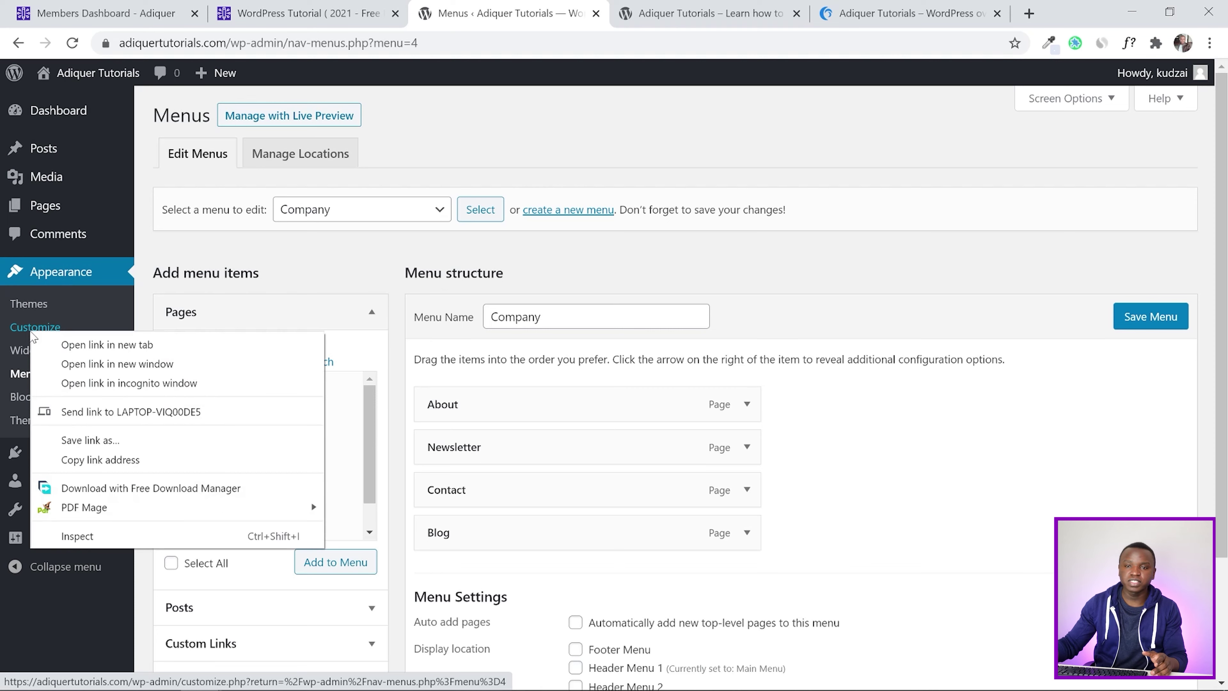
{"action": "left_click", "coordinate": [60, 347]}
{"action": "left_click", "coordinate": [595, 11]}
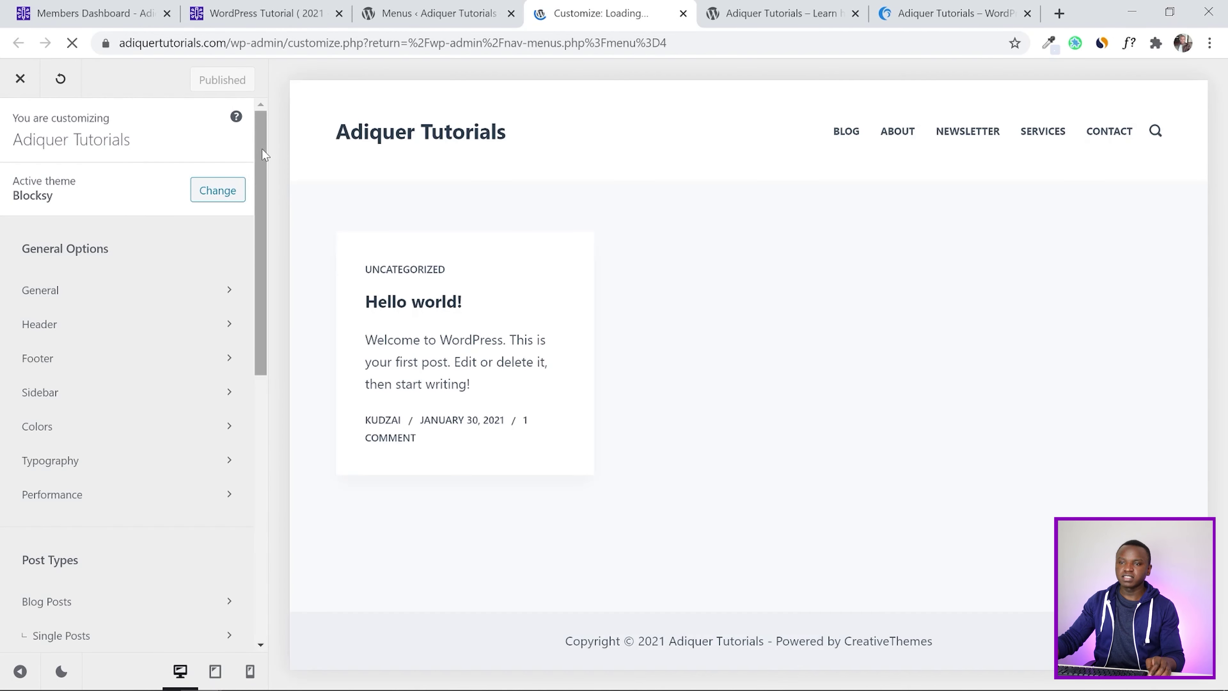
{"action": "left_click_drag", "start_coordinate": [262, 152], "coordinate": [284, 123]}
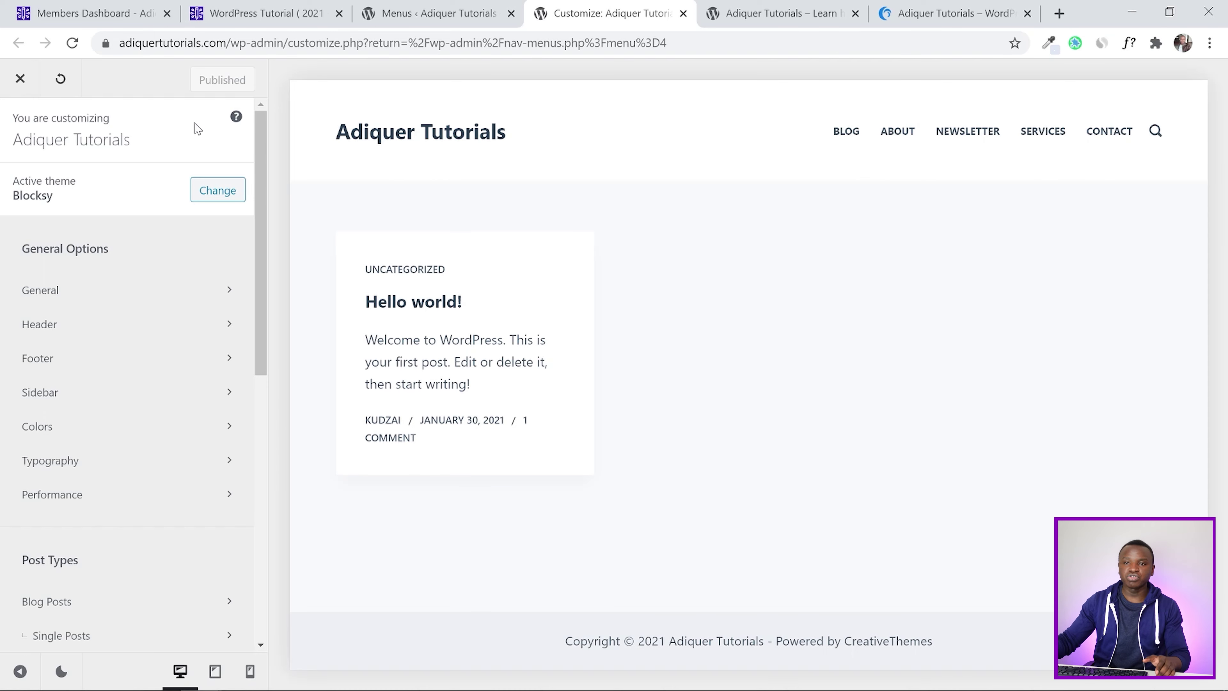
{"action": "left_click_drag", "start_coordinate": [264, 151], "coordinate": [256, 227]}
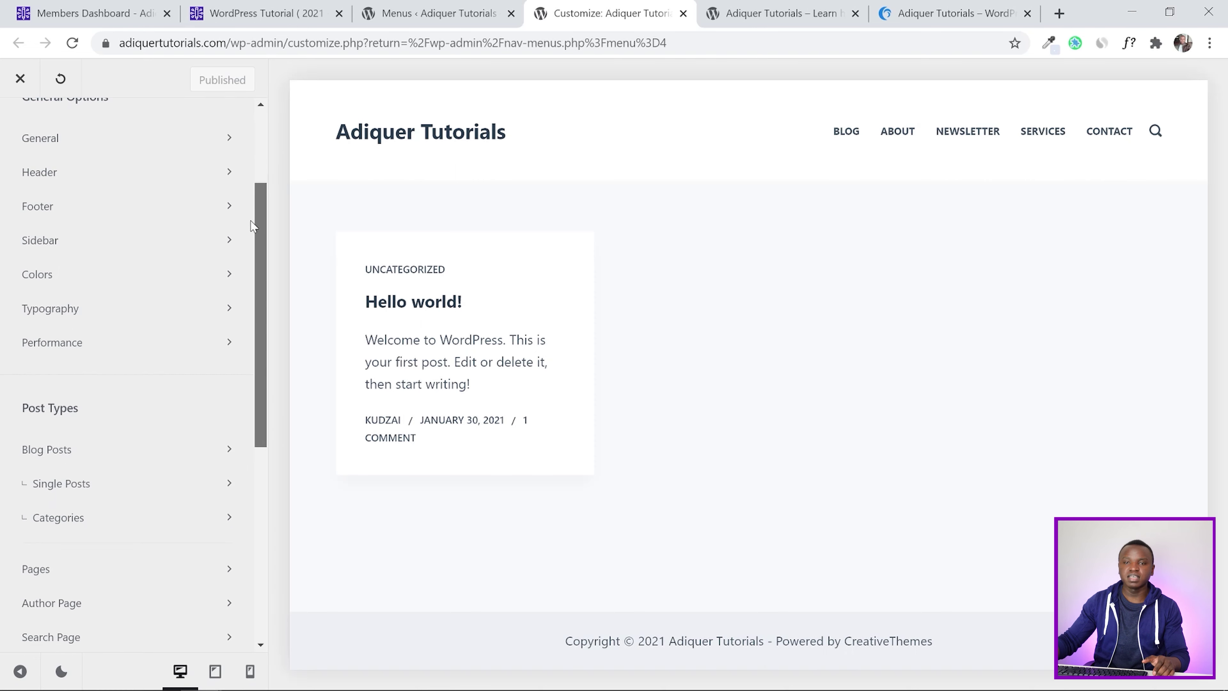
In the Colors panel, open Palette 1's Color 1 (#3eaf7c) in the colour editor
{"action": "left_click", "coordinate": [138, 272]}
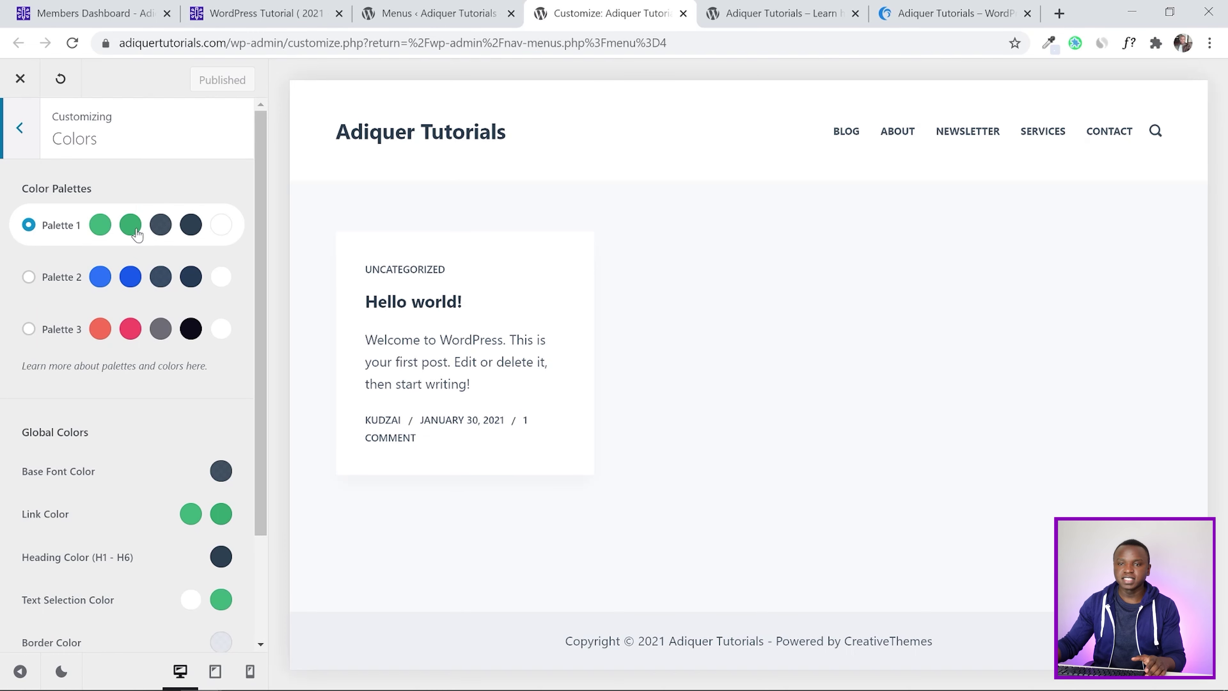
{"action": "left_click", "coordinate": [101, 226]}
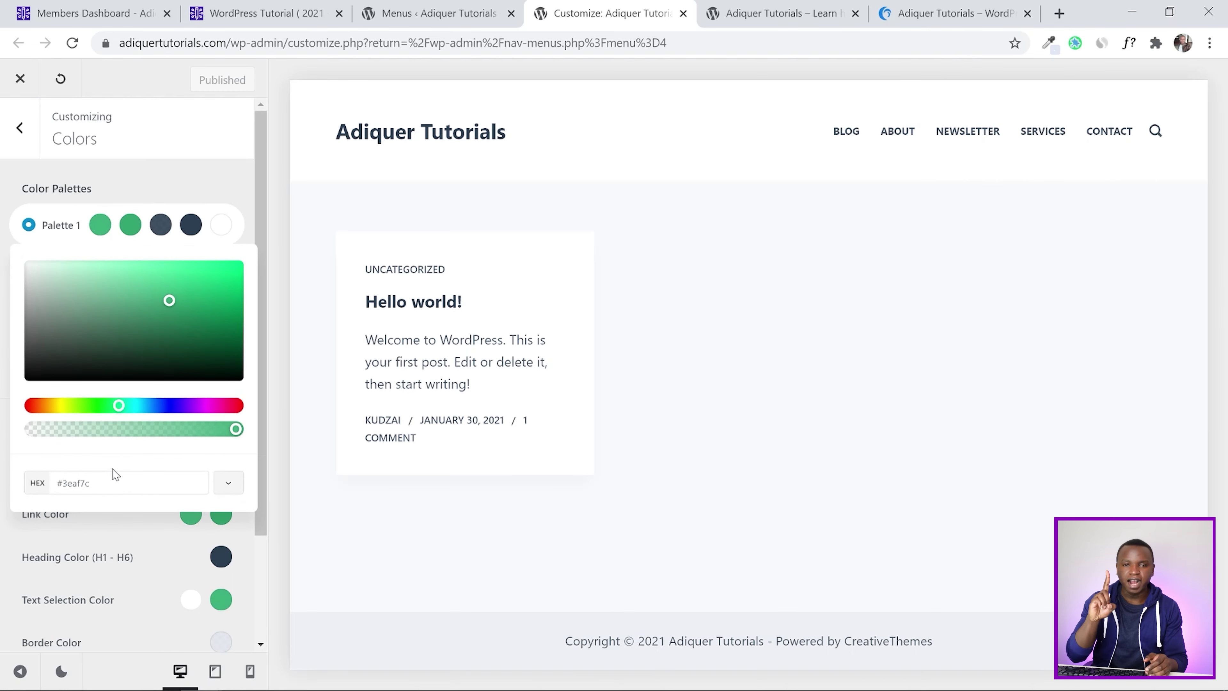
{"action": "left_click", "coordinate": [116, 14]}
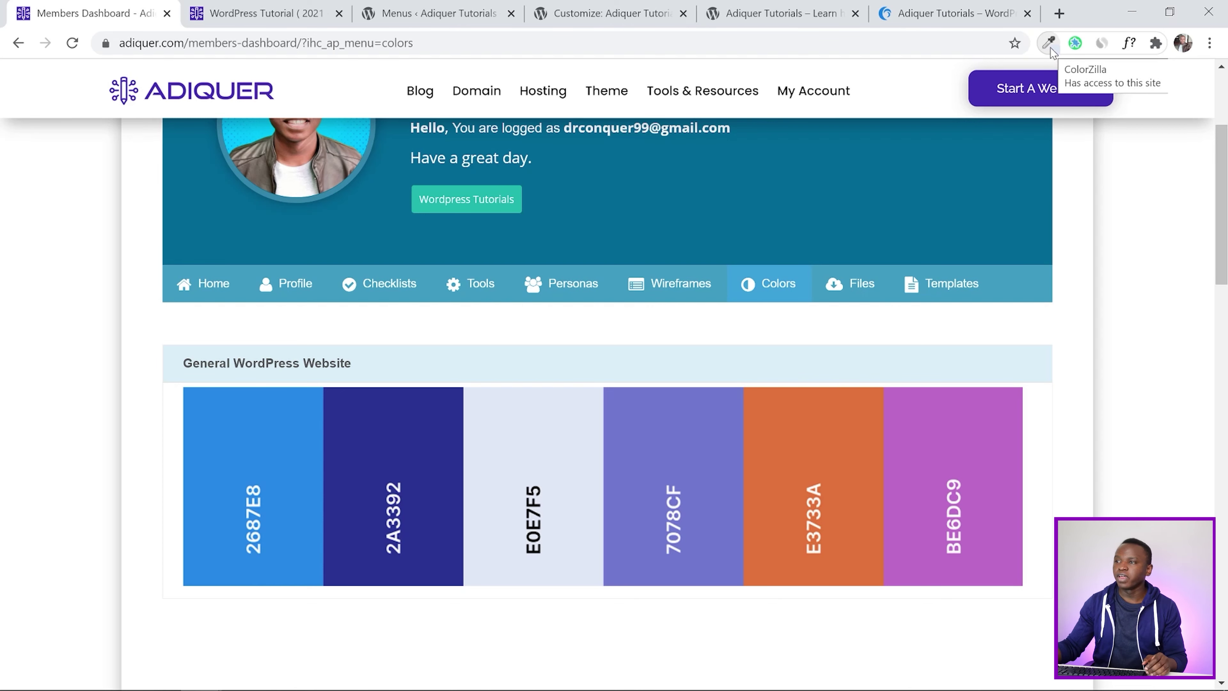
Sample the orange E3733A swatch from the dashboard and paste #e3733a as Palette 1's Color 1
{"action": "left_click", "coordinate": [1050, 46]}
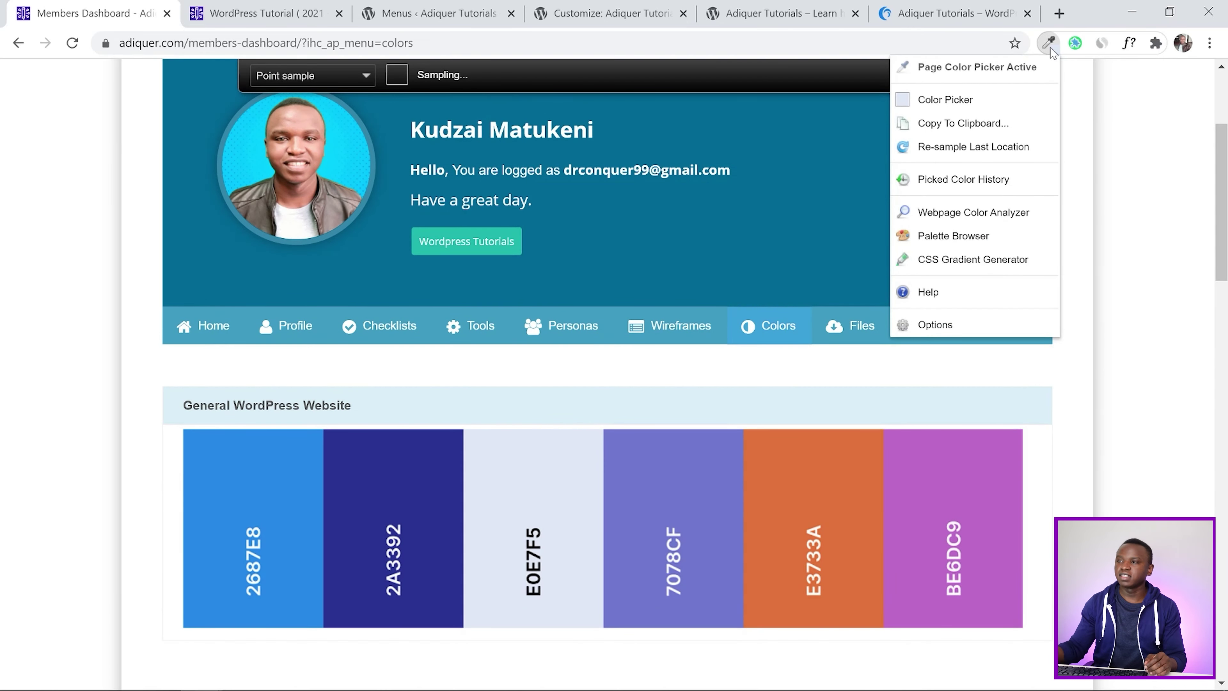
{"action": "left_click", "coordinate": [969, 77]}
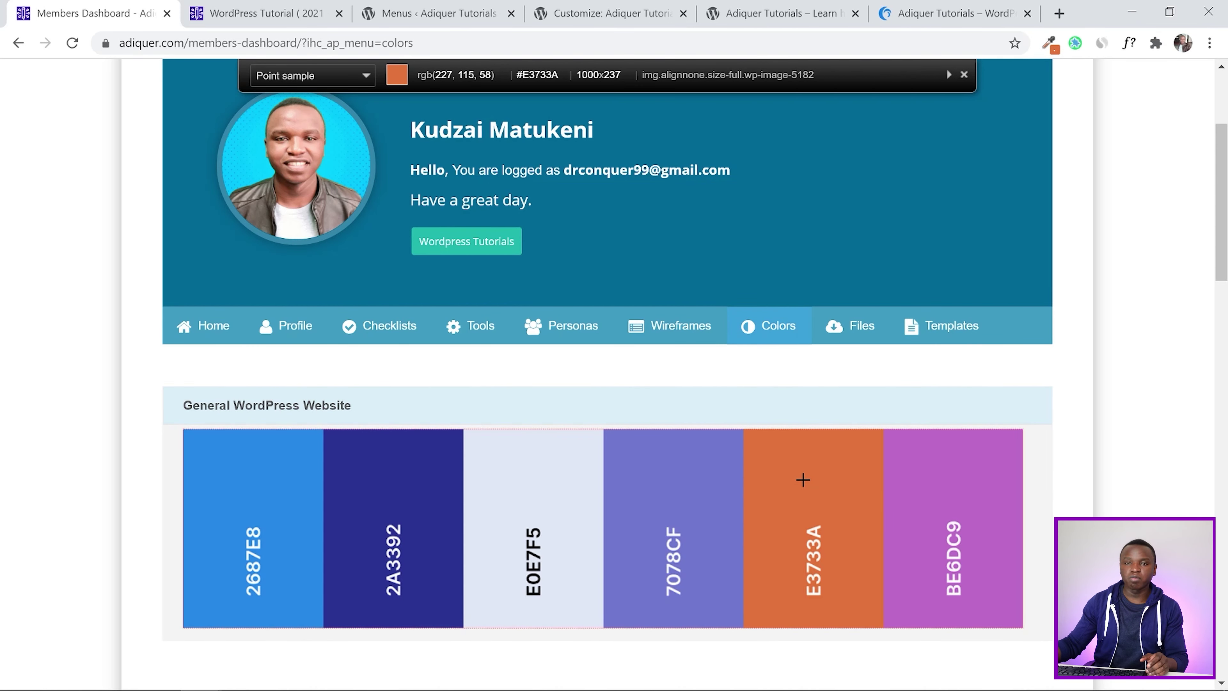
{"action": "left_click", "coordinate": [803, 480]}
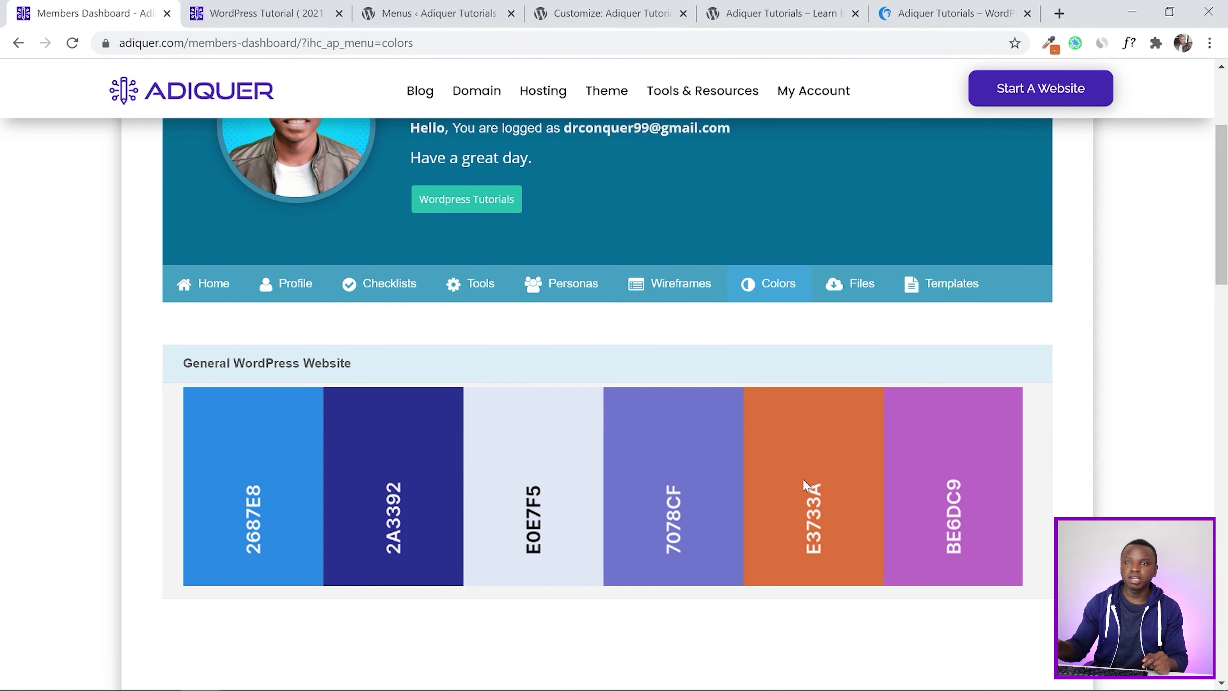
{"action": "left_click", "coordinate": [445, 13]}
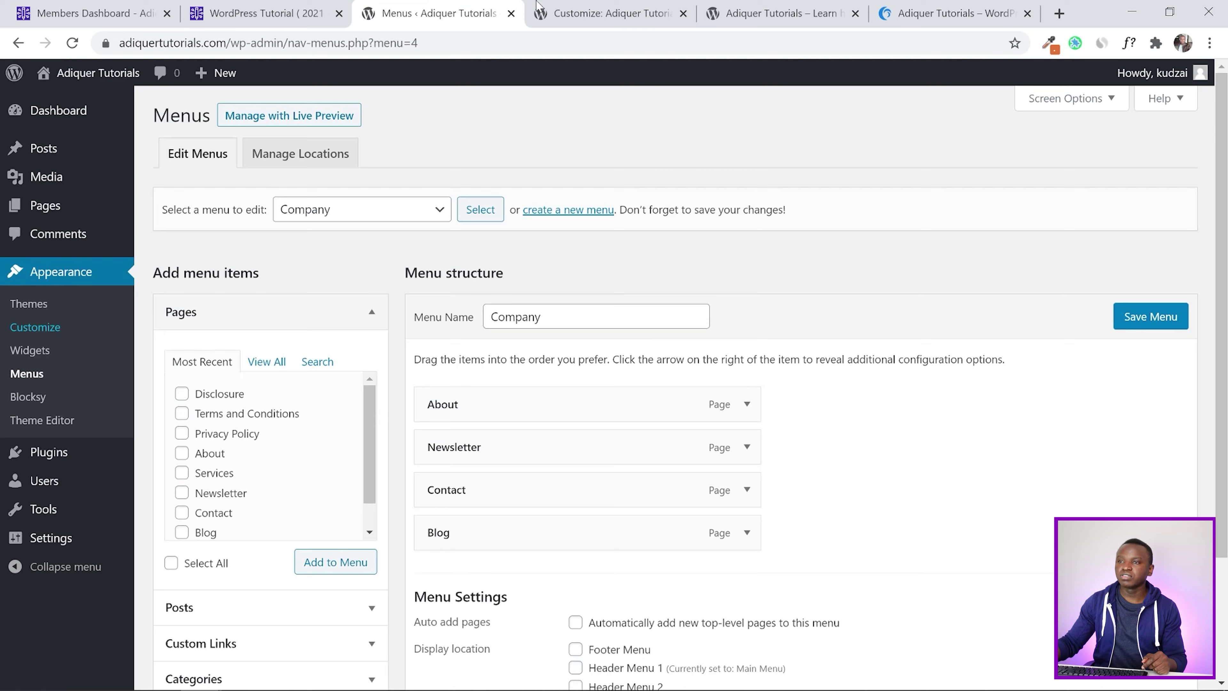
{"action": "left_click", "coordinate": [572, 5]}
{"action": "left_click", "coordinate": [73, 483]}
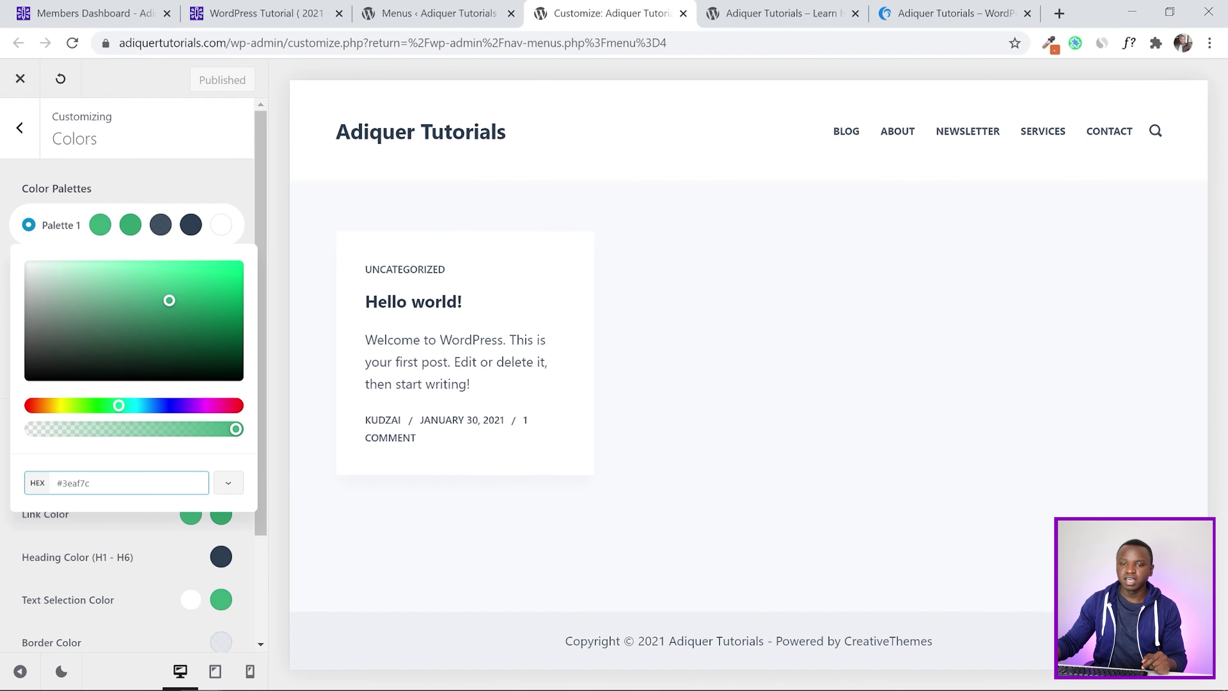
{"action": "key", "text": "ctrl+a"}
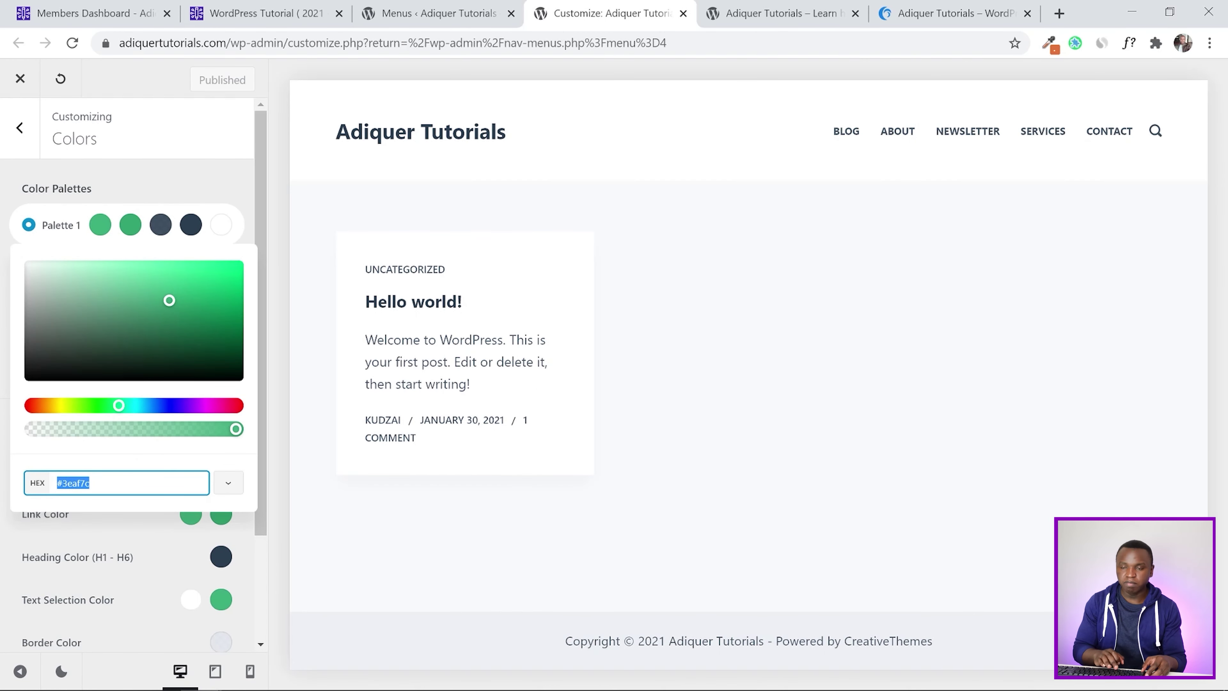
{"action": "key", "text": "ctrl+v"}
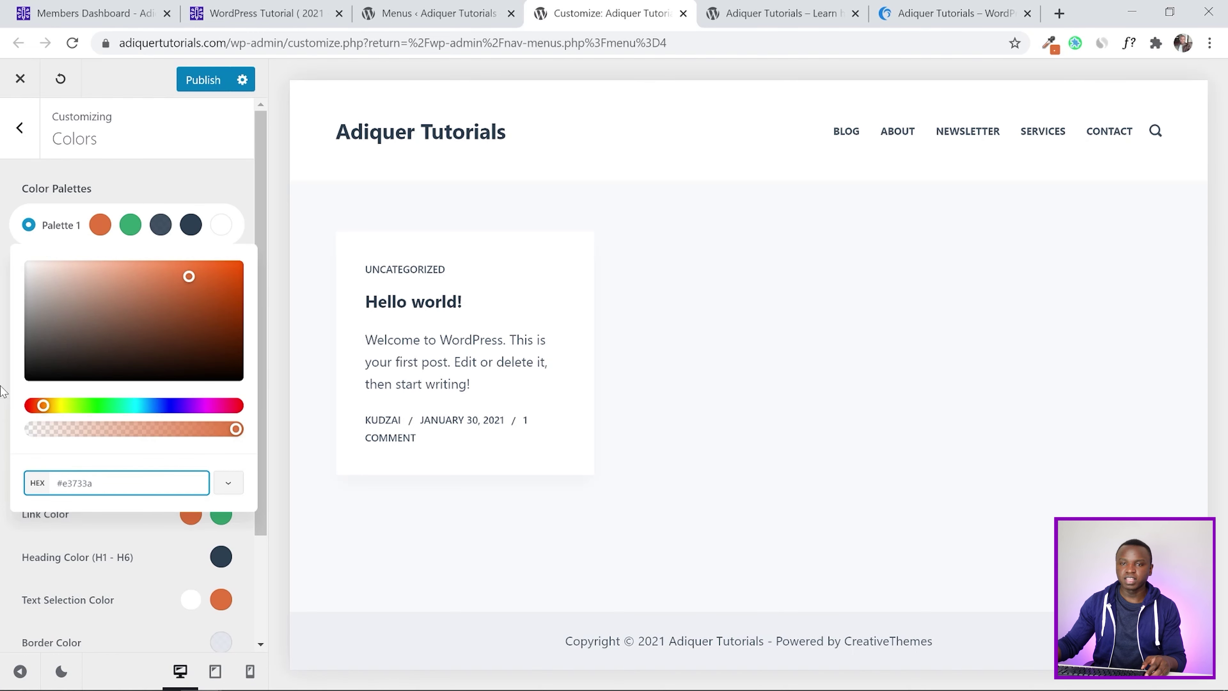
{"action": "left_click", "coordinate": [2, 391]}
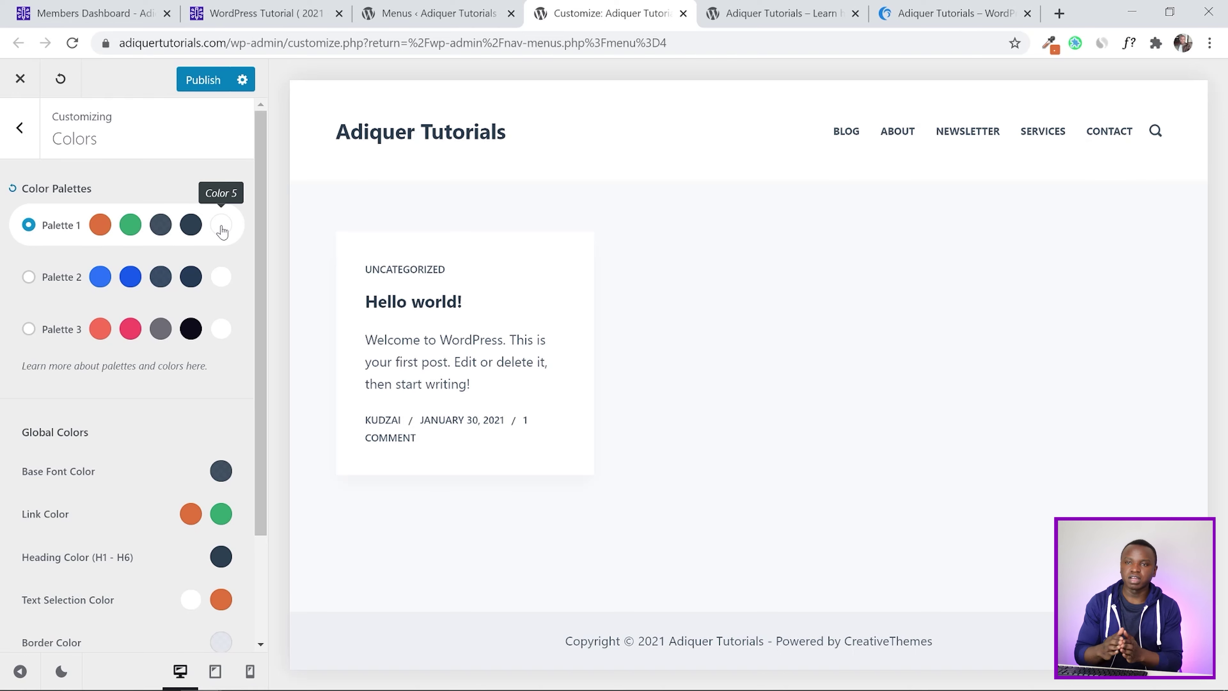
Copy the blue 2687E8 swatch and paste #2687e8 as Palette 1's Color 2
{"action": "left_click", "coordinate": [95, 13]}
{"action": "left_click", "coordinate": [1049, 43]}
{"action": "left_click", "coordinate": [253, 488]}
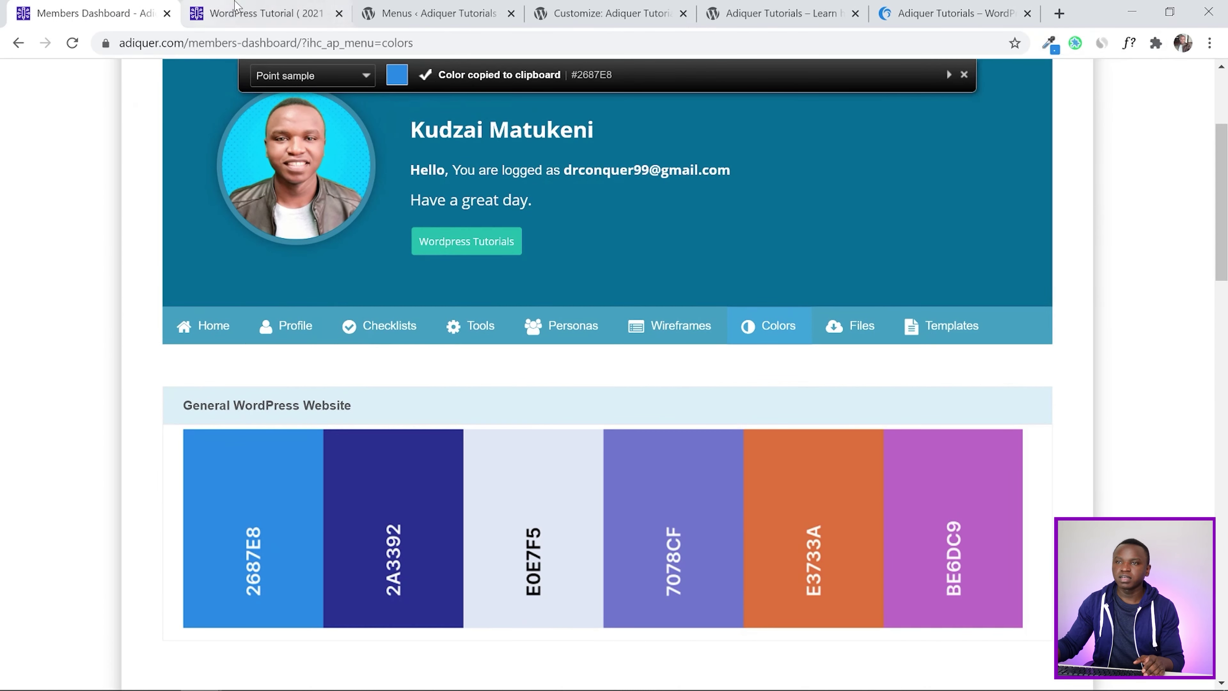
{"action": "left_click", "coordinate": [604, 13]}
{"action": "left_click", "coordinate": [130, 224]}
{"action": "left_click", "coordinate": [96, 482]}
{"action": "key", "text": "ctrl+v"}
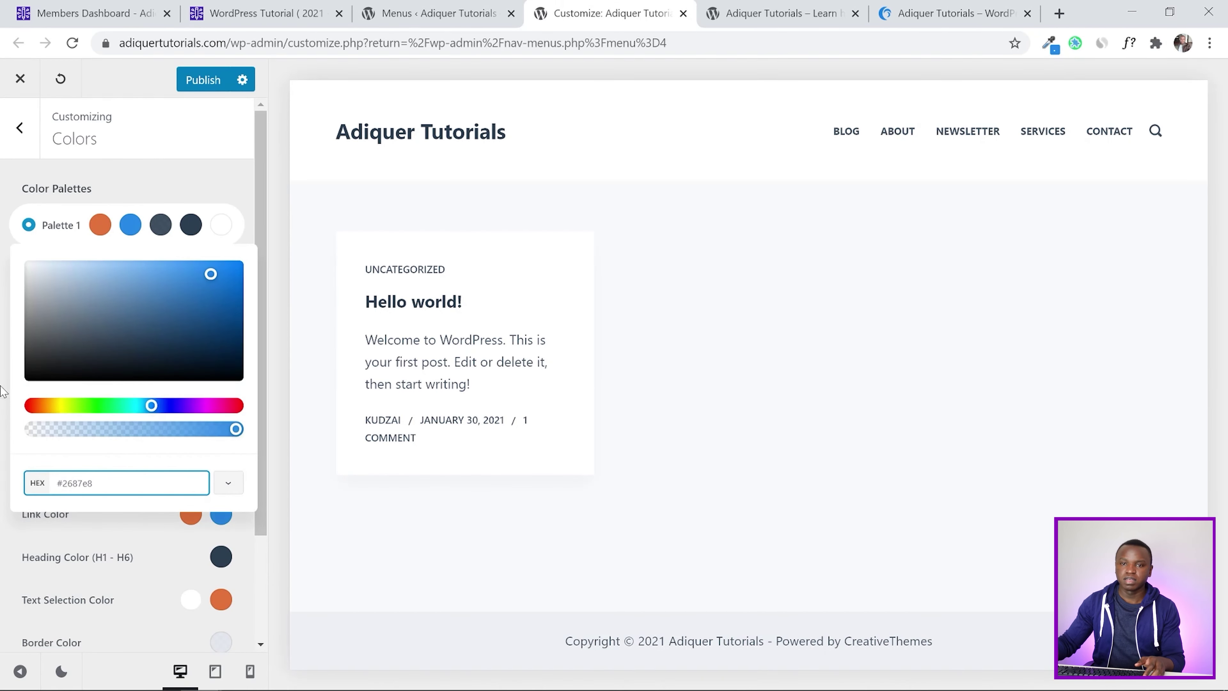
{"action": "left_click", "coordinate": [3, 390]}
Copy the indigo 2A3392 swatch and paste #2a3392 as Color 3 at full opacity
{"action": "left_click", "coordinate": [96, 13]}
{"action": "left_click", "coordinate": [1049, 43]}
{"action": "left_click", "coordinate": [393, 484]}
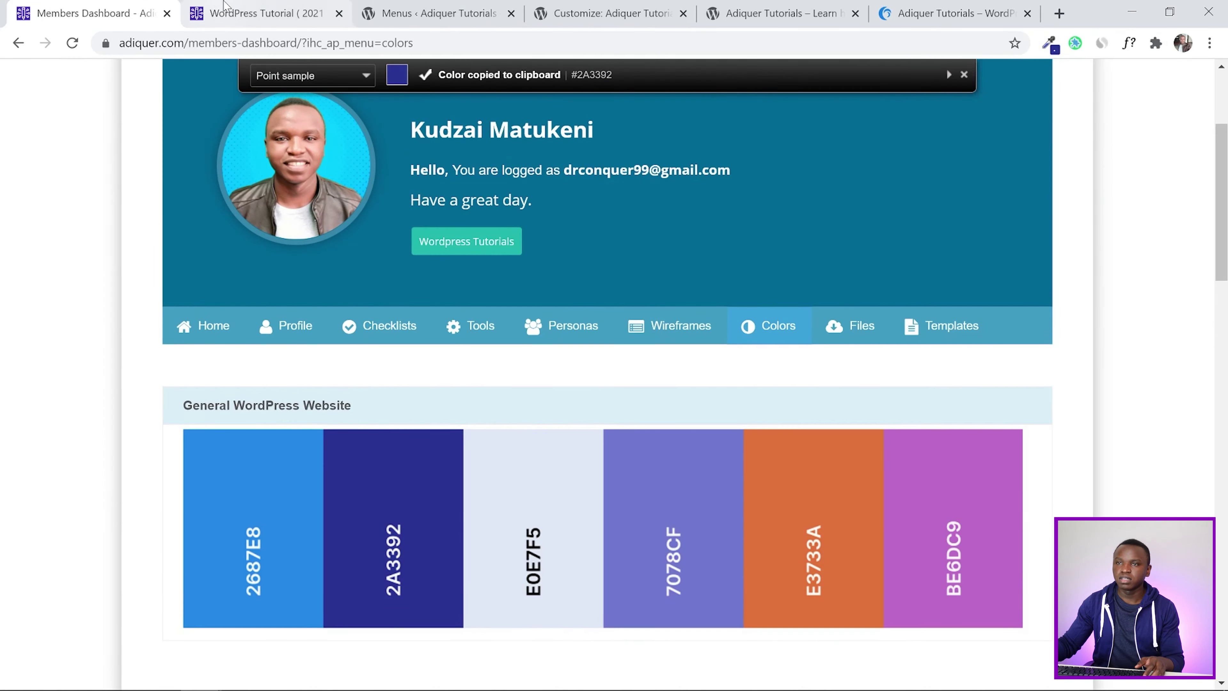
{"action": "left_click", "coordinate": [605, 13]}
{"action": "left_click", "coordinate": [161, 225]}
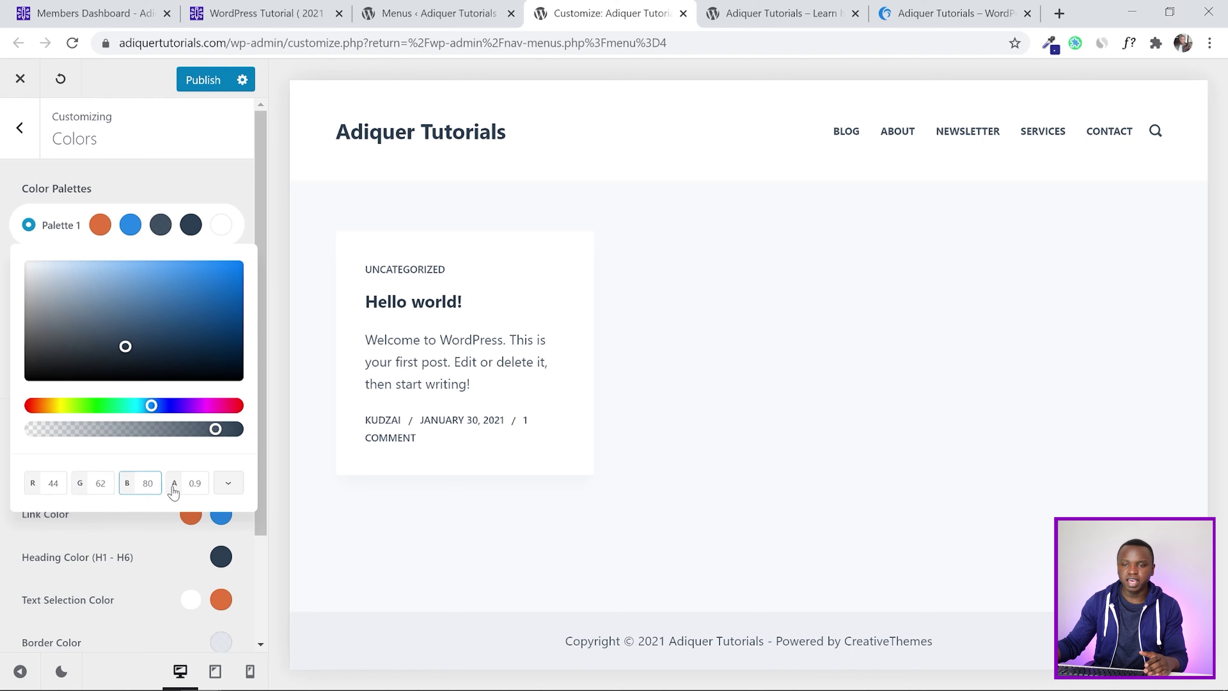
{"action": "left_click", "coordinate": [229, 484]}
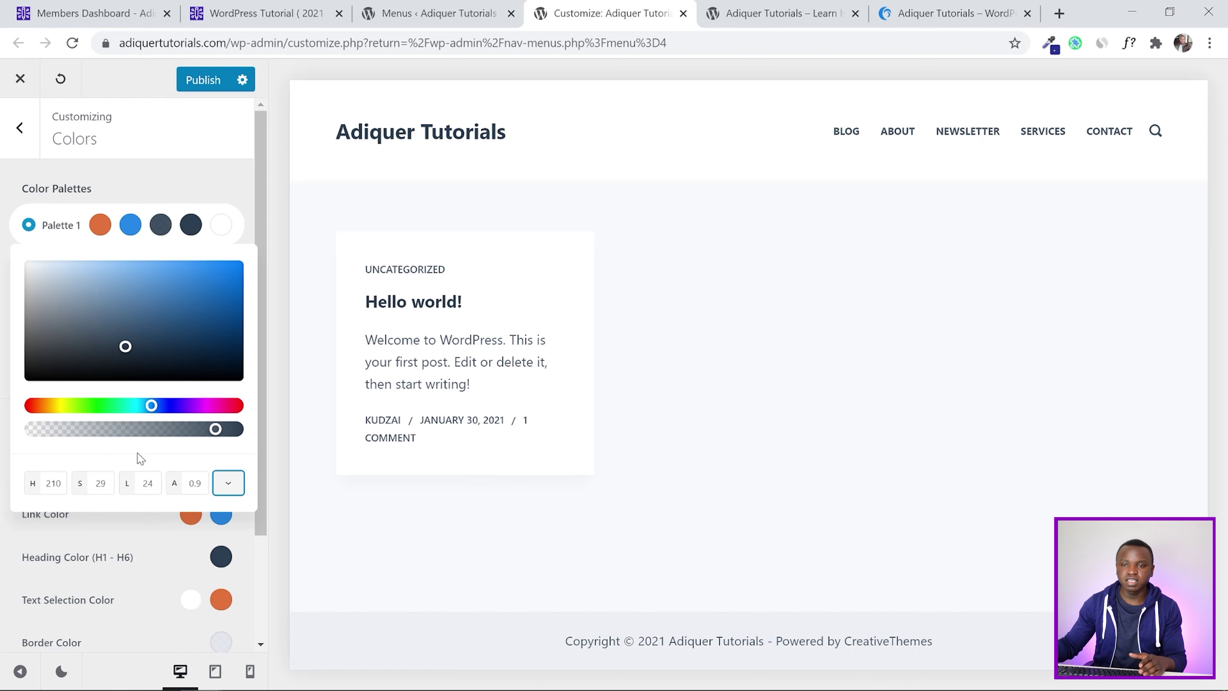
{"action": "left_click_drag", "start_coordinate": [217, 438], "coordinate": [248, 444]}
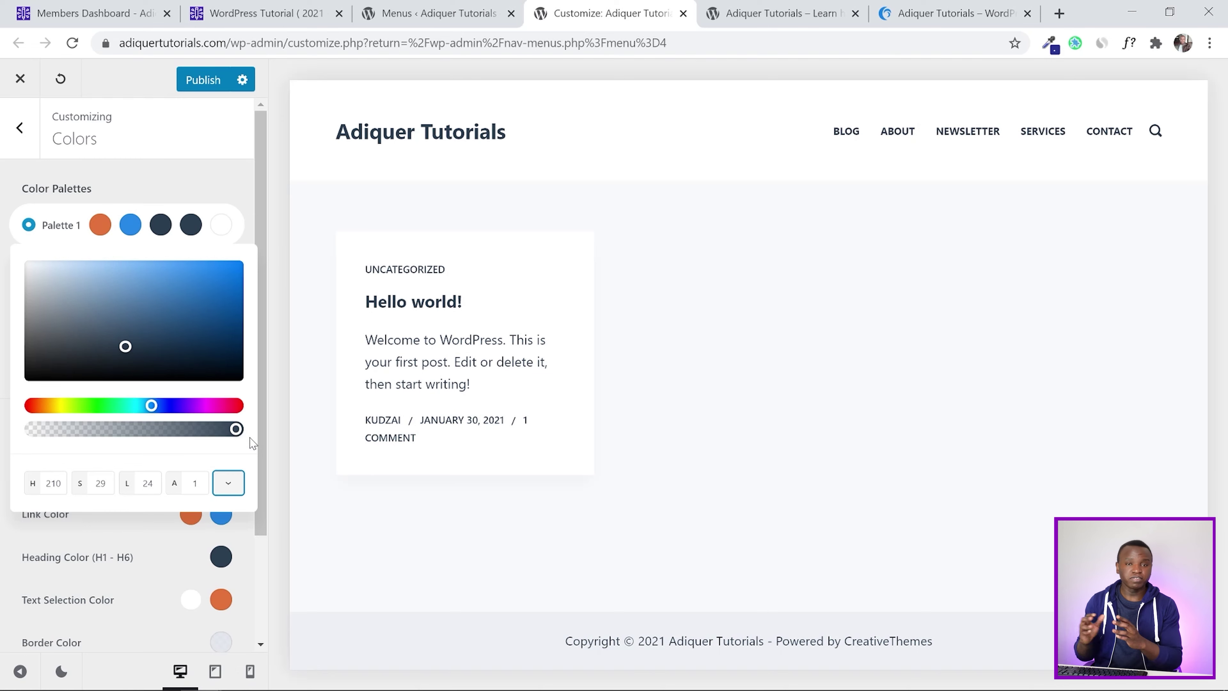
{"action": "left_click", "coordinate": [228, 484]}
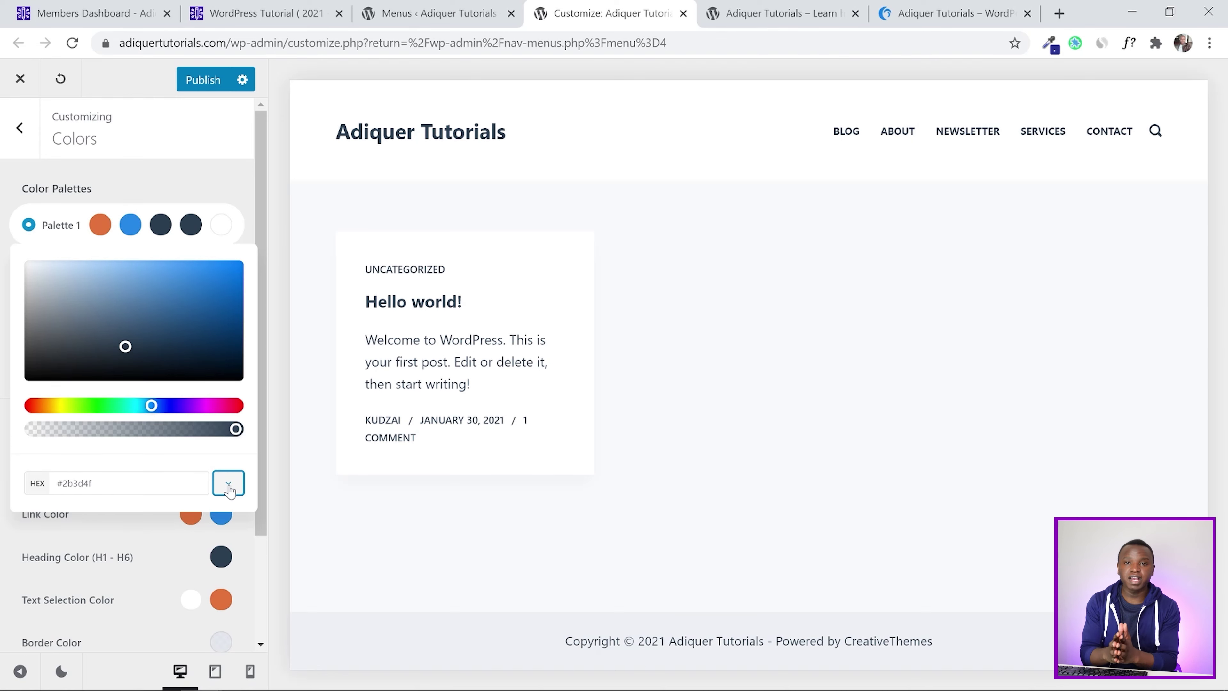
{"action": "key", "text": "shift+Tab"}
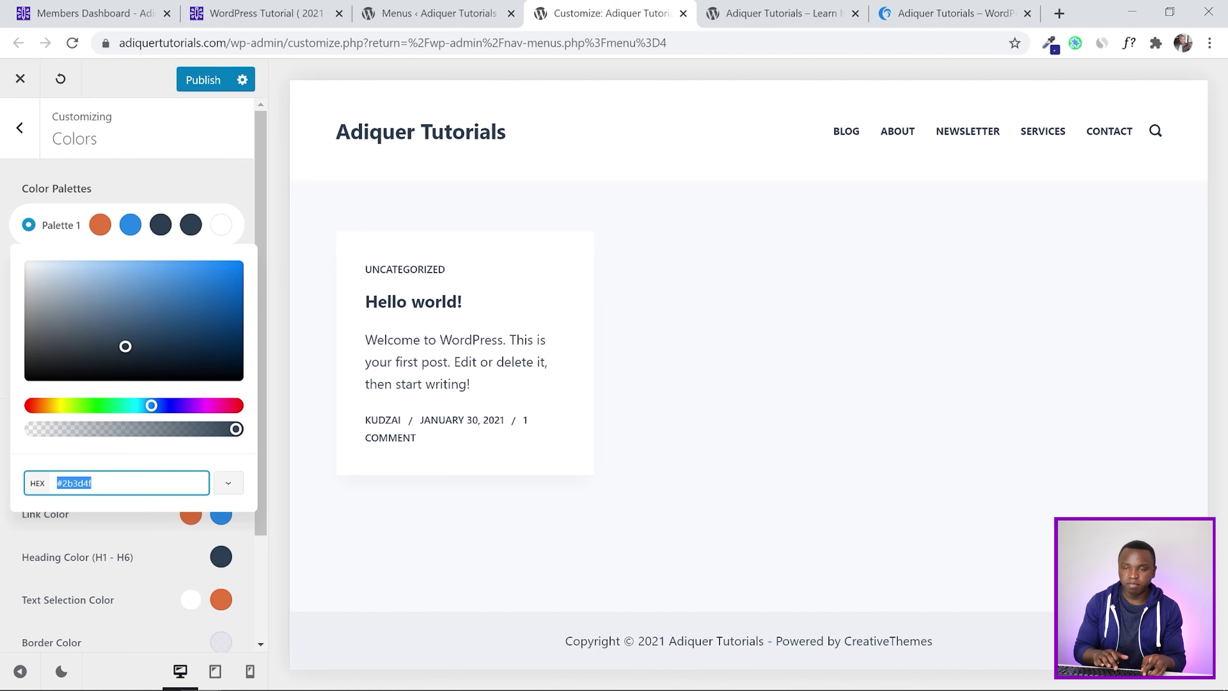
{"action": "key", "text": "ctrl+v"}
{"action": "left_click", "coordinate": [4, 322]}
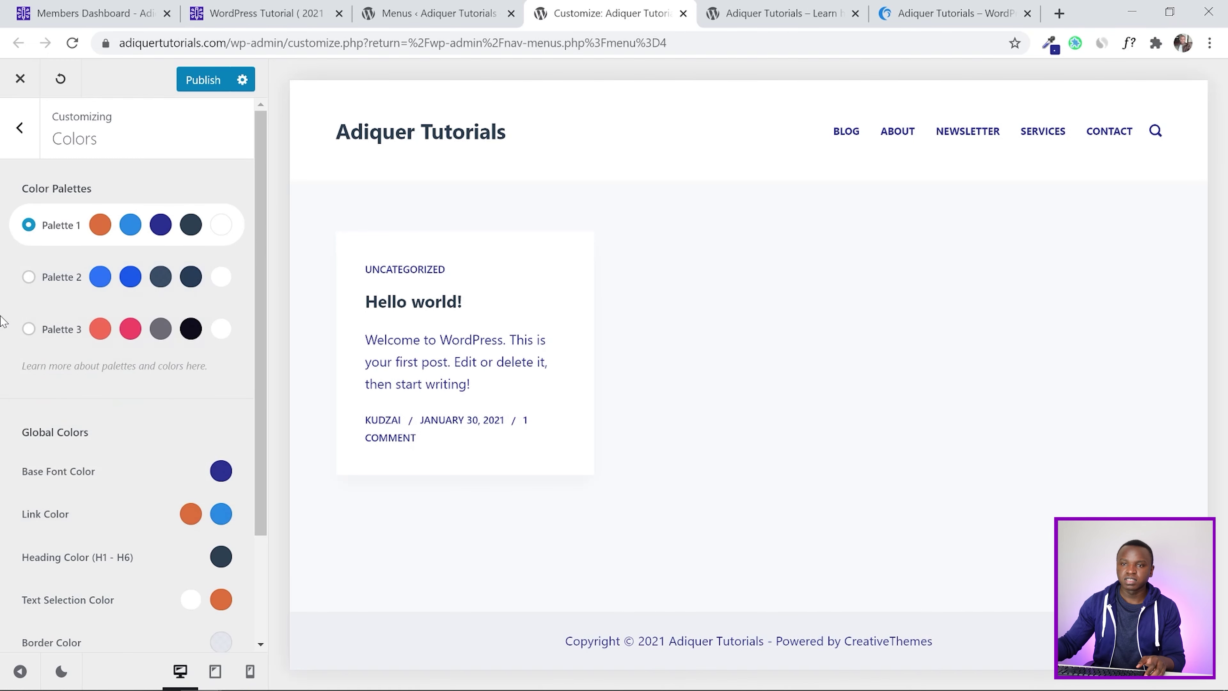
Replace Color 4's #2c3e50 with the light #e0e7f5 and publish the palette
{"action": "left_click", "coordinate": [191, 225]}
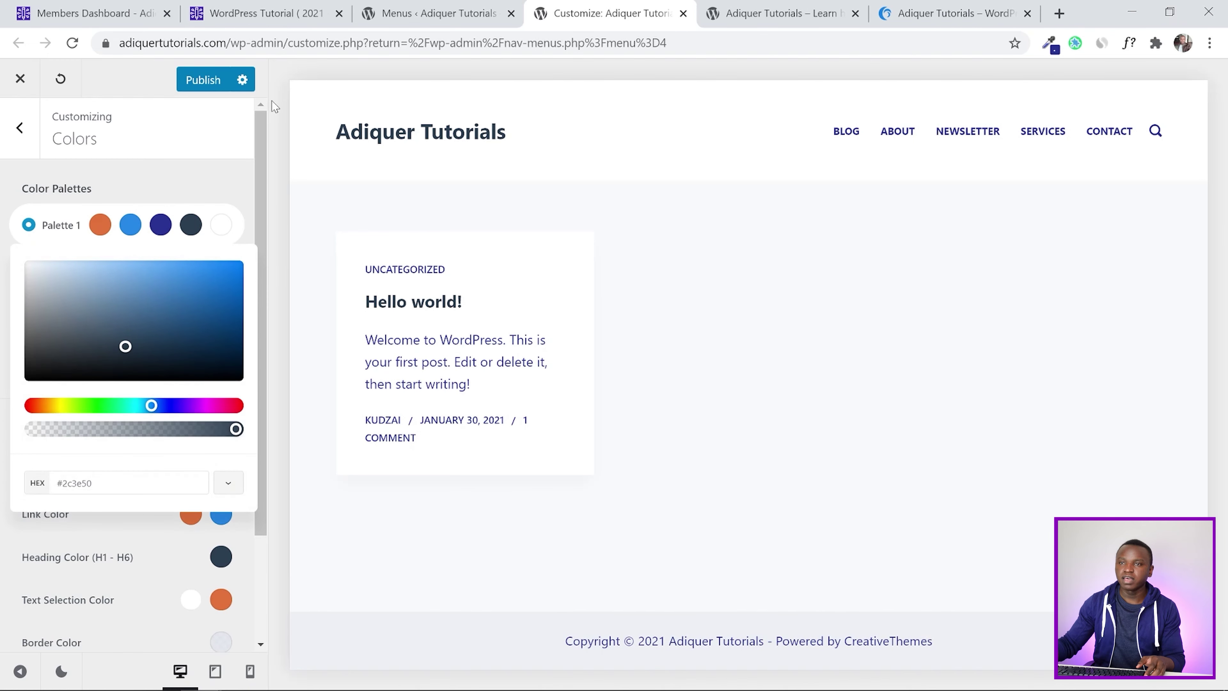
{"action": "left_click", "coordinate": [92, 13]}
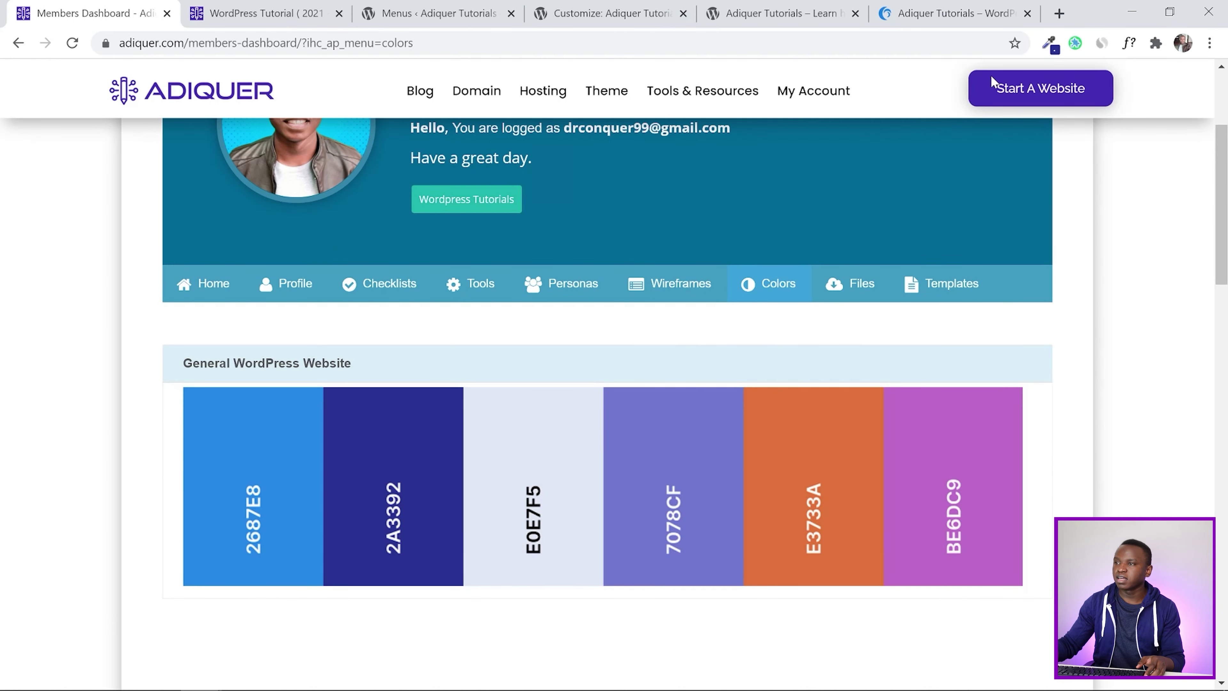
{"action": "left_click", "coordinate": [1051, 45]}
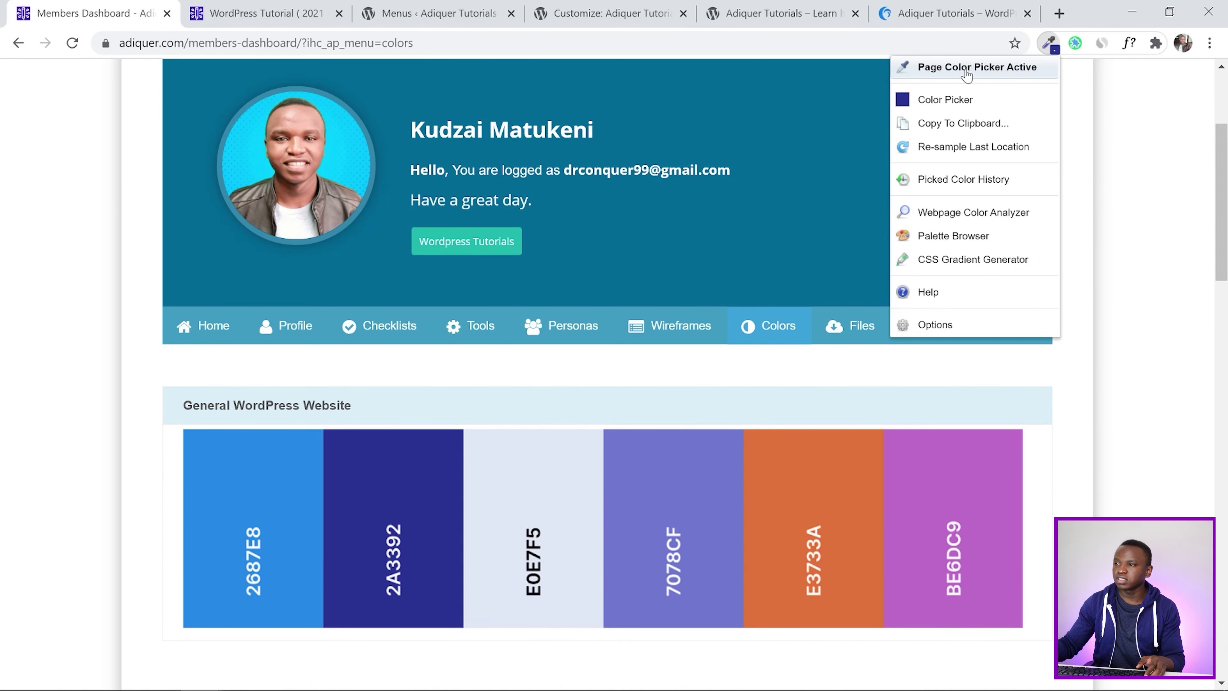
{"action": "left_click", "coordinate": [523, 462]}
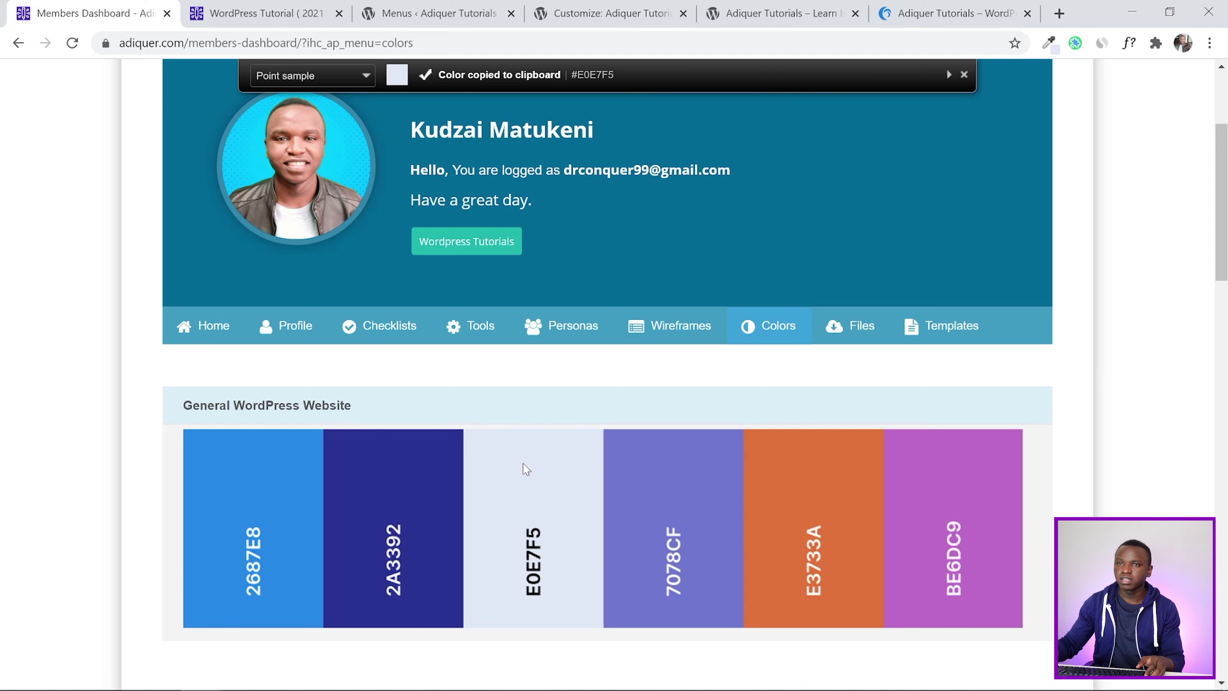
{"action": "left_click", "coordinate": [587, 6]}
{"action": "left_click_drag", "start_coordinate": [92, 483], "coordinate": [35, 493]}
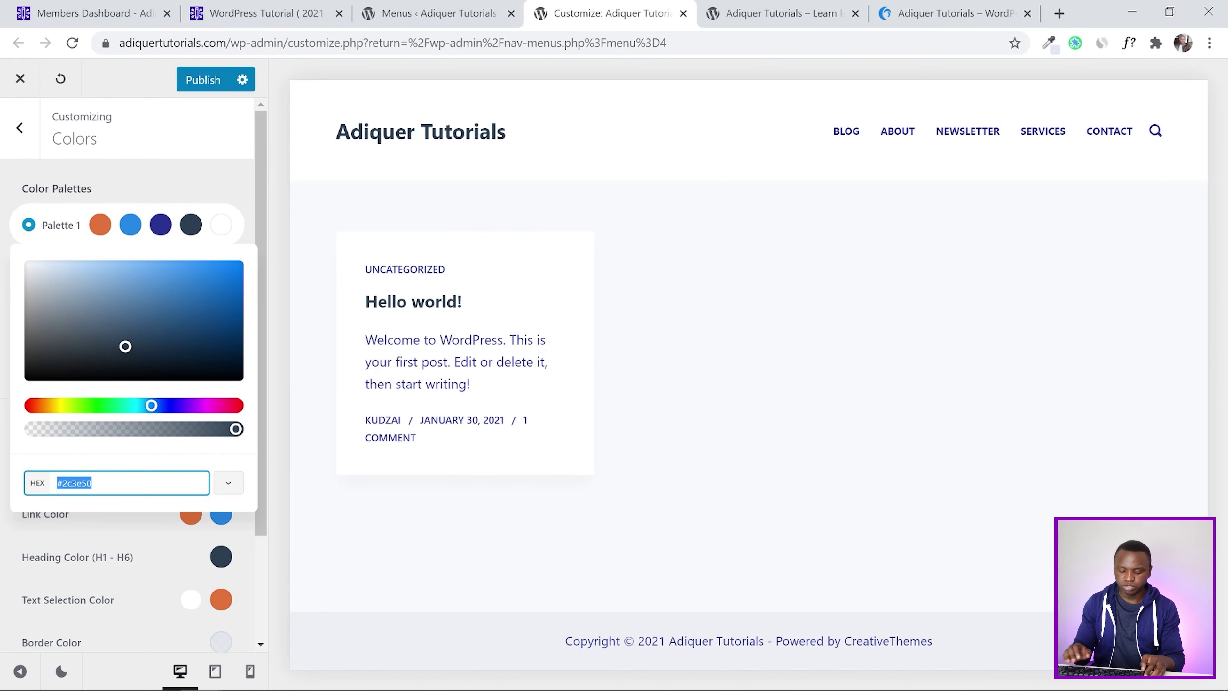
{"action": "key", "text": "ctrl+v"}
{"action": "left_click", "coordinate": [3, 268]}
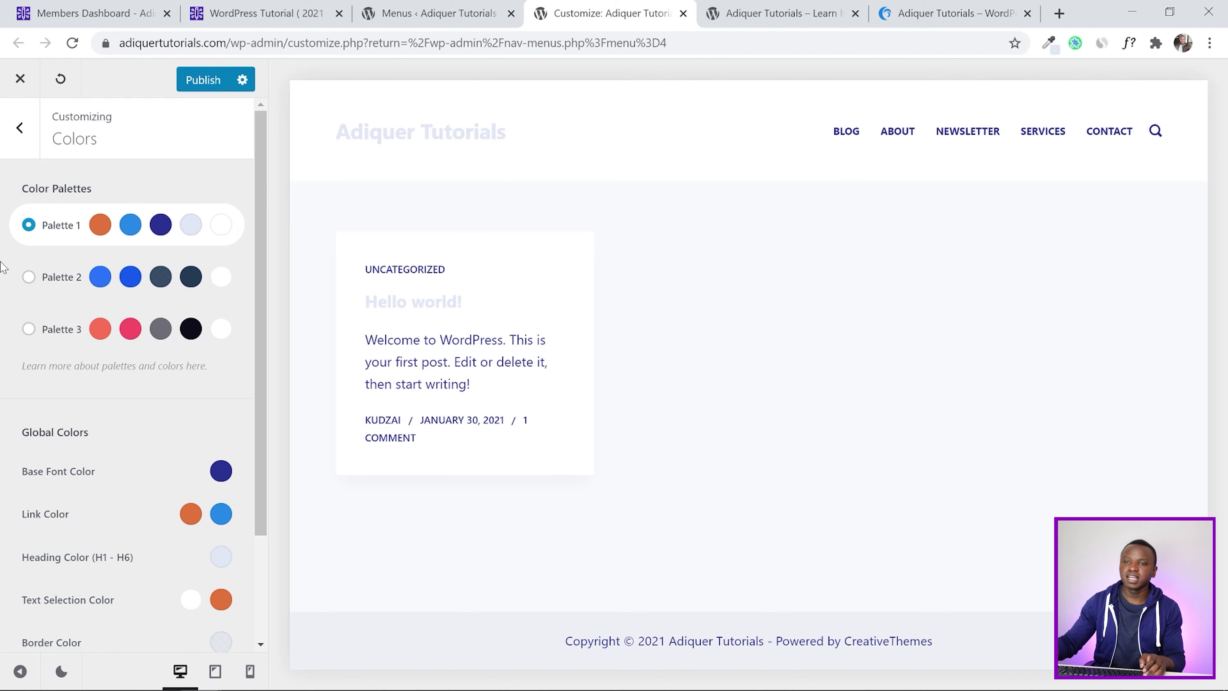
{"action": "left_click", "coordinate": [197, 82]}
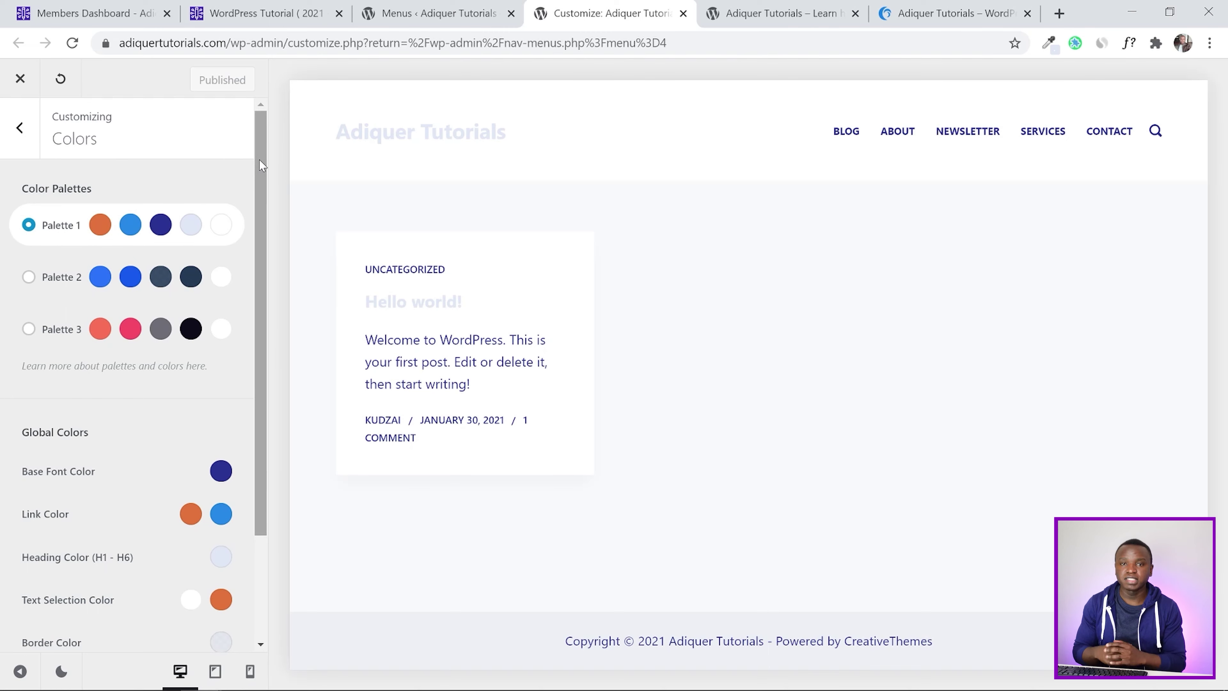
{"action": "left_click_drag", "start_coordinate": [259, 165], "coordinate": [269, 250]}
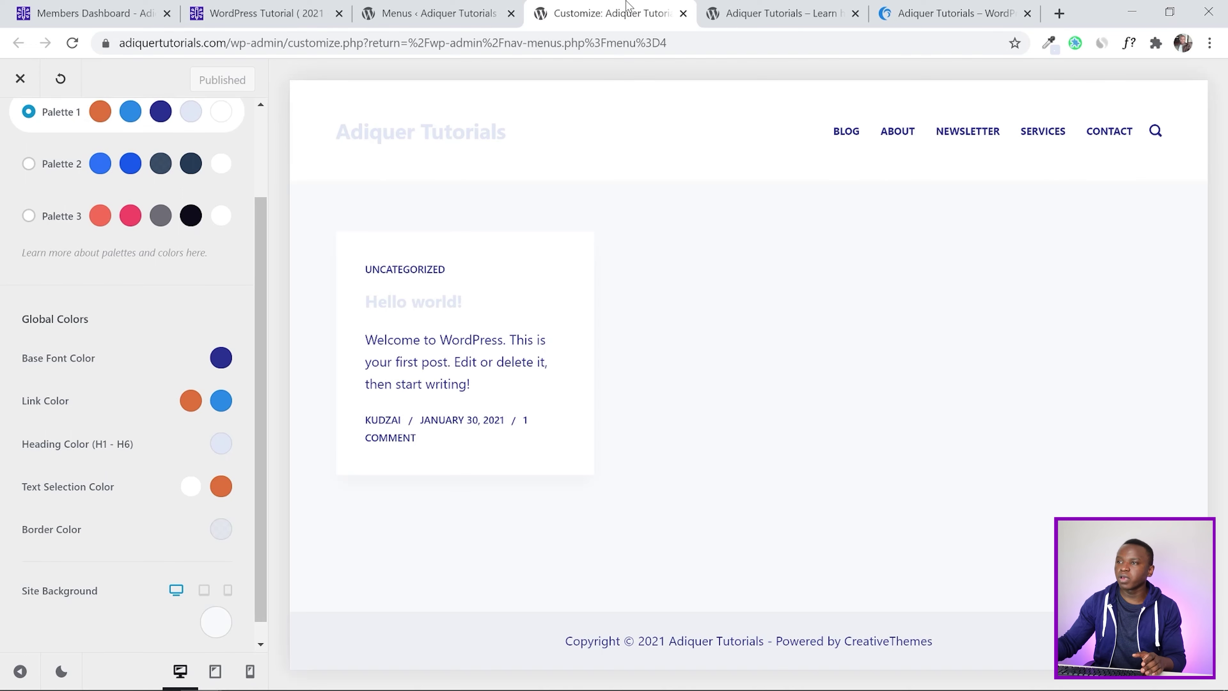
Compare against the reference site's front page, then open the Link Color initial-state swatch choices
{"action": "left_click", "coordinate": [909, 10]}
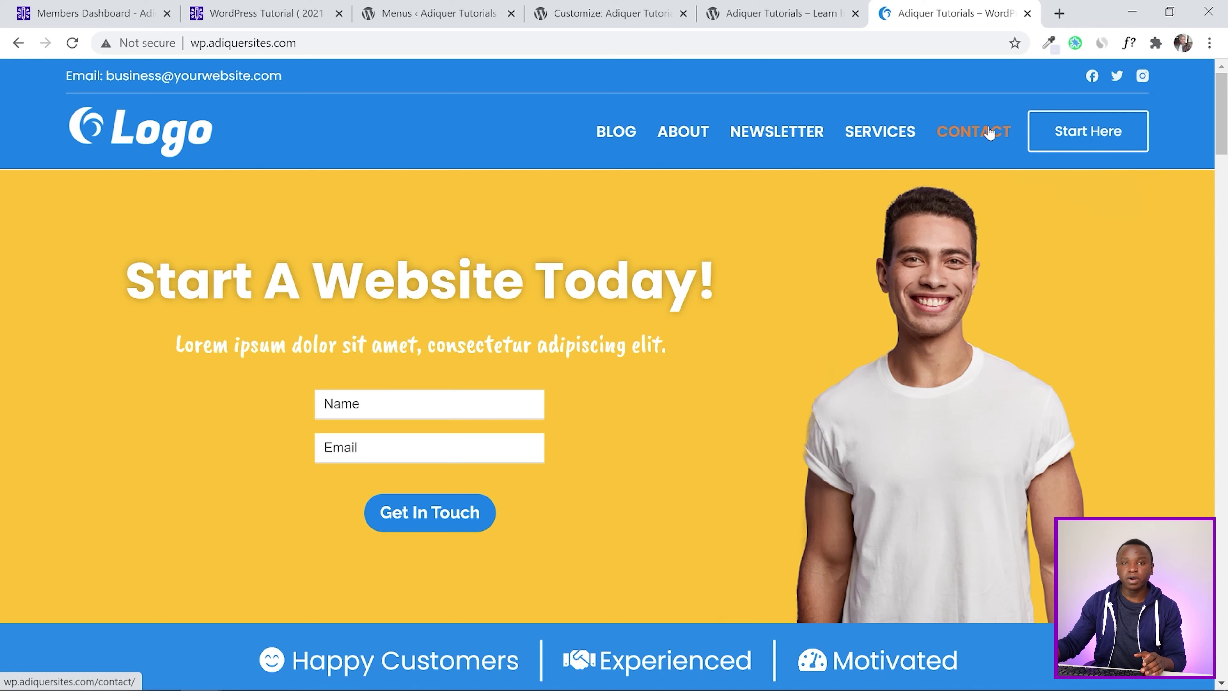
{"action": "left_click", "coordinate": [436, 5]}
{"action": "left_click", "coordinate": [604, 13]}
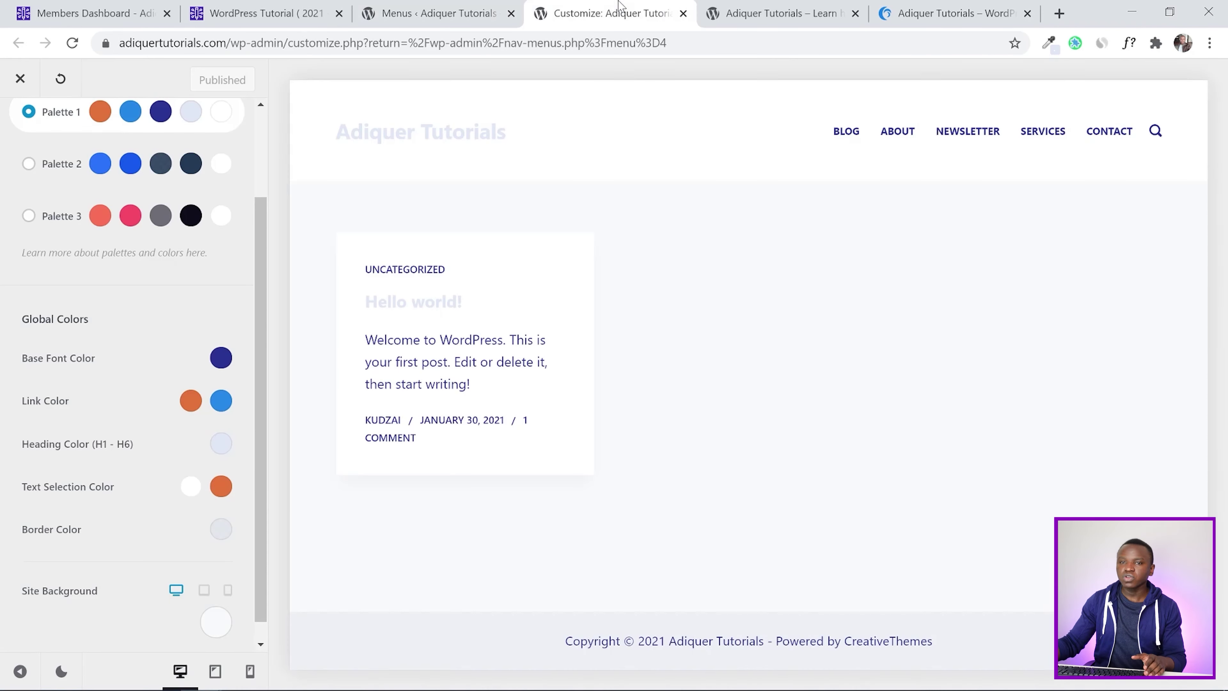
{"action": "scroll", "coordinate": [4, 278], "scroll_direction": "up", "scroll_amount": 1}
{"action": "scroll", "coordinate": [3, 278], "scroll_direction": "down", "scroll_amount": 1}
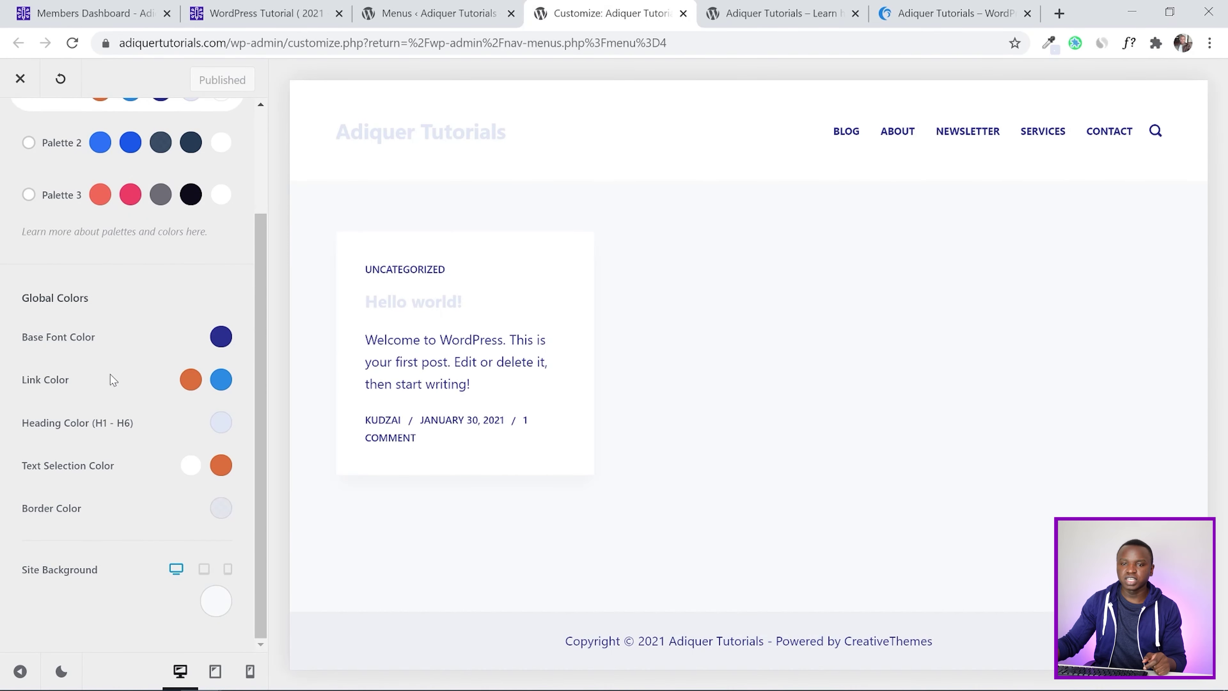
{"action": "left_click", "coordinate": [189, 381]}
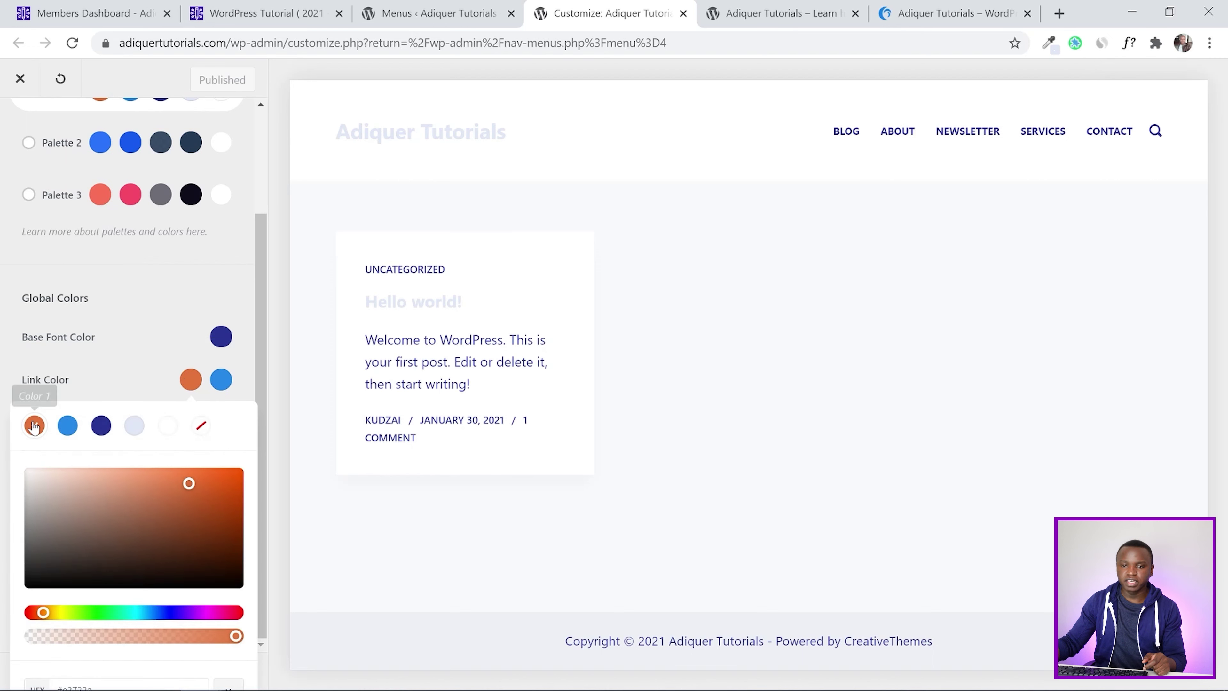
Make the link colour white and its hover colour Palette 1's orange Color 1
{"action": "left_click", "coordinate": [165, 434]}
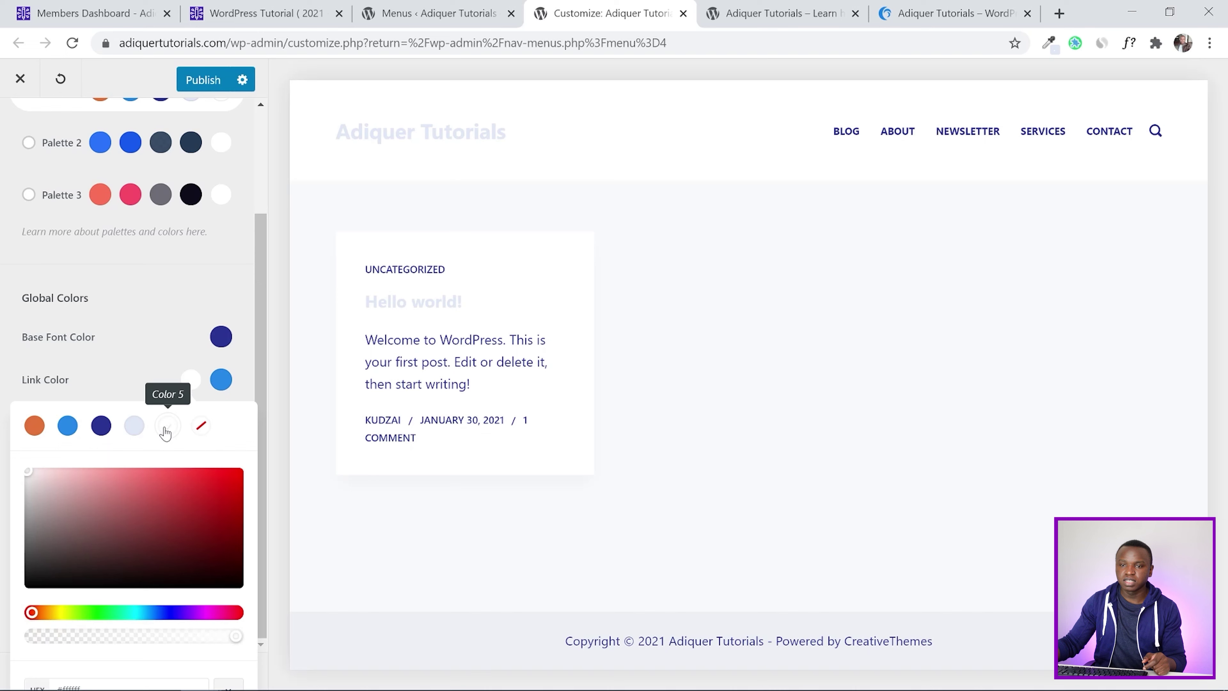
{"action": "left_click", "coordinate": [2, 358]}
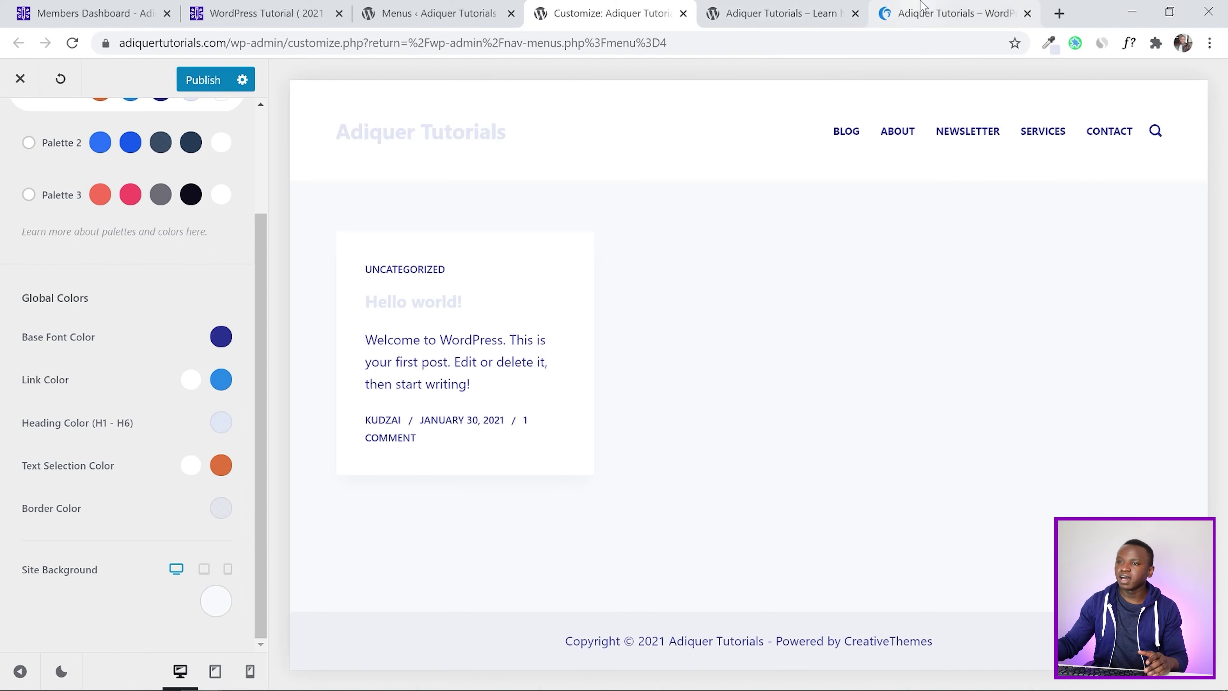
{"action": "left_click", "coordinate": [924, 13]}
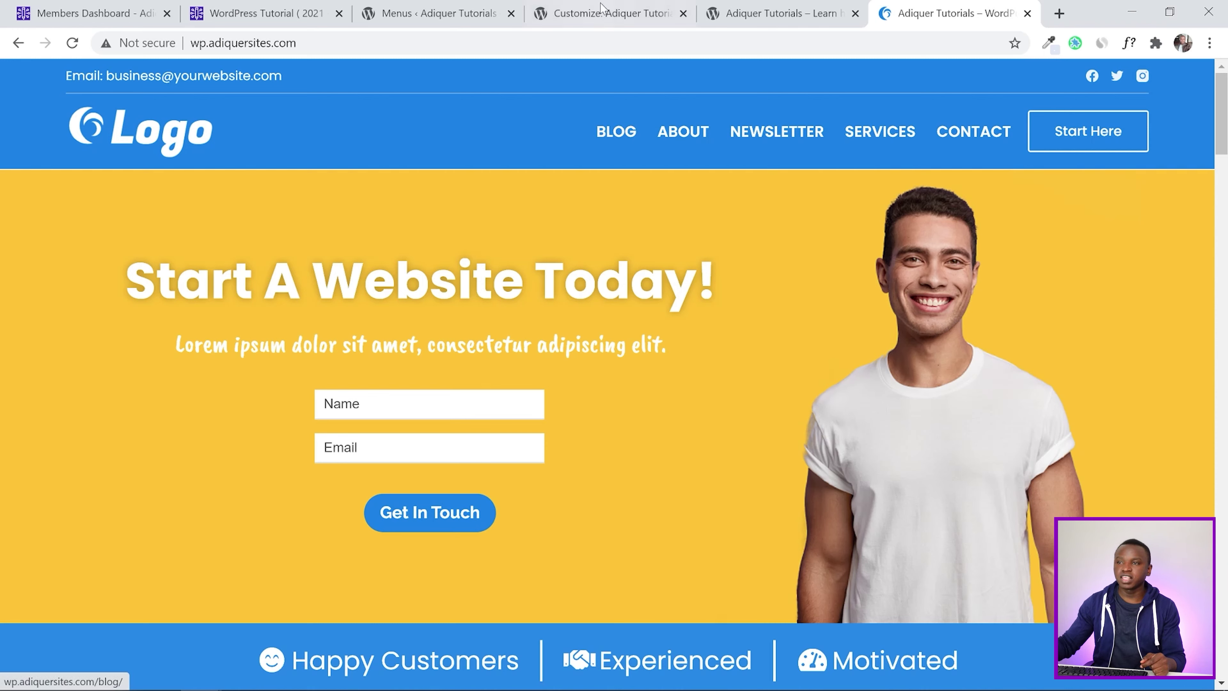
{"action": "left_click", "coordinate": [611, 11]}
{"action": "scroll", "coordinate": [1, 280], "scroll_direction": "up", "scroll_amount": 1}
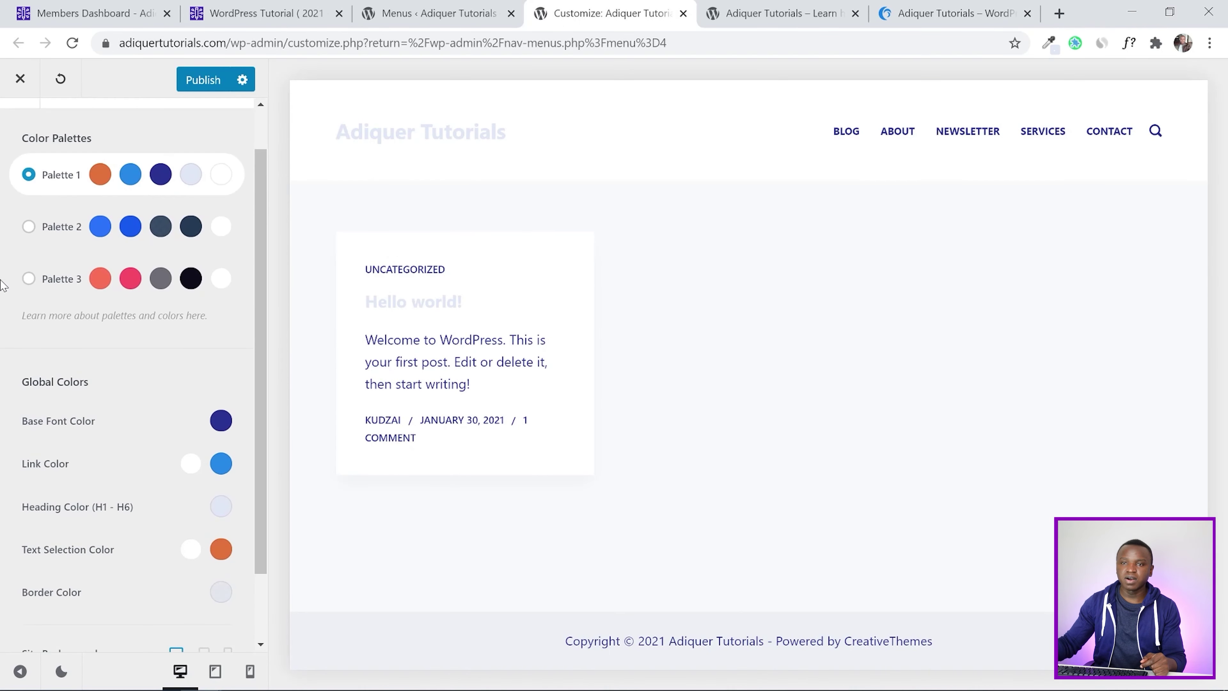
{"action": "scroll", "coordinate": [1, 322], "scroll_direction": "down", "scroll_amount": 1}
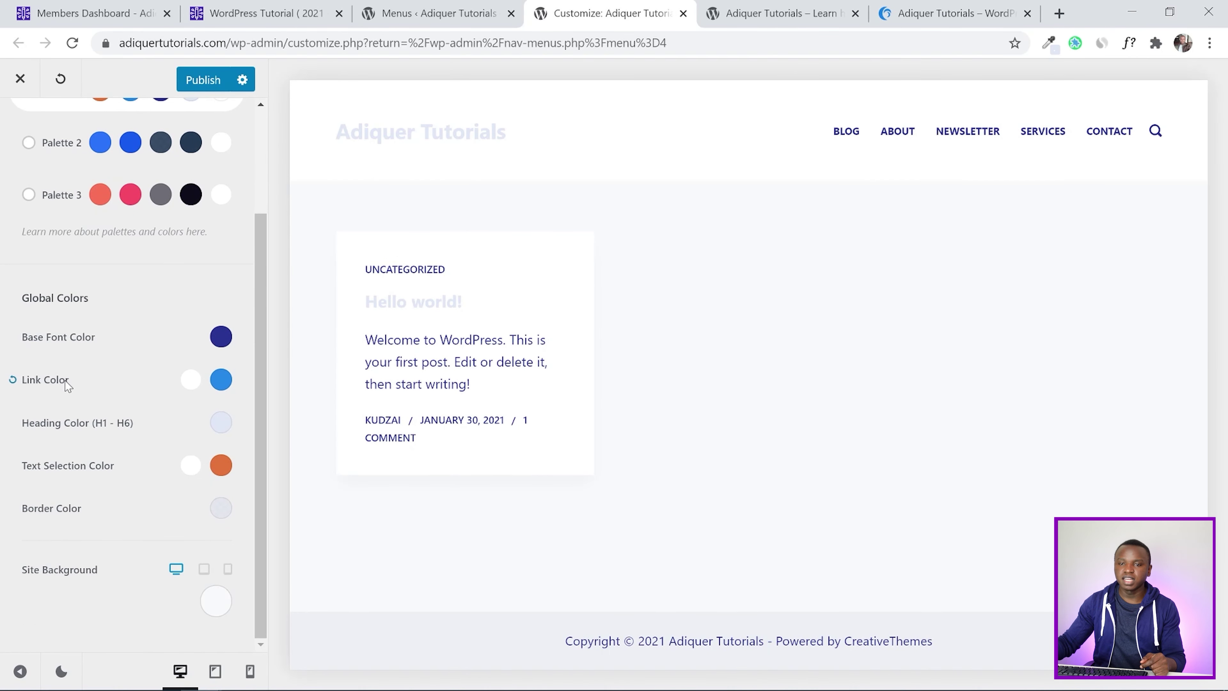
{"action": "left_click", "coordinate": [218, 381]}
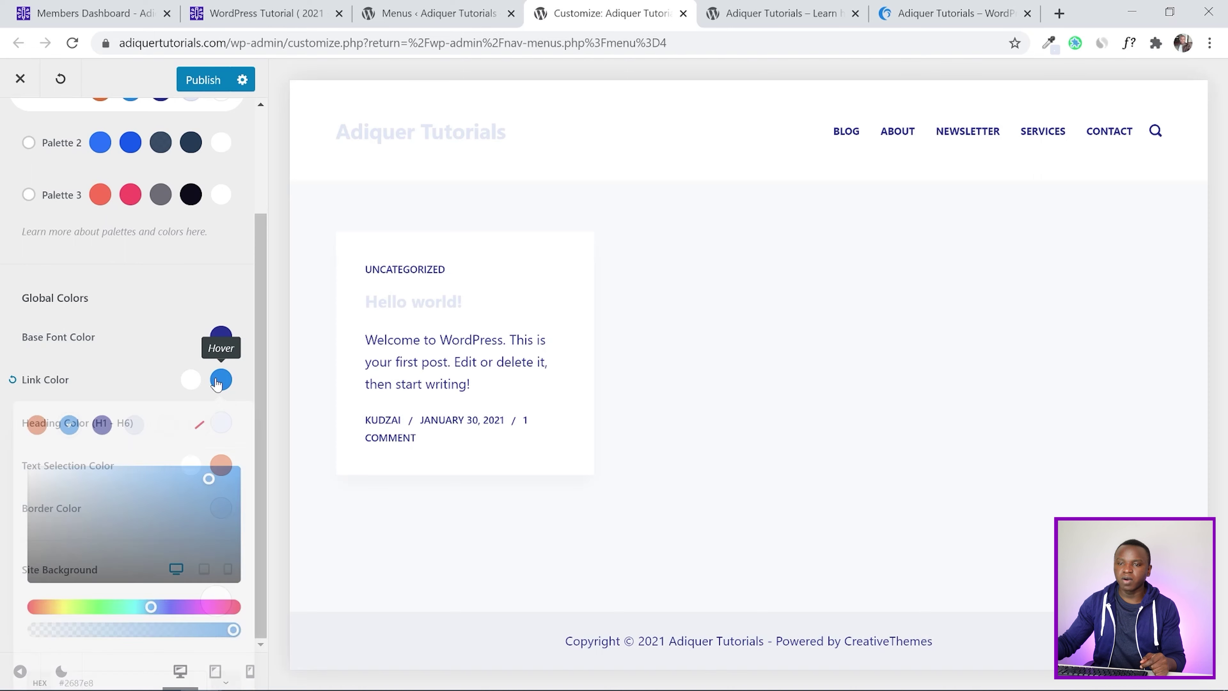
{"action": "left_click", "coordinate": [34, 425]}
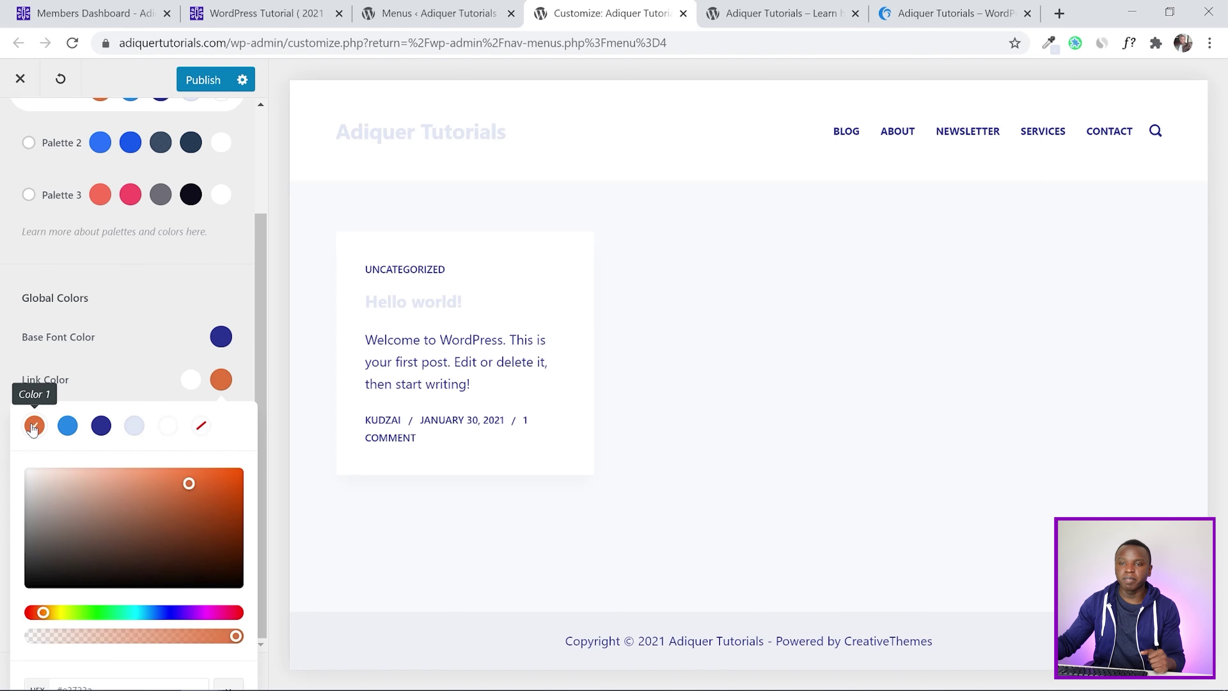
{"action": "left_click", "coordinate": [2, 370]}
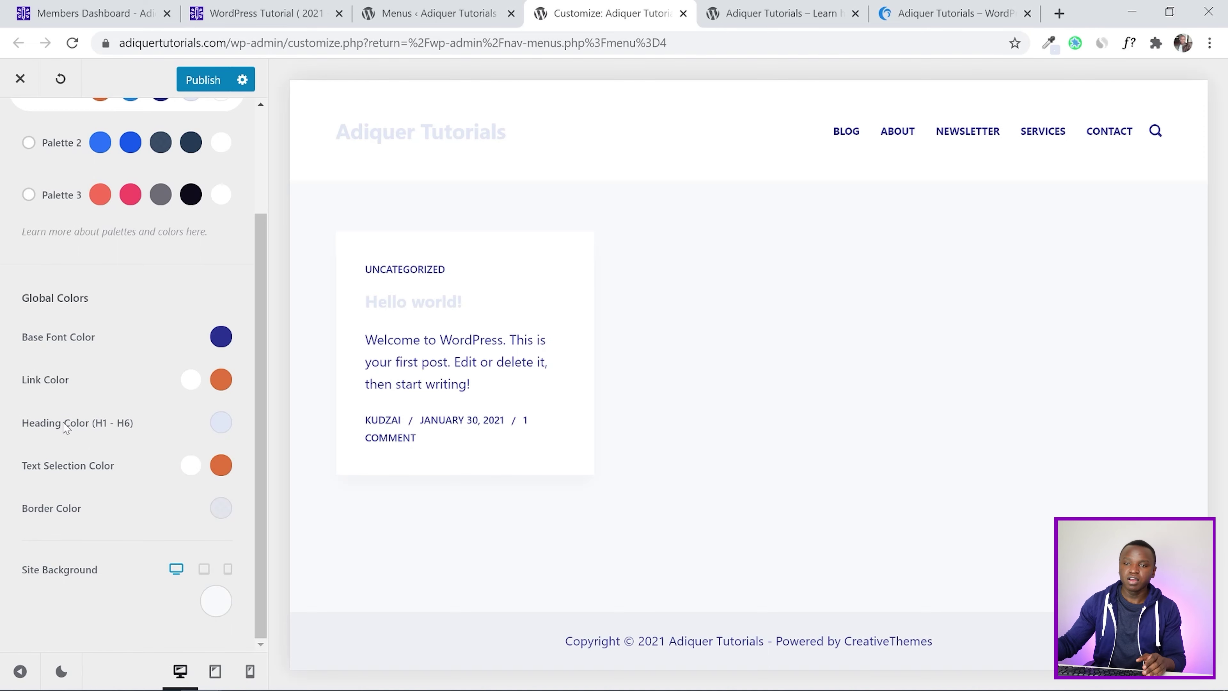
Set the Heading Color to dark blue Color 3, publish, and reload the live site
{"action": "left_click", "coordinate": [222, 425]}
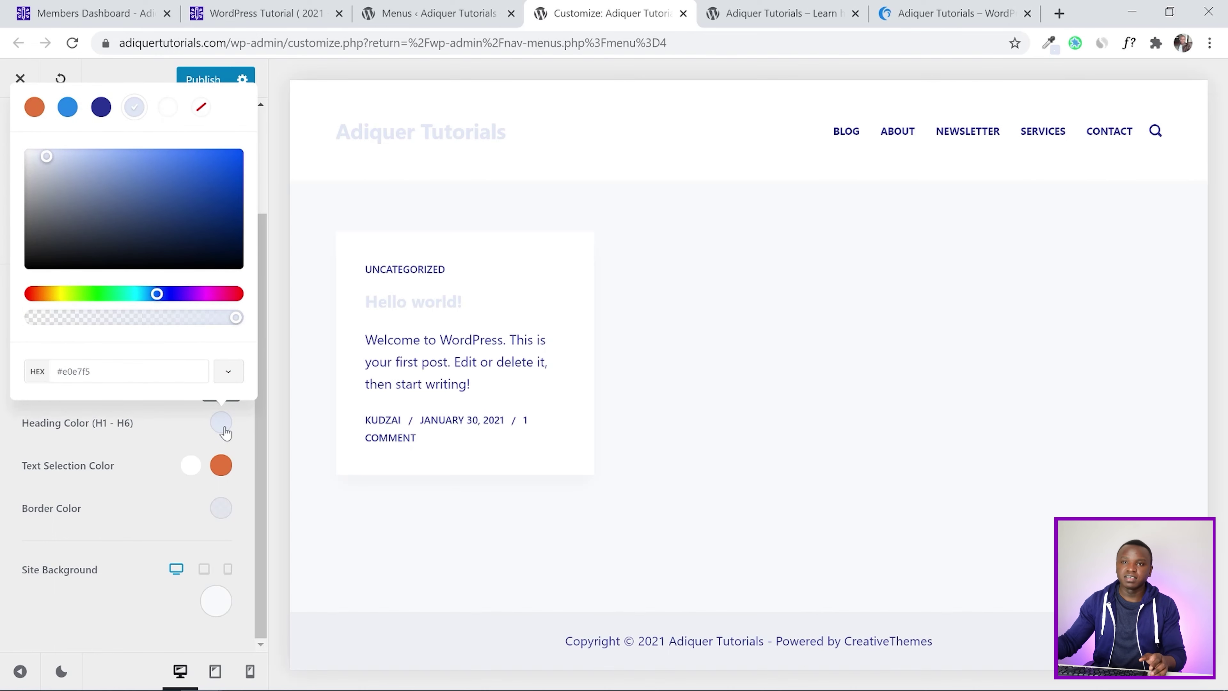
{"action": "left_click", "coordinate": [108, 116]}
{"action": "left_click", "coordinate": [5, 458]}
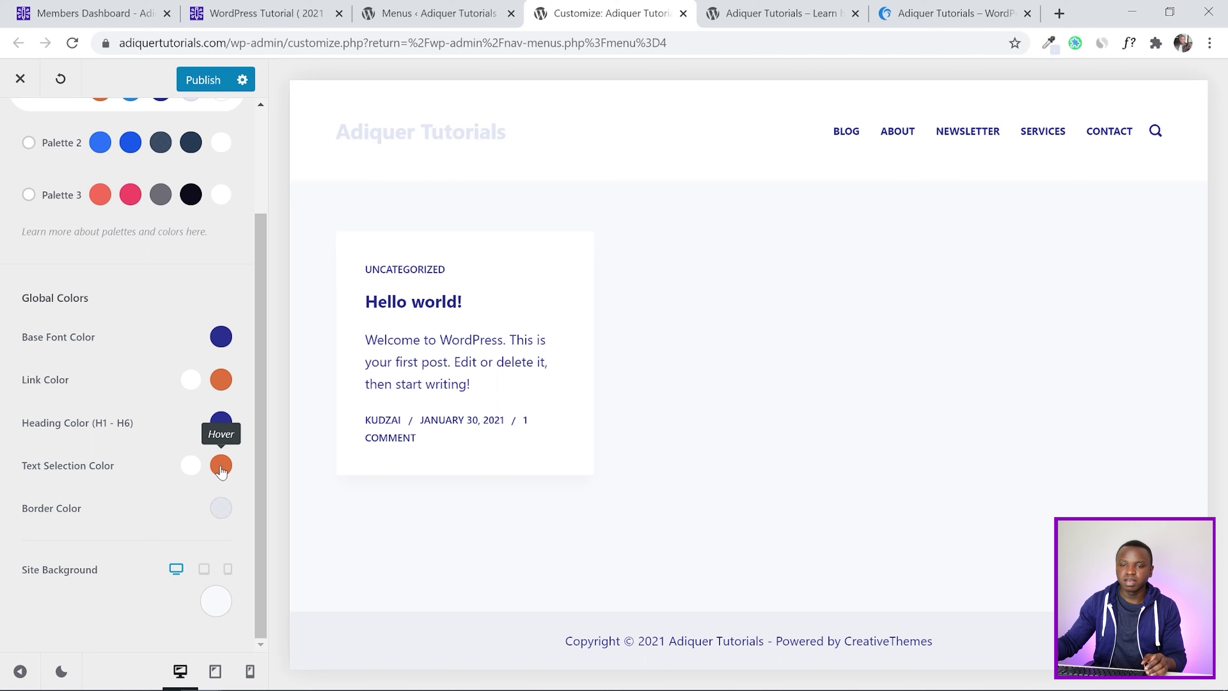
{"action": "scroll", "coordinate": [3, 481], "scroll_direction": "up", "scroll_amount": 3}
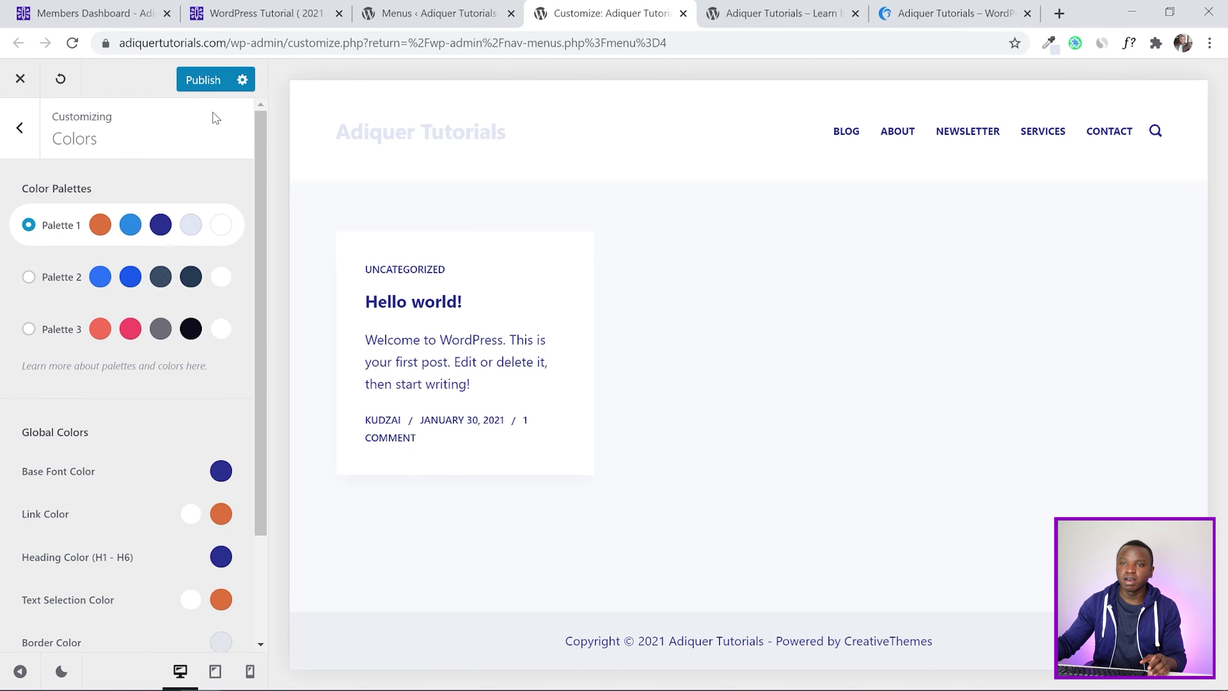
{"action": "left_click", "coordinate": [206, 81]}
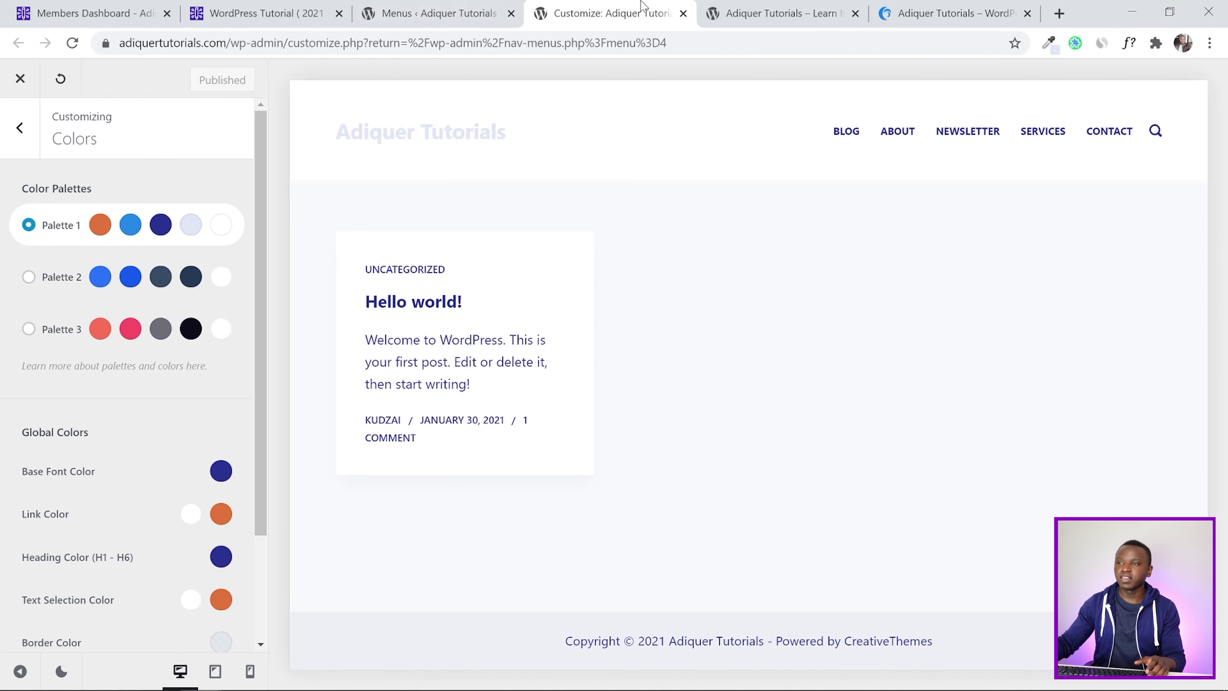
{"action": "left_click", "coordinate": [749, 11]}
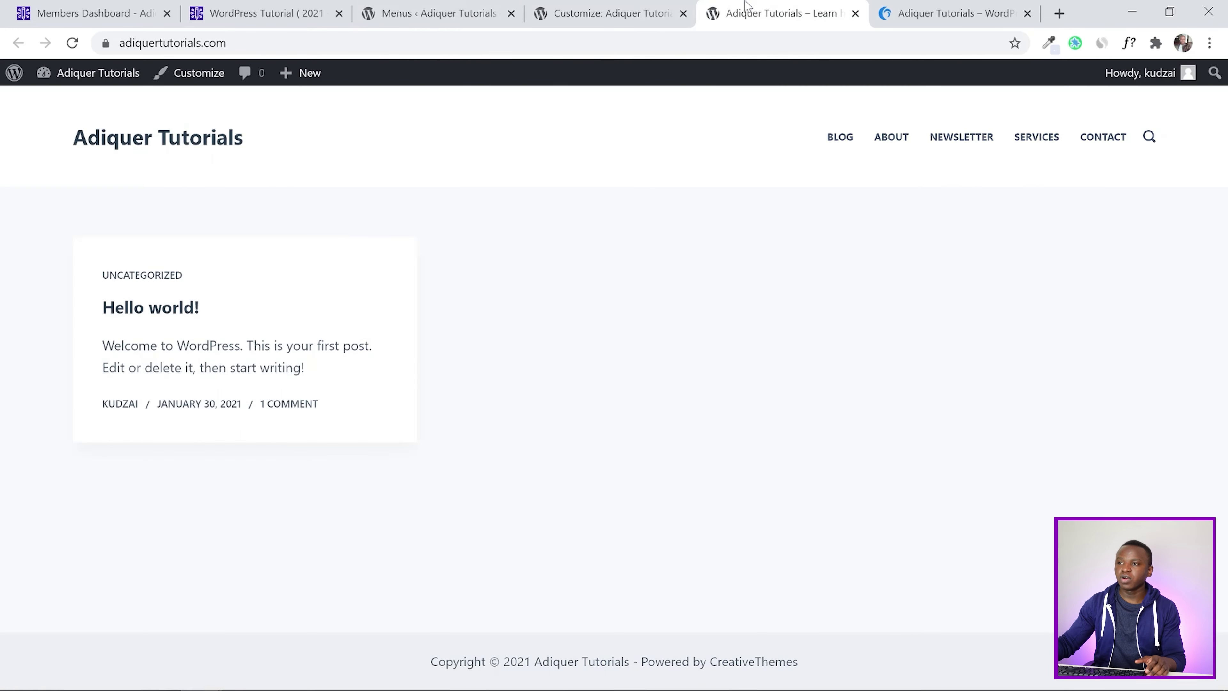
{"action": "left_click", "coordinate": [73, 43]}
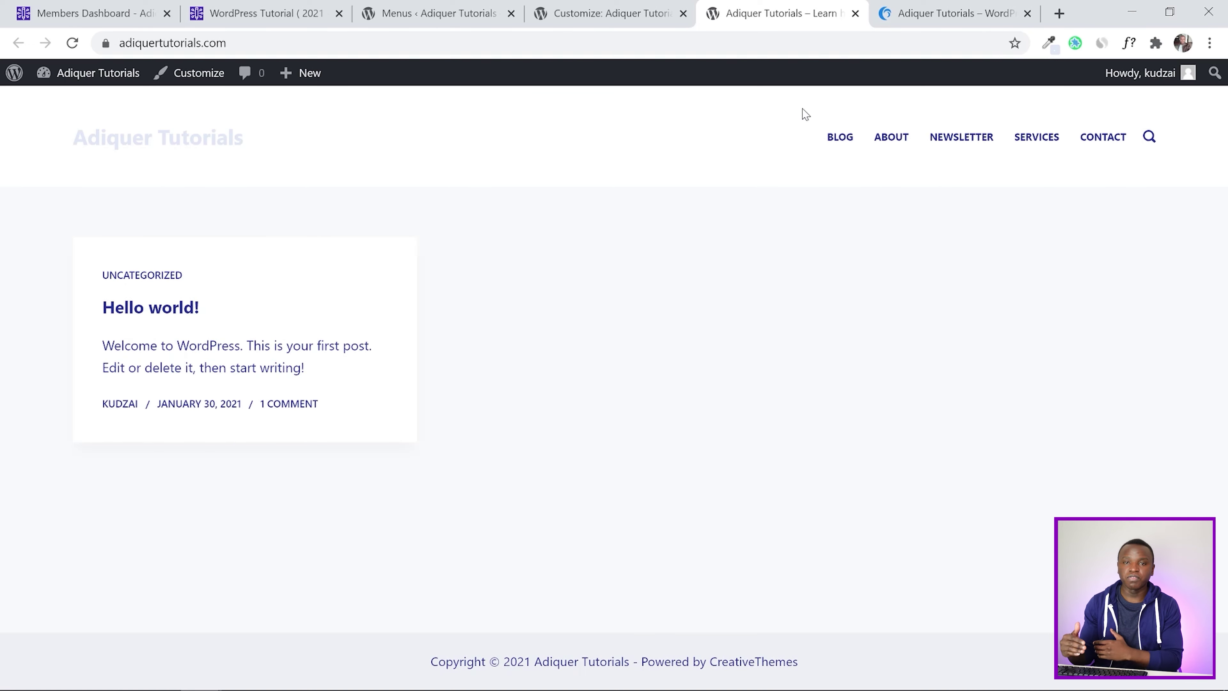
Go from the live site back to the Customizer's main section list
{"action": "left_click", "coordinate": [650, 6]}
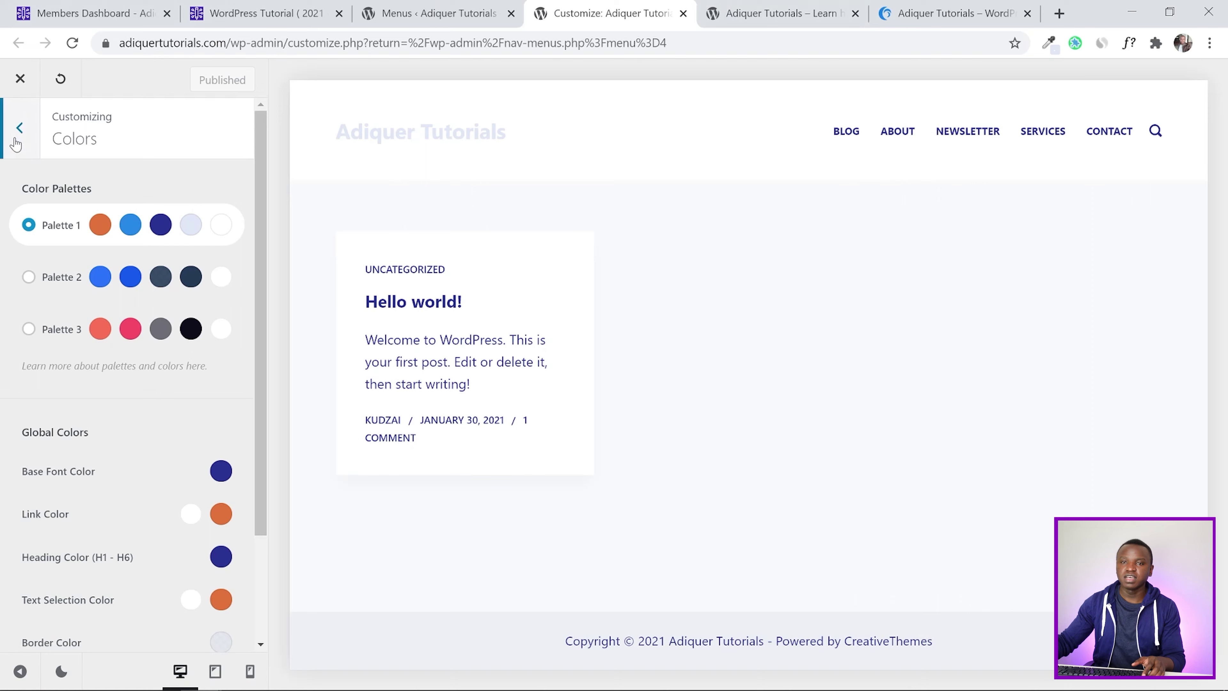
{"action": "left_click", "coordinate": [19, 128]}
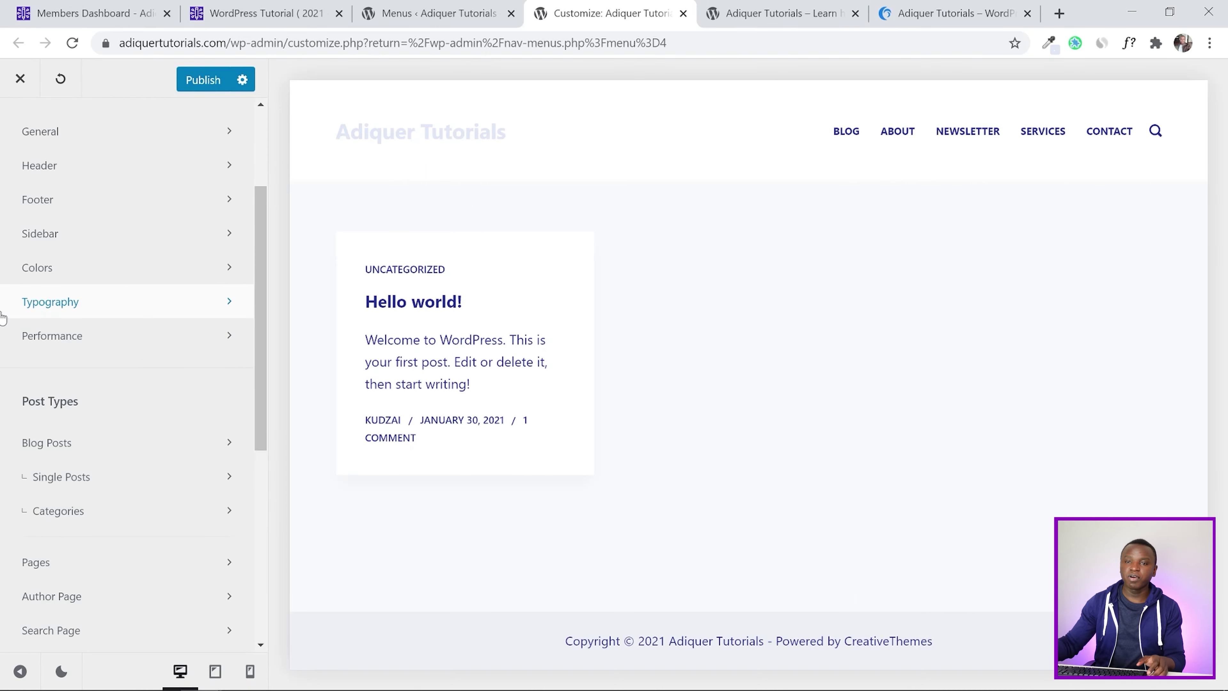
In Typography, set the Base Font to Raleway
{"action": "left_click", "coordinate": [40, 313]}
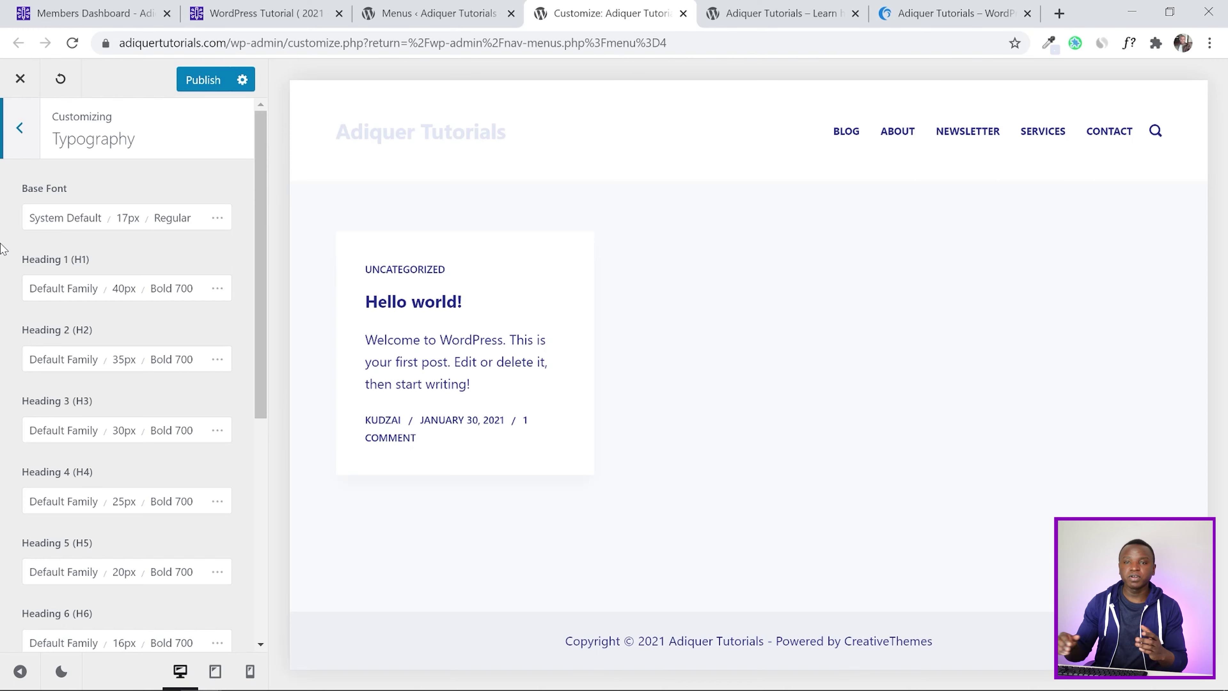
{"action": "left_click", "coordinate": [66, 224]}
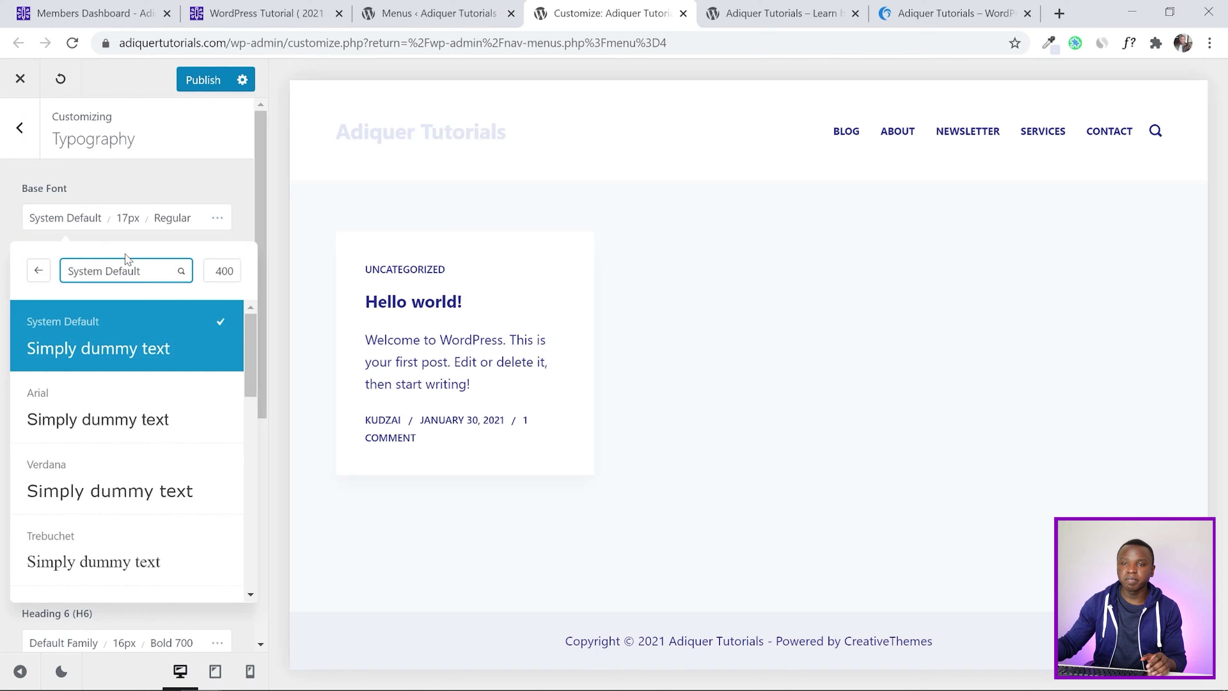
{"action": "left_click", "coordinate": [147, 275]}
{"action": "type", "text": "raleway"}
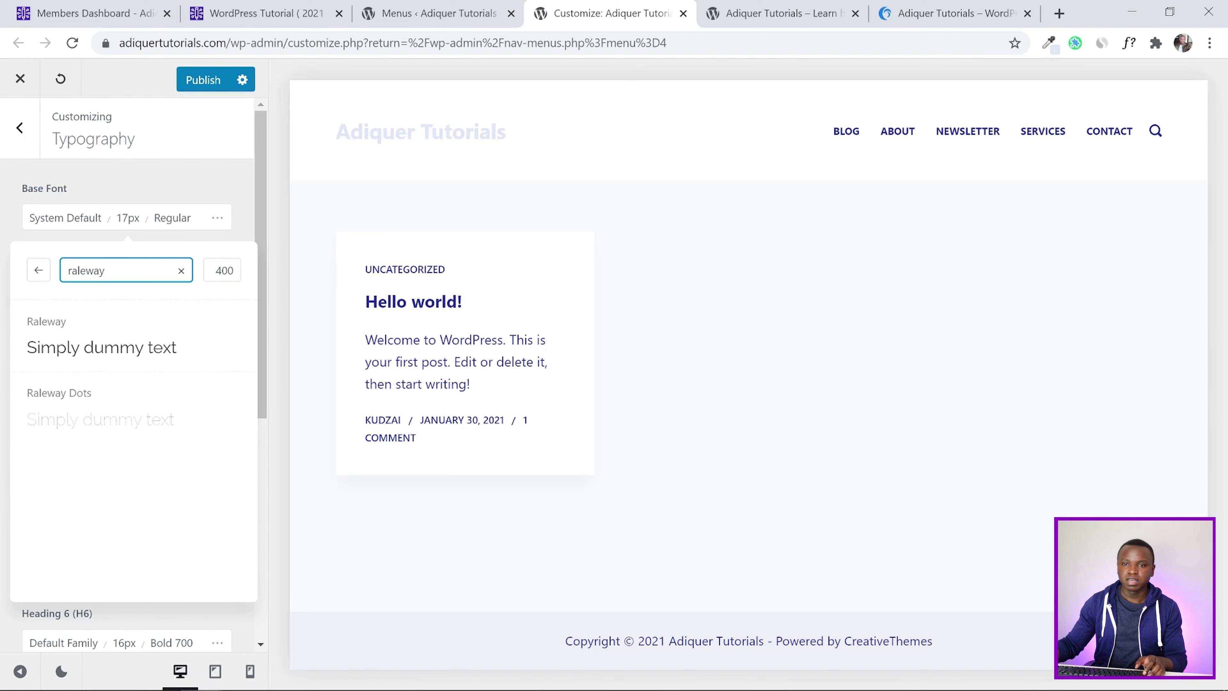
{"action": "left_click", "coordinate": [61, 348]}
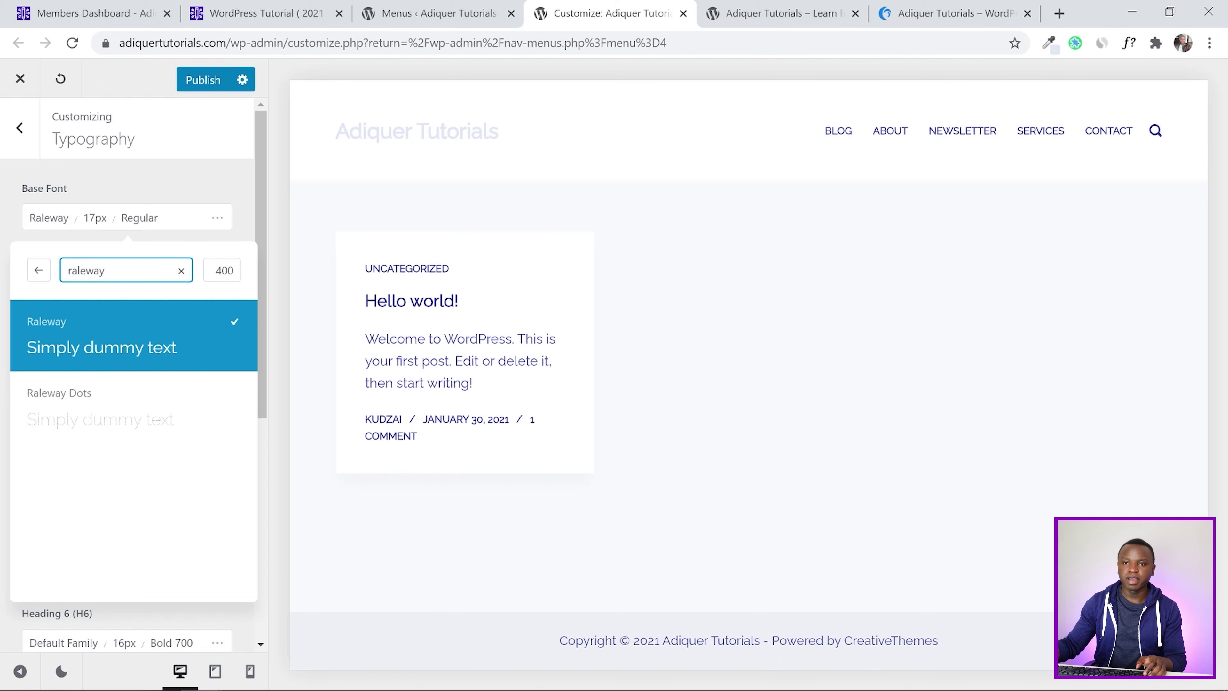
{"action": "left_click", "coordinate": [2, 221]}
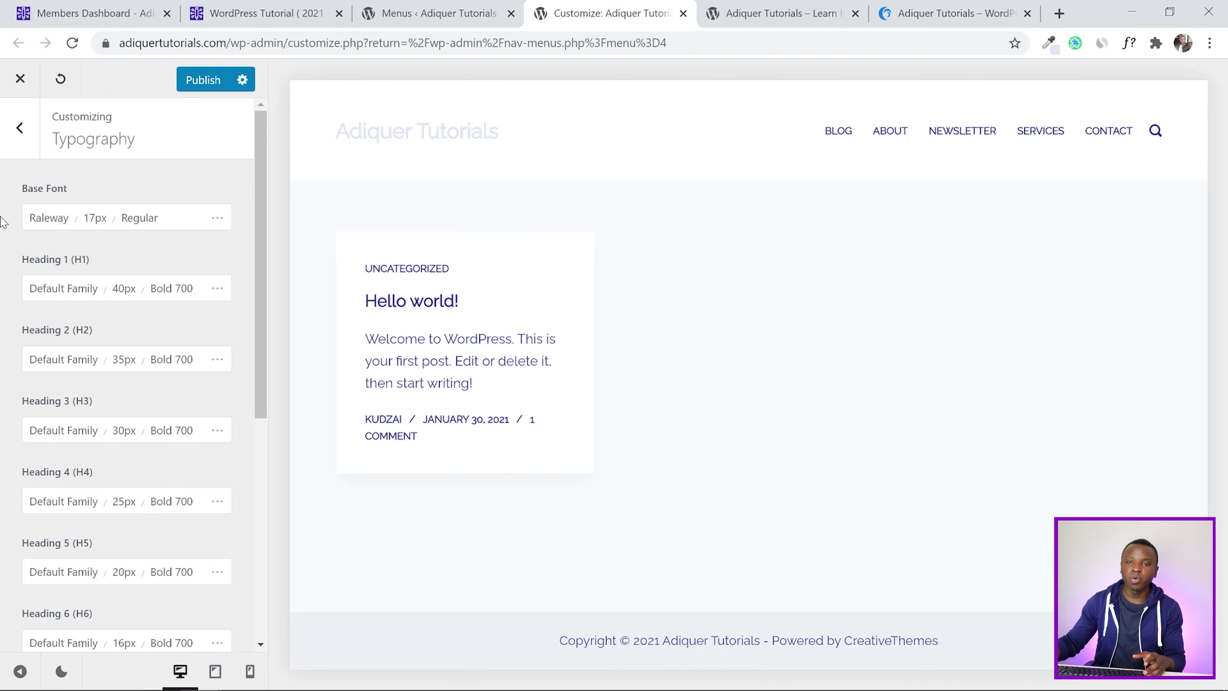
Set both Heading 1 and Heading 2 fonts to Poppins
{"action": "left_click", "coordinate": [48, 286]}
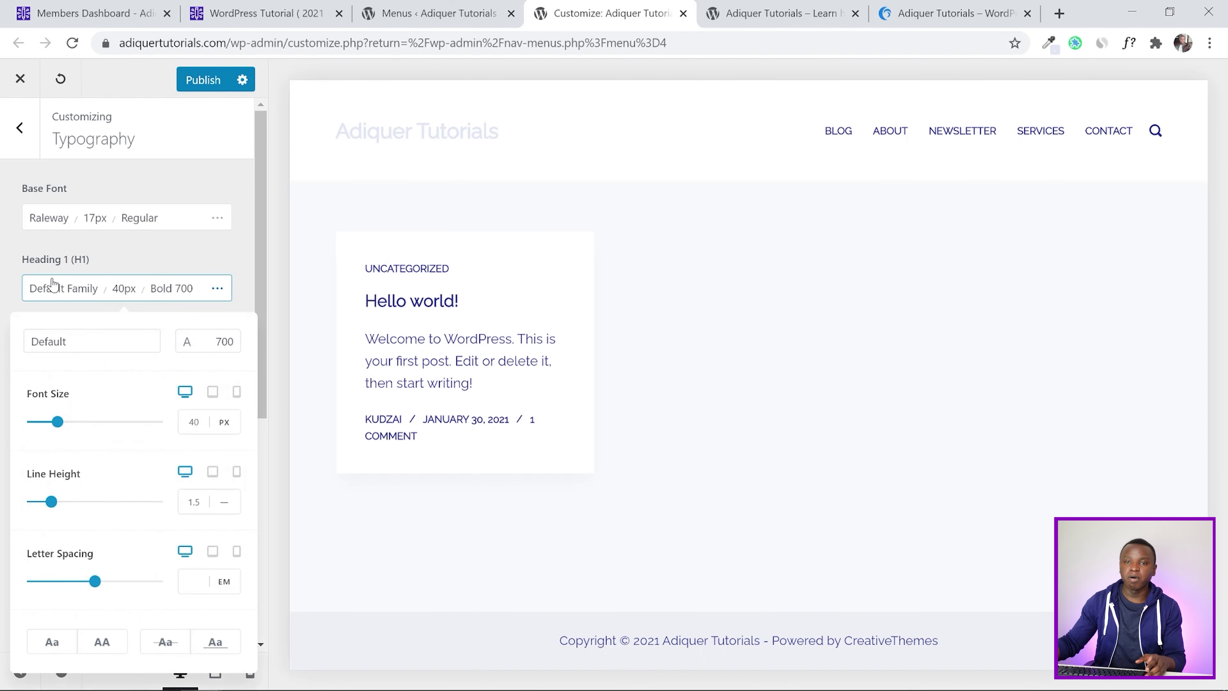
{"action": "left_click", "coordinate": [89, 345]}
{"action": "key", "text": "BackSpace"}
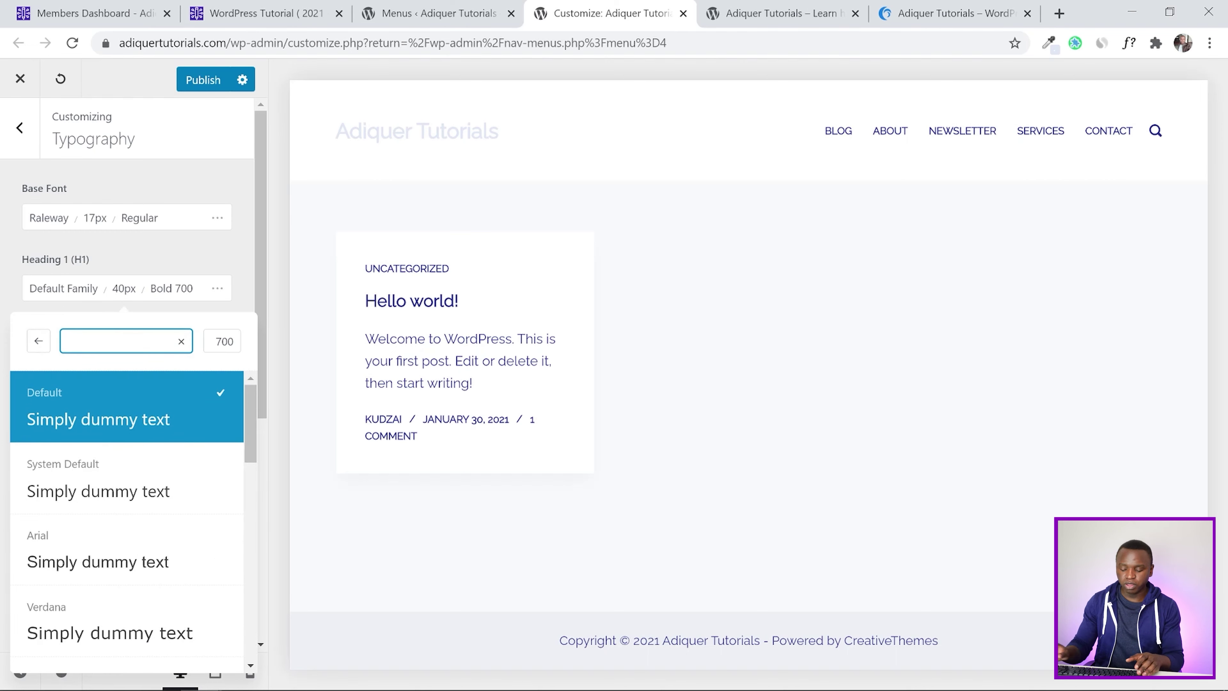
{"action": "type", "text": "popp"}
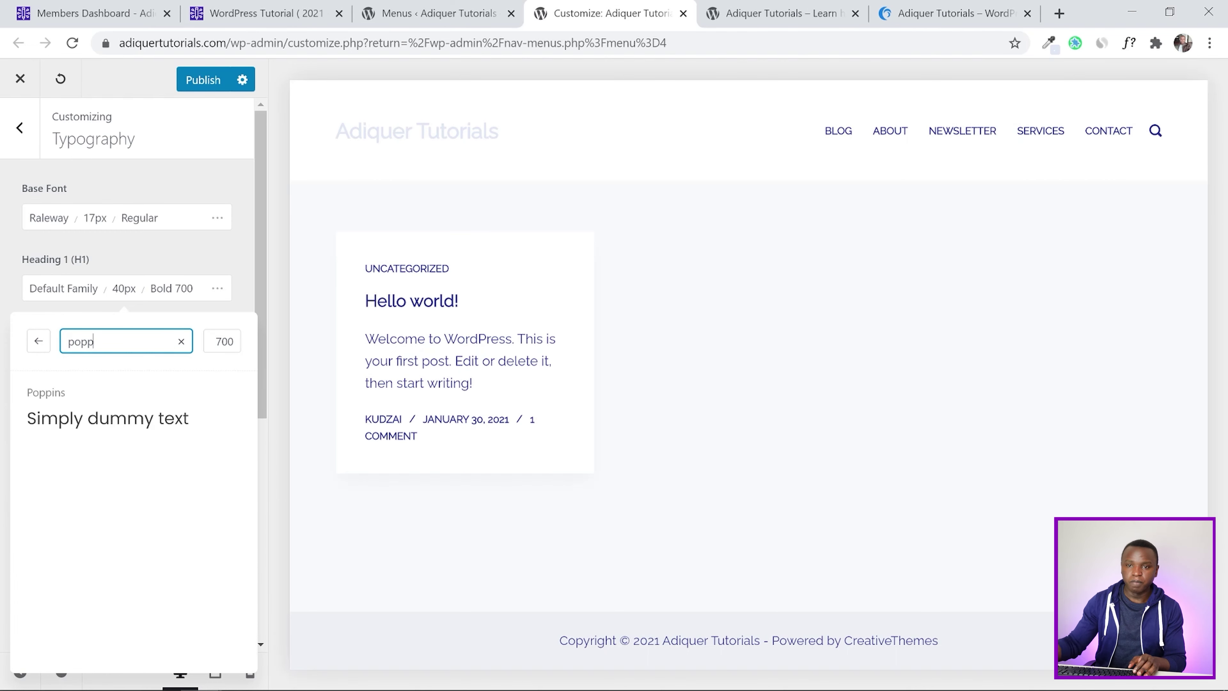
{"action": "left_click", "coordinate": [101, 406]}
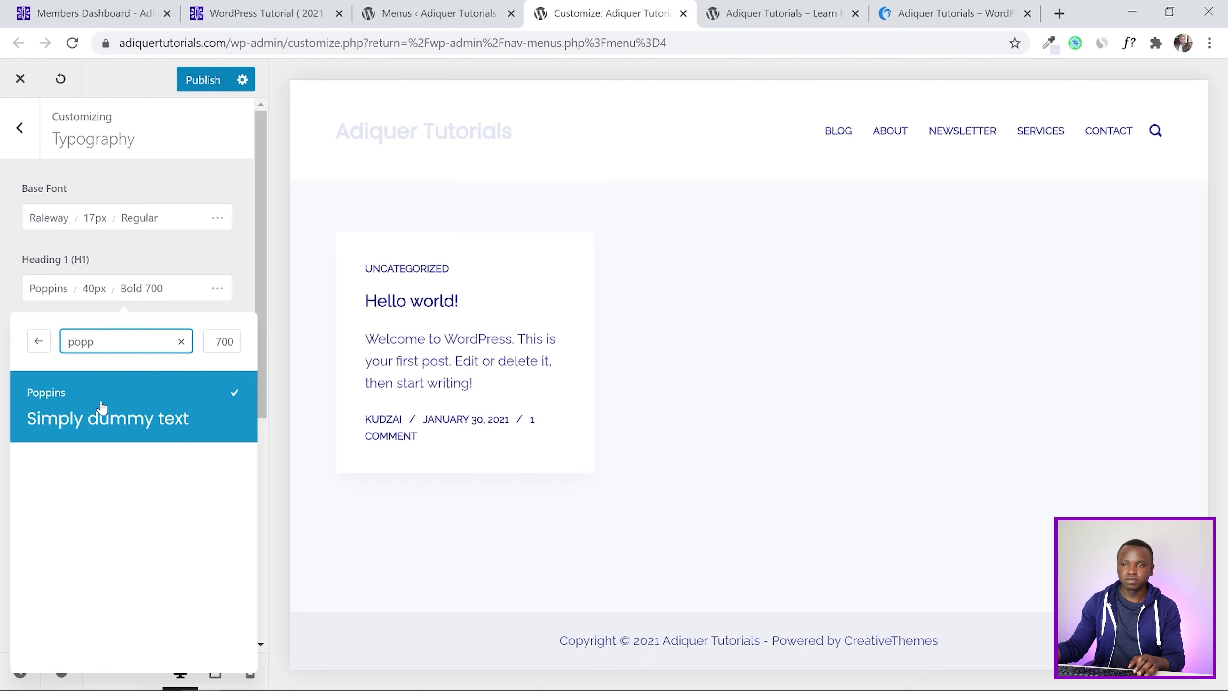
{"action": "left_click", "coordinate": [4, 309]}
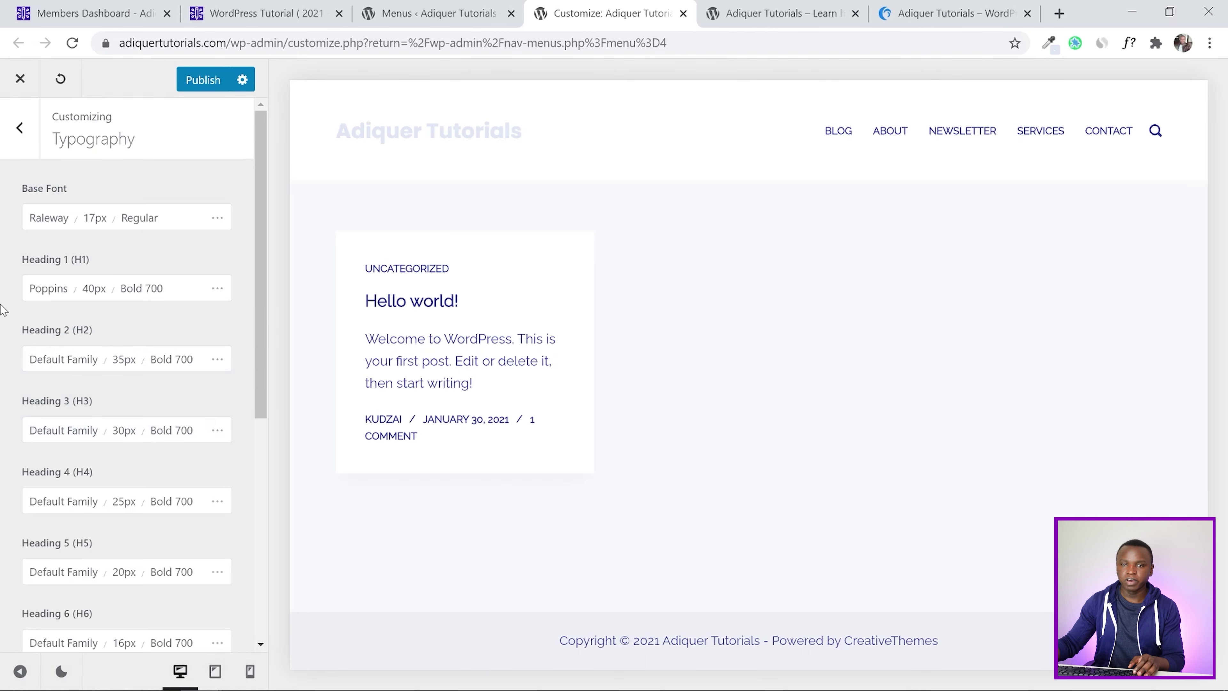
{"action": "left_click", "coordinate": [77, 363]}
{"action": "left_click", "coordinate": [140, 413]}
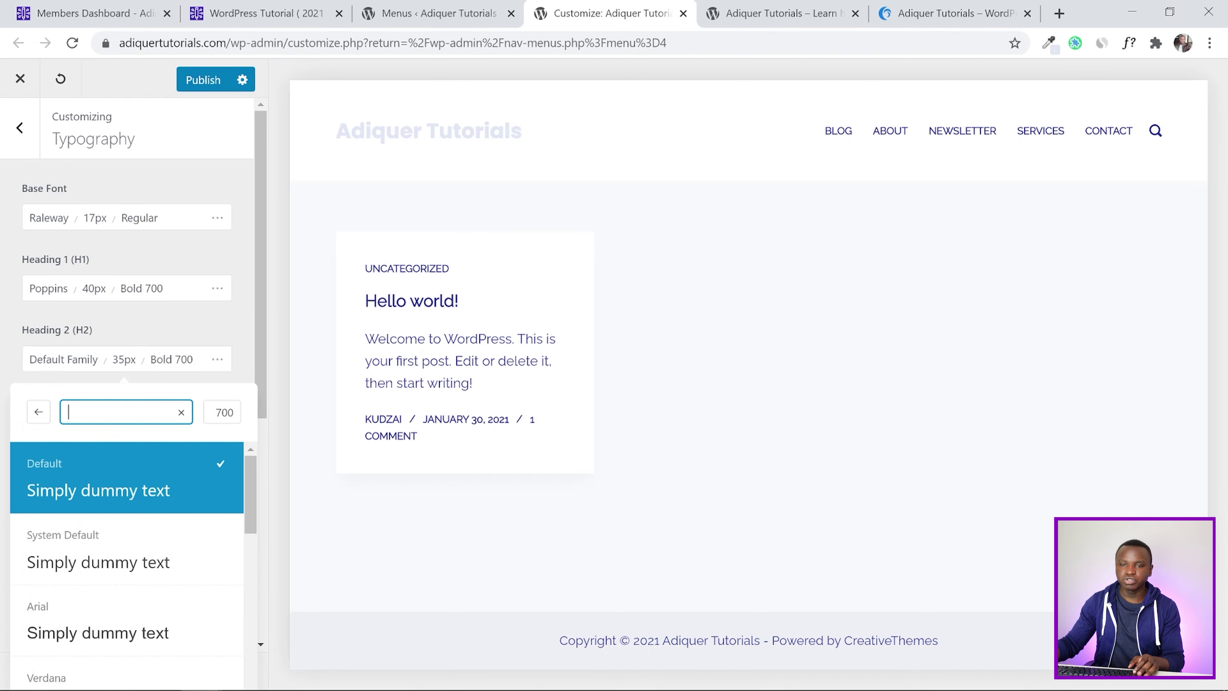
{"action": "type", "text": "popp"}
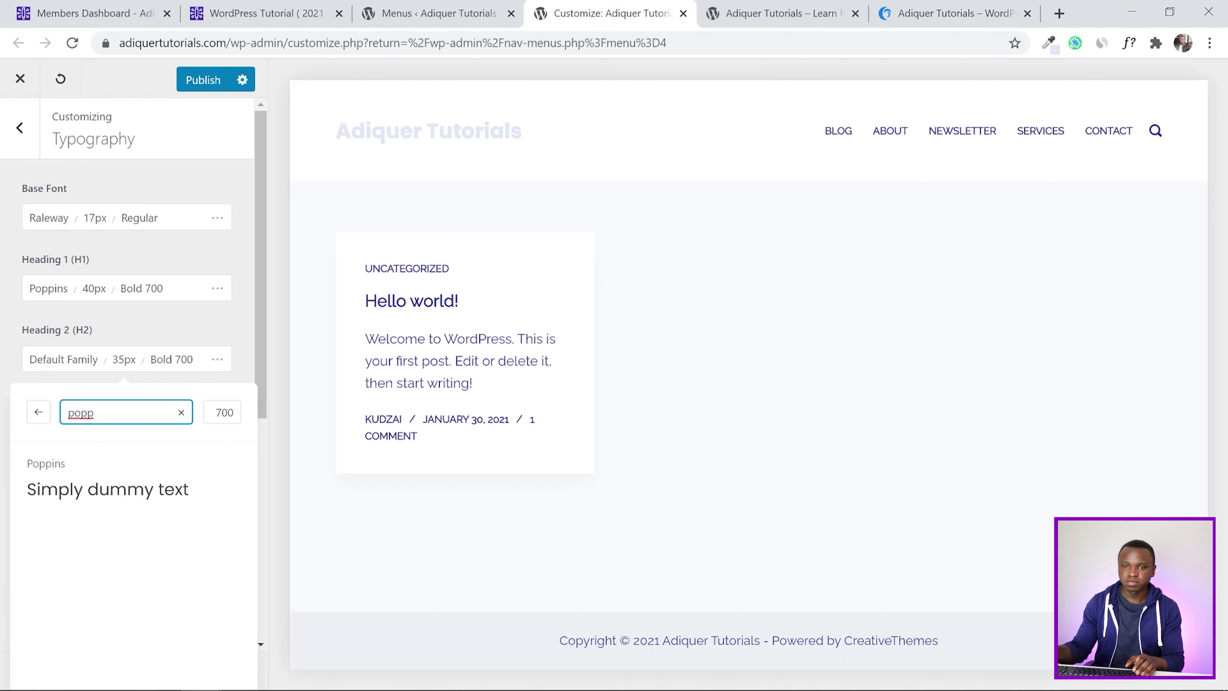
{"action": "left_click", "coordinate": [129, 486]}
{"action": "left_click", "coordinate": [4, 306]}
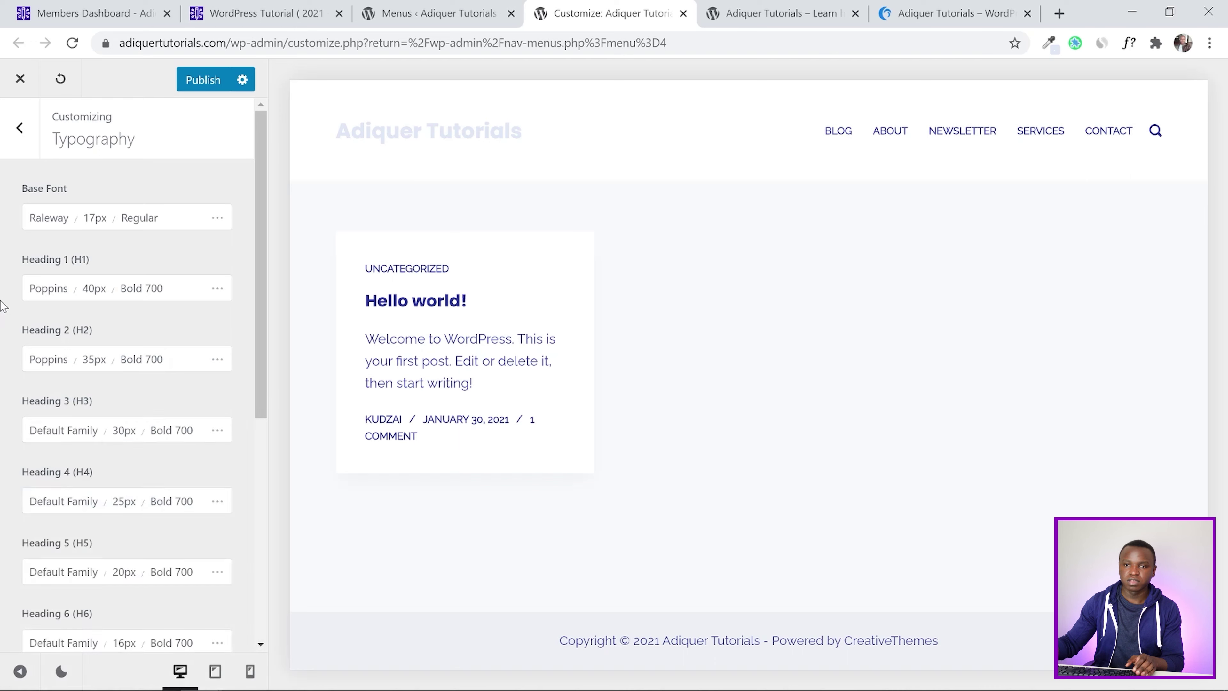
Publish the typography changes
{"action": "scroll", "coordinate": [5, 306], "scroll_direction": "down", "scroll_amount": 6}
{"action": "scroll", "coordinate": [5, 306], "scroll_direction": "up", "scroll_amount": 6}
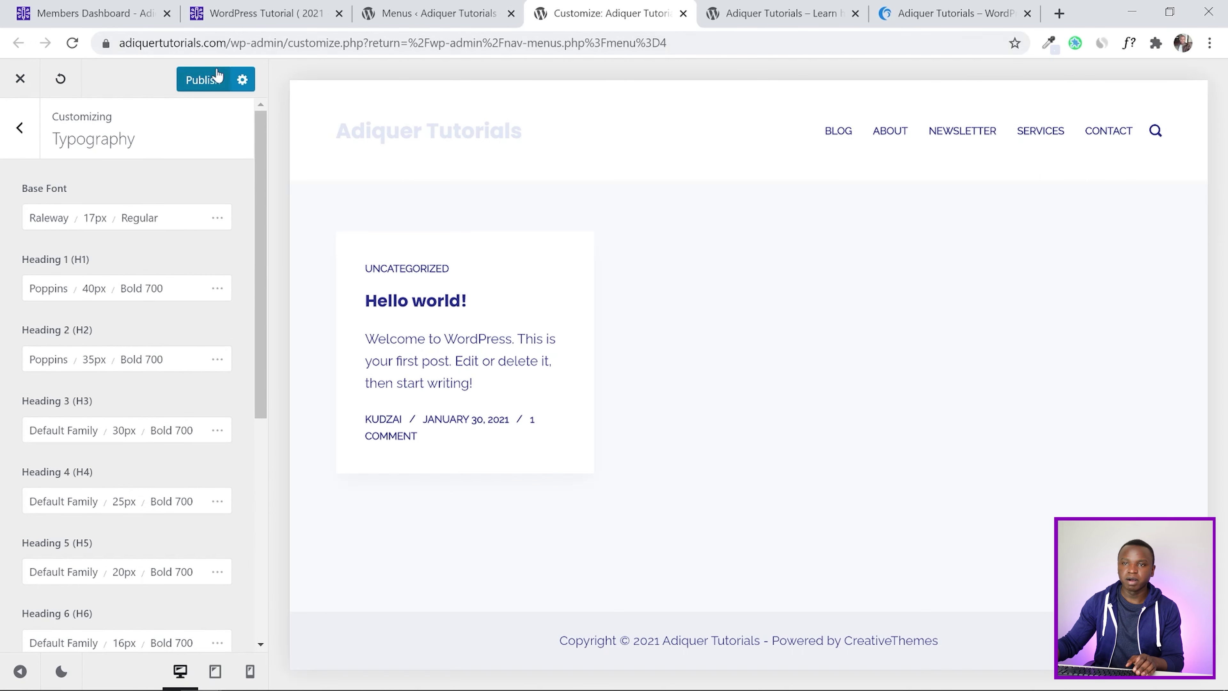
{"action": "left_click", "coordinate": [217, 78]}
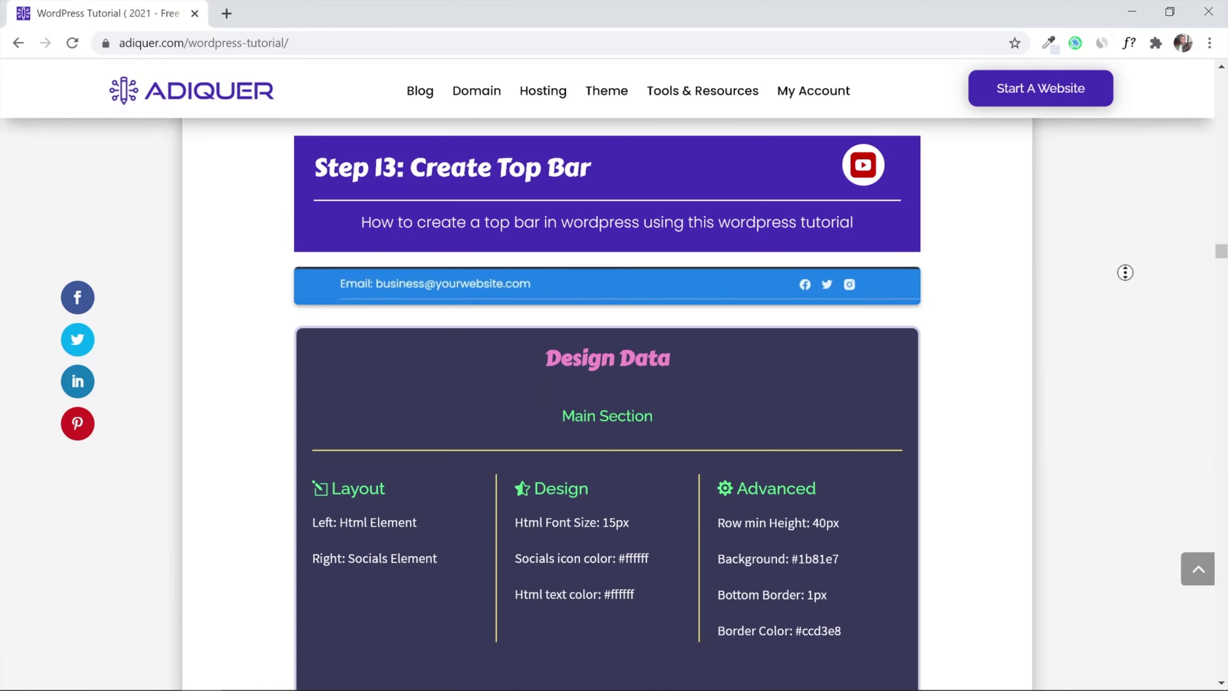
{"action": "scroll", "coordinate": [1125, 272], "scroll_direction": "down", "scroll_amount": 6}
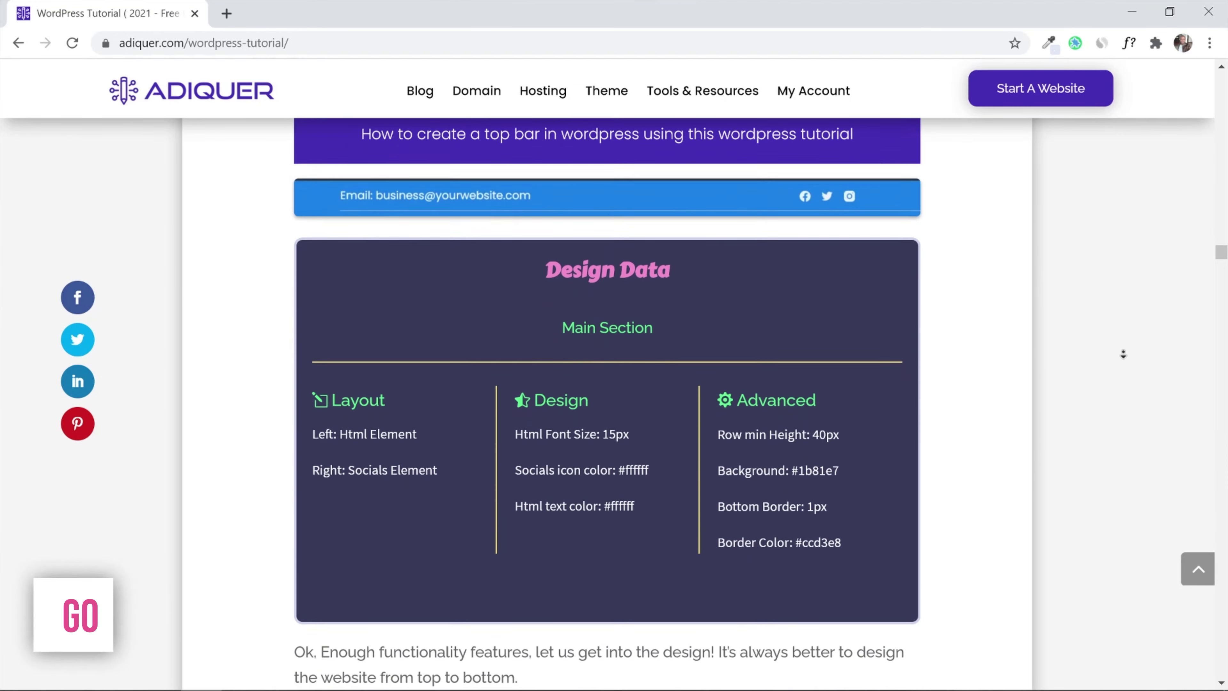
{"action": "scroll", "coordinate": [1123, 354], "scroll_direction": "down", "scroll_amount": 9}
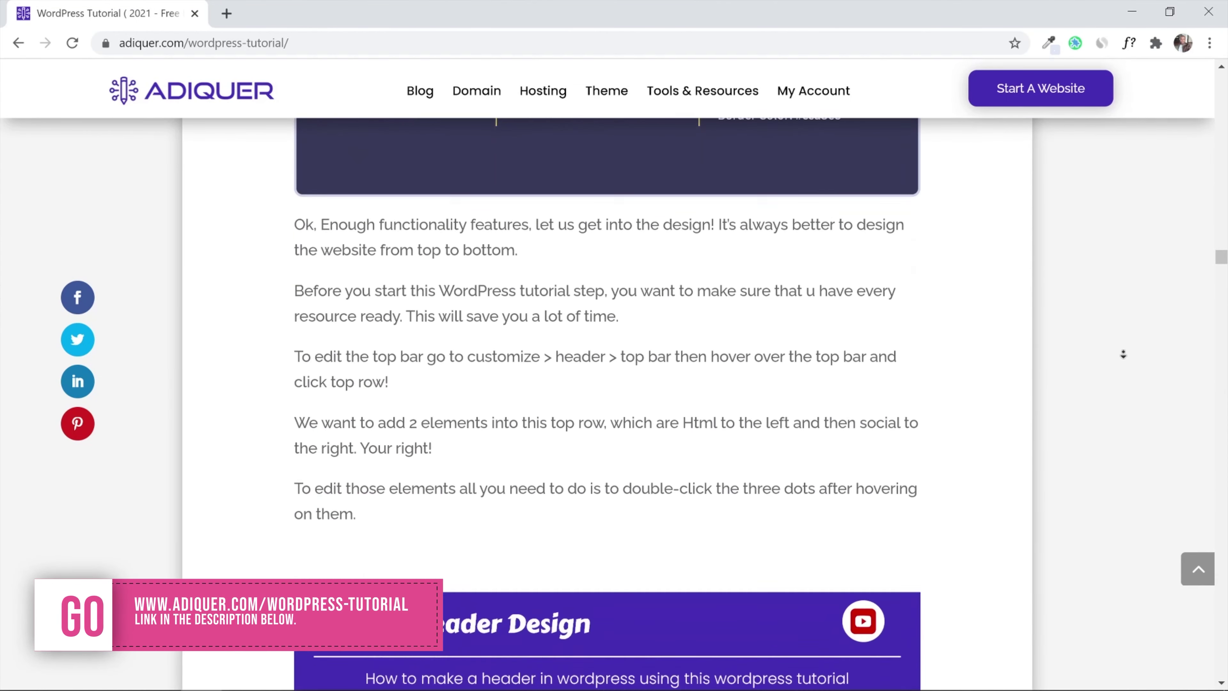
{"action": "scroll", "coordinate": [1123, 354], "scroll_direction": "down", "scroll_amount": 4}
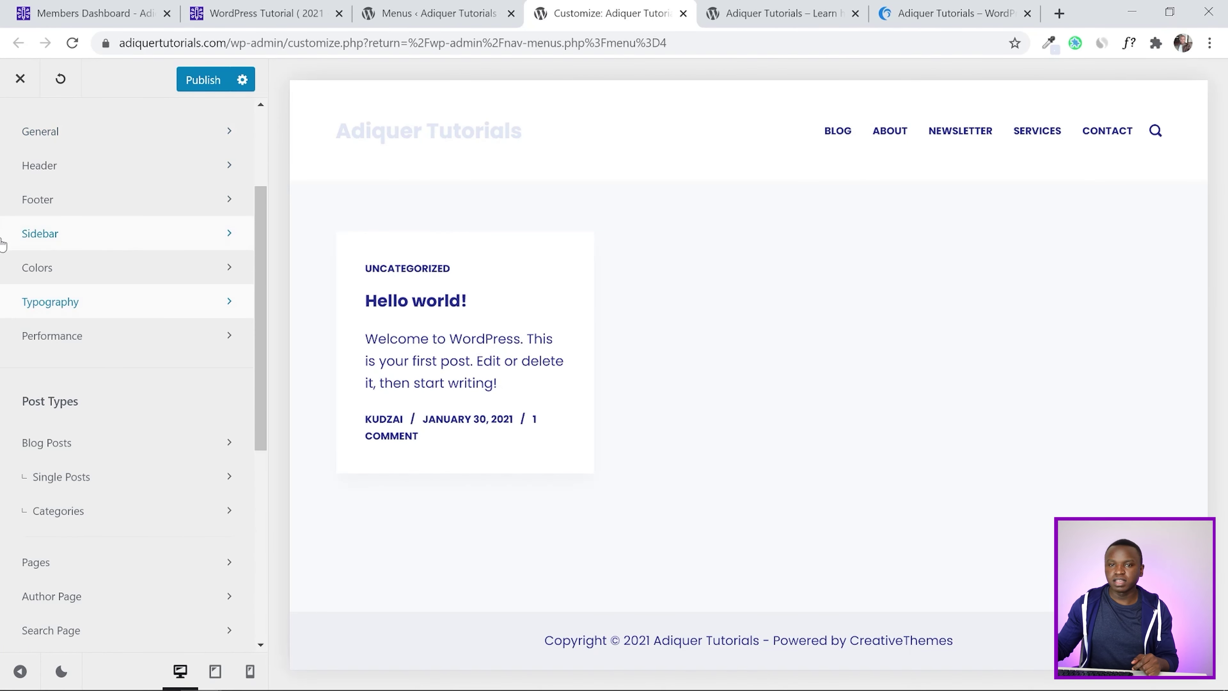
{"action": "scroll", "coordinate": [4, 242], "scroll_direction": "up", "scroll_amount": 3}
{"action": "left_click", "coordinate": [38, 327]}
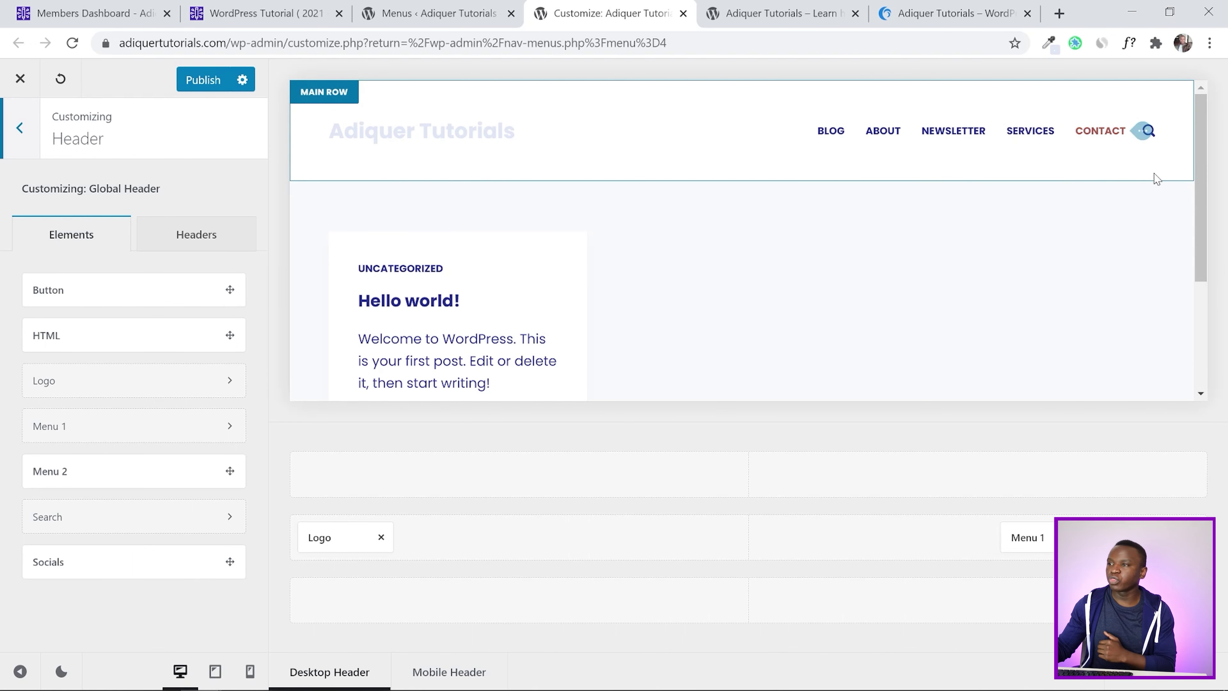
{"action": "left_click_drag", "start_coordinate": [1200, 155], "coordinate": [1202, 168]}
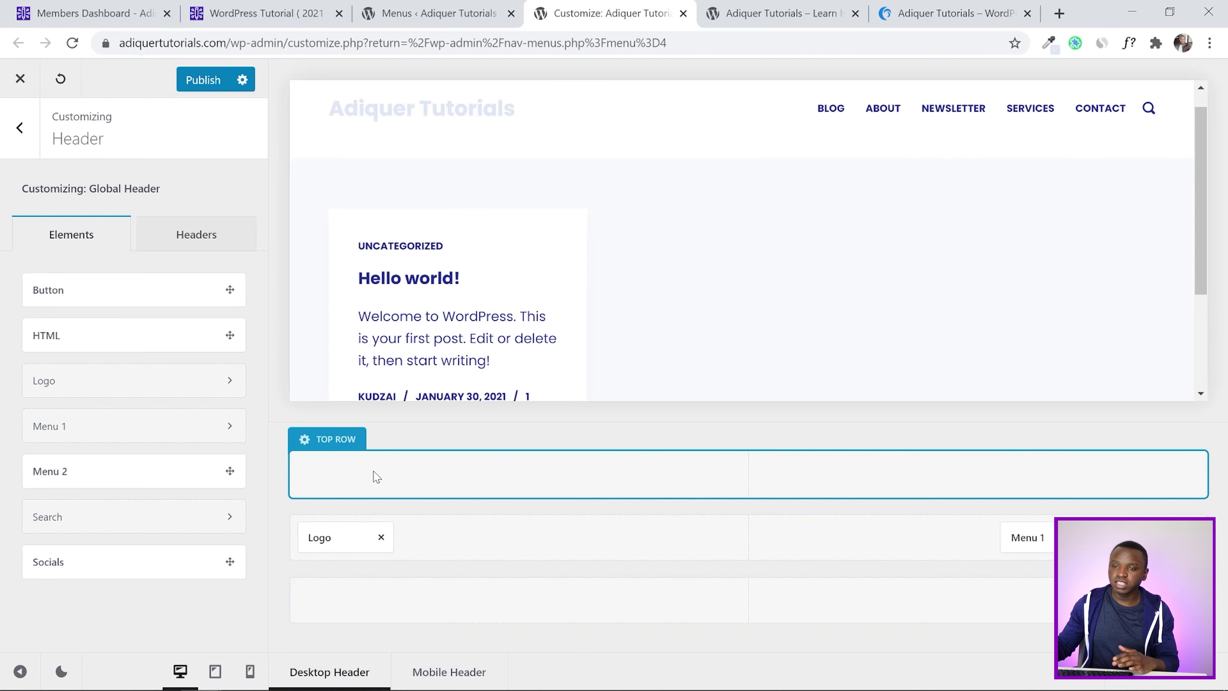
{"action": "left_click", "coordinate": [928, 7]}
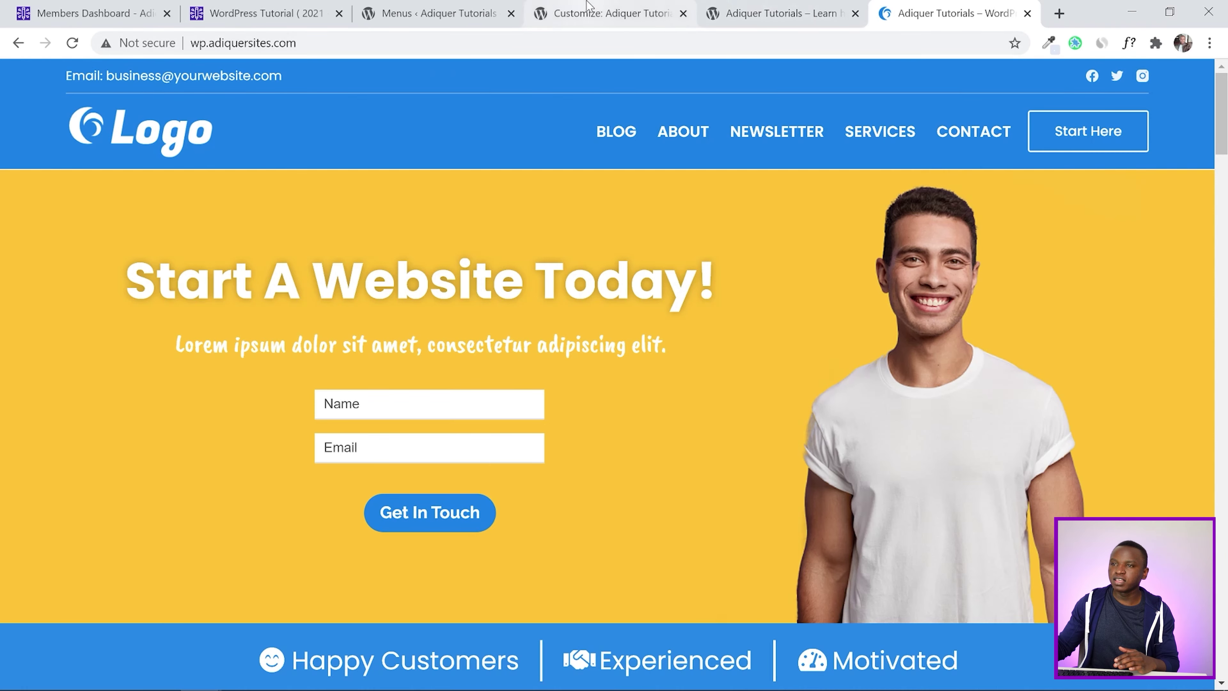
{"action": "left_click", "coordinate": [638, 9]}
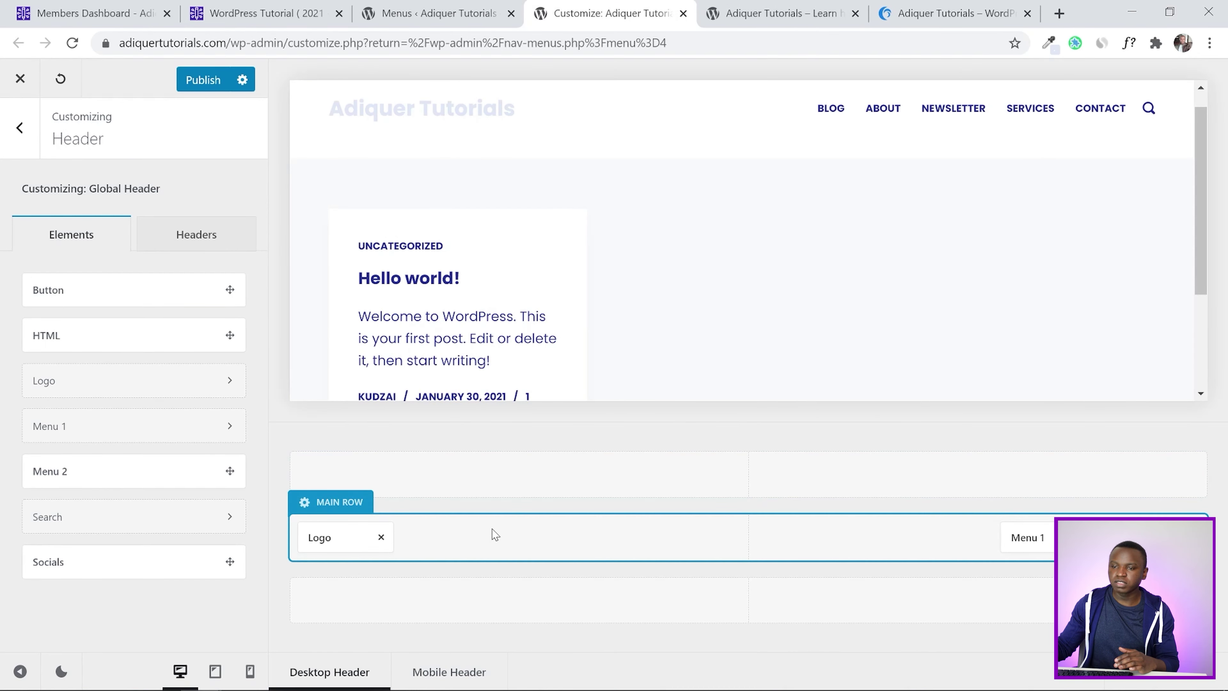
{"action": "left_click", "coordinate": [948, 13]}
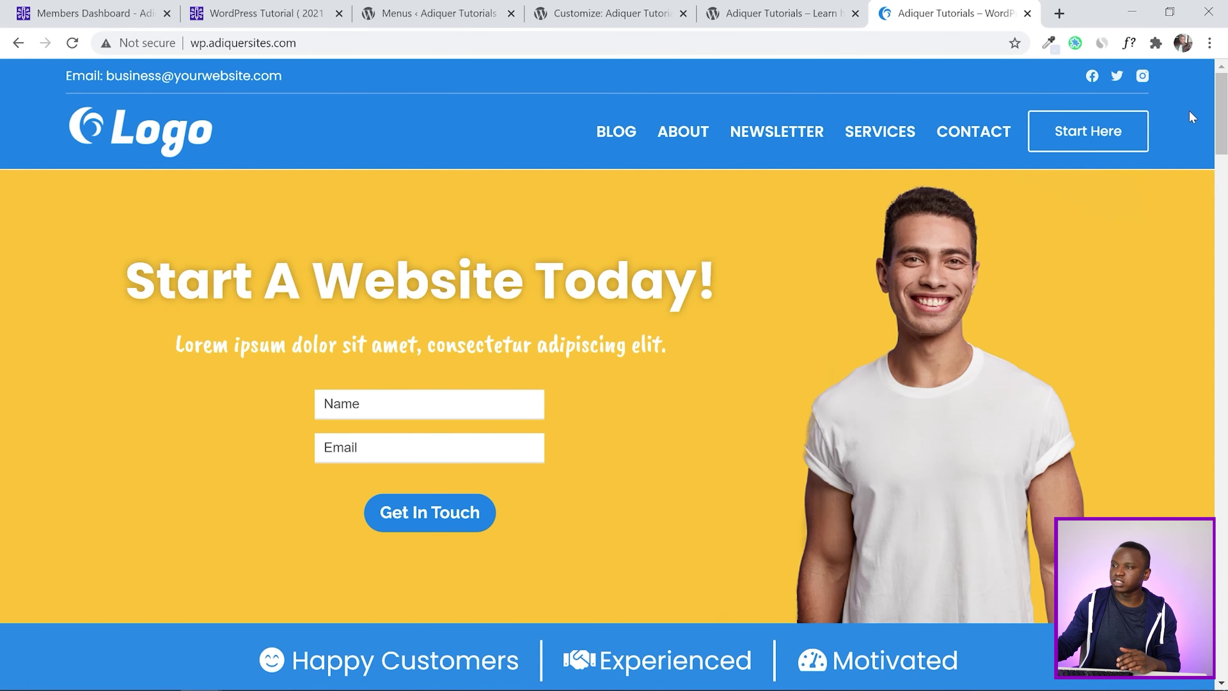
{"action": "left_click", "coordinate": [580, 13]}
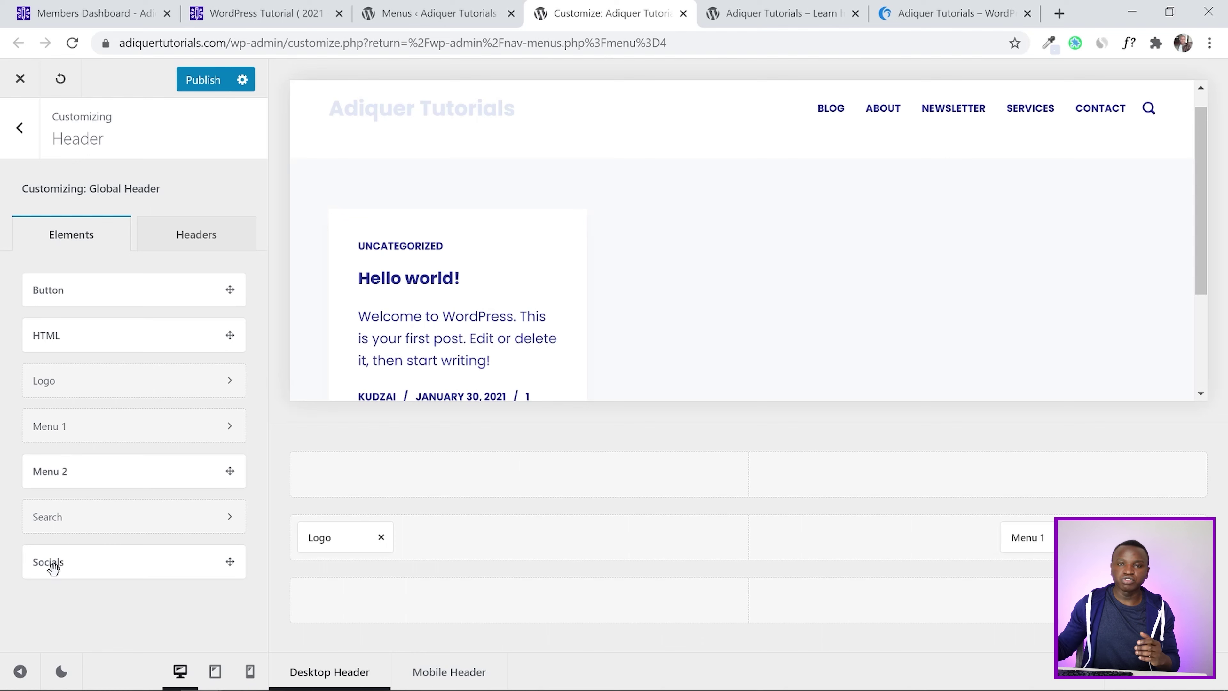
Place a Button element in the header's Top Row, then view the example landing page
{"action": "left_click_drag", "start_coordinate": [46, 290], "coordinate": [334, 479]}
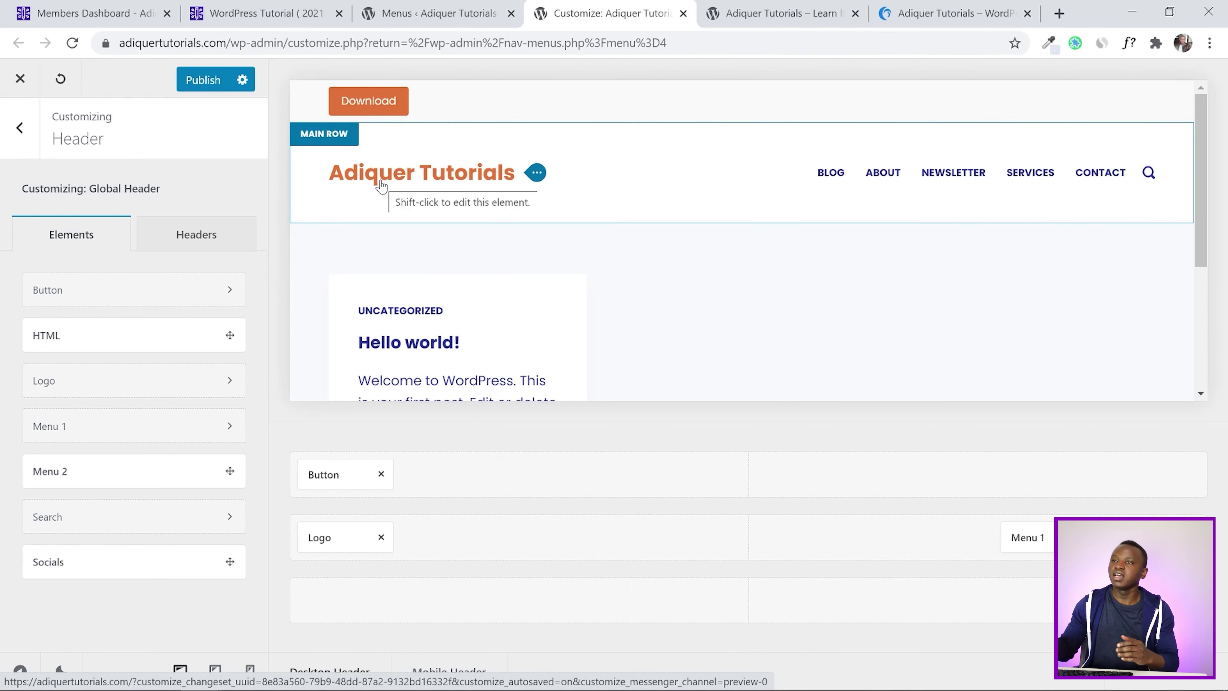
{"action": "left_click", "coordinate": [911, 7]}
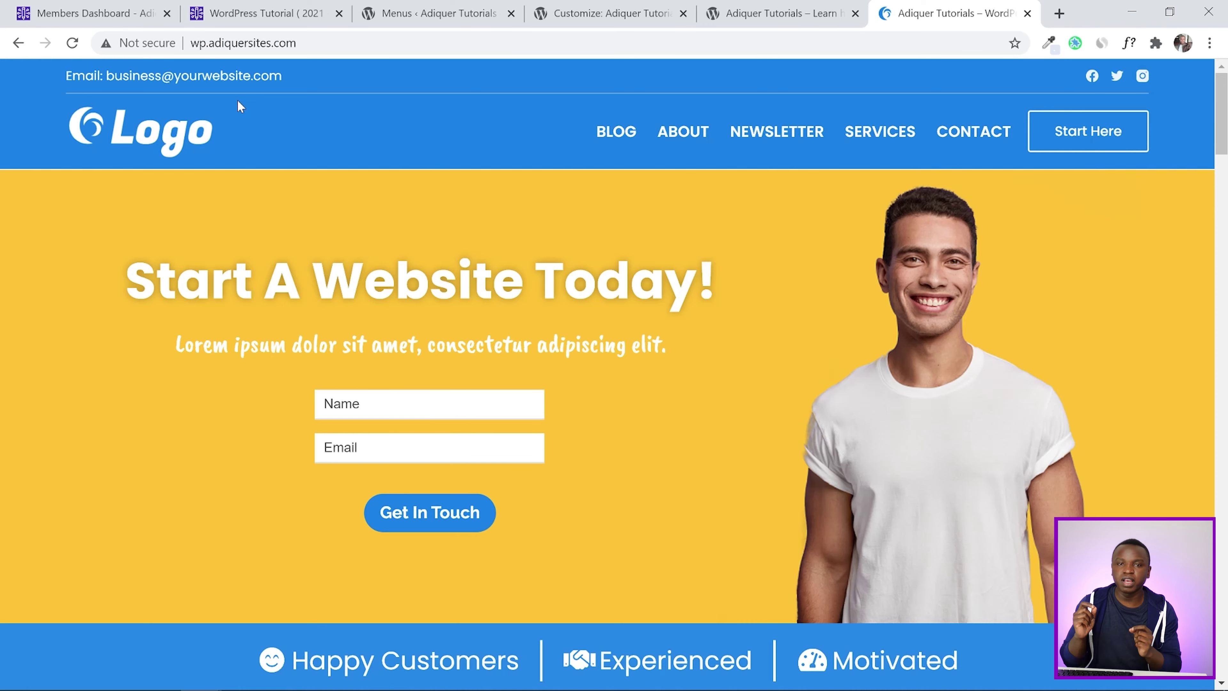
Review the tutorial's Step 13 top bar design data, then go back to the header customizer
{"action": "left_click", "coordinate": [266, 13]}
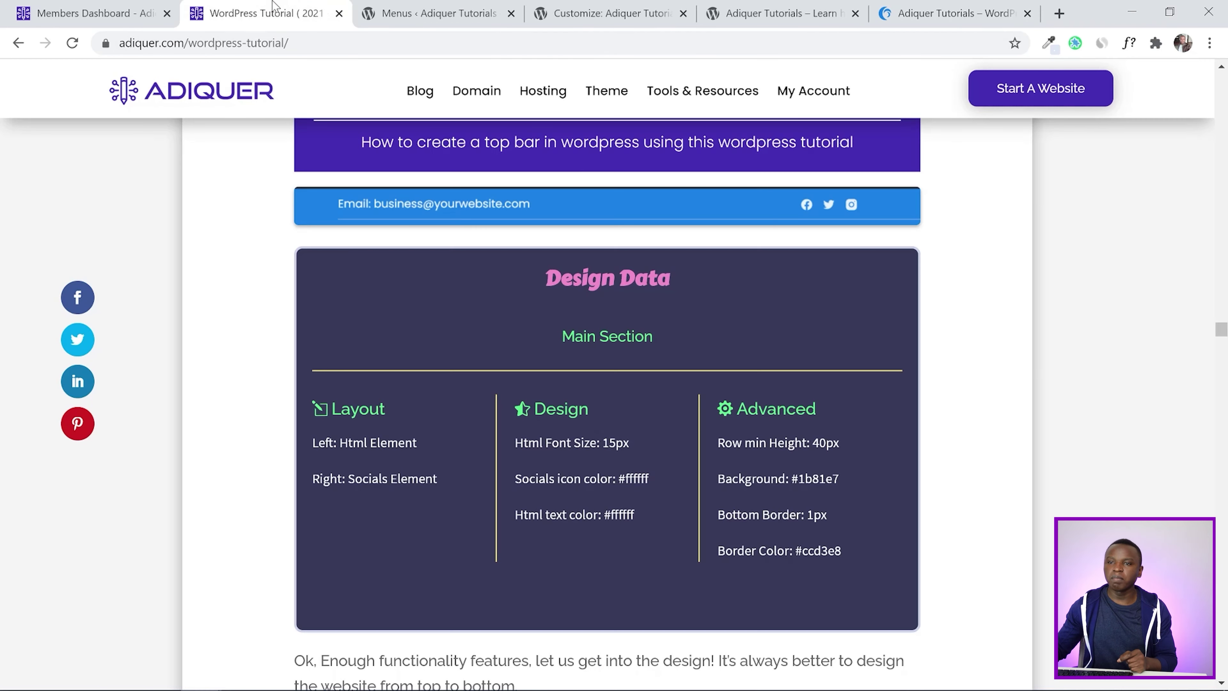
{"action": "scroll", "coordinate": [1224, 329], "scroll_direction": "up", "scroll_amount": 5}
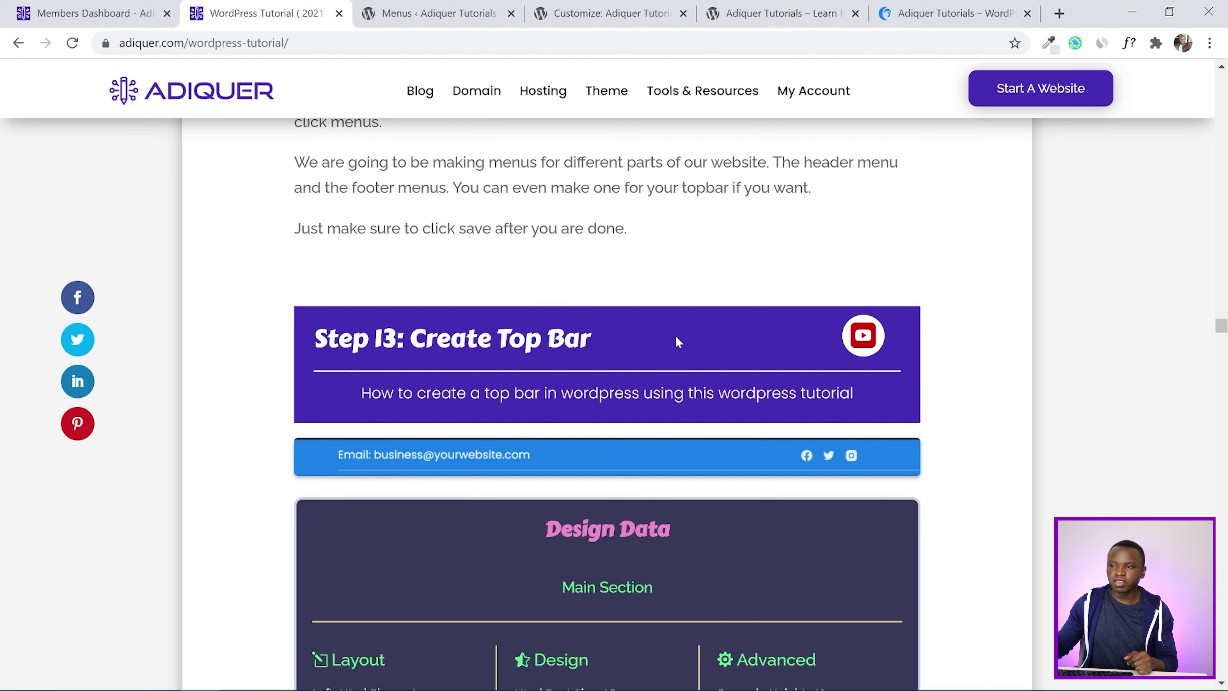
{"action": "scroll", "coordinate": [677, 341], "scroll_direction": "down", "scroll_amount": 2}
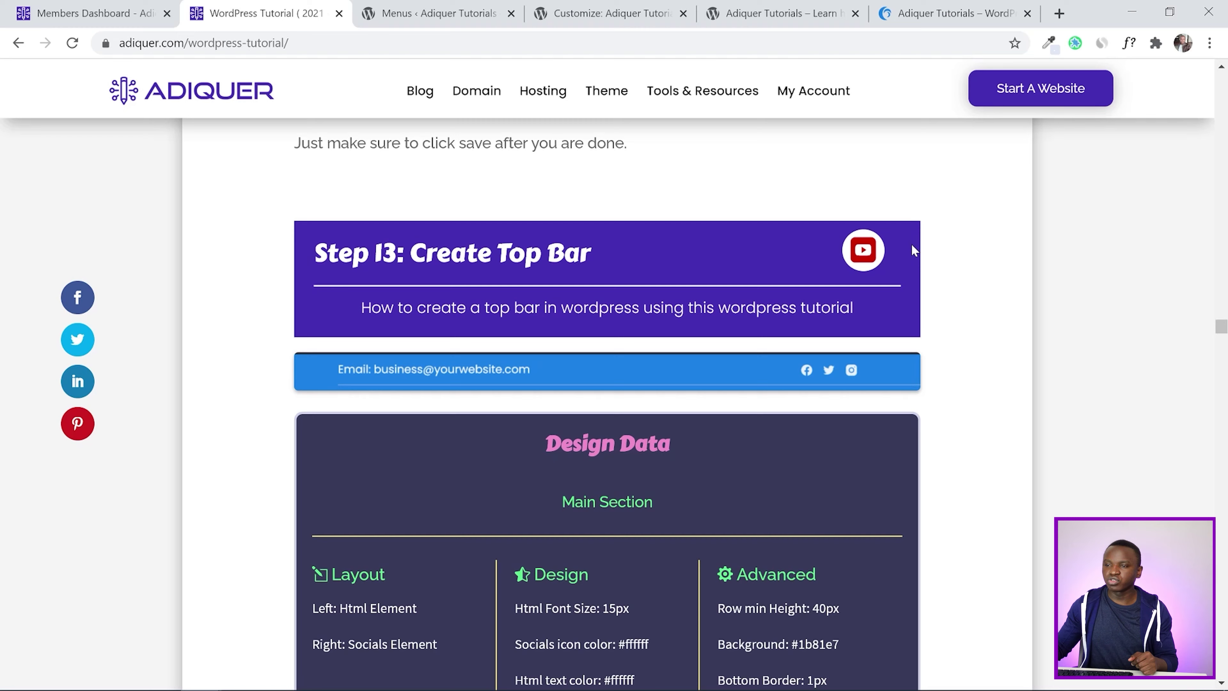
{"action": "scroll", "coordinate": [912, 244], "scroll_direction": "down", "scroll_amount": 4}
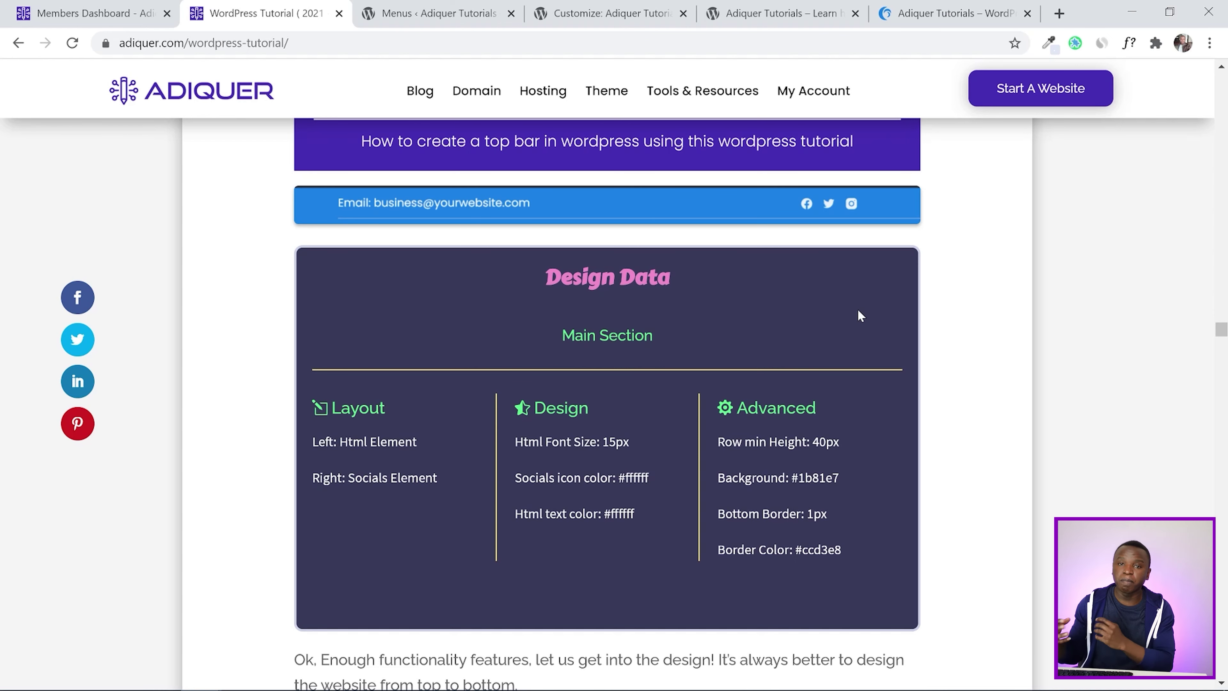
{"action": "scroll", "coordinate": [860, 315], "scroll_direction": "down", "scroll_amount": 2}
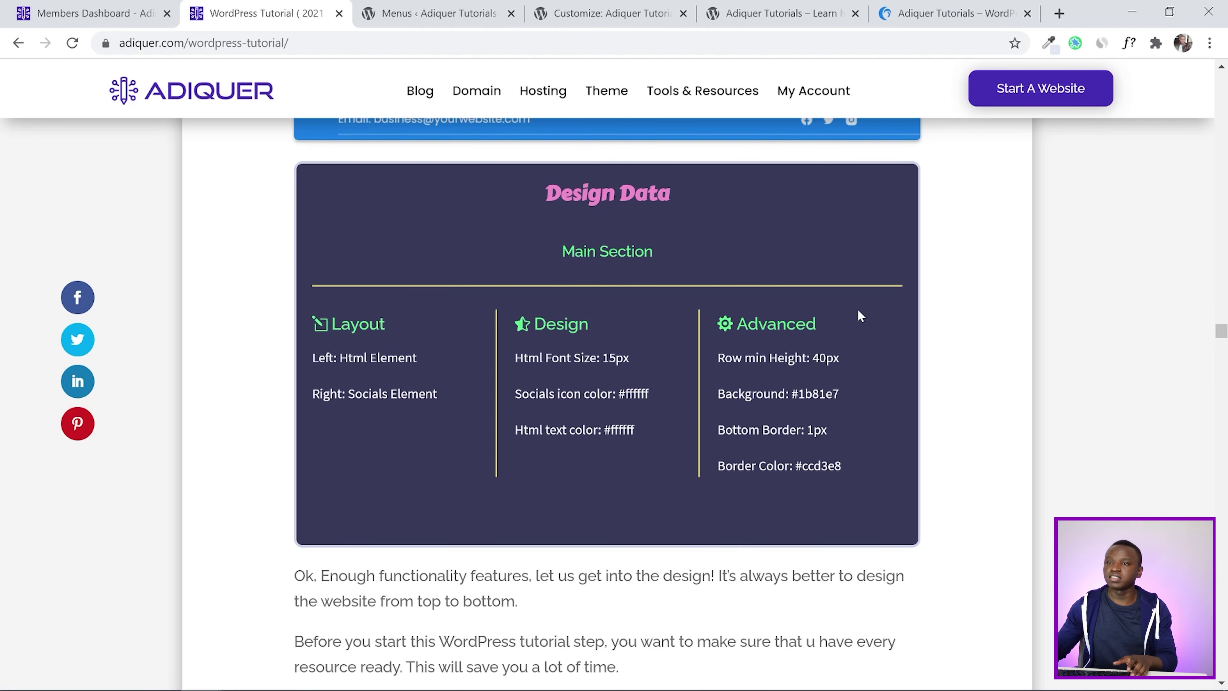
{"action": "scroll", "coordinate": [535, 241], "scroll_direction": "up", "scroll_amount": 3}
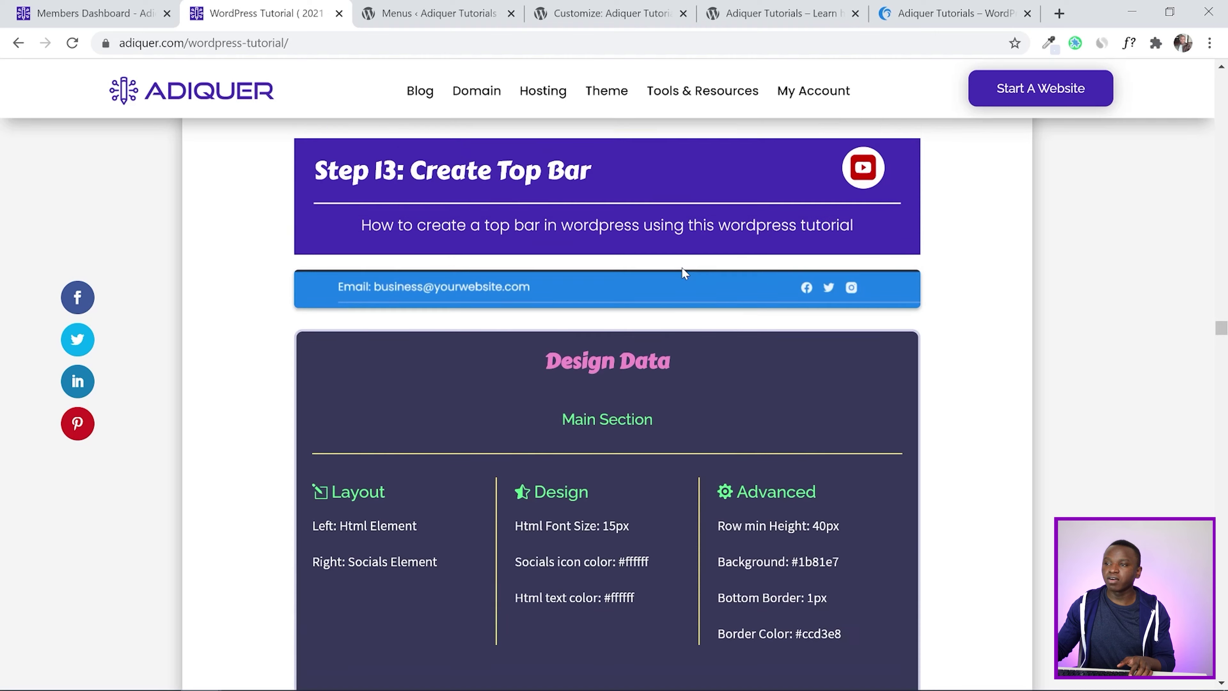
{"action": "left_click", "coordinate": [596, 11]}
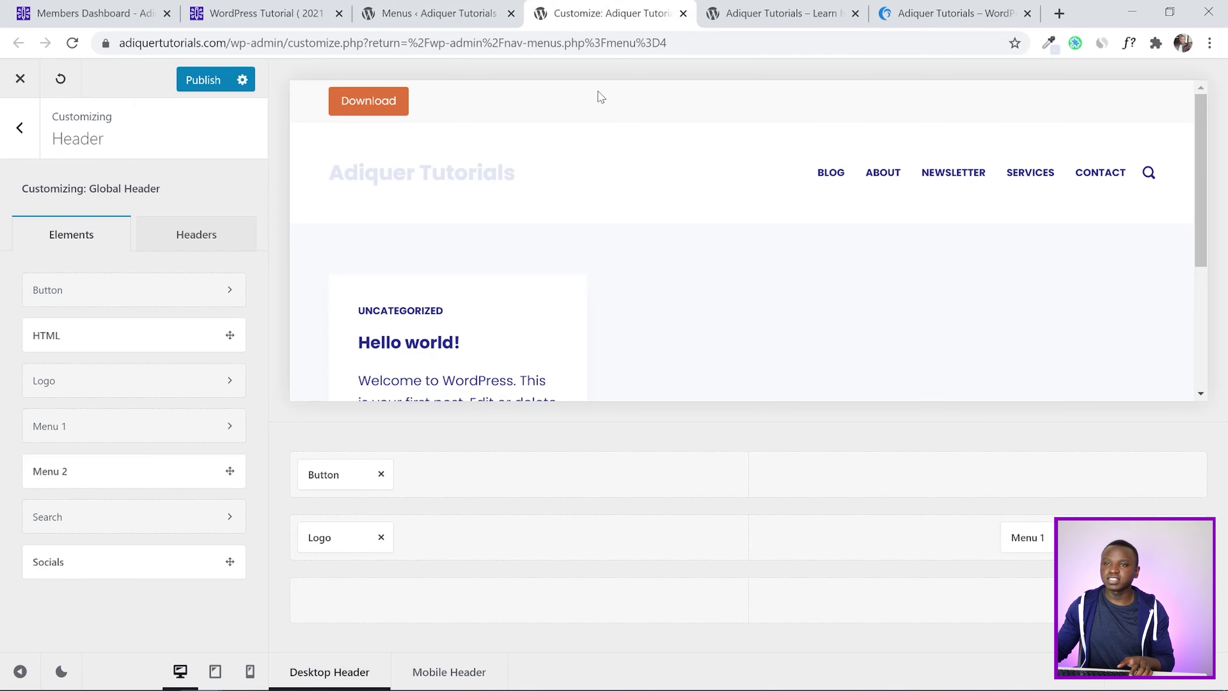
Remove the Button, Logo and Menu 1 elements from the header rows
{"action": "scroll", "coordinate": [662, 176], "scroll_direction": "down", "scroll_amount": 2}
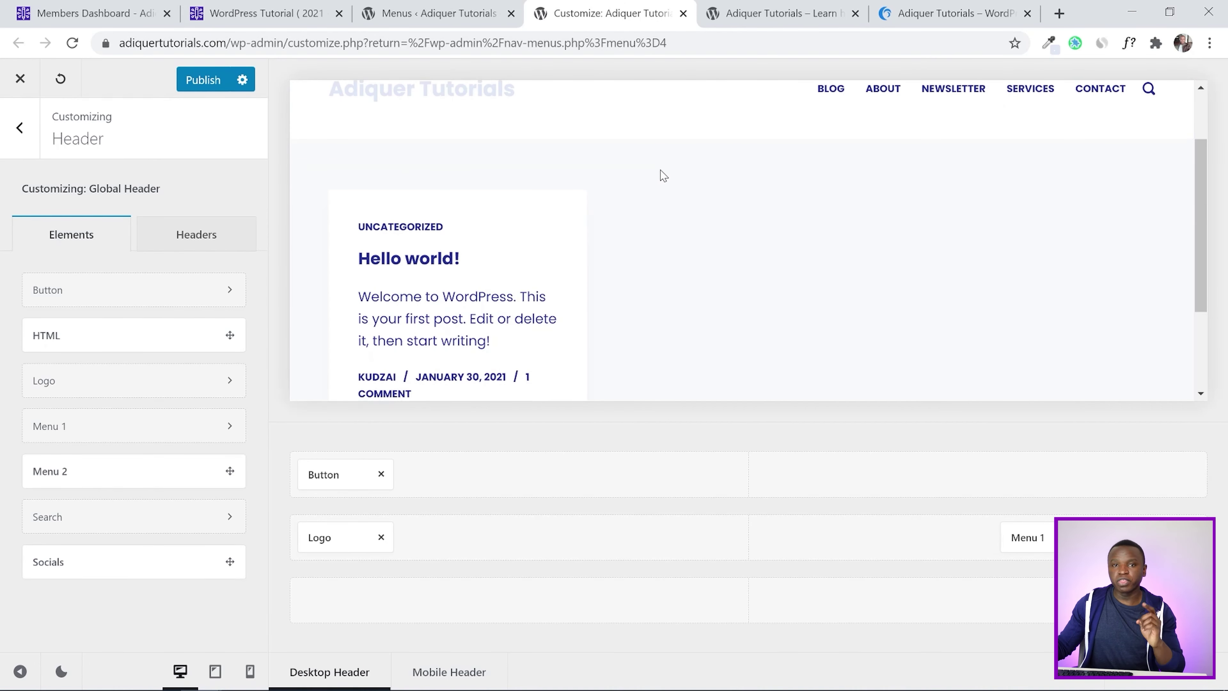
{"action": "scroll", "coordinate": [661, 175], "scroll_direction": "up", "scroll_amount": 2}
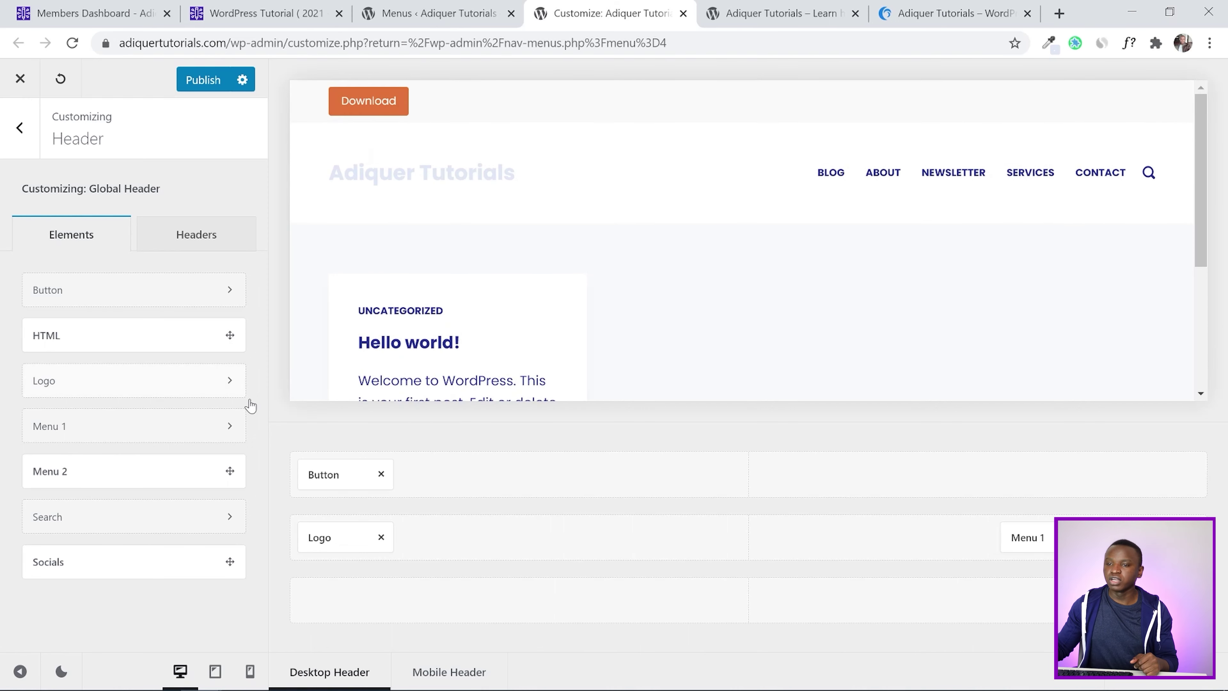
{"action": "left_click", "coordinate": [382, 475]}
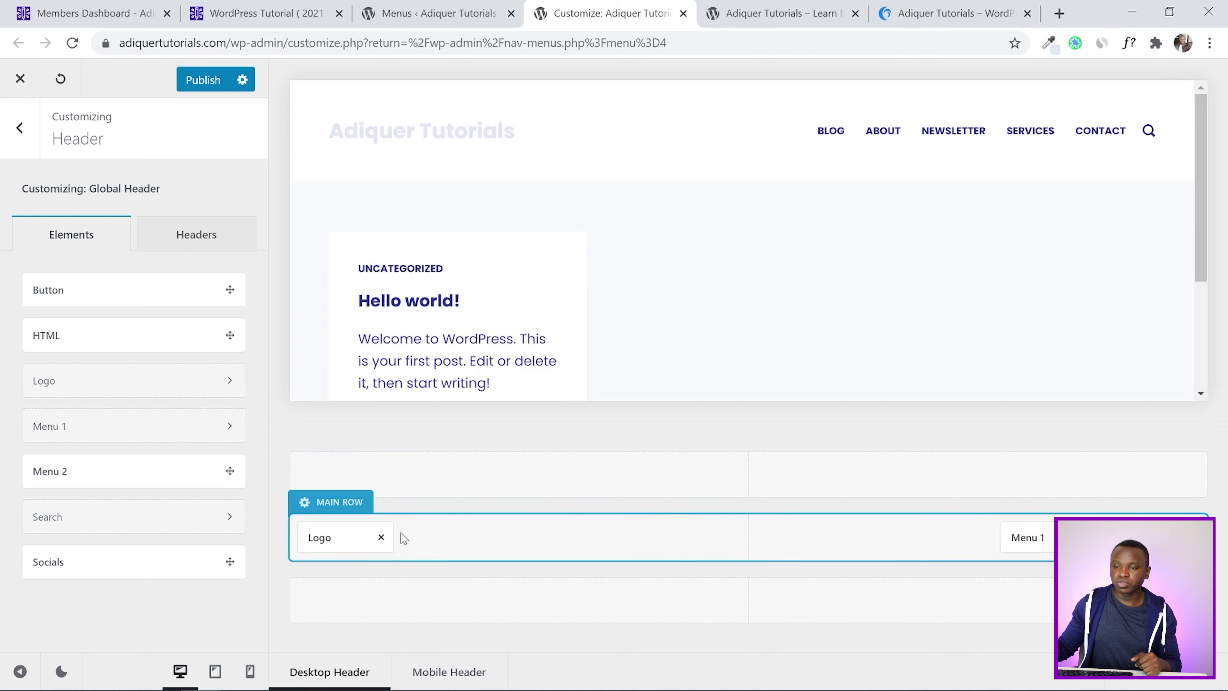
{"action": "left_click", "coordinate": [381, 537]}
{"action": "left_click", "coordinate": [1047, 538]}
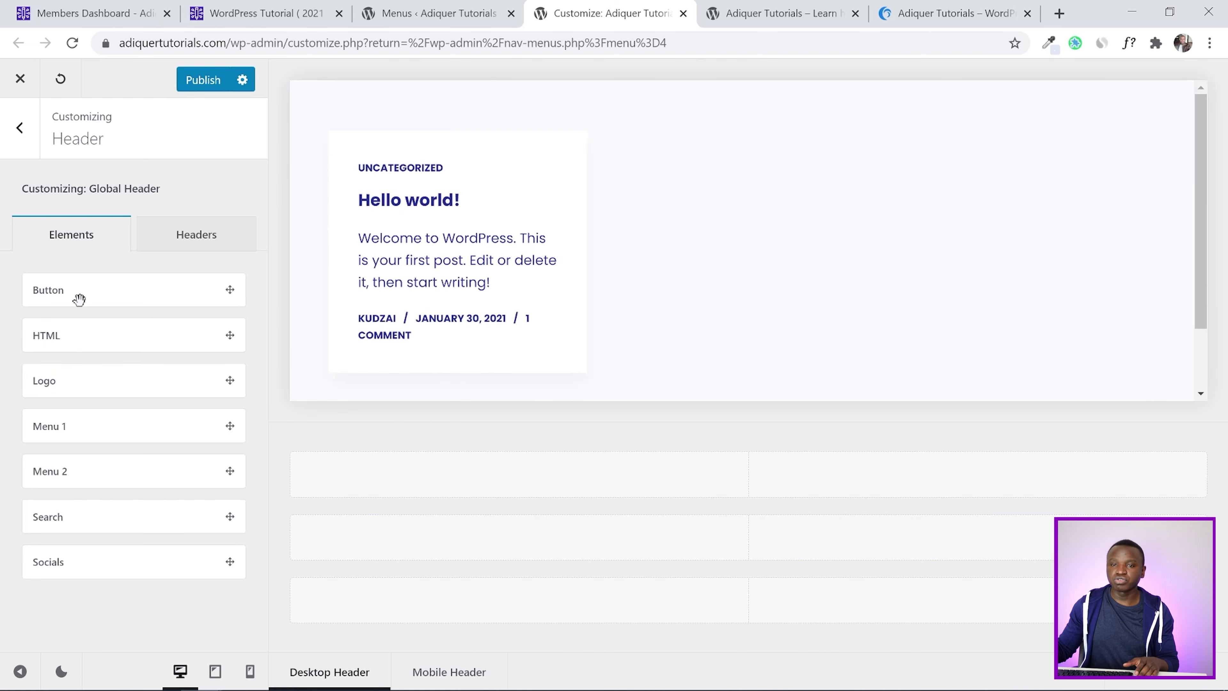
Put HTML on the top row's left and Socials on its right, publish, and view the live site
{"action": "left_click_drag", "start_coordinate": [69, 338], "coordinate": [349, 479]}
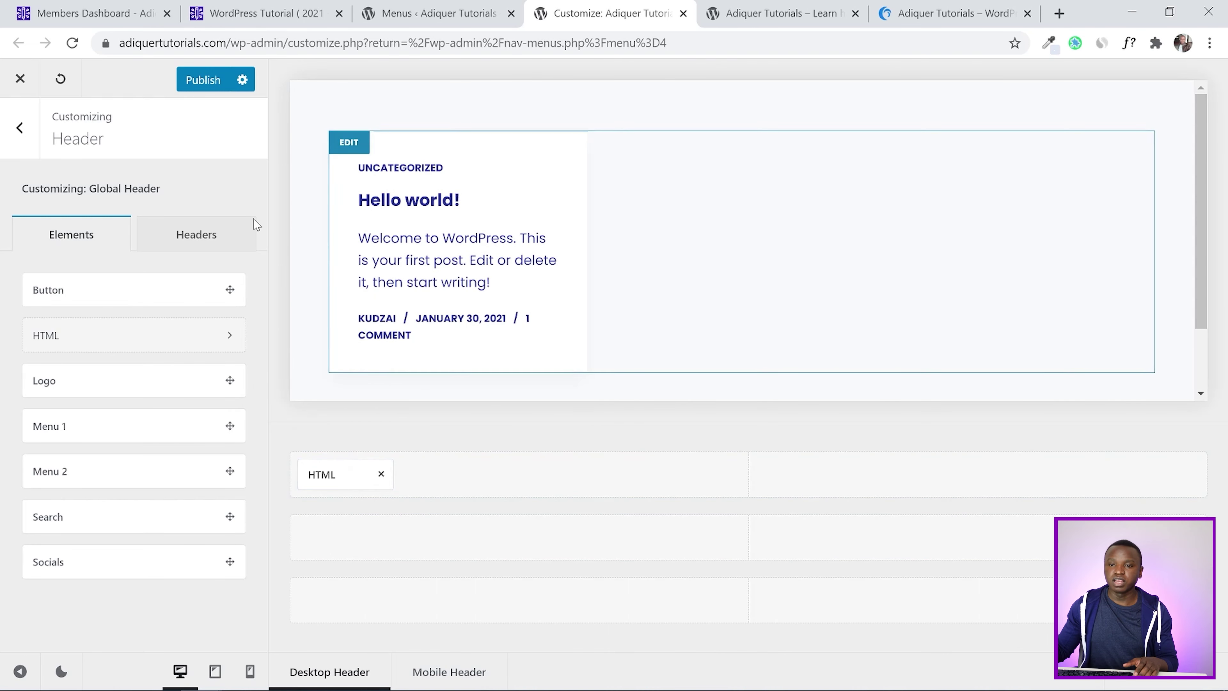
{"action": "left_click_drag", "start_coordinate": [52, 562], "coordinate": [1149, 476]}
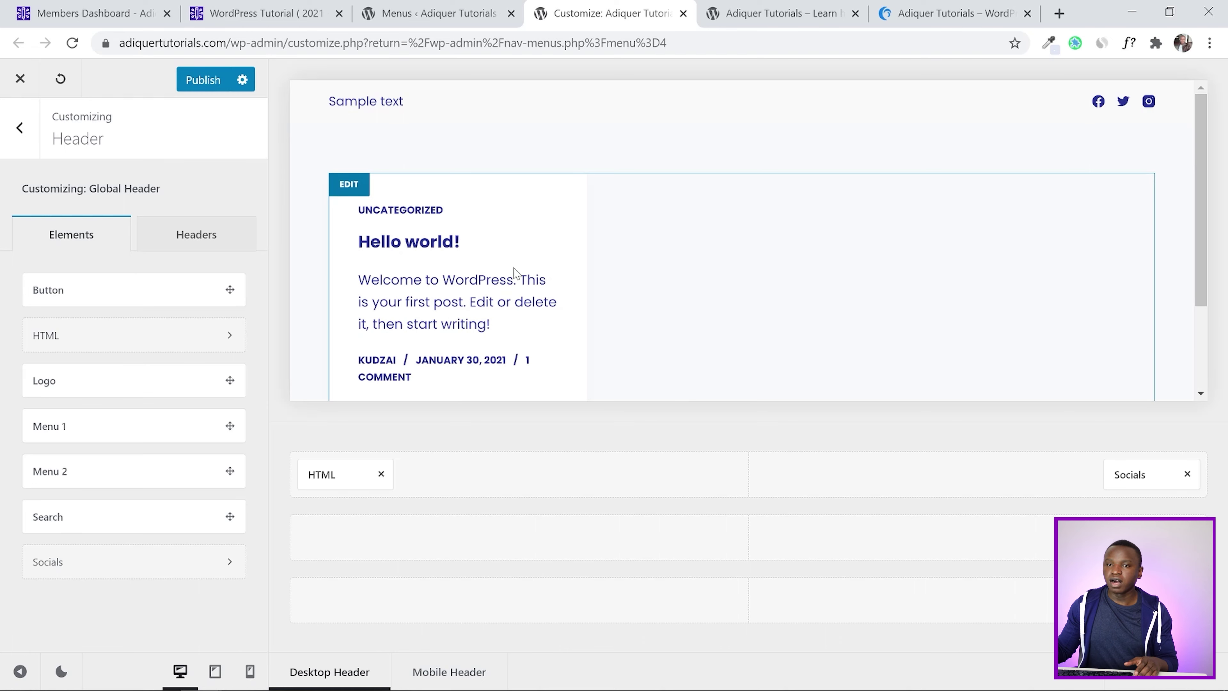
{"action": "left_click", "coordinate": [199, 81]}
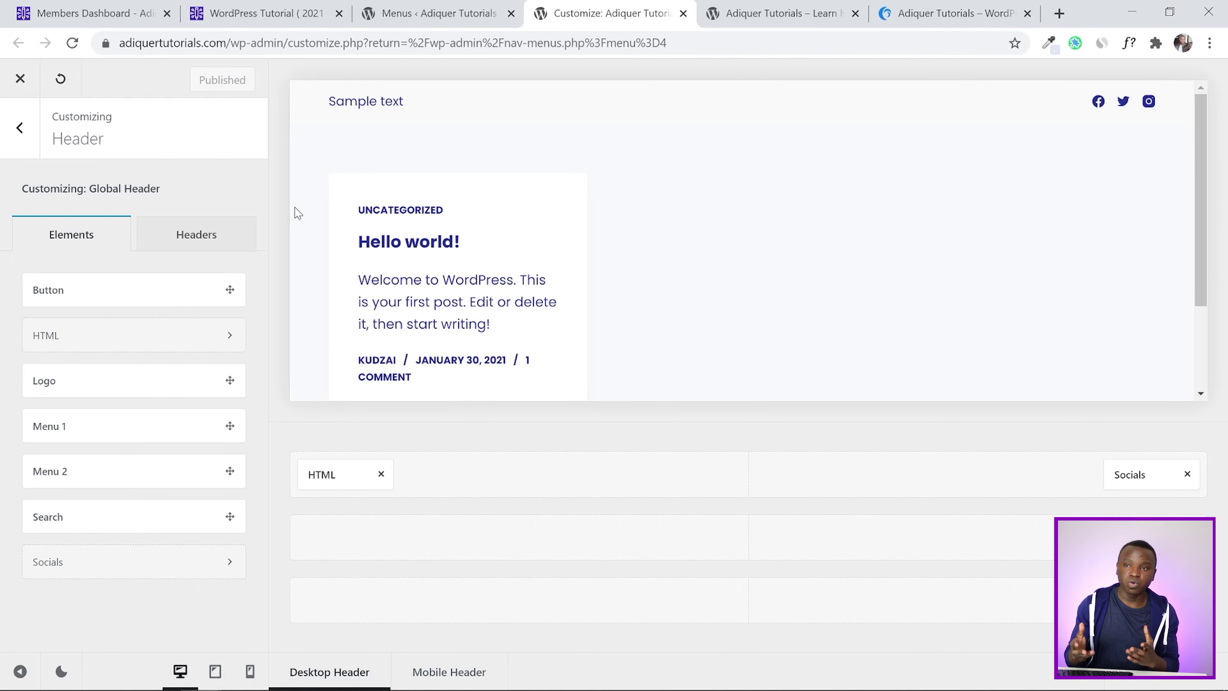
{"action": "left_click", "coordinate": [797, 10]}
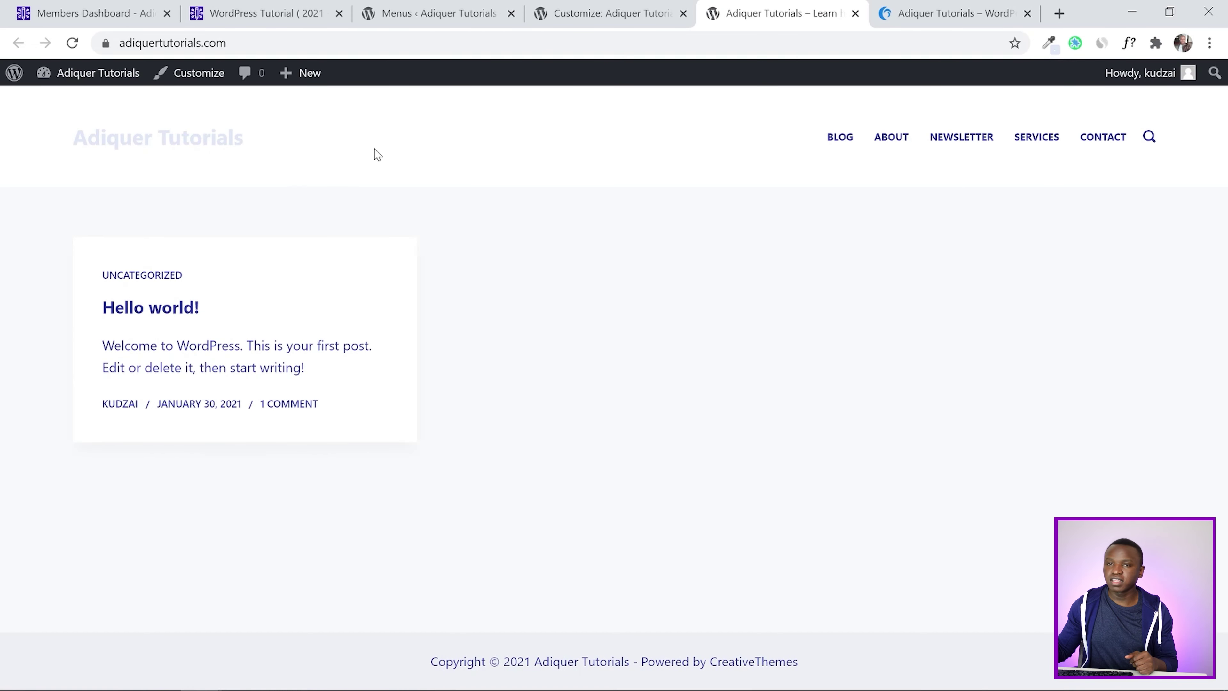
Reload the live site to check the top bar's sample text and social icons, then return to Customize
{"action": "left_click", "coordinate": [72, 42]}
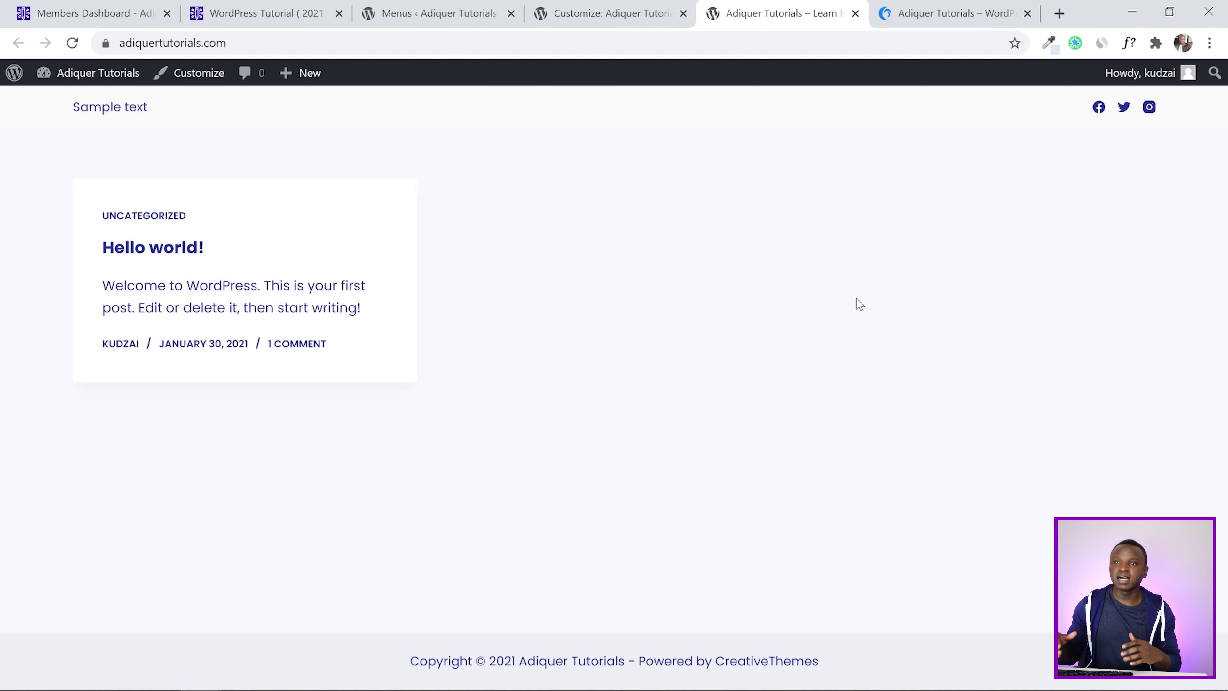
{"action": "left_click", "coordinate": [436, 13]}
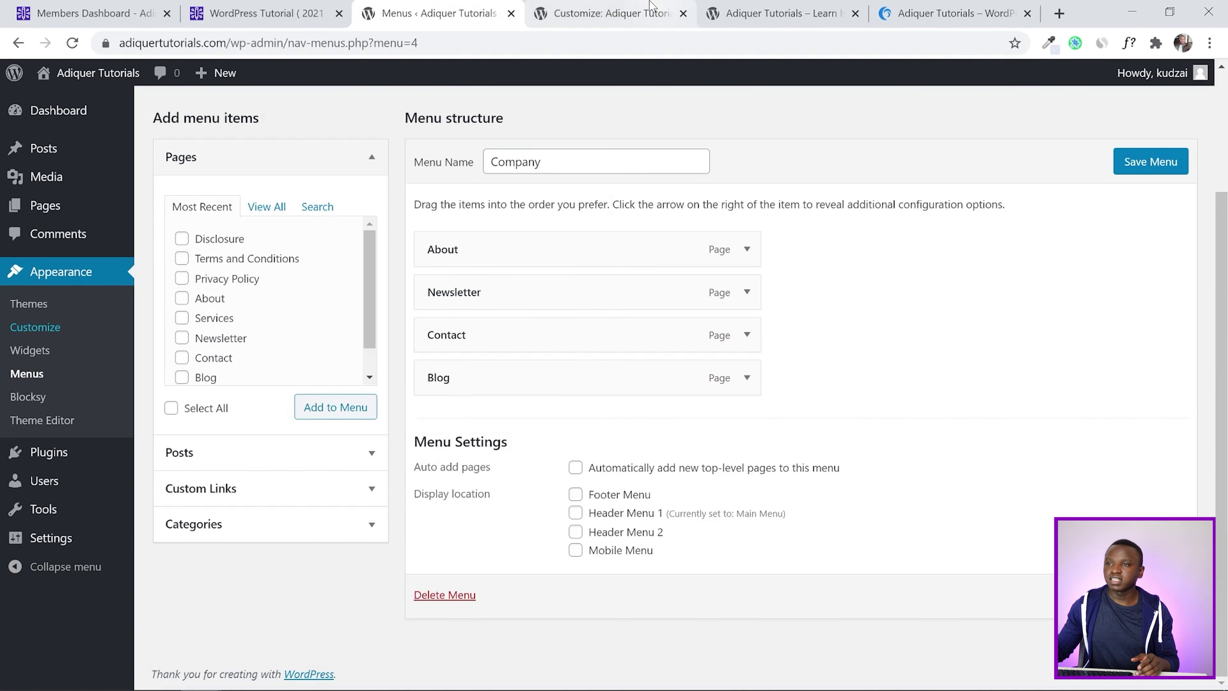
{"action": "left_click", "coordinate": [633, 7]}
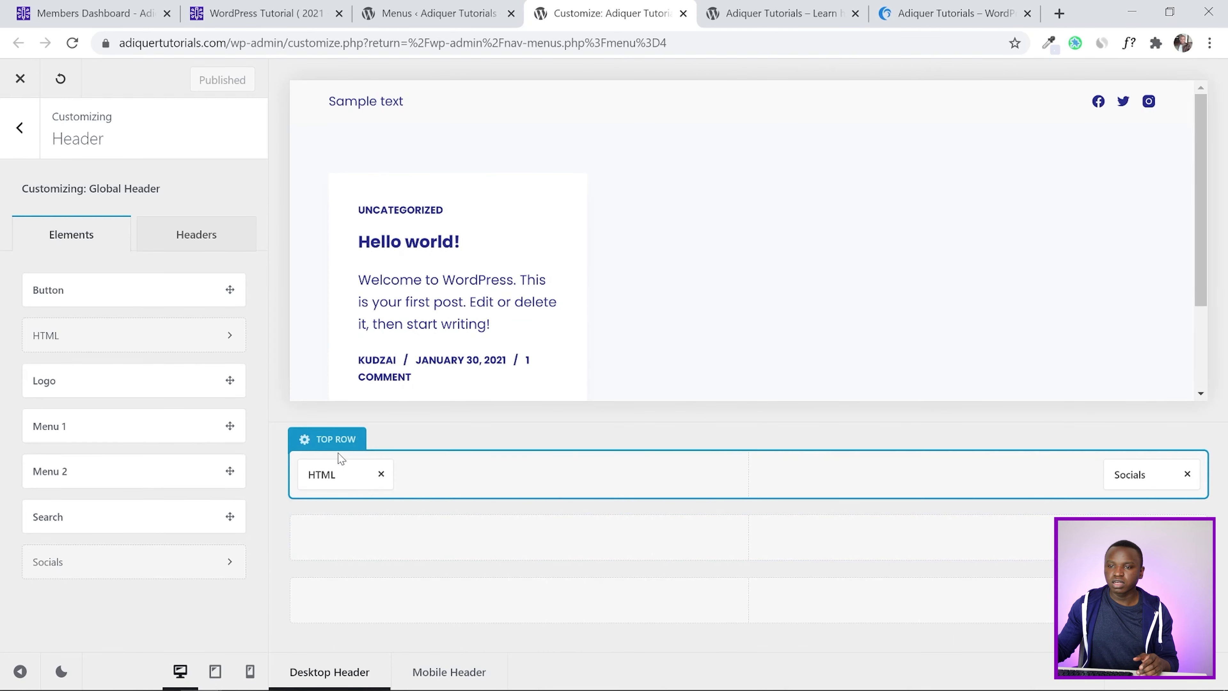
Open the header top row's Design options and compare them with the tutorial's top bar values
{"action": "left_click", "coordinate": [327, 441]}
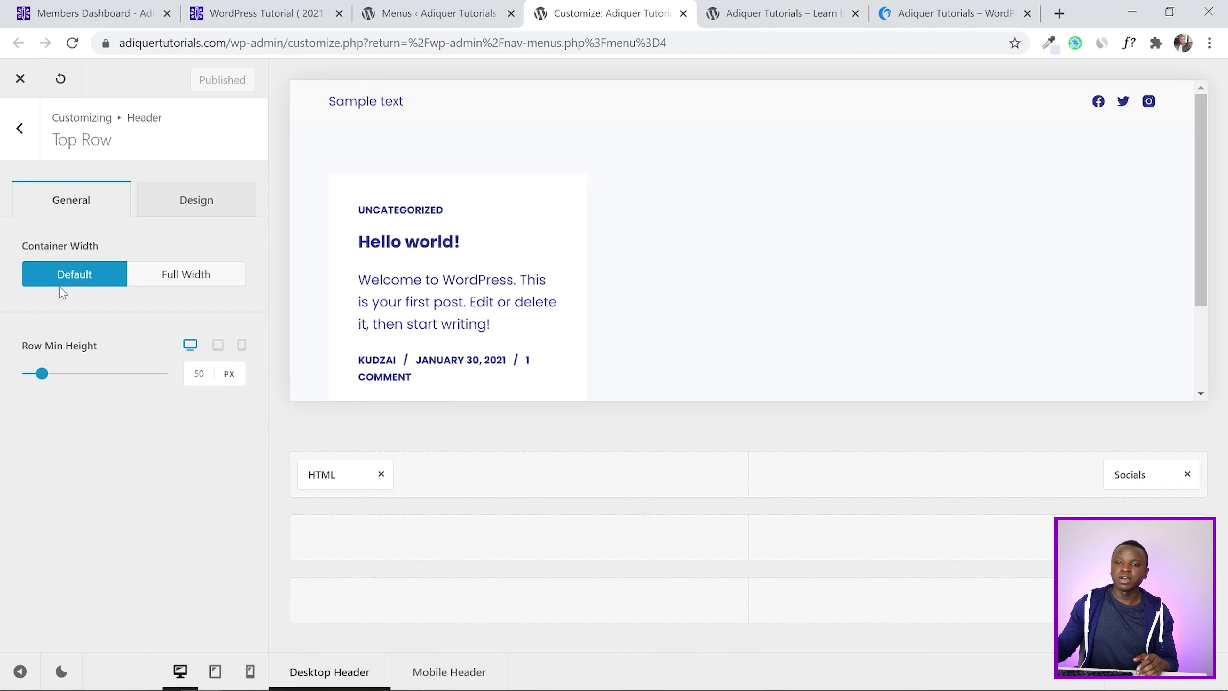
{"action": "left_click", "coordinate": [192, 208]}
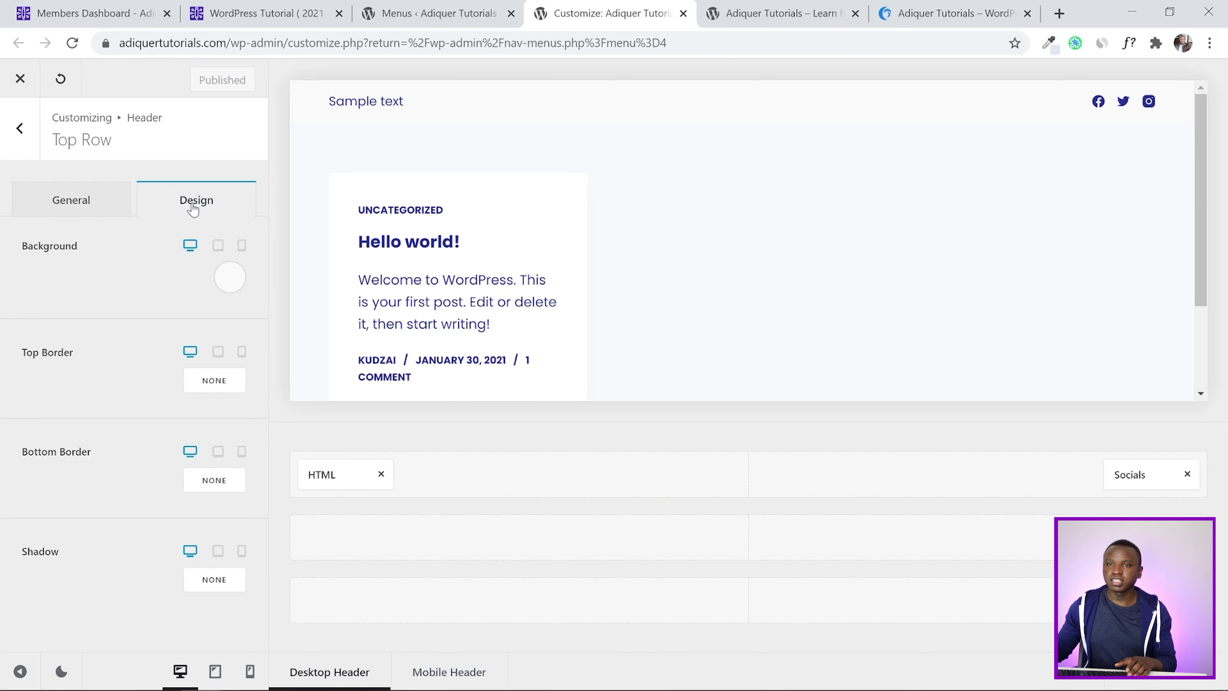
{"action": "left_click", "coordinate": [240, 17]}
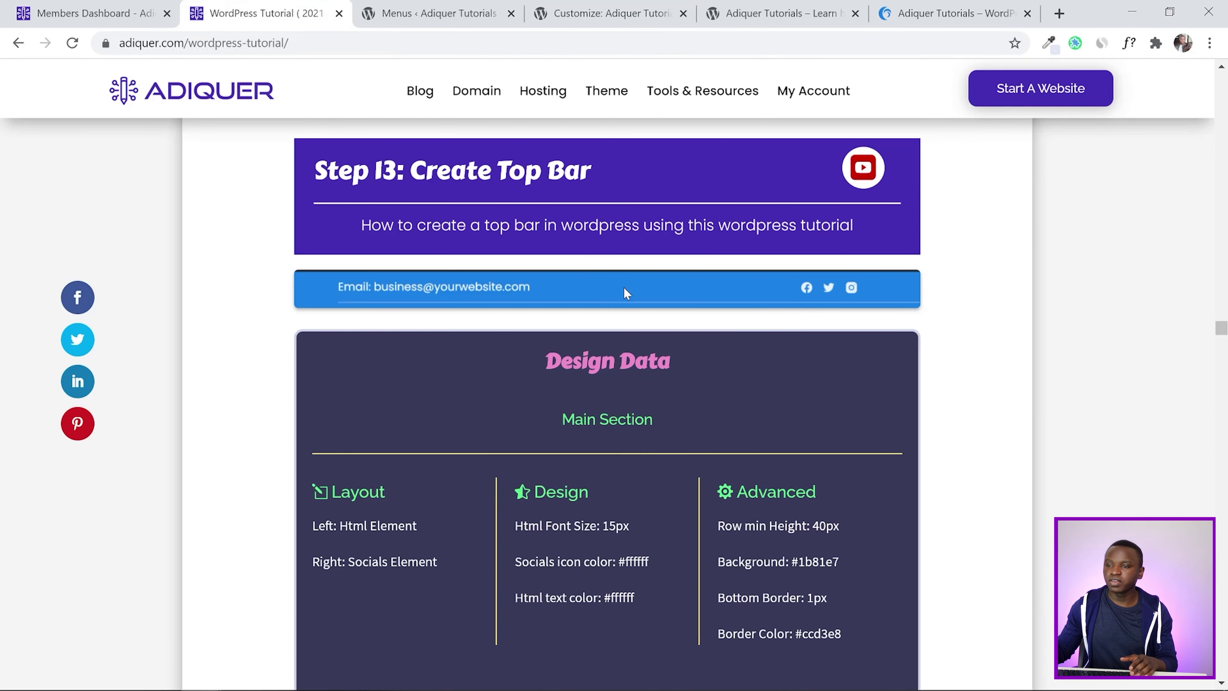
{"action": "scroll", "coordinate": [623, 339], "scroll_direction": "down", "scroll_amount": 2}
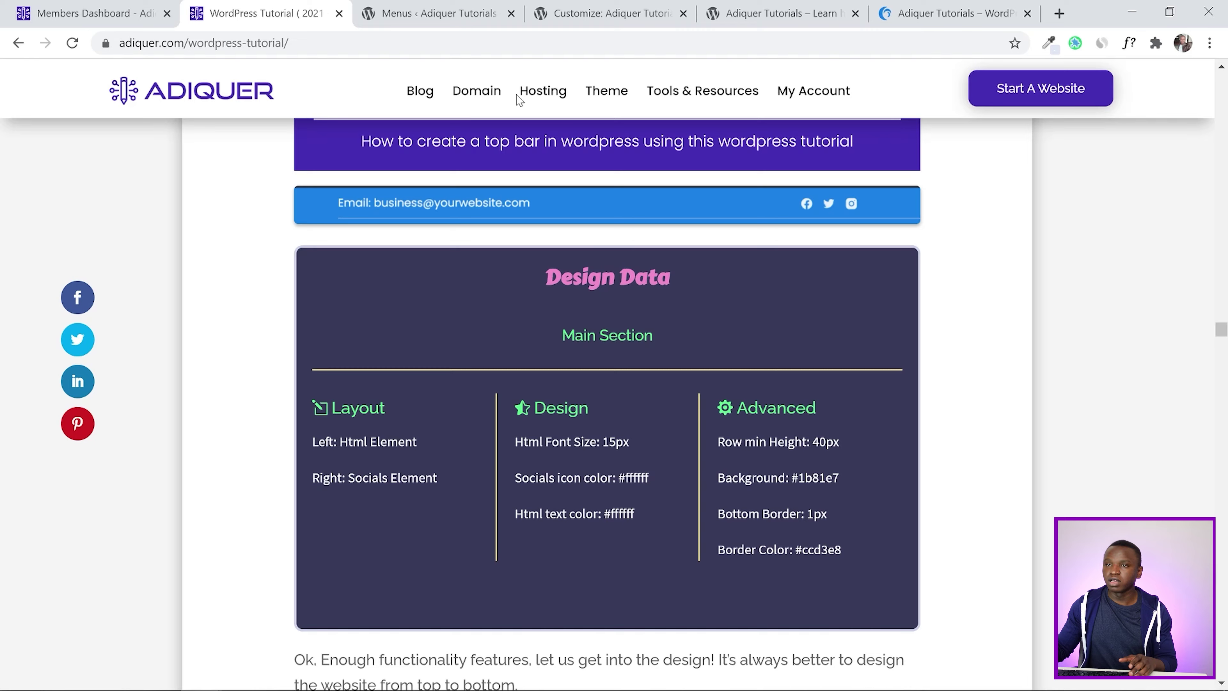
{"action": "left_click", "coordinate": [430, 13]}
{"action": "left_click", "coordinate": [610, 10]}
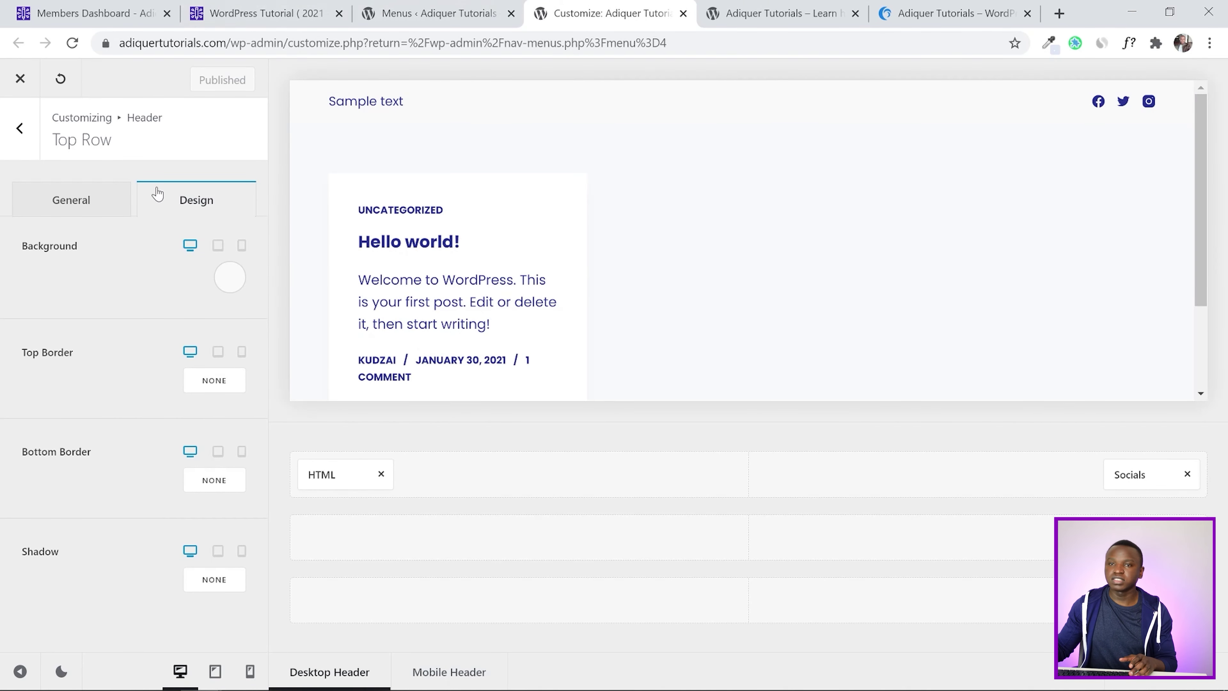
Set the top row background to the blue Color 2 (#2687e8)
{"action": "left_click", "coordinate": [234, 279]}
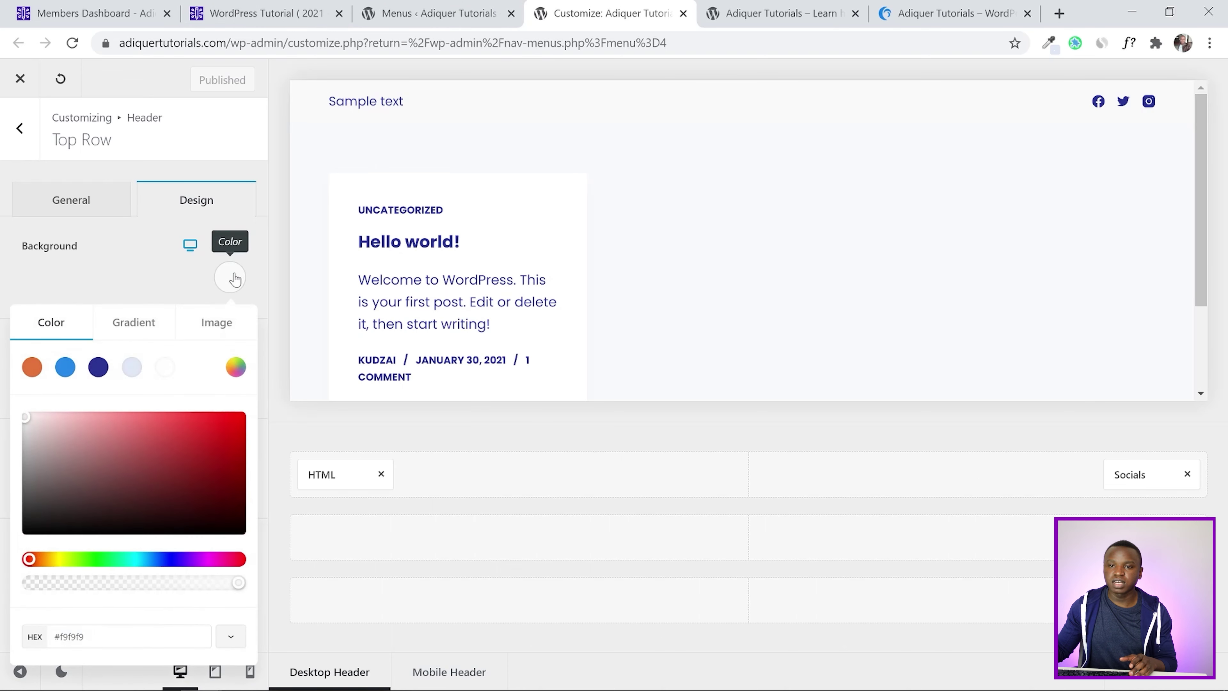
{"action": "left_click", "coordinate": [65, 367]}
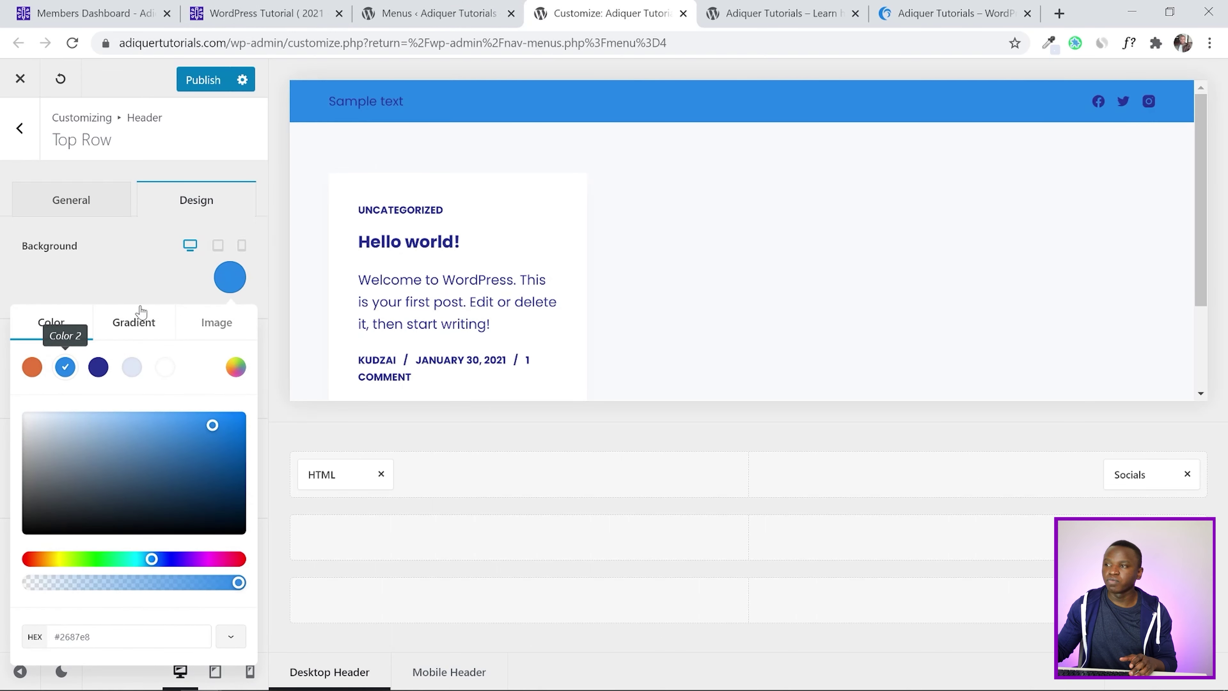
{"action": "left_click", "coordinate": [2, 269]}
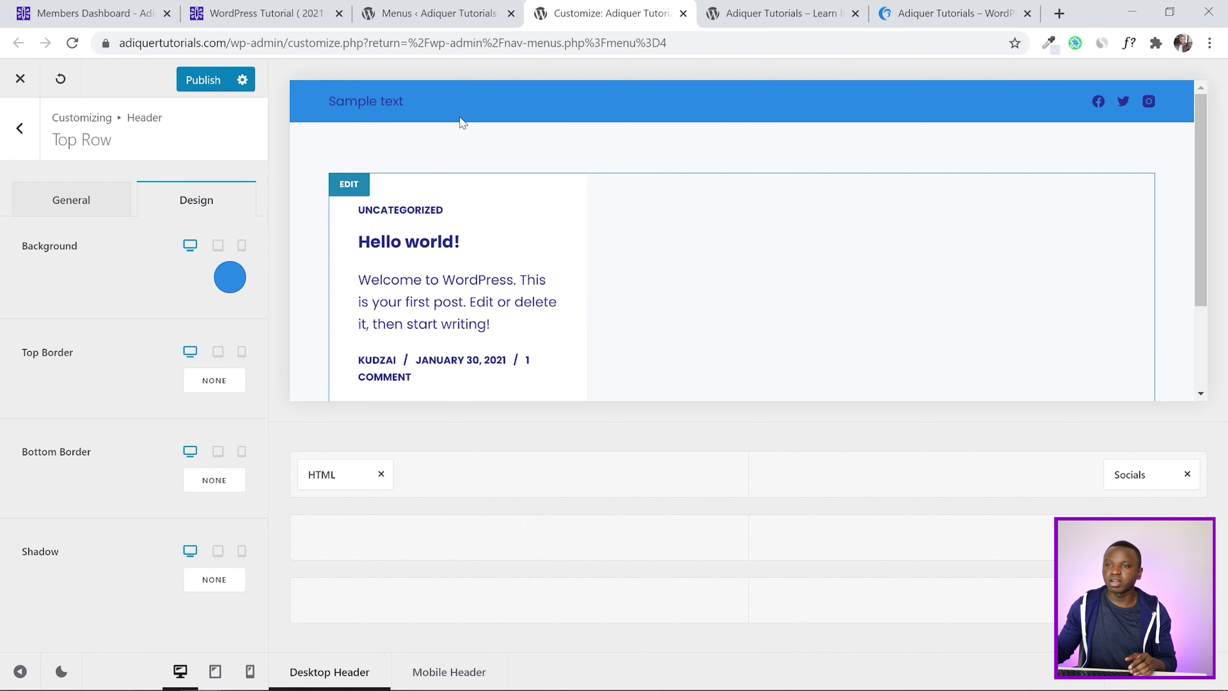
{"action": "left_click", "coordinate": [425, 102]}
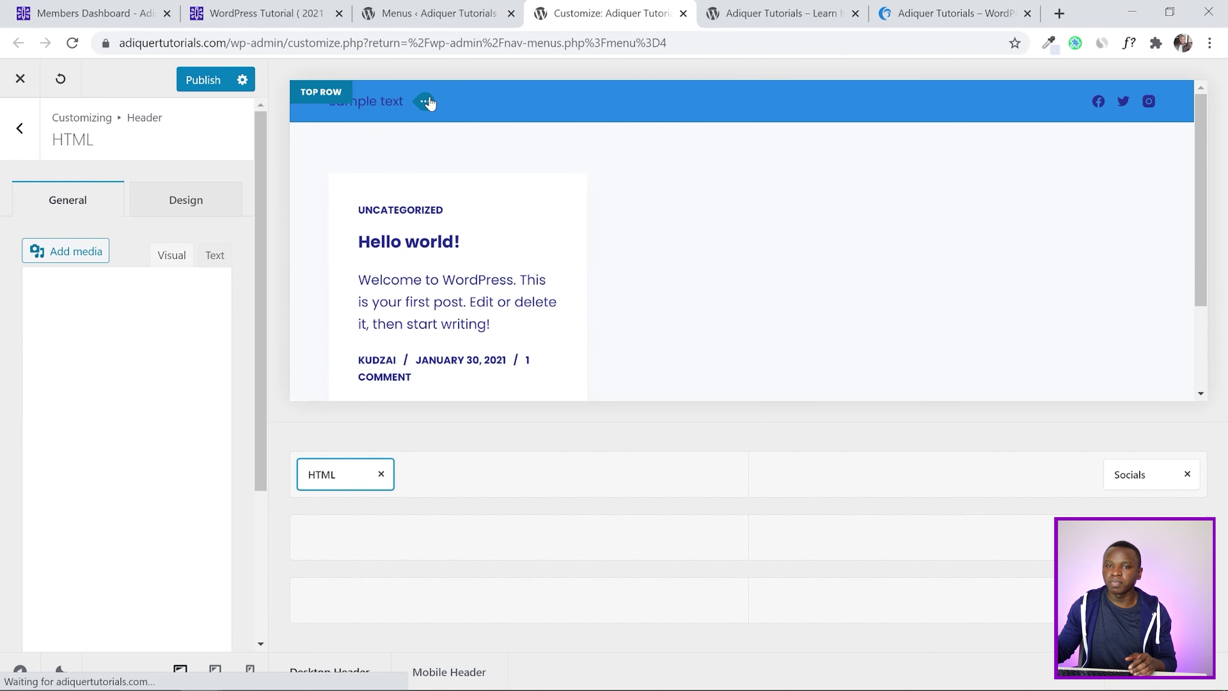
Set the HTML element's font color to white
{"action": "left_click", "coordinate": [191, 199]}
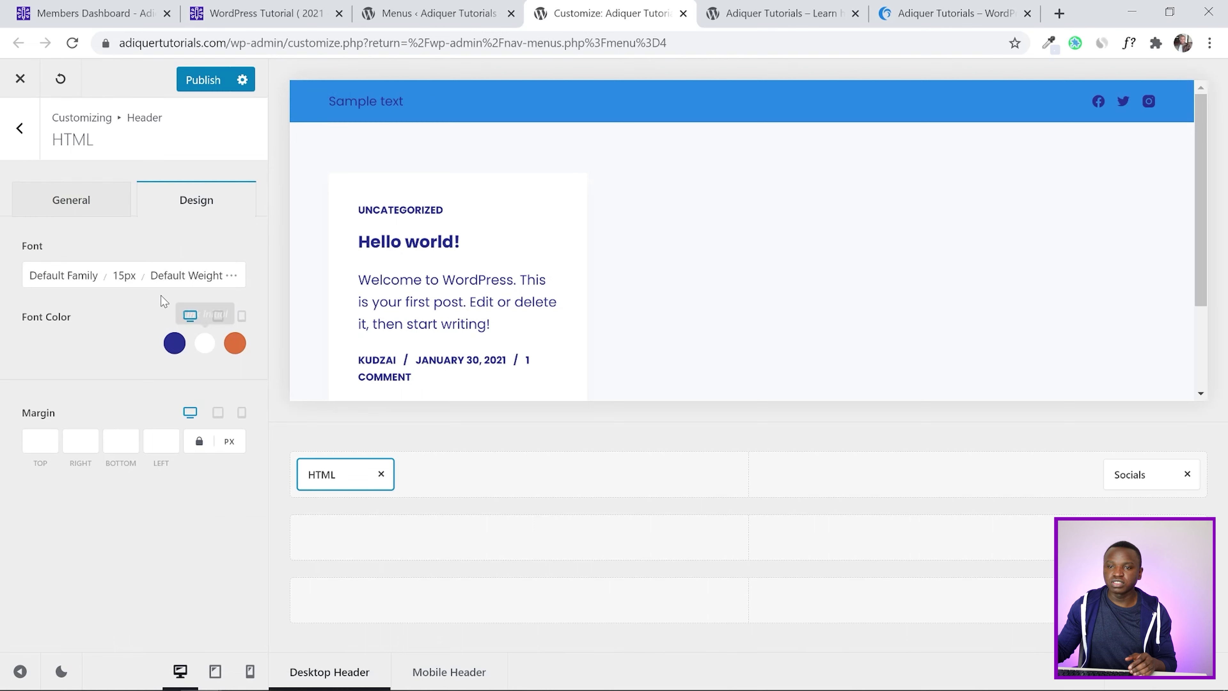
{"action": "left_click", "coordinate": [167, 345]}
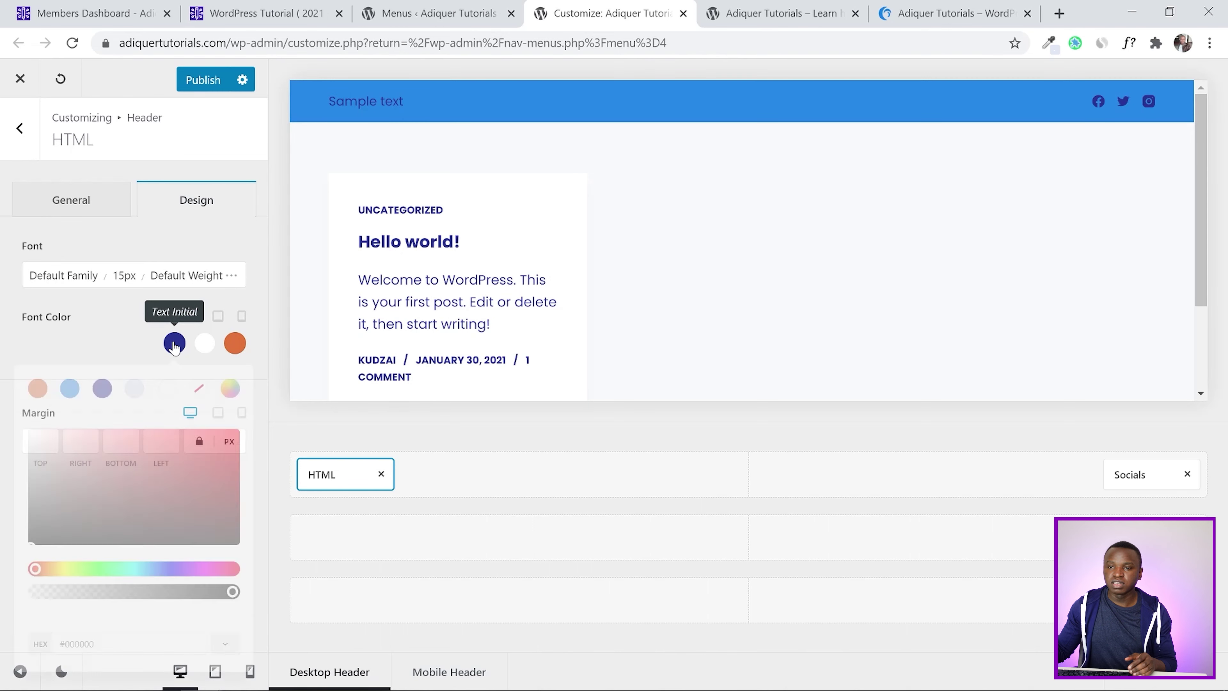
{"action": "left_click", "coordinate": [167, 389]}
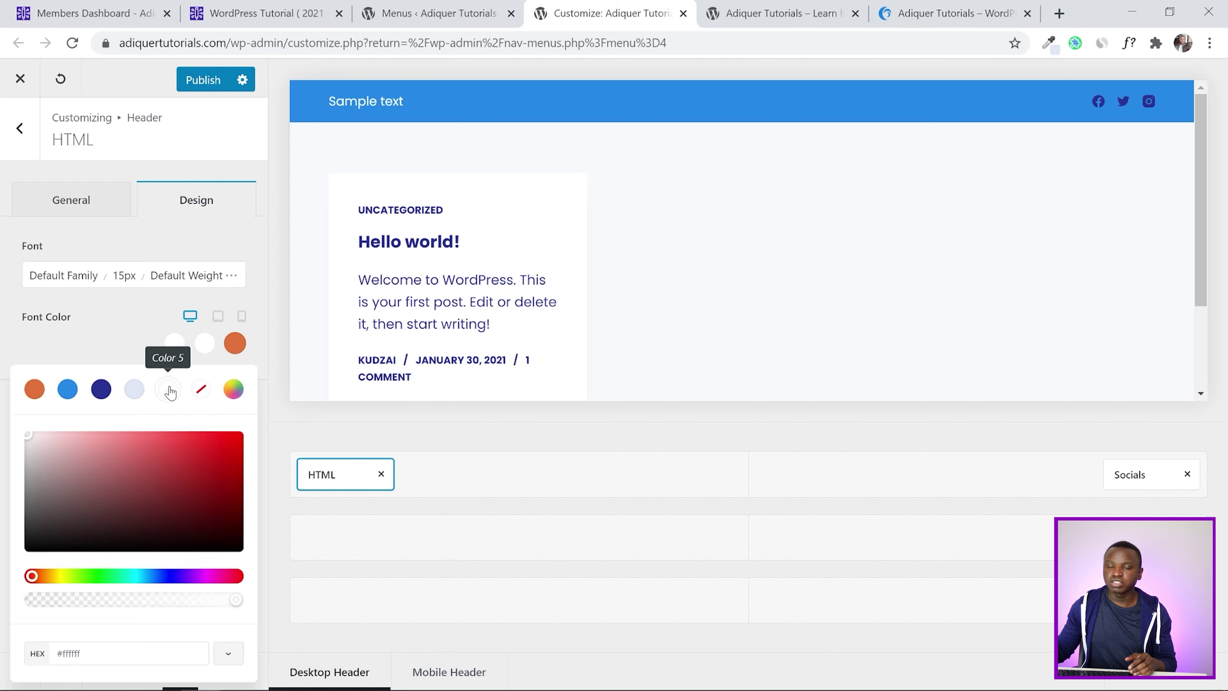
{"action": "left_click", "coordinate": [100, 333]}
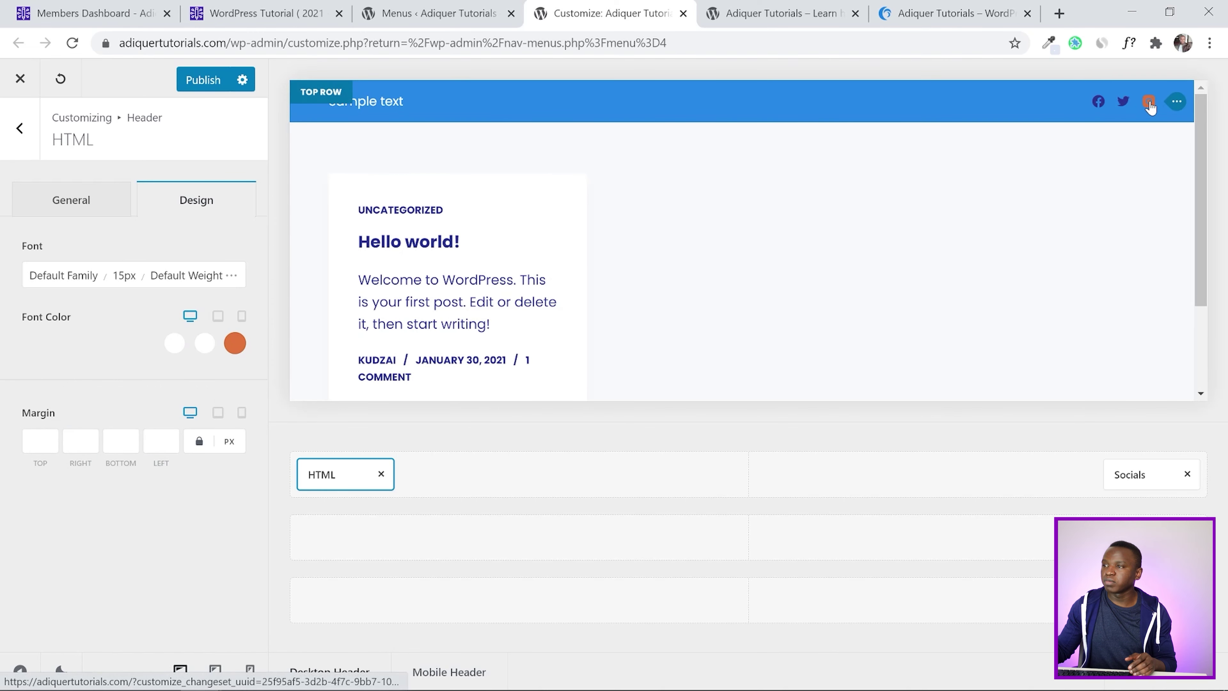
Set the Socials element's icon color to white (Color 5)
{"action": "left_click", "coordinate": [1175, 109]}
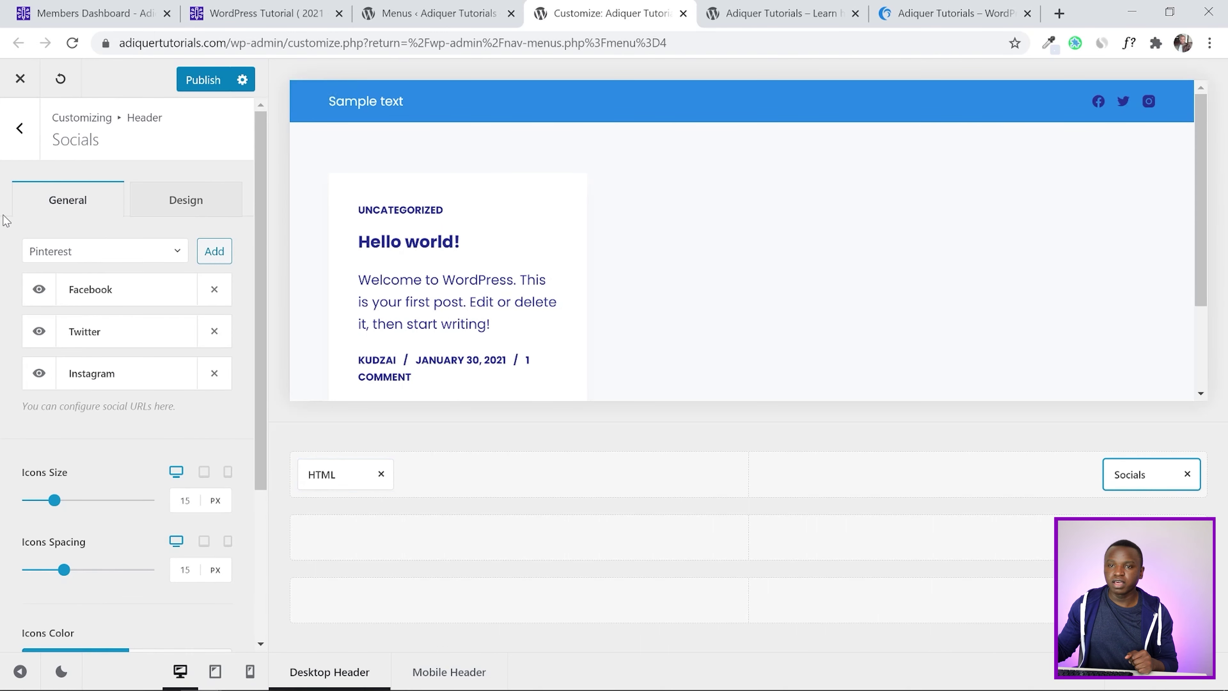
{"action": "left_click", "coordinate": [178, 202]}
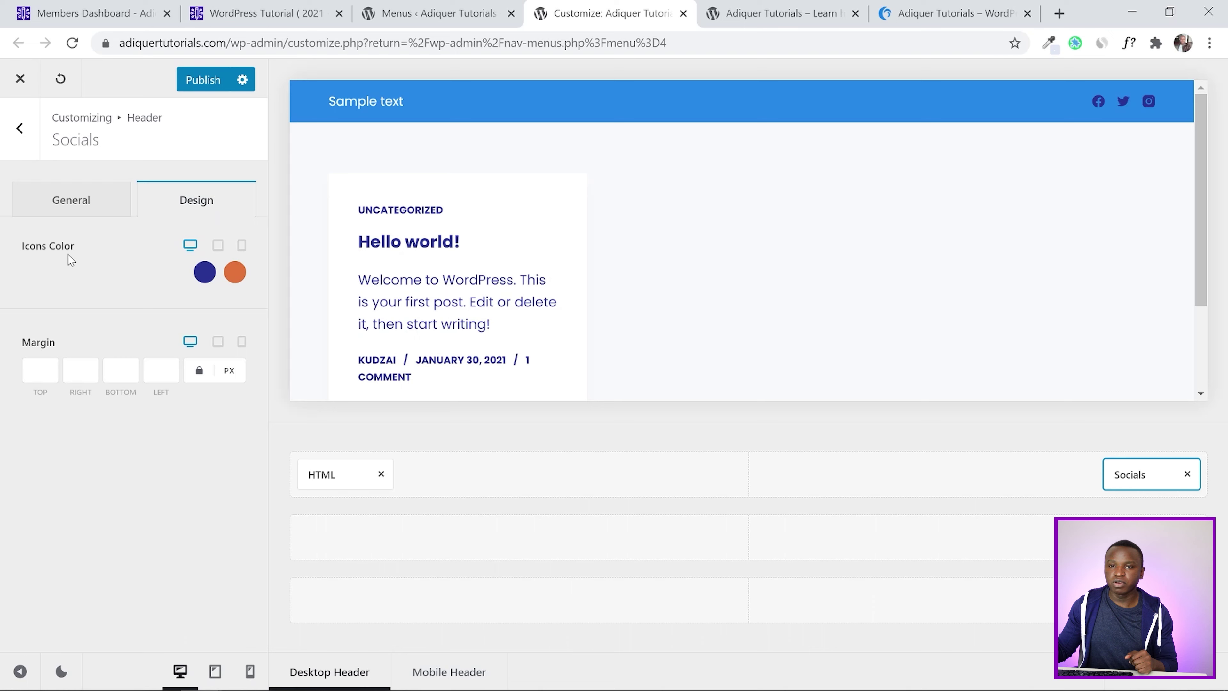
{"action": "left_click", "coordinate": [205, 271]}
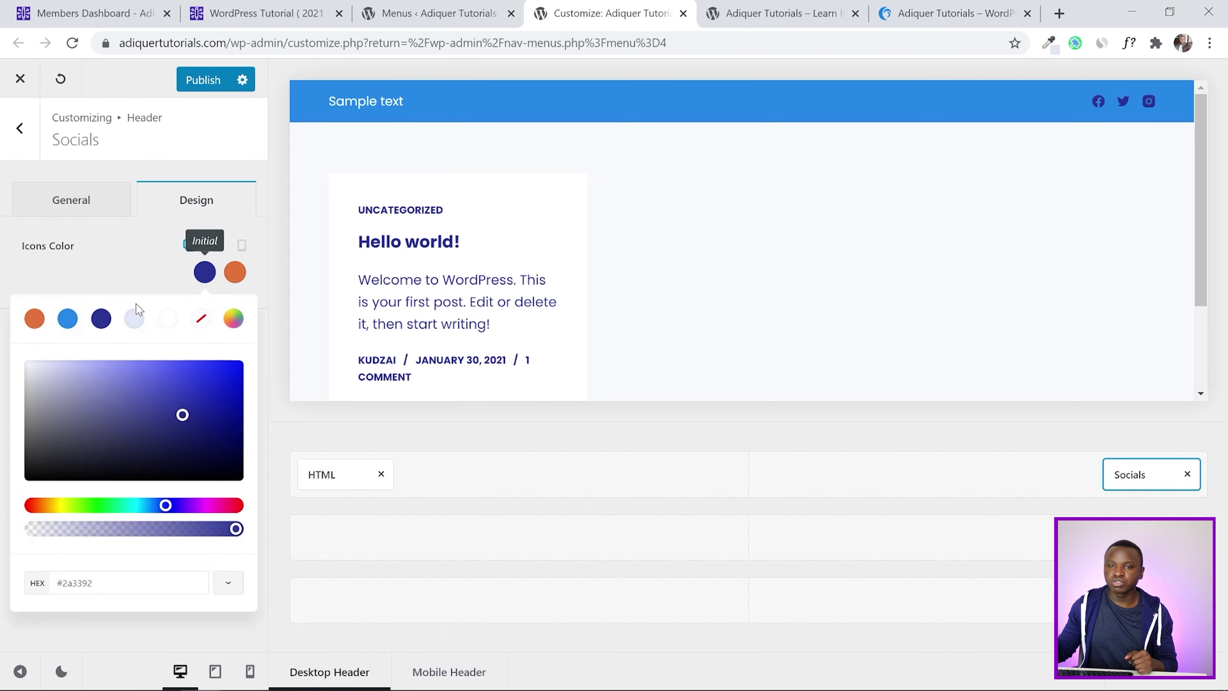
{"action": "left_click", "coordinate": [168, 323]}
{"action": "left_click", "coordinate": [80, 266]}
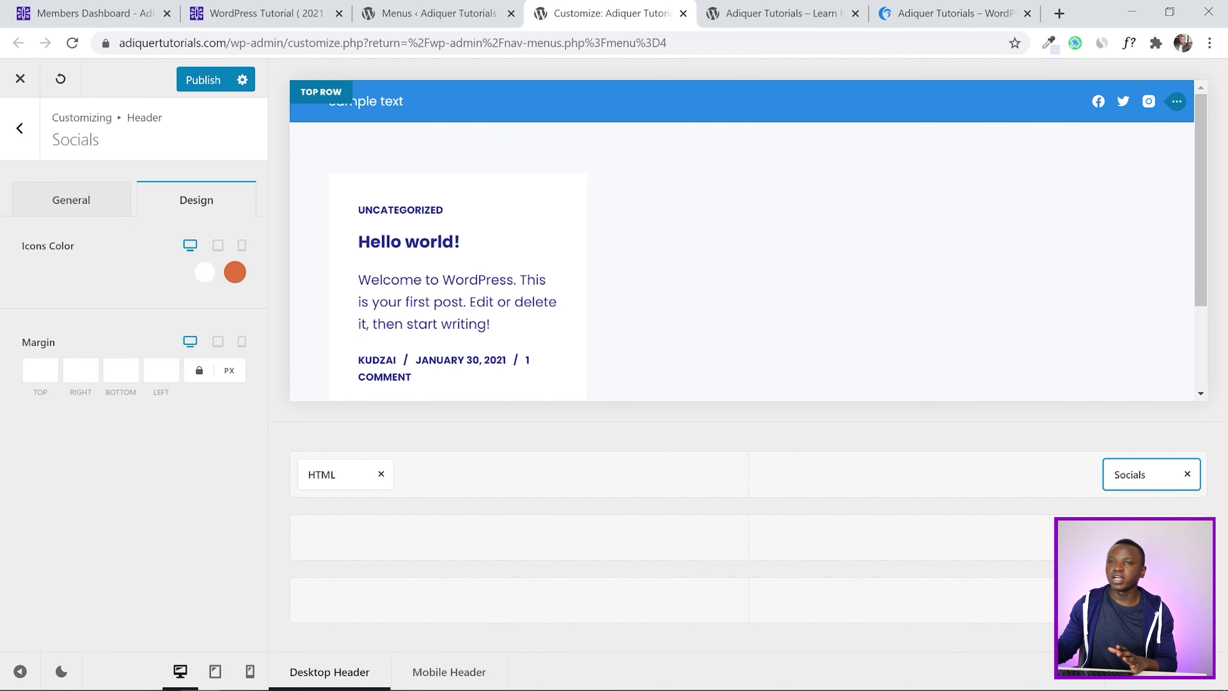
Recheck the tutorial's top bar design specs against the customizer settings
{"action": "left_click", "coordinate": [289, 15]}
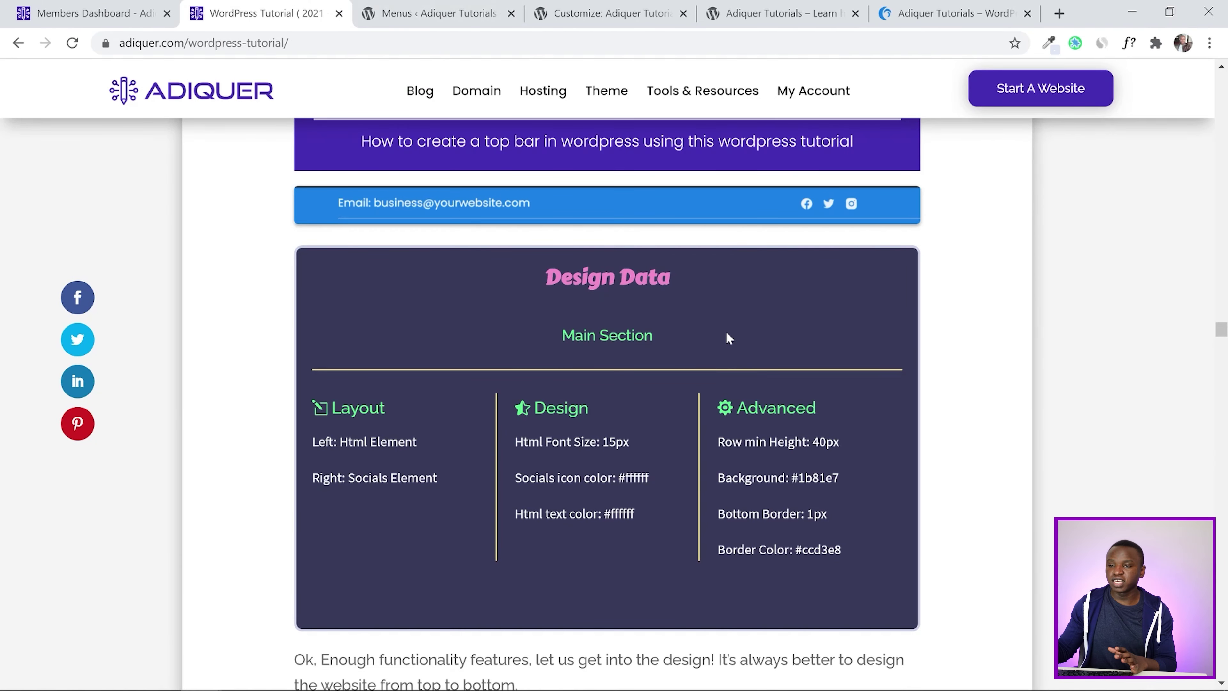
{"action": "scroll", "coordinate": [727, 337], "scroll_direction": "down", "scroll_amount": 2}
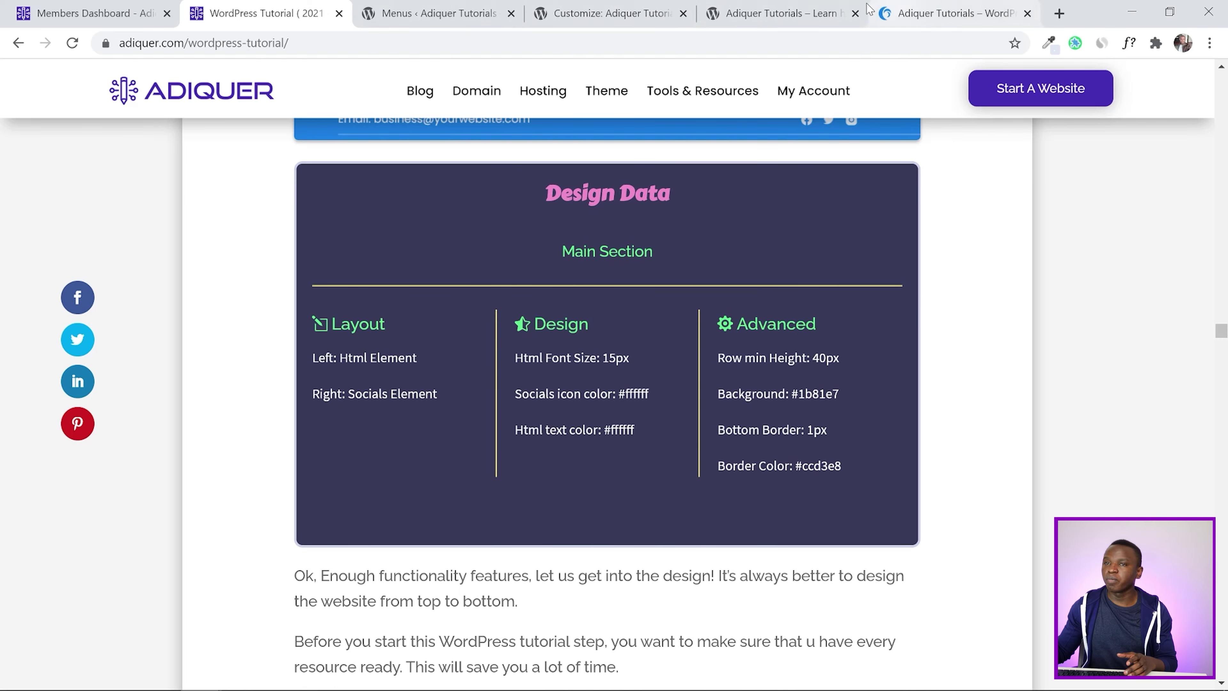
{"action": "left_click", "coordinate": [572, 7]}
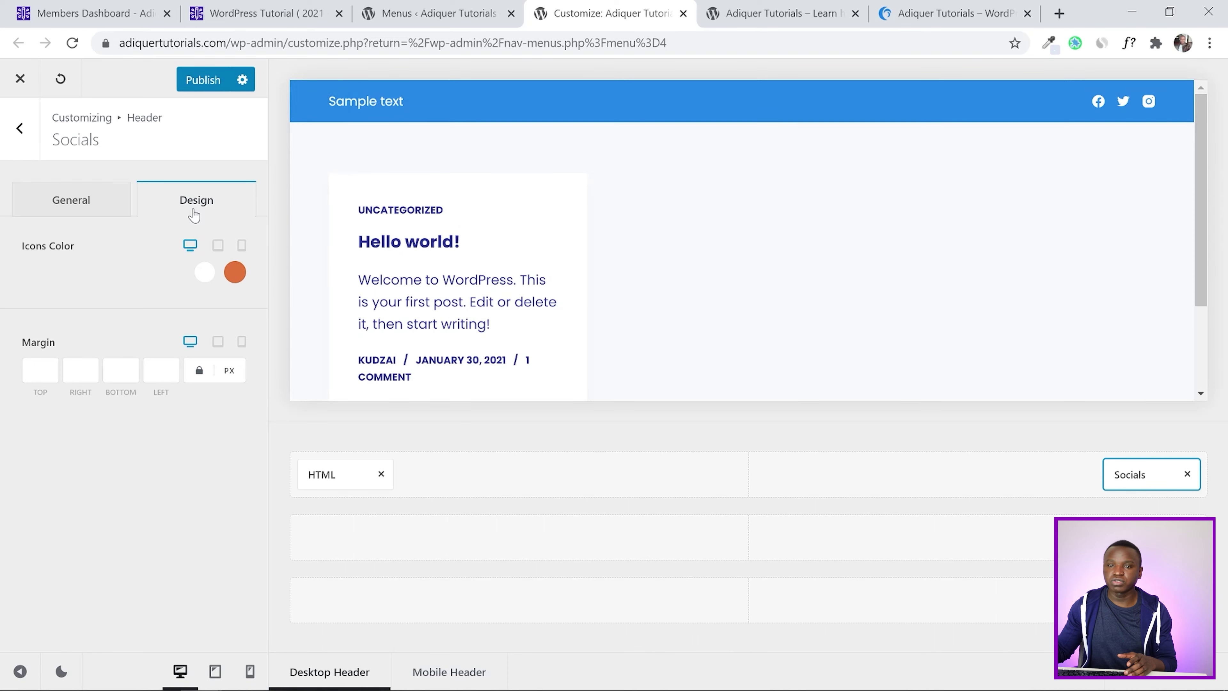
{"action": "left_click", "coordinate": [100, 207]}
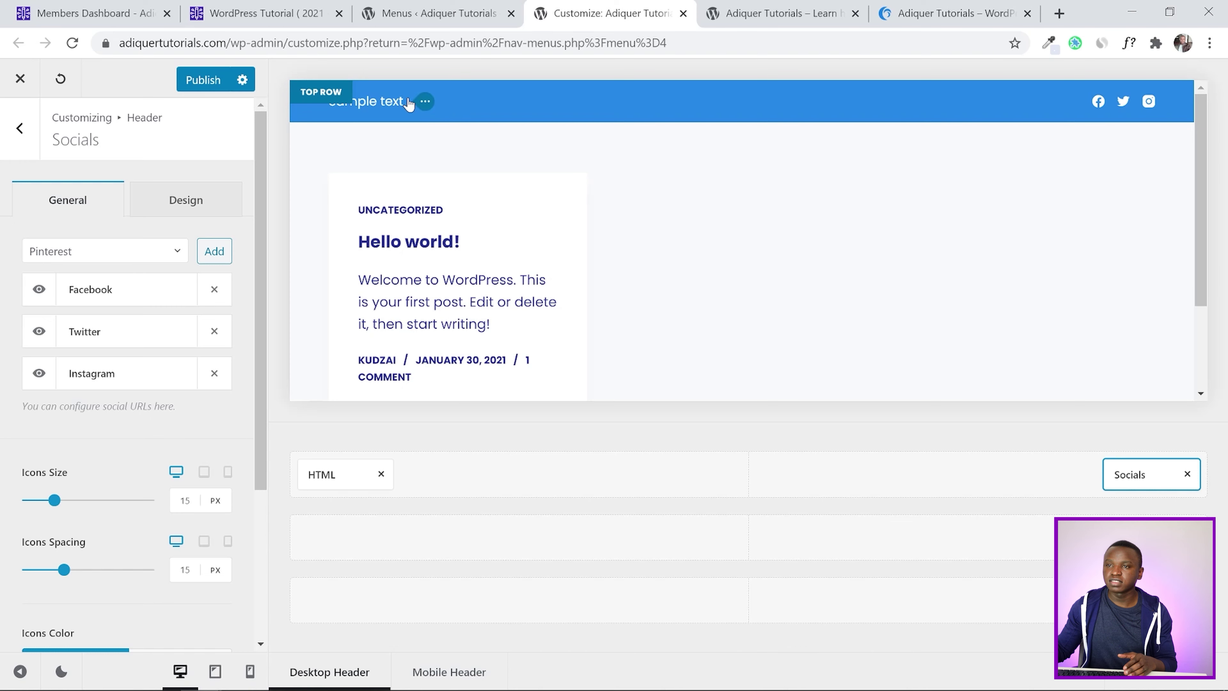
{"action": "left_click", "coordinate": [424, 102]}
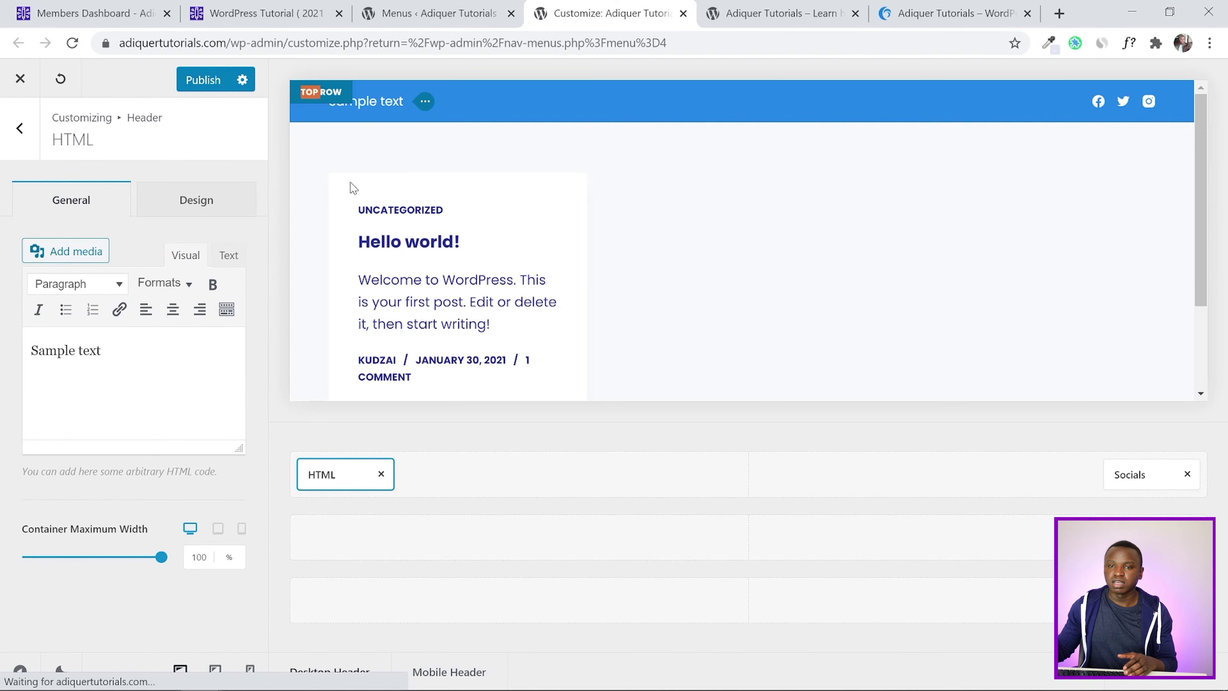
Replace the HTML element's 'Sample text' with the email line copied from the reference site
{"action": "left_click_drag", "start_coordinate": [101, 351], "coordinate": [4, 344]}
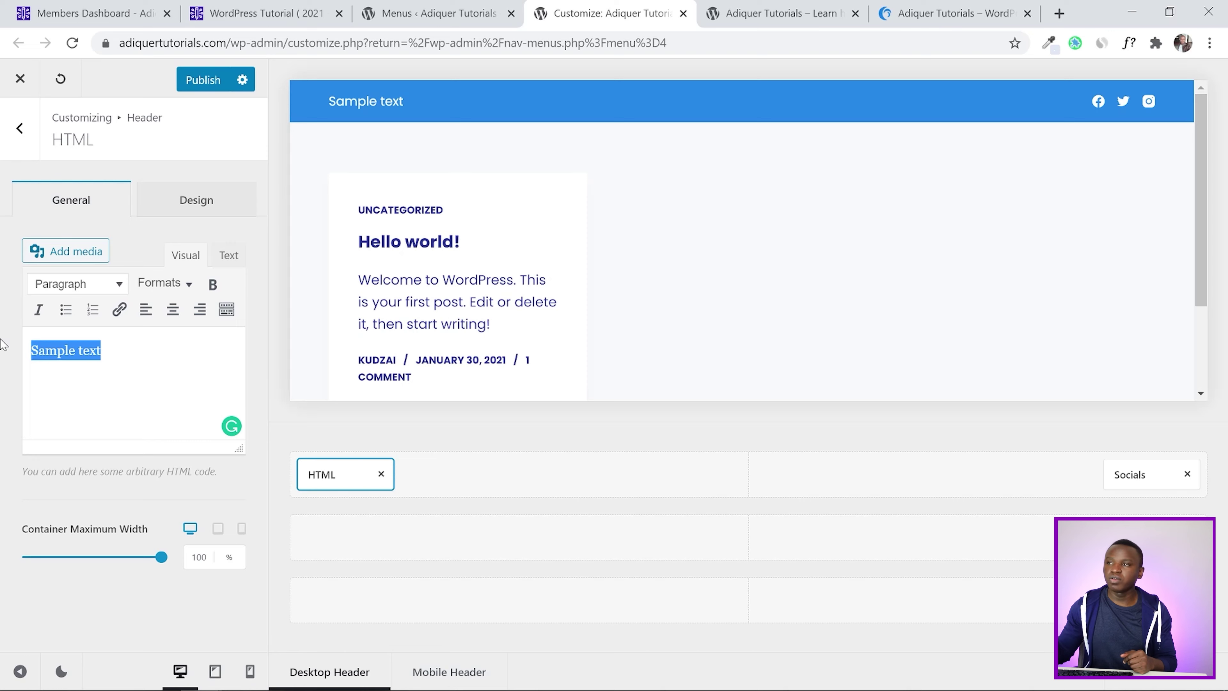
{"action": "left_click", "coordinate": [900, 11]}
{"action": "left_click_drag", "start_coordinate": [305, 86], "coordinate": [73, 75]}
{"action": "right_click", "coordinate": [74, 75]}
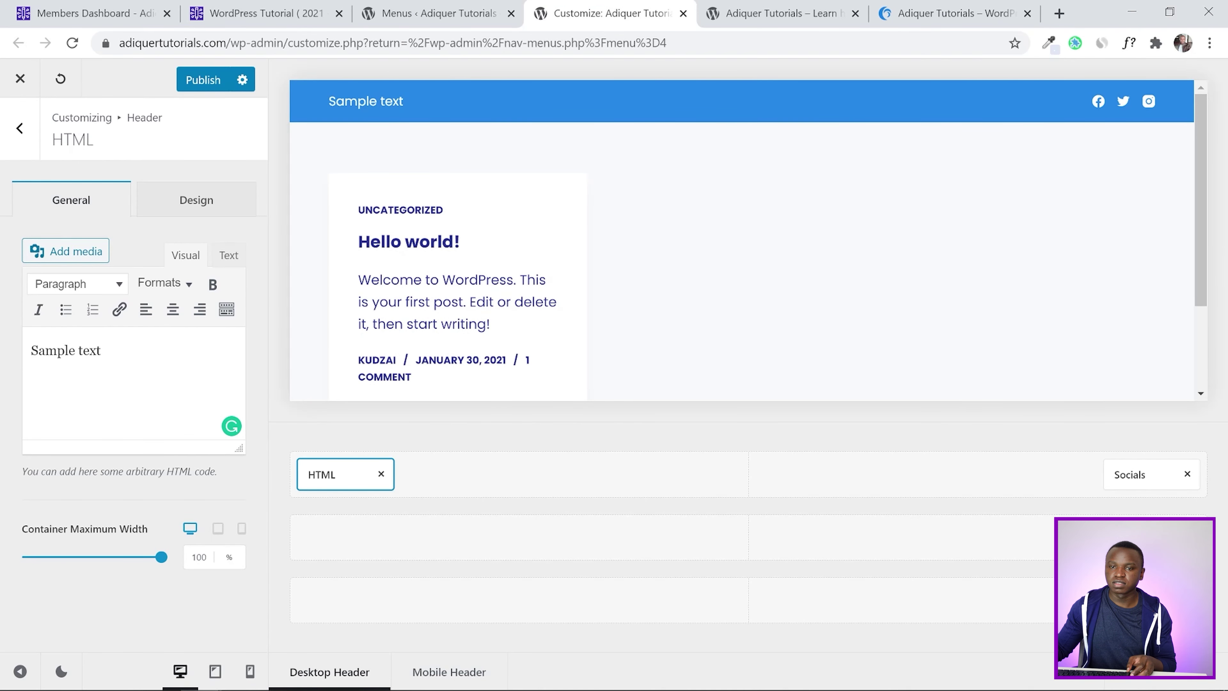
{"action": "key", "text": "ctrl+a"}
{"action": "key", "text": "ctrl+v"}
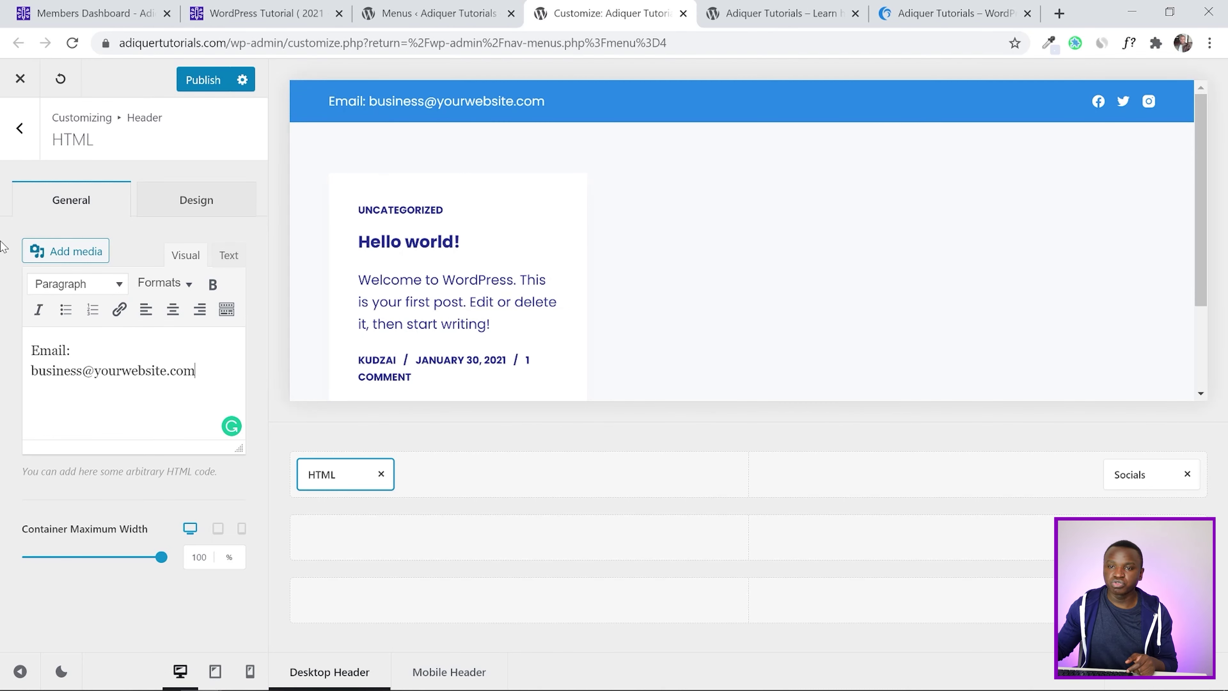
{"action": "left_click", "coordinate": [206, 199]}
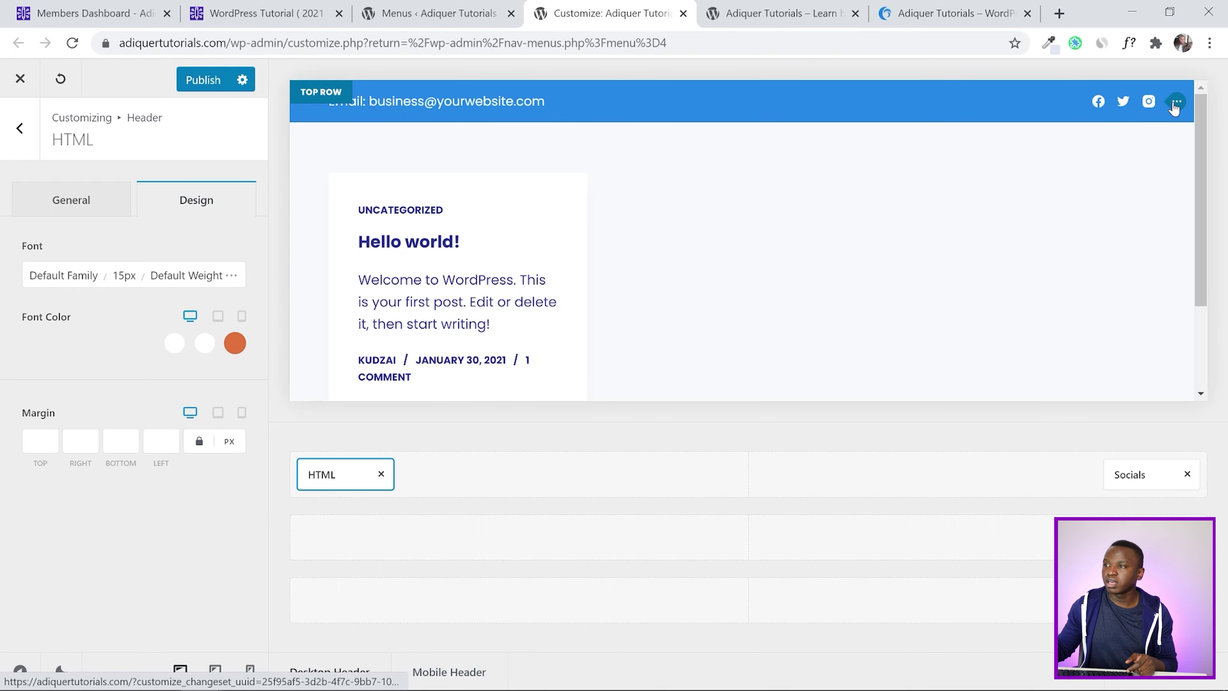
{"action": "left_click", "coordinate": [1176, 103]}
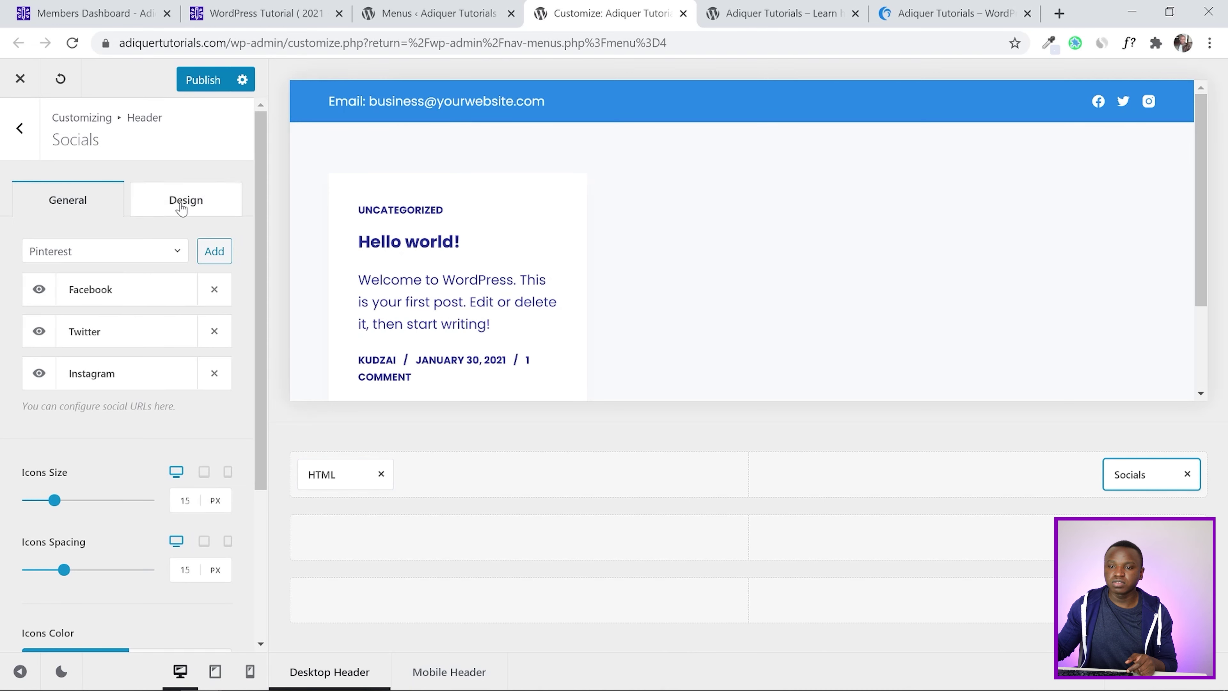
Review the Socials settings, publish the header changes, and switch to the live site tab
{"action": "left_click", "coordinate": [181, 207]}
{"action": "left_click", "coordinate": [86, 205]}
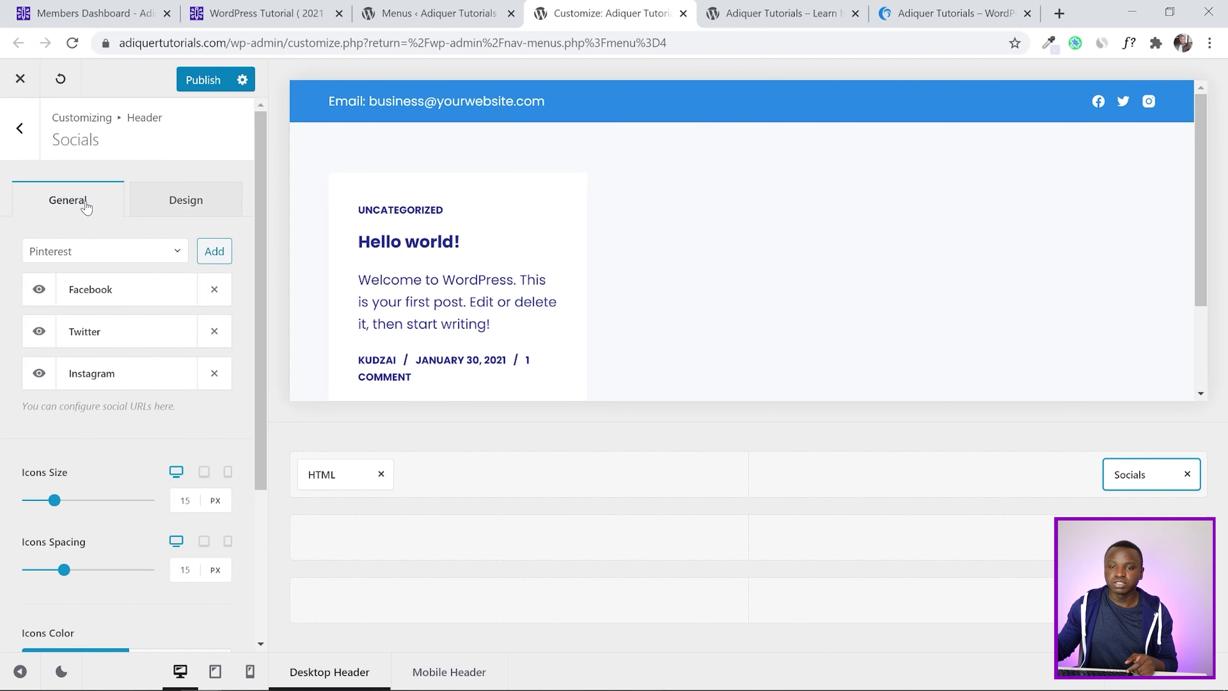
{"action": "scroll", "coordinate": [156, 338], "scroll_direction": "down", "scroll_amount": 3}
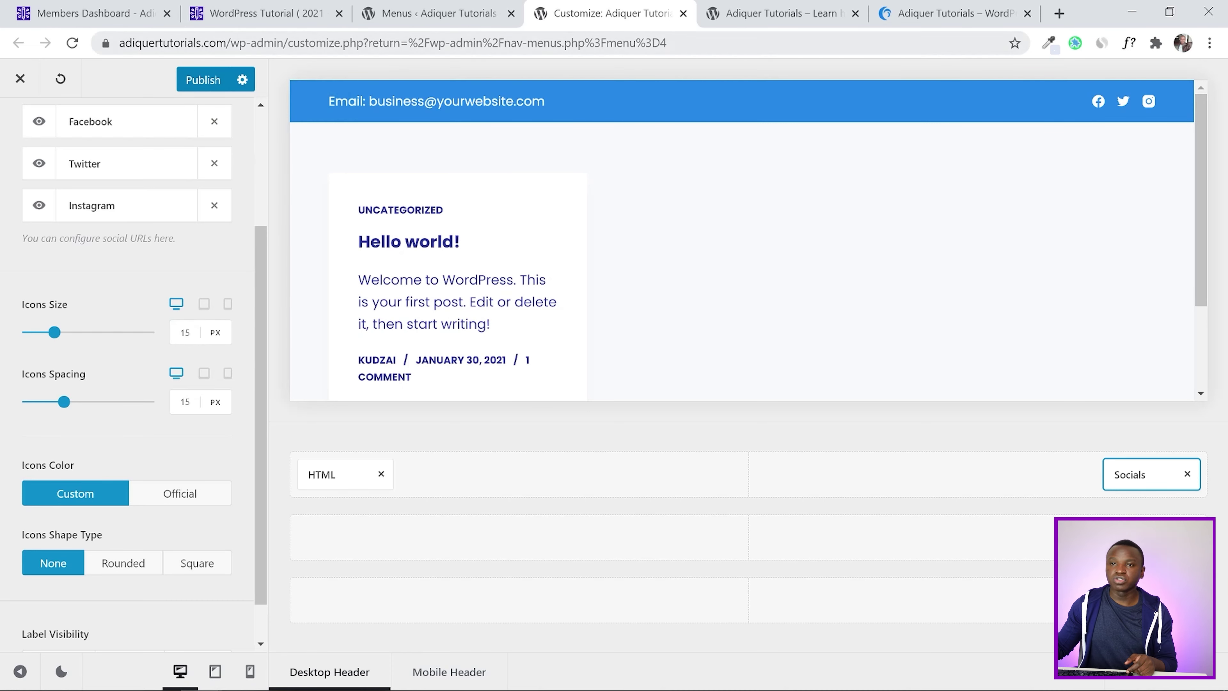
{"action": "left_click", "coordinate": [199, 81]}
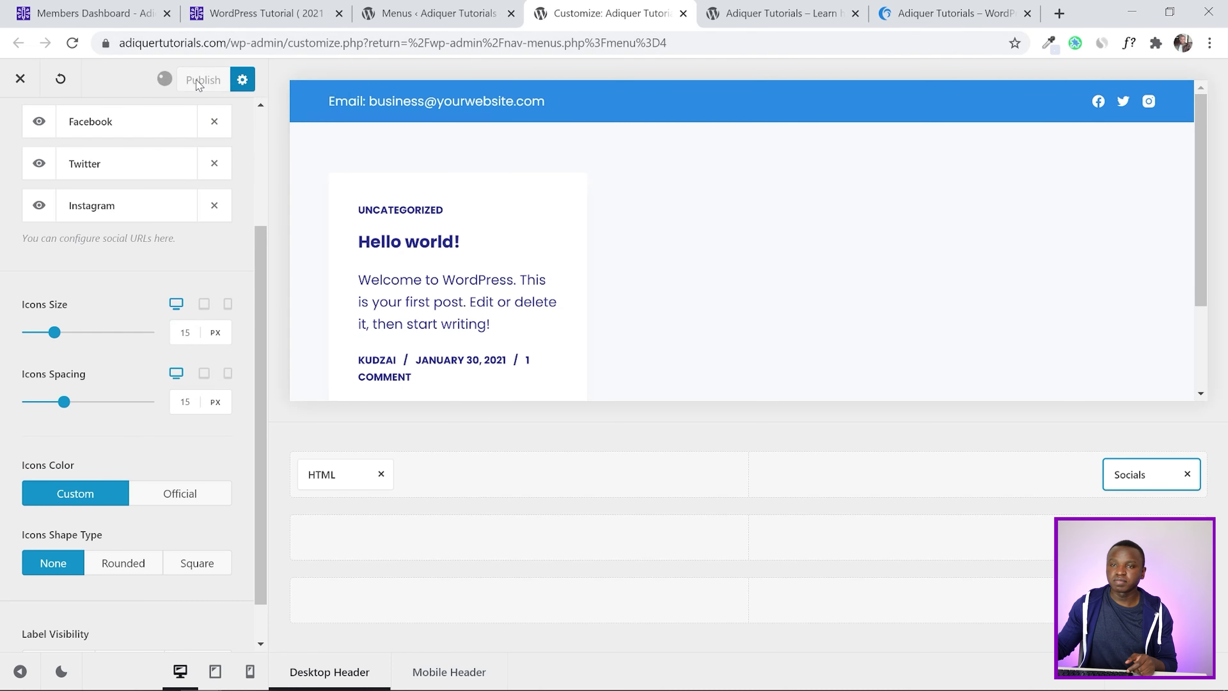
{"action": "scroll", "coordinate": [2, 279], "scroll_direction": "up", "scroll_amount": 3}
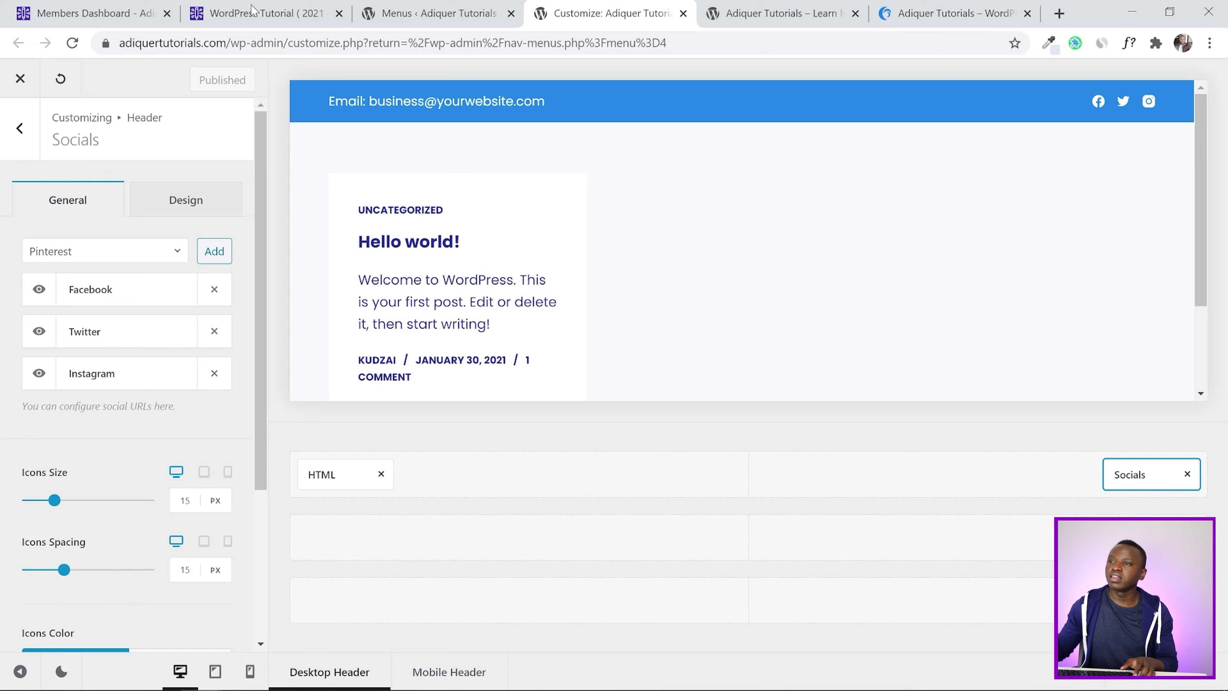
{"action": "left_click", "coordinate": [709, 10]}
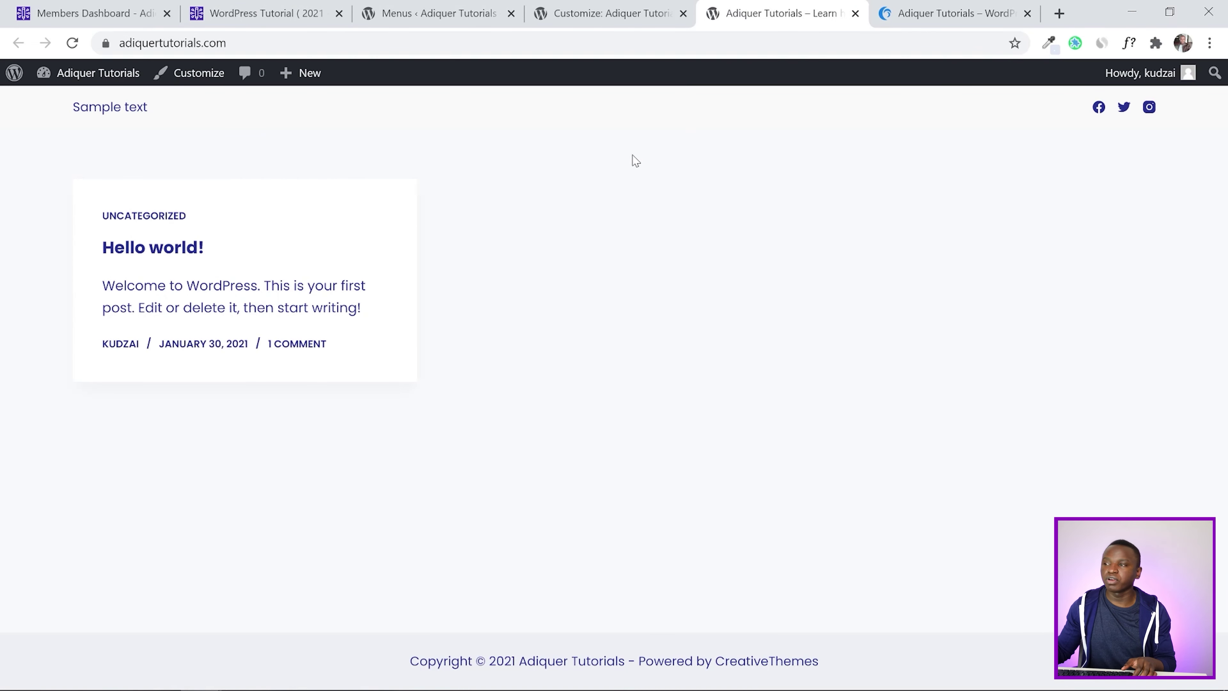
Reload the live site to see the email line, then go back to the Socials settings
{"action": "left_click", "coordinate": [72, 43]}
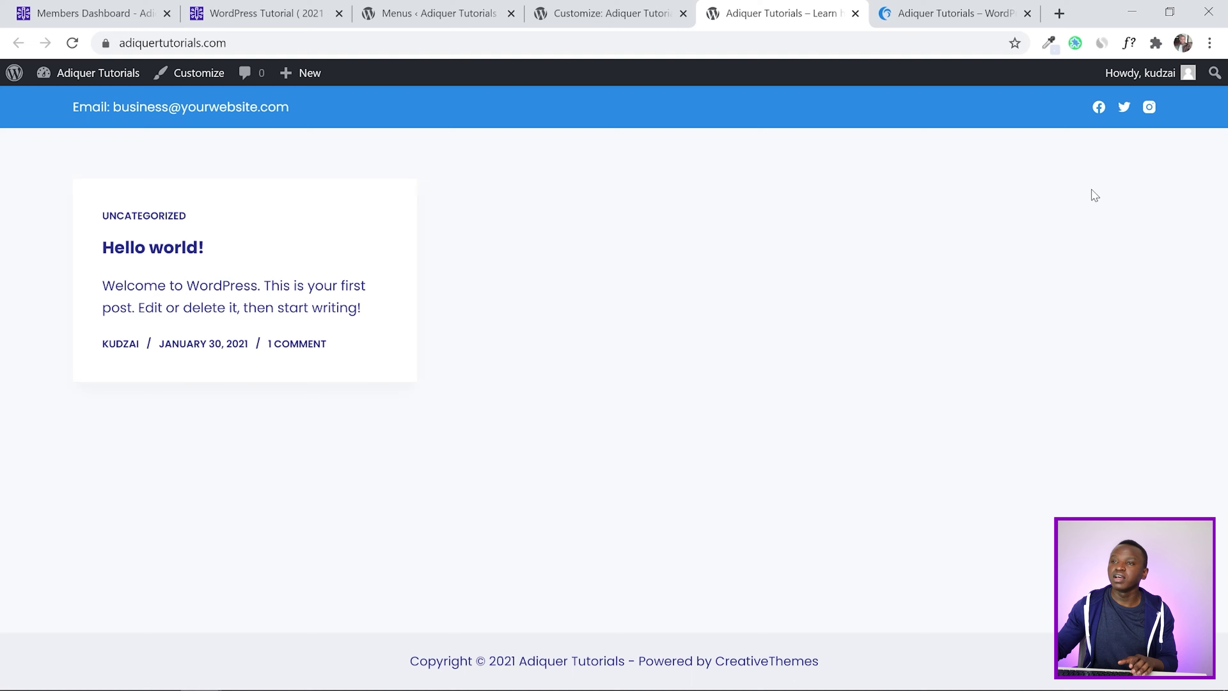
{"action": "left_click", "coordinate": [644, 6]}
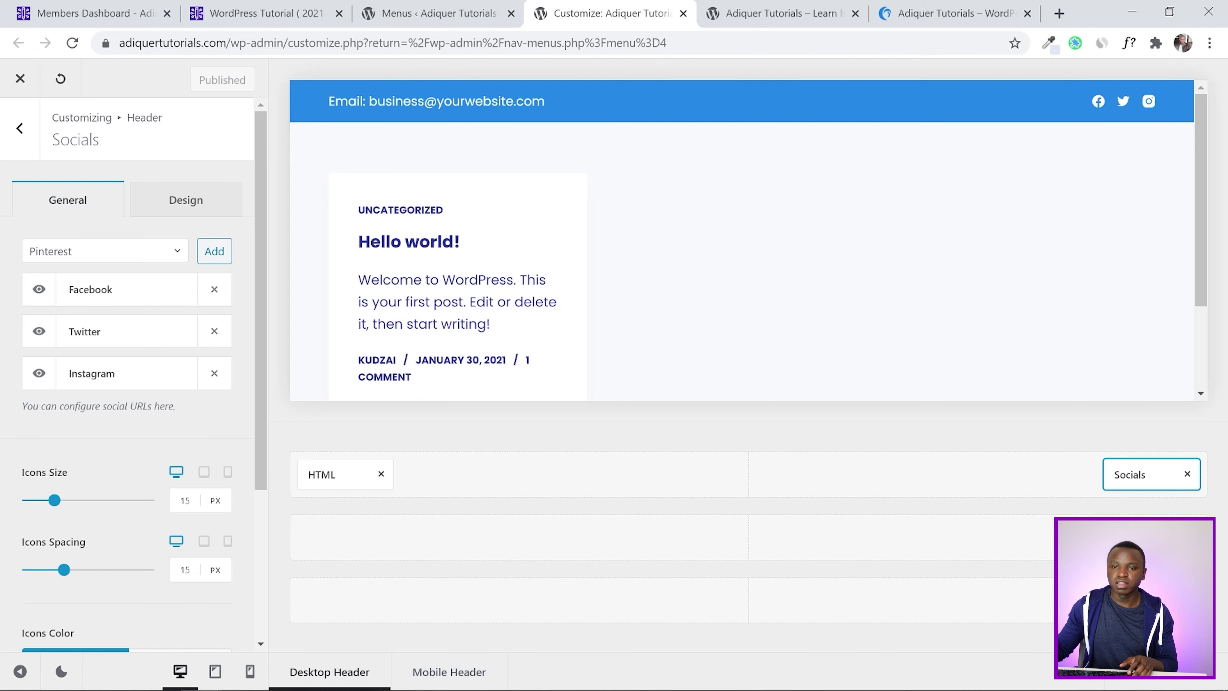
Review the Facebook, Twitter and Instagram account fields in Social Networks, then publish the header
{"action": "left_click_drag", "start_coordinate": [22, 406], "coordinate": [186, 411]}
{"action": "left_click", "coordinate": [190, 433]}
{"action": "left_click", "coordinate": [164, 408]}
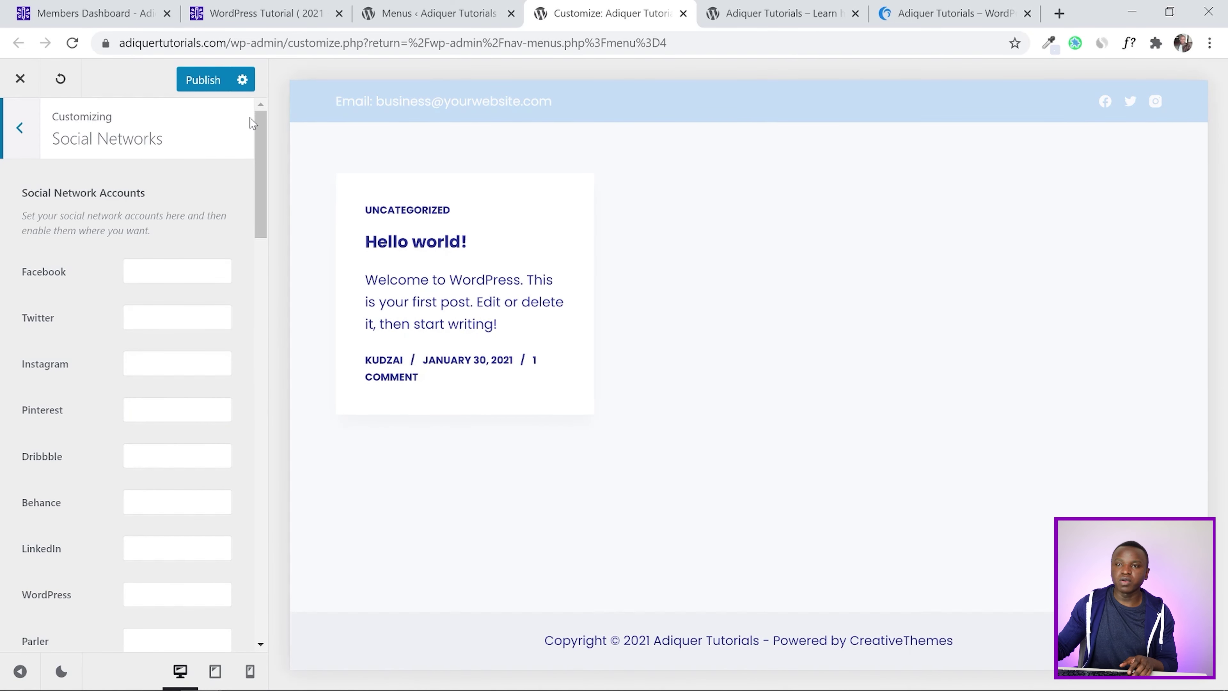
{"action": "left_click_drag", "start_coordinate": [261, 146], "coordinate": [296, 118]}
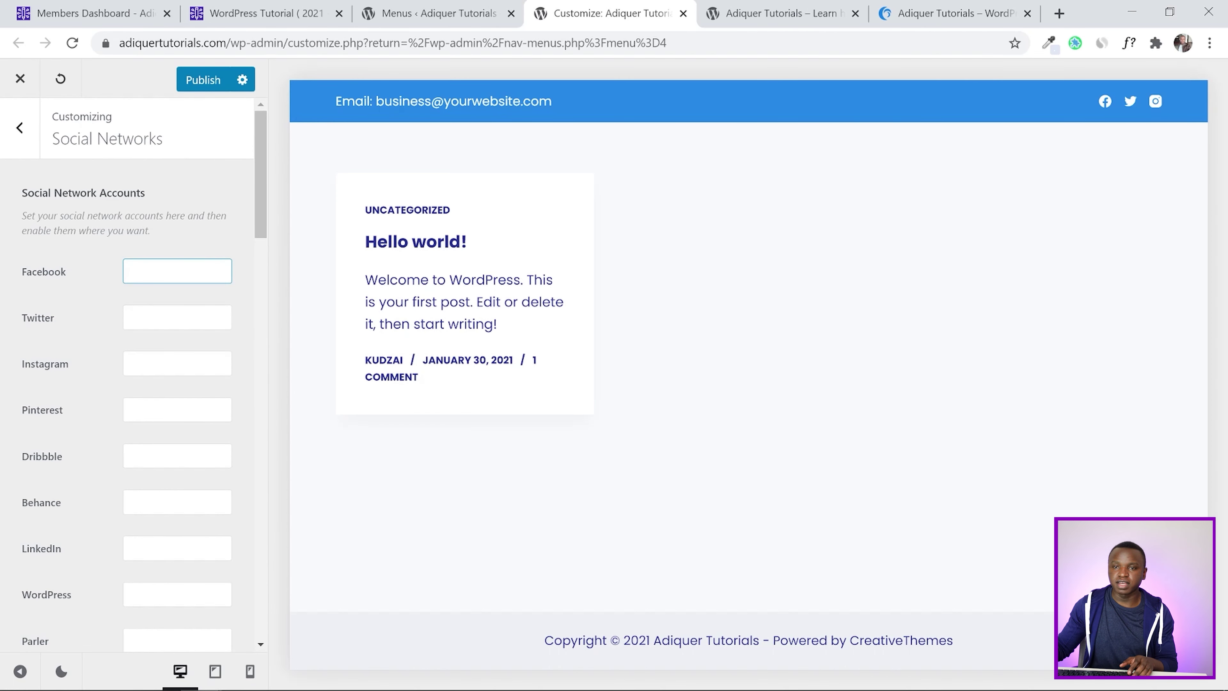
{"action": "left_click", "coordinate": [176, 271]}
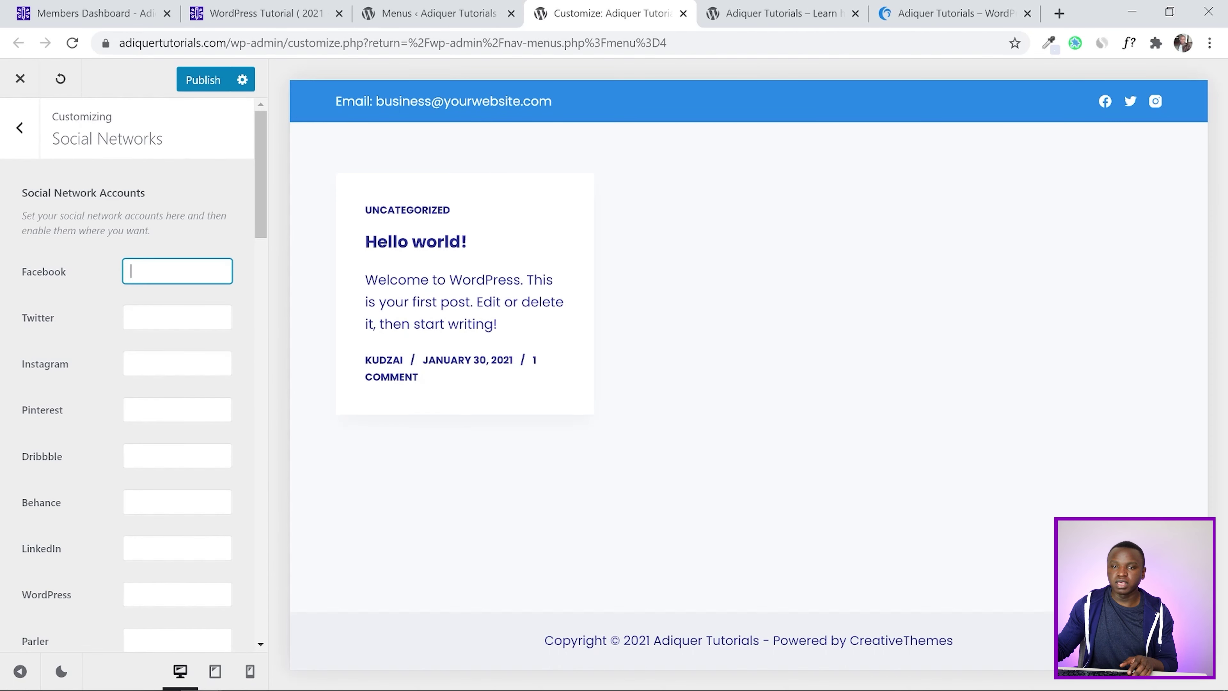
{"action": "left_click", "coordinate": [177, 318]}
{"action": "left_click", "coordinate": [177, 363]}
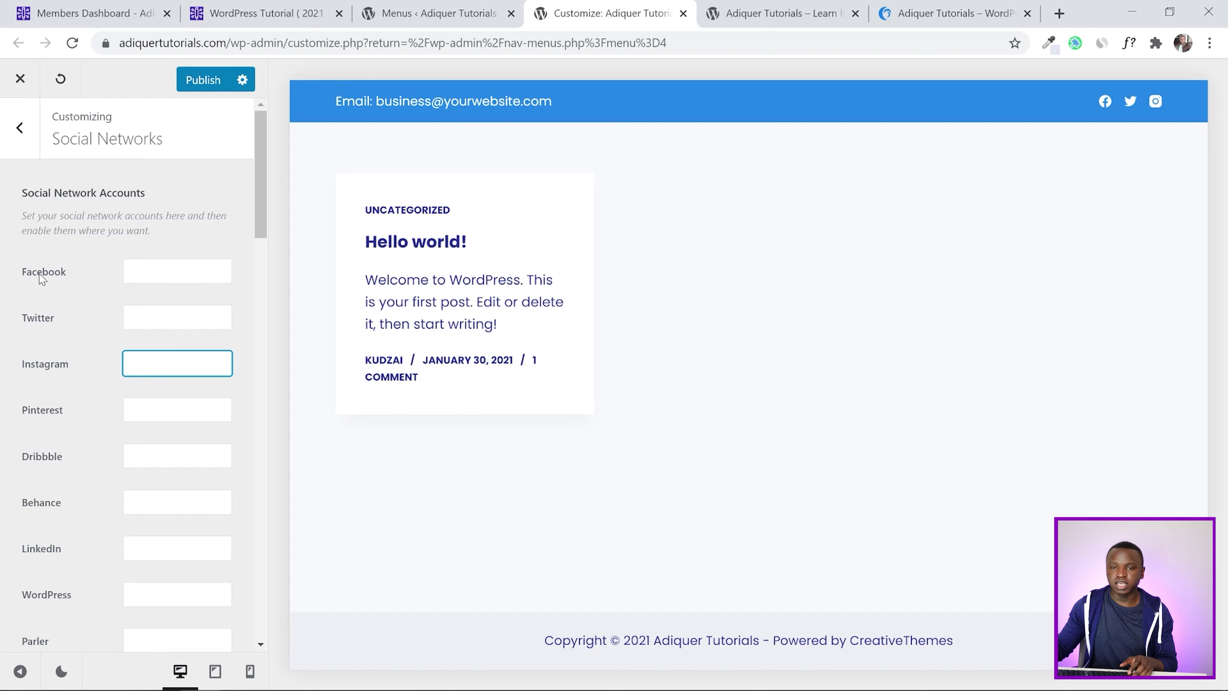
{"action": "left_click_drag", "start_coordinate": [264, 161], "coordinate": [290, 129]}
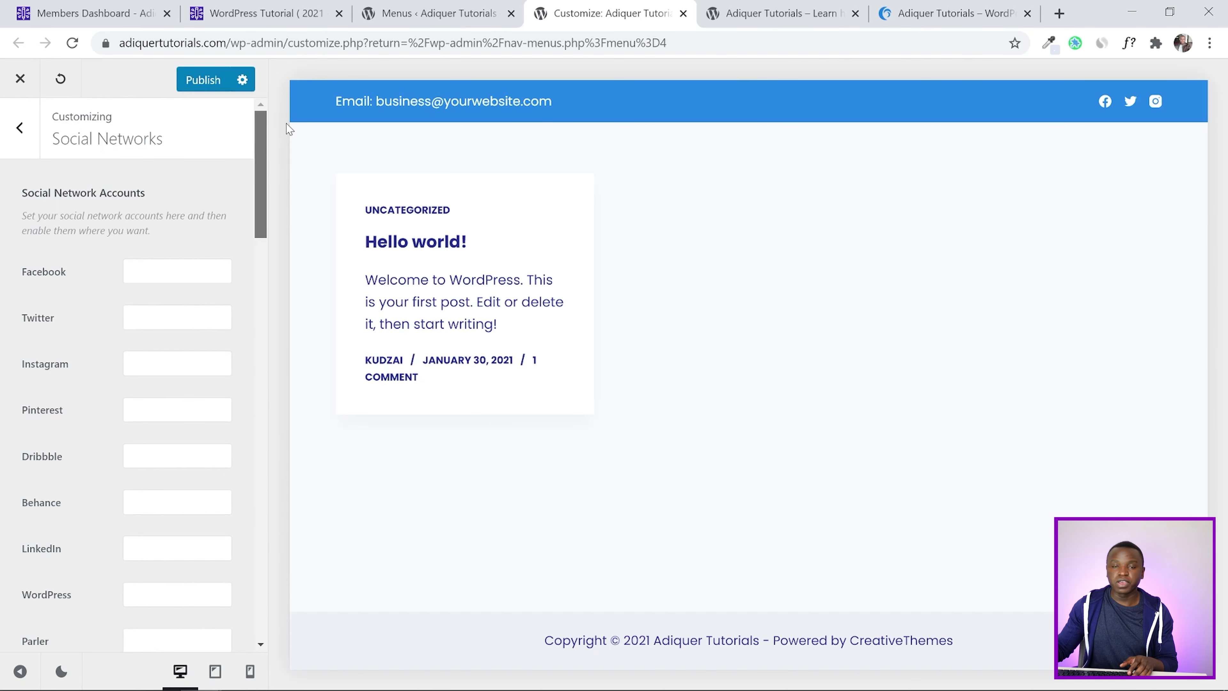
{"action": "left_click", "coordinate": [191, 88]}
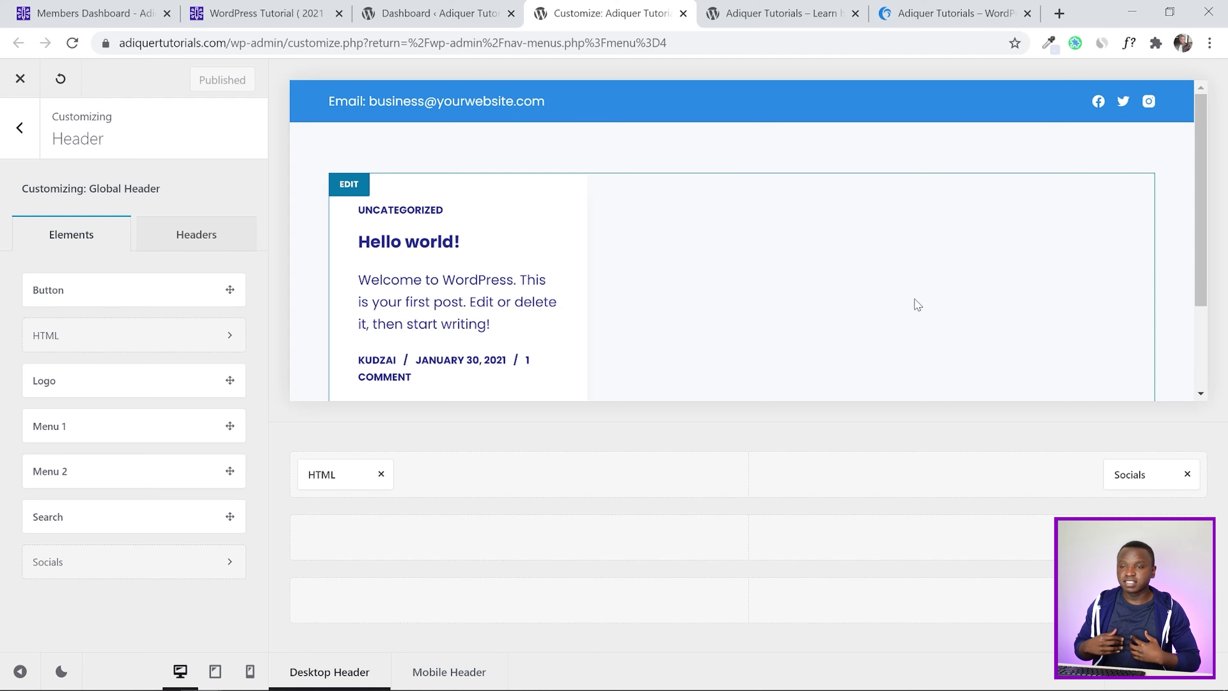
Mark Create Top Bar as done in the Members Dashboard checklist
{"action": "left_click", "coordinate": [121, 7]}
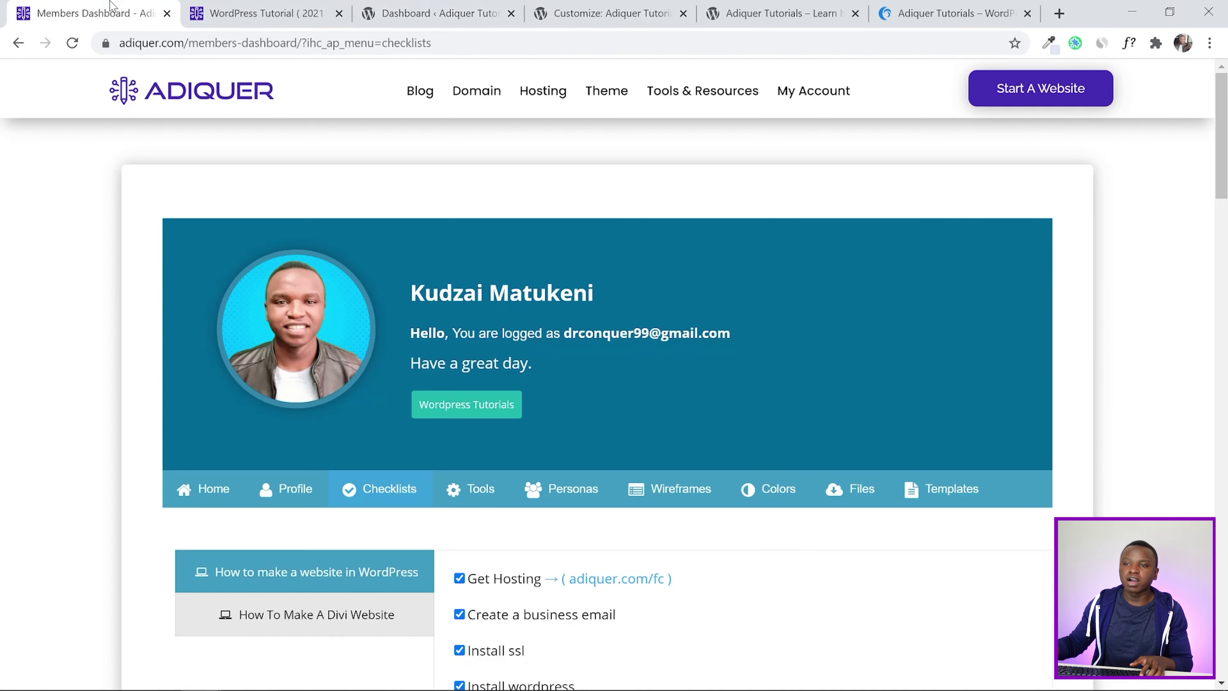
{"action": "scroll", "coordinate": [986, 261], "scroll_direction": "down", "scroll_amount": 10}
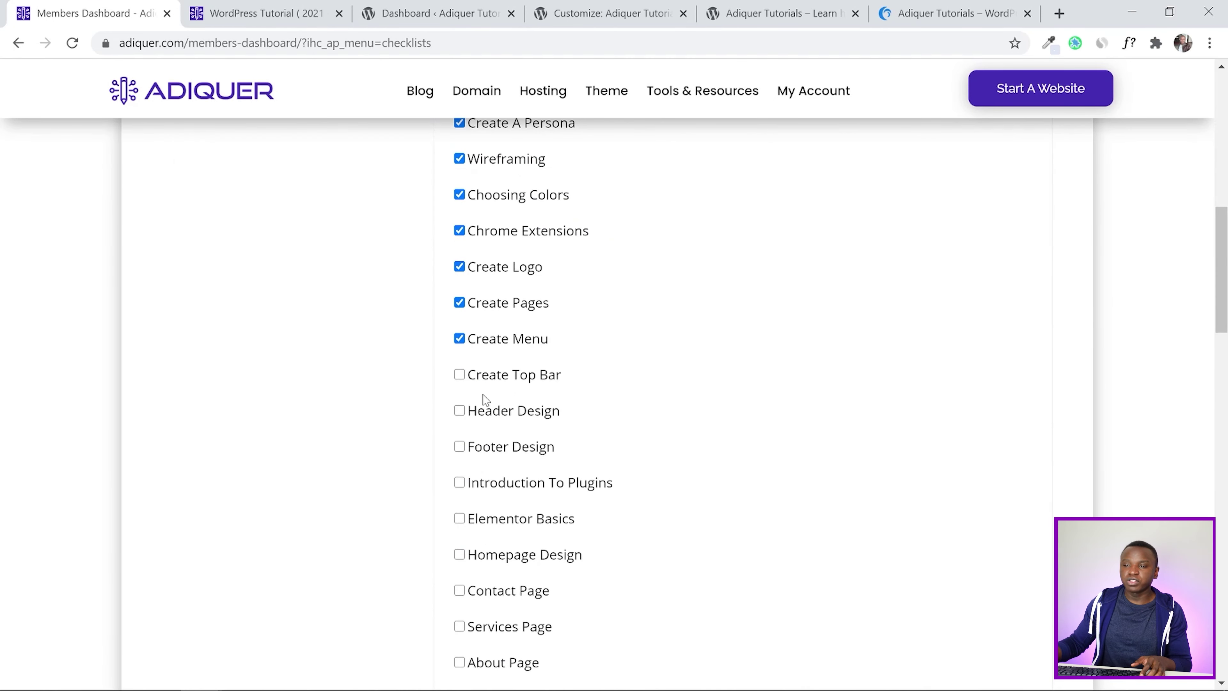
{"action": "left_click", "coordinate": [460, 375]}
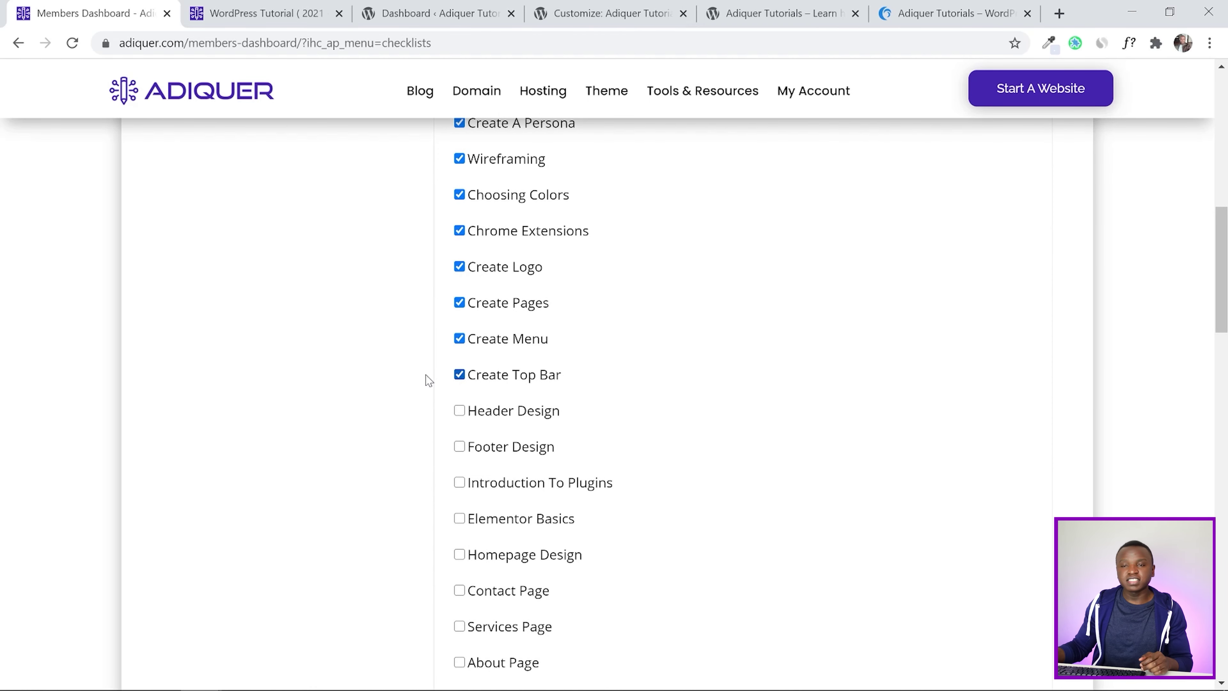
{"action": "scroll", "coordinate": [348, 403], "scroll_direction": "up", "scroll_amount": 10}
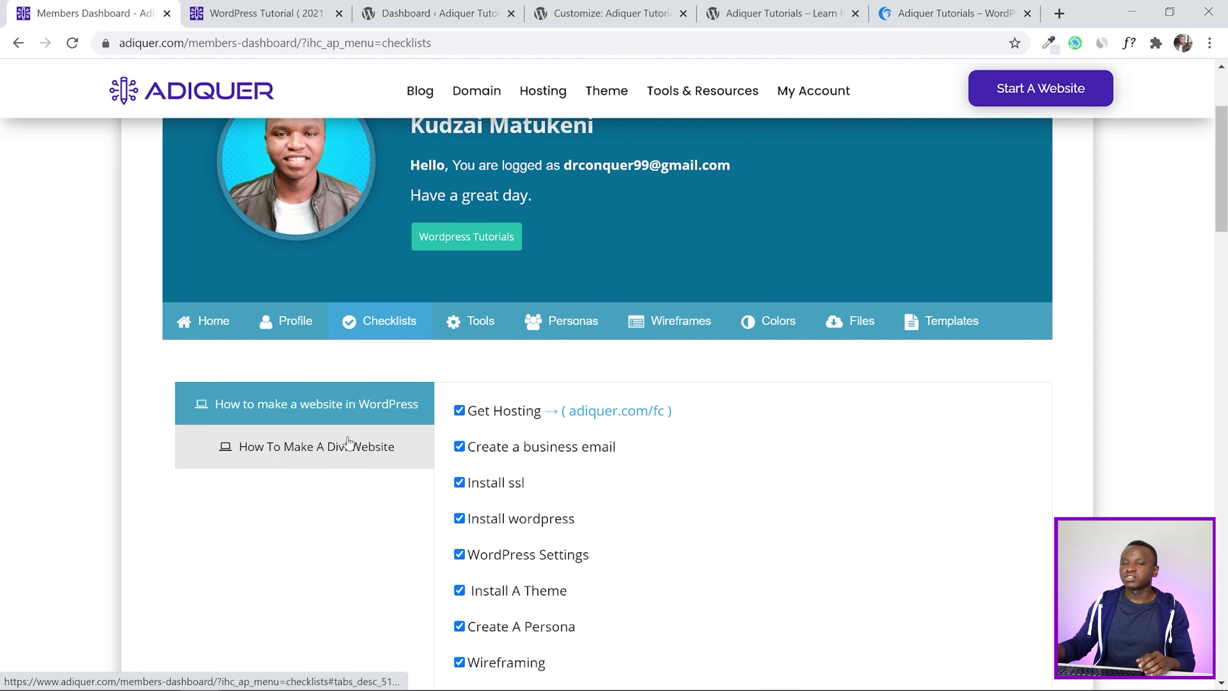
Download Wordpress-tutorial-Images.zip from the Files section and show it in its folder
{"action": "scroll", "coordinate": [545, 344], "scroll_direction": "up", "scroll_amount": 3}
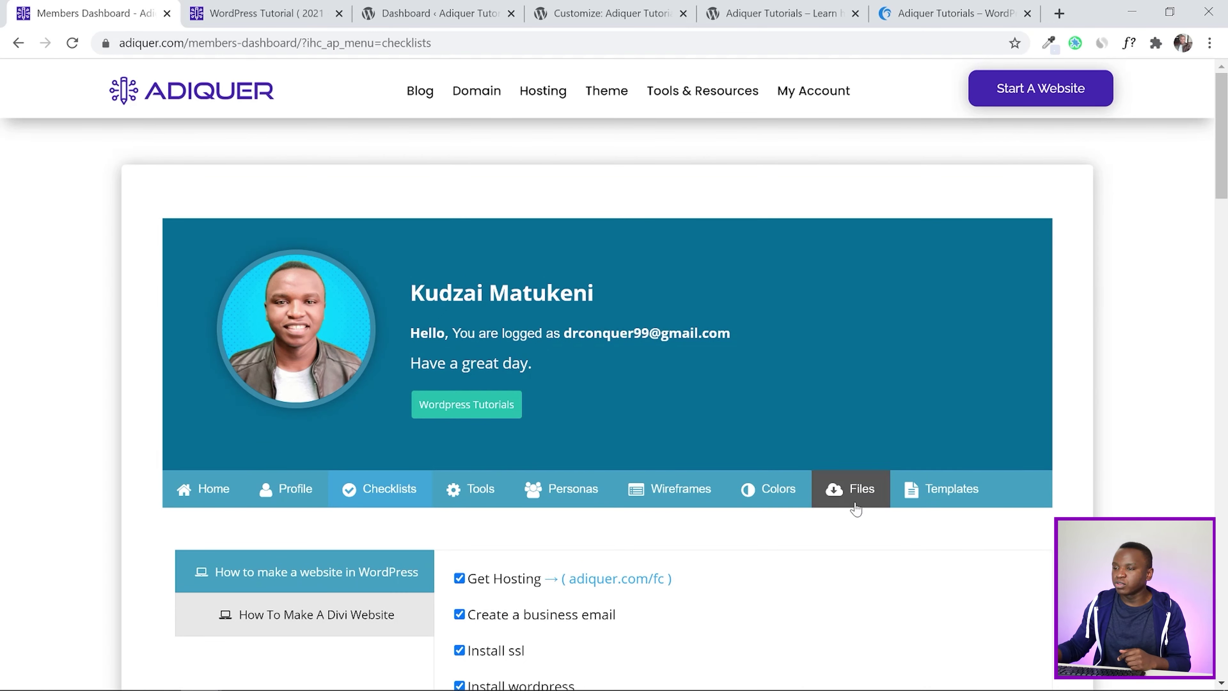
{"action": "left_click", "coordinate": [855, 490]}
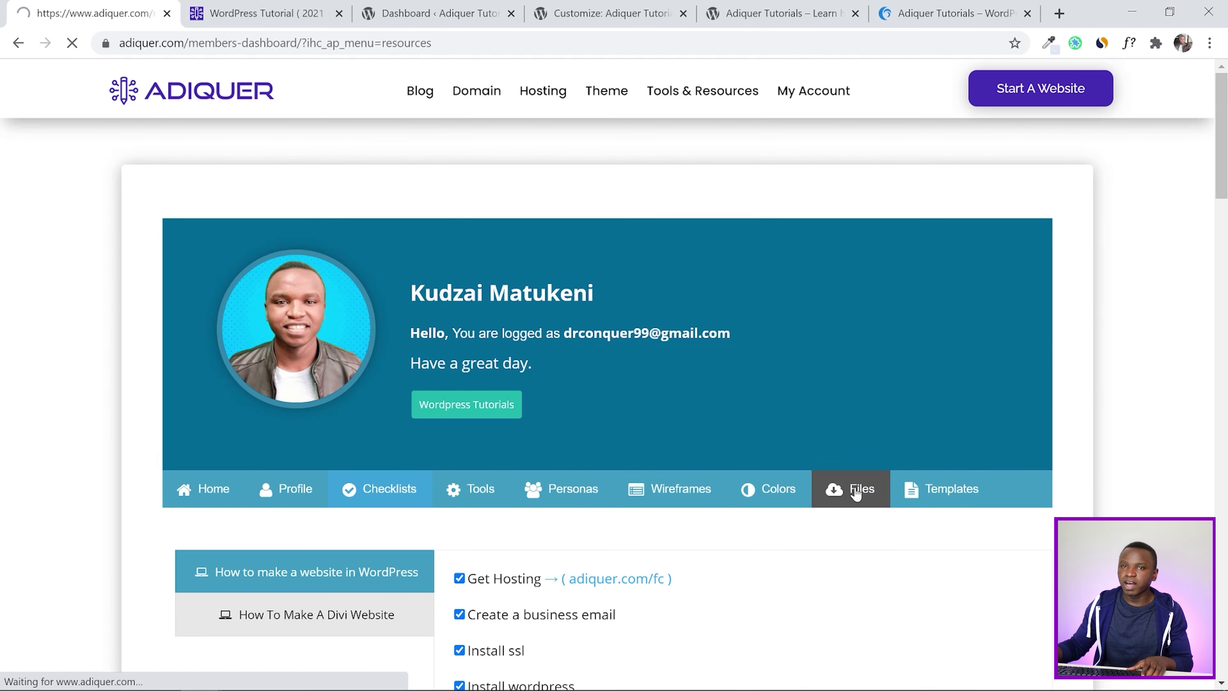
{"action": "scroll", "coordinate": [870, 464], "scroll_direction": "down", "scroll_amount": 5}
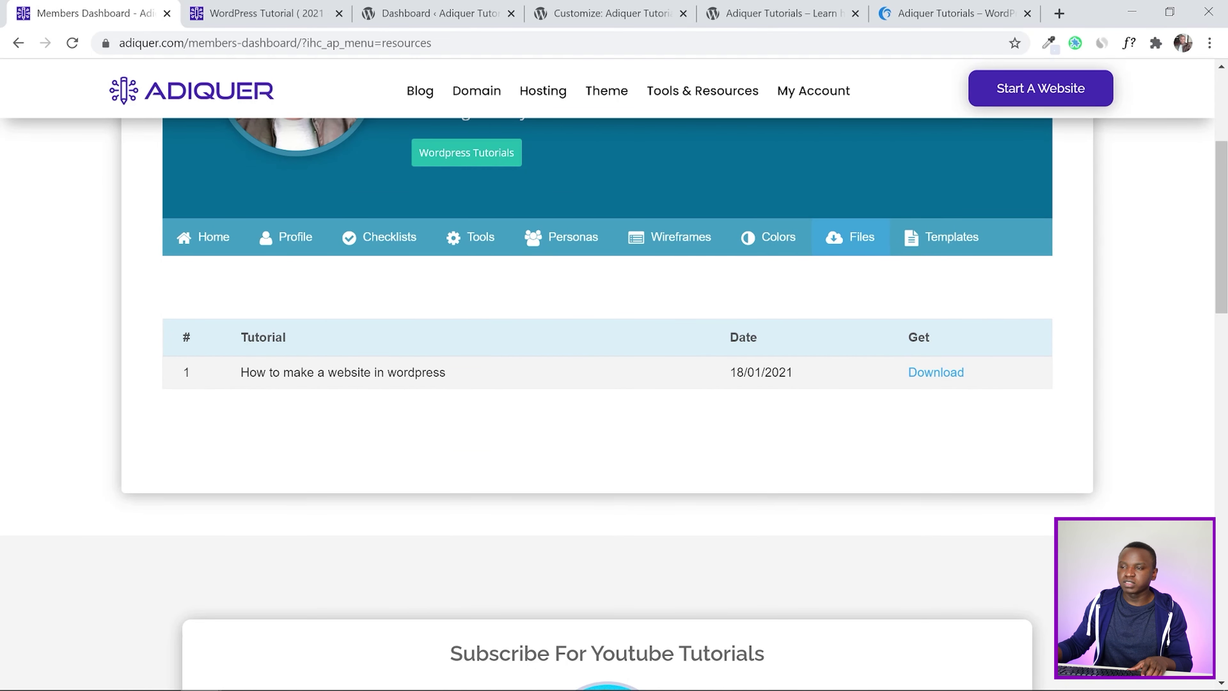
{"action": "left_click", "coordinate": [945, 374]}
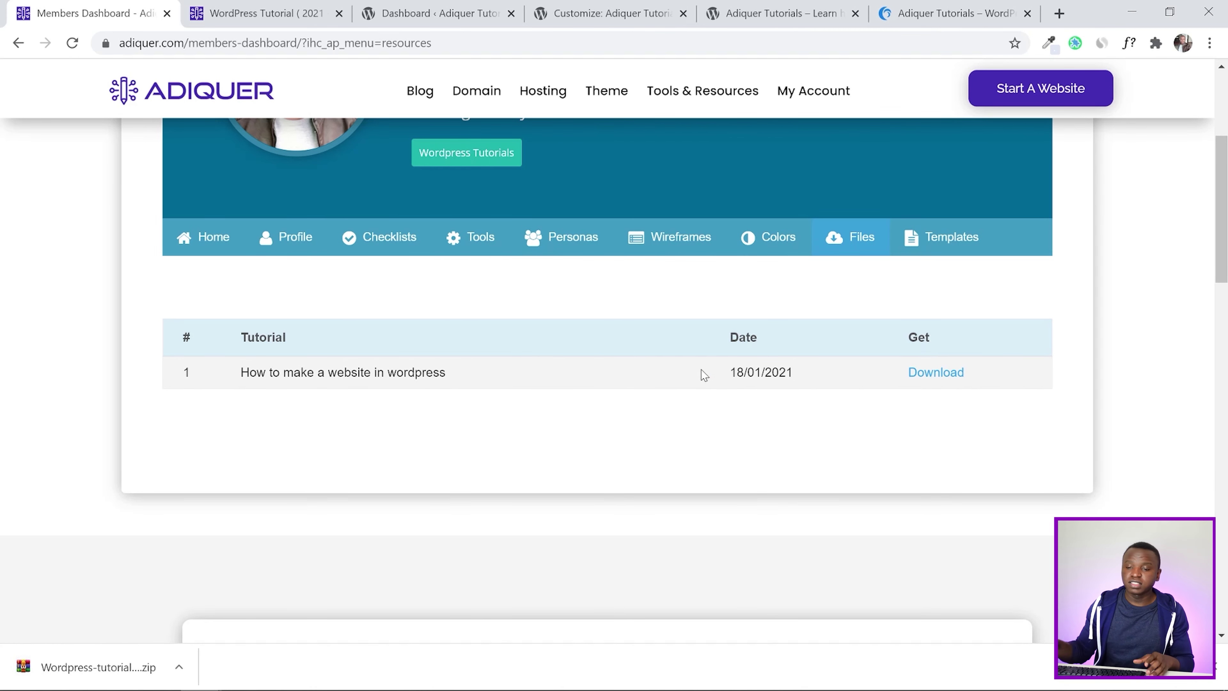
{"action": "left_click", "coordinate": [179, 667]}
{"action": "left_click", "coordinate": [209, 610]}
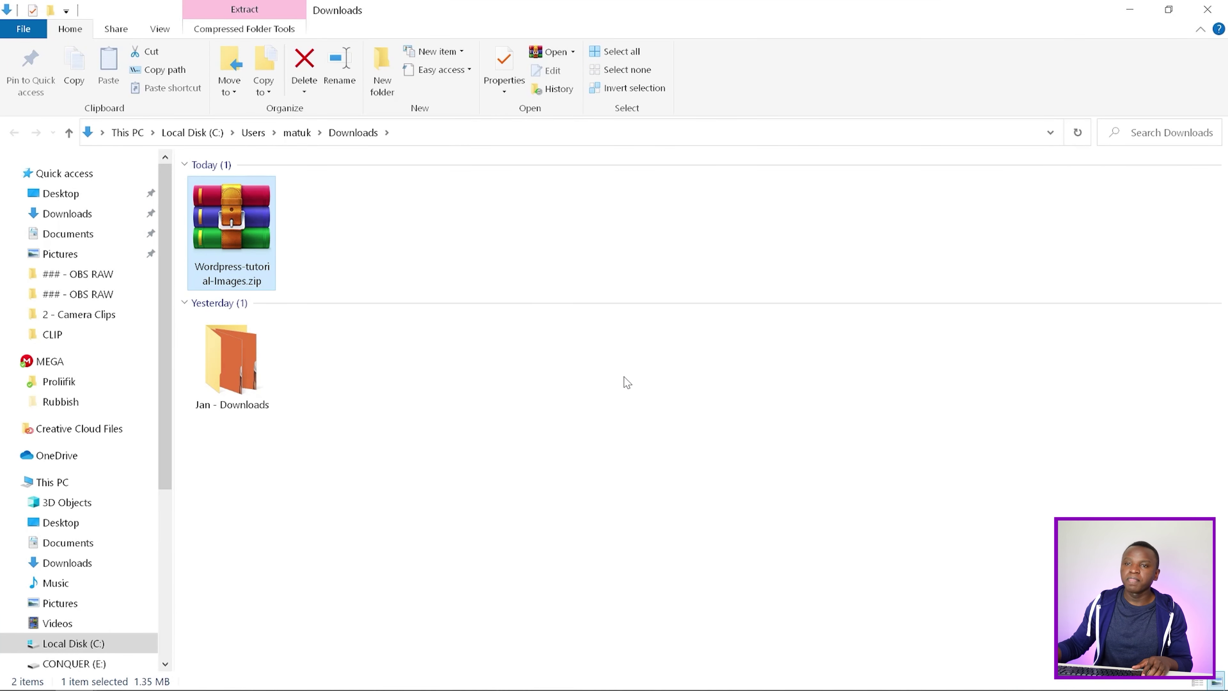
Extract Wordpress-tutorial-Images.zip into Downloads, view its ten images, and return to the WordPress dashboard
{"action": "right_click", "coordinate": [236, 225]}
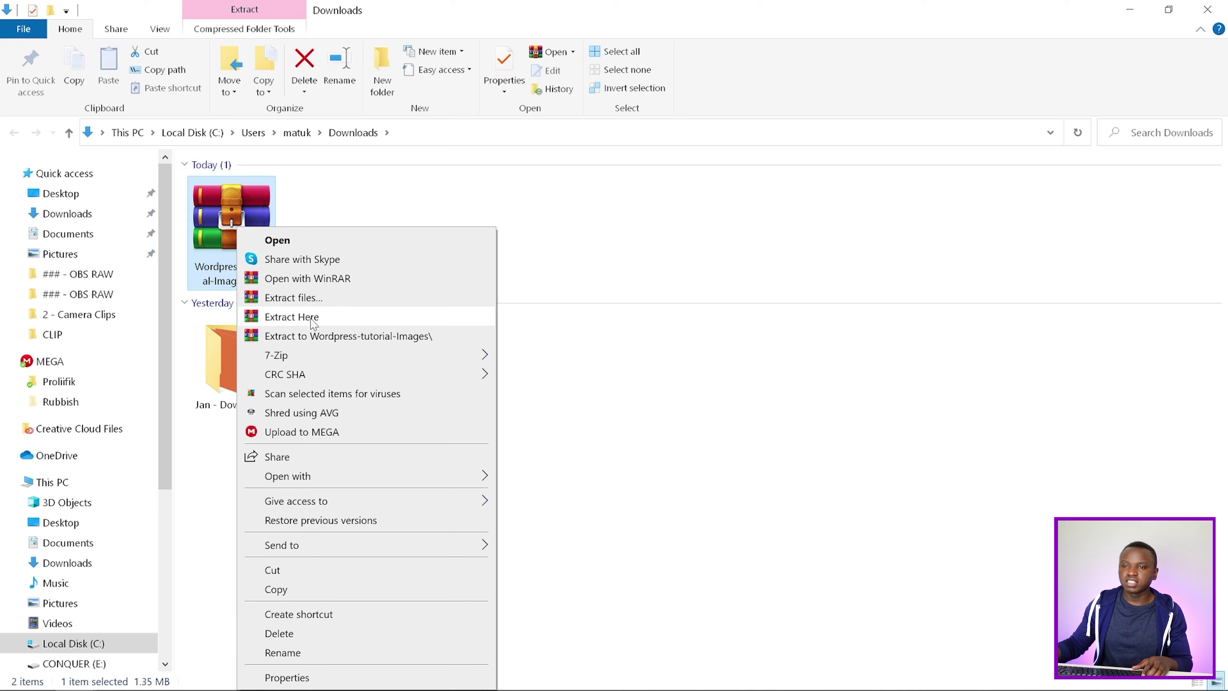
{"action": "left_click", "coordinate": [313, 323]}
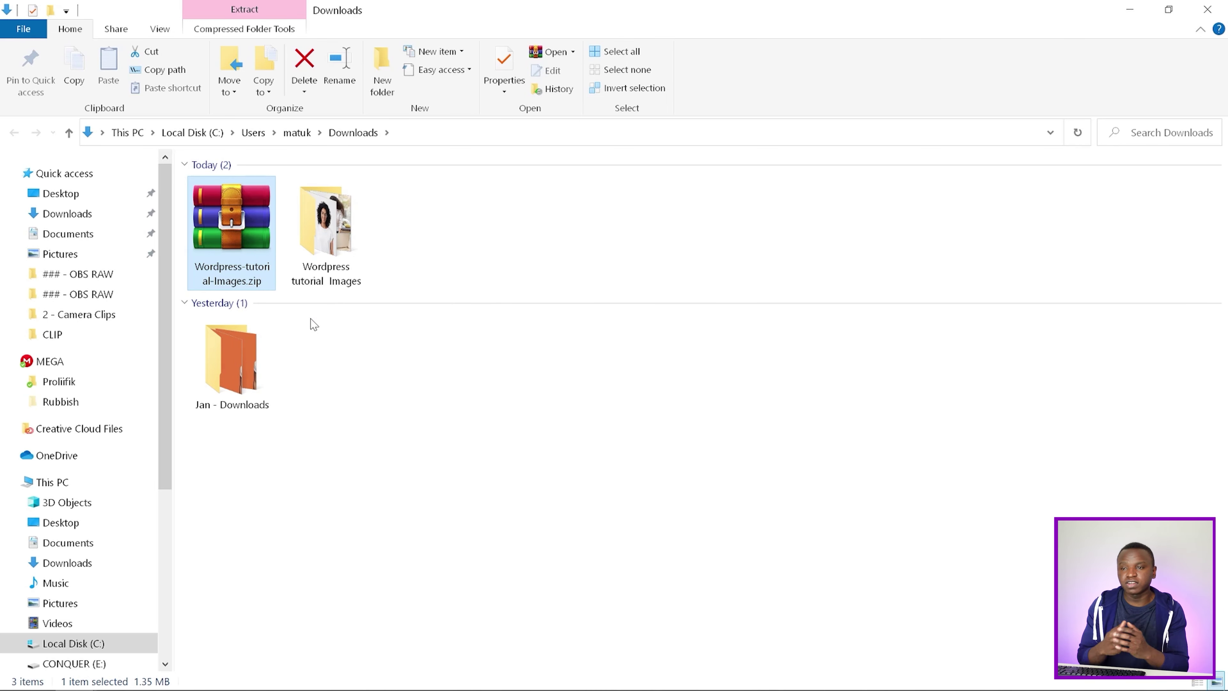
{"action": "double_click", "coordinate": [315, 283]}
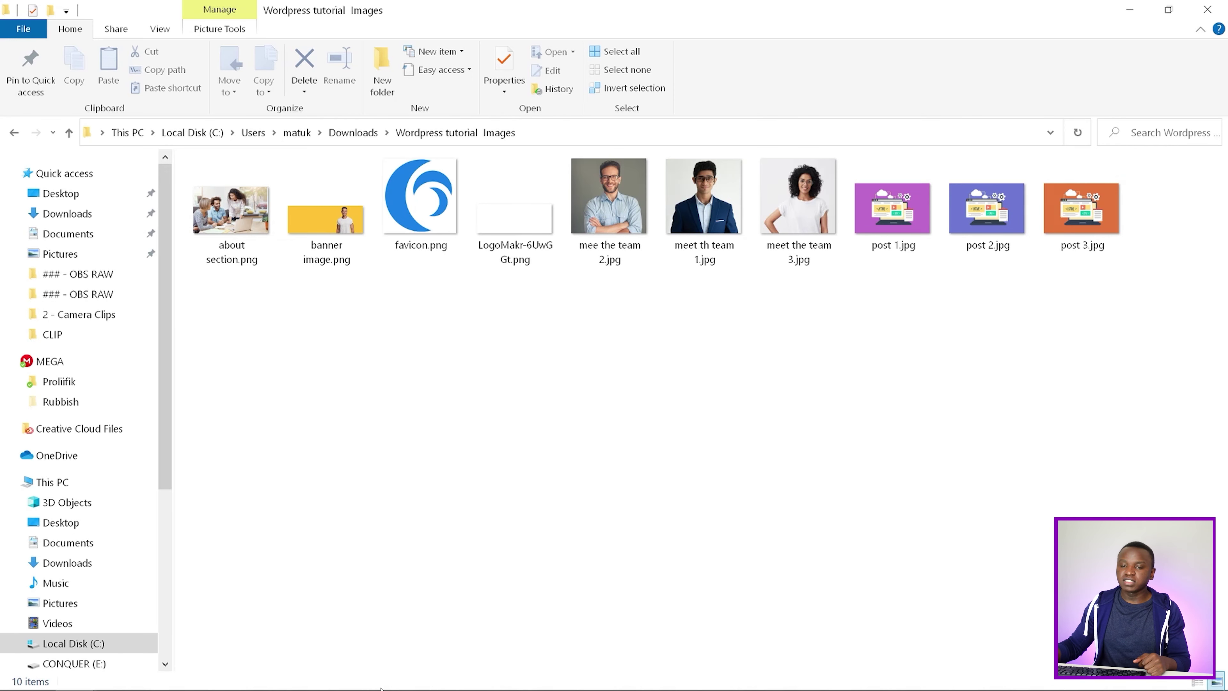
{"action": "mouse_move", "coordinate": [397, 689]}
{"action": "mouse_move", "coordinate": [201, 673]}
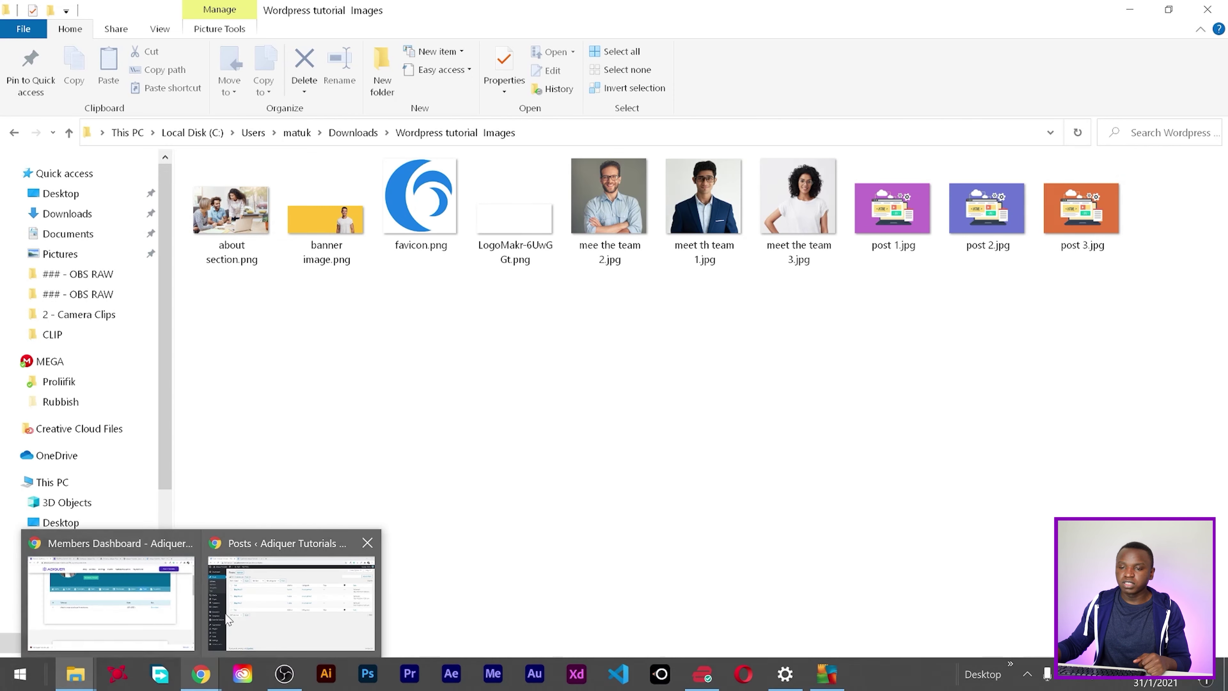
{"action": "left_click", "coordinate": [299, 600]}
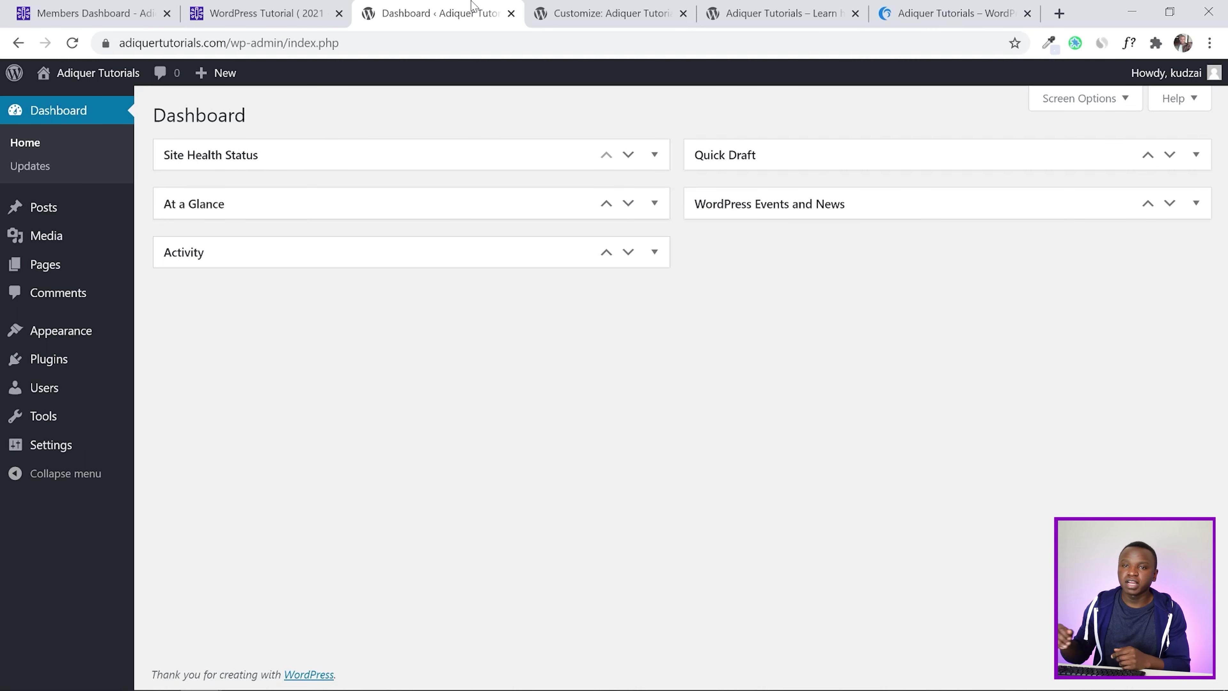
Upload all ten tutorial images from Media > Add New
{"action": "mouse_move", "coordinate": [83, 238]}
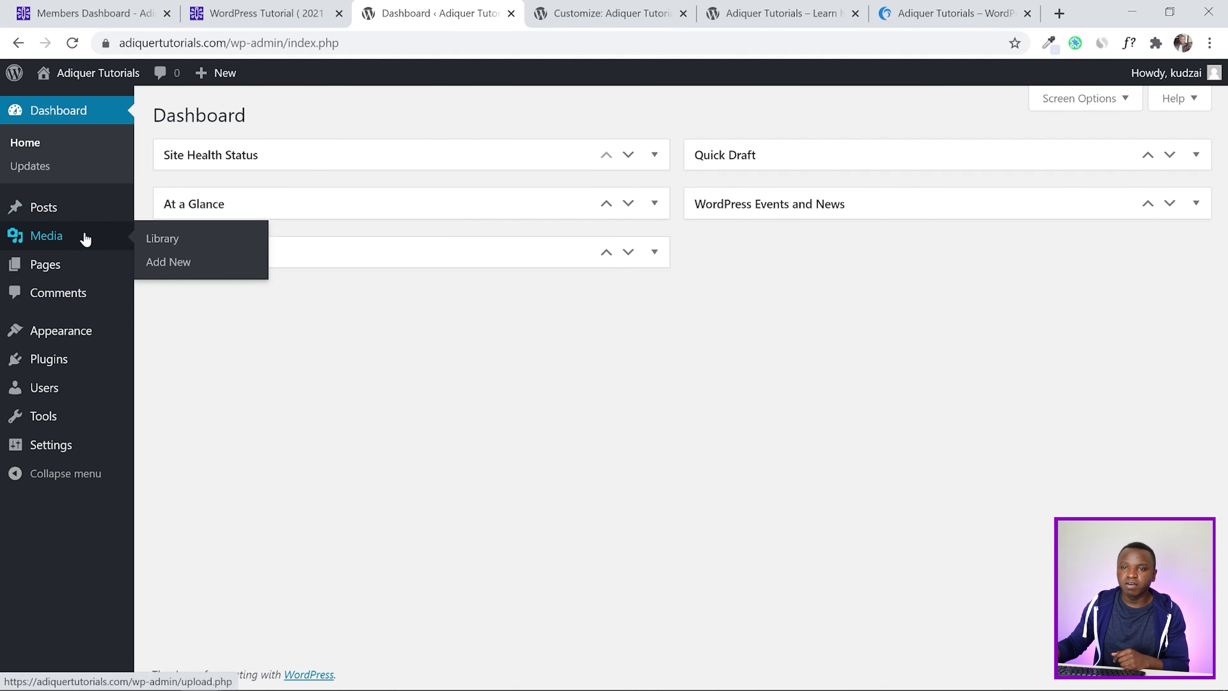
{"action": "left_click", "coordinate": [171, 263]}
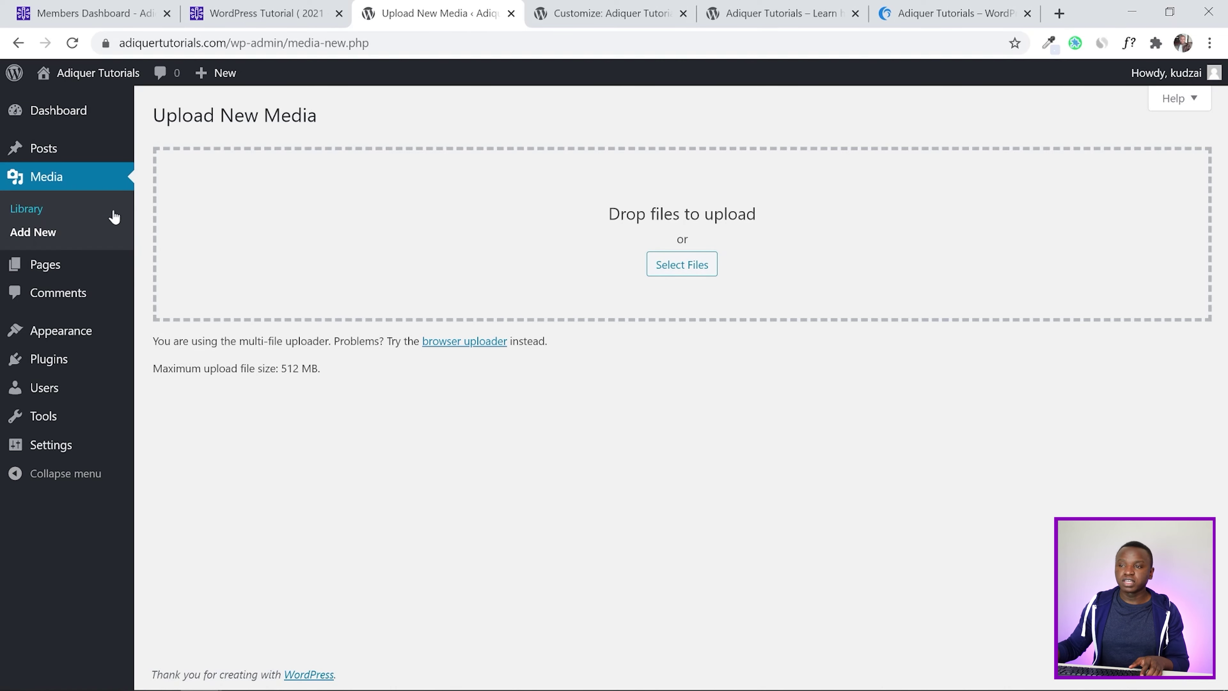
{"action": "left_click", "coordinate": [689, 268]}
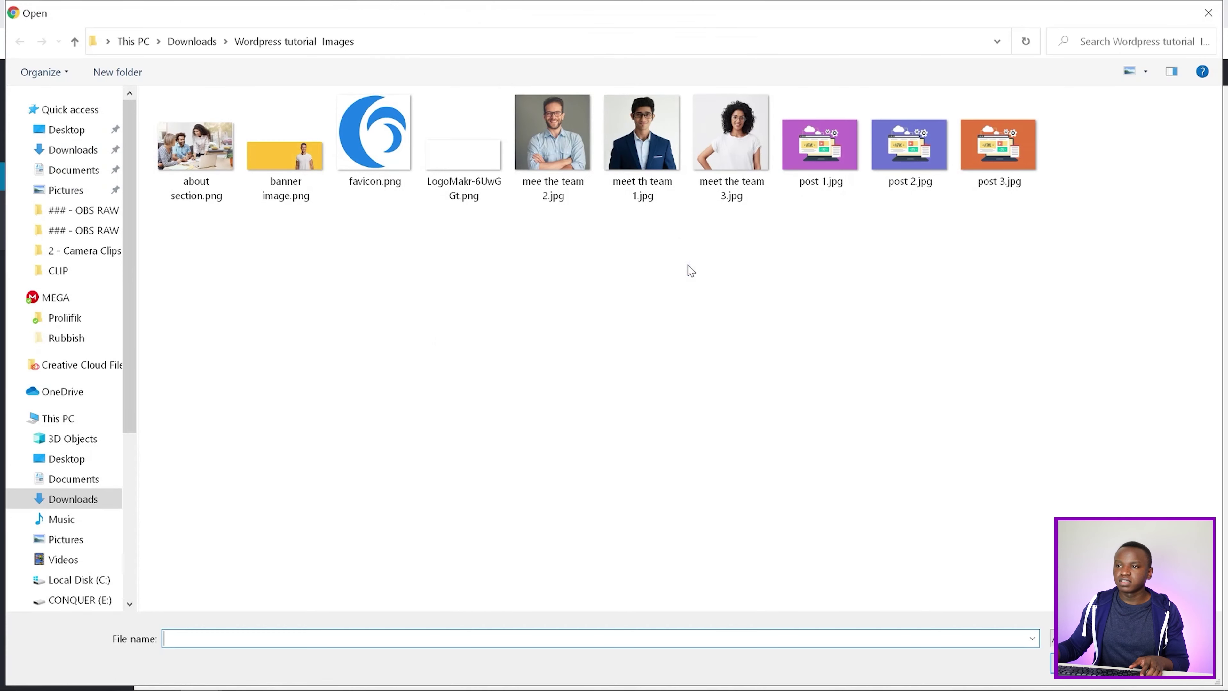
{"action": "left_click_drag", "start_coordinate": [1043, 288], "coordinate": [221, 132]}
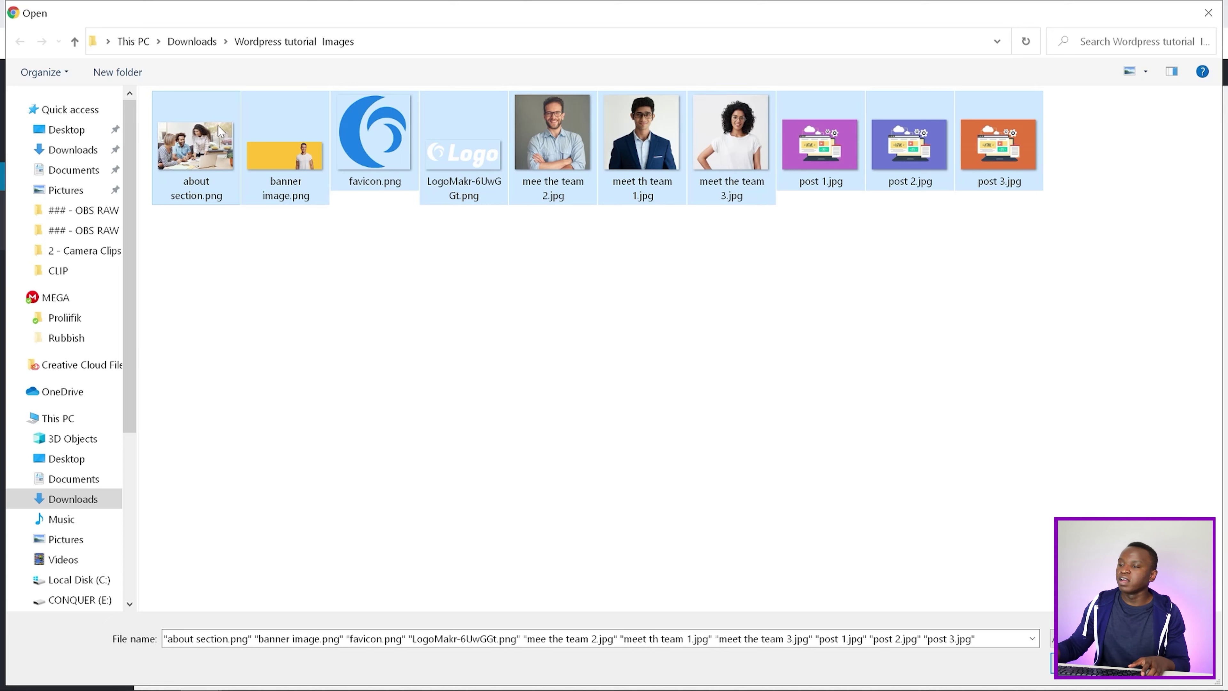
{"action": "key", "text": "Return"}
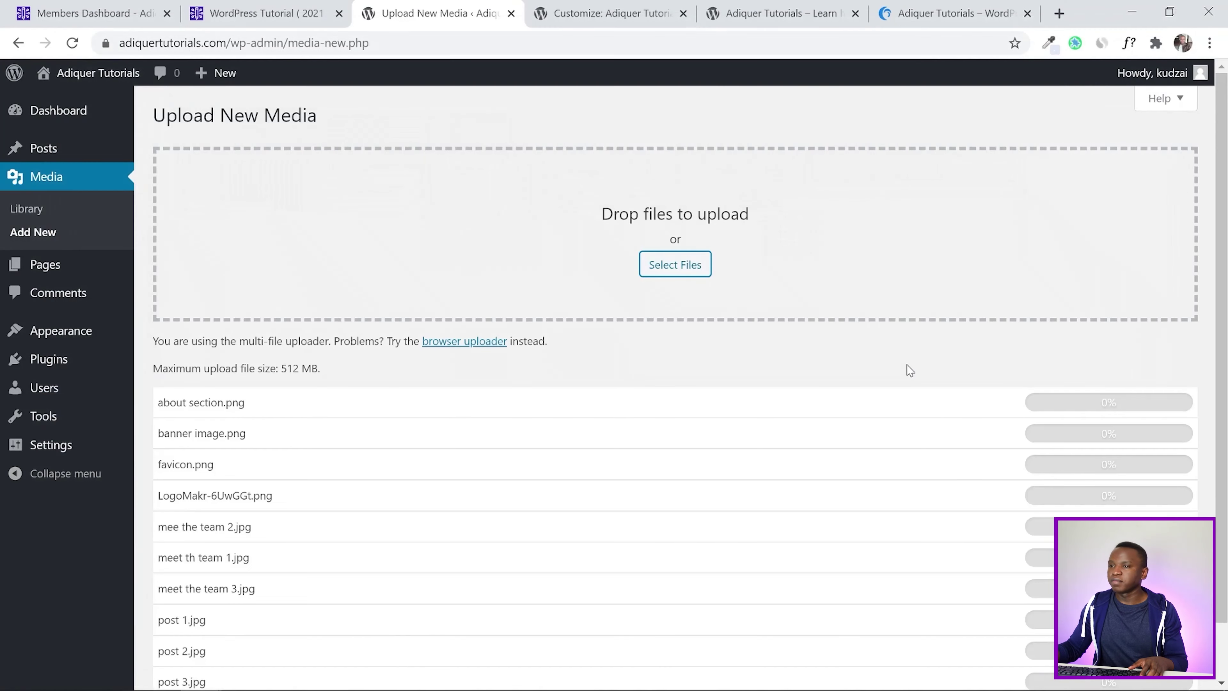
{"action": "scroll", "coordinate": [677, 382], "scroll_direction": "down", "scroll_amount": 1}
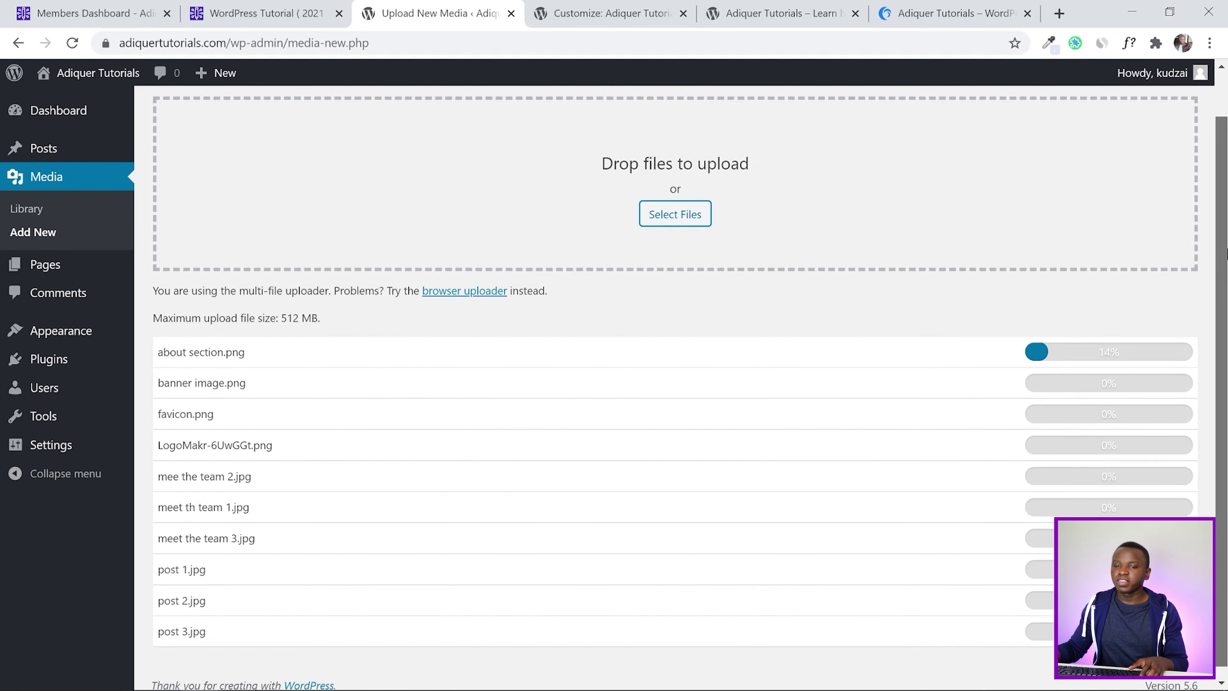
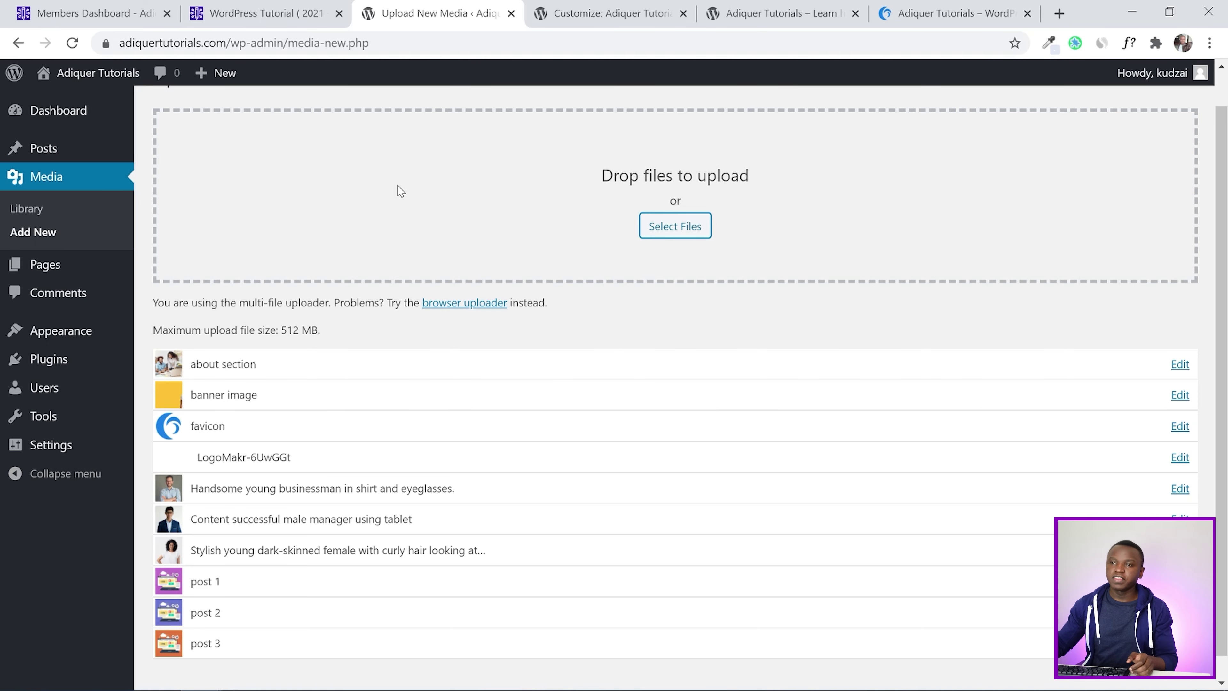
Compare the live site with the tutorial's header design data, then return to the header builder
{"action": "left_click", "coordinate": [658, 7]}
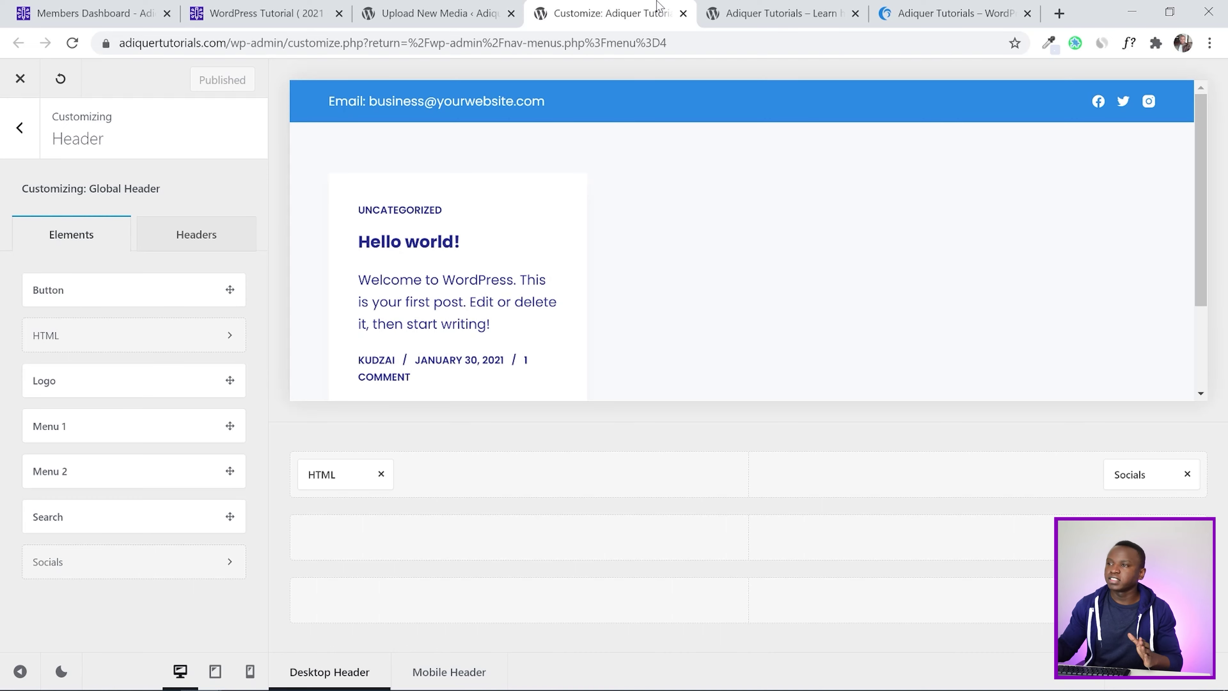
{"action": "left_click", "coordinate": [895, 7]}
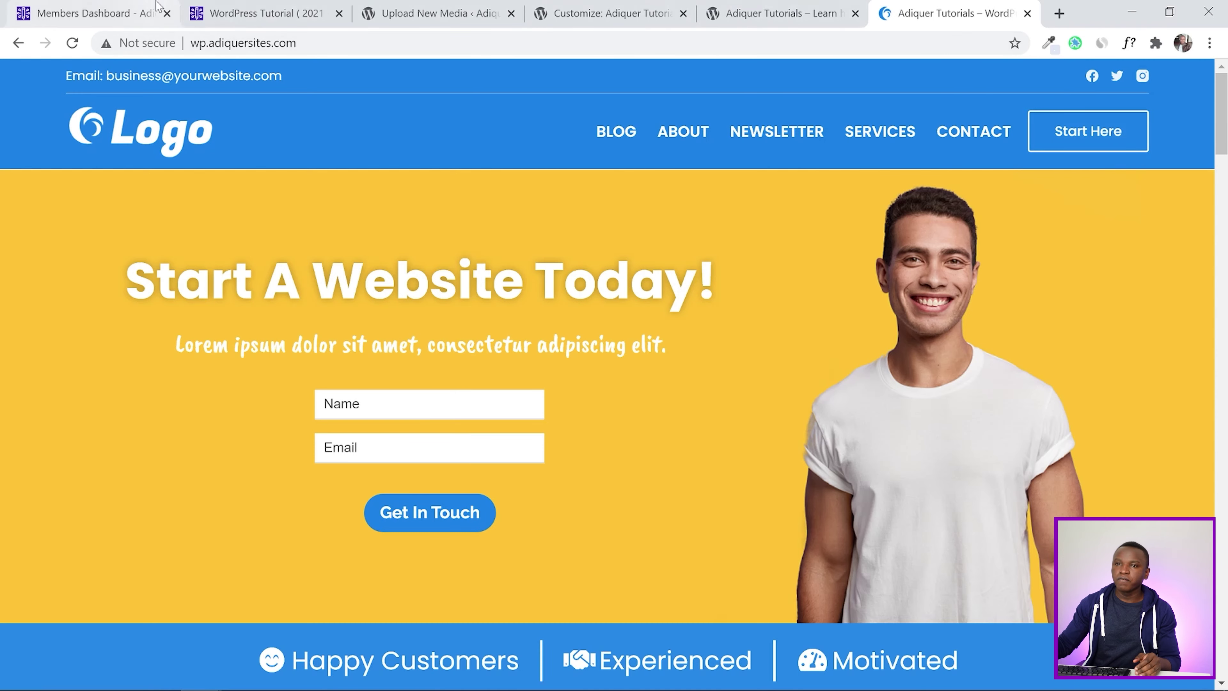
{"action": "left_click", "coordinate": [254, 6]}
{"action": "scroll", "coordinate": [767, 387], "scroll_direction": "down", "scroll_amount": 3}
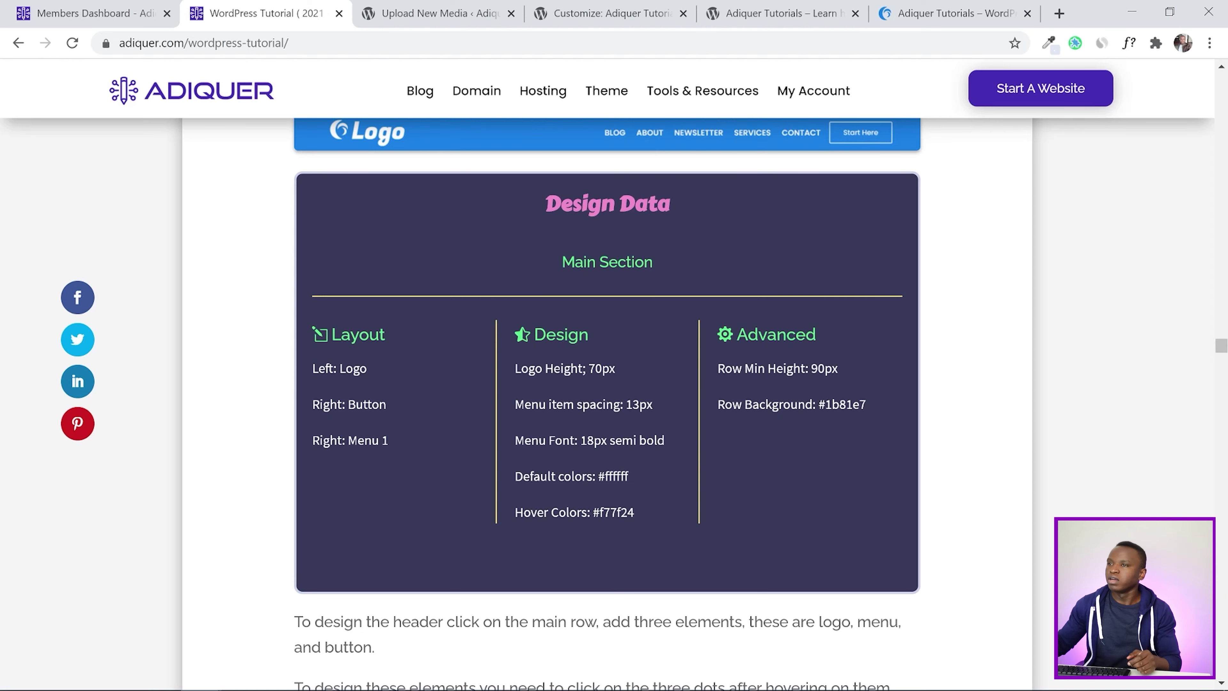
{"action": "left_click", "coordinate": [648, 12]}
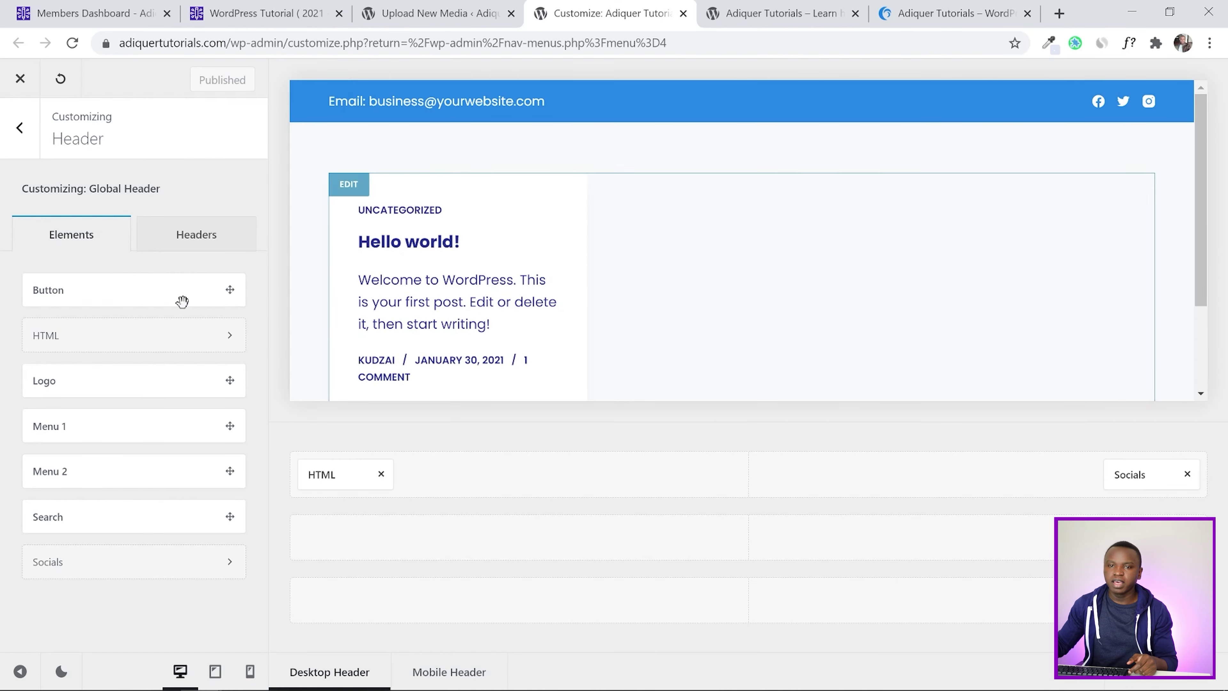
Place the Logo, Button and Menu 1 elements in the main header row and publish
{"action": "left_click_drag", "start_coordinate": [74, 381], "coordinate": [350, 551]}
{"action": "left_click_drag", "start_coordinate": [91, 290], "coordinate": [996, 532]}
{"action": "left_click_drag", "start_coordinate": [134, 427], "coordinate": [1017, 546]}
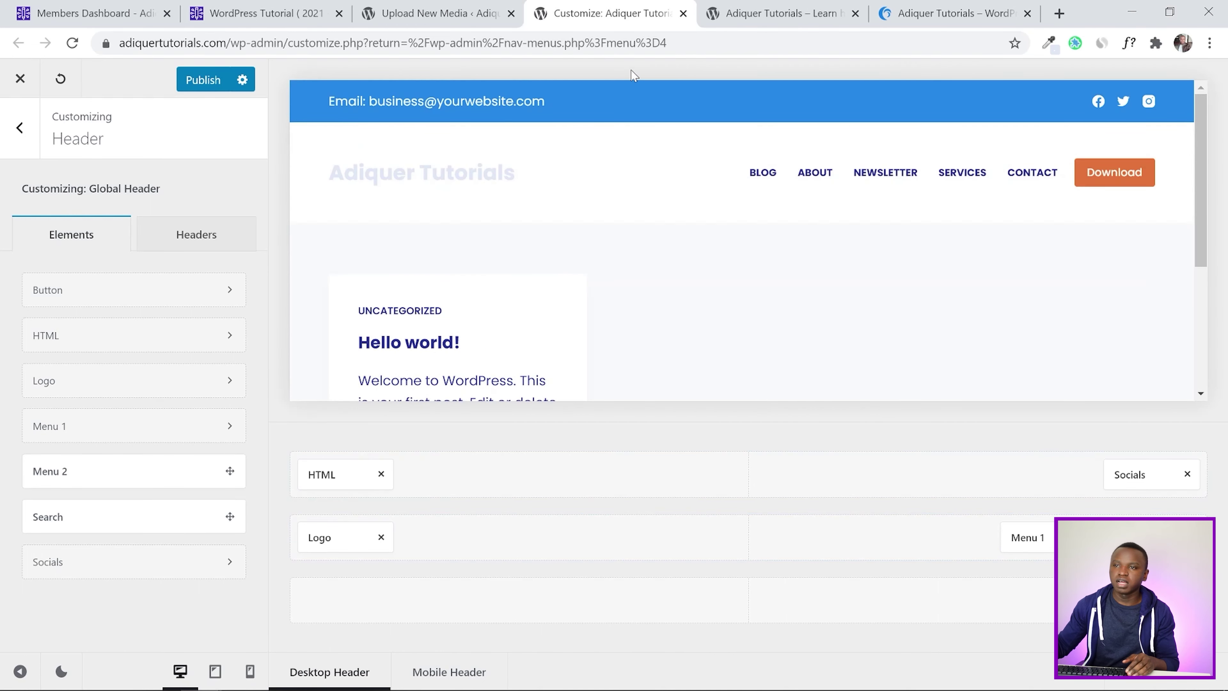
{"action": "left_click", "coordinate": [222, 82]}
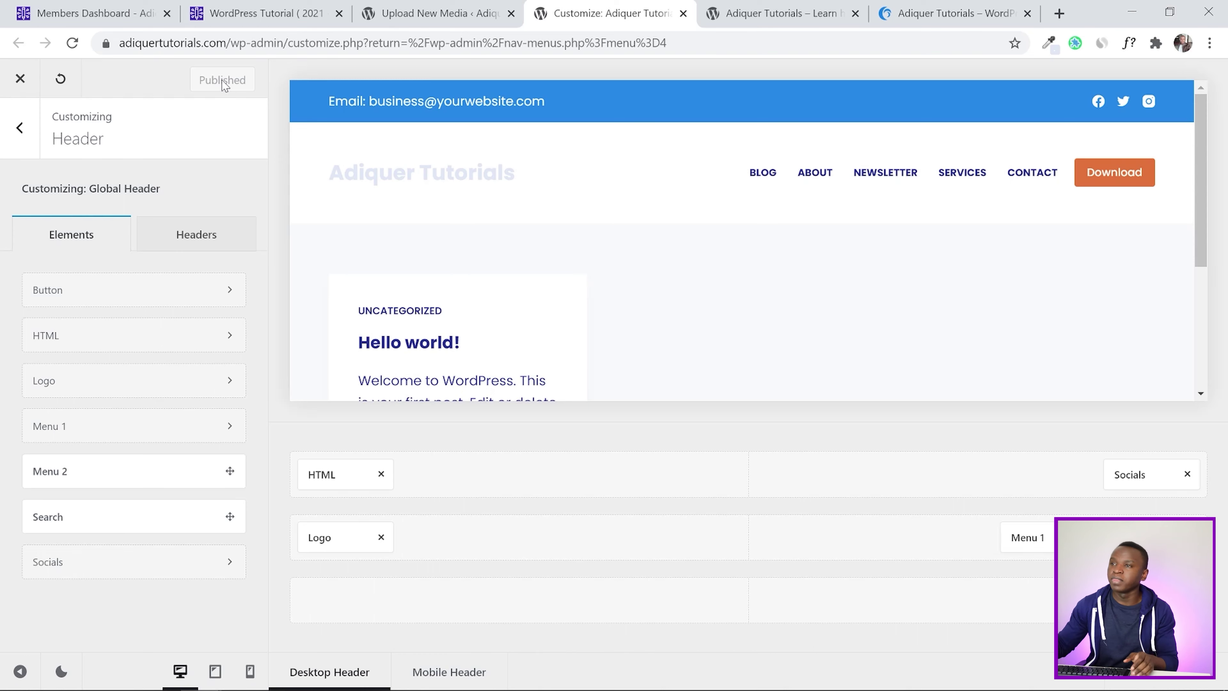
Reload the live site to review the new header and compare it with the tutorial's design data
{"action": "left_click", "coordinate": [710, 9]}
{"action": "left_click", "coordinate": [87, 67]}
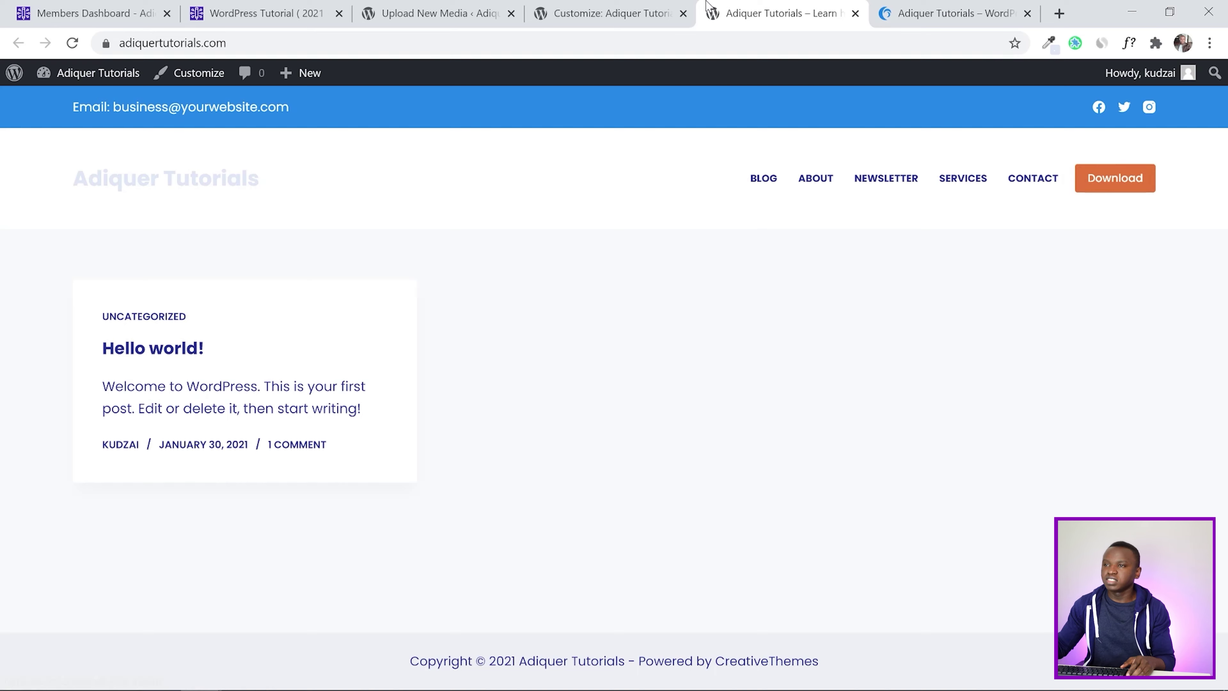
{"action": "left_click", "coordinate": [655, 6]}
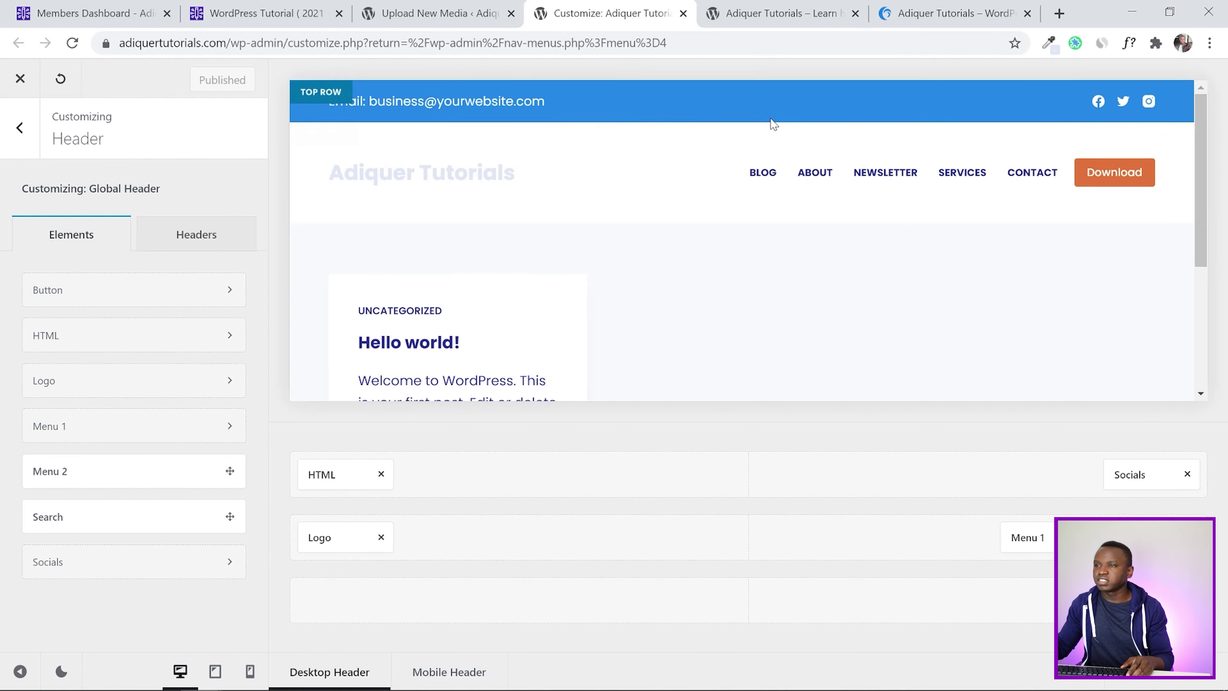
{"action": "scroll", "coordinate": [749, 194], "scroll_direction": "down", "scroll_amount": 5}
{"action": "left_click", "coordinate": [244, 7]}
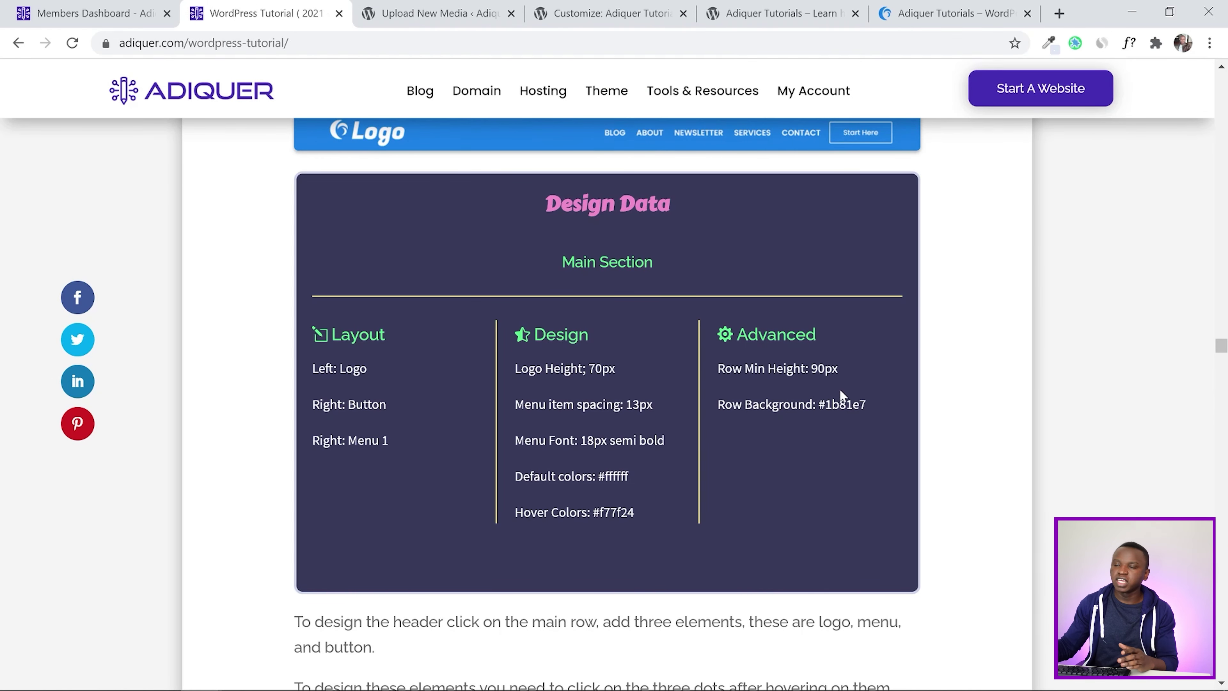
{"action": "scroll", "coordinate": [839, 389], "scroll_direction": "up", "scroll_amount": 3}
{"action": "left_click", "coordinate": [781, 13]}
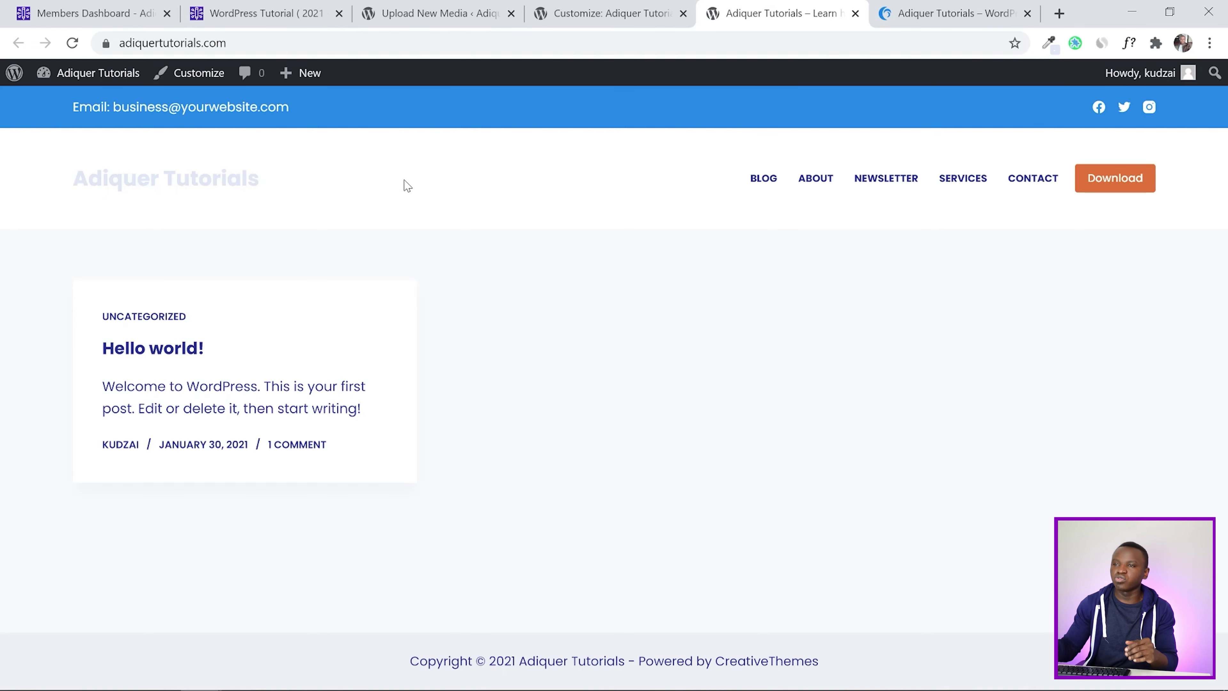
{"action": "left_click", "coordinate": [599, 11]}
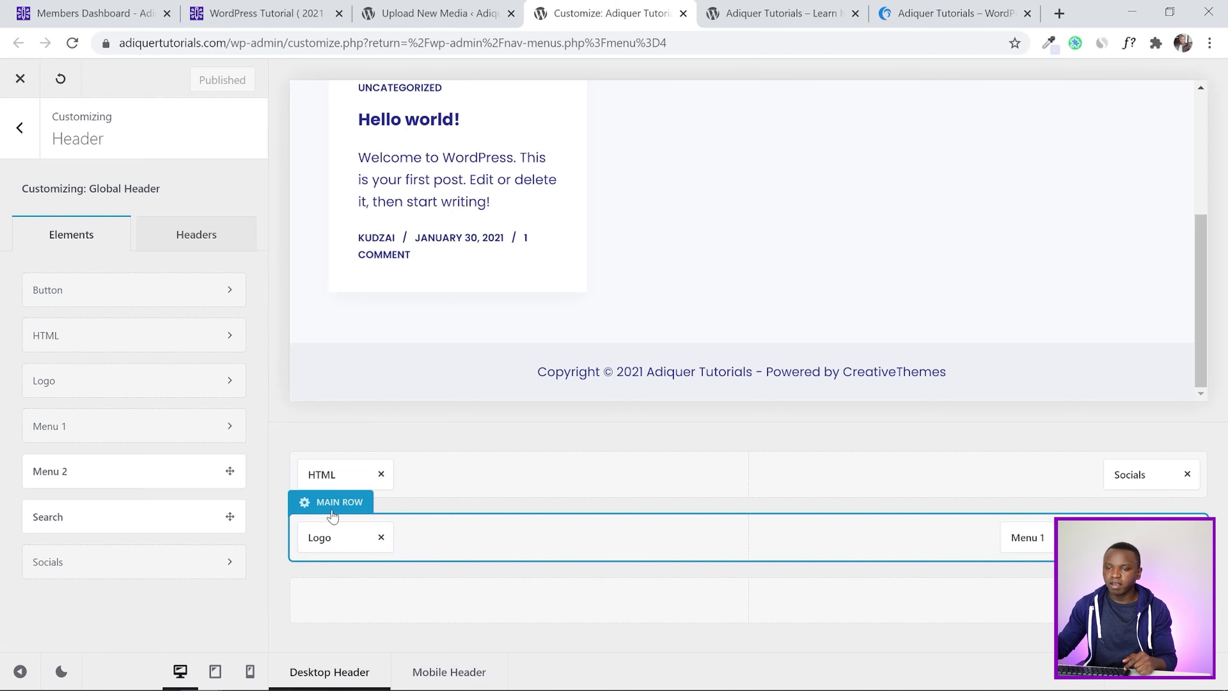
Set the main row to a 90px minimum height with a Color 2 blue background and publish
{"action": "left_click", "coordinate": [332, 505]}
{"action": "left_click_drag", "start_coordinate": [208, 374], "coordinate": [164, 371]}
{"action": "type", "text": "90"}
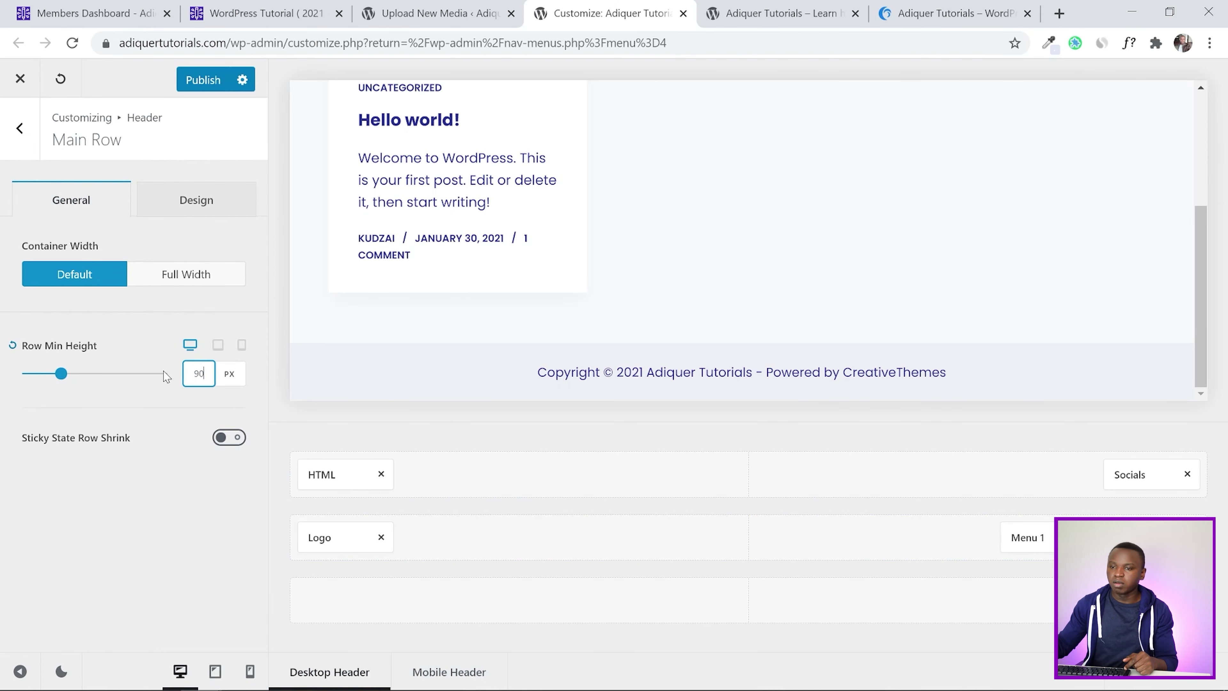
{"action": "left_click", "coordinate": [99, 558]}
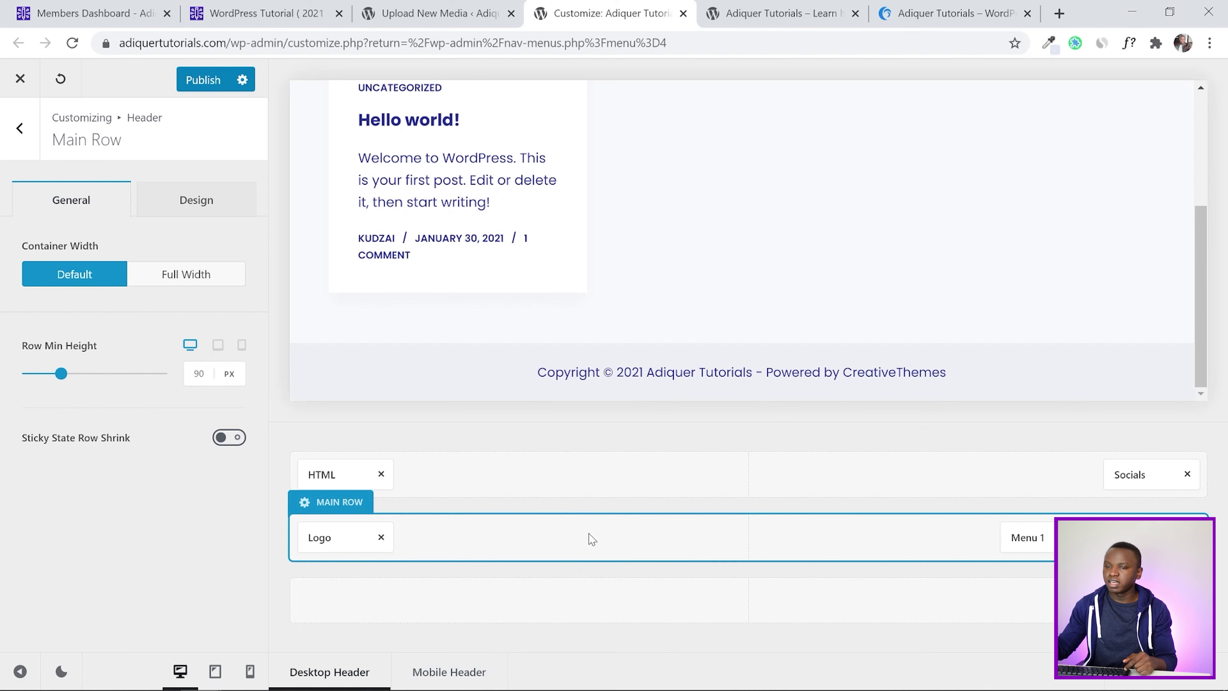
{"action": "left_click", "coordinate": [172, 200]}
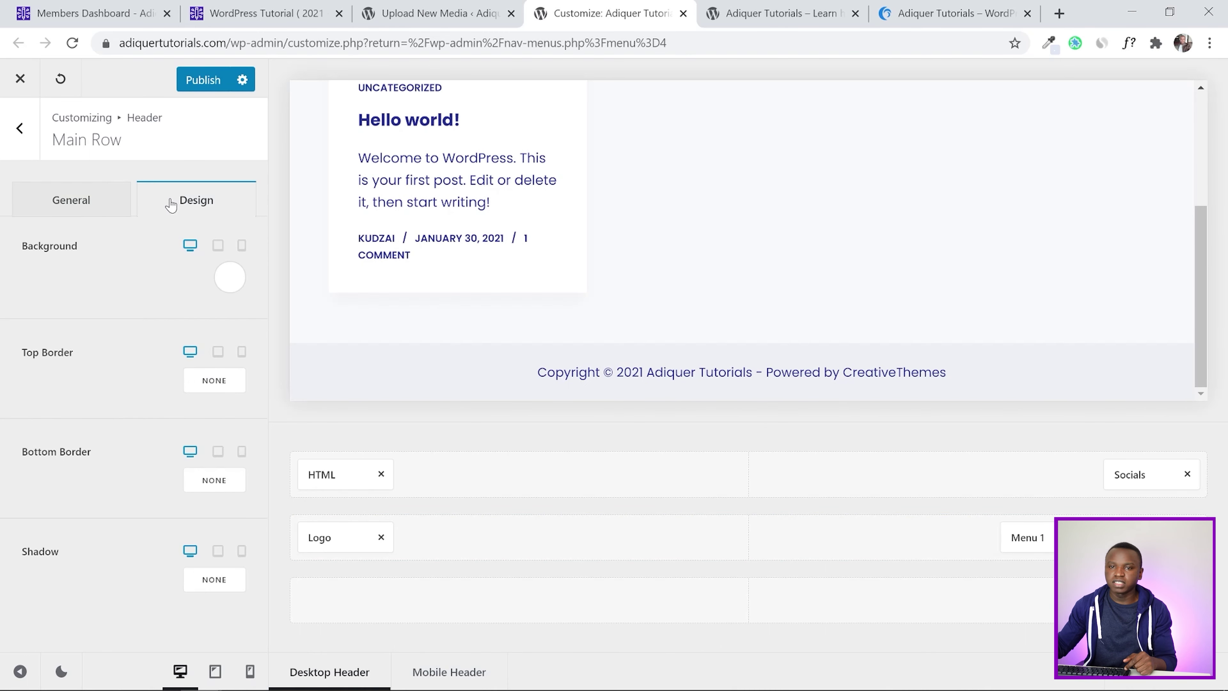
{"action": "left_click", "coordinate": [237, 278]}
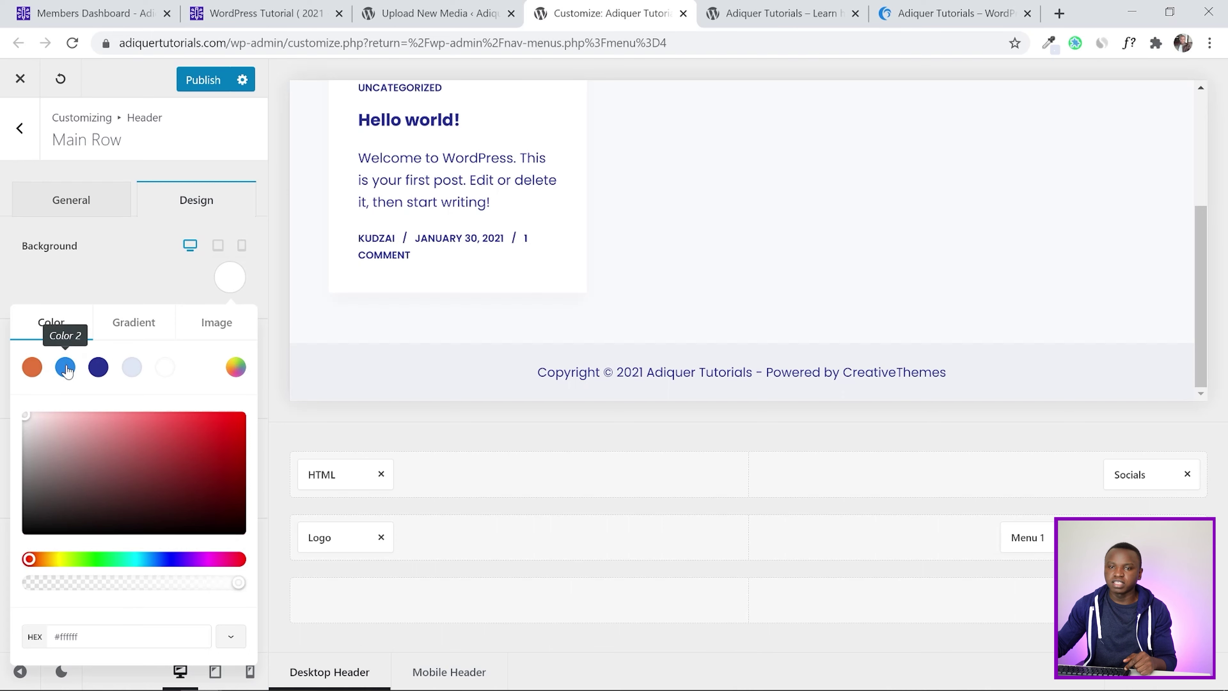
{"action": "left_click", "coordinate": [66, 367]}
{"action": "left_click", "coordinate": [22, 264]}
{"action": "left_click", "coordinate": [203, 82]}
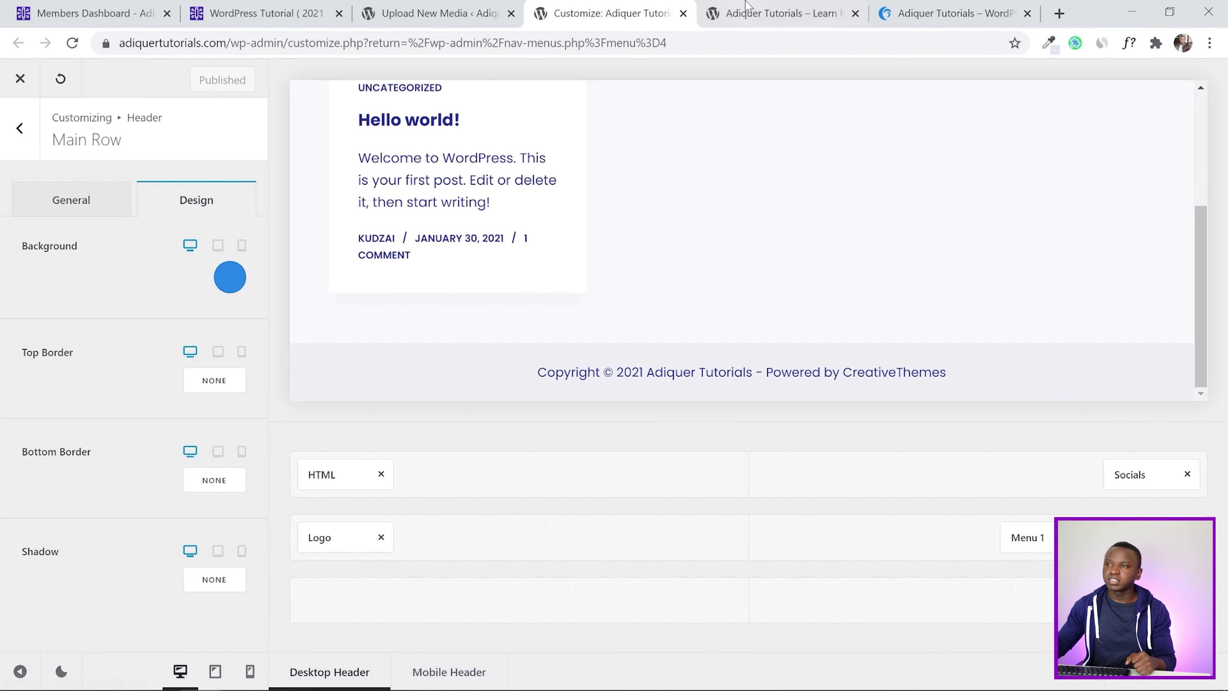
Reload the live site to check the blue header row, then go back to the customizer
{"action": "left_click", "coordinate": [779, 13]}
{"action": "left_click", "coordinate": [73, 42]}
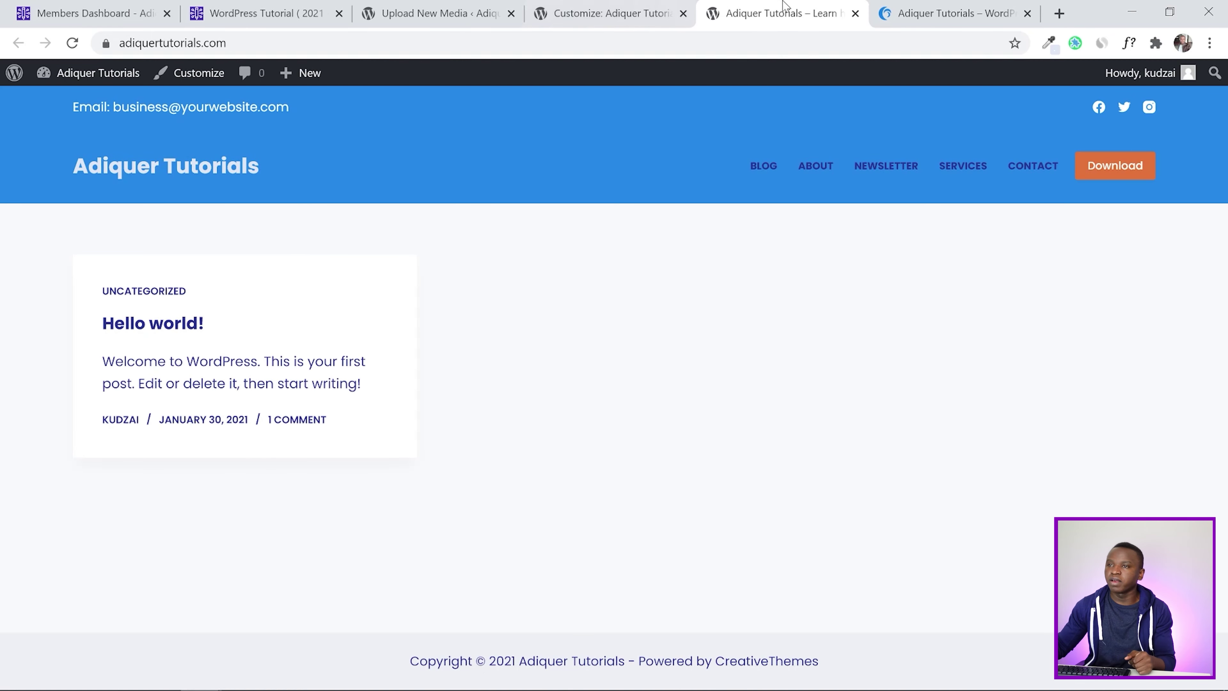
{"action": "left_click", "coordinate": [669, 10]}
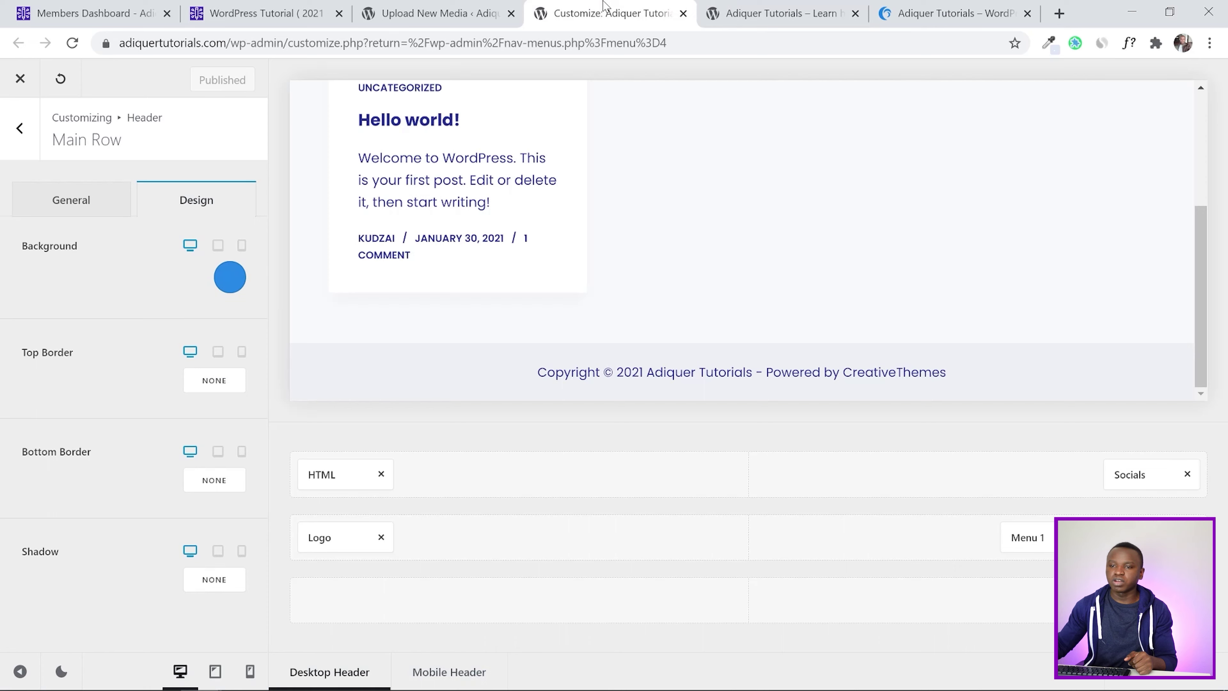
{"action": "left_click", "coordinate": [315, 529]}
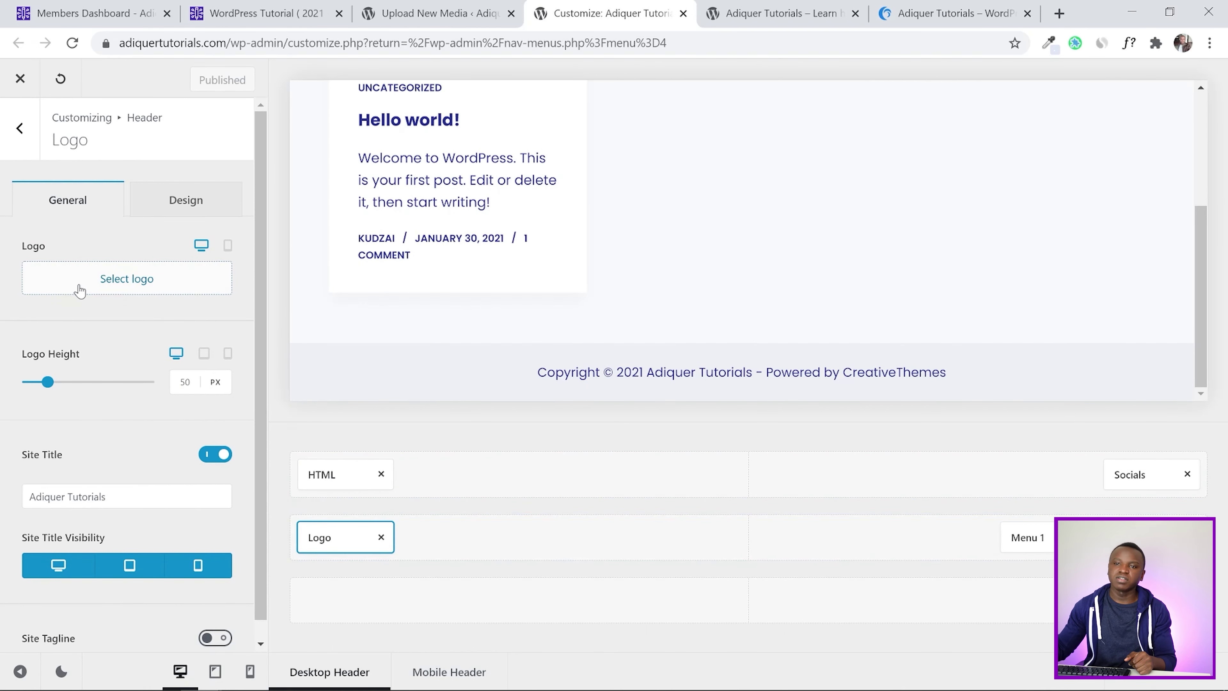
Use the uploaded Logo image from the Media Library as the header logo, hide the site title, and publish
{"action": "left_click", "coordinate": [82, 283]}
{"action": "left_click", "coordinate": [872, 270]}
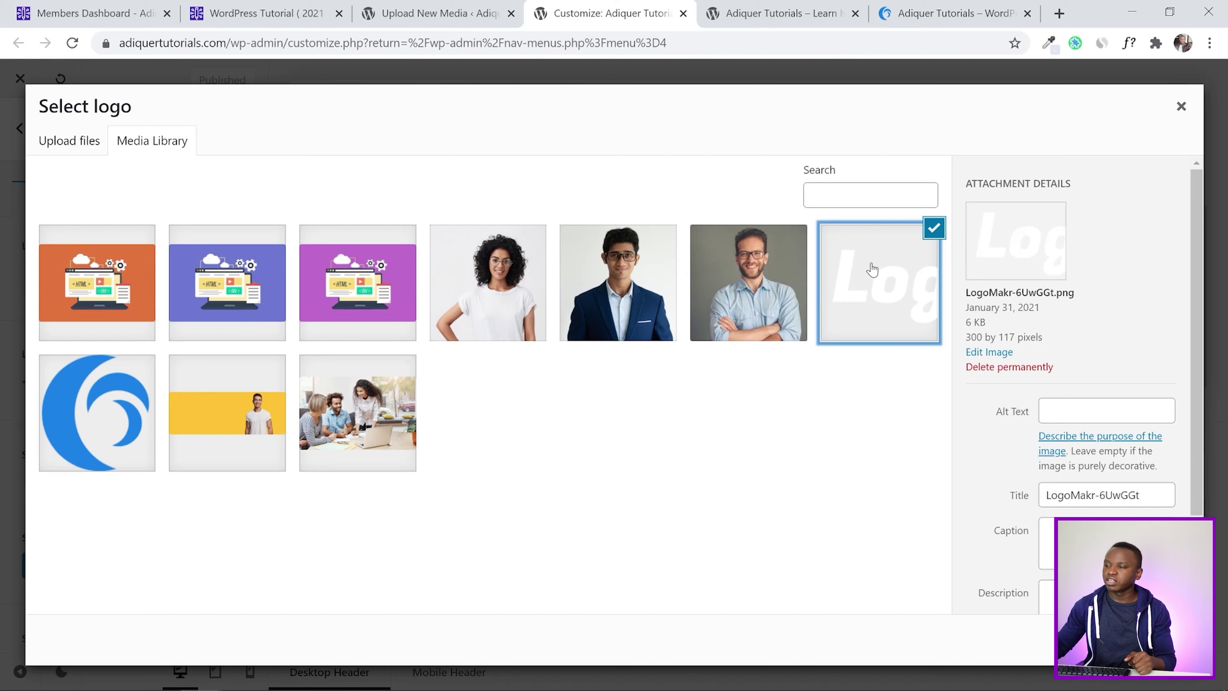
{"action": "left_click", "coordinate": [1161, 639]}
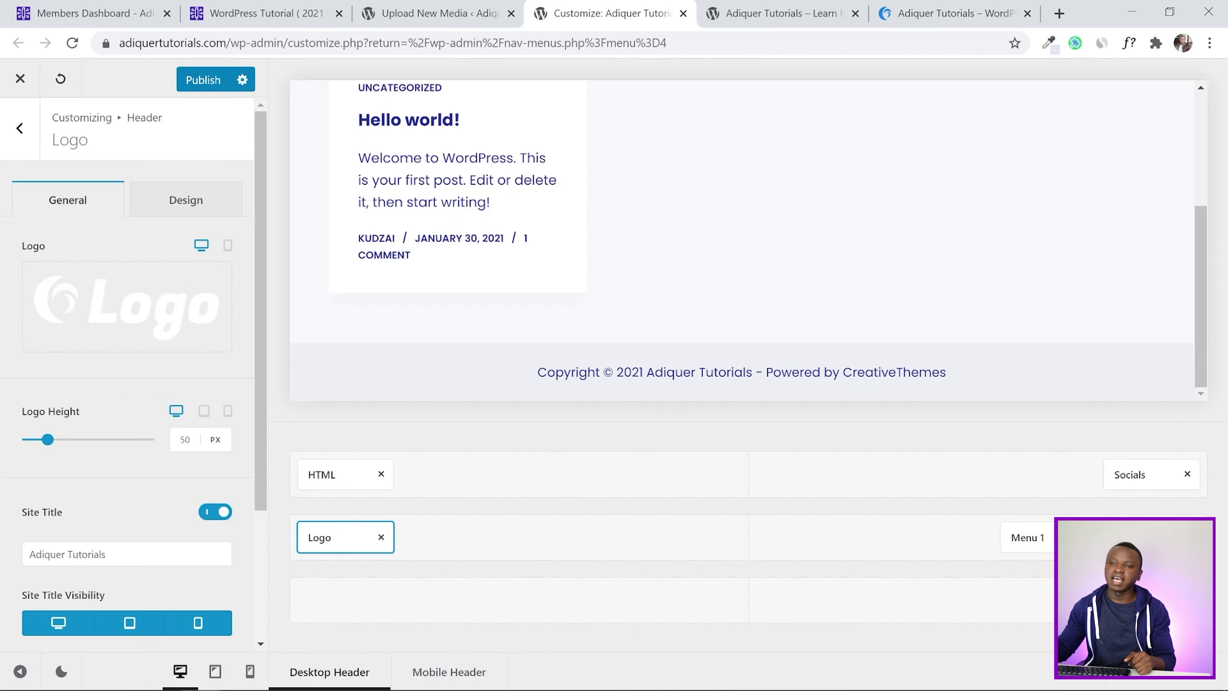
{"action": "scroll", "coordinate": [1041, 357], "scroll_direction": "up", "scroll_amount": 5}
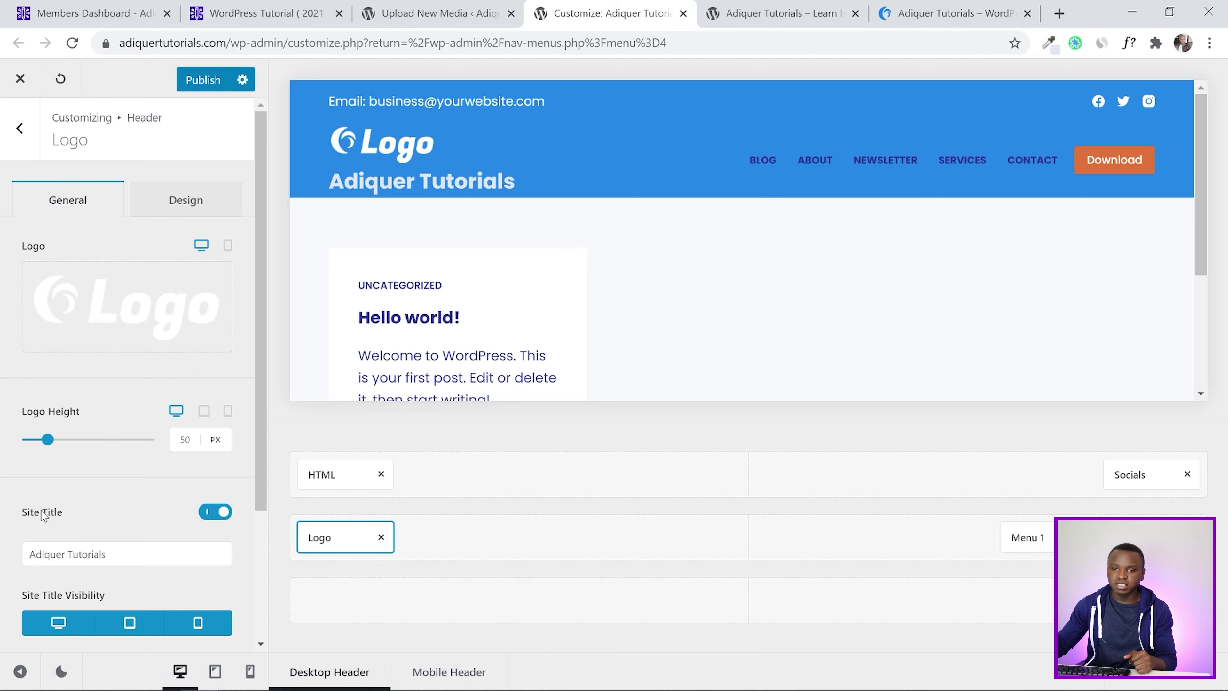
{"action": "left_click", "coordinate": [206, 511]}
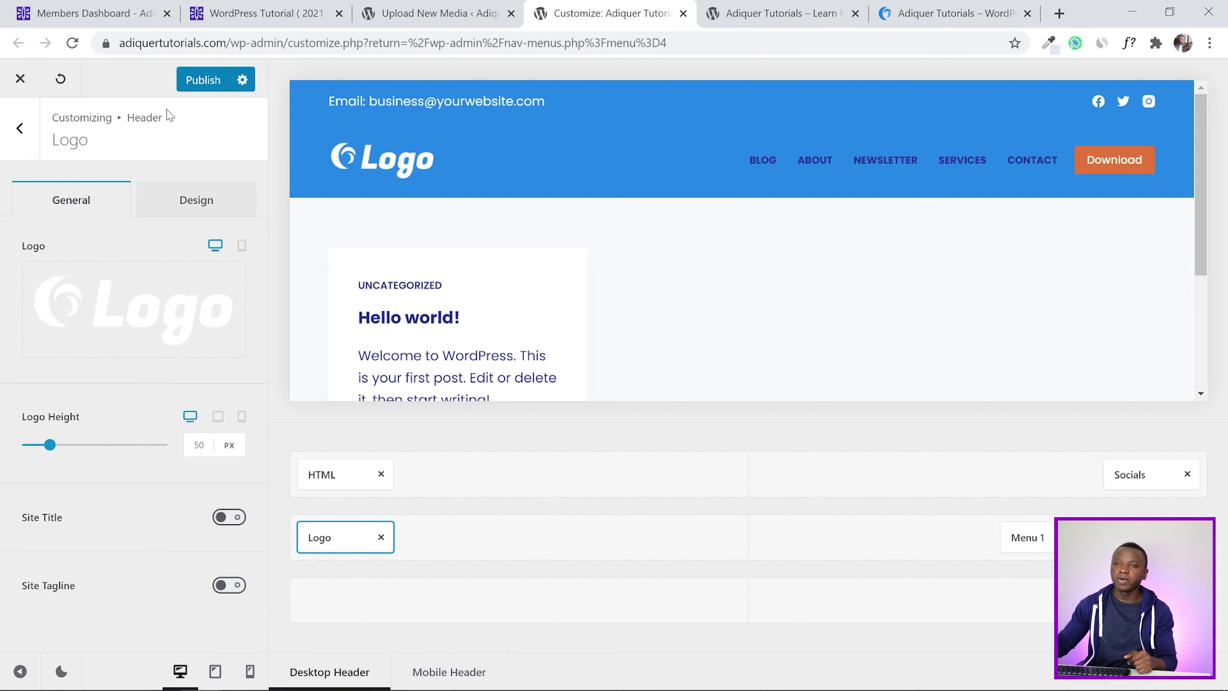
{"action": "left_click", "coordinate": [187, 88]}
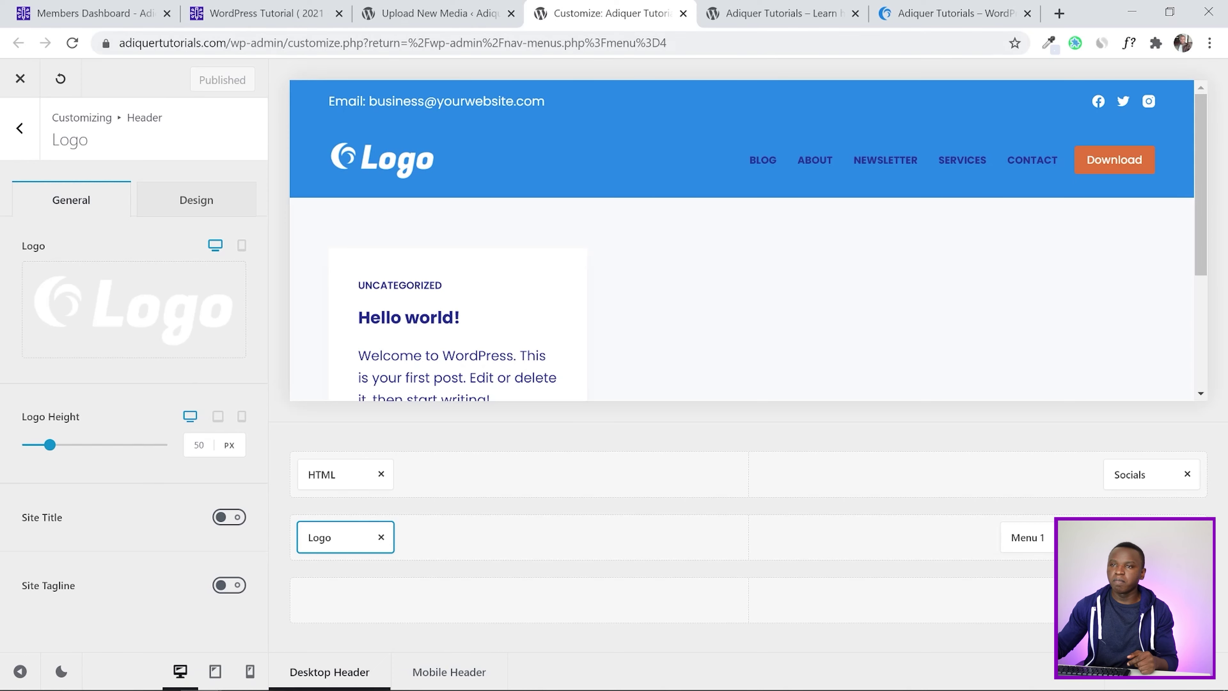
Look up the tutorial's logo height and set the logo height to 70px, then publish
{"action": "left_click", "coordinate": [277, 6]}
{"action": "scroll", "coordinate": [510, 447], "scroll_direction": "down", "scroll_amount": 2}
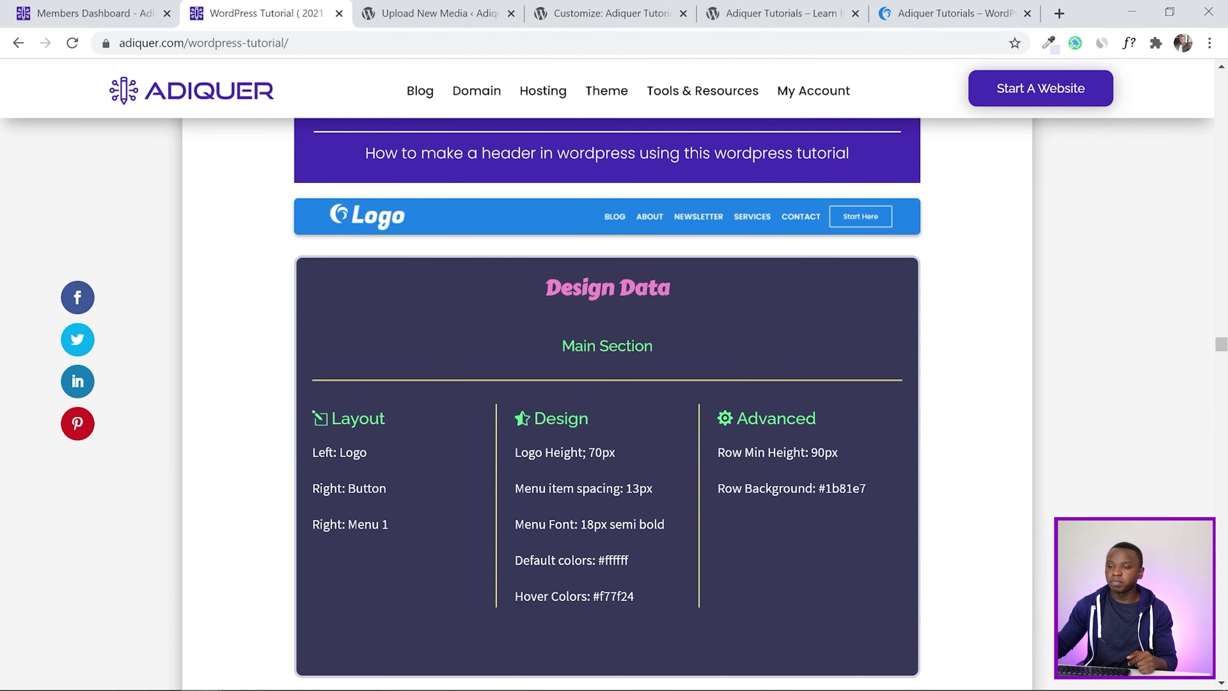
{"action": "left_click", "coordinate": [476, 13]}
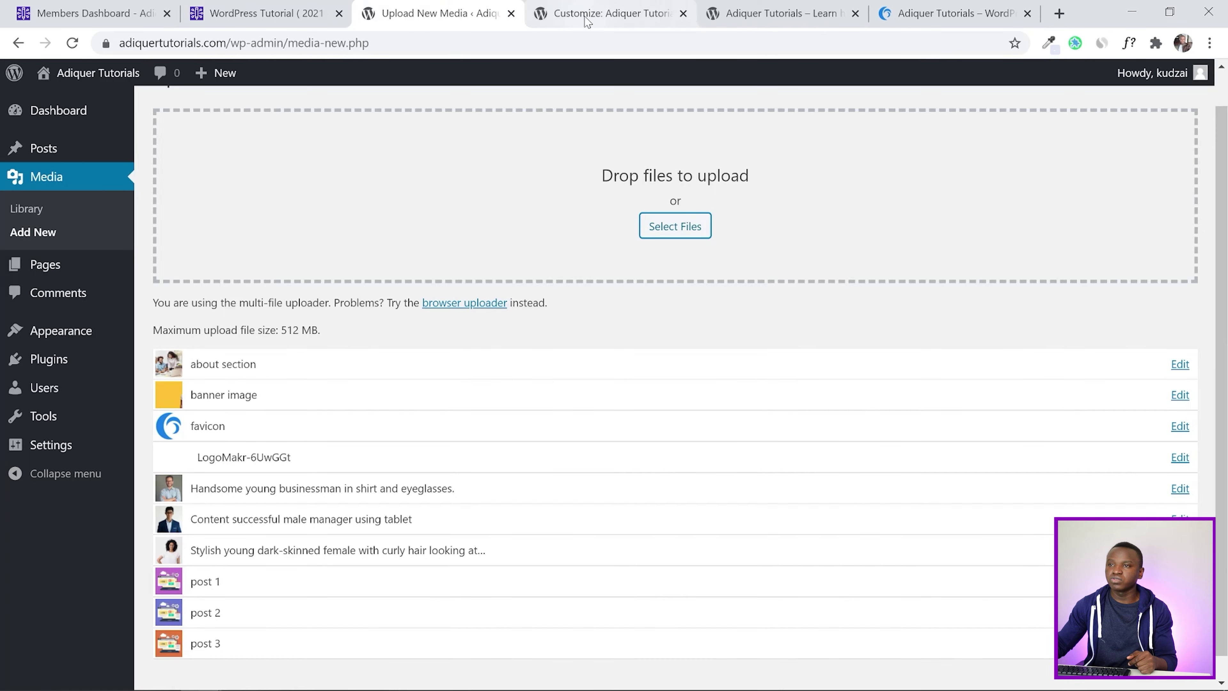
{"action": "left_click", "coordinate": [640, 25]}
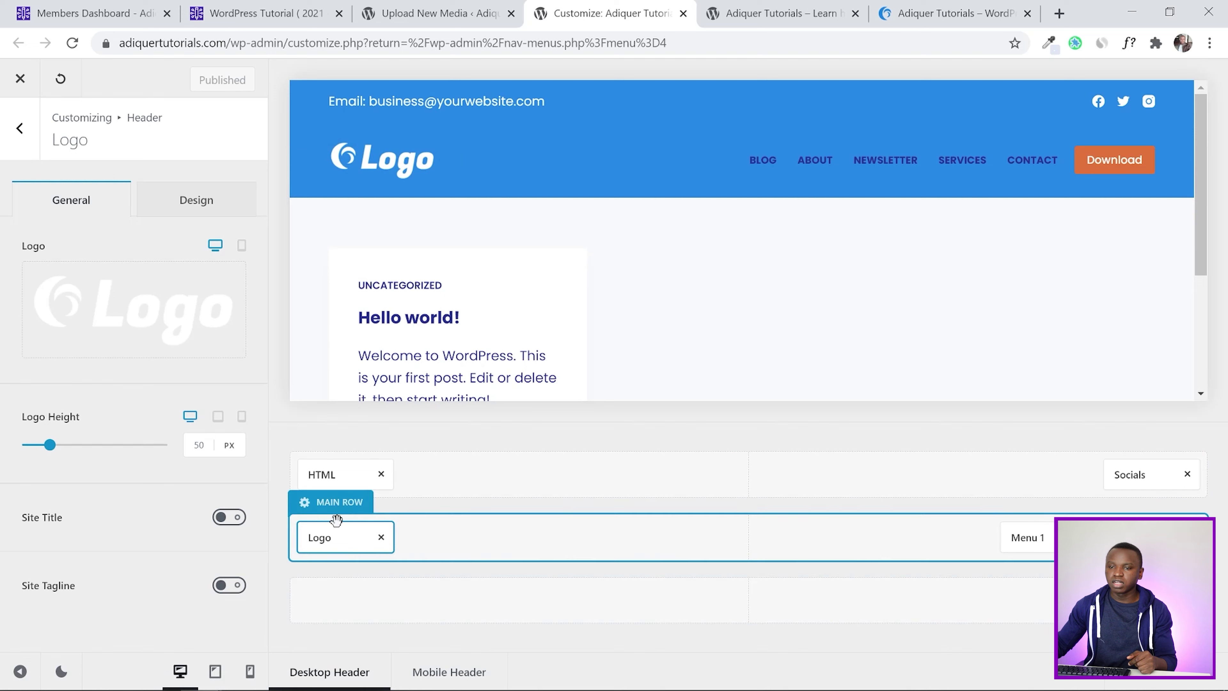
{"action": "double_click", "coordinate": [198, 444]}
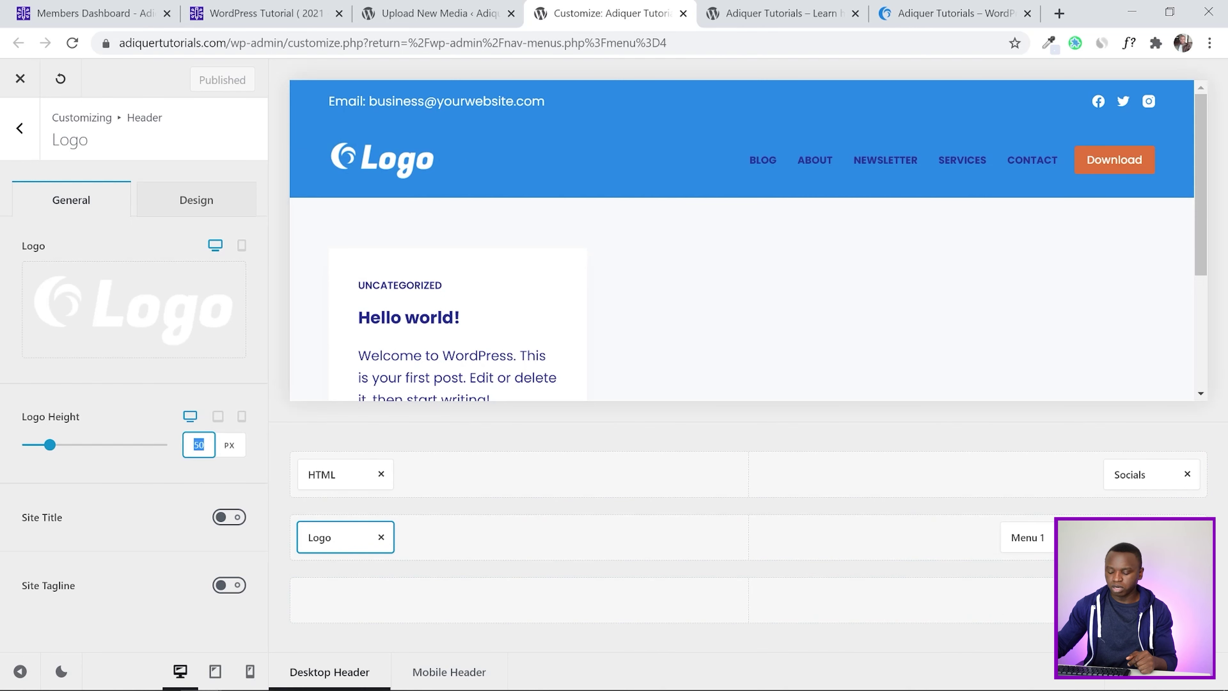
{"action": "type", "text": "70"}
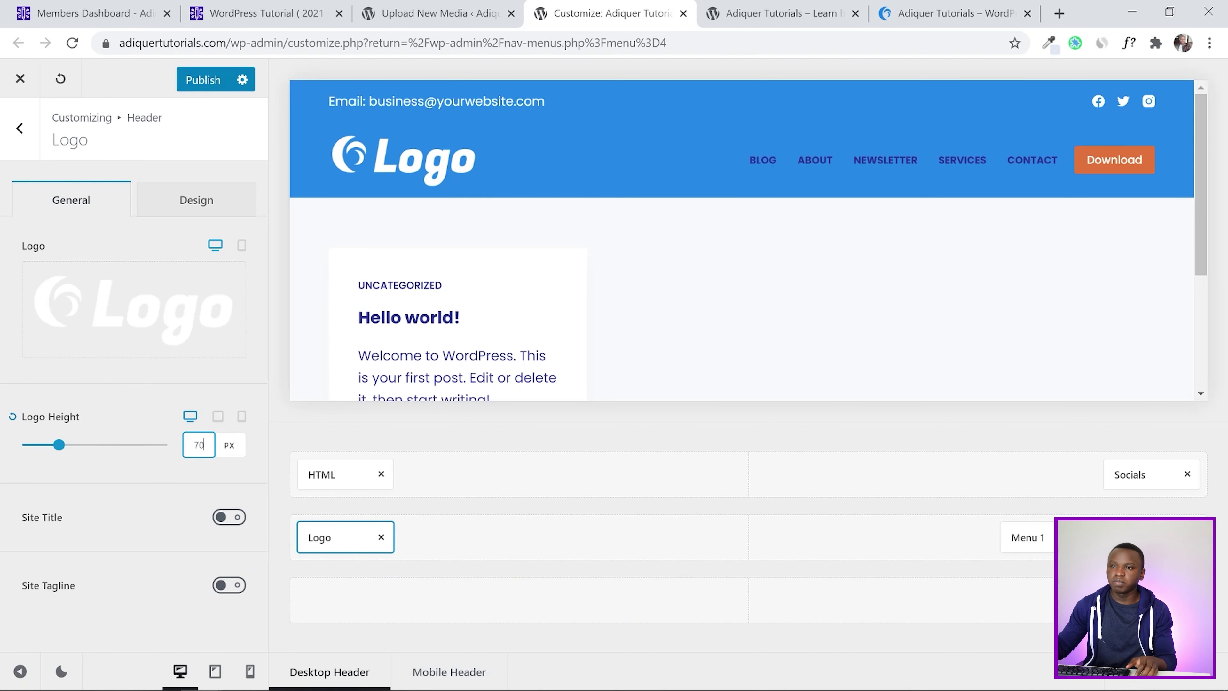
{"action": "left_click", "coordinate": [202, 81]}
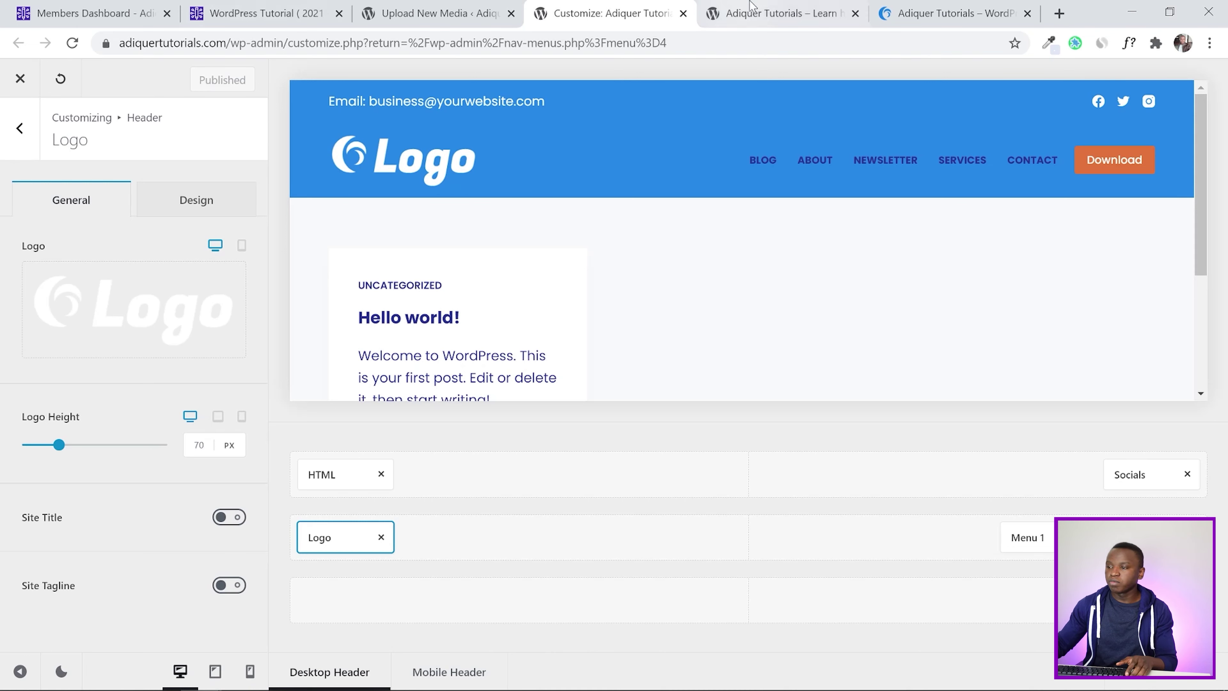
Set Menu 1's items spacing to 13, using the tutorial's header design values
{"action": "left_click", "coordinate": [1028, 541]}
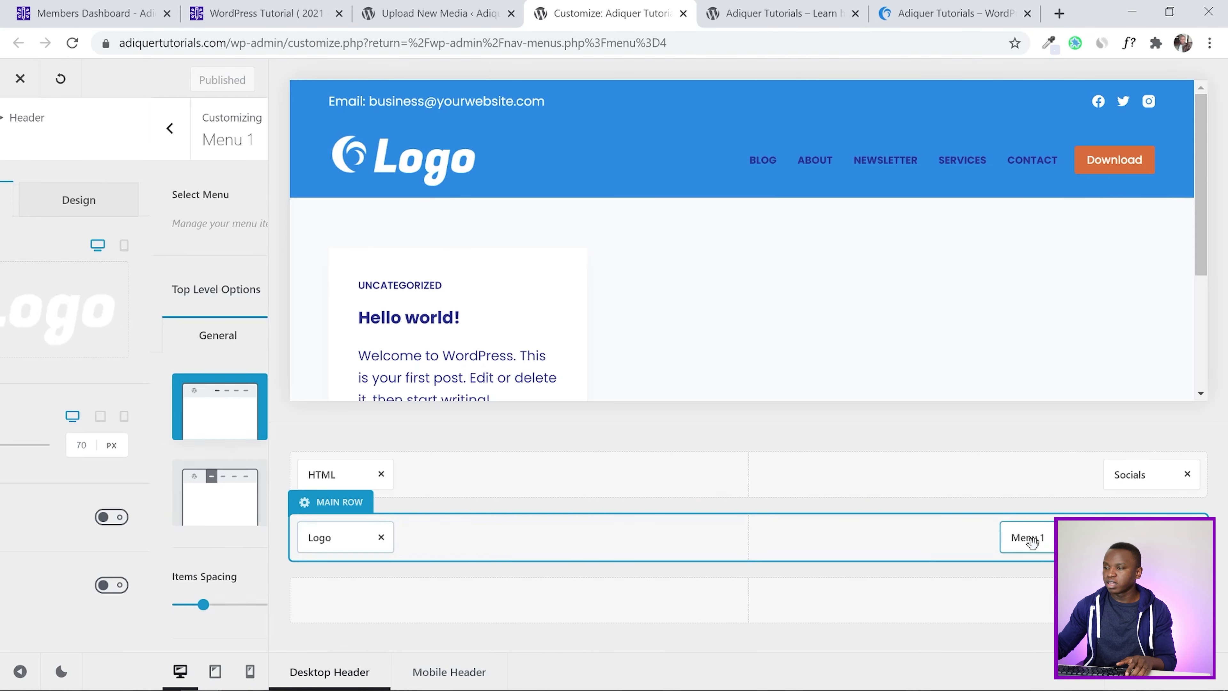
{"action": "scroll", "coordinate": [3, 357], "scroll_direction": "down", "scroll_amount": 1}
{"action": "scroll", "coordinate": [3, 357], "scroll_direction": "down", "scroll_amount": 2}
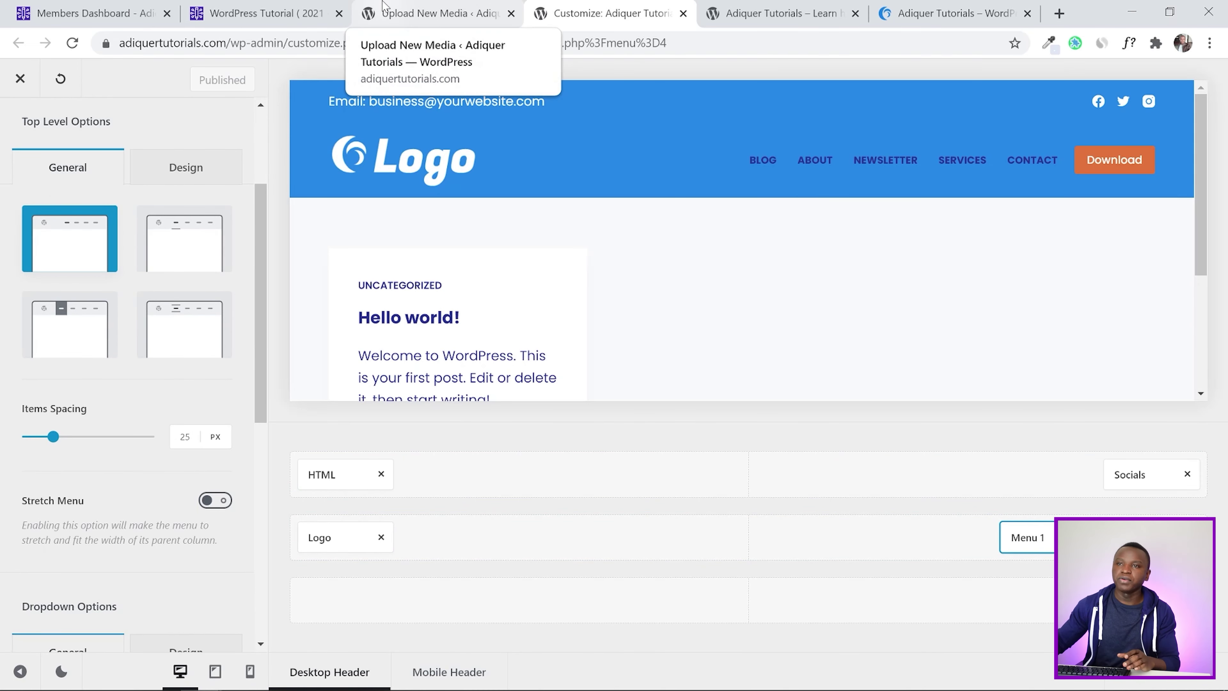
{"action": "left_click", "coordinate": [273, 6]}
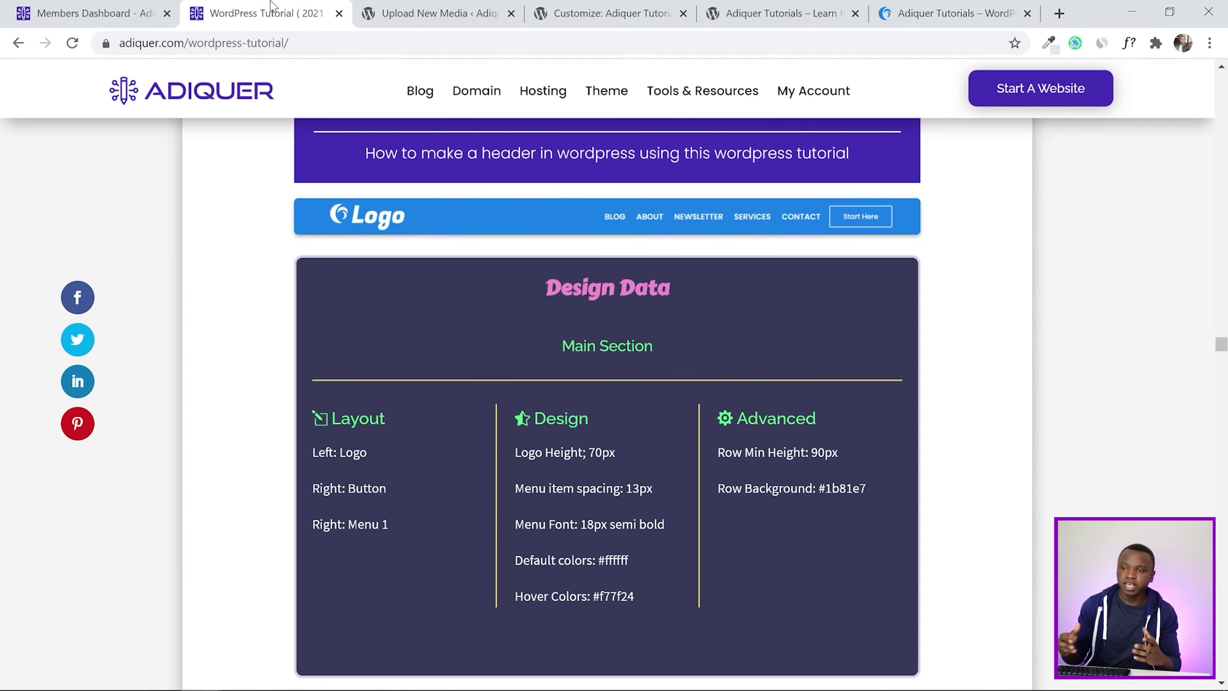
{"action": "scroll", "coordinate": [609, 428], "scroll_direction": "down", "scroll_amount": 2}
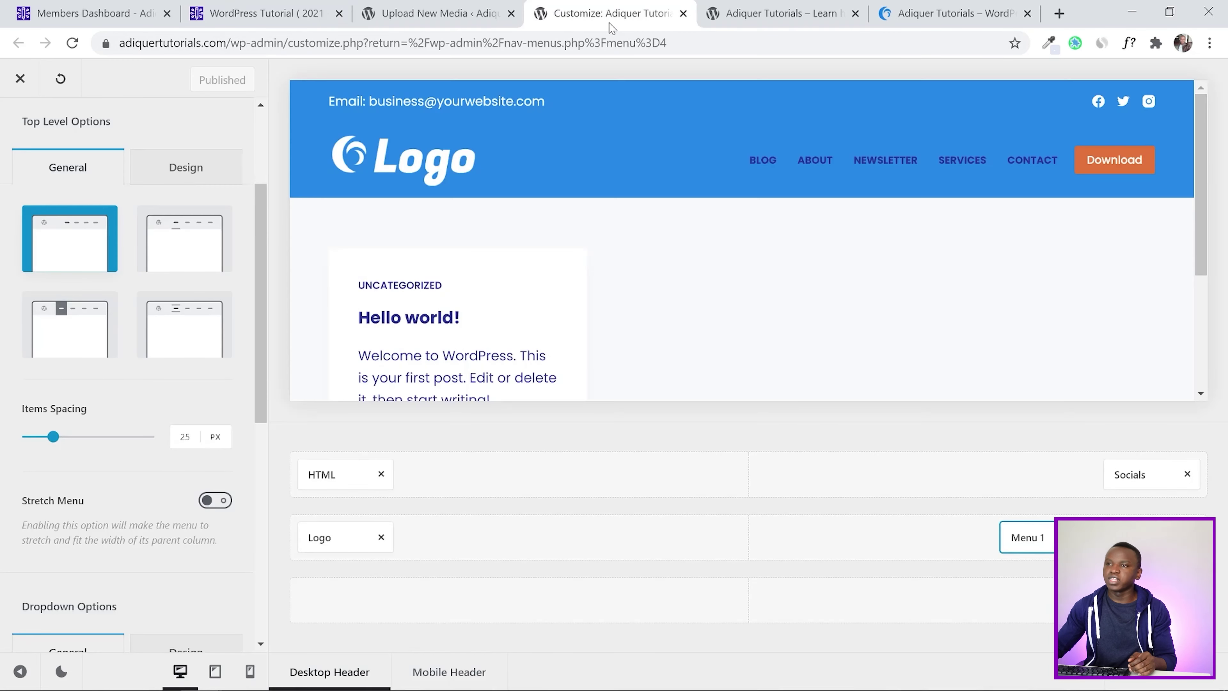
{"action": "left_click", "coordinate": [611, 18]}
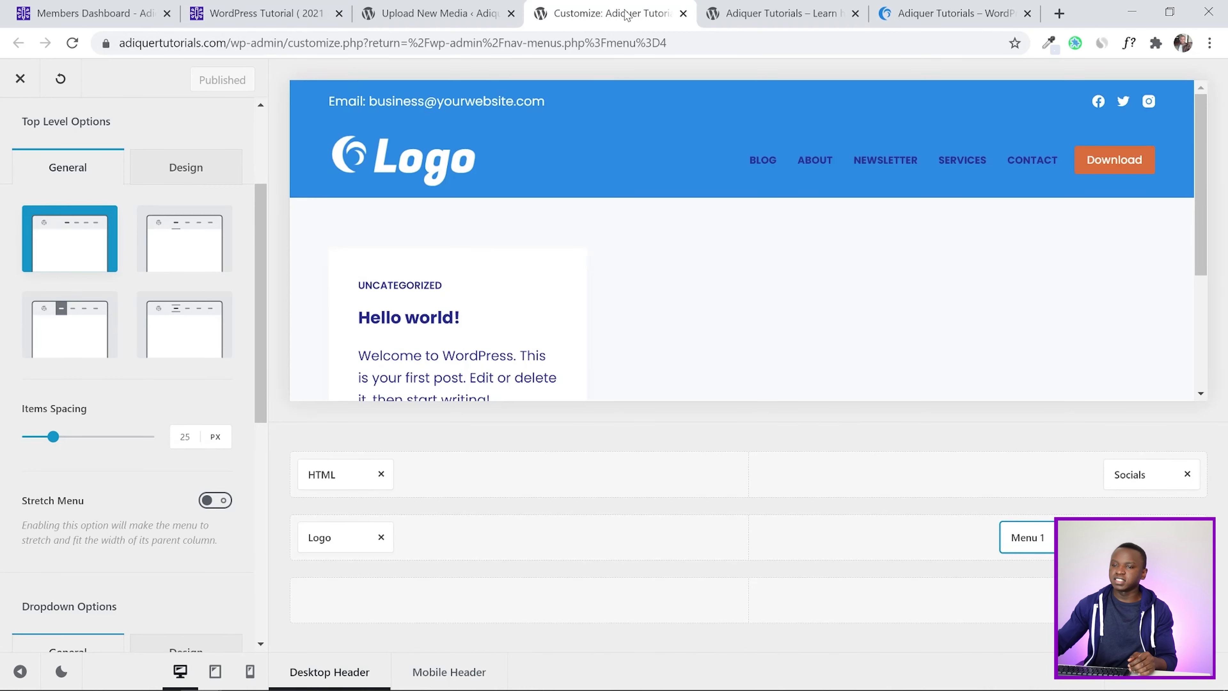
{"action": "scroll", "coordinate": [923, 396], "scroll_direction": "down", "scroll_amount": 1}
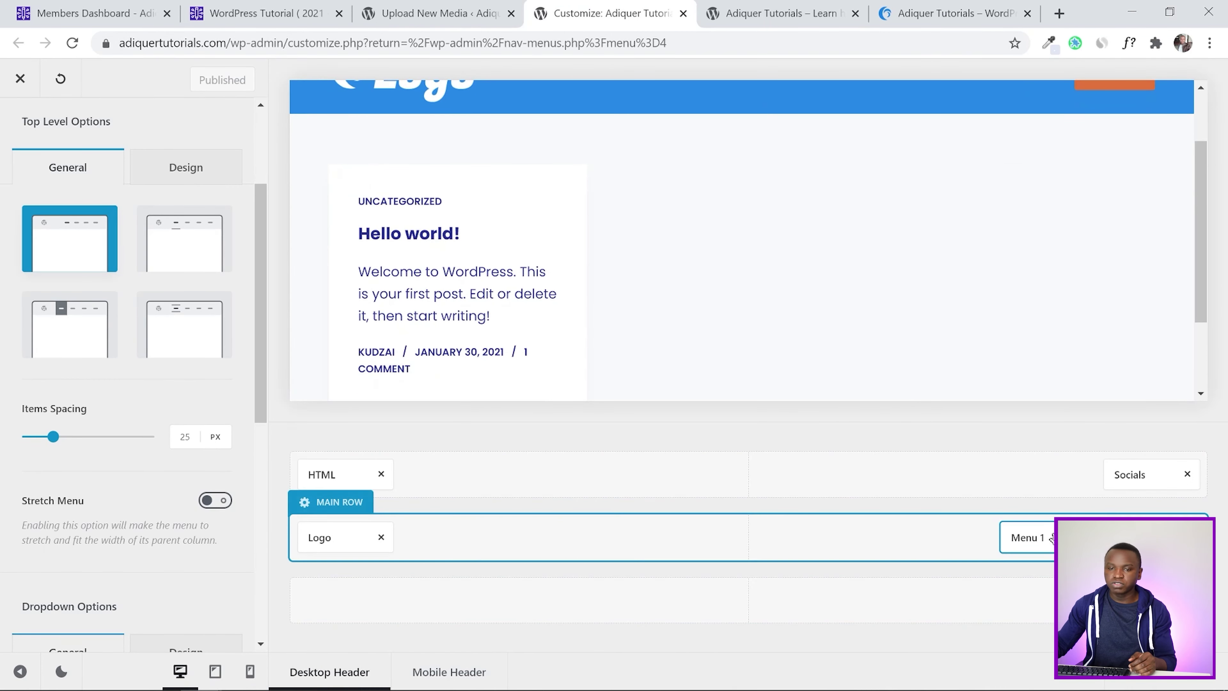
{"action": "scroll", "coordinate": [77, 513], "scroll_direction": "down", "scroll_amount": 3}
{"action": "scroll", "coordinate": [76, 513], "scroll_direction": "up", "scroll_amount": 4}
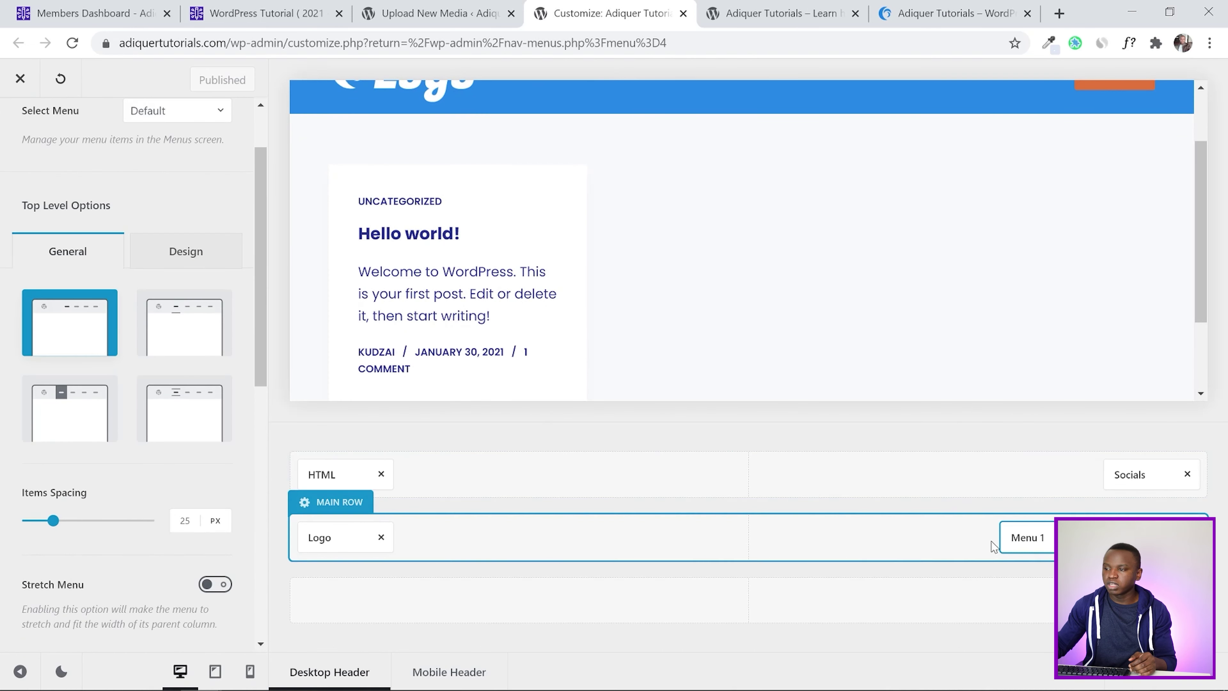
{"action": "scroll", "coordinate": [48, 484], "scroll_direction": "down", "scroll_amount": 2}
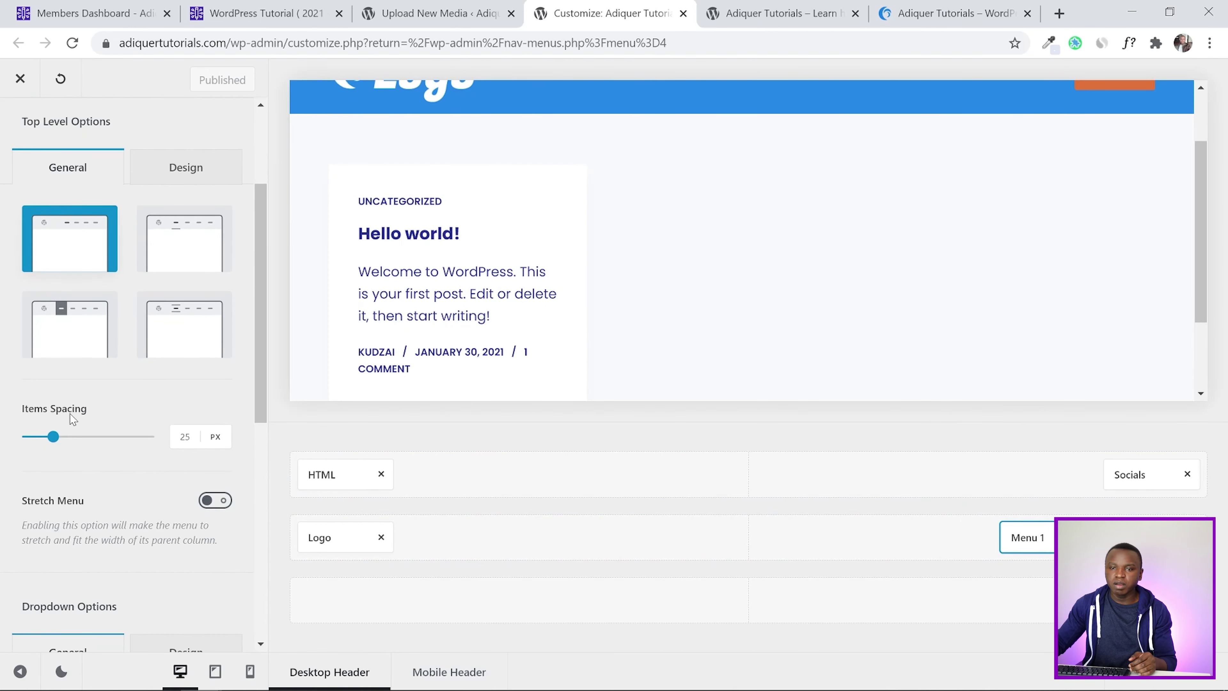
{"action": "double_click", "coordinate": [185, 436]}
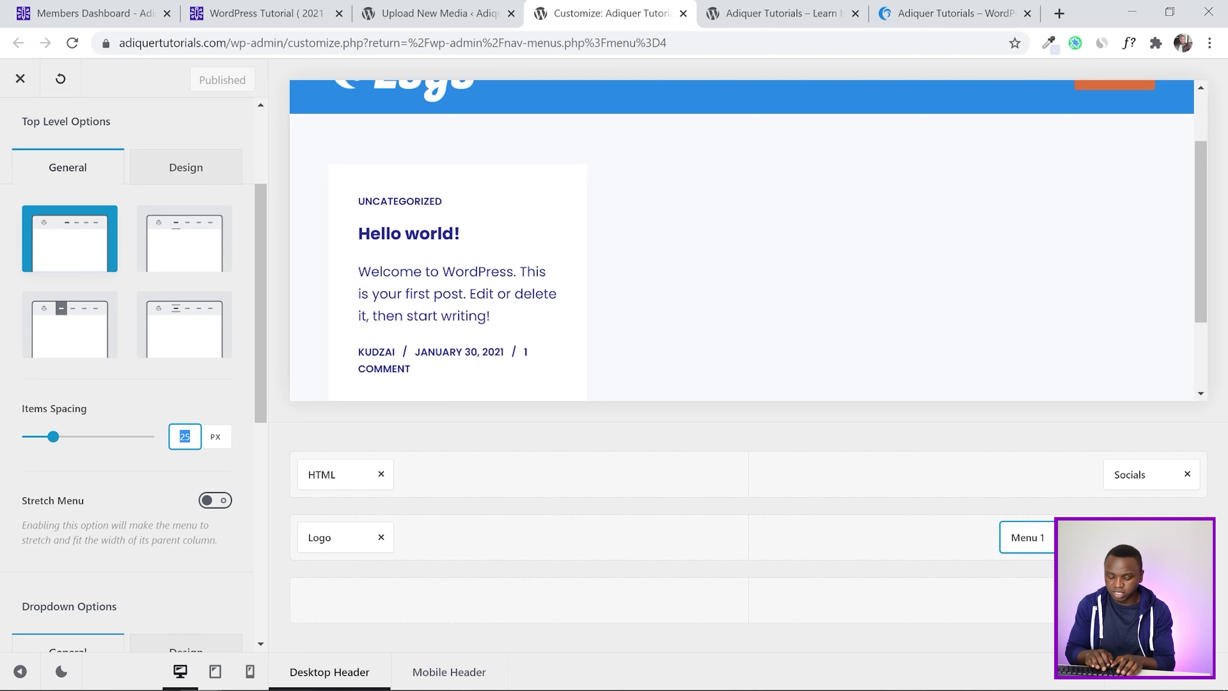
{"action": "type", "text": "13"}
{"action": "left_click", "coordinate": [3, 501]}
Make the menu's default font colour white
{"action": "scroll", "coordinate": [2, 495], "scroll_direction": "down", "scroll_amount": 3}
{"action": "scroll", "coordinate": [3, 493], "scroll_direction": "down", "scroll_amount": 5}
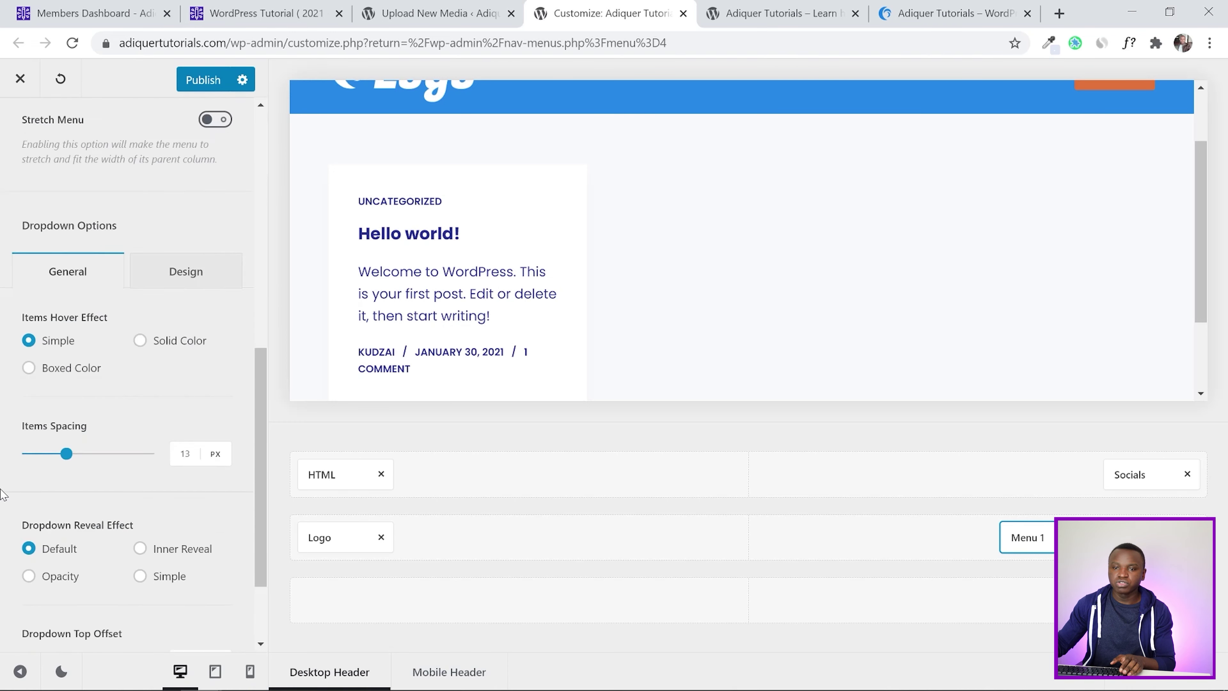
{"action": "scroll", "coordinate": [3, 494], "scroll_direction": "up", "scroll_amount": 10}
{"action": "left_click", "coordinate": [168, 339]}
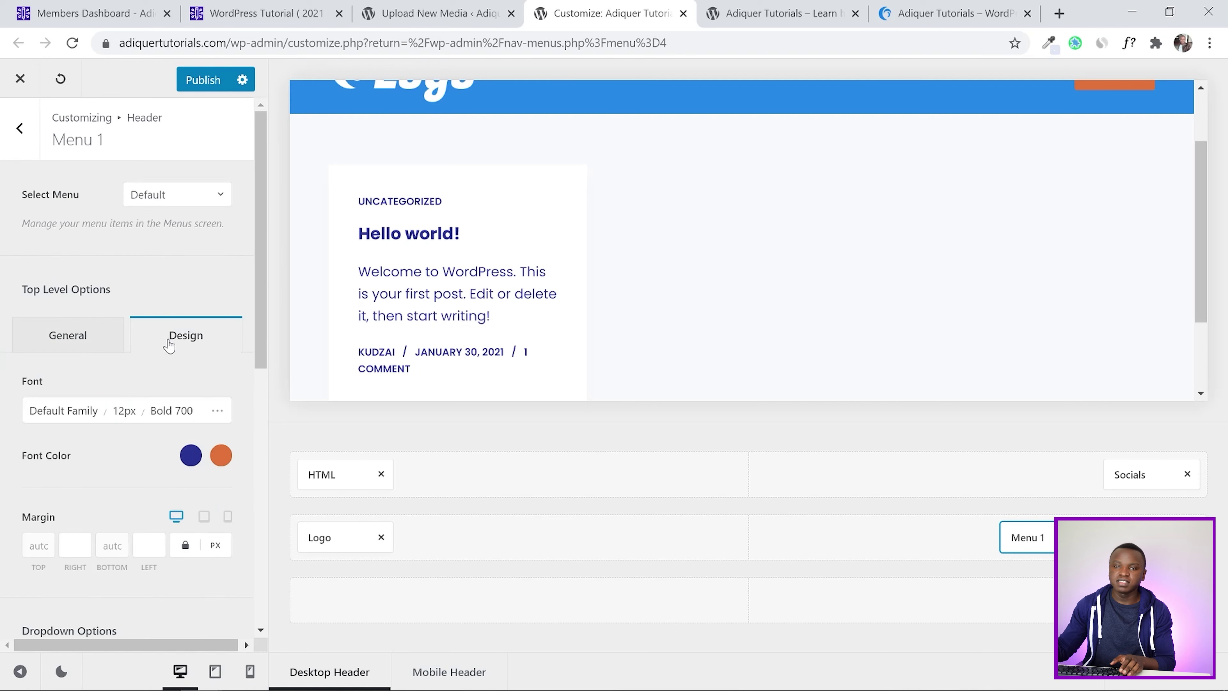
{"action": "scroll", "coordinate": [168, 345], "scroll_direction": "down", "scroll_amount": 2}
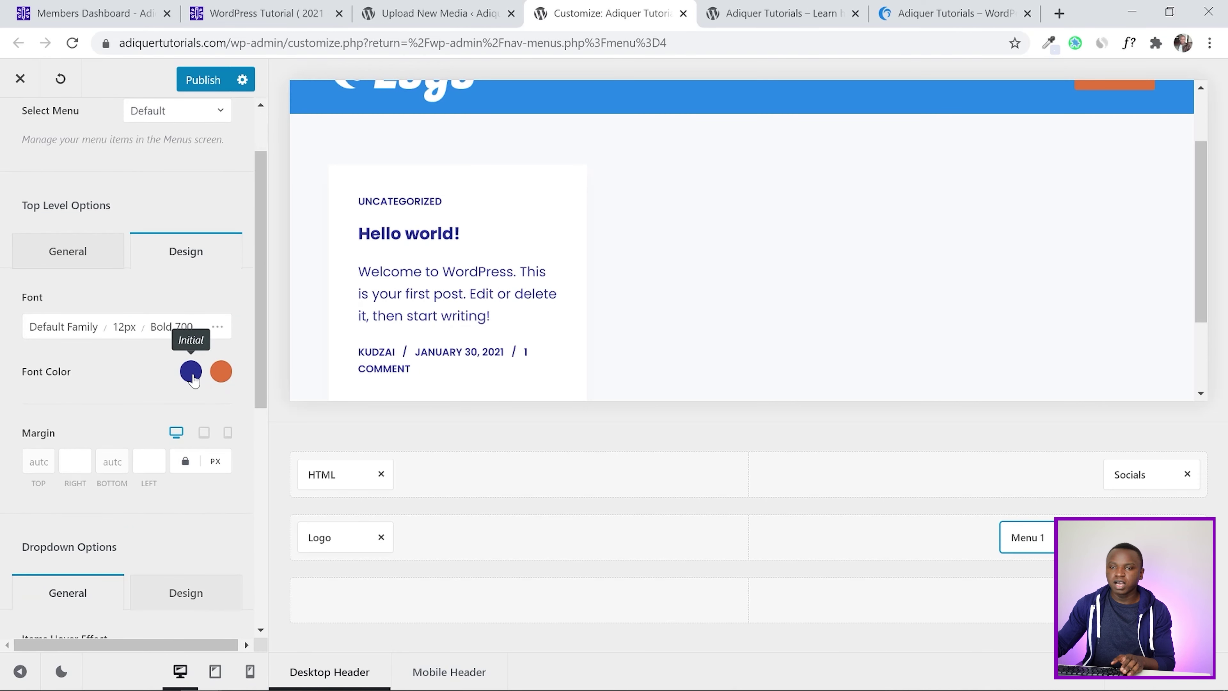
{"action": "left_click", "coordinate": [191, 371]}
{"action": "left_click", "coordinate": [168, 417]}
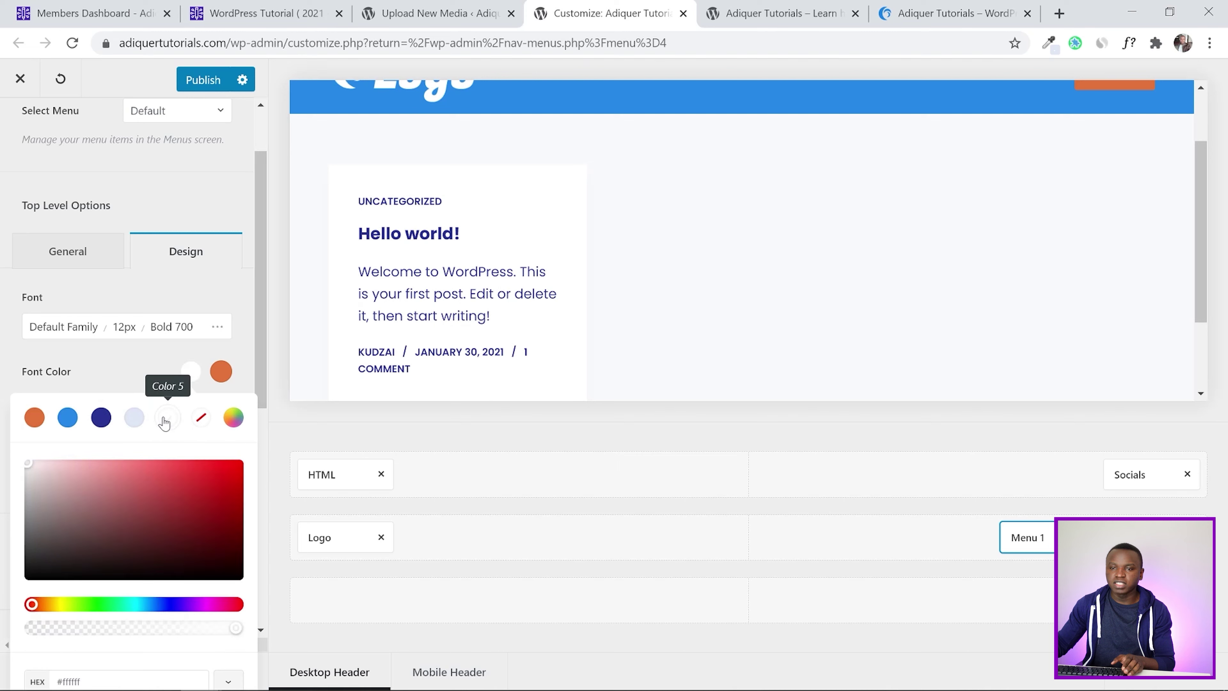
{"action": "left_click", "coordinate": [4, 386]}
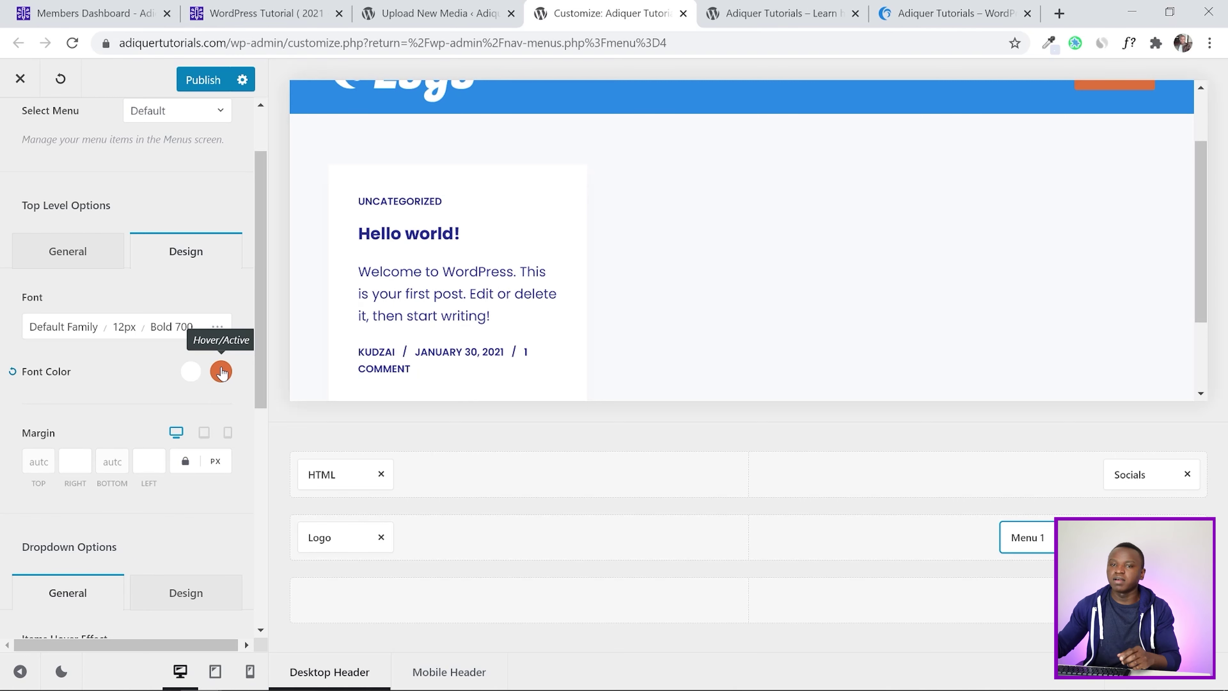
Set the menu font to 18px Semi-Bold 600 Italic and publish
{"action": "scroll", "coordinate": [121, 164], "scroll_direction": "down", "scroll_amount": 4}
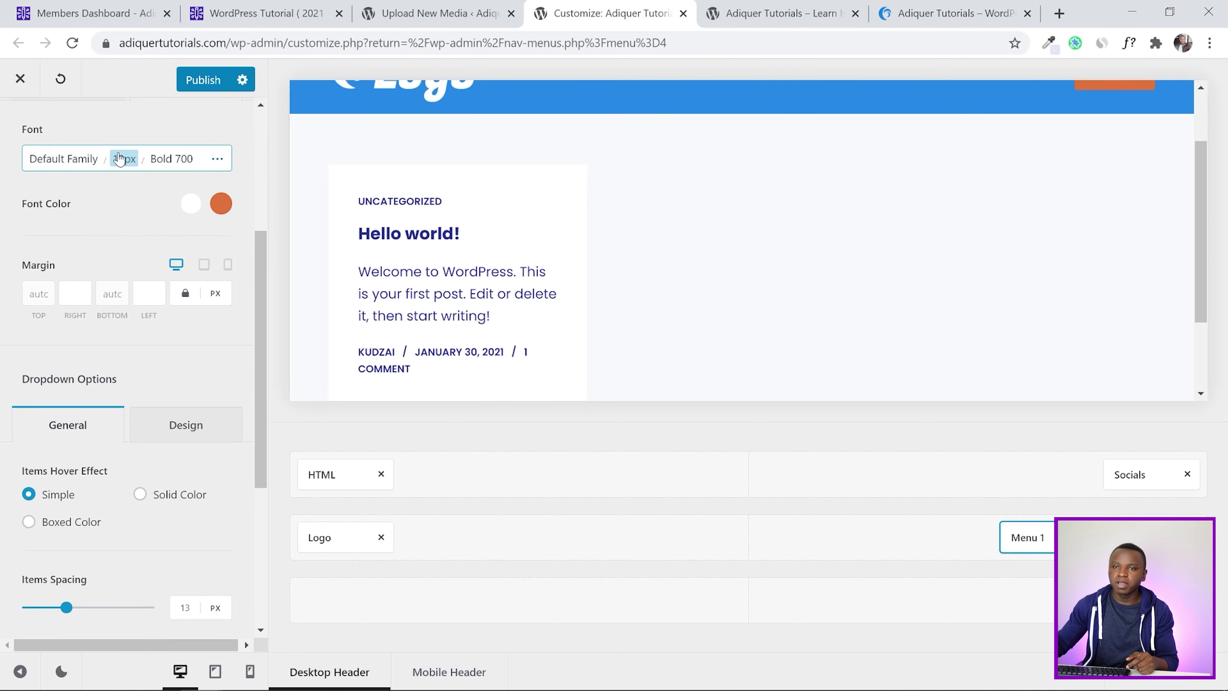
{"action": "left_click", "coordinate": [120, 159]}
{"action": "left_click", "coordinate": [104, 219]}
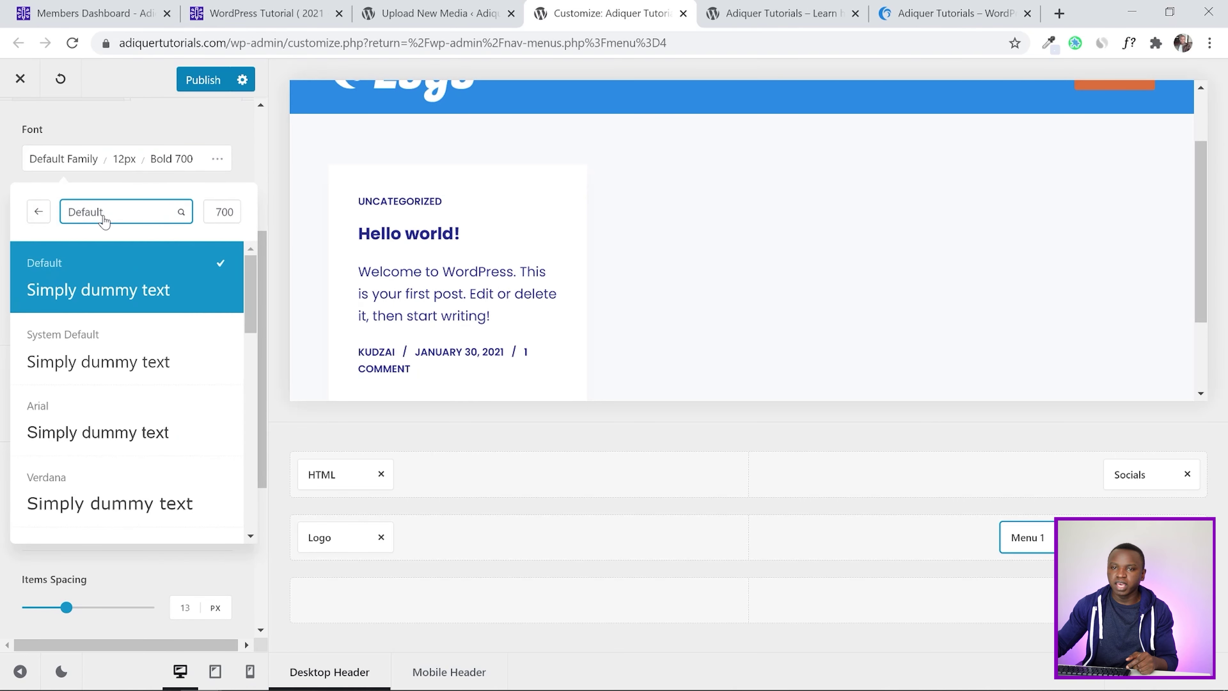
{"action": "left_click", "coordinate": [125, 164]}
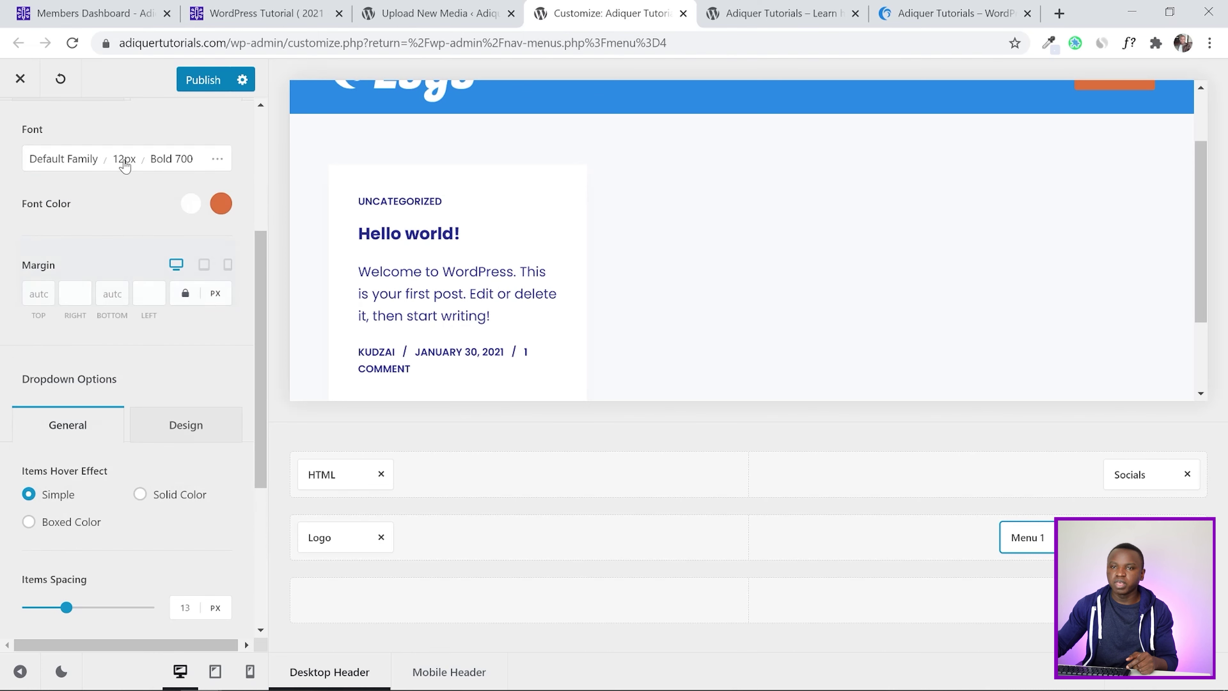
{"action": "left_click", "coordinate": [124, 160]}
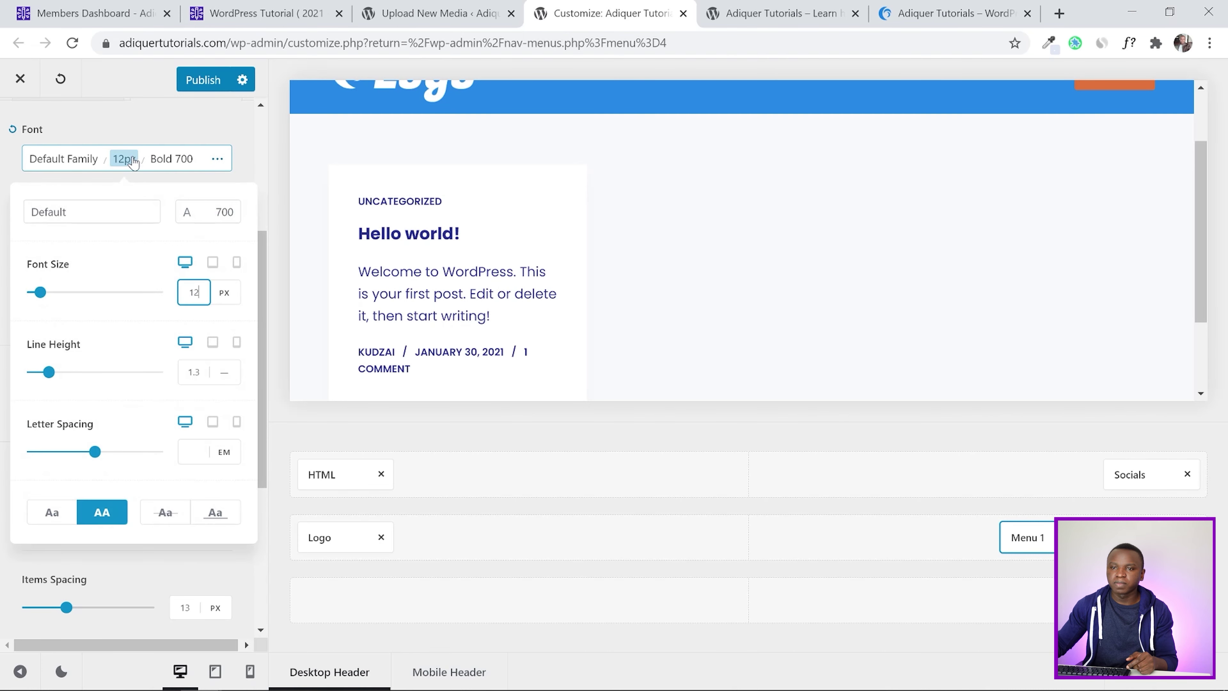
{"action": "left_click", "coordinate": [181, 300]}
{"action": "key", "text": "BackSpace"}
{"action": "type", "text": "8"}
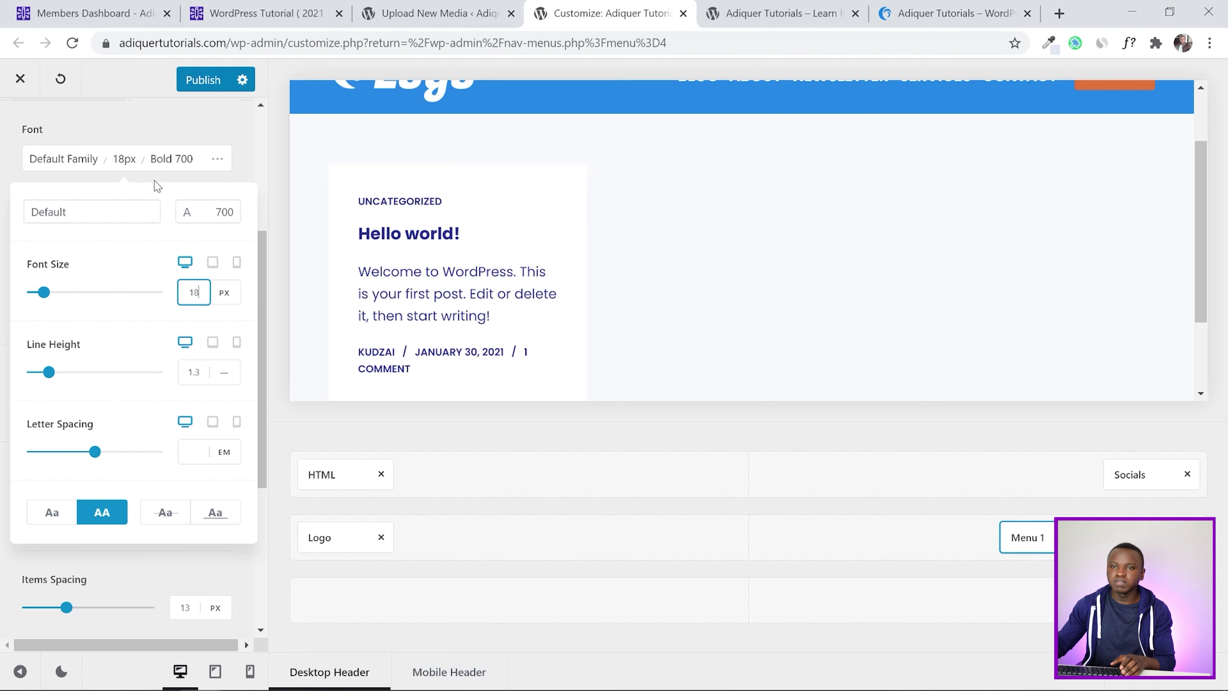
{"action": "left_click", "coordinate": [171, 160]}
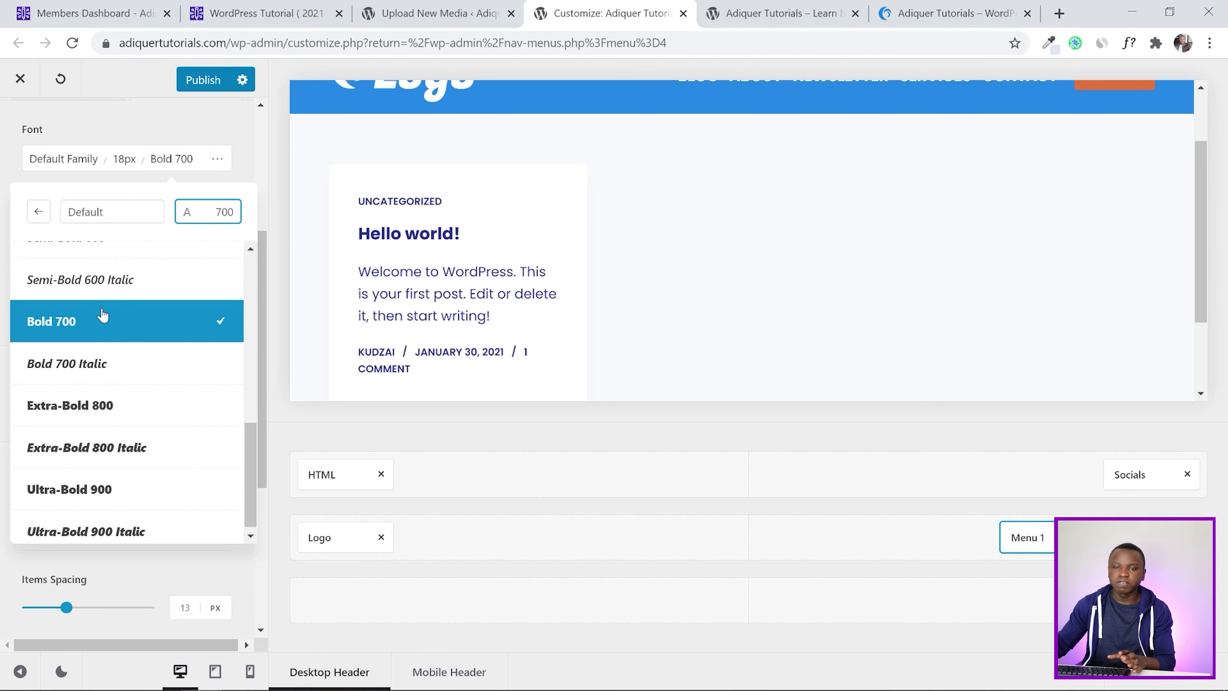
{"action": "left_click", "coordinate": [101, 285]}
{"action": "left_click", "coordinate": [165, 160]}
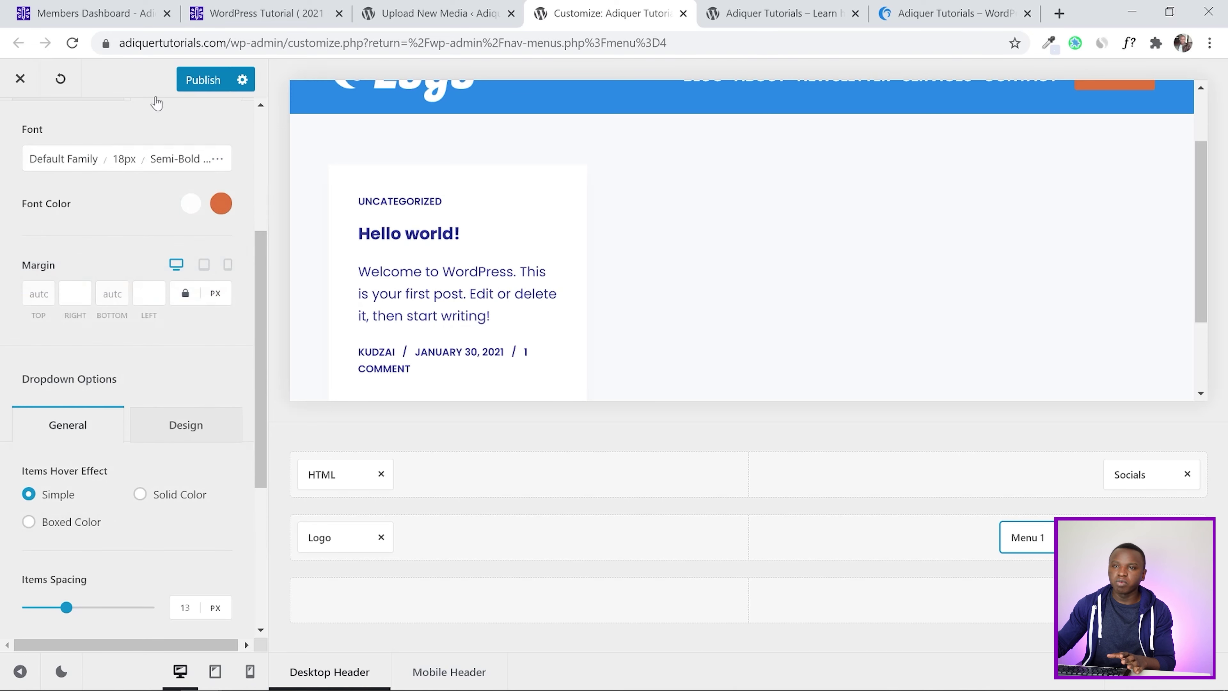
{"action": "left_click", "coordinate": [215, 81]}
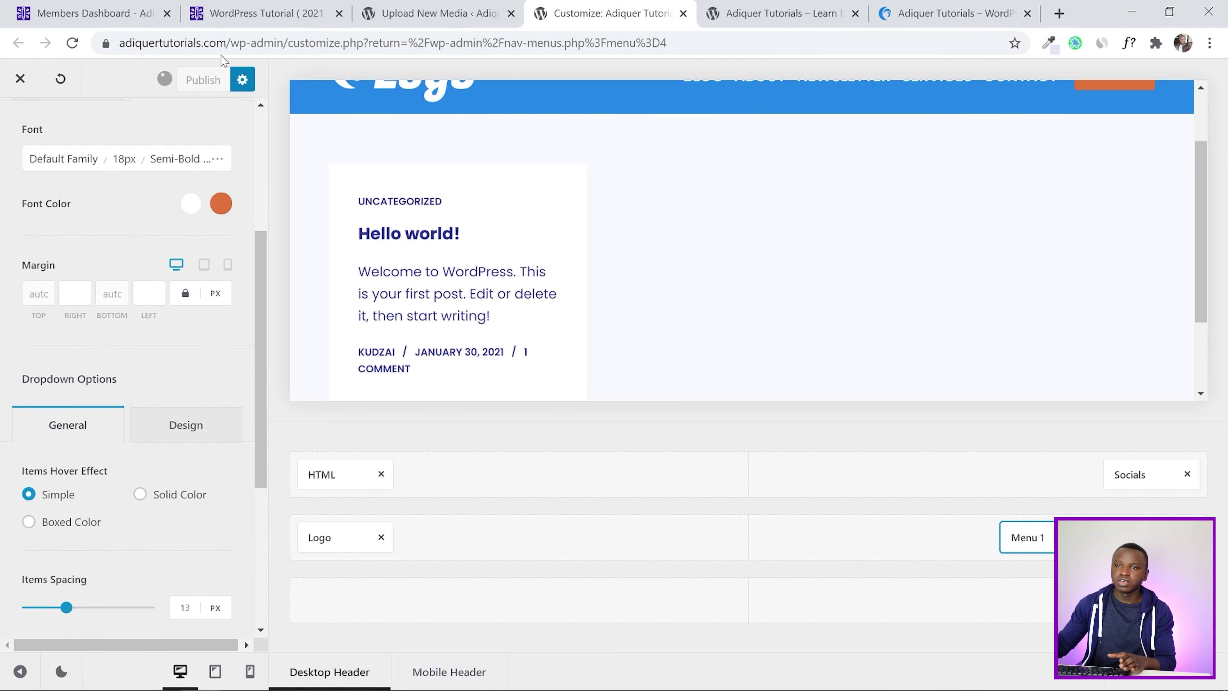
{"action": "left_click", "coordinate": [265, 11]}
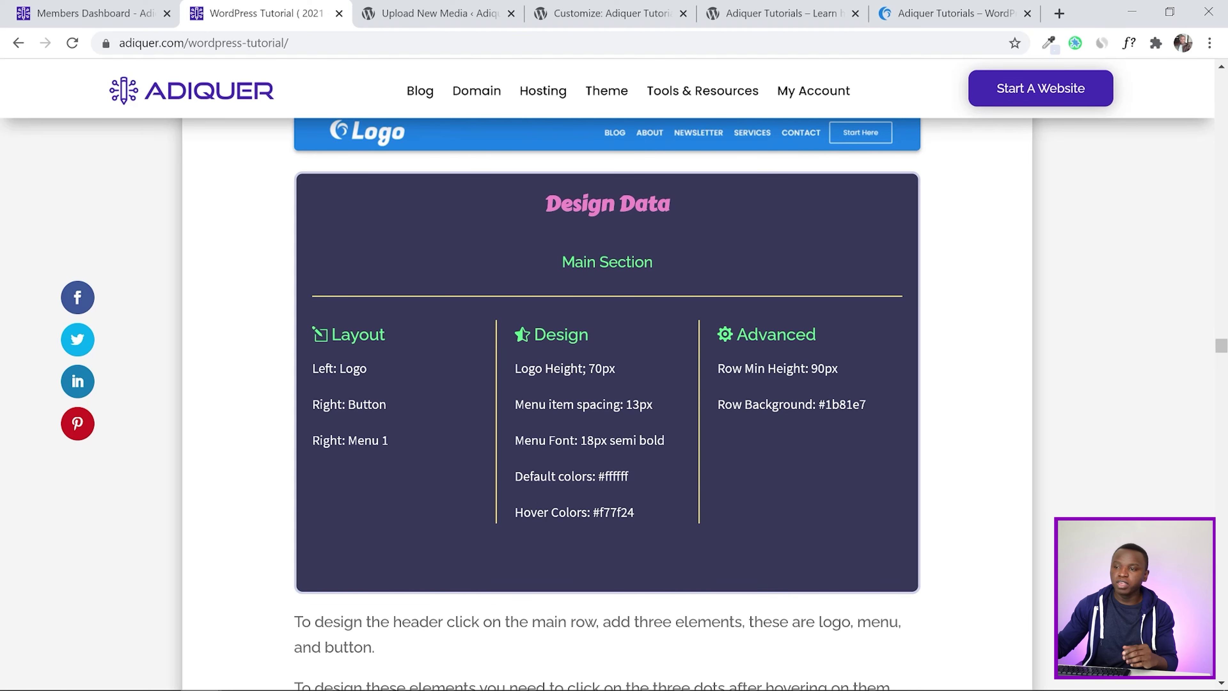
{"action": "left_click", "coordinate": [436, 13]}
{"action": "left_click", "coordinate": [608, 7]}
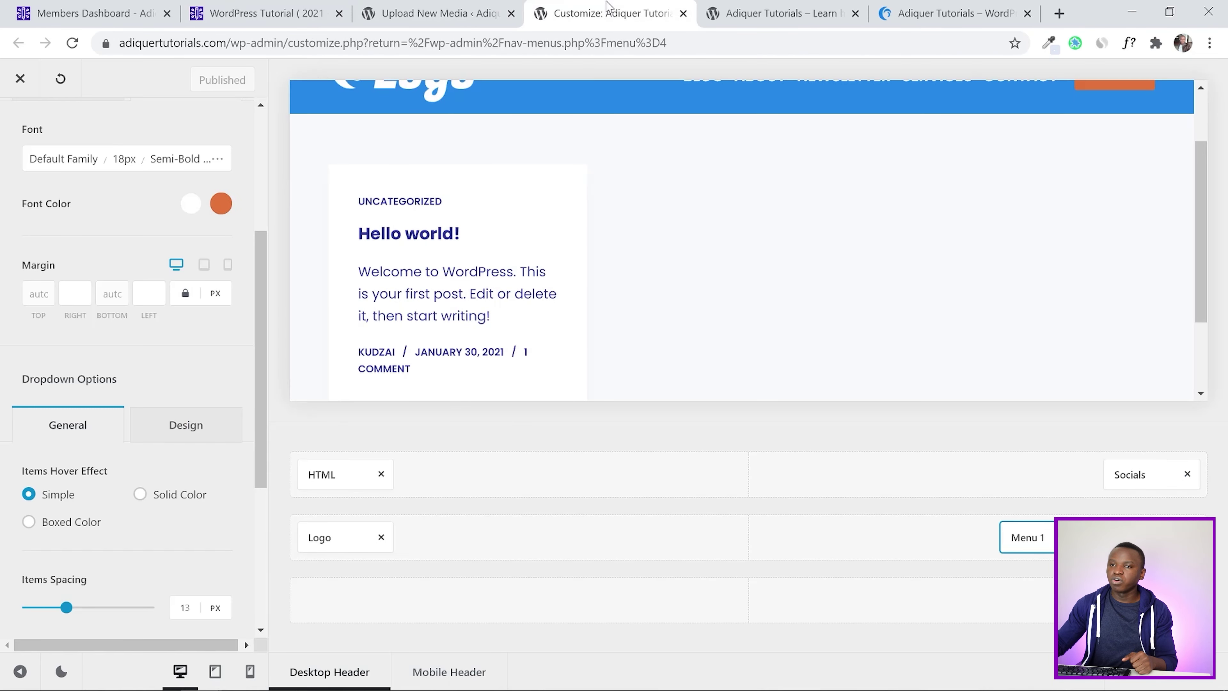
{"action": "left_click", "coordinate": [778, 13]}
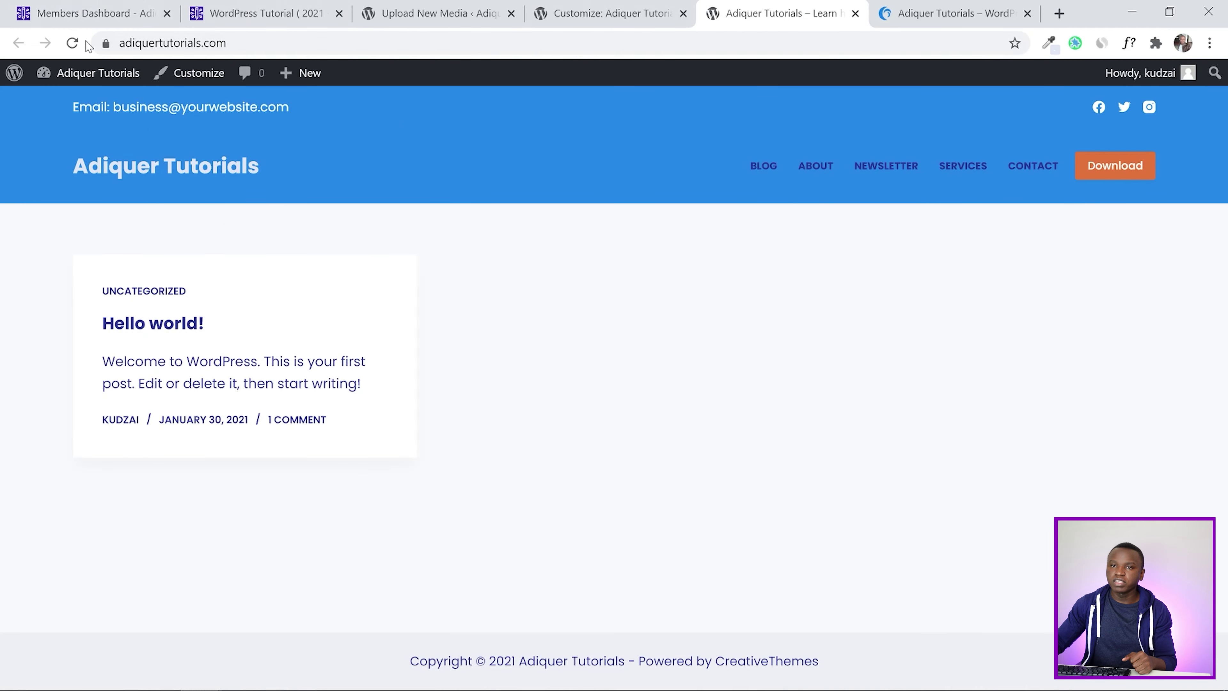
{"action": "left_click", "coordinate": [72, 42]}
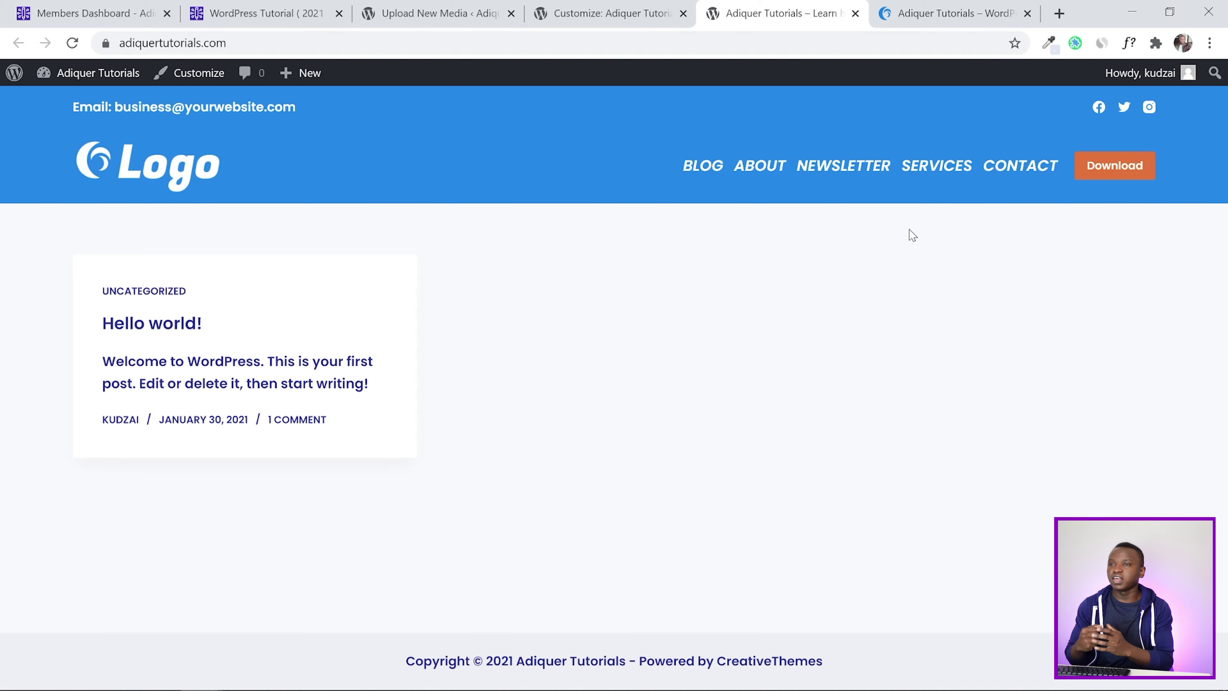
{"action": "left_click", "coordinate": [266, 13]}
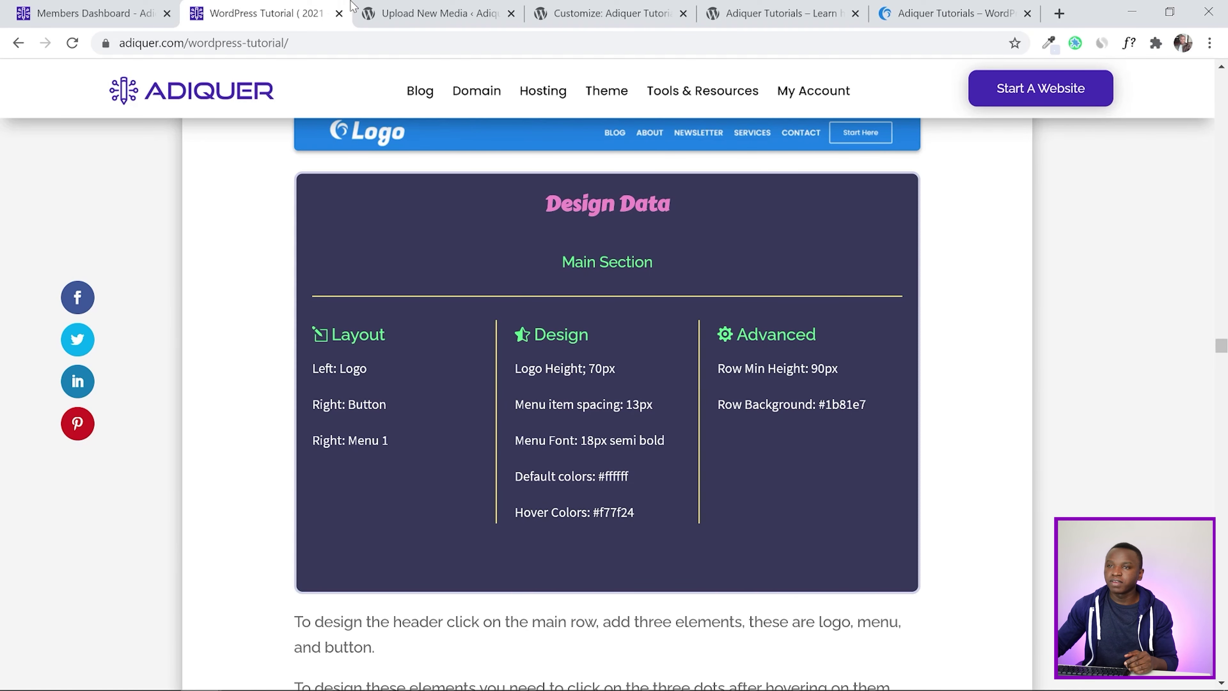
{"action": "left_click", "coordinate": [372, 10]}
{"action": "left_click", "coordinate": [643, 6]}
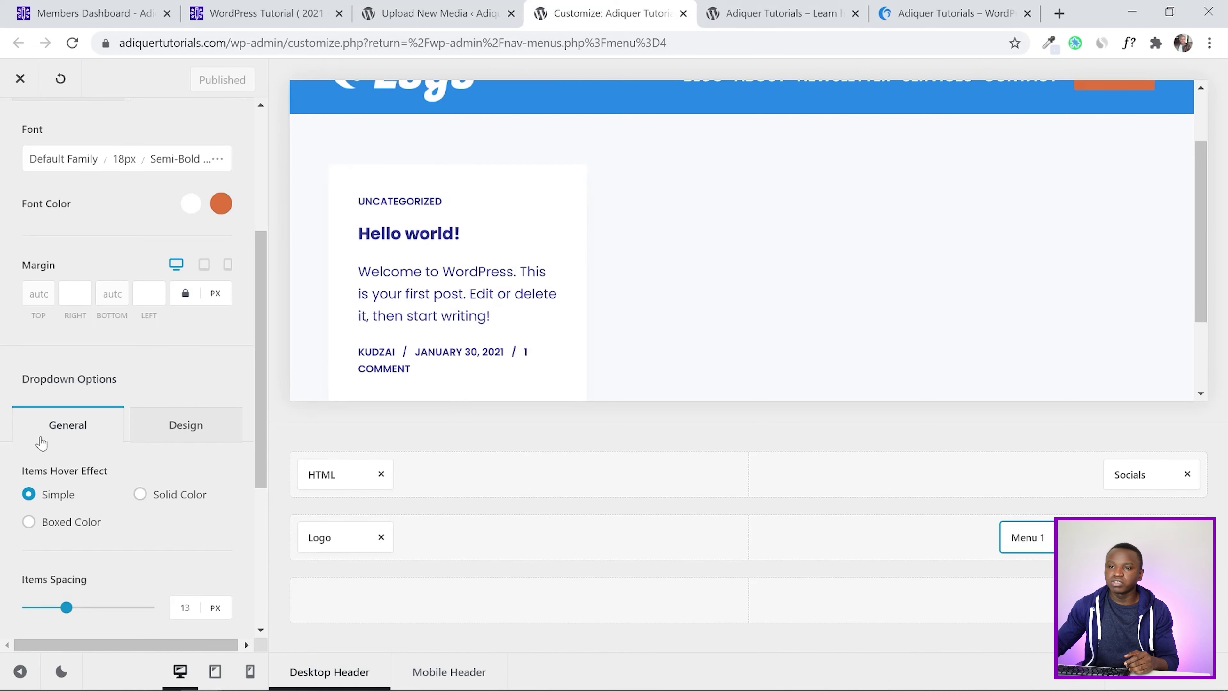
Make the header button outlined and medium-sized, with the label 'Start Here'
{"action": "left_click", "coordinate": [1083, 537]}
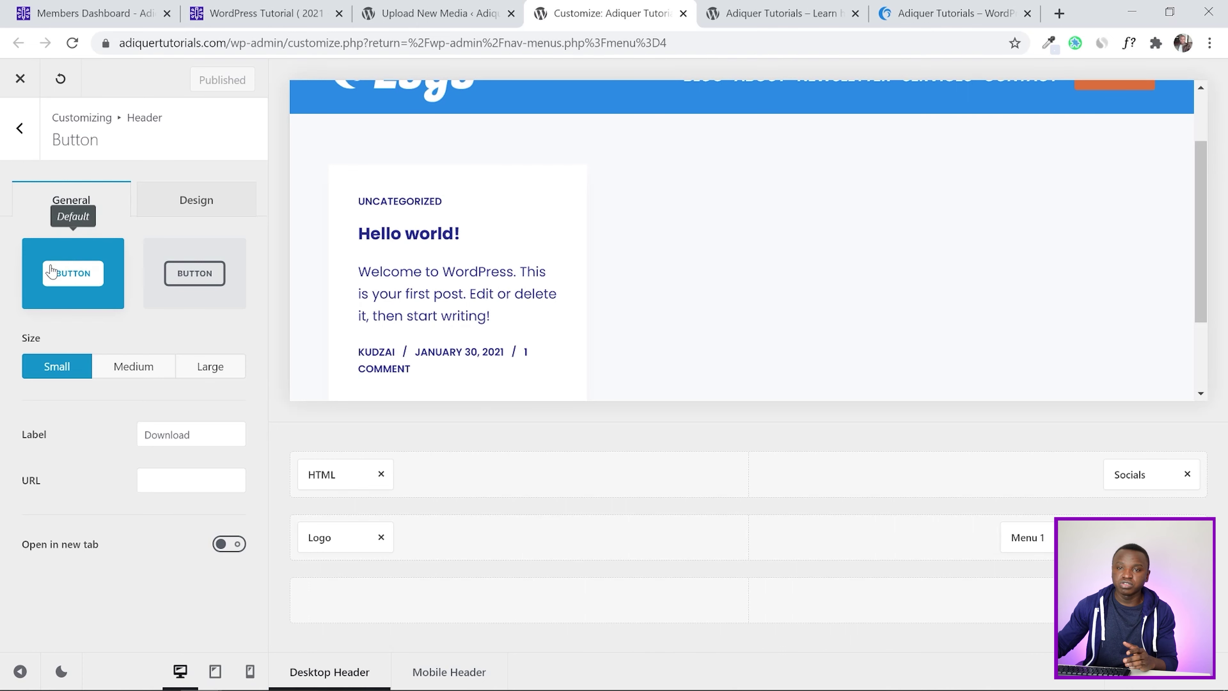
{"action": "left_click", "coordinate": [193, 276]}
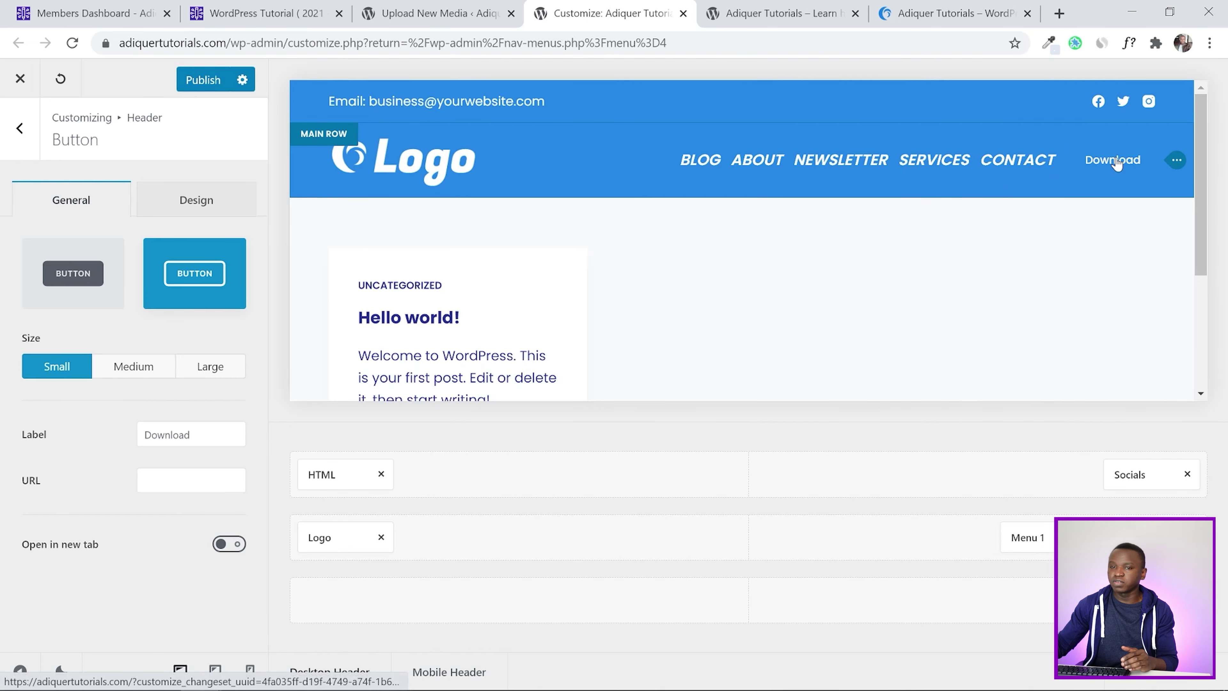
{"action": "left_click", "coordinate": [133, 368]}
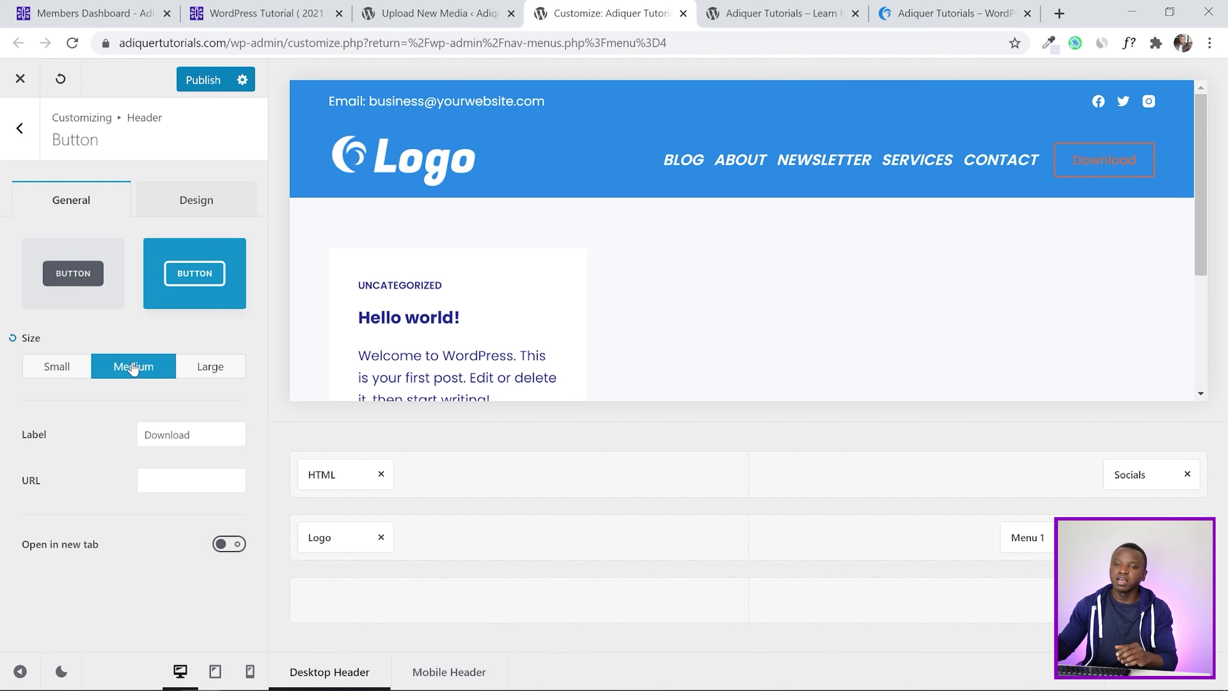
{"action": "double_click", "coordinate": [167, 435]}
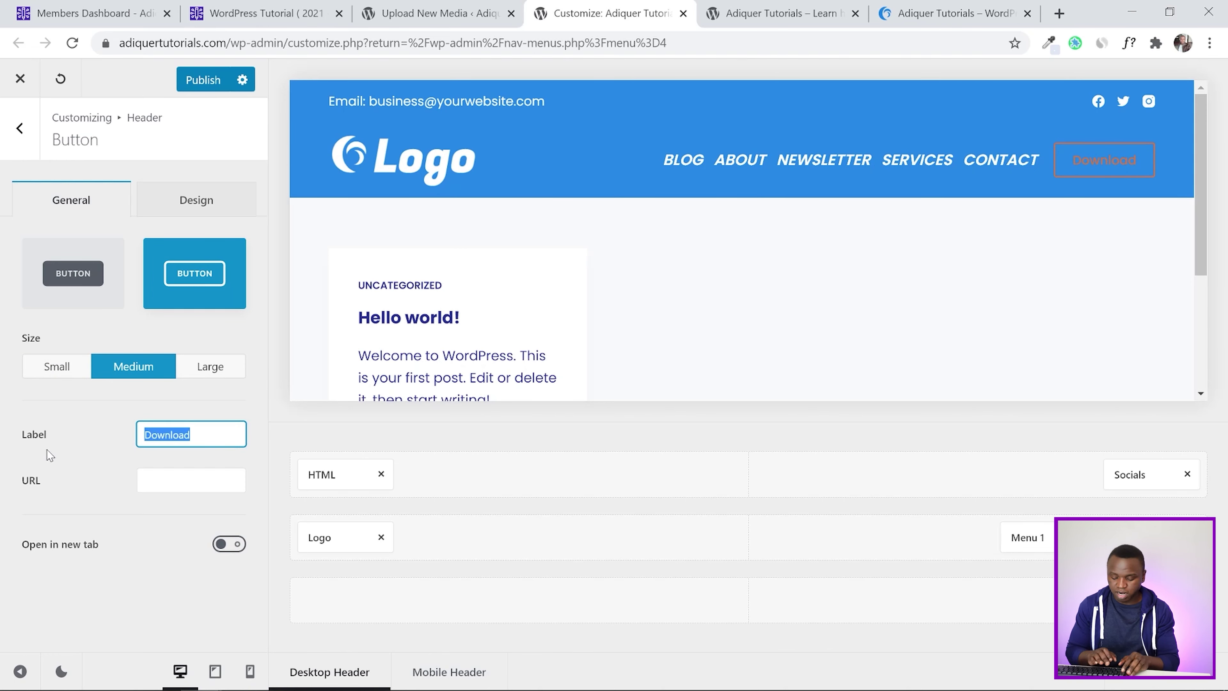
{"action": "type", "text": "Start Here"}
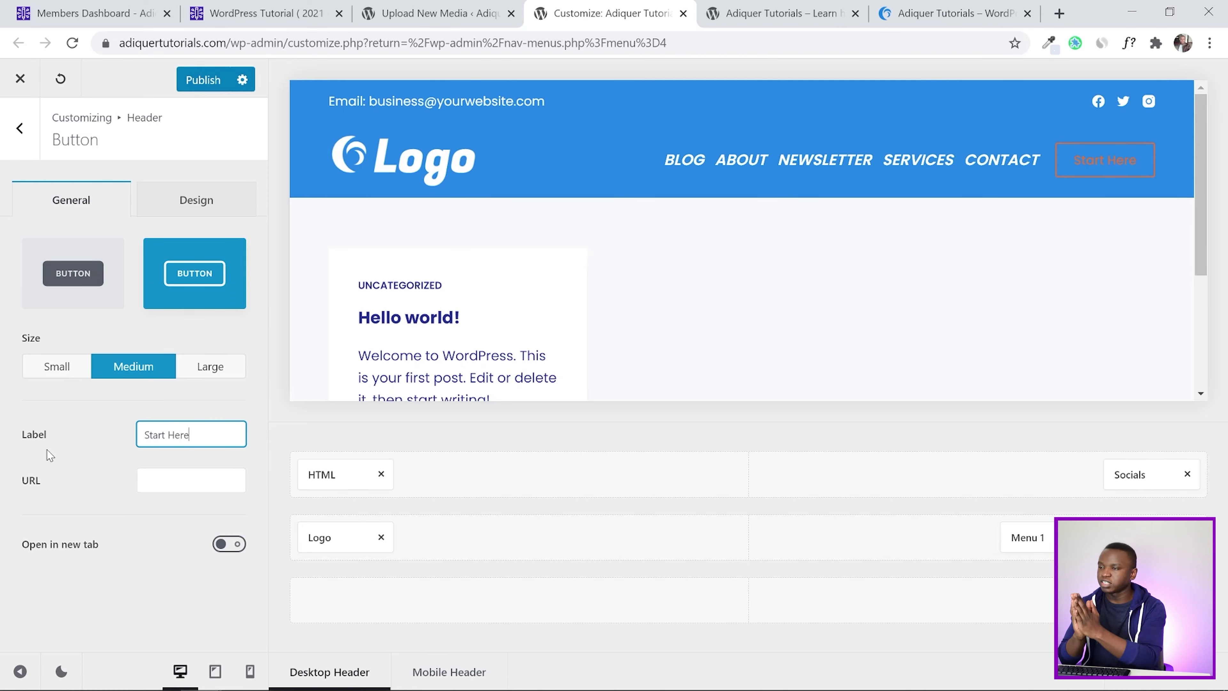
{"action": "left_click", "coordinate": [144, 479]}
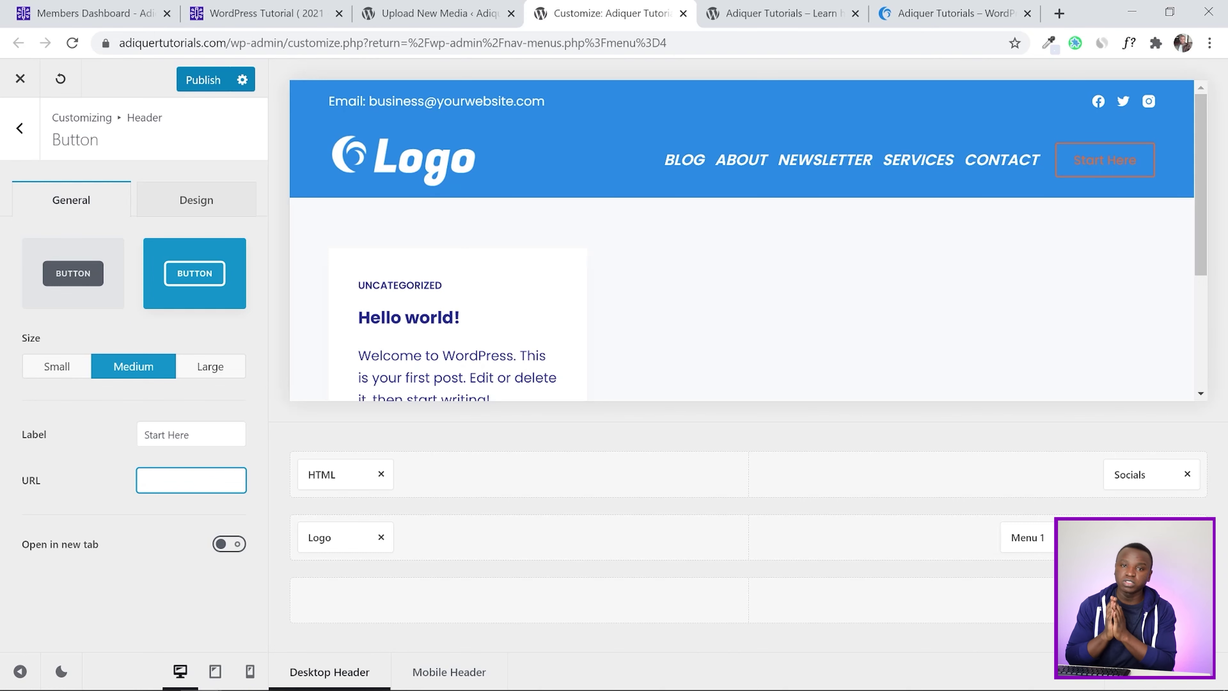
Copy the live site's SERVICES link address into the button URL and publish
{"action": "left_click", "coordinate": [757, 11]}
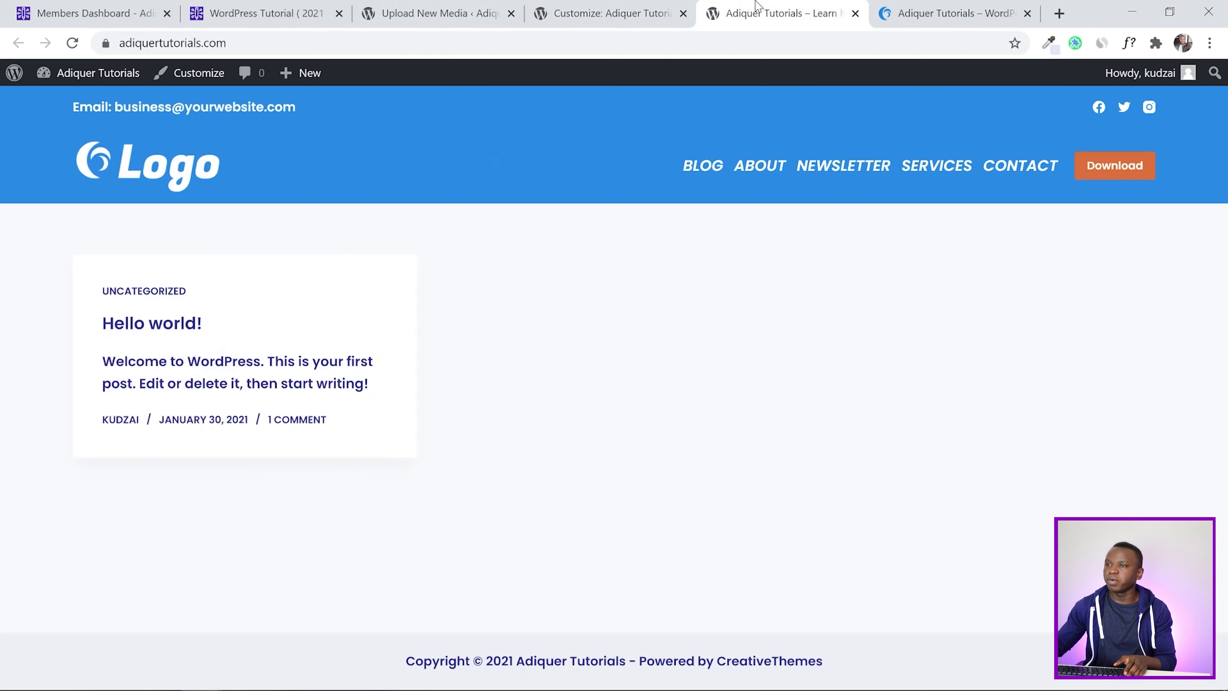
{"action": "right_click", "coordinate": [925, 165]}
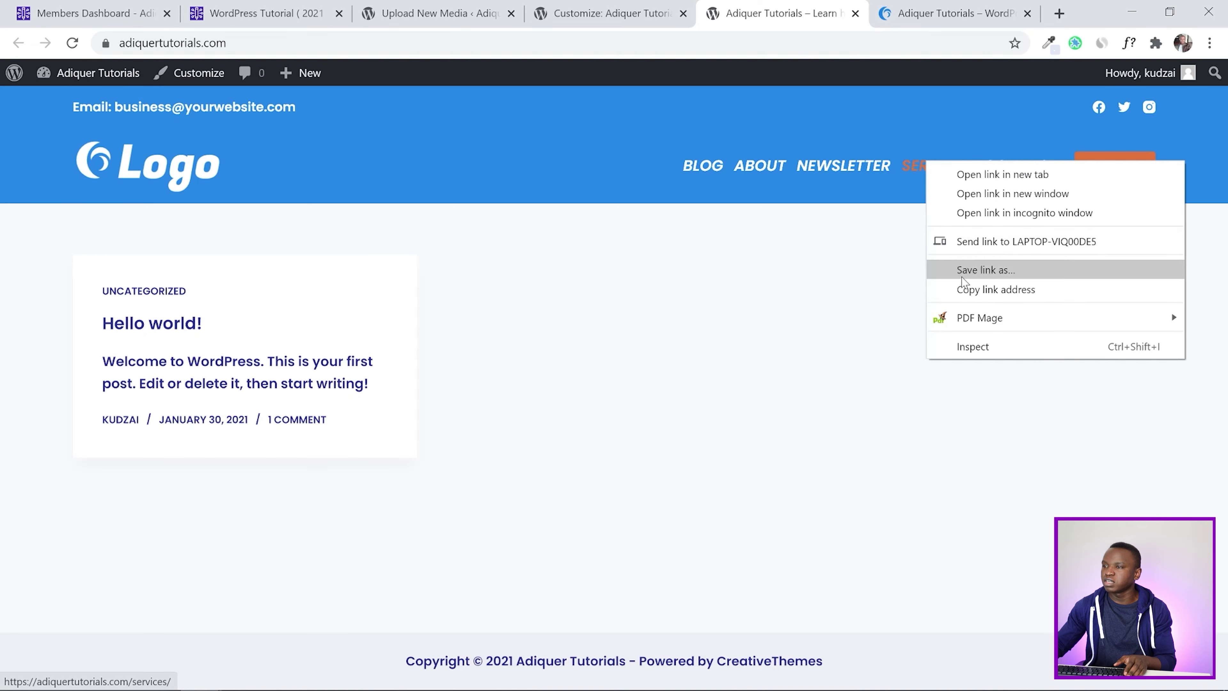
{"action": "left_click", "coordinate": [964, 295]}
{"action": "left_click", "coordinate": [615, 11]}
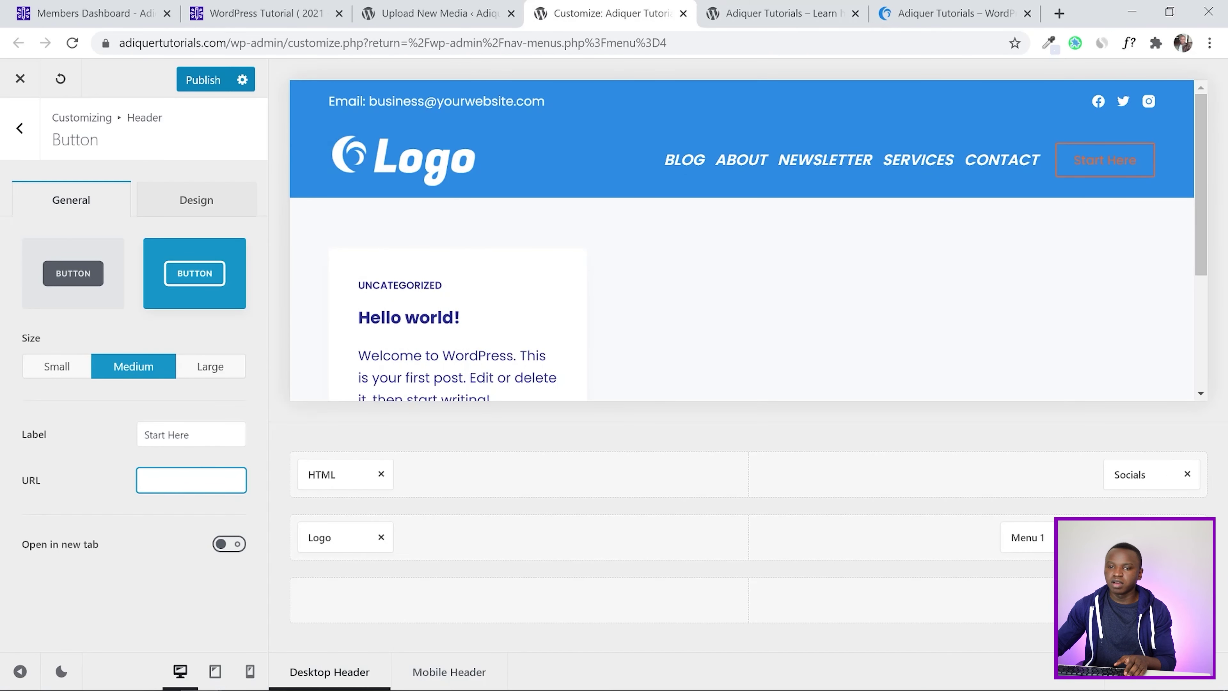
{"action": "key", "text": "ctrl+v"}
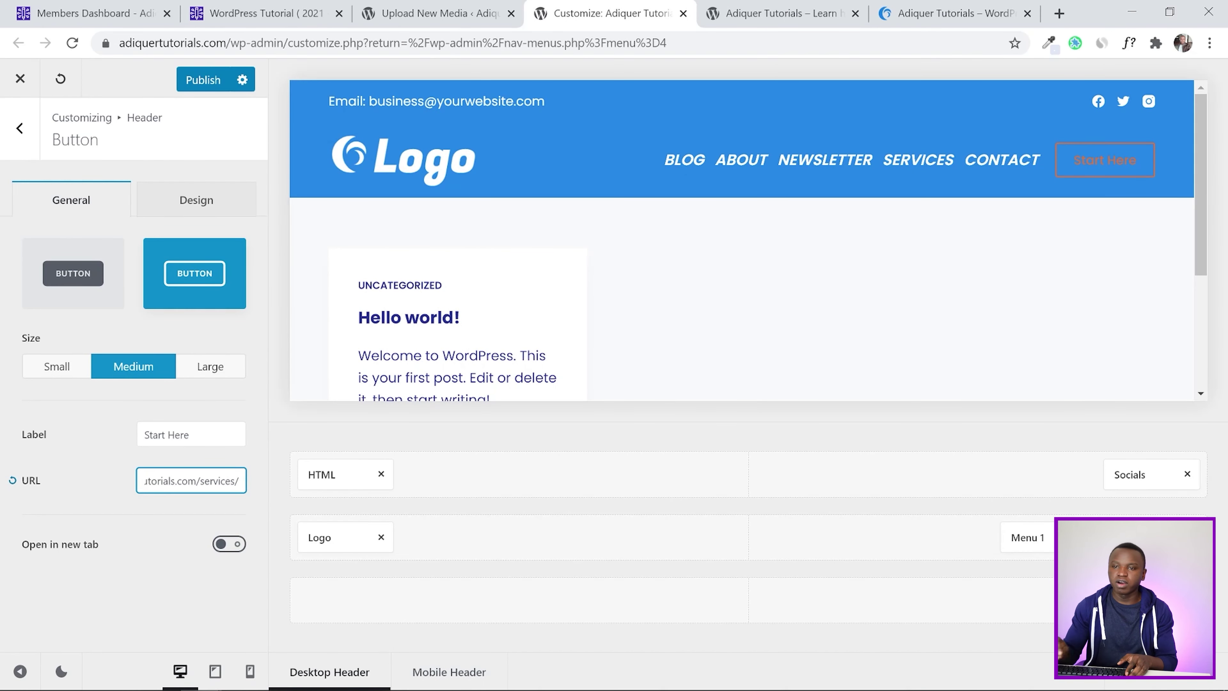
{"action": "left_click", "coordinate": [188, 80]}
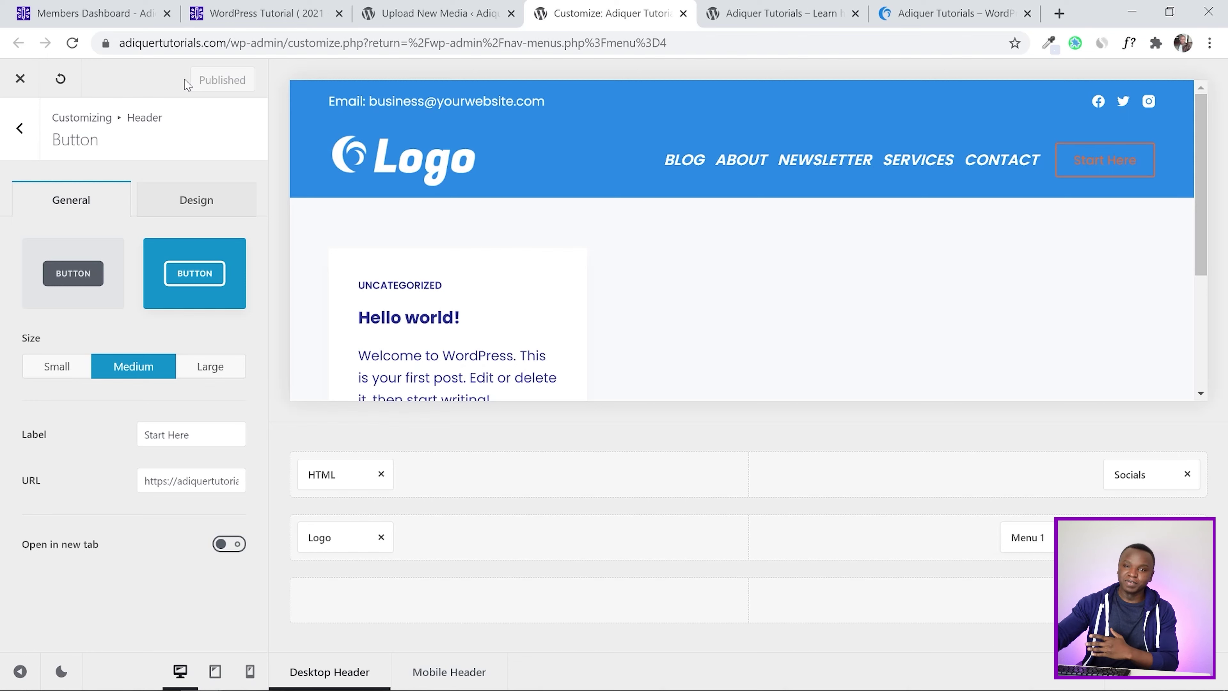
{"action": "left_click", "coordinate": [185, 202]}
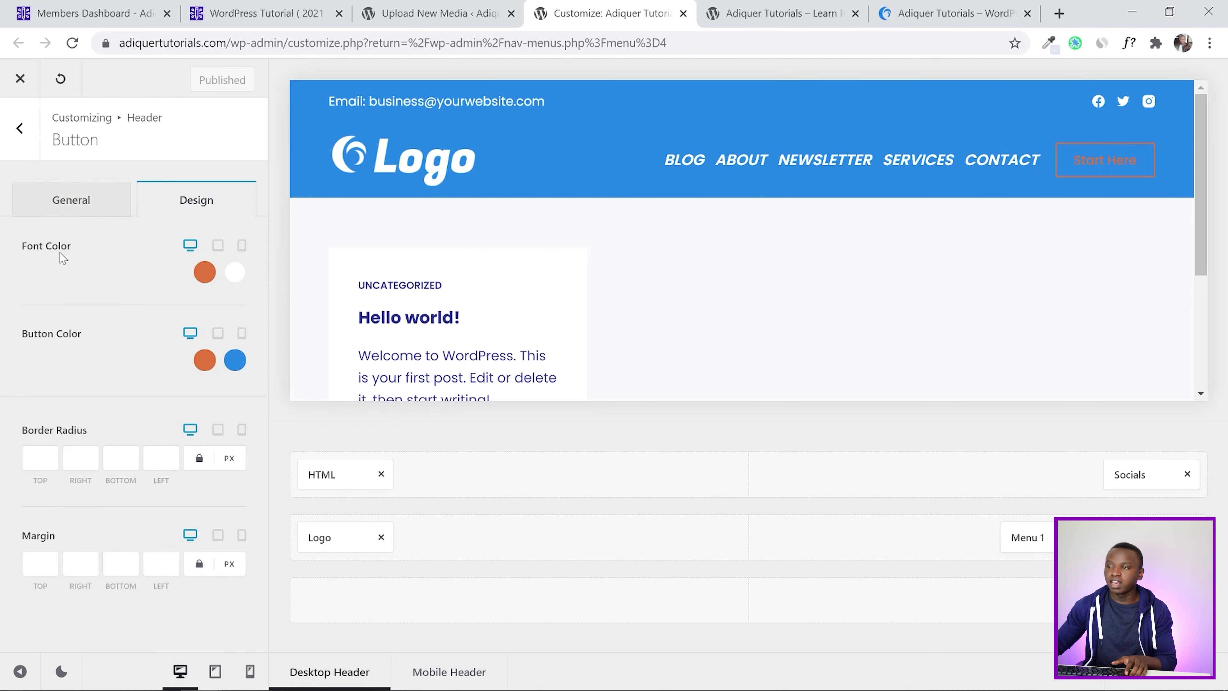
Give the button white text, a white initial colour and orange hover colour, publish, and reload the live site
{"action": "left_click", "coordinate": [205, 272]}
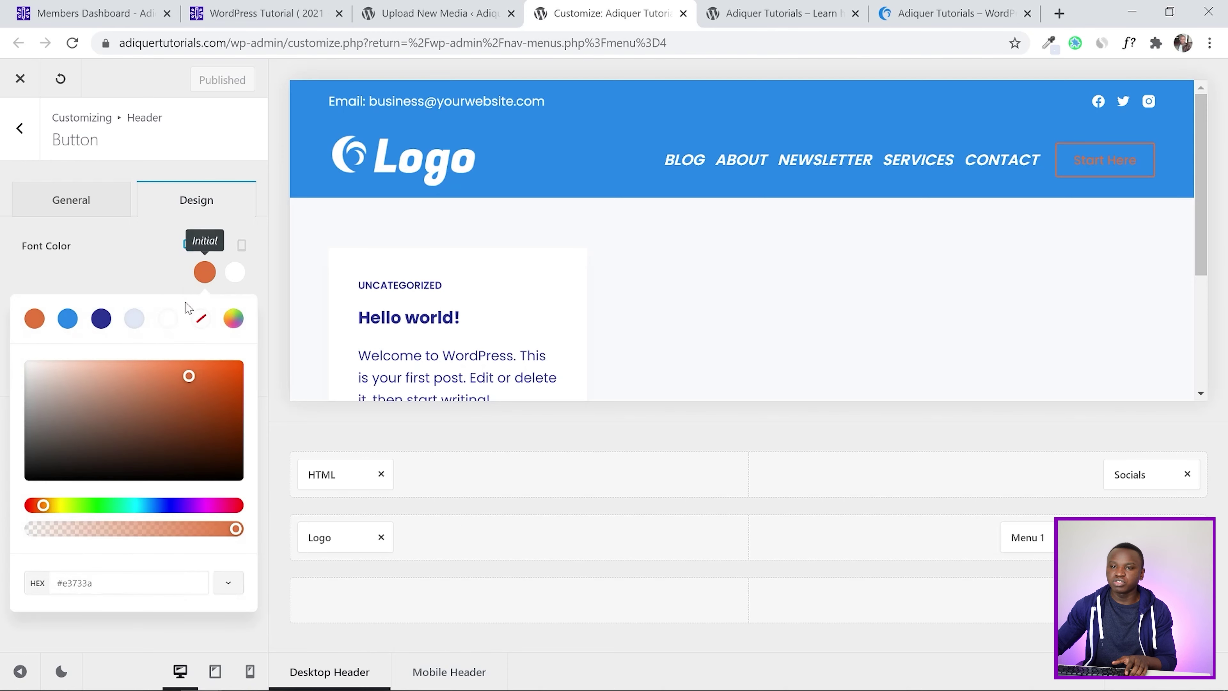
{"action": "left_click", "coordinate": [166, 319]}
{"action": "left_click", "coordinate": [2, 270]}
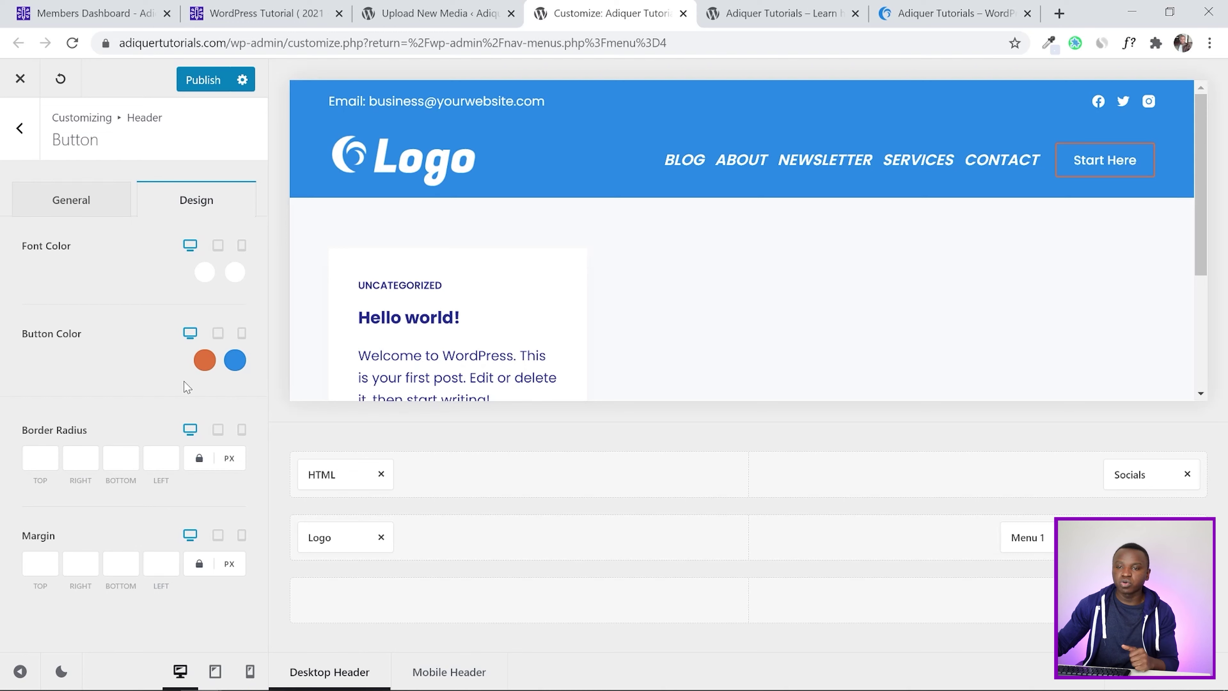
{"action": "left_click", "coordinate": [202, 364]}
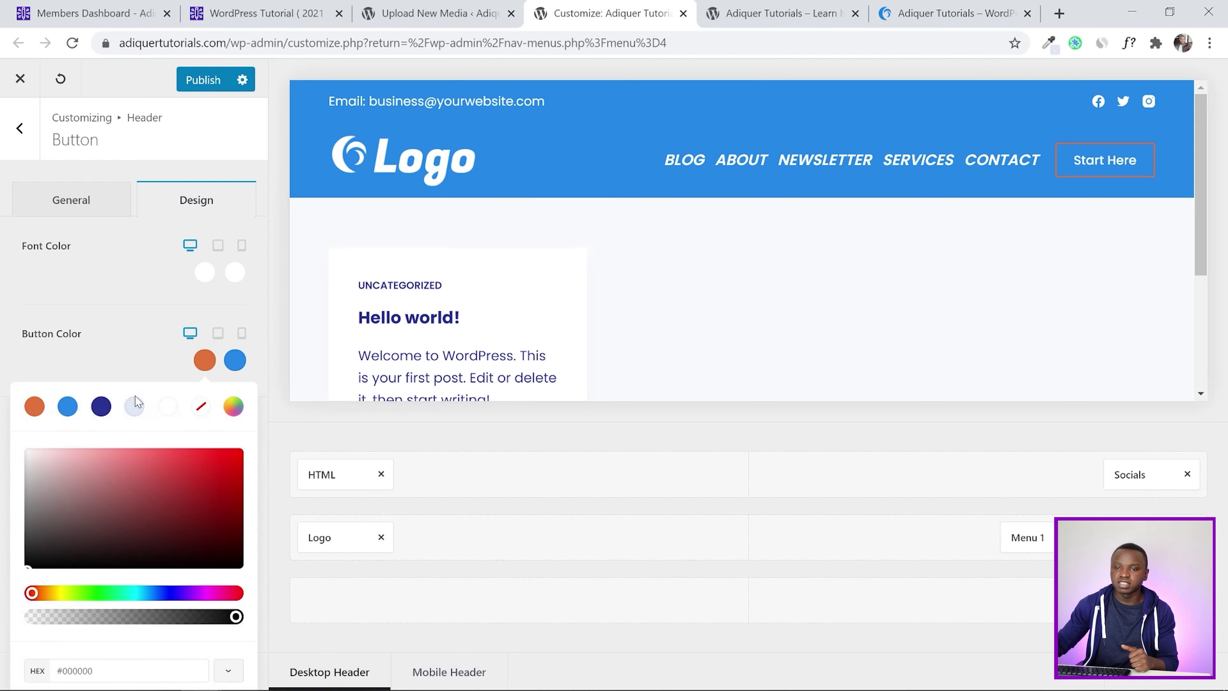
{"action": "left_click", "coordinate": [163, 409]}
{"action": "left_click", "coordinate": [3, 346]}
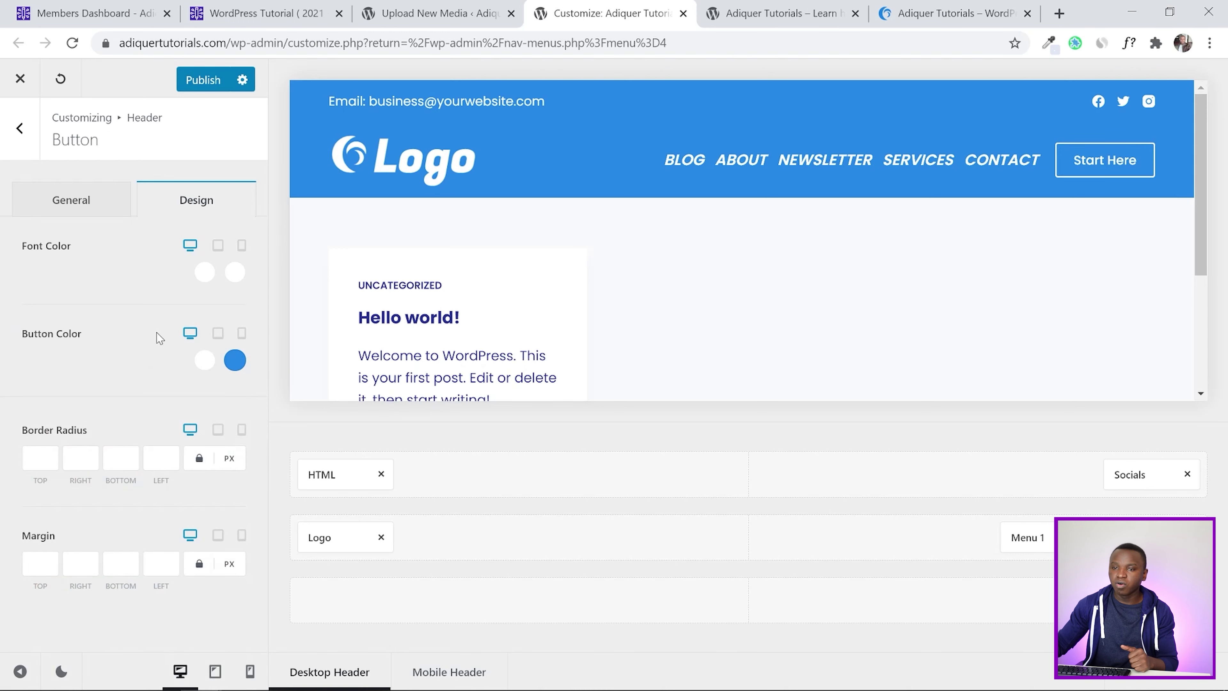
{"action": "left_click", "coordinate": [235, 360]}
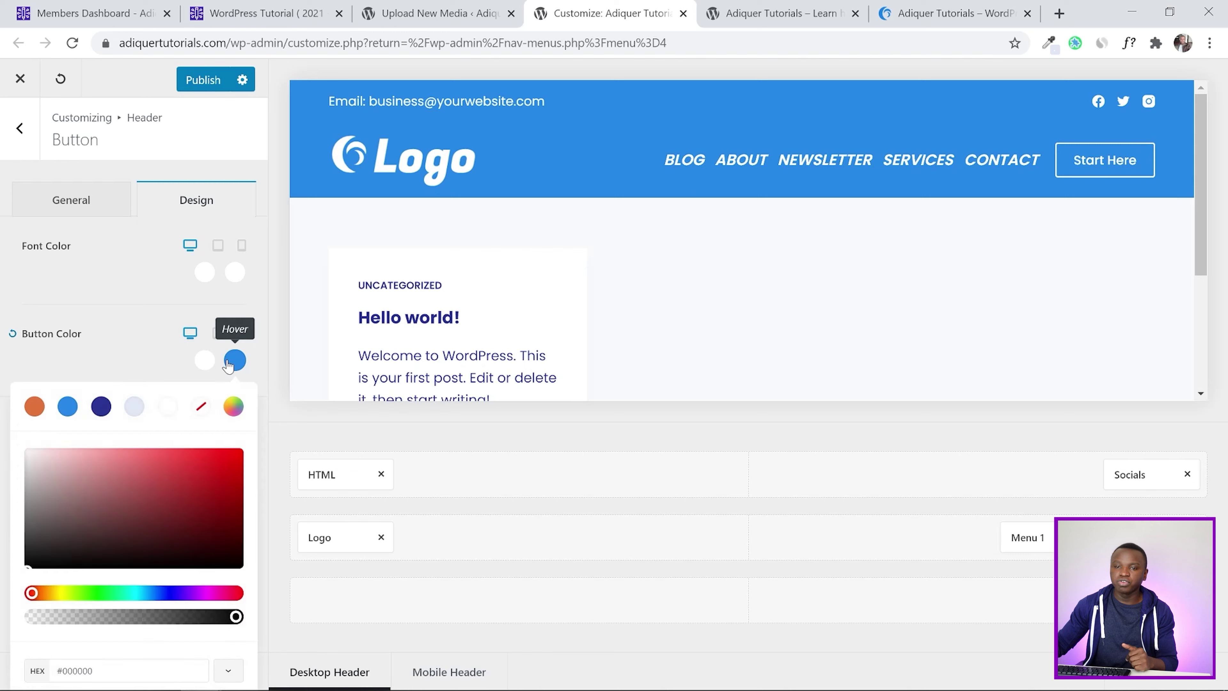
{"action": "left_click", "coordinate": [35, 407]}
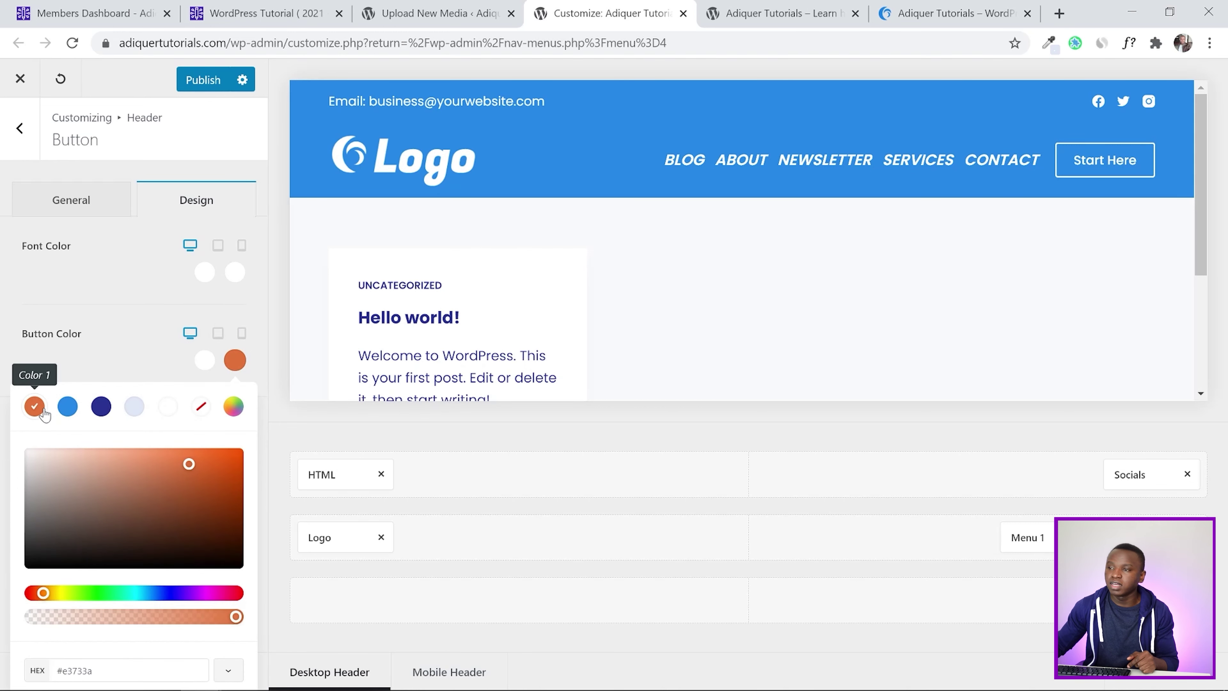
{"action": "left_click", "coordinate": [8, 364]}
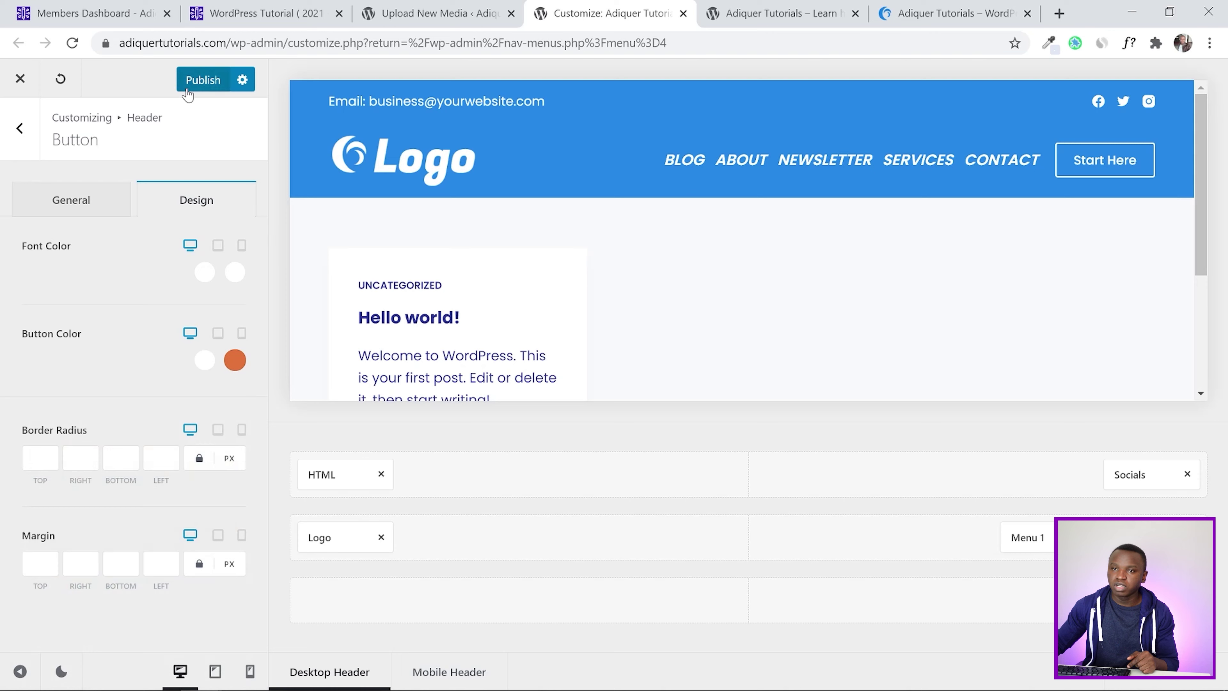
{"action": "left_click", "coordinate": [205, 81]}
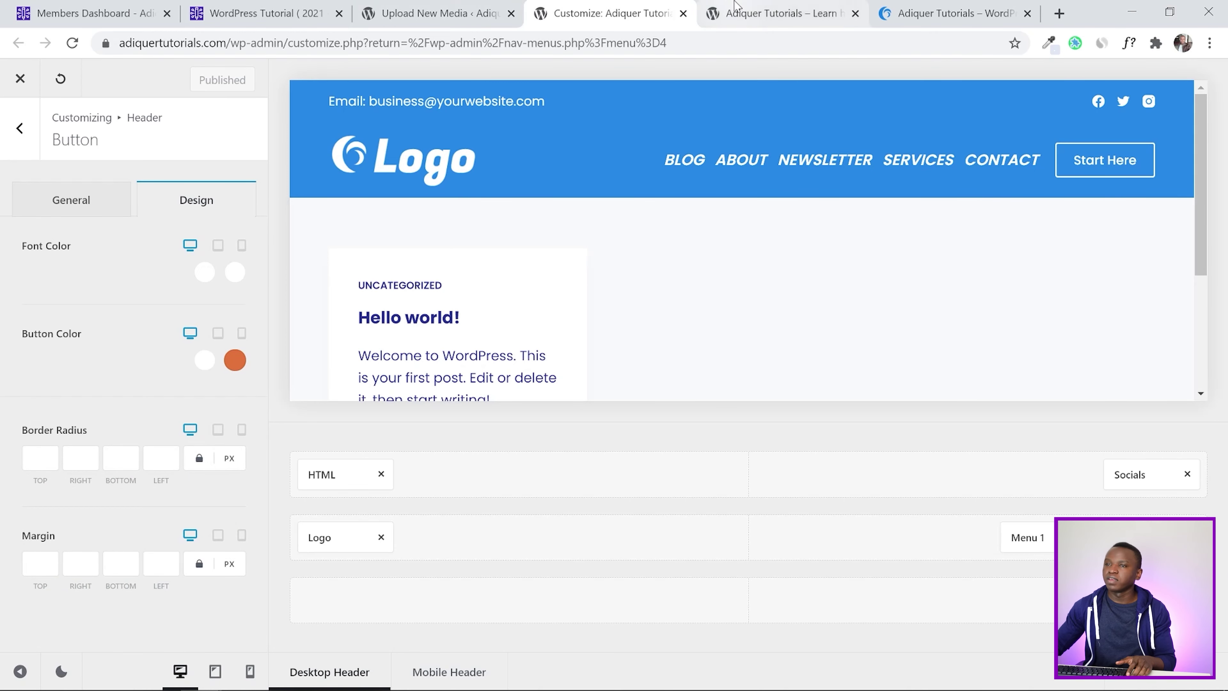
{"action": "left_click", "coordinate": [781, 13]}
{"action": "left_click", "coordinate": [73, 44]}
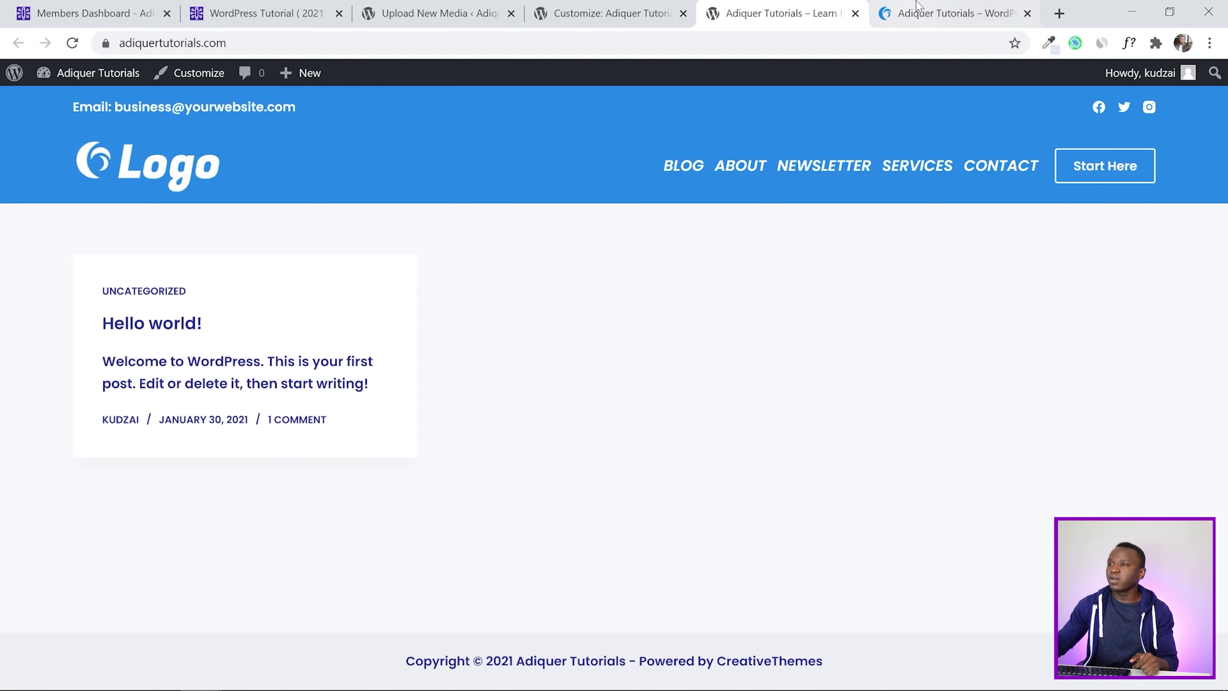
Compare the live header's Start Here button with the reference site, then open the header's Top Row settings
{"action": "left_click", "coordinate": [949, 7]}
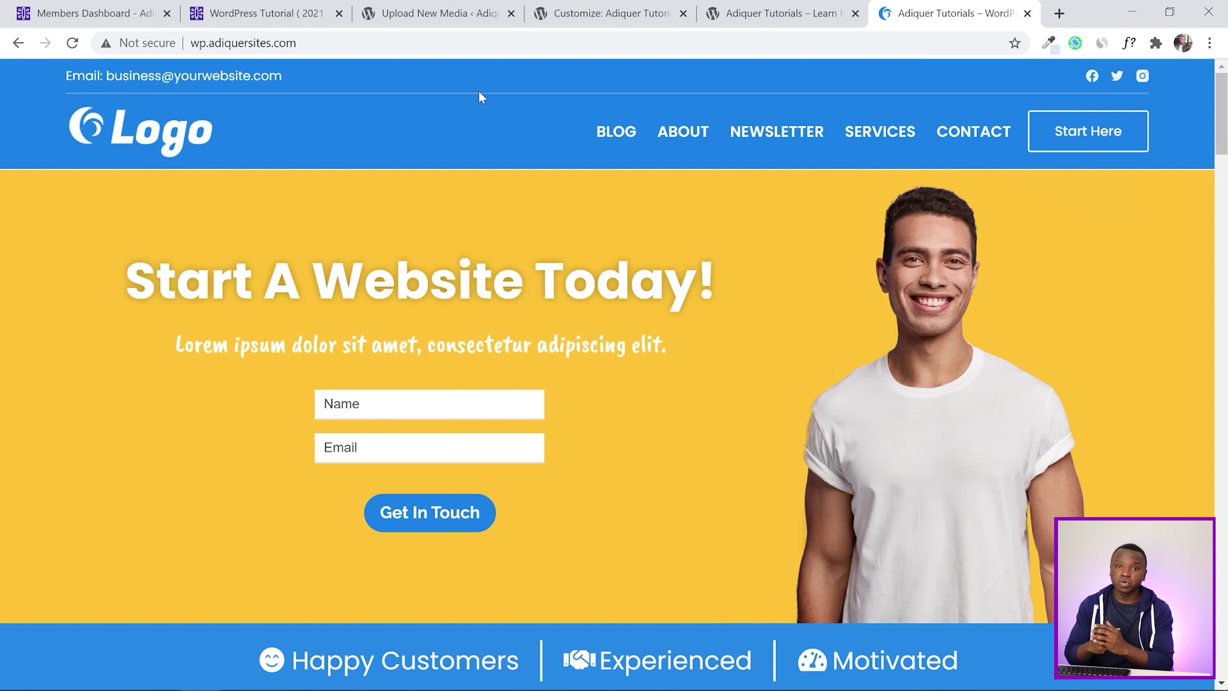
{"action": "left_click", "coordinate": [783, 12]}
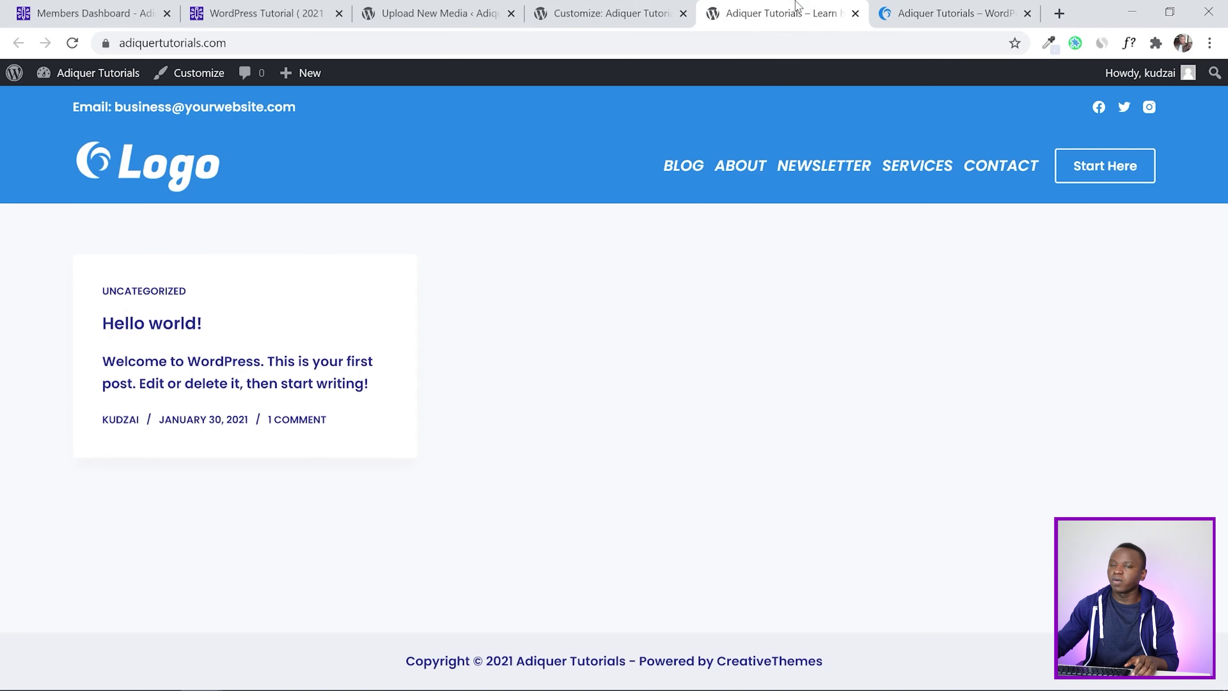
{"action": "left_click", "coordinate": [607, 7]}
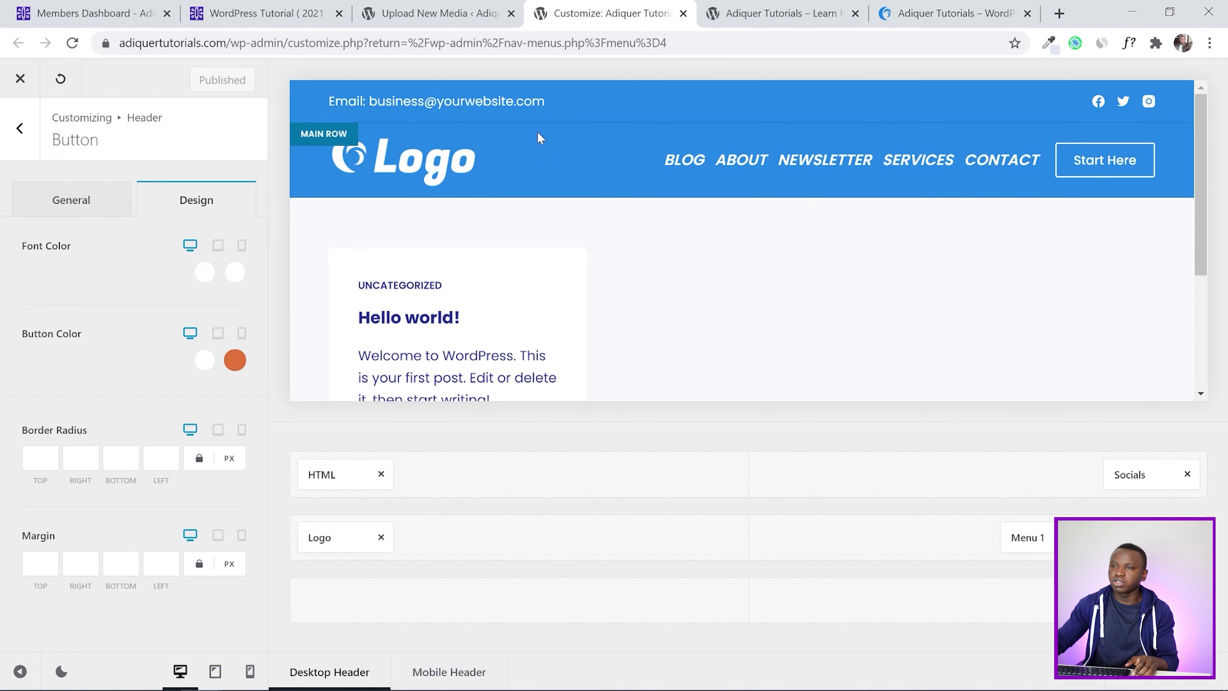
{"action": "left_click", "coordinate": [327, 96]}
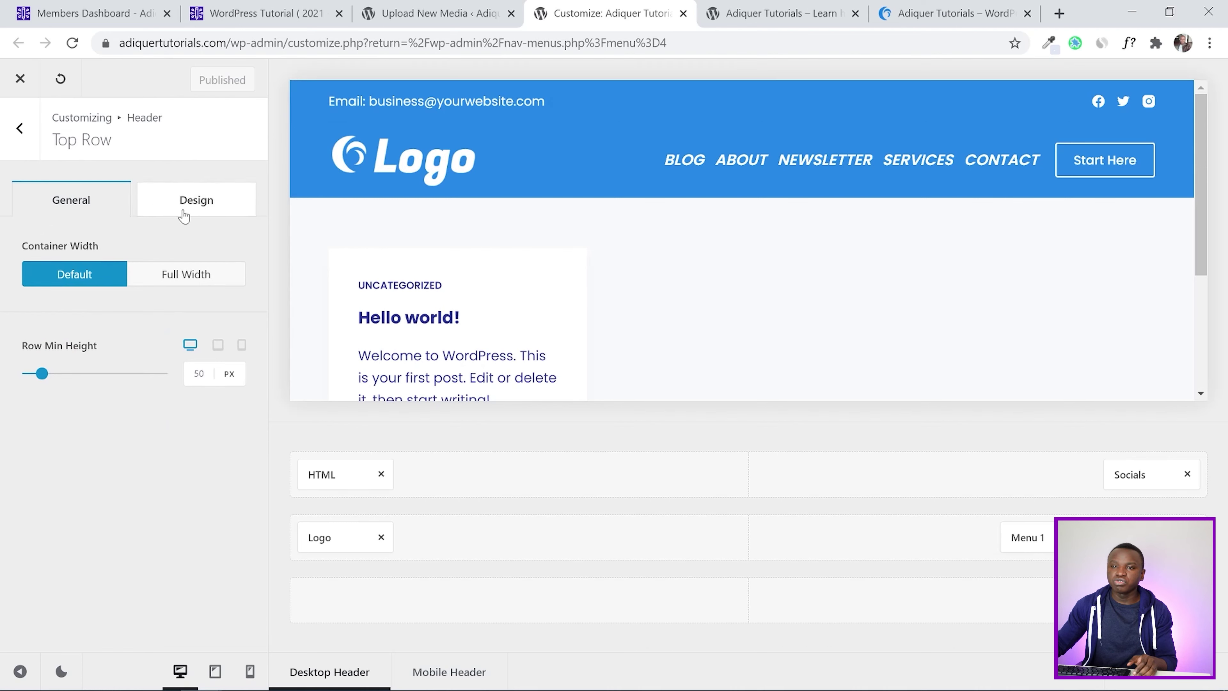
Give the top row a solid 1px bottom border in light blue #e0e7f5 and publish
{"action": "left_click", "coordinate": [196, 204]}
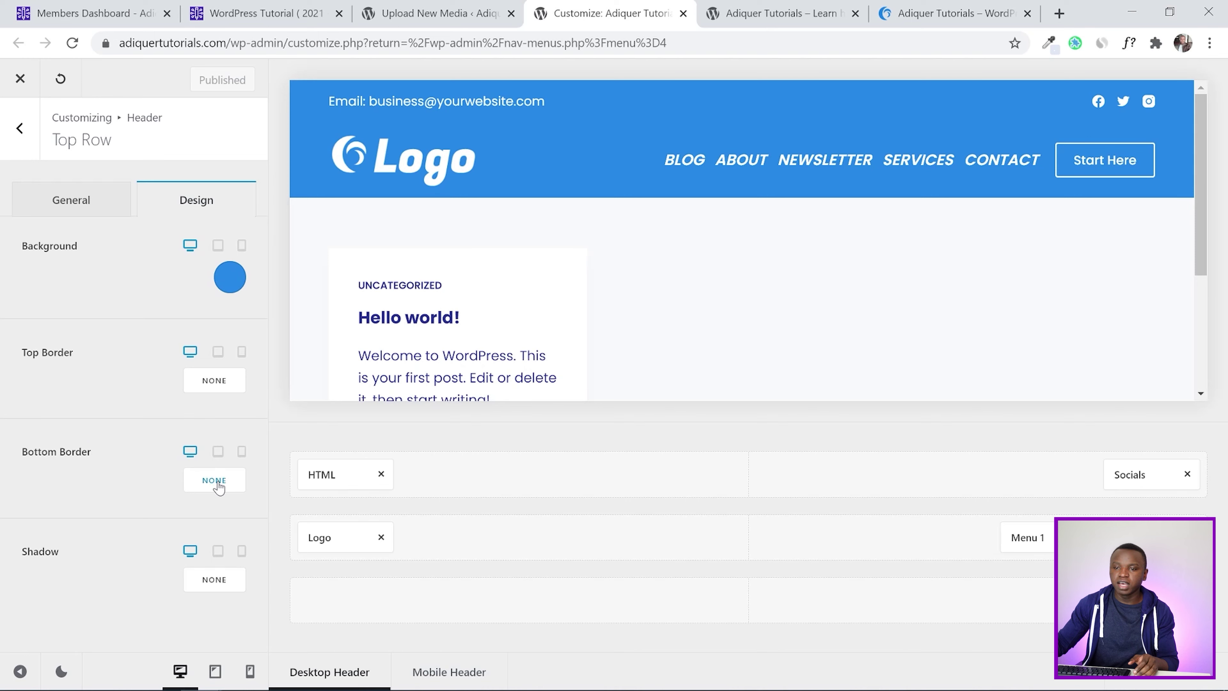
{"action": "left_click", "coordinate": [201, 479]}
{"action": "left_click", "coordinate": [198, 488]}
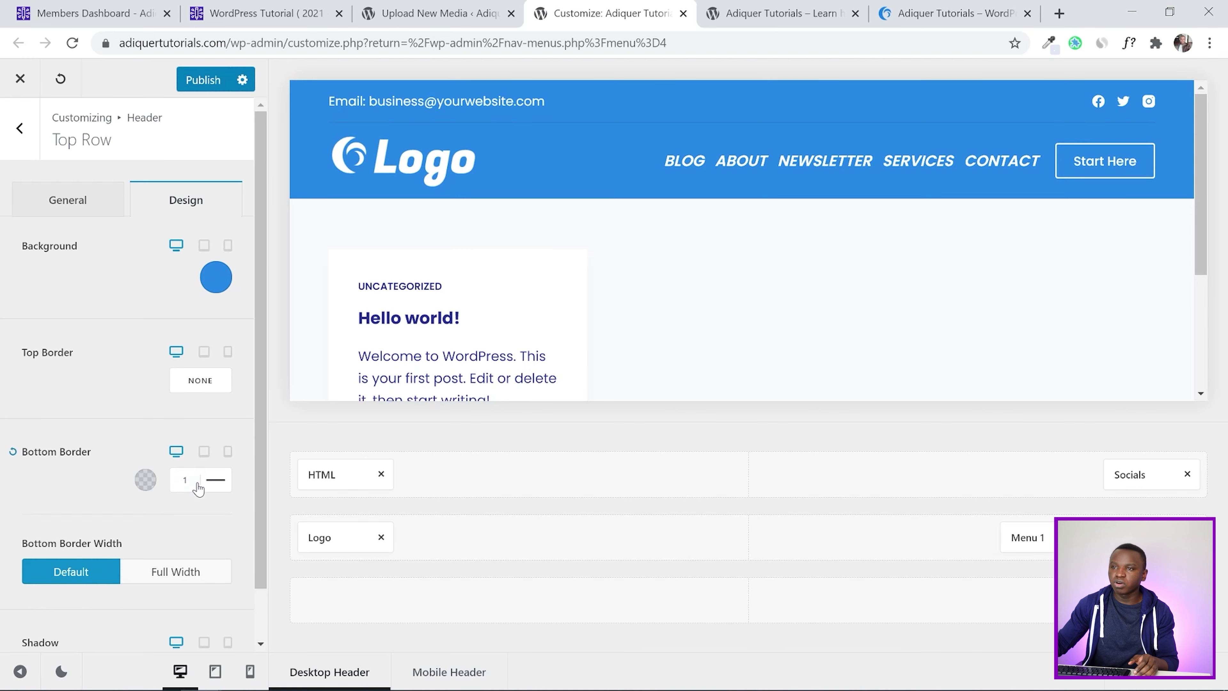
{"action": "left_click", "coordinate": [145, 479]}
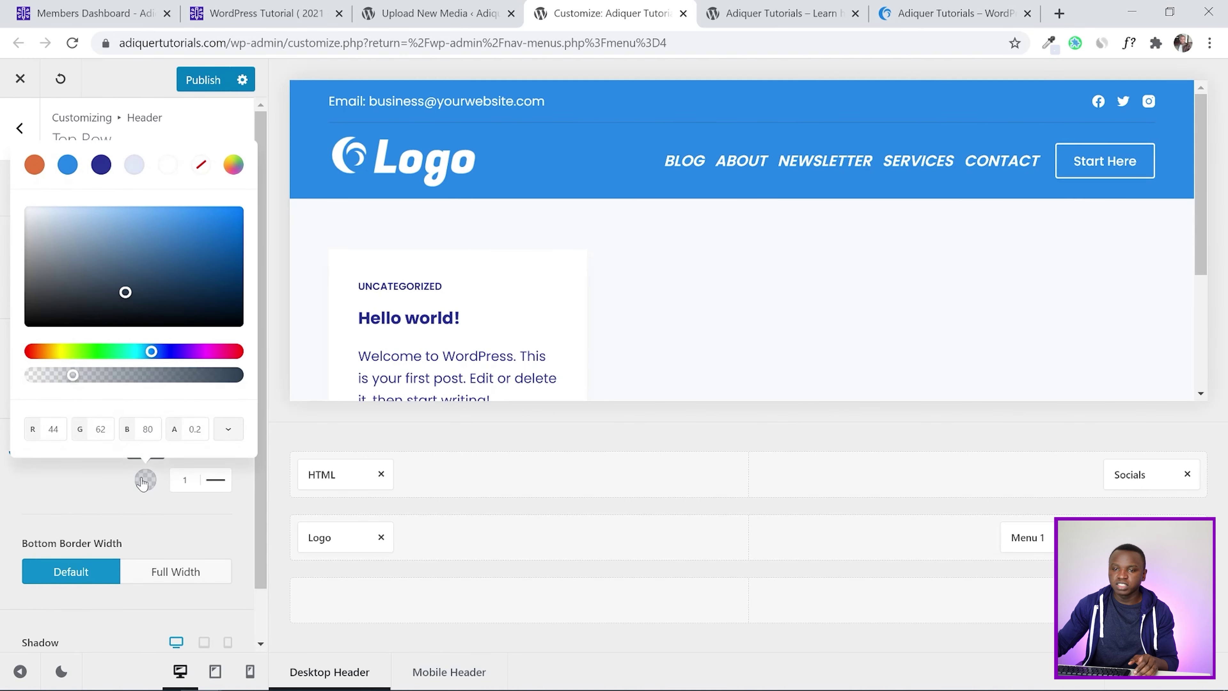
{"action": "left_click_drag", "start_coordinate": [74, 377], "coordinate": [169, 378]}
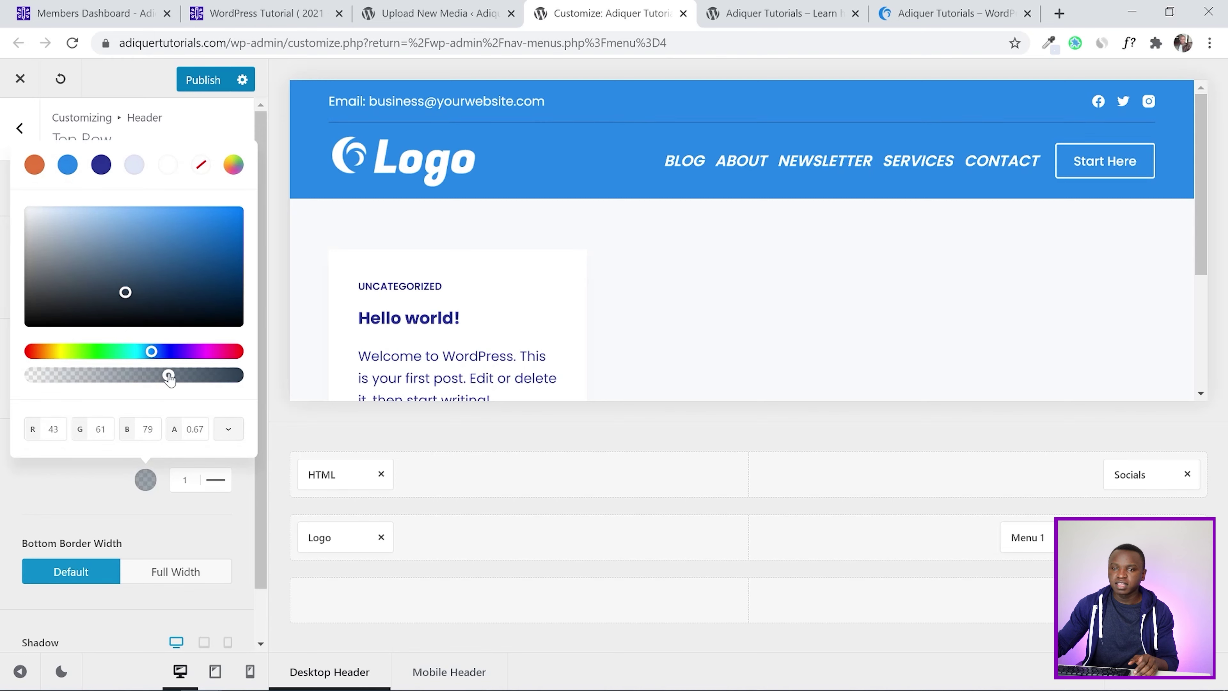
{"action": "left_click_drag", "start_coordinate": [122, 290], "coordinate": [110, 240]}
{"action": "left_click", "coordinate": [228, 428]}
{"action": "left_click_drag", "start_coordinate": [169, 376], "coordinate": [222, 377]}
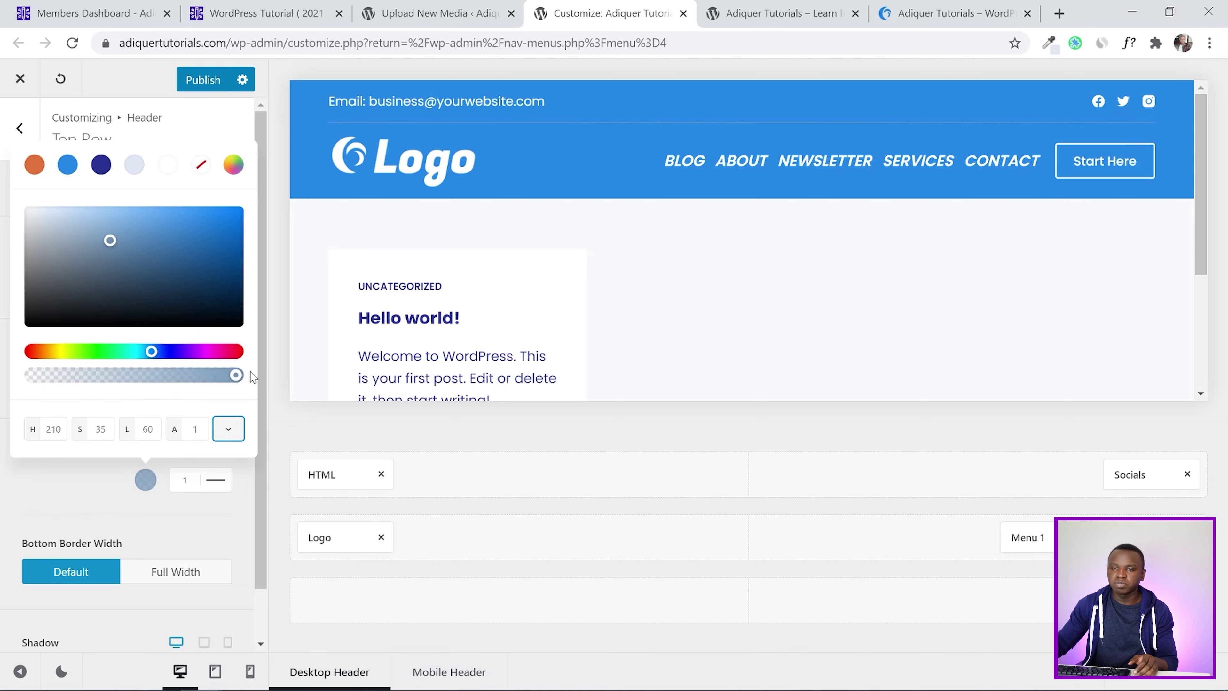
{"action": "left_click", "coordinate": [228, 428]}
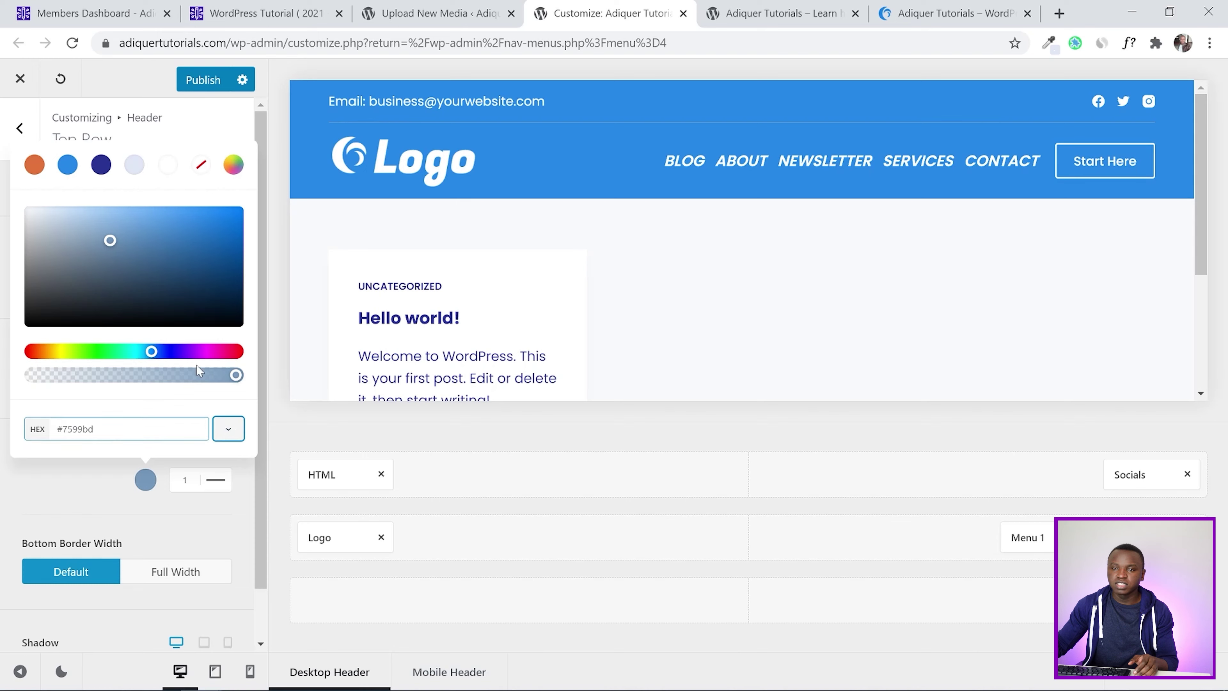
{"action": "left_click", "coordinate": [134, 165]}
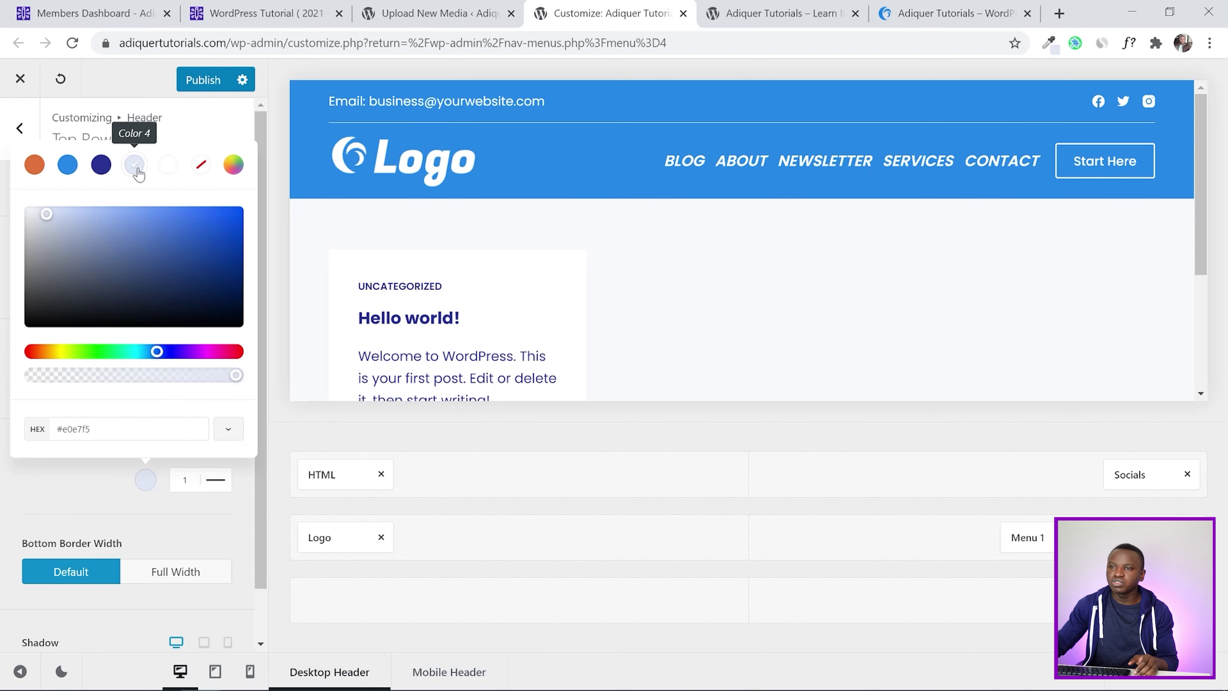
{"action": "left_click", "coordinate": [2, 293]}
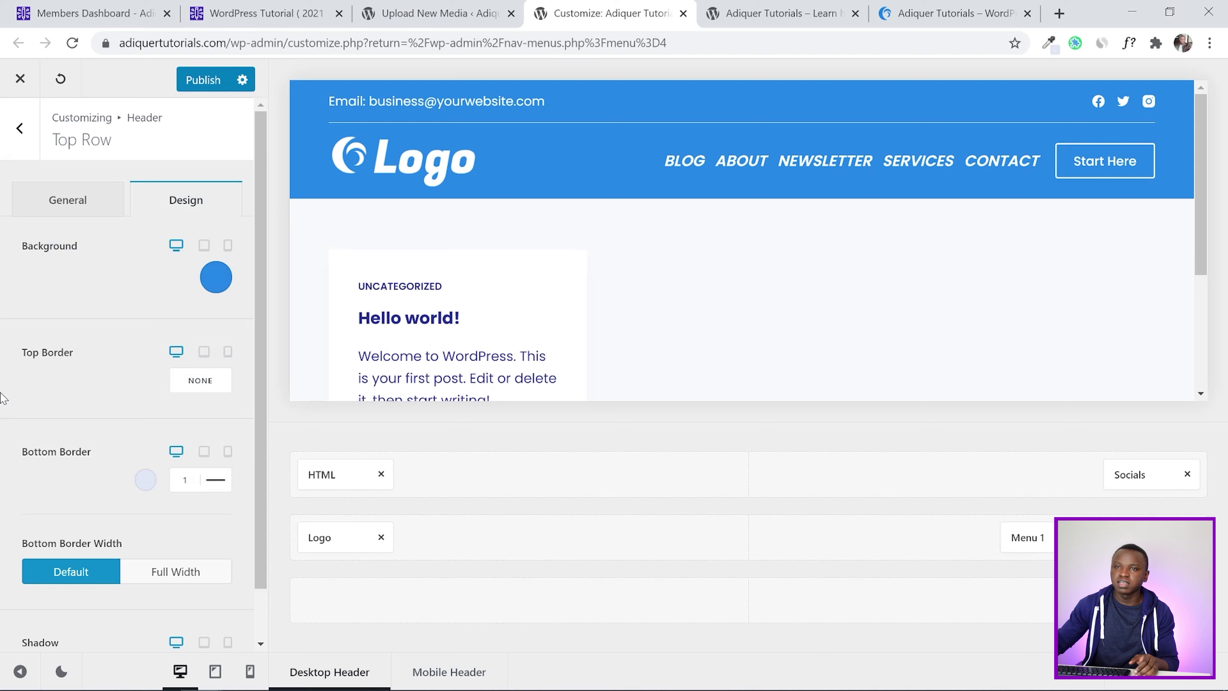
{"action": "left_click", "coordinate": [203, 81]}
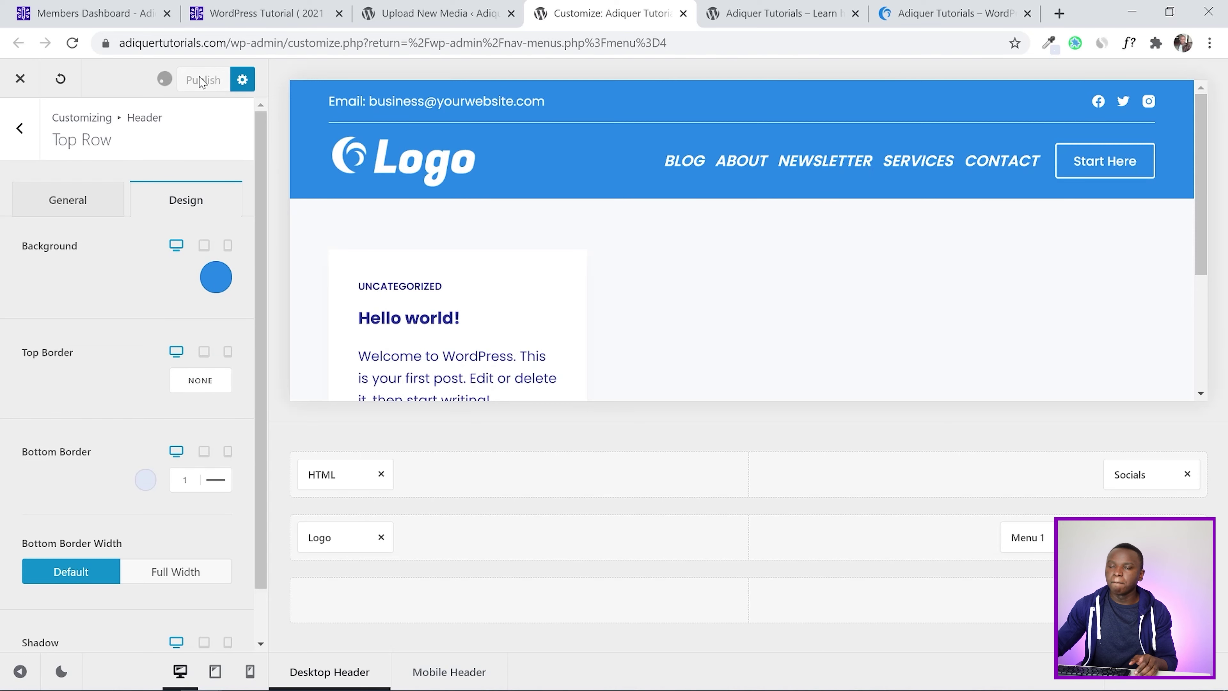
{"action": "left_click", "coordinate": [769, 9]}
{"action": "left_click", "coordinate": [73, 43]}
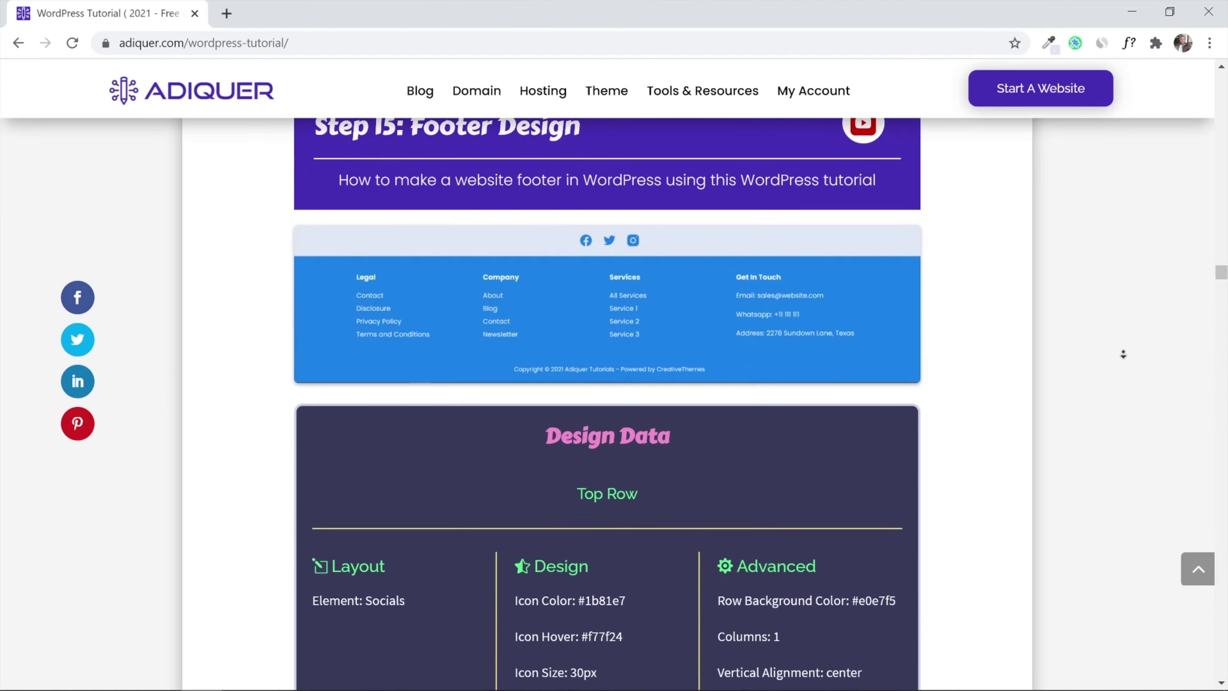
{"action": "scroll", "coordinate": [1124, 354], "scroll_direction": "down", "scroll_amount": 5}
{"action": "scroll", "coordinate": [1123, 354], "scroll_direction": "down", "scroll_amount": 8}
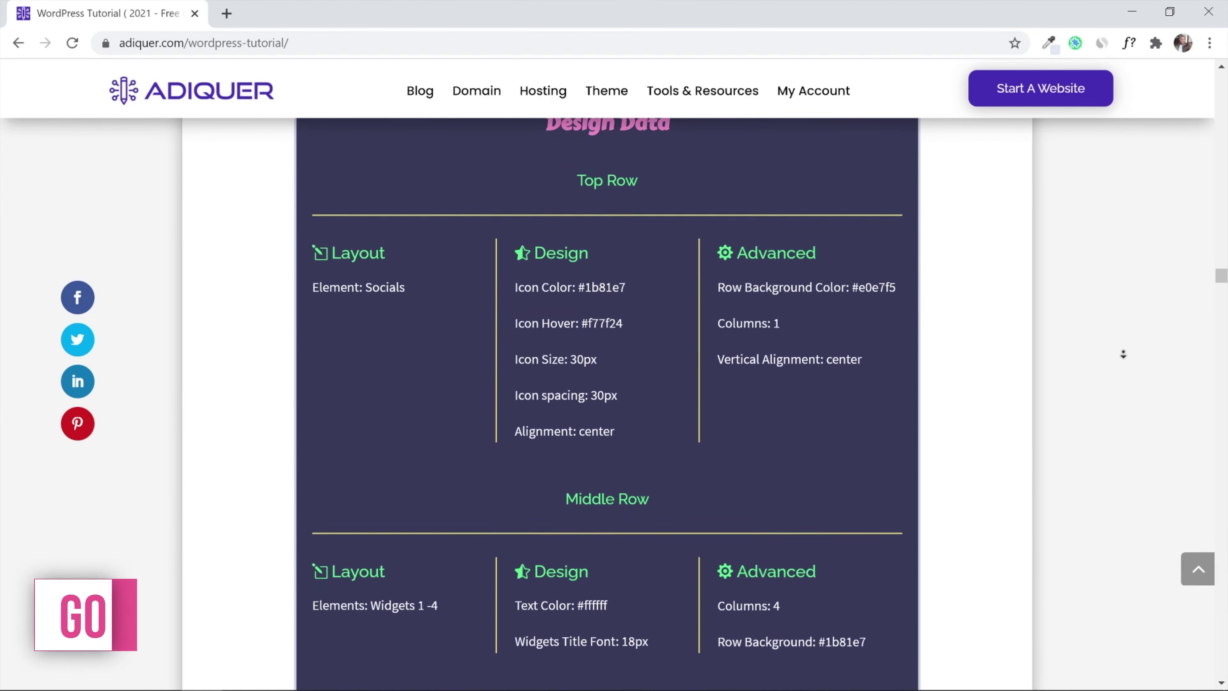
{"action": "scroll", "coordinate": [1123, 354], "scroll_direction": "down", "scroll_amount": 10}
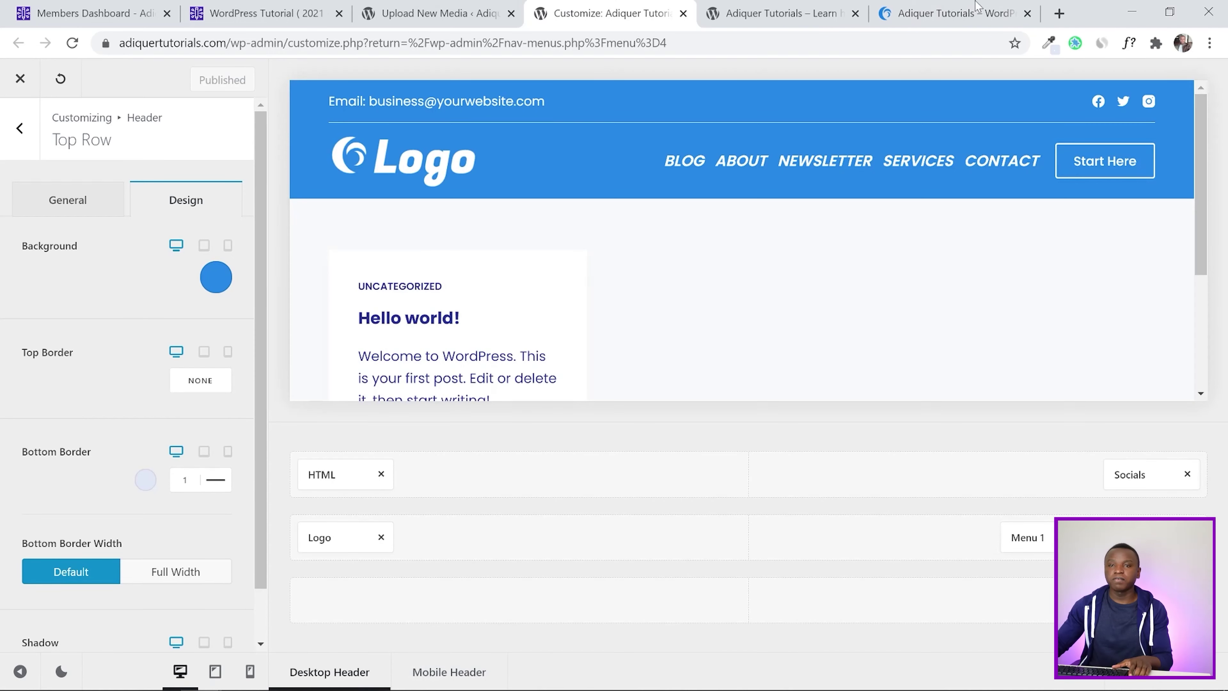
{"action": "left_click", "coordinate": [17, 128]}
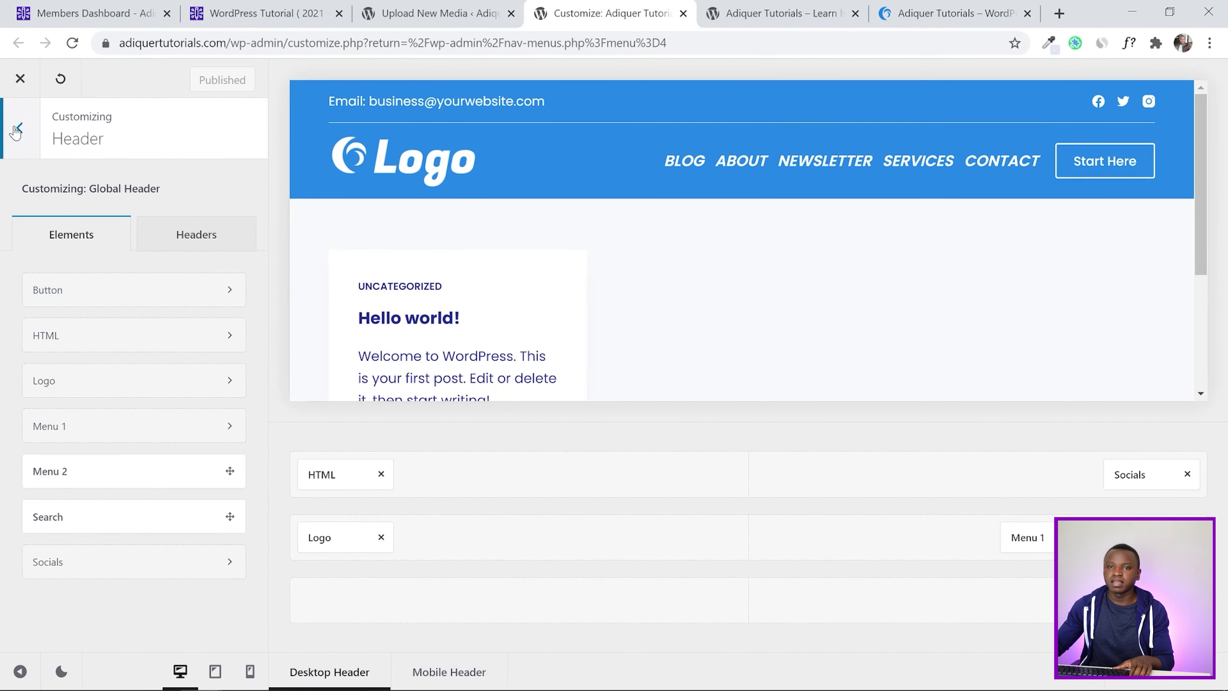
Leave the header settings and open the Footer builder from the main Customizer menu
{"action": "left_click", "coordinate": [17, 129]}
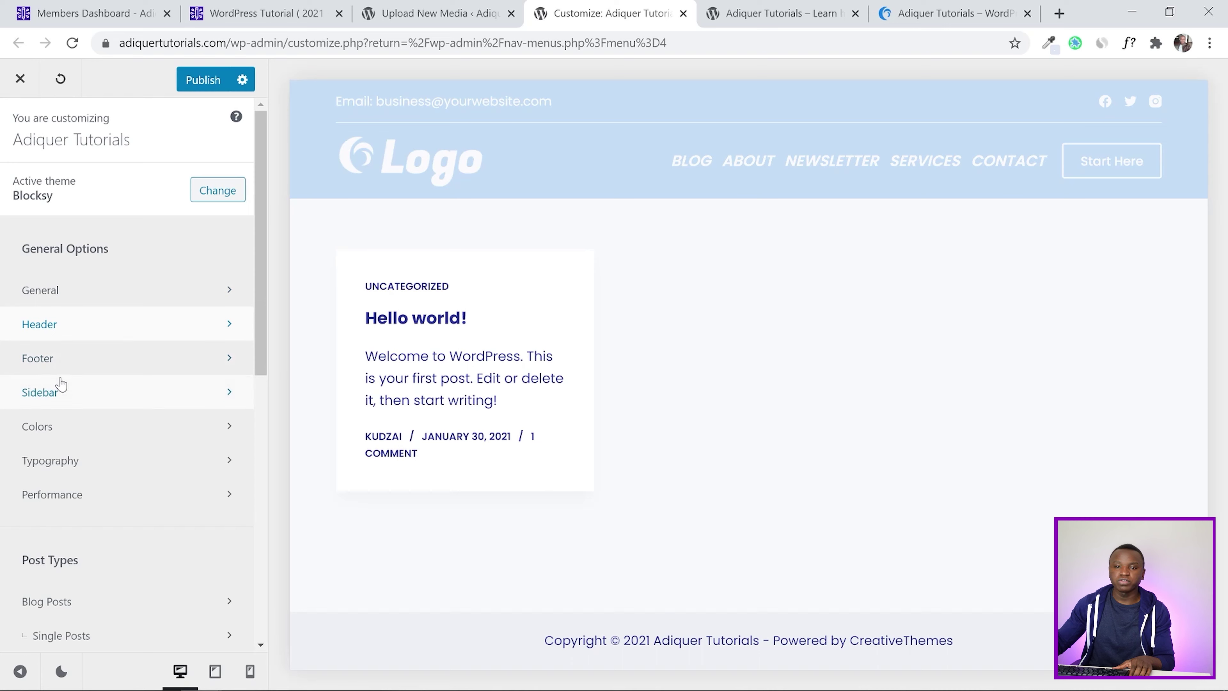
{"action": "left_click", "coordinate": [62, 366]}
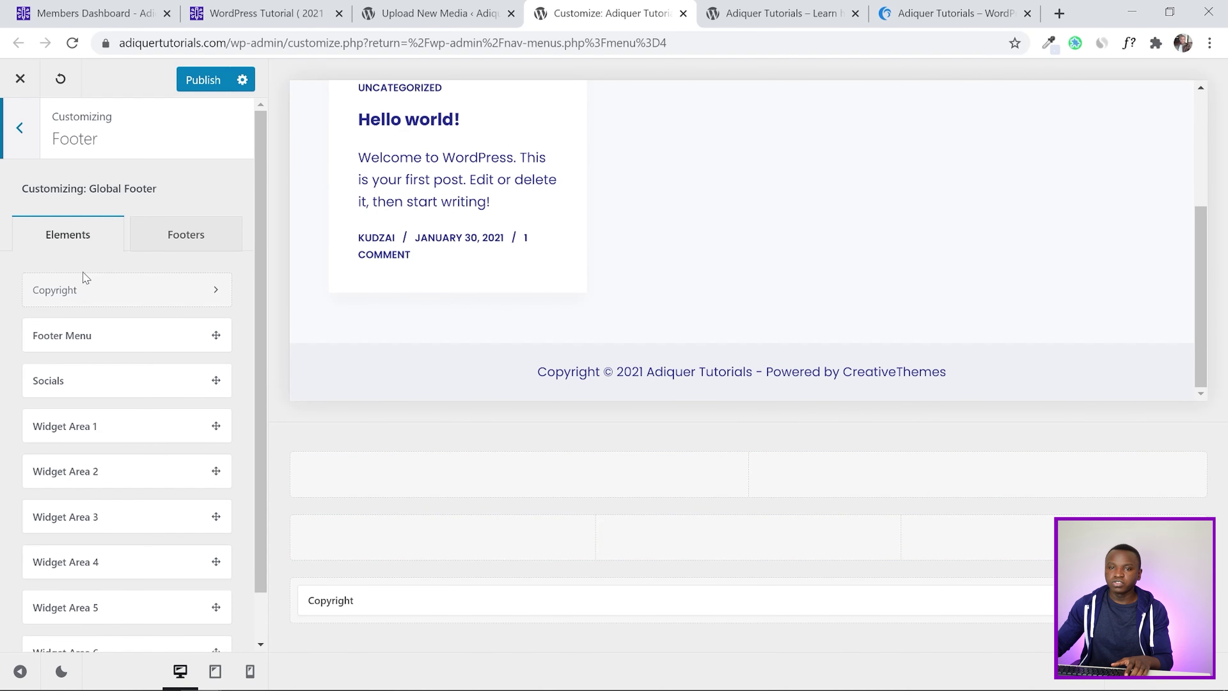
{"action": "scroll", "coordinate": [55, 329], "scroll_direction": "down", "scroll_amount": 1}
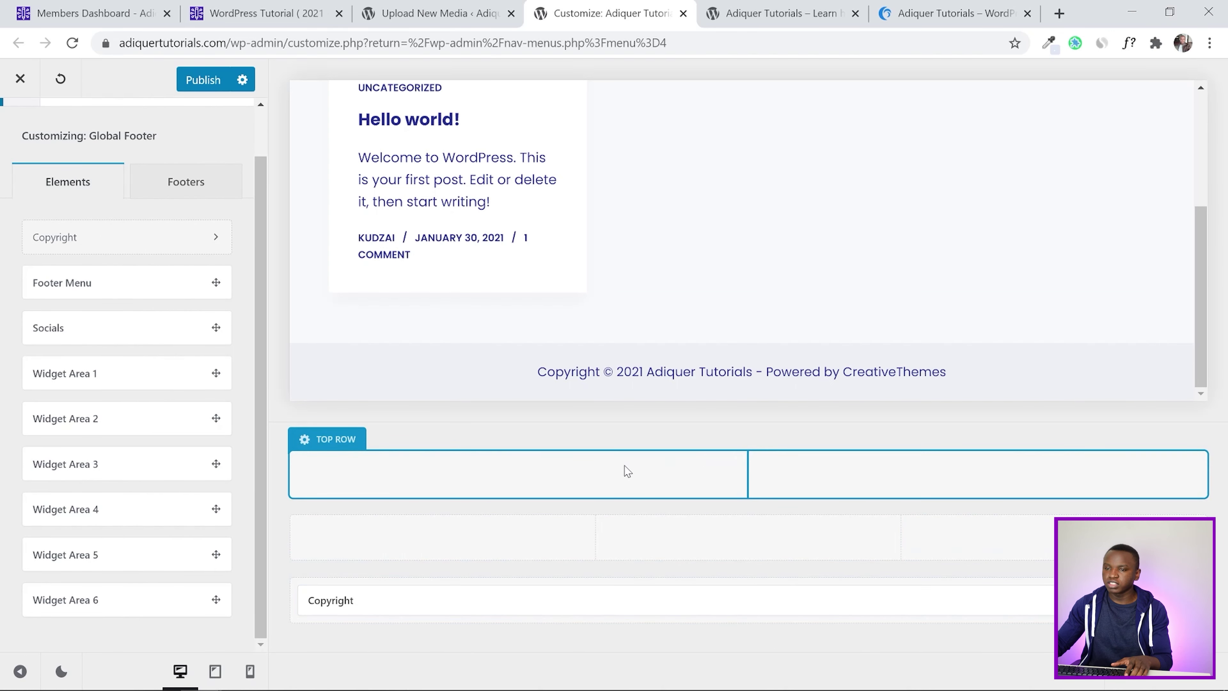
Compare the reference site's footer, the current front page and the tutorial's footer data, then open the footer Top Row
{"action": "left_click", "coordinate": [948, 13]}
{"action": "scroll", "coordinate": [1180, 179], "scroll_direction": "down", "scroll_amount": 10}
{"action": "left_click_drag", "start_coordinate": [1224, 181], "coordinate": [1225, 641]}
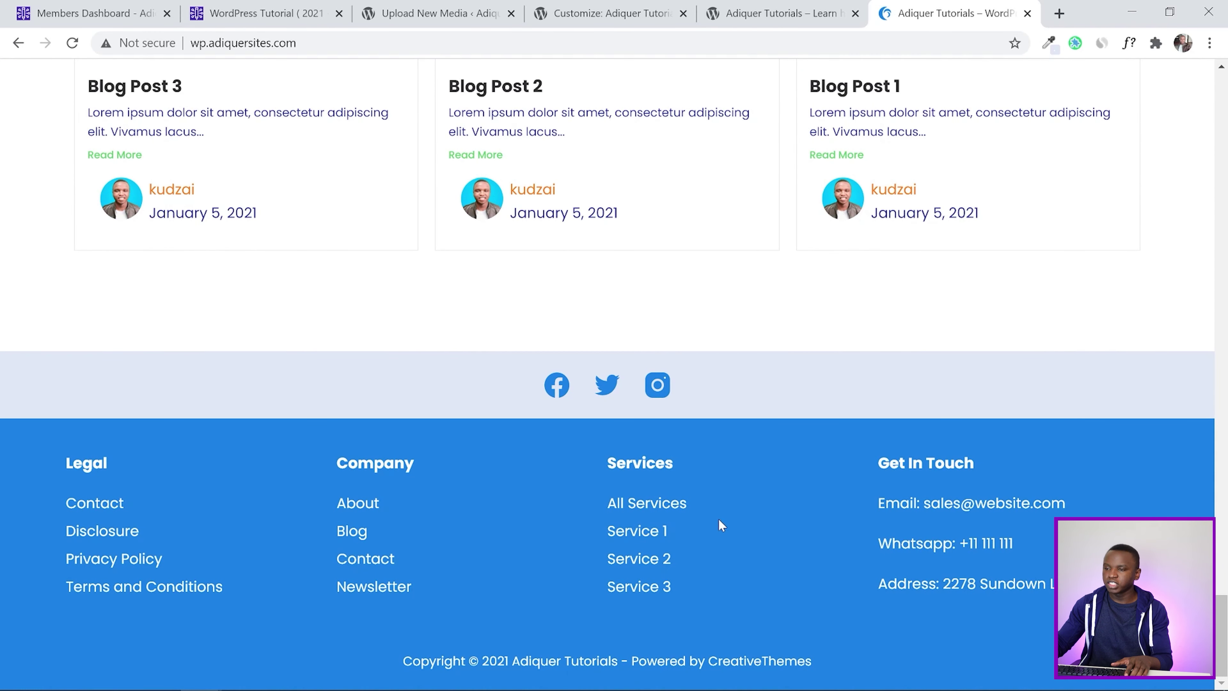
{"action": "left_click", "coordinate": [764, 13]}
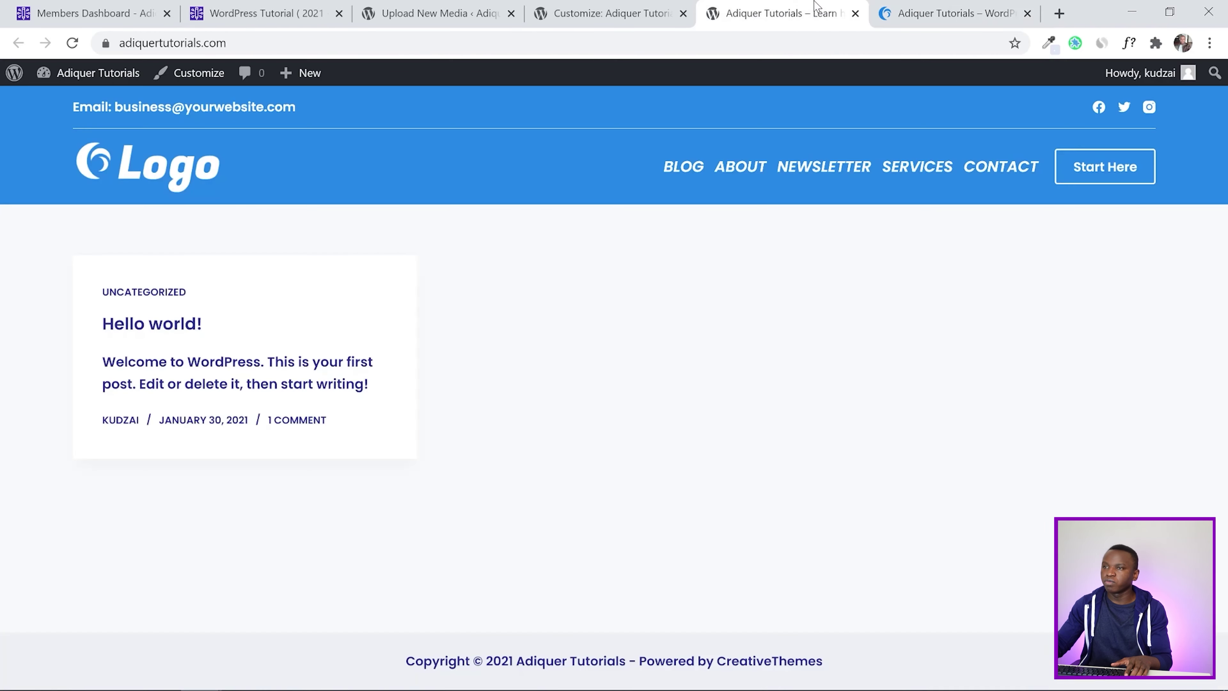
{"action": "left_click", "coordinate": [614, 6]}
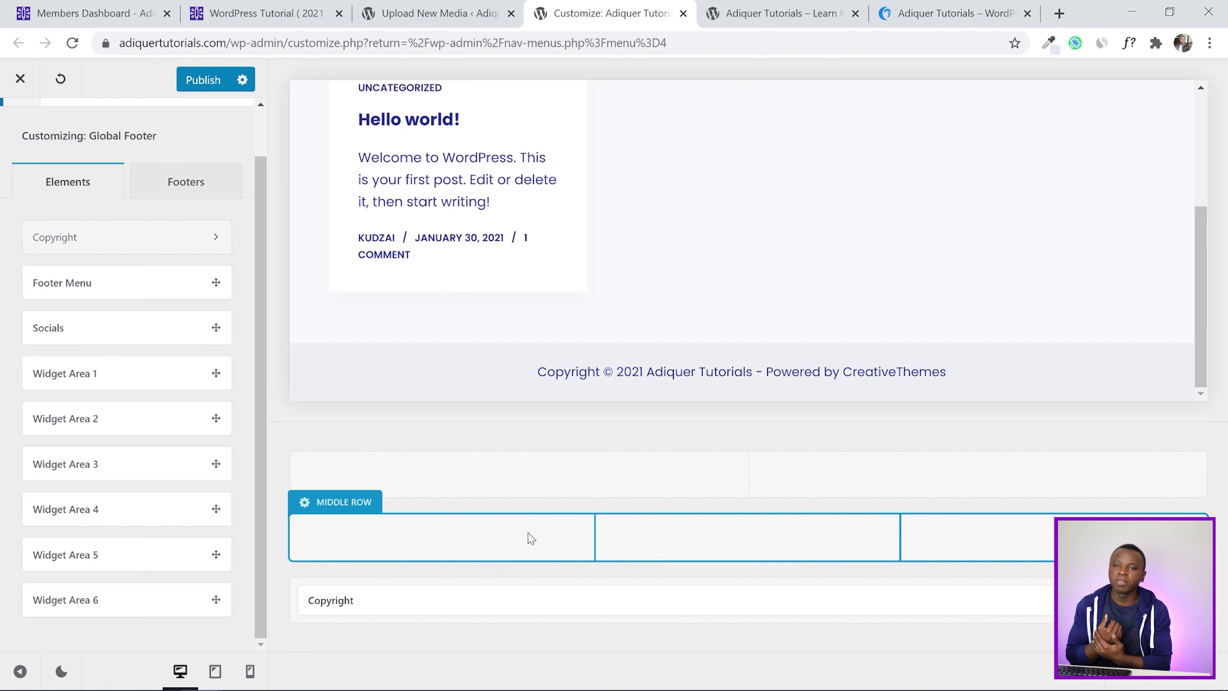
{"action": "left_click", "coordinate": [291, 7]}
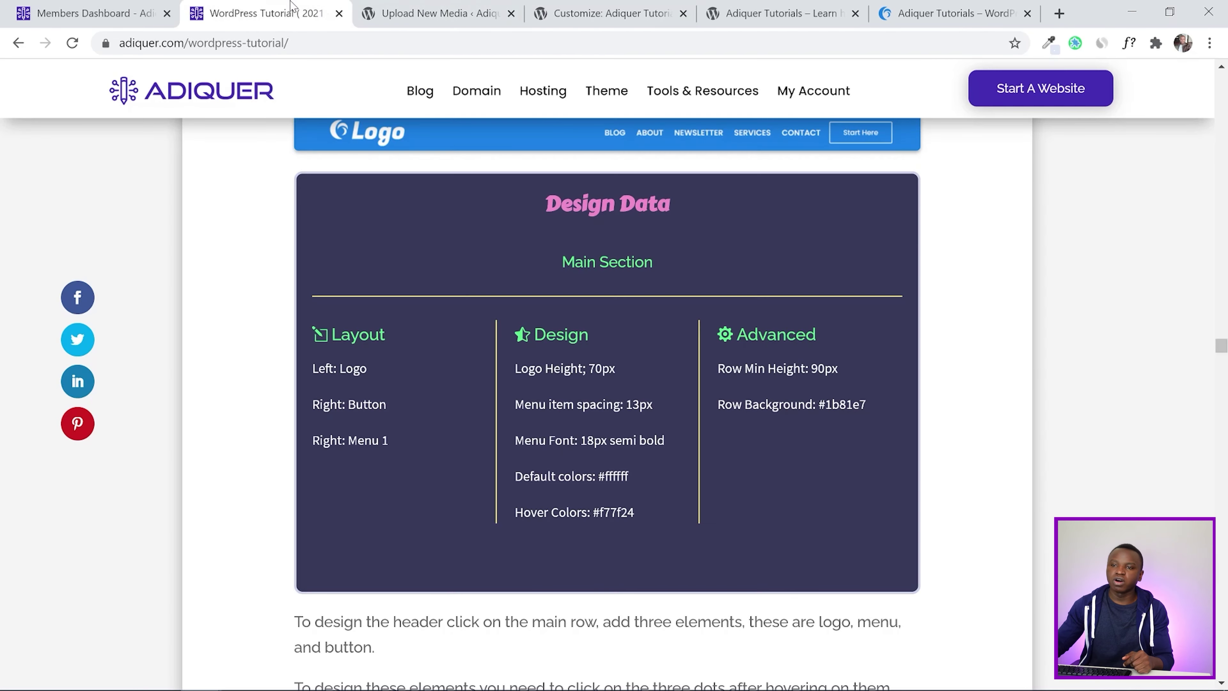
{"action": "scroll", "coordinate": [688, 318], "scroll_direction": "up", "scroll_amount": 5}
{"action": "scroll", "coordinate": [689, 318], "scroll_direction": "down", "scroll_amount": 10}
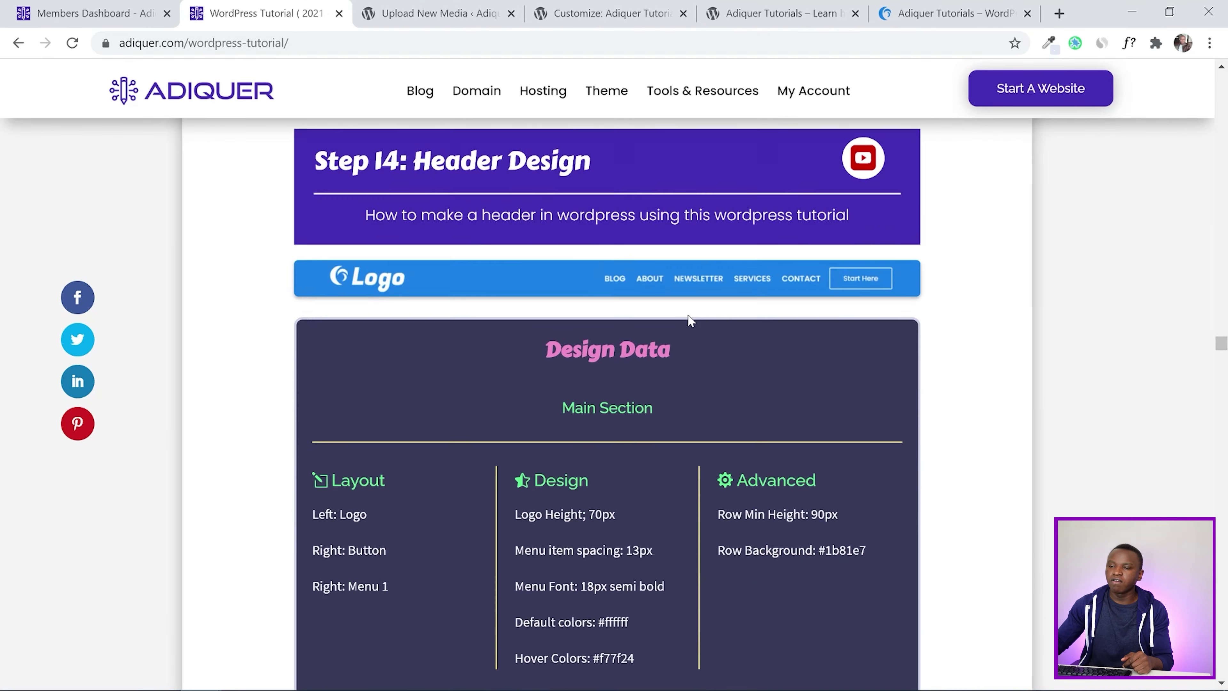
{"action": "scroll", "coordinate": [689, 320], "scroll_direction": "down", "scroll_amount": 9}
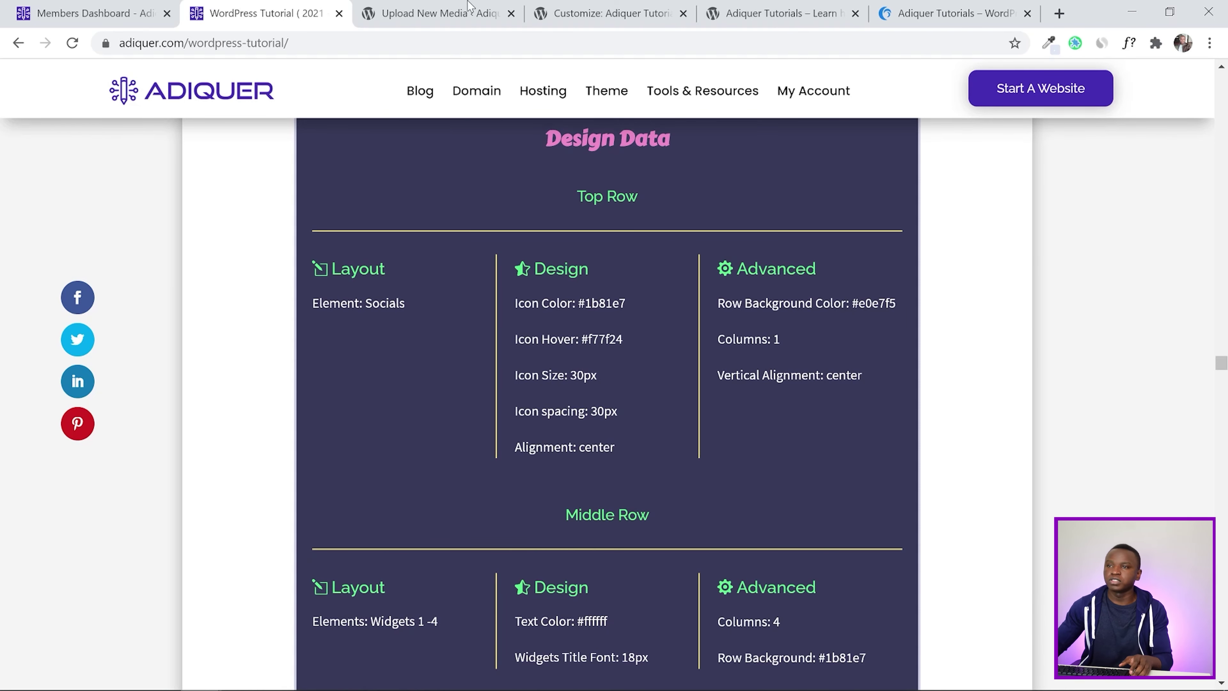
{"action": "left_click", "coordinate": [636, 7]}
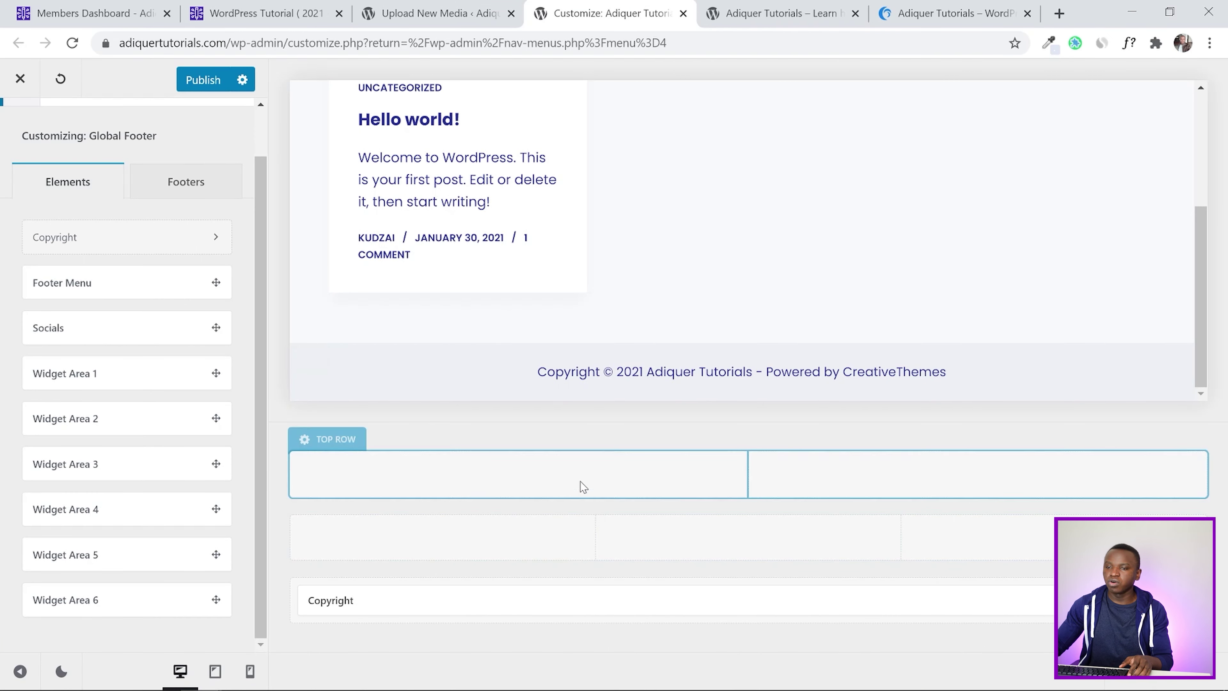
{"action": "left_click", "coordinate": [326, 440]}
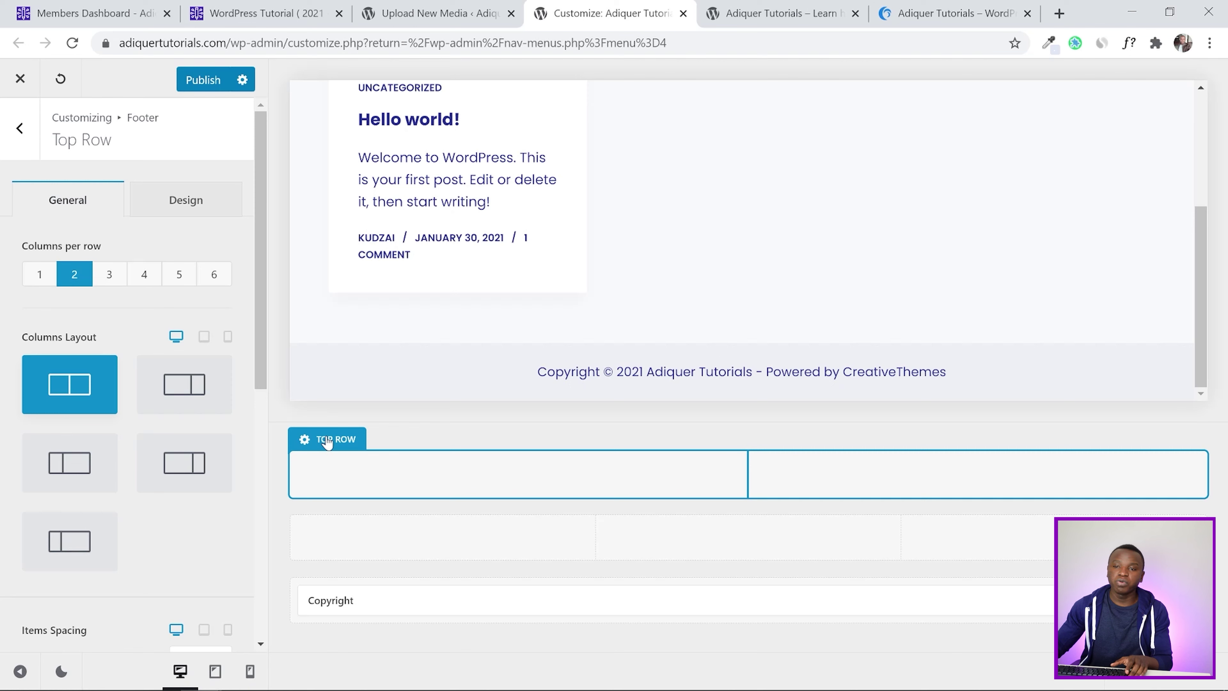
Set the top row to one column per row and drag the Socials element into it
{"action": "left_click", "coordinate": [39, 275]}
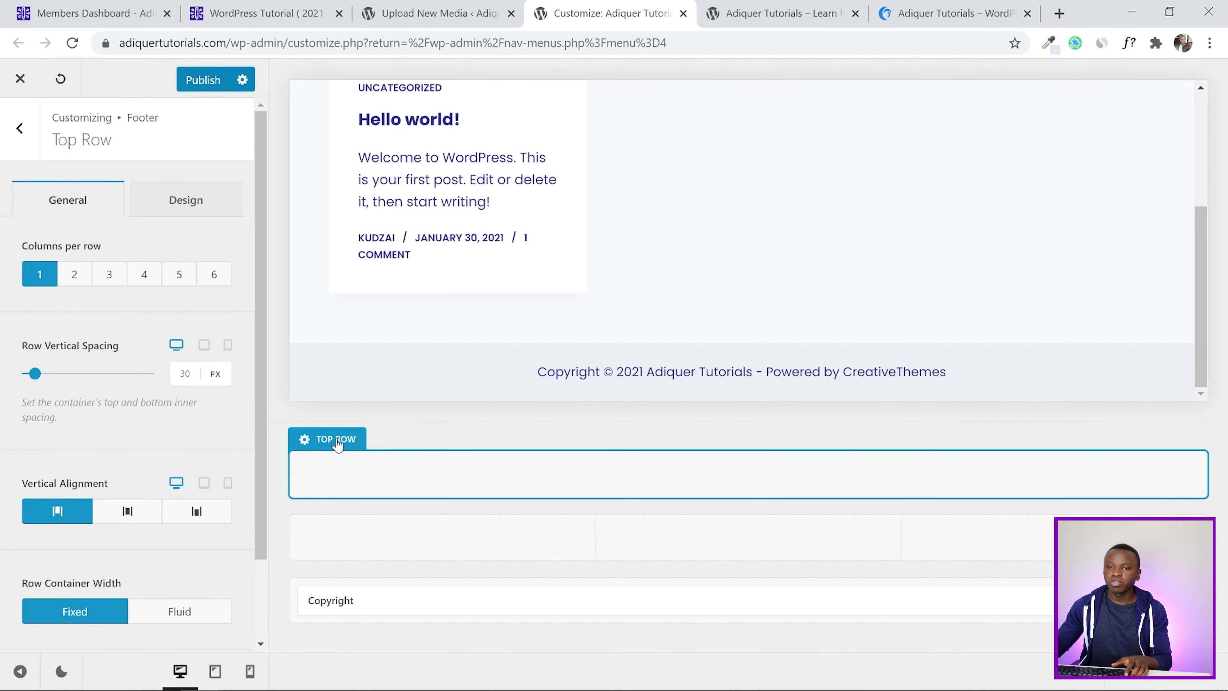
{"action": "left_click", "coordinate": [20, 128]}
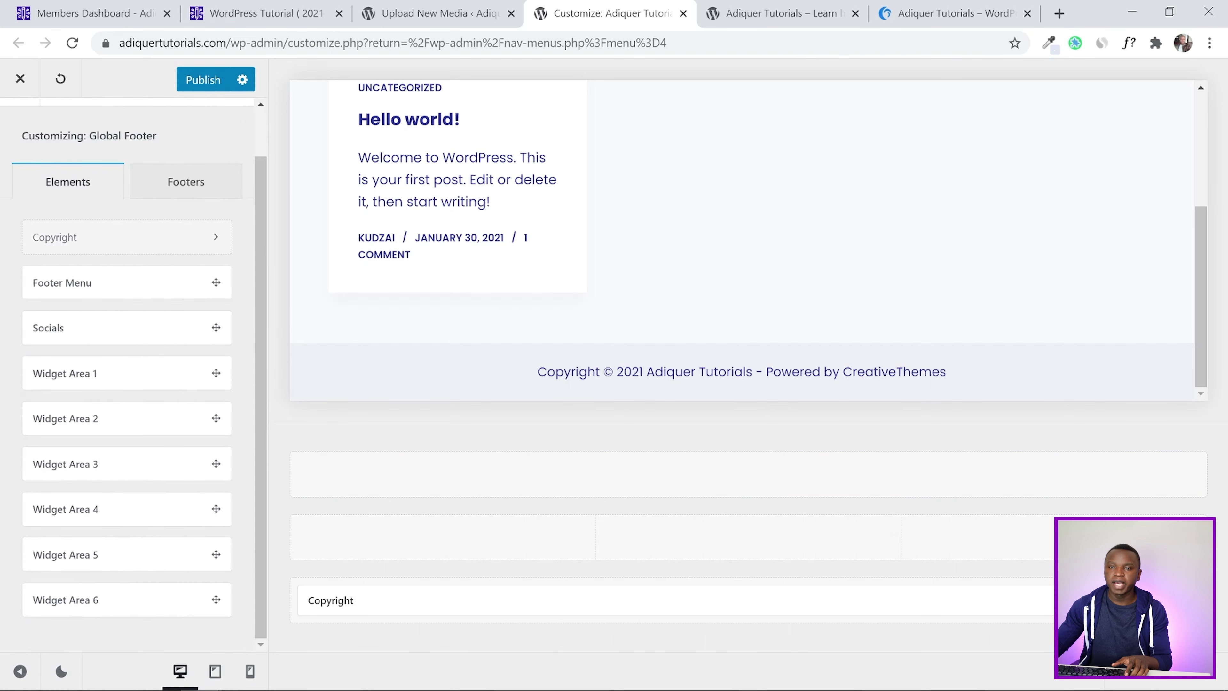
{"action": "left_click_drag", "start_coordinate": [48, 333], "coordinate": [744, 484]}
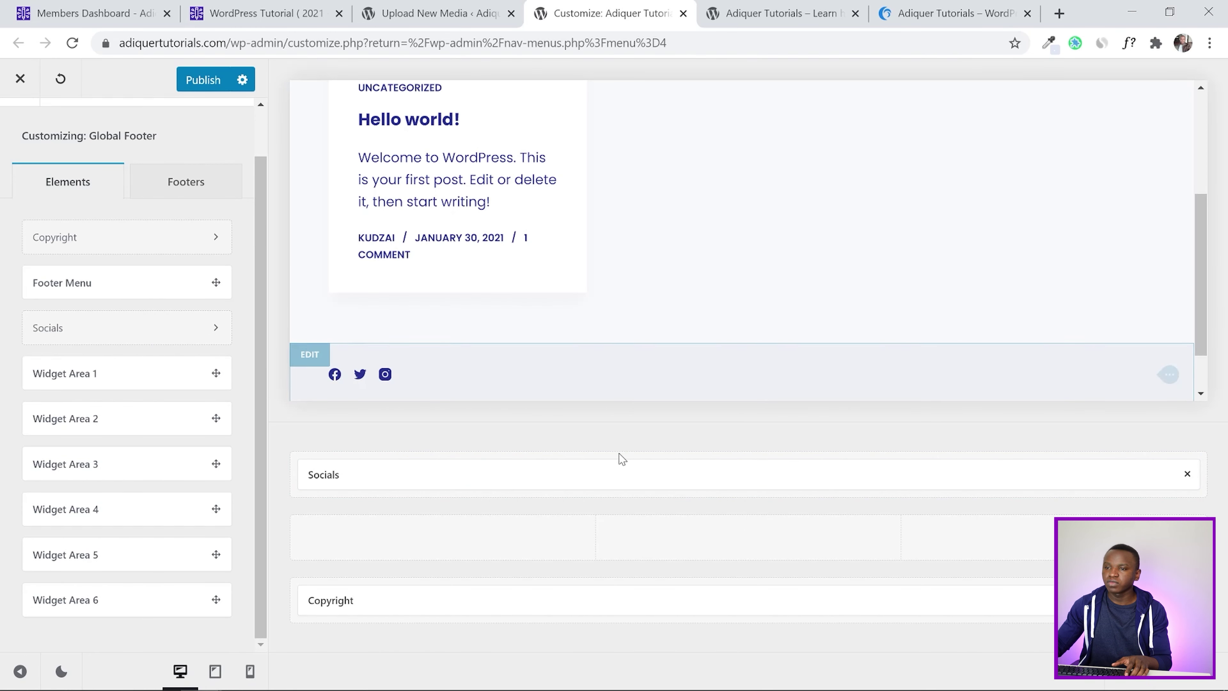
Compare the footer with the reference site's footer, then return to the footer builder
{"action": "scroll", "coordinate": [831, 303], "scroll_direction": "down", "scroll_amount": 2}
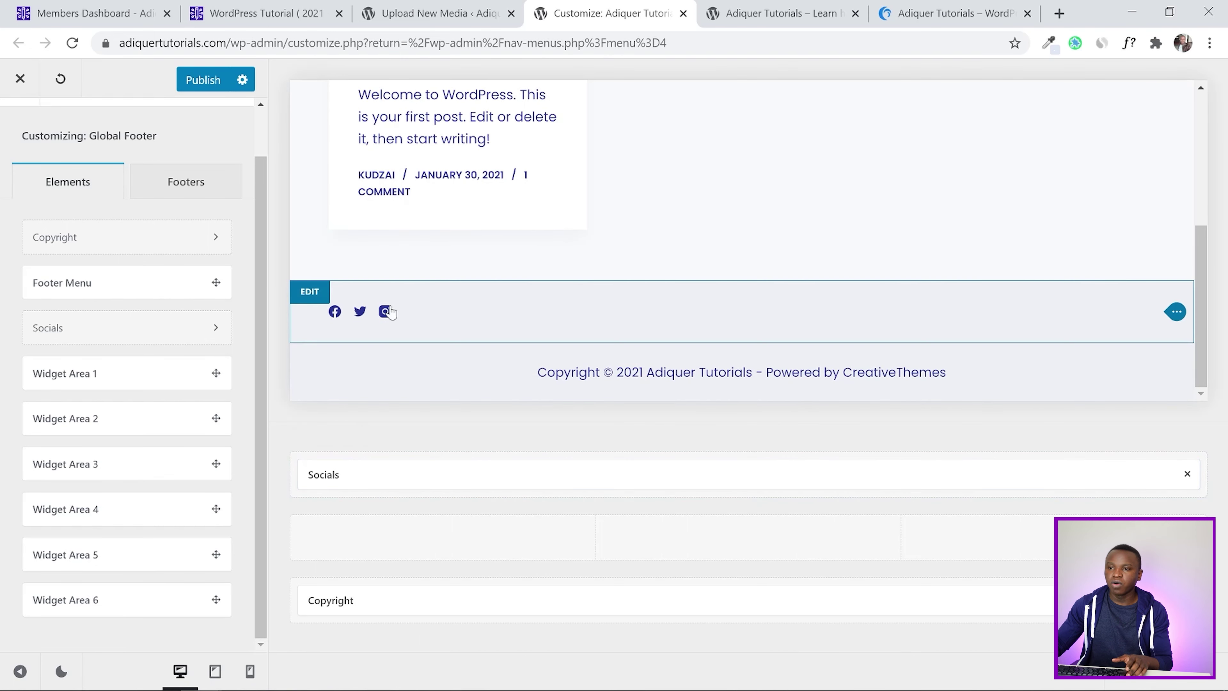
{"action": "left_click", "coordinate": [955, 13]}
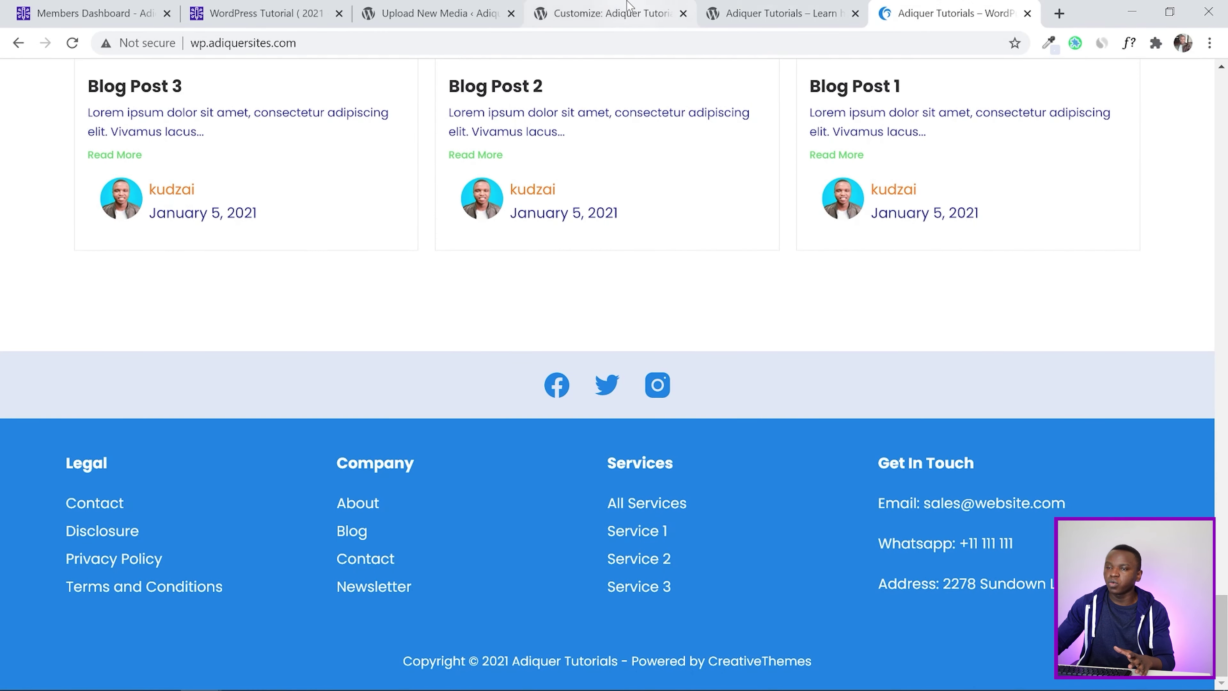
{"action": "left_click", "coordinate": [628, 11]}
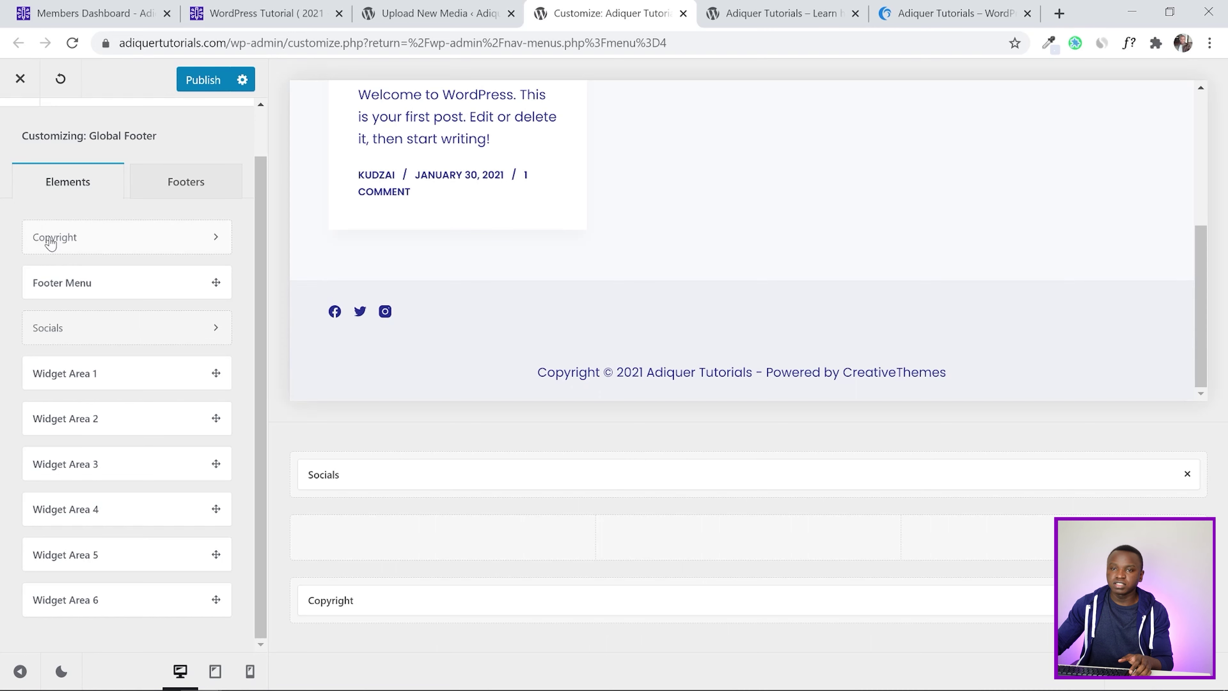
Open the Socials element settings and centre the icons in the footer
{"action": "left_click", "coordinate": [357, 475]}
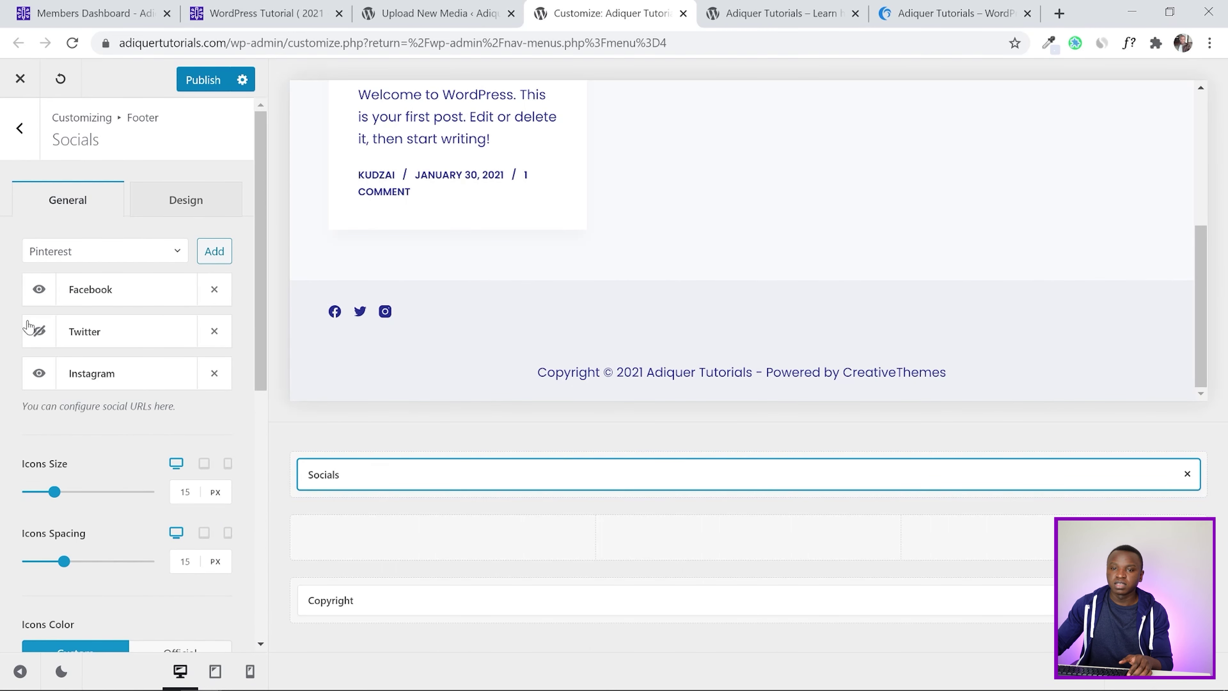
{"action": "scroll", "coordinate": [4, 319], "scroll_direction": "down", "scroll_amount": 8}
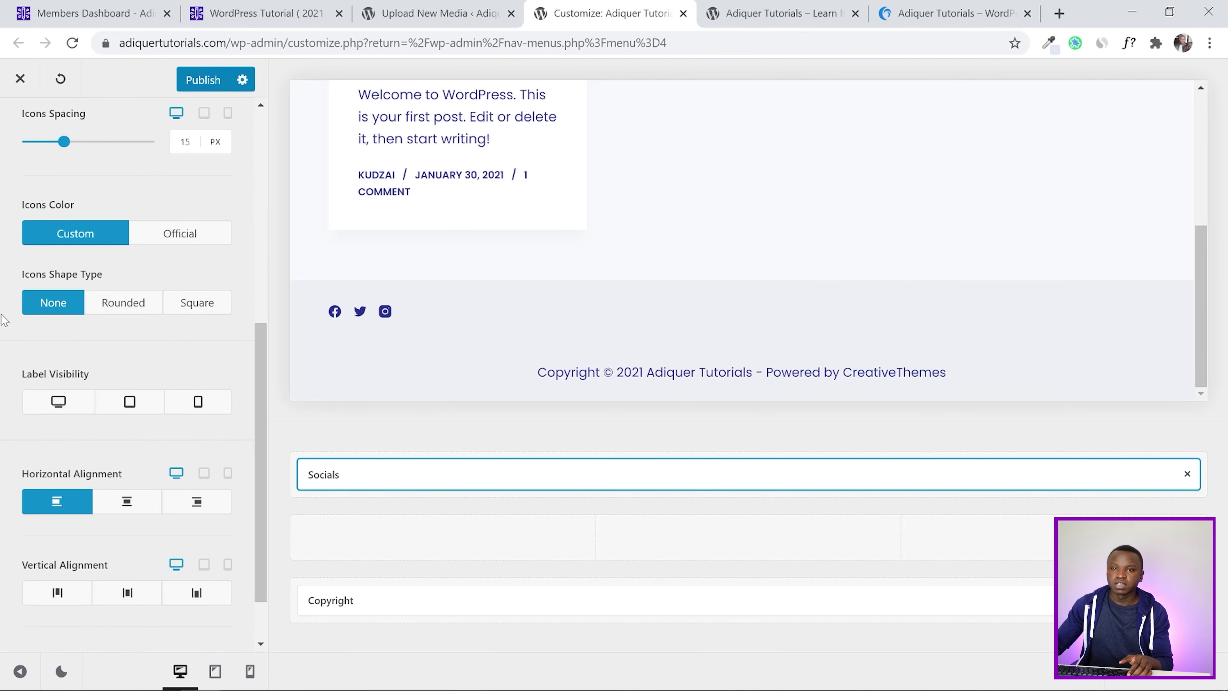
{"action": "scroll", "coordinate": [4, 320], "scroll_direction": "down", "scroll_amount": 1}
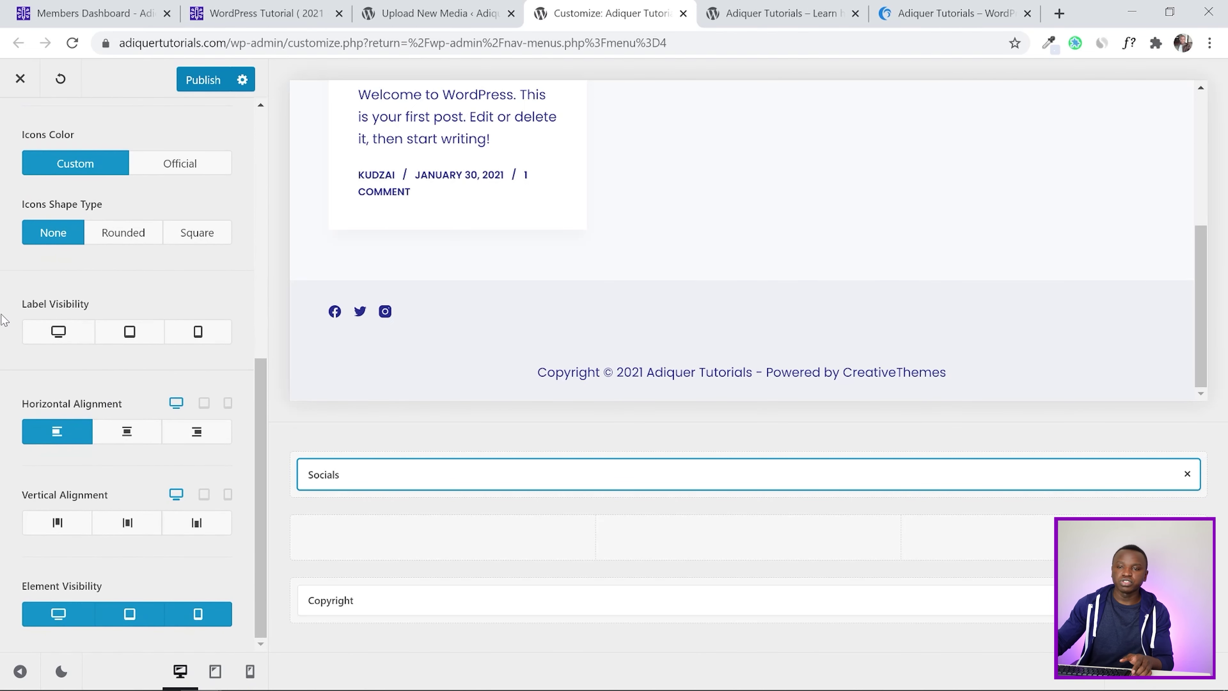
{"action": "left_click", "coordinate": [127, 436]}
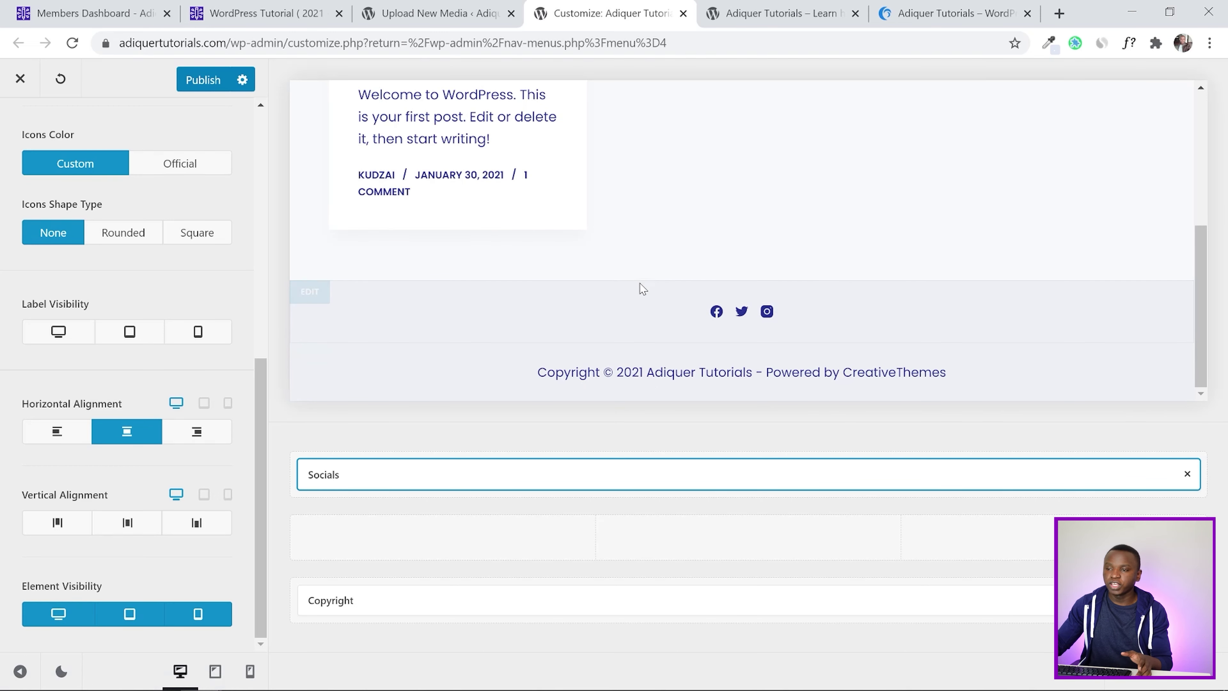
Check the tutorial's top-row design values, then return to the Socials settings
{"action": "left_click", "coordinate": [262, 6]}
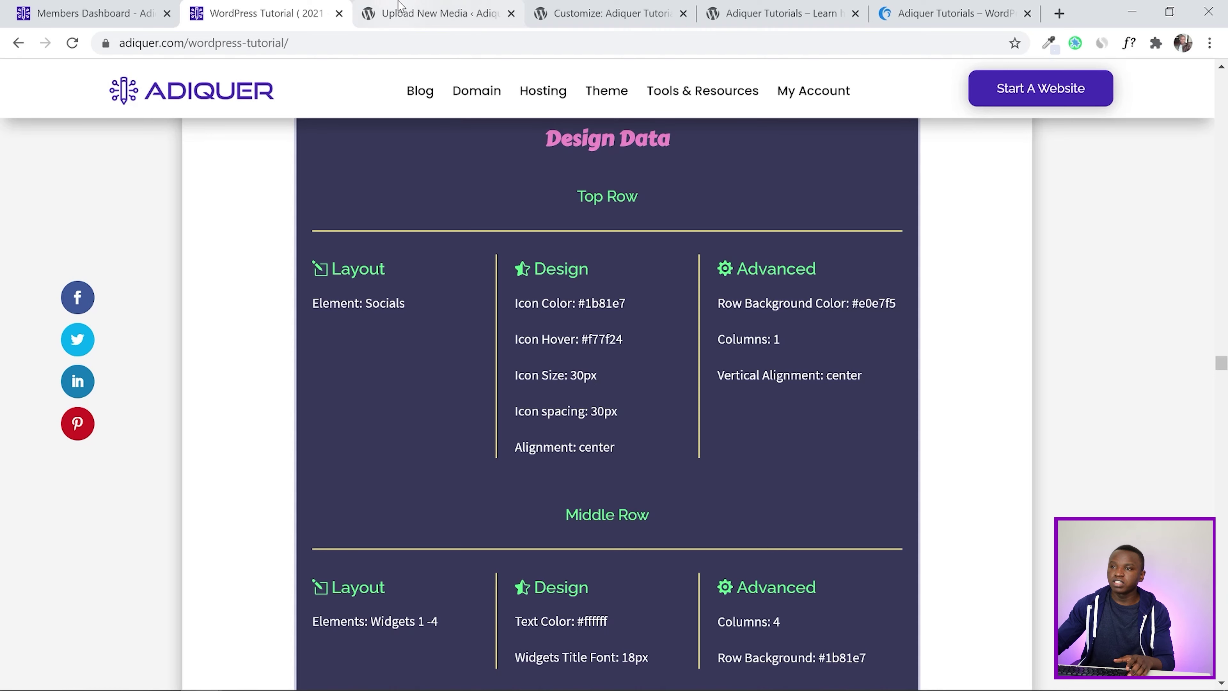
{"action": "left_click", "coordinate": [604, 13]}
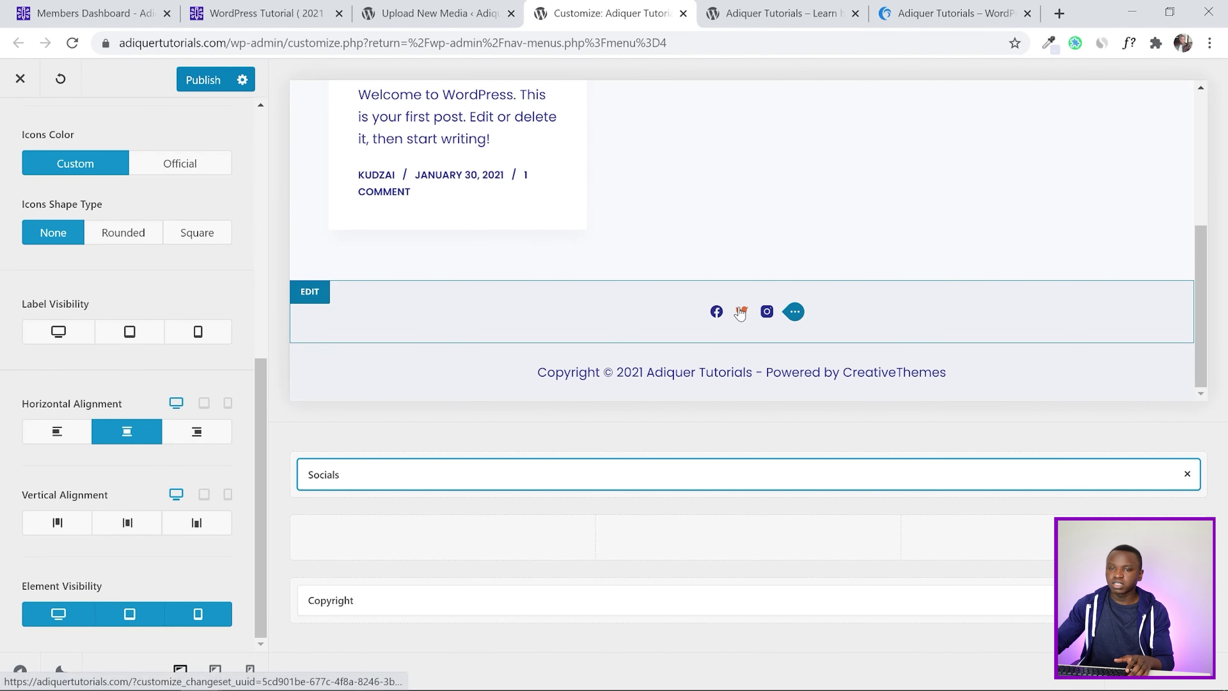
{"action": "left_click", "coordinate": [736, 315]}
{"action": "left_click", "coordinate": [732, 13]}
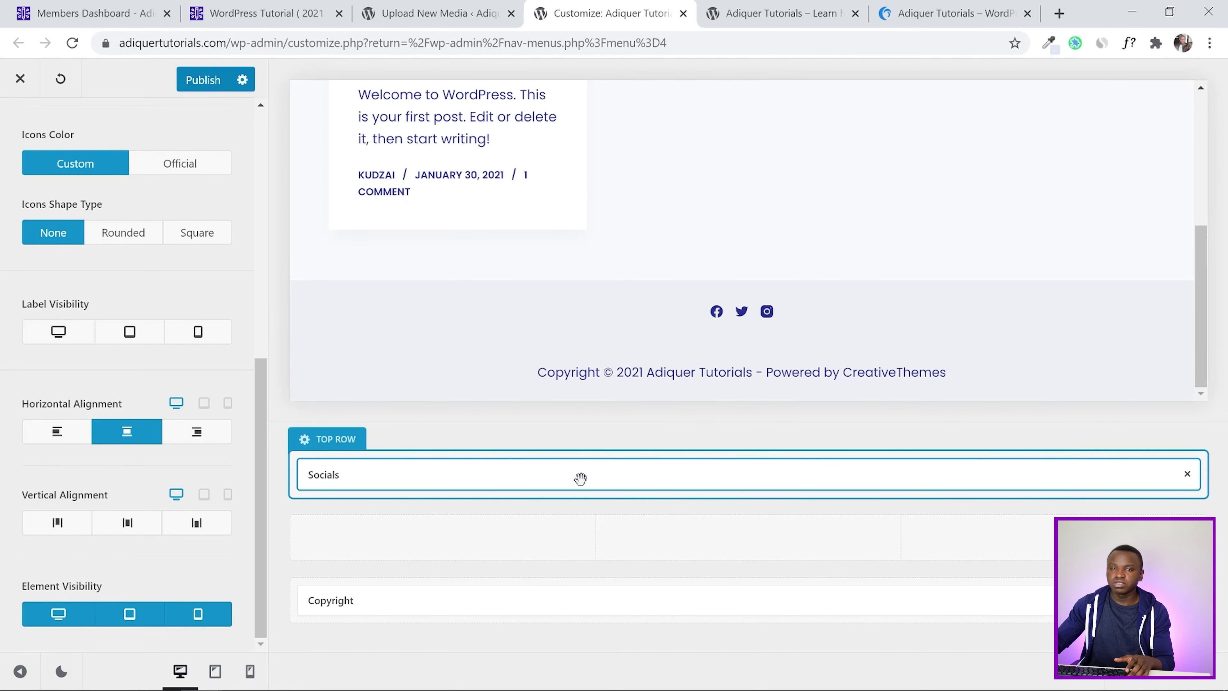
{"action": "scroll", "coordinate": [4, 294], "scroll_direction": "up", "scroll_amount": 10}
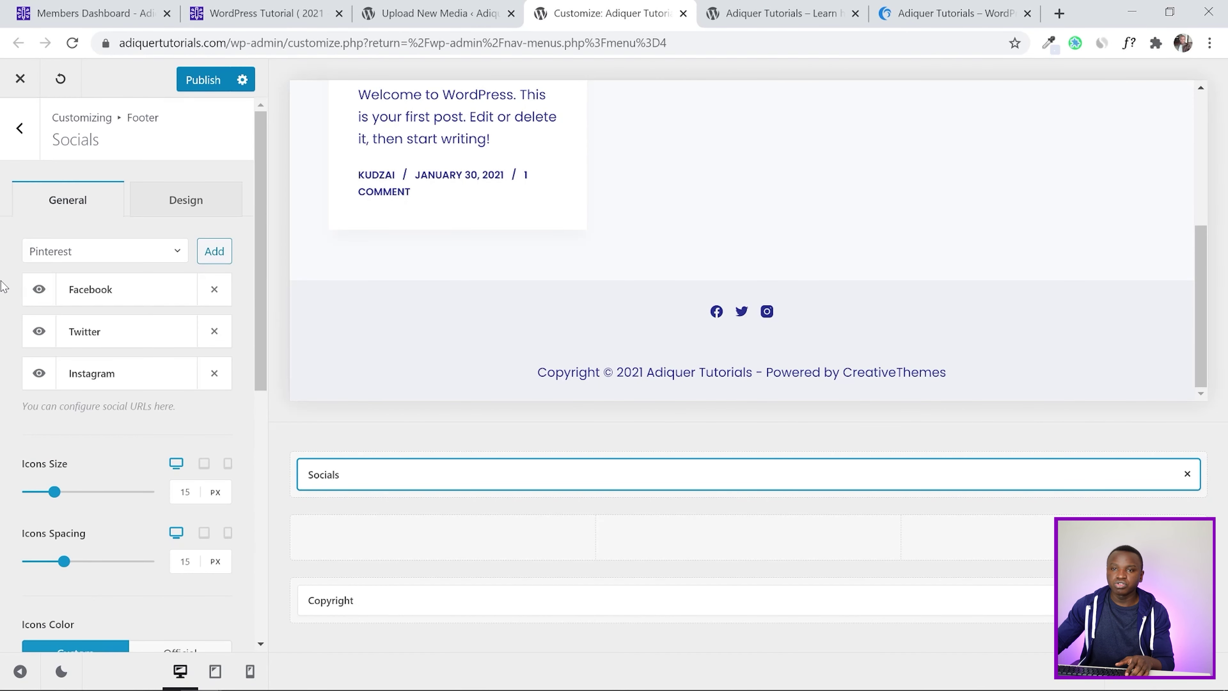
Set the social icons' normal colour to light blue
{"action": "left_click", "coordinate": [175, 213]}
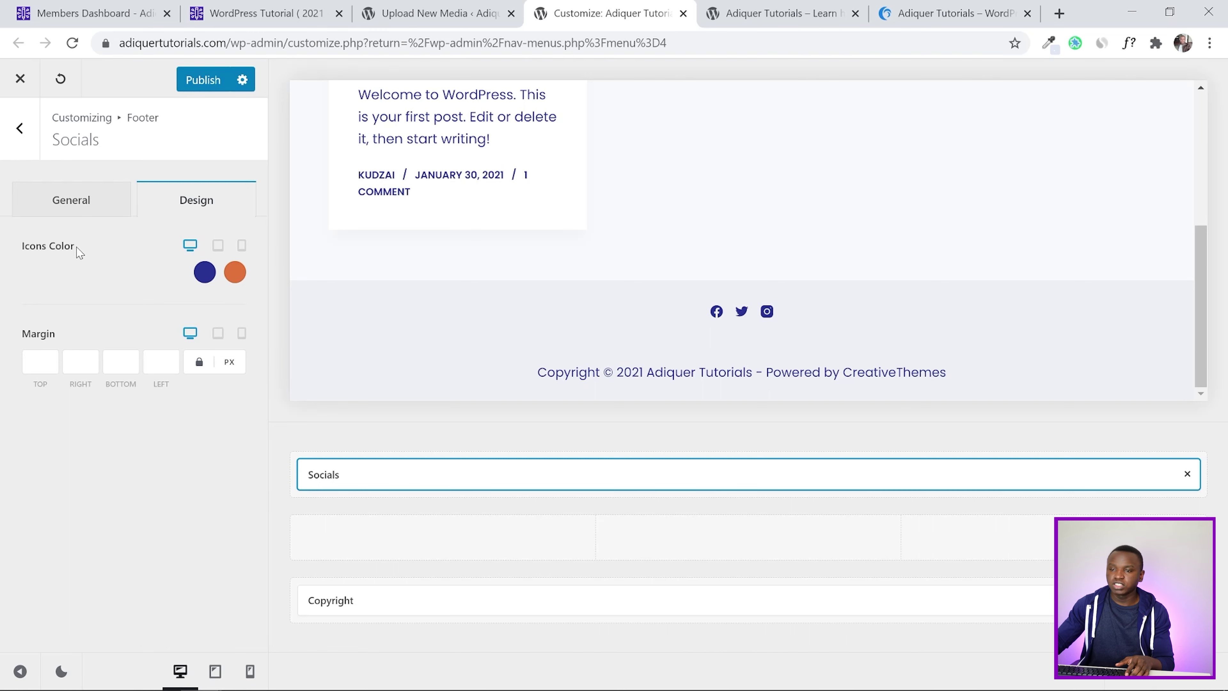
{"action": "left_click", "coordinate": [204, 272]}
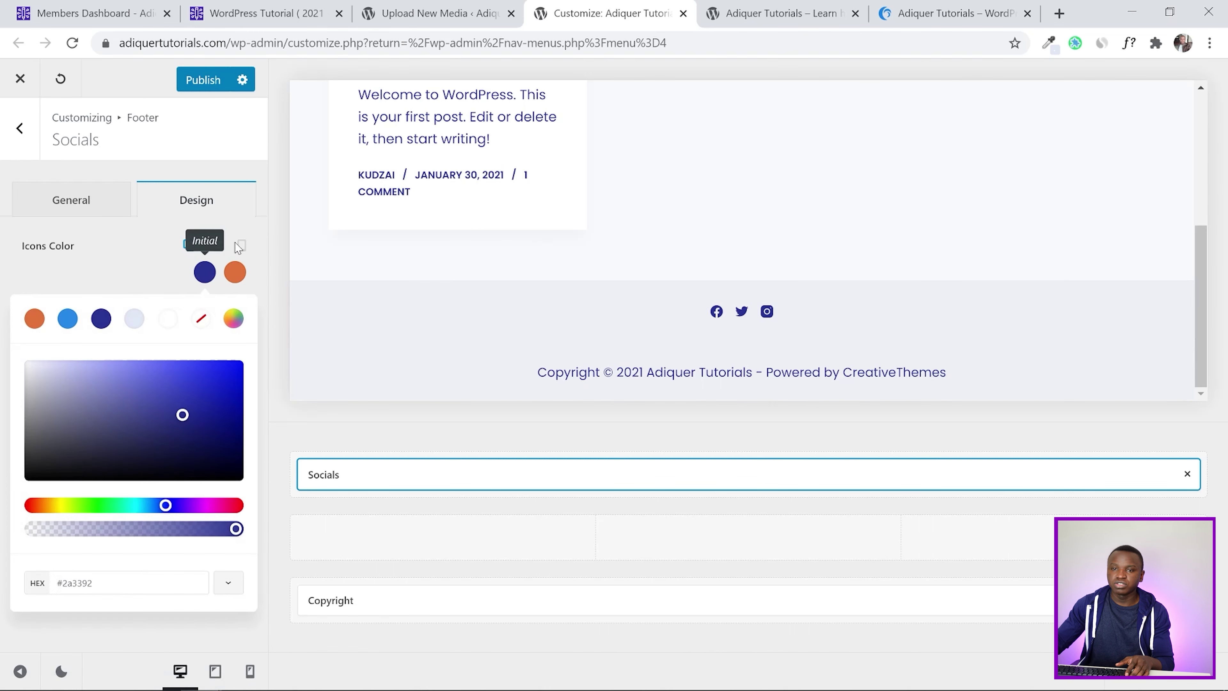
{"action": "left_click", "coordinate": [68, 318]}
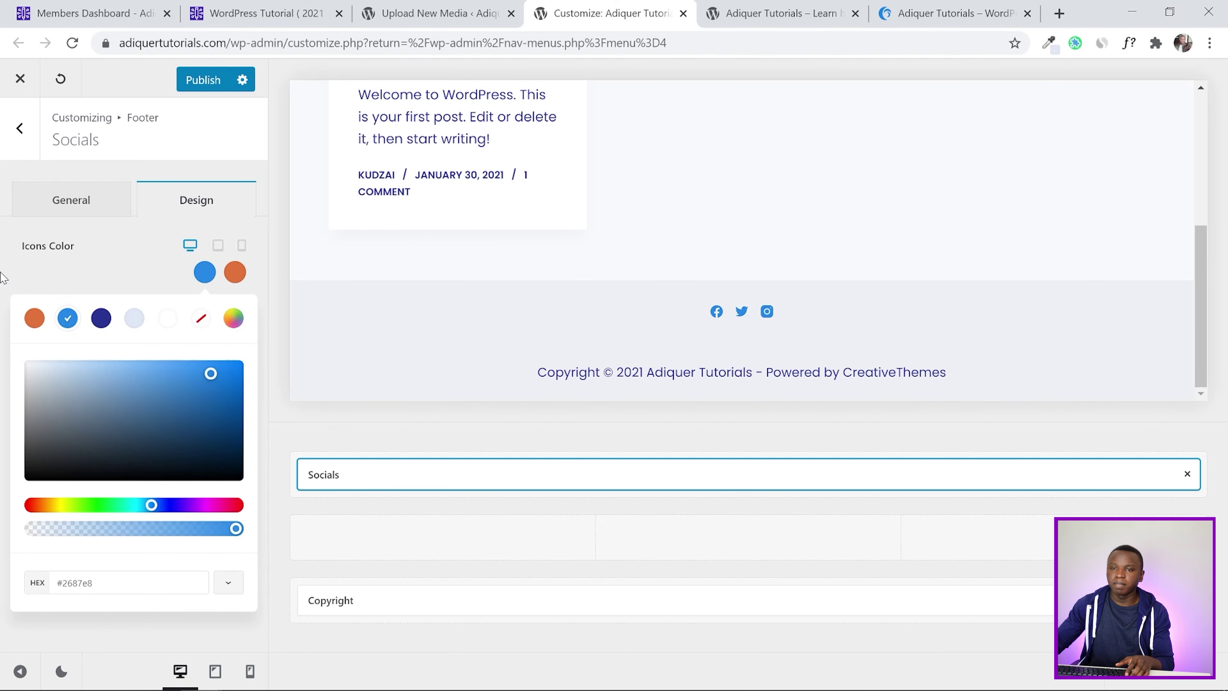
{"action": "left_click", "coordinate": [3, 277]}
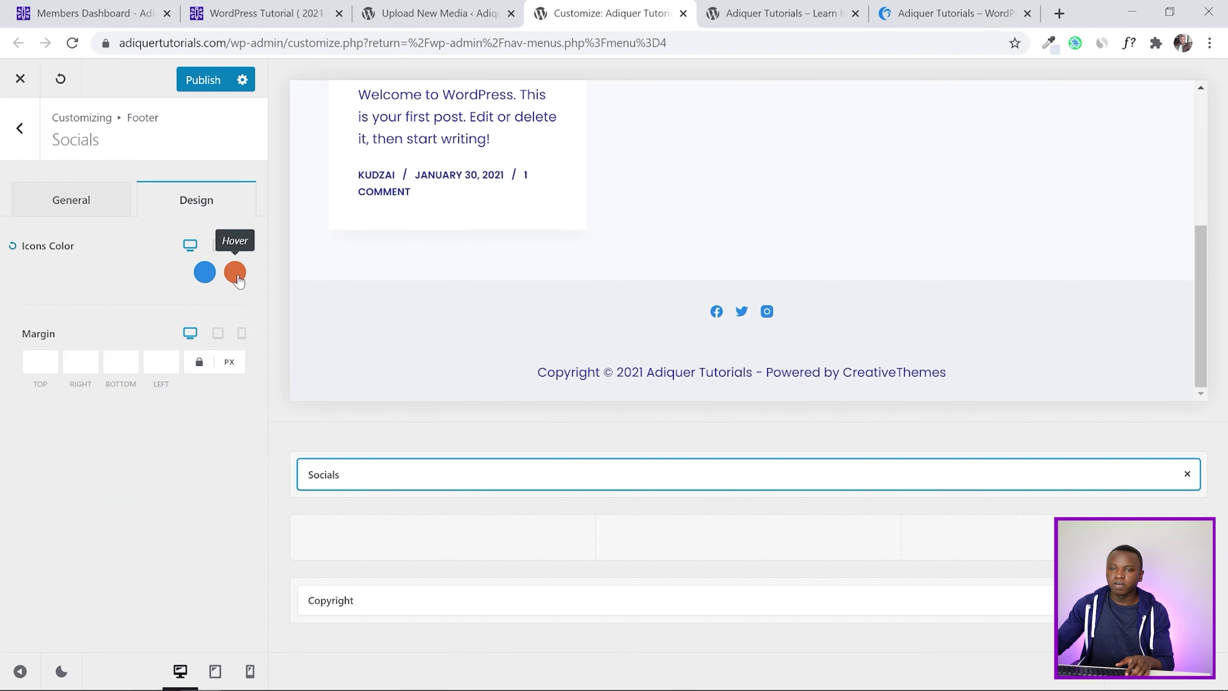
{"action": "left_click", "coordinate": [86, 200]}
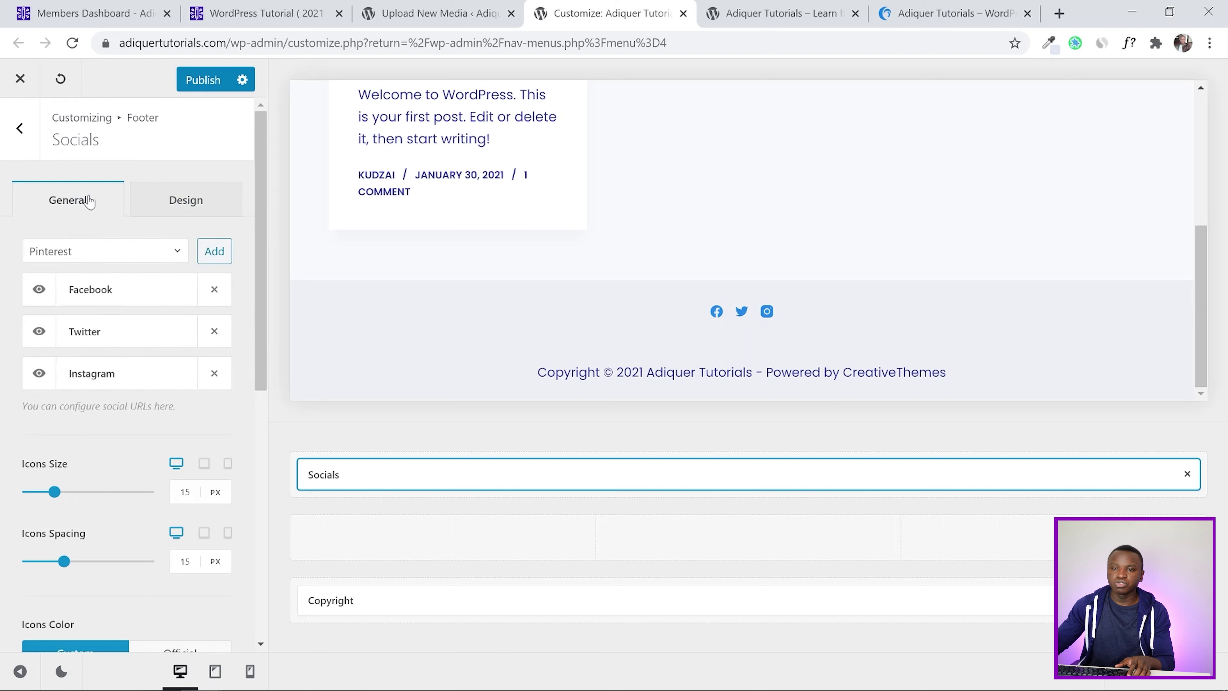
Set Icons Size to 30 and Icons Spacing to 30
{"action": "scroll", "coordinate": [2, 397], "scroll_direction": "down", "scroll_amount": 2}
{"action": "double_click", "coordinate": [170, 419]}
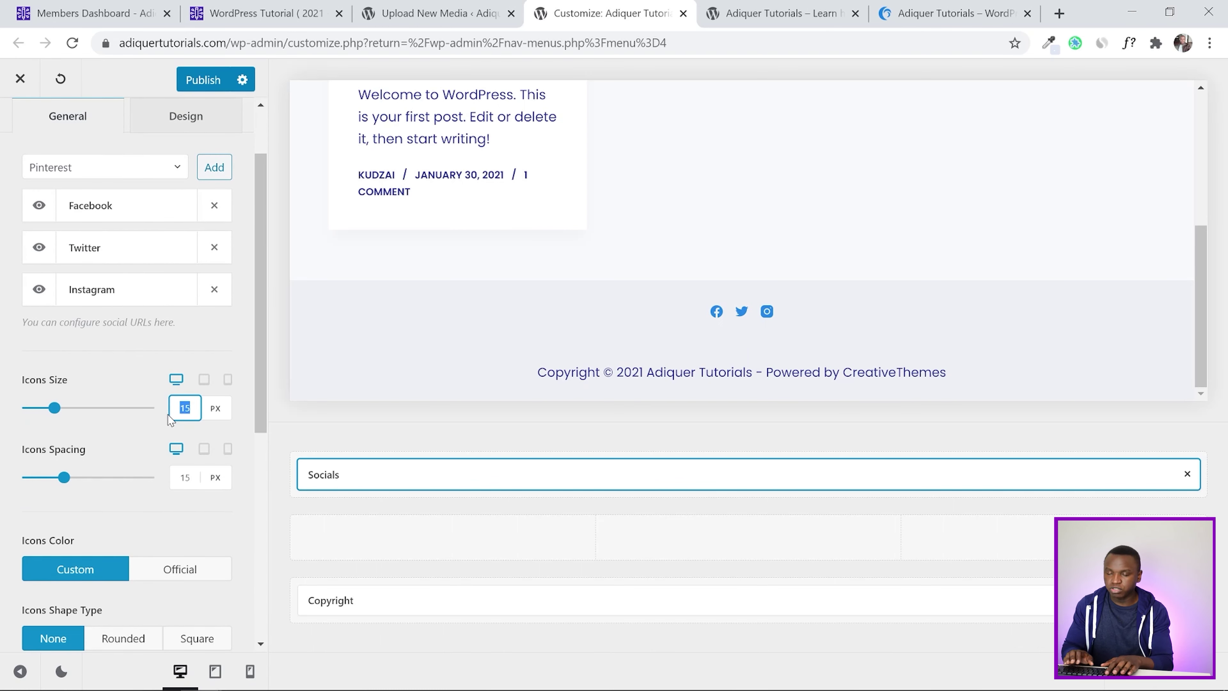
{"action": "type", "text": "30"}
{"action": "double_click", "coordinate": [166, 484]}
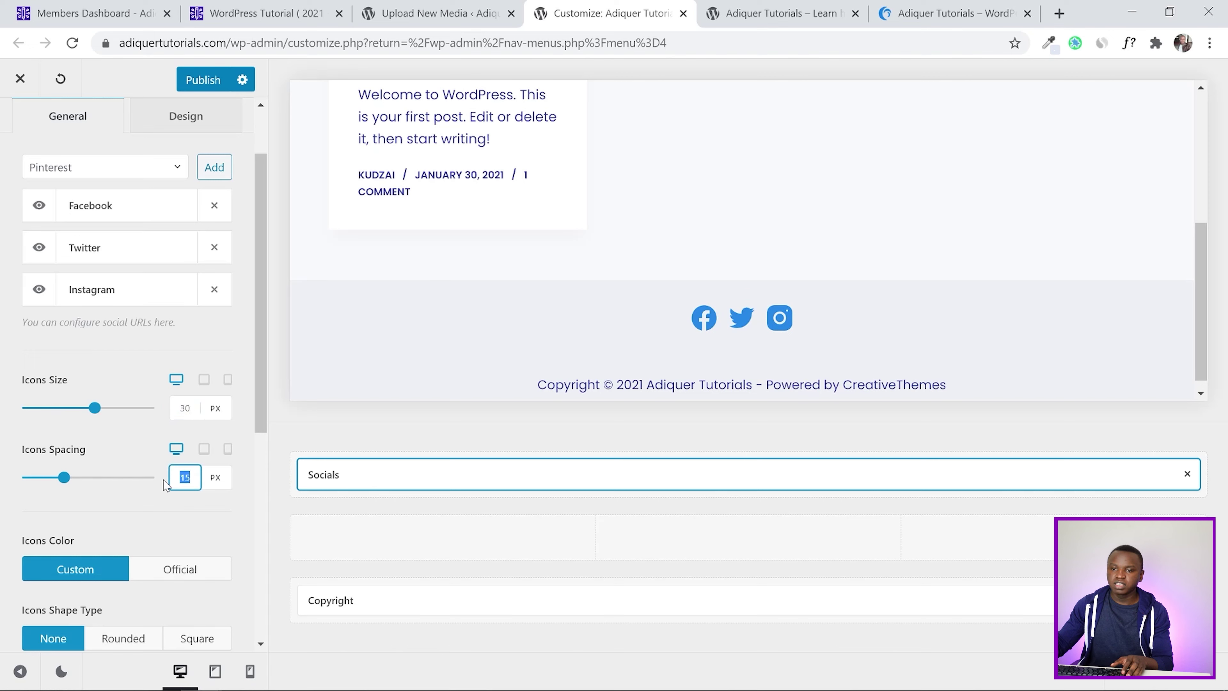
{"action": "type", "text": "30"}
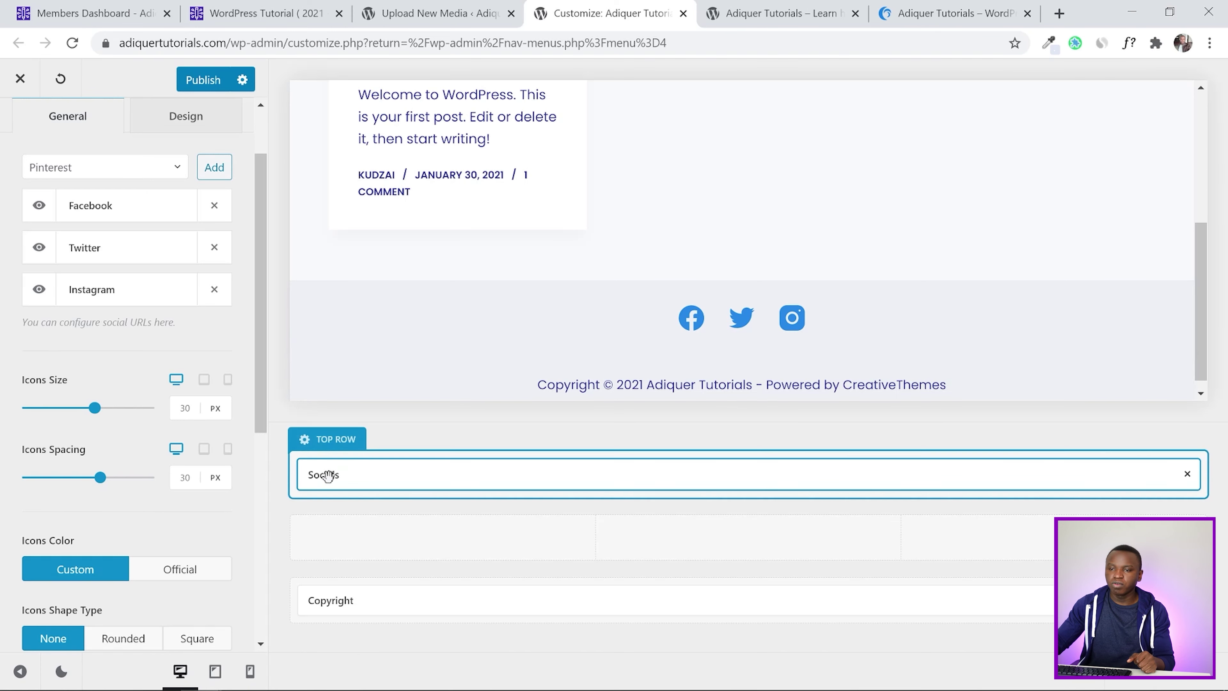
Give the top row a light blue #e0e7f5 row background
{"action": "left_click", "coordinate": [323, 444]}
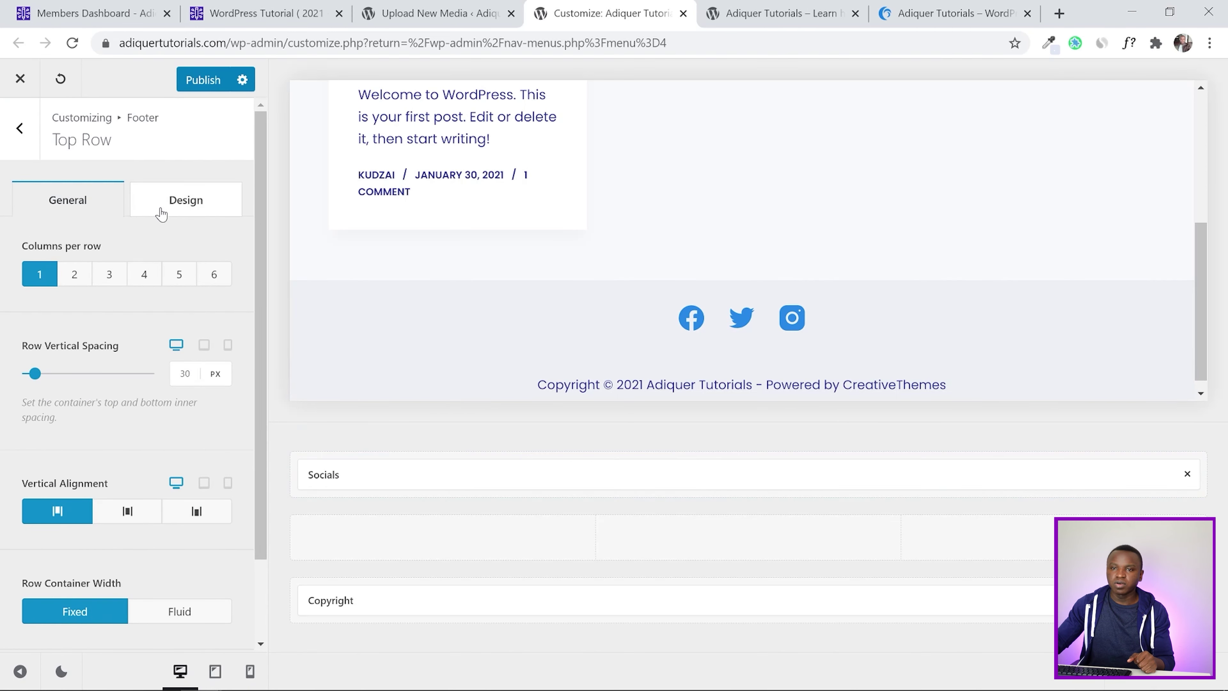
{"action": "left_click", "coordinate": [206, 206]}
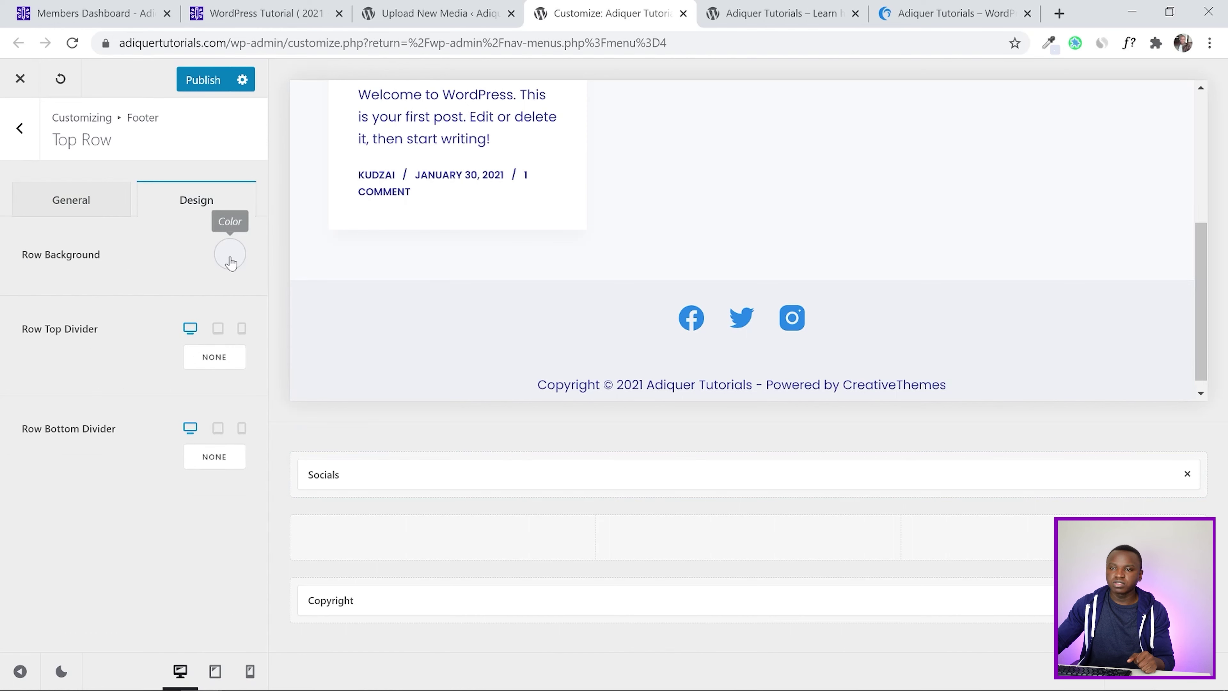
{"action": "left_click", "coordinate": [230, 261]}
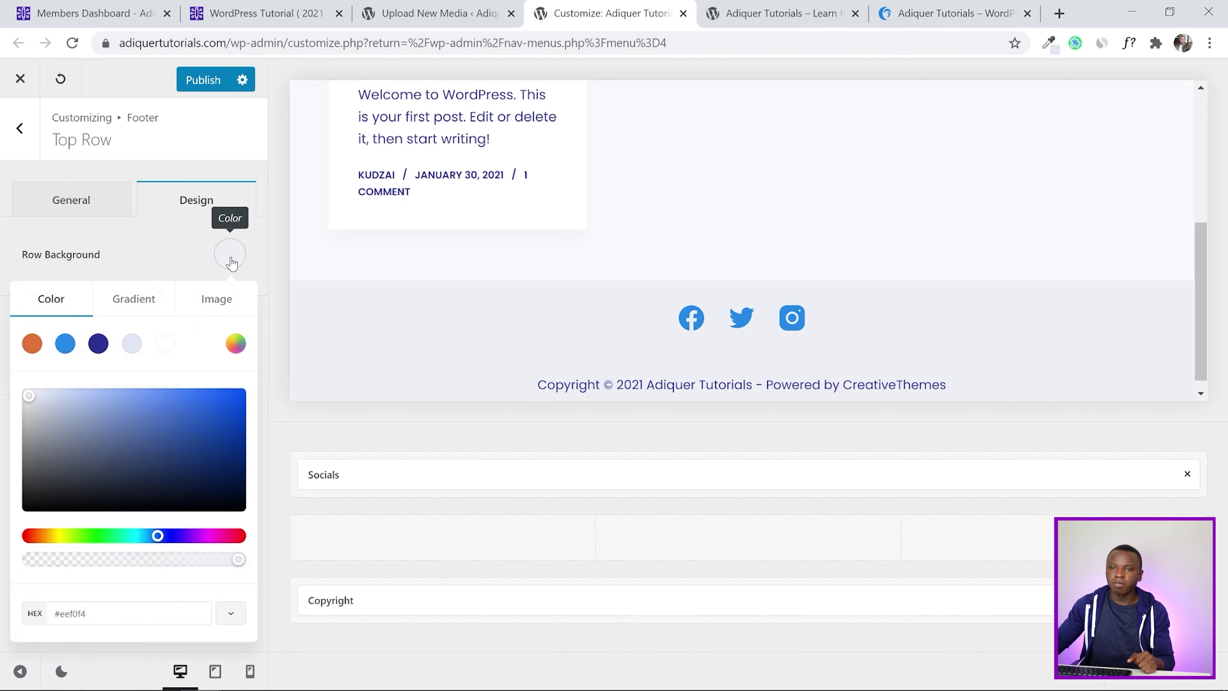
{"action": "left_click", "coordinate": [128, 345]}
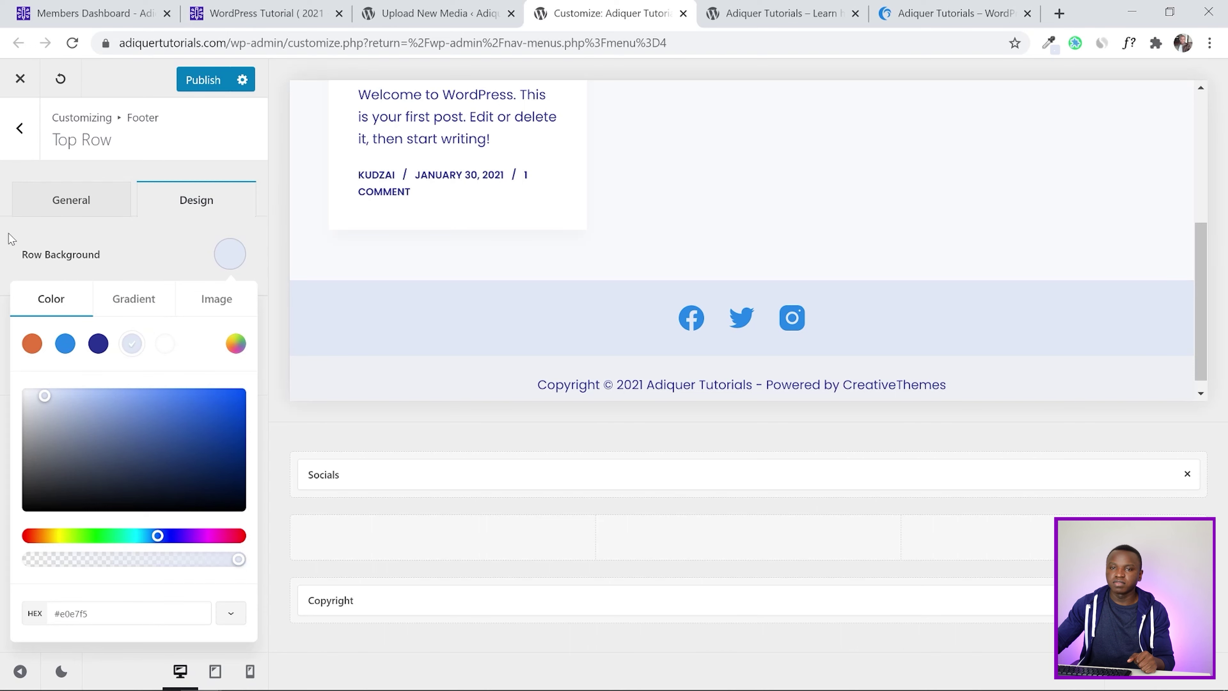
{"action": "left_click", "coordinate": [6, 247]}
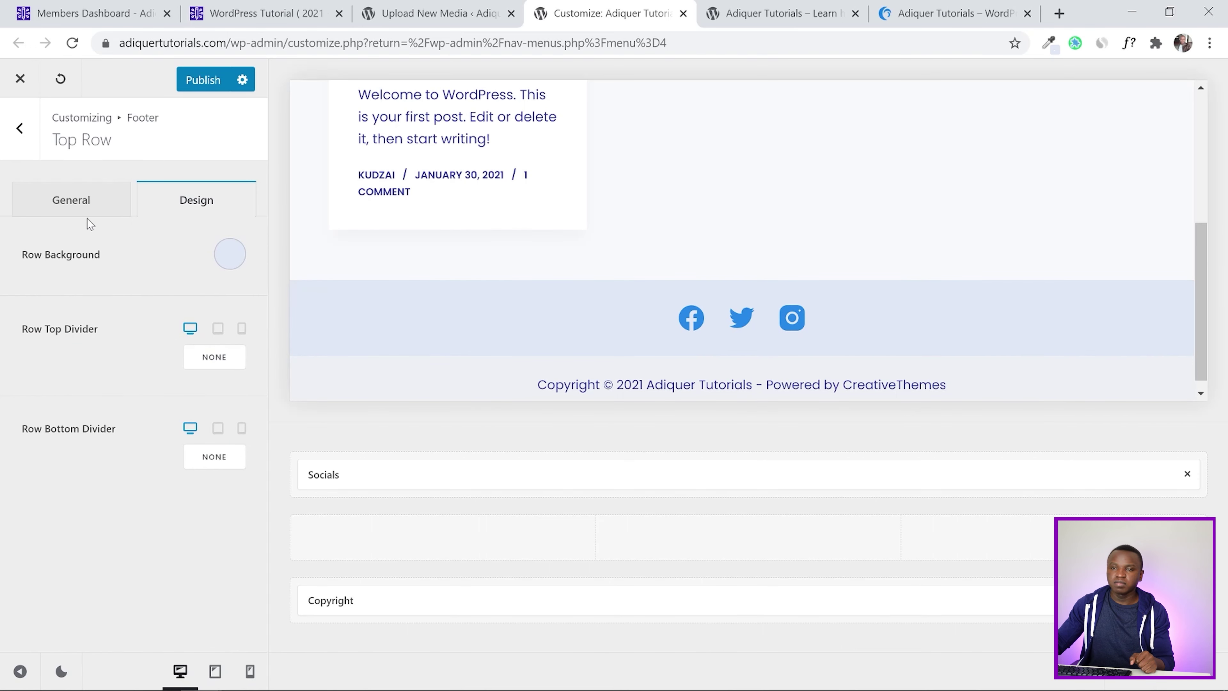
Cross-check the tutorial's design values, then publish the top row background change
{"action": "left_click", "coordinate": [244, 11]}
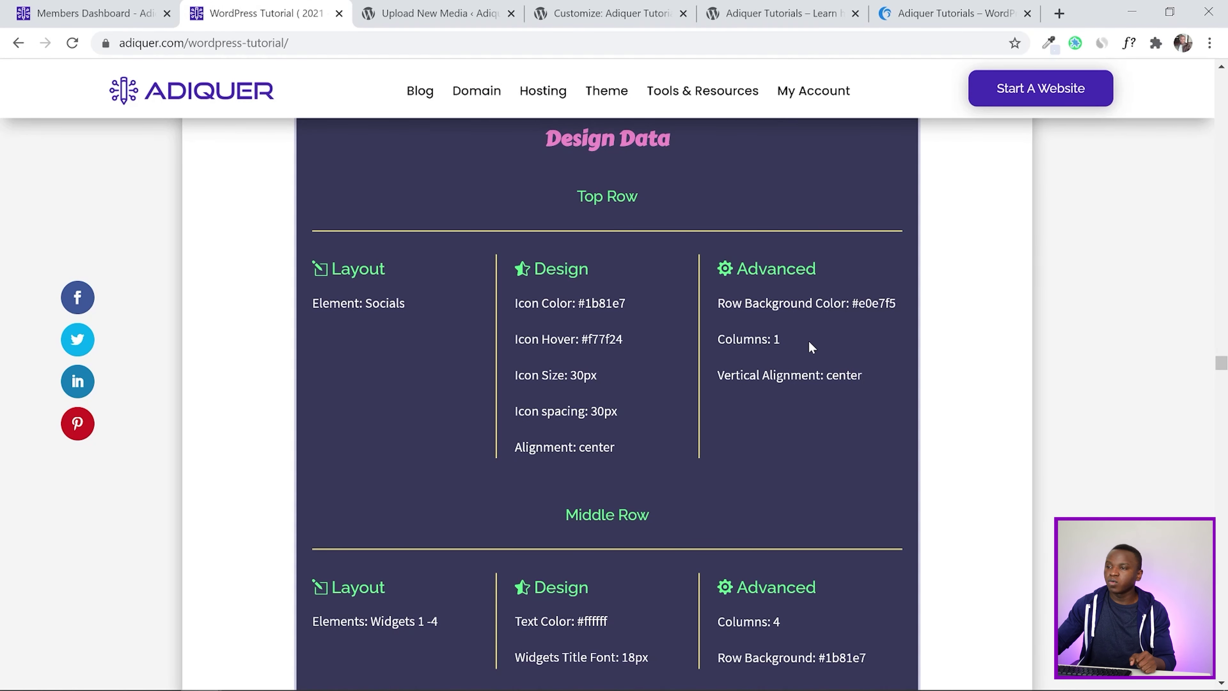
{"action": "scroll", "coordinate": [499, 332], "scroll_direction": "up", "scroll_amount": 2}
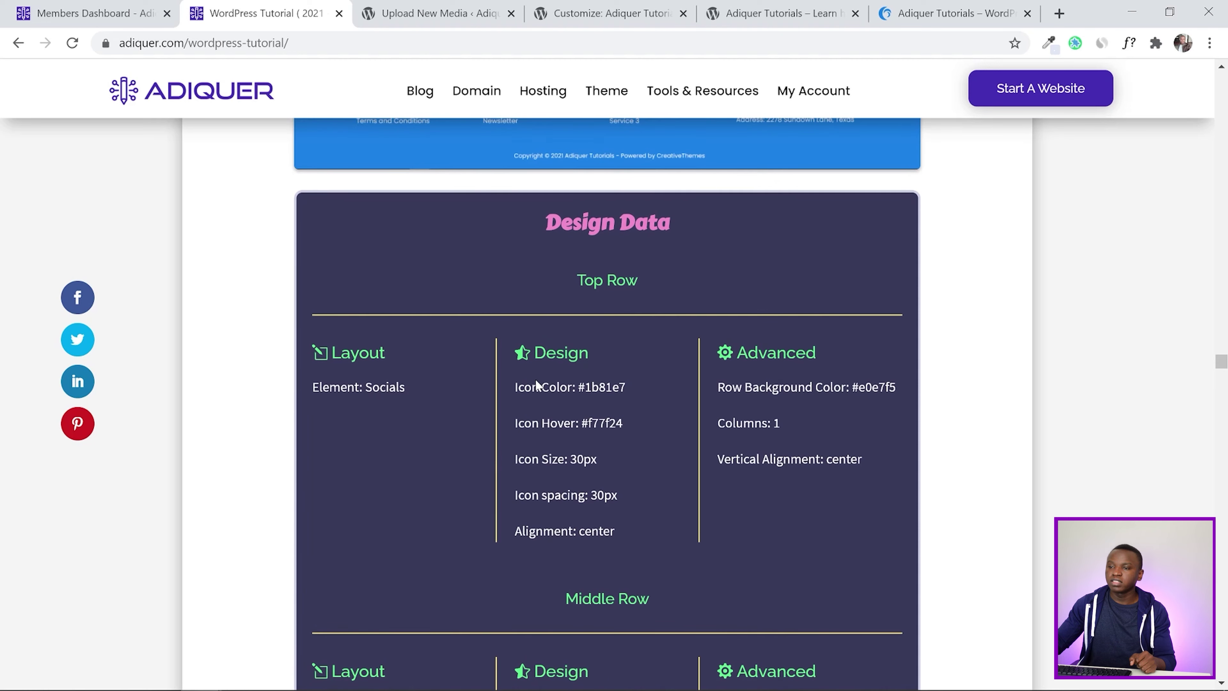
{"action": "left_click", "coordinate": [363, 7]}
{"action": "left_click", "coordinate": [604, 13]}
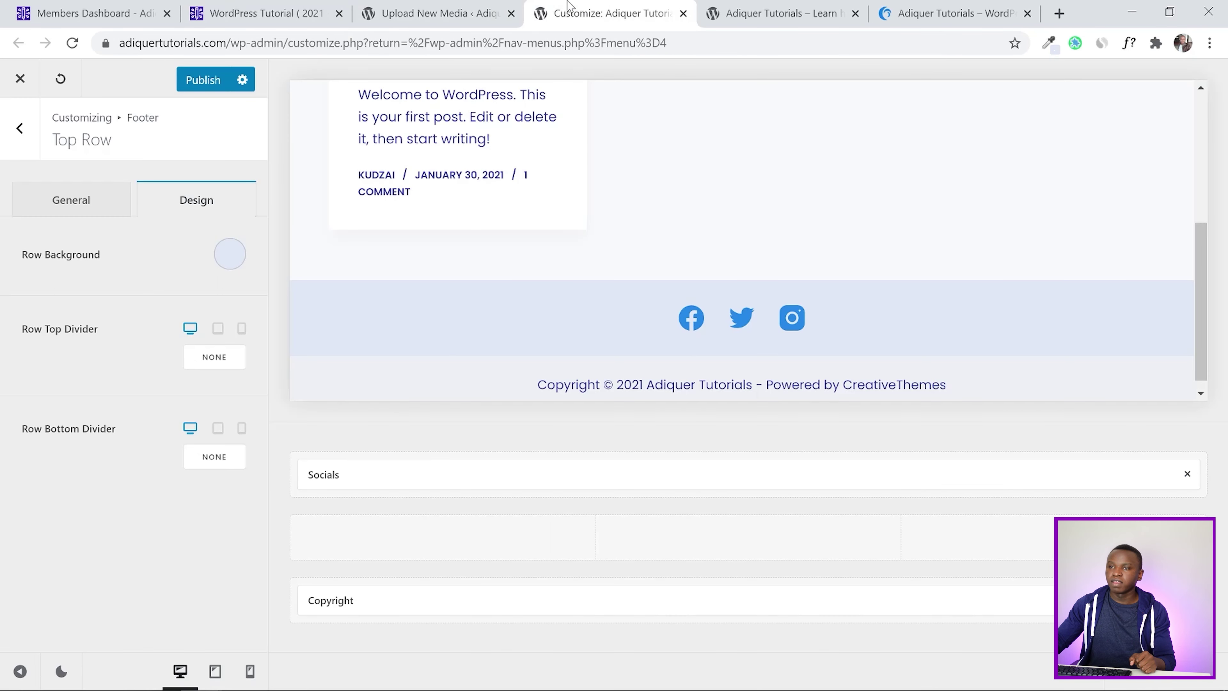
{"action": "left_click", "coordinate": [190, 79]}
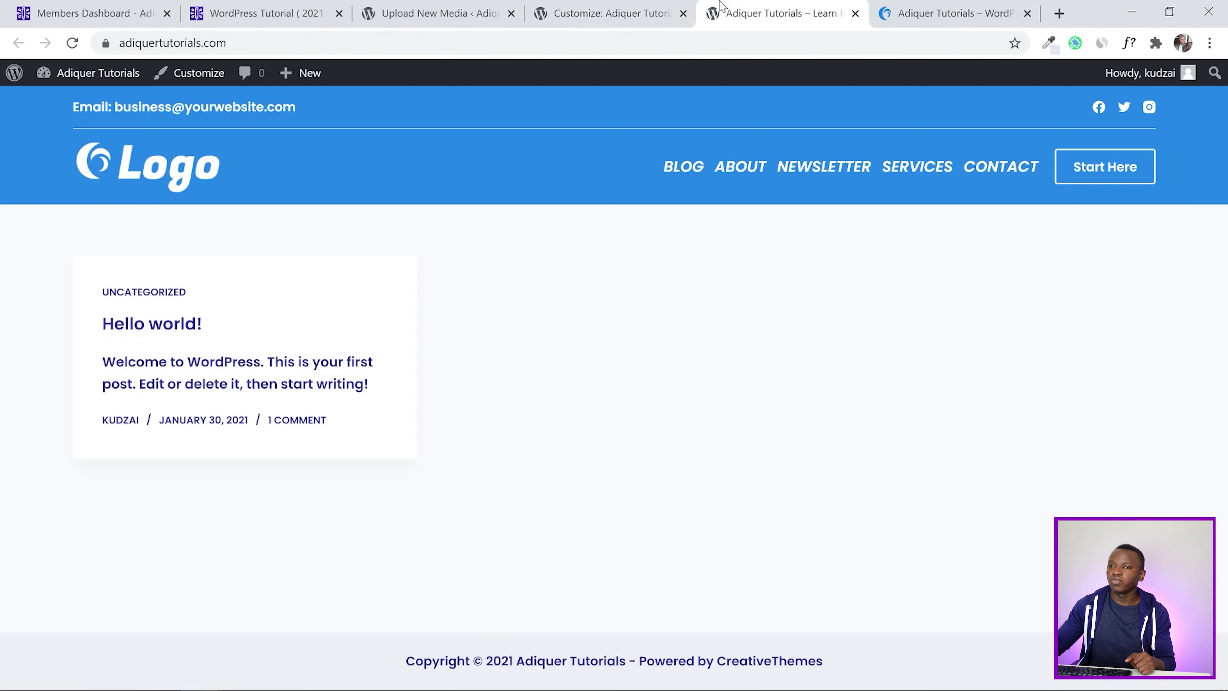
Reload the live site to view the new footer and compare it with the reference footer
{"action": "left_click", "coordinate": [706, 8]}
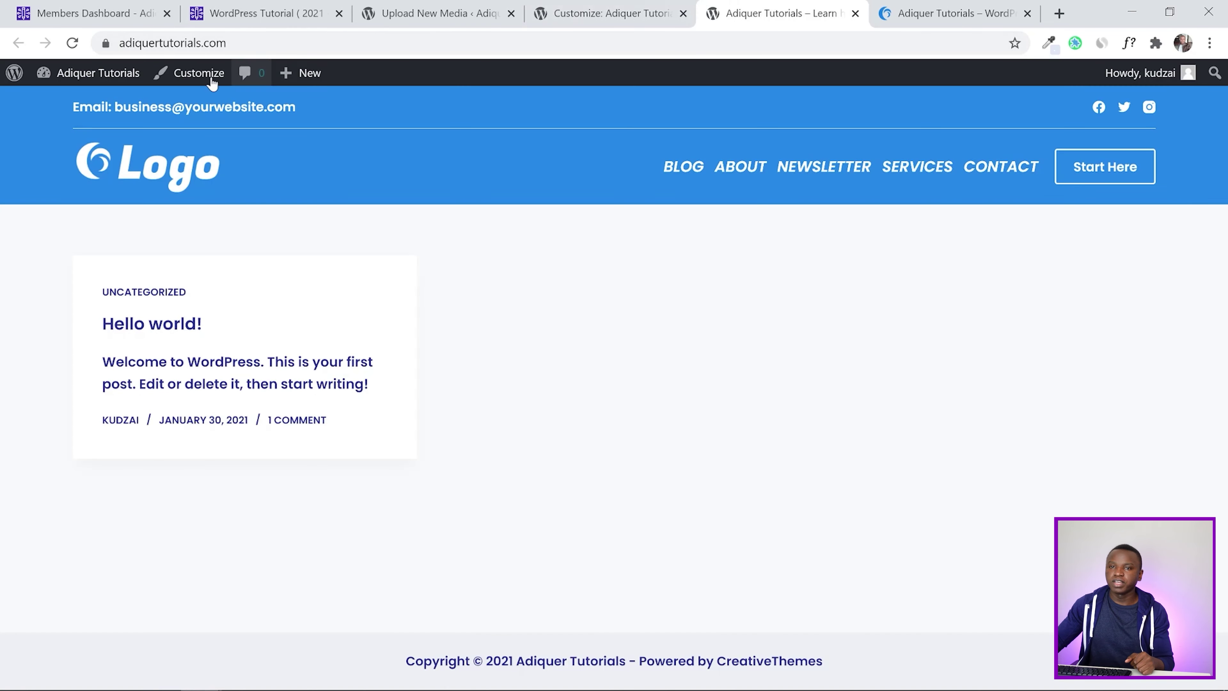
{"action": "left_click", "coordinate": [73, 43]}
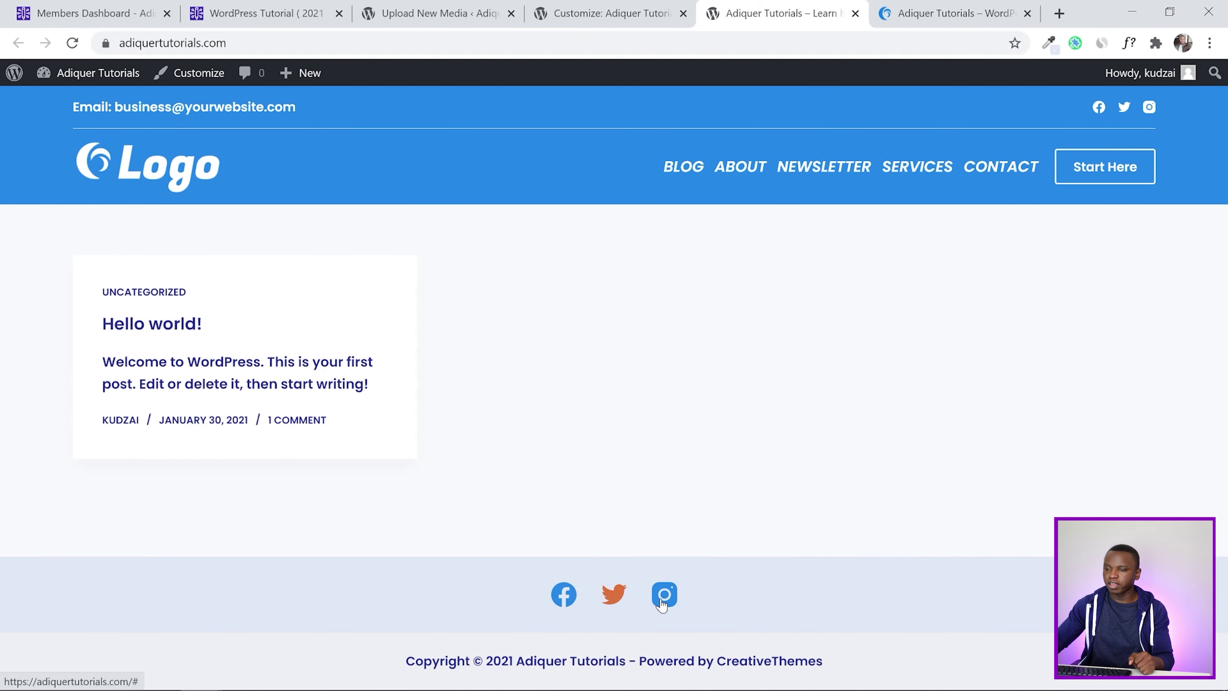
{"action": "left_click", "coordinate": [911, 16]}
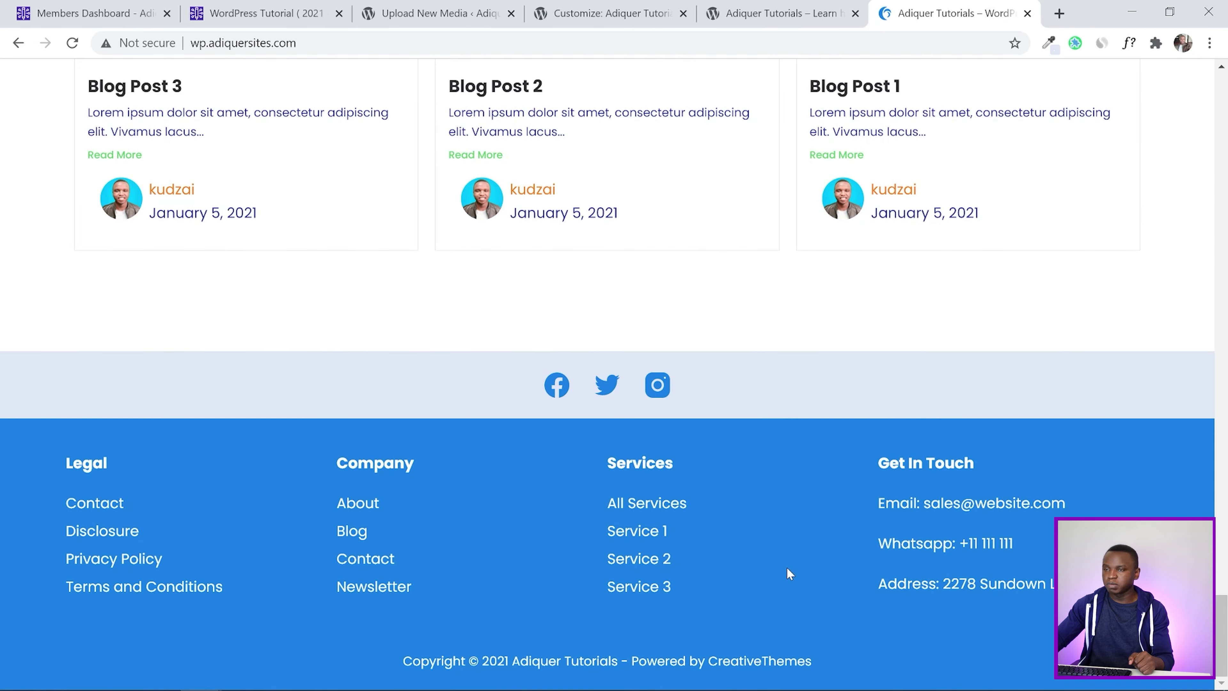
{"action": "left_click", "coordinate": [604, 13]}
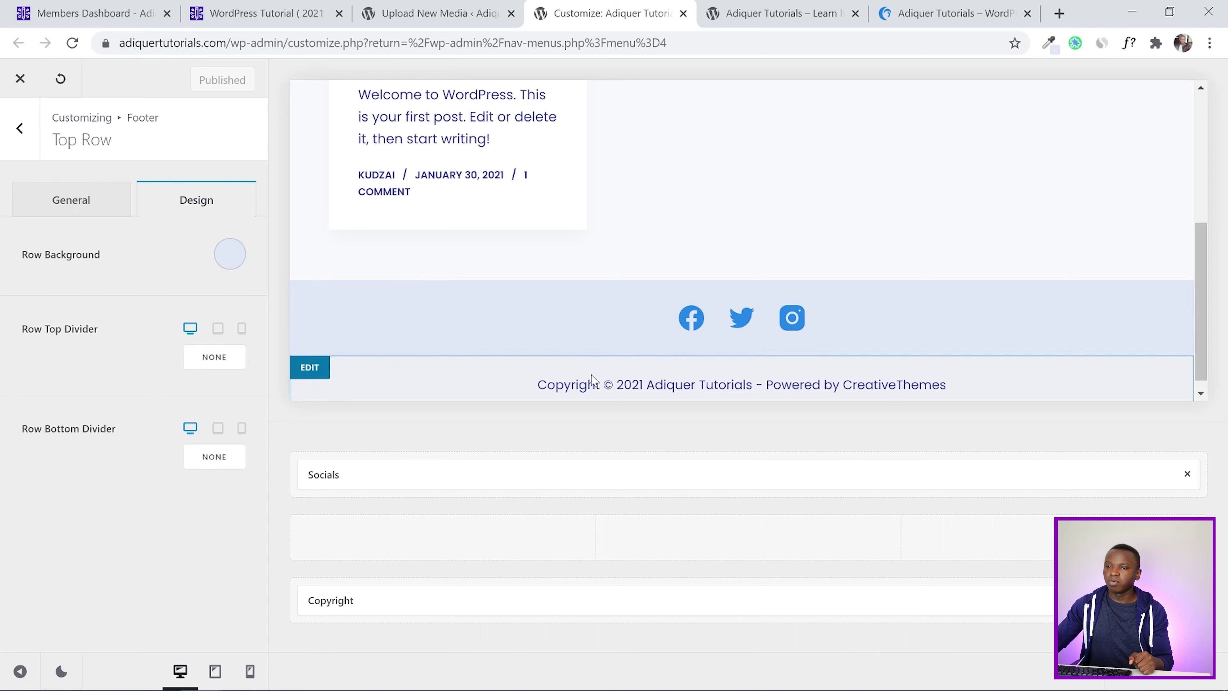
{"action": "left_click", "coordinate": [19, 128]}
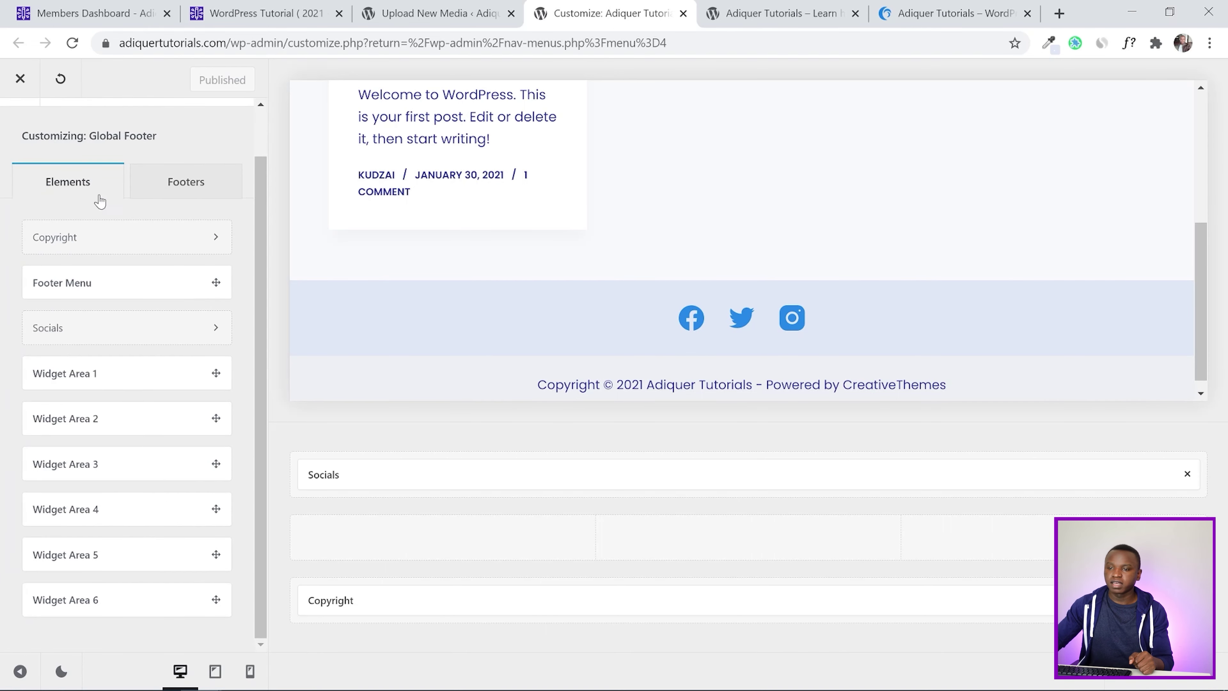
Check the reference layout, set the Middle Row to 4 columns per row, and publish
{"action": "mouse_move", "coordinate": [357, 544]}
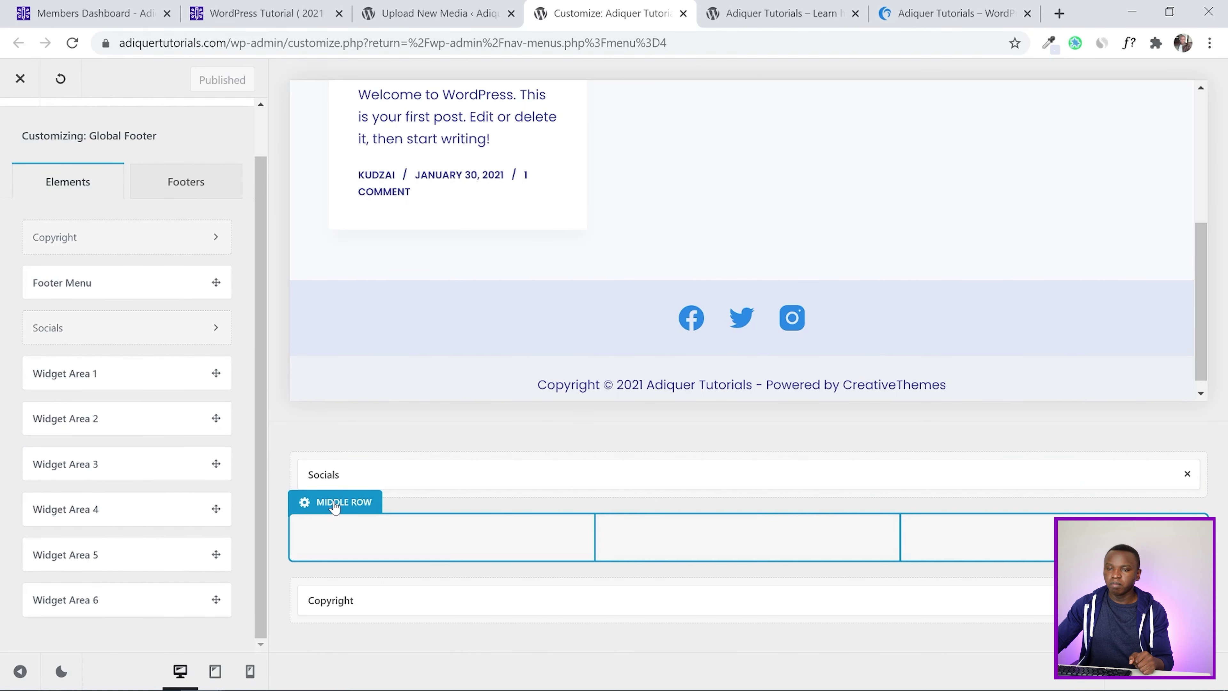
{"action": "left_click", "coordinate": [335, 504]}
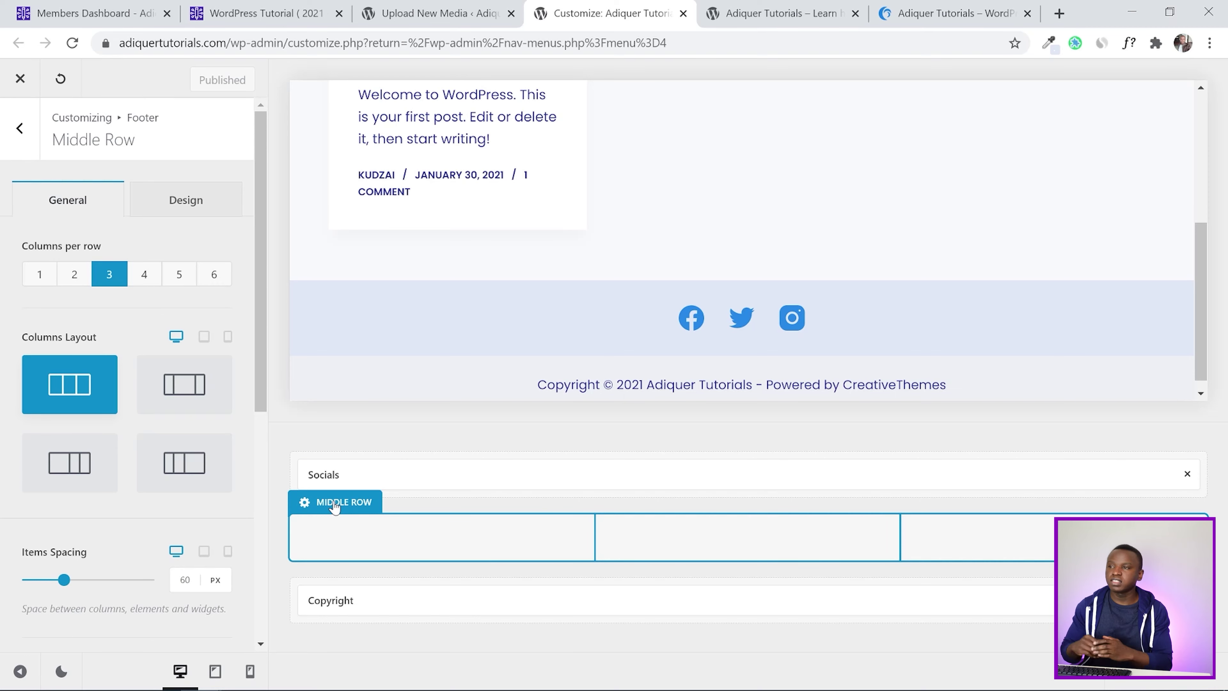
{"action": "left_click", "coordinate": [978, 7]}
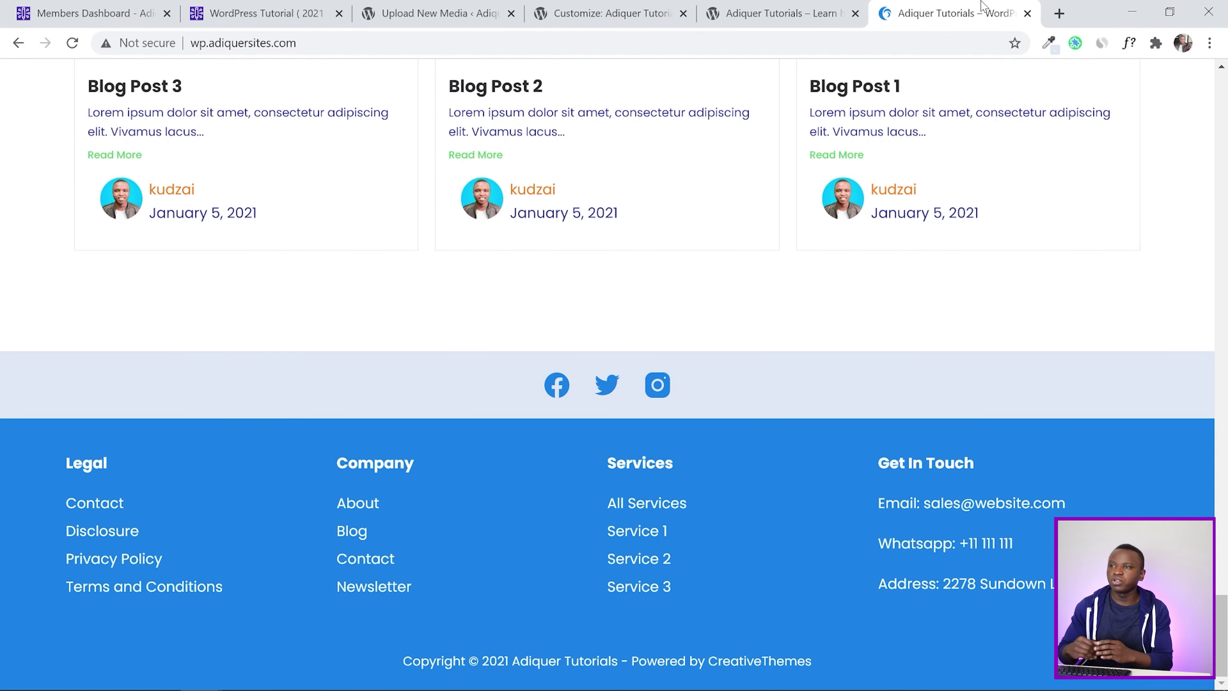
{"action": "left_click", "coordinate": [779, 6]}
{"action": "left_click", "coordinate": [648, 7]}
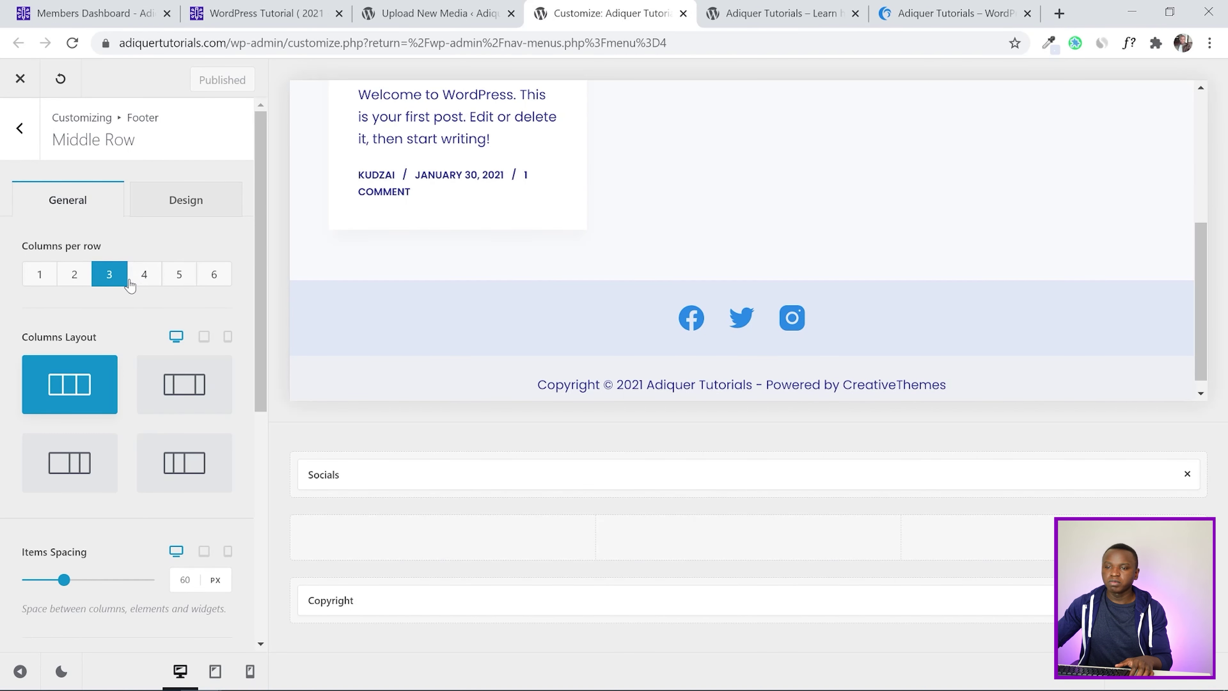
{"action": "left_click", "coordinate": [143, 279]}
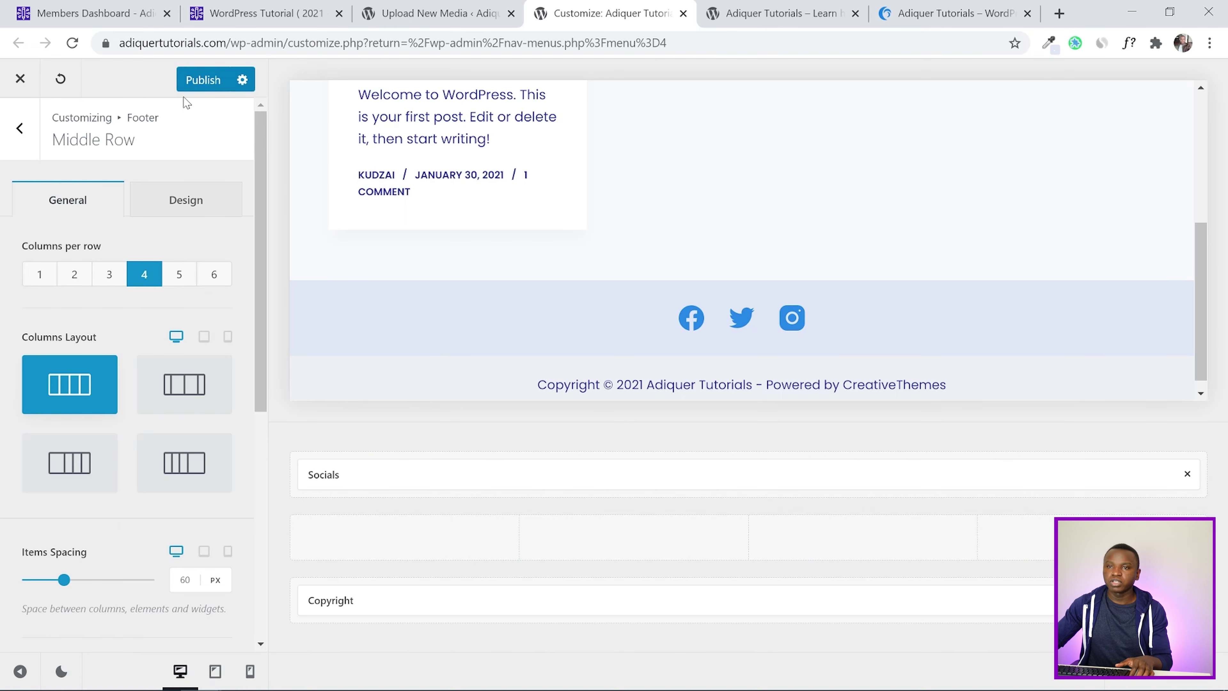
{"action": "left_click", "coordinate": [204, 81]}
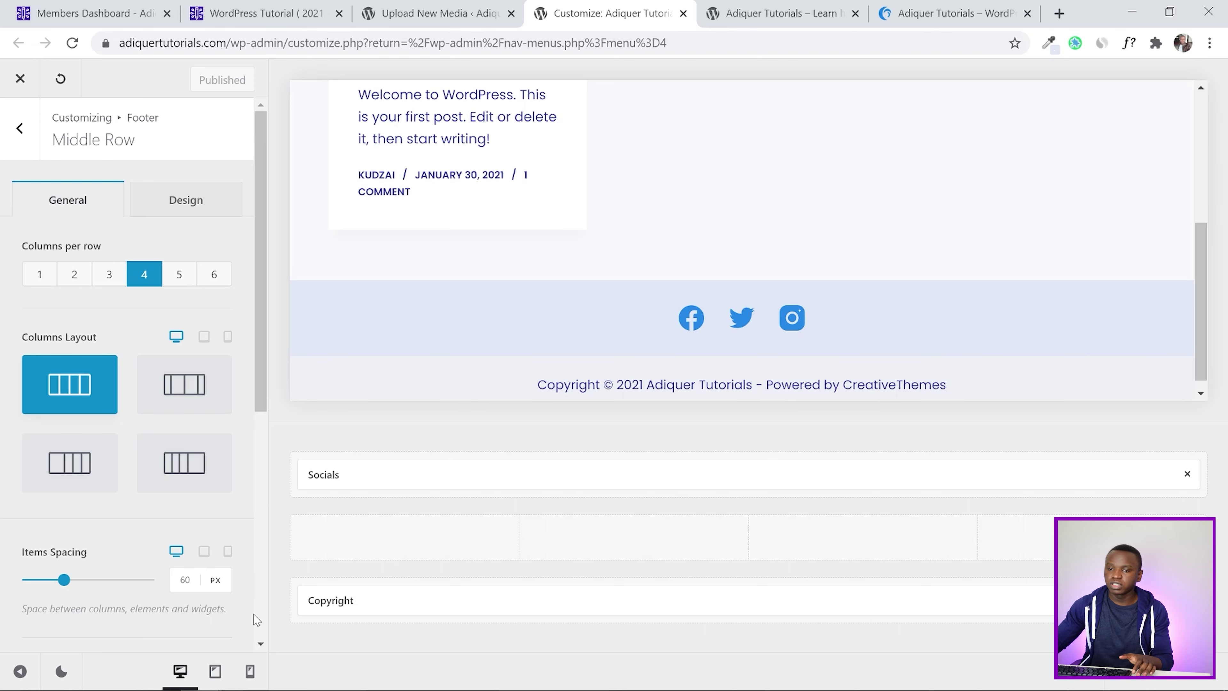
Open the bottom row's Copyright element settings and view the reference site's footer
{"action": "left_click", "coordinate": [349, 564]}
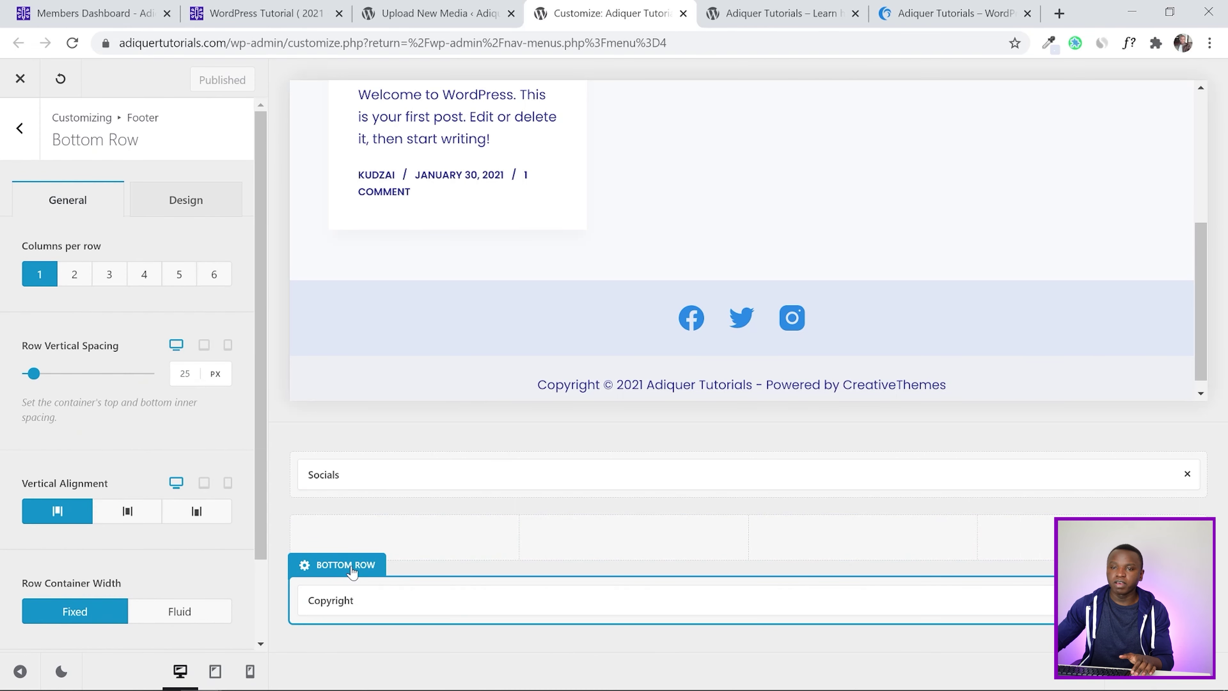
{"action": "left_click", "coordinate": [376, 603]}
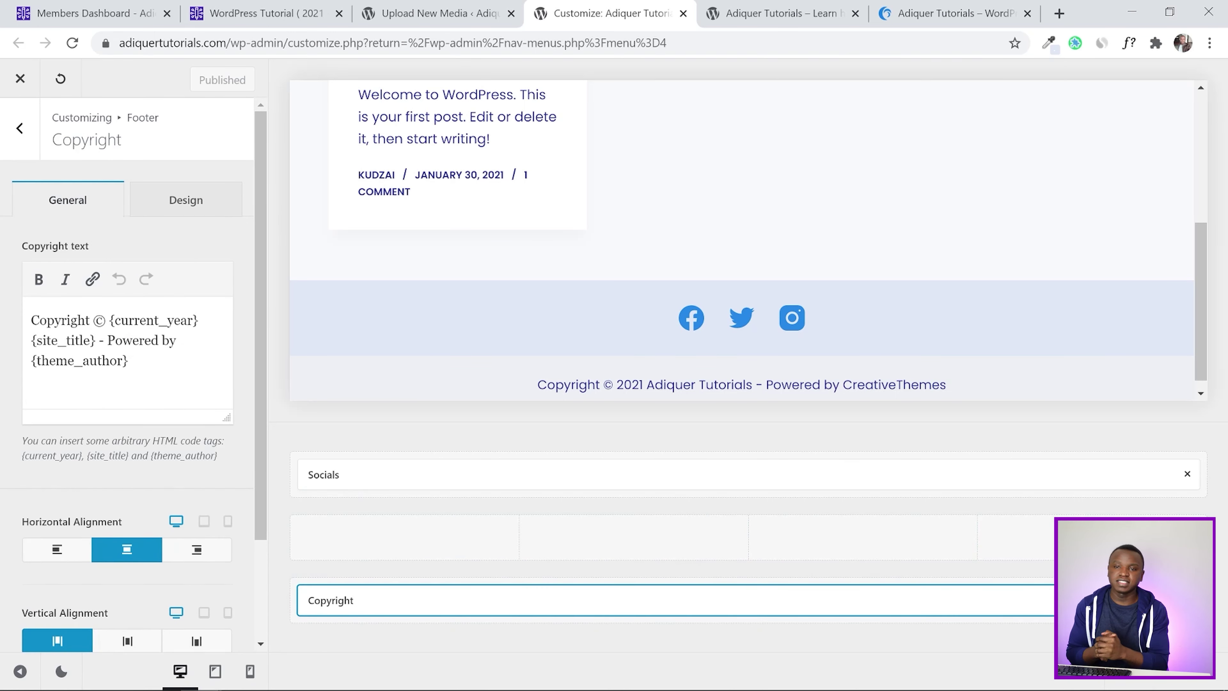
{"action": "left_click", "coordinate": [928, 7]}
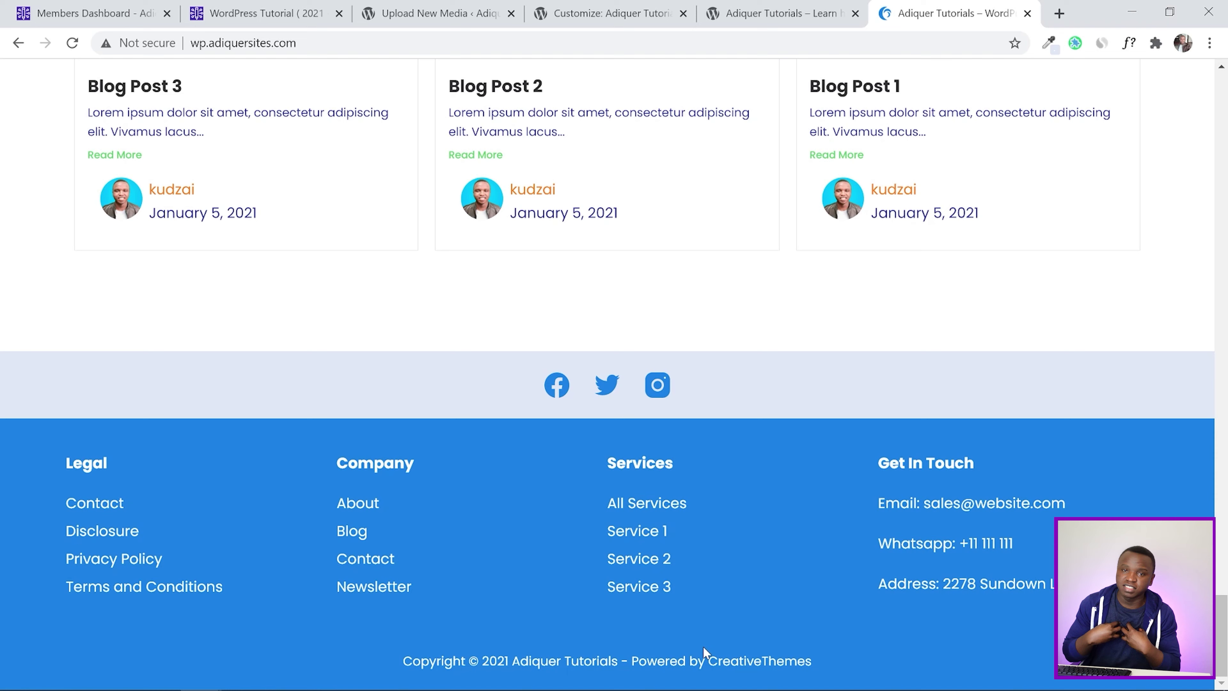
{"action": "left_click", "coordinate": [761, 18]}
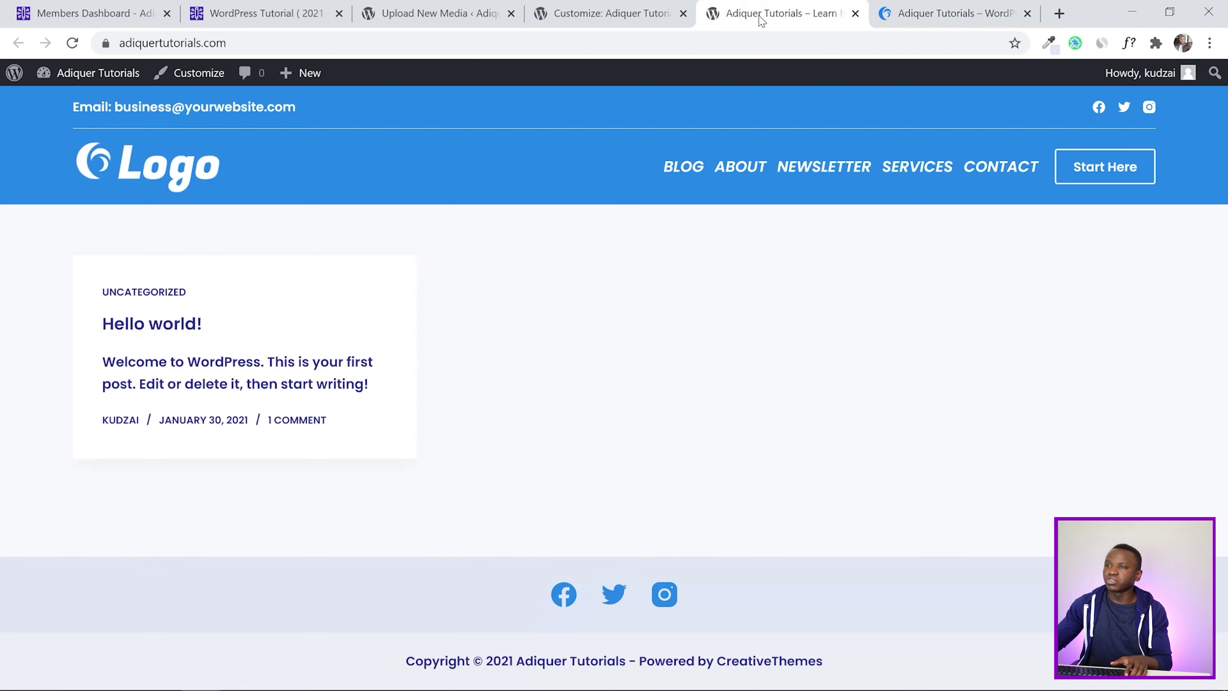
Review the tutorial's footer design values, then return to the Customizer
{"action": "left_click", "coordinate": [607, 15]}
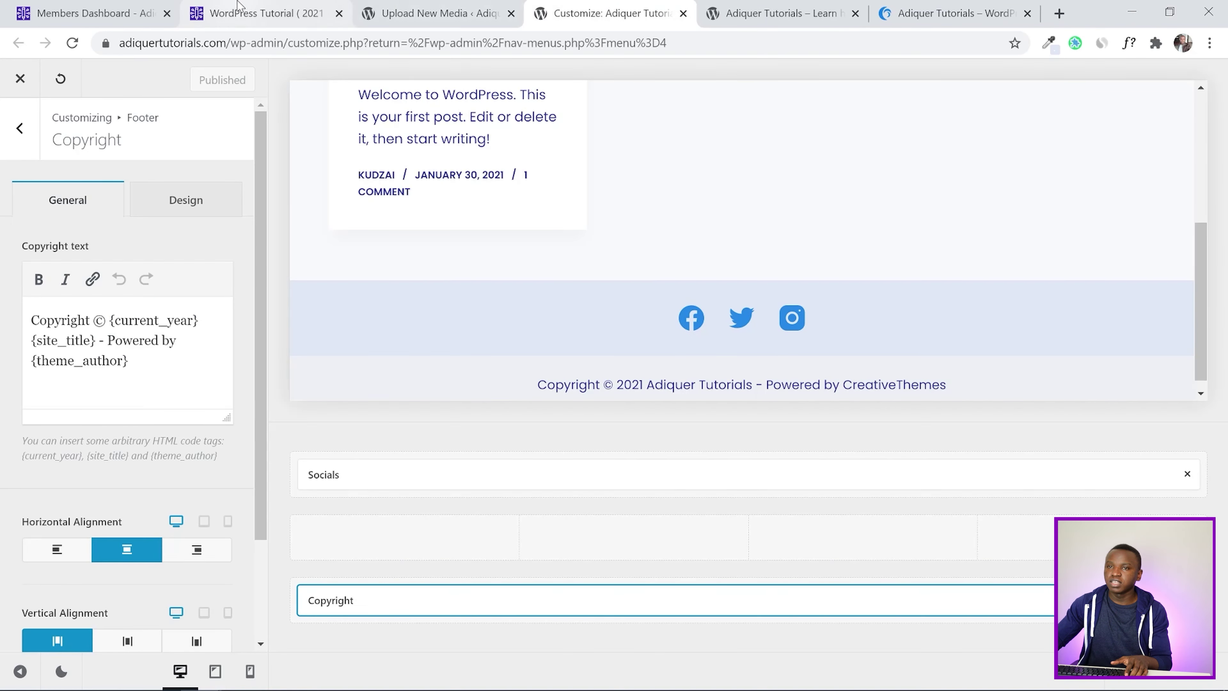
{"action": "left_click", "coordinate": [278, 17]}
{"action": "scroll", "coordinate": [1226, 360], "scroll_direction": "up", "scroll_amount": 10}
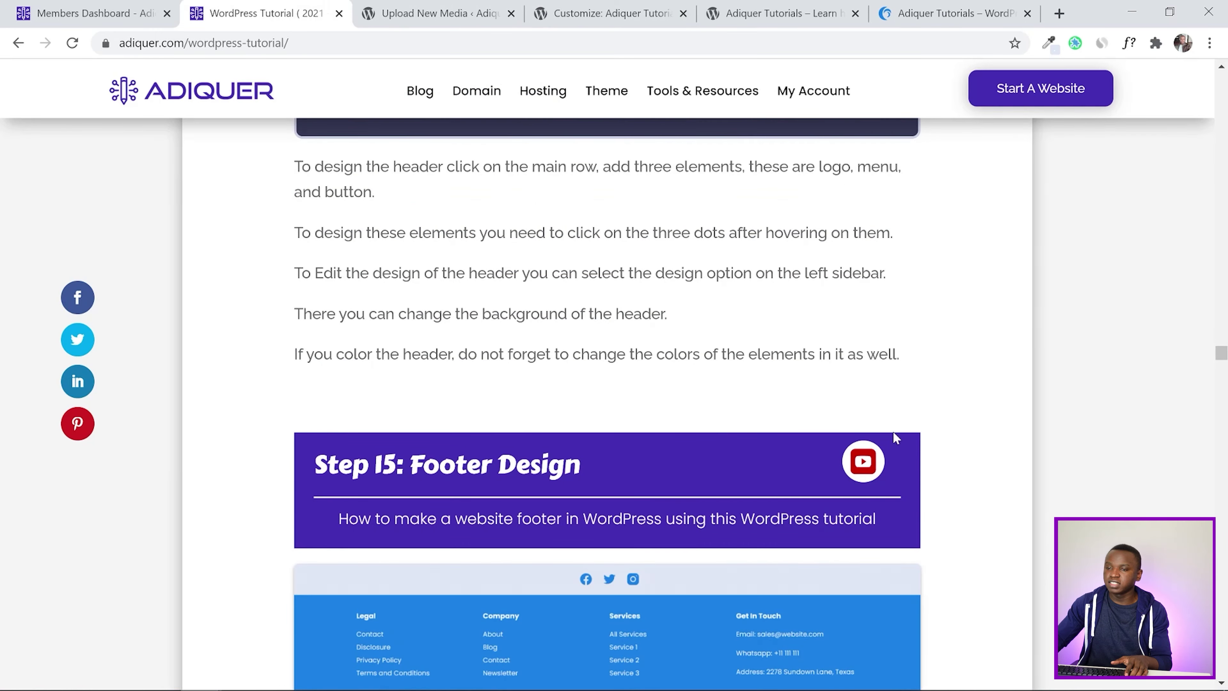
{"action": "scroll", "coordinate": [865, 440], "scroll_direction": "down", "scroll_amount": 20}
{"action": "scroll", "coordinate": [839, 447], "scroll_direction": "up", "scroll_amount": 8}
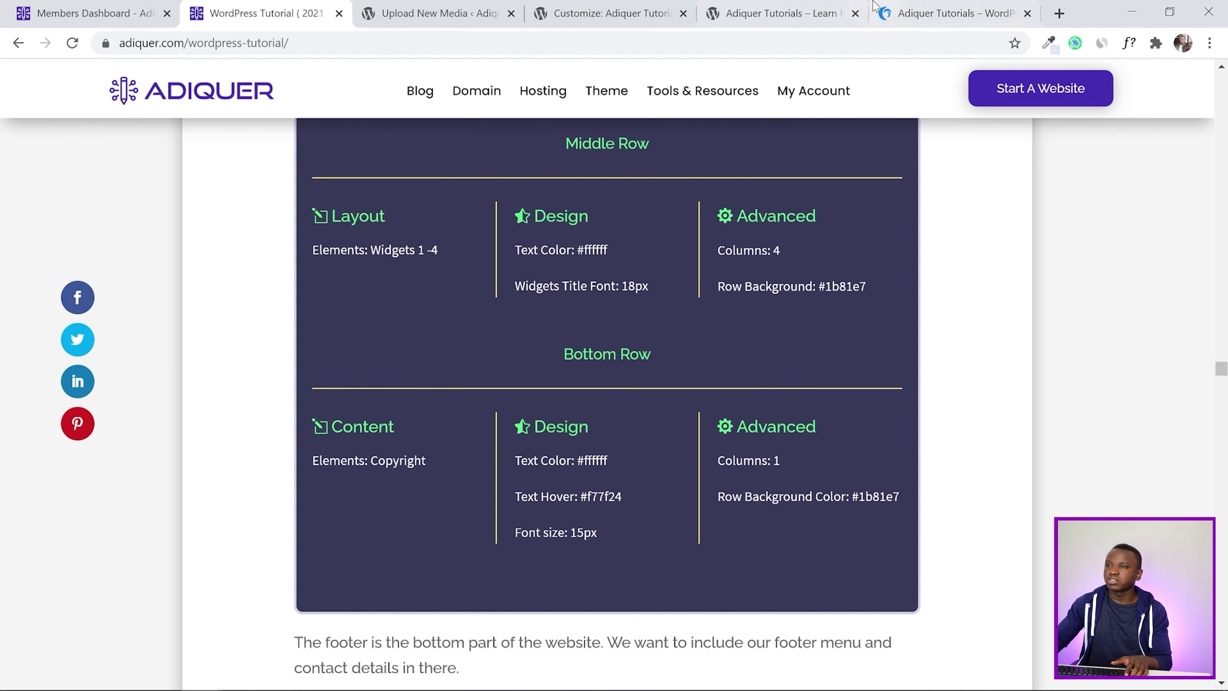
{"action": "left_click", "coordinate": [605, 13]}
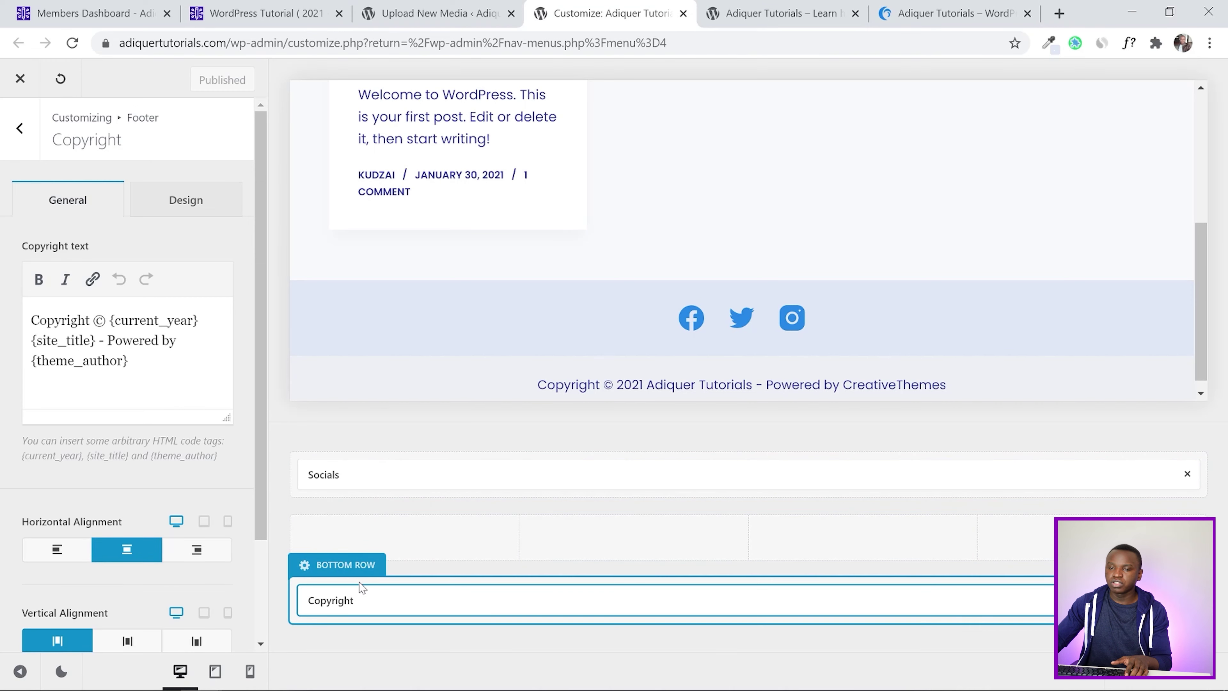
Set the bottom row background to the Color 2 blue
{"action": "left_click", "coordinate": [339, 564]}
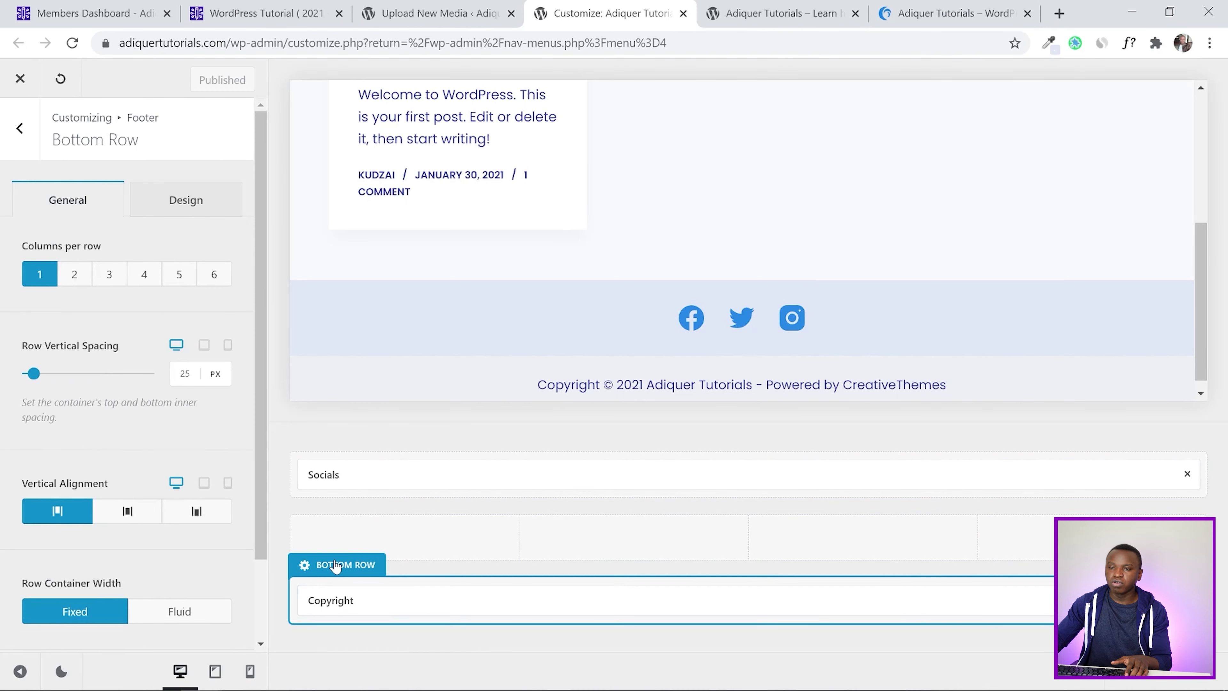
{"action": "left_click", "coordinate": [186, 202]}
{"action": "left_click", "coordinate": [239, 264]}
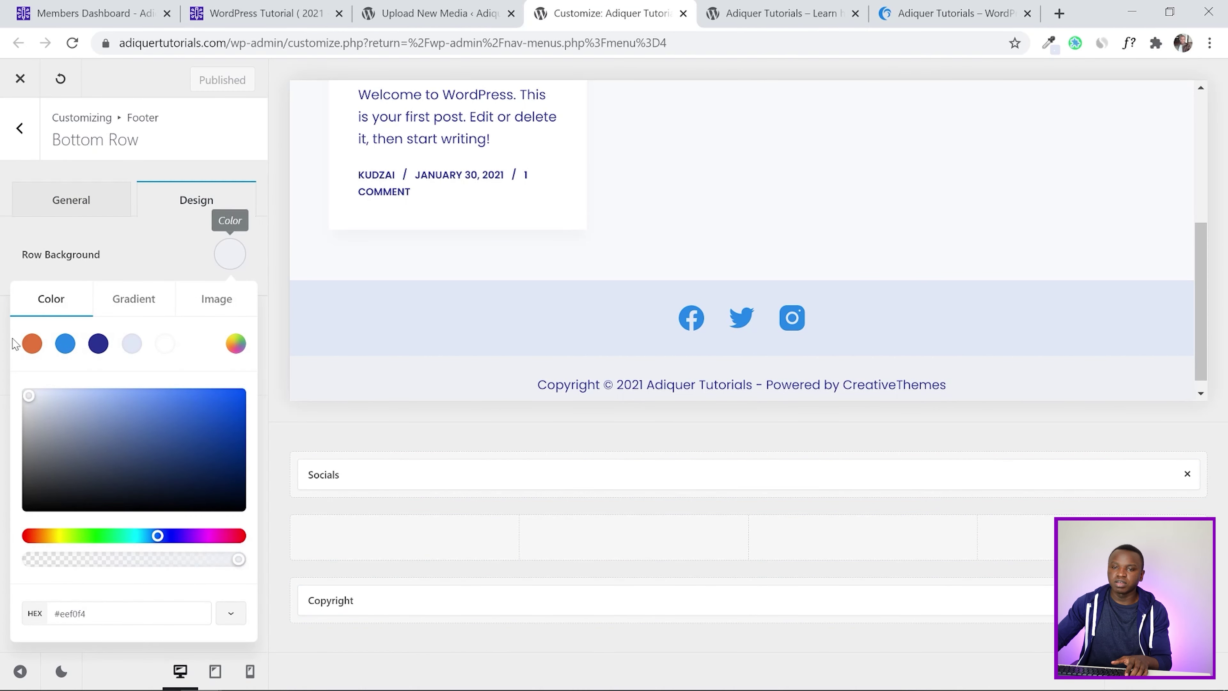
{"action": "left_click", "coordinate": [66, 345]}
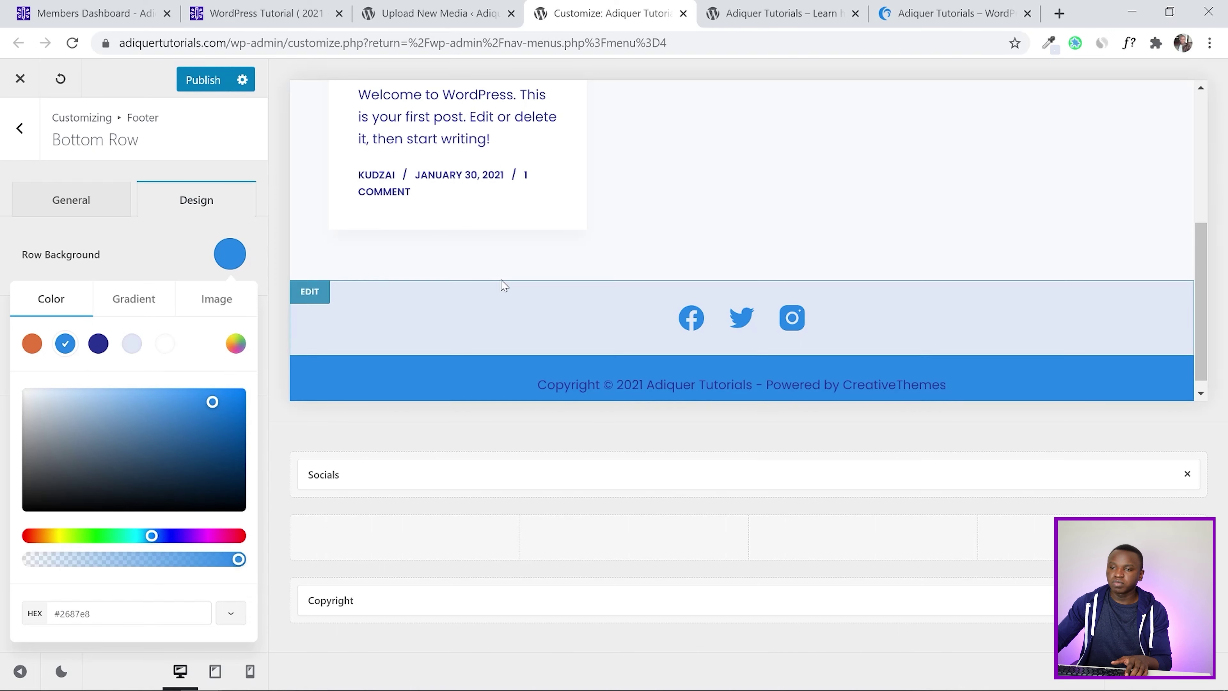
{"action": "left_click", "coordinate": [35, 242]}
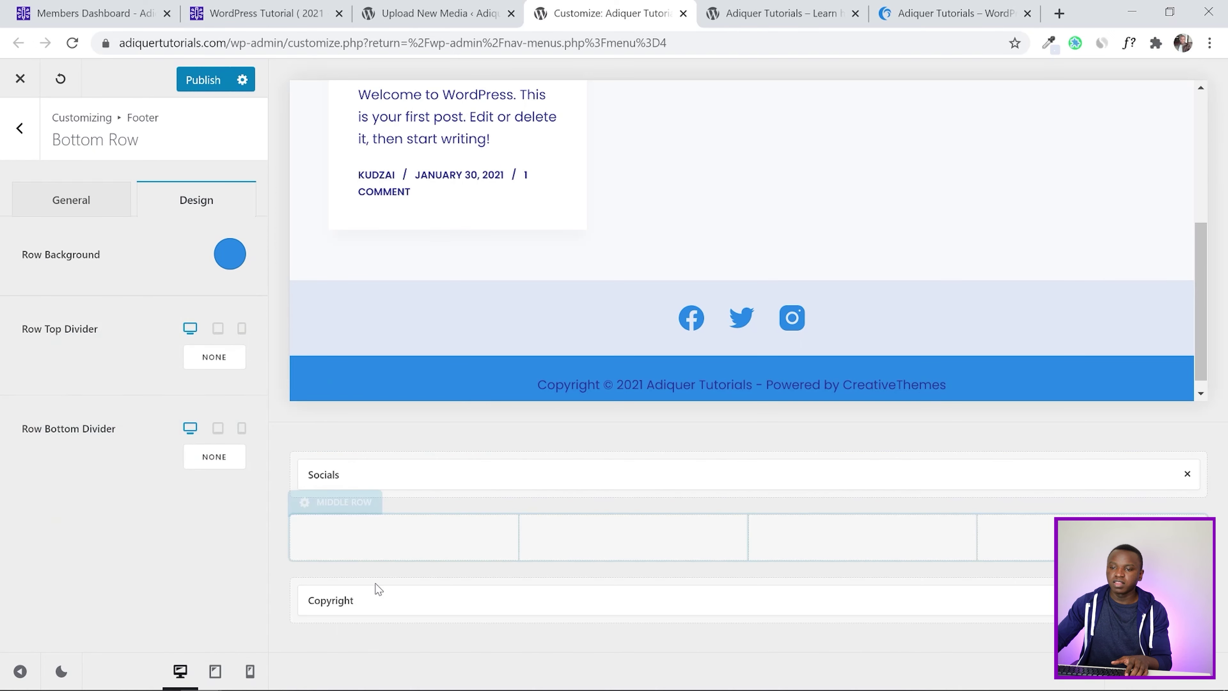
Make the copyright font colour white, publish, and bring up the live site
{"action": "left_click", "coordinate": [370, 600]}
{"action": "scroll", "coordinate": [17, 256], "scroll_direction": "down", "scroll_amount": 3}
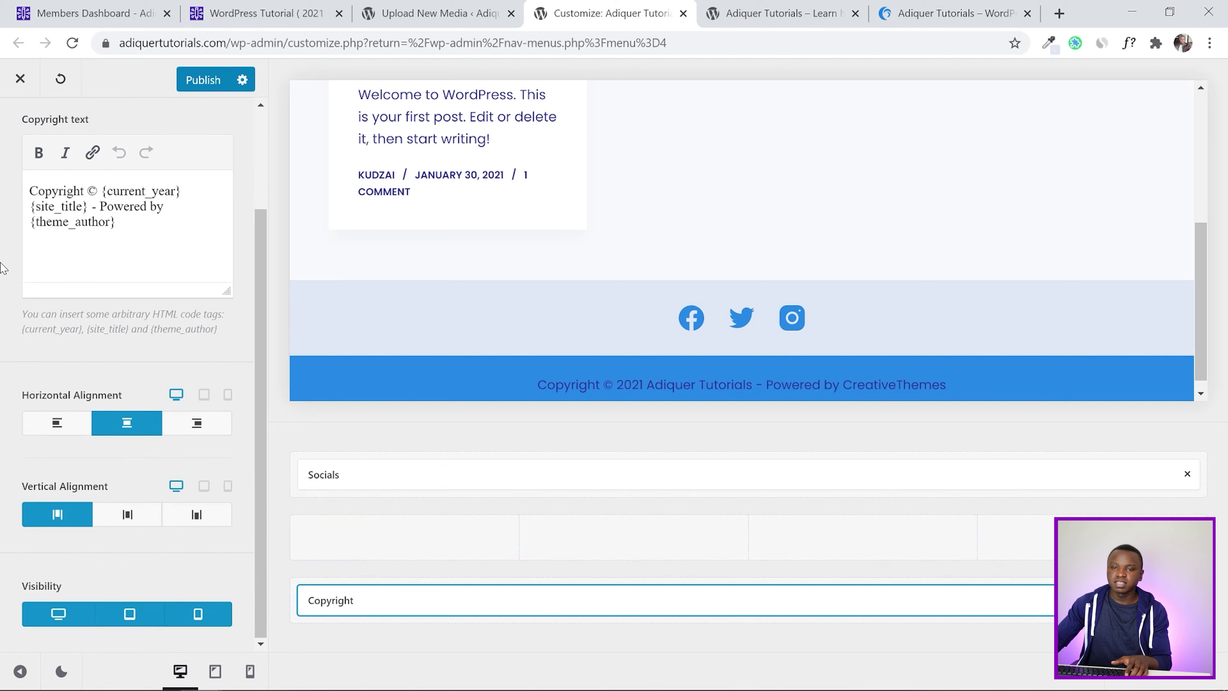
{"action": "scroll", "coordinate": [181, 180], "scroll_direction": "up", "scroll_amount": 3}
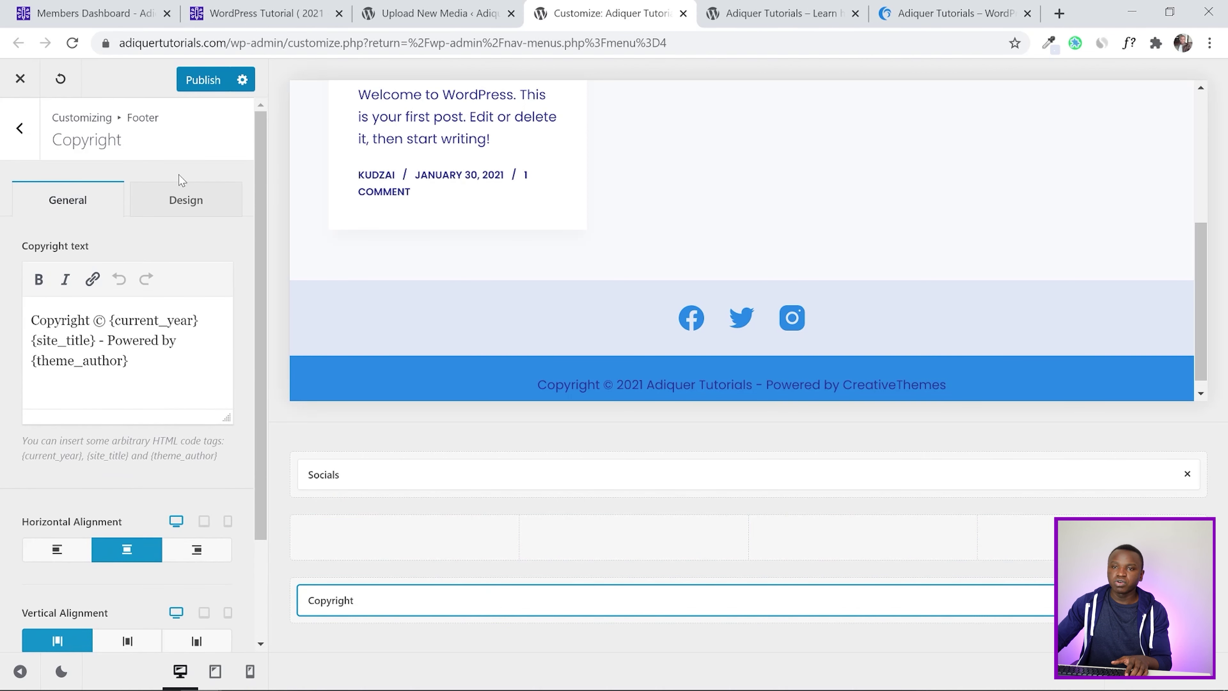
{"action": "left_click", "coordinate": [194, 204]}
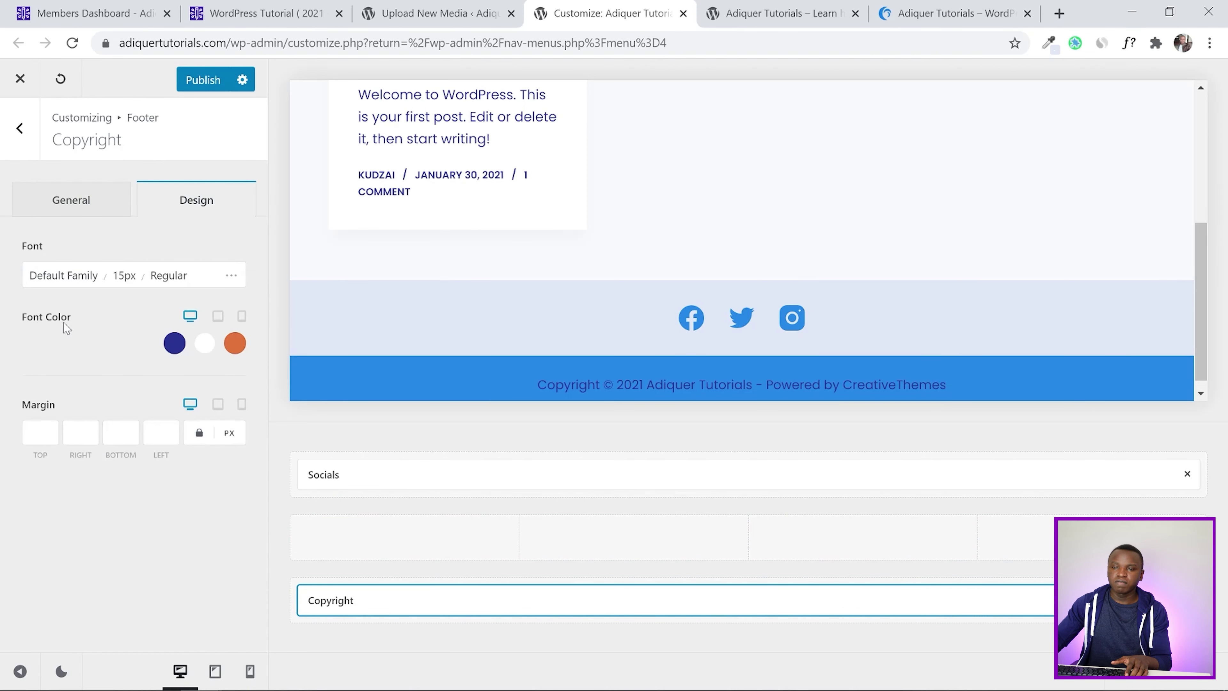
{"action": "left_click", "coordinate": [174, 344]}
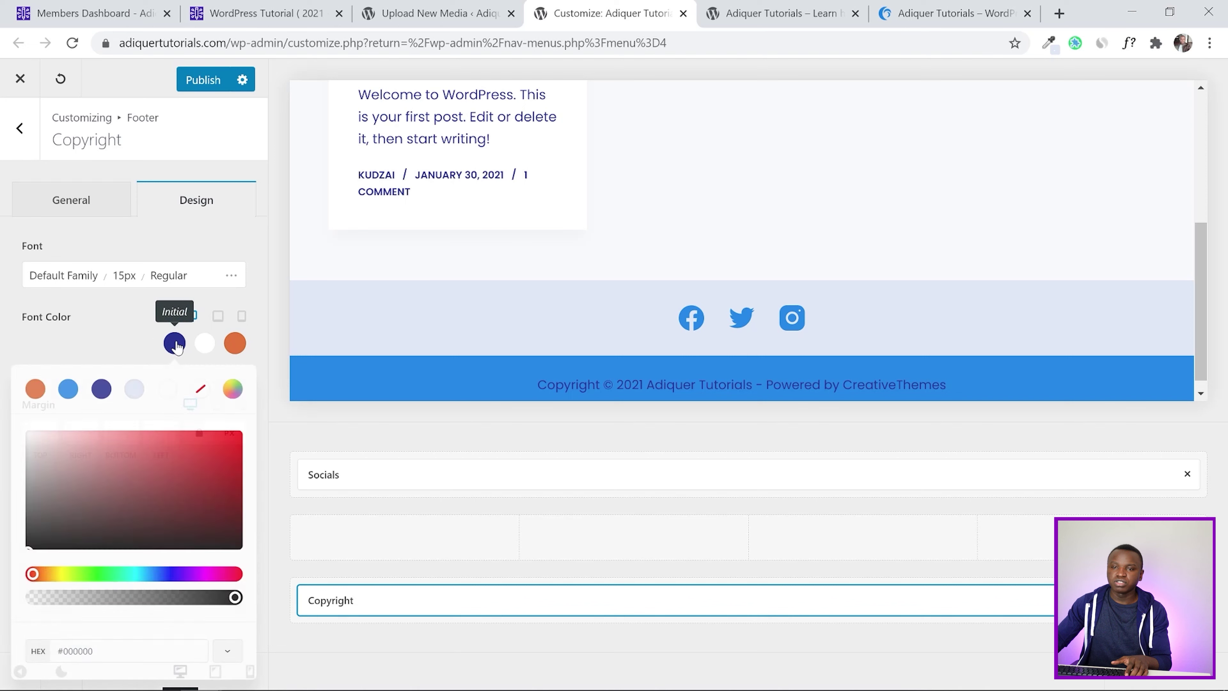
{"action": "left_click", "coordinate": [168, 392]}
{"action": "left_click", "coordinate": [2, 334]}
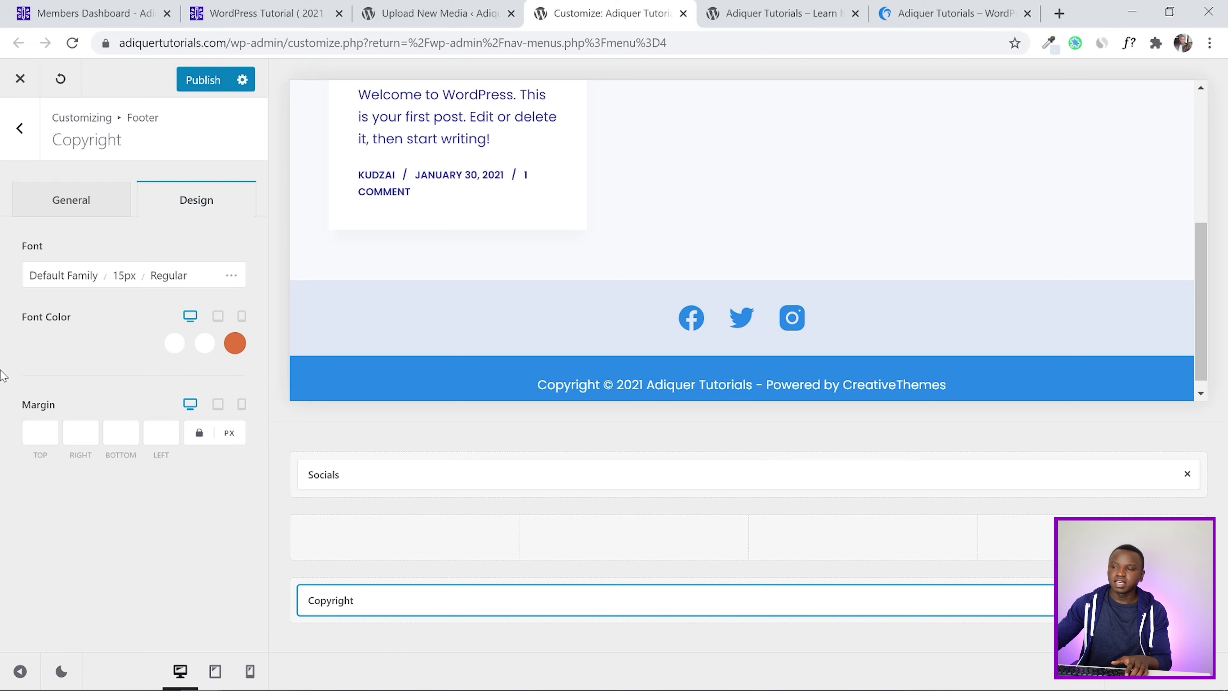
{"action": "left_click", "coordinate": [211, 81]}
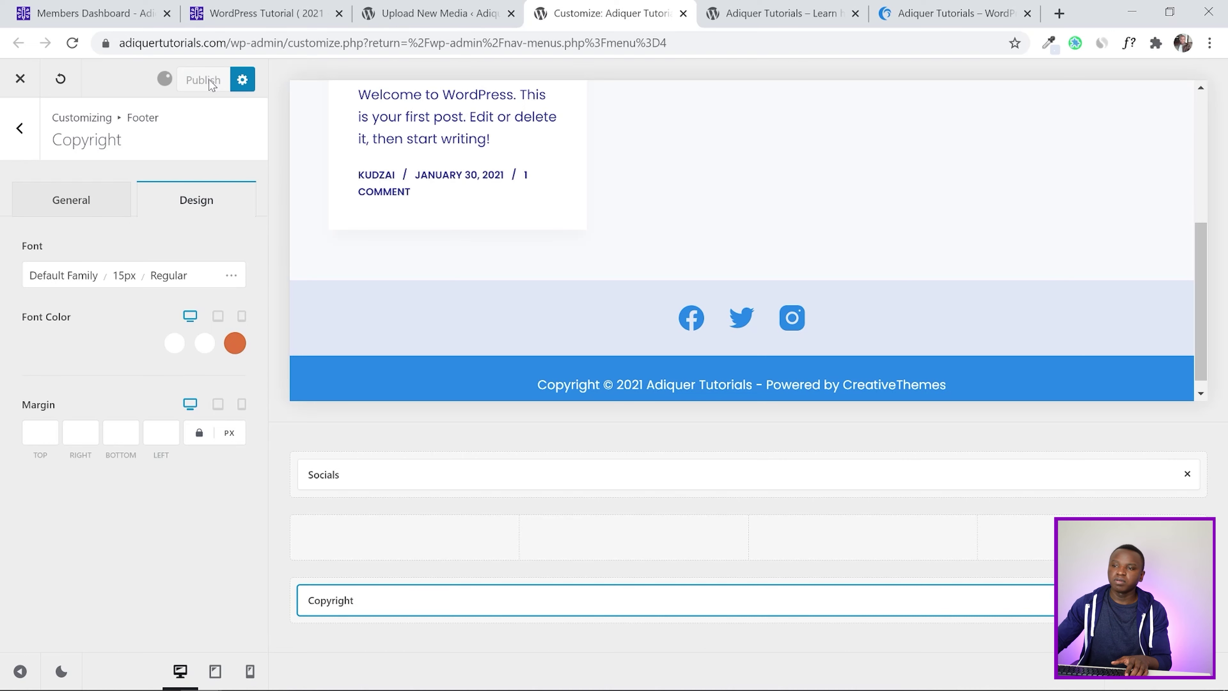
{"action": "left_click", "coordinate": [756, 8]}
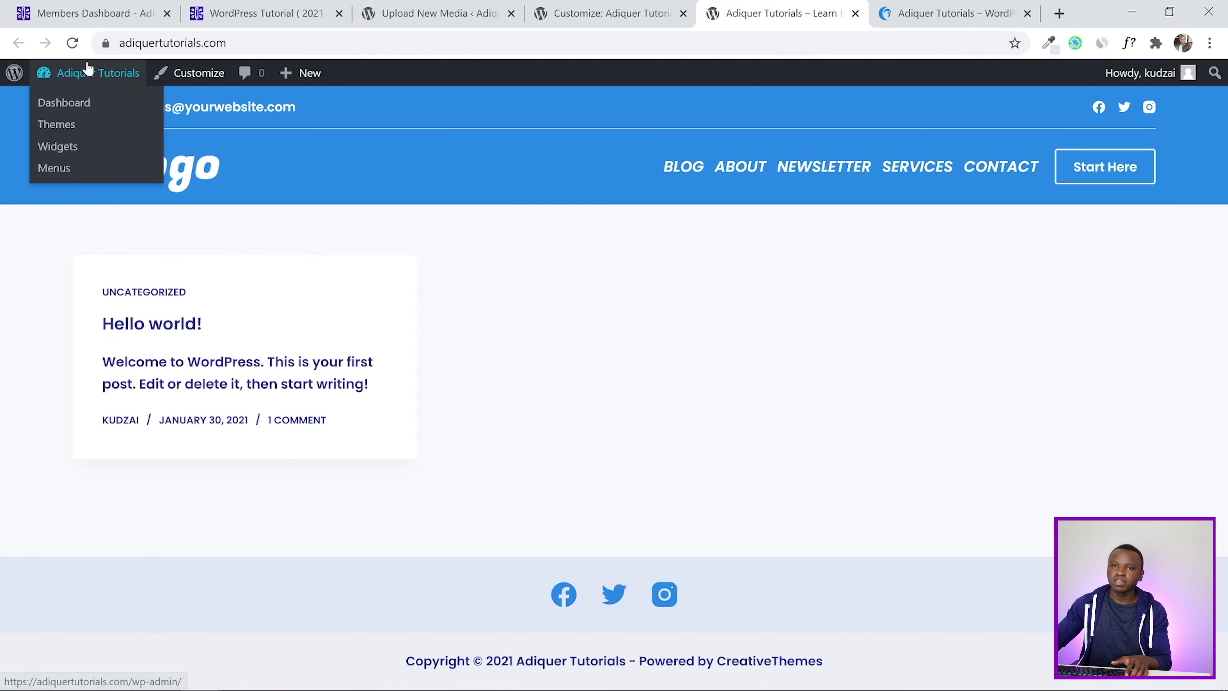
Reload the live site to see the blue copyright bar and compare it with the reference footer
{"action": "left_click", "coordinate": [74, 42]}
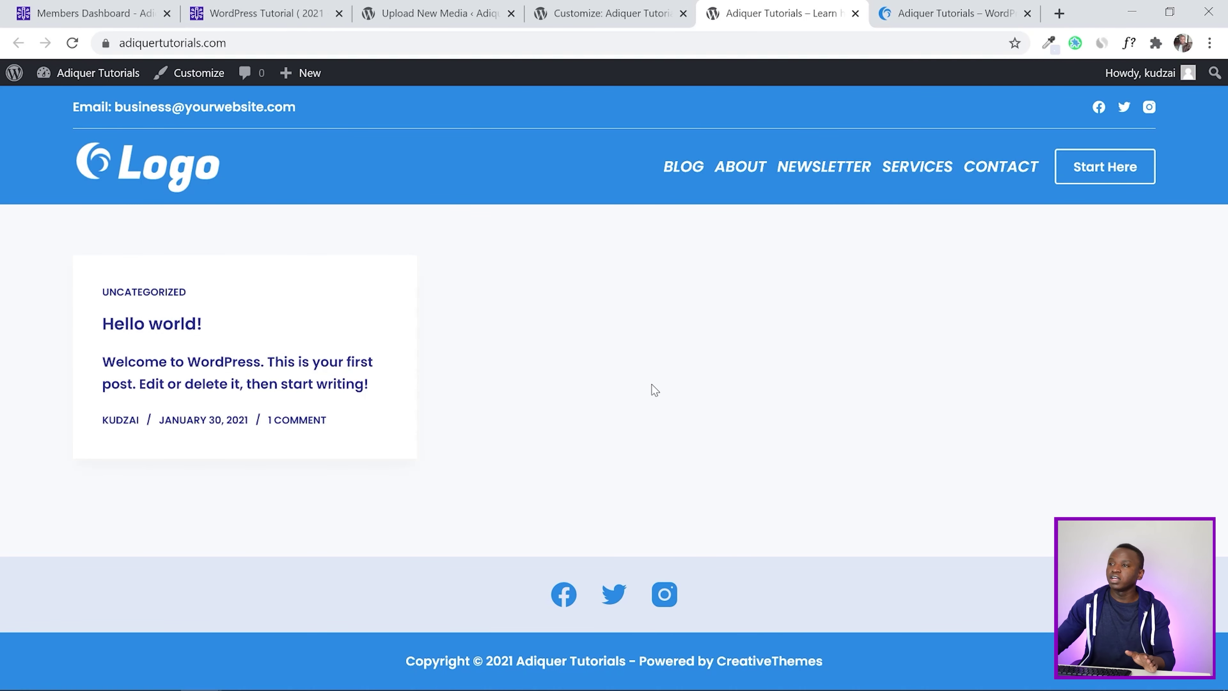
{"action": "left_click", "coordinate": [909, 13]}
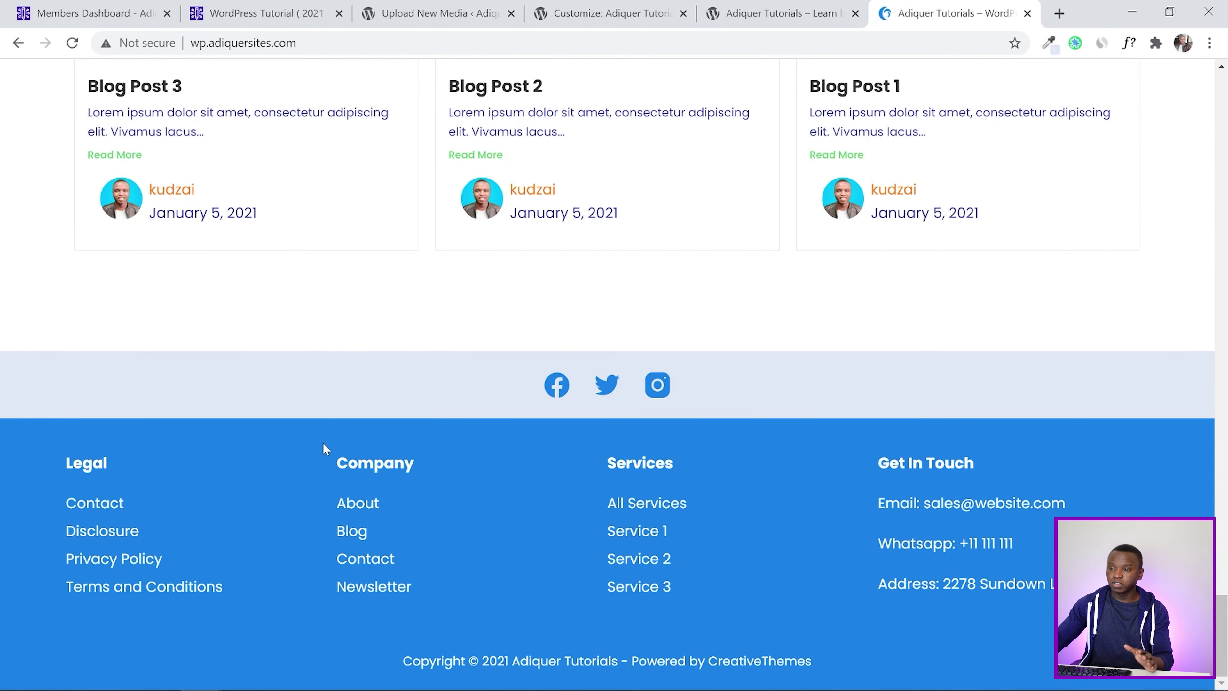
{"action": "left_click", "coordinate": [778, 13]}
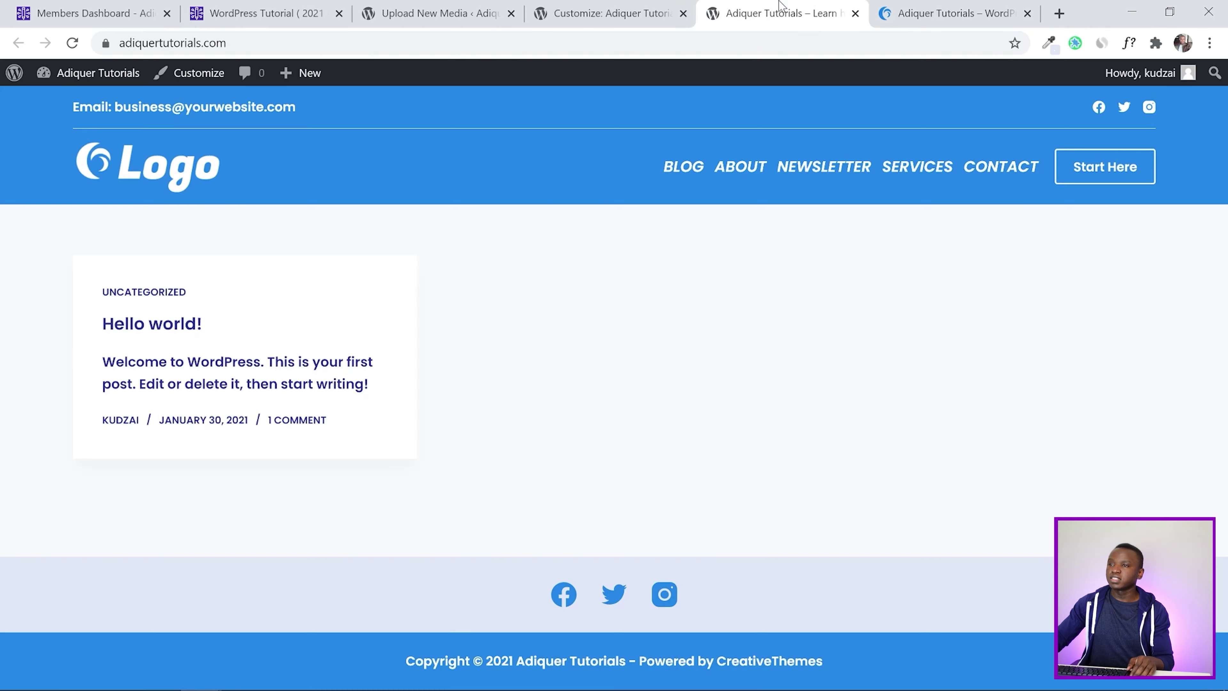
{"action": "left_click", "coordinate": [617, 13]}
{"action": "left_click", "coordinate": [931, 10]}
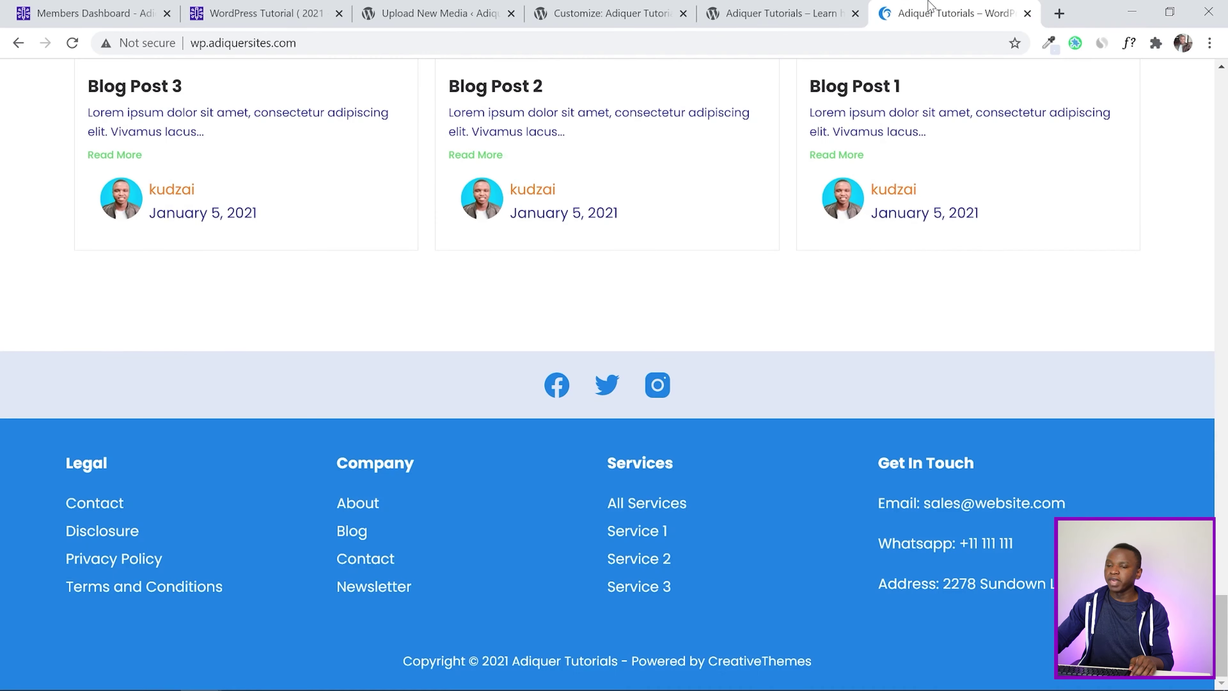
{"action": "left_click", "coordinate": [557, 14]}
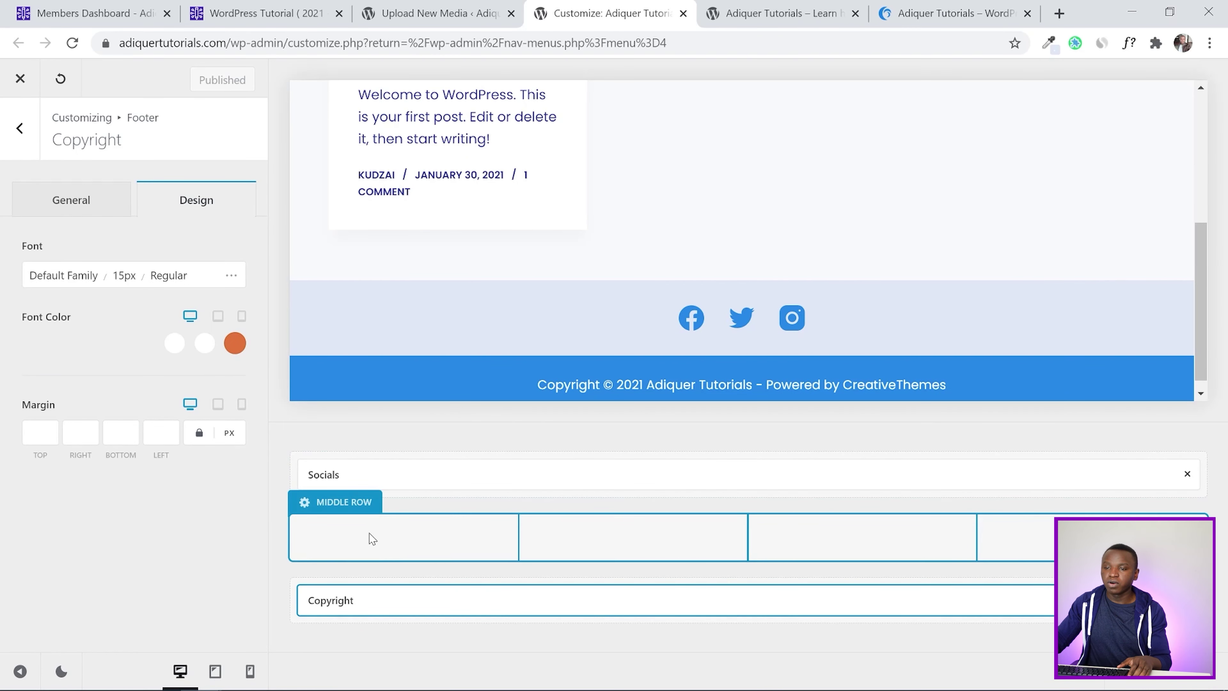
Place Widget Areas 1, 2, 3 and 4 into the middle row's four columns
{"action": "left_click", "coordinate": [333, 502]}
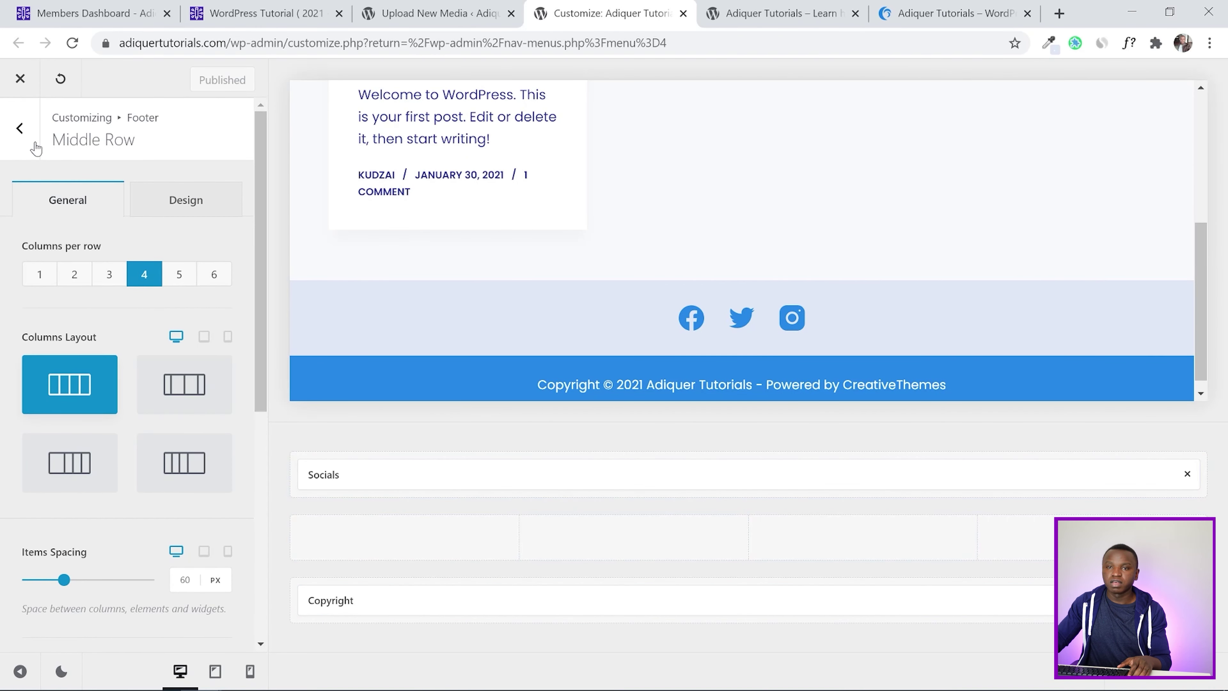
{"action": "left_click", "coordinate": [19, 128]}
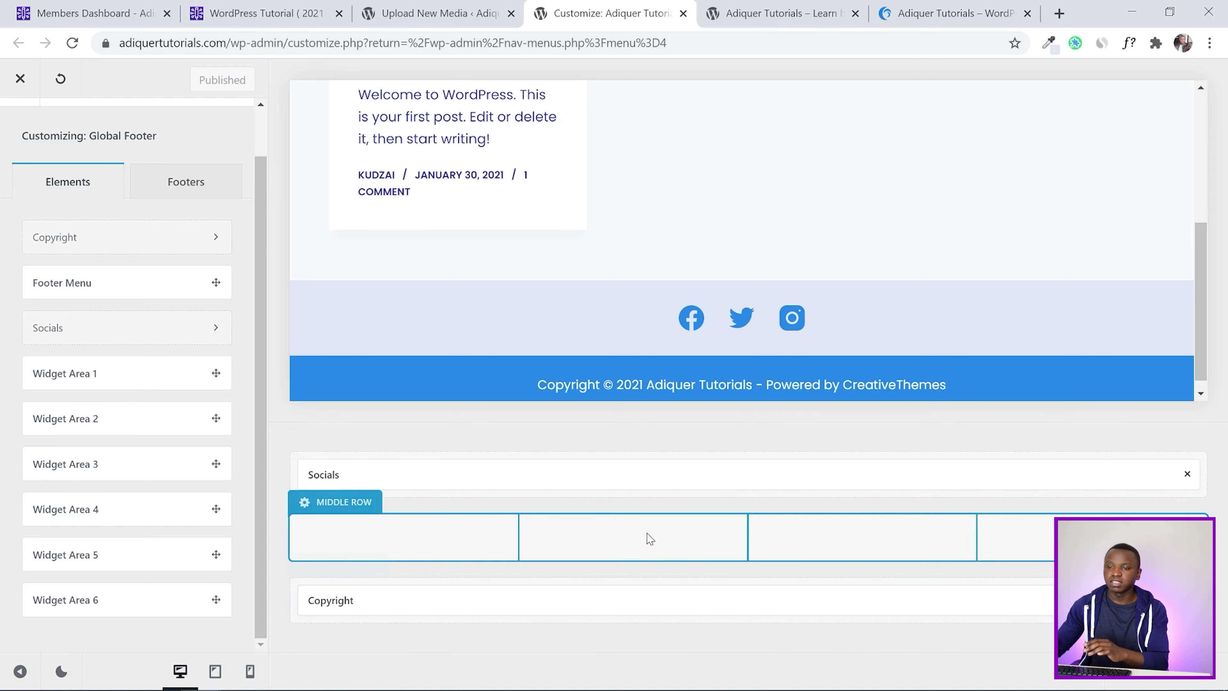
{"action": "left_click_drag", "start_coordinate": [79, 370], "coordinate": [397, 537]}
{"action": "left_click_drag", "start_coordinate": [74, 419], "coordinate": [605, 540]}
{"action": "left_click_drag", "start_coordinate": [175, 464], "coordinate": [870, 540]}
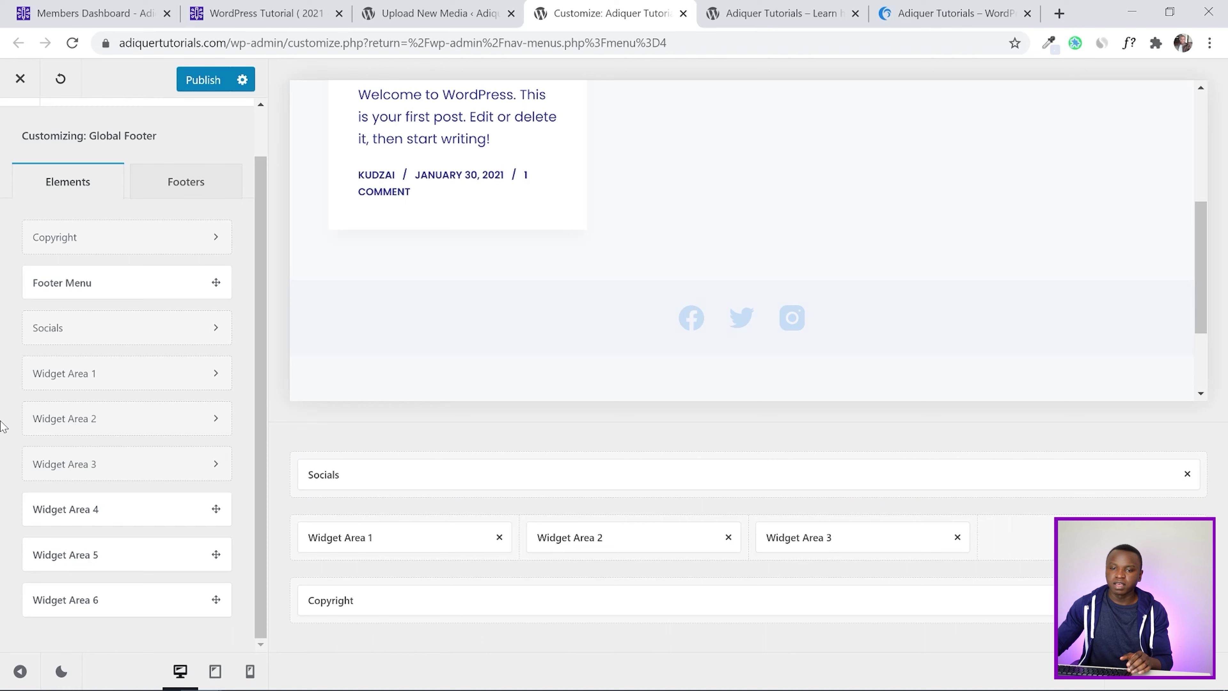
{"action": "left_click_drag", "start_coordinate": [82, 510], "coordinate": [1112, 511]}
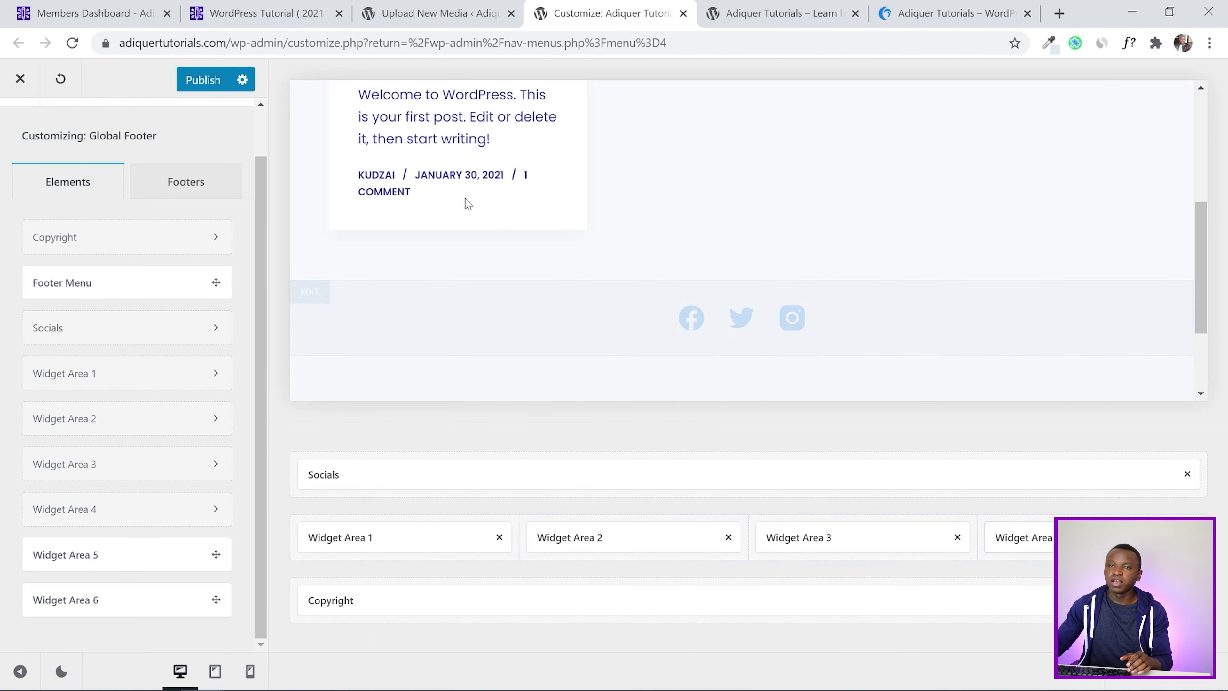
Publish the middle row layout and open Widget Area 1's settings
{"action": "left_click", "coordinate": [208, 78]}
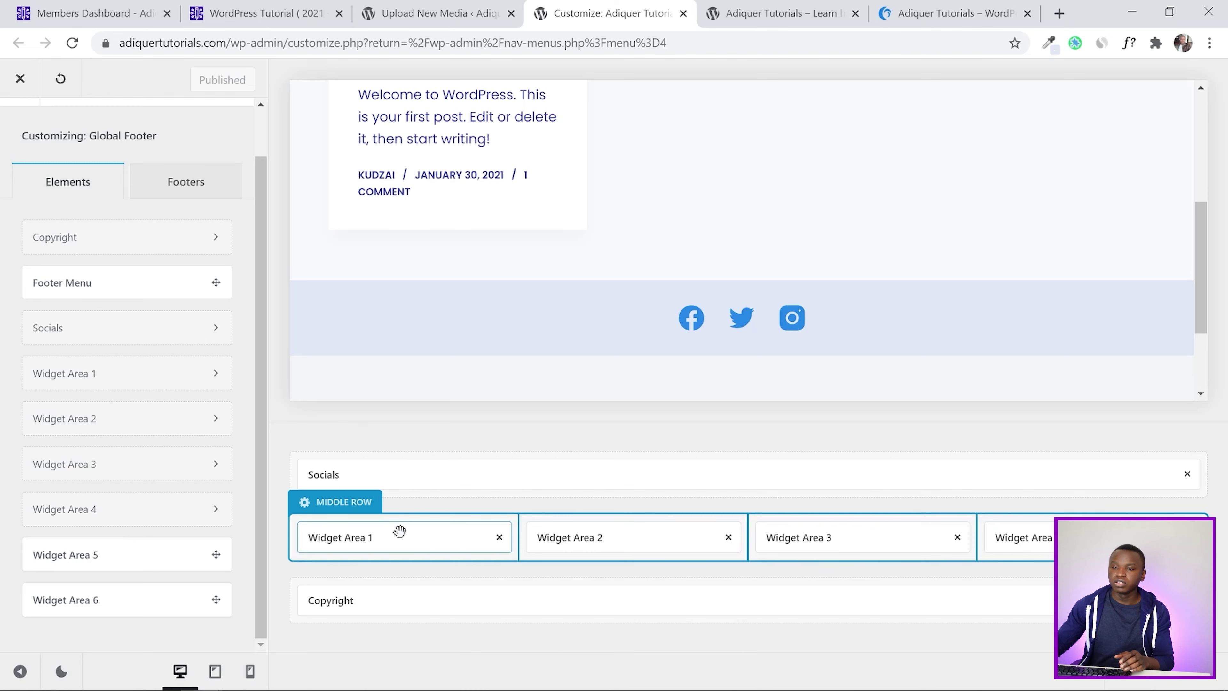
{"action": "left_click", "coordinate": [415, 541]}
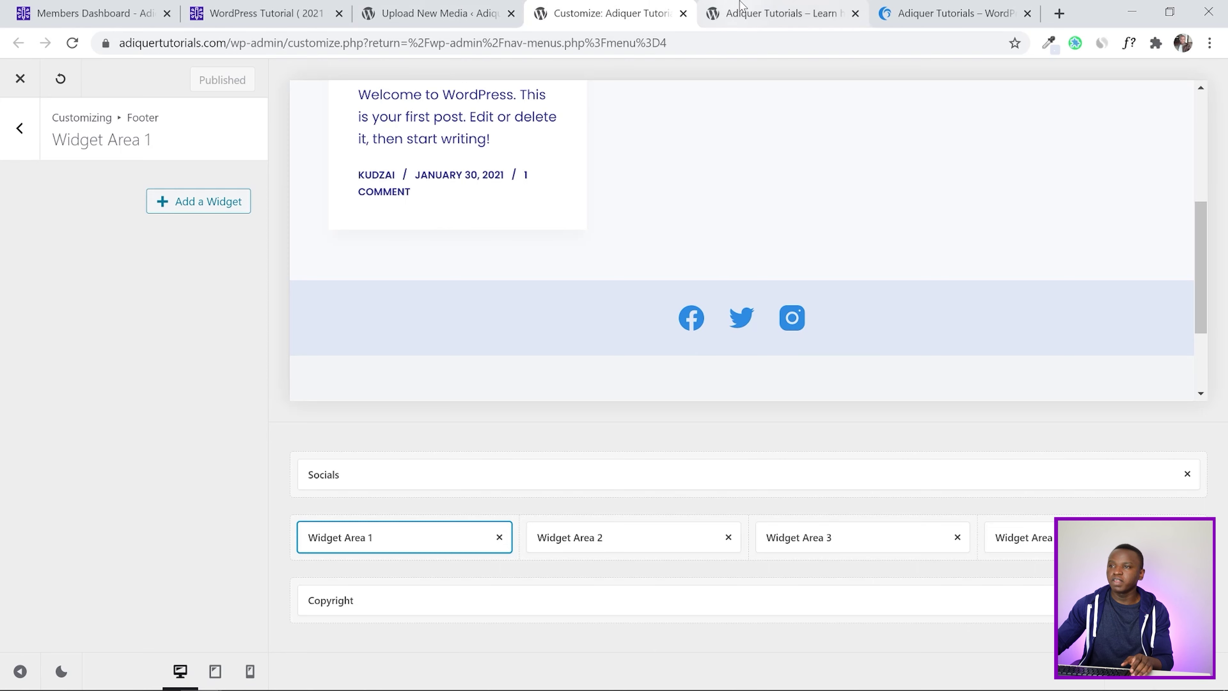
{"action": "left_click", "coordinate": [735, 11]}
Reload the live site, scroll to the empty middle footer row, then go to Upload New Media
{"action": "left_click", "coordinate": [72, 42]}
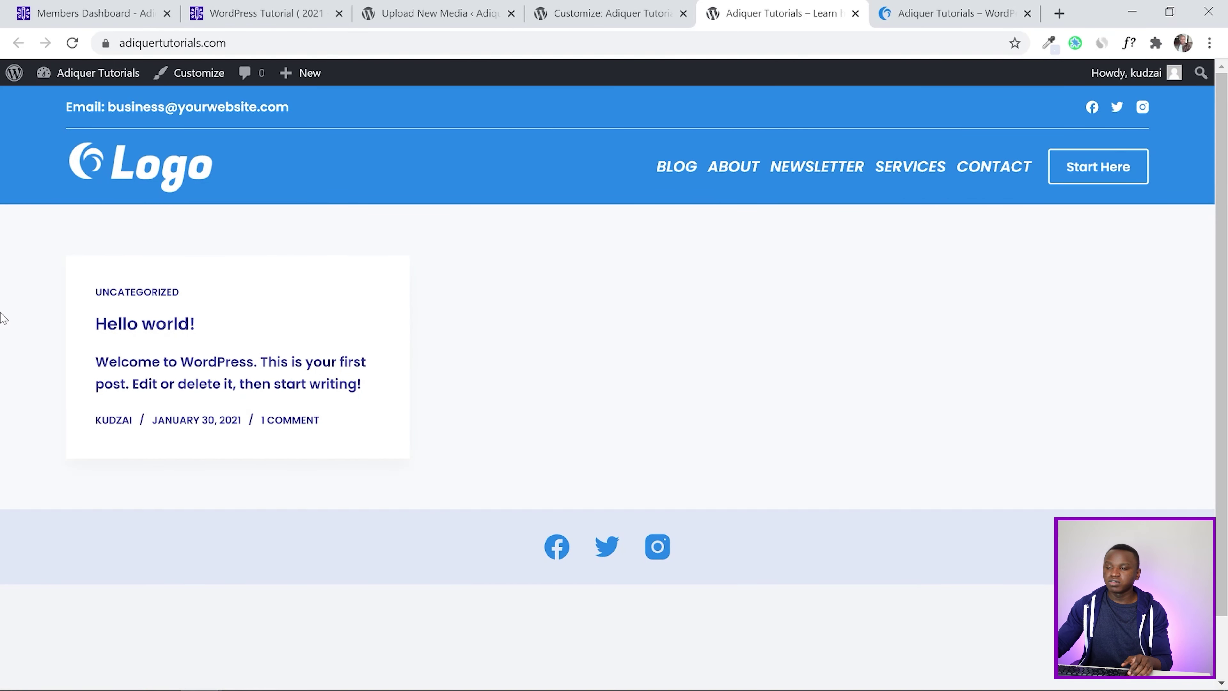
{"action": "scroll", "coordinate": [660, 335], "scroll_direction": "down", "scroll_amount": 2}
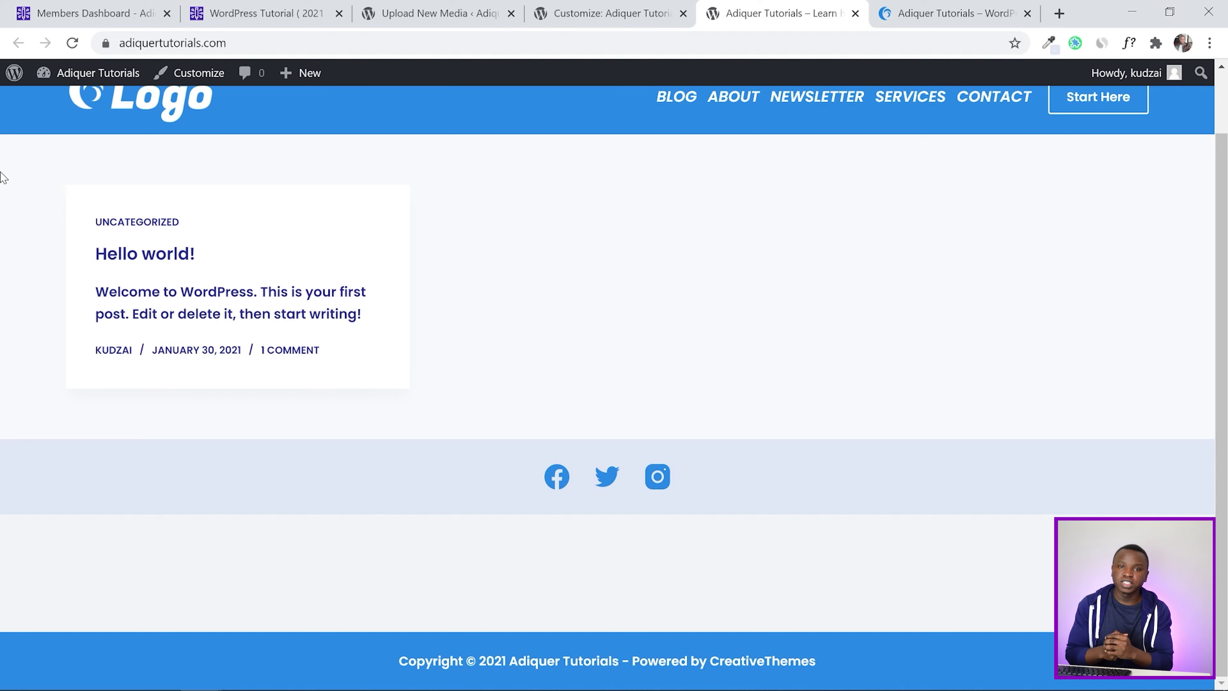
{"action": "left_click", "coordinate": [474, 6]}
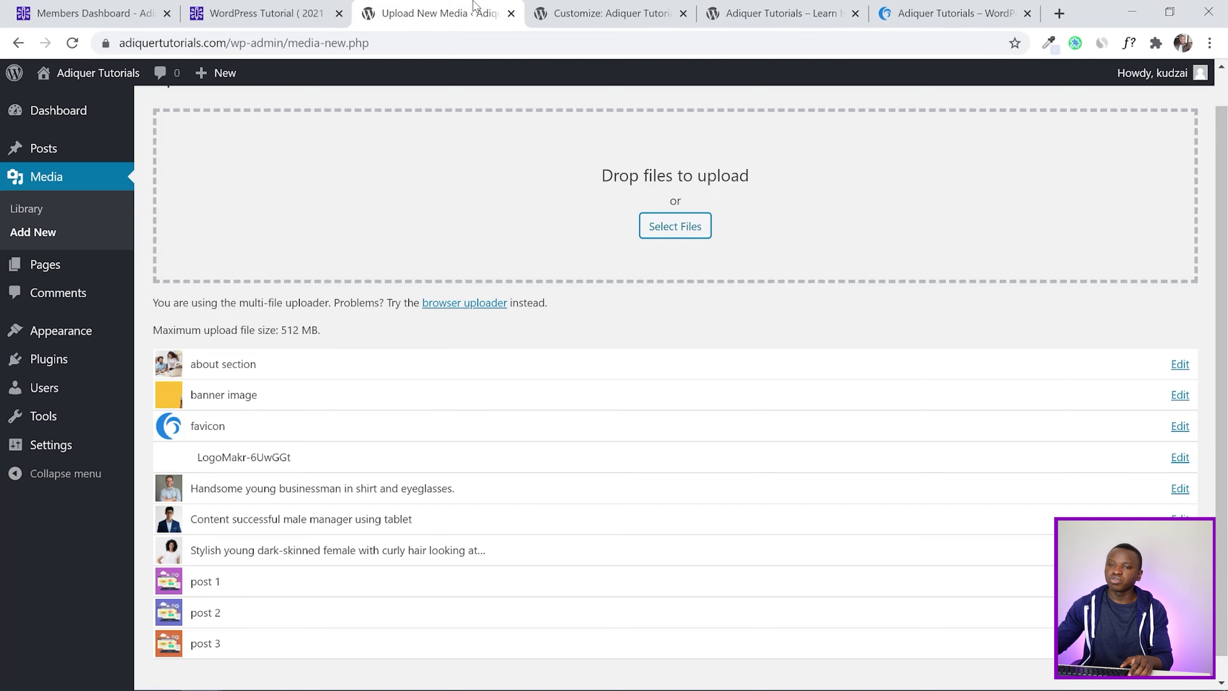
Go to Appearance > Widgets and collapse the Main Sidebar to reveal Footer Columns 1–6
{"action": "left_click", "coordinate": [563, 8]}
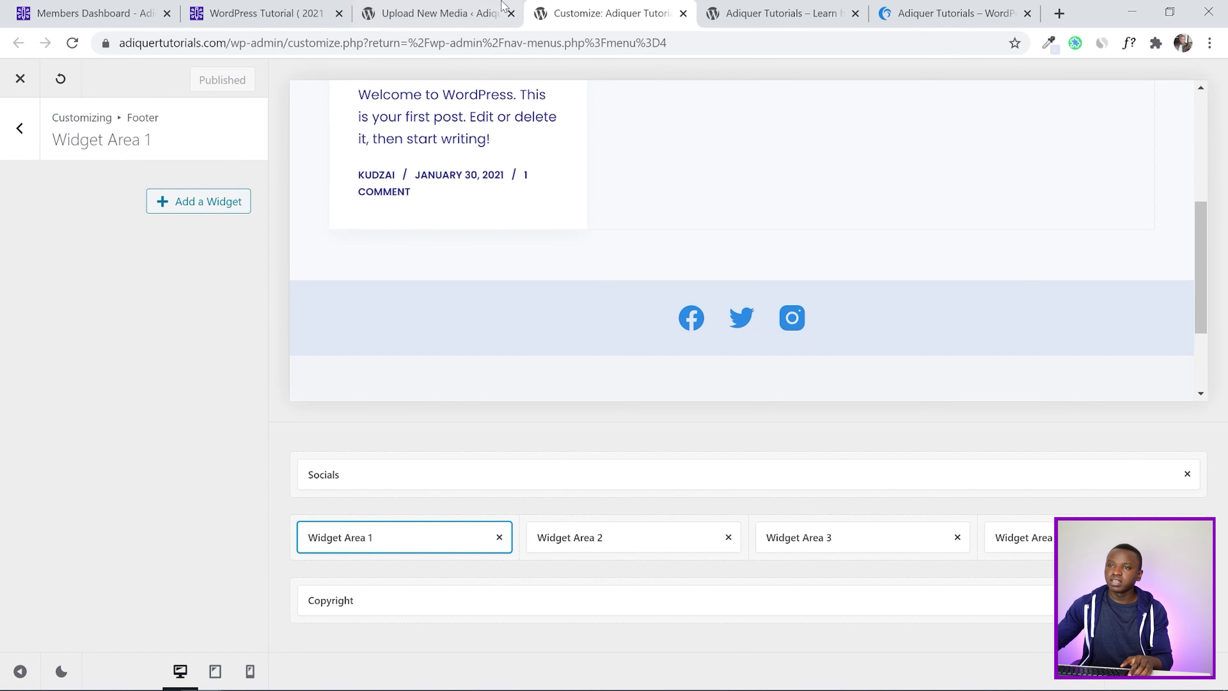
{"action": "left_click", "coordinate": [461, 9]}
{"action": "scroll", "coordinate": [343, 245], "scroll_direction": "up", "scroll_amount": 1}
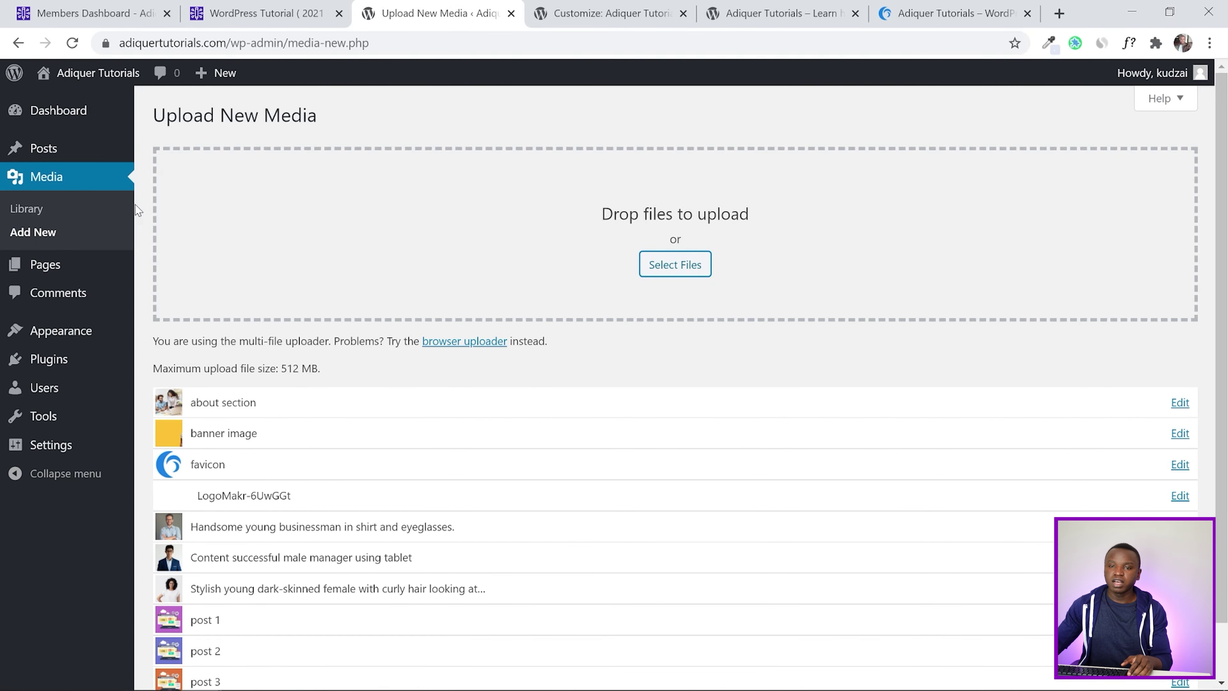
{"action": "mouse_move", "coordinate": [26, 338]}
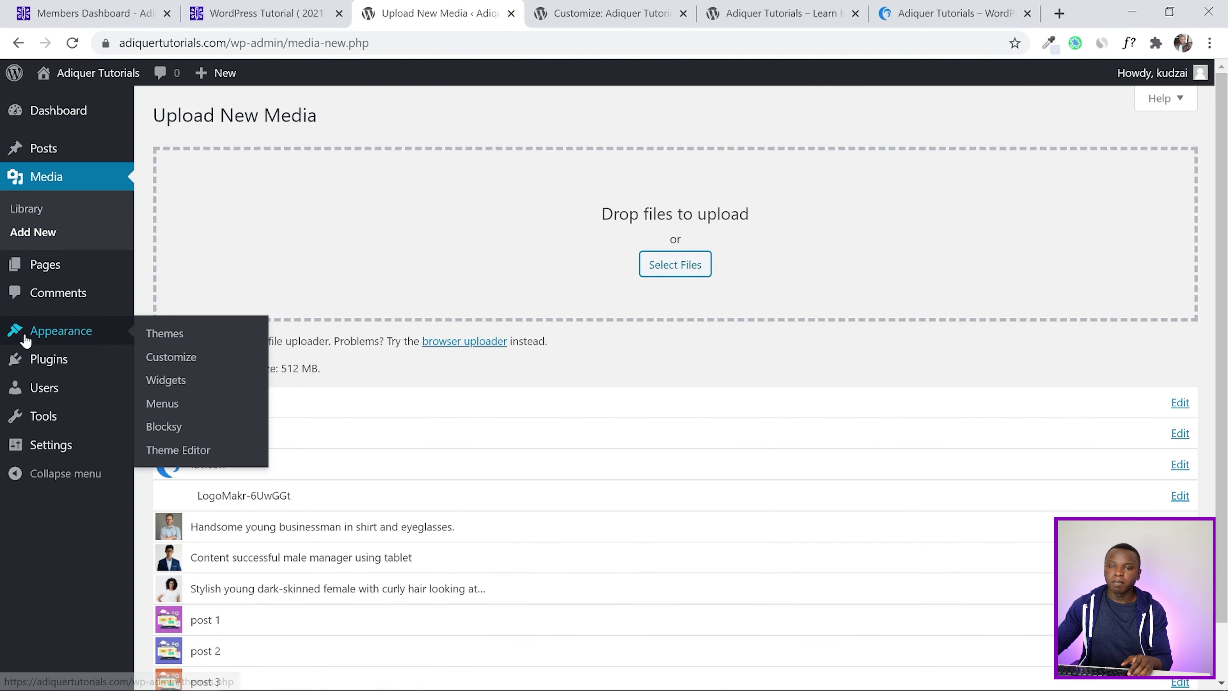
{"action": "left_click", "coordinate": [166, 381]}
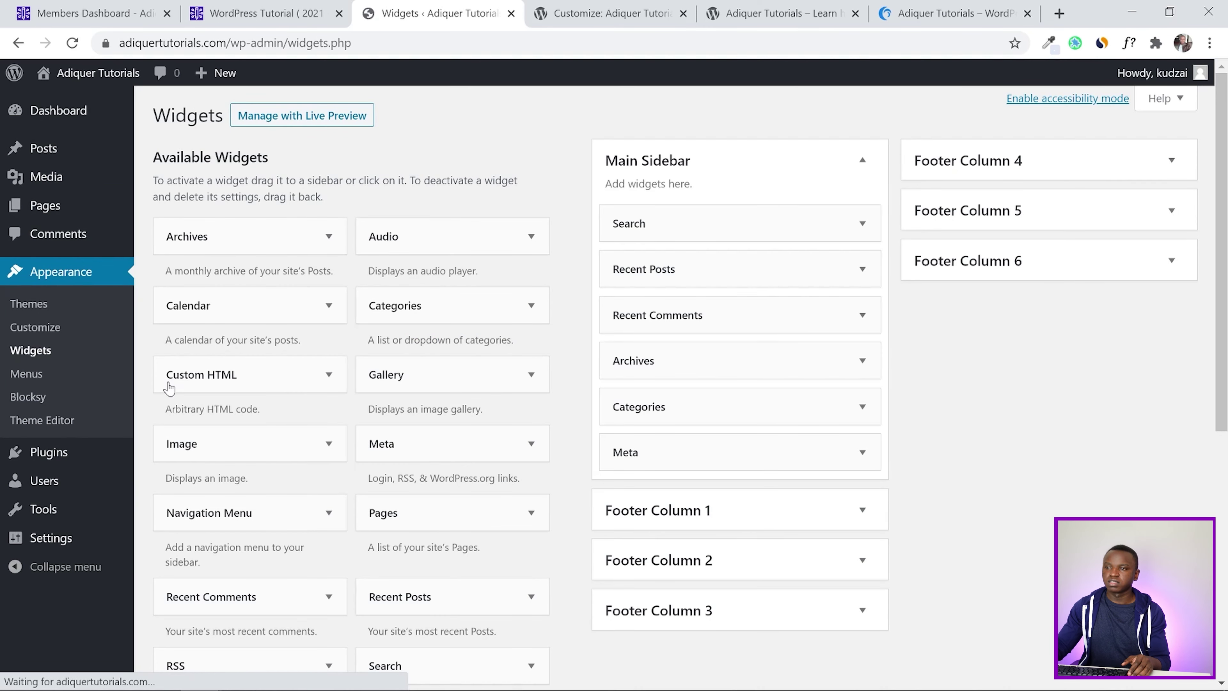
{"action": "left_click", "coordinate": [863, 160]}
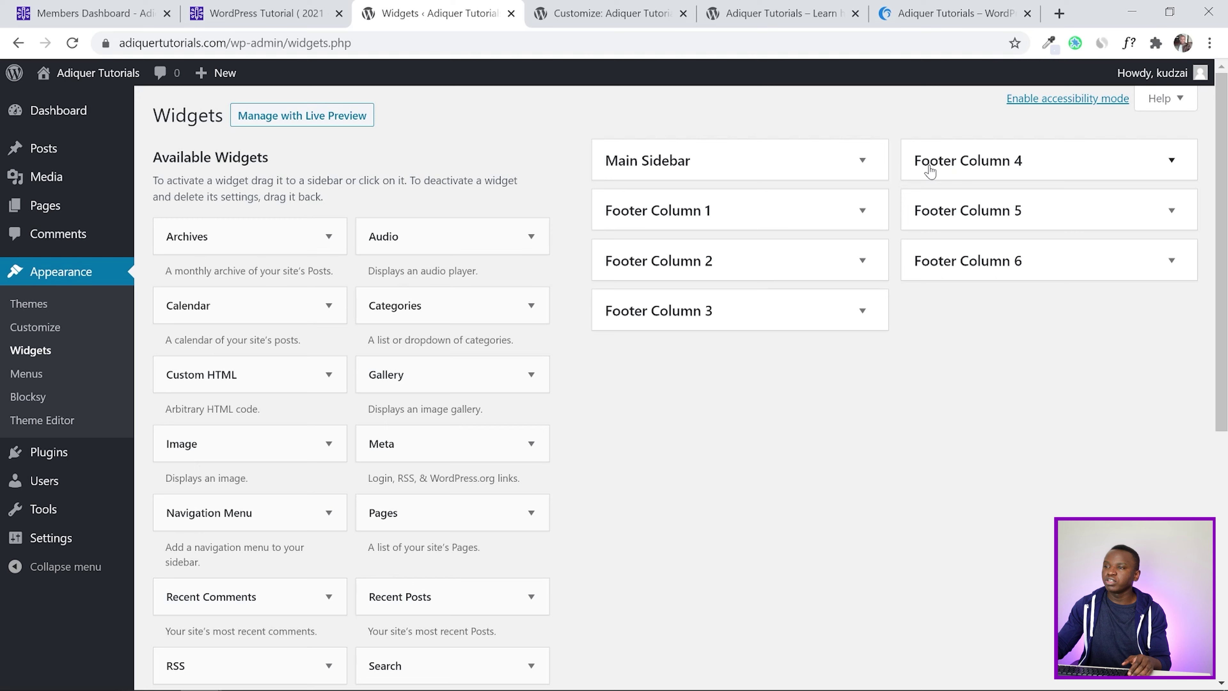
{"action": "scroll", "coordinate": [636, 425], "scroll_direction": "down", "scroll_amount": 8}
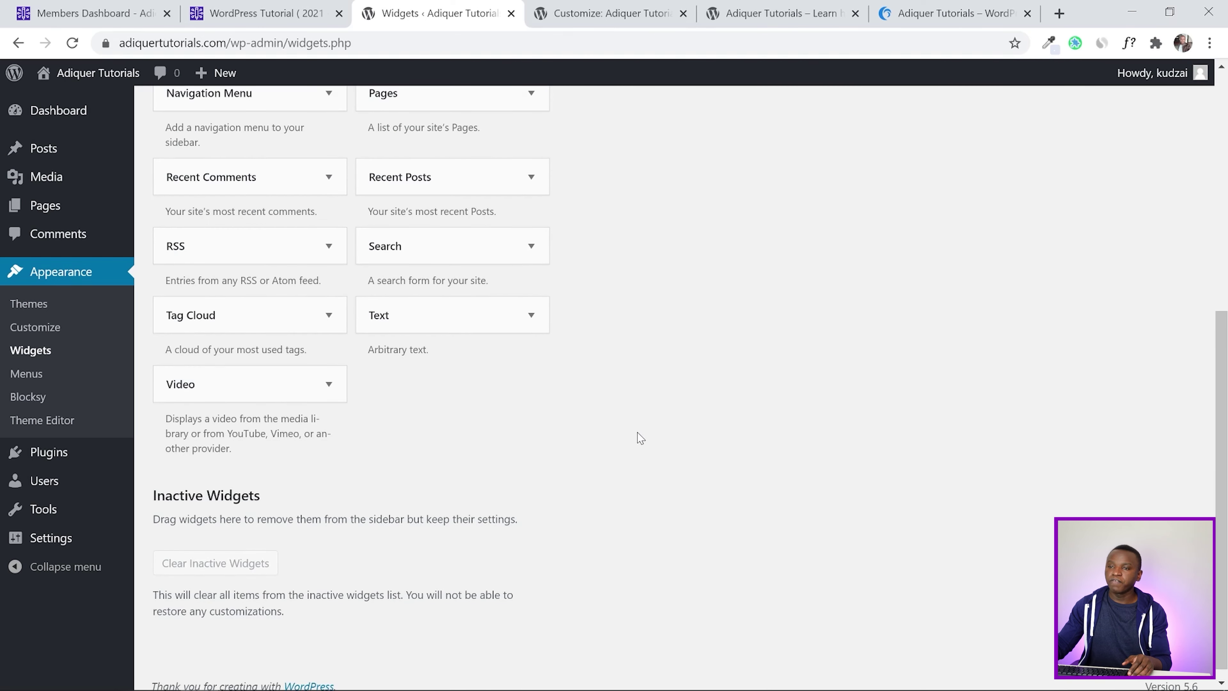
{"action": "scroll", "coordinate": [639, 433], "scroll_direction": "up", "scroll_amount": 4}
Compare with the reference site's footer and return to the Customizer
{"action": "left_click", "coordinate": [953, 7]}
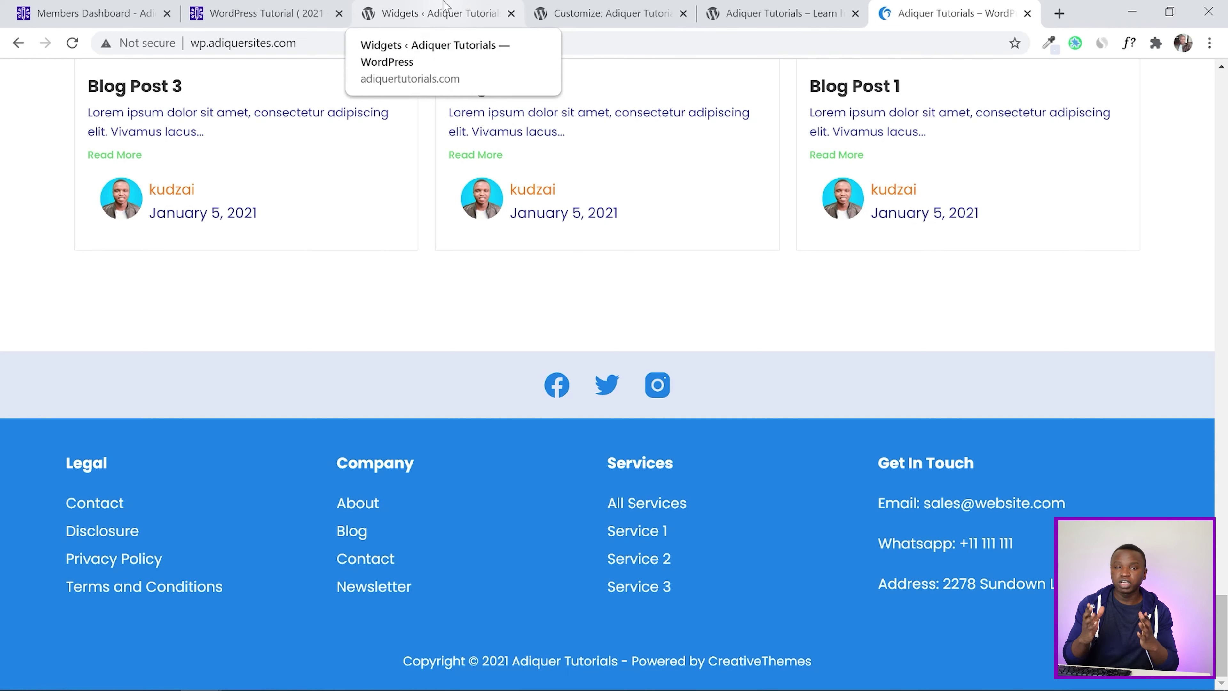
{"action": "left_click", "coordinate": [444, 5]}
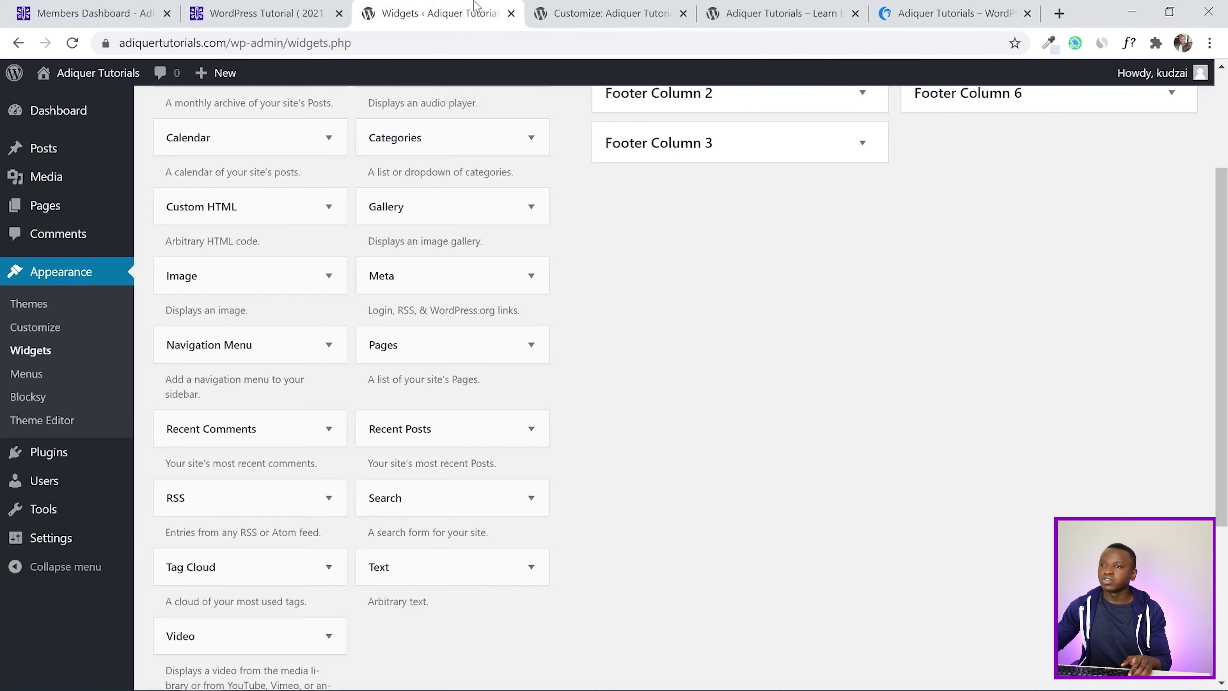
{"action": "left_click", "coordinate": [561, 10]}
{"action": "left_click", "coordinate": [774, 13]}
{"action": "left_click", "coordinate": [604, 13]}
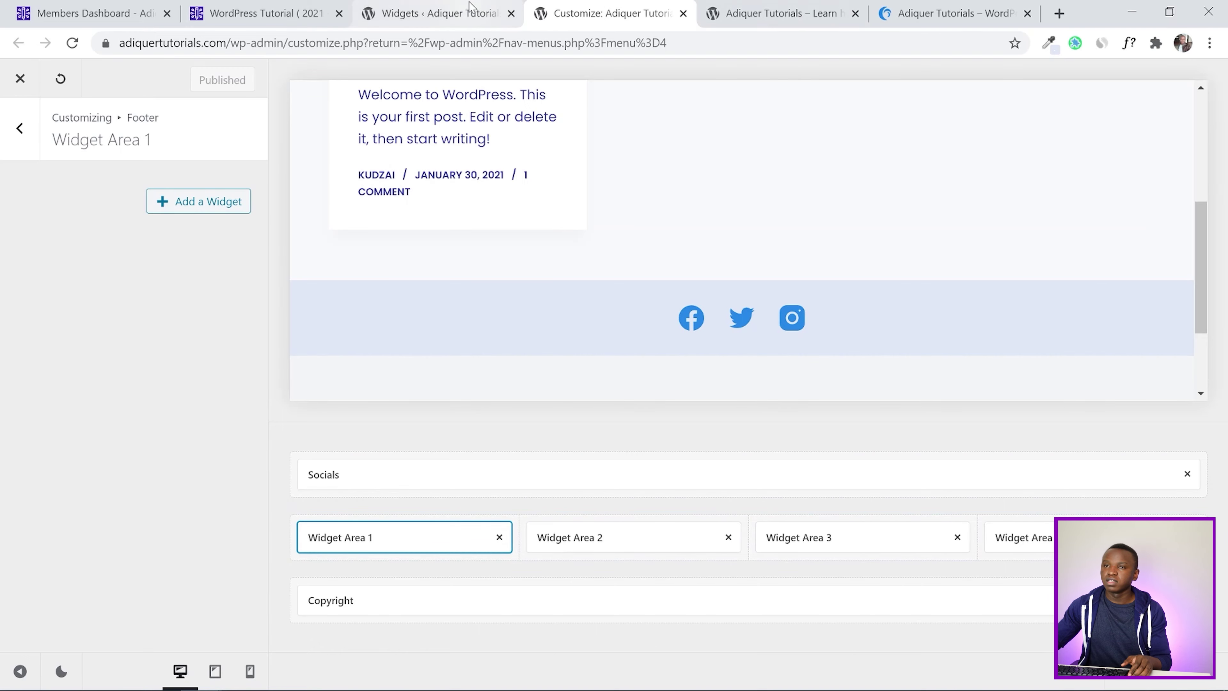
{"action": "left_click", "coordinate": [449, 14]}
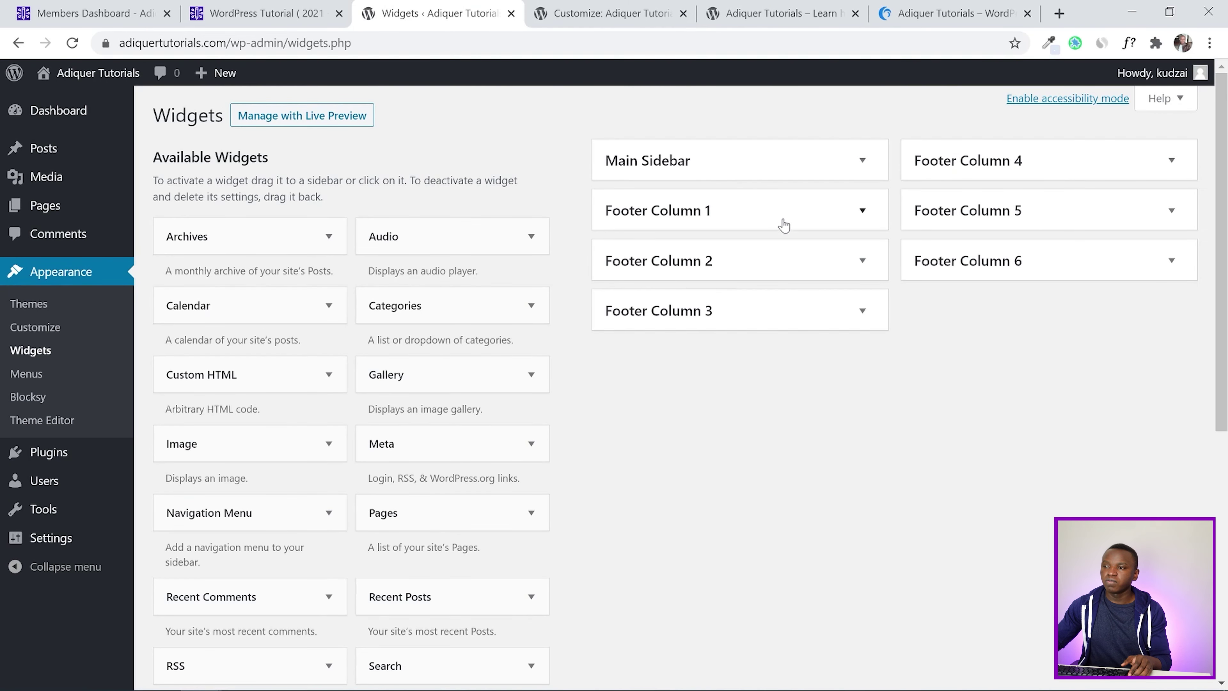
Expand Footer Column 1 and add a Navigation Menu widget to it
{"action": "left_click", "coordinate": [784, 224]}
{"action": "scroll", "coordinate": [732, 513], "scroll_direction": "down", "scroll_amount": 3}
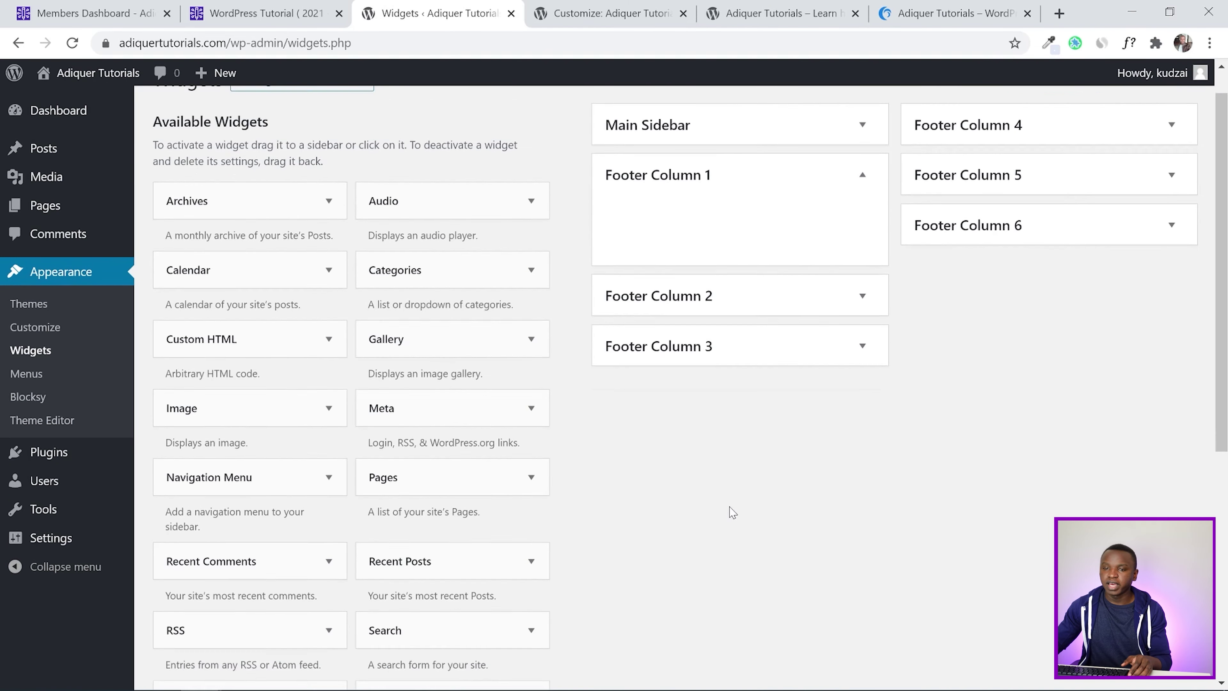
{"action": "scroll", "coordinate": [529, 425], "scroll_direction": "up", "scroll_amount": 3}
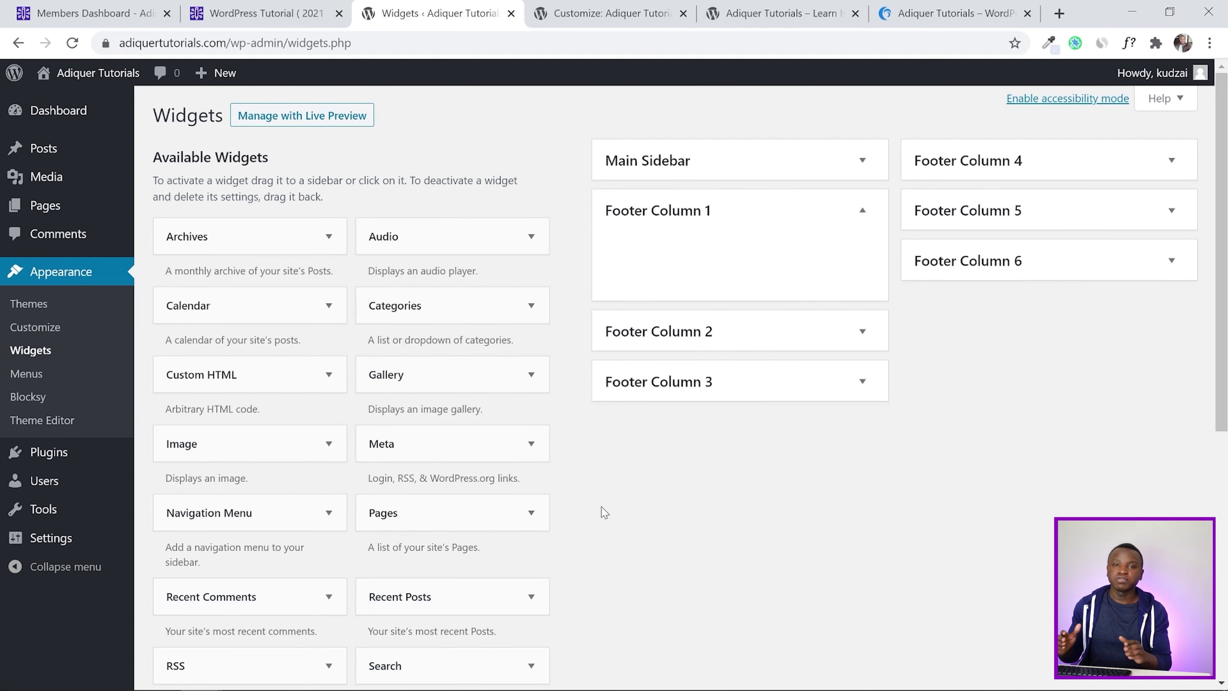
{"action": "scroll", "coordinate": [604, 513], "scroll_direction": "down", "scroll_amount": 3}
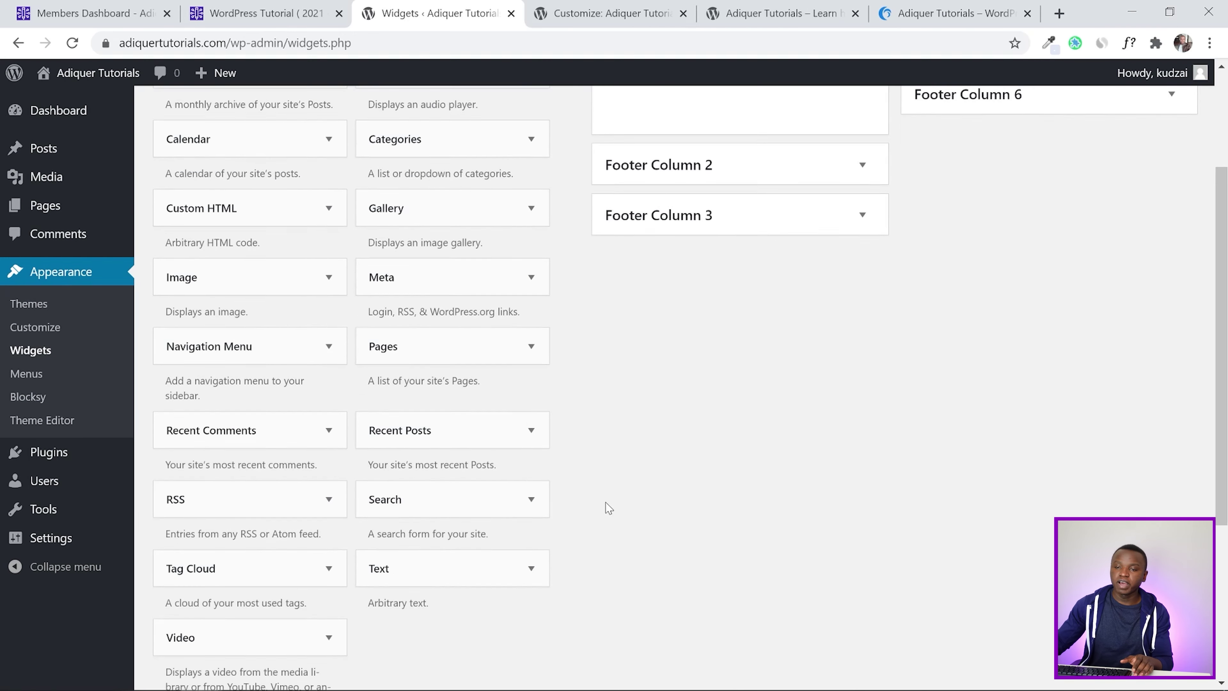
{"action": "left_click", "coordinate": [251, 345]}
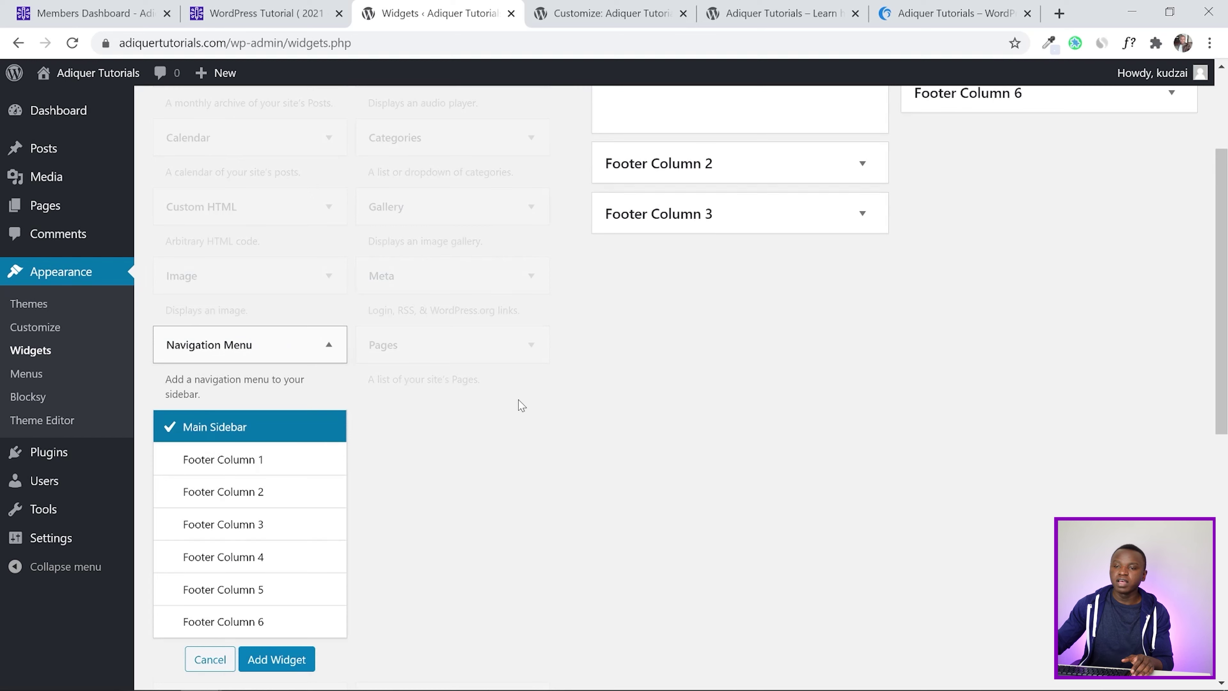
{"action": "scroll", "coordinate": [521, 406], "scroll_direction": "down", "scroll_amount": 3}
{"action": "left_click", "coordinate": [317, 292]}
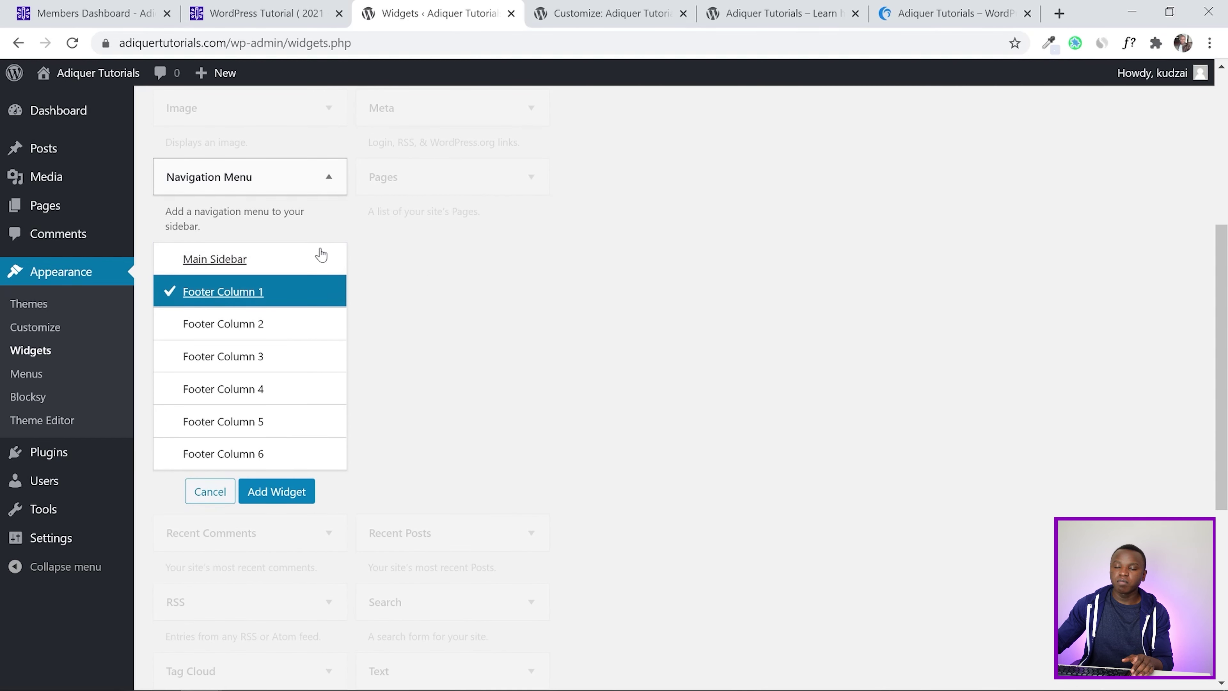
{"action": "left_click", "coordinate": [283, 492]}
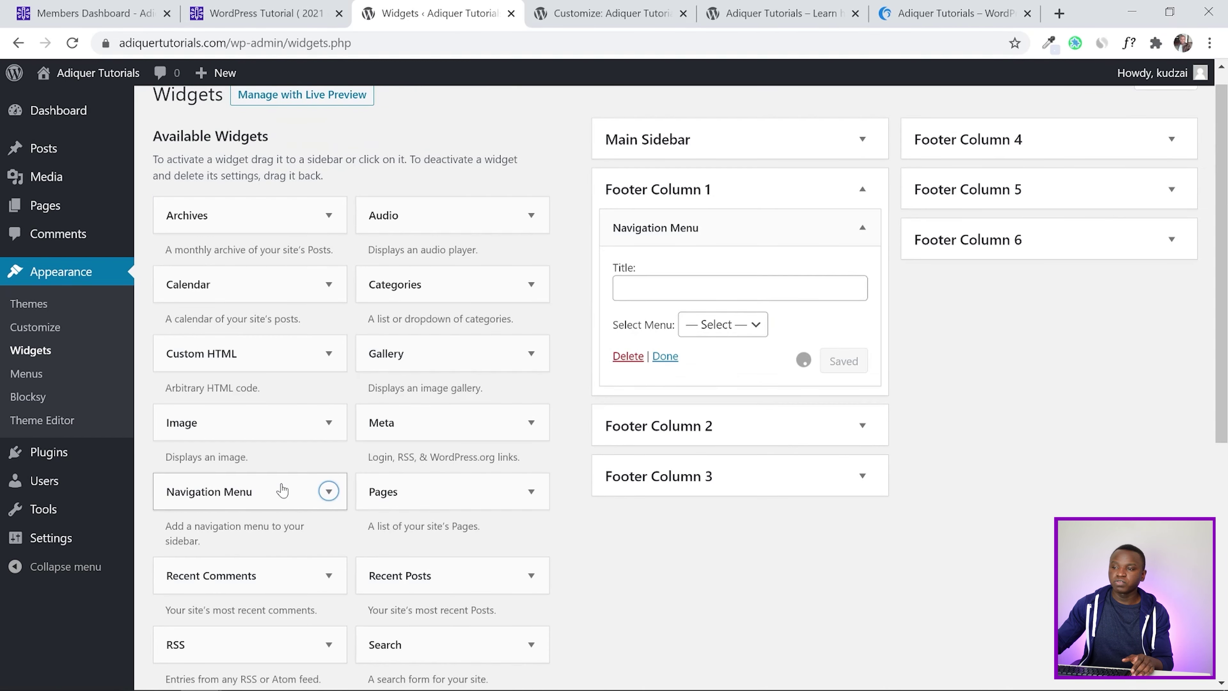
Add Navigation Menu widgets to Footer Columns 2 and 3
{"action": "scroll", "coordinate": [328, 491], "scroll_direction": "down", "scroll_amount": 2}
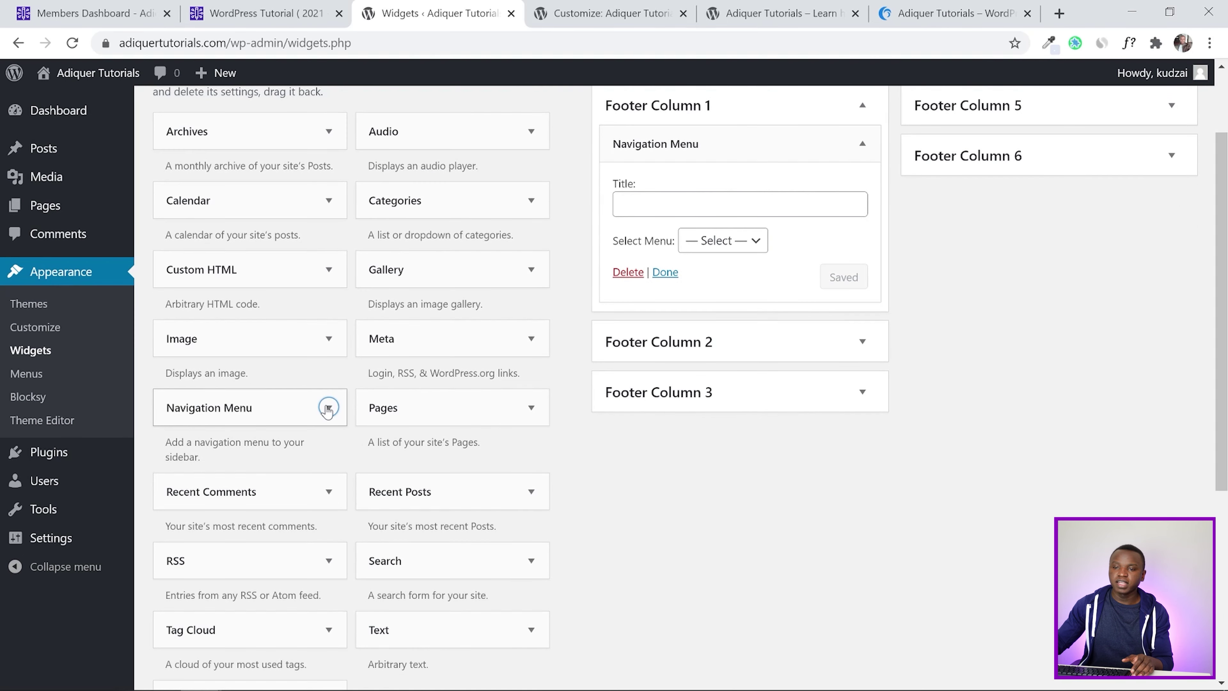
{"action": "left_click", "coordinate": [329, 408]}
{"action": "scroll", "coordinate": [326, 363], "scroll_direction": "down", "scroll_amount": 3}
{"action": "left_click", "coordinate": [282, 390]}
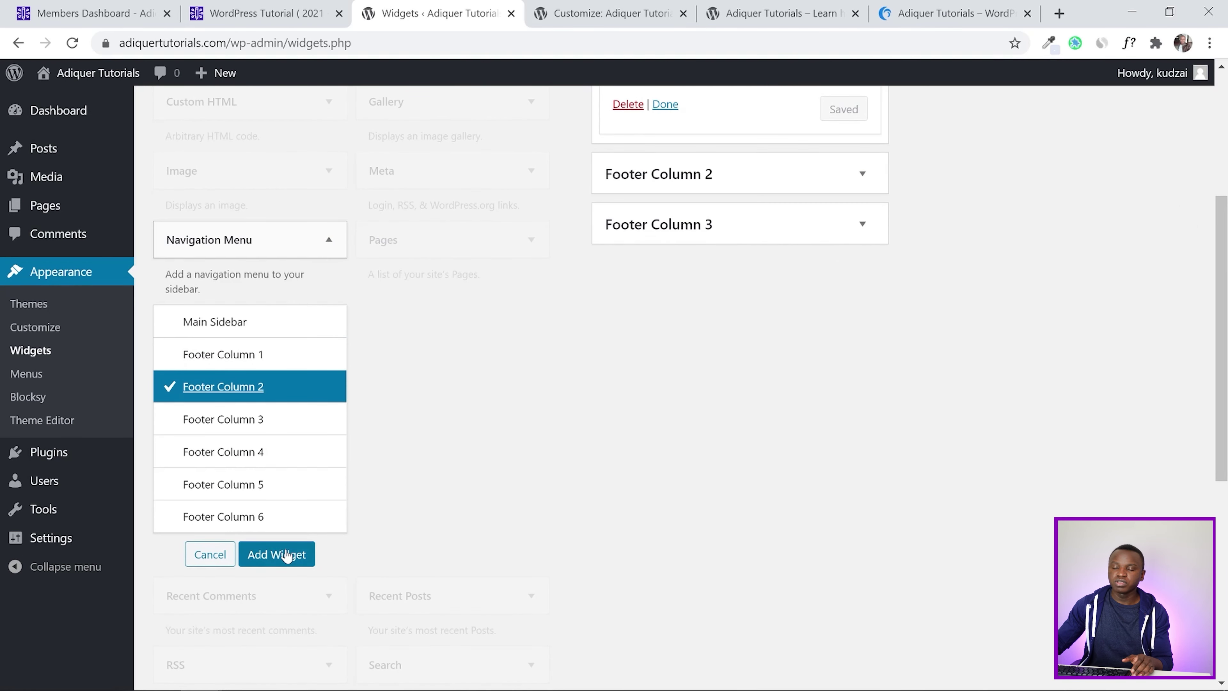
{"action": "left_click", "coordinate": [276, 554]}
{"action": "scroll", "coordinate": [520, 471], "scroll_direction": "down", "scroll_amount": 2}
{"action": "left_click", "coordinate": [320, 154]}
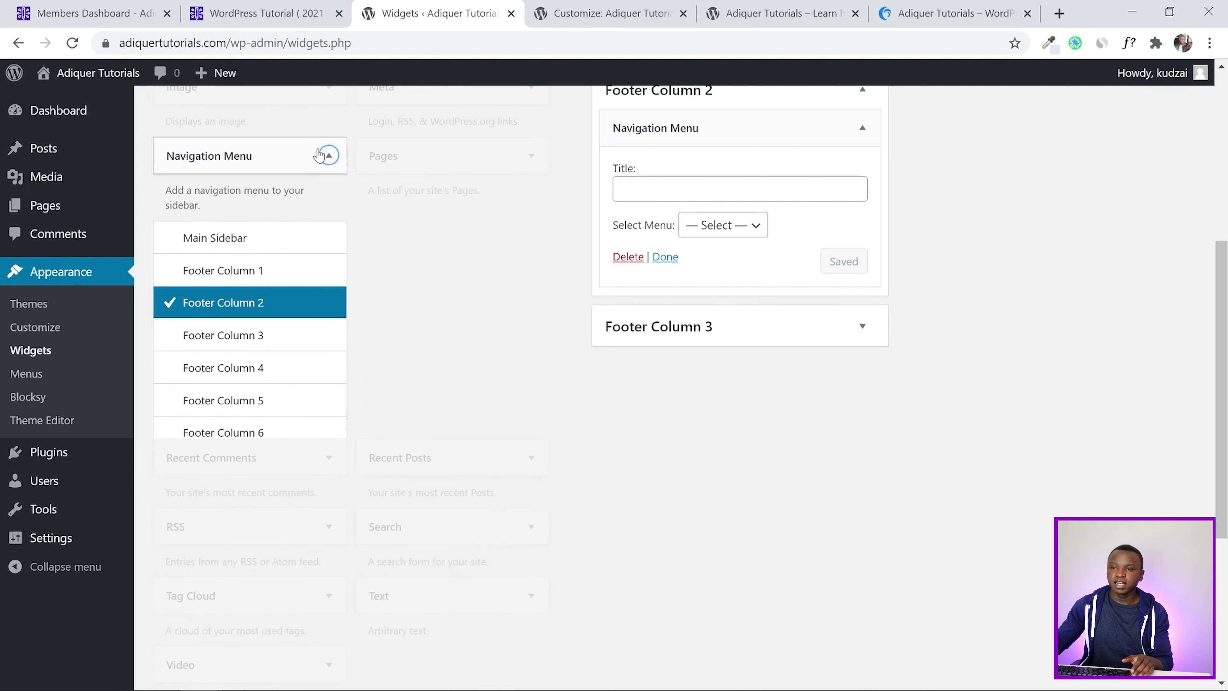
{"action": "left_click", "coordinate": [272, 336]}
{"action": "left_click", "coordinate": [280, 469]}
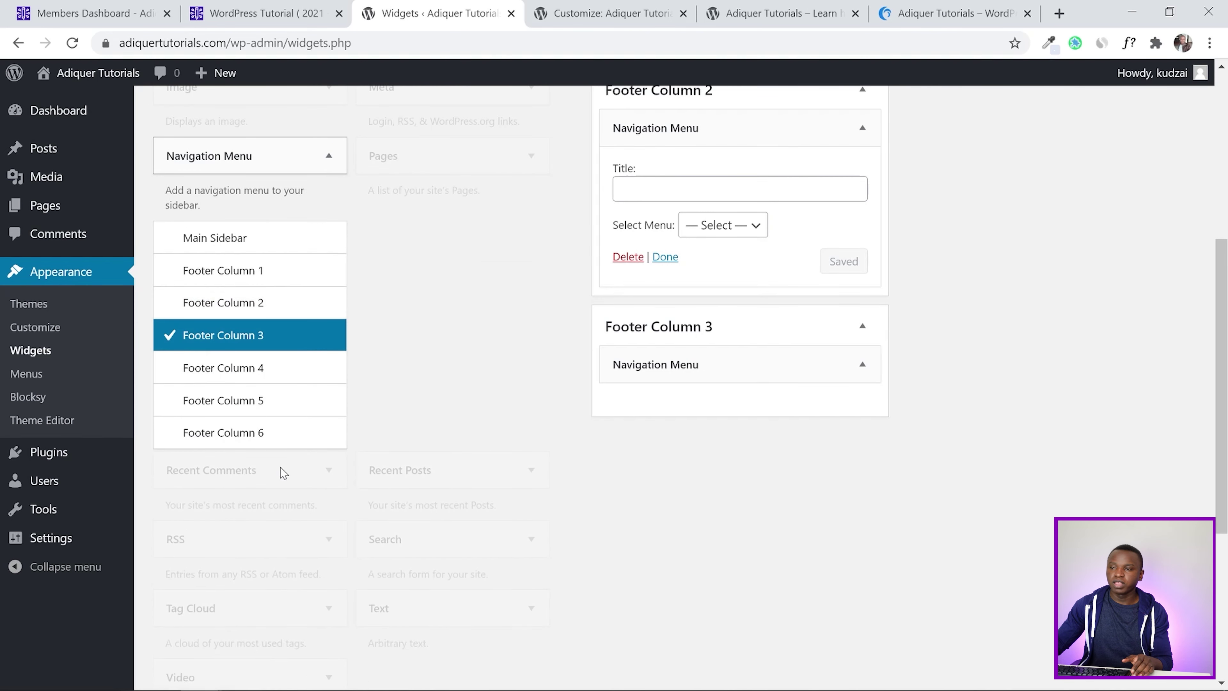
Look at the reference site's finished footer
{"action": "scroll", "coordinate": [1118, 417], "scroll_direction": "up", "scroll_amount": 3}
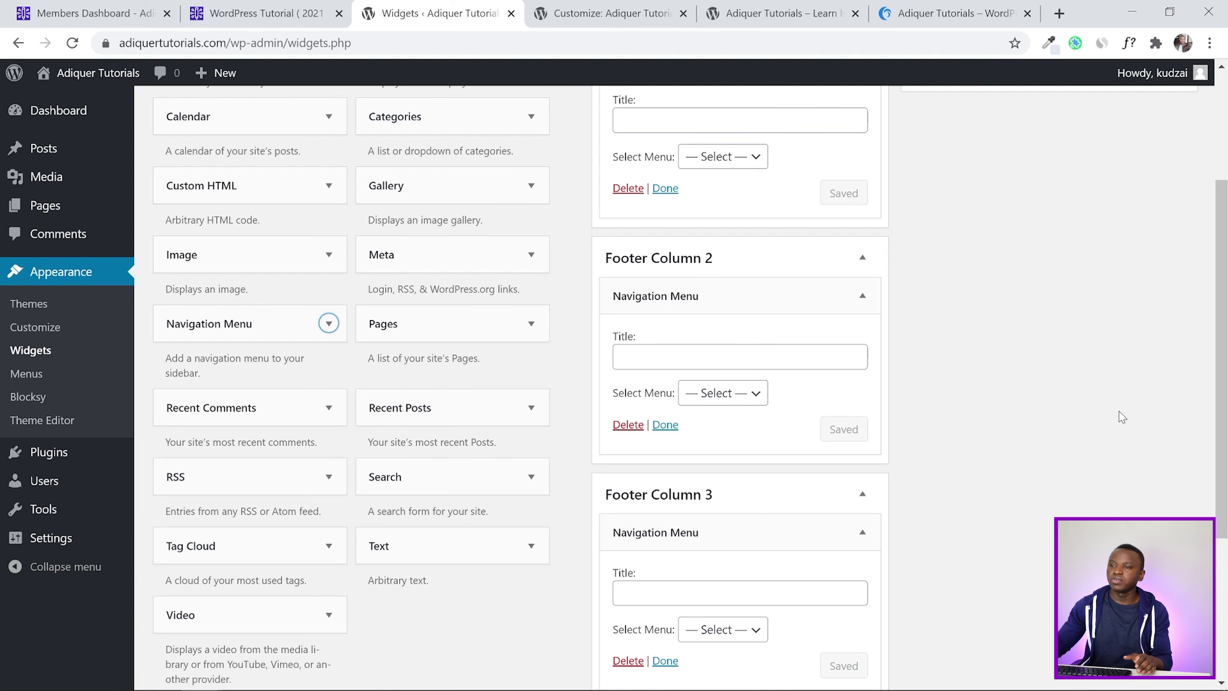
{"action": "scroll", "coordinate": [1119, 417], "scroll_direction": "up", "scroll_amount": 2}
{"action": "left_click", "coordinate": [927, 9]}
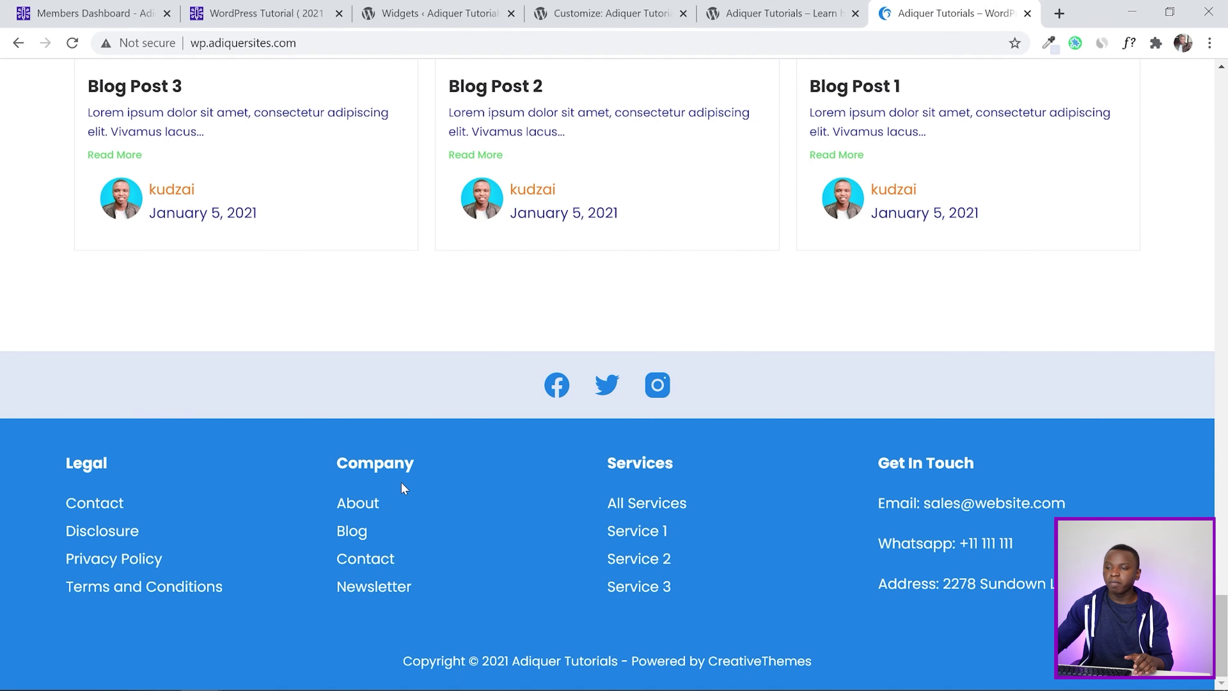
Glance at the customizer and live site, then return to the Widgets page
{"action": "left_click", "coordinate": [544, 8]}
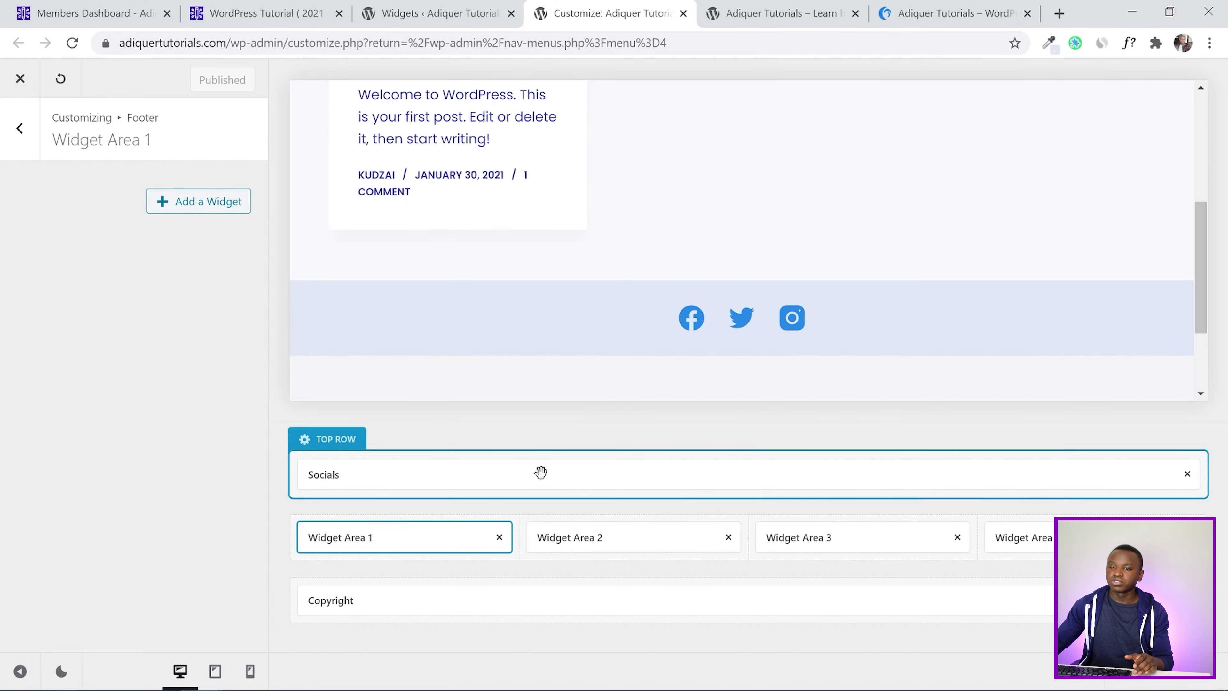
{"action": "left_click", "coordinate": [733, 4]}
{"action": "left_click", "coordinate": [390, 8]}
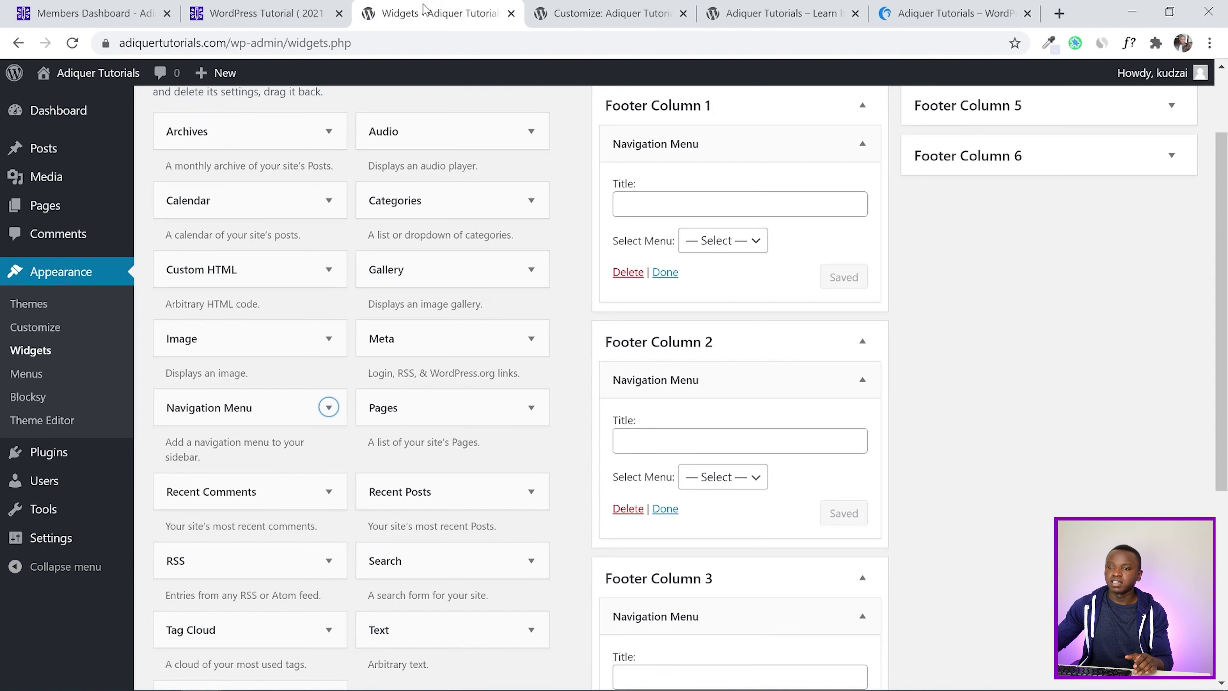
{"action": "scroll", "coordinate": [559, 335], "scroll_direction": "up", "scroll_amount": 5}
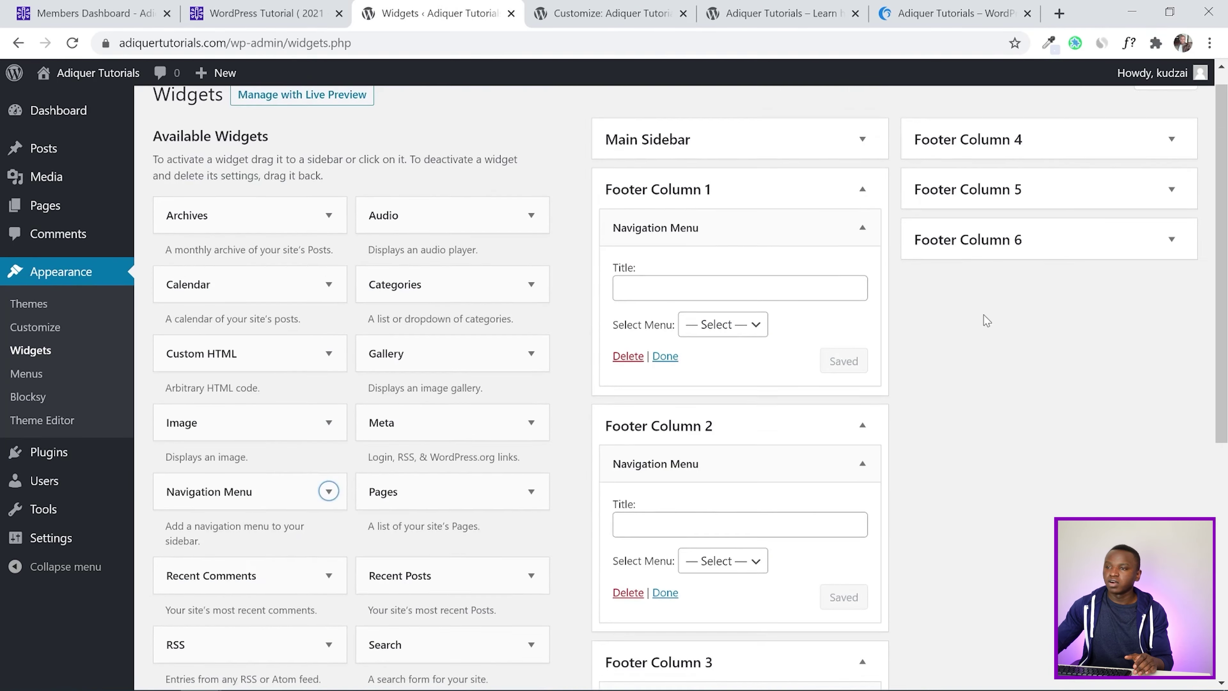
Choose the Legal, Company and Services menus for Footer Columns 1, 2 and 3
{"action": "left_click", "coordinate": [729, 327]}
{"action": "left_click", "coordinate": [725, 380]}
{"action": "scroll", "coordinate": [773, 450], "scroll_direction": "down", "scroll_amount": 2}
{"action": "left_click", "coordinate": [739, 478]}
{"action": "scroll", "coordinate": [776, 444], "scroll_direction": "down", "scroll_amount": 2}
{"action": "left_click", "coordinate": [715, 393]}
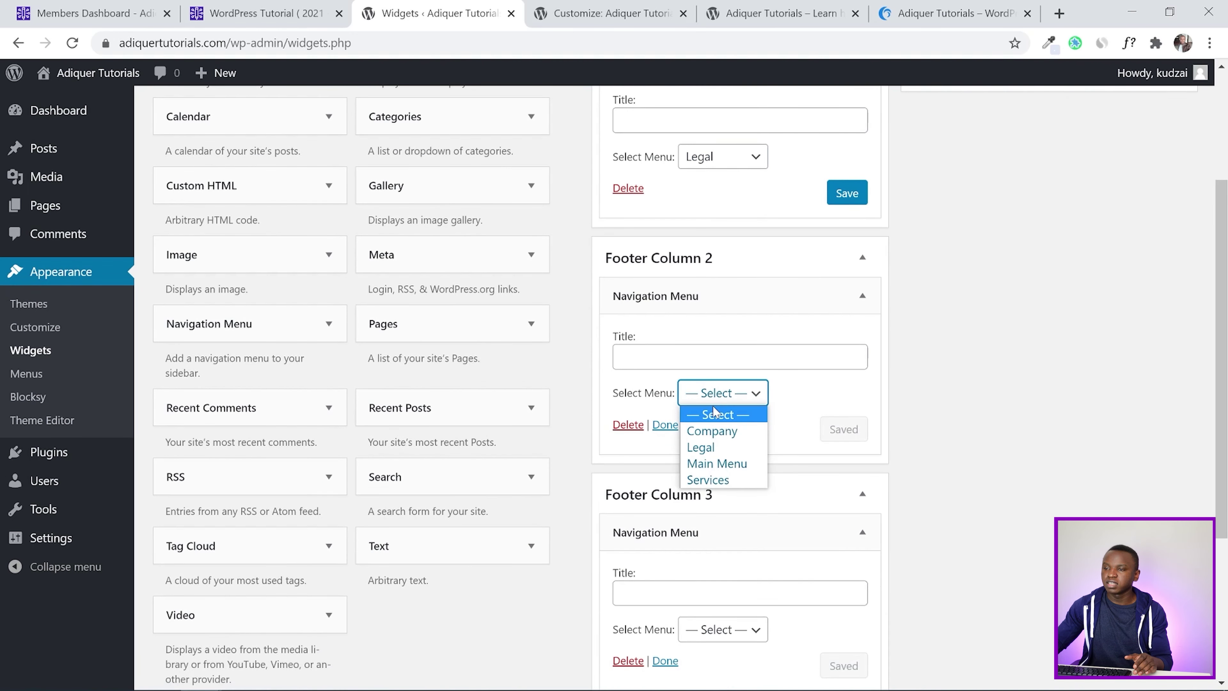
{"action": "left_click", "coordinate": [716, 429]}
{"action": "scroll", "coordinate": [774, 435], "scroll_direction": "down", "scroll_amount": 2}
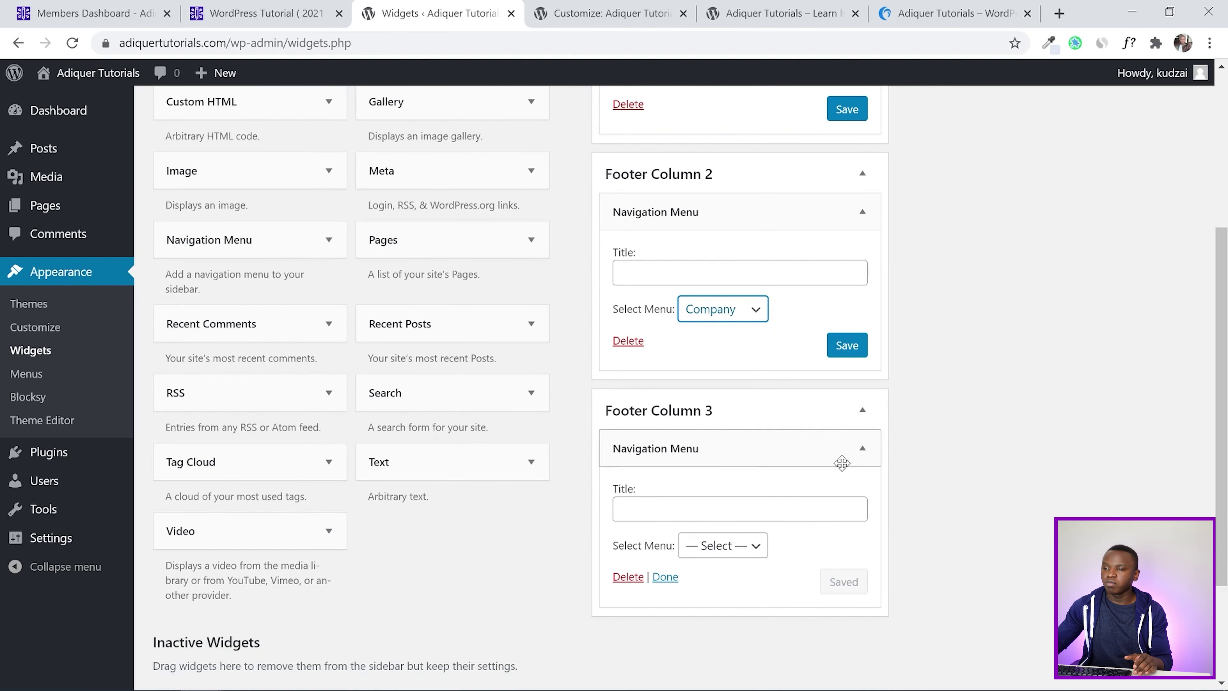
{"action": "left_click", "coordinate": [744, 547]}
{"action": "left_click", "coordinate": [729, 631]}
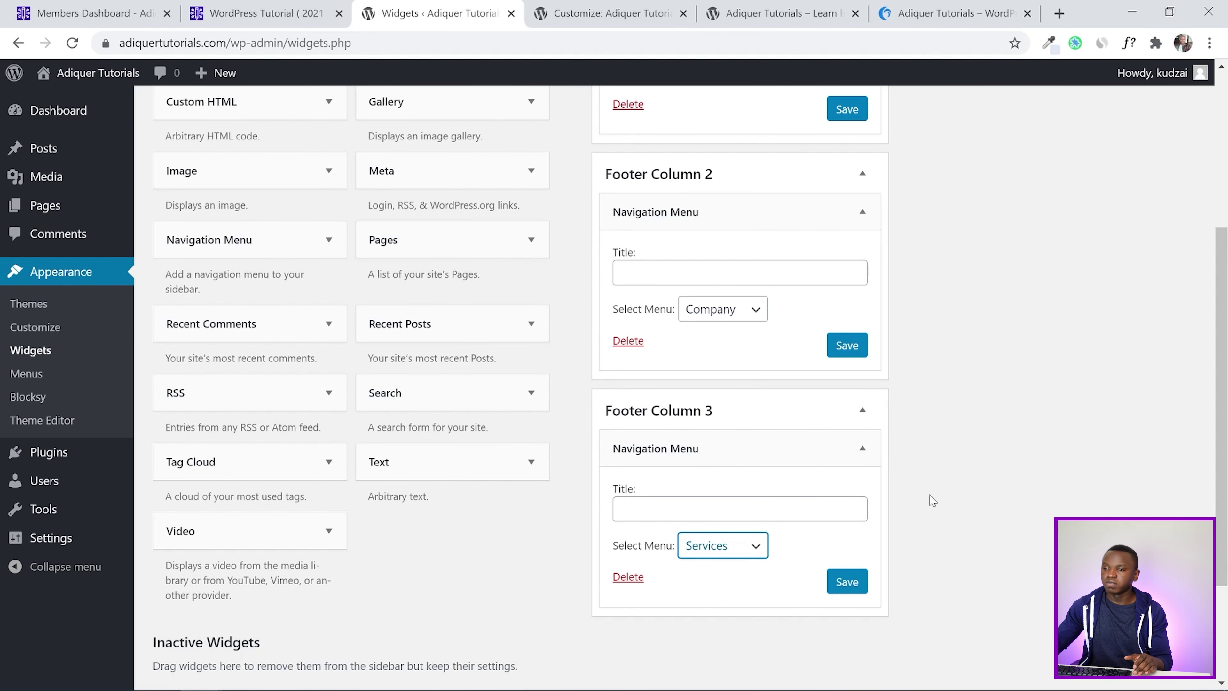
Save the three footer Navigation Menu widgets
{"action": "scroll", "coordinate": [804, 310], "scroll_direction": "up", "scroll_amount": 4}
{"action": "left_click", "coordinate": [847, 280]}
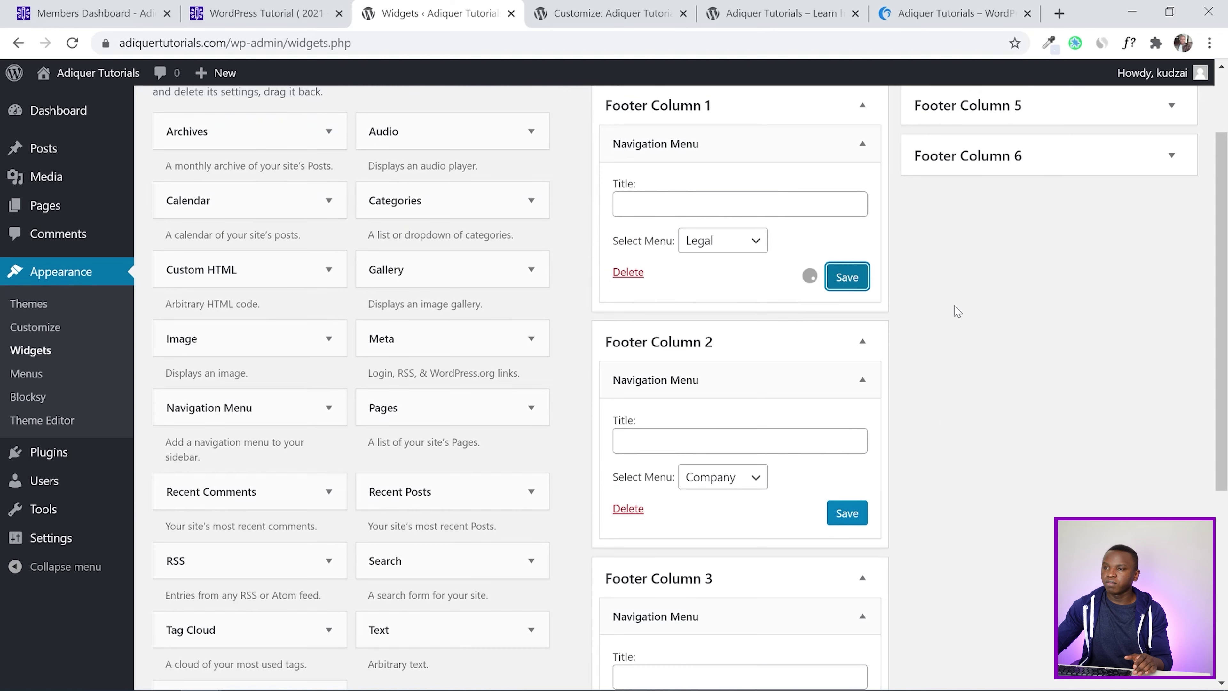
{"action": "left_click", "coordinate": [848, 513]}
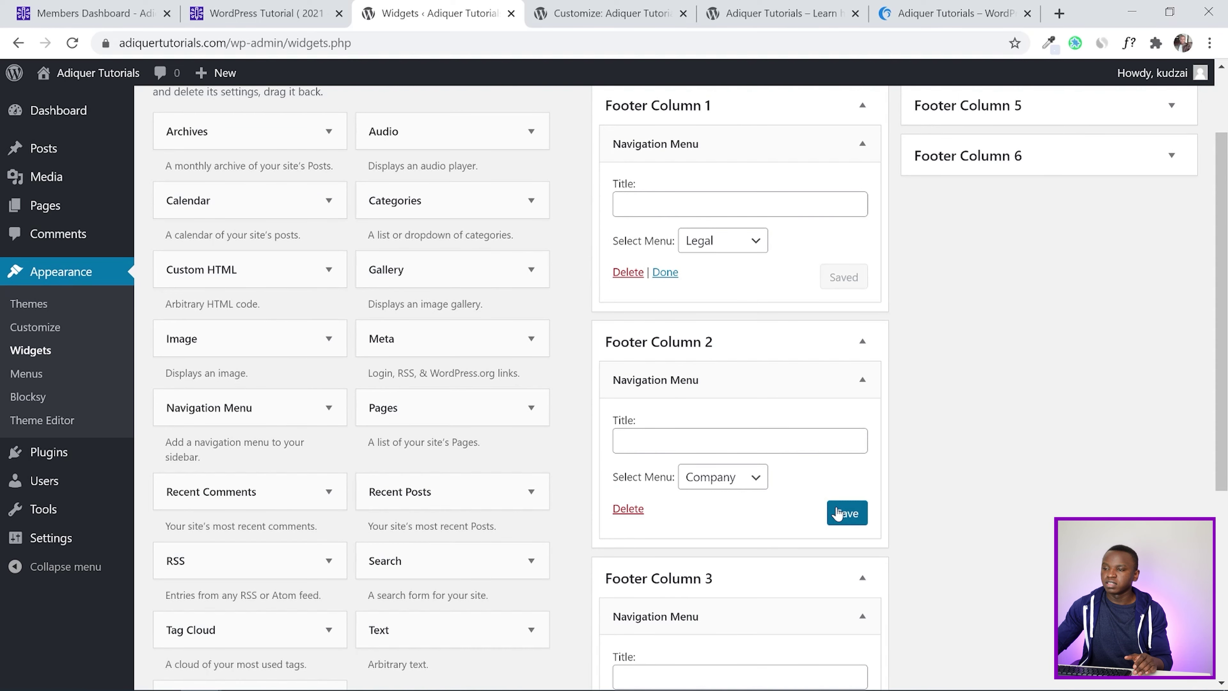
{"action": "scroll", "coordinate": [970, 397], "scroll_direction": "down", "scroll_amount": 2}
{"action": "scroll", "coordinate": [979, 384], "scroll_direction": "down", "scroll_amount": 2}
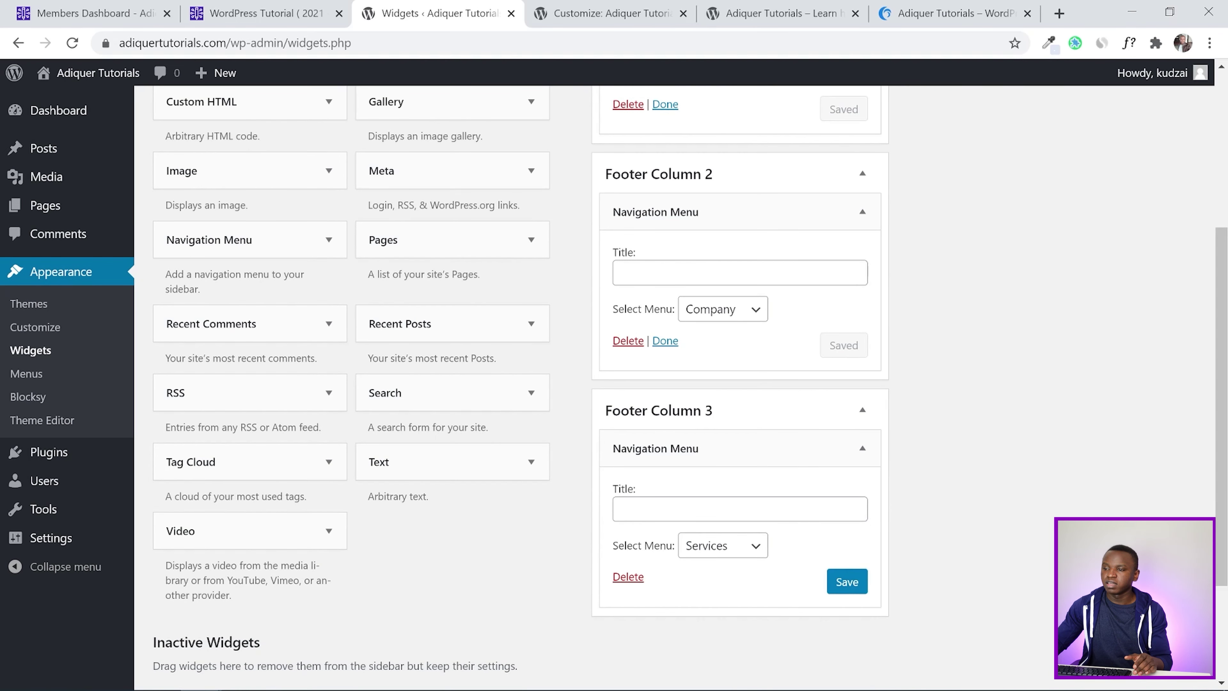
{"action": "left_click", "coordinate": [845, 580]}
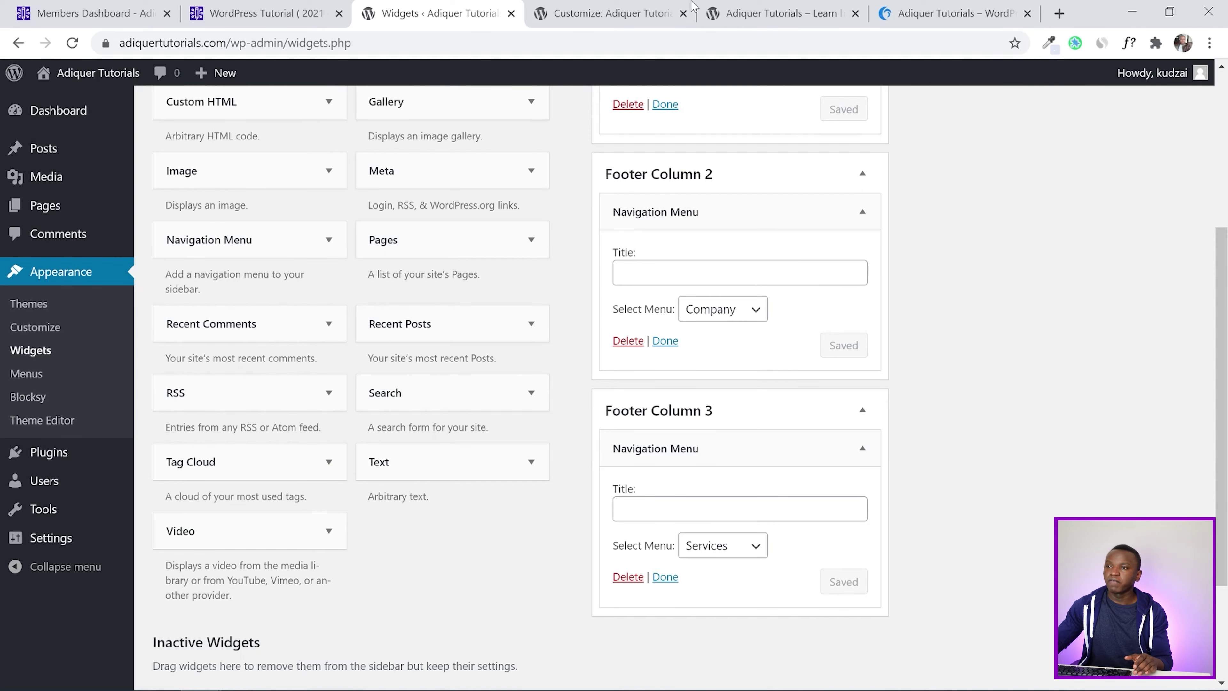
Reload the live site to check the footer
{"action": "left_click", "coordinate": [648, 6]}
{"action": "left_click", "coordinate": [742, 6]}
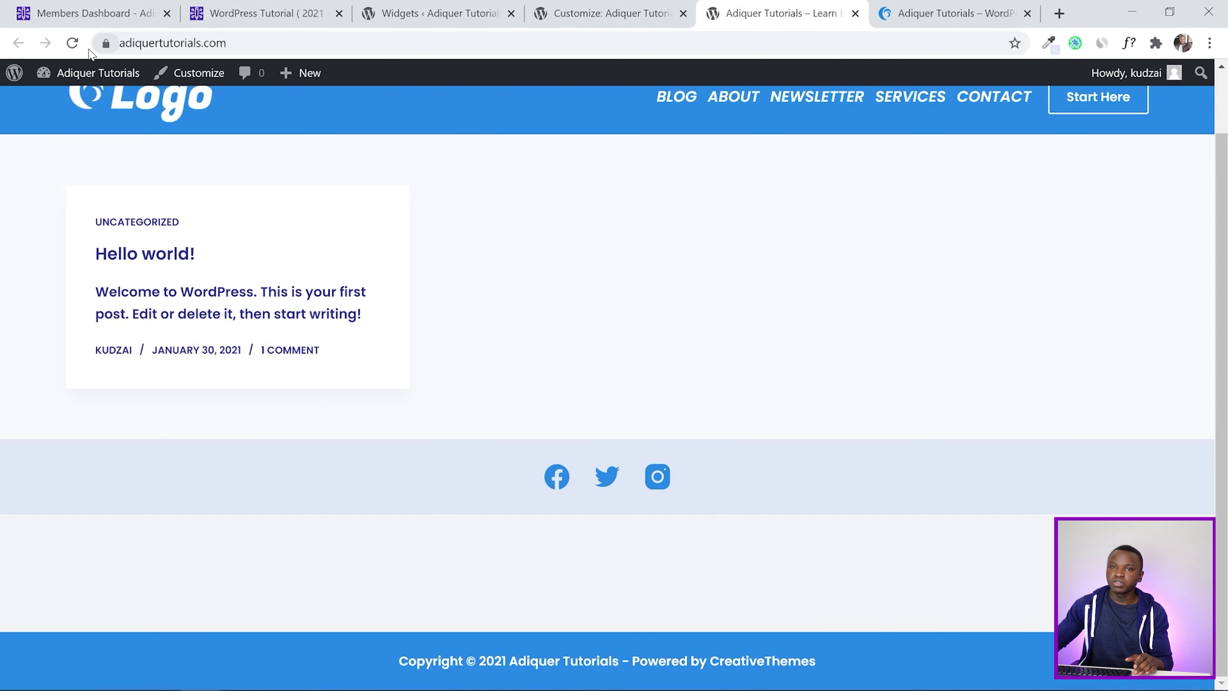
{"action": "left_click", "coordinate": [73, 43]}
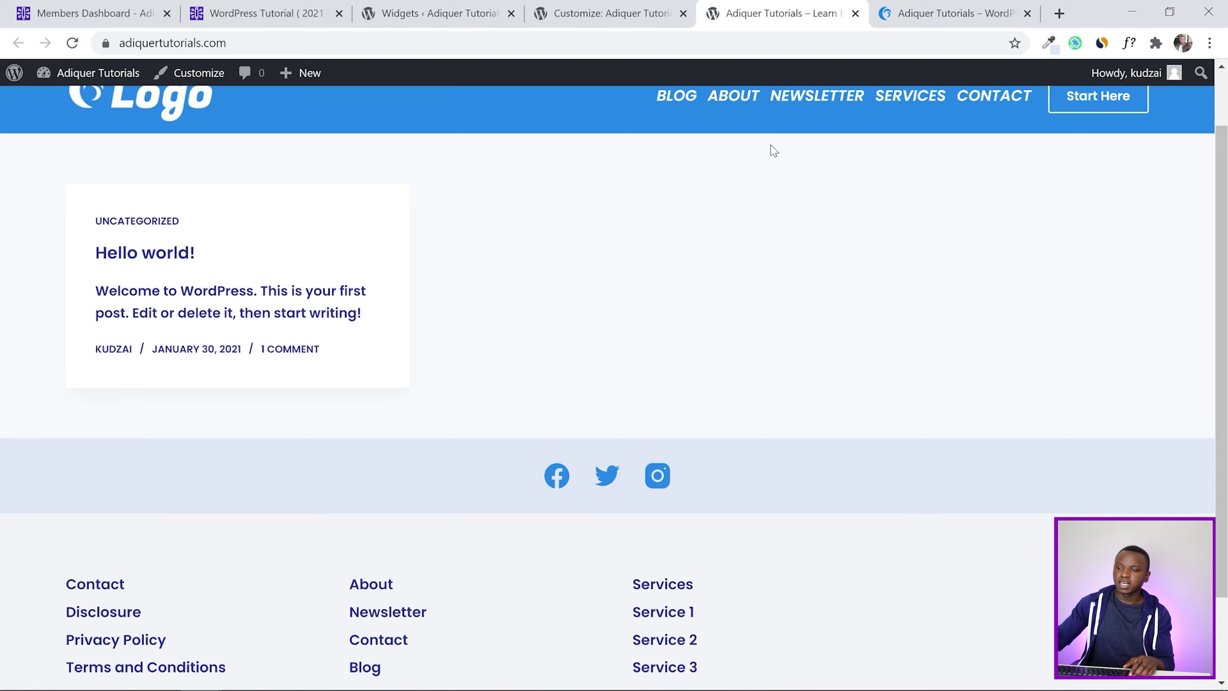
Compare the live footer's three link columns with the reference footer, then return to Widgets
{"action": "scroll", "coordinate": [1063, 332], "scroll_direction": "down", "scroll_amount": 2}
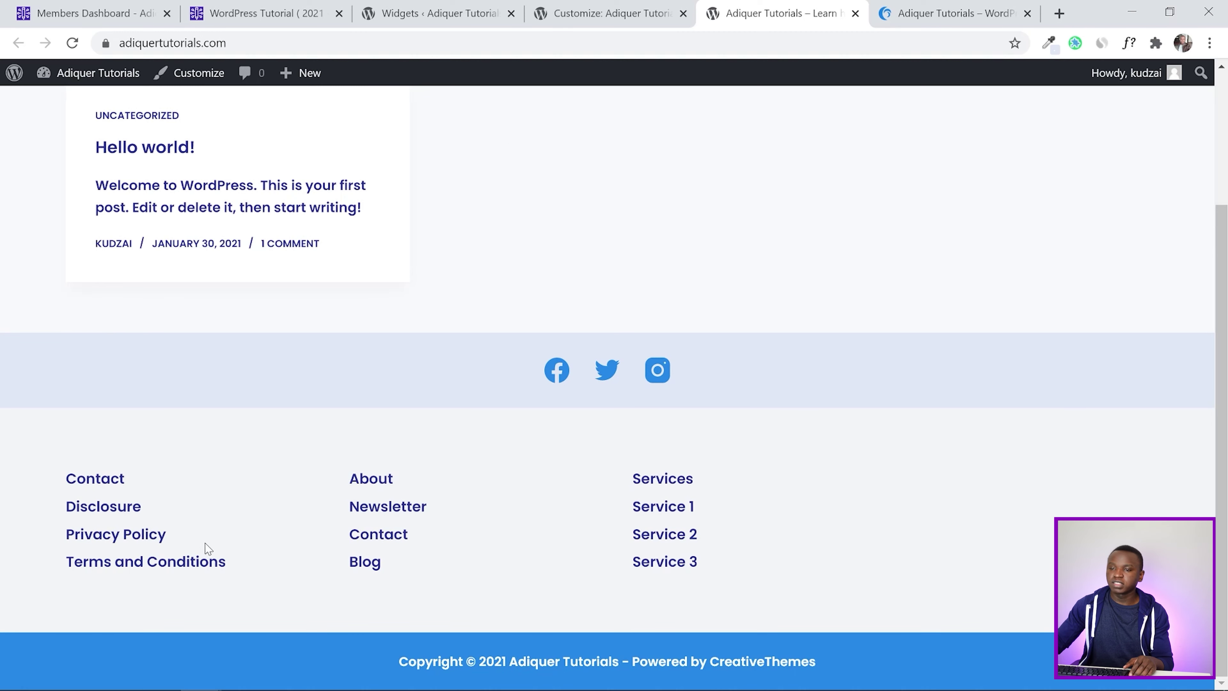
{"action": "left_click", "coordinate": [882, 9]}
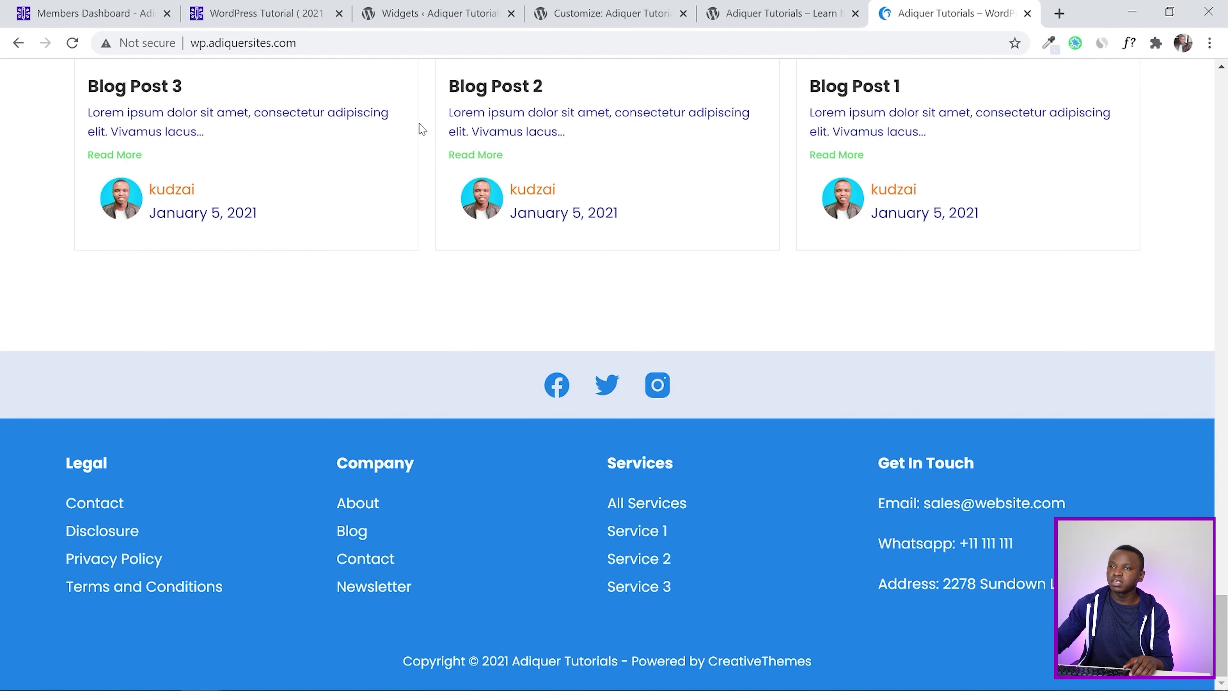
{"action": "left_click", "coordinate": [610, 7]}
{"action": "left_click", "coordinate": [756, 6]}
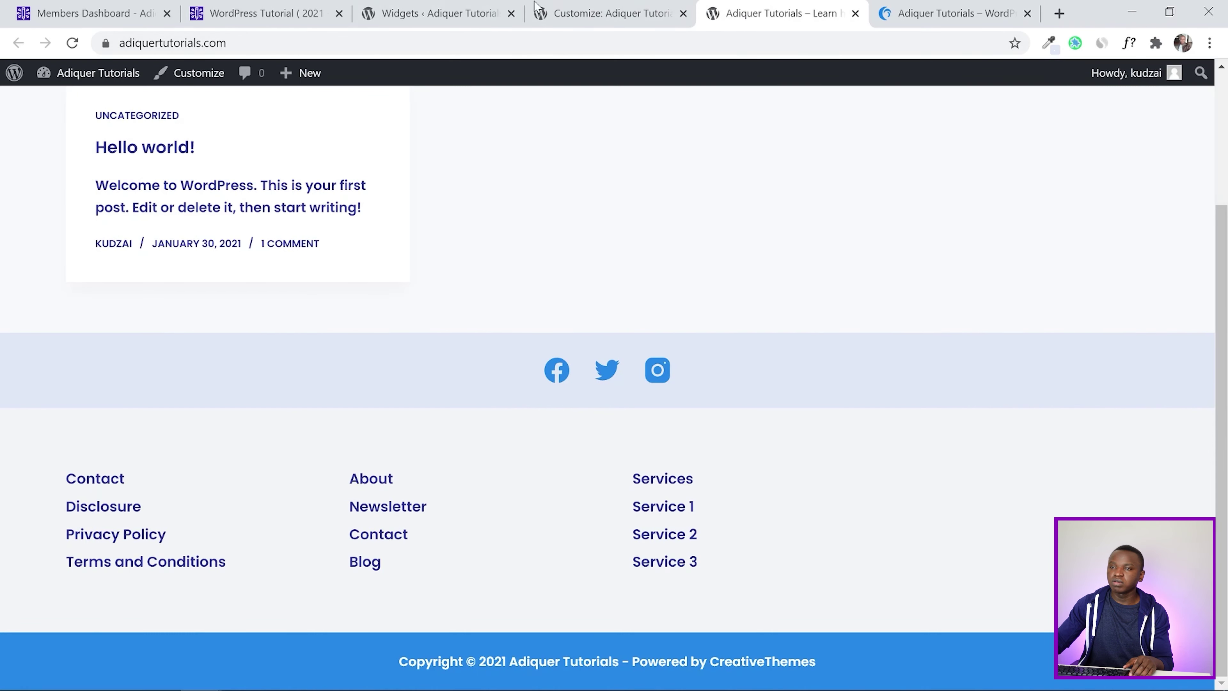
{"action": "left_click", "coordinate": [449, 6]}
{"action": "scroll", "coordinate": [662, 262], "scroll_direction": "up", "scroll_amount": 3}
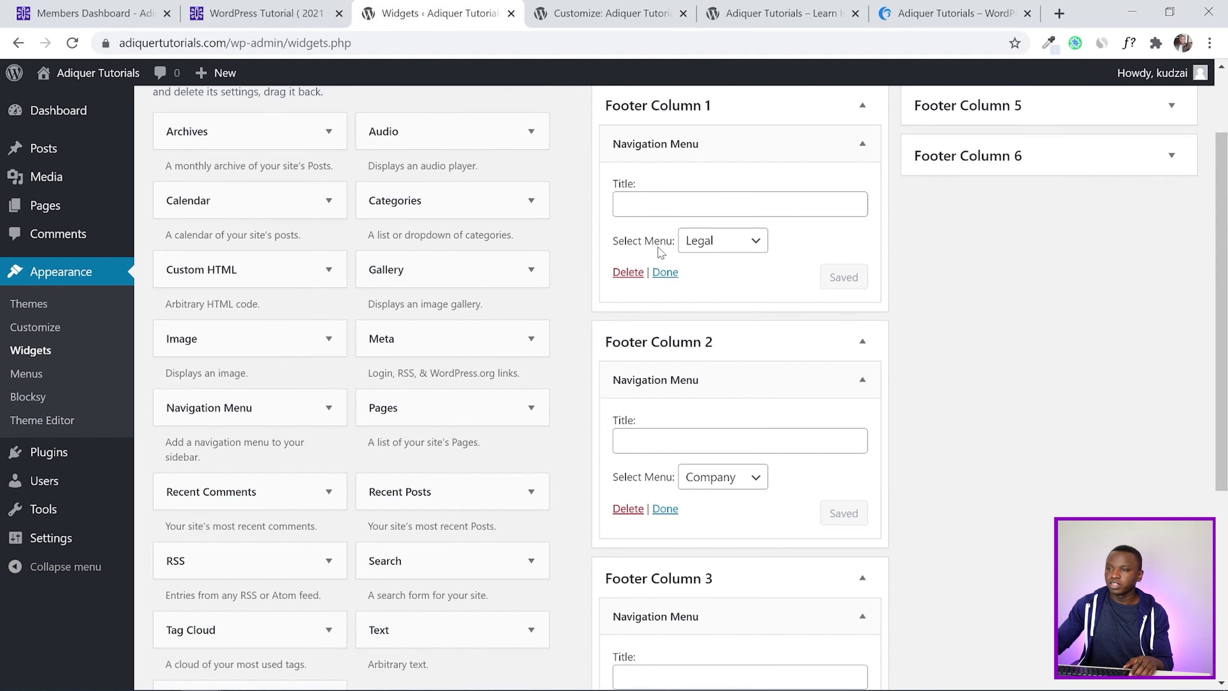
Title the three footer menu widgets Legal, Company and Services
{"action": "left_click", "coordinate": [620, 204]}
{"action": "type", "text": "Legal"}
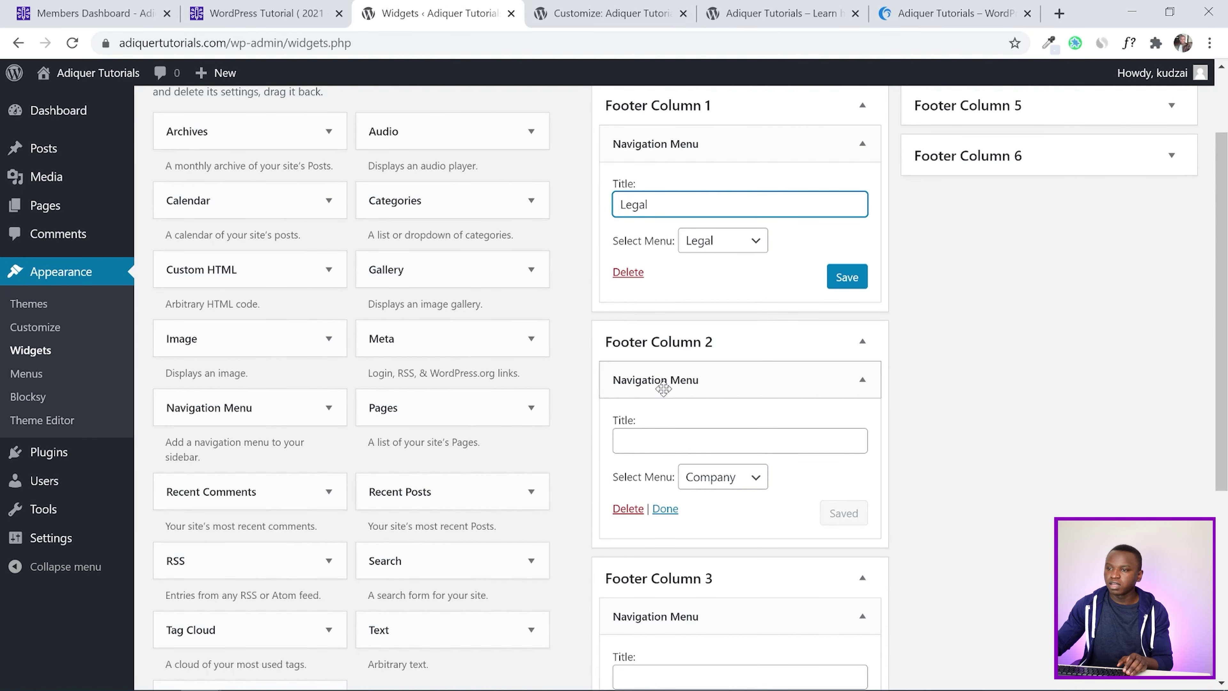
{"action": "left_click", "coordinate": [658, 440]}
{"action": "type", "text": "Company"}
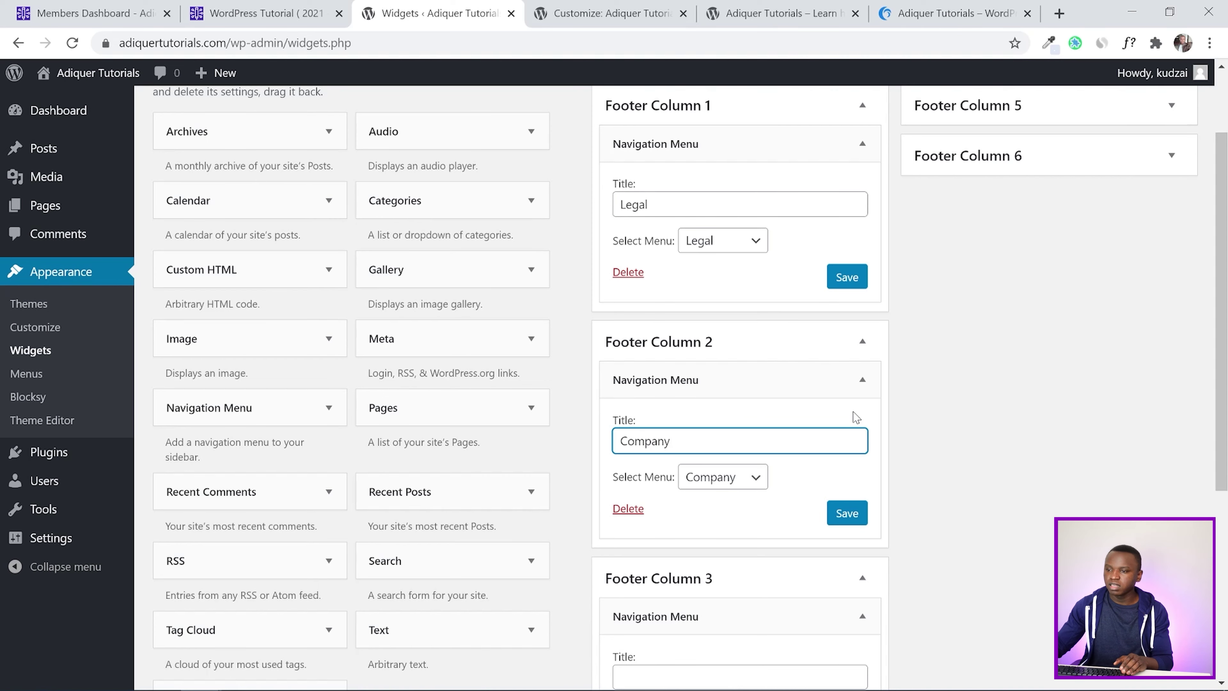
{"action": "scroll", "coordinate": [856, 417], "scroll_direction": "down", "scroll_amount": 3}
{"action": "left_click", "coordinate": [687, 509]}
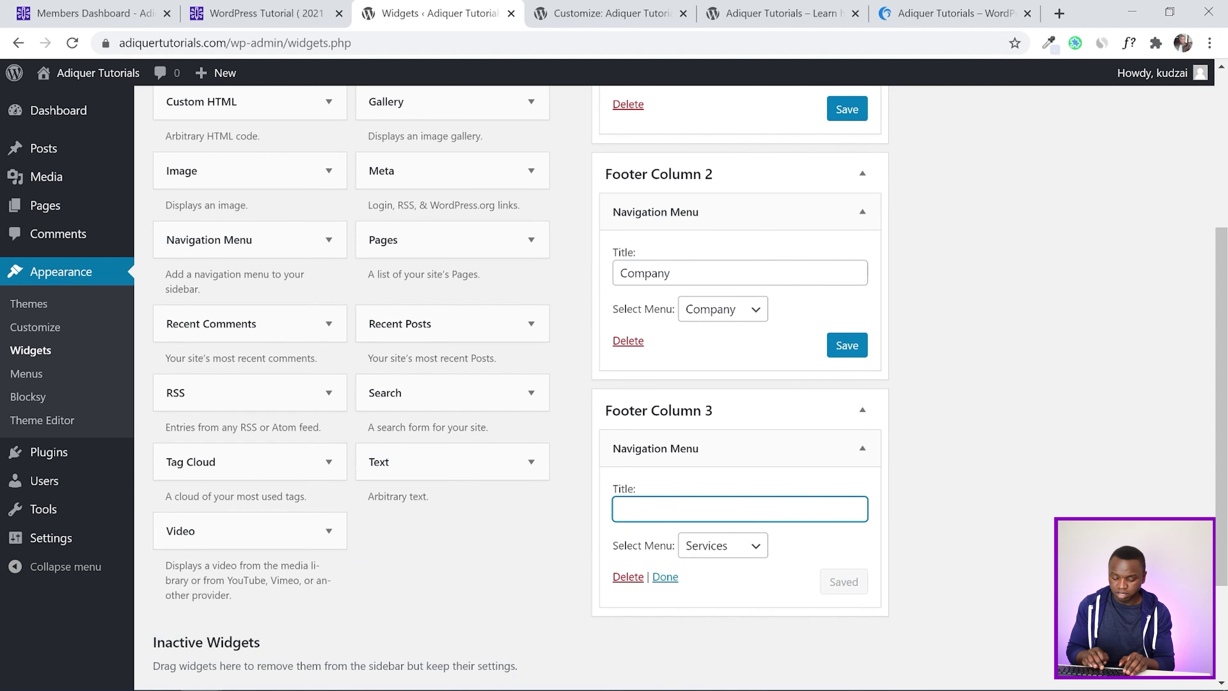
{"action": "type", "text": "Services"}
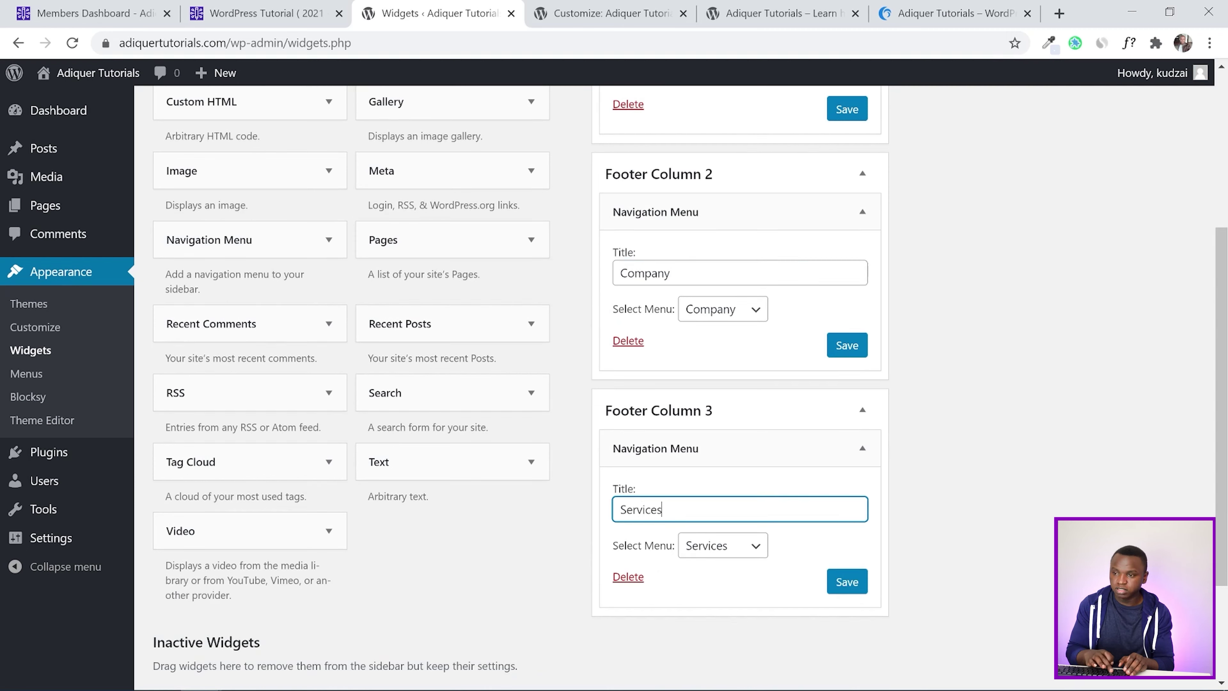
Save the Services, Company and Legal menu widgets
{"action": "left_click", "coordinate": [847, 582]}
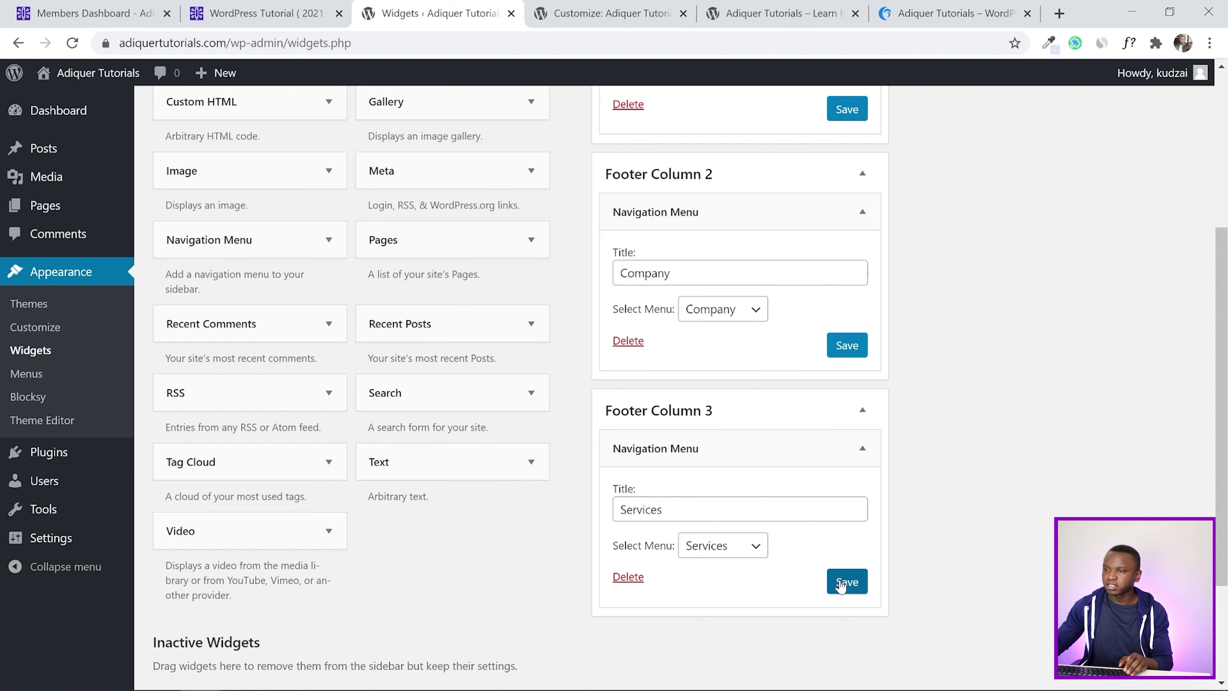
{"action": "scroll", "coordinate": [930, 431], "scroll_direction": "up", "scroll_amount": 2}
{"action": "left_click", "coordinate": [847, 429]}
{"action": "scroll", "coordinate": [853, 426], "scroll_direction": "up", "scroll_amount": 2}
{"action": "left_click", "coordinate": [849, 285]}
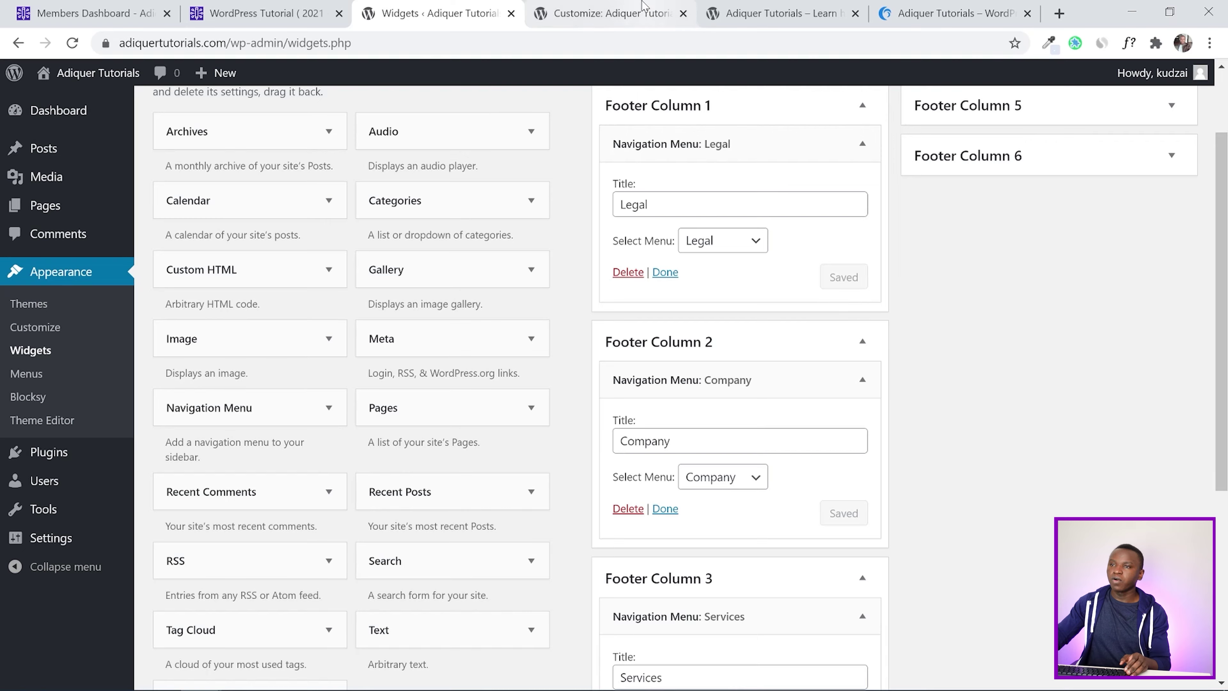
Reload the live site with F5 to see the new headings
{"action": "left_click", "coordinate": [604, 13]}
{"action": "left_click", "coordinate": [745, 12]}
{"action": "key", "text": "F5"}
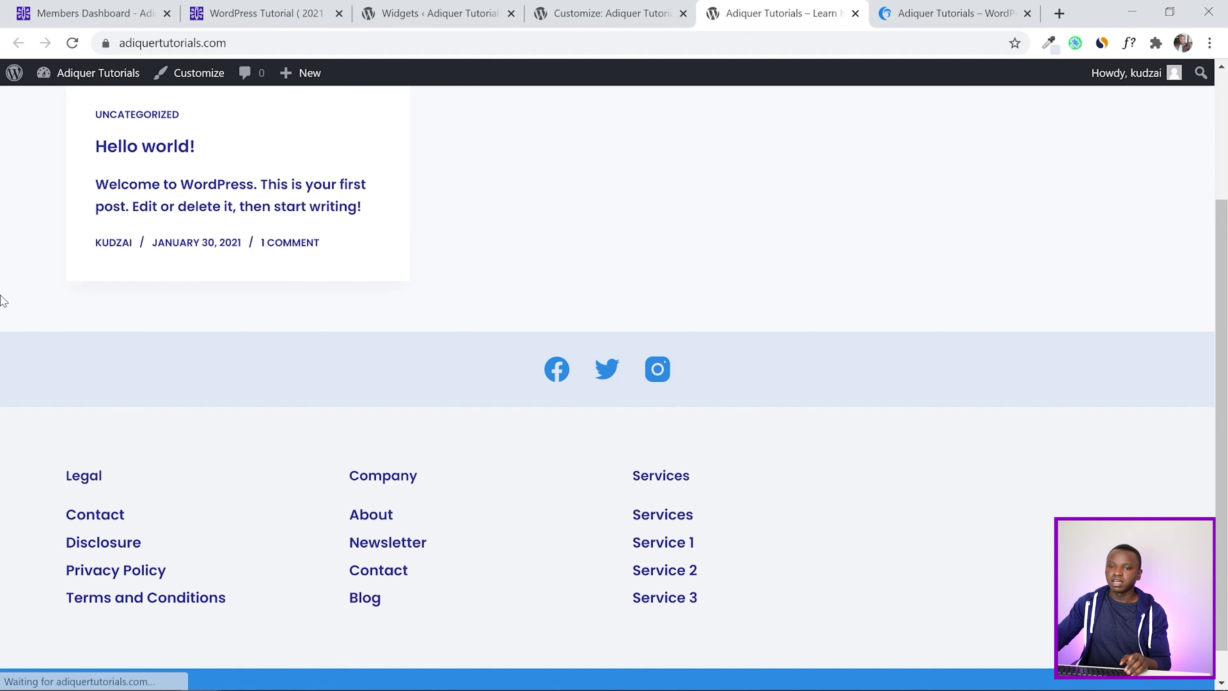
Compare the live Legal, Company and Services columns with the reference's four-column footer, then return to Widgets
{"action": "scroll", "coordinate": [258, 304], "scroll_direction": "down", "scroll_amount": 1}
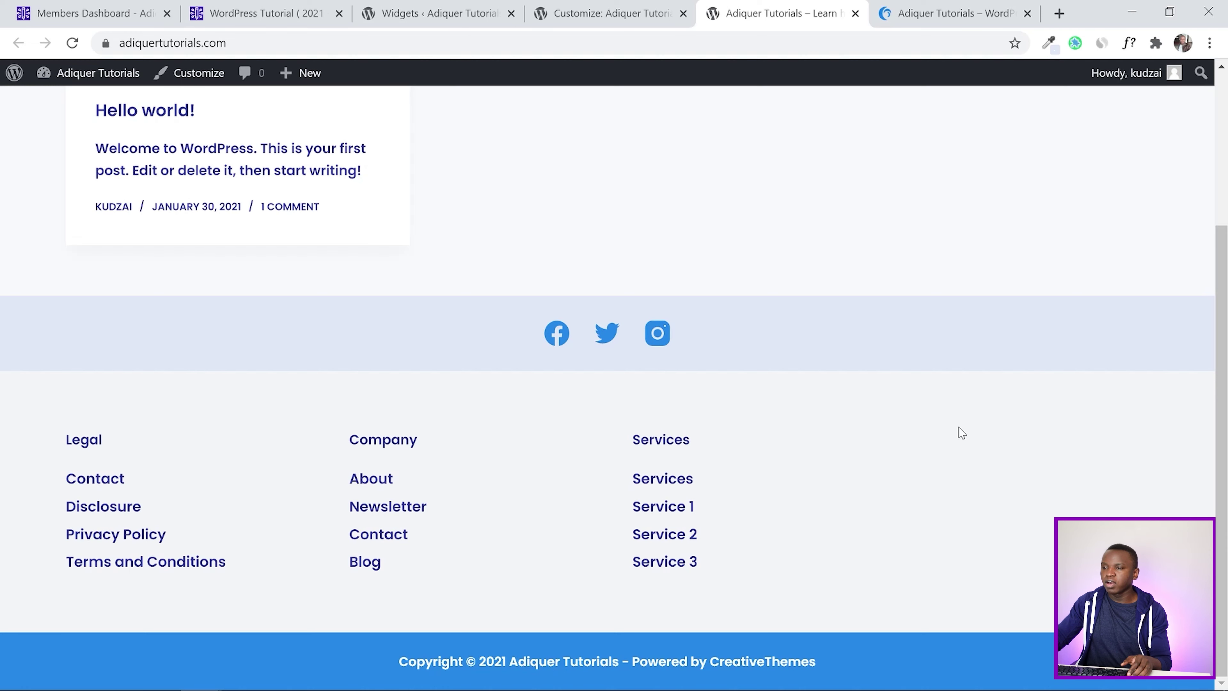
{"action": "key", "text": "ctrl+Tab"}
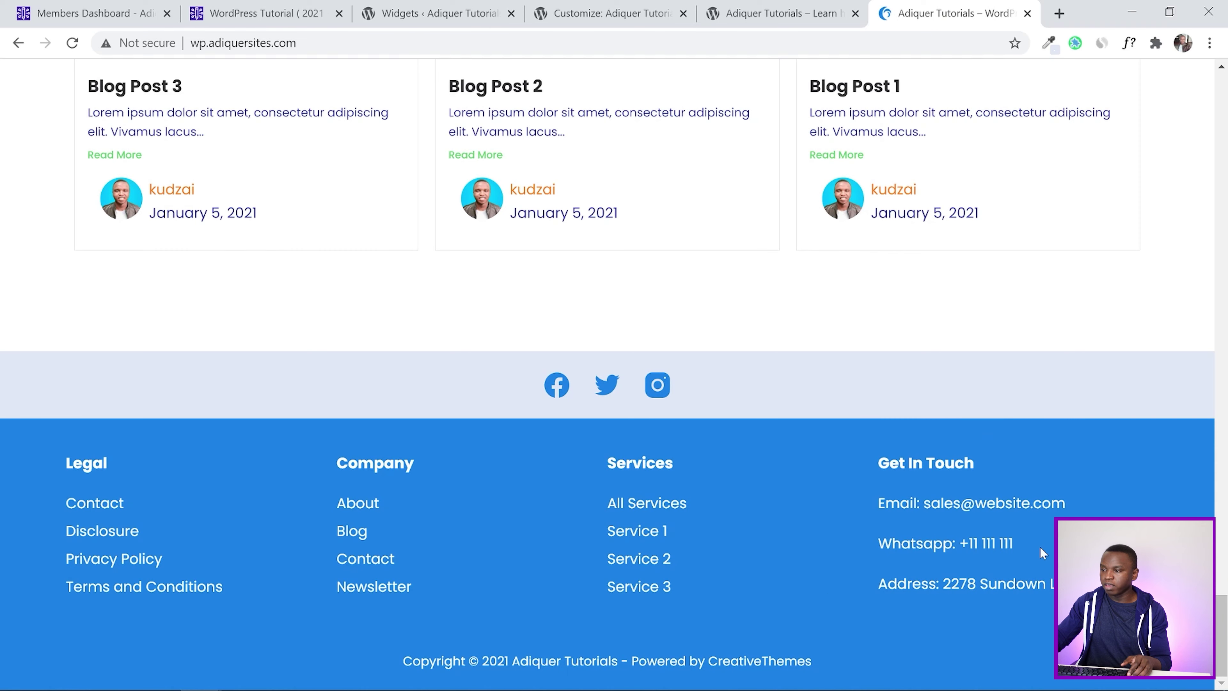
{"action": "left_click_drag", "start_coordinate": [1064, 585], "coordinate": [872, 499]}
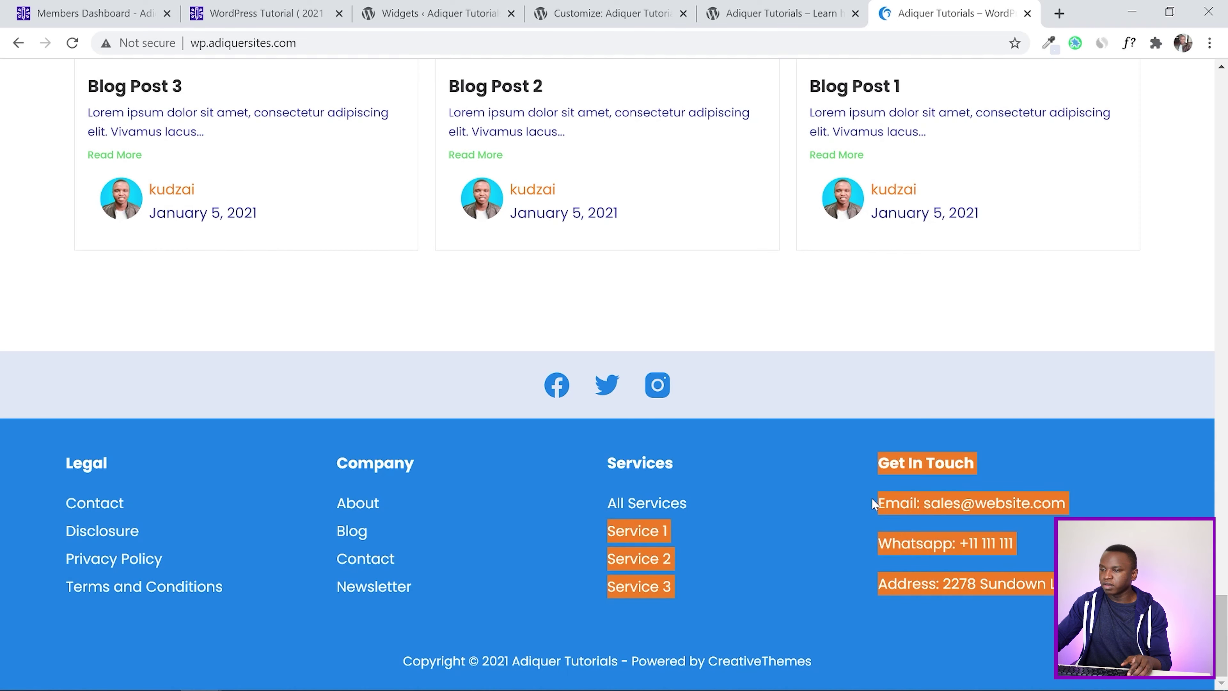
{"action": "left_click", "coordinate": [856, 532]}
{"action": "left_click", "coordinate": [608, 12]}
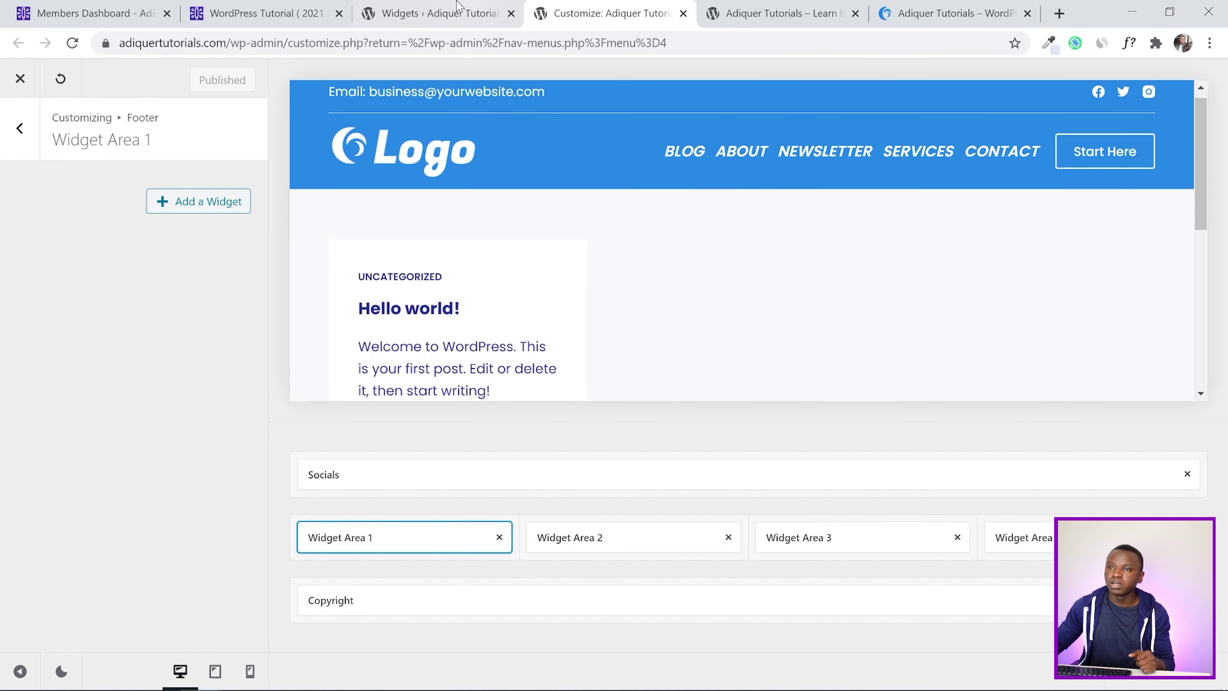
{"action": "left_click", "coordinate": [429, 11]}
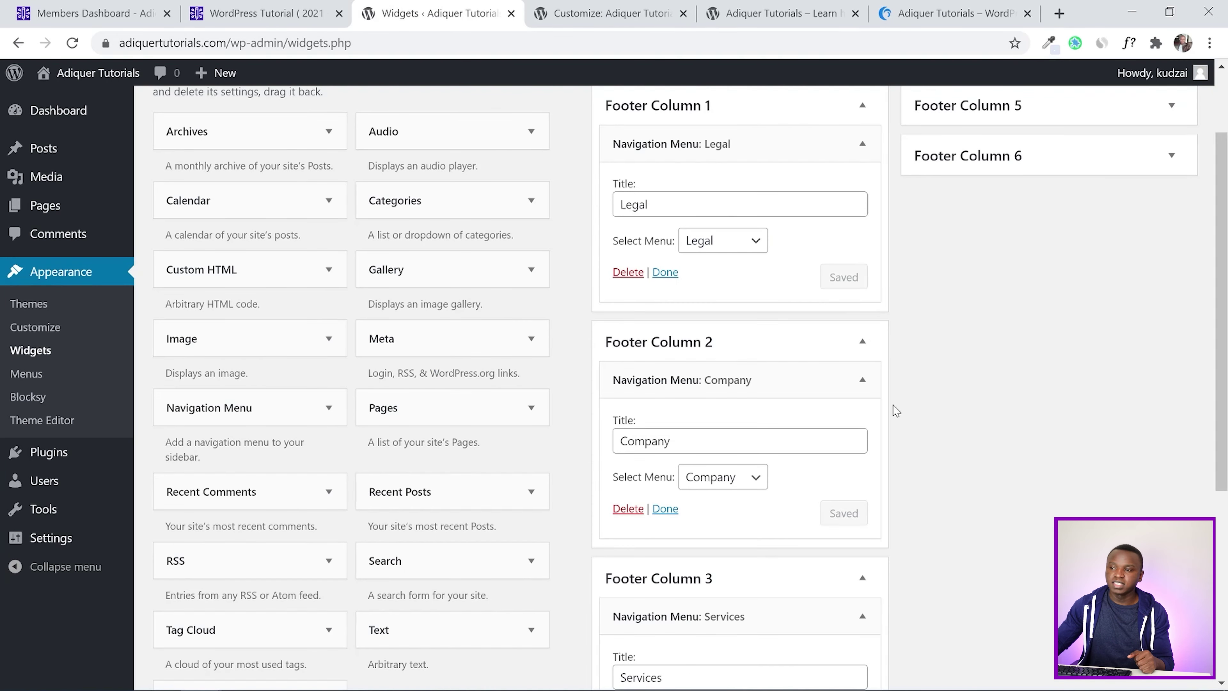
Collapse the expanded footer columns and the Legal menu widget
{"action": "left_click", "coordinate": [851, 341]}
{"action": "left_click", "coordinate": [862, 144]}
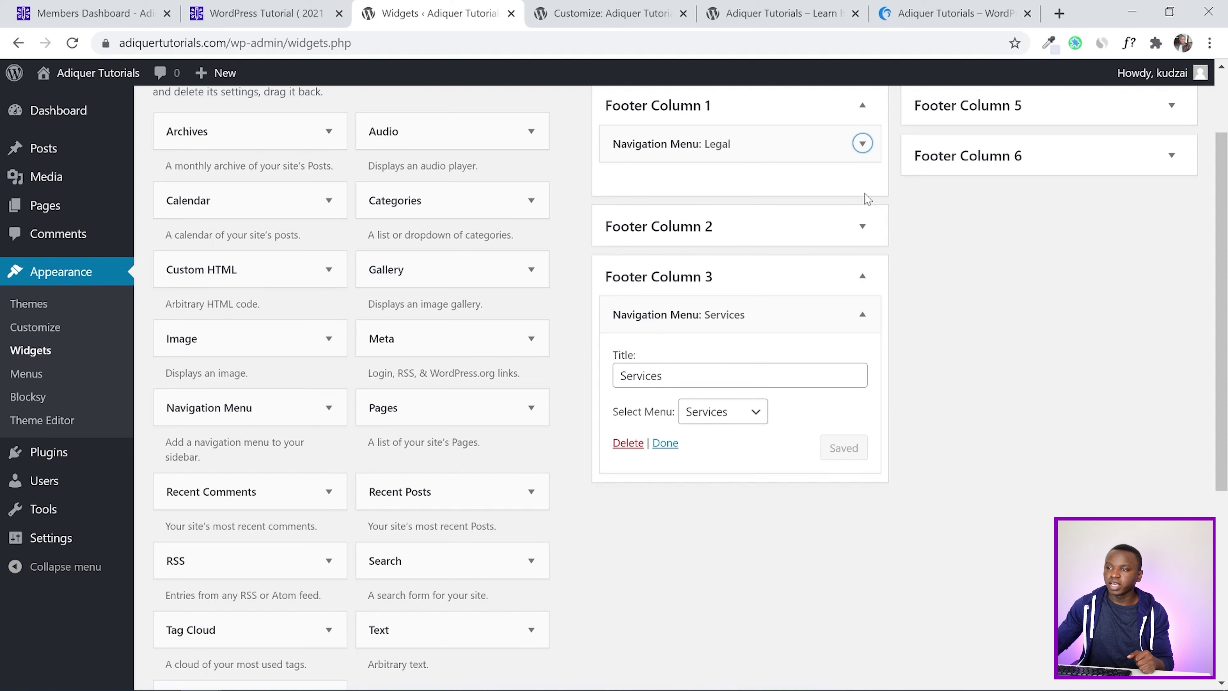
{"action": "left_click", "coordinate": [862, 276]}
{"action": "scroll", "coordinate": [1000, 367], "scroll_direction": "up", "scroll_amount": 2}
{"action": "left_click", "coordinate": [1164, 161]}
{"action": "scroll", "coordinate": [756, 488], "scroll_direction": "down", "scroll_amount": 4}
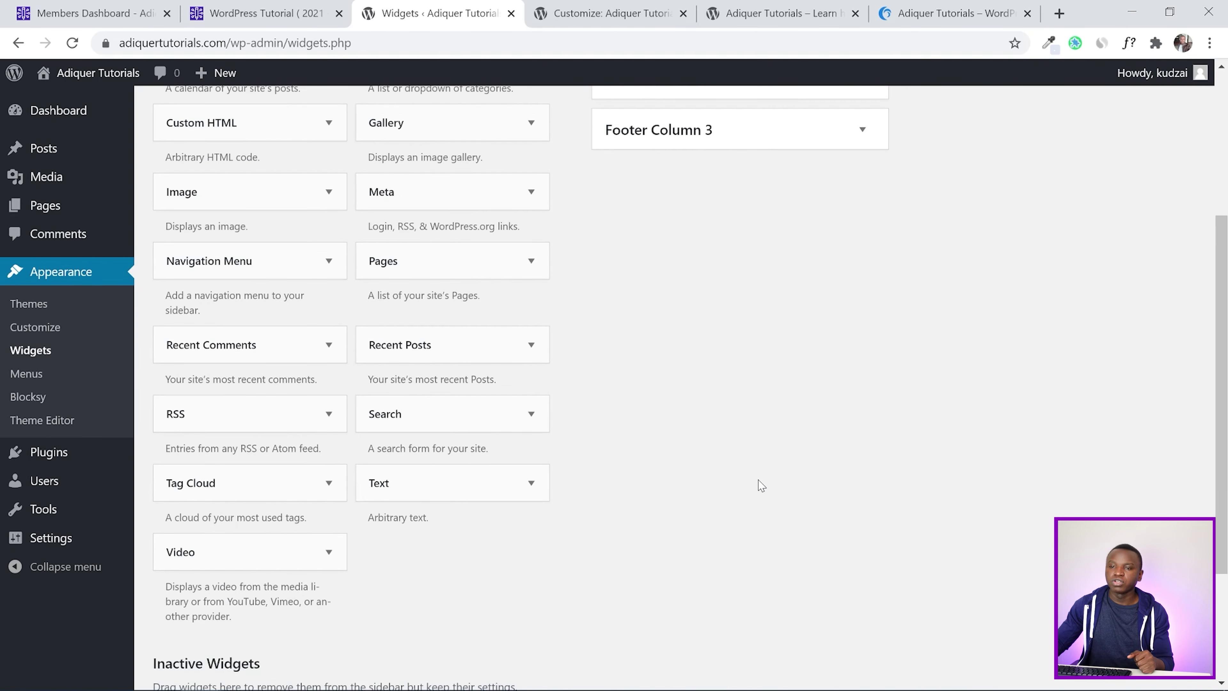
Add a Text widget to Footer Column 4
{"action": "left_click", "coordinate": [485, 483]}
{"action": "scroll", "coordinate": [765, 381], "scroll_direction": "down", "scroll_amount": 4}
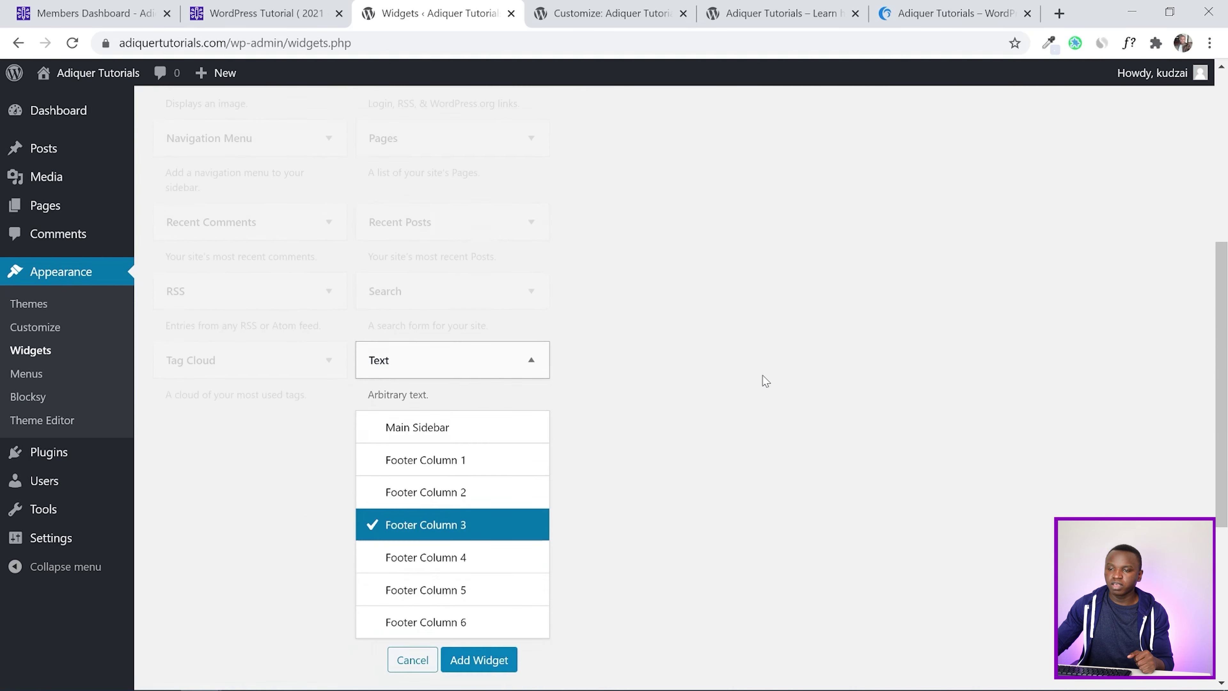
{"action": "left_click", "coordinate": [510, 428]}
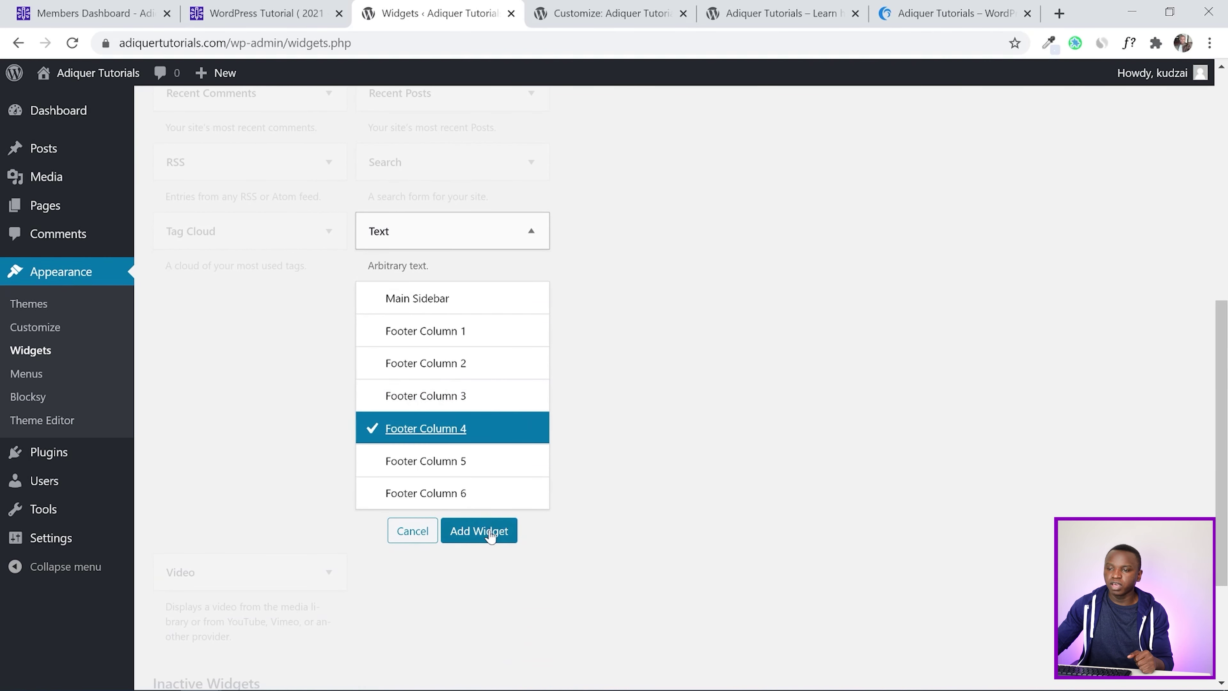
{"action": "left_click", "coordinate": [478, 530]}
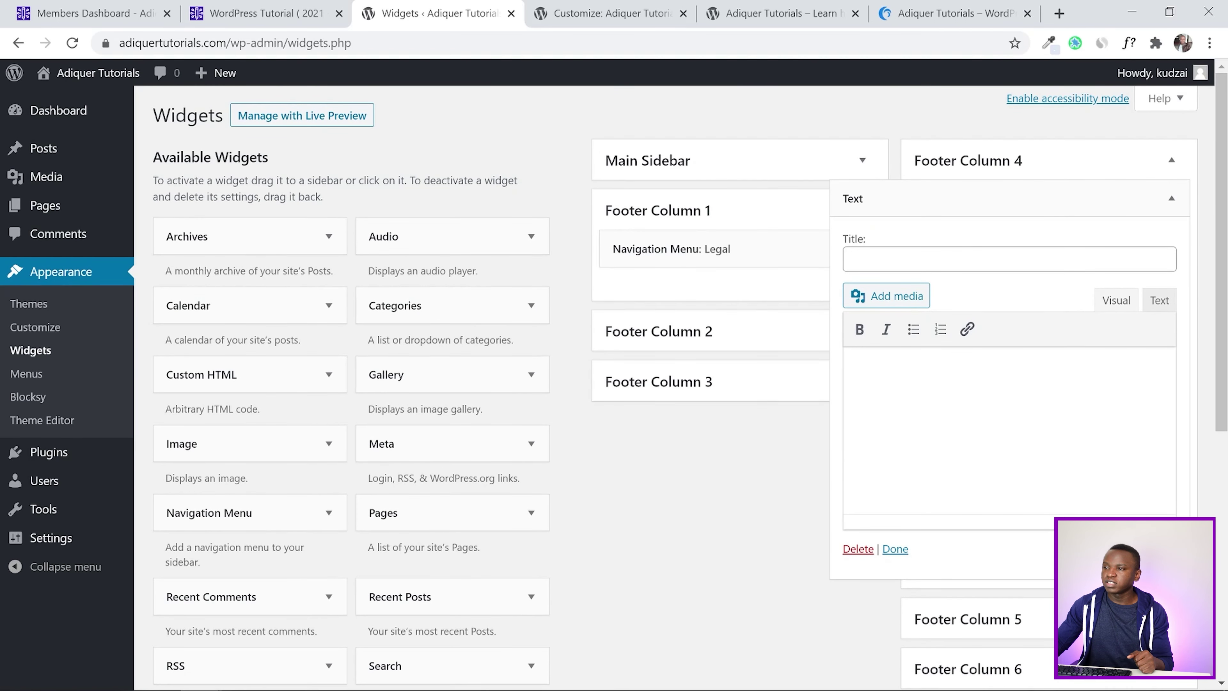
Copy 'Get In Touch' from the reference footer and paste it as the widget title
{"action": "left_click", "coordinate": [955, 7]}
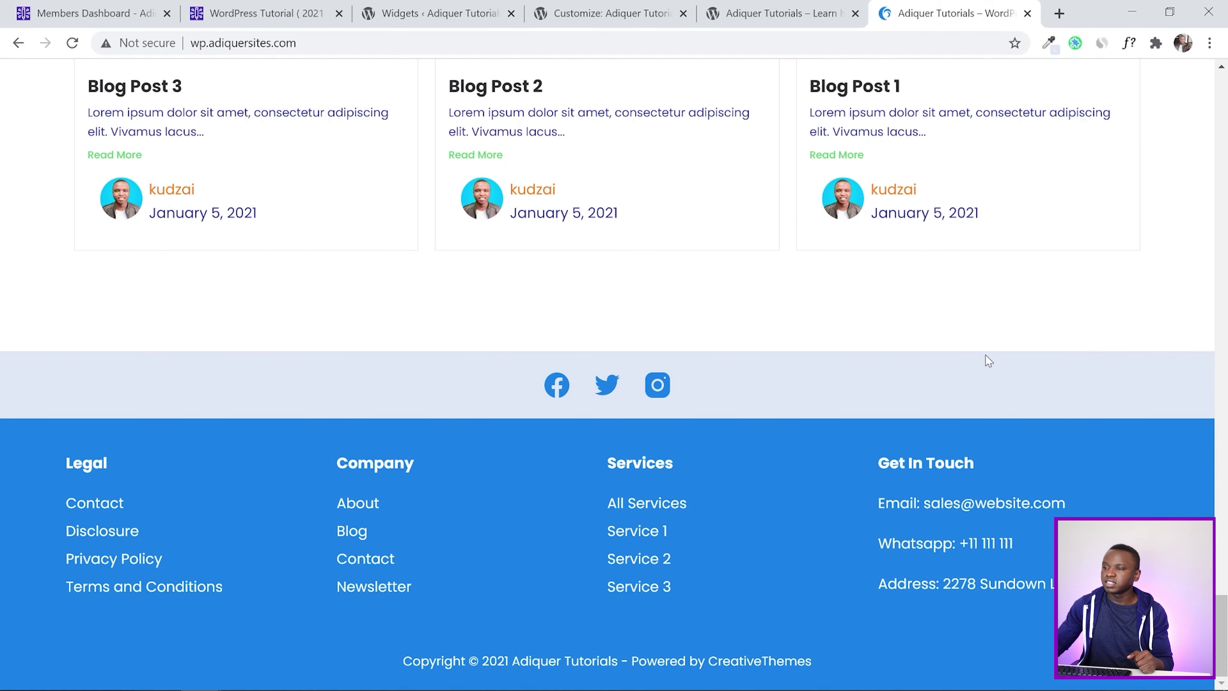
{"action": "left_click_drag", "start_coordinate": [985, 459], "coordinate": [608, 503]}
{"action": "left_click", "coordinate": [877, 462]}
{"action": "left_click", "coordinate": [1009, 459]}
{"action": "left_click_drag", "start_coordinate": [1009, 460], "coordinate": [878, 462]}
{"action": "right_click", "coordinate": [894, 461]}
{"action": "left_click", "coordinate": [918, 470]}
{"action": "left_click", "coordinate": [812, 10]}
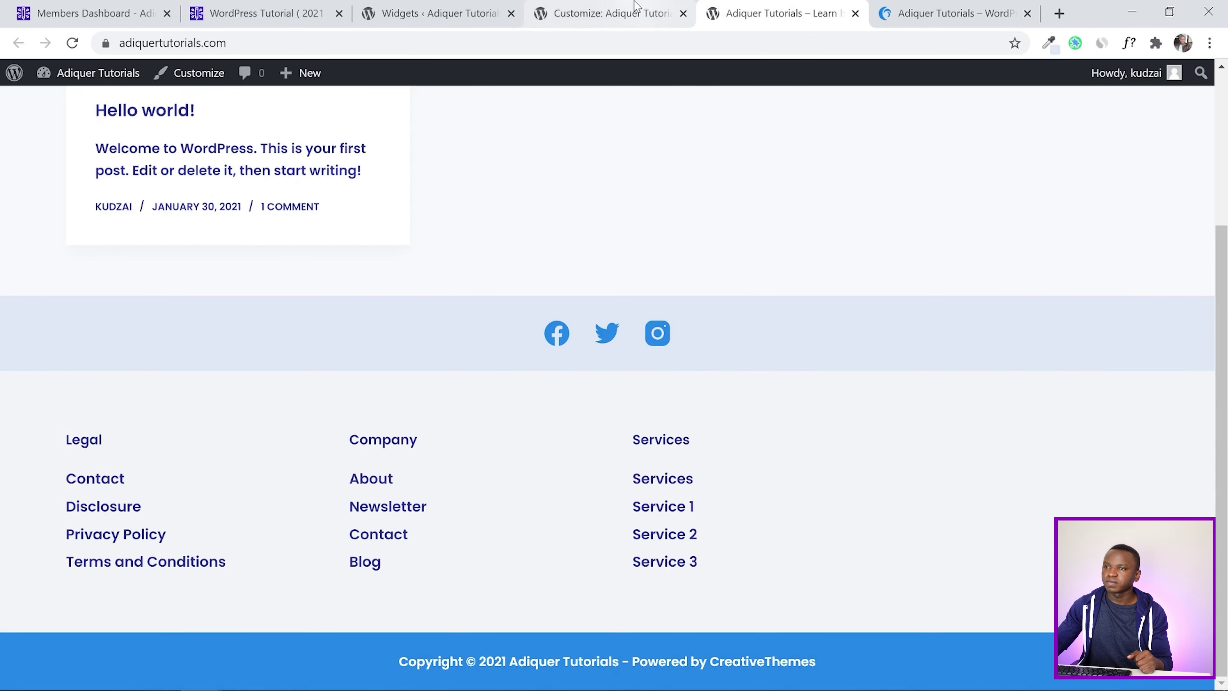
{"action": "left_click", "coordinate": [629, 12]}
{"action": "left_click", "coordinate": [476, 10]}
{"action": "left_click", "coordinate": [857, 260]}
{"action": "right_click", "coordinate": [857, 262]}
{"action": "left_click", "coordinate": [904, 389]}
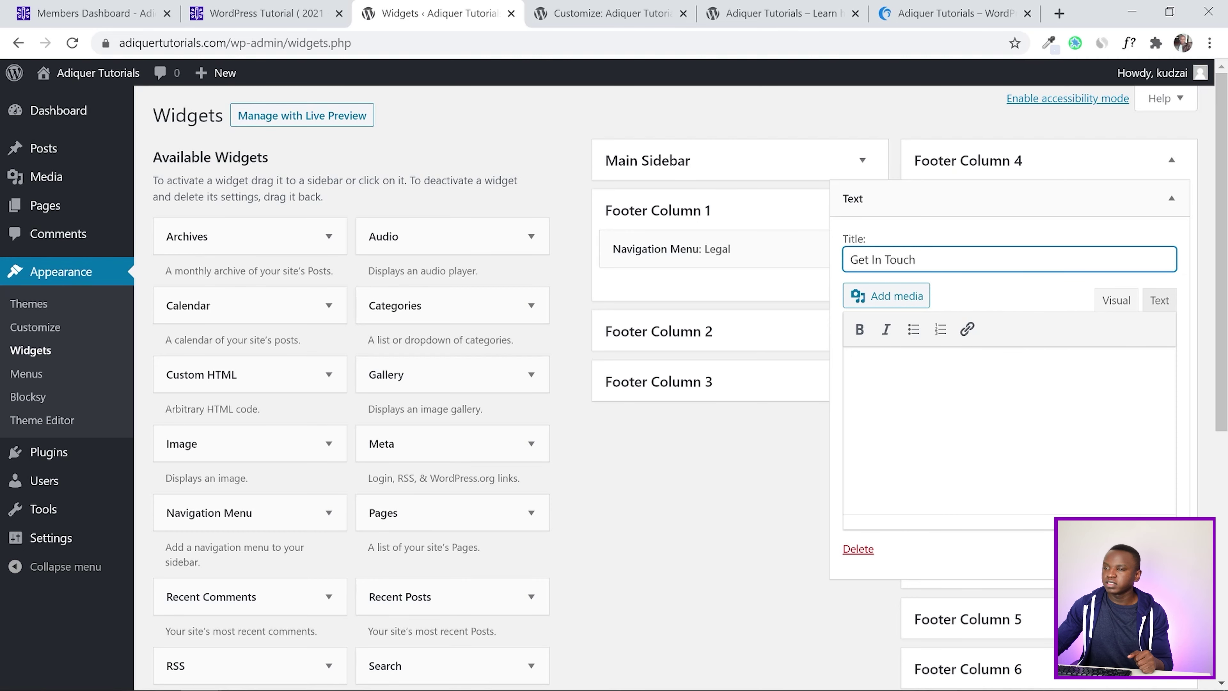
Copy the email, WhatsApp and address lines from the reference site into the widget content
{"action": "left_click", "coordinate": [955, 13]}
{"action": "left_click_drag", "start_coordinate": [1051, 584], "coordinate": [878, 503]}
{"action": "right_click", "coordinate": [900, 514]}
{"action": "left_click", "coordinate": [904, 523]}
{"action": "left_click", "coordinate": [835, 17]}
{"action": "left_click", "coordinate": [604, 13]}
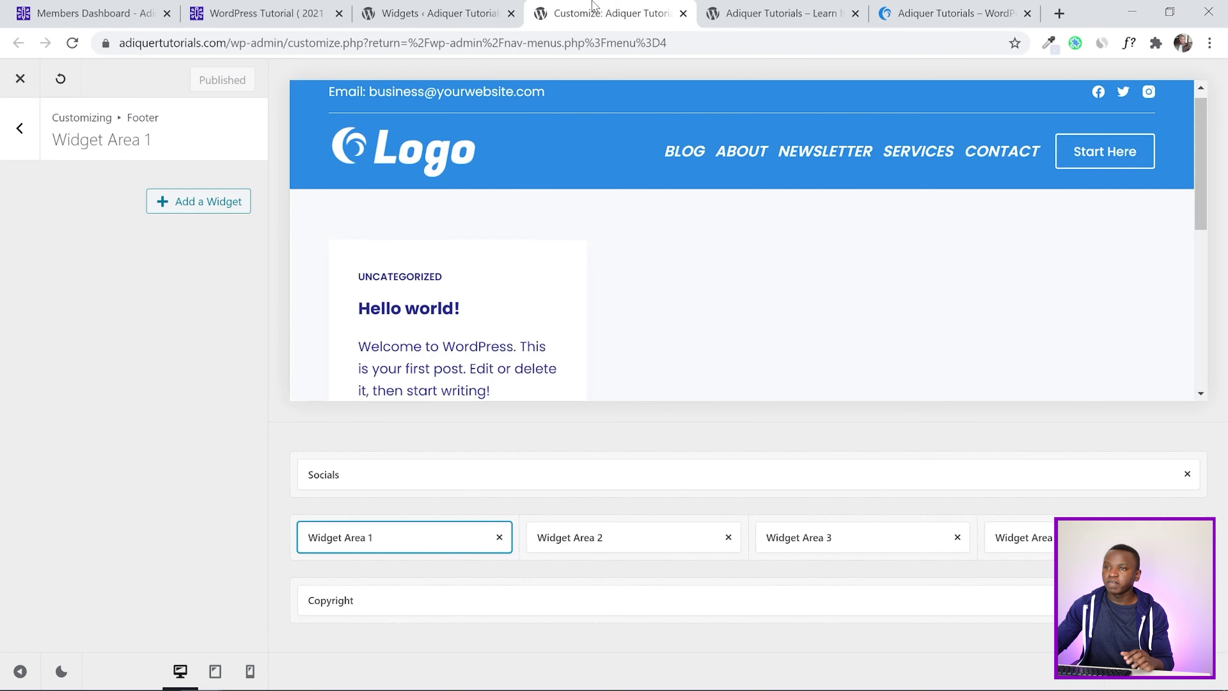
{"action": "left_click", "coordinate": [435, 13]}
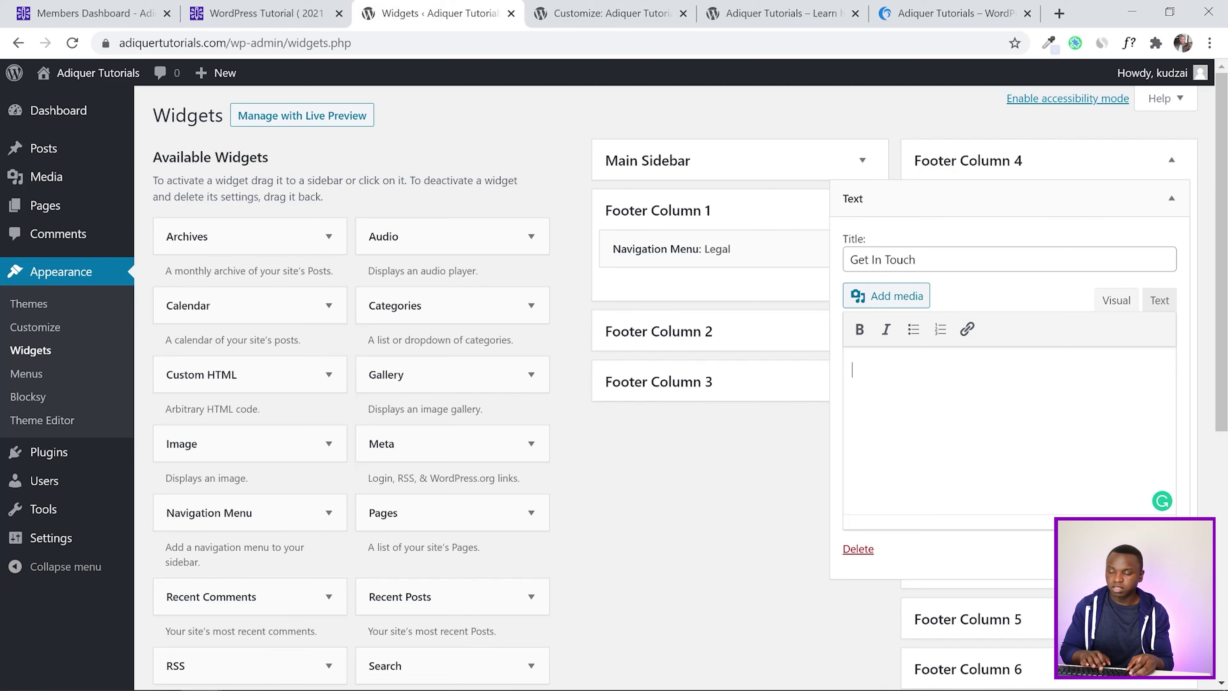
{"action": "key", "text": "ctrl+v"}
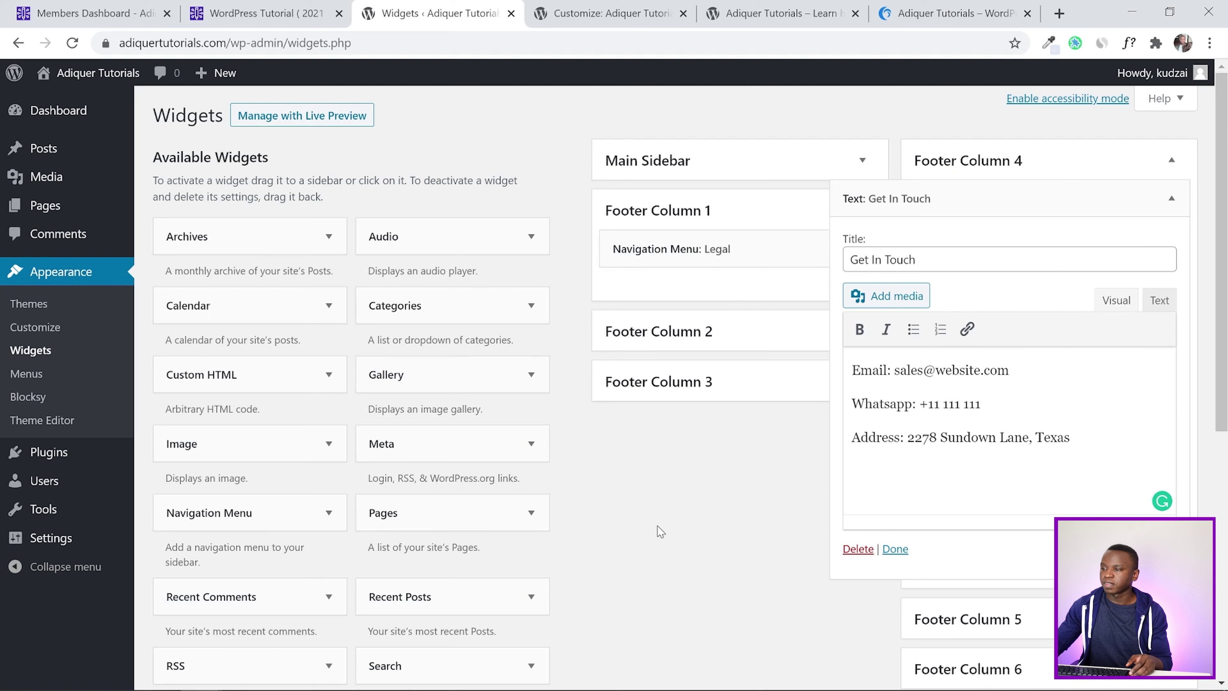
{"action": "left_click", "coordinate": [627, 7]}
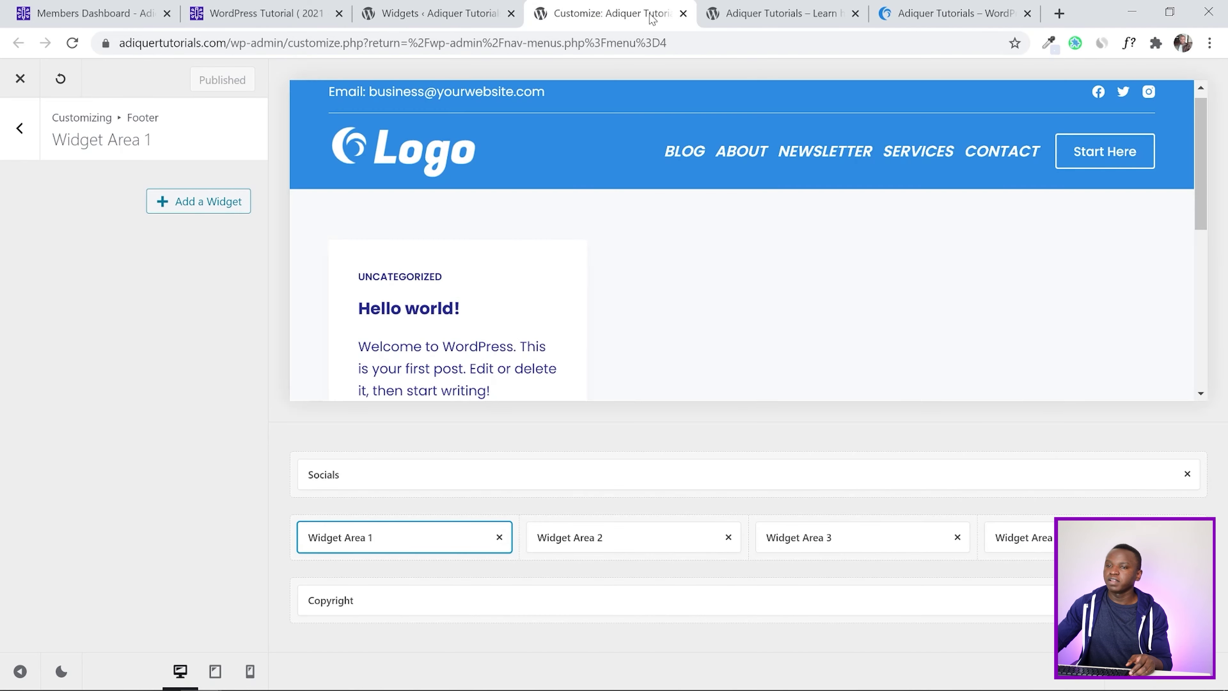
Reload the live site and check the new Get In Touch footer column
{"action": "left_click", "coordinate": [774, 13]}
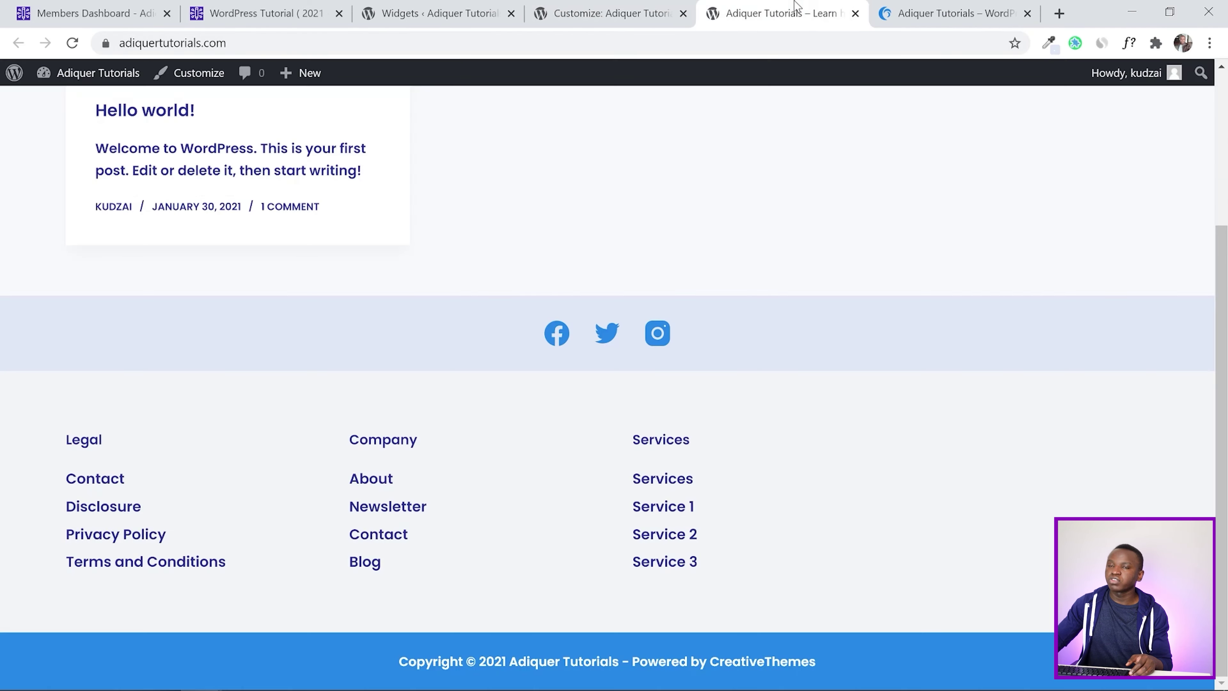
{"action": "left_click", "coordinate": [72, 43]}
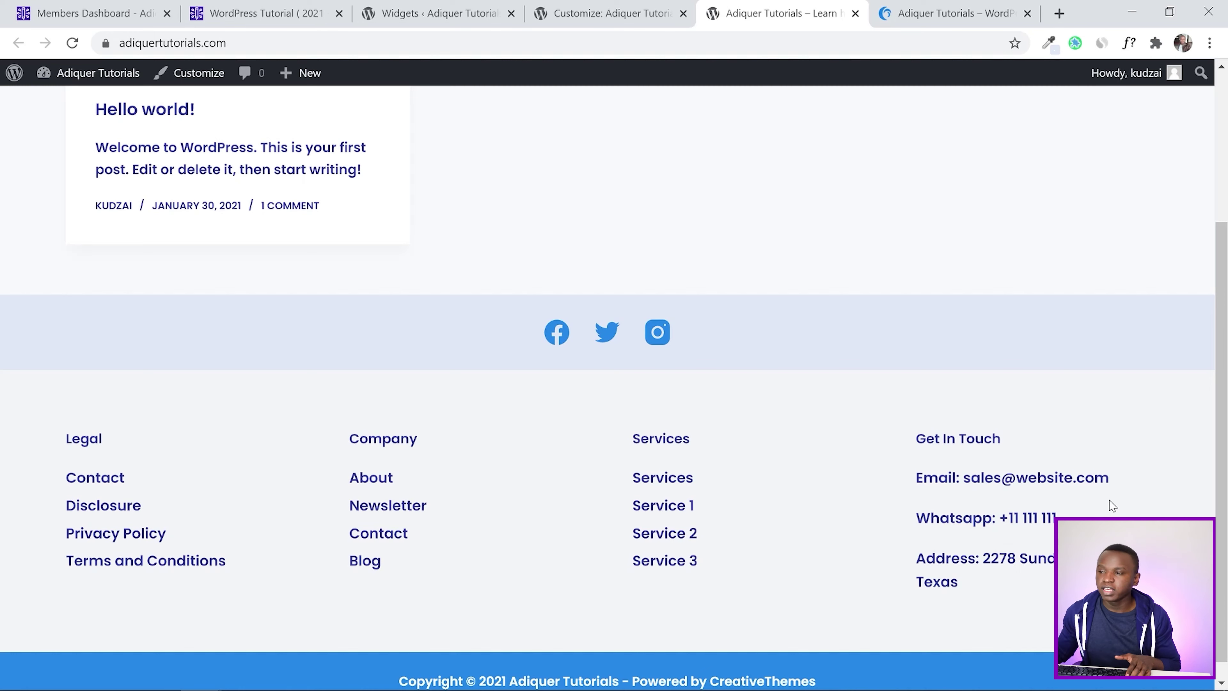
{"action": "scroll", "coordinate": [952, 386], "scroll_direction": "down", "scroll_amount": 1}
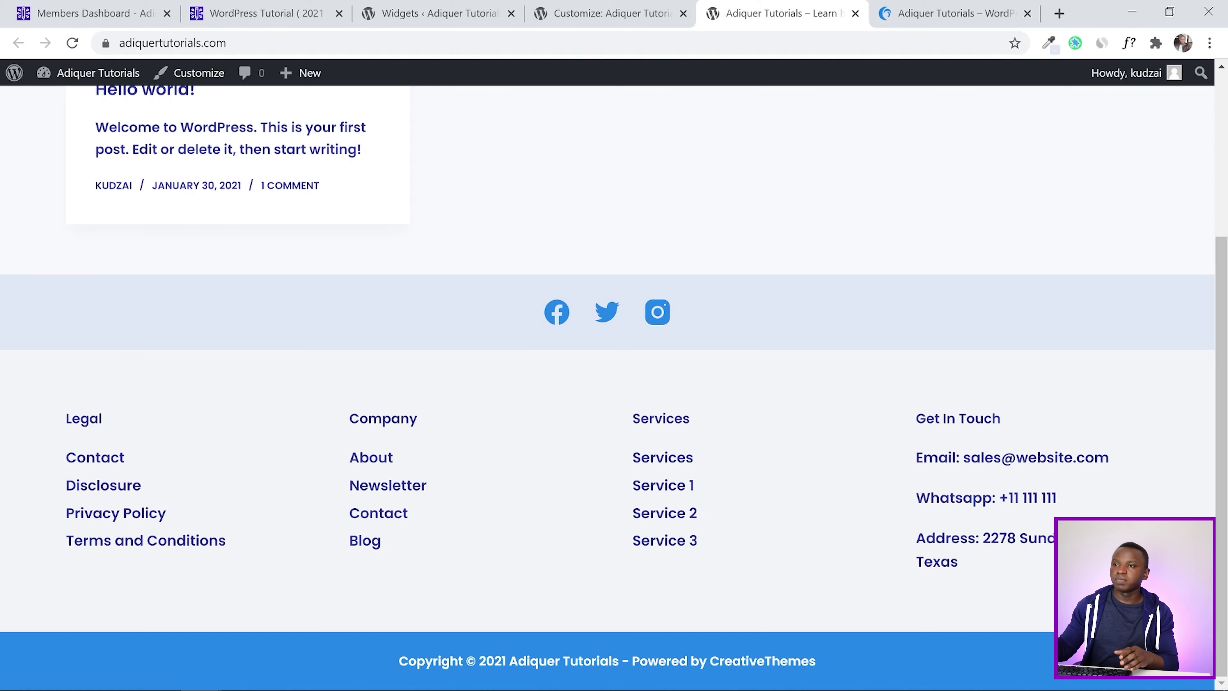
Read the tutorial's Middle Row colour settings, then return to the Customizer
{"action": "left_click", "coordinate": [278, 4]}
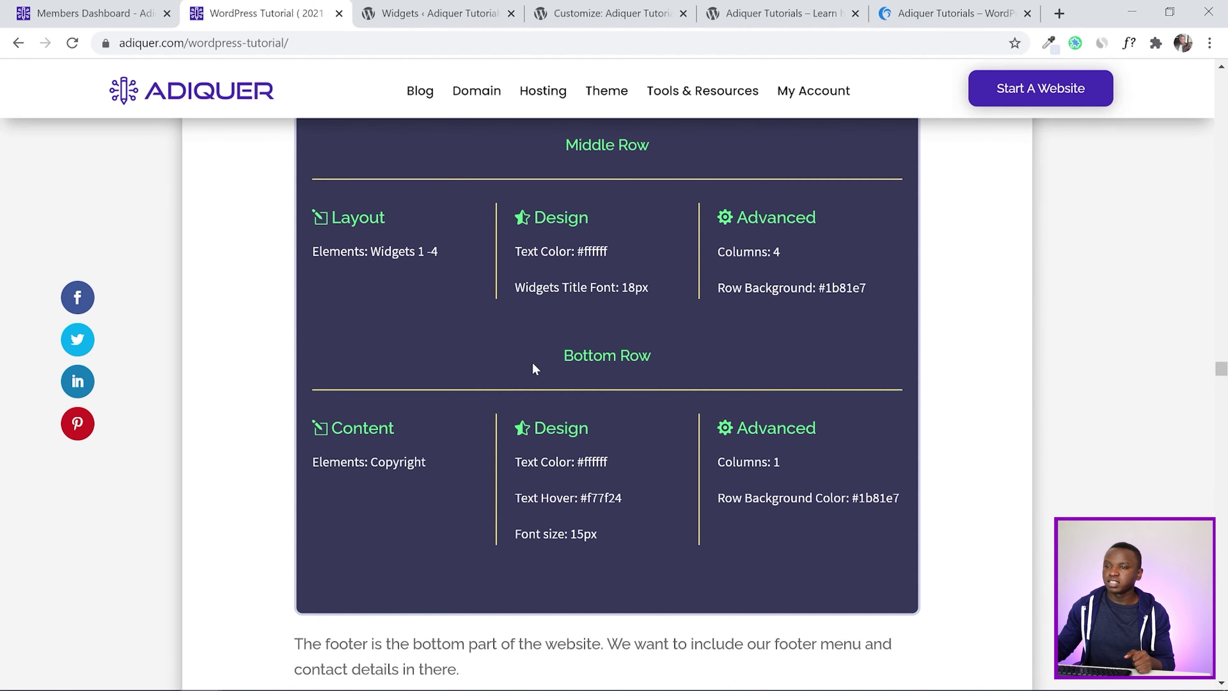
{"action": "scroll", "coordinate": [557, 319], "scroll_direction": "up", "scroll_amount": 2}
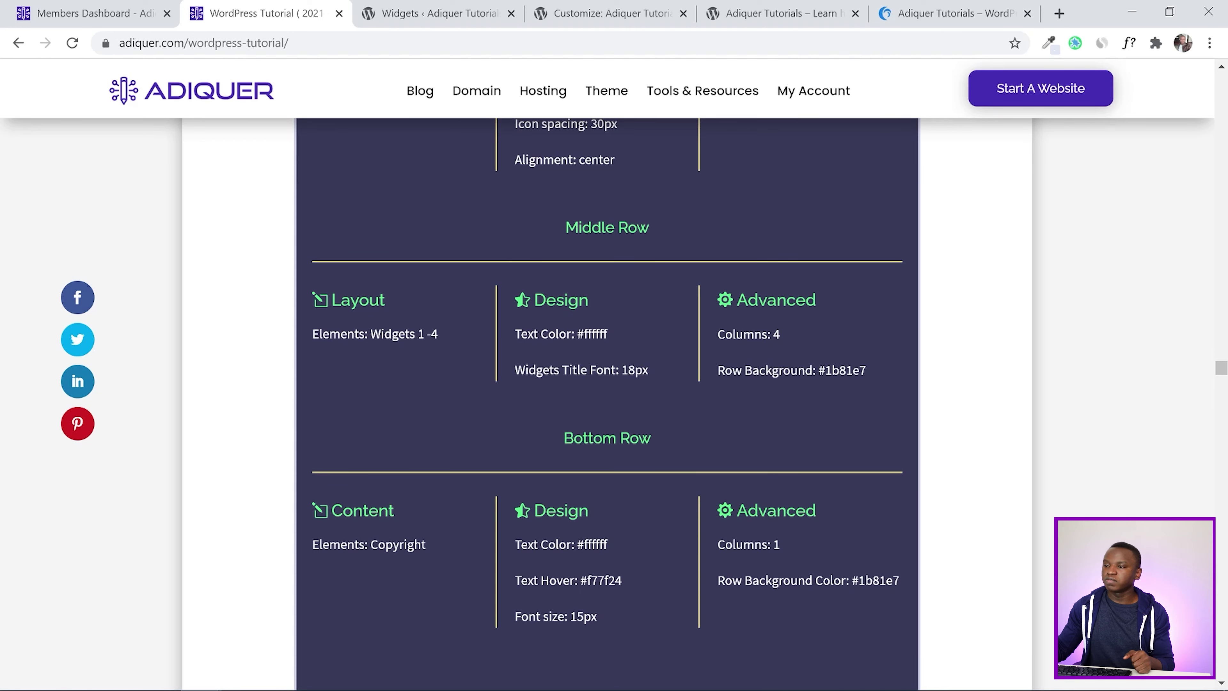
{"action": "left_click", "coordinate": [440, 13]}
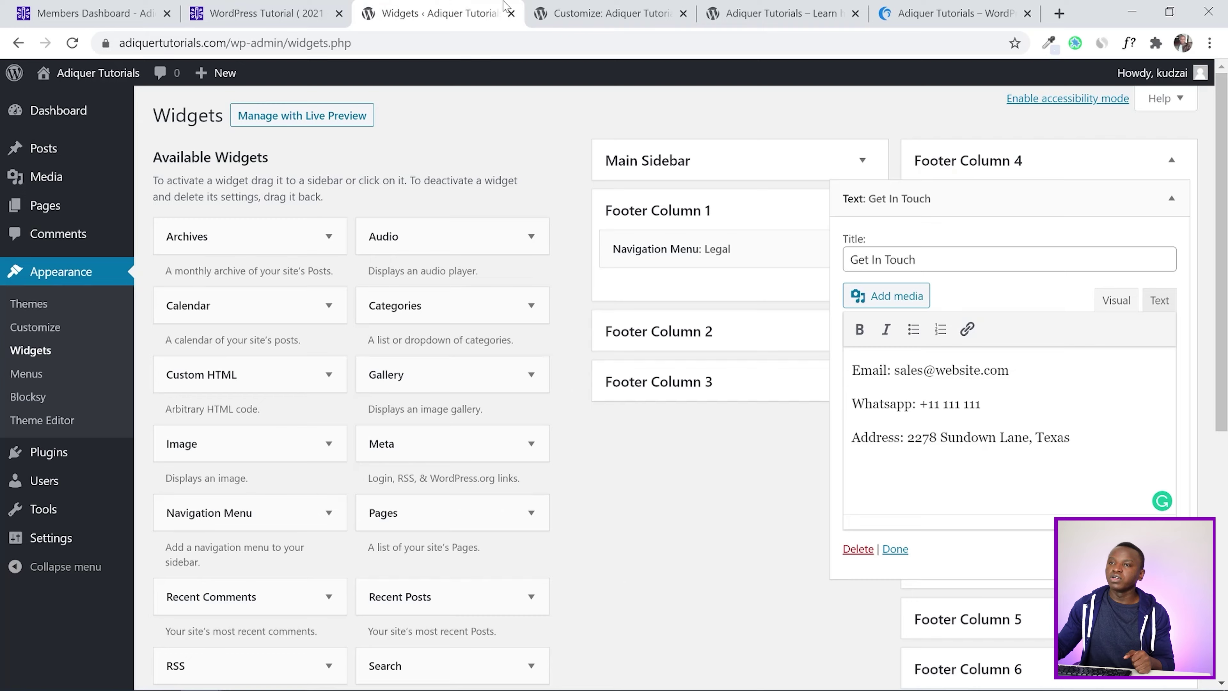
{"action": "left_click", "coordinate": [604, 14]}
Make the footer Middle Row background the theme's blue, publish, and reload the Customizer
{"action": "scroll", "coordinate": [622, 237], "scroll_direction": "down", "scroll_amount": 6}
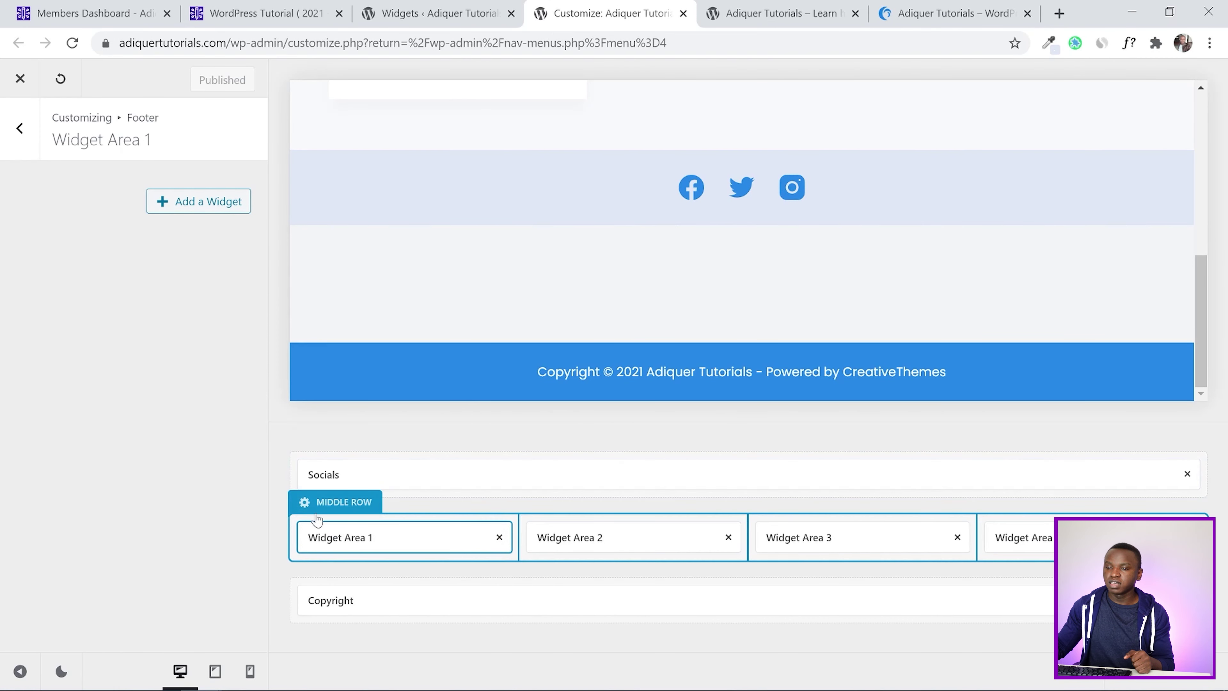
{"action": "left_click", "coordinate": [322, 508]}
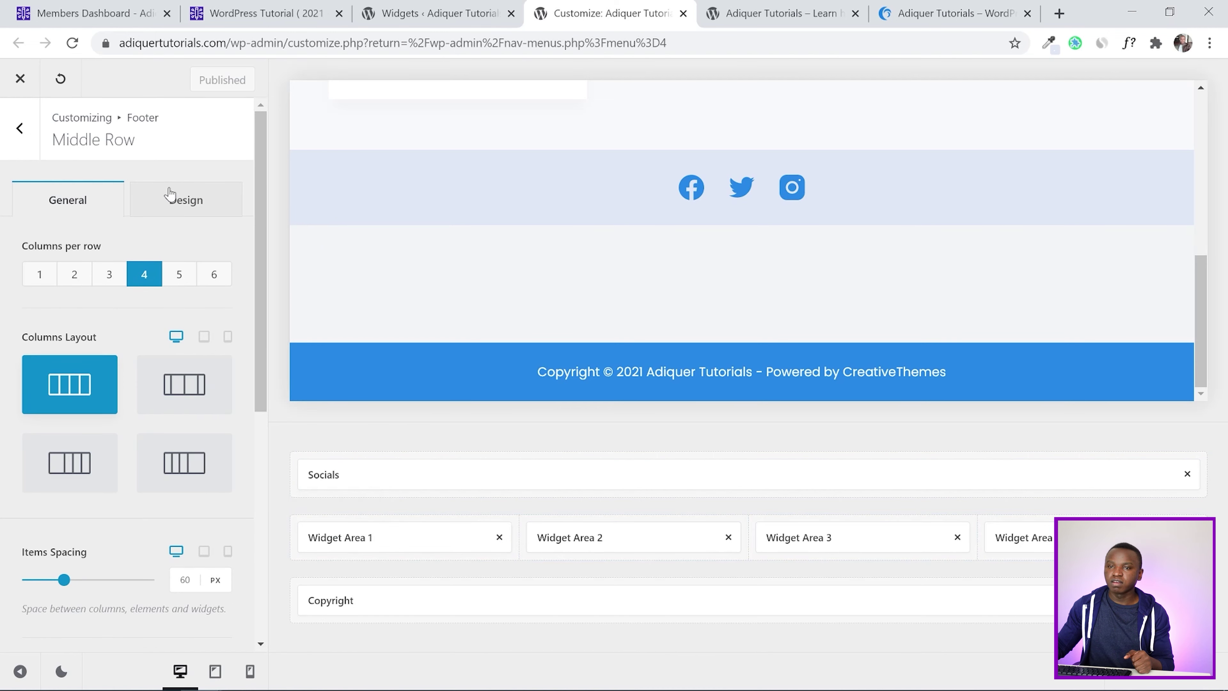
{"action": "left_click", "coordinate": [172, 200]}
{"action": "scroll", "coordinate": [19, 324], "scroll_direction": "down", "scroll_amount": 2}
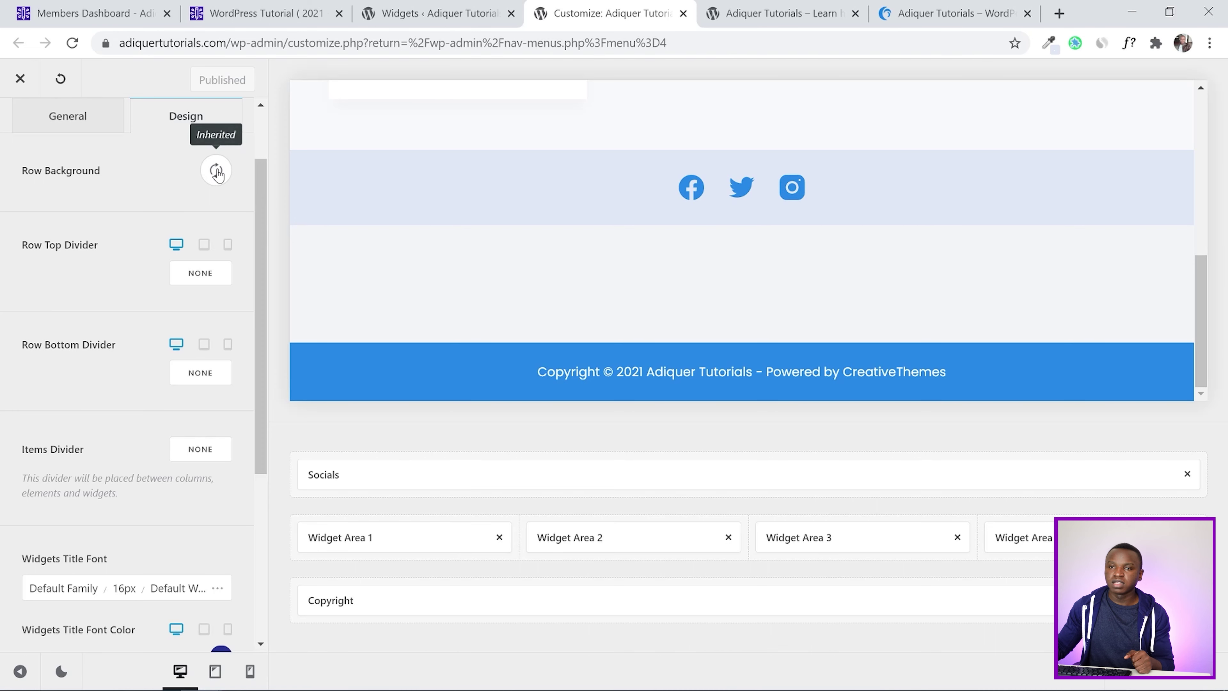
{"action": "left_click", "coordinate": [215, 170]}
{"action": "left_click", "coordinate": [65, 260]}
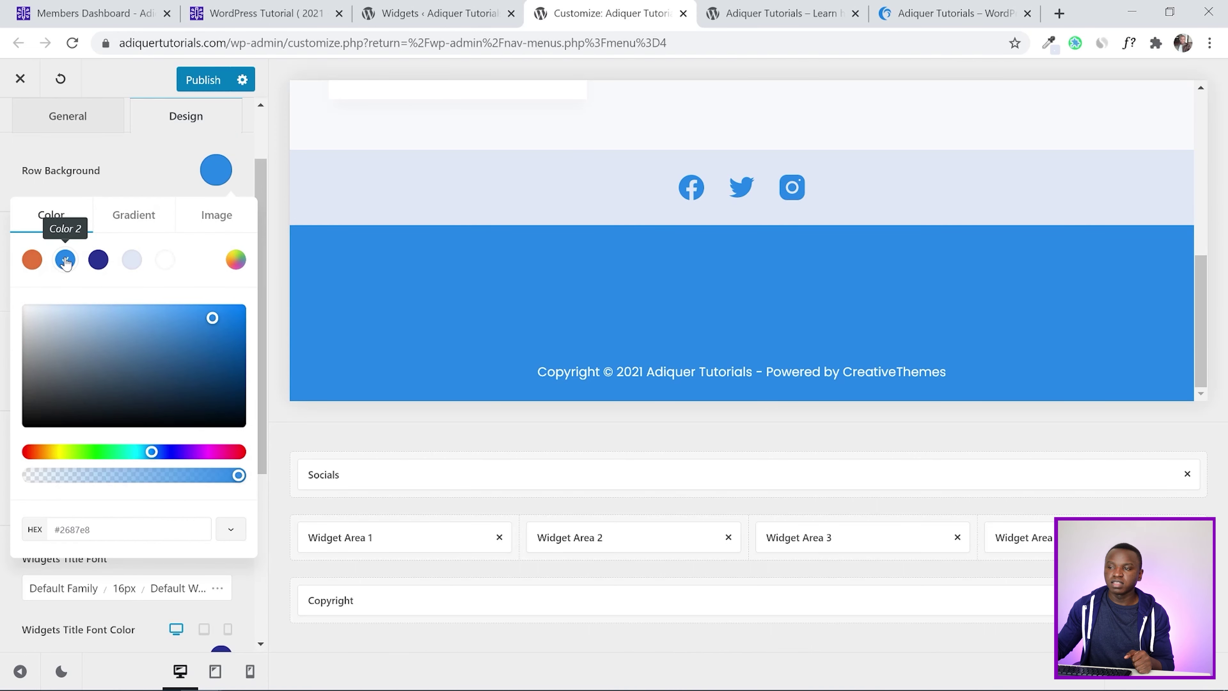
{"action": "left_click", "coordinate": [5, 169]}
{"action": "left_click", "coordinate": [182, 87]}
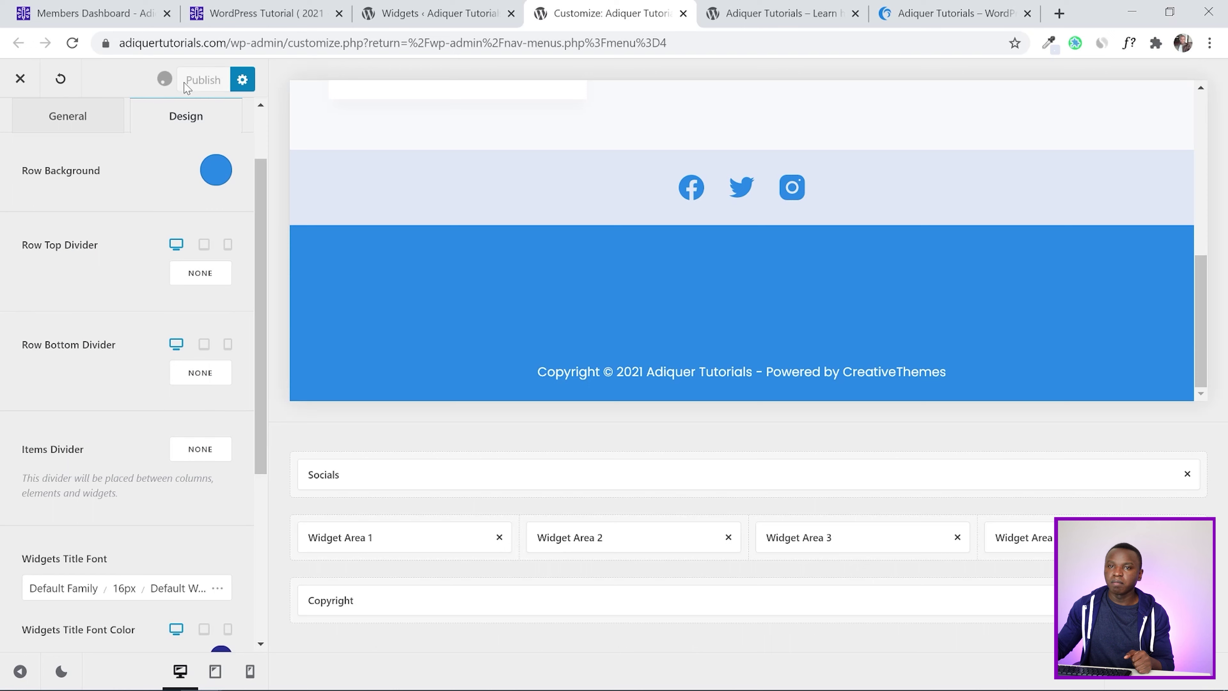
{"action": "scroll", "coordinate": [3, 249], "scroll_direction": "up", "scroll_amount": 2}
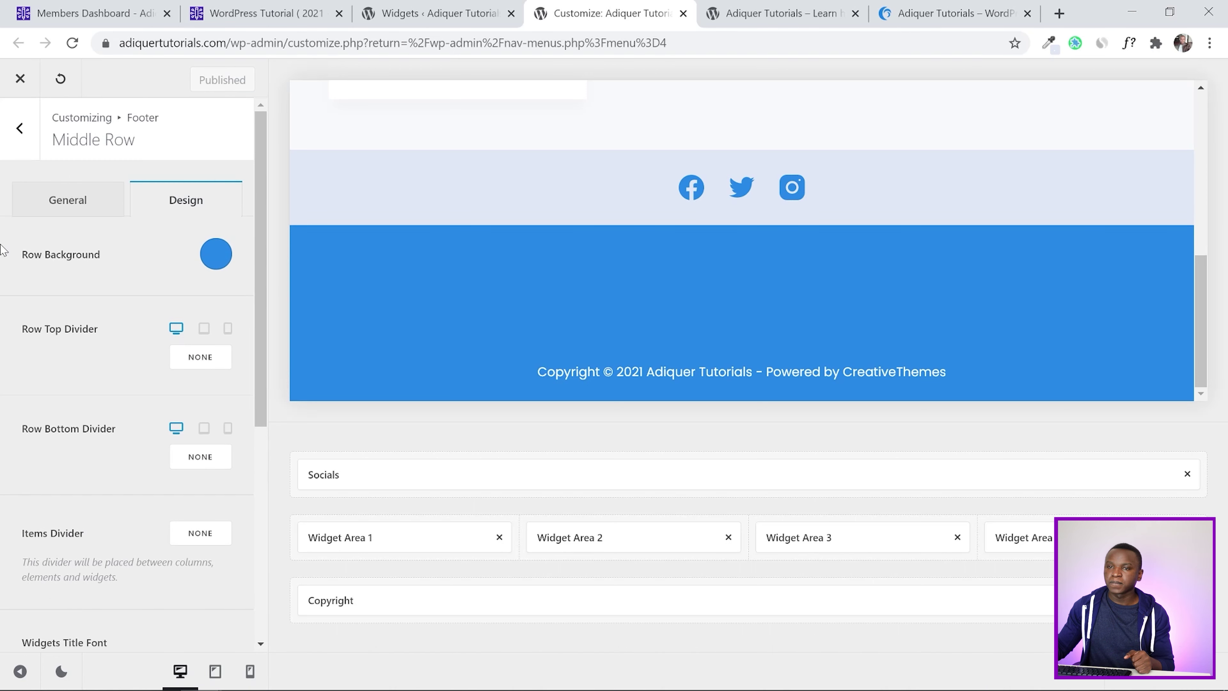
{"action": "left_click", "coordinate": [73, 43]}
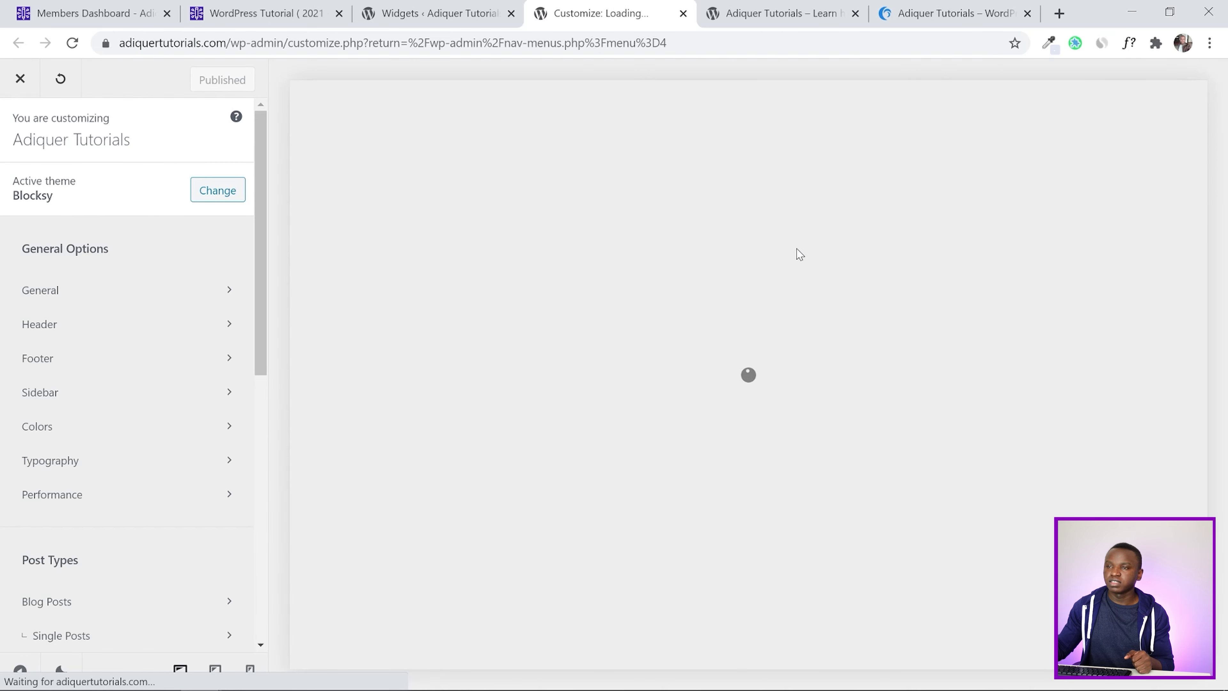
Go to the footer's Middle Row settings and show its Design options
{"action": "scroll", "coordinate": [842, 298], "scroll_direction": "down", "scroll_amount": 5}
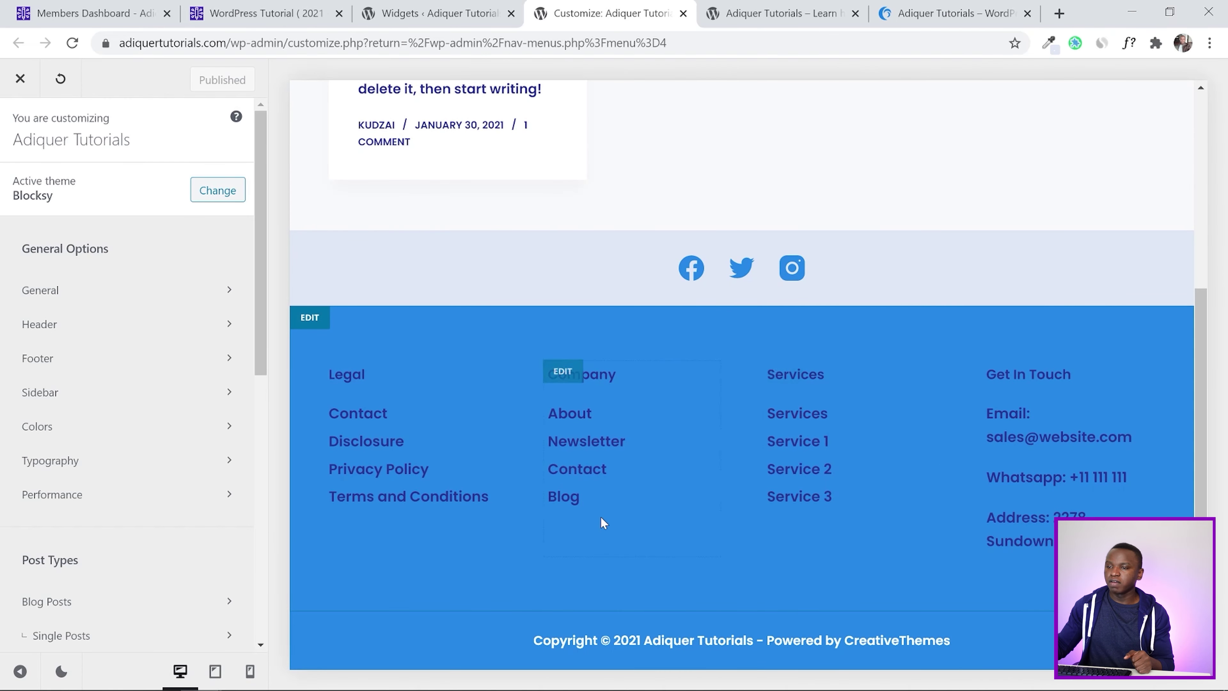
{"action": "left_click", "coordinate": [68, 359]}
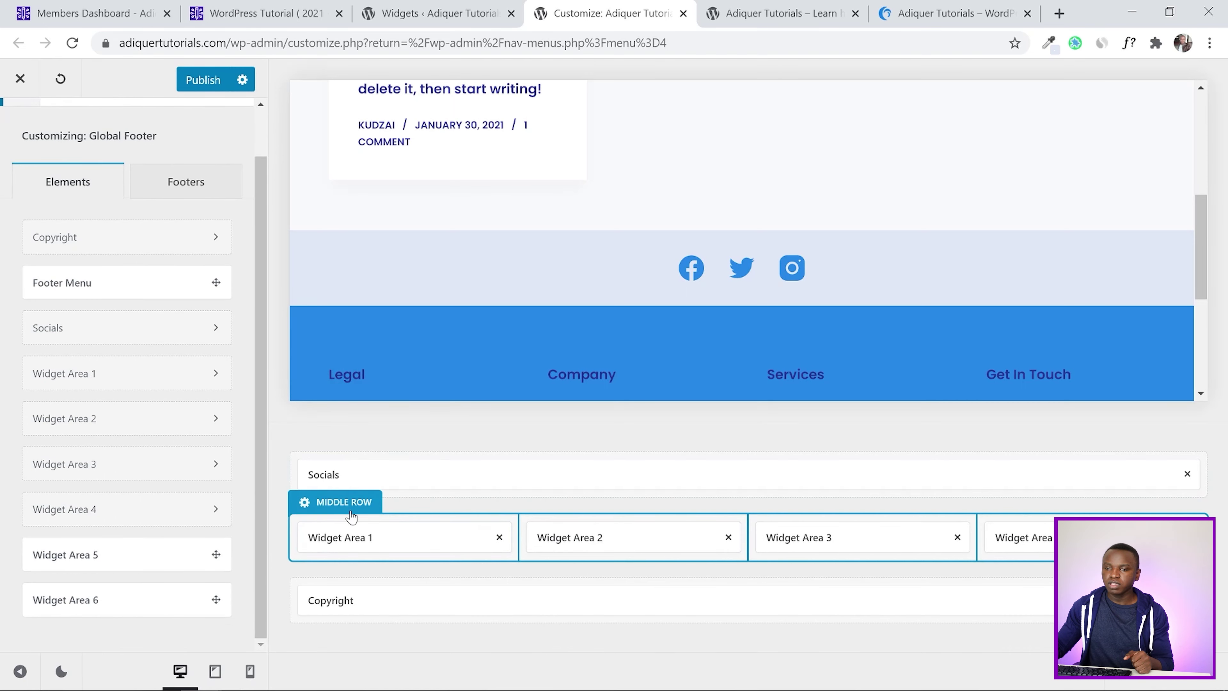
{"action": "left_click", "coordinate": [333, 500]}
{"action": "scroll", "coordinate": [2, 416], "scroll_direction": "down", "scroll_amount": 6}
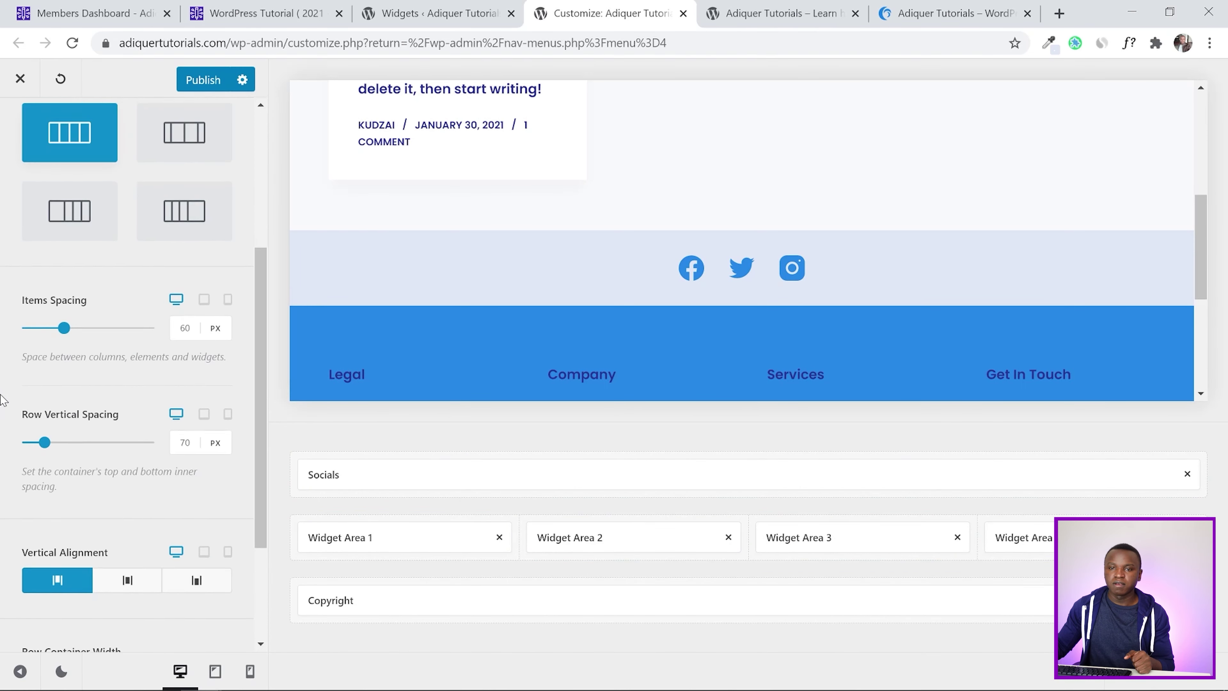
{"action": "scroll", "coordinate": [3, 401], "scroll_direction": "up", "scroll_amount": 8}
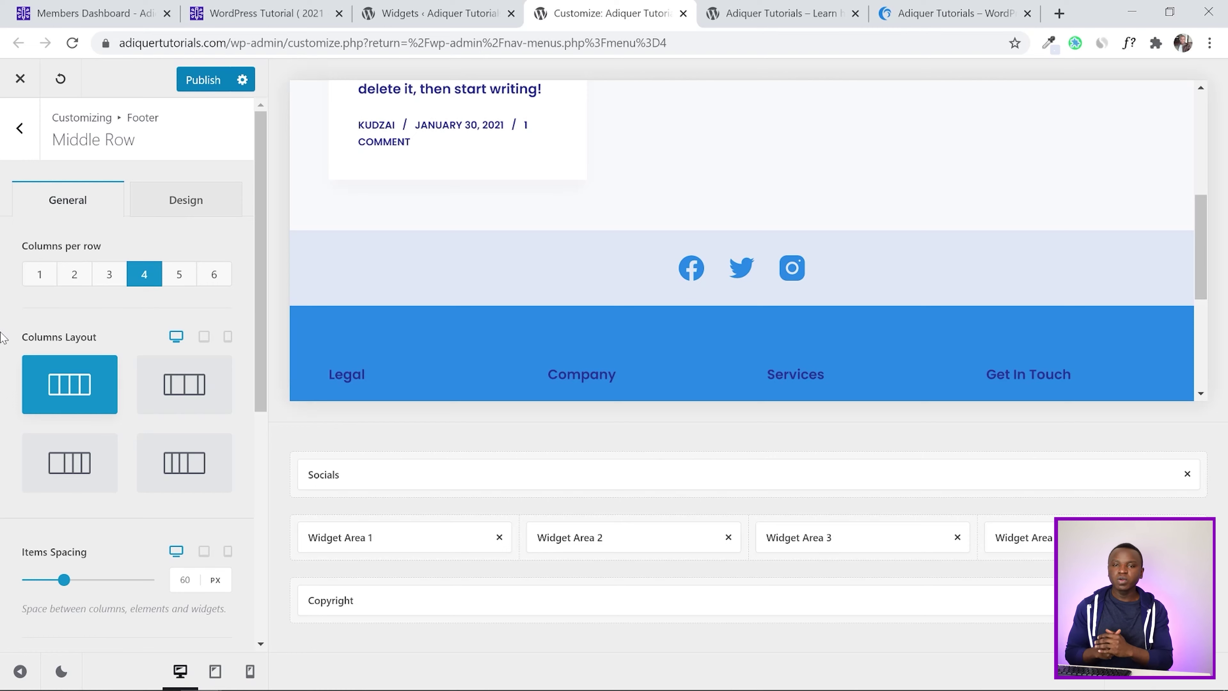
{"action": "left_click", "coordinate": [177, 202]}
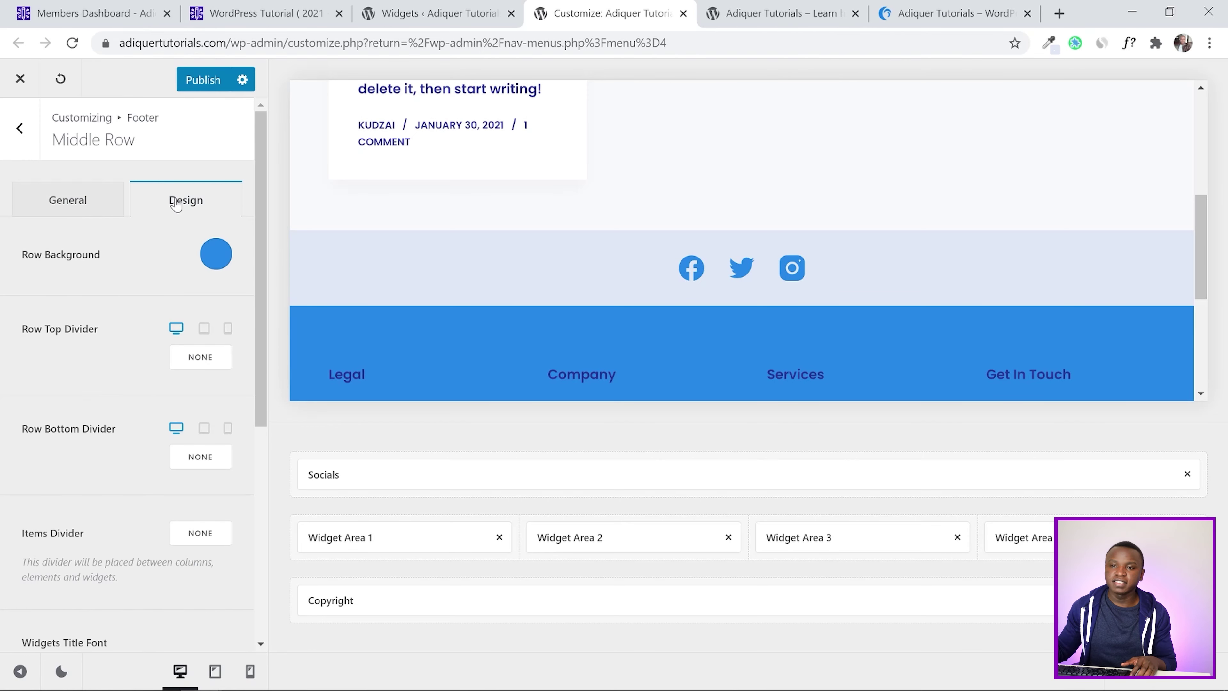
{"action": "scroll", "coordinate": [3, 306], "scroll_direction": "down", "scroll_amount": 7}
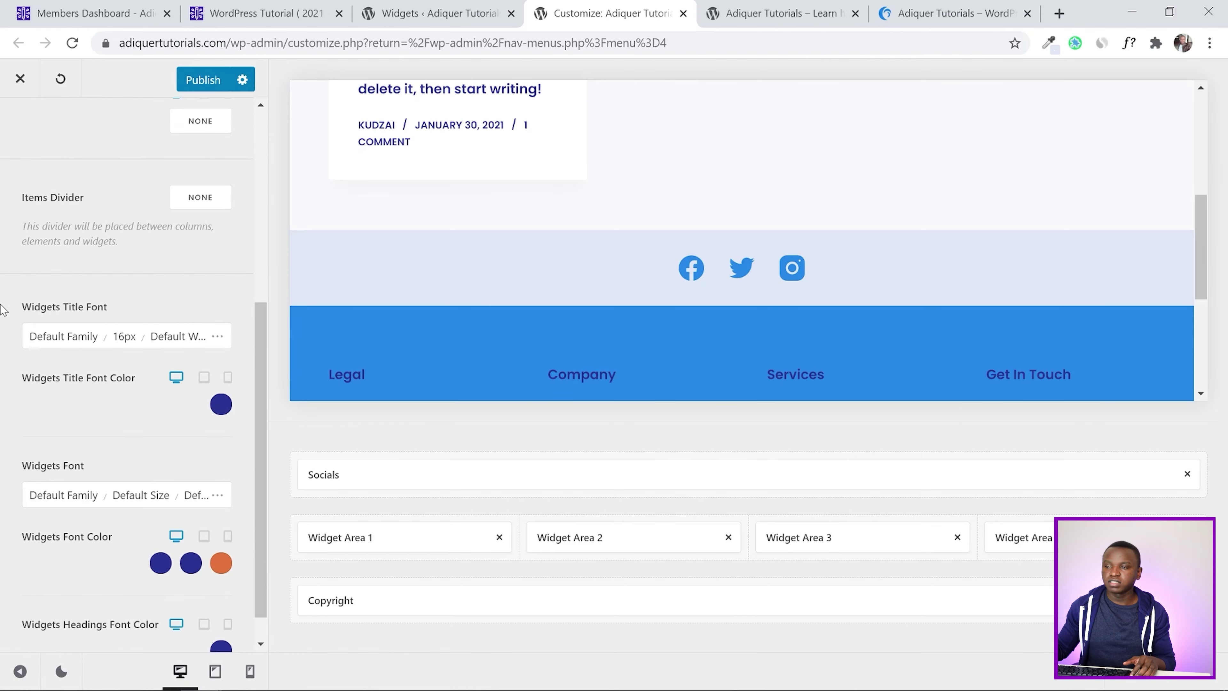
{"action": "scroll", "coordinate": [561, 273], "scroll_direction": "down", "scroll_amount": 3}
{"action": "scroll", "coordinate": [560, 271], "scroll_direction": "down", "scroll_amount": 2}
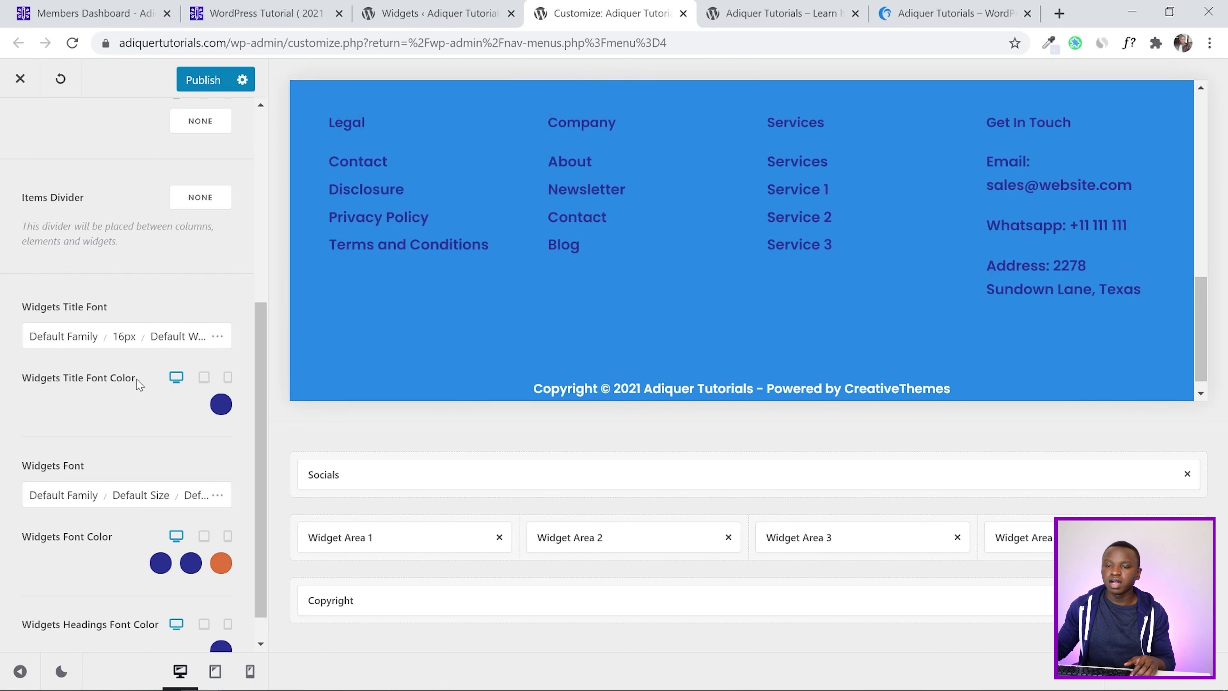
Set the Widgets Title and Widgets Font colours to the white Color 5 swatch
{"action": "left_click", "coordinate": [221, 405]}
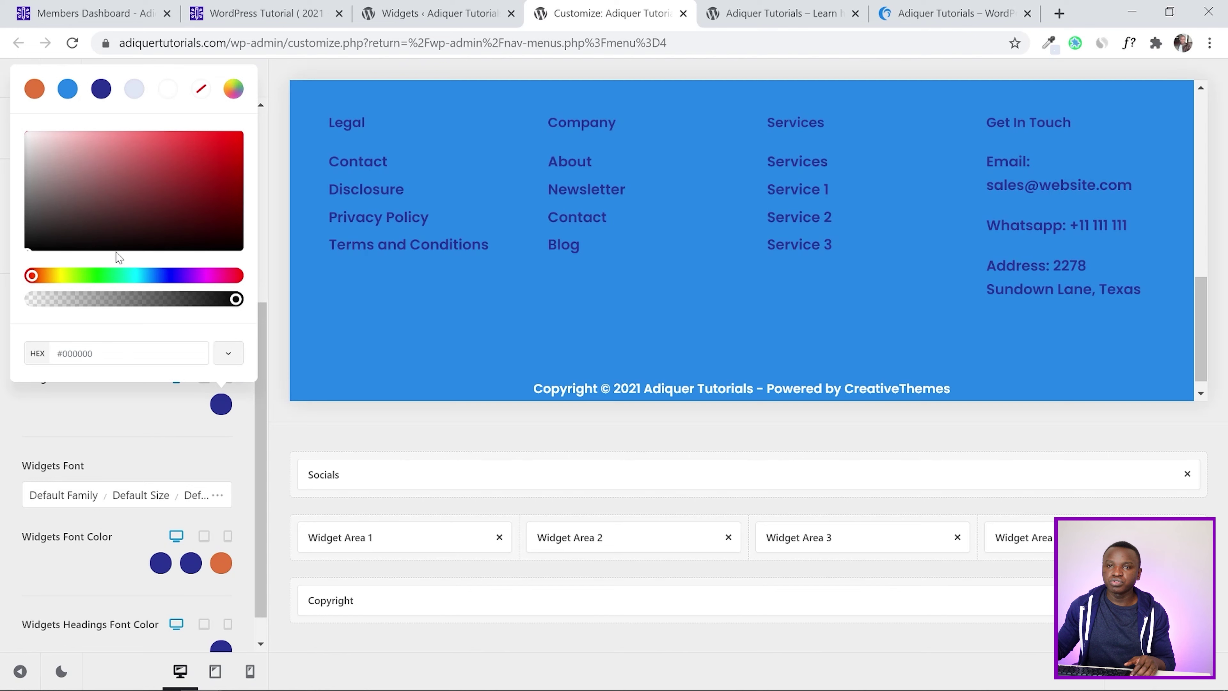
{"action": "left_click", "coordinate": [166, 89]}
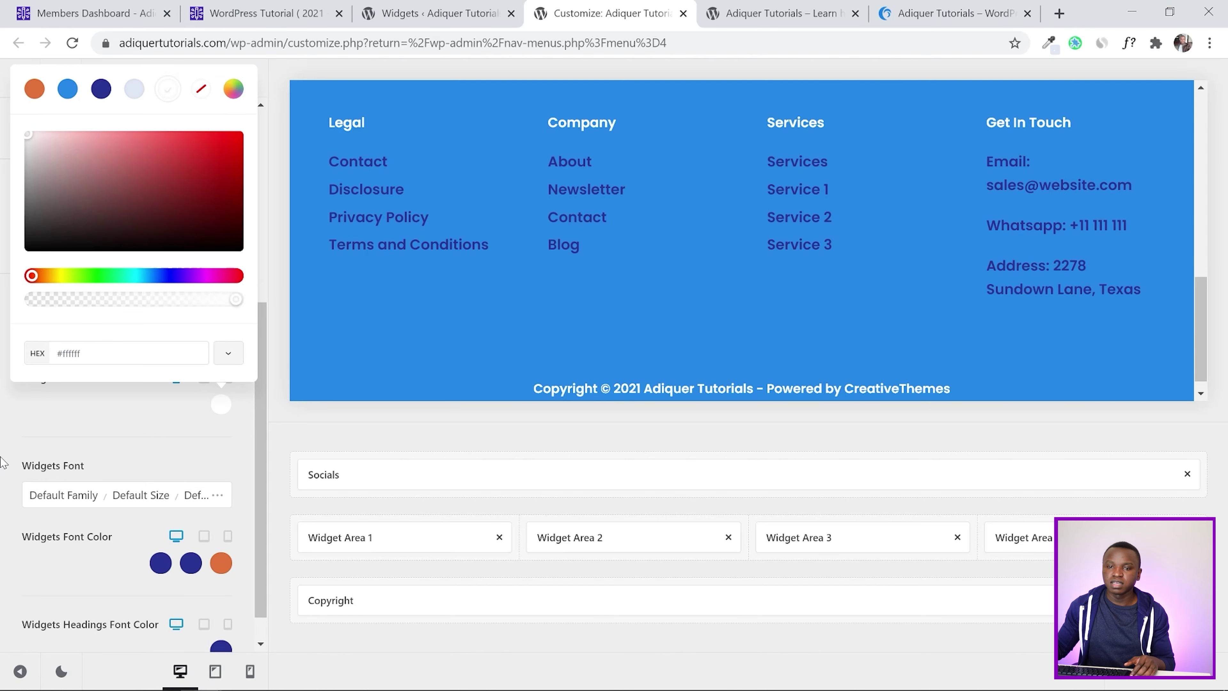
{"action": "left_click", "coordinate": [6, 425]}
{"action": "scroll", "coordinate": [7, 407], "scroll_direction": "down", "scroll_amount": 1}
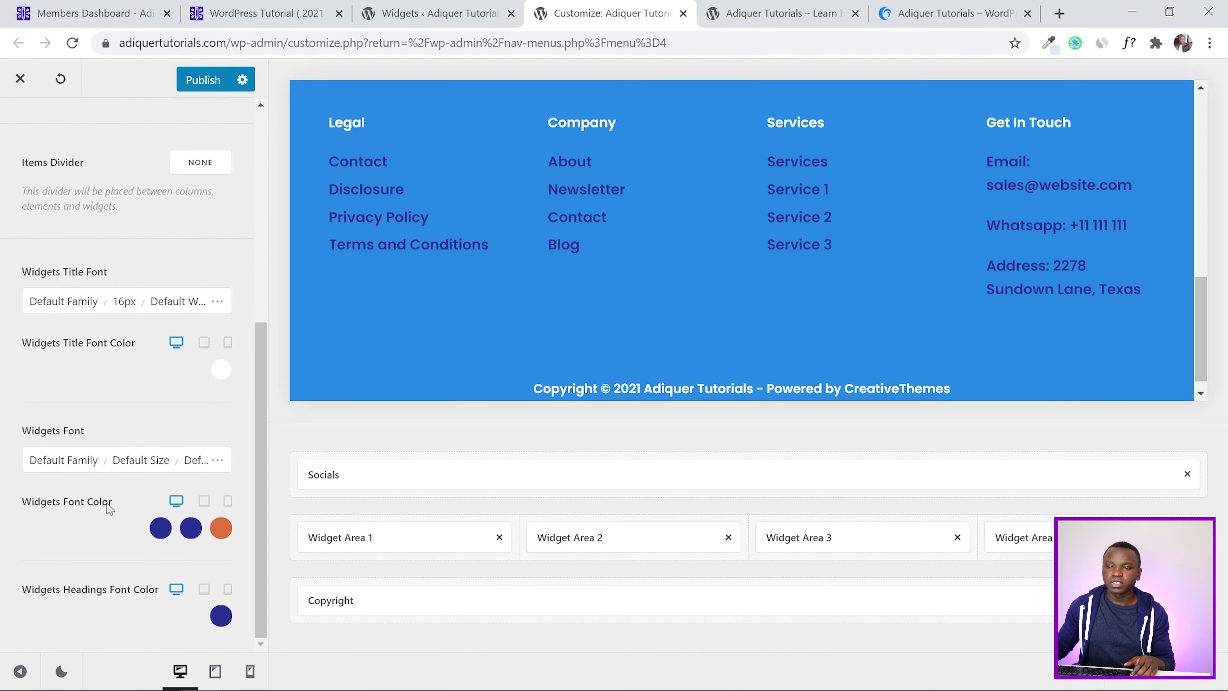
{"action": "left_click", "coordinate": [161, 528]}
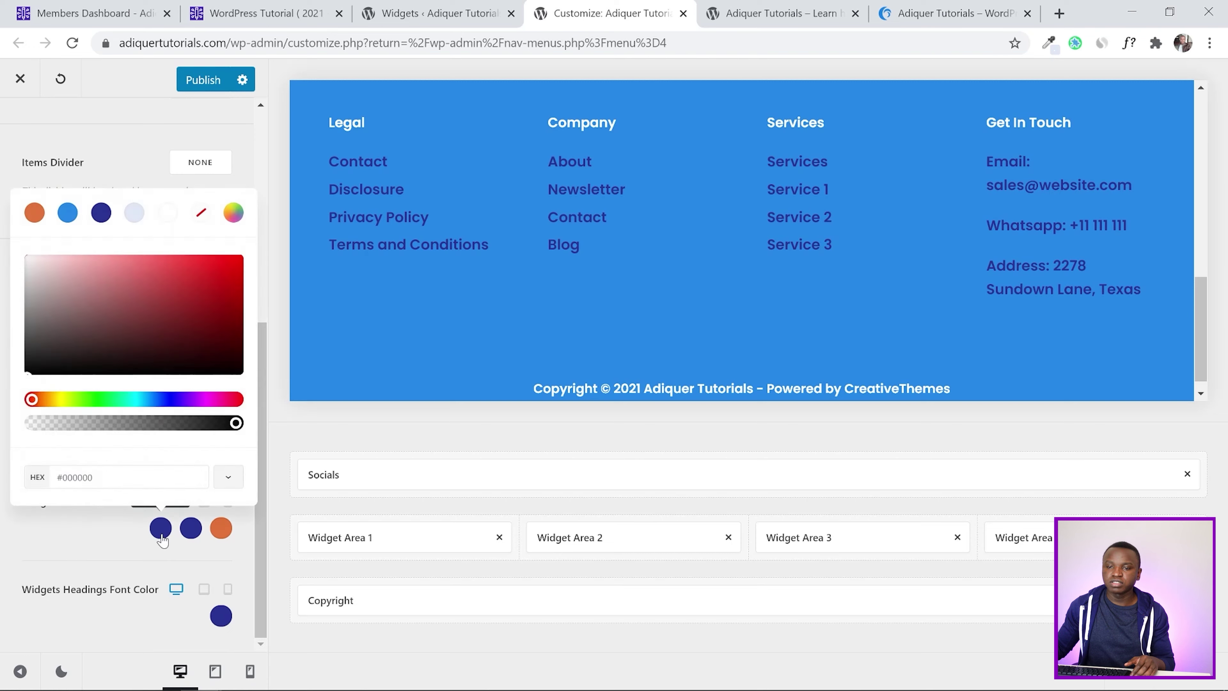
{"action": "left_click", "coordinate": [162, 220]}
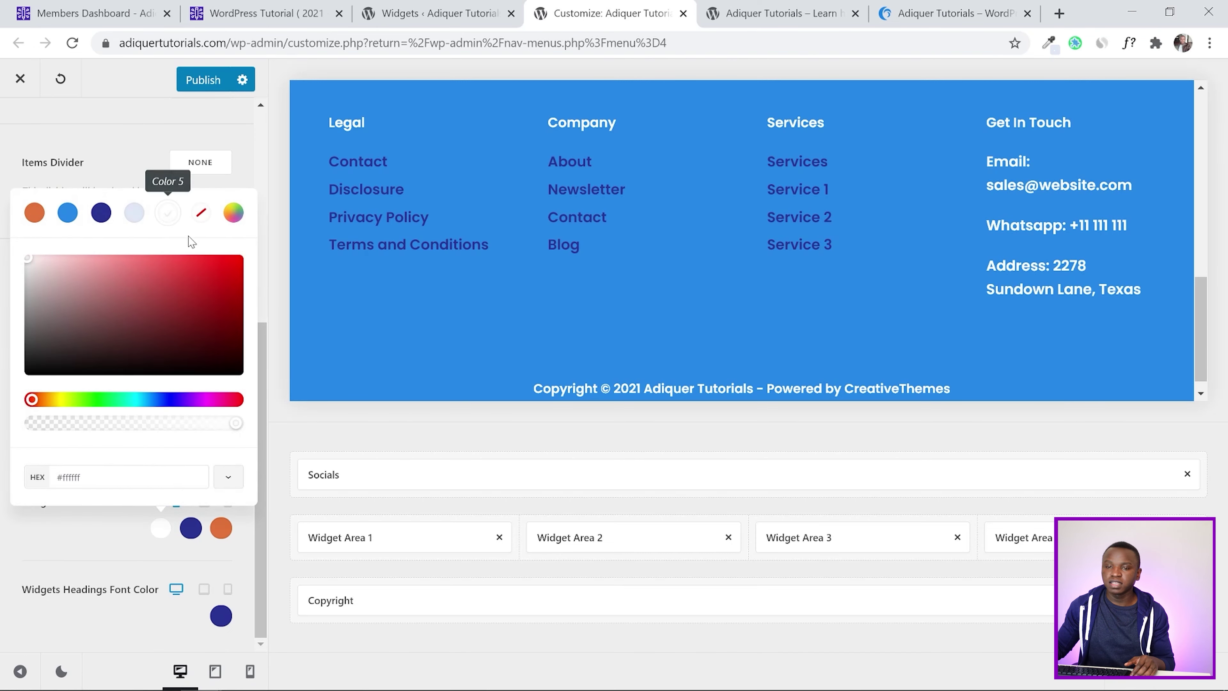
{"action": "left_click", "coordinate": [5, 528]}
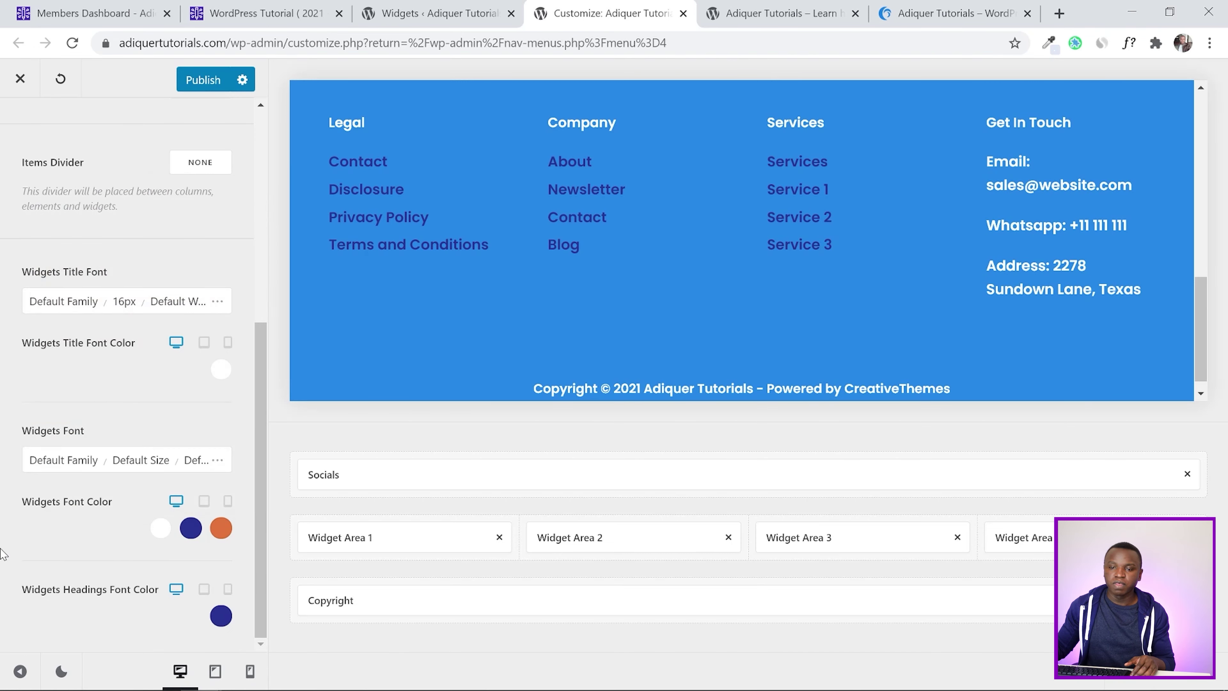
Make the widget headings and footer links white, then publish the changes
{"action": "left_click", "coordinate": [221, 616]}
{"action": "left_click", "coordinate": [167, 305]}
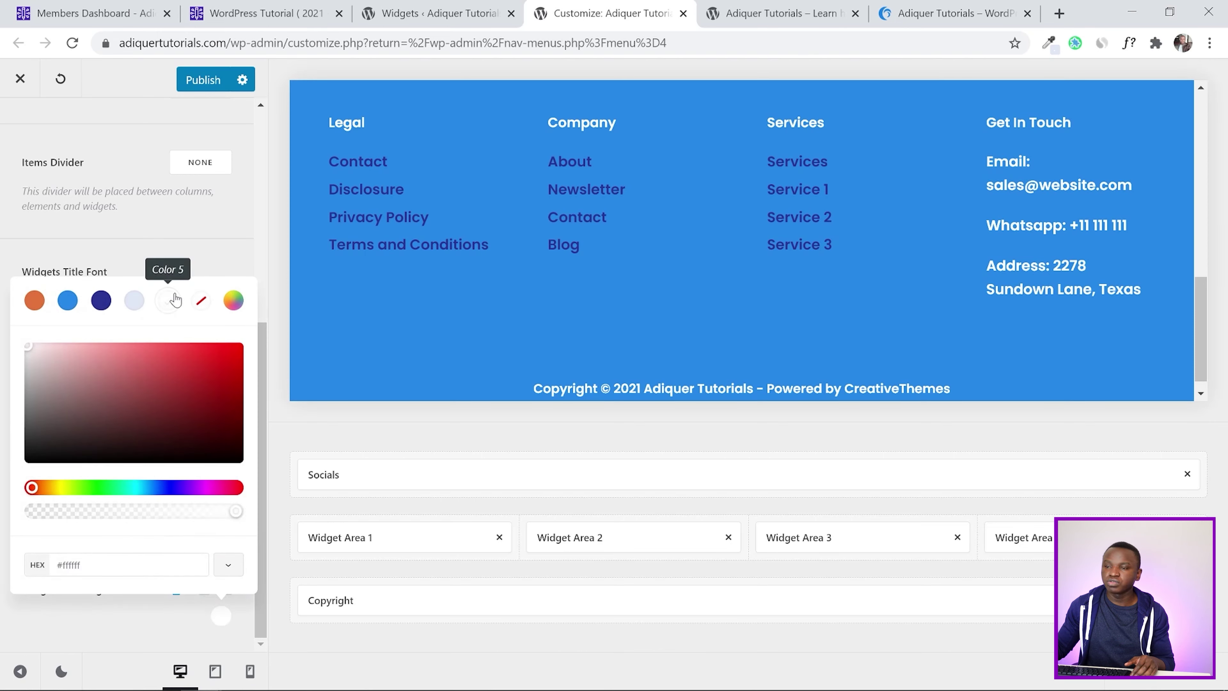
{"action": "left_click", "coordinate": [4, 547]}
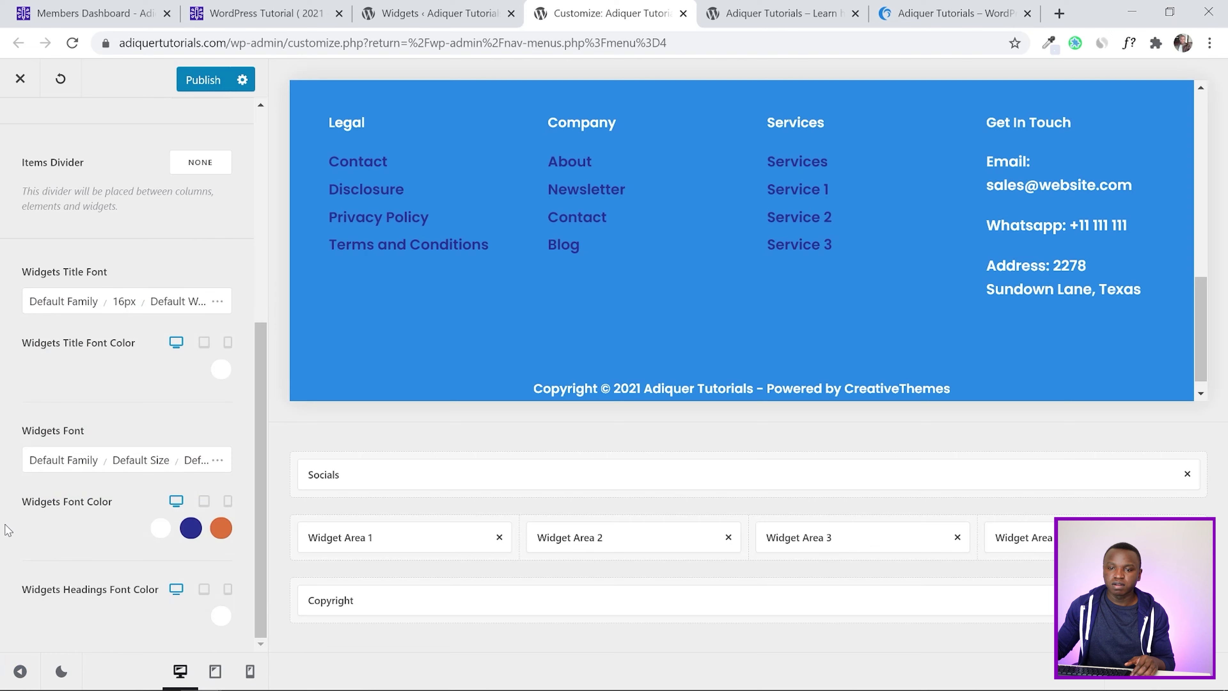
{"action": "left_click", "coordinate": [190, 527]}
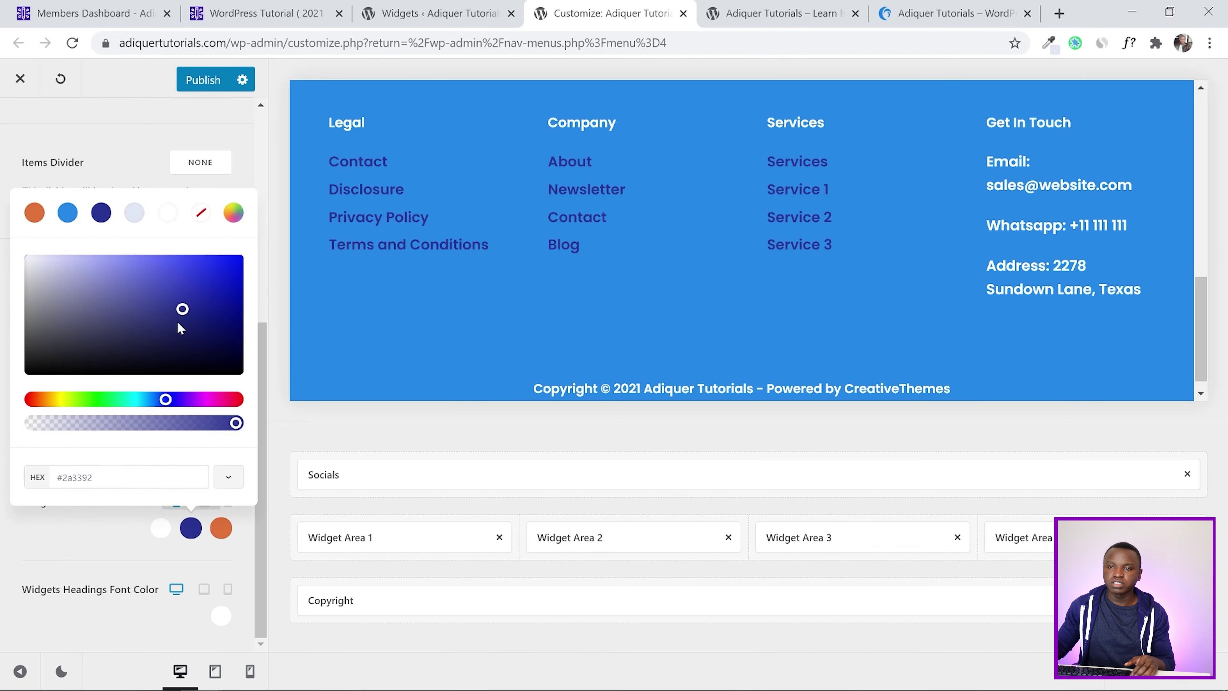
{"action": "left_click", "coordinate": [167, 212]}
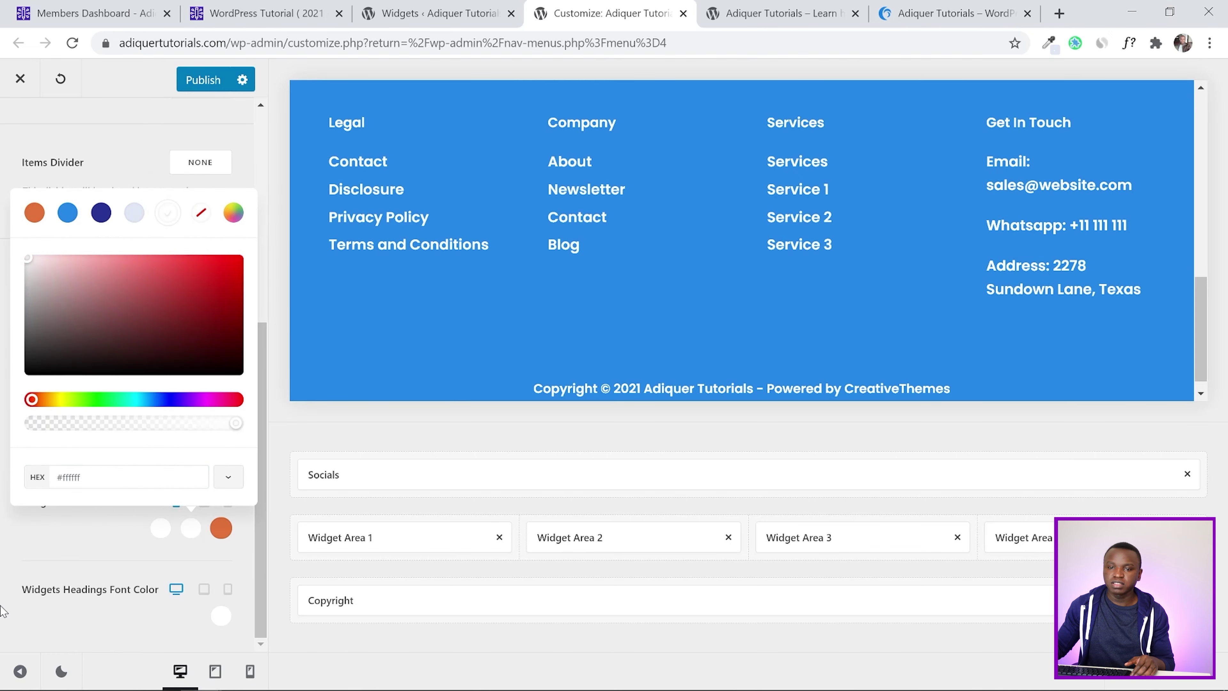
{"action": "left_click", "coordinate": [3, 567]}
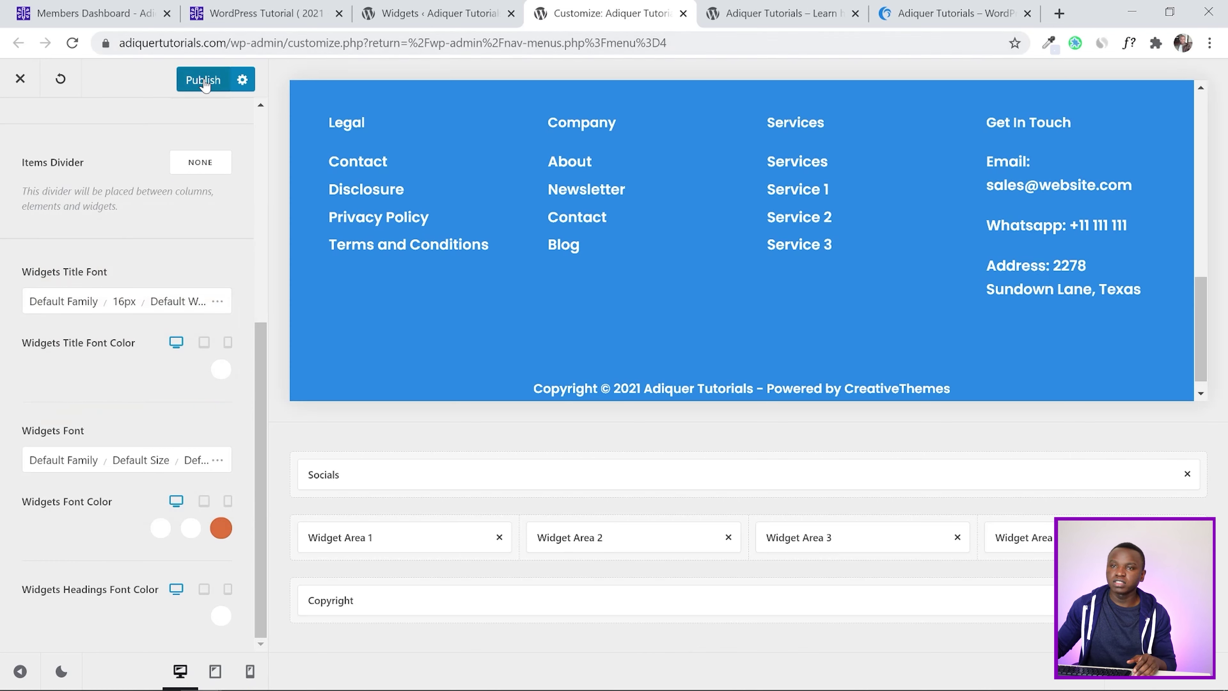
{"action": "left_click", "coordinate": [204, 81]}
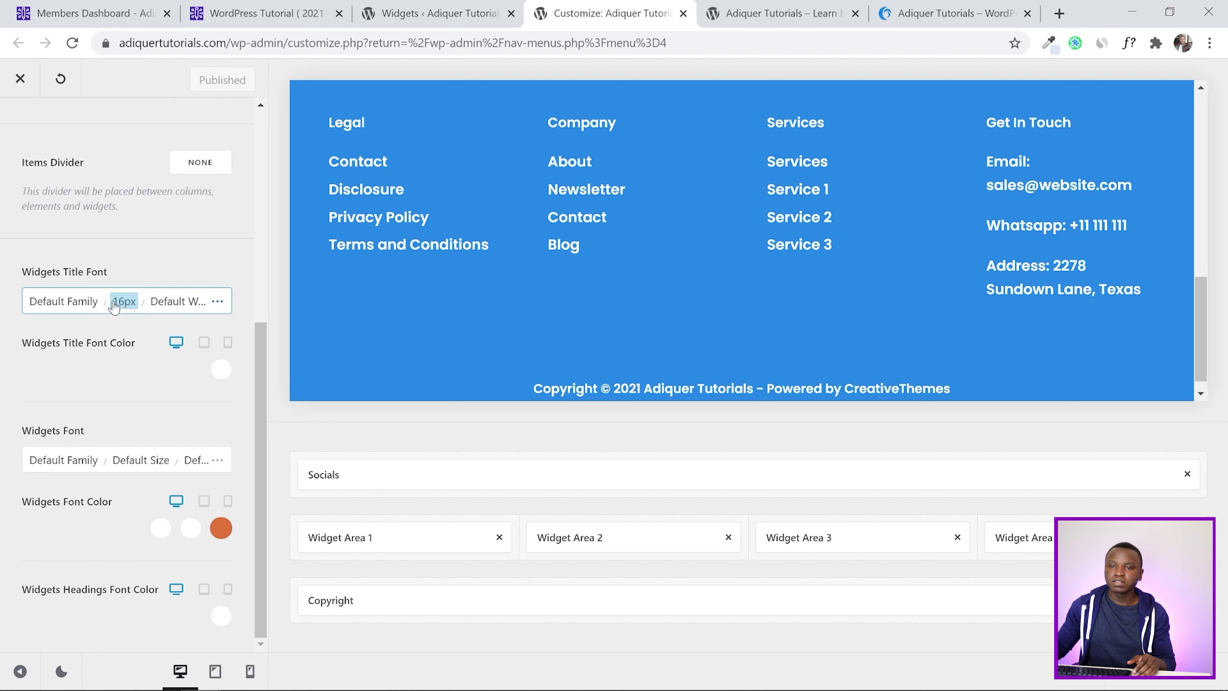
Set the footer widget title font size to 15px and widget text to 14px
{"action": "left_click", "coordinate": [125, 302]}
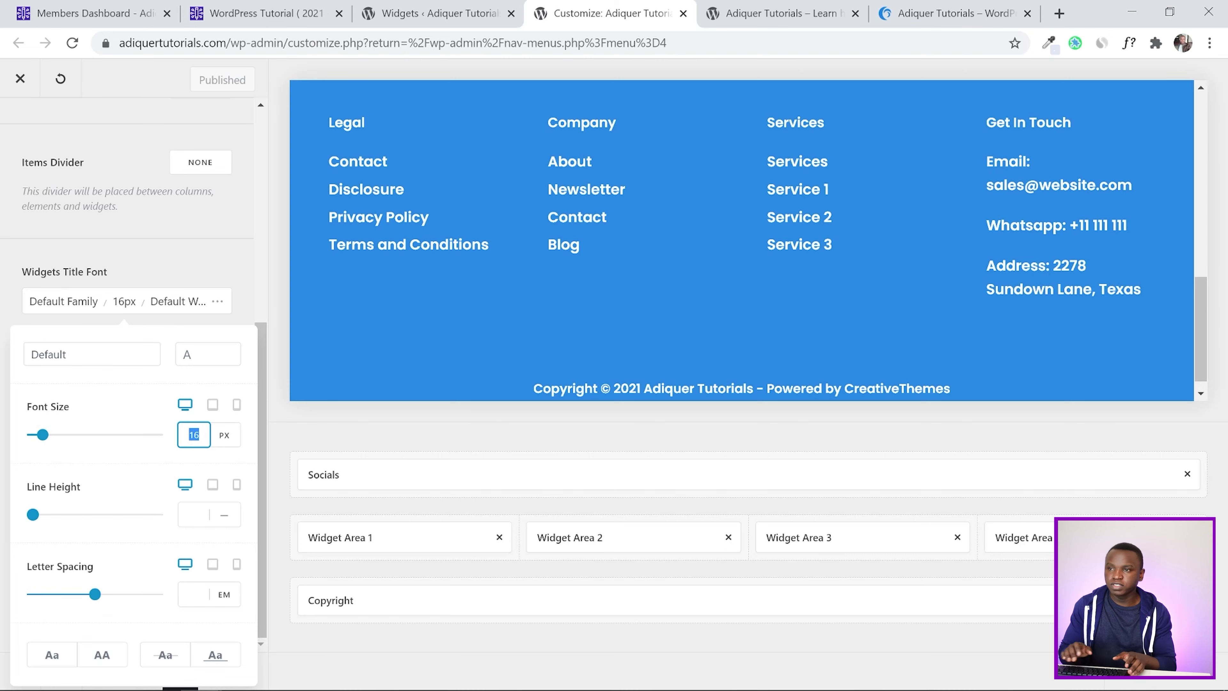
{"action": "type", "text": "15"}
{"action": "left_click", "coordinate": [5, 290]}
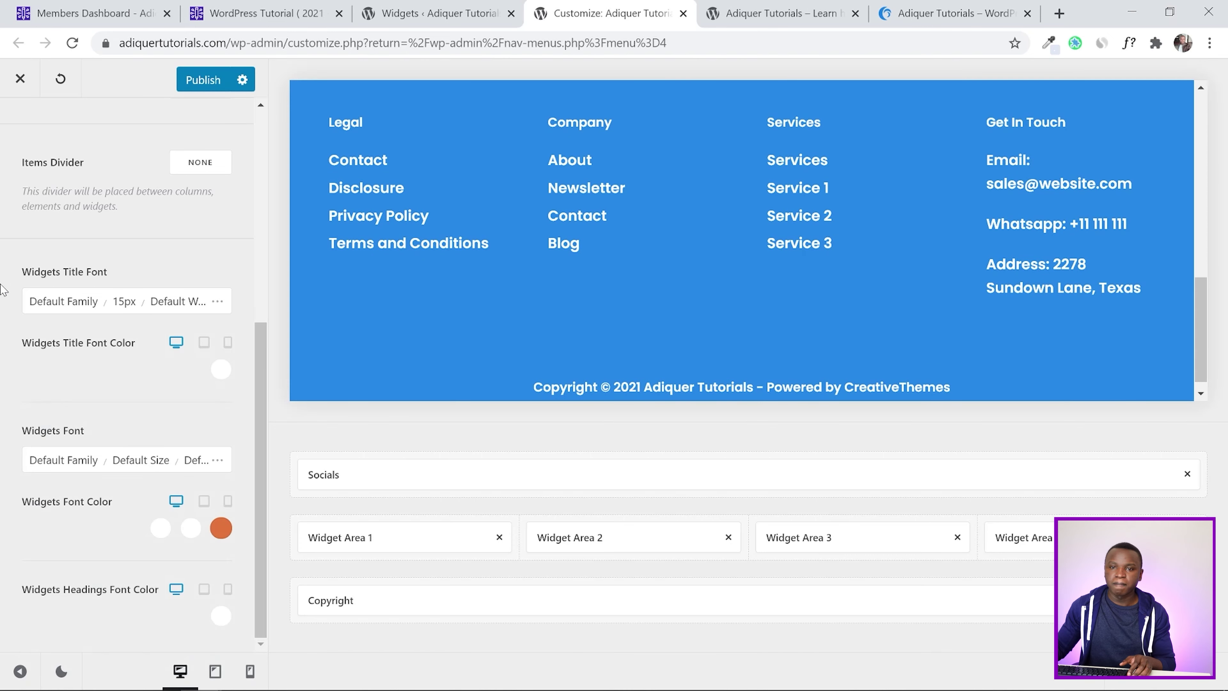
{"action": "left_click", "coordinate": [140, 460]}
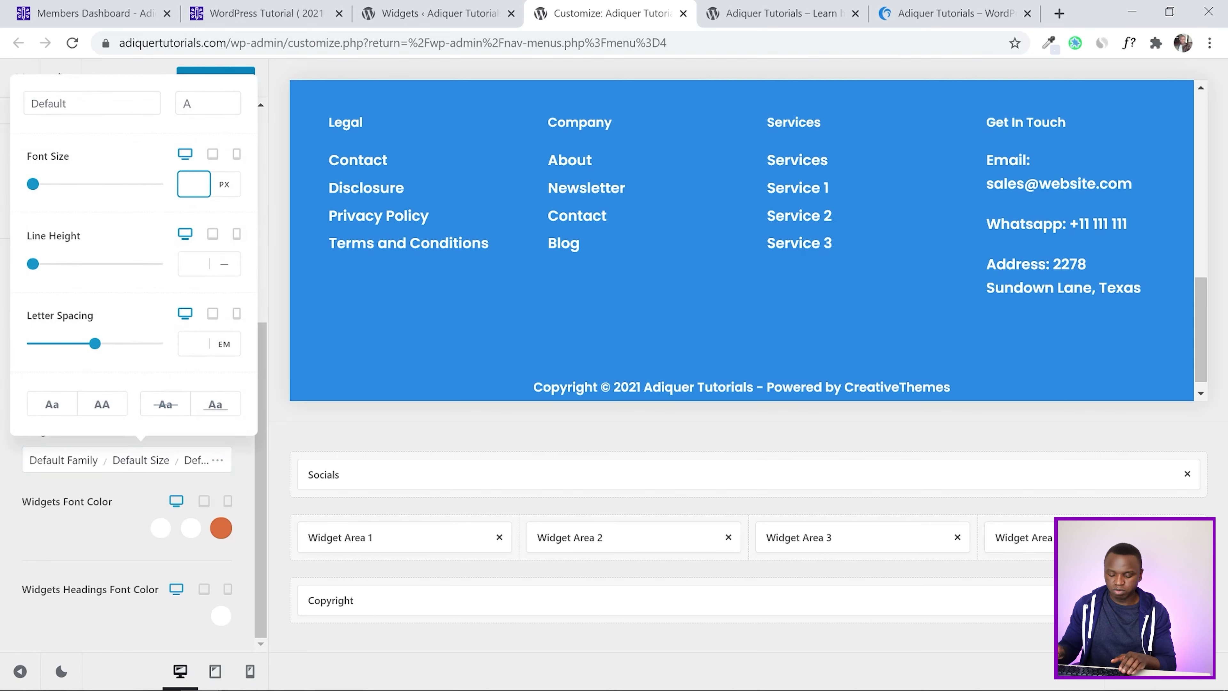
{"action": "type", "text": "14"}
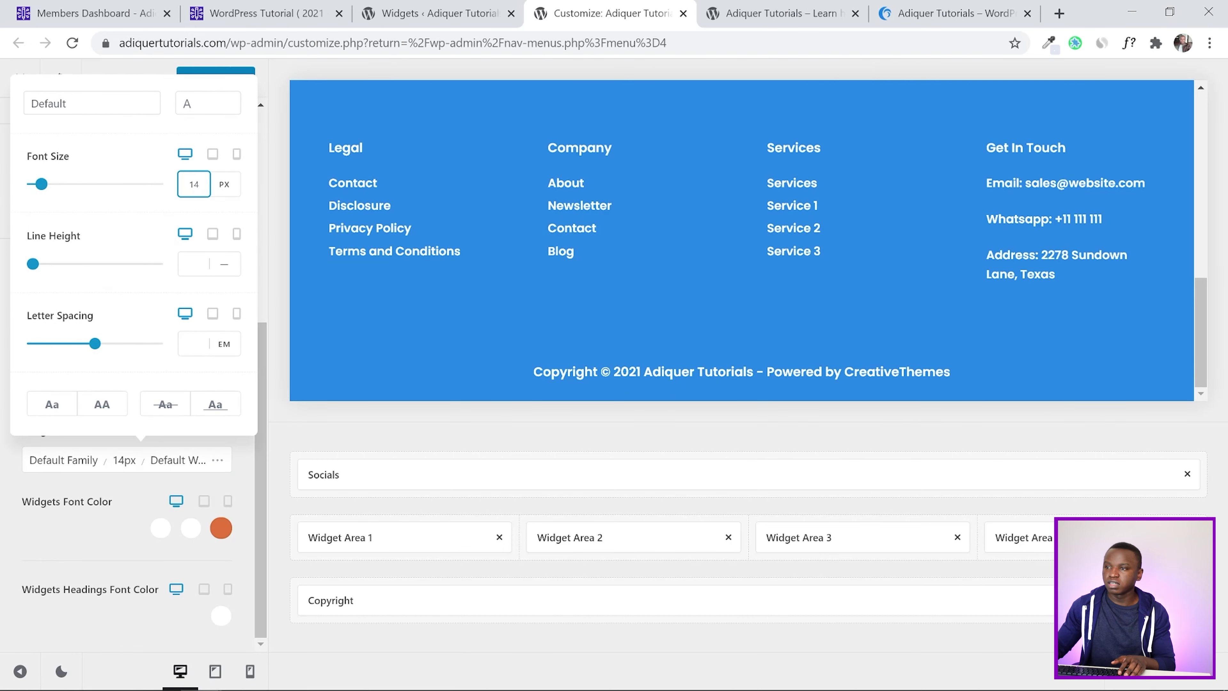
{"action": "left_click", "coordinate": [1, 490]}
Publish the smaller footer font sizes
{"action": "scroll", "coordinate": [10, 491], "scroll_direction": "up", "scroll_amount": 8}
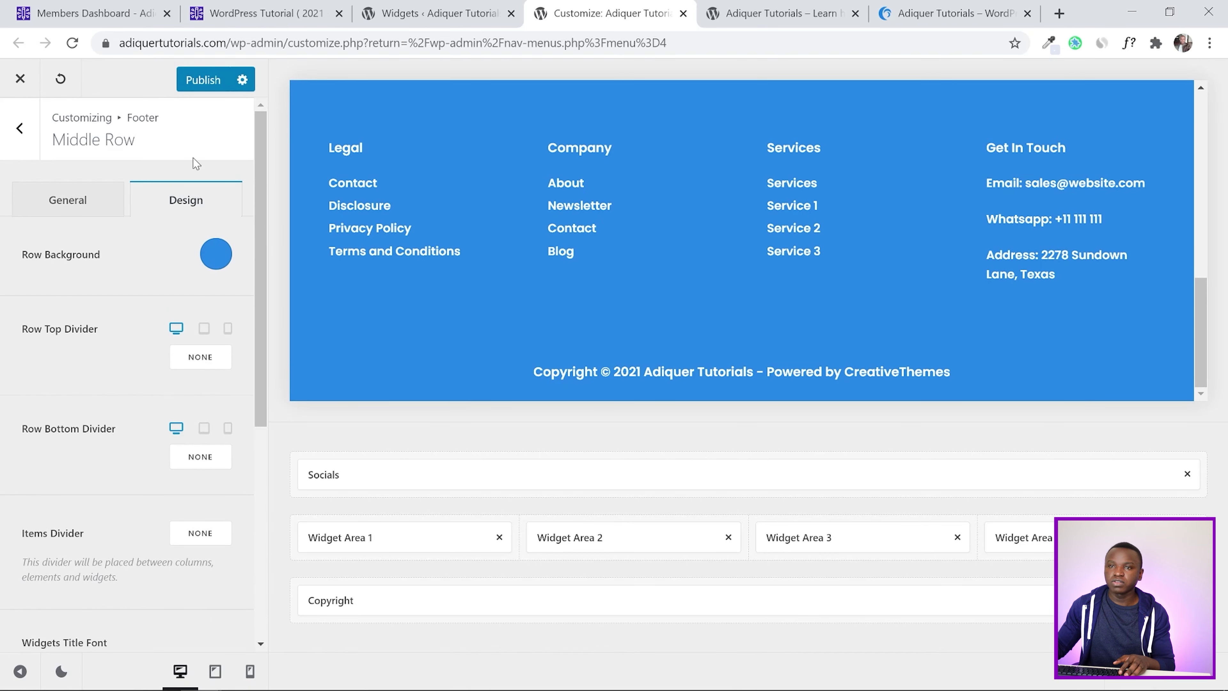
{"action": "left_click", "coordinate": [204, 80]}
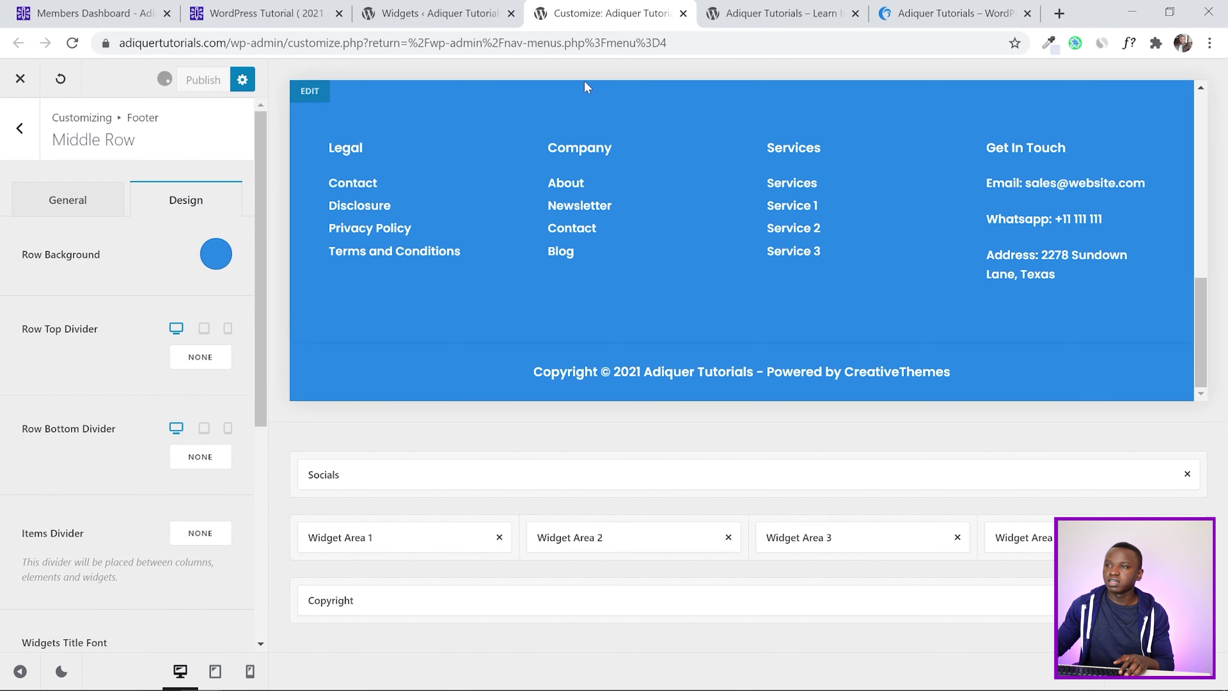
{"action": "key", "text": "ctrl+Tab"}
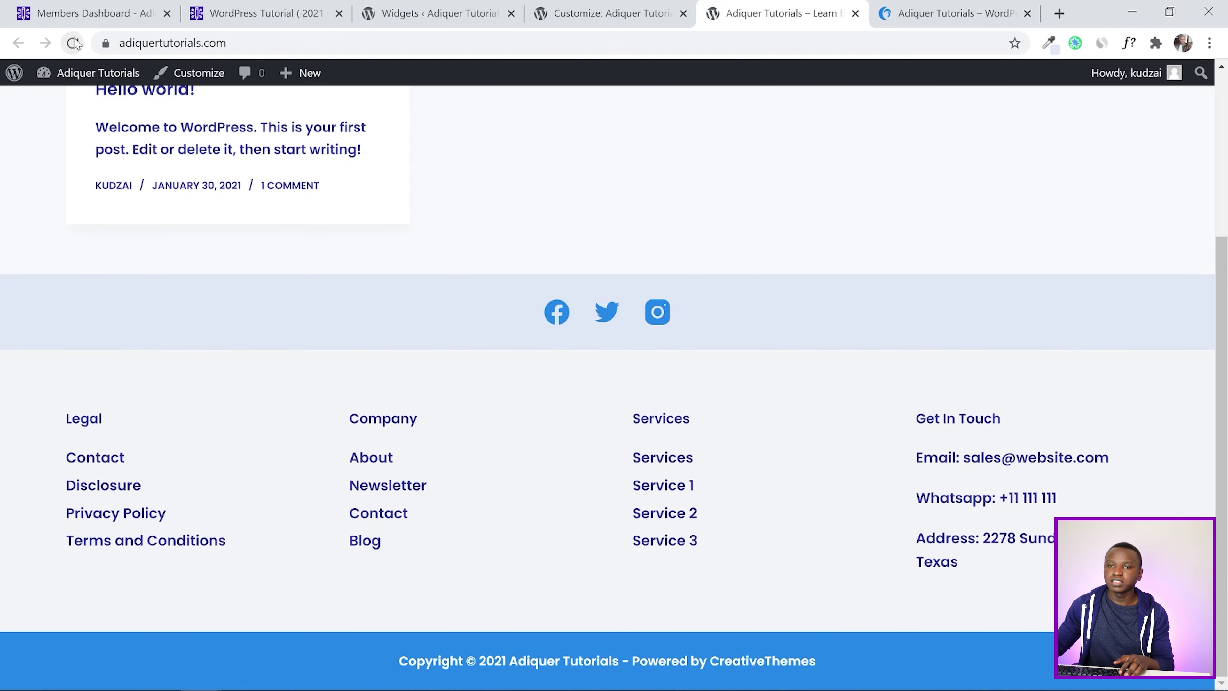
Reload the live site and scroll back up to the top of the homepage
{"action": "left_click", "coordinate": [72, 42]}
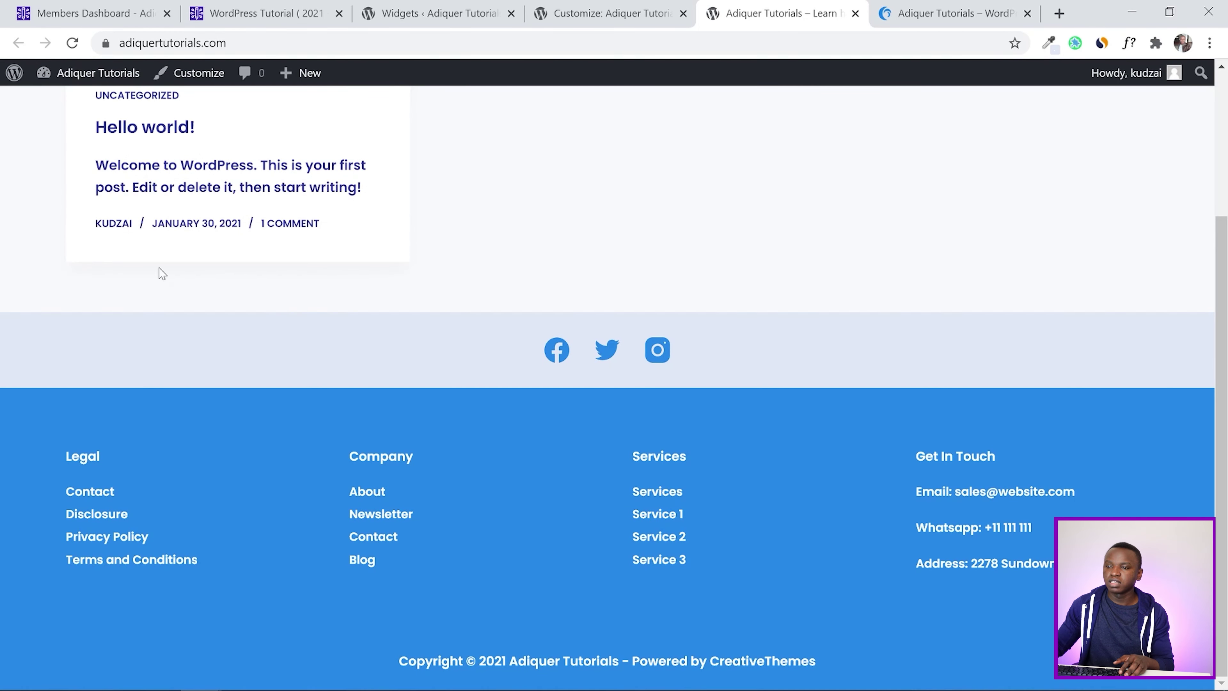
{"action": "scroll", "coordinate": [1226, 291], "scroll_direction": "up", "scroll_amount": 4}
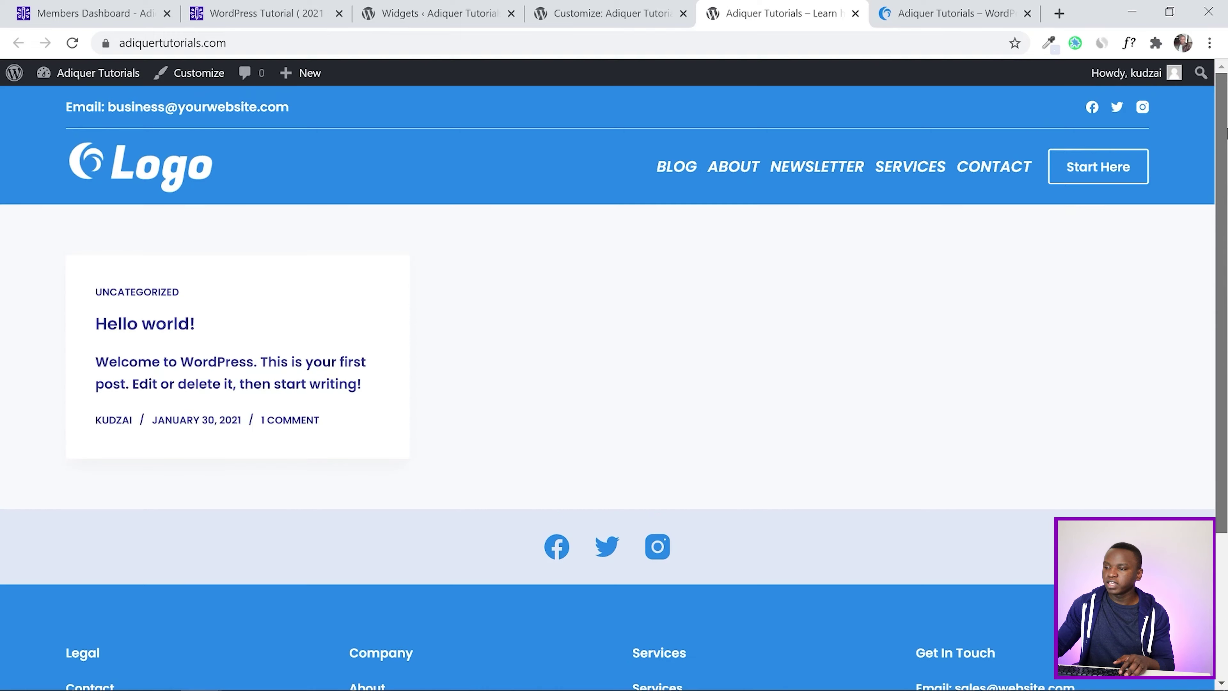
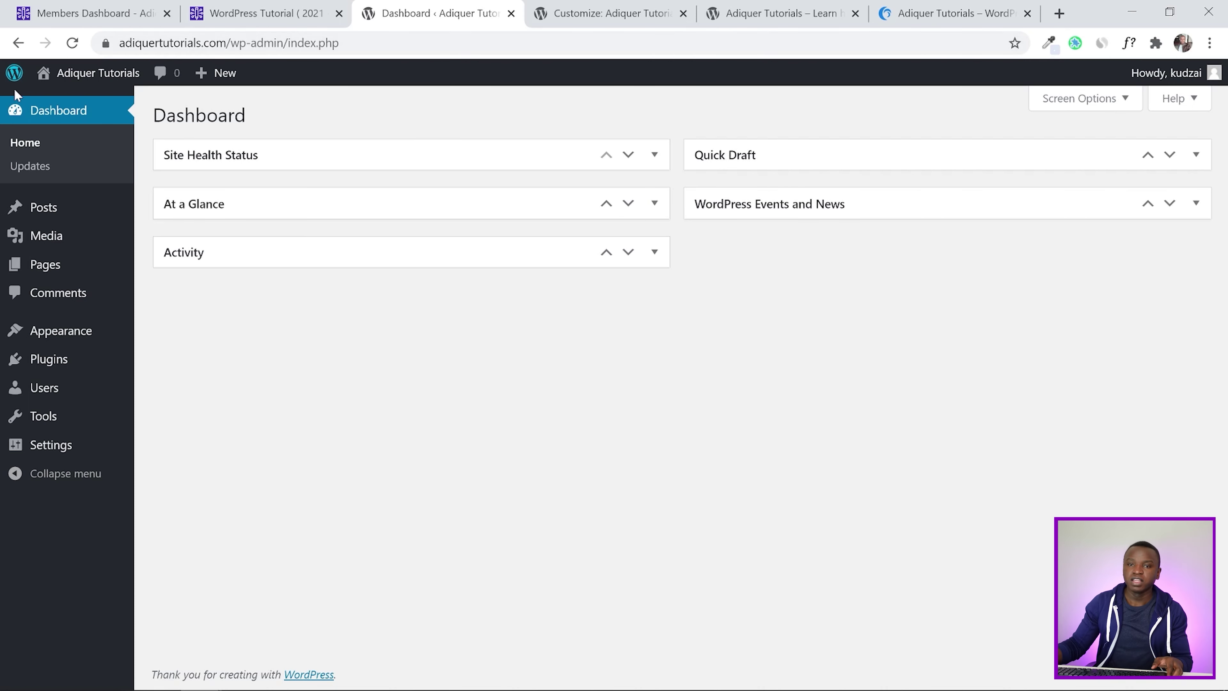
Go from Installed Plugins to the Add Plugins page and focus its plugin search field
{"action": "mouse_move", "coordinate": [60, 355]}
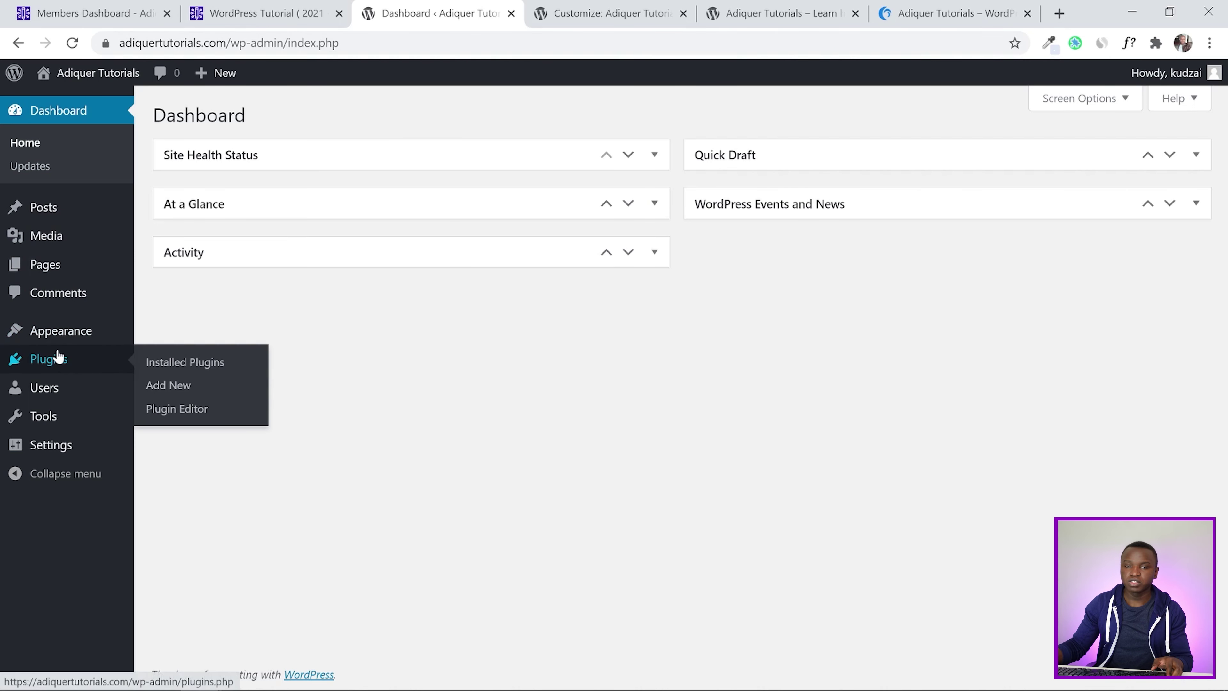
{"action": "left_click", "coordinate": [82, 363]}
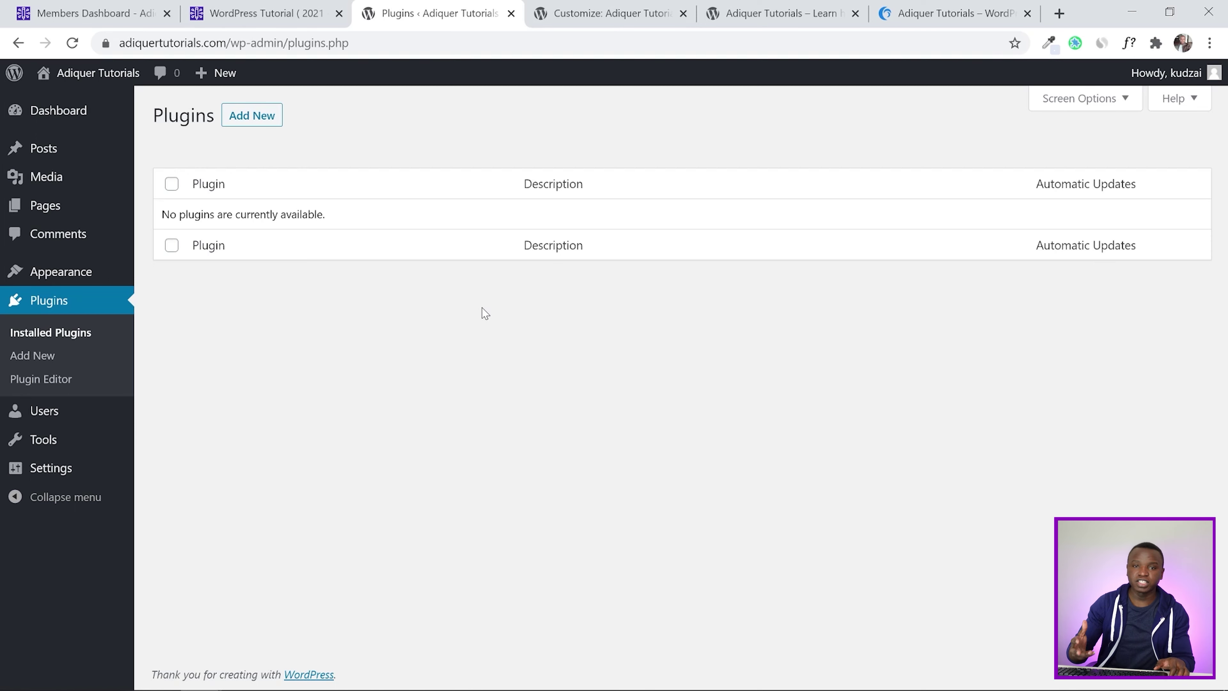
{"action": "left_click", "coordinate": [252, 117]}
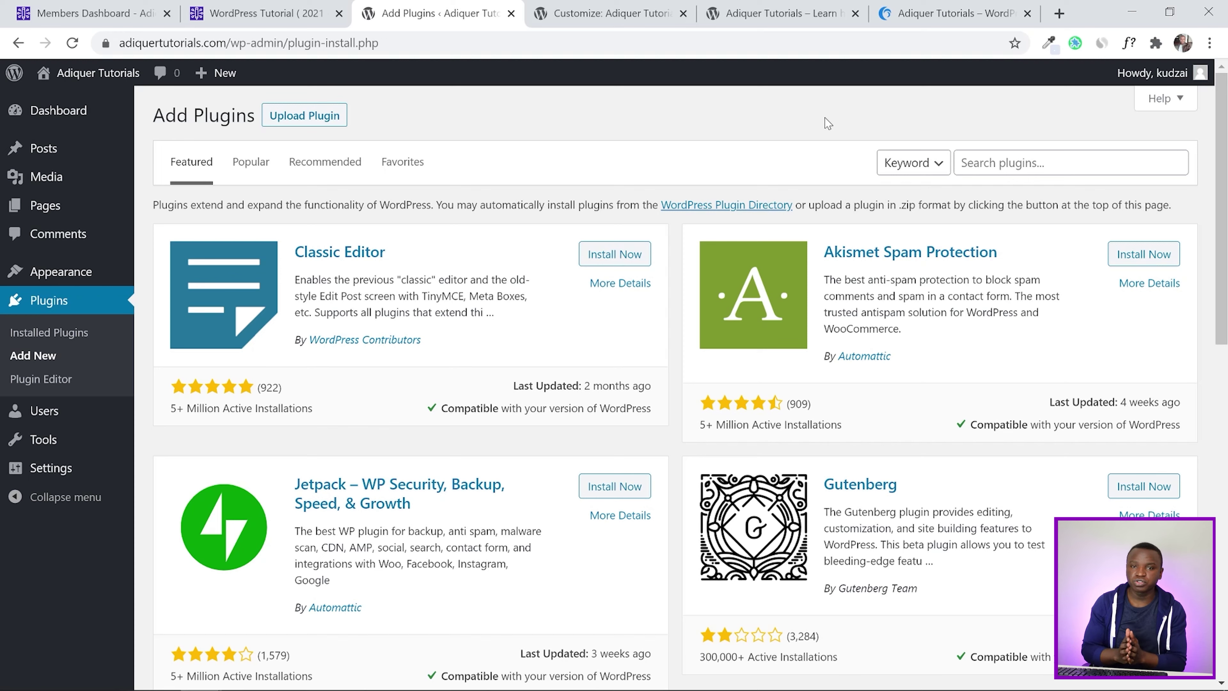
{"action": "left_click", "coordinate": [1016, 162]}
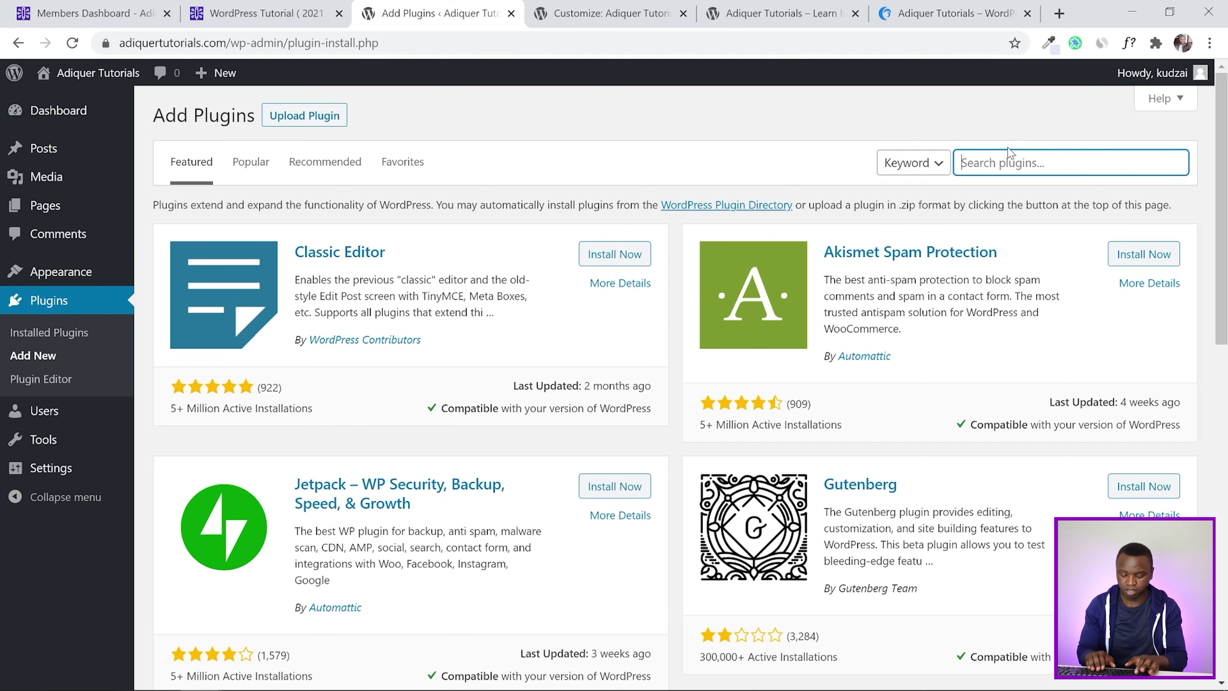
Search for 'elementor', install and activate Elementor Website Builder, then dismiss its welcome screen
{"action": "type", "text": "ele"}
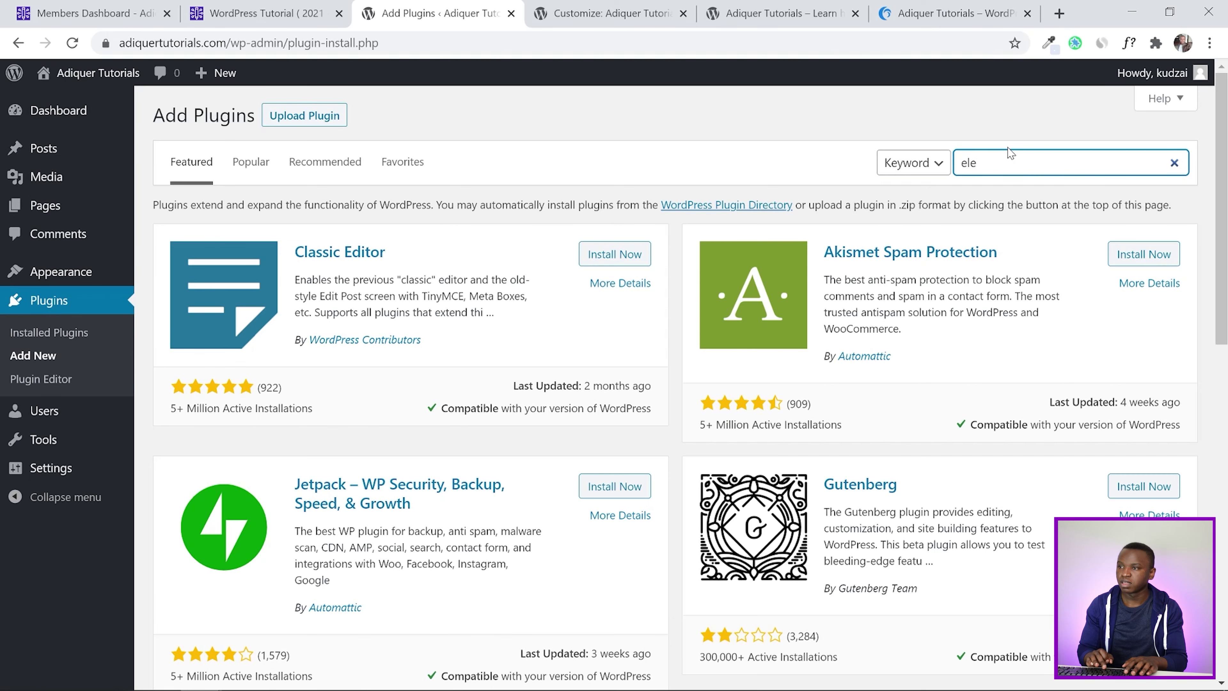
{"action": "type", "text": "ment"}
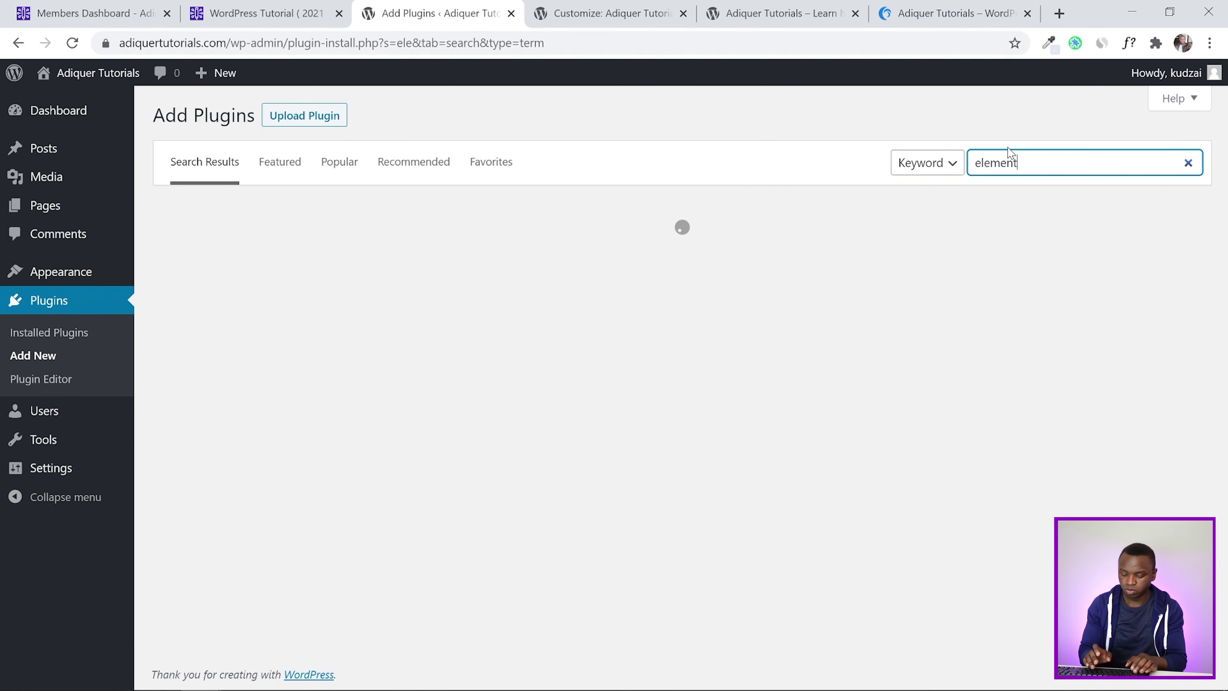
{"action": "type", "text": "or"}
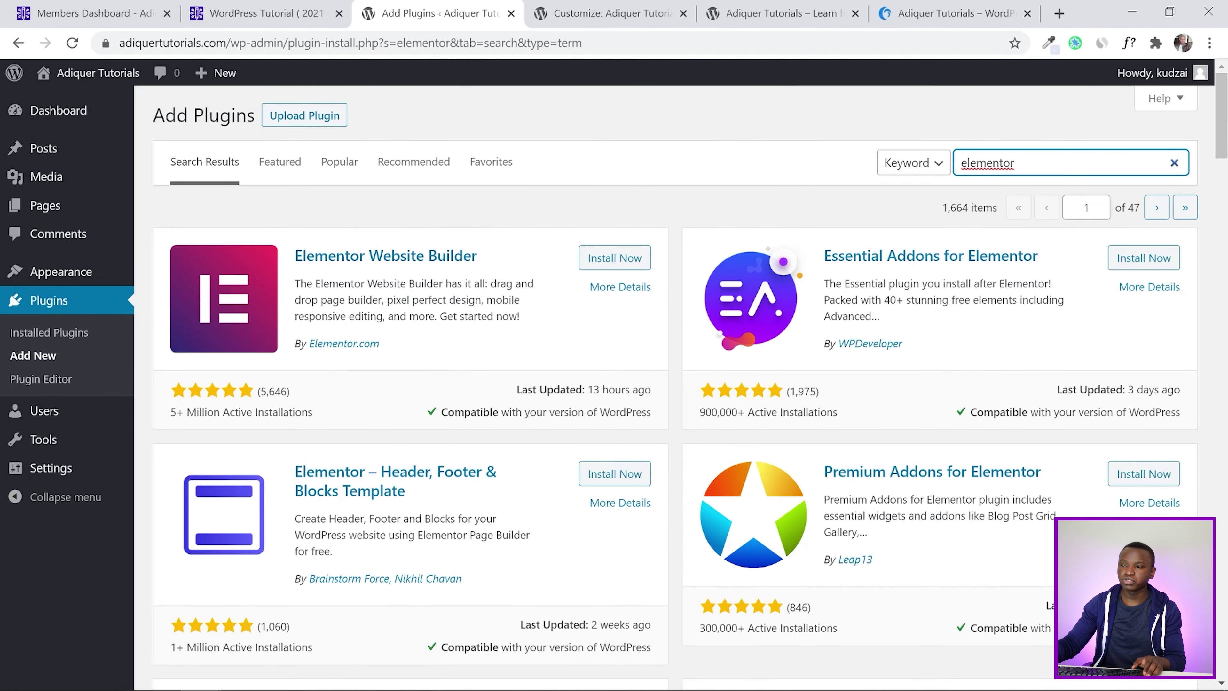
{"action": "left_click", "coordinate": [620, 266]}
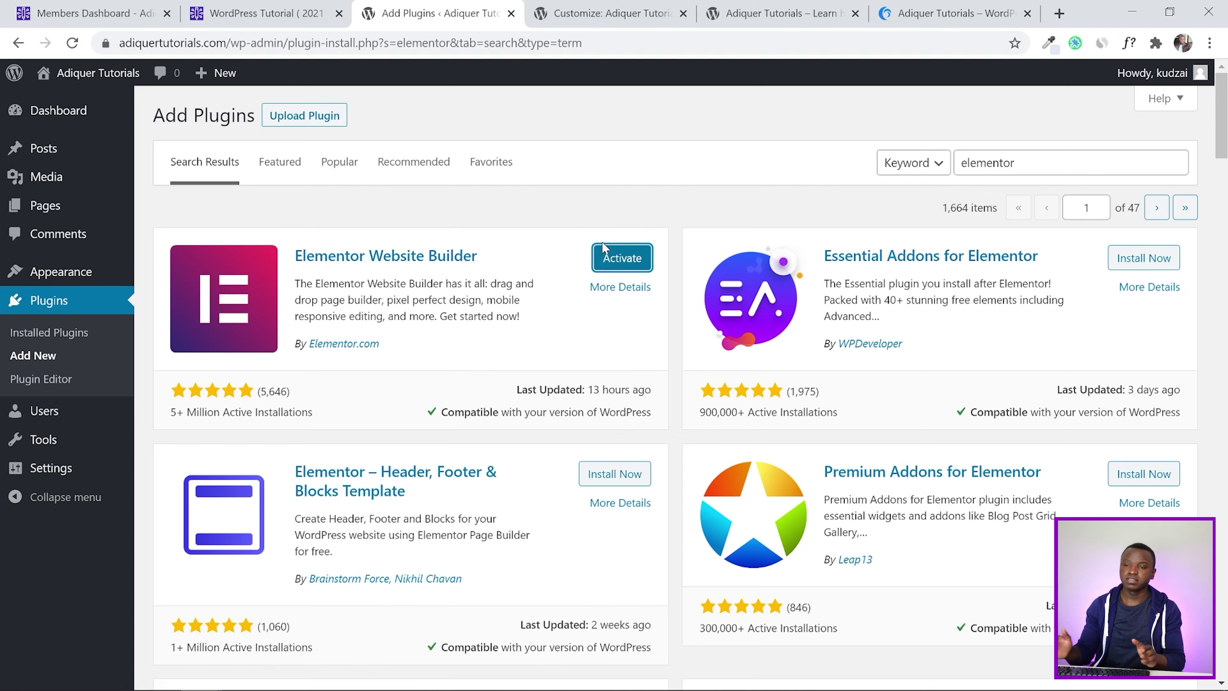
{"action": "left_click", "coordinate": [624, 256]}
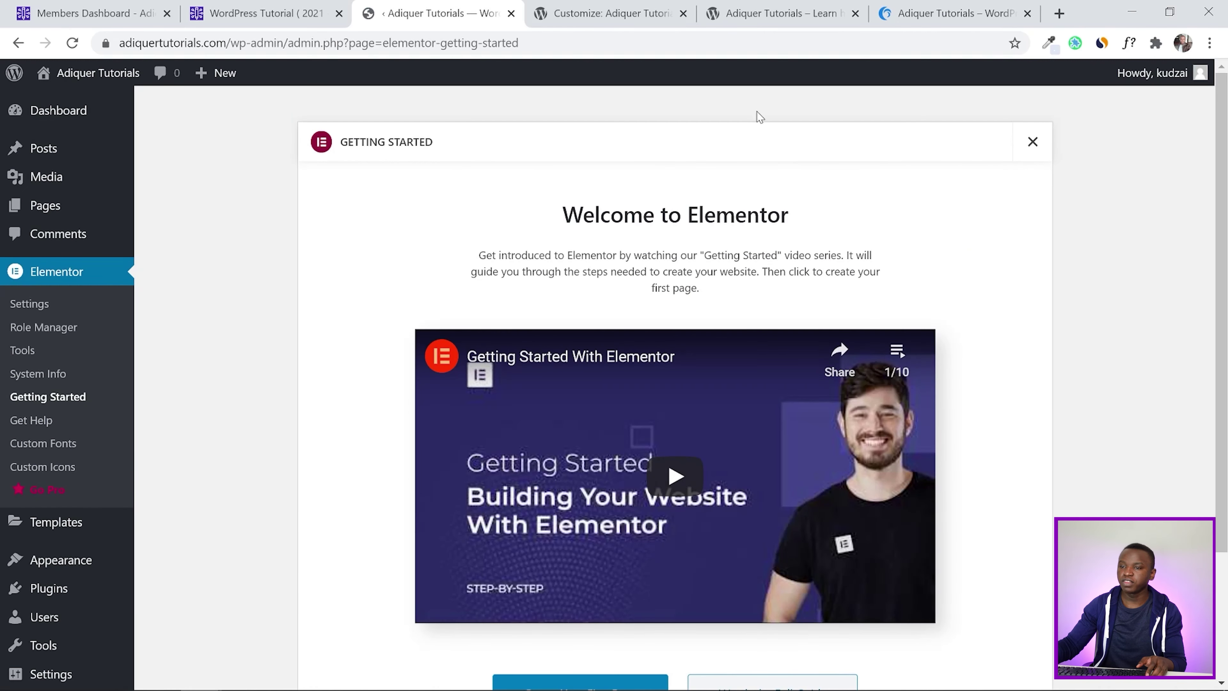
{"action": "left_click_drag", "start_coordinate": [1227, 136], "coordinate": [1227, 192]}
{"action": "left_click", "coordinate": [1034, 106]}
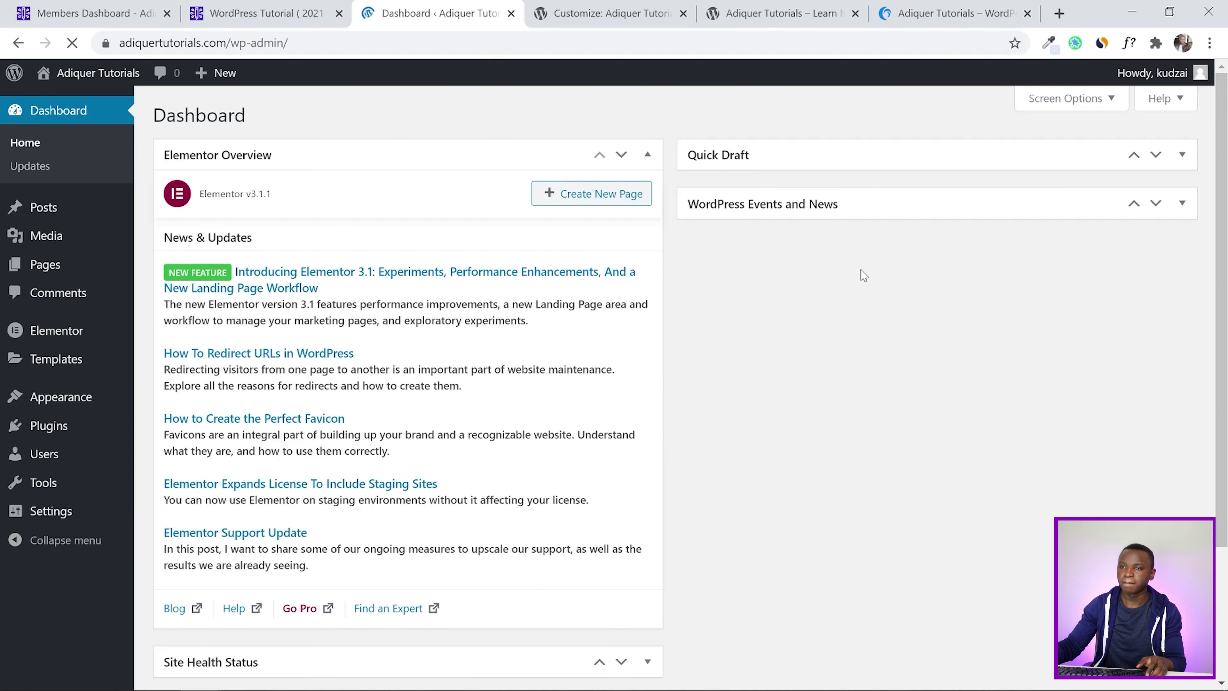
Collapse the Elementor Overview panel and open the Home page from All Pages for editing
{"action": "left_click", "coordinate": [655, 156]}
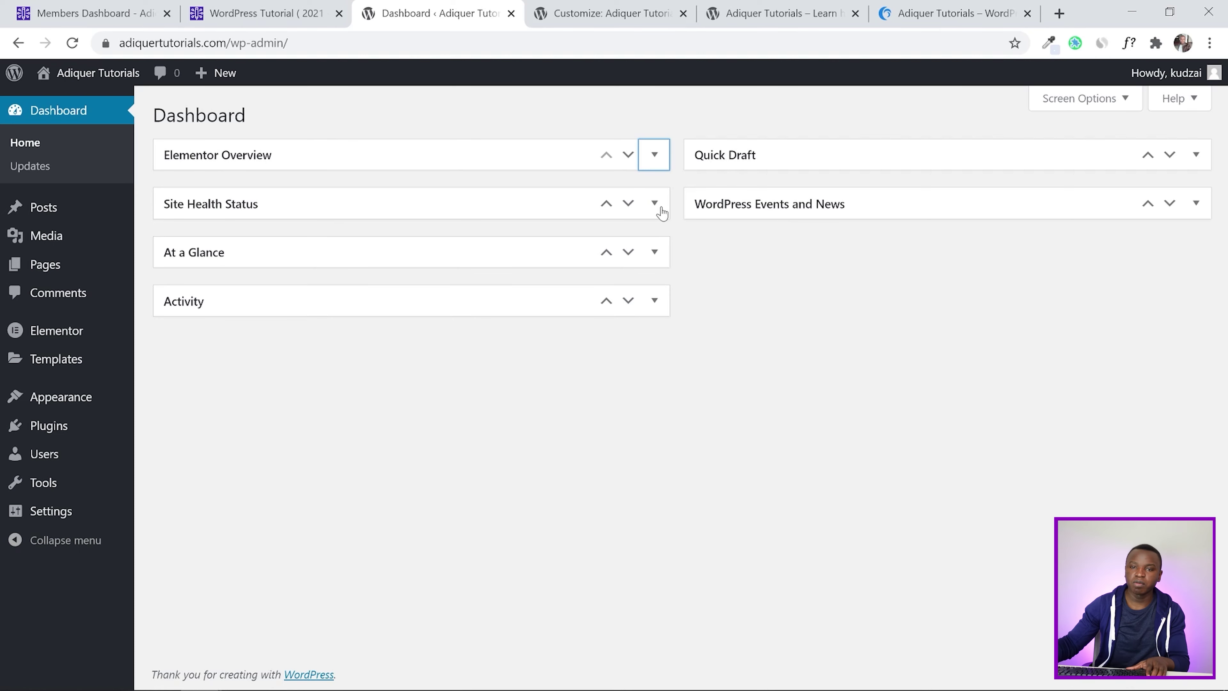
{"action": "mouse_move", "coordinate": [62, 274]}
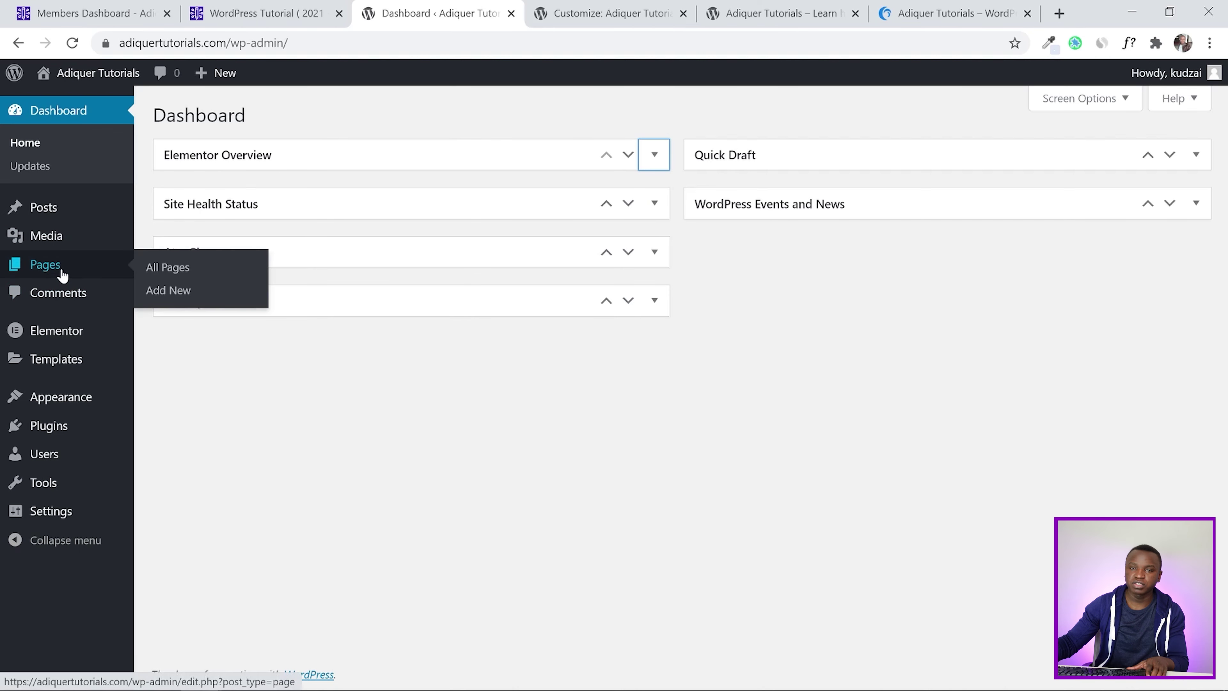
{"action": "left_click", "coordinate": [180, 270]}
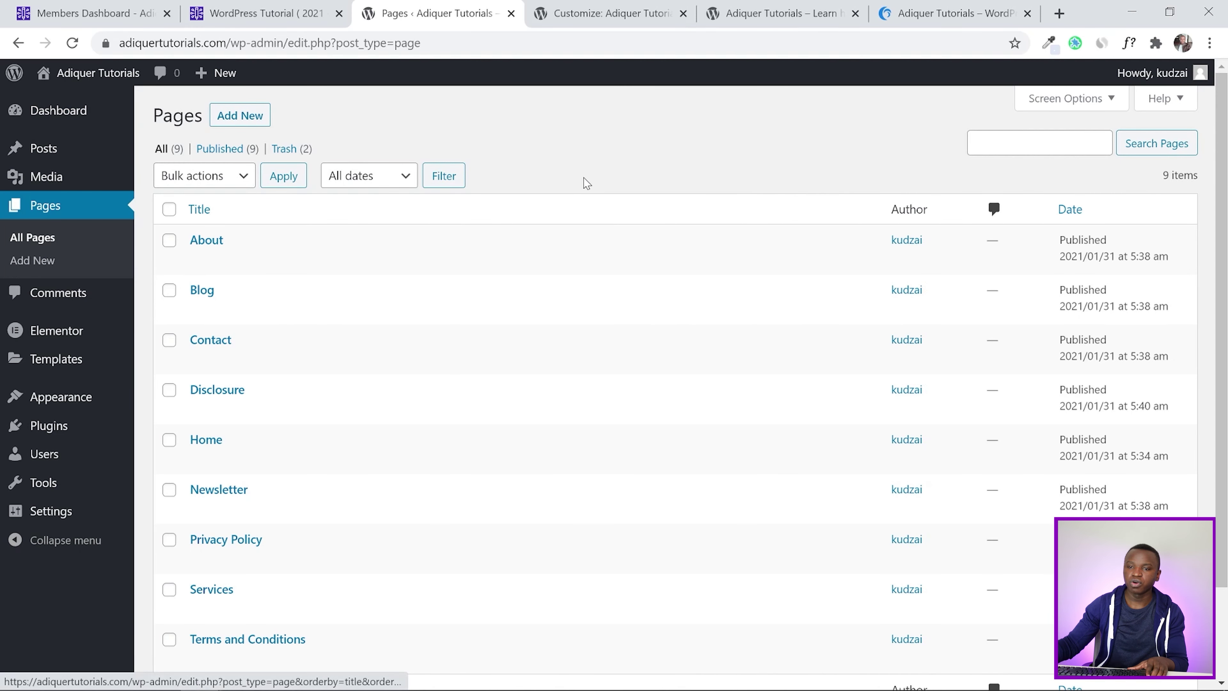
{"action": "scroll", "coordinate": [356, 225], "scroll_direction": "down", "scroll_amount": 2}
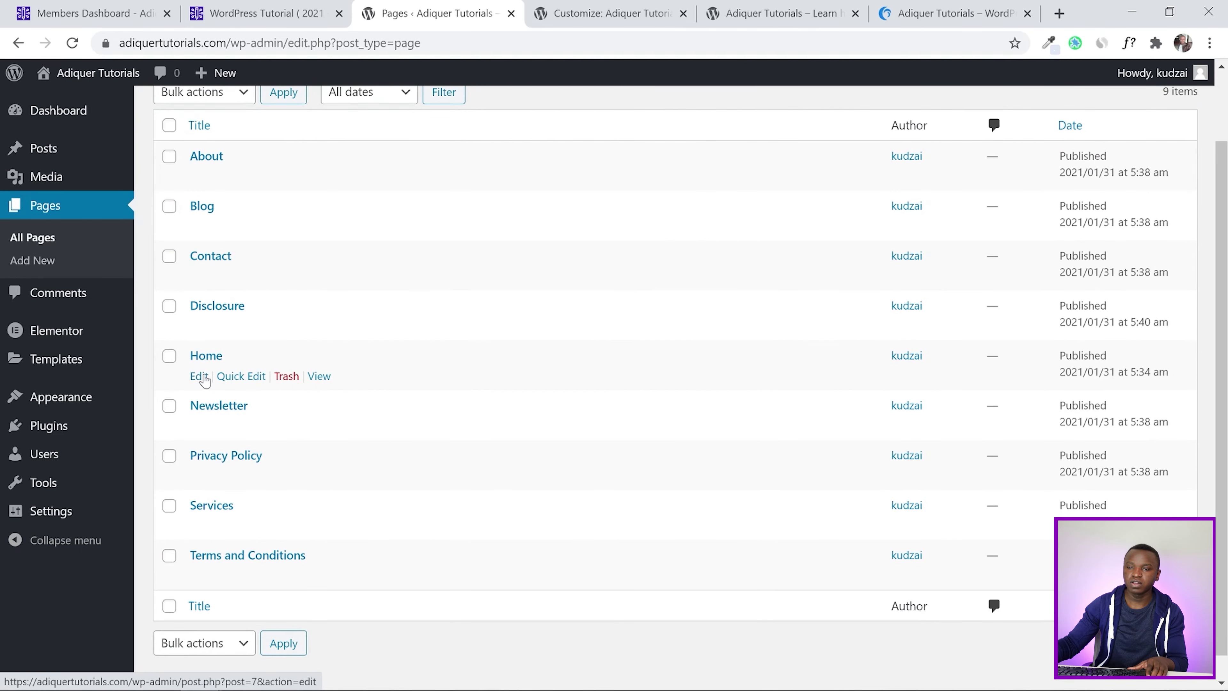
{"action": "left_click", "coordinate": [199, 376]}
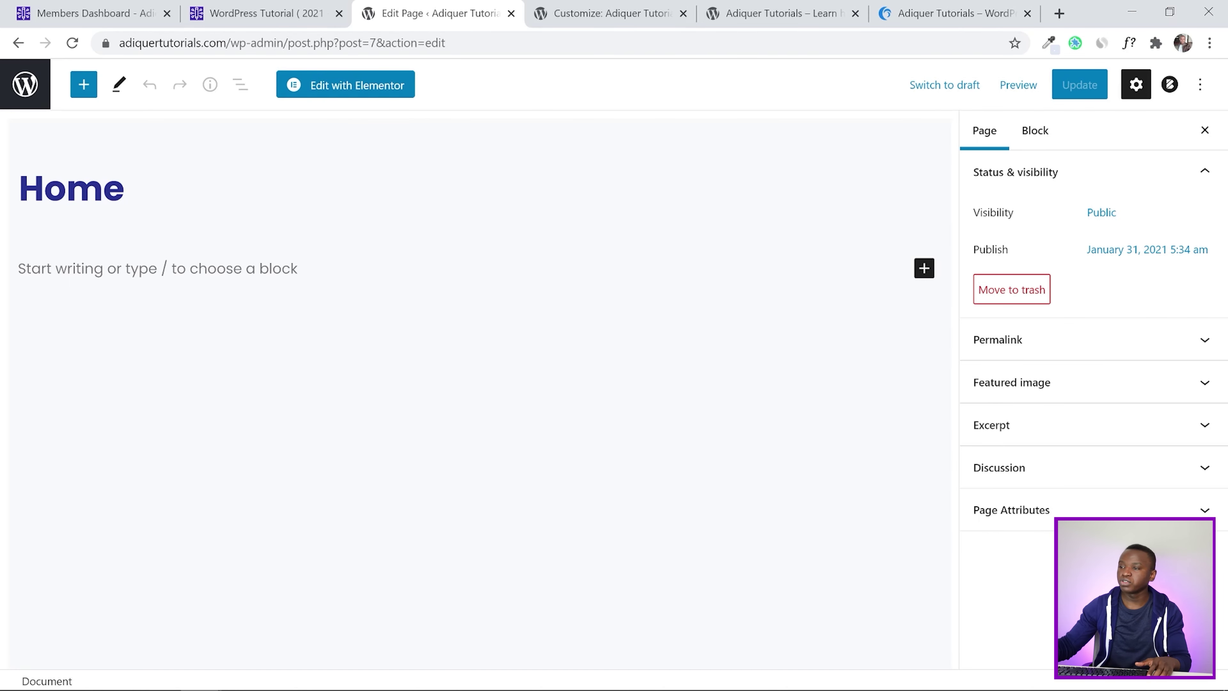
Give Home the Elementor Full Width template, update it, and open it in Elementor
{"action": "left_click", "coordinate": [1069, 508]}
{"action": "scroll", "coordinate": [1165, 367], "scroll_direction": "down", "scroll_amount": 1}
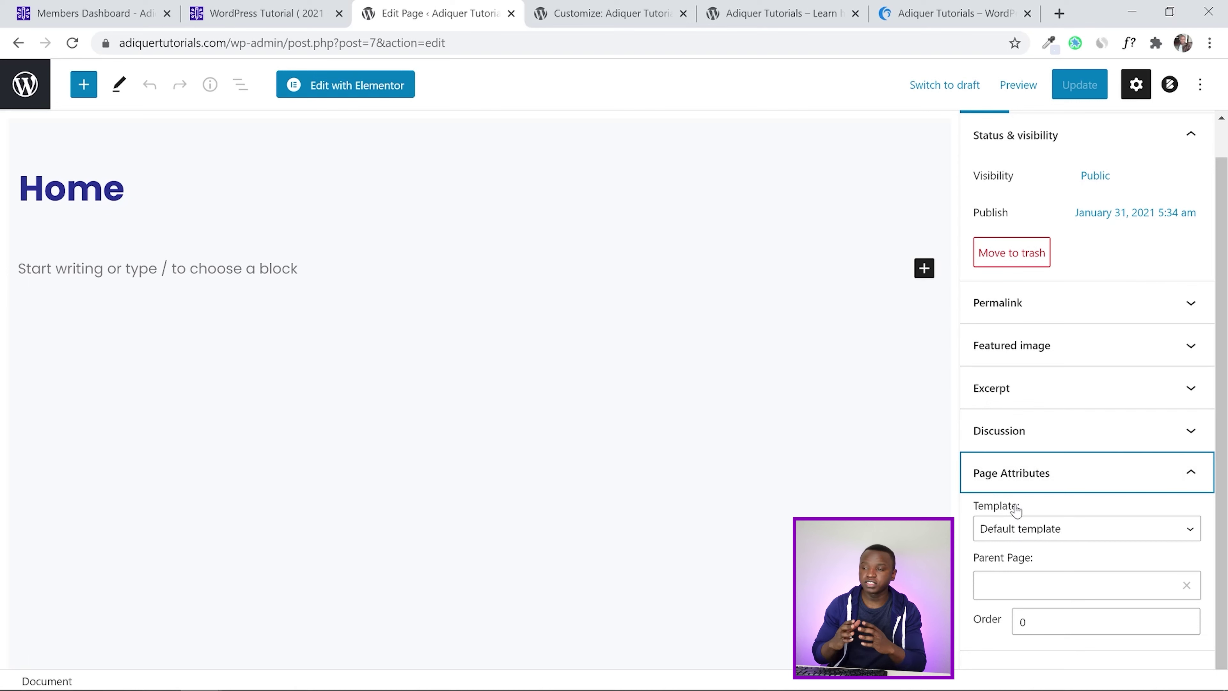
{"action": "left_click", "coordinate": [1021, 532]}
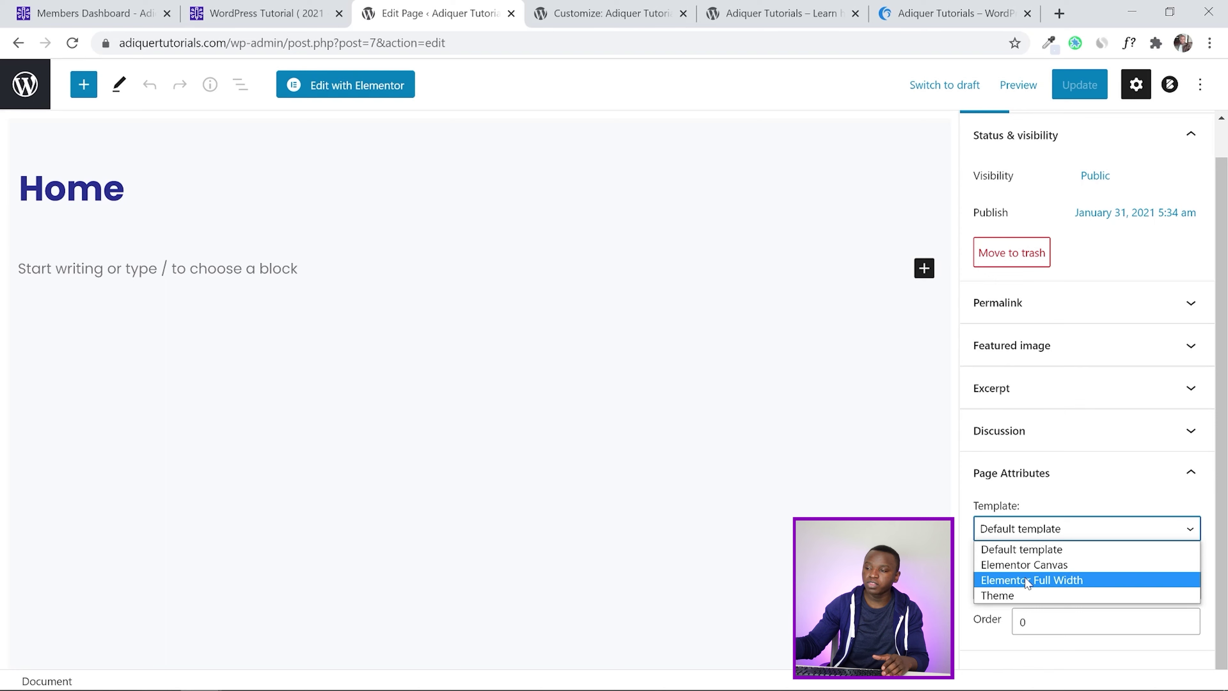
{"action": "left_click", "coordinate": [1028, 580]}
{"action": "left_click", "coordinate": [19, 268]}
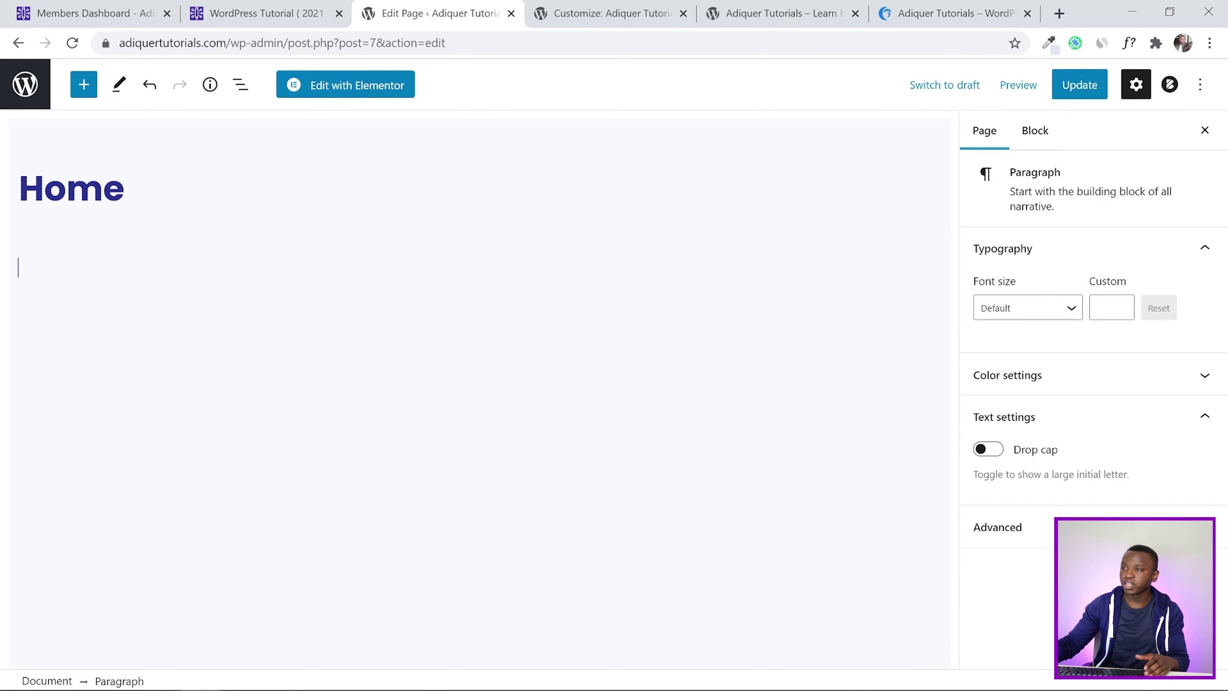
{"action": "left_click", "coordinate": [1079, 85]}
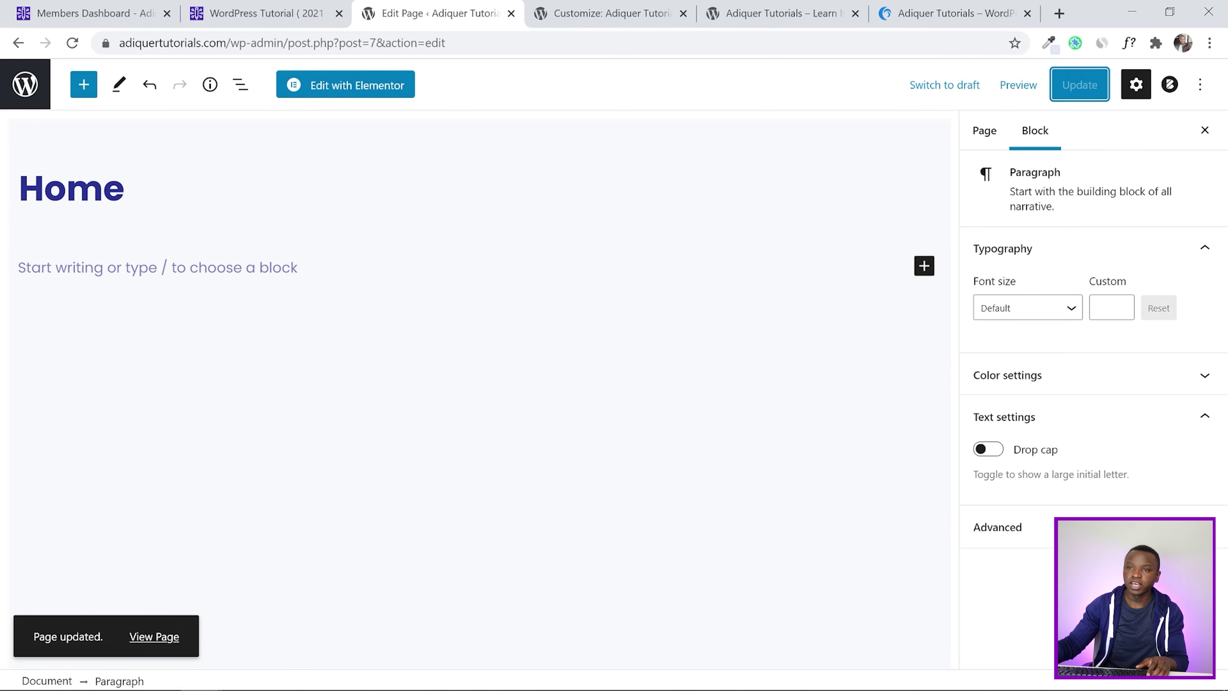
{"action": "left_click", "coordinate": [352, 95]}
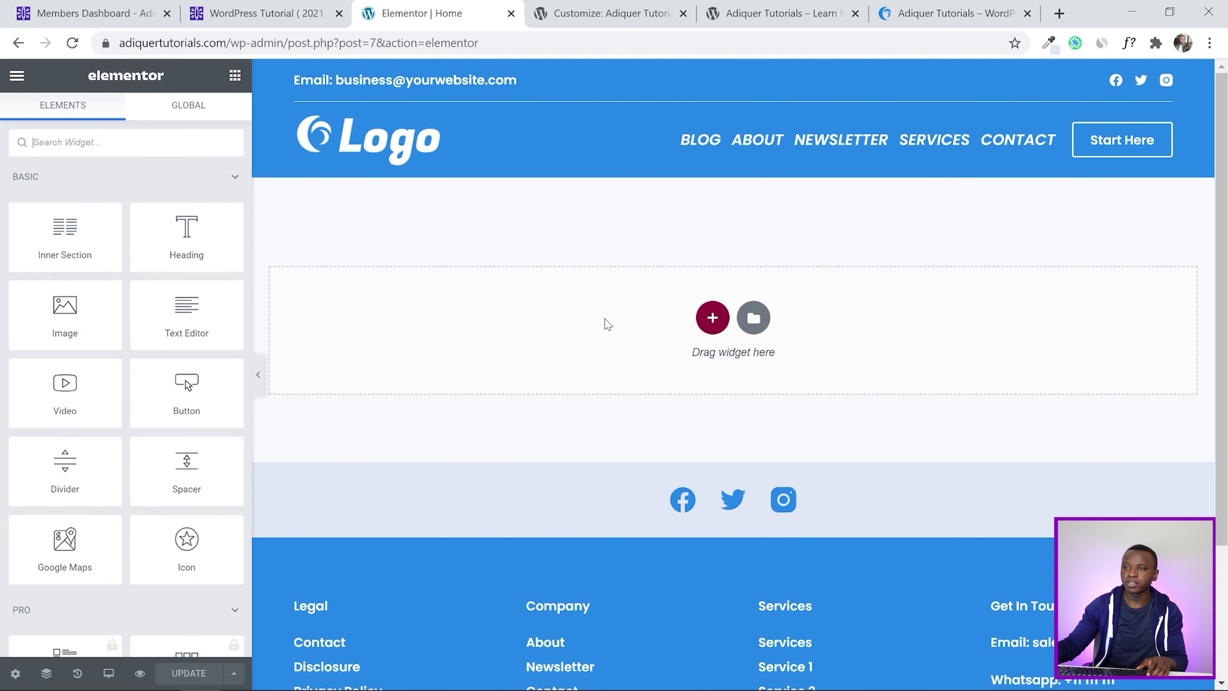
{"action": "scroll", "coordinate": [773, 251], "scroll_direction": "down", "scroll_amount": 5}
{"action": "scroll", "coordinate": [562, 253], "scroll_direction": "up", "scroll_amount": 5}
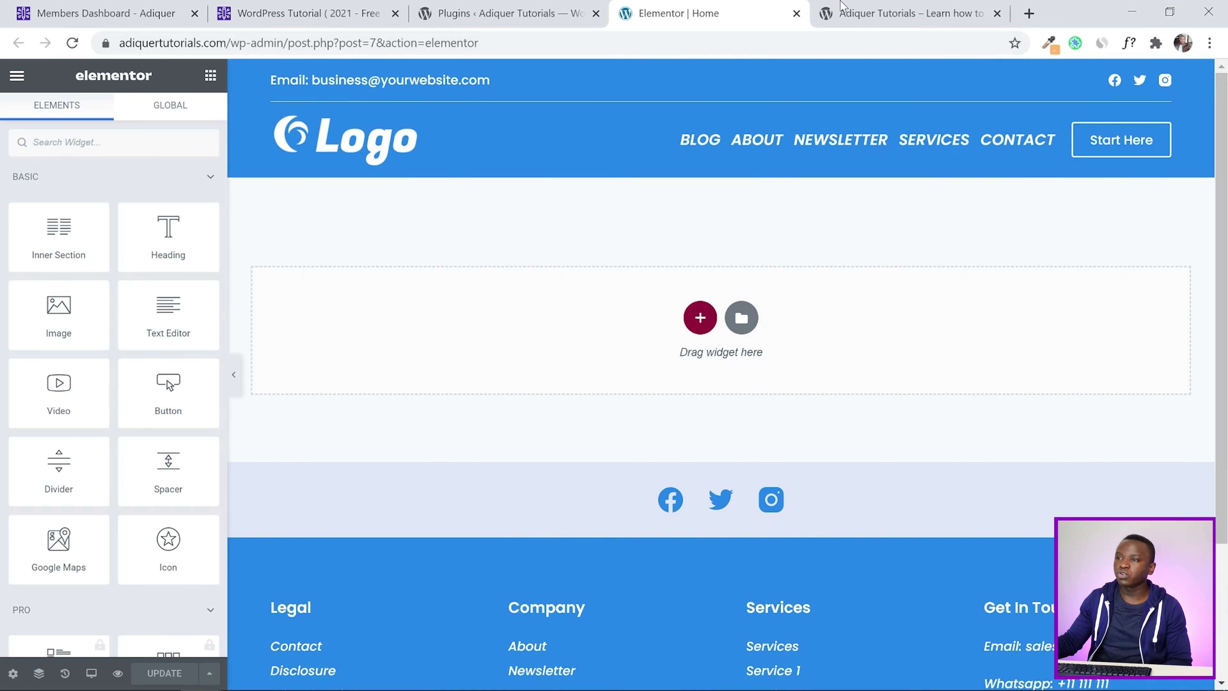
{"action": "left_click", "coordinate": [901, 6]}
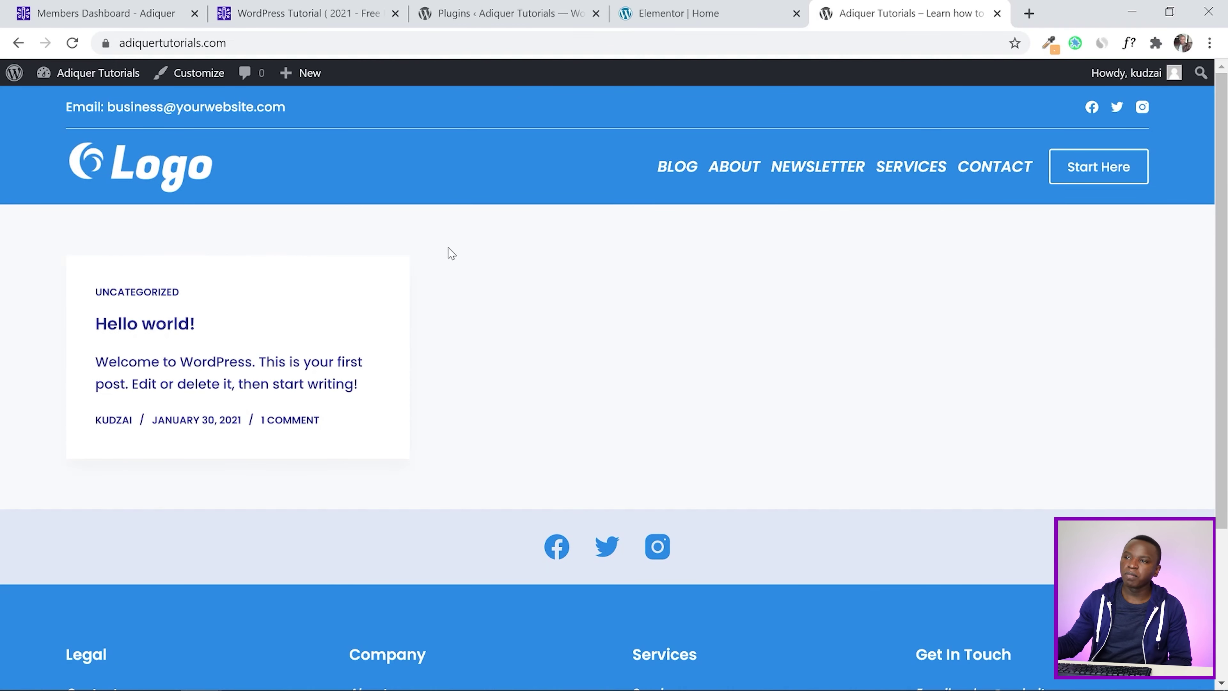
Review the live homepage, then show Installed Plugins with Elementor 3.1.1 as the only active plugin
{"action": "left_click", "coordinate": [638, 10]}
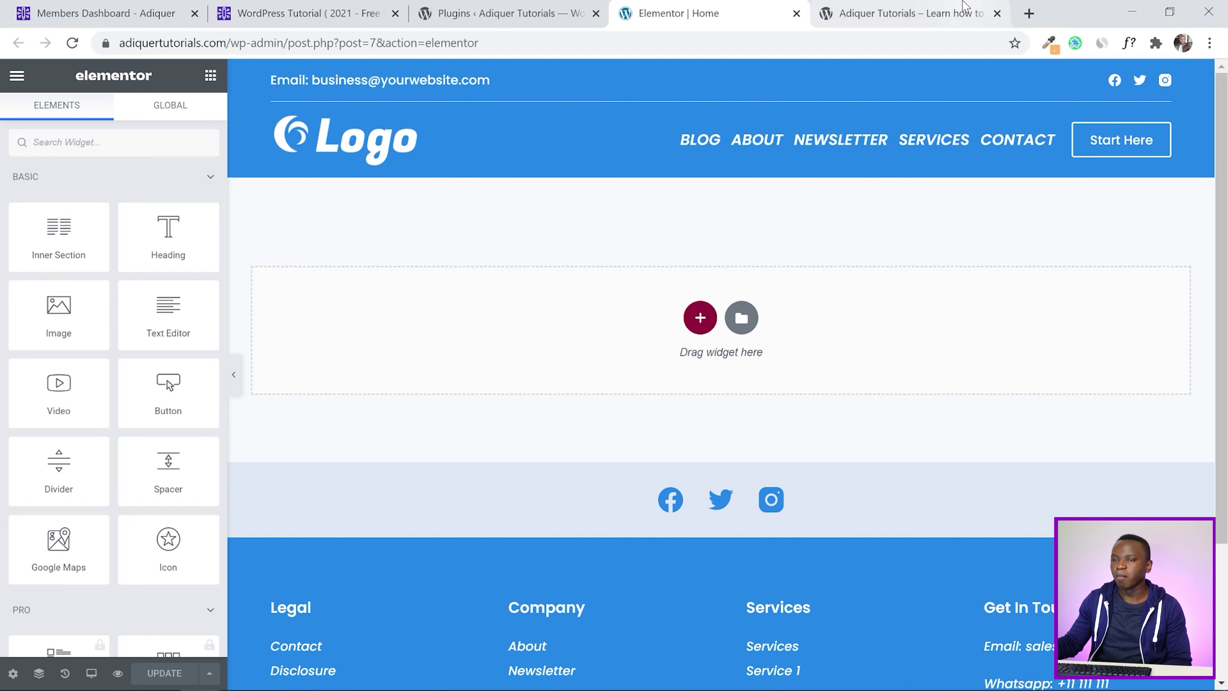
{"action": "left_click", "coordinate": [964, 7]}
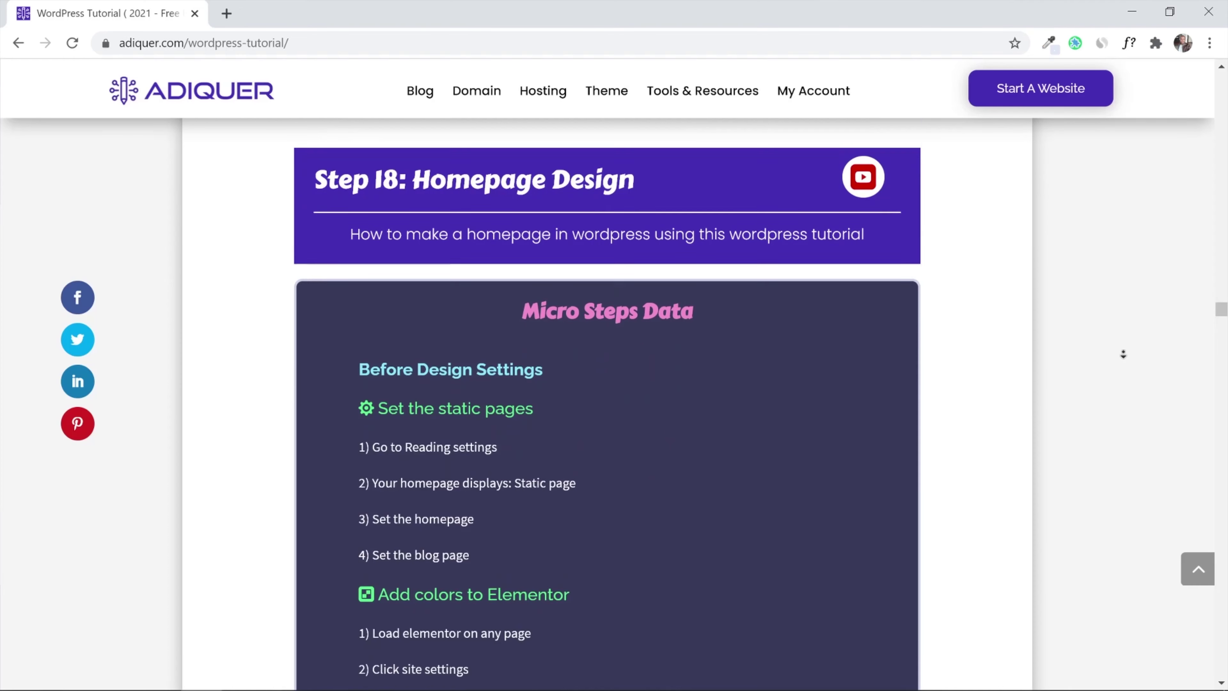
{"action": "scroll", "coordinate": [1124, 354], "scroll_direction": "down", "scroll_amount": 3}
{"action": "scroll", "coordinate": [1123, 354], "scroll_direction": "down", "scroll_amount": 9}
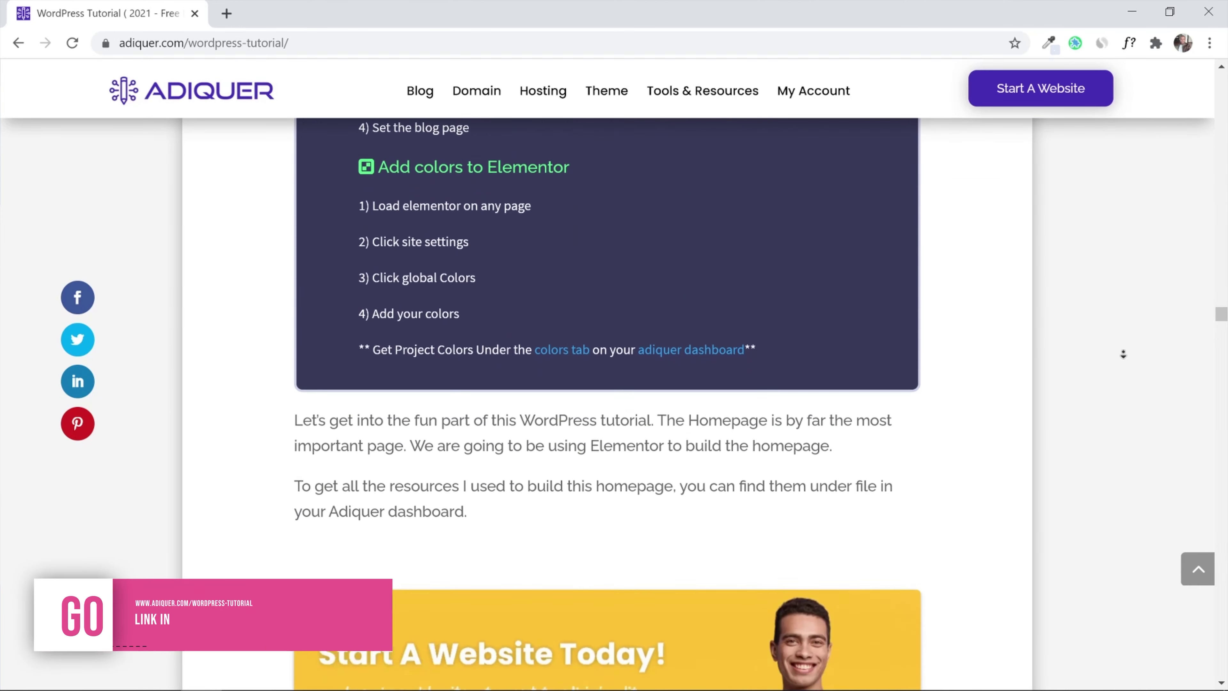
{"action": "scroll", "coordinate": [1123, 354], "scroll_direction": "down", "scroll_amount": 2}
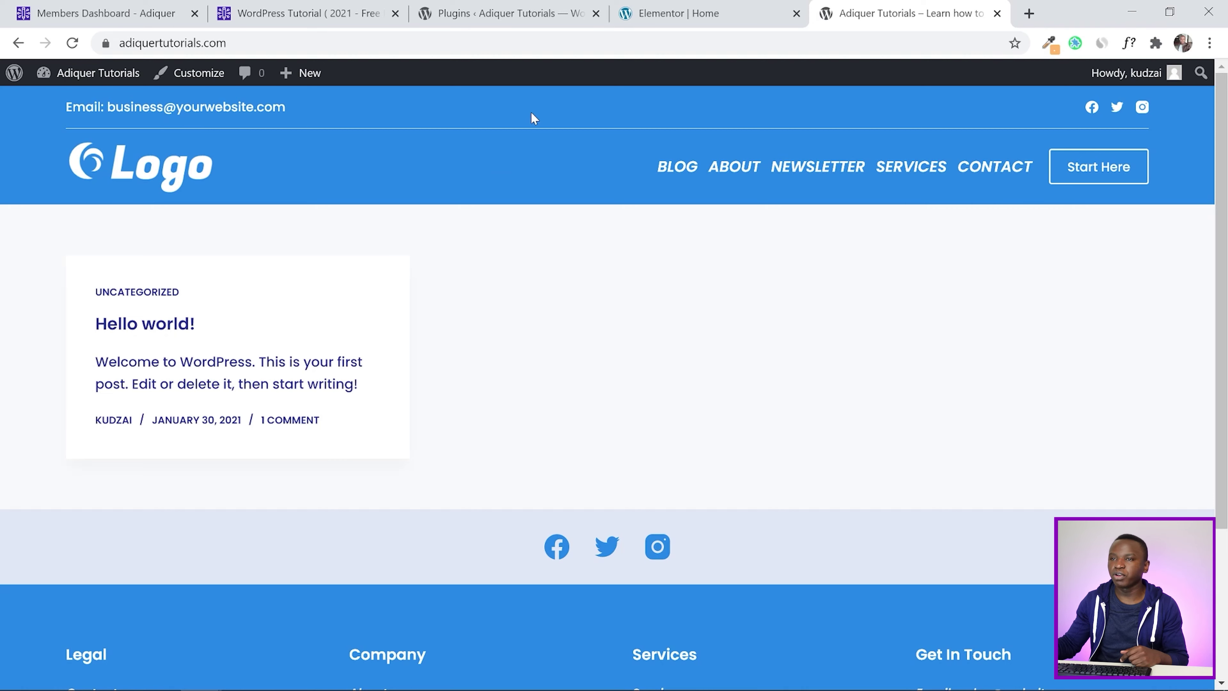
{"action": "left_click", "coordinate": [716, 9]}
{"action": "left_click", "coordinate": [531, 11]}
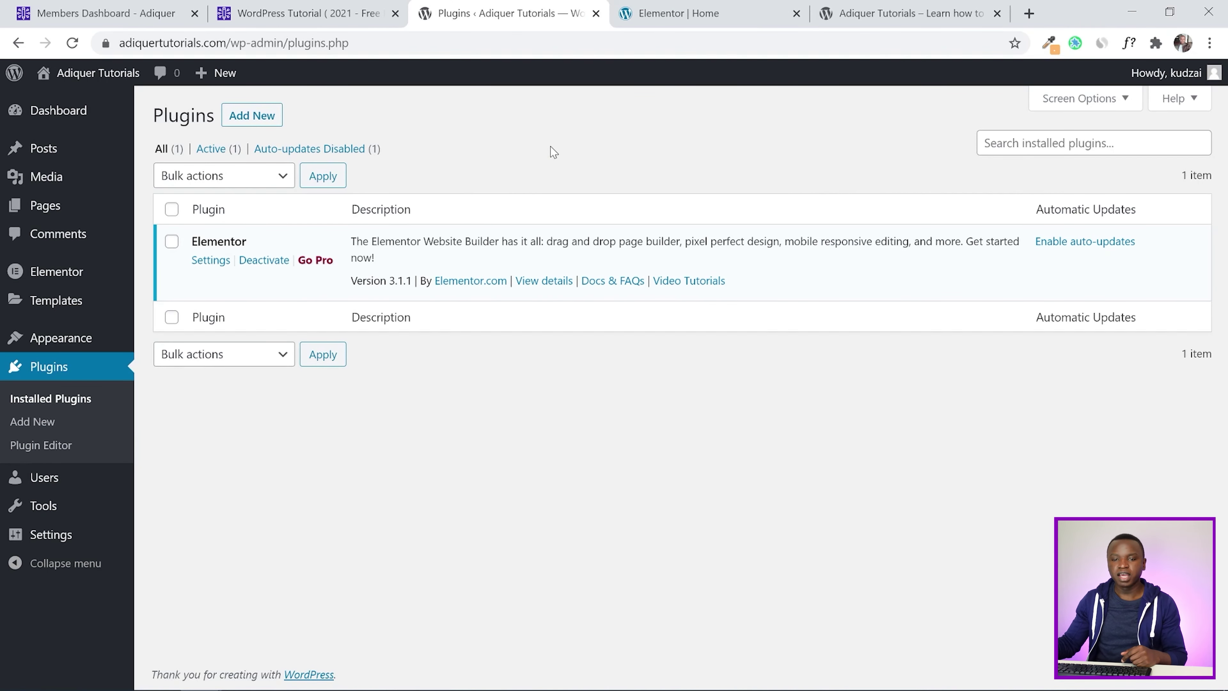
Open the Reading settings and check what the site's front page currently shows
{"action": "mouse_move", "coordinate": [47, 537]}
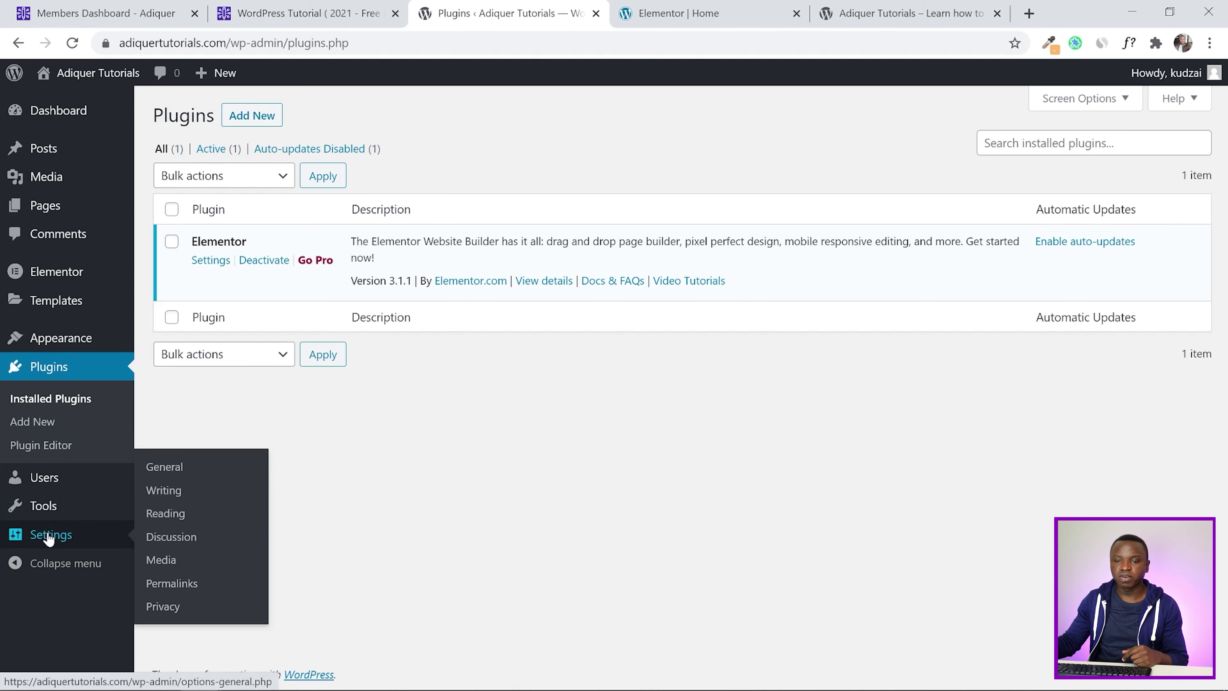
{"action": "left_click", "coordinate": [172, 518]}
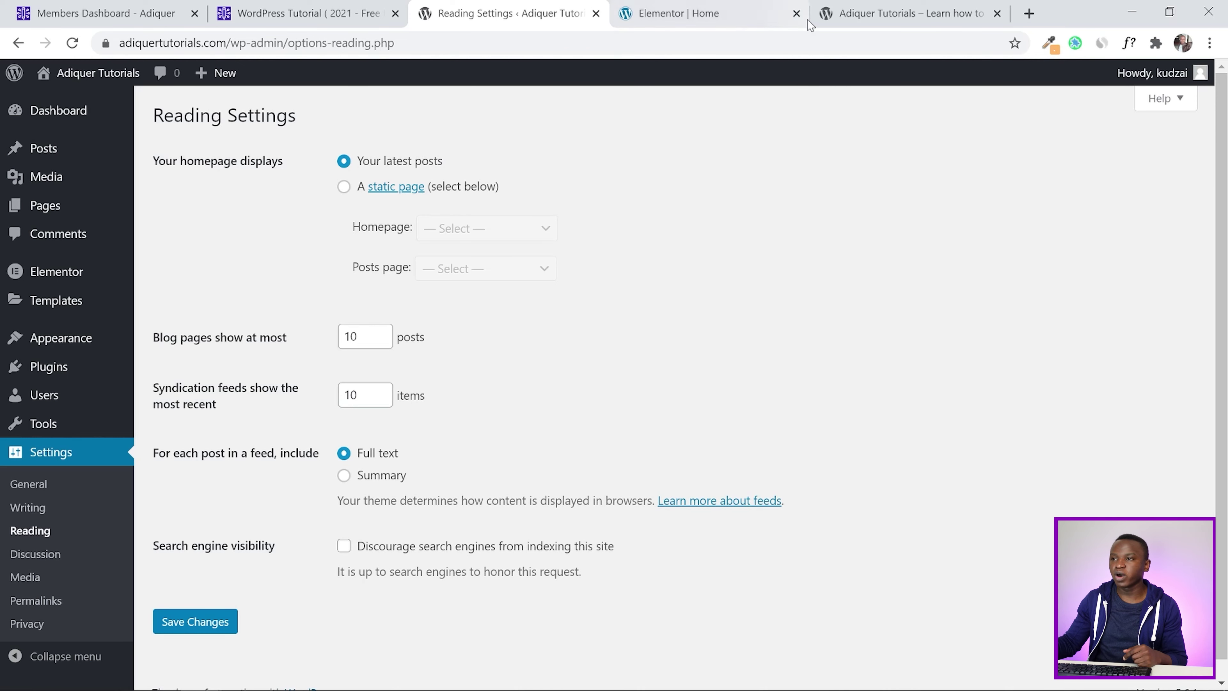
{"action": "left_click", "coordinate": [896, 9]}
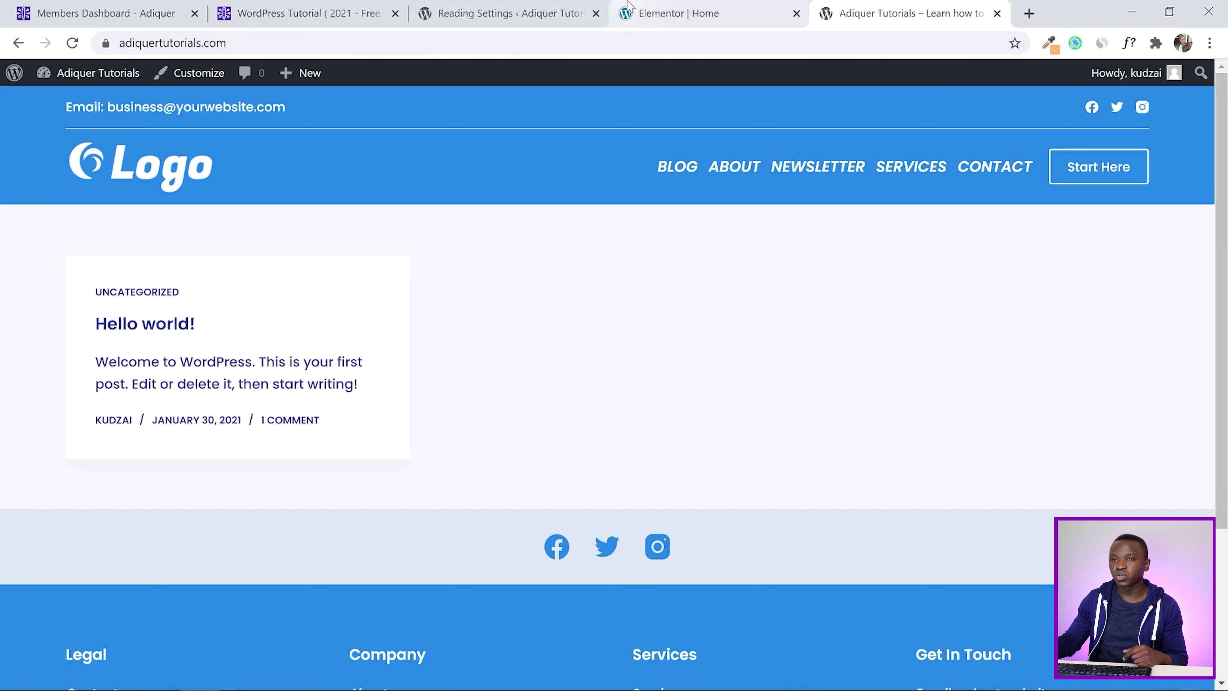
{"action": "left_click", "coordinate": [539, 10]}
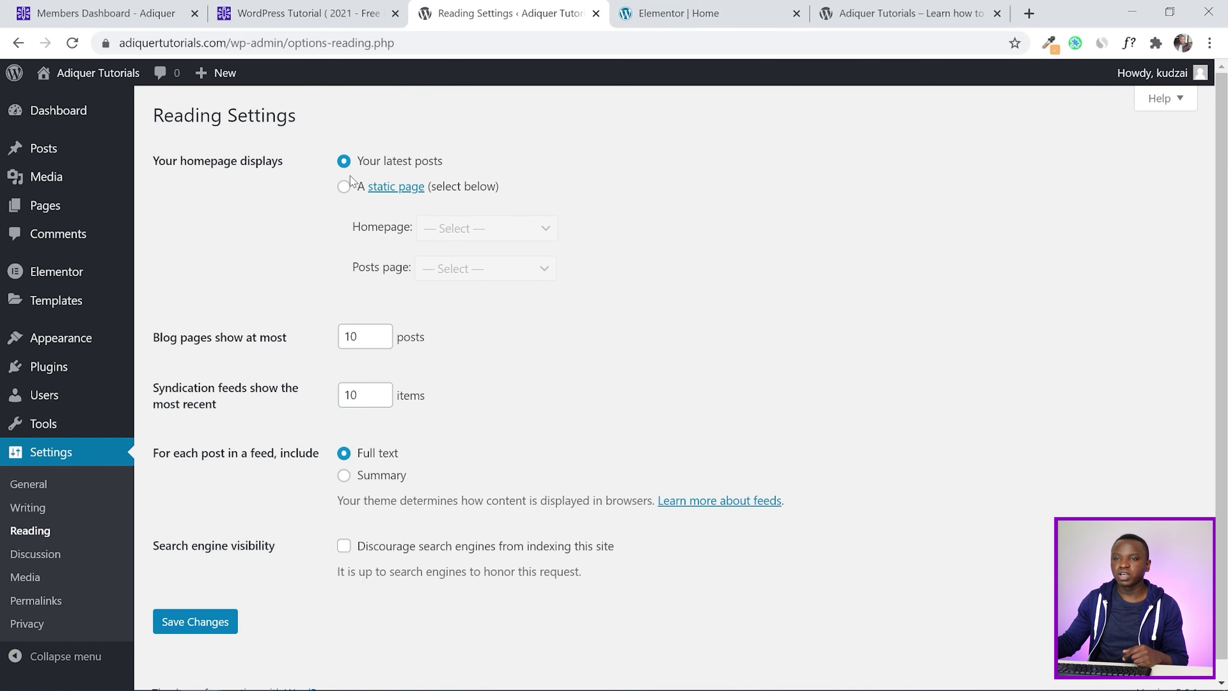
Set a static homepage of Home with Blog as the posts page and save the changes
{"action": "left_click", "coordinate": [344, 187]}
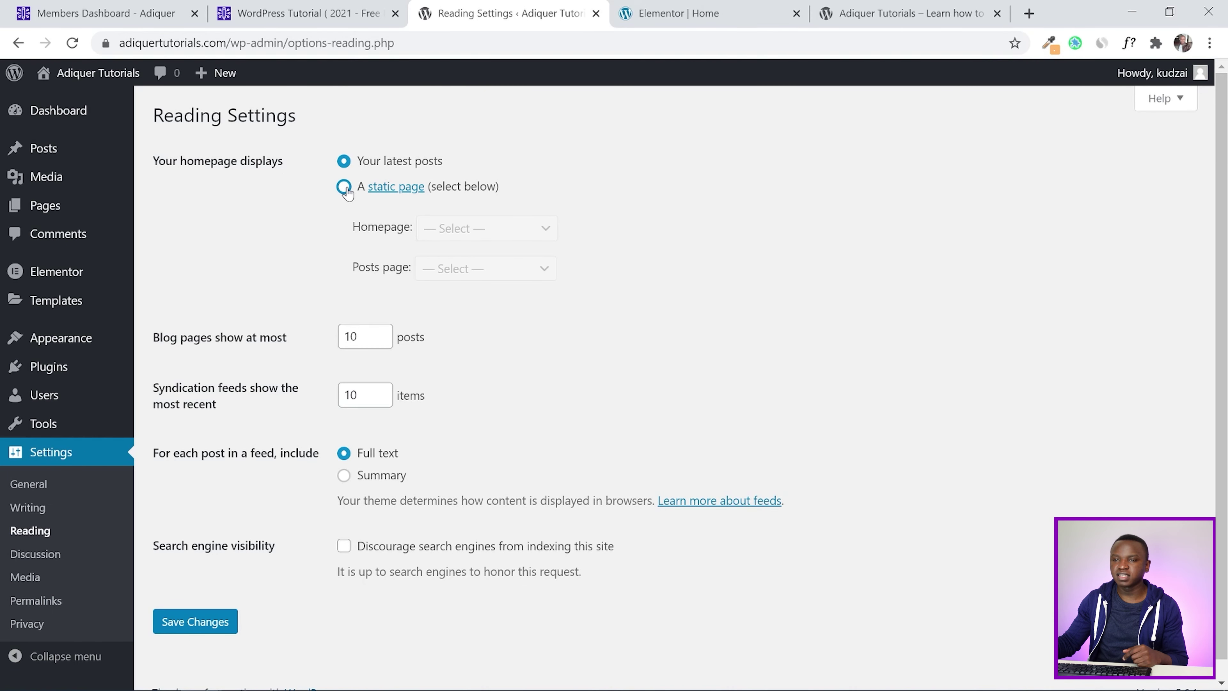
{"action": "left_click", "coordinate": [437, 228]}
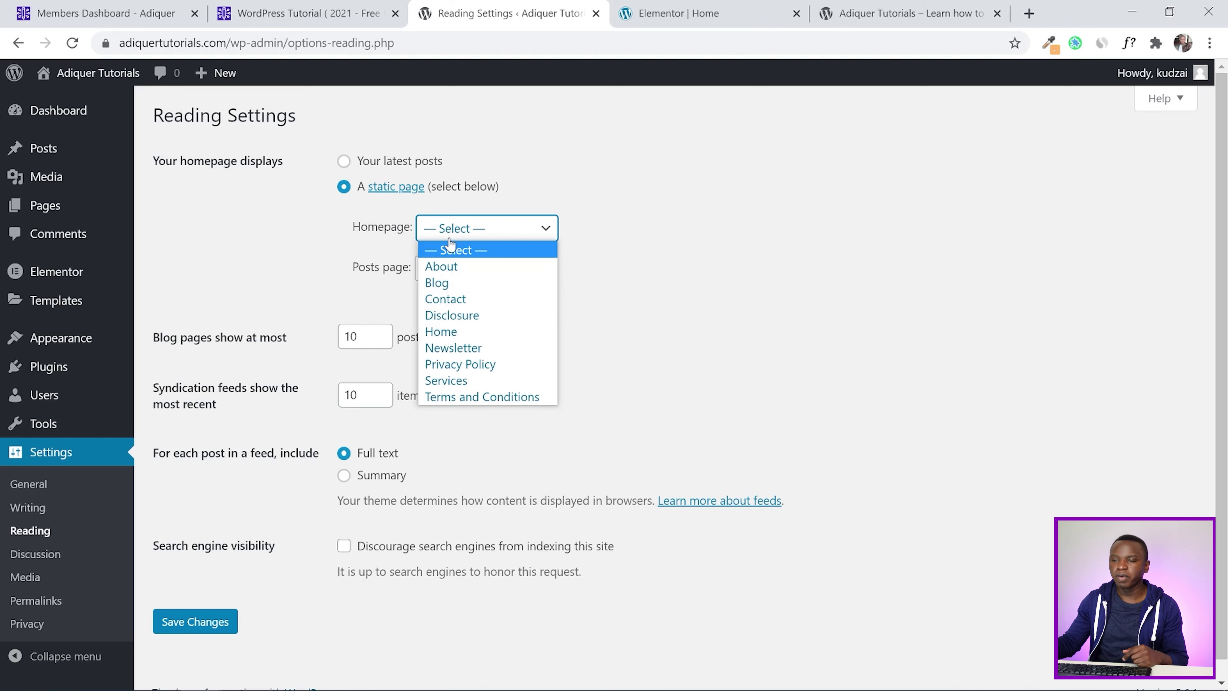
{"action": "left_click", "coordinate": [458, 333]}
{"action": "left_click", "coordinate": [462, 271]}
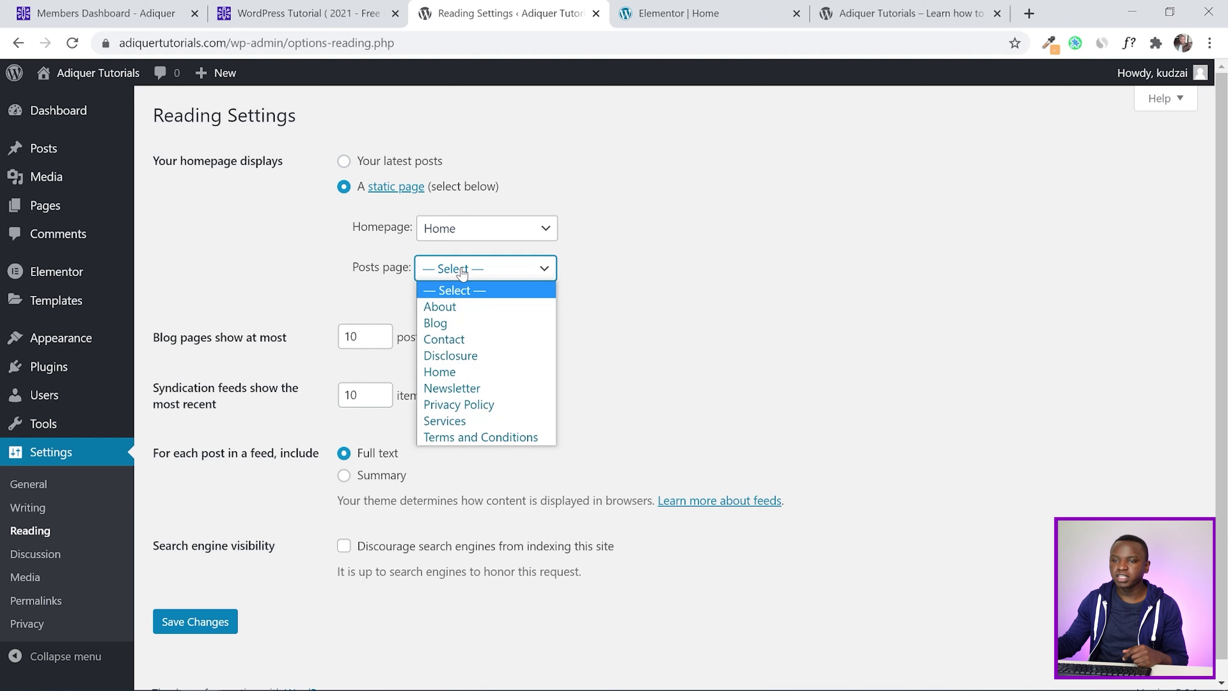
{"action": "left_click", "coordinate": [466, 323]}
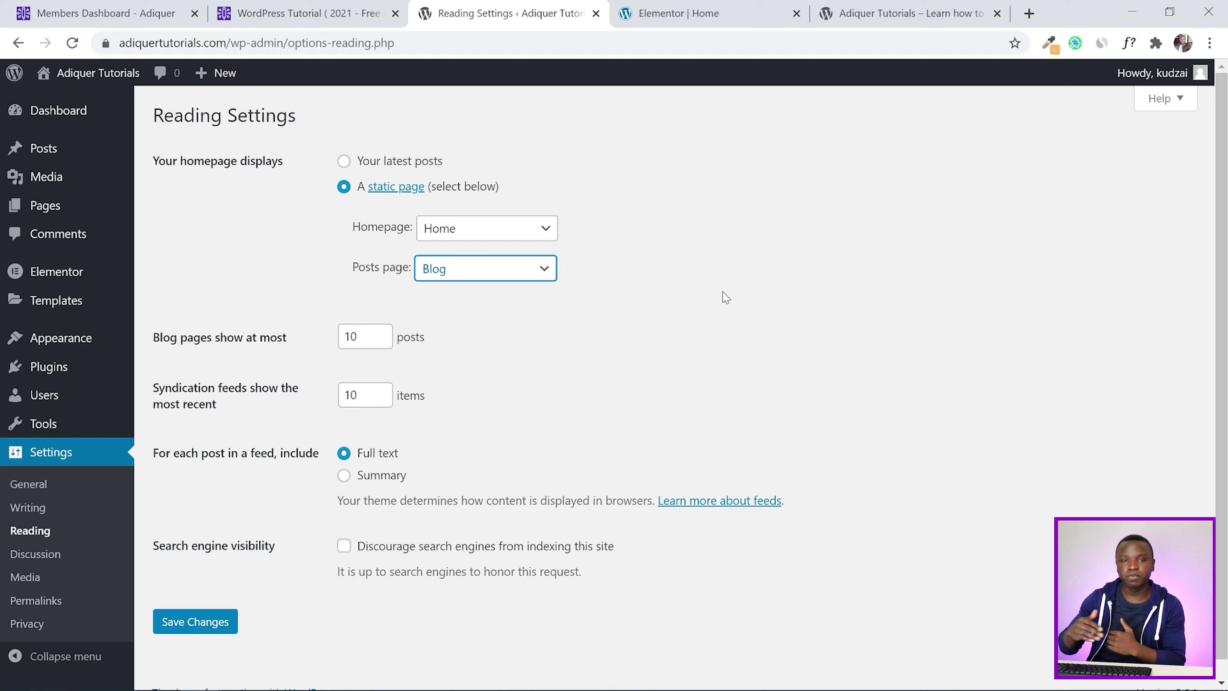
{"action": "scroll", "coordinate": [672, 286], "scroll_direction": "down", "scroll_amount": 1}
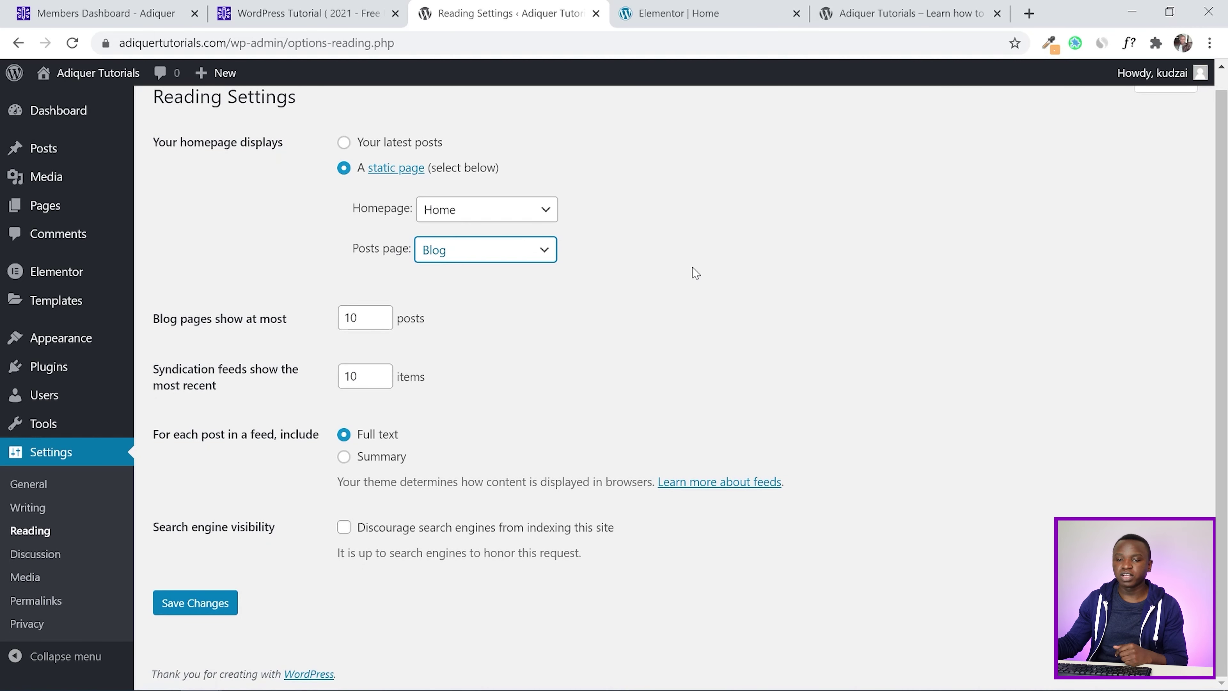
{"action": "left_click", "coordinate": [187, 610]}
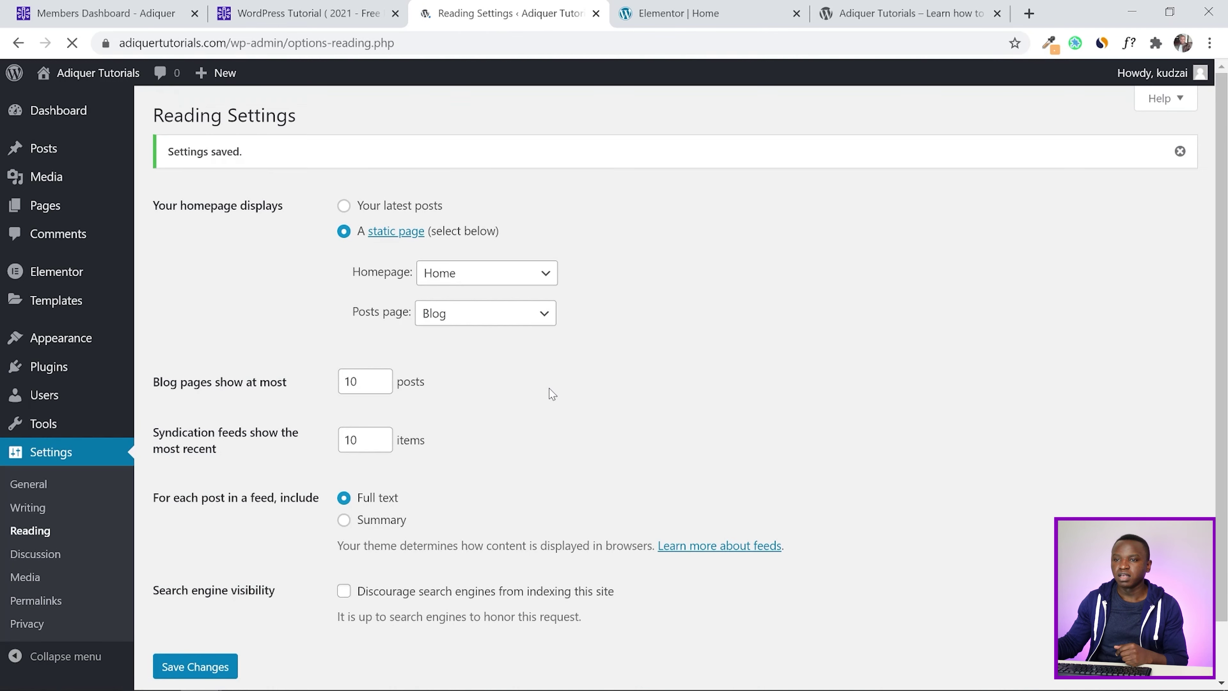
{"action": "scroll", "coordinate": [746, 263], "scroll_direction": "down", "scroll_amount": 1}
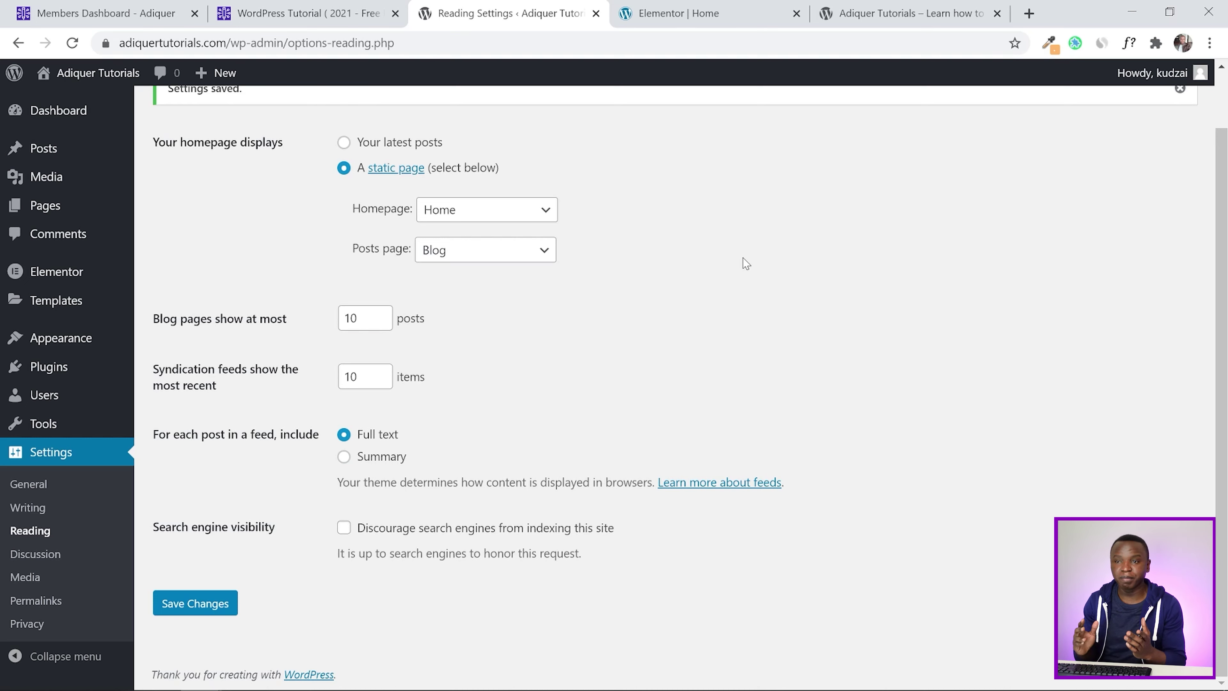
{"action": "left_click", "coordinate": [902, 12]}
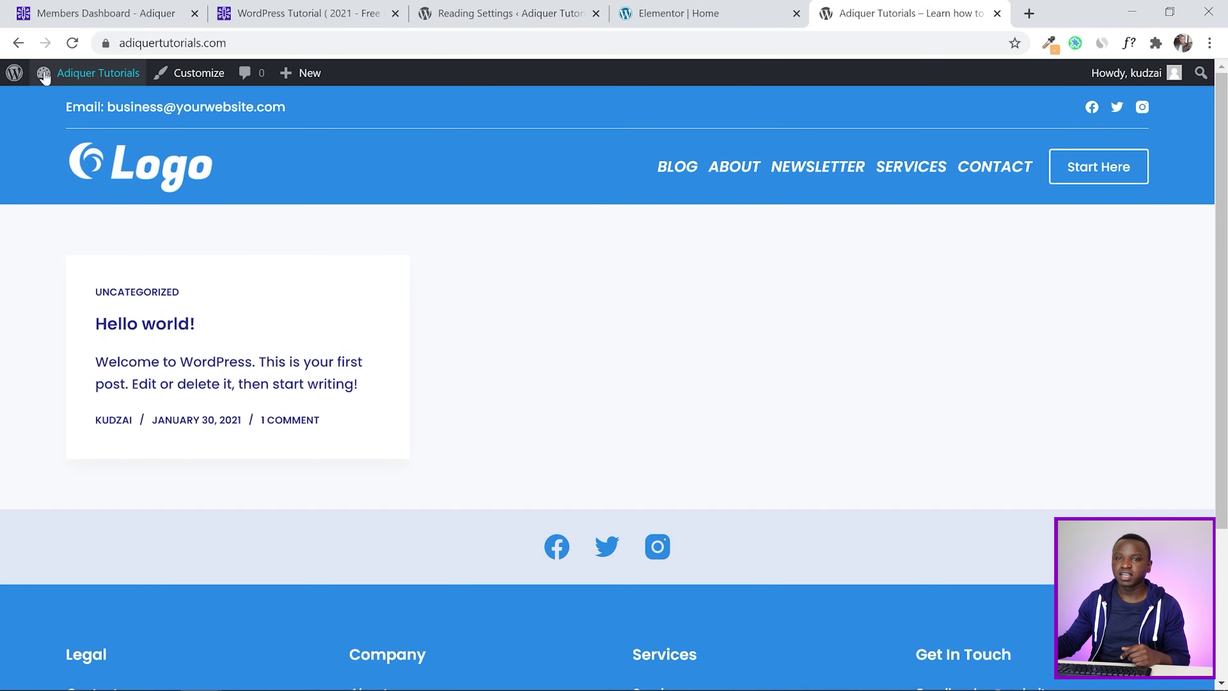
Reload the front page to confirm it shows Home, then open Elementor's main menu for Home
{"action": "left_click", "coordinate": [74, 43]}
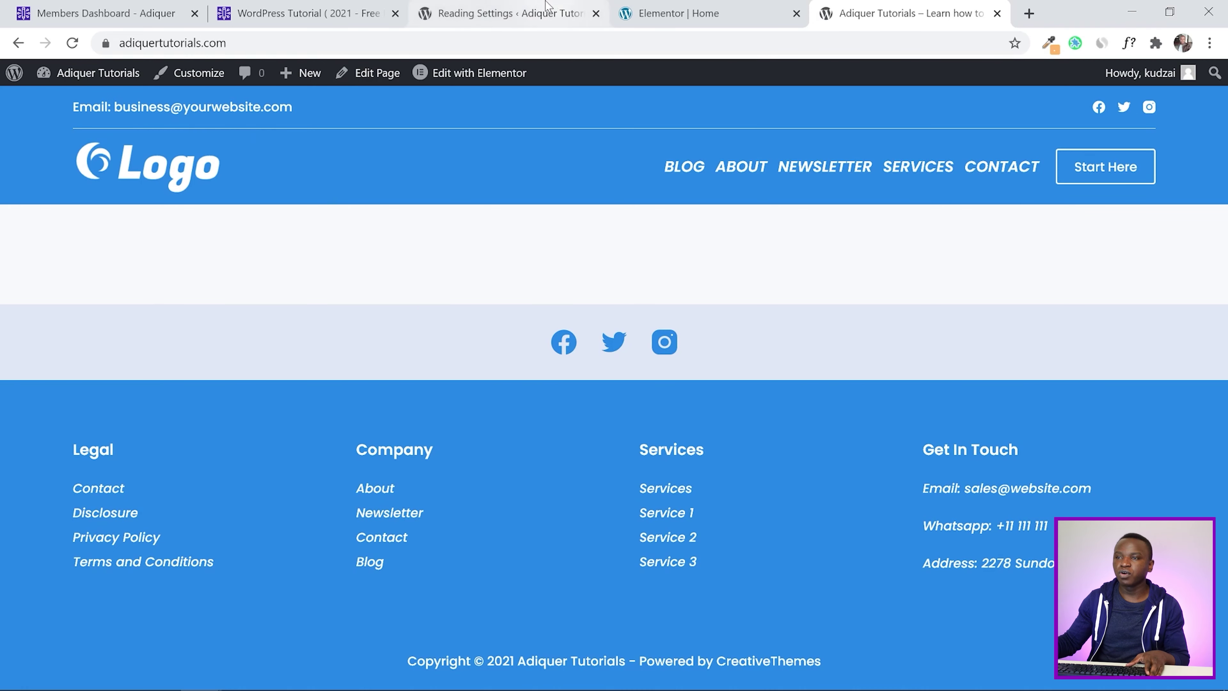
{"action": "left_click", "coordinate": [556, 11]}
{"action": "left_click", "coordinate": [690, 10]}
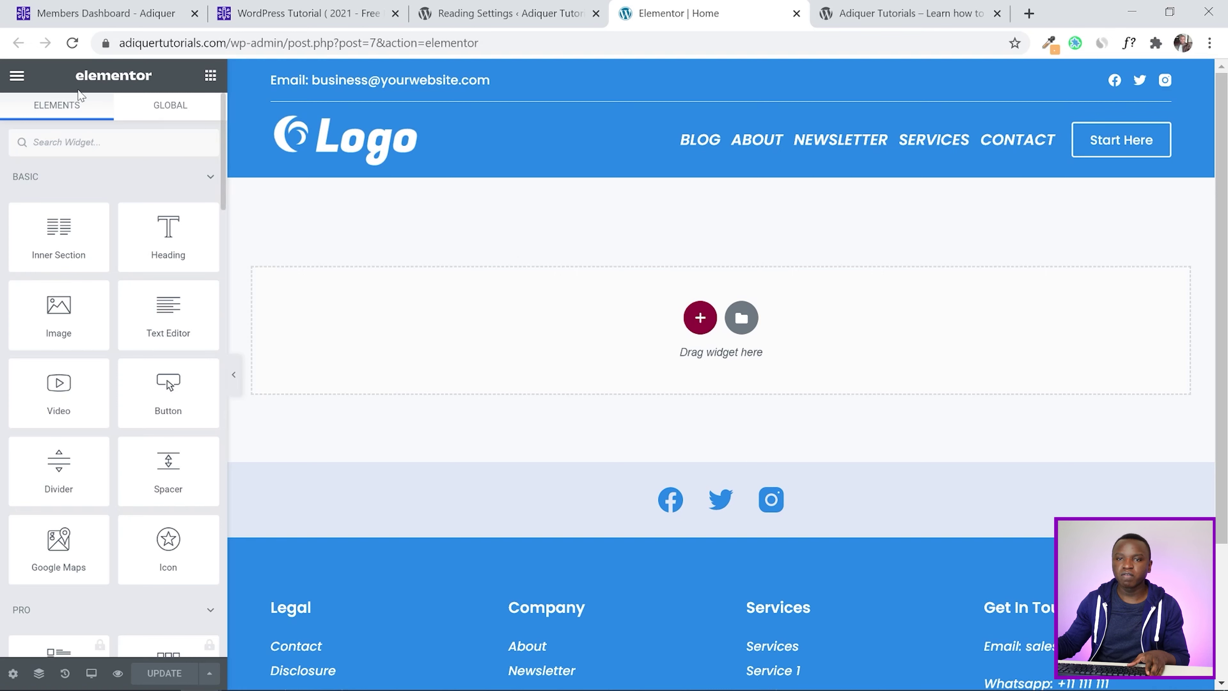
{"action": "left_click", "coordinate": [18, 77]}
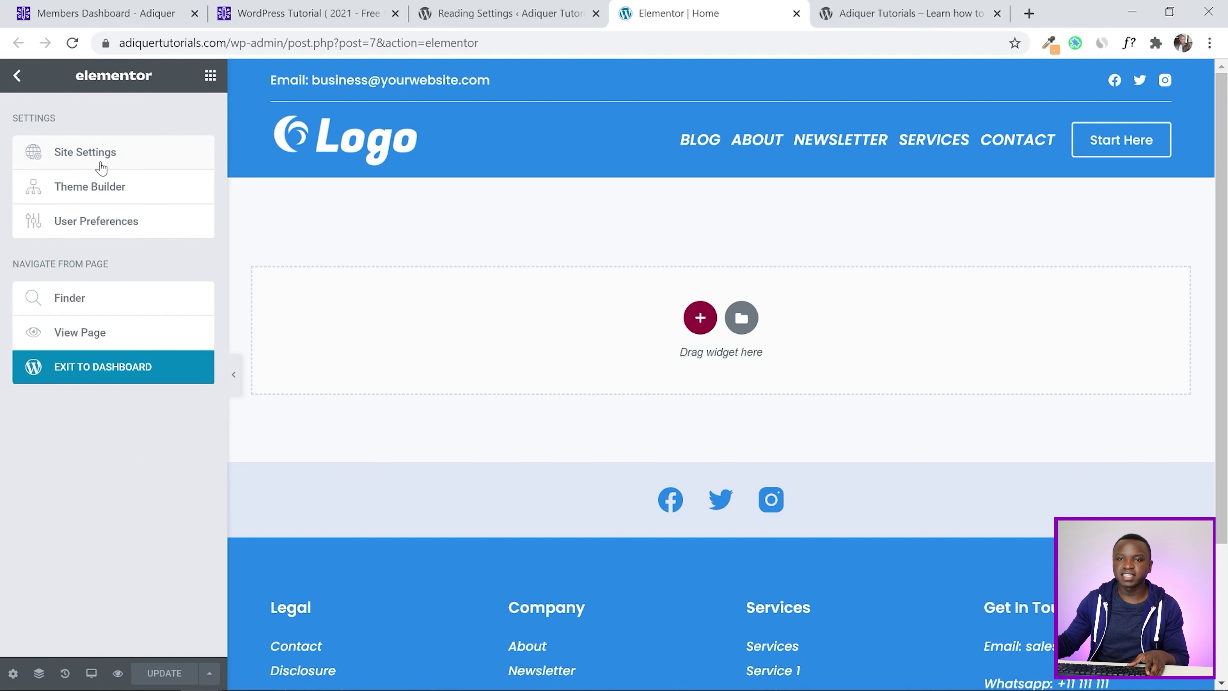
Open Site Settings > Global Colors showing Primary, Secondary, Text and Accent
{"action": "left_click", "coordinate": [101, 161]}
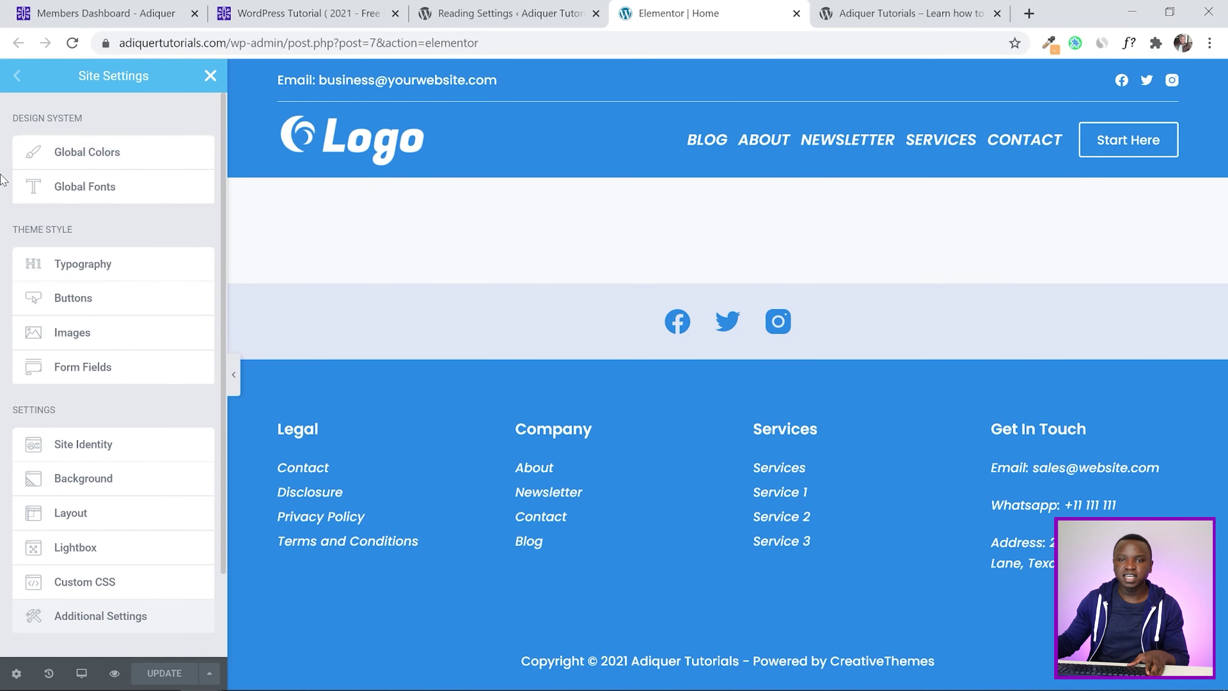
{"action": "left_click", "coordinate": [68, 154]}
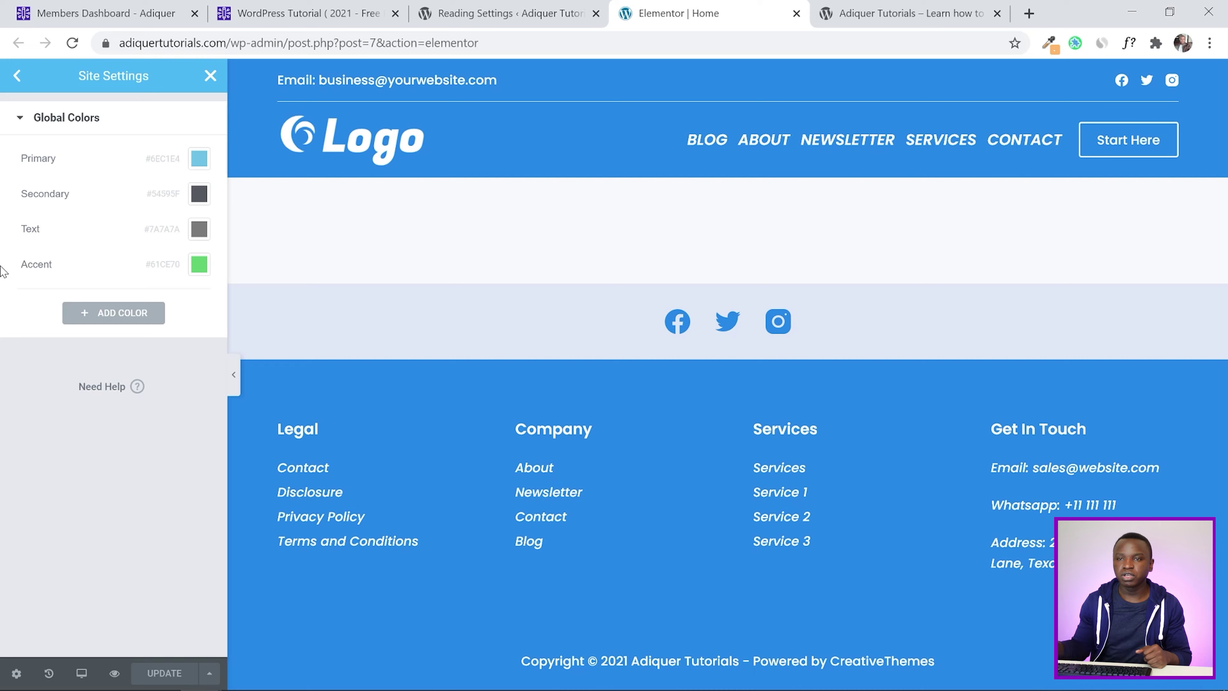
Bring up the Members Dashboard colour palette page next to Elementor's global colours
{"action": "left_click", "coordinate": [305, 13]}
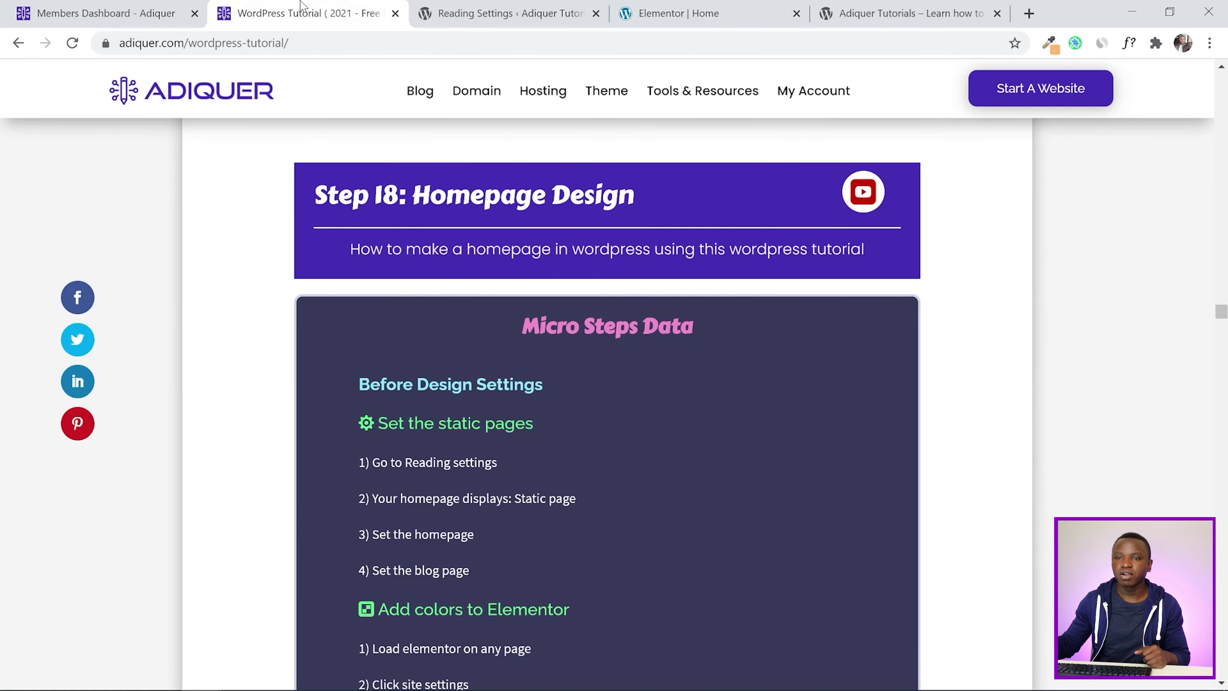
{"action": "left_click", "coordinate": [103, 7]}
{"action": "scroll", "coordinate": [687, 363], "scroll_direction": "down", "scroll_amount": 3}
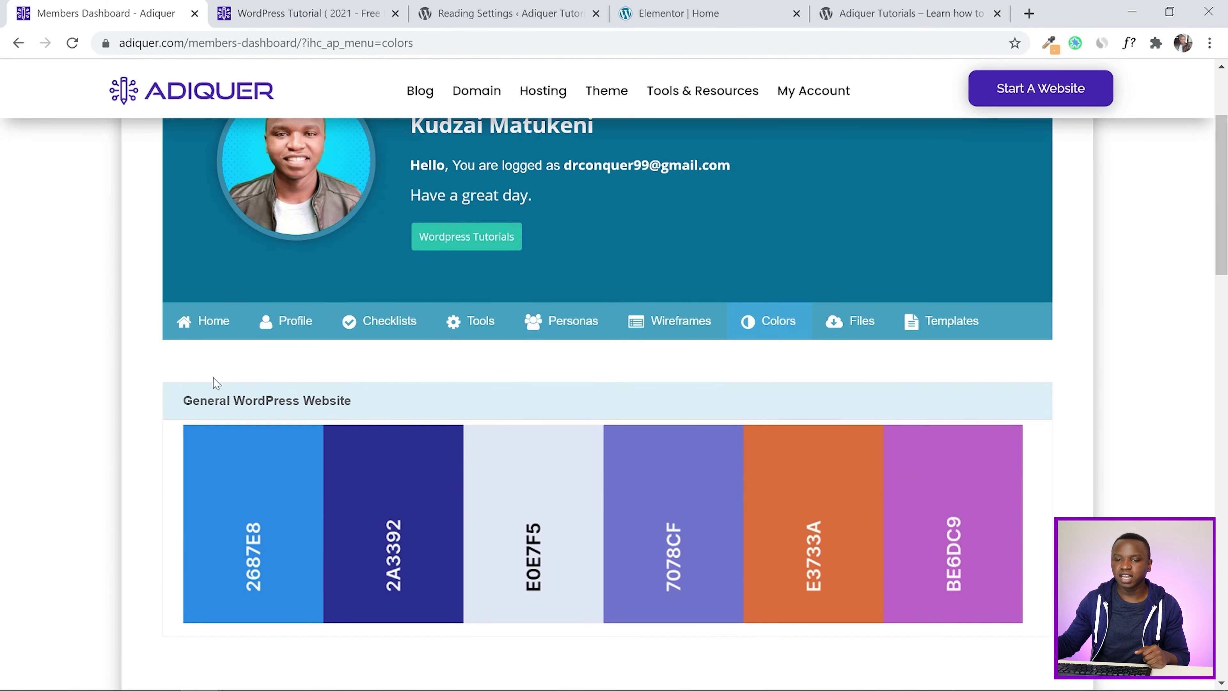
{"action": "left_click", "coordinate": [687, 13]}
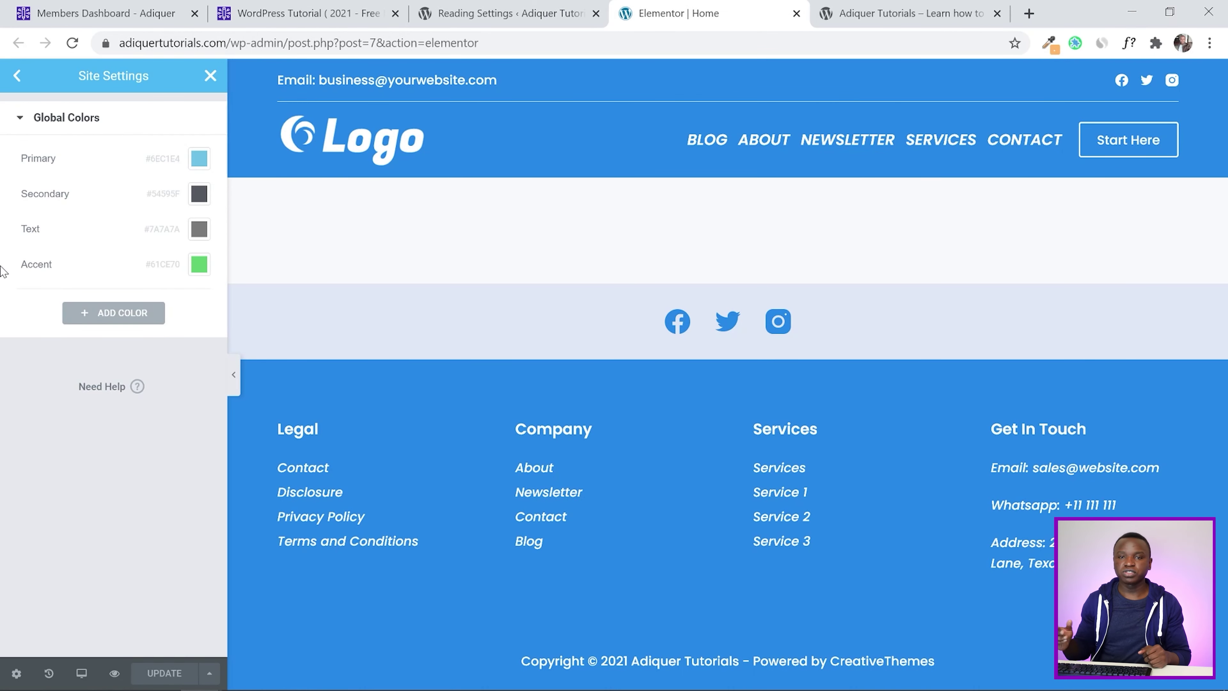
{"action": "left_click", "coordinate": [106, 13]}
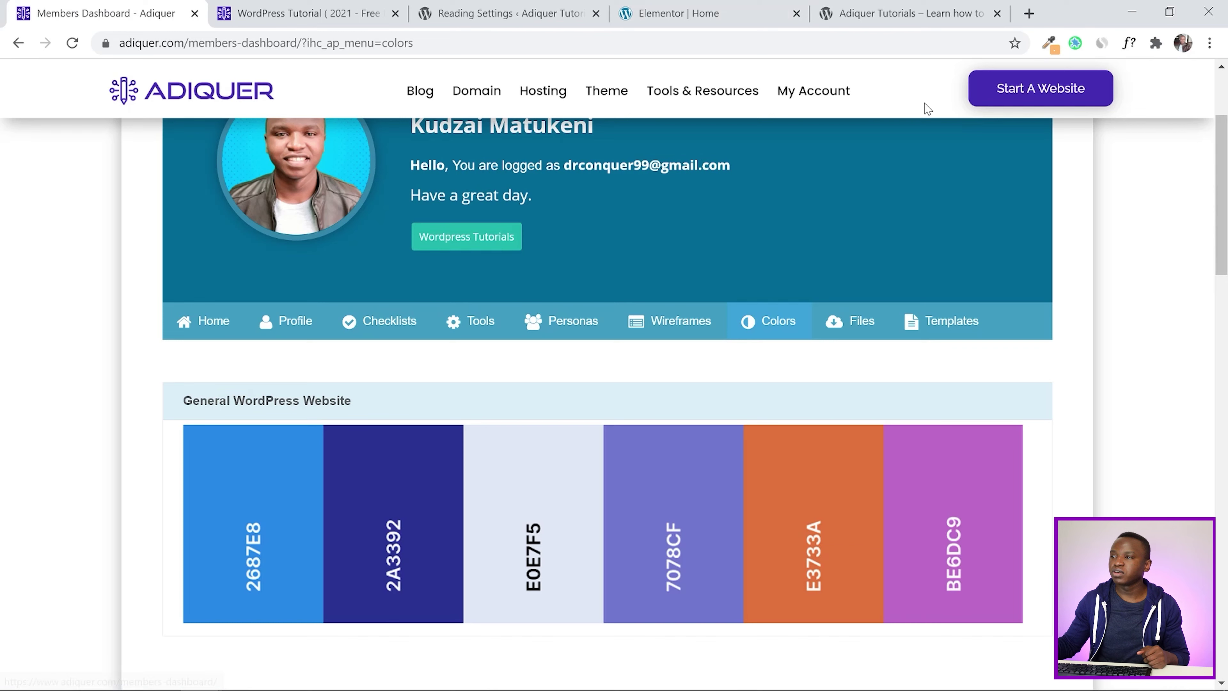
Copy the blue #2687E8 with the ColorZilla picker, then add a new global colour in Elementor
{"action": "left_click", "coordinate": [1049, 44]}
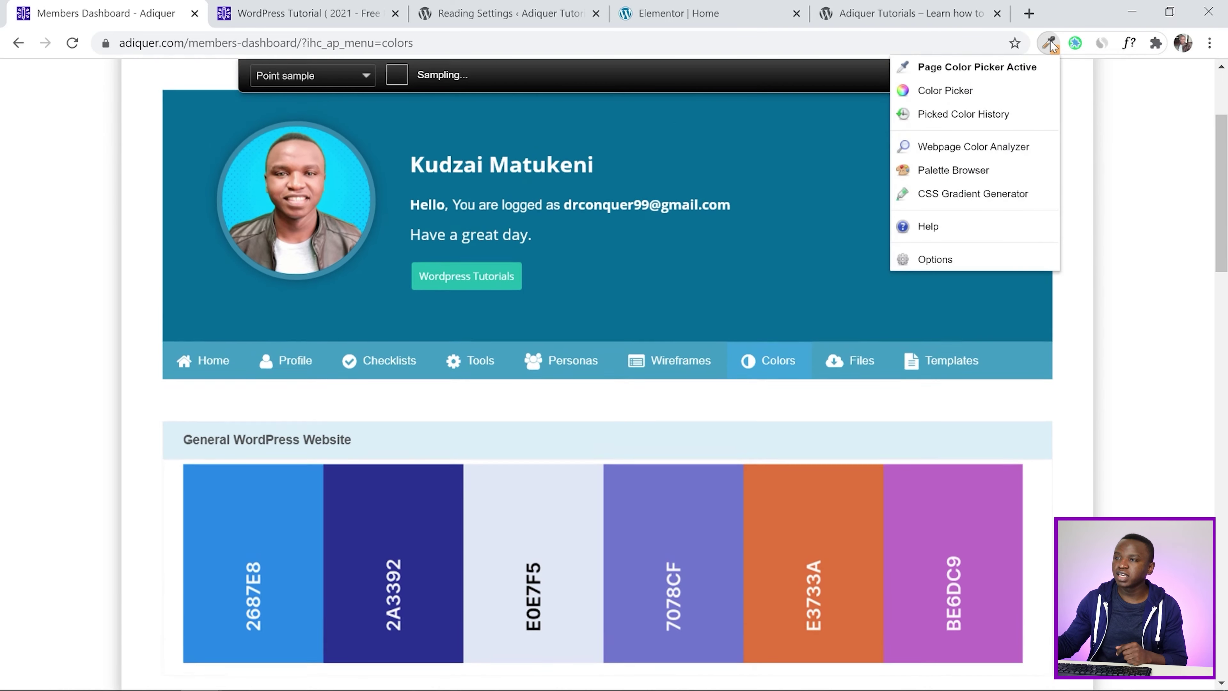
{"action": "left_click", "coordinate": [962, 68]}
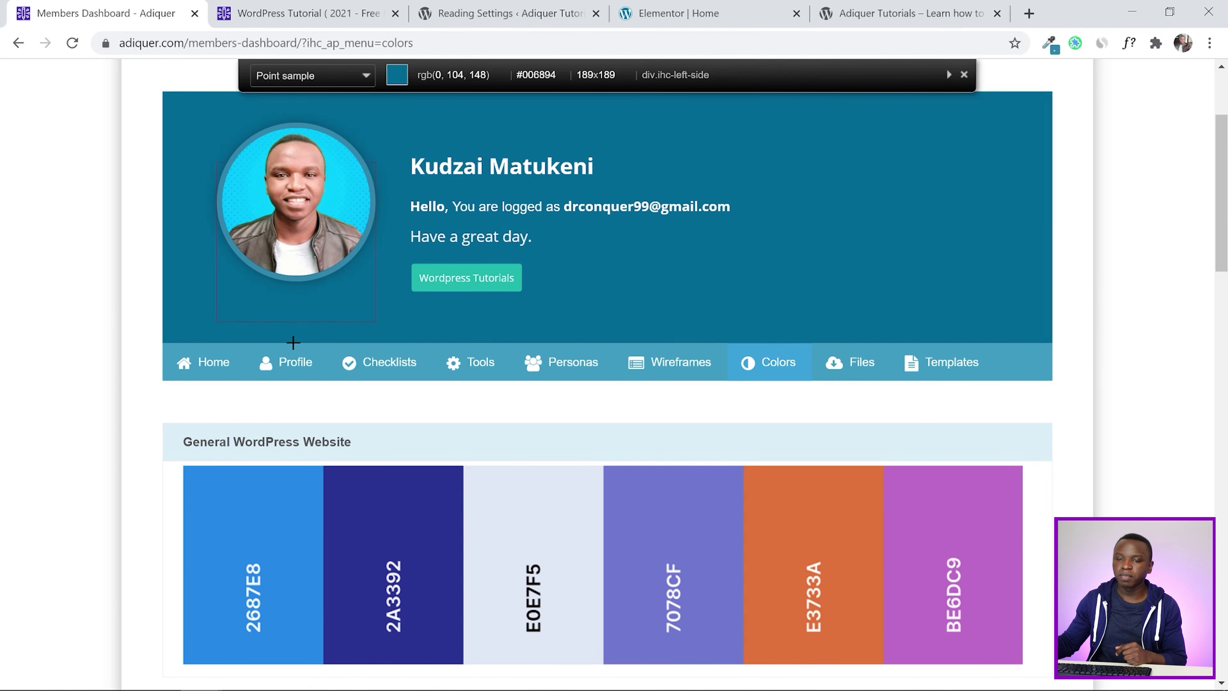
{"action": "left_click", "coordinate": [233, 514]}
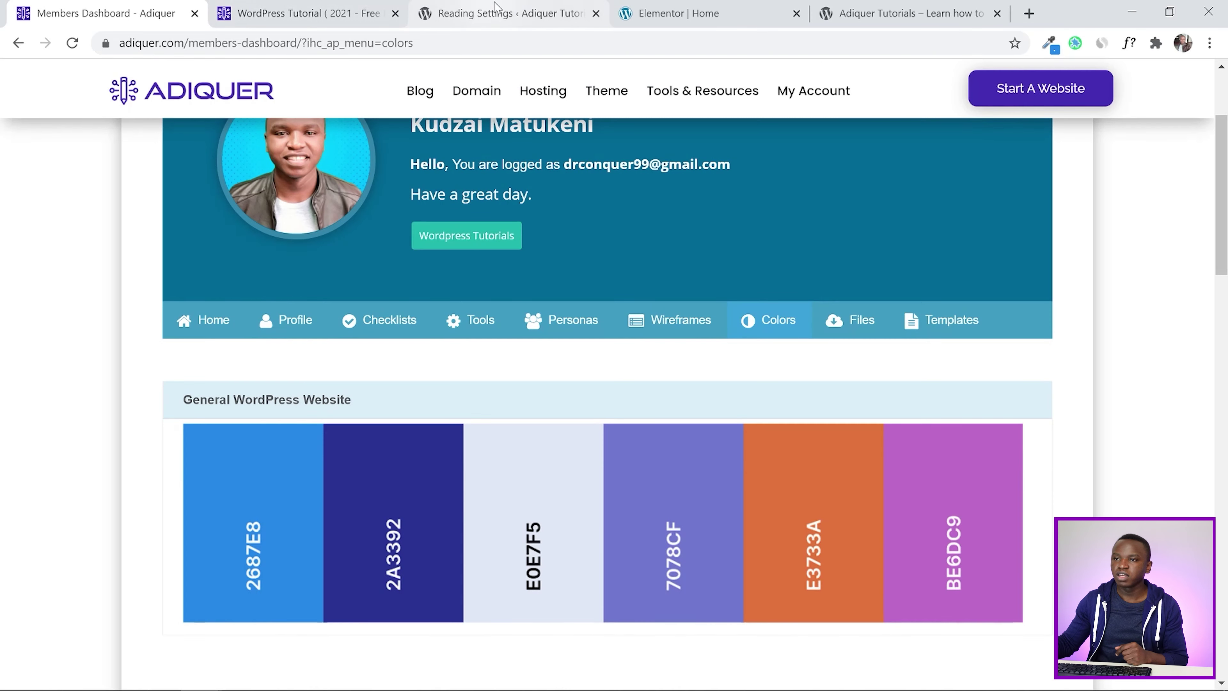
{"action": "left_click", "coordinate": [676, 7]}
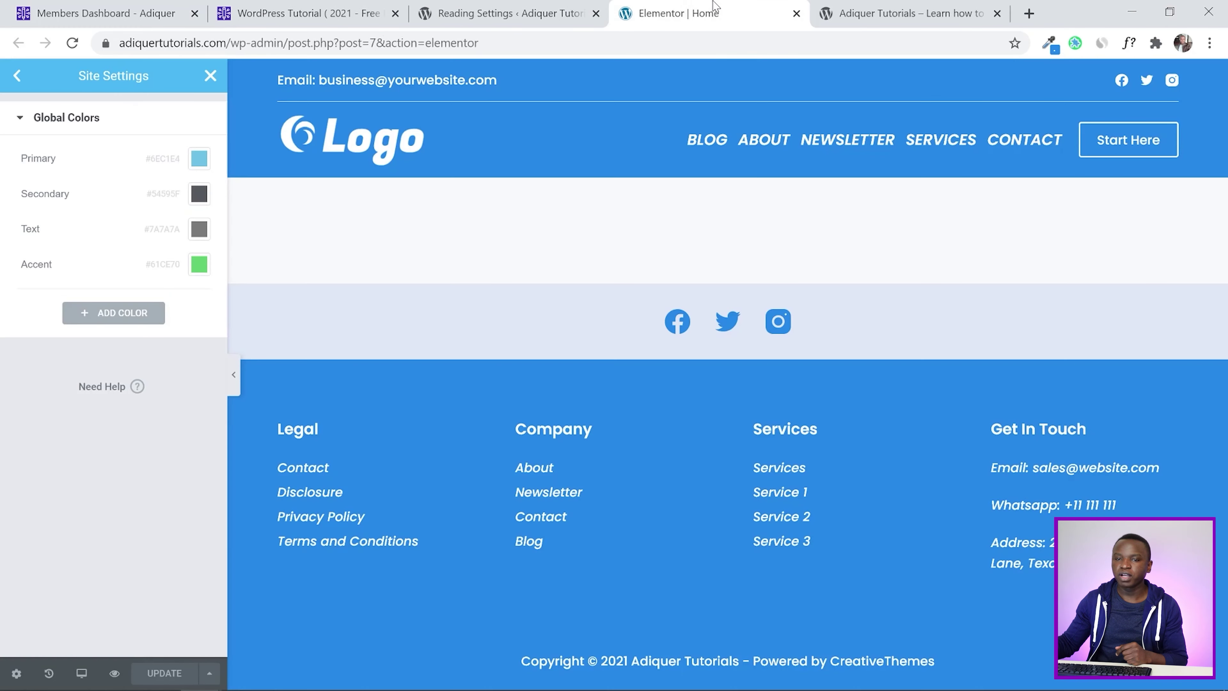
{"action": "left_click", "coordinate": [124, 315]}
Name the new global colour Main Color and paste #2687E8 as its value
{"action": "left_click", "coordinate": [74, 299]}
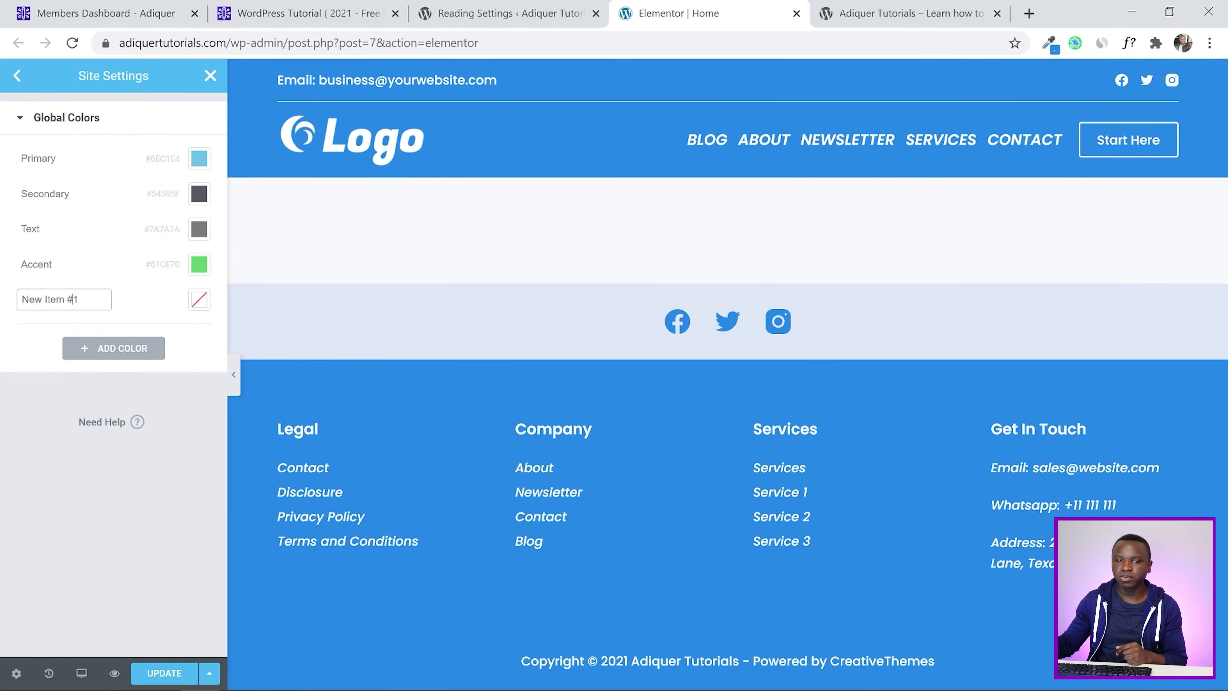
{"action": "left_click_drag", "start_coordinate": [79, 299], "coordinate": [21, 299]}
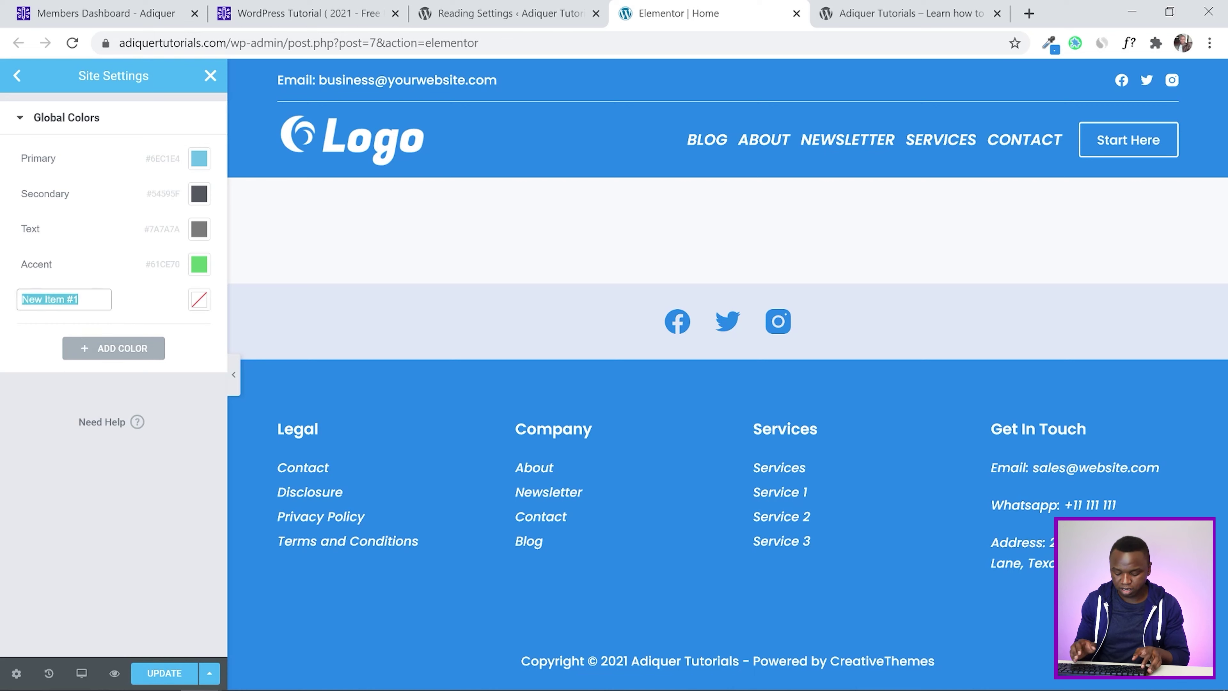
{"action": "type", "text": "Main Cilor"}
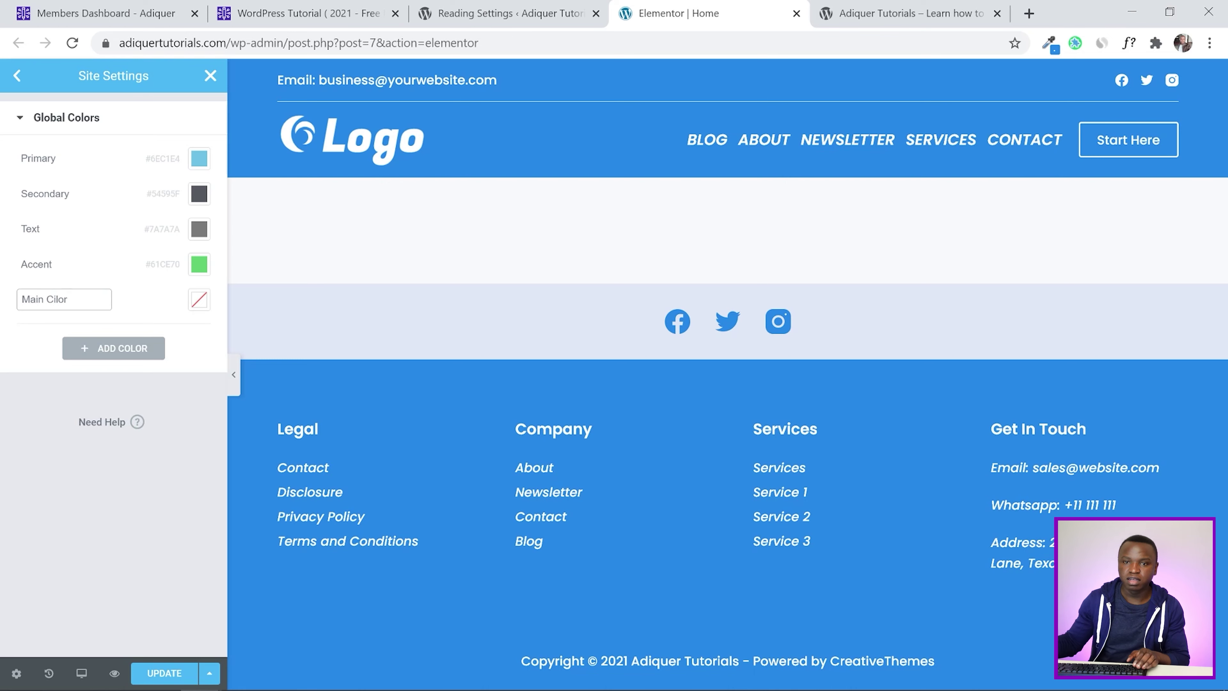
{"action": "key", "text": "BackSpace"}
{"action": "key", "text": "BackSpace"}
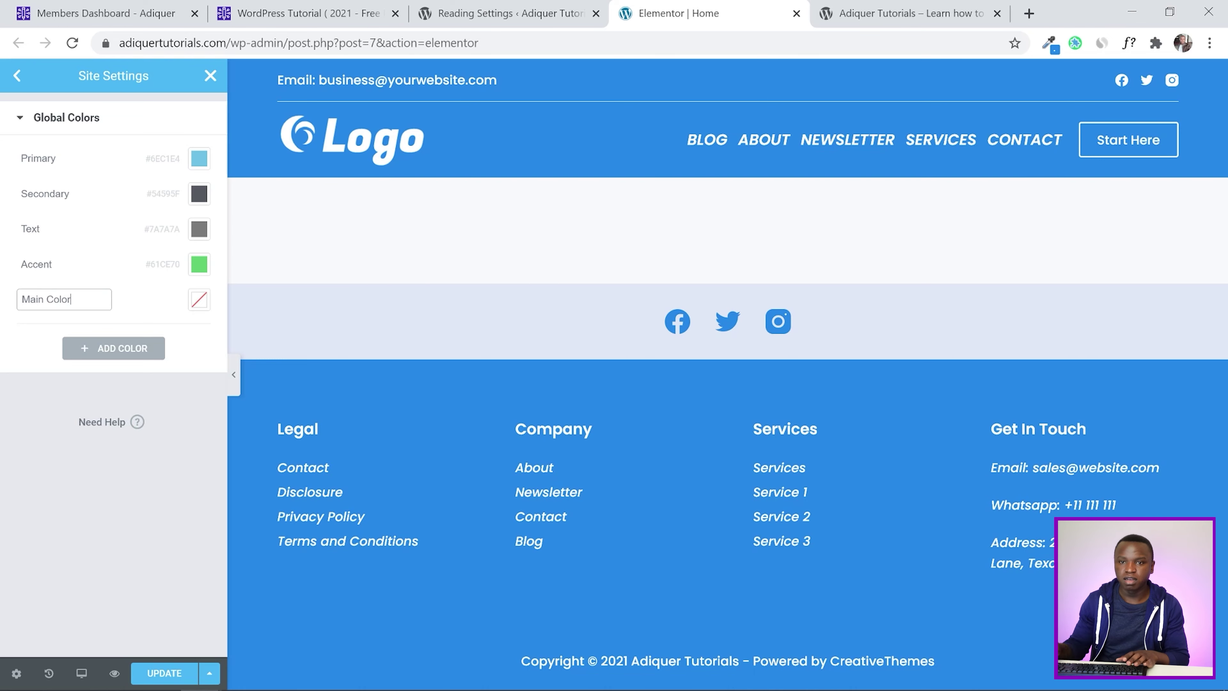
{"action": "left_click", "coordinate": [198, 300]}
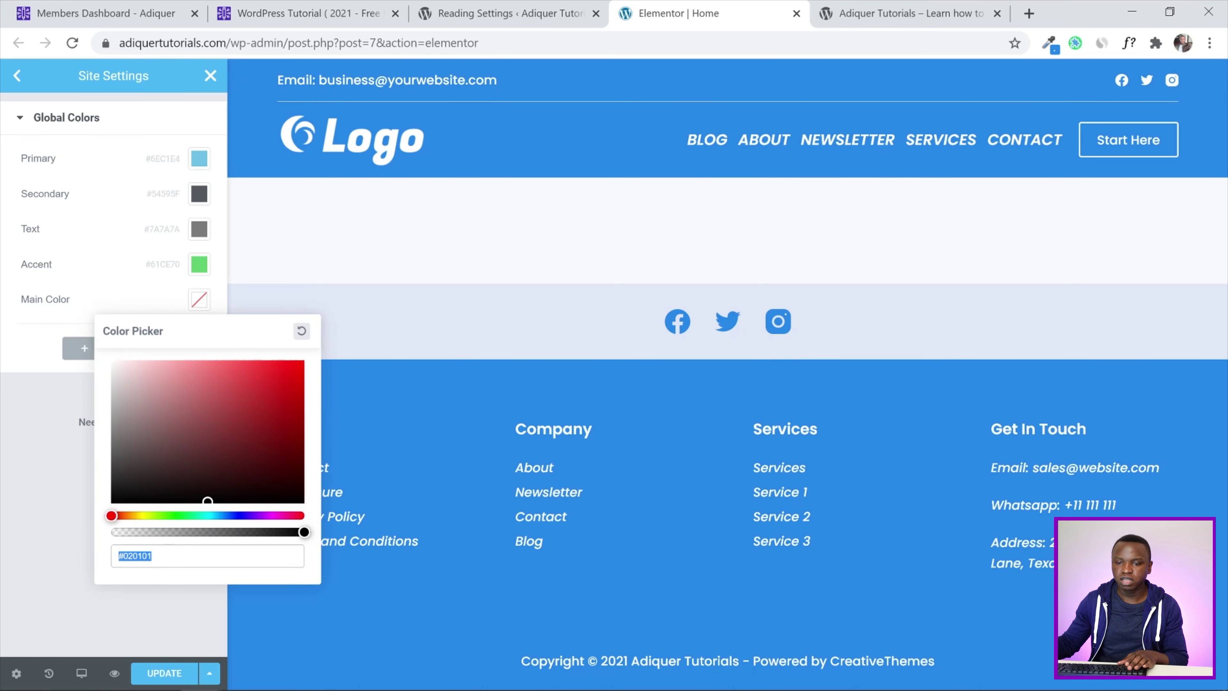
{"action": "right_click", "coordinate": [147, 555]}
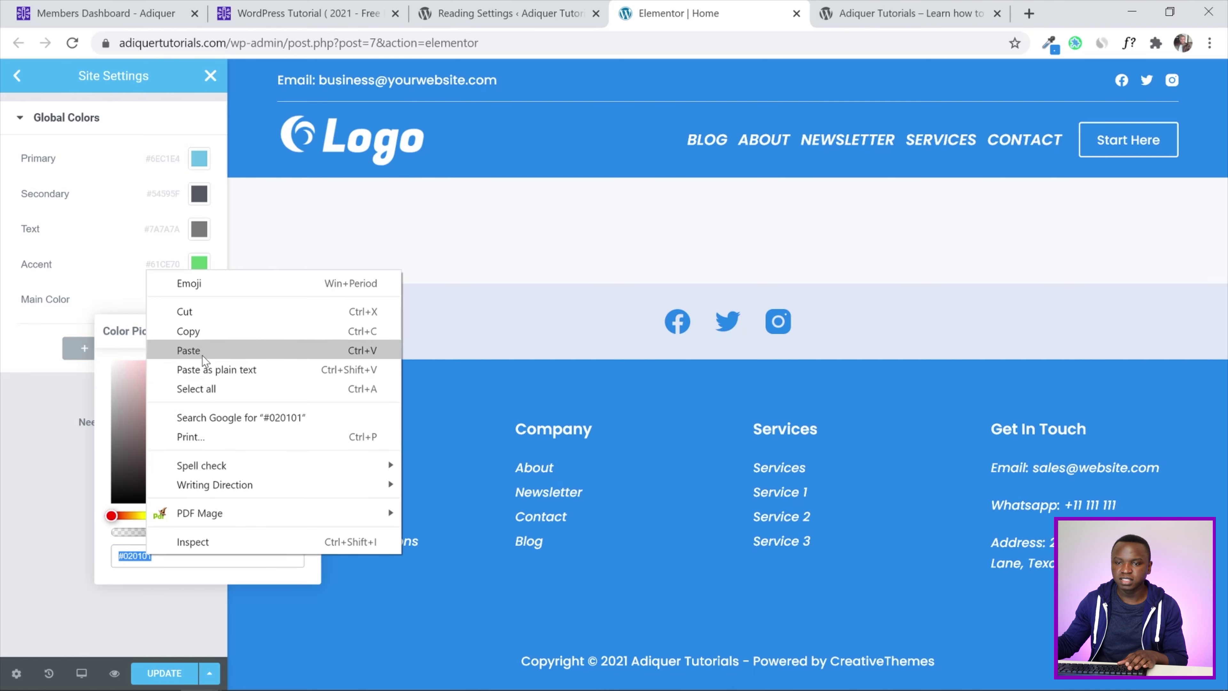
{"action": "left_click", "coordinate": [203, 358]}
{"action": "left_click", "coordinate": [7, 393]}
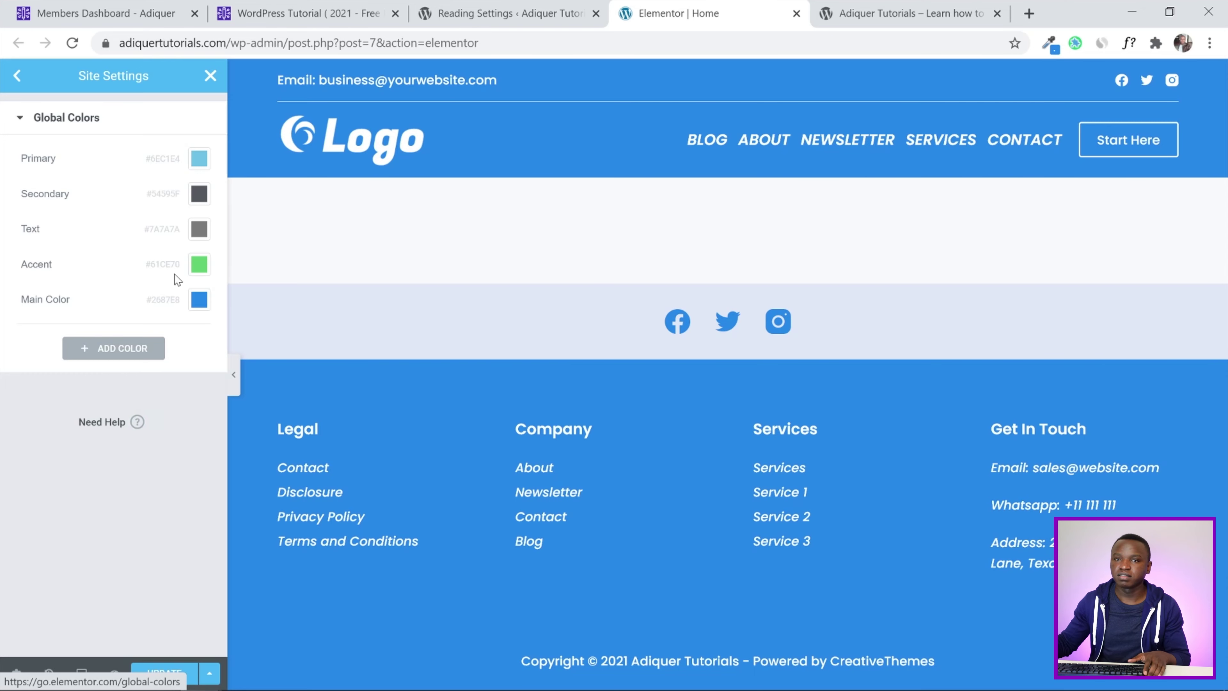
Eyedrop navy #2A3392 and add it as a global colour named Main Color - Dark
{"action": "left_click", "coordinate": [107, 14]}
{"action": "left_click", "coordinate": [1049, 43]}
{"action": "left_click", "coordinate": [364, 532]}
{"action": "left_click", "coordinate": [614, 18]}
{"action": "left_click", "coordinate": [114, 350]}
{"action": "left_click", "coordinate": [199, 335]}
{"action": "triple_click", "coordinate": [137, 590]}
{"action": "right_click", "coordinate": [137, 590]}
{"action": "left_click", "coordinate": [180, 386]}
{"action": "left_click", "coordinate": [49, 431]}
{"action": "triple_click", "coordinate": [48, 335]}
{"action": "type", "text": "Main Color - Dark"}
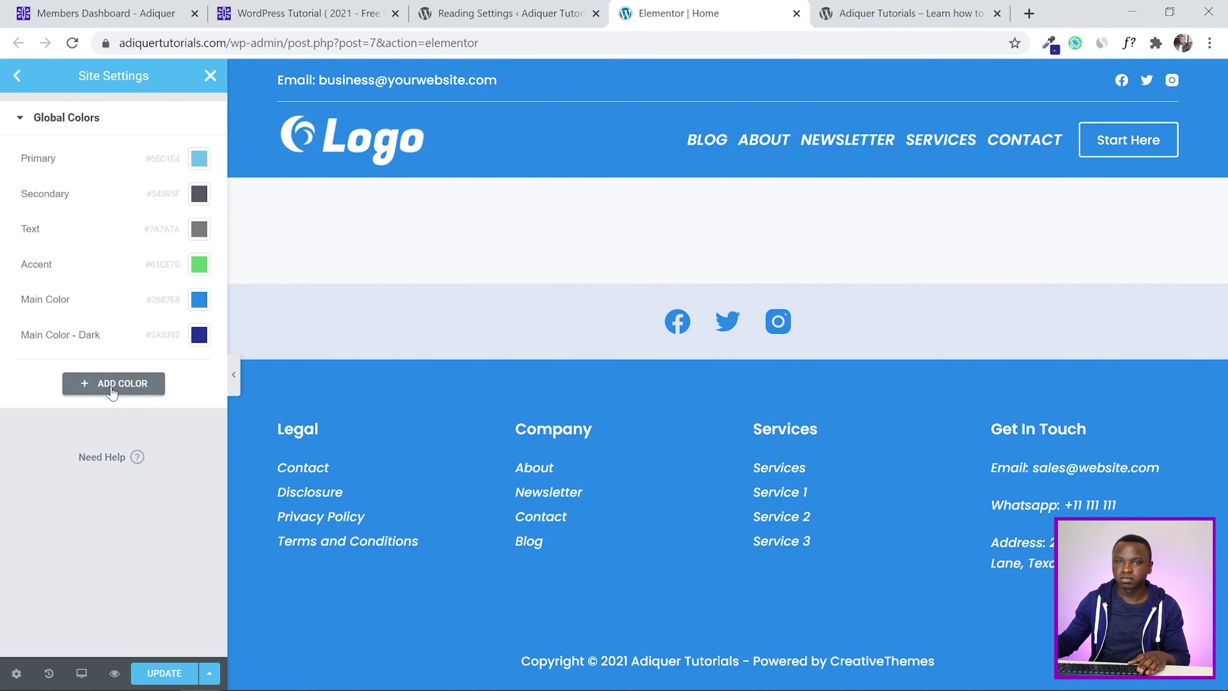
{"action": "left_click", "coordinate": [93, 384]}
Add colours named Main Color - Light, Accent - Orange, Accent - Purple and Accent - Pinkish
{"action": "triple_click", "coordinate": [20, 370]}
{"action": "type", "text": "Main Color - Light"}
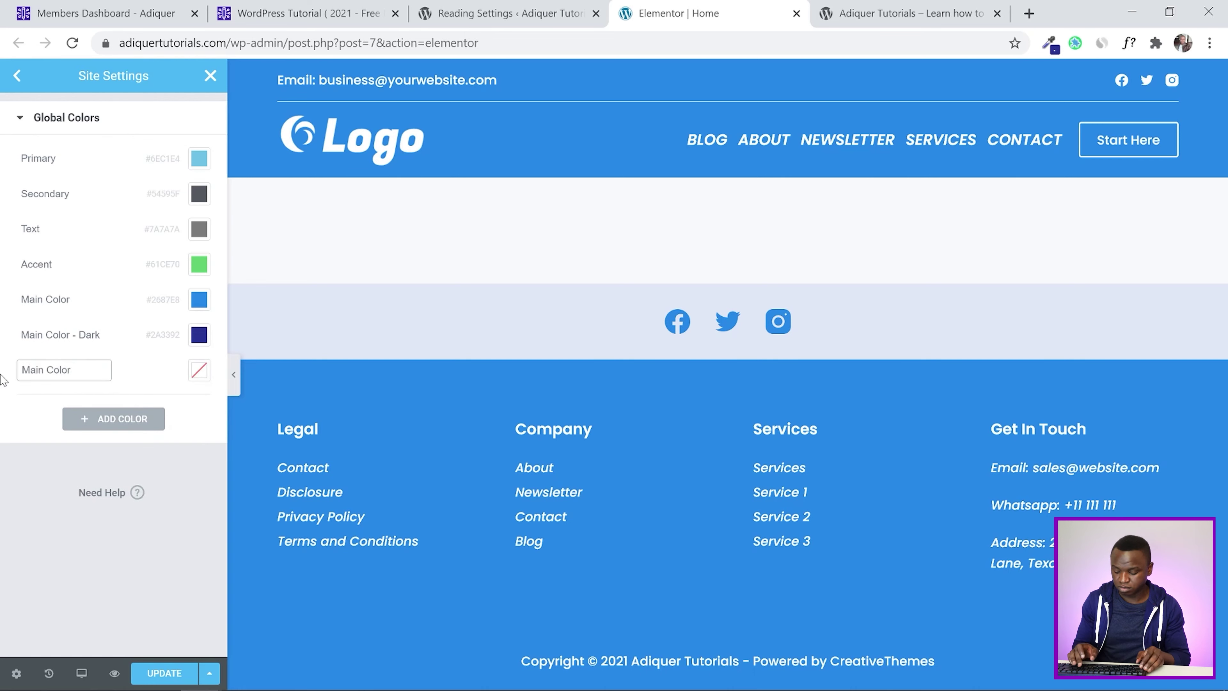
{"action": "left_click", "coordinate": [113, 418]}
{"action": "type", "text": "Main Color"}
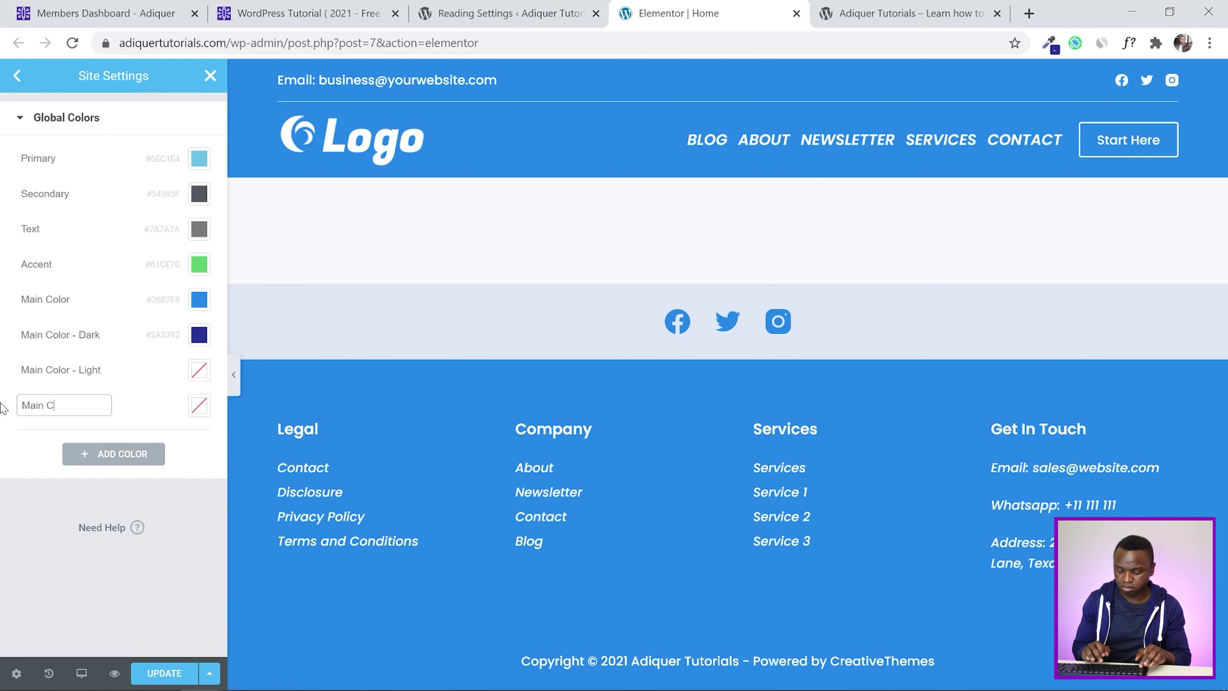
{"action": "key", "text": "BackSpace"}
{"action": "key", "text": "BackSpace"}
{"action": "key", "text": "BackSpace"}
{"action": "key", "text": "BackSpace"}
{"action": "key", "text": "BackSpace"}
{"action": "key", "text": "BackSpace"}
{"action": "key", "text": "BackSpace"}
{"action": "key", "text": "BackSpace"}
{"action": "key", "text": "BackSpace"}
{"action": "key", "text": "BackSpace"}
{"action": "type", "text": "Accent"}
{"action": "type", "text": " Color - Orange"}
{"action": "left_click", "coordinate": [101, 454]}
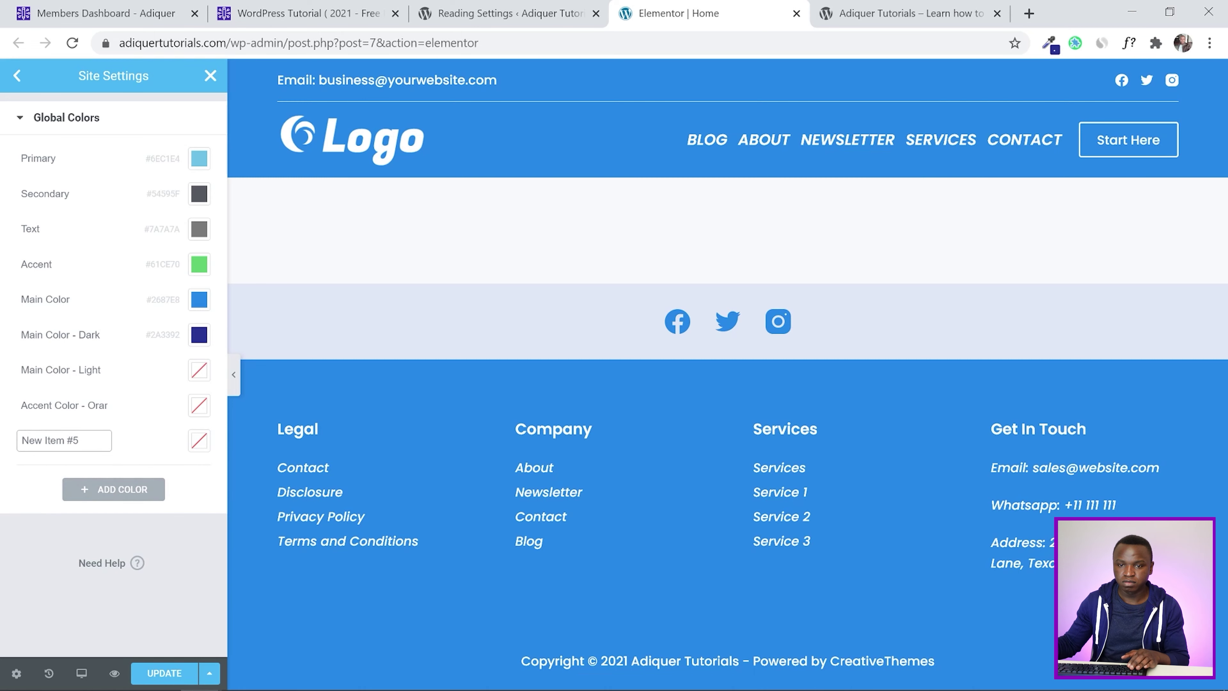
{"action": "type", "text": "Accent - Purple"}
{"action": "left_click", "coordinate": [73, 483]}
{"action": "left_click_drag", "start_coordinate": [82, 477], "coordinate": [14, 483]}
{"action": "type", "text": "Accent - Pink"}
{"action": "left_click", "coordinate": [39, 404]}
{"action": "double_click", "coordinate": [70, 405]}
{"action": "key", "text": "BackSpace"}
{"action": "key", "text": "Return"}
Eyedrop #E0E7F5 from the dashboard palette and paste it into Main Color - Light
{"action": "left_click", "coordinate": [134, 4]}
{"action": "left_click", "coordinate": [1051, 44]}
{"action": "left_click", "coordinate": [984, 75]}
{"action": "left_click", "coordinate": [534, 484]}
{"action": "left_click", "coordinate": [540, 7]}
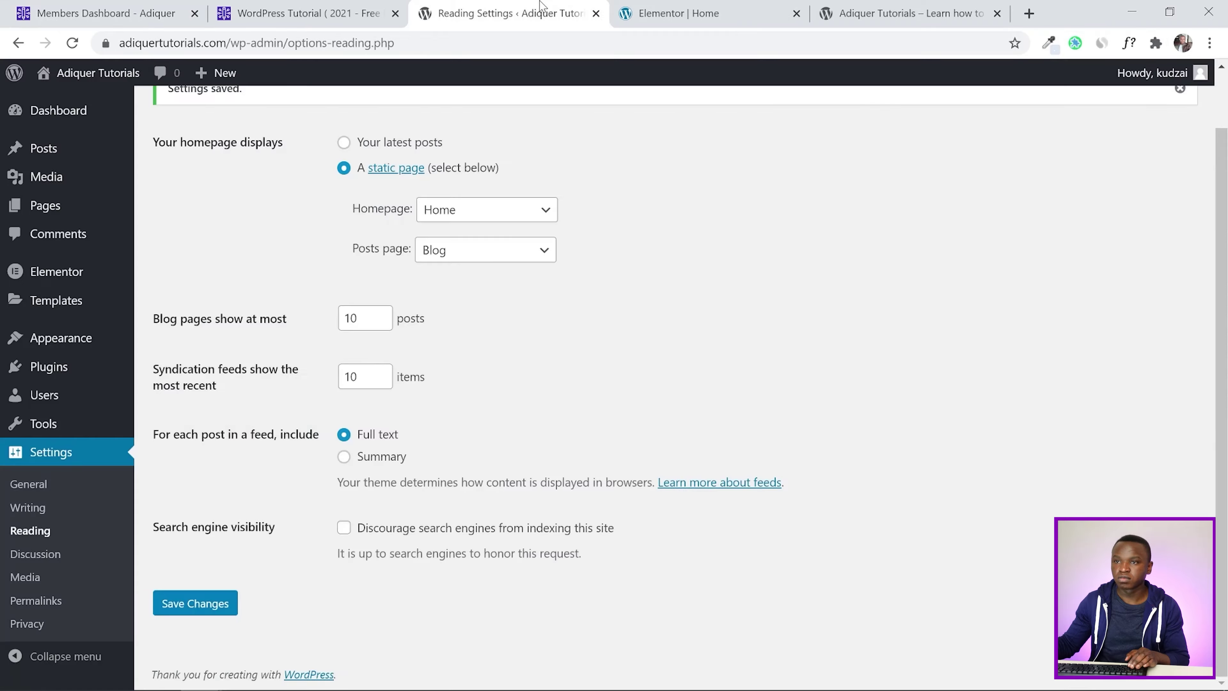
{"action": "left_click", "coordinate": [677, 10]}
{"action": "left_click", "coordinate": [199, 371]}
{"action": "right_click", "coordinate": [139, 626]}
{"action": "left_click", "coordinate": [208, 442]}
{"action": "left_click", "coordinate": [96, 13]}
Sample the orange #E3733A and paste it into Accent - Orange
{"action": "left_click", "coordinate": [1050, 43]}
{"action": "left_click", "coordinate": [984, 75]}
{"action": "left_click", "coordinate": [805, 532]}
{"action": "left_click", "coordinate": [677, 13]}
{"action": "left_click", "coordinate": [198, 406]}
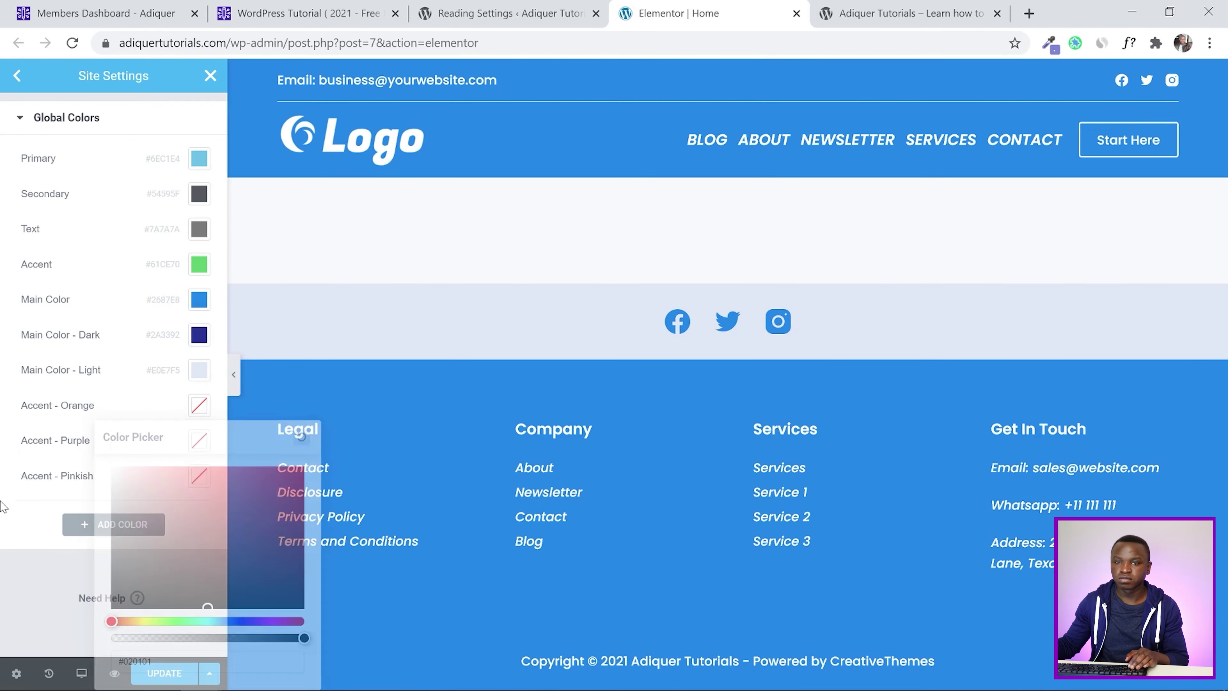
{"action": "left_click", "coordinate": [97, 13]}
{"action": "left_click", "coordinate": [1050, 44]}
{"action": "left_click", "coordinate": [812, 532]}
{"action": "left_click", "coordinate": [677, 13]}
{"action": "left_click", "coordinate": [198, 406]}
{"action": "right_click", "coordinate": [140, 629]}
{"action": "left_click", "coordinate": [288, 452]}
Sample the purple #7078CF and paste it into Accent - Purple
{"action": "left_click", "coordinate": [96, 13]}
{"action": "left_click", "coordinate": [1050, 44]}
{"action": "left_click", "coordinate": [673, 533]}
{"action": "left_click", "coordinate": [677, 13]}
{"action": "left_click", "coordinate": [198, 440]}
{"action": "right_click", "coordinate": [155, 394]}
{"action": "left_click", "coordinate": [177, 477]}
Sample the pink #BE6DC9 and paste it into Accent - Pinkish
{"action": "left_click", "coordinate": [97, 13]}
{"action": "left_click", "coordinate": [1050, 43]}
{"action": "left_click", "coordinate": [951, 521]}
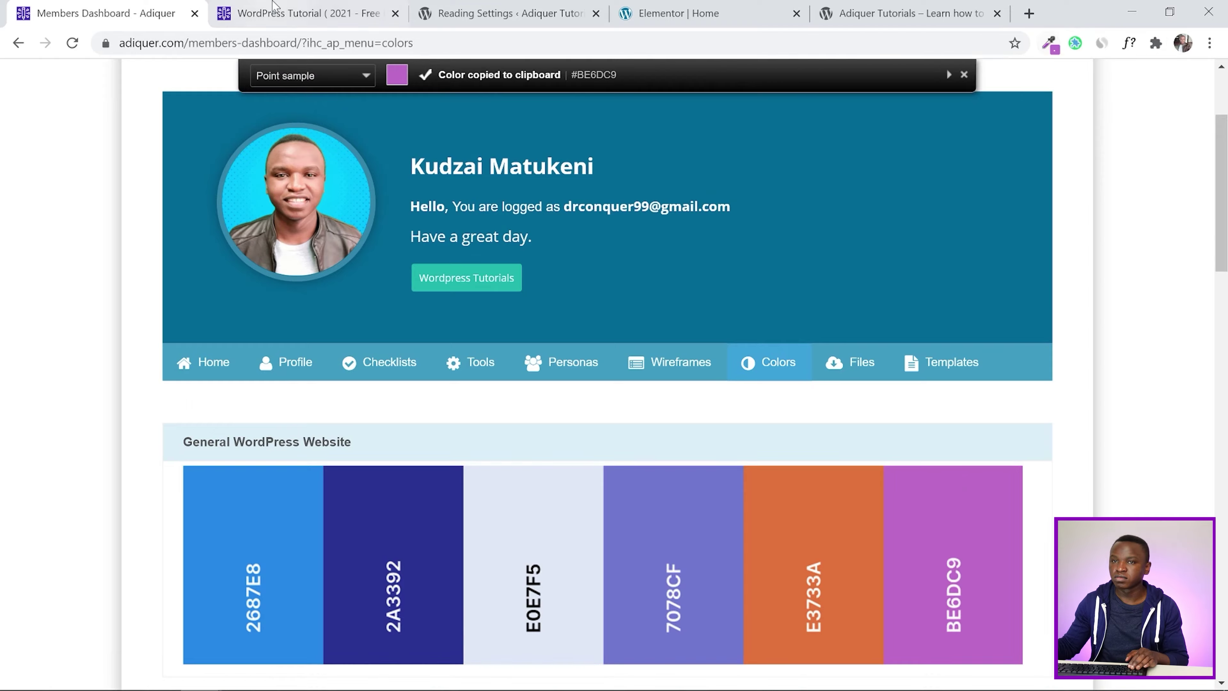
{"action": "left_click", "coordinate": [677, 13]}
{"action": "left_click", "coordinate": [198, 476]}
{"action": "triple_click", "coordinate": [132, 432]}
{"action": "key", "text": "ctrl+v"}
{"action": "left_click", "coordinate": [3, 542]}
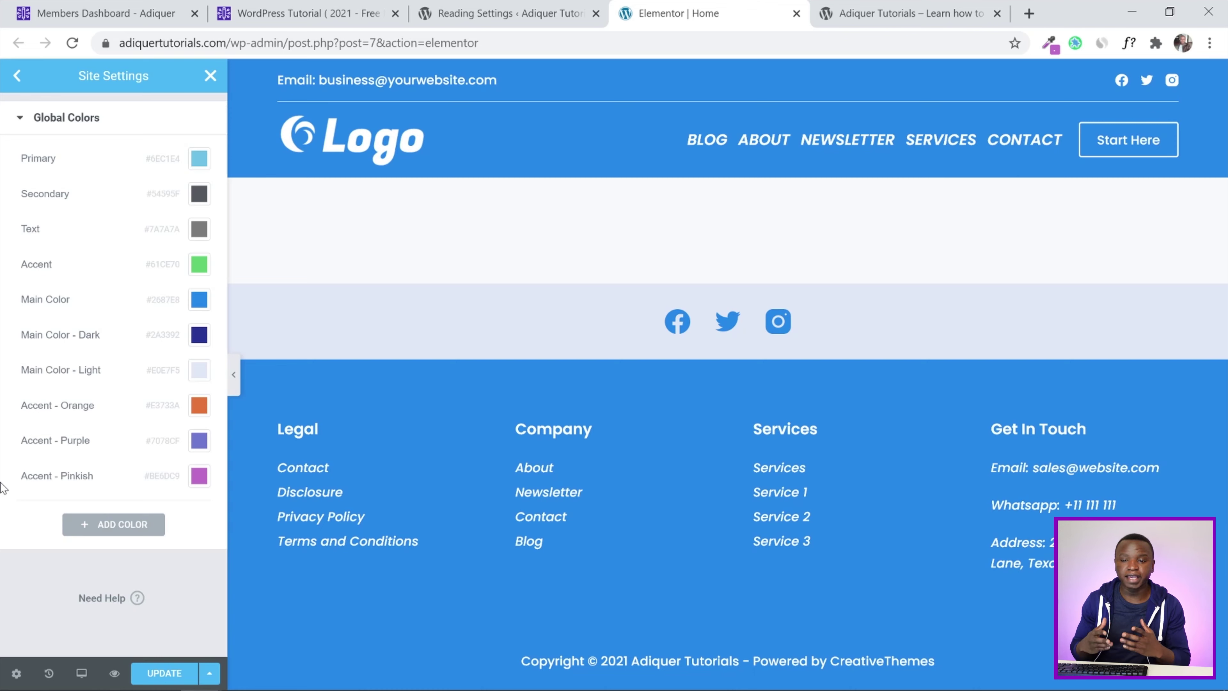
Add a global colour named Back and set it to pure black #000000
{"action": "left_click", "coordinate": [118, 526]}
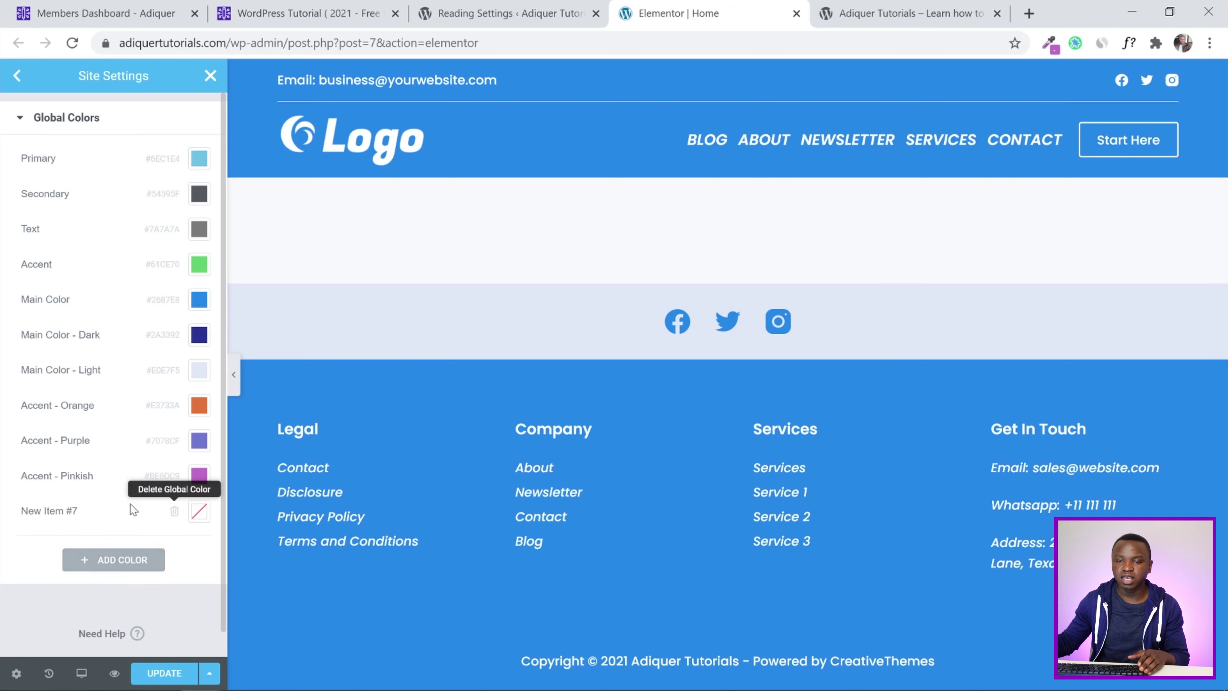
{"action": "left_click", "coordinate": [73, 510]}
{"action": "left_click_drag", "start_coordinate": [78, 511], "coordinate": [5, 516]}
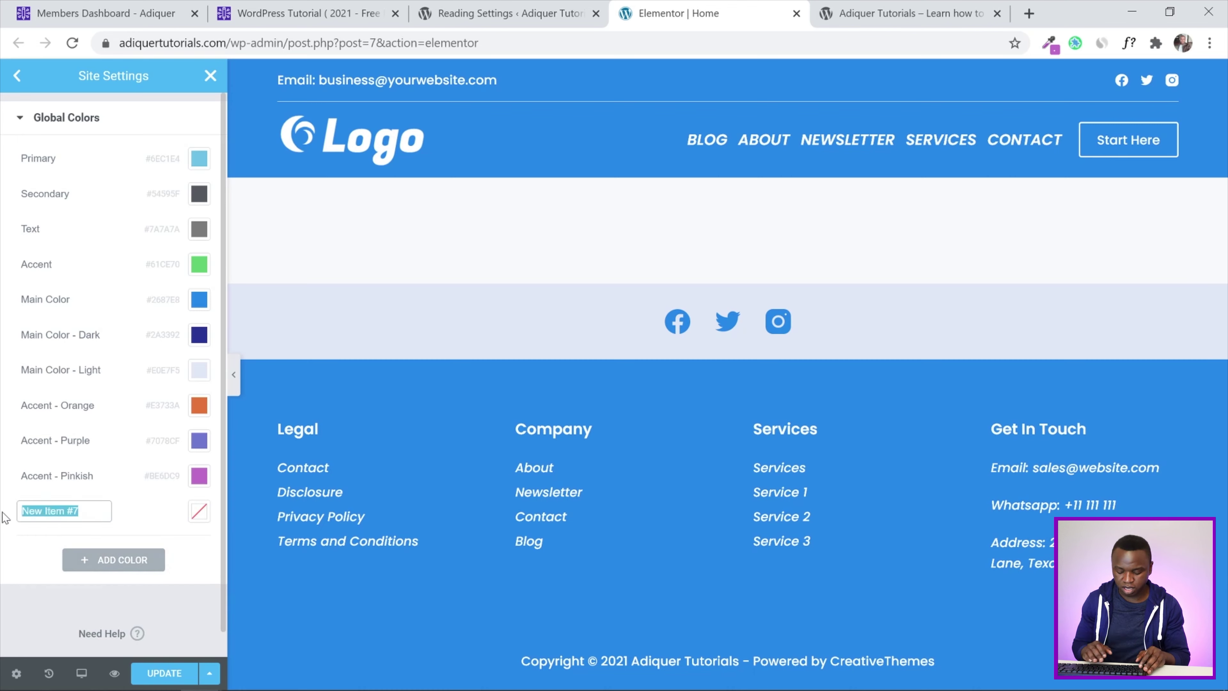
{"action": "type", "text": "Back"}
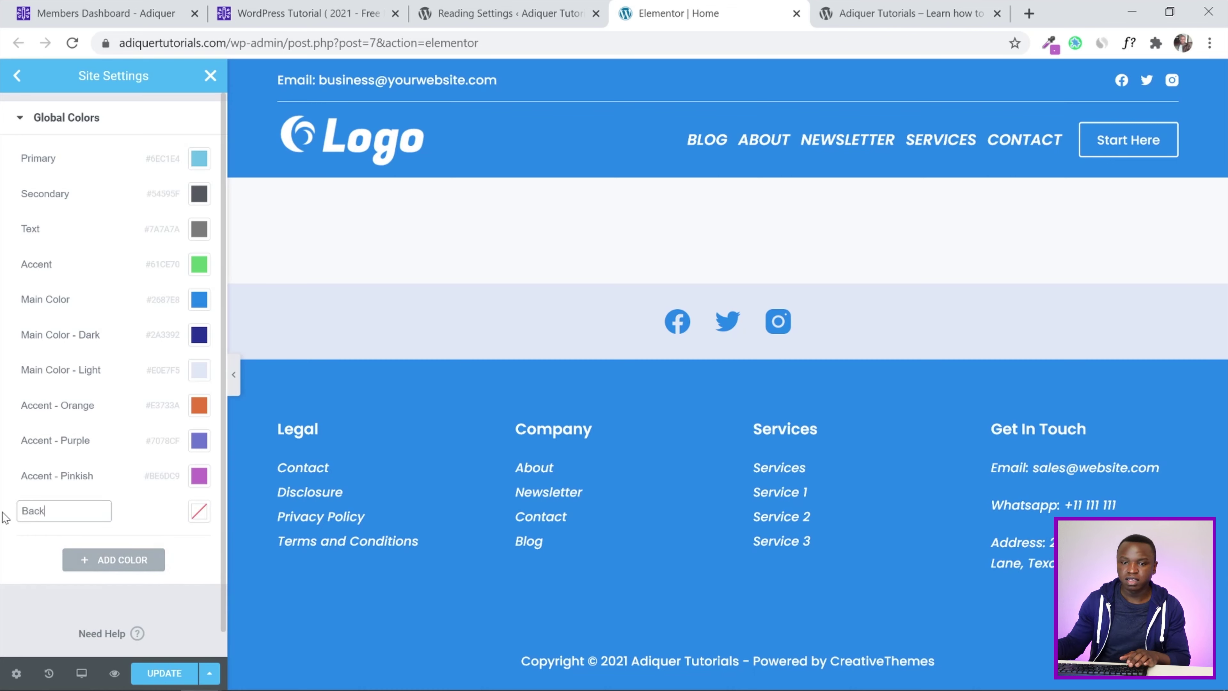
{"action": "left_click", "coordinate": [198, 517]}
{"action": "left_click_drag", "start_coordinate": [183, 382], "coordinate": [307, 415]}
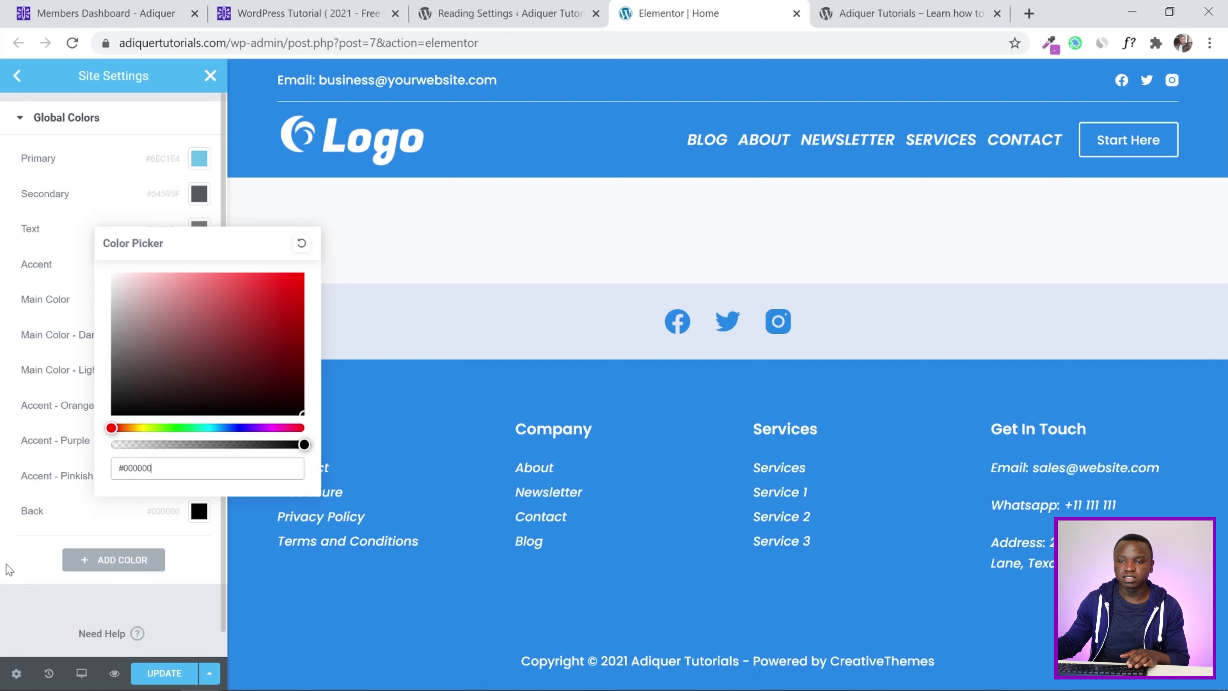
Add a global colour named White set to #FFFFFF and save the site settings
{"action": "left_click", "coordinate": [113, 560]}
{"action": "left_click_drag", "start_coordinate": [80, 547], "coordinate": [5, 552]}
{"action": "type", "text": "Wh"}
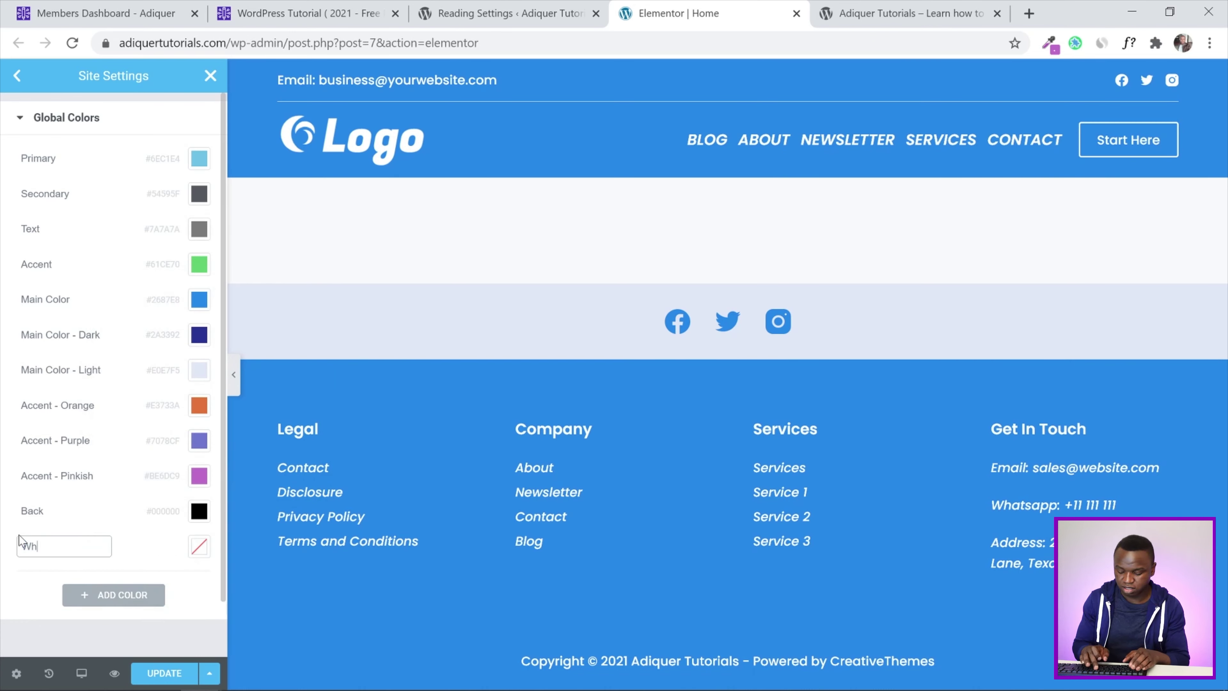
{"action": "type", "text": "ite"}
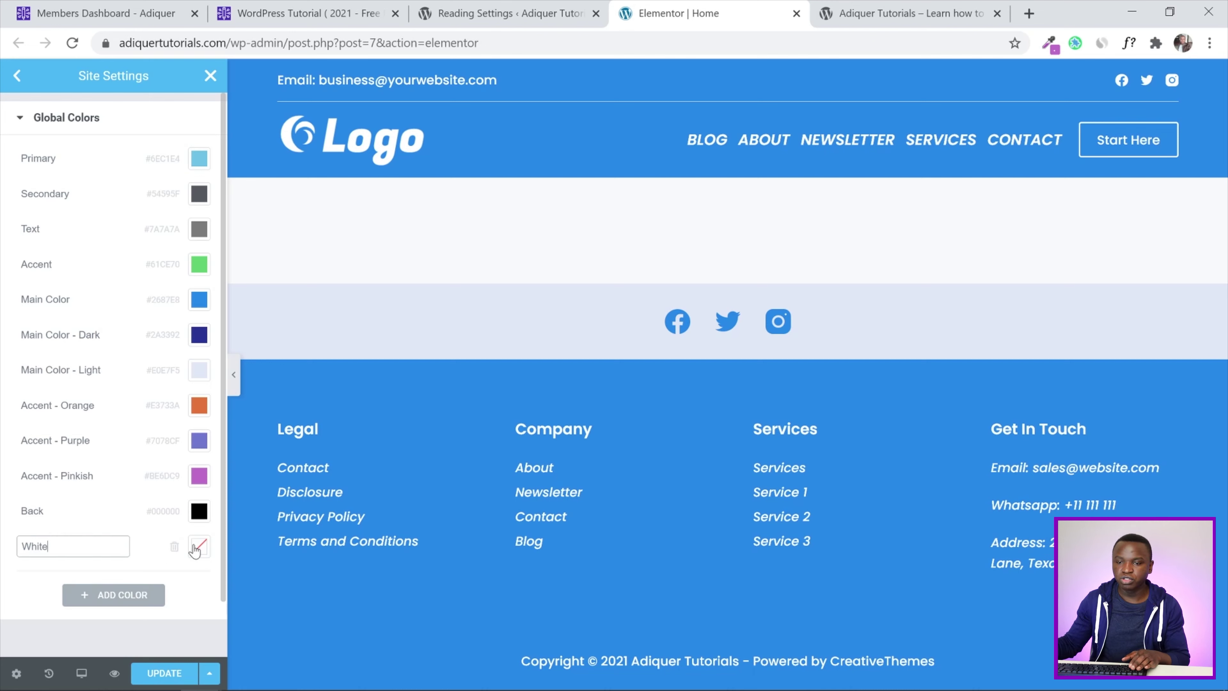
{"action": "left_click", "coordinate": [198, 546]}
{"action": "type", "text": "#D7D7D7"}
{"action": "left_click", "coordinate": [115, 311]}
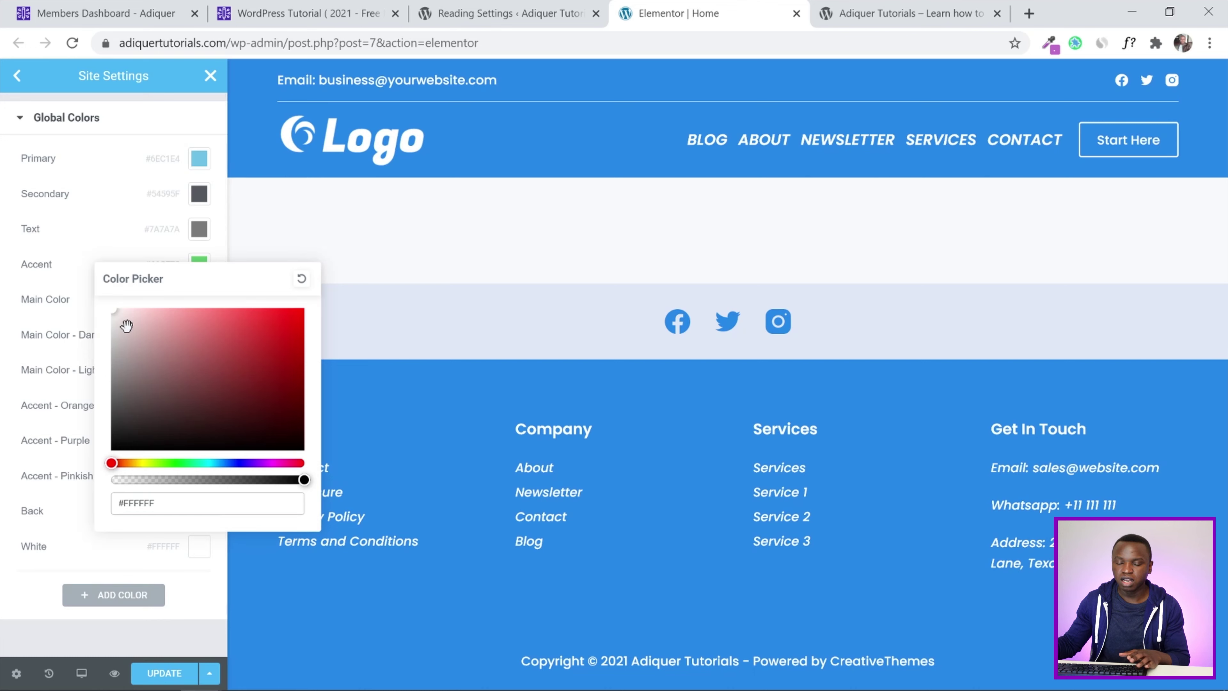
{"action": "left_click", "coordinate": [5, 506]}
{"action": "scroll", "coordinate": [2, 566], "scroll_direction": "down", "scroll_amount": 1}
{"action": "scroll", "coordinate": [2, 566], "scroll_direction": "up", "scroll_amount": 1}
{"action": "left_click", "coordinate": [164, 673]}
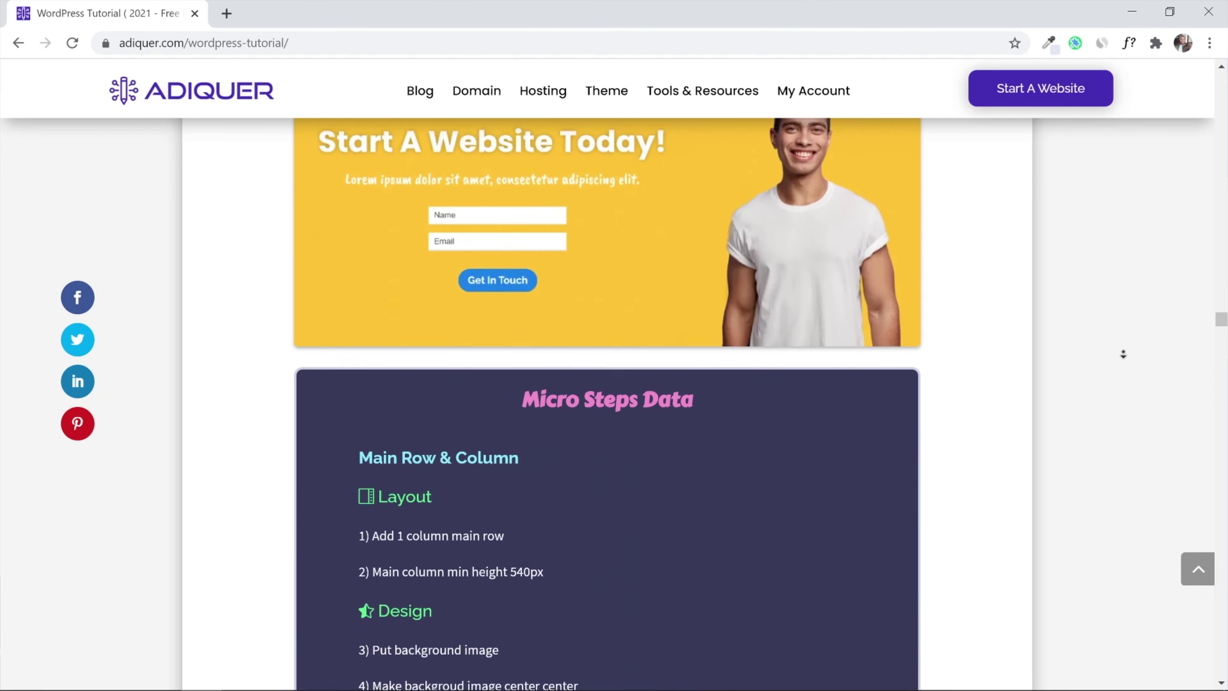
{"action": "scroll", "coordinate": [1123, 355], "scroll_direction": "down", "scroll_amount": 4}
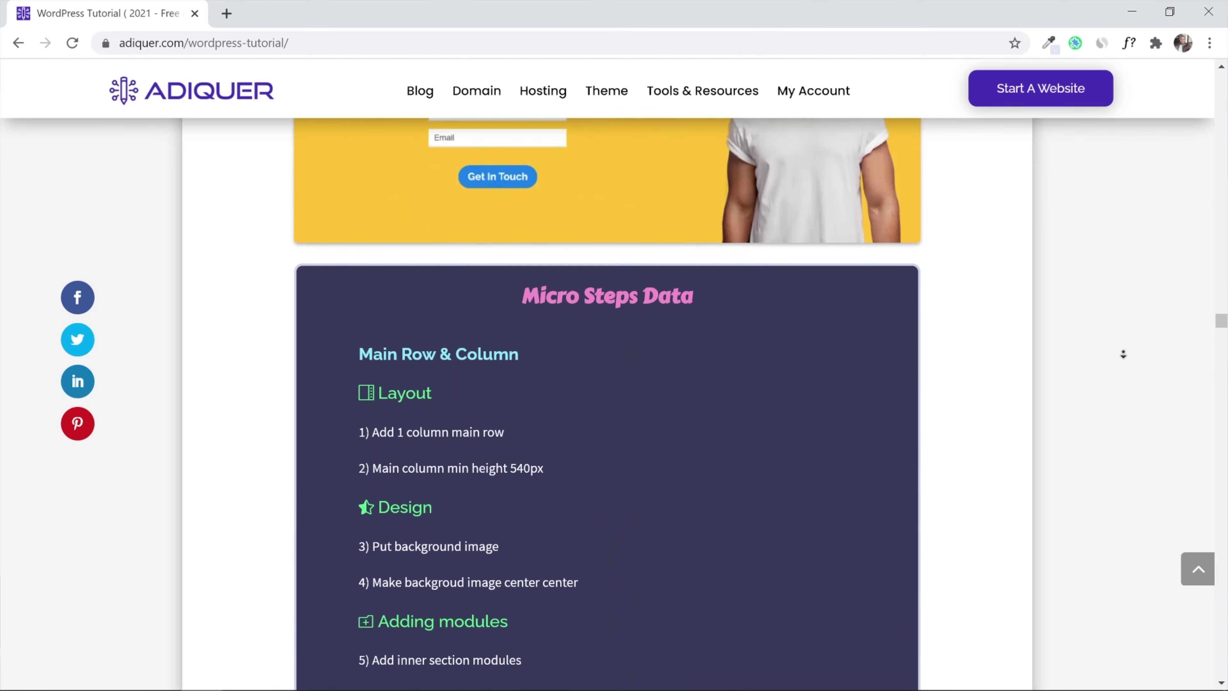
{"action": "scroll", "coordinate": [1123, 354], "scroll_direction": "down", "scroll_amount": 9}
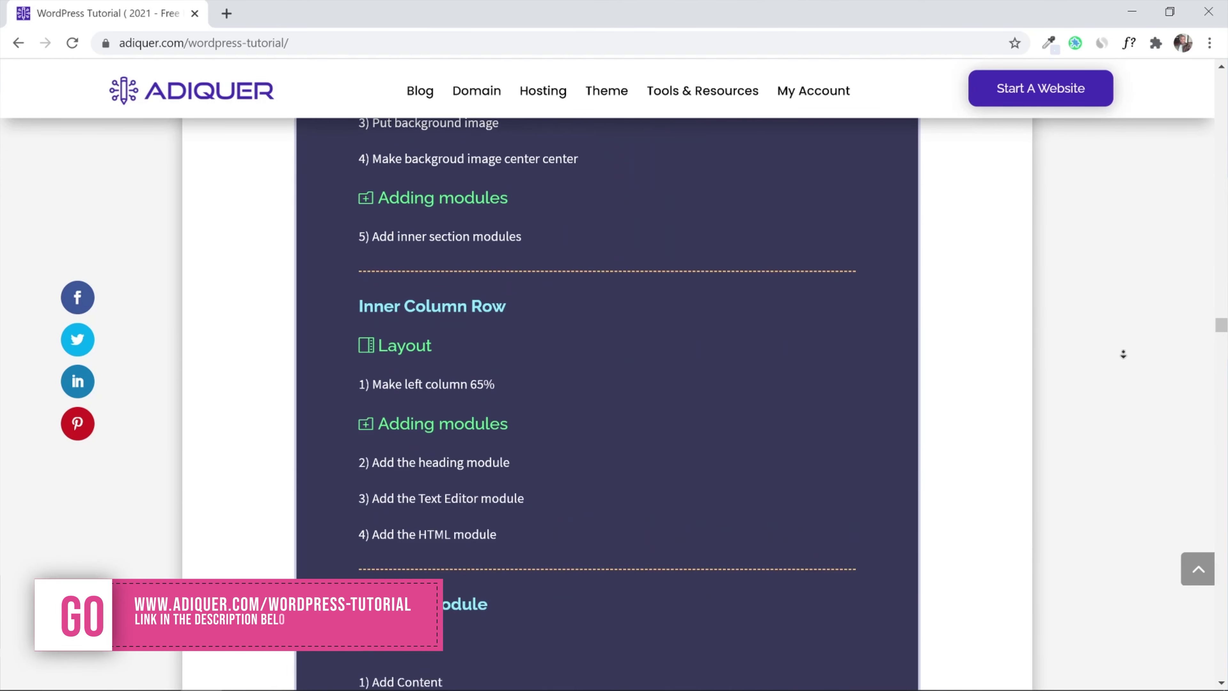
{"action": "scroll", "coordinate": [1123, 354], "scroll_direction": "down", "scroll_amount": 9}
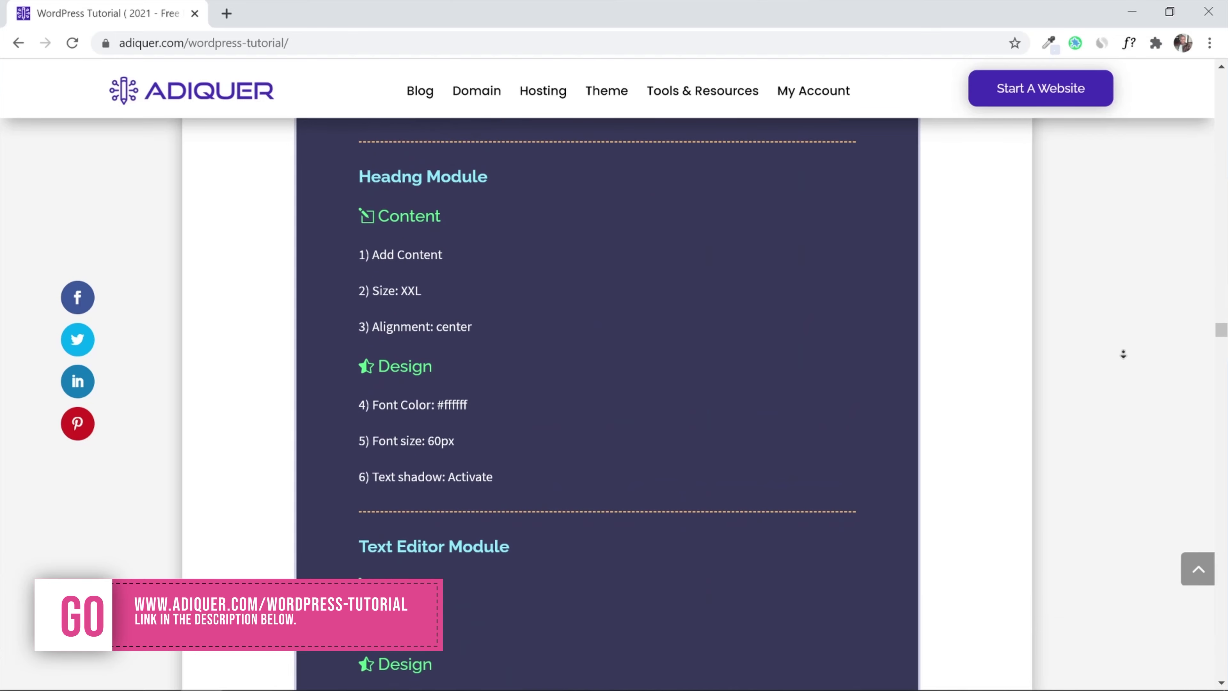
{"action": "scroll", "coordinate": [1123, 355], "scroll_direction": "down", "scroll_amount": 5}
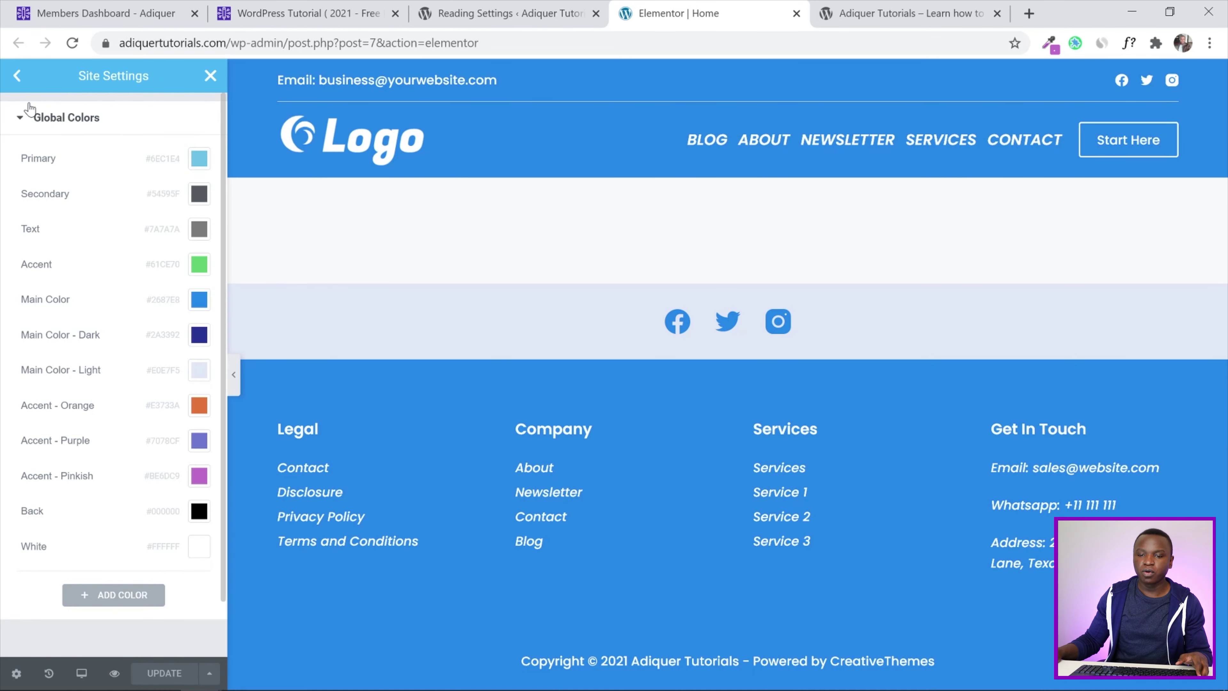
Close Site Settings and add two empty one-column sections to the Home page
{"action": "left_click", "coordinate": [17, 75]}
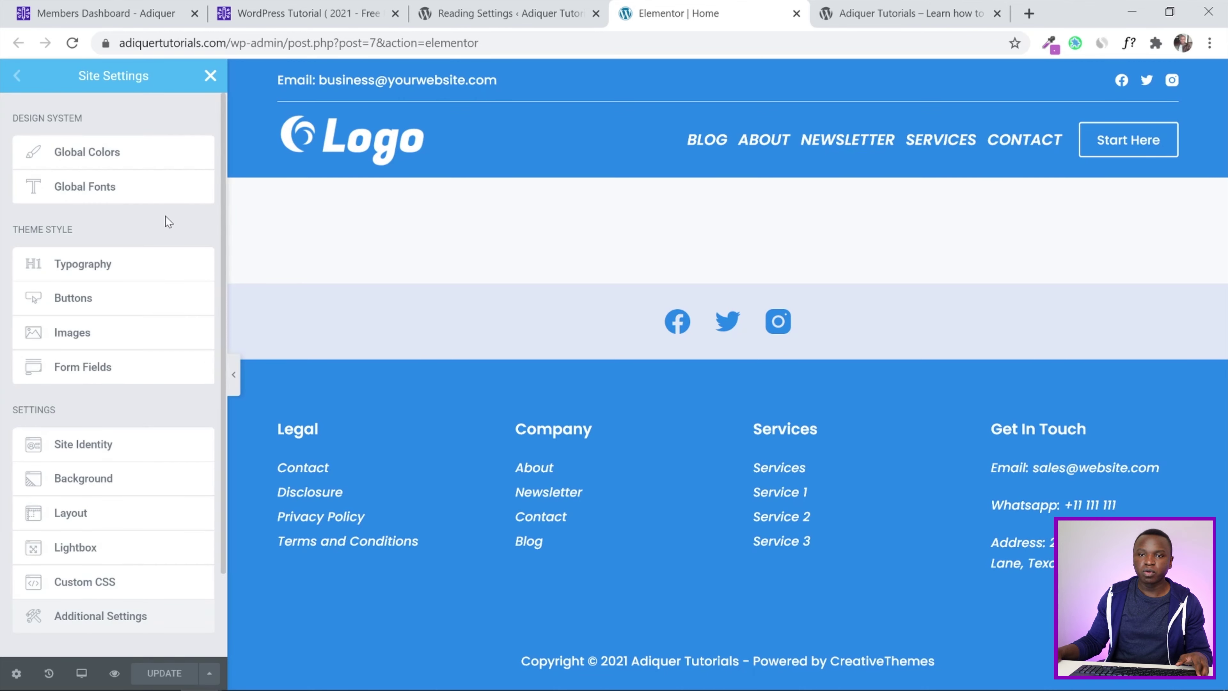
{"action": "left_click", "coordinate": [211, 76]}
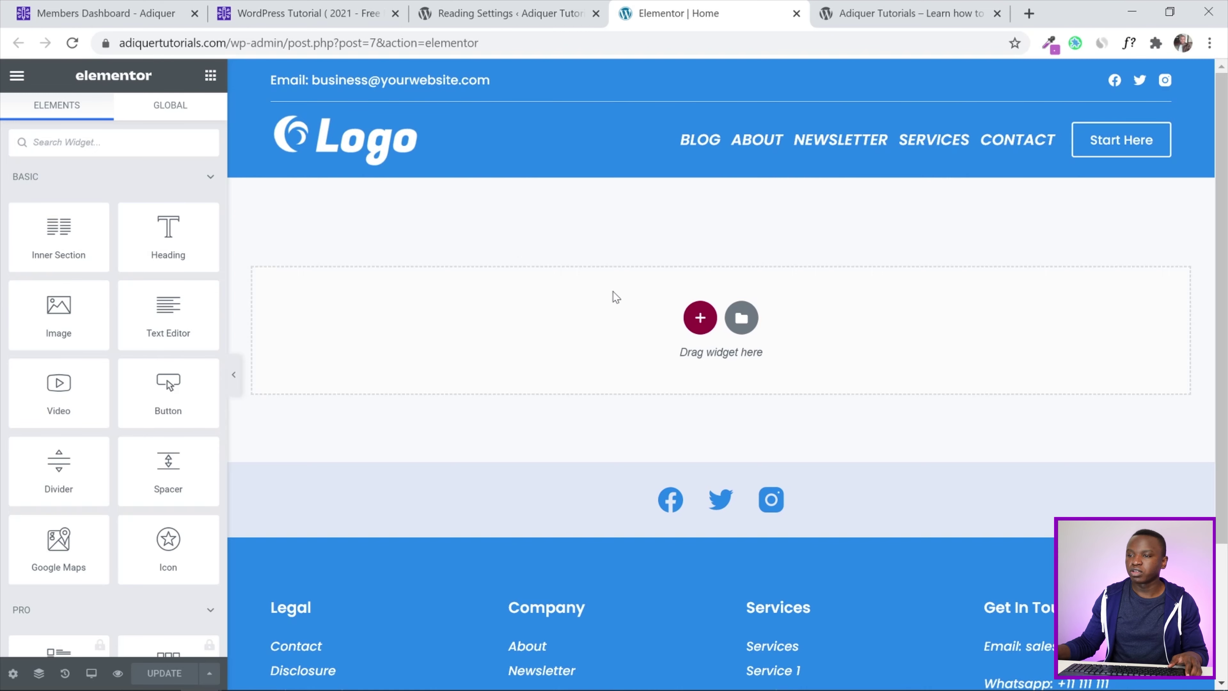
{"action": "left_click", "coordinate": [700, 317]}
{"action": "left_click", "coordinate": [502, 364]}
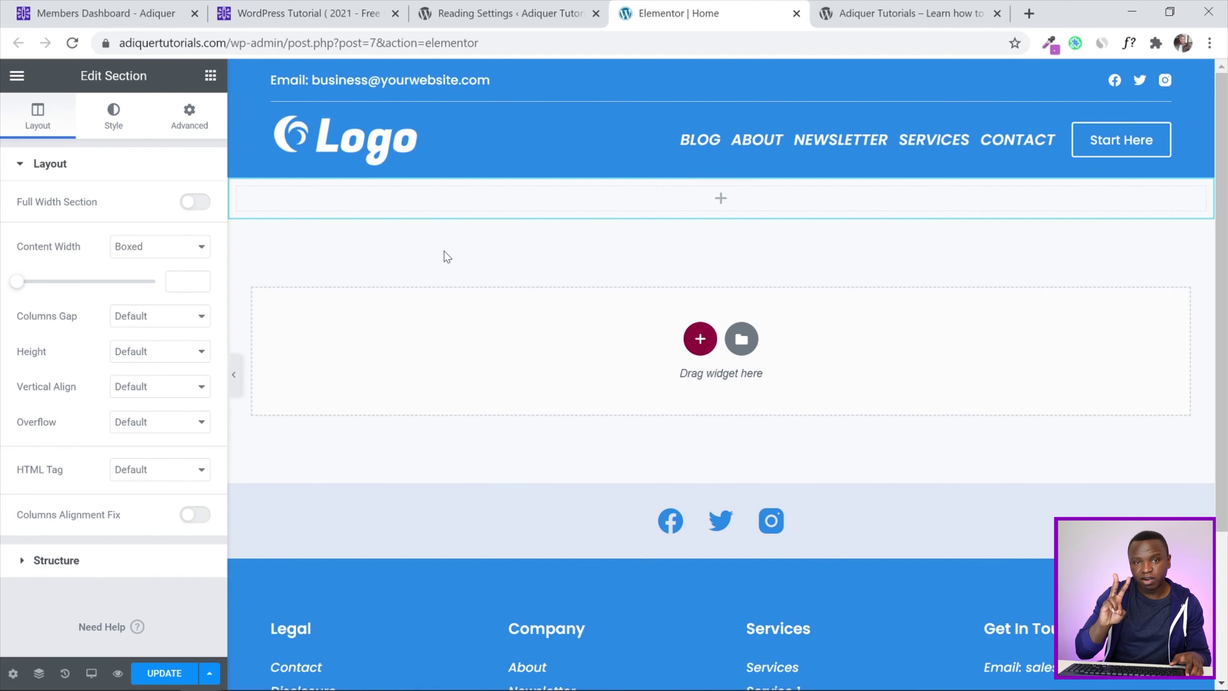
{"action": "left_click", "coordinate": [700, 338]}
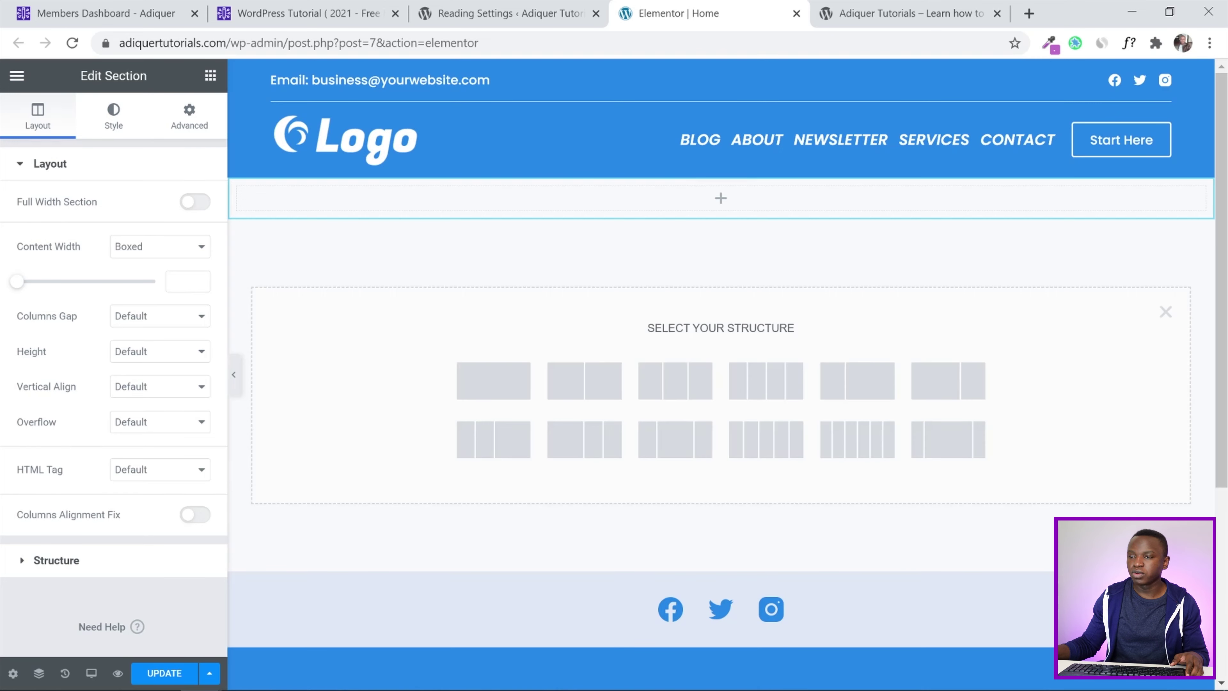
{"action": "left_click", "coordinate": [498, 386]}
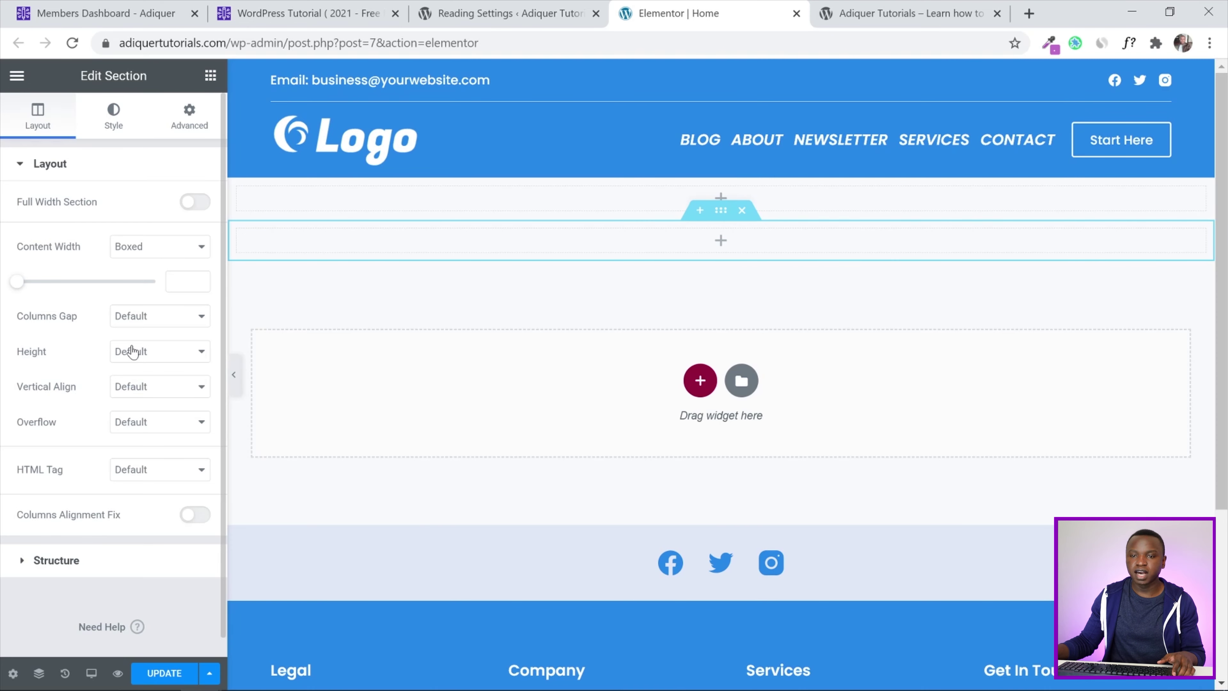
Set the section's Height to Min Height with a Minimum Height of 540 px
{"action": "left_click", "coordinate": [151, 356]}
{"action": "left_click", "coordinate": [160, 394]}
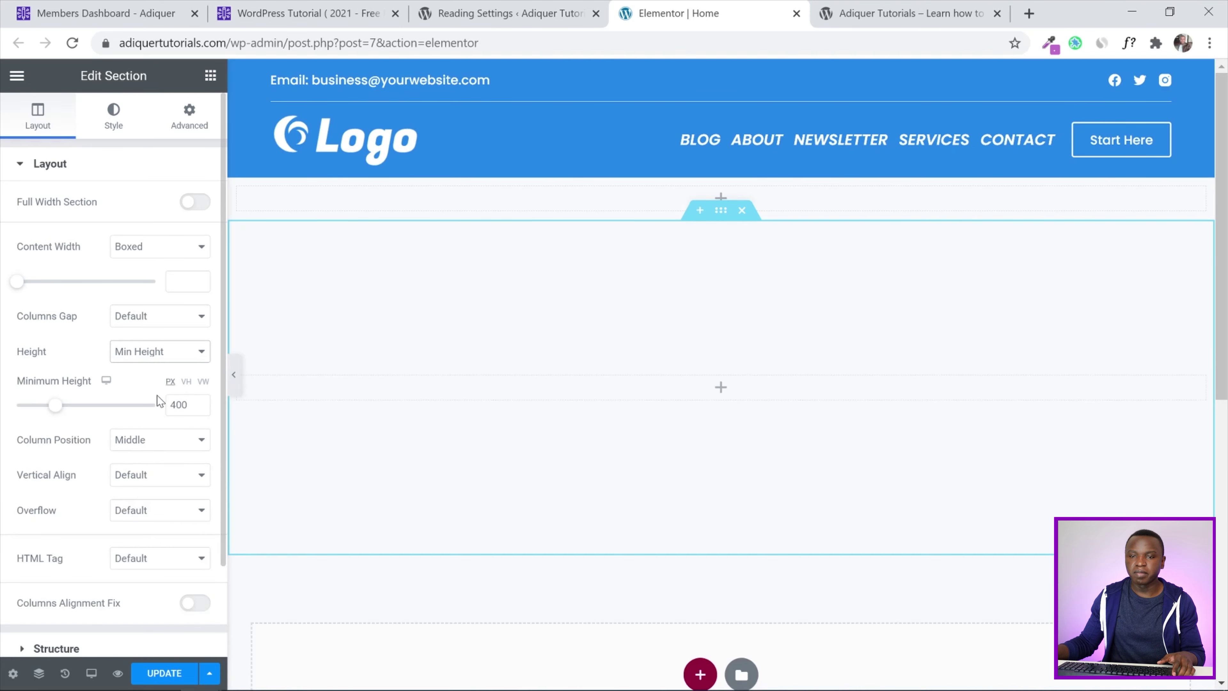
{"action": "double_click", "coordinate": [167, 405]}
{"action": "type", "text": "5490"}
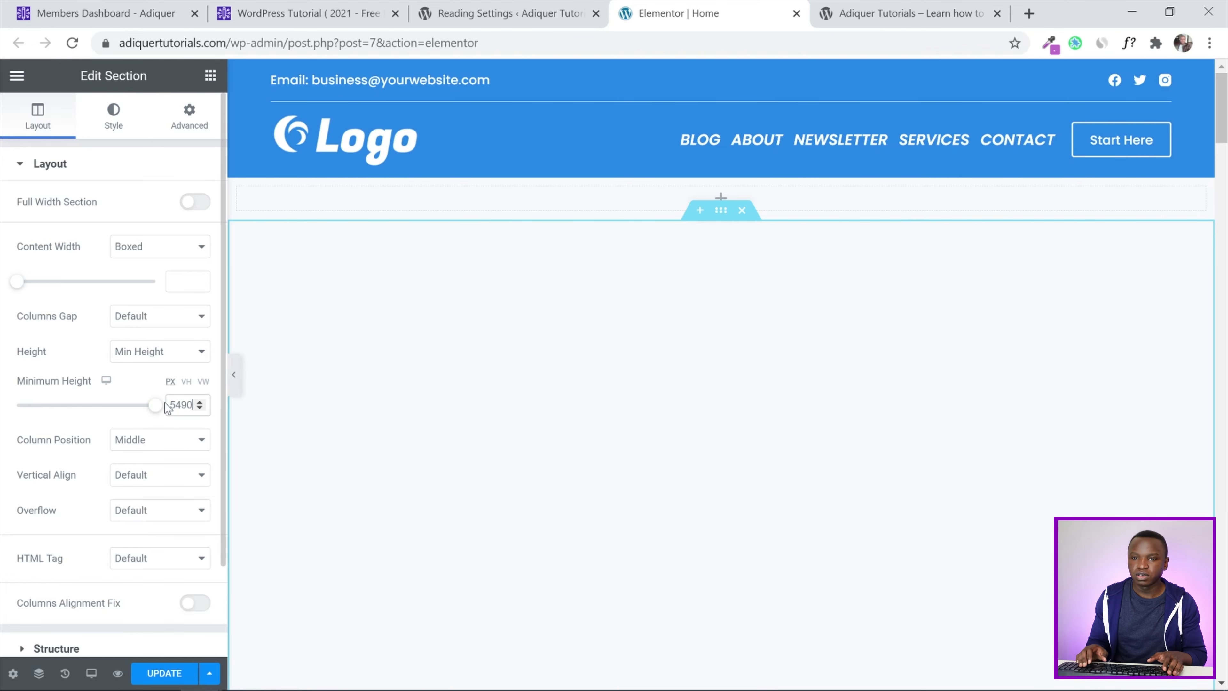
{"action": "key", "text": "BackSpace"}
{"action": "key", "text": "BackSpace"}
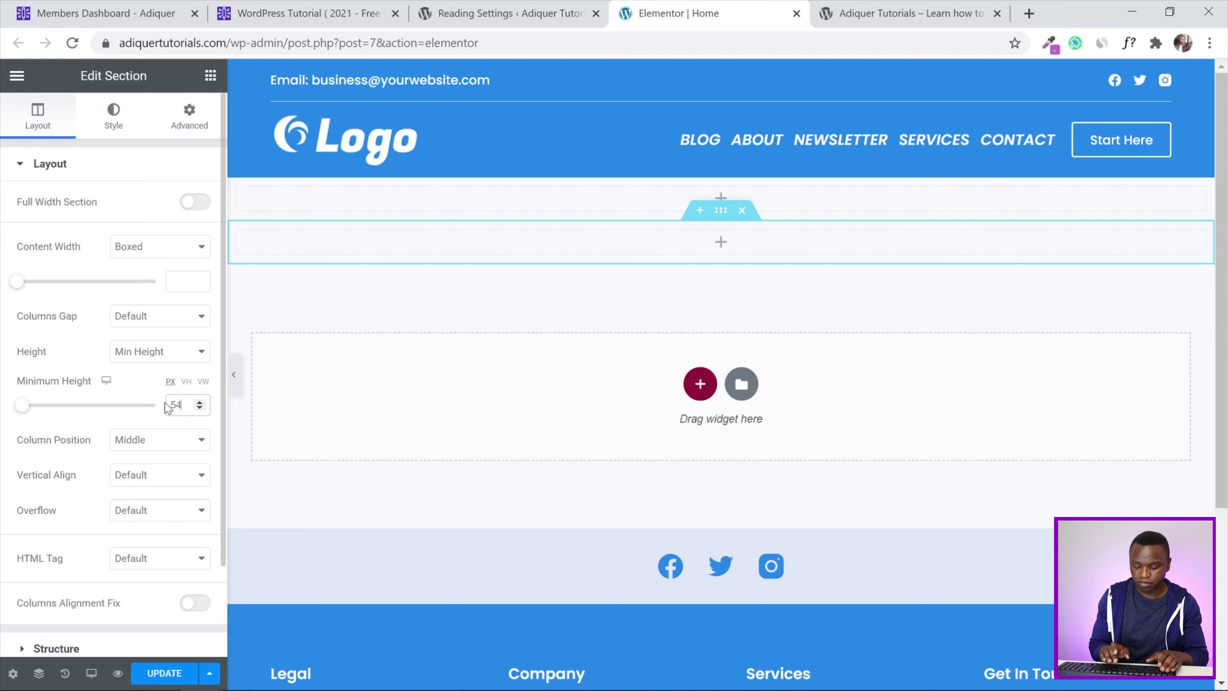
{"action": "type", "text": "0"}
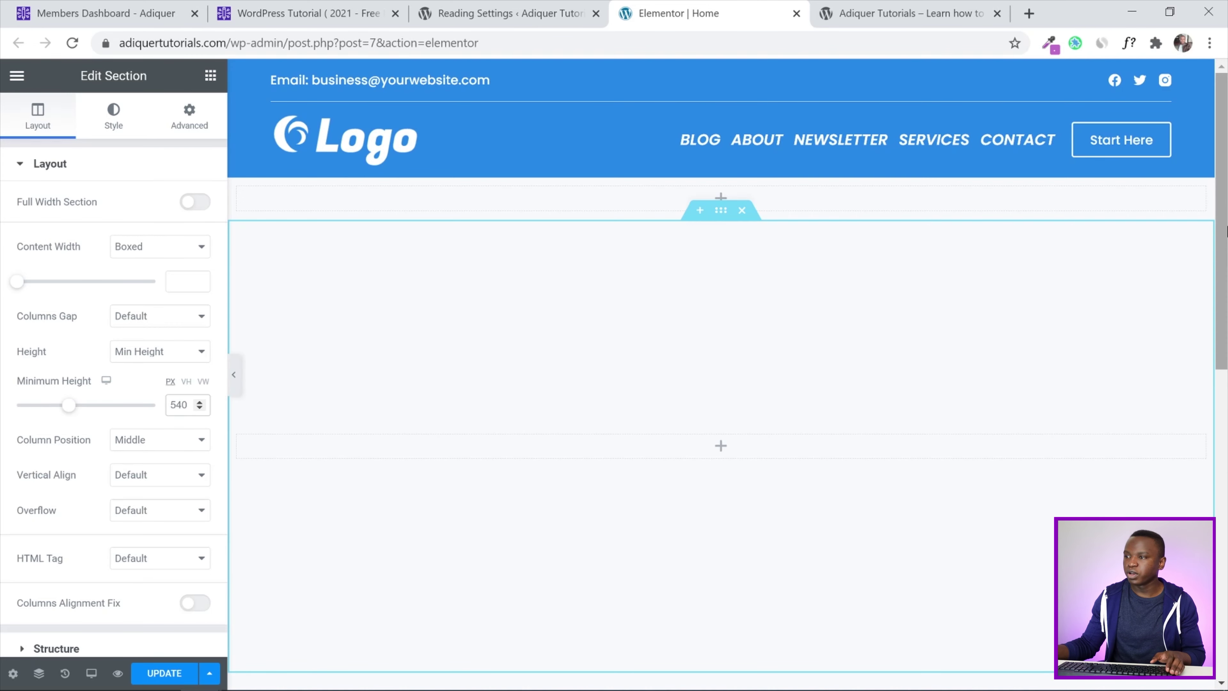
{"action": "scroll", "coordinate": [1221, 223], "scroll_direction": "down", "scroll_amount": 1}
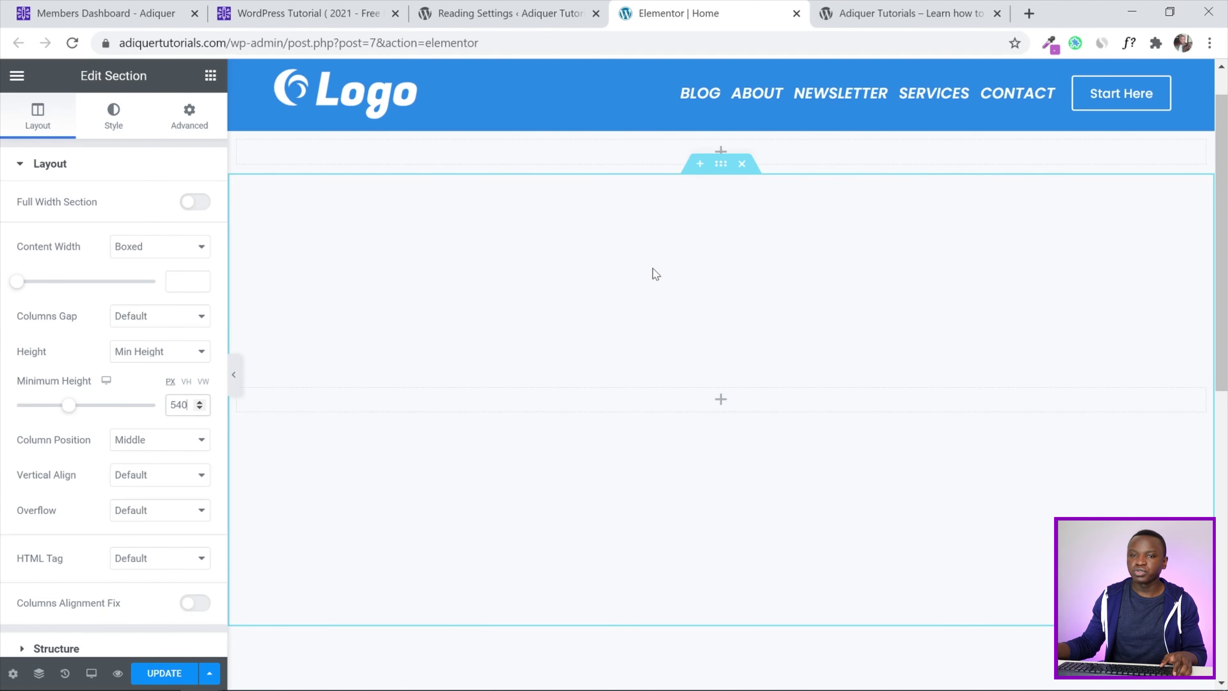
{"action": "left_click", "coordinate": [116, 116]}
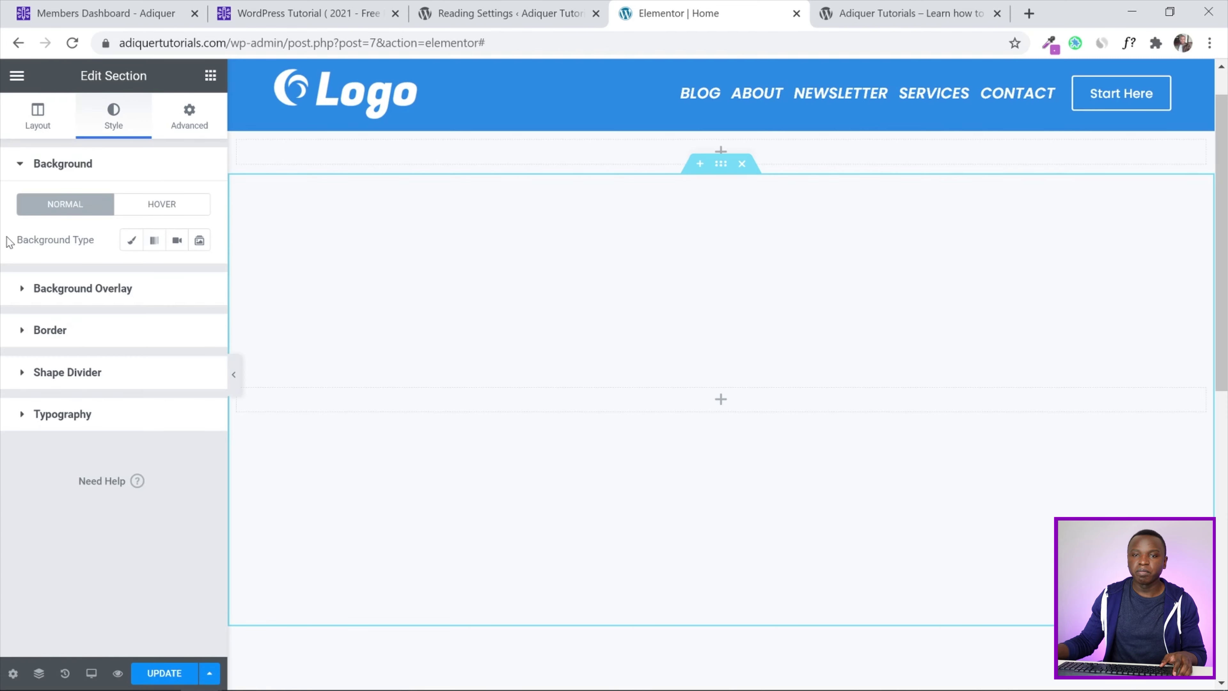
Give the section a Classic background using banner-image.png from the Media Library
{"action": "left_click", "coordinate": [131, 242]}
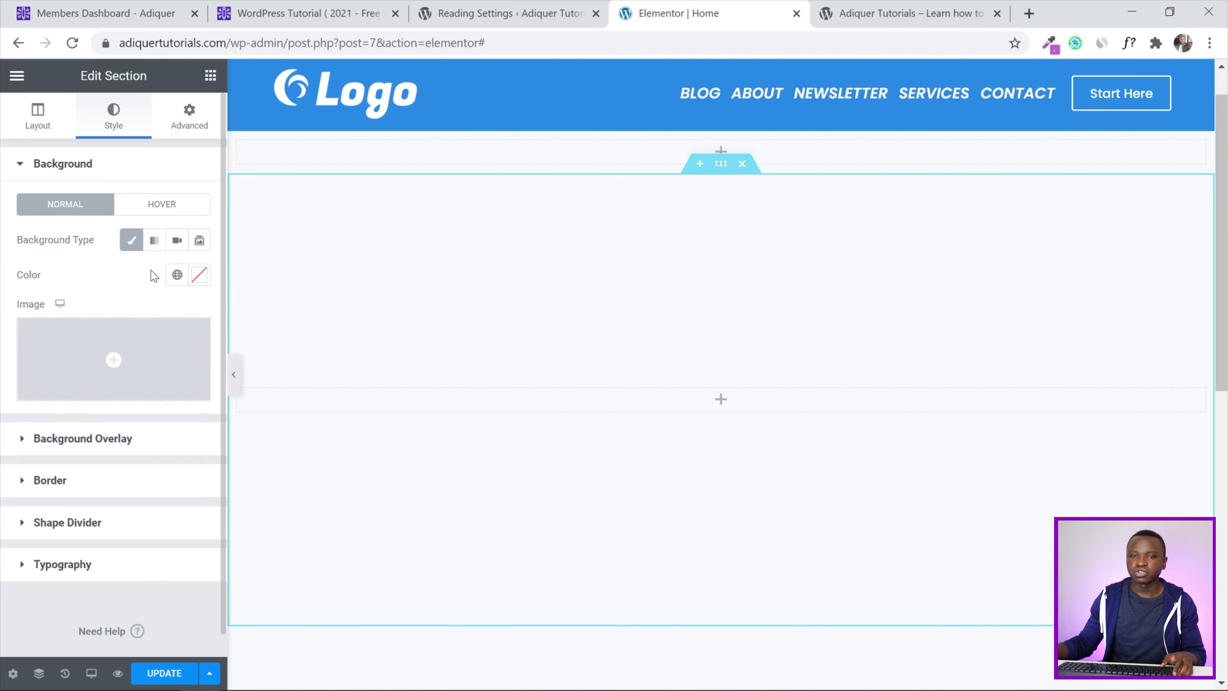
{"action": "mouse_move", "coordinate": [47, 347]}
{"action": "left_click", "coordinate": [80, 357]}
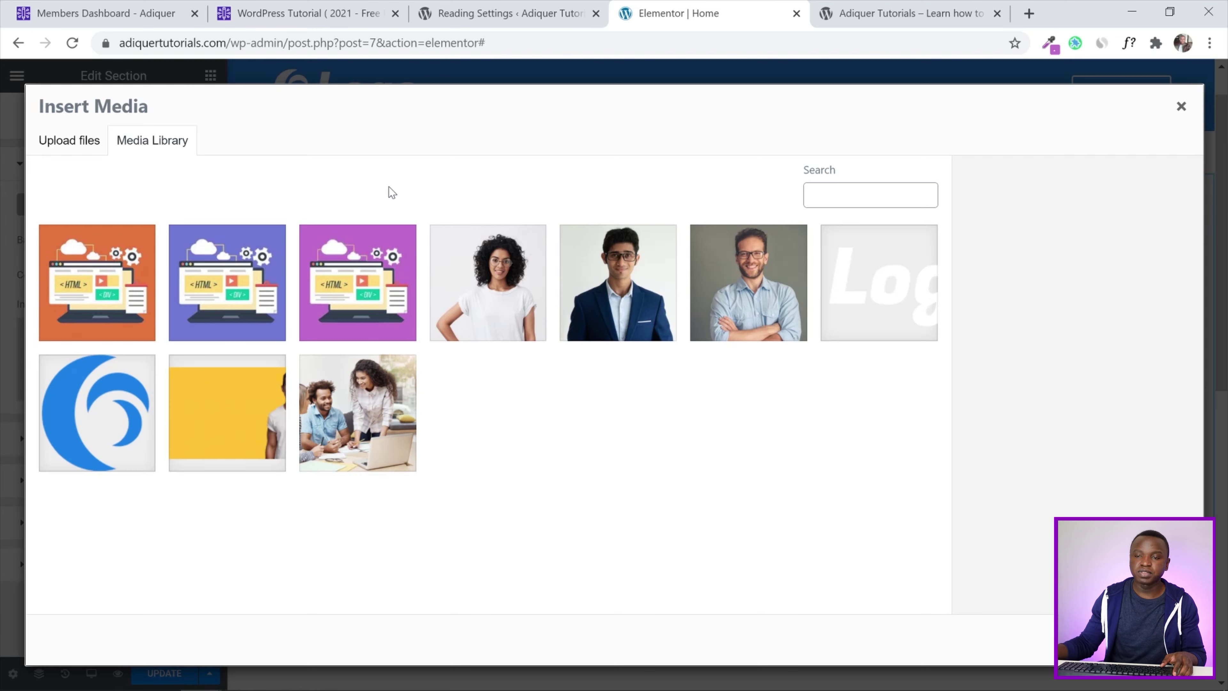
{"action": "left_click", "coordinate": [222, 409]}
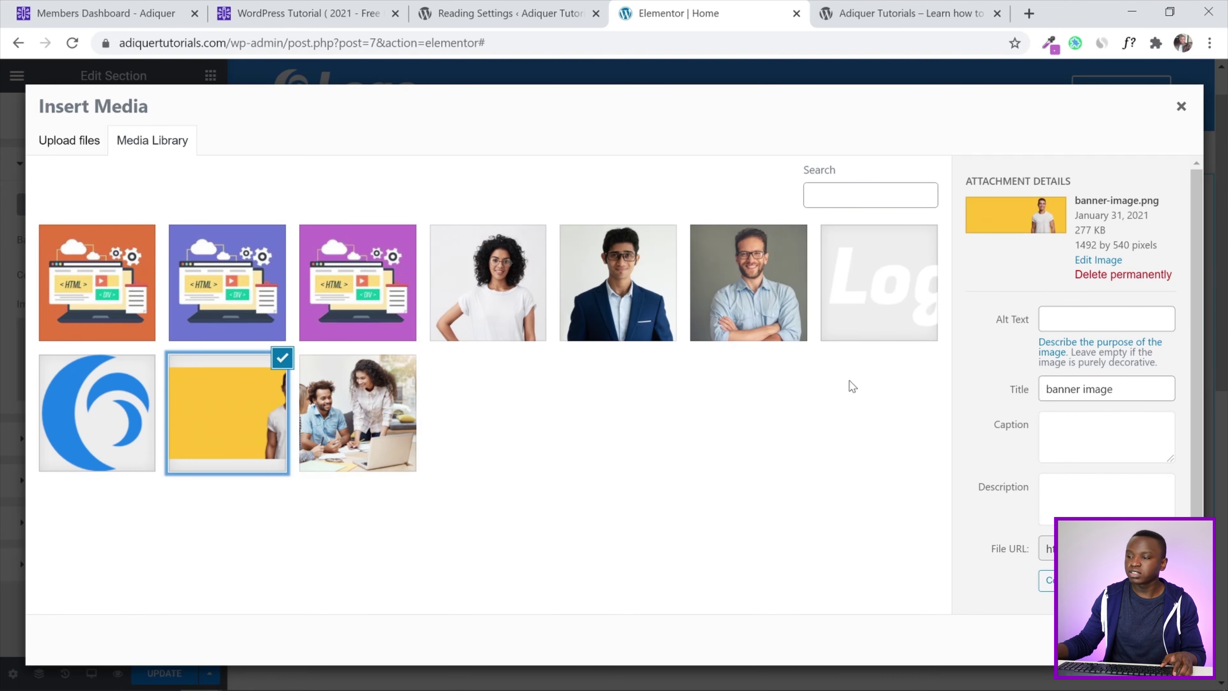
{"action": "left_click", "coordinate": [1148, 639]}
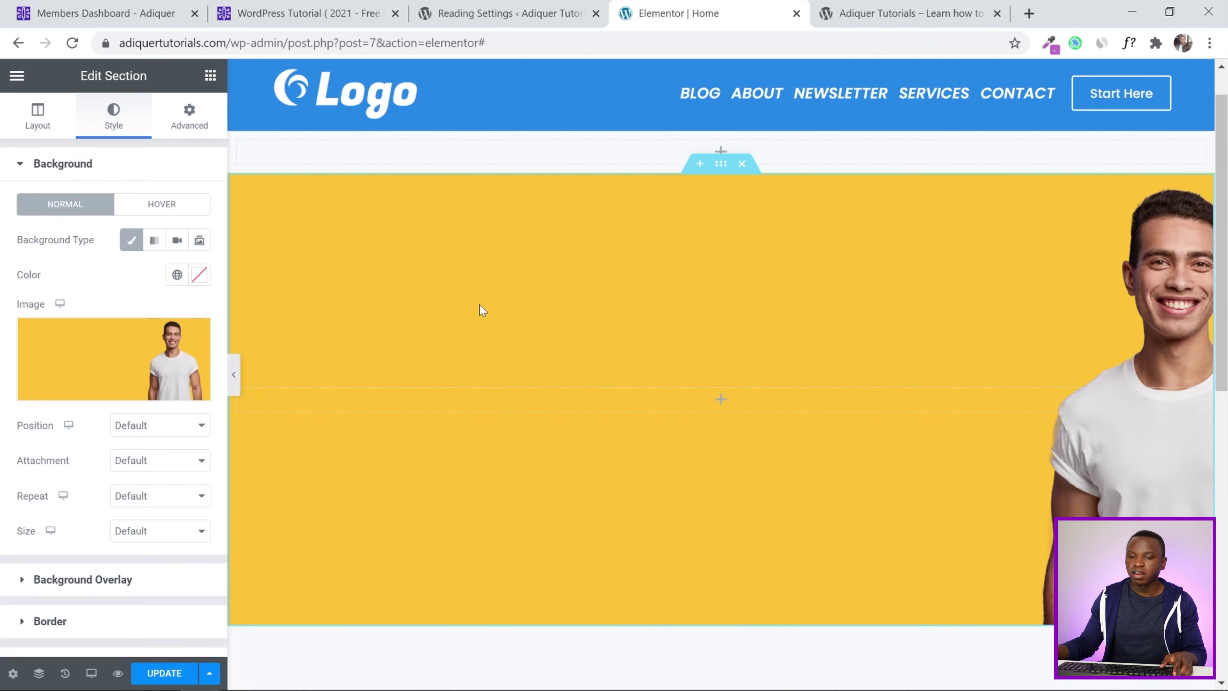
{"action": "left_click_drag", "start_coordinate": [1224, 235], "coordinate": [1227, 240]}
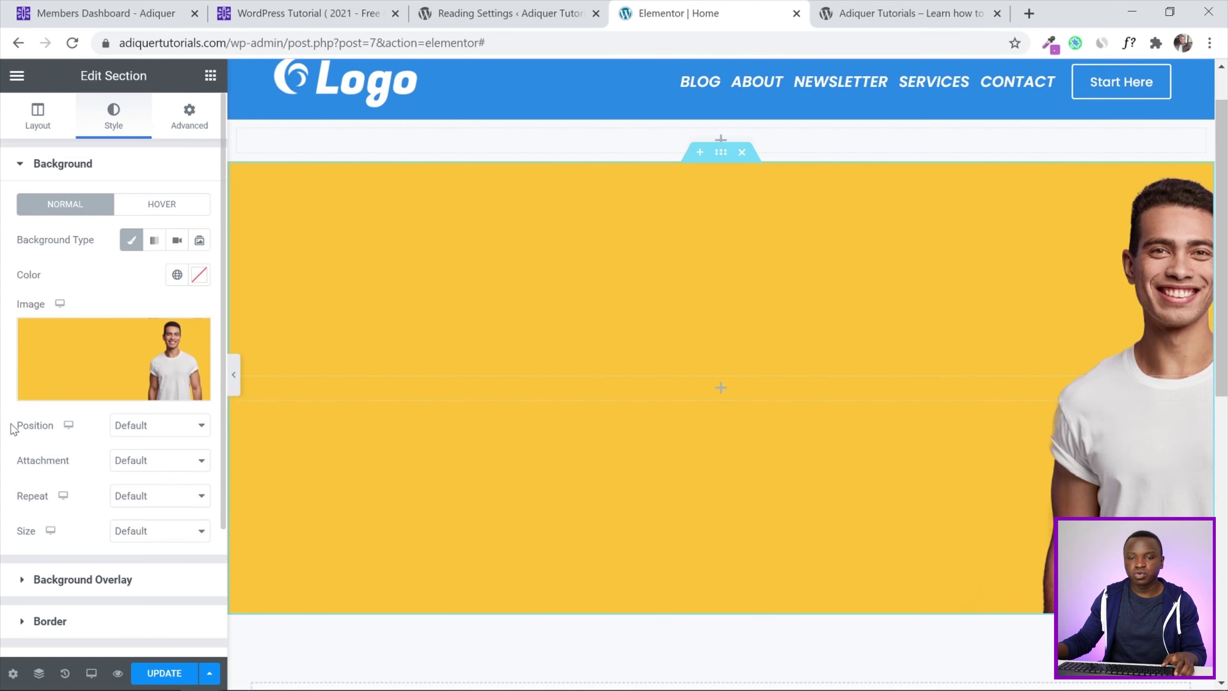
Set the background Position to Center Center and save the page
{"action": "left_click", "coordinate": [139, 432]}
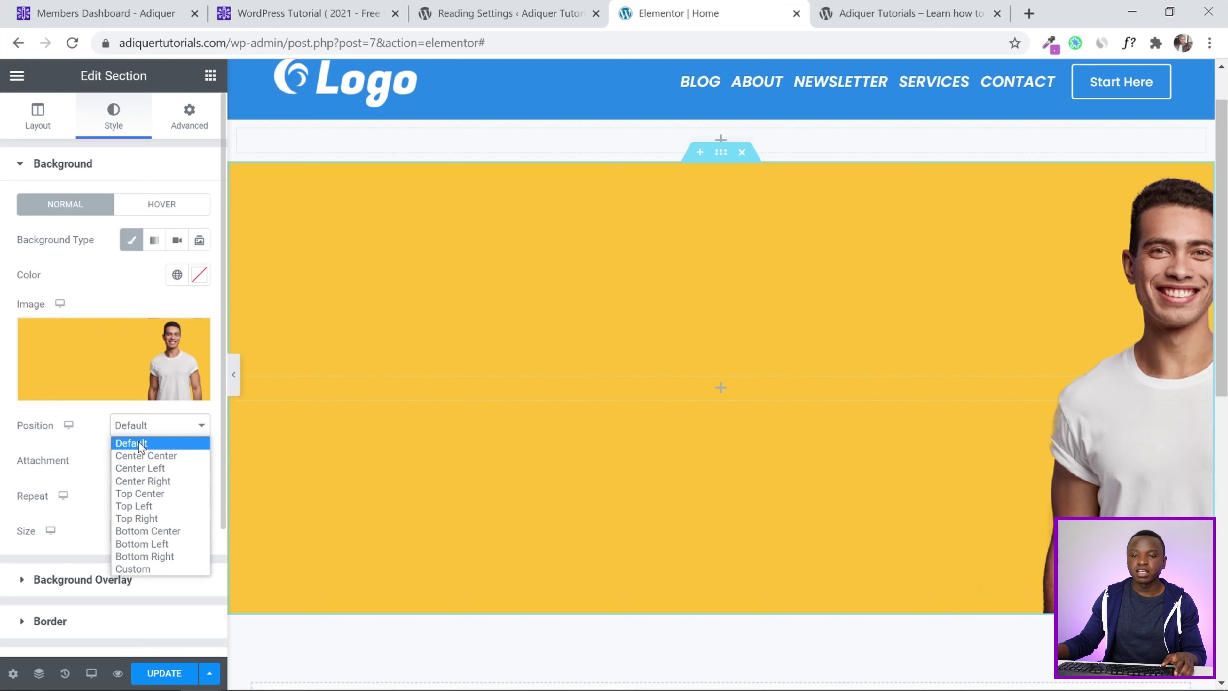
{"action": "left_click", "coordinate": [139, 455]}
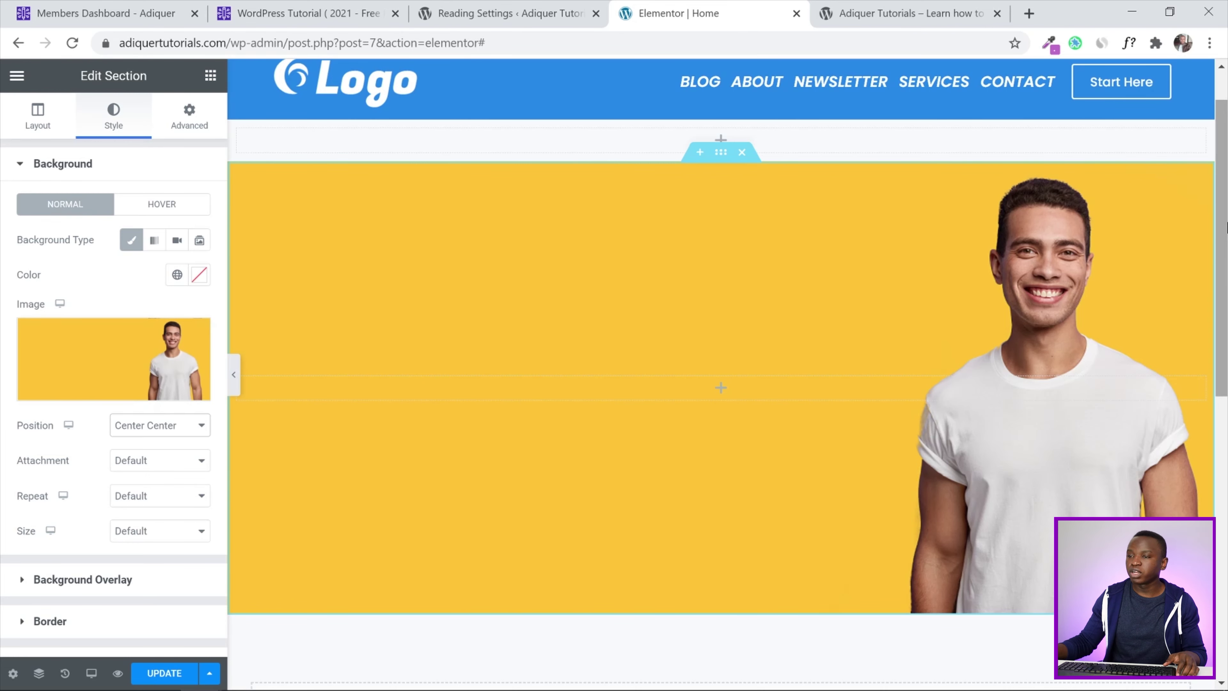
{"action": "scroll", "coordinate": [1226, 247], "scroll_direction": "down", "scroll_amount": 1}
{"action": "left_click", "coordinate": [152, 673]}
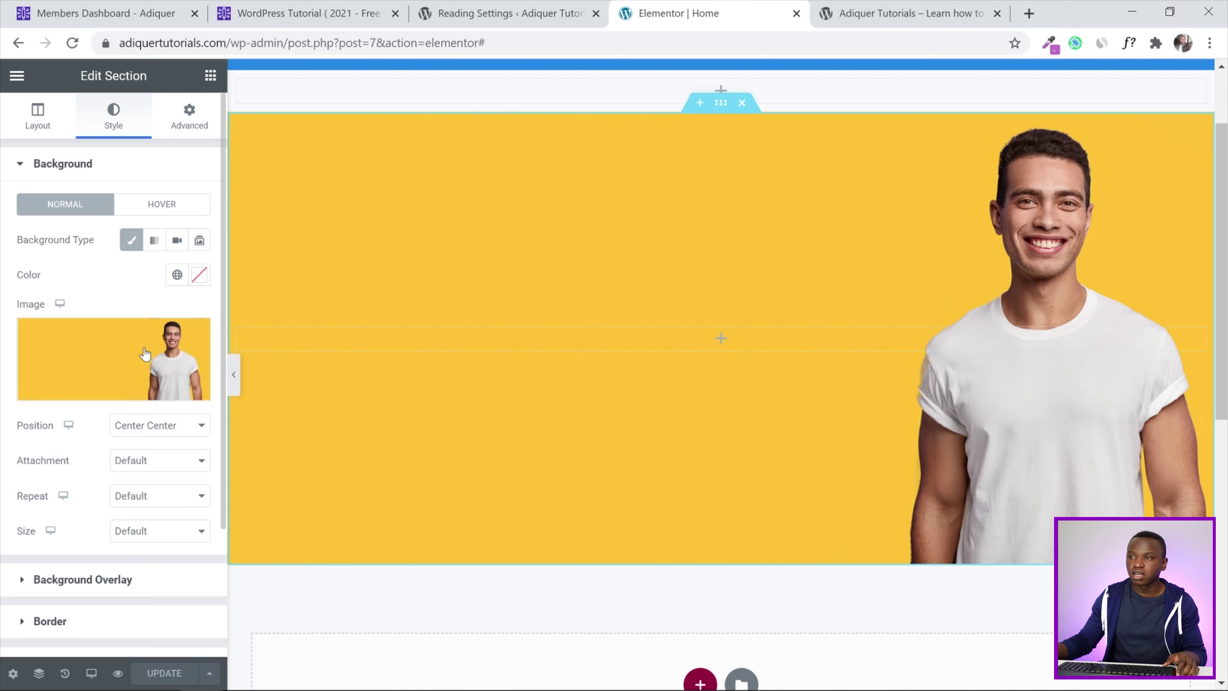
{"action": "left_click", "coordinate": [924, 5]}
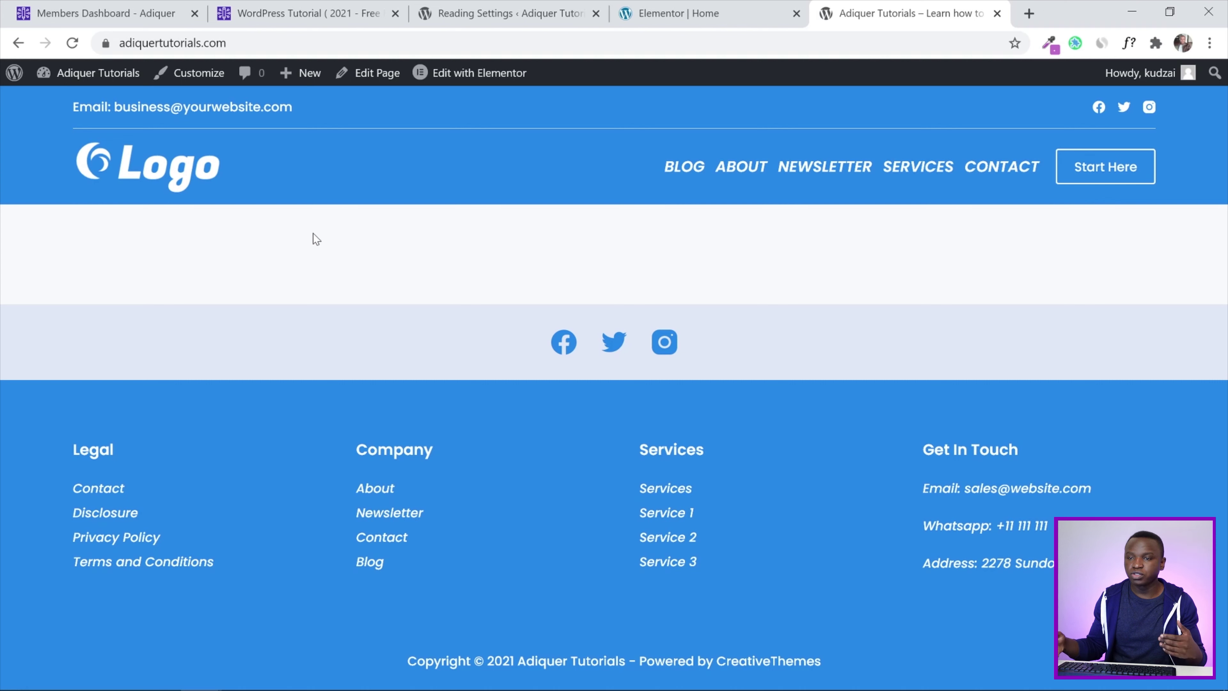
{"action": "left_click", "coordinate": [74, 44]}
{"action": "left_click", "coordinate": [73, 44]}
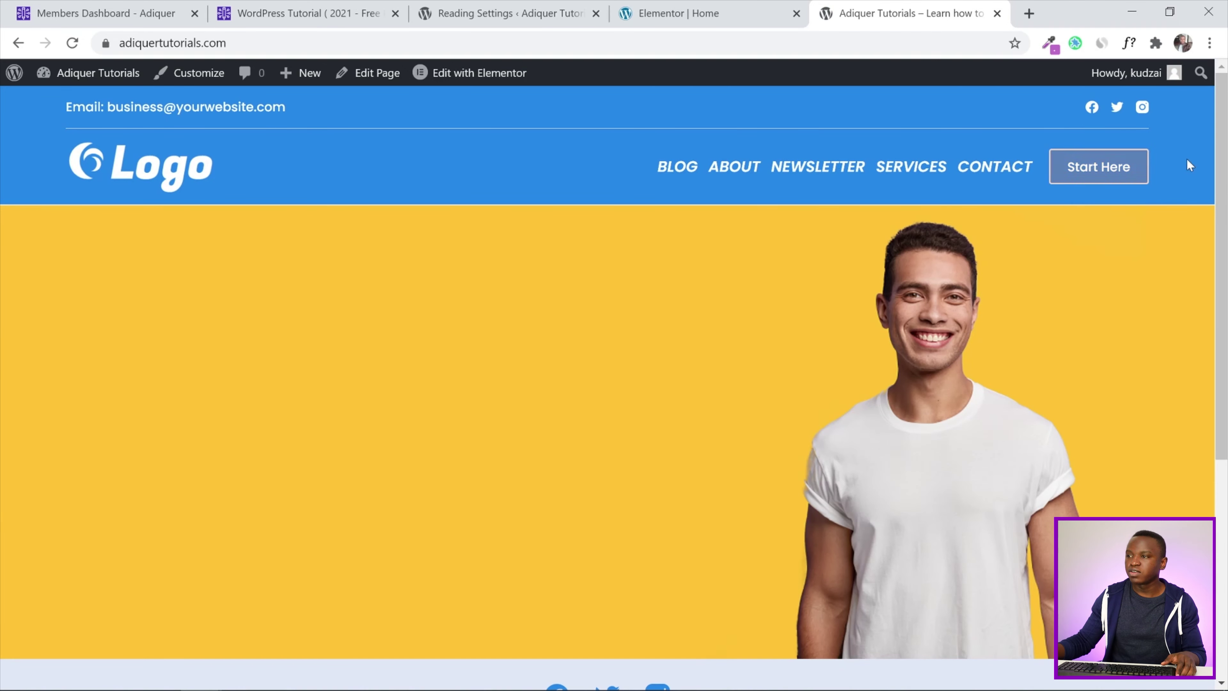
{"action": "scroll", "coordinate": [641, 611], "scroll_direction": "down", "scroll_amount": 4}
{"action": "scroll", "coordinate": [642, 612], "scroll_direction": "up", "scroll_amount": 4}
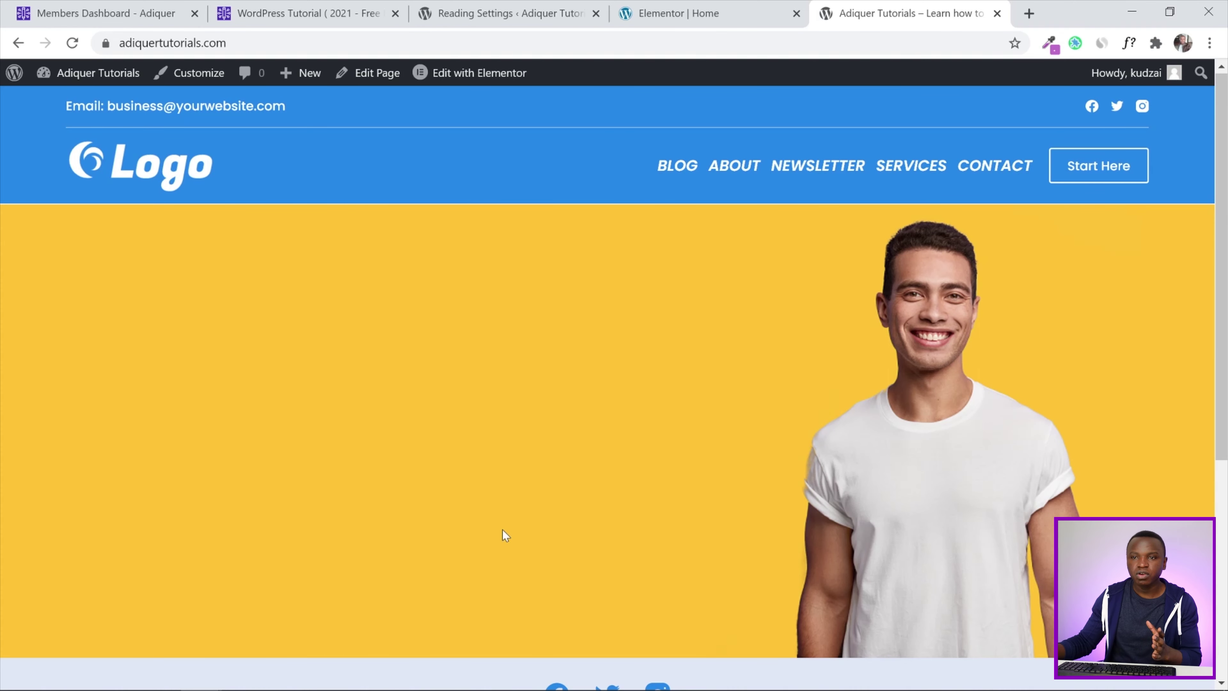
{"action": "left_click", "coordinate": [707, 6]}
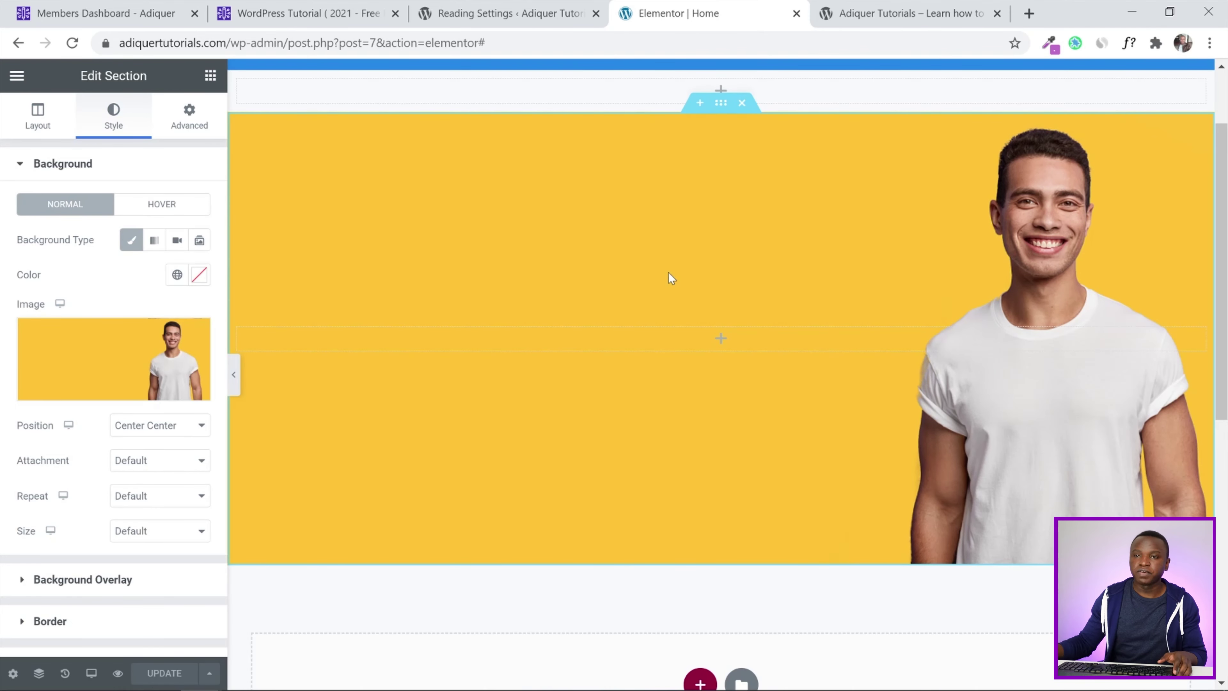
Place an Inner Section in the hero, then Heading, Text Editor and HTML widgets in its left column
{"action": "left_click", "coordinate": [211, 76]}
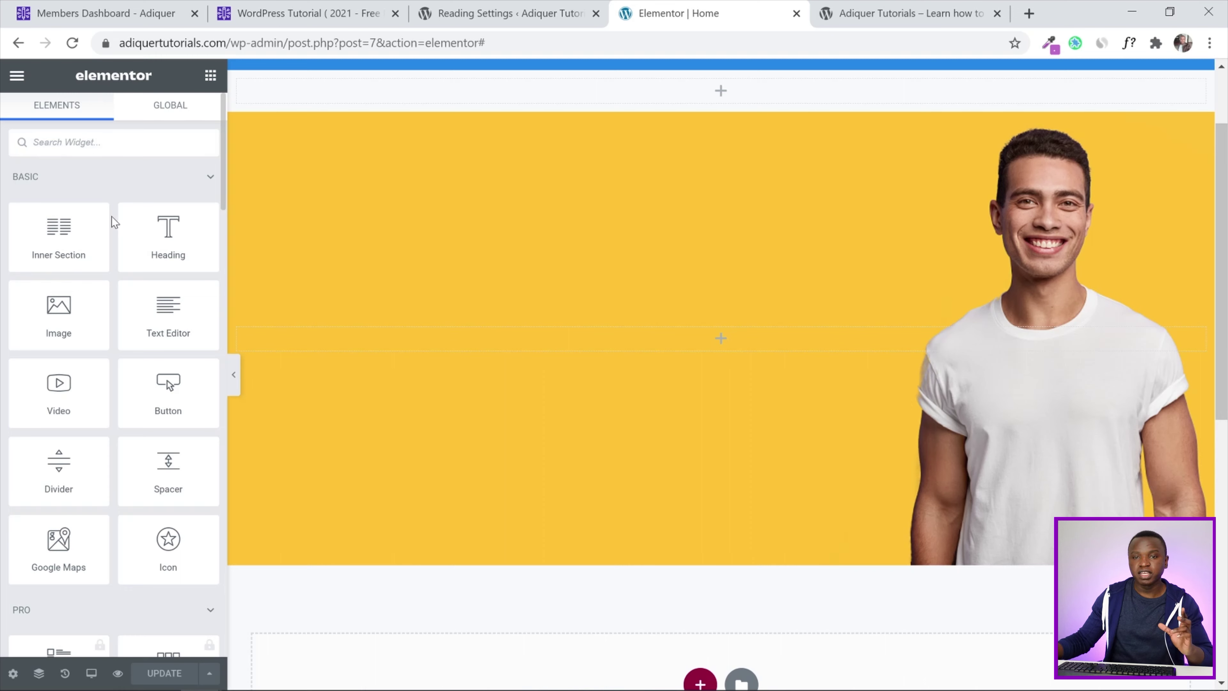
{"action": "left_click_drag", "start_coordinate": [47, 227], "coordinate": [603, 340]}
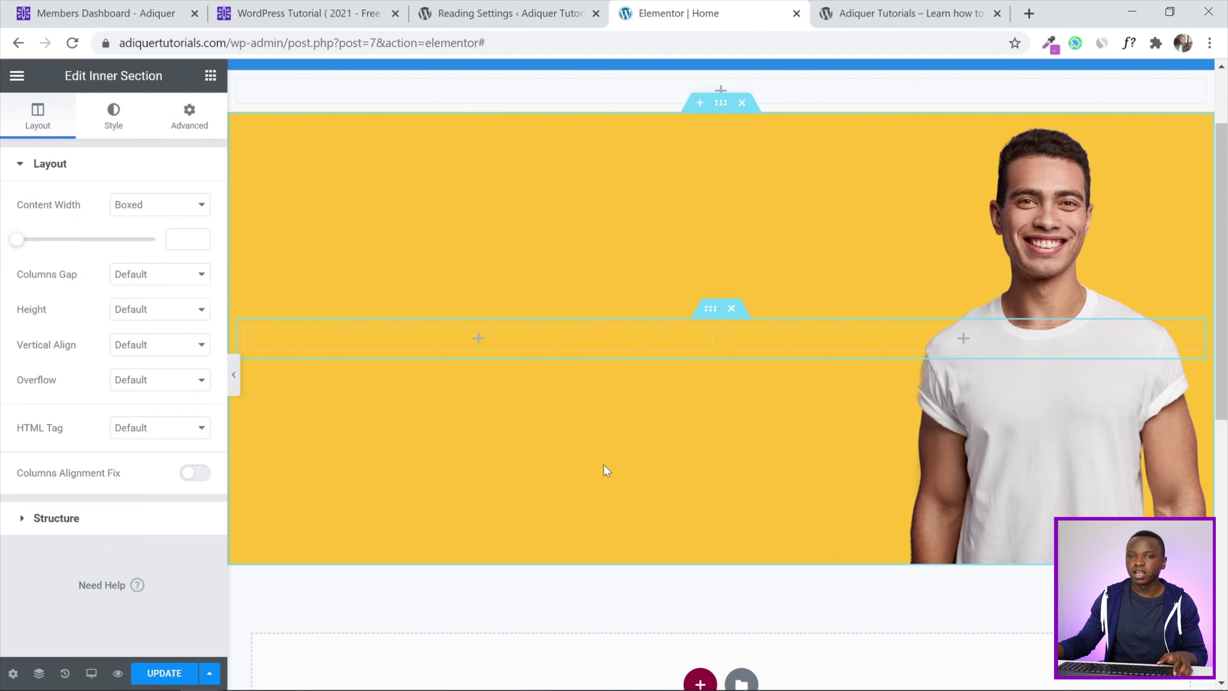
{"action": "left_click", "coordinate": [211, 75]}
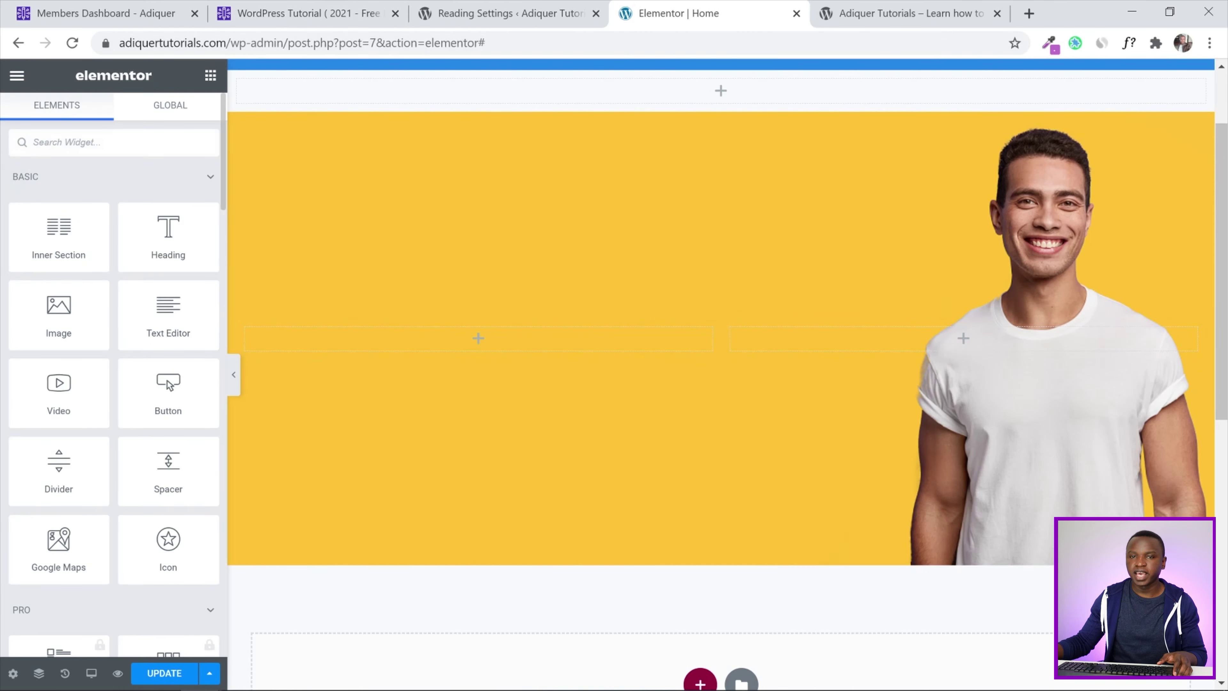
{"action": "left_click_drag", "start_coordinate": [152, 198], "coordinate": [501, 334]}
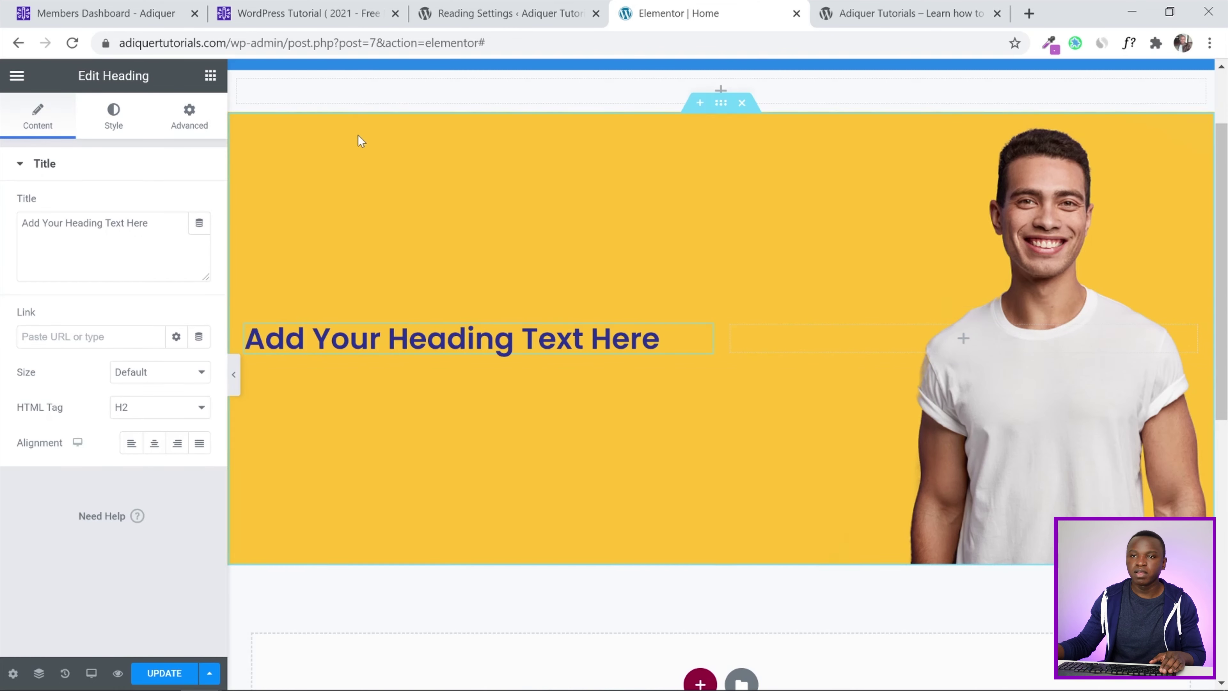
{"action": "left_click", "coordinate": [211, 74]}
{"action": "left_click_drag", "start_coordinate": [167, 312], "coordinate": [393, 353]}
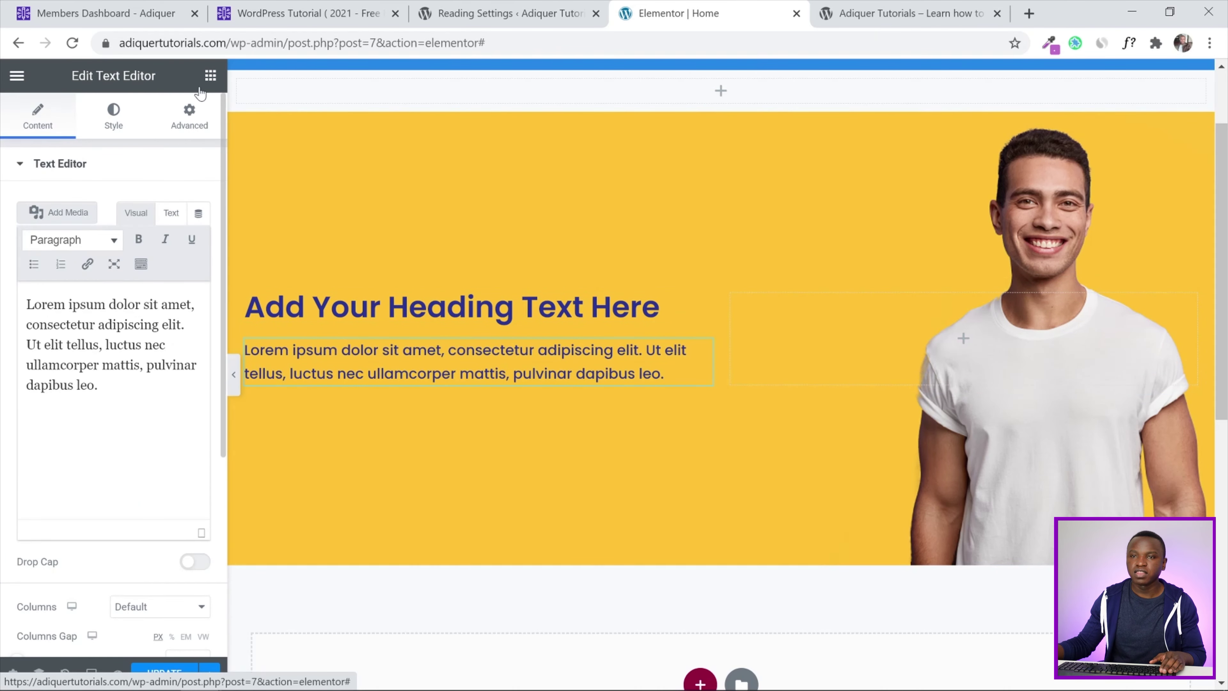
{"action": "left_click", "coordinate": [210, 74]}
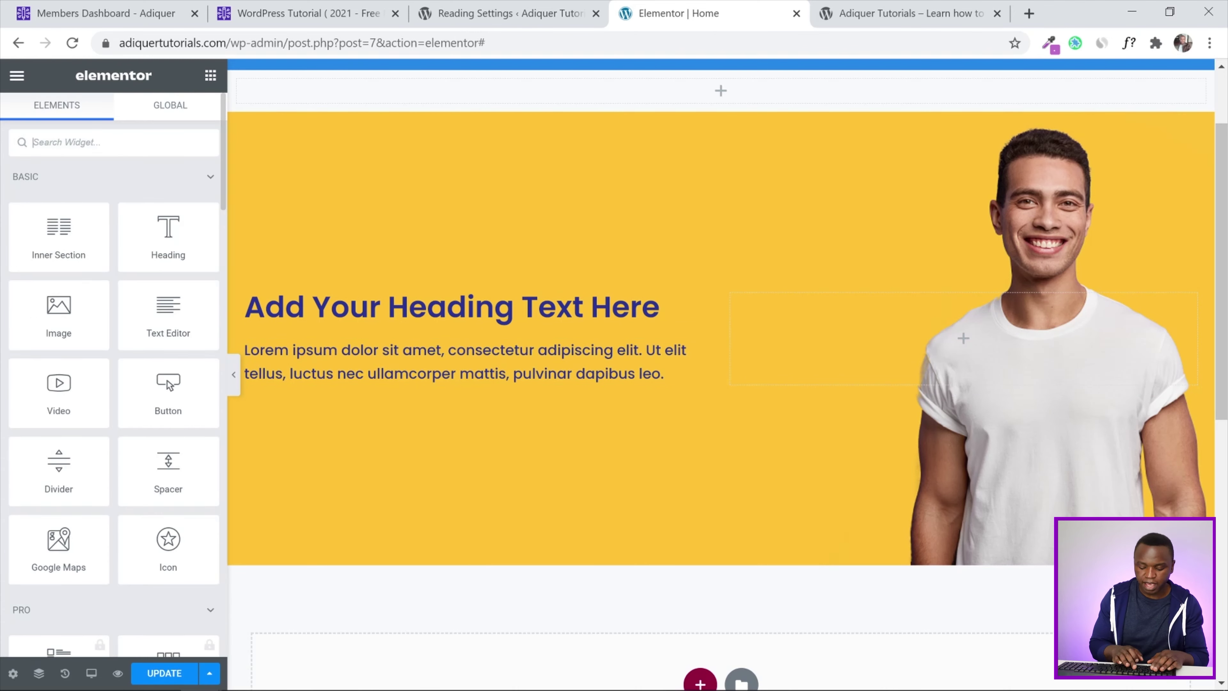
{"action": "type", "text": "htm"}
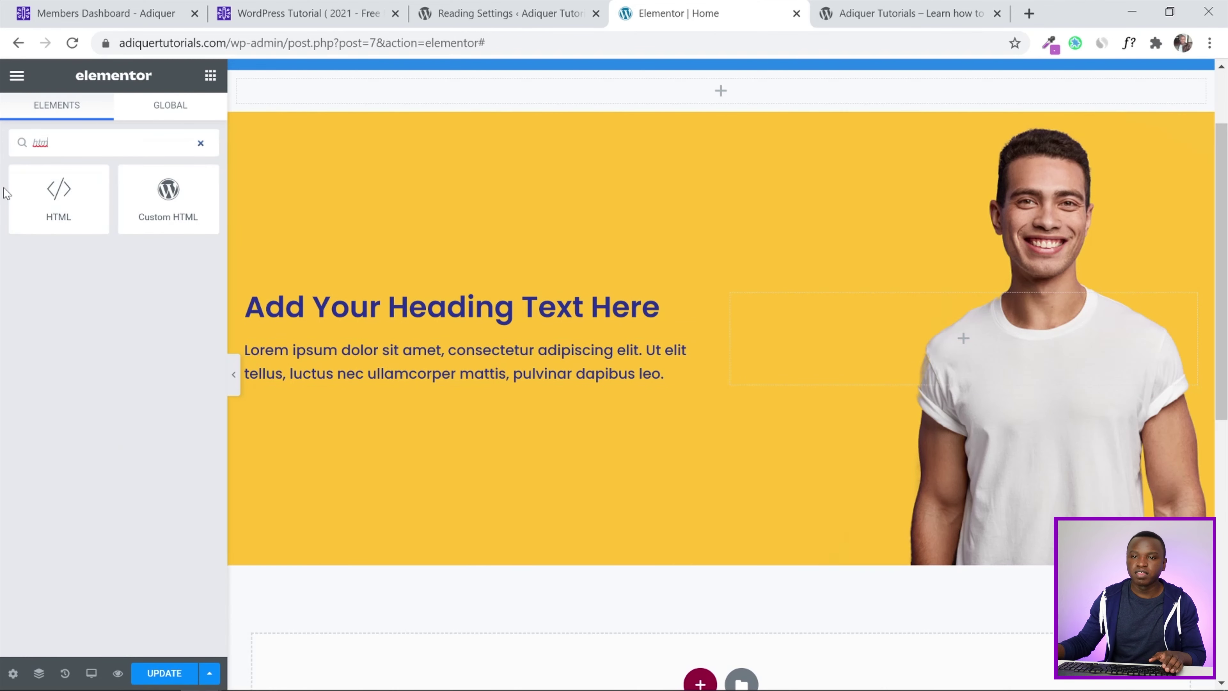
{"action": "left_click_drag", "start_coordinate": [47, 194], "coordinate": [436, 367]}
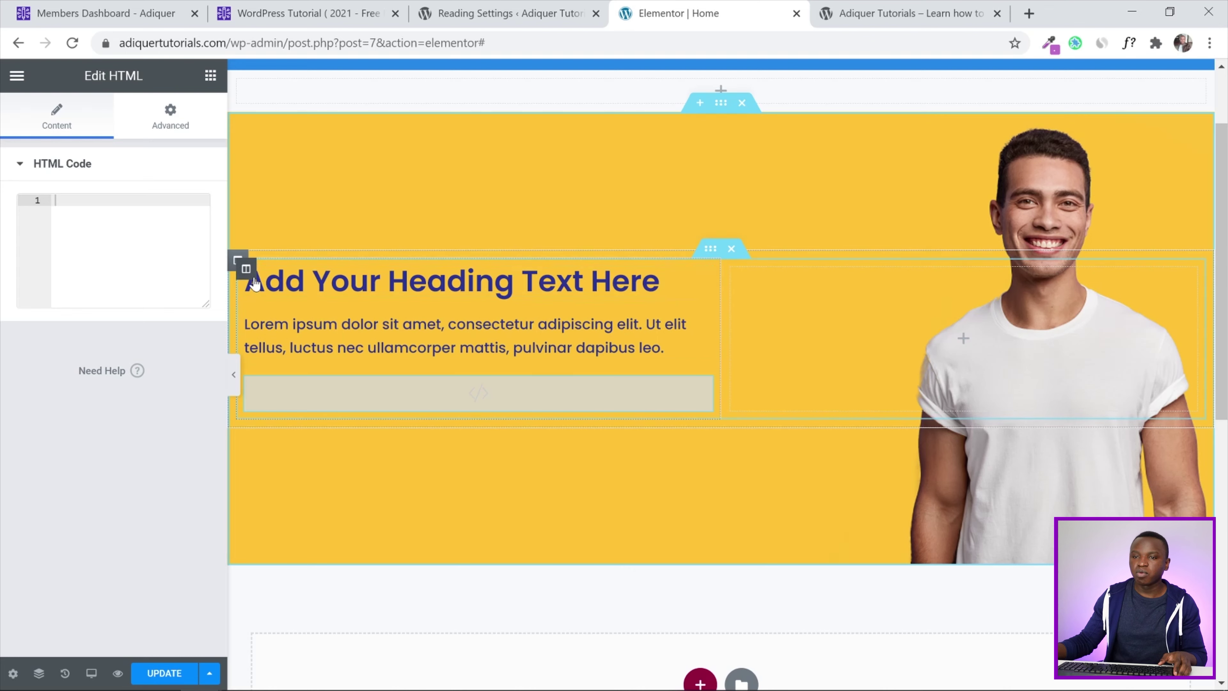
Set the hero's left column width to 65% and update the page
{"action": "left_click", "coordinate": [244, 271]}
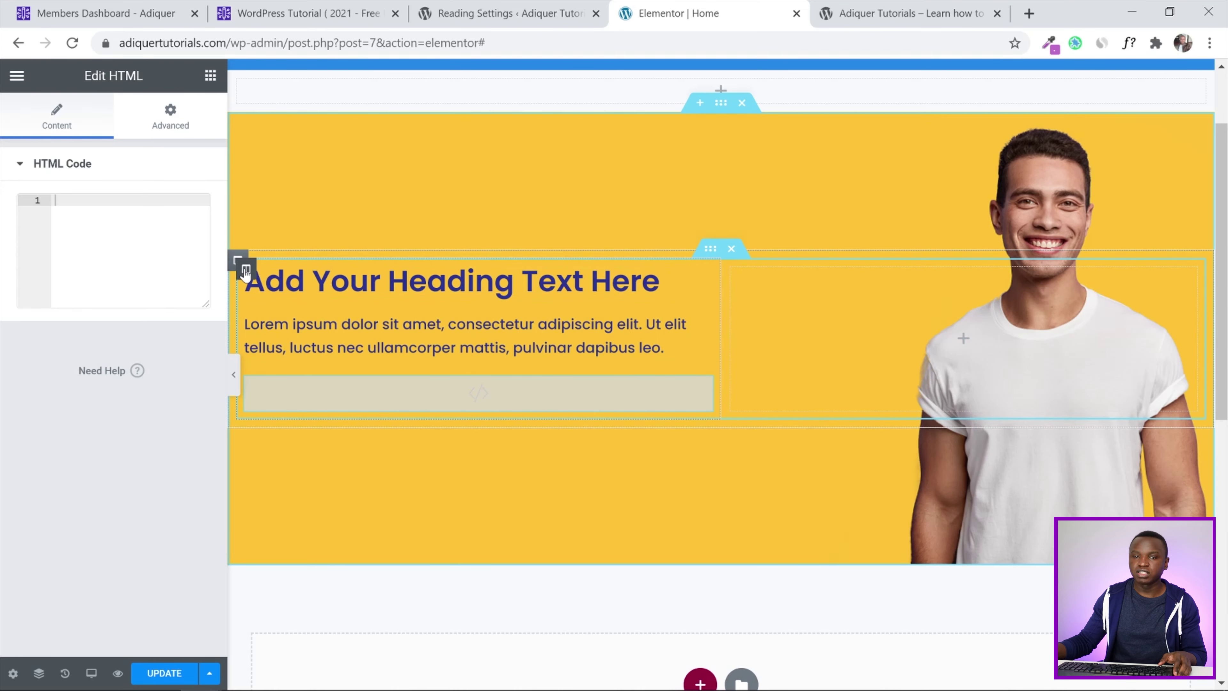
{"action": "left_click", "coordinate": [180, 204]}
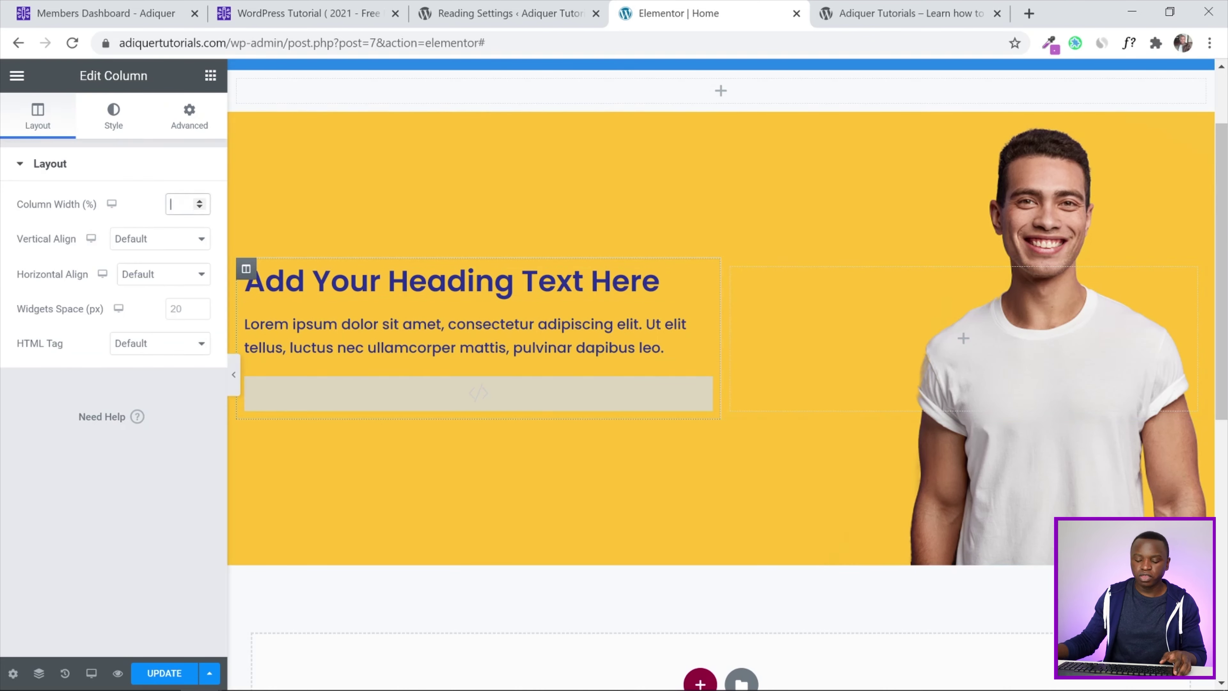
{"action": "type", "text": "65"}
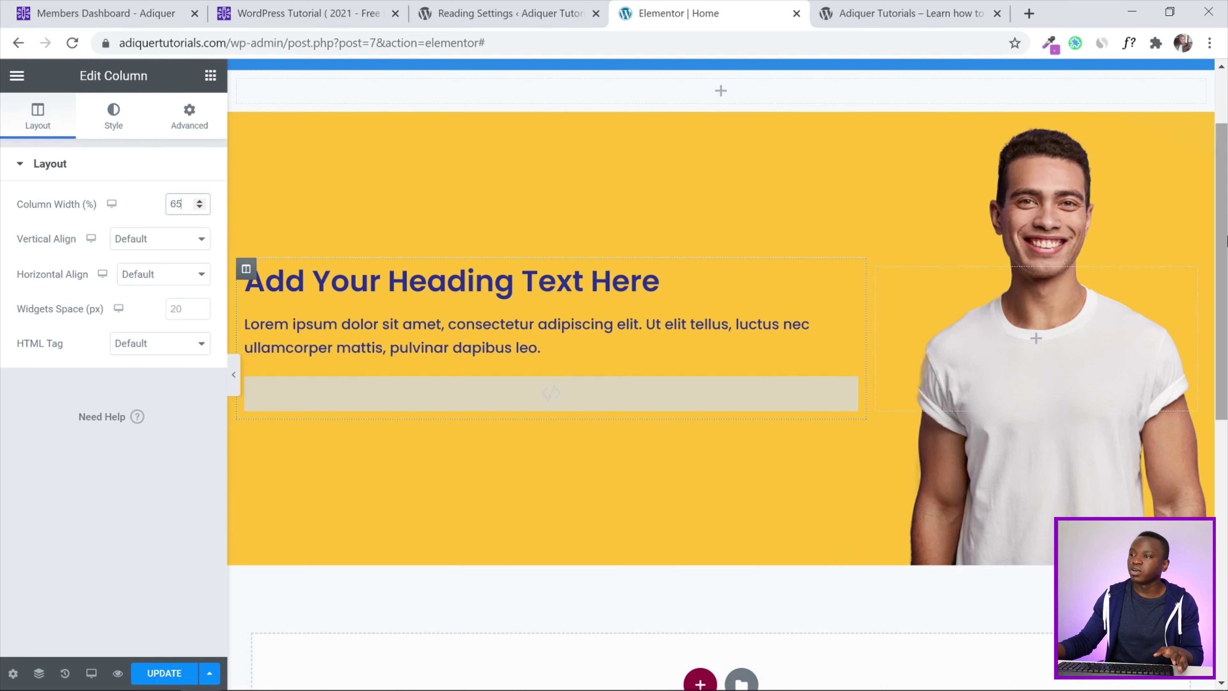
{"action": "scroll", "coordinate": [1223, 196], "scroll_direction": "up", "scroll_amount": 2}
{"action": "left_click_drag", "start_coordinate": [1225, 193], "coordinate": [1224, 184]}
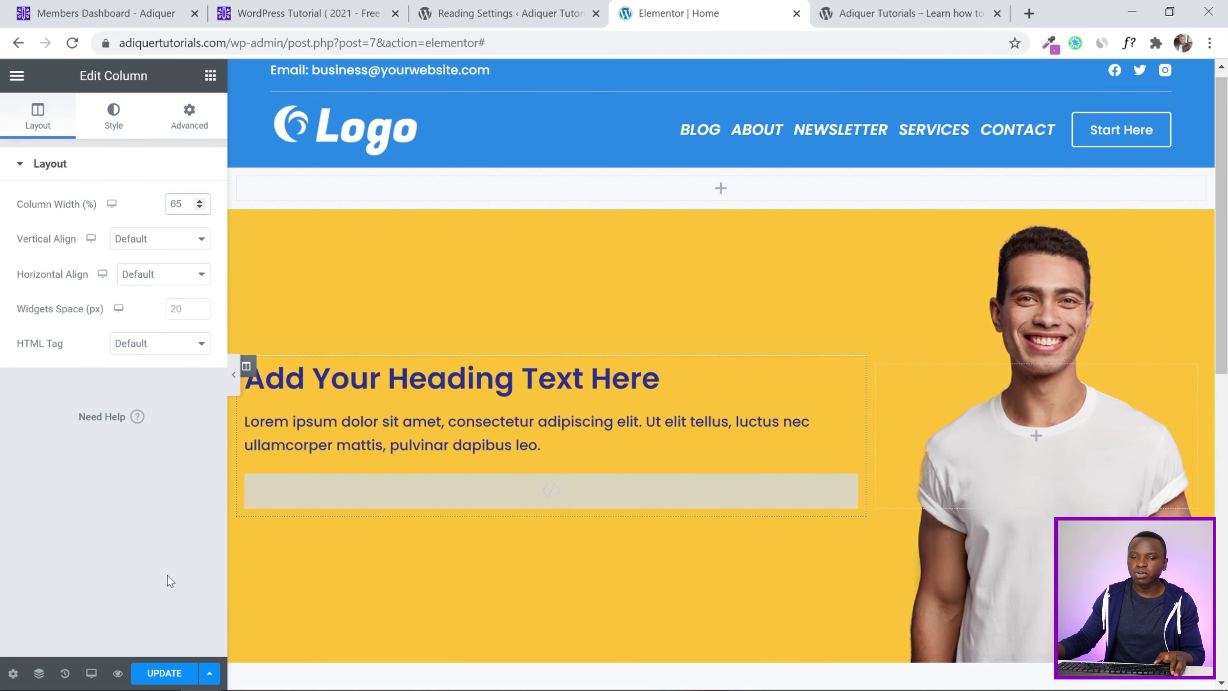
{"action": "left_click", "coordinate": [166, 672]}
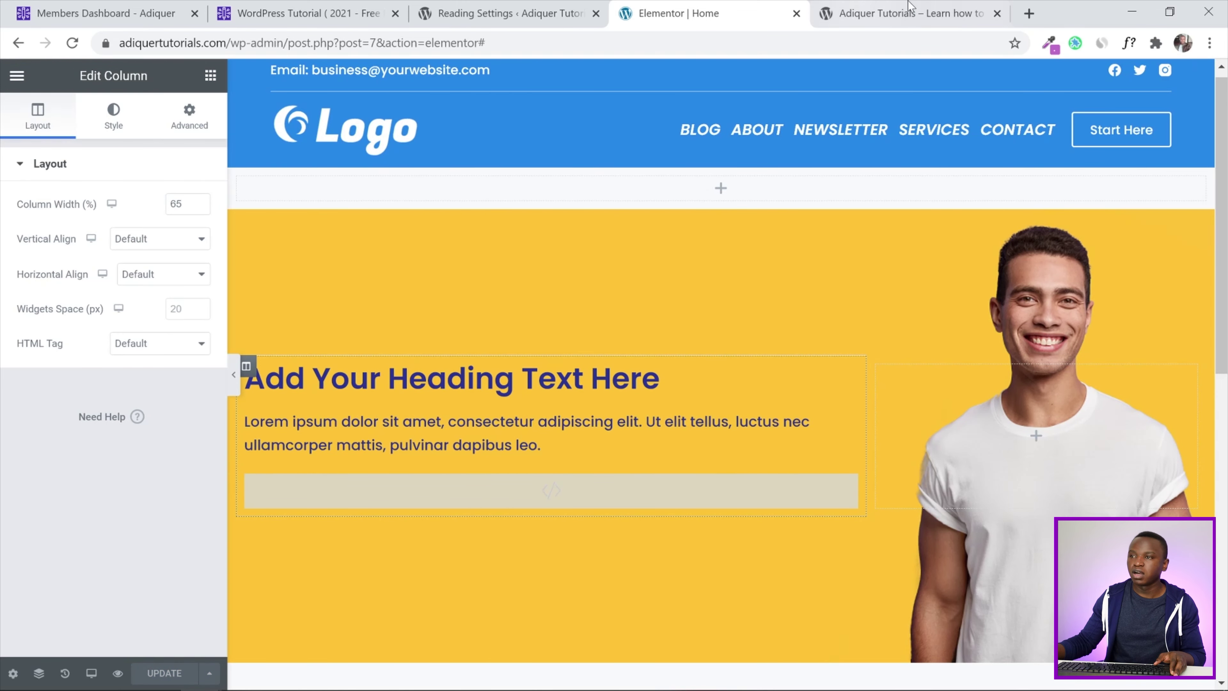
{"action": "left_click", "coordinate": [908, 14]}
{"action": "left_click", "coordinate": [72, 44]}
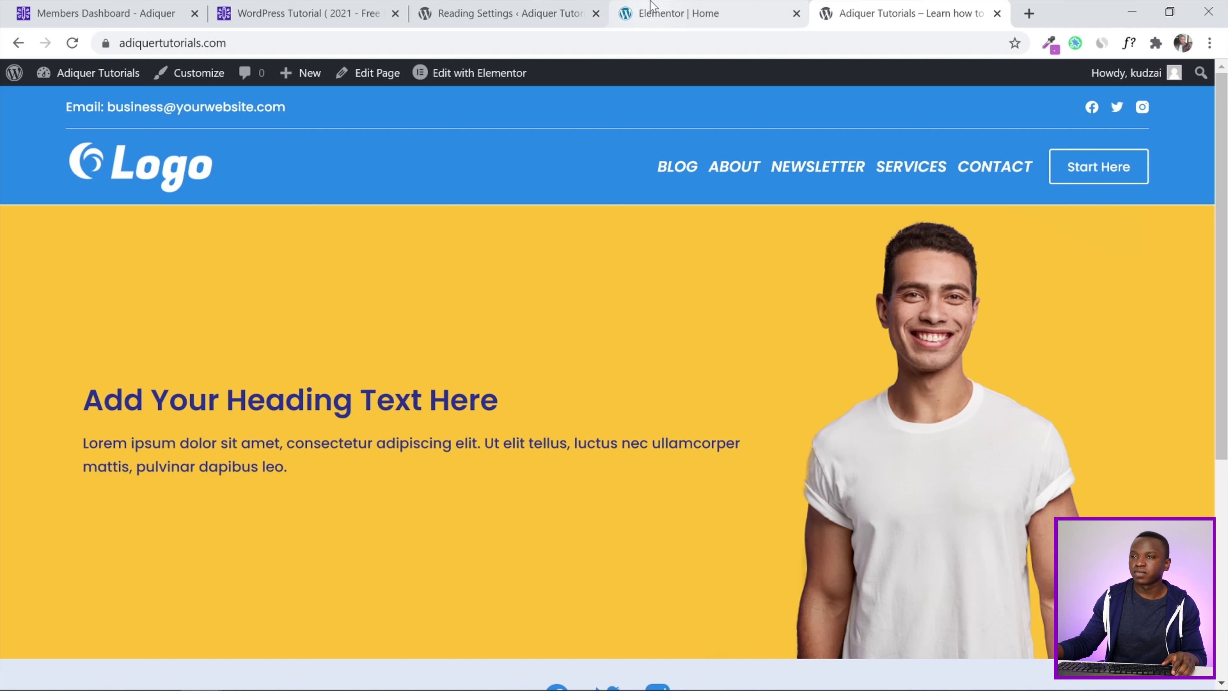
{"action": "left_click", "coordinate": [685, 6]}
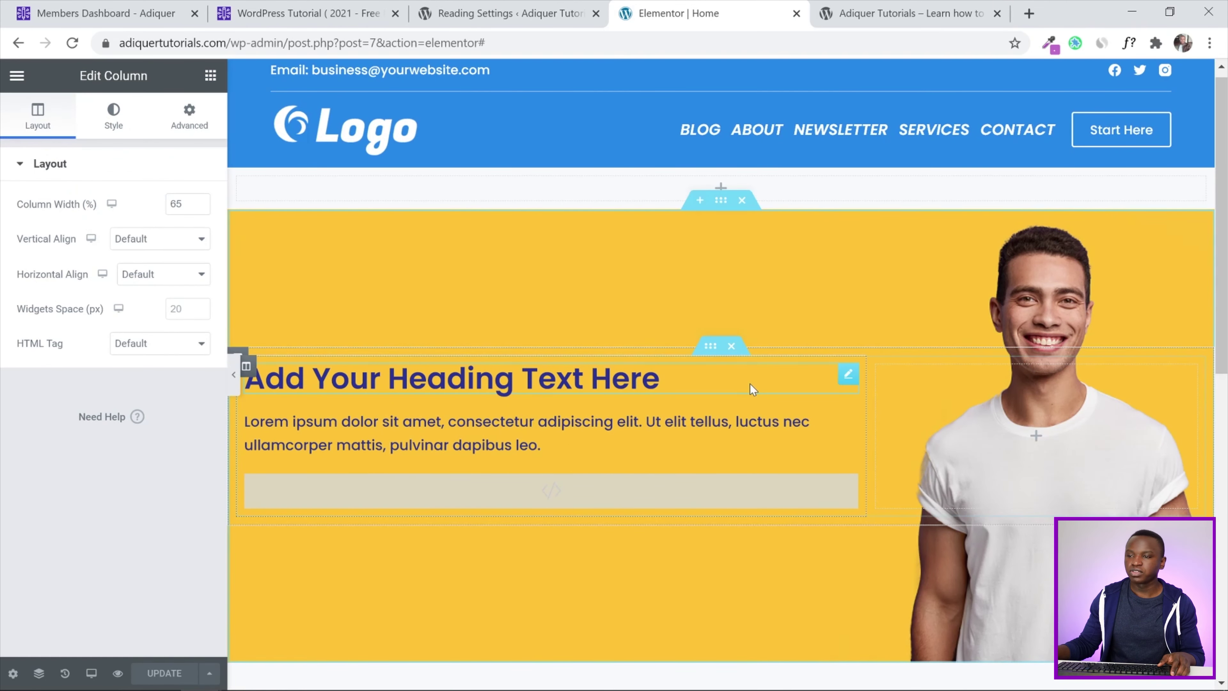
Change the hero heading text to 'Start A Website Today!'
{"action": "left_click", "coordinate": [847, 377]}
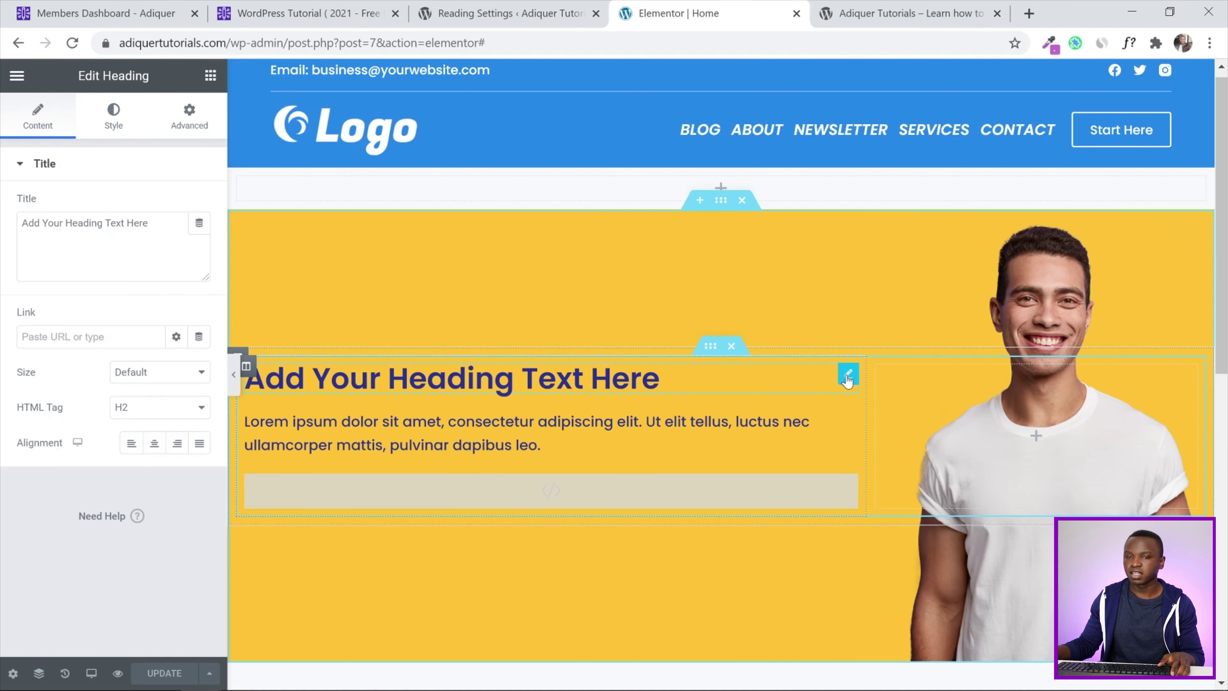
{"action": "left_click_drag", "start_coordinate": [151, 223], "coordinate": [3, 228]}
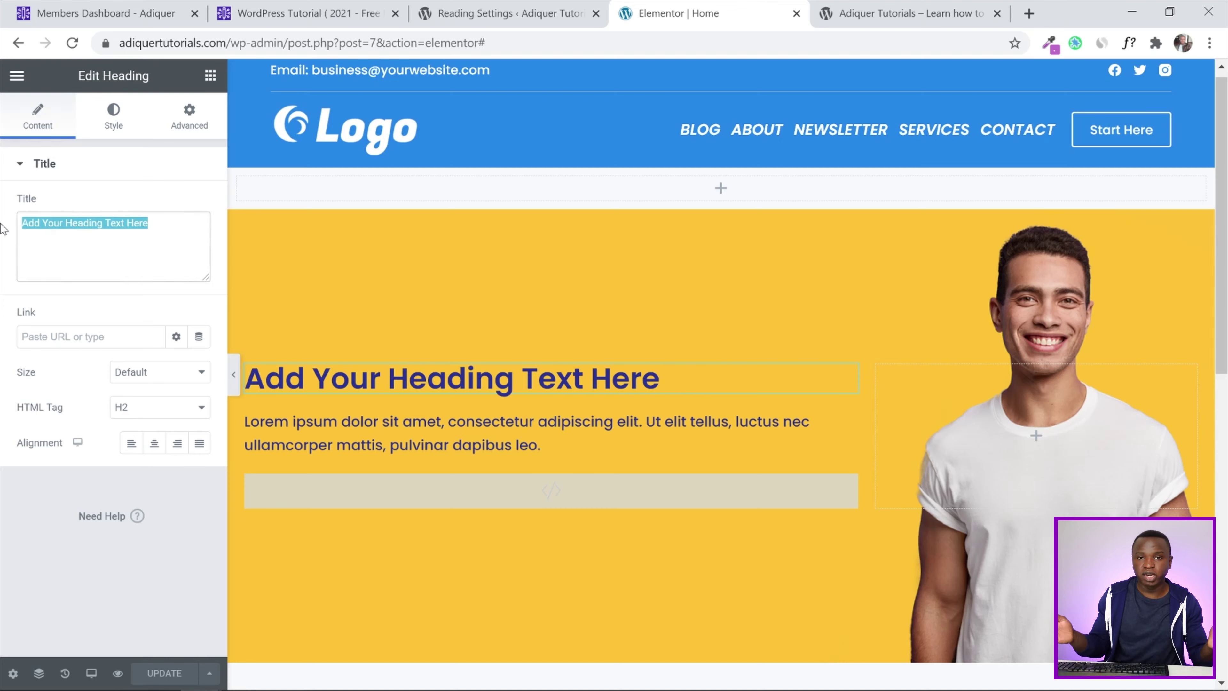
{"action": "type", "text": "Start "}
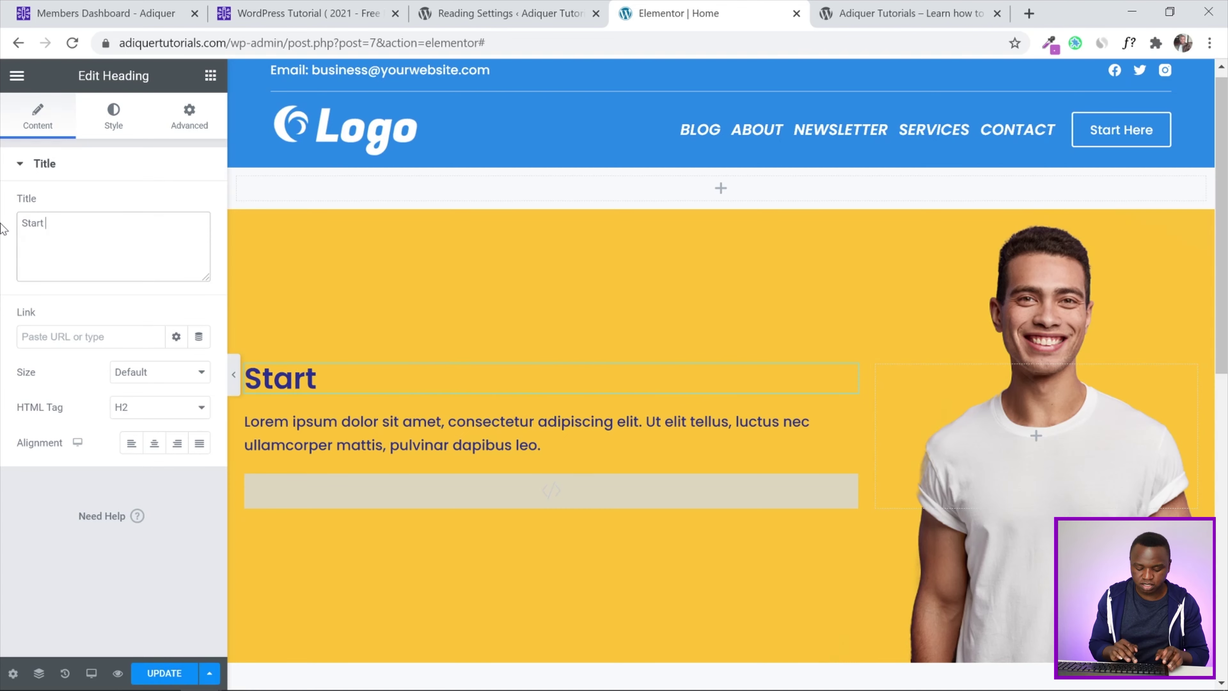
{"action": "type", "text": "A"}
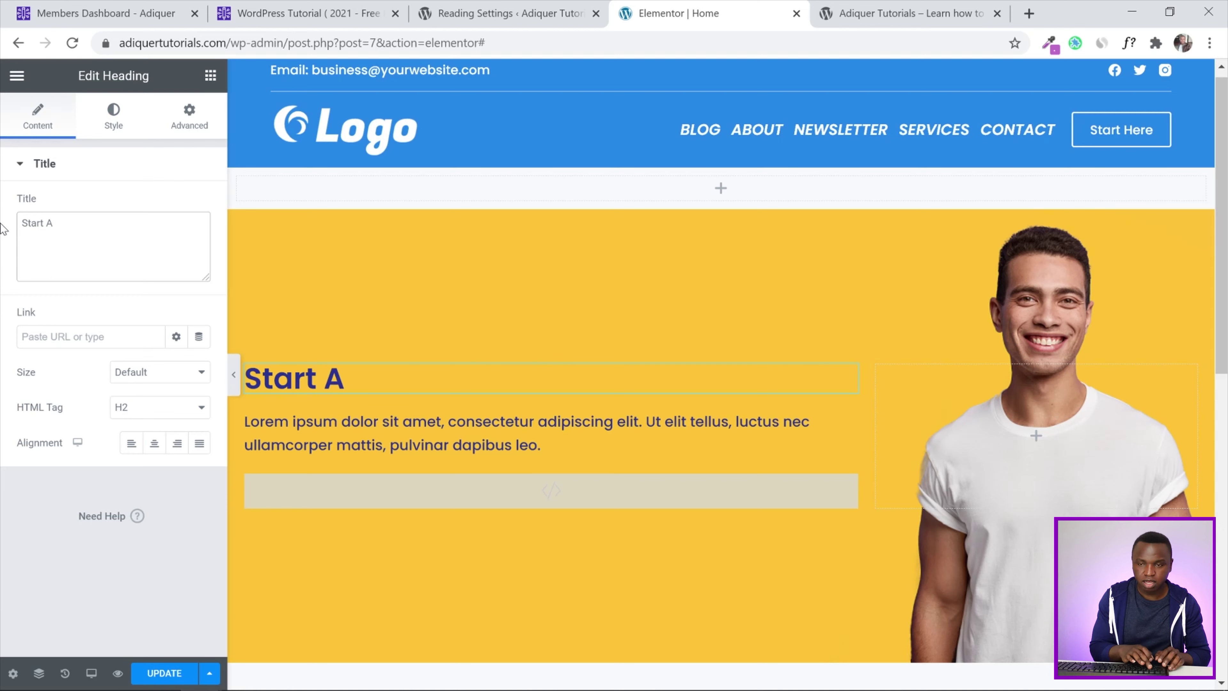
{"action": "type", "text": " Websit"}
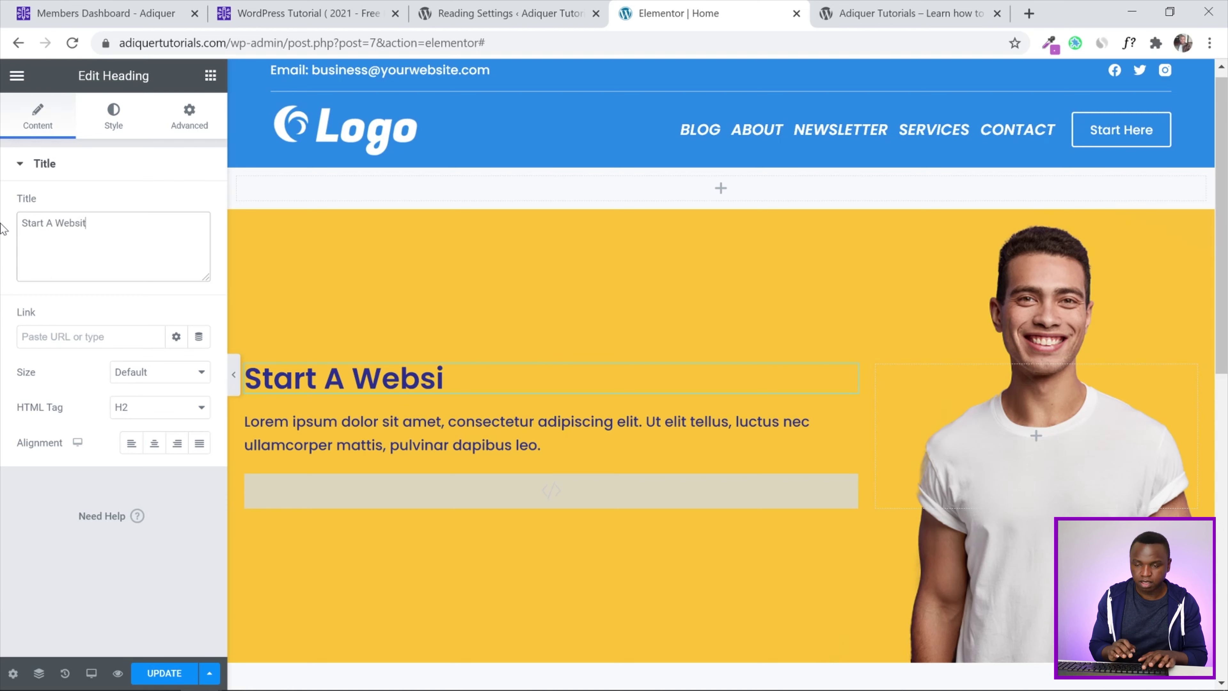
{"action": "type", "text": "e Today"}
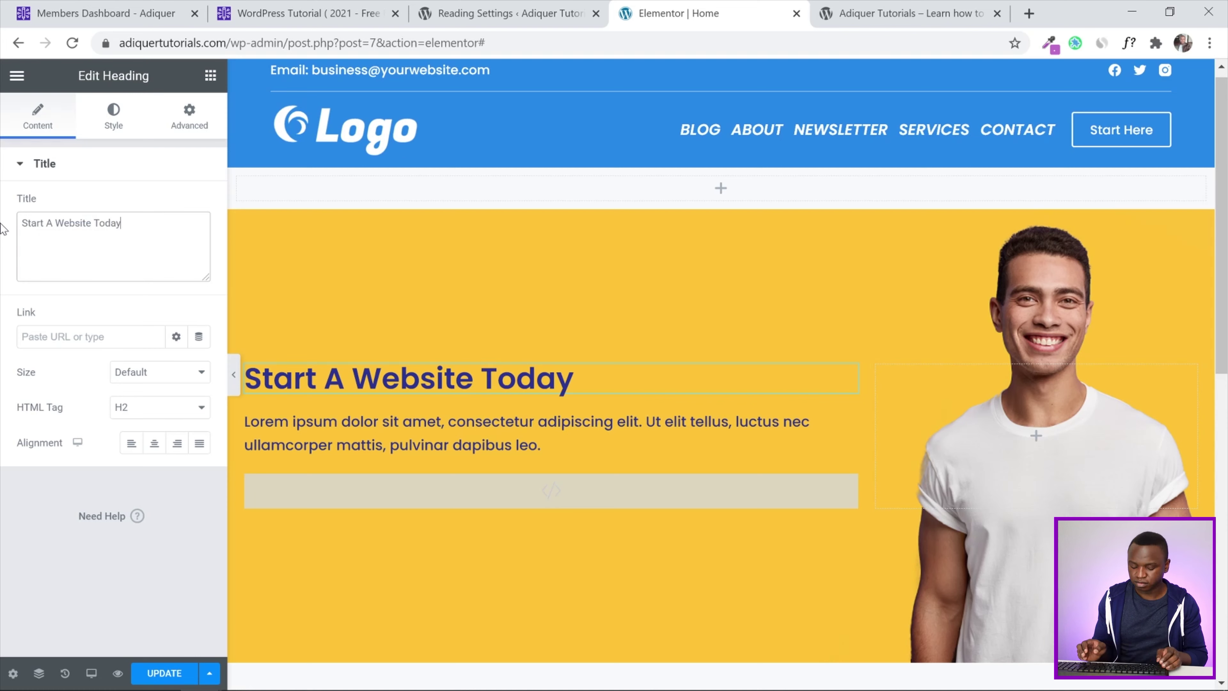
{"action": "type", "text": "!"}
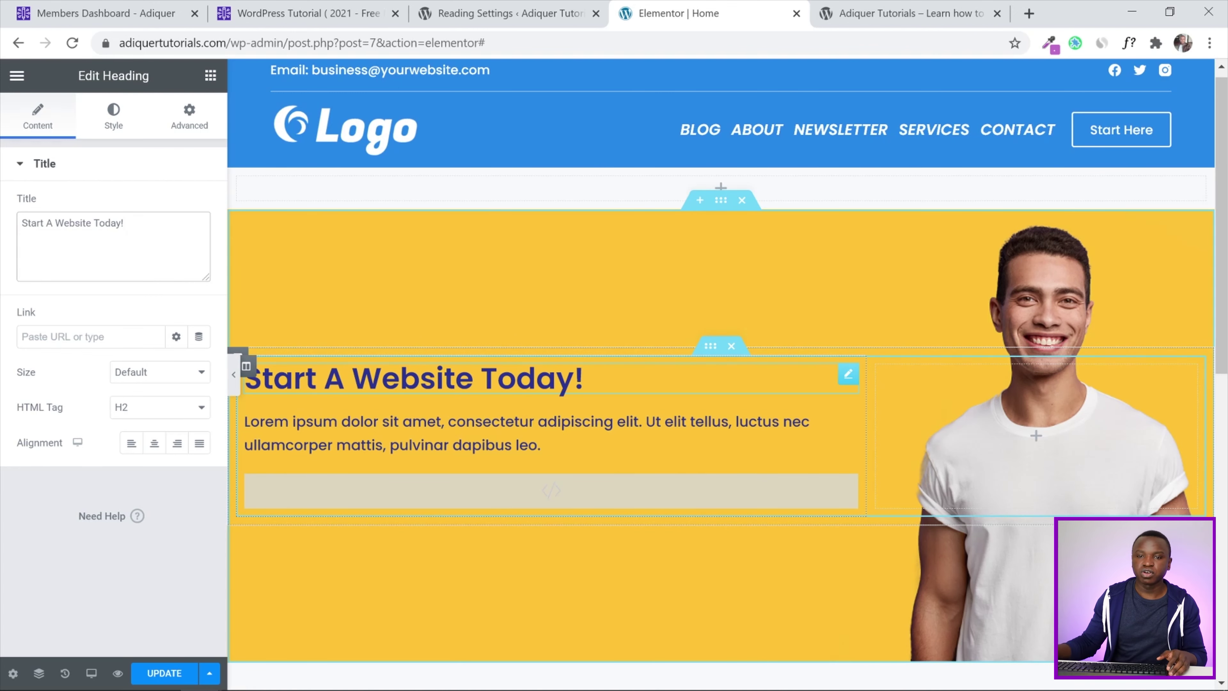
Make the heading XXL size and centre-aligned, checking it in a full-width preview
{"action": "left_click", "coordinate": [141, 373]}
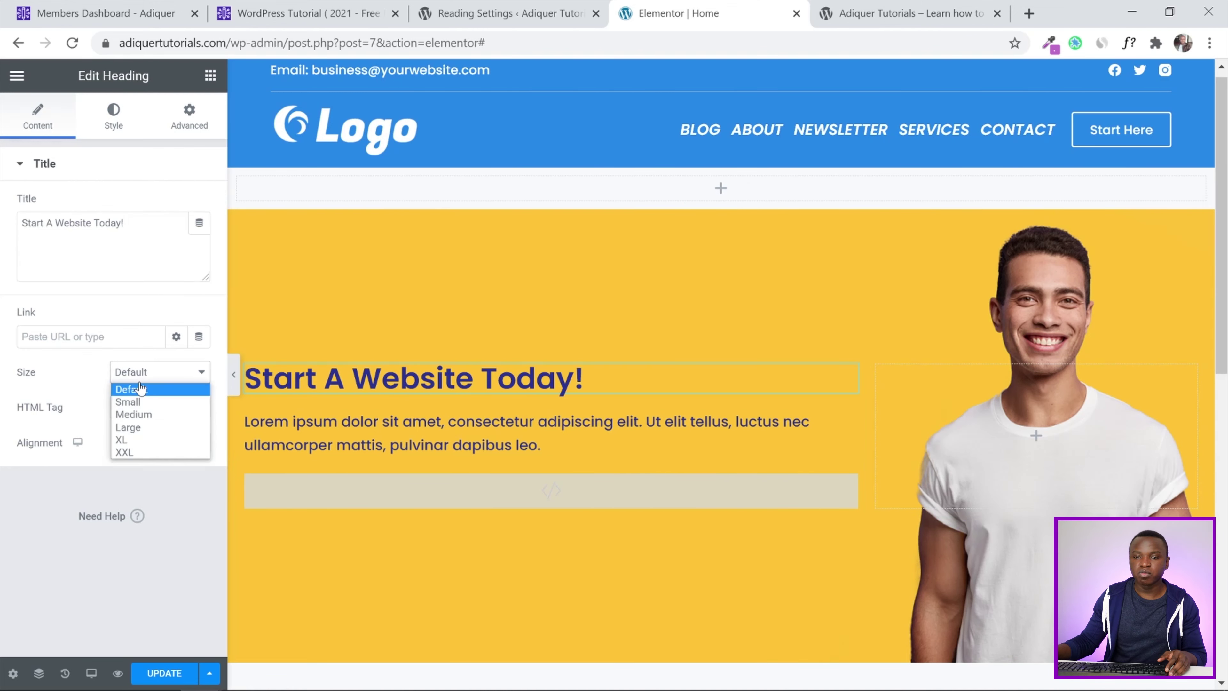
{"action": "left_click", "coordinate": [137, 453]}
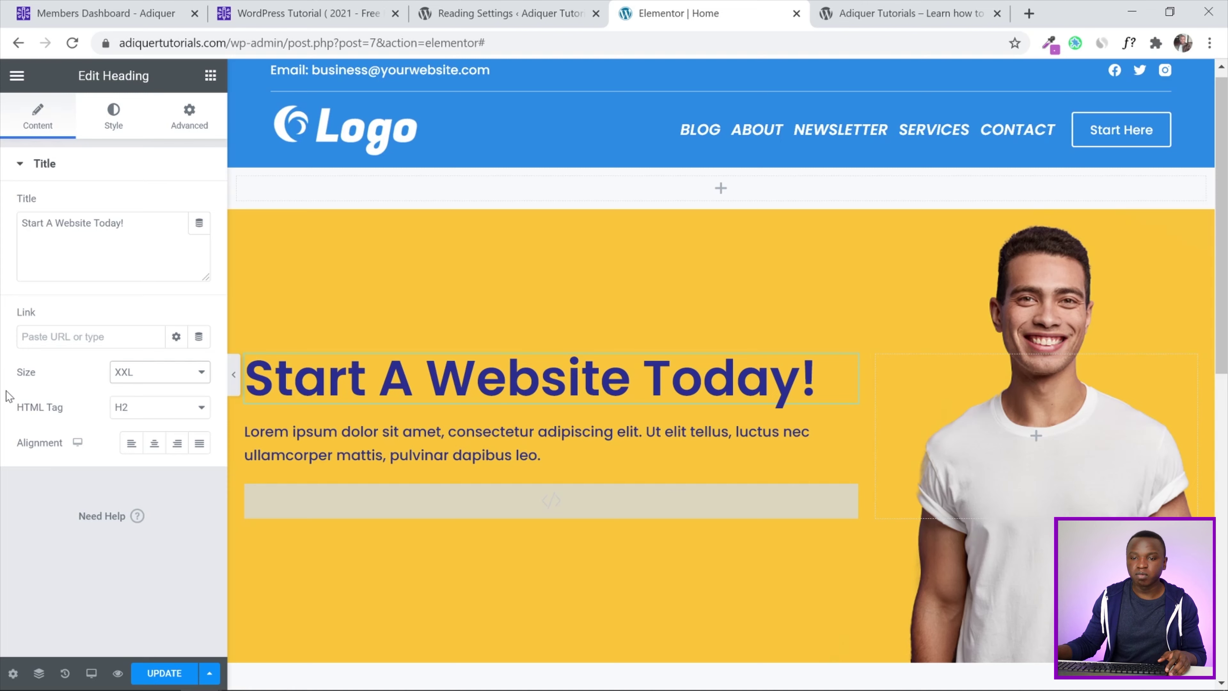
{"action": "left_click", "coordinate": [149, 448]}
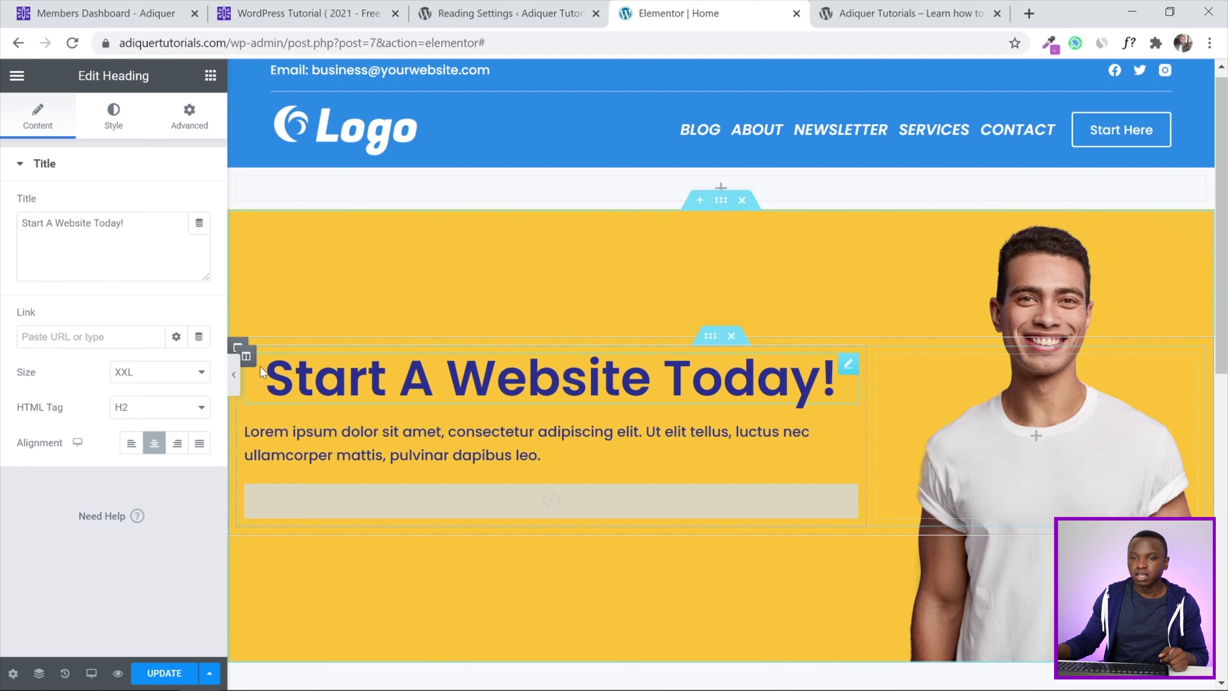
{"action": "left_click", "coordinate": [234, 378]}
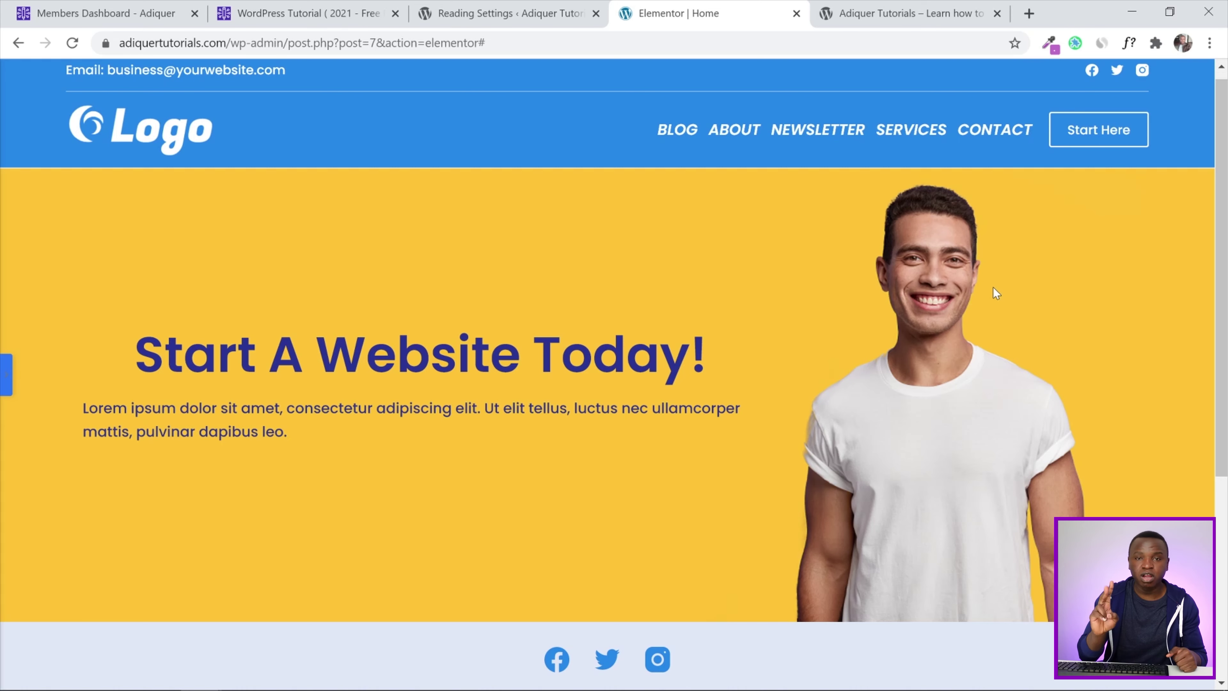
{"action": "left_click", "coordinate": [5, 373]}
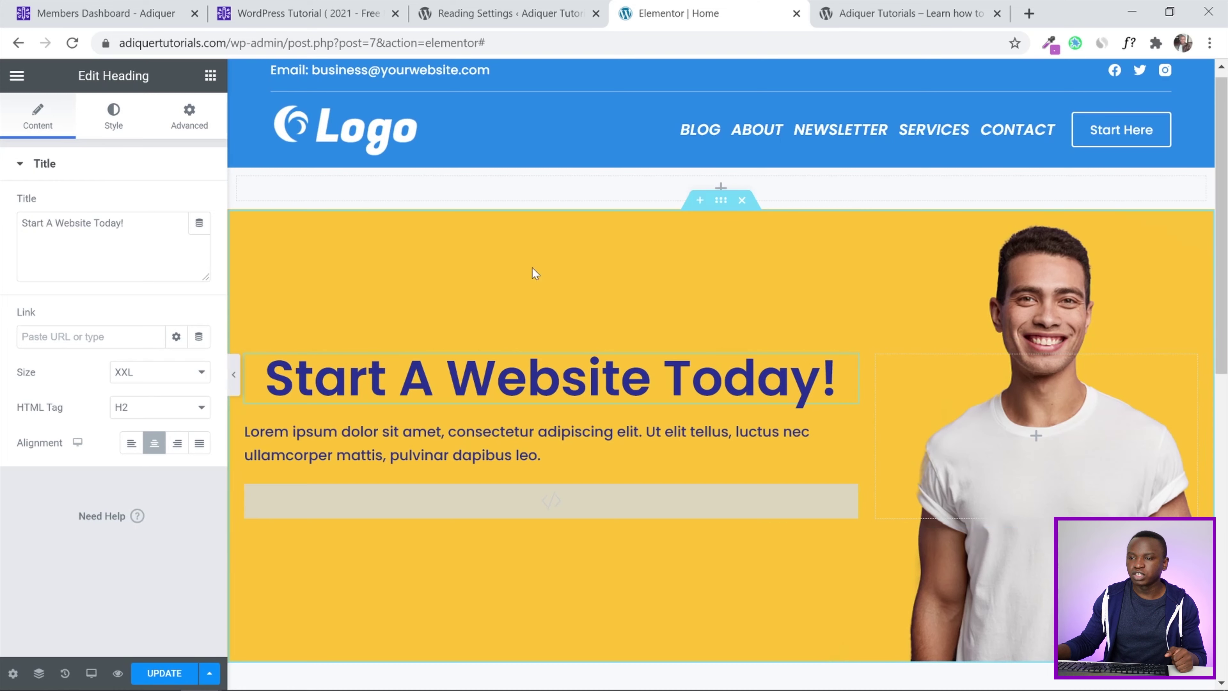
{"action": "scroll", "coordinate": [452, 268], "scroll_direction": "down", "scroll_amount": 2}
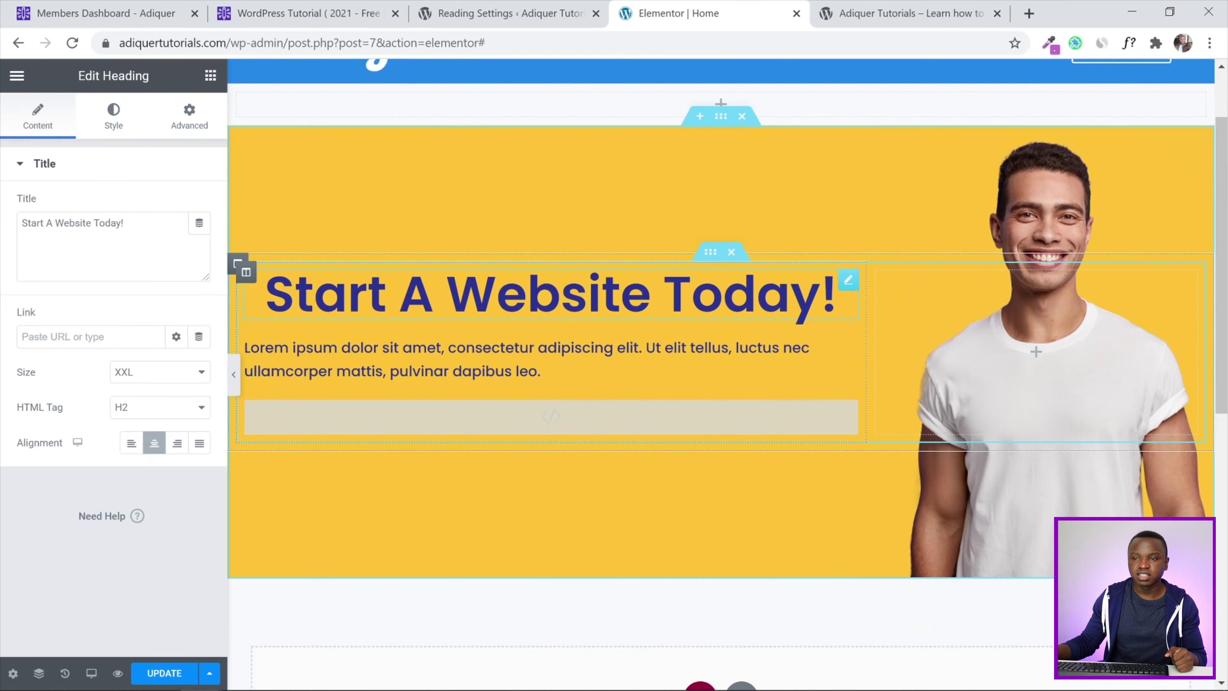
{"action": "left_click", "coordinate": [119, 128]}
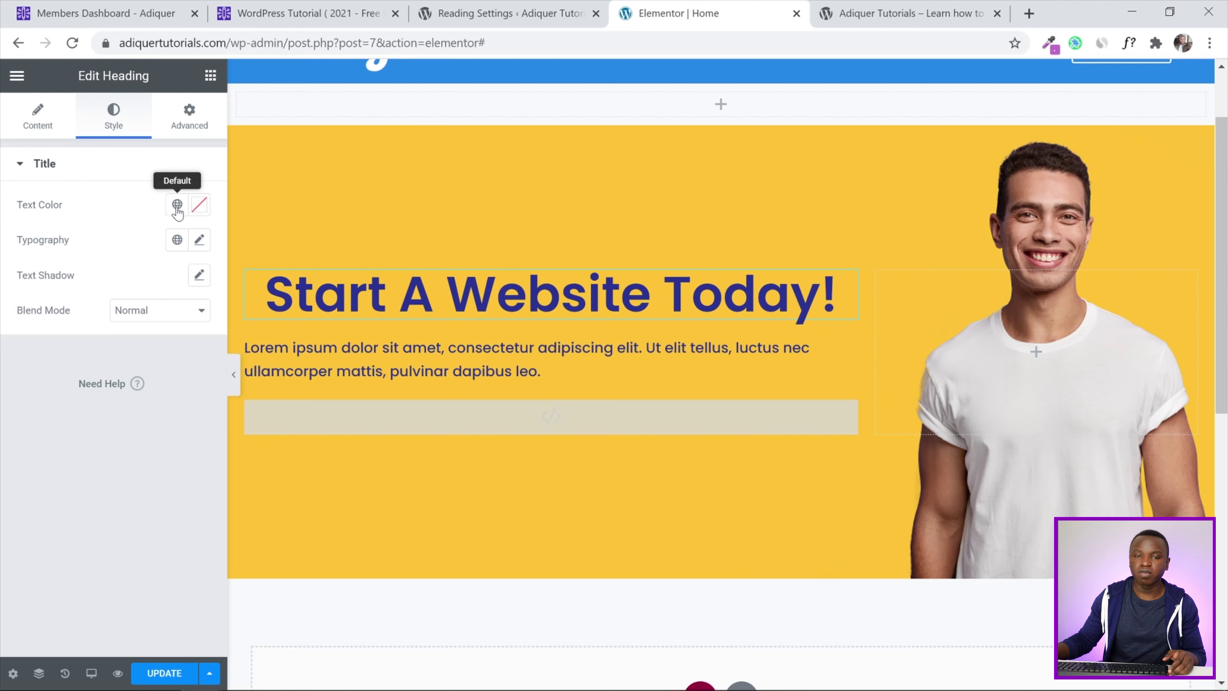
Set the heading text colour to the global White and its font size to 60
{"action": "left_click", "coordinate": [177, 207]}
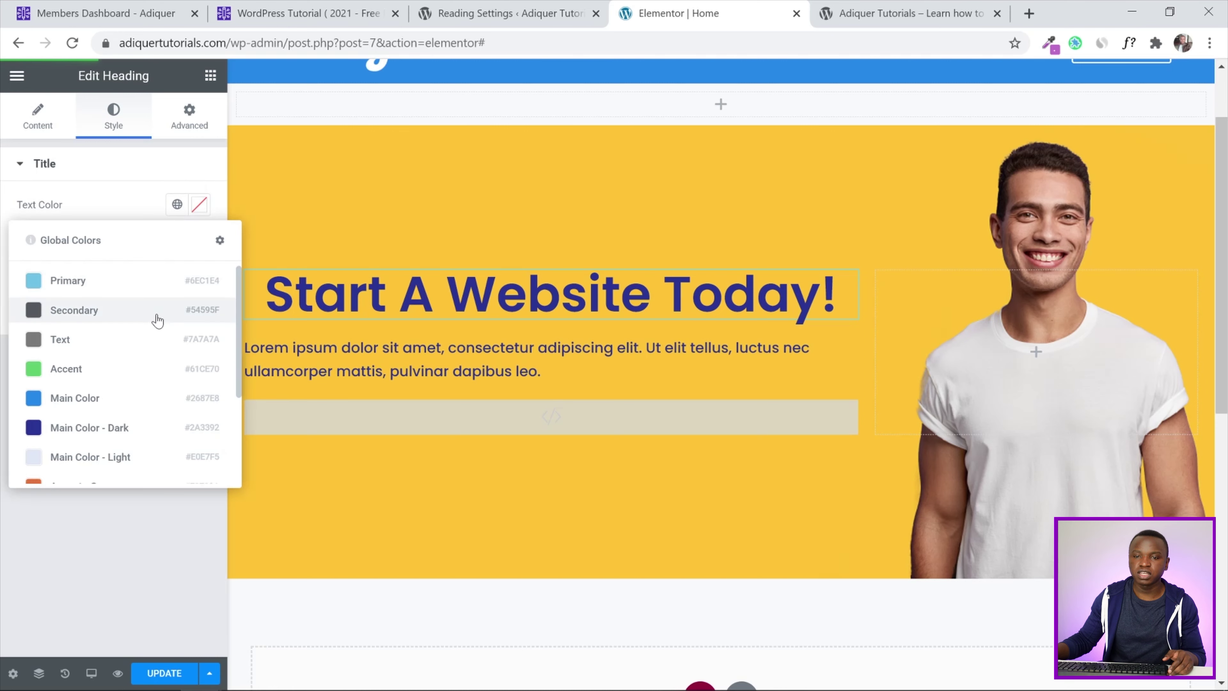
{"action": "scroll", "coordinate": [156, 320], "scroll_direction": "down", "scroll_amount": 3}
{"action": "left_click", "coordinate": [57, 463]}
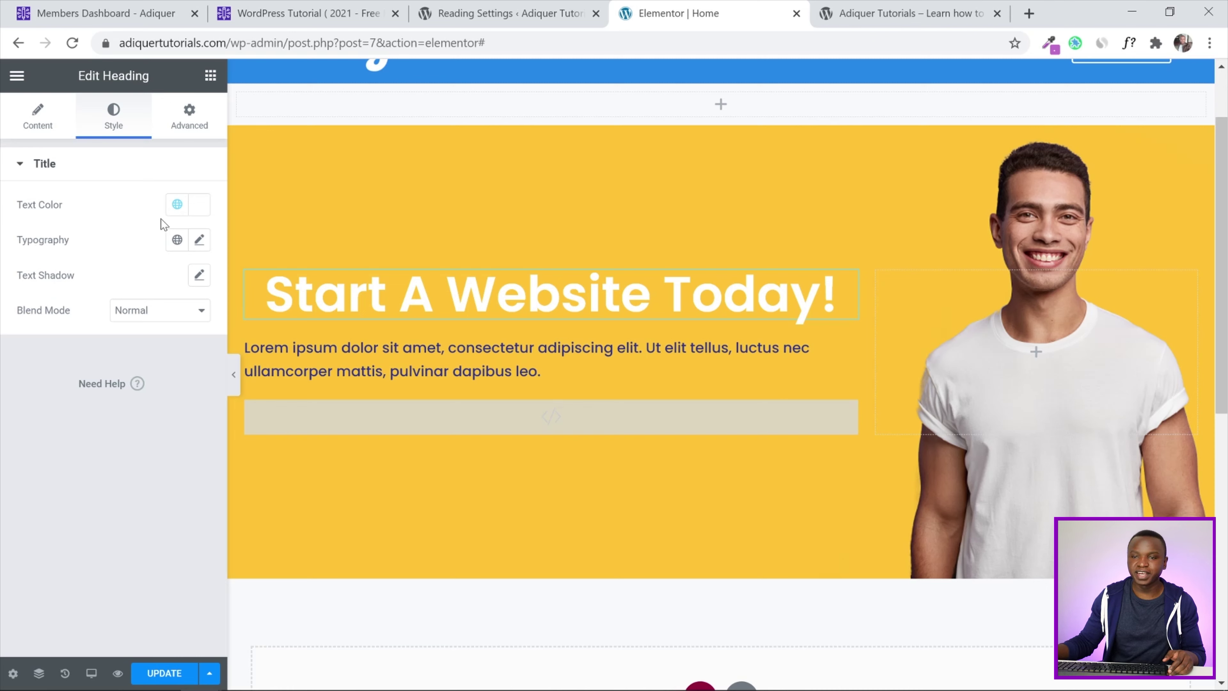
{"action": "left_click", "coordinate": [199, 239]}
{"action": "left_click", "coordinate": [165, 371]}
{"action": "type", "text": "60"}
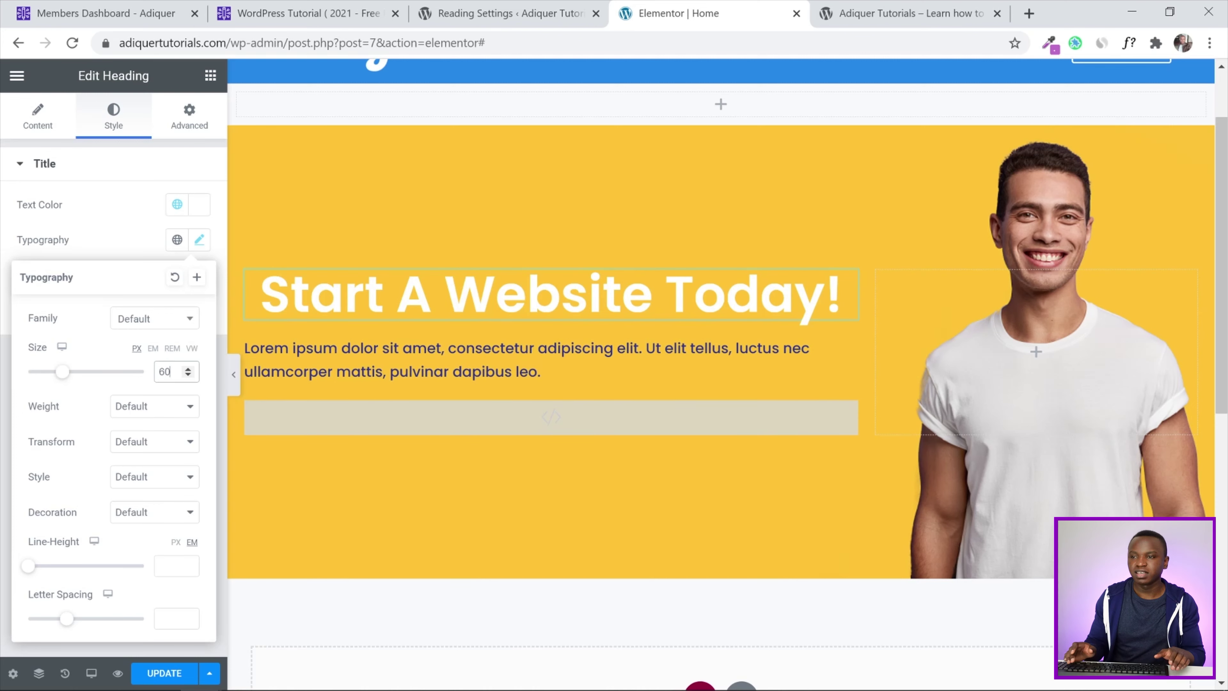
{"action": "left_click", "coordinate": [14, 238]}
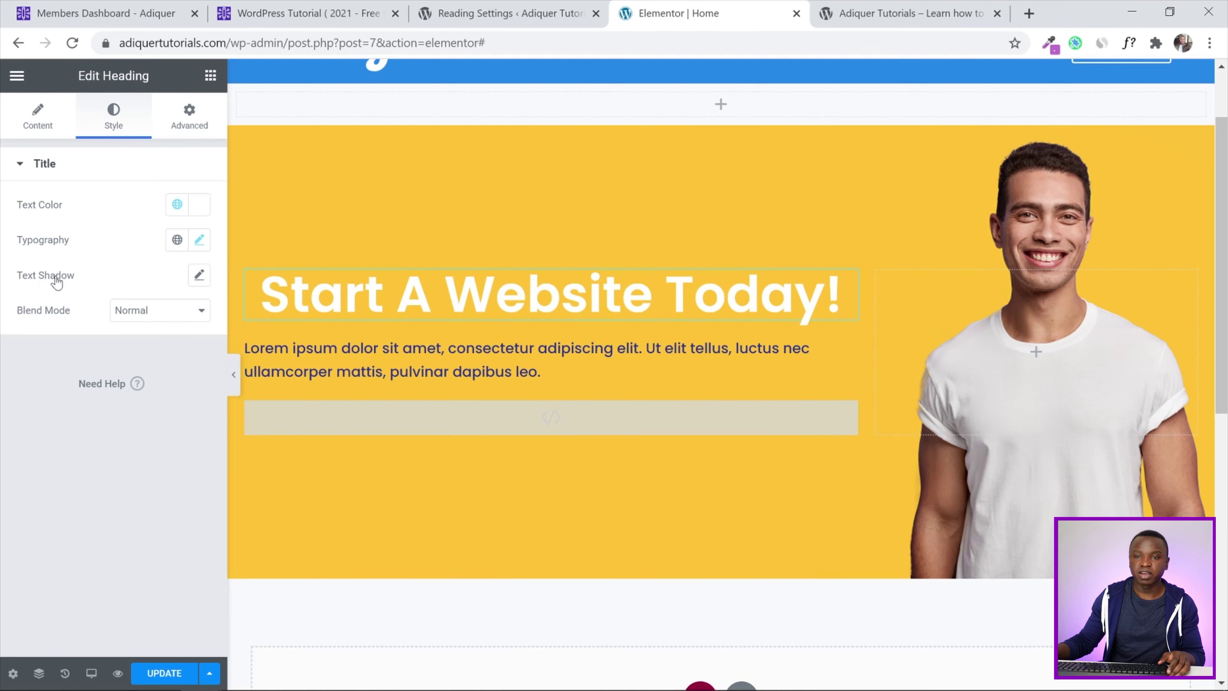
Give the heading a soft text shadow with blur 10 and zero offsets, then preview it
{"action": "left_click", "coordinate": [199, 279]}
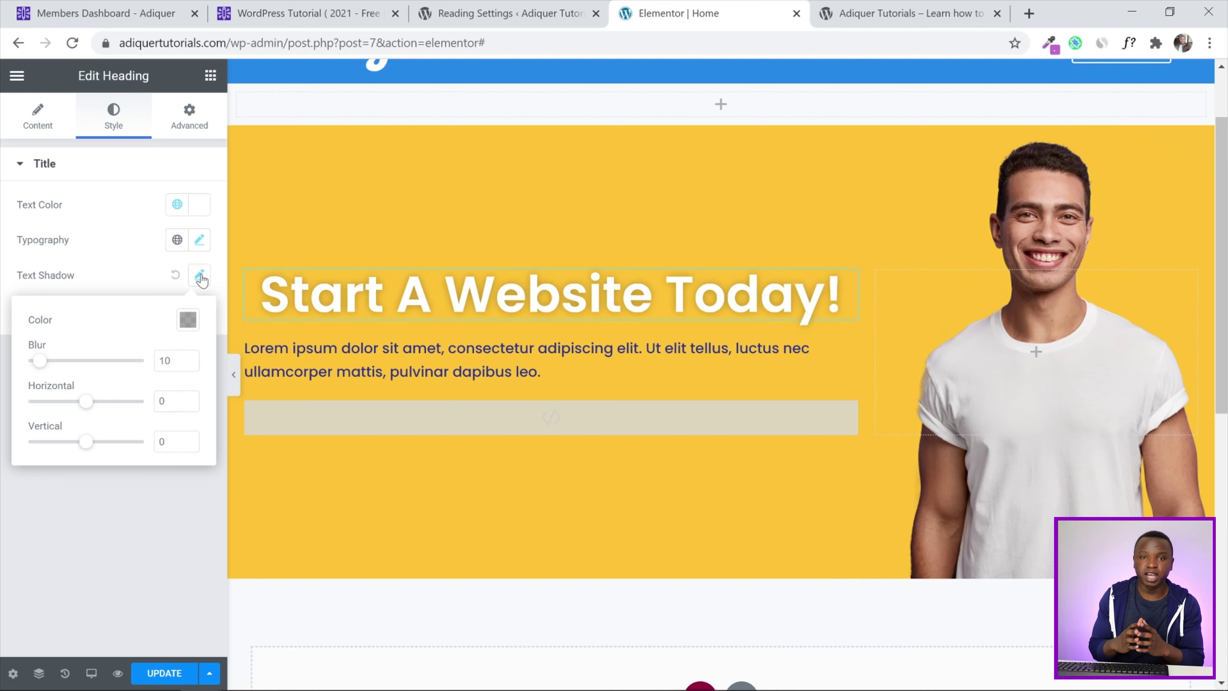
{"action": "left_click", "coordinate": [5, 271]}
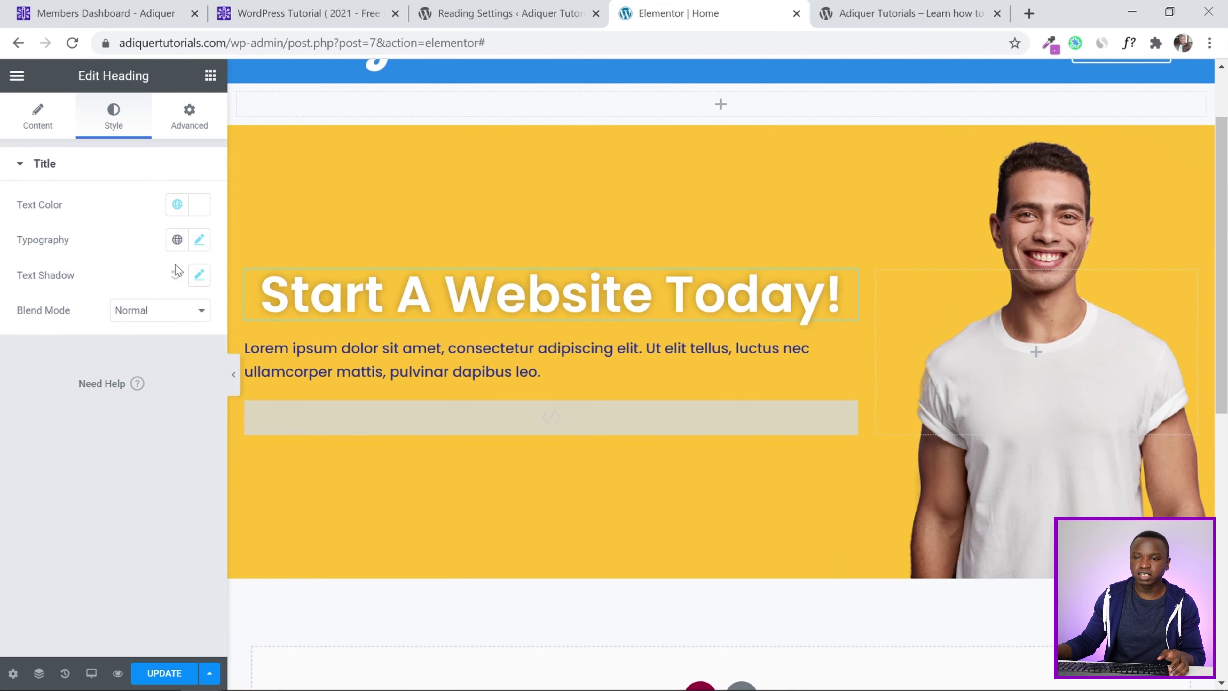
{"action": "left_click", "coordinate": [176, 277]}
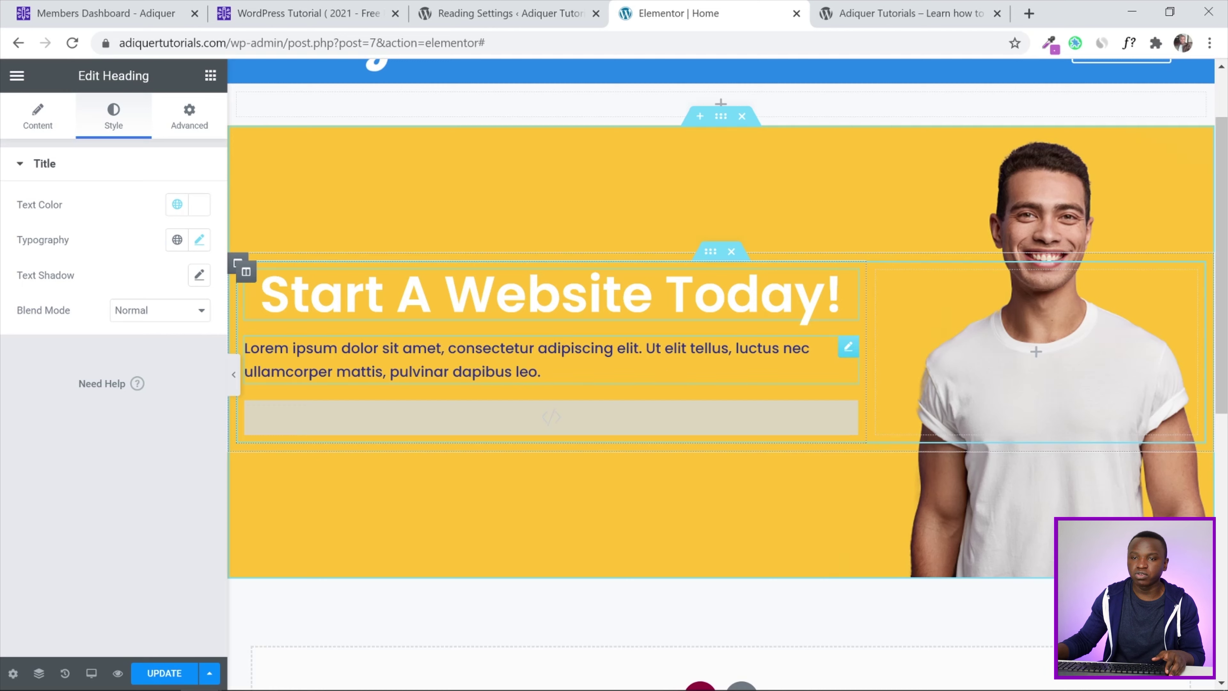
{"action": "left_click", "coordinate": [198, 275]}
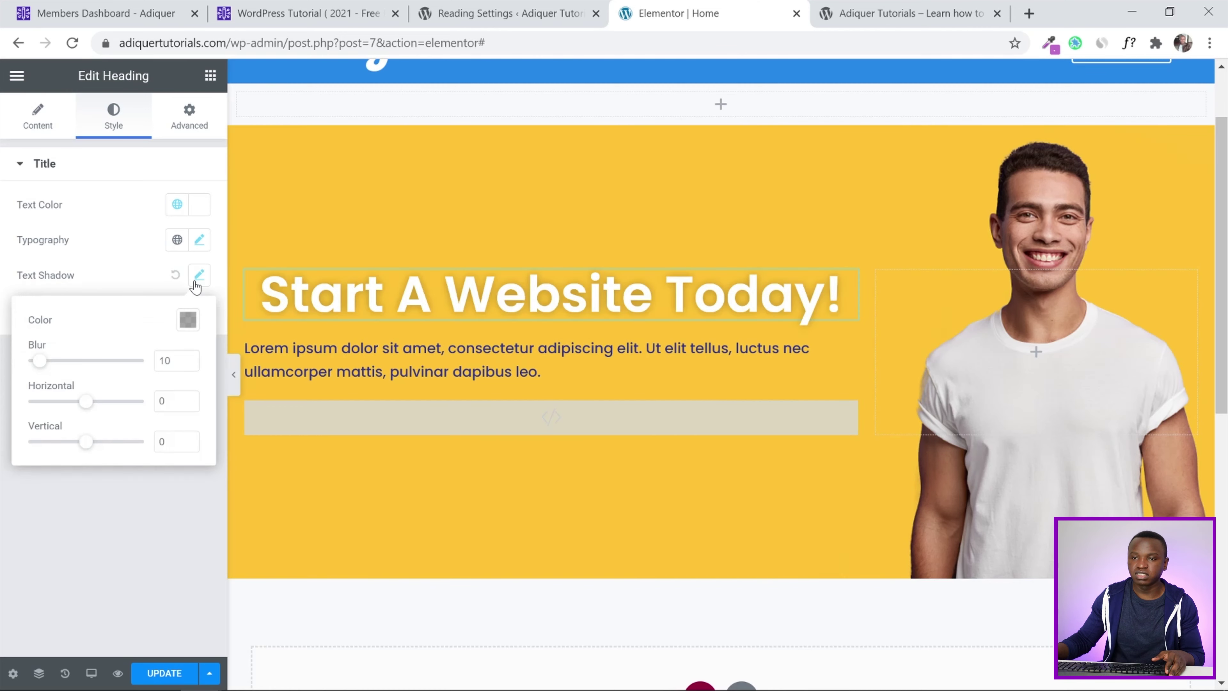
{"action": "left_click", "coordinate": [5, 291]}
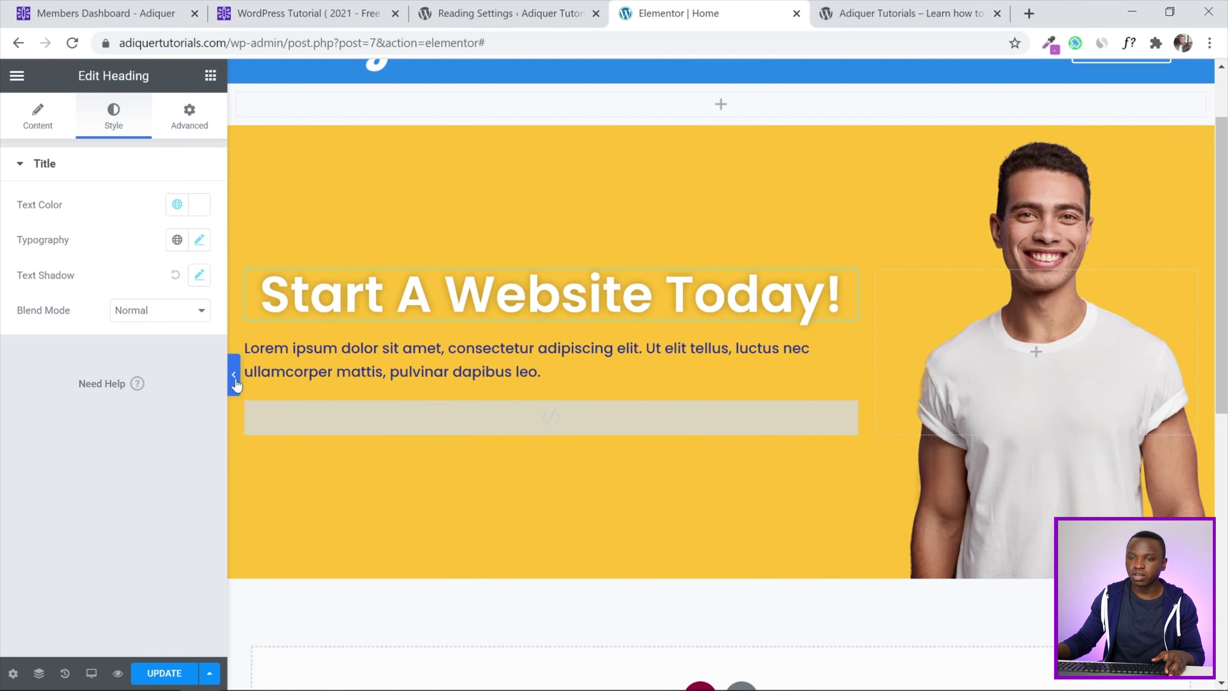
{"action": "left_click", "coordinate": [234, 374]}
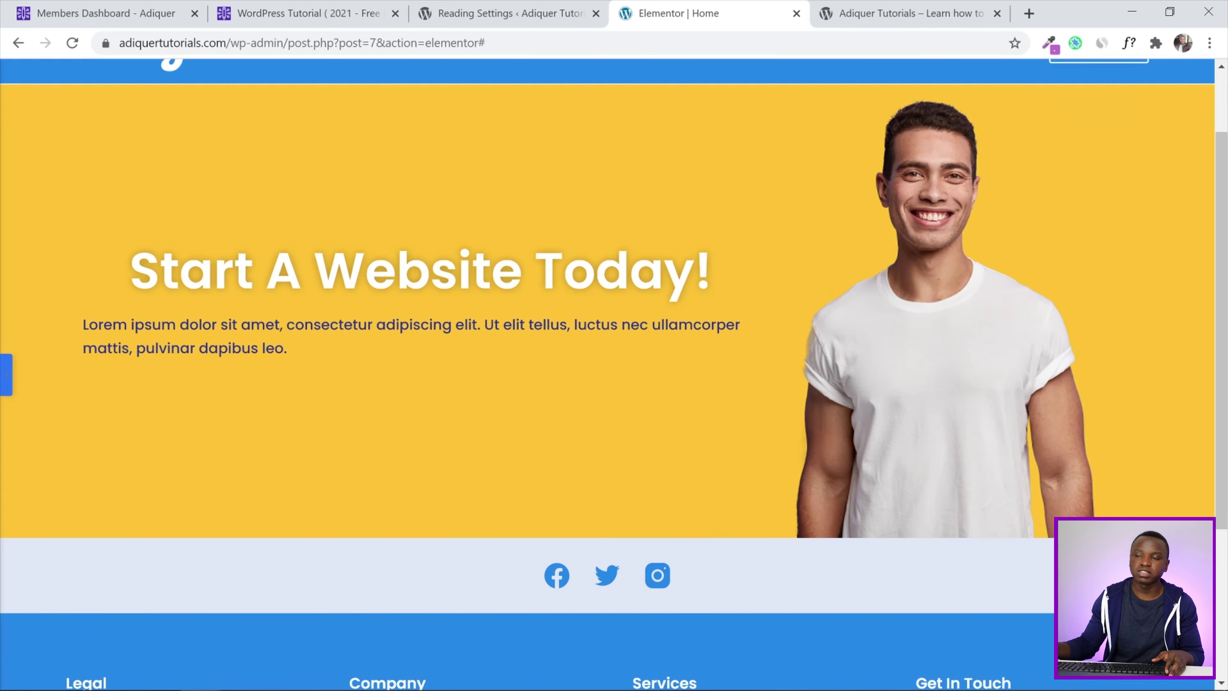
{"action": "left_click", "coordinate": [5, 374]}
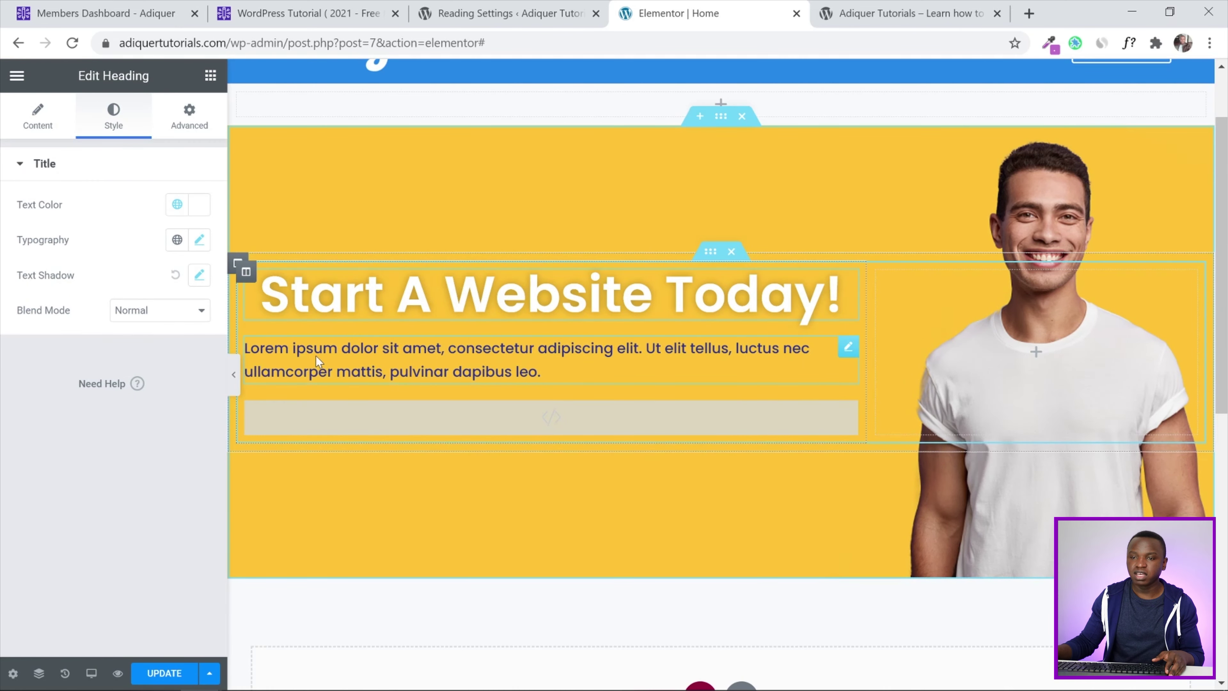
Centre the Lorem ipsum paragraph and set its text colour to the global White
{"action": "left_click", "coordinate": [849, 348]}
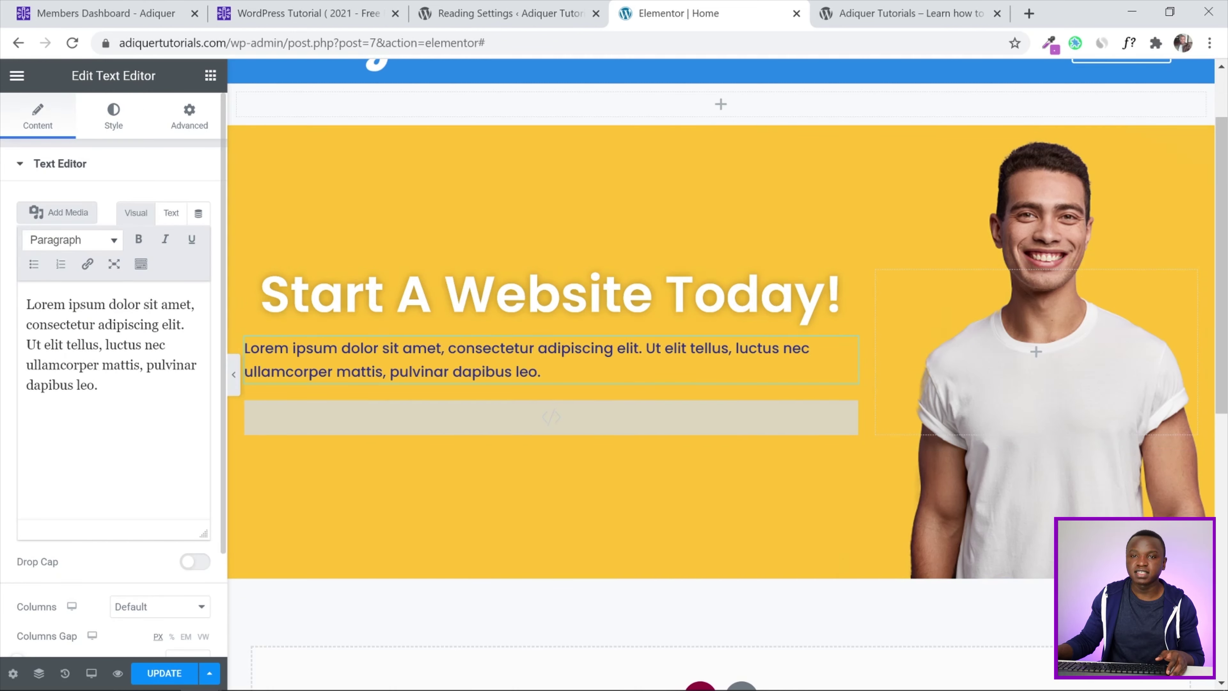
{"action": "scroll", "coordinate": [3, 367], "scroll_direction": "down", "scroll_amount": 2}
{"action": "scroll", "coordinate": [2, 368], "scroll_direction": "up", "scroll_amount": 2}
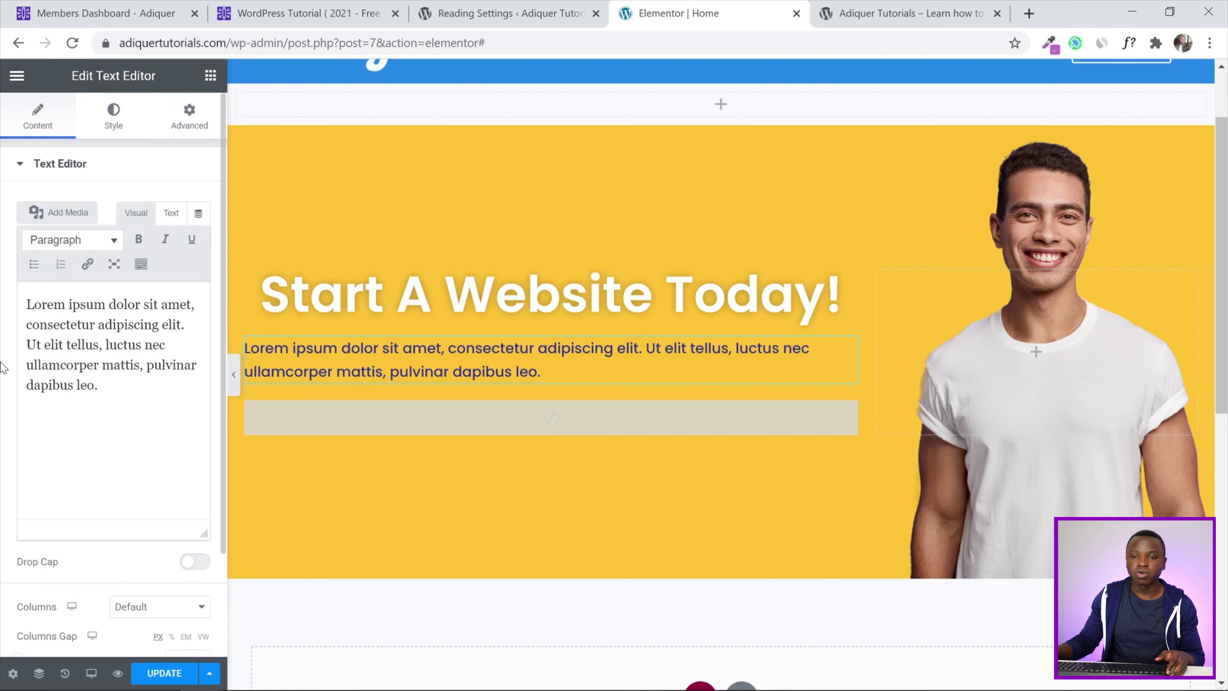
{"action": "left_click", "coordinate": [113, 118]}
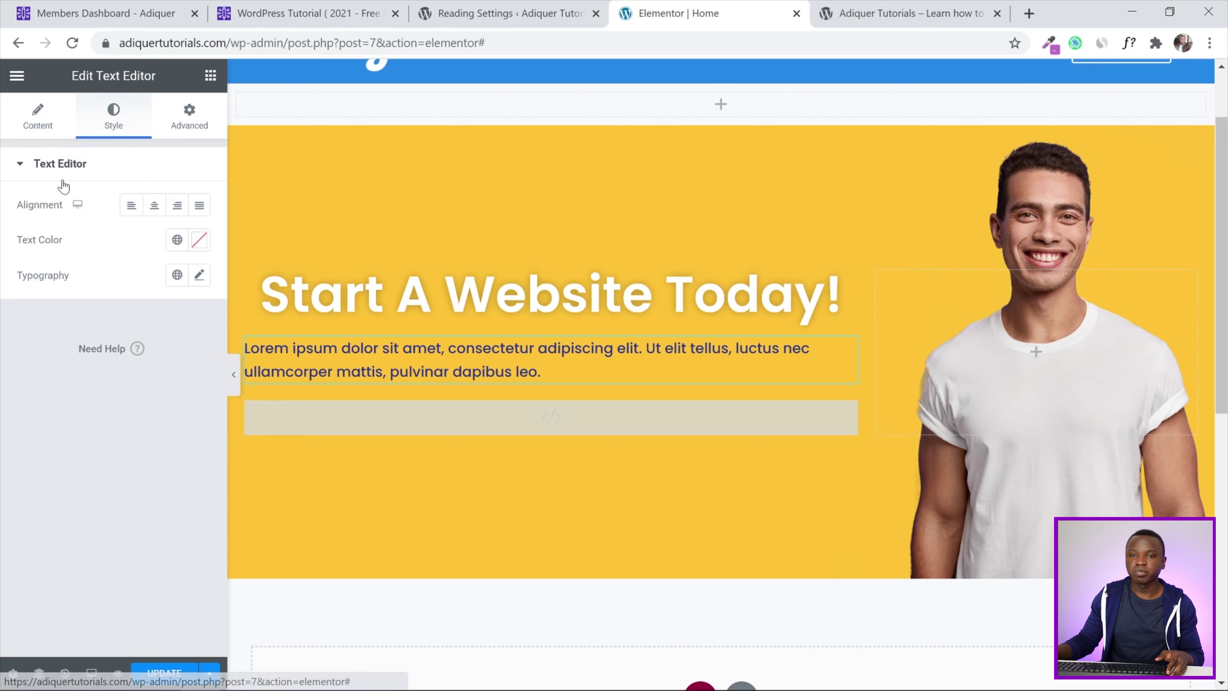
{"action": "left_click", "coordinate": [155, 206]}
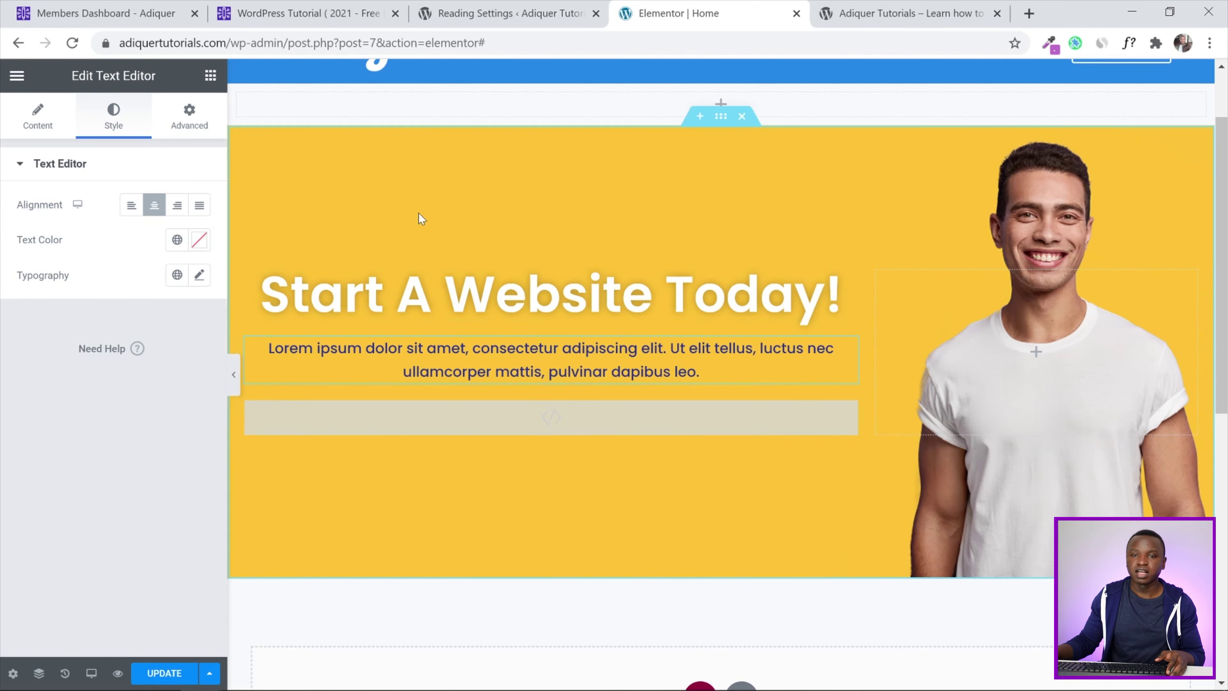
{"action": "left_click", "coordinate": [177, 239]}
{"action": "scroll", "coordinate": [101, 366], "scroll_direction": "down", "scroll_amount": 3}
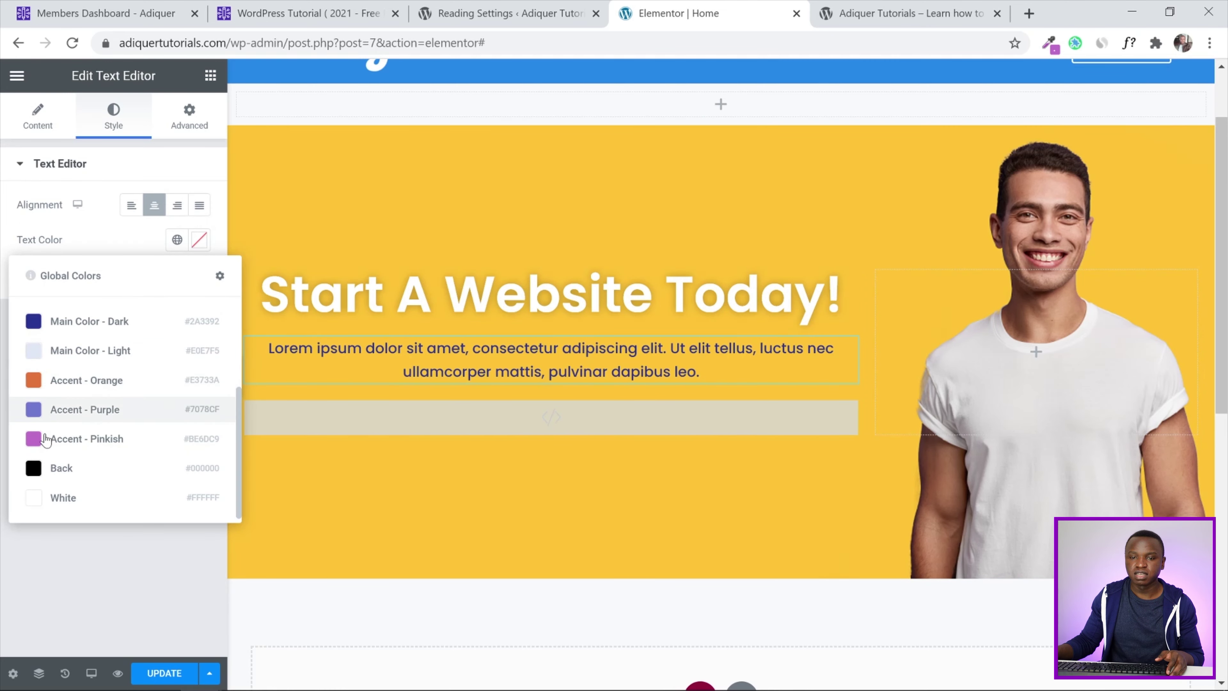
{"action": "left_click", "coordinate": [36, 499]}
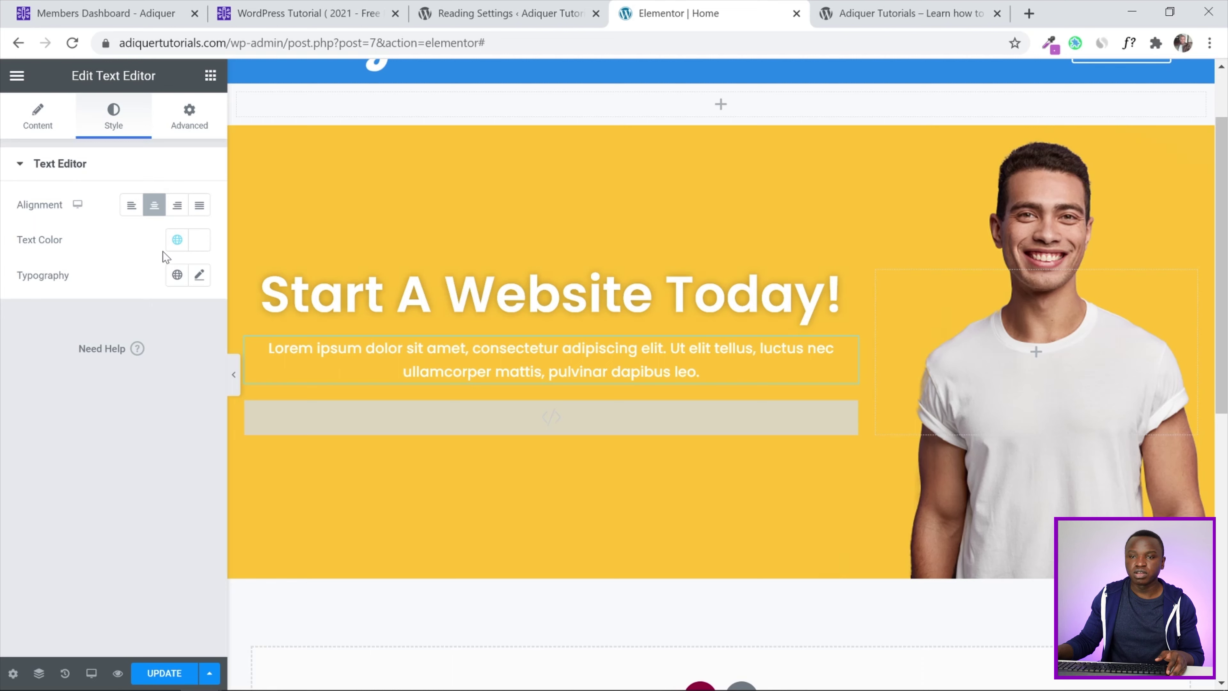
{"action": "left_click", "coordinate": [200, 276]}
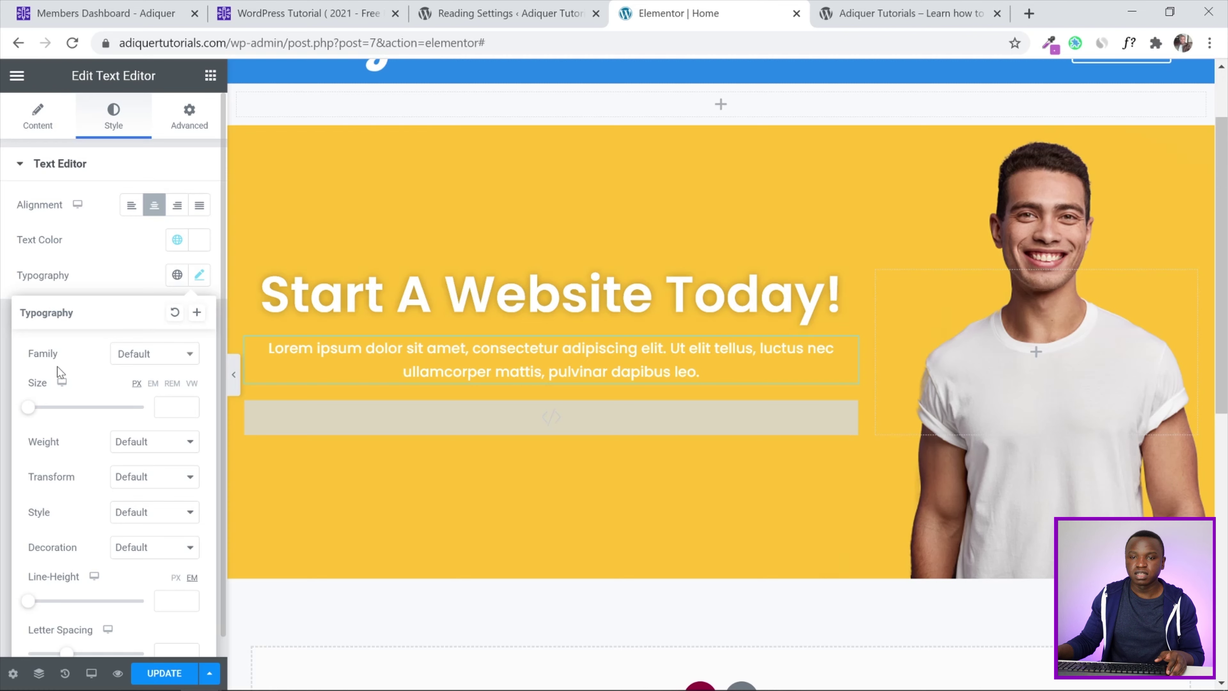
Set the paragraph font to Caveat Brush at size 30, preview it and update the page
{"action": "left_click", "coordinate": [146, 359]}
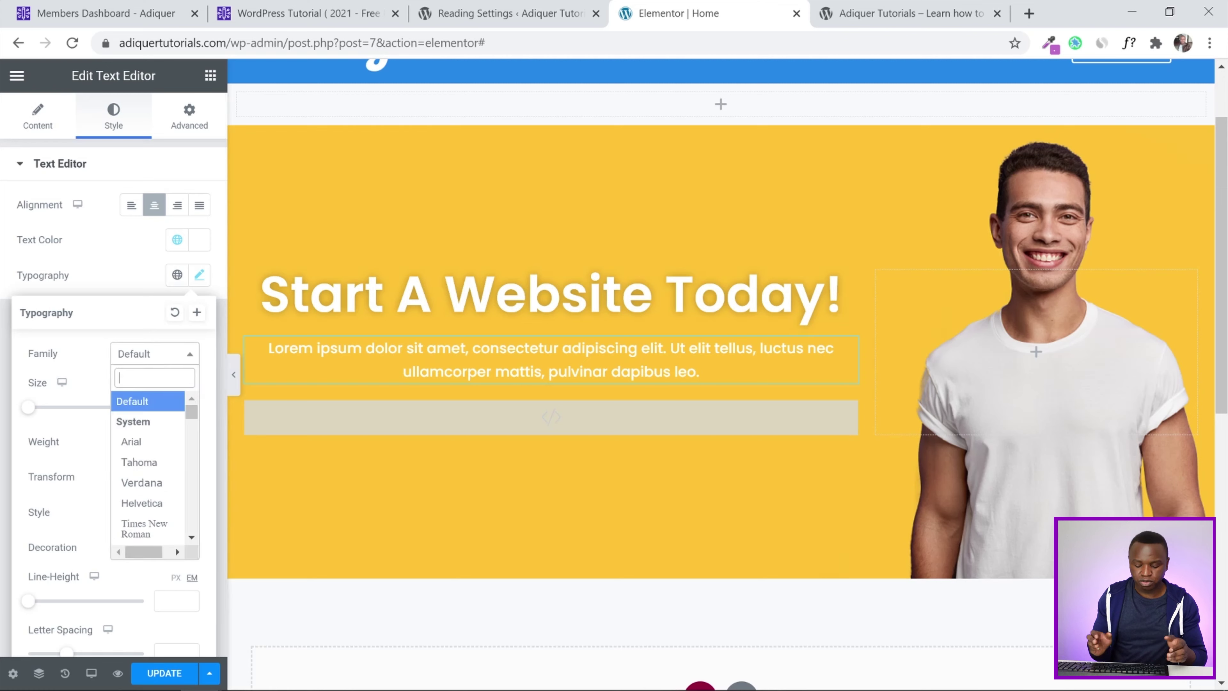
{"action": "type", "text": "cave"}
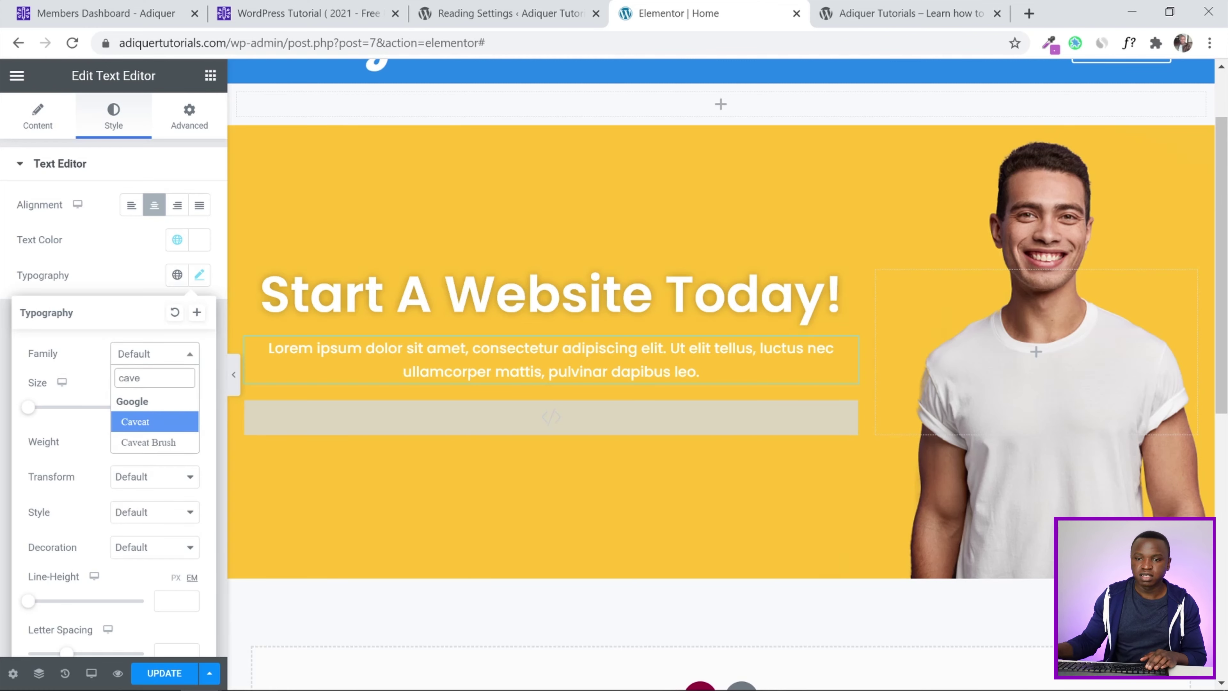
{"action": "left_click", "coordinate": [153, 442]}
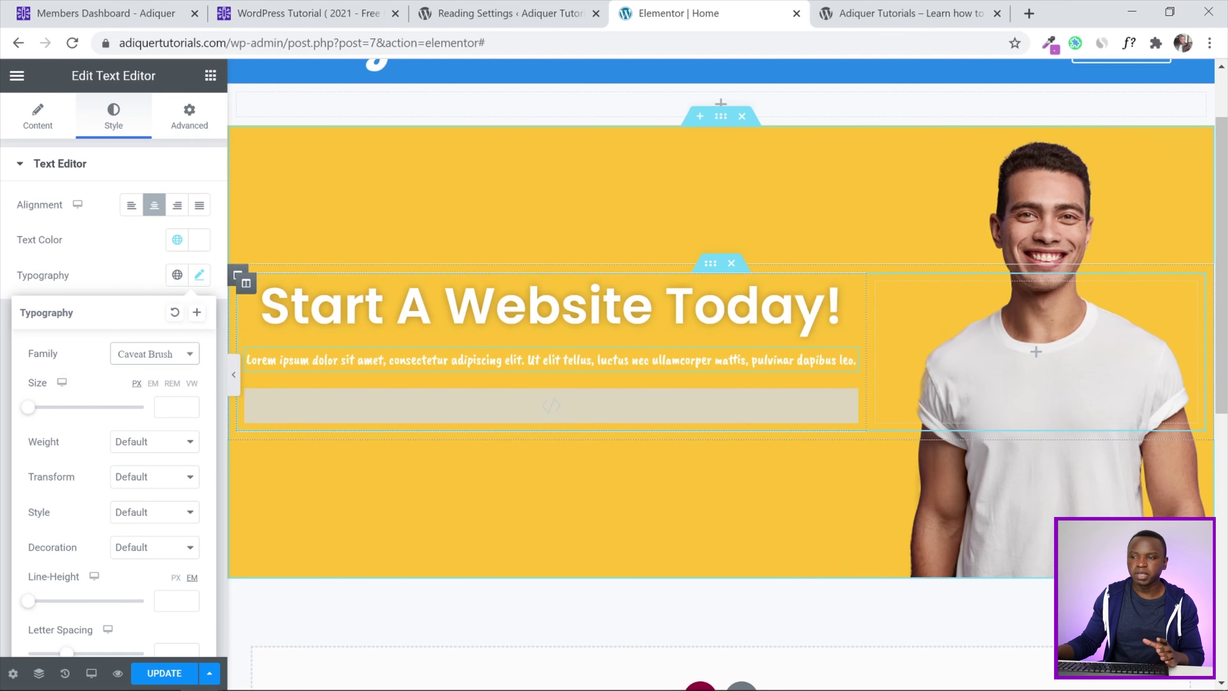
{"action": "left_click", "coordinate": [164, 407]}
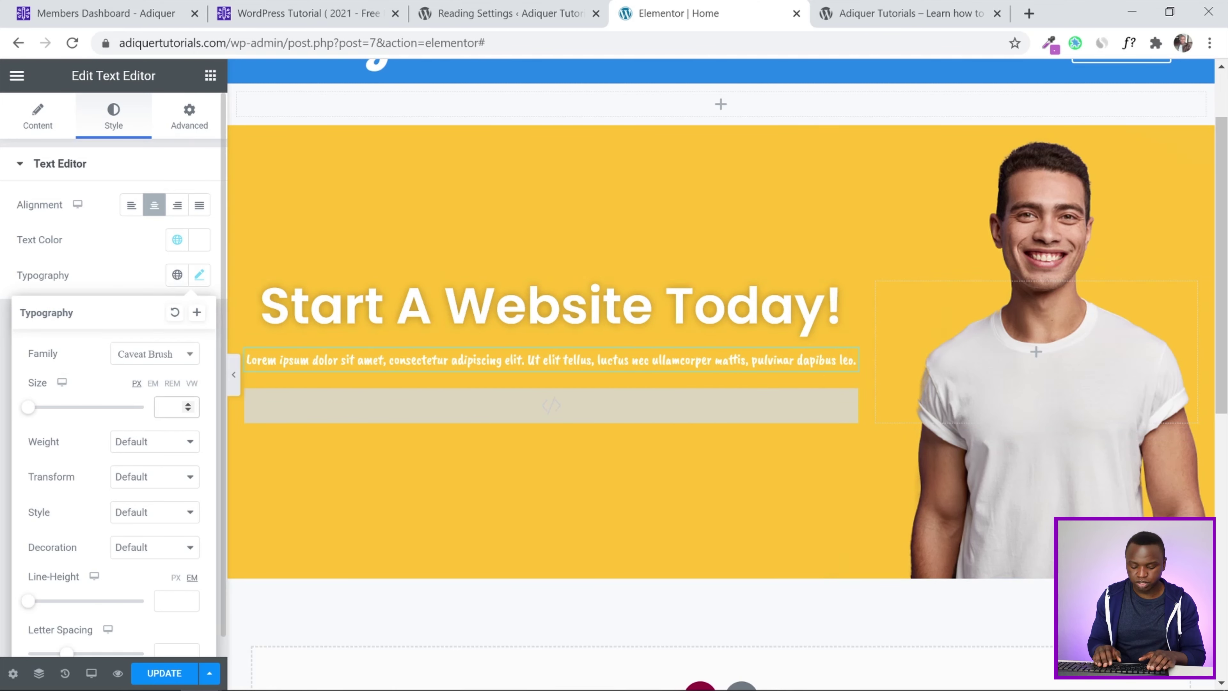
{"action": "type", "text": "30"}
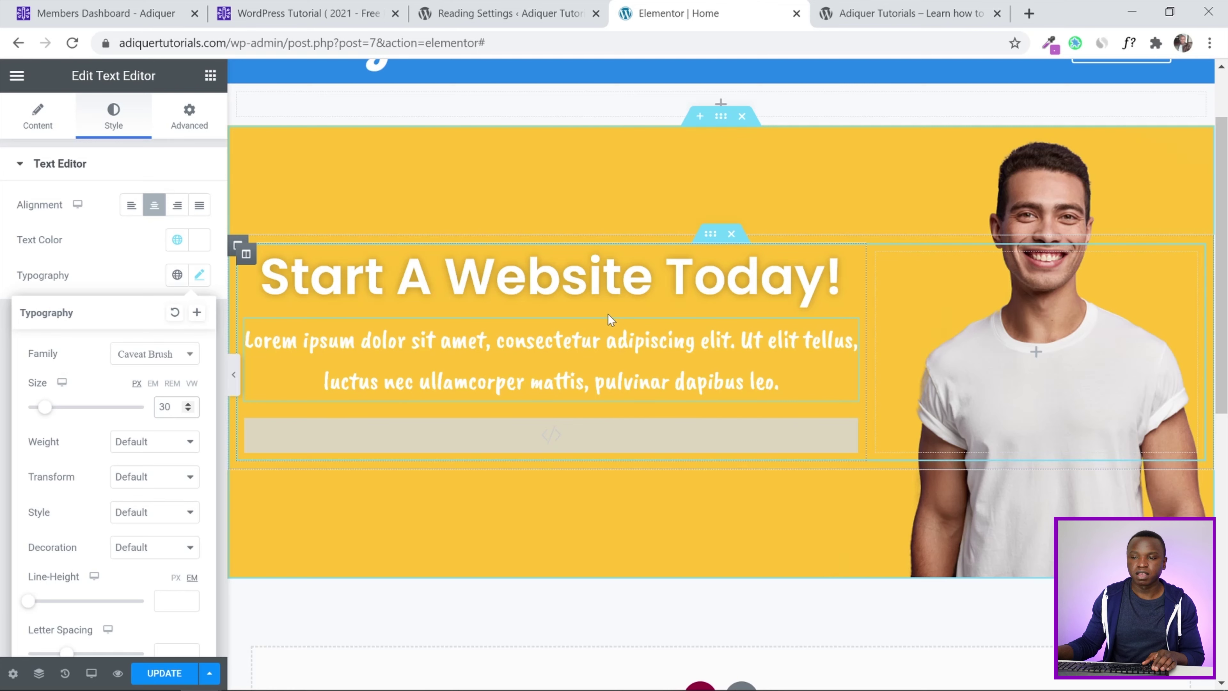
{"action": "left_click", "coordinate": [4, 304]}
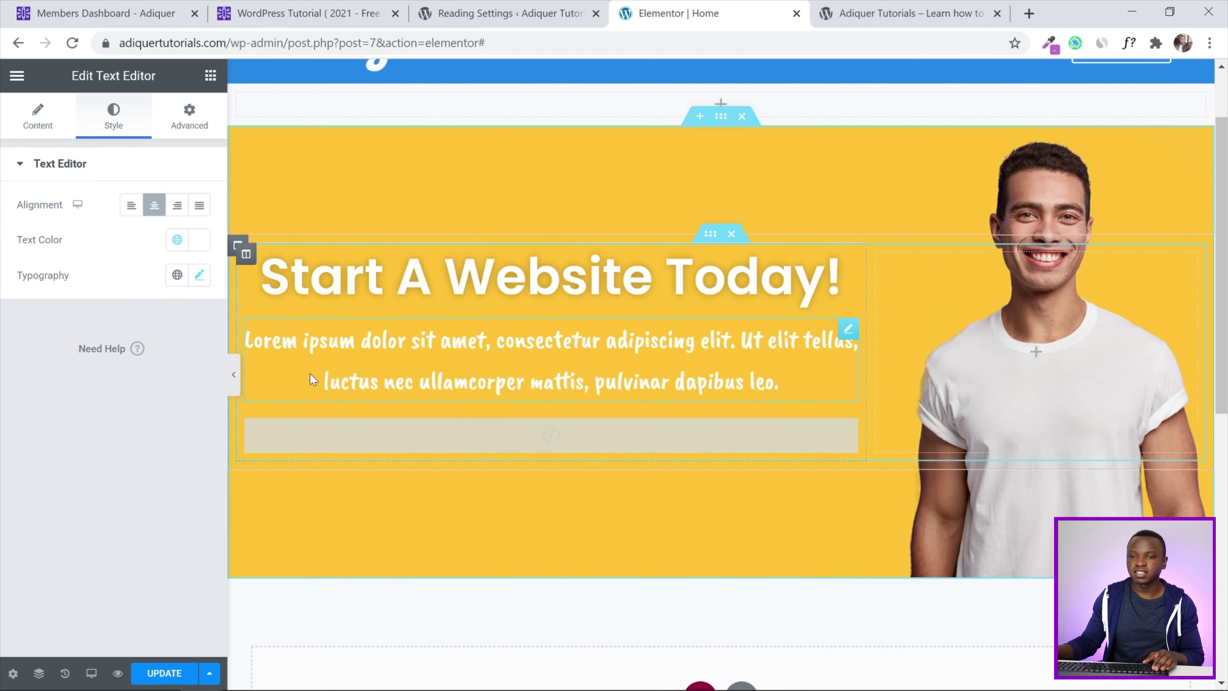
{"action": "left_click", "coordinate": [234, 374]}
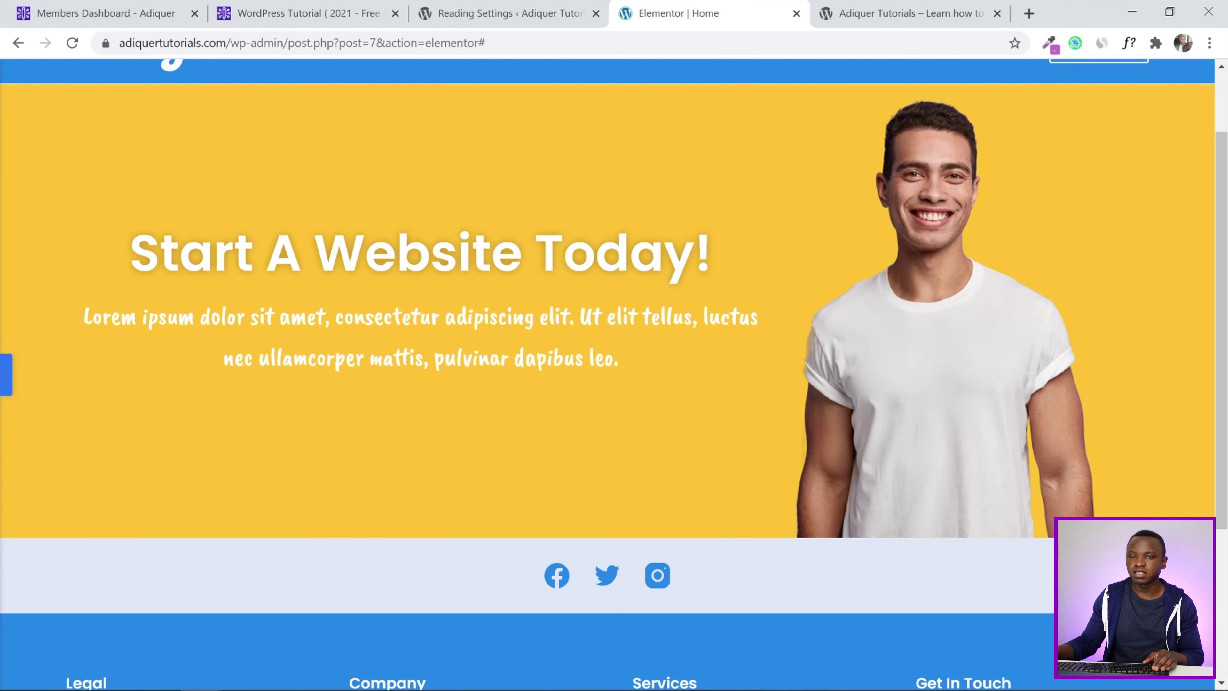
{"action": "left_click", "coordinate": [6, 375]}
{"action": "left_click", "coordinate": [162, 677]}
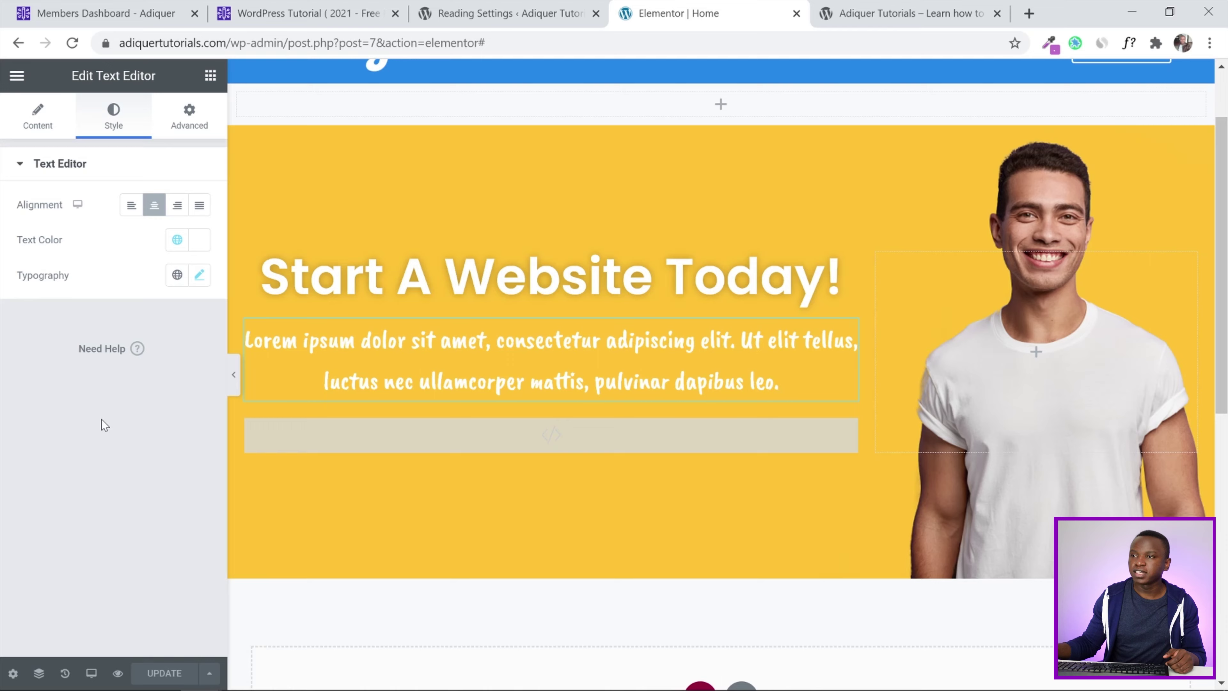
{"action": "left_click", "coordinate": [918, 13]}
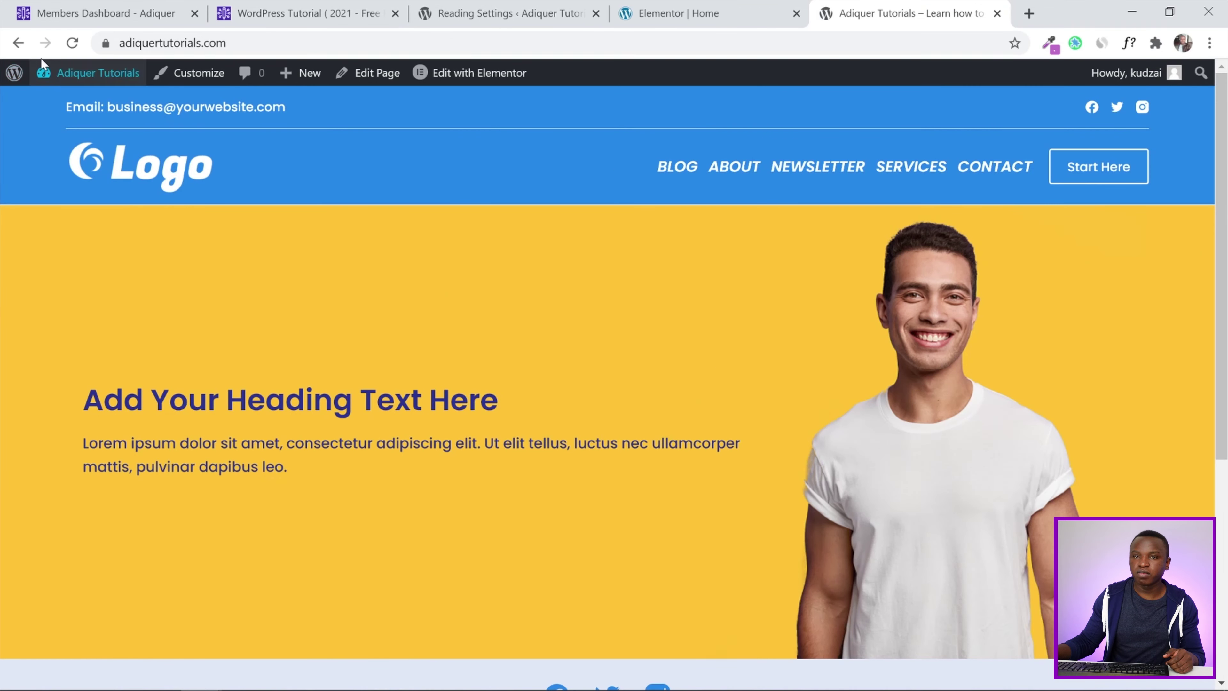
{"action": "left_click", "coordinate": [72, 42]}
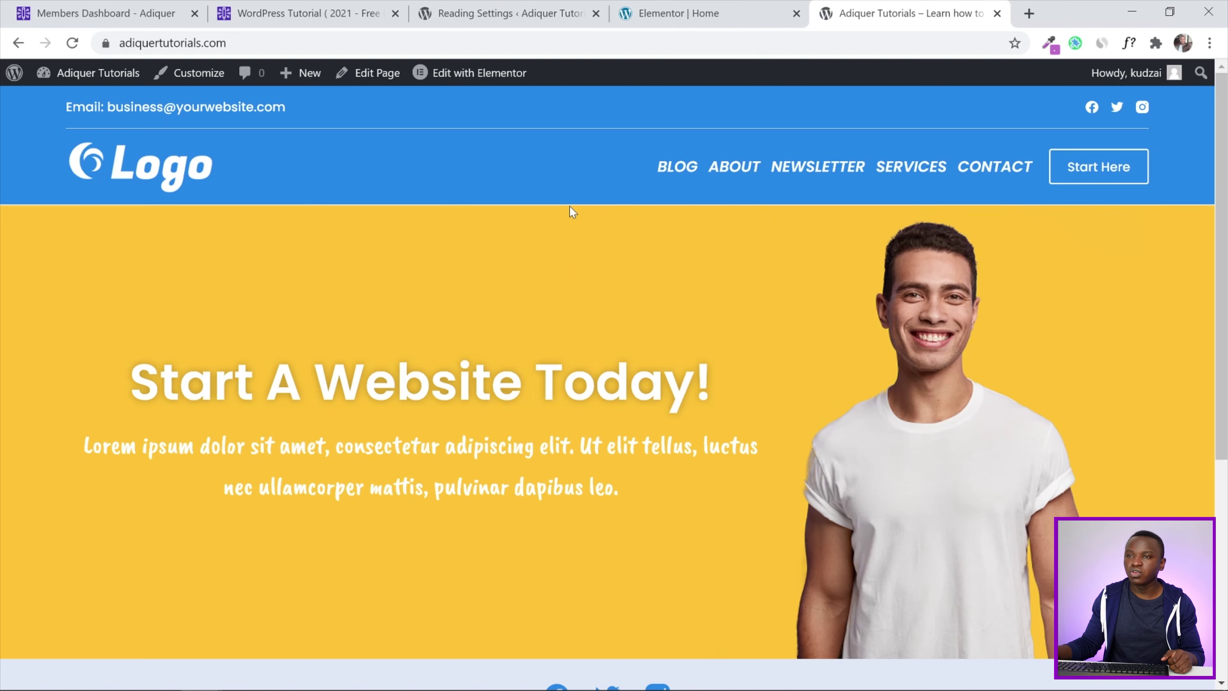
{"action": "left_click", "coordinate": [671, 7]}
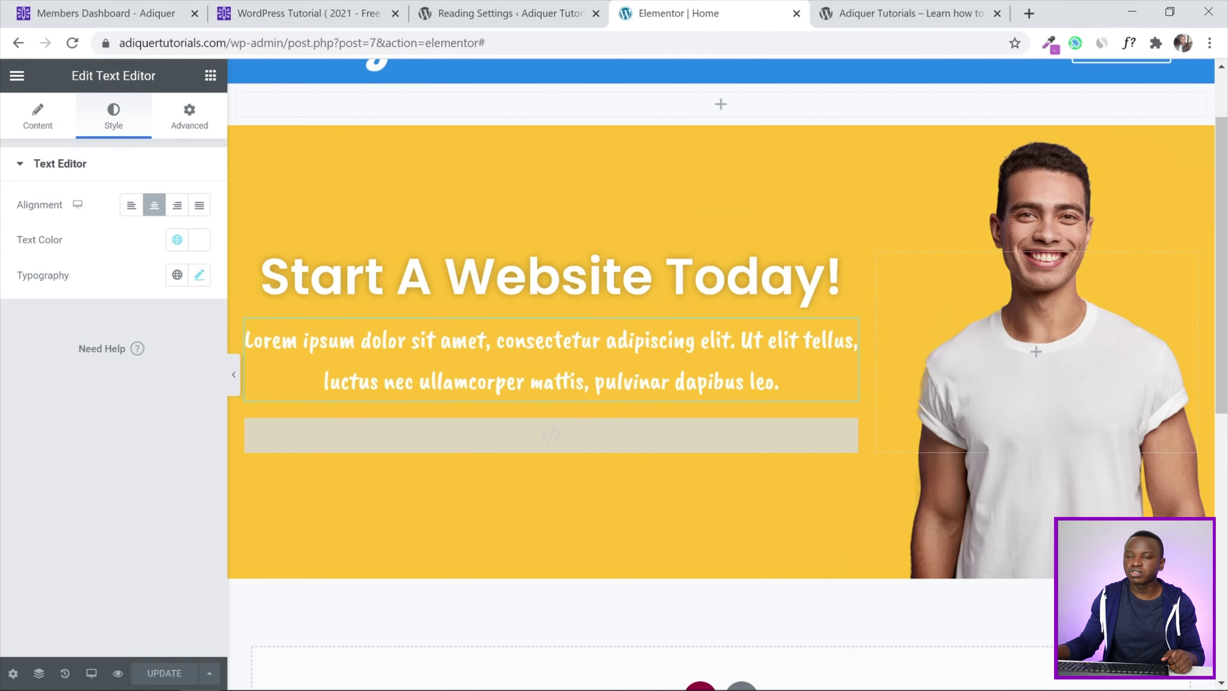
{"action": "scroll", "coordinate": [623, 208], "scroll_direction": "up", "scroll_amount": 2}
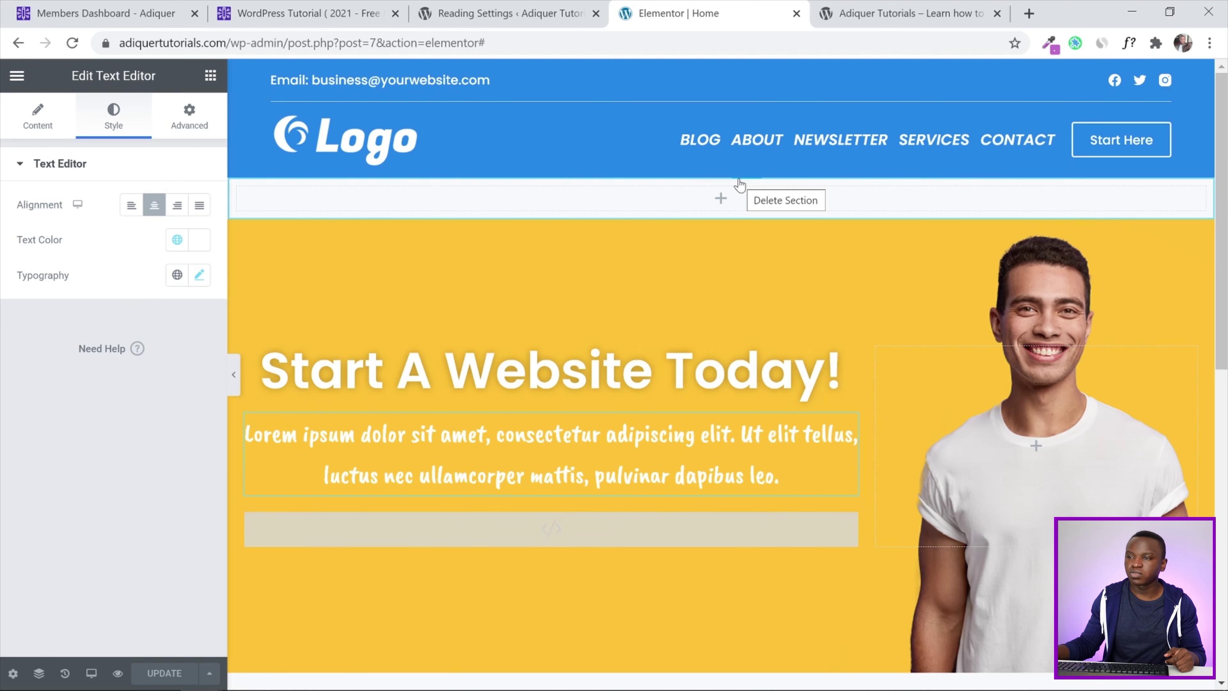
Delete the empty section above the yellow hero and update the page
{"action": "left_click", "coordinate": [739, 183]}
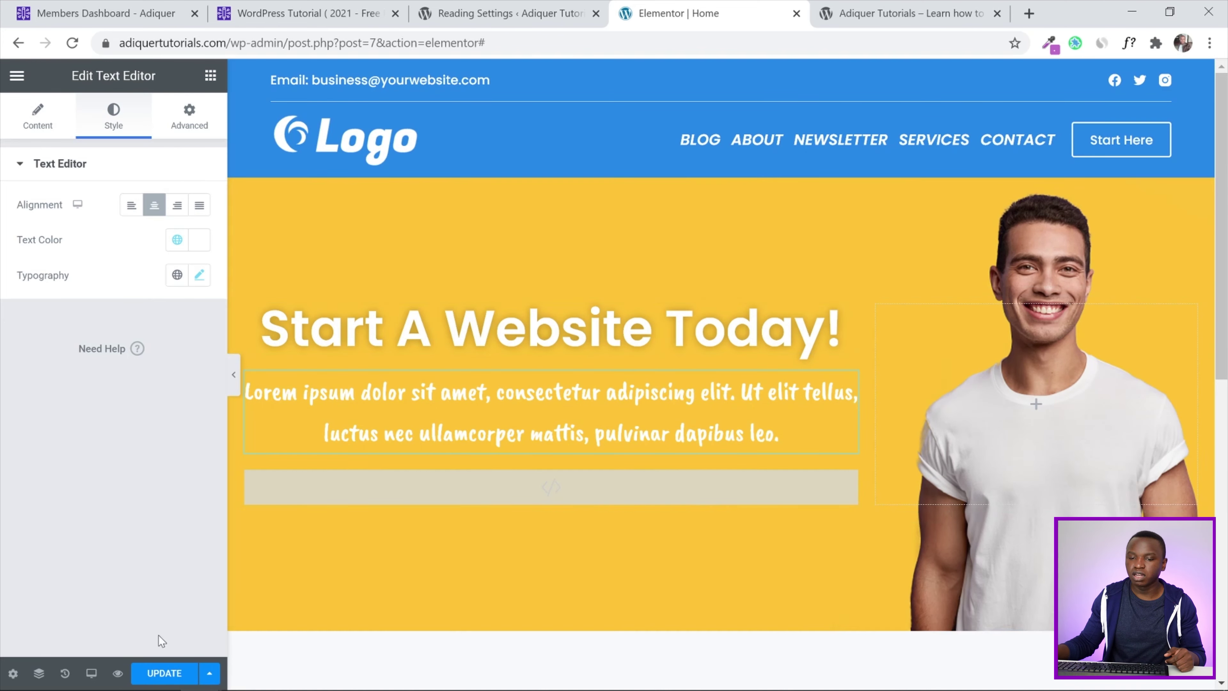
{"action": "left_click", "coordinate": [154, 673]}
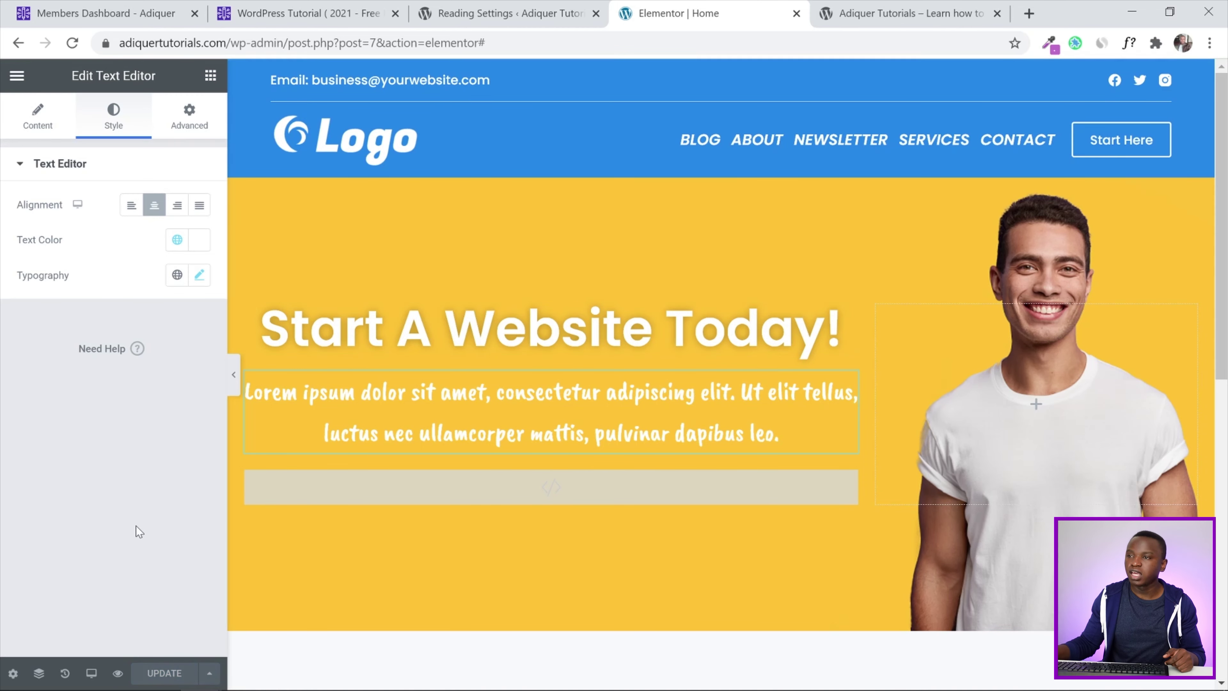
{"action": "left_click", "coordinate": [812, 11]}
Reload the live homepage and scroll down to the yellow hero directly under the header
{"action": "left_click", "coordinate": [72, 43]}
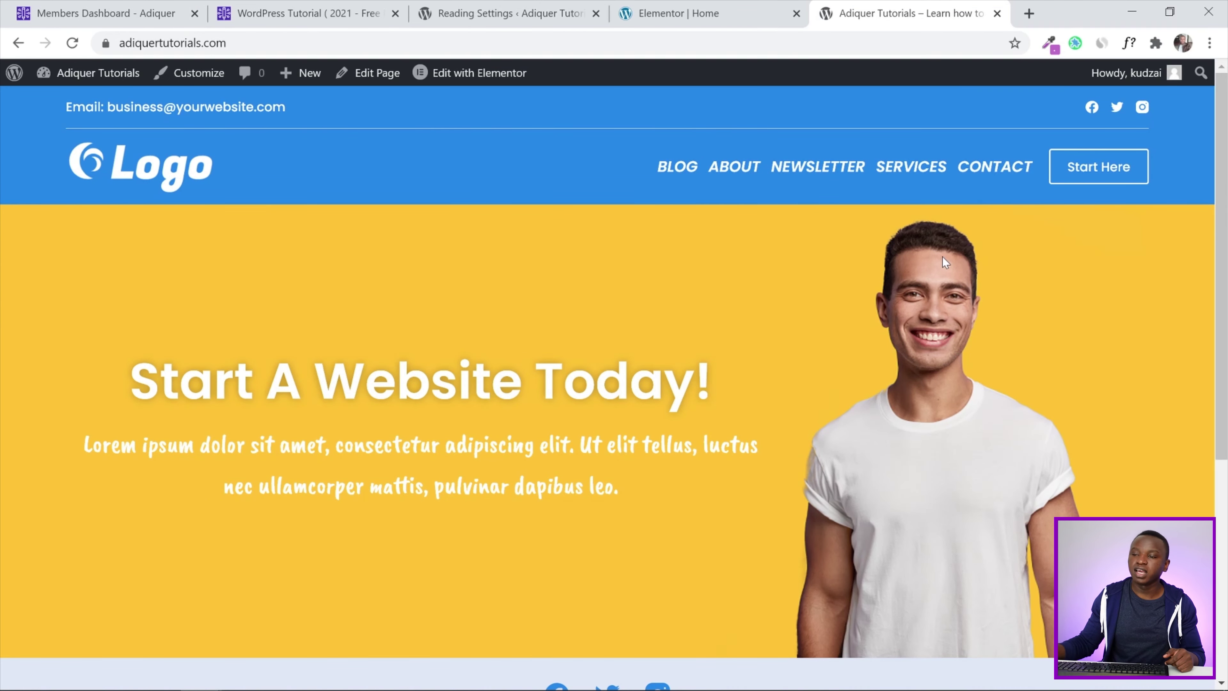
{"action": "scroll", "coordinate": [624, 368], "scroll_direction": "down", "scroll_amount": 2}
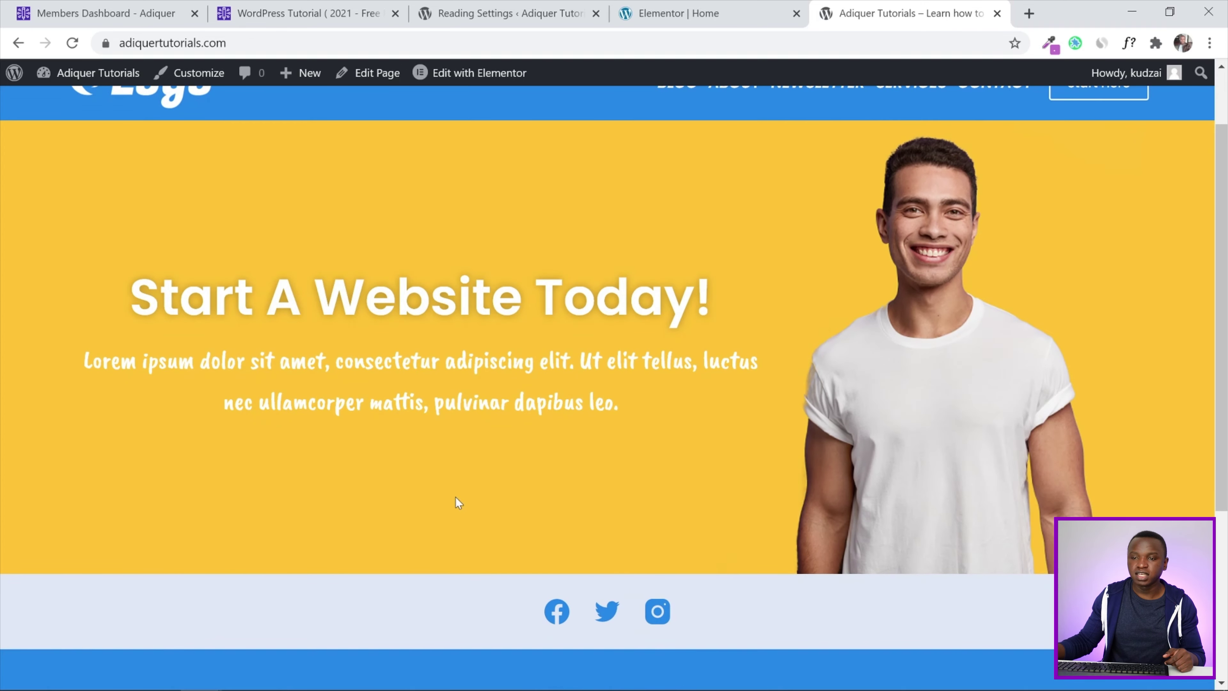
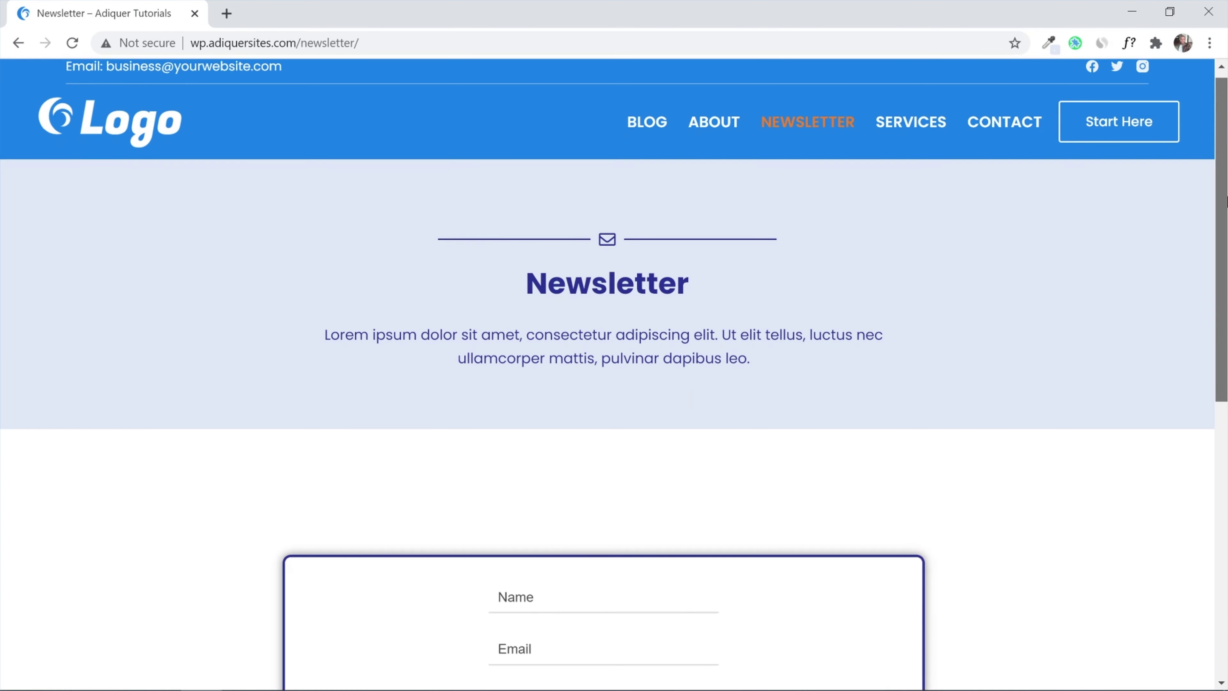
Scroll through the Newsletter page and bring up the GetResponse homepage tab
{"action": "scroll", "coordinate": [614, 368], "scroll_direction": "down", "scroll_amount": 3}
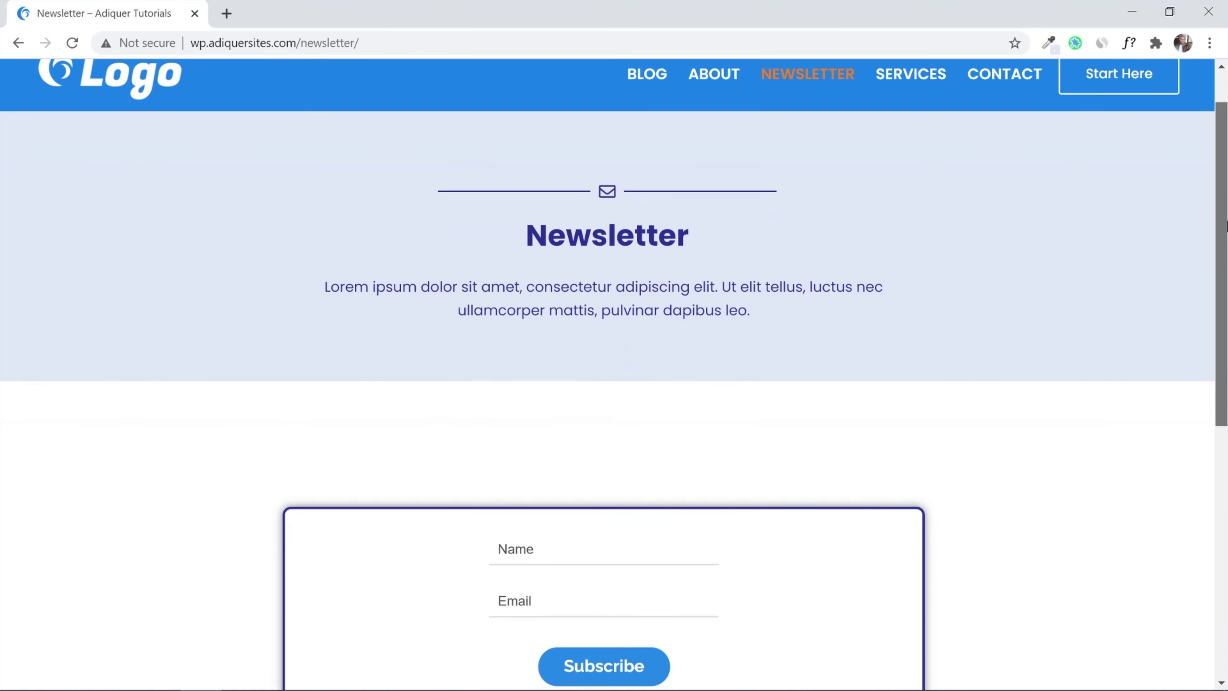
{"action": "left_click_drag", "start_coordinate": [1225, 261], "coordinate": [1225, 464]}
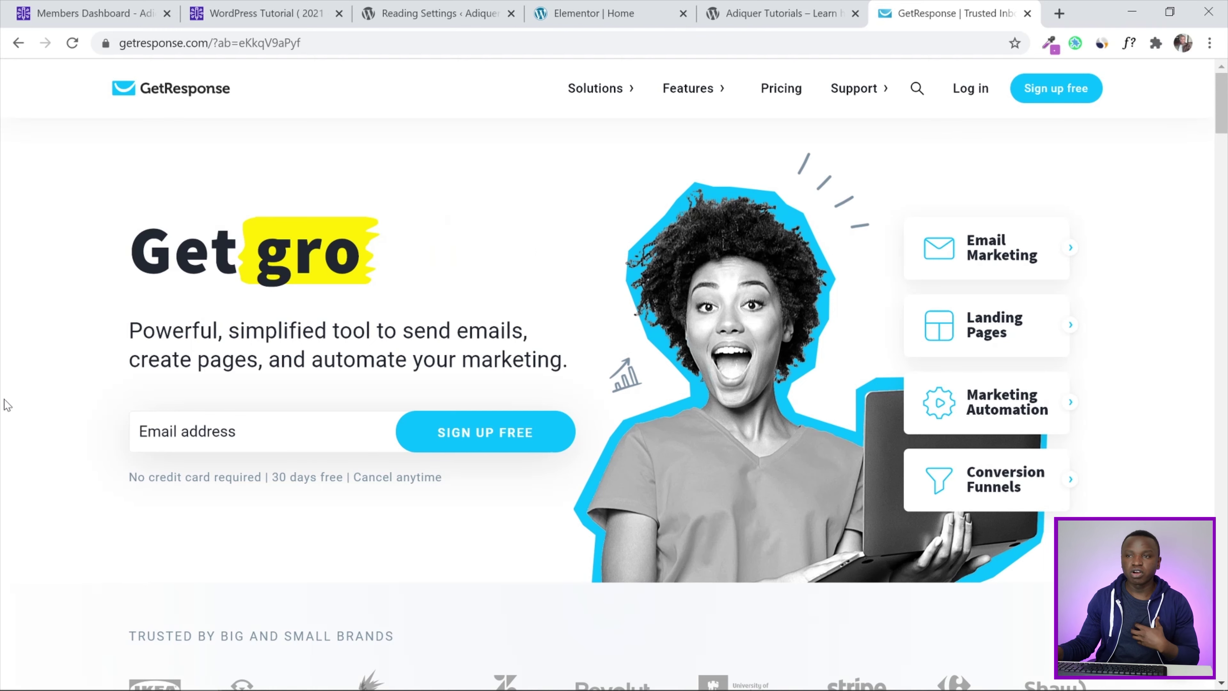
Sign in to GetResponse, start a new signup form and browse the templates
{"action": "left_click", "coordinate": [971, 88]}
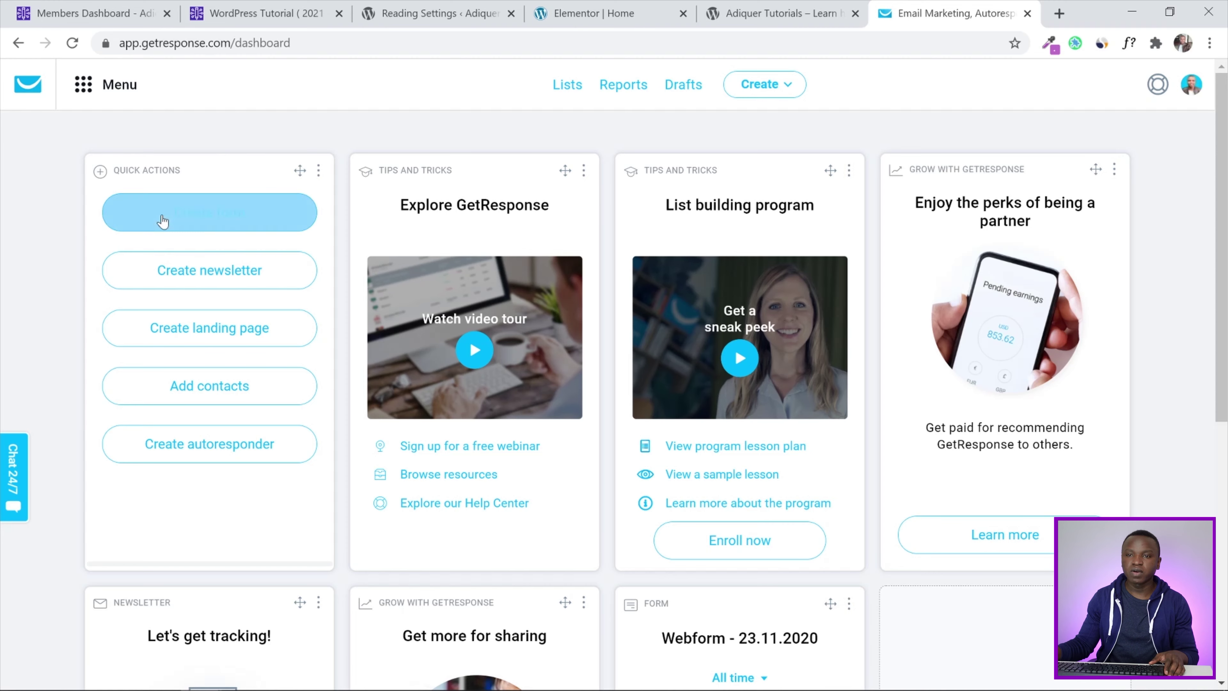
{"action": "left_click", "coordinate": [191, 224]}
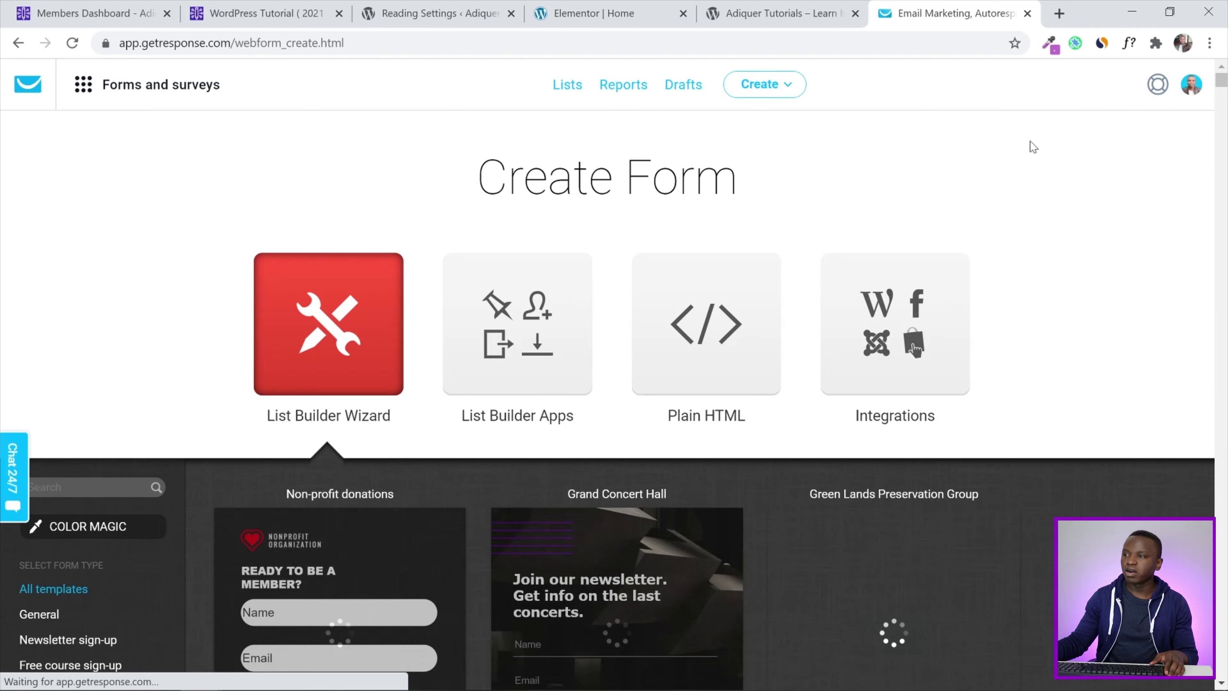
{"action": "scroll", "coordinate": [914, 348], "scroll_direction": "down", "scroll_amount": 6}
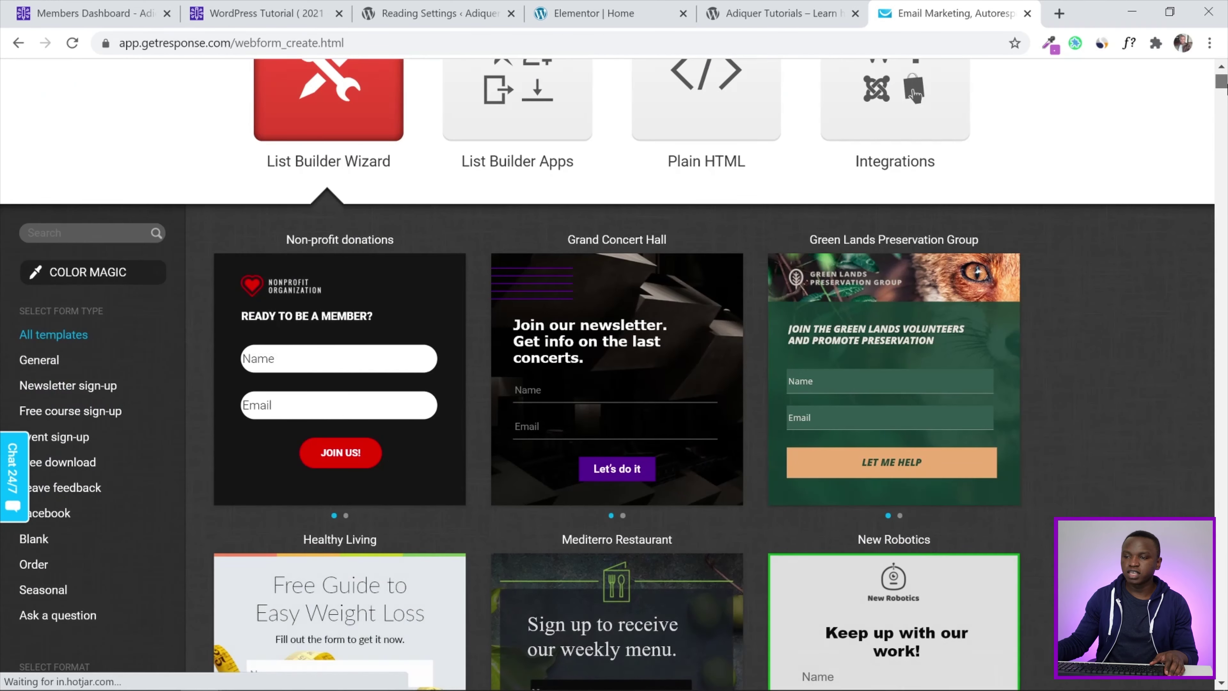
{"action": "scroll", "coordinate": [913, 348], "scroll_direction": "down", "scroll_amount": 6}
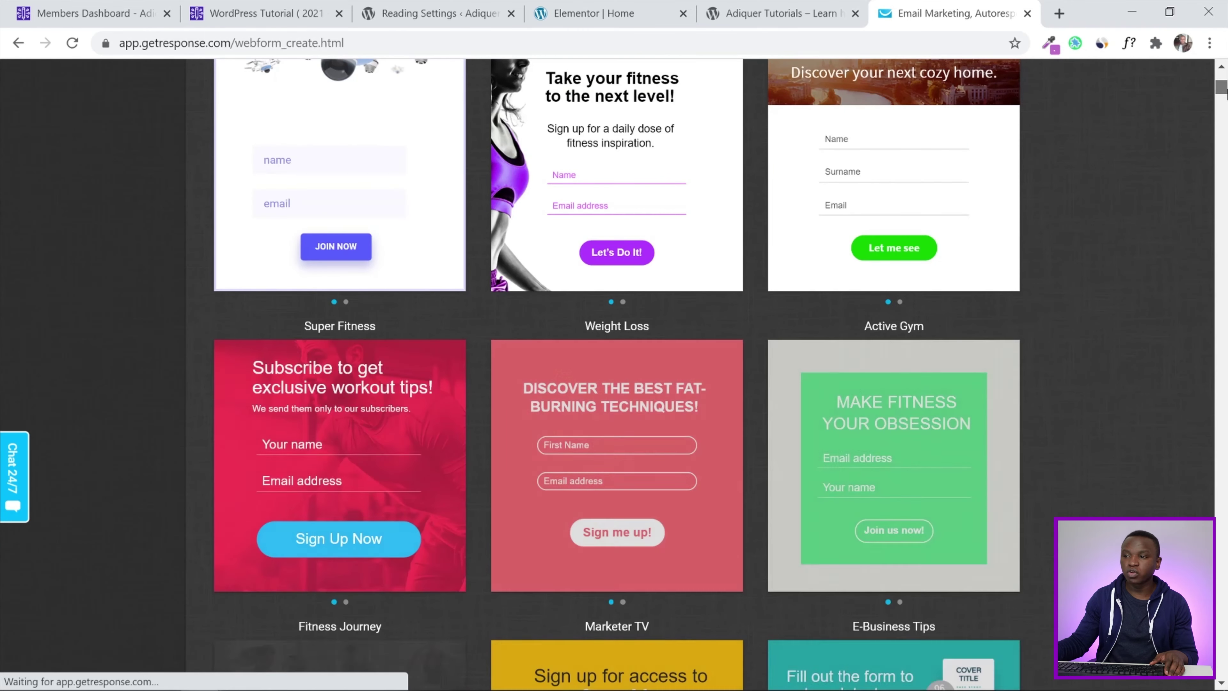
{"action": "scroll", "coordinate": [1128, 250], "scroll_direction": "down", "scroll_amount": 6}
{"action": "scroll", "coordinate": [1127, 250], "scroll_direction": "down", "scroll_amount": 6}
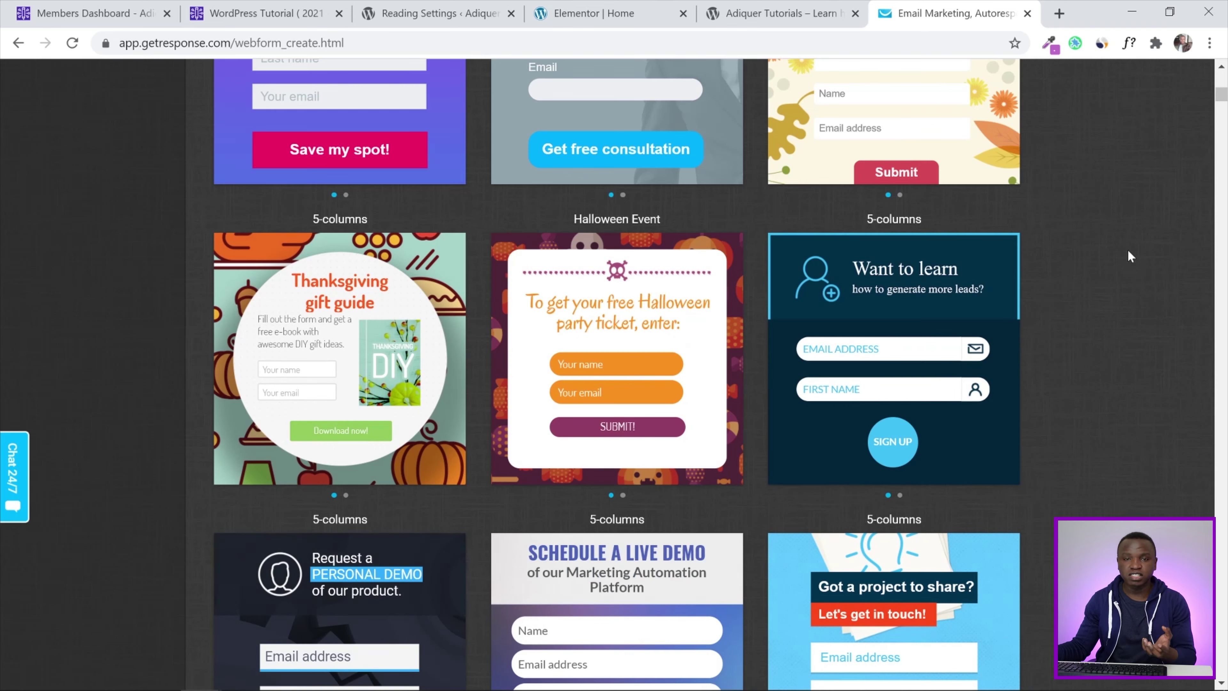
{"action": "scroll", "coordinate": [1128, 251], "scroll_direction": "up", "scroll_amount": 10}
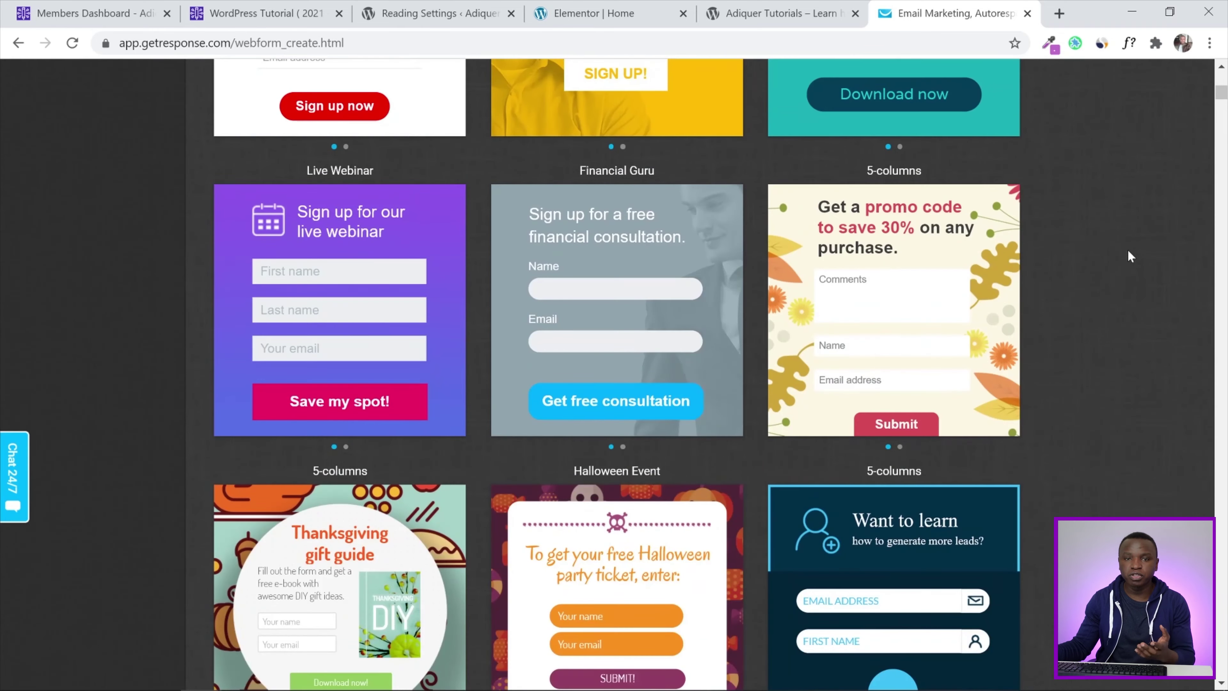
{"action": "scroll", "coordinate": [1128, 251], "scroll_direction": "up", "scroll_amount": 20}
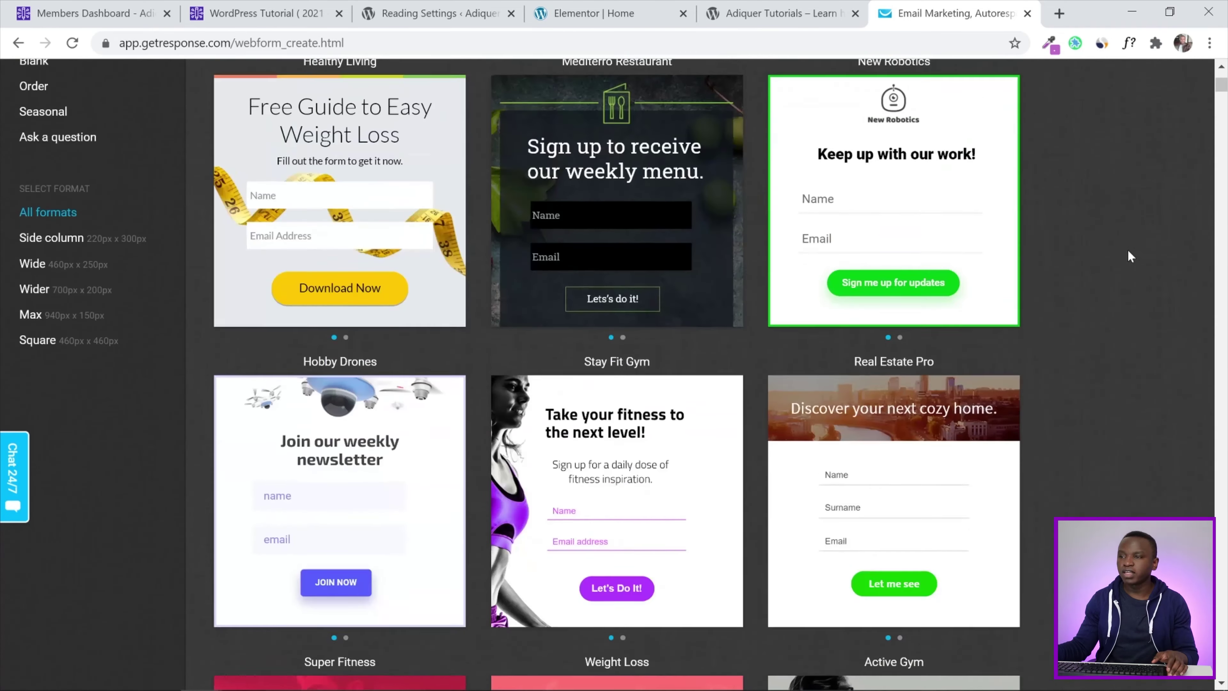
{"action": "scroll", "coordinate": [1128, 251], "scroll_direction": "down", "scroll_amount": 7}
Use the Real Estate Pro template and select its heading text
{"action": "mouse_move", "coordinate": [900, 379]}
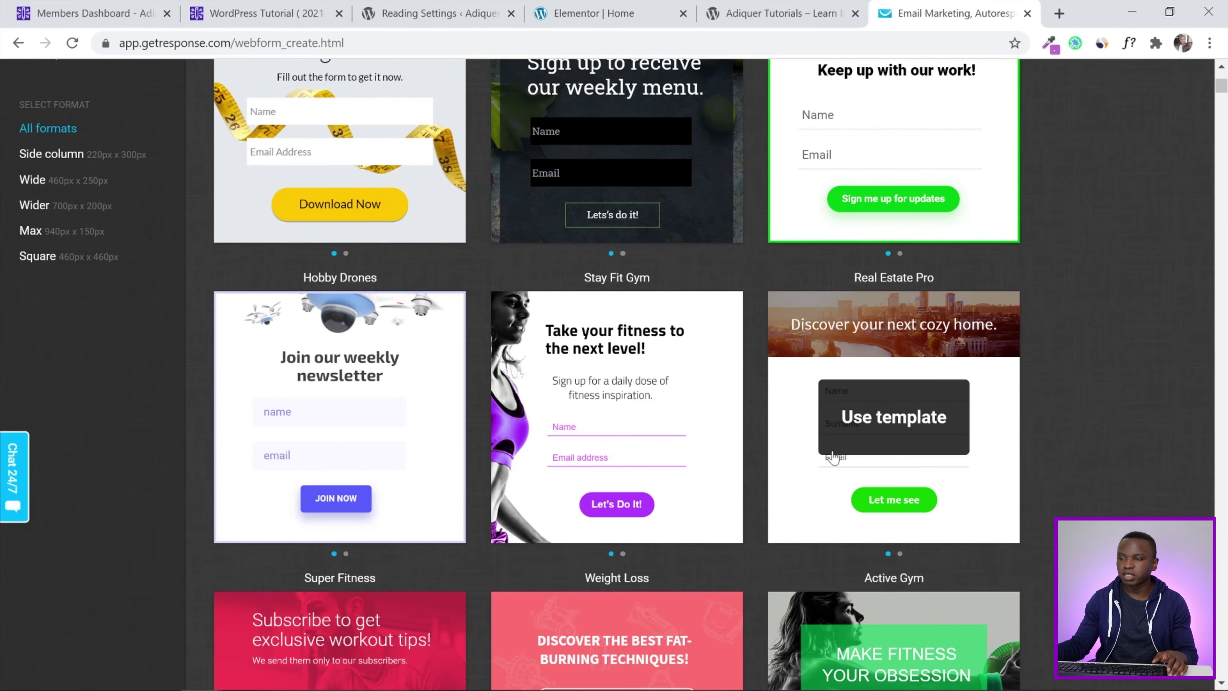
{"action": "left_click", "coordinate": [896, 432]}
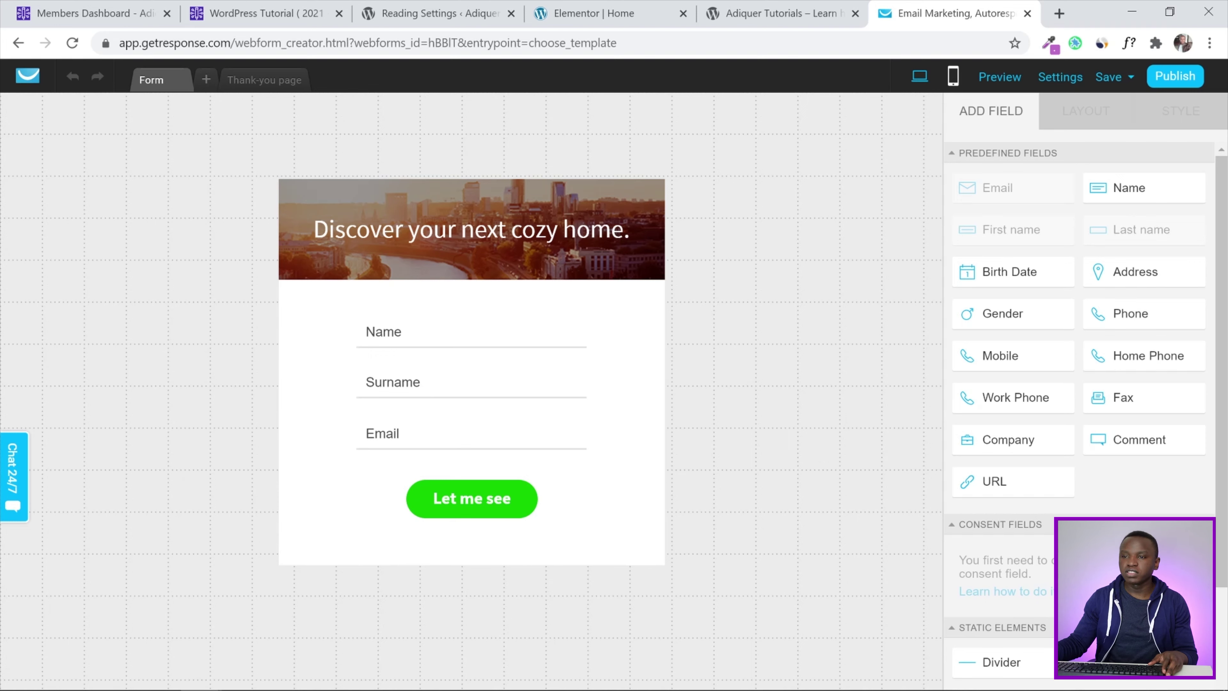
{"action": "left_click", "coordinate": [513, 230]}
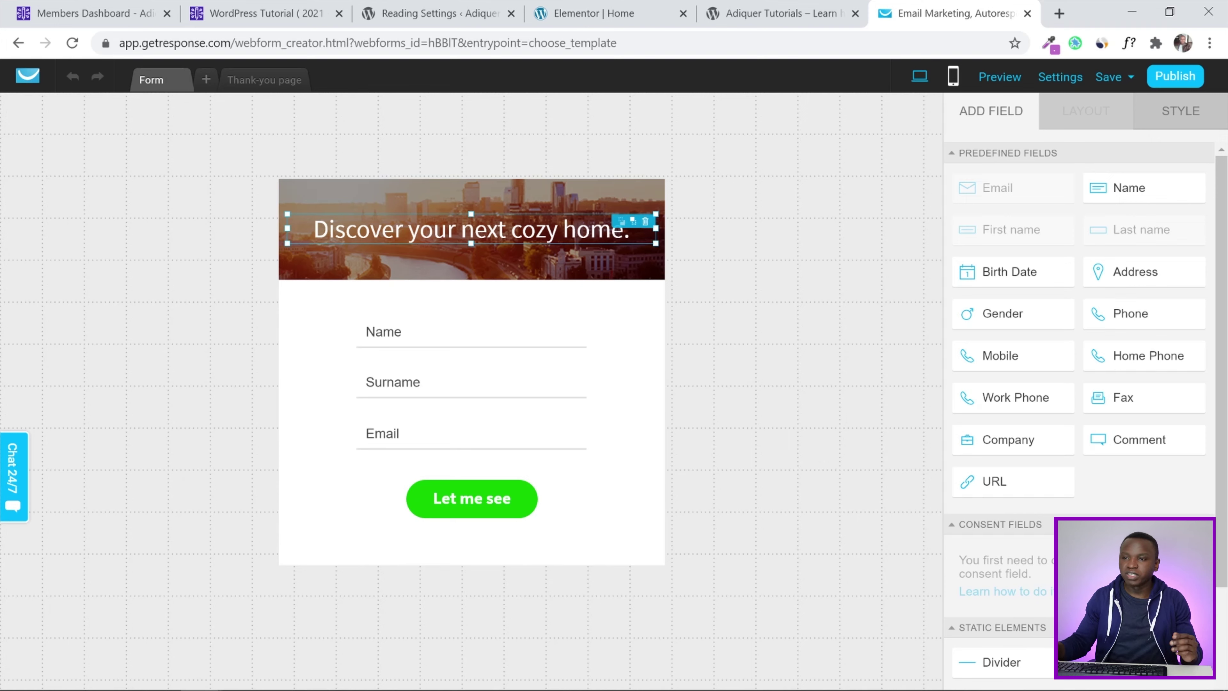
Delete the form heading and remove the bg.jpg background image
{"action": "left_click", "coordinate": [645, 221]}
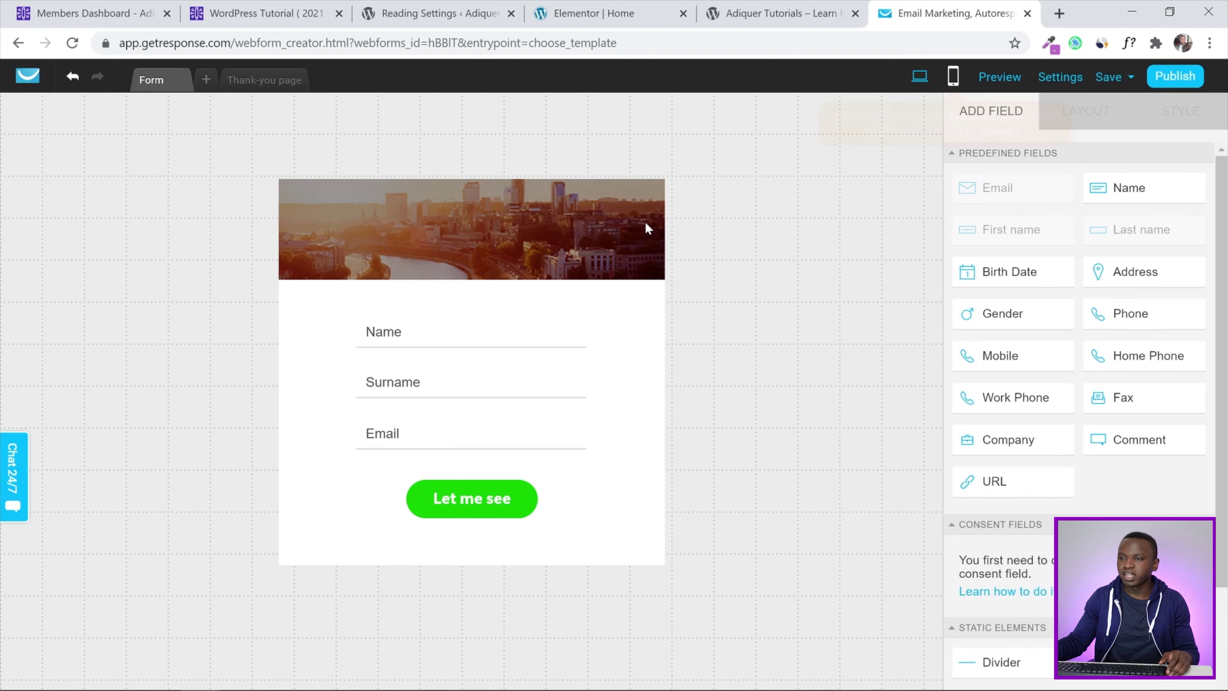
{"action": "left_click", "coordinate": [293, 335]}
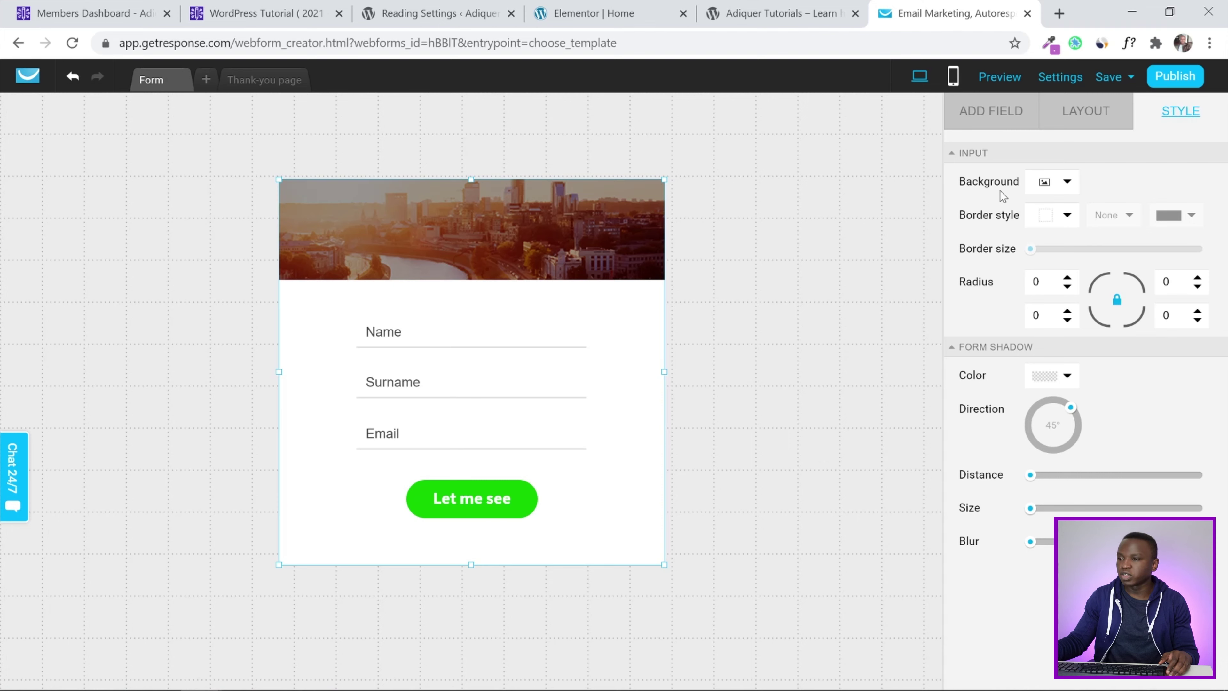
{"action": "left_click", "coordinate": [1069, 183]}
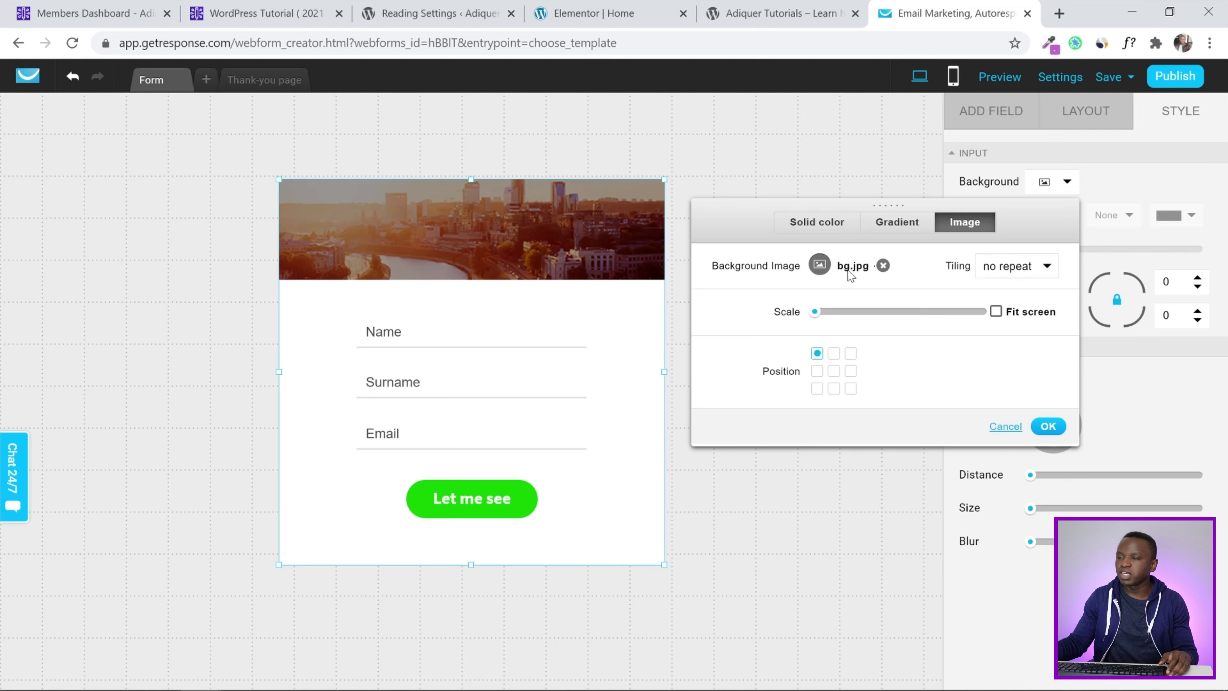
{"action": "left_click", "coordinate": [883, 265]}
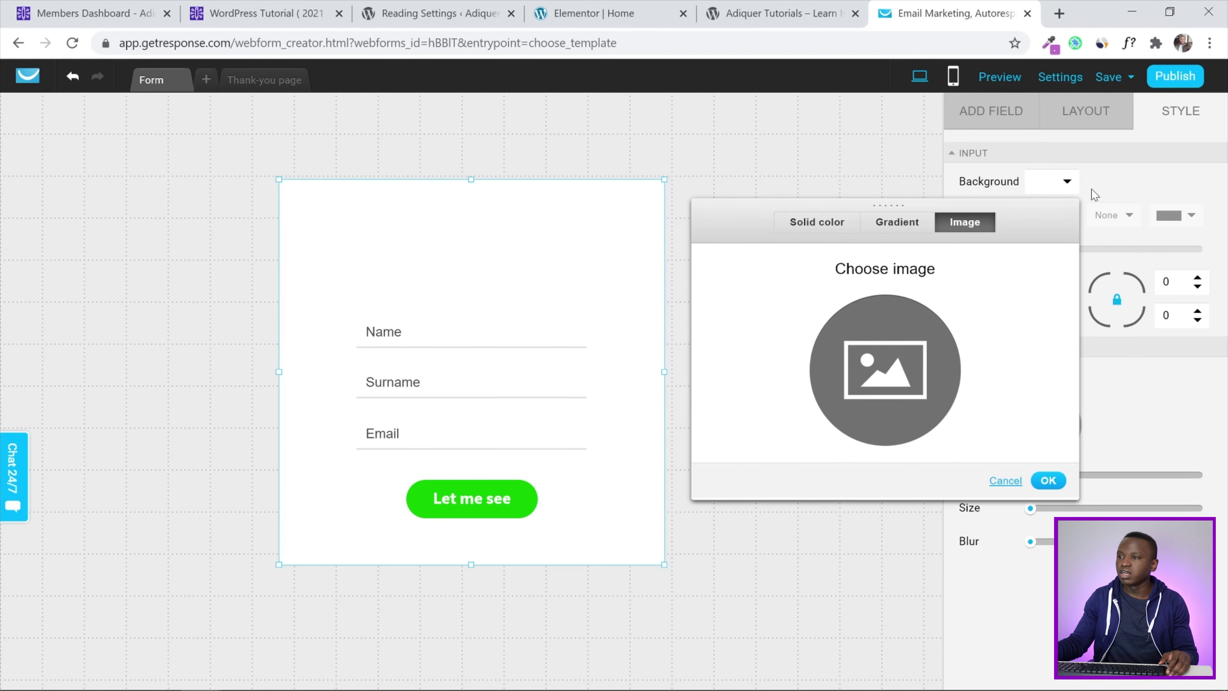
{"action": "left_click", "coordinate": [1099, 183]}
Set the form's solid background colour opacity to 0 for full transparency
{"action": "left_click", "coordinate": [1043, 188]}
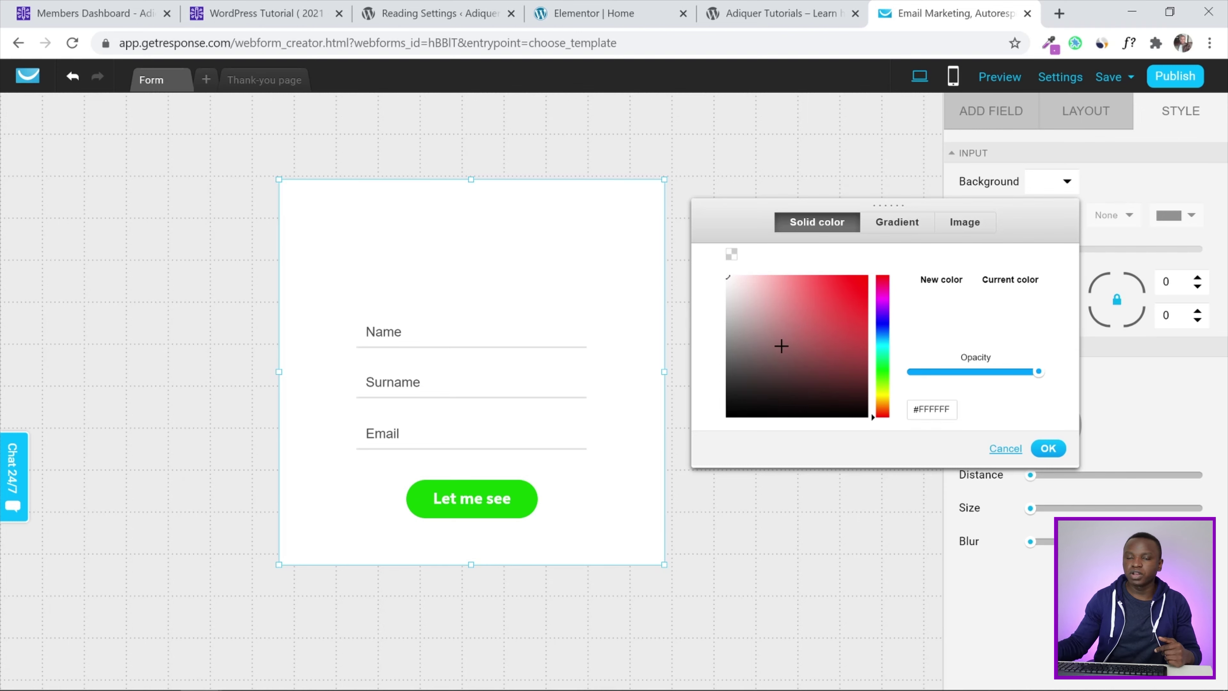
{"action": "left_click", "coordinate": [731, 254]}
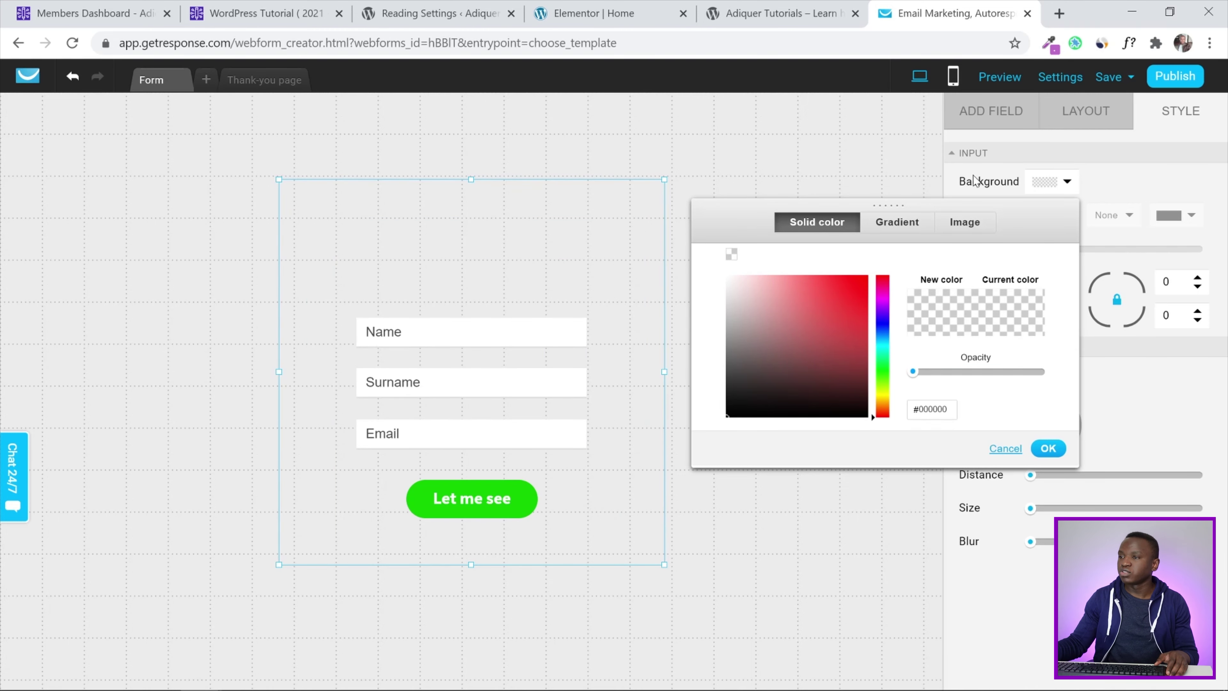
{"action": "left_click", "coordinate": [1136, 187]}
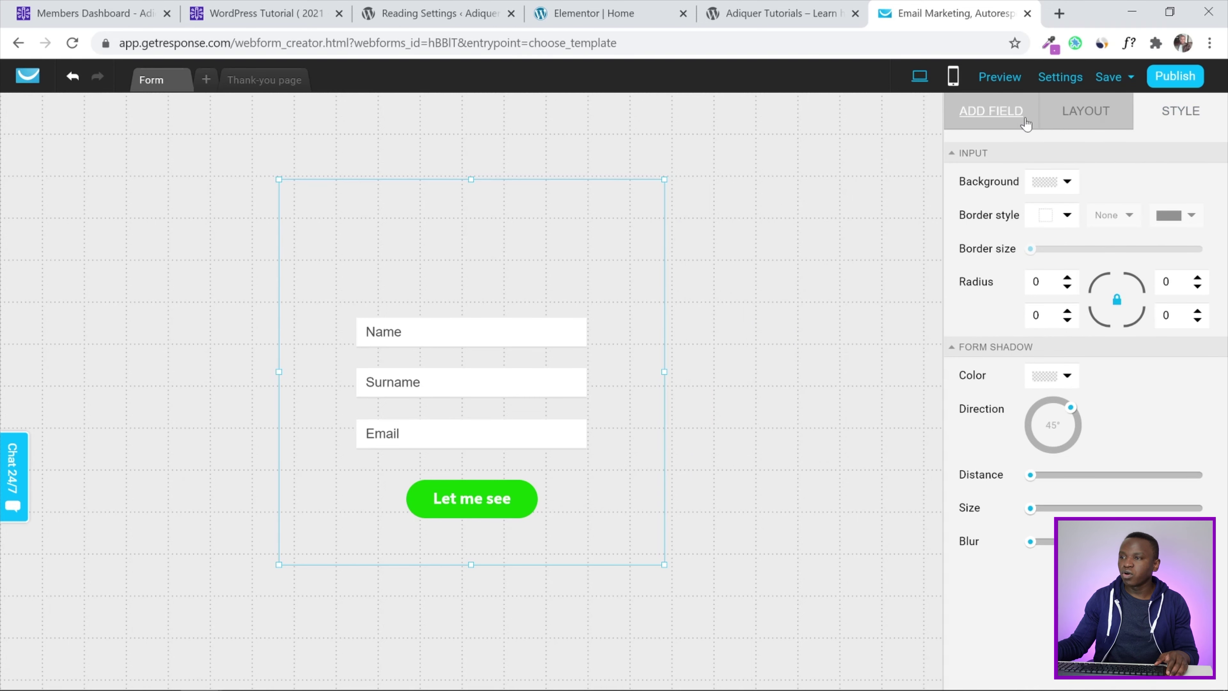
{"action": "left_click", "coordinate": [992, 121]}
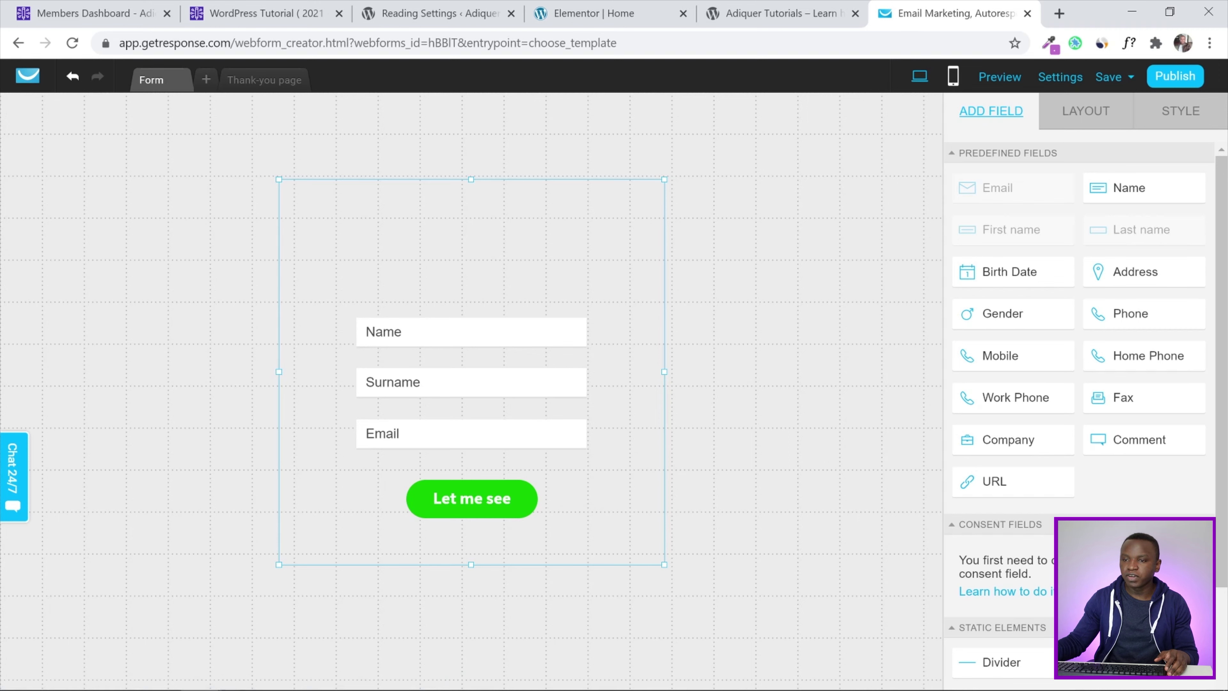
Delete the Name and Surname fields and add a new Name field above Email
{"action": "left_click", "coordinate": [556, 333]}
{"action": "left_click", "coordinate": [576, 325]}
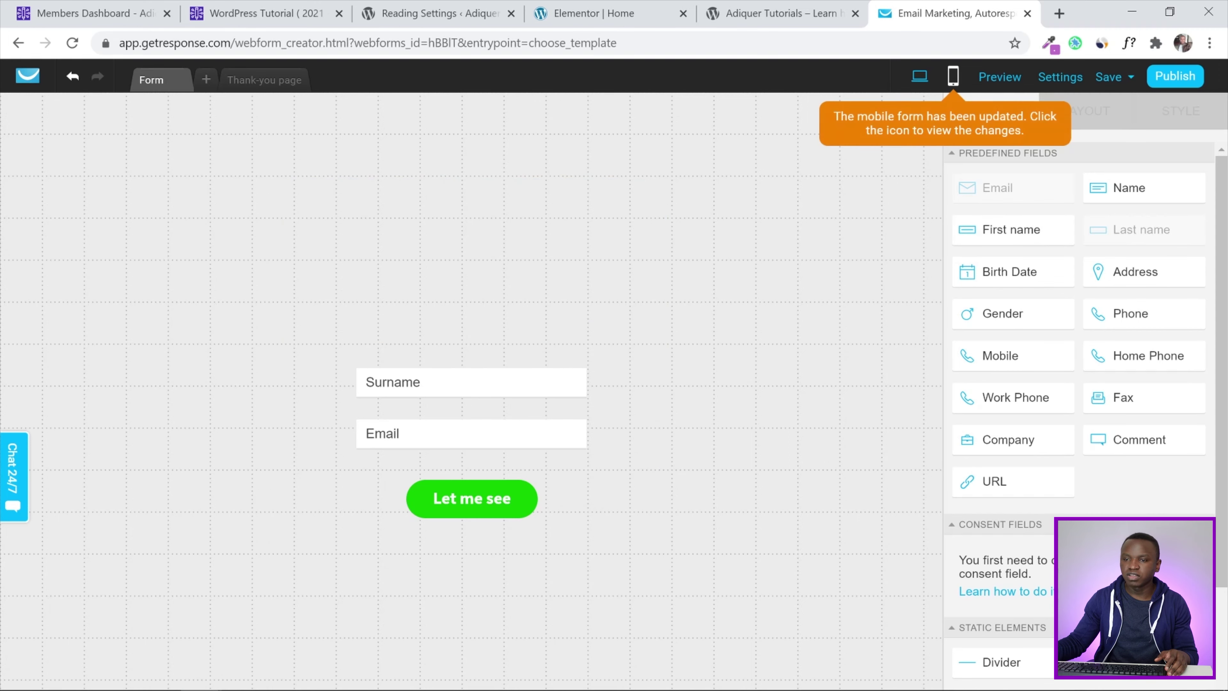
{"action": "left_click", "coordinate": [485, 374]}
{"action": "left_click", "coordinate": [575, 376]}
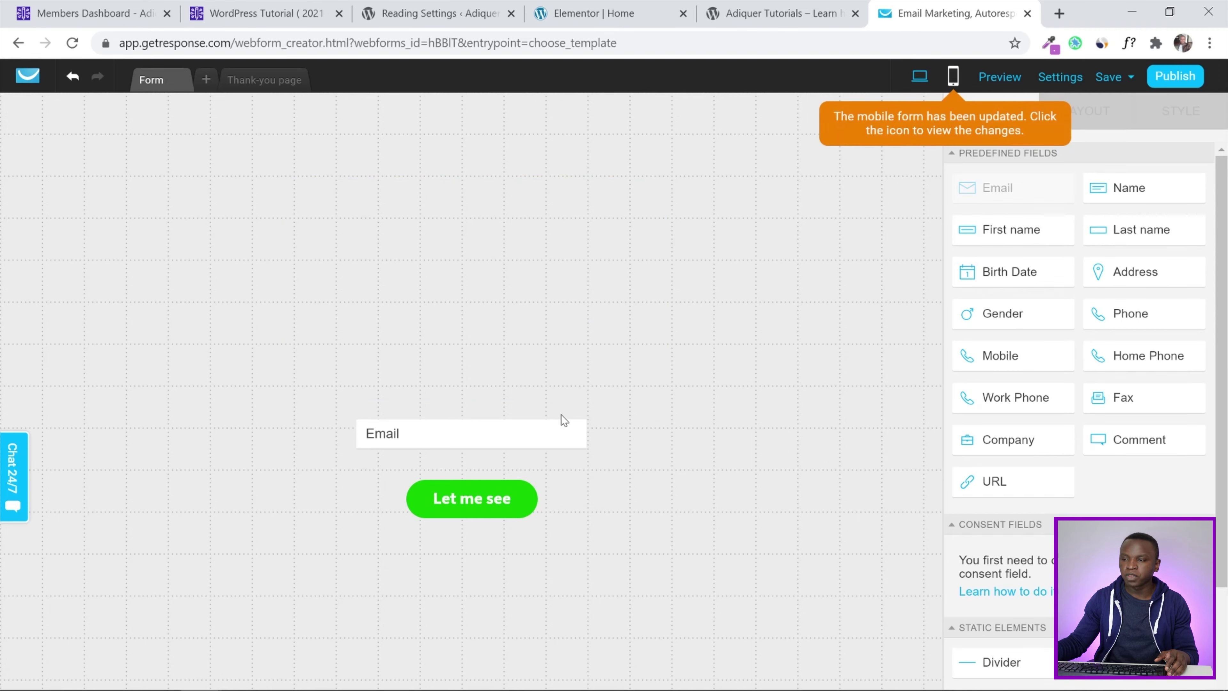
{"action": "left_click_drag", "start_coordinate": [1141, 194], "coordinate": [462, 379]}
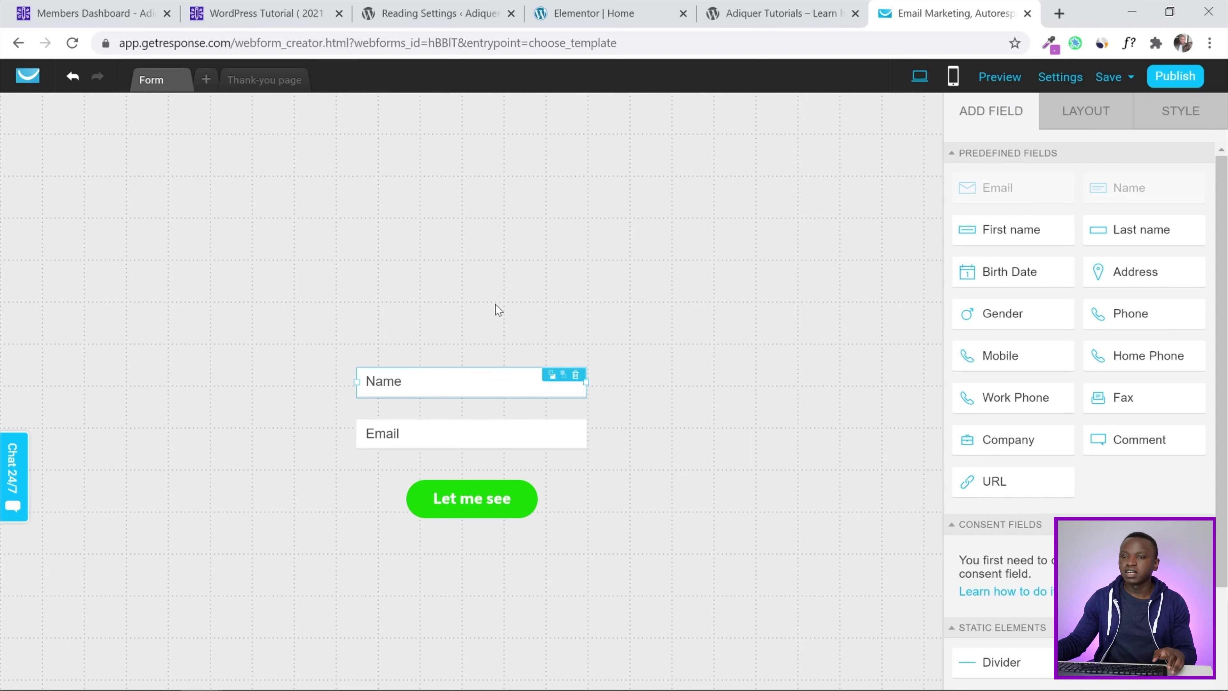
Shrink the form container from top and bottom to 460 × 200 px
{"action": "left_click", "coordinate": [499, 321]}
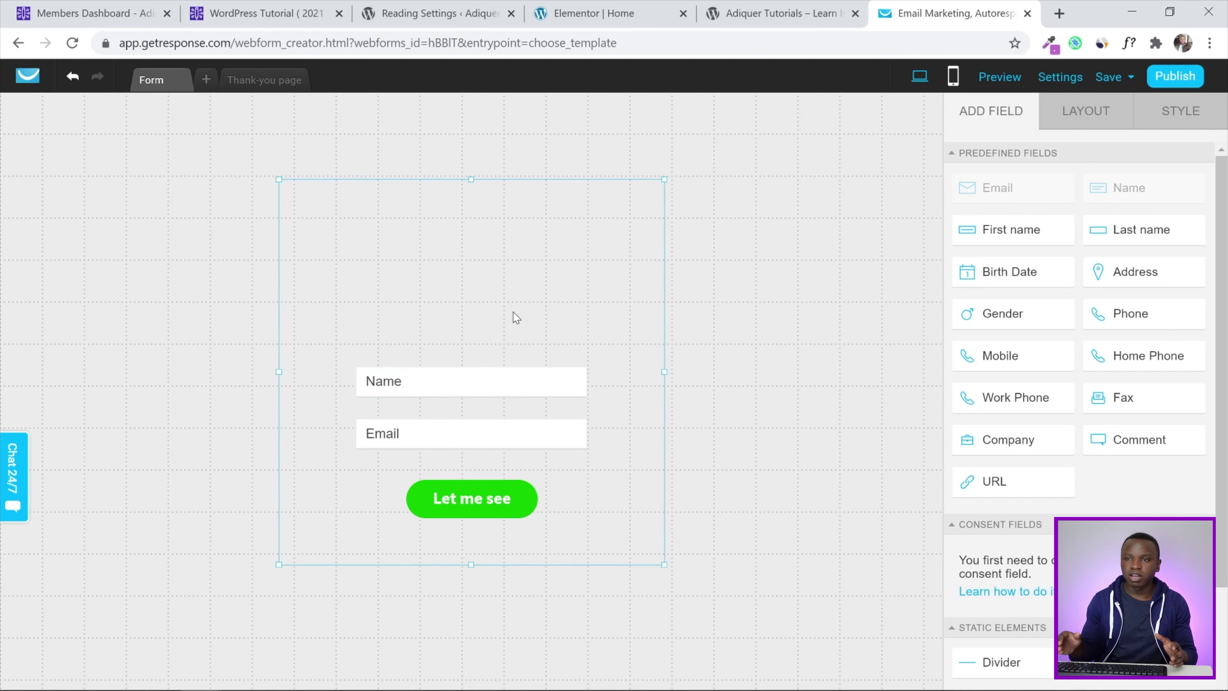
{"action": "left_click_drag", "start_coordinate": [471, 180], "coordinate": [470, 273]}
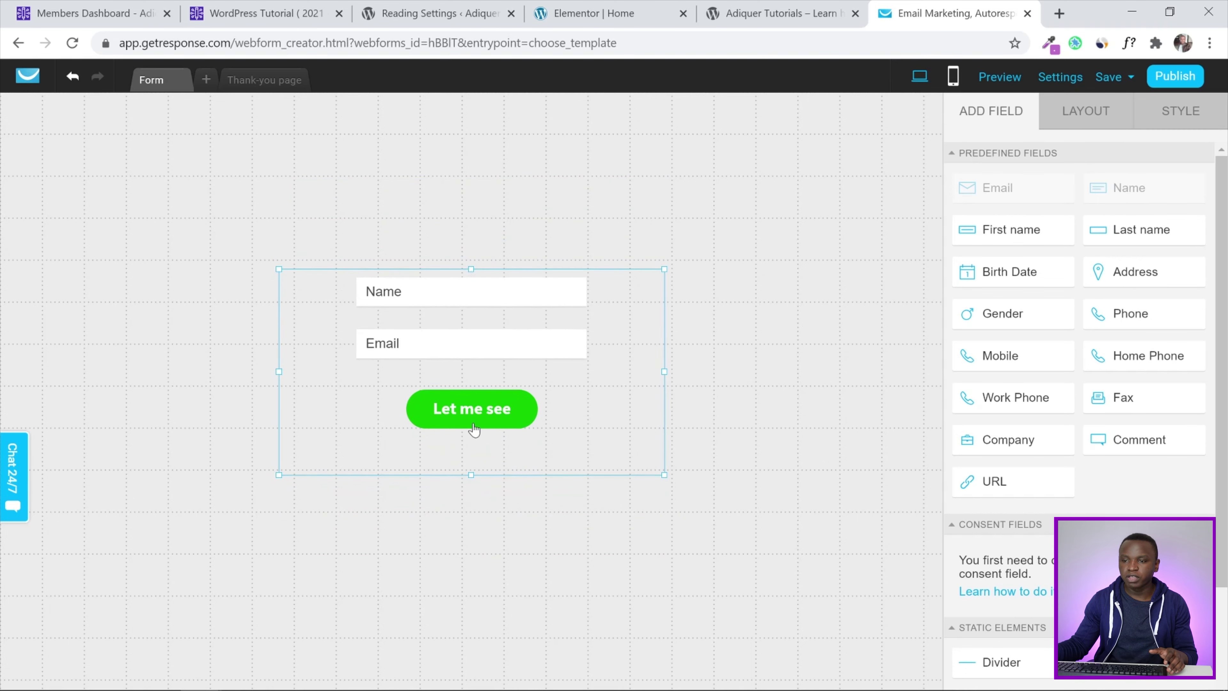
{"action": "left_click_drag", "start_coordinate": [471, 474], "coordinate": [471, 452]}
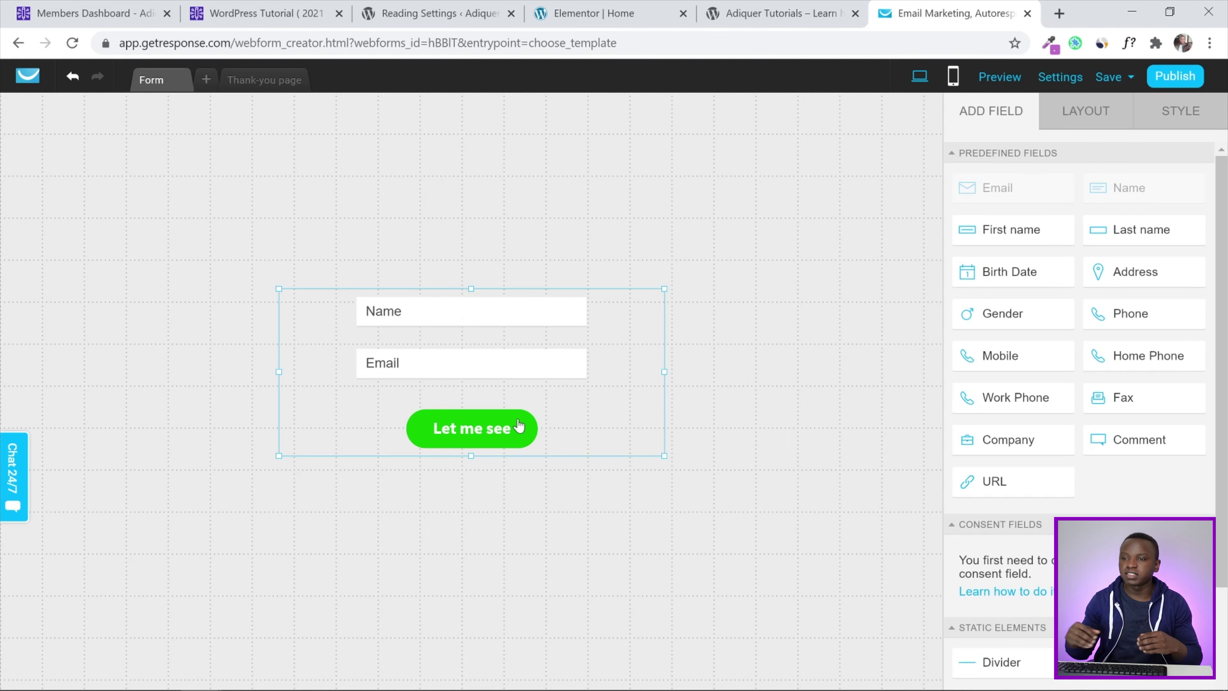
Open the Let me see button's colour and look up the palette hex codes
{"action": "left_click", "coordinate": [416, 439]}
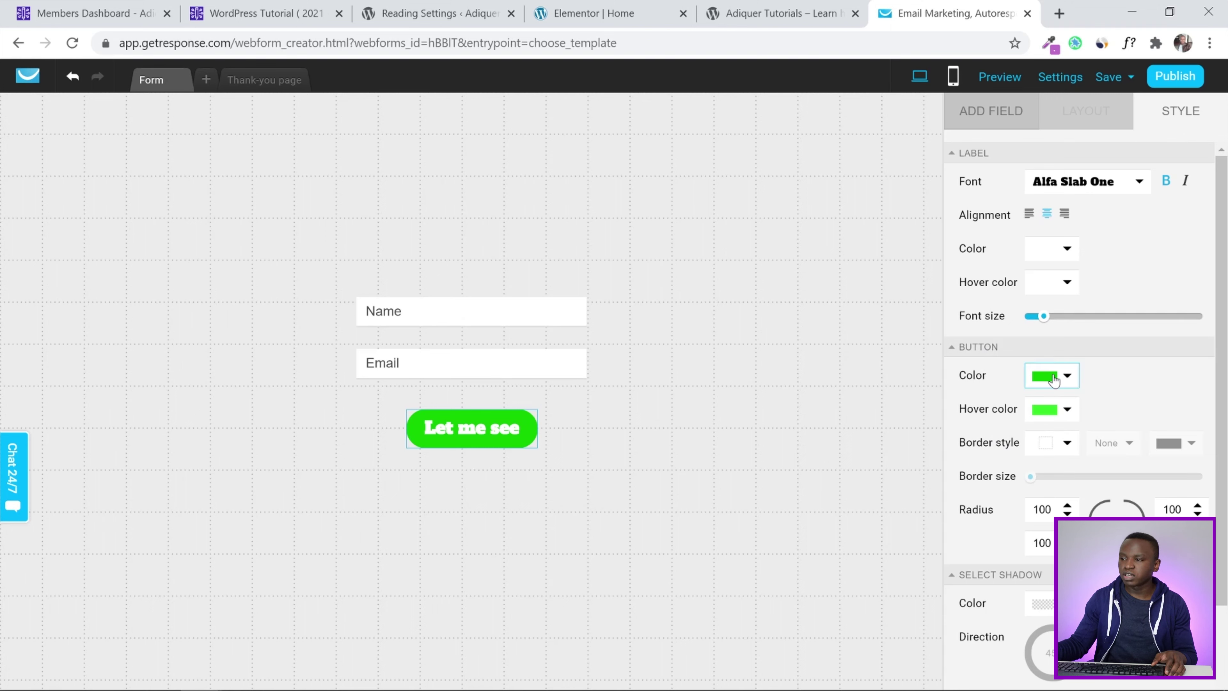
{"action": "left_click", "coordinate": [1066, 378]}
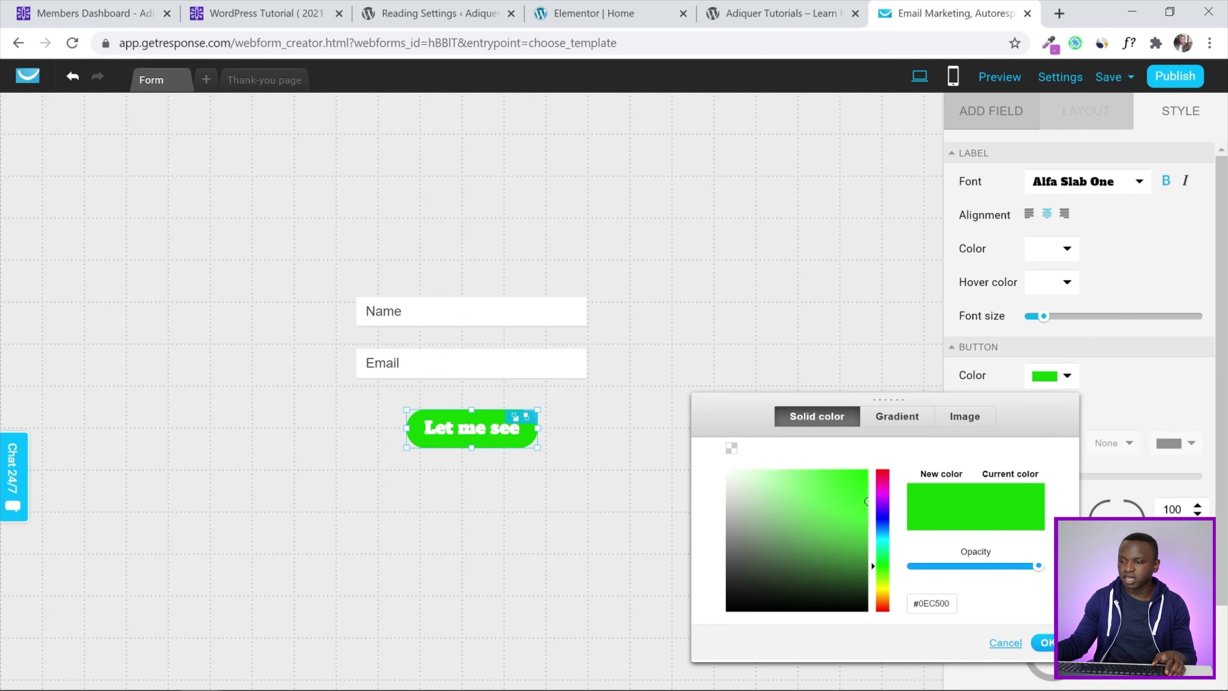
{"action": "mouse_move", "coordinate": [923, 603]}
{"action": "left_mouse_down"}
{"action": "mouse_move", "coordinate": [936, 603]}
{"action": "mouse_move", "coordinate": [923, 604]}
{"action": "left_mouse_up"}
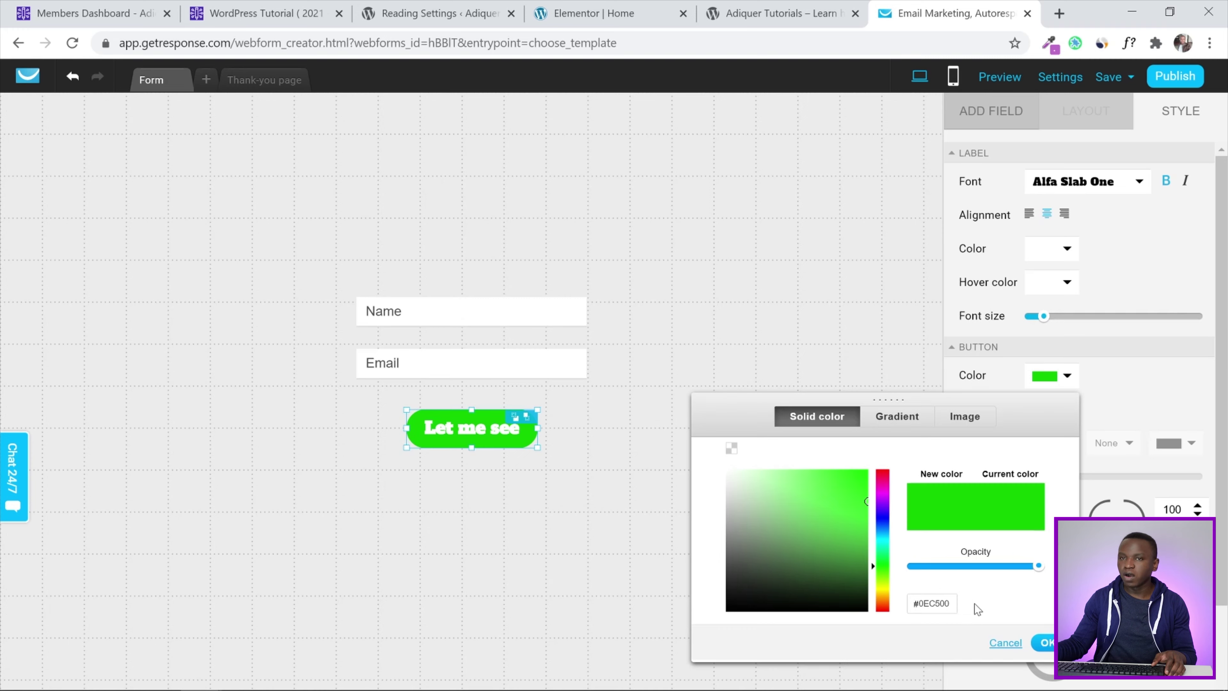
{"action": "left_click", "coordinate": [70, 4]}
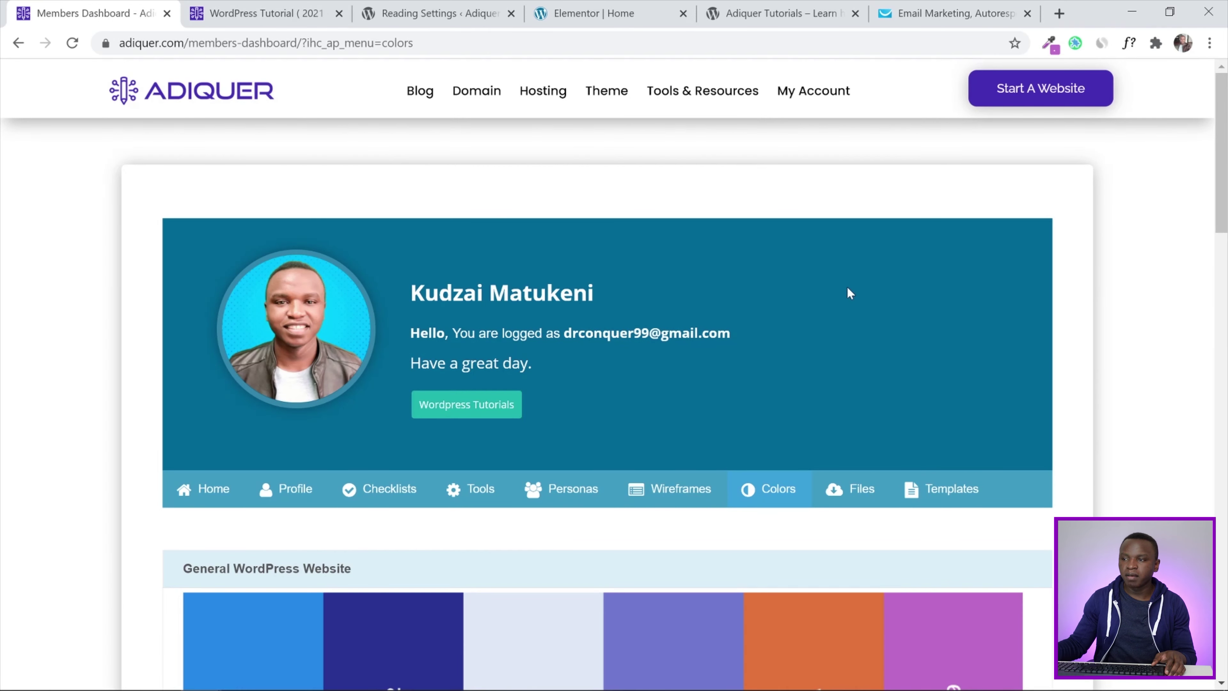
{"action": "scroll", "coordinate": [1001, 225], "scroll_direction": "down", "scroll_amount": 3}
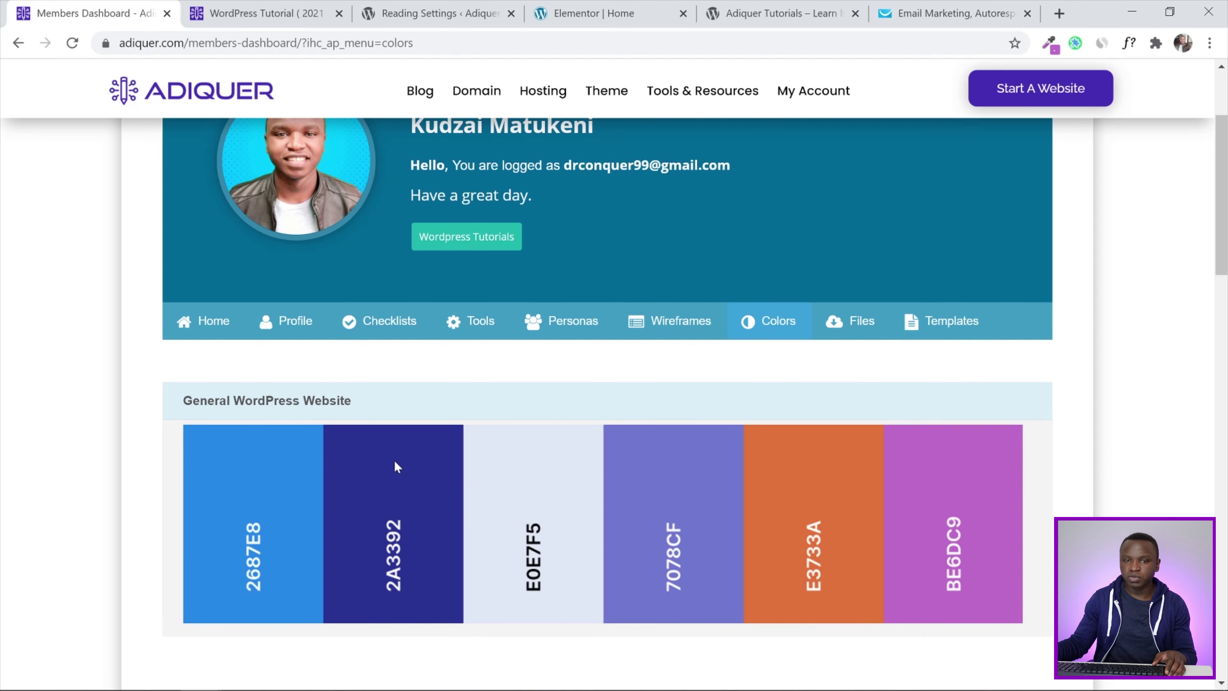
{"action": "scroll", "coordinate": [406, 507], "scroll_direction": "down", "scroll_amount": 2}
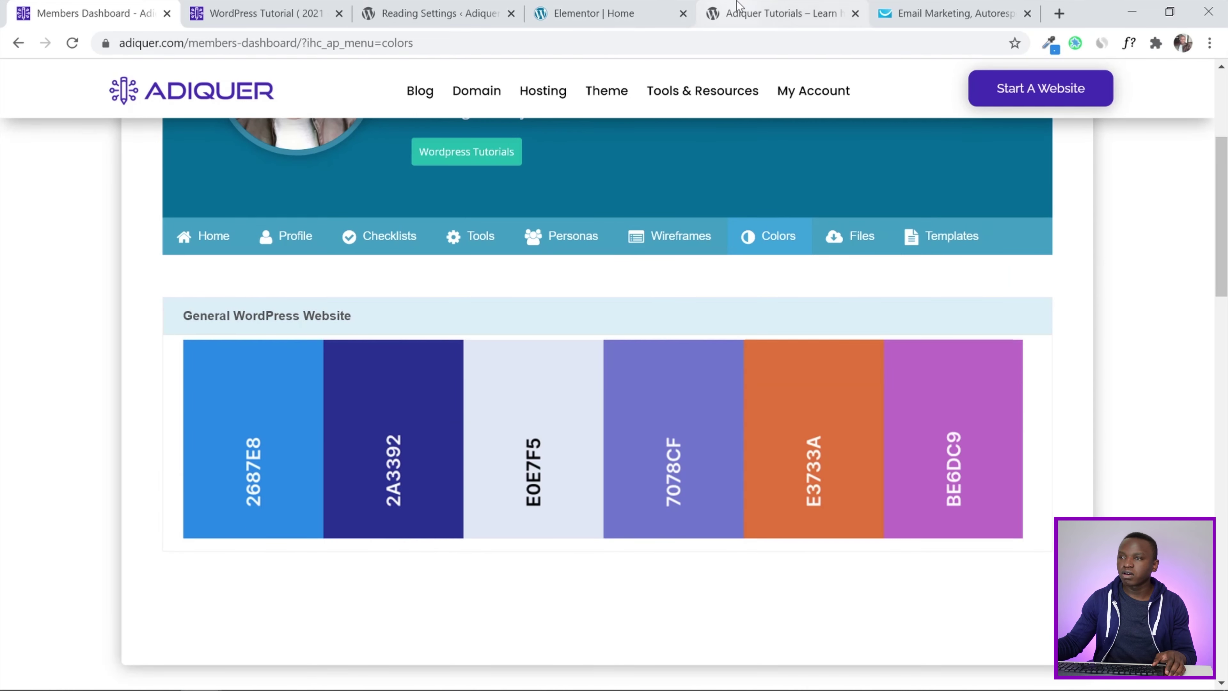
{"action": "left_click", "coordinate": [773, 14]}
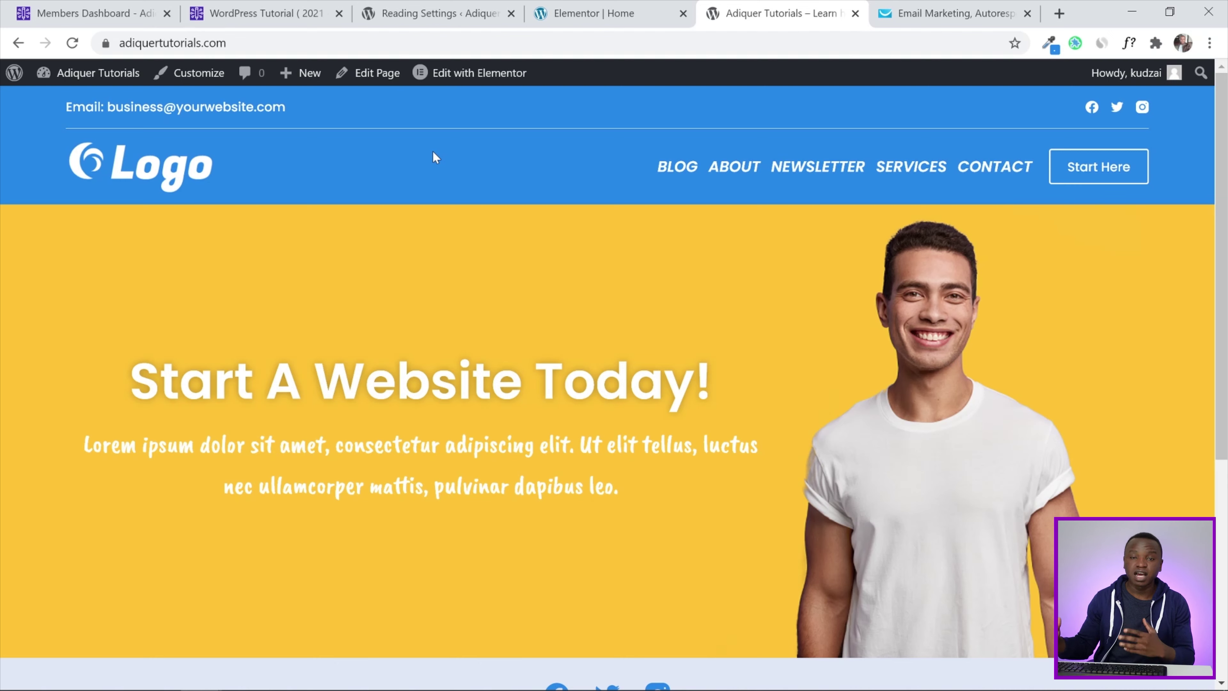
Change the button colour hex to 2687e8 and apply it
{"action": "left_click", "coordinate": [885, 13]}
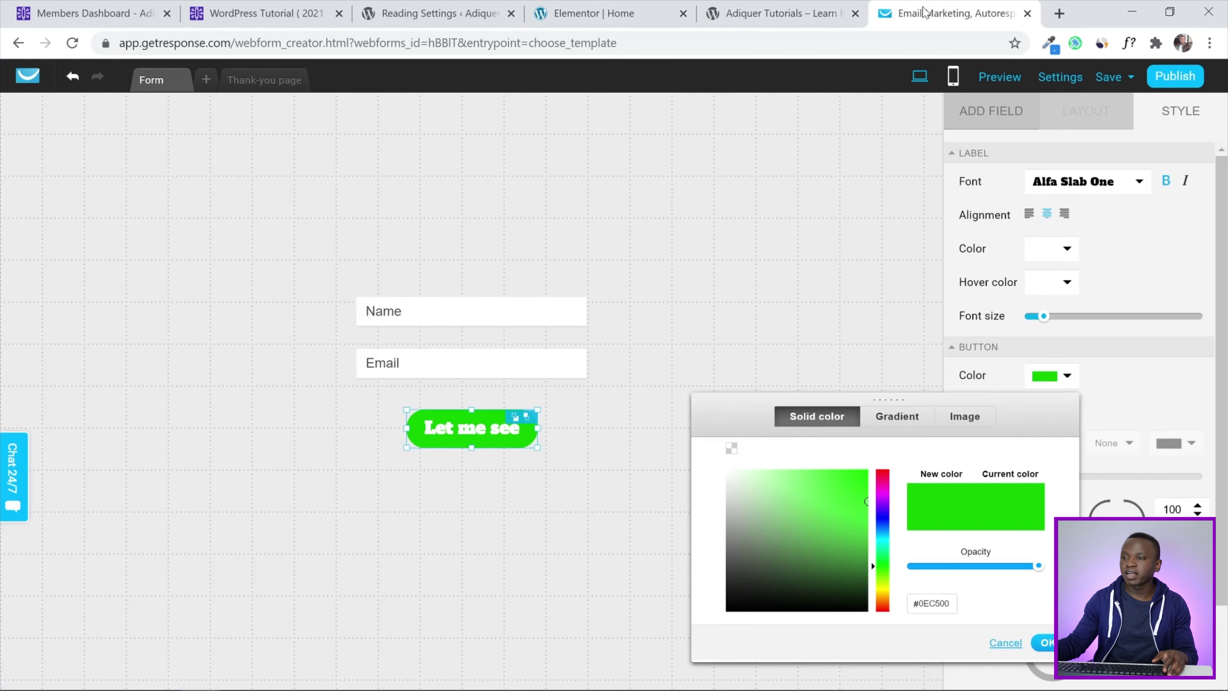
{"action": "left_click", "coordinate": [92, 14]}
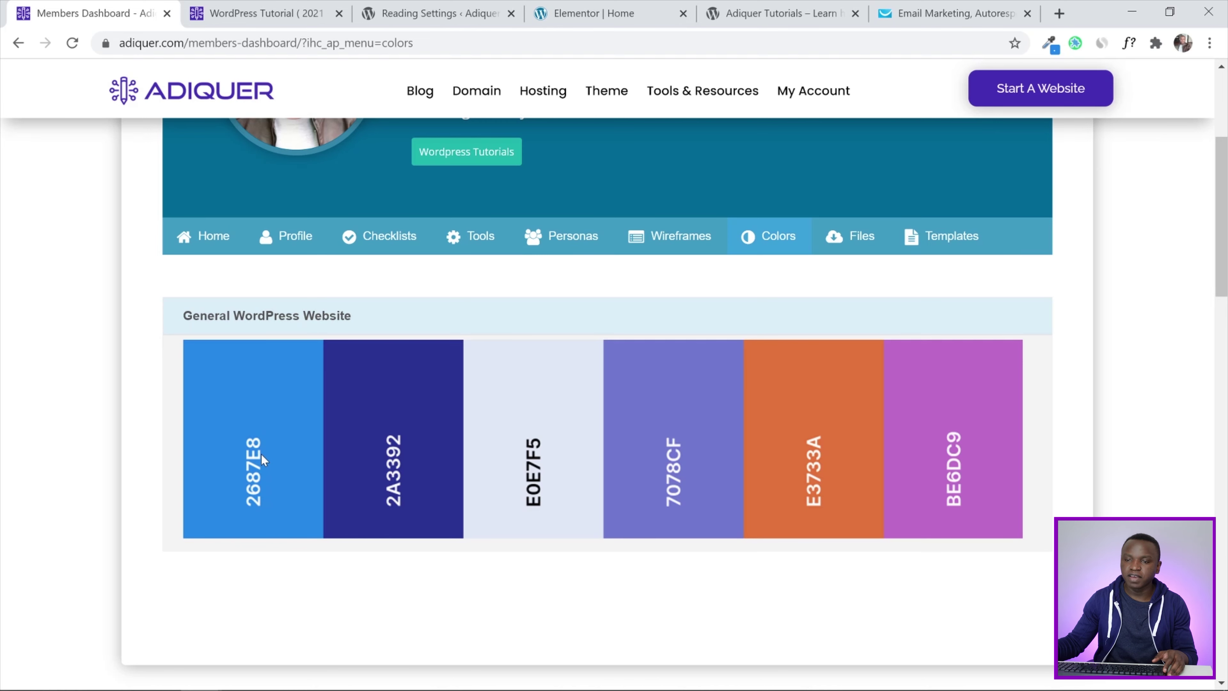
{"action": "left_click", "coordinate": [943, 13]}
{"action": "double_click", "coordinate": [934, 603]}
{"action": "type", "text": "2687e8"}
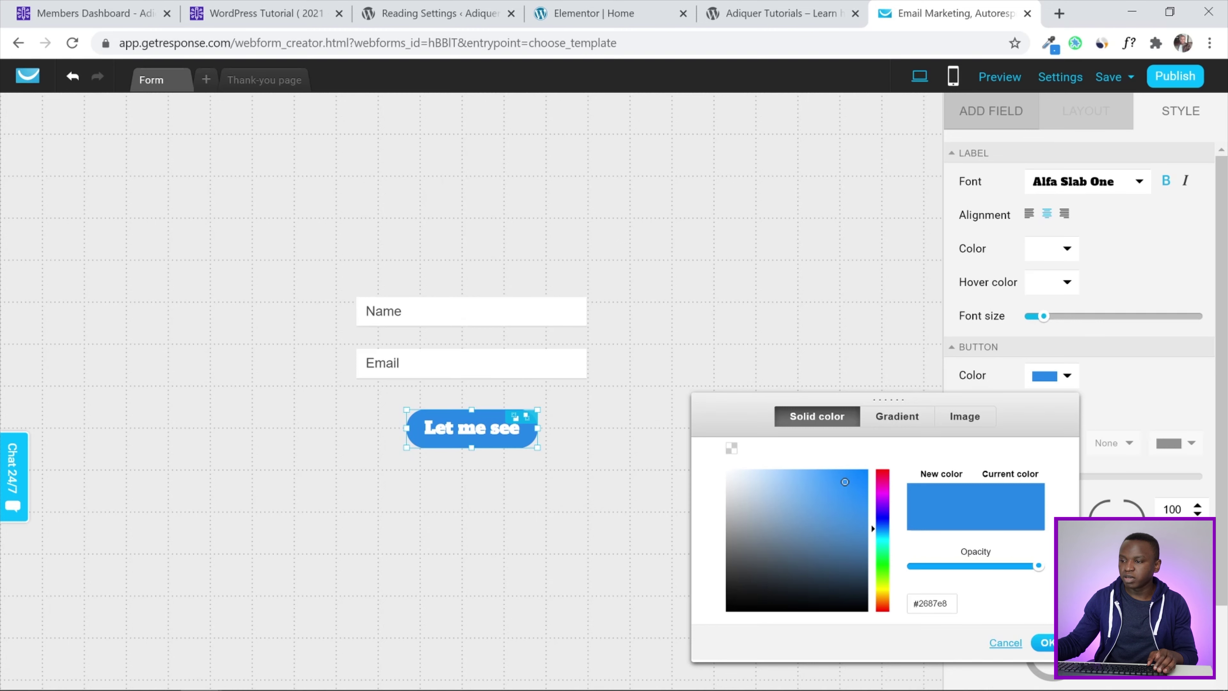
{"action": "left_click", "coordinate": [1057, 643]}
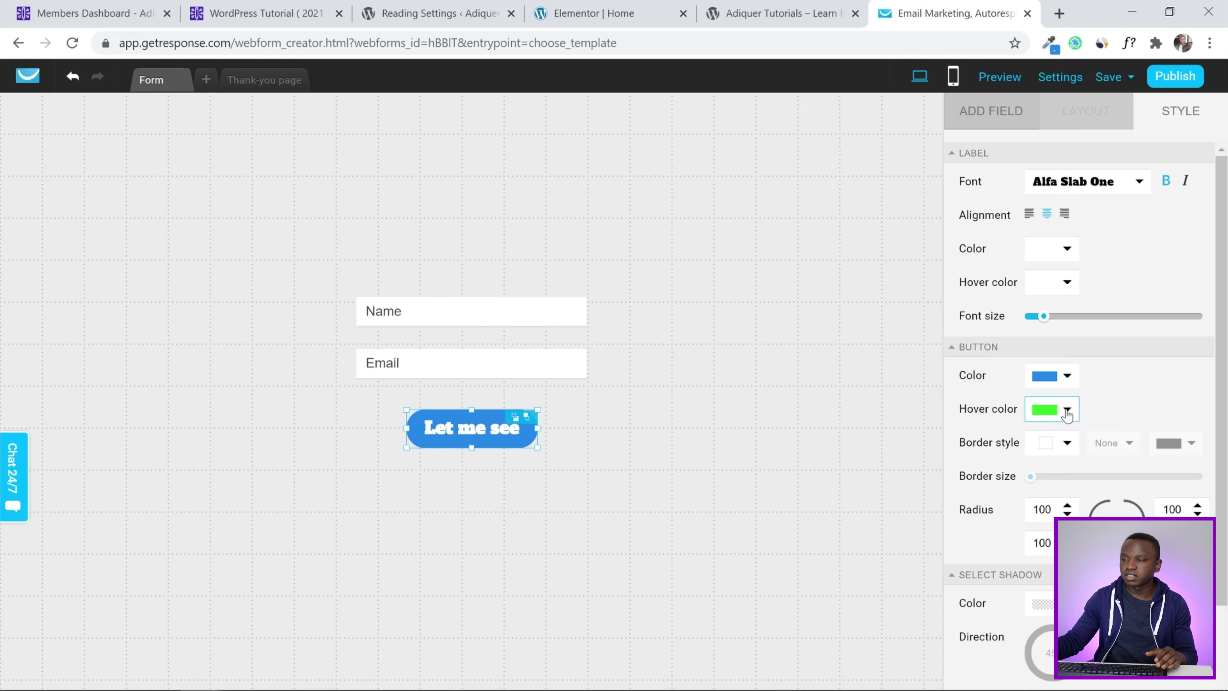
Set the button hover colour to the palette orange E3733A
{"action": "left_click", "coordinate": [1067, 411]}
{"action": "left_click", "coordinate": [137, 14]}
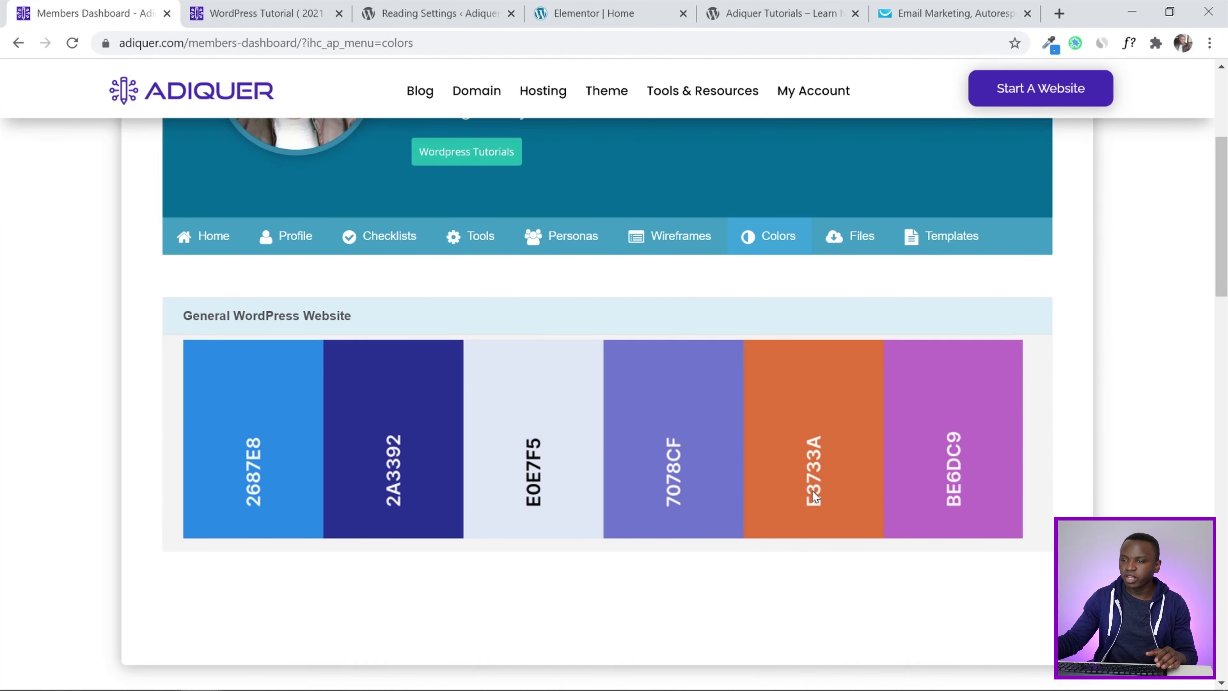
{"action": "left_click", "coordinate": [946, 7]}
{"action": "double_click", "coordinate": [943, 333]}
{"action": "type", "text": "E3733A"}
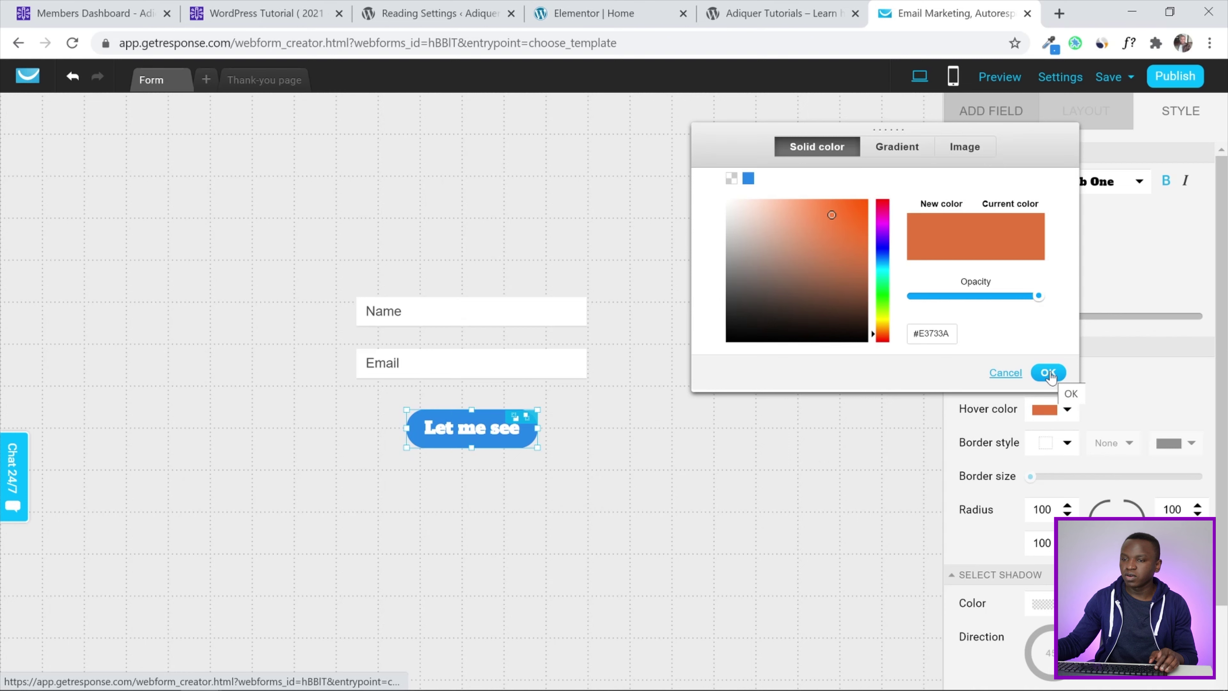
{"action": "left_click", "coordinate": [1049, 373]}
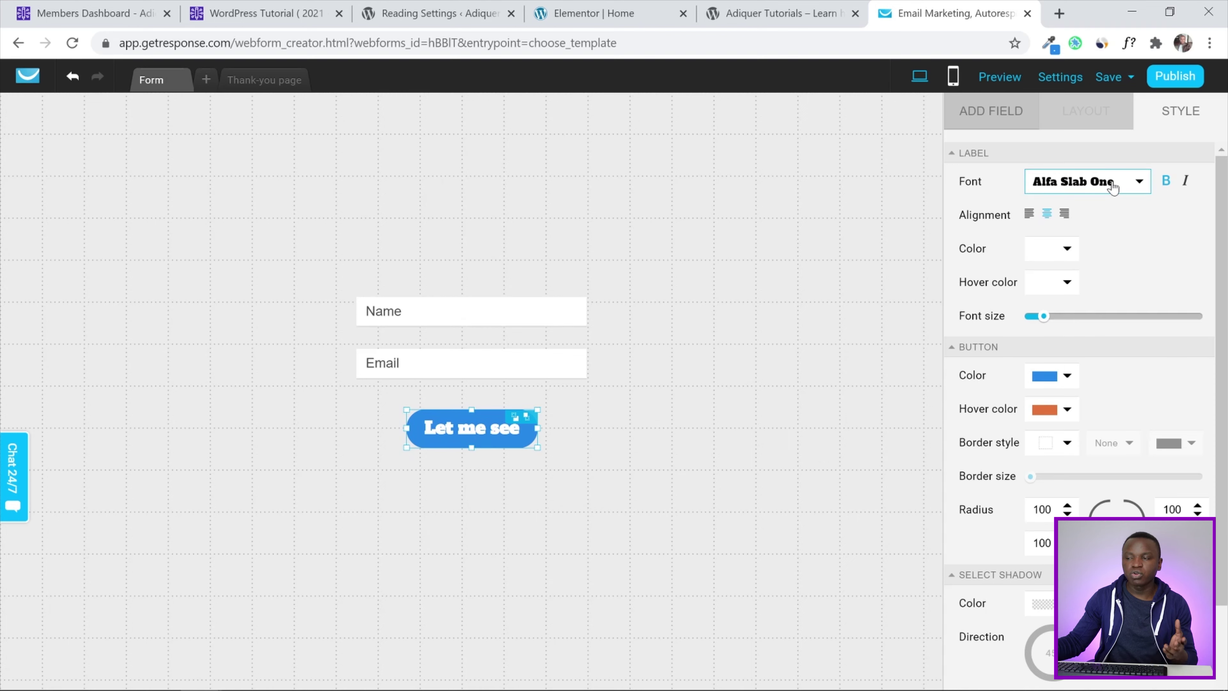
Set the button label font to Raleway and publish the form
{"action": "left_click", "coordinate": [1113, 186]}
{"action": "scroll", "coordinate": [1090, 271], "scroll_direction": "down", "scroll_amount": 15}
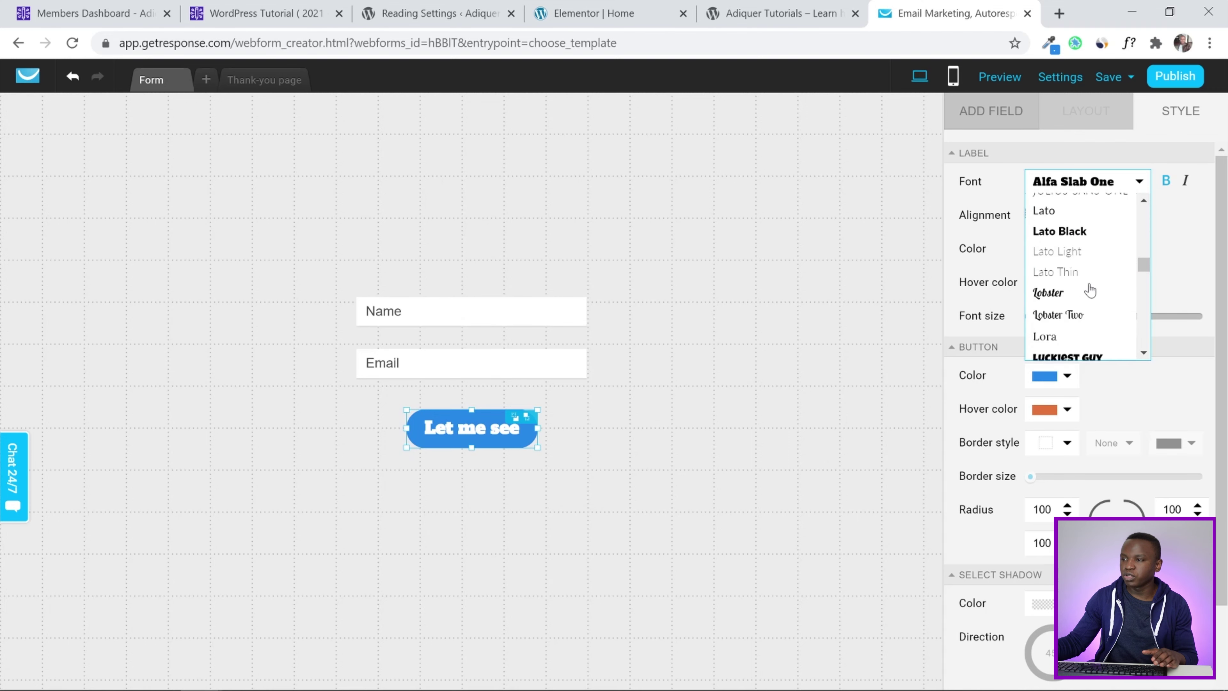
{"action": "scroll", "coordinate": [1090, 291], "scroll_direction": "down", "scroll_amount": 5}
{"action": "scroll", "coordinate": [1089, 271], "scroll_direction": "up", "scroll_amount": 2}
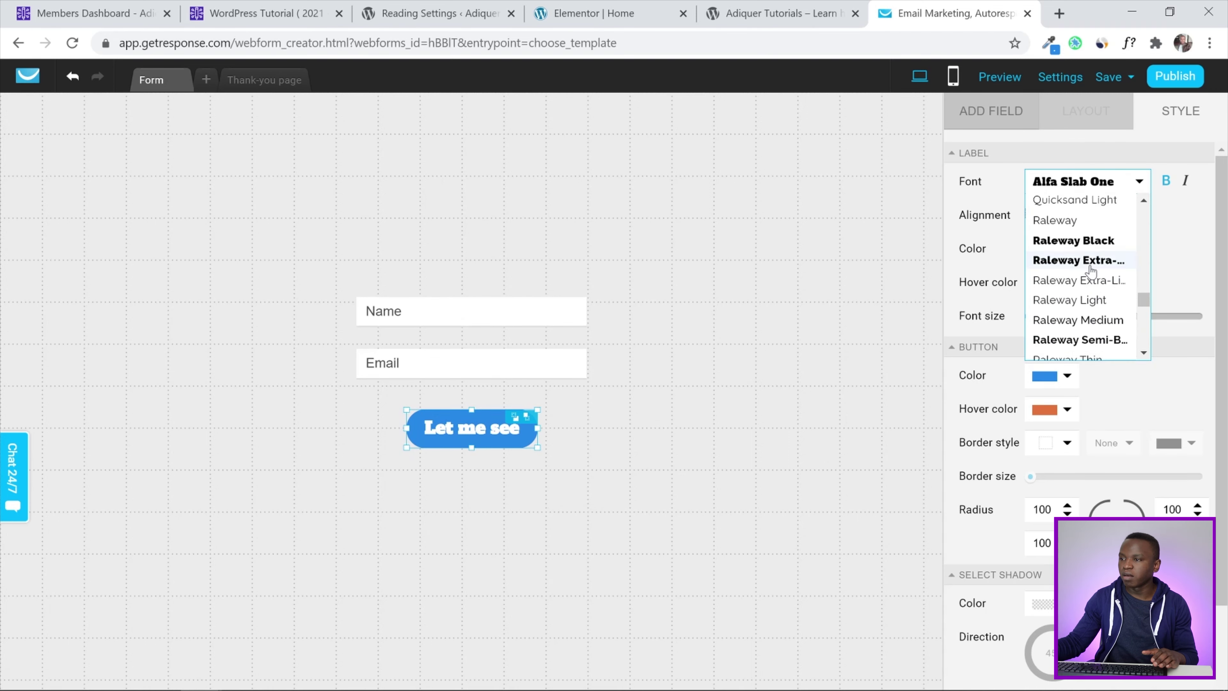
{"action": "left_click", "coordinate": [1079, 221]}
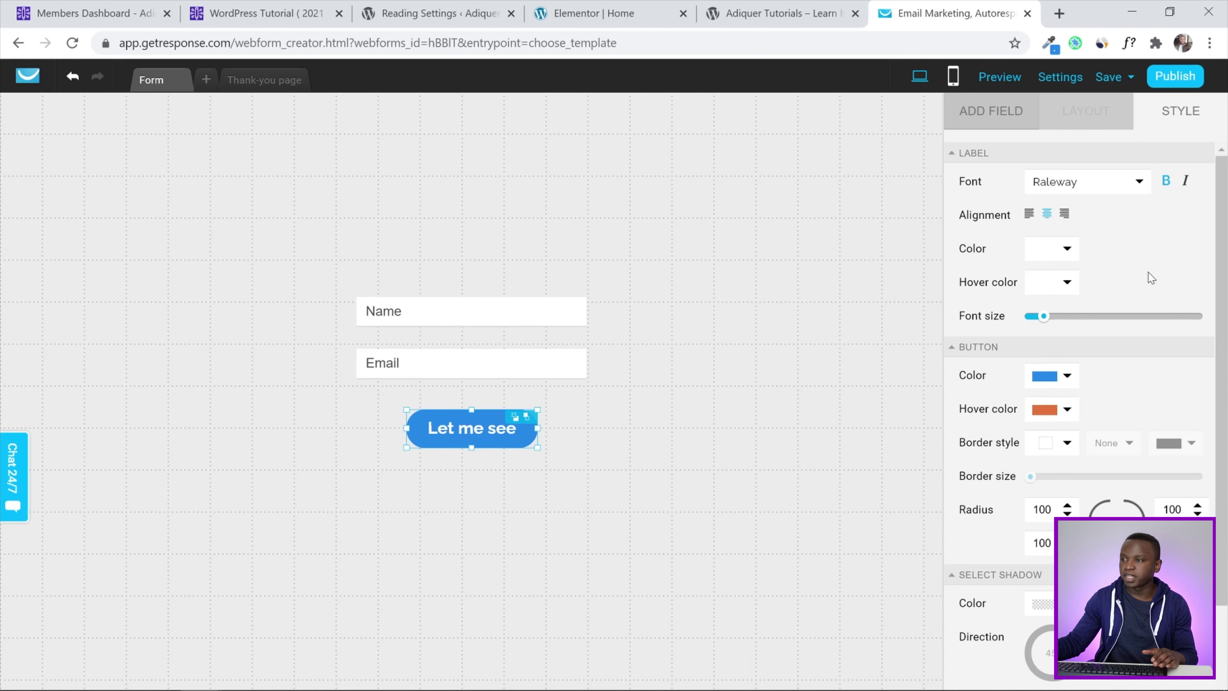
{"action": "left_click", "coordinate": [381, 292]}
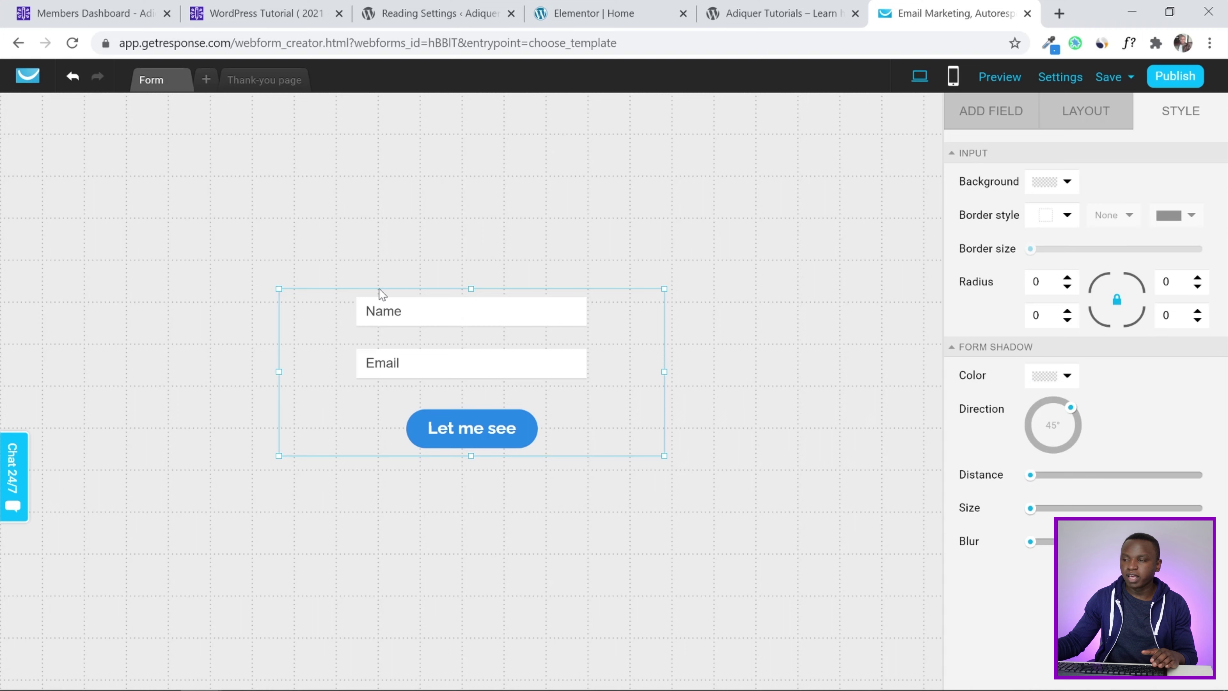
{"action": "left_click", "coordinate": [1151, 77]}
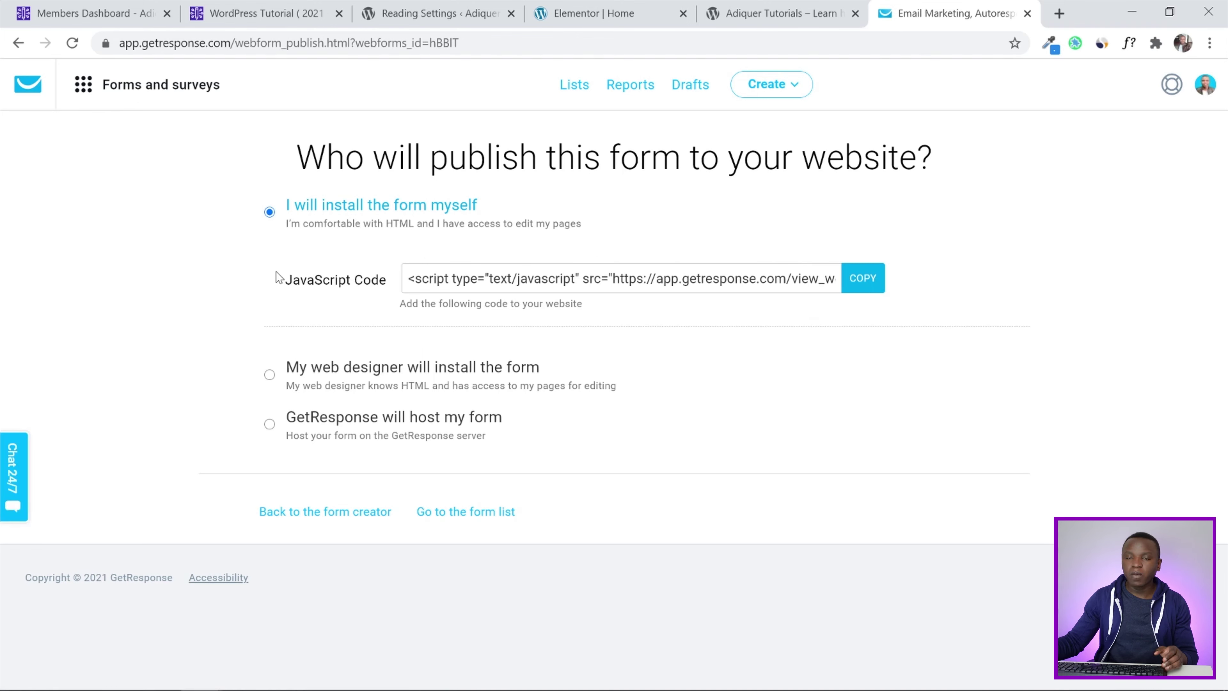
Copy the form's JavaScript embed code and return to the Elementor Home tab
{"action": "left_click", "coordinate": [863, 288]}
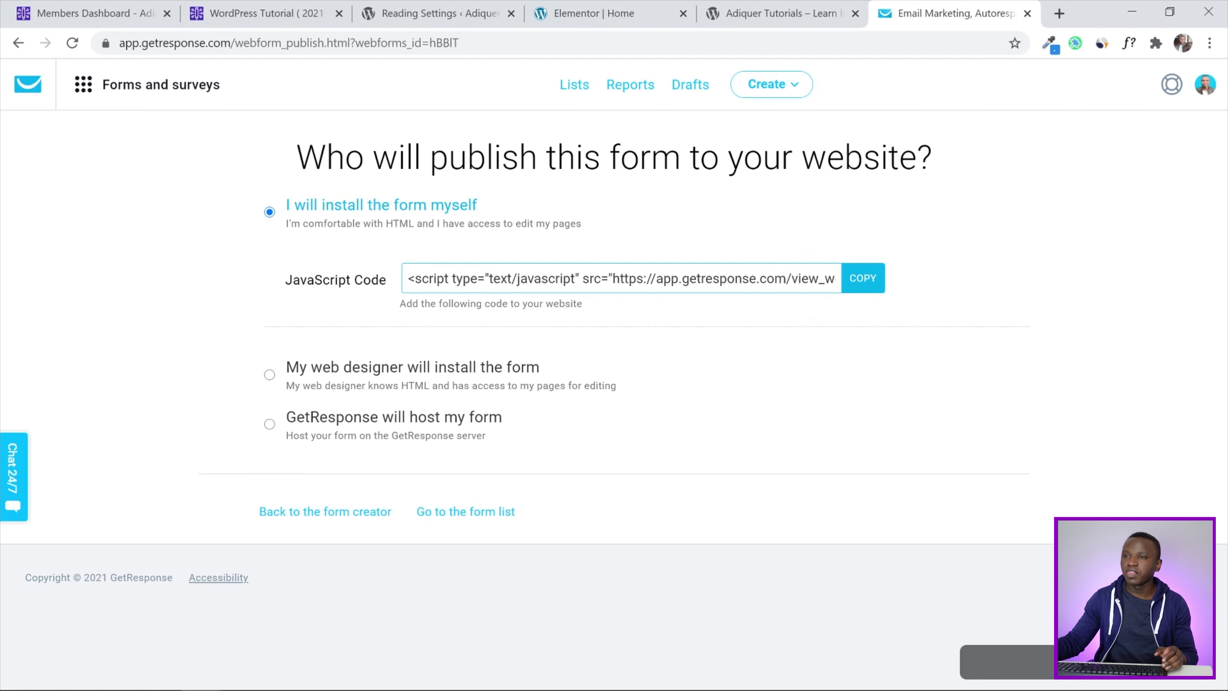
{"action": "left_click", "coordinate": [642, 6]}
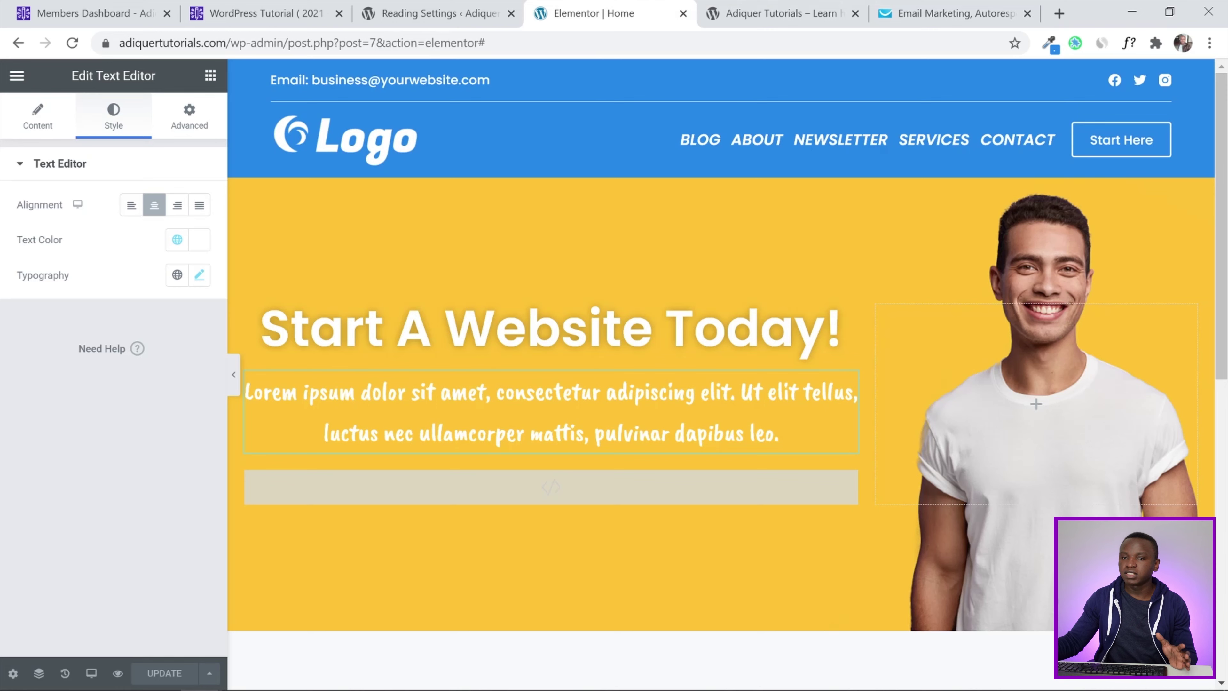
Paste the GetResponse script into the HTML widget under the hero, update, and view the live site
{"action": "left_click", "coordinate": [765, 491]}
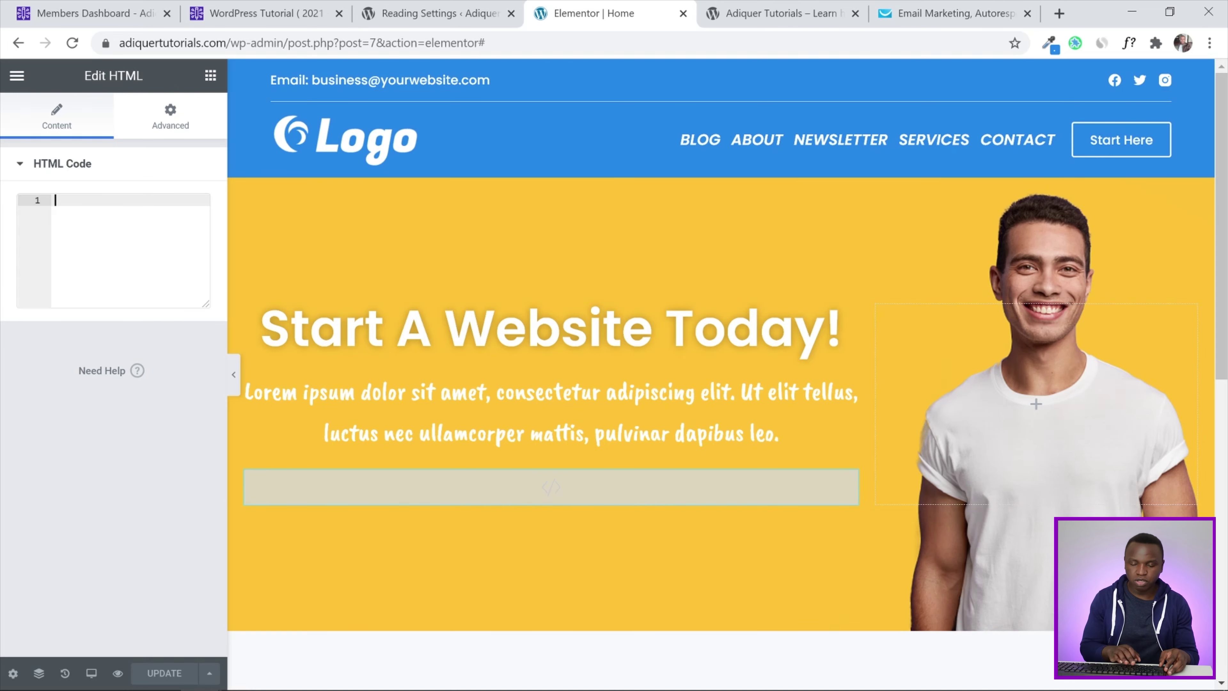
{"action": "type", "text": "<script type=\"text/javascript\" src=\"https://app.getresponse.com/view_webform_v2.js?u=w9bUq&webforms_id=hBBlT\" data-webform-id=\"hBBlT\"></script>"}
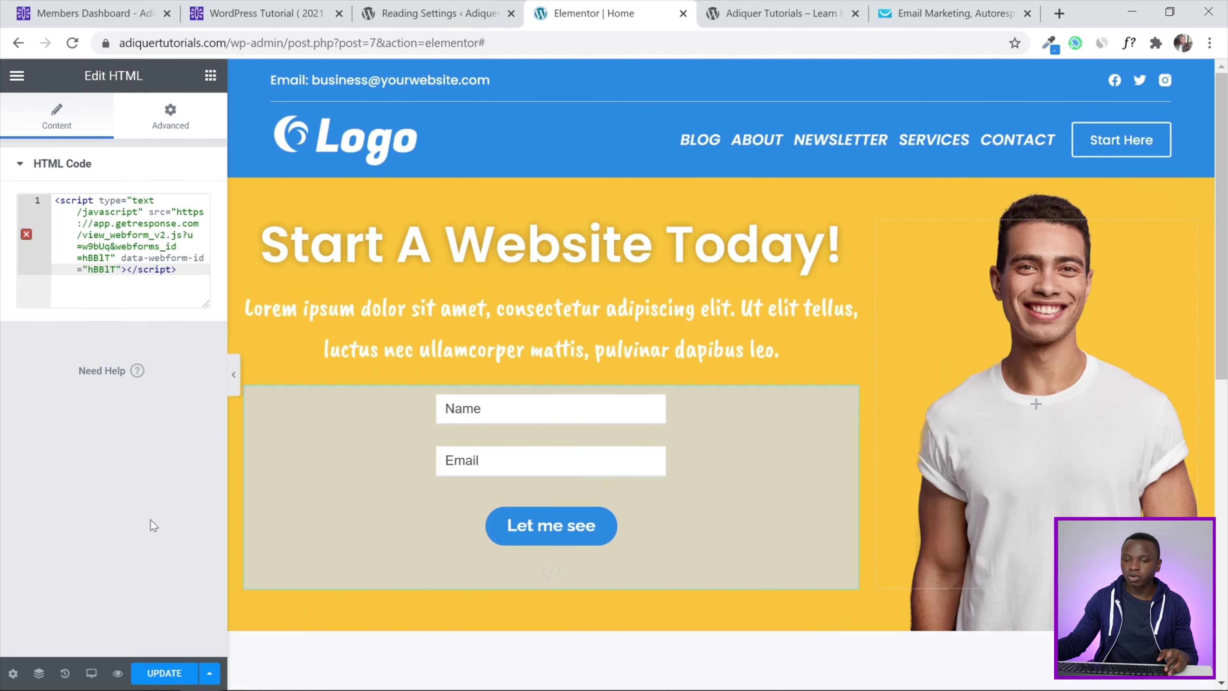
{"action": "left_click", "coordinate": [149, 675]}
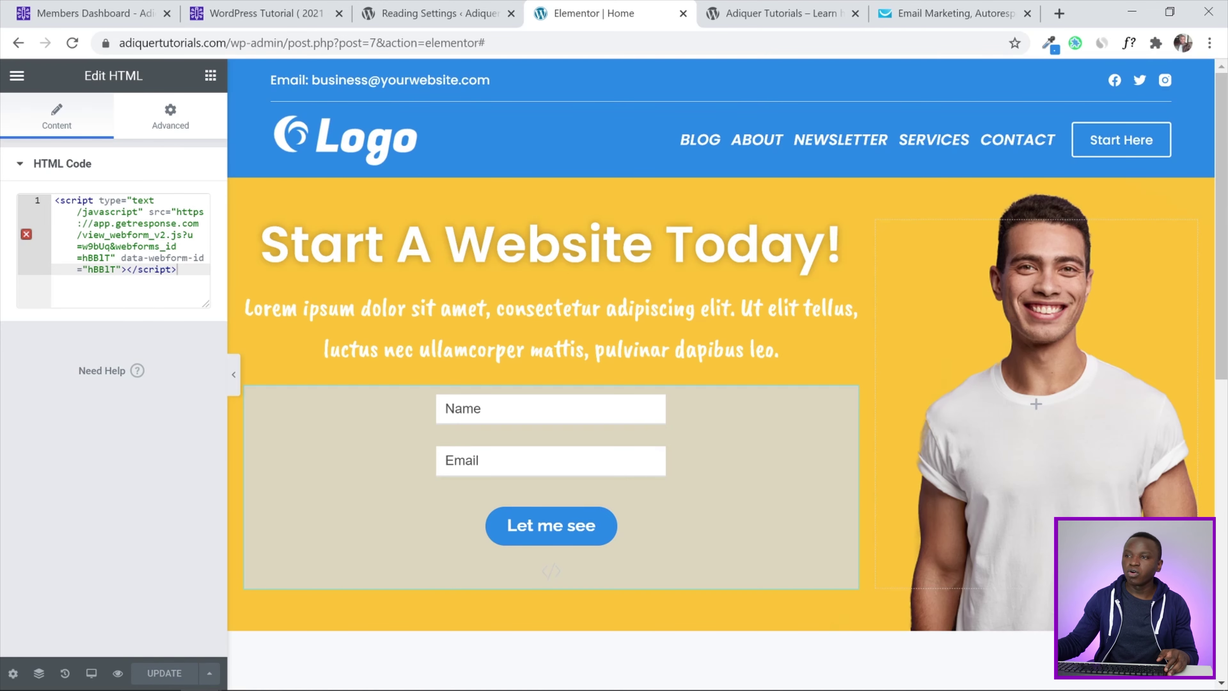
{"action": "left_click", "coordinate": [774, 13]}
{"action": "scroll", "coordinate": [1223, 227], "scroll_direction": "down", "scroll_amount": 2}
{"action": "scroll", "coordinate": [1223, 226], "scroll_direction": "up", "scroll_amount": 2}
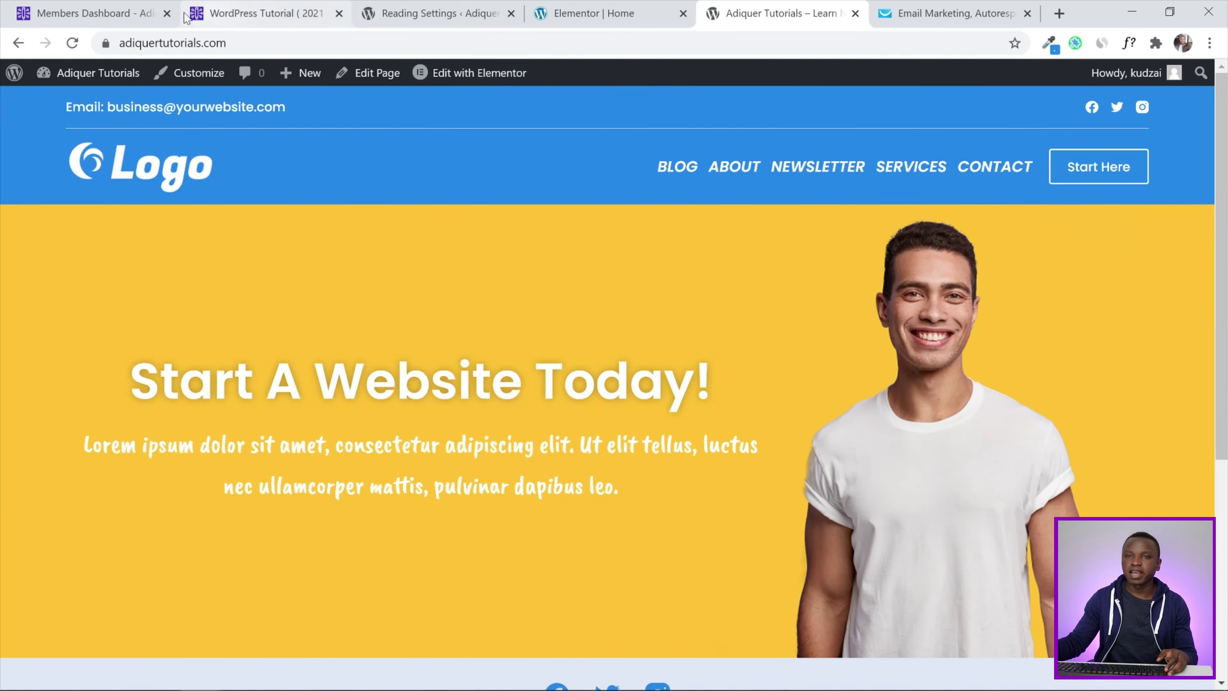
Reload the live homepage and scroll to check the Name/Email form under the hero
{"action": "left_click", "coordinate": [73, 43]}
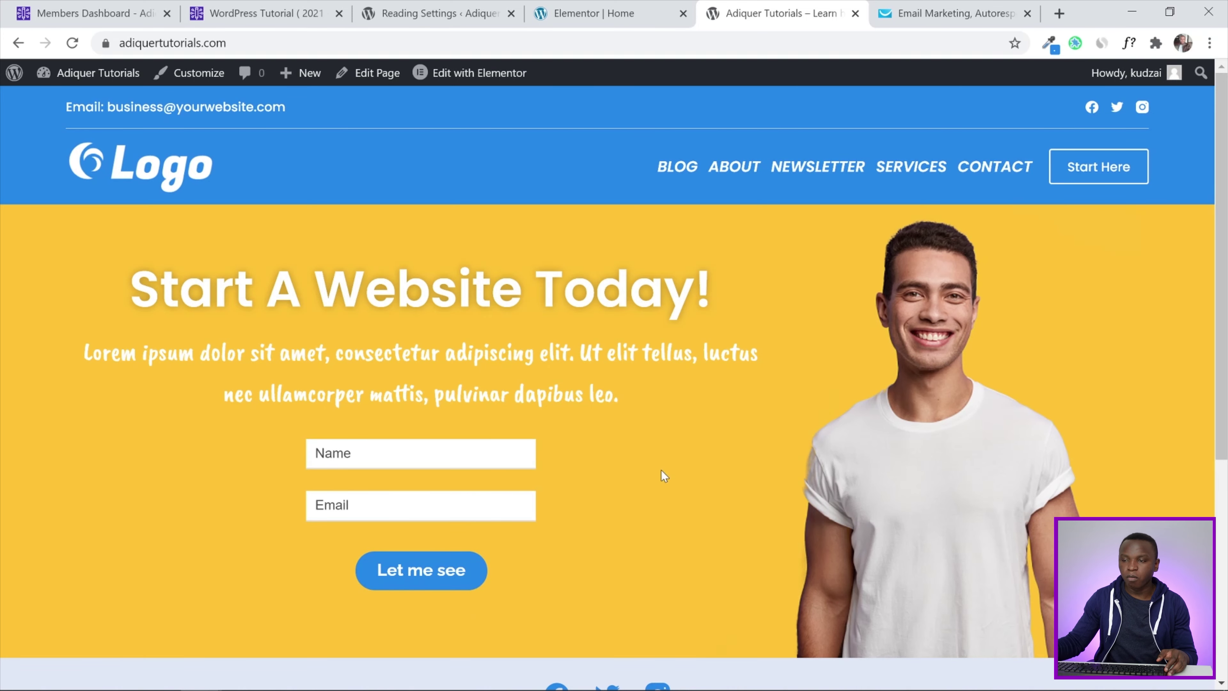
{"action": "scroll", "coordinate": [1225, 251], "scroll_direction": "down", "scroll_amount": 5}
{"action": "scroll", "coordinate": [1224, 252], "scroll_direction": "up", "scroll_amount": 5}
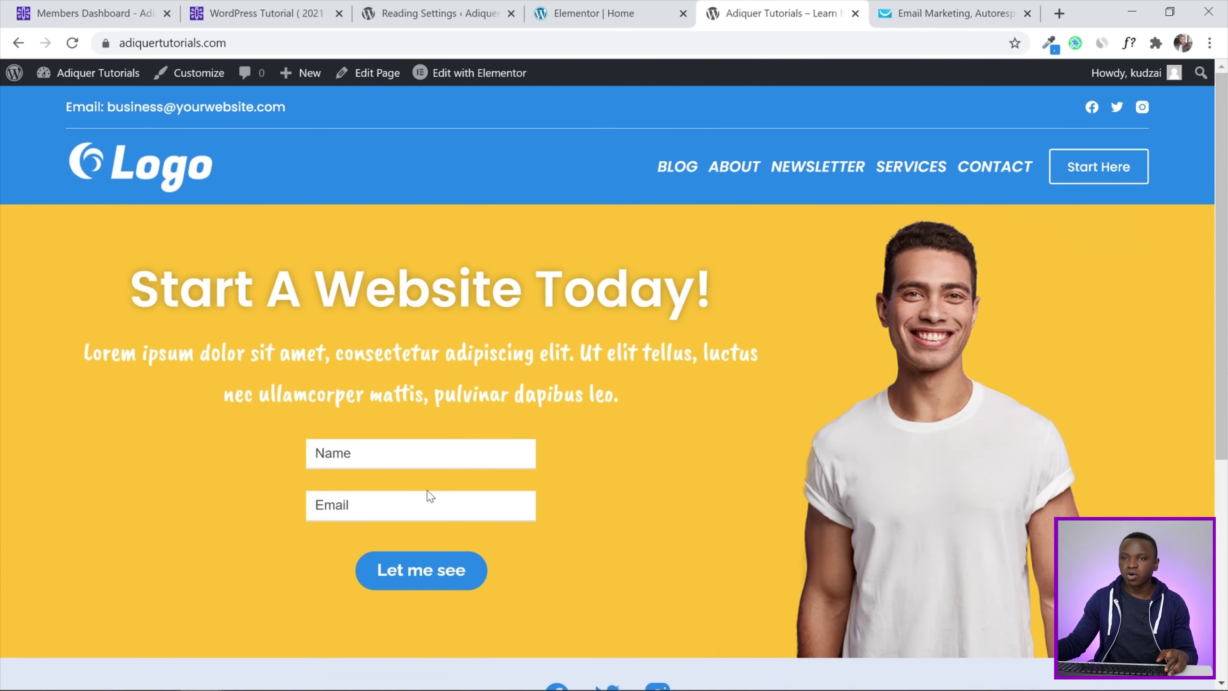
{"action": "scroll", "coordinate": [387, 482], "scroll_direction": "down", "scroll_amount": 2}
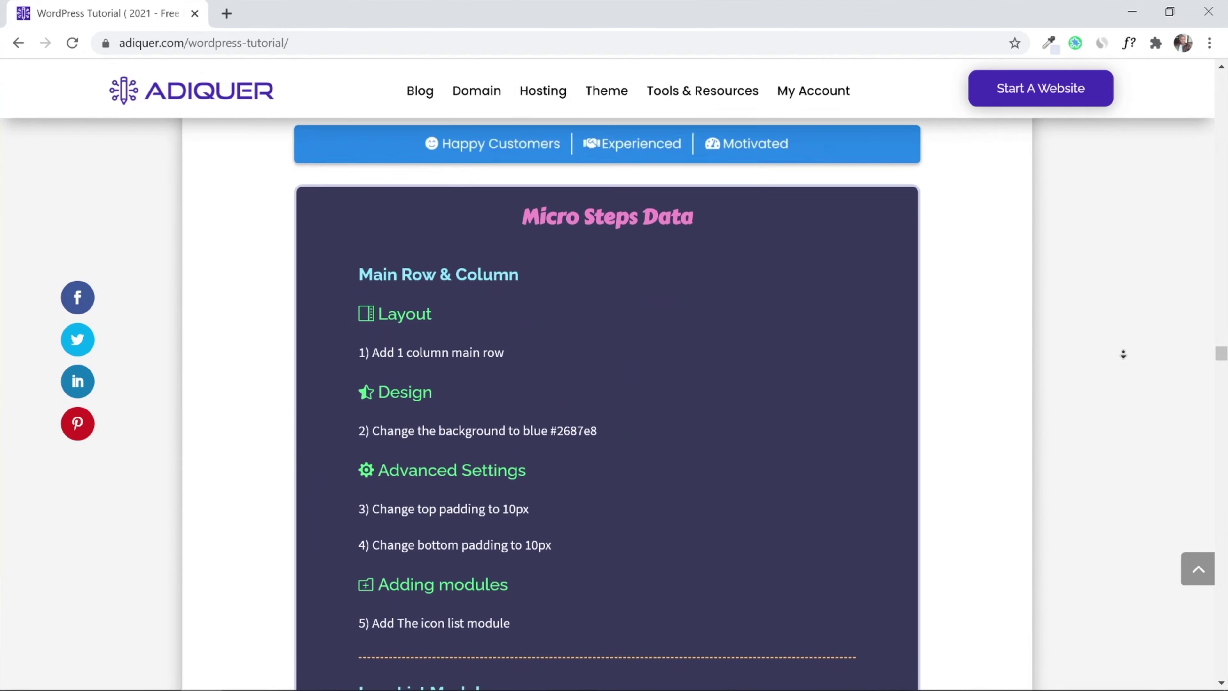
{"action": "scroll", "coordinate": [1123, 354], "scroll_direction": "down", "scroll_amount": 2}
{"action": "scroll", "coordinate": [1123, 354], "scroll_direction": "down", "scroll_amount": 9}
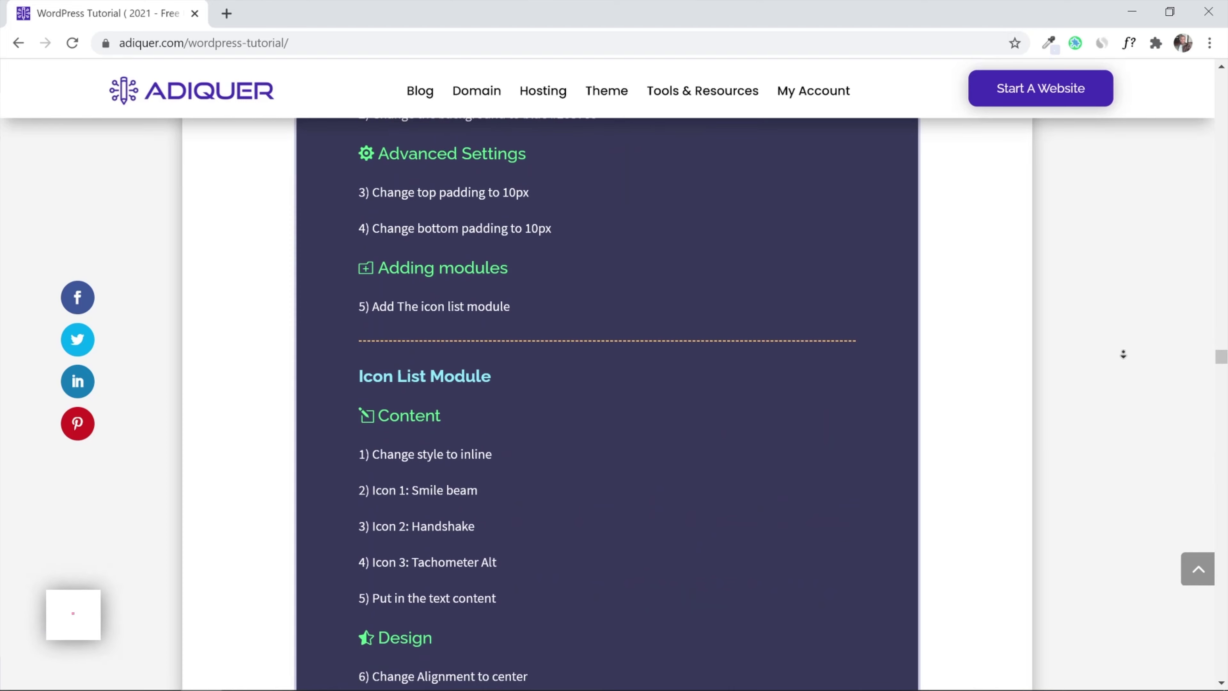
{"action": "scroll", "coordinate": [1123, 355], "scroll_direction": "down", "scroll_amount": 9}
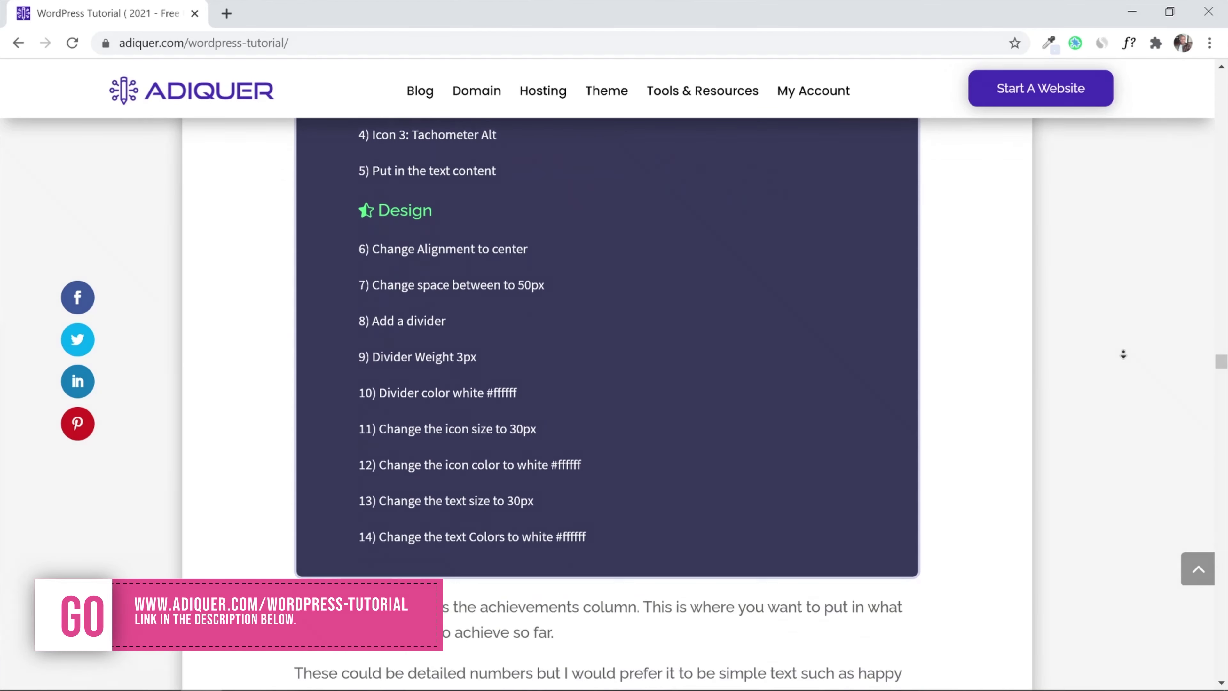
{"action": "scroll", "coordinate": [1124, 354], "scroll_direction": "down", "scroll_amount": 5}
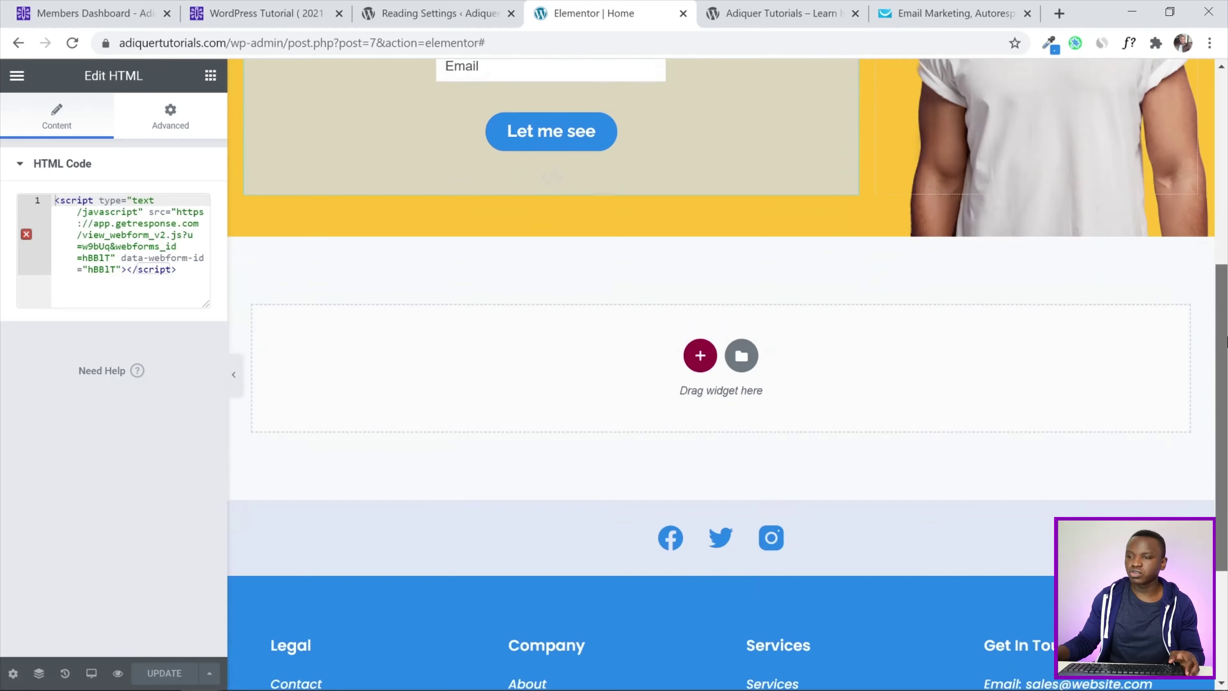
{"action": "scroll", "coordinate": [721, 339], "scroll_direction": "down", "scroll_amount": 2}
{"action": "scroll", "coordinate": [866, 260], "scroll_direction": "up", "scroll_amount": 2}
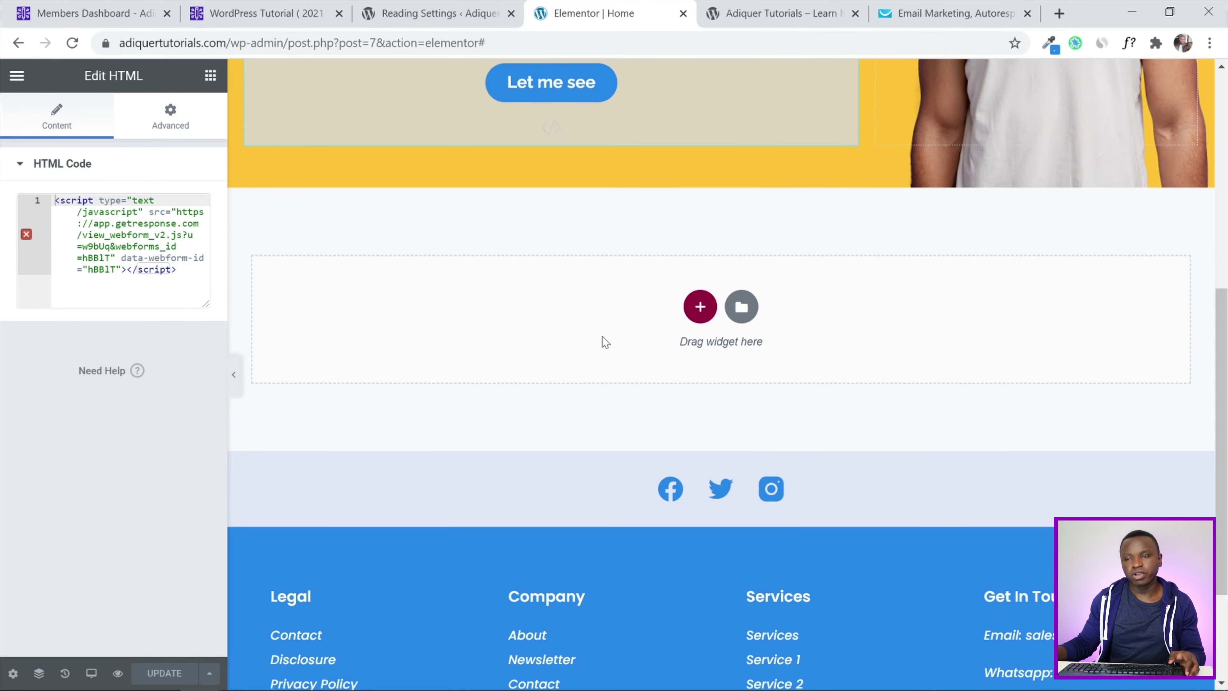
Add a single-column section below the hero with a Classic Main Color (#2687E8) background
{"action": "left_click", "coordinate": [708, 308]}
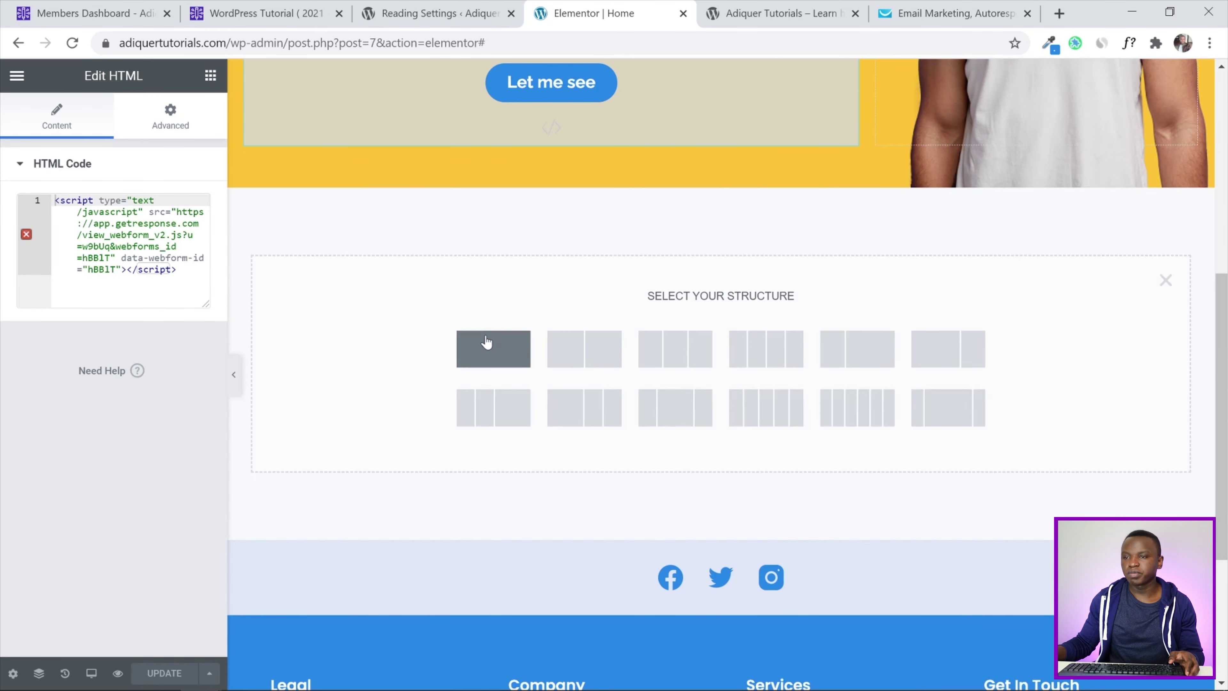
{"action": "left_click", "coordinate": [488, 347]}
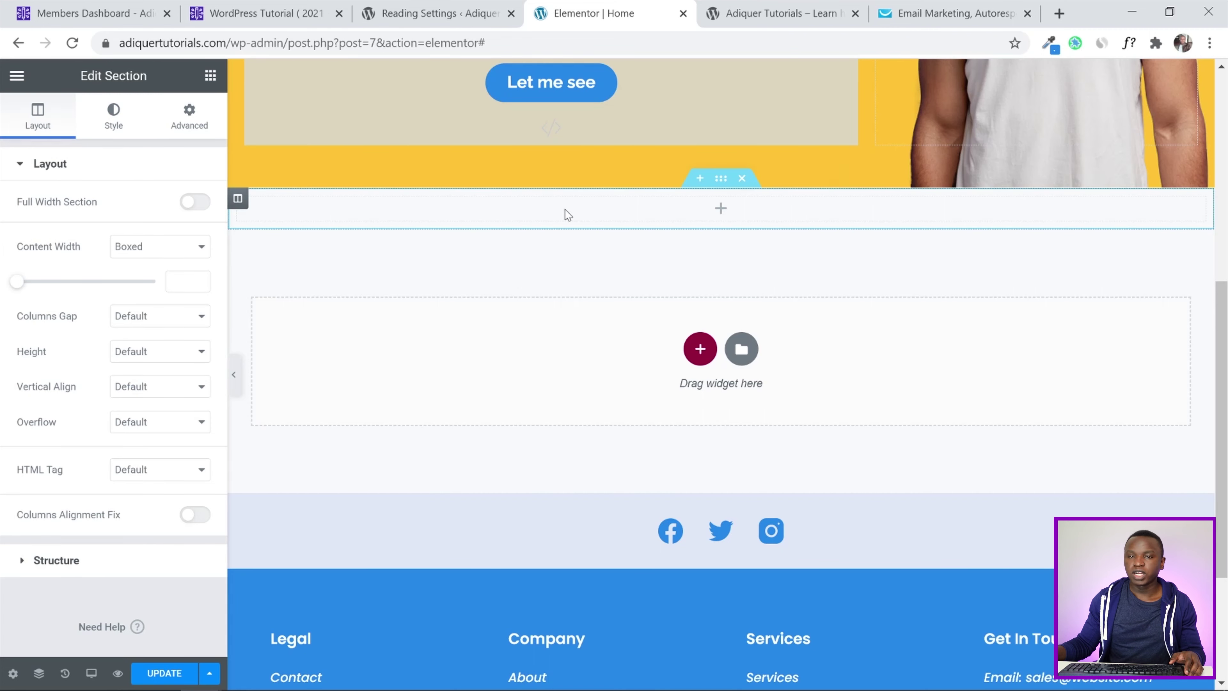
{"action": "left_click", "coordinate": [113, 119]}
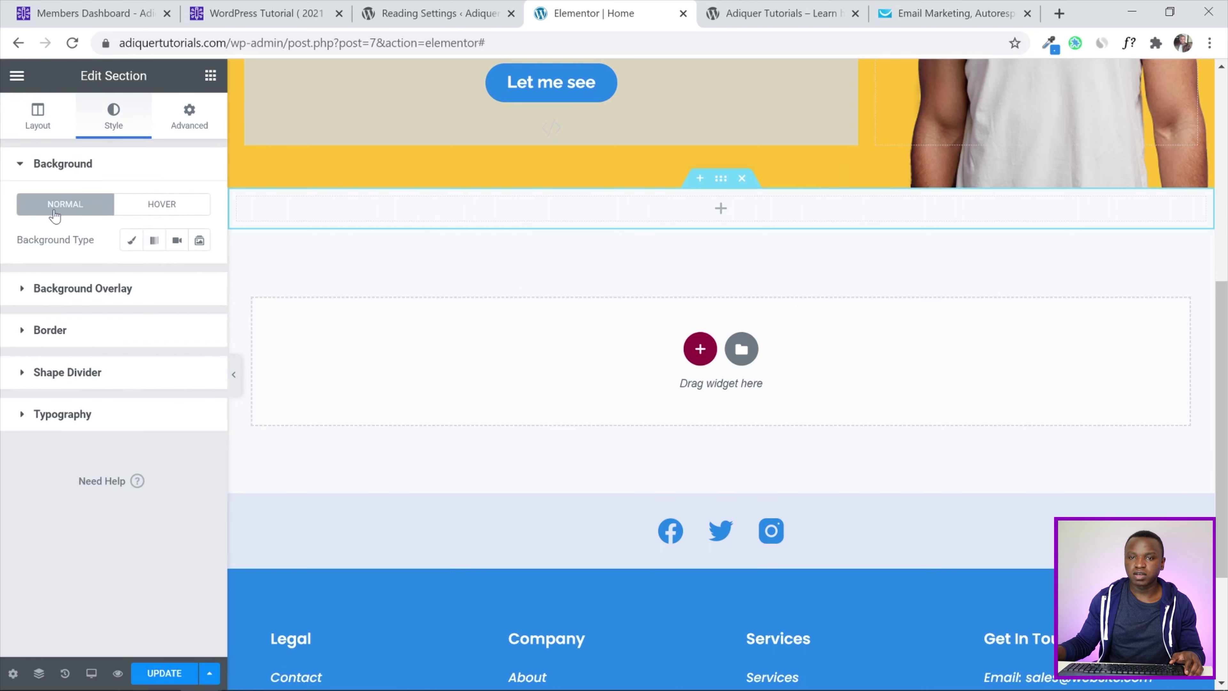
{"action": "left_click", "coordinate": [131, 240]}
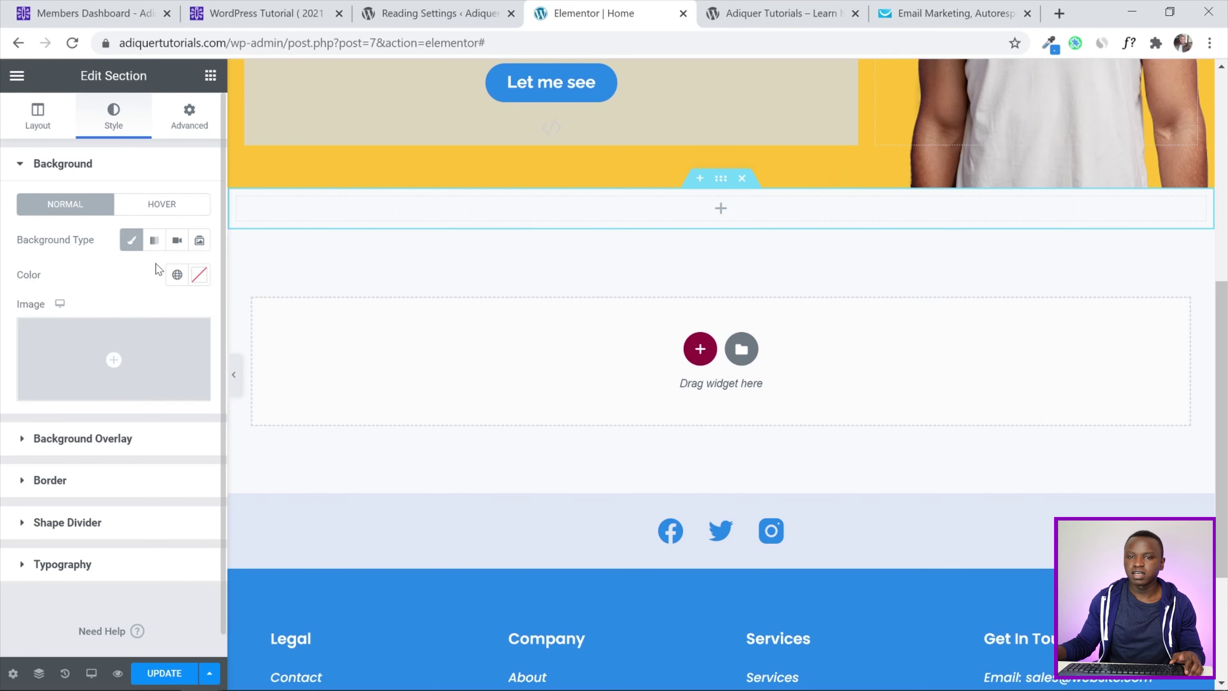
{"action": "left_click", "coordinate": [177, 275]}
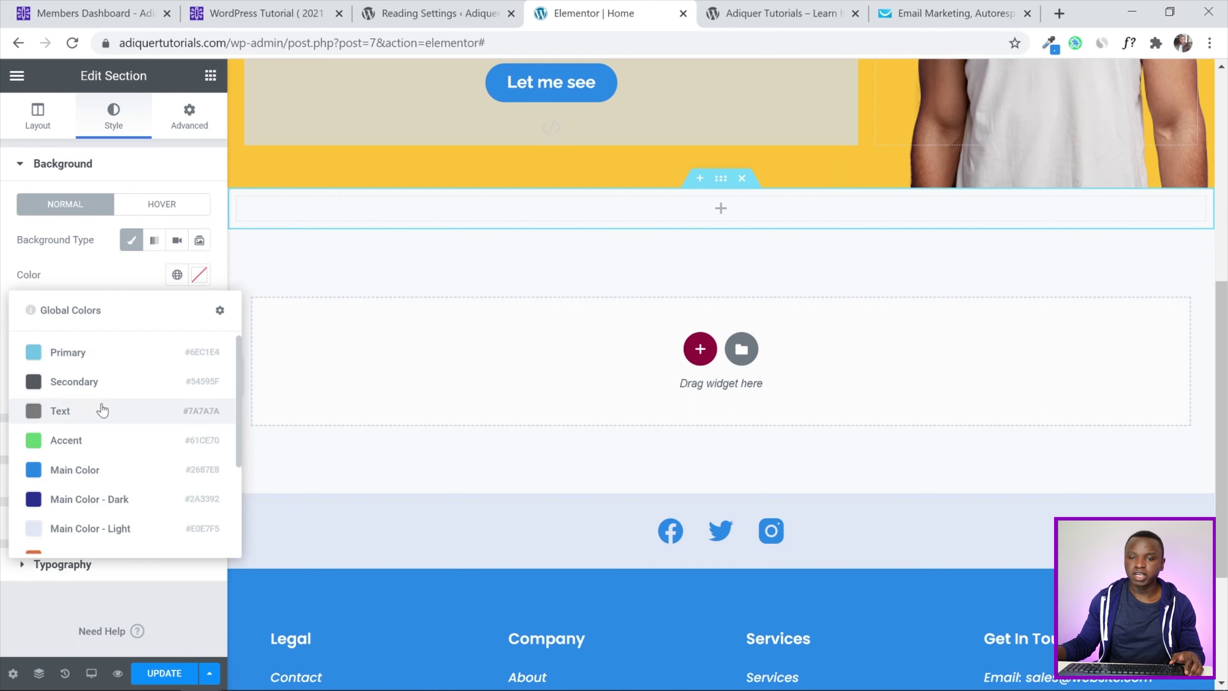
{"action": "left_click", "coordinate": [89, 474]}
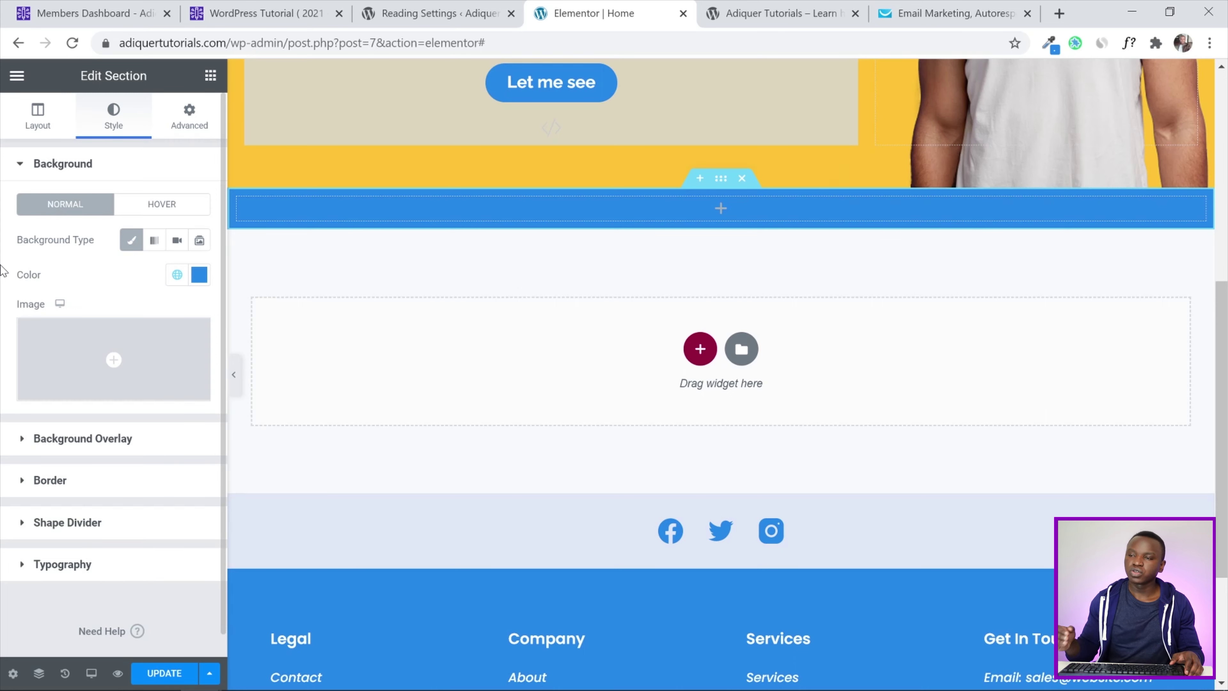
{"action": "scroll", "coordinate": [546, 272], "scroll_direction": "up", "scroll_amount": 5}
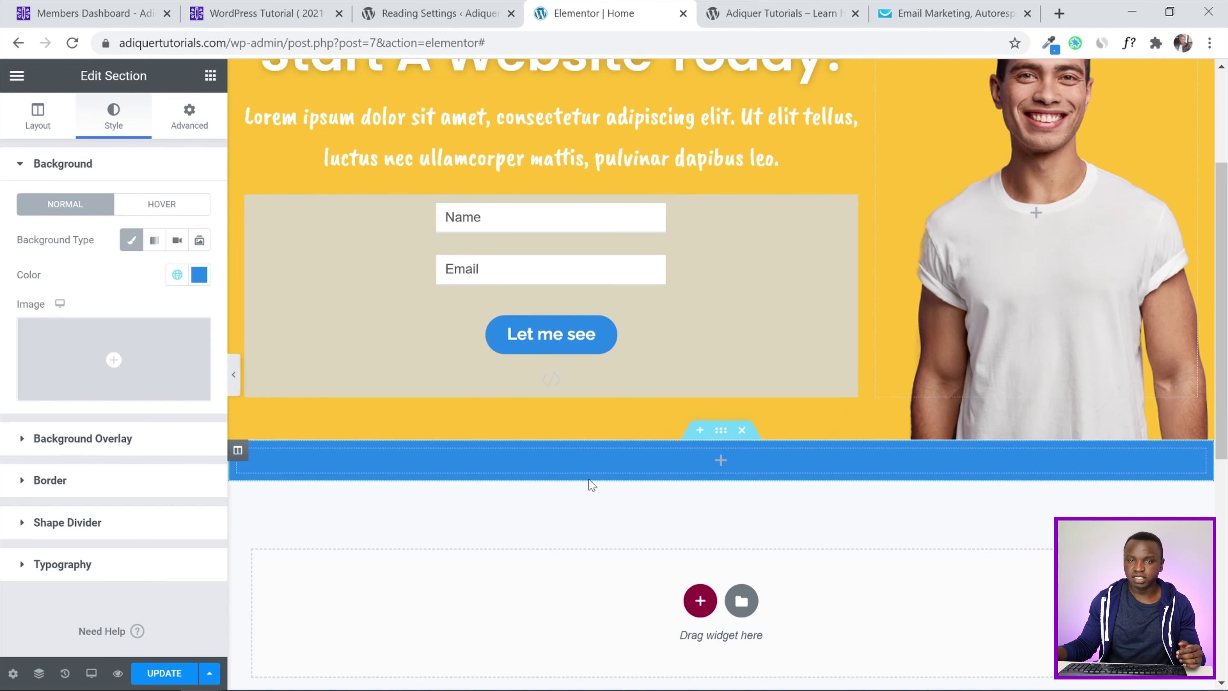
Unlink the blue section's padding and set 10 px at top and bottom
{"action": "left_click", "coordinate": [189, 119]}
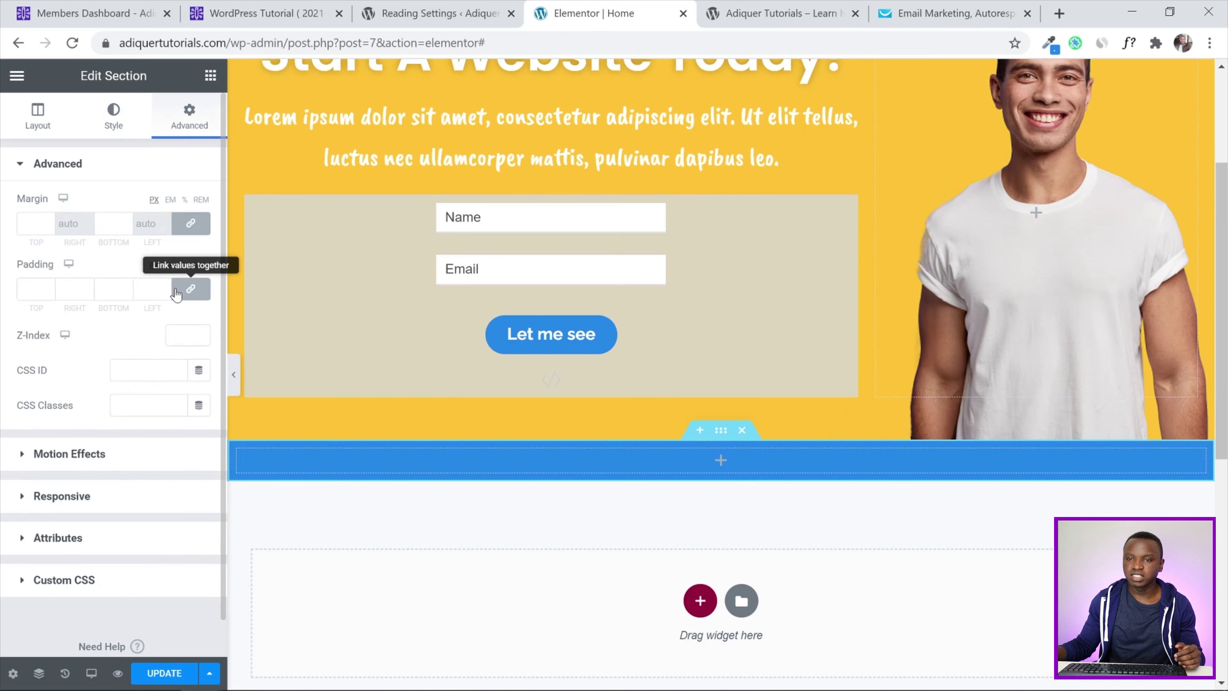
{"action": "left_click", "coordinate": [191, 290]}
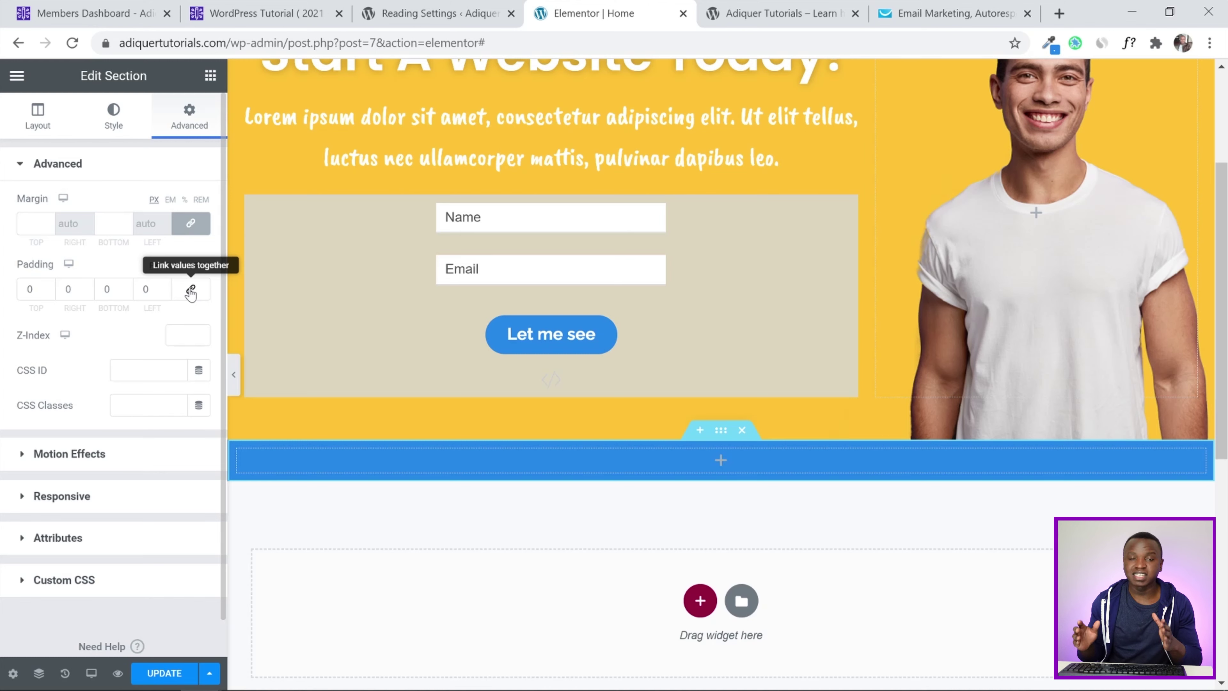
{"action": "left_click", "coordinate": [29, 290]}
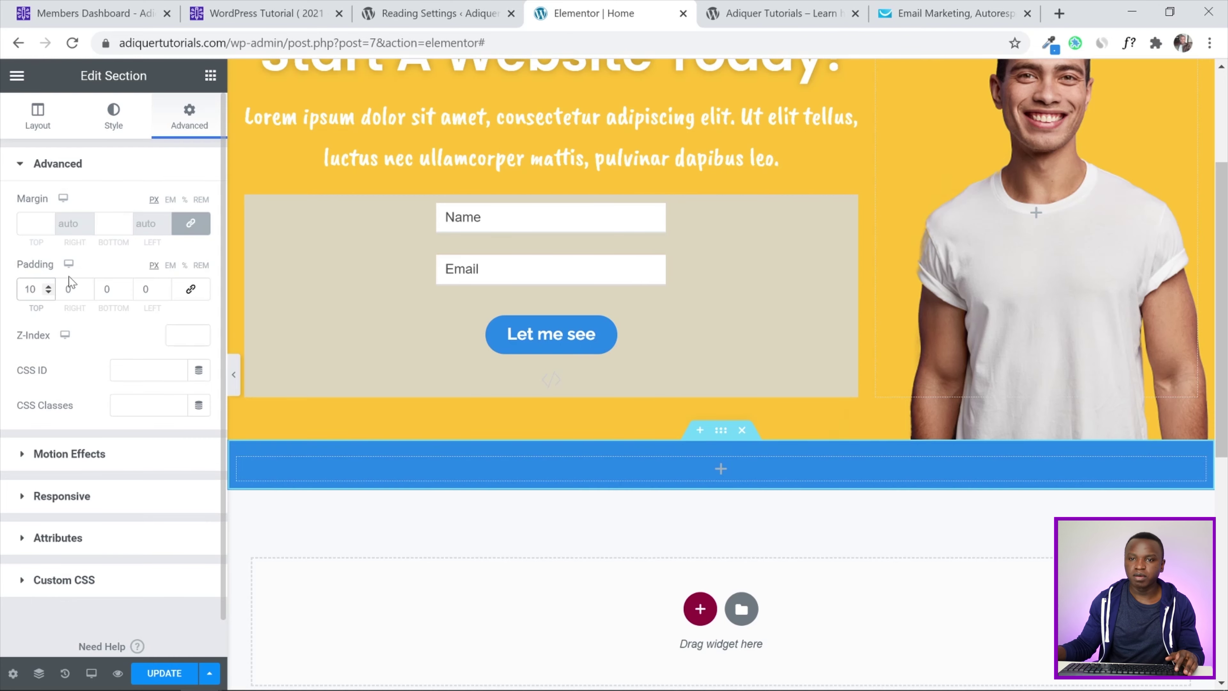
{"action": "left_click", "coordinate": [110, 289]}
{"action": "type", "text": "10"}
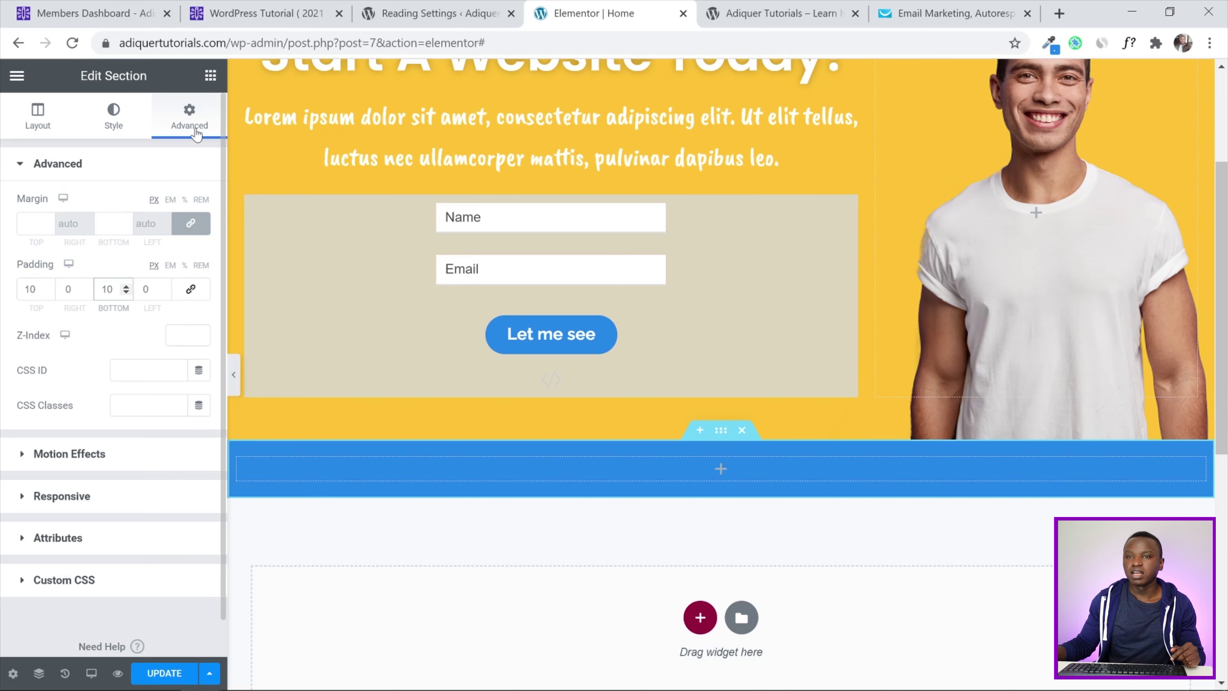
{"action": "left_click", "coordinate": [210, 76]}
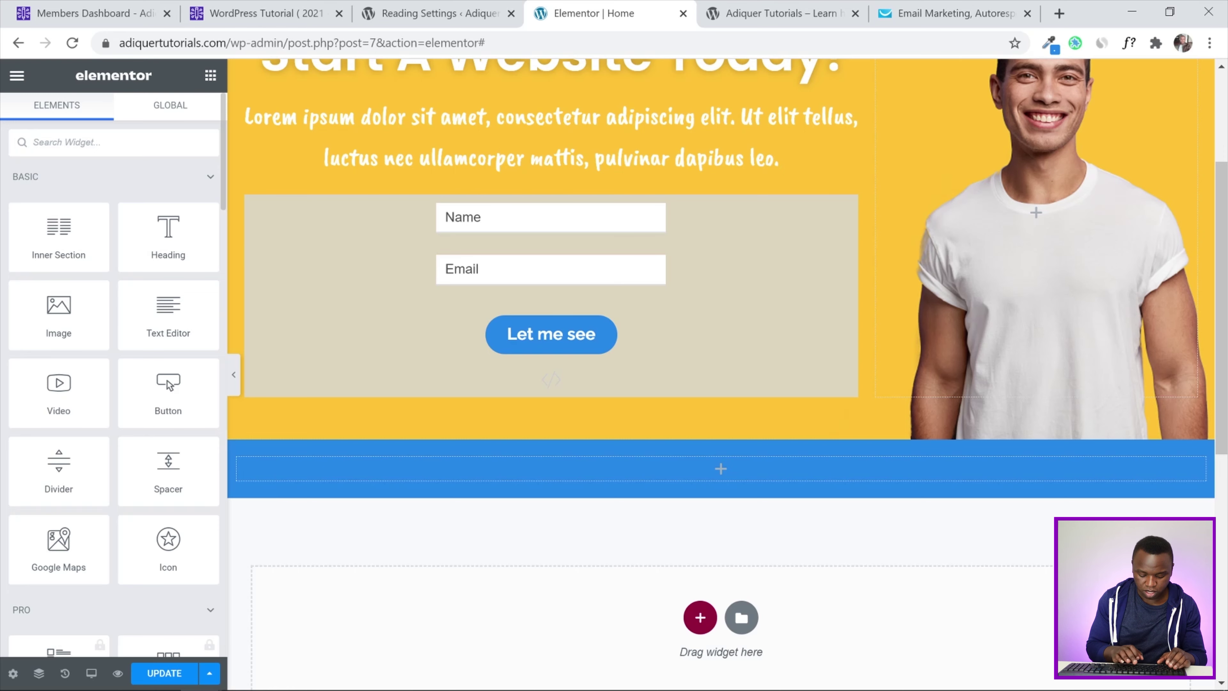
Drop an Icon List widget into the blue section and set its layout to Inline
{"action": "type", "text": "icon"}
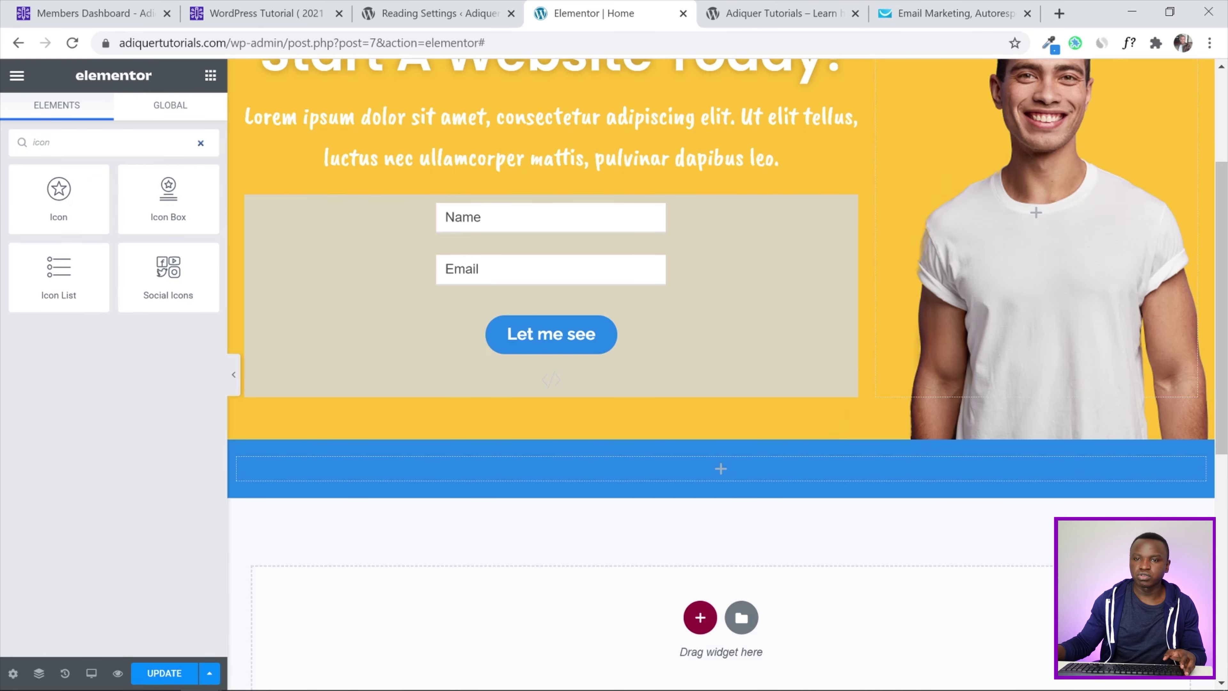
{"action": "left_click_drag", "start_coordinate": [58, 276], "coordinate": [552, 466]}
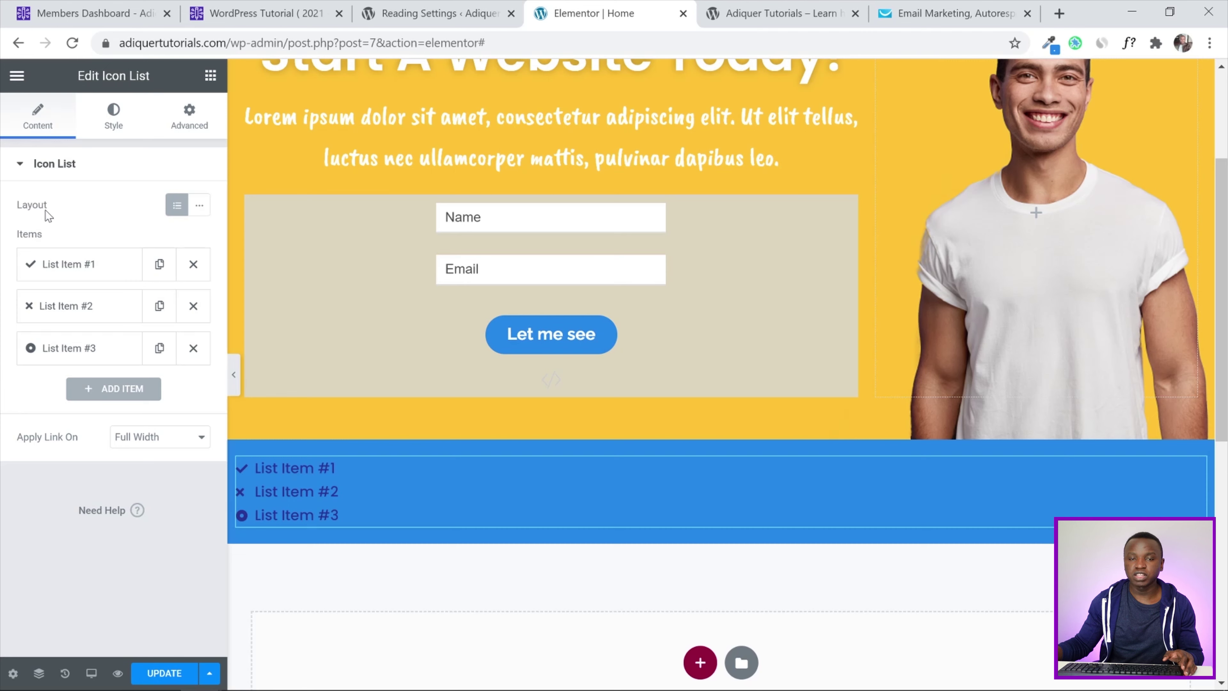
{"action": "left_click", "coordinate": [200, 207]}
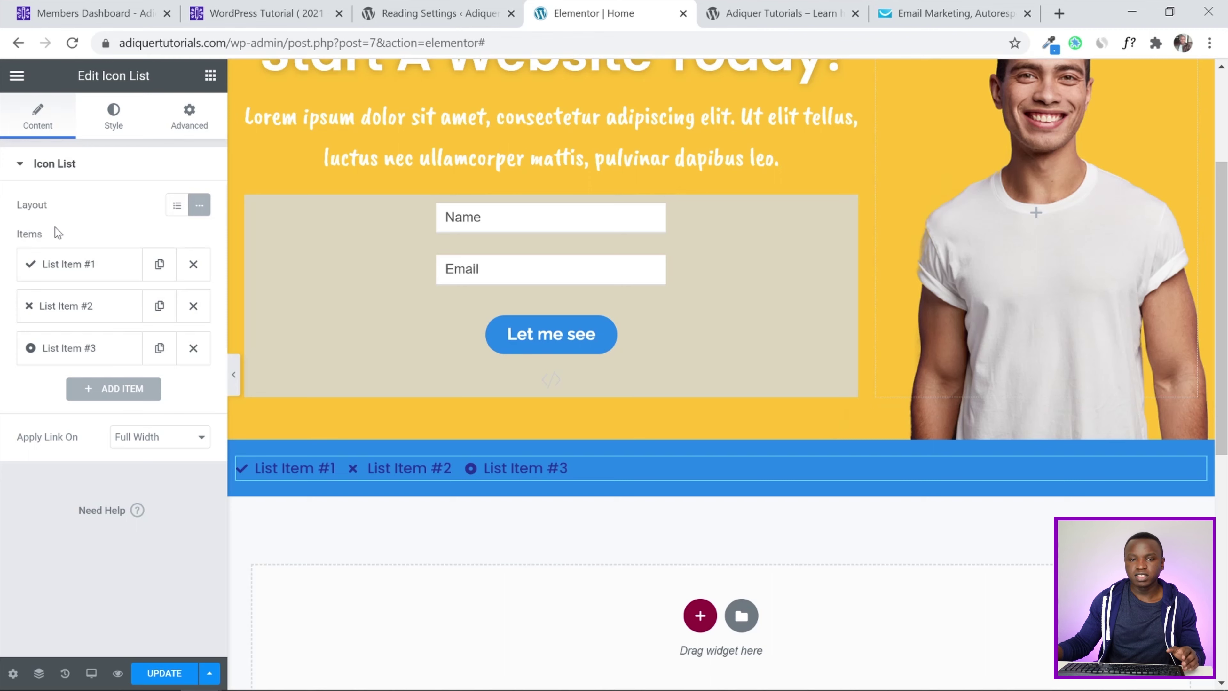
{"action": "left_click", "coordinate": [79, 269]}
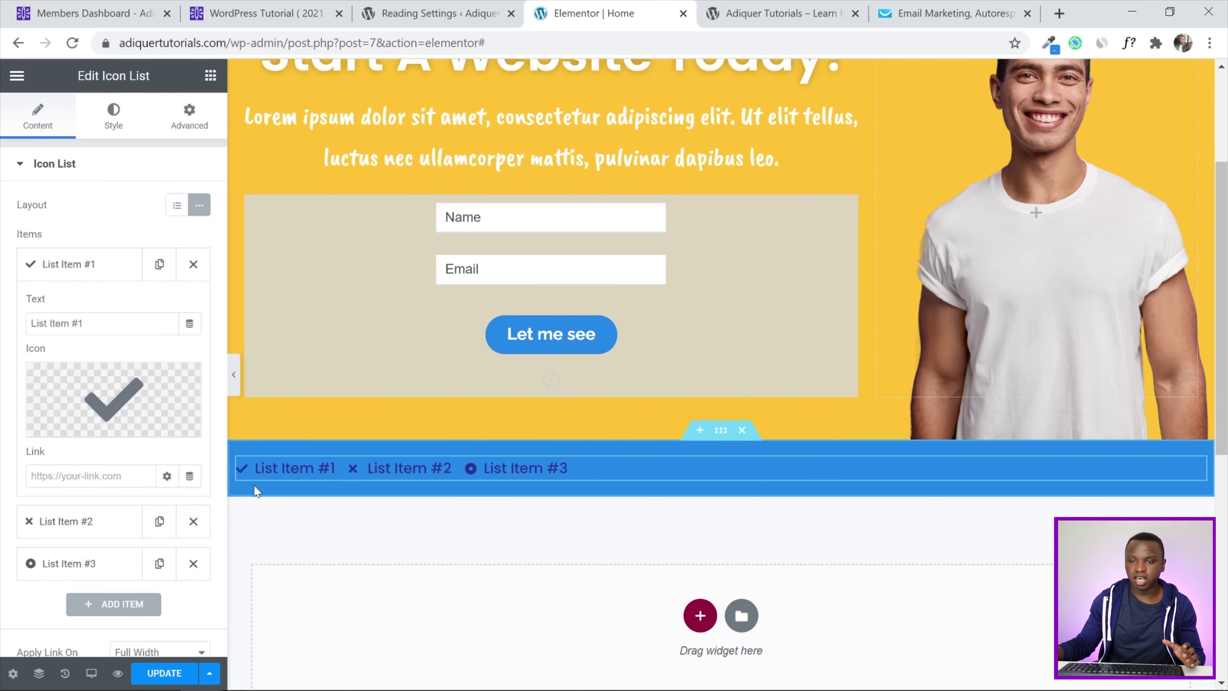
Change the first list item's icon to the solid Smile icon
{"action": "left_click", "coordinate": [113, 389]}
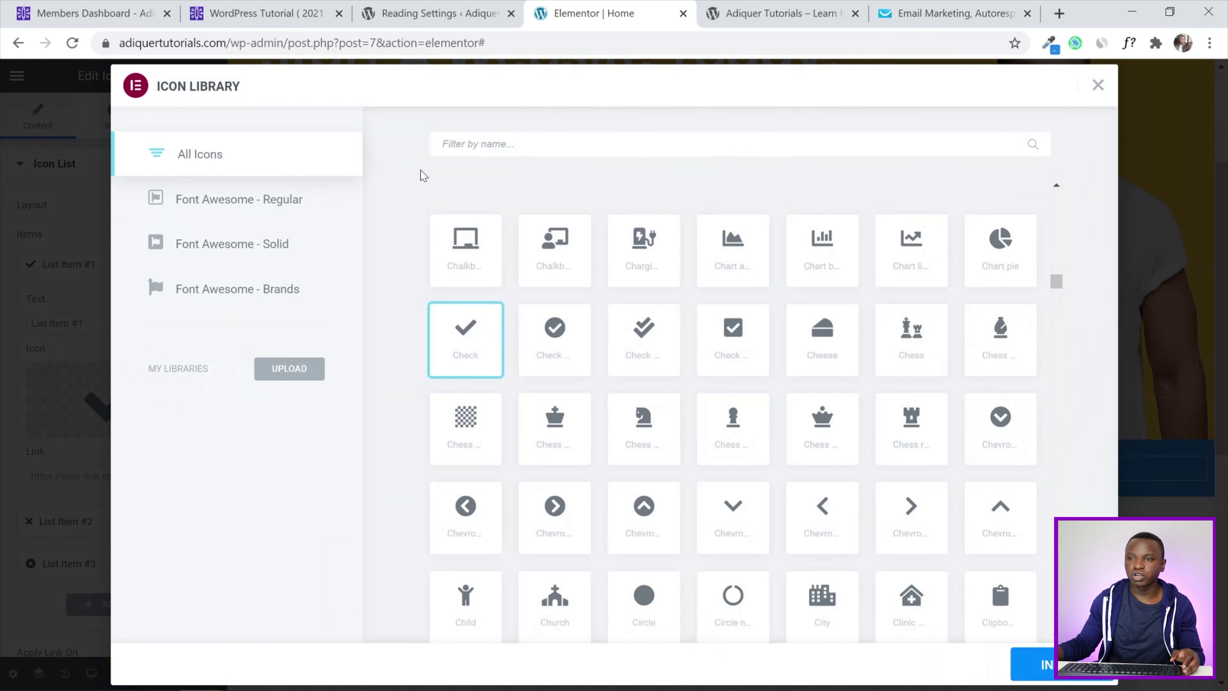
{"action": "type", "text": "smile"}
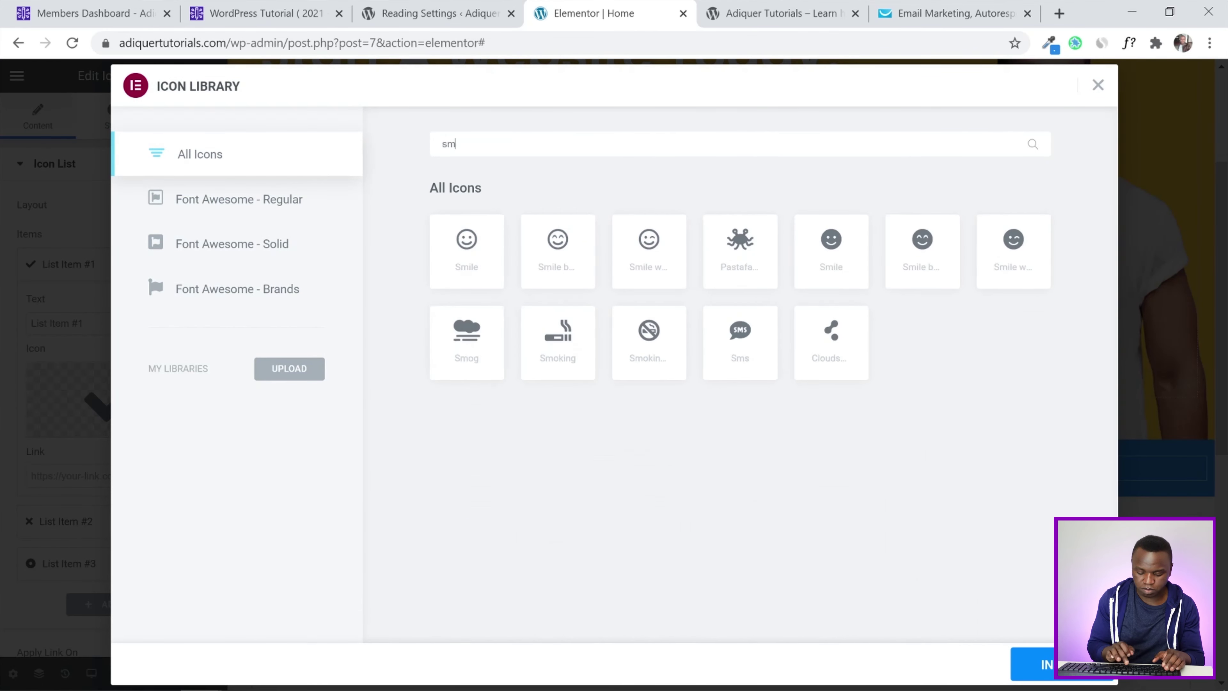
{"action": "left_click", "coordinate": [732, 261]}
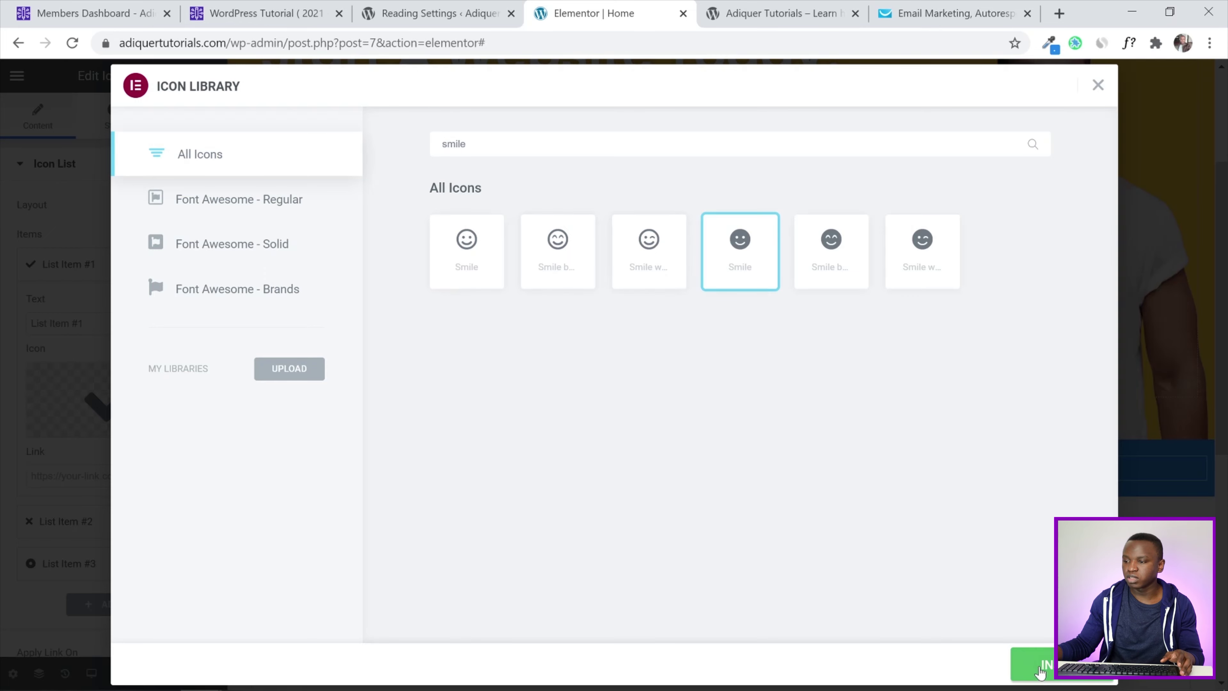
{"action": "left_click", "coordinate": [1039, 665]}
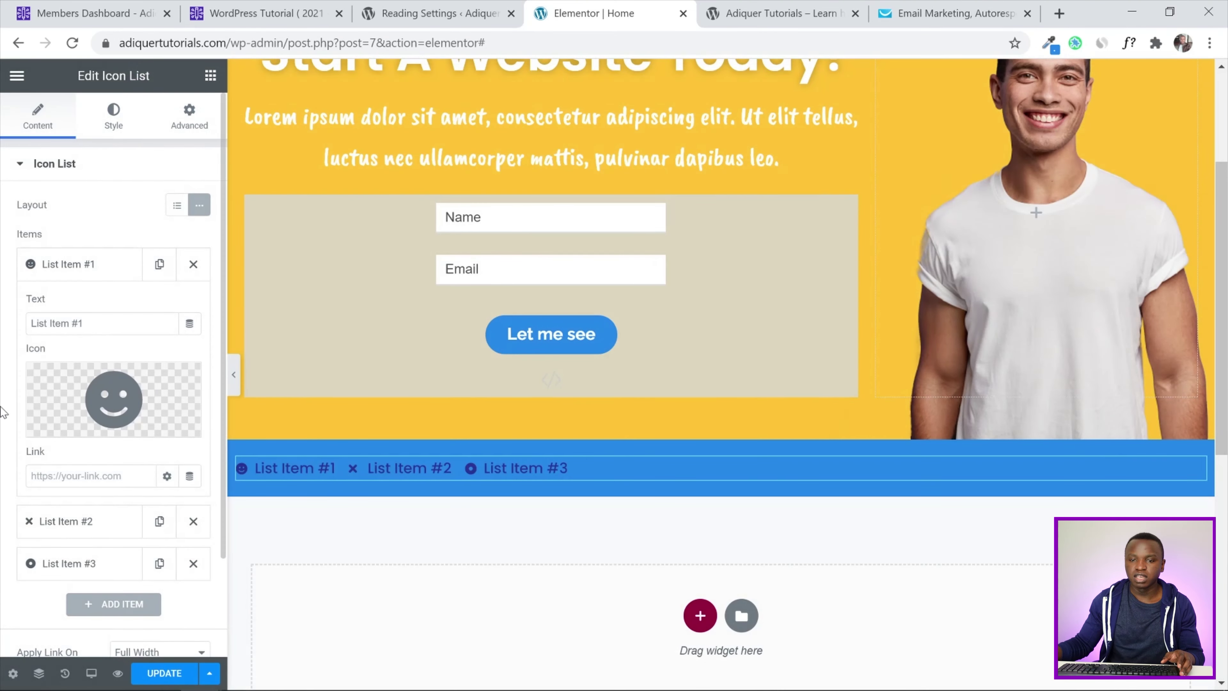
Change the second list item's icon to the handshake icon
{"action": "left_click", "coordinate": [63, 520]}
{"action": "left_click", "coordinate": [68, 468]}
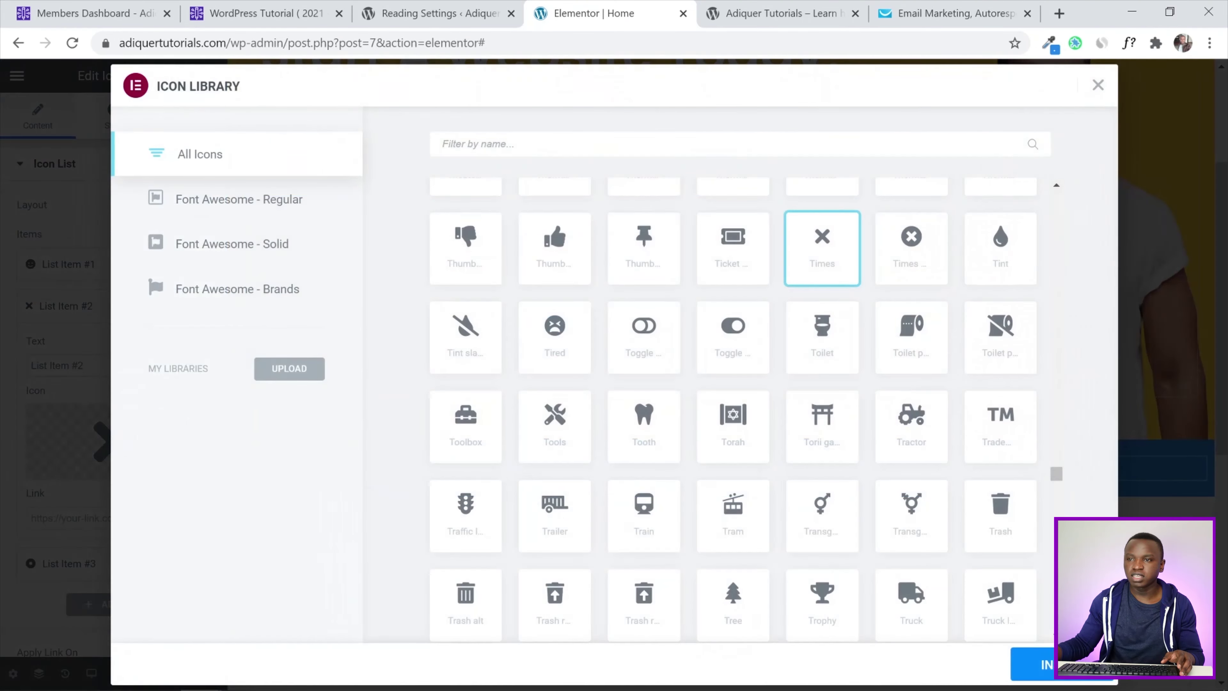
{"action": "type", "text": "han"}
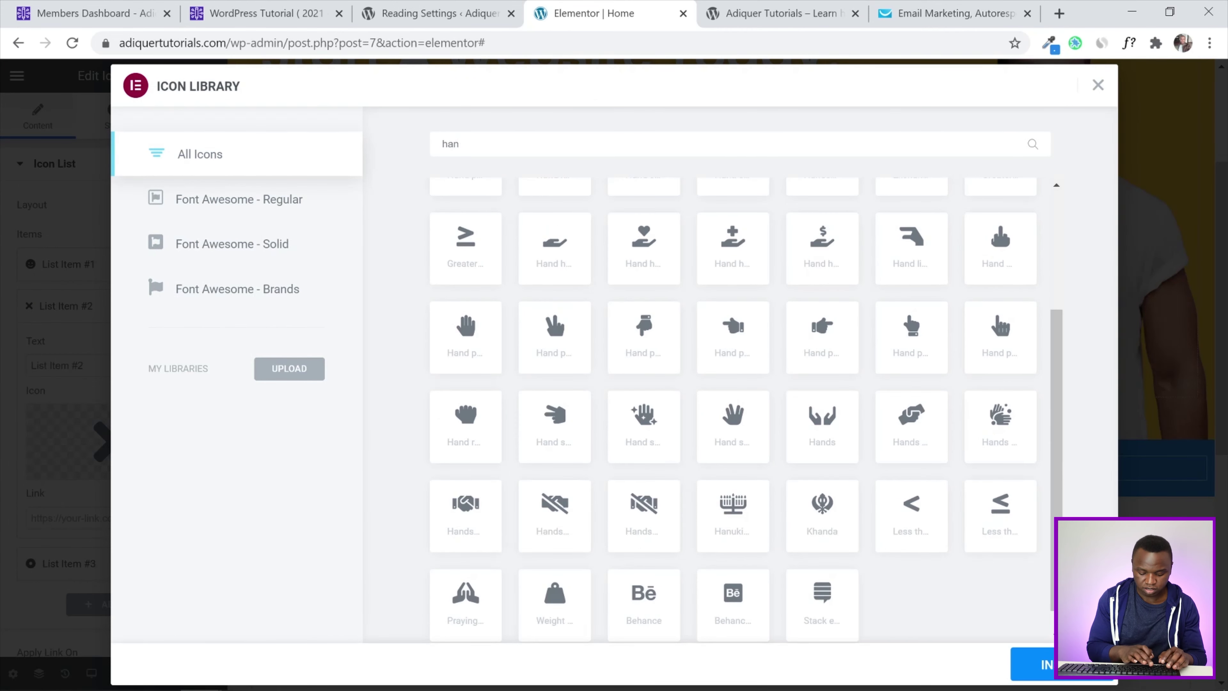
{"action": "type", "text": "ds"}
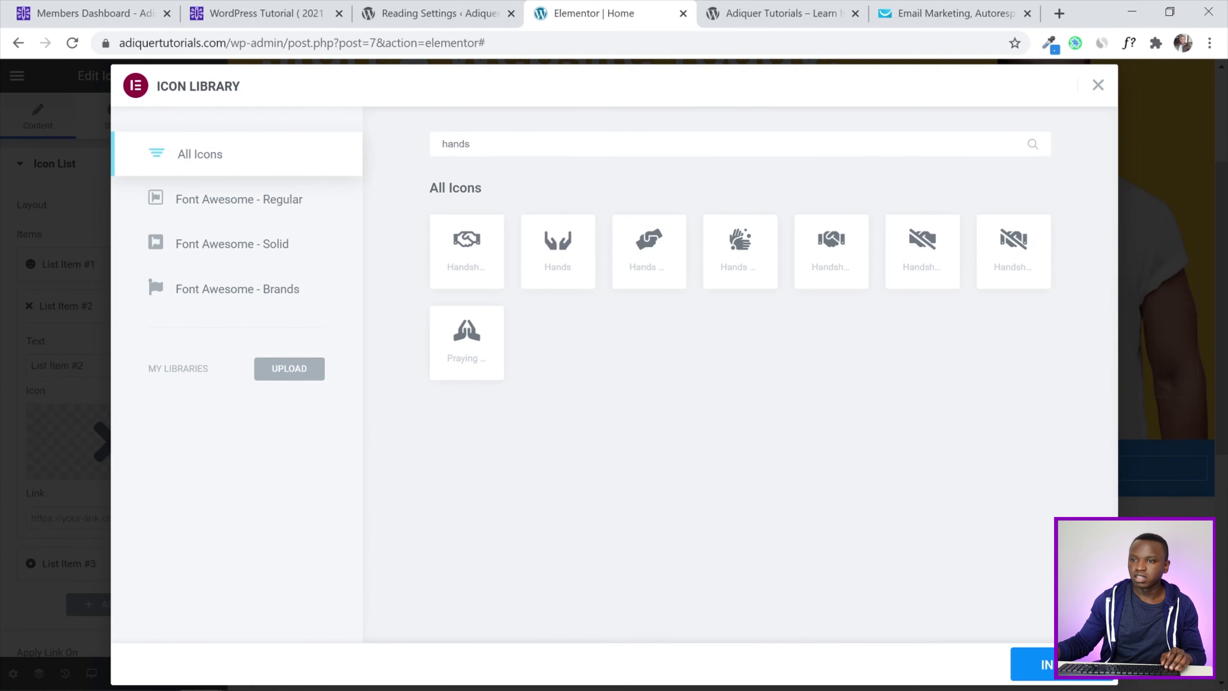
{"action": "left_click", "coordinate": [832, 251]}
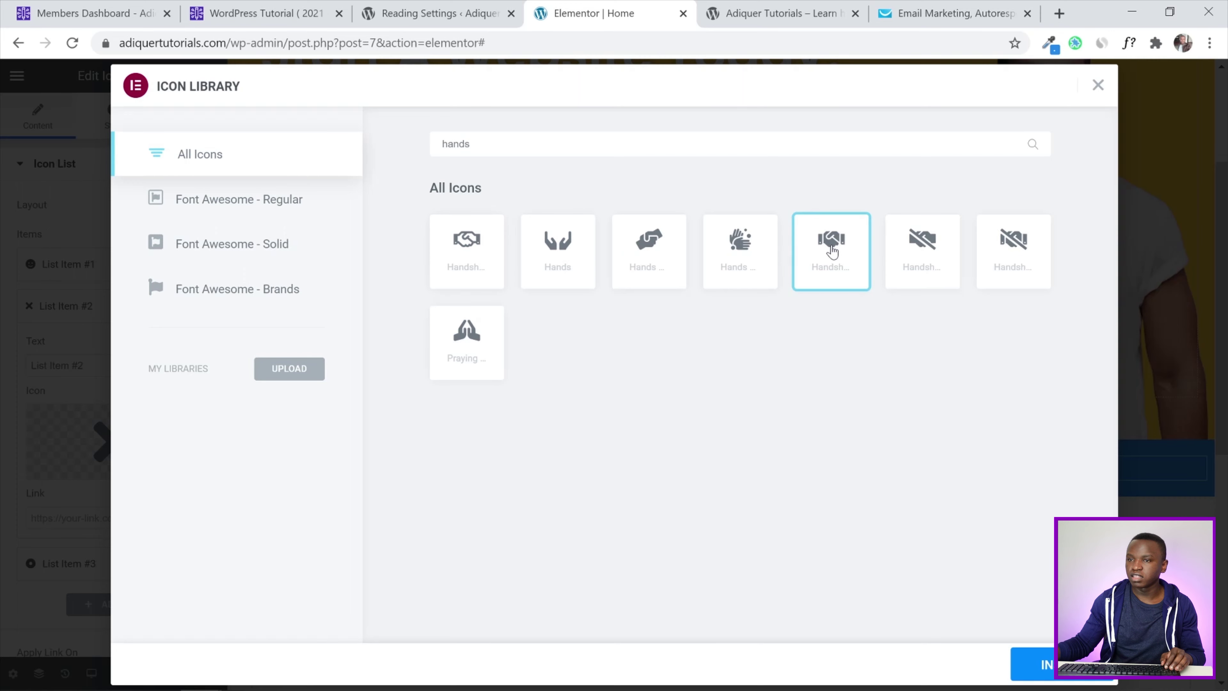
{"action": "left_click", "coordinate": [1044, 664]}
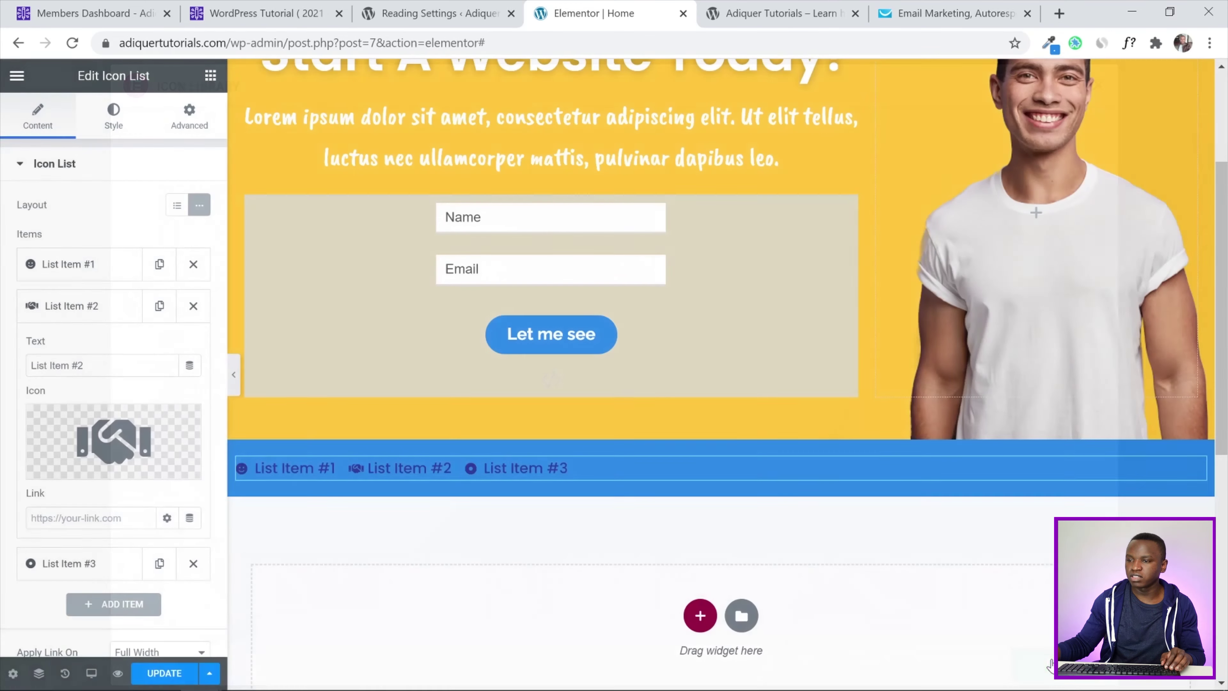
Change the third list item's icon to the Tachometer icon
{"action": "left_click", "coordinate": [70, 564]}
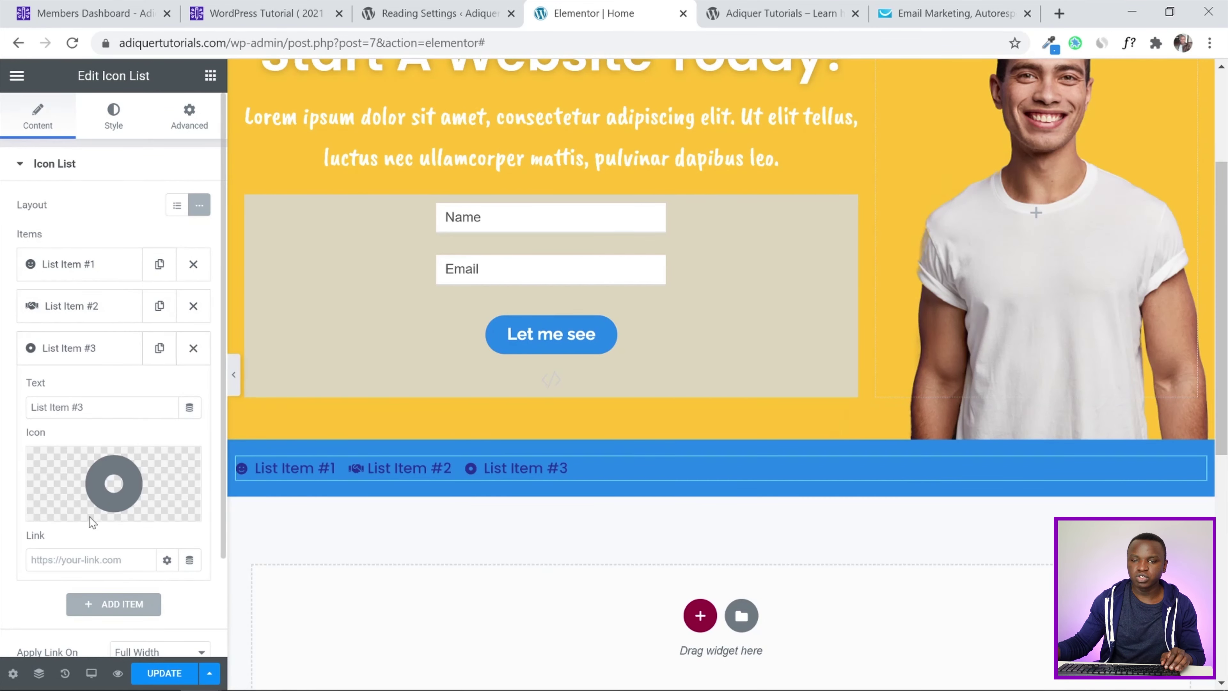
{"action": "left_click", "coordinate": [96, 464]}
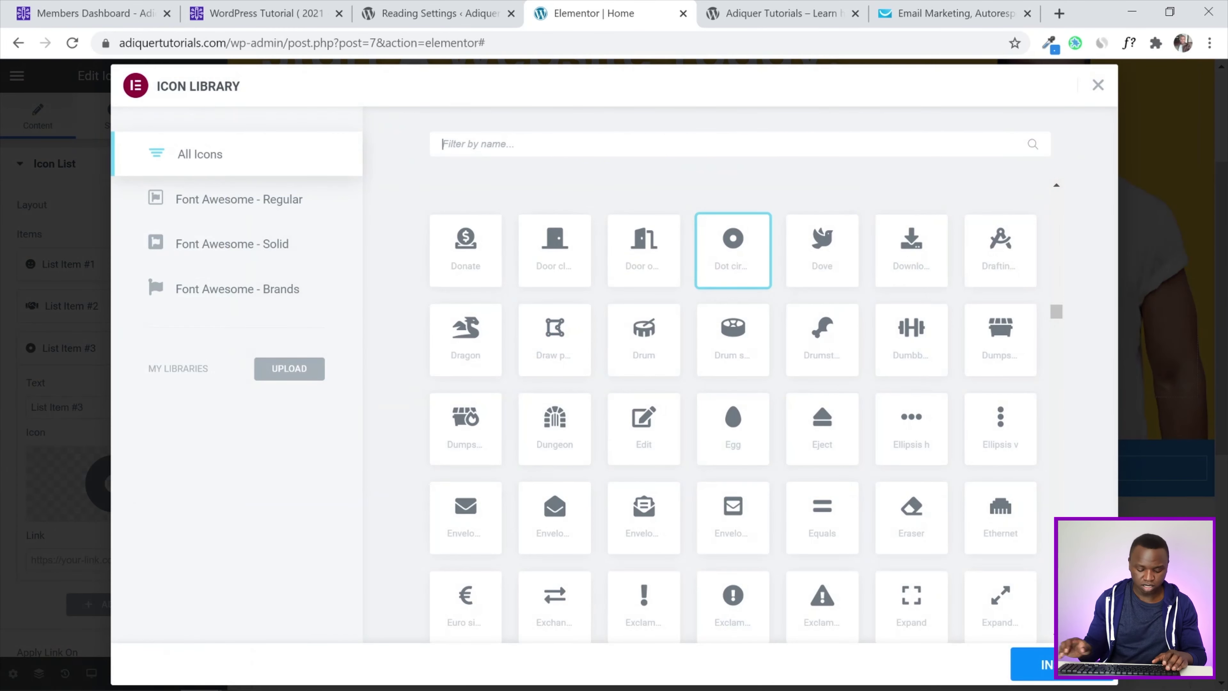
{"action": "type", "text": "tachom"}
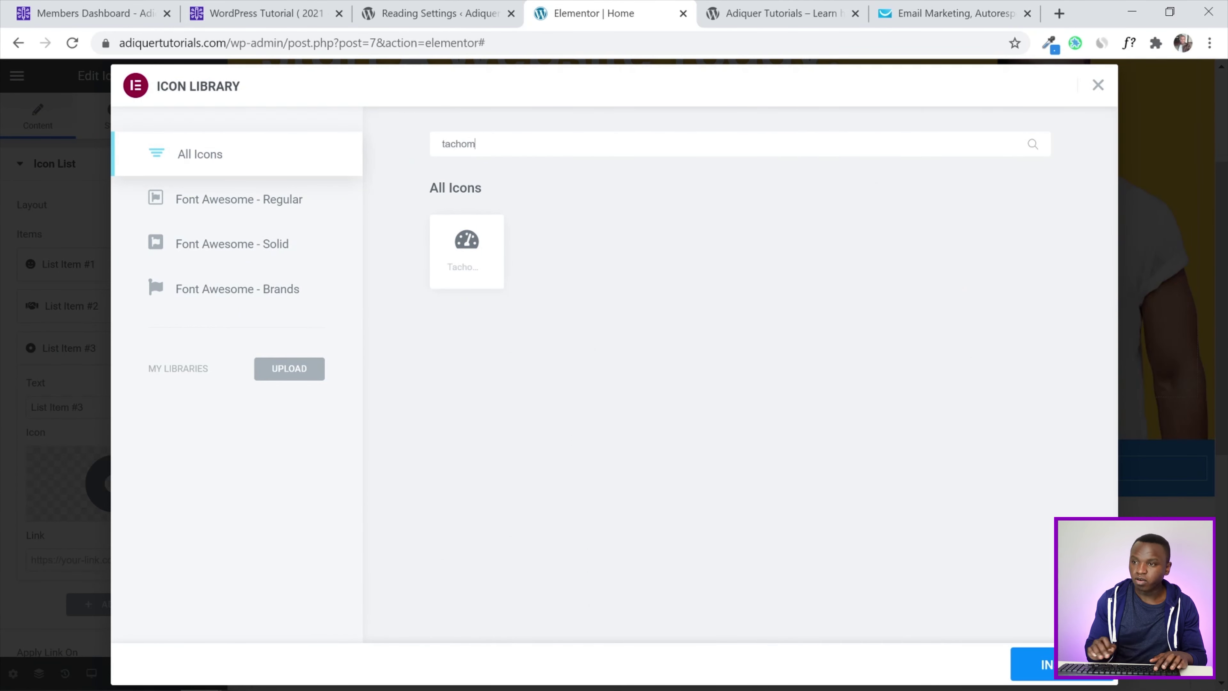
{"action": "left_click", "coordinate": [450, 247]}
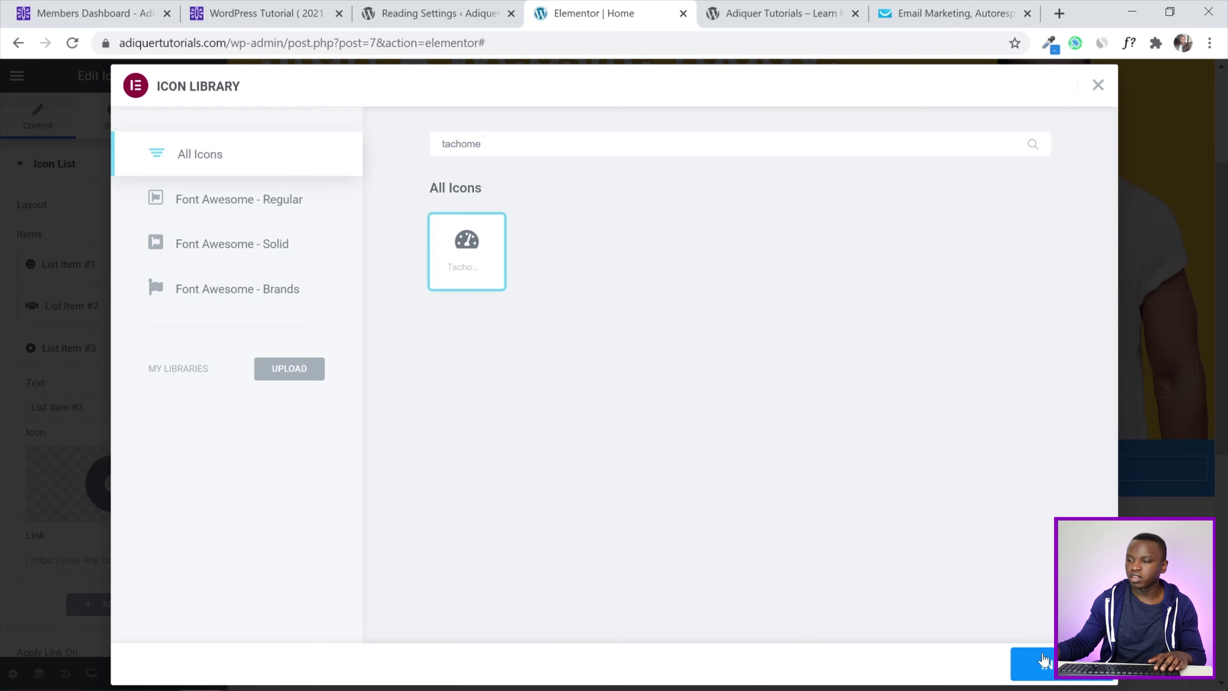
{"action": "left_click", "coordinate": [1044, 662]}
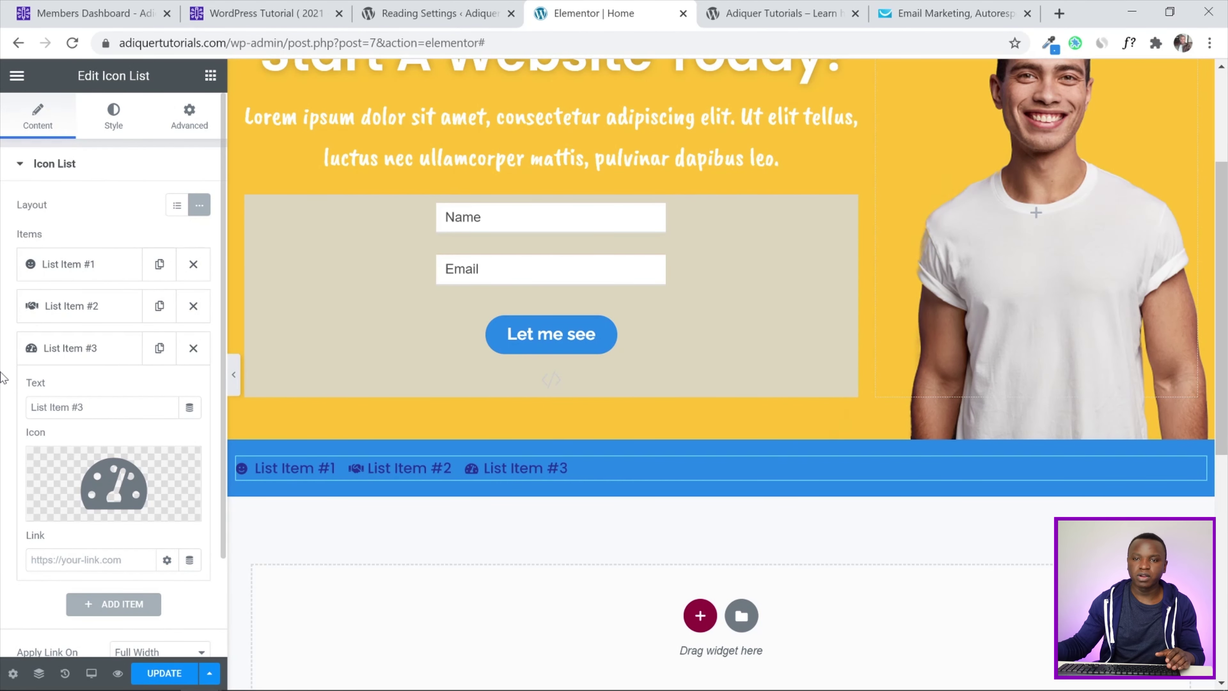
Replace the first list item's text with 'Happy Customers'
{"action": "left_click", "coordinate": [65, 266]}
{"action": "left_click_drag", "start_coordinate": [90, 323], "coordinate": [2, 329]}
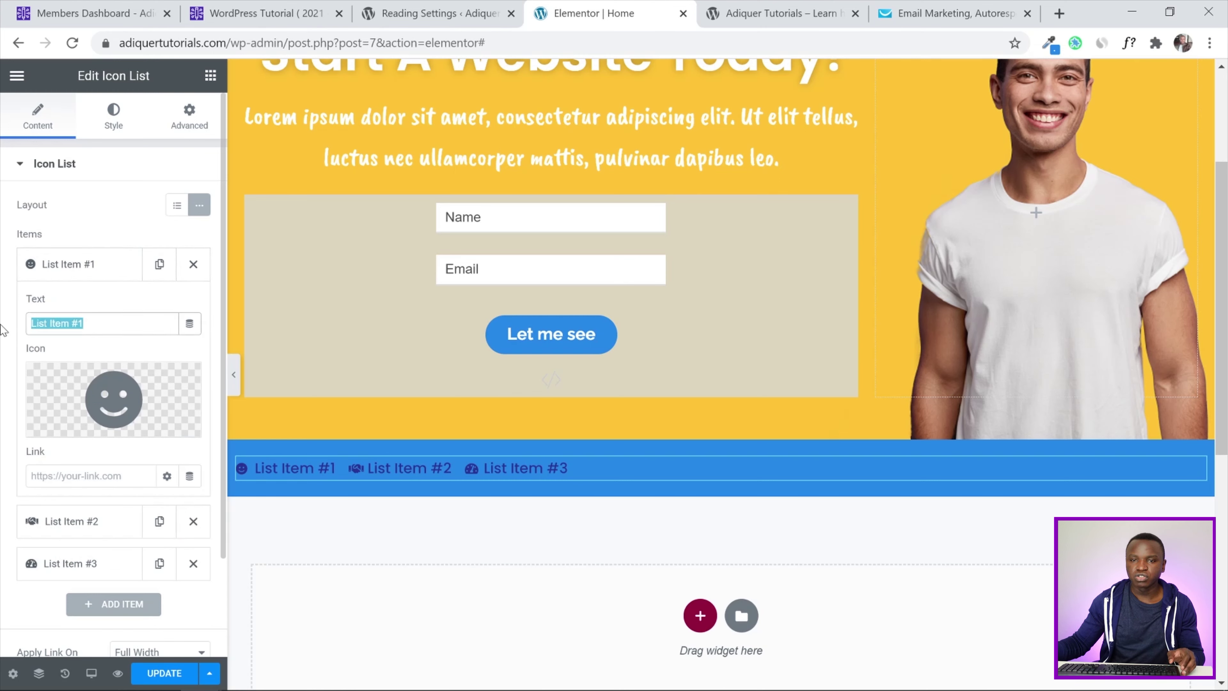
{"action": "type", "text": "Happy "}
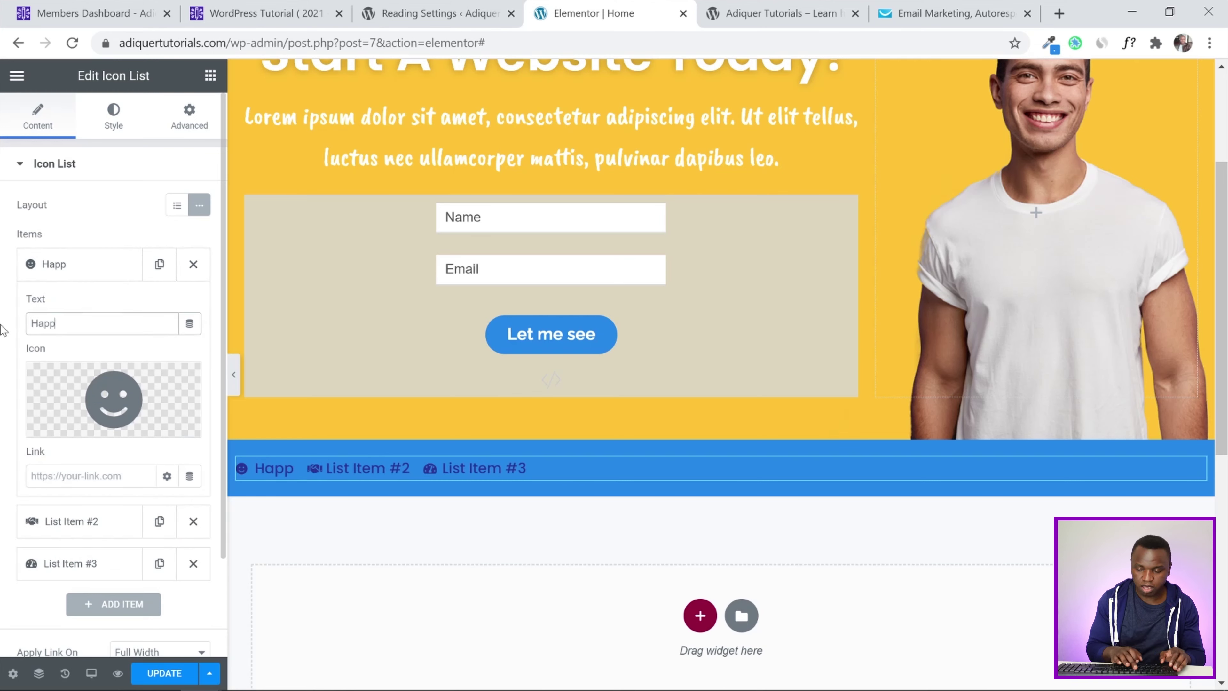
{"action": "type", "text": "Customers"}
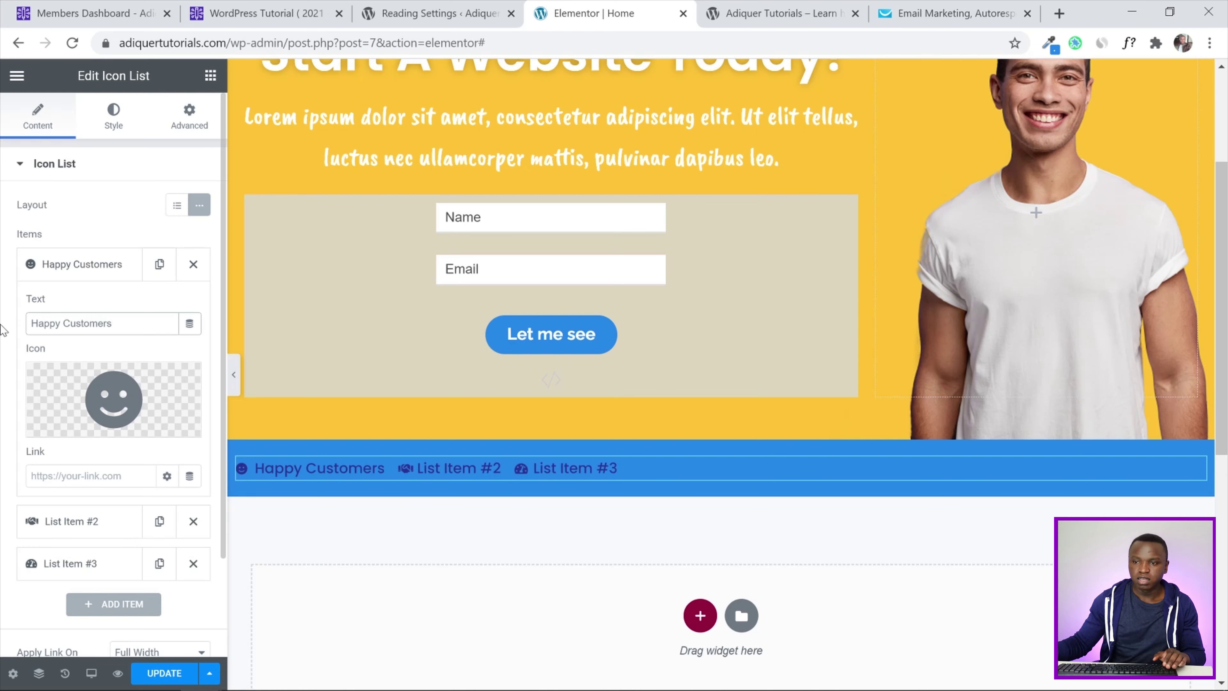
Rename the second and third list items to 'Expirienced' and 'Motivated'
{"action": "scroll", "coordinate": [4, 373], "scroll_direction": "down", "scroll_amount": 2}
{"action": "left_click", "coordinate": [54, 403]}
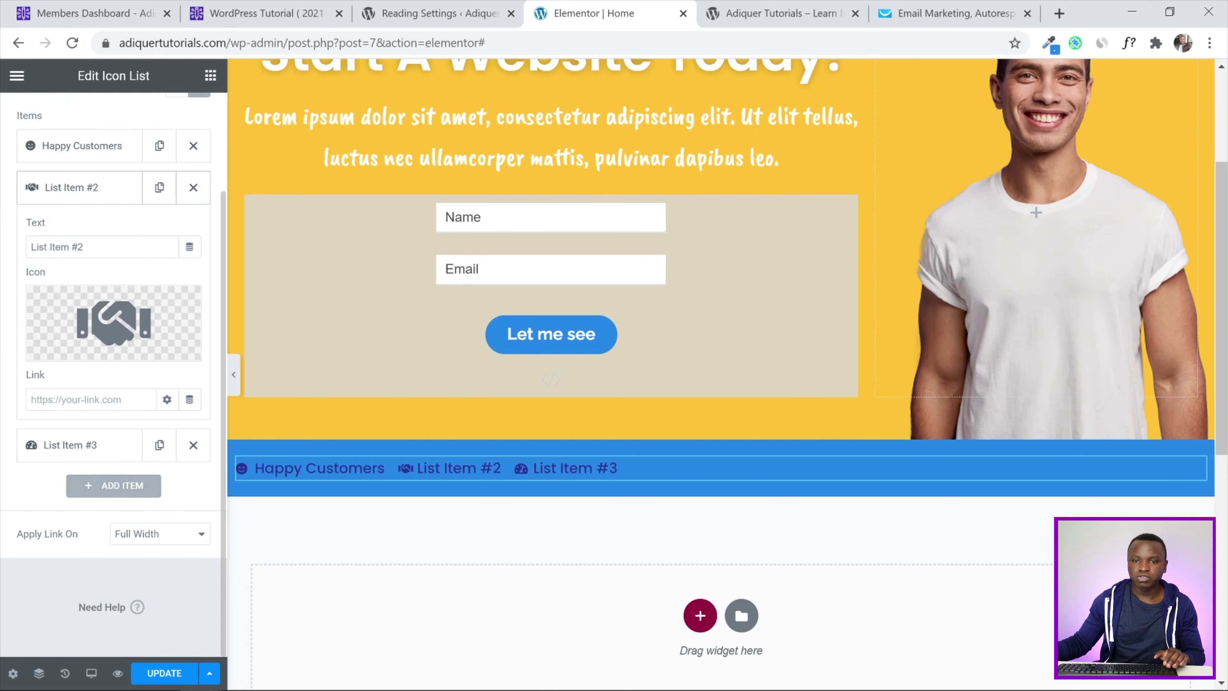
{"action": "left_click_drag", "start_coordinate": [104, 247], "coordinate": [2, 252]}
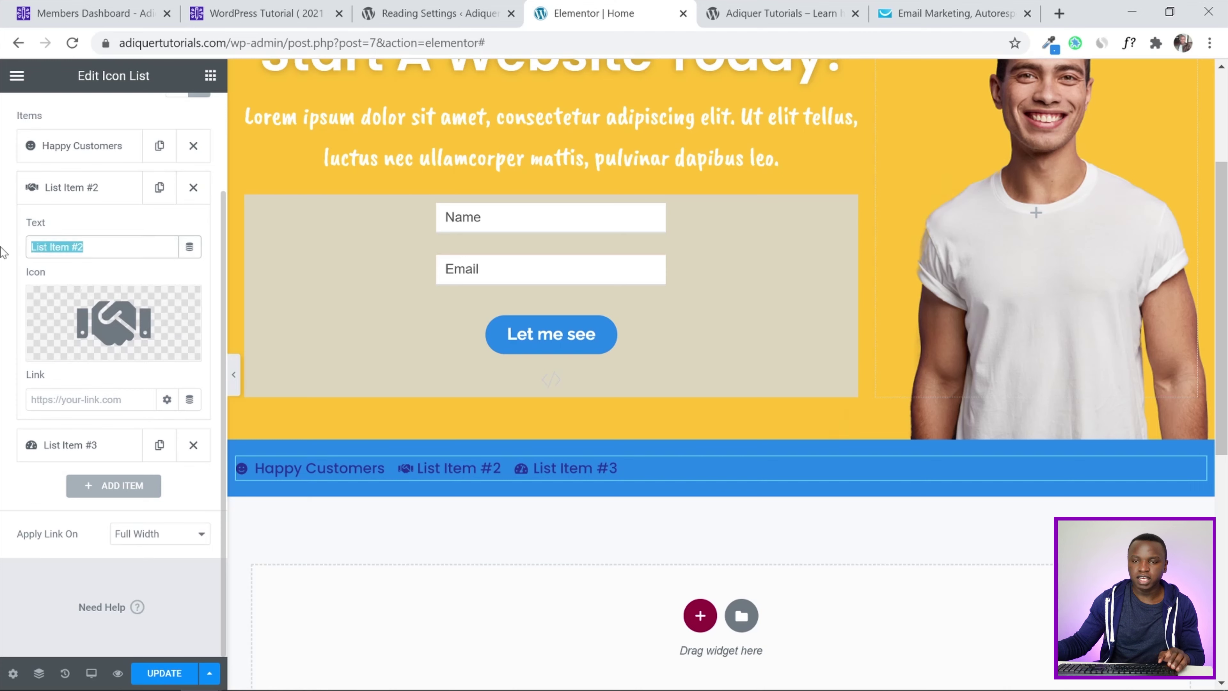
{"action": "type", "text": "Exp"}
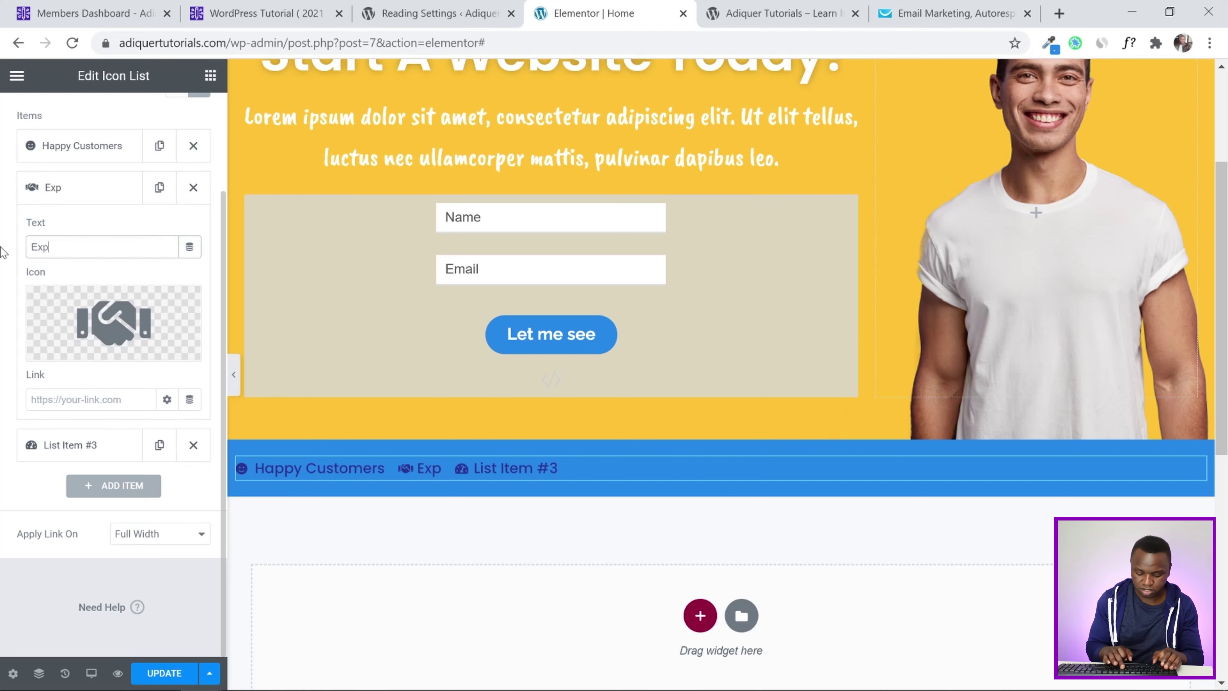
{"action": "type", "text": "ir"}
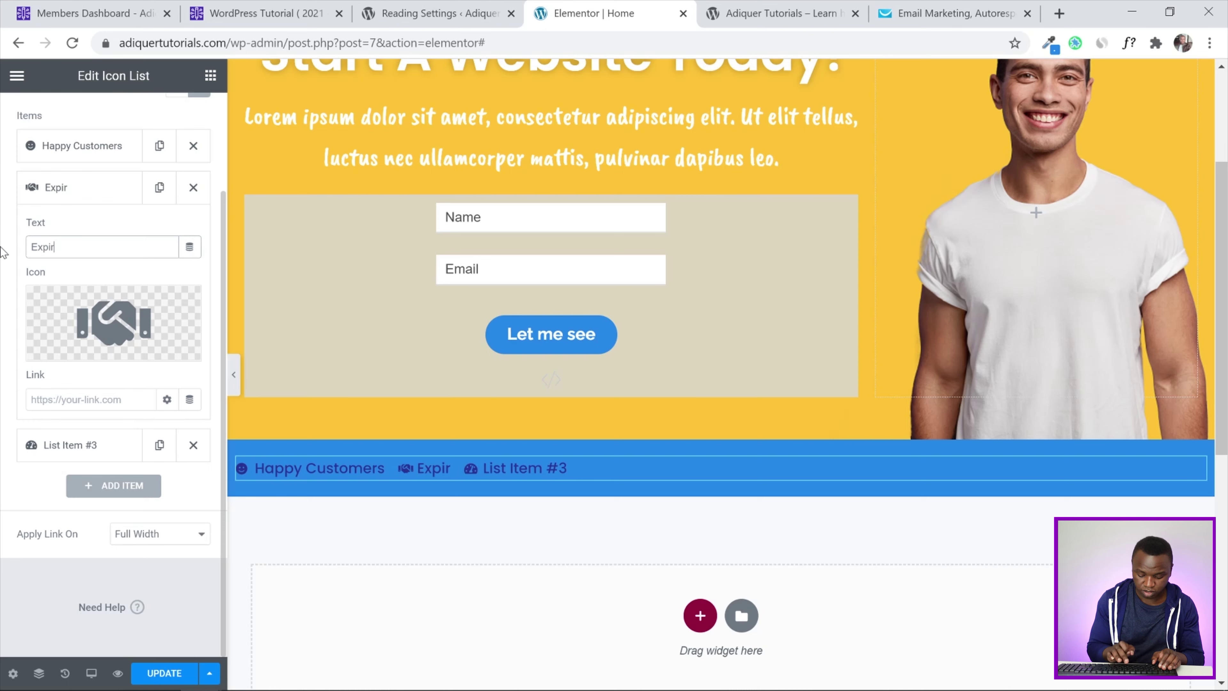
{"action": "type", "text": "ienced"}
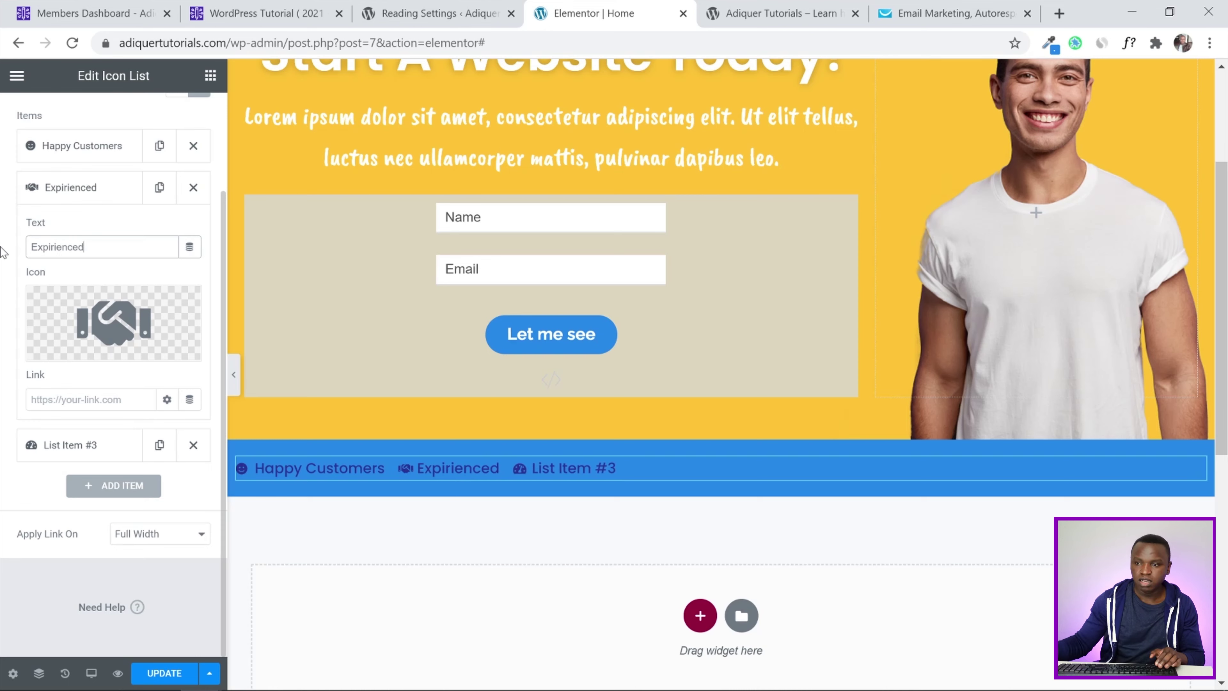
{"action": "left_click", "coordinate": [61, 442]}
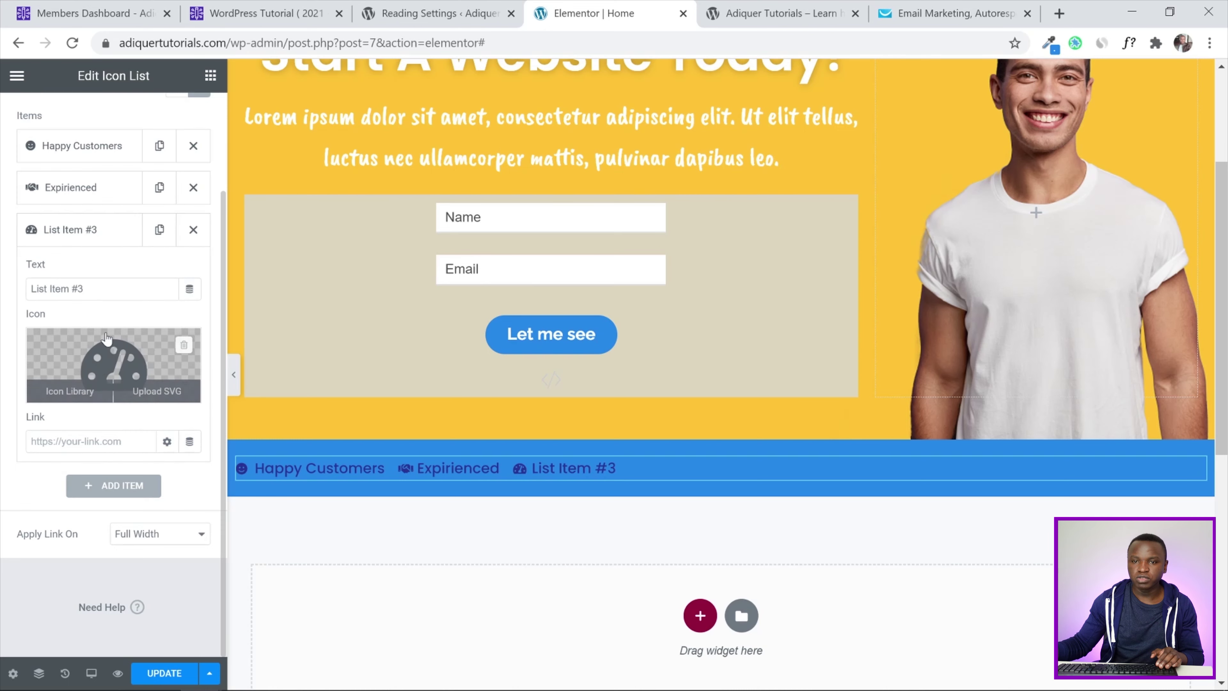
{"action": "left_click_drag", "start_coordinate": [87, 289], "coordinate": [5, 301]}
{"action": "type", "text": "Motivated"}
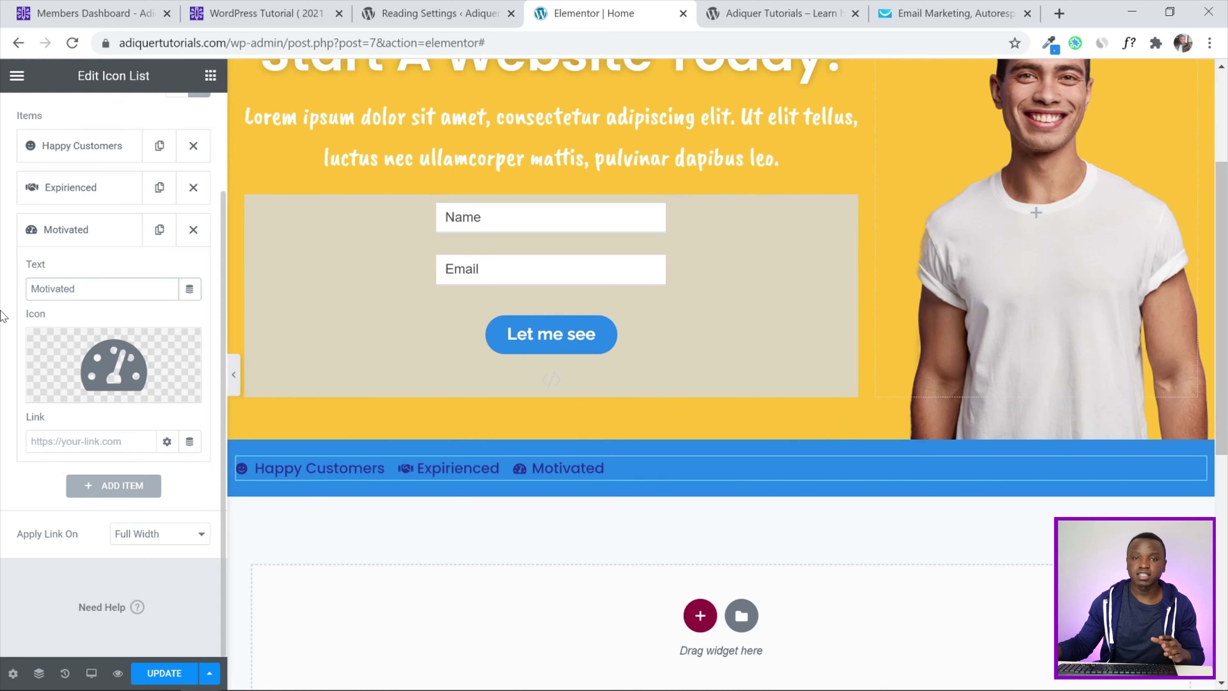
{"action": "scroll", "coordinate": [2, 310], "scroll_direction": "up", "scroll_amount": 3}
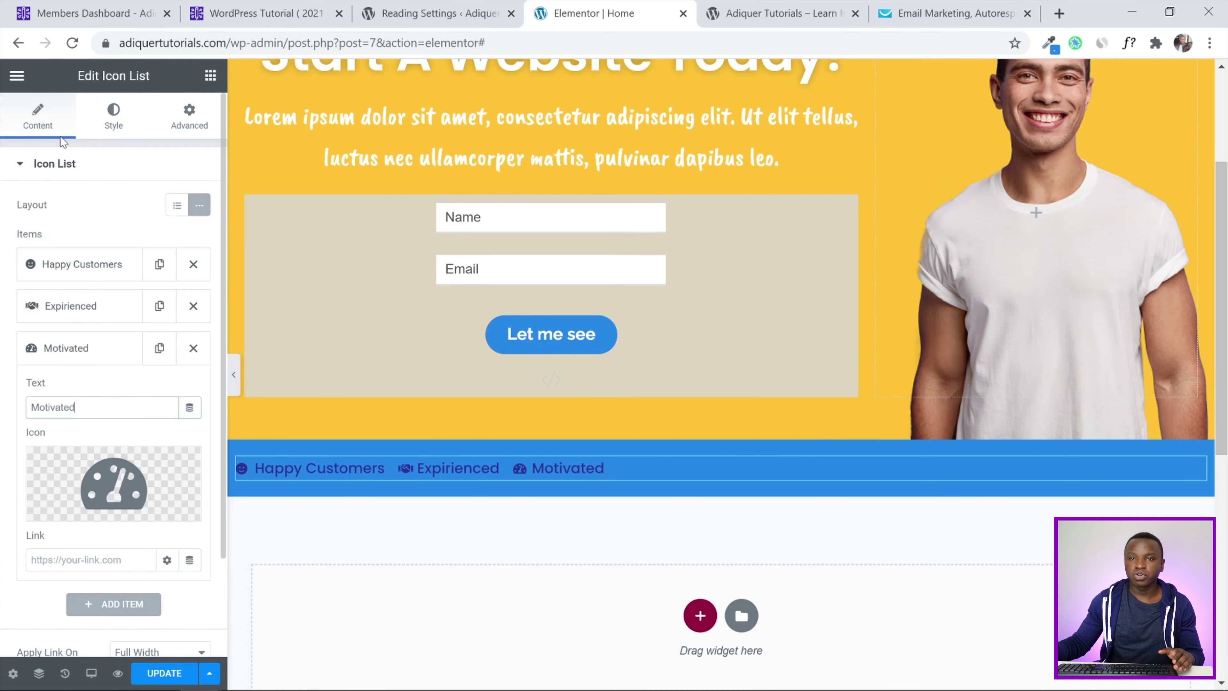
Set the icon list's Space Between to 50 and center its alignment
{"action": "left_click", "coordinate": [114, 118]}
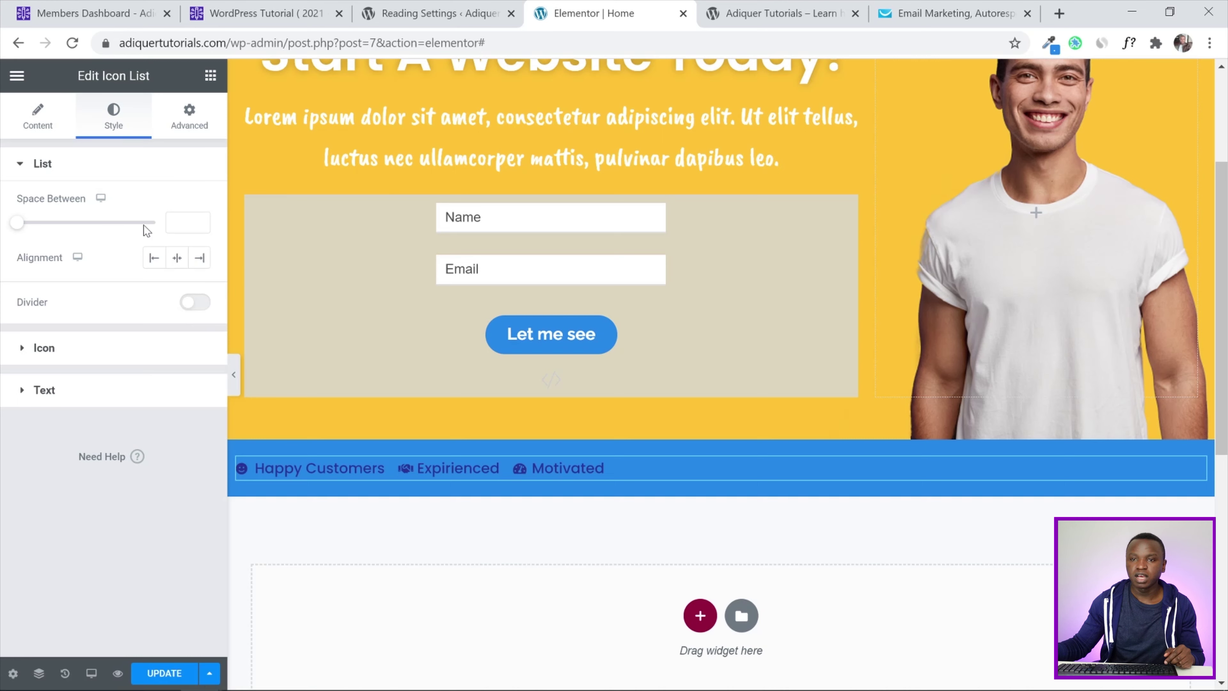
{"action": "left_click", "coordinate": [172, 223]}
{"action": "type", "text": "50"}
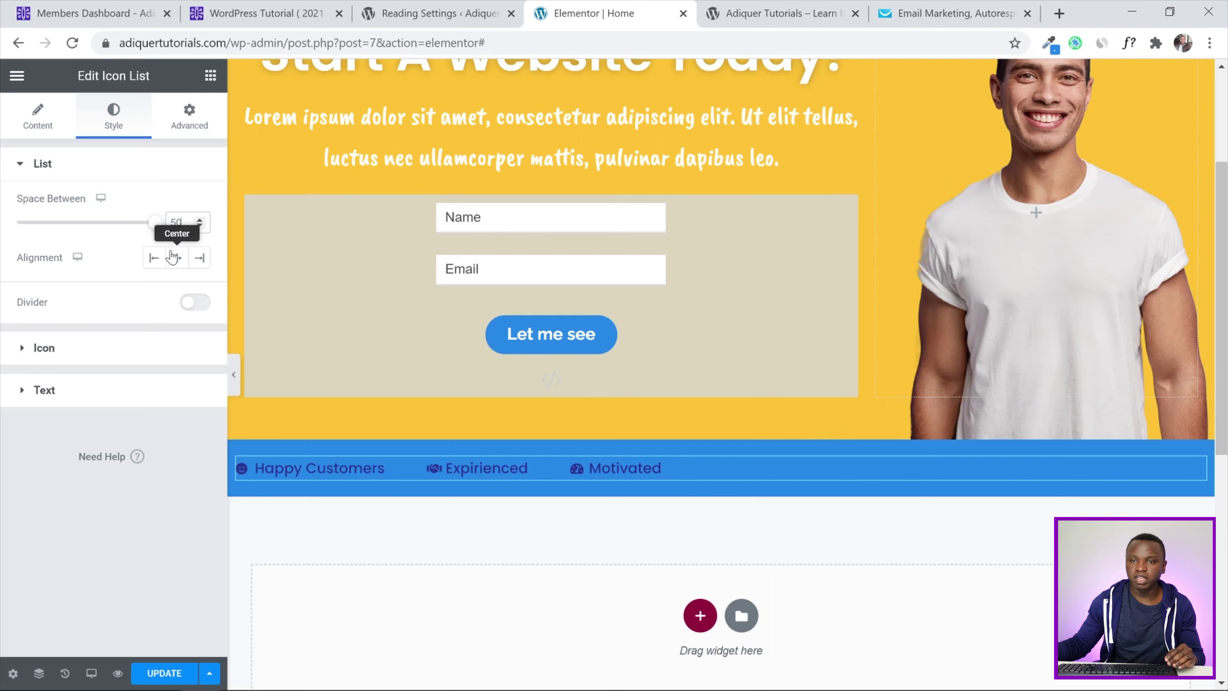
{"action": "left_click", "coordinate": [173, 258]}
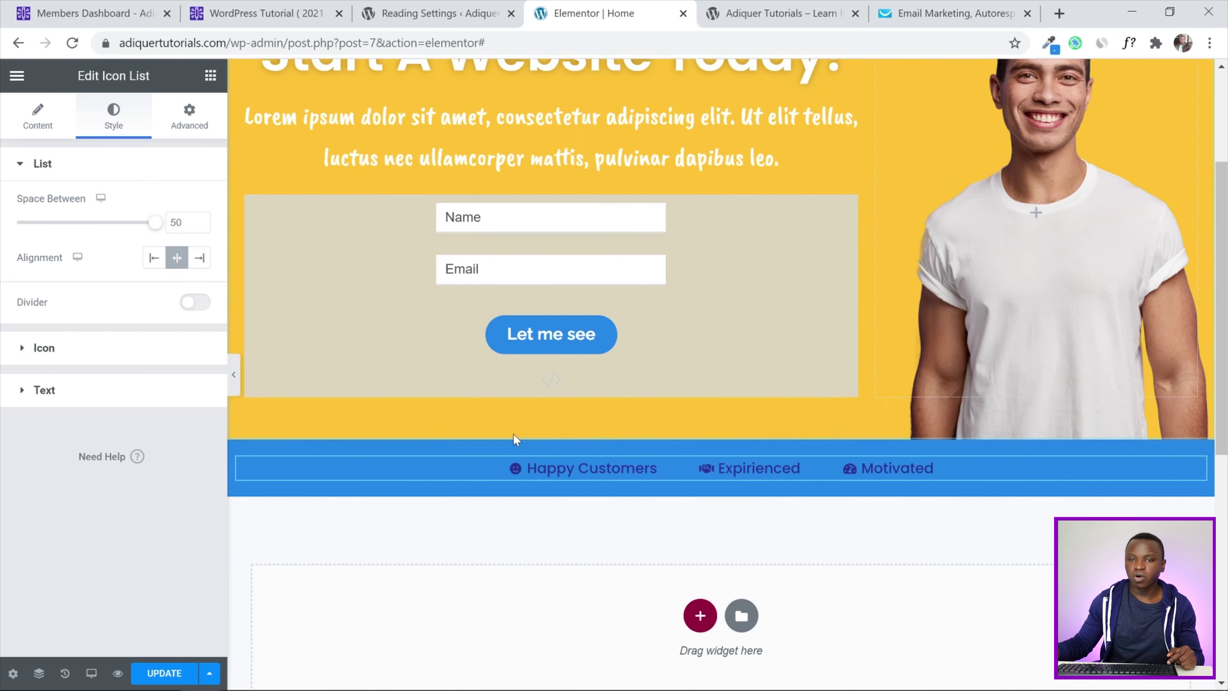
Enable dividers between list items with weight 3 and the global White color
{"action": "left_click", "coordinate": [196, 301]}
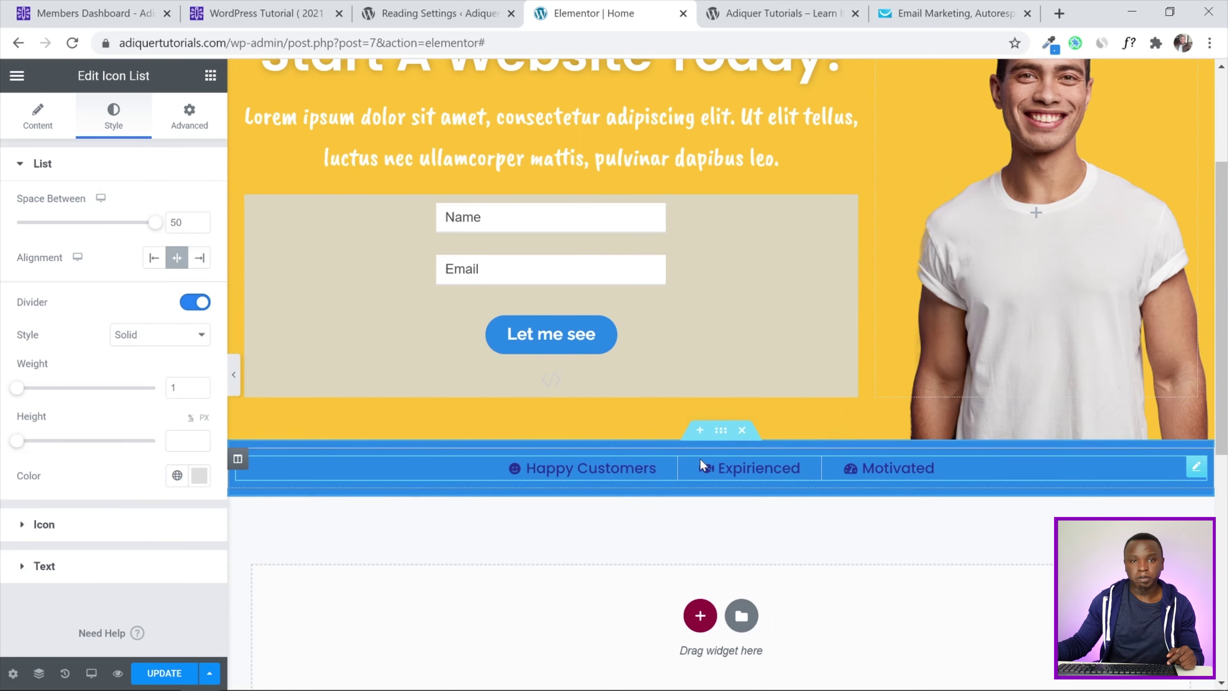
{"action": "left_click", "coordinate": [199, 385]}
{"action": "left_click", "coordinate": [199, 385]}
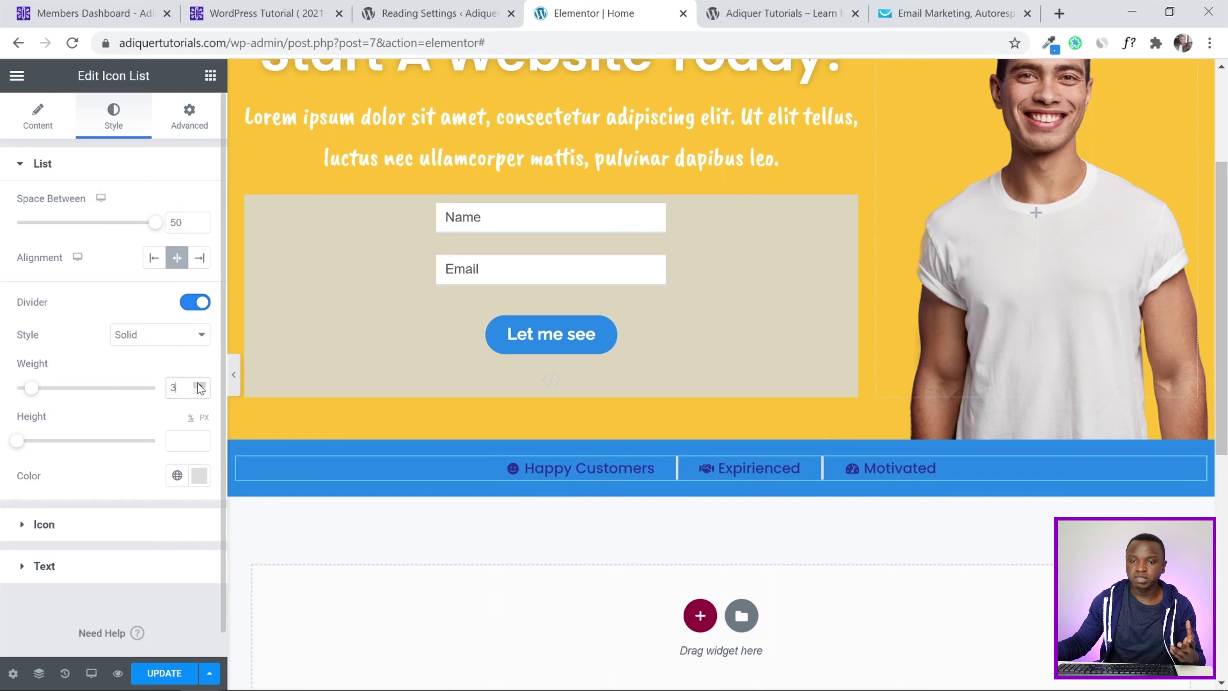
{"action": "scroll", "coordinate": [147, 402], "scroll_direction": "down", "scroll_amount": 1}
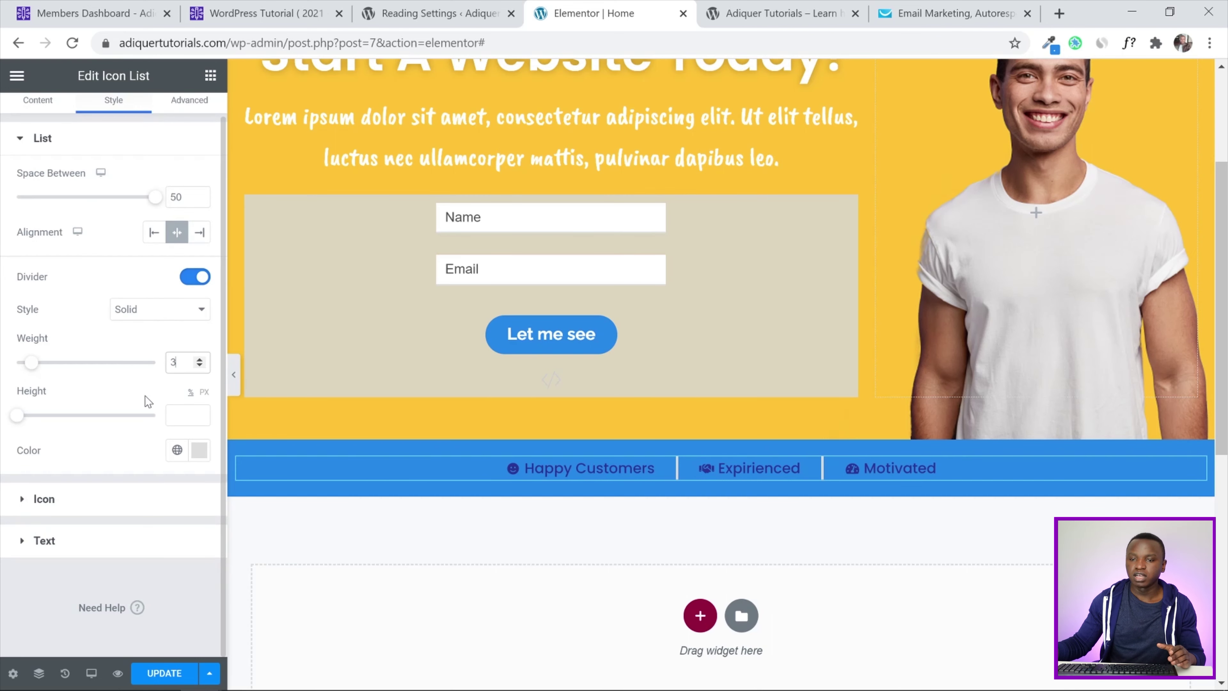
{"action": "left_click", "coordinate": [199, 450]}
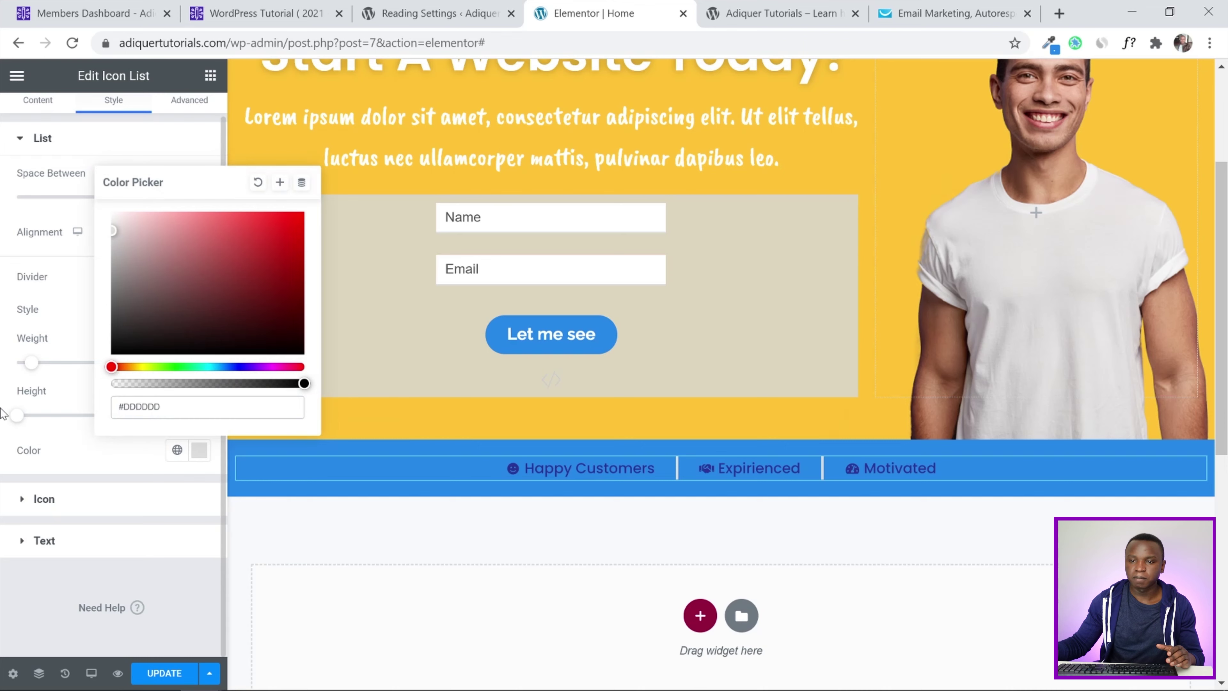
{"action": "left_click", "coordinate": [177, 450]}
{"action": "left_click", "coordinate": [177, 450]}
{"action": "scroll", "coordinate": [152, 280], "scroll_direction": "down", "scroll_amount": 3}
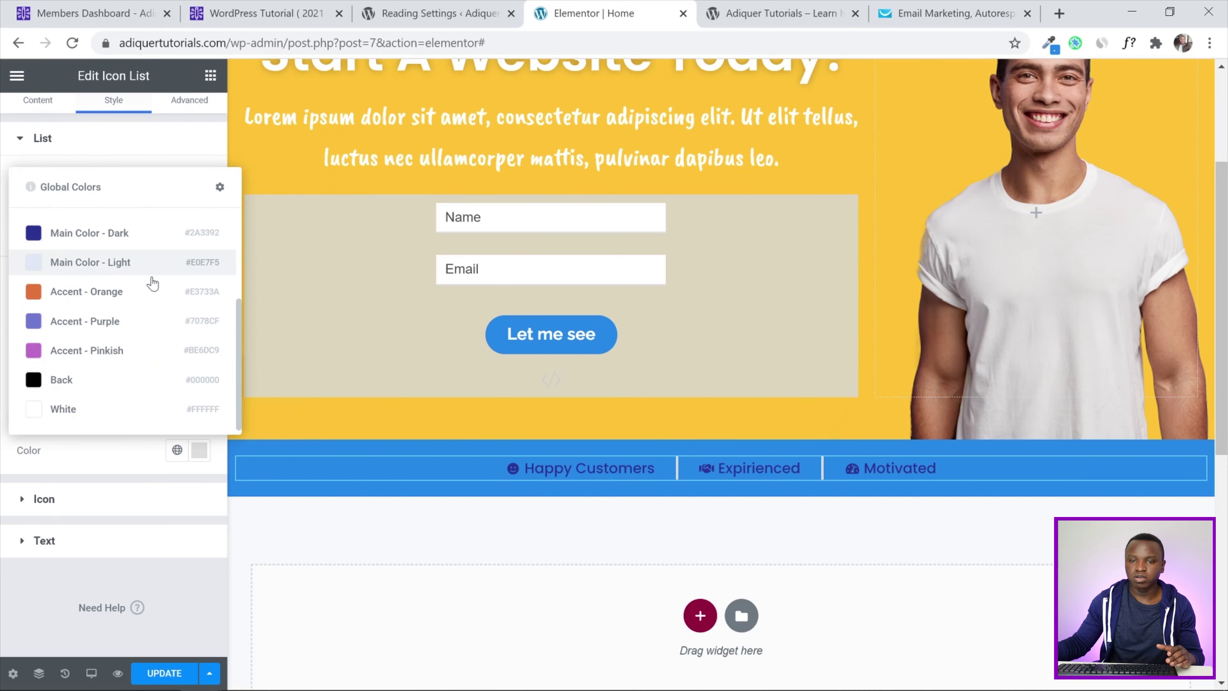
{"action": "left_click", "coordinate": [89, 408]}
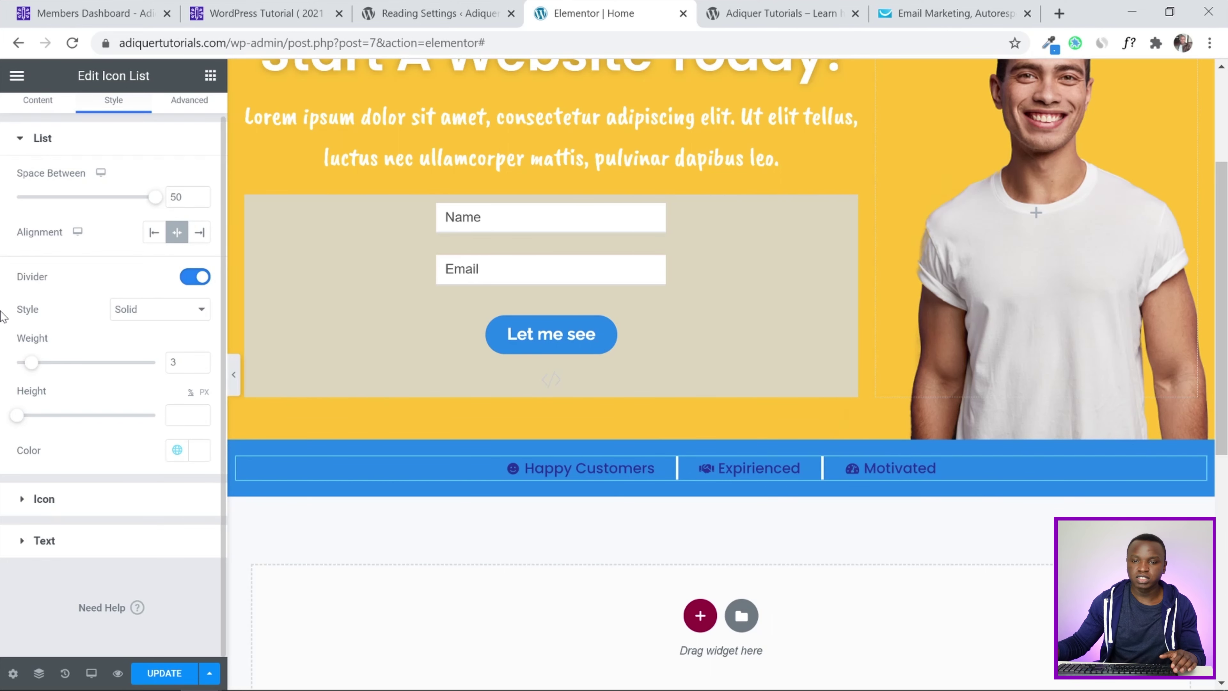
{"action": "left_click", "coordinate": [29, 498]}
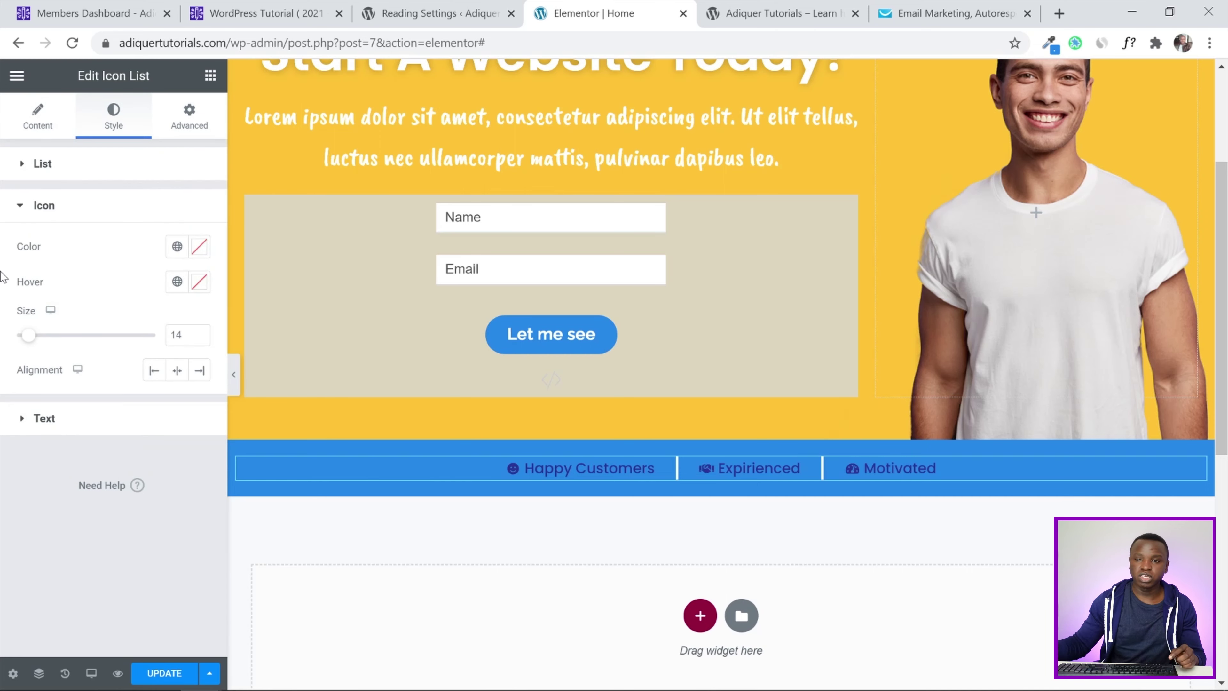
Make the list icons global White at size 30
{"action": "left_click", "coordinate": [177, 246]}
{"action": "scroll", "coordinate": [112, 368], "scroll_direction": "down", "scroll_amount": 4}
{"action": "left_click", "coordinate": [72, 513]}
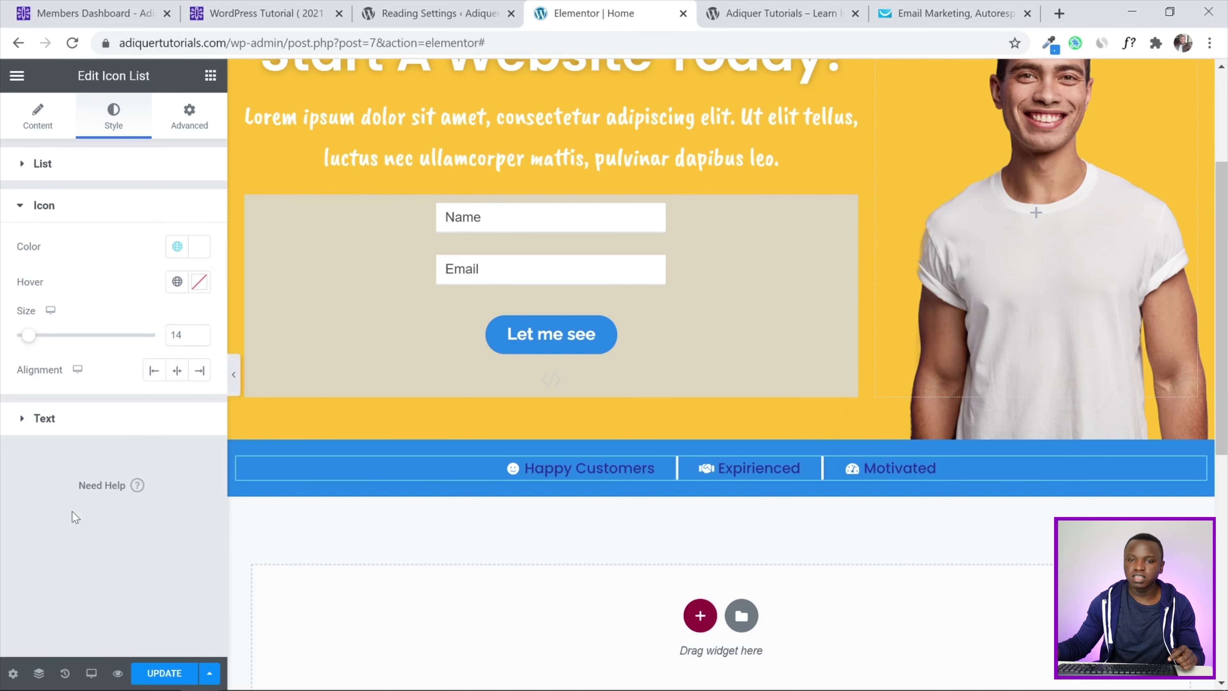
{"action": "left_click_drag", "start_coordinate": [184, 335], "coordinate": [160, 338]}
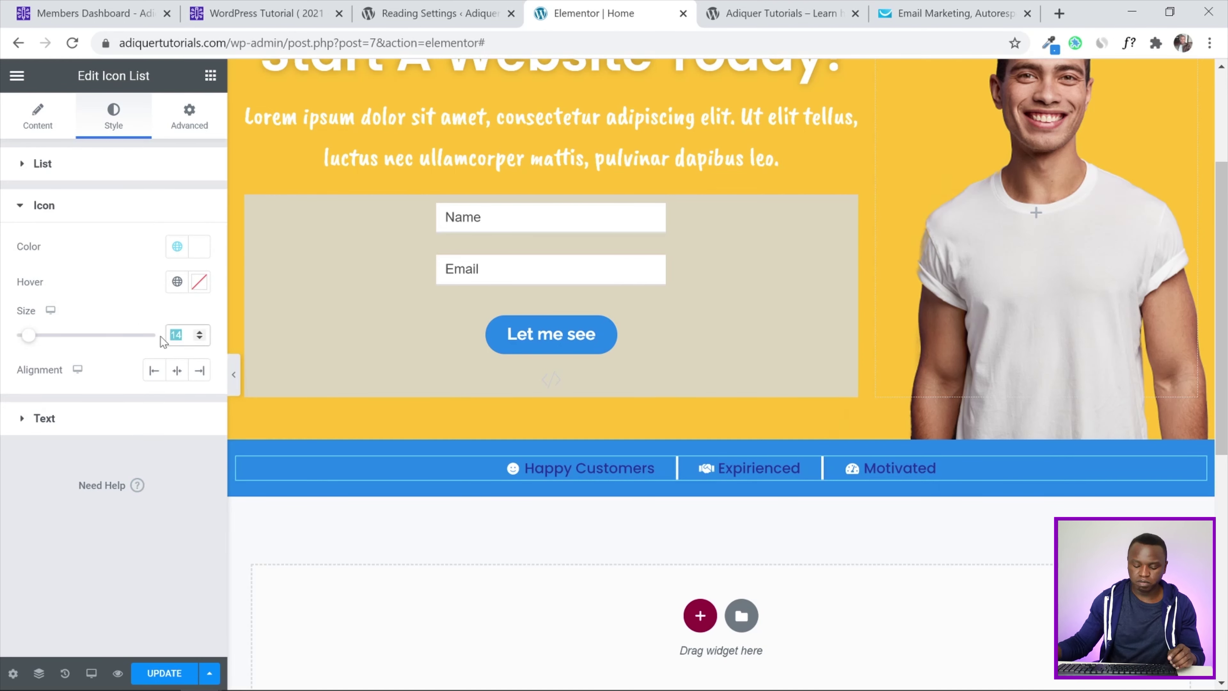
{"action": "type", "text": "30"}
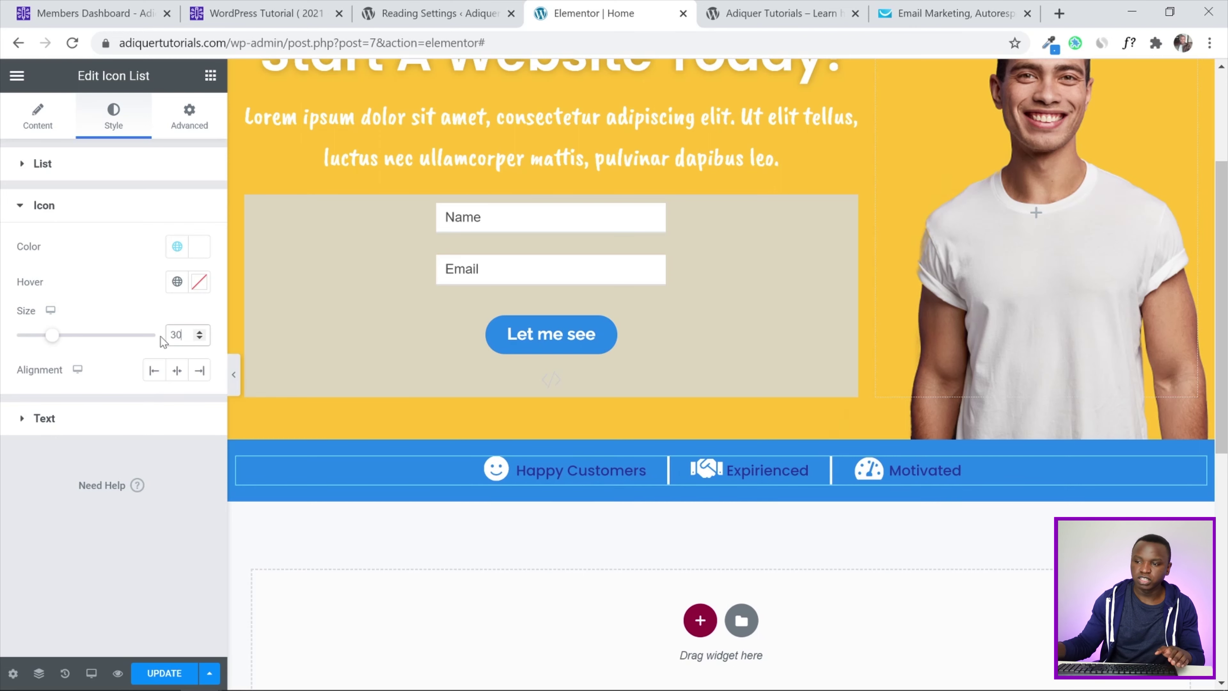
Make the list text global White with a 30 px typography size
{"action": "left_click", "coordinate": [22, 418]}
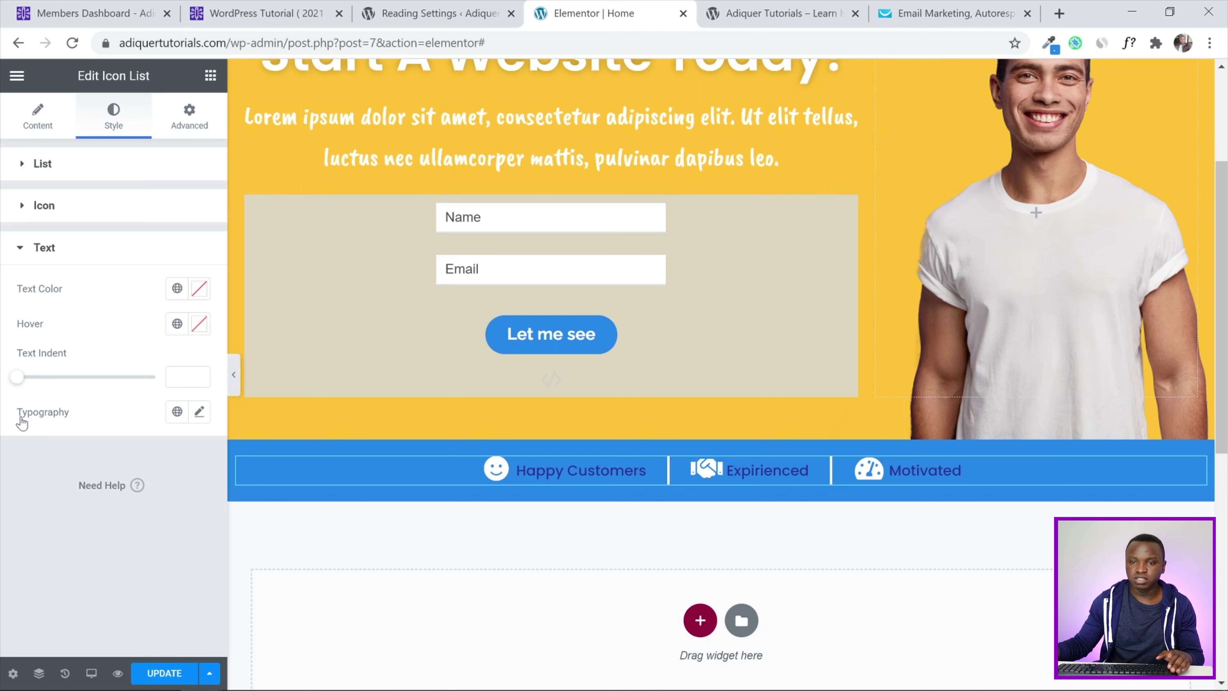
{"action": "left_click", "coordinate": [177, 289]}
{"action": "scroll", "coordinate": [107, 503], "scroll_direction": "down", "scroll_amount": 2}
{"action": "scroll", "coordinate": [106, 503], "scroll_direction": "down", "scroll_amount": 3}
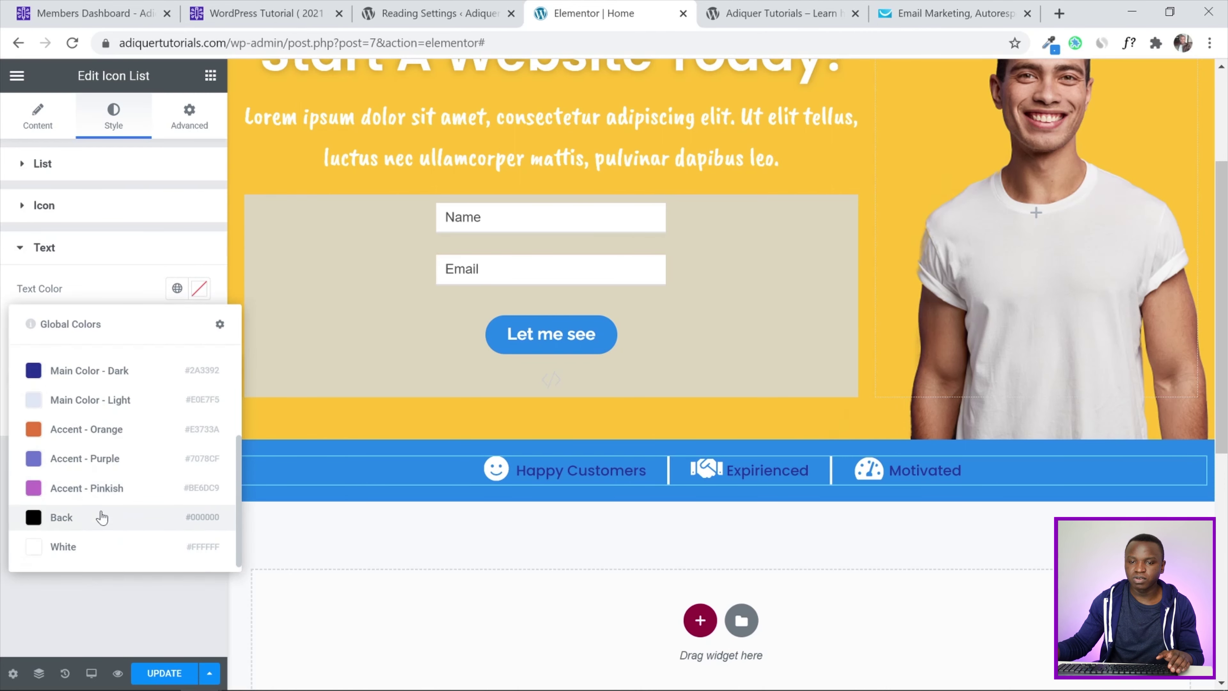
{"action": "left_click", "coordinate": [93, 548]}
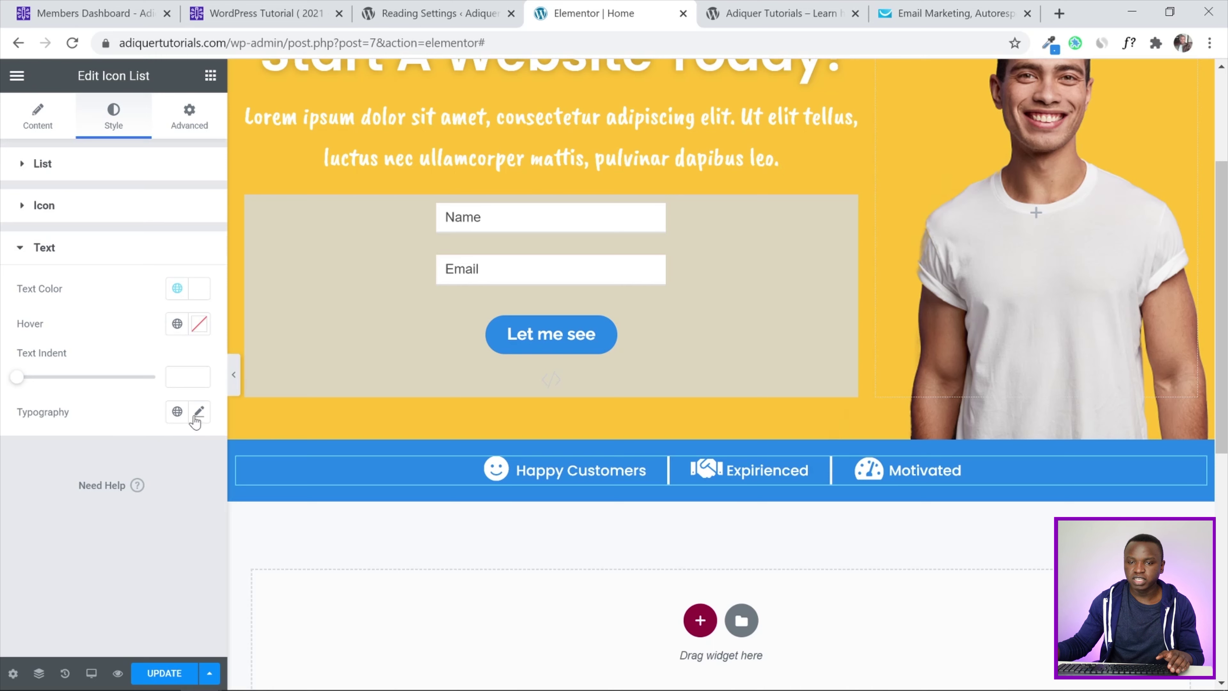
{"action": "left_click", "coordinate": [200, 412]}
{"action": "left_click", "coordinate": [164, 543]}
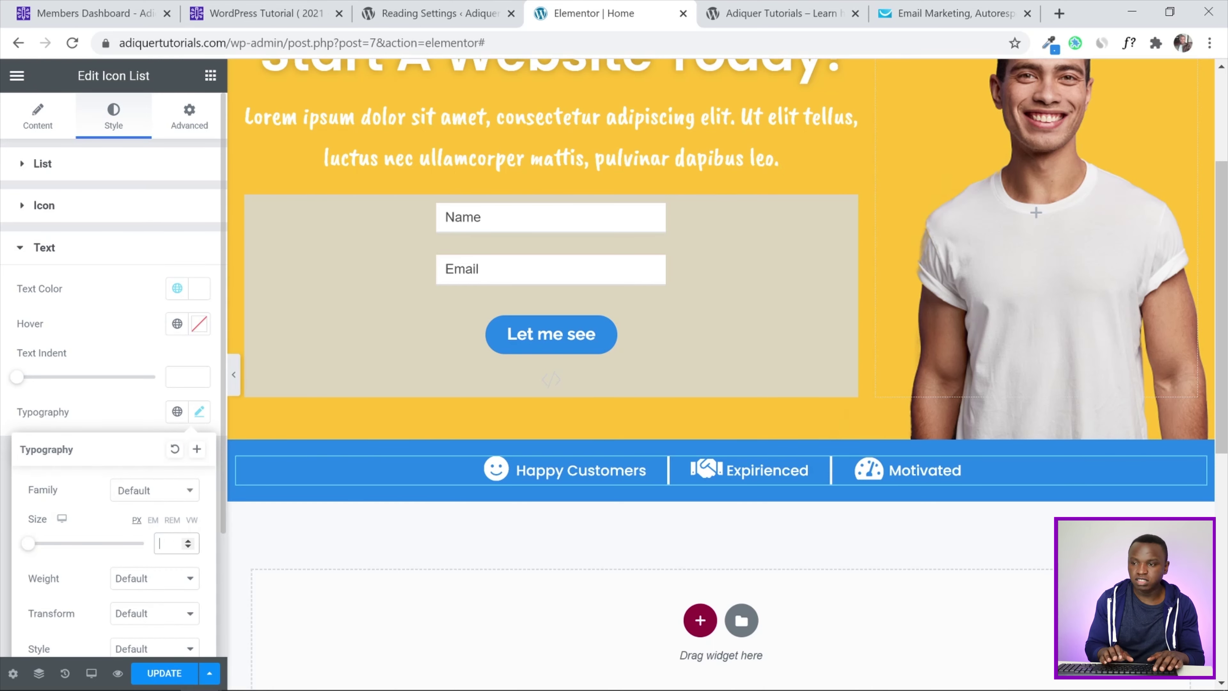
{"action": "type", "text": "30"}
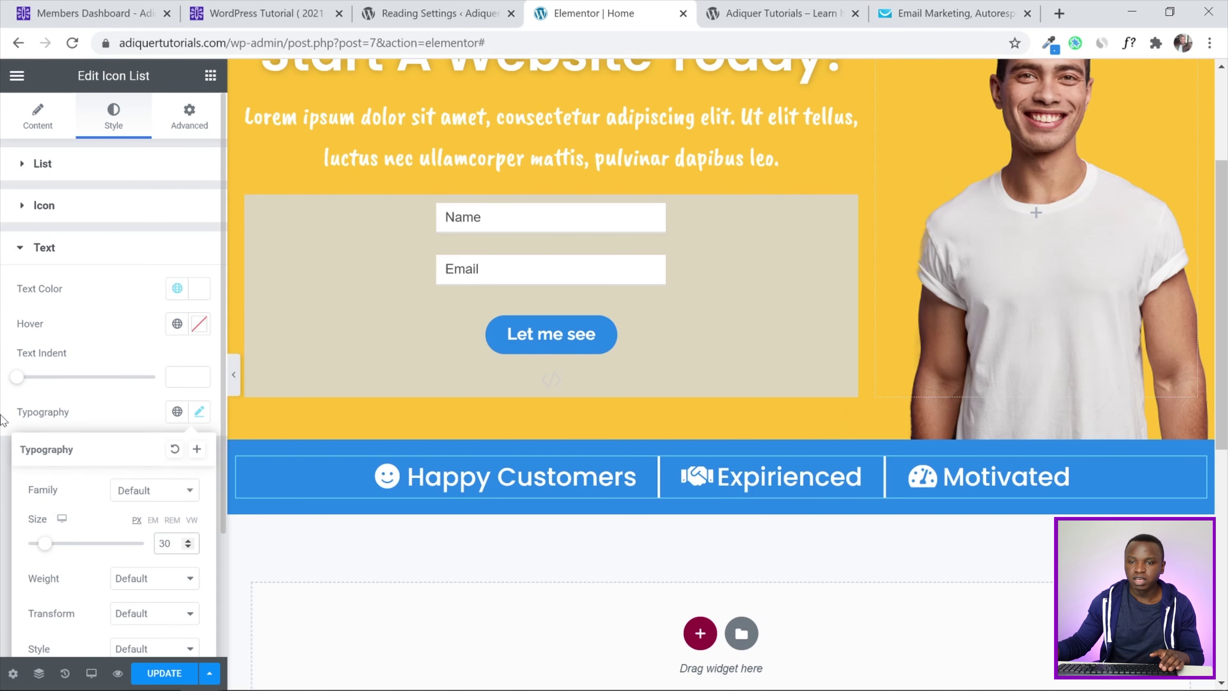
{"action": "left_click", "coordinate": [5, 420]}
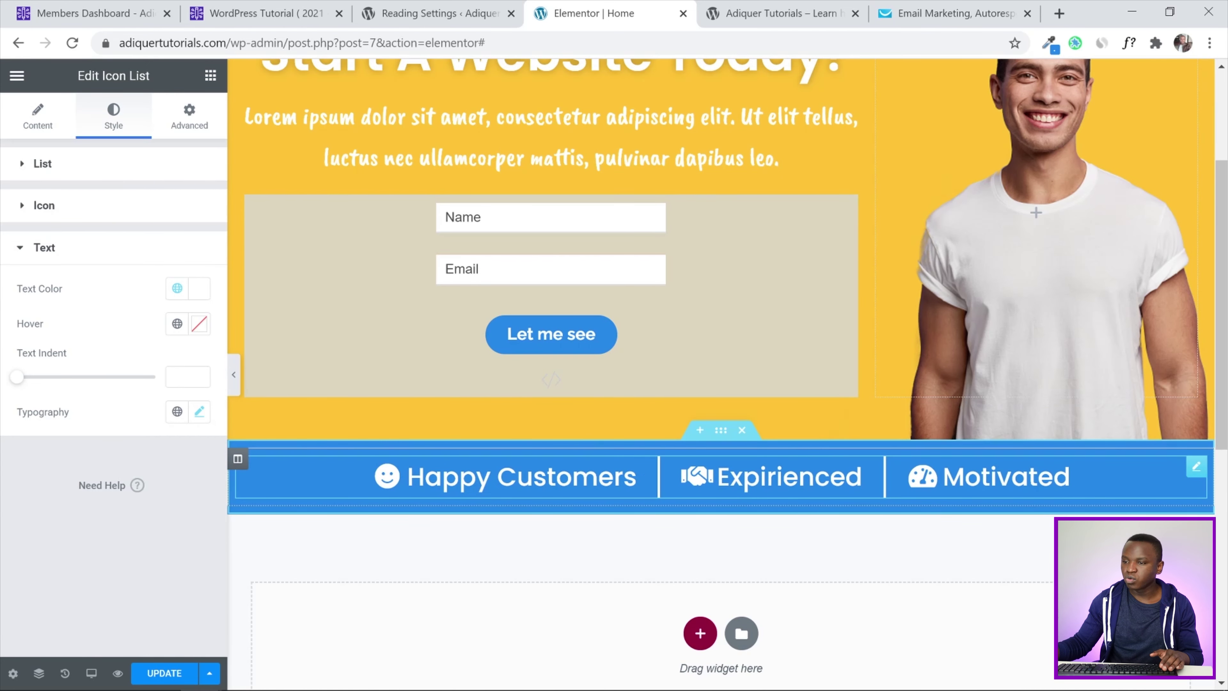
Update the page and switch to the live 'Adiquer Tutorials – Learn' homepage tab
{"action": "left_click_drag", "start_coordinate": [1226, 244], "coordinate": [1227, 263]}
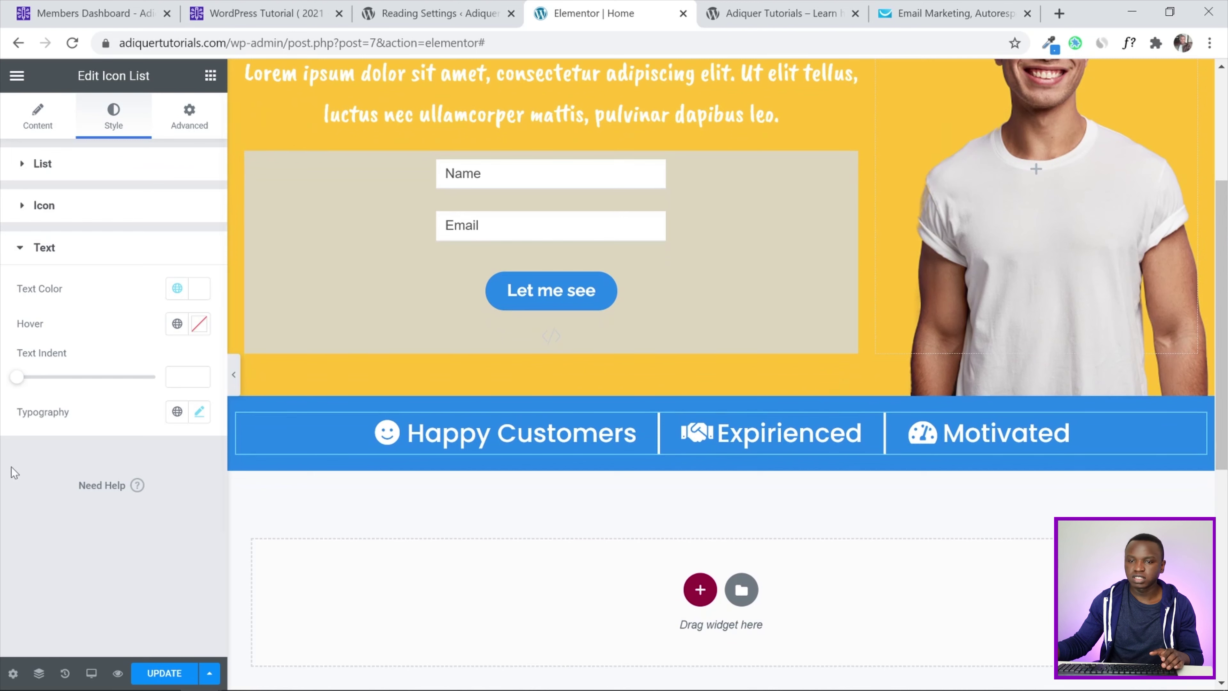
{"action": "left_click", "coordinate": [163, 672]}
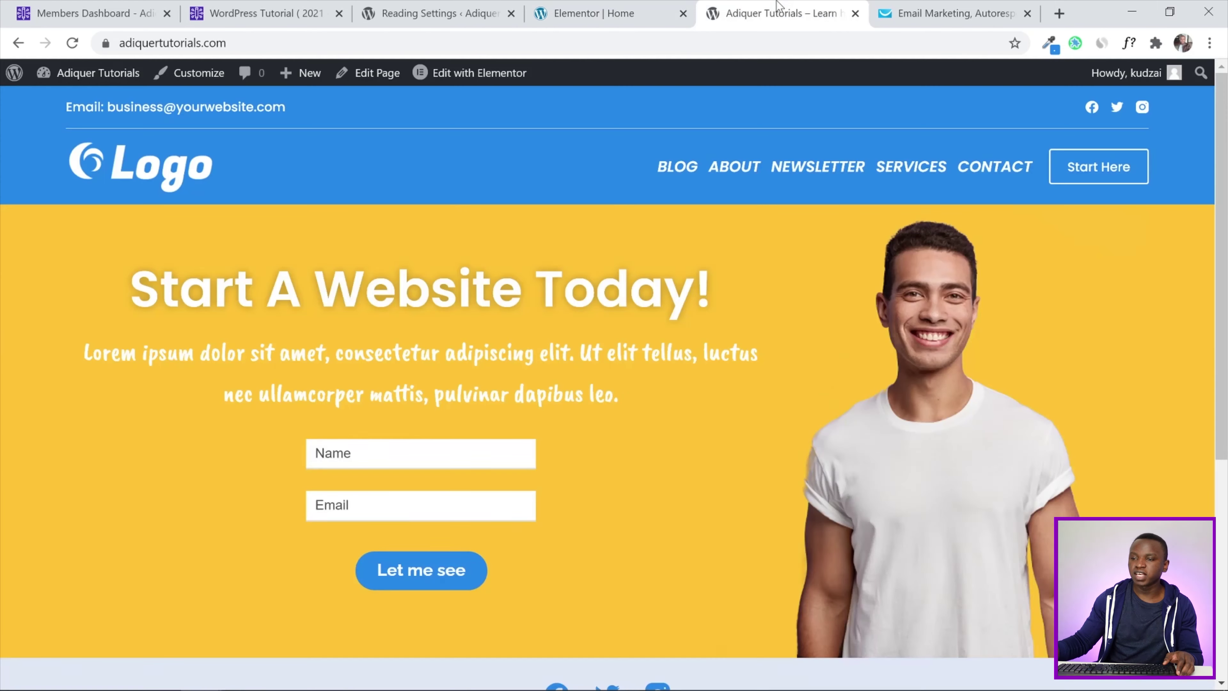
{"action": "left_click", "coordinate": [776, 13]}
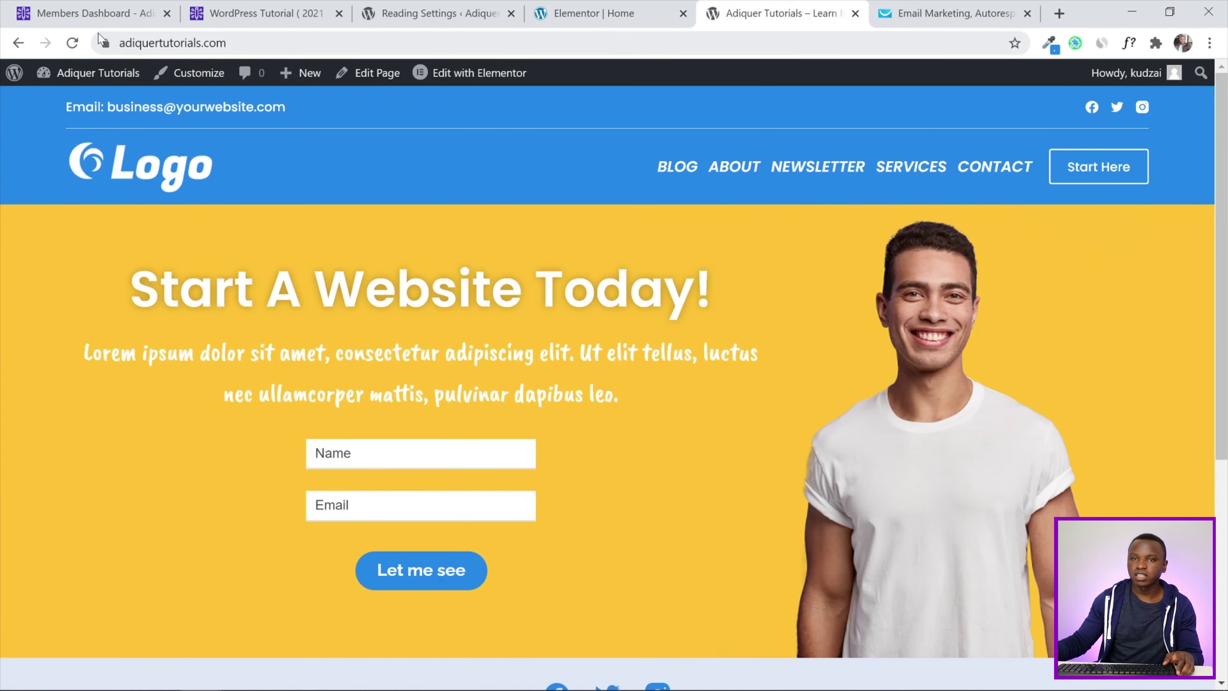
Reload the live homepage and scroll to the blue icon bar under the hero
{"action": "left_click", "coordinate": [72, 42]}
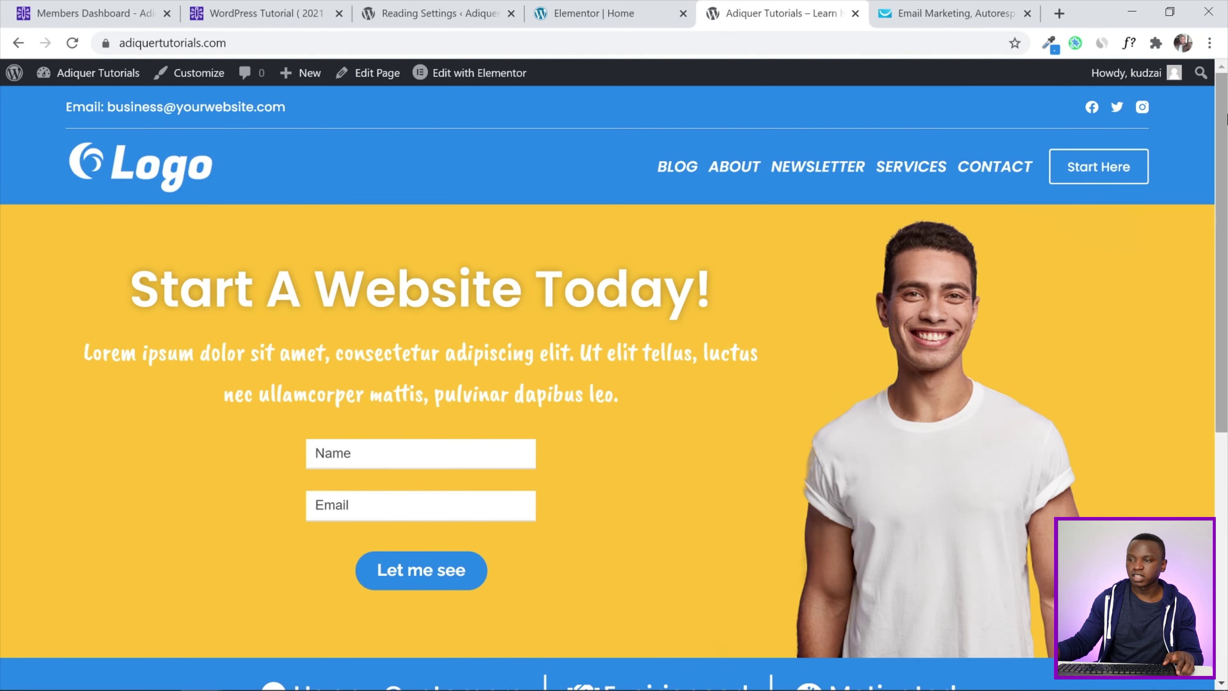
{"action": "left_click_drag", "start_coordinate": [1227, 125], "coordinate": [1226, 151]}
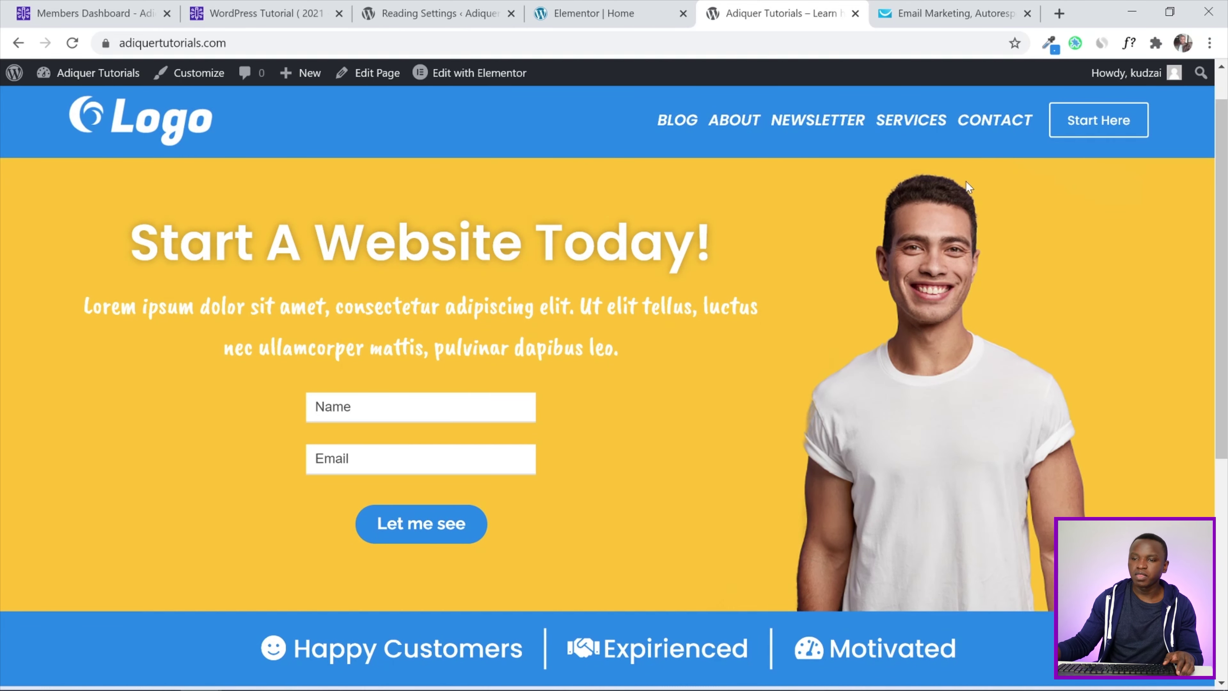
{"action": "left_click_drag", "start_coordinate": [1225, 387], "coordinate": [1225, 385]}
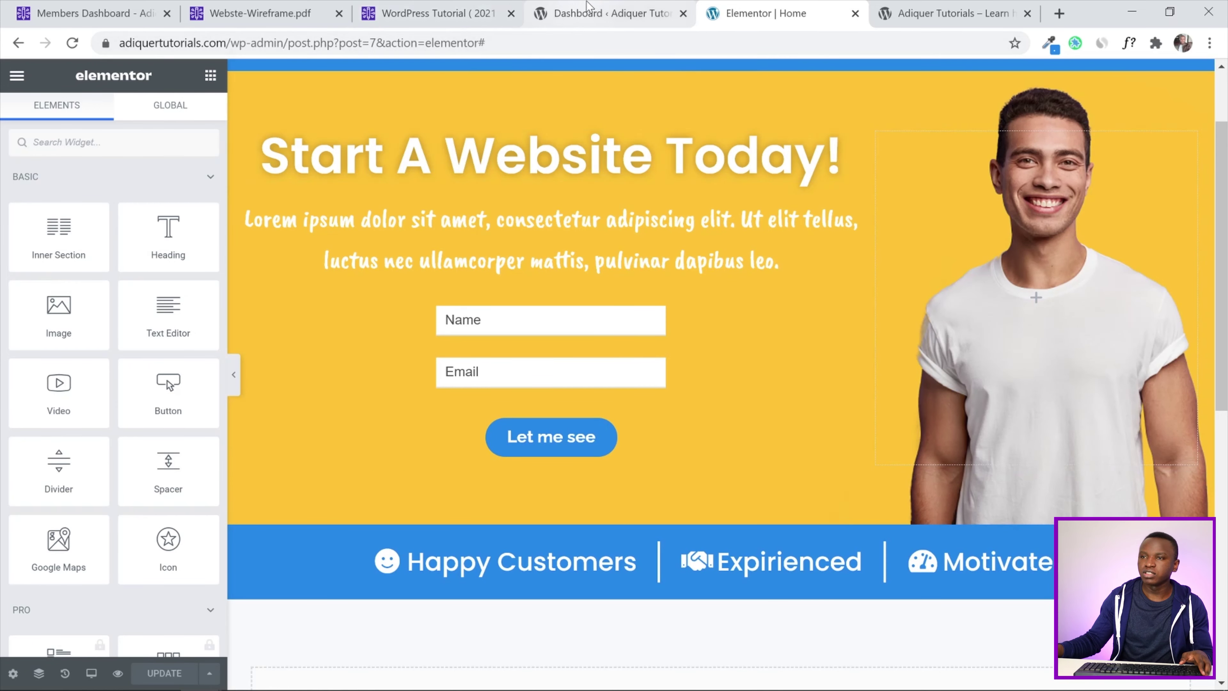
Review the Home Wireframe on page 4 of Webste-Wireframe.pdf, then return to 'Elementor | Home'
{"action": "left_click", "coordinate": [591, 5]}
{"action": "left_click", "coordinate": [283, 9]}
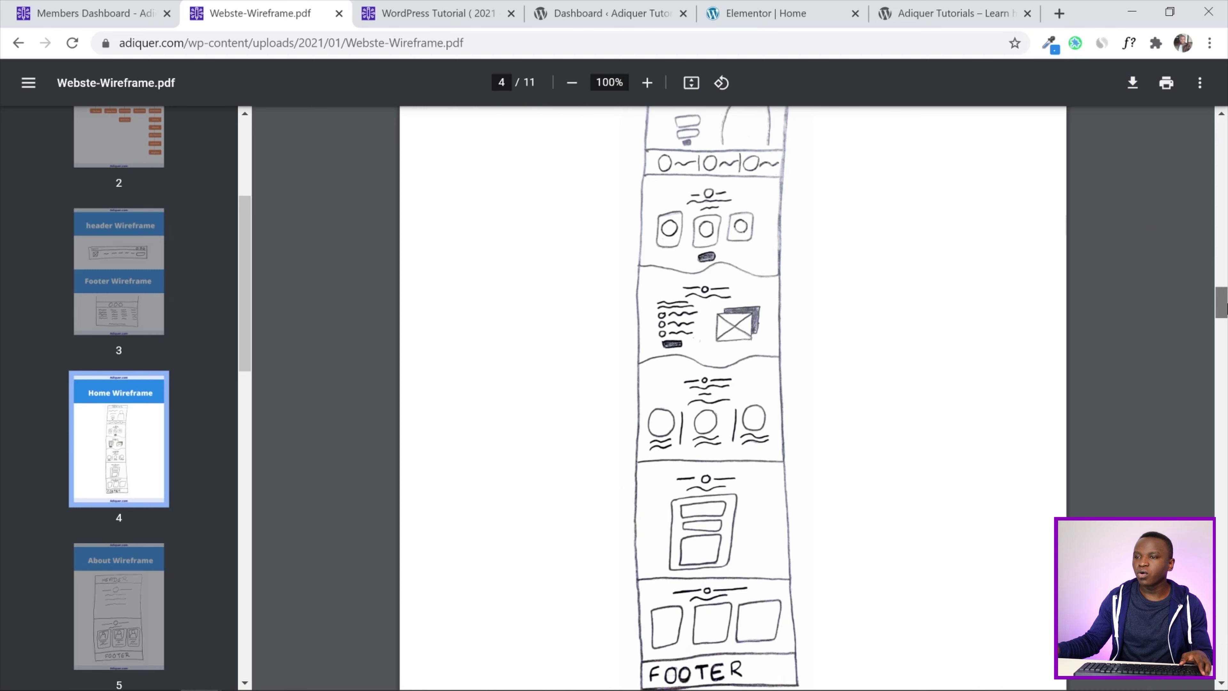
{"action": "scroll", "coordinate": [1221, 302], "scroll_direction": "down", "scroll_amount": 1}
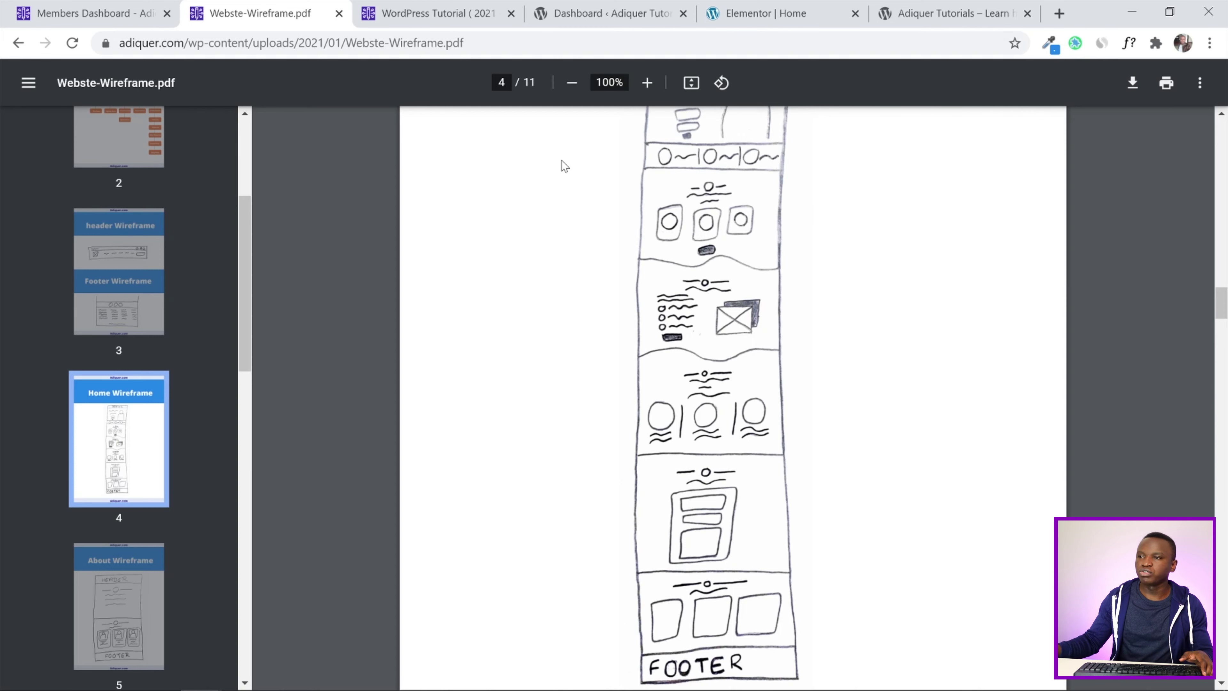
{"action": "left_click", "coordinate": [803, 6]}
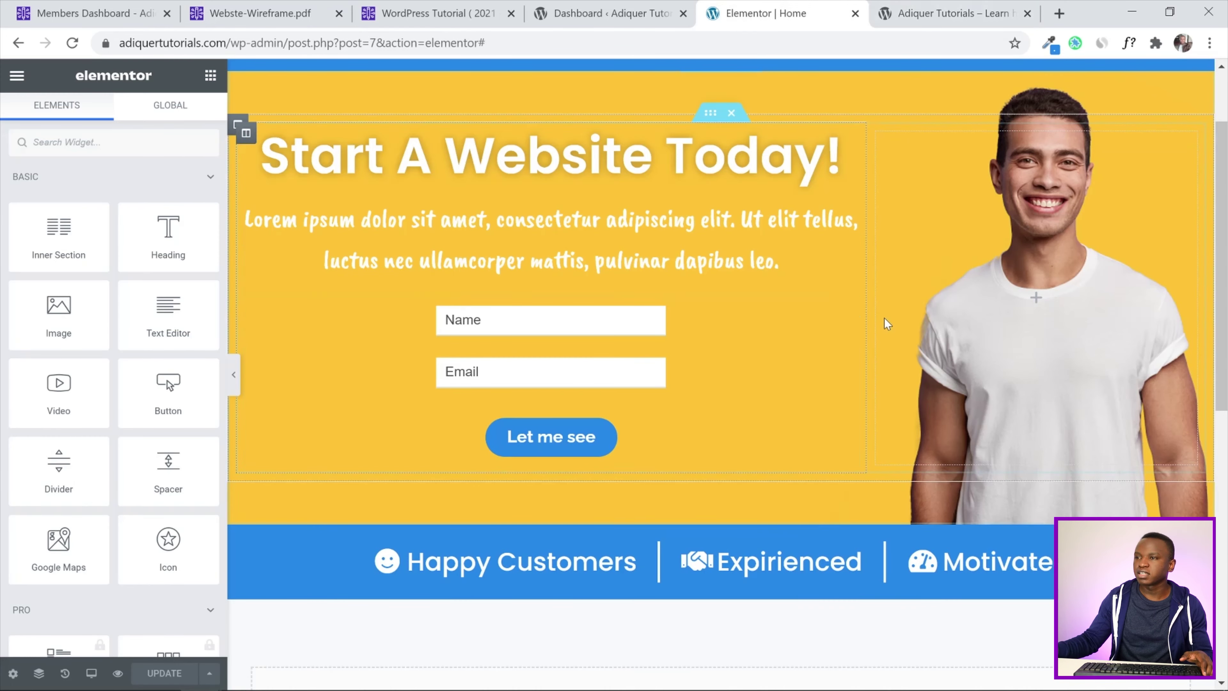
Add a new single-column section below the blue icon bar
{"action": "scroll", "coordinate": [1225, 300], "scroll_direction": "down", "scroll_amount": 3}
{"action": "left_click_drag", "start_coordinate": [1227, 300], "coordinate": [1227, 333]}
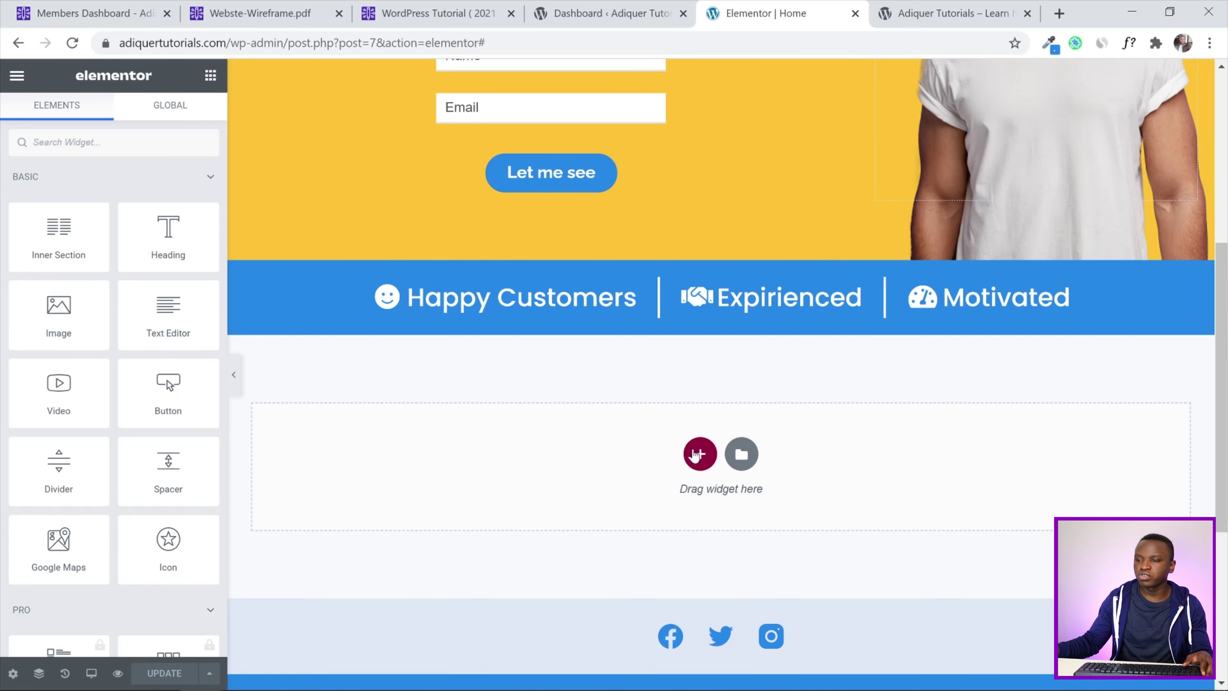
{"action": "left_click", "coordinate": [700, 454]}
{"action": "left_click", "coordinate": [494, 478]}
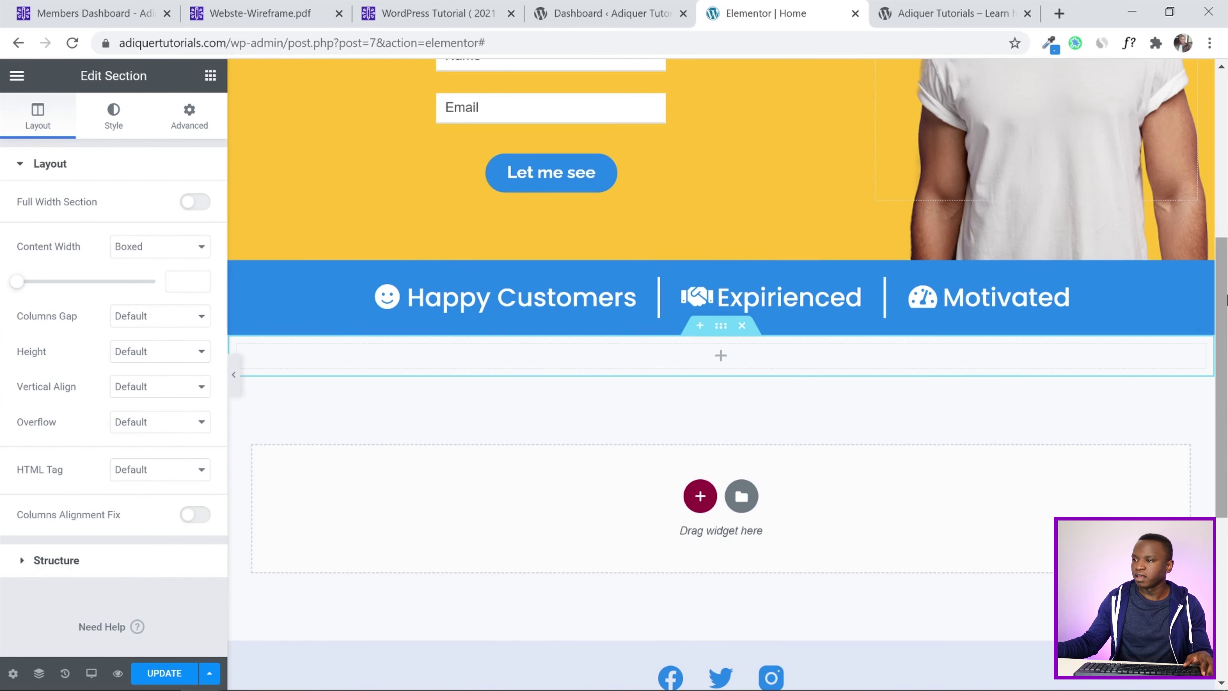
Unlink the new section's padding and set Top and Bottom to 100 px
{"action": "scroll", "coordinate": [676, 287], "scroll_direction": "down", "scroll_amount": 2}
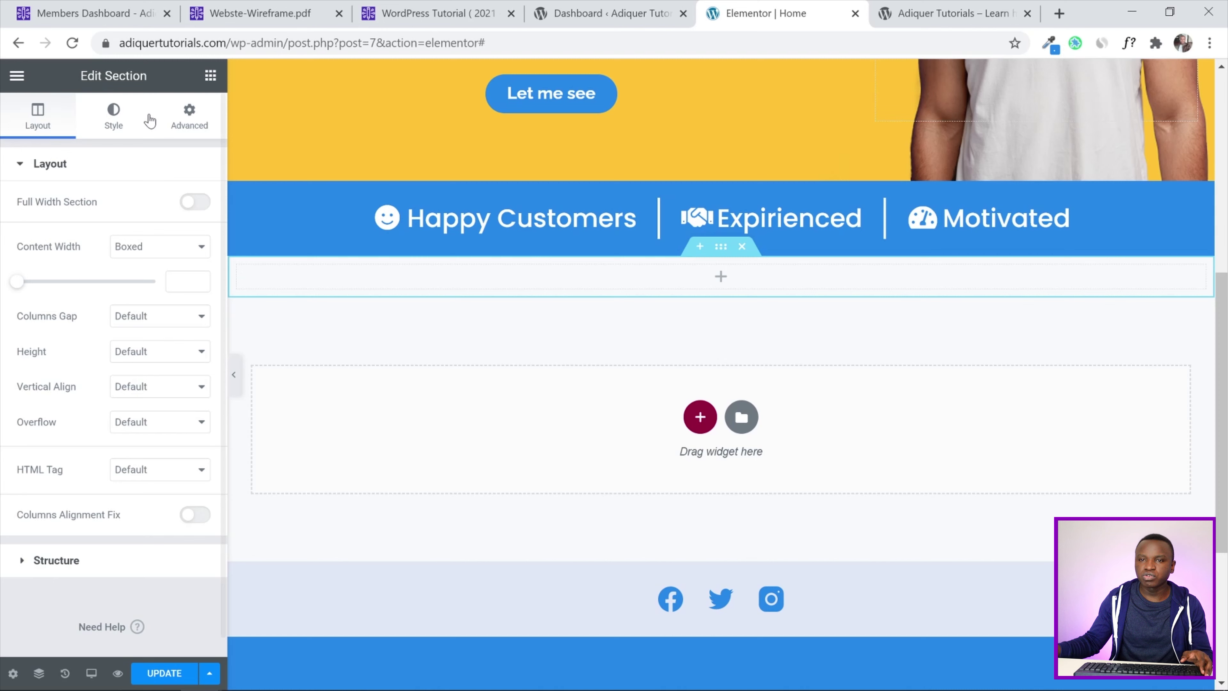
{"action": "left_click", "coordinate": [185, 120]}
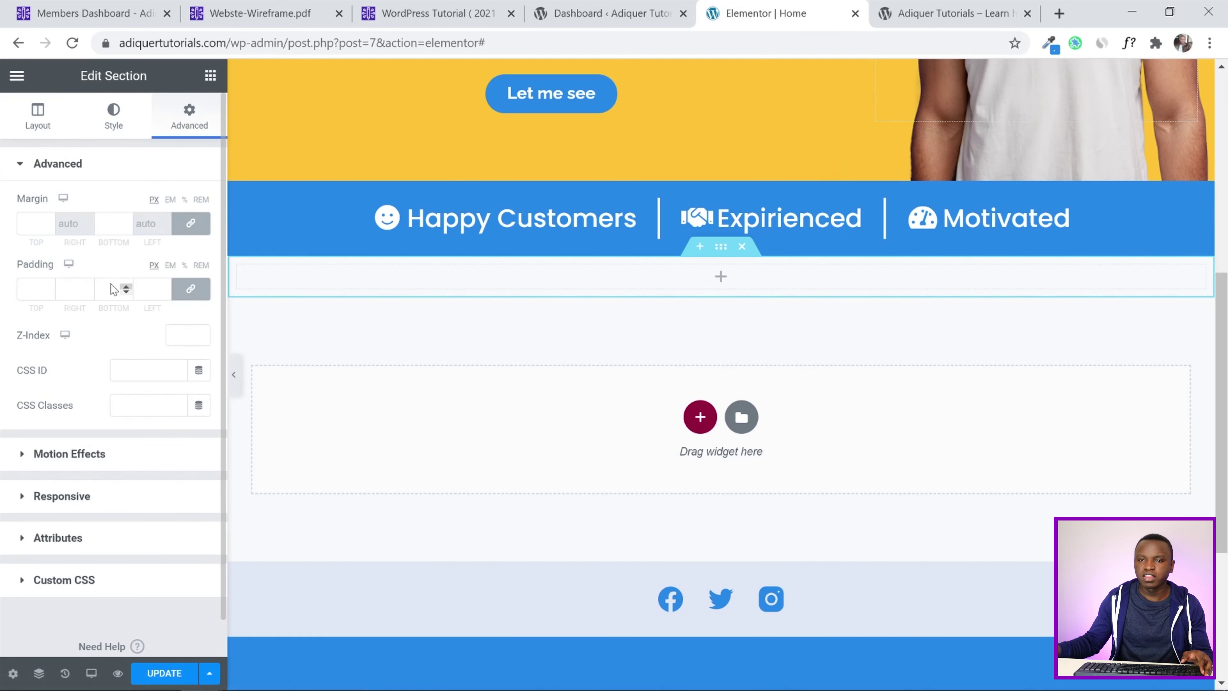
{"action": "left_click", "coordinate": [191, 289]}
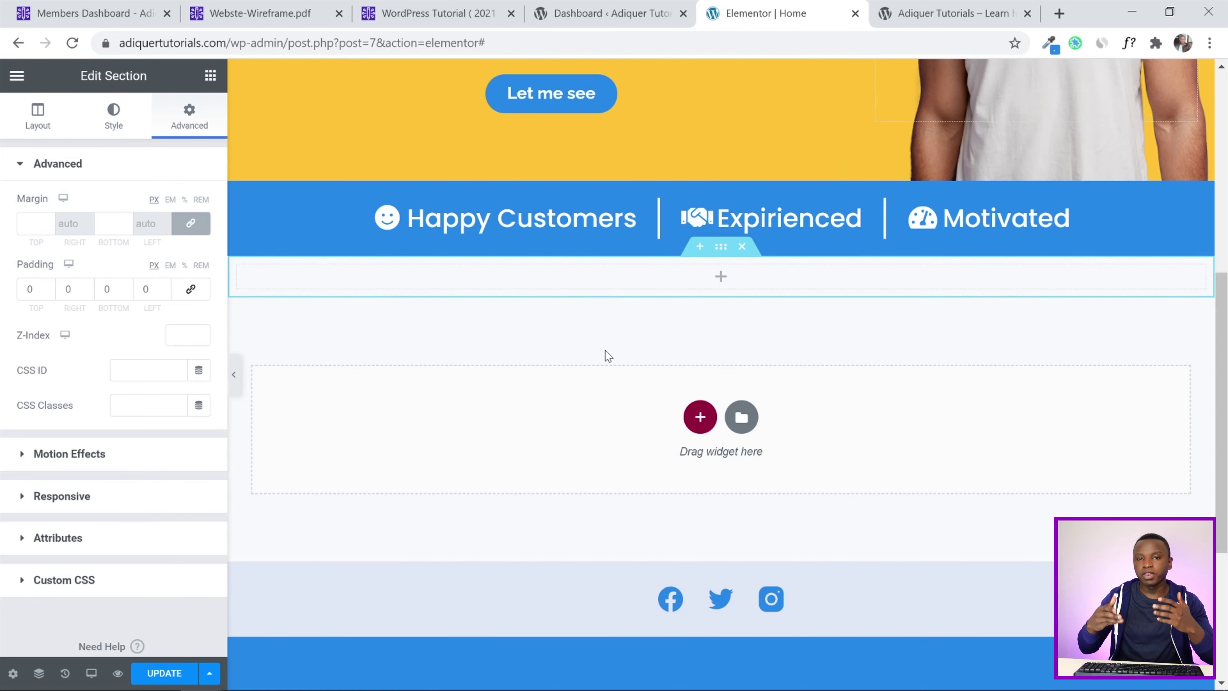
{"action": "left_click", "coordinate": [28, 288]}
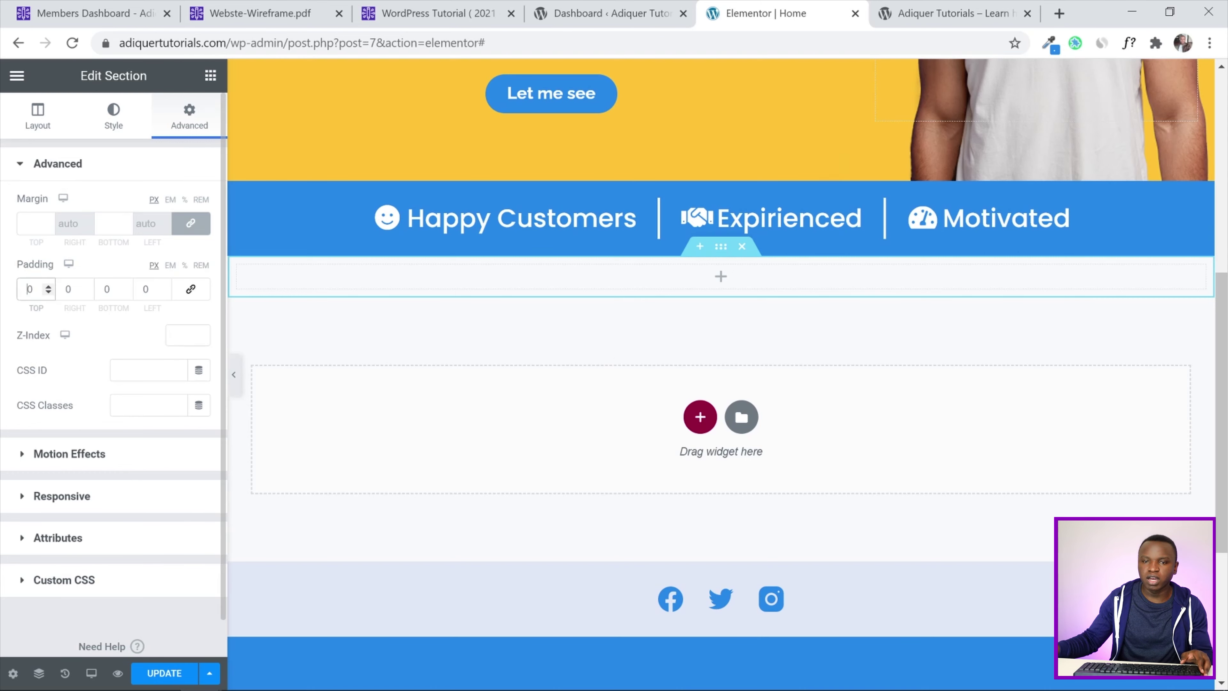
{"action": "type", "text": "10"}
{"action": "key", "text": "Tab"}
{"action": "key", "text": "Tab"}
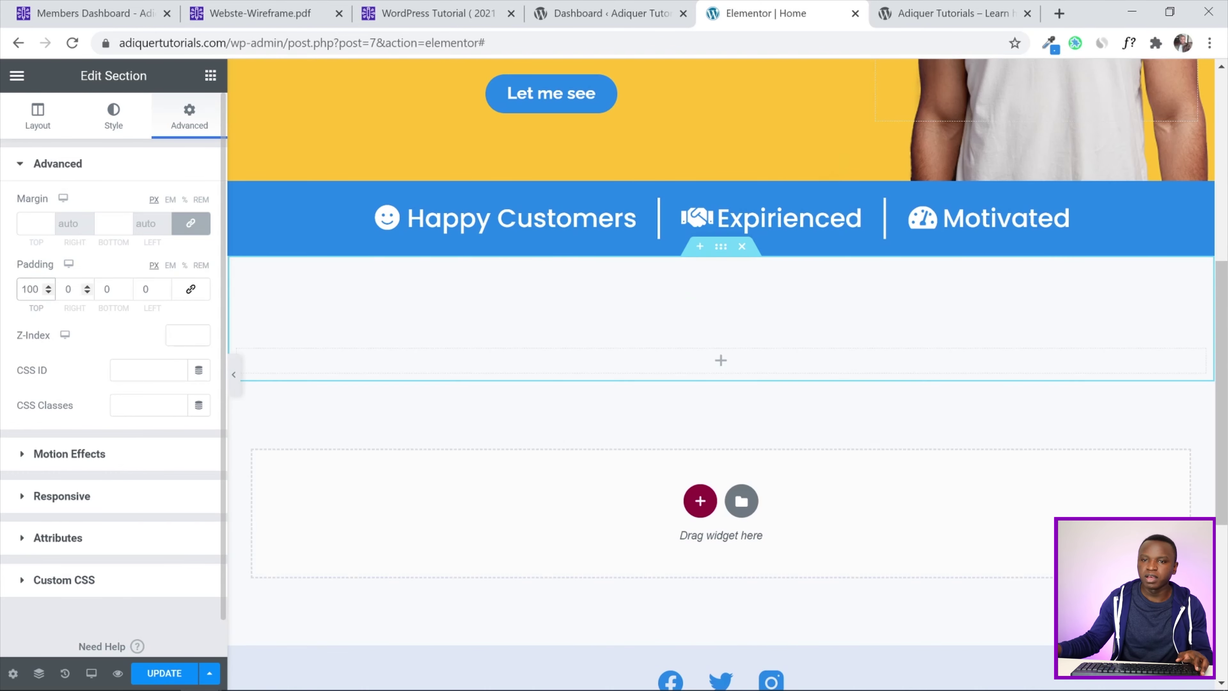
{"action": "type", "text": "100"}
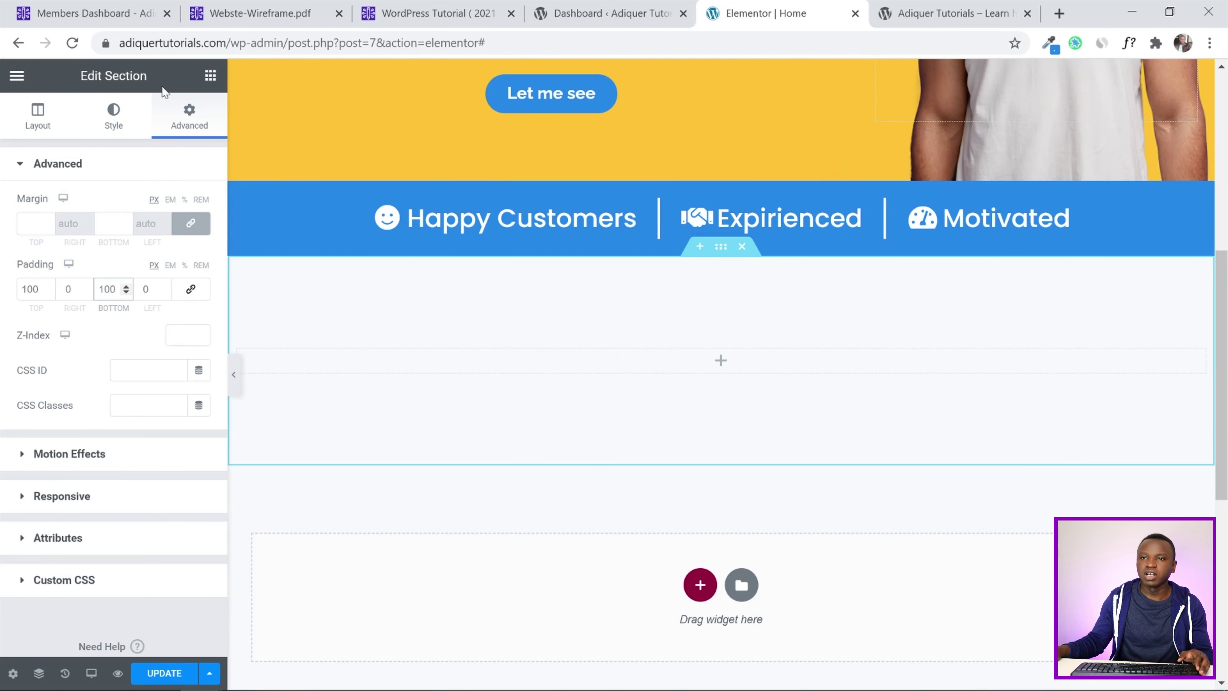
{"action": "left_click", "coordinate": [210, 74]}
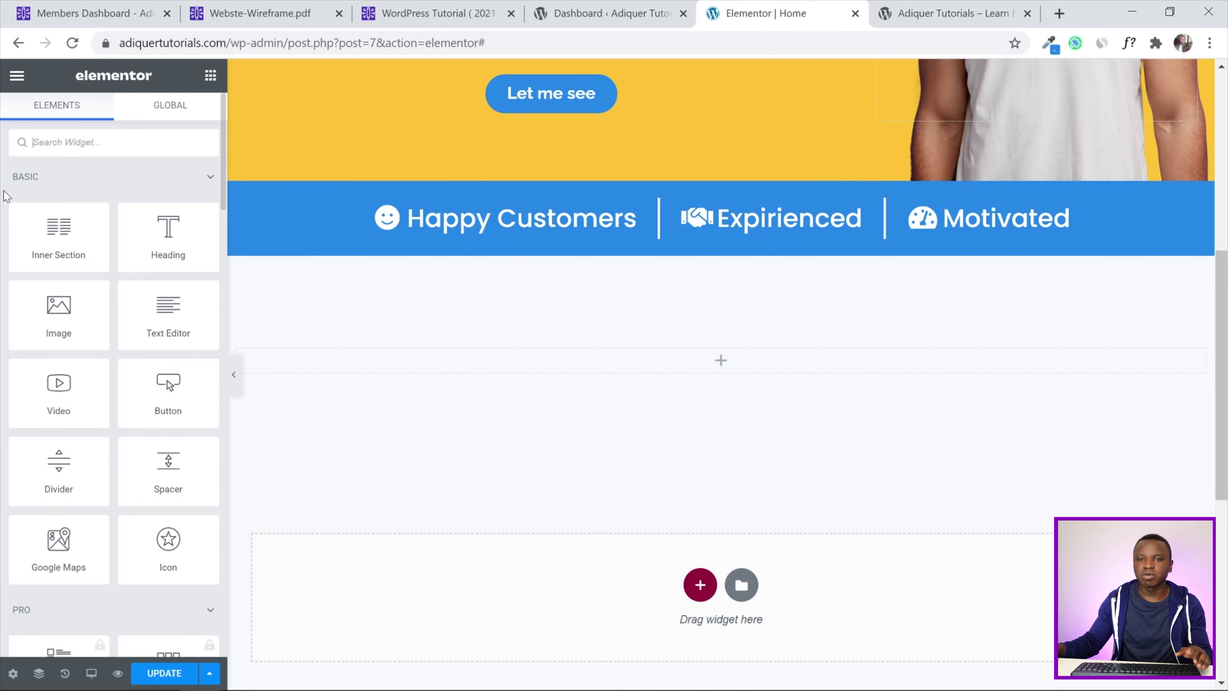
Stack four two-column Inner Section widgets inside the new padded section
{"action": "left_click_drag", "start_coordinate": [22, 205], "coordinate": [618, 358]}
{"action": "left_click", "coordinate": [211, 75]}
{"action": "left_click_drag", "start_coordinate": [58, 237], "coordinate": [701, 452]}
{"action": "left_click", "coordinate": [210, 74]}
{"action": "left_click", "coordinate": [210, 75]}
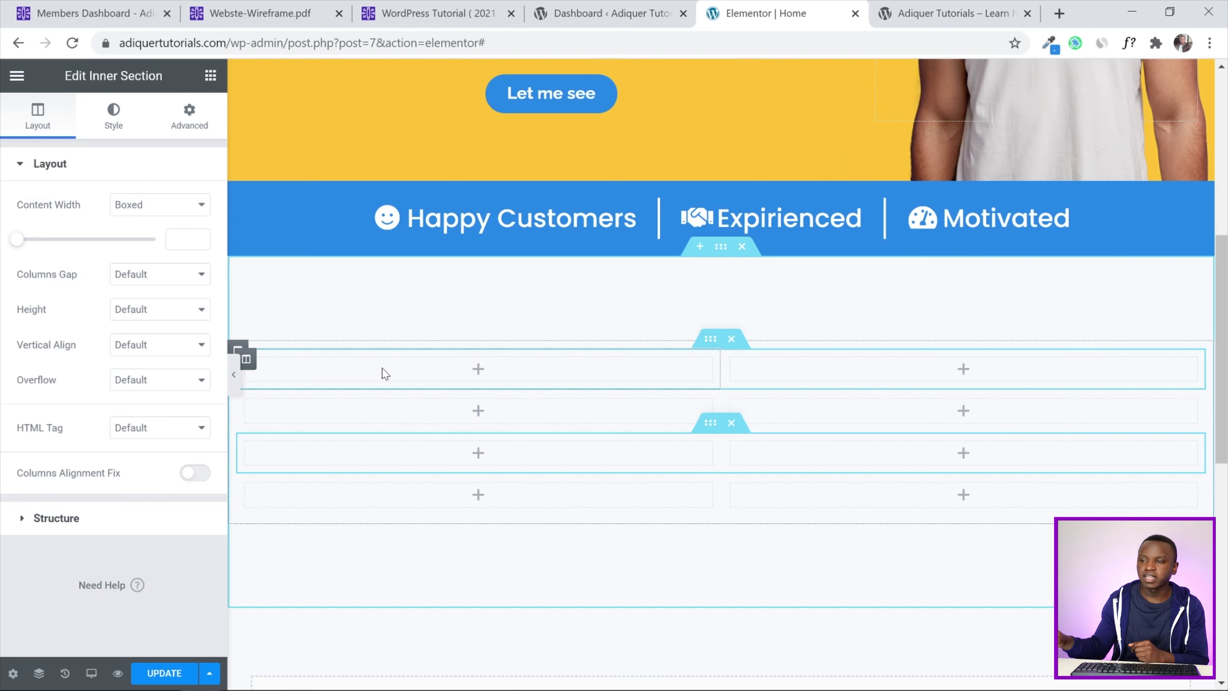
Duplicate the first row's column to make three, and place a Divider in the middle column
{"action": "right_click", "coordinate": [249, 365]}
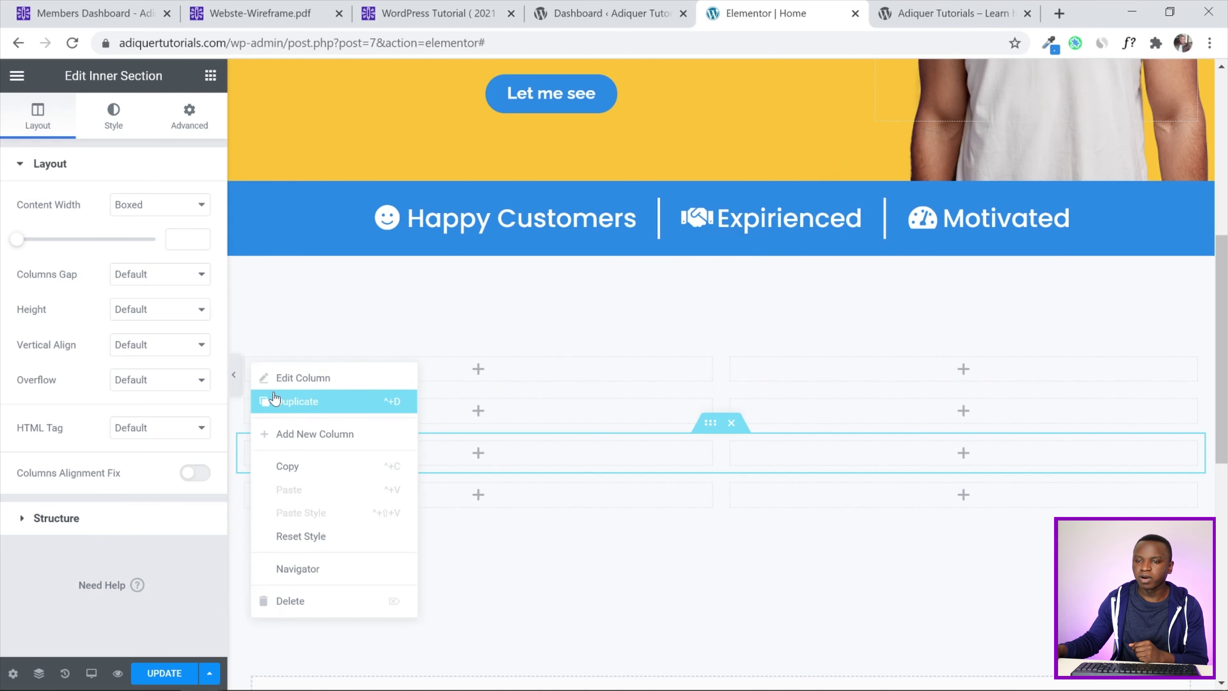
{"action": "left_click", "coordinate": [275, 401]}
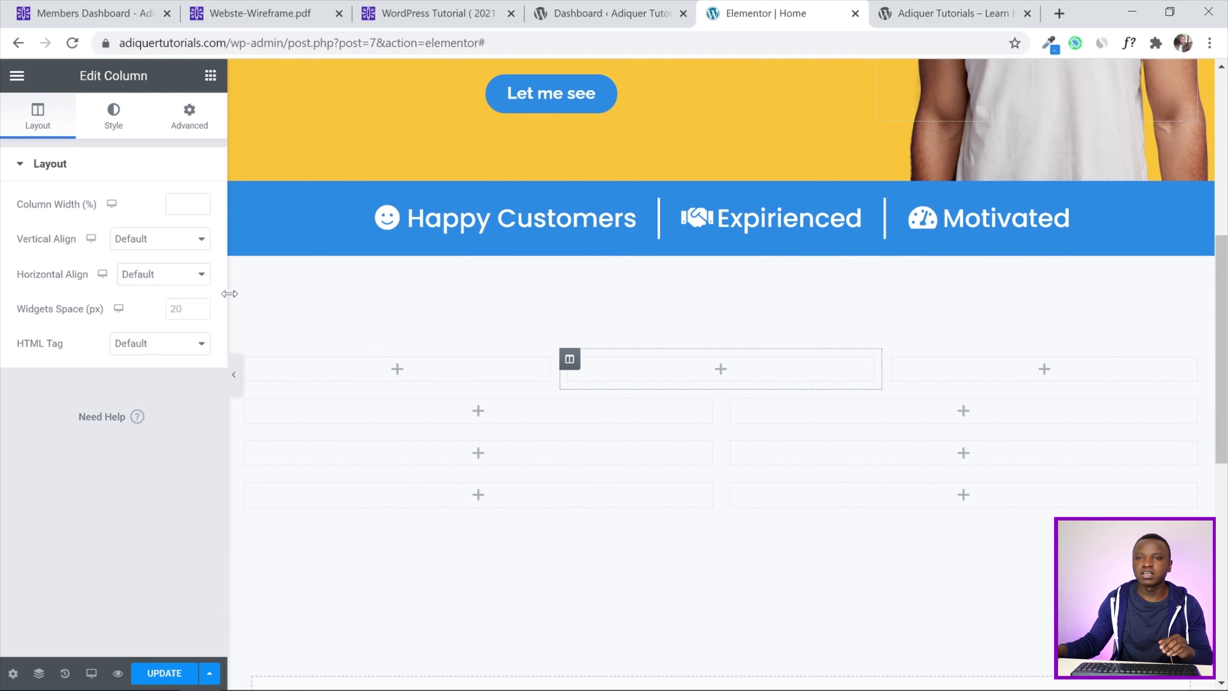
{"action": "left_click", "coordinate": [210, 76]}
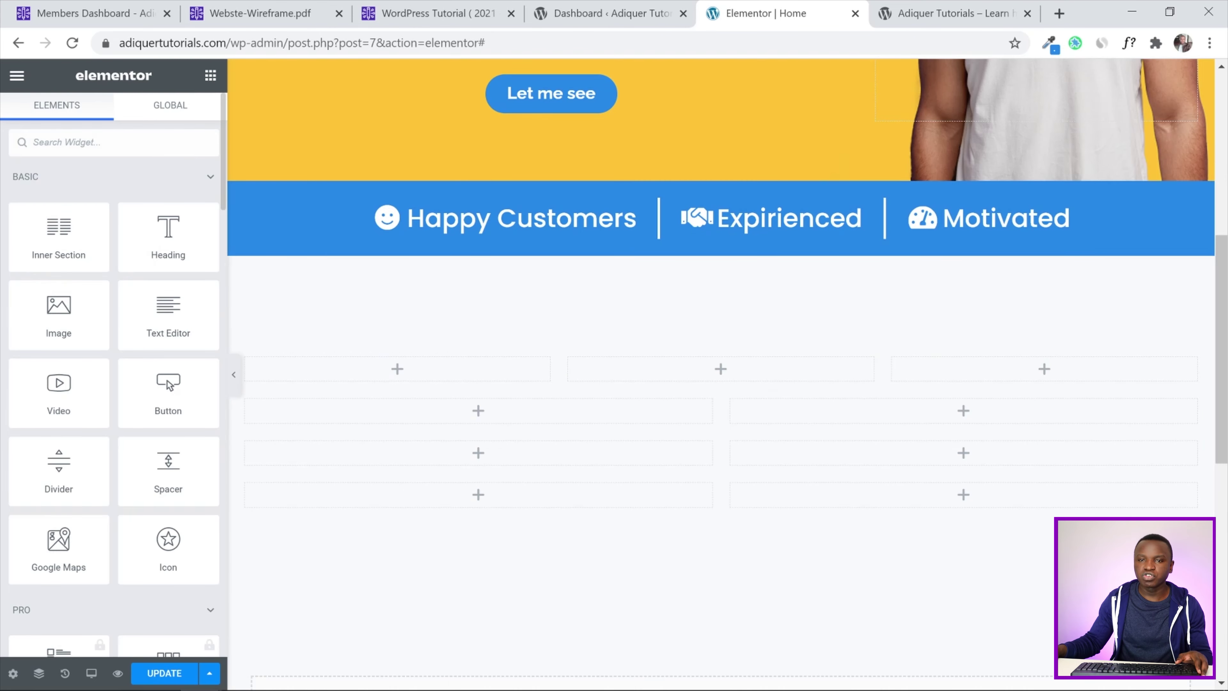
{"action": "type", "text": "dicider"}
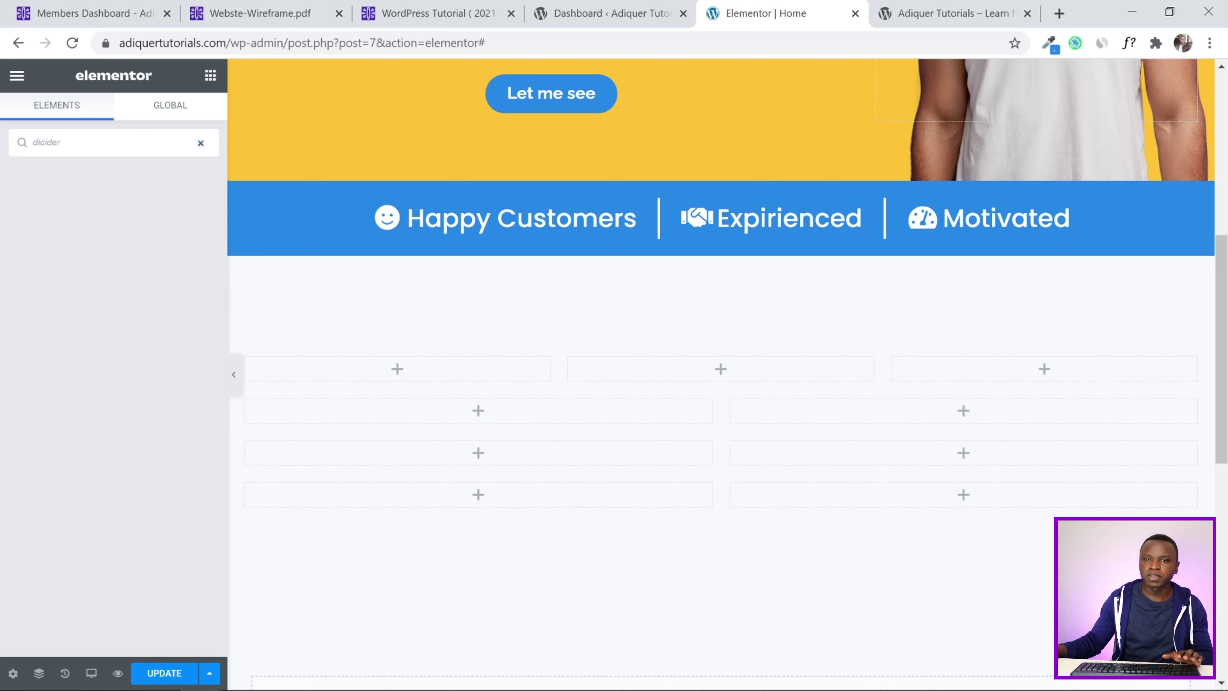
{"action": "key", "text": "ctrl+a"}
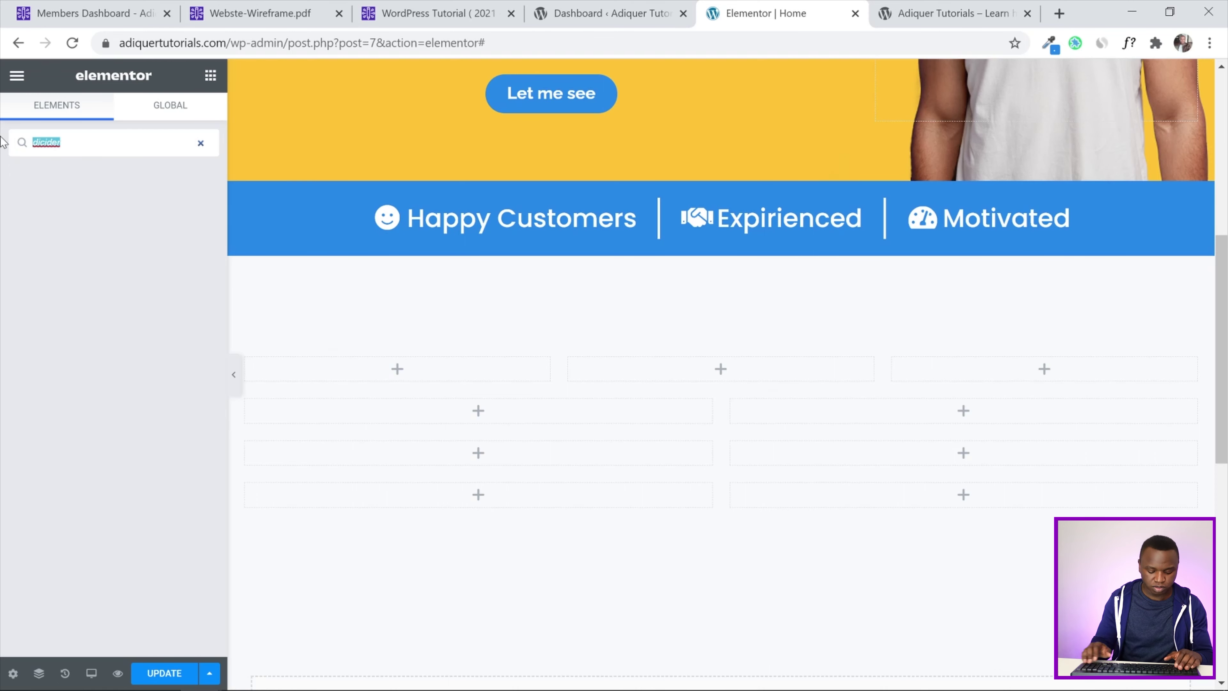
{"action": "type", "text": "divi"}
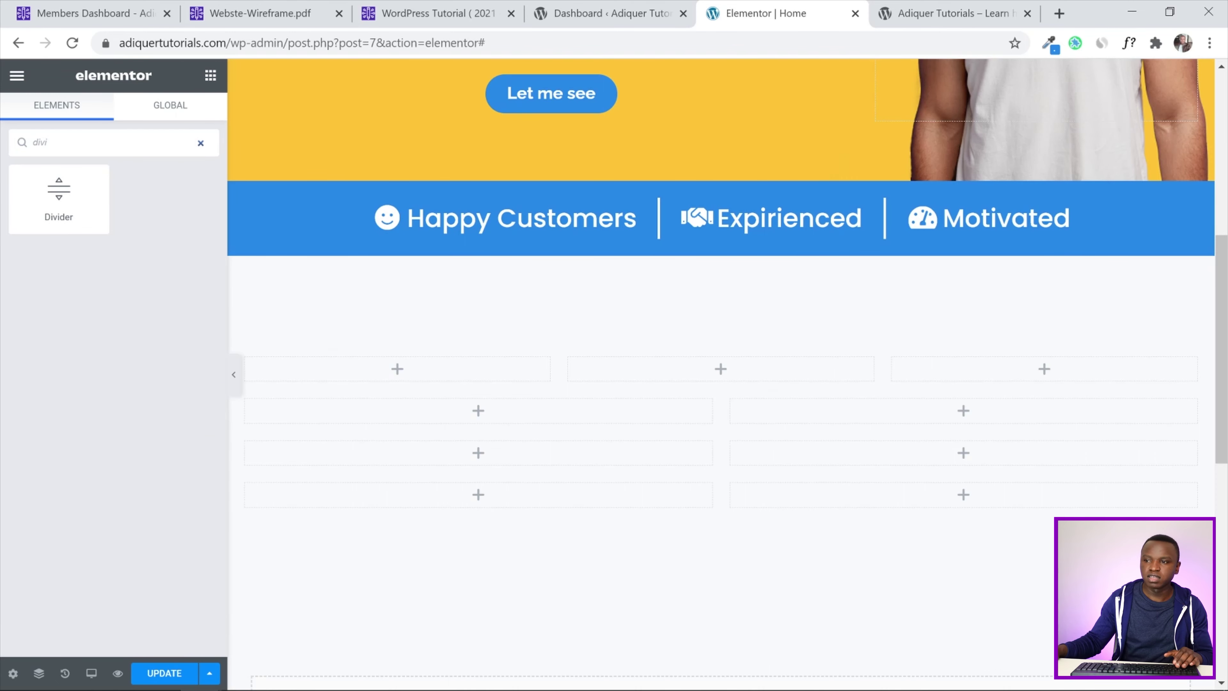
{"action": "left_click_drag", "start_coordinate": [58, 199], "coordinate": [685, 371]}
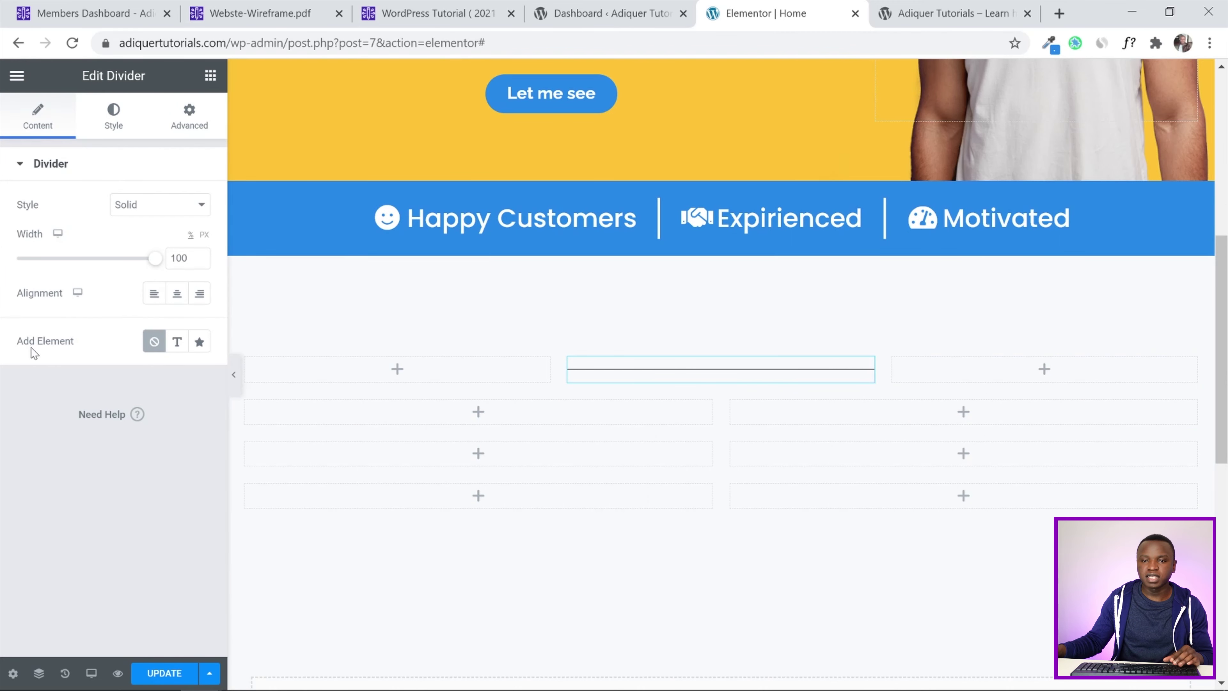
Give the divider a centred star icon and a Main Color - Dark line of weight 2
{"action": "left_click", "coordinate": [198, 344]}
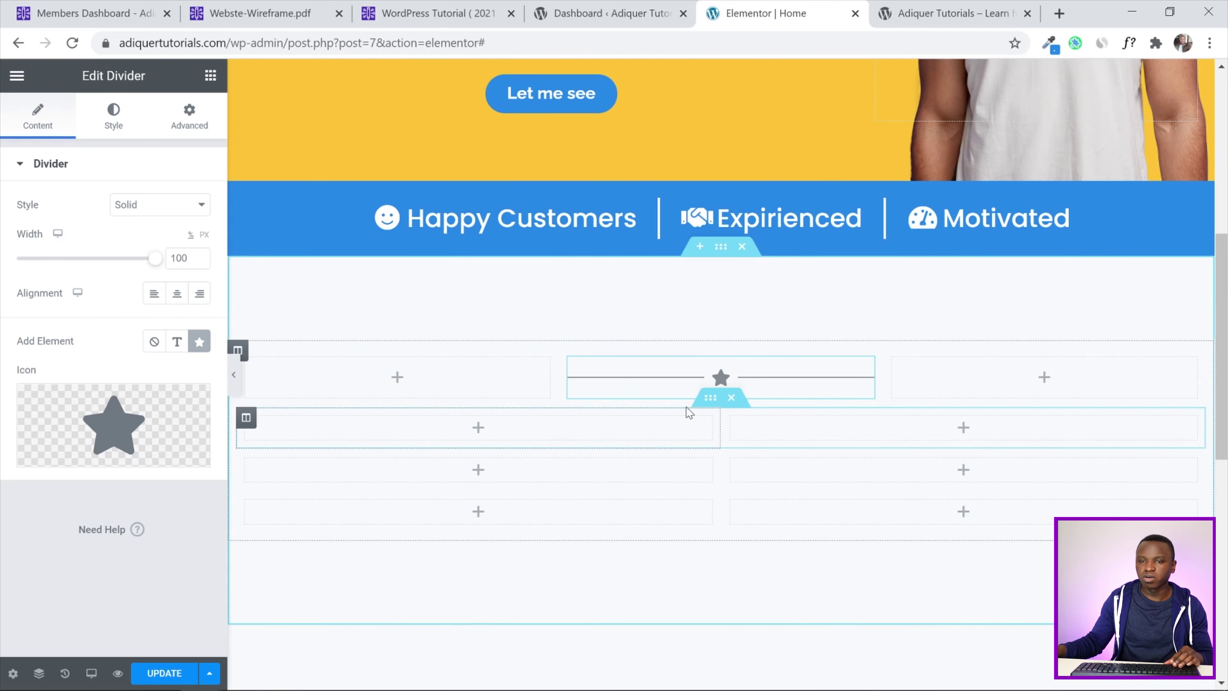
{"action": "left_click", "coordinate": [176, 300]}
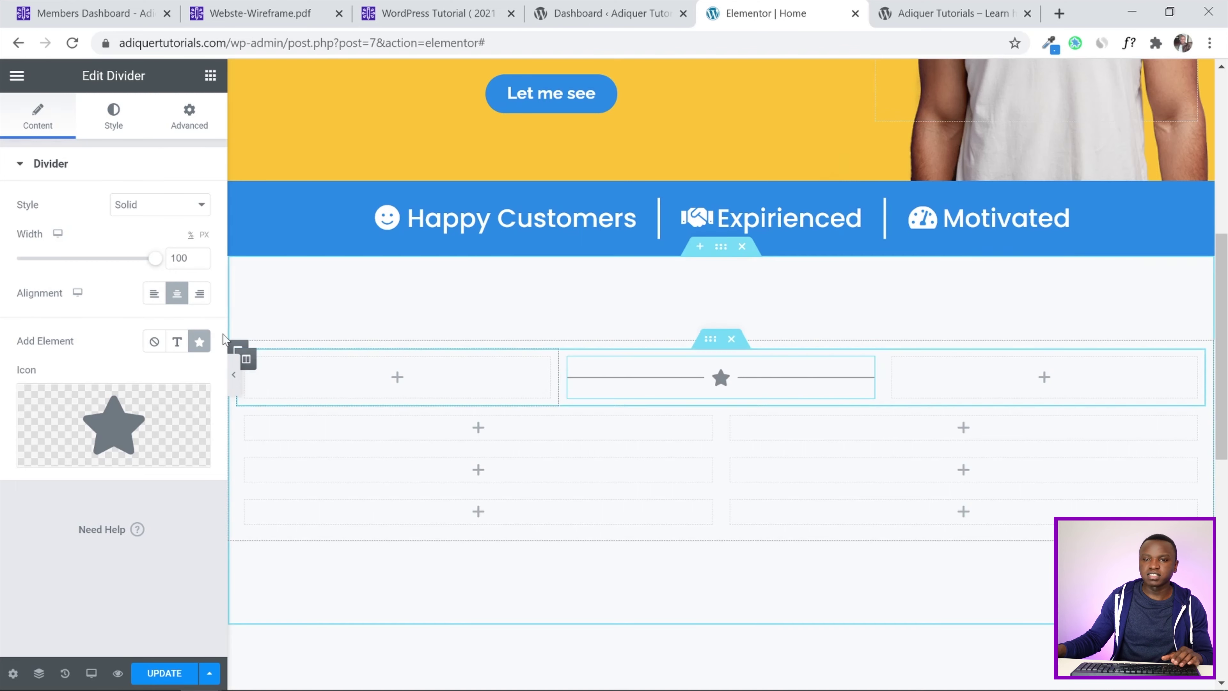
{"action": "left_click", "coordinate": [113, 122]}
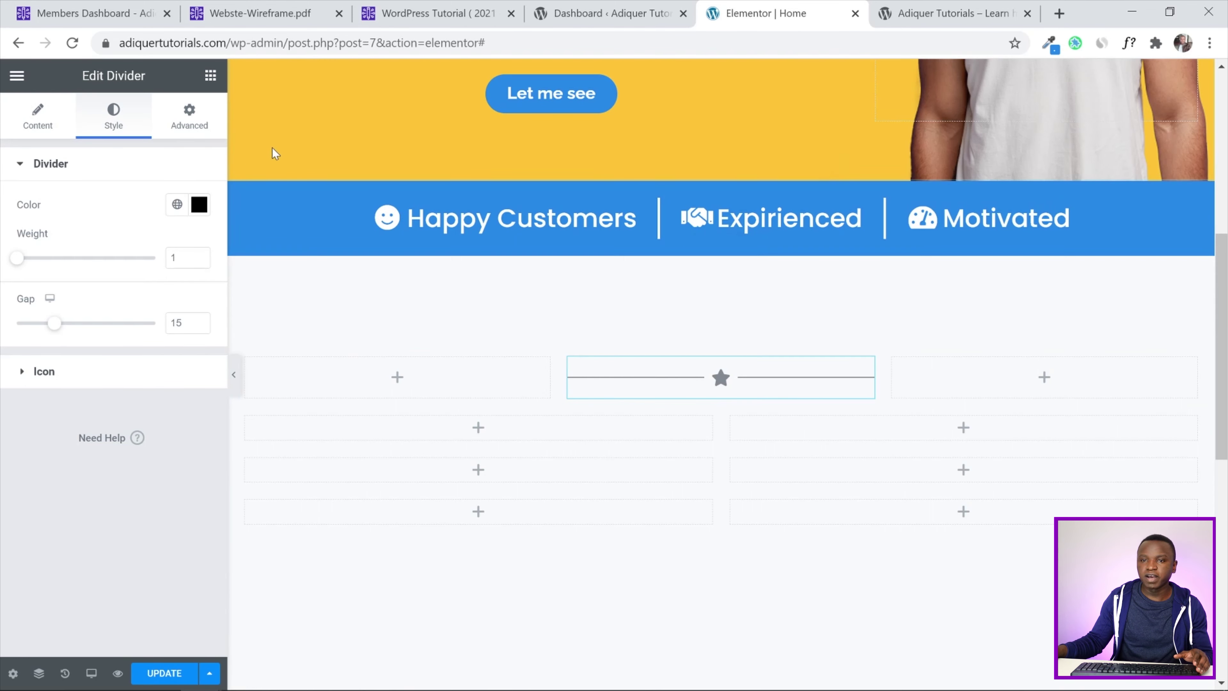
{"action": "left_click", "coordinate": [178, 206]}
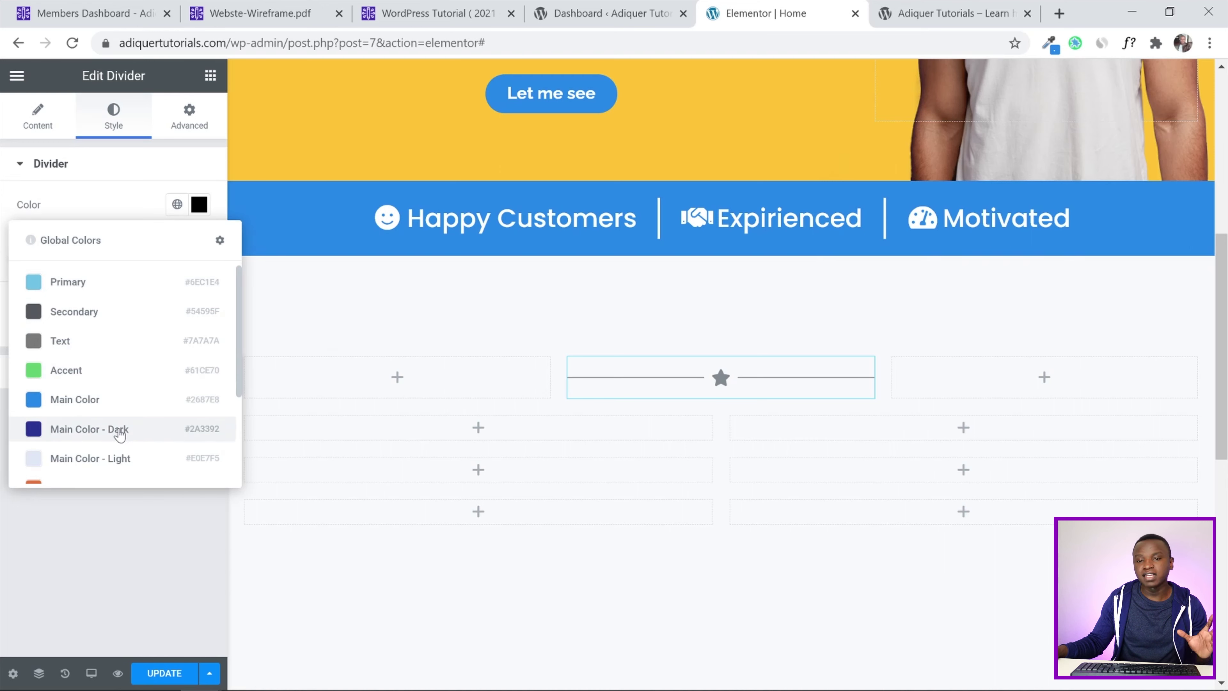
{"action": "left_click", "coordinate": [120, 435]}
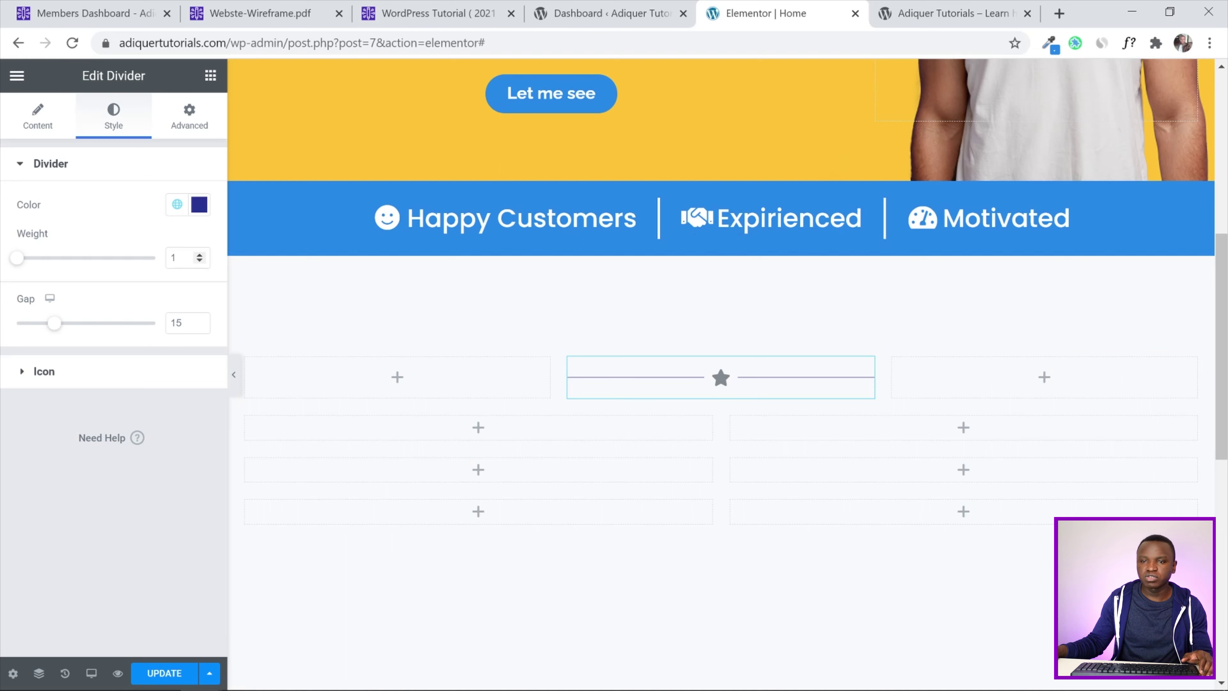
{"action": "double_click", "coordinate": [175, 257]}
{"action": "type", "text": "2"}
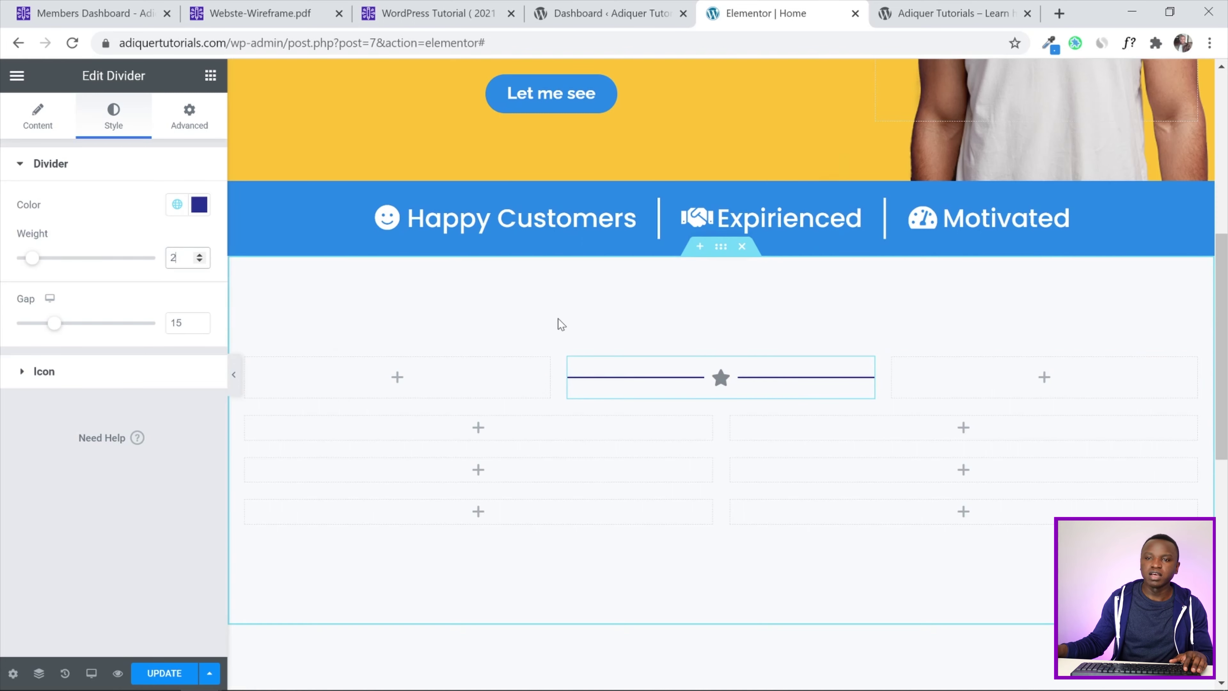
Colour the divider's star icon Main Color - Dark
{"action": "left_click", "coordinate": [19, 371]}
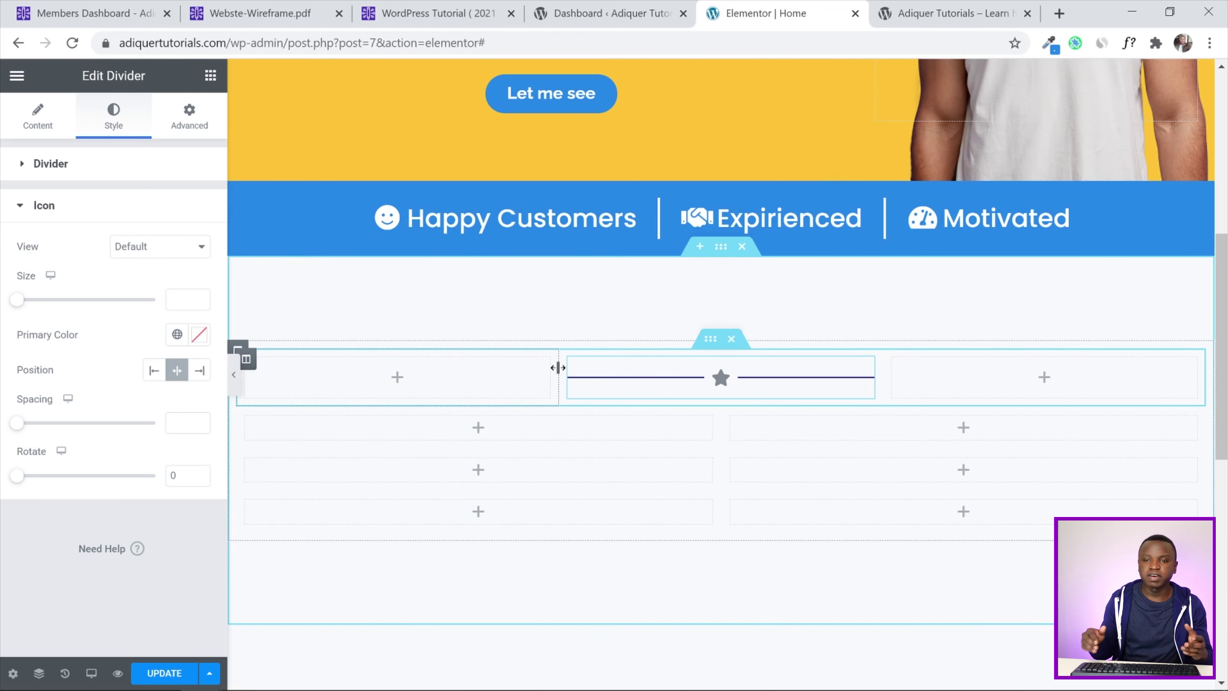
{"action": "left_click", "coordinate": [177, 334]}
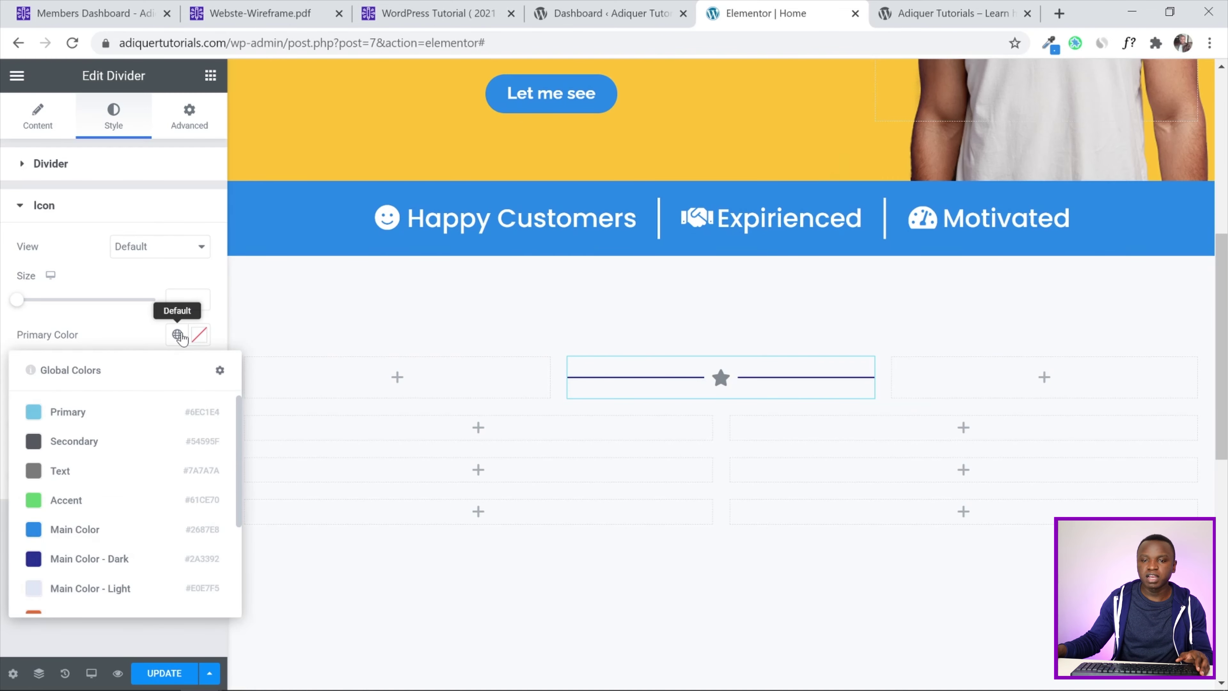
{"action": "left_click", "coordinate": [113, 561]}
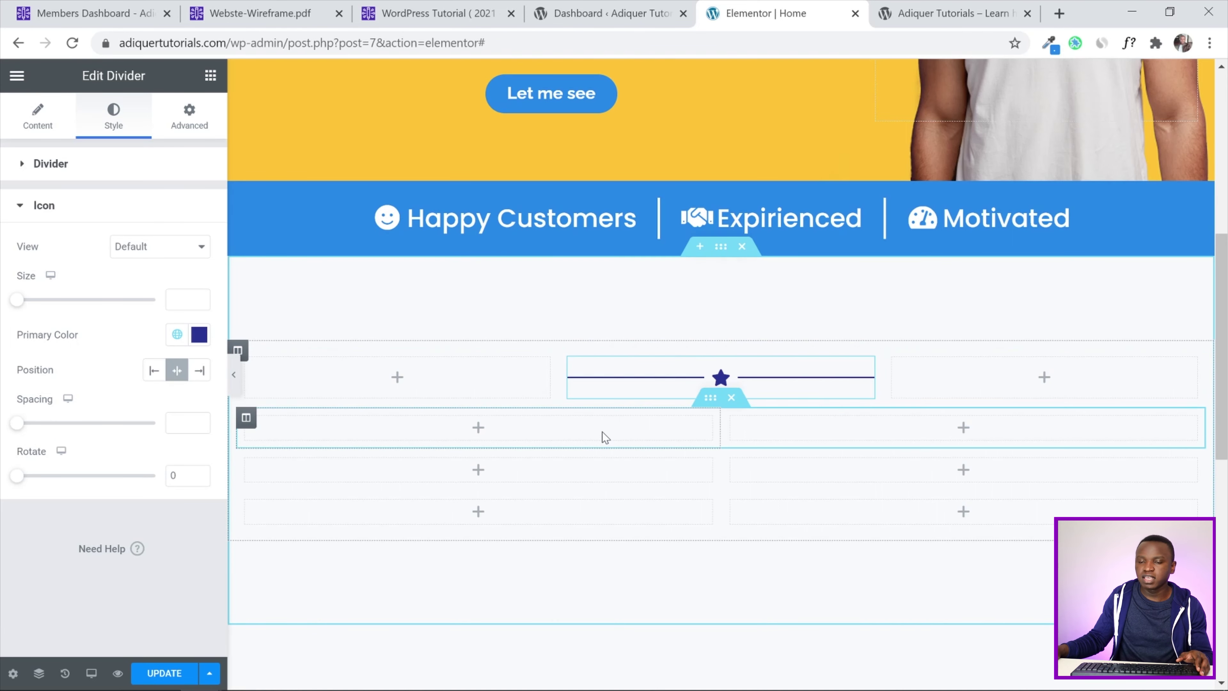
Split the second row into three columns with a centred 'Heading' title in the middle
{"action": "right_click", "coordinate": [257, 425]}
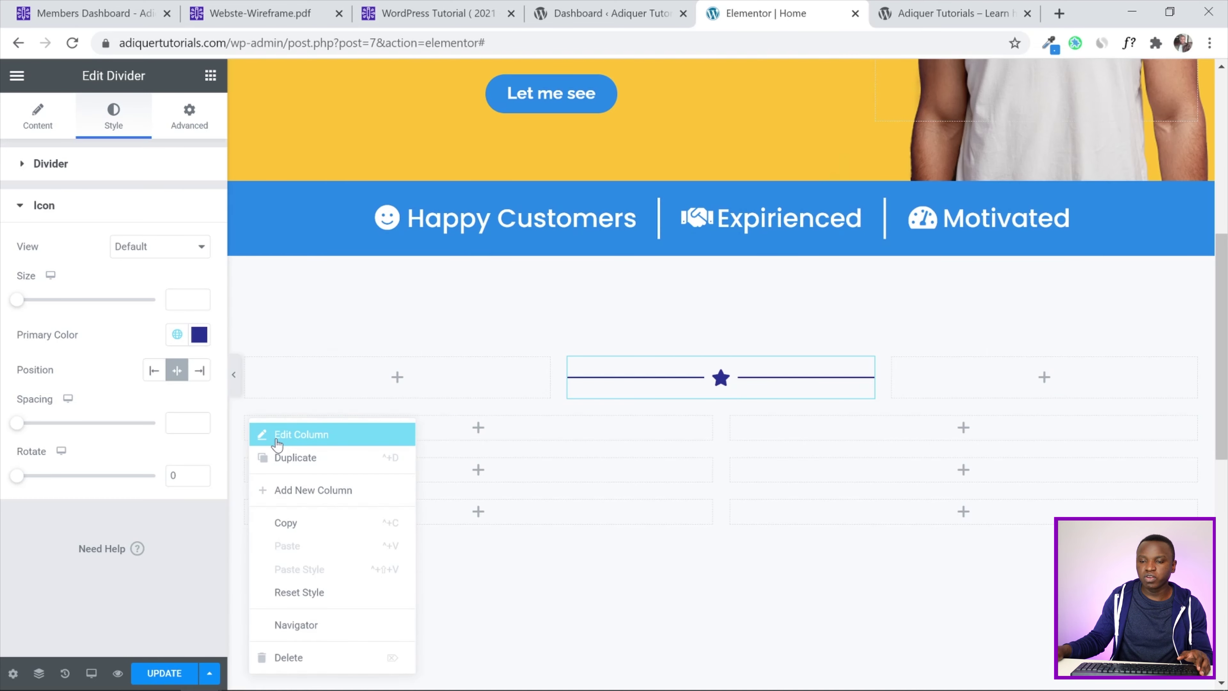
{"action": "left_click", "coordinate": [281, 456]}
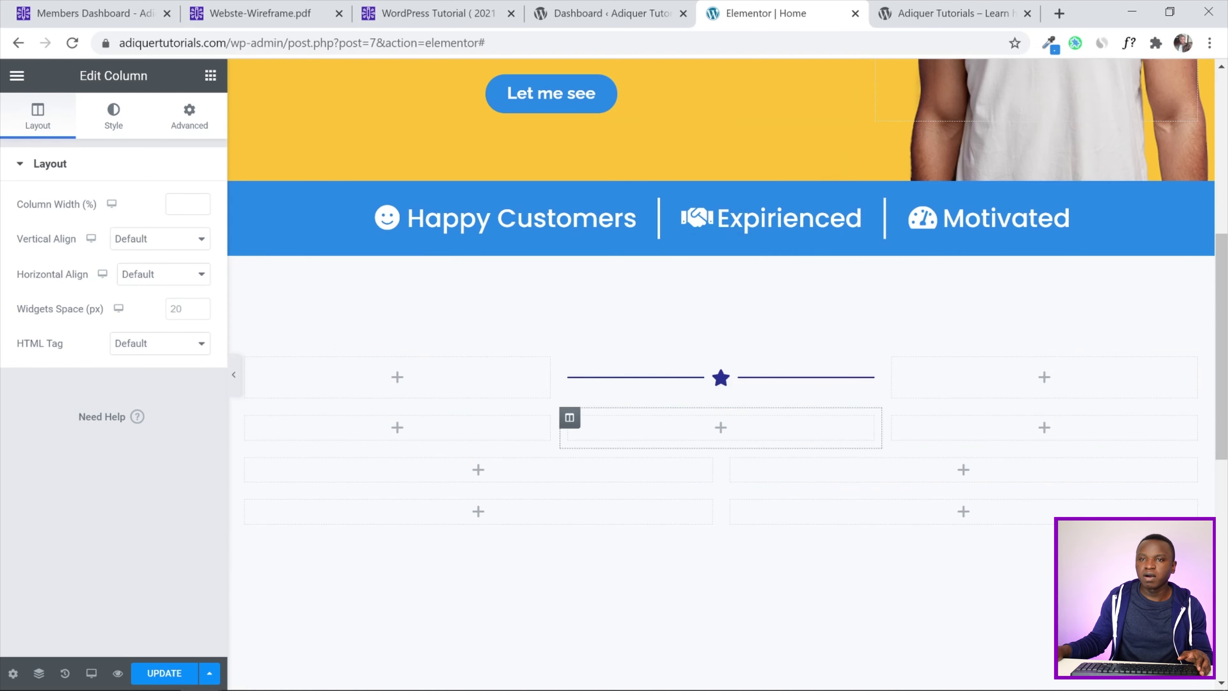
{"action": "left_click", "coordinate": [211, 76]}
{"action": "left_click_drag", "start_coordinate": [158, 209], "coordinate": [672, 438]}
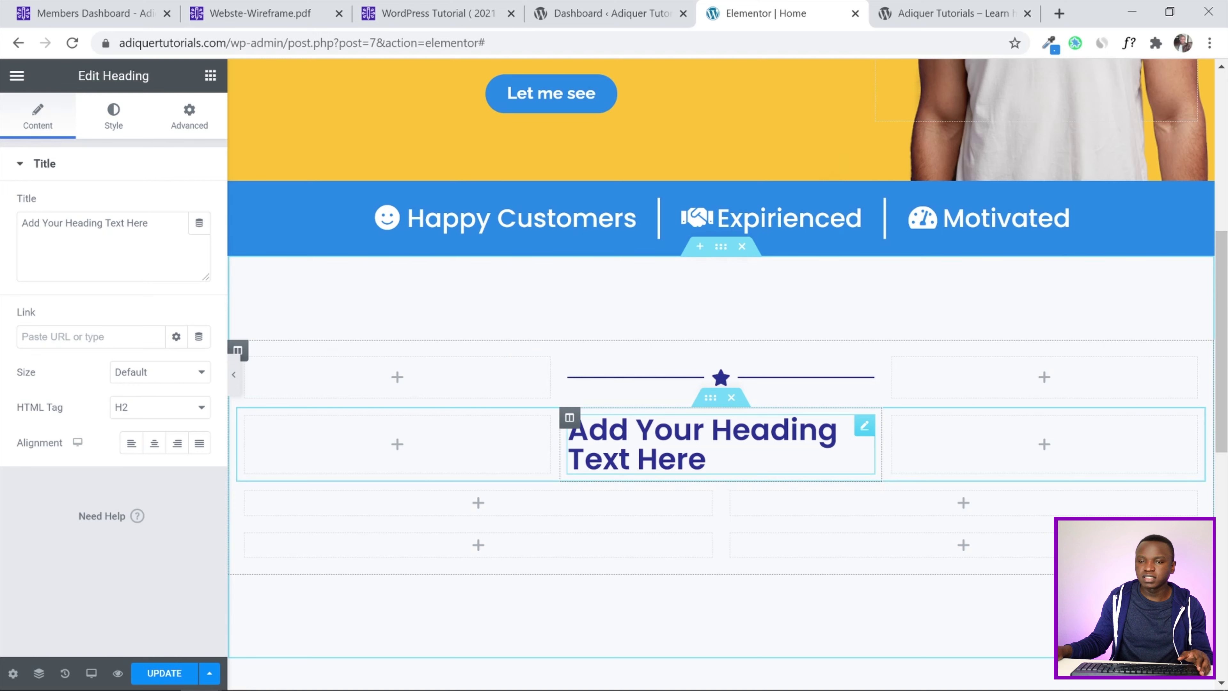
{"action": "left_click_drag", "start_coordinate": [198, 222], "coordinate": [3, 217]}
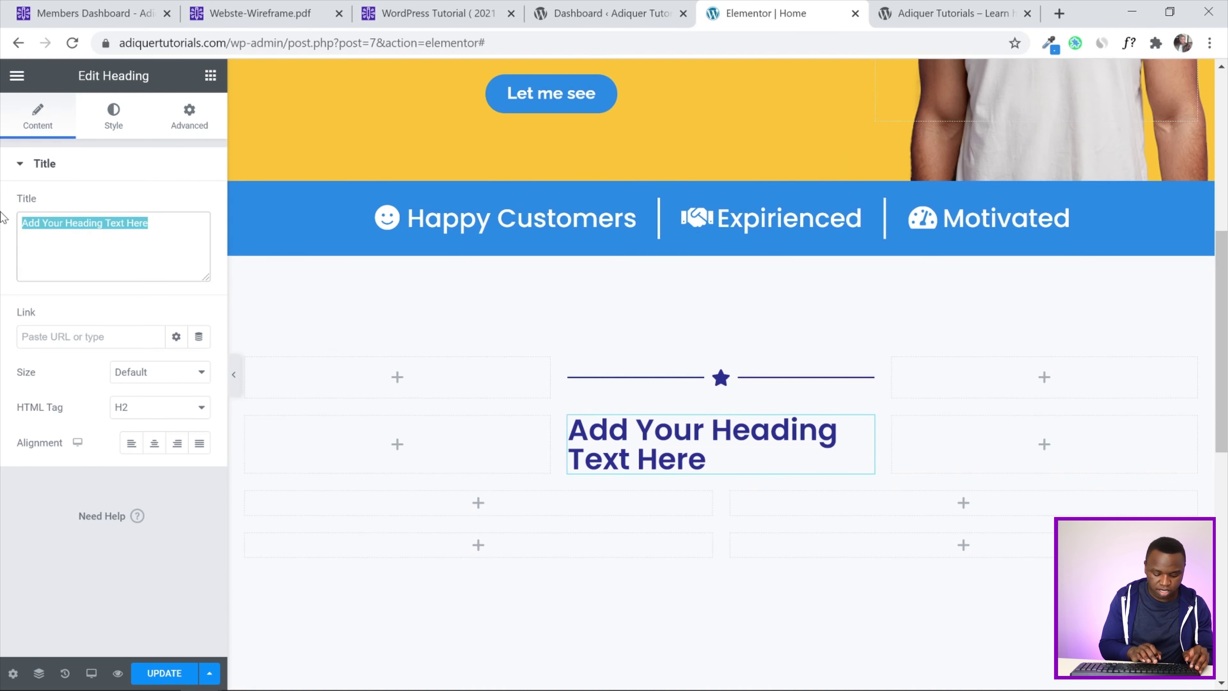
{"action": "type", "text": "Heading"}
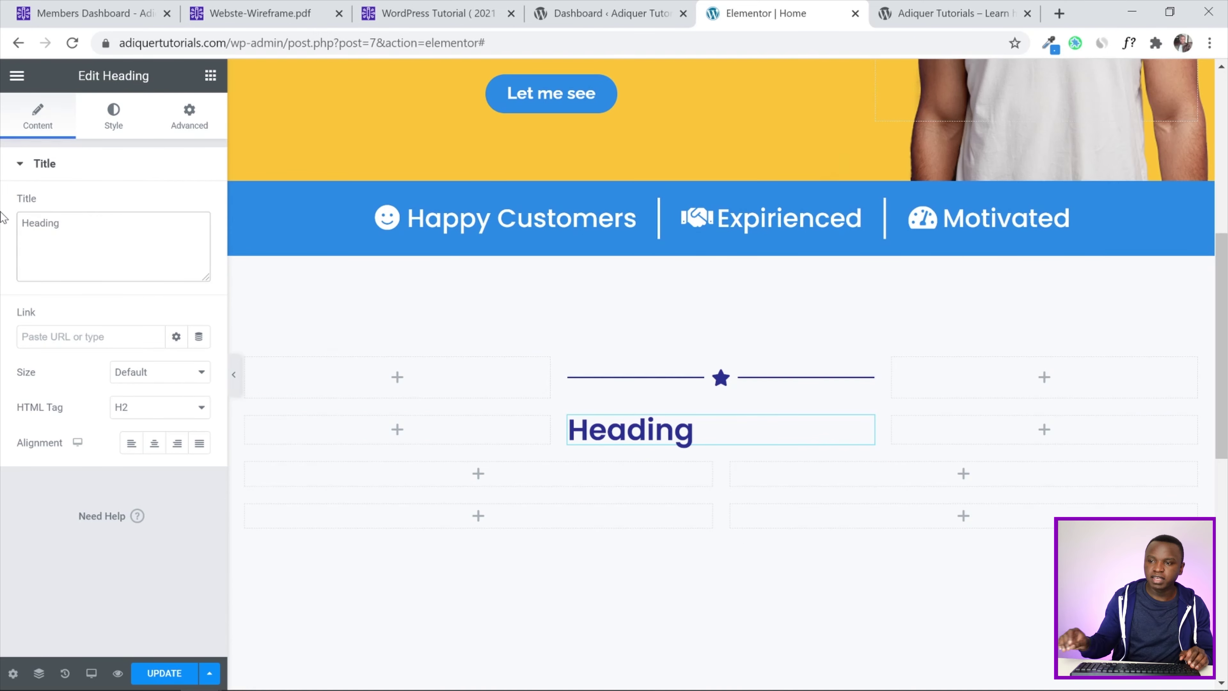
{"action": "left_click", "coordinate": [154, 451]}
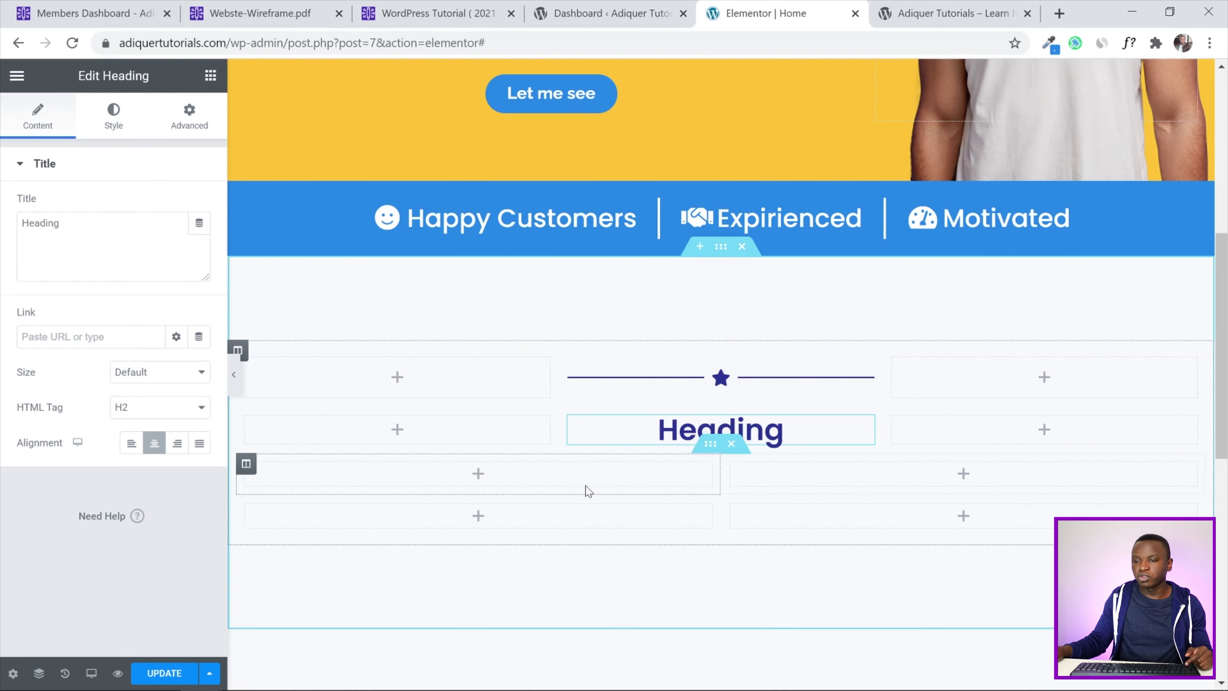
Split the third row into three columns and add a Text Editor paragraph in the middle
{"action": "right_click", "coordinate": [246, 465]}
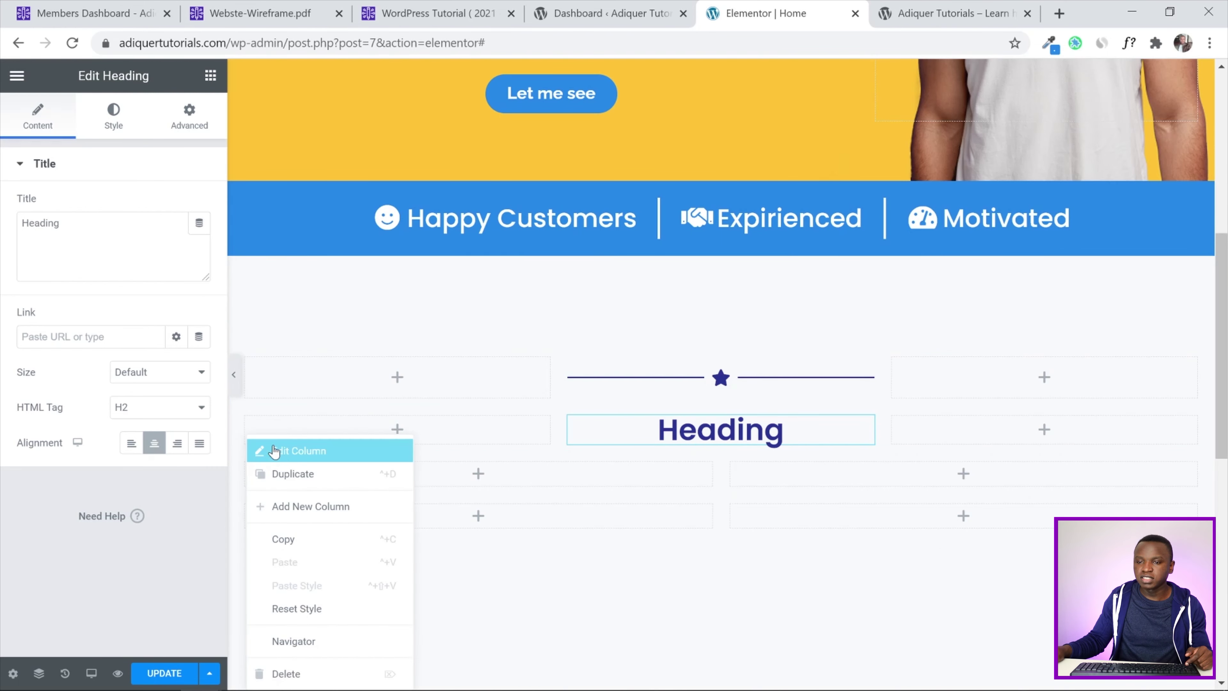
{"action": "left_click", "coordinate": [271, 473]}
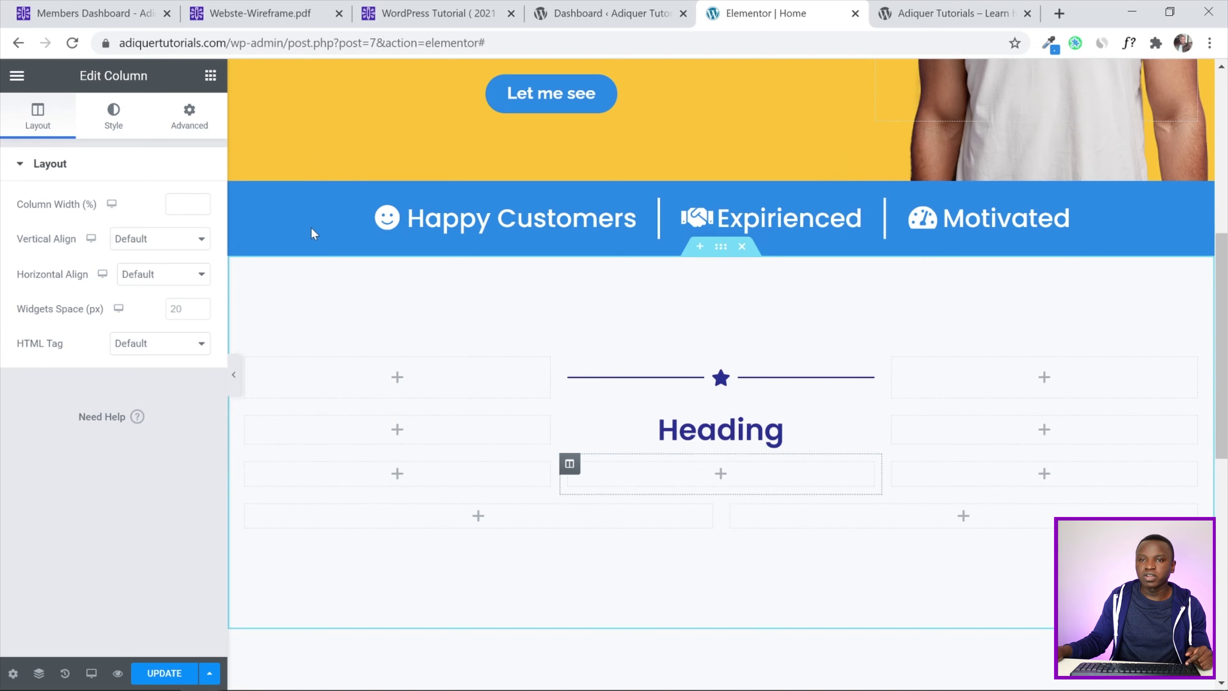
{"action": "left_click", "coordinate": [210, 76]}
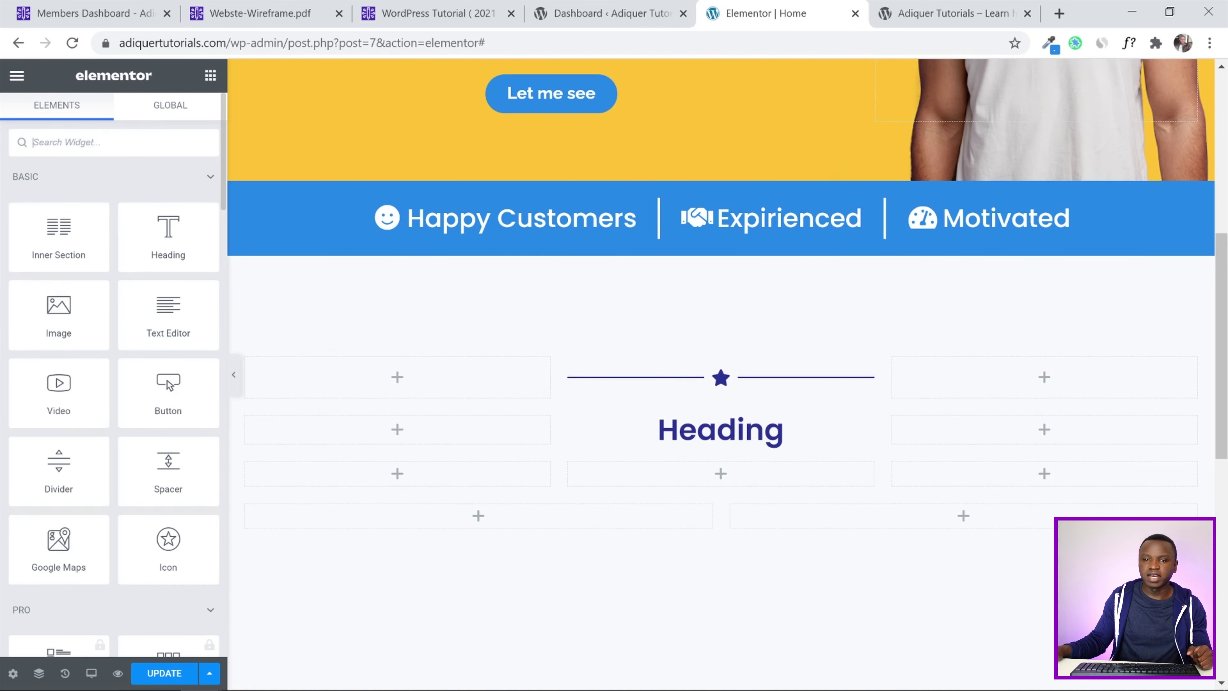
{"action": "left_click_drag", "start_coordinate": [168, 312], "coordinate": [766, 489]}
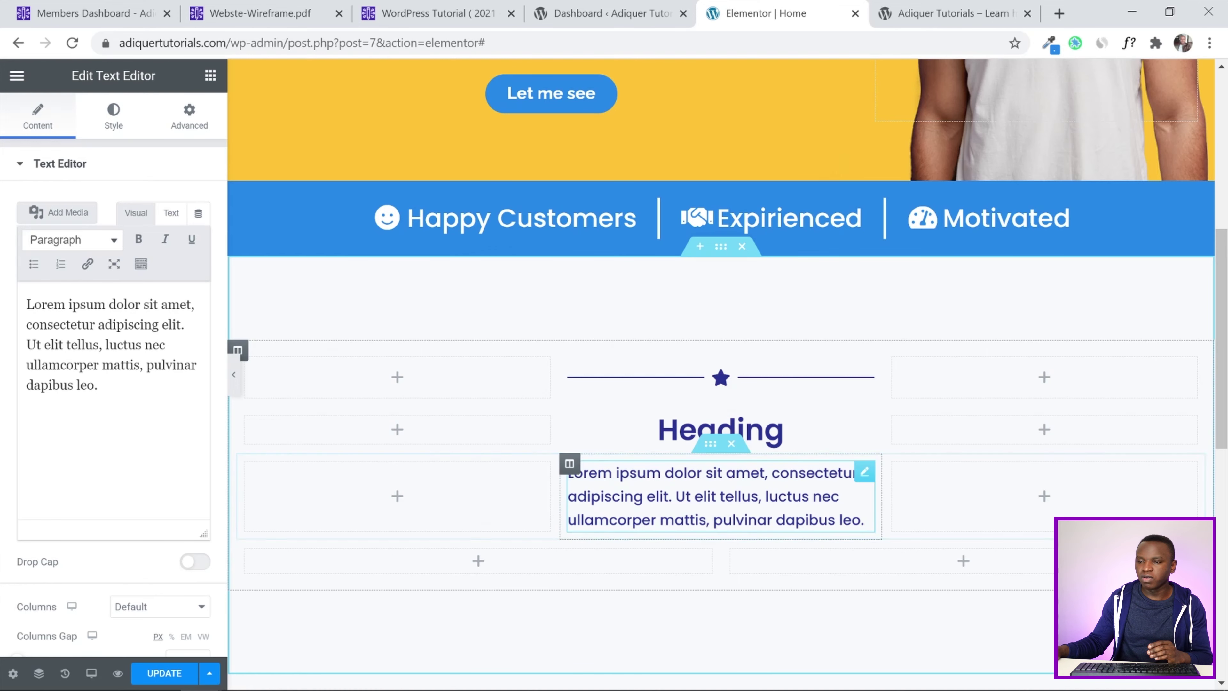
Set the paragraph row's left column to 20% width and the middle column to 60%
{"action": "left_click", "coordinate": [245, 465]}
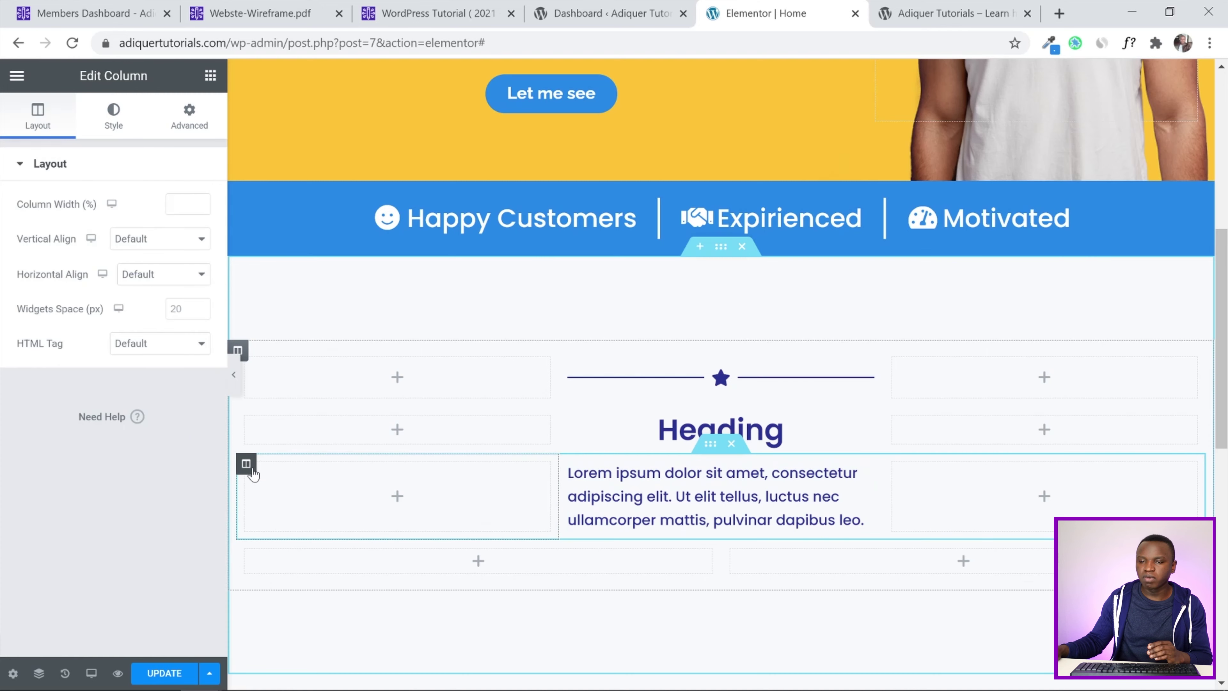
{"action": "left_click", "coordinate": [174, 204]}
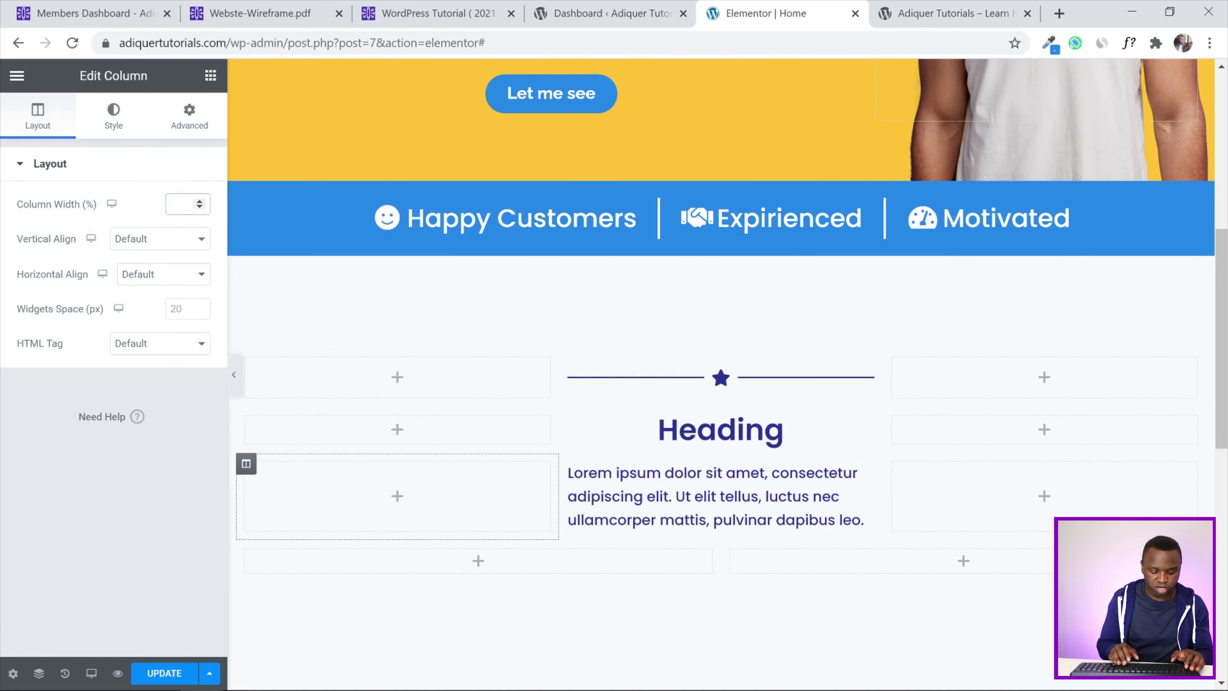
{"action": "type", "text": "20"}
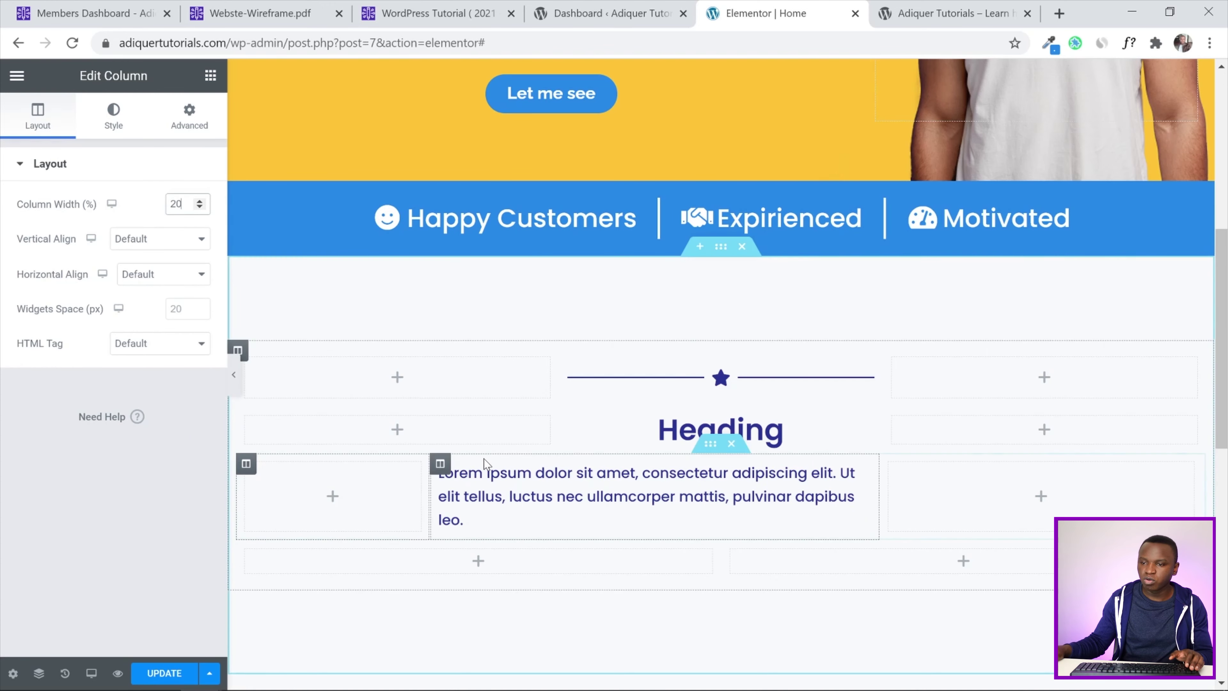
{"action": "left_click", "coordinate": [440, 463]}
{"action": "left_click_drag", "start_coordinate": [170, 204], "coordinate": [230, 202]}
{"action": "type", "text": "60"}
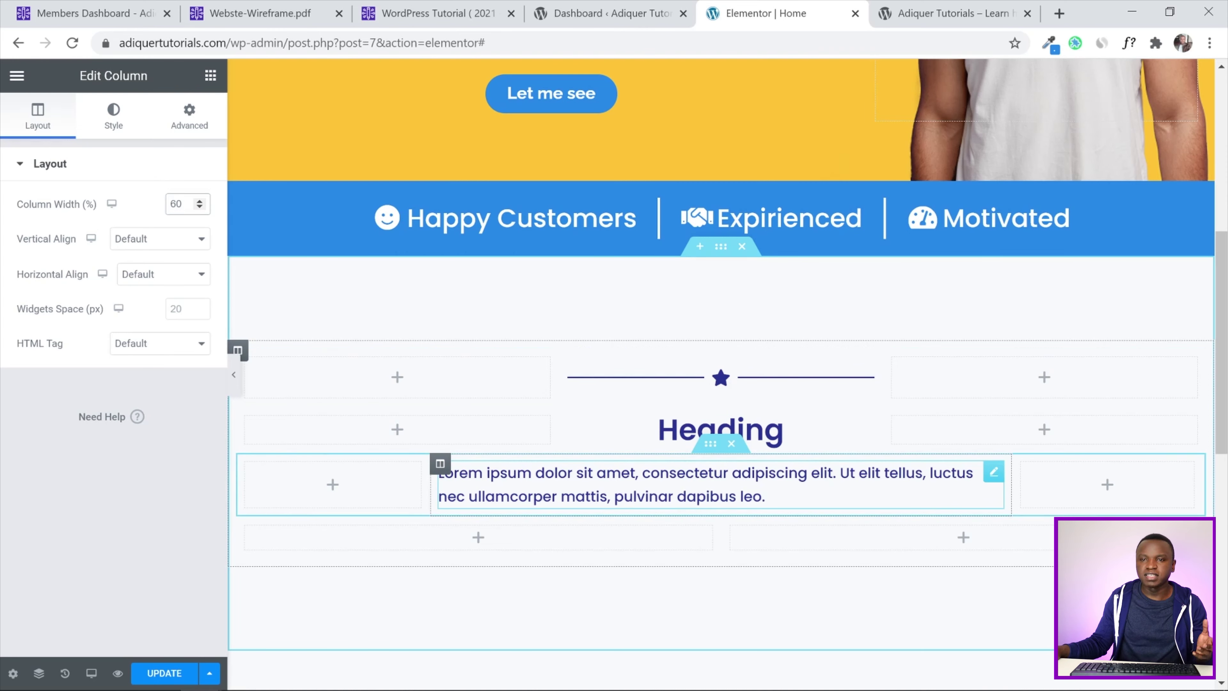
Centre the paragraph text and colour it light grey #b5b5b5
{"action": "left_click", "coordinate": [764, 496]}
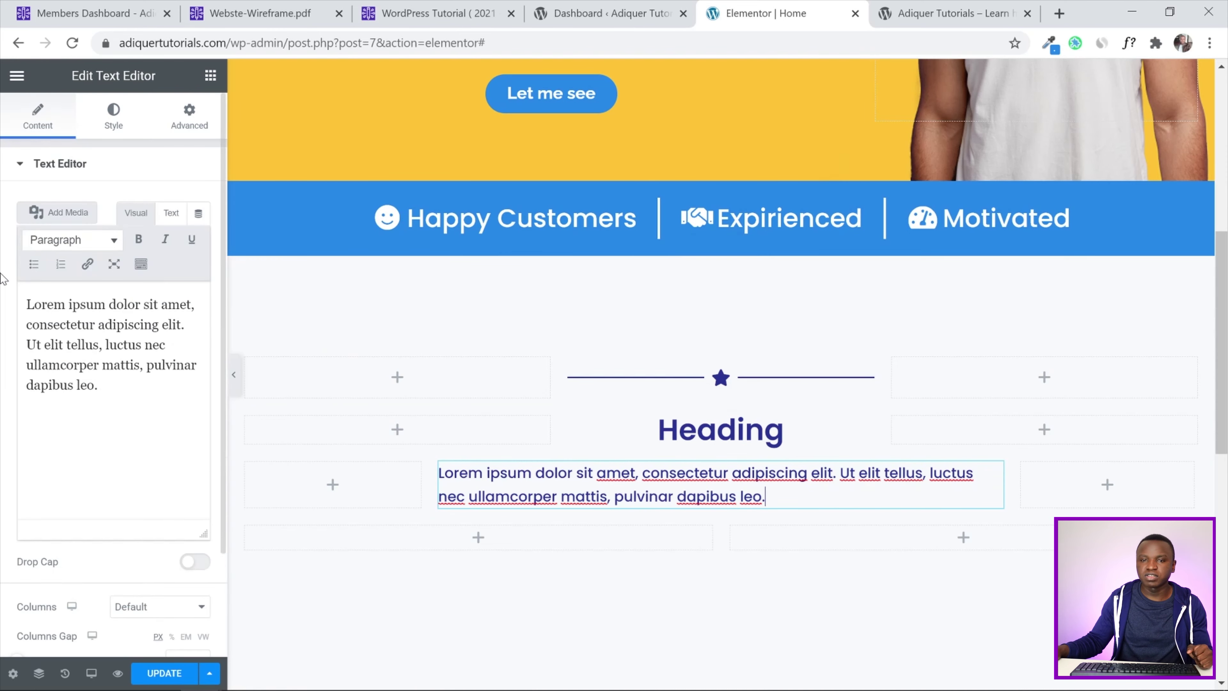
{"action": "scroll", "coordinate": [3, 271], "scroll_direction": "down", "scroll_amount": 3}
{"action": "scroll", "coordinate": [3, 246], "scroll_direction": "up", "scroll_amount": 3}
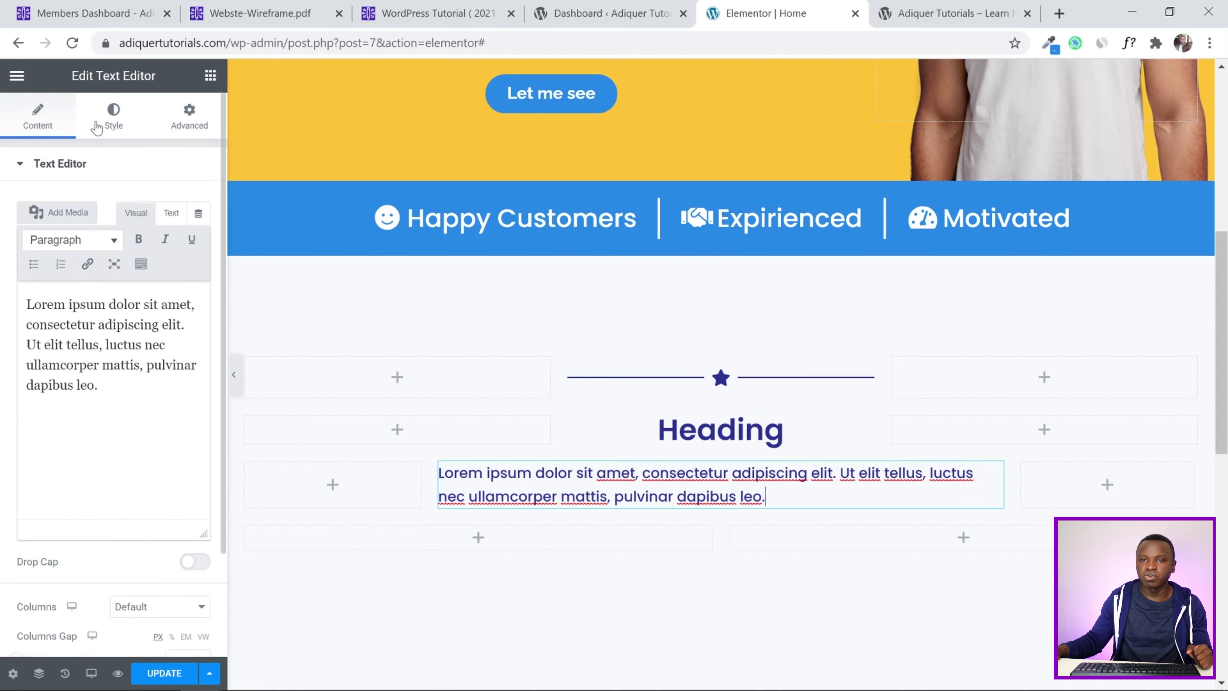
{"action": "left_click", "coordinate": [113, 118]}
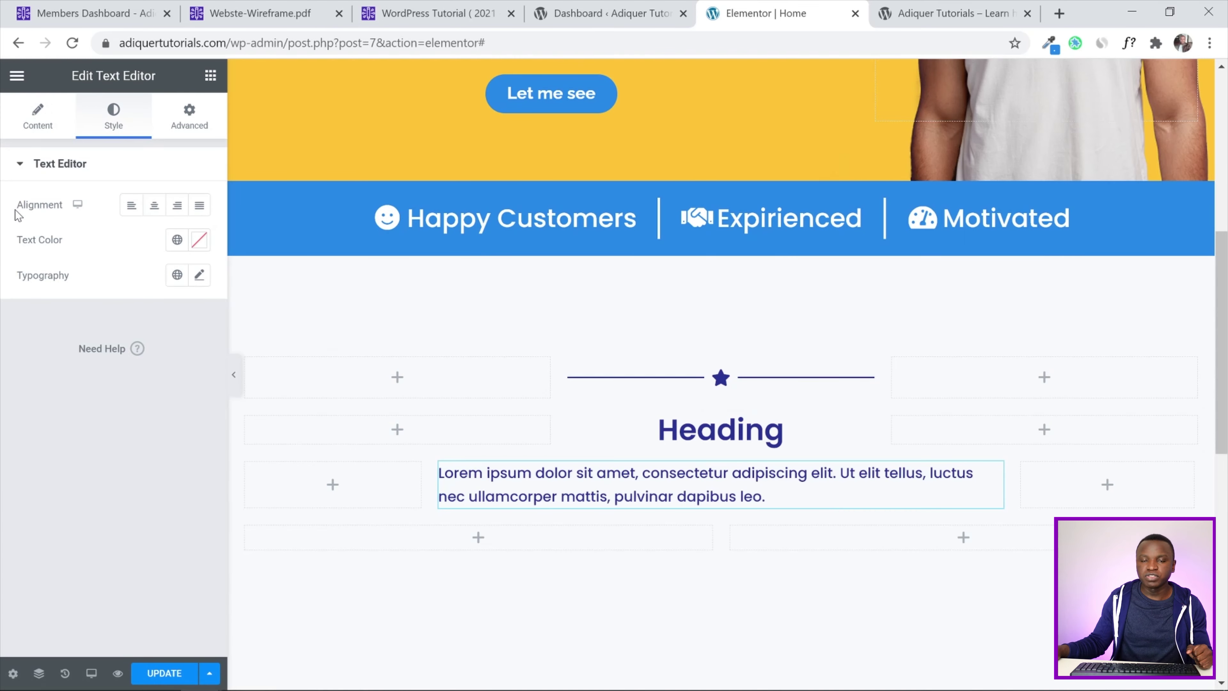
{"action": "left_click", "coordinate": [154, 206]}
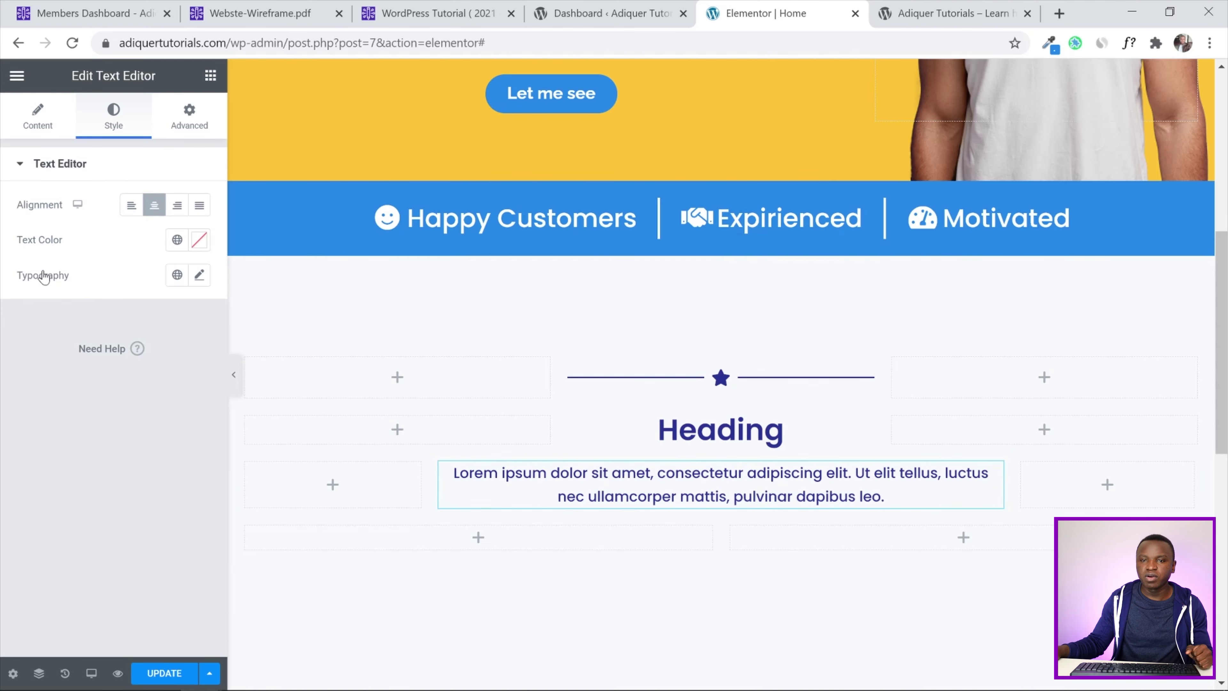
{"action": "left_click", "coordinate": [198, 241]}
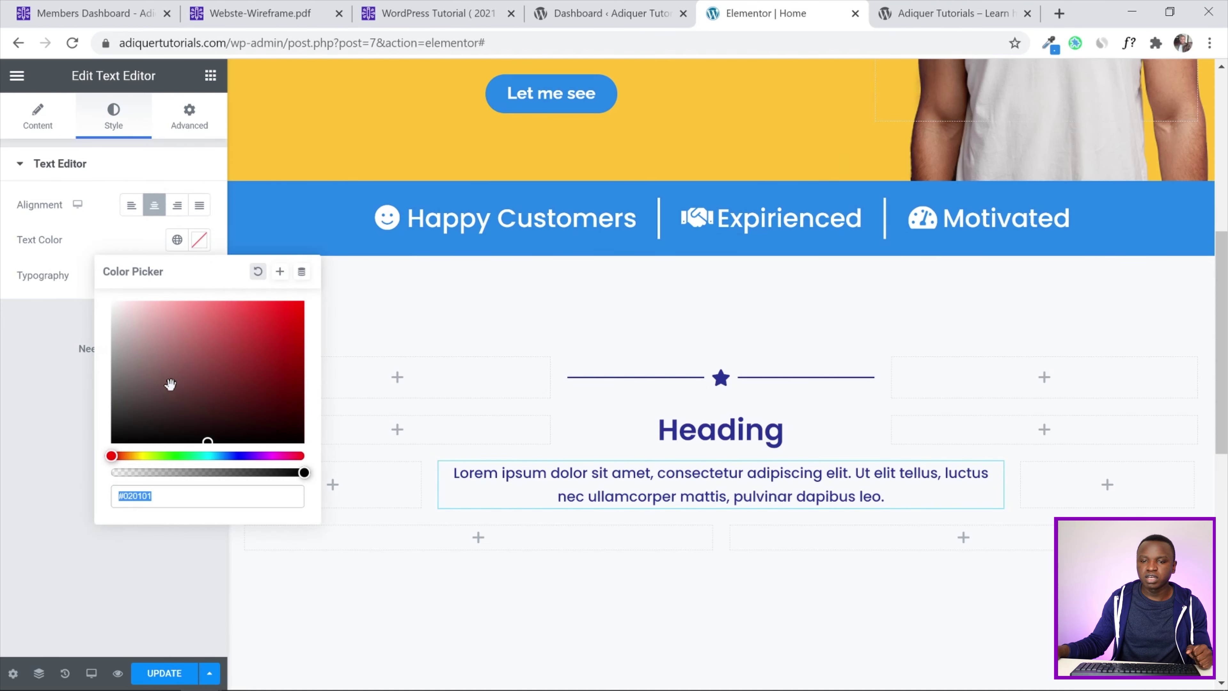
{"action": "type", "text": "#b5b5b5"}
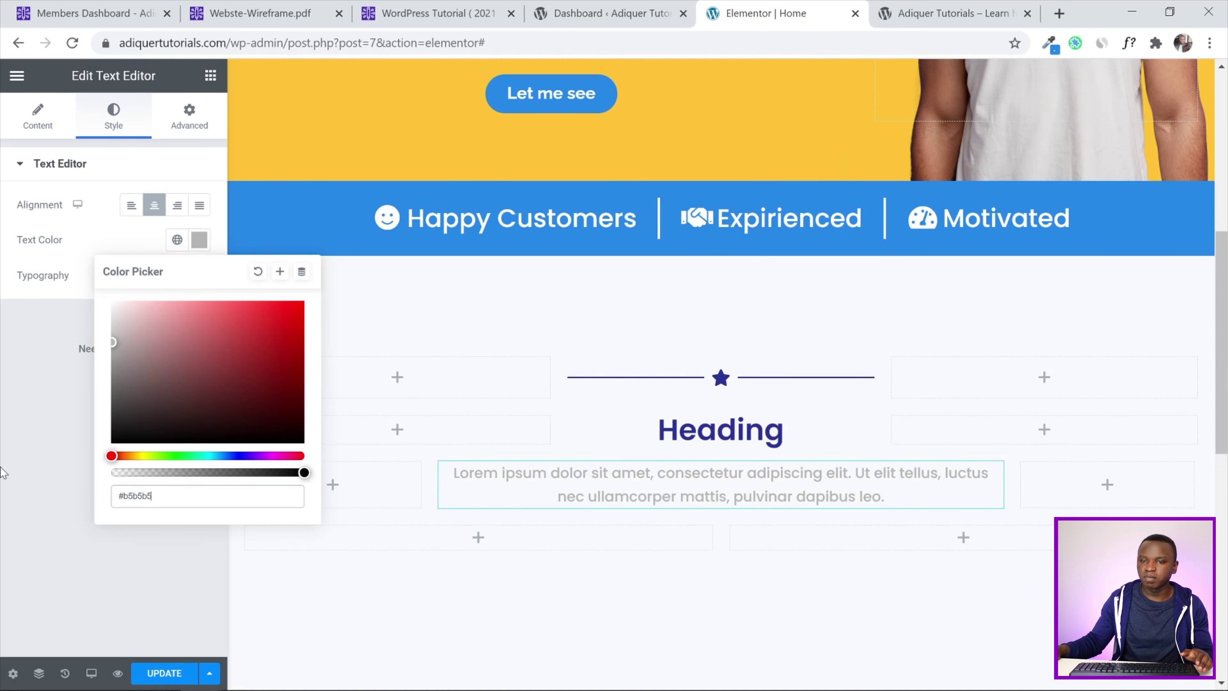
{"action": "left_click", "coordinate": [4, 473]}
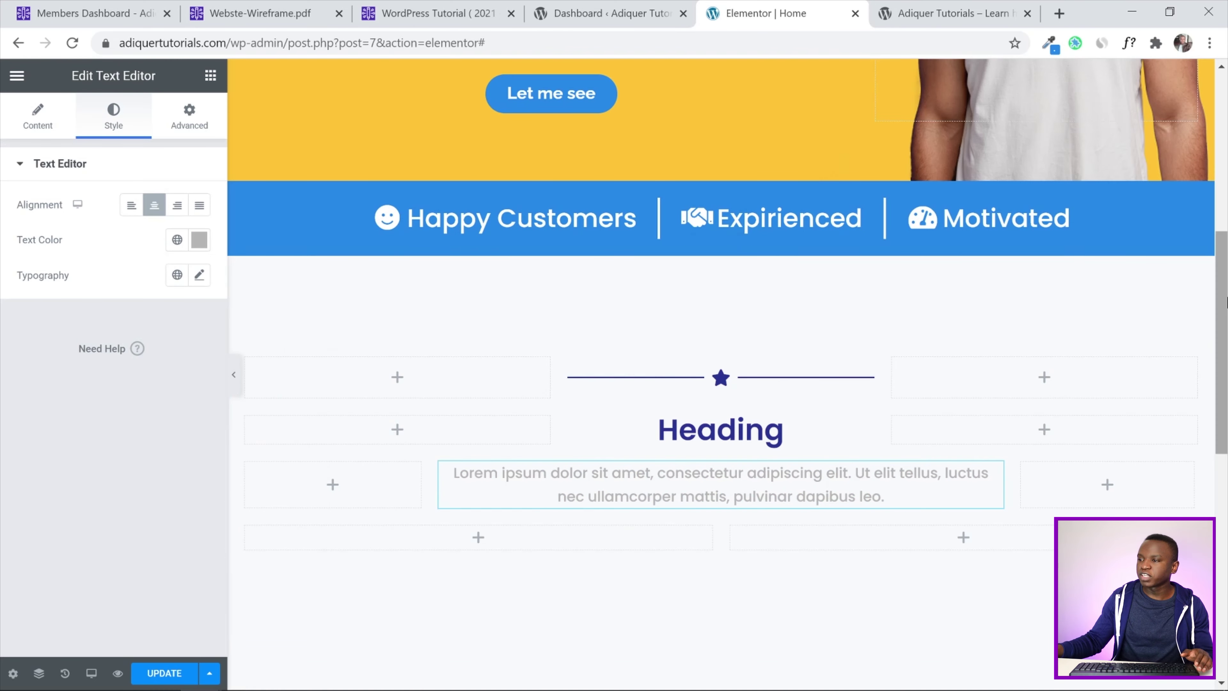
{"action": "scroll", "coordinate": [880, 337], "scroll_direction": "down", "scroll_amount": 1}
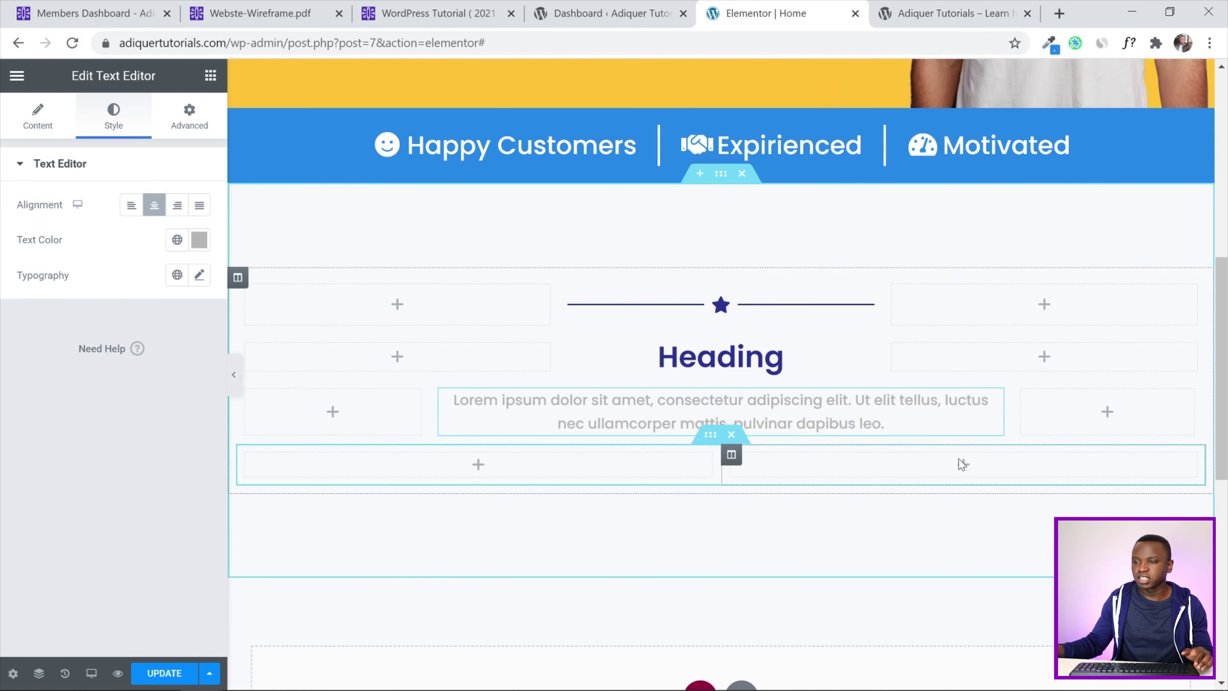
Duplicate the bottom row's column into three, update the page, and view the live site tab
{"action": "right_click", "coordinate": [247, 455]}
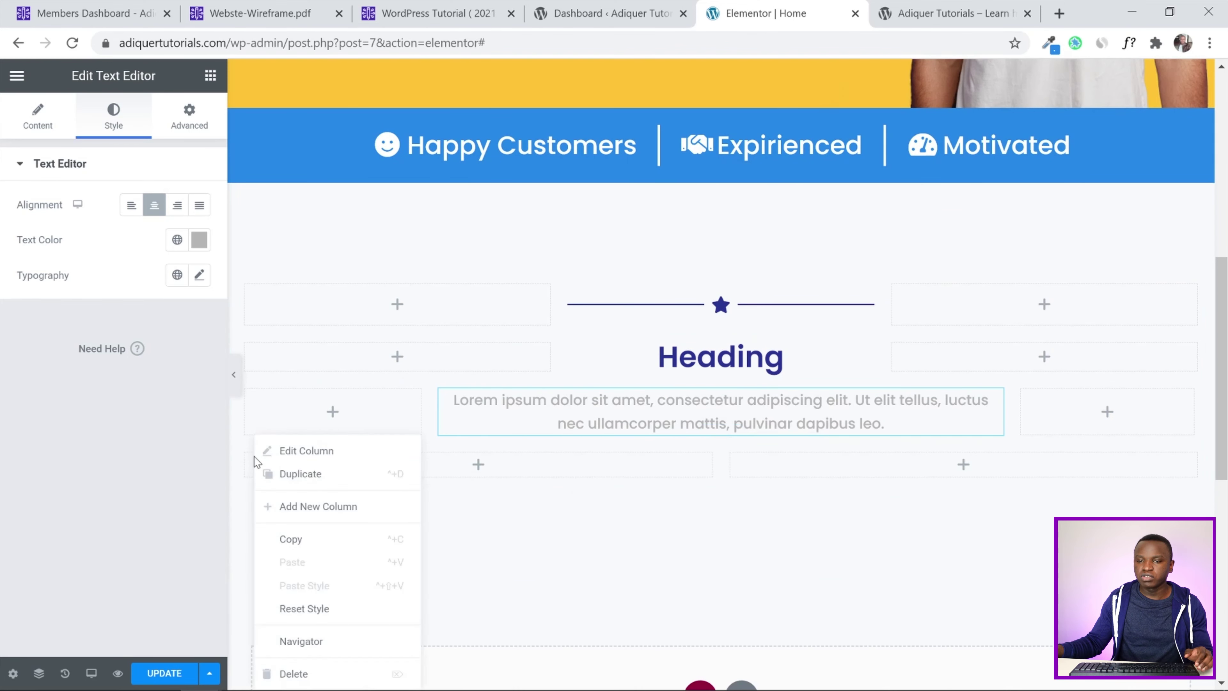
{"action": "left_click", "coordinate": [301, 472]}
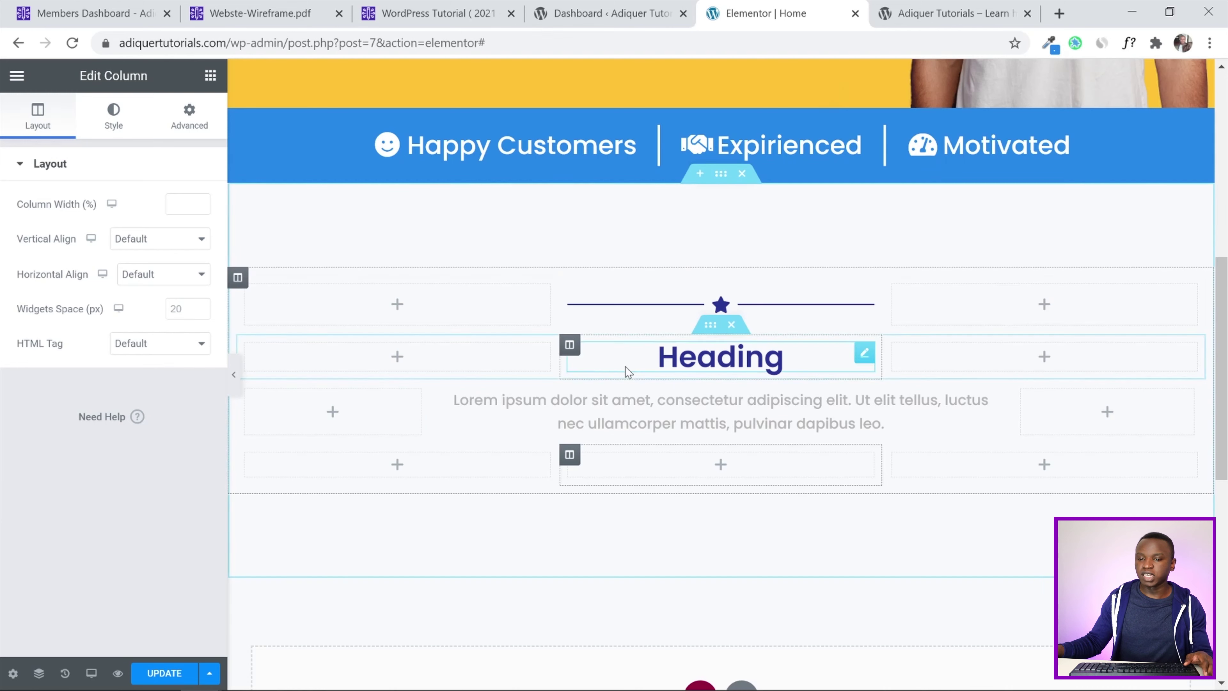
{"action": "left_click", "coordinate": [151, 670]}
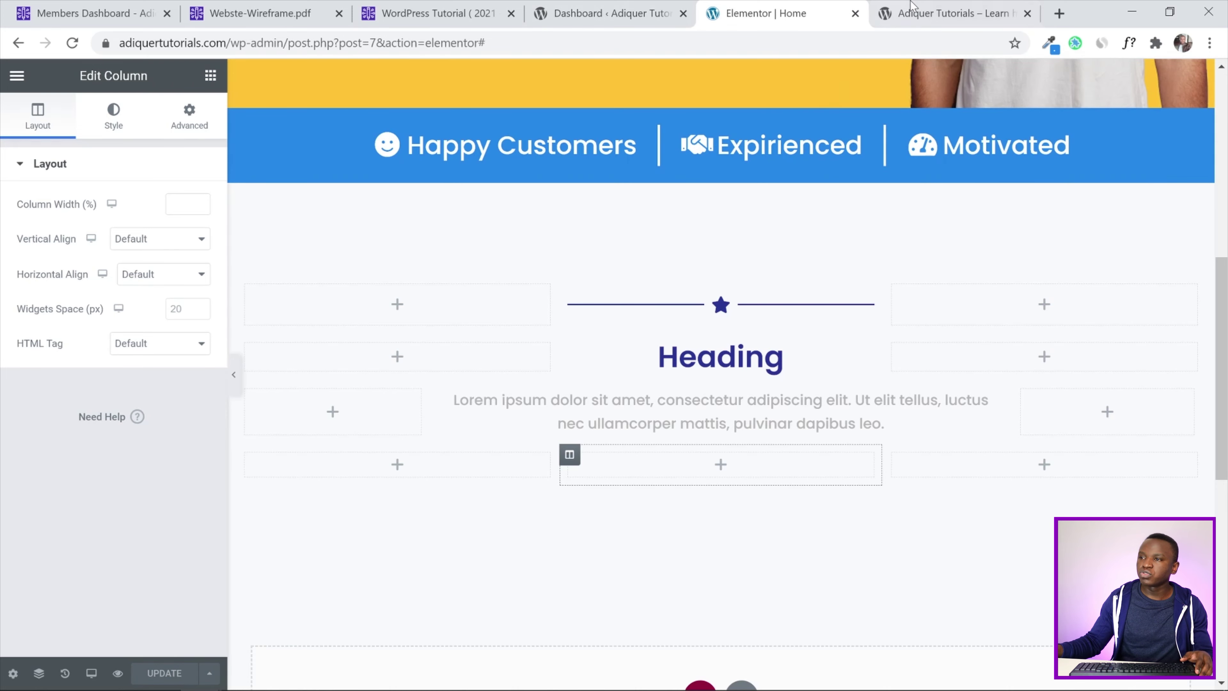
{"action": "left_click", "coordinate": [950, 13]}
{"action": "scroll", "coordinate": [607, 372], "scroll_direction": "down", "scroll_amount": 5}
Reload the live homepage and scroll to the star divider, Heading and paragraph section
{"action": "scroll", "coordinate": [607, 372], "scroll_direction": "up", "scroll_amount": 2}
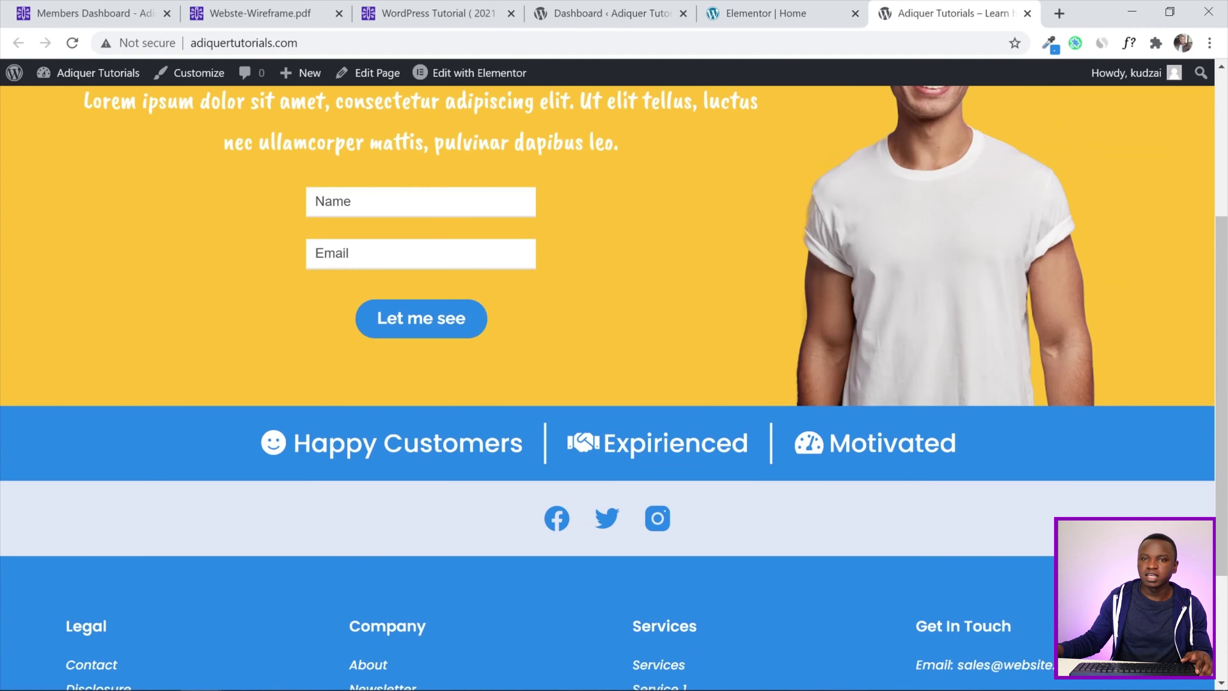
{"action": "left_click", "coordinate": [73, 43]}
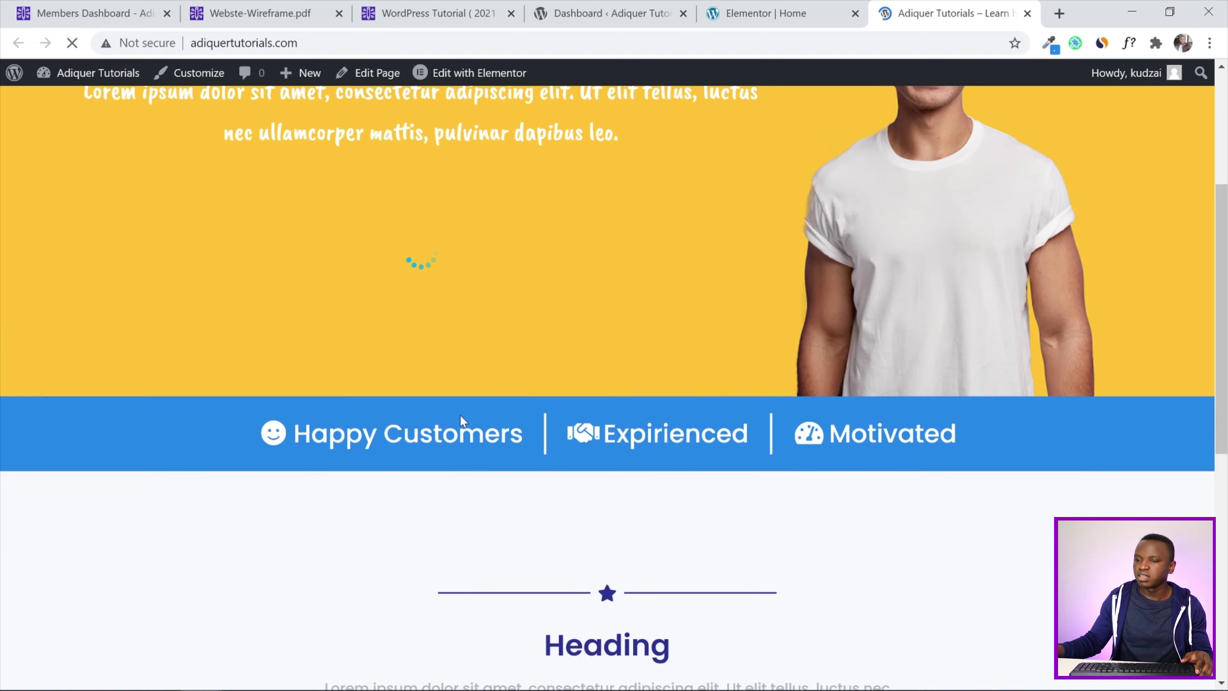
{"action": "scroll", "coordinate": [1136, 324], "scroll_direction": "down", "scroll_amount": 5}
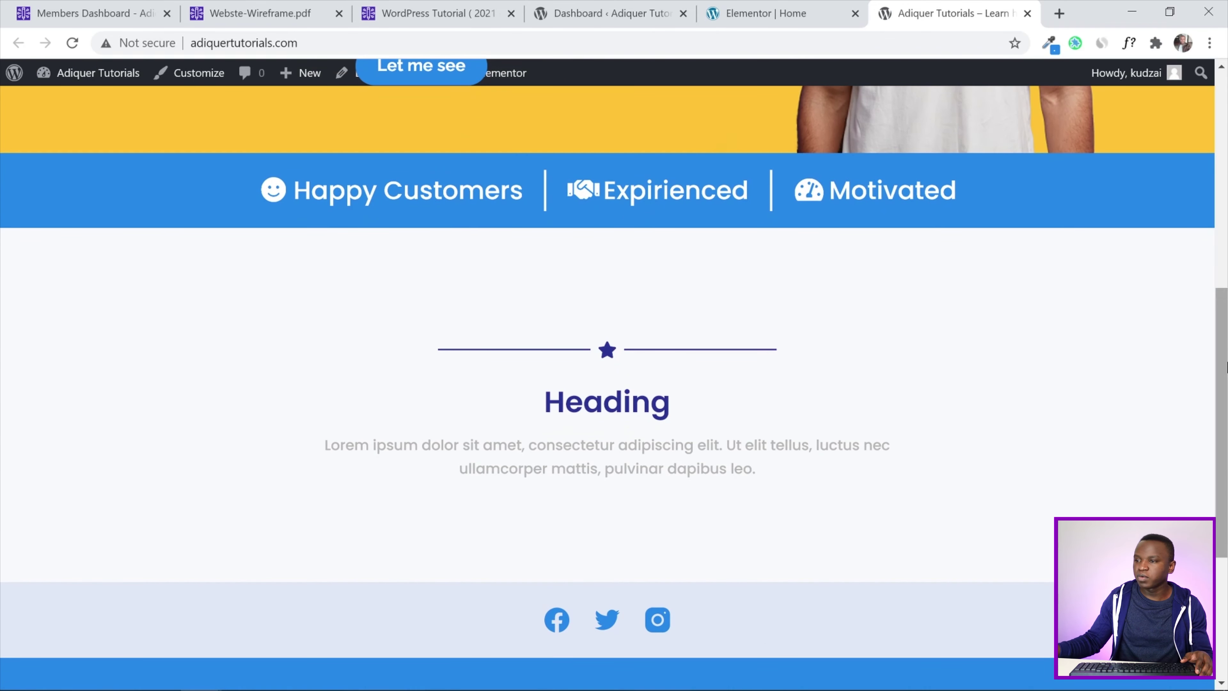
{"action": "scroll", "coordinate": [1170, 377], "scroll_direction": "down", "scroll_amount": 1}
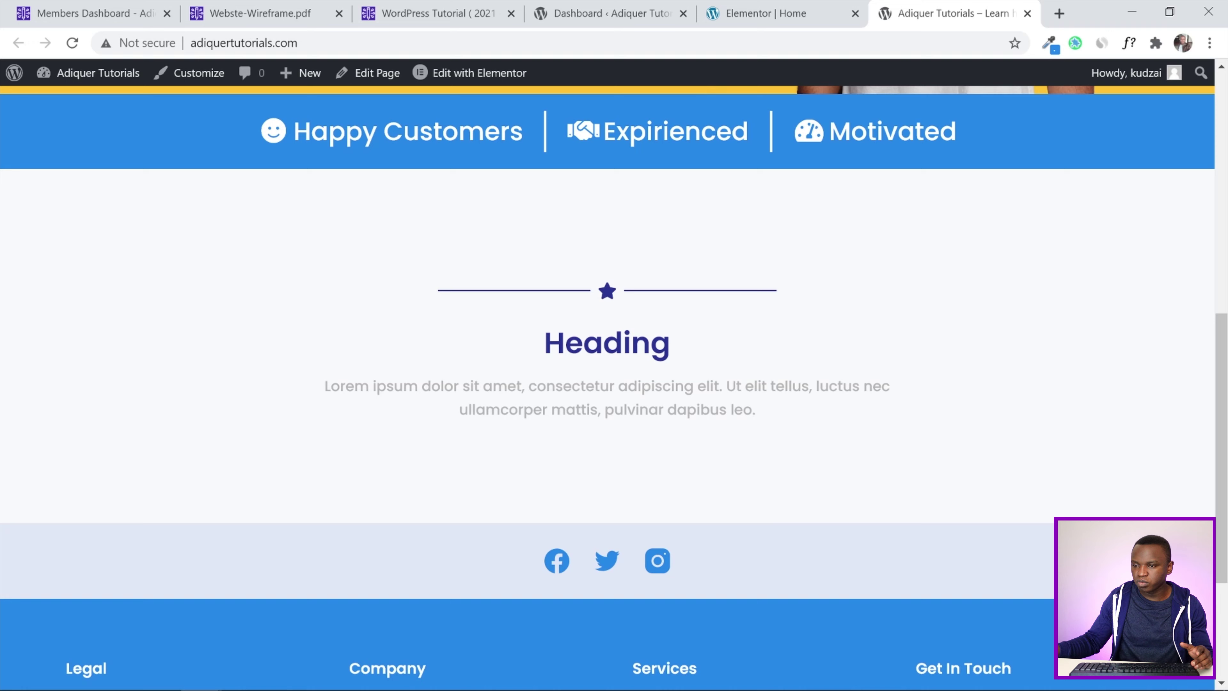
{"action": "scroll", "coordinate": [1225, 437], "scroll_direction": "up", "scroll_amount": 6}
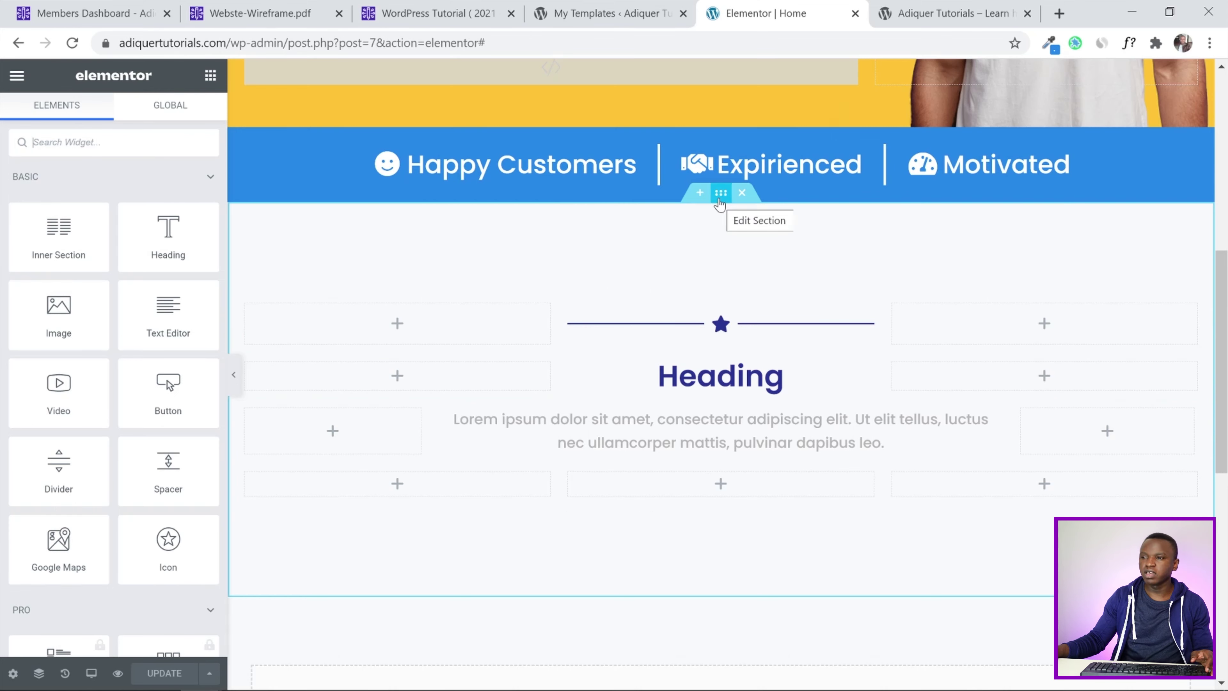
Save the Heading section as the template 'Repeat Section', then go to the members dashboard
{"action": "right_click", "coordinate": [720, 203]}
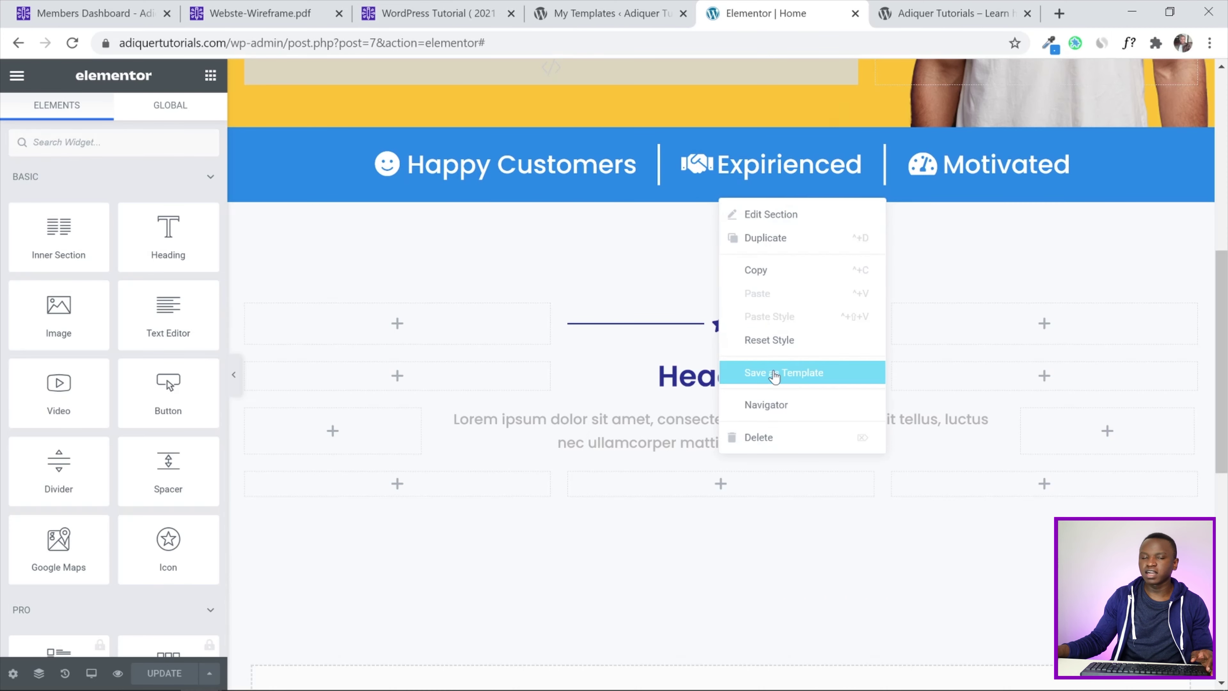
{"action": "left_click", "coordinate": [774, 374]}
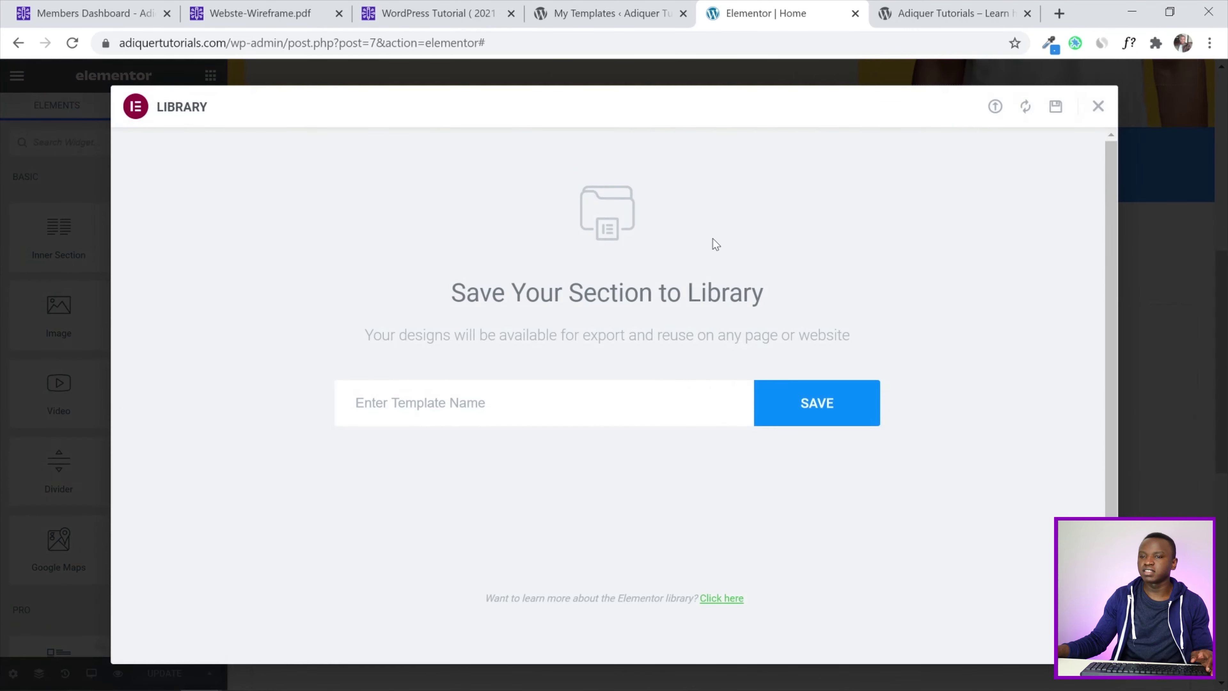
{"action": "left_click", "coordinate": [508, 403]}
{"action": "left_click", "coordinate": [413, 449]}
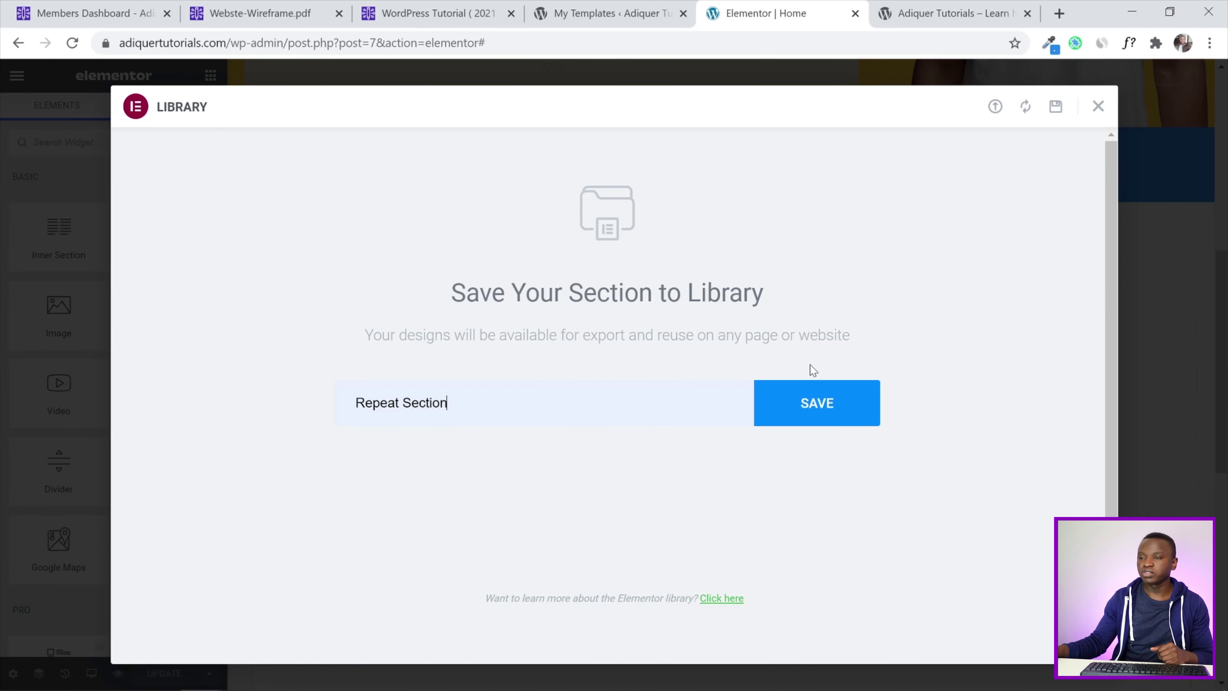
{"action": "left_click", "coordinate": [830, 405]}
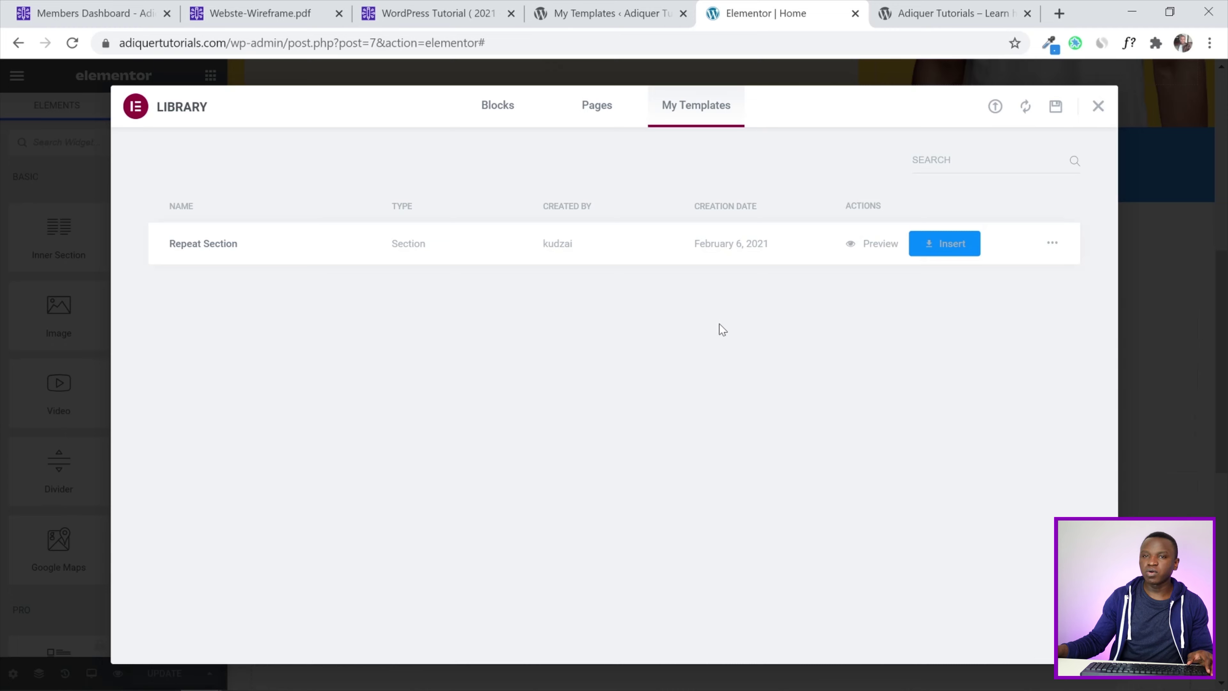
{"action": "left_click", "coordinate": [87, 13]}
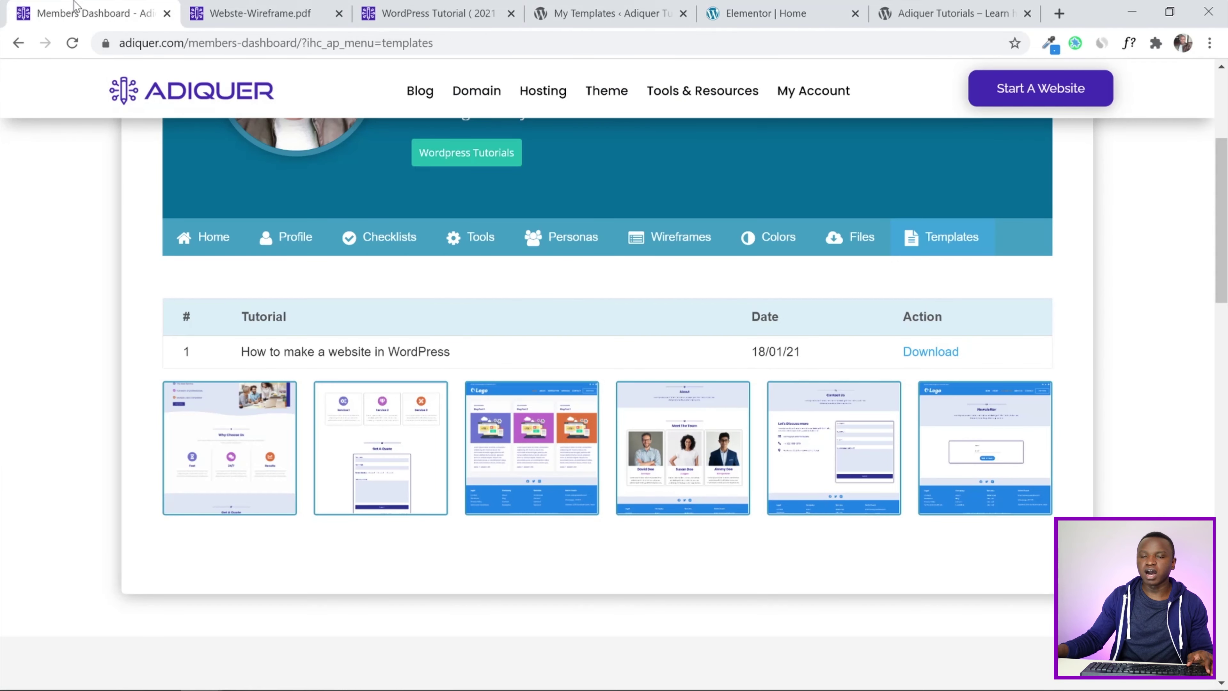
Preview all six website templates in the lightbox, through to the newsletter page
{"action": "scroll", "coordinate": [64, 254], "scroll_direction": "up", "scroll_amount": 4}
{"action": "scroll", "coordinate": [64, 255], "scroll_direction": "down", "scroll_amount": 4}
{"action": "scroll", "coordinate": [58, 253], "scroll_direction": "up", "scroll_amount": 2}
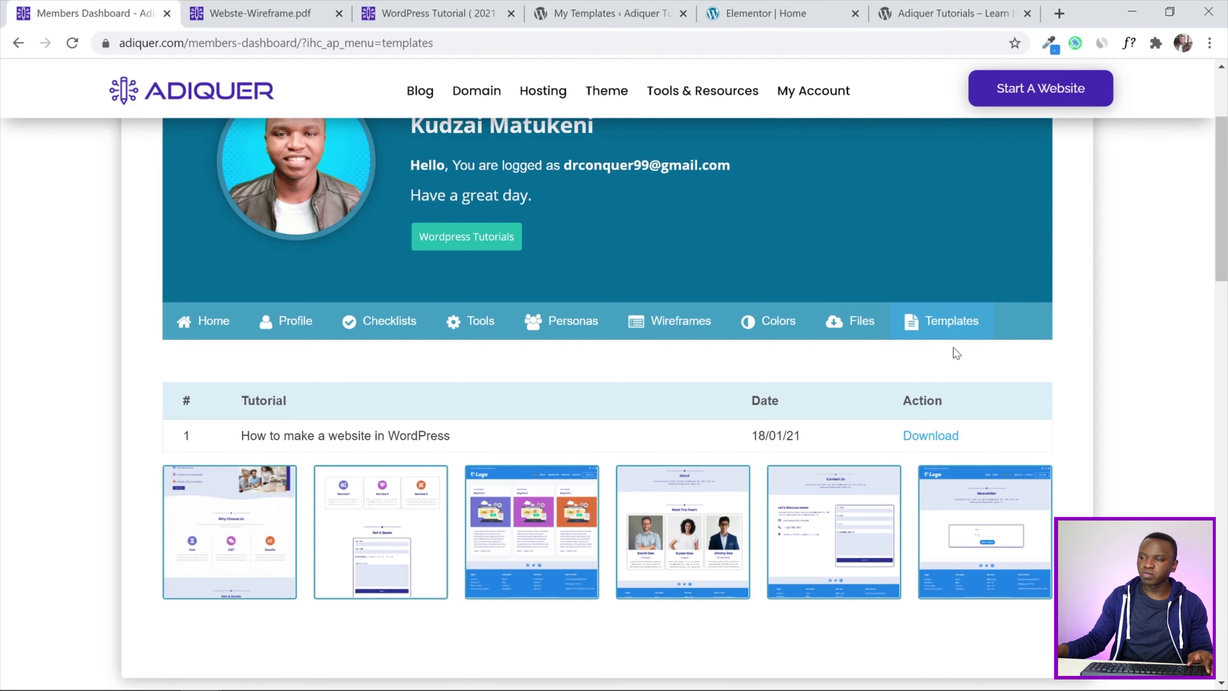
{"action": "scroll", "coordinate": [1191, 195], "scroll_direction": "down", "scroll_amount": 2}
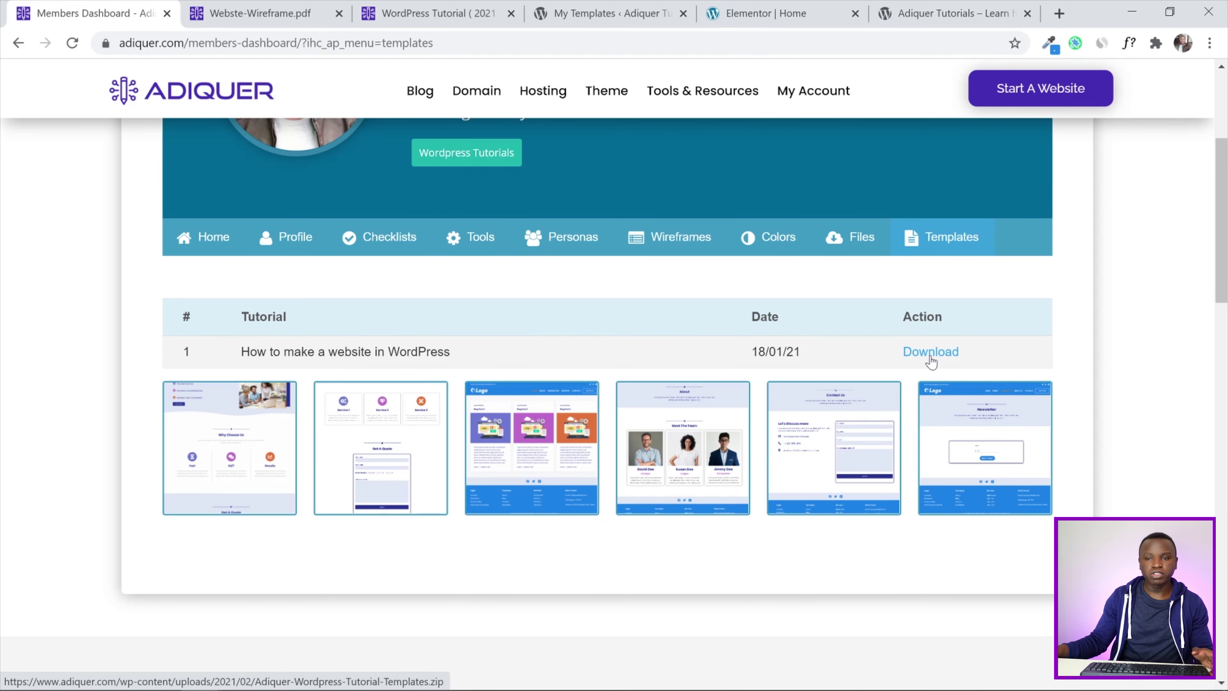
{"action": "left_click", "coordinate": [226, 449]}
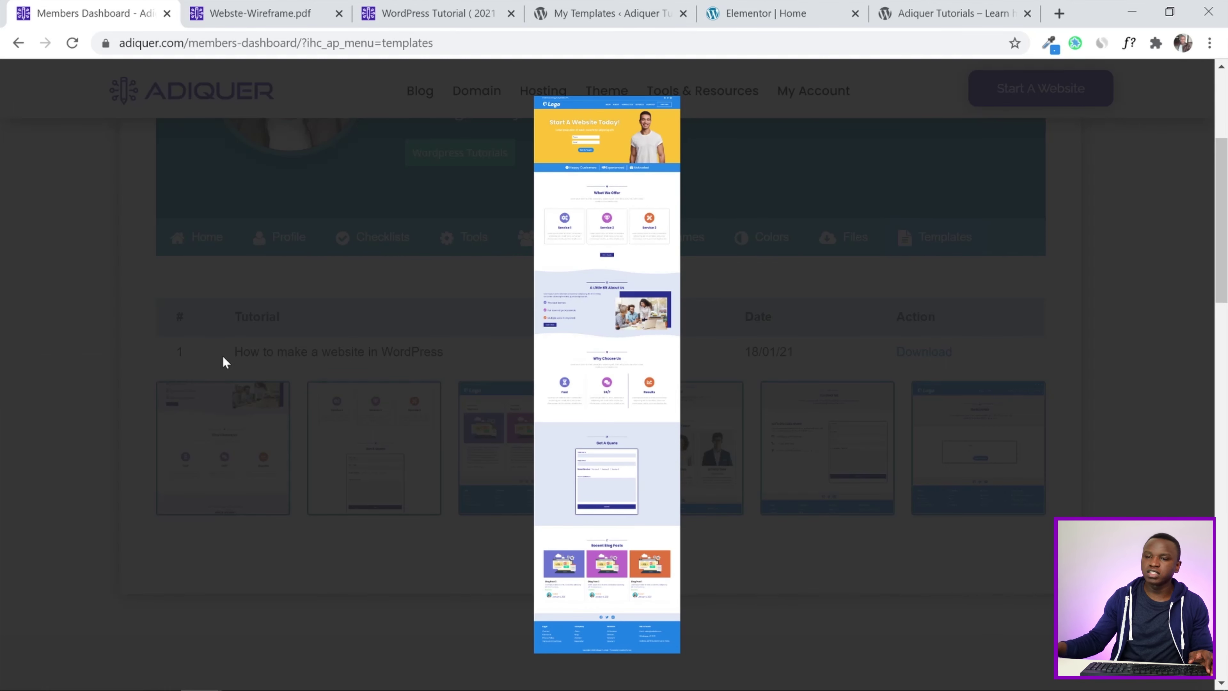
{"action": "left_click", "coordinate": [1194, 377]}
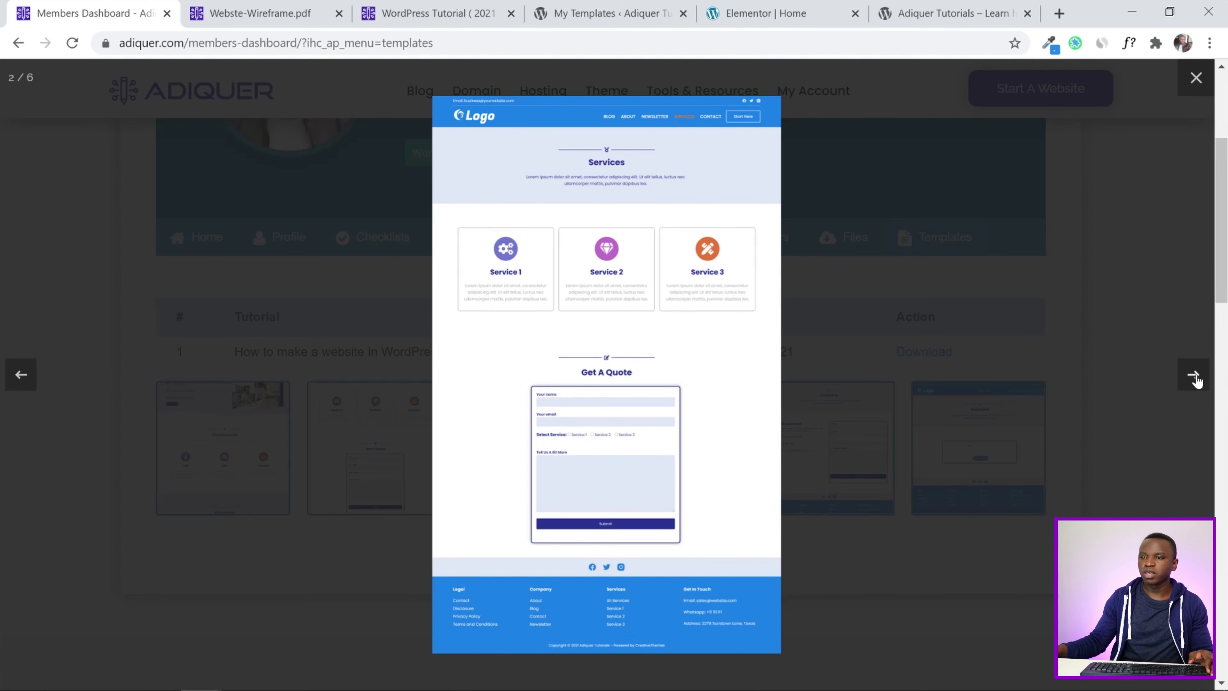
{"action": "left_click", "coordinate": [1195, 378]}
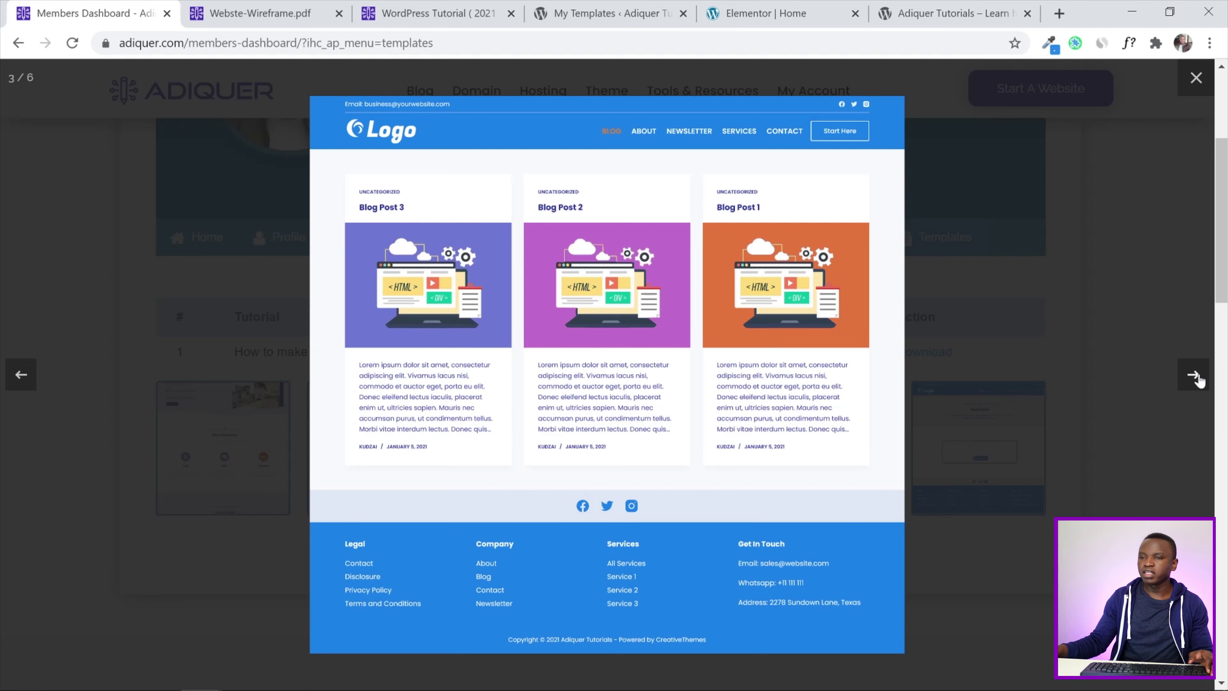
{"action": "left_click", "coordinate": [1197, 379]}
{"action": "left_click", "coordinate": [1192, 379]}
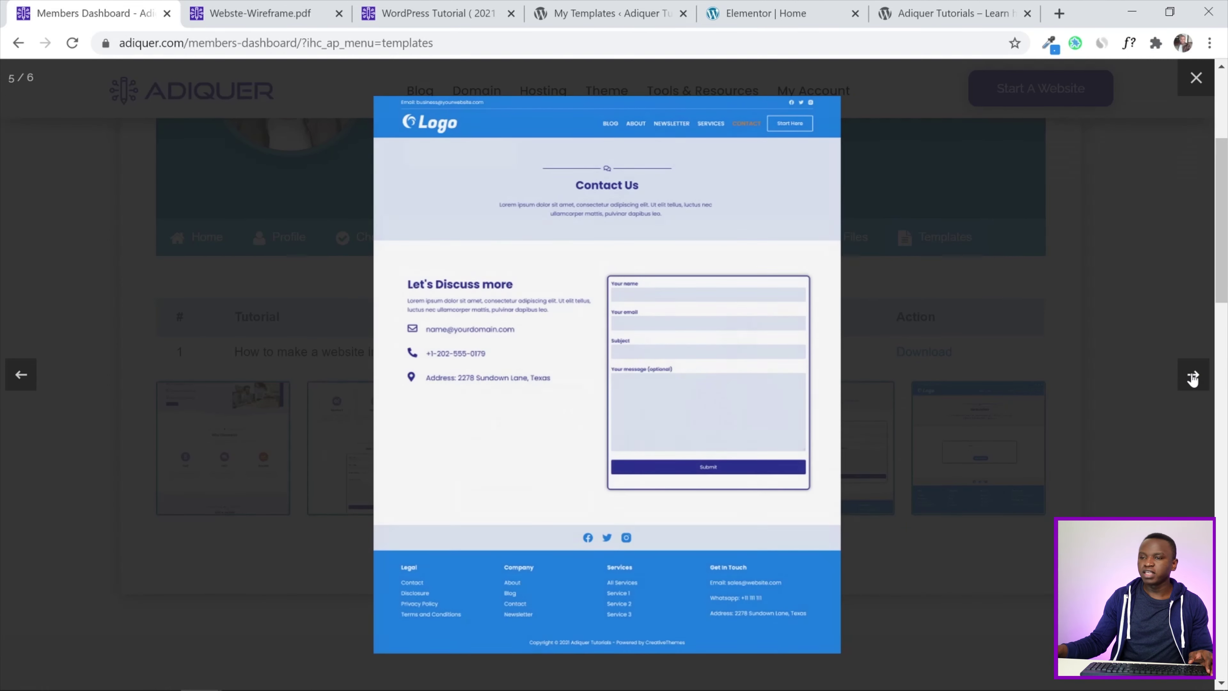
{"action": "left_click", "coordinate": [1183, 387]}
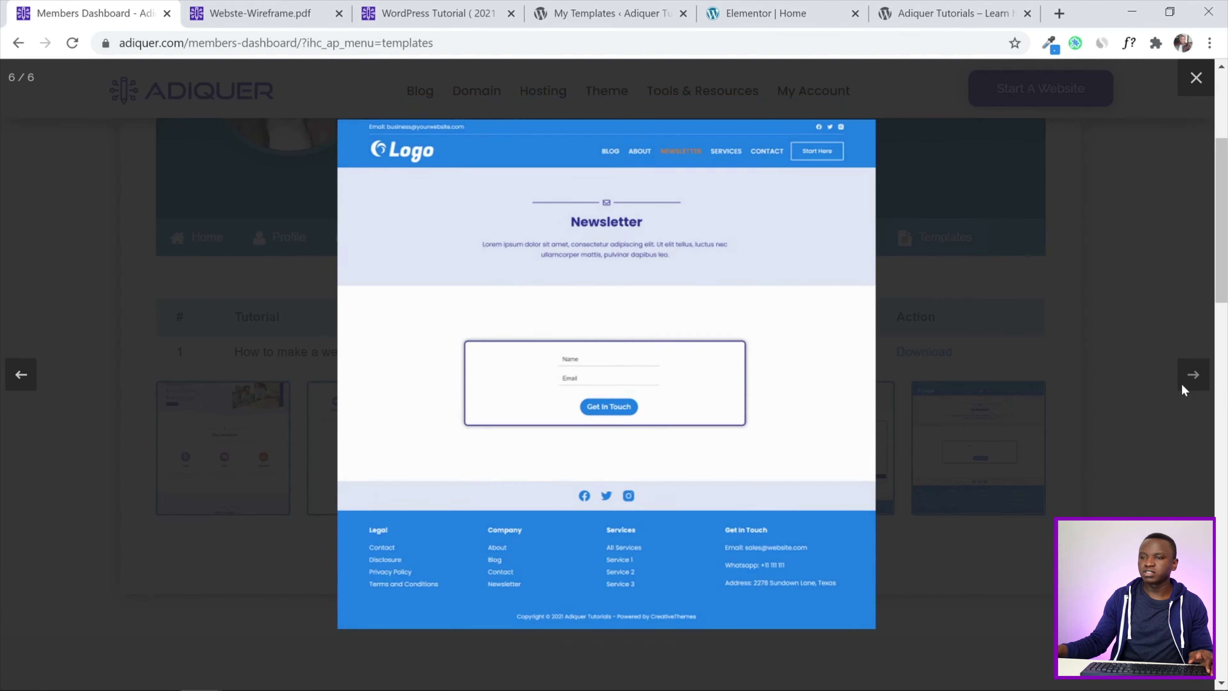
{"action": "left_click", "coordinate": [1195, 77]}
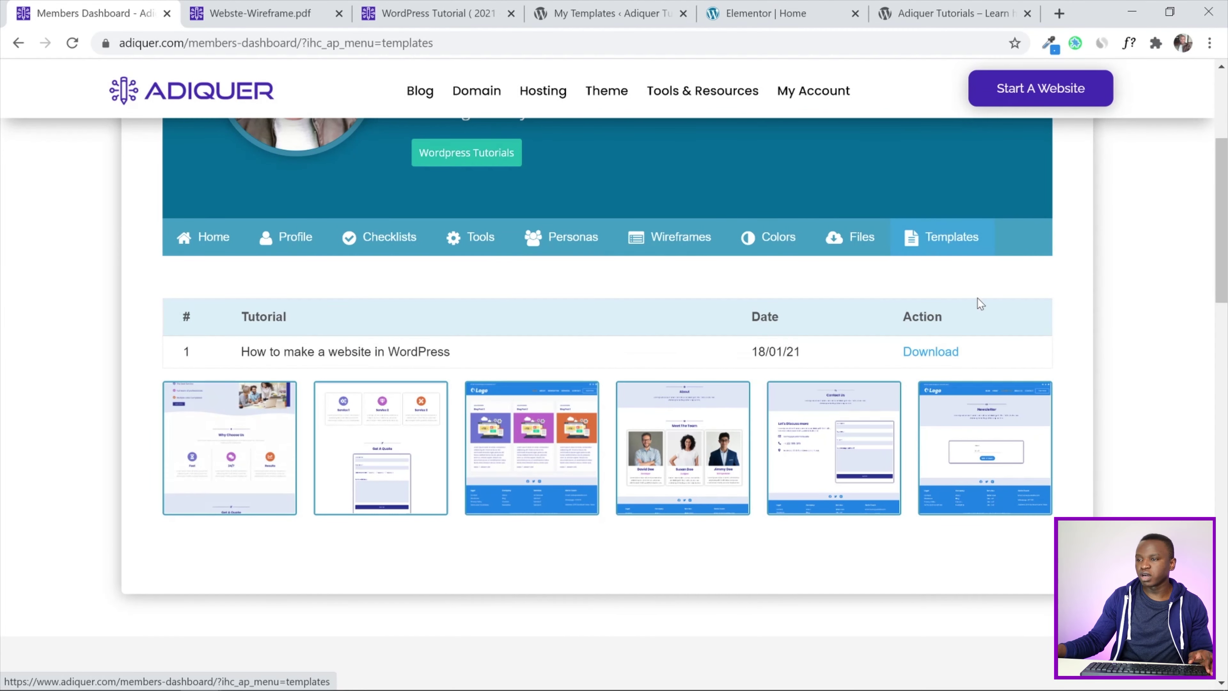
Download the tutorial templates zip and bring up the Downloads folder
{"action": "left_click", "coordinate": [934, 351]}
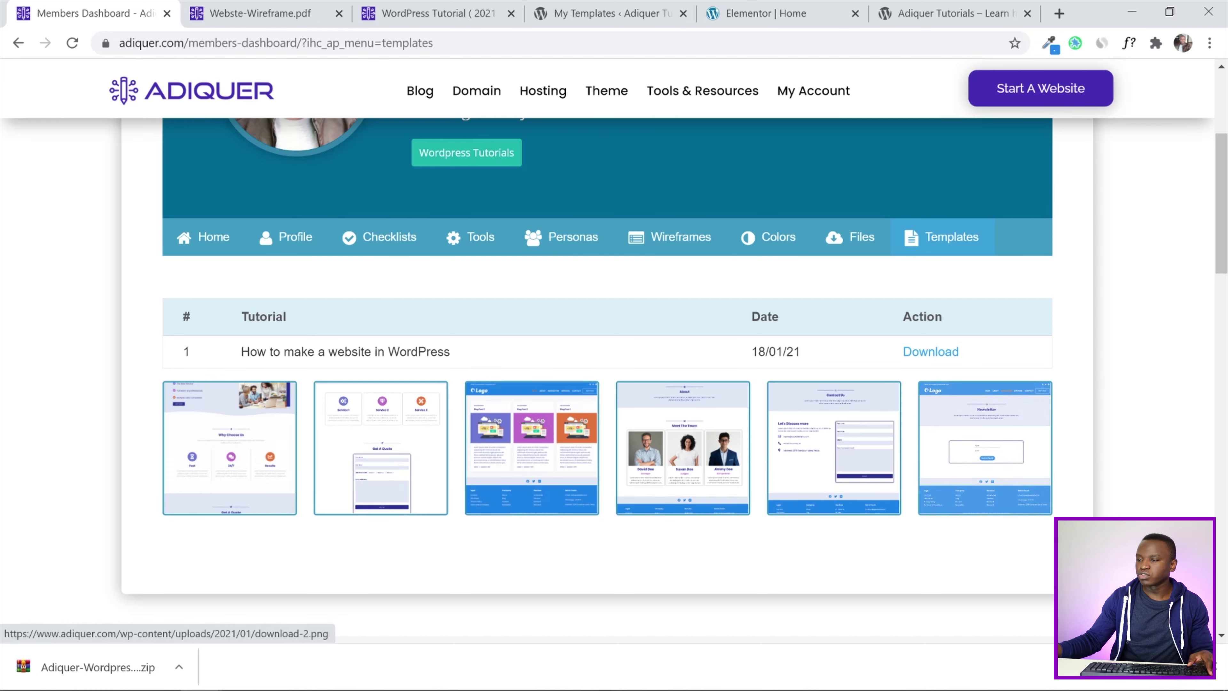
{"action": "mouse_move", "coordinate": [85, 679]}
{"action": "left_click", "coordinate": [121, 602]}
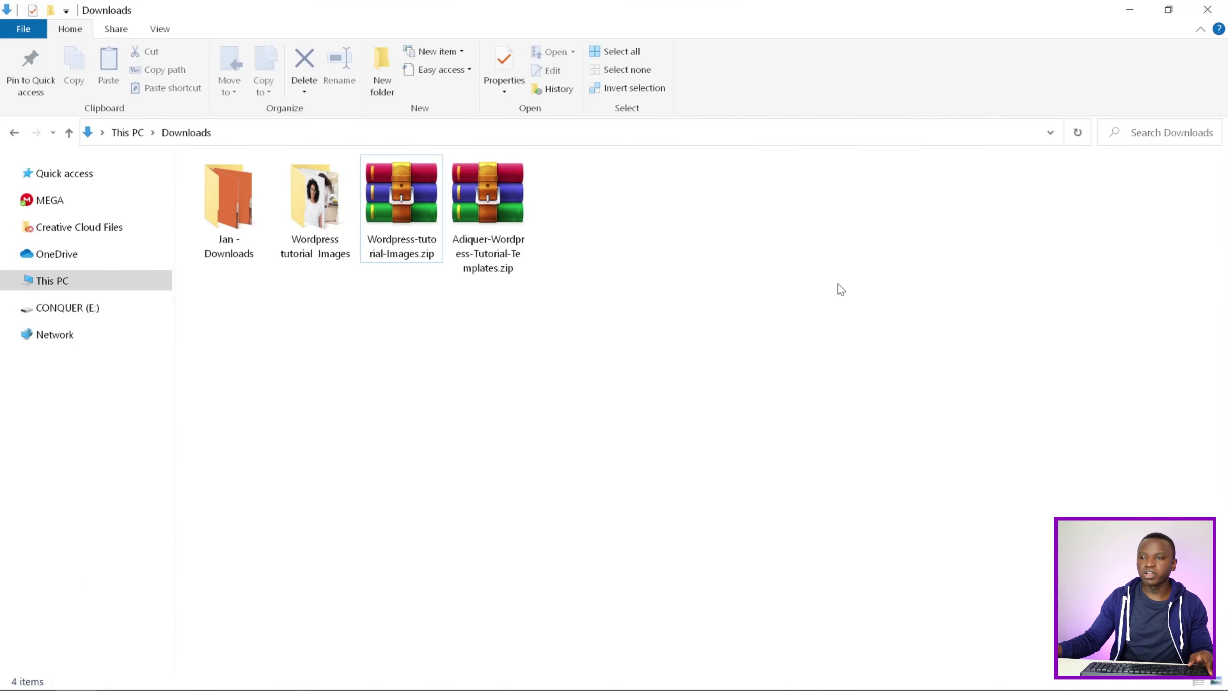
Extract Adiquer-Wordpress-Tutorial-Templates.zip right here in Downloads
{"action": "left_click", "coordinate": [494, 253]}
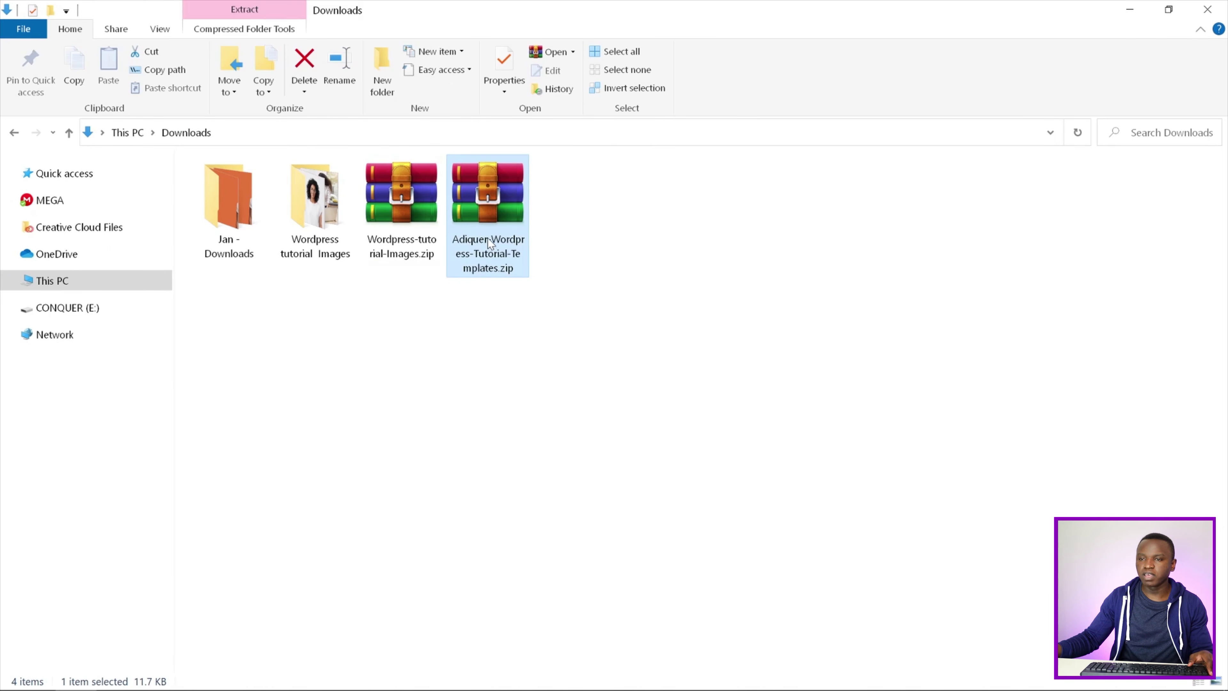
{"action": "left_click_drag", "start_coordinate": [271, 357], "coordinate": [296, 309]}
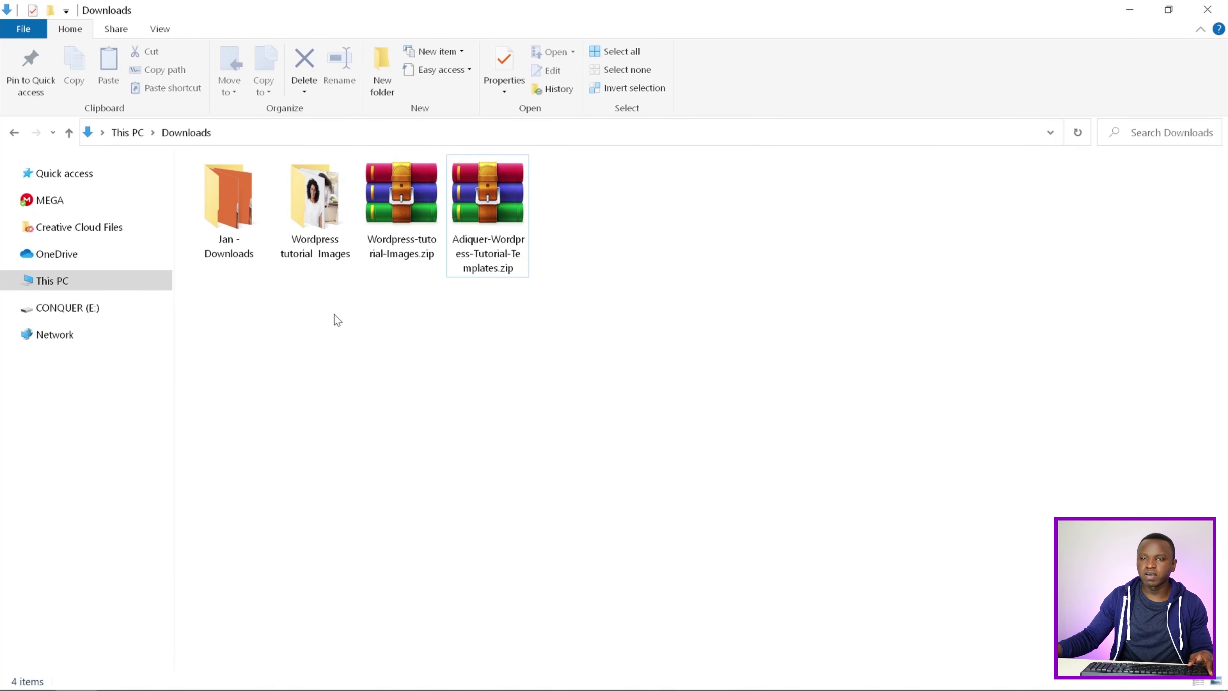
{"action": "mouse_move", "coordinate": [315, 237]}
{"action": "left_mouse_down"}
{"action": "mouse_move", "coordinate": [366, 207]}
{"action": "mouse_move", "coordinate": [318, 232]}
{"action": "left_mouse_up"}
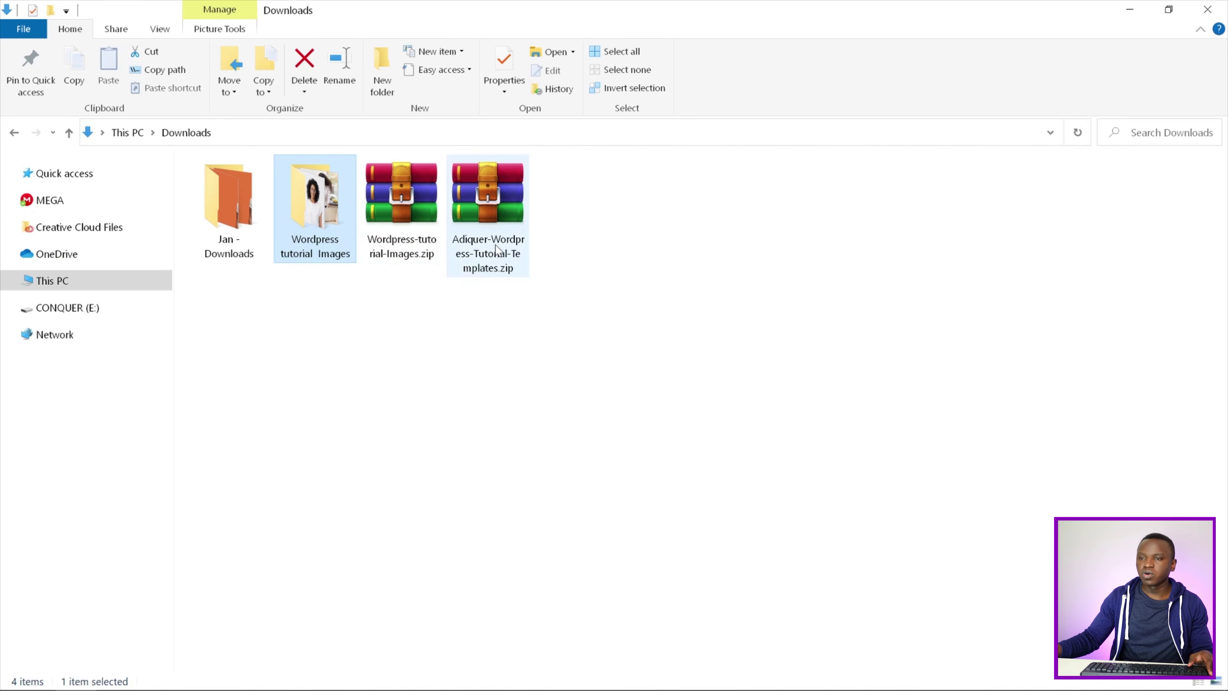
{"action": "left_click", "coordinate": [480, 225]}
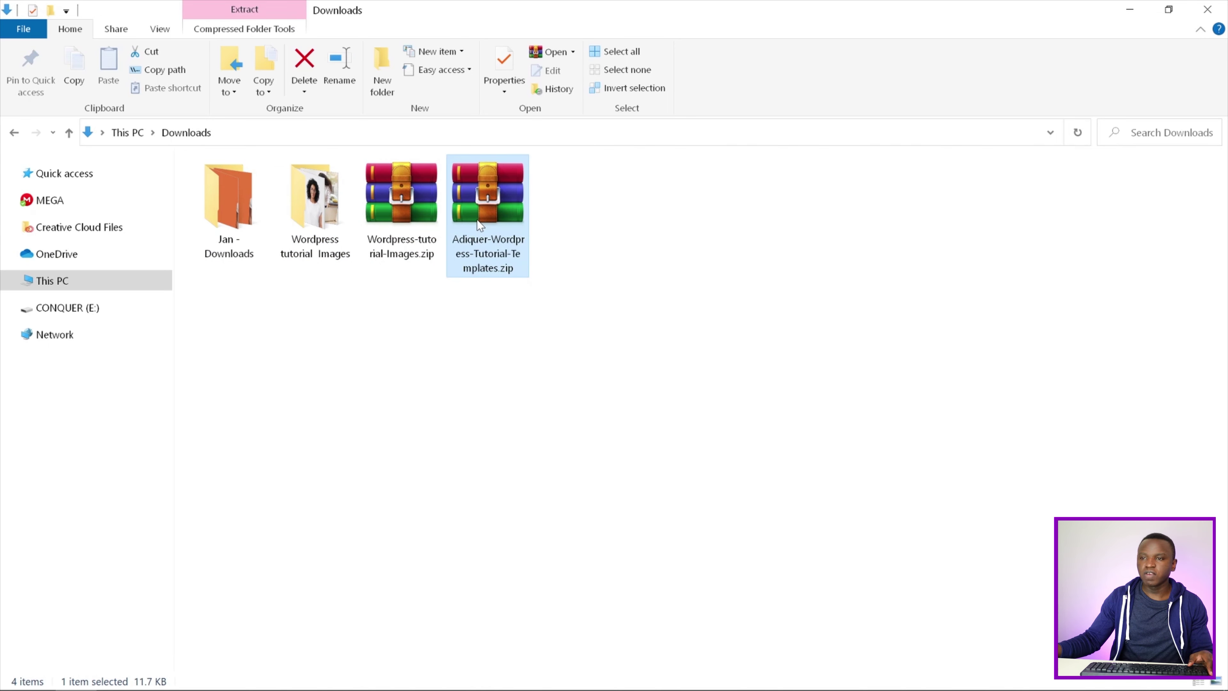
{"action": "right_click", "coordinate": [480, 225]}
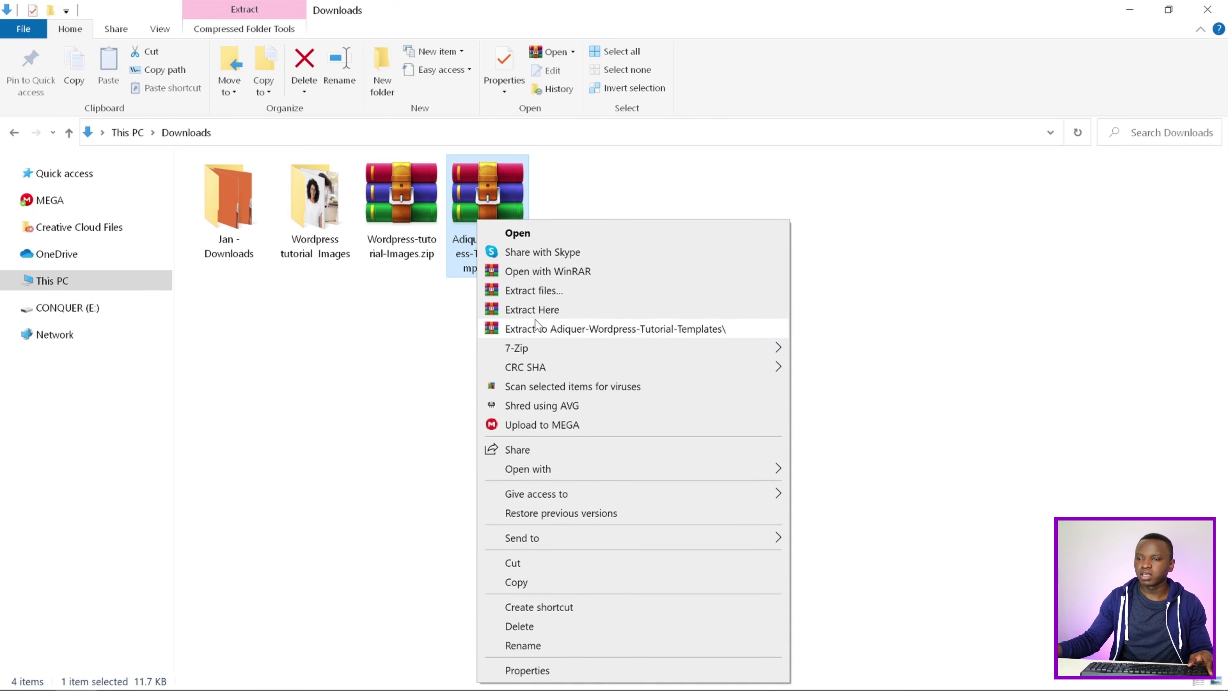
{"action": "left_click", "coordinate": [533, 312]}
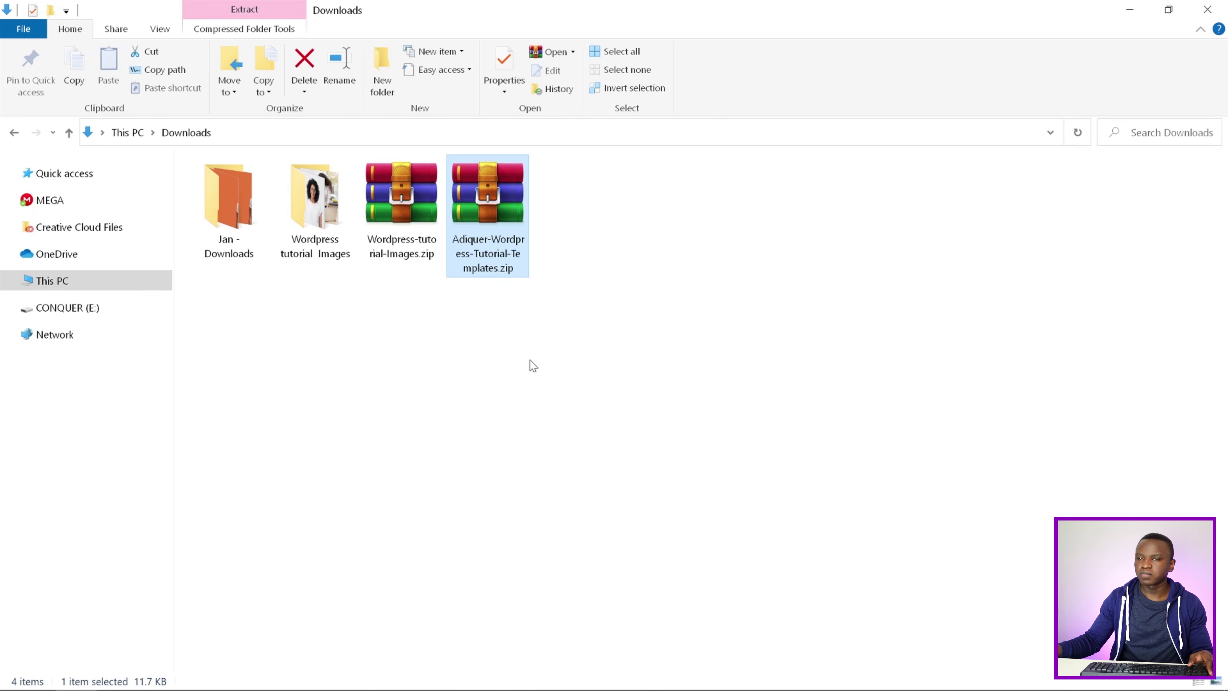
{"action": "left_click", "coordinate": [590, 398]}
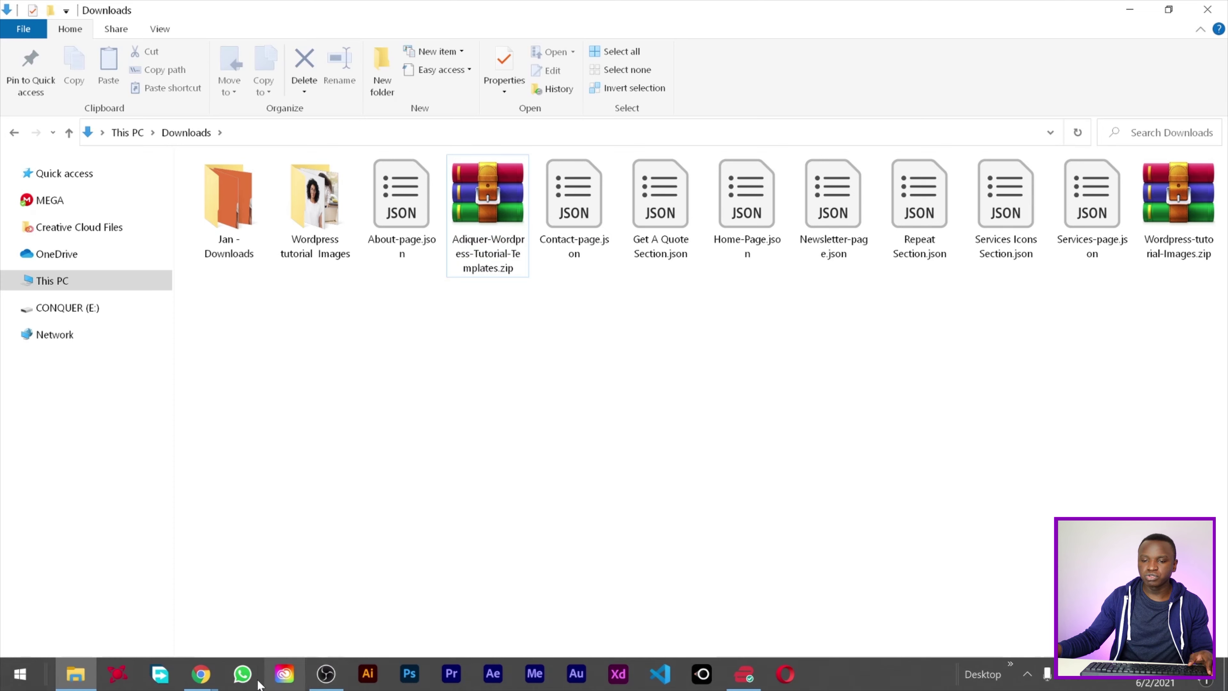
Return to the members dashboard browser window
{"action": "mouse_move", "coordinate": [214, 686]}
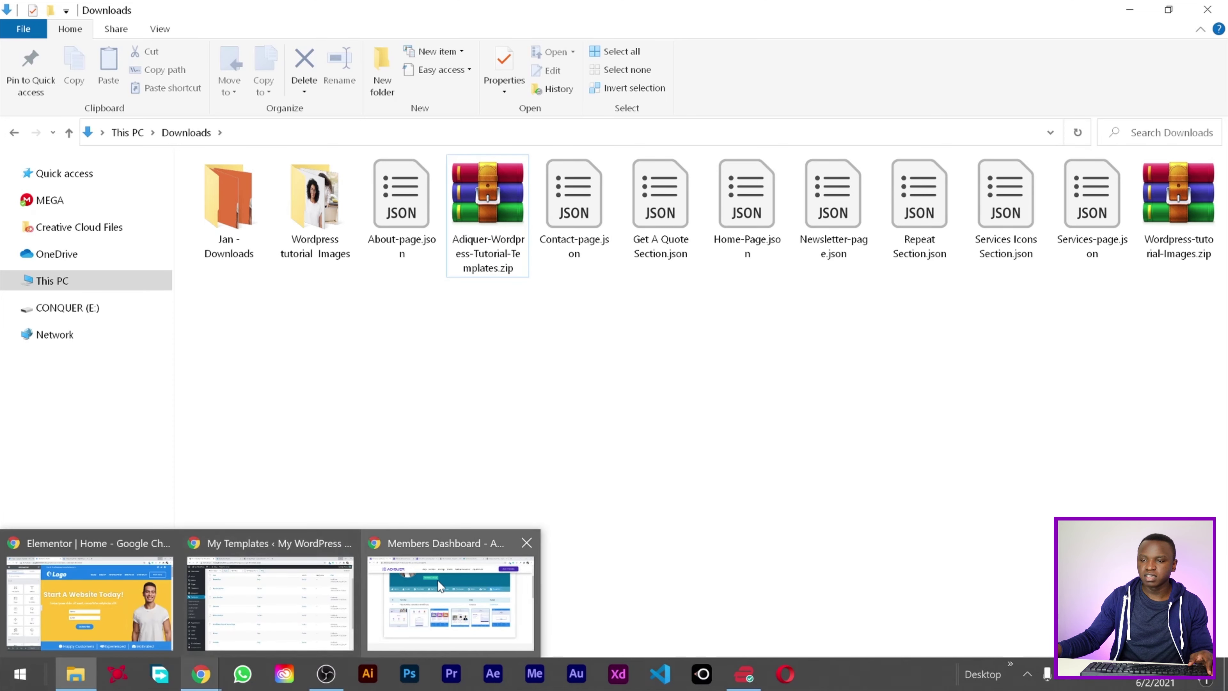
{"action": "left_click", "coordinate": [438, 580]}
{"action": "scroll", "coordinate": [622, 385], "scroll_direction": "up", "scroll_amount": 5}
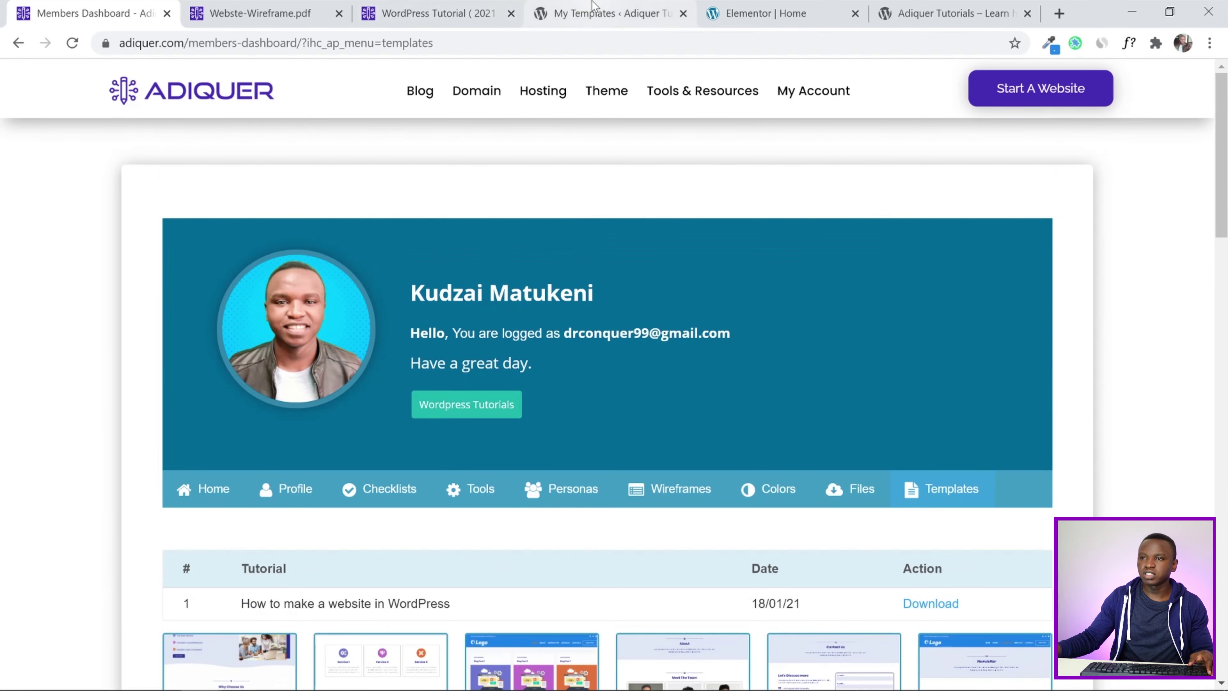
Import Services Icons Section.json into WordPress's saved templates
{"action": "left_click", "coordinate": [592, 6]}
{"action": "left_click", "coordinate": [67, 304]}
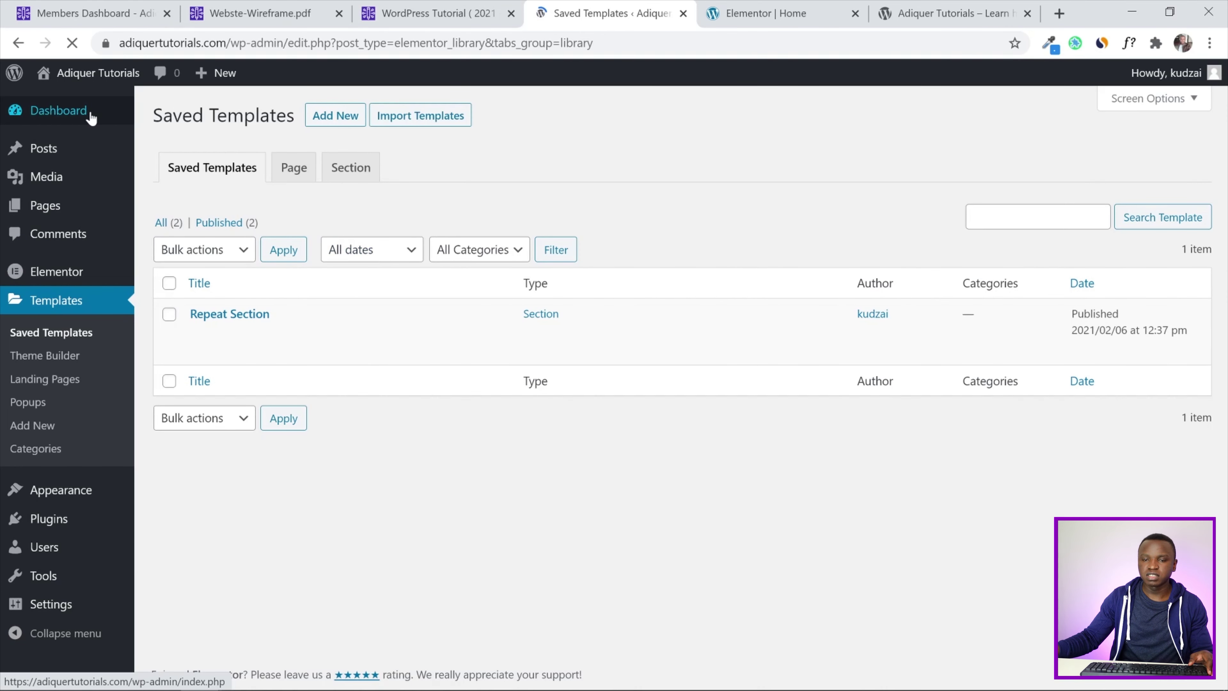
{"action": "left_click", "coordinate": [435, 120]}
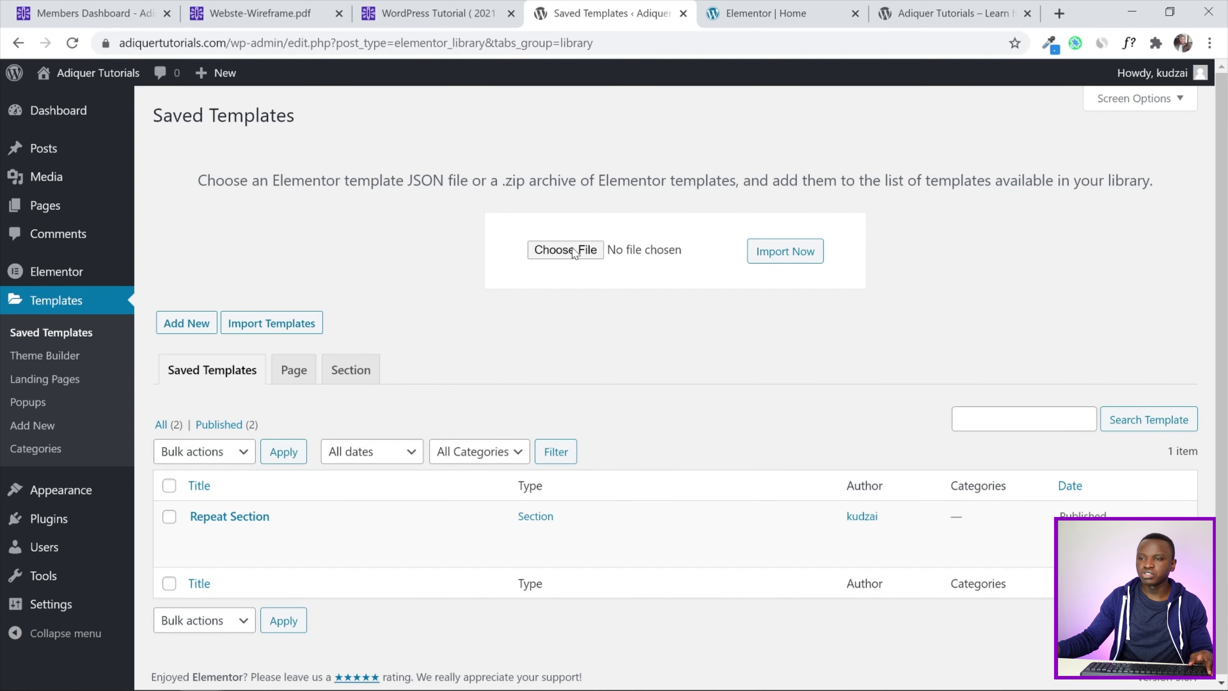
{"action": "left_click", "coordinate": [566, 249]}
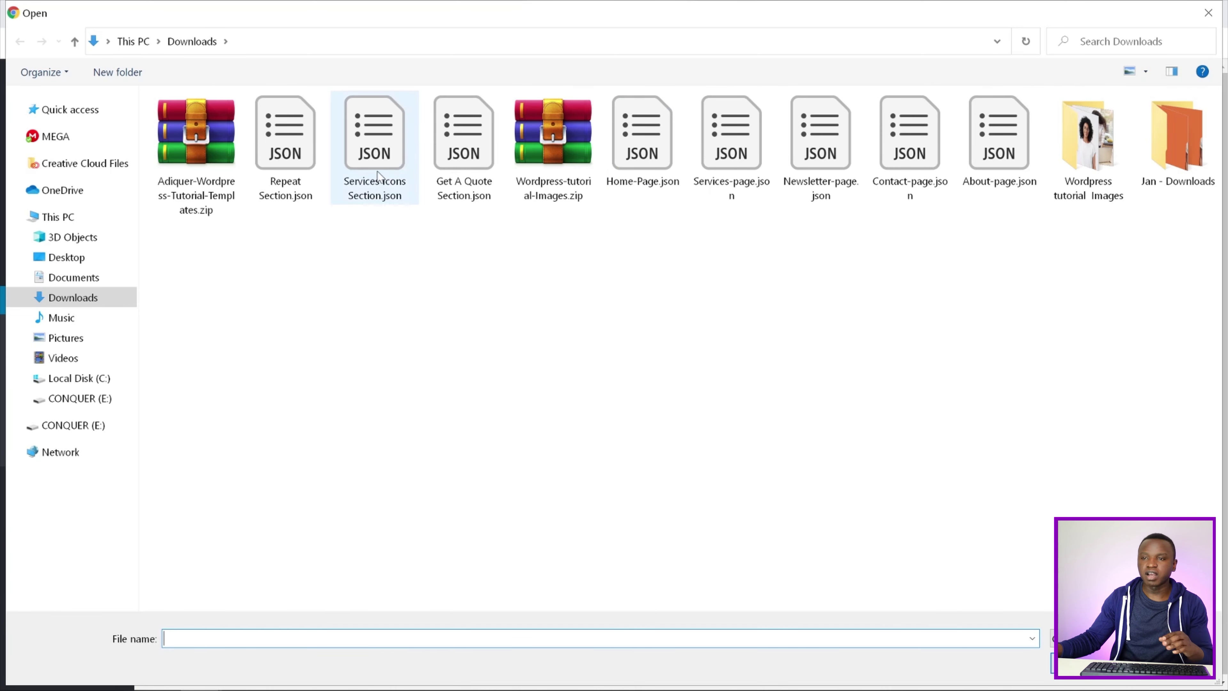
{"action": "left_click", "coordinate": [379, 157]}
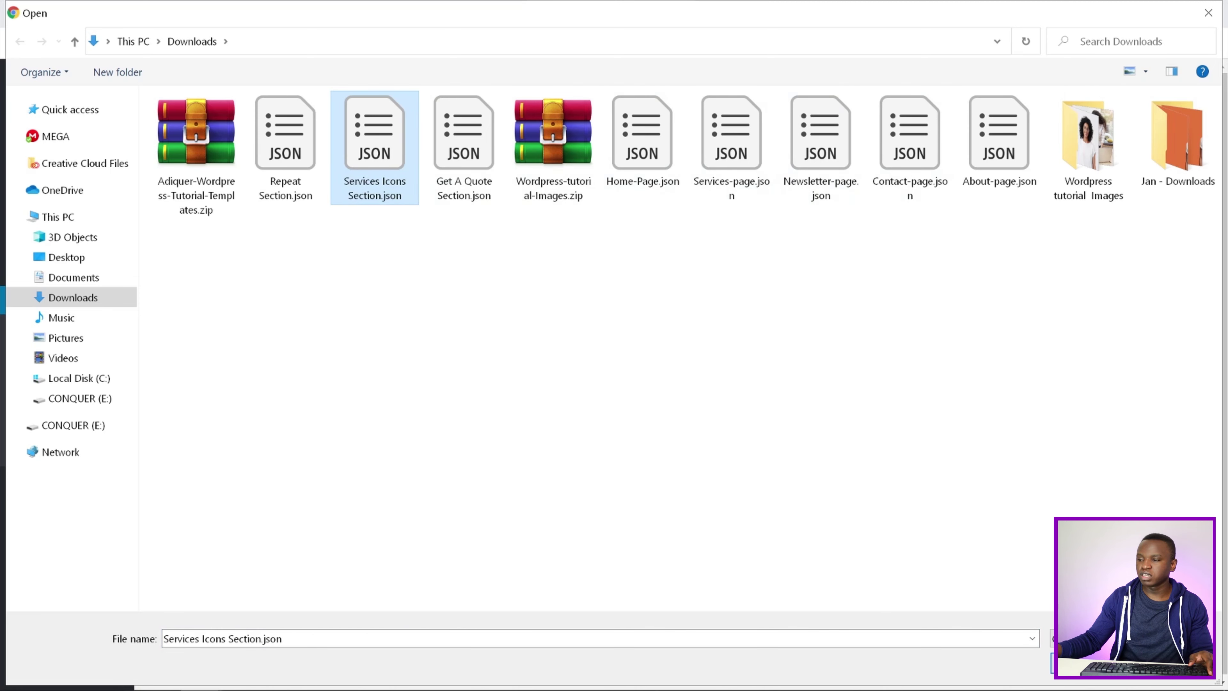
{"action": "double_click", "coordinate": [375, 145]}
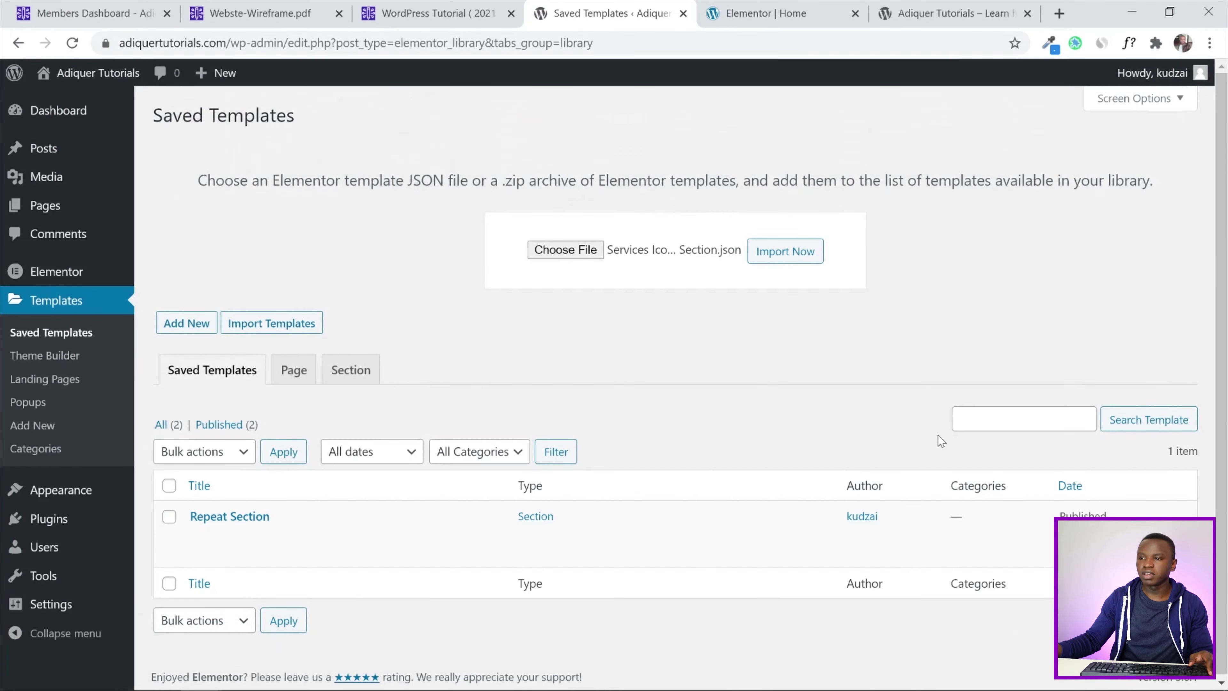
{"action": "left_click", "coordinate": [786, 252]}
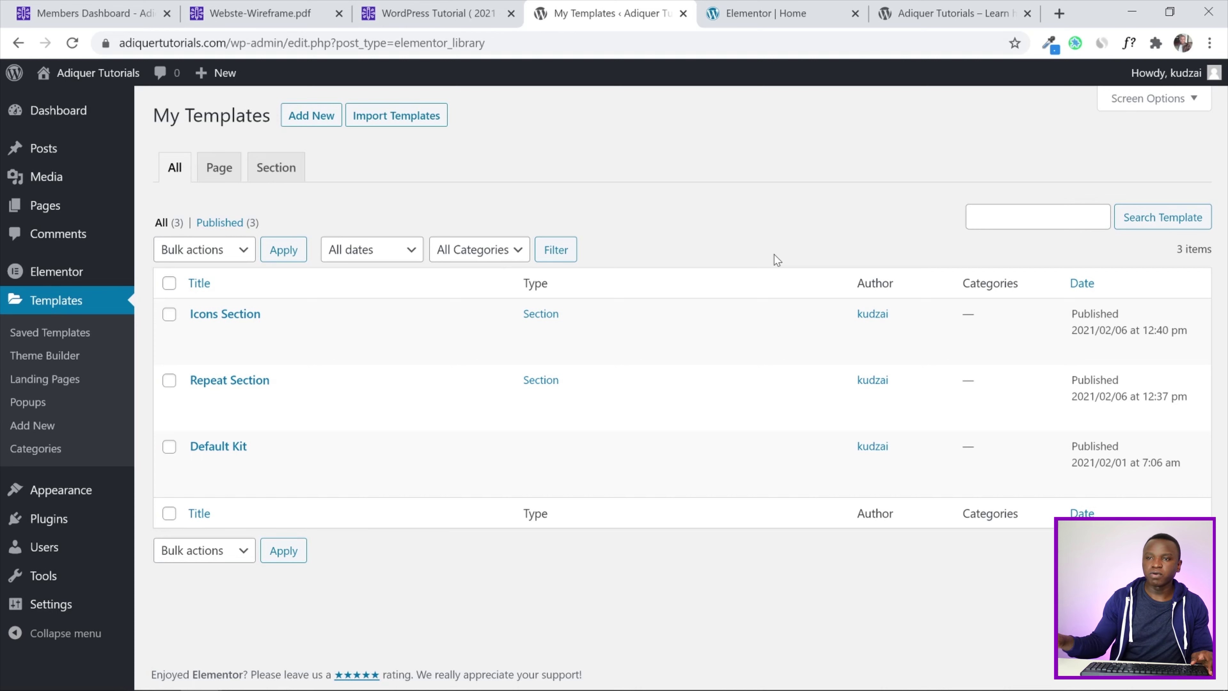
Import the Adiquer-Wordpress-Tutorial-Templates.zip archive into the templates library
{"action": "left_click", "coordinate": [398, 115]}
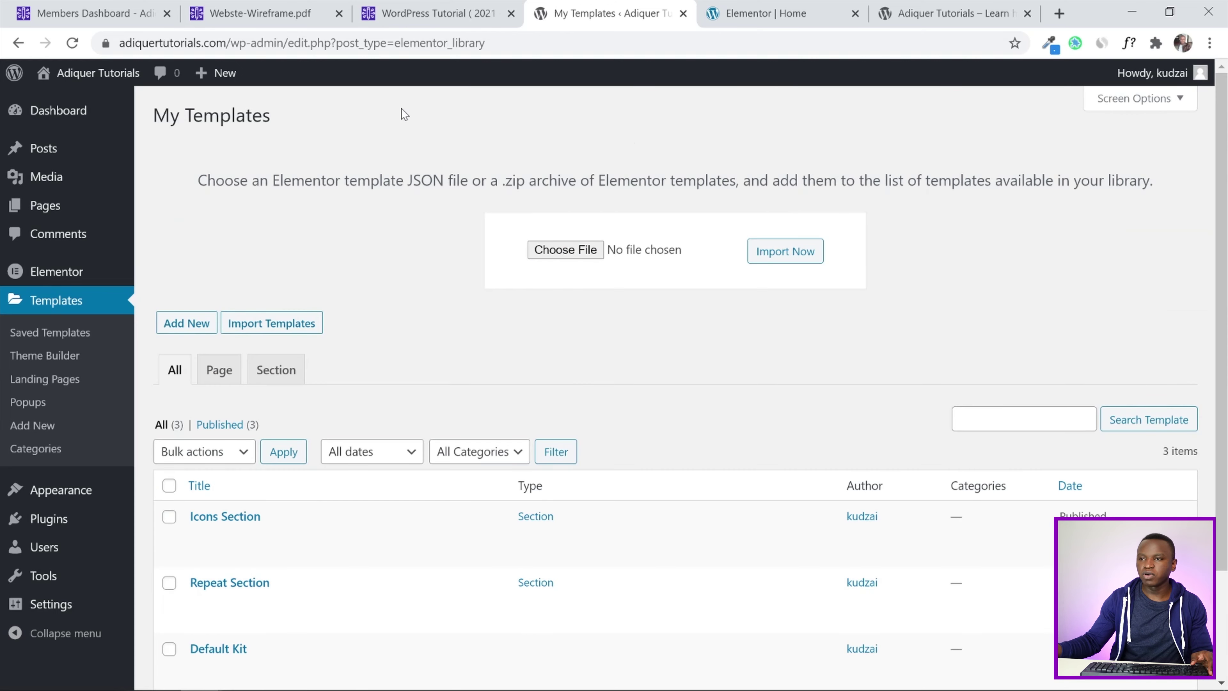
{"action": "left_click", "coordinate": [568, 252]}
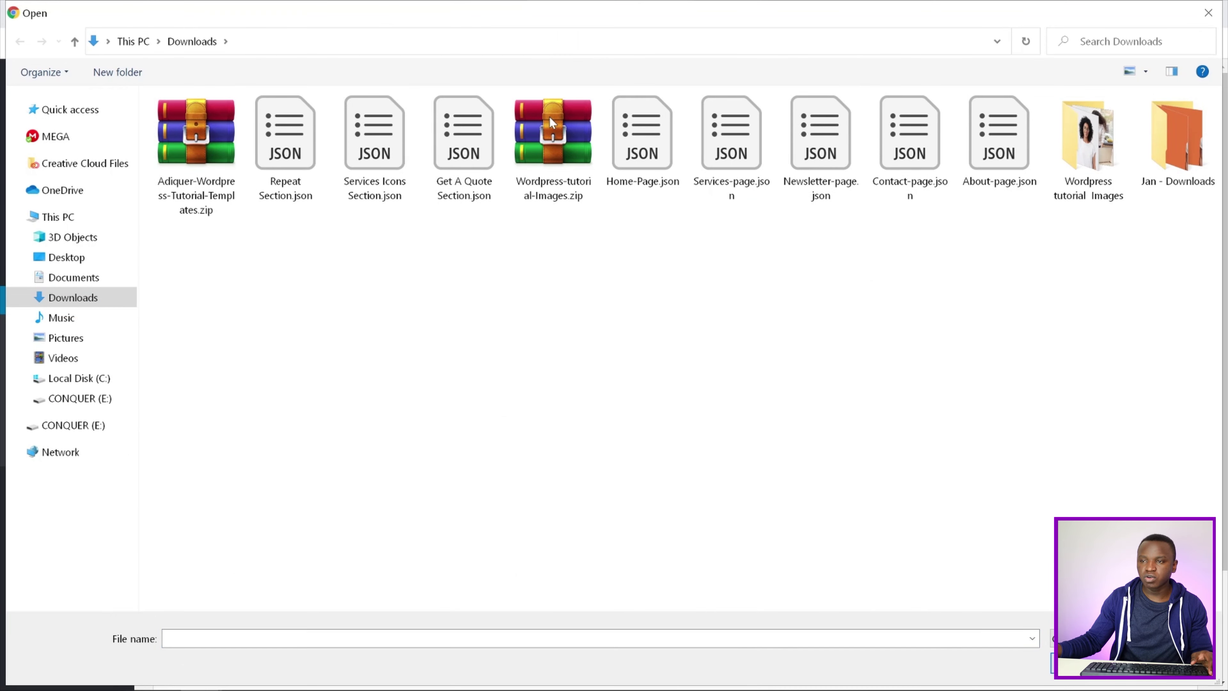
{"action": "left_click", "coordinate": [556, 135]}
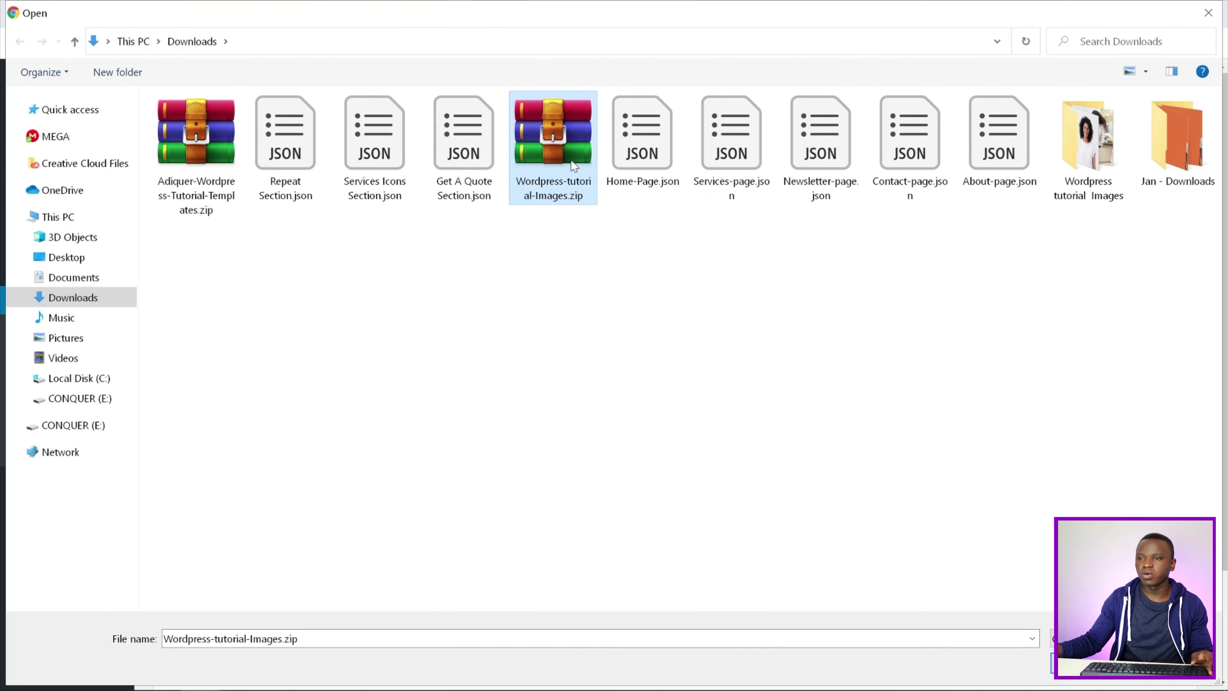
{"action": "left_click", "coordinate": [209, 151]}
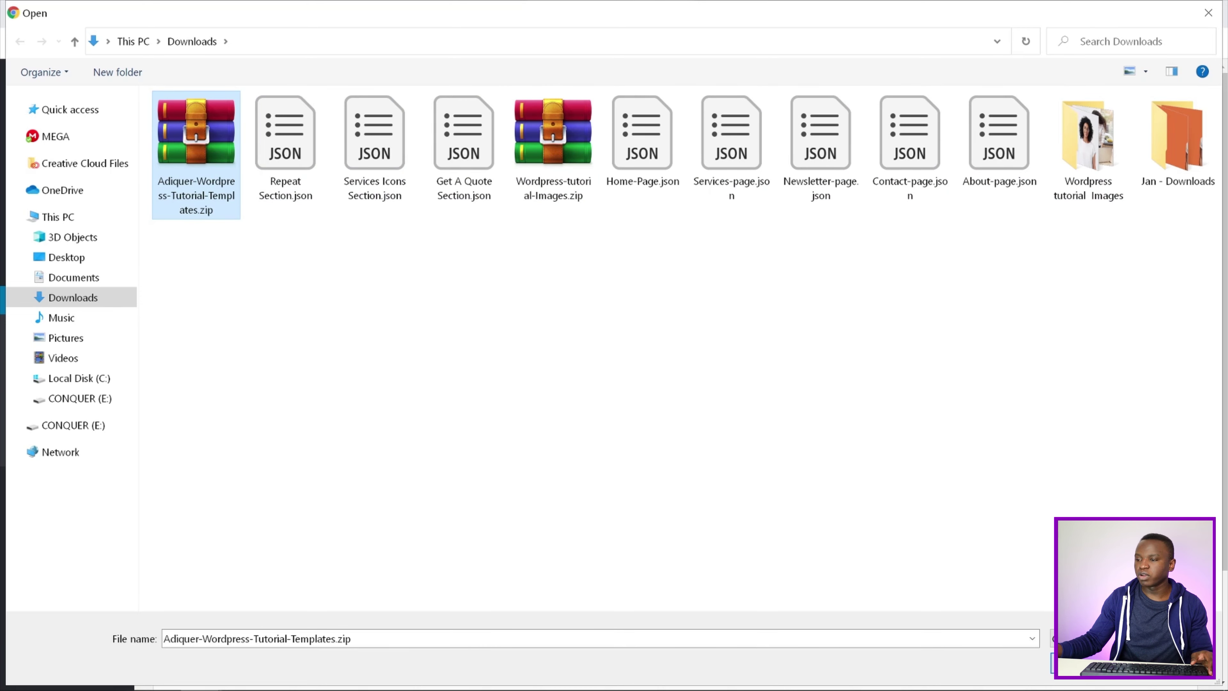
{"action": "key", "text": "Return"}
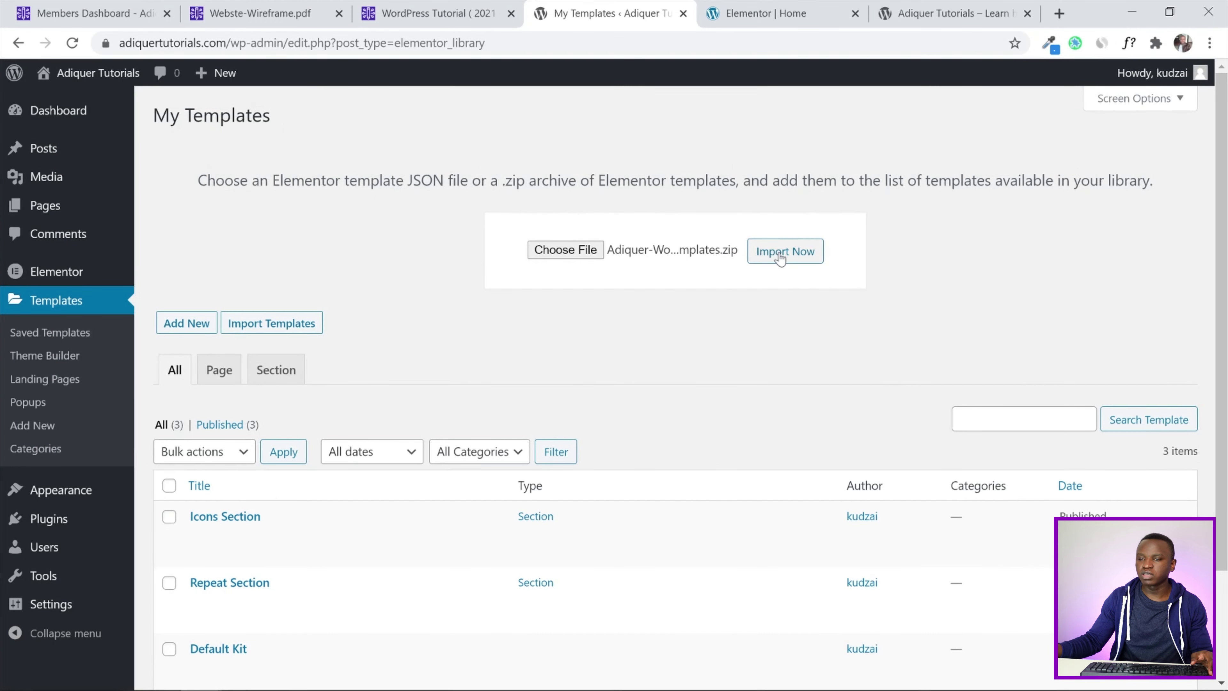
{"action": "left_click", "coordinate": [780, 258]}
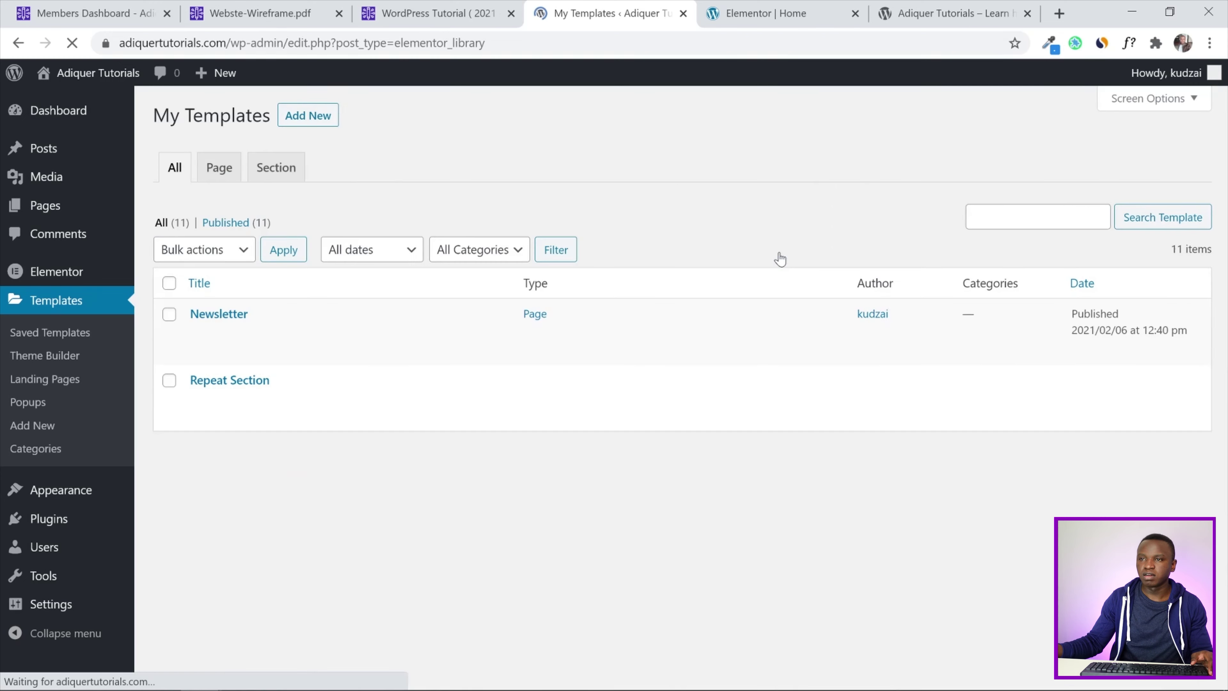
{"action": "left_click_drag", "start_coordinate": [1224, 160], "coordinate": [1223, 300]}
Back in the Home page editor, open the empty section's template library on Blocks
{"action": "left_click", "coordinate": [770, 5]}
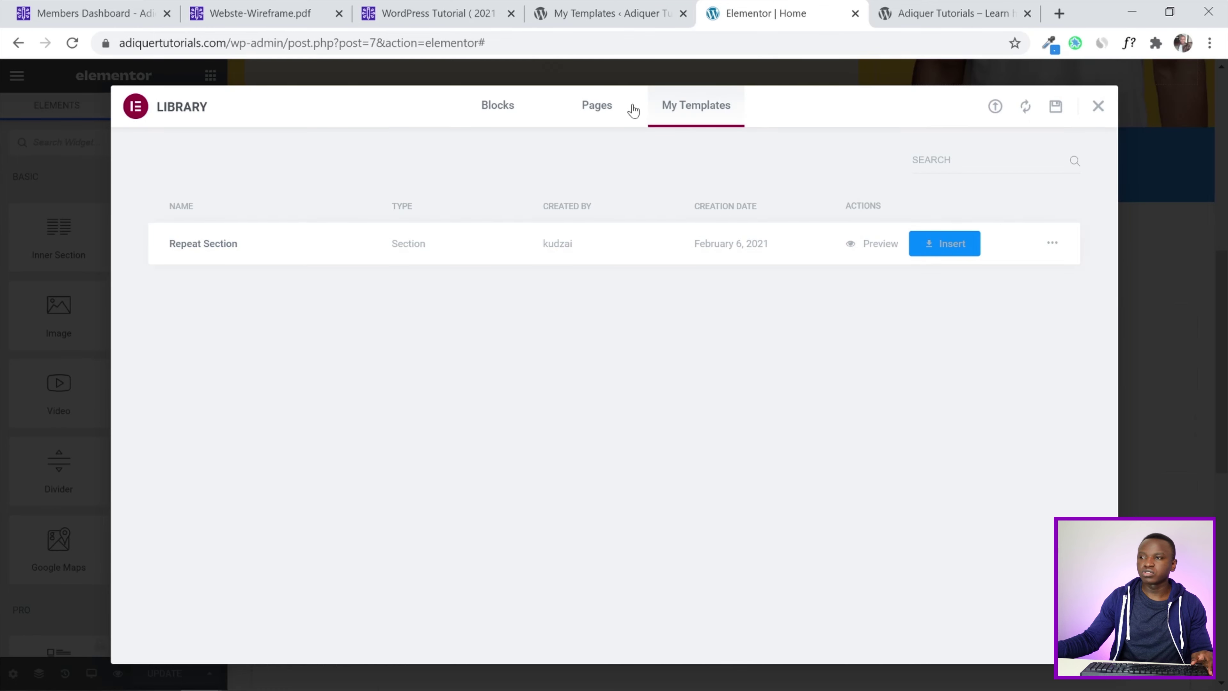
{"action": "left_click", "coordinate": [1099, 106]}
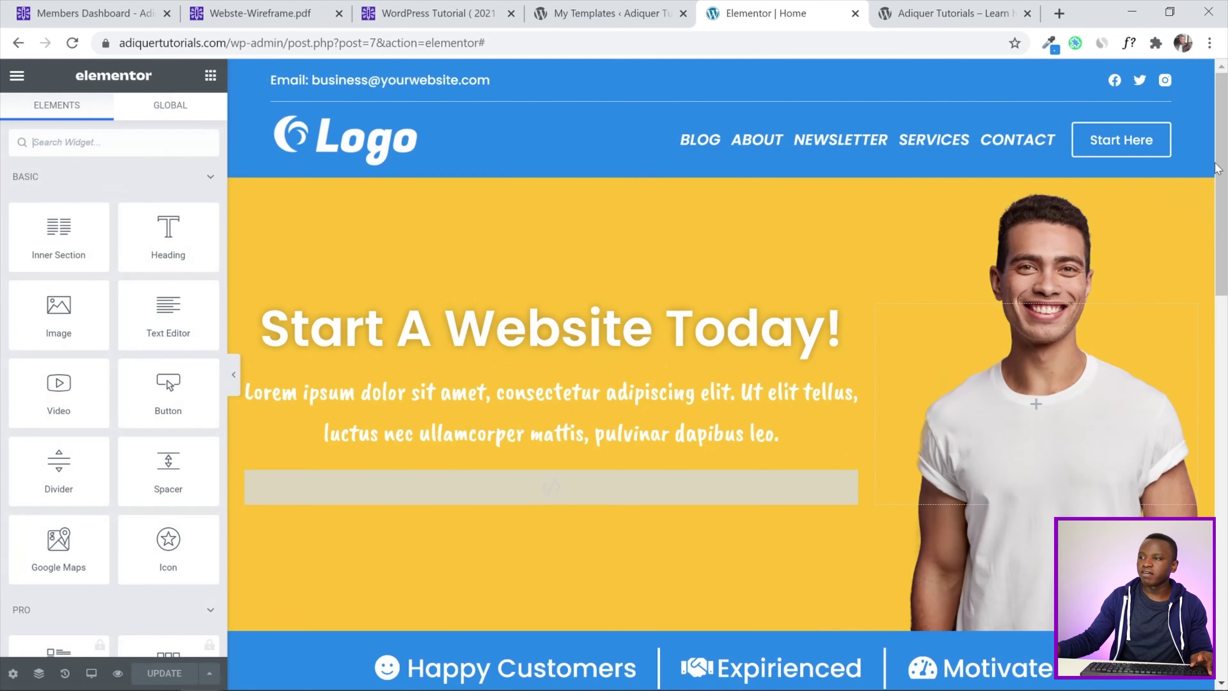
{"action": "left_click_drag", "start_coordinate": [1223, 142], "coordinate": [1227, 459]}
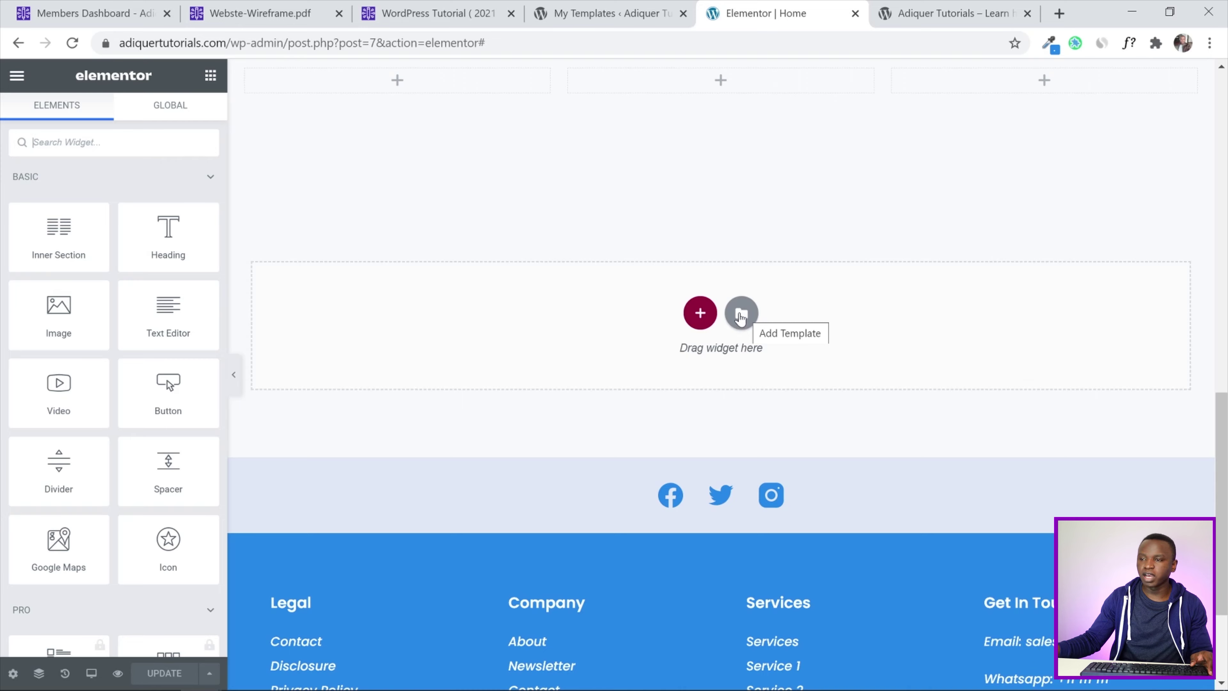
{"action": "left_click", "coordinate": [743, 315]}
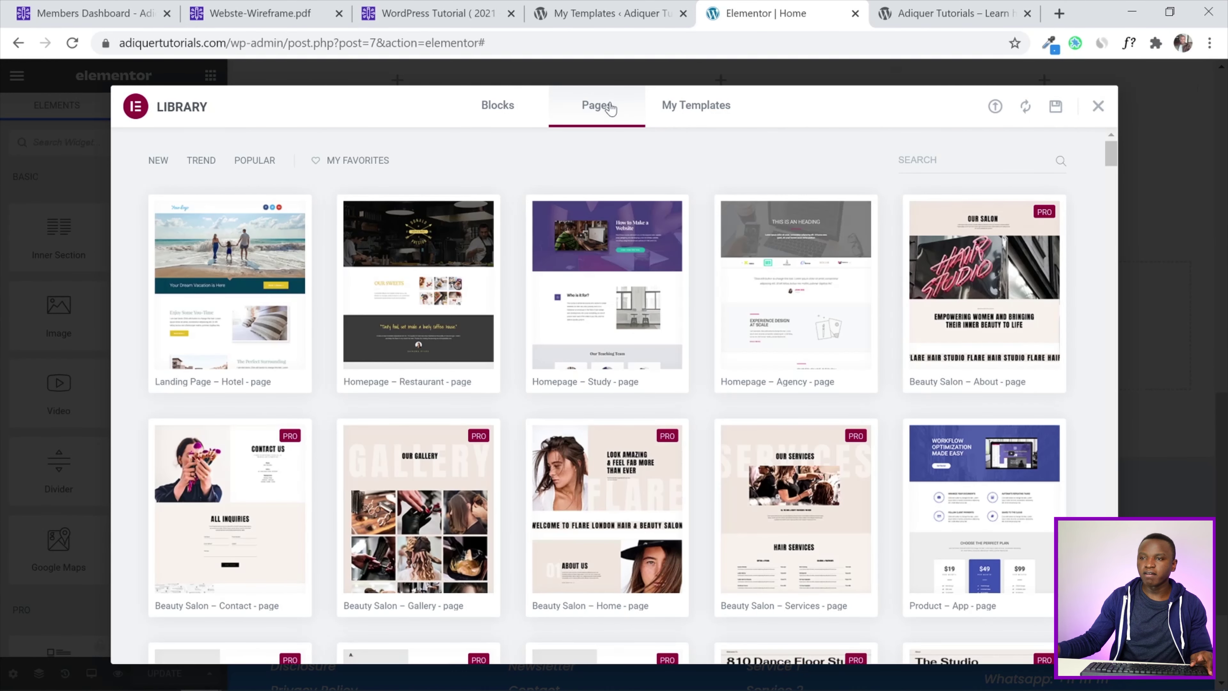
{"action": "left_click", "coordinate": [509, 108]}
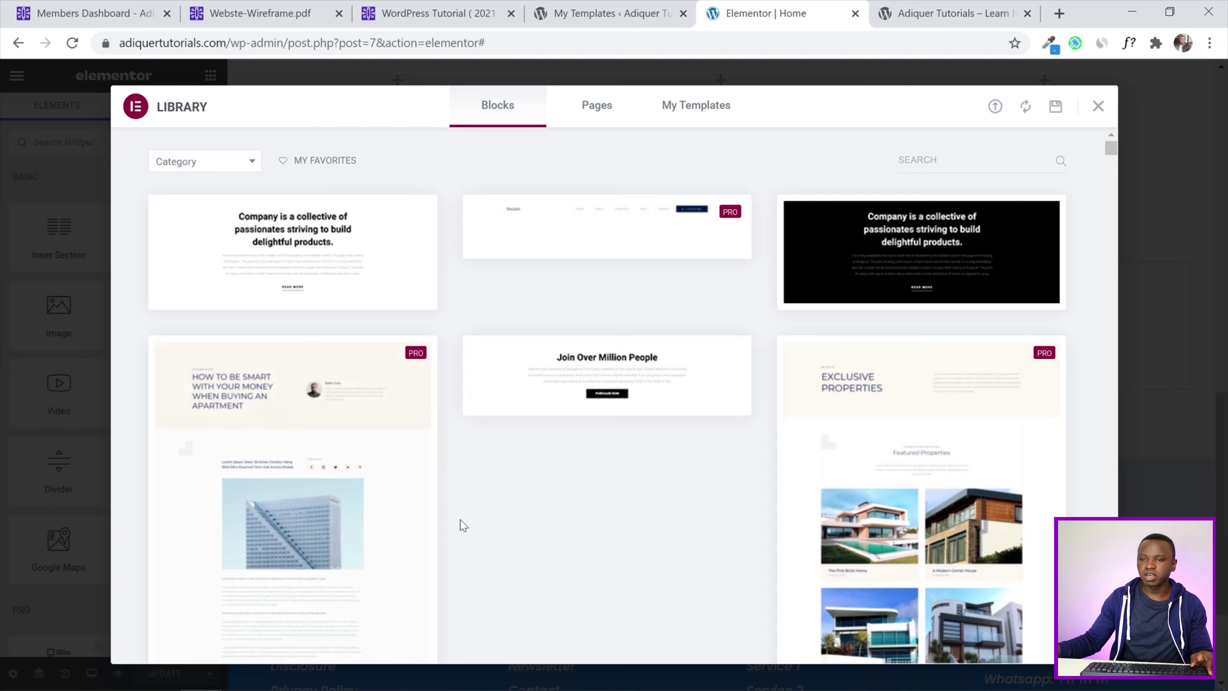
Look through Pages, then insert Icons Section from My Templates
{"action": "scroll", "coordinate": [577, 467], "scroll_direction": "down", "scroll_amount": 2}
{"action": "scroll", "coordinate": [577, 467], "scroll_direction": "down", "scroll_amount": 4}
{"action": "scroll", "coordinate": [575, 465], "scroll_direction": "up", "scroll_amount": 6}
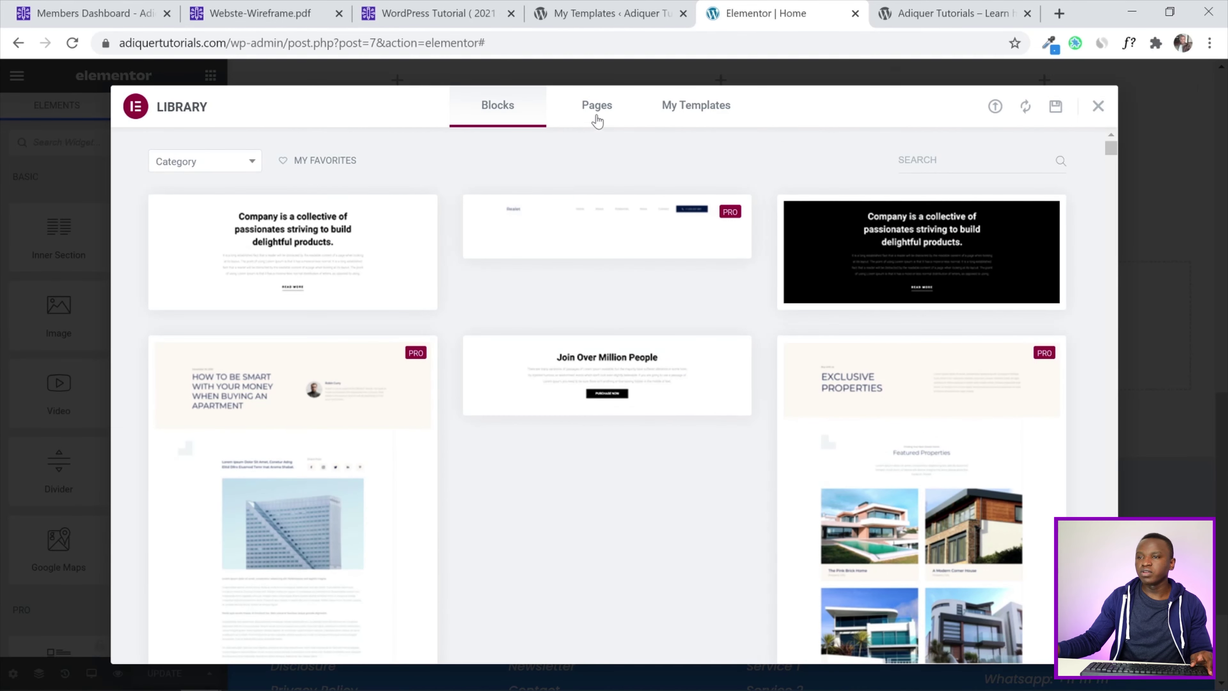
{"action": "left_click", "coordinate": [599, 119]}
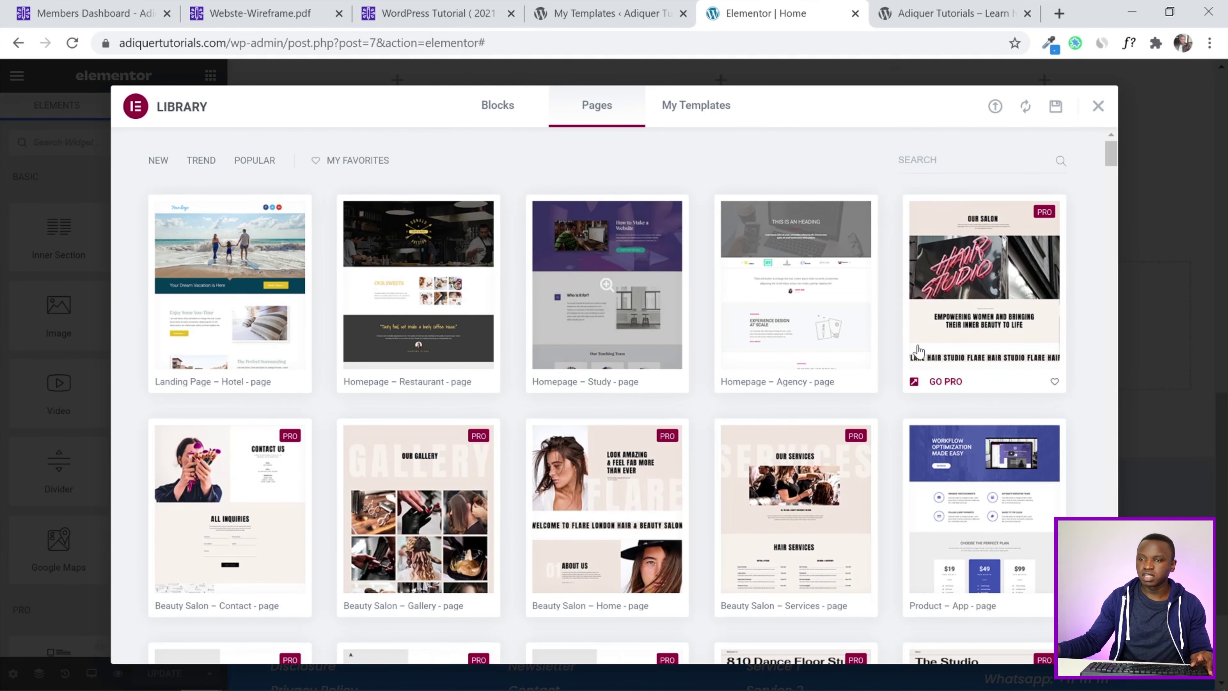
{"action": "scroll", "coordinate": [643, 363], "scroll_direction": "down", "scroll_amount": 8}
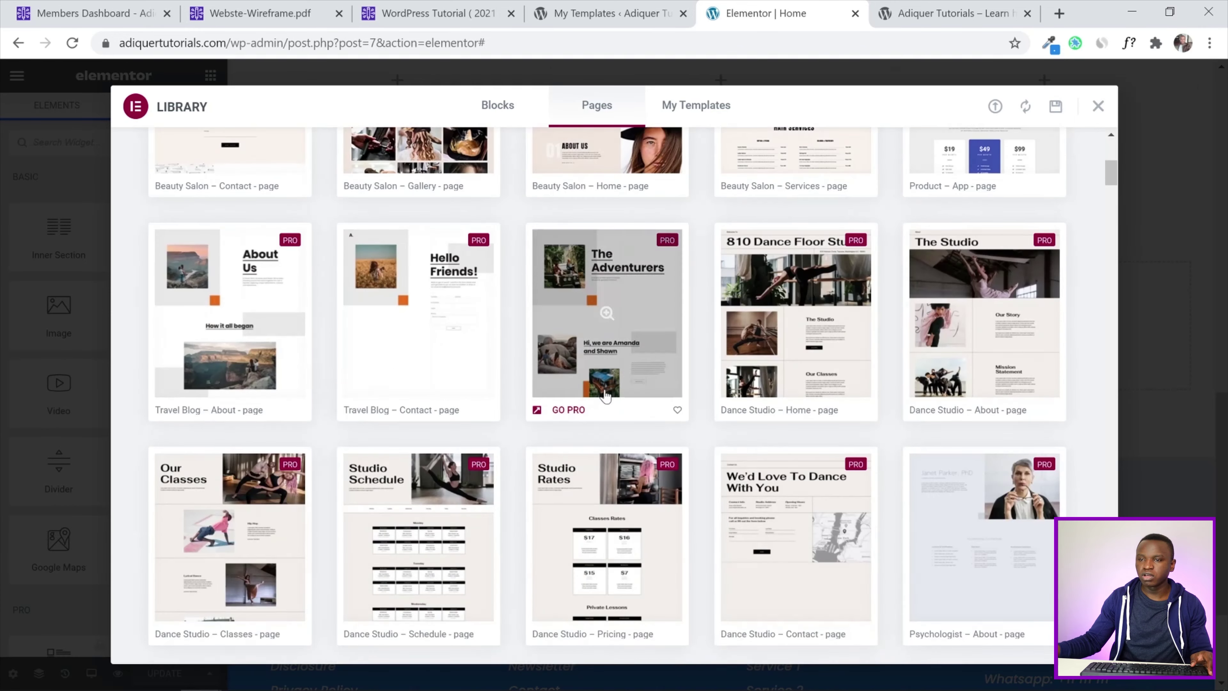
{"action": "scroll", "coordinate": [682, 360], "scroll_direction": "up", "scroll_amount": 7}
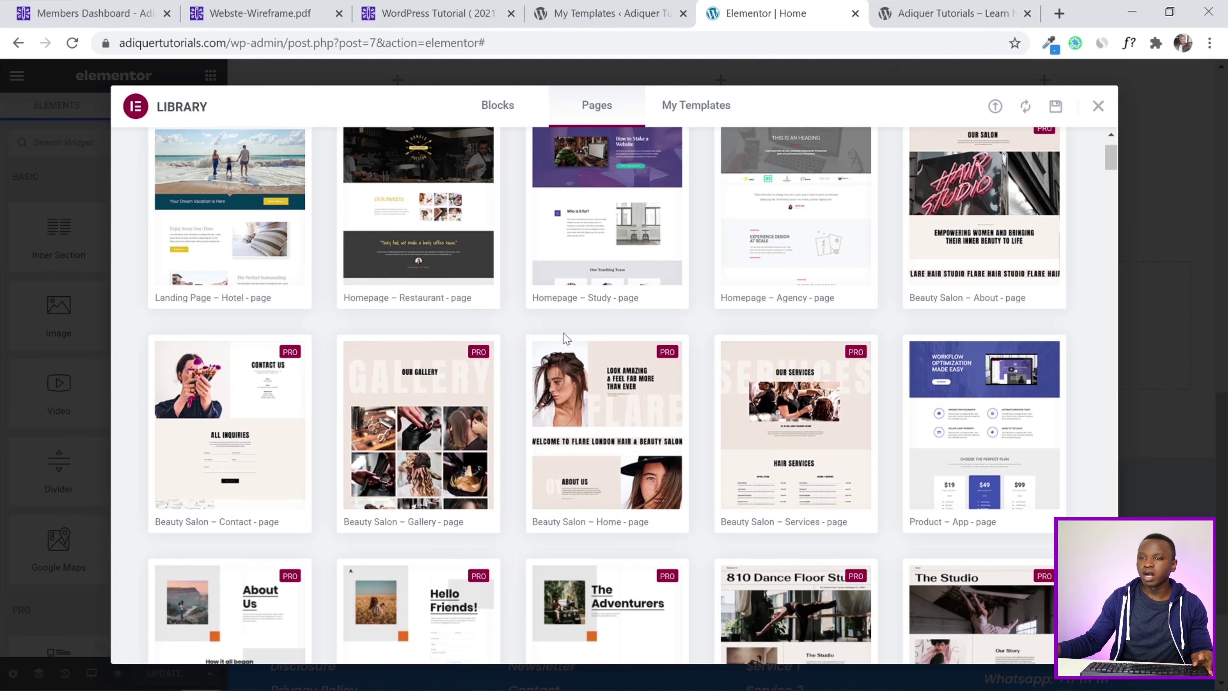
{"action": "scroll", "coordinate": [563, 337], "scroll_direction": "up", "scroll_amount": 2}
{"action": "left_click", "coordinate": [692, 111]}
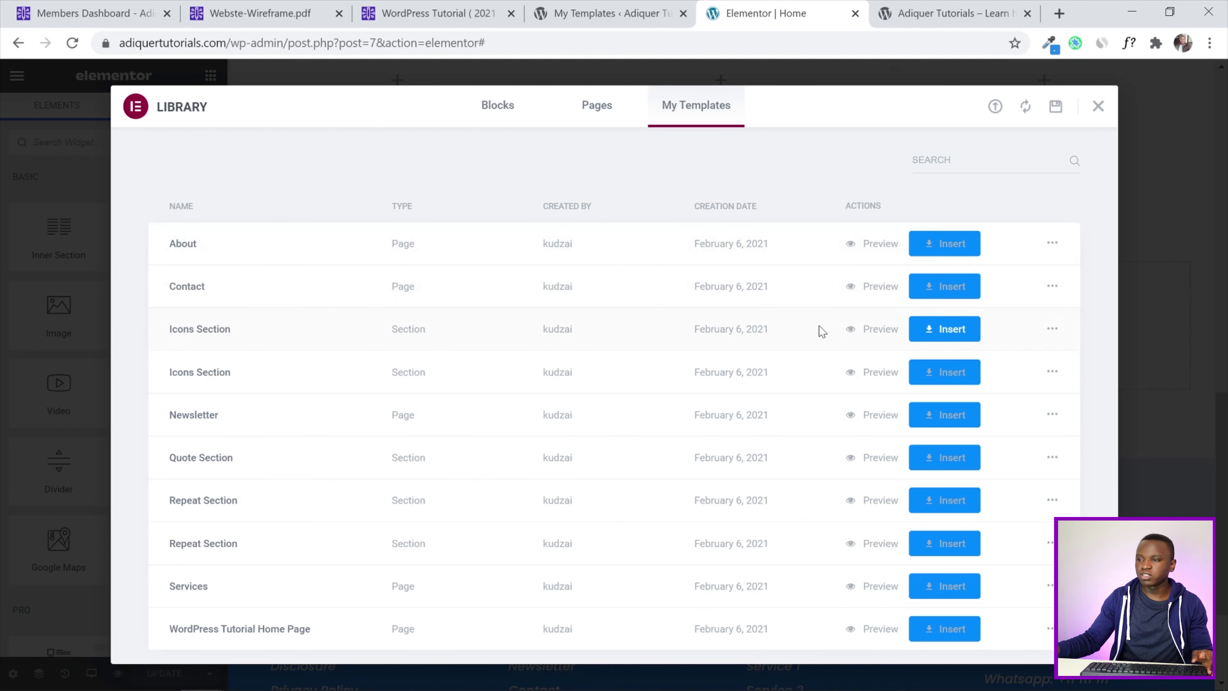
{"action": "left_click", "coordinate": [945, 333]}
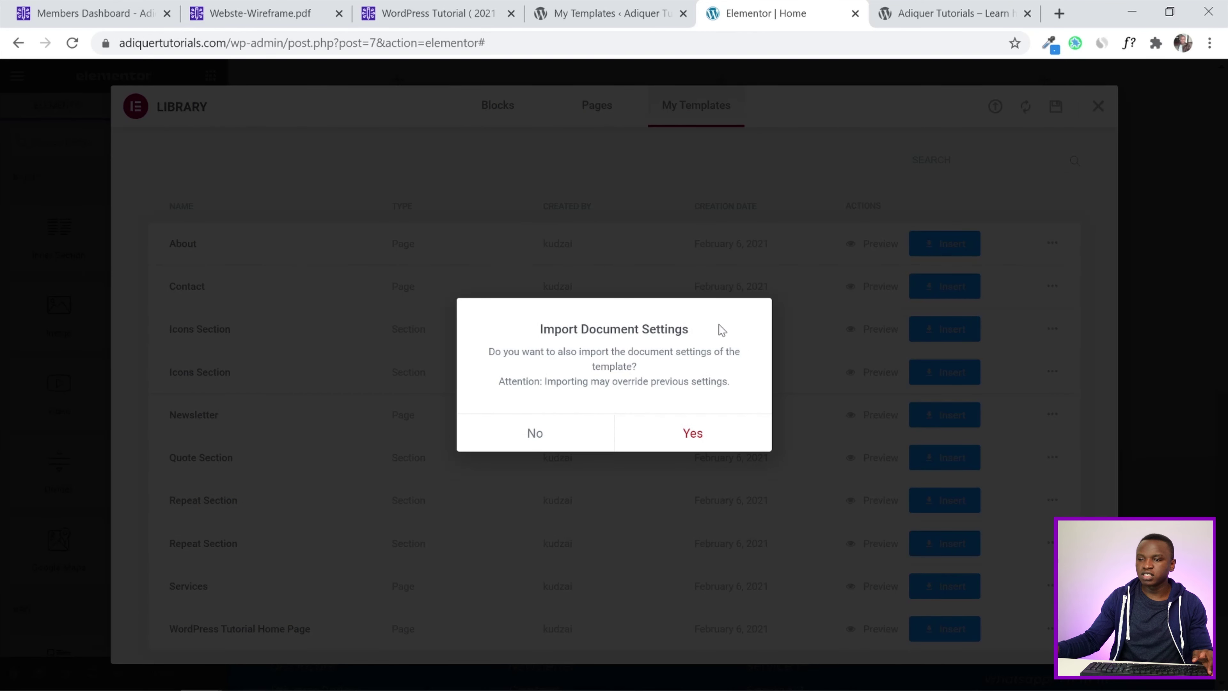
Insert the template without document settings and delete the leftover Heading section above it
{"action": "left_click", "coordinate": [536, 433]}
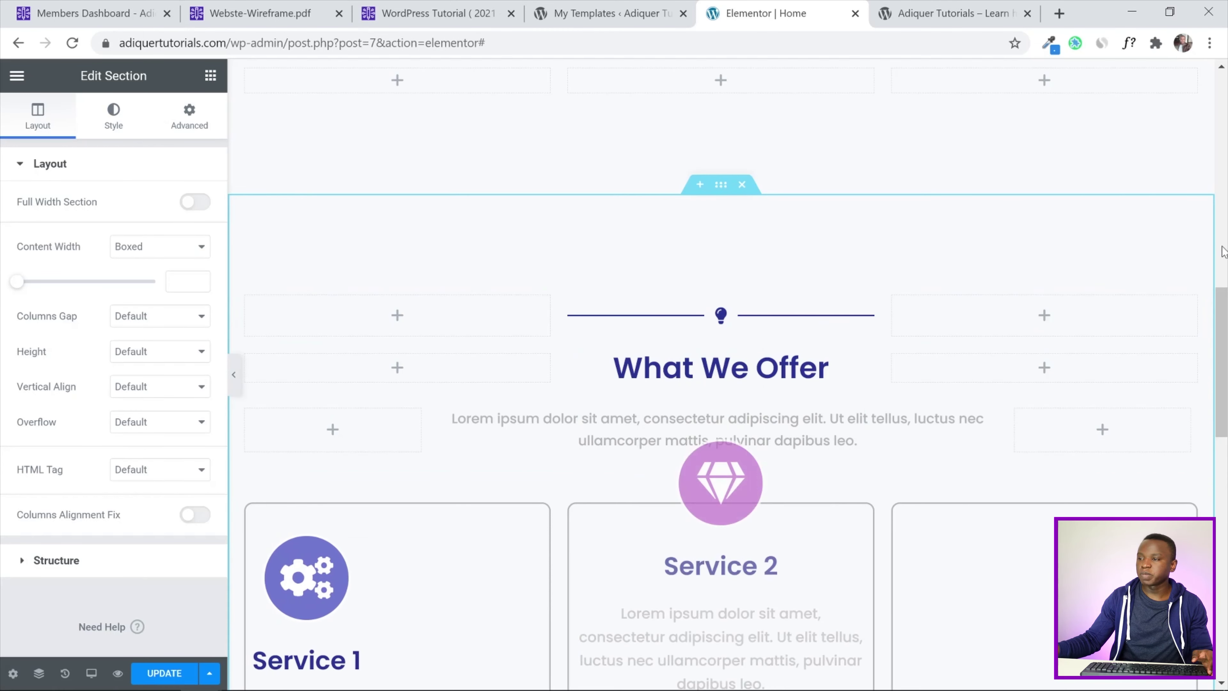
{"action": "left_click_drag", "start_coordinate": [1224, 323], "coordinate": [1226, 373]}
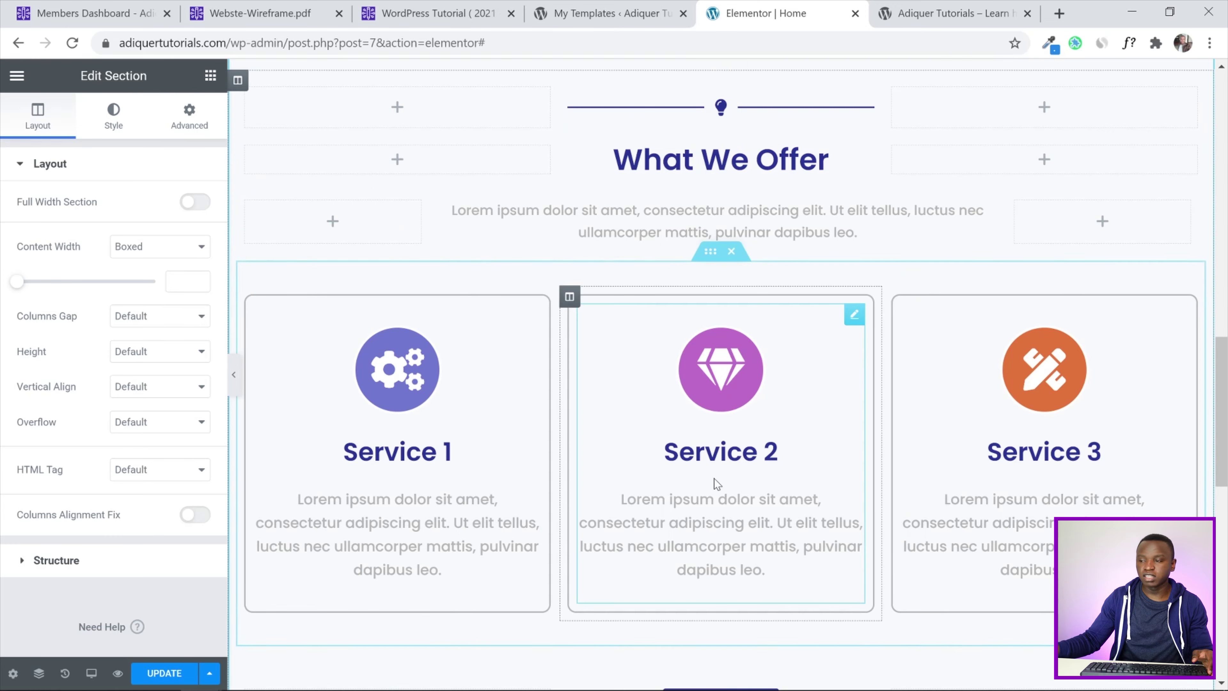
{"action": "mouse_move", "coordinate": [1225, 463]}
{"action": "left_mouse_down"}
{"action": "mouse_move", "coordinate": [1225, 326]}
{"action": "mouse_move", "coordinate": [1225, 439]}
{"action": "left_mouse_up"}
{"action": "scroll", "coordinate": [827, 426], "scroll_direction": "up", "scroll_amount": 7}
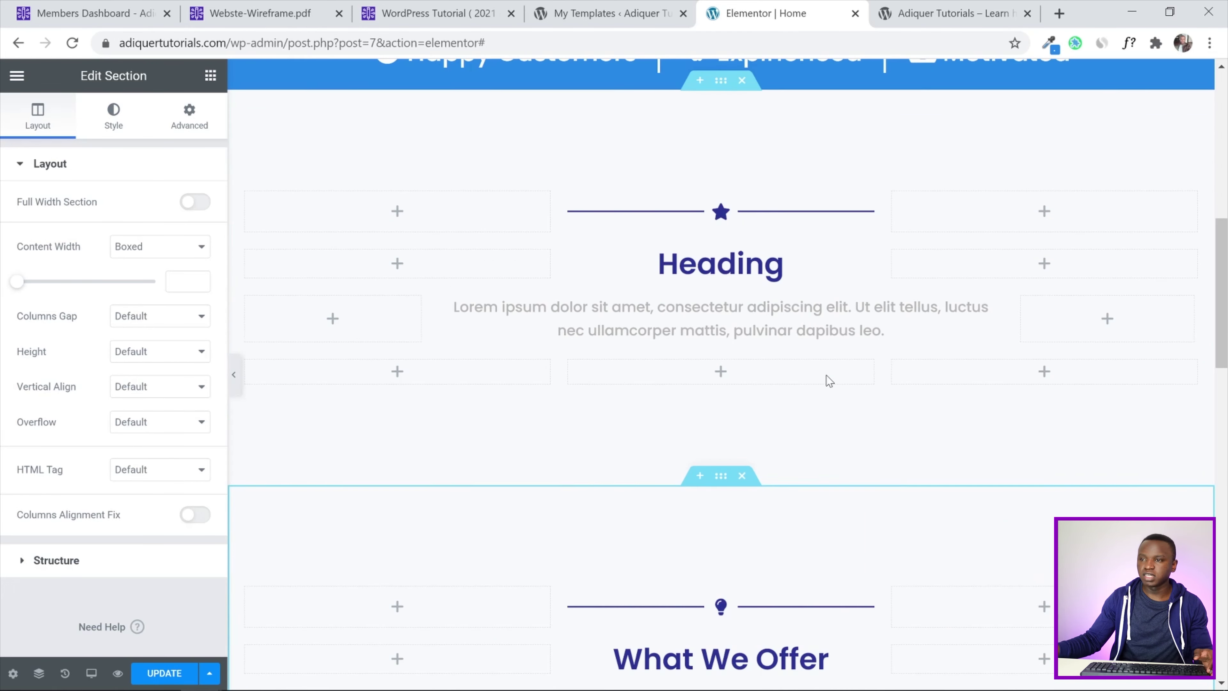
{"action": "left_click", "coordinate": [742, 81]}
Save the Home page and switch to the live homepage
{"action": "scroll", "coordinate": [1226, 329], "scroll_direction": "down", "scroll_amount": 5}
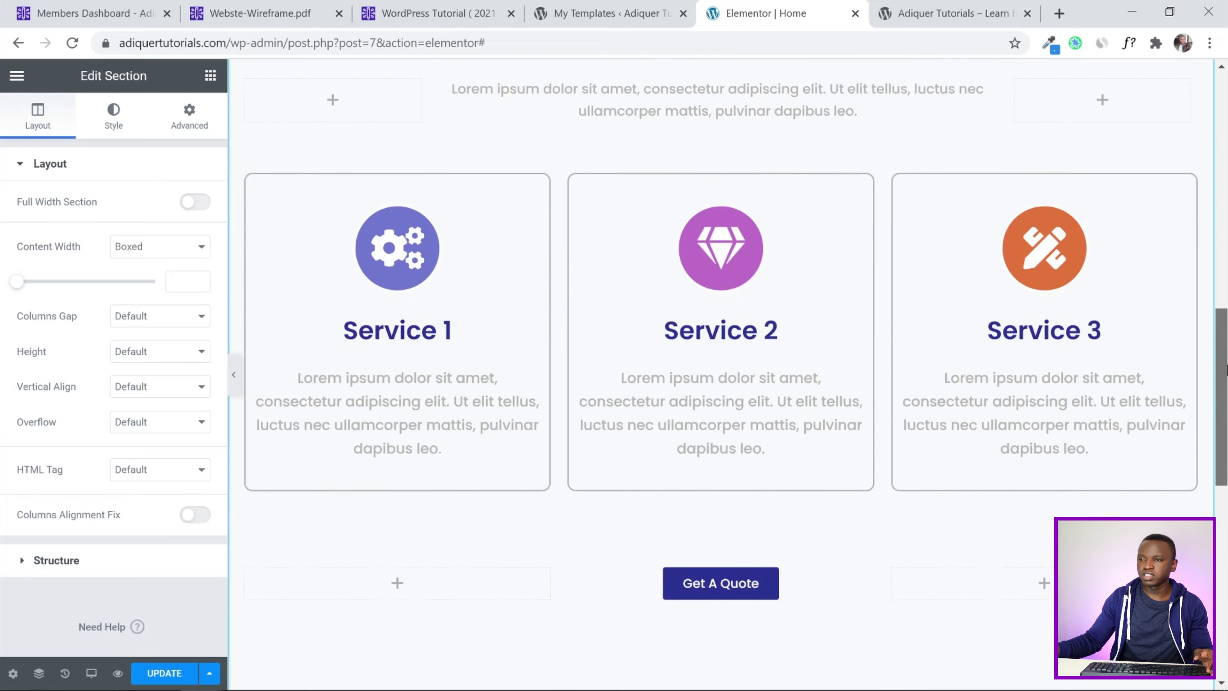
{"action": "left_click_drag", "start_coordinate": [1227, 329], "coordinate": [1227, 318]}
{"action": "left_click", "coordinate": [158, 674]}
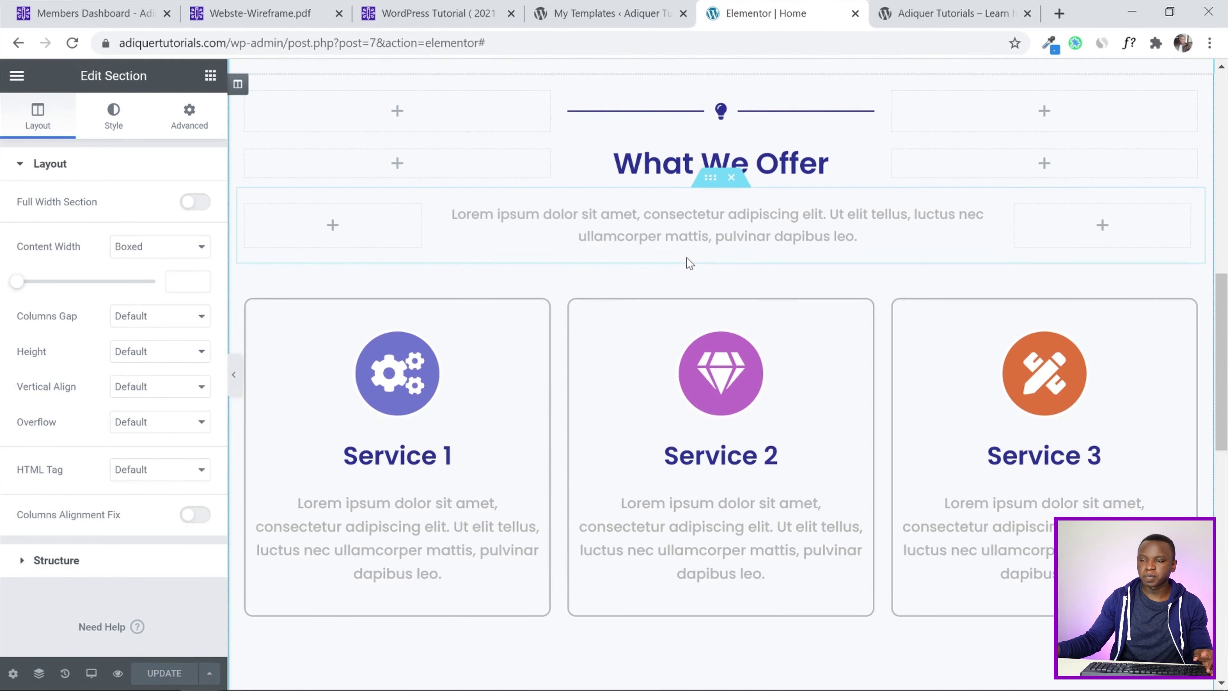
{"action": "left_click", "coordinate": [976, 13]}
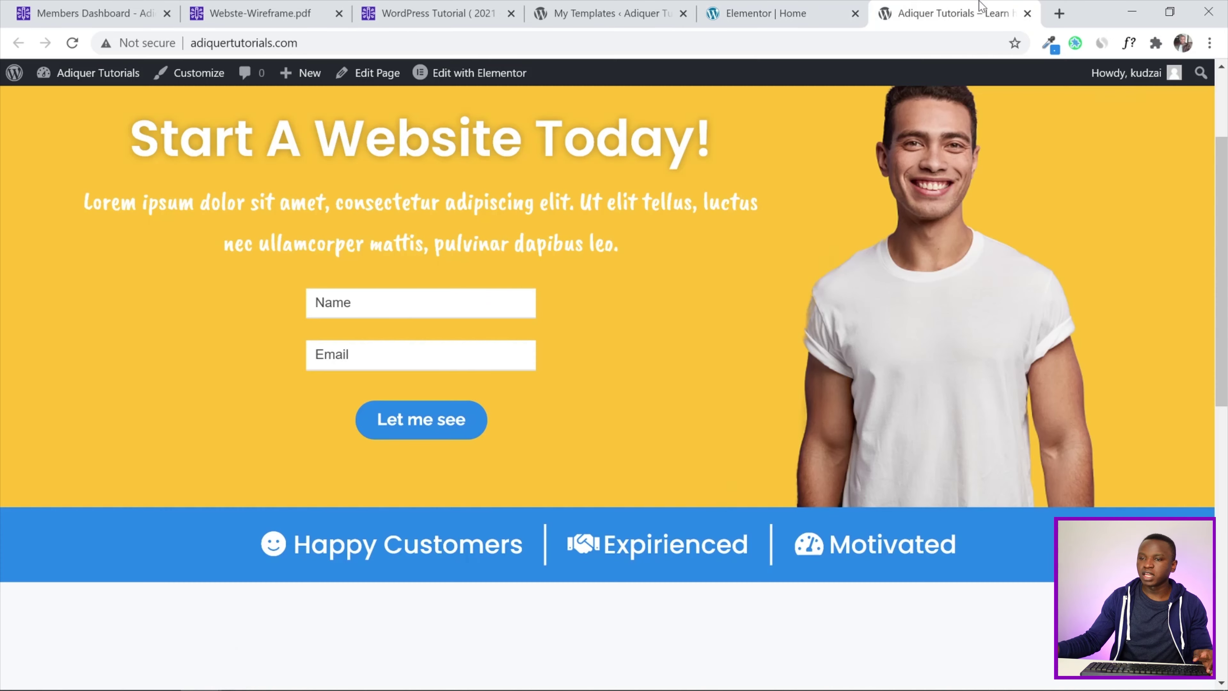
Reload the live homepage and scroll down to the What We Offer services section
{"action": "left_click", "coordinate": [72, 42]}
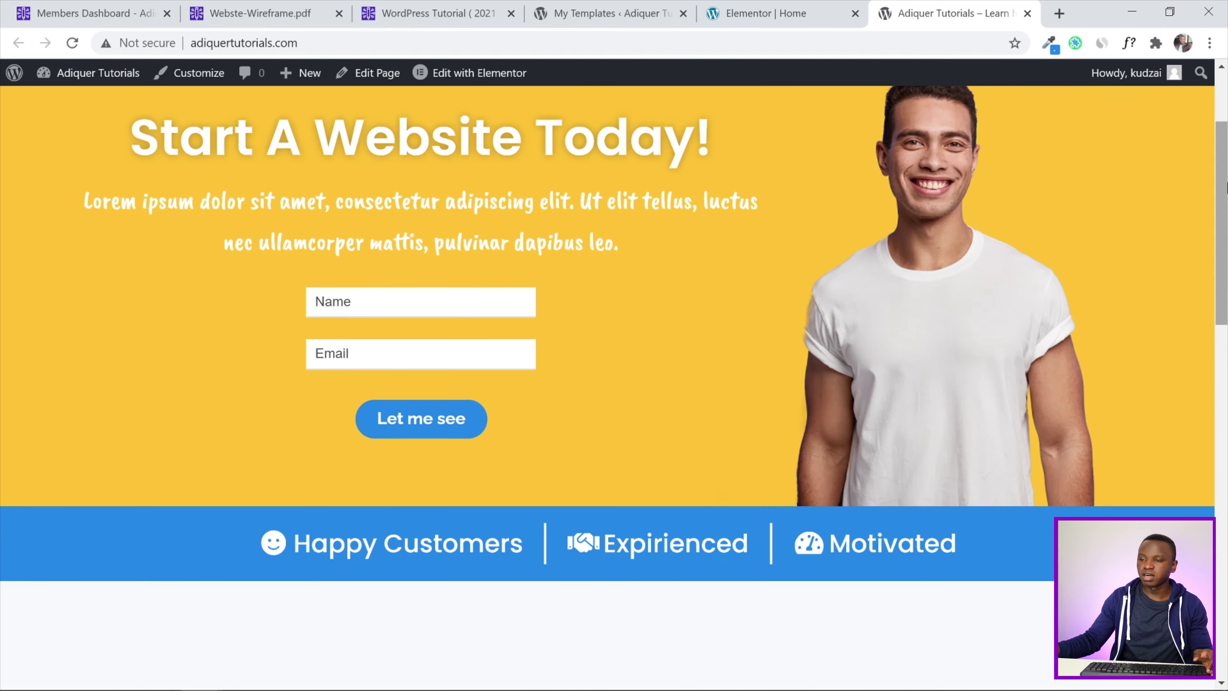
{"action": "scroll", "coordinate": [763, 376], "scroll_direction": "down", "scroll_amount": 10}
{"action": "left_click_drag", "start_coordinate": [1227, 366], "coordinate": [1224, 218]}
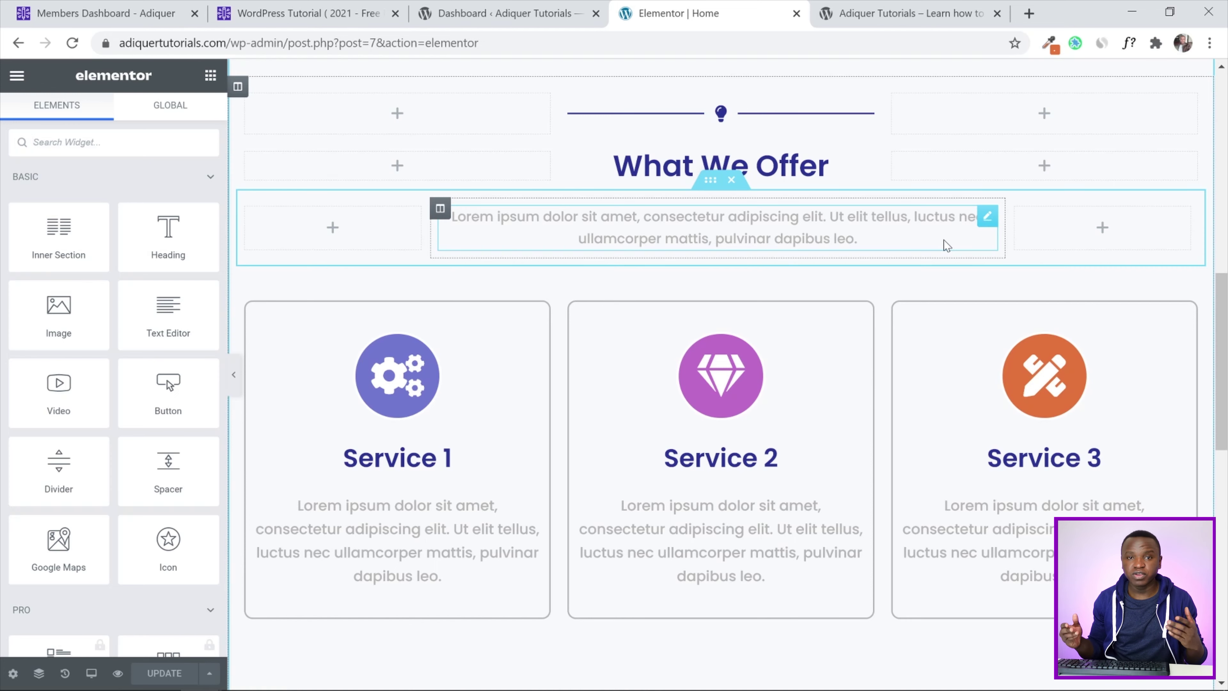
Delete the What We Offer section and save the page
{"action": "scroll", "coordinate": [636, 310], "scroll_direction": "up", "scroll_amount": 5}
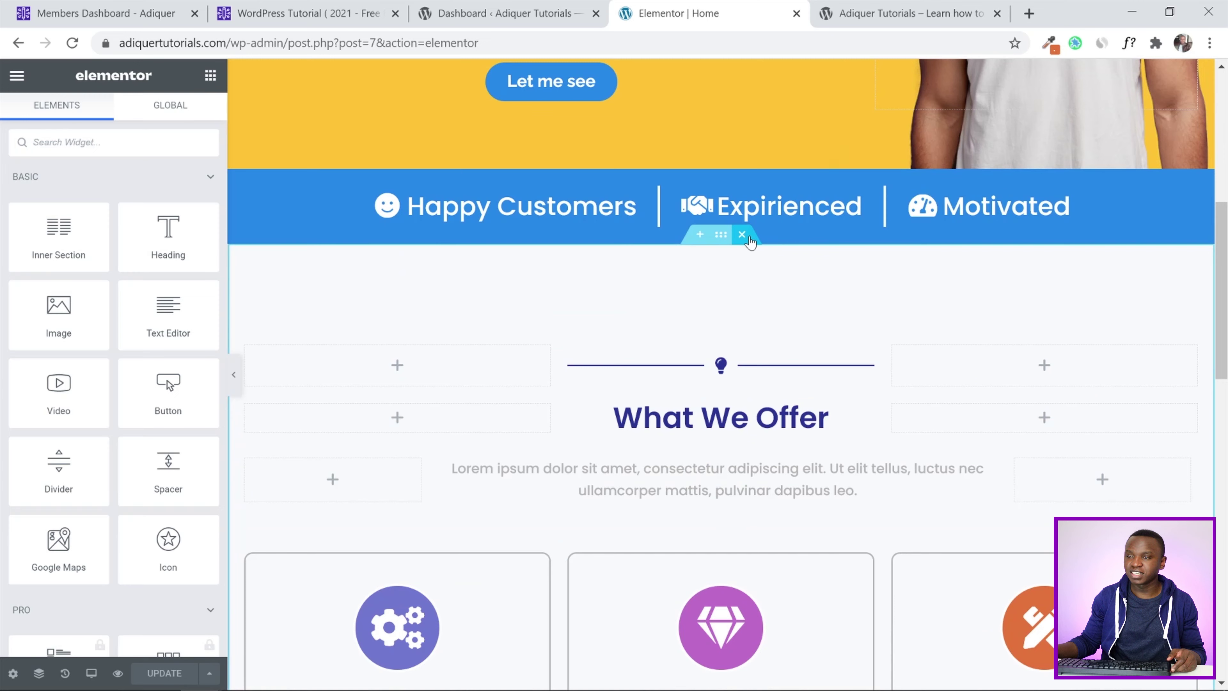
{"action": "left_click", "coordinate": [742, 234]}
{"action": "left_click", "coordinate": [163, 673]}
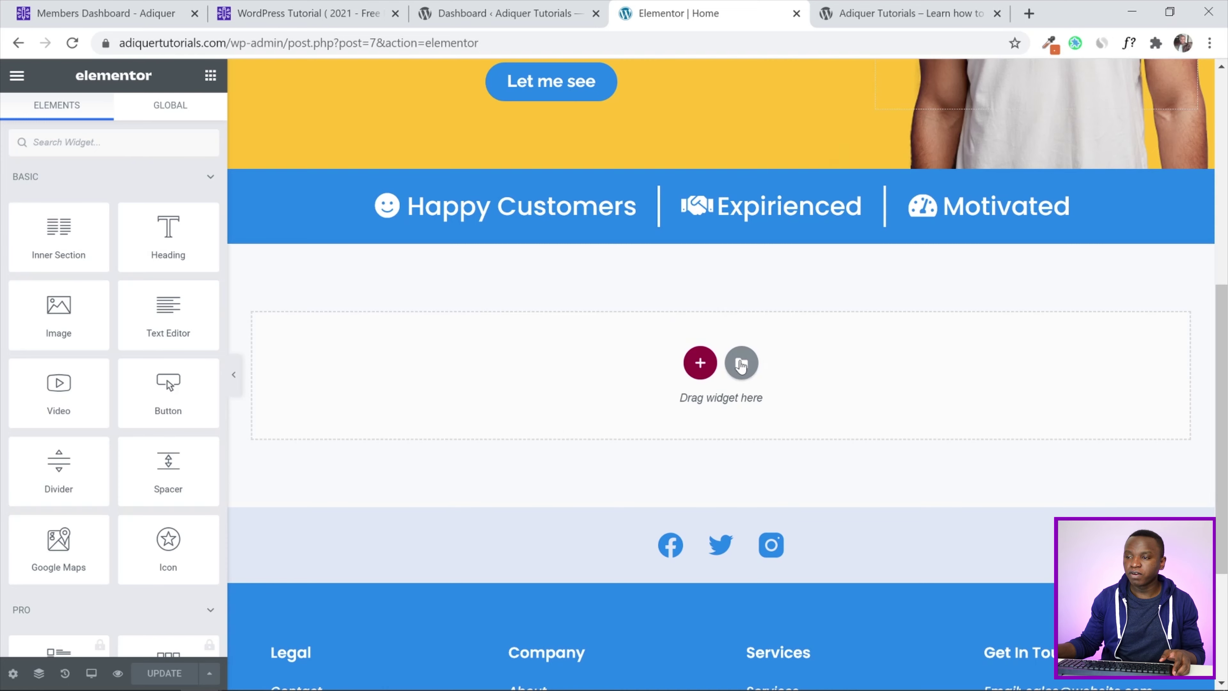
Insert the Repeat Section template from My Templates without document settings, then save
{"action": "left_click", "coordinate": [742, 363]}
{"action": "left_click", "coordinate": [689, 115]}
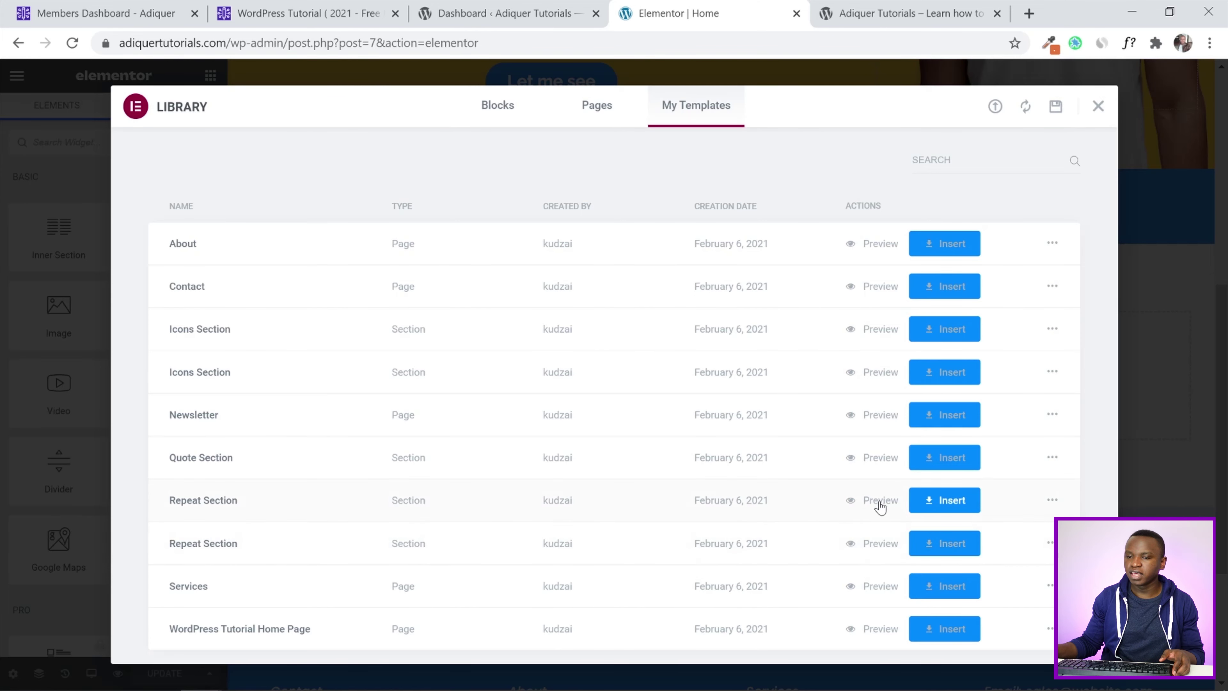
{"action": "left_click", "coordinate": [945, 502]}
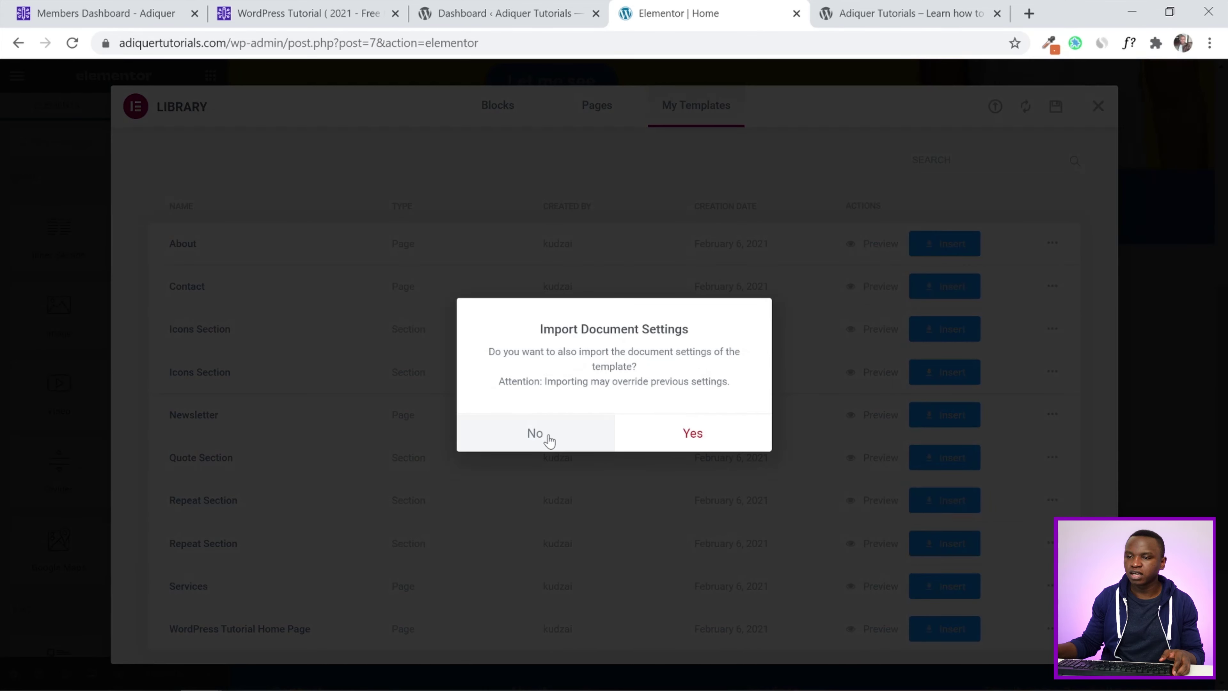
{"action": "left_click", "coordinate": [542, 436]}
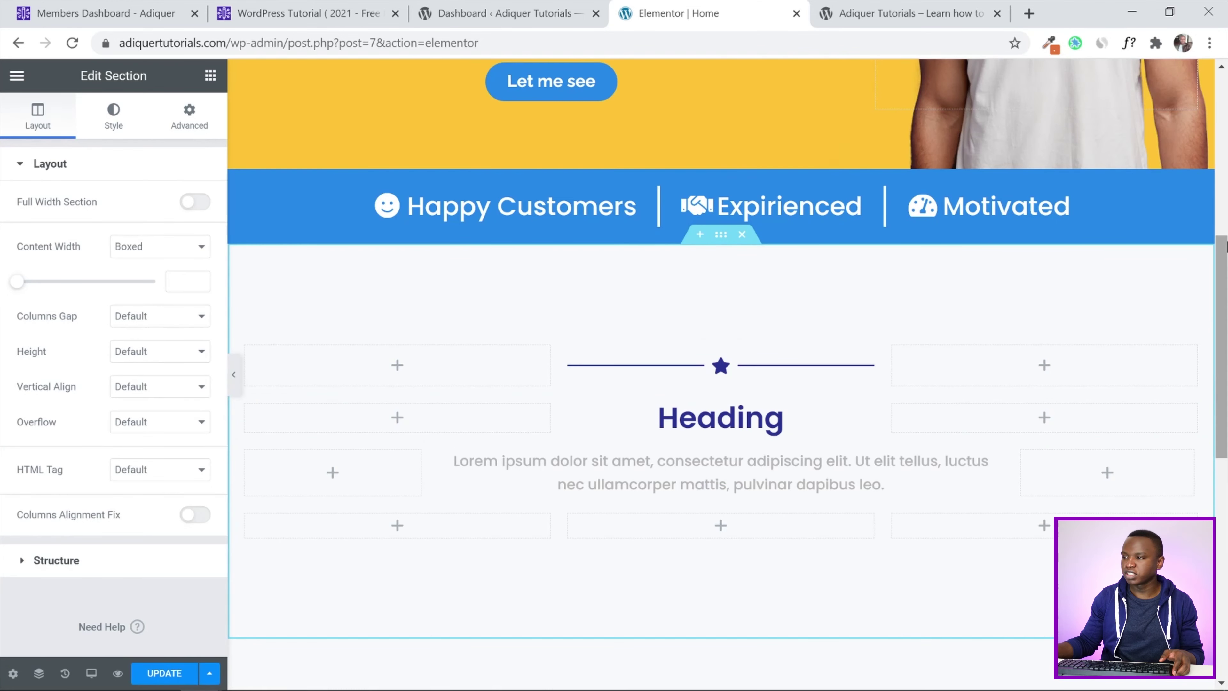
{"action": "scroll", "coordinate": [720, 368], "scroll_direction": "down", "scroll_amount": 2}
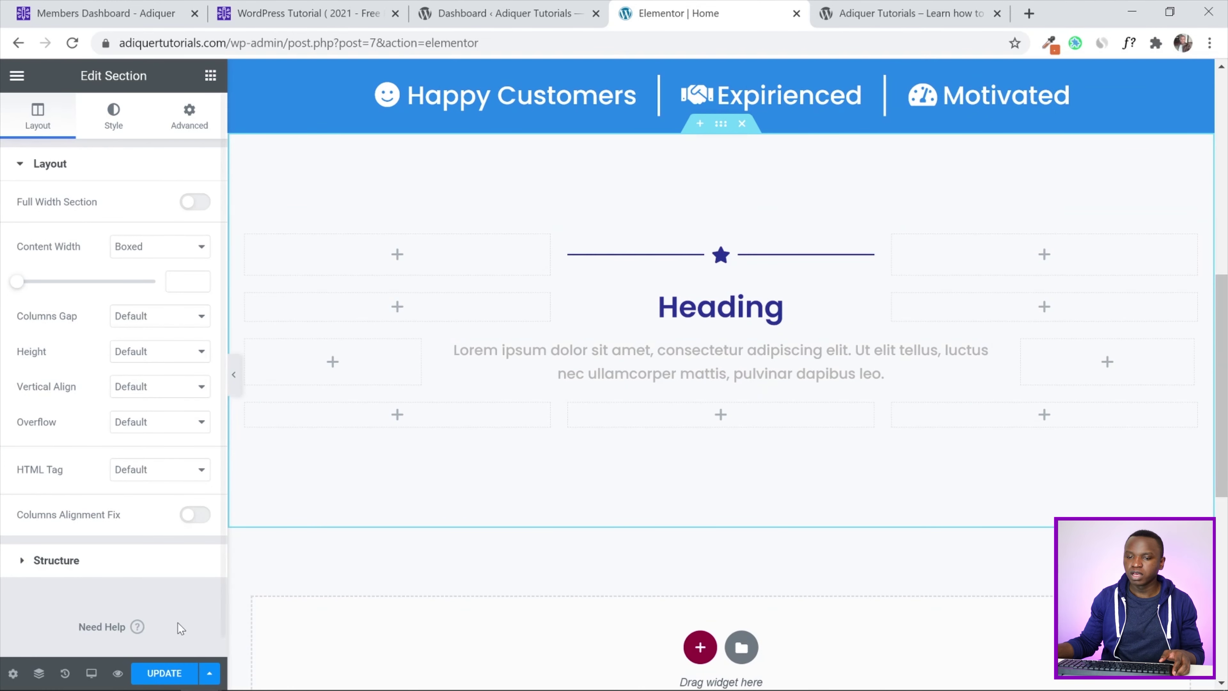
{"action": "left_click", "coordinate": [165, 672]}
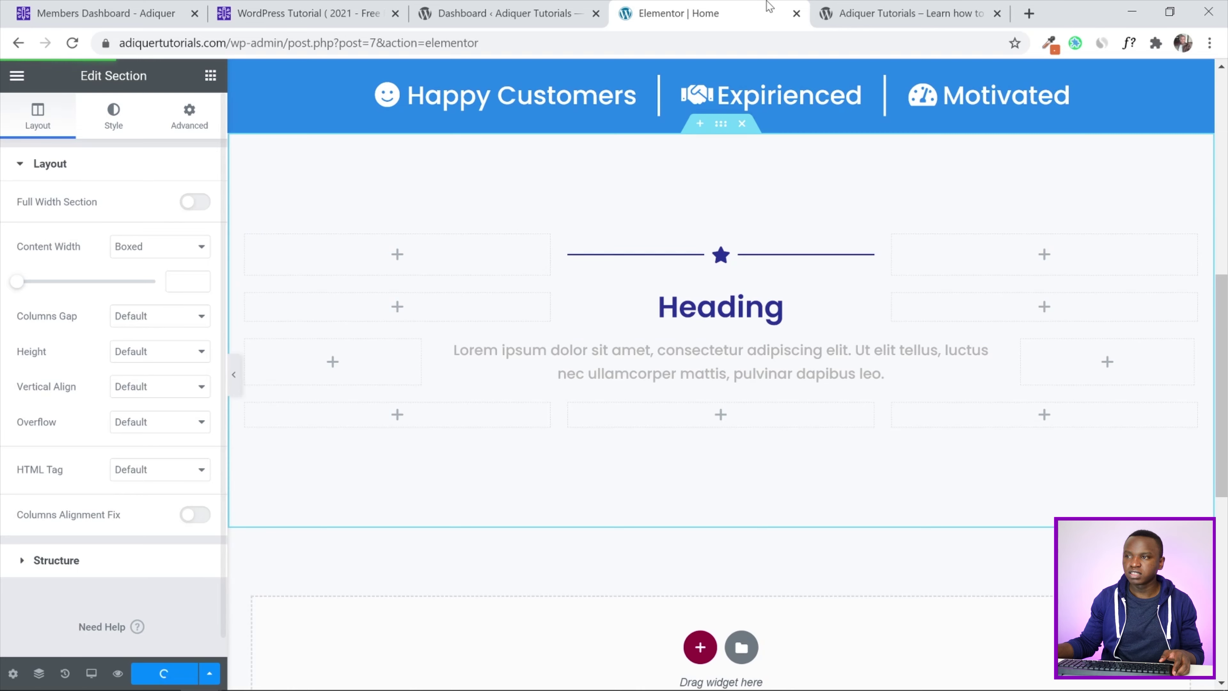
Reload the live site to check the new section, then return to the editor
{"action": "left_click", "coordinate": [889, 9]}
{"action": "left_click", "coordinate": [72, 43]}
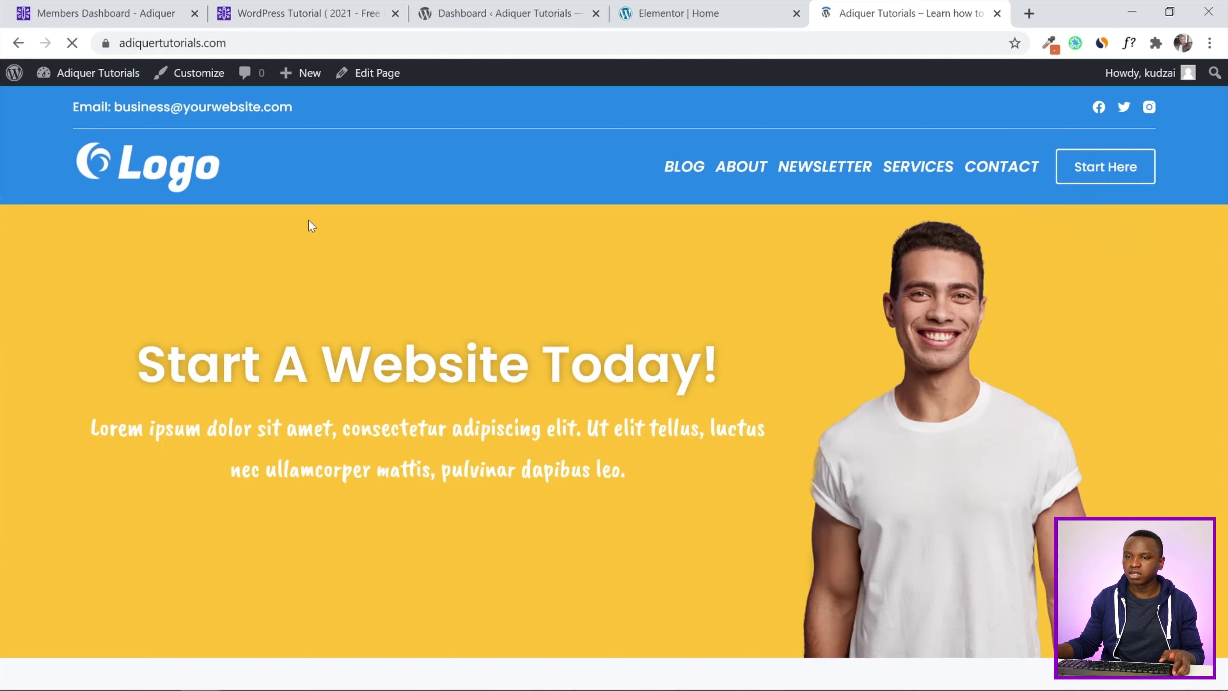
{"action": "scroll", "coordinate": [1226, 168], "scroll_direction": "up", "scroll_amount": 3}
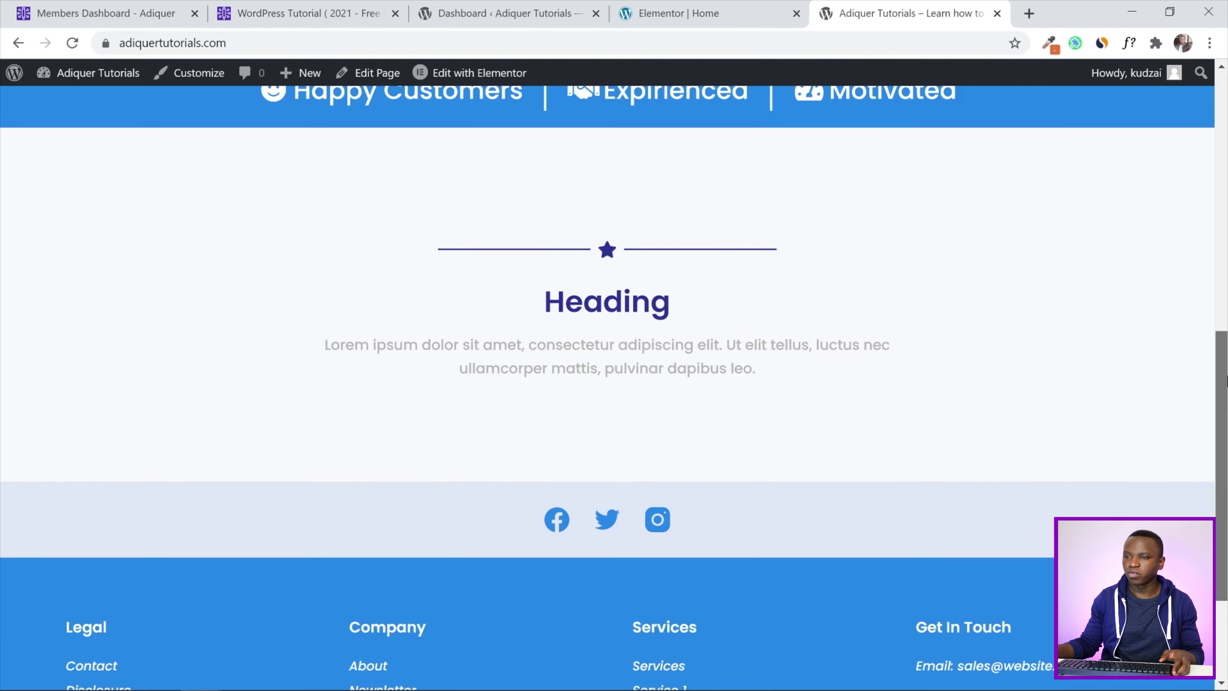
{"action": "scroll", "coordinate": [614, 369], "scroll_direction": "up", "scroll_amount": 1}
{"action": "scroll", "coordinate": [646, 400], "scroll_direction": "down", "scroll_amount": 1}
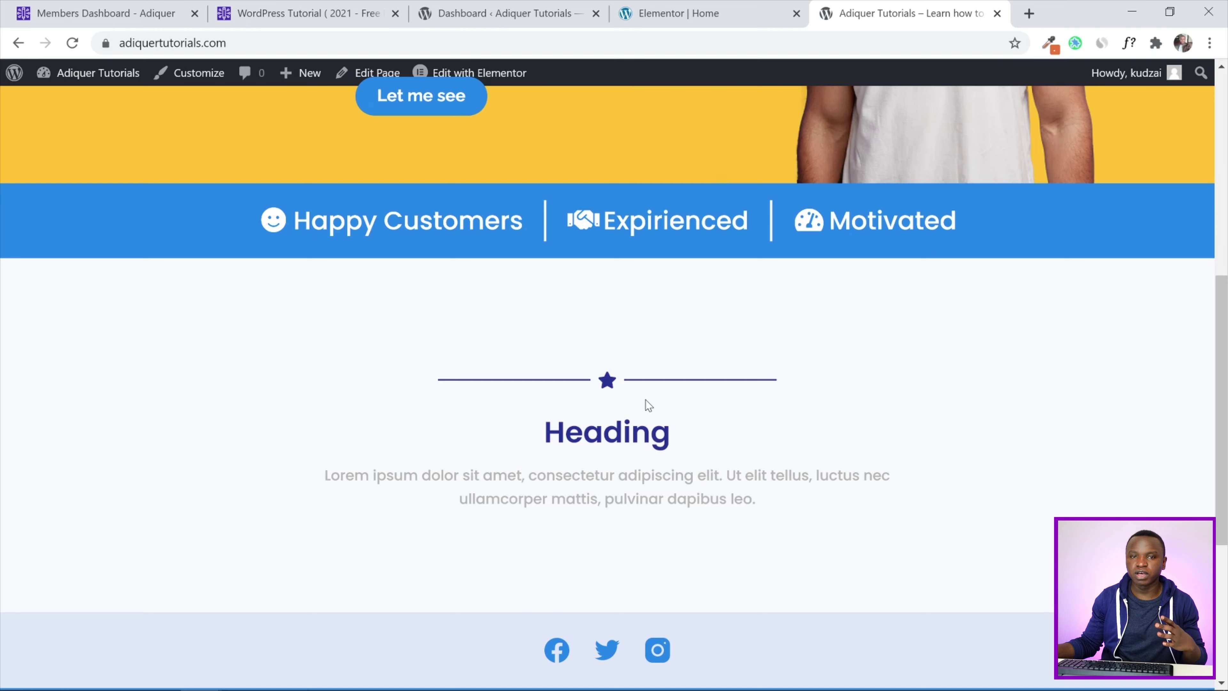
{"action": "left_click", "coordinate": [684, 7]}
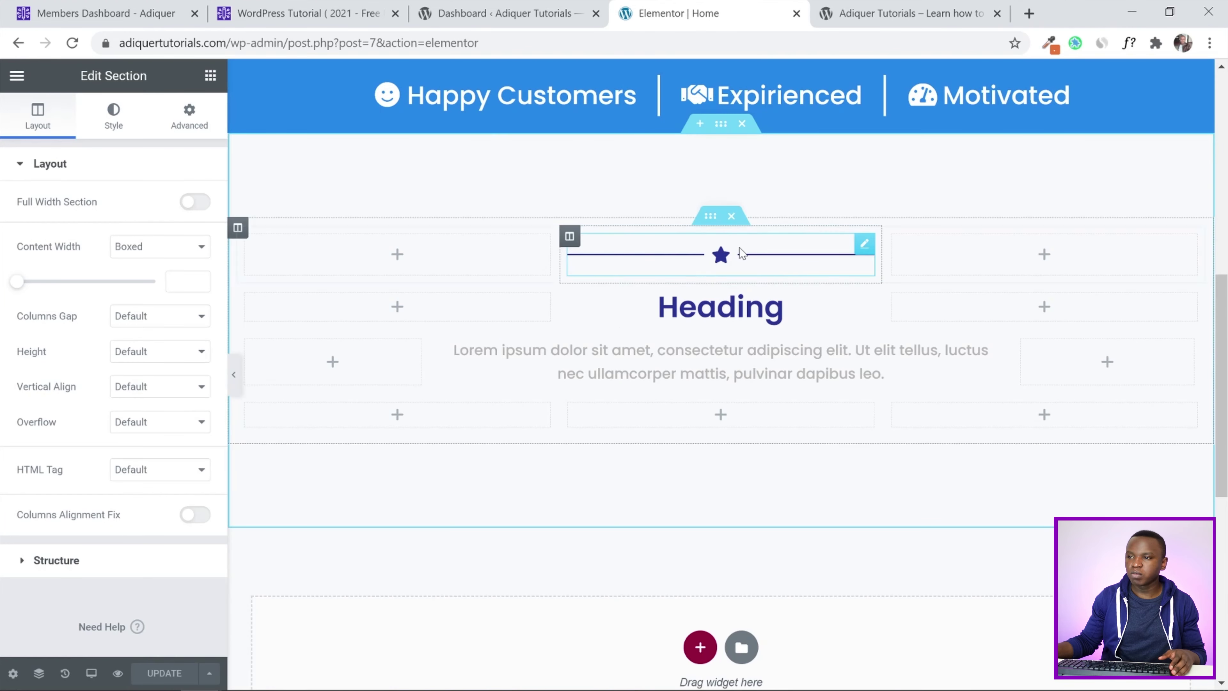
Replace the divider's star icon with the solid Lightbulb icon found by searching 'light'
{"action": "left_click", "coordinate": [723, 264]}
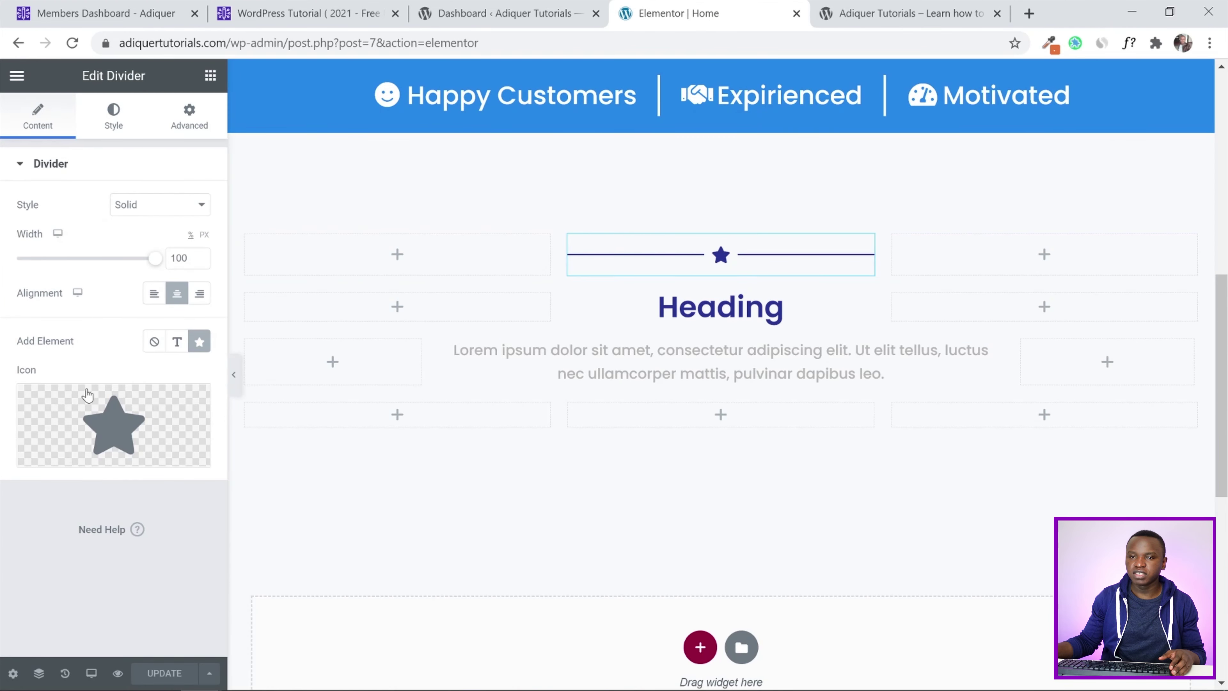
{"action": "left_click", "coordinate": [108, 423]}
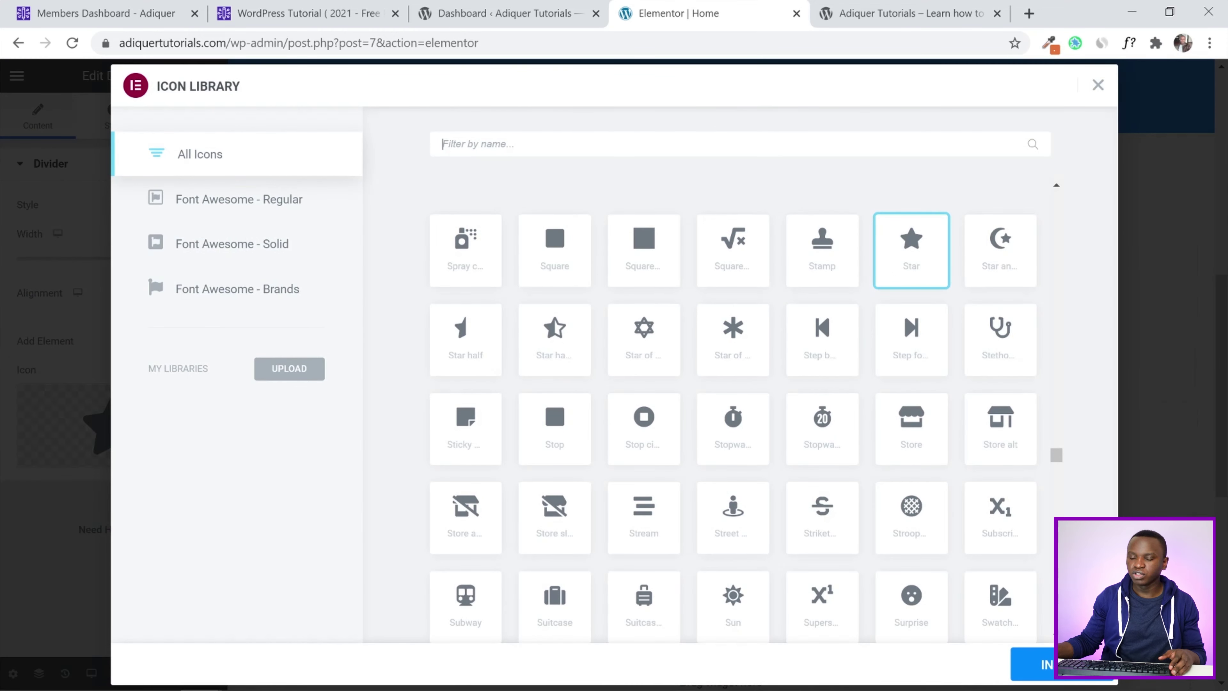
{"action": "type", "text": "light"}
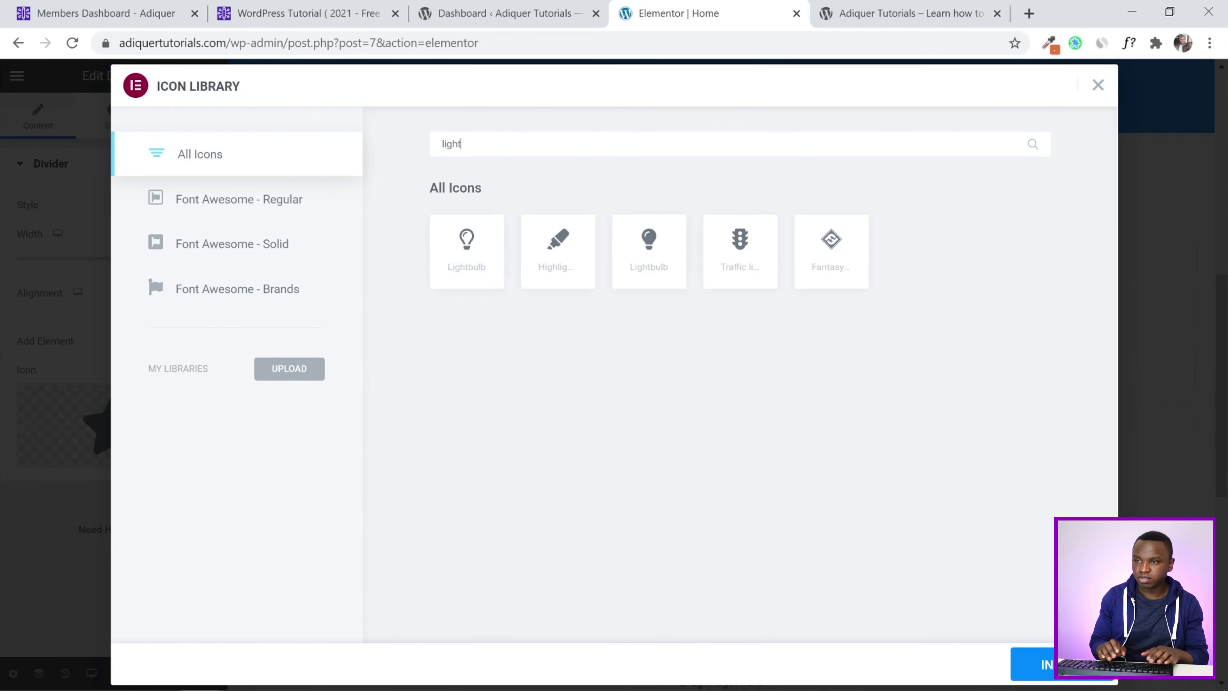
{"action": "left_click", "coordinate": [644, 261]}
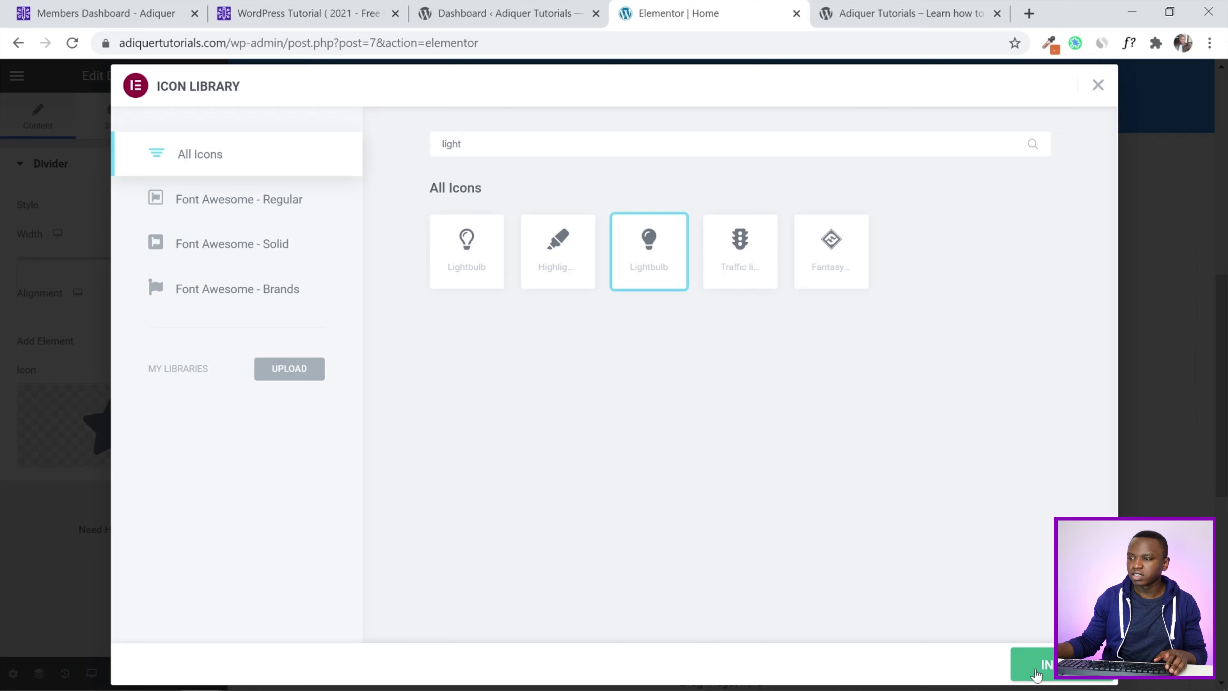
{"action": "left_click", "coordinate": [1023, 664]}
Change the Heading title to 'What We Offer'
{"action": "left_click", "coordinate": [787, 315]}
{"action": "left_click_drag", "start_coordinate": [68, 224], "coordinate": [3, 233]}
{"action": "type", "text": "What"}
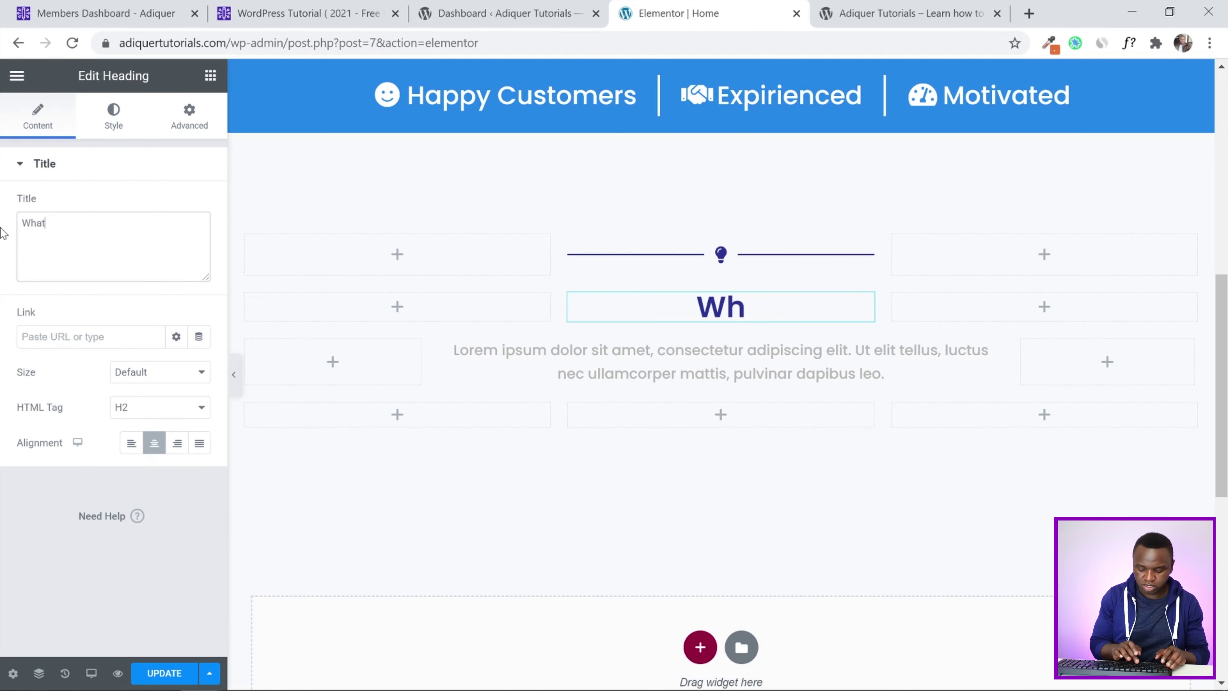
{"action": "type", "text": " We O"}
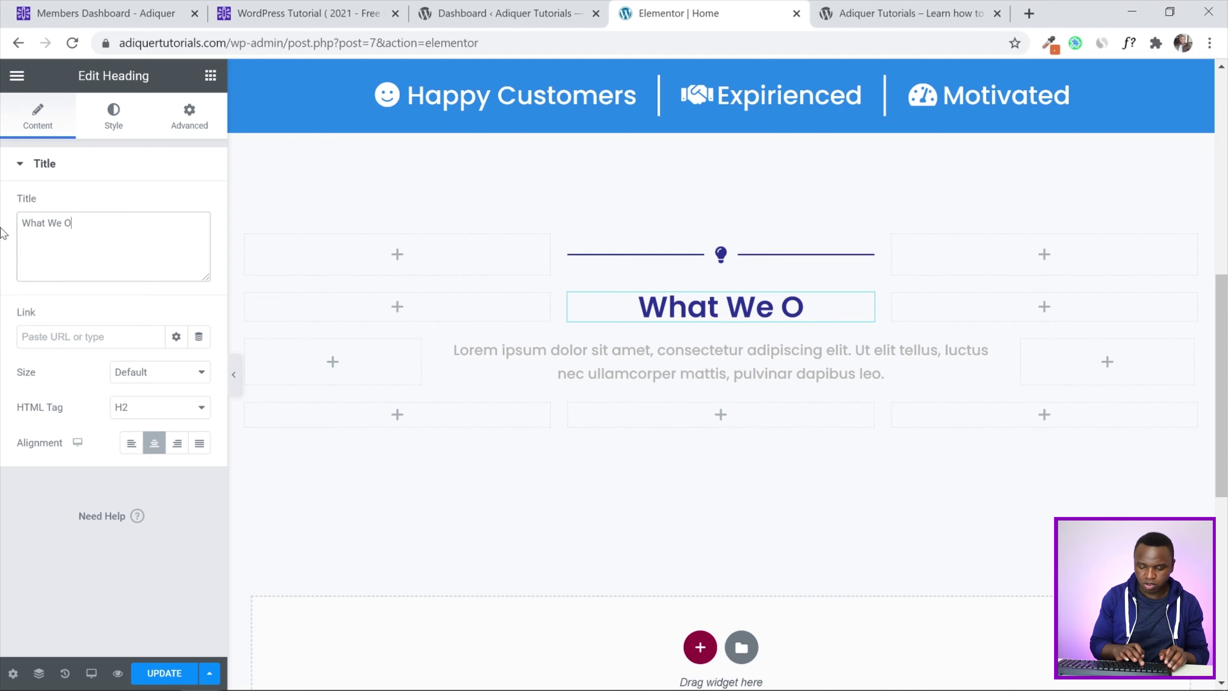
{"action": "type", "text": "ffer"}
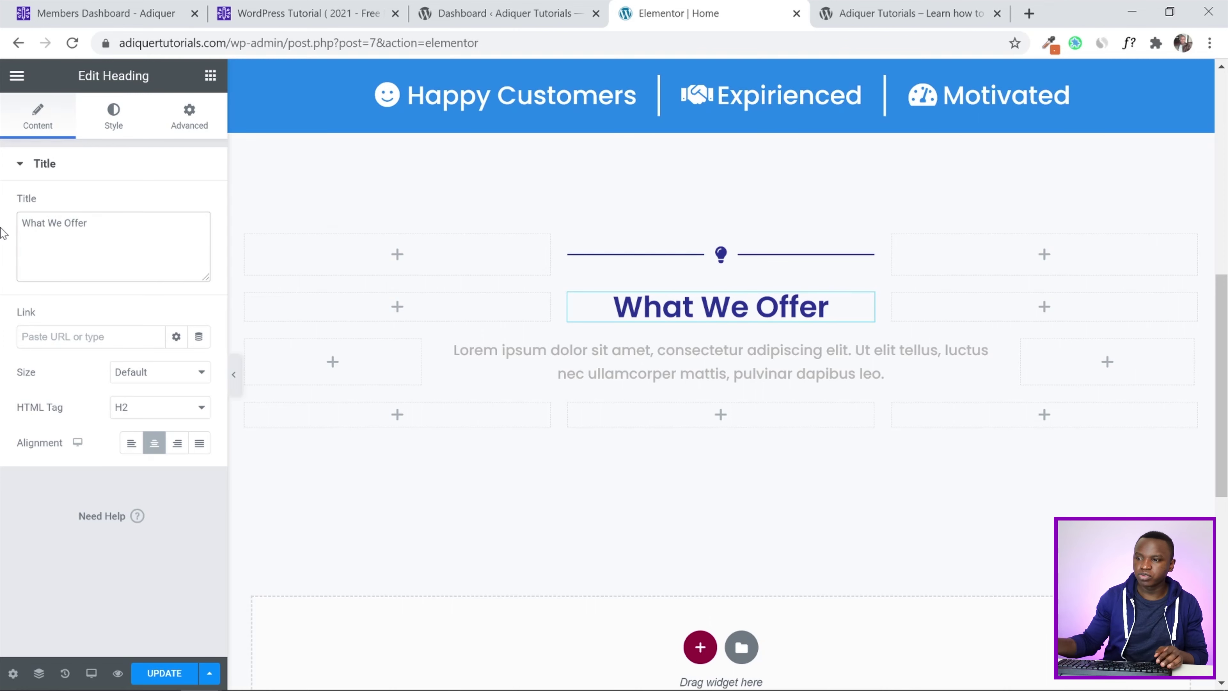
{"action": "left_click", "coordinate": [721, 368]}
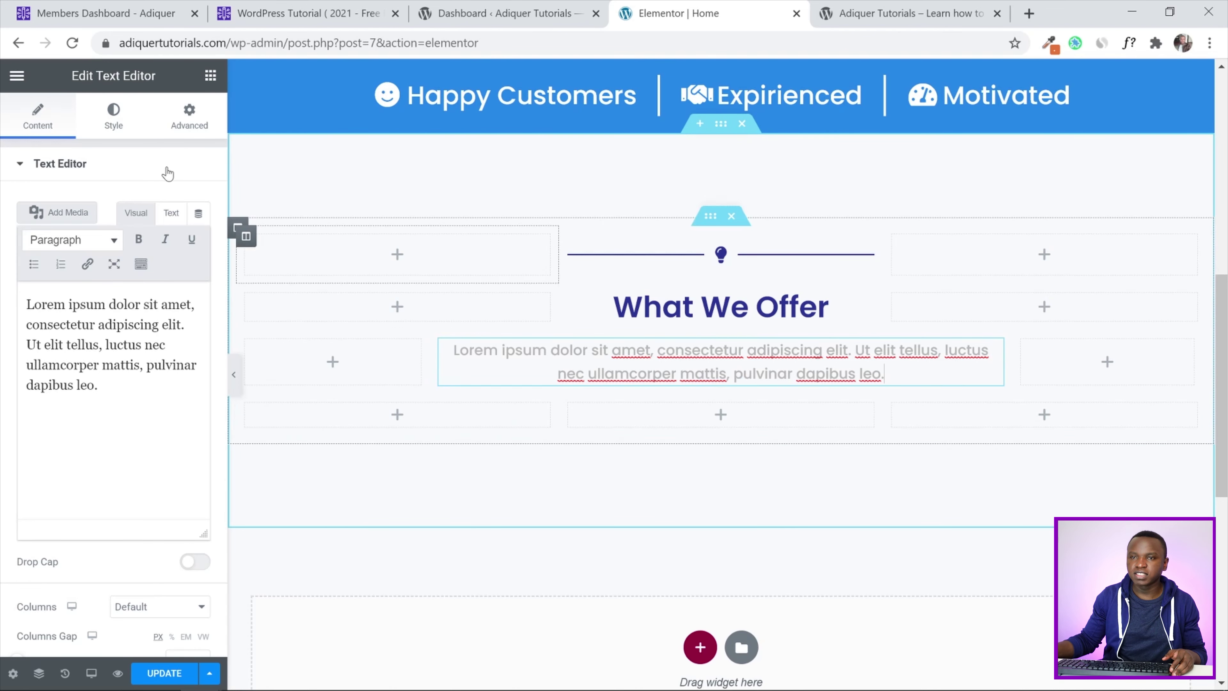
{"action": "left_click", "coordinate": [209, 76]}
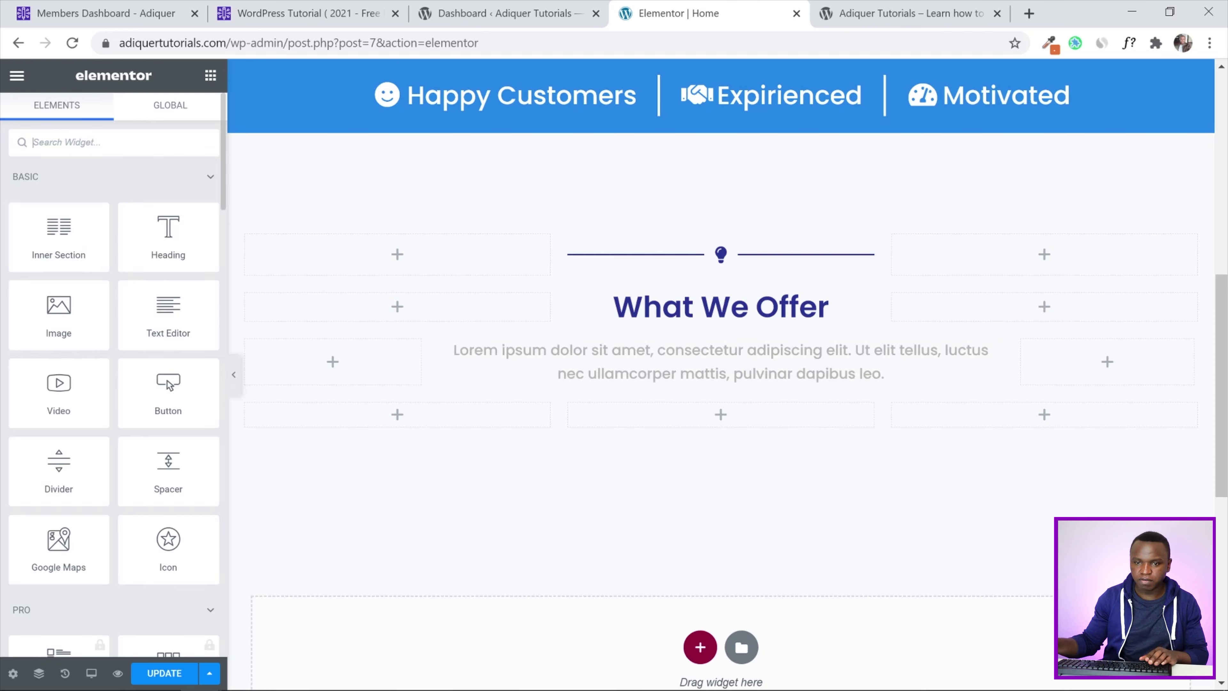
Add an Icon Box in a new row below the intro text
{"action": "type", "text": "ico"}
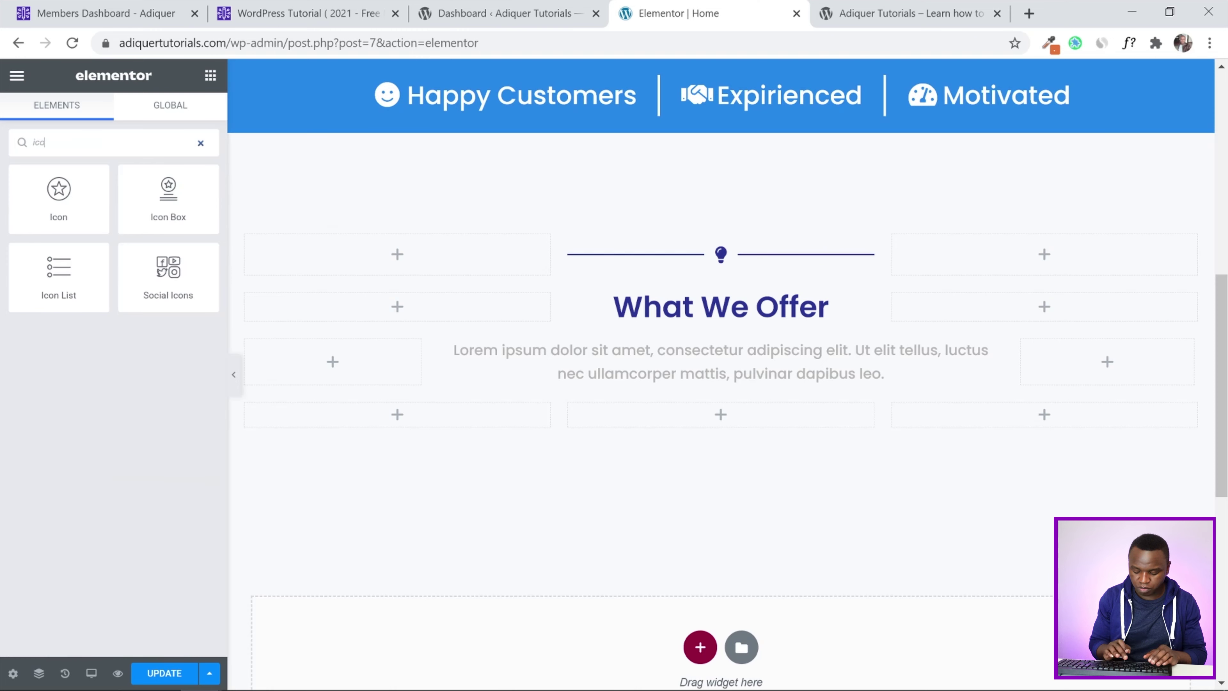
{"action": "left_click_drag", "start_coordinate": [168, 198], "coordinate": [380, 429]}
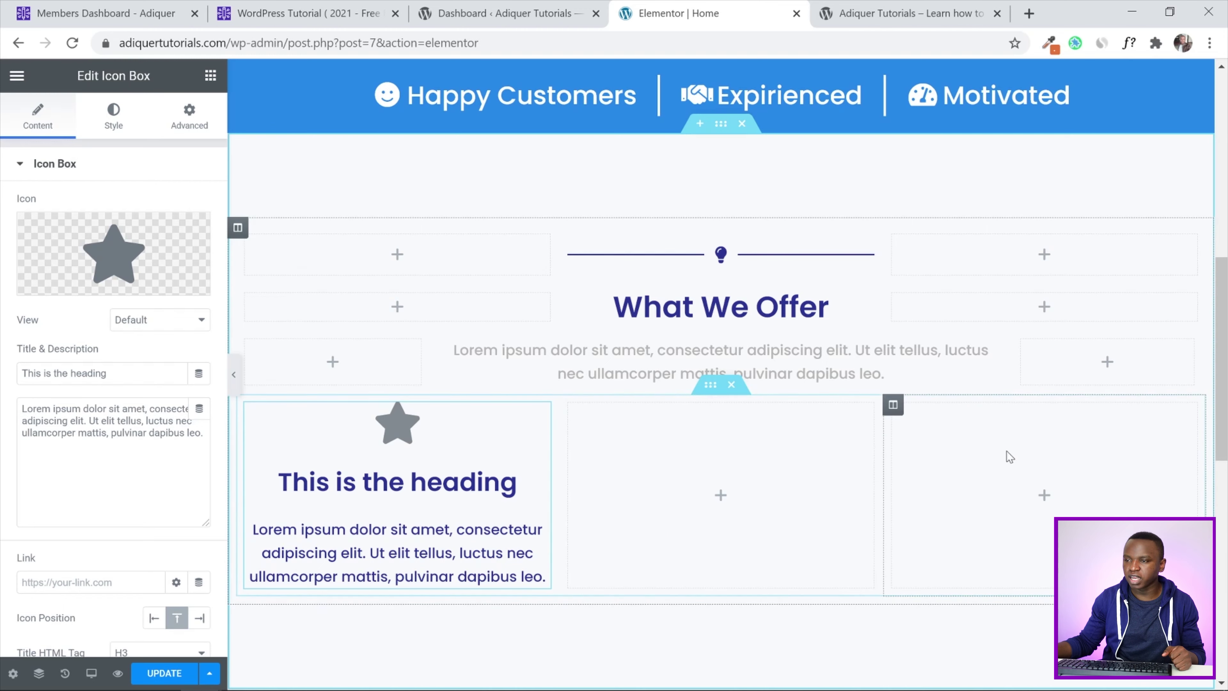
{"action": "left_click", "coordinate": [715, 391]}
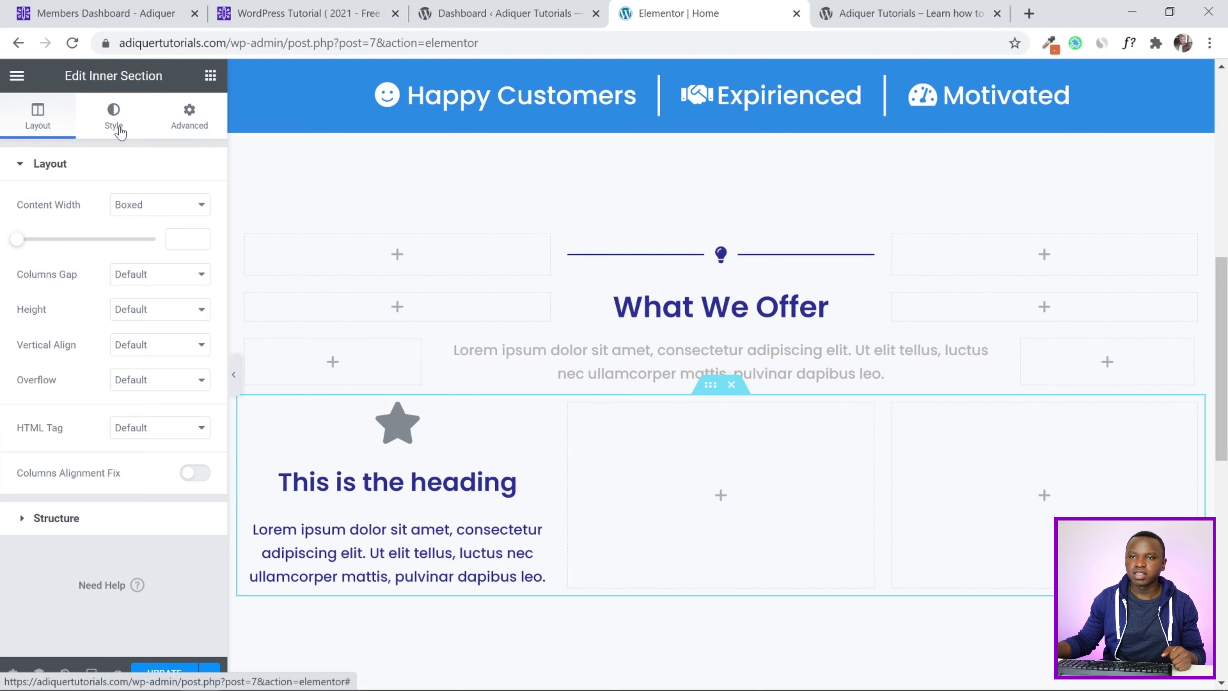
Give the row unlinked padding of 25 top and 25 bottom, then save
{"action": "left_click", "coordinate": [190, 126]}
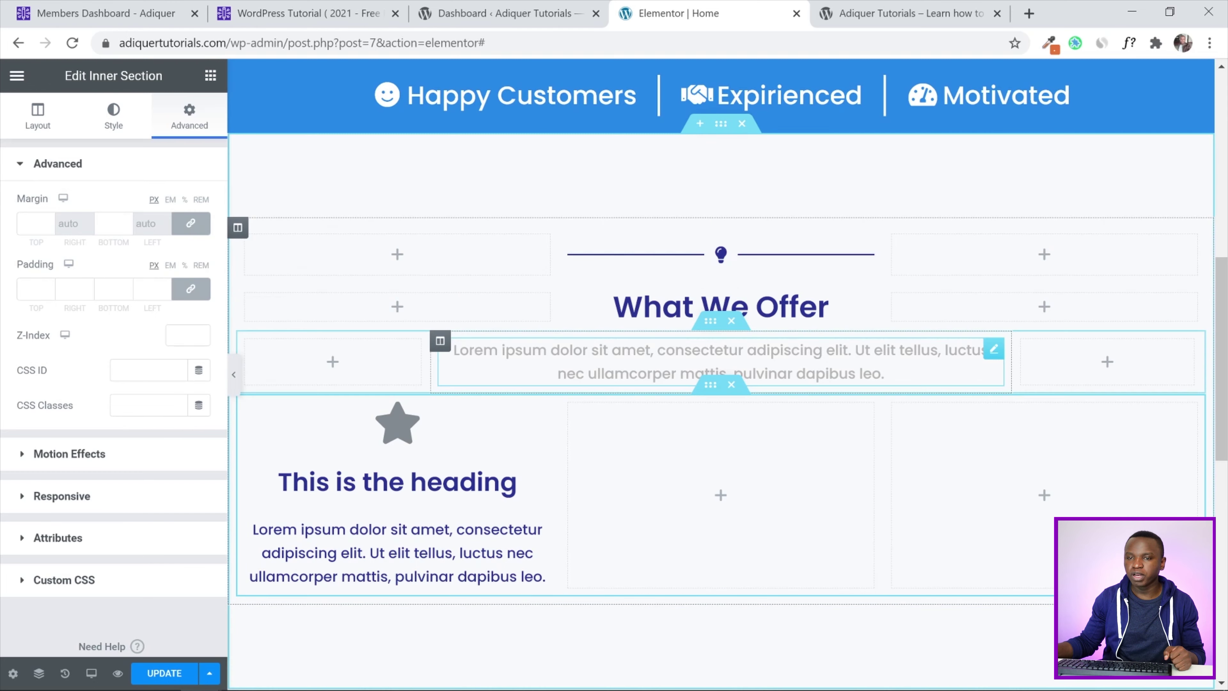
{"action": "left_click", "coordinate": [186, 289]}
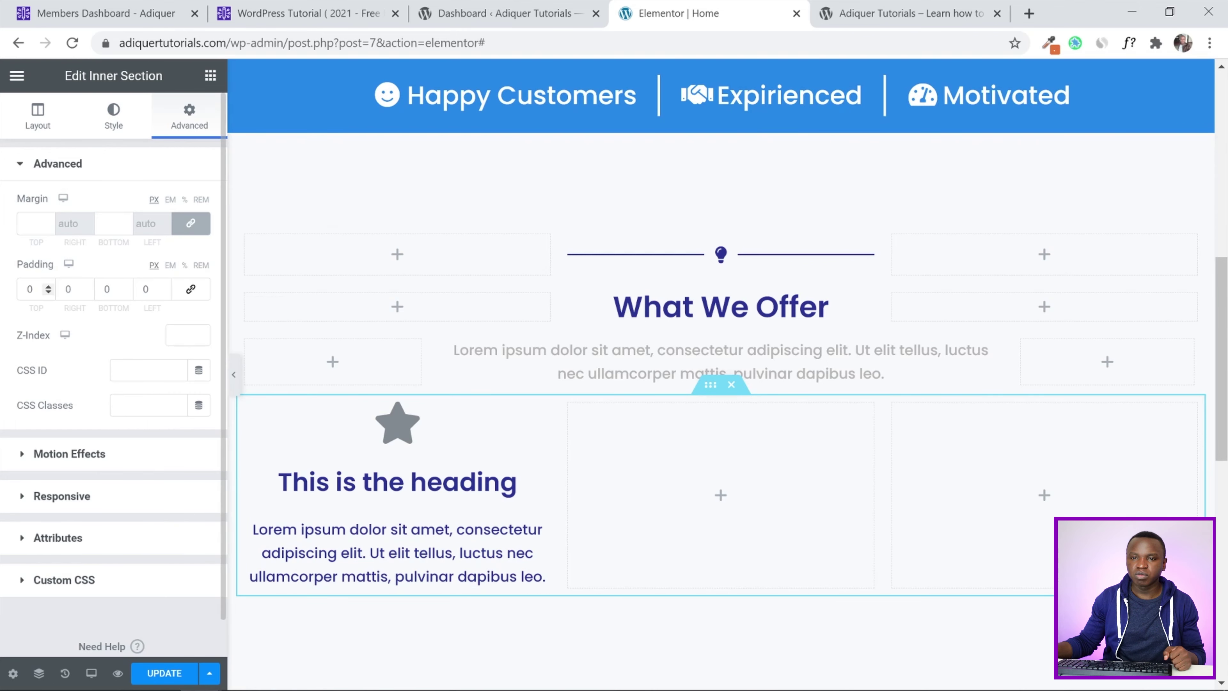
{"action": "left_click_drag", "start_coordinate": [36, 290], "coordinate": [8, 290]}
{"action": "type", "text": "25"}
{"action": "key", "text": "Tab"}
{"action": "key", "text": "Tab"}
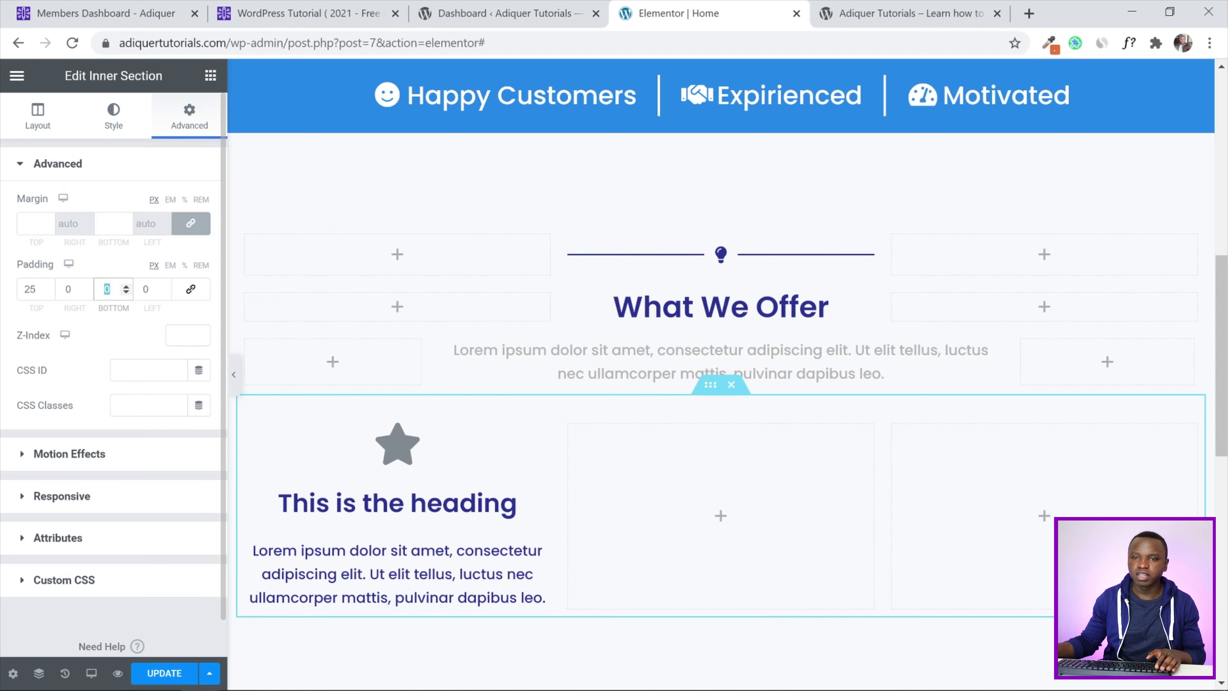
{"action": "type", "text": "25"}
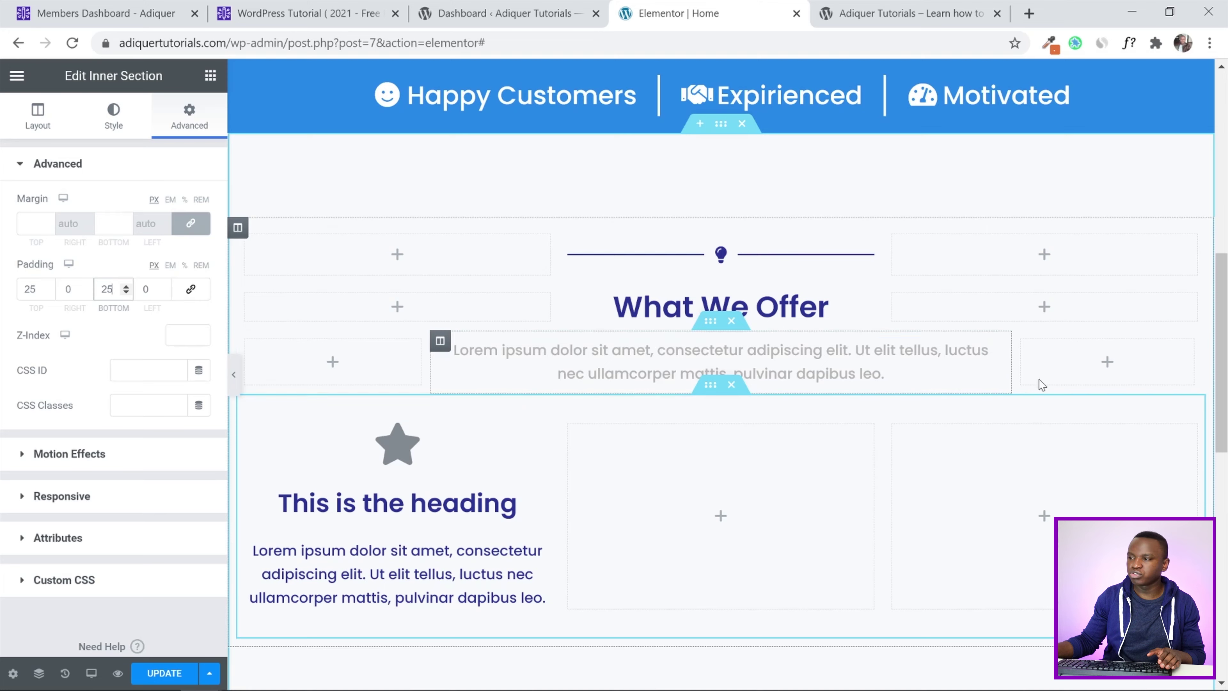
{"action": "scroll", "coordinate": [1041, 385], "scroll_direction": "down", "scroll_amount": 3}
{"action": "left_click", "coordinate": [181, 674]}
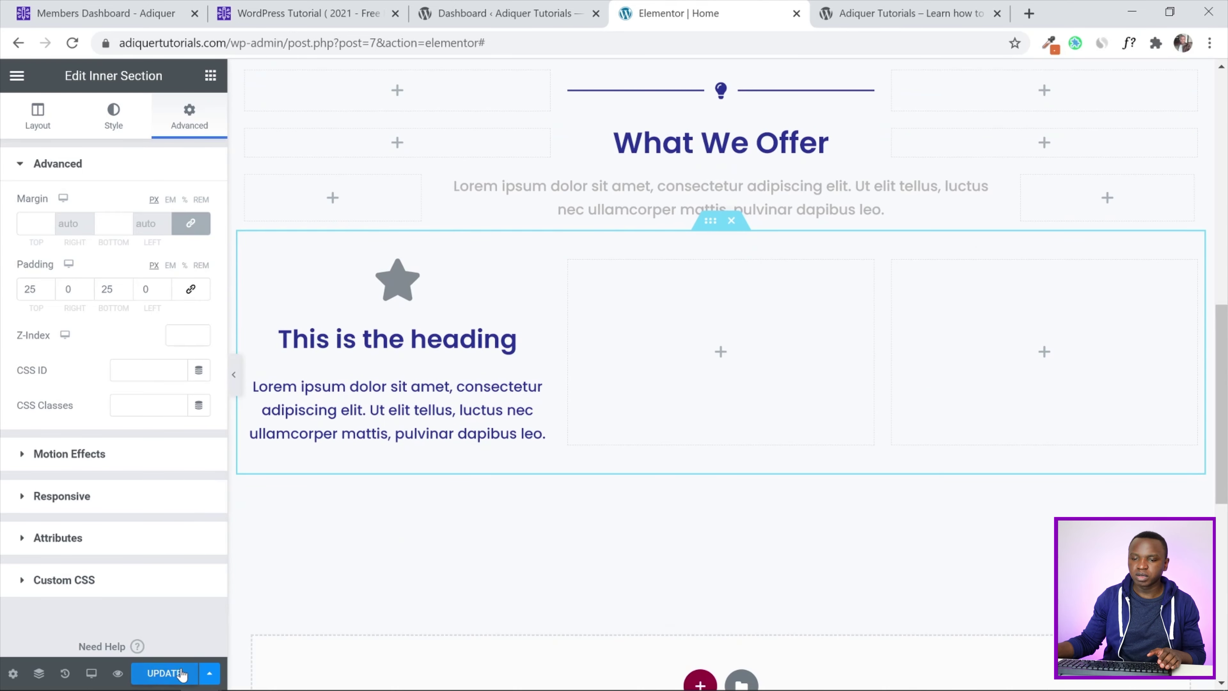
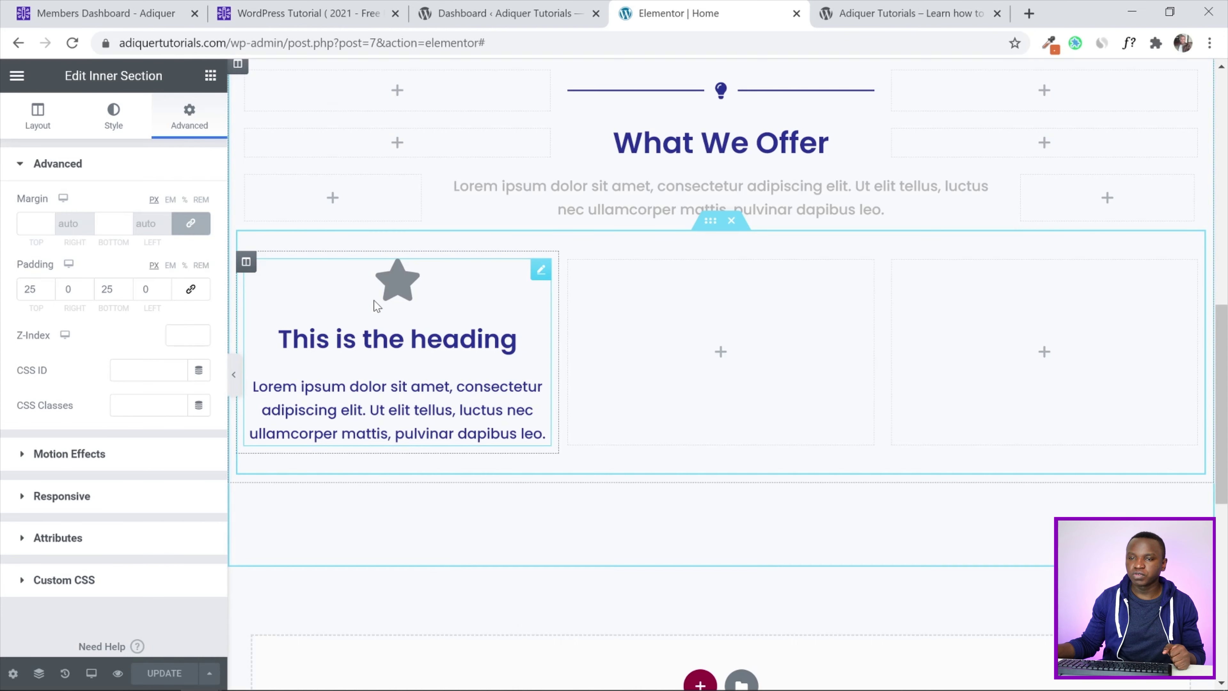
Open the Style settings of the first column, the one holding the star icon box
{"action": "left_click", "coordinate": [245, 262]}
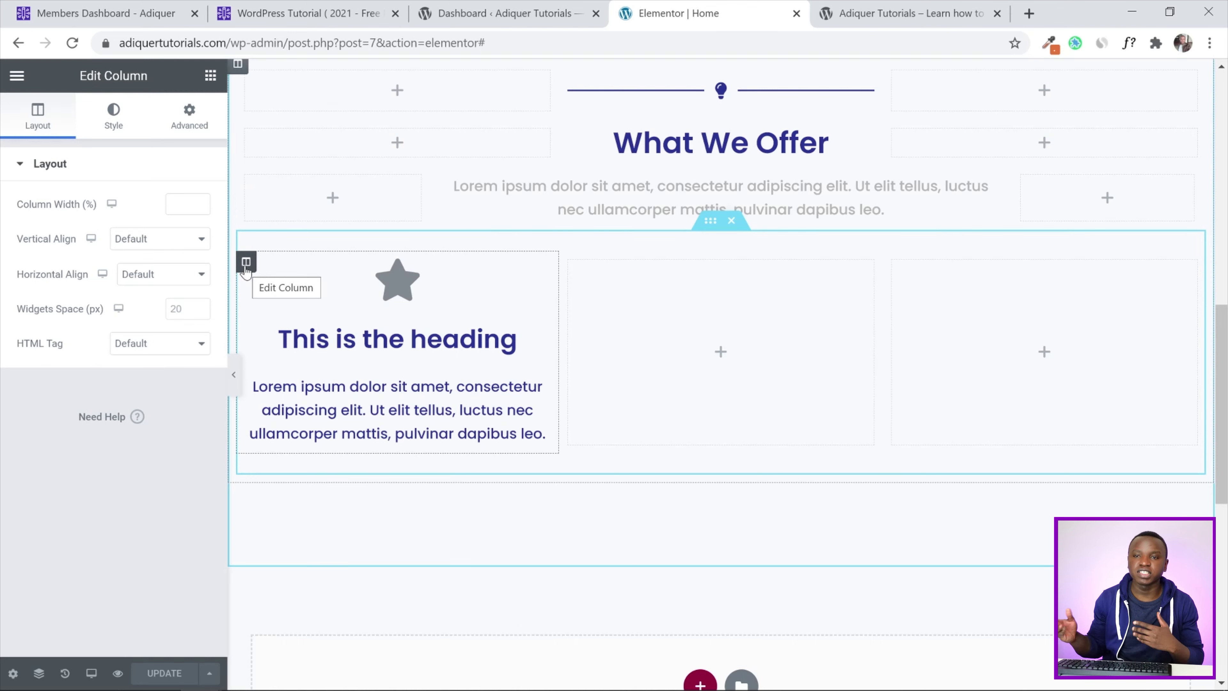
{"action": "left_click", "coordinate": [110, 118]}
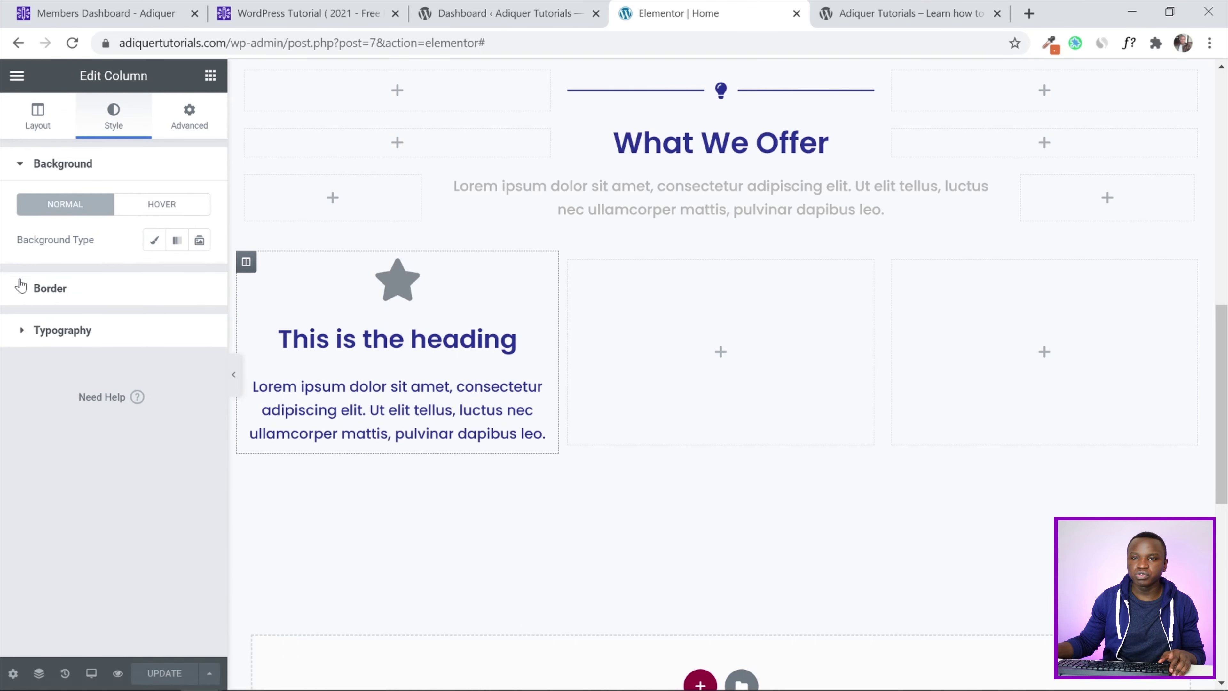
Give the first column a solid border 2 px wide on all sides
{"action": "left_click", "coordinate": [23, 290]}
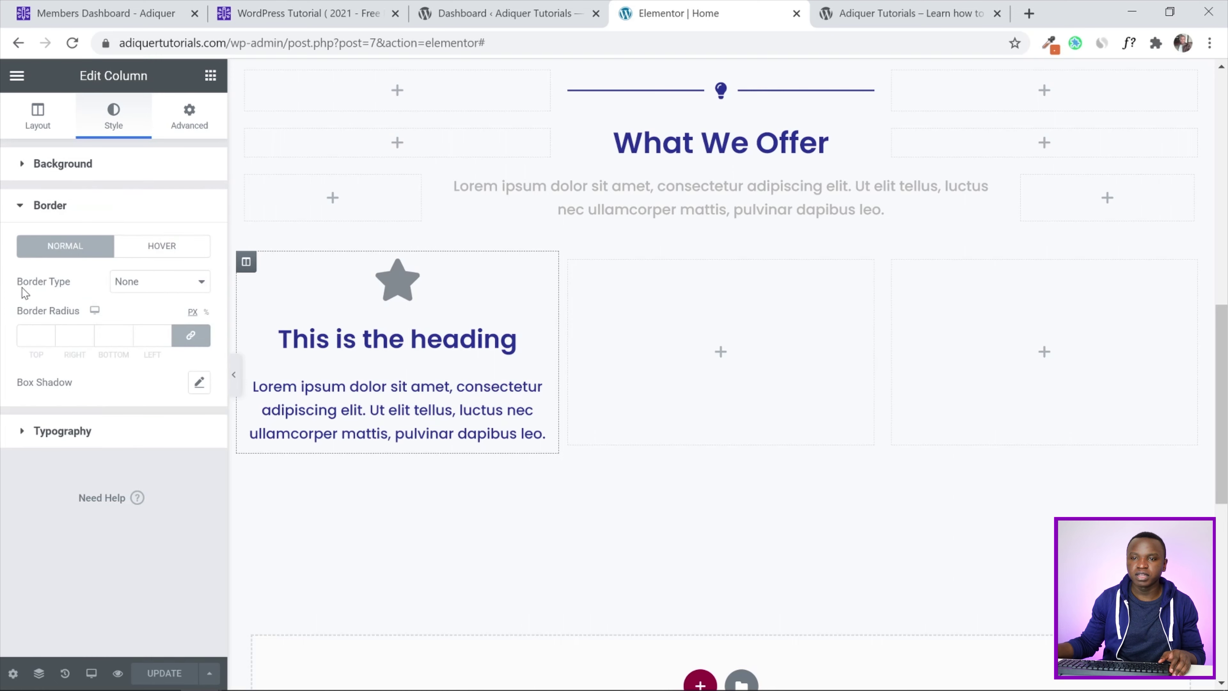
{"action": "left_click", "coordinate": [143, 288]}
{"action": "left_click", "coordinate": [145, 311]}
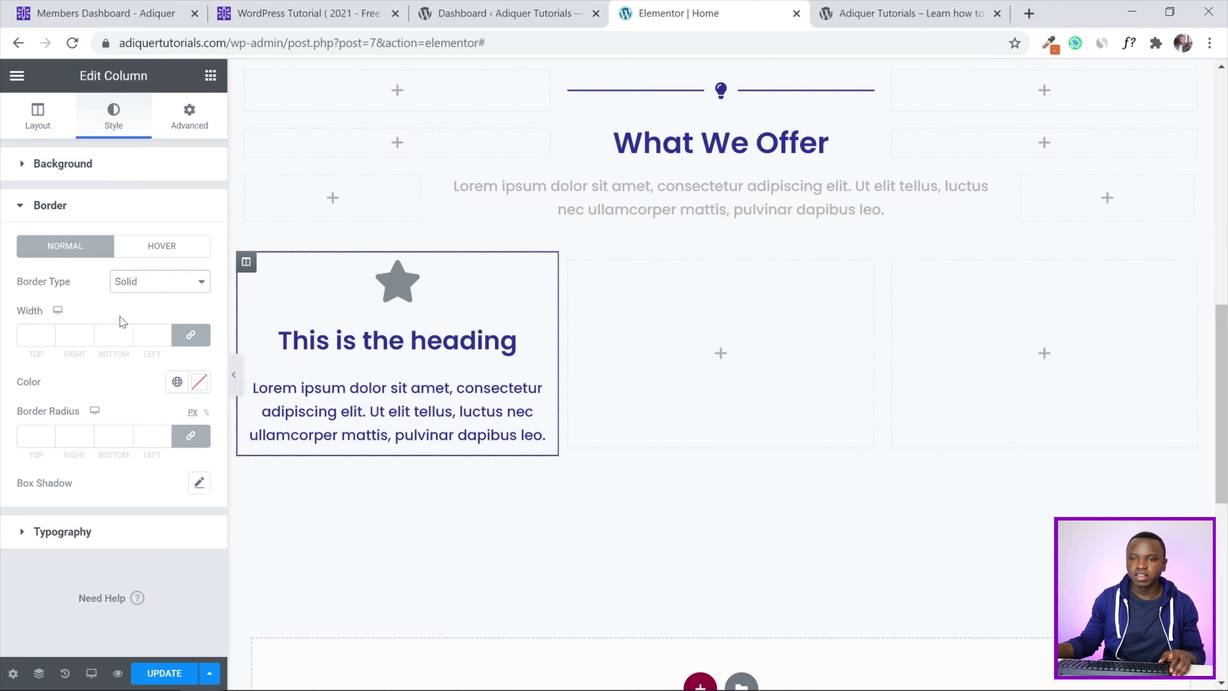
{"action": "left_click", "coordinate": [159, 335]}
{"action": "type", "text": "2"}
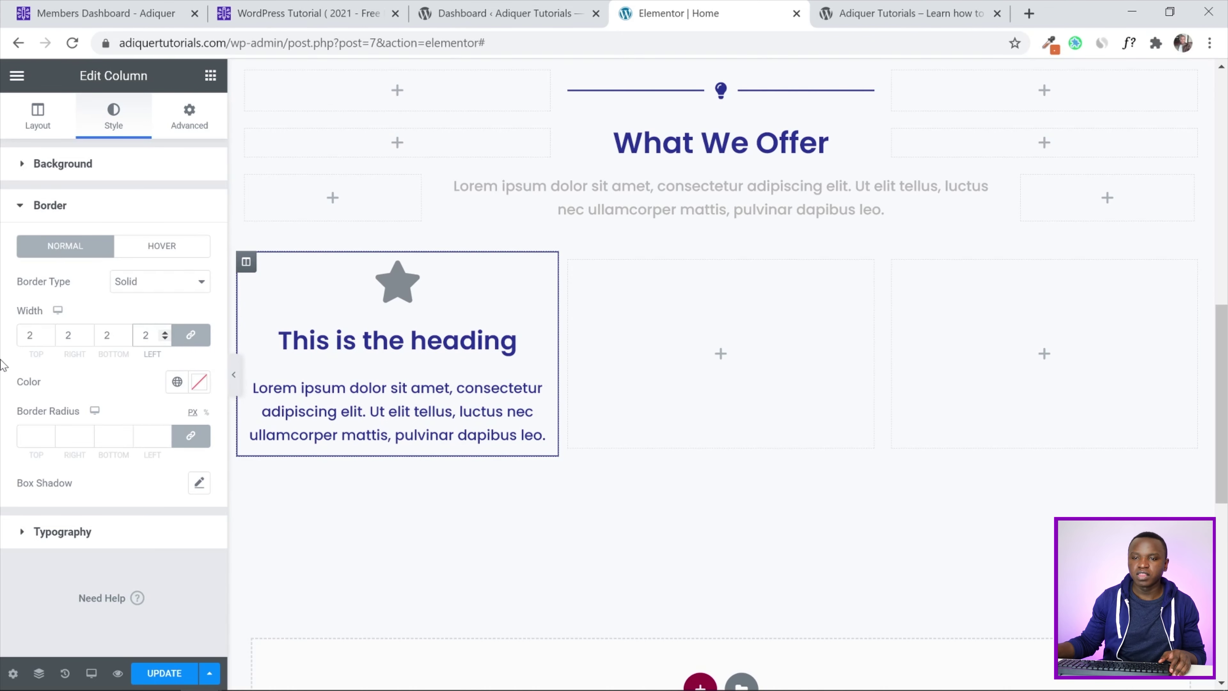
Set the border colour to #b5b5b5 and start saving it as a new global colour
{"action": "left_click", "coordinate": [177, 384]}
{"action": "scroll", "coordinate": [137, 507], "scroll_direction": "down", "scroll_amount": 3}
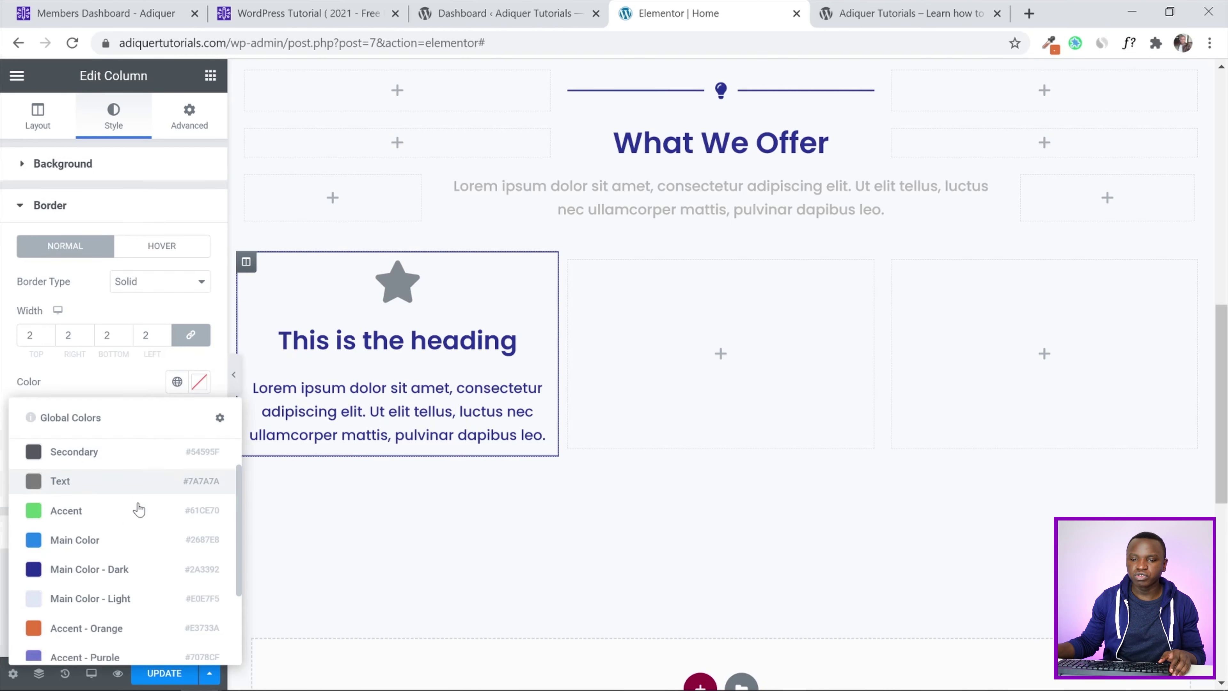
{"action": "scroll", "coordinate": [136, 522], "scroll_direction": "up", "scroll_amount": 3}
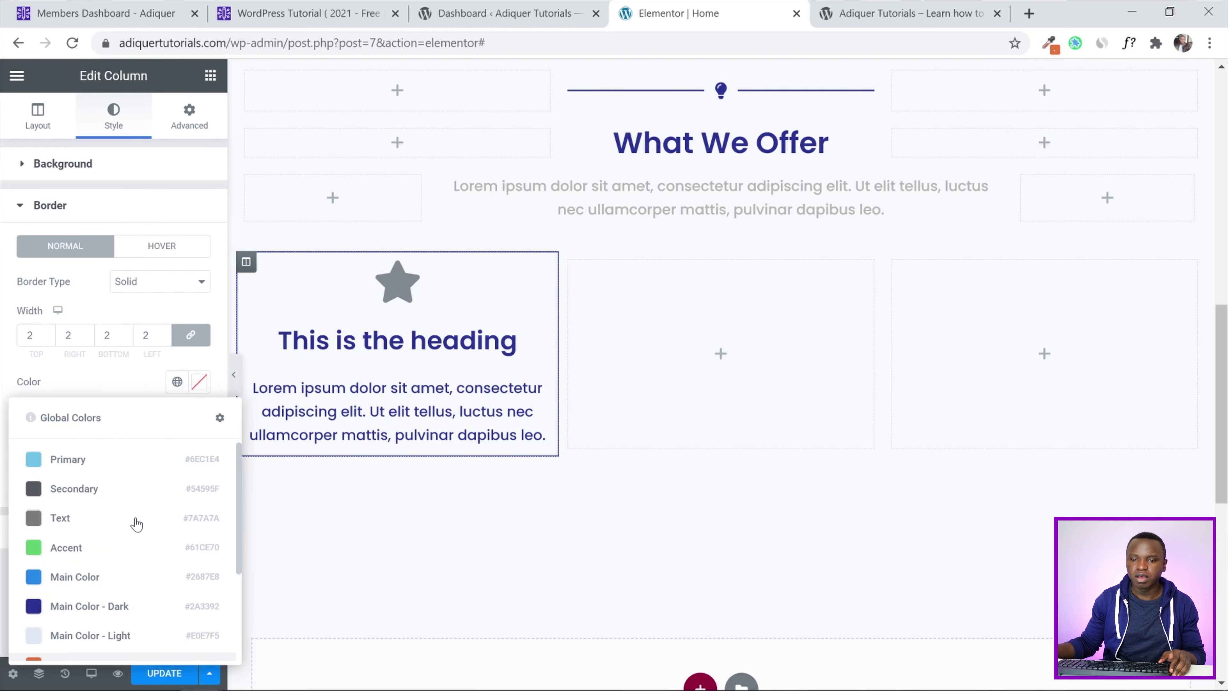
{"action": "left_click", "coordinate": [109, 372]}
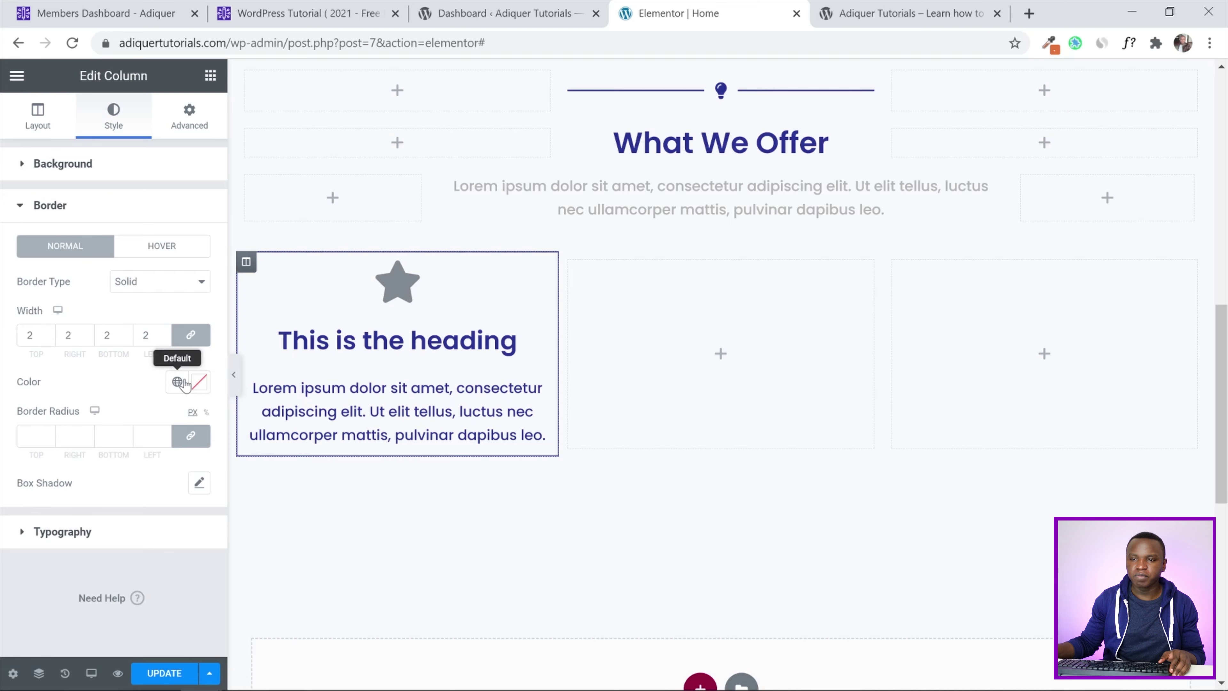
{"action": "left_click", "coordinate": [199, 382]}
{"action": "type", "text": "#b5b5b5"}
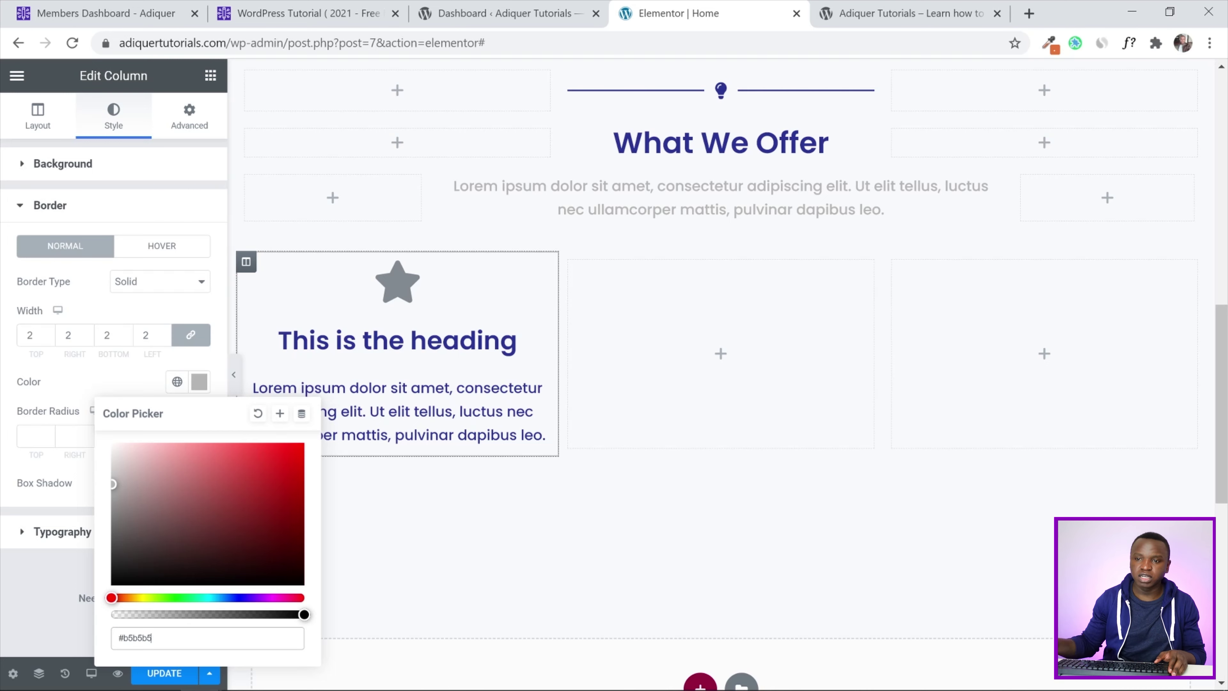
{"action": "left_click", "coordinate": [280, 414]}
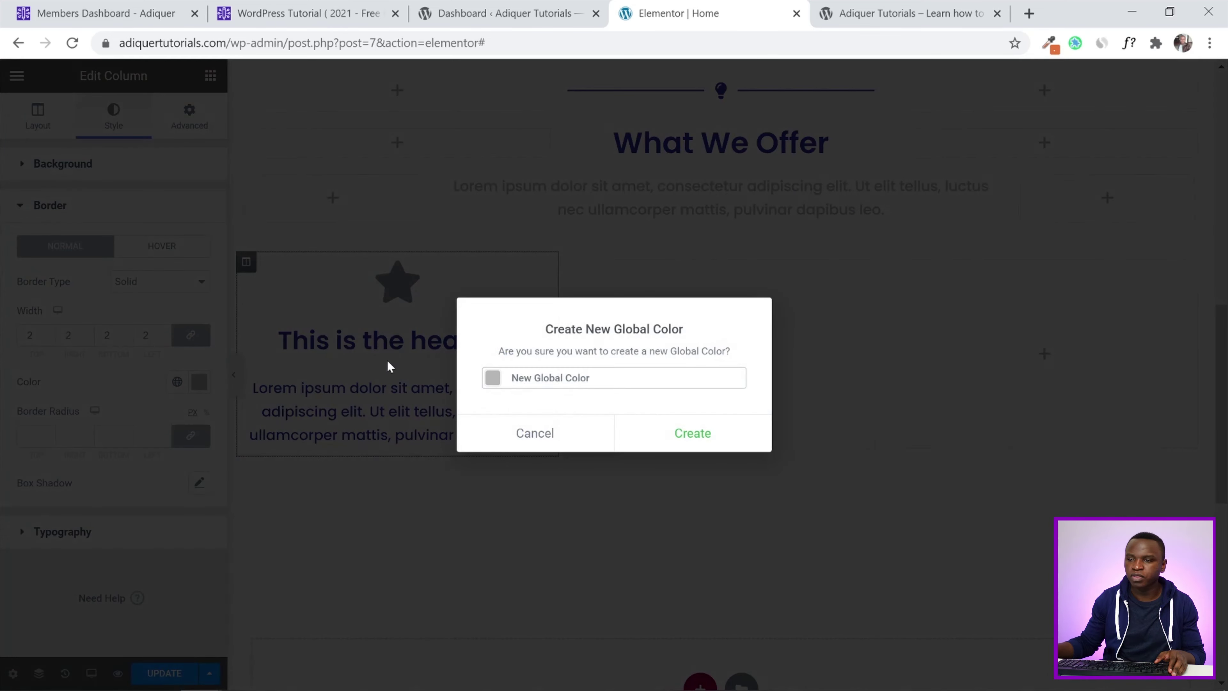
Name the new global colour 'Border Color' and create it
{"action": "left_click_drag", "start_coordinate": [590, 378], "coordinate": [510, 387]}
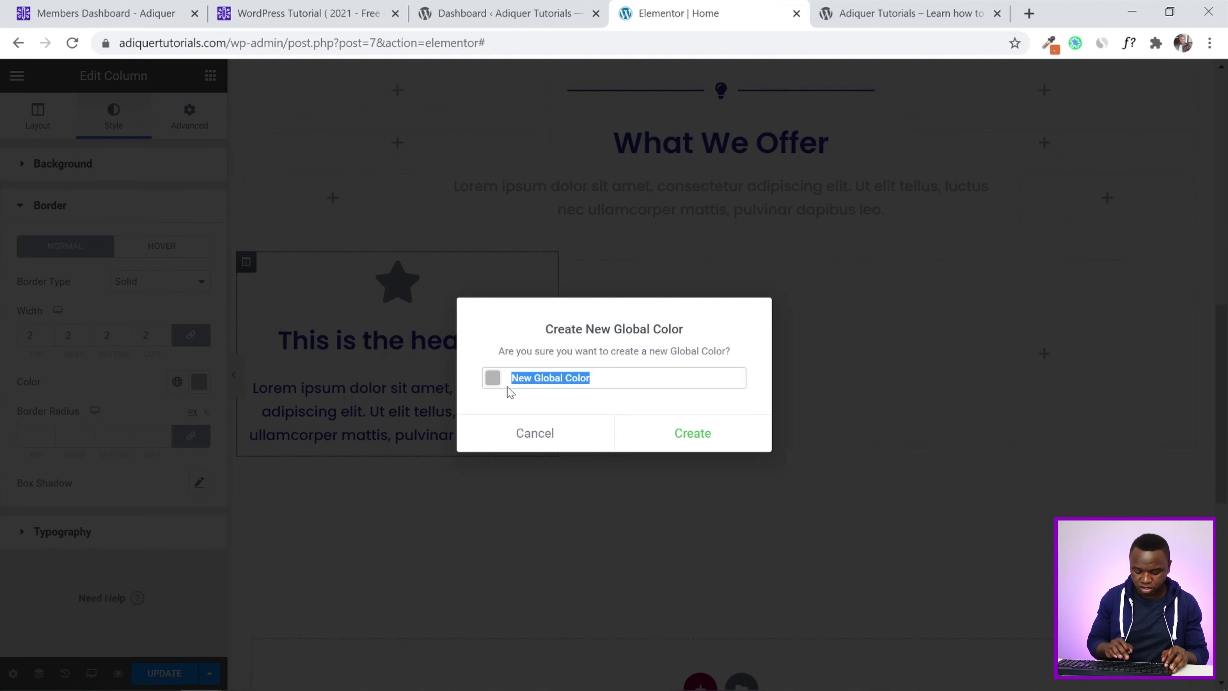
{"action": "type", "text": "Border"}
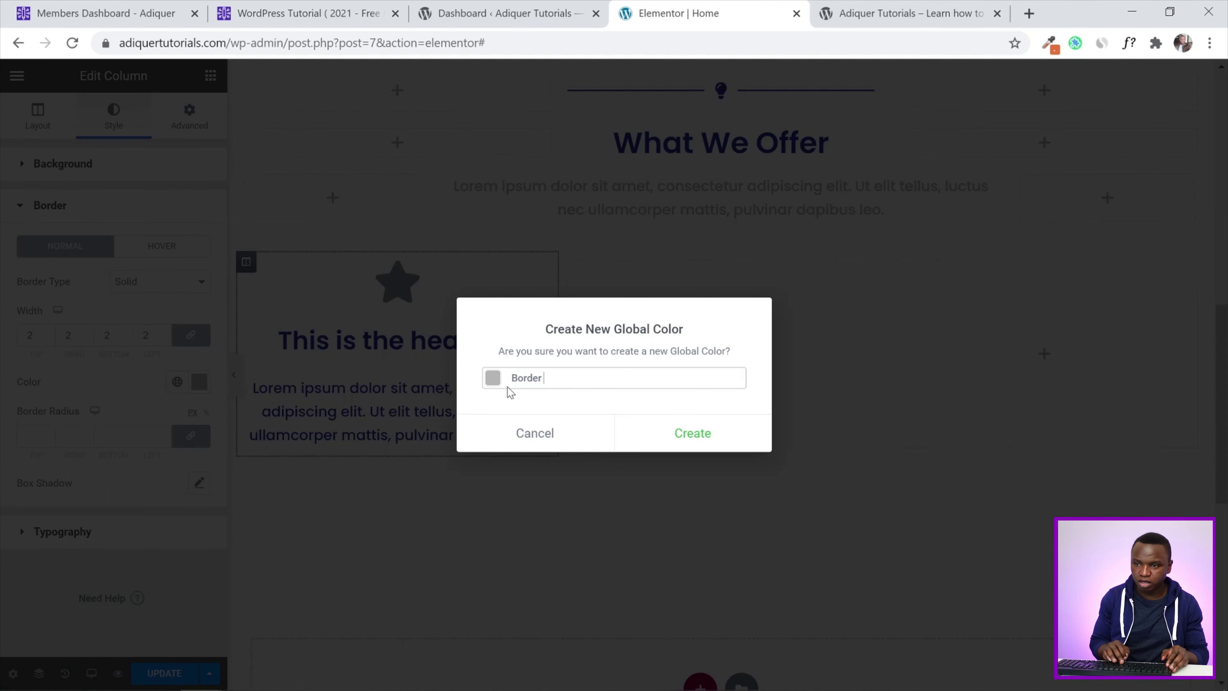
{"action": "type", "text": " Color"}
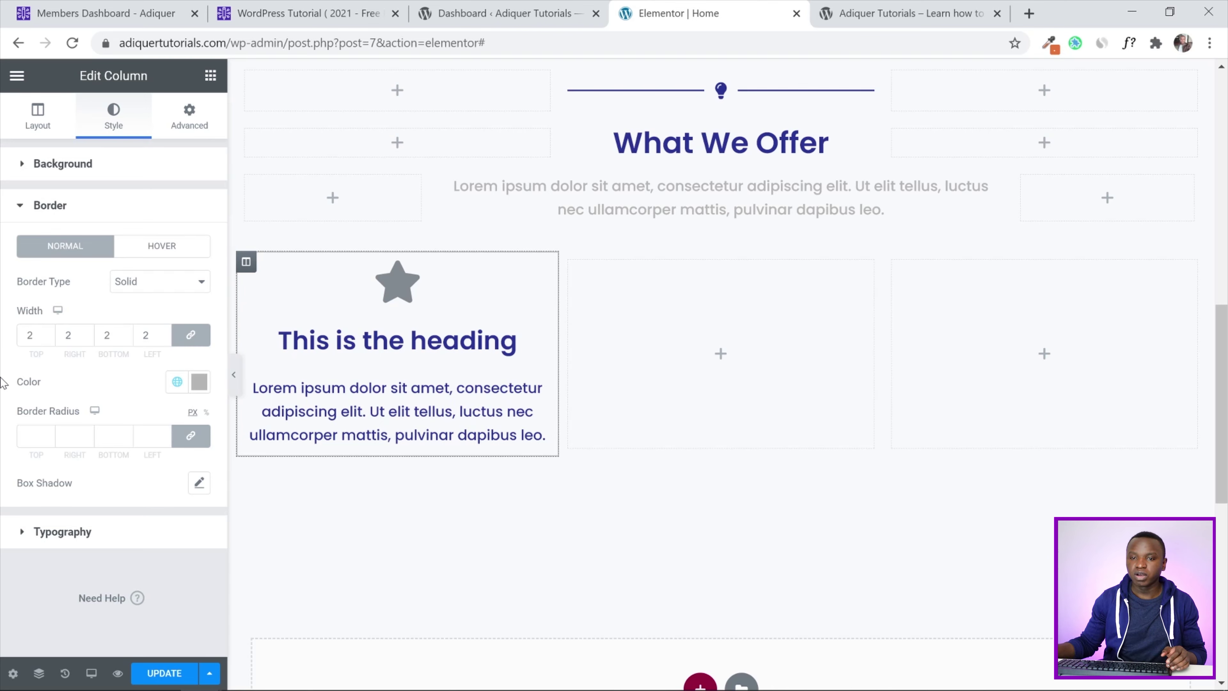
{"action": "left_click", "coordinate": [49, 438]}
Round the first column's border corners to 10 px and preview the result
{"action": "type", "text": "10"}
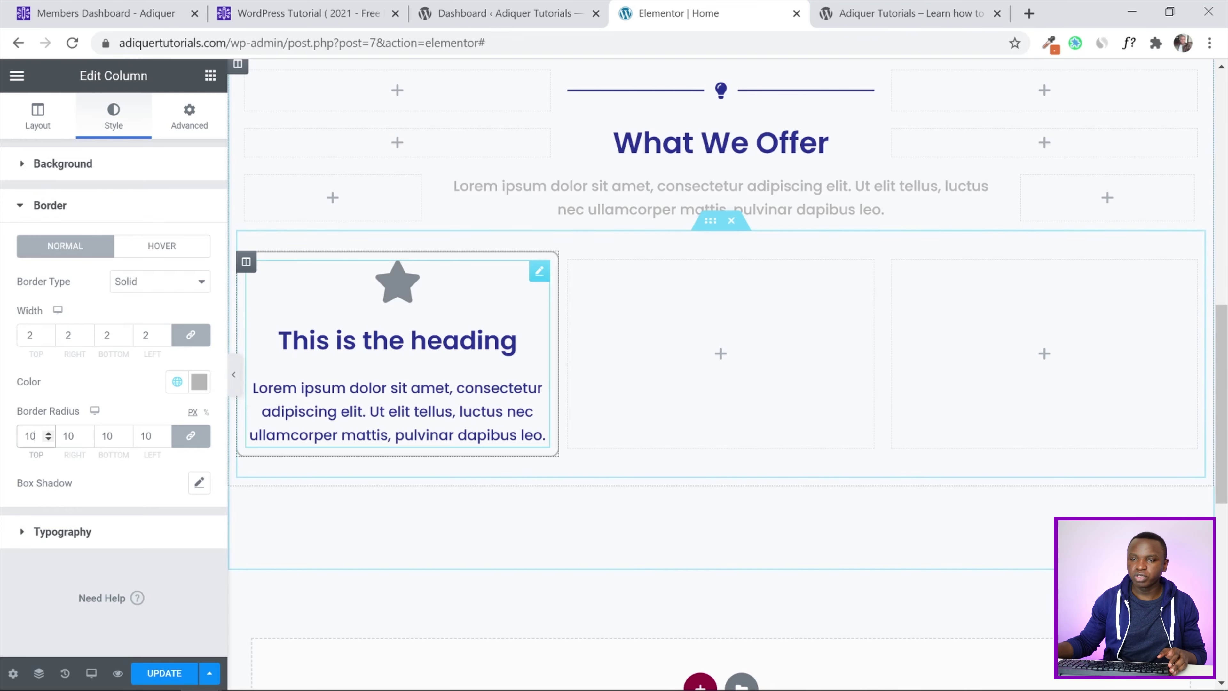
{"action": "left_click", "coordinate": [233, 375]}
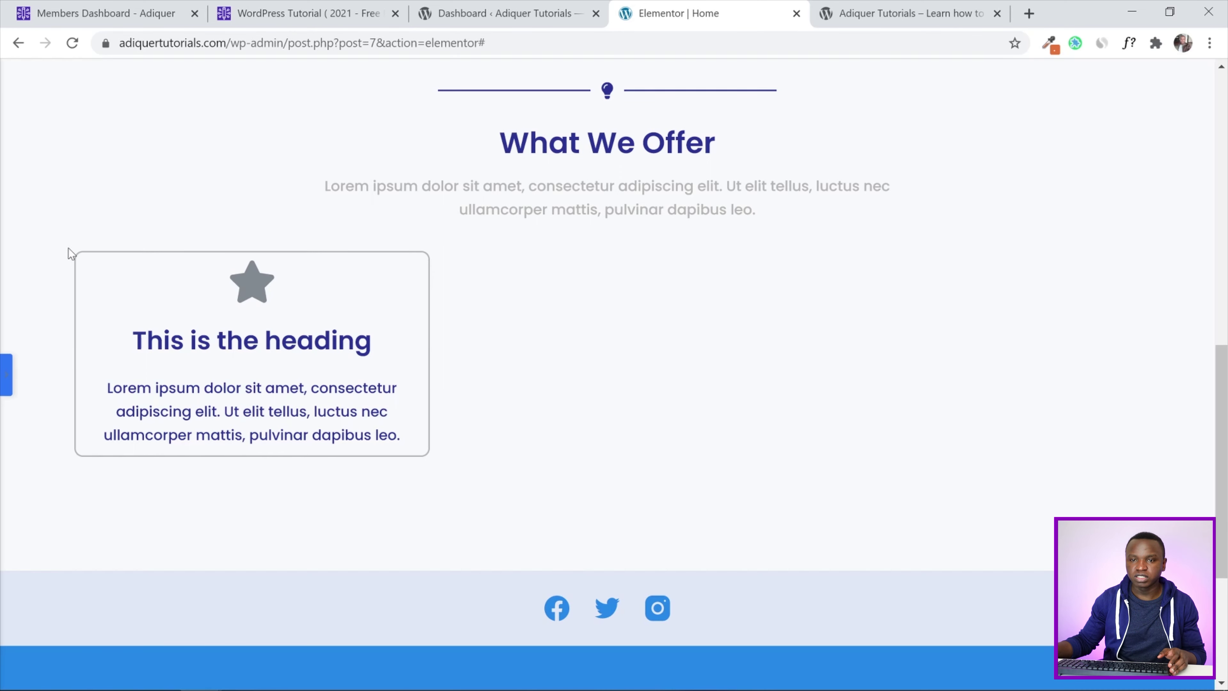
{"action": "left_click", "coordinate": [4, 374]}
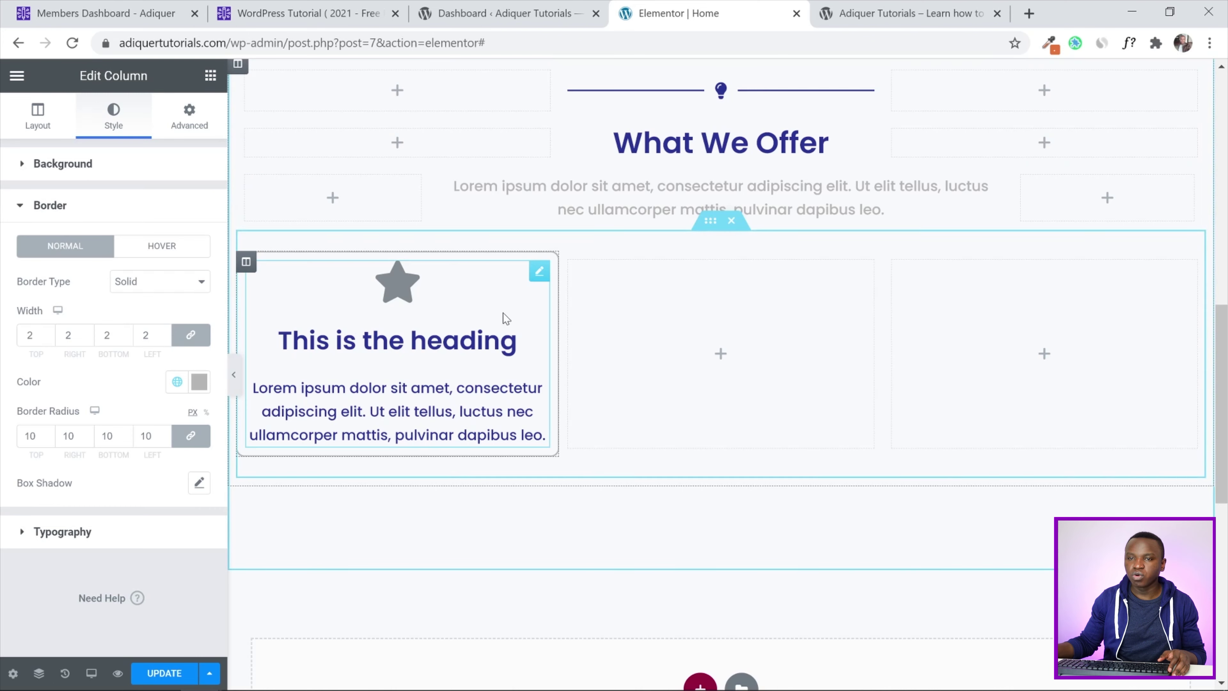
{"action": "left_click", "coordinate": [192, 119]}
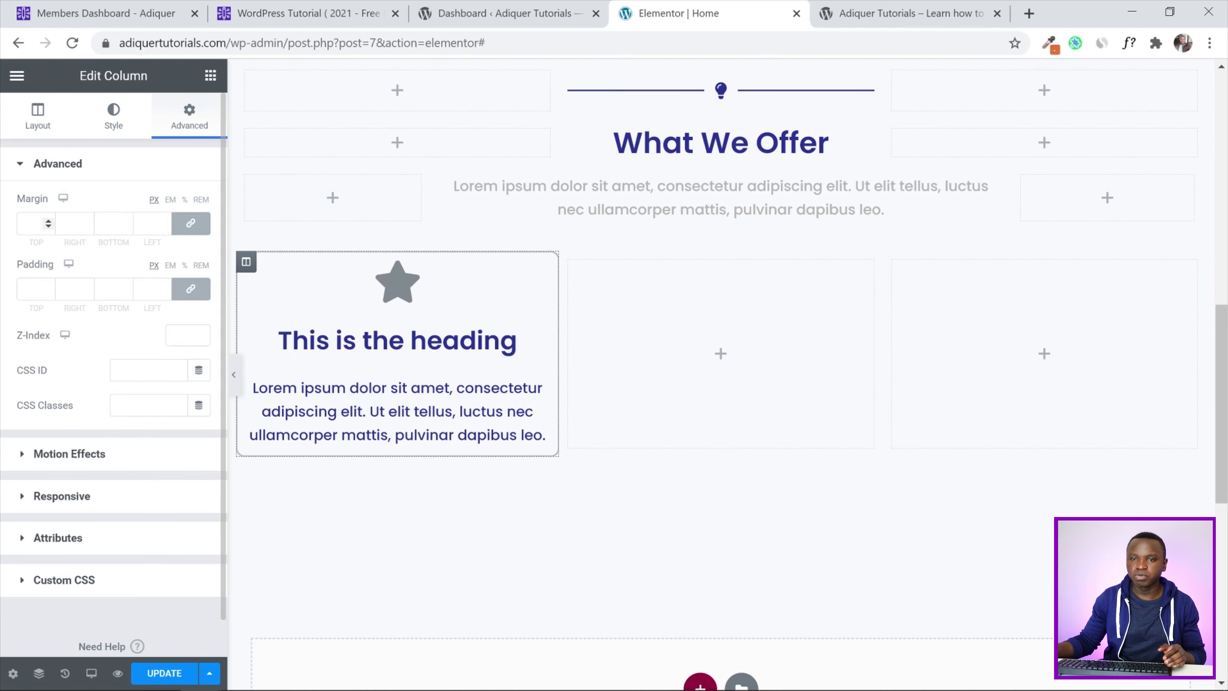
Give the first column a 10 px margin on every side and preview it
{"action": "left_click", "coordinate": [32, 223]}
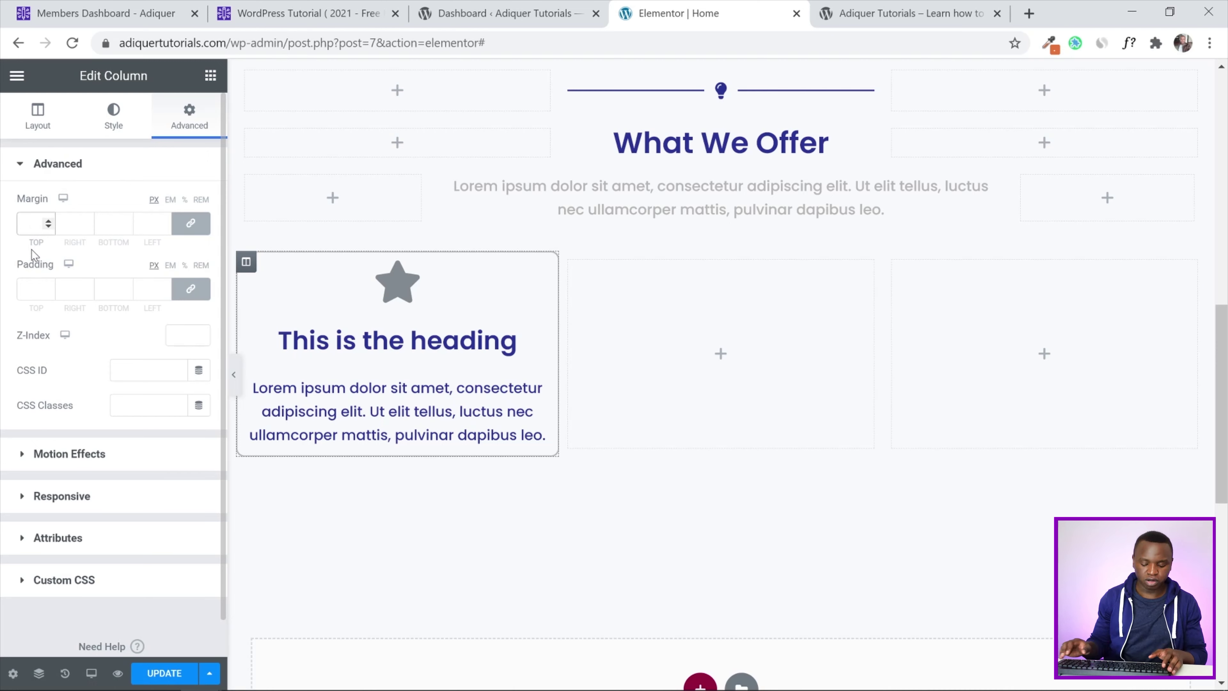
{"action": "type", "text": "10"}
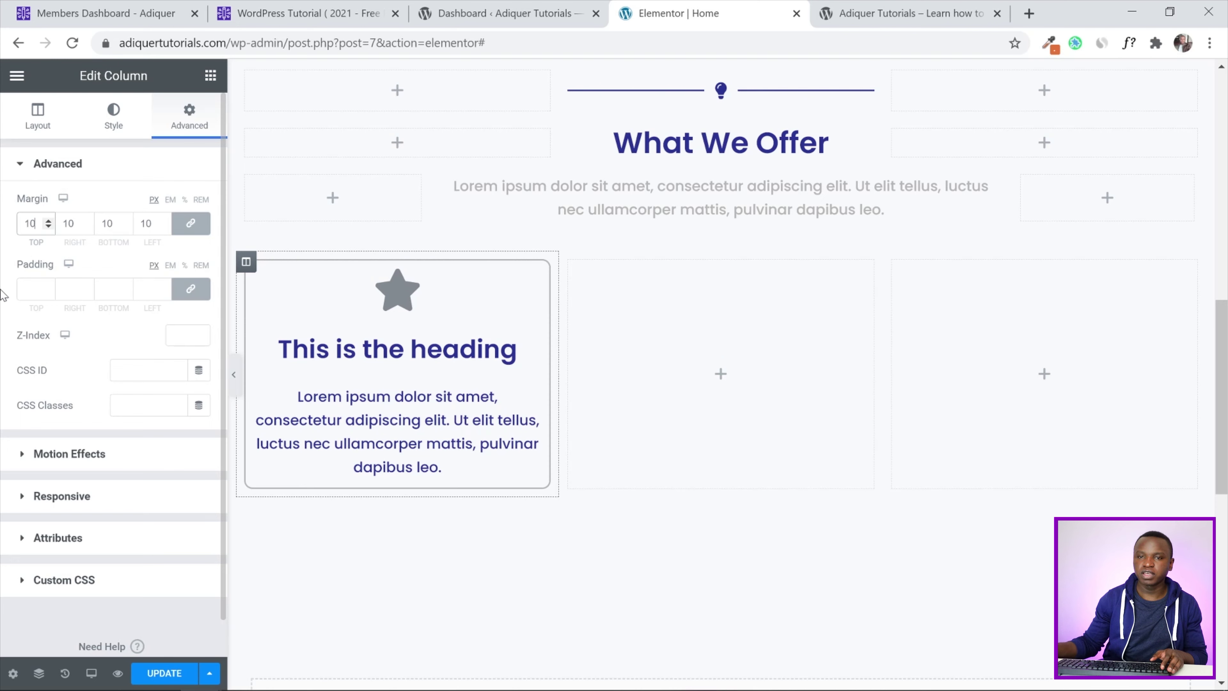
{"action": "left_click", "coordinate": [5, 256]}
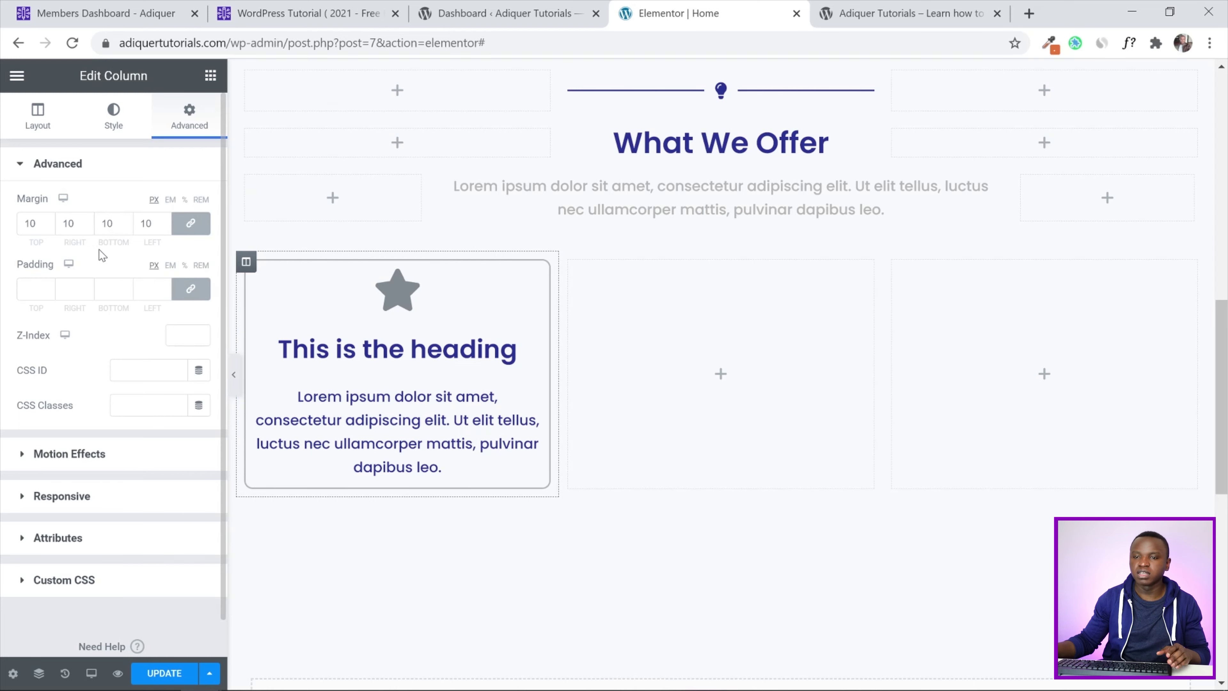
{"action": "scroll", "coordinate": [356, 387], "scroll_direction": "down", "scroll_amount": 2}
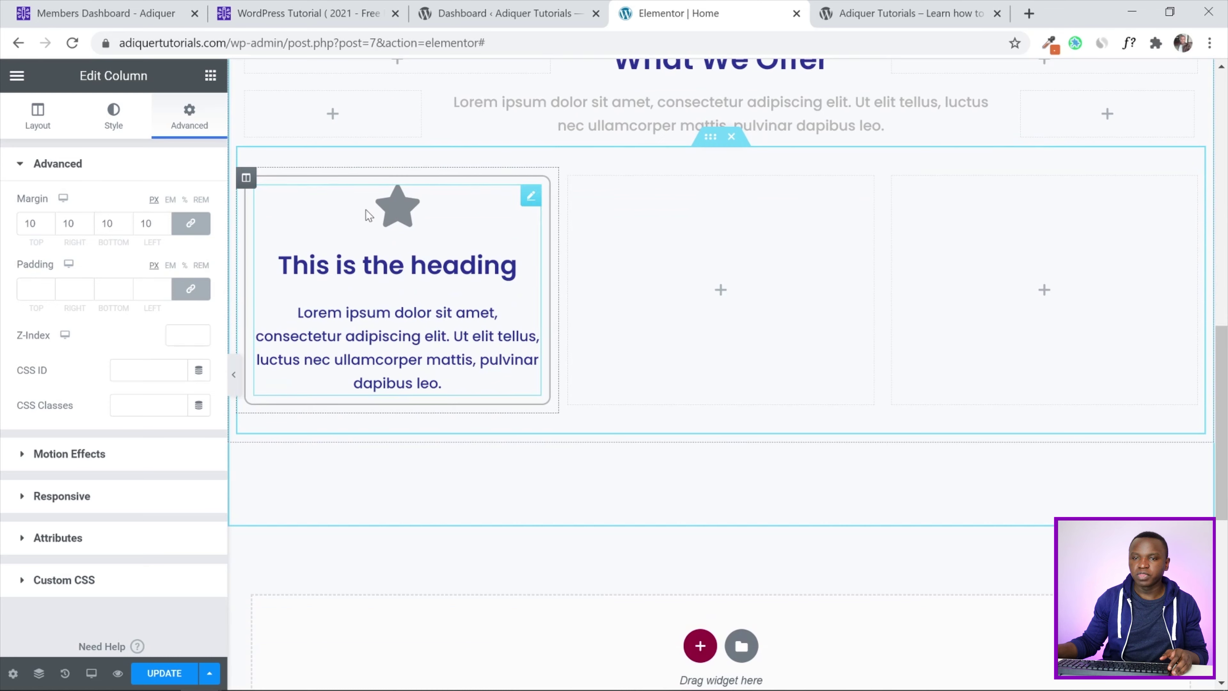
{"action": "left_click", "coordinate": [234, 375]}
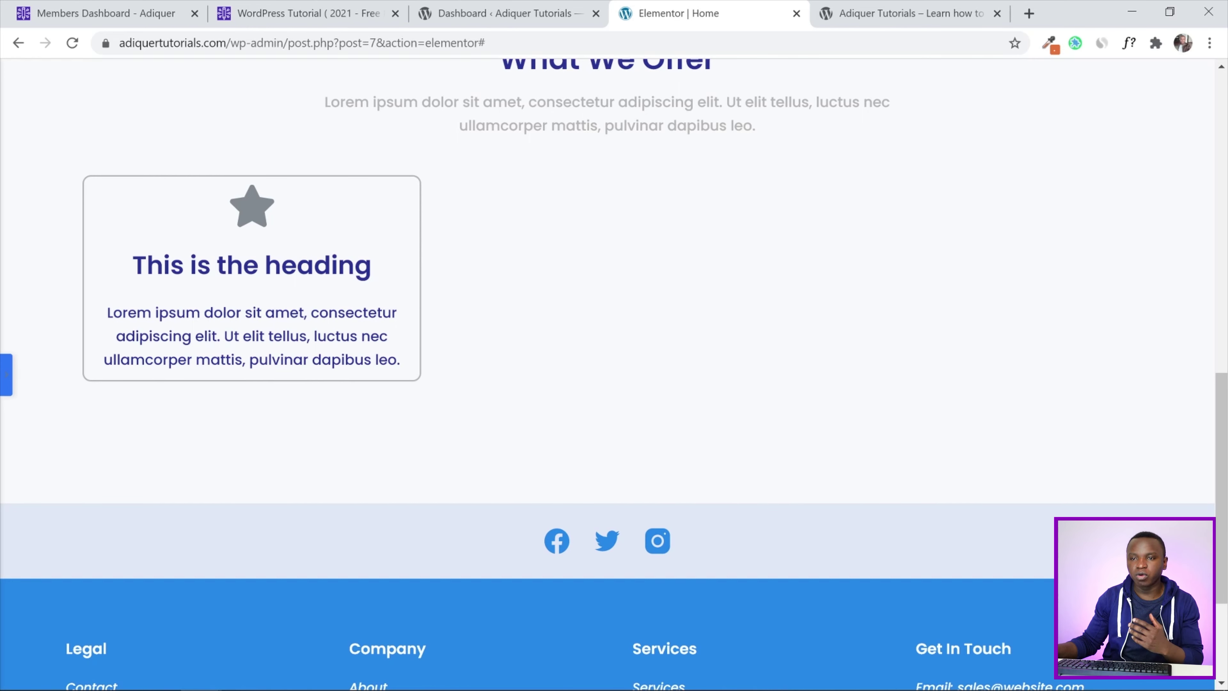
{"action": "left_click", "coordinate": [5, 376]}
Set the star icon box's view to Framed with a circle shape
{"action": "left_click", "coordinate": [530, 198]}
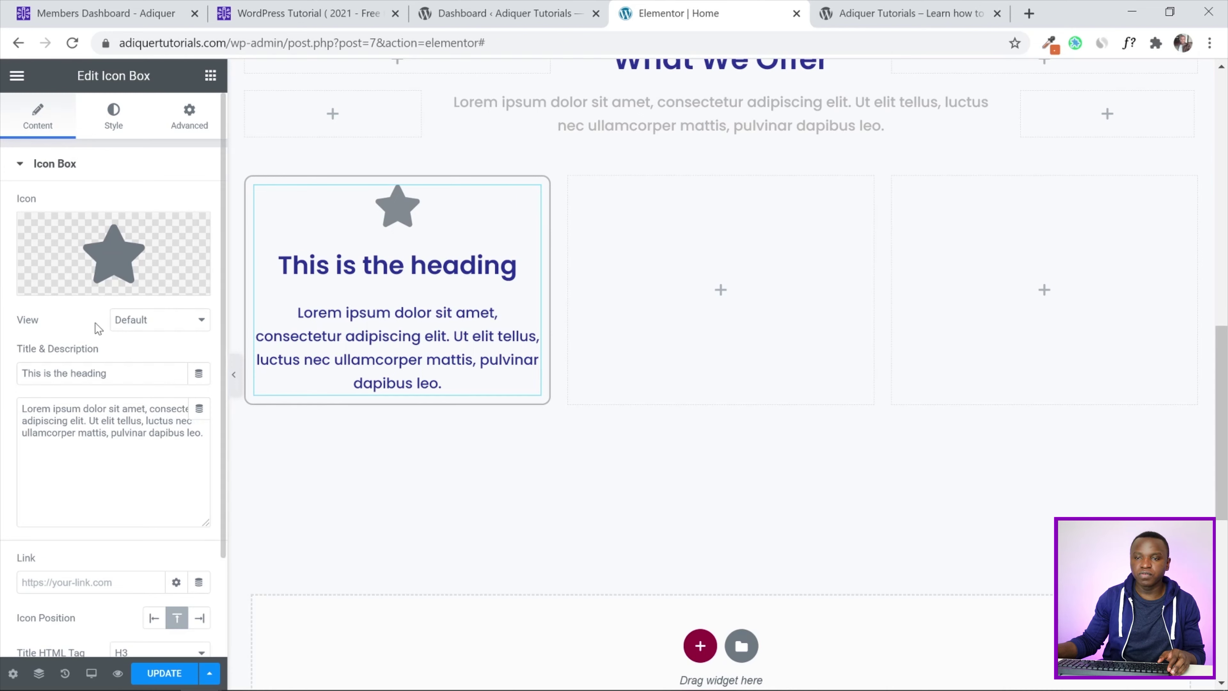
{"action": "left_click", "coordinate": [142, 323]}
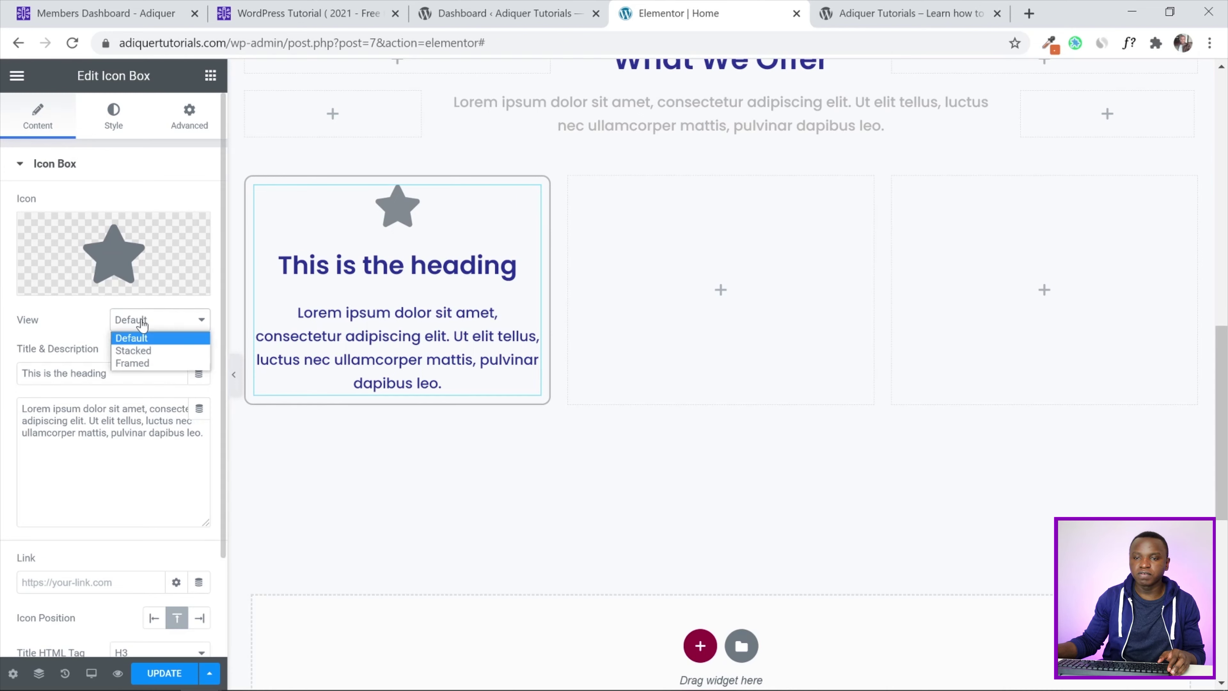
{"action": "left_click", "coordinate": [144, 364]}
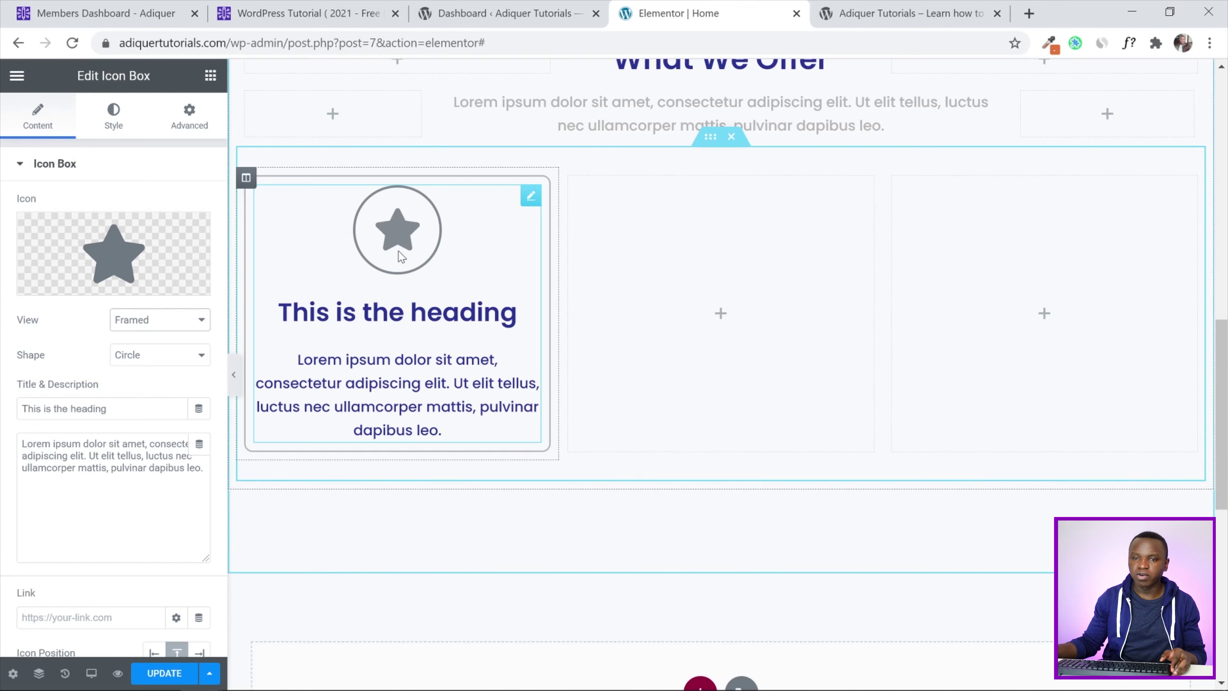
{"action": "left_click", "coordinate": [126, 358]}
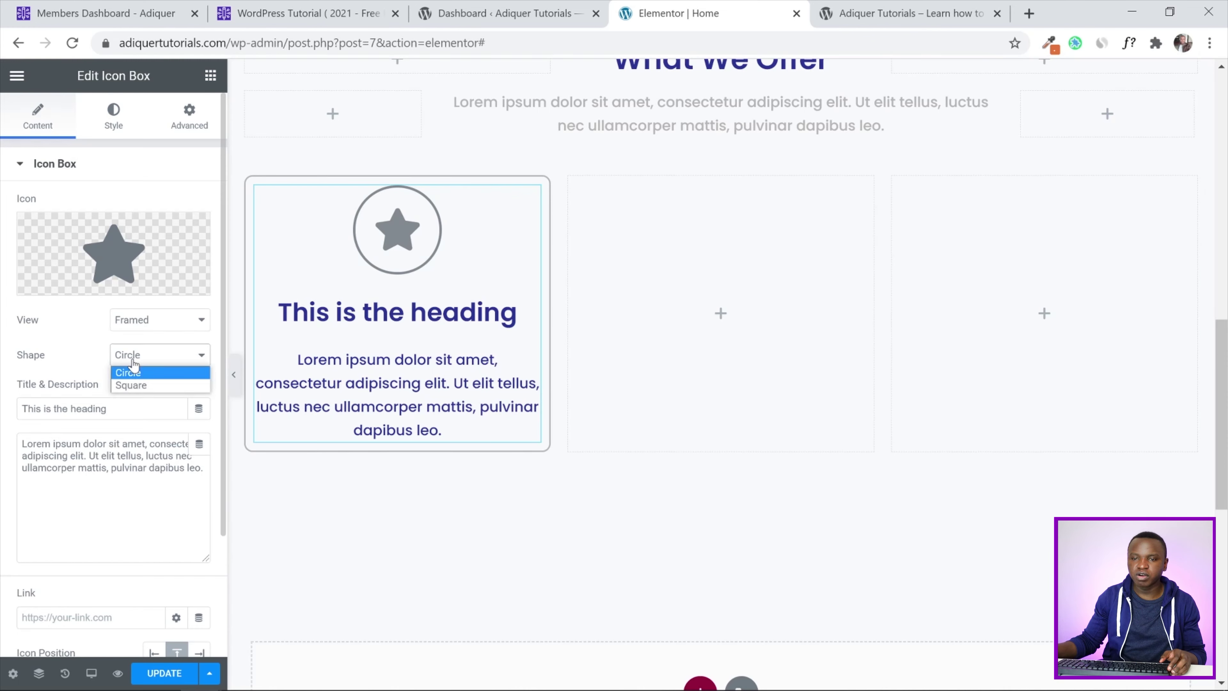
{"action": "left_click", "coordinate": [1, 350]}
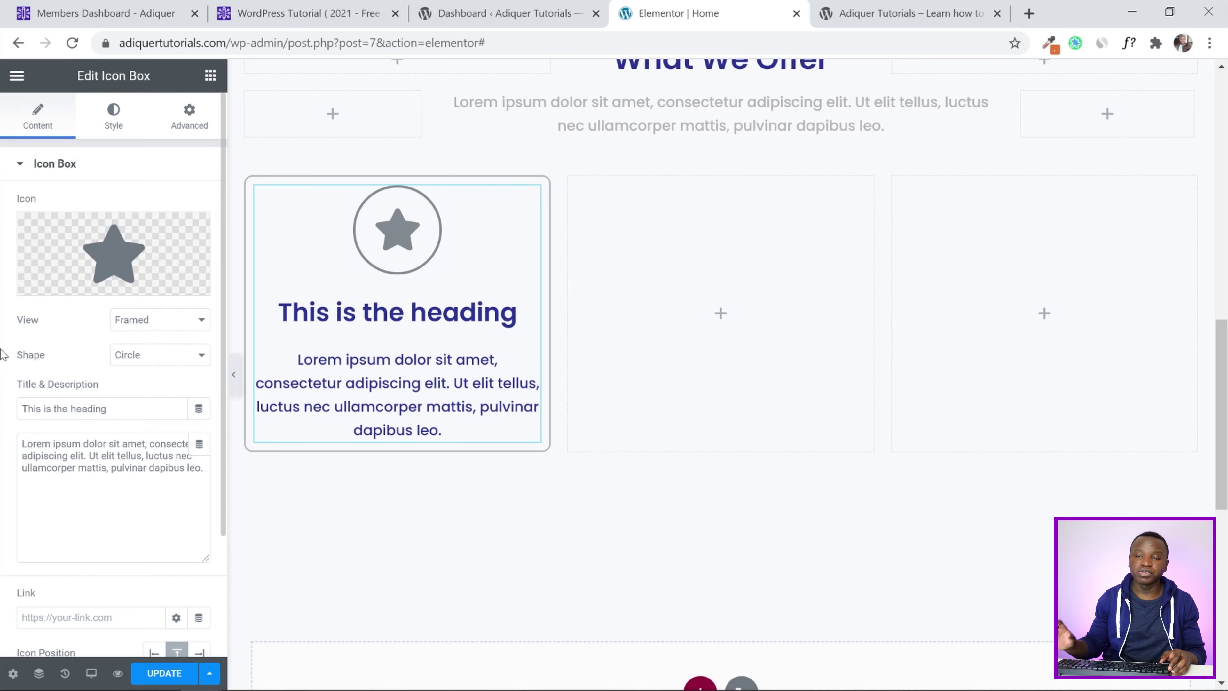
{"action": "scroll", "coordinate": [2, 356], "scroll_direction": "down", "scroll_amount": 3}
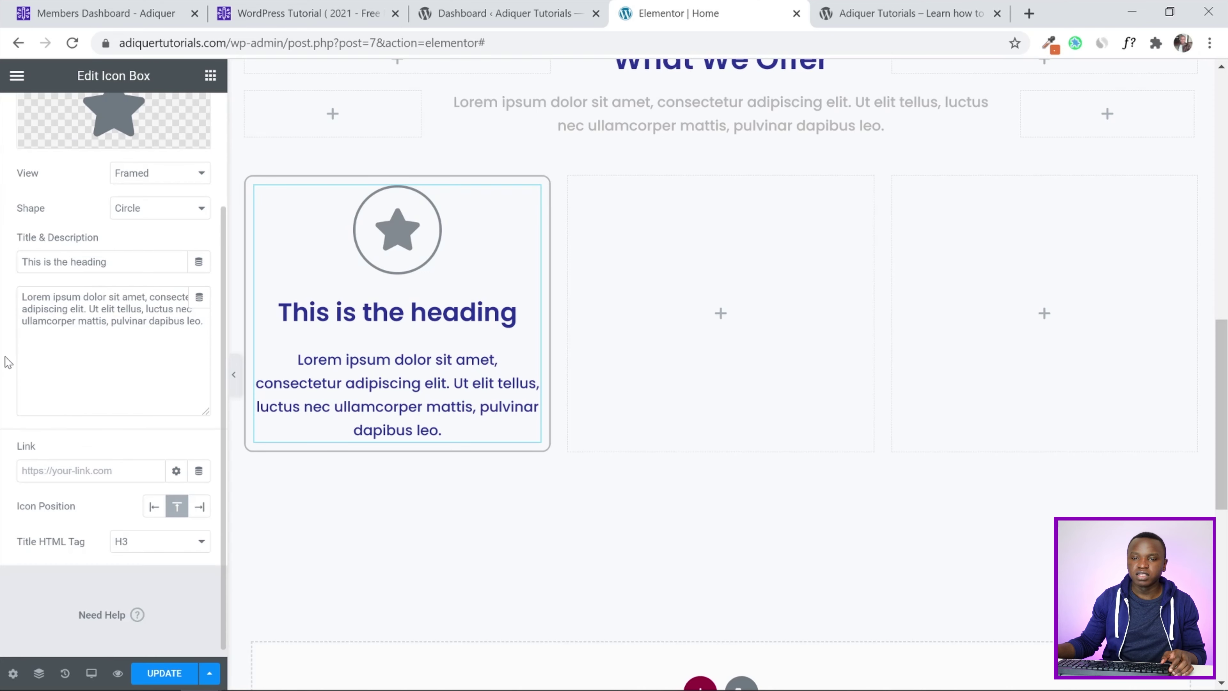
{"action": "scroll", "coordinate": [2, 337], "scroll_direction": "up", "scroll_amount": 5}
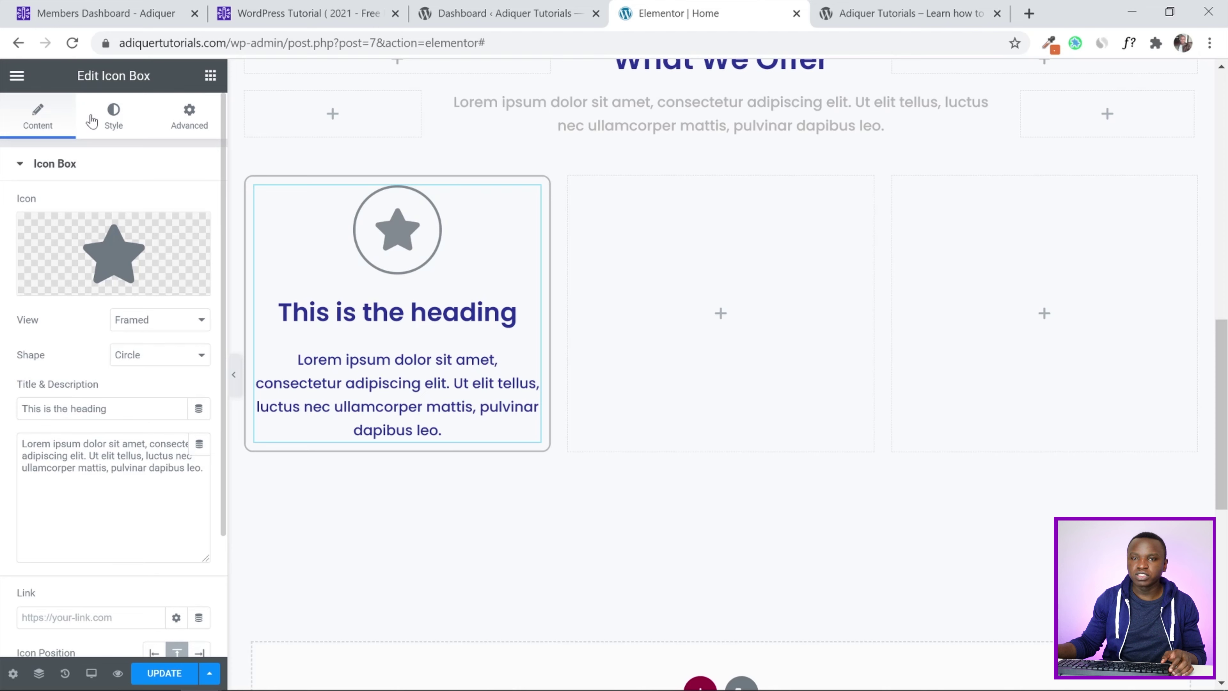
{"action": "left_click", "coordinate": [114, 121]}
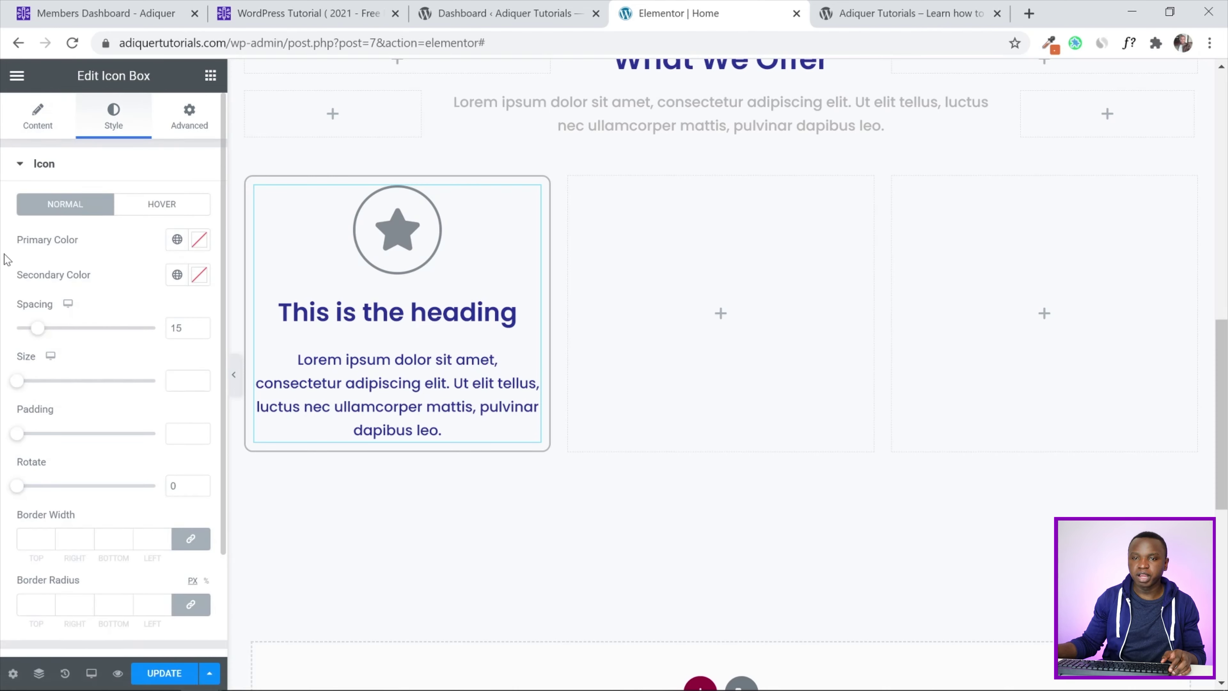
Set the icon's primary colour to global White and secondary to Accent - Purple
{"action": "left_click", "coordinate": [198, 241]}
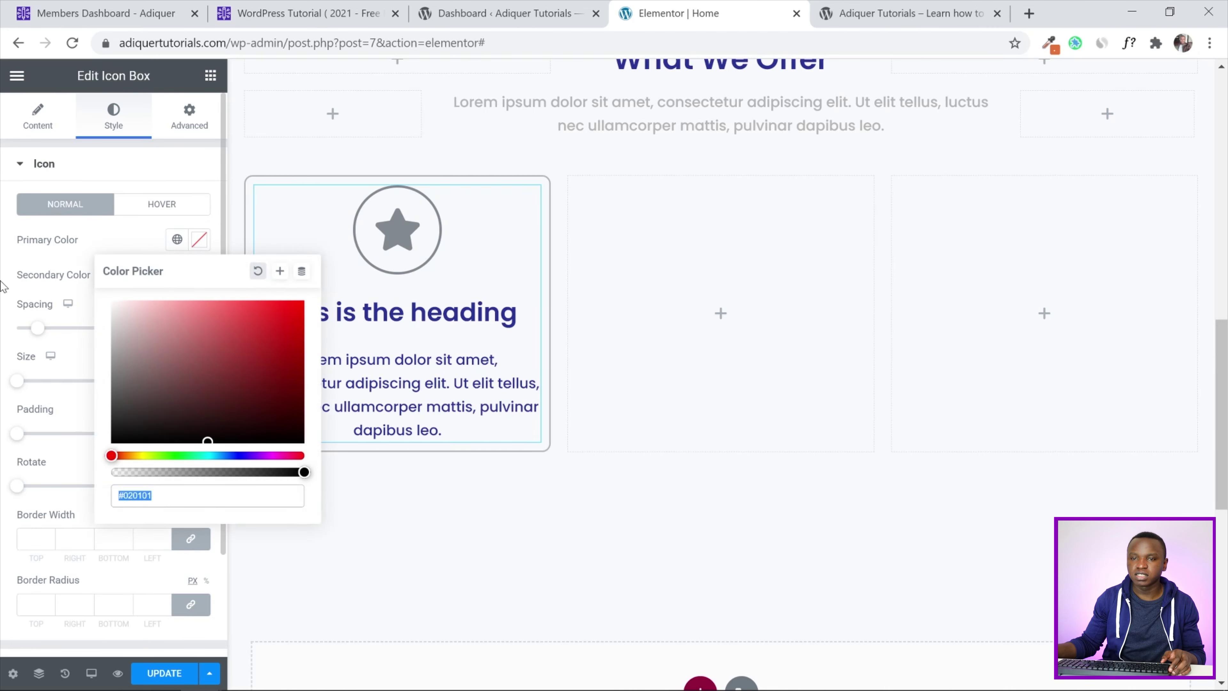
{"action": "left_click", "coordinate": [150, 246]}
{"action": "left_click", "coordinate": [177, 239]}
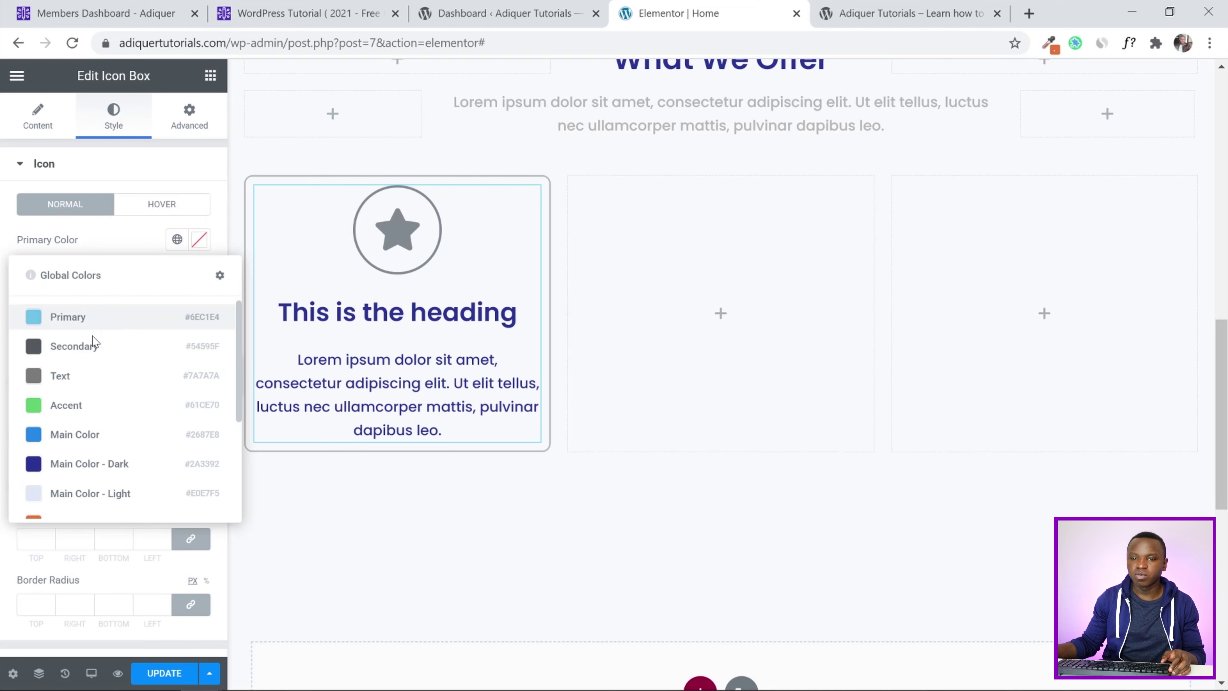
{"action": "scroll", "coordinate": [99, 368], "scroll_direction": "down", "scroll_amount": 3}
{"action": "left_click", "coordinate": [74, 468]}
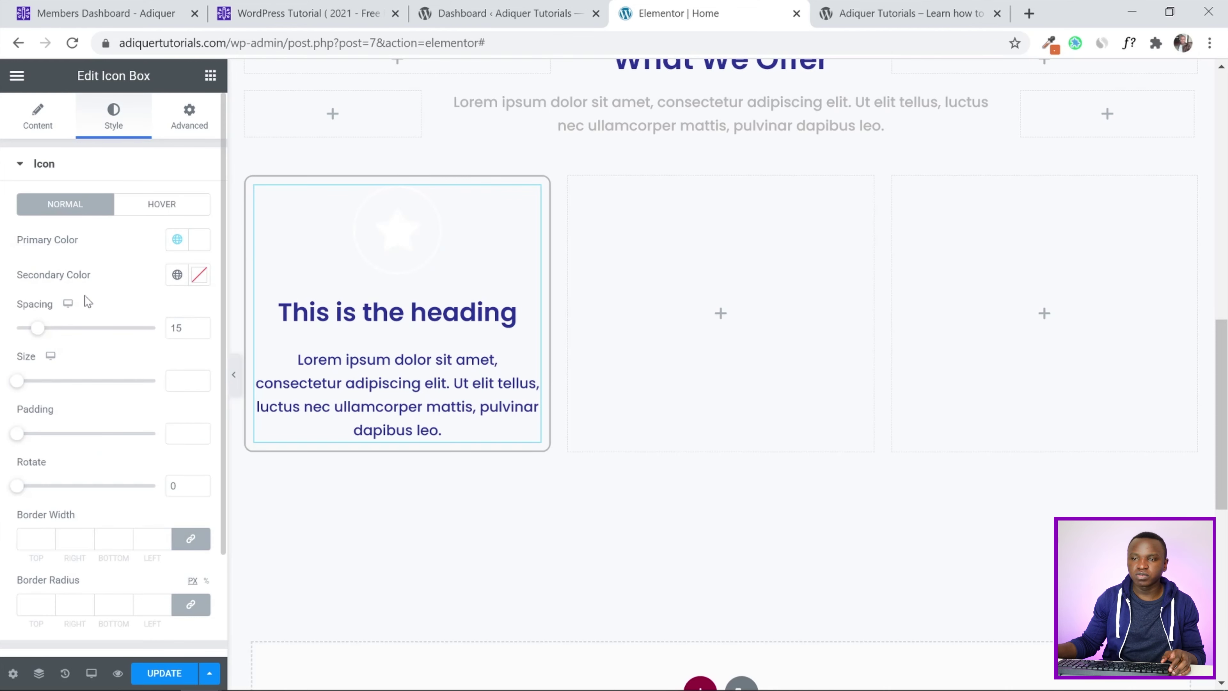
{"action": "left_click", "coordinate": [179, 276]}
{"action": "scroll", "coordinate": [138, 405], "scroll_direction": "down", "scroll_amount": 3}
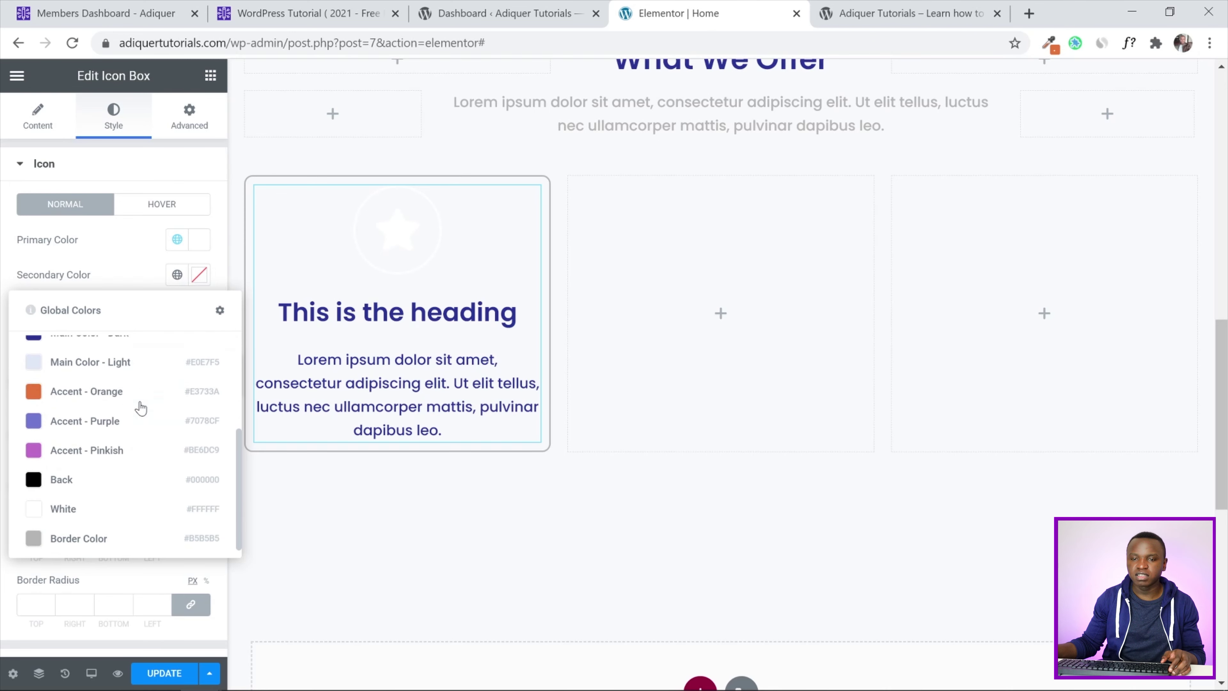
{"action": "left_click", "coordinate": [107, 423]}
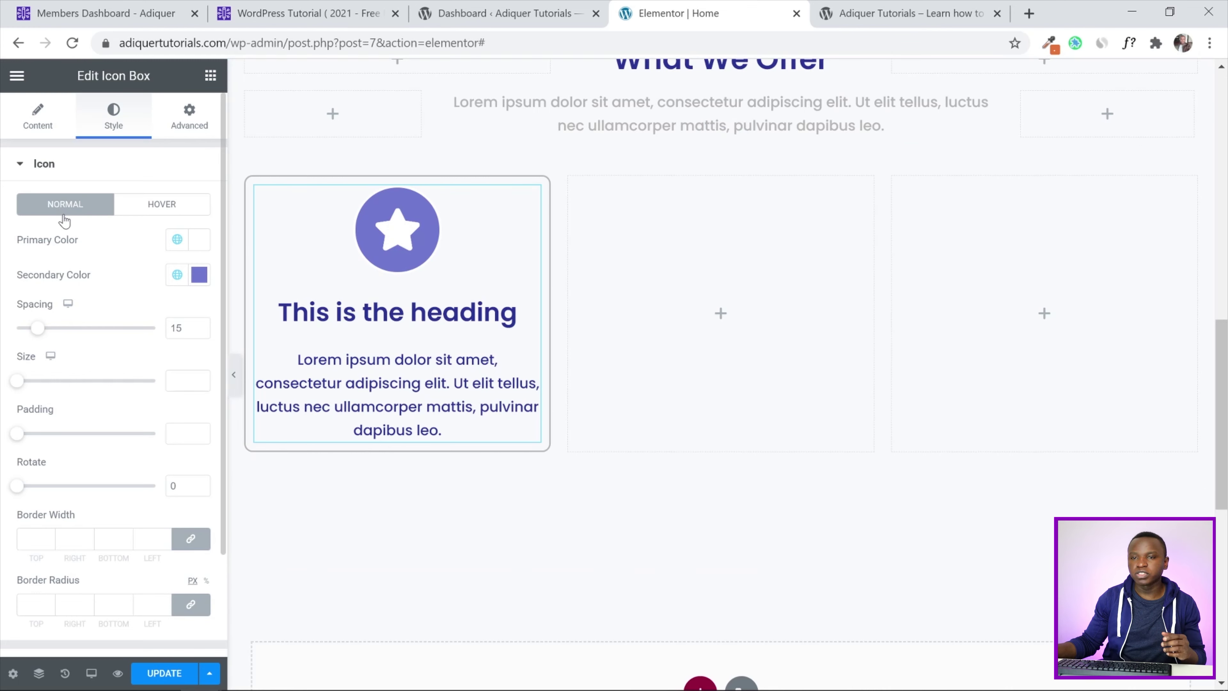
Try swapping the icon colours: Accent - Purple primary, White secondary
{"action": "left_click", "coordinate": [177, 240]}
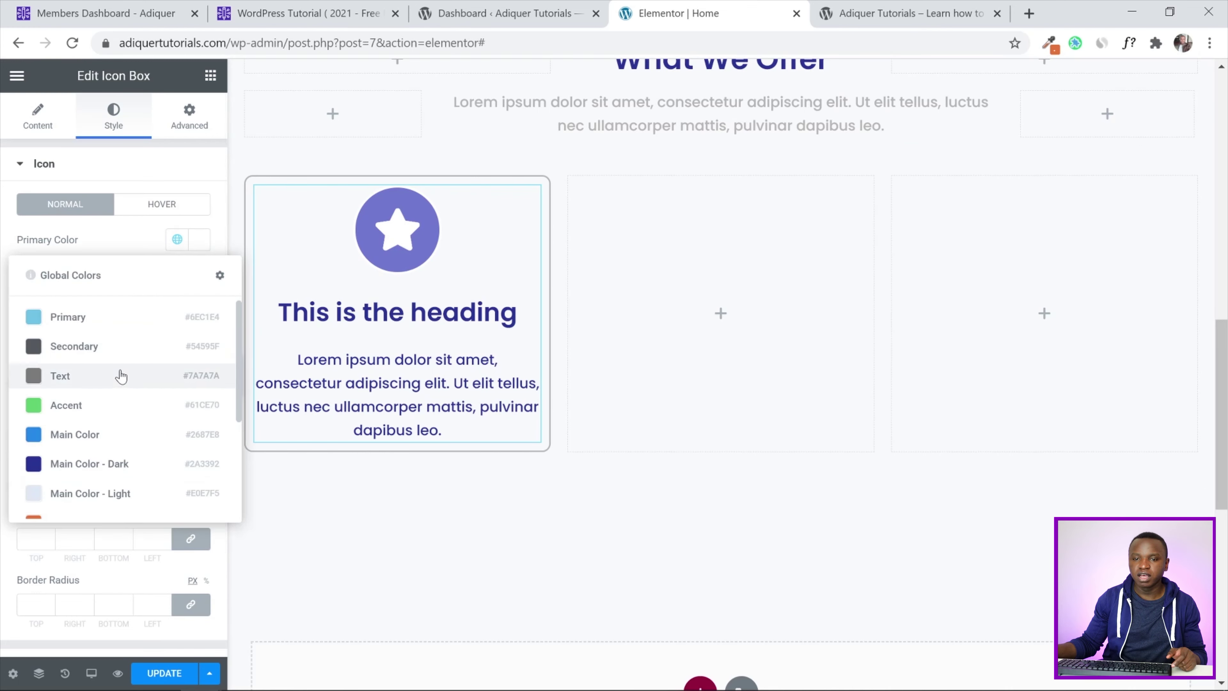
{"action": "scroll", "coordinate": [120, 378], "scroll_direction": "down", "scroll_amount": 3}
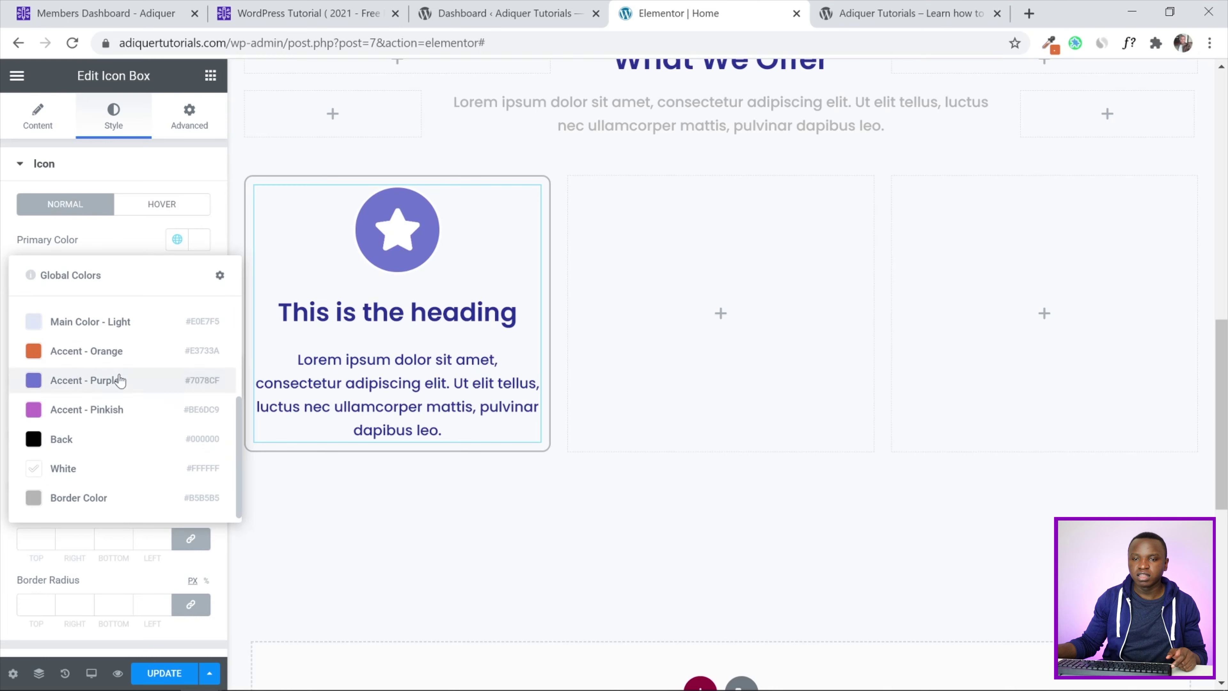
{"action": "left_click", "coordinate": [78, 386]}
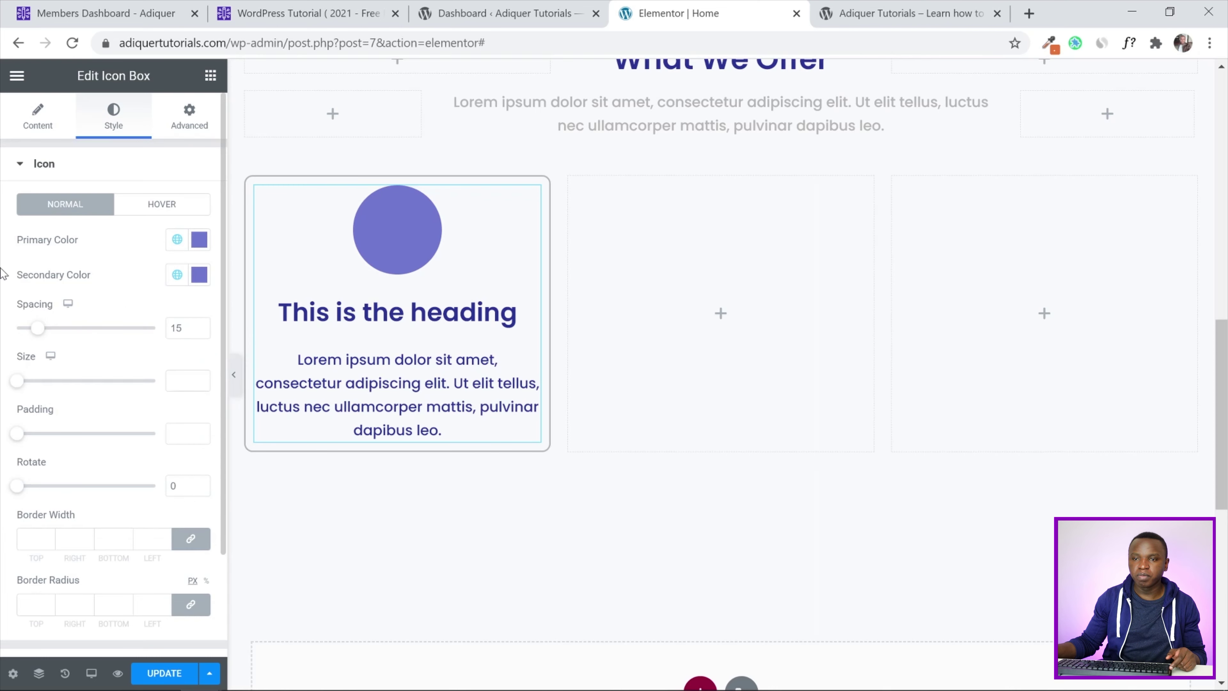
{"action": "left_click", "coordinate": [179, 277]}
{"action": "scroll", "coordinate": [115, 474], "scroll_direction": "down", "scroll_amount": 3}
{"action": "left_click", "coordinate": [112, 501]}
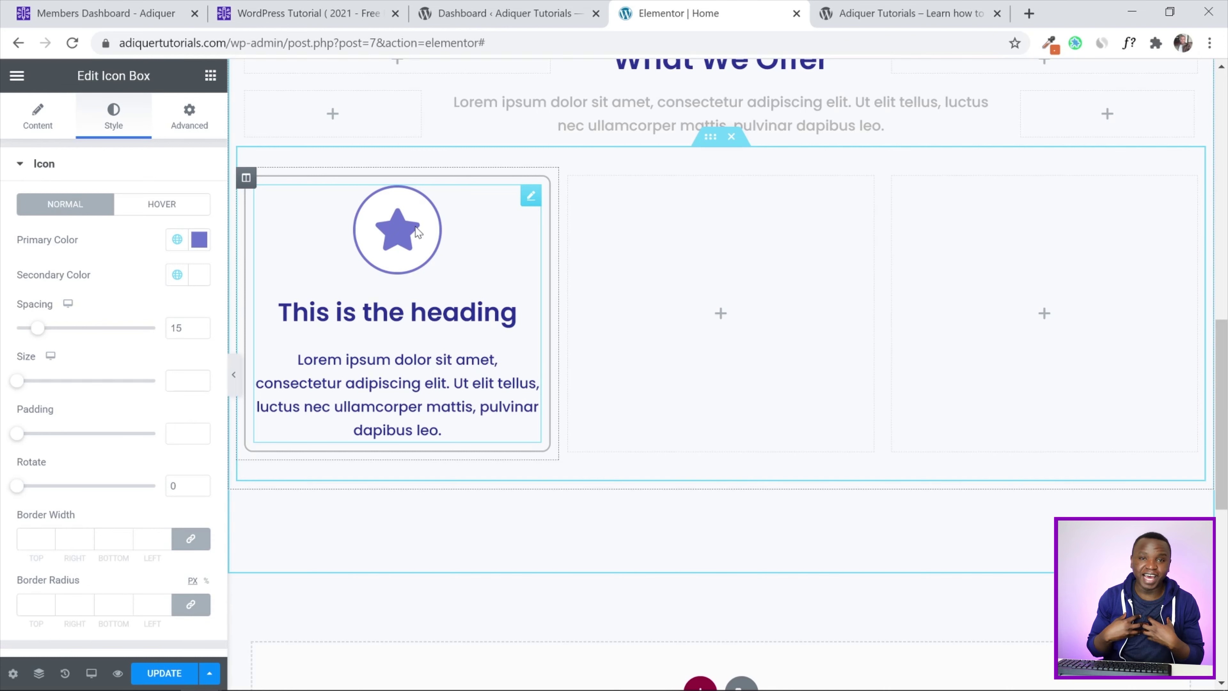
Revert the icon to White primary with Accent - Purple secondary
{"action": "left_click", "coordinate": [176, 240]}
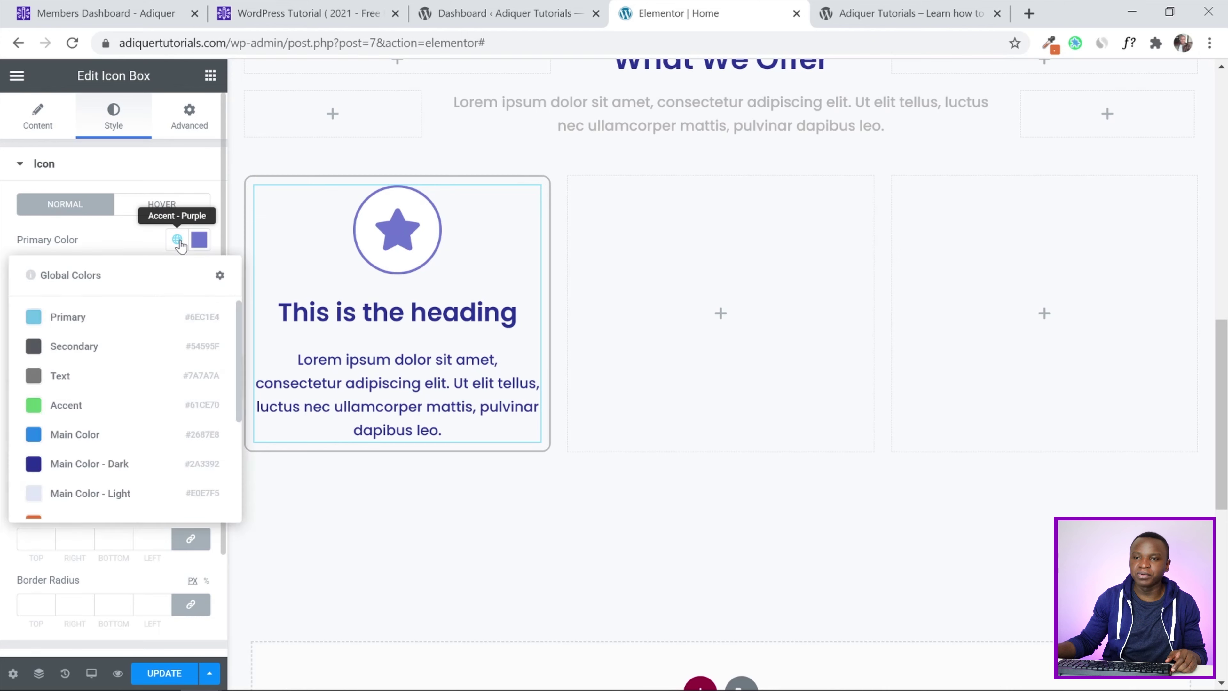
{"action": "scroll", "coordinate": [91, 405], "scroll_direction": "down", "scroll_amount": 3}
{"action": "left_click", "coordinate": [91, 466]}
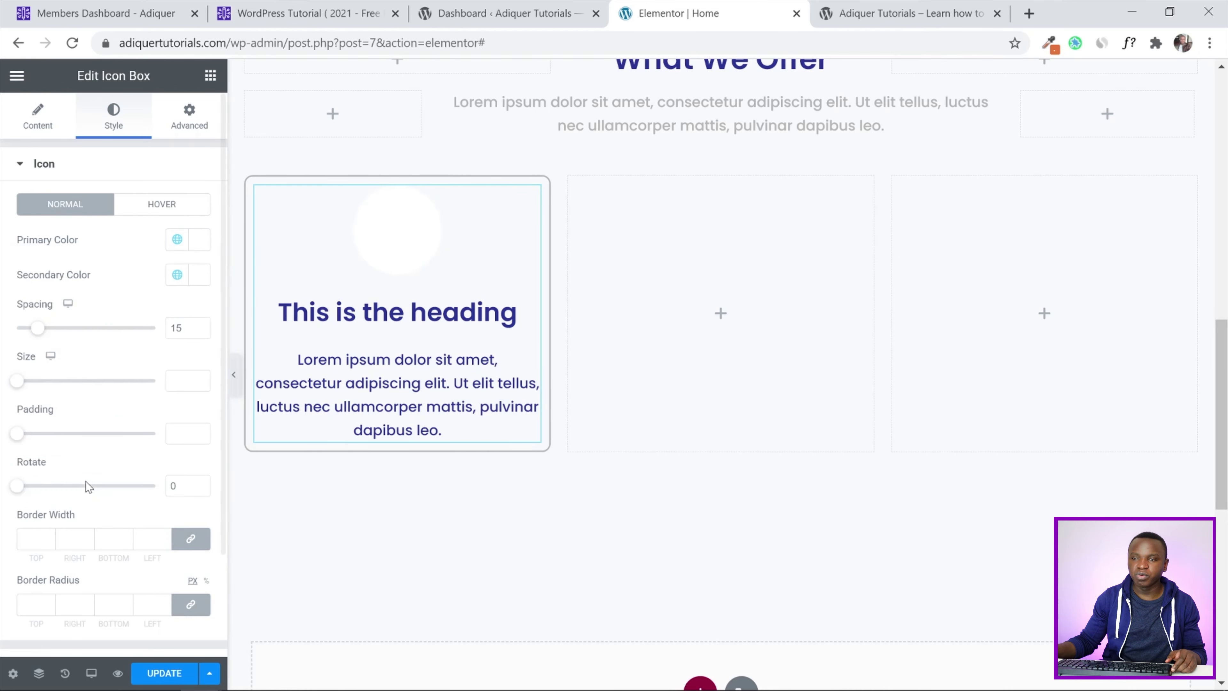
{"action": "left_click", "coordinate": [177, 275]}
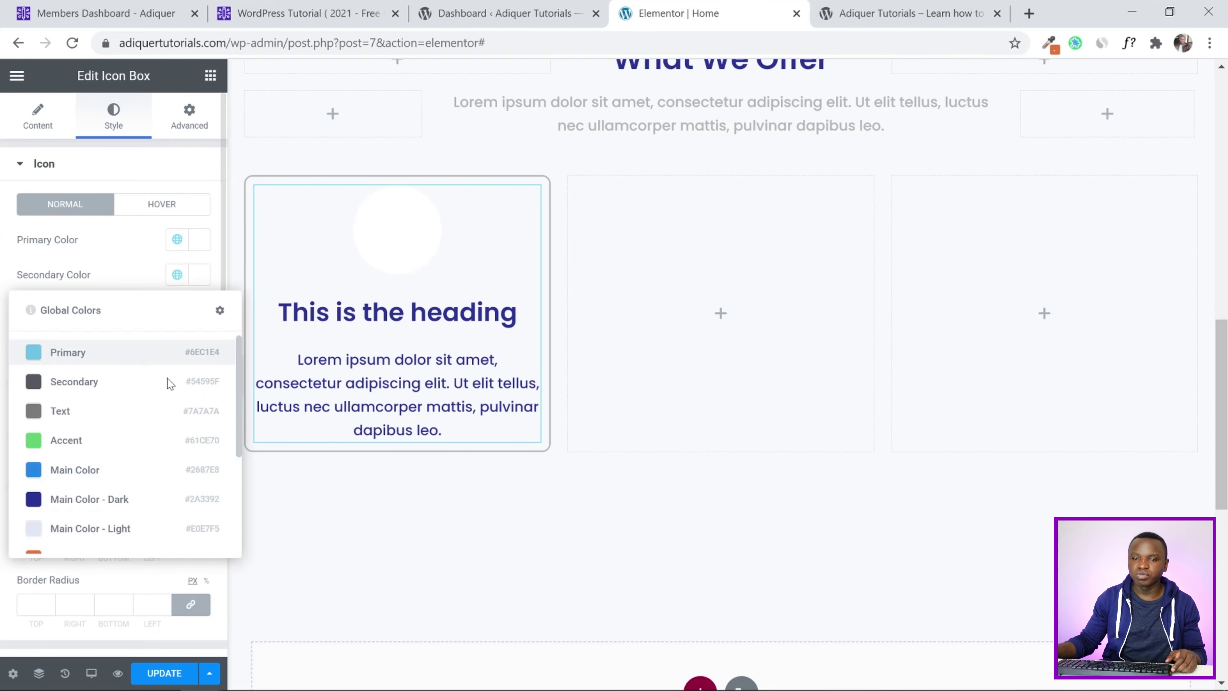
{"action": "scroll", "coordinate": [124, 488], "scroll_direction": "down", "scroll_amount": 2}
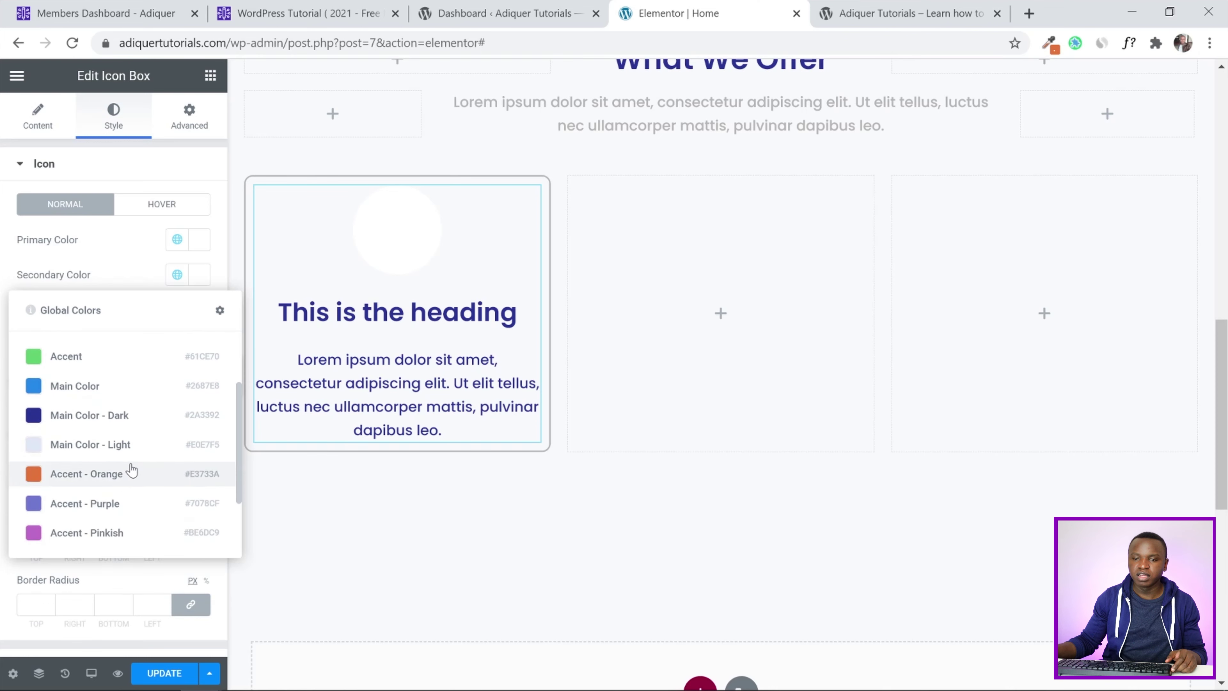
{"action": "left_click", "coordinate": [127, 502]}
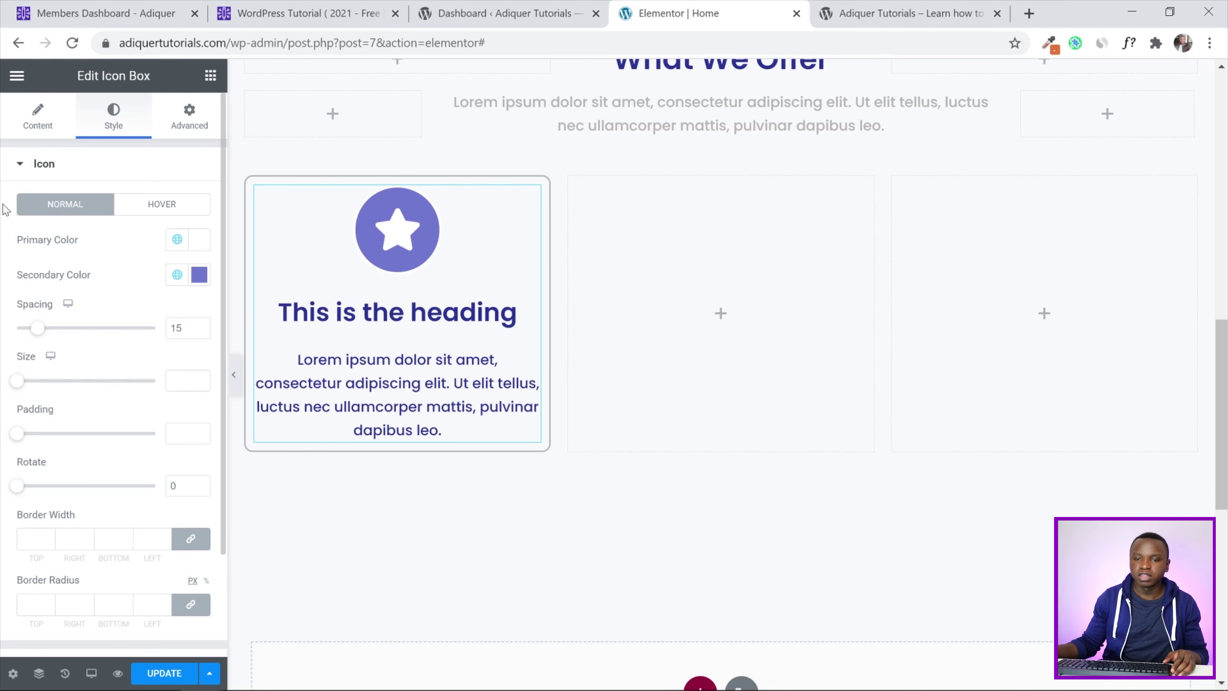
{"action": "scroll", "coordinate": [4, 210], "scroll_direction": "down", "scroll_amount": 3}
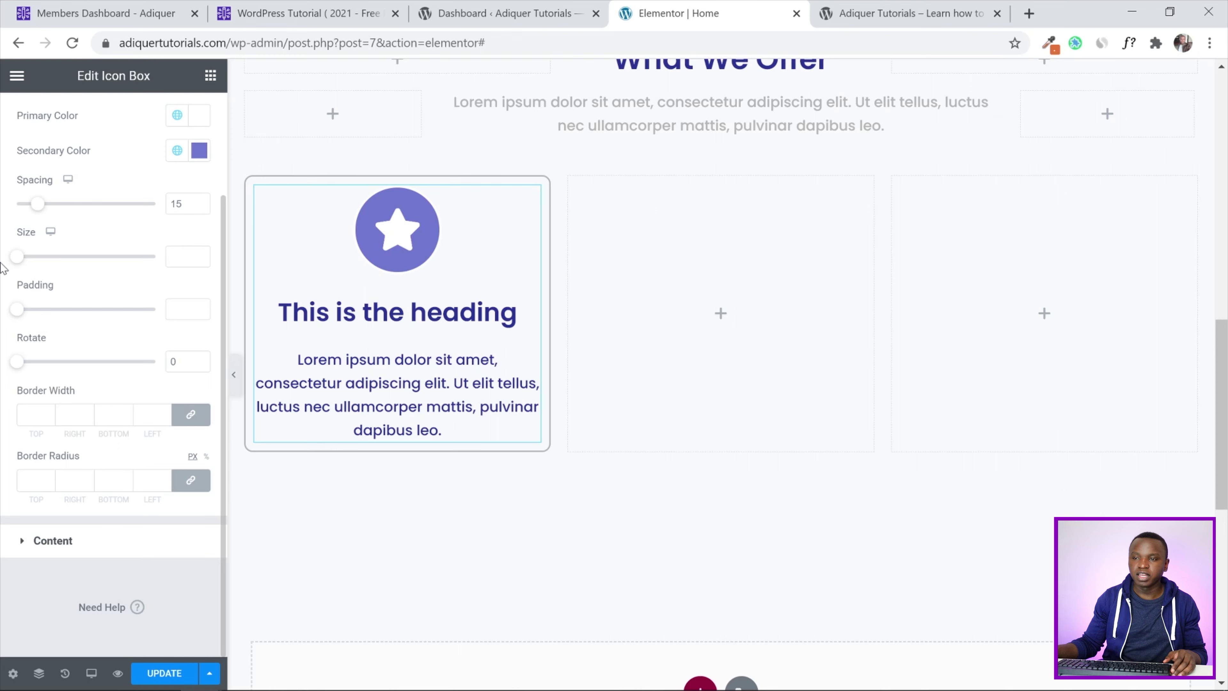
Colour the icon box description with the global Border Color and save the page
{"action": "left_click", "coordinate": [41, 540]}
{"action": "scroll", "coordinate": [4, 351], "scroll_direction": "down", "scroll_amount": 1}
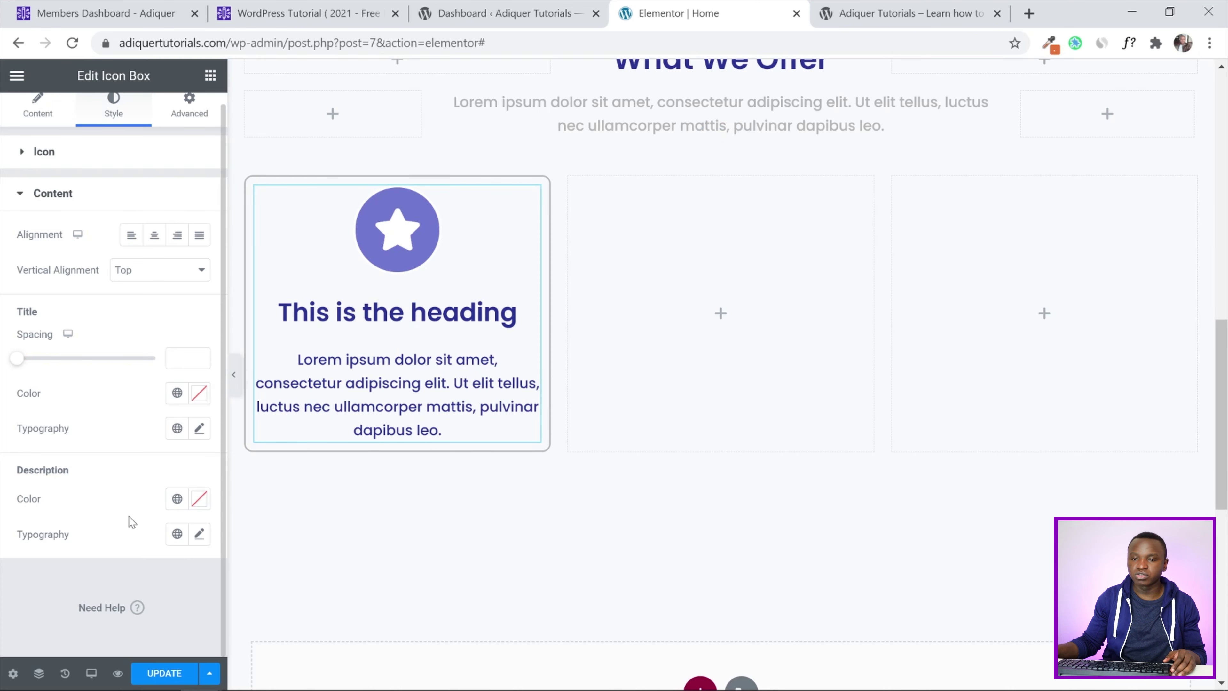
{"action": "left_click", "coordinate": [177, 499]}
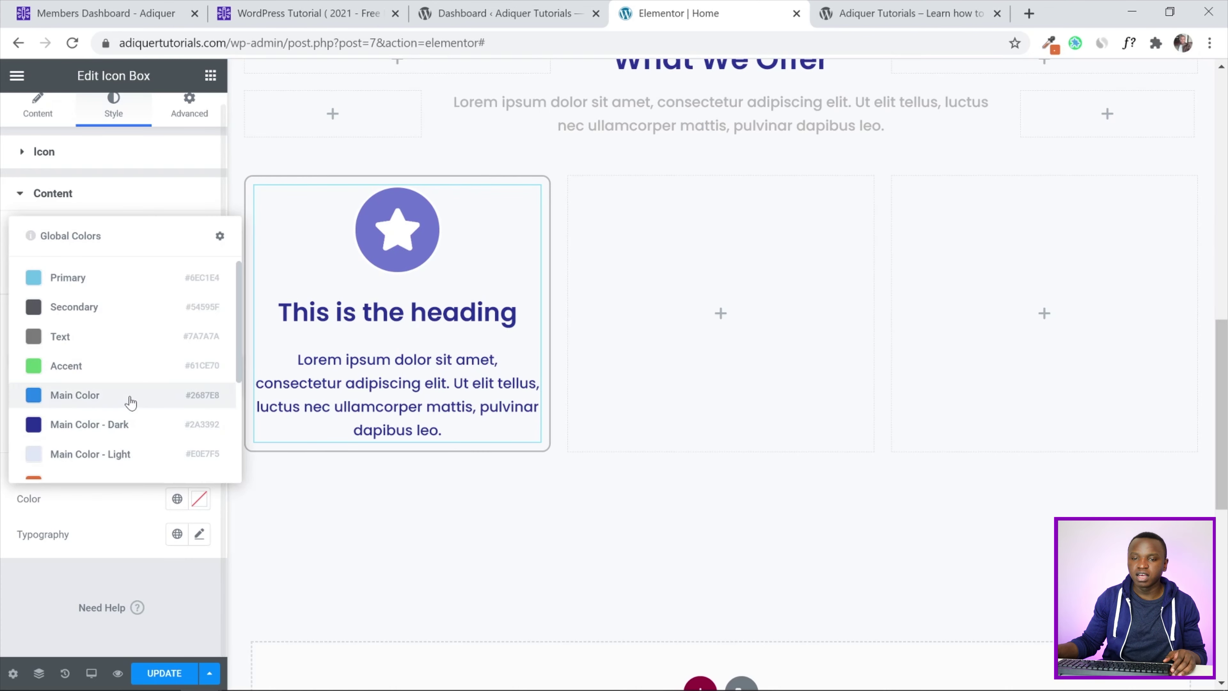
{"action": "scroll", "coordinate": [123, 397], "scroll_direction": "down", "scroll_amount": 3}
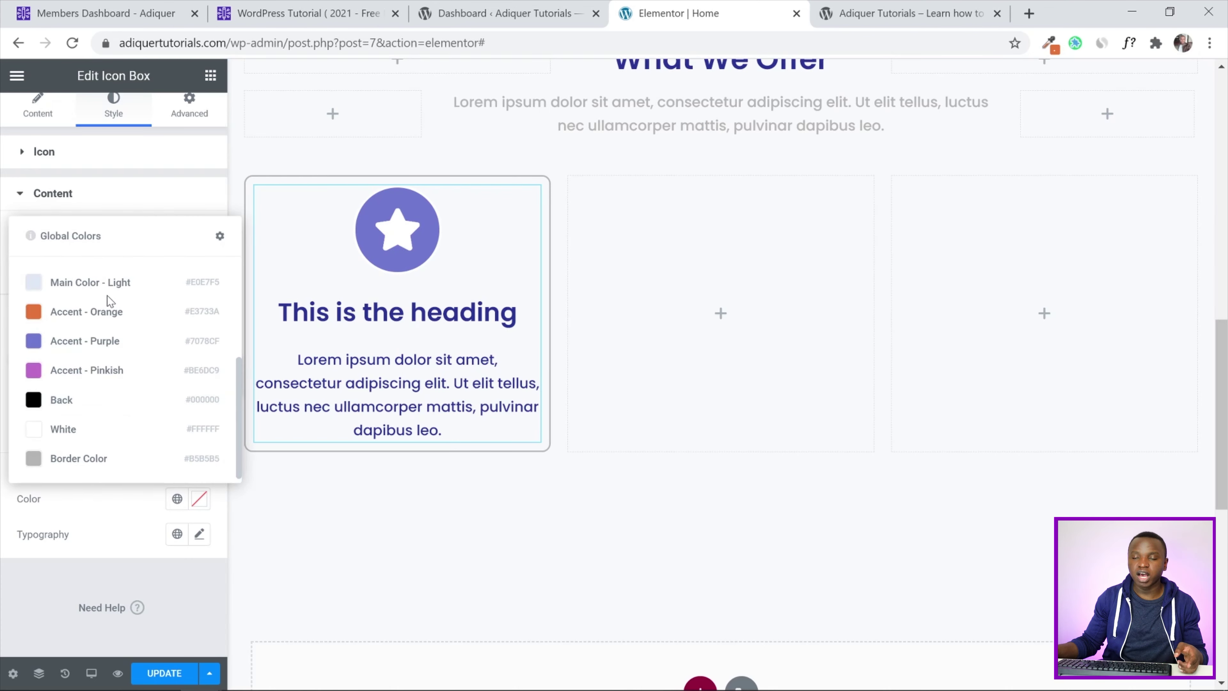
{"action": "left_click", "coordinate": [64, 460]}
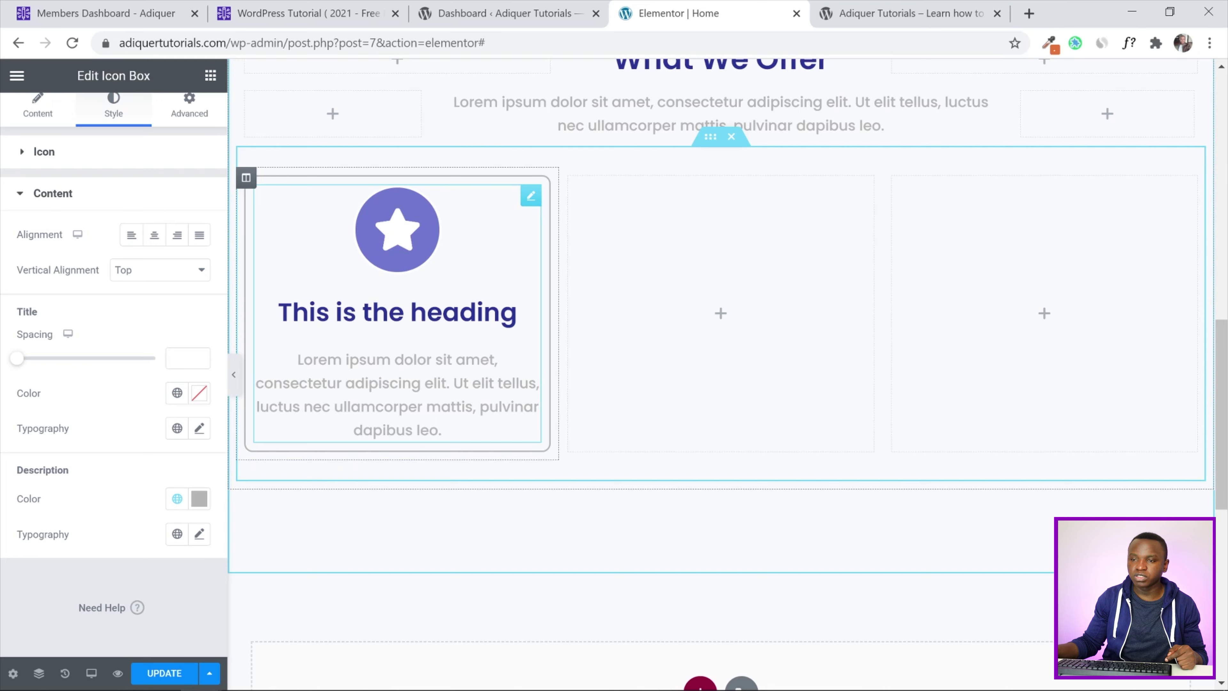
{"action": "scroll", "coordinate": [559, 227], "scroll_direction": "up", "scroll_amount": 3}
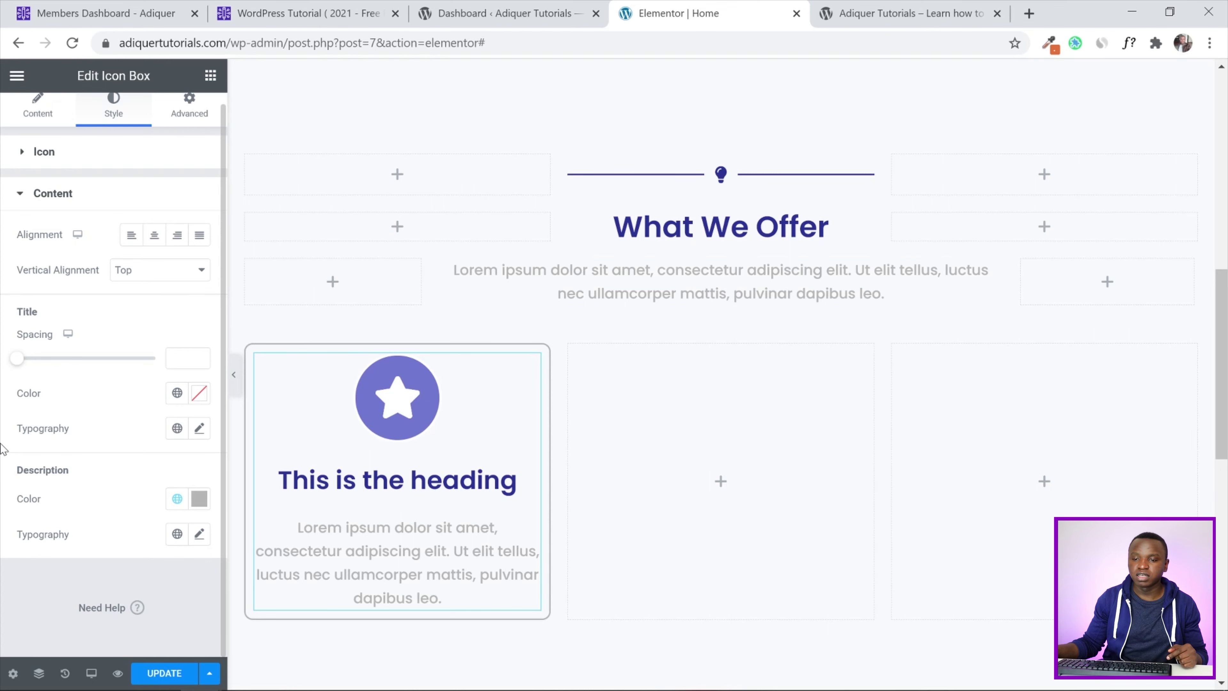
{"action": "left_click", "coordinate": [161, 674]}
Reload the live homepage to check the purple-star card, then return to the editor
{"action": "left_click", "coordinate": [904, 13]}
{"action": "left_click", "coordinate": [72, 42]}
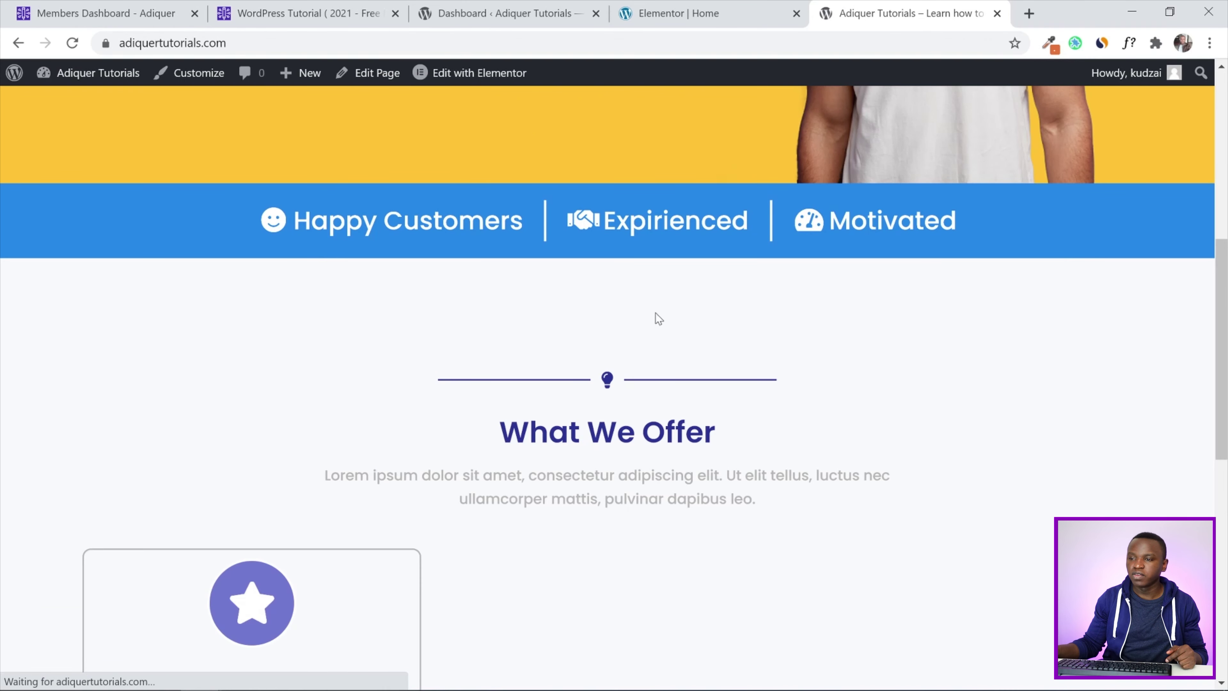
{"action": "left_click_drag", "start_coordinate": [1223, 290], "coordinate": [1226, 410]}
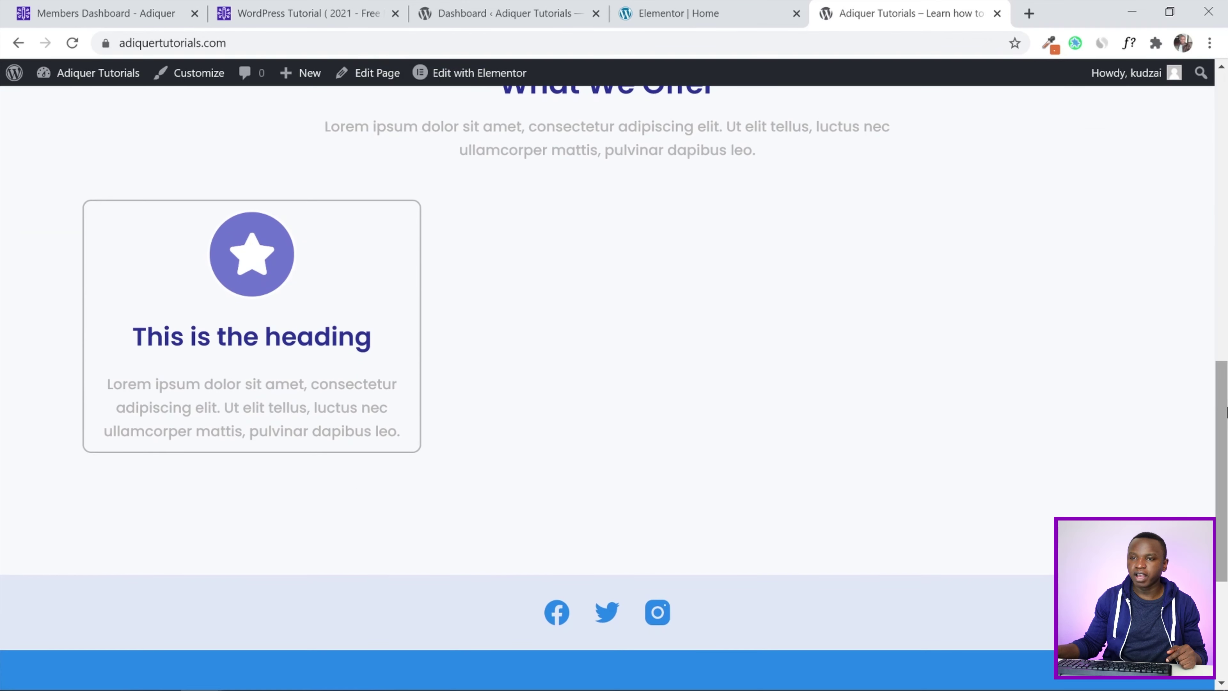
{"action": "scroll", "coordinate": [673, 373], "scroll_direction": "up", "scroll_amount": 2}
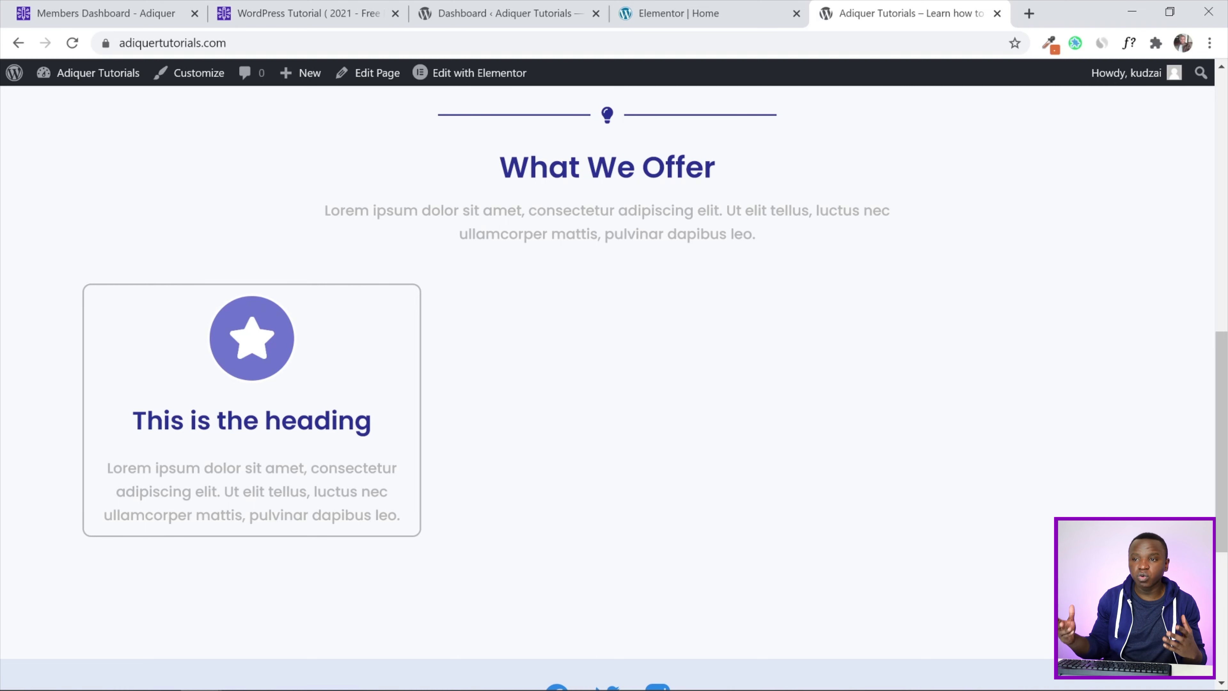
{"action": "left_click", "coordinate": [749, 9]}
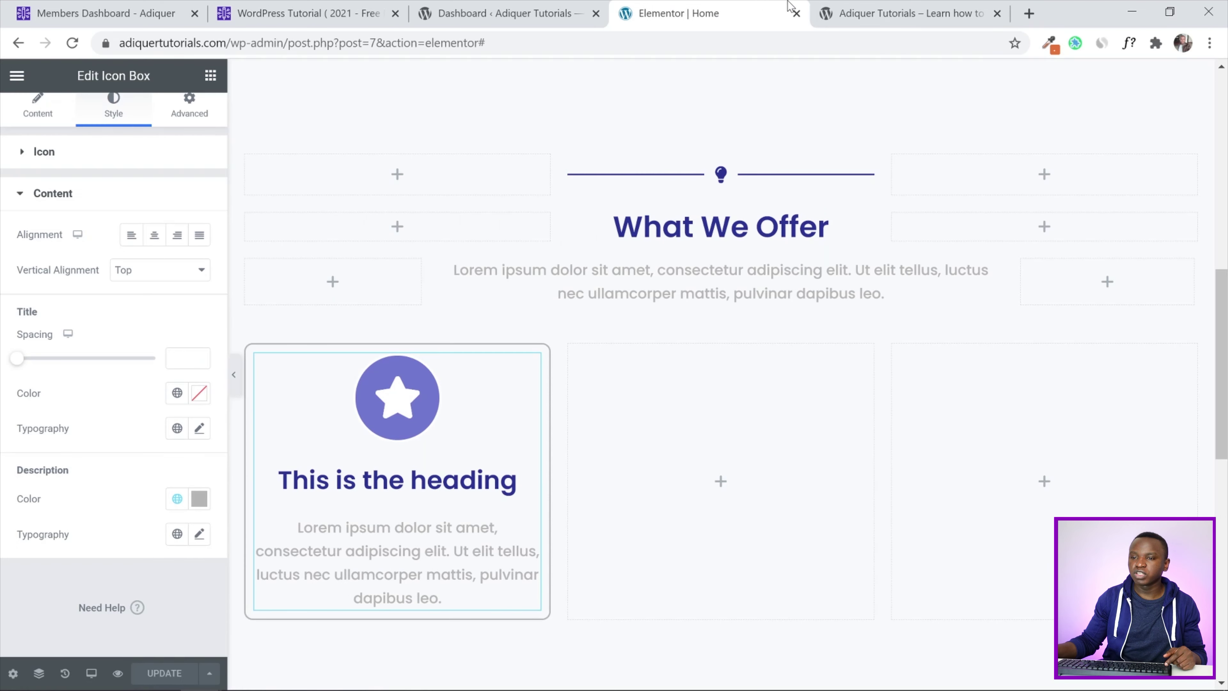
Give the star icon box unlinked padding of 25 top and 25 bottom, then save the page
{"action": "scroll", "coordinate": [3, 301], "scroll_direction": "up", "scroll_amount": 1}
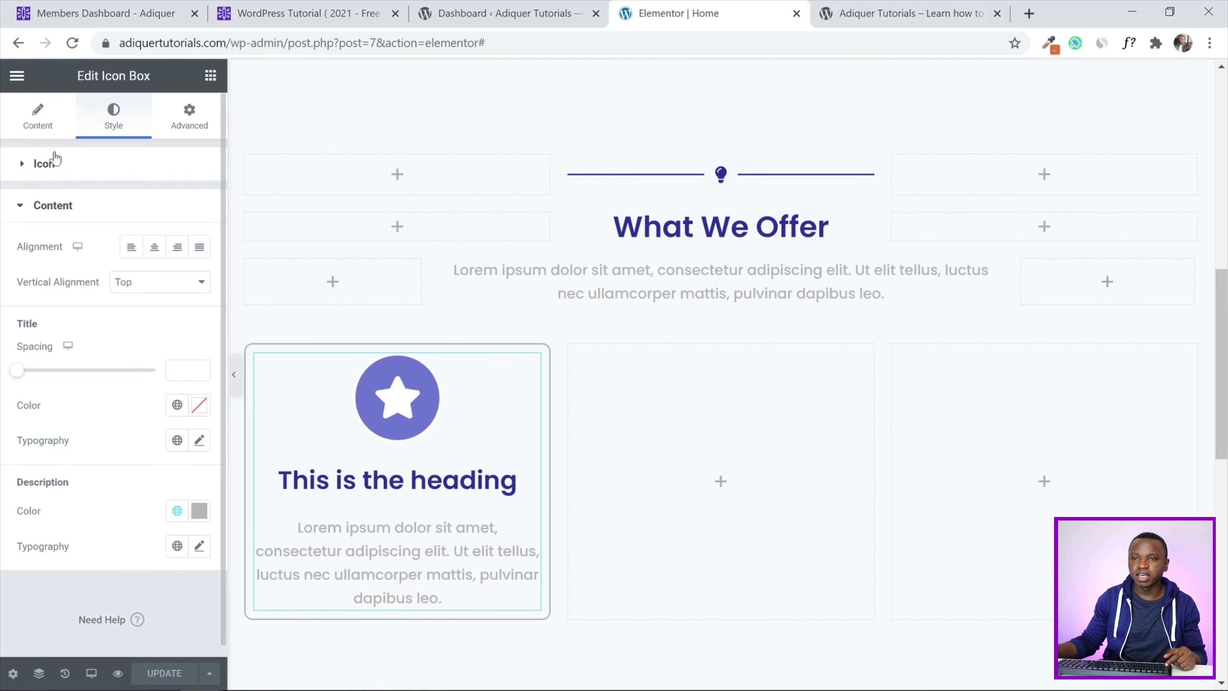
{"action": "left_click", "coordinate": [192, 125]}
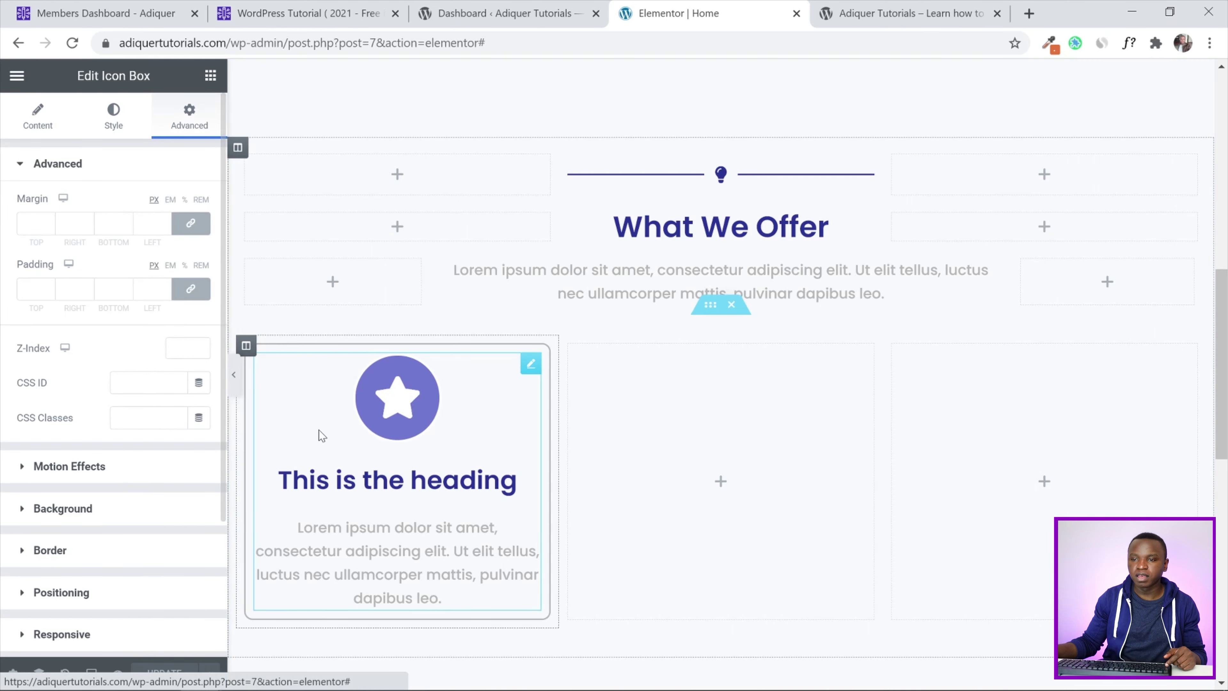
{"action": "left_click", "coordinate": [191, 289]}
{"action": "double_click", "coordinate": [30, 289]}
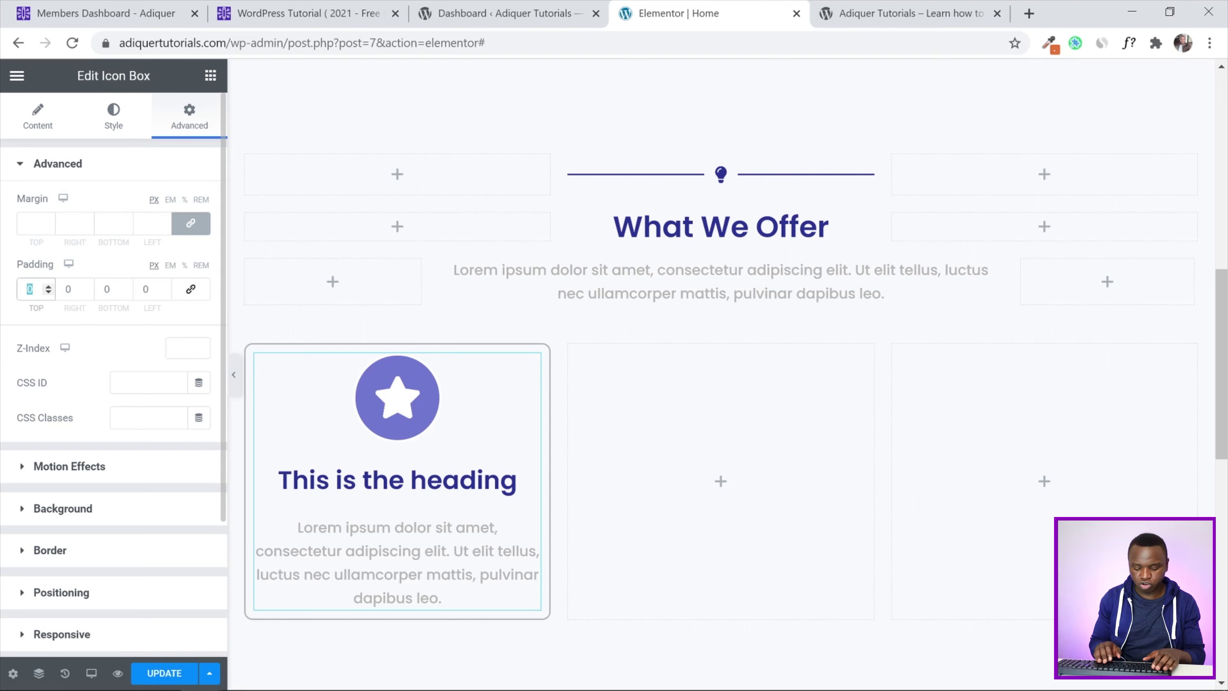
{"action": "type", "text": "25"}
{"action": "left_click", "coordinate": [113, 289]}
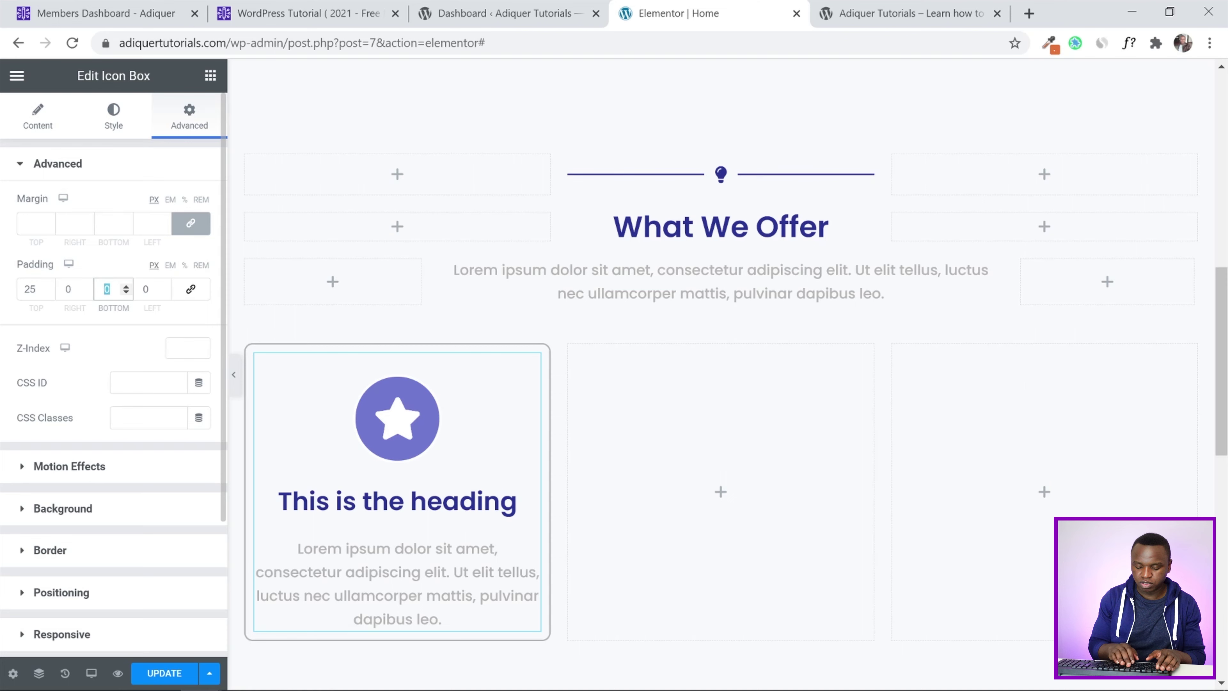
{"action": "type", "text": "25"}
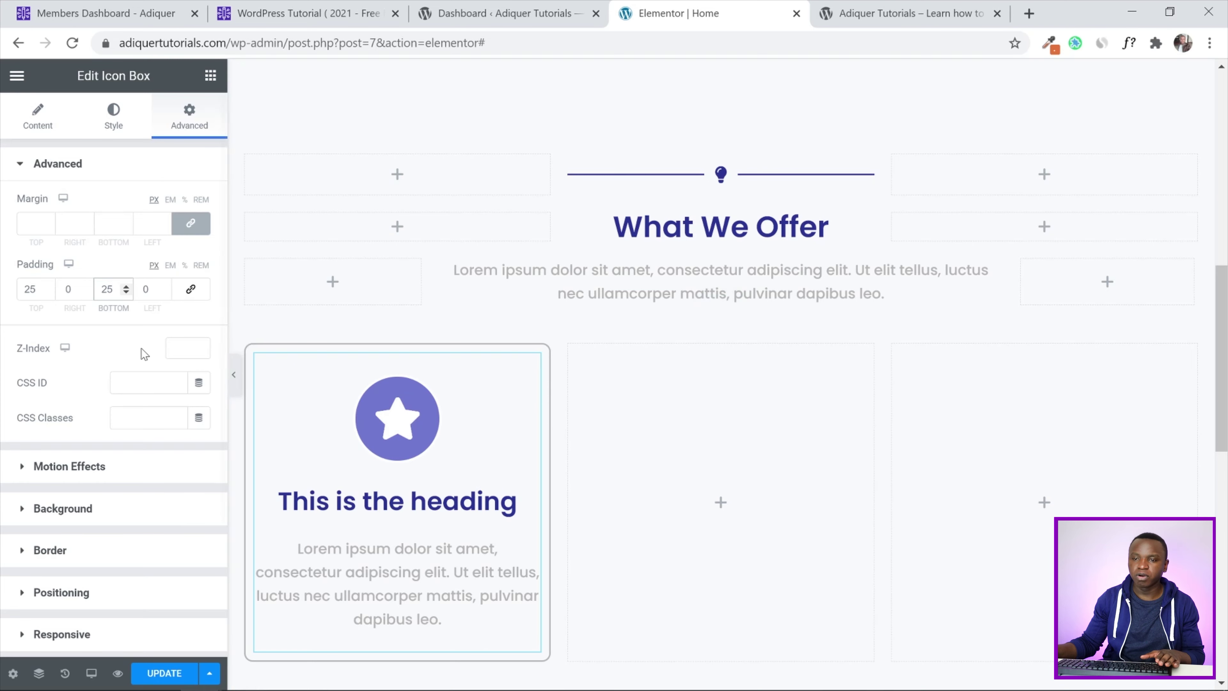
{"action": "left_click", "coordinate": [164, 673]}
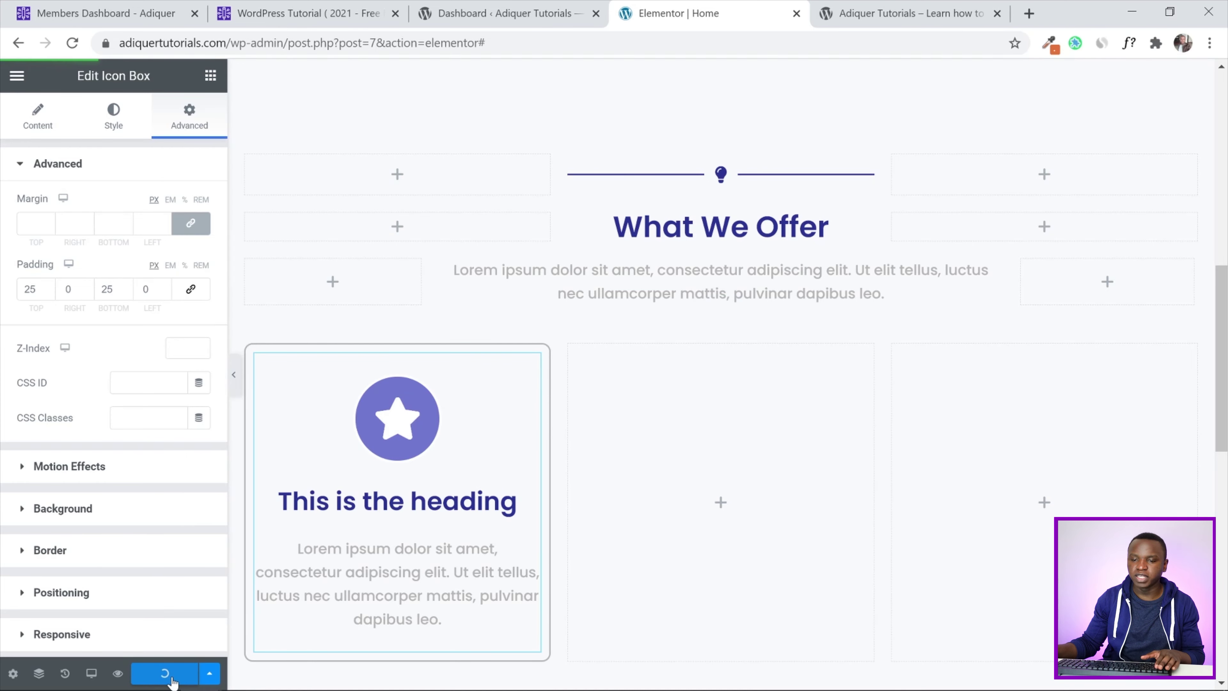
Reload the live homepage to check the What We Offer star card, then return to the Elementor editor
{"action": "left_click", "coordinate": [852, 7]}
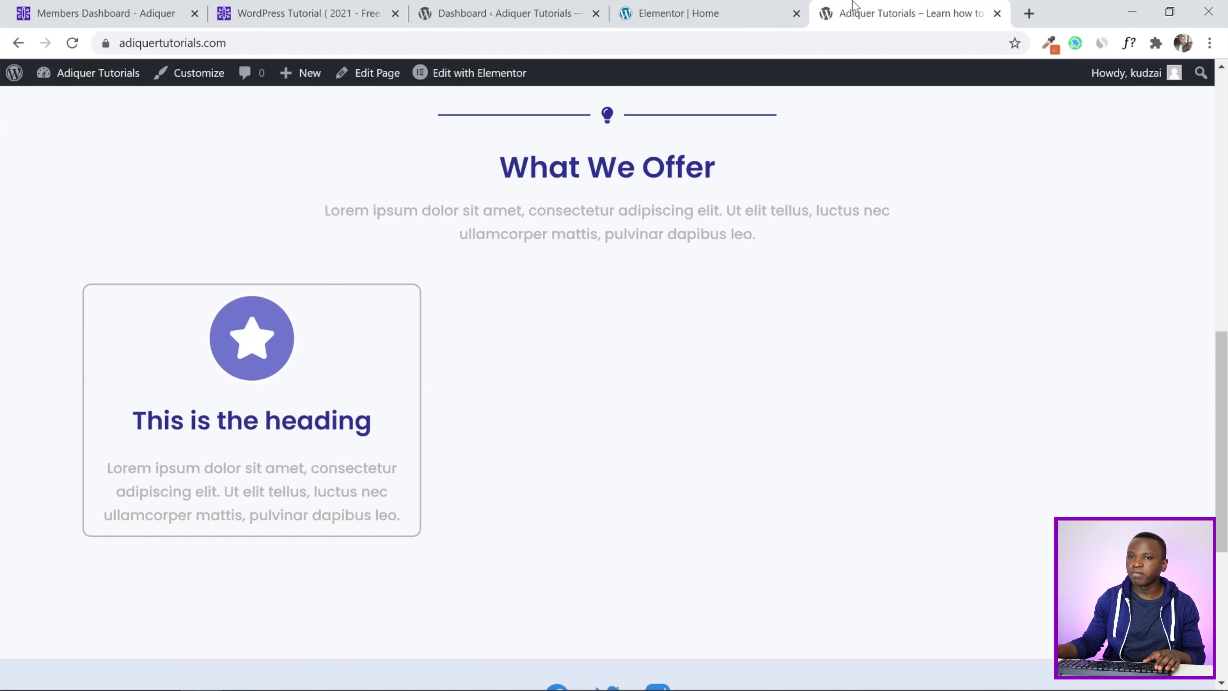
{"action": "left_click", "coordinate": [72, 43]}
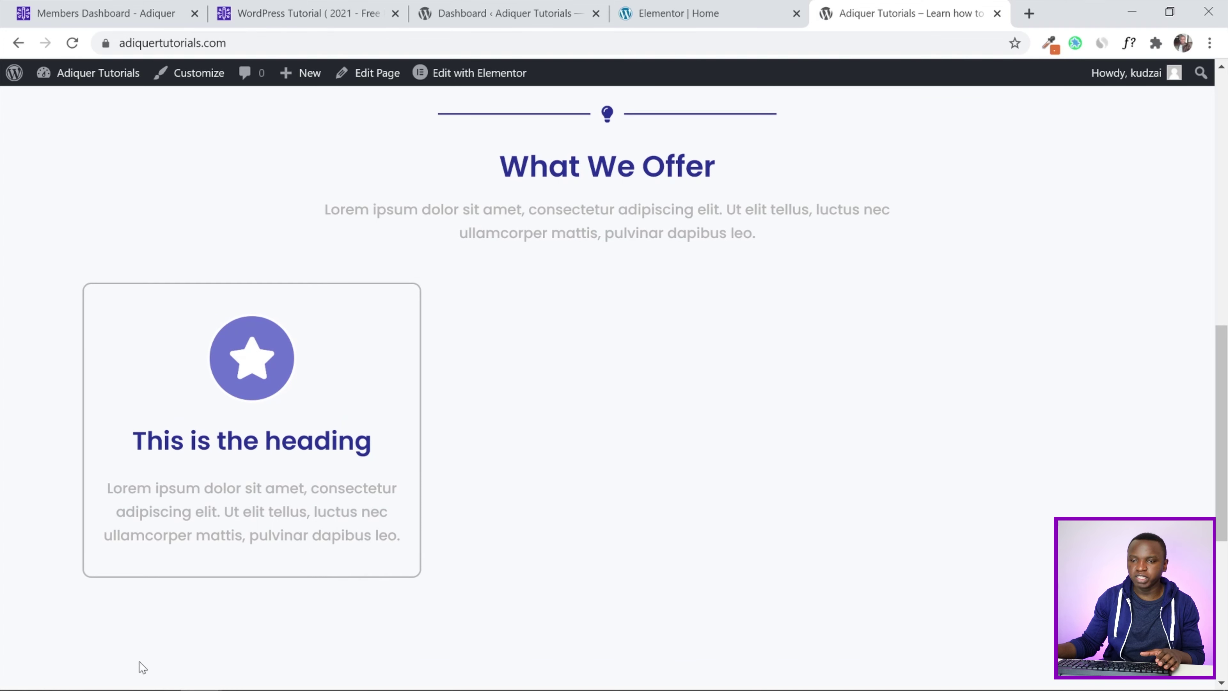
{"action": "left_click", "coordinate": [746, 7]}
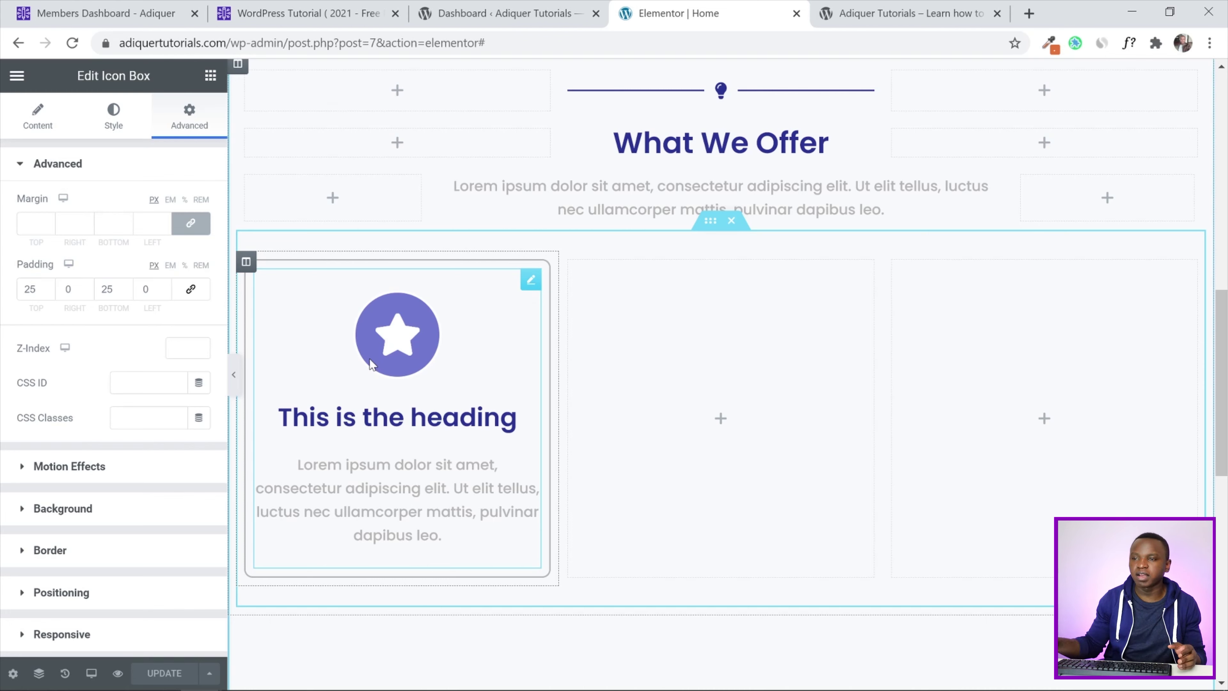
Delete the two empty columns from the What We Offer row
{"action": "right_click", "coordinate": [570, 265]}
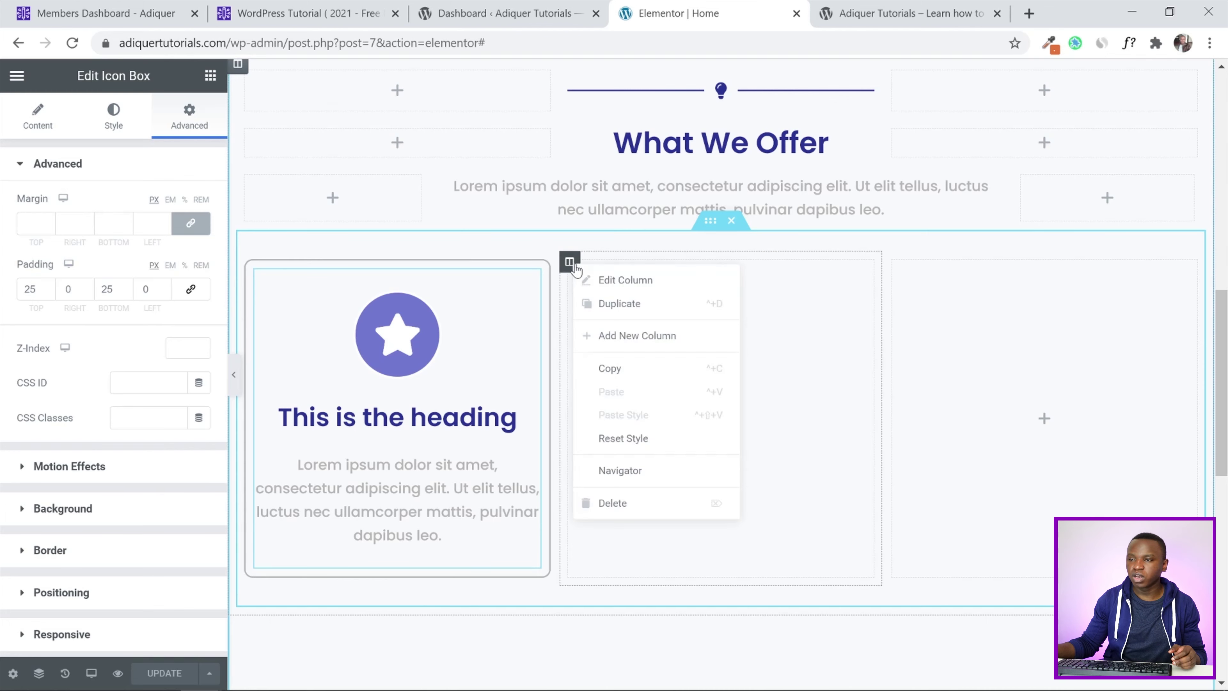
{"action": "left_click", "coordinate": [617, 503]}
{"action": "right_click", "coordinate": [731, 266]}
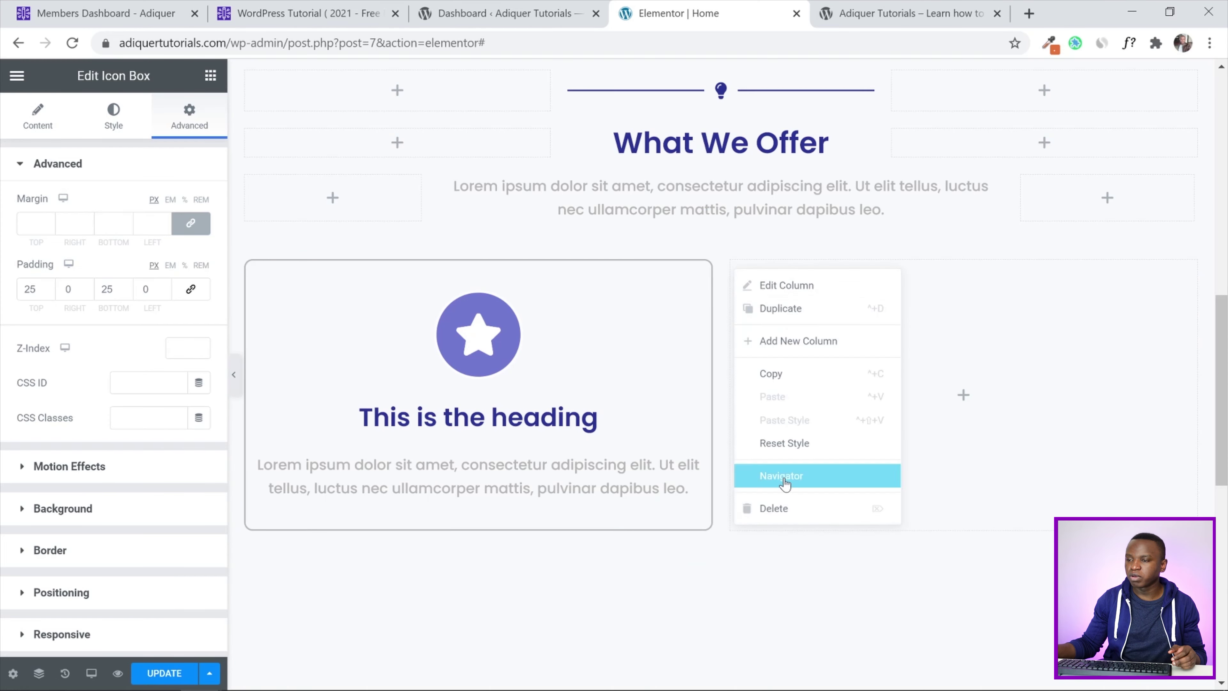
{"action": "left_click", "coordinate": [785, 509]}
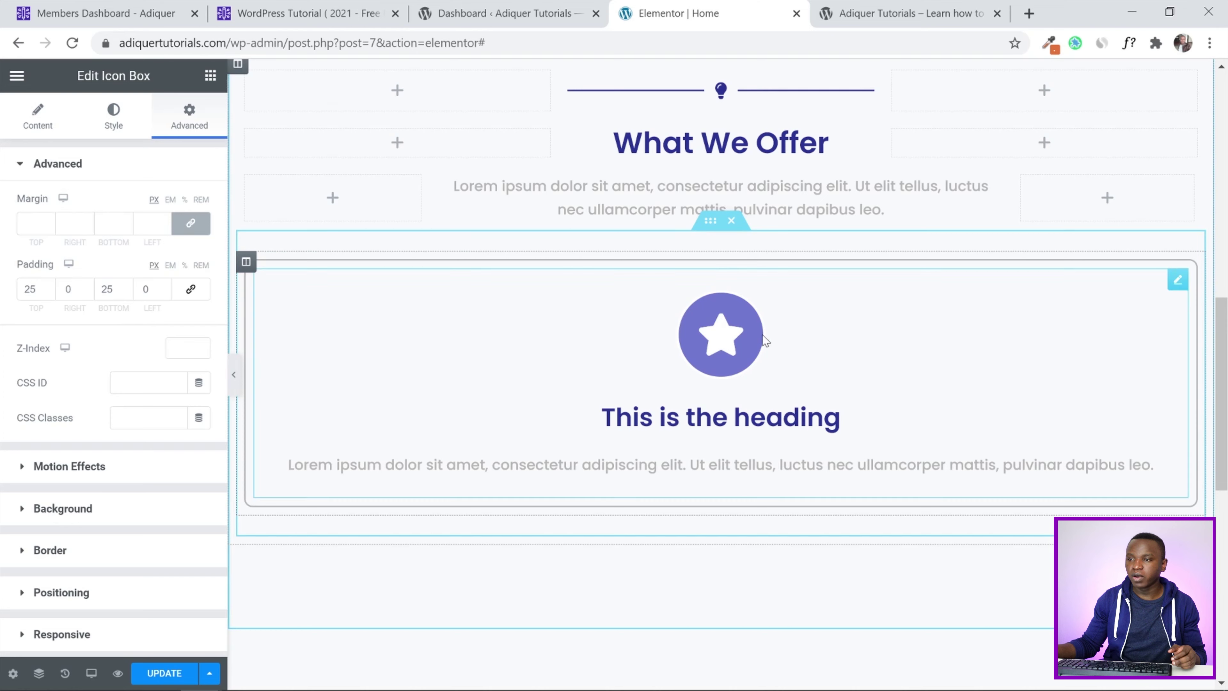
Duplicate the icon box column twice so three identical star cards fill the row
{"action": "right_click", "coordinate": [246, 264]}
{"action": "left_click", "coordinate": [282, 308]}
{"action": "right_click", "coordinate": [246, 264]}
{"action": "left_click", "coordinate": [290, 300]}
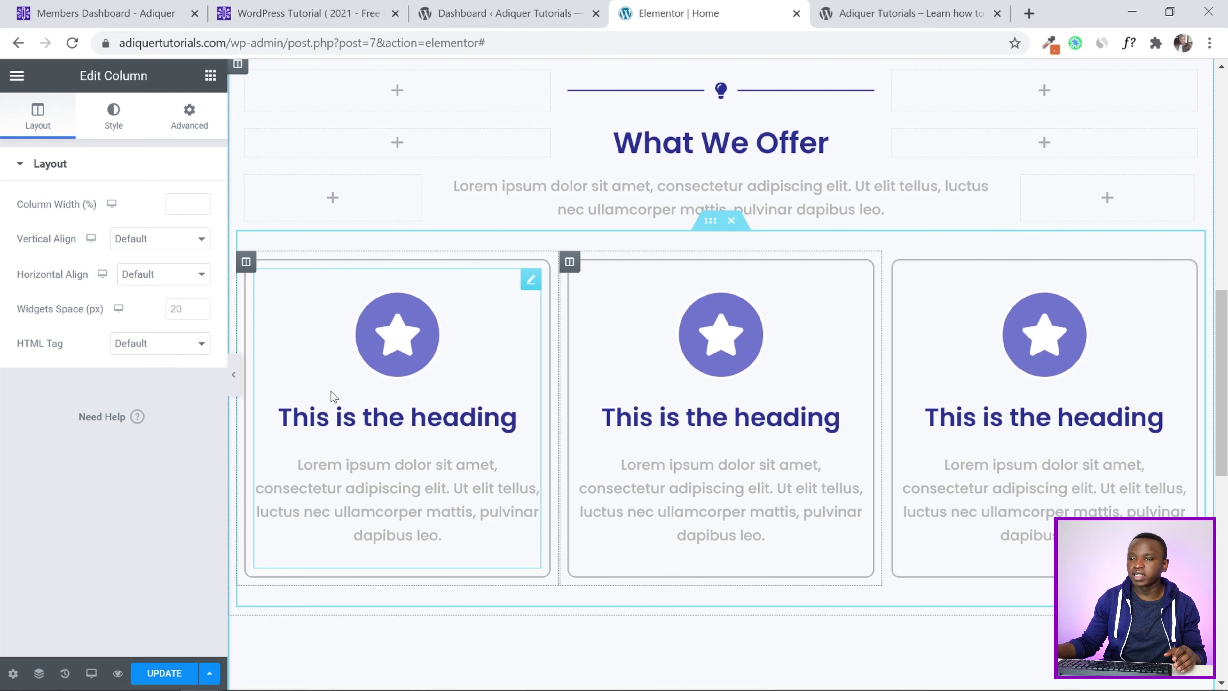
Set the middle card's icon circle to the global Accent - Pinkish colour
{"action": "left_click", "coordinate": [725, 346]}
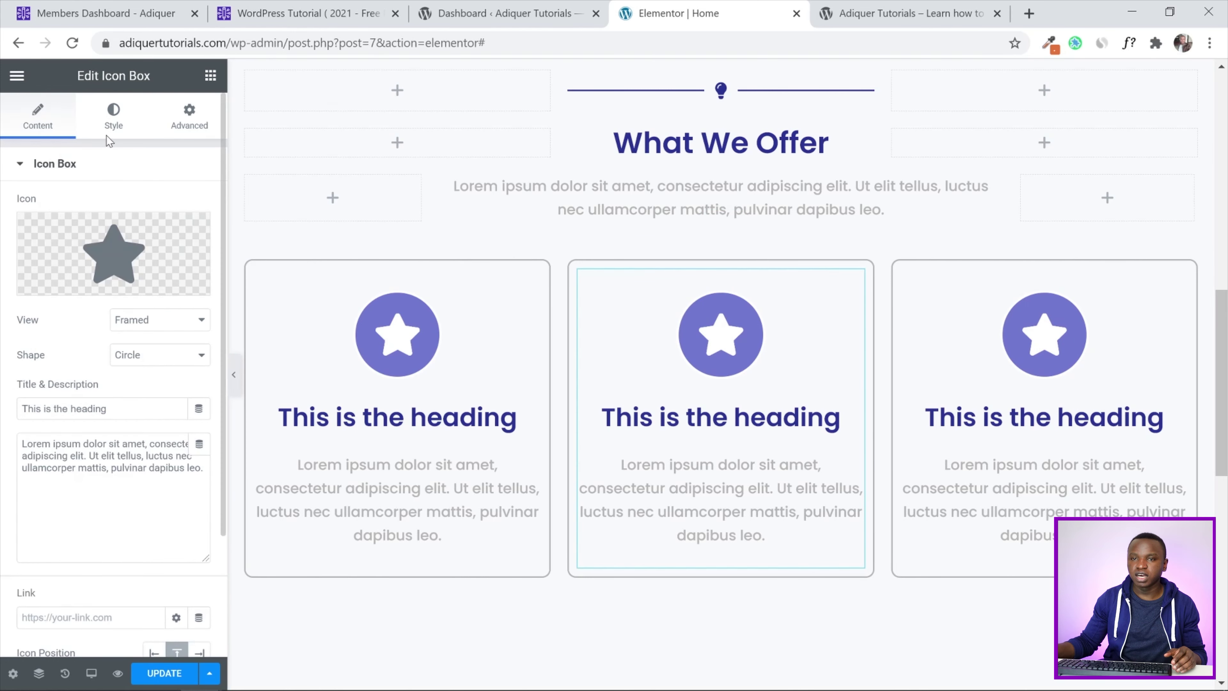
{"action": "left_click", "coordinate": [112, 122]}
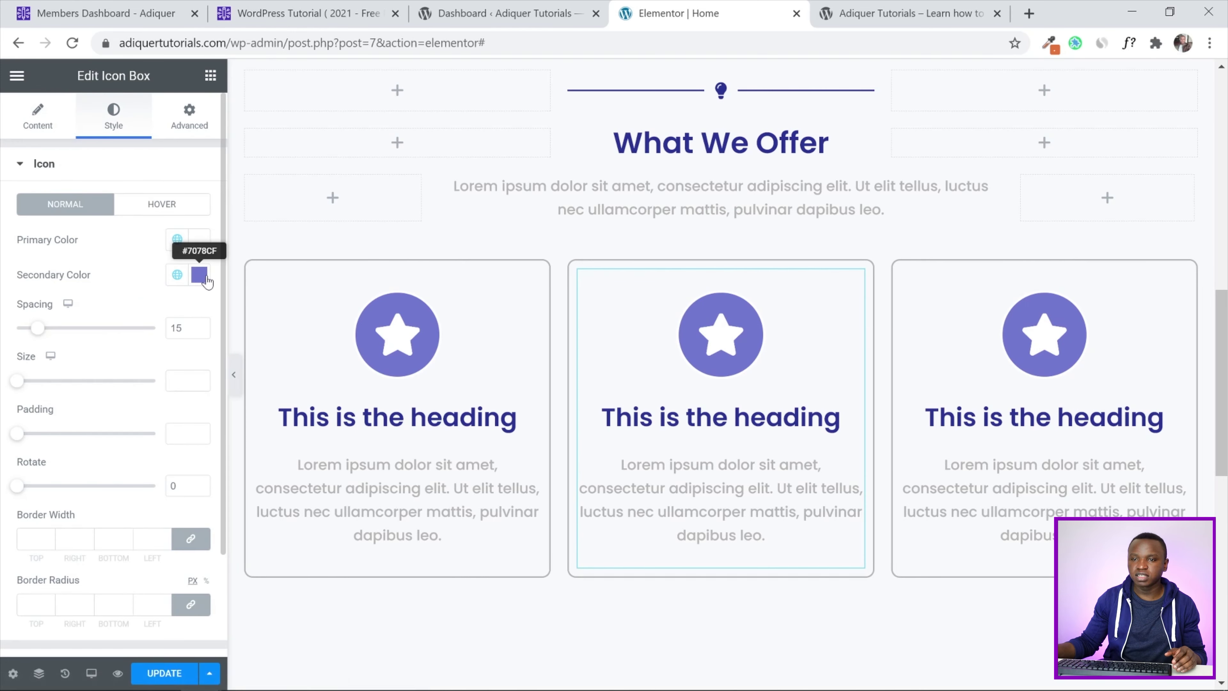
{"action": "left_click", "coordinate": [177, 275]}
{"action": "scroll", "coordinate": [110, 440], "scroll_direction": "down", "scroll_amount": 3}
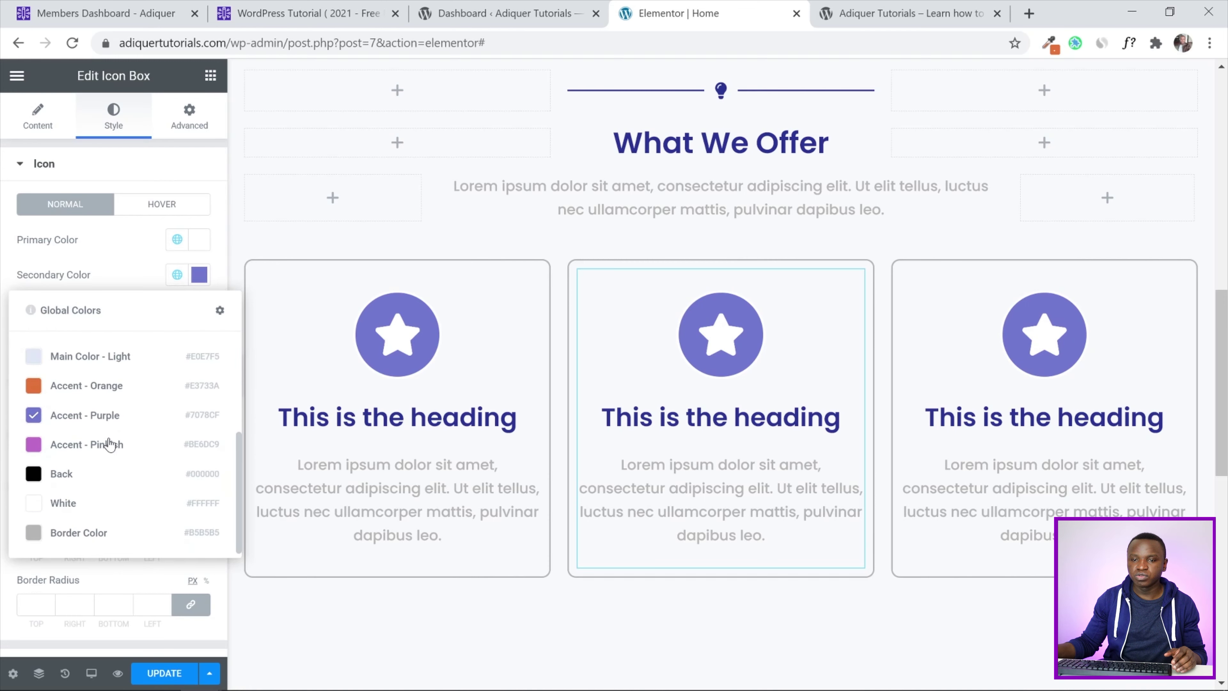
{"action": "left_click", "coordinate": [111, 444]}
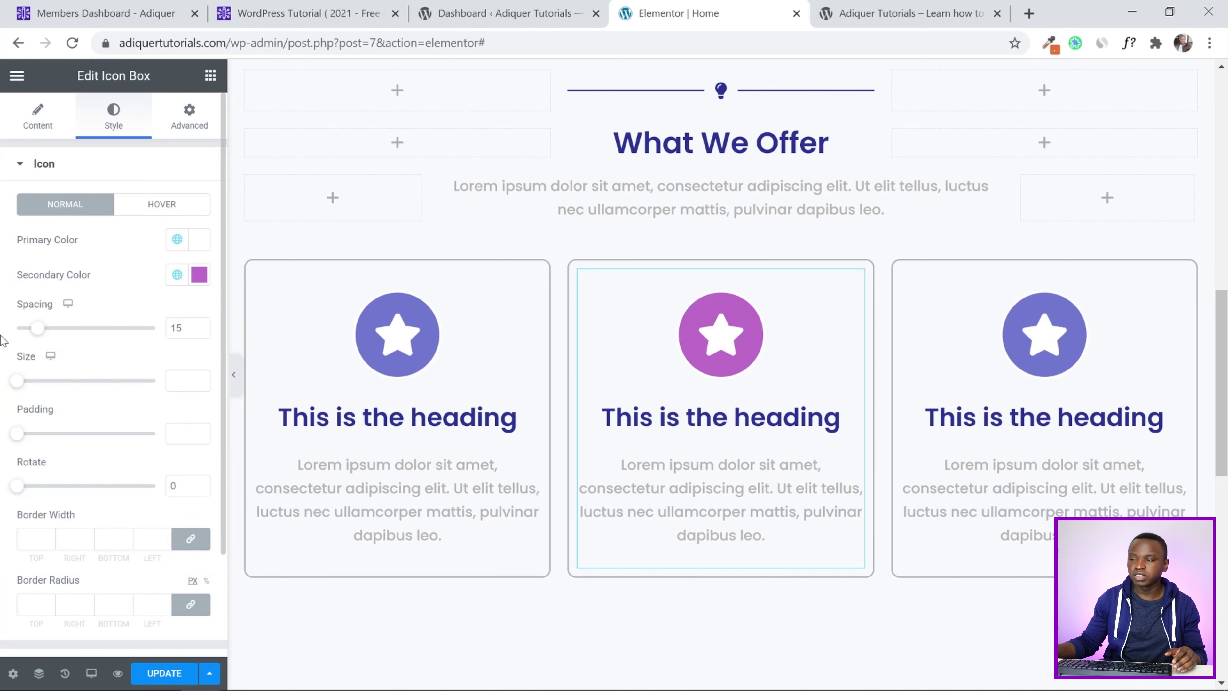
Set the third card's icon circle to the global Accent - Orange colour
{"action": "left_click", "coordinate": [1035, 345]}
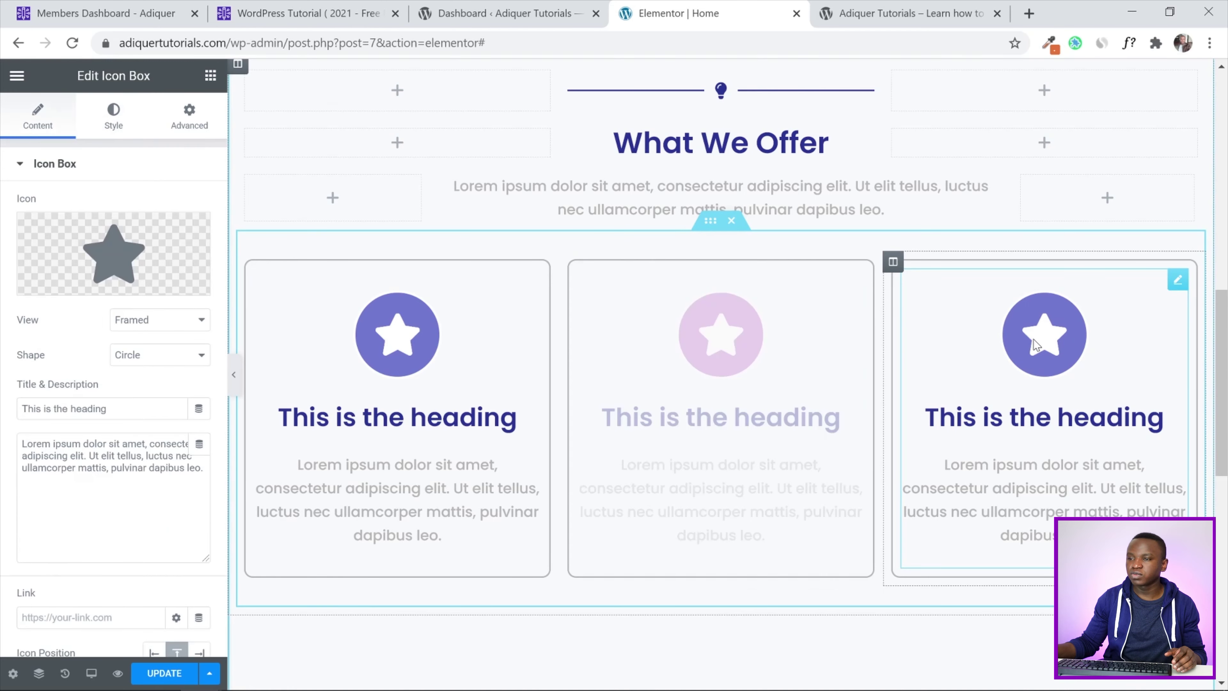
{"action": "left_click", "coordinate": [113, 121]}
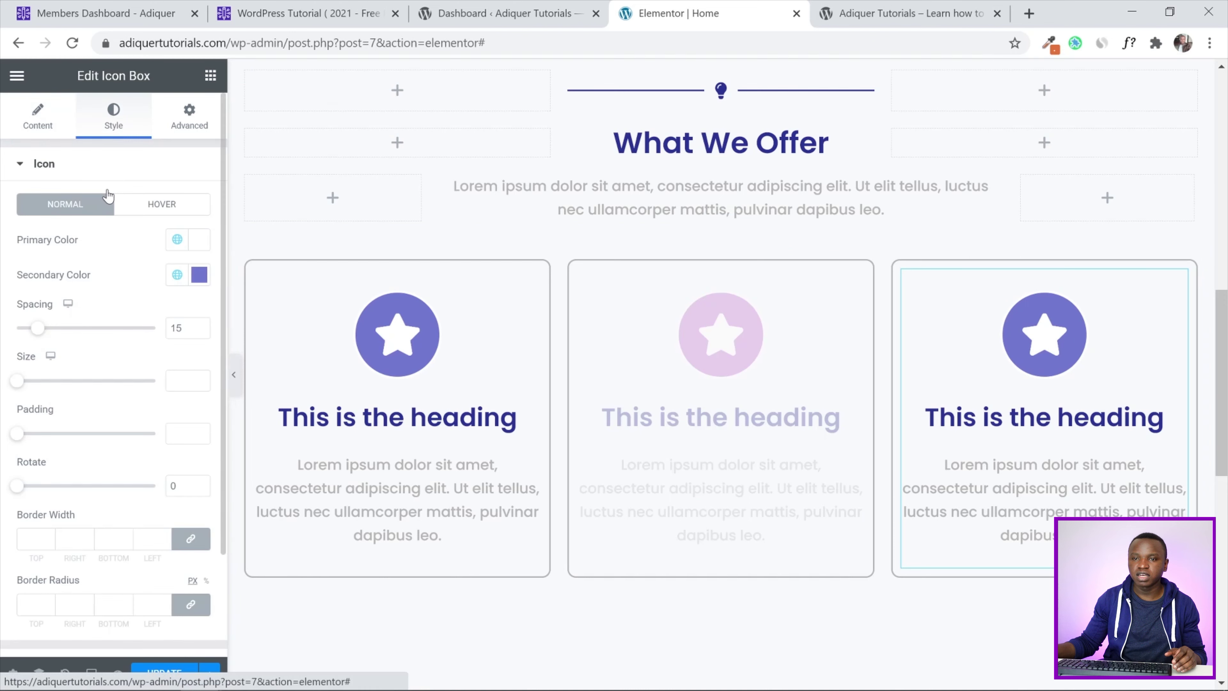
{"action": "left_click", "coordinate": [200, 276]}
{"action": "left_click", "coordinate": [131, 277]}
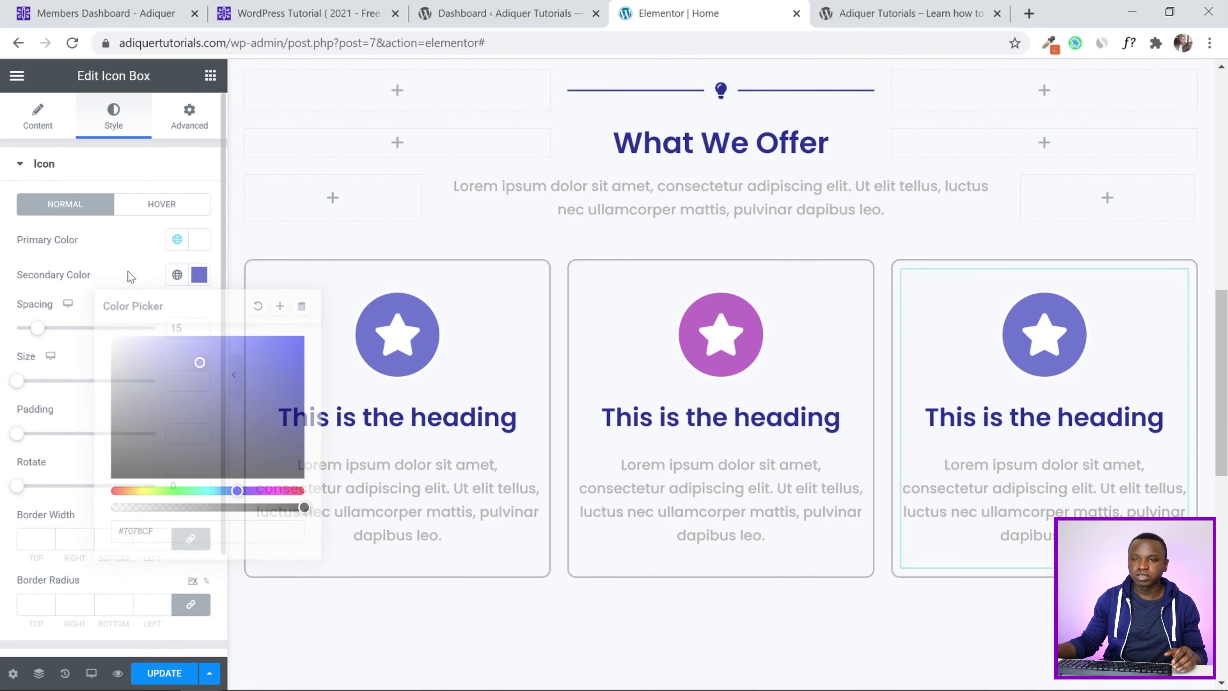
{"action": "left_click", "coordinate": [177, 275]}
{"action": "scroll", "coordinate": [146, 416], "scroll_direction": "down", "scroll_amount": 2}
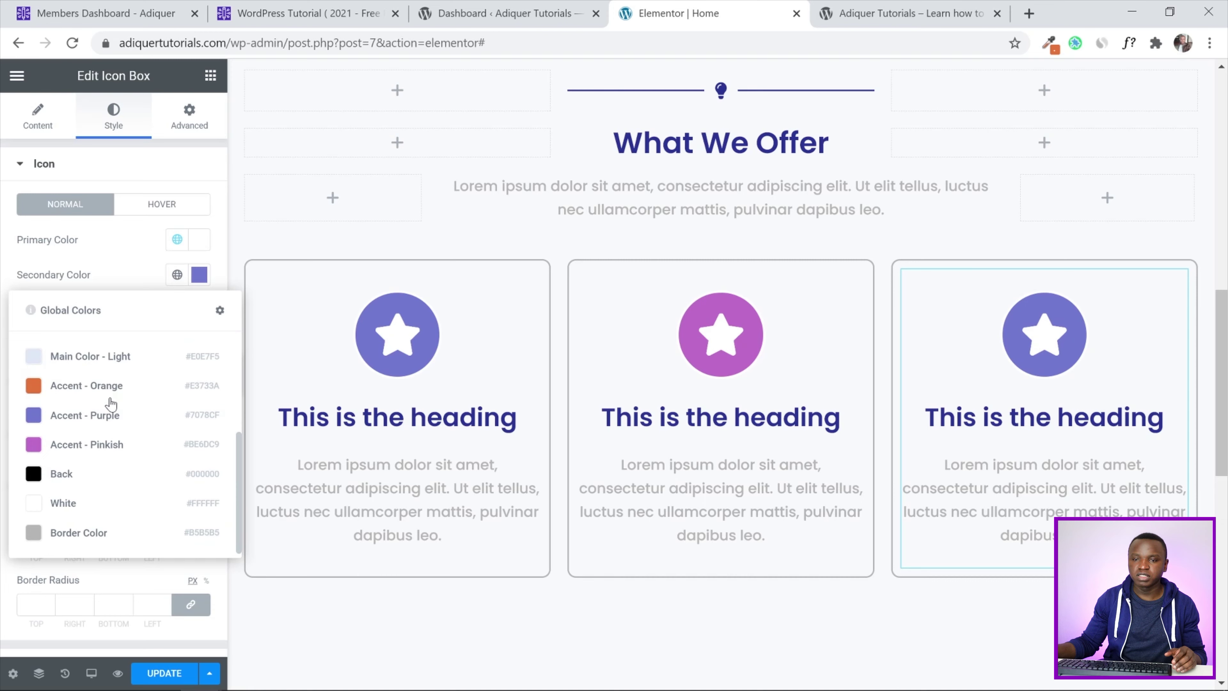
{"action": "left_click", "coordinate": [109, 386]}
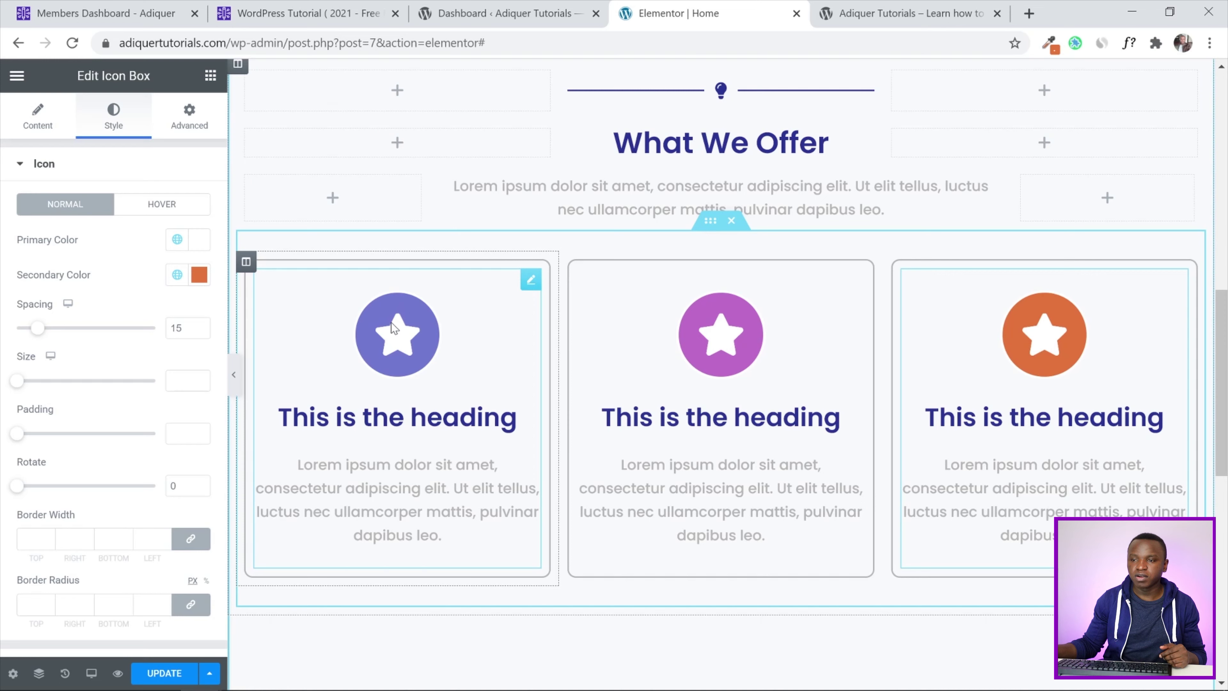
{"action": "left_click", "coordinate": [189, 117]}
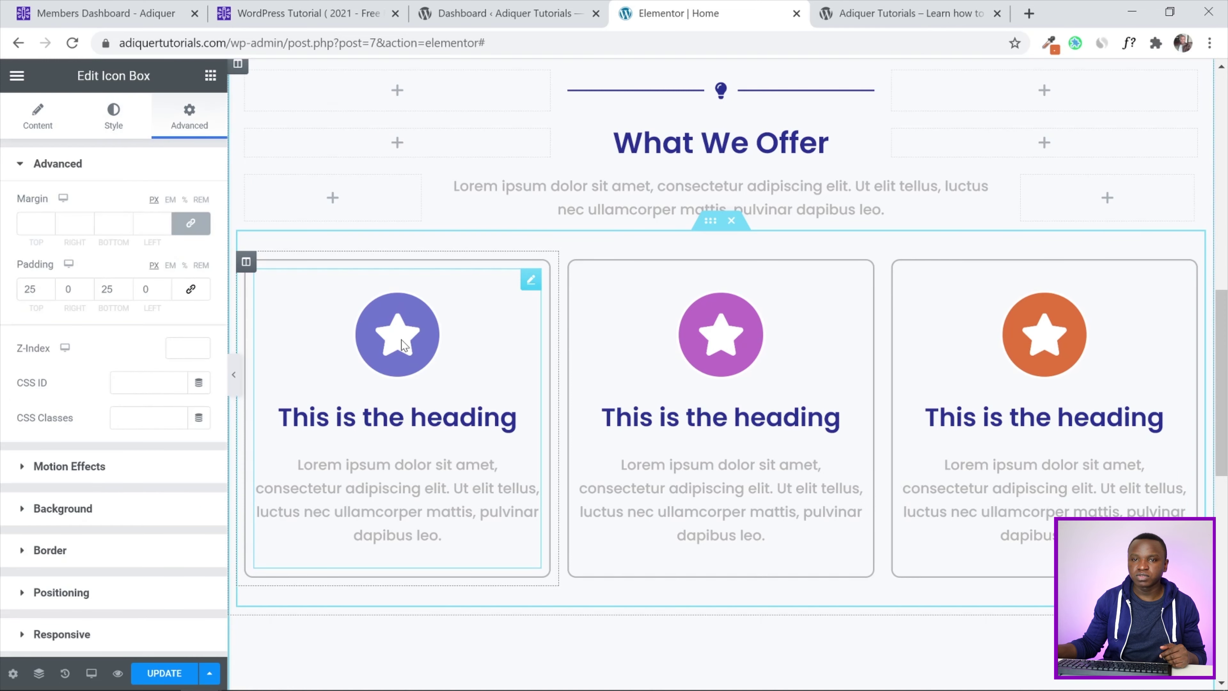
Give the first card the Cogs icon and the heading 'Service 1'
{"action": "left_click", "coordinate": [36, 117]}
{"action": "left_click", "coordinate": [113, 261]}
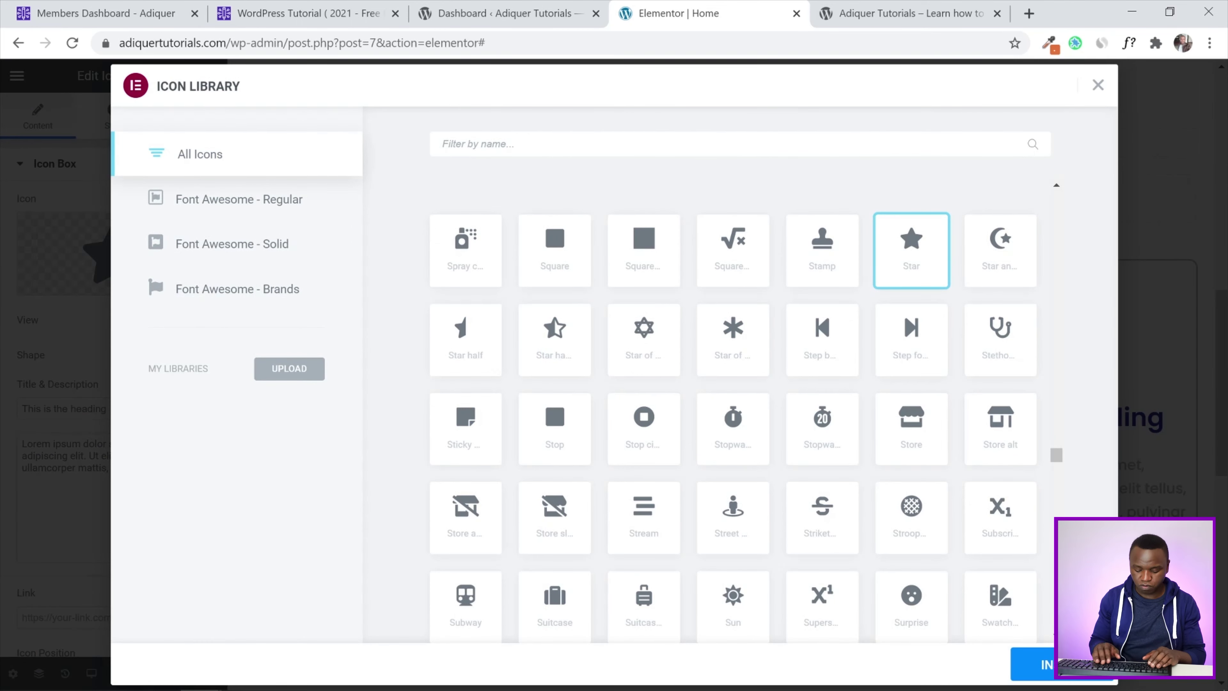
{"action": "type", "text": "cogs"}
{"action": "left_click", "coordinate": [472, 271]}
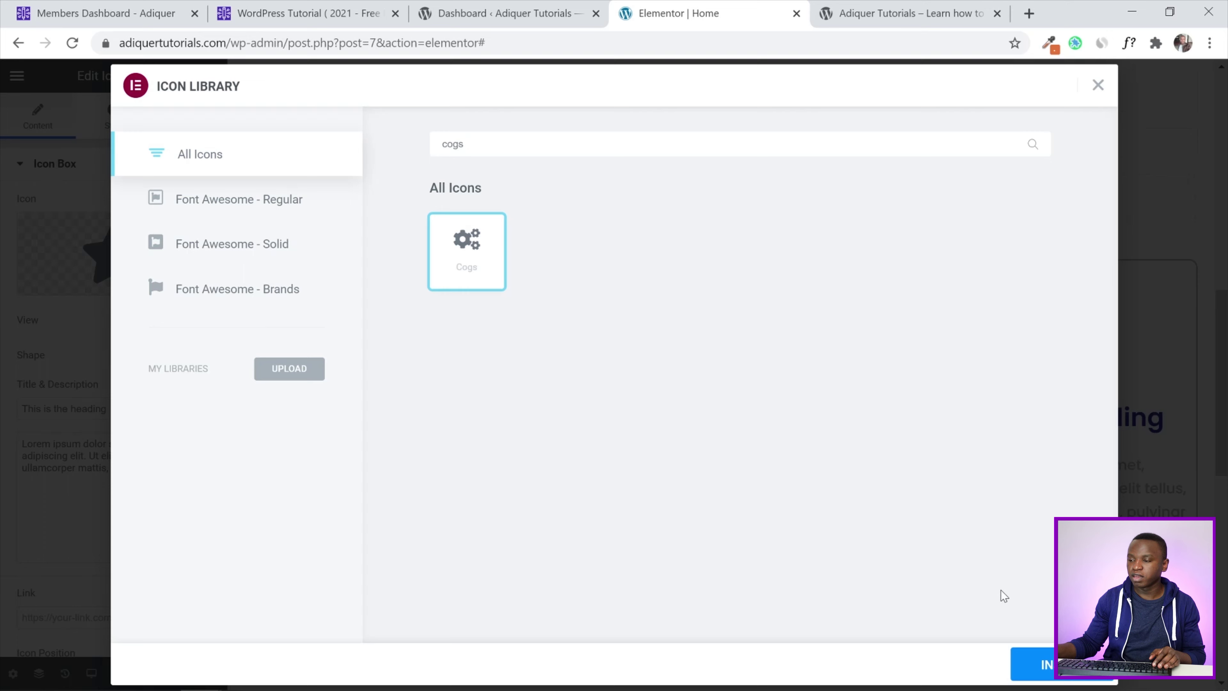
{"action": "left_click", "coordinate": [1028, 664]}
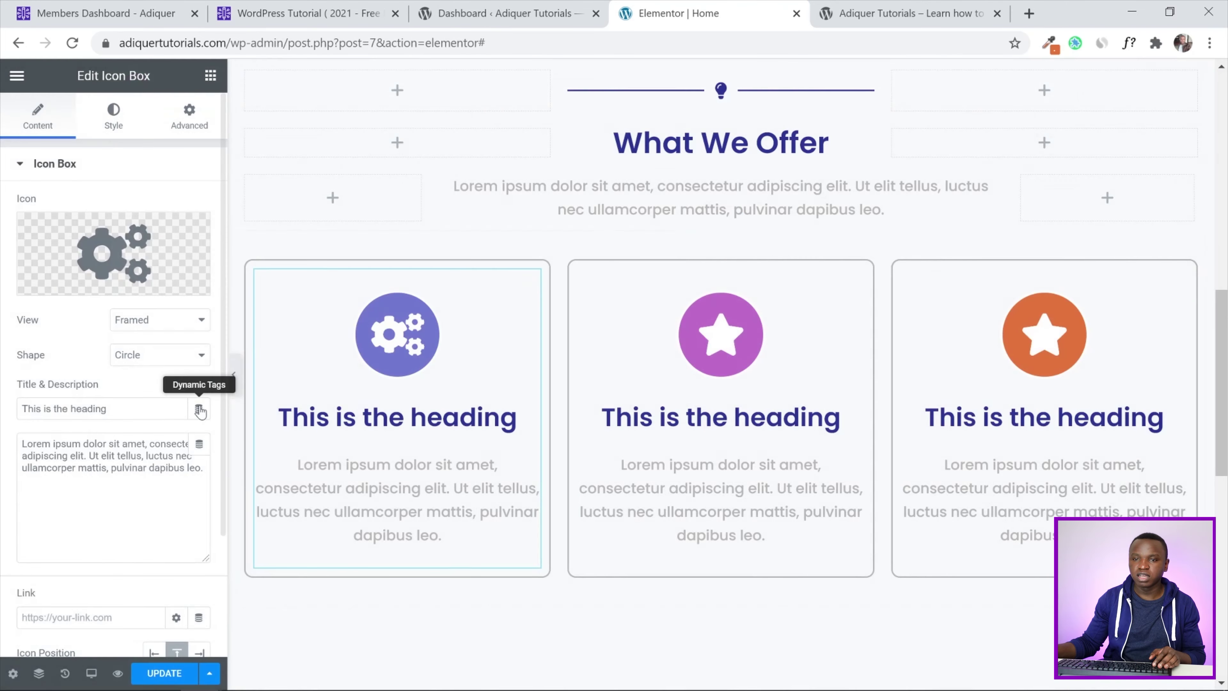
{"action": "left_click_drag", "start_coordinate": [114, 409], "coordinate": [2, 417]}
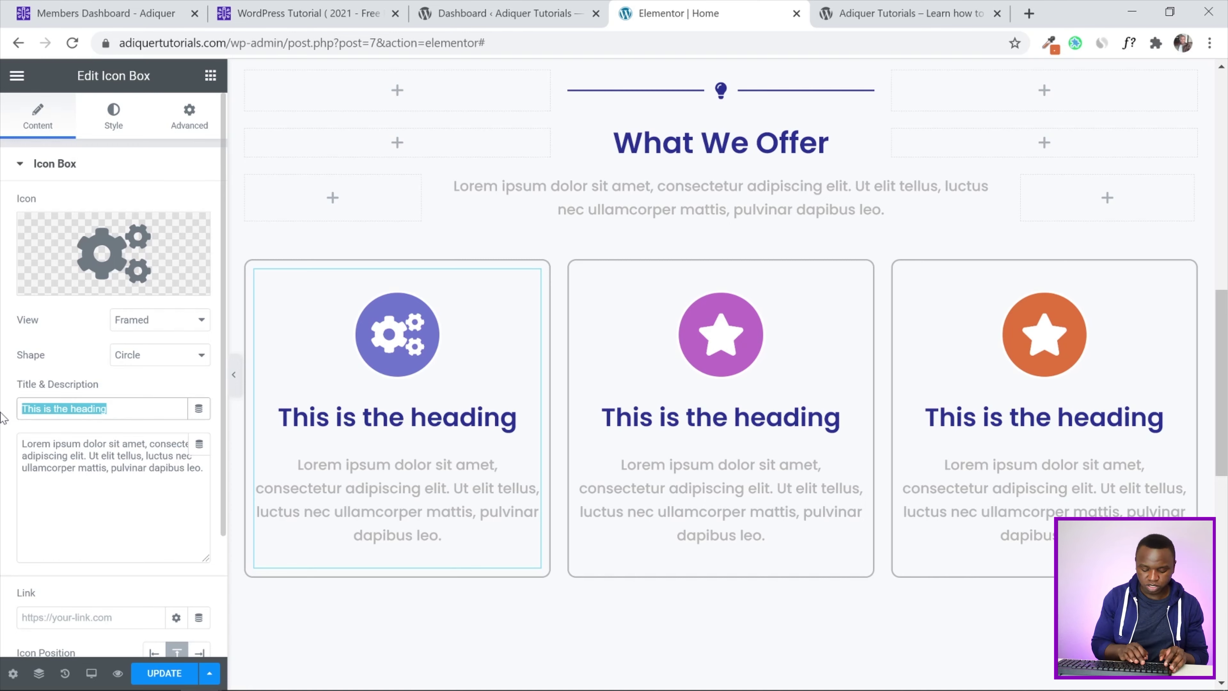
{"action": "type", "text": "Service "}
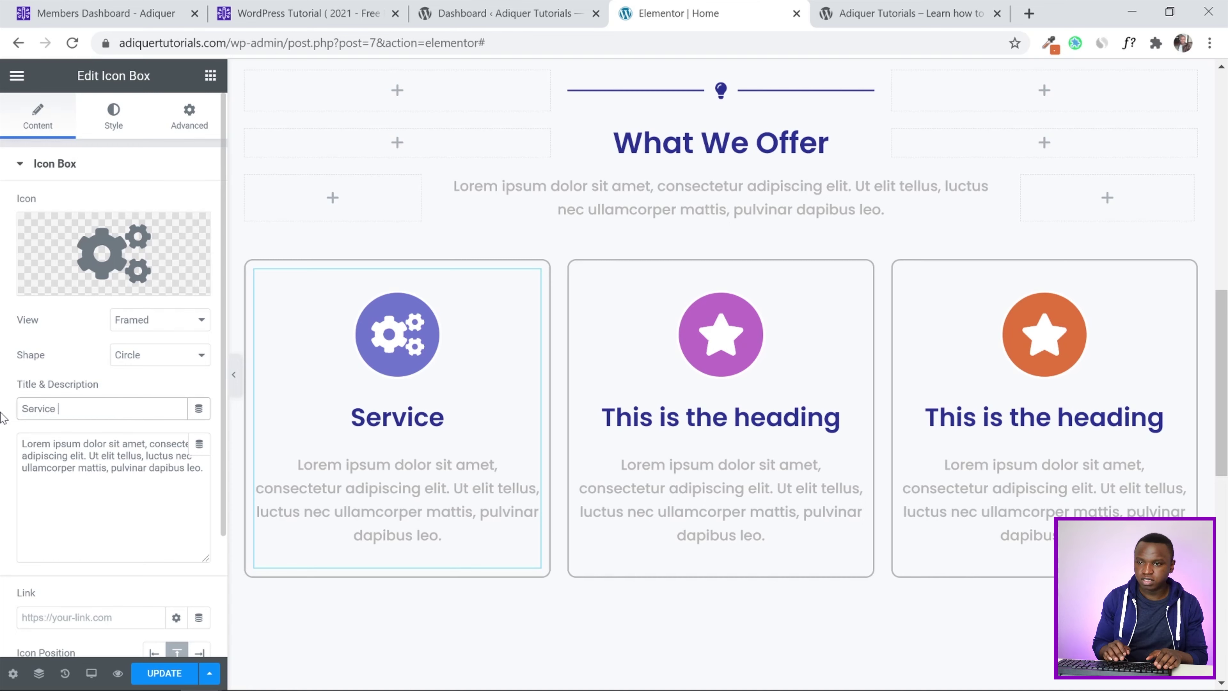
{"action": "type", "text": "1"}
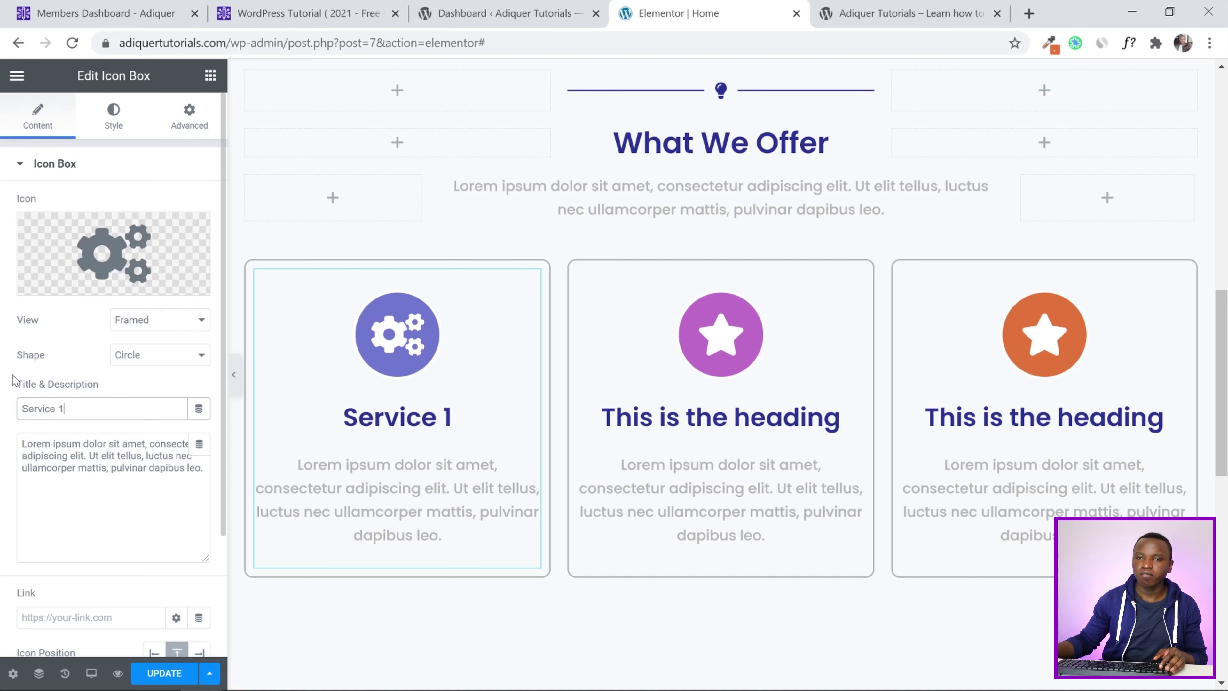
Give the middle card a Gem icon and the heading 'Service 2'
{"action": "left_click", "coordinate": [113, 116]}
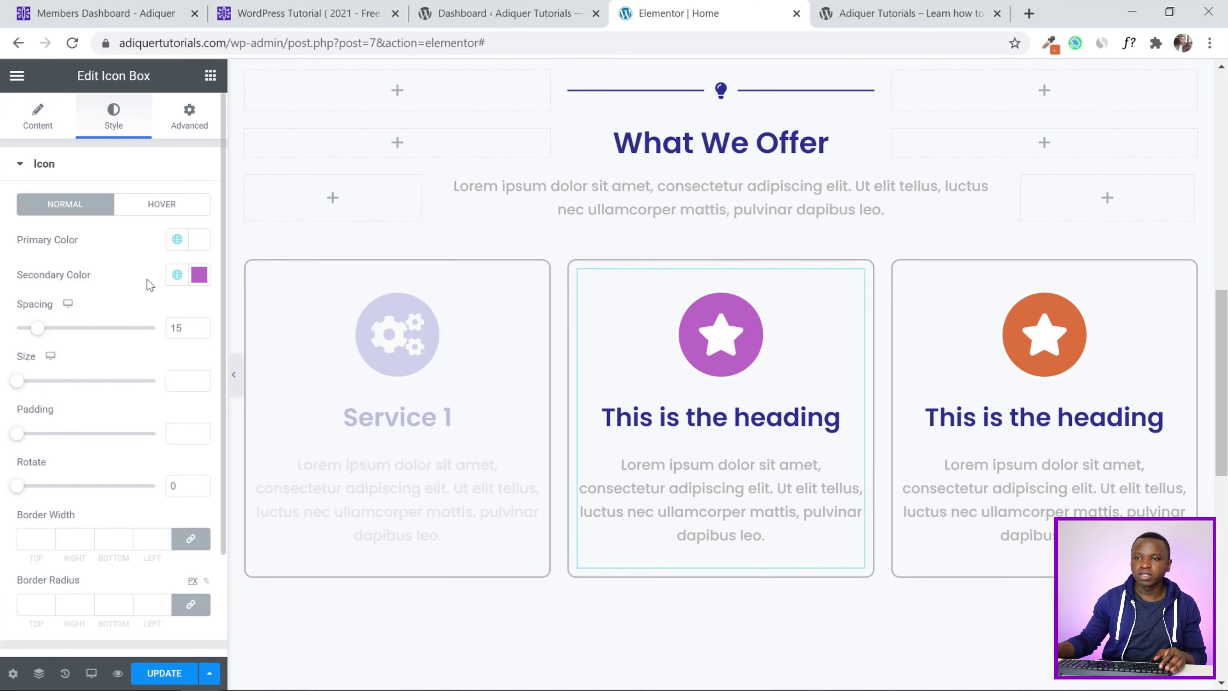
{"action": "left_click", "coordinate": [19, 123]}
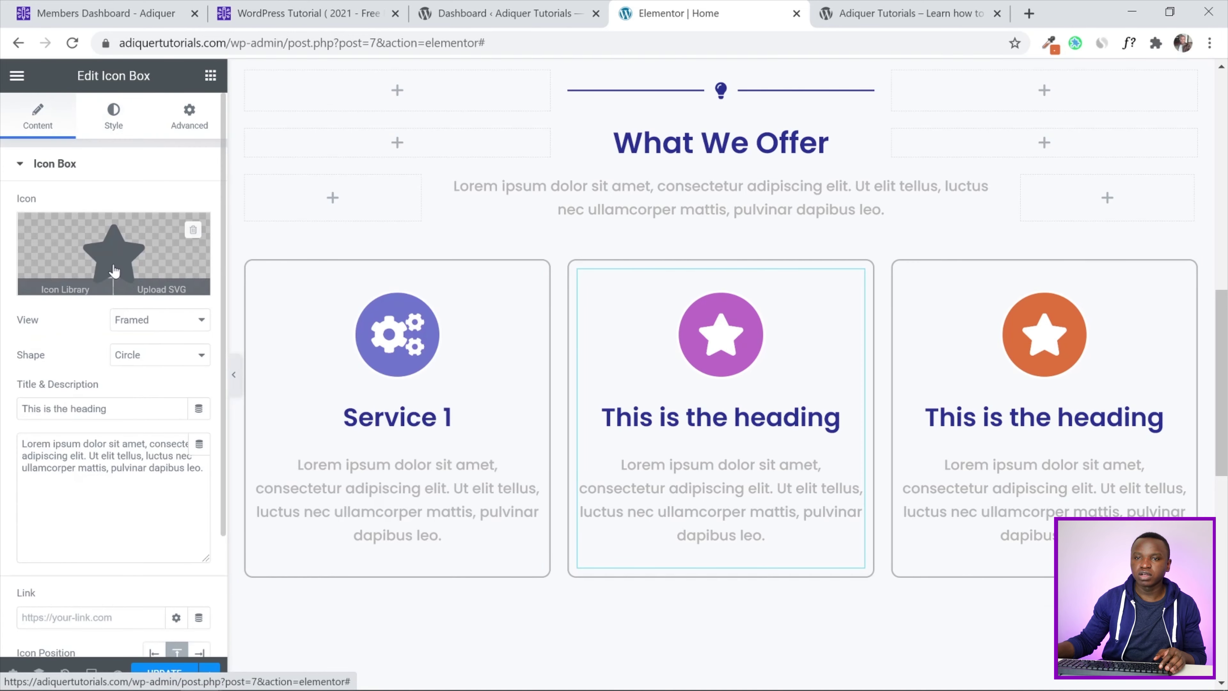
{"action": "left_click", "coordinate": [68, 271]}
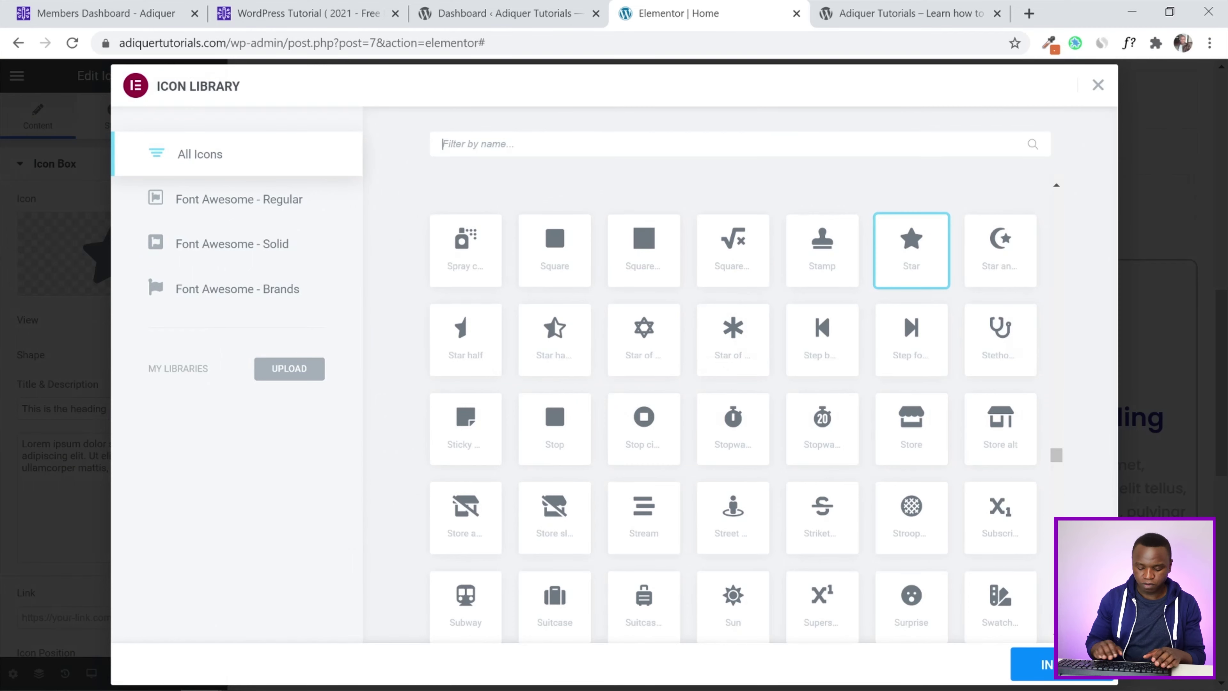
{"action": "type", "text": "gem"}
{"action": "left_click", "coordinate": [568, 266]}
{"action": "left_click", "coordinate": [1033, 662]}
{"action": "left_click_drag", "start_coordinate": [138, 409], "coordinate": [2, 398]}
{"action": "type", "text": "Sert"}
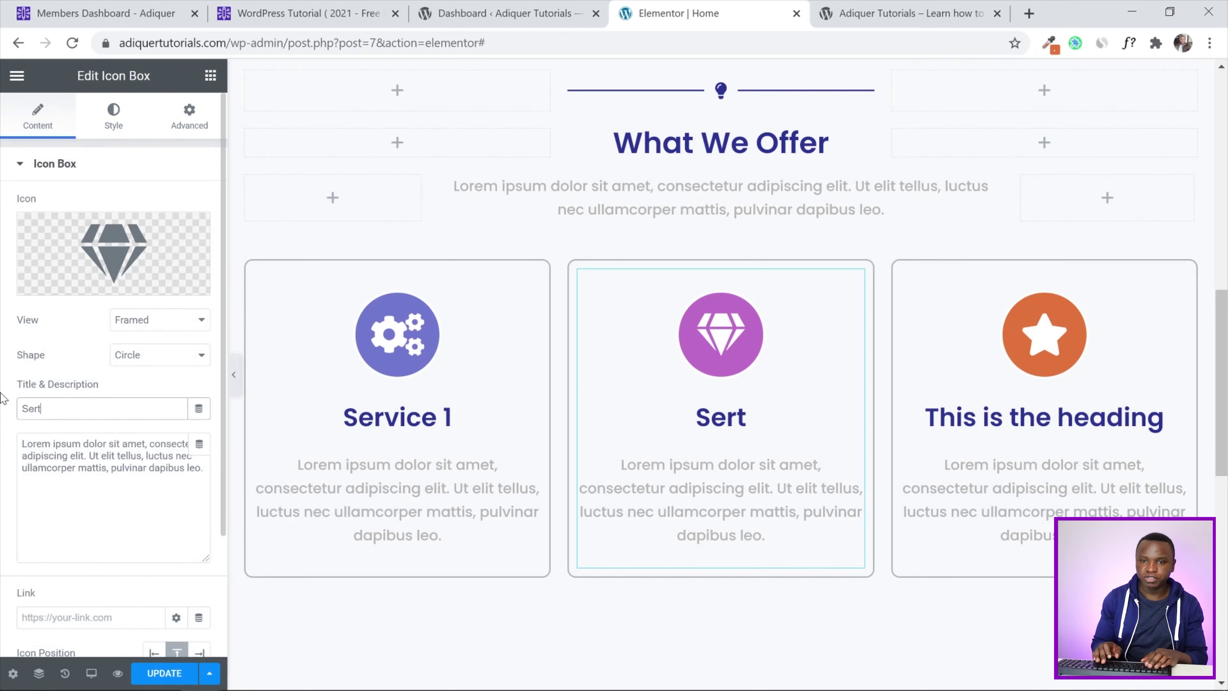
{"action": "key", "text": "BackSpace"}
{"action": "type", "text": "vi"}
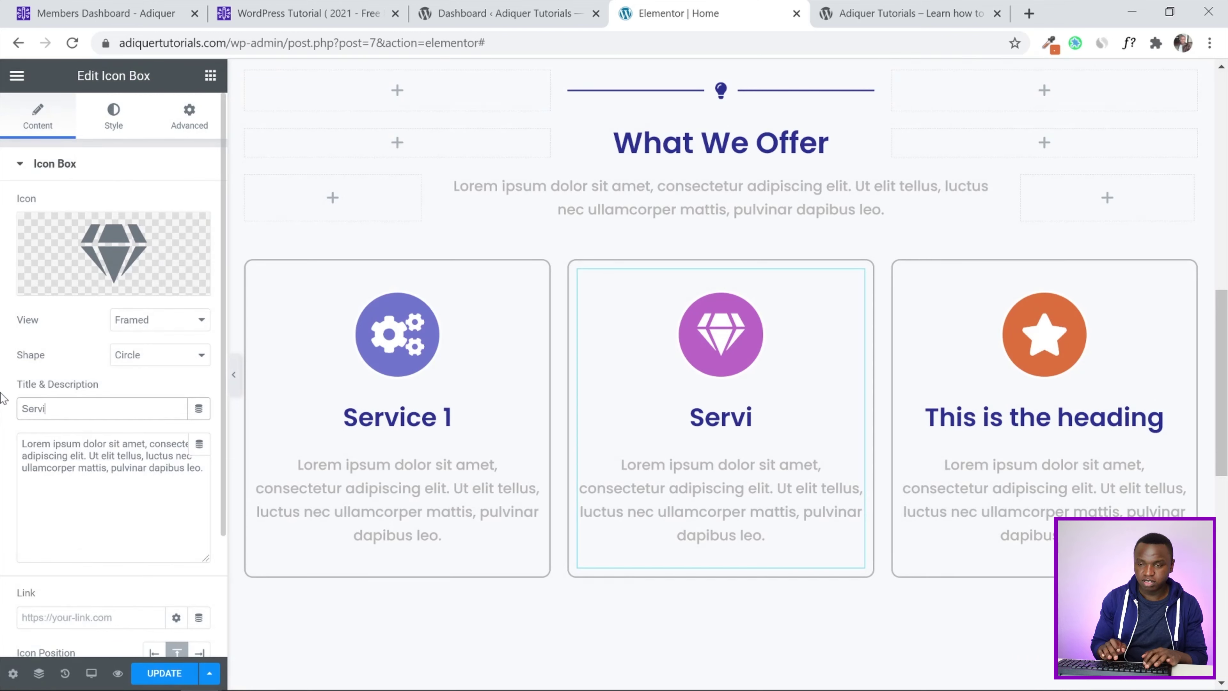
{"action": "type", "text": "ce 2"}
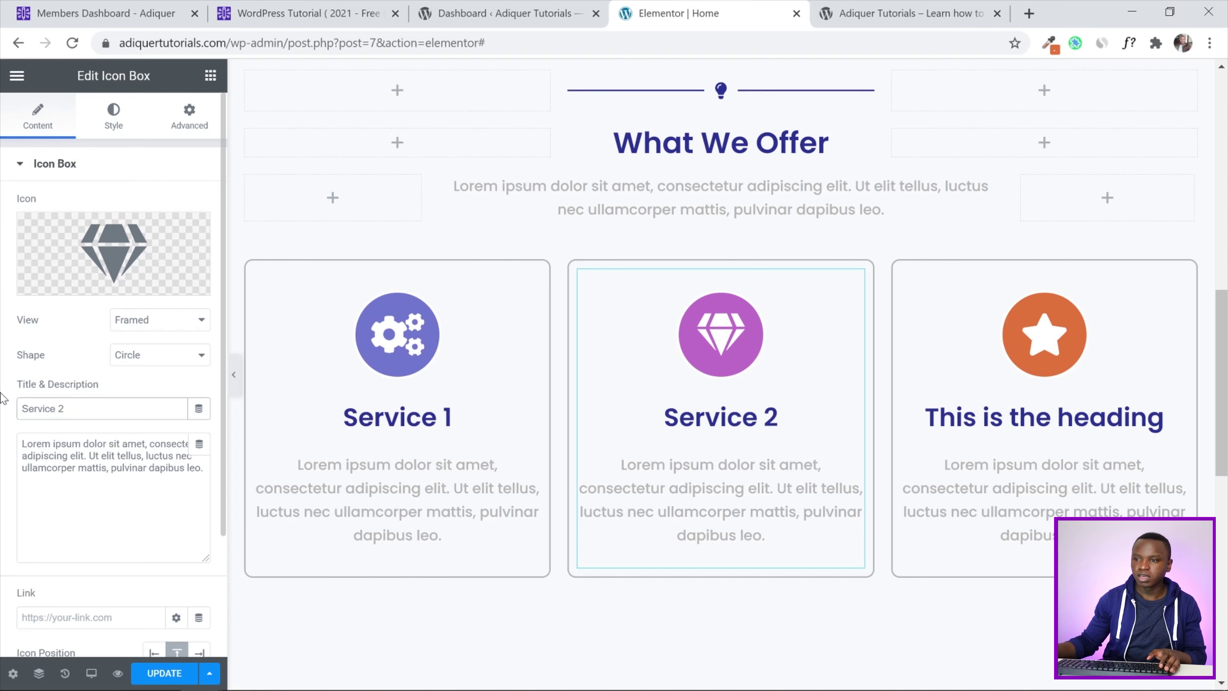
Give the third card the pencil-ruler icon and the heading 'Service 3'
{"action": "left_click", "coordinate": [998, 376]}
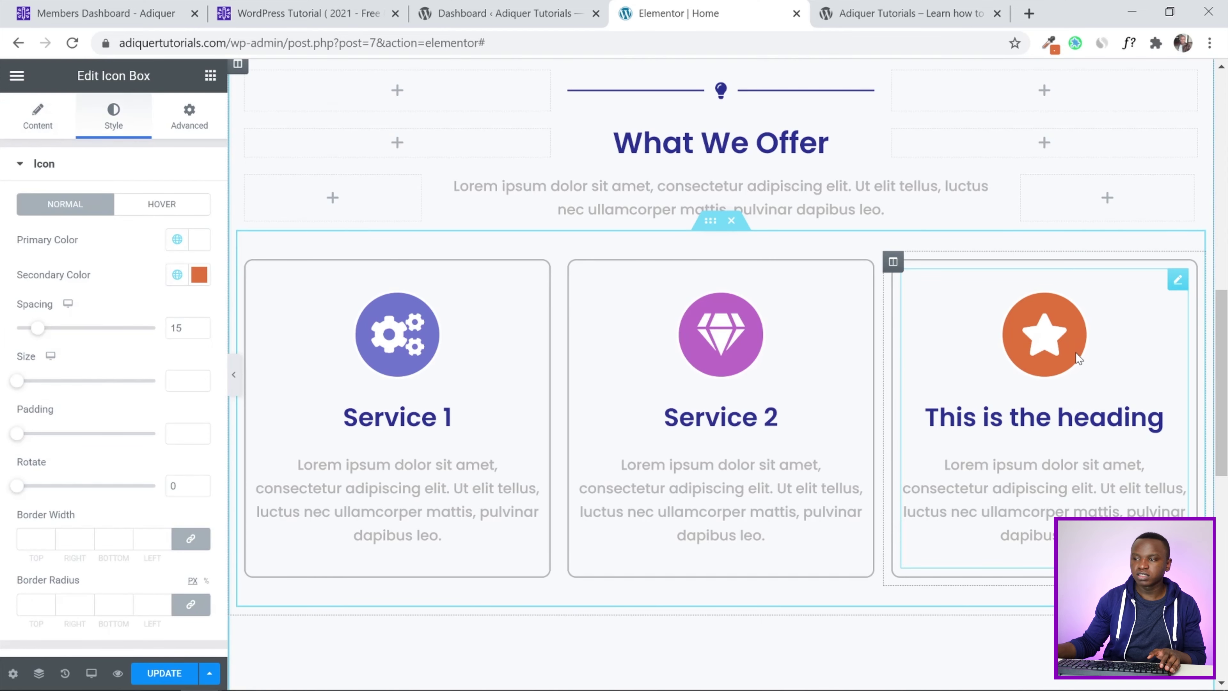
{"action": "left_click", "coordinate": [38, 116]}
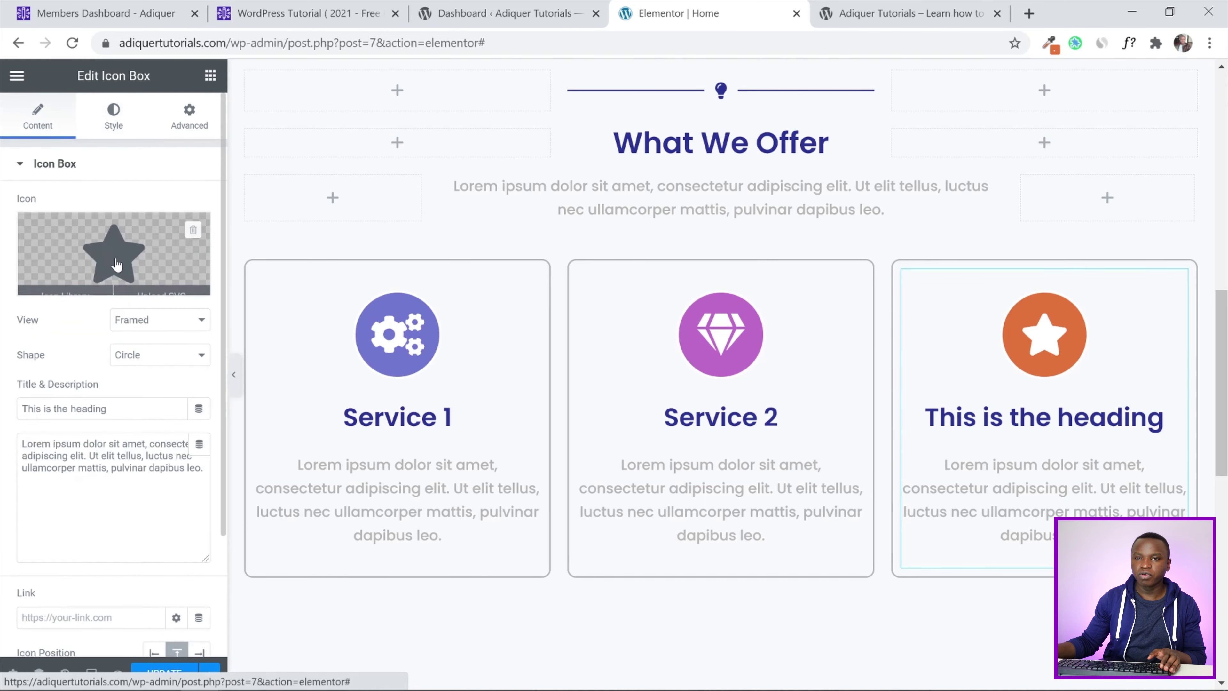
{"action": "left_click", "coordinate": [207, 220]}
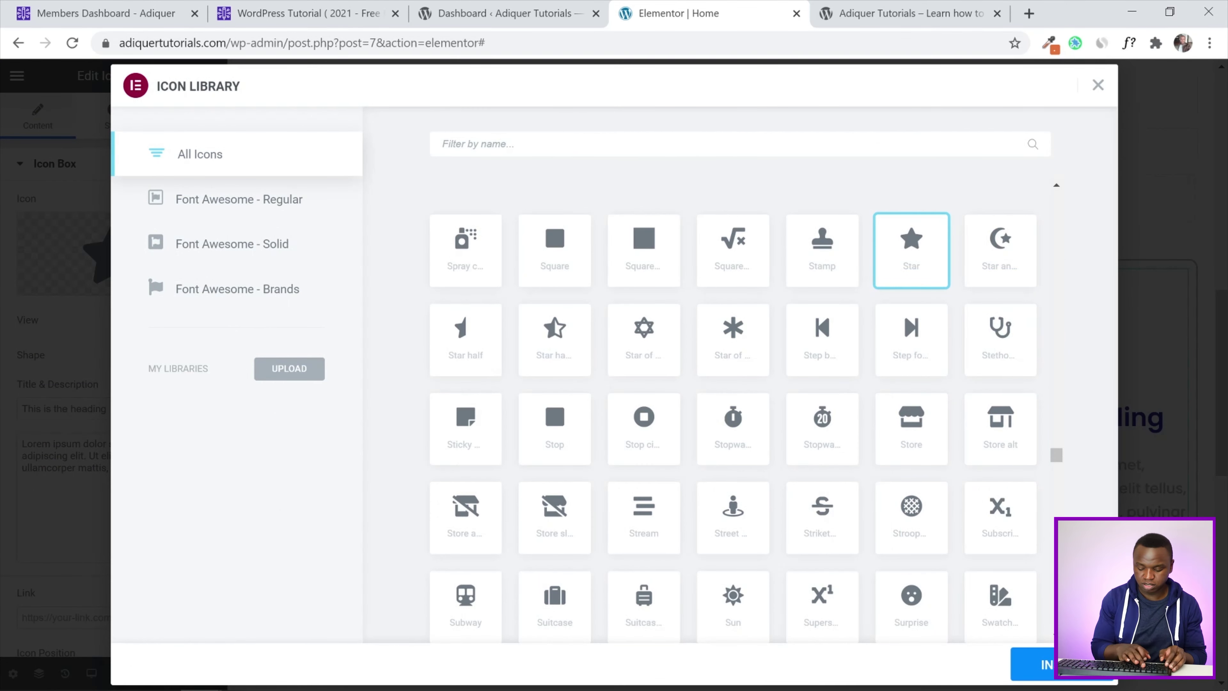
{"action": "type", "text": "Ruler"}
{"action": "left_click", "coordinate": [484, 260]}
{"action": "left_click", "coordinate": [1030, 664]}
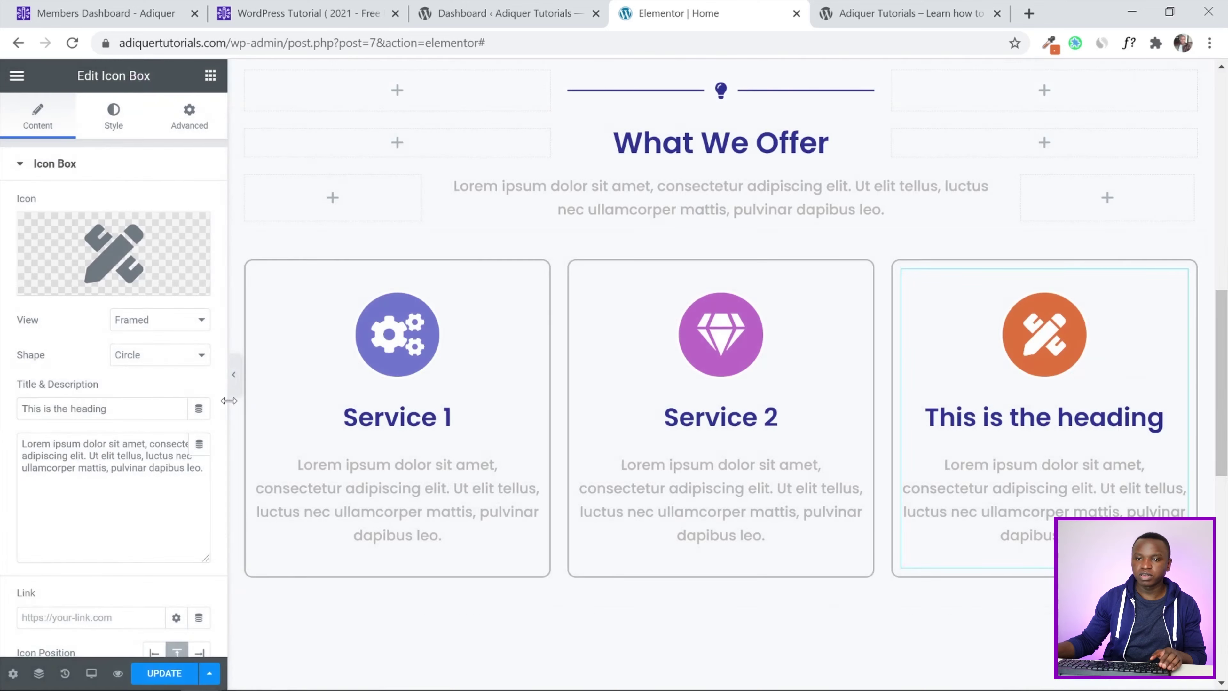
{"action": "left_click_drag", "start_coordinate": [111, 409], "coordinate": [4, 411]}
{"action": "type", "text": "Service"}
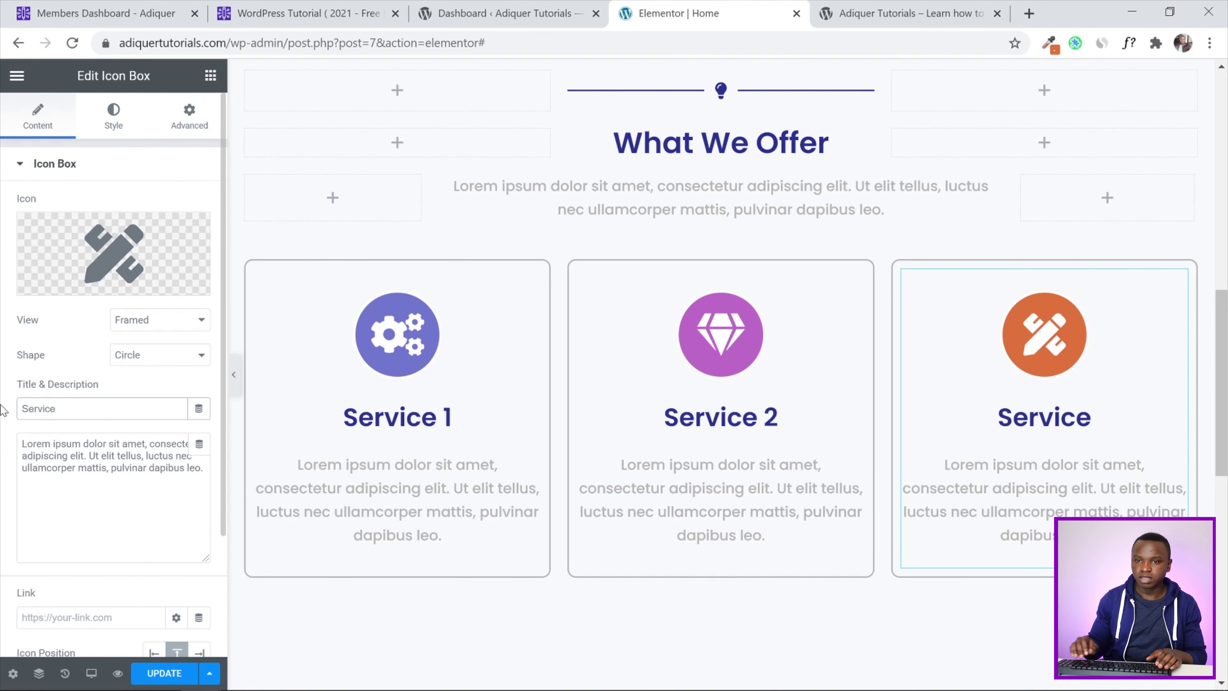
{"action": "type", "text": " 3"}
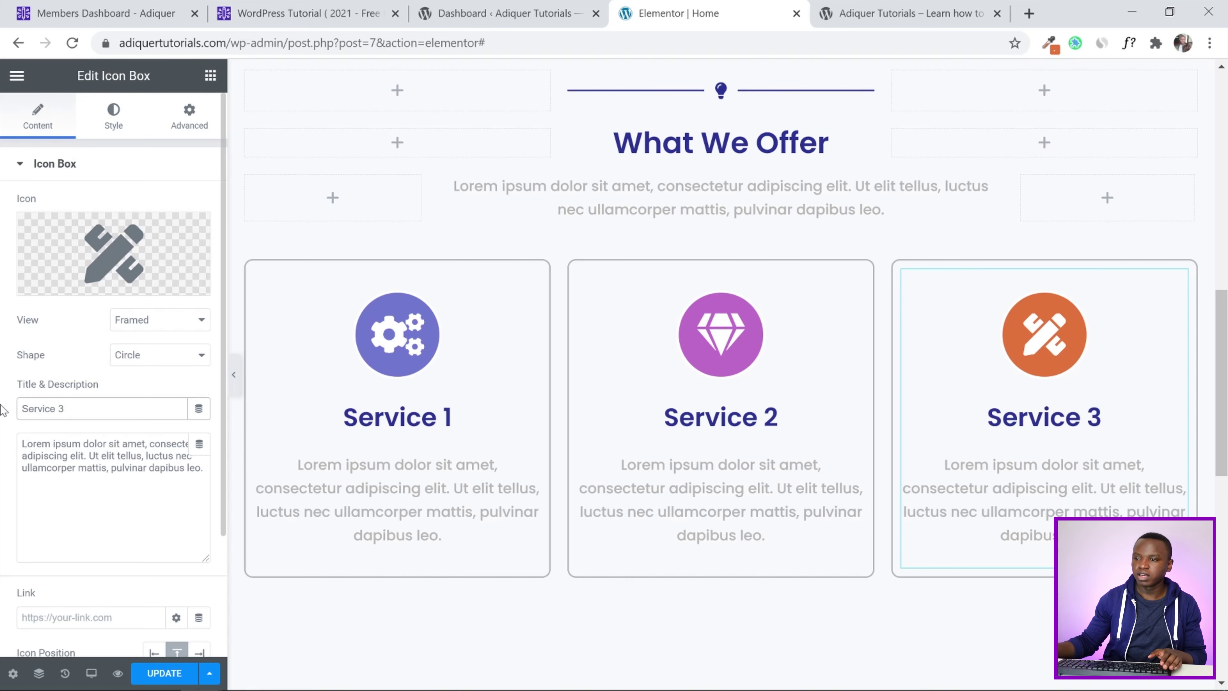
Save the page changes with UPDATE
{"action": "left_click_drag", "start_coordinate": [1220, 380], "coordinate": [1221, 393]}
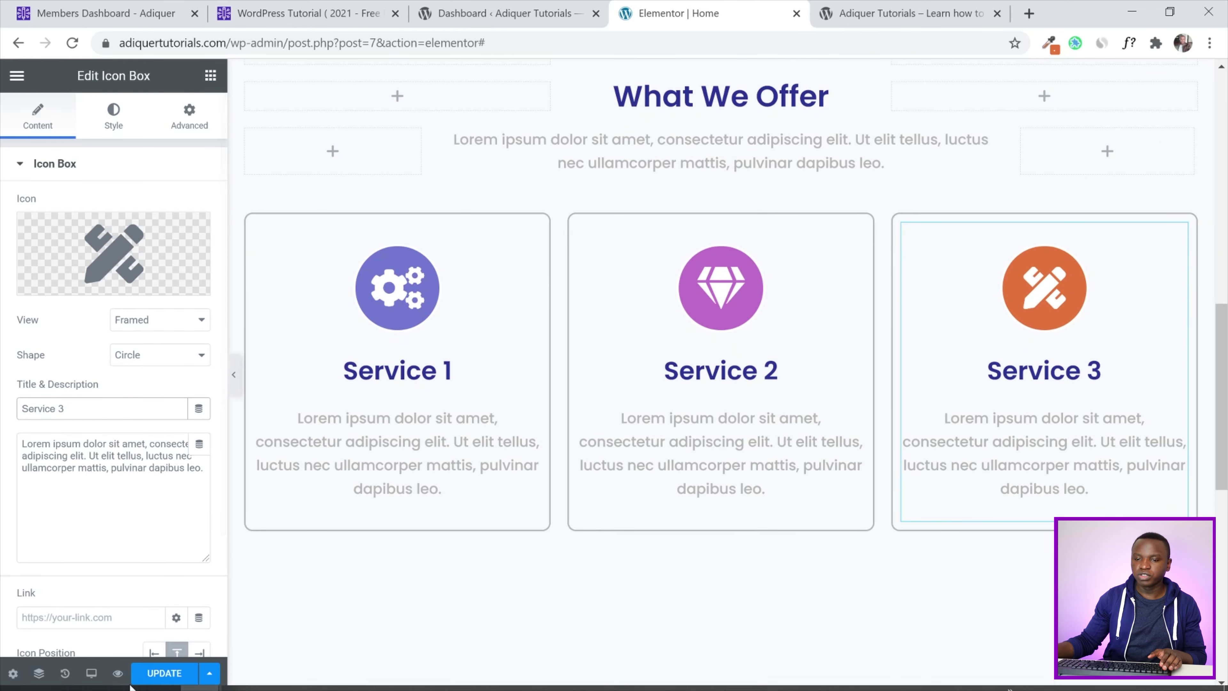
{"action": "left_click", "coordinate": [165, 673]}
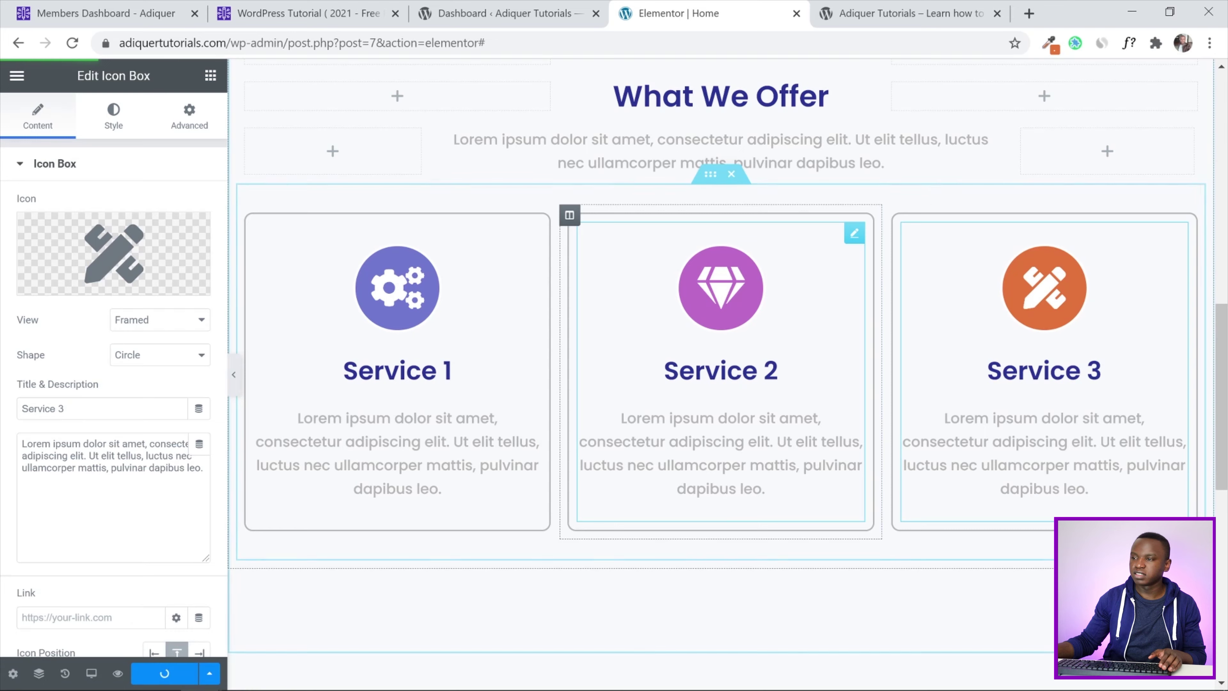
{"action": "mouse_move", "coordinate": [1226, 370]}
{"action": "left_mouse_down"}
{"action": "mouse_move", "coordinate": [1226, 343]}
{"action": "mouse_move", "coordinate": [1227, 355]}
{"action": "left_mouse_up"}
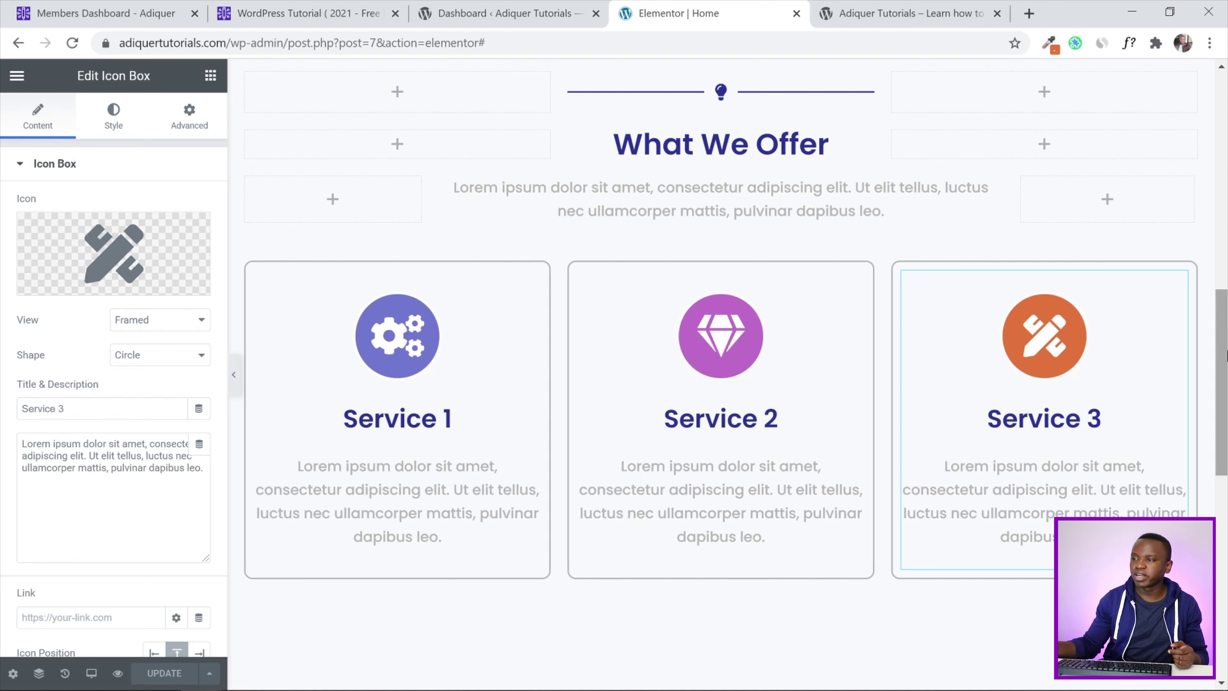
{"action": "mouse_move", "coordinate": [1226, 356]}
{"action": "left_mouse_down"}
{"action": "mouse_move", "coordinate": [1226, 421]}
{"action": "mouse_move", "coordinate": [1226, 305]}
{"action": "mouse_move", "coordinate": [1226, 366]}
{"action": "left_mouse_up"}
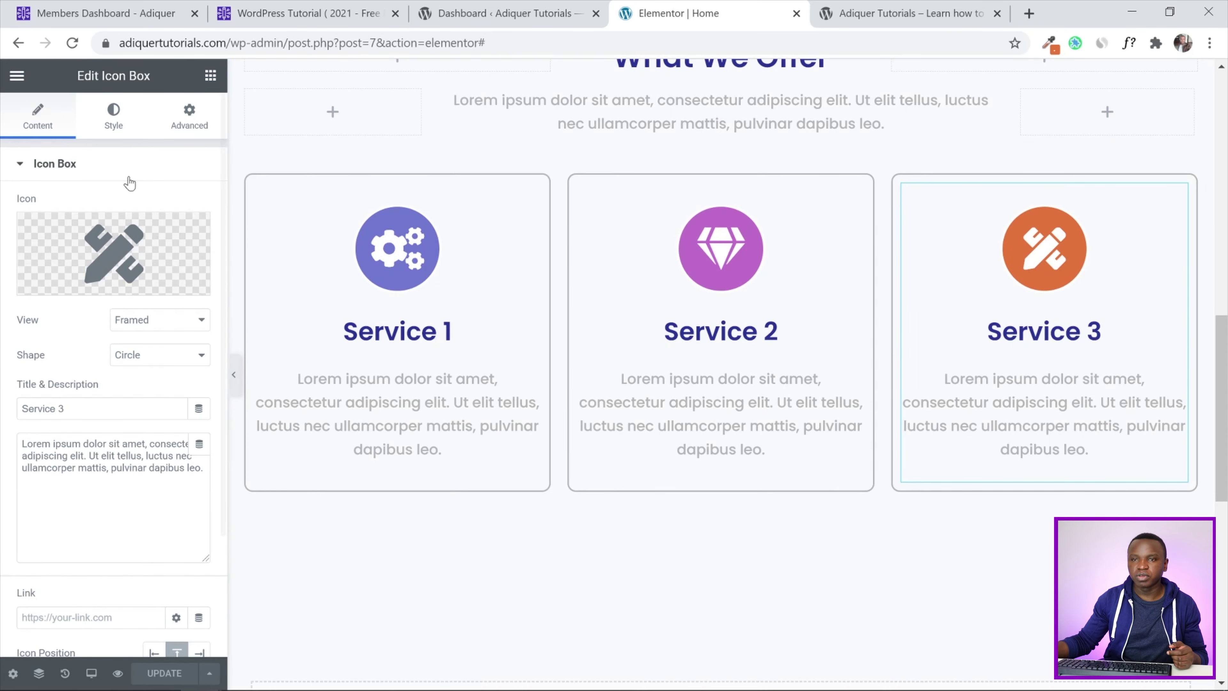
Drop a Button widget beneath the three service cards and centre its alignment
{"action": "left_click", "coordinate": [210, 75]}
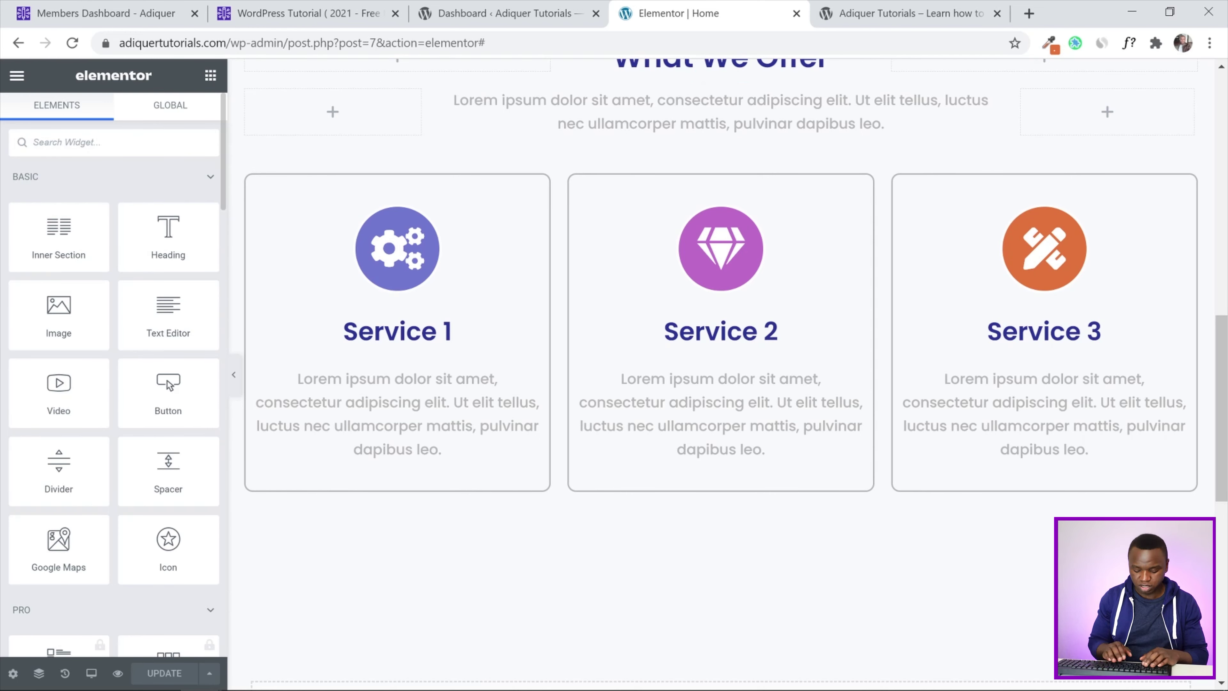
{"action": "type", "text": "button"}
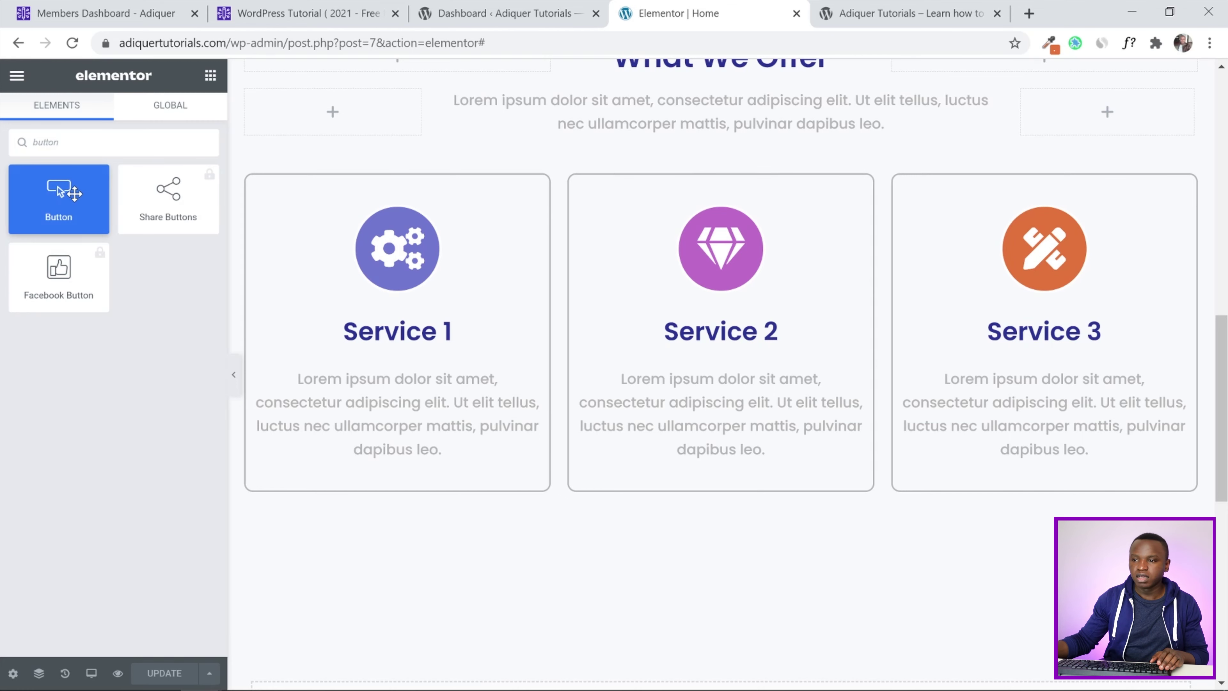
{"action": "left_click_drag", "start_coordinate": [73, 194], "coordinate": [733, 521]}
{"action": "left_click_drag", "start_coordinate": [732, 521], "coordinate": [729, 509]}
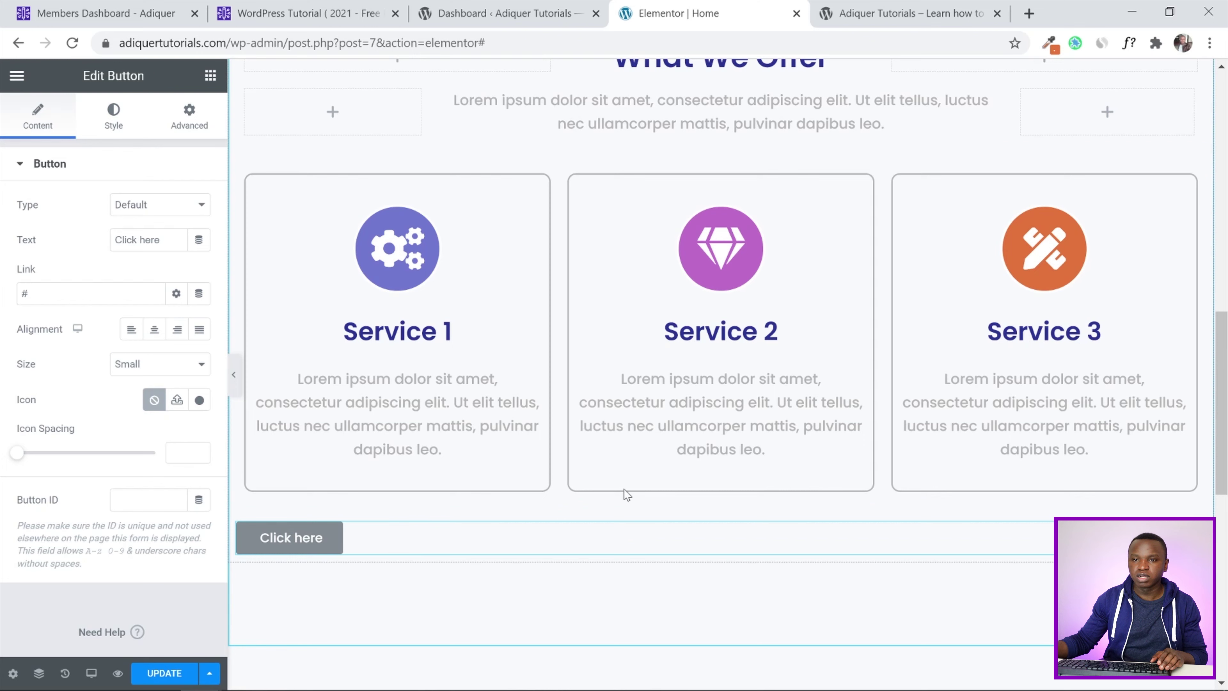
{"action": "left_click", "coordinate": [154, 331]}
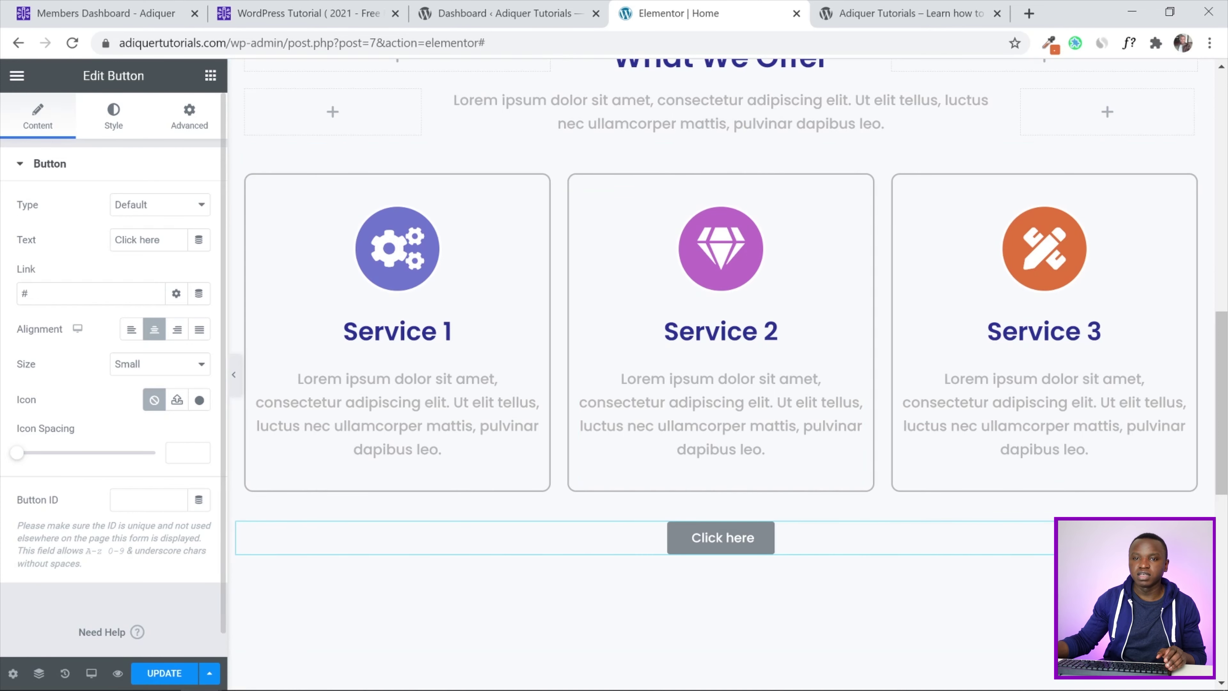
Link the button to the services page address copied from the SERVICES menu item
{"action": "scroll", "coordinate": [667, 215], "scroll_direction": "up", "scroll_amount": 15}
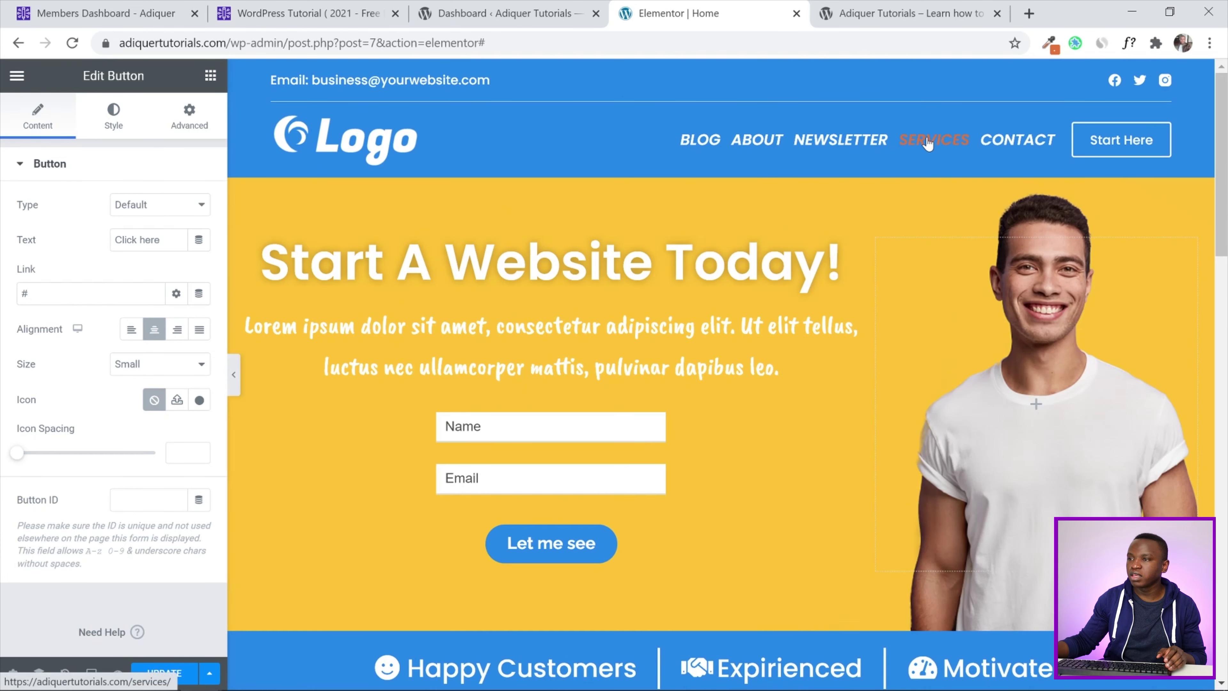
{"action": "right_click", "coordinate": [928, 143]}
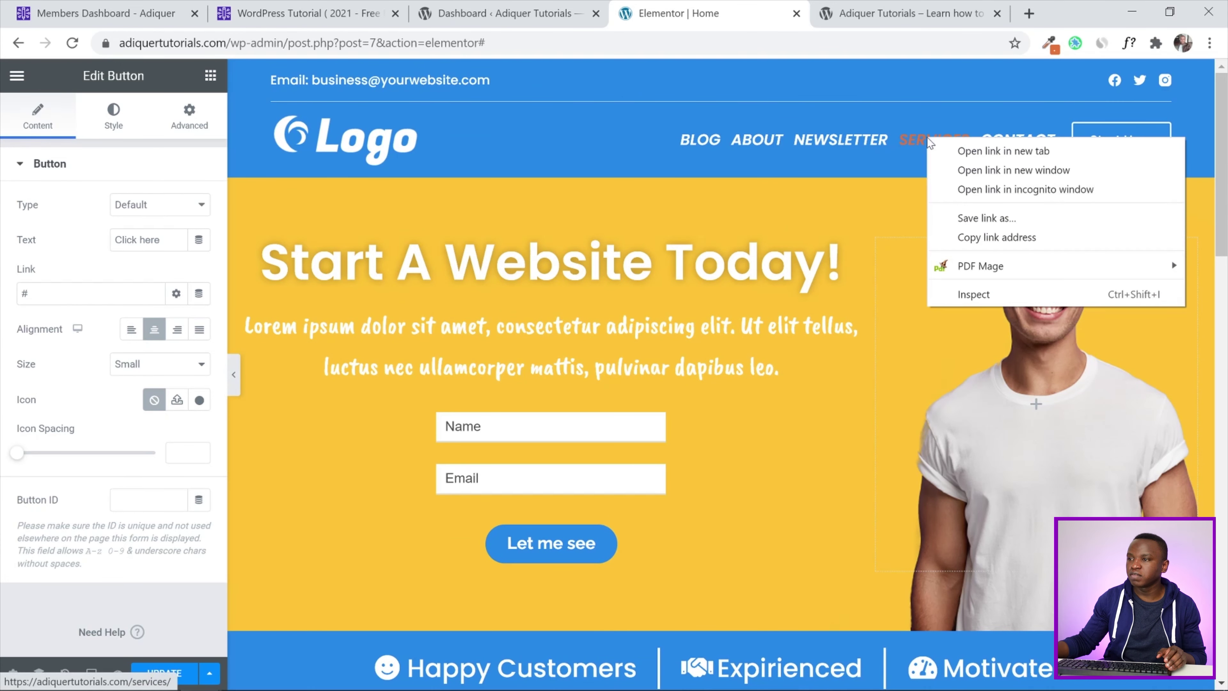
{"action": "left_click", "coordinate": [967, 237]}
{"action": "left_click", "coordinate": [24, 293]}
{"action": "key", "text": "ctrl+v"}
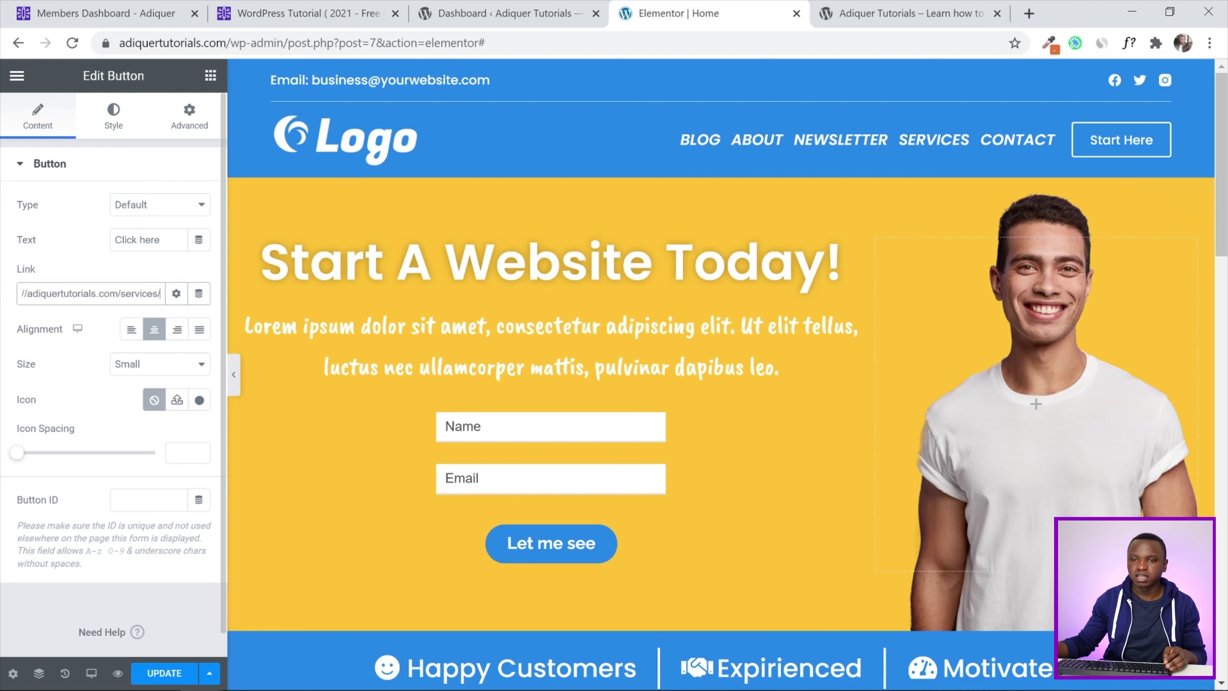
{"action": "scroll", "coordinate": [2, 305], "scroll_direction": "down", "scroll_amount": 1}
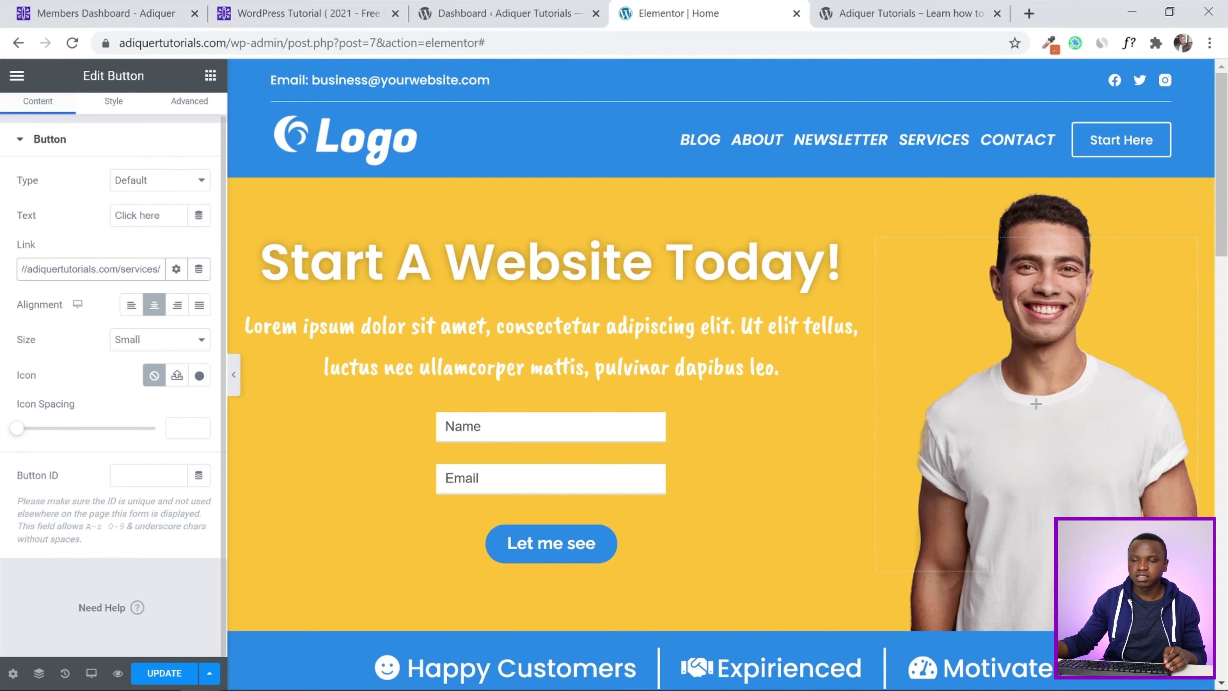
{"action": "scroll", "coordinate": [757, 358], "scroll_direction": "down", "scroll_amount": 15}
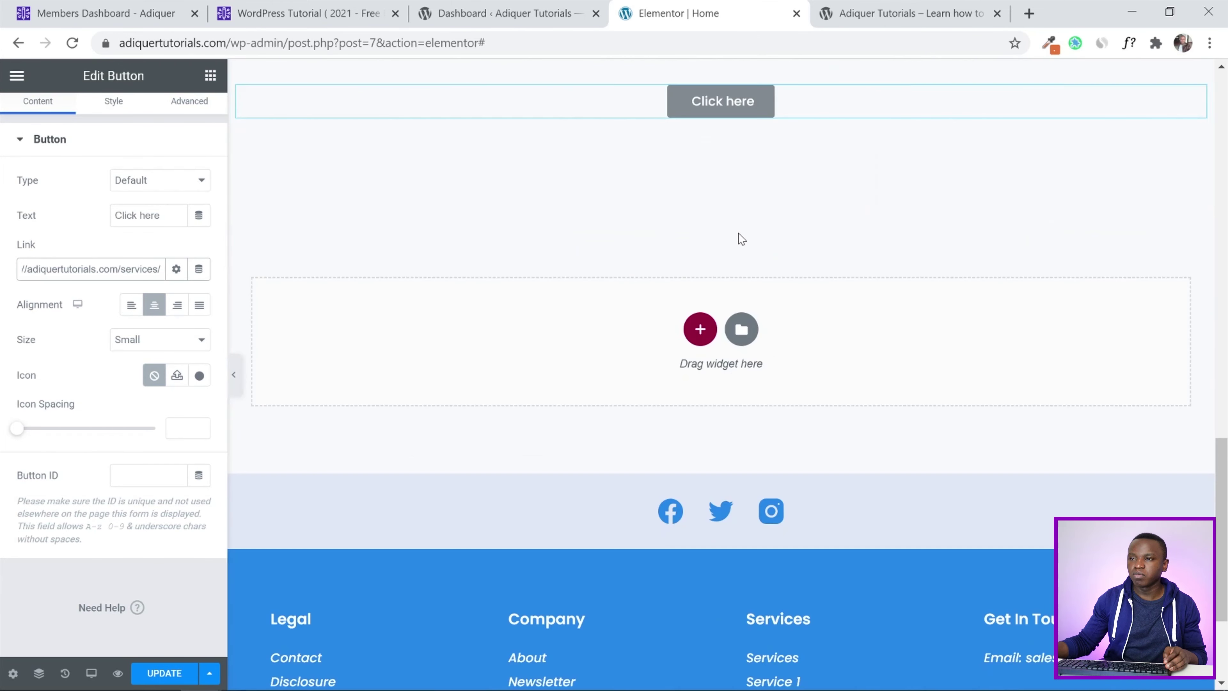
{"action": "scroll", "coordinate": [742, 239], "scroll_direction": "up", "scroll_amount": 5}
{"action": "scroll", "coordinate": [3, 217], "scroll_direction": "up", "scroll_amount": 1}
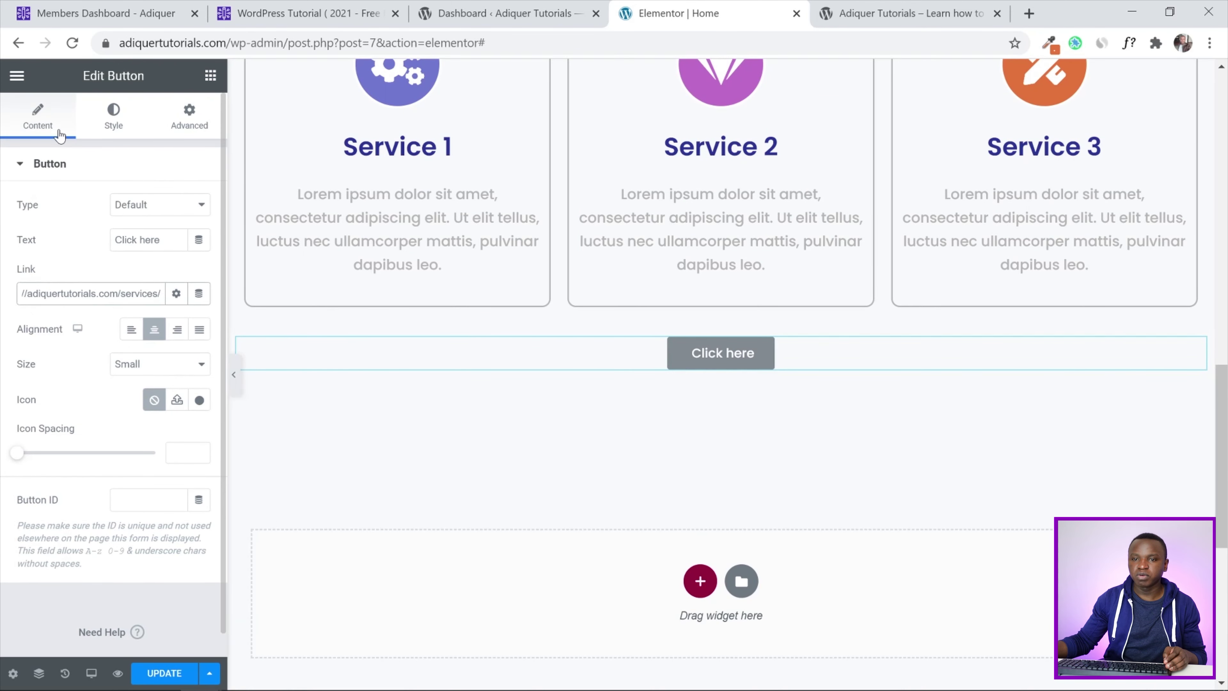
Give the button the global Main Color - Dark background
{"action": "left_click", "coordinate": [119, 129]}
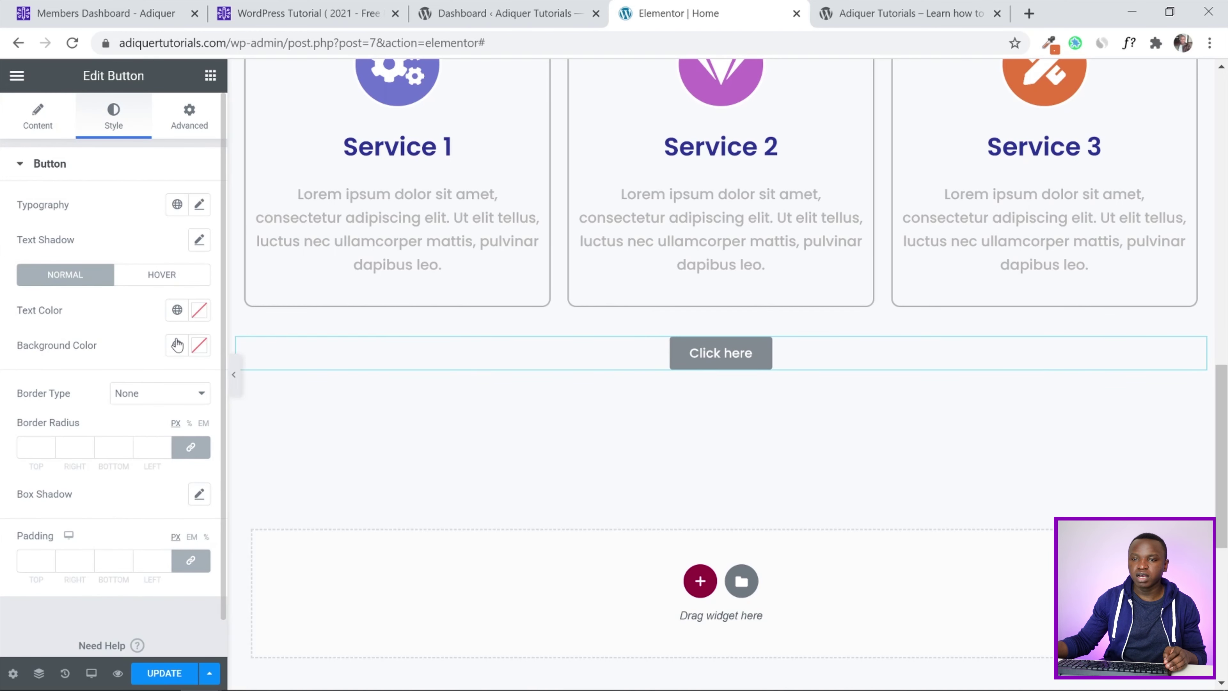
{"action": "left_click", "coordinate": [177, 344]}
{"action": "scroll", "coordinate": [108, 484], "scroll_direction": "down", "scroll_amount": 2}
{"action": "scroll", "coordinate": [100, 491], "scroll_direction": "up", "scroll_amount": 4}
{"action": "scroll", "coordinate": [99, 488], "scroll_direction": "down", "scroll_amount": 2}
{"action": "left_click", "coordinate": [99, 483]}
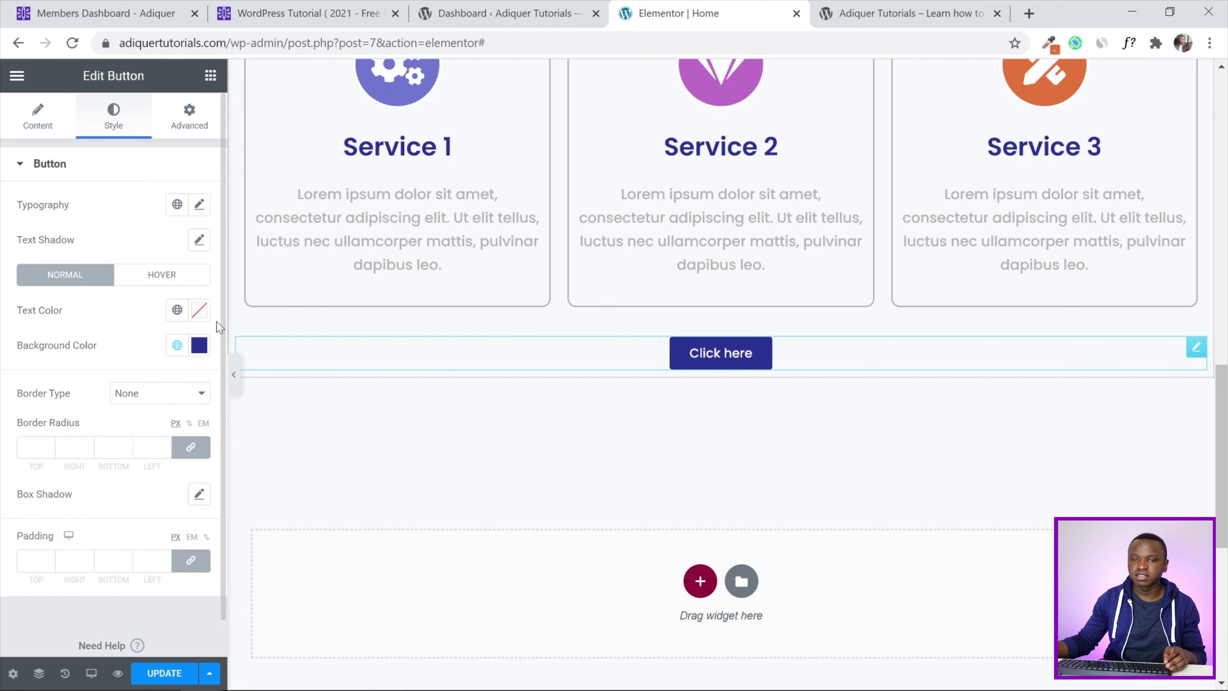
Relabel the button 'View All Services' and save the page
{"action": "left_click", "coordinate": [39, 122]}
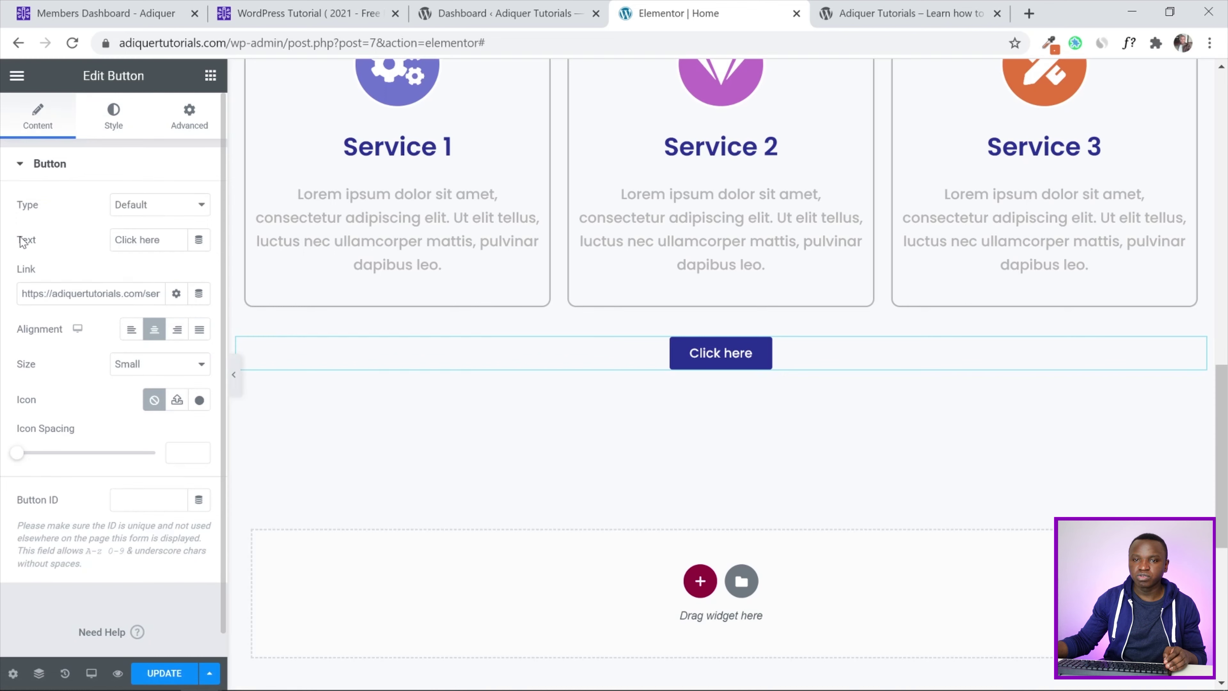
{"action": "left_click_drag", "start_coordinate": [160, 240], "coordinate": [100, 242]}
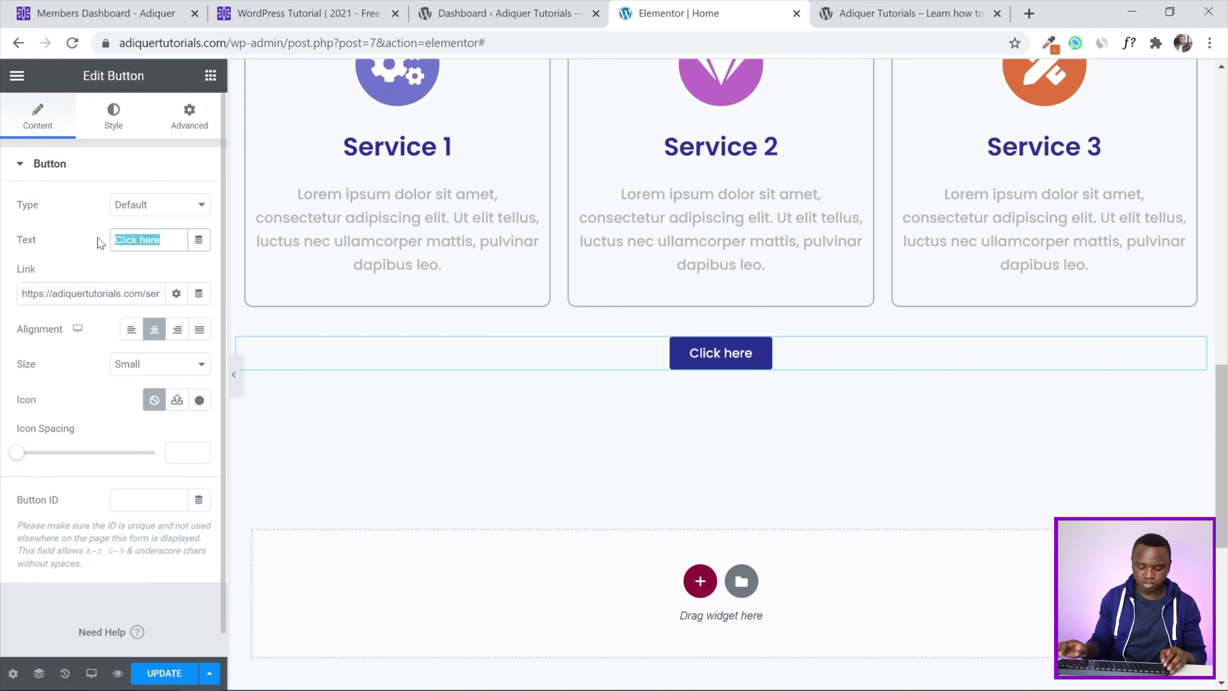
{"action": "type", "text": "Vie"}
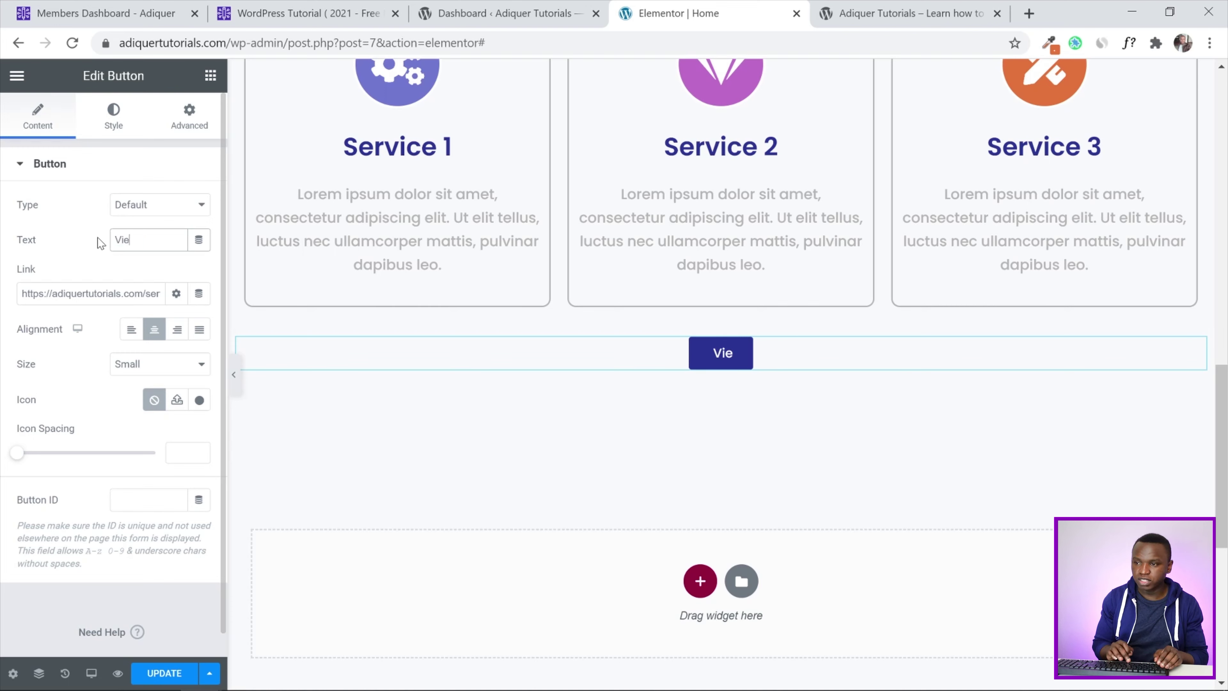
{"action": "type", "text": "w Al"}
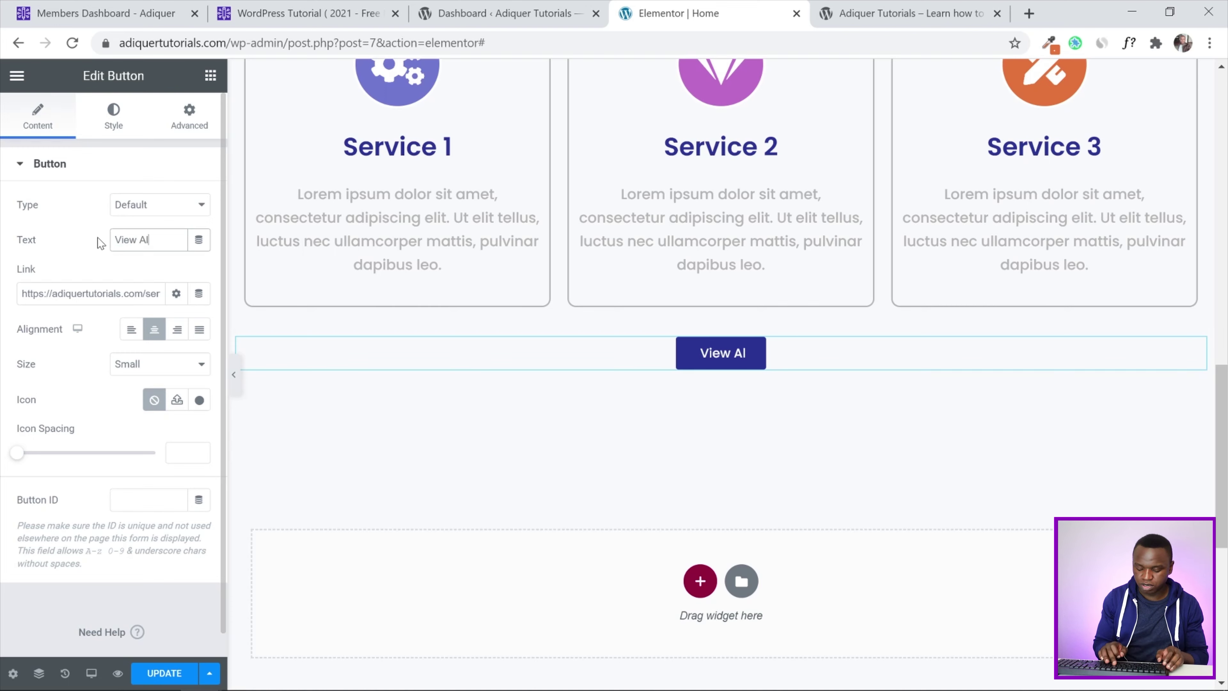
{"action": "type", "text": "l Serv"}
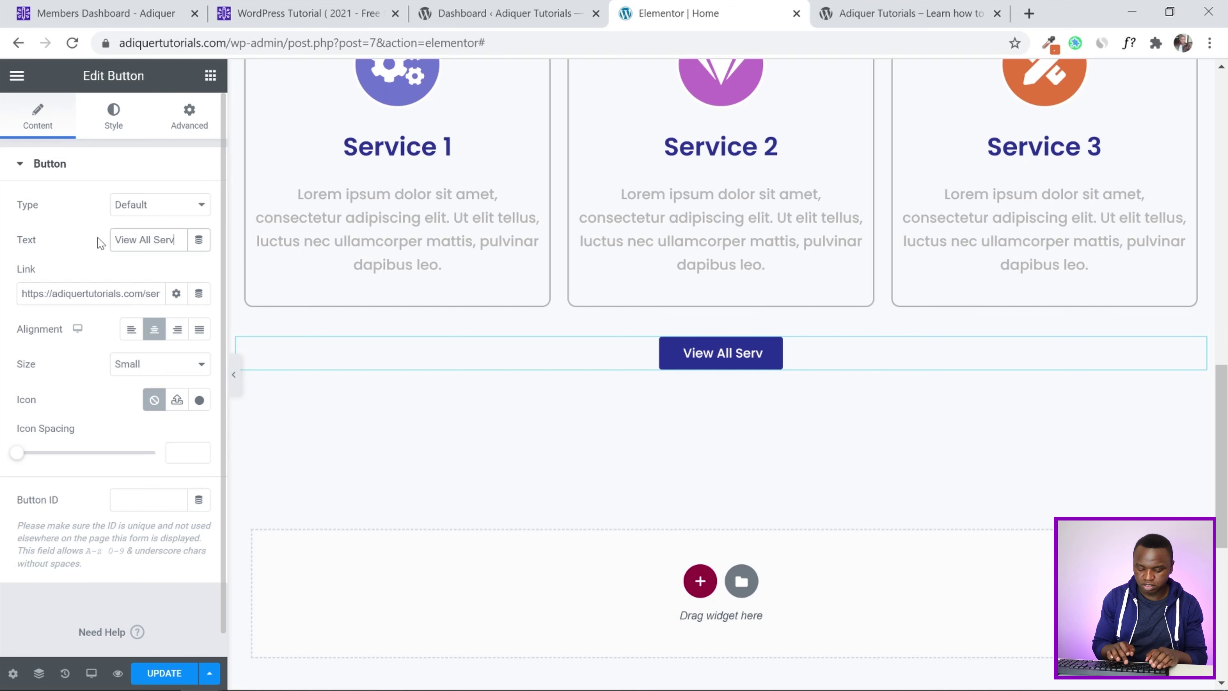
{"action": "type", "text": "ices"}
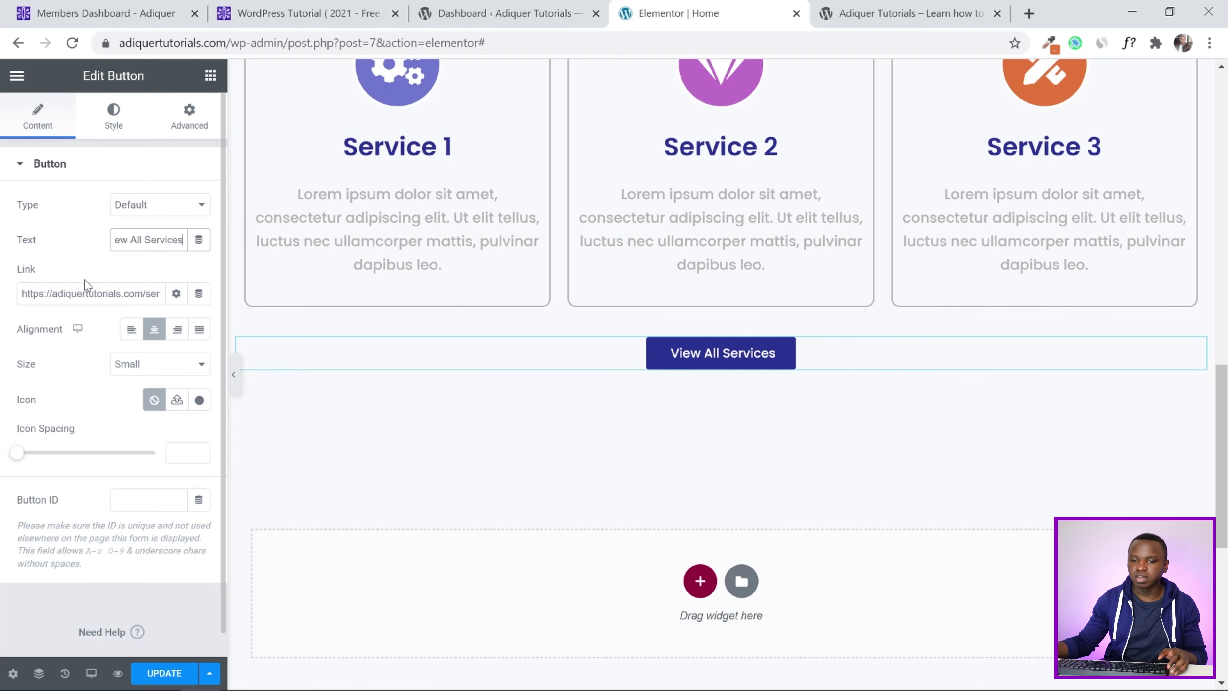
{"action": "left_click", "coordinate": [160, 675]}
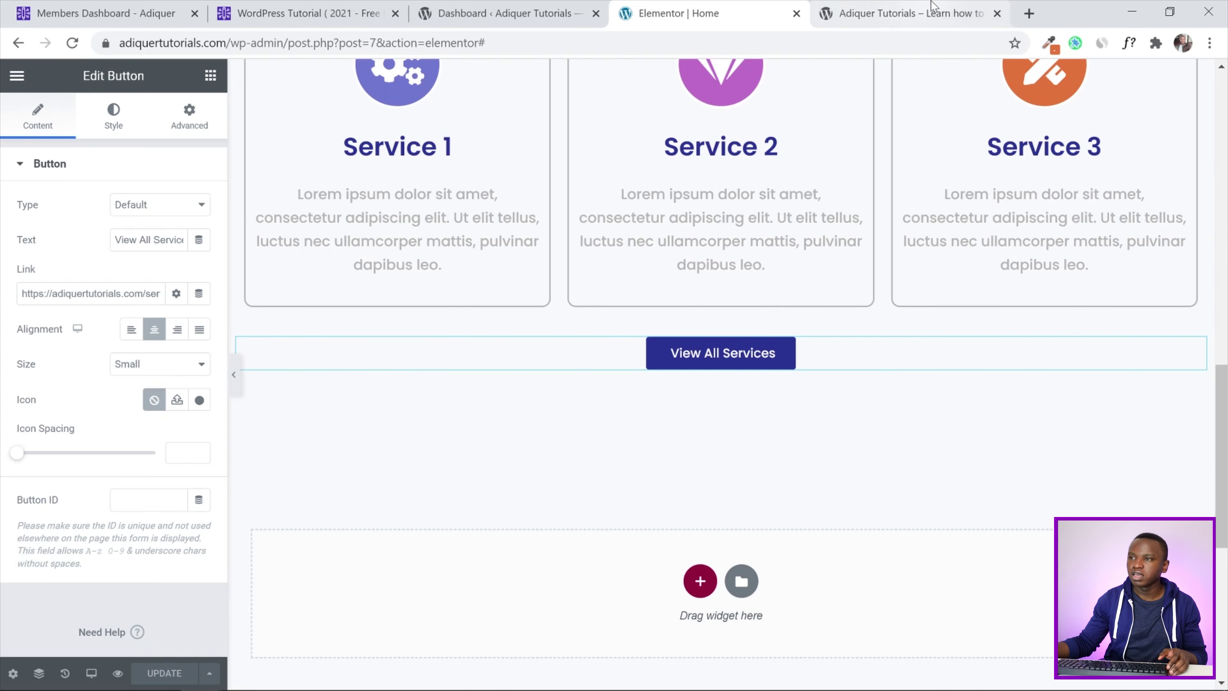
Reload the live homepage to review the three cards and View All Services button, then return to the editor
{"action": "left_click", "coordinate": [899, 13]}
{"action": "left_click", "coordinate": [72, 43]}
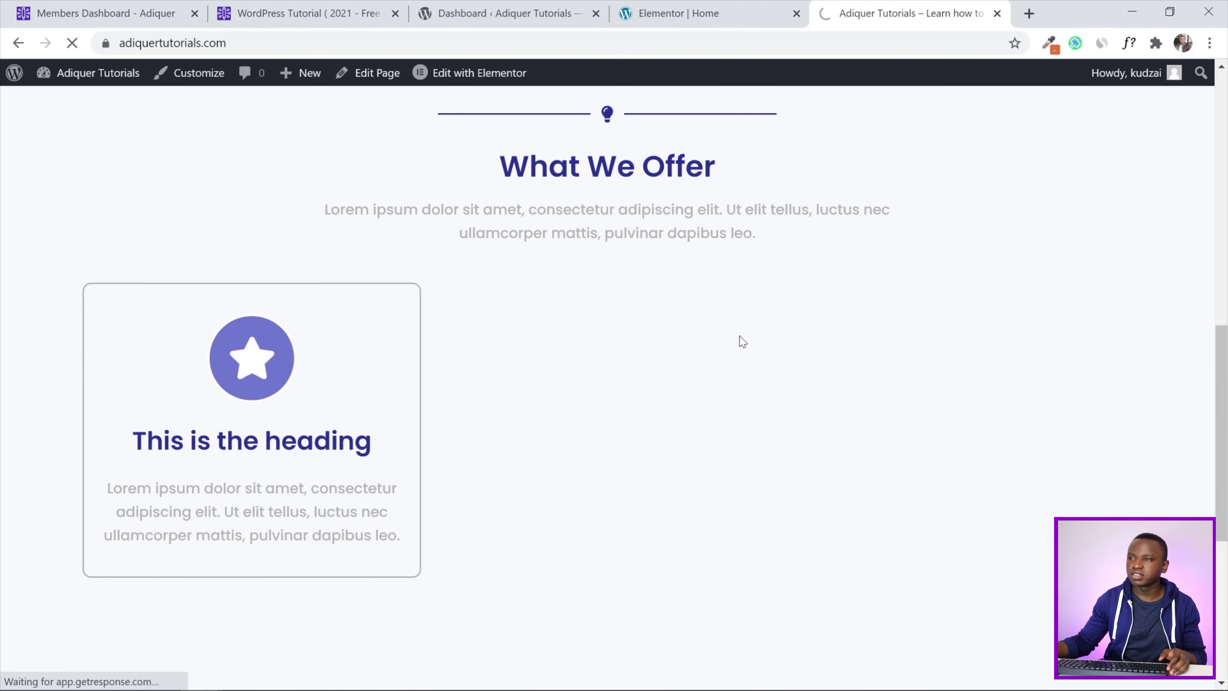
{"action": "scroll", "coordinate": [1225, 394], "scroll_direction": "up", "scroll_amount": 6}
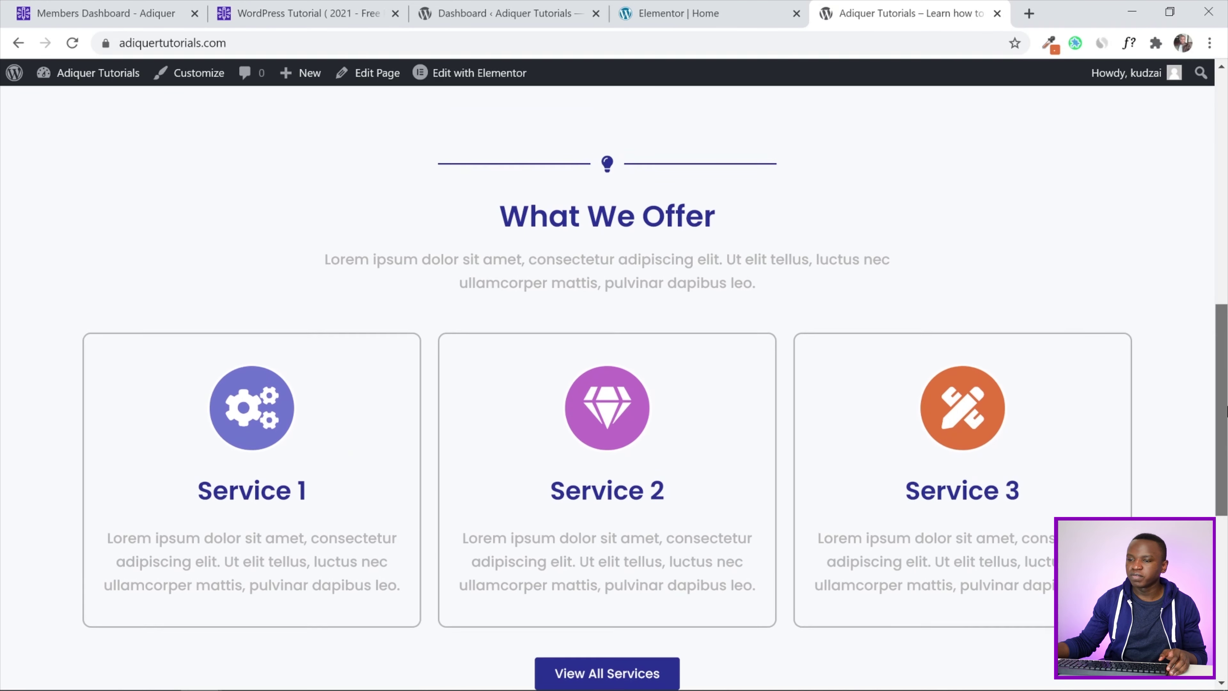
{"action": "scroll", "coordinate": [1225, 411], "scroll_direction": "down", "scroll_amount": 5}
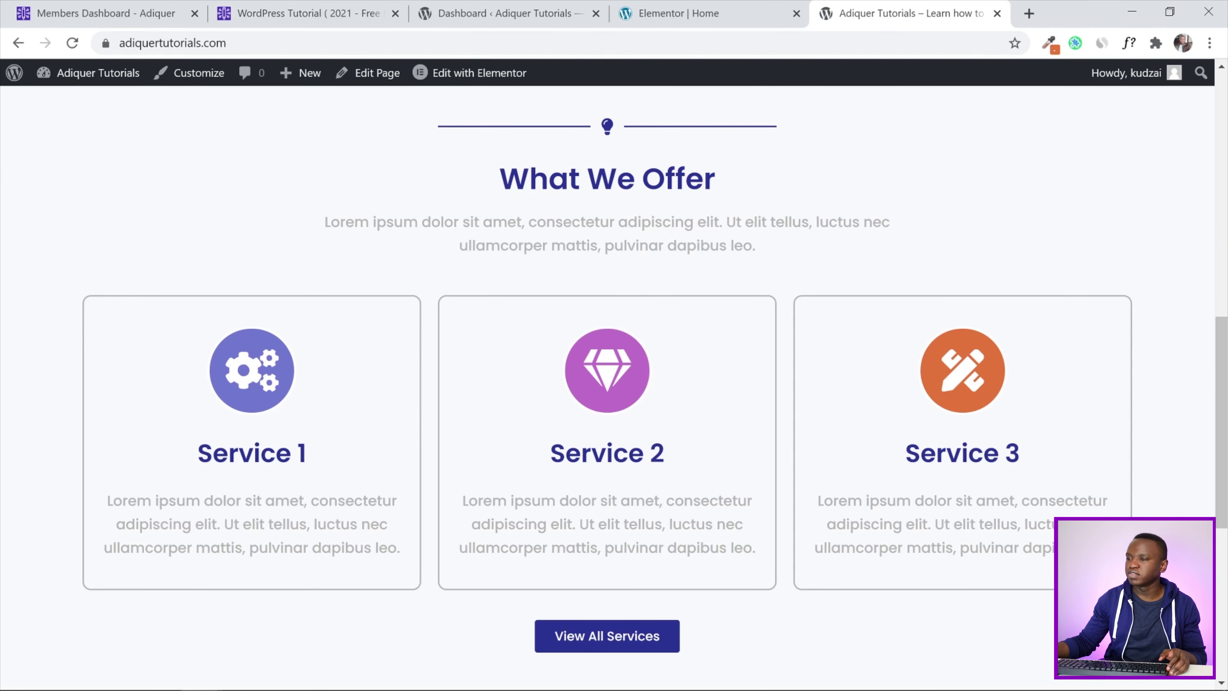
{"action": "key", "text": "ctrl+shift+Tab"}
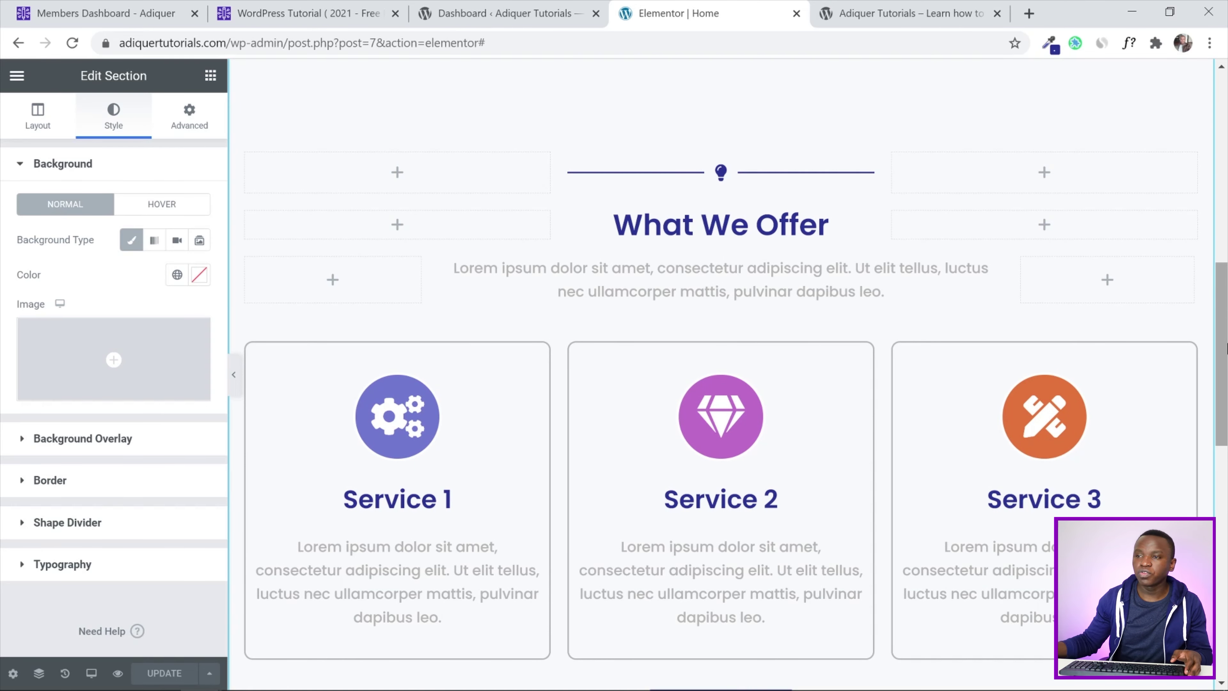
Set the What We Offer section background to the global White colour and save the page
{"action": "scroll", "coordinate": [504, 447], "scroll_direction": "up", "scroll_amount": 4}
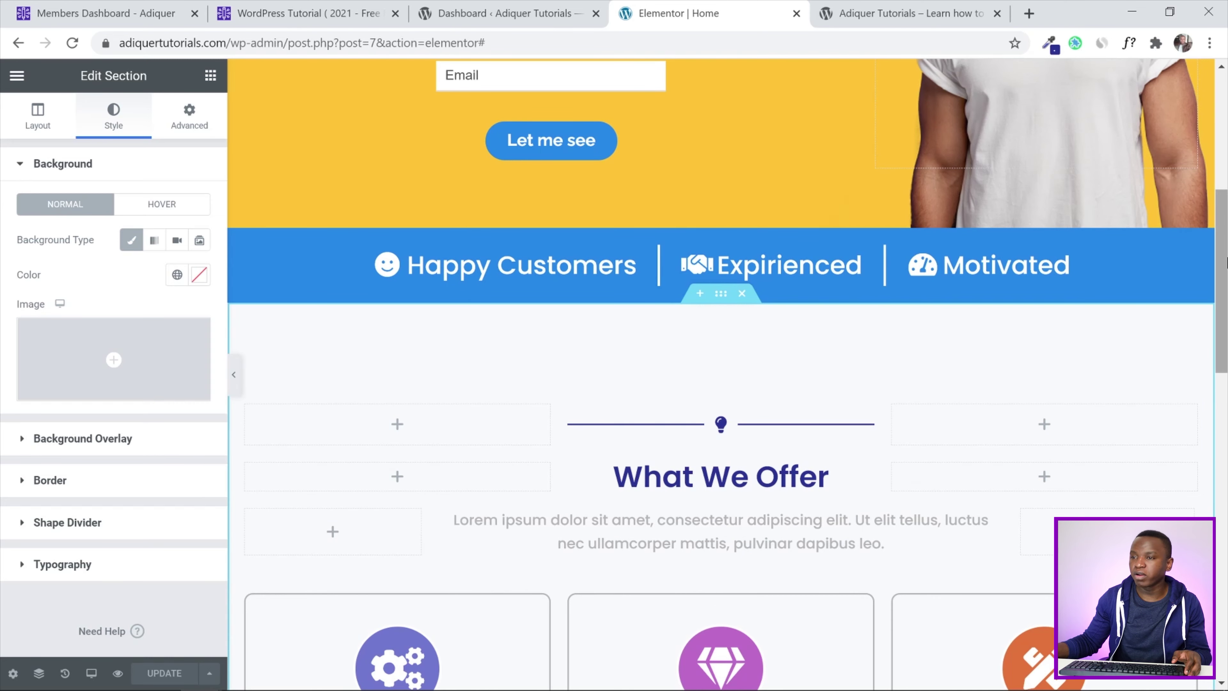
{"action": "scroll", "coordinate": [1226, 296], "scroll_direction": "down", "scroll_amount": 2}
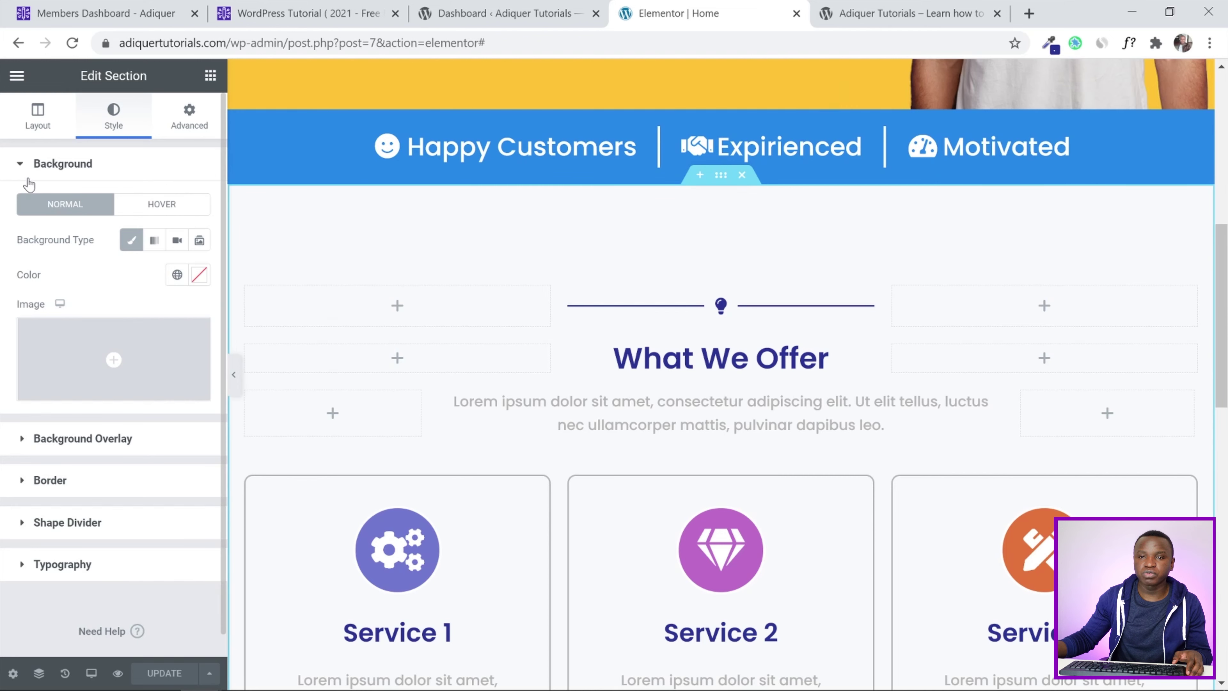
{"action": "left_click", "coordinate": [129, 242]}
{"action": "left_click", "coordinate": [130, 242]}
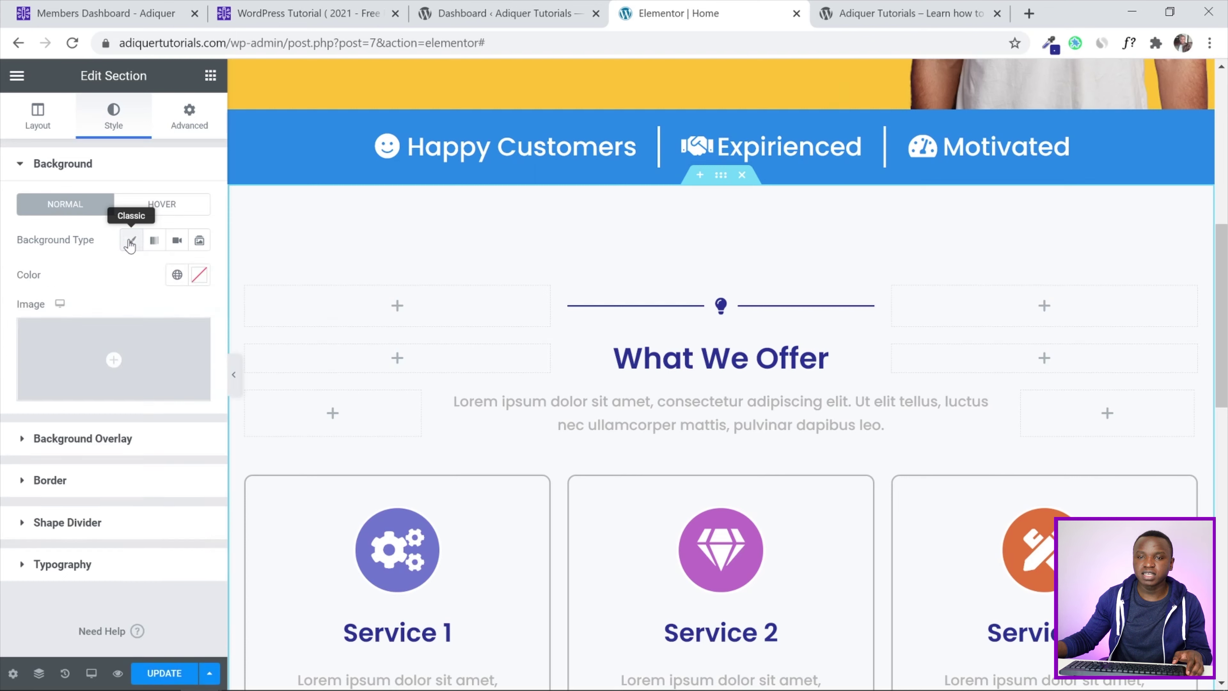
{"action": "left_click", "coordinate": [178, 277]}
{"action": "scroll", "coordinate": [169, 419], "scroll_direction": "down", "scroll_amount": 3}
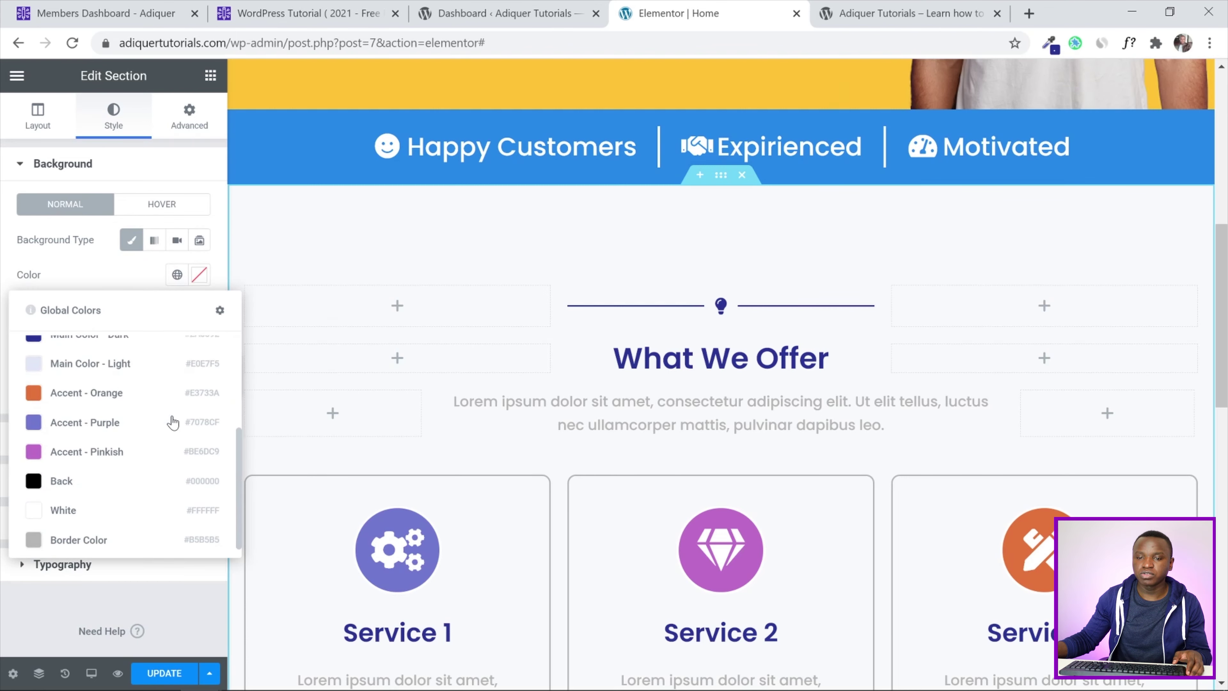
{"action": "left_click", "coordinate": [64, 503]}
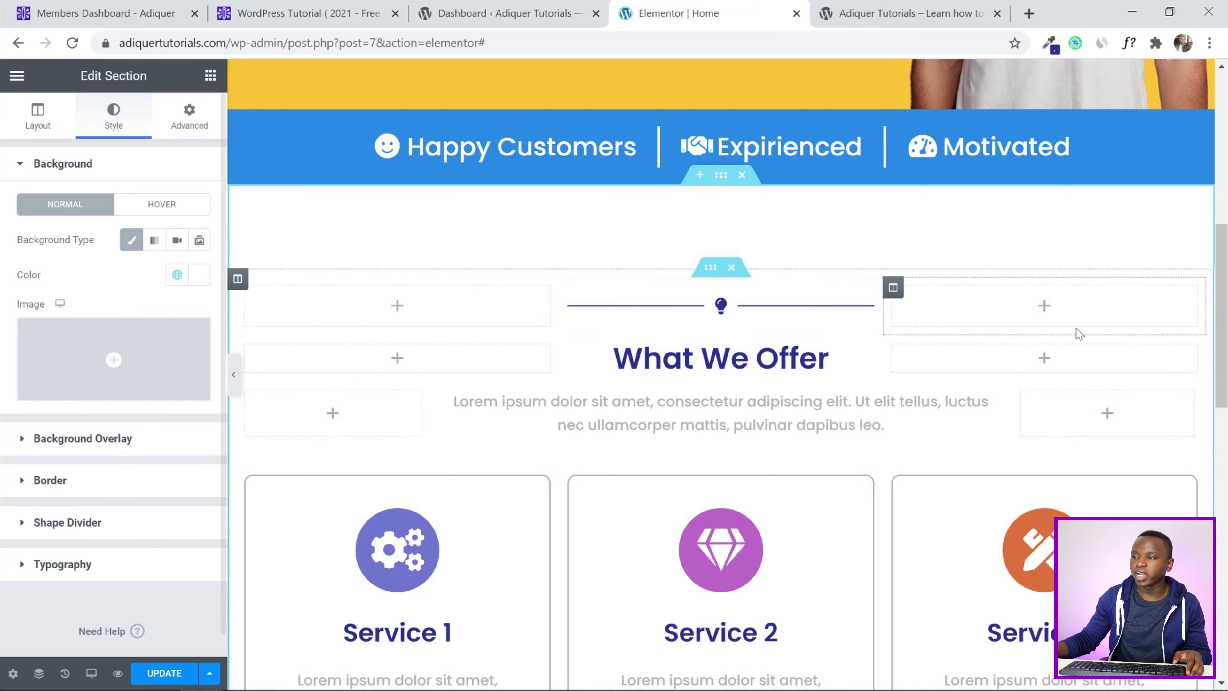
{"action": "scroll", "coordinate": [1075, 332], "scroll_direction": "down", "scroll_amount": 5}
{"action": "left_click", "coordinate": [162, 673]}
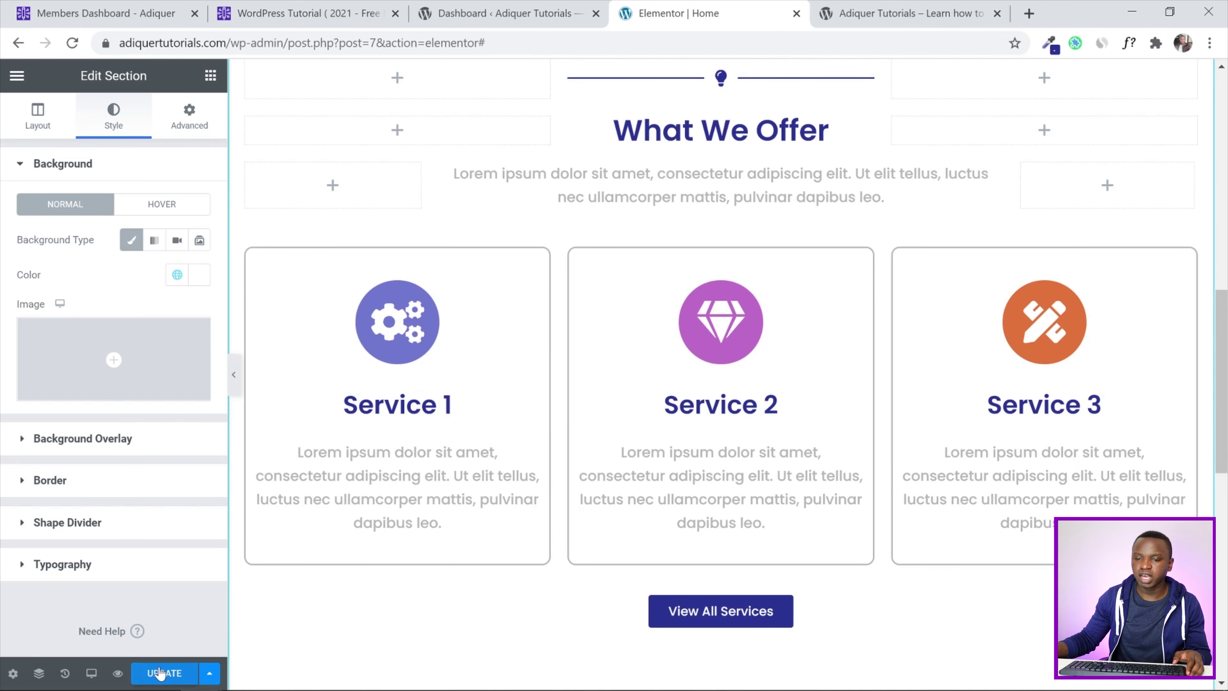
Reload the live homepage and scroll to confirm What We Offer now sits on white
{"action": "left_click", "coordinate": [901, 6]}
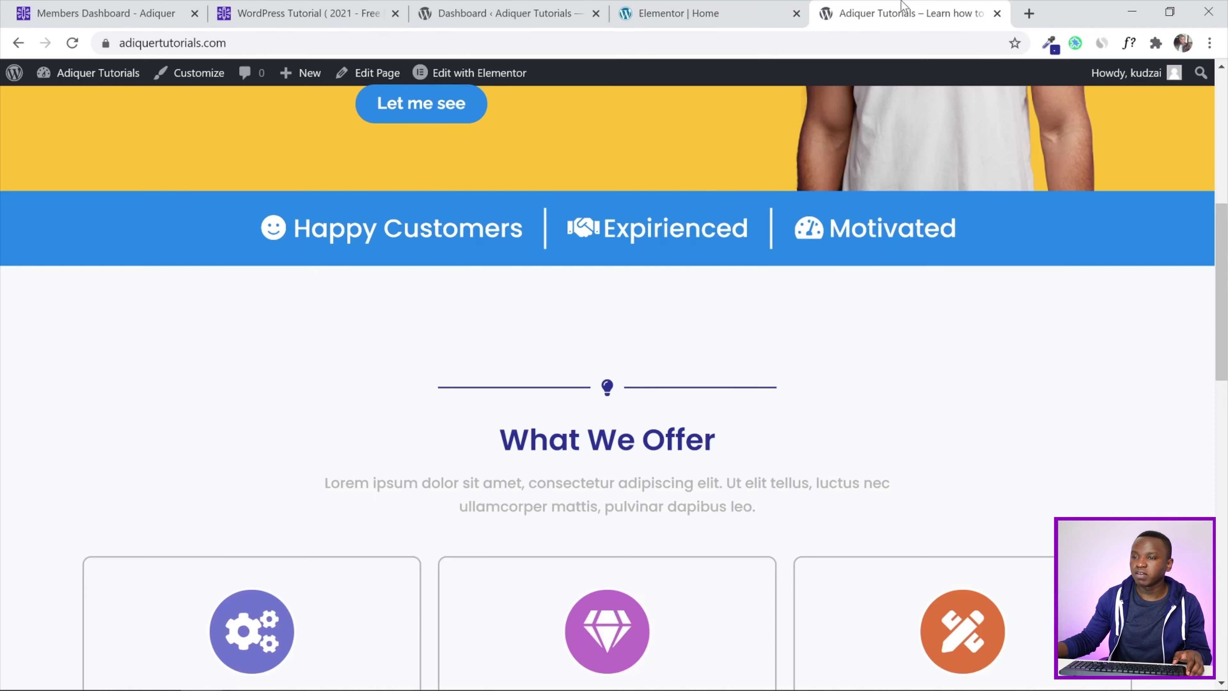
{"action": "scroll", "coordinate": [1177, 291], "scroll_direction": "down", "scroll_amount": 4}
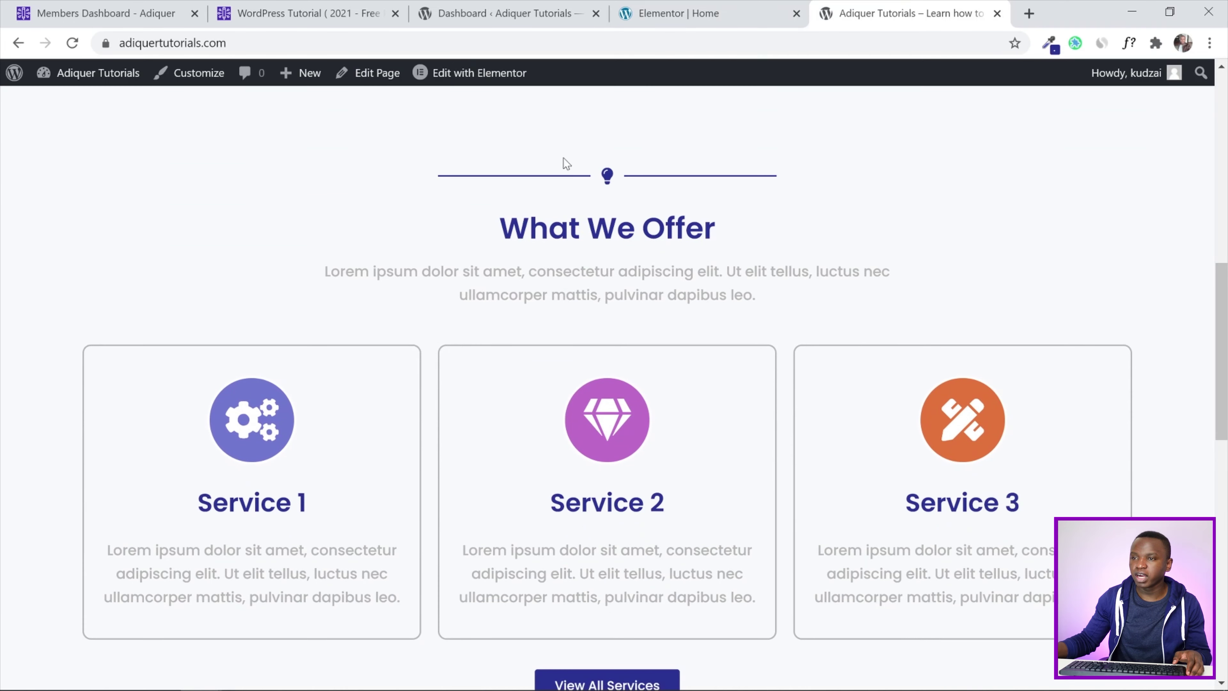
{"action": "left_click", "coordinate": [72, 44]}
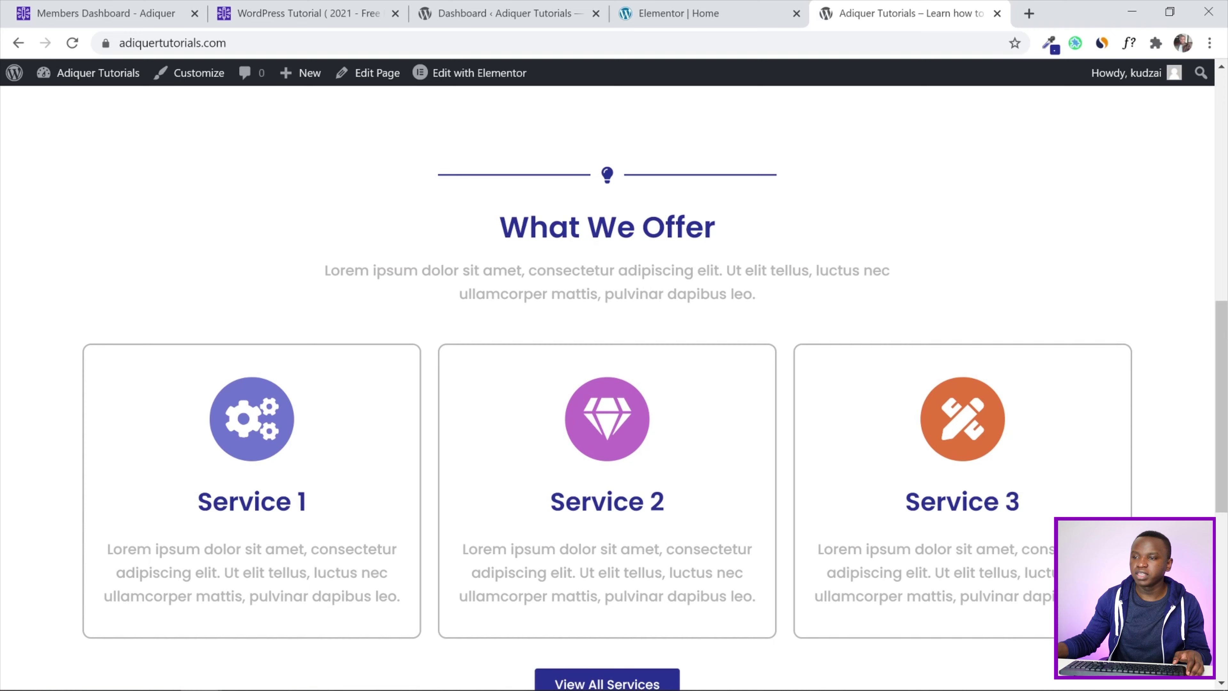
{"action": "scroll", "coordinate": [1223, 426], "scroll_direction": "down", "scroll_amount": 3}
{"action": "scroll", "coordinate": [1225, 420], "scroll_direction": "up", "scroll_amount": 4}
{"action": "scroll", "coordinate": [1224, 406], "scroll_direction": "down", "scroll_amount": 2}
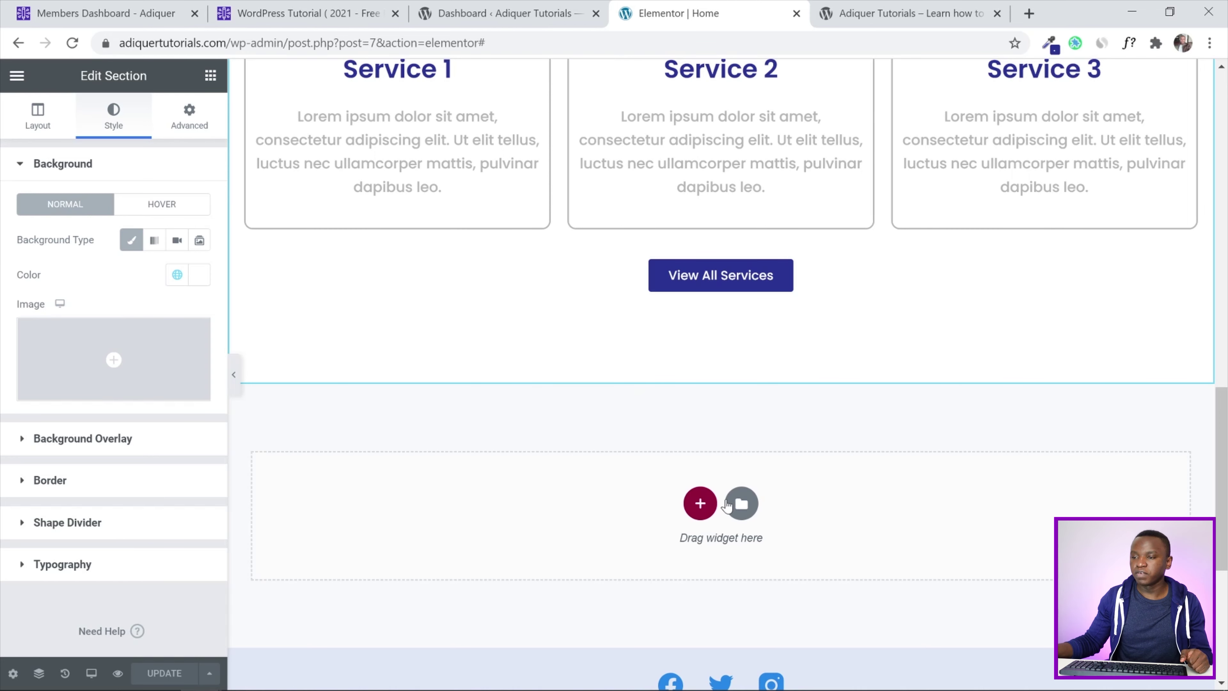
Insert the Repeat Section template from My Templates, declining its document settings
{"action": "left_click", "coordinate": [742, 505]}
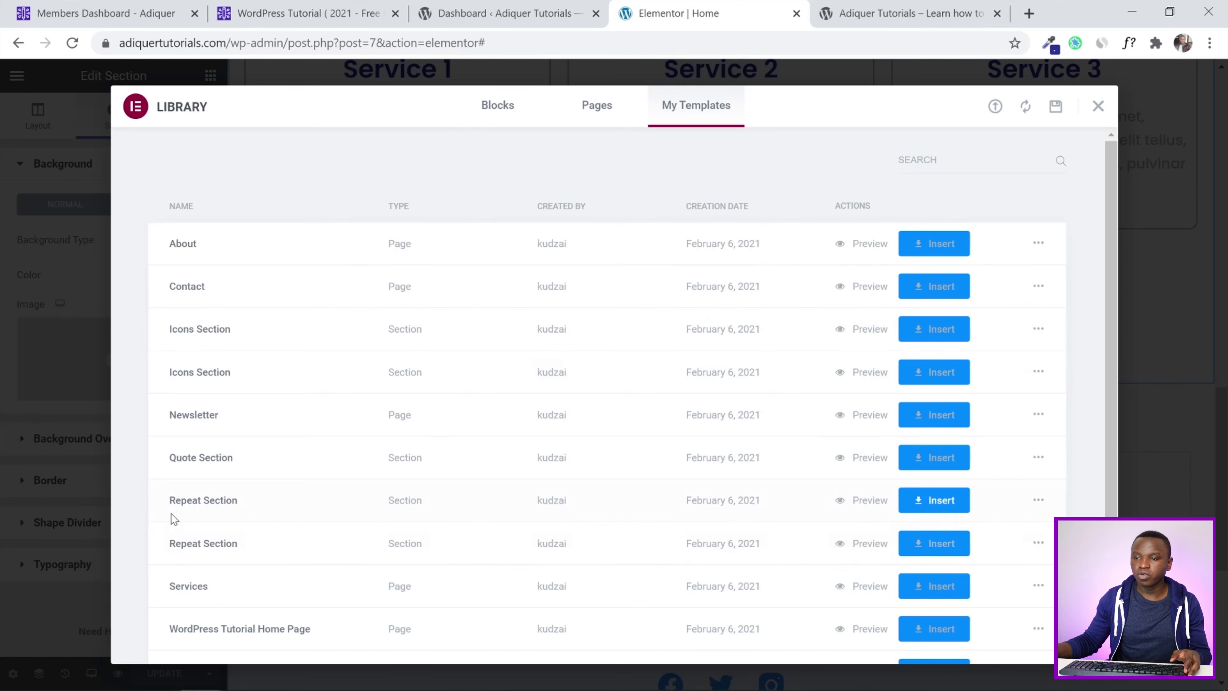
{"action": "left_click", "coordinate": [932, 503]}
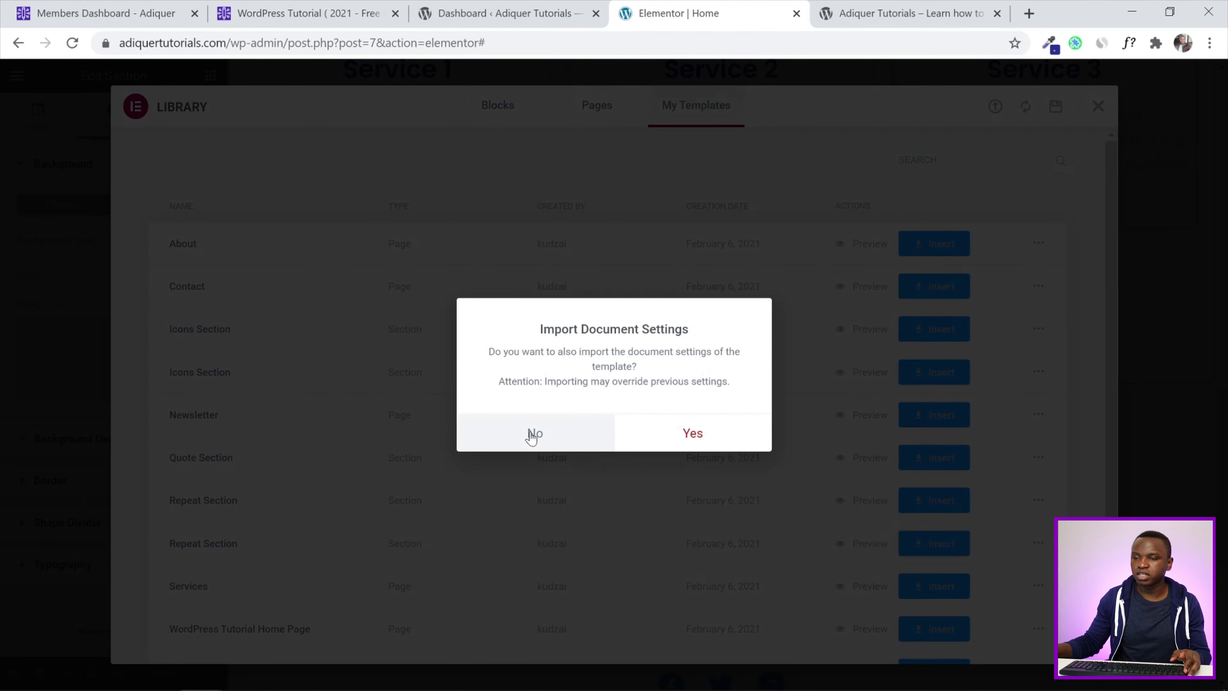
{"action": "left_click", "coordinate": [532, 435]}
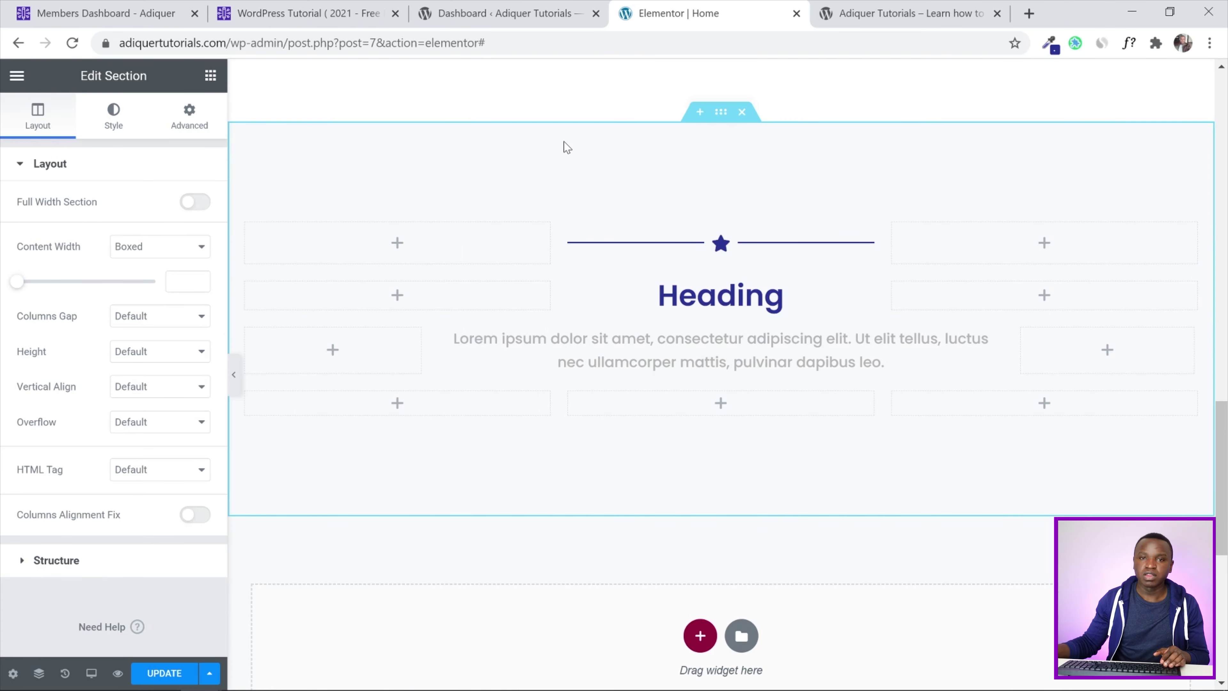
Replace the divider's star icon with the Life ring icon found by searching 'life'
{"action": "left_click", "coordinate": [677, 242]}
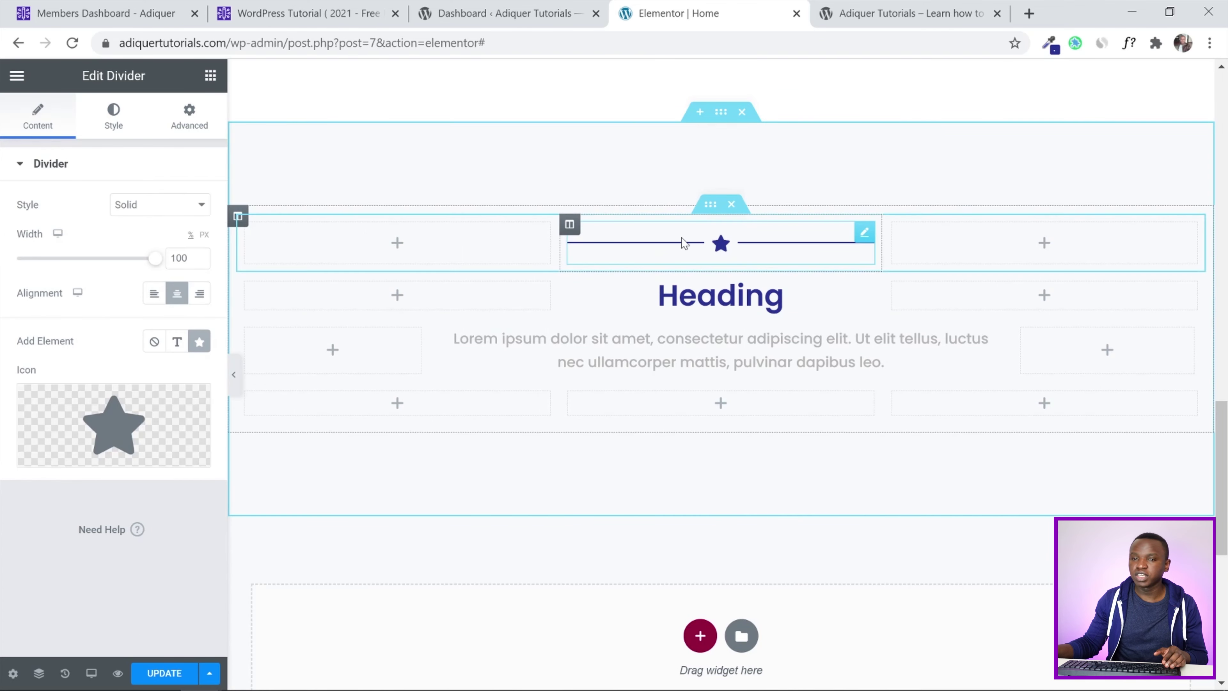
{"action": "left_click", "coordinate": [112, 392]}
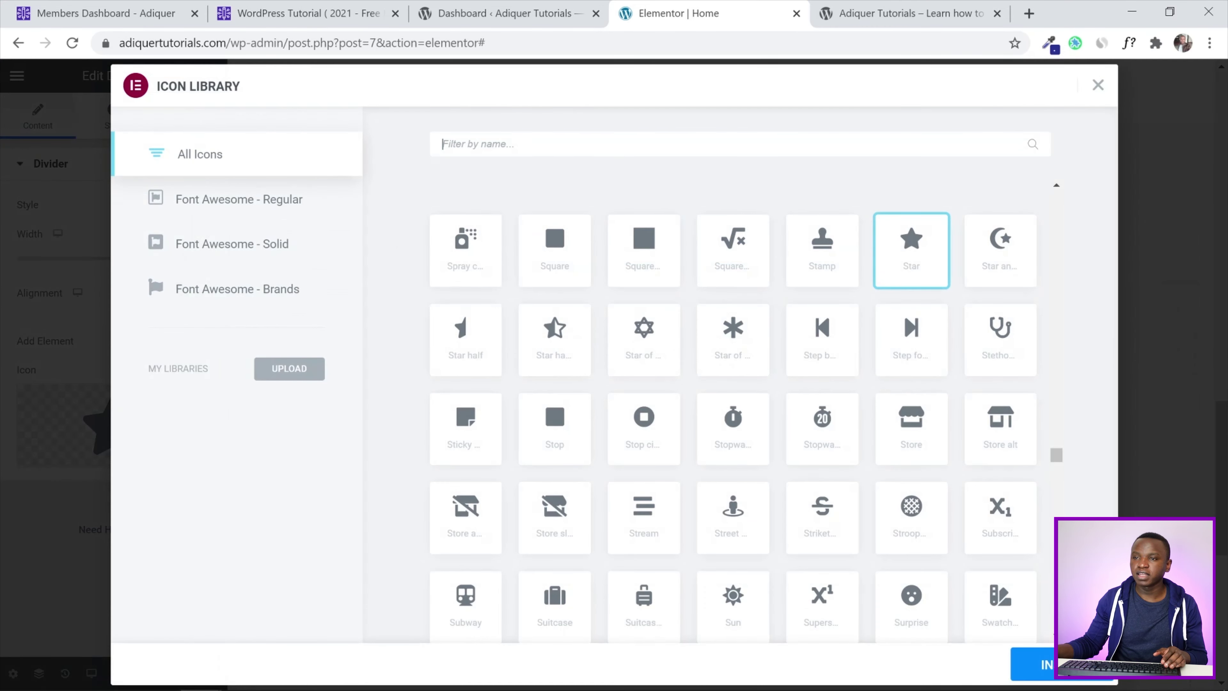
{"action": "type", "text": "lie"}
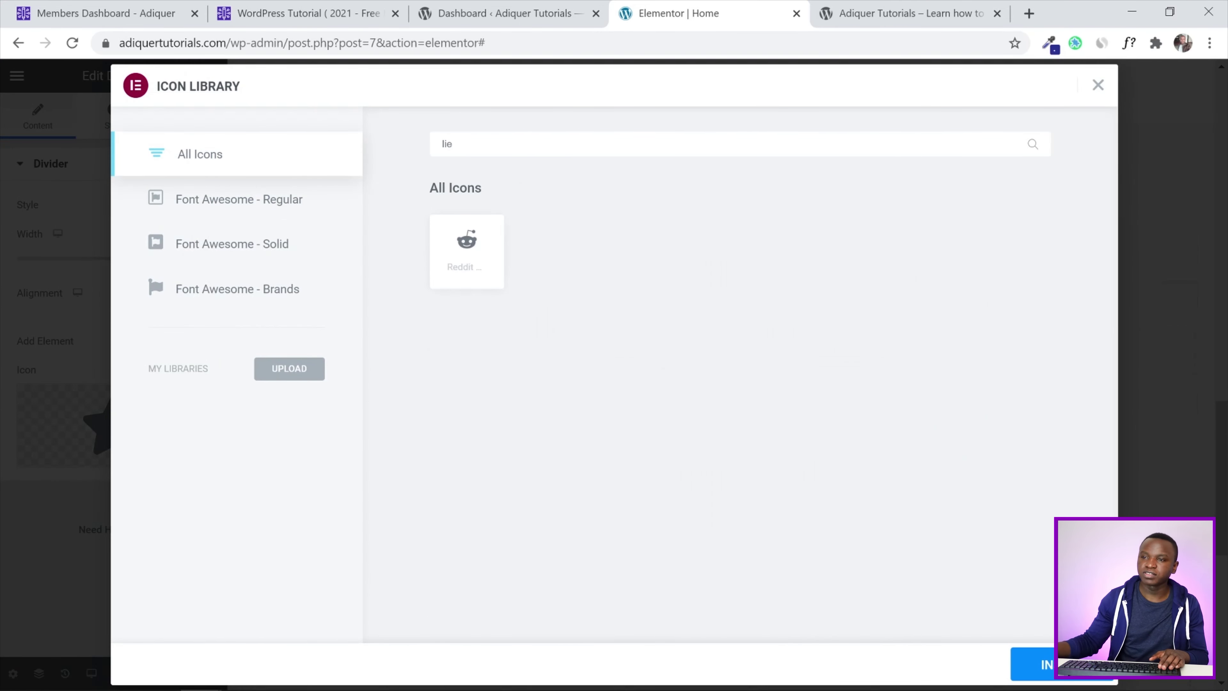
{"action": "key", "text": "BackSpace"}
{"action": "key", "text": "BackSpace"}
{"action": "type", "text": "ife"}
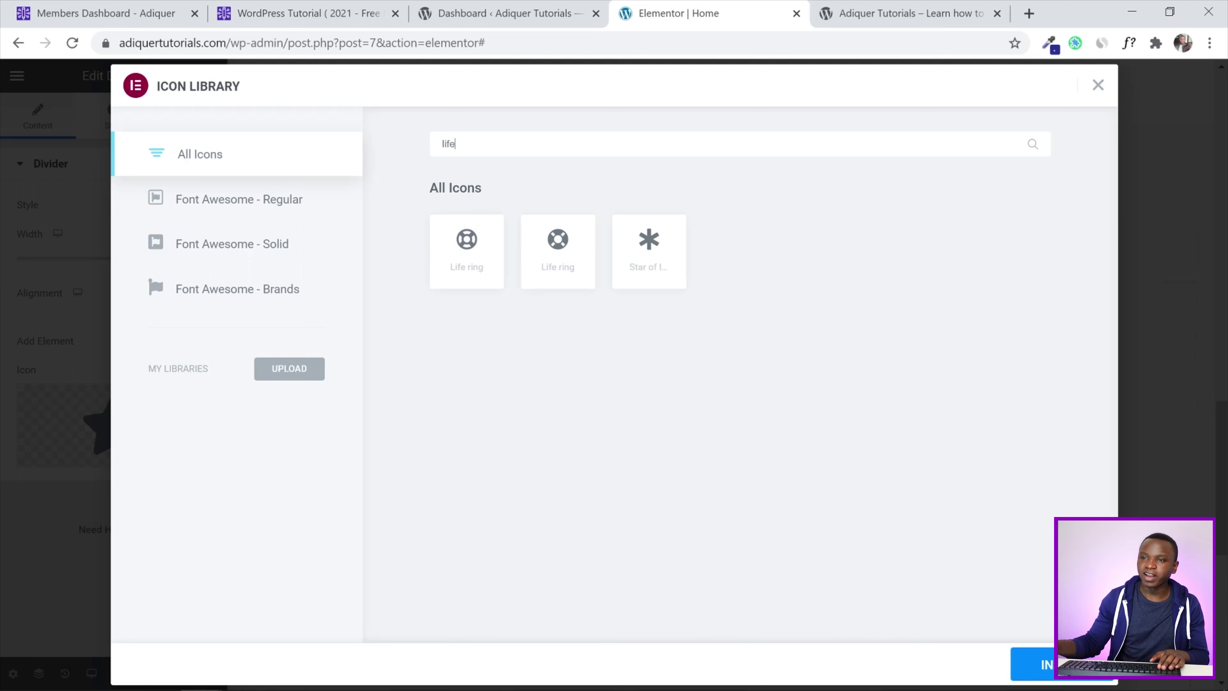
{"action": "left_click", "coordinate": [558, 242]}
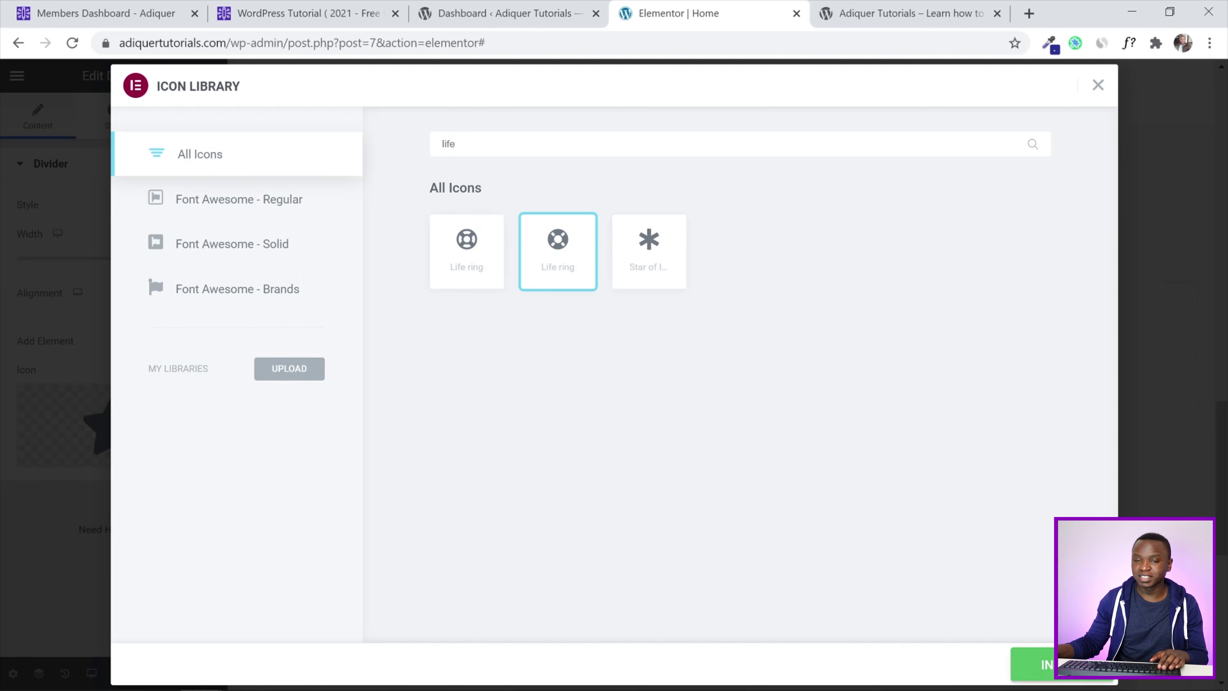
{"action": "left_click", "coordinate": [1030, 665]}
Retitle the section heading to 'A Bit About Us'
{"action": "left_click", "coordinate": [822, 302]}
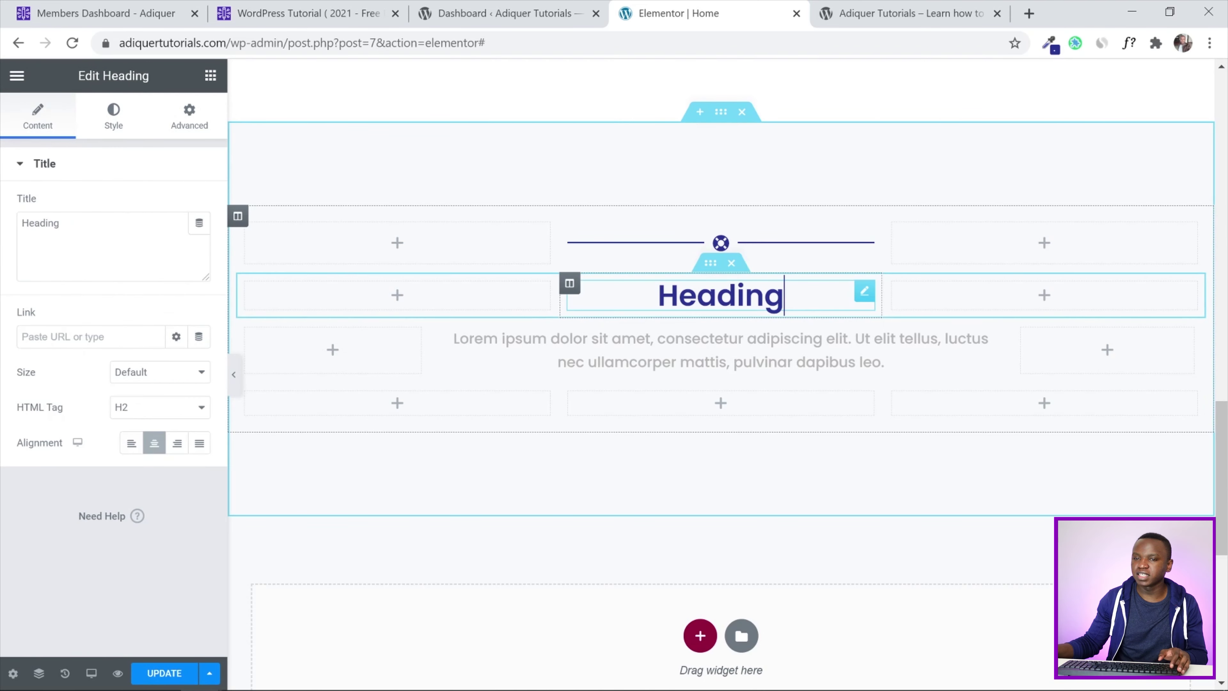
{"action": "left_click_drag", "start_coordinate": [83, 224], "coordinate": [0, 219]}
{"action": "type", "text": "A Bit"}
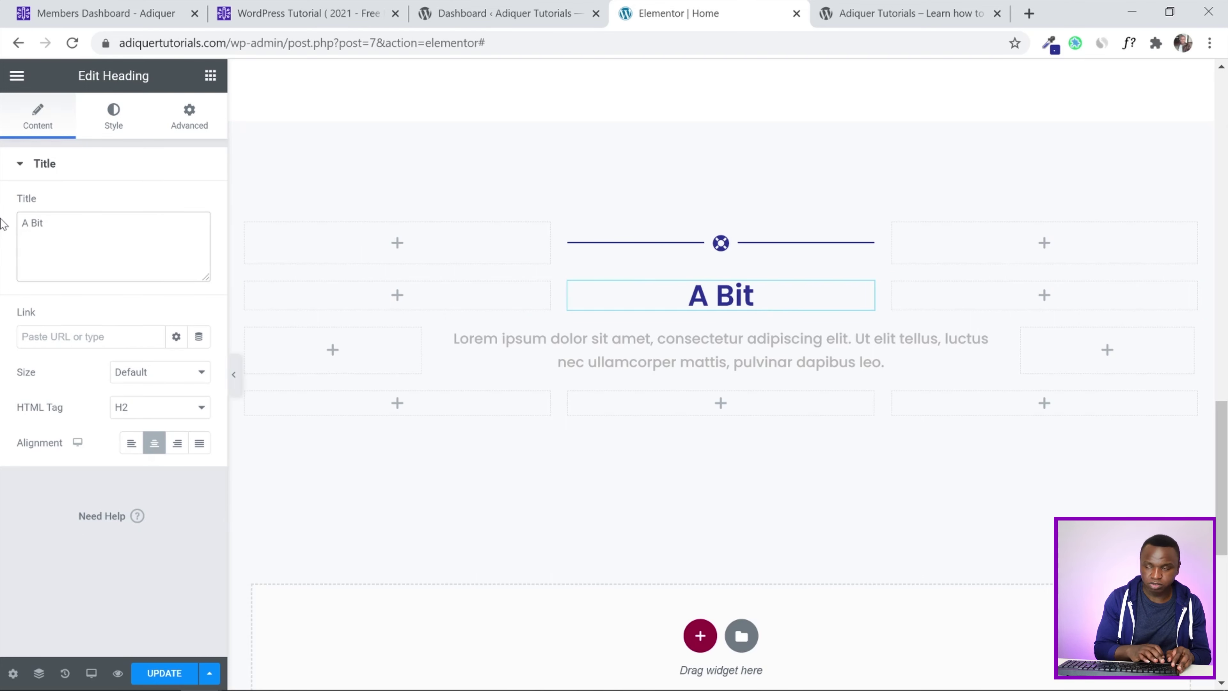
{"action": "type", "text": " aAbout Us"}
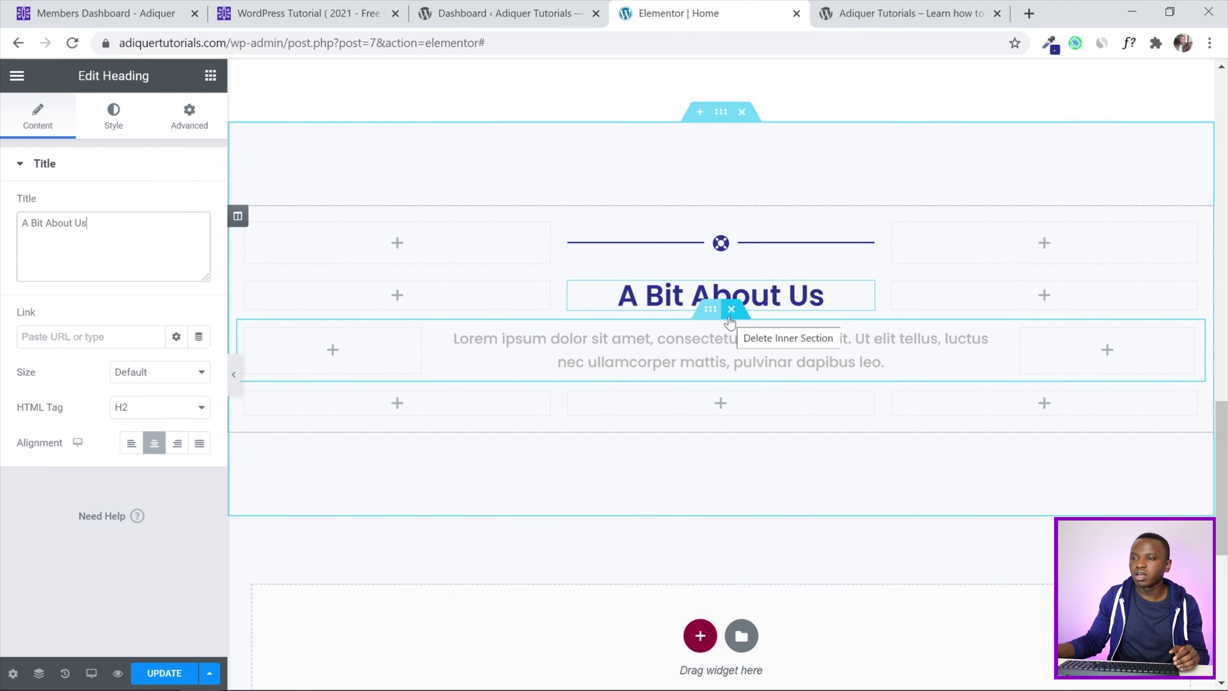
Delete the lorem ipsum text row and bring up the whole section's Style settings
{"action": "left_click", "coordinate": [731, 310]}
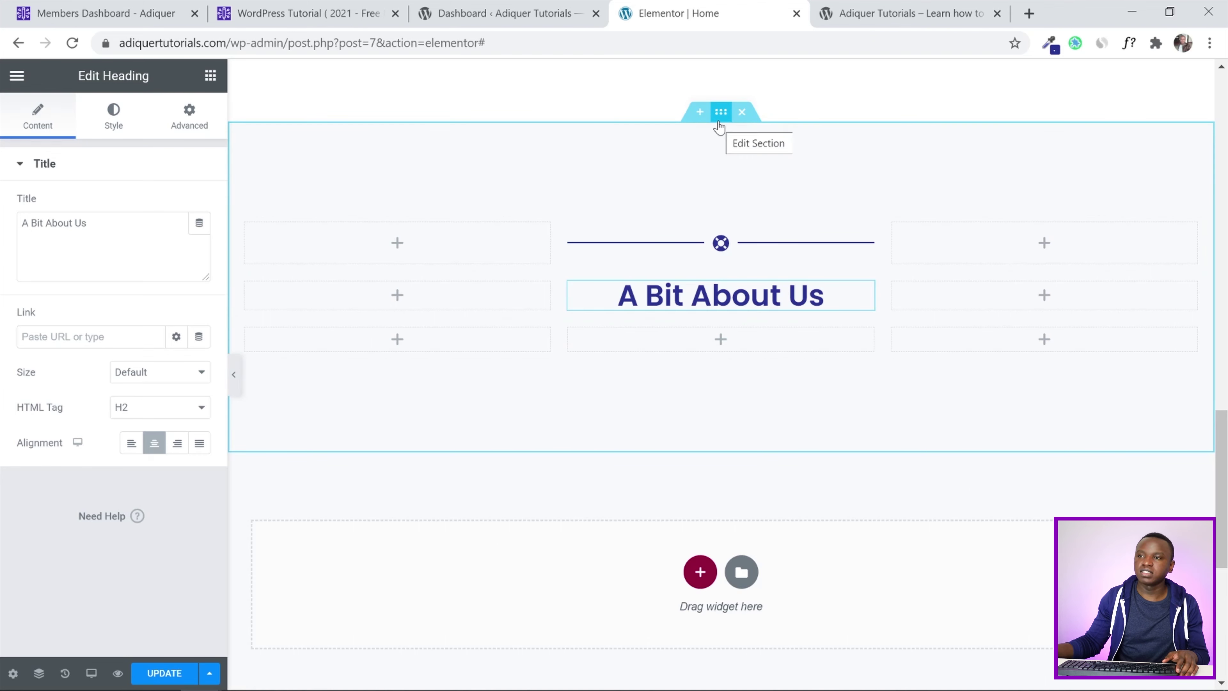
{"action": "left_click", "coordinate": [719, 123]}
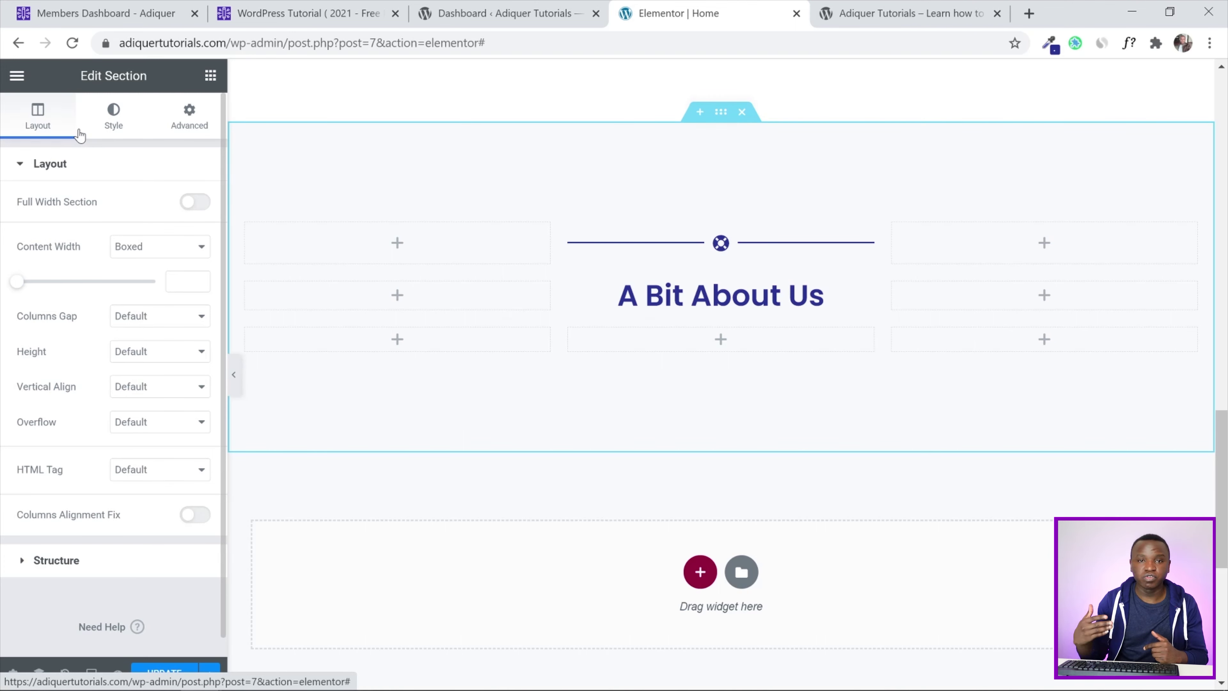
{"action": "left_click", "coordinate": [113, 120]}
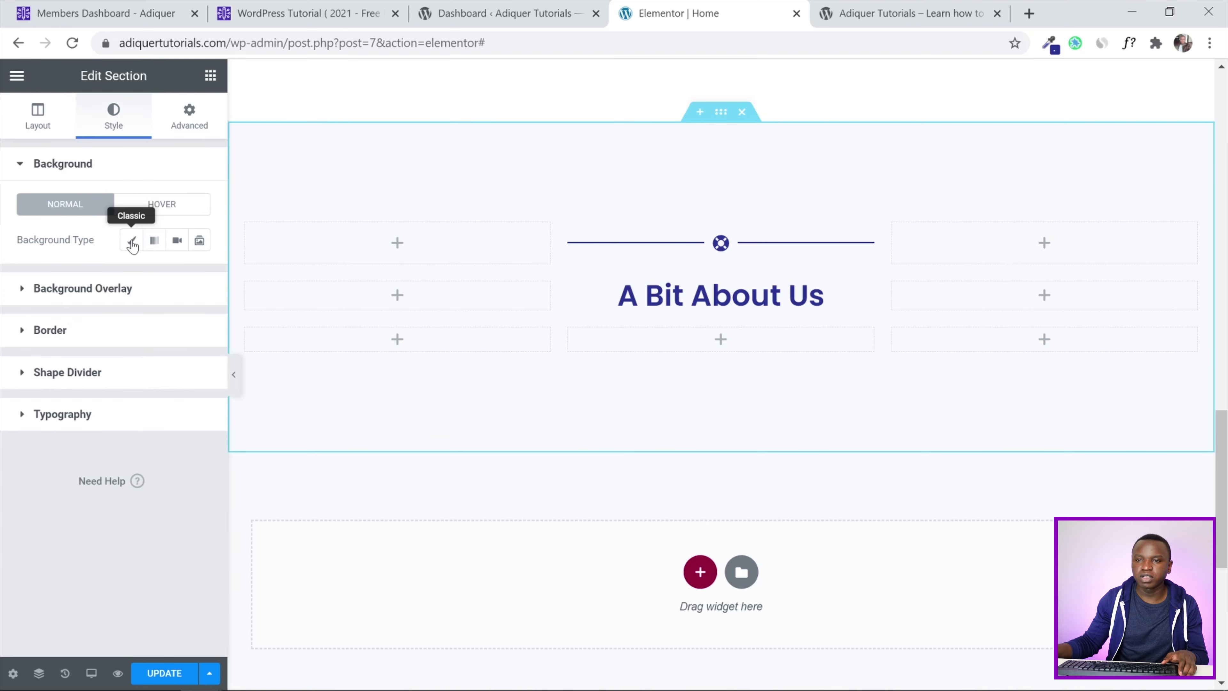
Give the section a classic background in global Main Color - Light, then expand Shape Divider
{"action": "left_click", "coordinate": [131, 242]}
{"action": "left_click", "coordinate": [177, 274]}
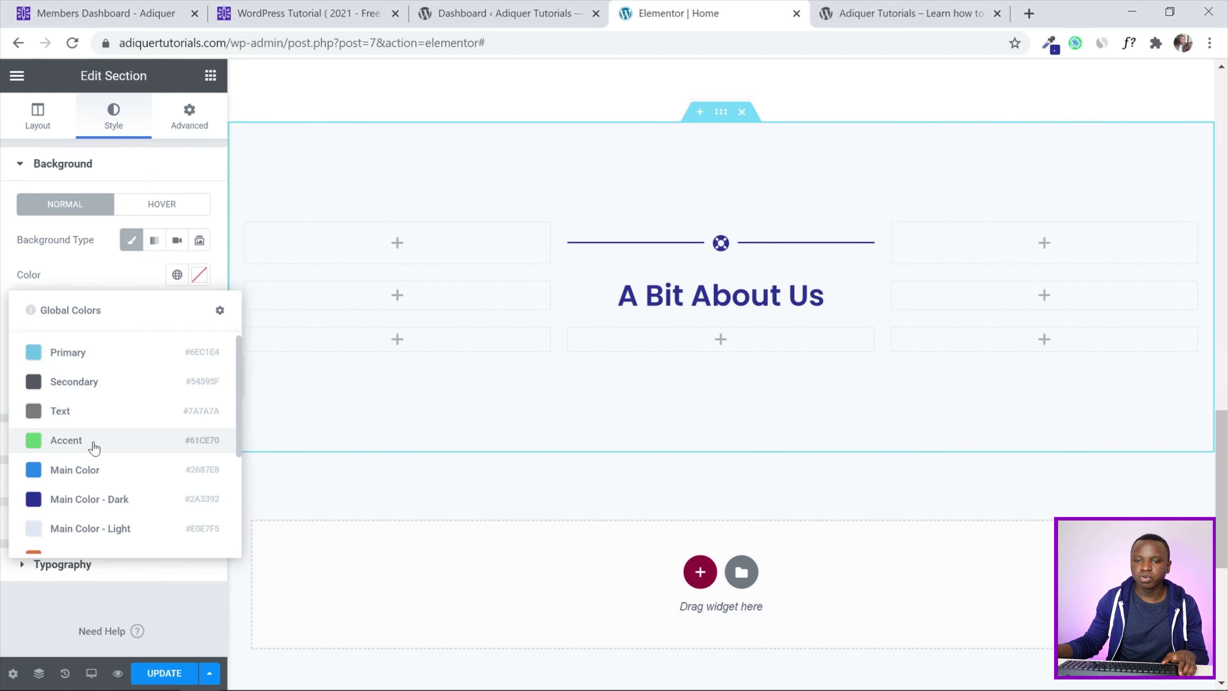
{"action": "scroll", "coordinate": [95, 447], "scroll_direction": "down", "scroll_amount": 3}
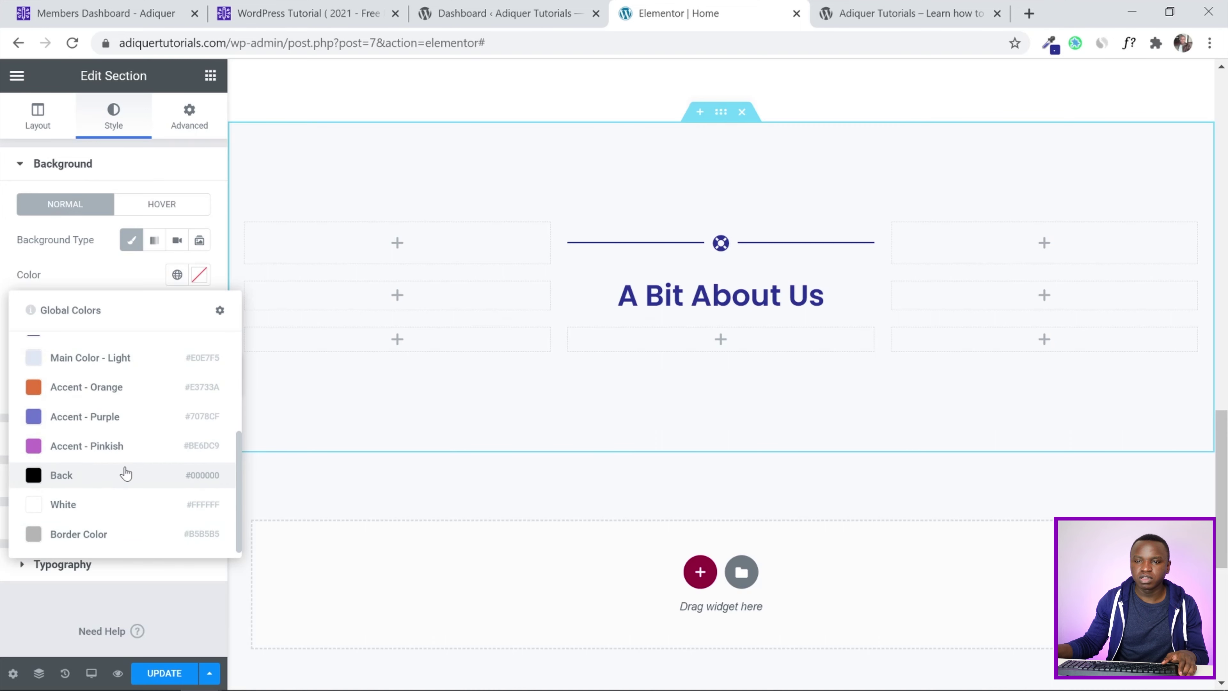
{"action": "scroll", "coordinate": [116, 476], "scroll_direction": "up", "scroll_amount": 3}
{"action": "left_click", "coordinate": [111, 527]}
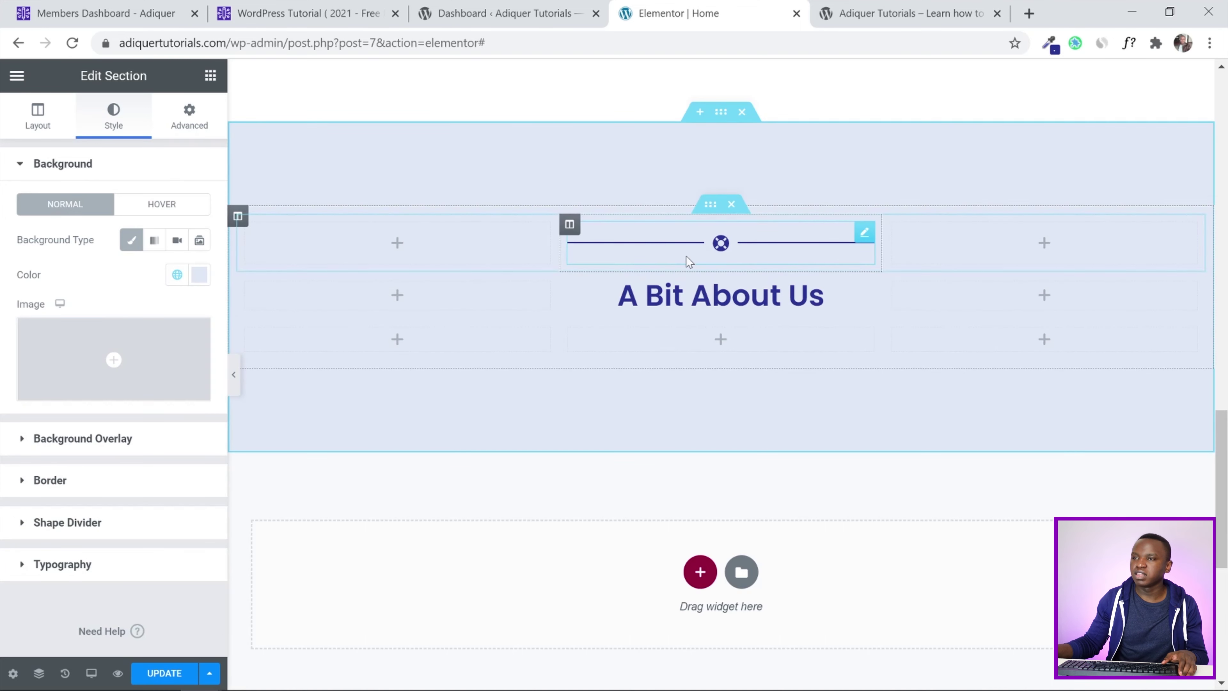
{"action": "scroll", "coordinate": [1225, 425], "scroll_direction": "up", "scroll_amount": 3}
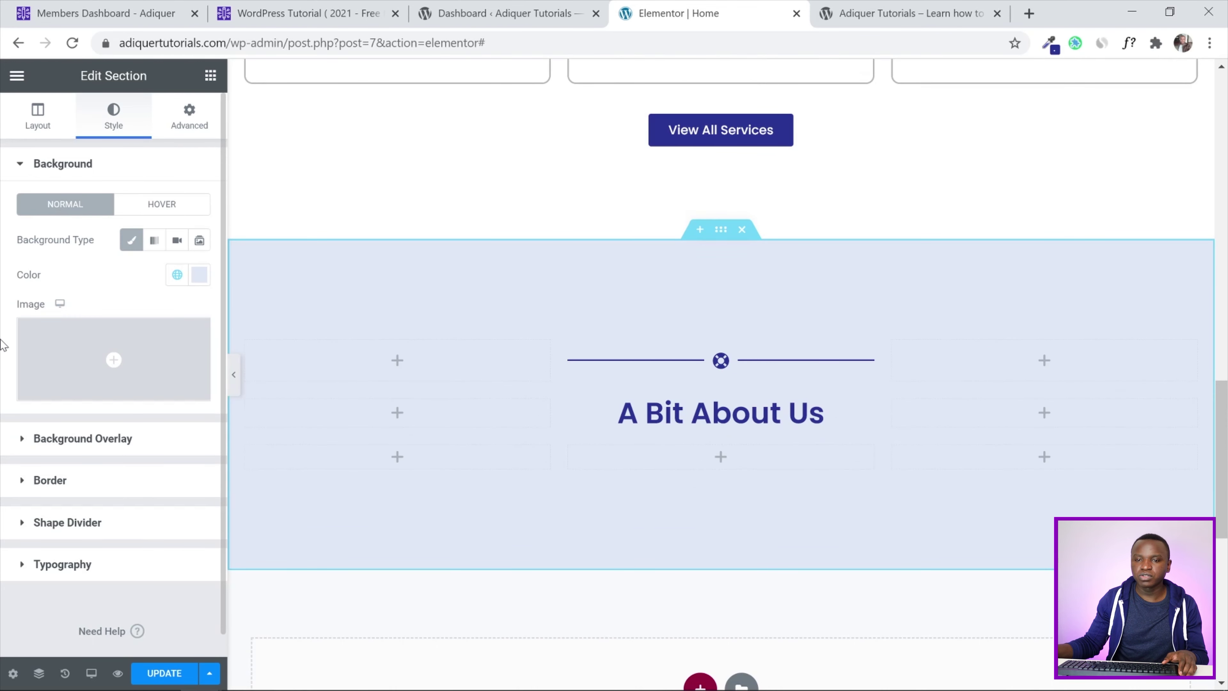
{"action": "scroll", "coordinate": [3, 344], "scroll_direction": "down", "scroll_amount": 1}
{"action": "left_click", "coordinate": [28, 500]}
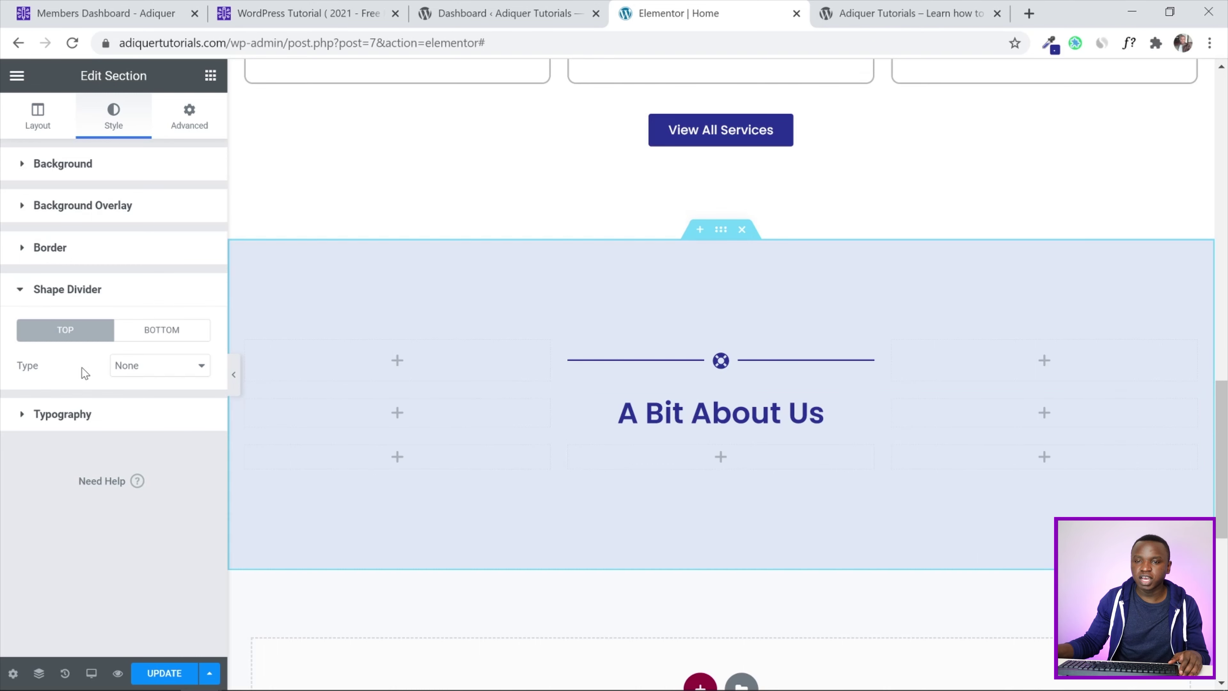
Add a Waves shape divider to the section's top with height 50
{"action": "left_click", "coordinate": [138, 369]}
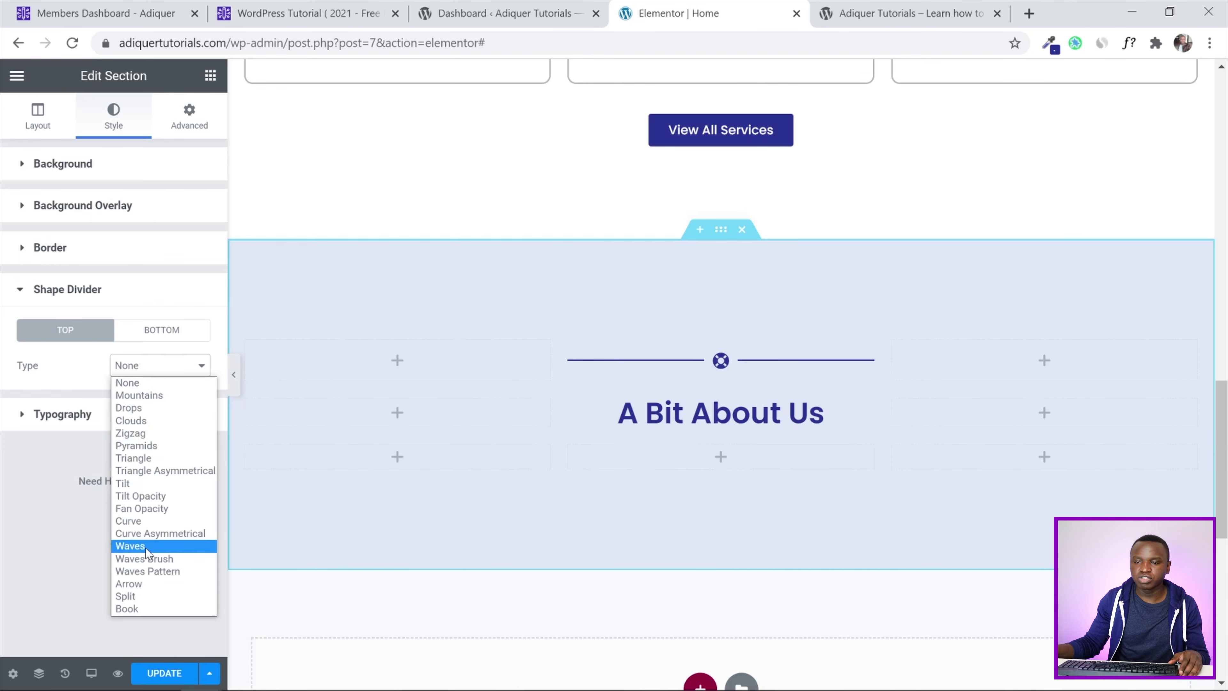
{"action": "left_click", "coordinate": [146, 551]}
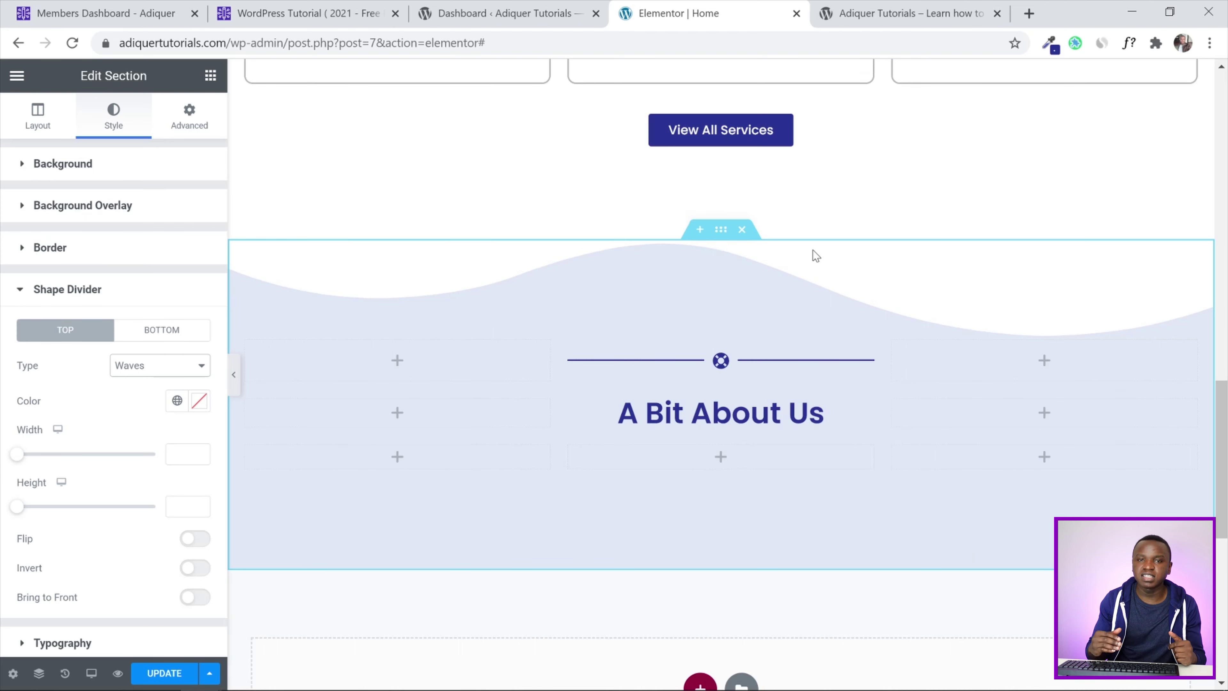
{"action": "scroll", "coordinate": [97, 474], "scroll_direction": "down", "scroll_amount": 2}
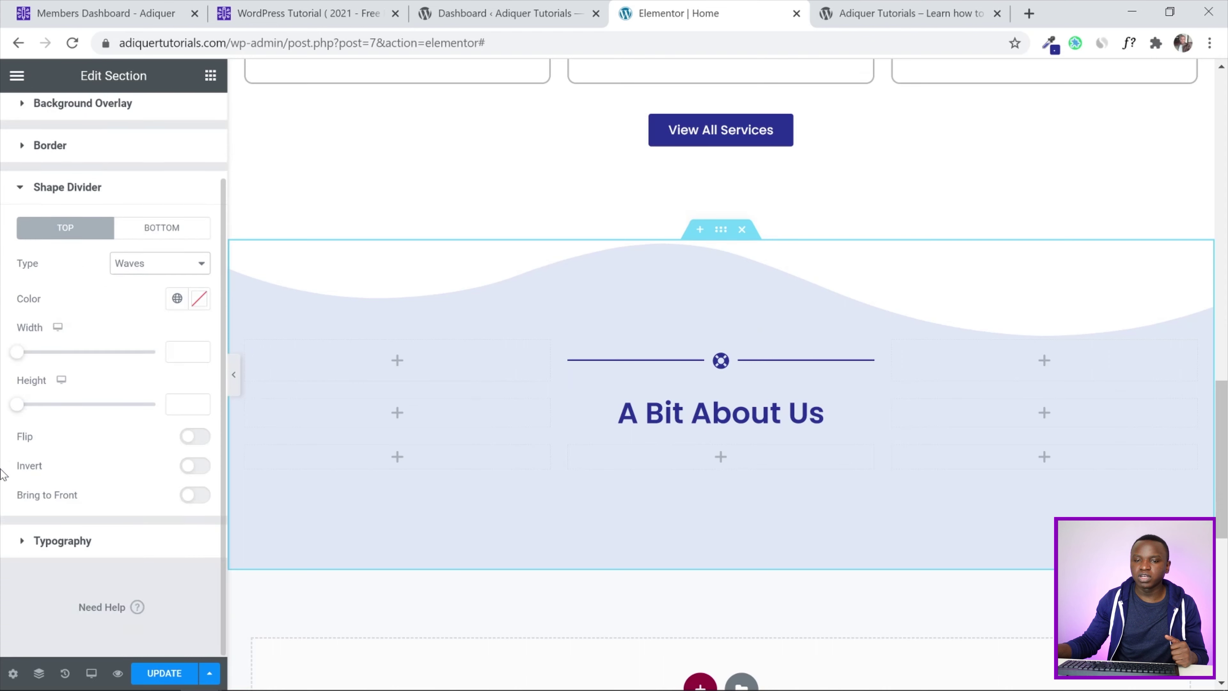
{"action": "left_click", "coordinate": [191, 405]}
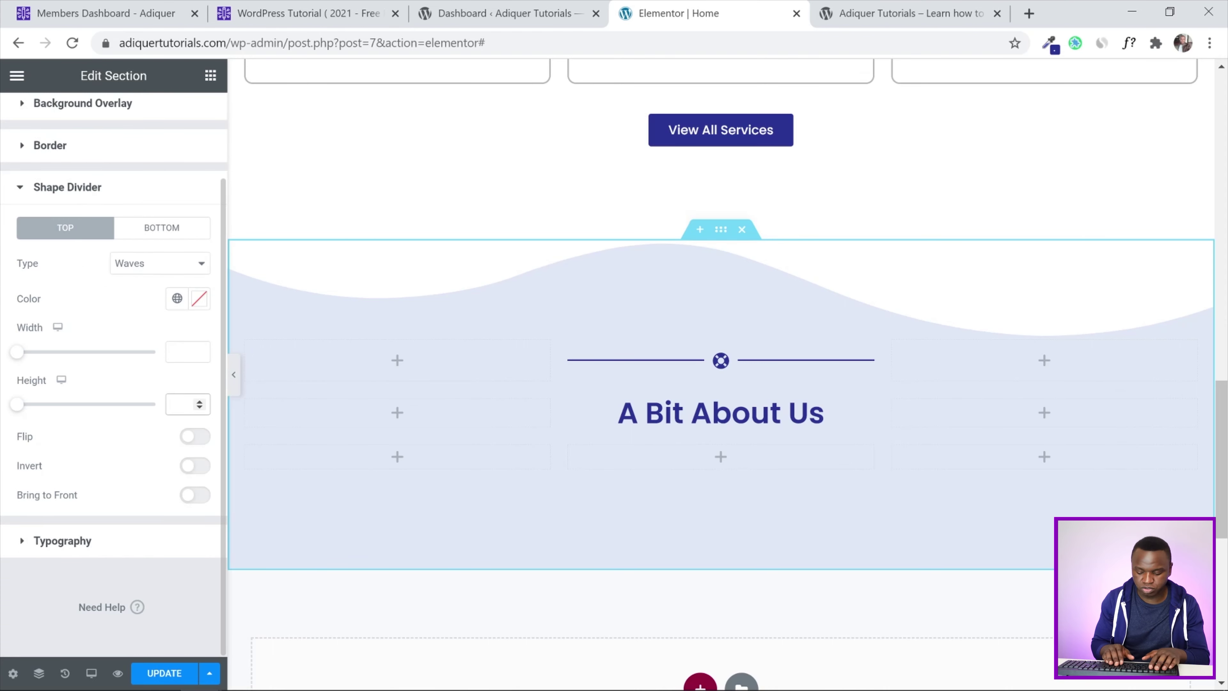
{"action": "type", "text": "50"}
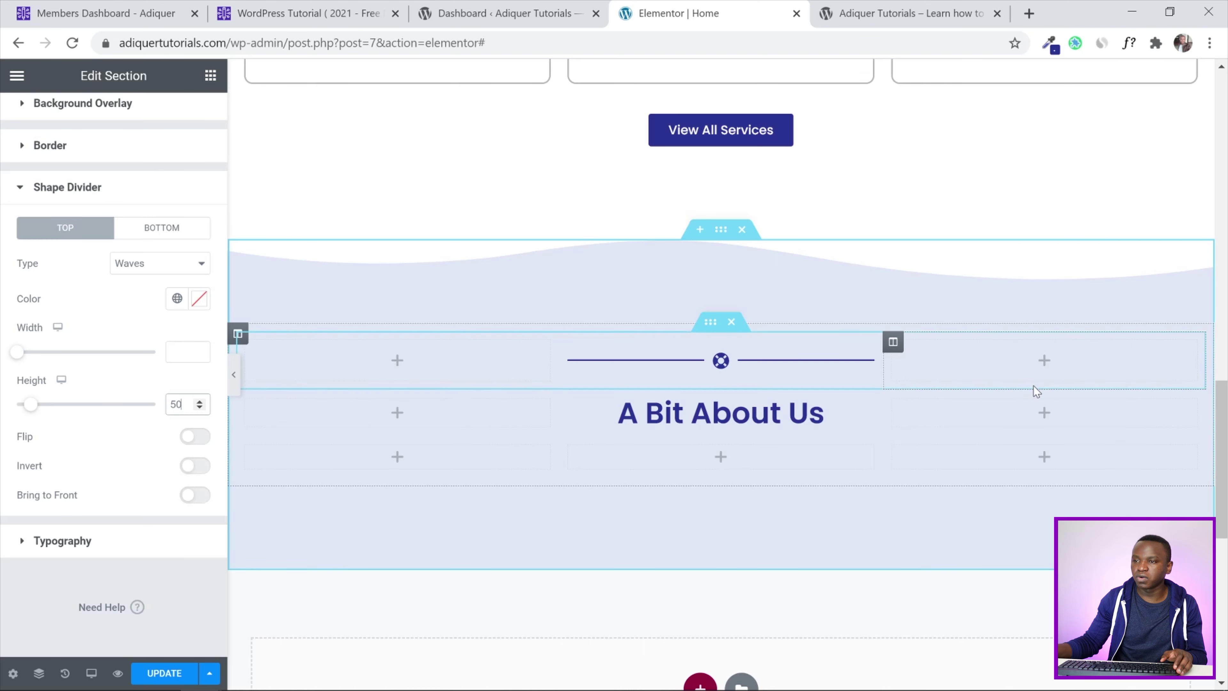
Add a Waves shape divider to the section's bottom with height 50
{"action": "left_click", "coordinate": [157, 232]}
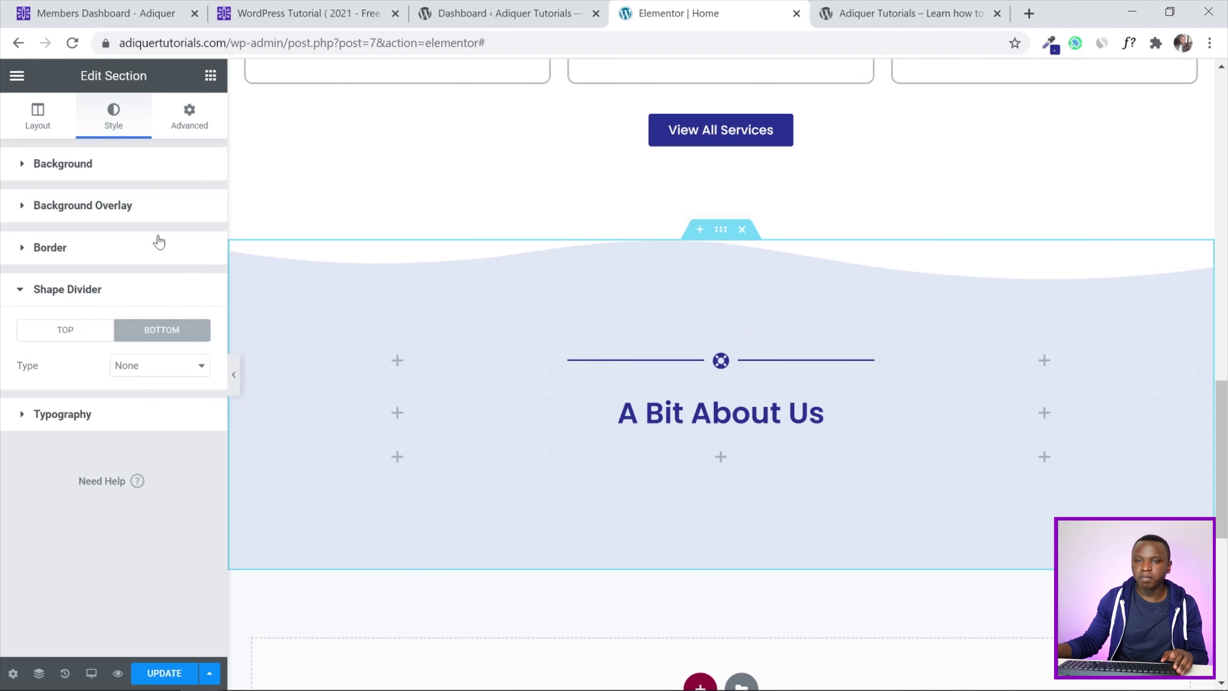
{"action": "left_click", "coordinate": [167, 365]}
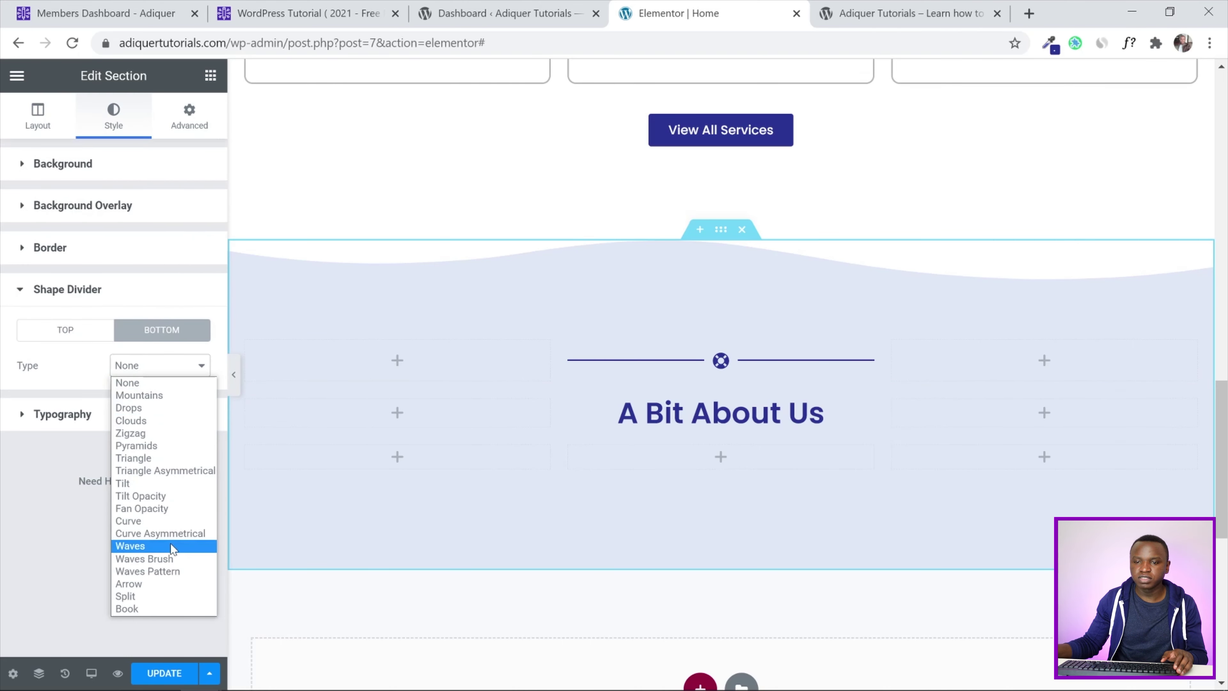
{"action": "left_click", "coordinate": [145, 546]}
{"action": "scroll", "coordinate": [17, 353], "scroll_direction": "down", "scroll_amount": 2}
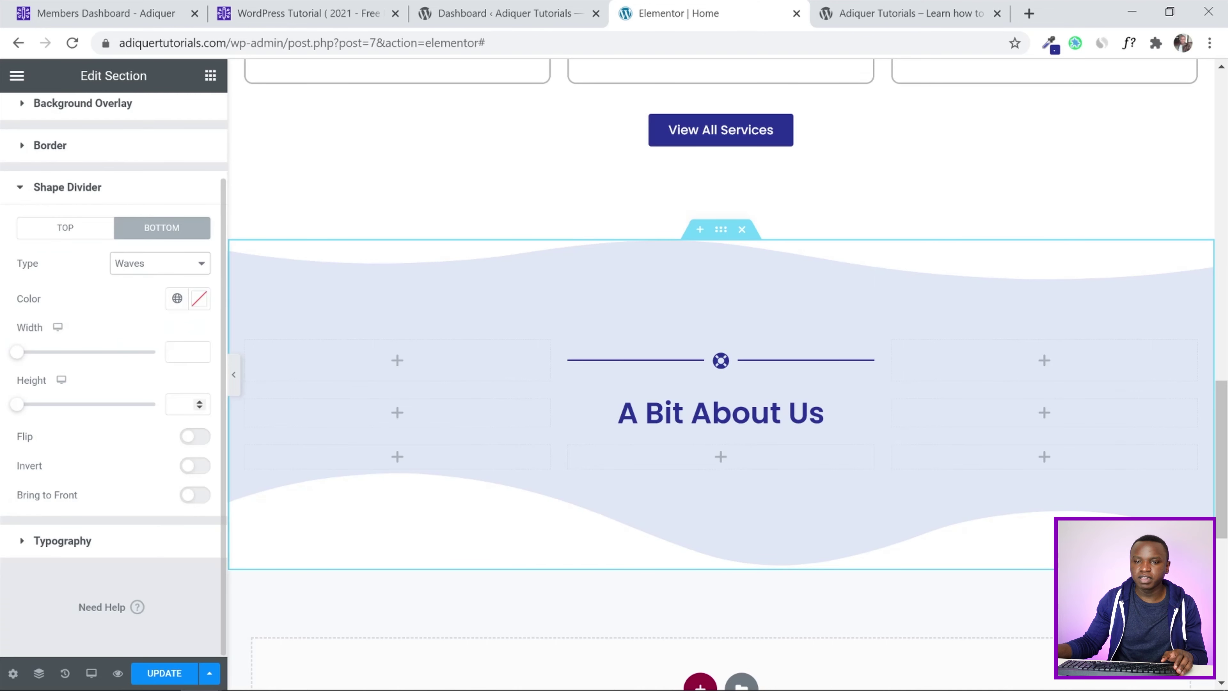
{"action": "left_click", "coordinate": [171, 404]}
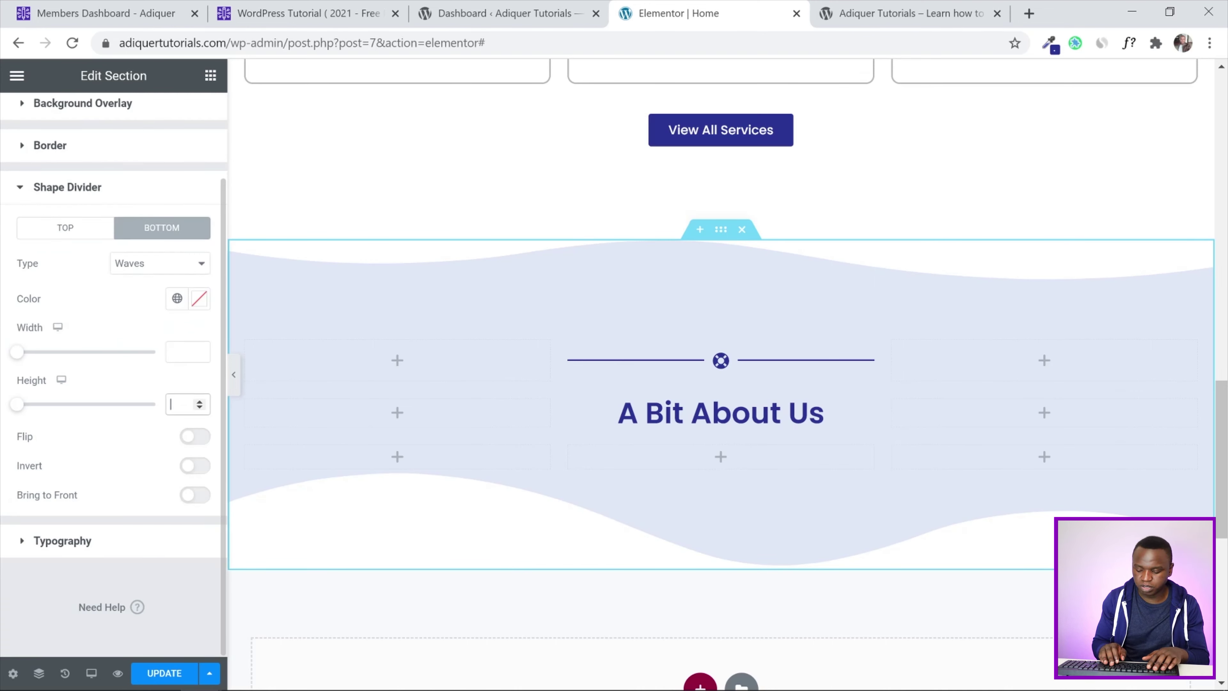
{"action": "type", "text": "50"}
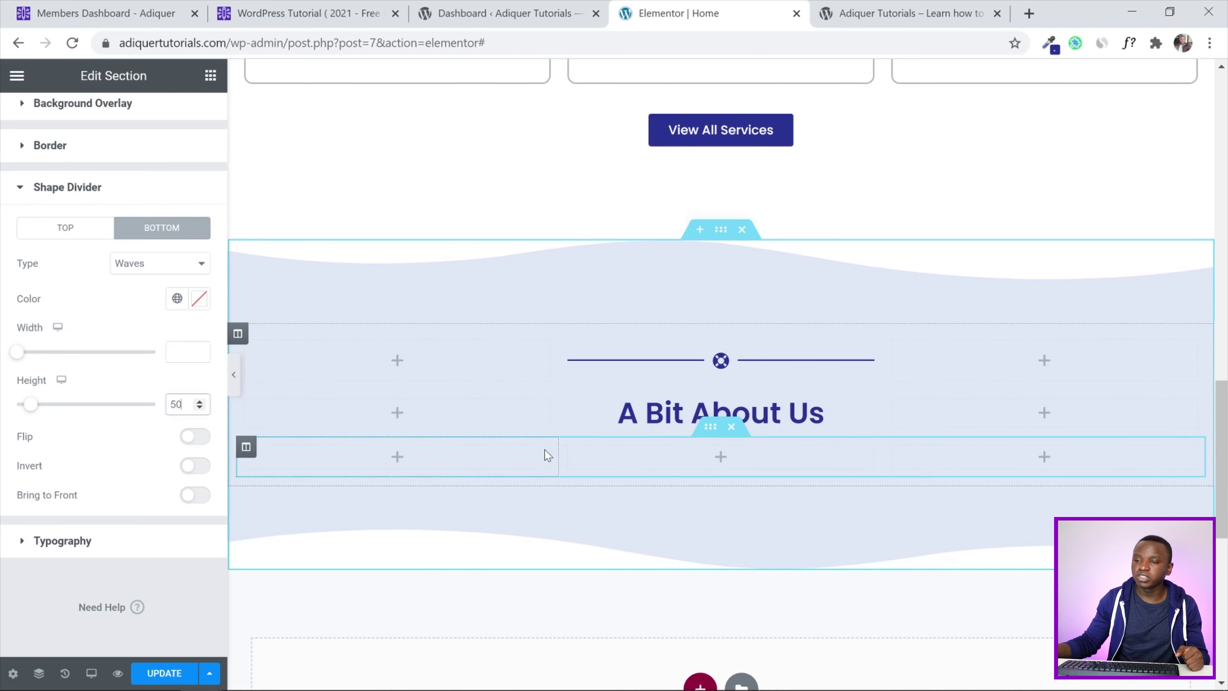
Set the lower row's left column to 50% and middle to 10%, then drop a Text Editor into the left column
{"action": "left_click", "coordinate": [246, 447]}
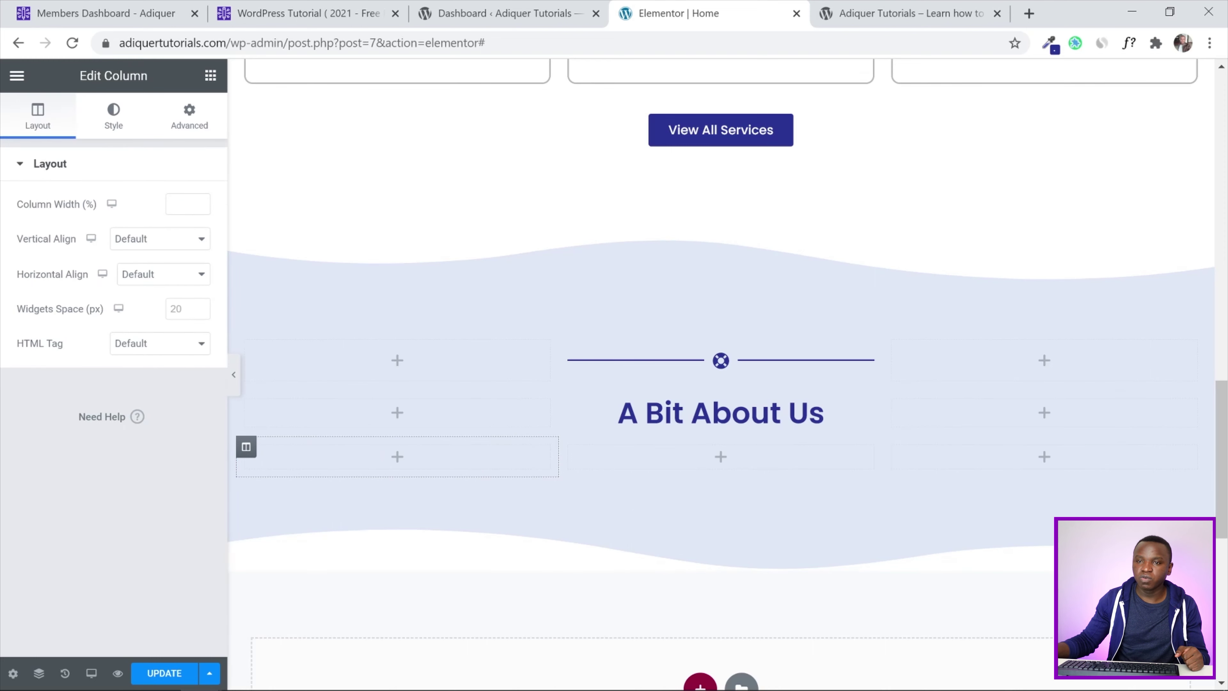
{"action": "type", "text": "50"}
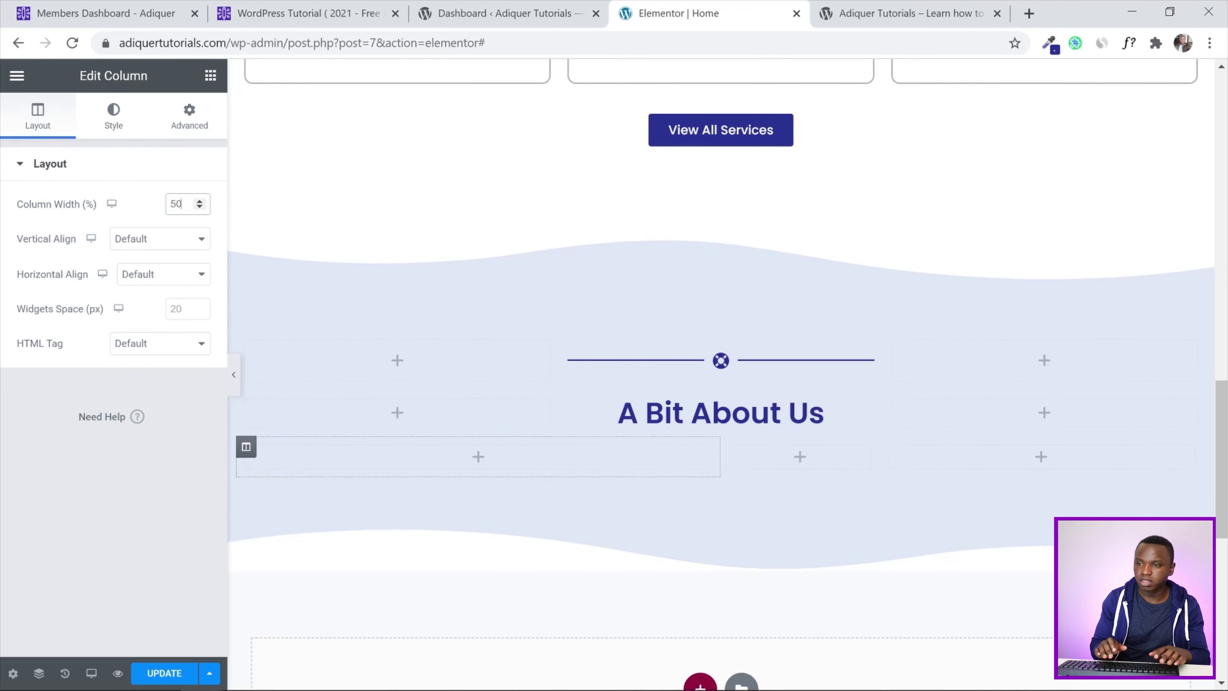
{"action": "left_click", "coordinate": [731, 447]}
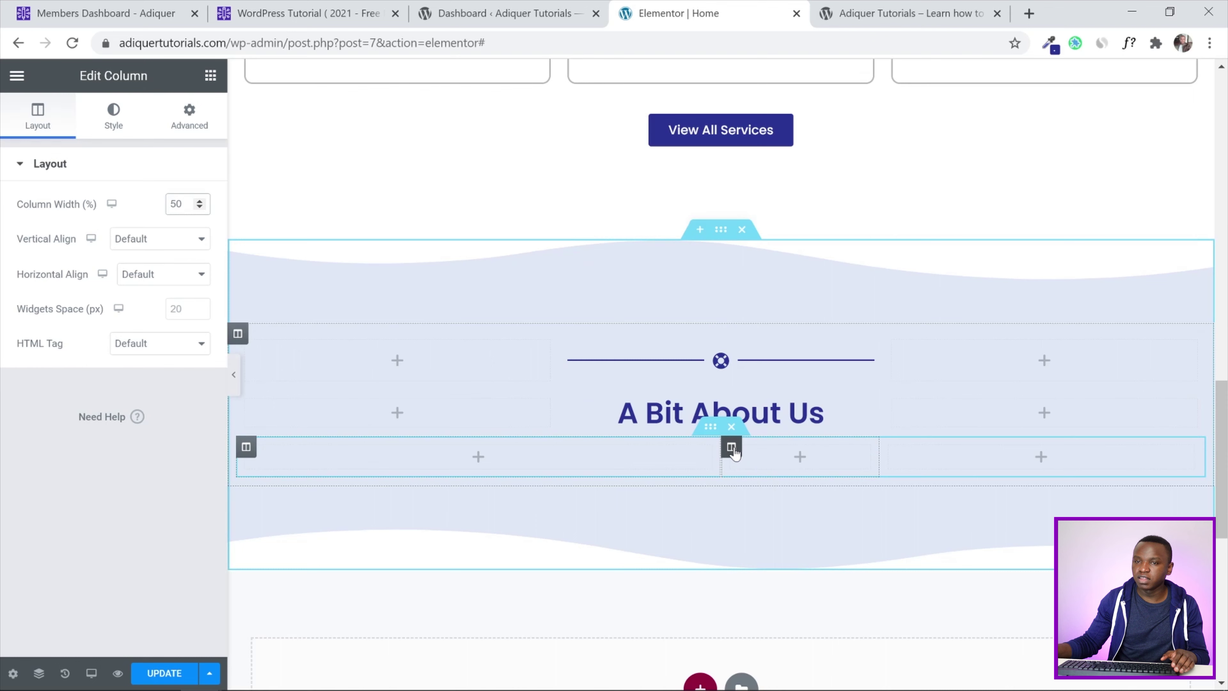
{"action": "double_click", "coordinate": [182, 204]}
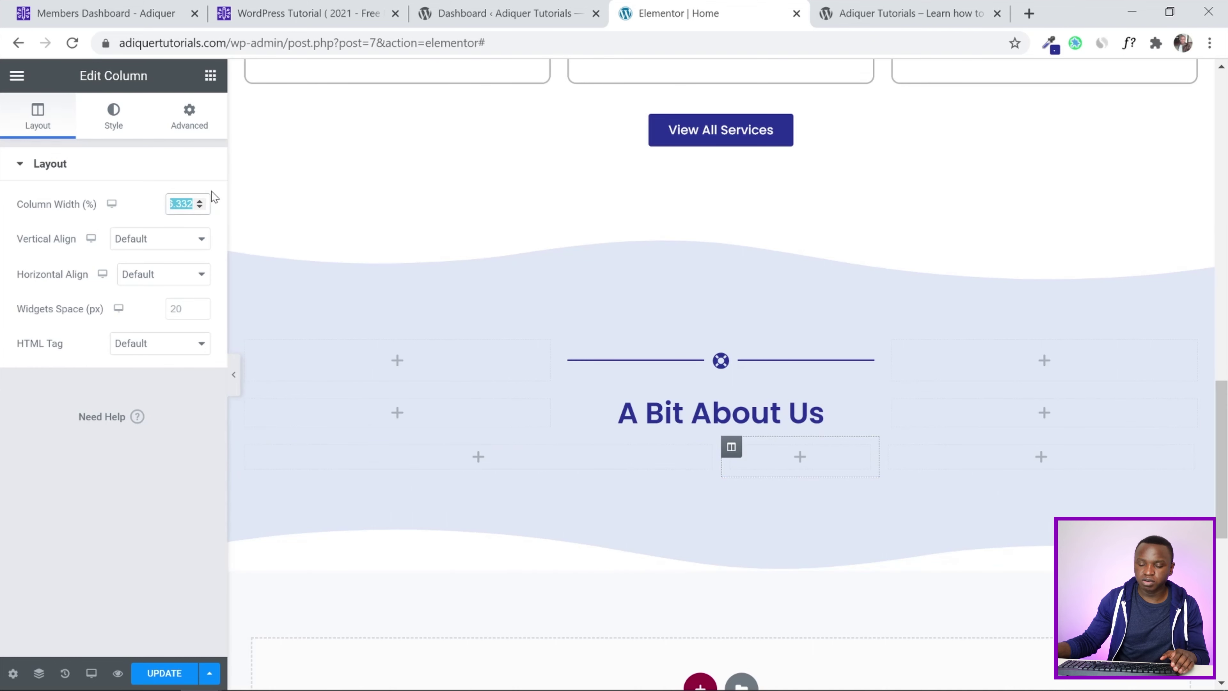
{"action": "type", "text": "10"}
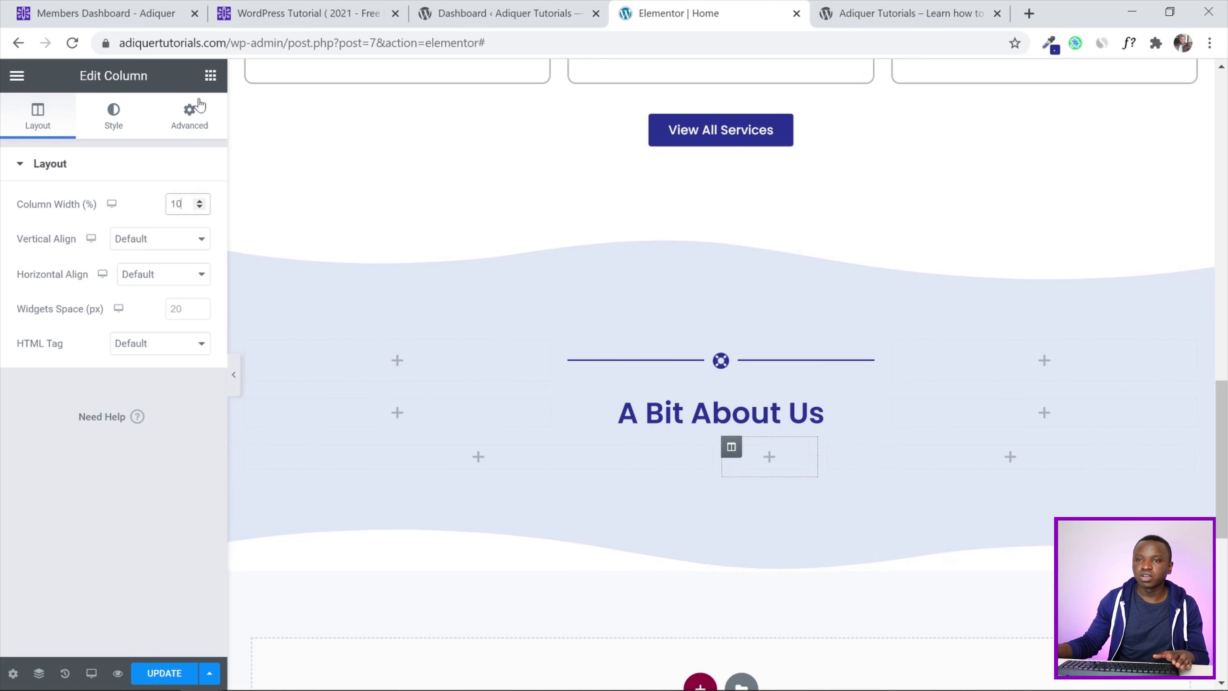
{"action": "left_click", "coordinate": [211, 75]}
{"action": "left_click_drag", "start_coordinate": [168, 315], "coordinate": [425, 460]}
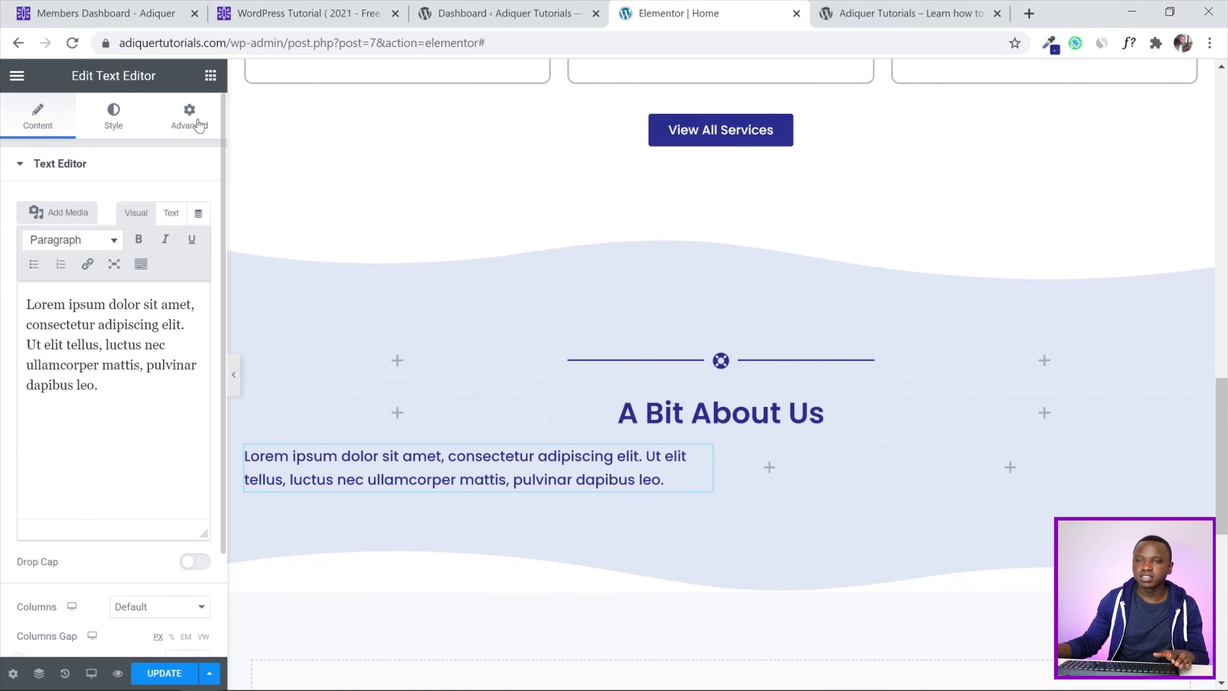
Add an Icon List and a Button below the Lorem text, and an Image widget in the right column
{"action": "left_click", "coordinate": [210, 75]}
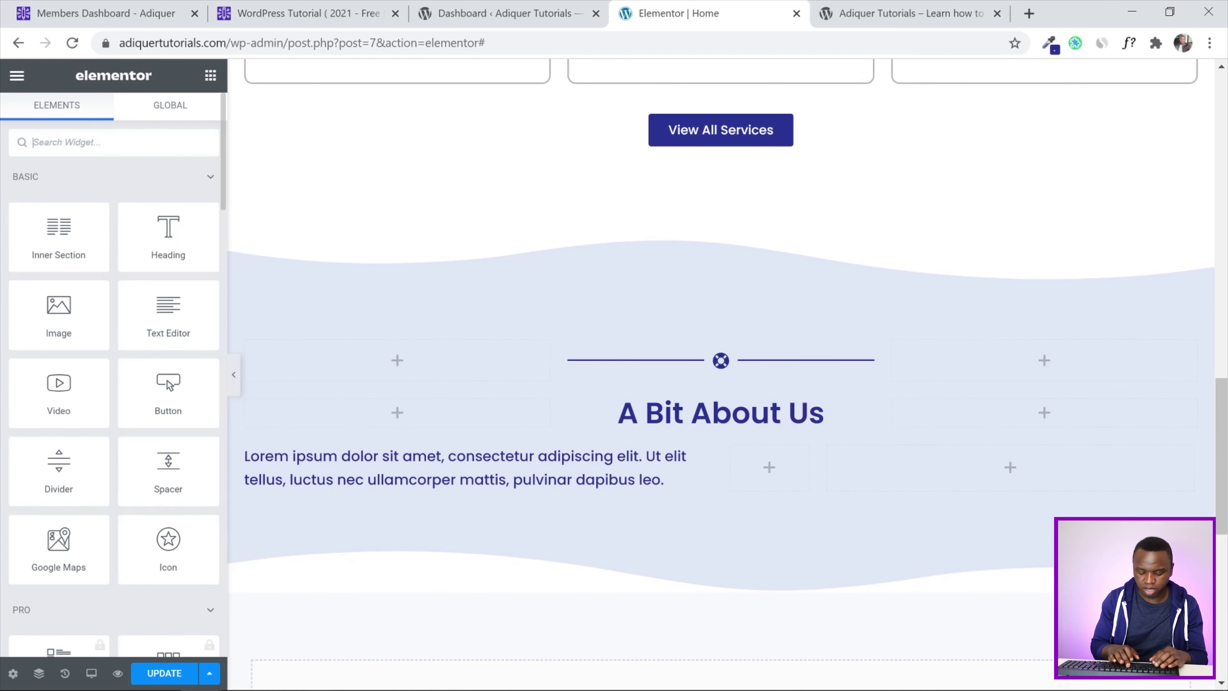
{"action": "type", "text": "icon"}
{"action": "left_click_drag", "start_coordinate": [58, 276], "coordinate": [410, 490]}
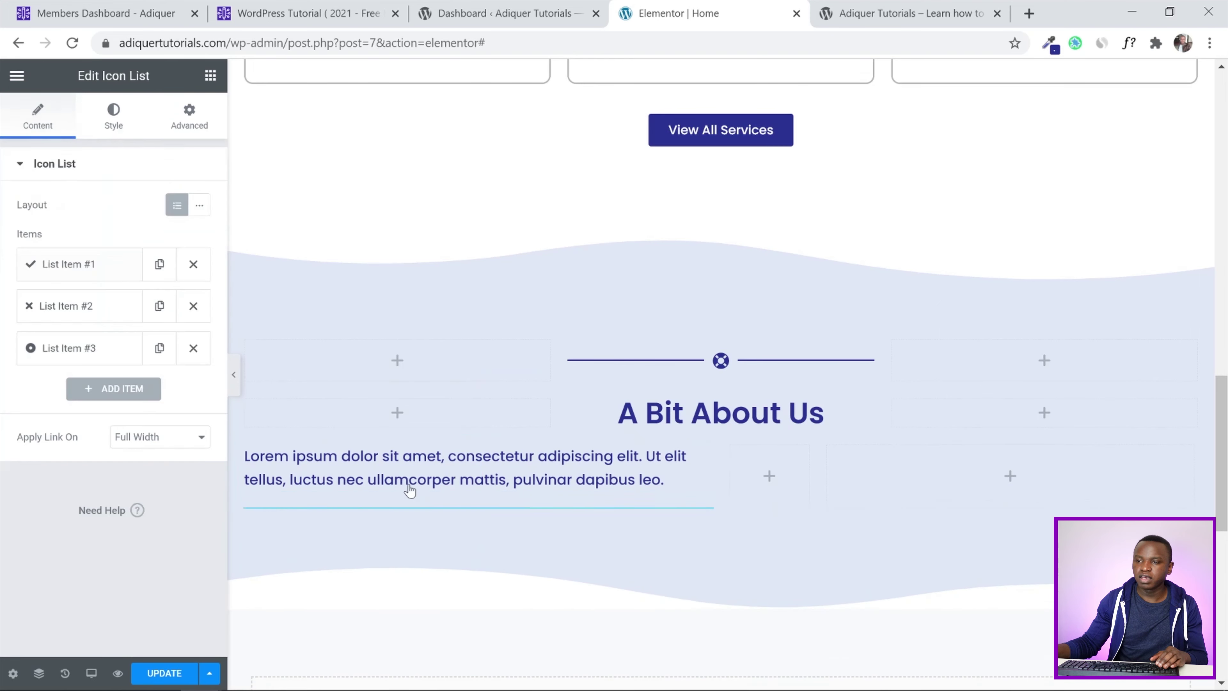
{"action": "left_click", "coordinate": [210, 75]}
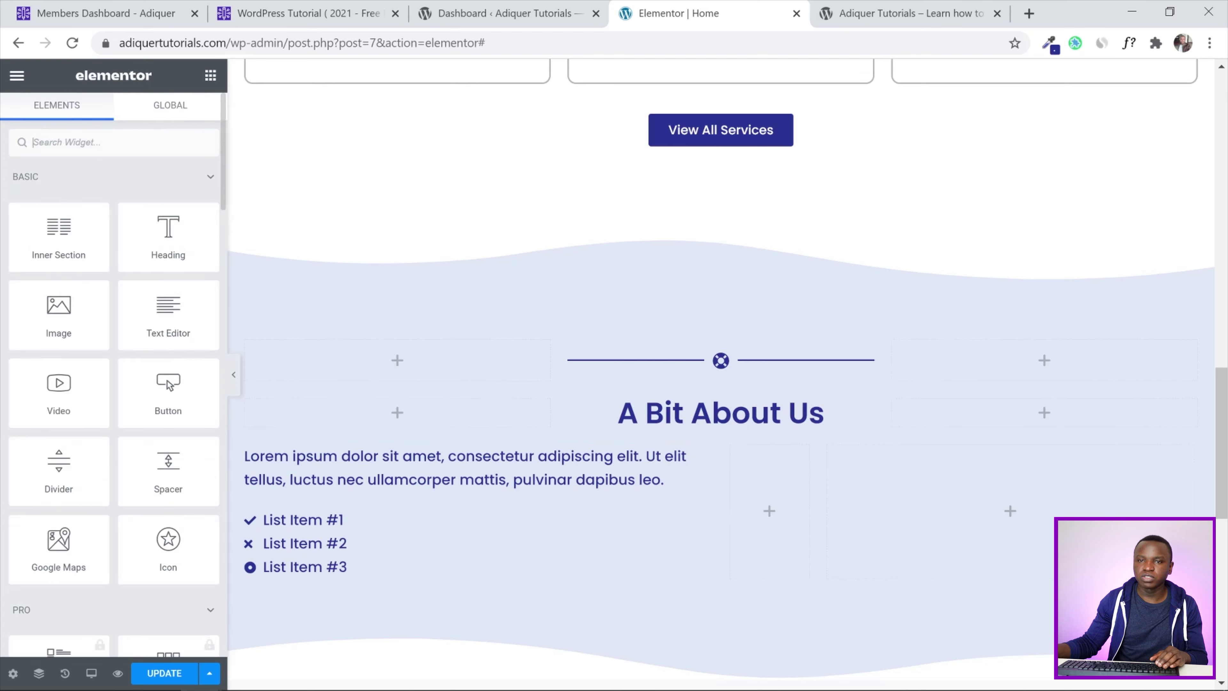
{"action": "type", "text": "butt"}
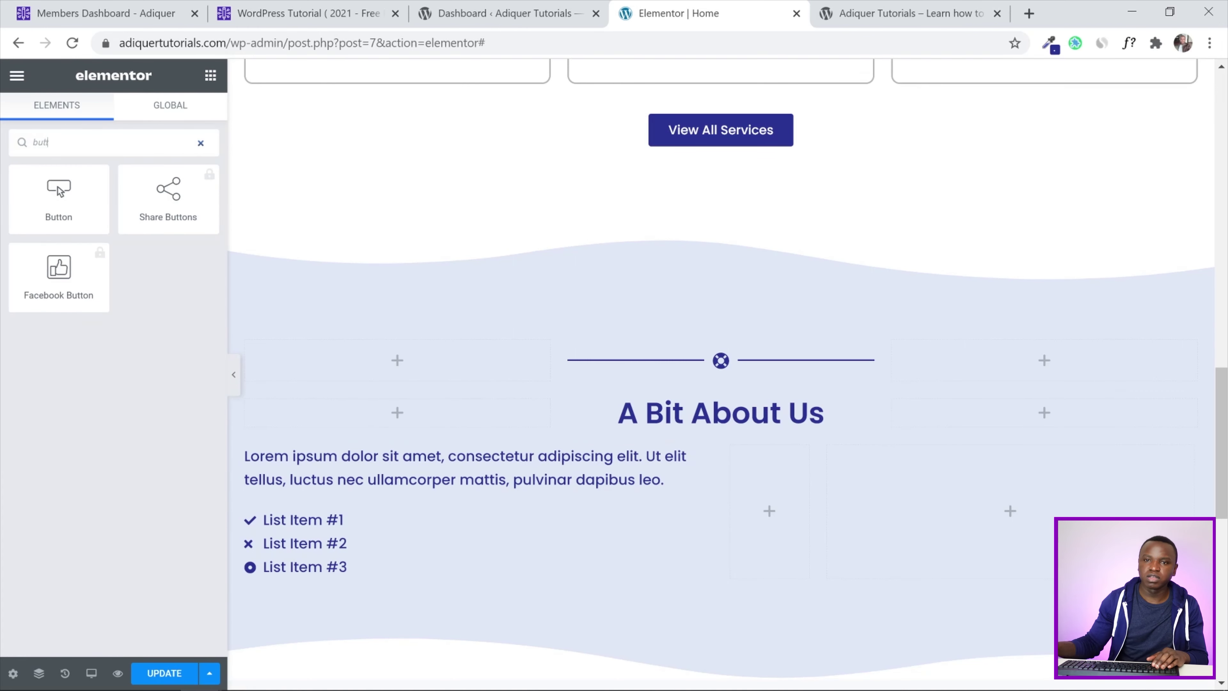
{"action": "left_click_drag", "start_coordinate": [61, 188], "coordinate": [393, 581]}
{"action": "scroll", "coordinate": [1101, 384], "scroll_direction": "down", "scroll_amount": 3}
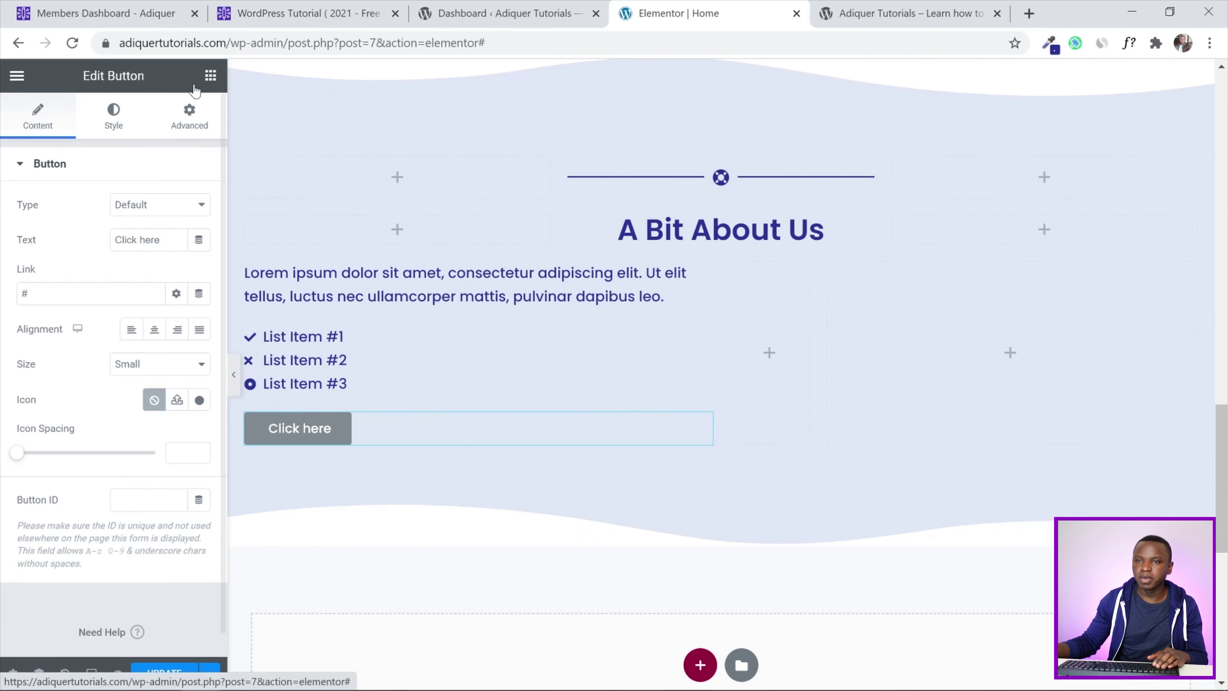
{"action": "left_click", "coordinate": [208, 77]}
{"action": "left_click_drag", "start_coordinate": [72, 296], "coordinate": [960, 332]}
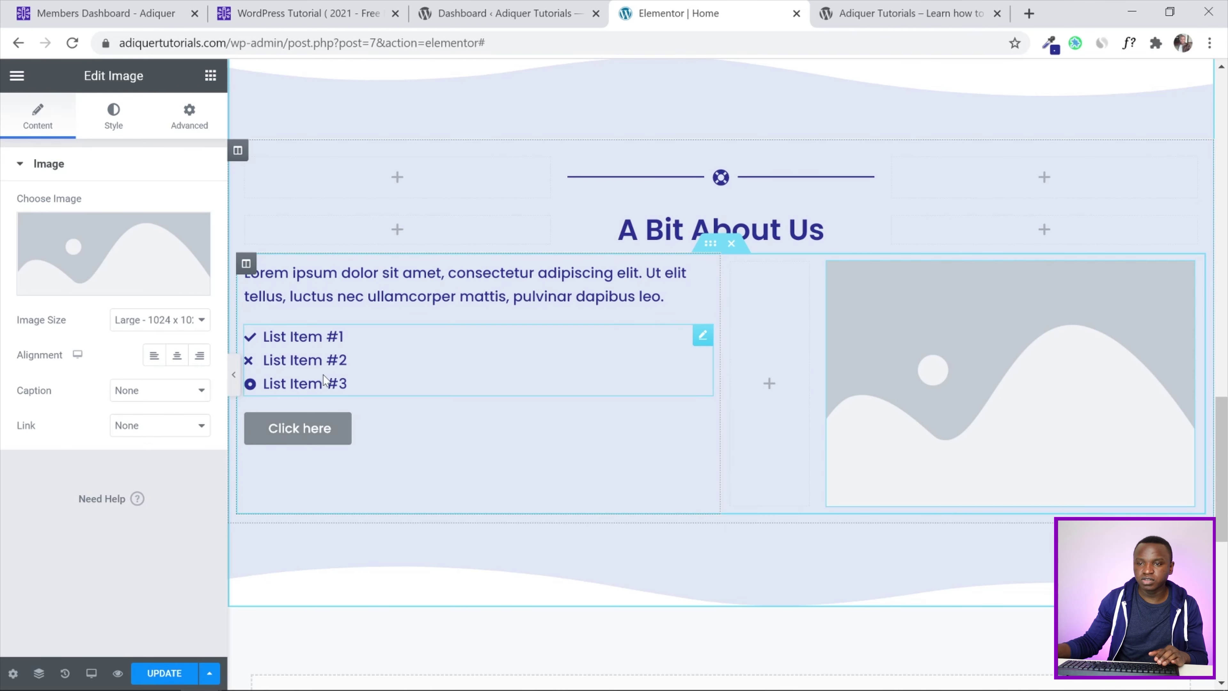
Delete the extra icon list items, checking the Style > Icon settings, until only List Item #1 remains
{"action": "left_click", "coordinate": [460, 364]}
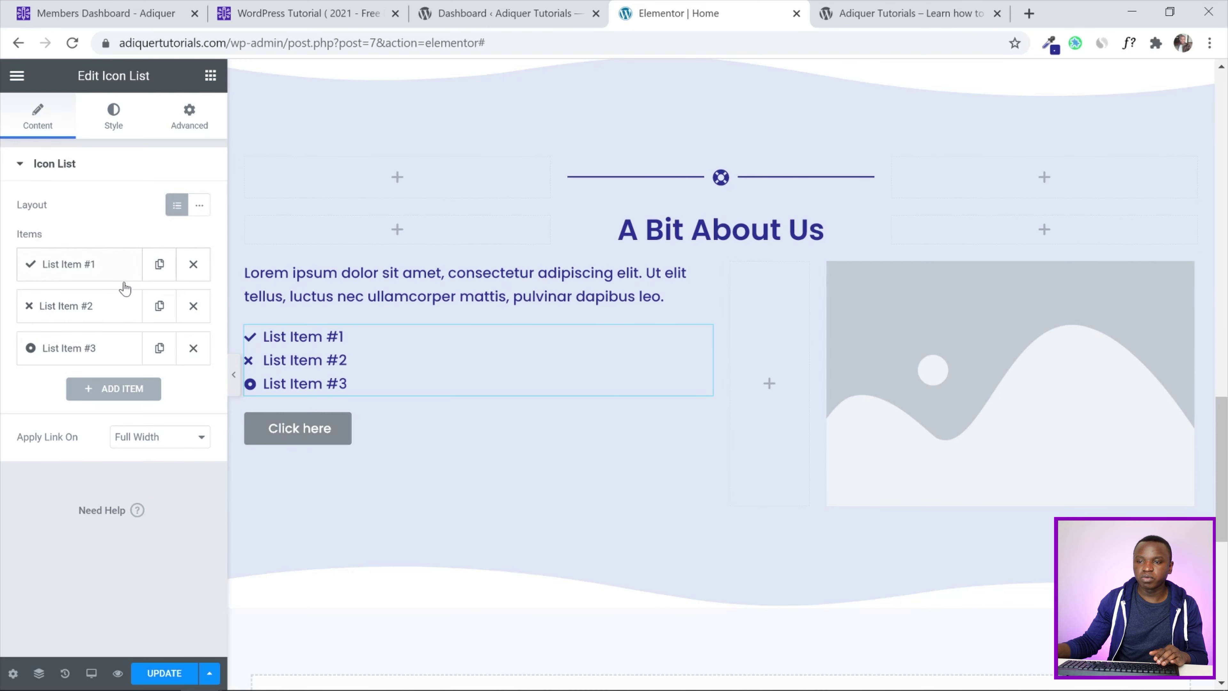
{"action": "left_click", "coordinate": [193, 348]}
{"action": "left_click", "coordinate": [193, 306]}
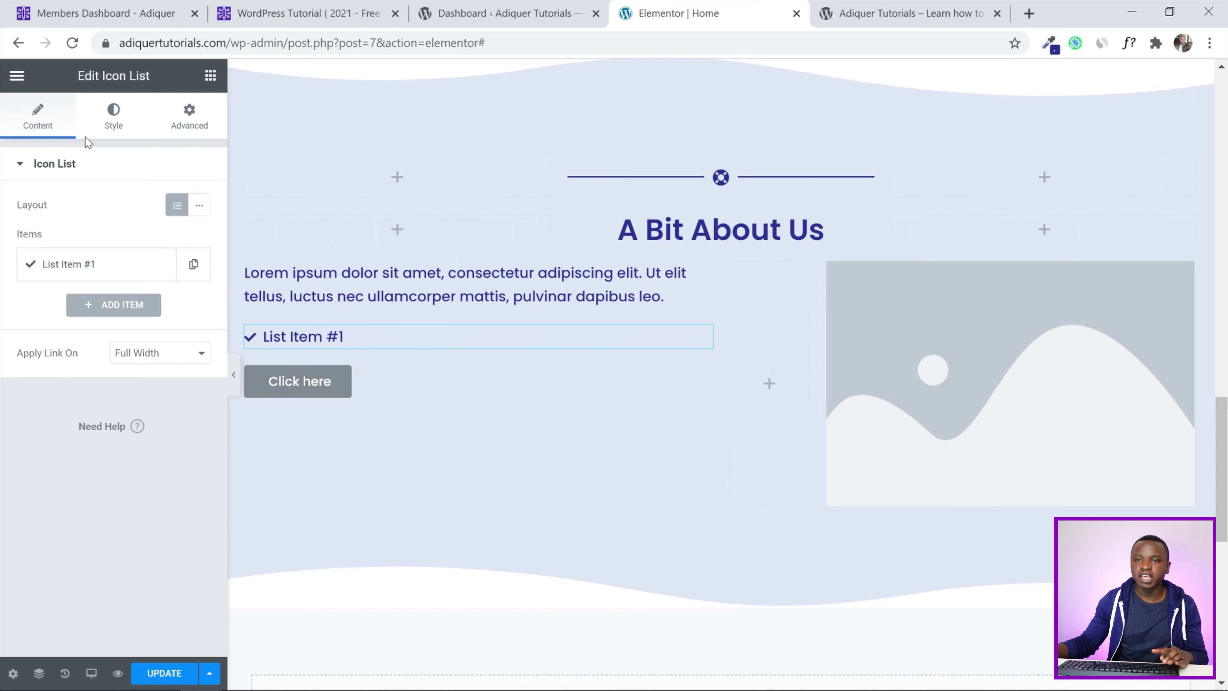
{"action": "left_click", "coordinate": [194, 263]}
{"action": "left_click", "coordinate": [193, 264]}
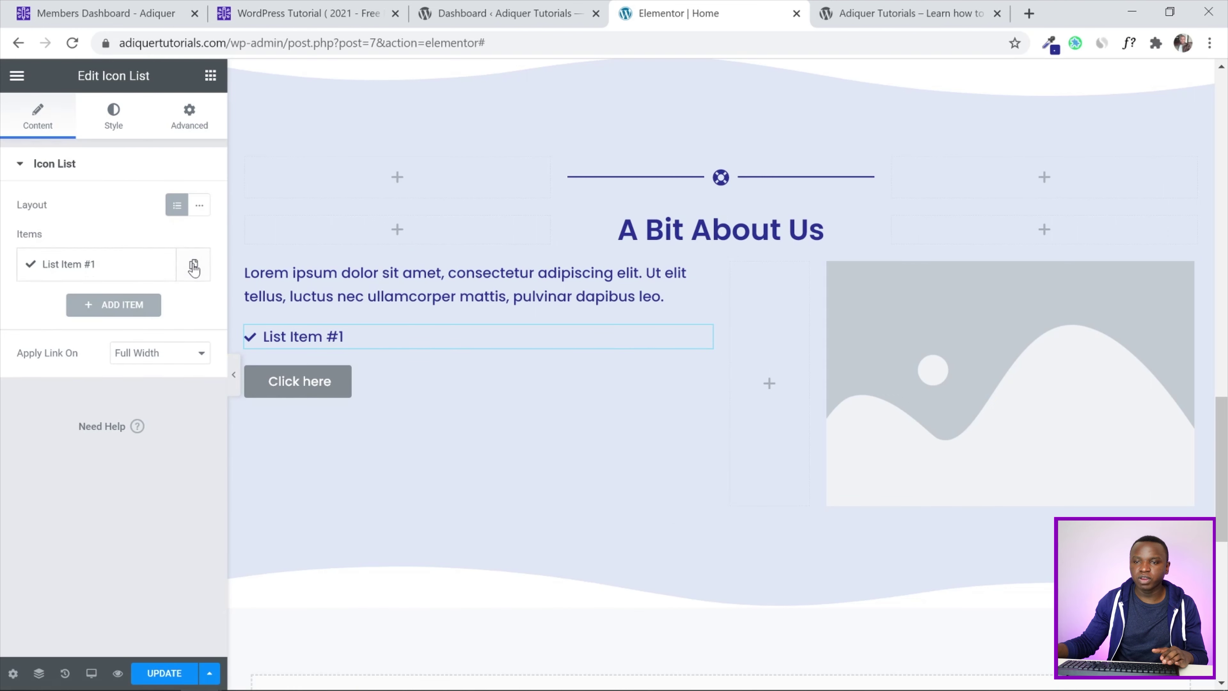
{"action": "key", "text": "ctrl+z"}
{"action": "left_click", "coordinate": [159, 263]}
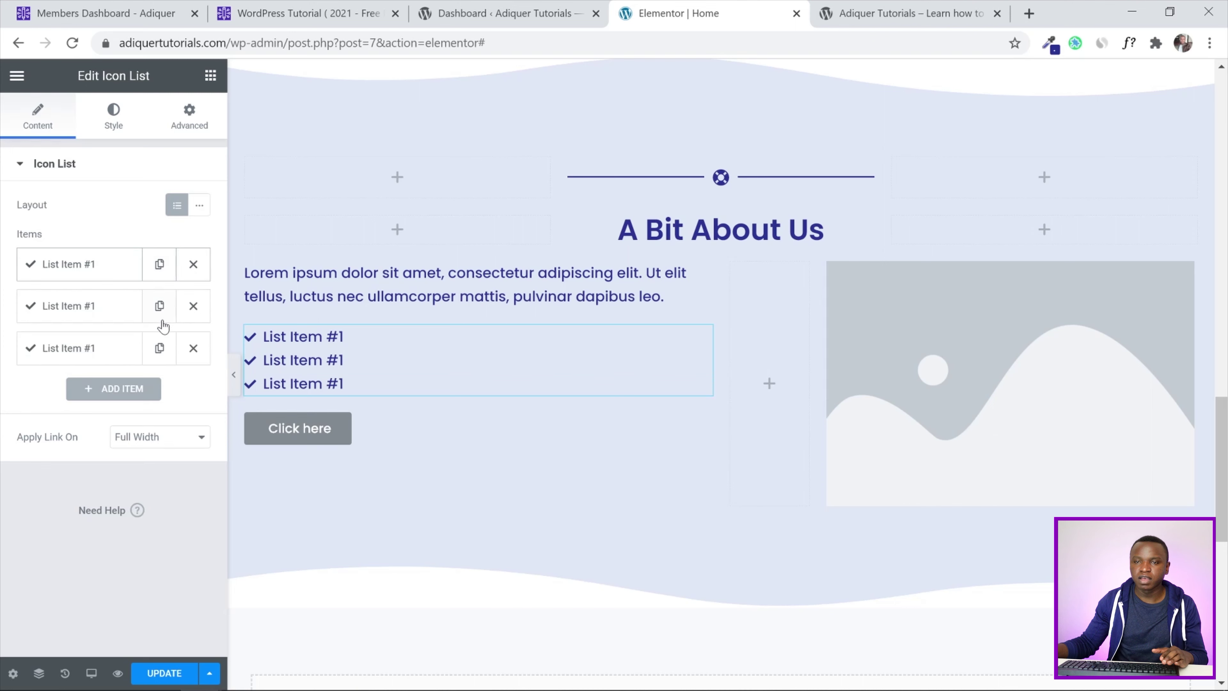
{"action": "left_click", "coordinate": [118, 127]}
{"action": "left_click", "coordinate": [57, 346]}
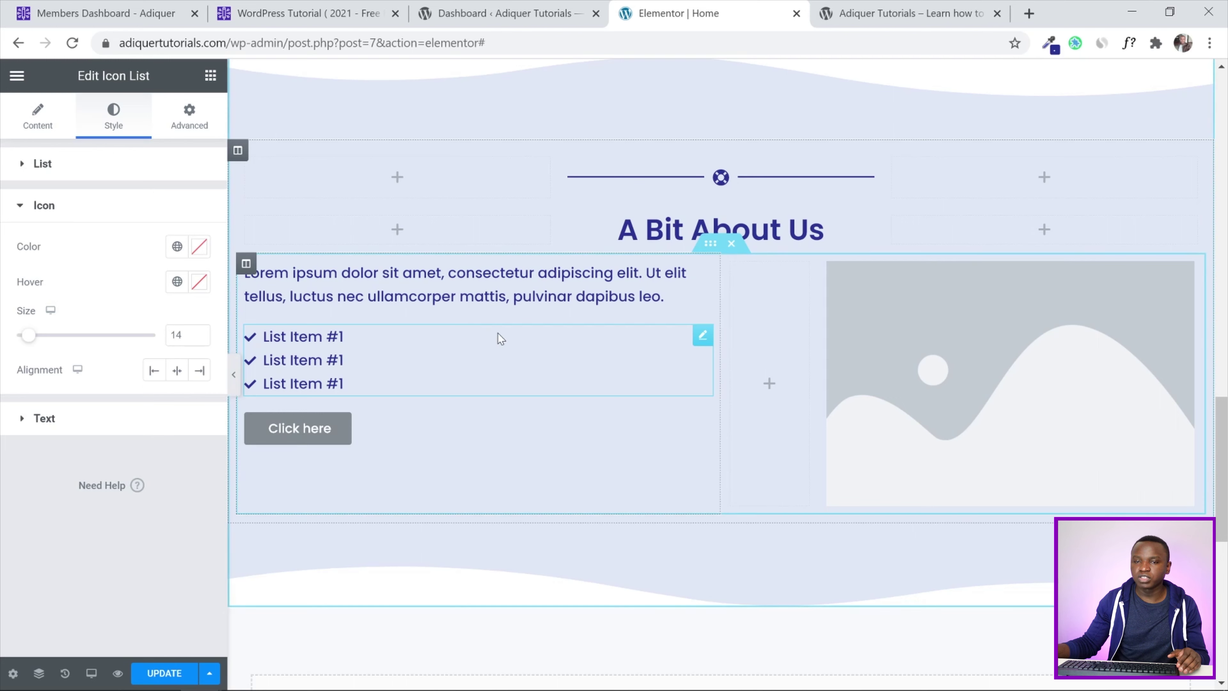
{"action": "left_click", "coordinate": [38, 119]}
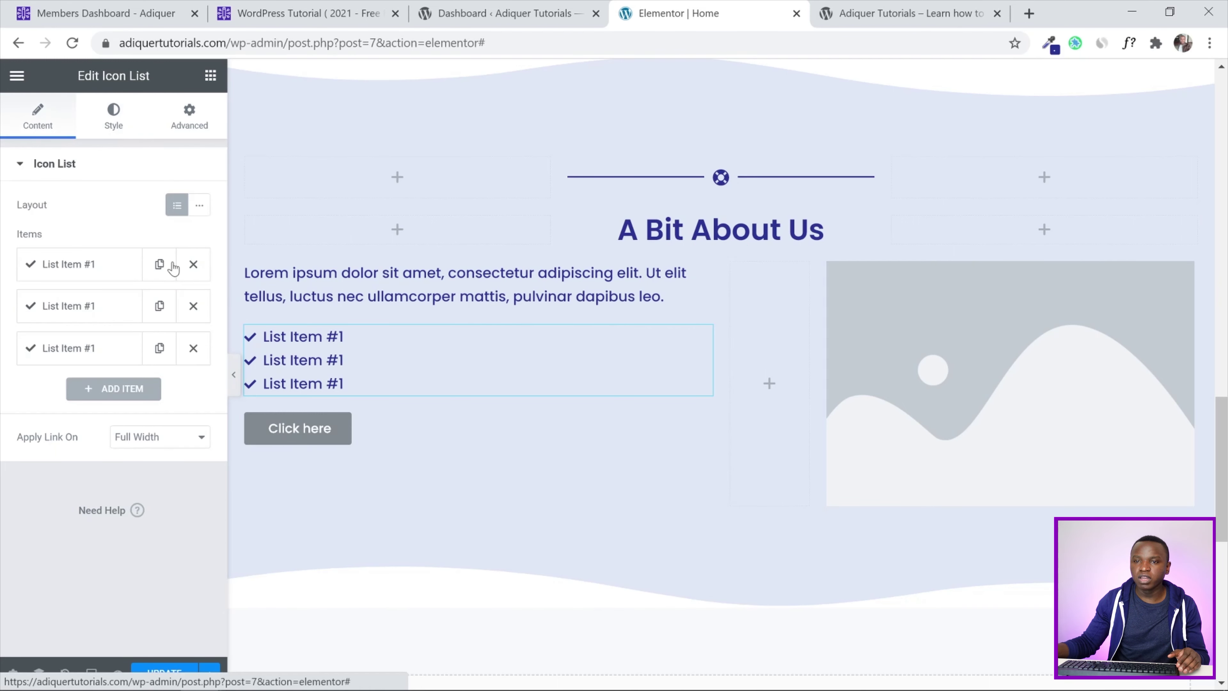
{"action": "left_click", "coordinate": [194, 348]}
{"action": "left_click", "coordinate": [194, 306]}
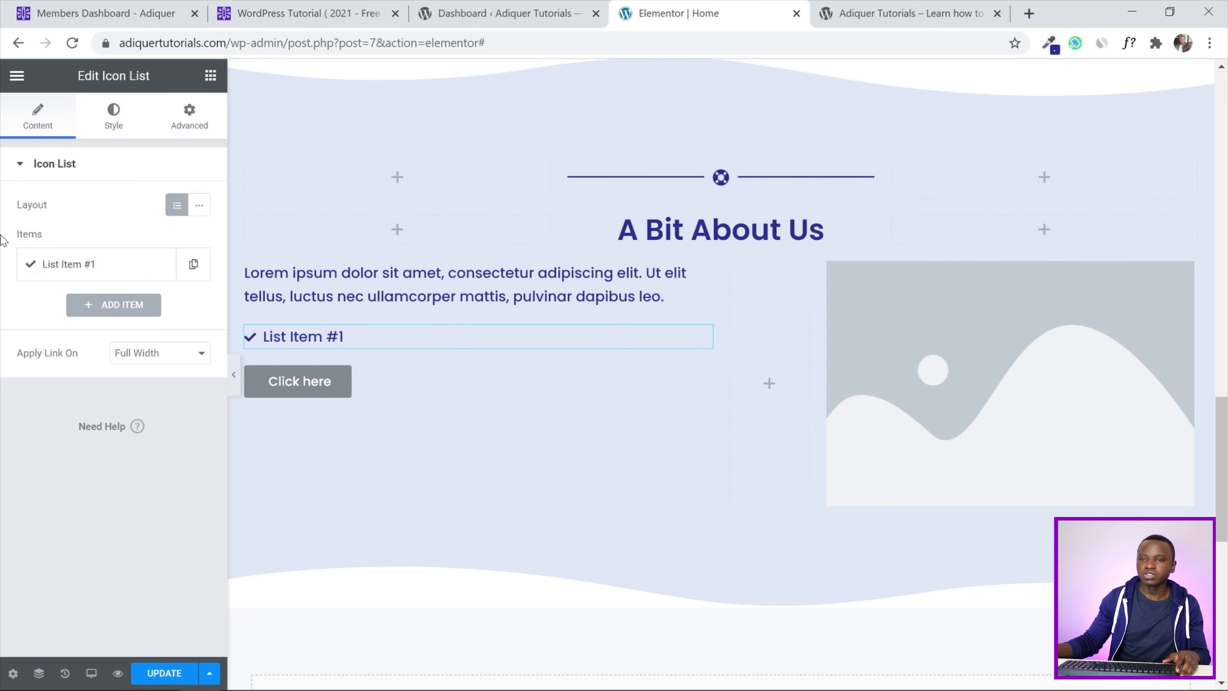
Change List Item #1's icon to the Check circle from the Icon Library
{"action": "left_click", "coordinate": [59, 265]}
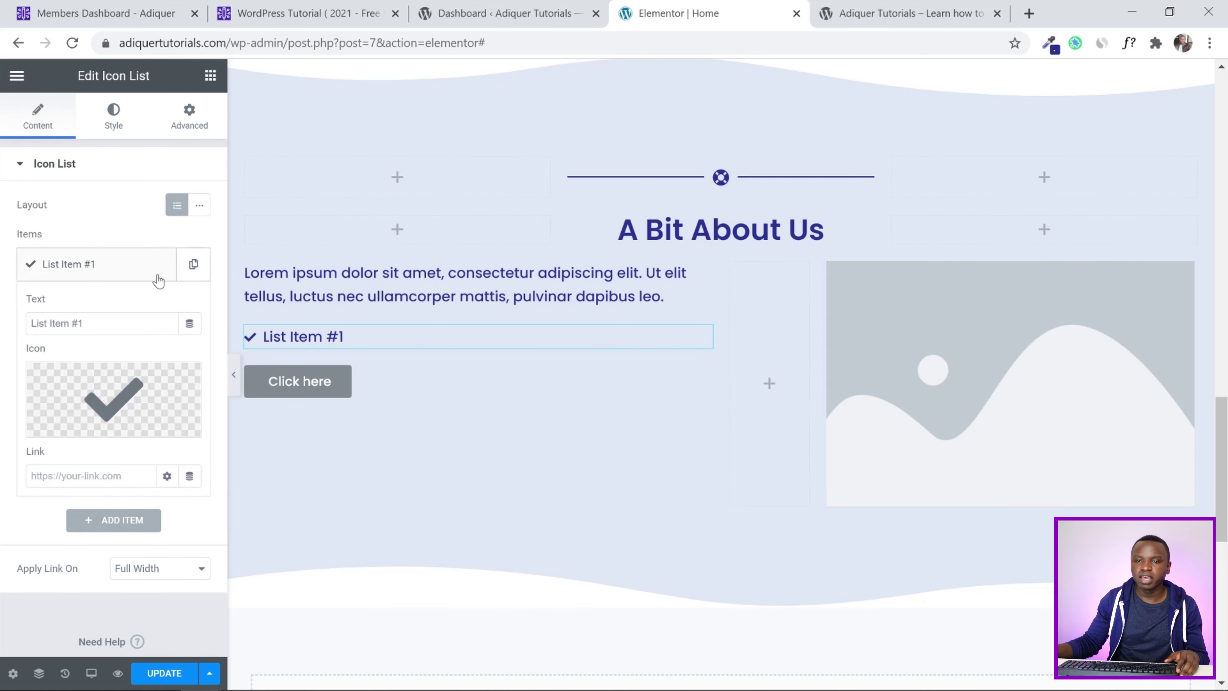
{"action": "left_click", "coordinate": [100, 408]}
{"action": "left_click", "coordinate": [561, 335]}
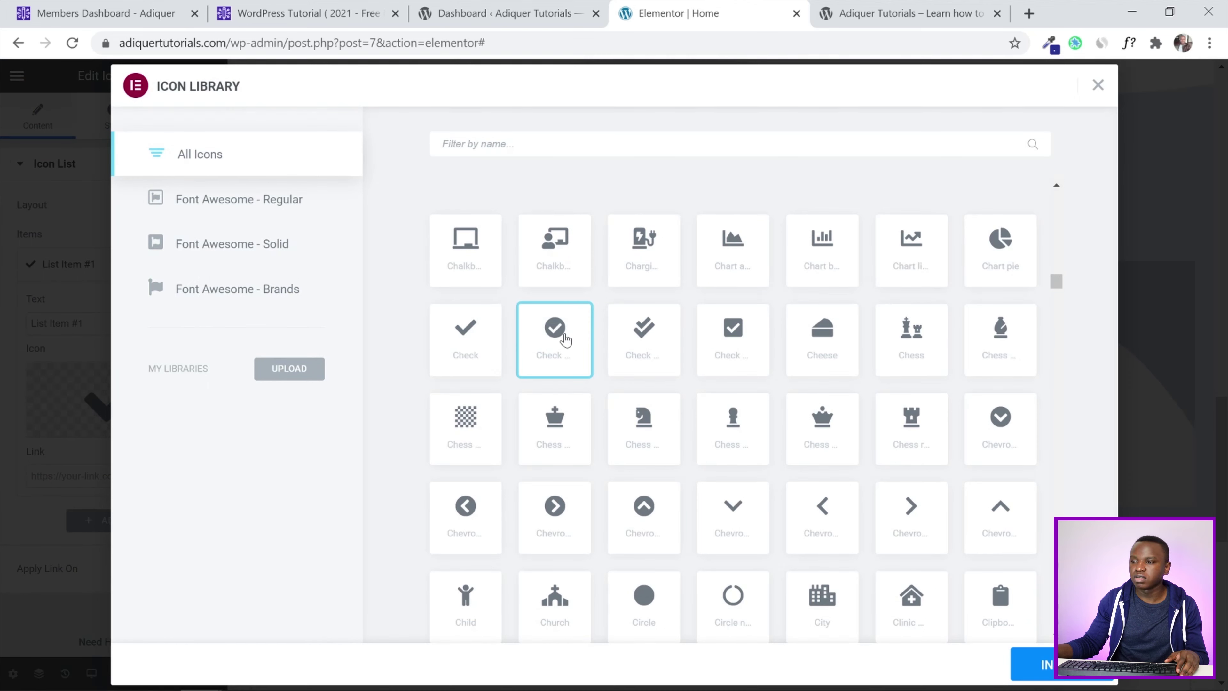
{"action": "left_click", "coordinate": [1036, 670]}
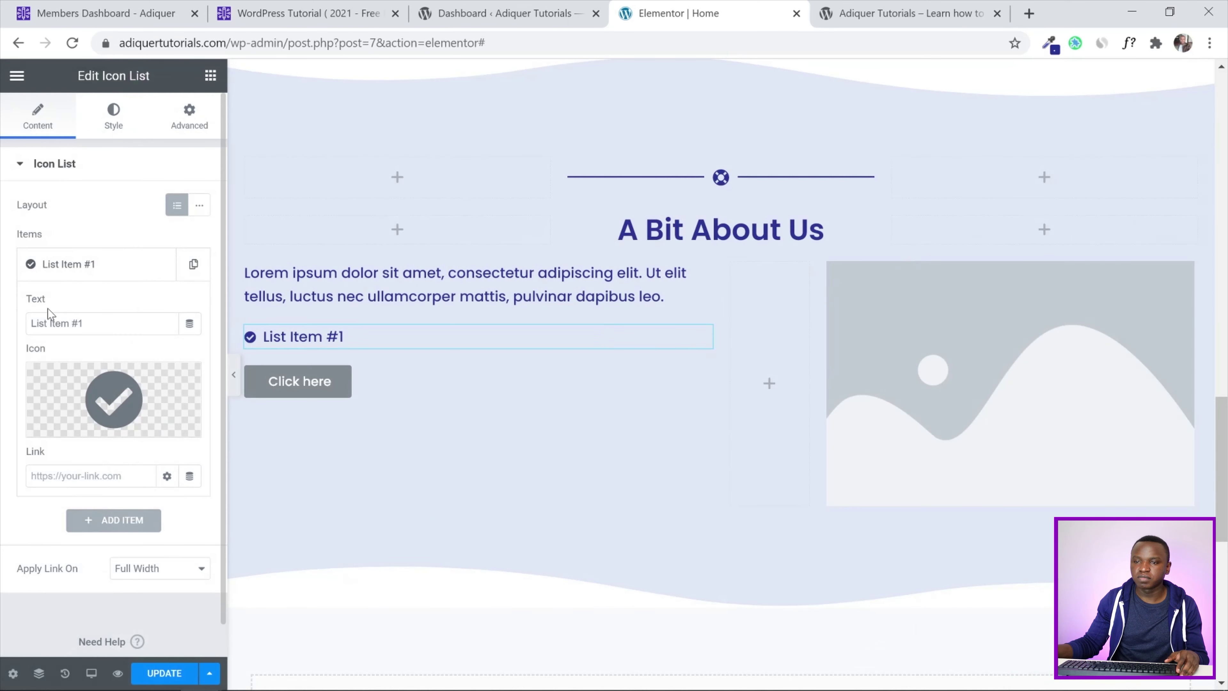
Set the list's icon size to 30
{"action": "scroll", "coordinate": [6, 304], "scroll_direction": "down", "scroll_amount": 1}
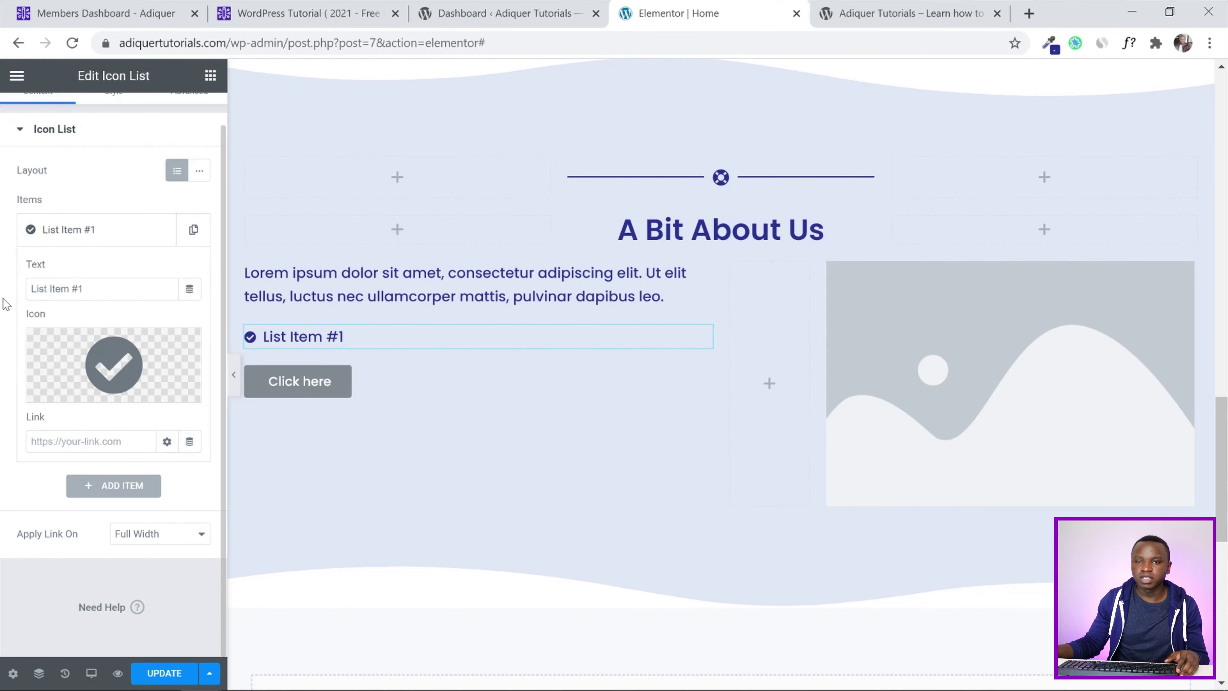
{"action": "scroll", "coordinate": [6, 304], "scroll_direction": "up", "scroll_amount": 1}
{"action": "left_click", "coordinate": [110, 121]}
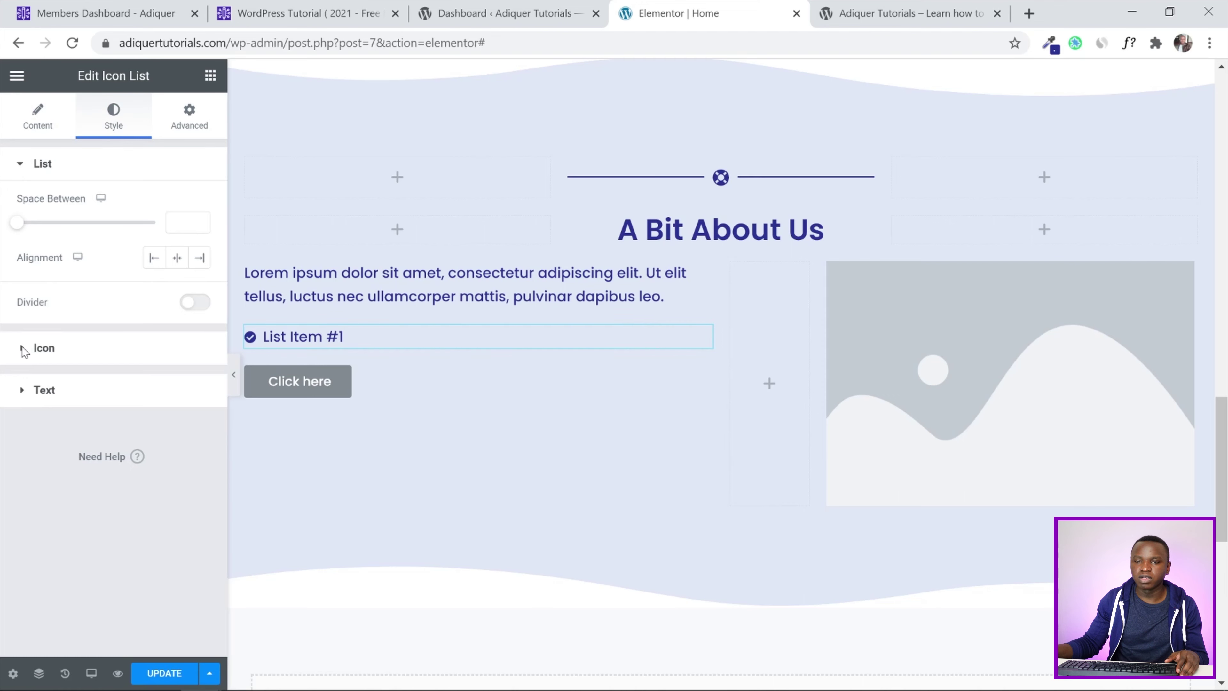
{"action": "left_click", "coordinate": [23, 349]}
{"action": "left_click", "coordinate": [182, 335]}
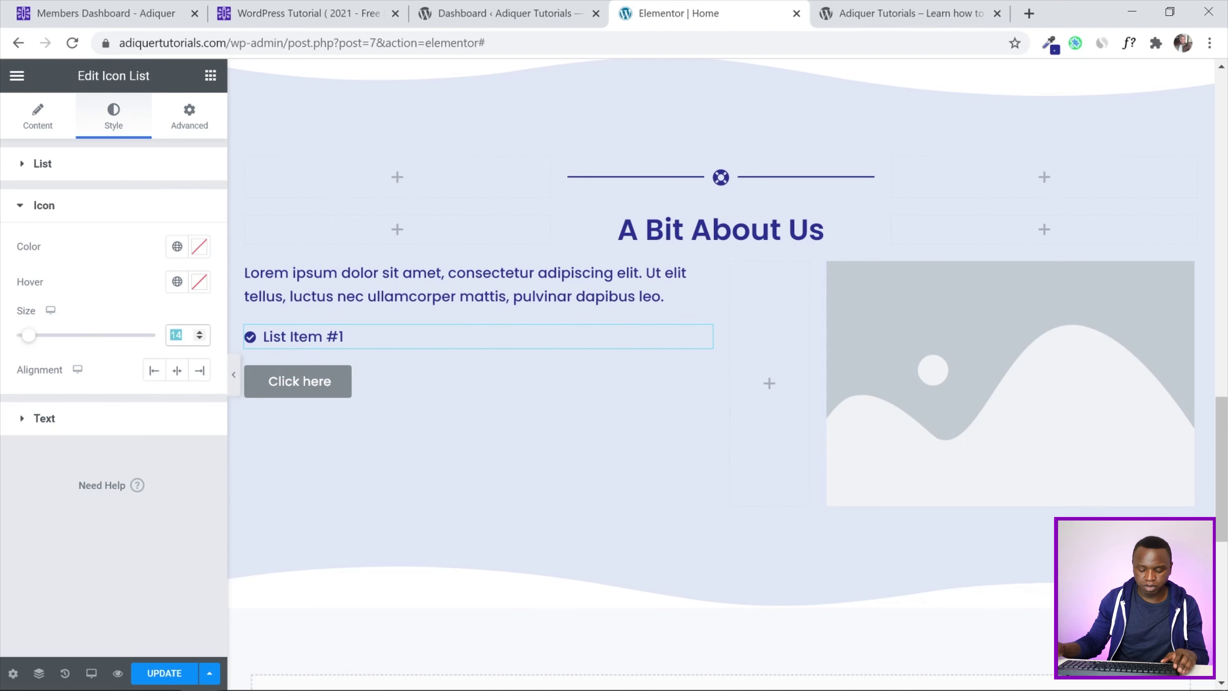
{"action": "type", "text": "30"}
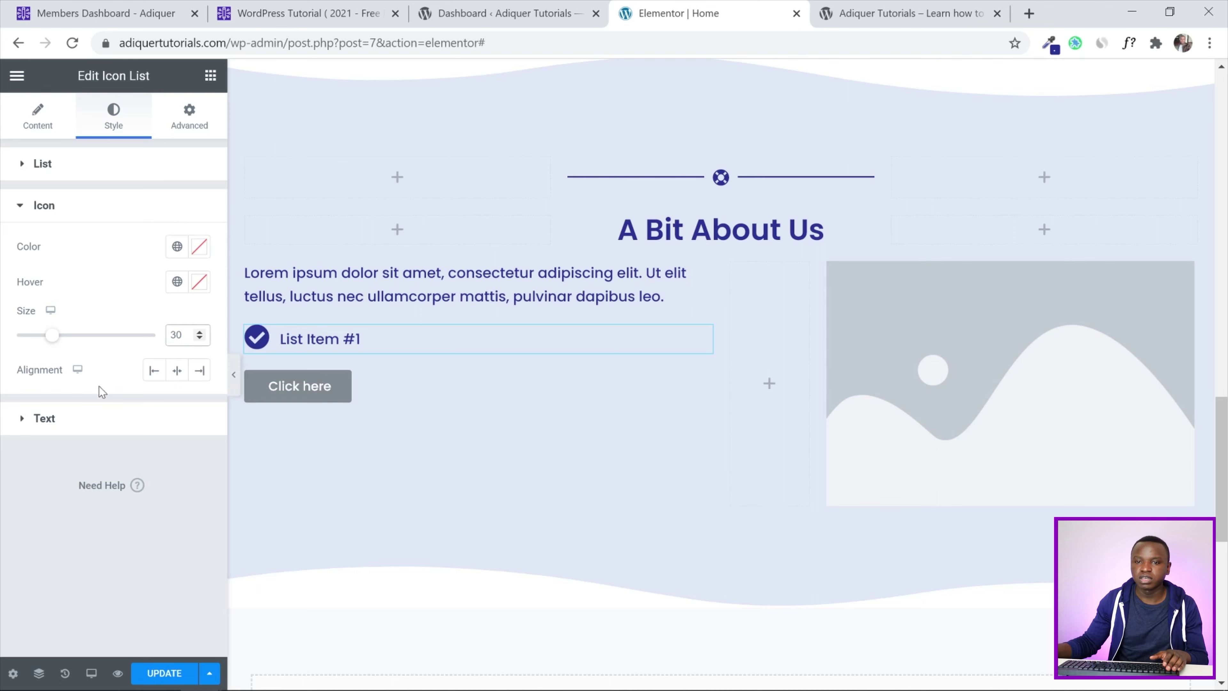
Set the list text's typography size to 28 px
{"action": "left_click", "coordinate": [76, 421]}
{"action": "left_click", "coordinate": [199, 412]}
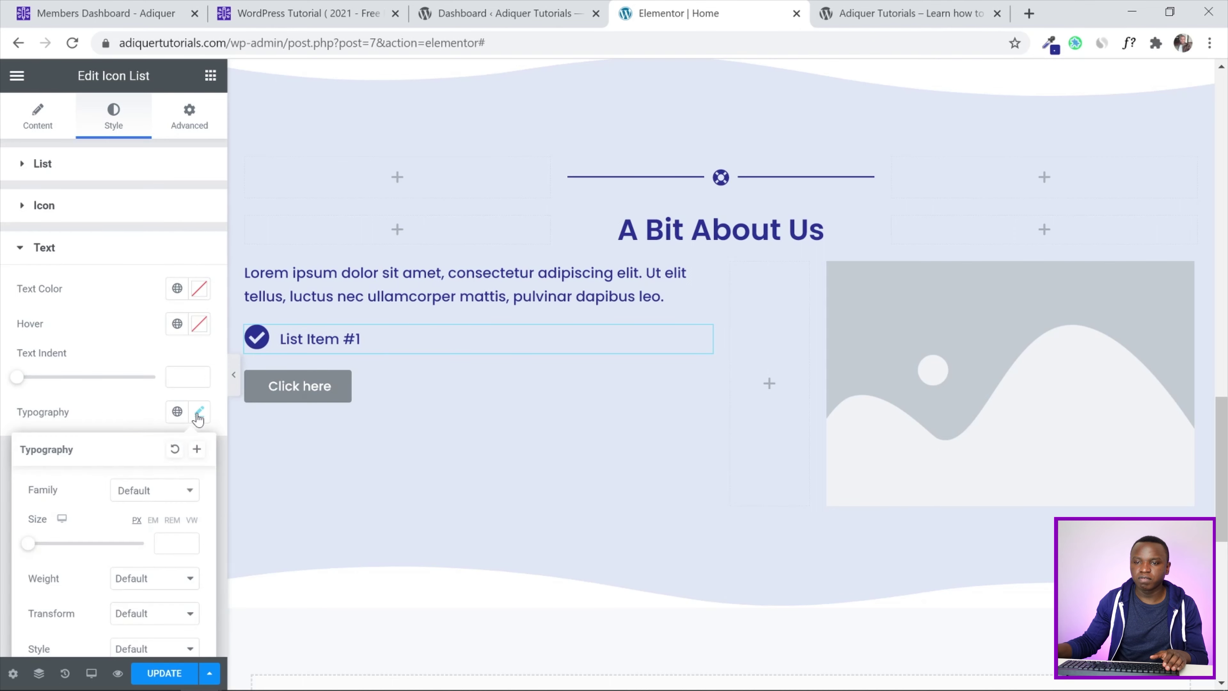
{"action": "left_click", "coordinate": [167, 544]}
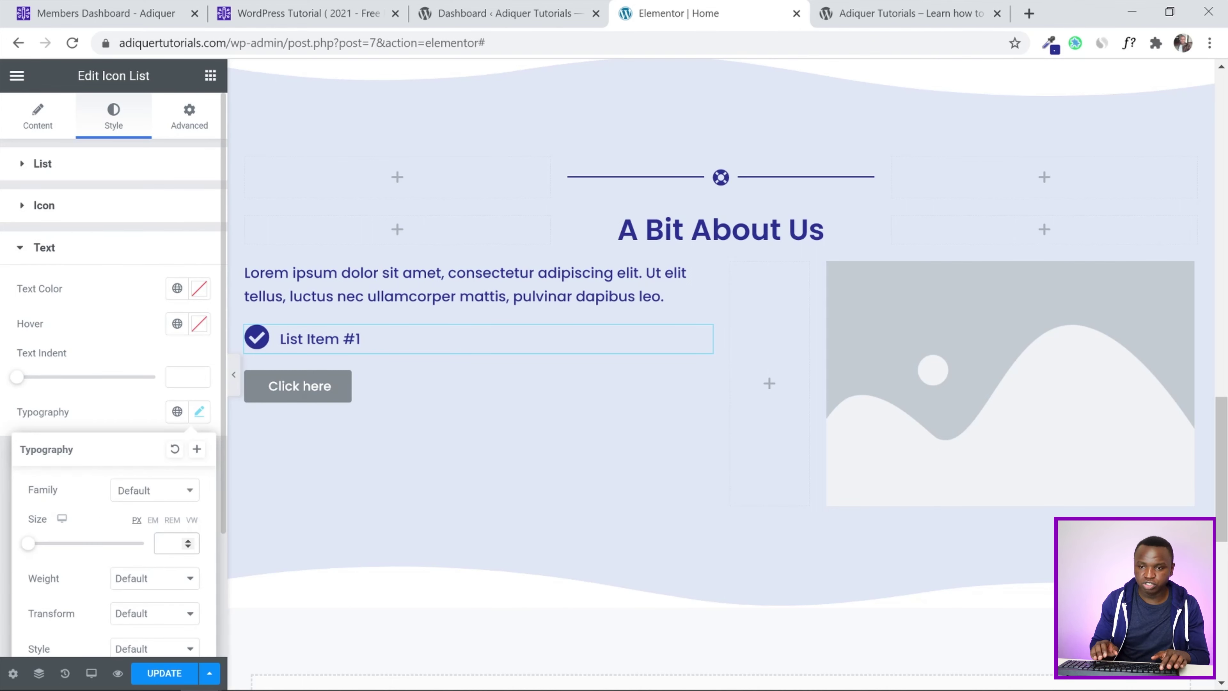
{"action": "type", "text": "2"}
{"action": "type", "text": "8"}
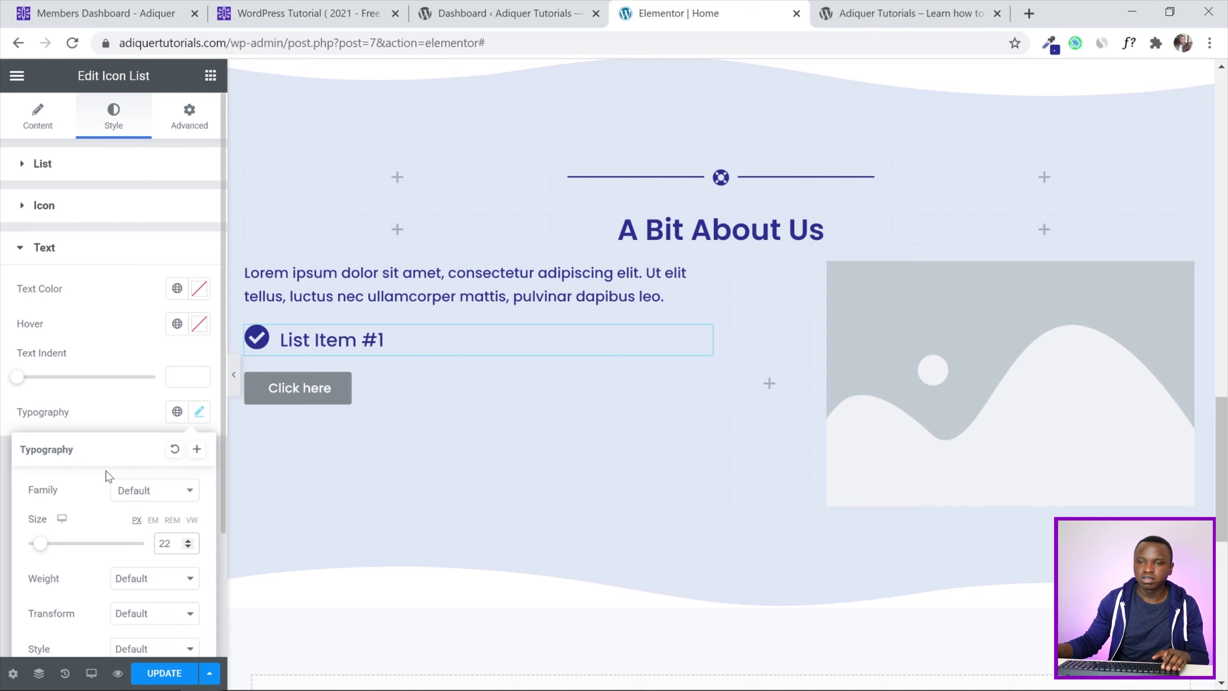
{"action": "left_click", "coordinate": [3, 421]}
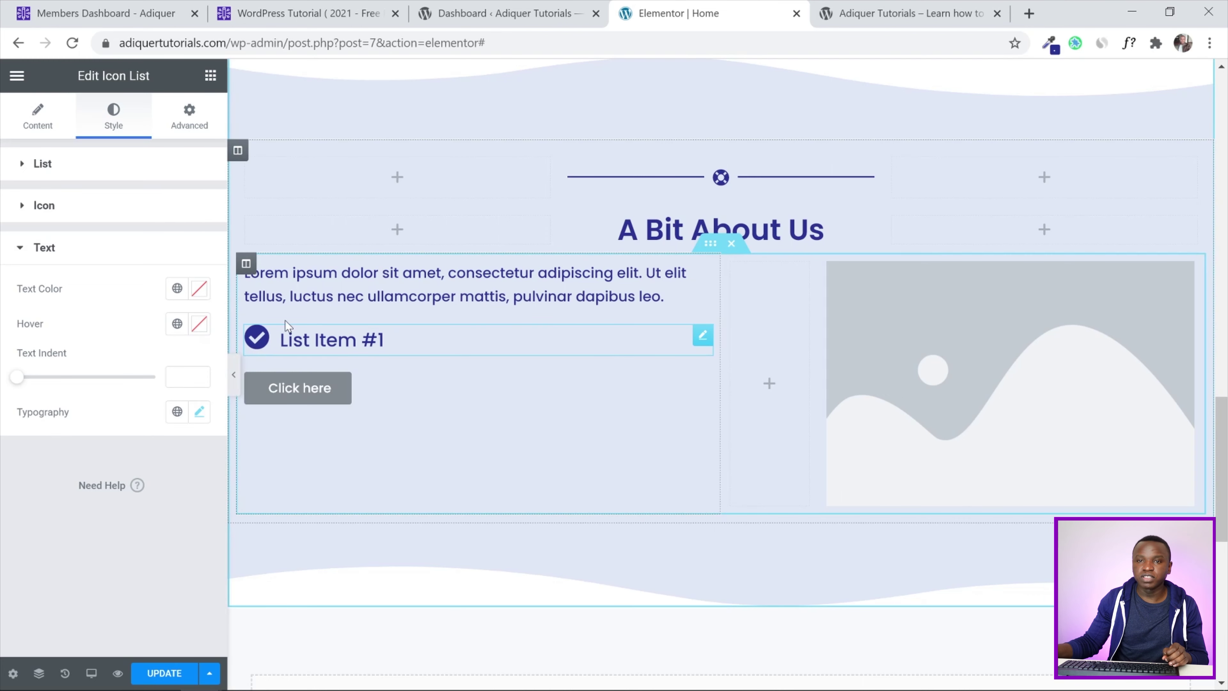
{"action": "left_click", "coordinate": [39, 127]}
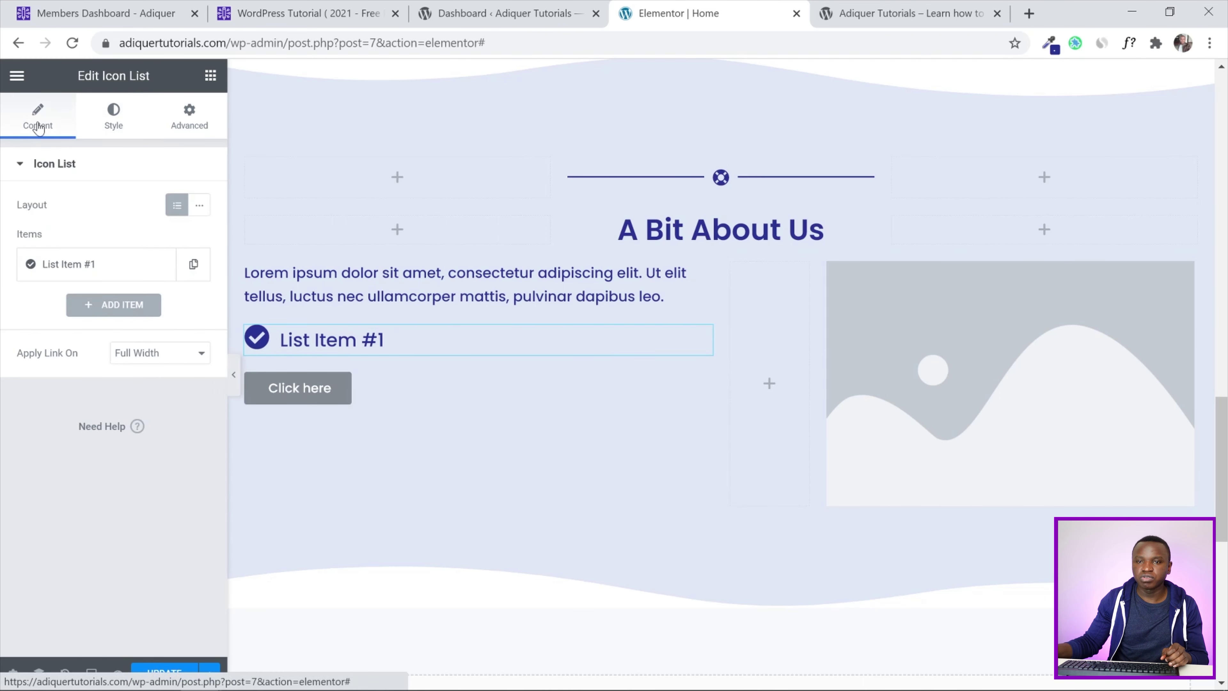
{"action": "left_click", "coordinate": [127, 123]}
Colour the list's check icon with the global Accent - Purple
{"action": "left_click", "coordinate": [26, 351]}
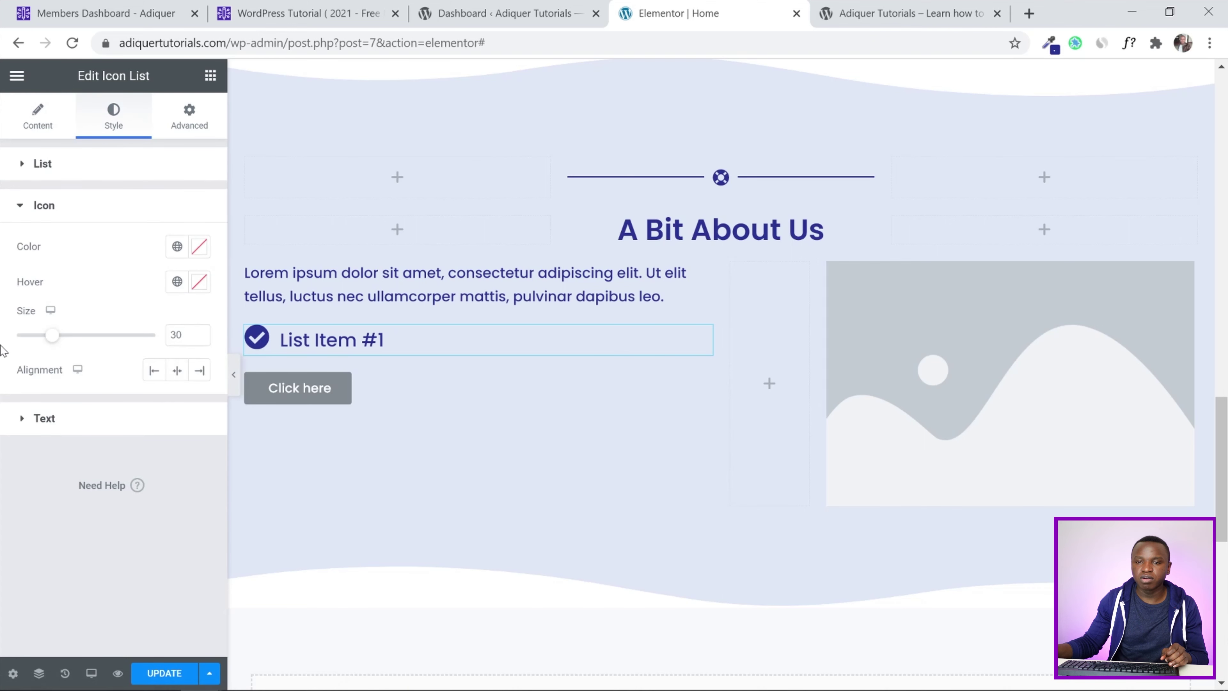
{"action": "left_click", "coordinate": [177, 246]}
{"action": "scroll", "coordinate": [166, 428], "scroll_direction": "down", "scroll_amount": 2}
{"action": "scroll", "coordinate": [166, 428], "scroll_direction": "down", "scroll_amount": 3}
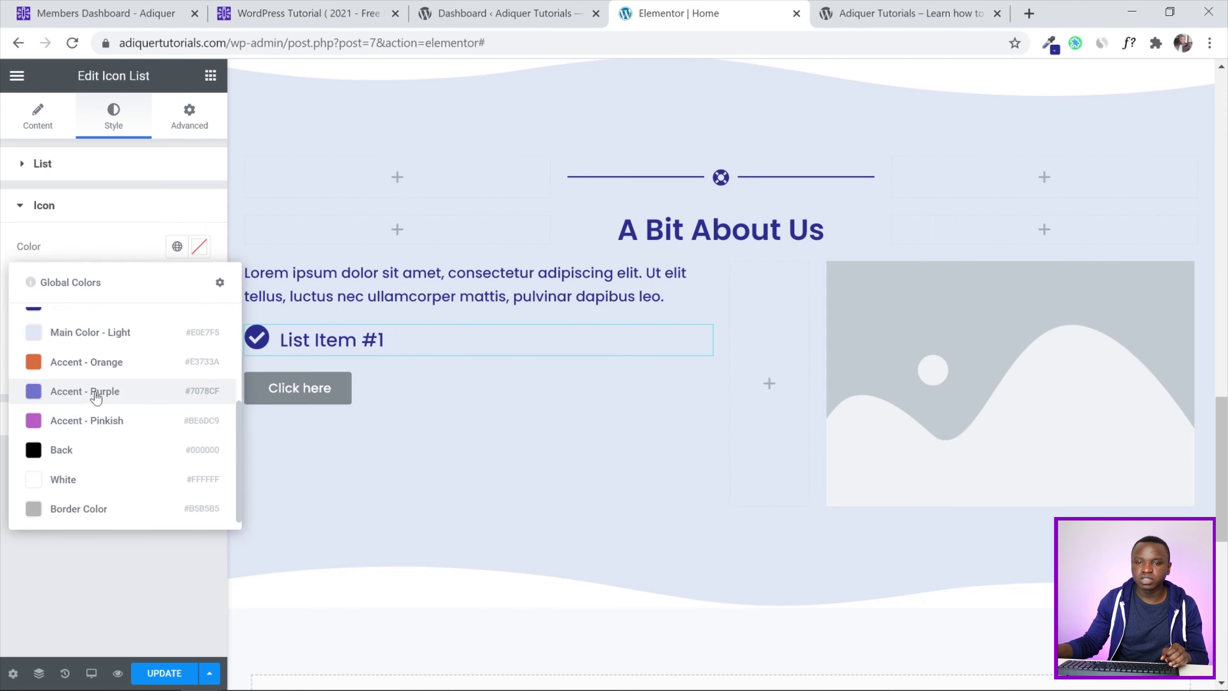
{"action": "left_click", "coordinate": [96, 395]}
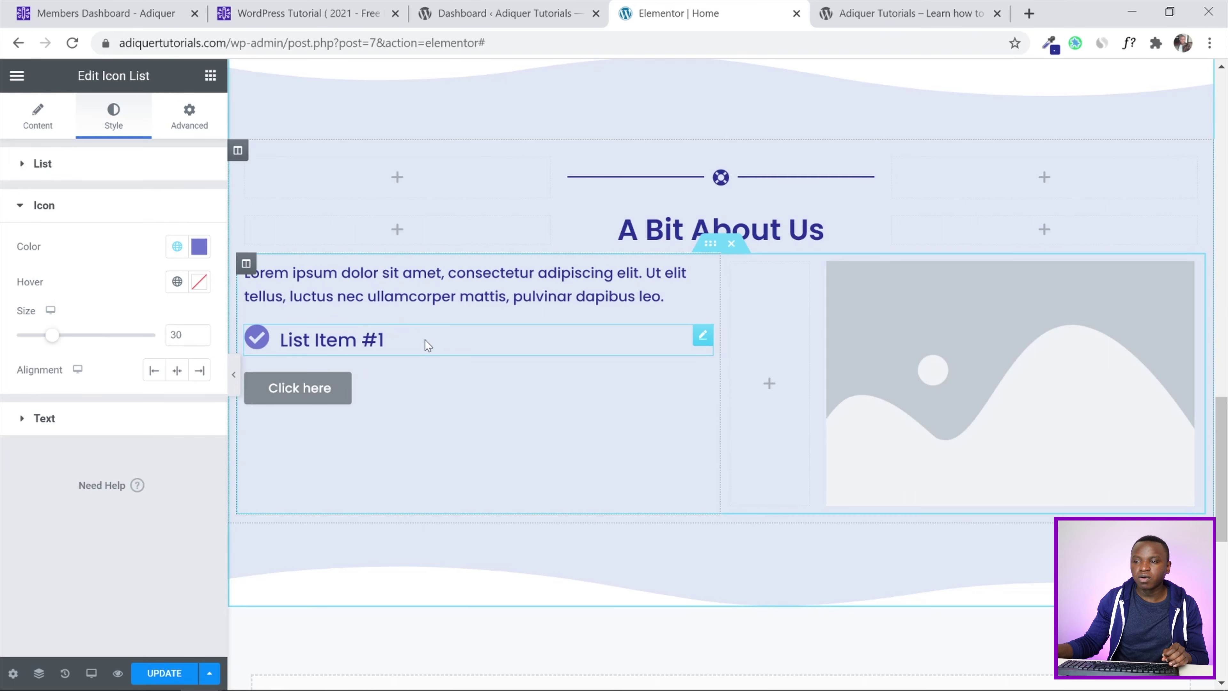
Duplicate the list widget twice, then delete both copies again
{"action": "right_click", "coordinate": [698, 333]}
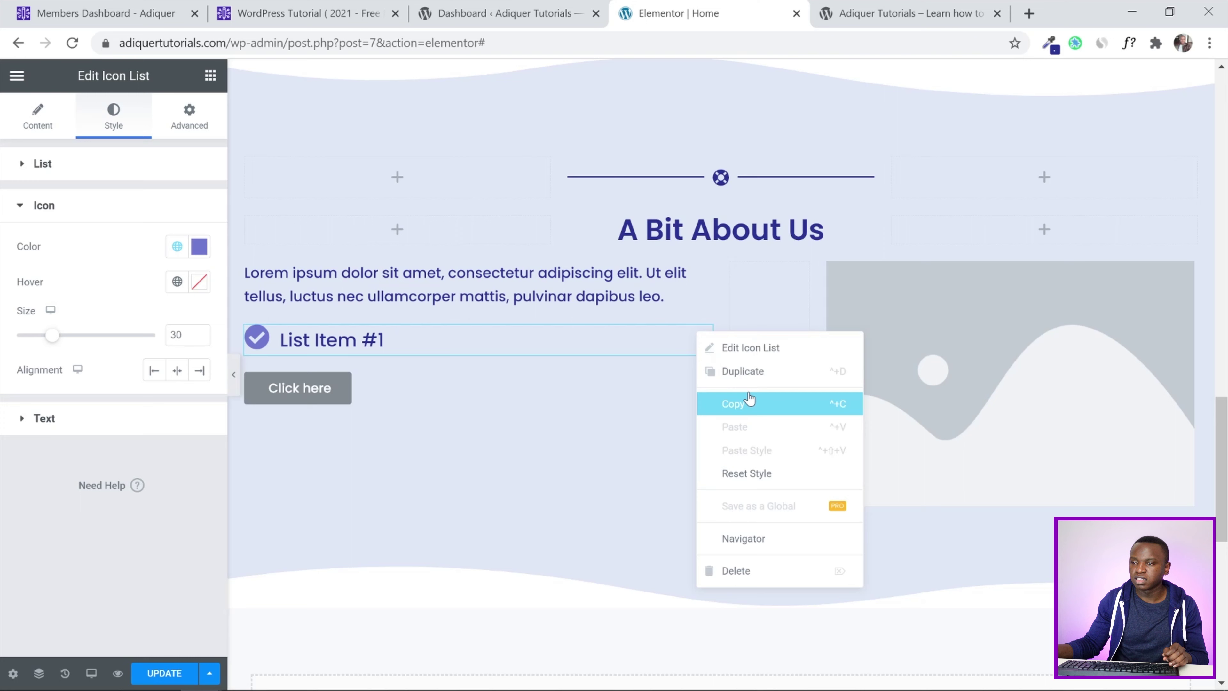
{"action": "left_click", "coordinate": [735, 371]}
{"action": "right_click", "coordinate": [701, 385]}
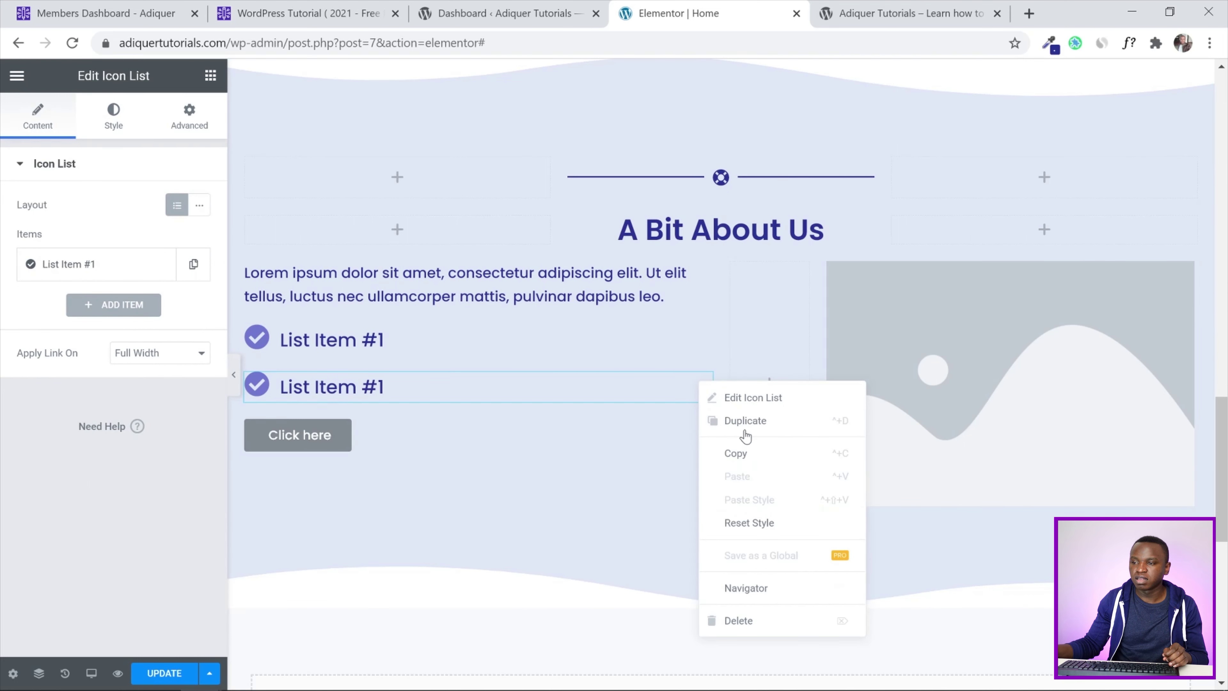
{"action": "left_click", "coordinate": [745, 421]}
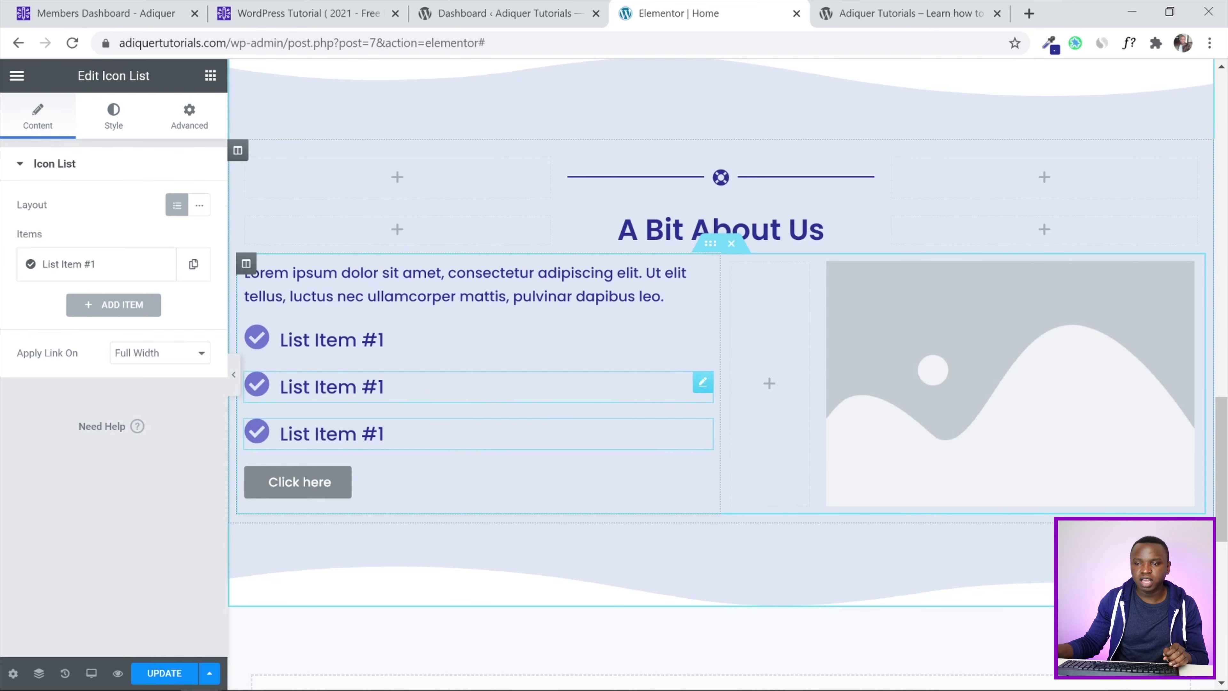
{"action": "right_click", "coordinate": [701, 389]}
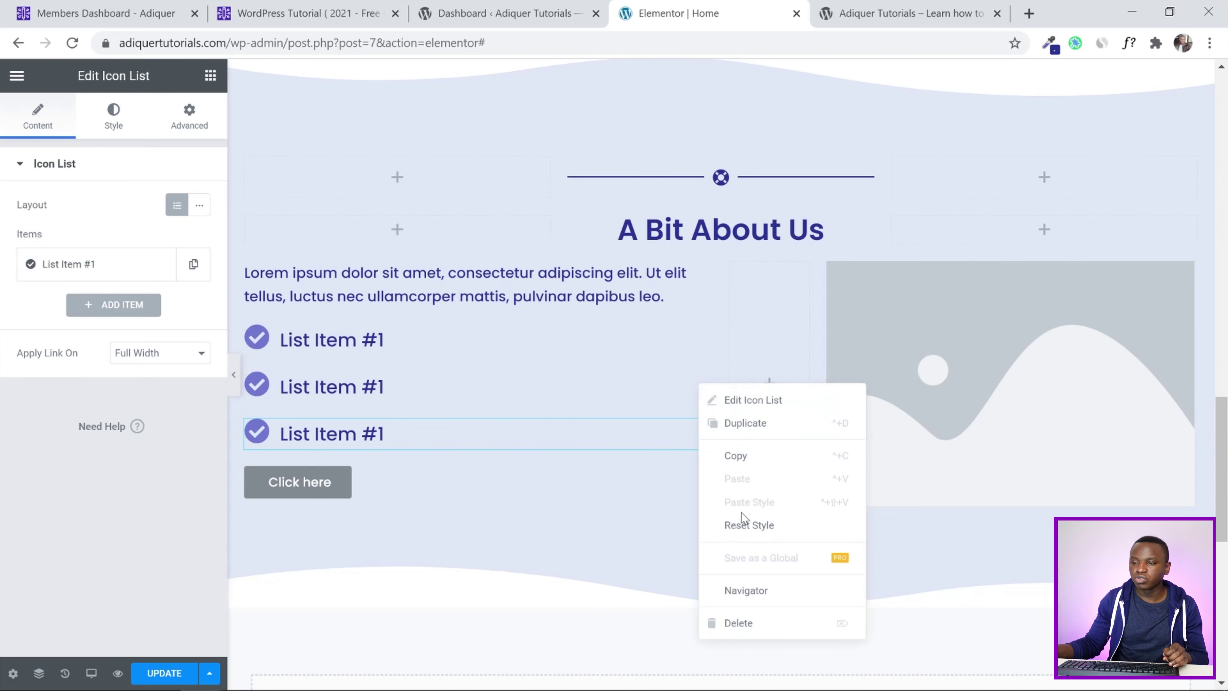
{"action": "left_click", "coordinate": [740, 619]}
{"action": "right_click", "coordinate": [700, 389]}
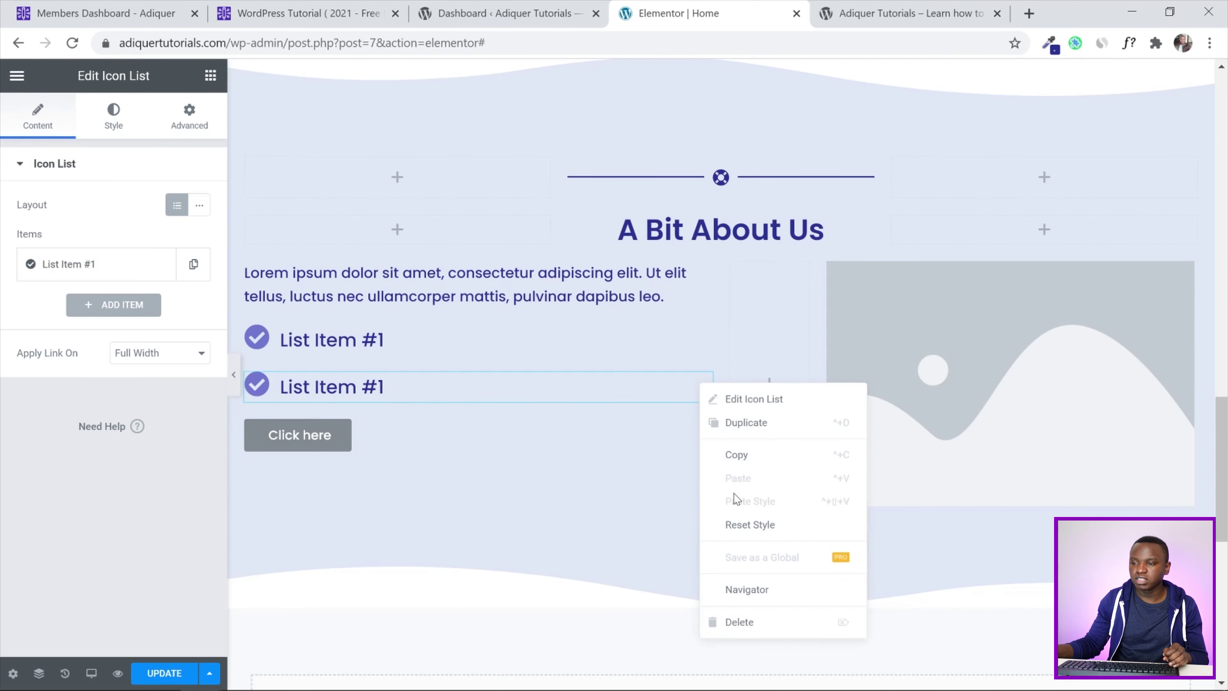
{"action": "left_click", "coordinate": [740, 619]}
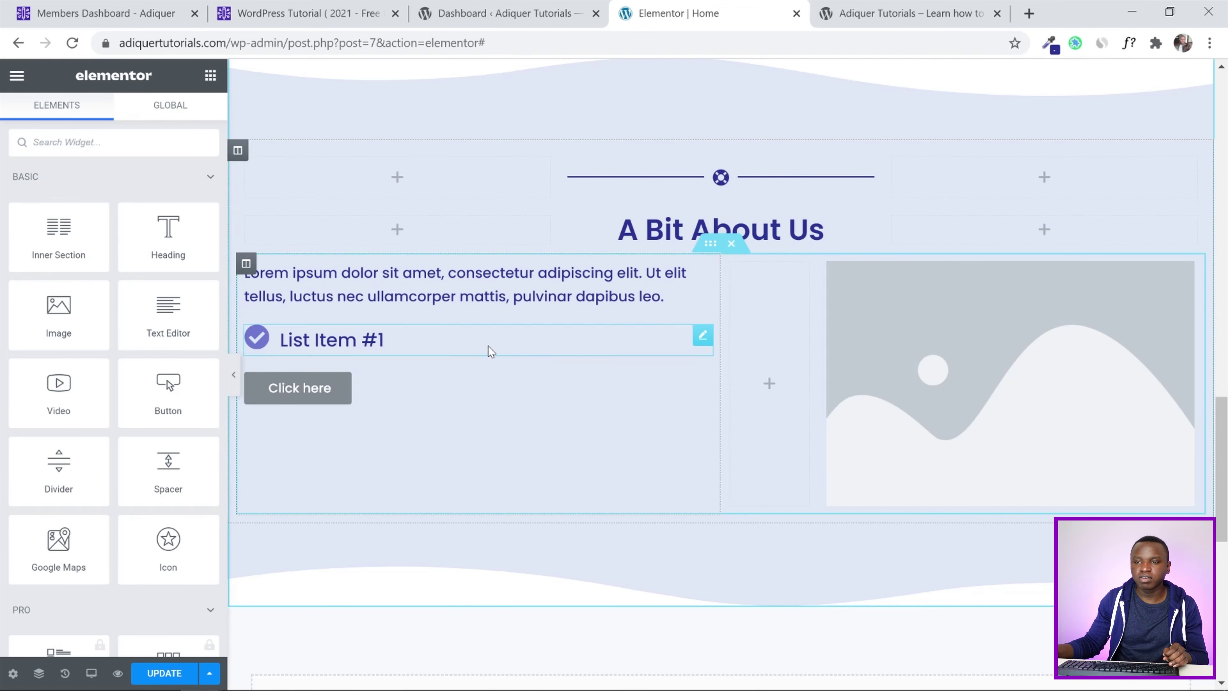
Unlink the list widget's Advanced padding and set top and bottom to 10 px
{"action": "left_click", "coordinate": [488, 348]}
{"action": "left_click", "coordinate": [200, 128]}
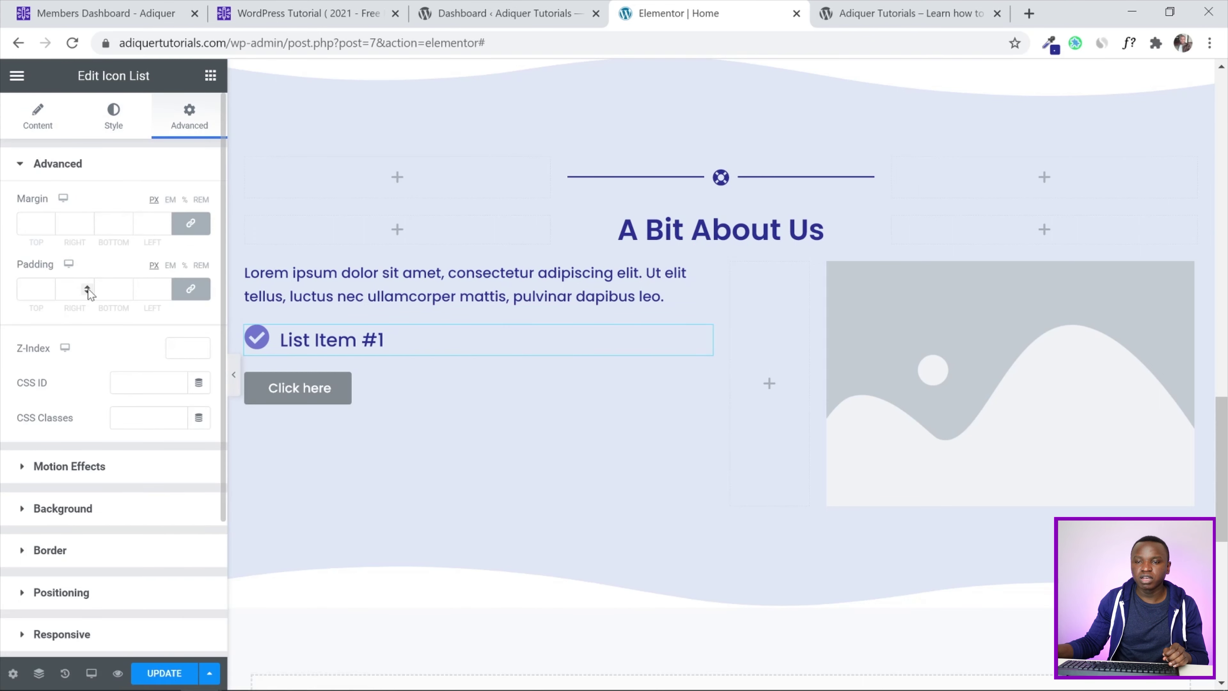
{"action": "left_click", "coordinate": [191, 289]}
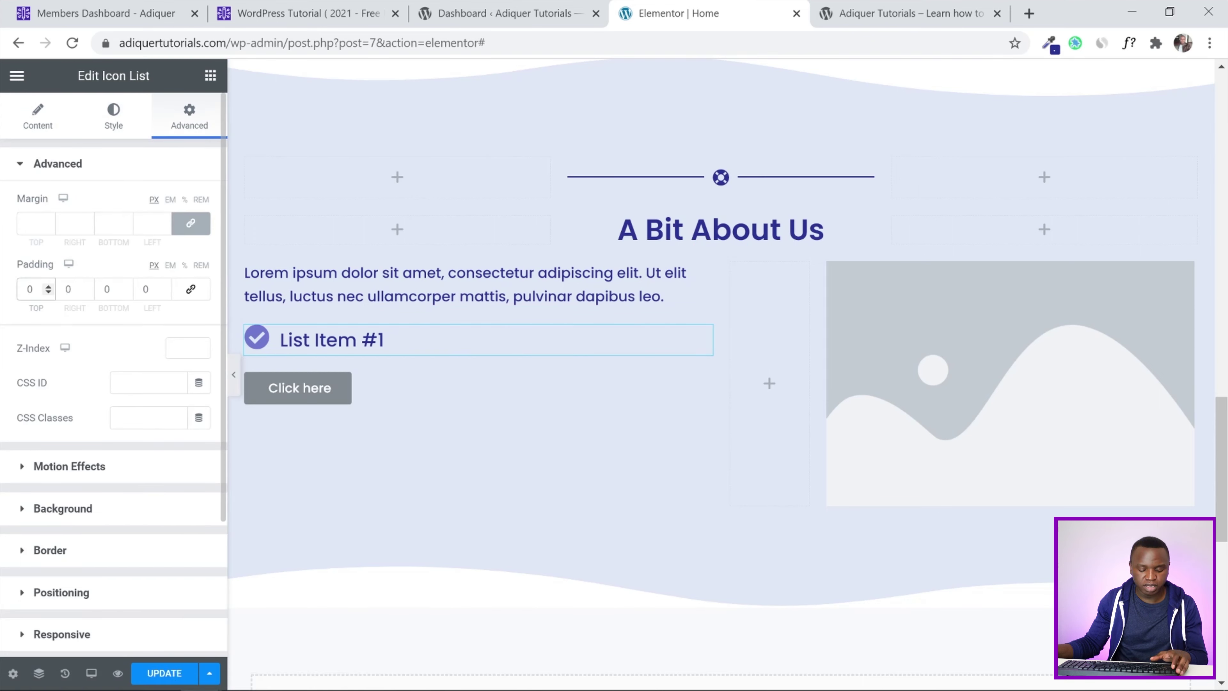
{"action": "type", "text": "1"}
{"action": "left_click", "coordinate": [104, 290]}
{"action": "type", "text": "1"}
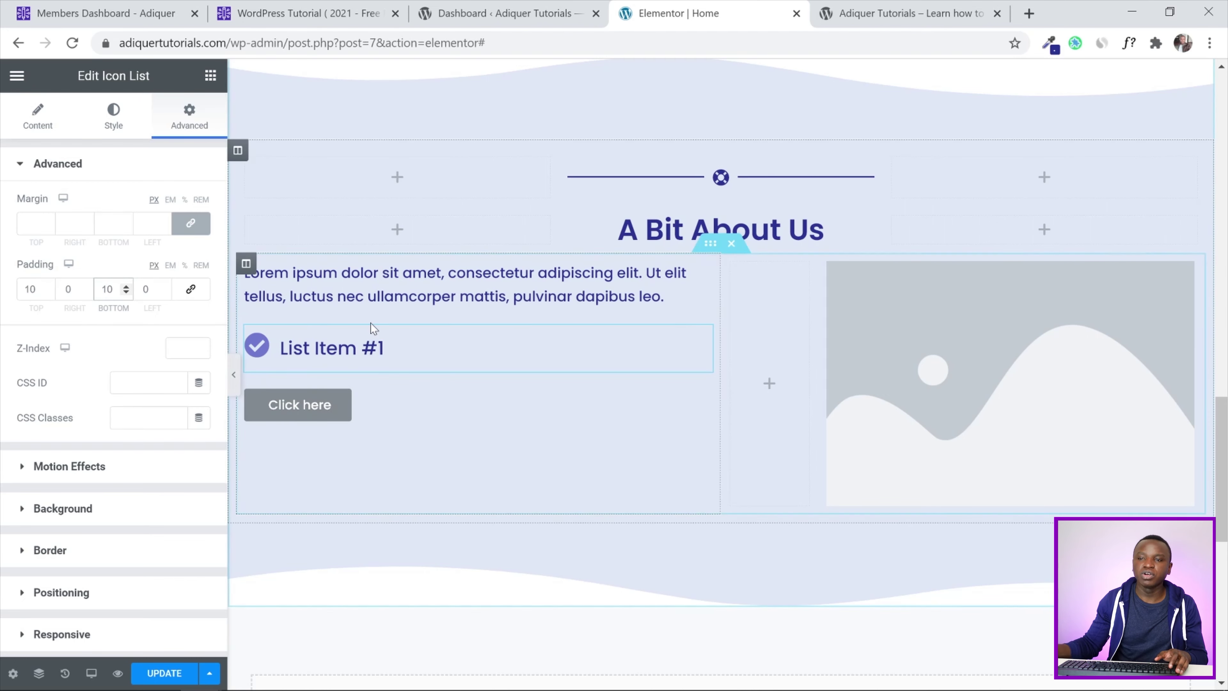
Duplicate the padded list widget twice to make three items, then save the page with UPDATE
{"action": "right_click", "coordinate": [702, 339]}
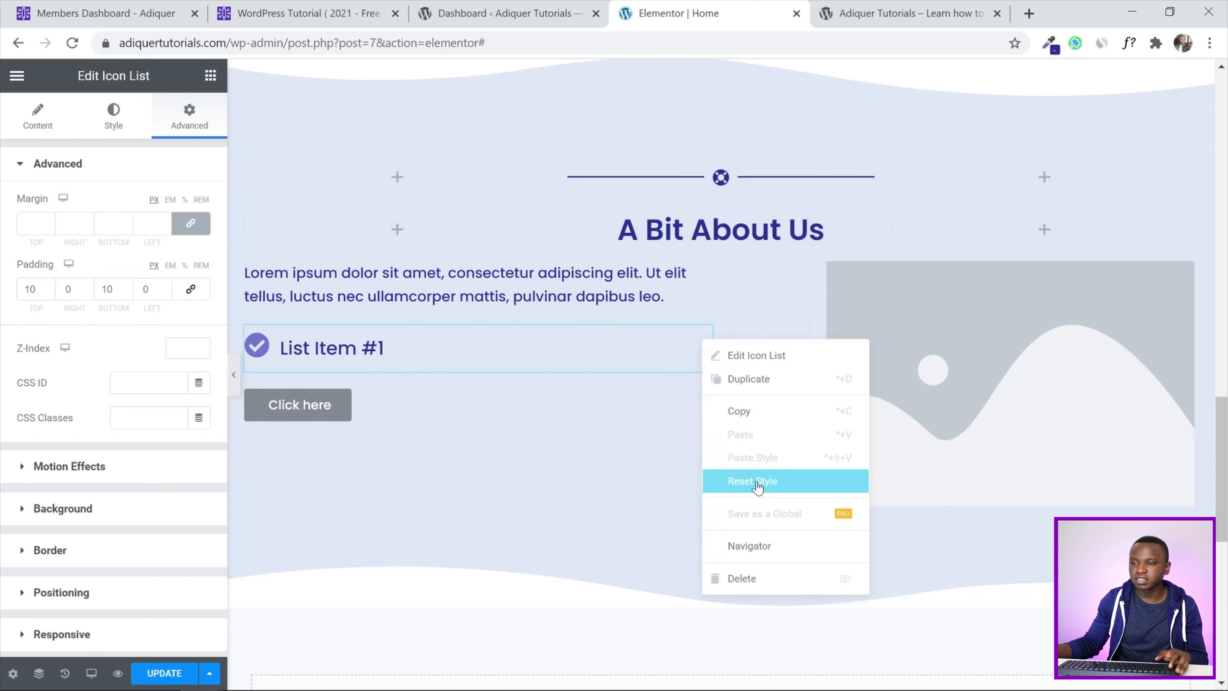
{"action": "left_click", "coordinate": [747, 379]}
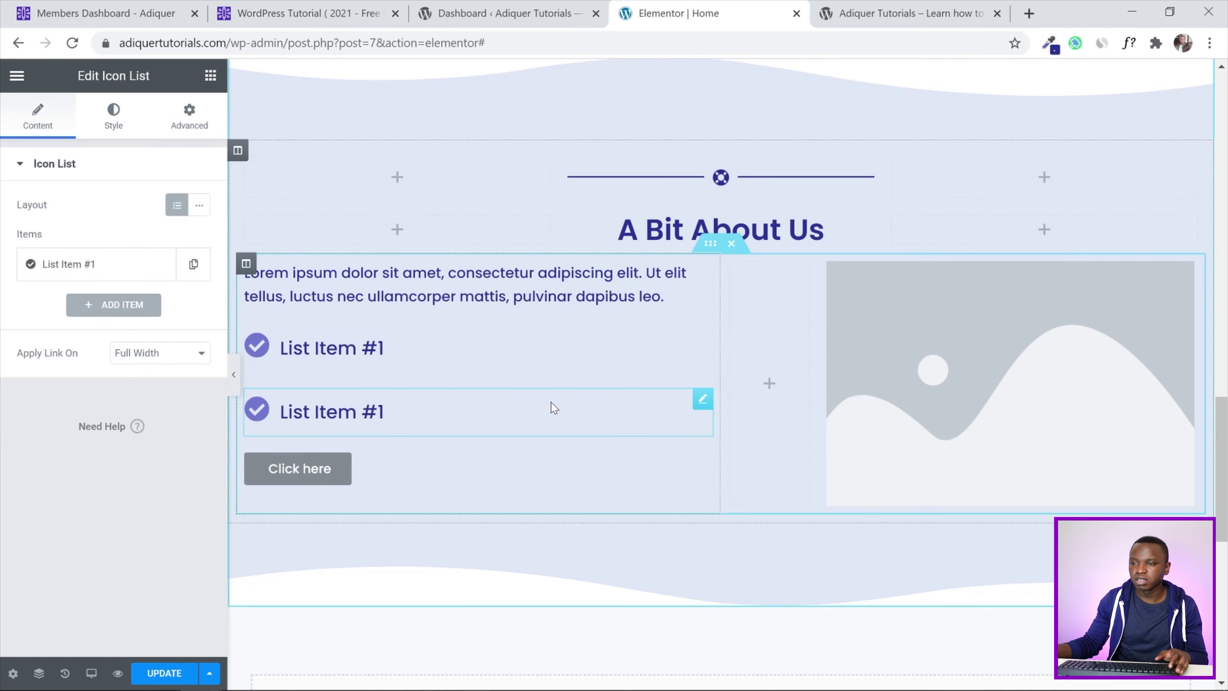
{"action": "right_click", "coordinate": [699, 404]}
{"action": "left_click", "coordinate": [731, 456]}
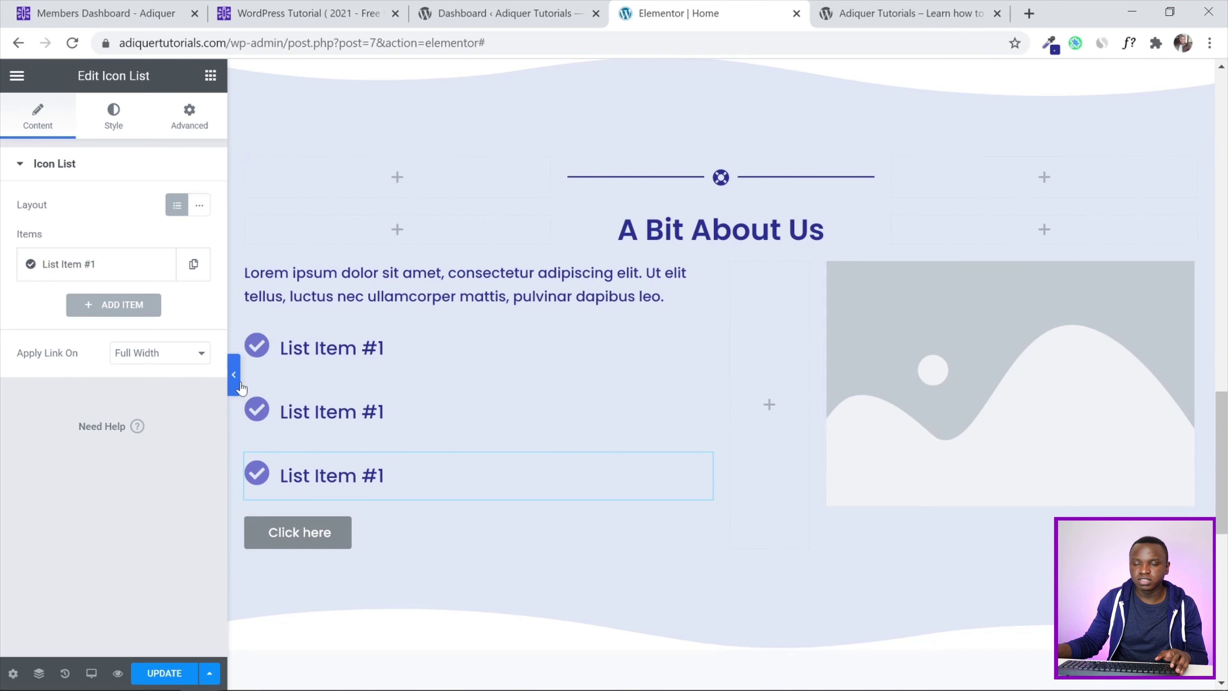
{"action": "left_click", "coordinate": [230, 377]}
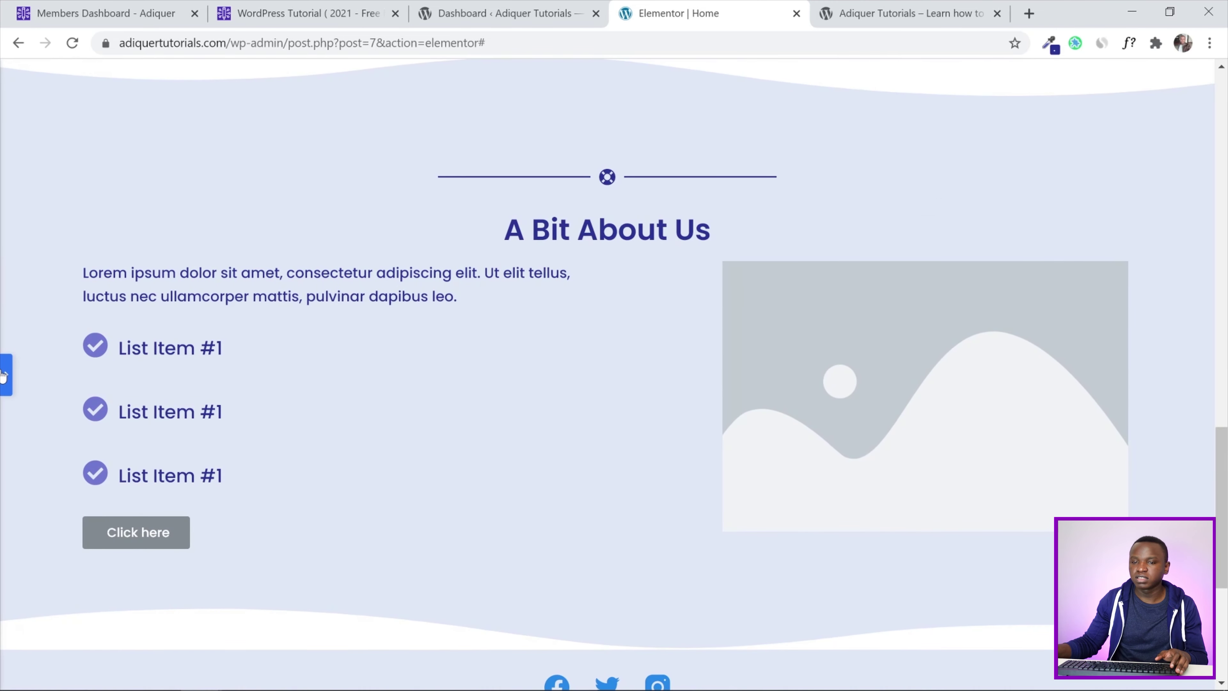
{"action": "left_click", "coordinate": [5, 375]}
{"action": "left_click", "coordinate": [161, 674]}
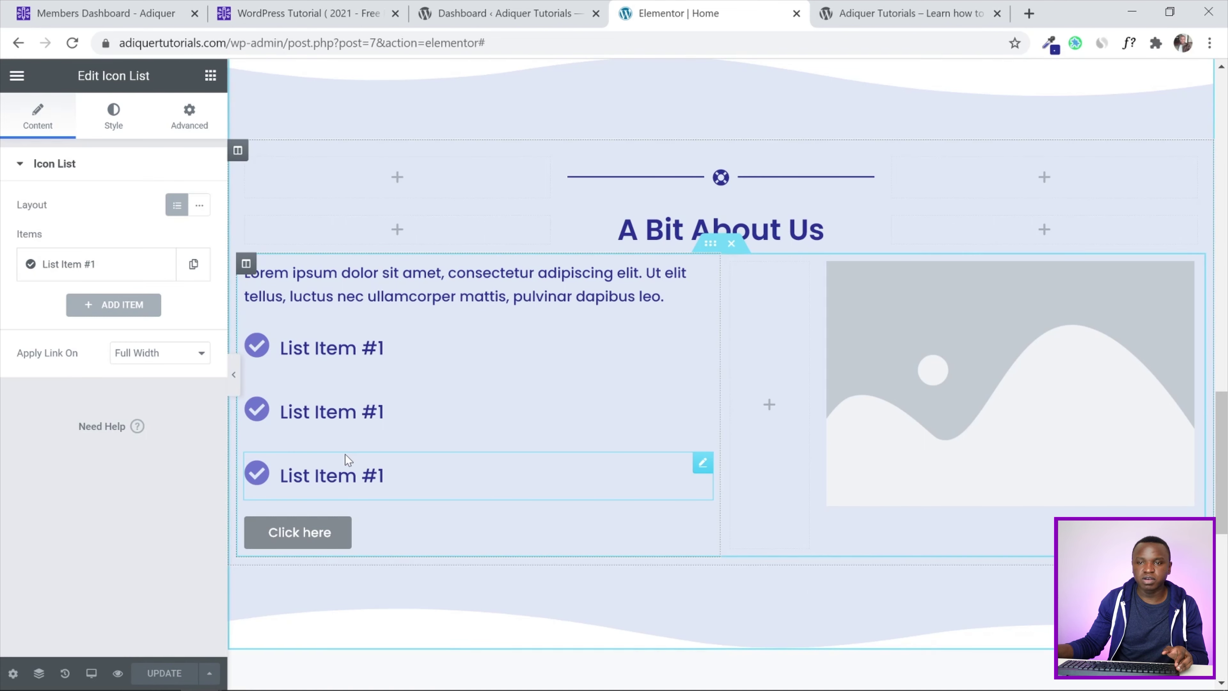
Make the second list item's check icon the global Accent - Pinkish
{"action": "left_click", "coordinate": [387, 412]}
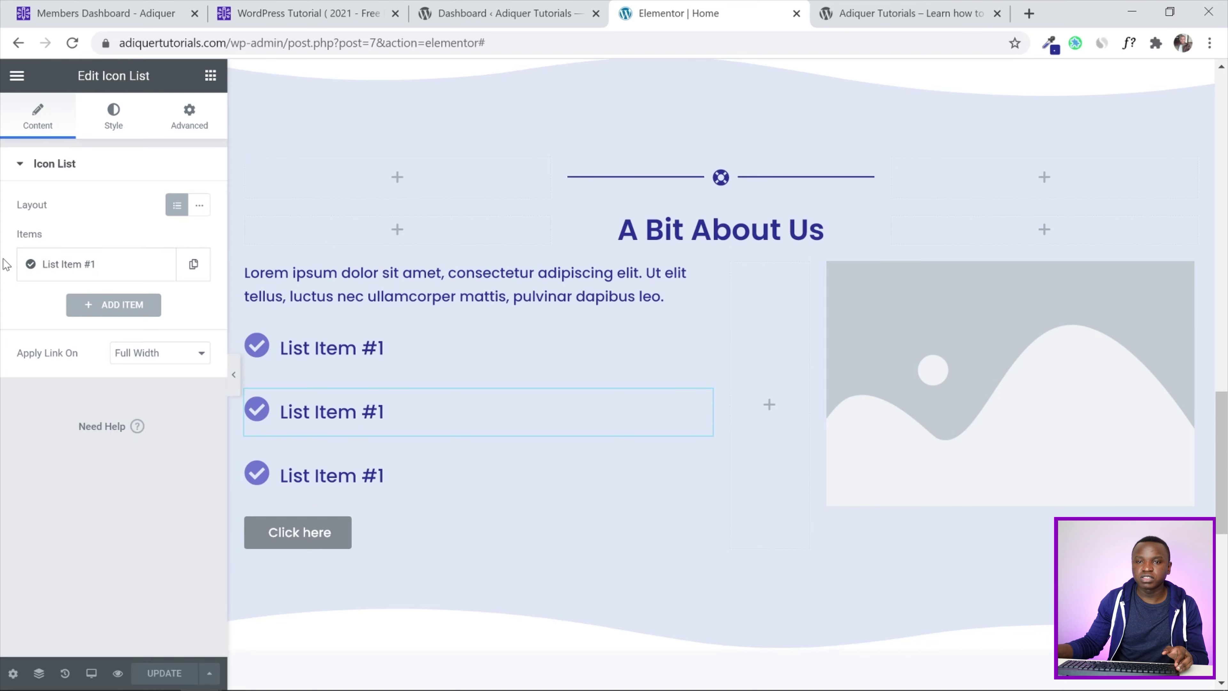
{"action": "left_click", "coordinate": [112, 124]}
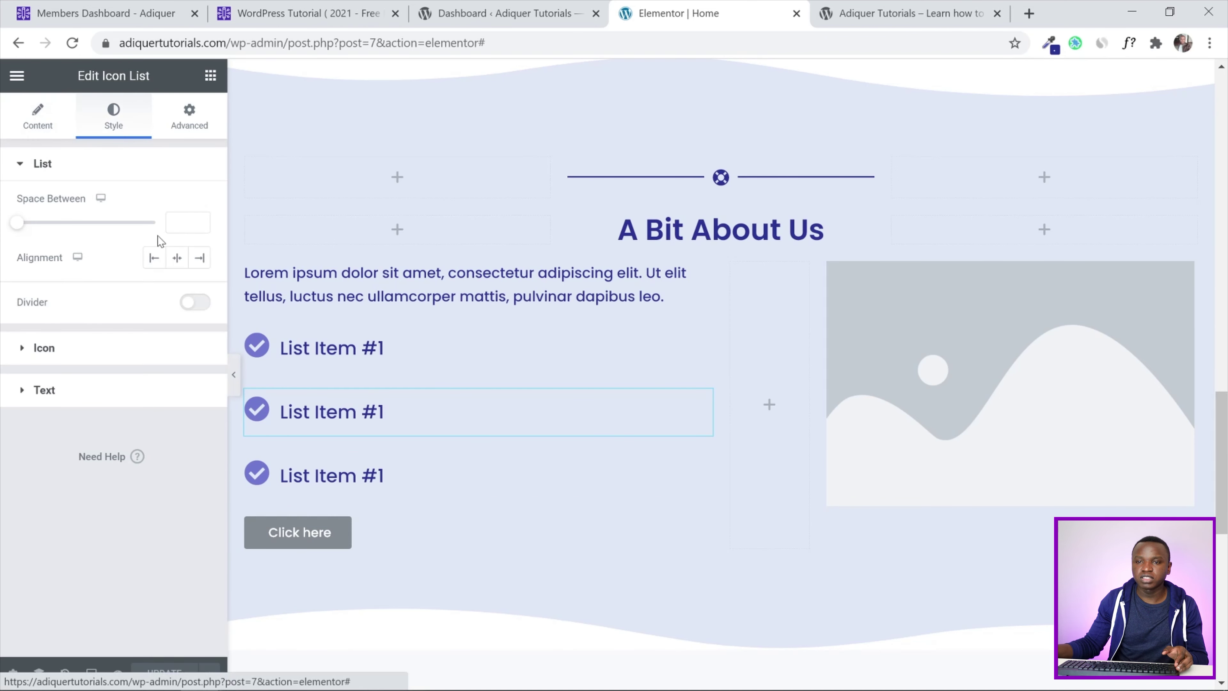
{"action": "left_click", "coordinate": [79, 344]}
{"action": "left_click", "coordinate": [177, 246]}
{"action": "scroll", "coordinate": [76, 445], "scroll_direction": "down", "scroll_amount": 3}
{"action": "scroll", "coordinate": [76, 445], "scroll_direction": "down", "scroll_amount": 3}
{"action": "left_click", "coordinate": [126, 421]}
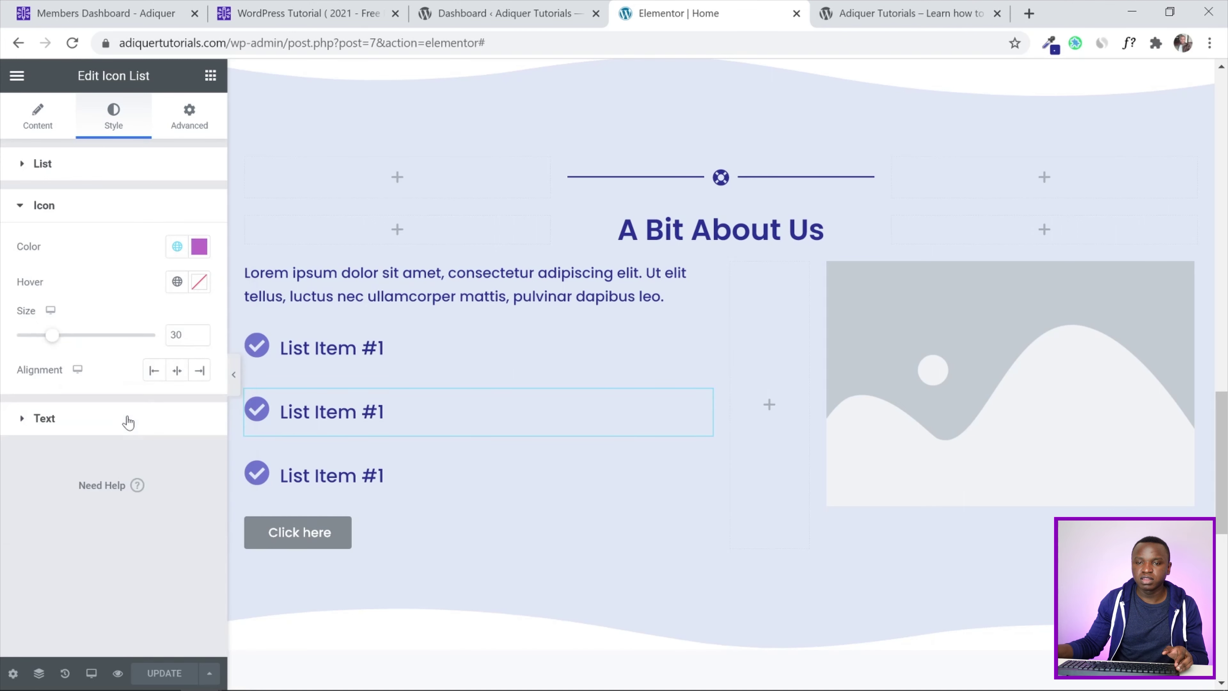
Make the third list item's check icon the global Accent - Orange
{"action": "left_click", "coordinate": [411, 486]}
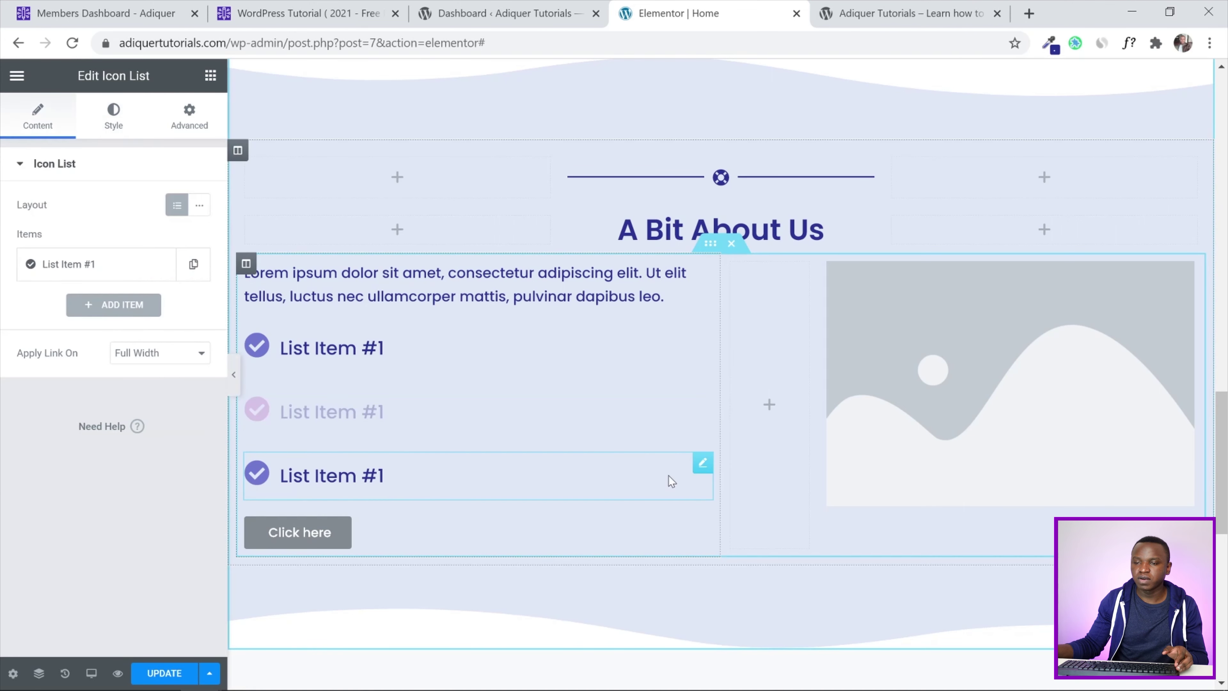
{"action": "left_click", "coordinate": [114, 118]}
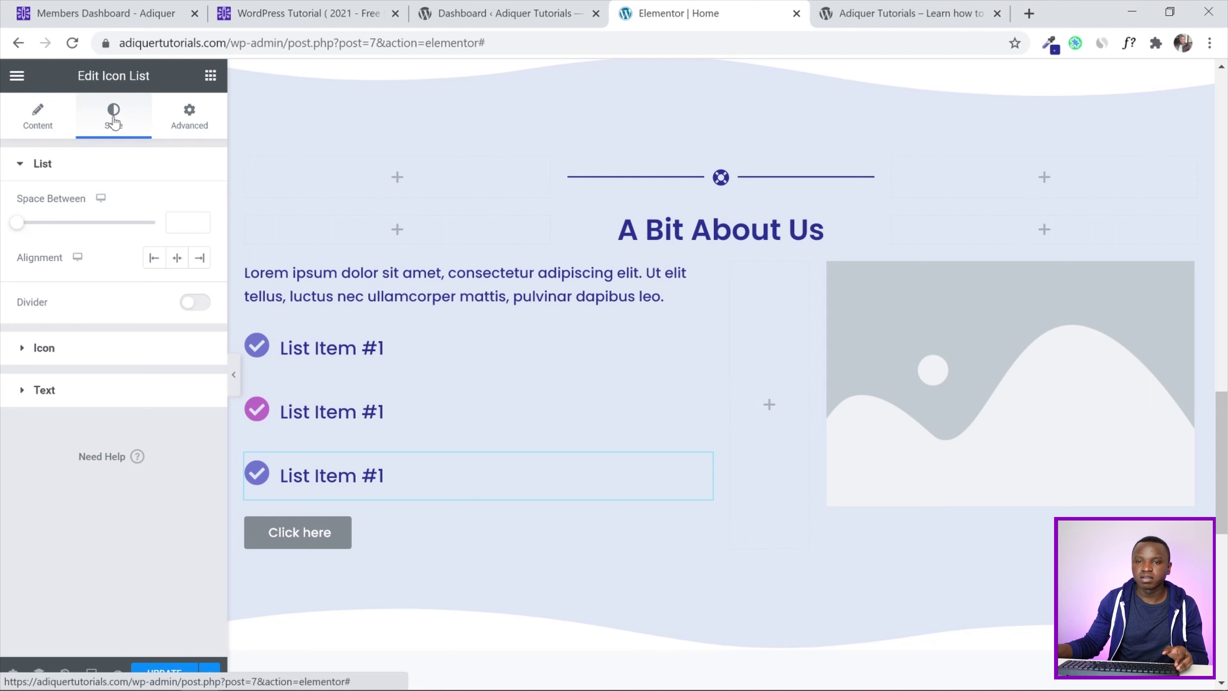
{"action": "left_click", "coordinate": [156, 348]}
{"action": "left_click", "coordinate": [199, 246]}
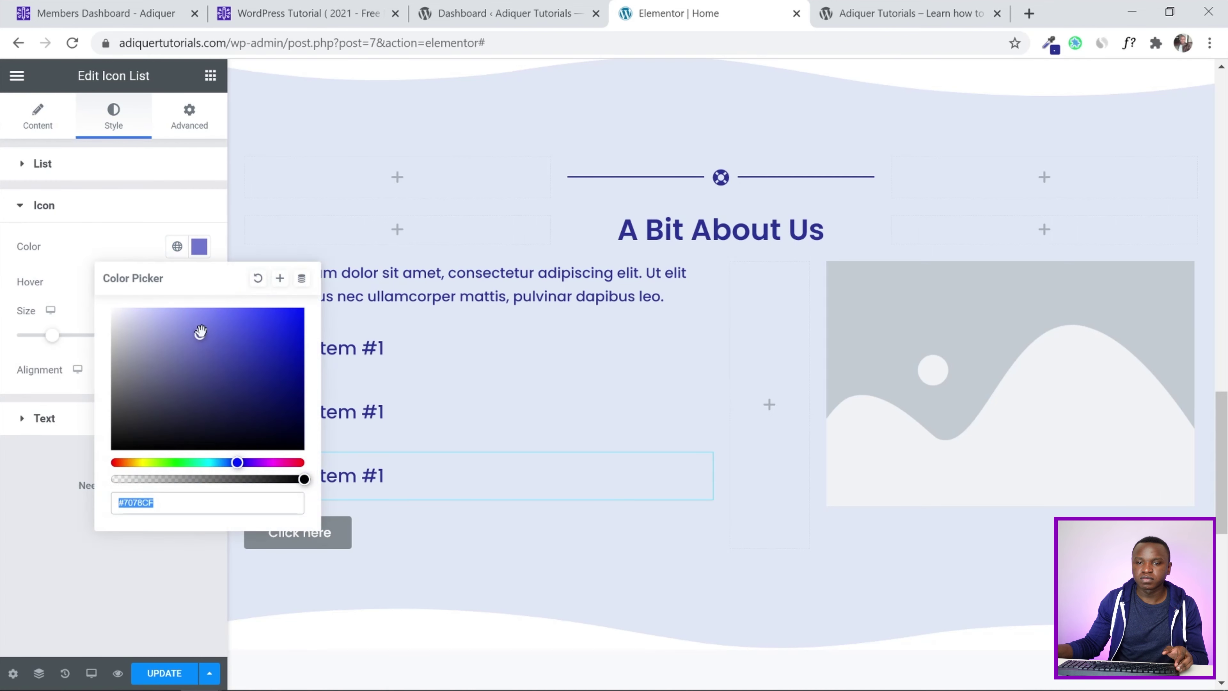
{"action": "left_click", "coordinate": [5, 307]}
{"action": "left_click", "coordinate": [177, 246]}
{"action": "scroll", "coordinate": [54, 485], "scroll_direction": "down", "scroll_amount": 3}
{"action": "left_click", "coordinate": [71, 357]}
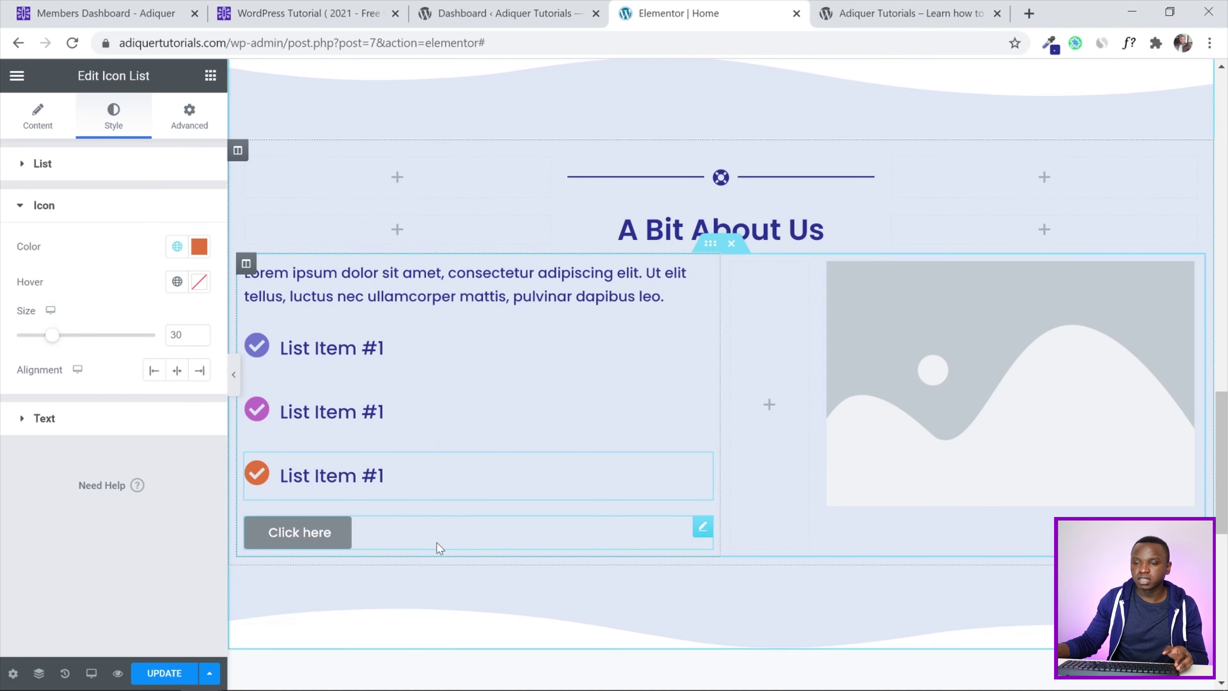
{"action": "left_click", "coordinate": [439, 545]}
Change the button text from 'Click here' to 'Learn More'
{"action": "left_click_drag", "start_coordinate": [475, 536], "coordinate": [413, 476]}
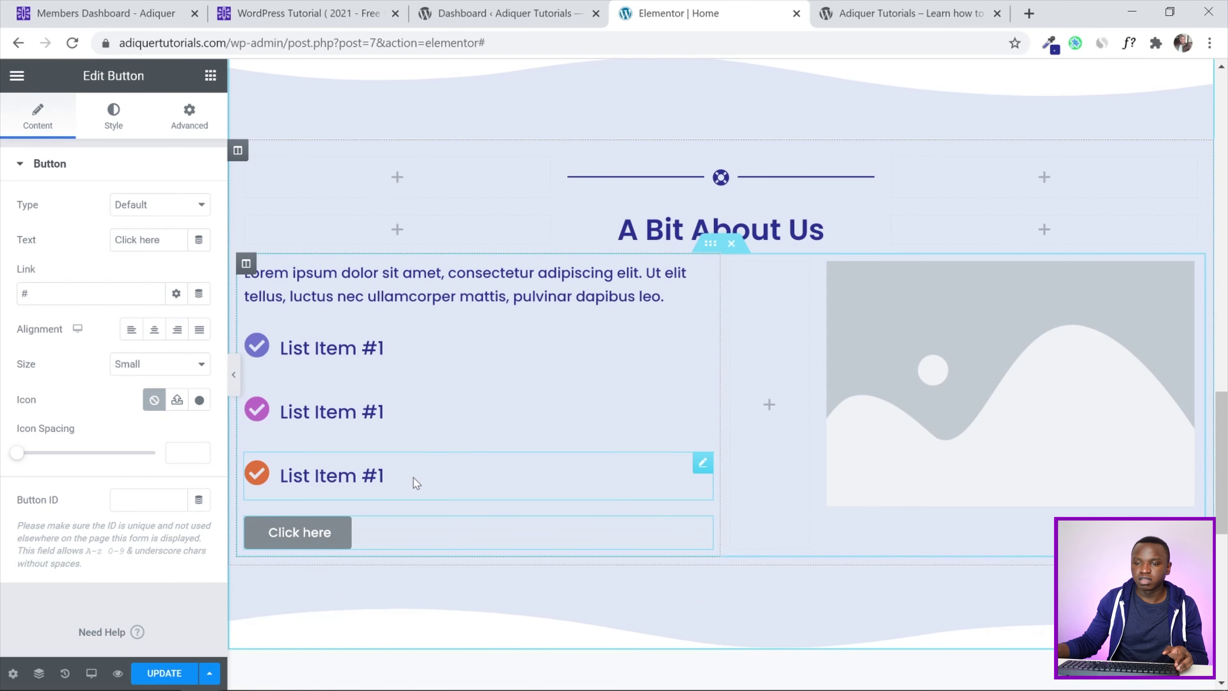
{"action": "left_click_drag", "start_coordinate": [160, 240], "coordinate": [82, 247]}
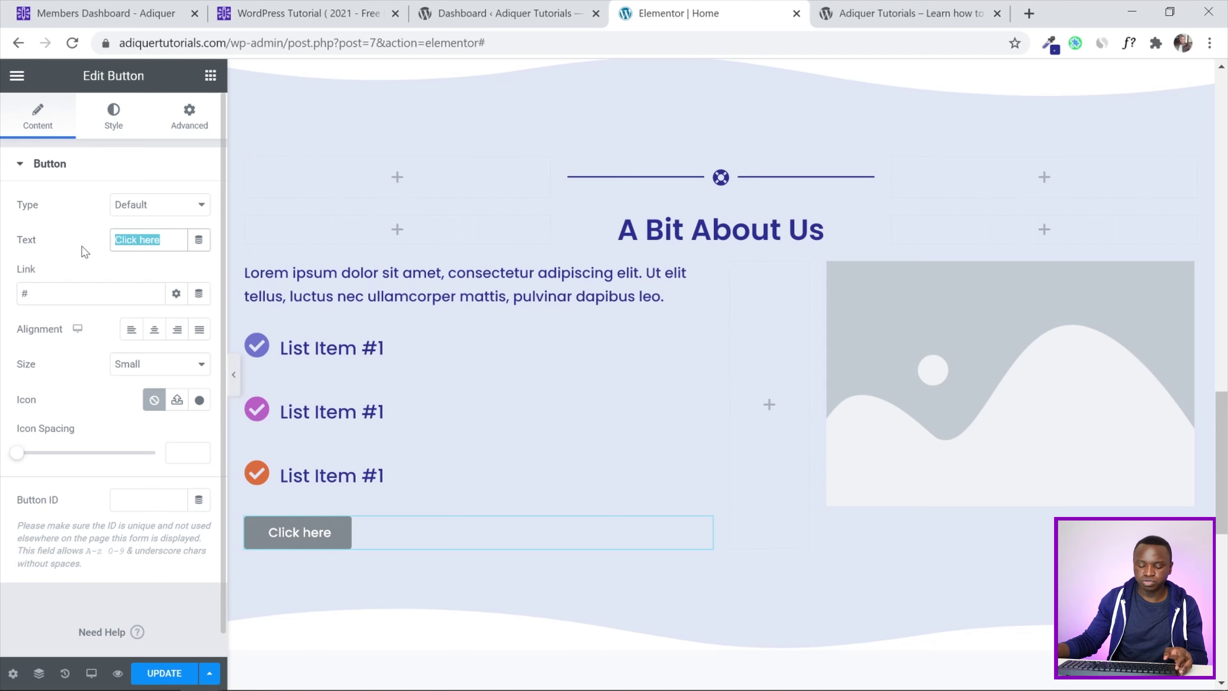
{"action": "type", "text": "Lear"}
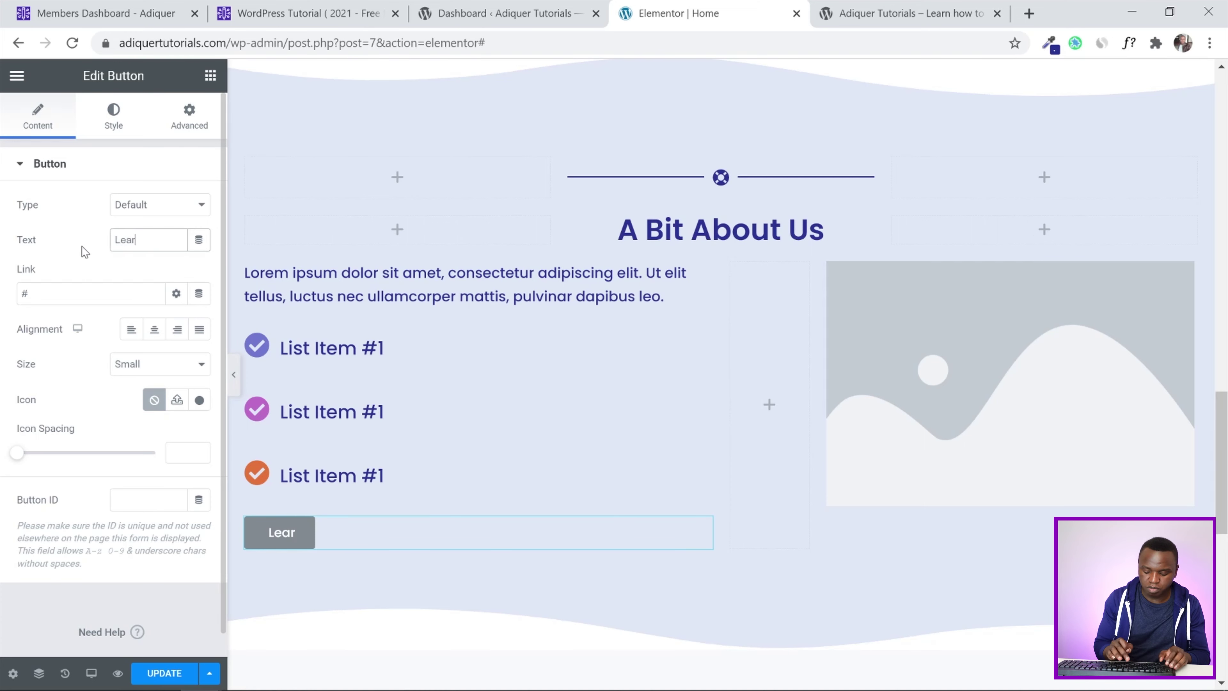
{"action": "type", "text": "n More"}
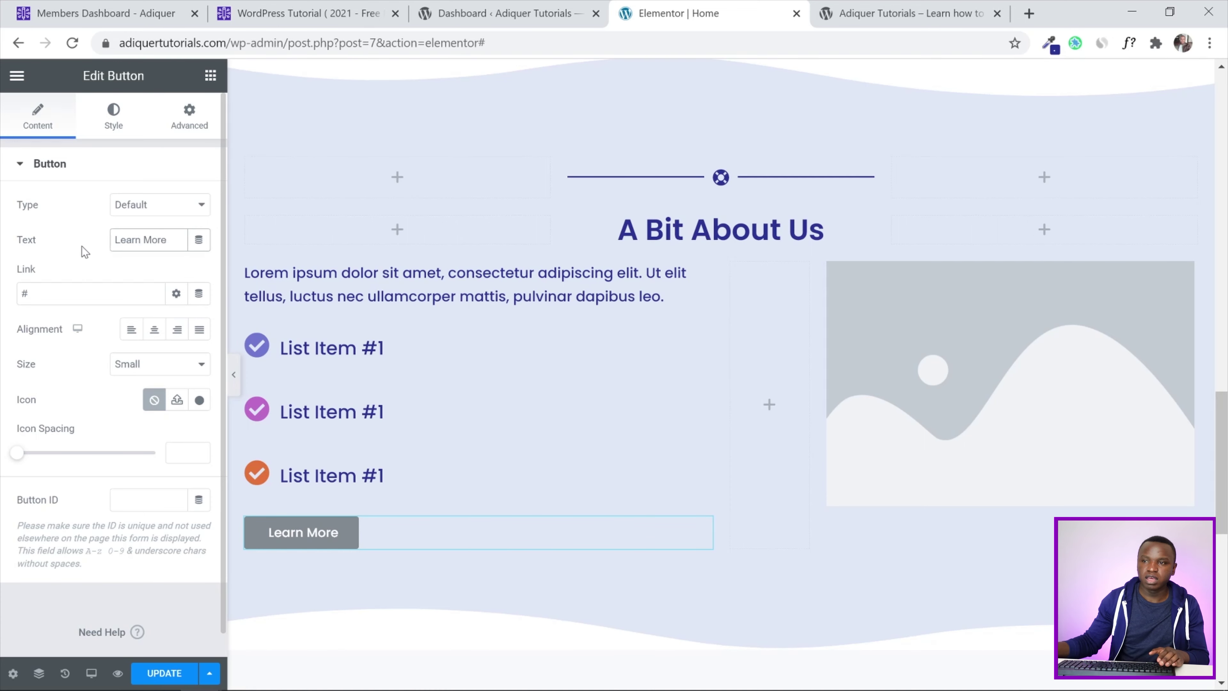
Copy the About menu item's address and paste it as the button's link
{"action": "scroll", "coordinate": [824, 207], "scroll_direction": "up", "scroll_amount": 15}
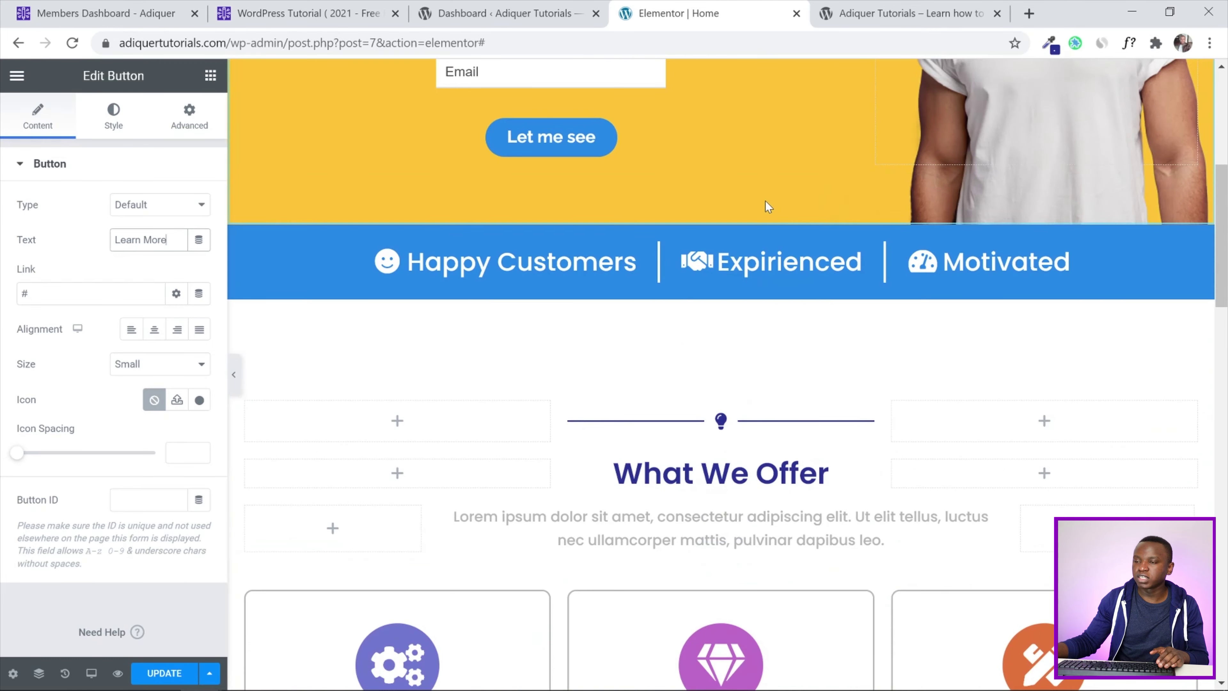
{"action": "scroll", "coordinate": [765, 201], "scroll_direction": "up", "scroll_amount": 7}
{"action": "right_click", "coordinate": [741, 141]}
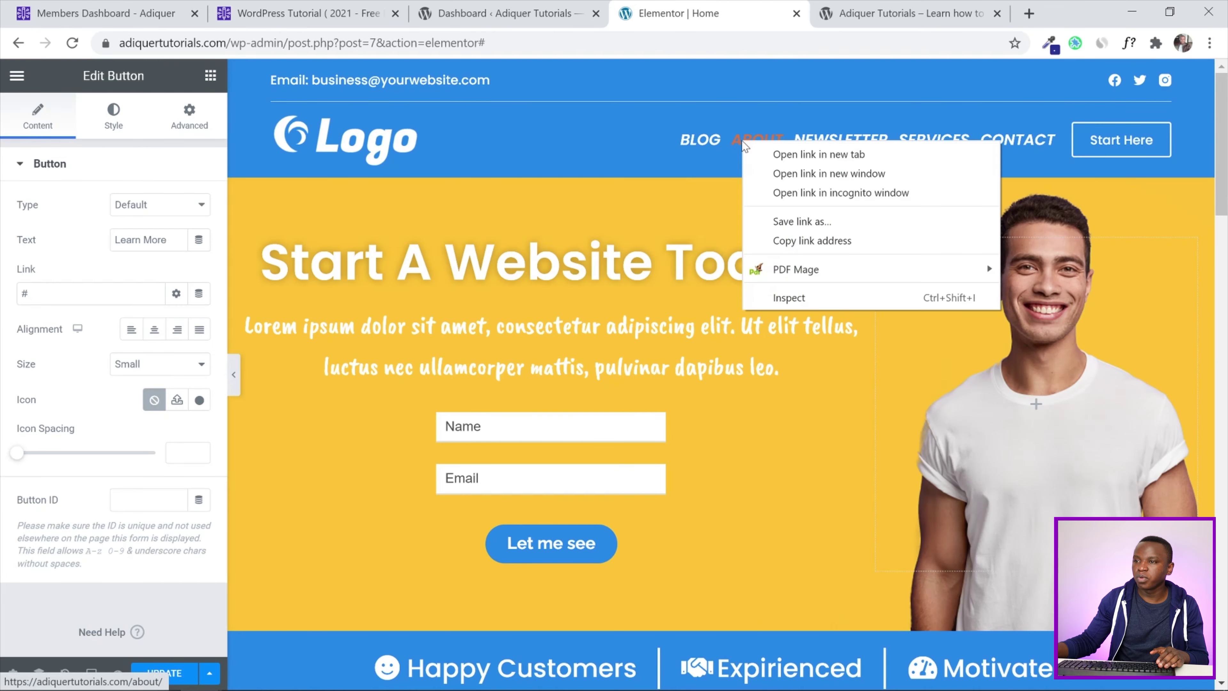
{"action": "left_click", "coordinate": [814, 240]}
{"action": "scroll", "coordinate": [815, 241], "scroll_direction": "down", "scroll_amount": 20}
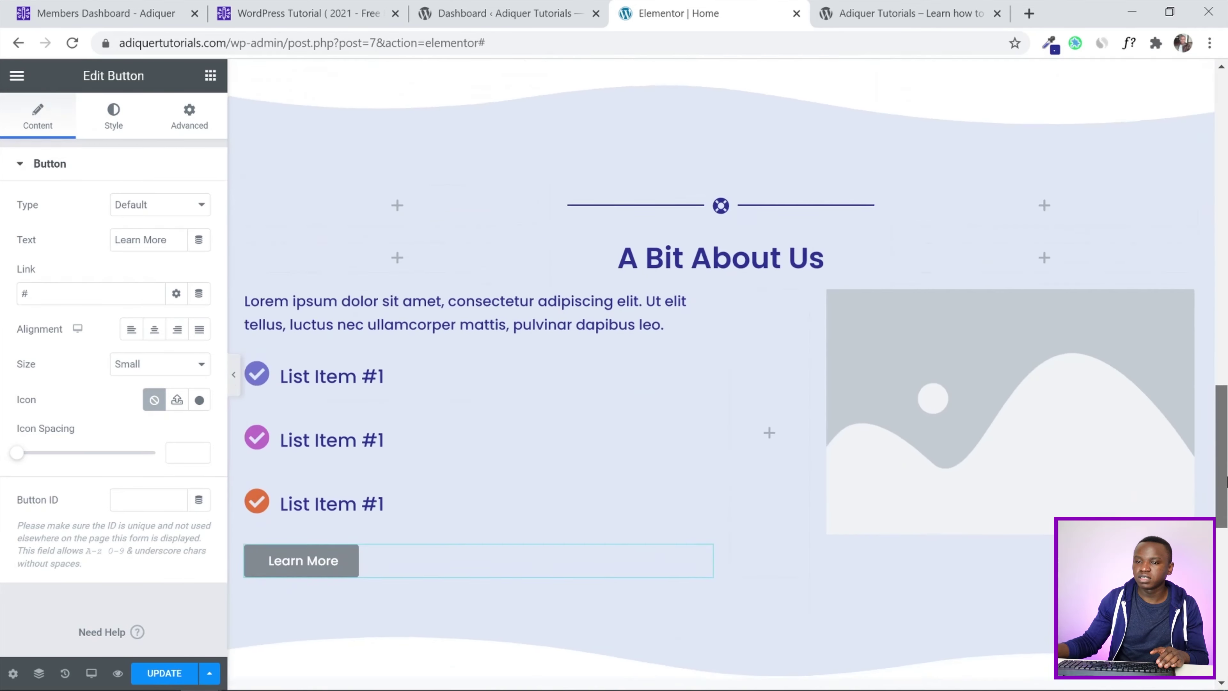
{"action": "left_click_drag", "start_coordinate": [1227, 482], "coordinate": [1225, 496]}
{"action": "left_click_drag", "start_coordinate": [29, 293], "coordinate": [14, 294]}
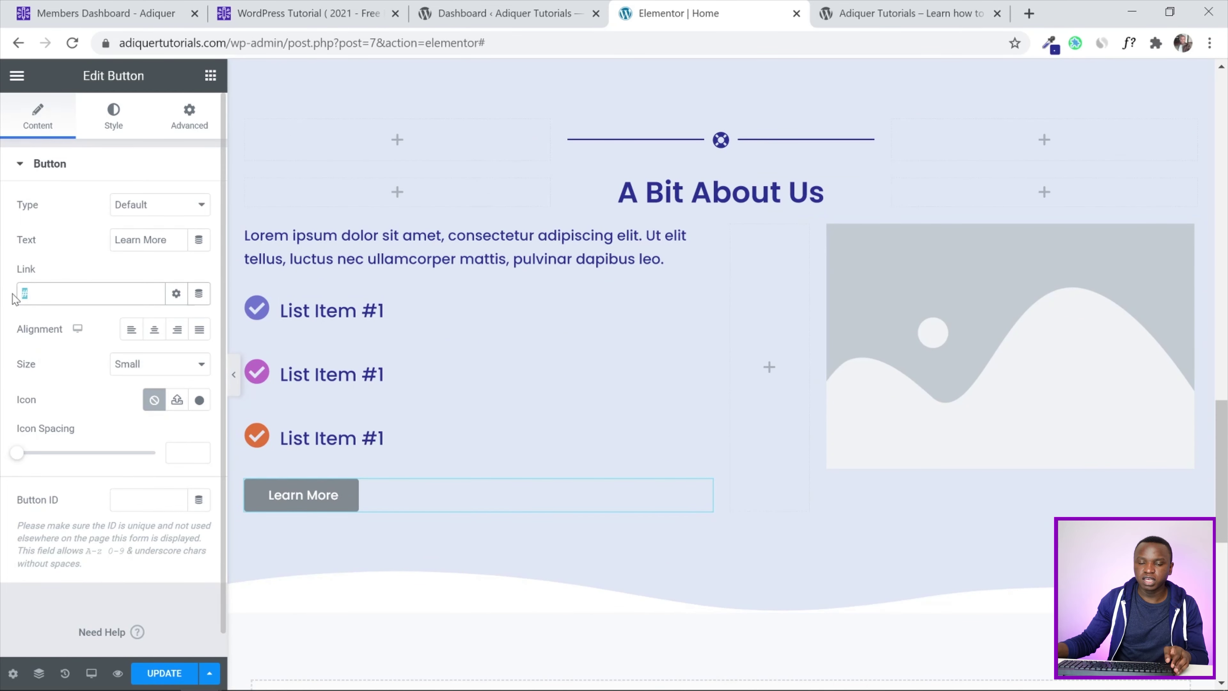
{"action": "key", "text": "ctrl+v"}
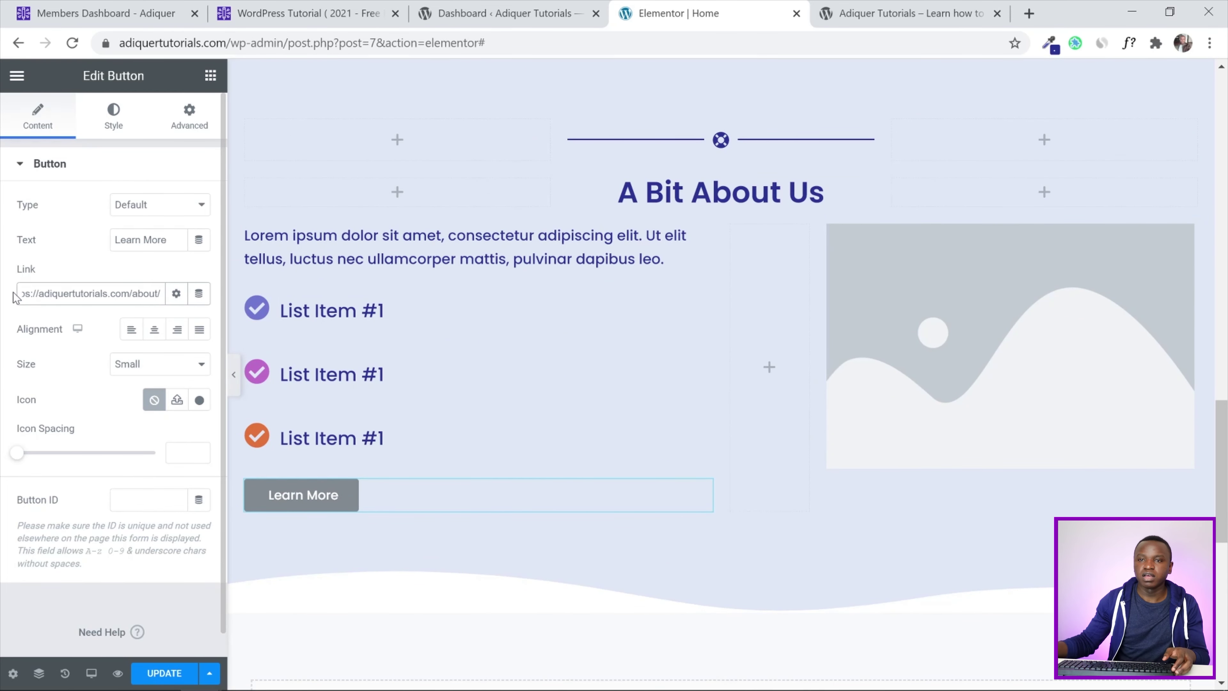
Set the button's background colour to the global Main Color - Dark
{"action": "left_click", "coordinate": [113, 124]}
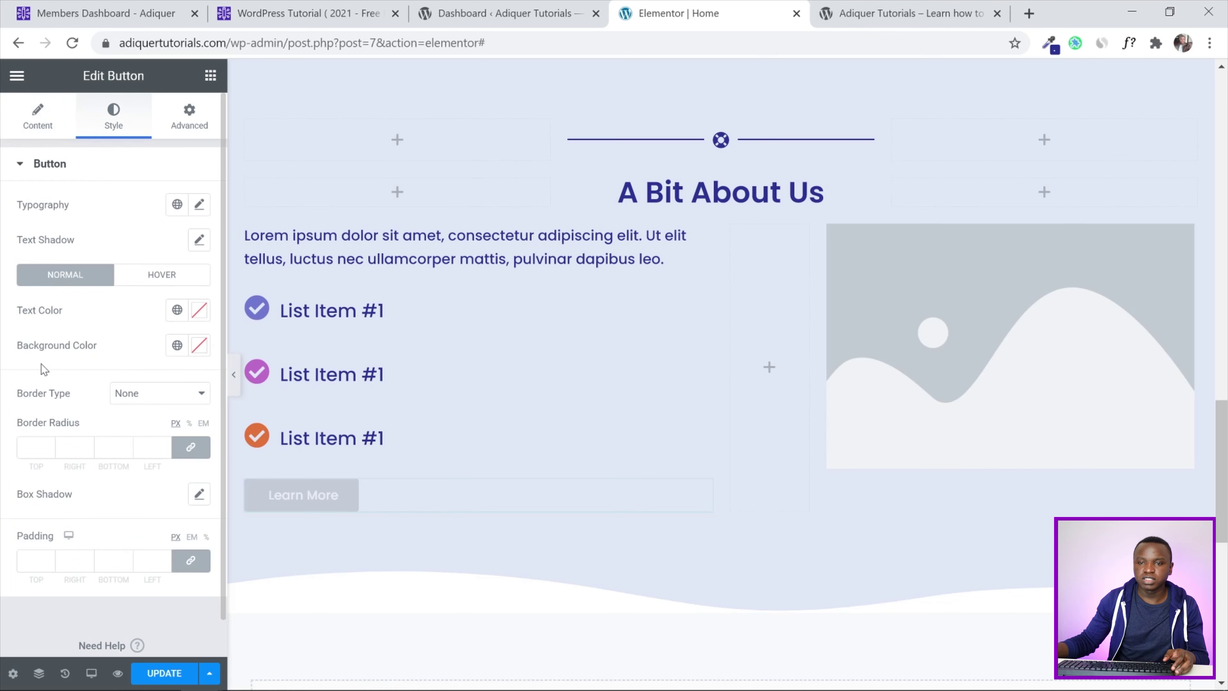
{"action": "left_click", "coordinate": [176, 345]}
{"action": "scroll", "coordinate": [128, 502], "scroll_direction": "down", "scroll_amount": 3}
{"action": "scroll", "coordinate": [83, 481], "scroll_direction": "up", "scroll_amount": 2}
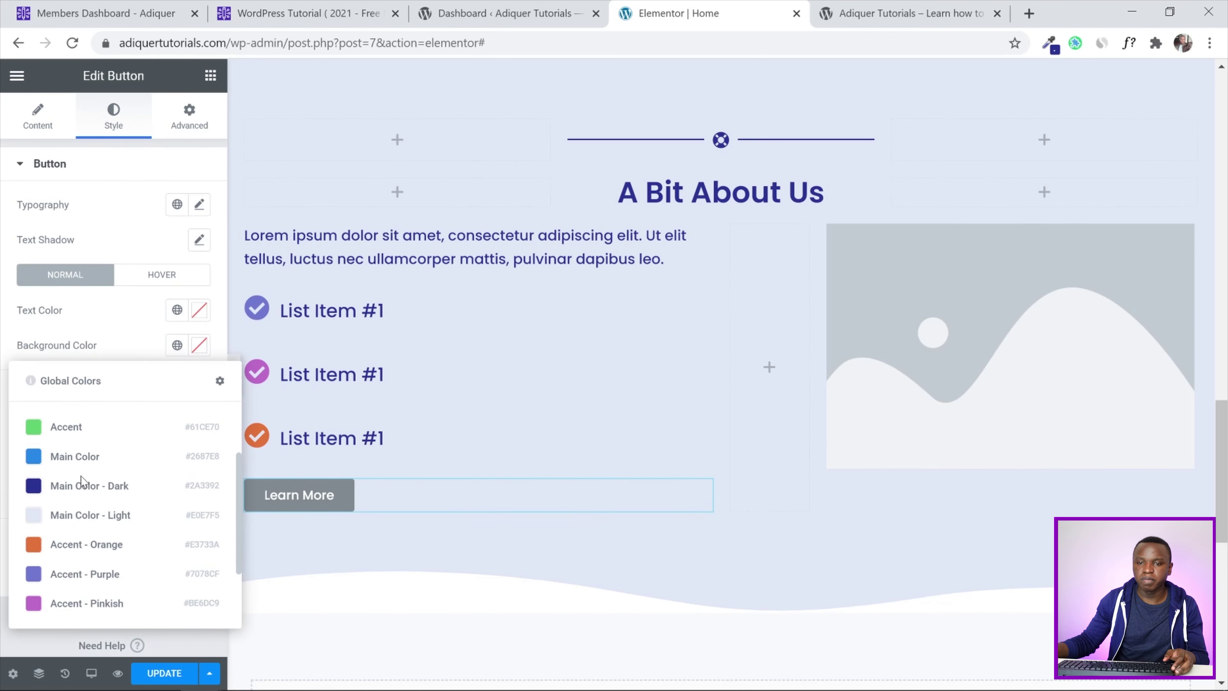
{"action": "left_click", "coordinate": [102, 486]}
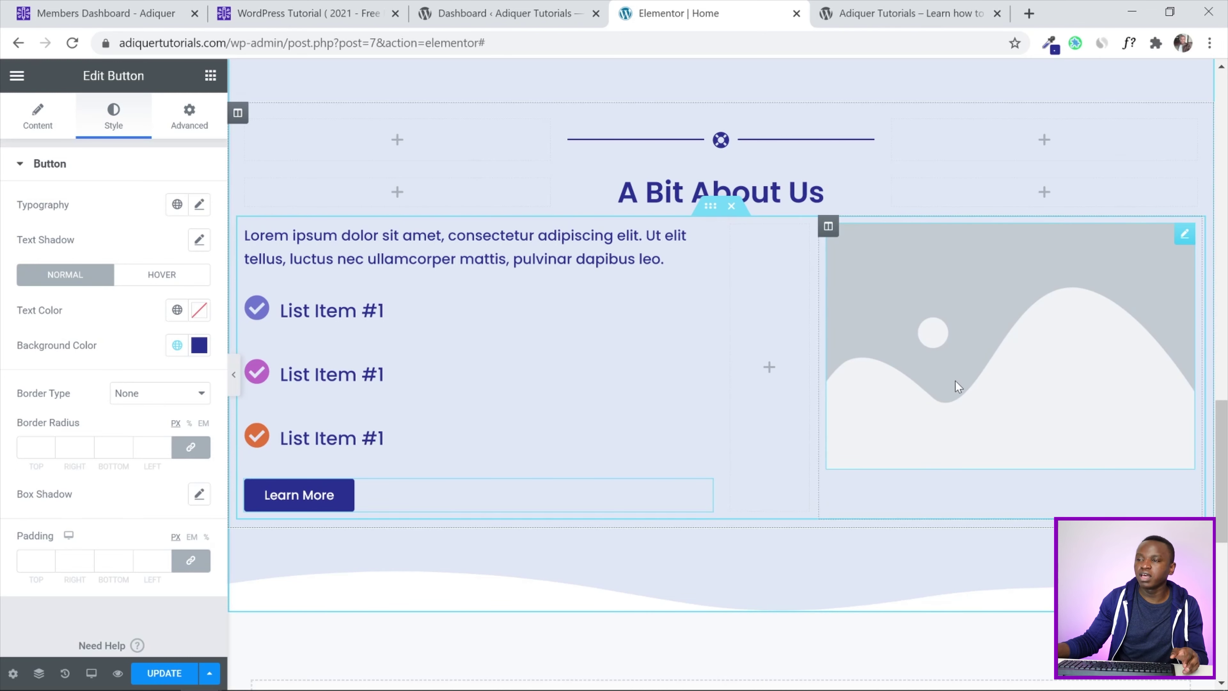
{"action": "left_click", "coordinate": [1013, 328]}
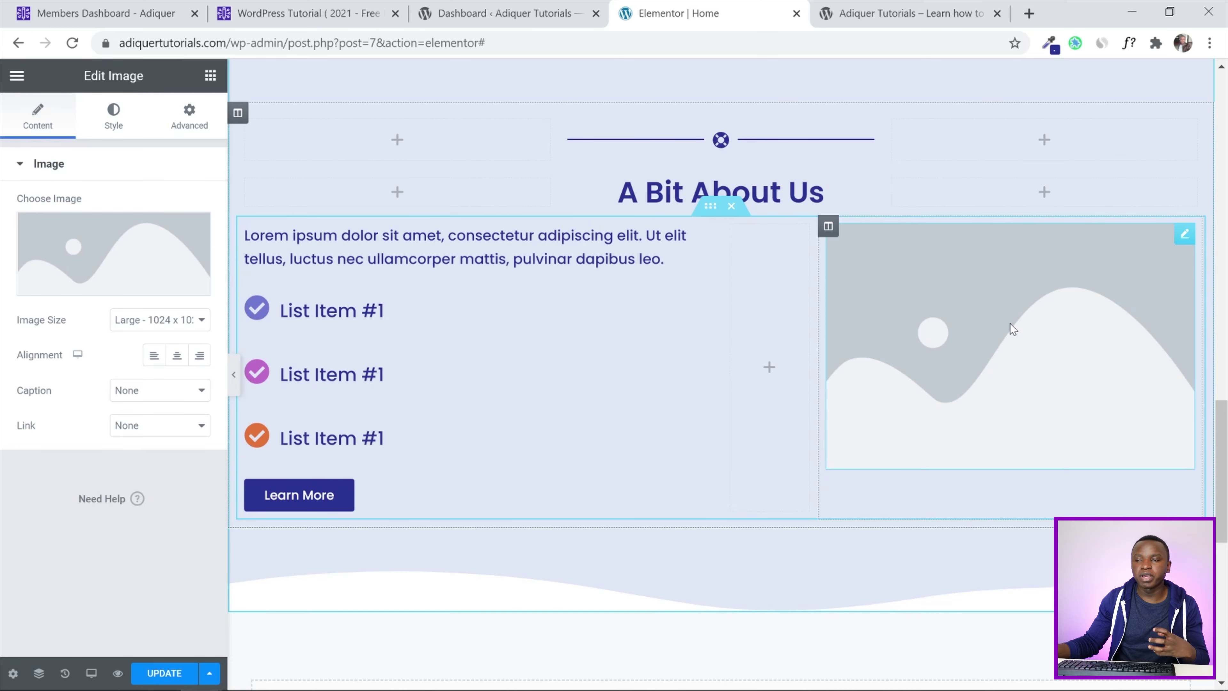
Swap the placeholder image for about-section.png from the Media Library
{"action": "left_click", "coordinate": [93, 262]}
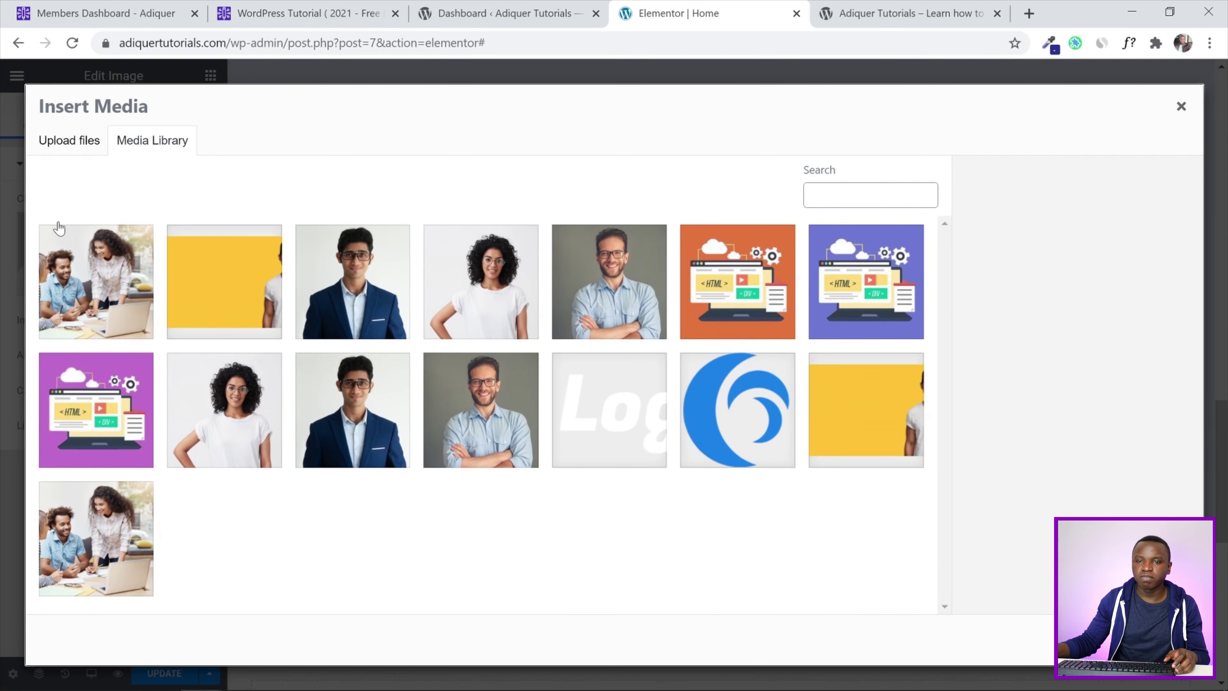
{"action": "left_click", "coordinate": [91, 291]}
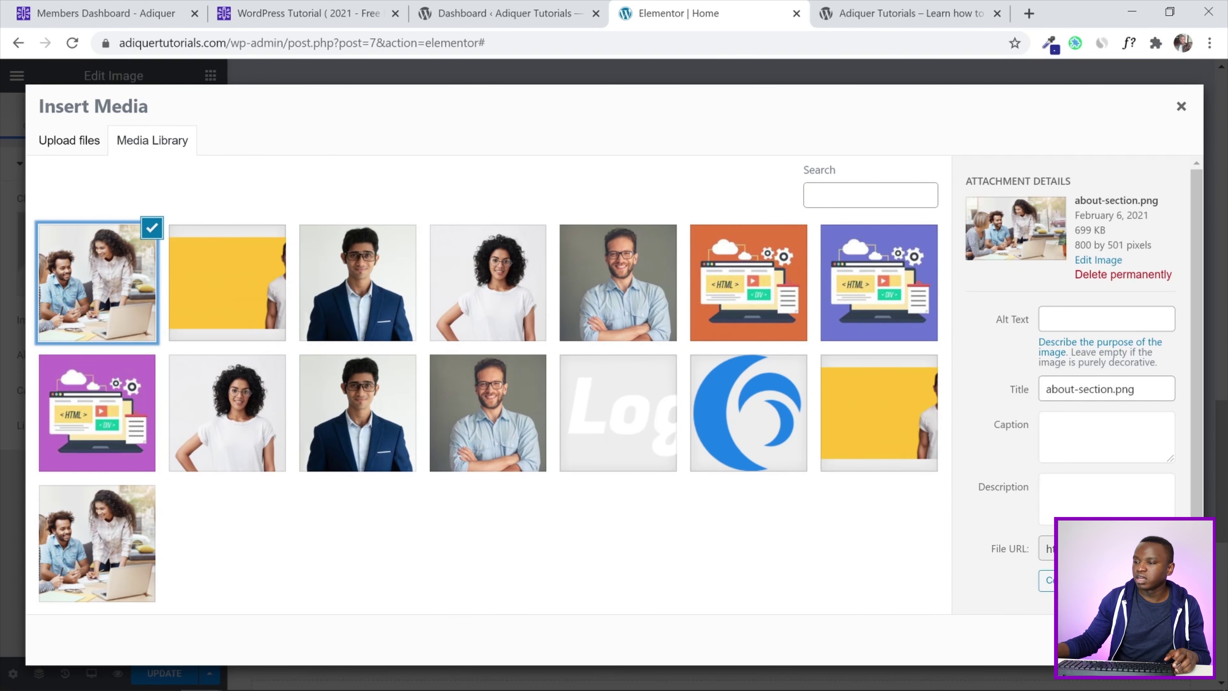
{"action": "left_click", "coordinate": [1156, 640]}
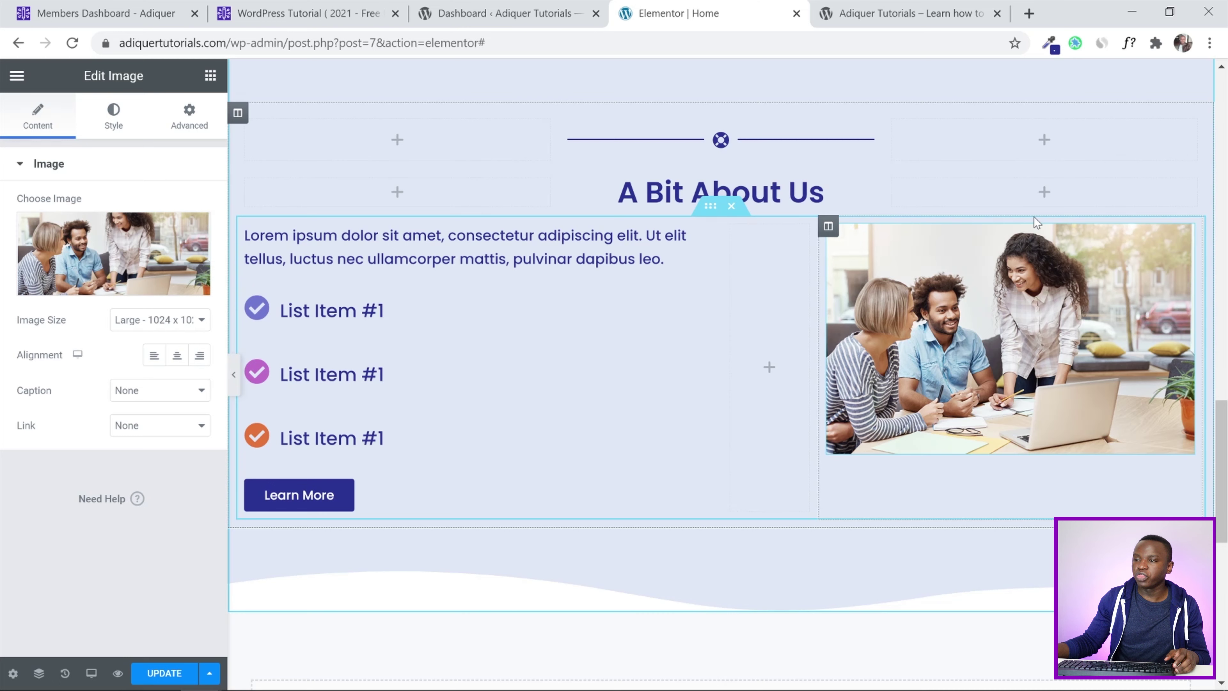
Give the photo's column a Classic background of global Main Color - Dark and update the page
{"action": "left_click", "coordinate": [828, 226]}
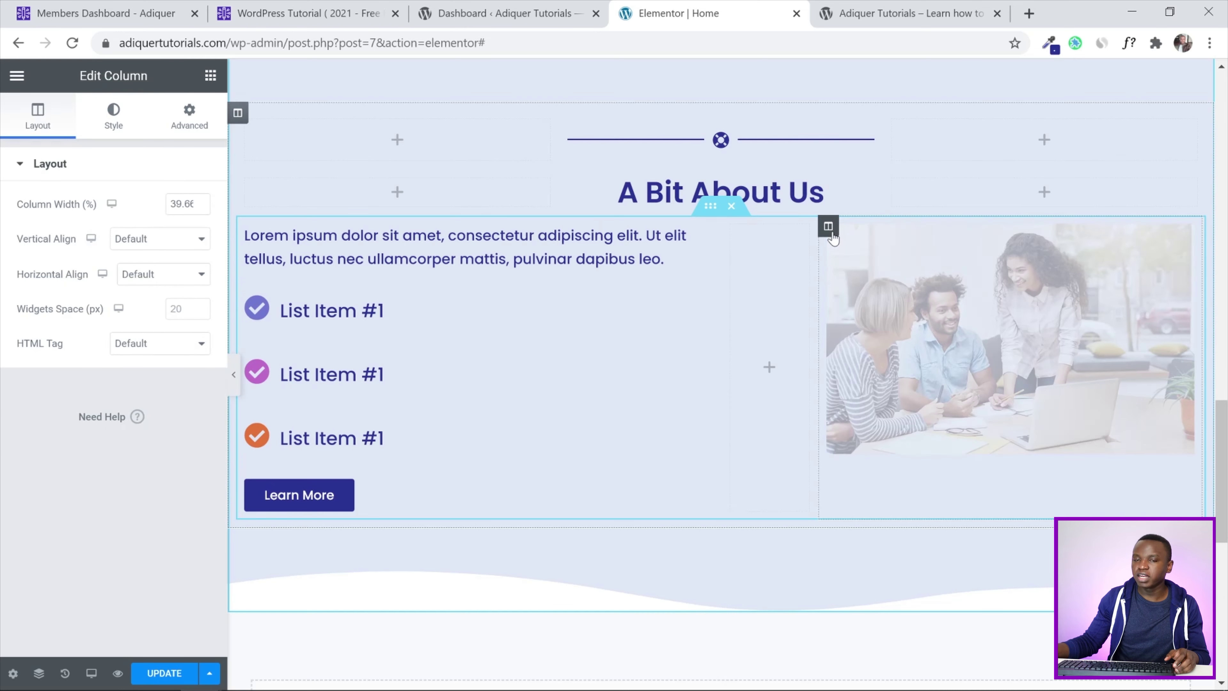
{"action": "left_click", "coordinate": [116, 124]}
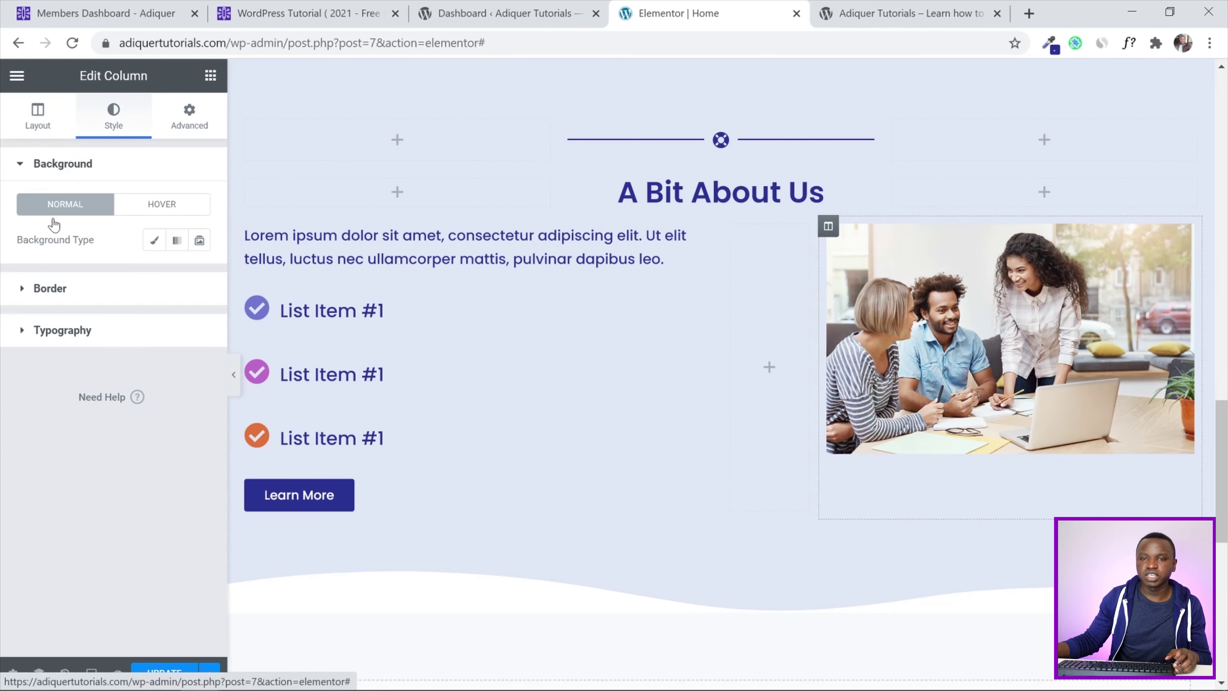
{"action": "left_click", "coordinate": [154, 239]}
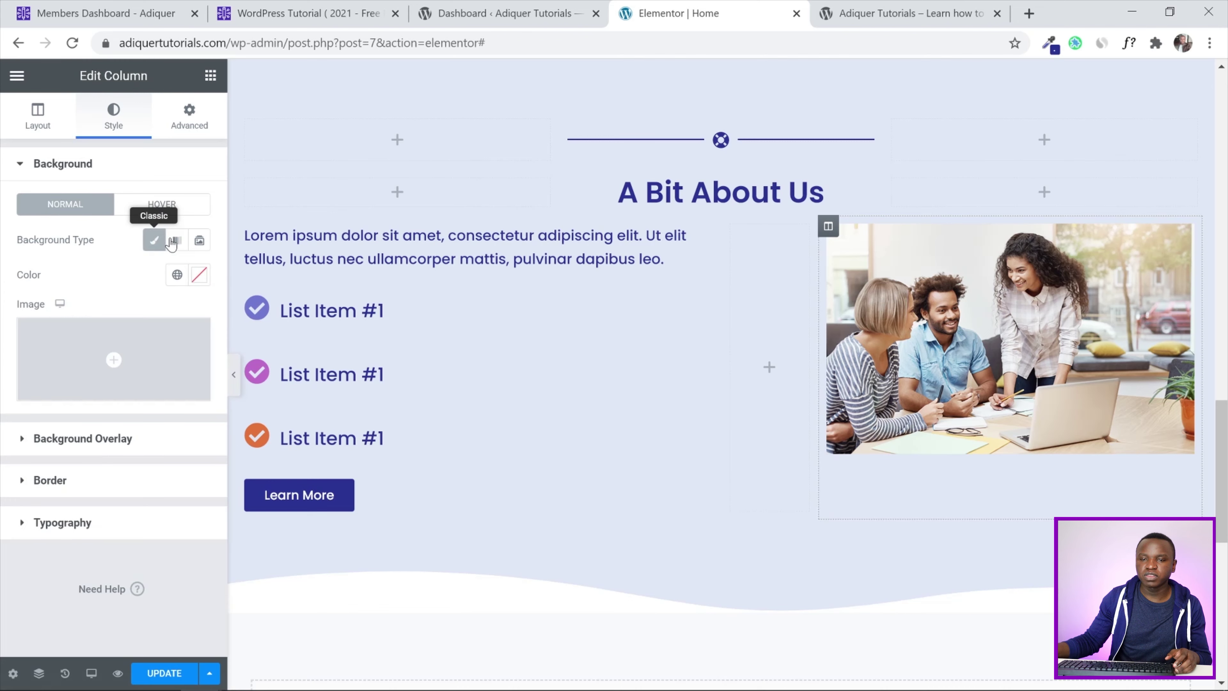
{"action": "left_click", "coordinate": [177, 274]}
{"action": "scroll", "coordinate": [111, 433], "scroll_direction": "down", "scroll_amount": 3}
{"action": "scroll", "coordinate": [119, 426], "scroll_direction": "up", "scroll_amount": 2}
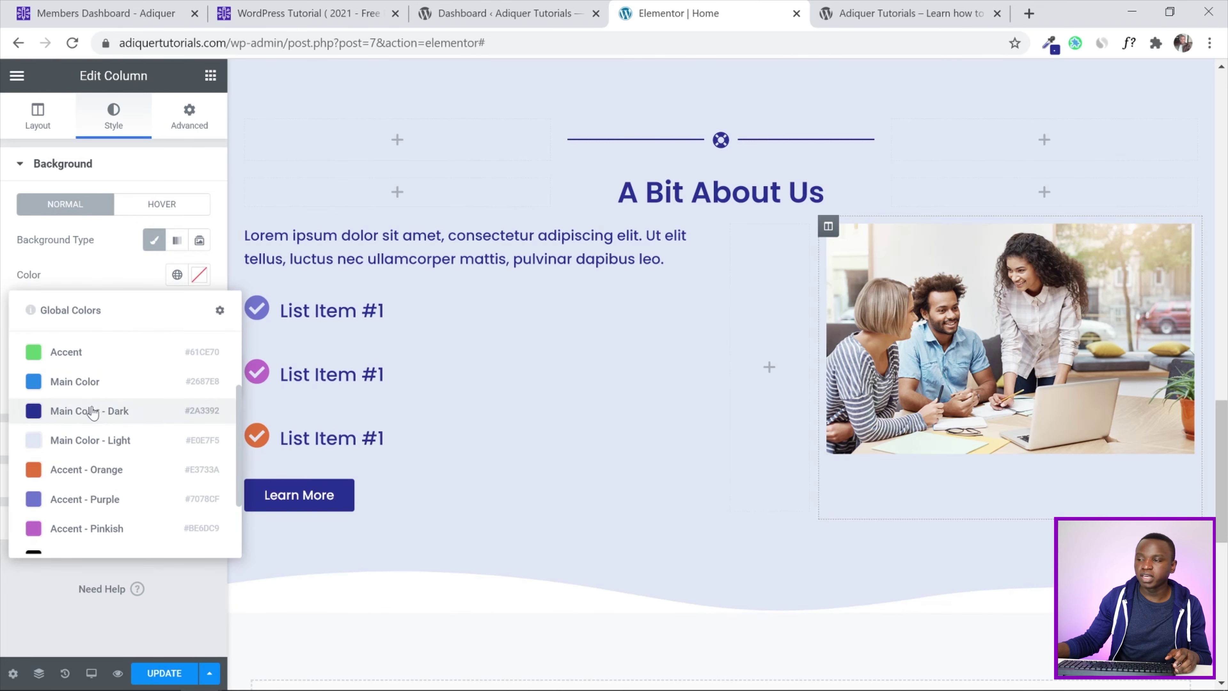
{"action": "left_click", "coordinate": [93, 412]}
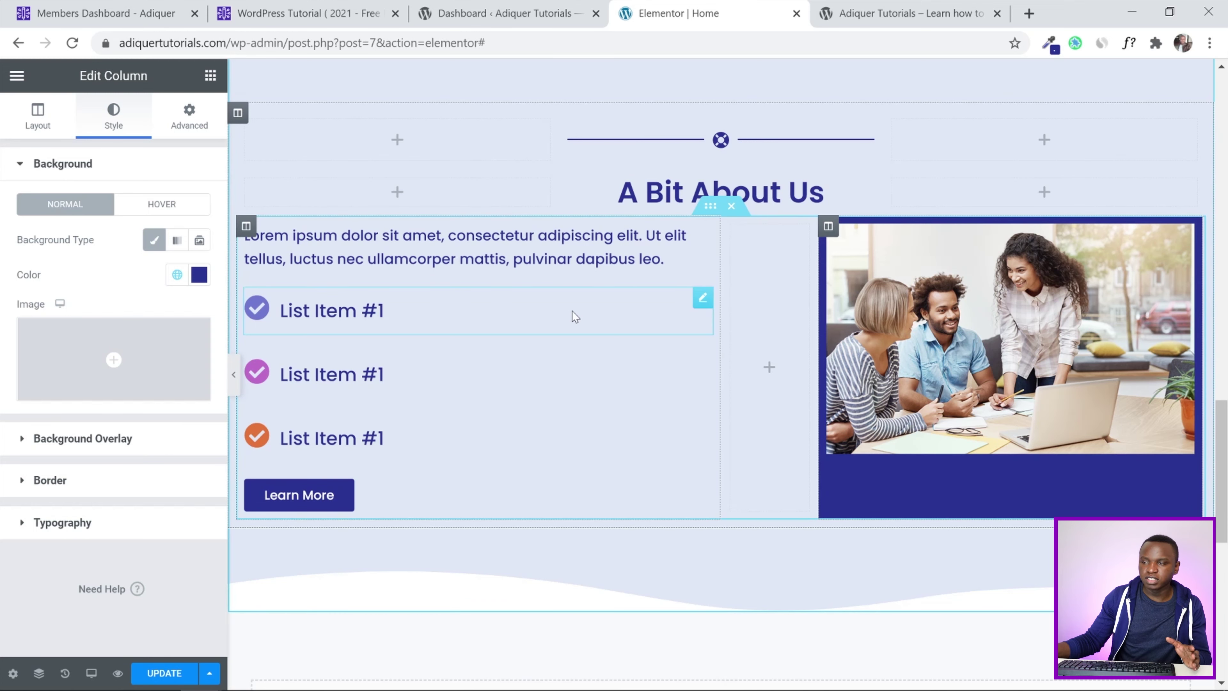
{"action": "left_click", "coordinate": [167, 671]}
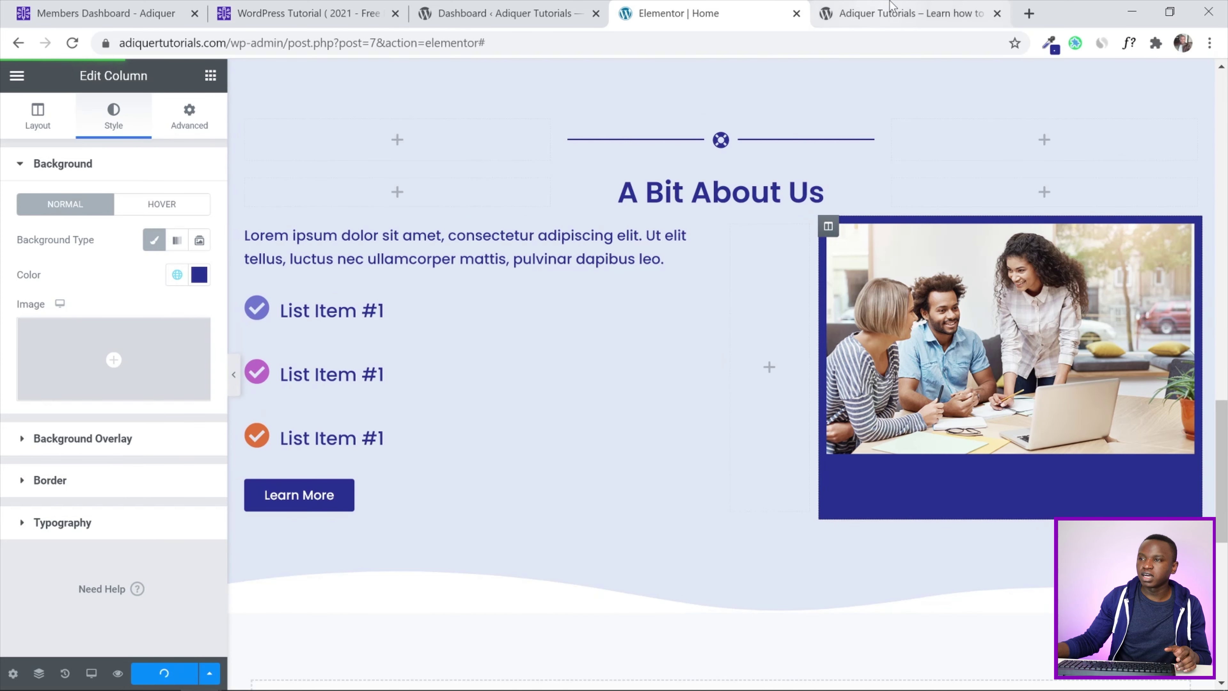
{"action": "left_click", "coordinate": [891, 7]}
Reload the live homepage, review the dark-blue-framed team photo, then return to the 'Elementor | Home' tab
{"action": "left_click", "coordinate": [71, 43]}
{"action": "scroll", "coordinate": [3, 252], "scroll_direction": "down", "scroll_amount": 5}
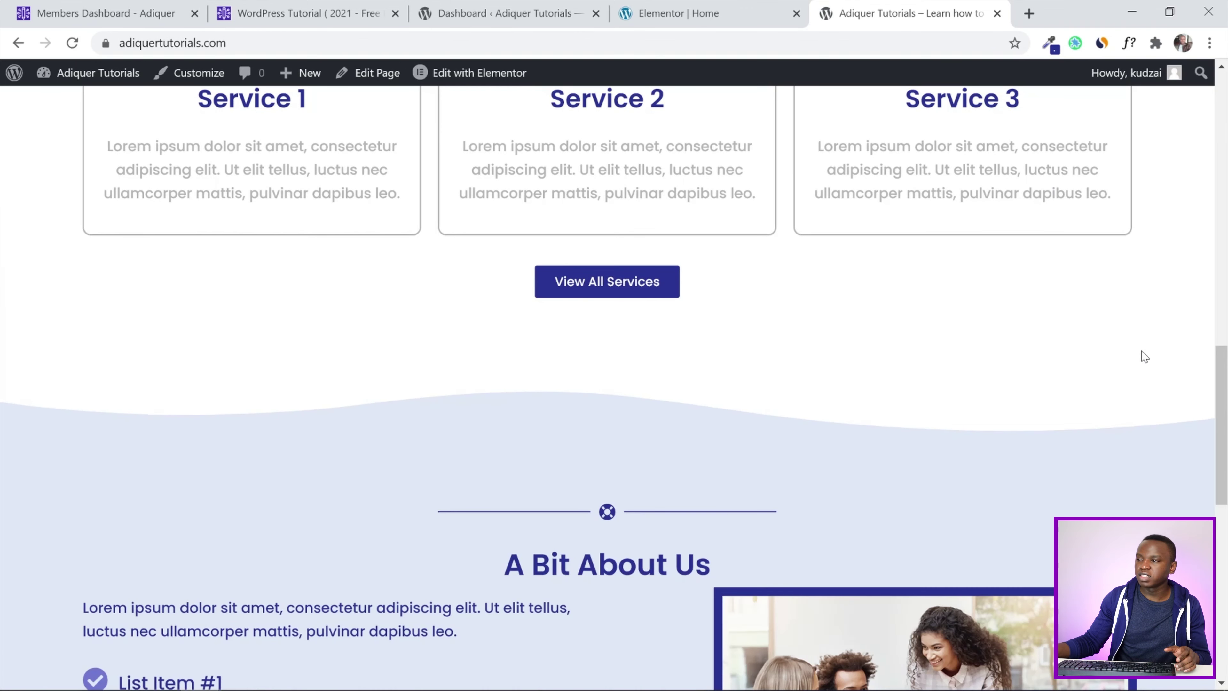
{"action": "left_click_drag", "start_coordinate": [1222, 402], "coordinate": [1226, 494]}
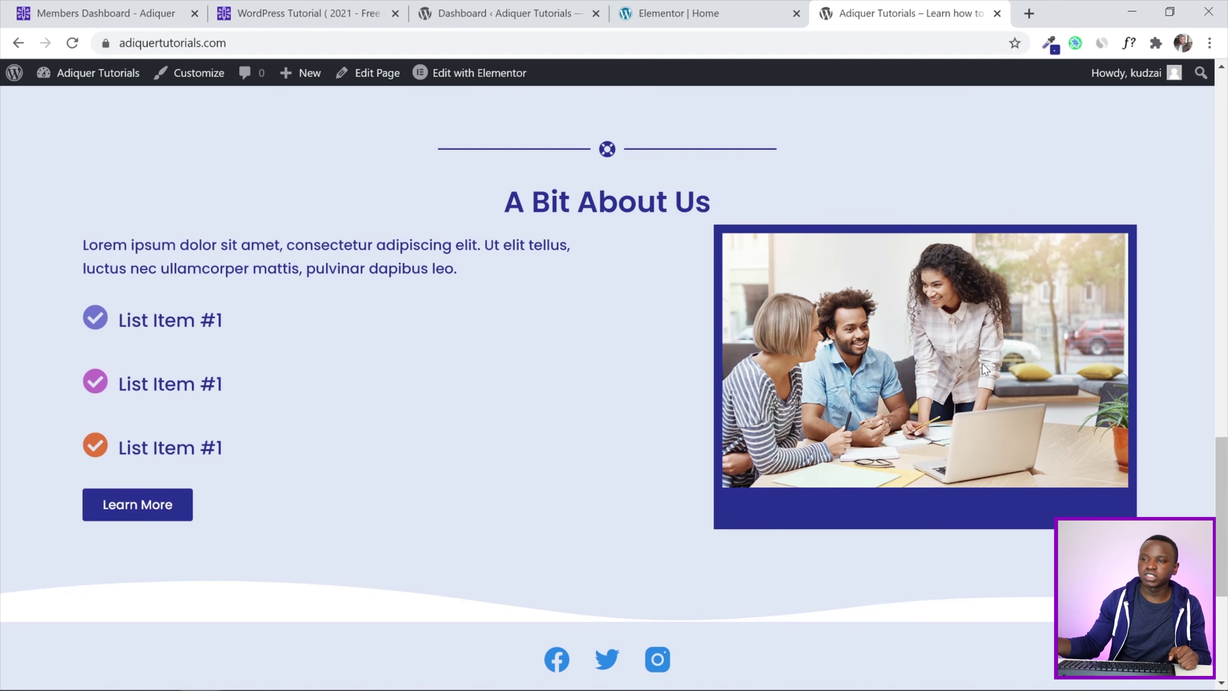
{"action": "scroll", "coordinate": [981, 363], "scroll_direction": "up", "scroll_amount": 2}
{"action": "left_click", "coordinate": [712, 10]}
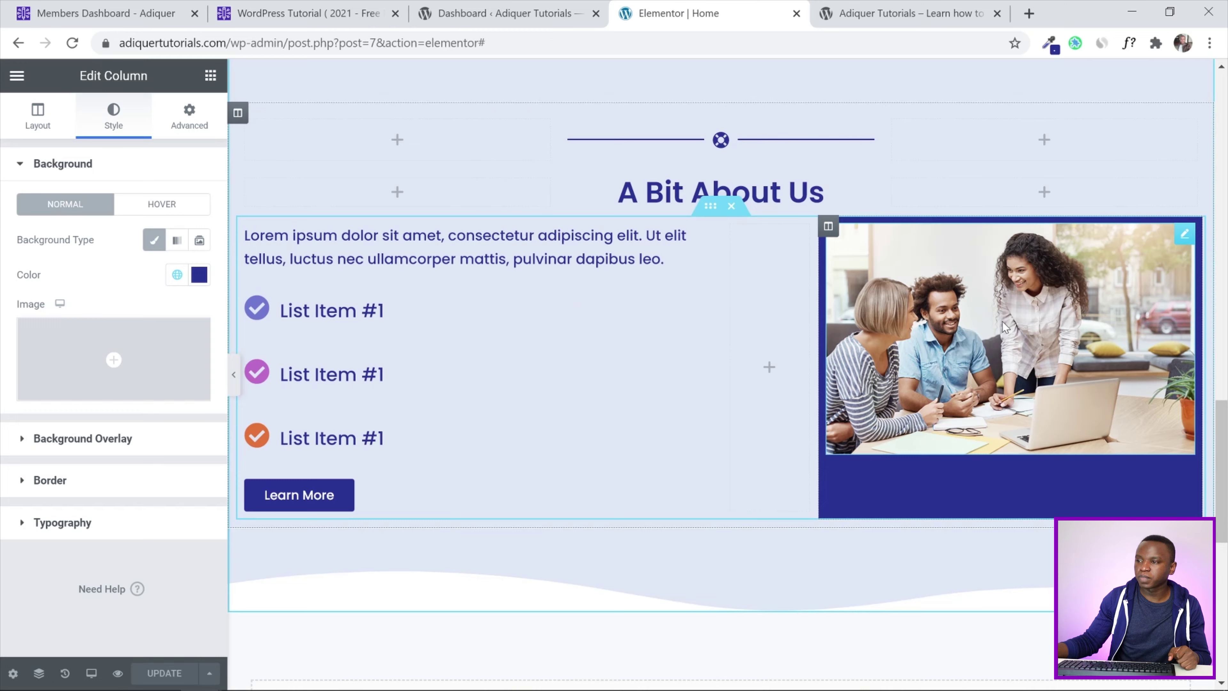
Set the photo's Advanced > Positioning type to Absolute
{"action": "scroll", "coordinate": [1002, 321], "scroll_direction": "up", "scroll_amount": 2}
{"action": "scroll", "coordinate": [1002, 322], "scroll_direction": "down", "scroll_amount": 2}
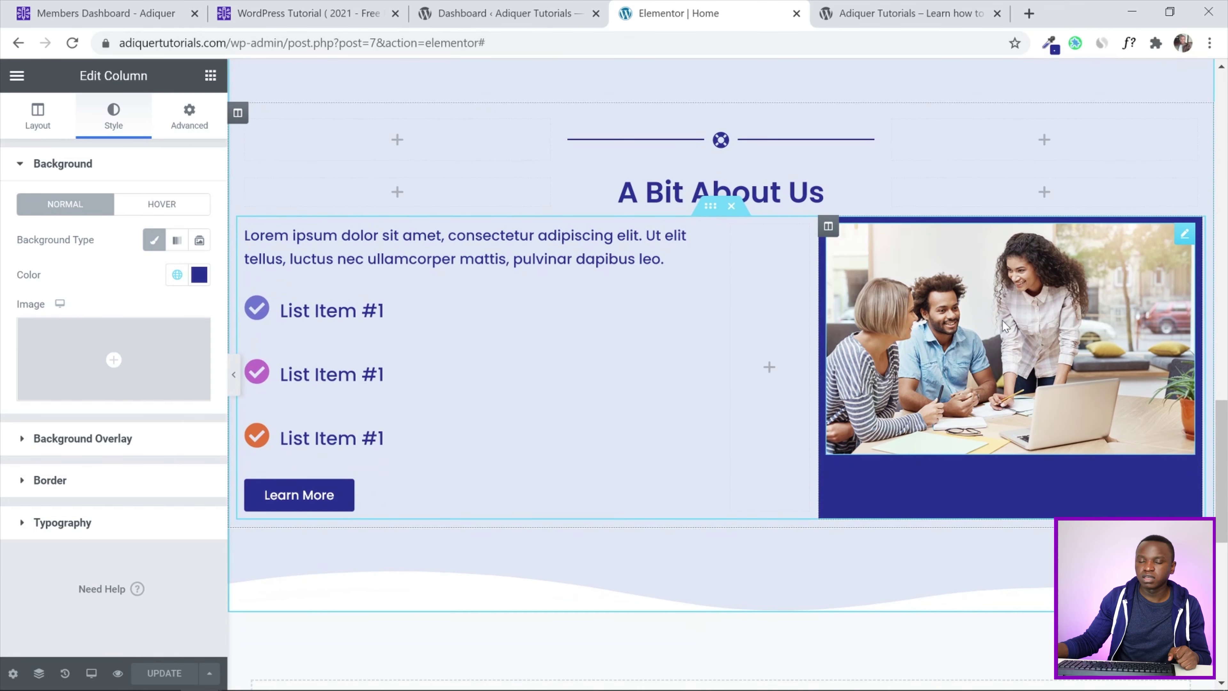
{"action": "left_click", "coordinate": [189, 121]}
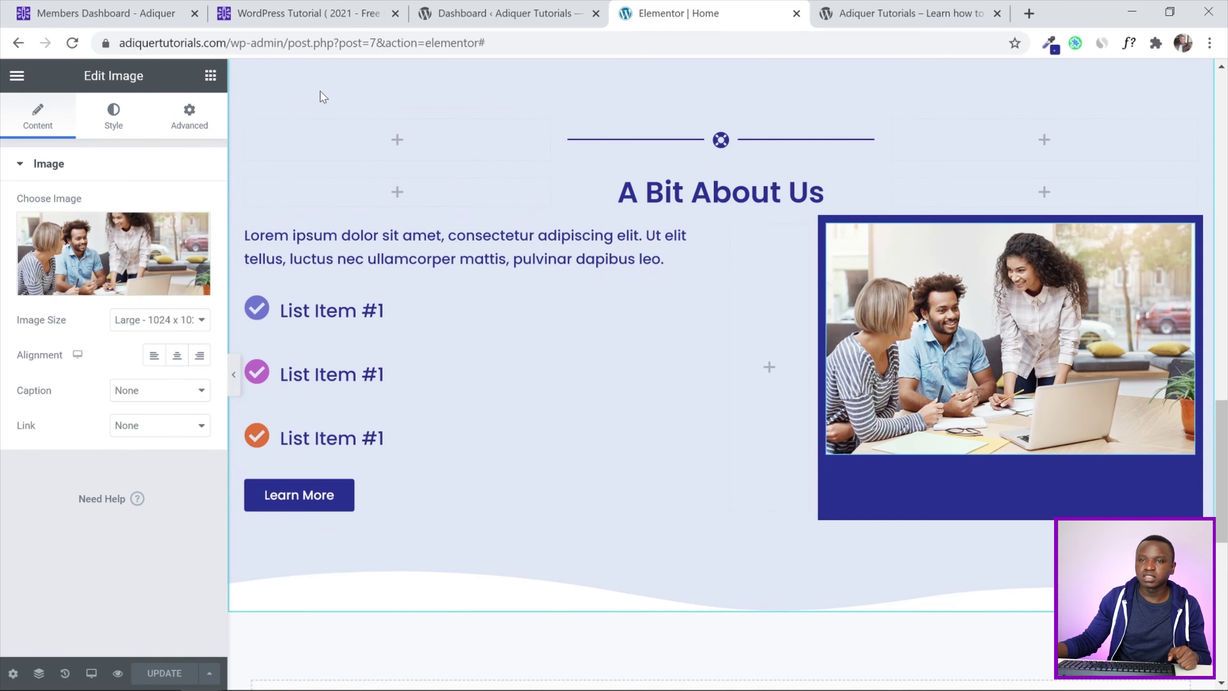
{"action": "left_click", "coordinate": [191, 123]}
{"action": "scroll", "coordinate": [5, 319], "scroll_direction": "down", "scroll_amount": 3}
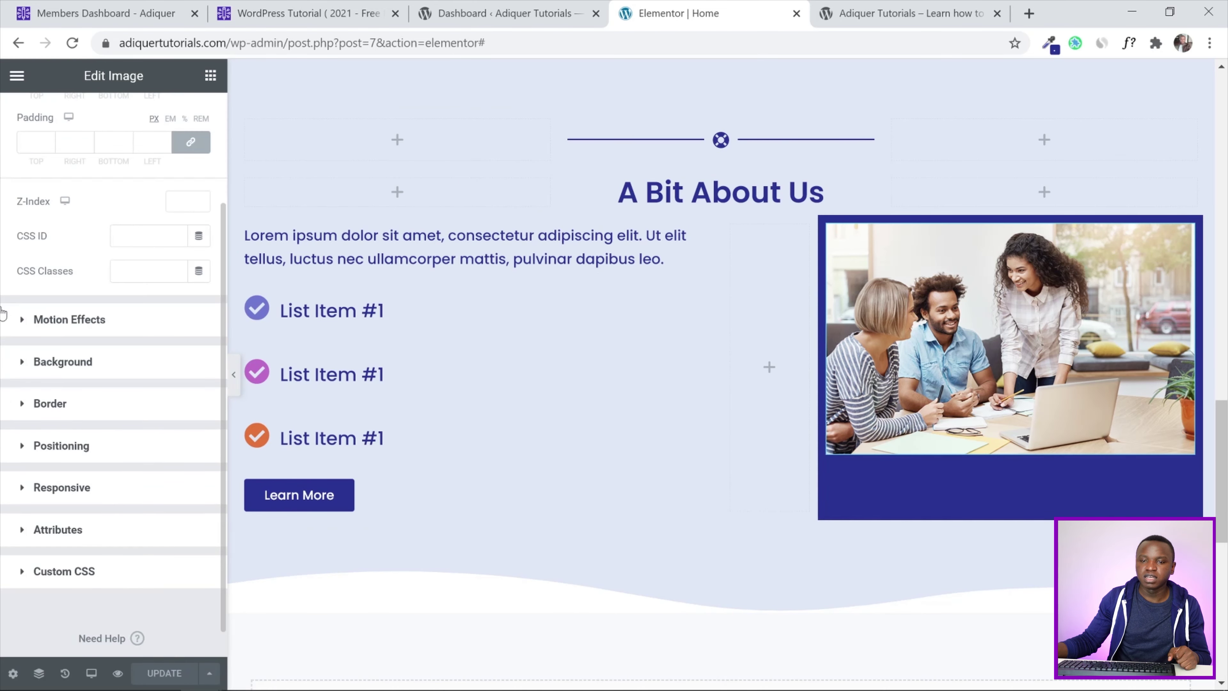
{"action": "left_click", "coordinate": [20, 450]}
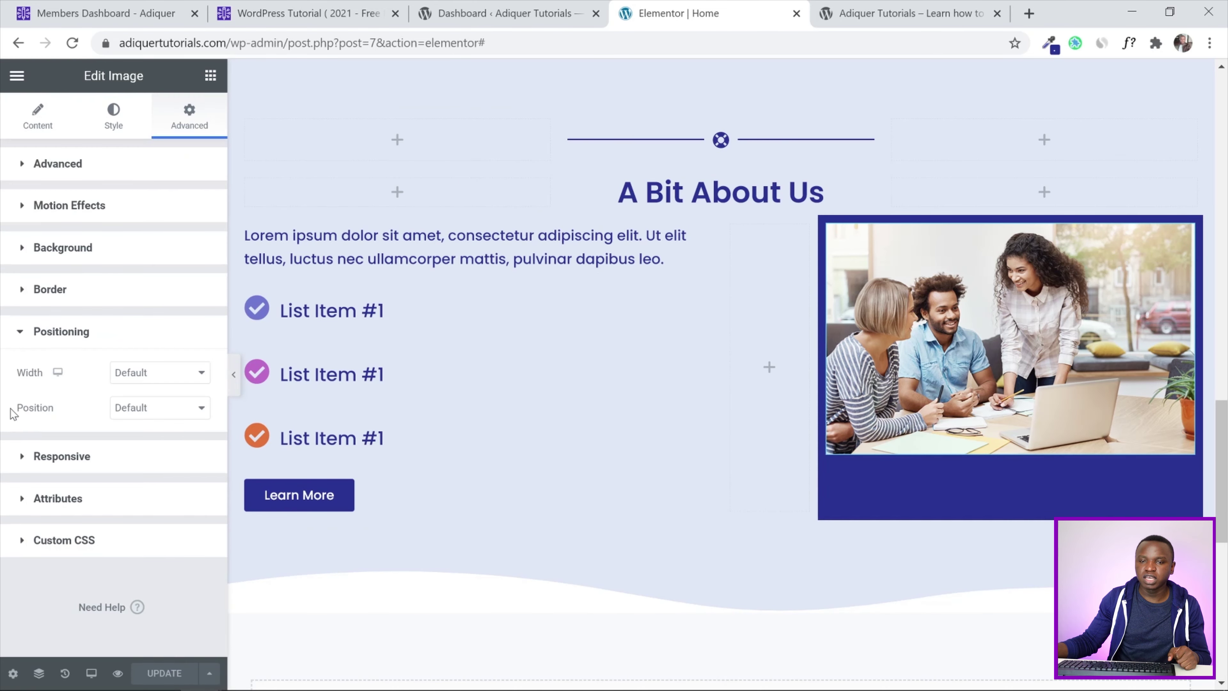
{"action": "left_click", "coordinate": [151, 412]}
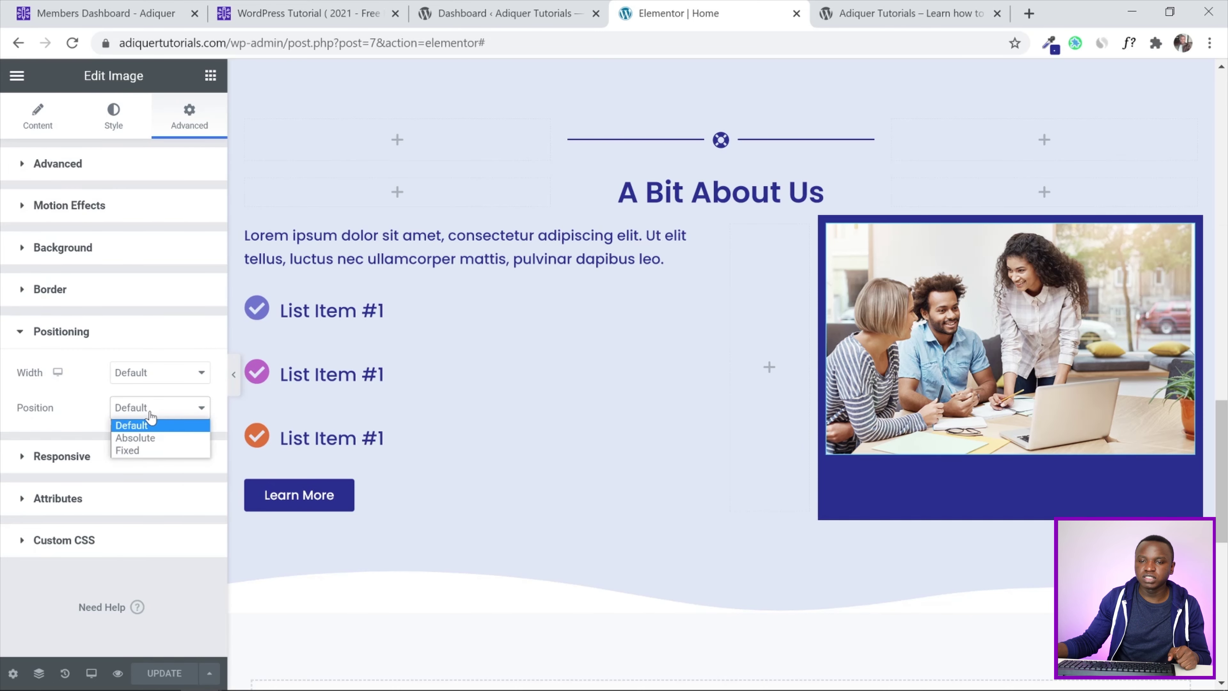
{"action": "left_click", "coordinate": [148, 450]}
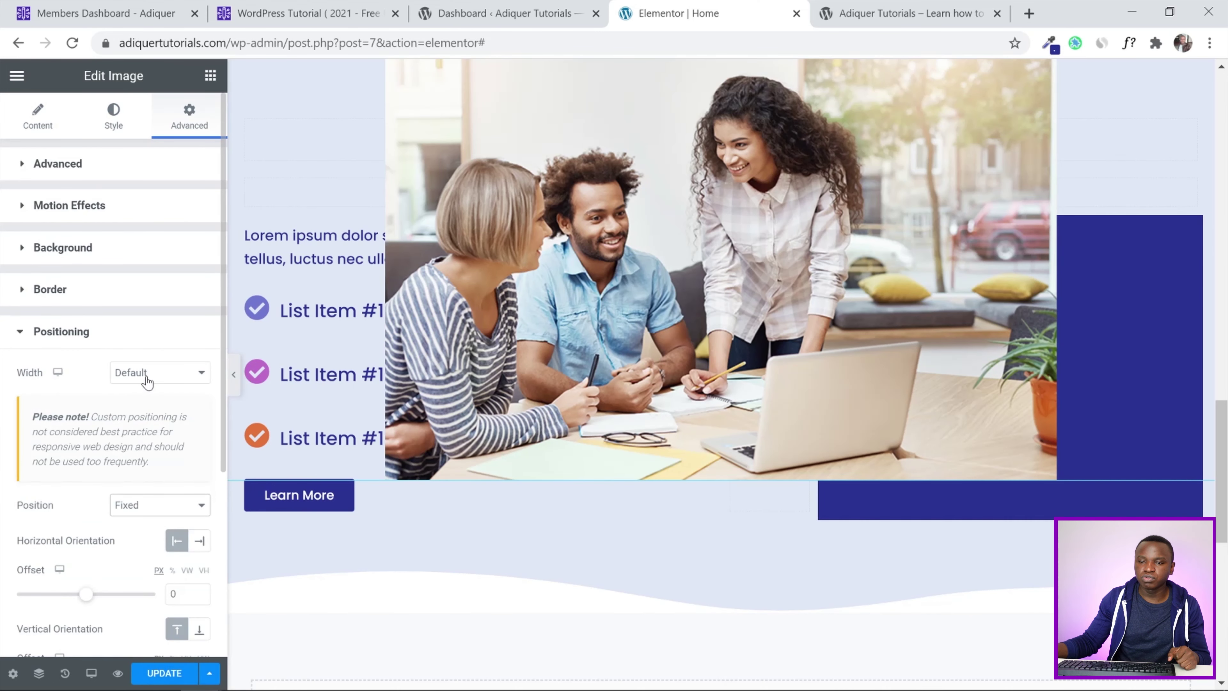
{"action": "left_click", "coordinate": [155, 505]}
{"action": "left_click", "coordinate": [156, 537]}
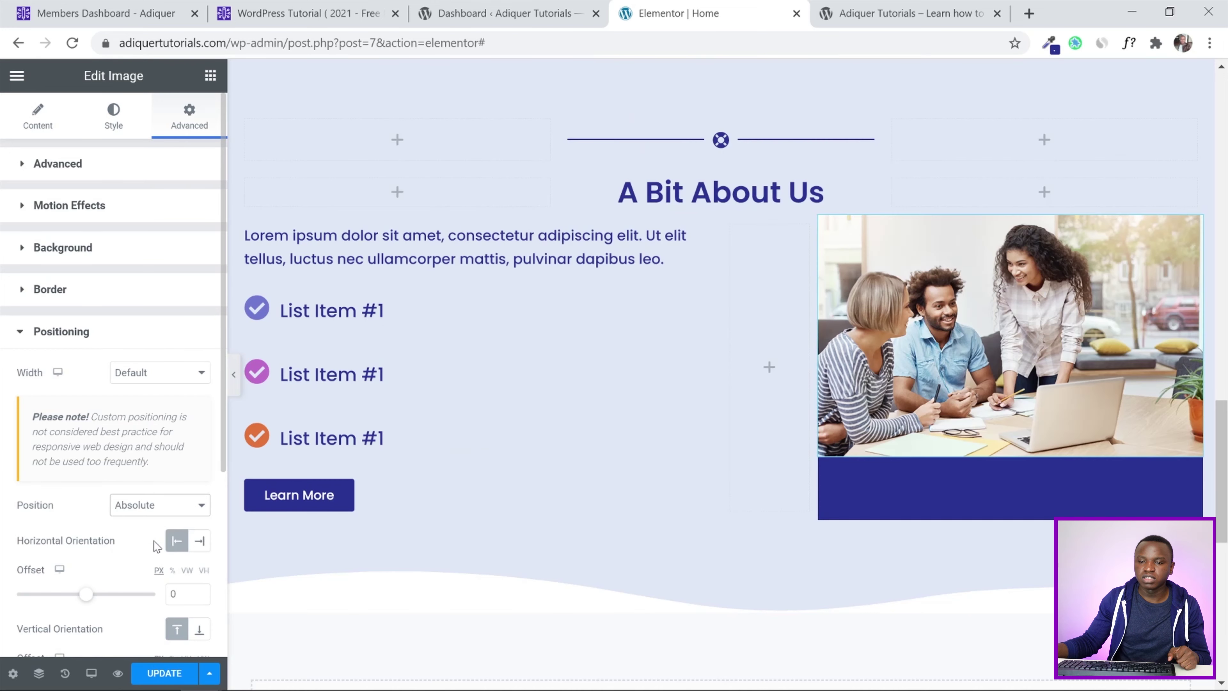
Anchor the photo to the right with a 40 horizontal offset and a 60 vertical offset
{"action": "scroll", "coordinate": [49, 355], "scroll_direction": "down", "scroll_amount": 5}
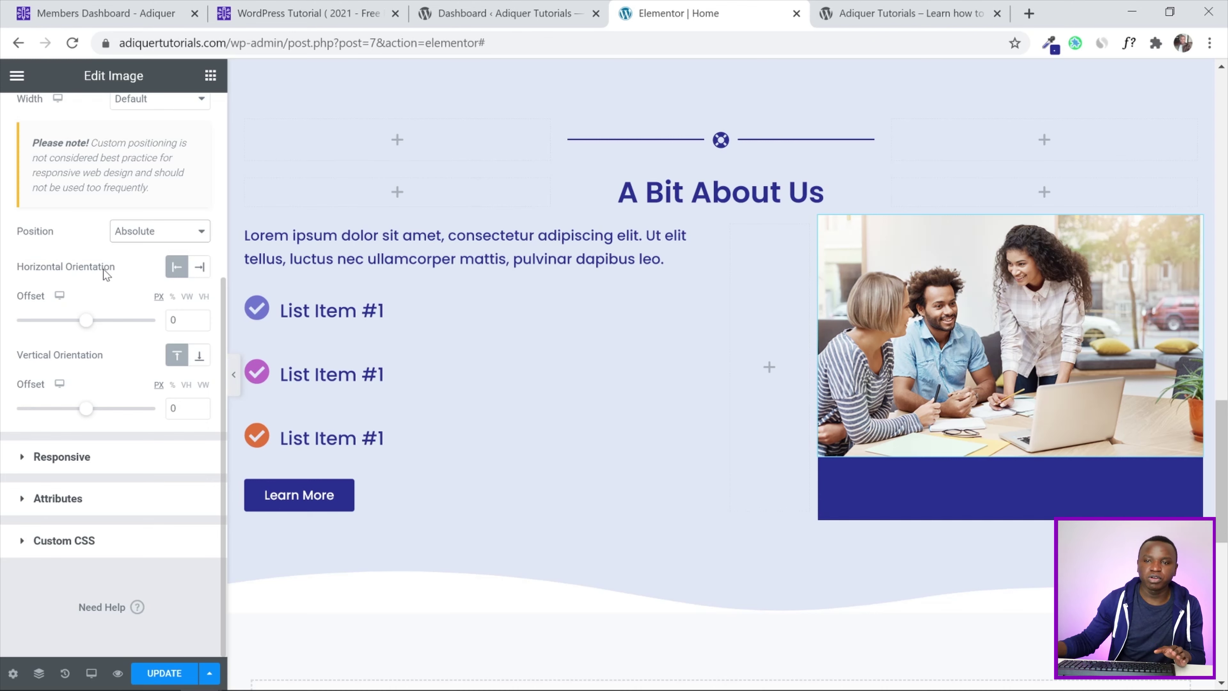
{"action": "left_click", "coordinate": [200, 268]}
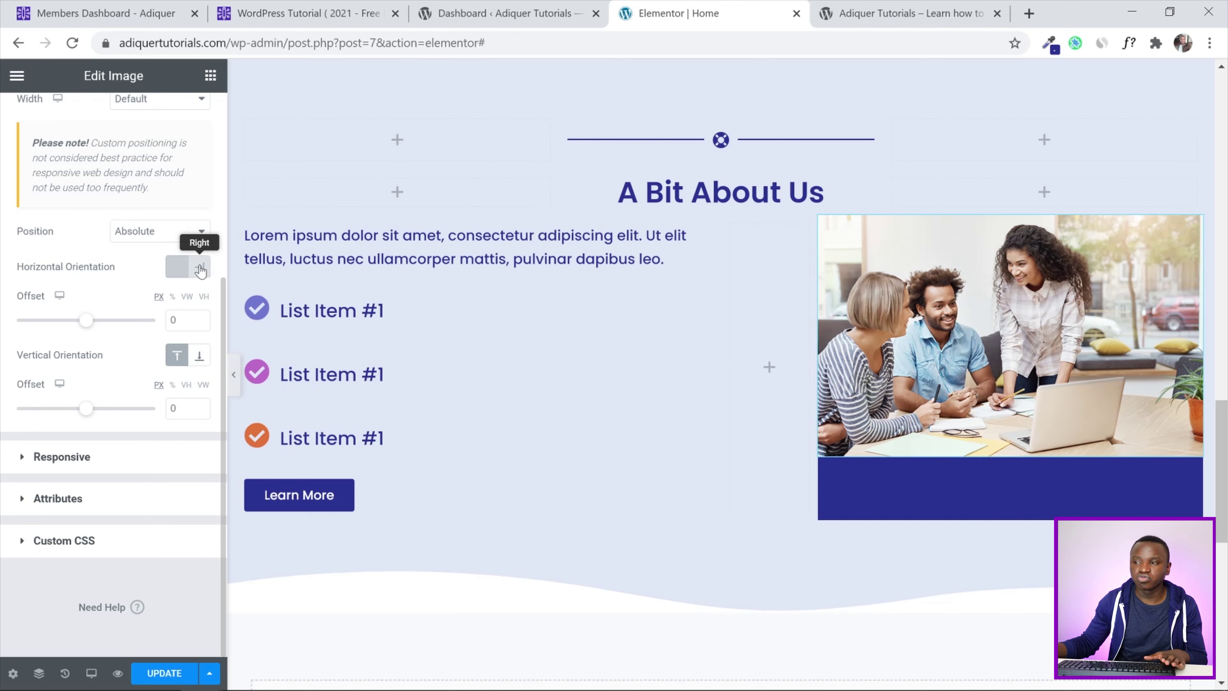
{"action": "left_click_drag", "start_coordinate": [186, 321], "coordinate": [139, 329]}
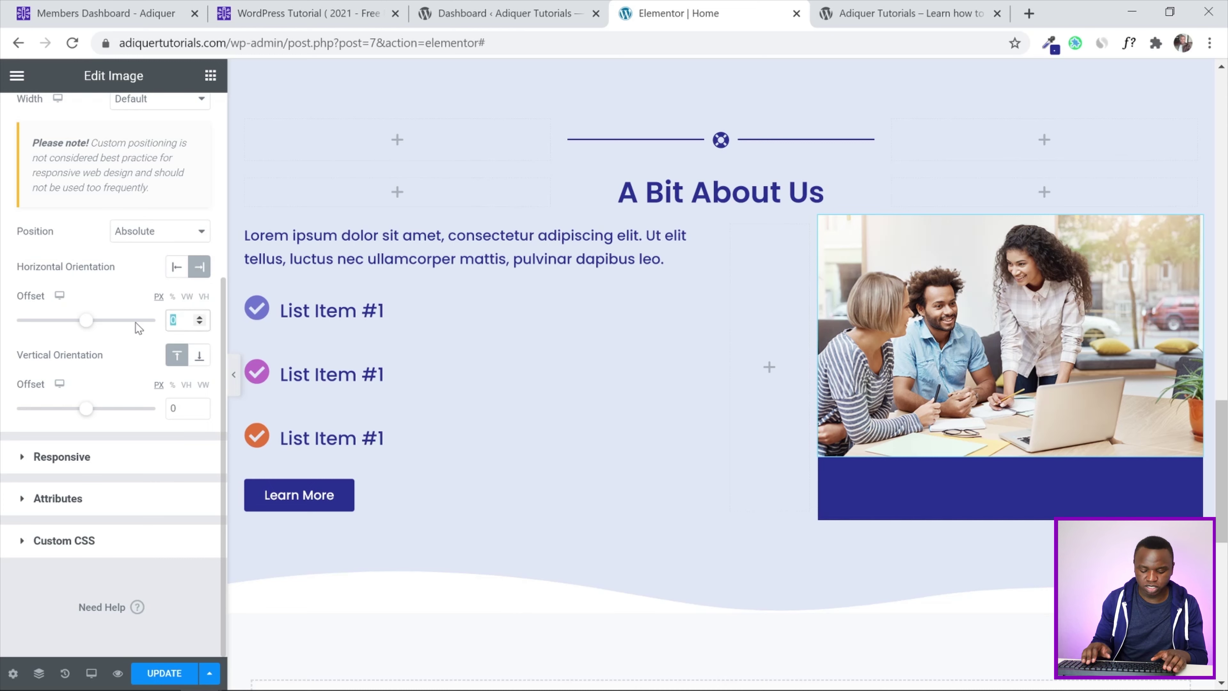
{"action": "type", "text": "40"}
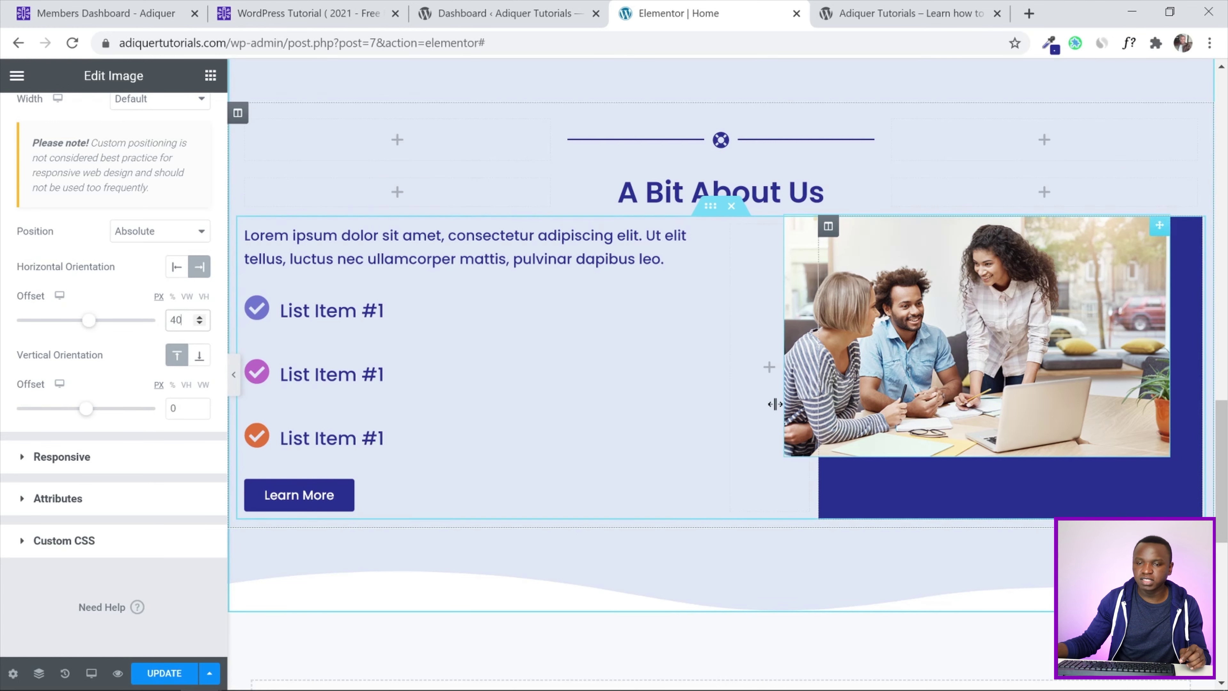
{"action": "left_click", "coordinate": [172, 407]}
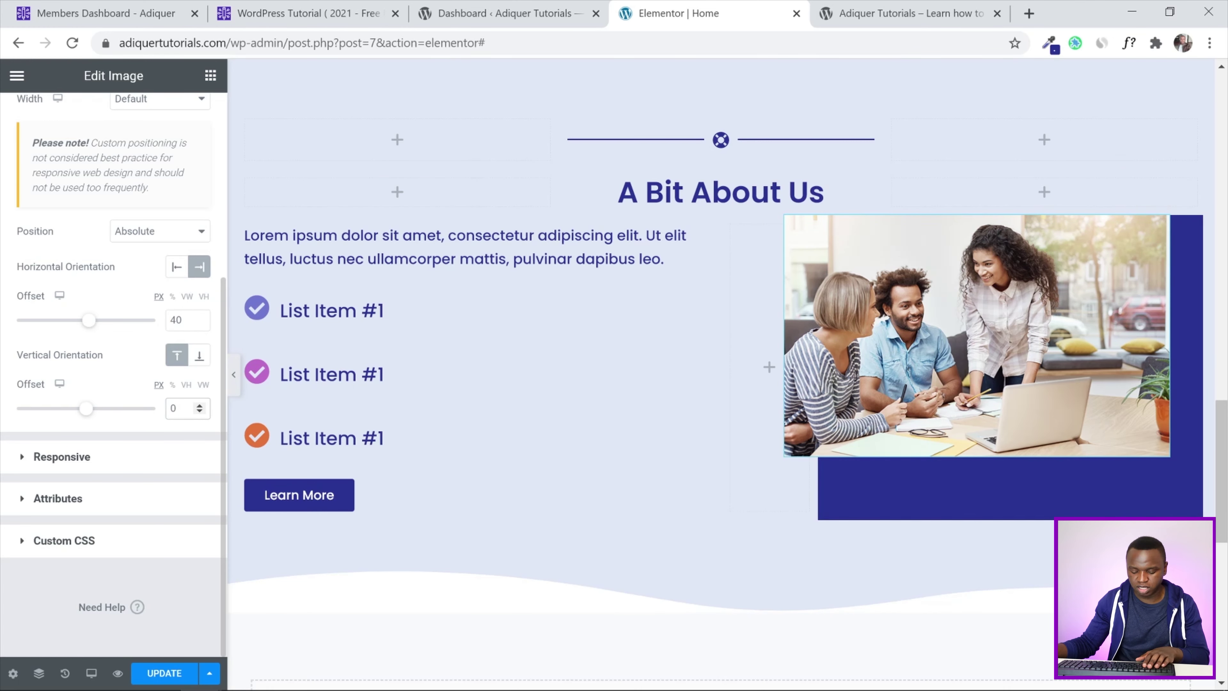
{"action": "type", "text": "6"}
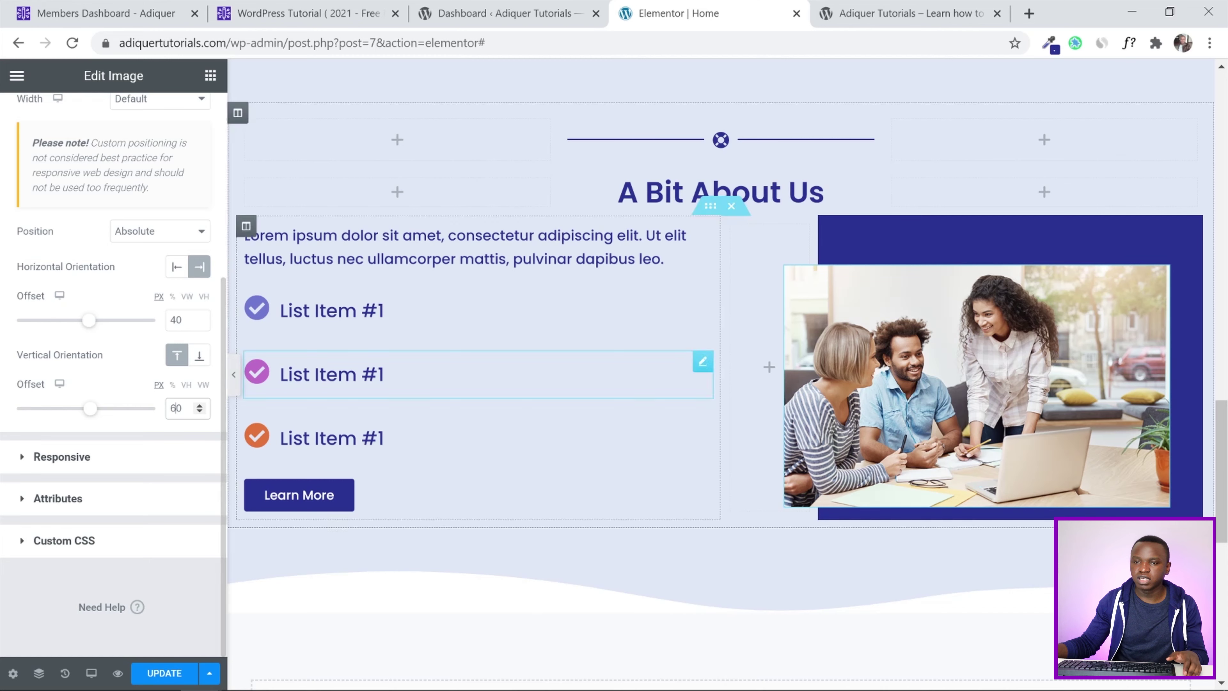
Update the page and reload the live site to see the offset photo
{"action": "left_click", "coordinate": [165, 677]}
{"action": "left_click", "coordinate": [895, 14]}
{"action": "left_click", "coordinate": [76, 44]}
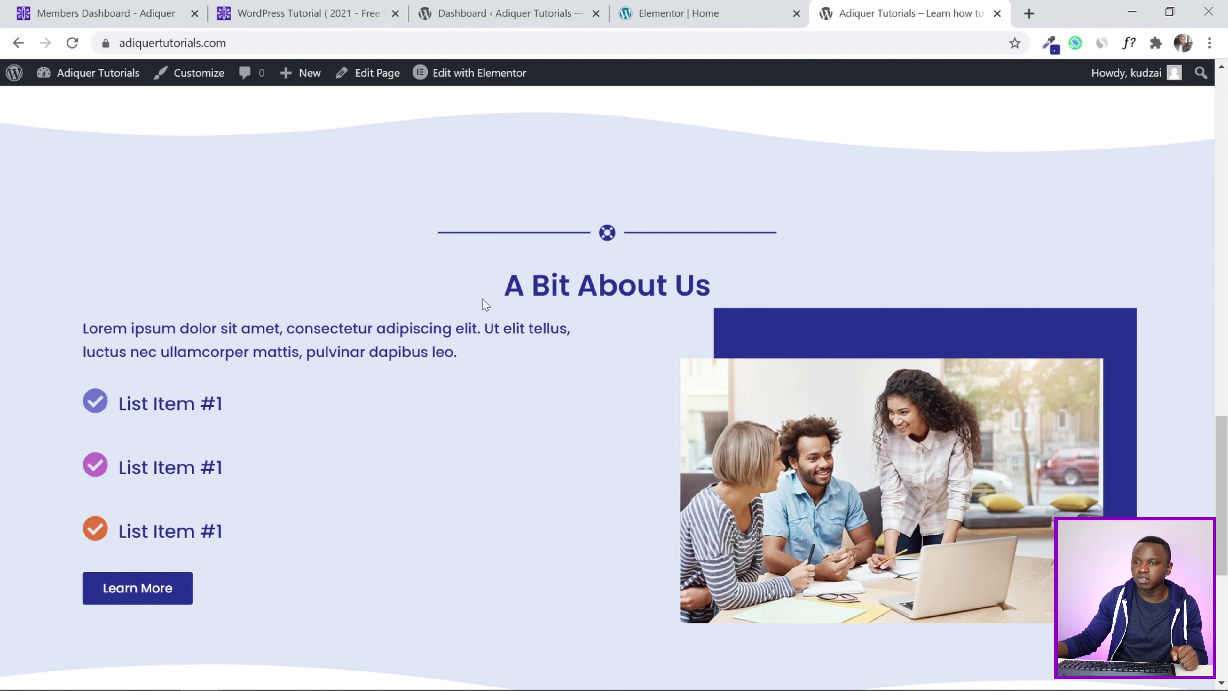
Back in the editor, unlink the inner section's padding, set Top 30 and Bottom 30, and update
{"action": "left_click_drag", "start_coordinate": [1225, 465], "coordinate": [1226, 469]}
{"action": "left_click", "coordinate": [708, 12]}
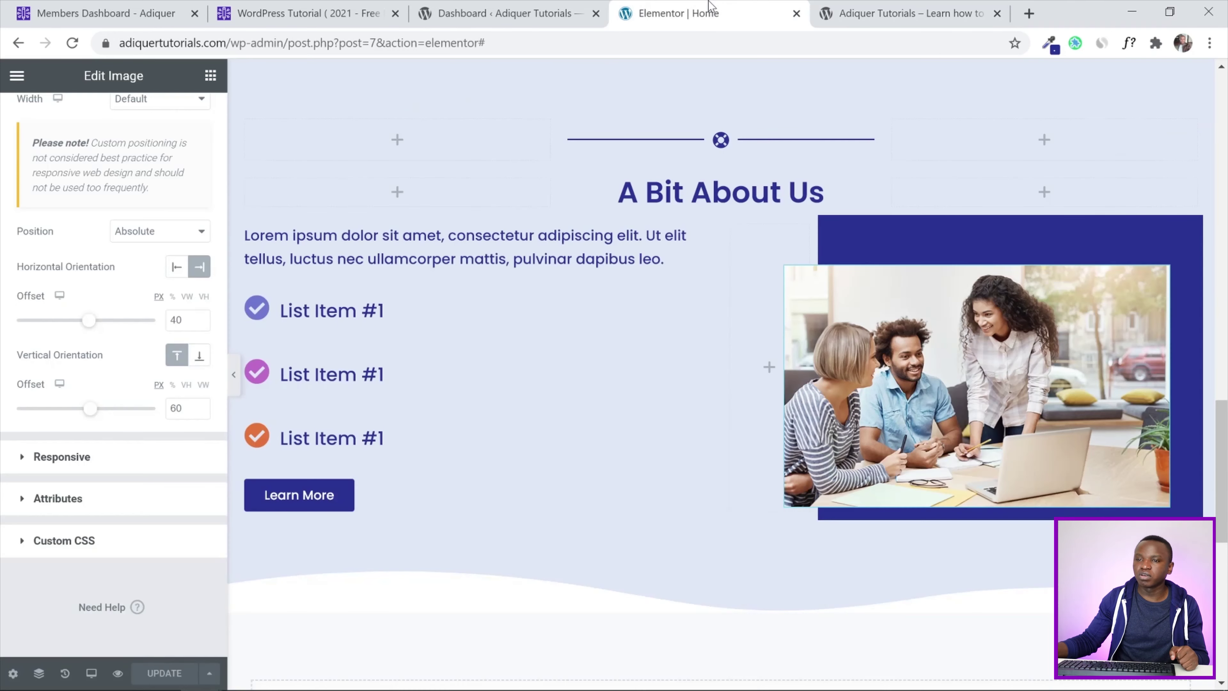
{"action": "scroll", "coordinate": [772, 328], "scroll_direction": "up", "scroll_amount": 2}
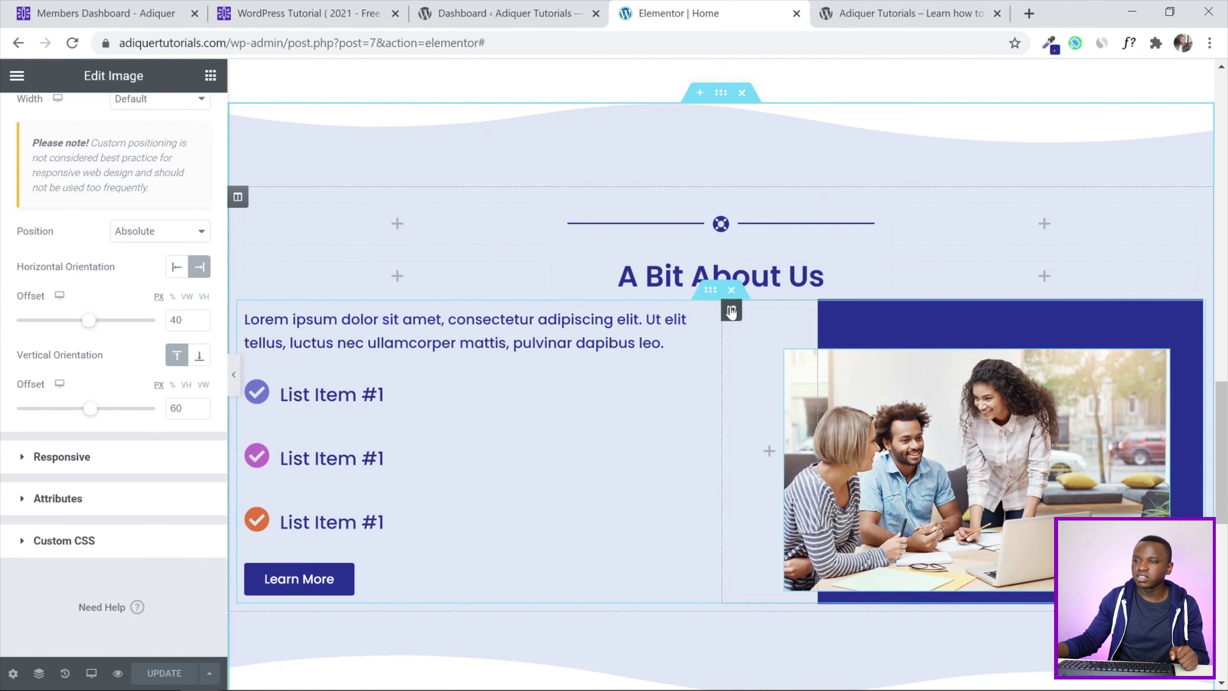
{"action": "left_click", "coordinate": [711, 291]}
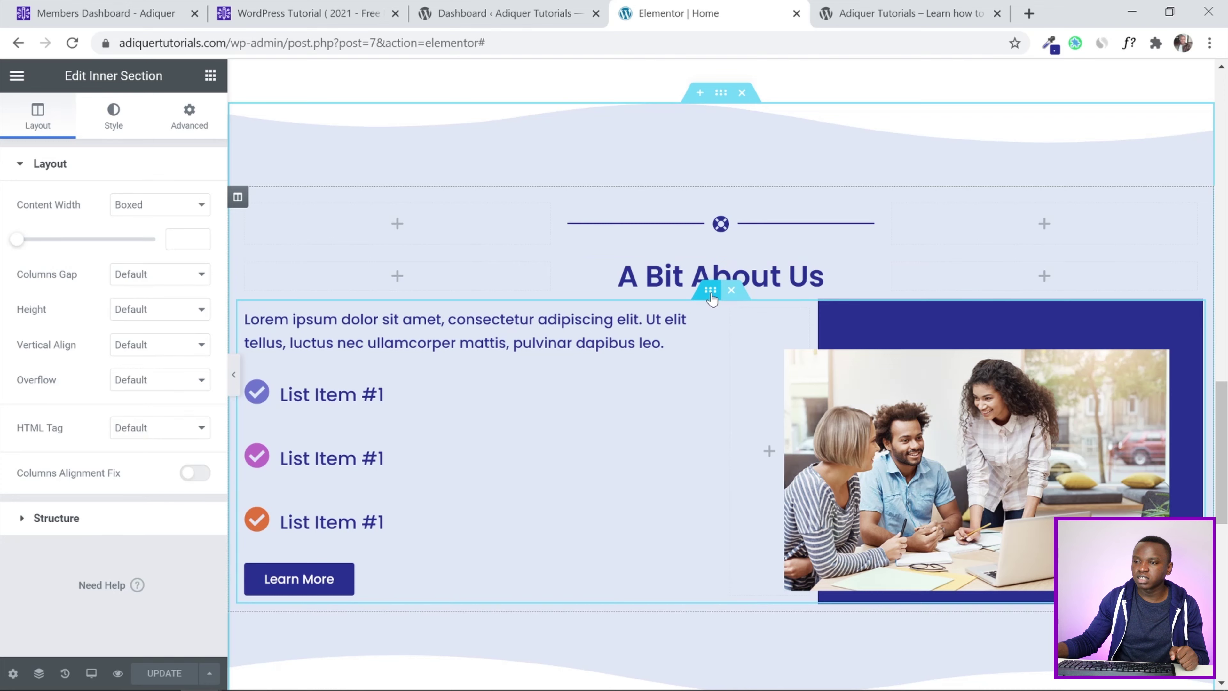
{"action": "left_click", "coordinate": [189, 116]}
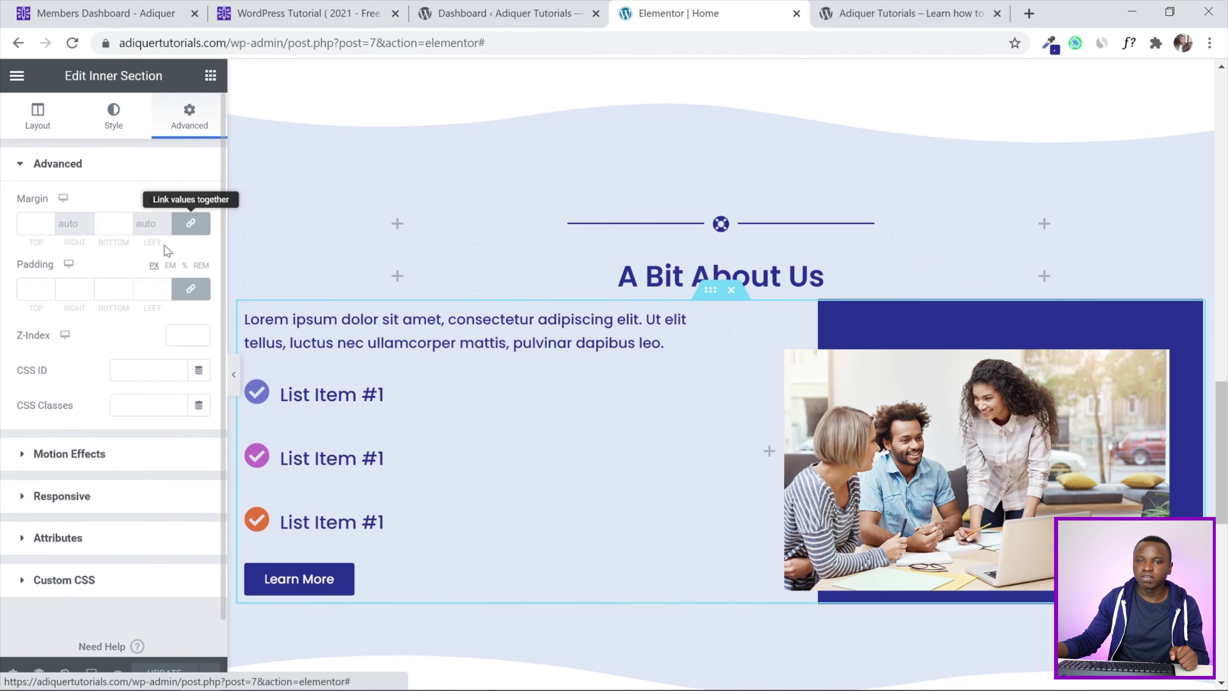
{"action": "left_click", "coordinate": [190, 289]}
{"action": "left_click", "coordinate": [30, 289]}
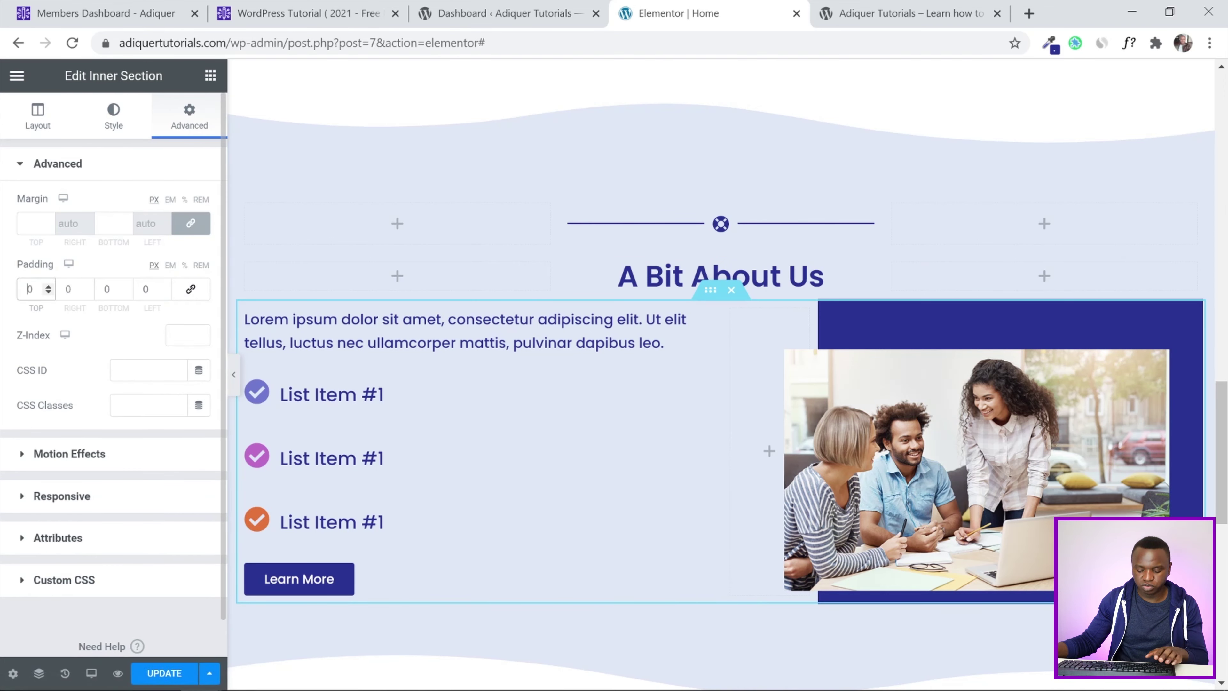
{"action": "type", "text": "3"}
{"action": "left_click", "coordinate": [102, 289]}
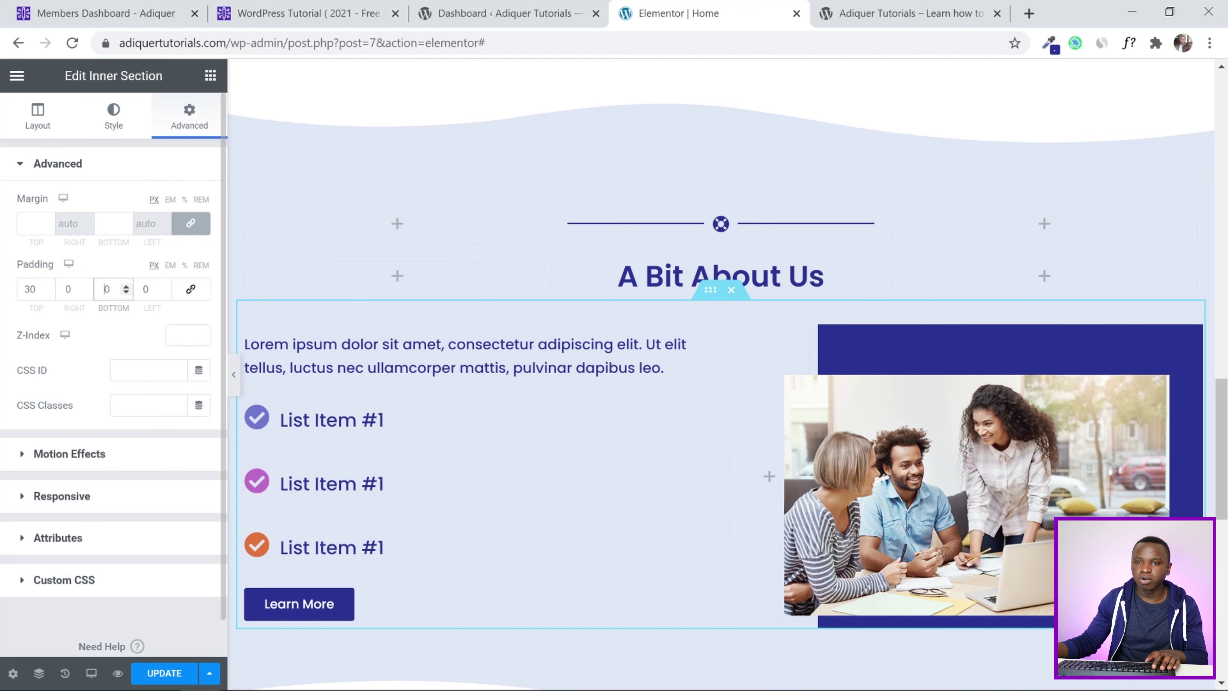
{"action": "type", "text": "3"}
{"action": "left_click", "coordinate": [167, 673]}
Reload the live page to inspect the 30 px padding around A Bit About Us, then return to Elementor
{"action": "left_click", "coordinate": [822, 9]}
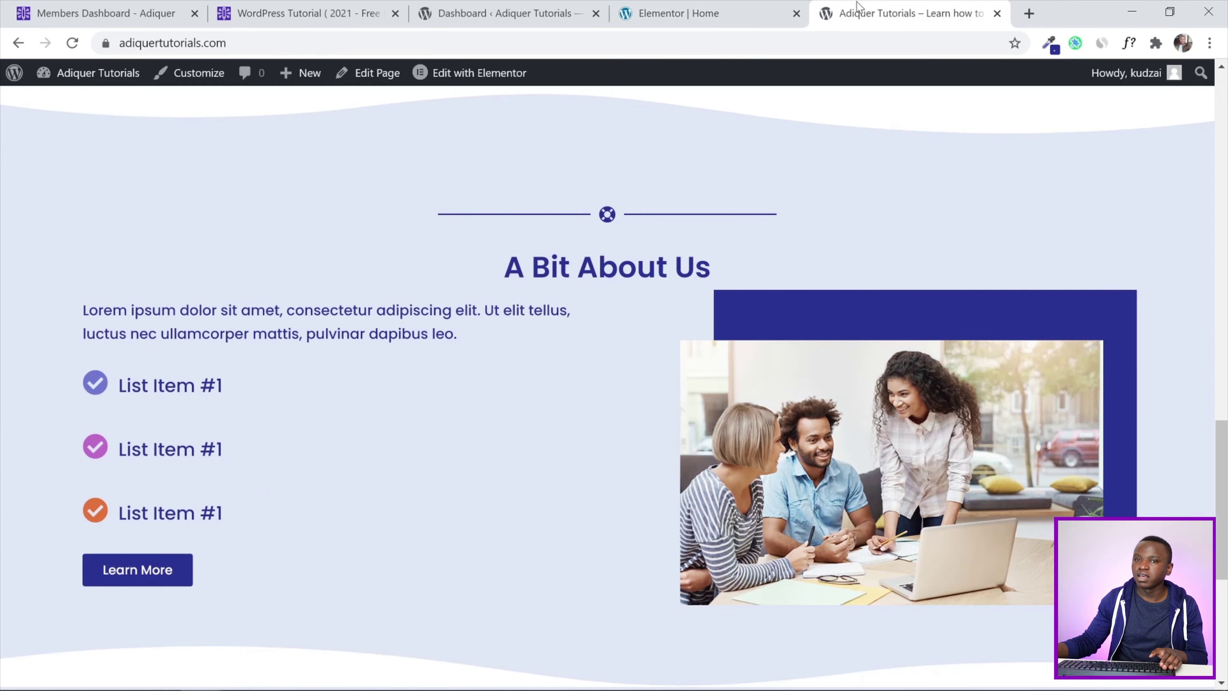
{"action": "left_click", "coordinate": [72, 42]}
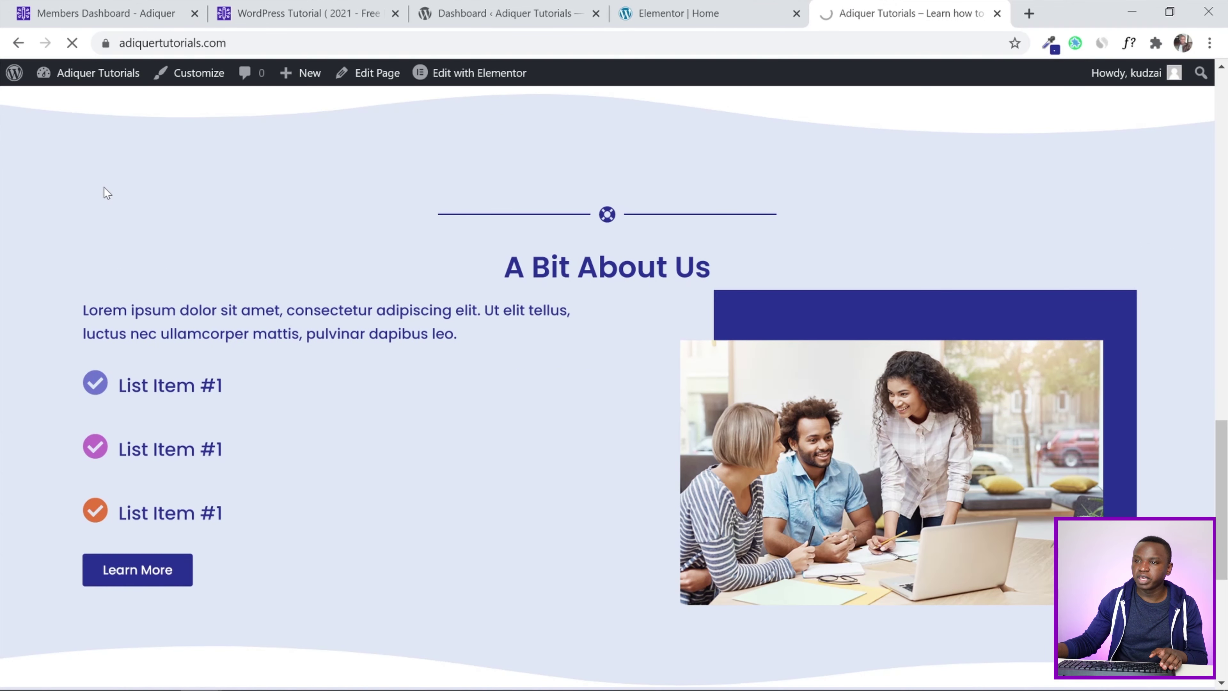
{"action": "mouse_move", "coordinate": [1227, 457]}
{"action": "left_mouse_down"}
{"action": "mouse_move", "coordinate": [1227, 473]}
{"action": "mouse_move", "coordinate": [1227, 459]}
{"action": "left_mouse_up"}
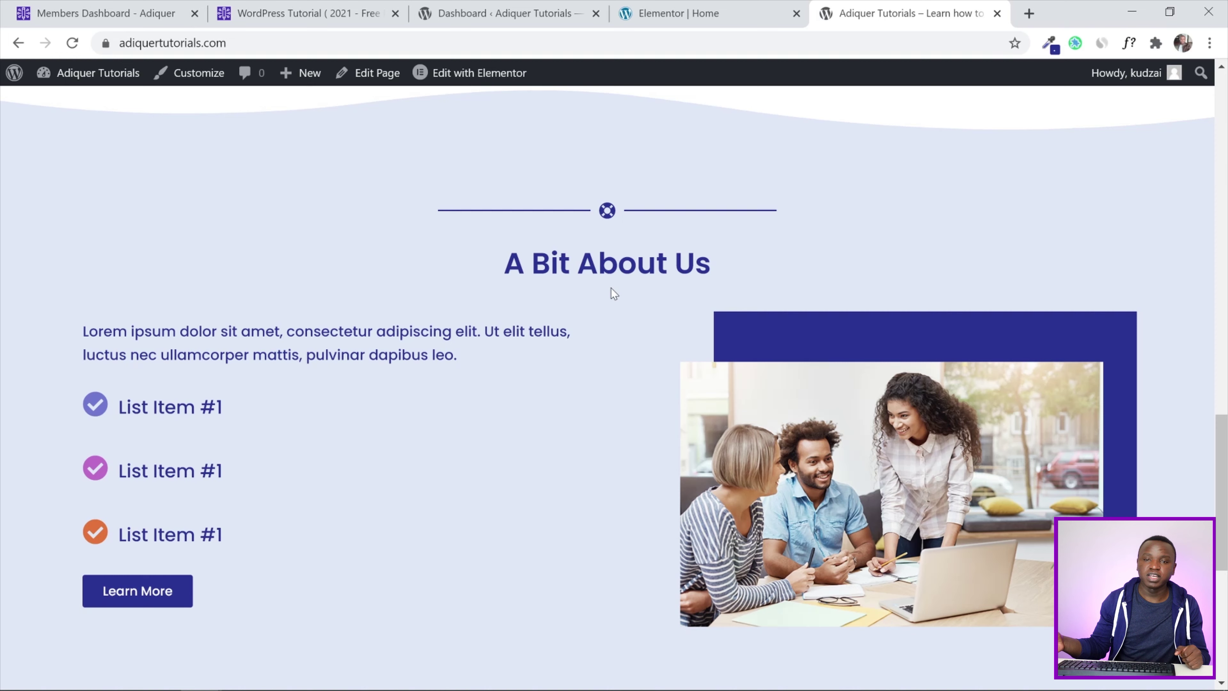
{"action": "key", "text": "ctrl+shift+Tab"}
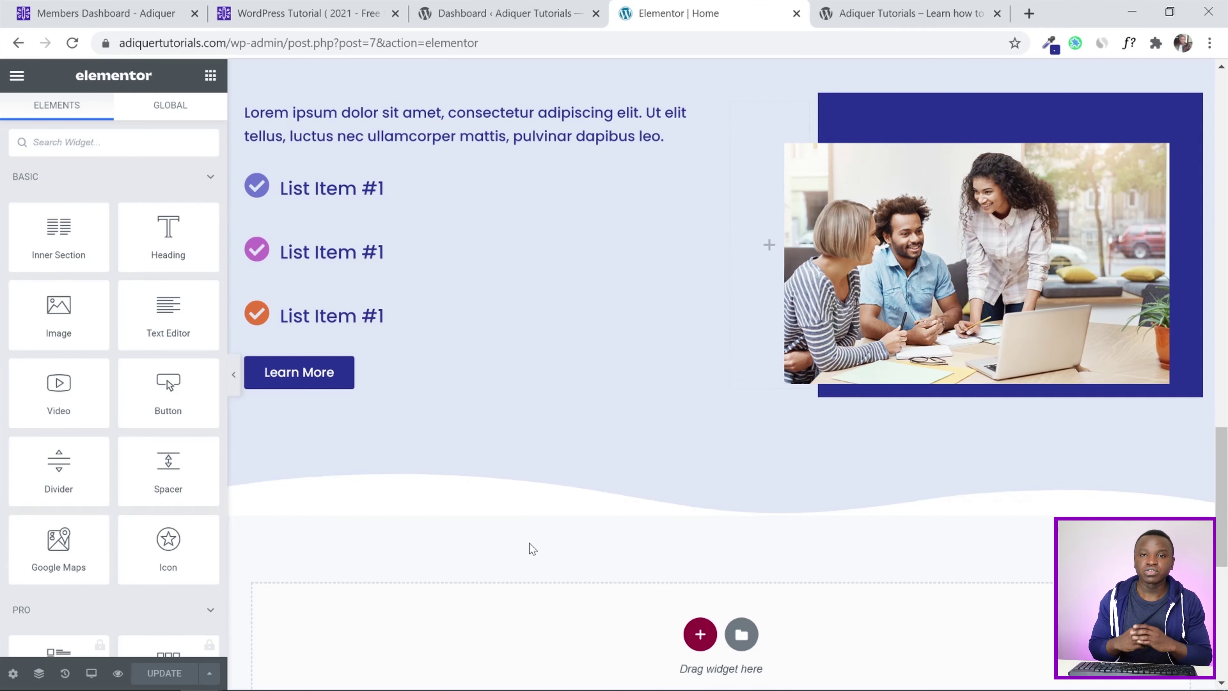
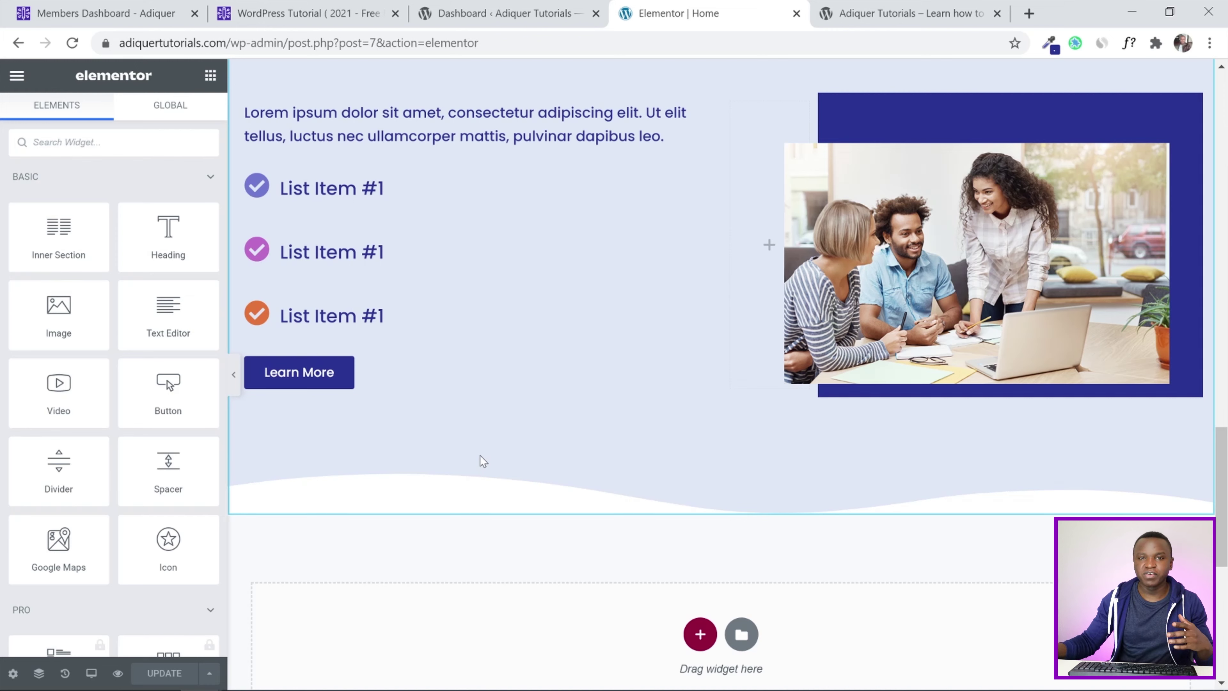
Duplicate the What We Offer section and move the copy below the About Us list-and-image section
{"action": "left_click_drag", "start_coordinate": [1224, 488], "coordinate": [1227, 265]}
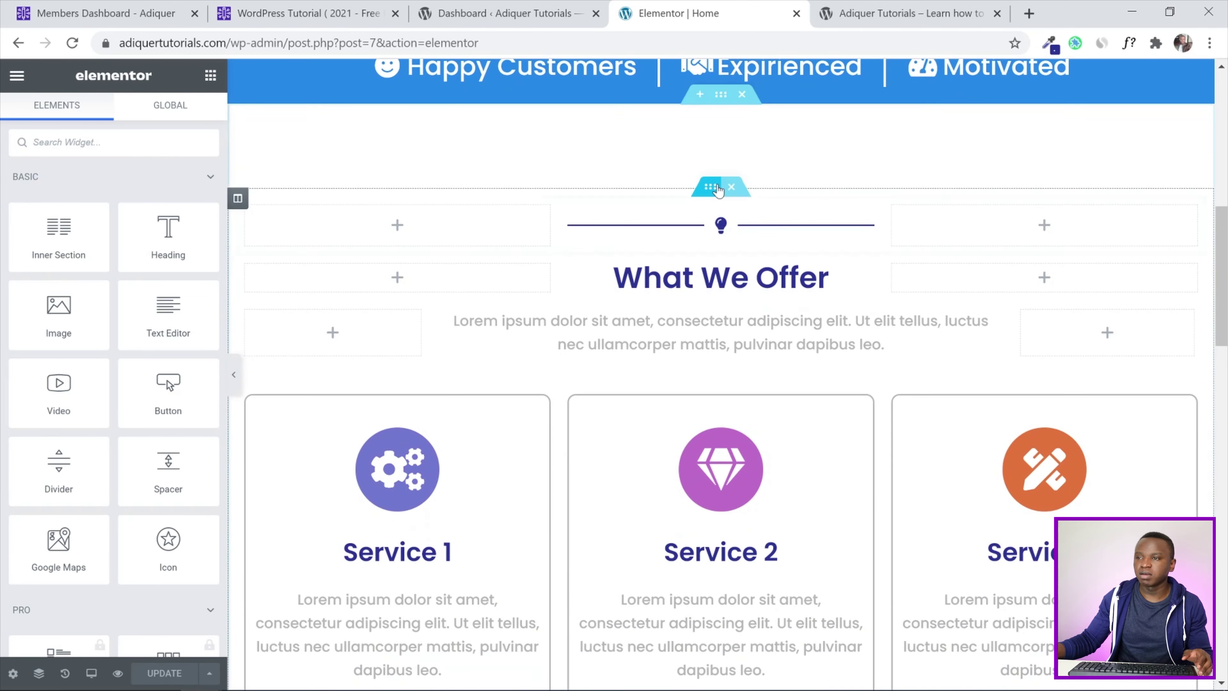
{"action": "scroll", "coordinate": [720, 194], "scroll_direction": "up", "scroll_amount": 3}
{"action": "right_click", "coordinate": [721, 264]}
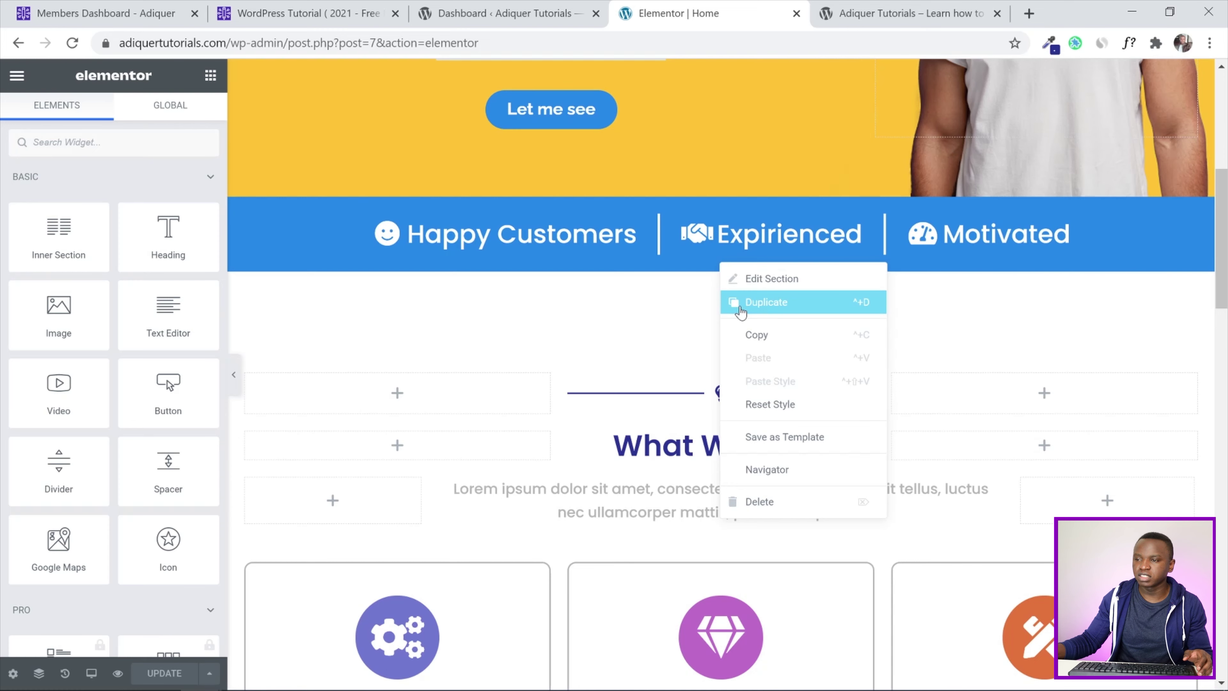
{"action": "left_click", "coordinate": [740, 312]}
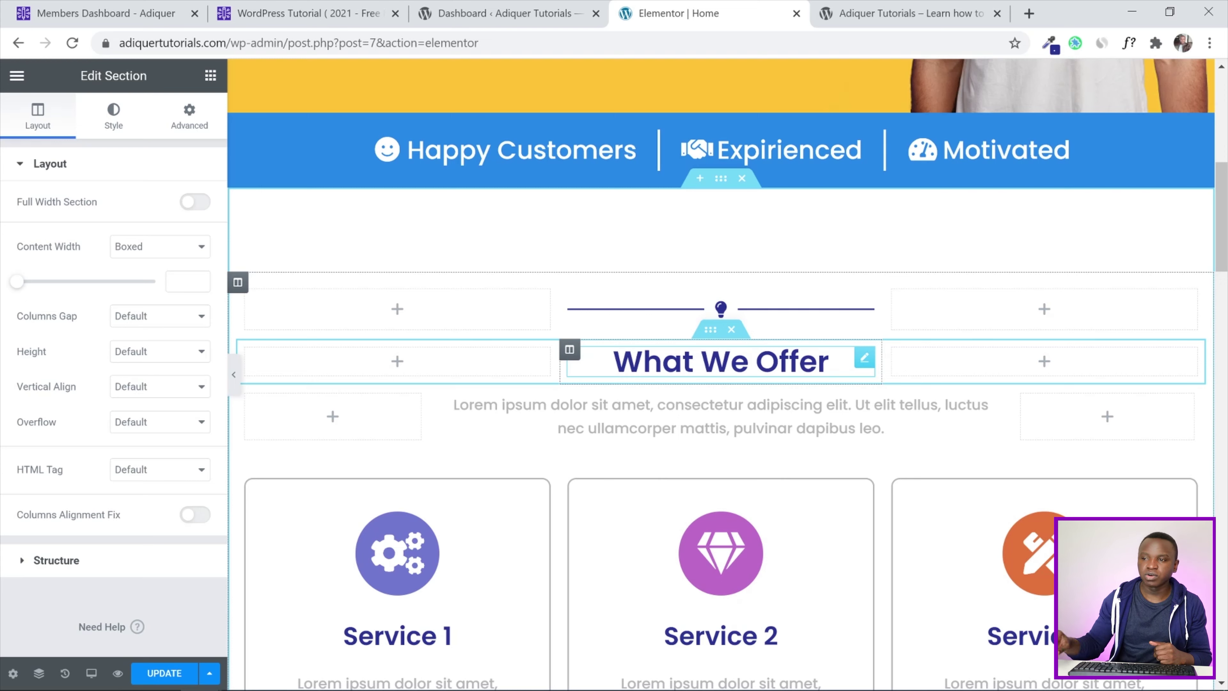
{"action": "left_click_drag", "start_coordinate": [1226, 220], "coordinate": [1227, 351]}
{"action": "left_click_drag", "start_coordinate": [721, 192], "coordinate": [708, 420]}
{"action": "scroll", "coordinate": [712, 294], "scroll_direction": "down", "scroll_amount": 7}
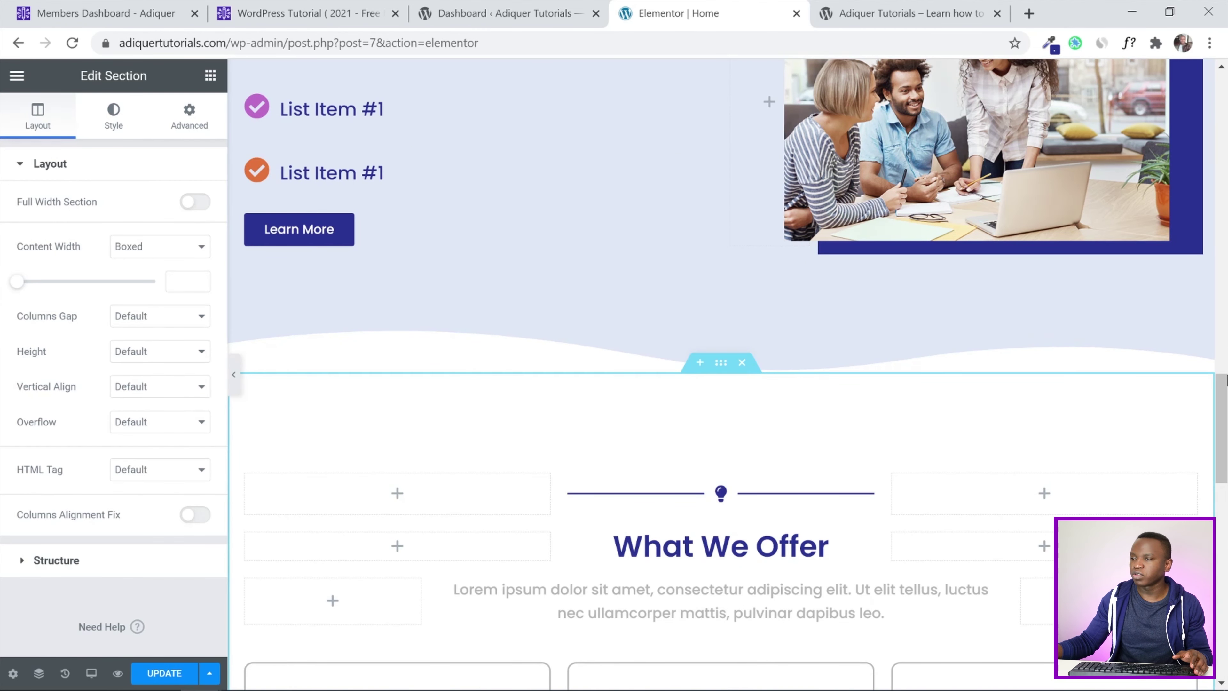
{"action": "scroll", "coordinate": [720, 339], "scroll_direction": "down", "scroll_amount": 6}
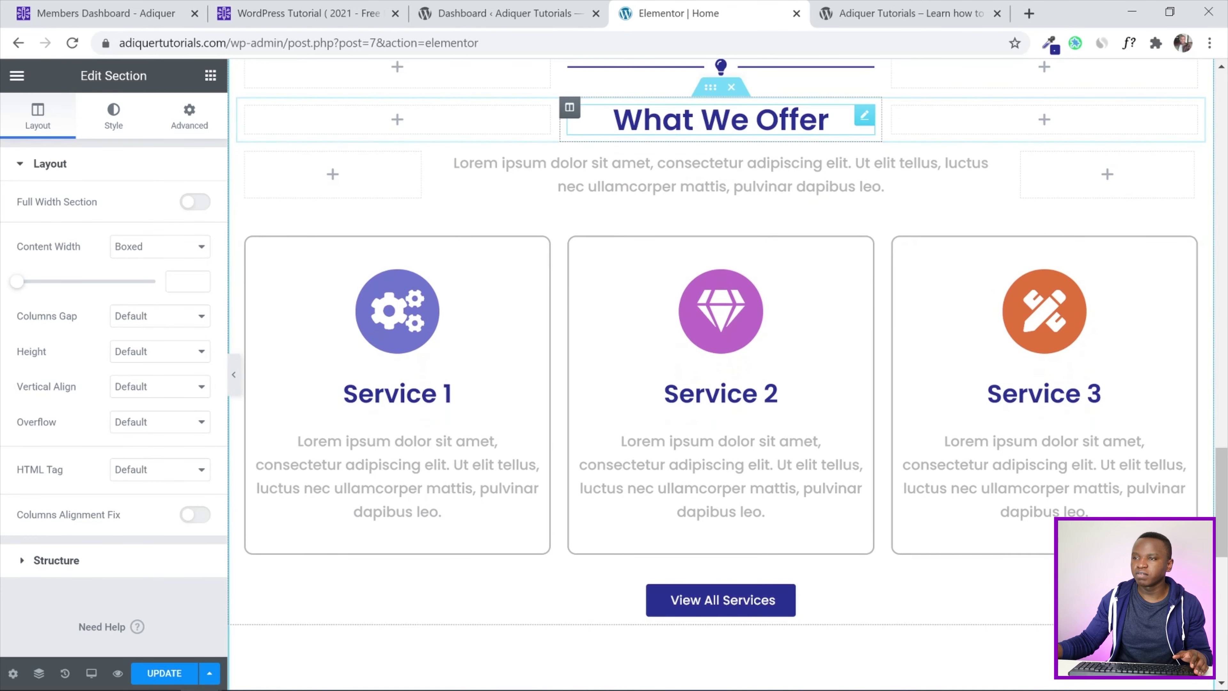
Retitle the copied heading 'Why Choose Us' and delete its View All Services button
{"action": "left_click", "coordinate": [827, 119]}
{"action": "left_click_drag", "start_coordinate": [90, 224], "coordinate": [4, 235]}
{"action": "type", "text": "W"}
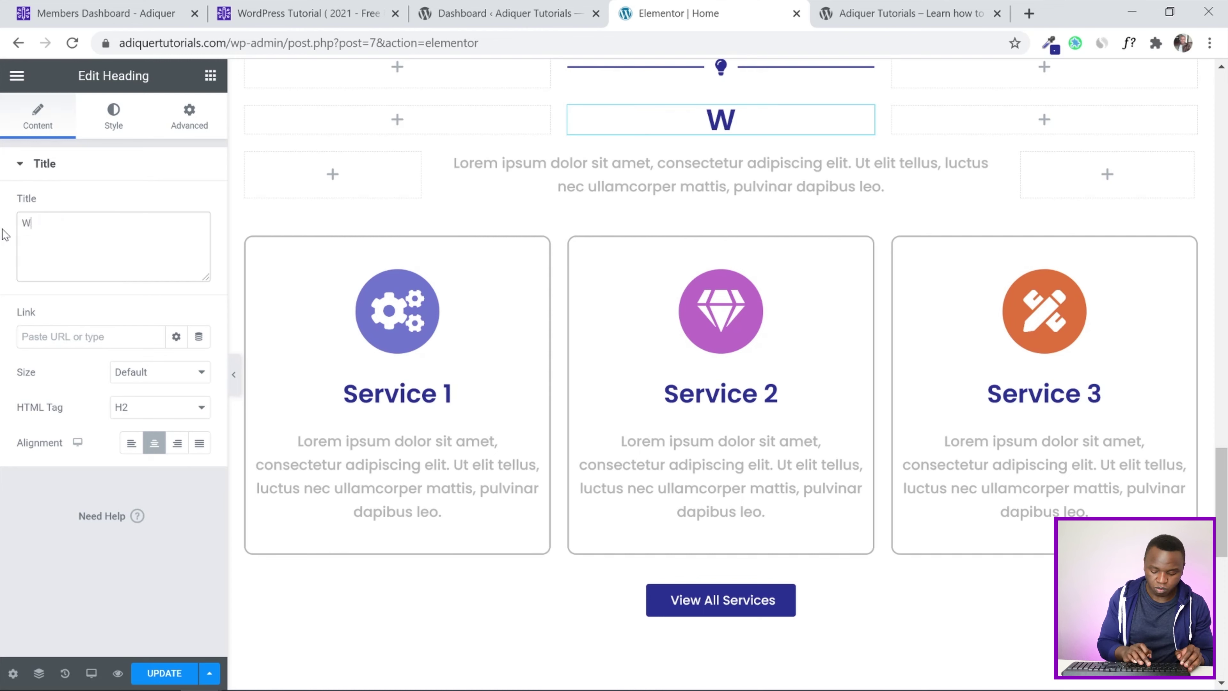
{"action": "type", "text": "hy Choose "}
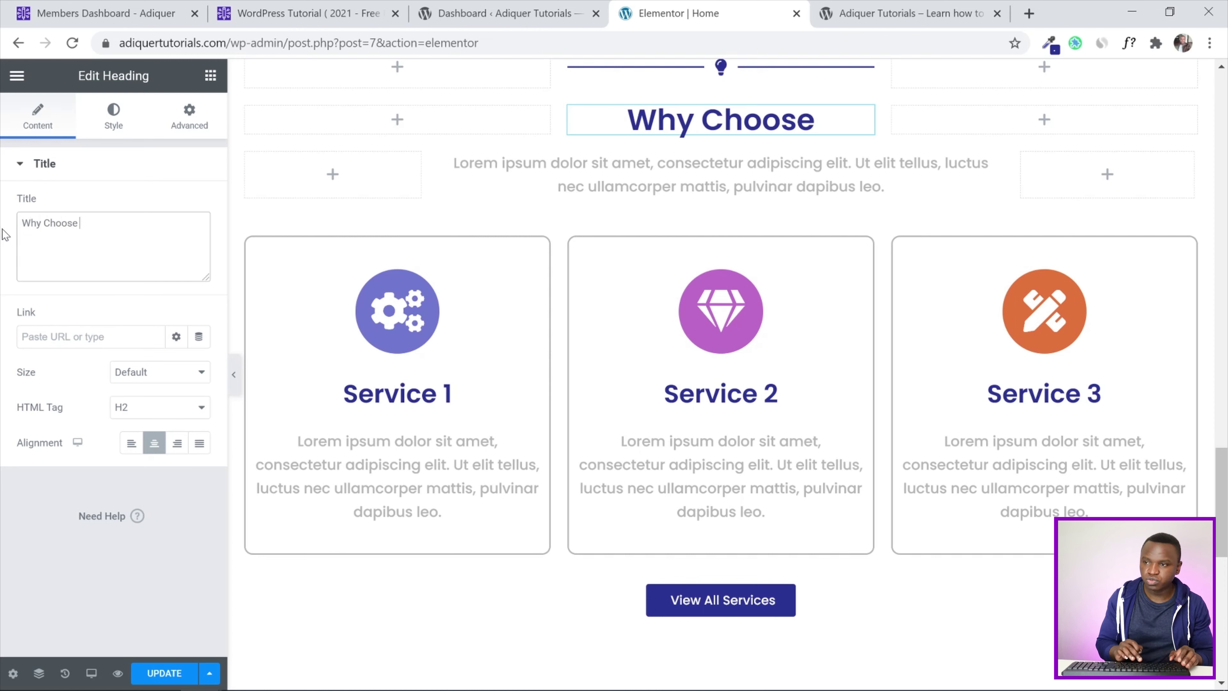
{"action": "type", "text": "Us"}
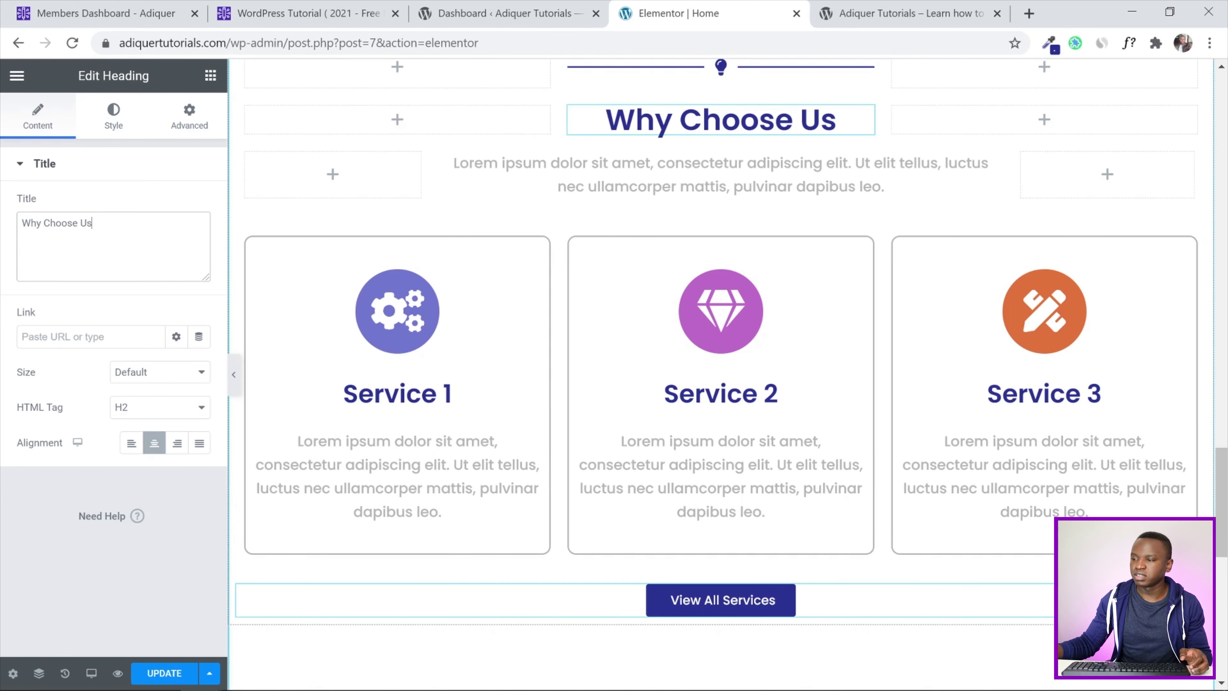
{"action": "right_click", "coordinate": [1059, 600]}
{"action": "left_click", "coordinate": [1107, 673]}
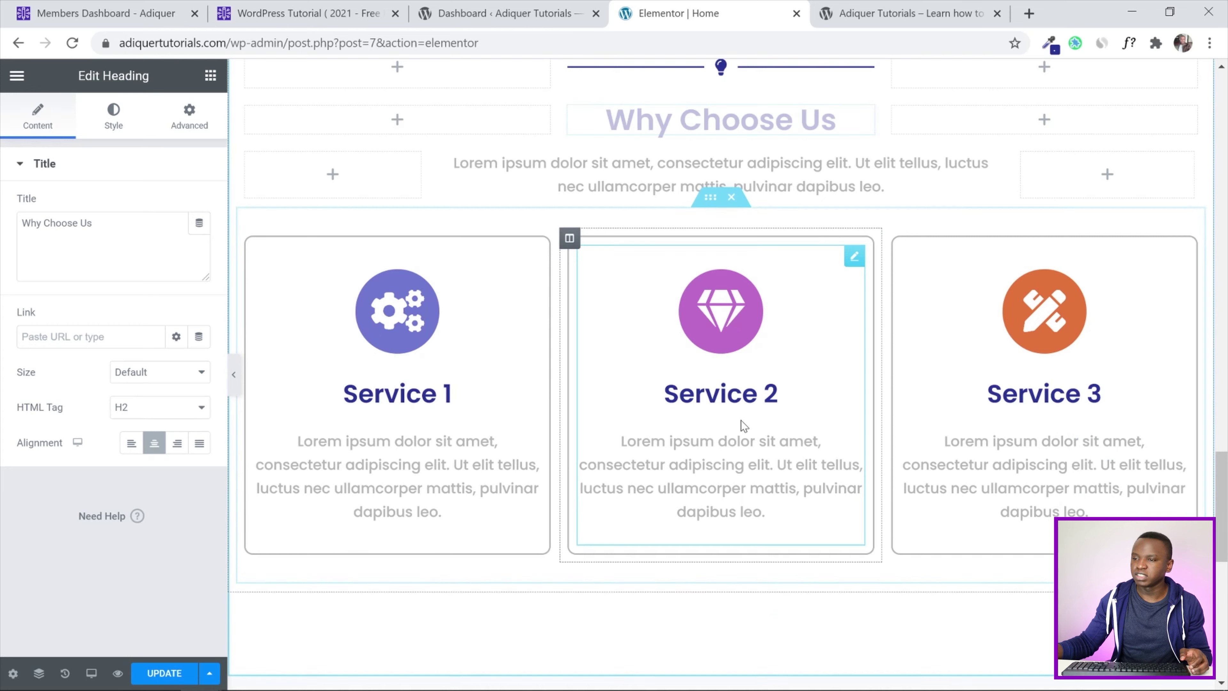
Add an inner section below the service cards and duplicate a column to make three columns
{"action": "mouse_move", "coordinate": [1227, 506]}
{"action": "left_mouse_down"}
{"action": "mouse_move", "coordinate": [1227, 471]}
{"action": "mouse_move", "coordinate": [1227, 495]}
{"action": "left_mouse_up"}
{"action": "scroll", "coordinate": [560, 457], "scroll_direction": "down", "scroll_amount": 2}
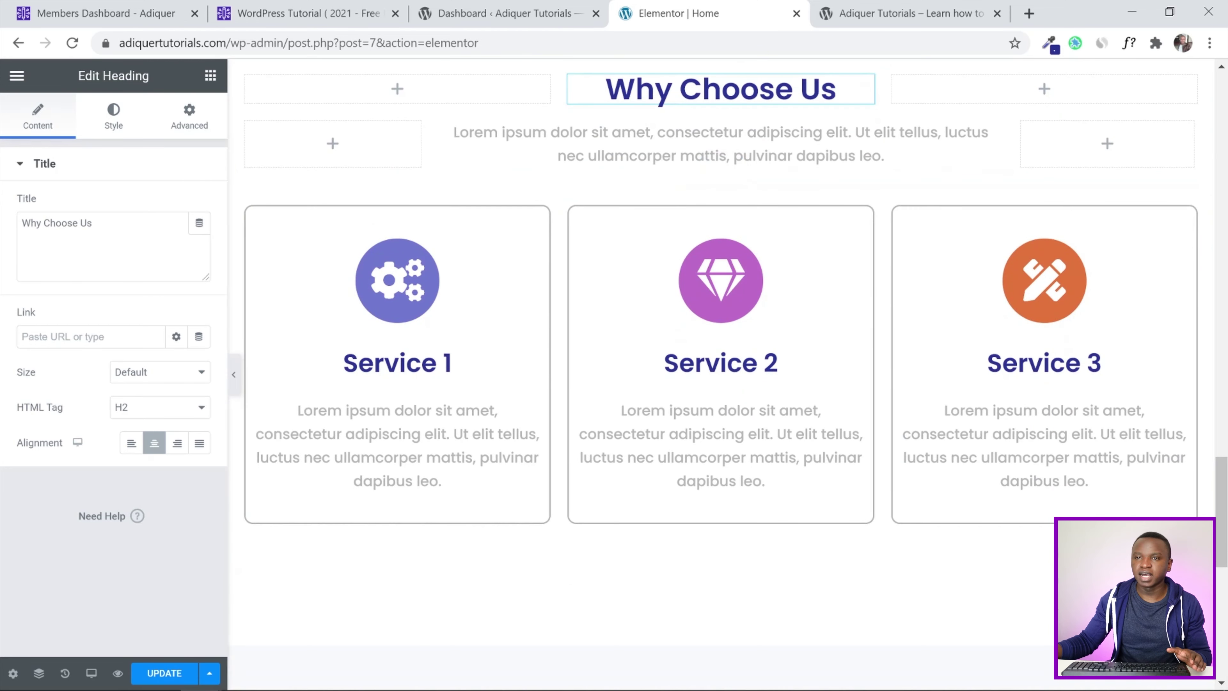
{"action": "left_click", "coordinate": [210, 75]}
{"action": "left_click_drag", "start_coordinate": [45, 219], "coordinate": [649, 540]}
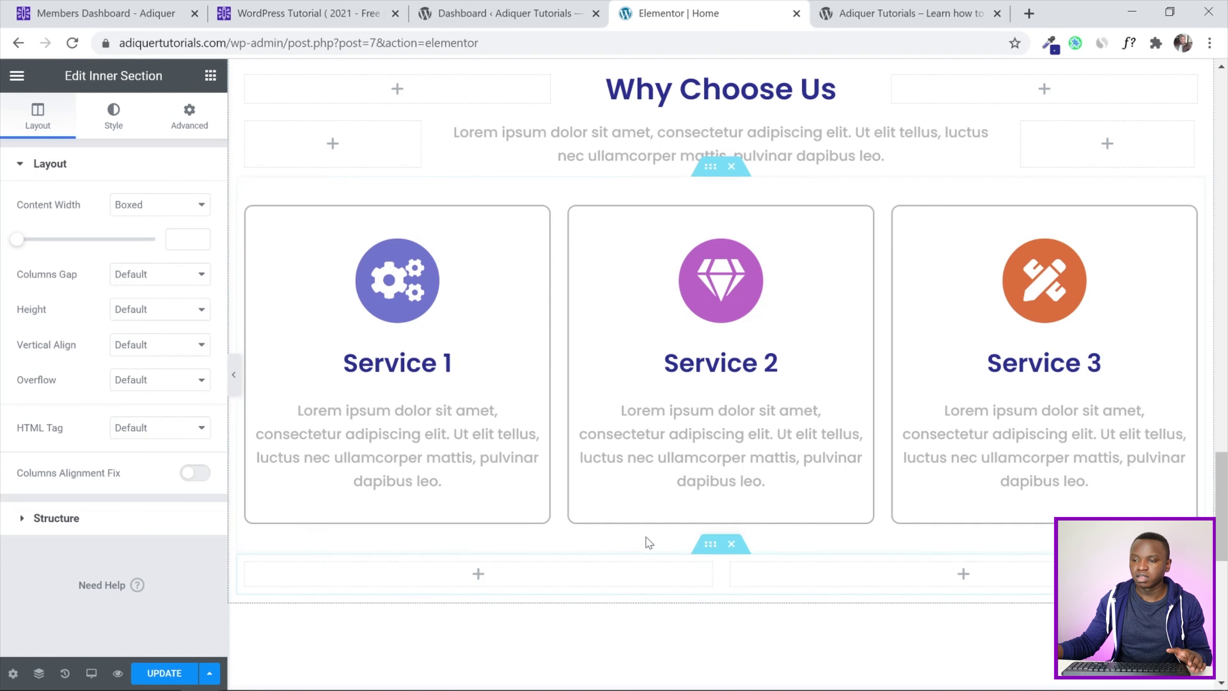
{"action": "right_click", "coordinate": [247, 565]}
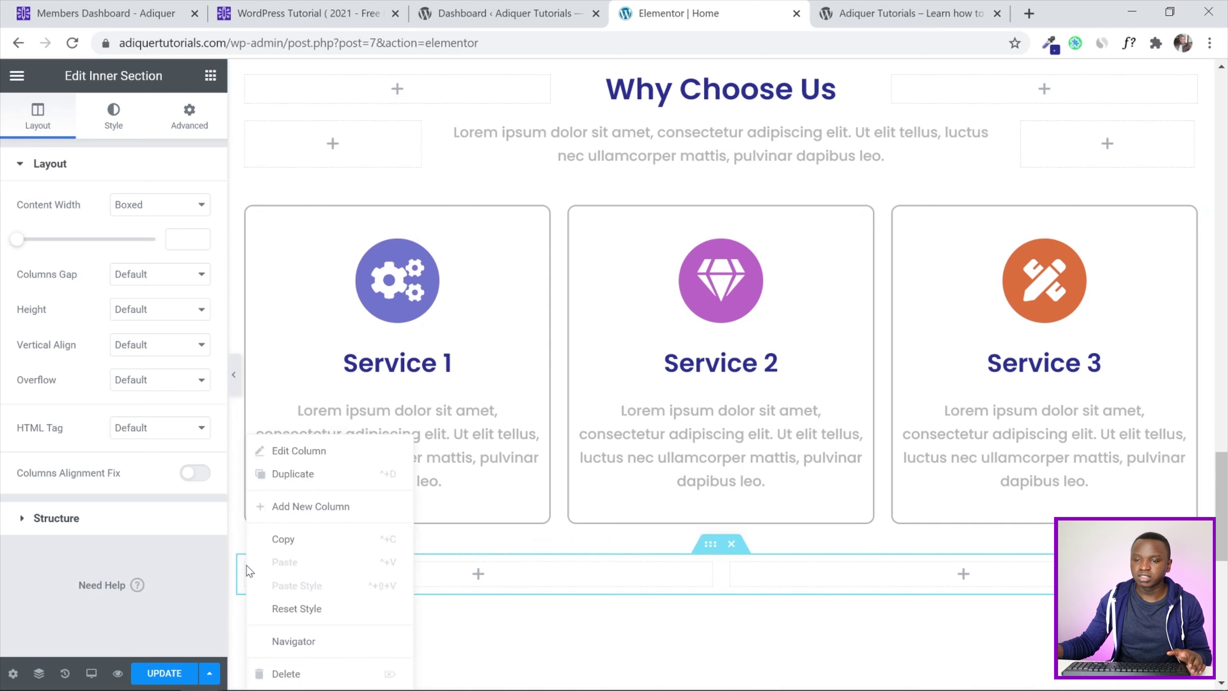
{"action": "left_click", "coordinate": [278, 472]}
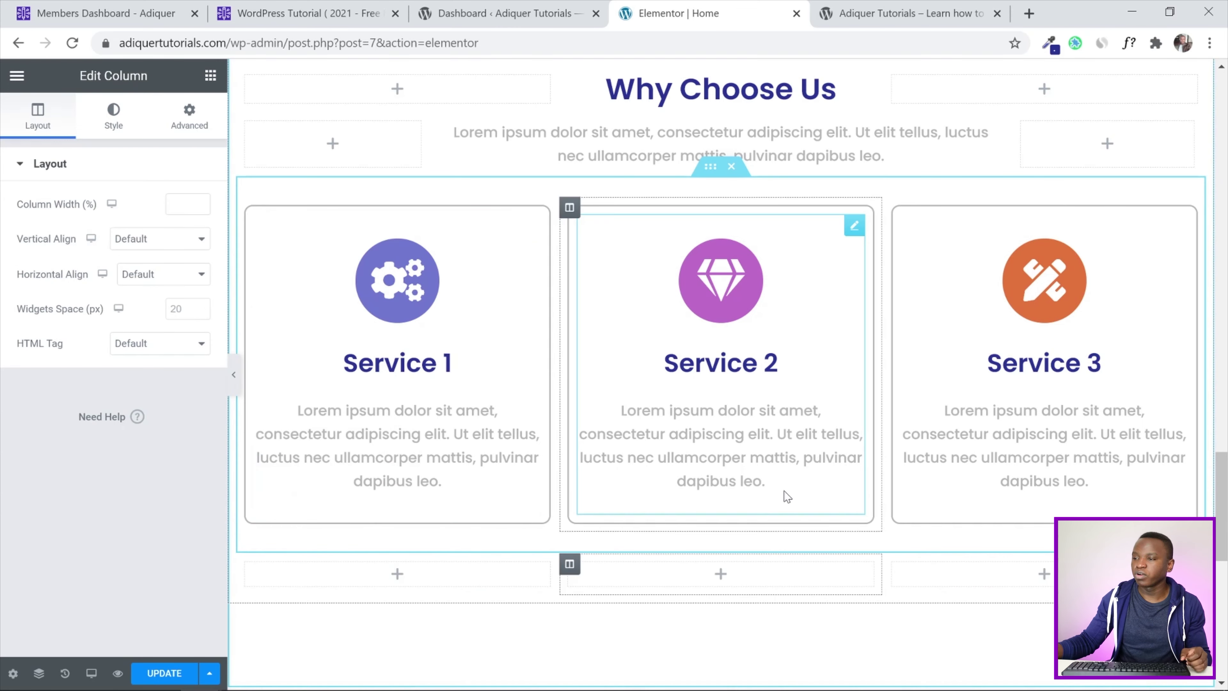
{"action": "scroll", "coordinate": [1160, 484], "scroll_direction": "down", "scroll_amount": 2}
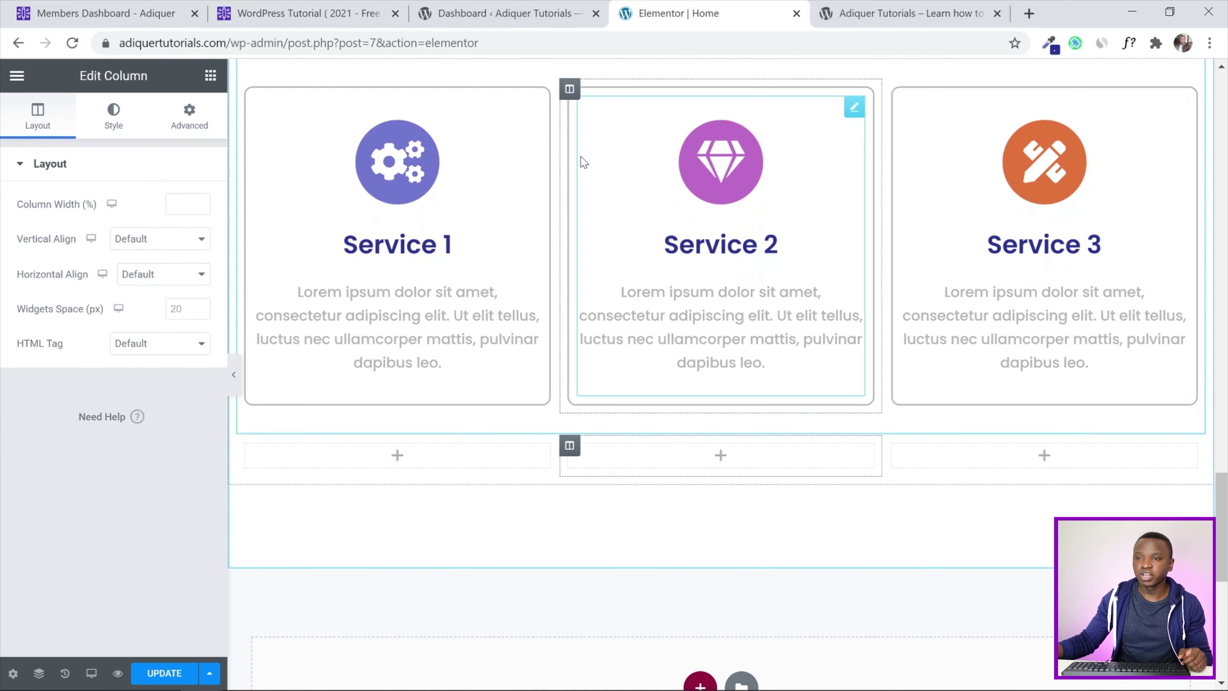
Move the three service boxes into the new columns and delete the empty original row
{"action": "left_click_drag", "start_coordinate": [391, 173], "coordinate": [372, 463]}
{"action": "left_click_drag", "start_coordinate": [688, 208], "coordinate": [716, 520]}
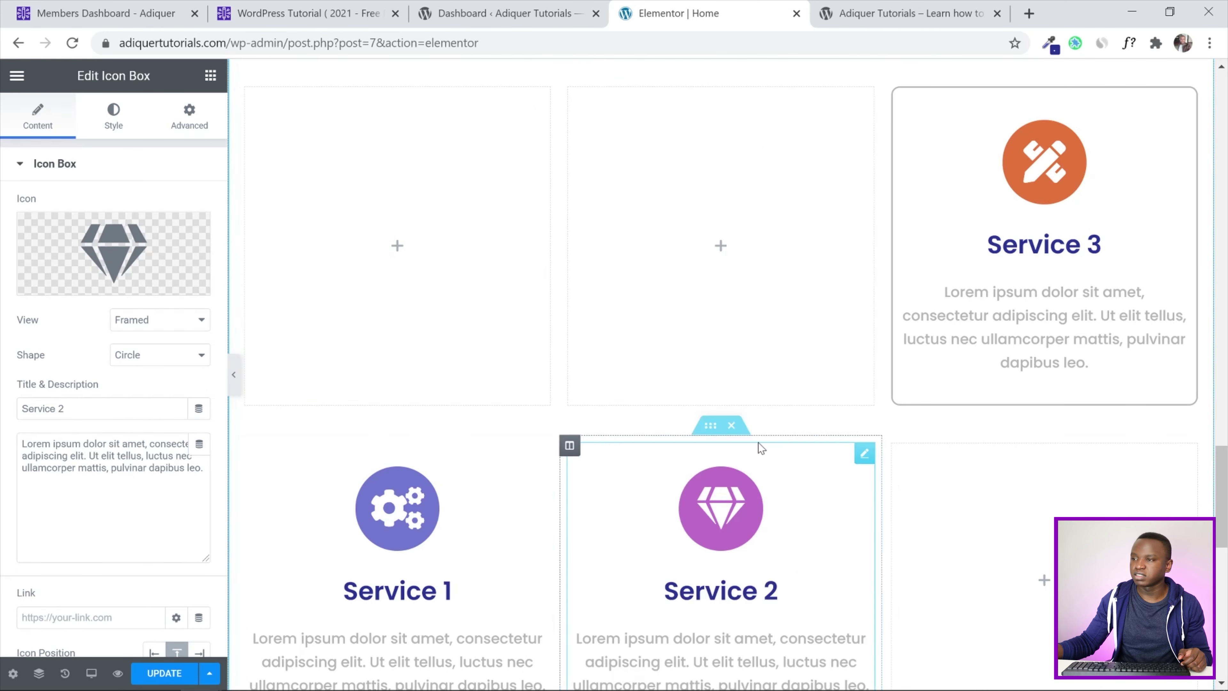
{"action": "left_click_drag", "start_coordinate": [1015, 192], "coordinate": [1020, 241]}
{"action": "scroll", "coordinate": [712, 179], "scroll_direction": "up", "scroll_amount": 2}
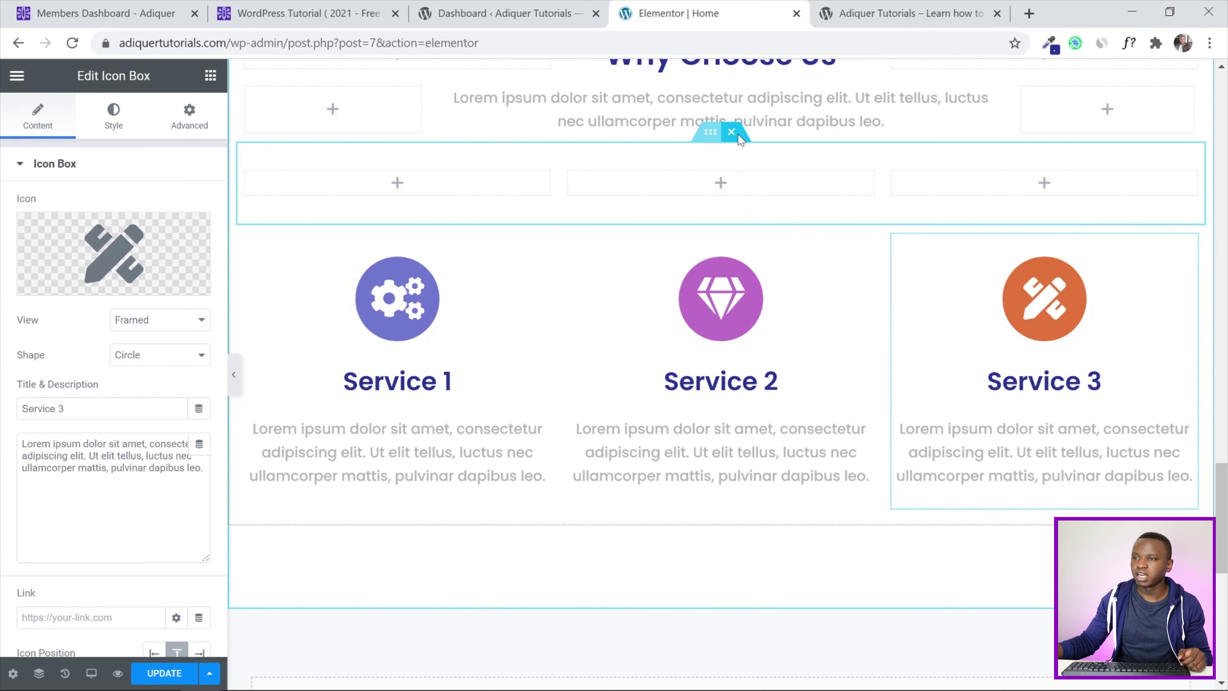
{"action": "left_click", "coordinate": [733, 138]}
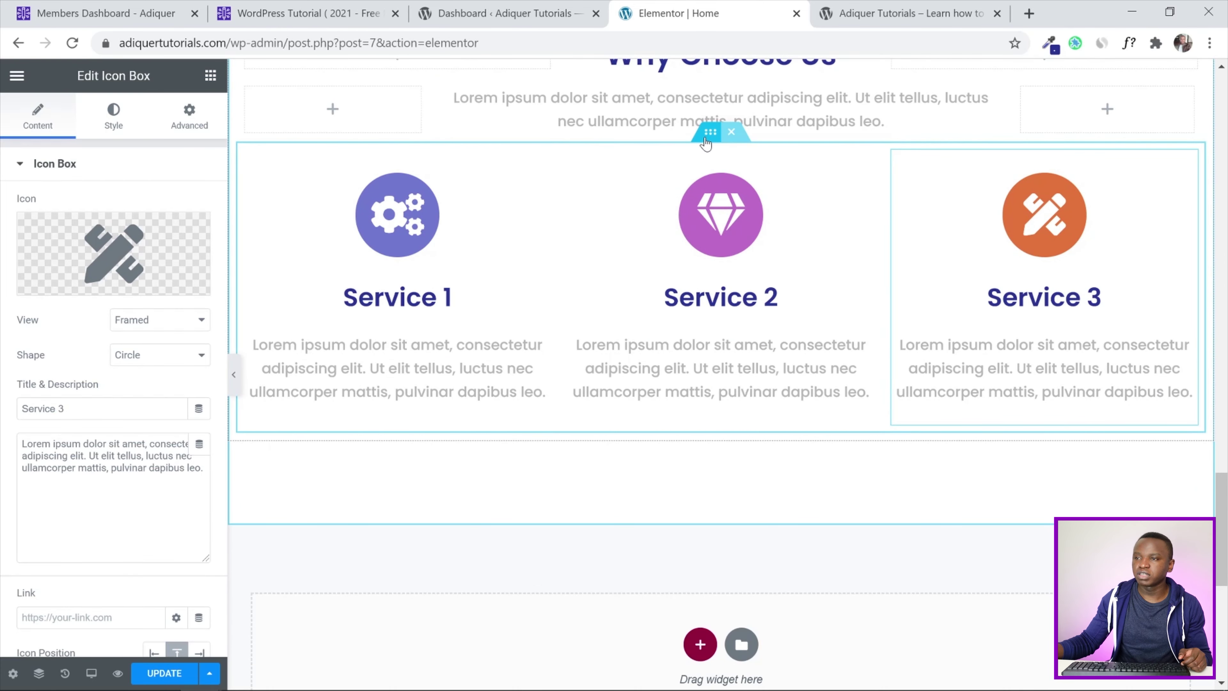
{"action": "left_click", "coordinate": [710, 131]}
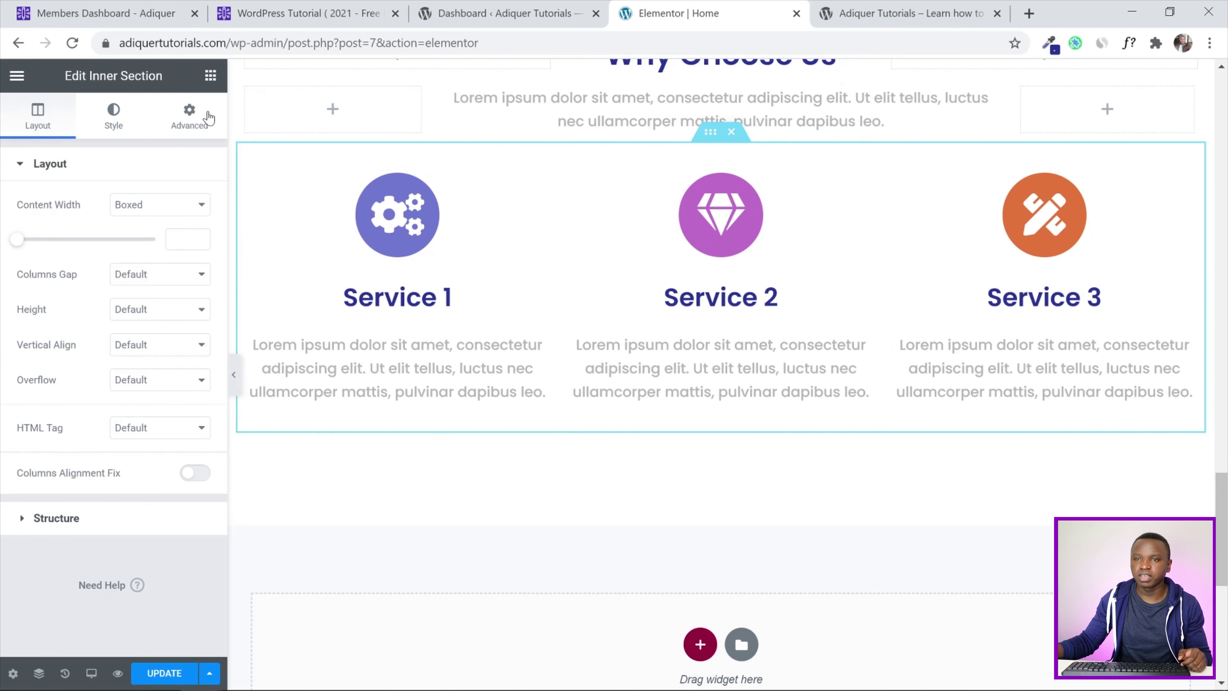
Unlink the new row's padding and set top padding 30 and bottom padding 3
{"action": "left_click", "coordinate": [191, 116]}
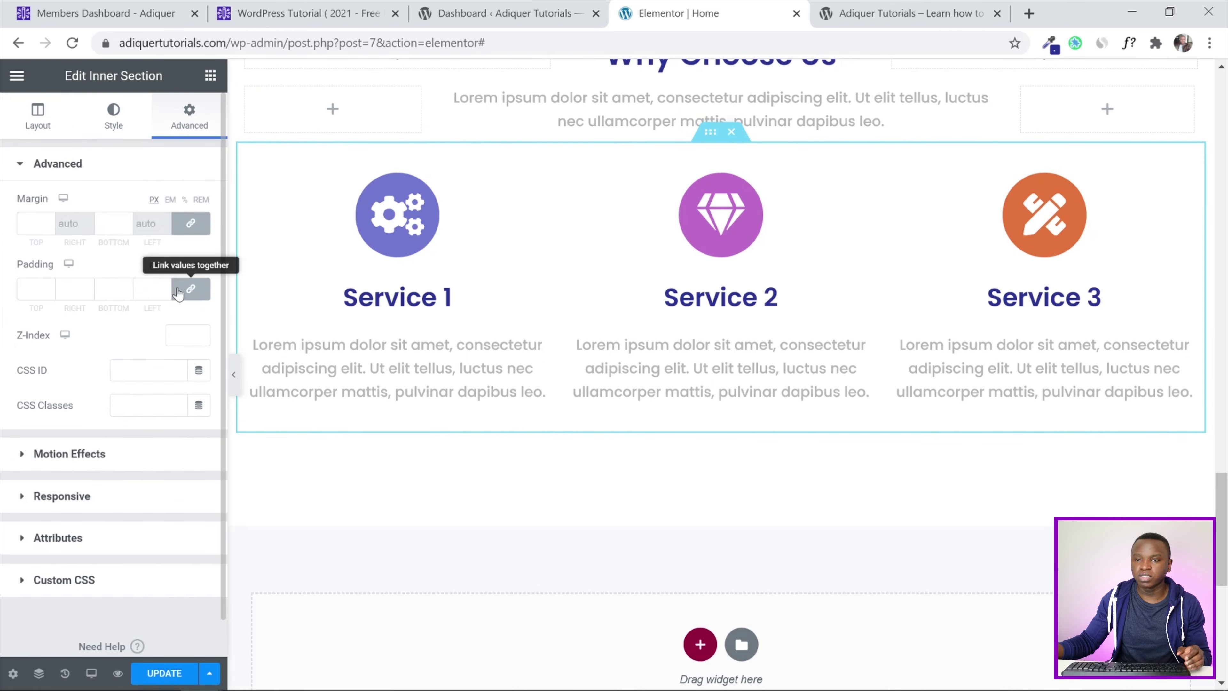
{"action": "left_click", "coordinate": [191, 289]}
{"action": "left_click", "coordinate": [34, 288]}
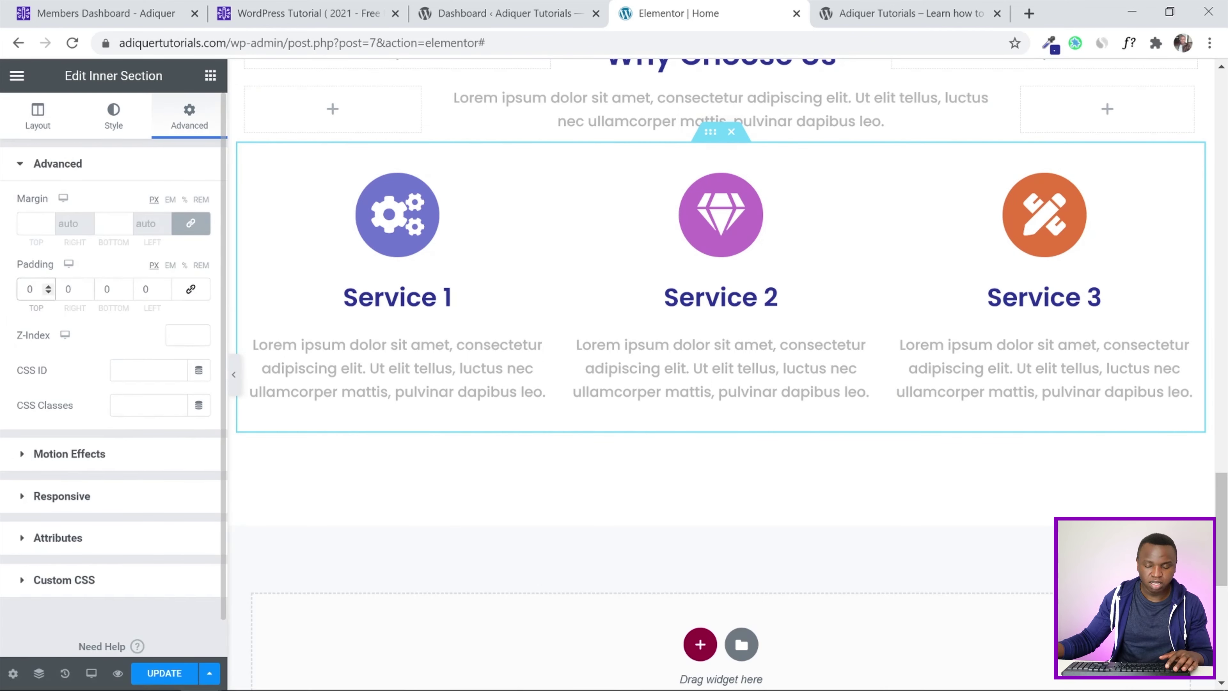
{"action": "type", "text": "30"}
{"action": "key", "text": "Tab"}
{"action": "key", "text": "Tab"}
{"action": "type", "text": "3"}
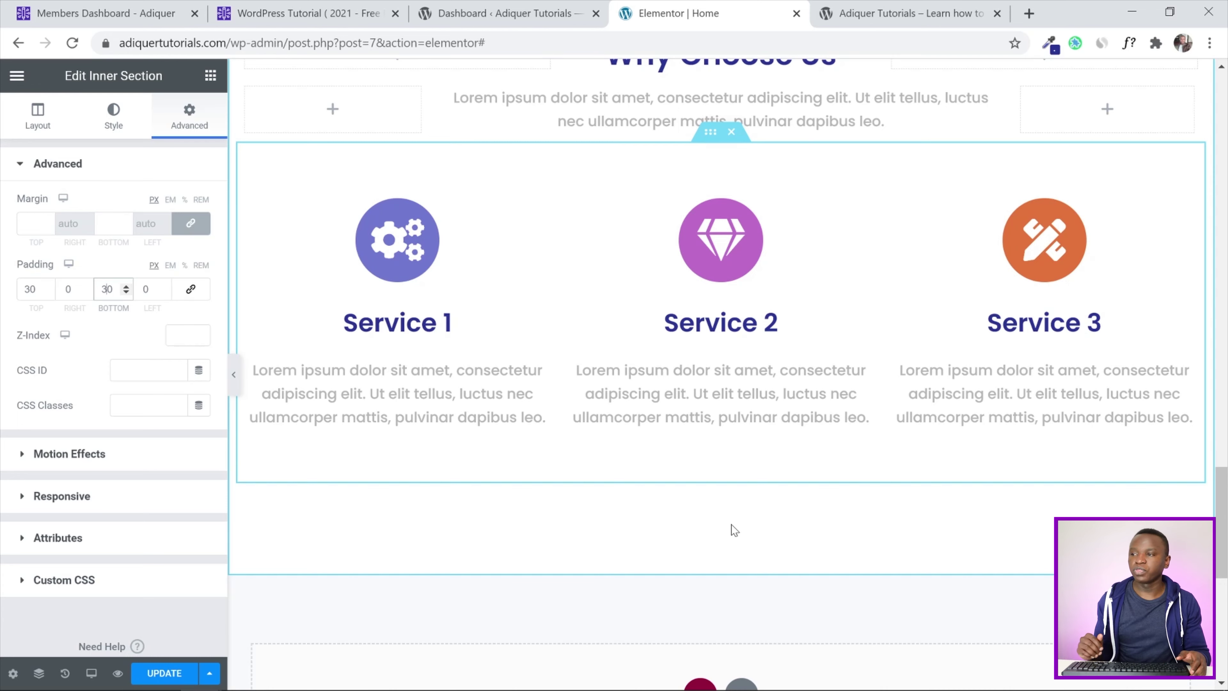
{"action": "scroll", "coordinate": [731, 525], "scroll_direction": "up", "scroll_amount": 3}
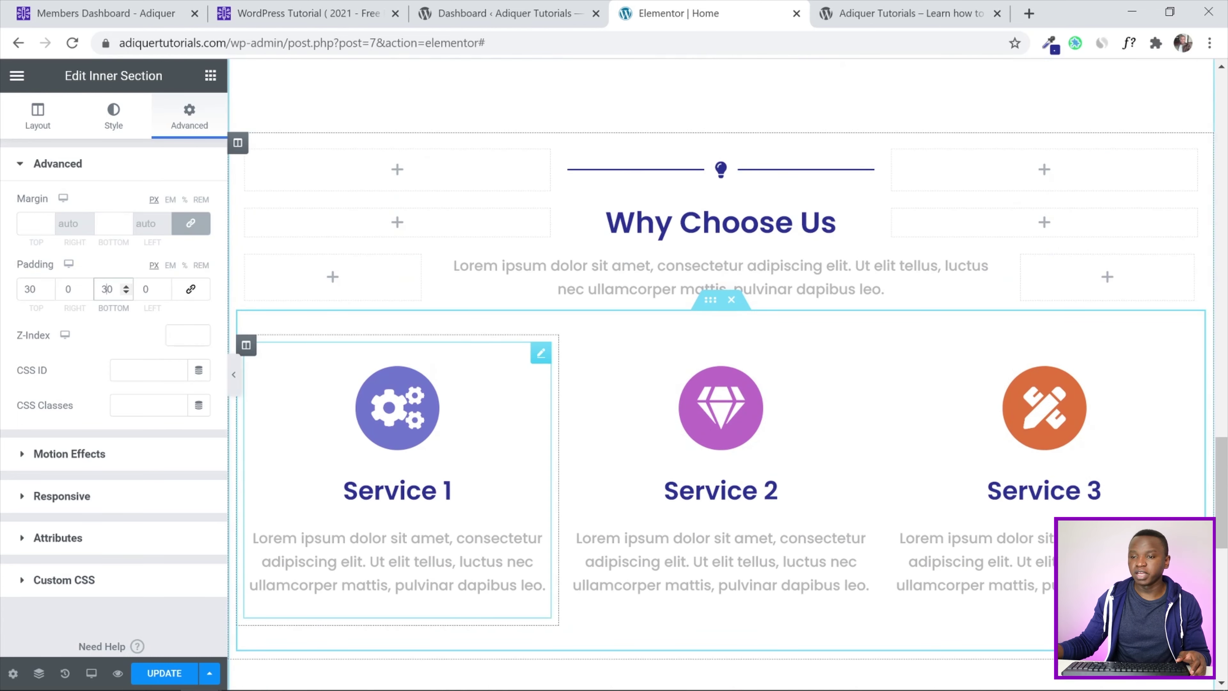
{"action": "scroll", "coordinate": [775, 389], "scroll_direction": "down", "scroll_amount": 1}
{"action": "scroll", "coordinate": [776, 396], "scroll_direction": "down", "scroll_amount": 1}
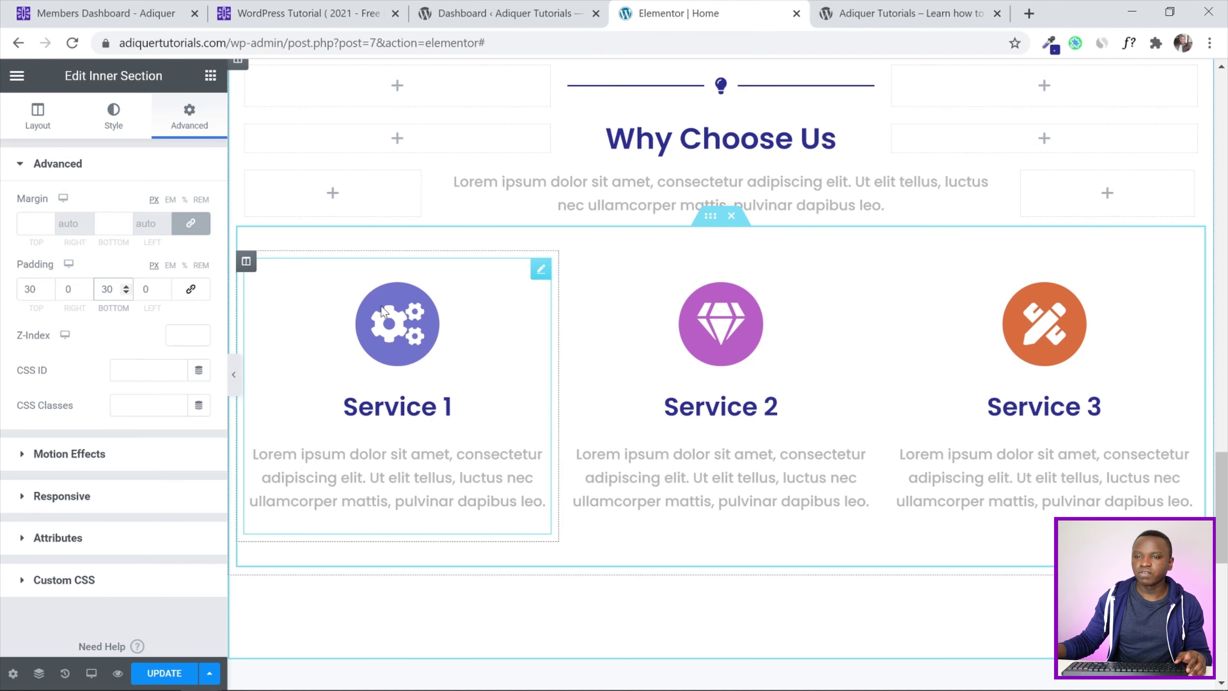
Give the Service 1 column a solid border with a right width of 2
{"action": "left_click", "coordinate": [246, 264]}
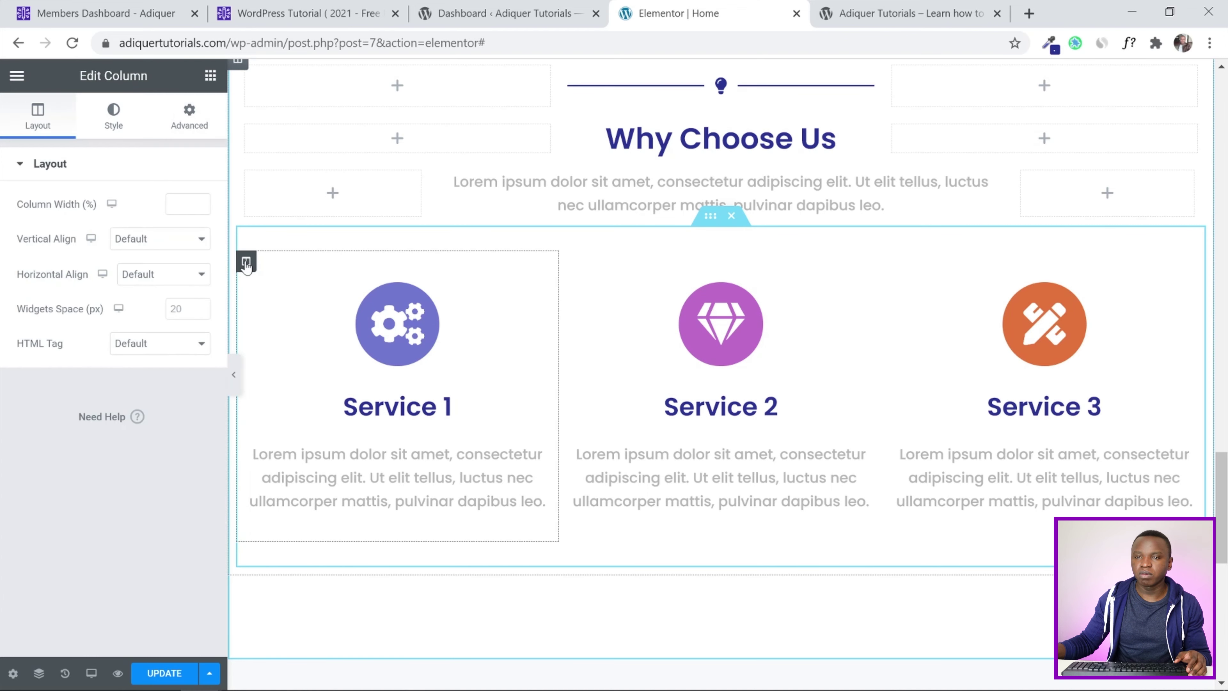
{"action": "left_click", "coordinate": [130, 124]}
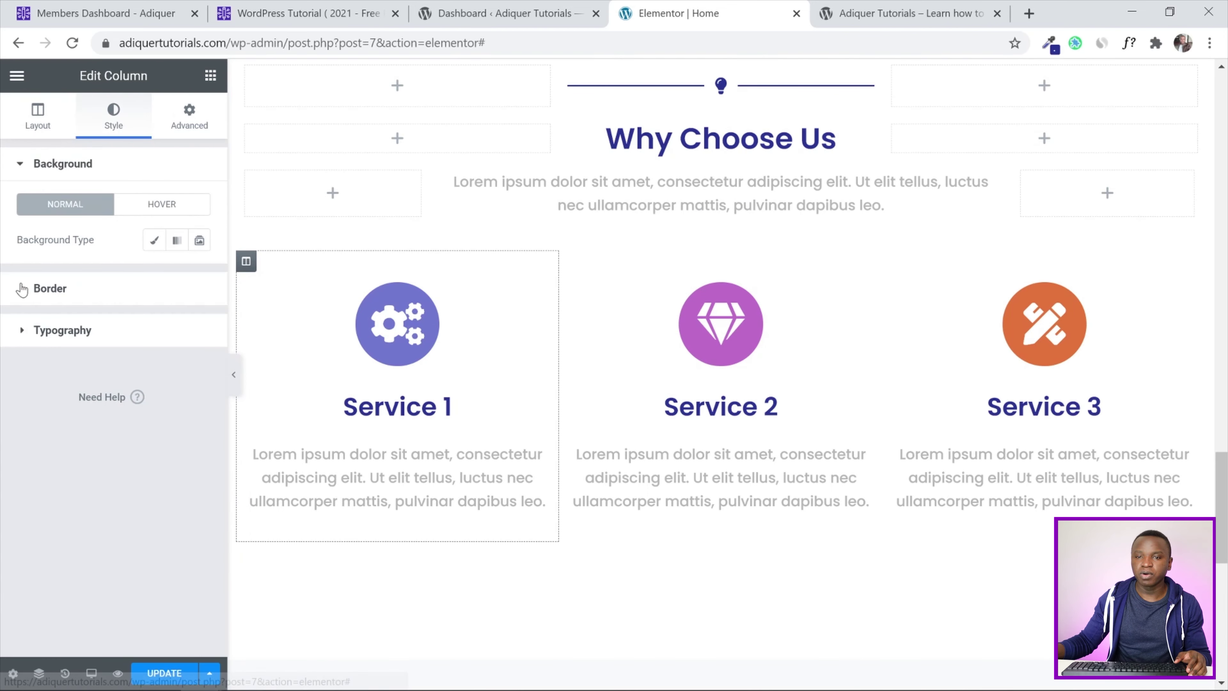
{"action": "left_click", "coordinate": [22, 287]}
{"action": "left_click", "coordinate": [146, 286]}
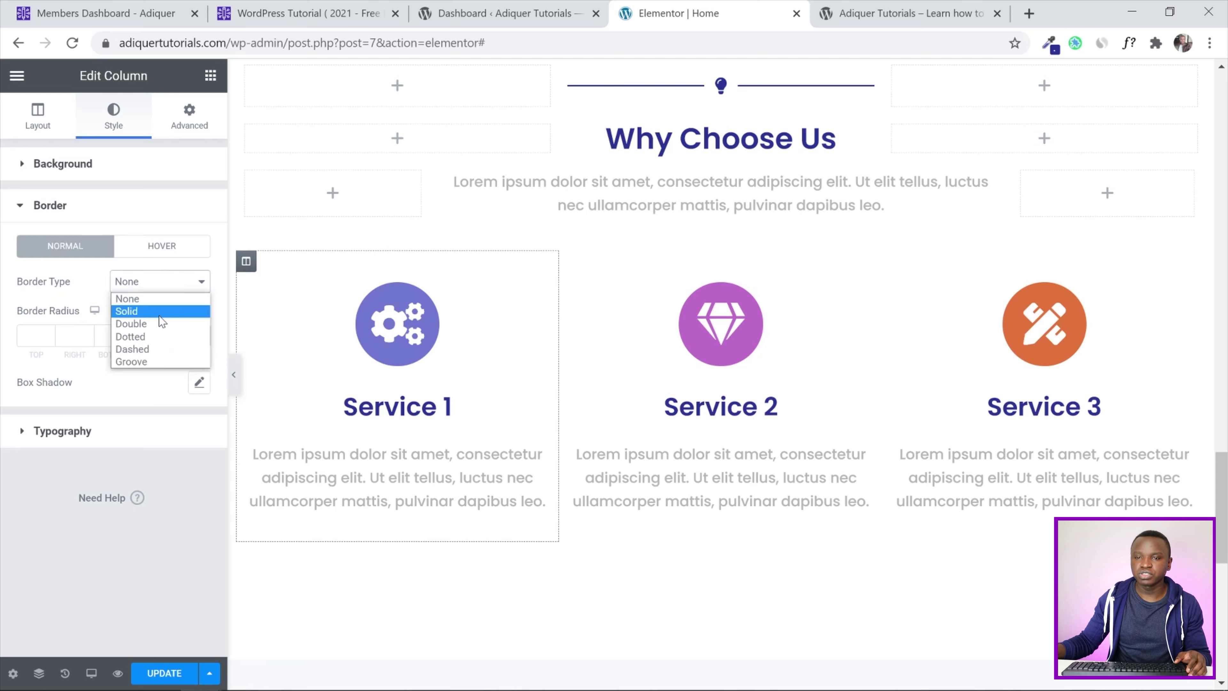
{"action": "left_click", "coordinate": [158, 311]}
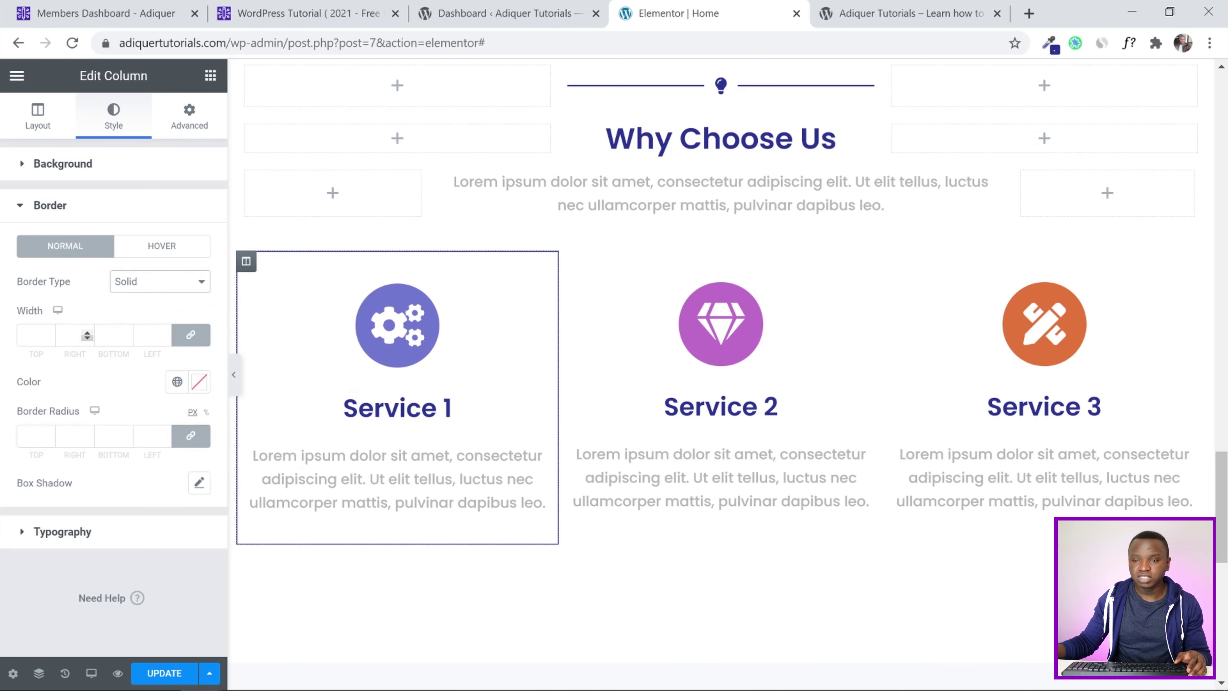
{"action": "left_click", "coordinate": [188, 342]}
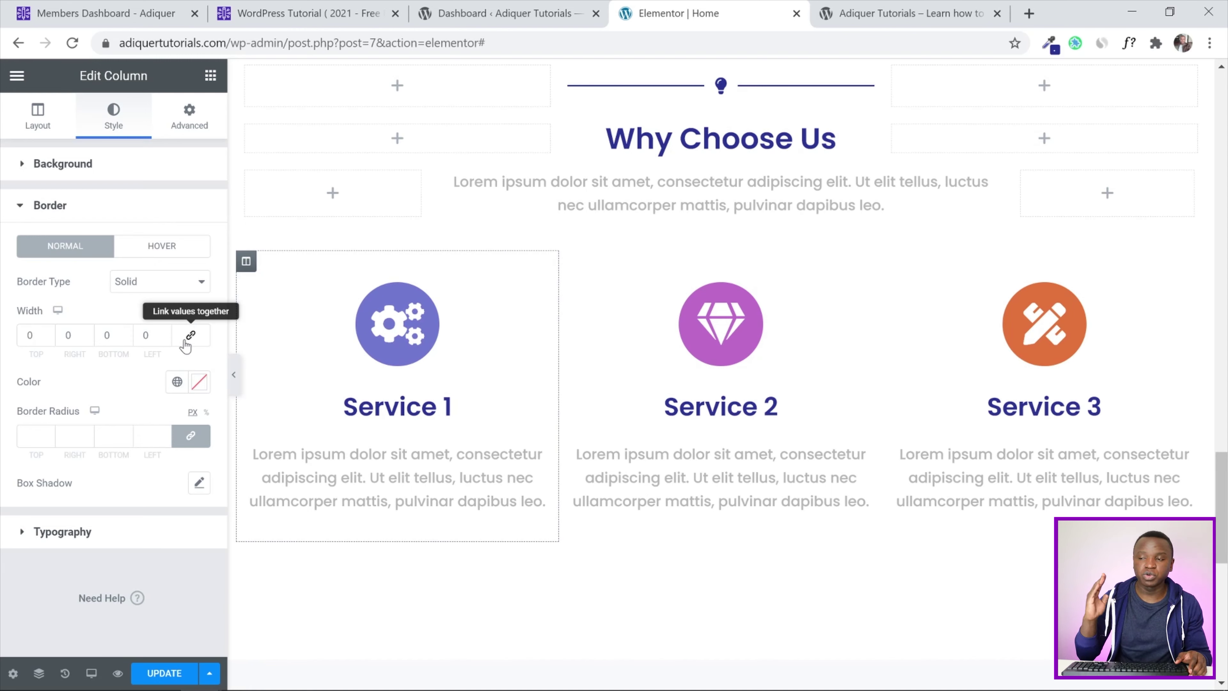
{"action": "left_click", "coordinate": [87, 334]}
{"action": "left_click", "coordinate": [87, 334]}
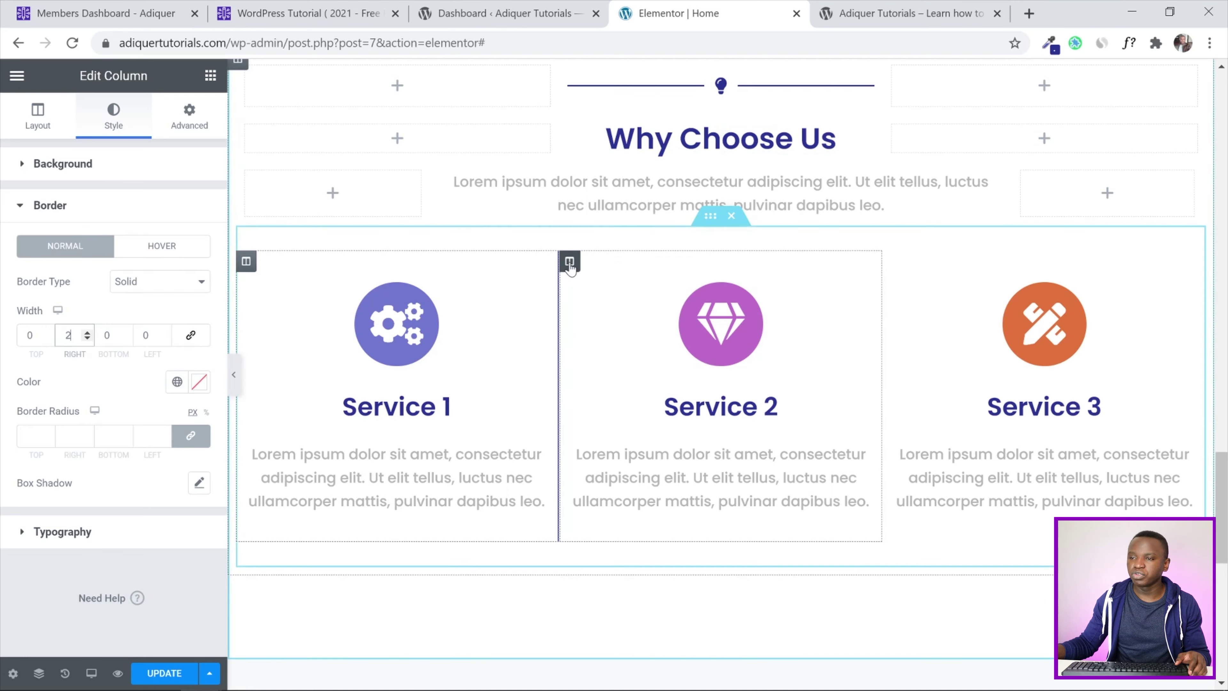
Give the Service 2 column a 2 px solid right border, update the page, and view the live site
{"action": "left_click", "coordinate": [638, 254]}
{"action": "left_click", "coordinate": [116, 127]}
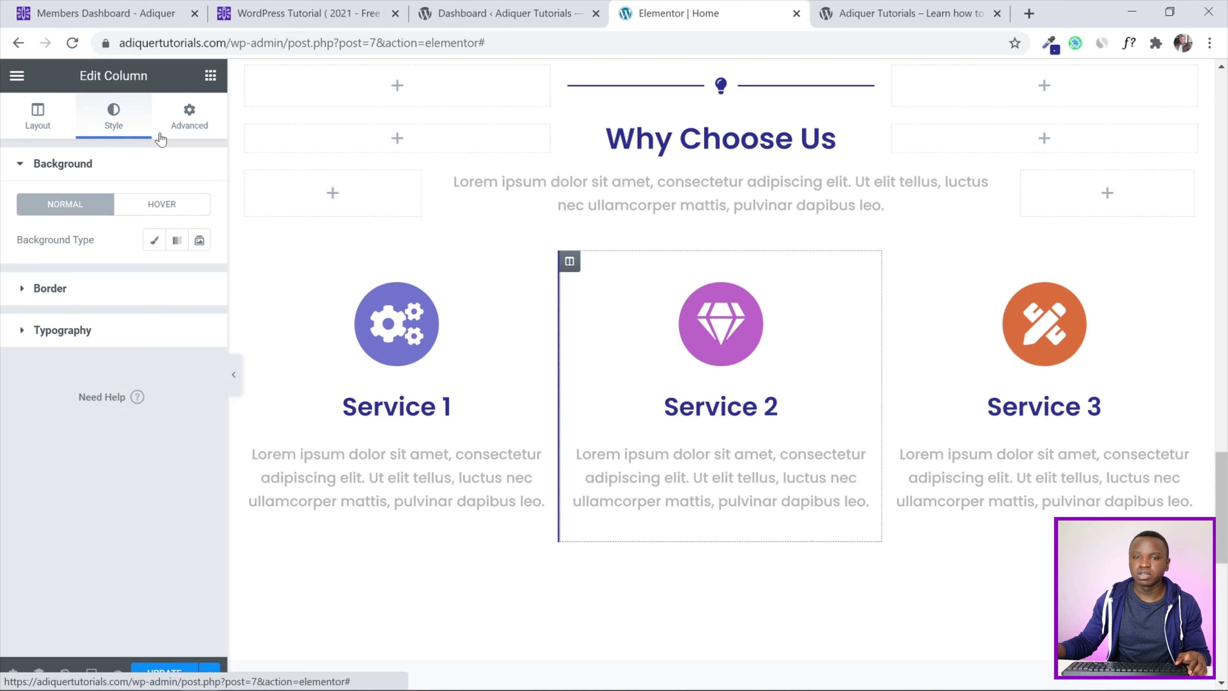
{"action": "left_click", "coordinate": [39, 293]}
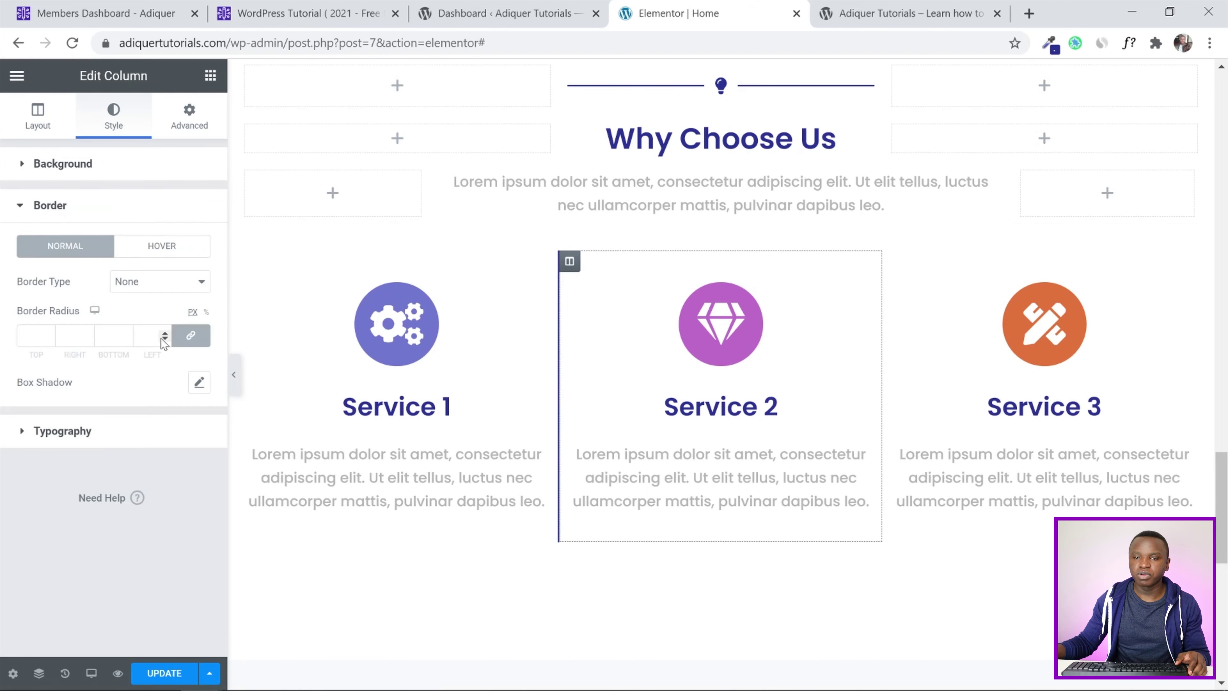
{"action": "left_click", "coordinate": [169, 279]}
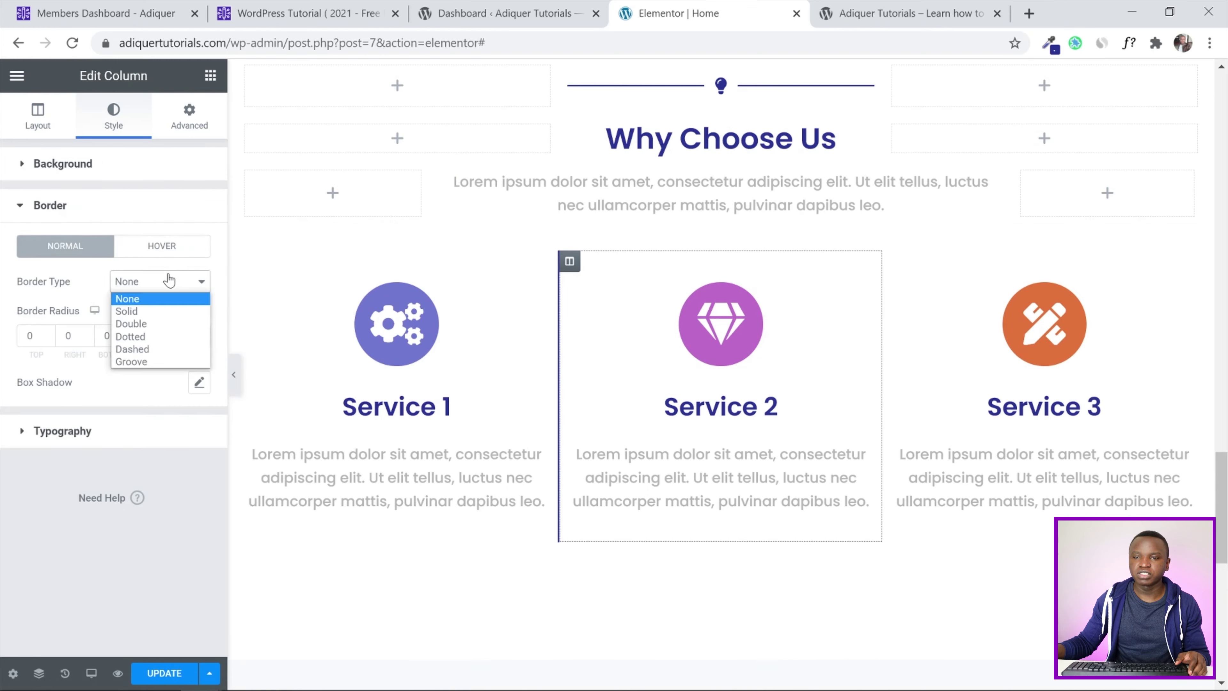
{"action": "left_click", "coordinate": [169, 312]}
{"action": "left_click", "coordinate": [191, 333]}
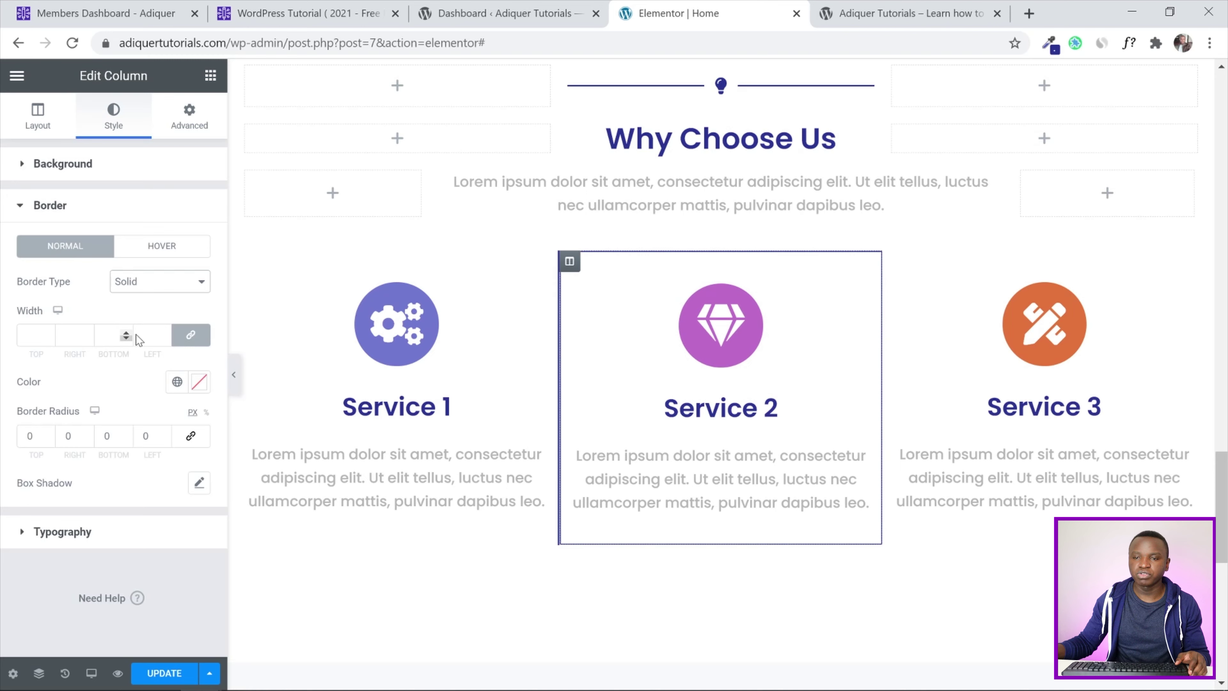
{"action": "left_click", "coordinate": [88, 333]}
{"action": "left_click", "coordinate": [88, 332]}
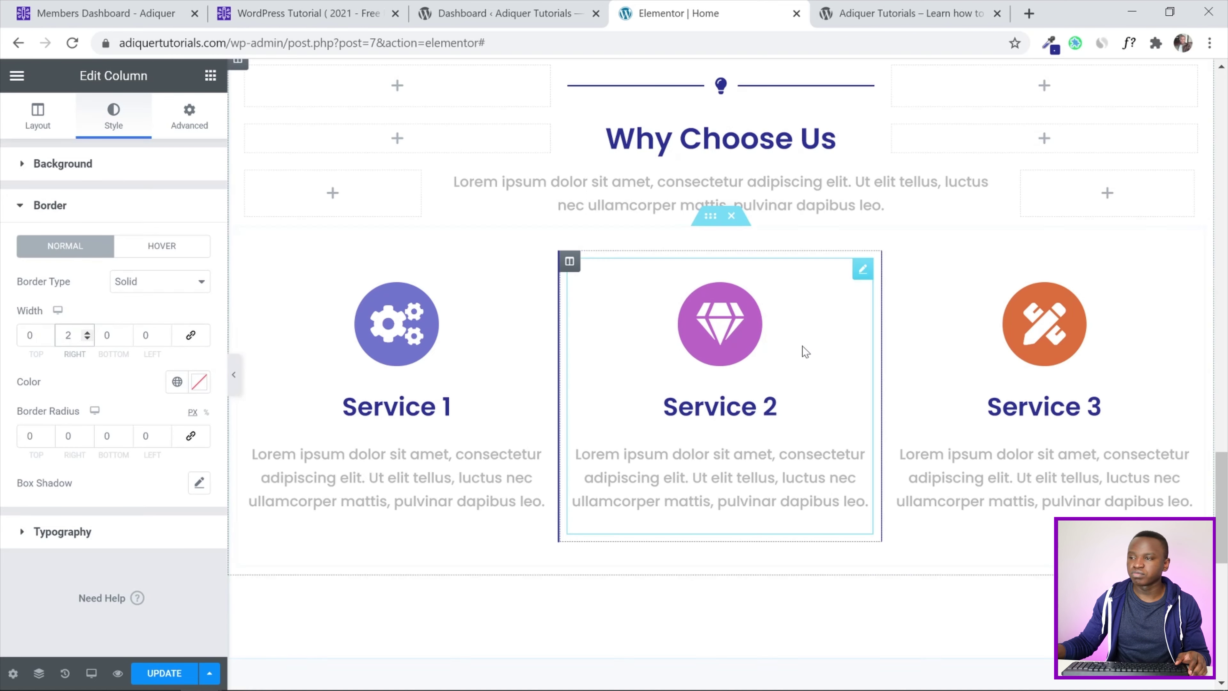
{"action": "left_click", "coordinate": [154, 674]}
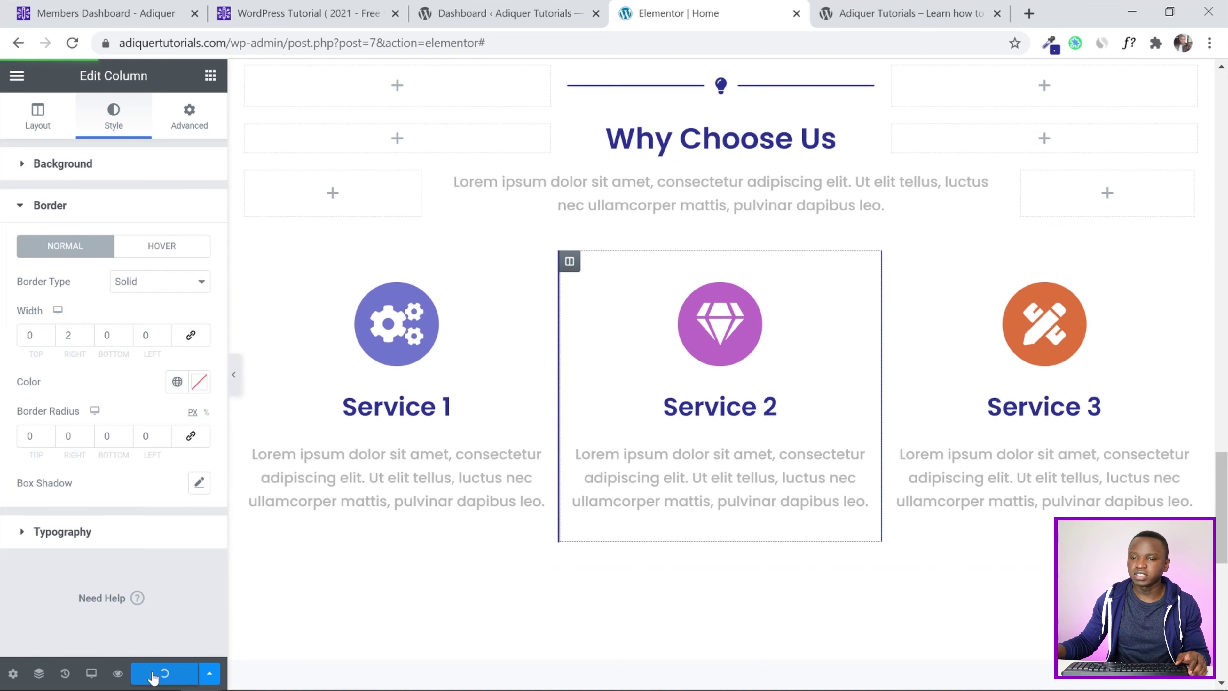
{"action": "left_click", "coordinate": [947, 7]}
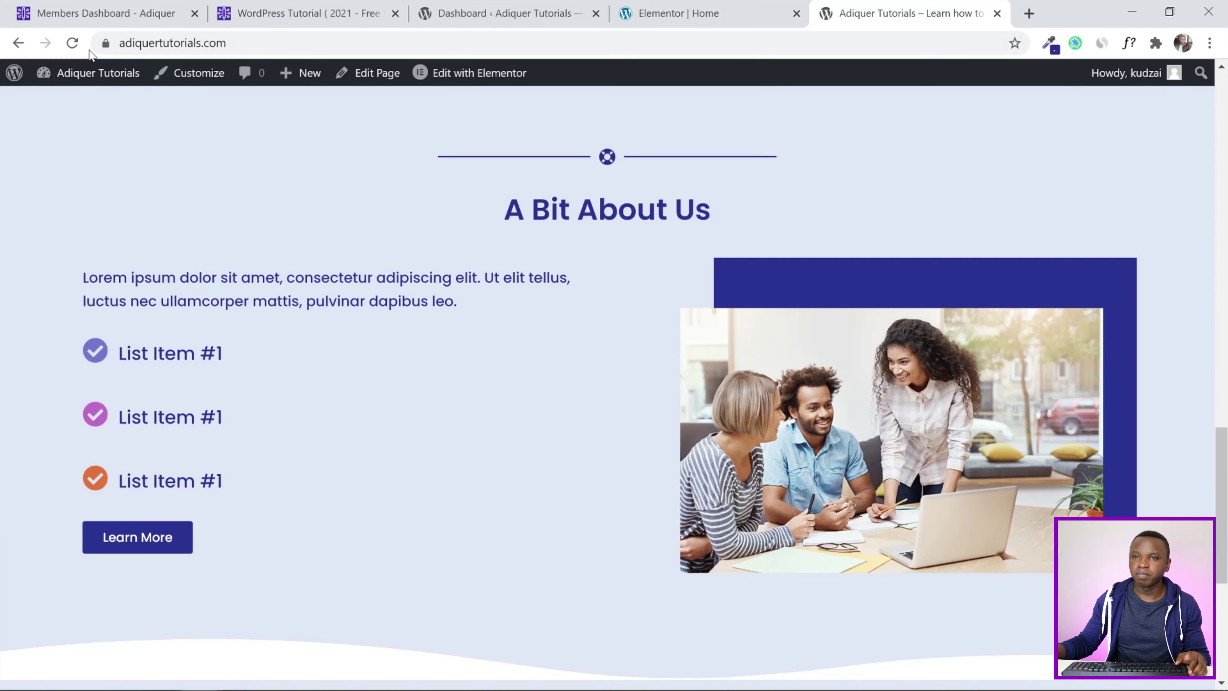
Reload the live homepage, check the divider lines between the Why Choose Us columns, then return to Elementor
{"action": "left_click", "coordinate": [73, 42]}
{"action": "scroll", "coordinate": [448, 302], "scroll_direction": "down", "scroll_amount": 5}
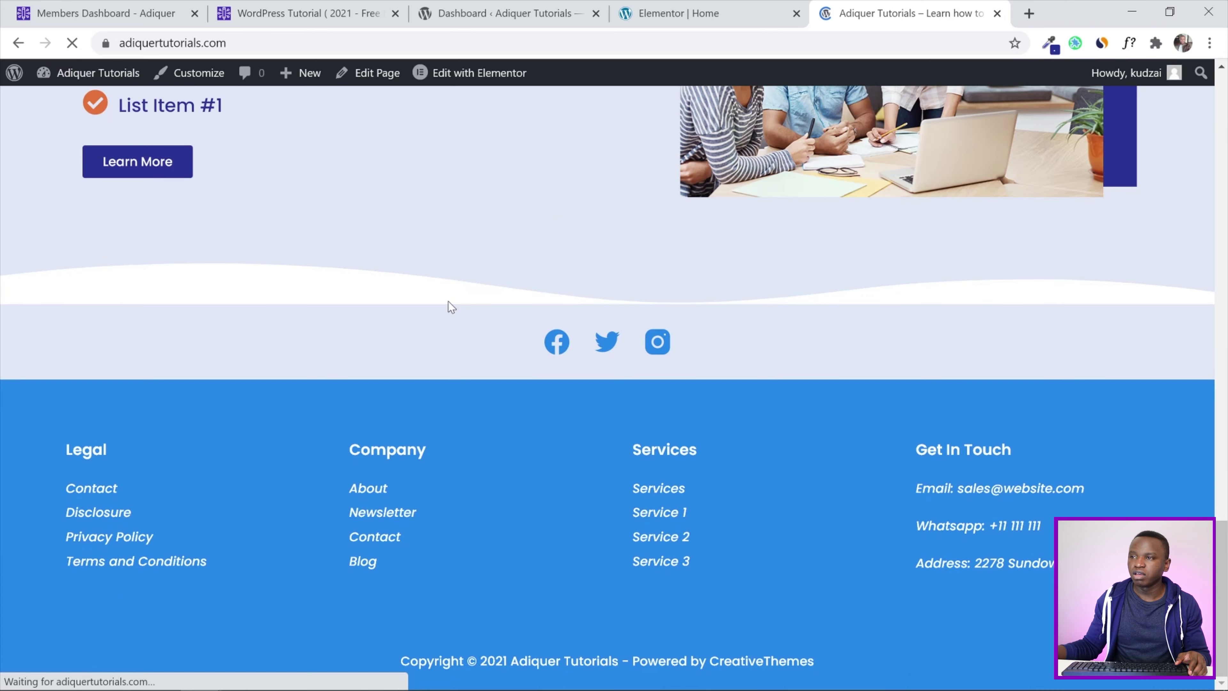
{"action": "scroll", "coordinate": [448, 302], "scroll_direction": "down", "scroll_amount": 6}
{"action": "scroll", "coordinate": [448, 301], "scroll_direction": "up", "scroll_amount": 2}
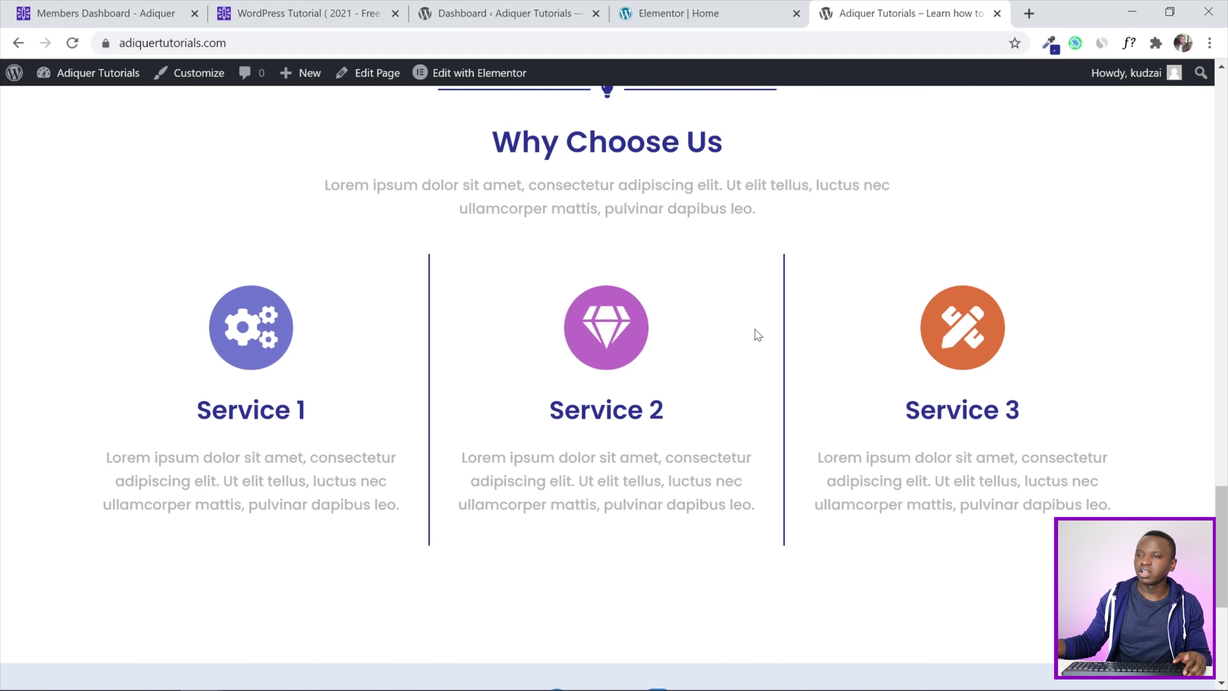
{"action": "scroll", "coordinate": [809, 308], "scroll_direction": "up", "scroll_amount": 2}
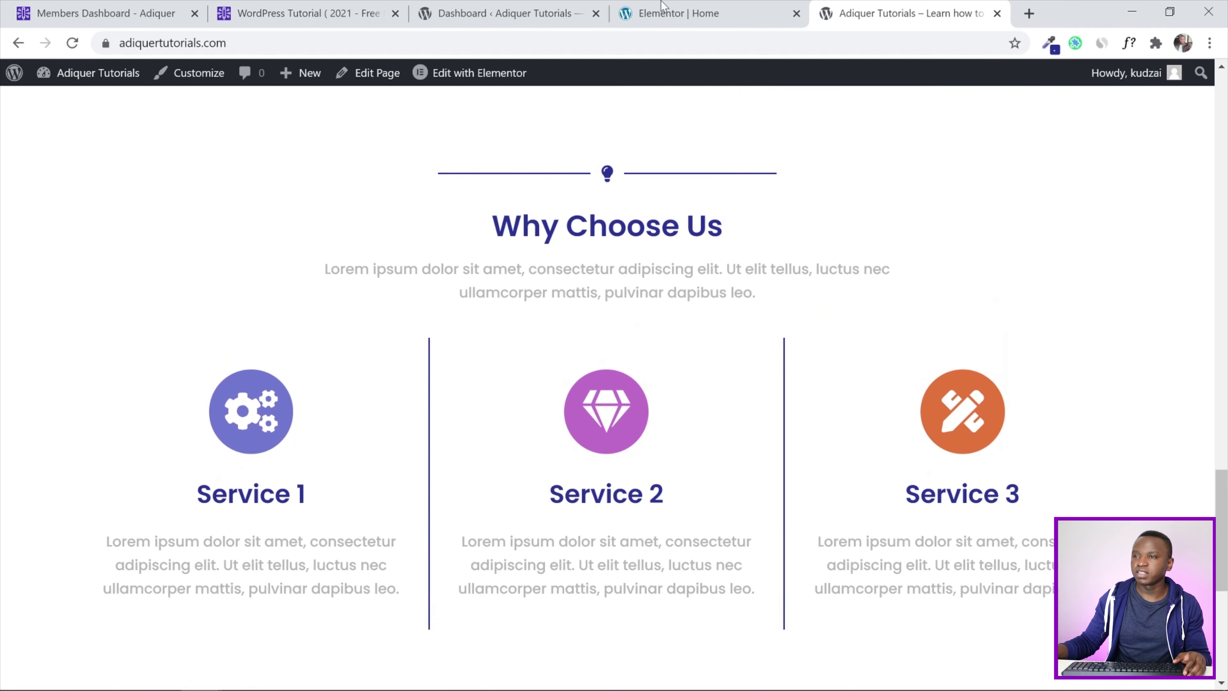
{"action": "left_click", "coordinate": [663, 11]}
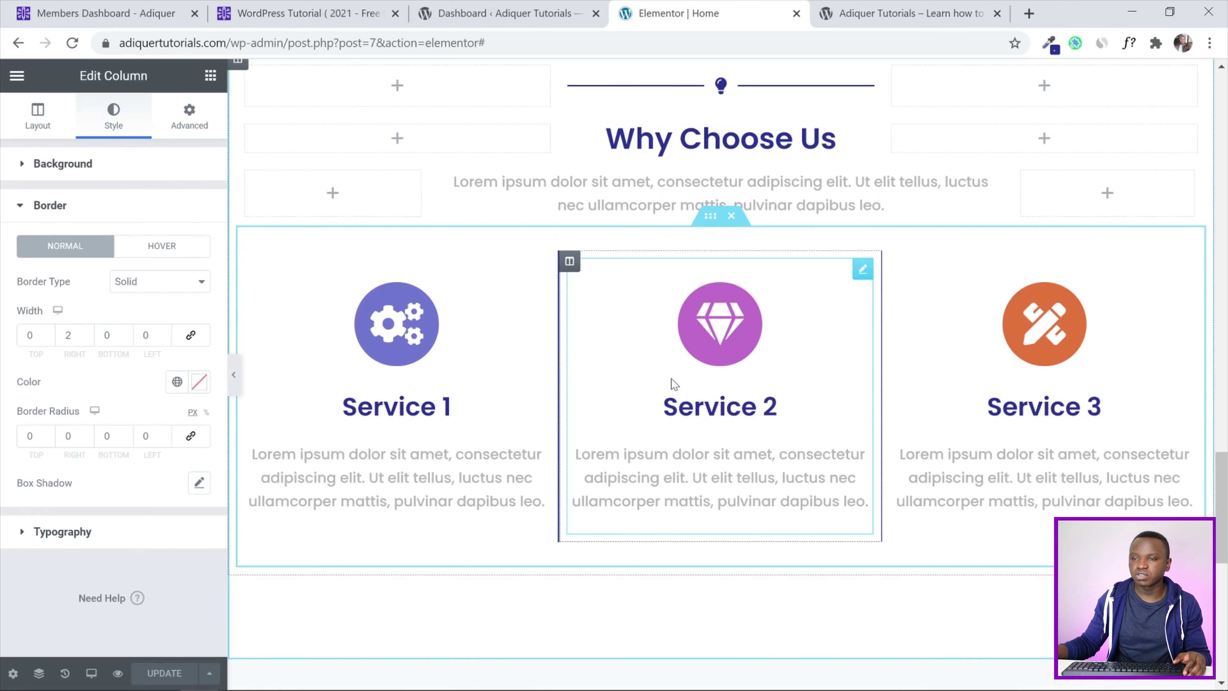
Set the Service 1 icon box's Motion Effects entrance animation to Slide In Left
{"action": "left_click", "coordinate": [539, 269]}
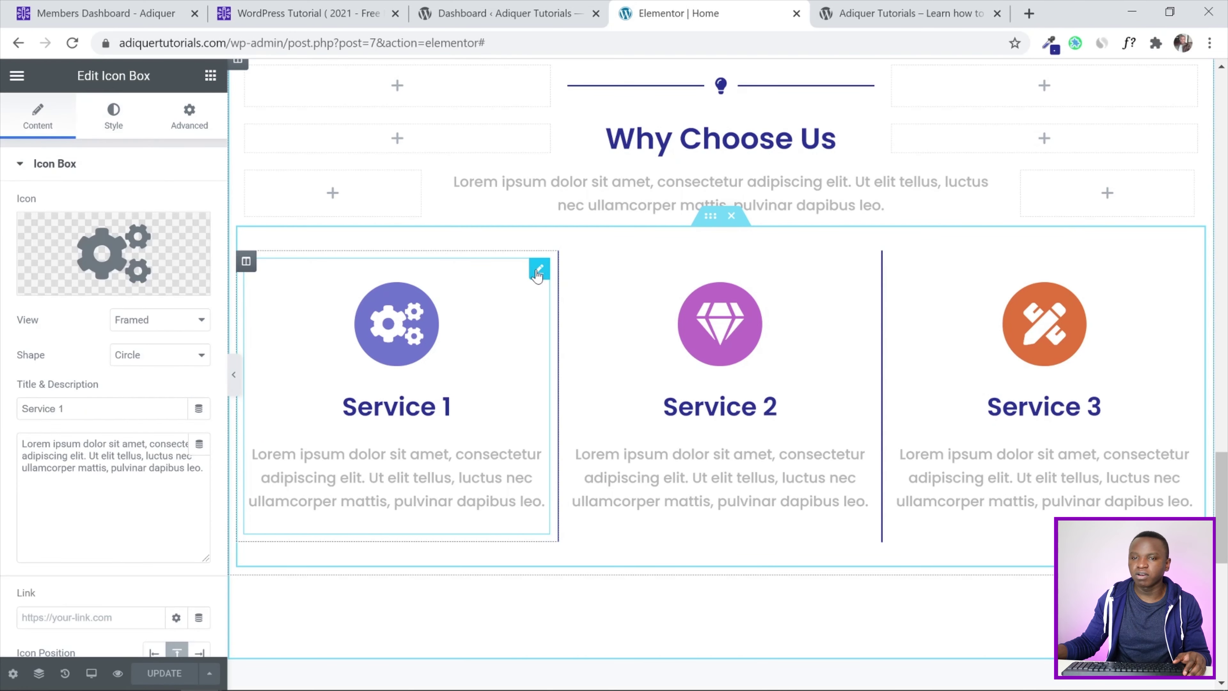
{"action": "left_click", "coordinate": [190, 123]}
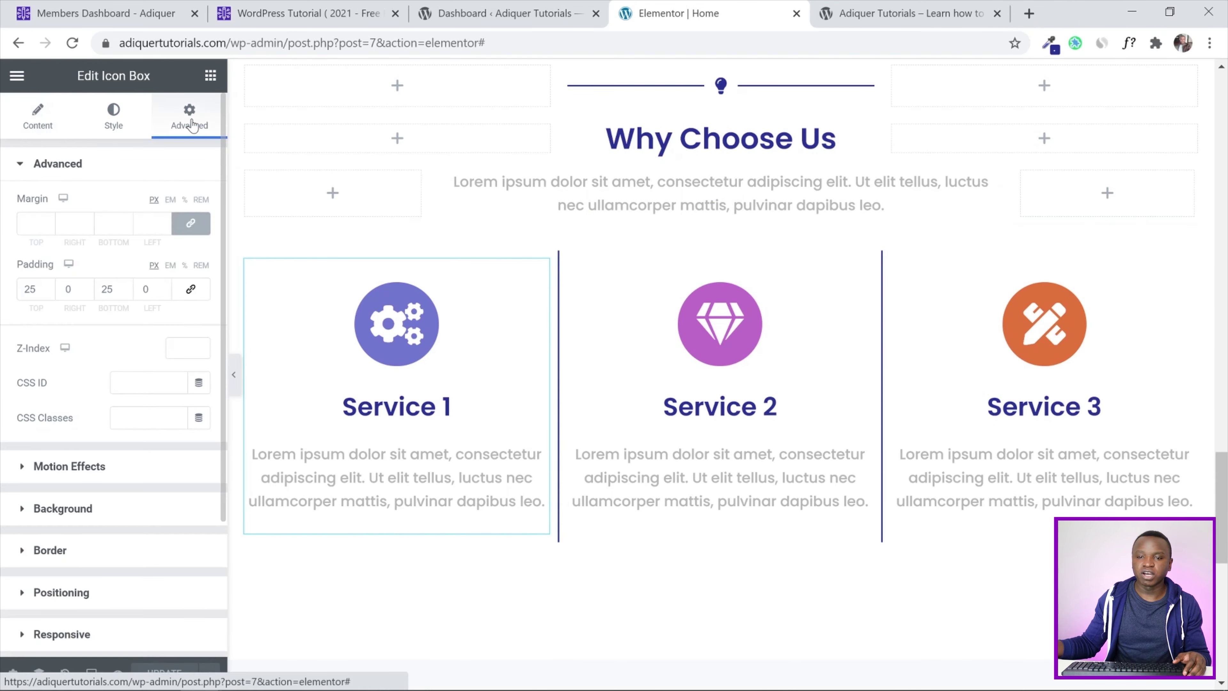
{"action": "left_click", "coordinate": [22, 466]}
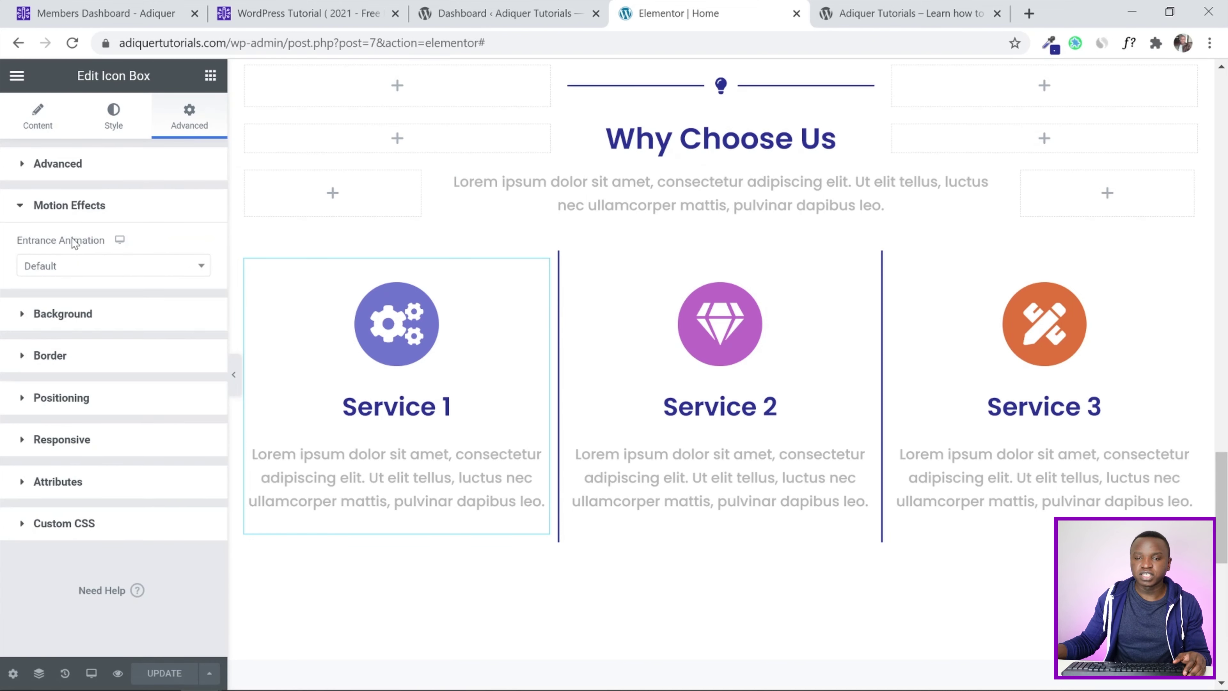
{"action": "left_click", "coordinate": [65, 267]}
{"action": "scroll", "coordinate": [79, 377], "scroll_direction": "down", "scroll_amount": 5}
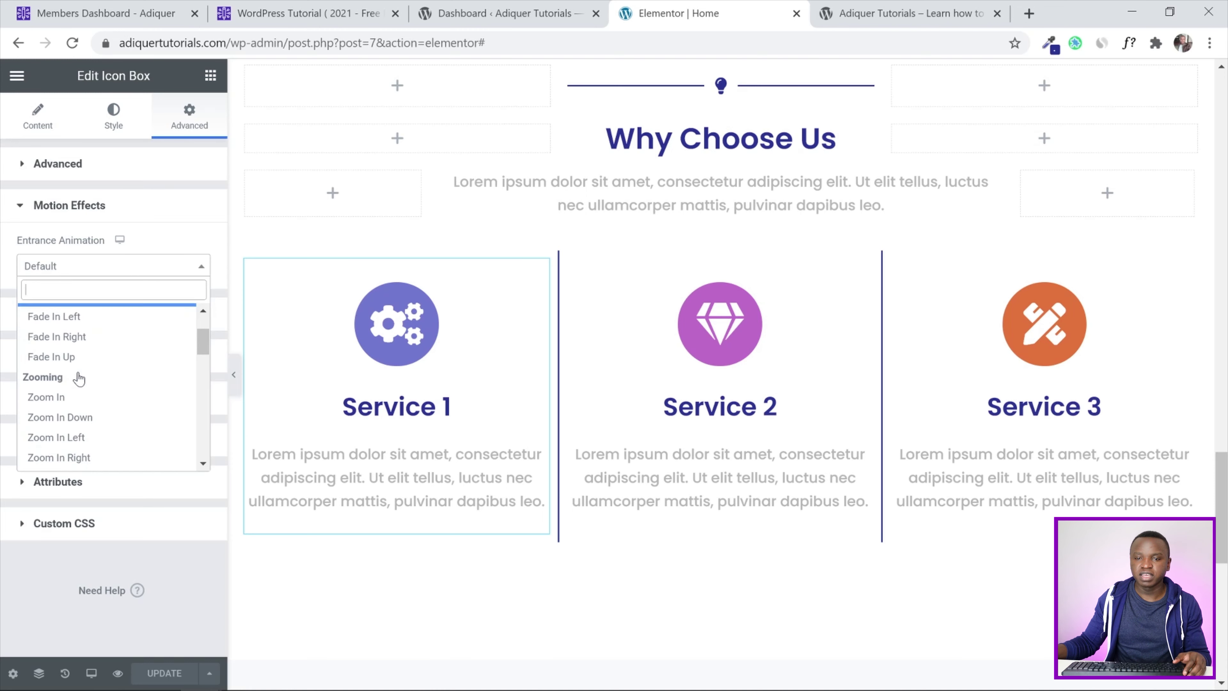
{"action": "scroll", "coordinate": [79, 377], "scroll_direction": "down", "scroll_amount": 1}
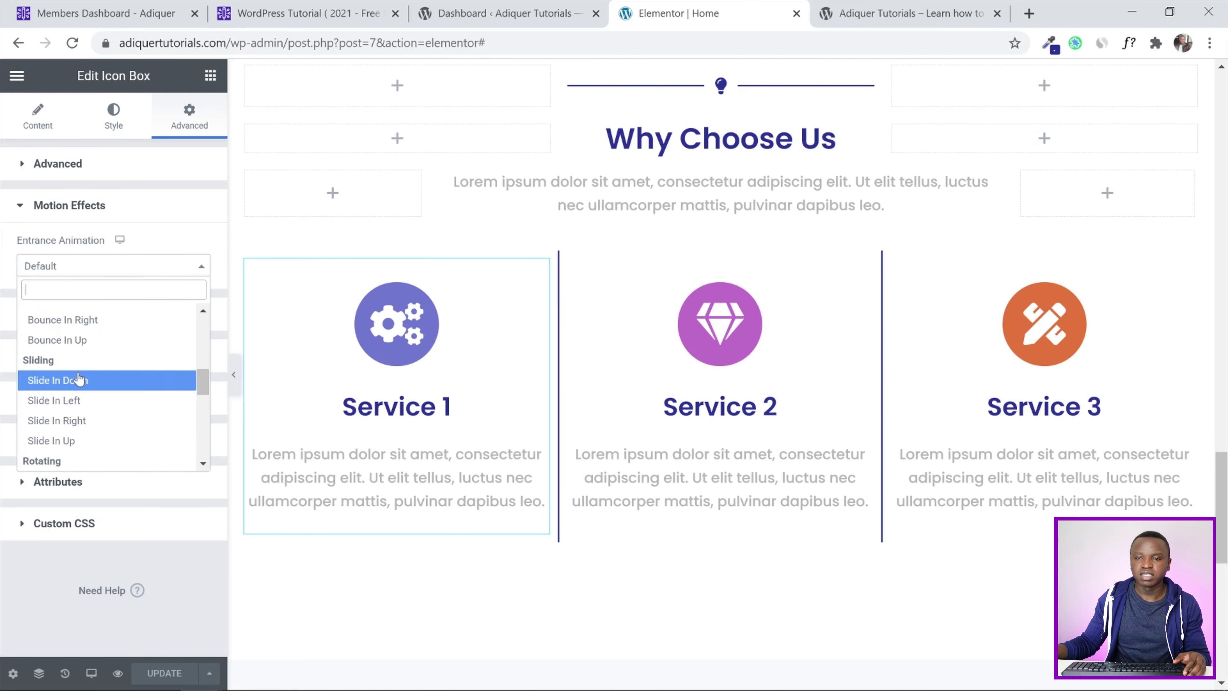
{"action": "left_click", "coordinate": [88, 401]}
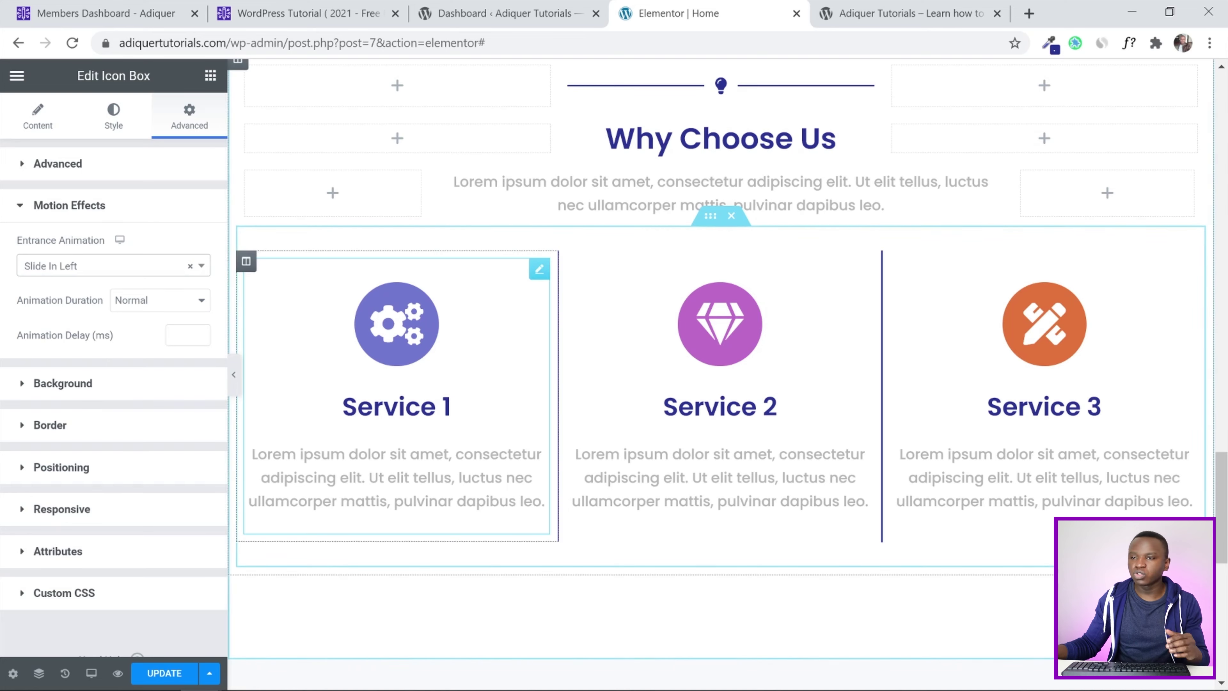
{"action": "scroll", "coordinate": [649, 527], "scroll_direction": "up", "scroll_amount": 2}
{"action": "scroll", "coordinate": [649, 526], "scroll_direction": "down", "scroll_amount": 10}
{"action": "scroll", "coordinate": [647, 527], "scroll_direction": "up", "scroll_amount": 5}
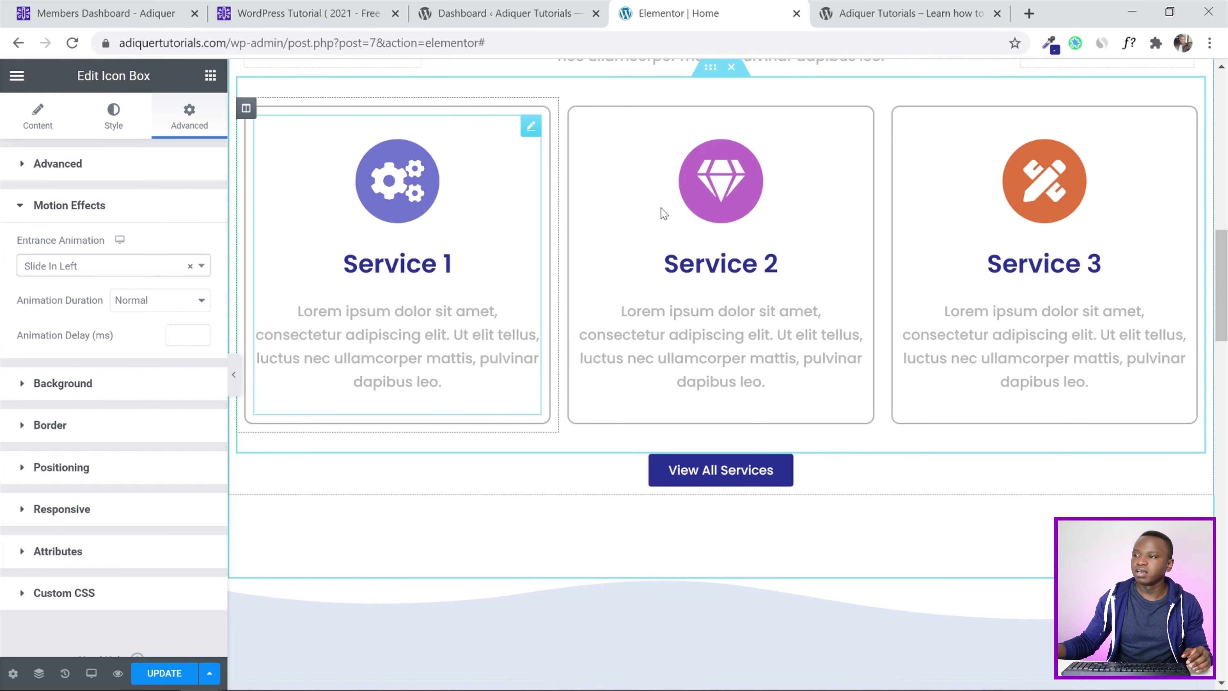
{"action": "left_click_drag", "start_coordinate": [1222, 272], "coordinate": [1226, 517]}
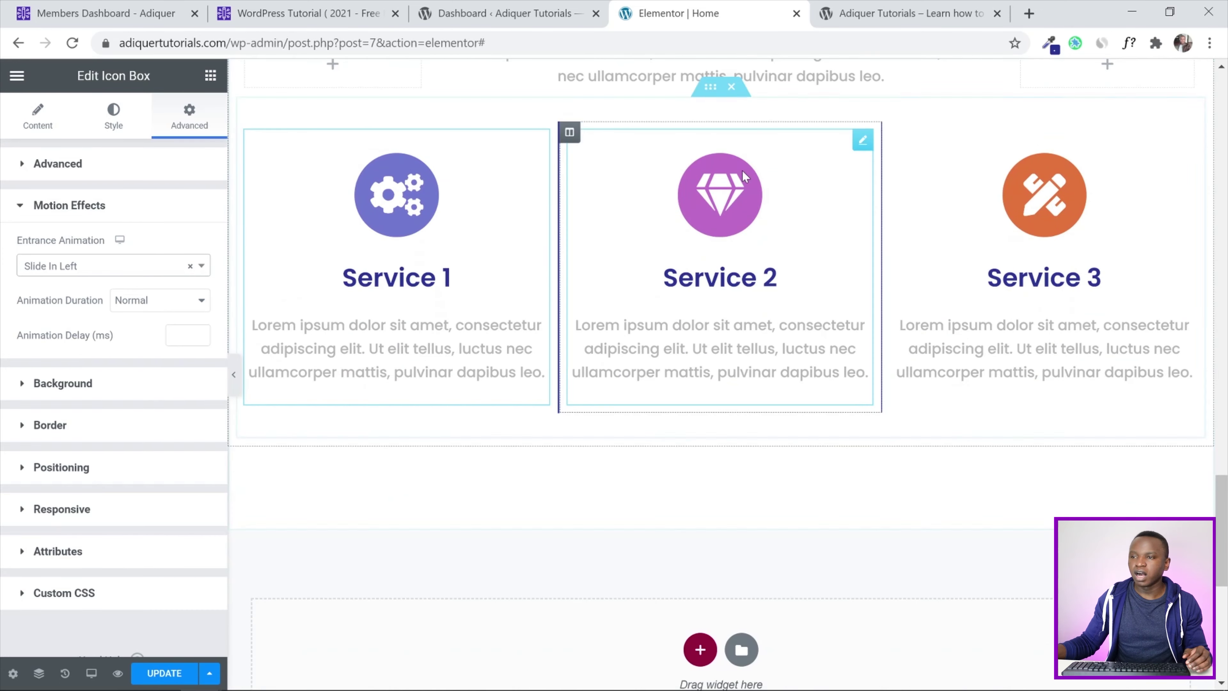
Set the Service 2 icon box's entrance animation to Slide In Up
{"action": "left_click", "coordinate": [831, 170]}
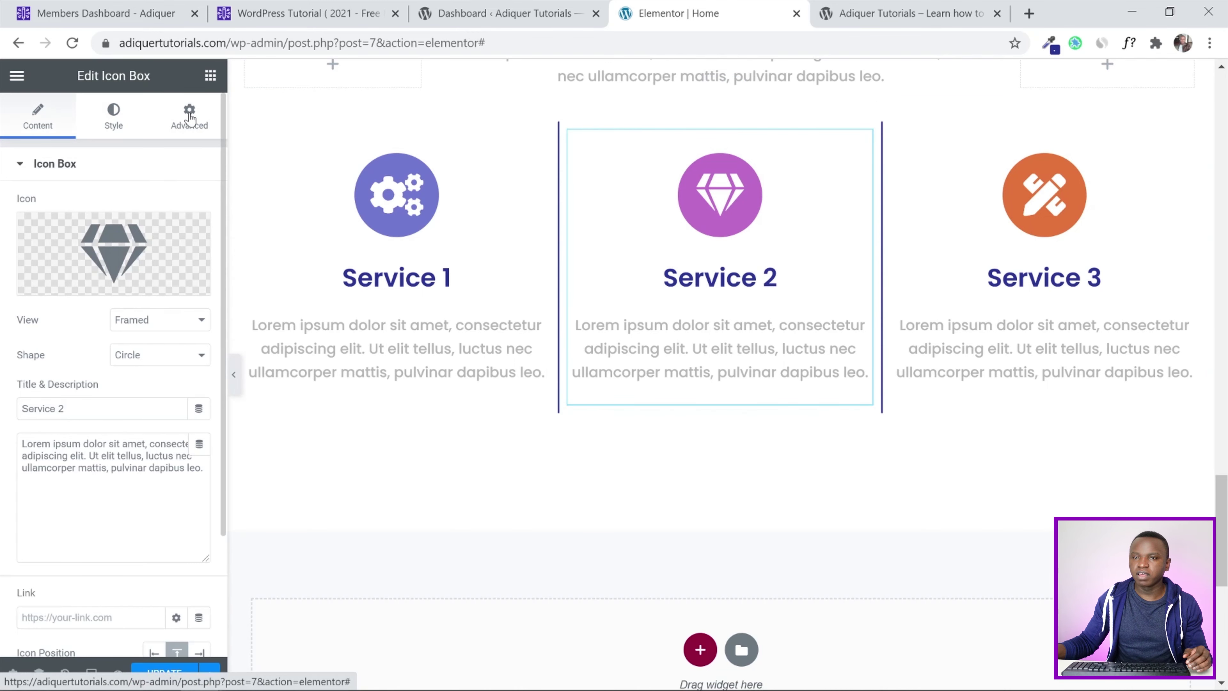
{"action": "left_click", "coordinate": [189, 116]}
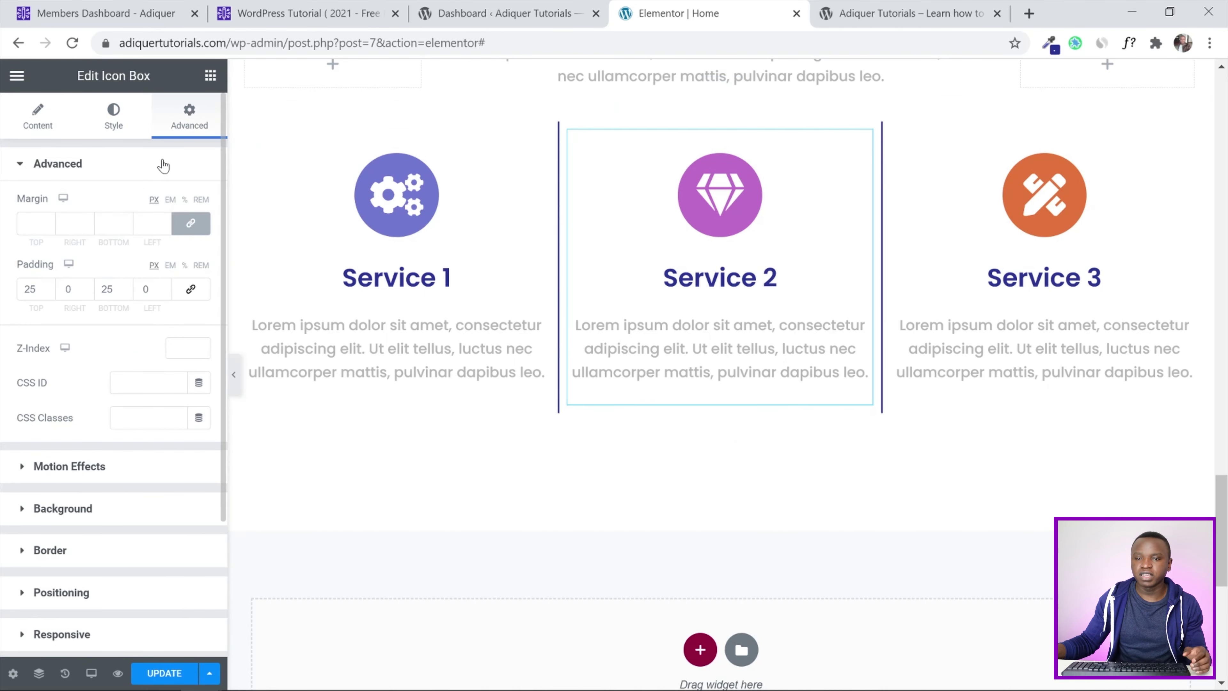
{"action": "left_click", "coordinate": [77, 466]}
{"action": "left_click", "coordinate": [122, 267]}
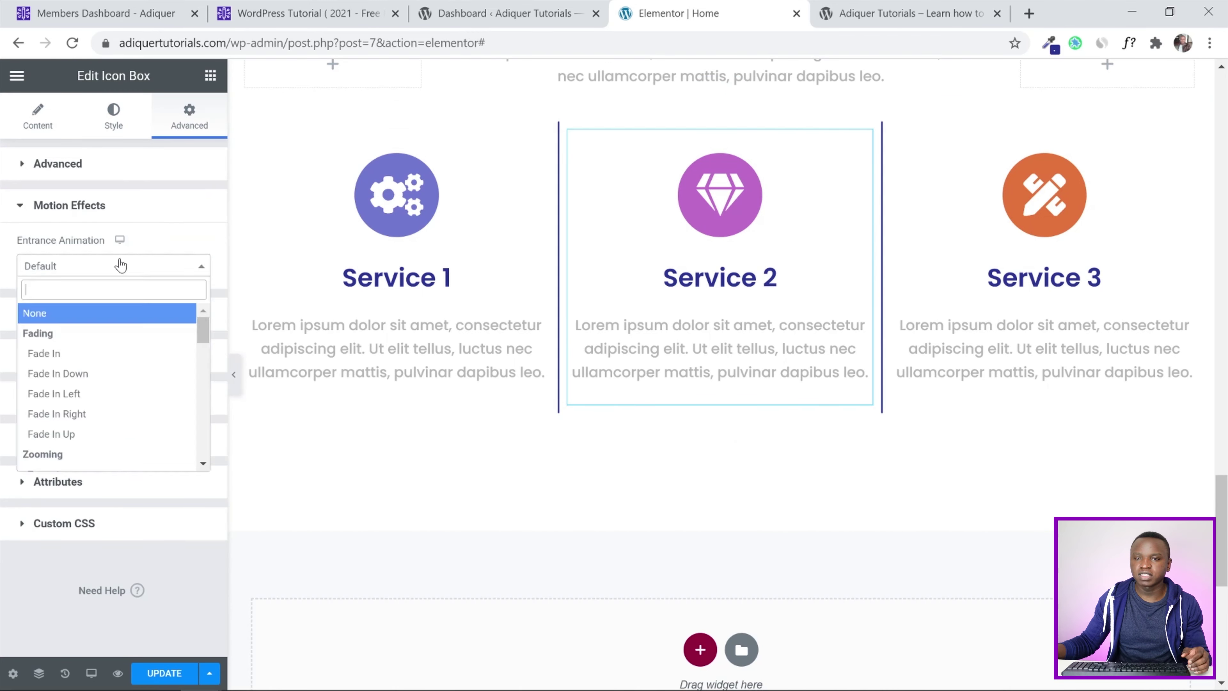
{"action": "scroll", "coordinate": [135, 407], "scroll_direction": "down", "scroll_amount": 5}
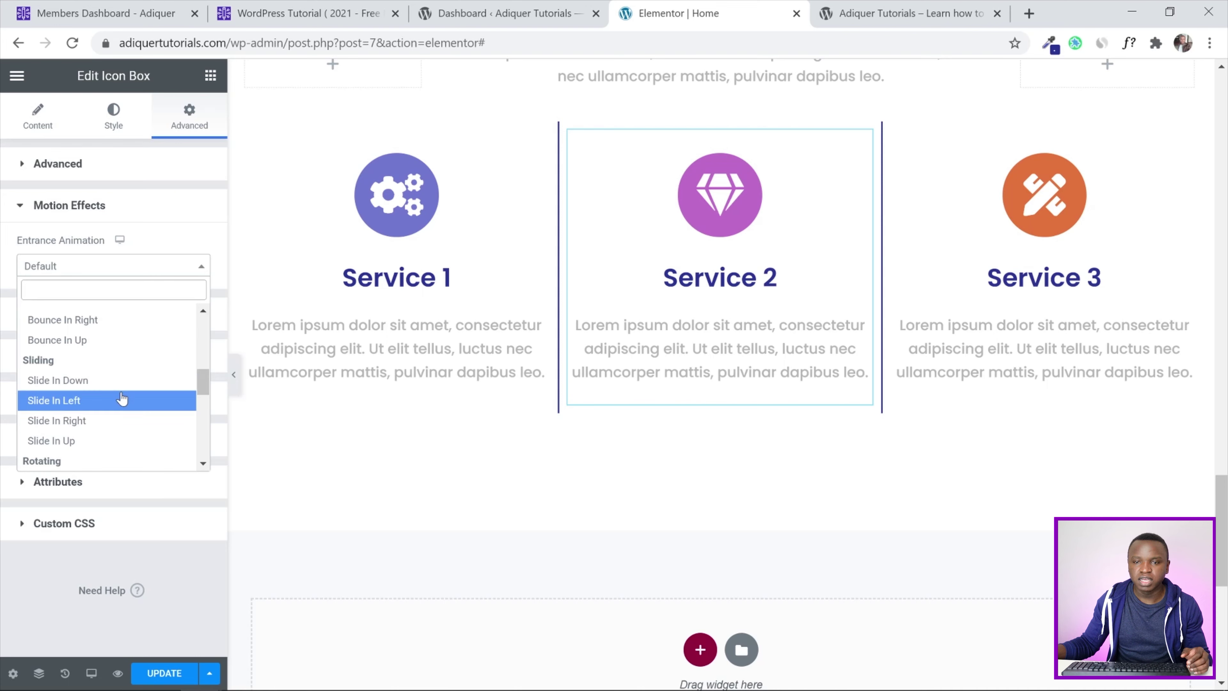
{"action": "scroll", "coordinate": [121, 387], "scroll_direction": "up", "scroll_amount": 3}
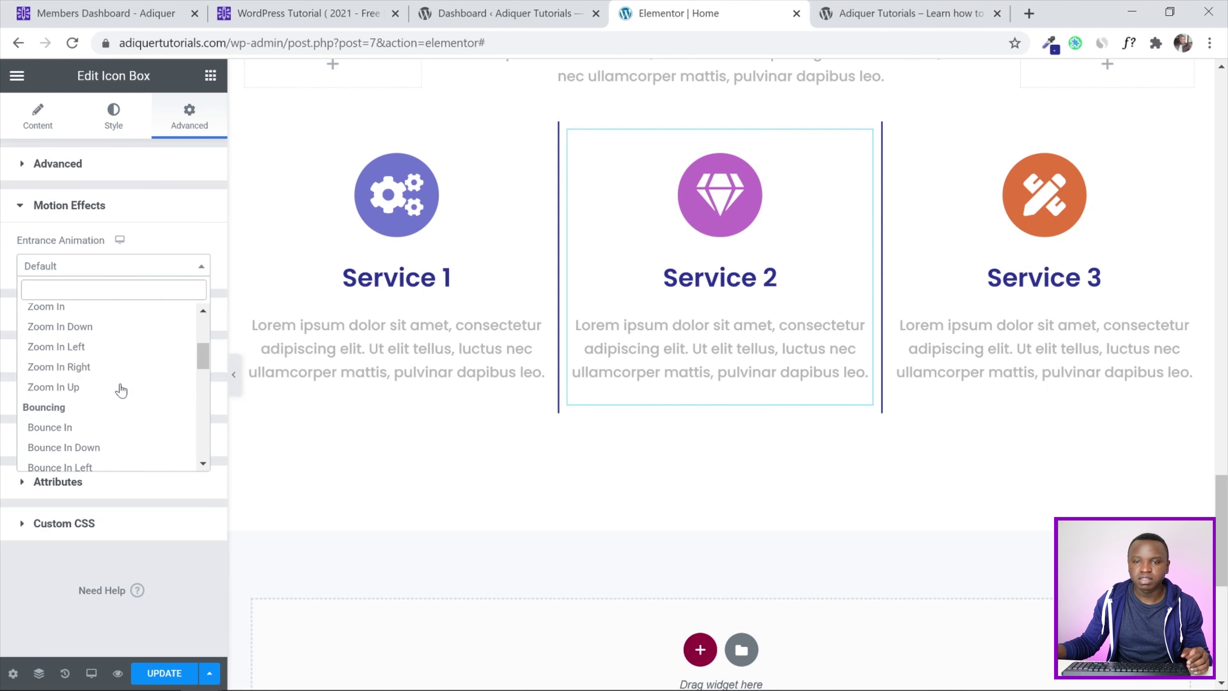
{"action": "scroll", "coordinate": [121, 390], "scroll_direction": "down", "scroll_amount": 8}
{"action": "scroll", "coordinate": [121, 391], "scroll_direction": "up", "scroll_amount": 1}
{"action": "scroll", "coordinate": [121, 391], "scroll_direction": "up", "scroll_amount": 5}
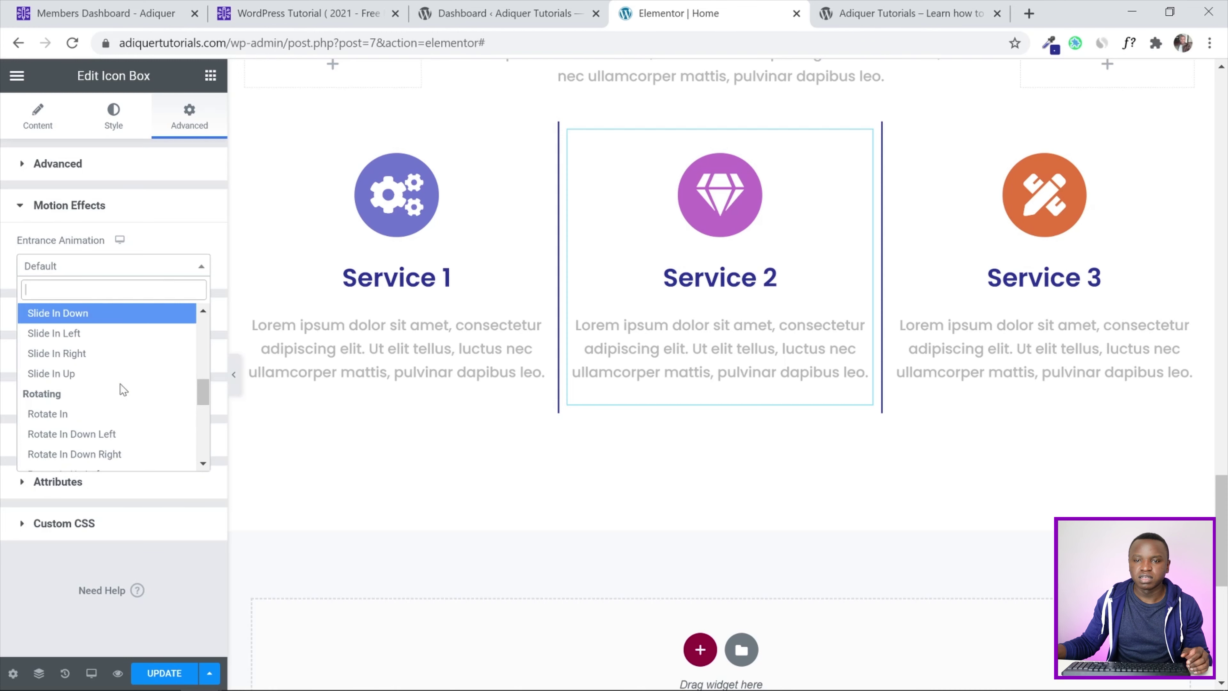
{"action": "left_click", "coordinate": [100, 373]}
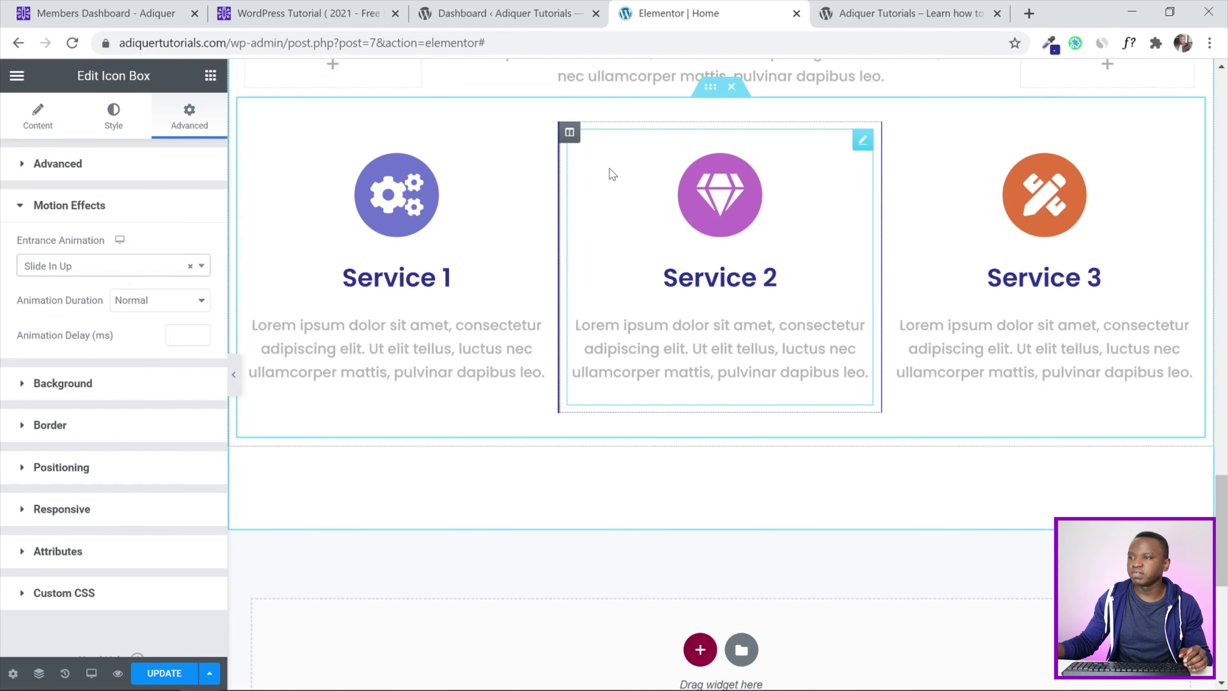
Set the Service 3 icon box's entrance animation to Slide In Right and update the page
{"action": "left_click", "coordinate": [1108, 195]}
{"action": "left_click", "coordinate": [195, 119]}
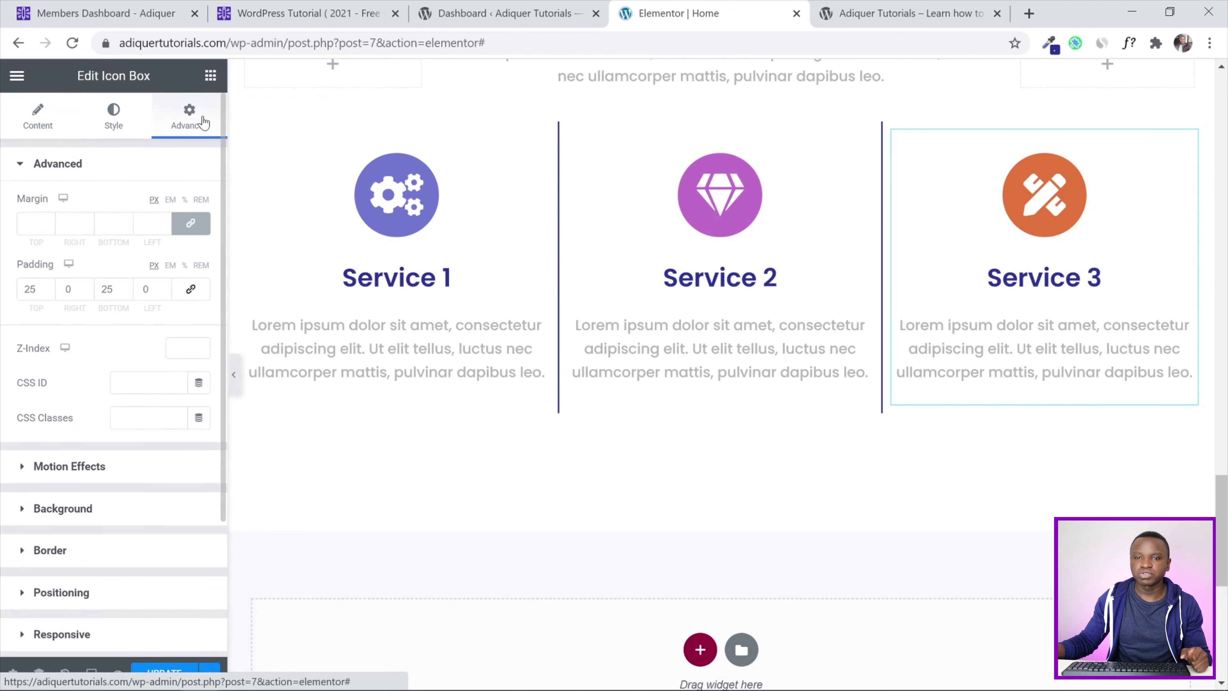
{"action": "left_click", "coordinate": [33, 466]}
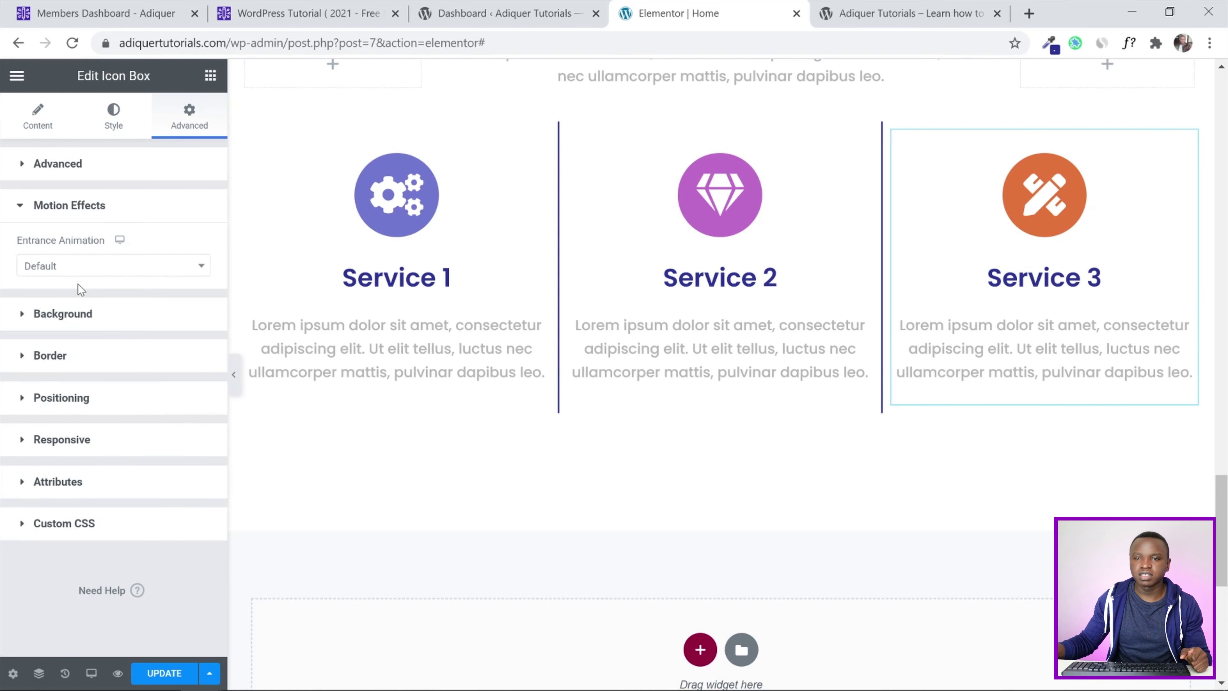
{"action": "left_click", "coordinate": [87, 269]}
{"action": "scroll", "coordinate": [89, 404], "scroll_direction": "down", "scroll_amount": 6}
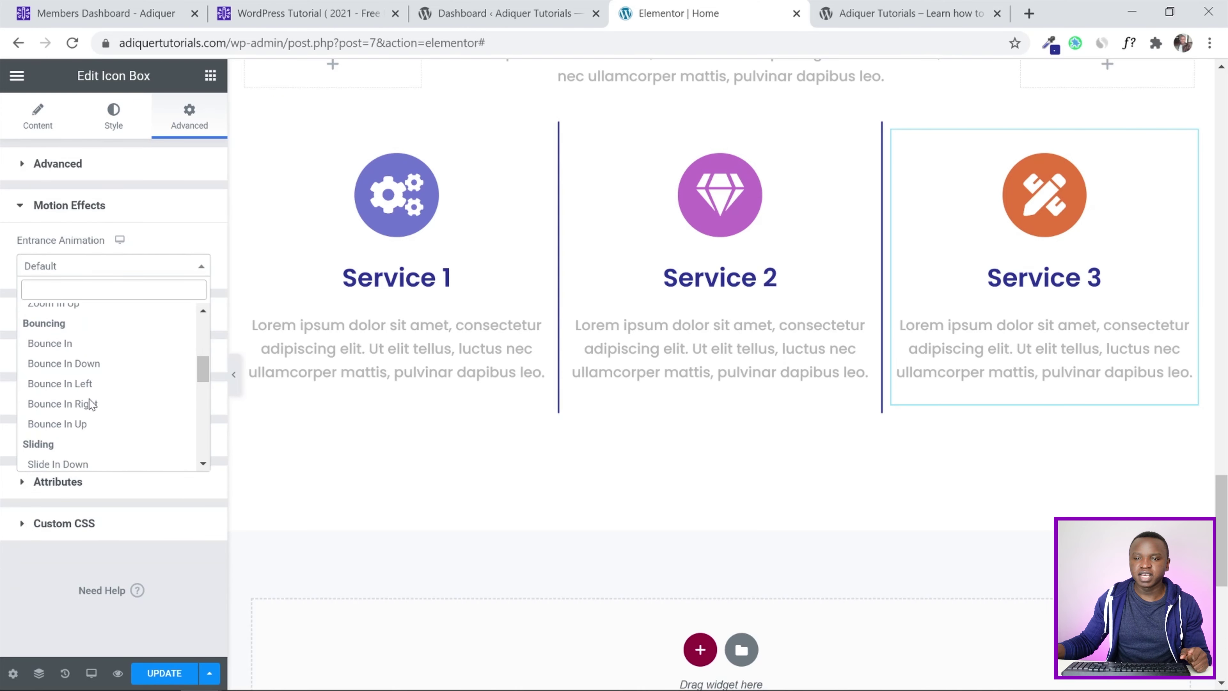
{"action": "left_click", "coordinate": [90, 422]}
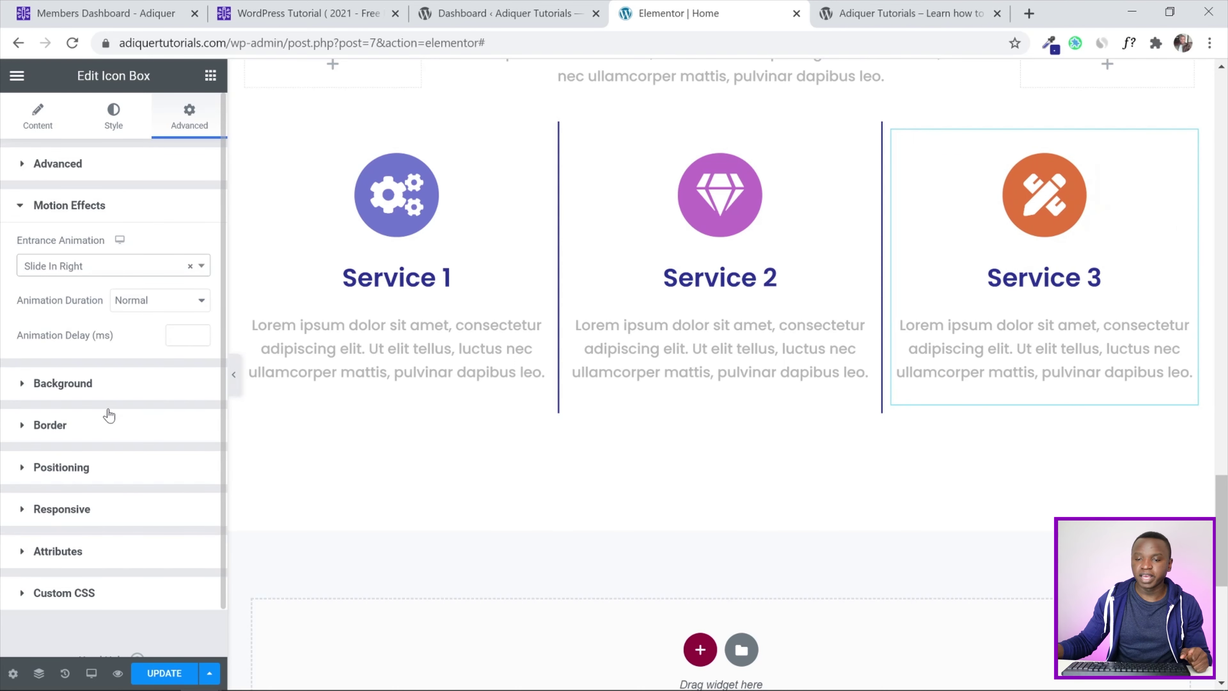
{"action": "left_click", "coordinate": [165, 673]}
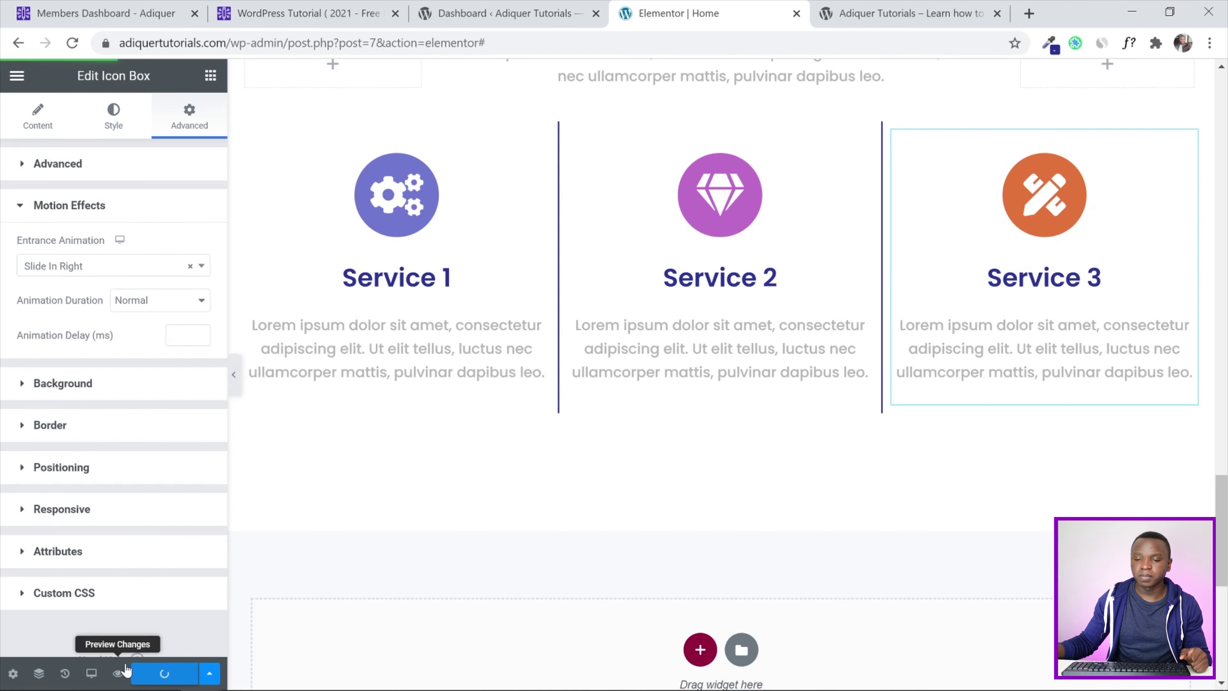
{"action": "left_click", "coordinate": [959, 7]}
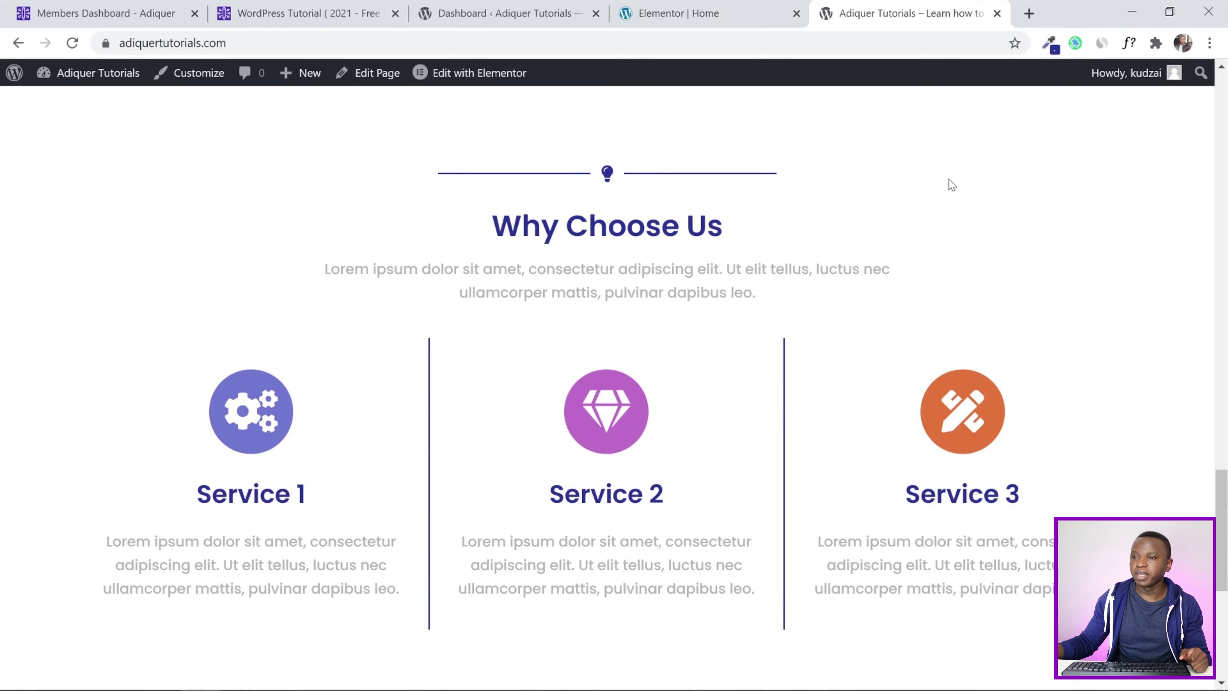
{"action": "left_click", "coordinate": [72, 43]}
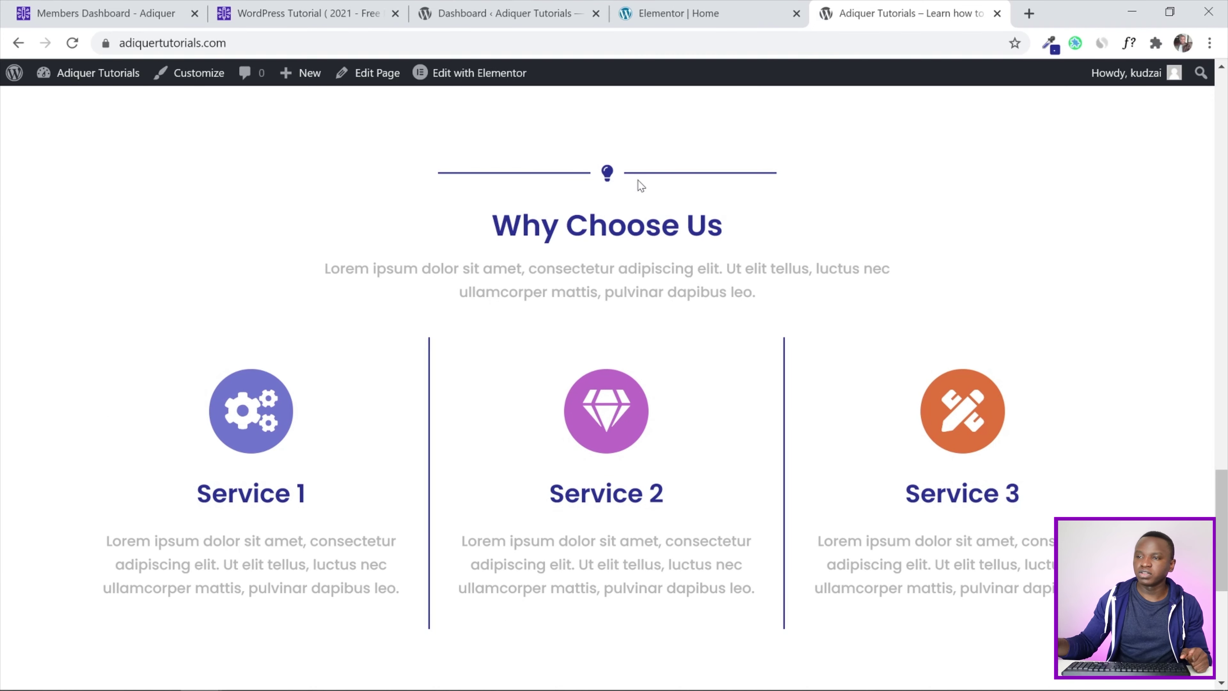
{"action": "scroll", "coordinate": [640, 185], "scroll_direction": "down", "scroll_amount": 2}
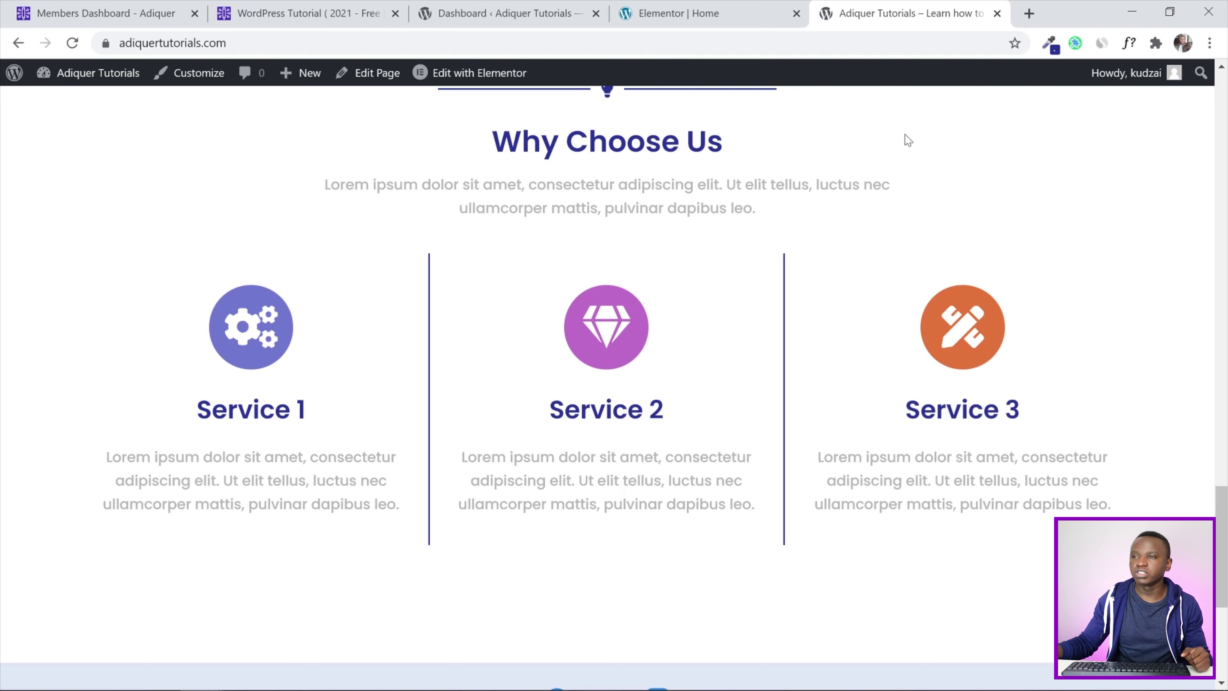
{"action": "scroll", "coordinate": [872, 216], "scroll_direction": "up", "scroll_amount": 2}
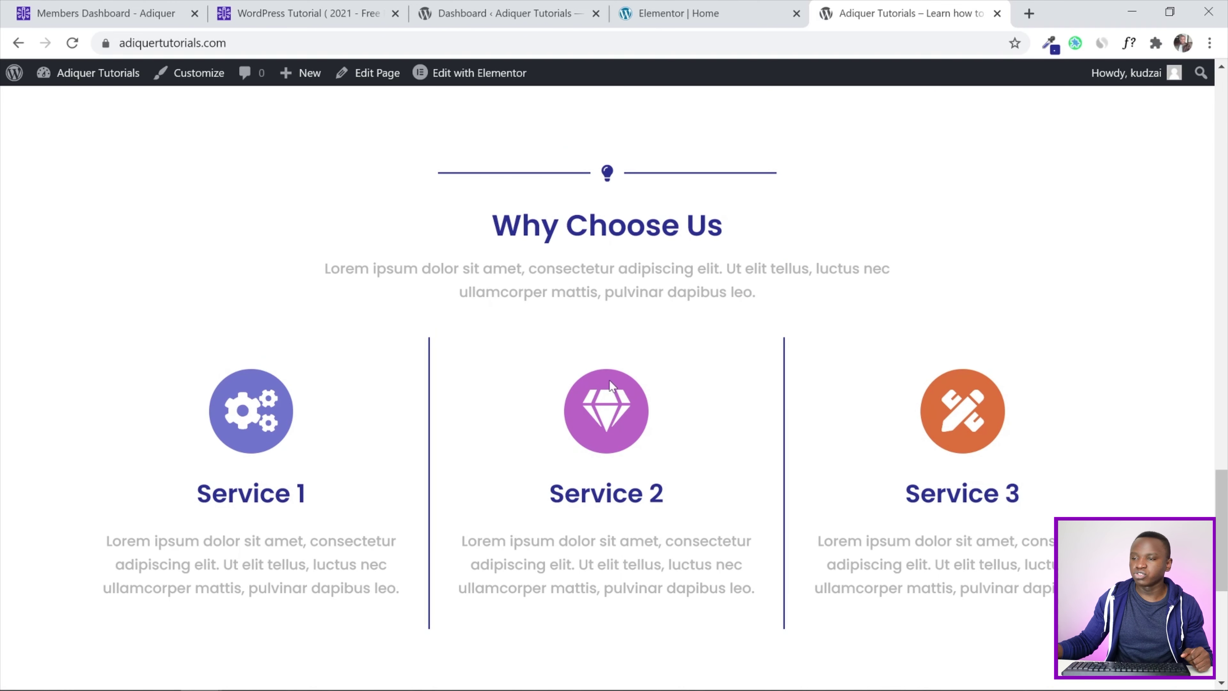
{"action": "left_click", "coordinate": [687, 13]}
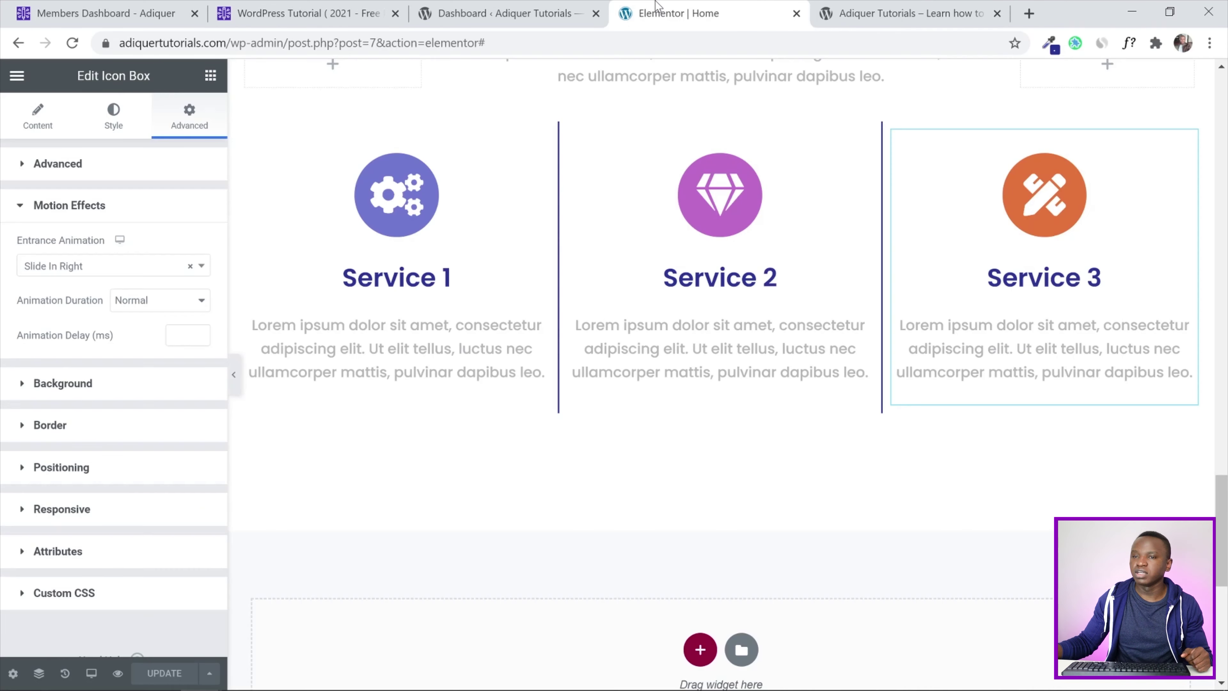
Give Service 1 an hourglass icon from the icon library and retitle it 'Fast'
{"action": "left_click", "coordinate": [417, 190]}
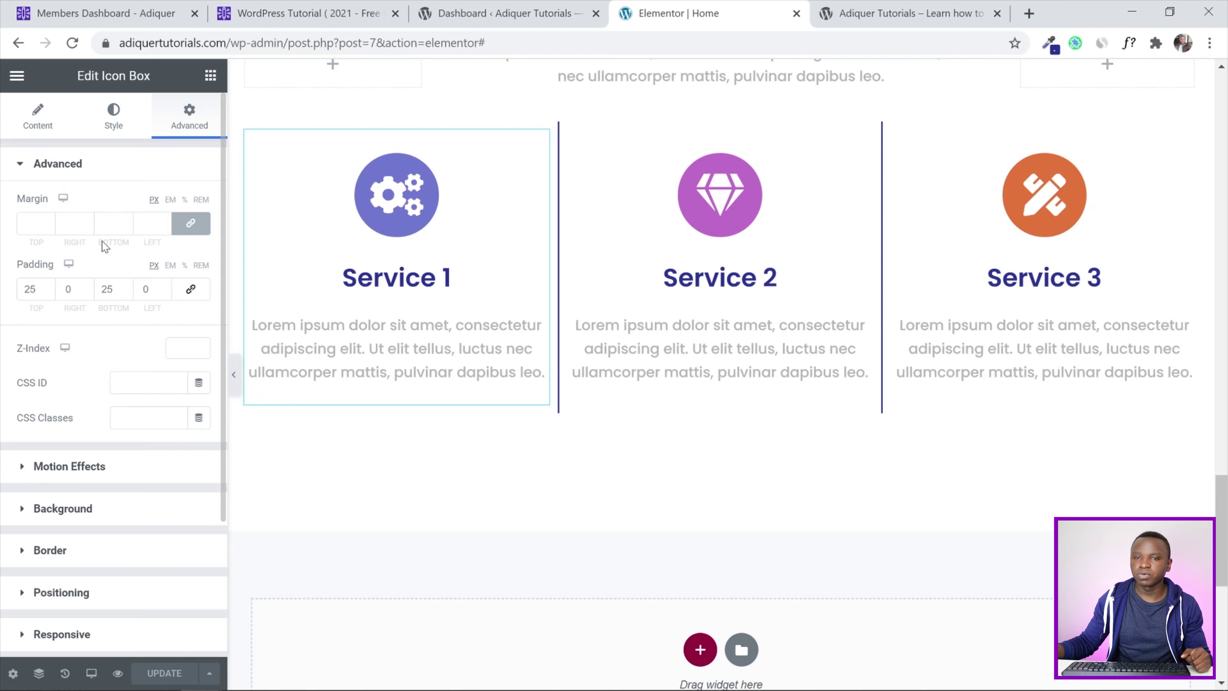
{"action": "left_click", "coordinate": [16, 170]}
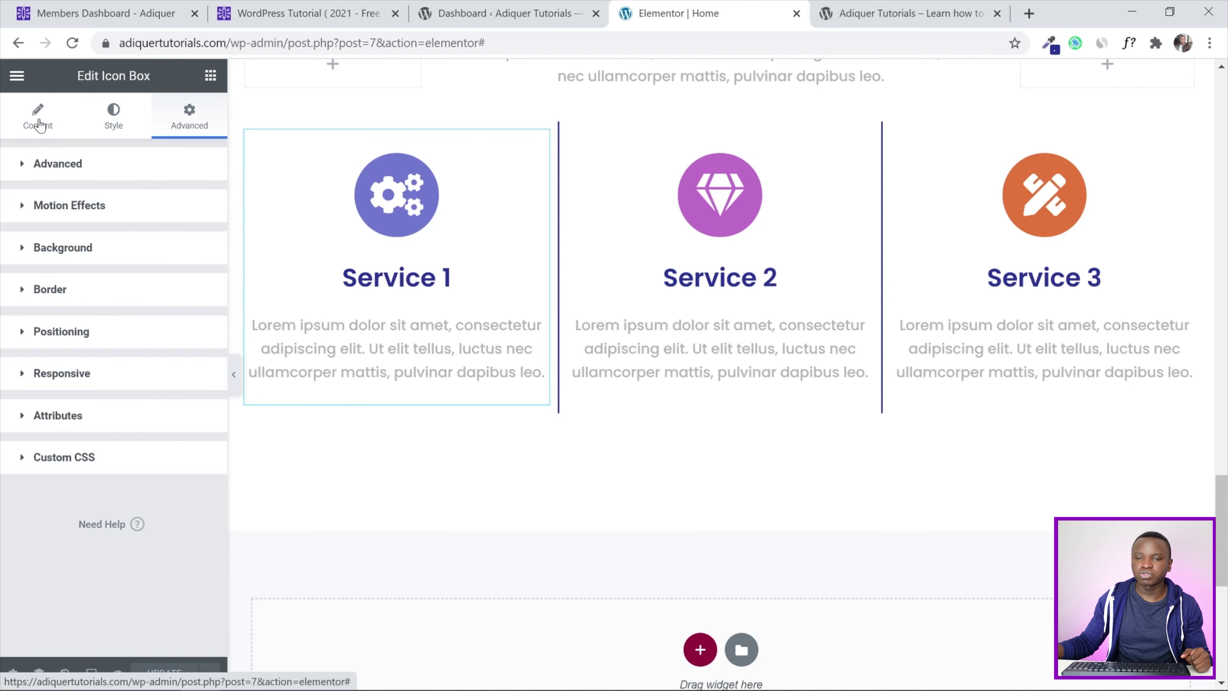
{"action": "left_click", "coordinate": [39, 124]}
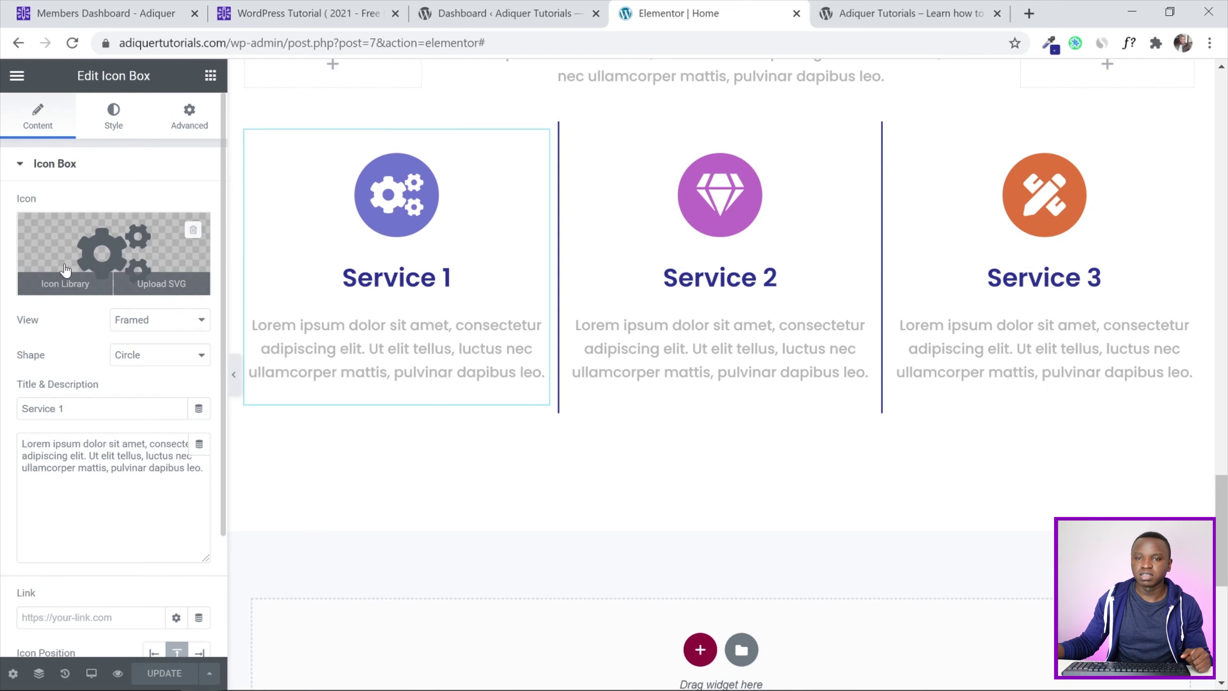
{"action": "left_click", "coordinate": [66, 269]}
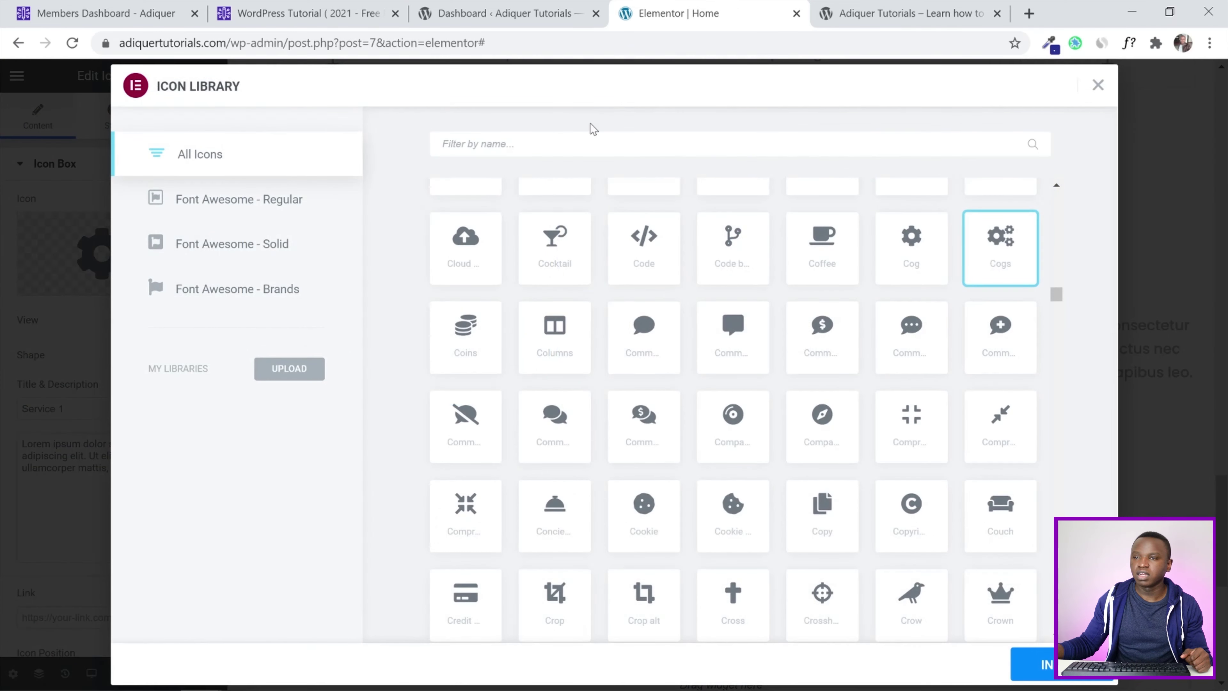
{"action": "type", "text": "hour"}
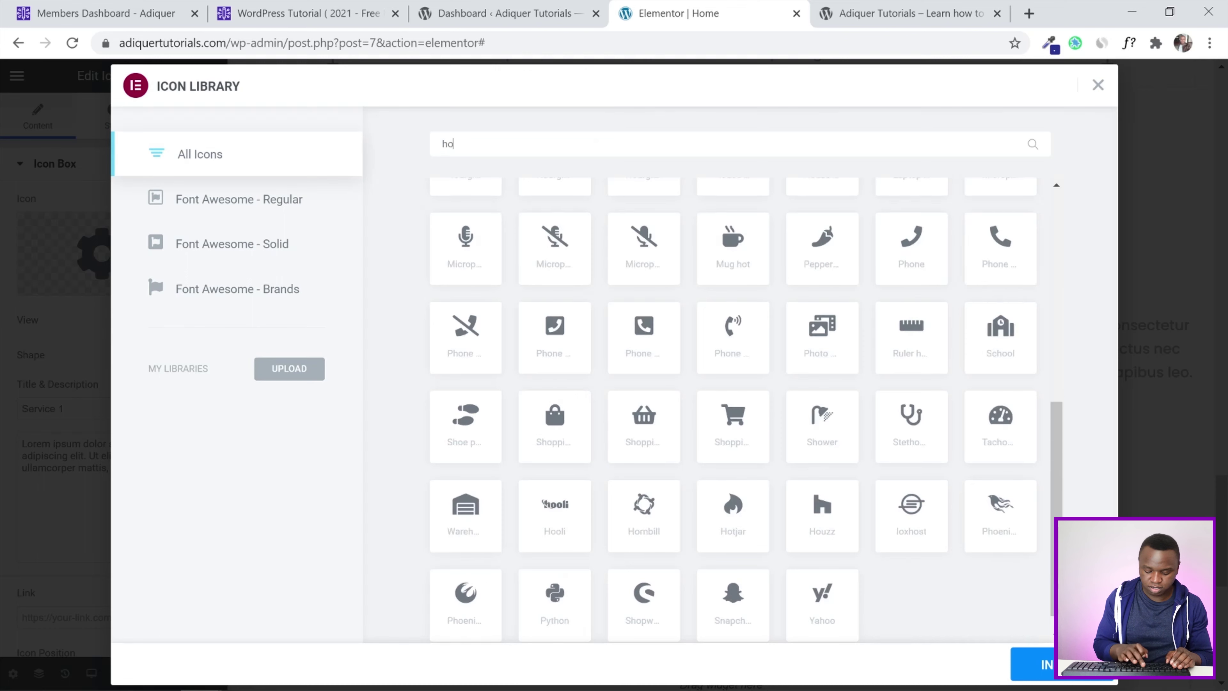
{"action": "left_click", "coordinate": [736, 251]}
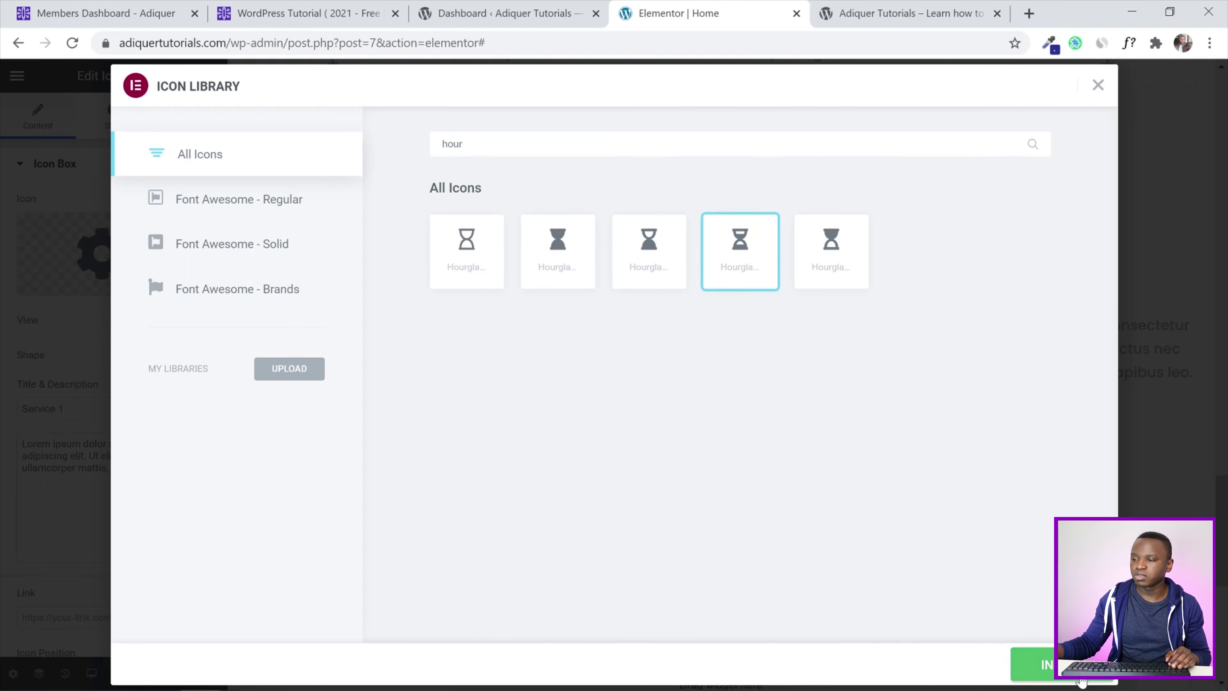
{"action": "left_click", "coordinate": [1034, 664]}
{"action": "left_click_drag", "start_coordinate": [73, 409], "coordinate": [3, 415]}
{"action": "type", "text": "Fast"}
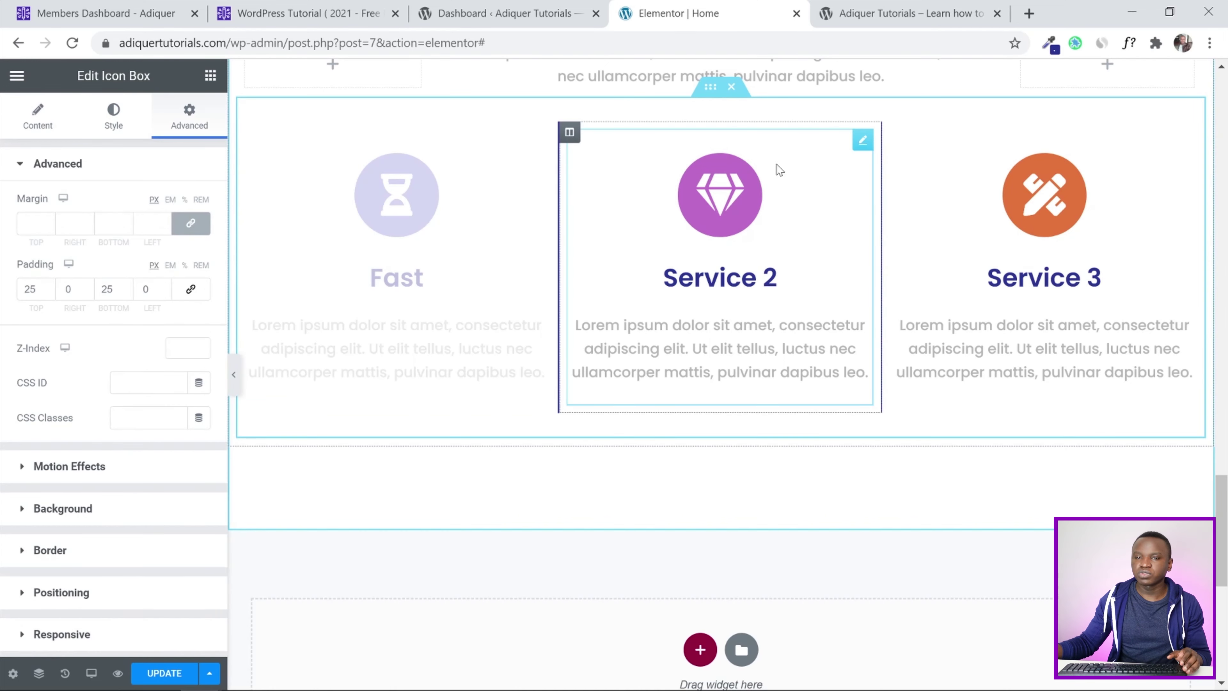
Give Service 2 the speech-bubble comments icon and retitle it '24/7 Chat'
{"action": "left_click", "coordinate": [35, 122]}
{"action": "left_click", "coordinate": [71, 249]}
{"action": "type", "text": "comme"}
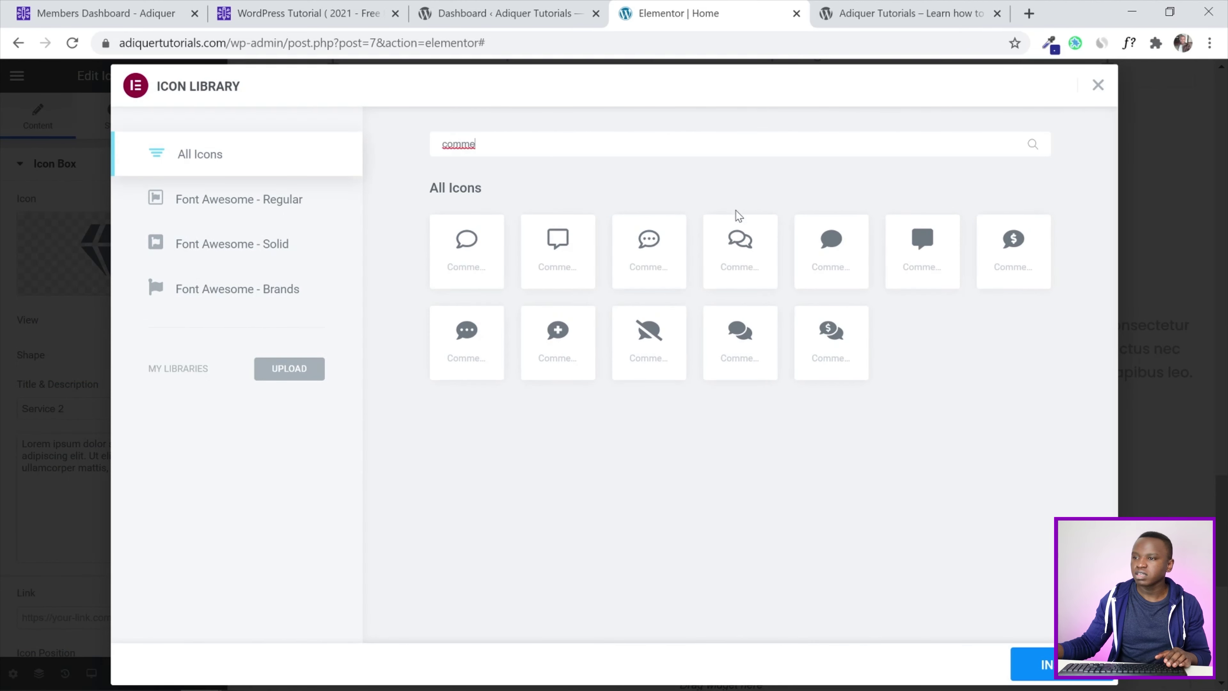
{"action": "left_click", "coordinate": [741, 351]}
{"action": "left_click", "coordinate": [1040, 664]}
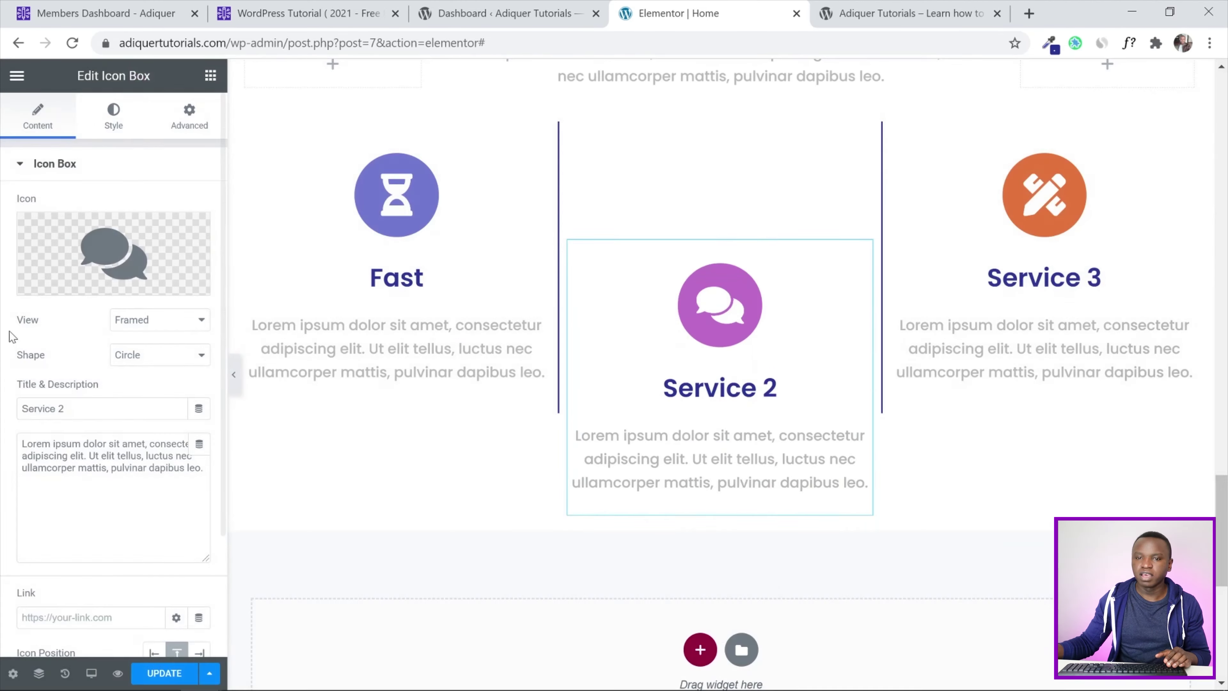
{"action": "left_click_drag", "start_coordinate": [85, 409], "coordinate": [4, 409]}
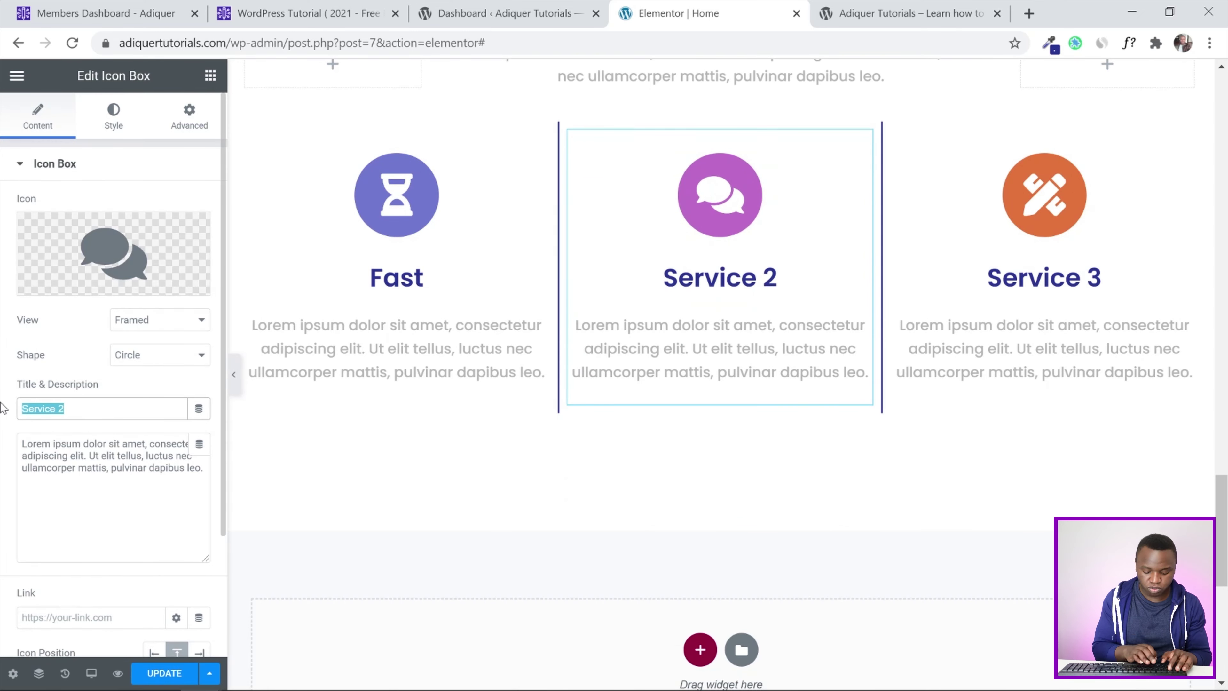
{"action": "type", "text": "24/7"}
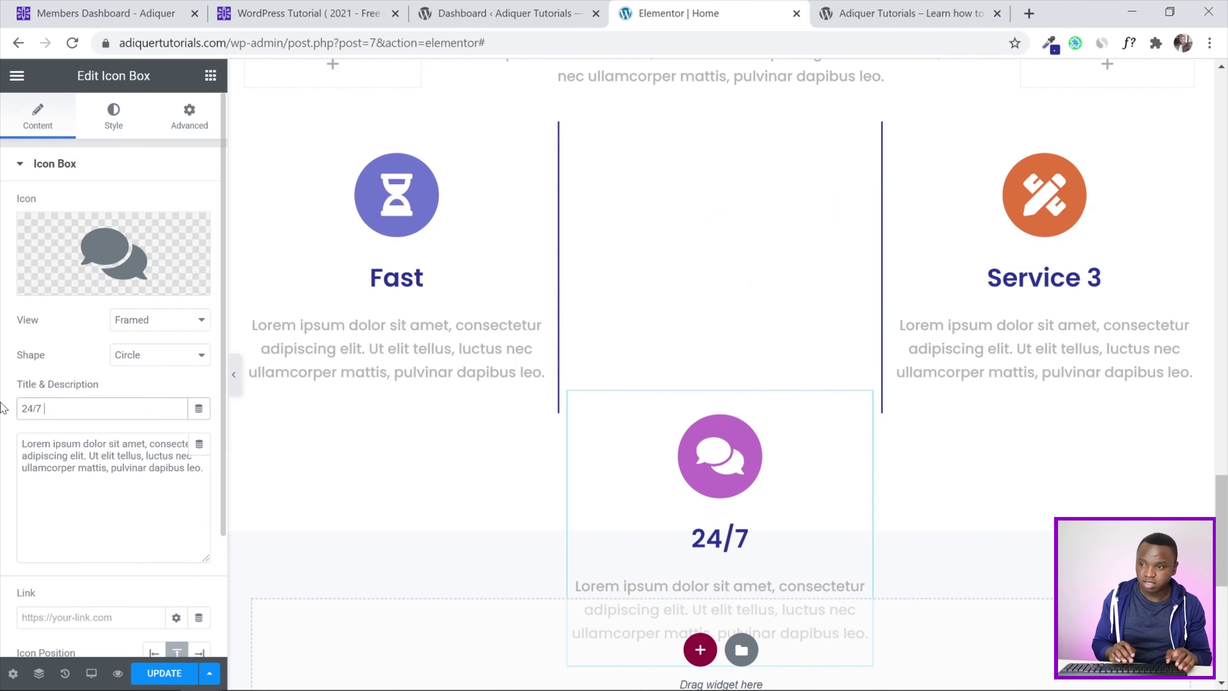
{"action": "type", "text": " Chat"}
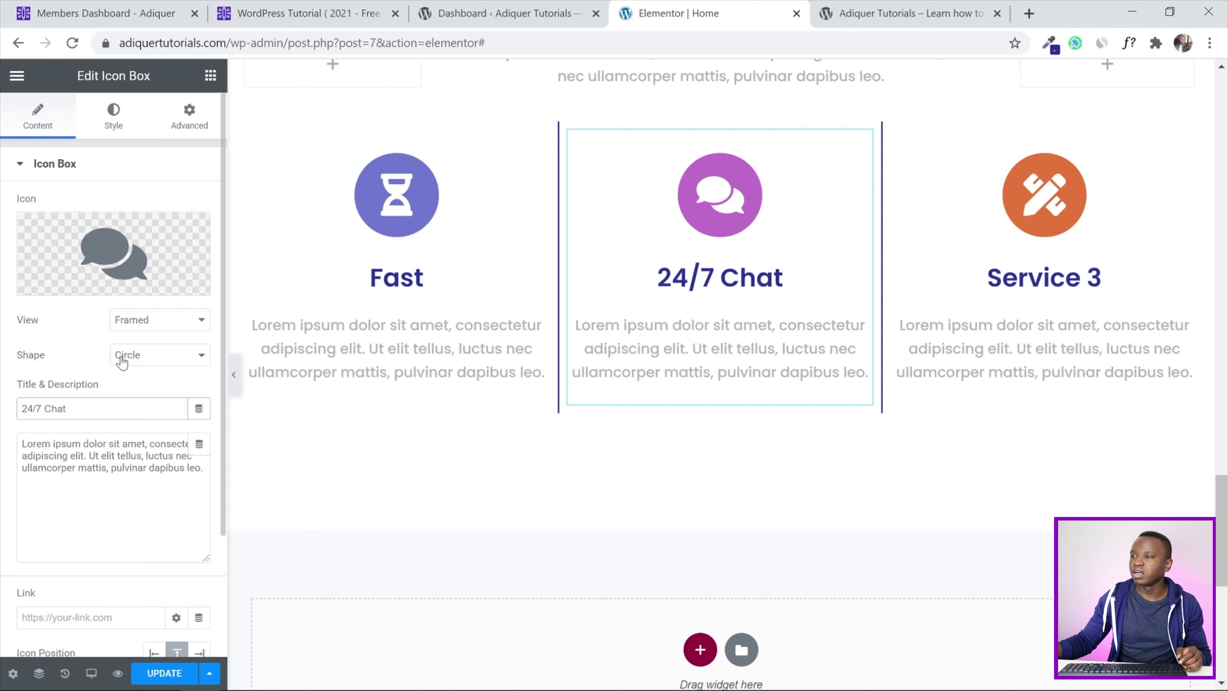
{"action": "left_click", "coordinate": [1032, 213]}
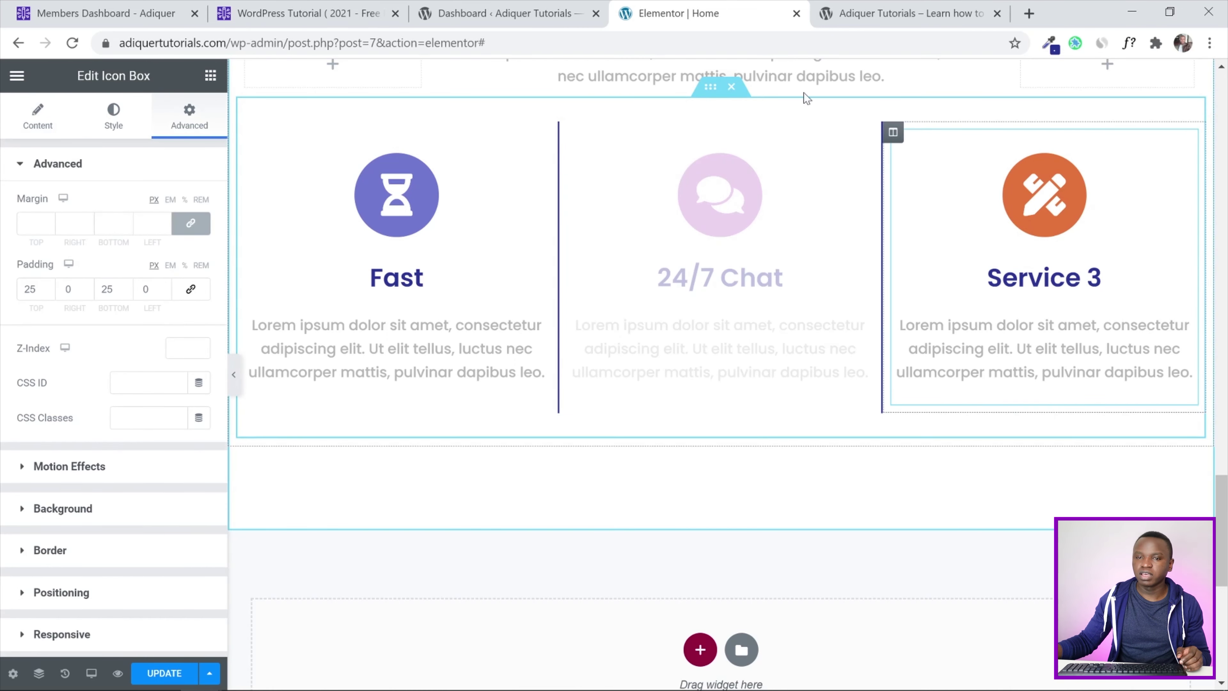
Insert the rising line-chart icon on Service 3, retitle it 'Results', and update the page
{"action": "left_click", "coordinate": [20, 164]}
{"action": "left_click", "coordinate": [57, 126]}
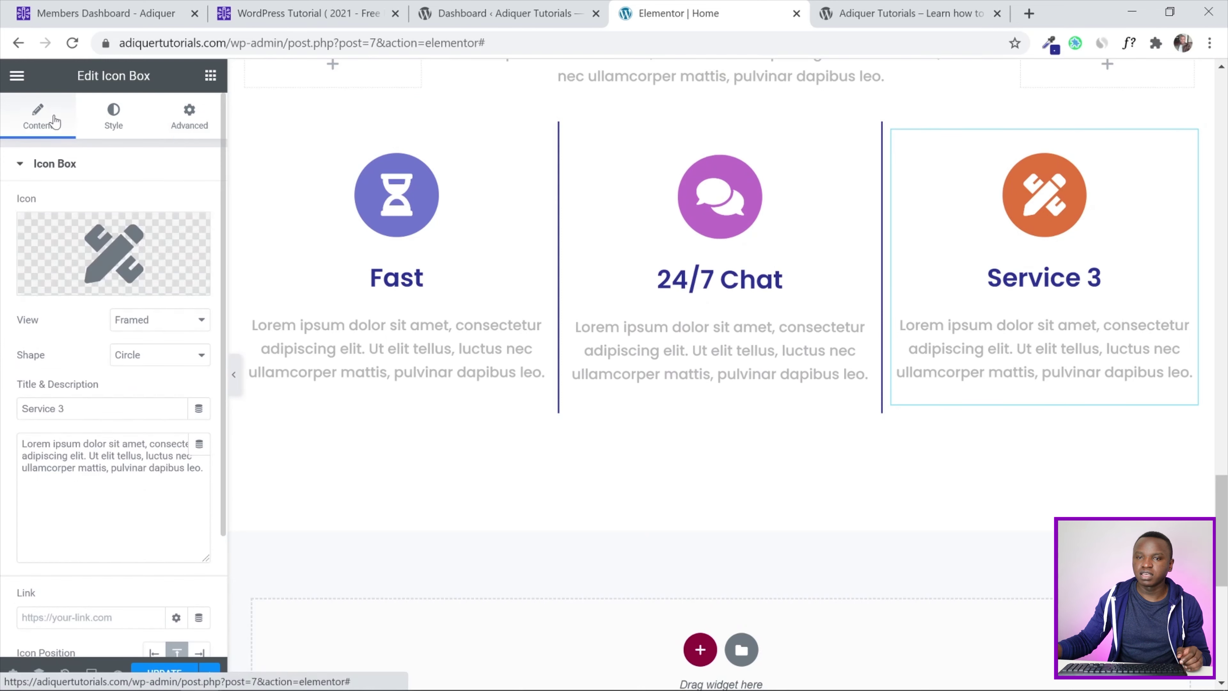
{"action": "left_click", "coordinate": [66, 282]}
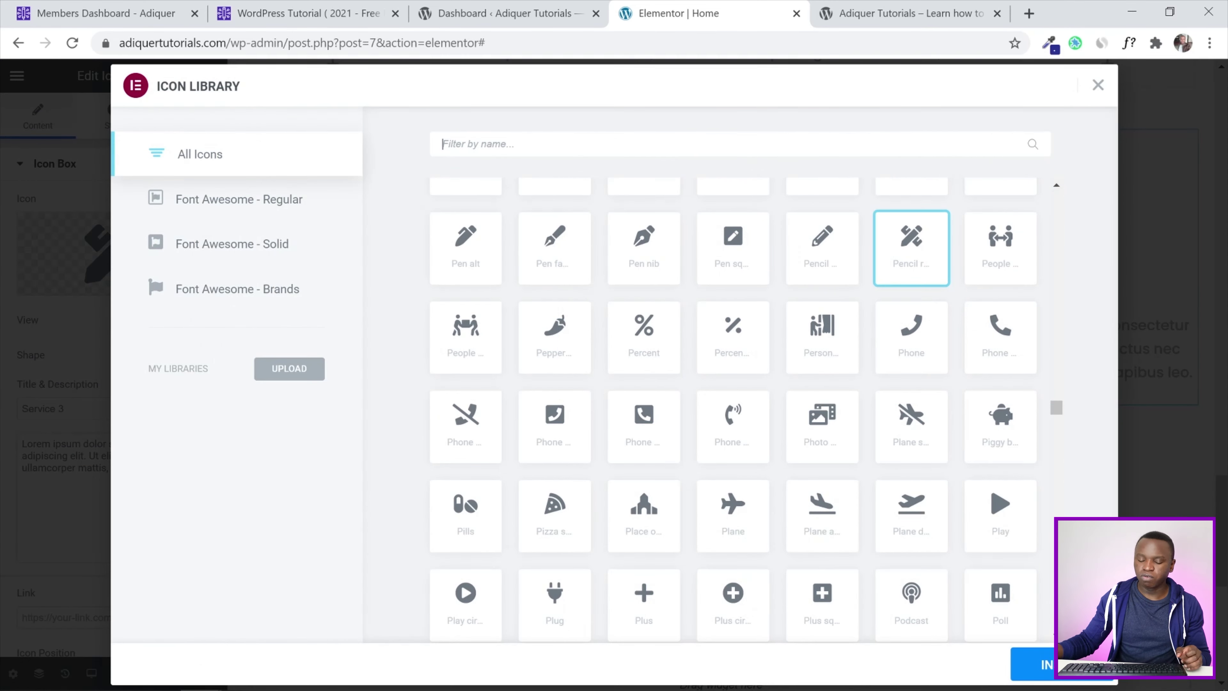
{"action": "type", "text": "chart"}
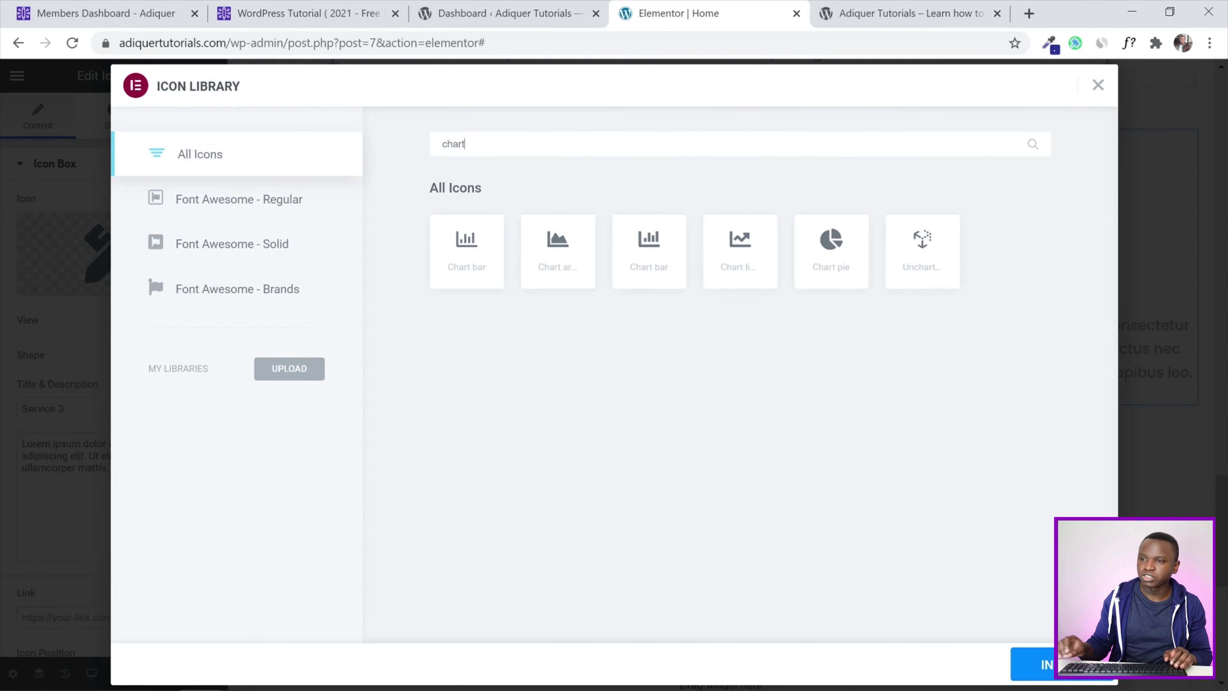
{"action": "left_click", "coordinate": [720, 239]}
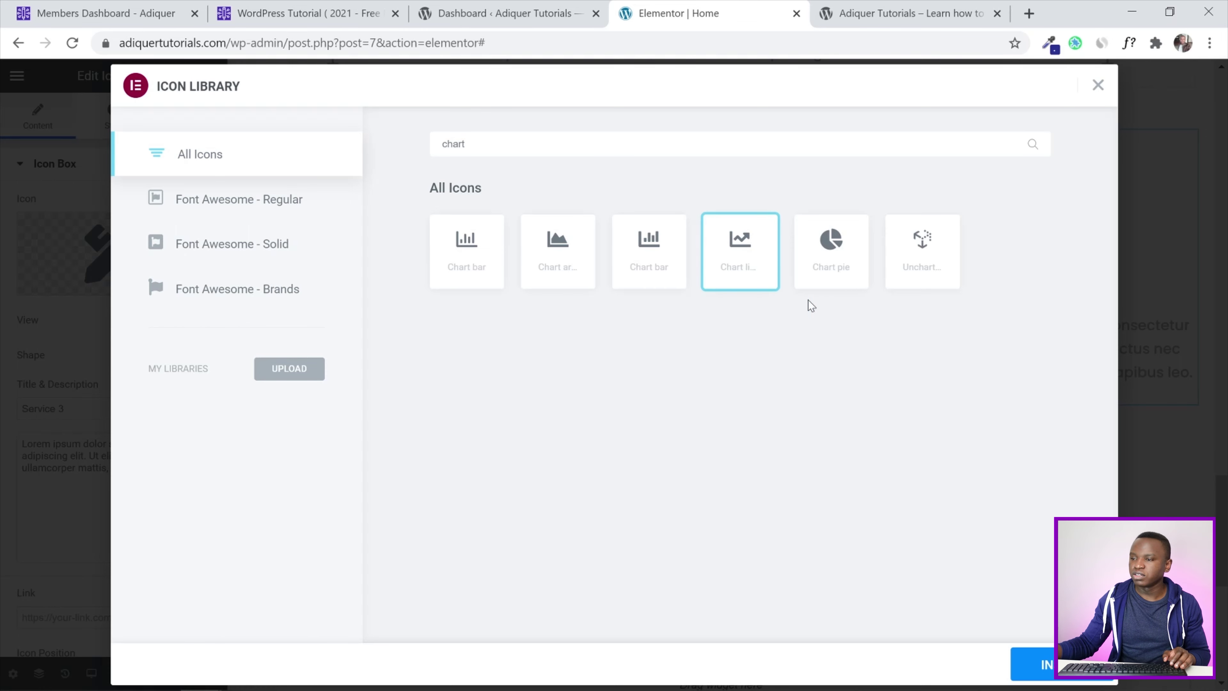
{"action": "left_click", "coordinate": [1034, 665]}
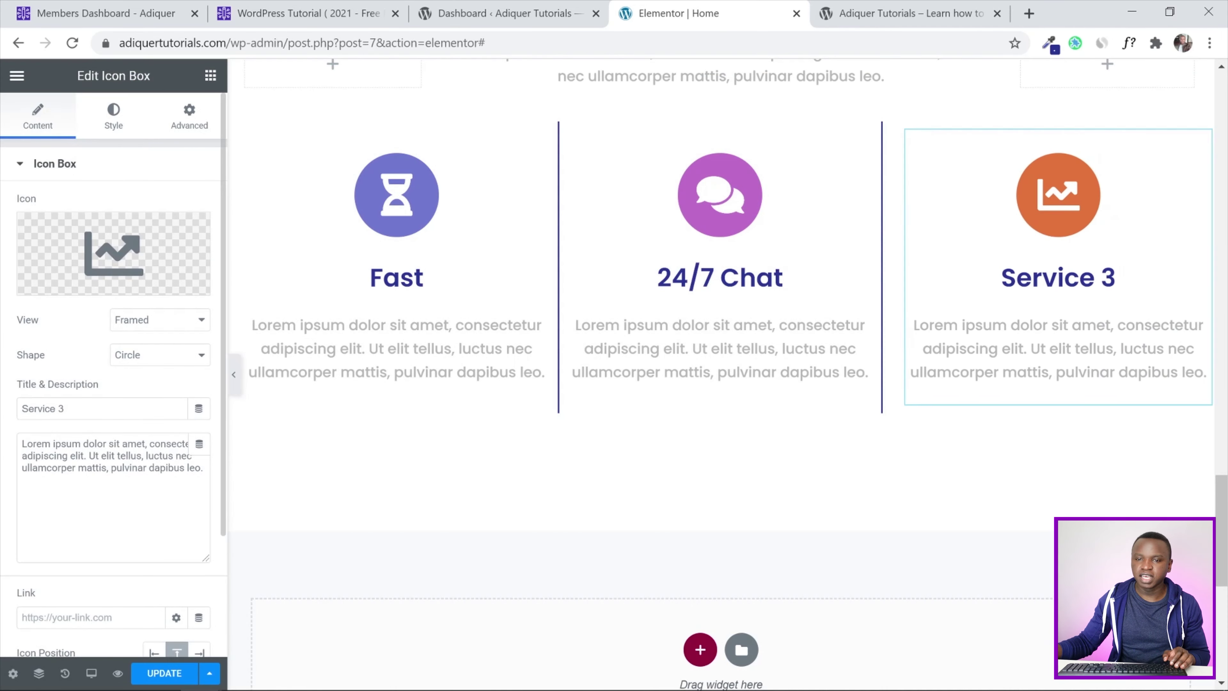
{"action": "left_click_drag", "start_coordinate": [43, 409], "coordinate": [4, 411]}
{"action": "type", "text": "Results"}
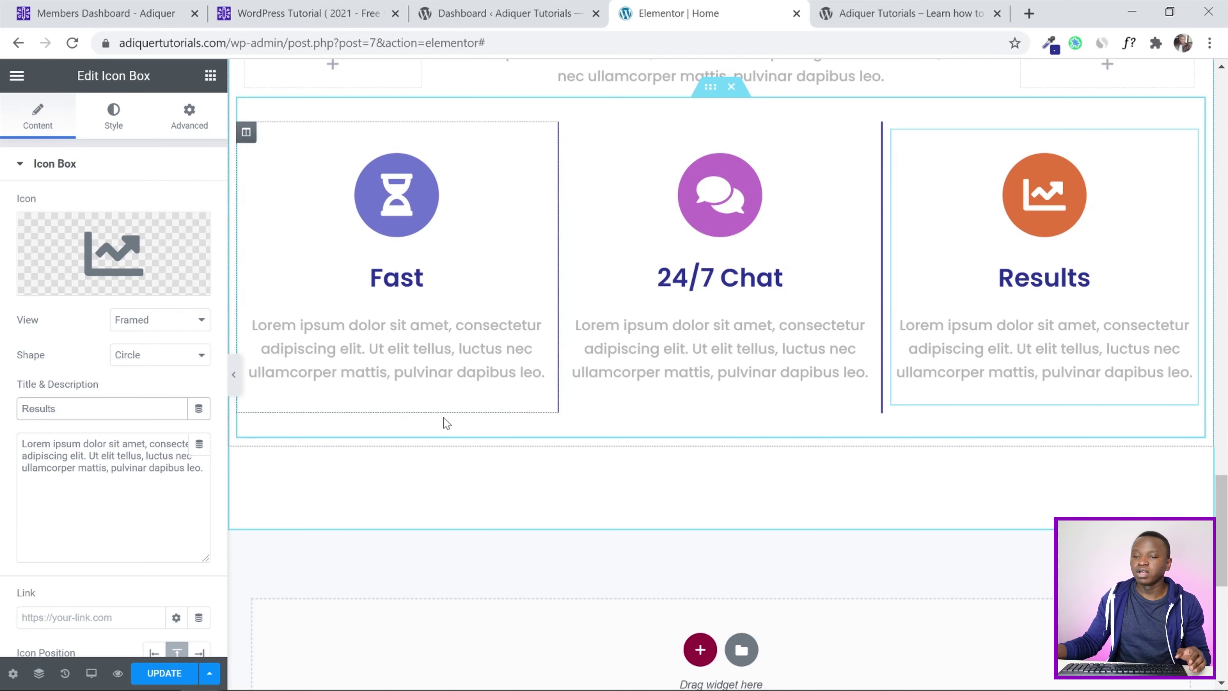
{"action": "left_click", "coordinate": [143, 671]}
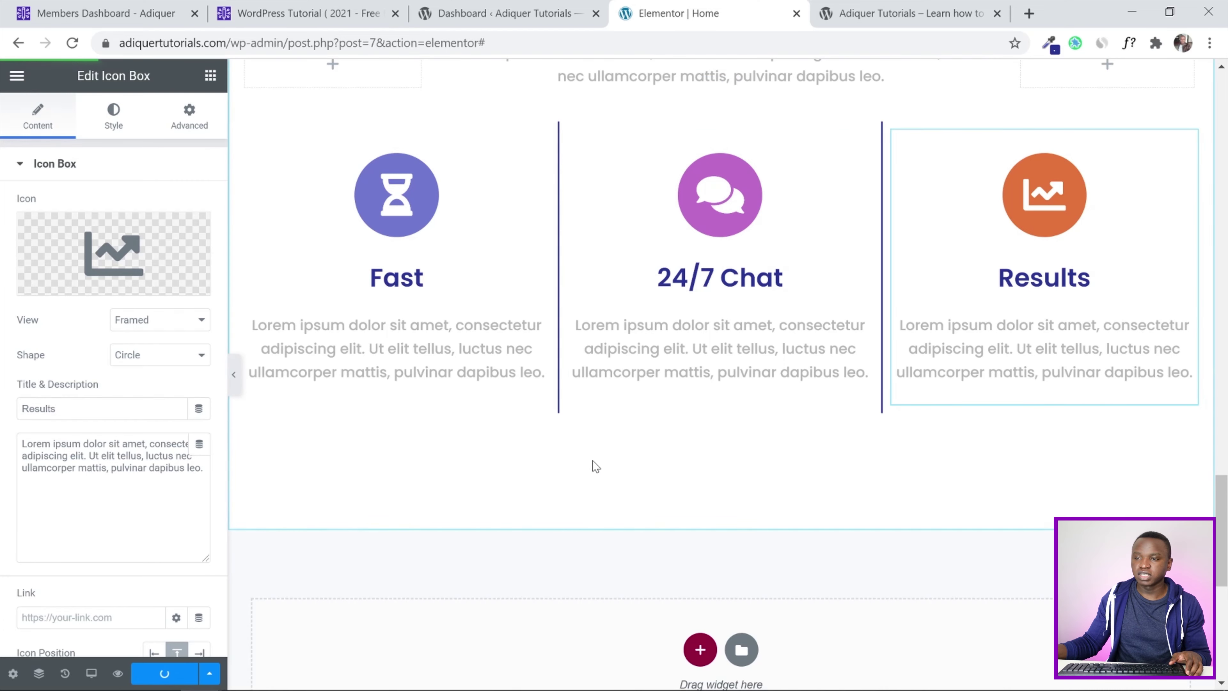
Search the widget panel for 'quote', then 'contact', finding no contact form widget
{"action": "scroll", "coordinate": [682, 383], "scroll_direction": "up", "scroll_amount": 5}
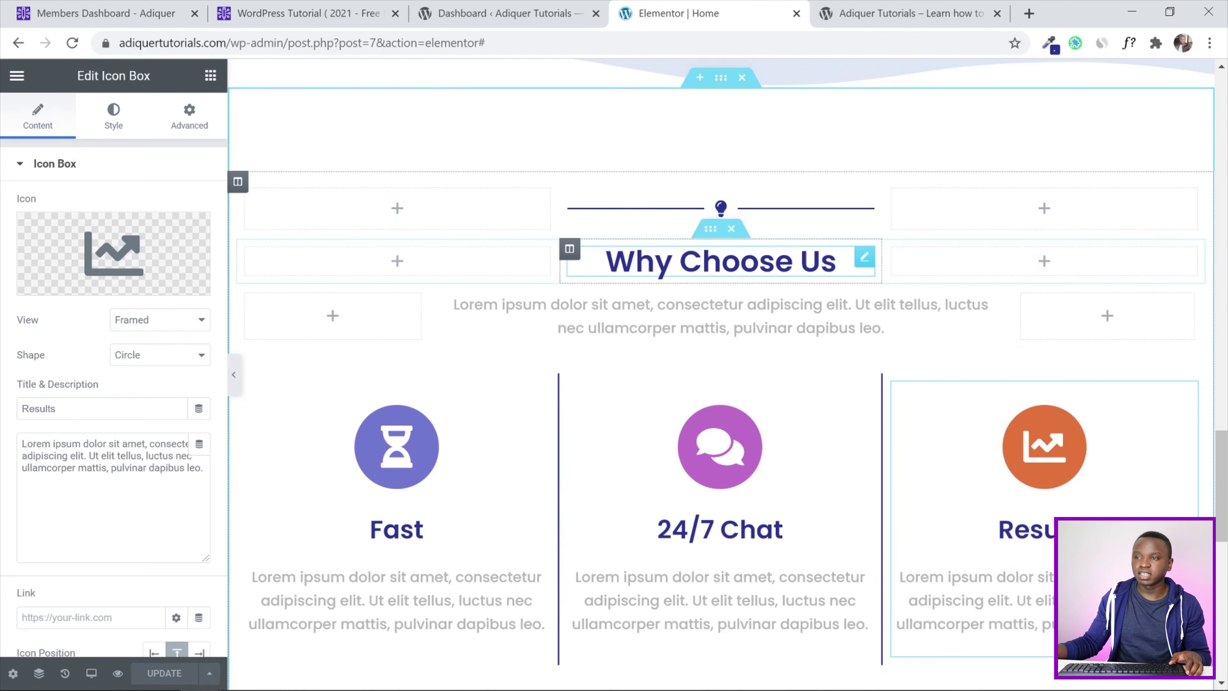
{"action": "scroll", "coordinate": [699, 365], "scroll_direction": "down", "scroll_amount": 5}
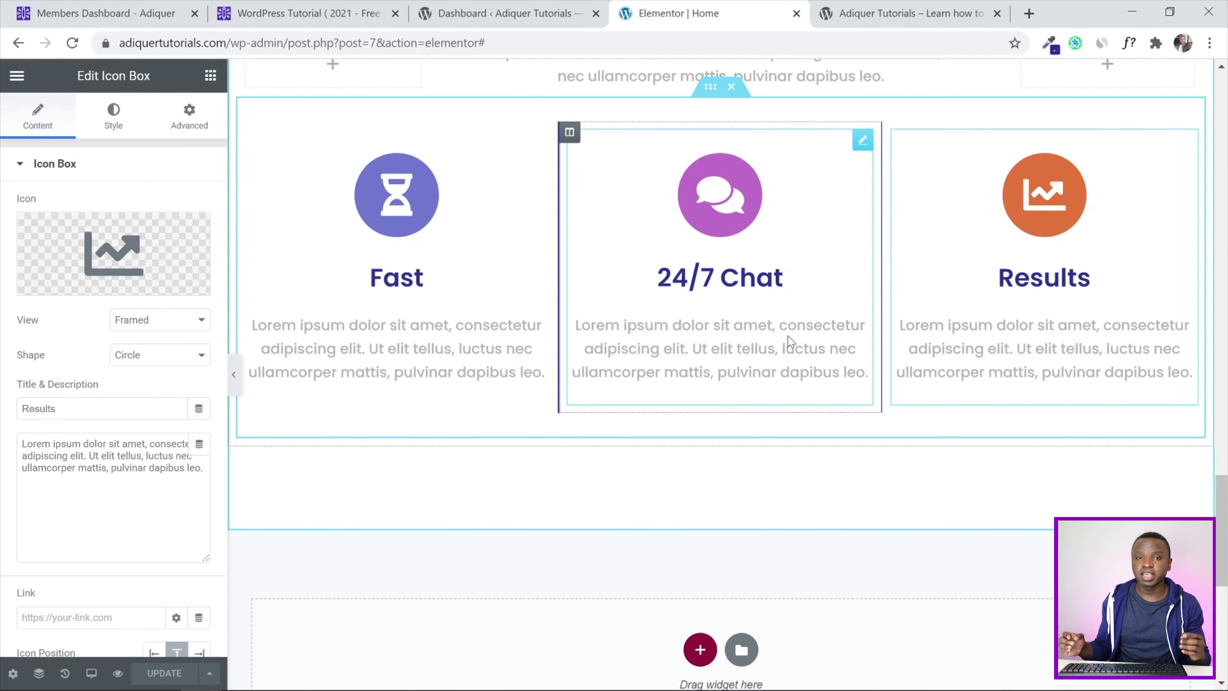
{"action": "scroll", "coordinate": [730, 361], "scroll_direction": "down", "scroll_amount": 3}
{"action": "left_click", "coordinate": [731, 360]}
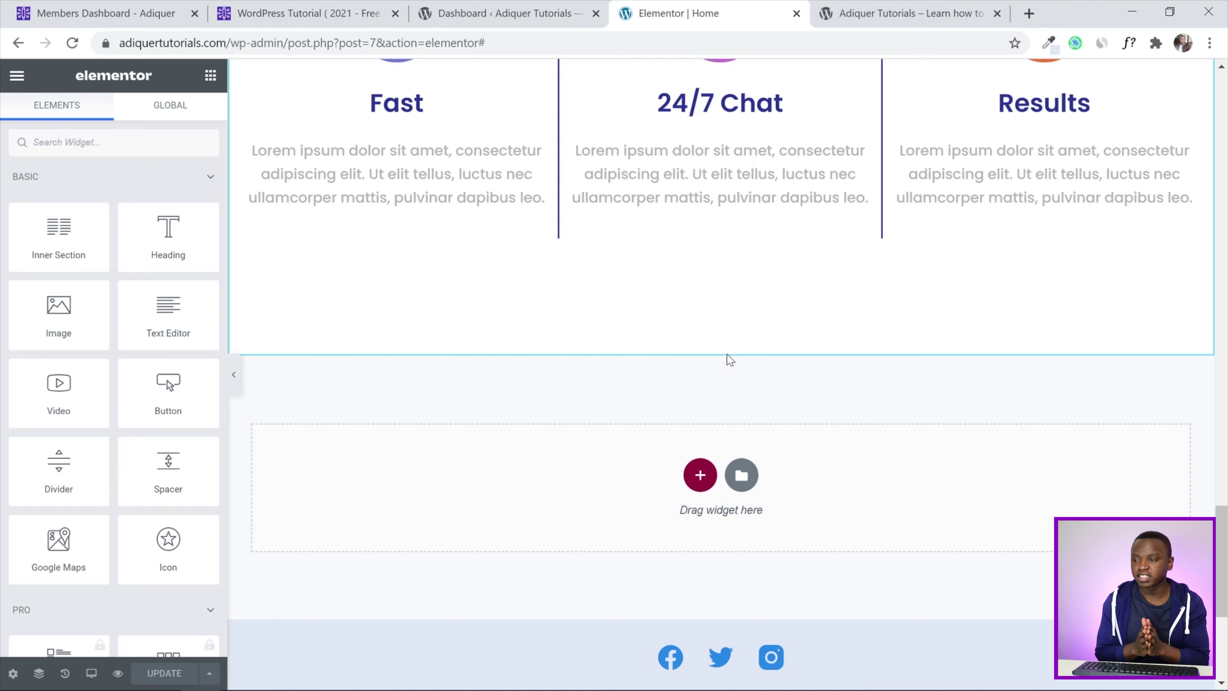
{"action": "left_click", "coordinate": [33, 146]}
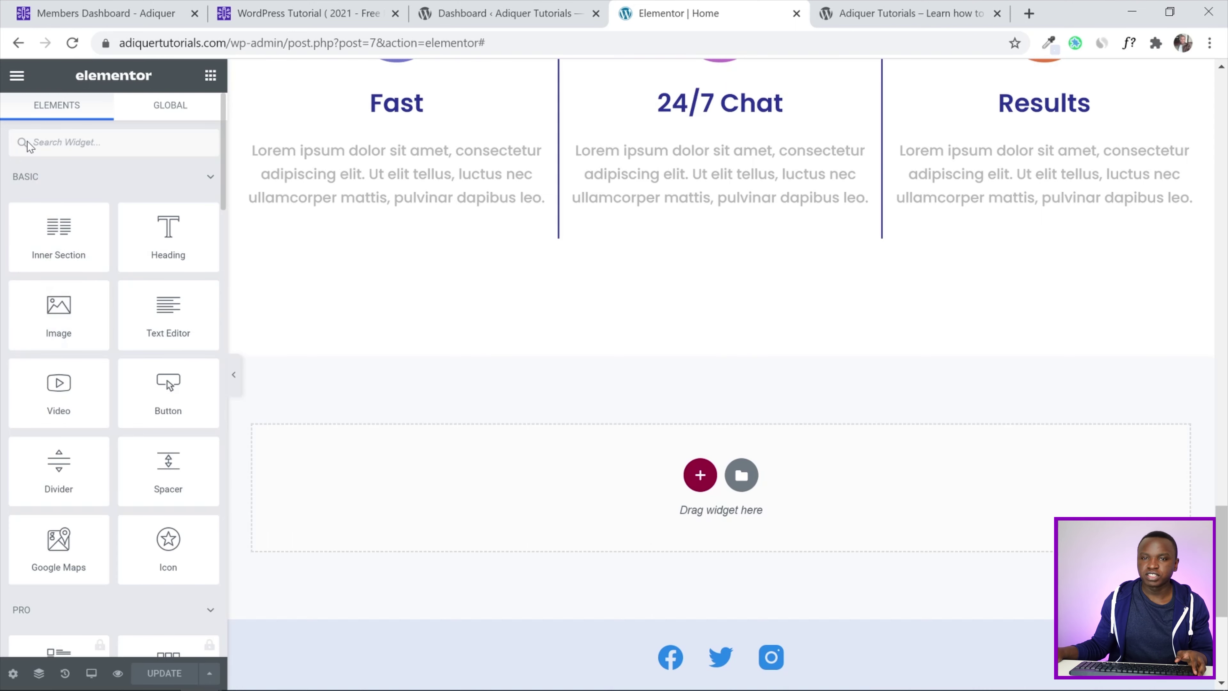
{"action": "type", "text": "quo"}
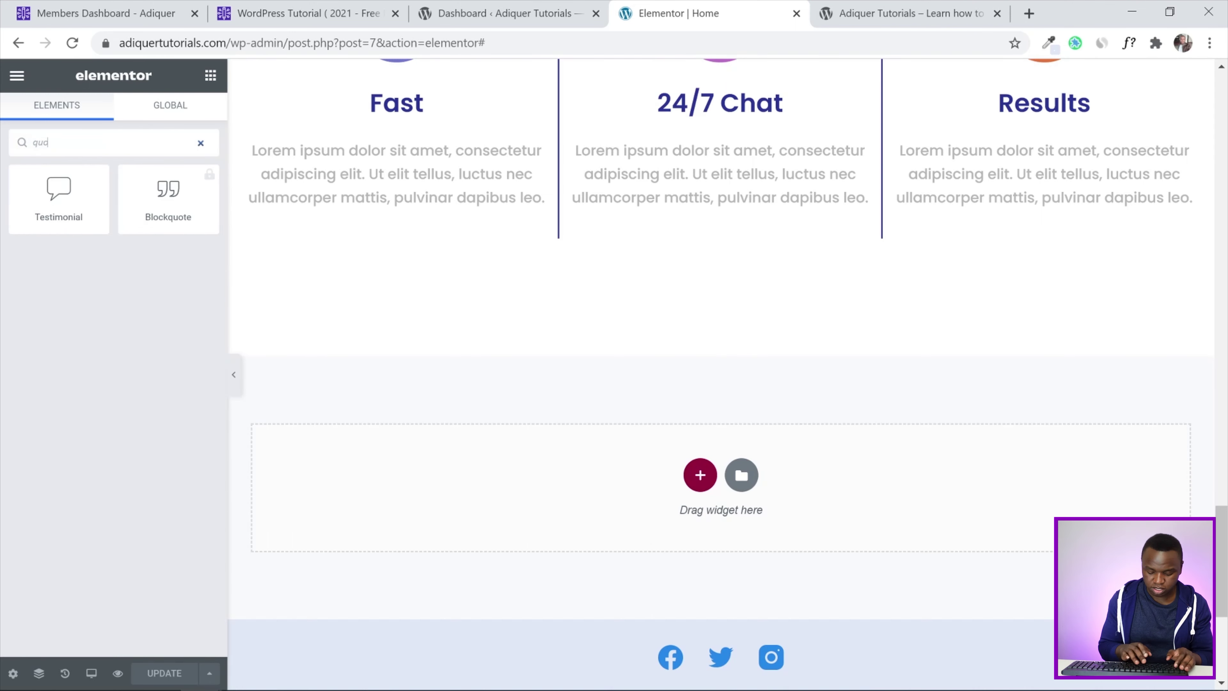
{"action": "type", "text": "te"}
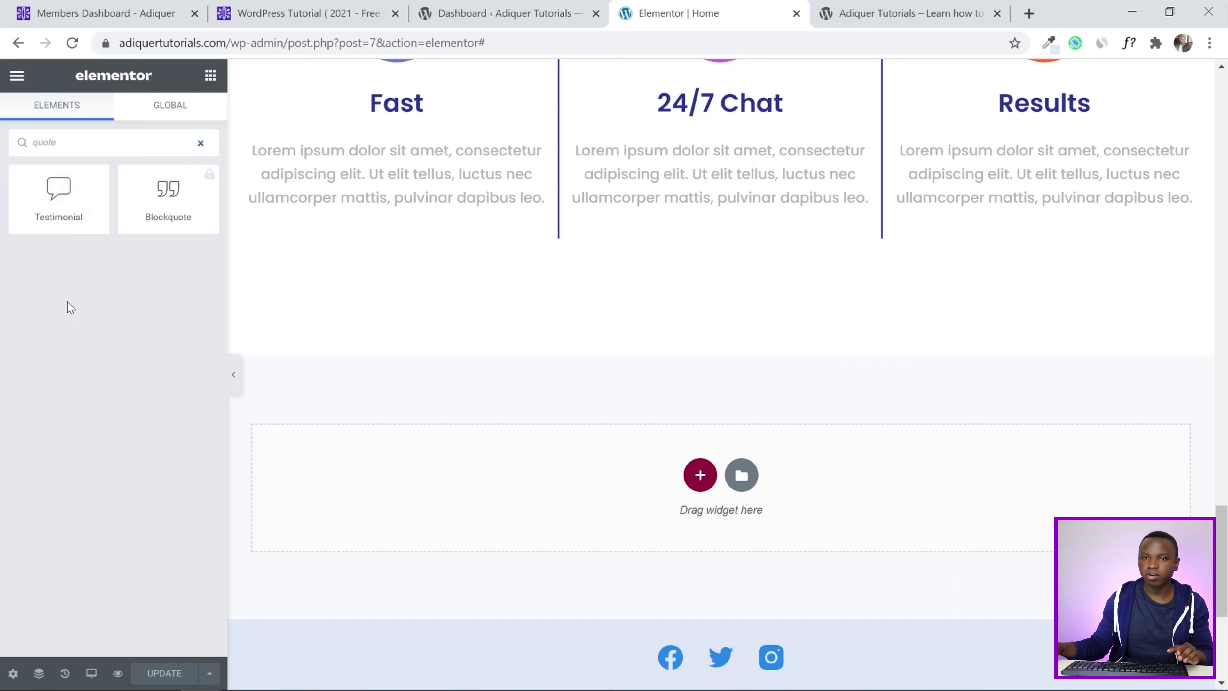
{"action": "double_click", "coordinate": [27, 144]}
{"action": "key", "text": "BackSpace"}
{"action": "type", "text": "contact"}
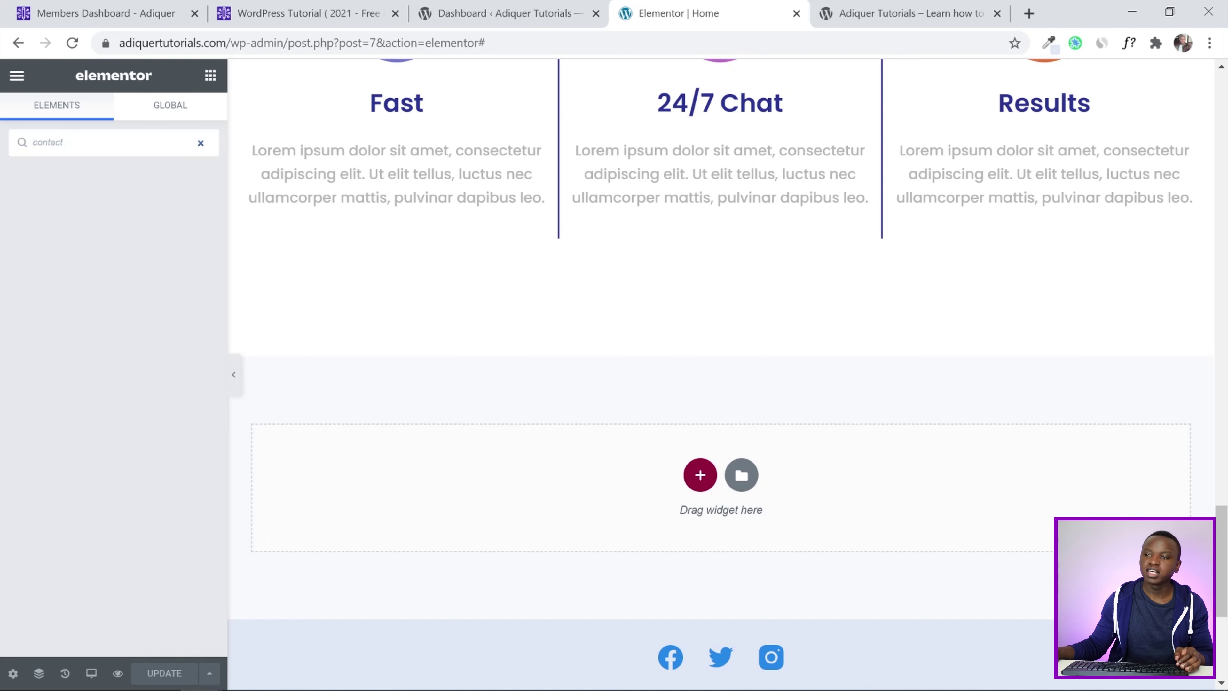
{"action": "scroll", "coordinate": [441, 275], "scroll_direction": "up", "scroll_amount": 7}
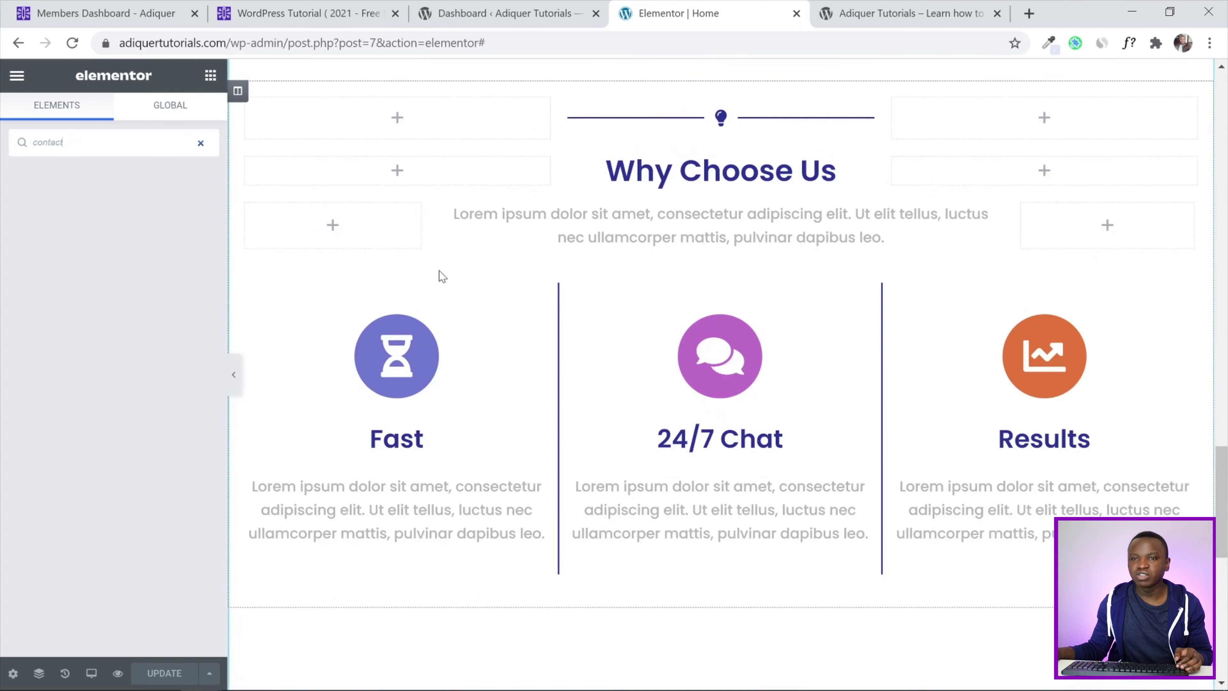
{"action": "scroll", "coordinate": [442, 275], "scroll_direction": "down", "scroll_amount": 5}
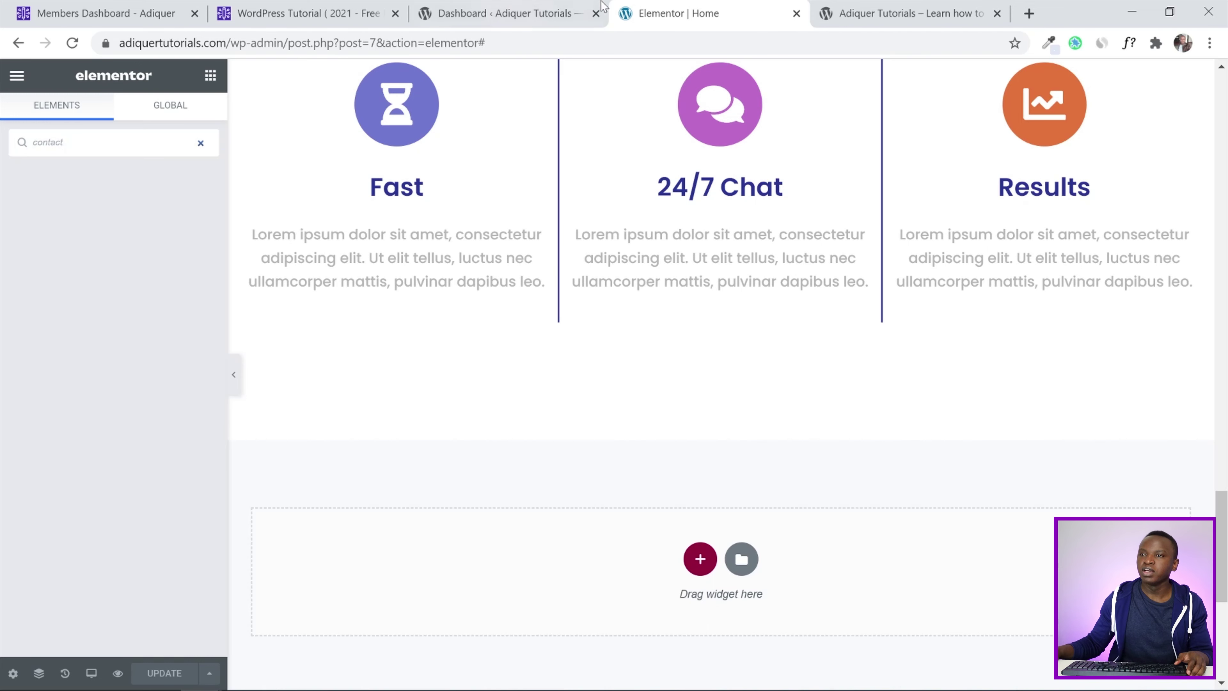
{"action": "left_click", "coordinate": [517, 6]}
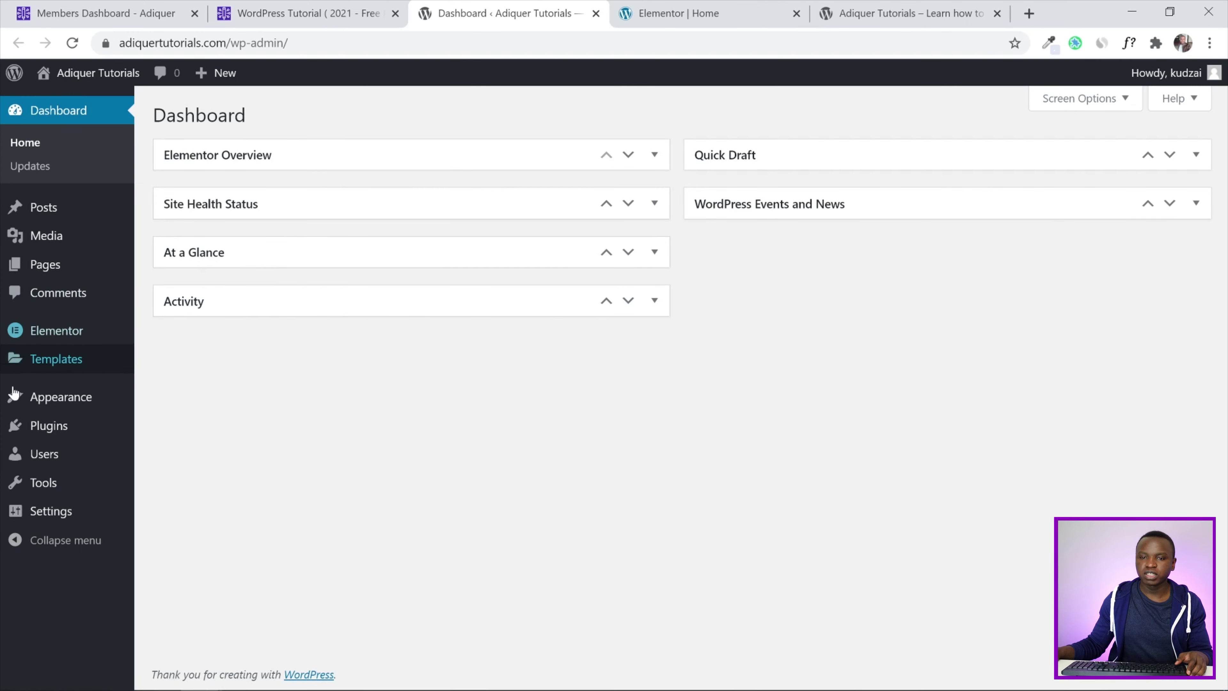
Search Plugins > Add New for 'contact form', then install and activate Contact Form 7
{"action": "left_click", "coordinate": [49, 429]}
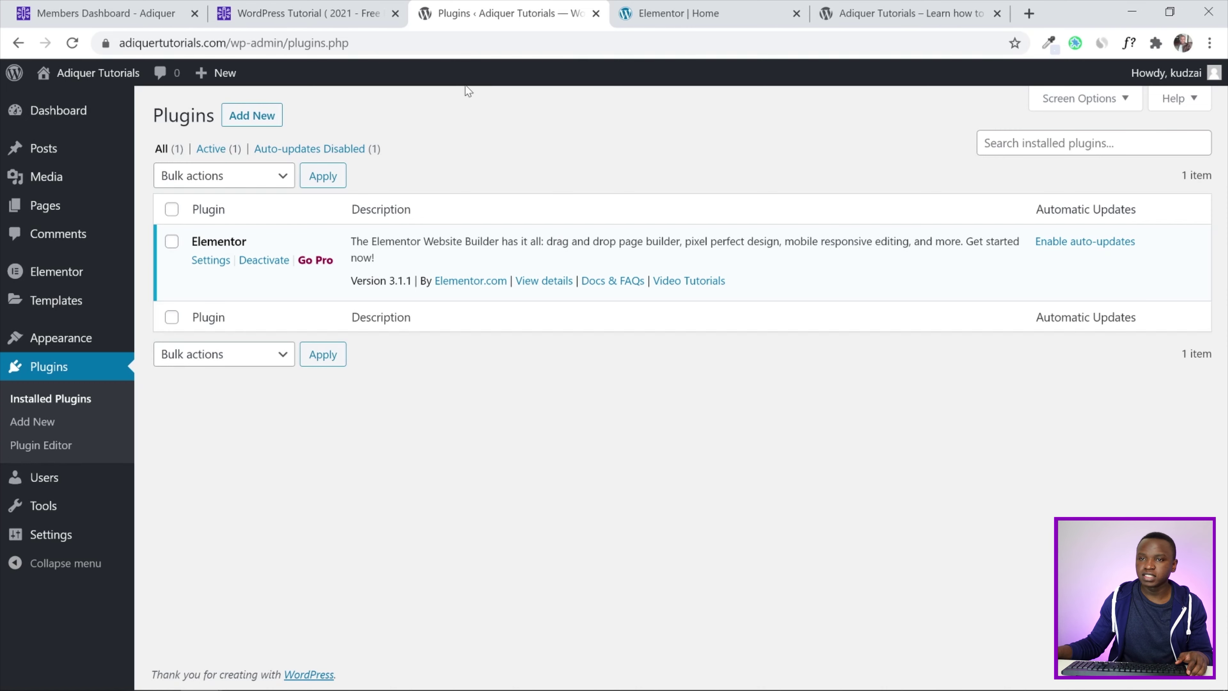
{"action": "left_click", "coordinate": [248, 124]}
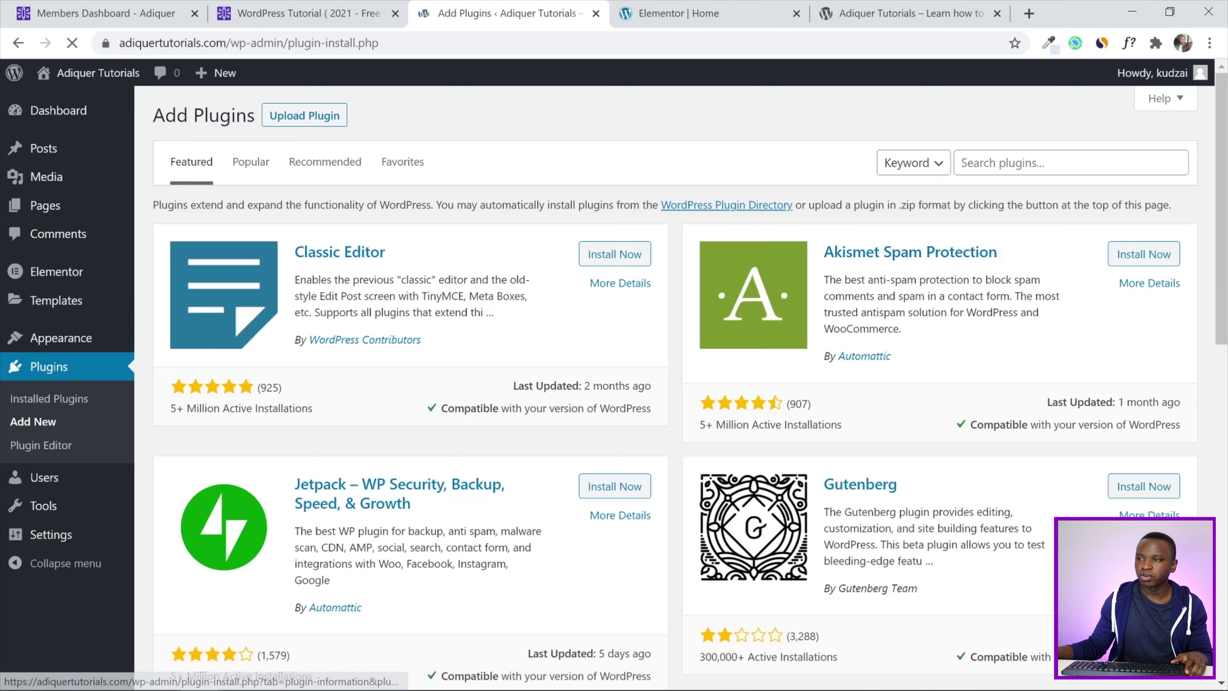
{"action": "left_click", "coordinate": [992, 162]}
{"action": "type", "text": "contact "}
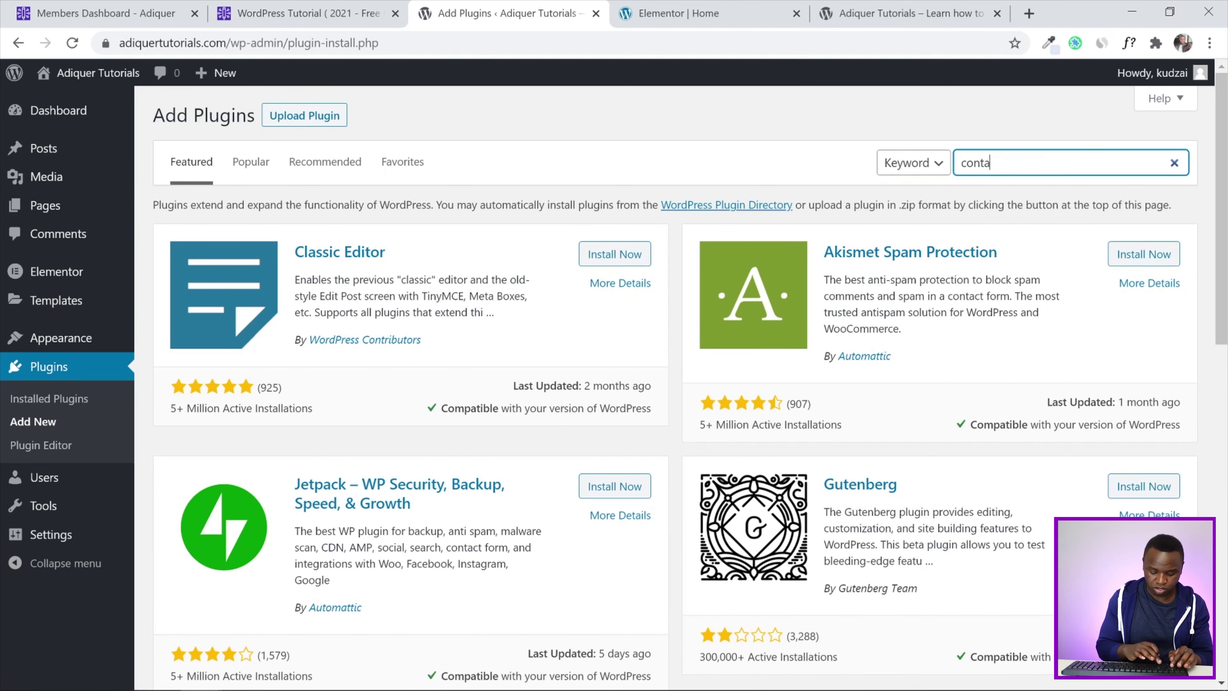
{"action": "type", "text": "form"}
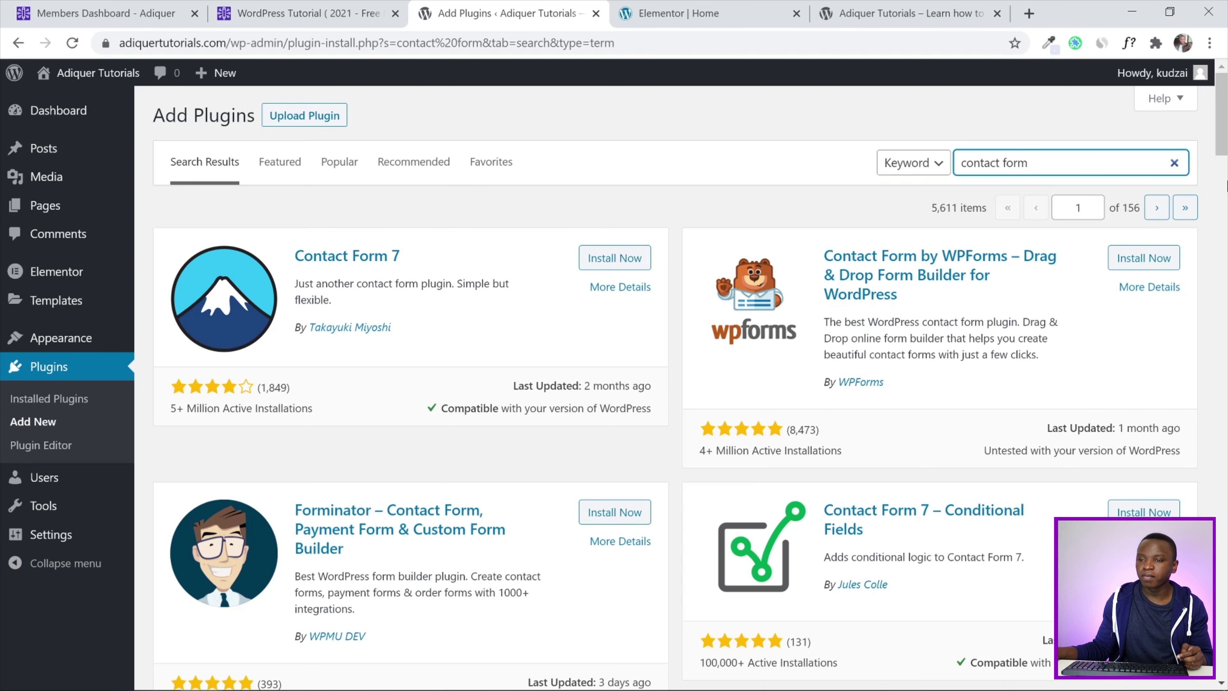
{"action": "scroll", "coordinate": [1223, 186], "scroll_direction": "down", "scroll_amount": 2}
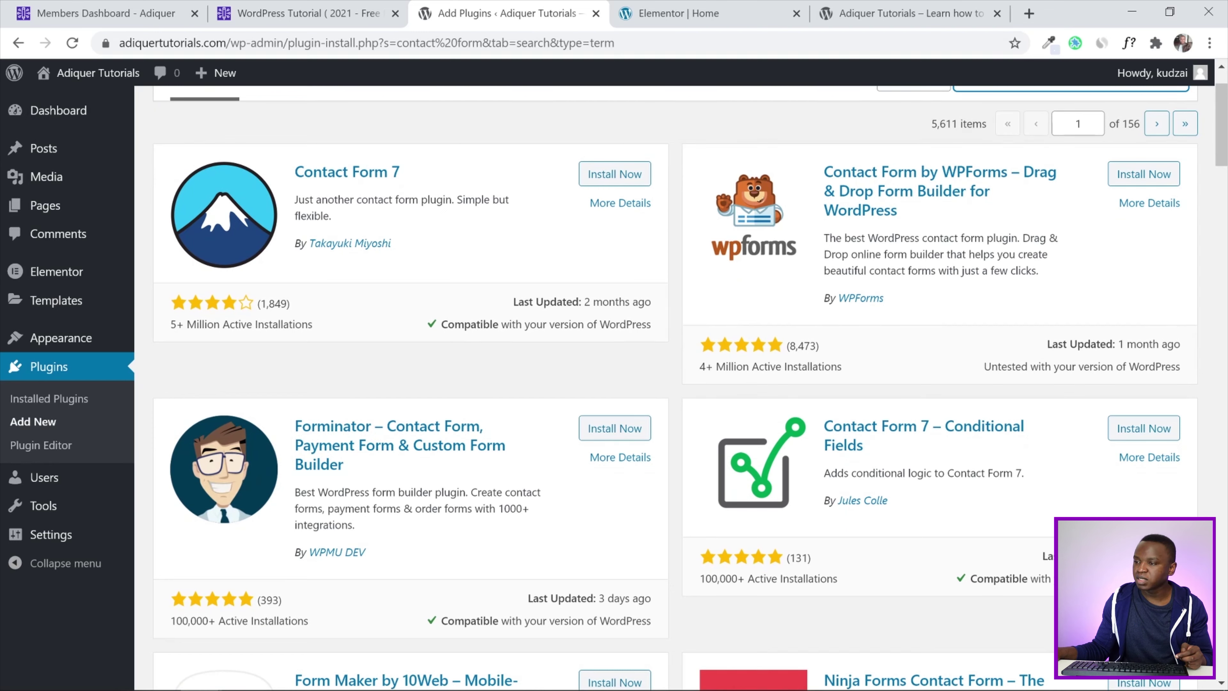
{"action": "scroll", "coordinate": [357, 395], "scroll_direction": "up", "scroll_amount": 2}
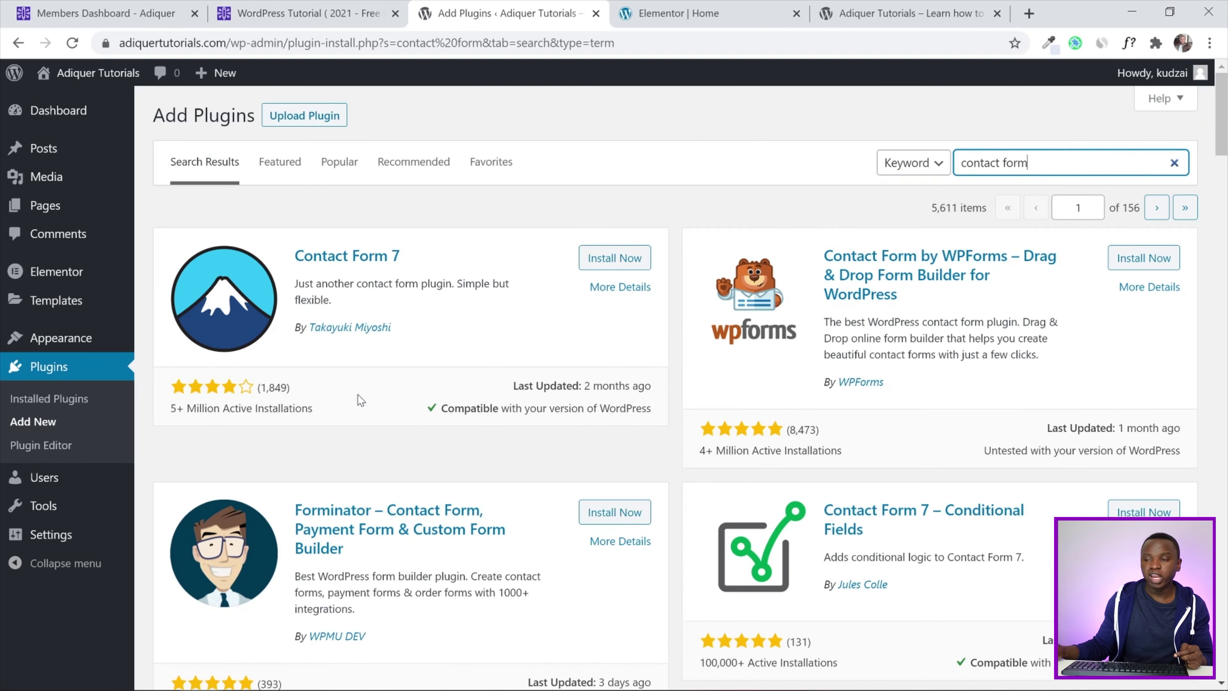
{"action": "key", "text": "alt+Tab"}
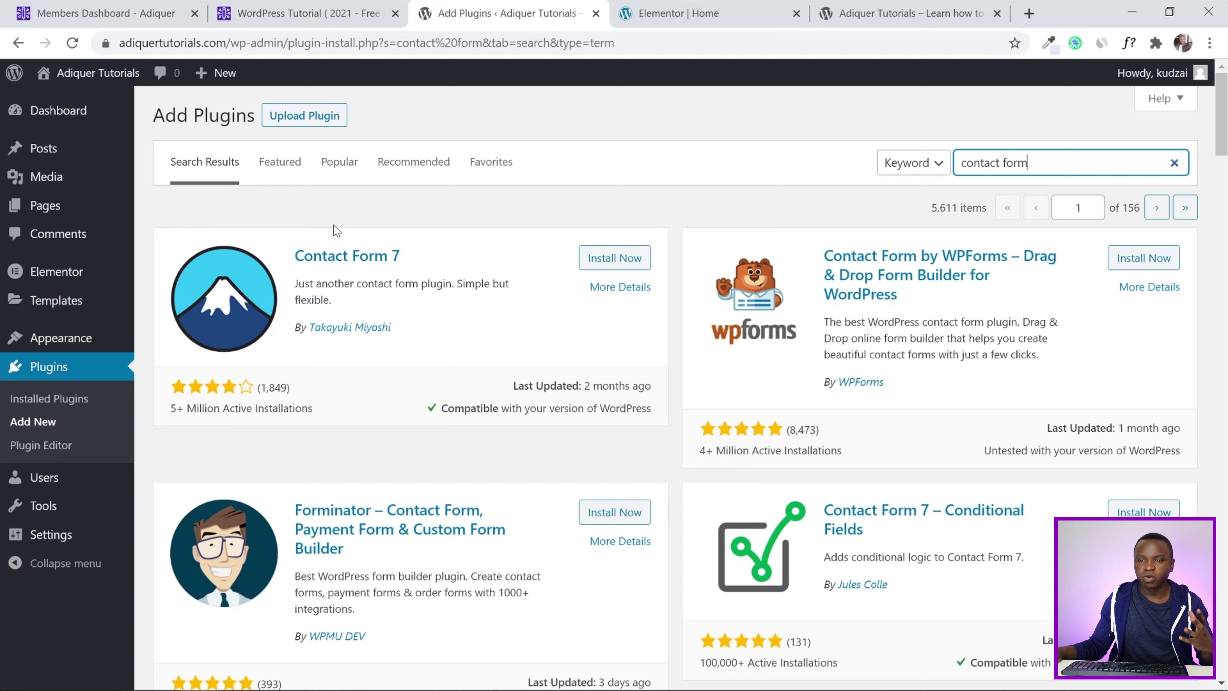
{"action": "left_click", "coordinate": [615, 259]}
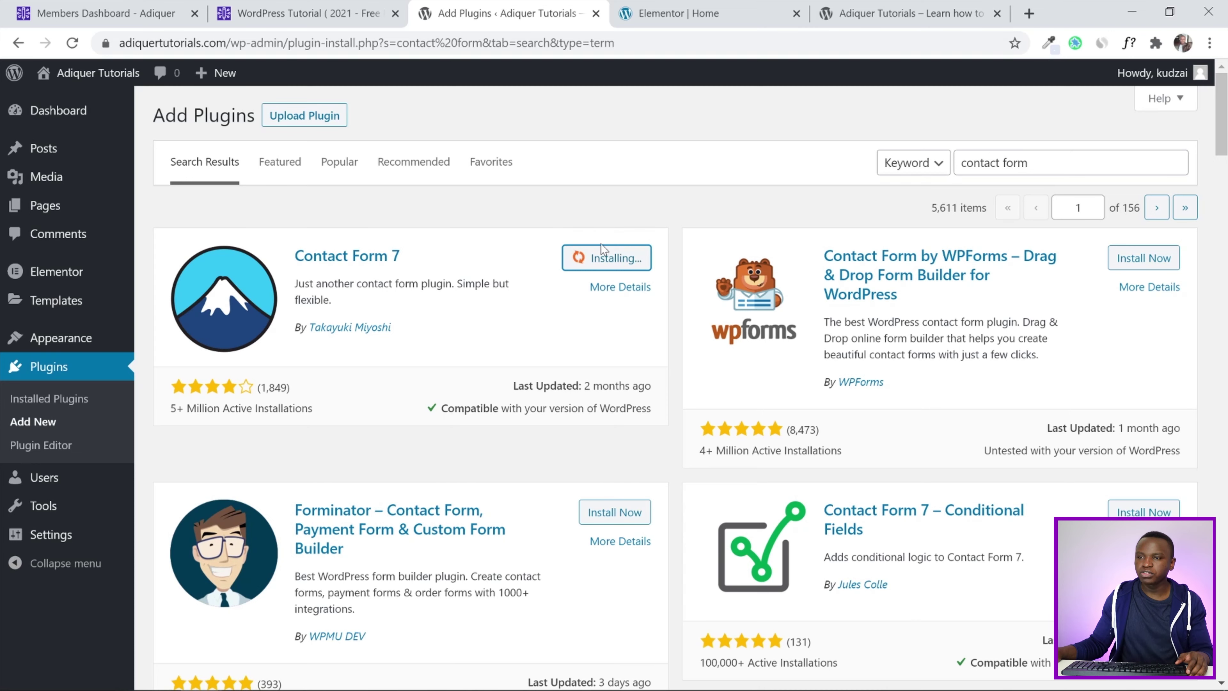
{"action": "left_click", "coordinate": [620, 259]}
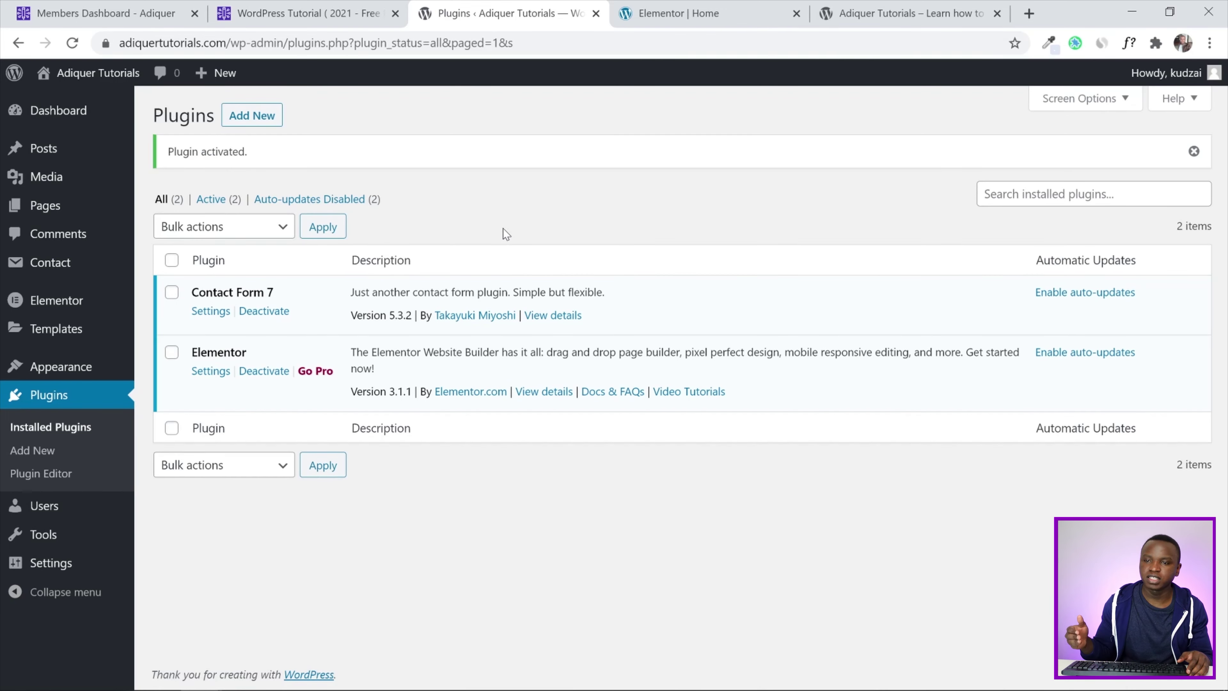
{"action": "left_click", "coordinate": [735, 6]}
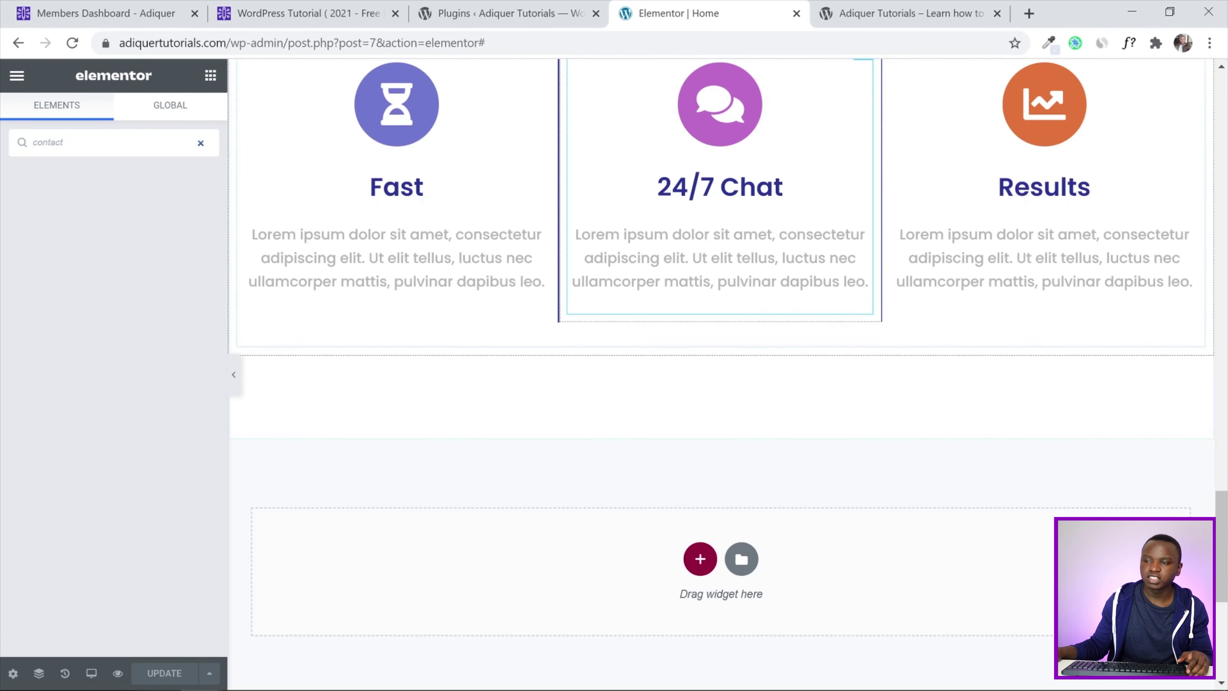
Reload the Elementor editor, search widgets for 'contact', and return to the WordPress Plugins page
{"action": "scroll", "coordinate": [672, 236], "scroll_direction": "up", "scroll_amount": 5}
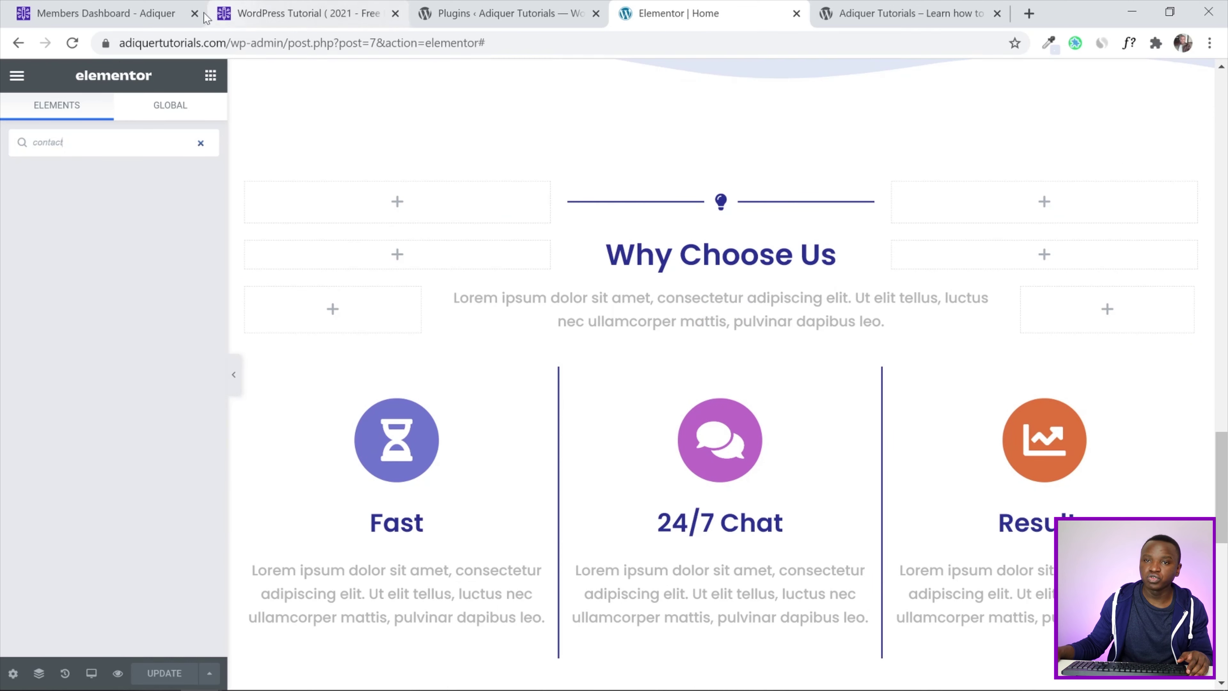
{"action": "left_click", "coordinate": [72, 43]}
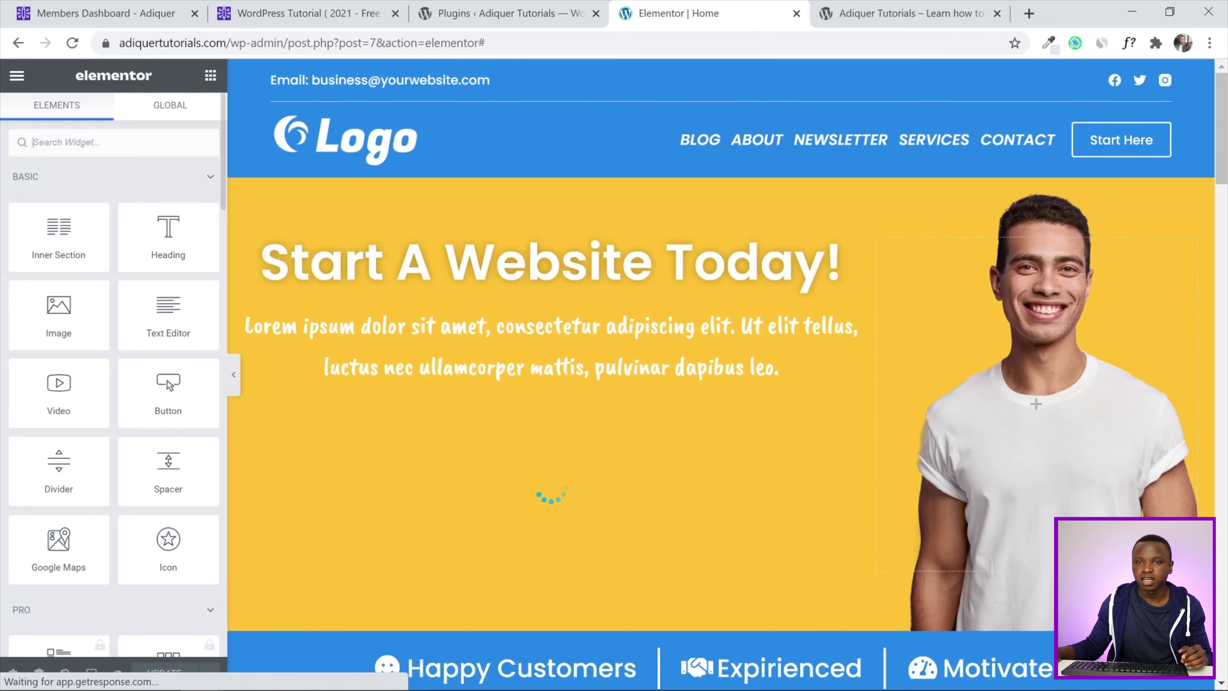
{"action": "type", "text": "contact"}
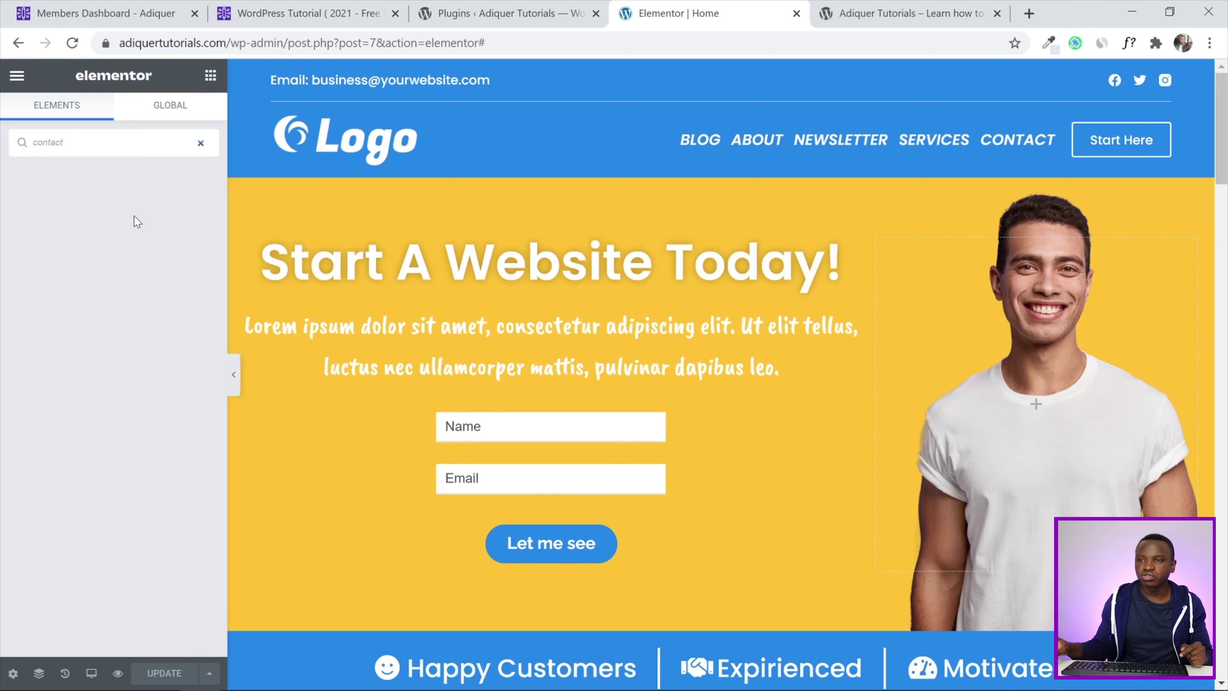
{"action": "left_click", "coordinate": [502, 13]}
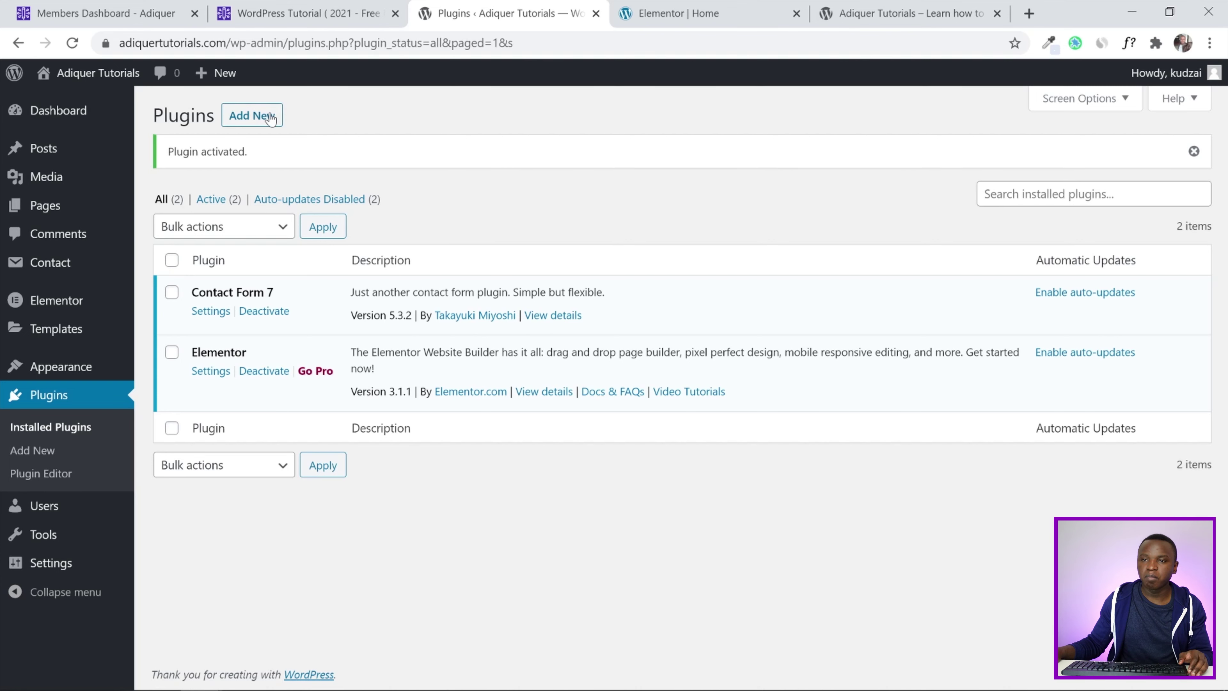
Search new plugins for 'essential addons', then install and activate Essential Addons for Elementor 4.4.1
{"action": "left_click", "coordinate": [259, 121]}
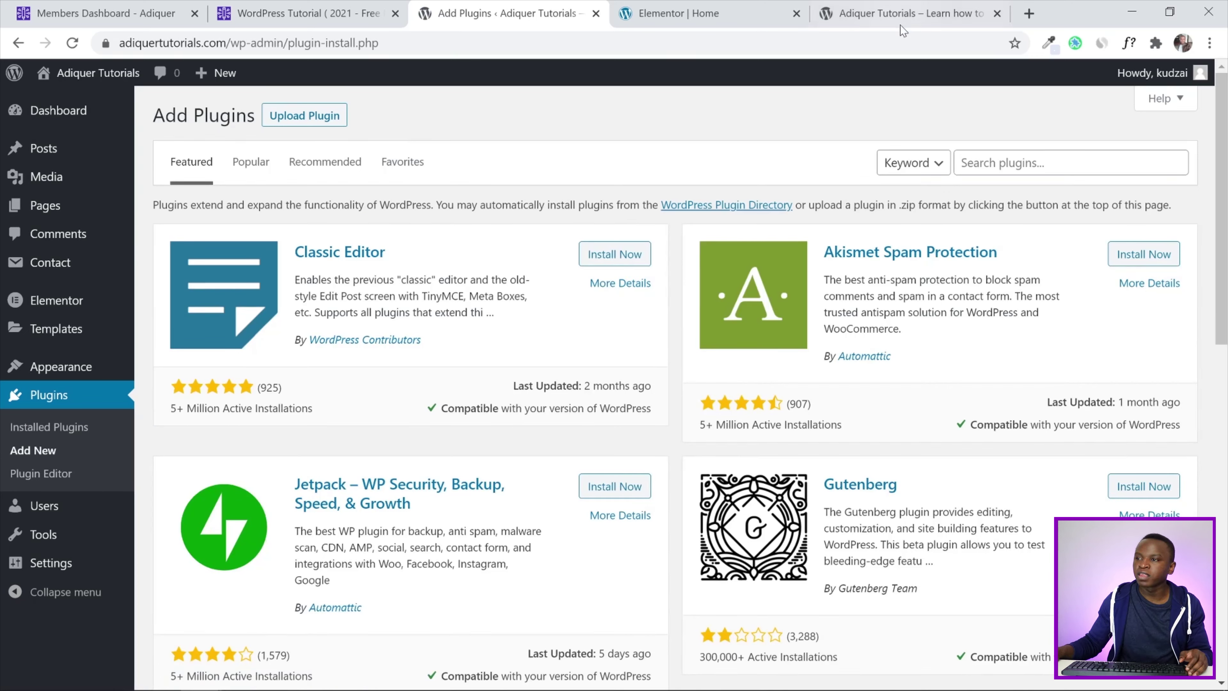
{"action": "left_click", "coordinate": [987, 153]}
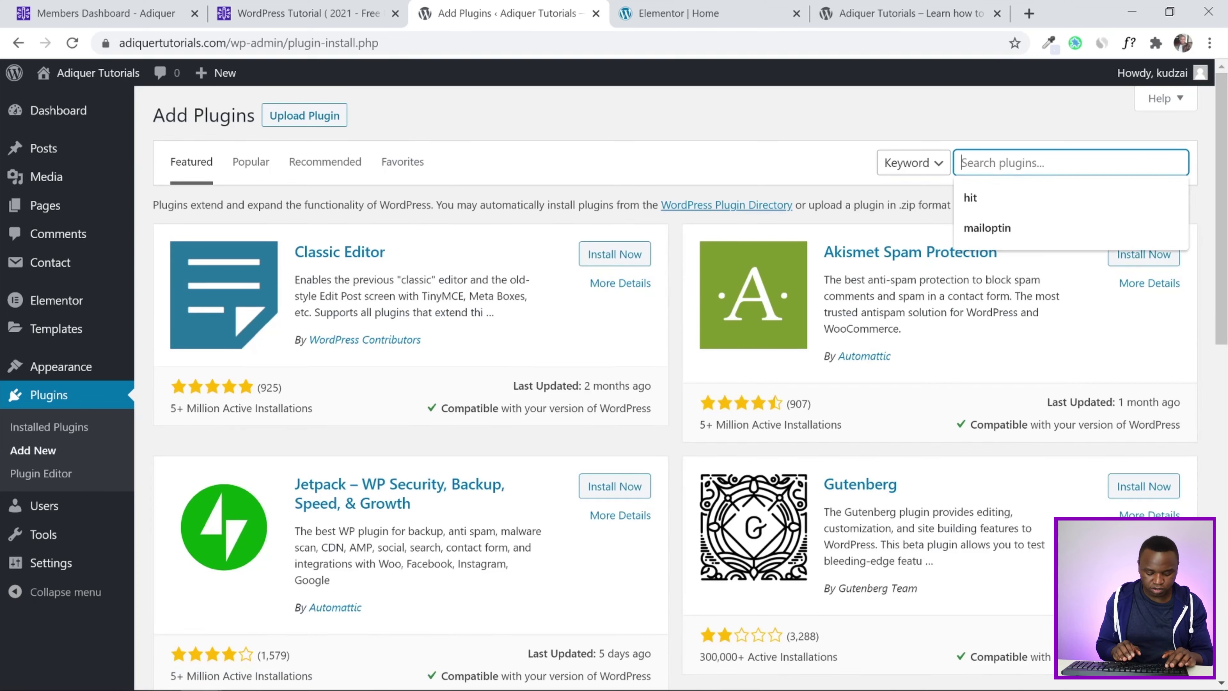
{"action": "type", "text": "s"}
{"action": "key", "text": "BackSpace"}
{"action": "type", "text": "essent"}
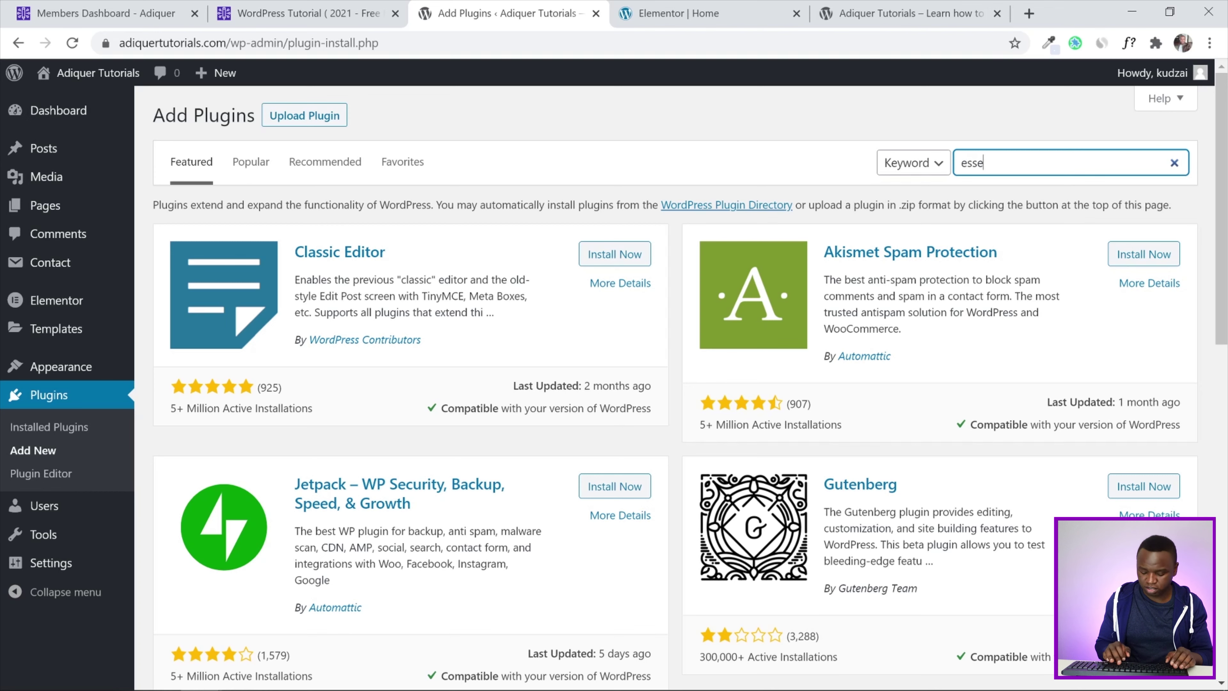
{"action": "key", "text": "BackSpace"}
{"action": "key", "text": "BackSpace"}
{"action": "type", "text": "ntial"}
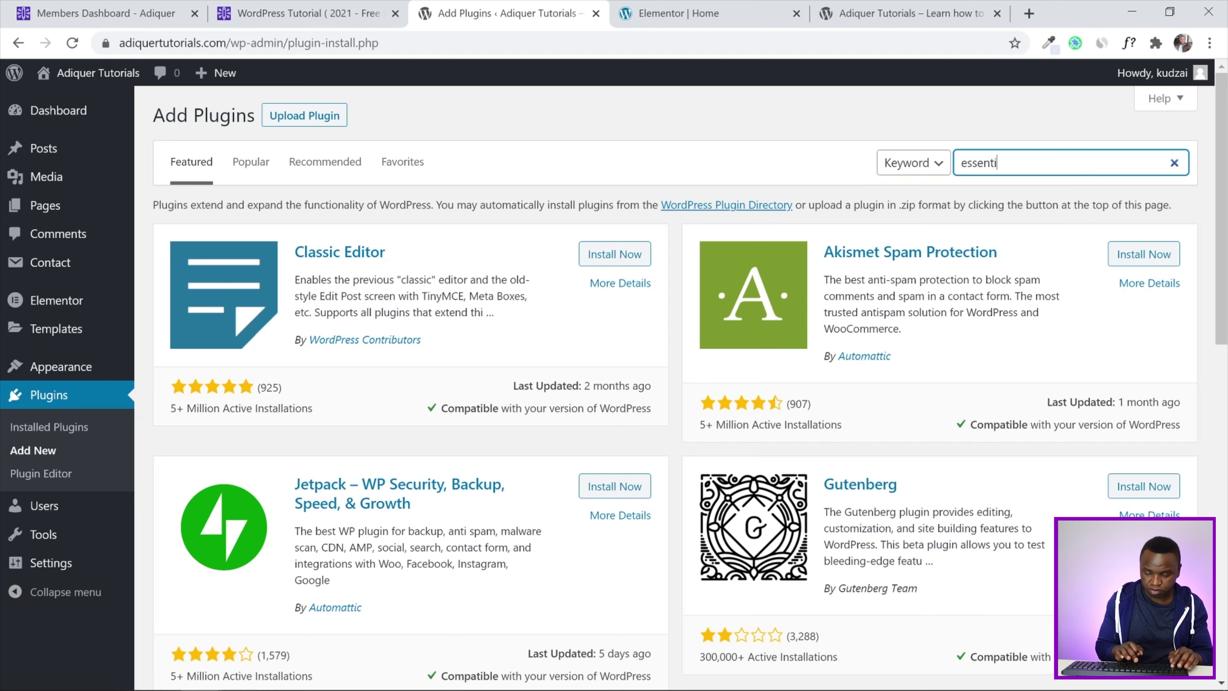
{"action": "type", "text": " addons"}
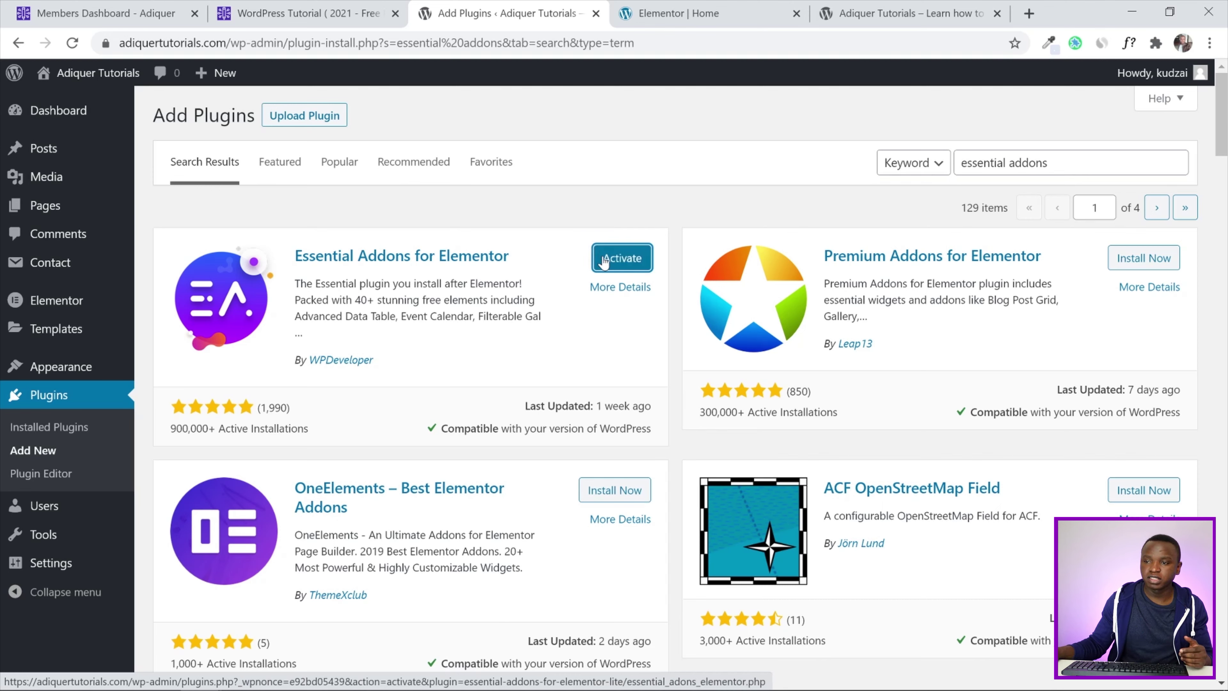
{"action": "left_click", "coordinate": [602, 256]}
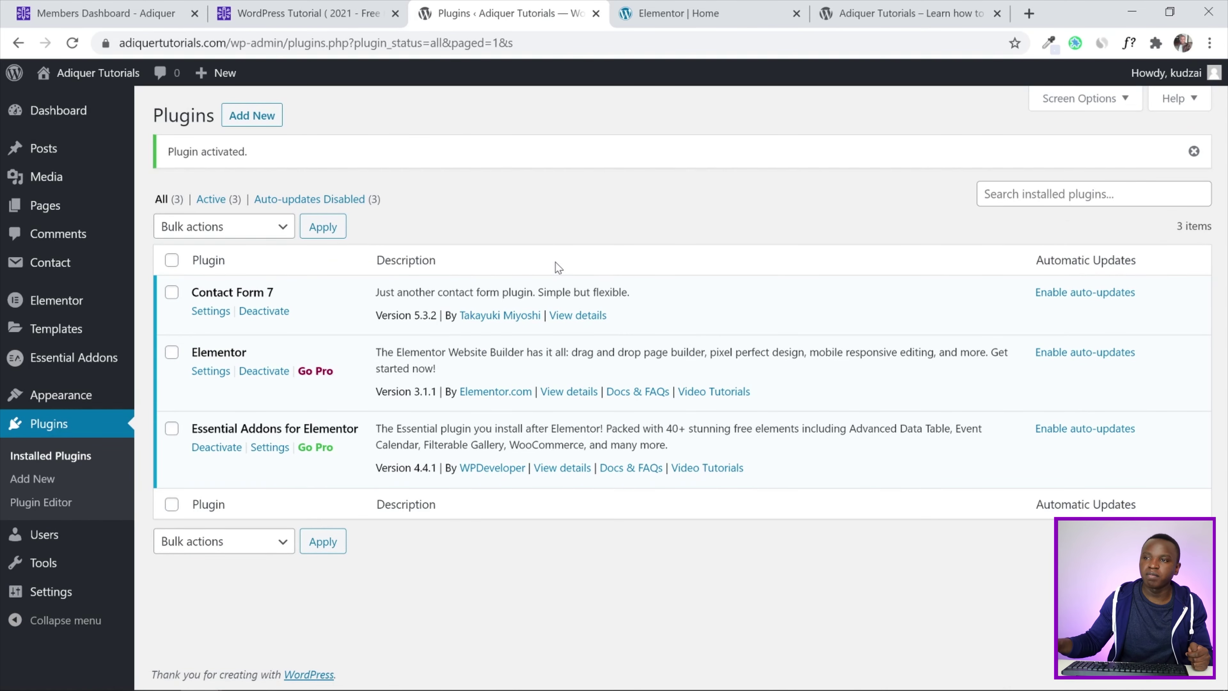
{"action": "left_click", "coordinate": [695, 7]}
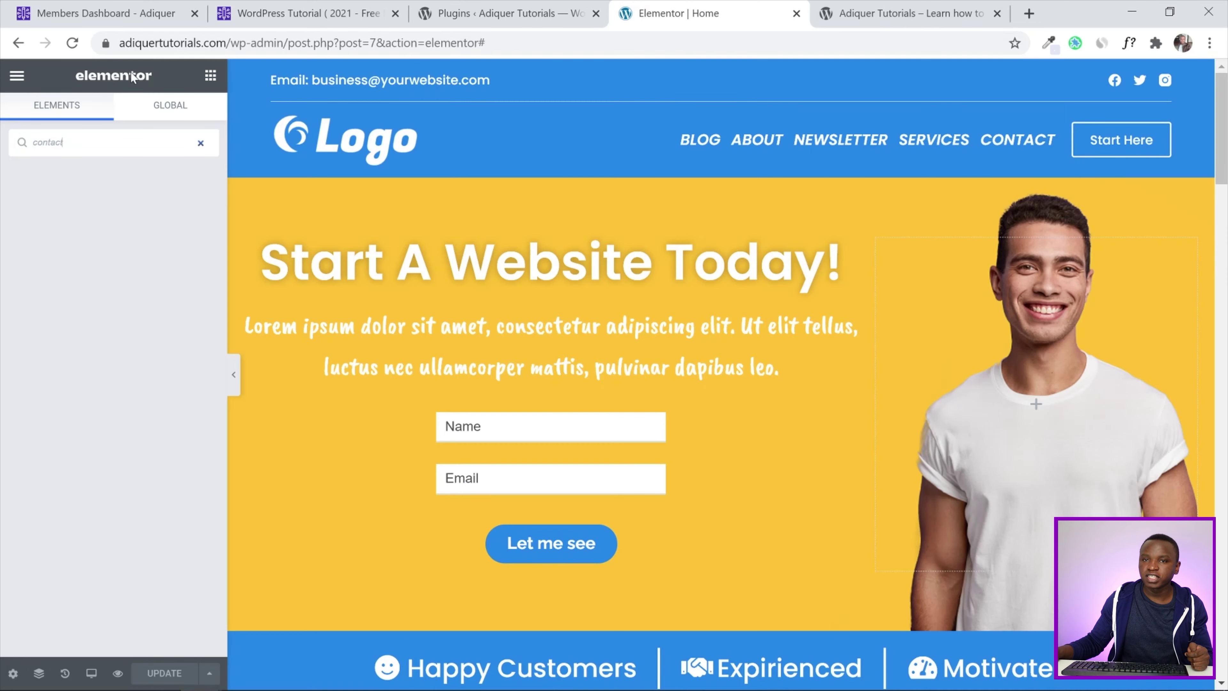
Reload the editor, search widgets for 'contact', then clear the widget search box
{"action": "left_click", "coordinate": [79, 47]}
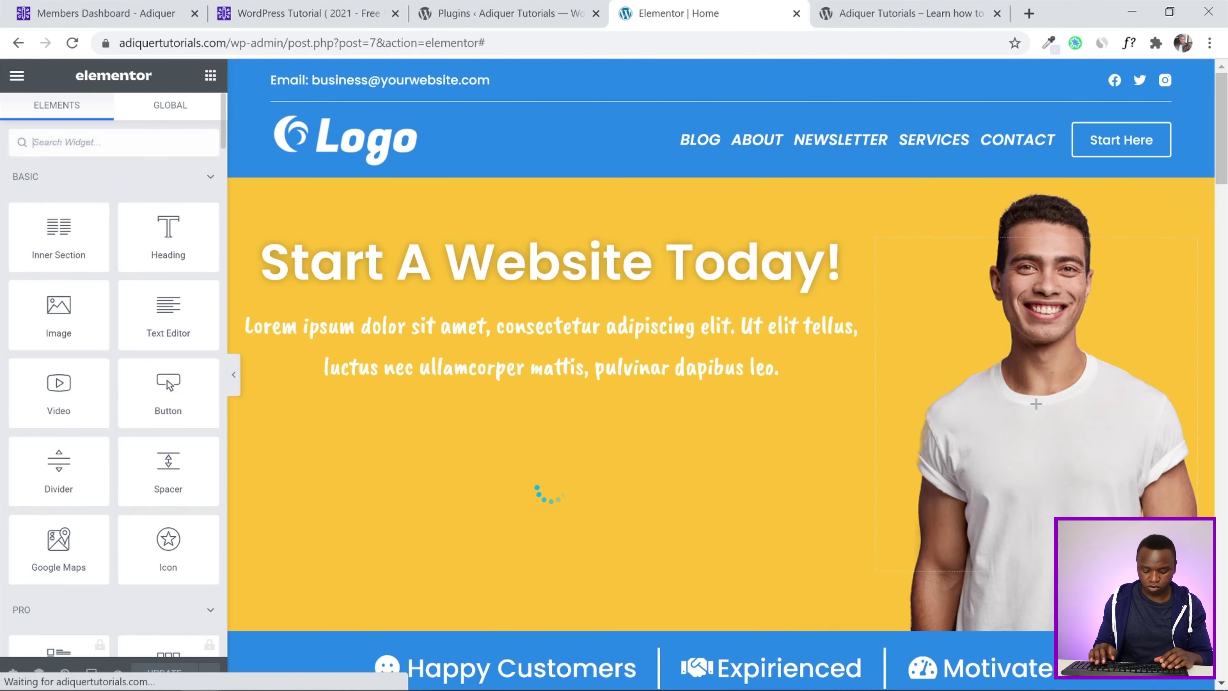
{"action": "type", "text": "con"}
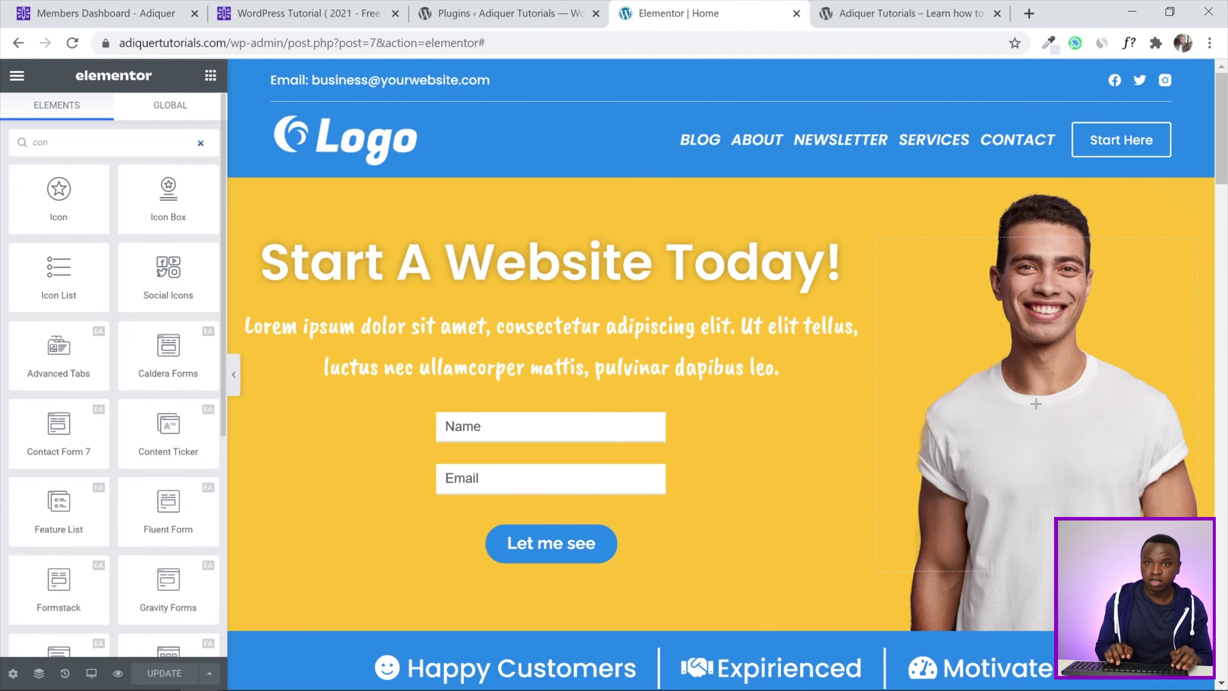
{"action": "type", "text": "tact"}
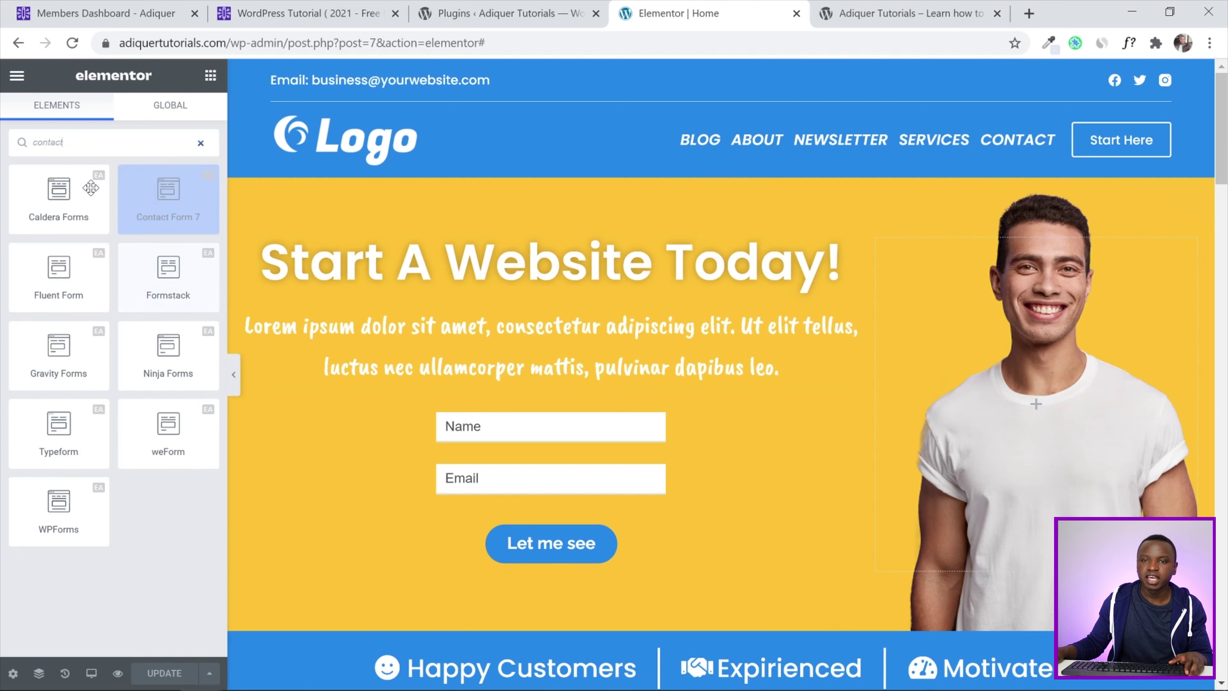
{"action": "left_click_drag", "start_coordinate": [63, 141], "coordinate": [3, 145]}
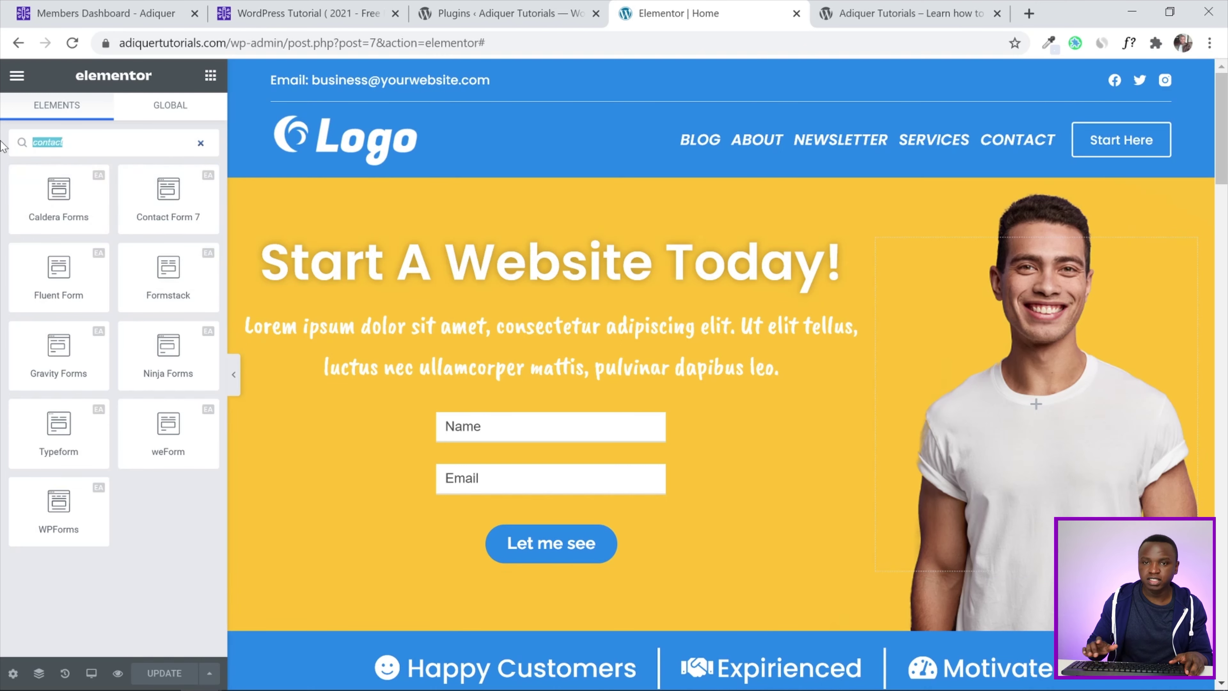
{"action": "key", "text": "BackSpace"}
Browse the widget panel and scroll the homepage down to the empty section above the footer
{"action": "scroll", "coordinate": [3, 317], "scroll_direction": "down", "scroll_amount": 10}
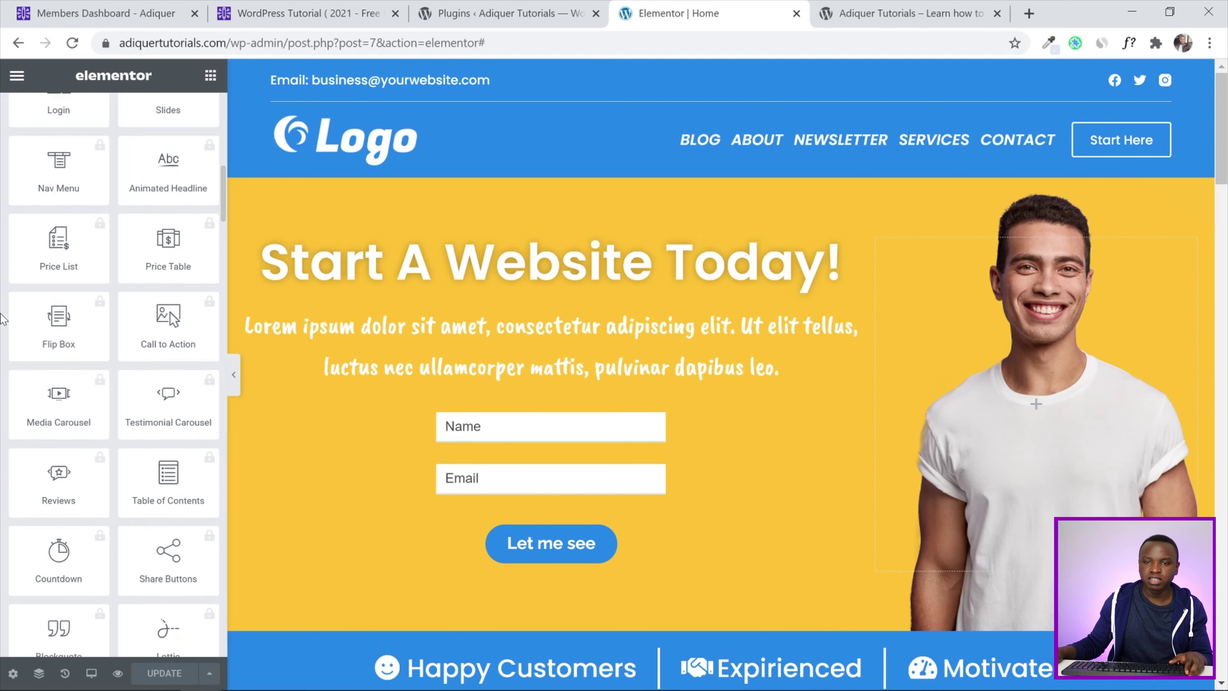
{"action": "scroll", "coordinate": [3, 318], "scroll_direction": "up", "scroll_amount": 10}
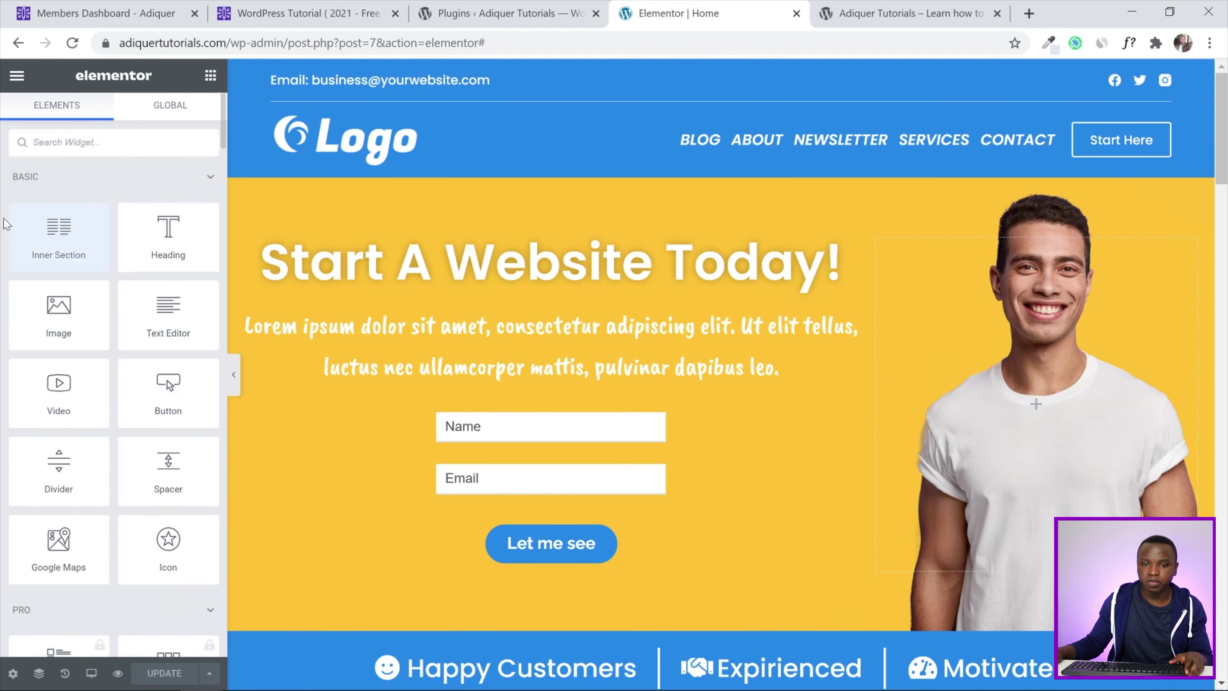
{"action": "scroll", "coordinate": [5, 285], "scroll_direction": "down", "scroll_amount": 7}
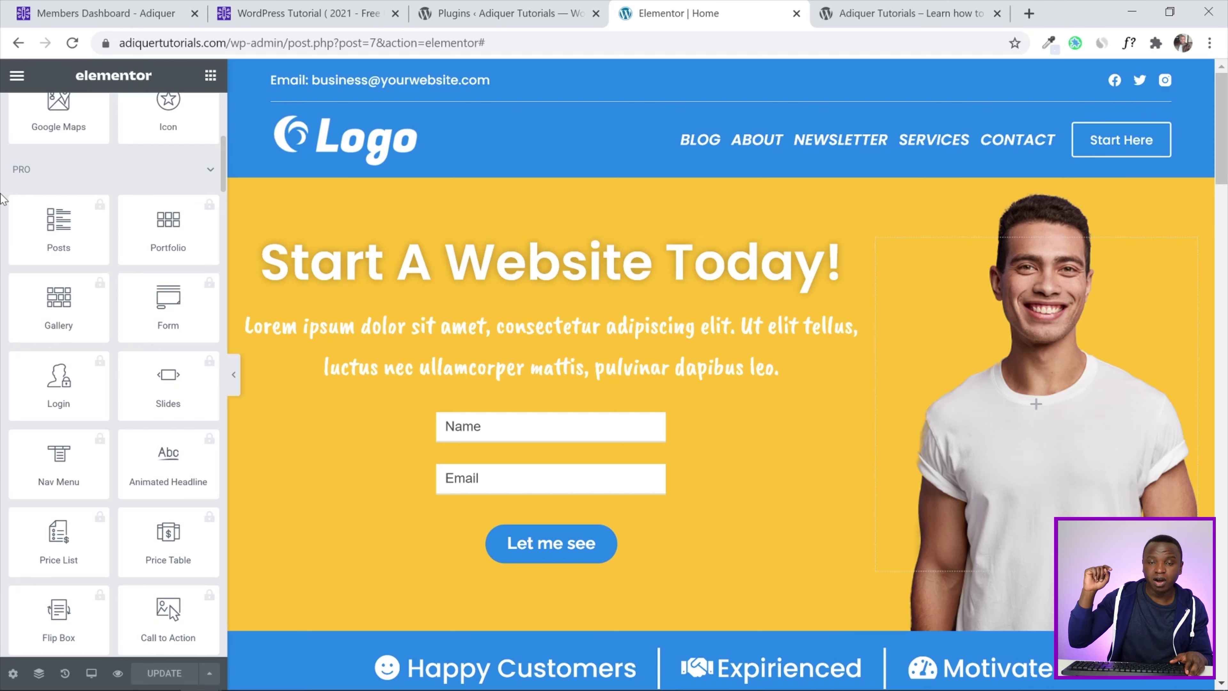
{"action": "scroll", "coordinate": [2, 199], "scroll_direction": "down", "scroll_amount": 15}
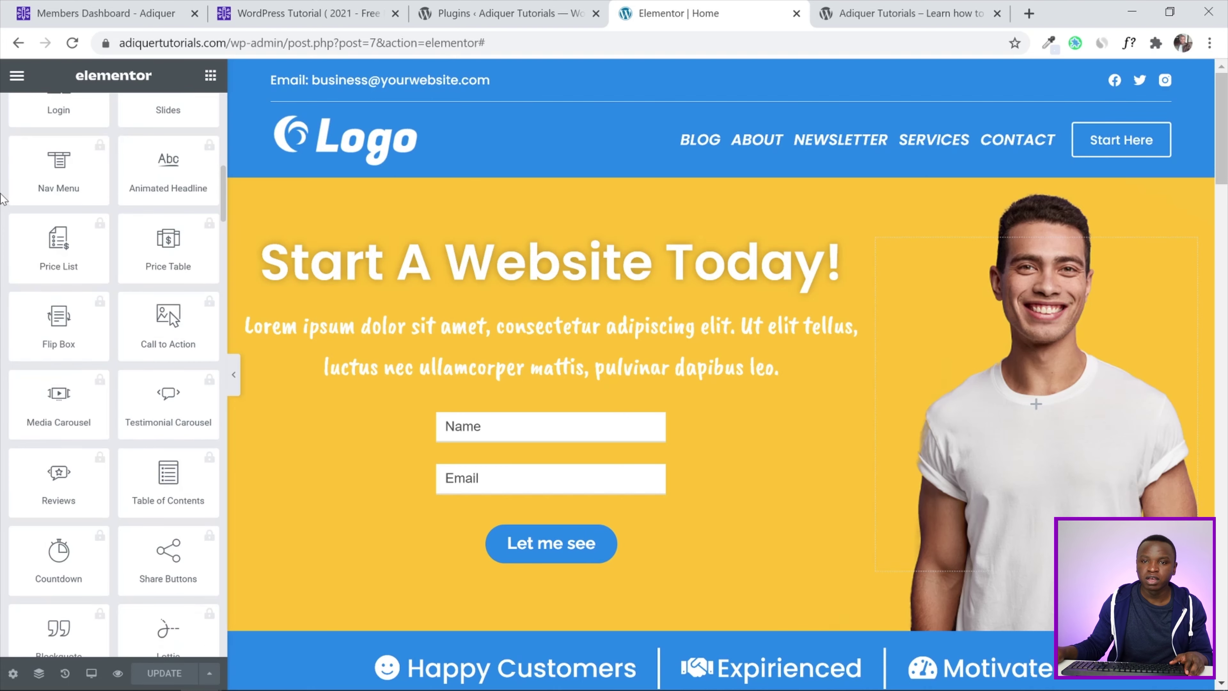
{"action": "scroll", "coordinate": [2, 199], "scroll_direction": "down", "scroll_amount": 3}
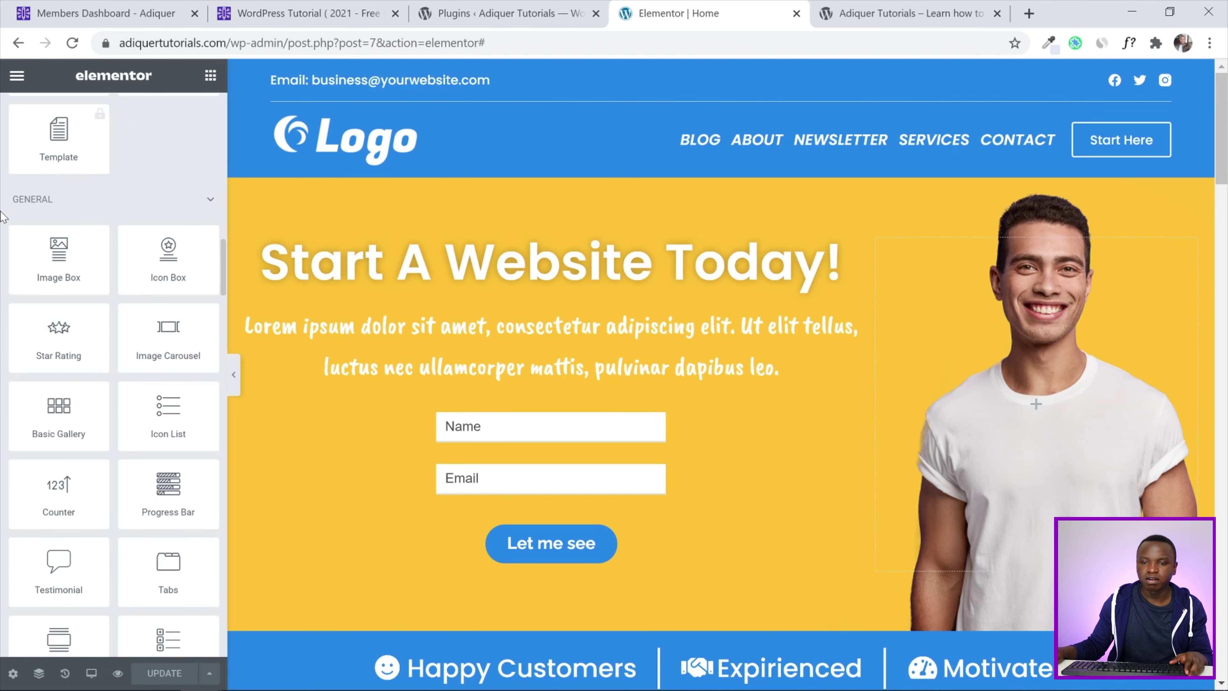
{"action": "scroll", "coordinate": [1, 227], "scroll_direction": "down", "scroll_amount": 20}
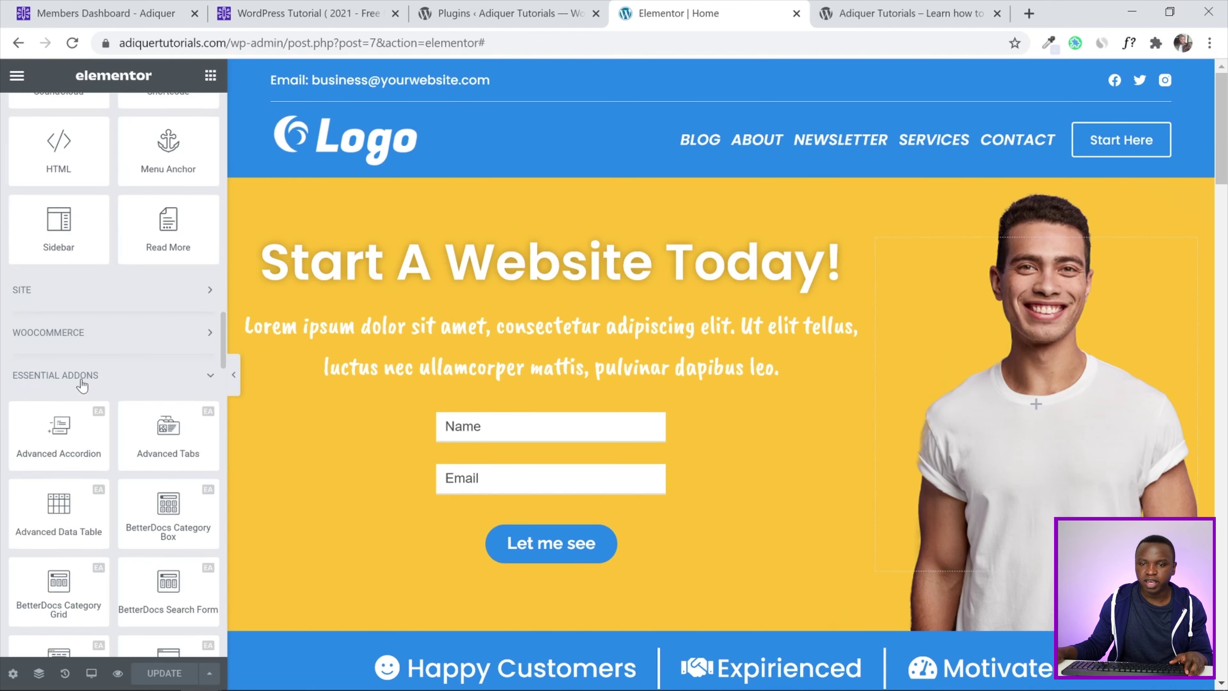
{"action": "scroll", "coordinate": [1, 380], "scroll_direction": "down", "scroll_amount": 3}
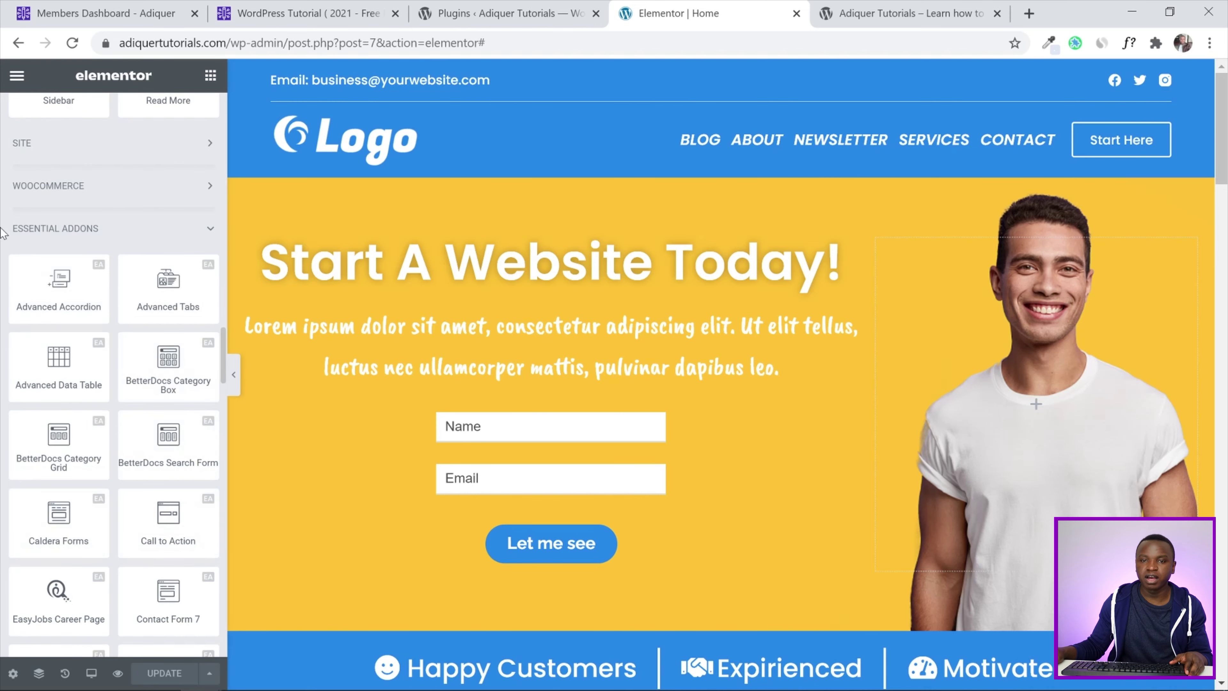
{"action": "scroll", "coordinate": [2, 233], "scroll_direction": "down", "scroll_amount": 10}
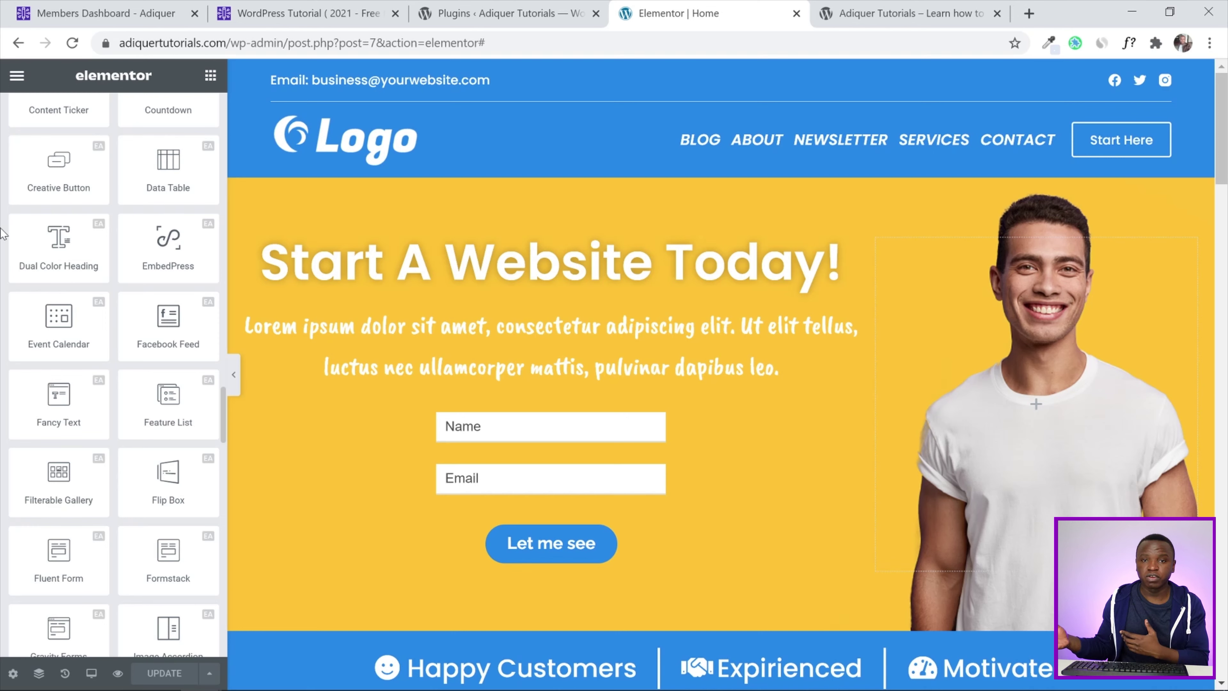
{"action": "scroll", "coordinate": [1, 233], "scroll_direction": "down", "scroll_amount": 15}
{"action": "scroll", "coordinate": [2, 232], "scroll_direction": "up", "scroll_amount": 15}
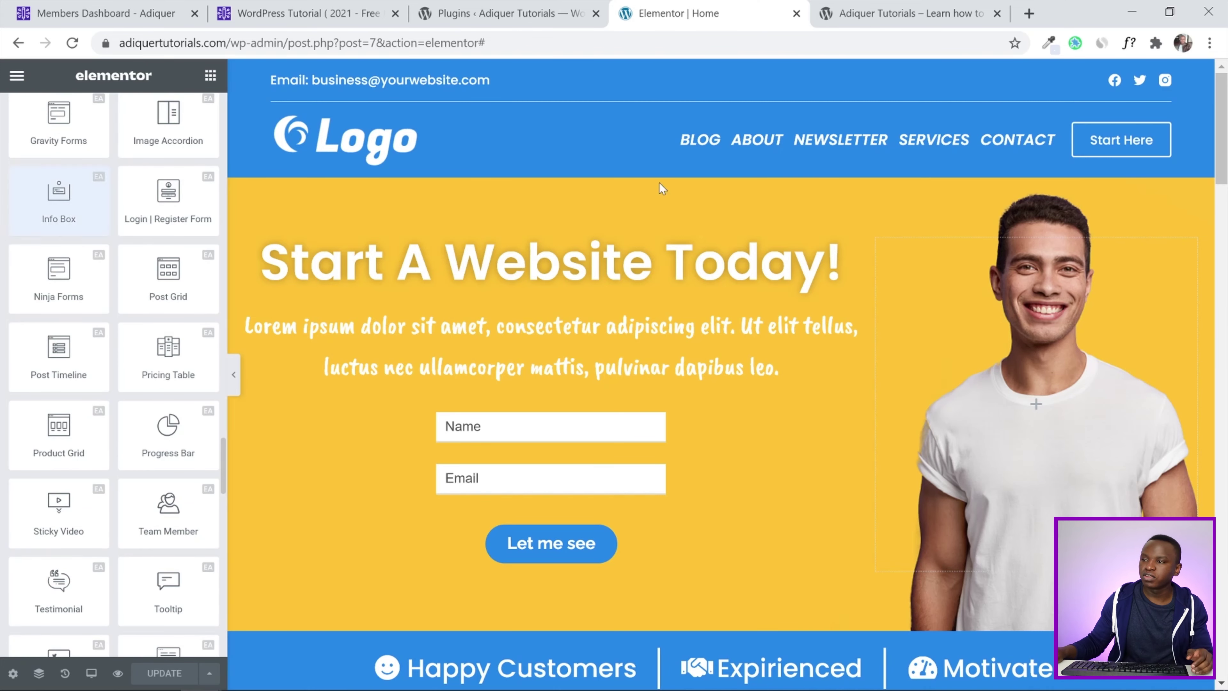
{"action": "left_click_drag", "start_coordinate": [1222, 145], "coordinate": [1225, 588]}
{"action": "scroll", "coordinate": [781, 251], "scroll_direction": "down", "scroll_amount": 2}
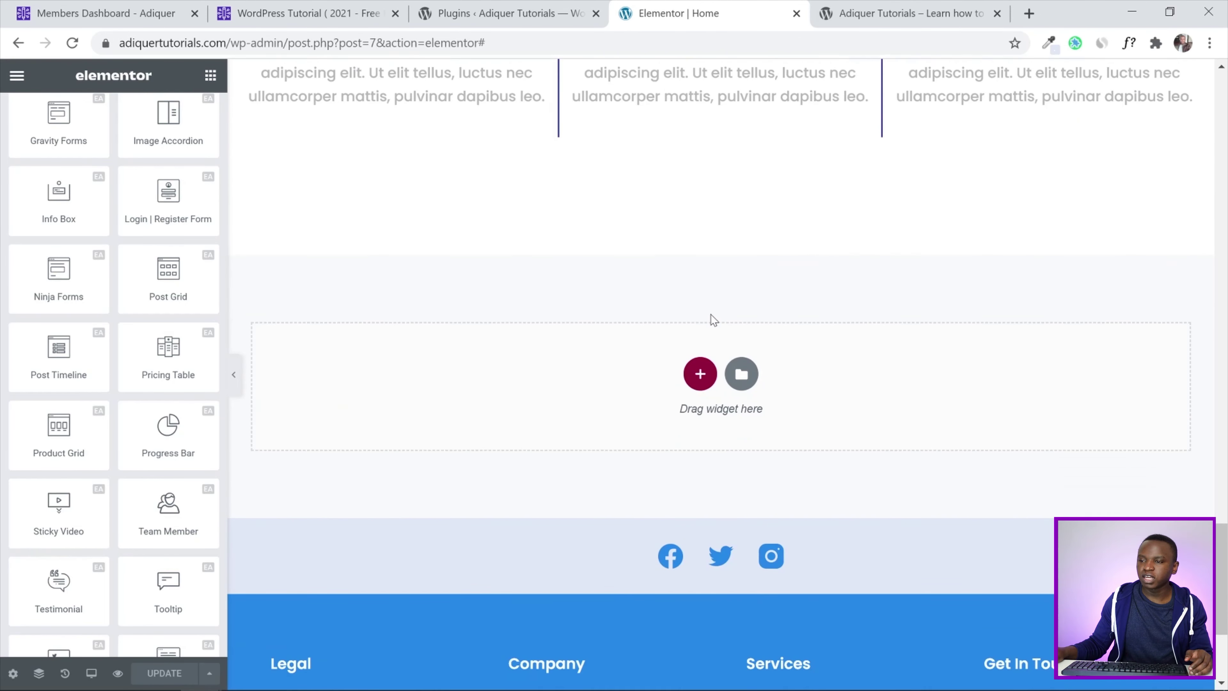
Insert the saved Repeat Section template from My Templates without importing its page settings
{"action": "left_click", "coordinate": [742, 374]}
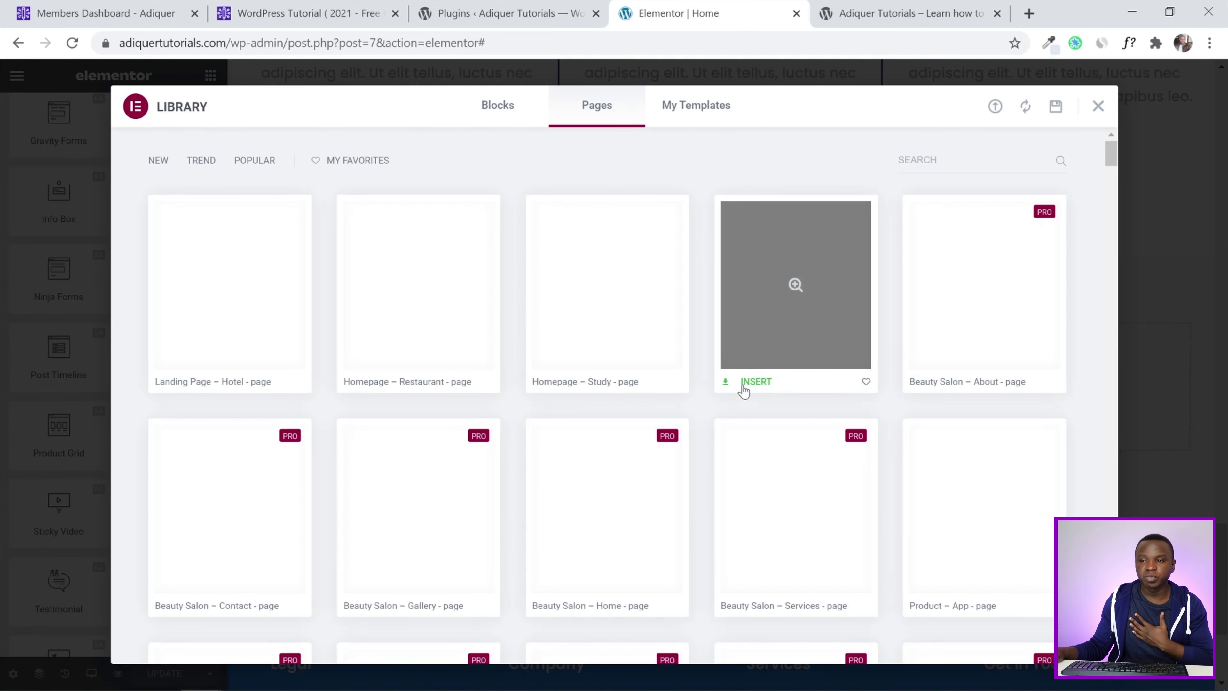
{"action": "left_click", "coordinate": [716, 105]}
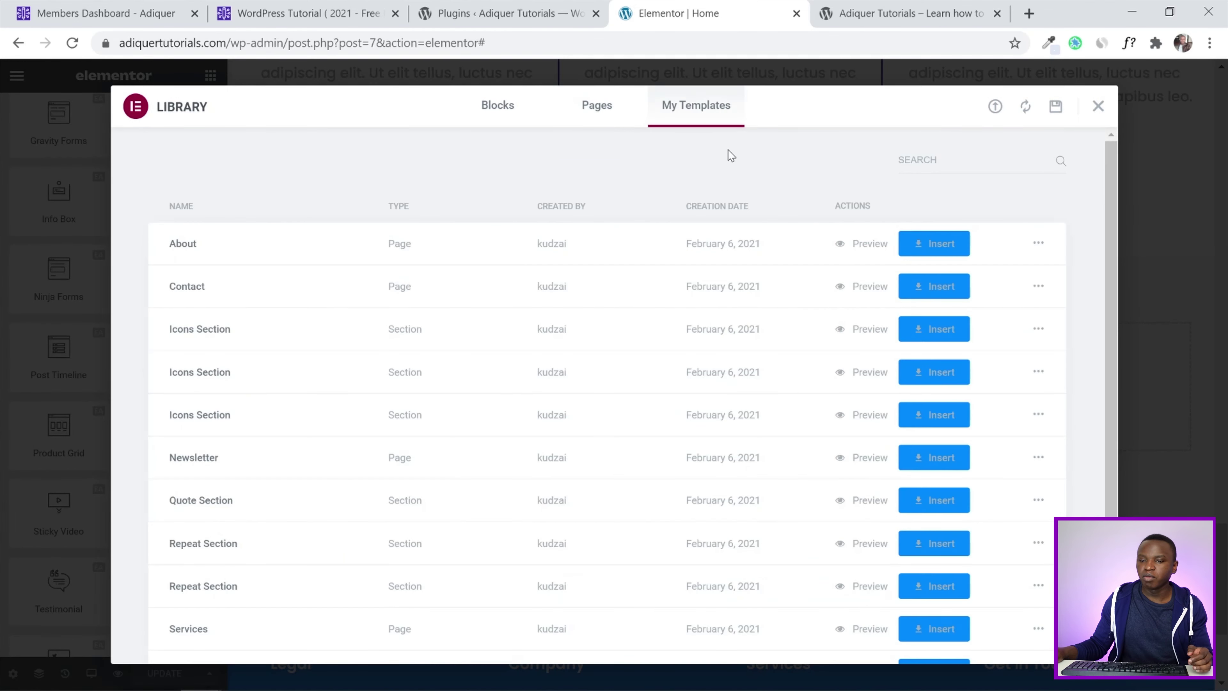
{"action": "scroll", "coordinate": [711, 158], "scroll_direction": "down", "scroll_amount": 1}
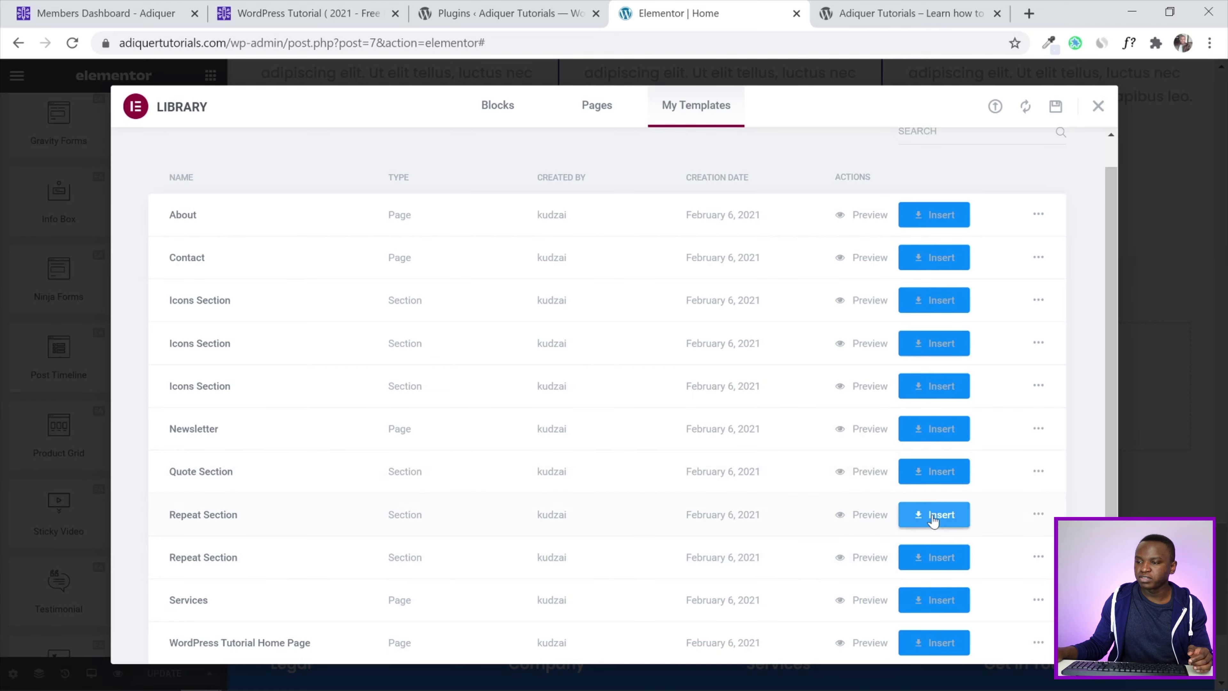
{"action": "left_click", "coordinate": [933, 516]}
{"action": "left_click", "coordinate": [542, 430]}
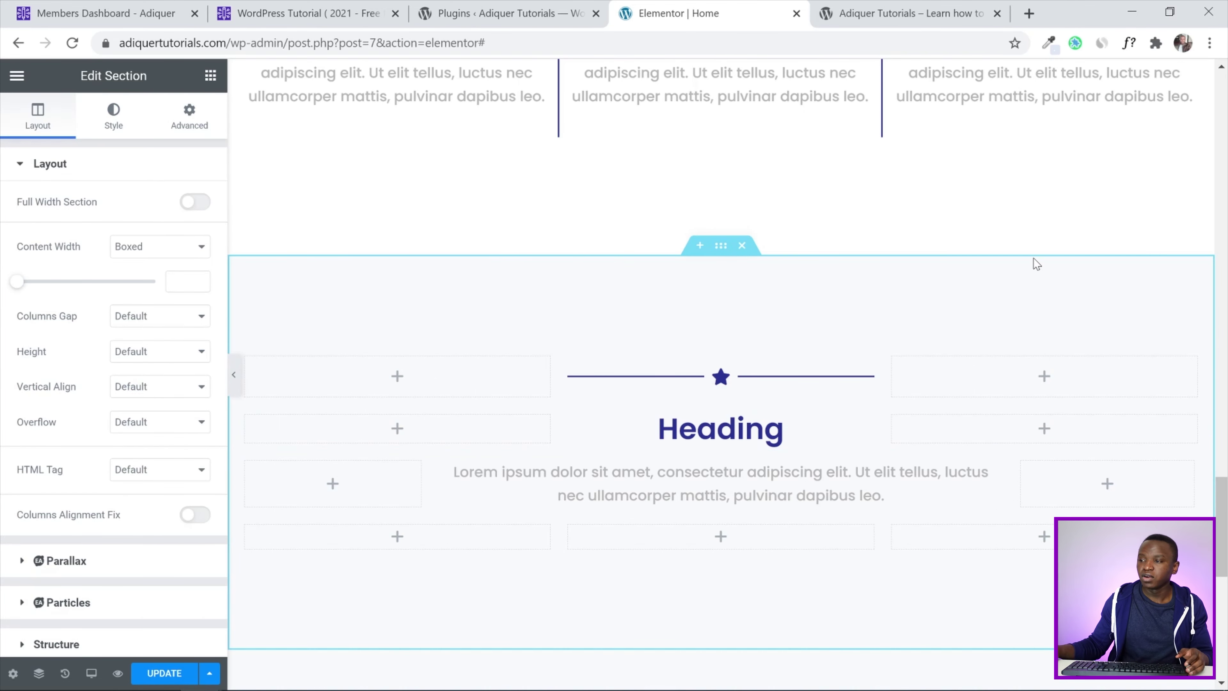
{"action": "scroll", "coordinate": [1131, 367], "scroll_direction": "down", "scroll_amount": 5}
{"action": "scroll", "coordinate": [1136, 382], "scroll_direction": "up", "scroll_amount": 4}
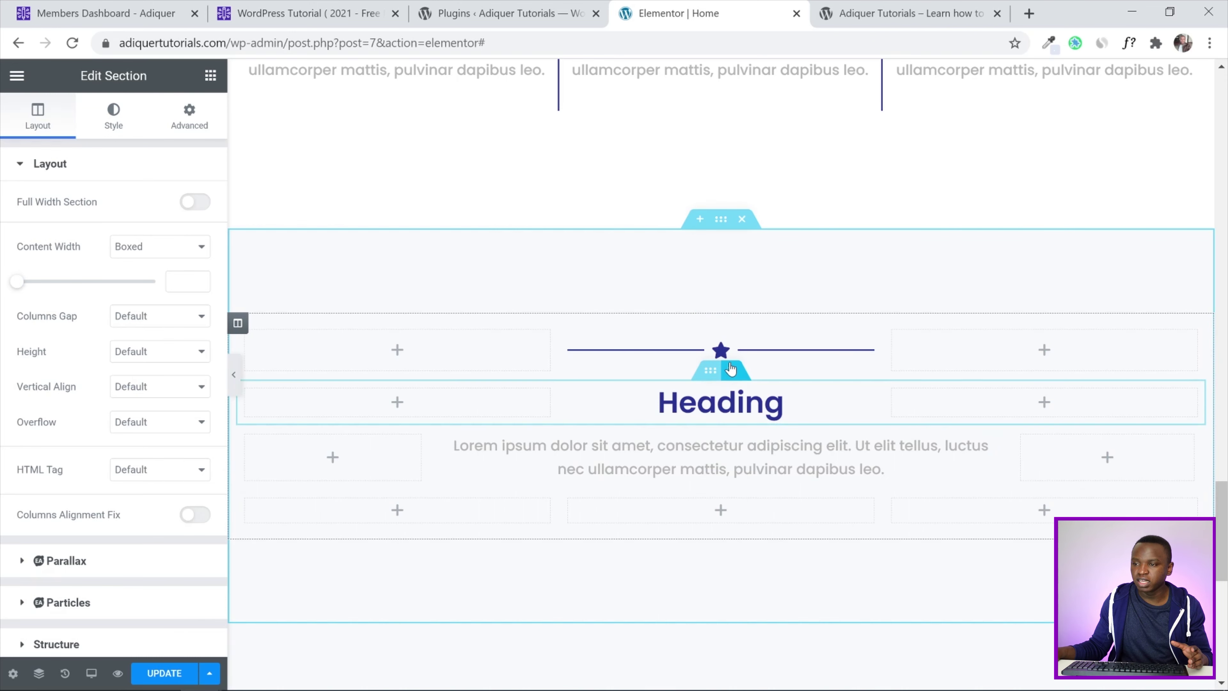
Set the divider's icon to the Edit icon
{"action": "left_click", "coordinate": [778, 361]}
{"action": "left_click", "coordinate": [118, 410]}
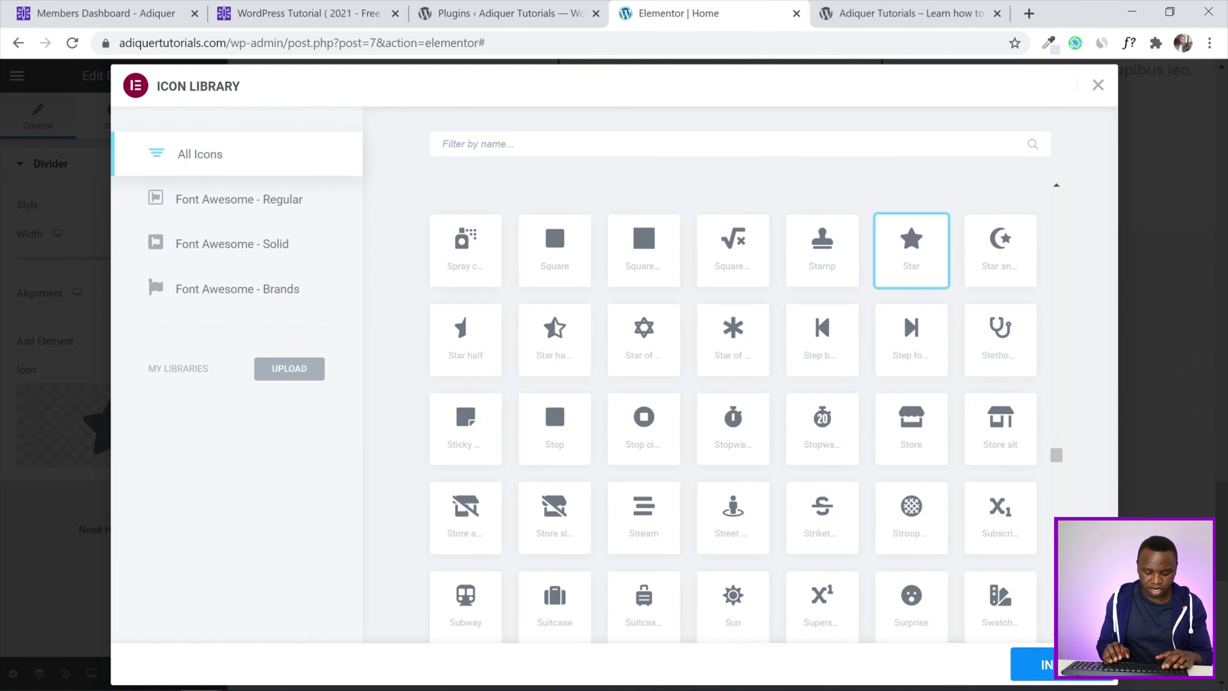
{"action": "type", "text": "edt"}
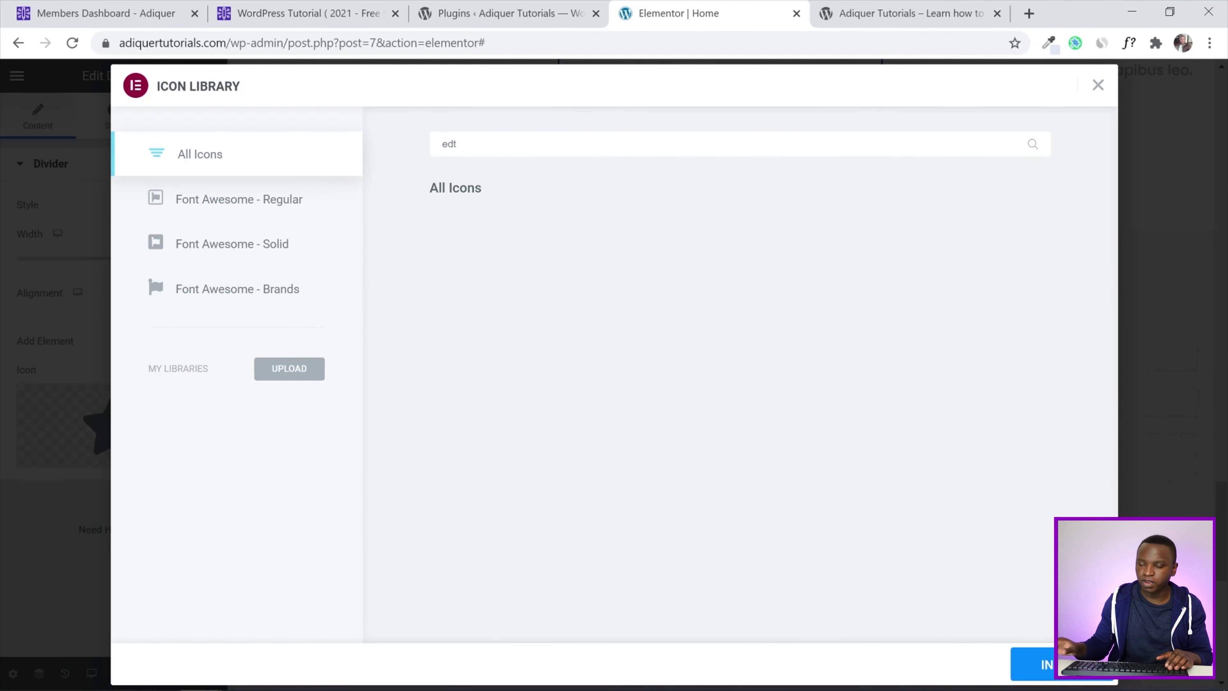
{"action": "key", "text": "BackSpace"}
{"action": "type", "text": "it"}
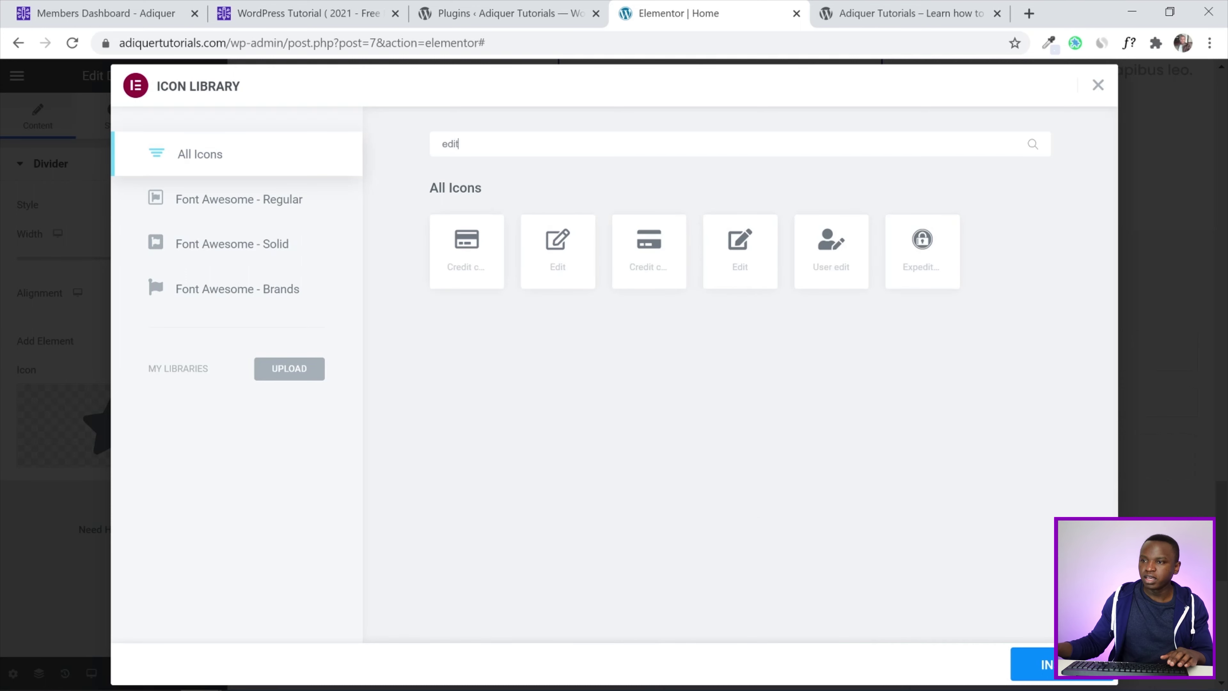
{"action": "left_click", "coordinate": [734, 259]}
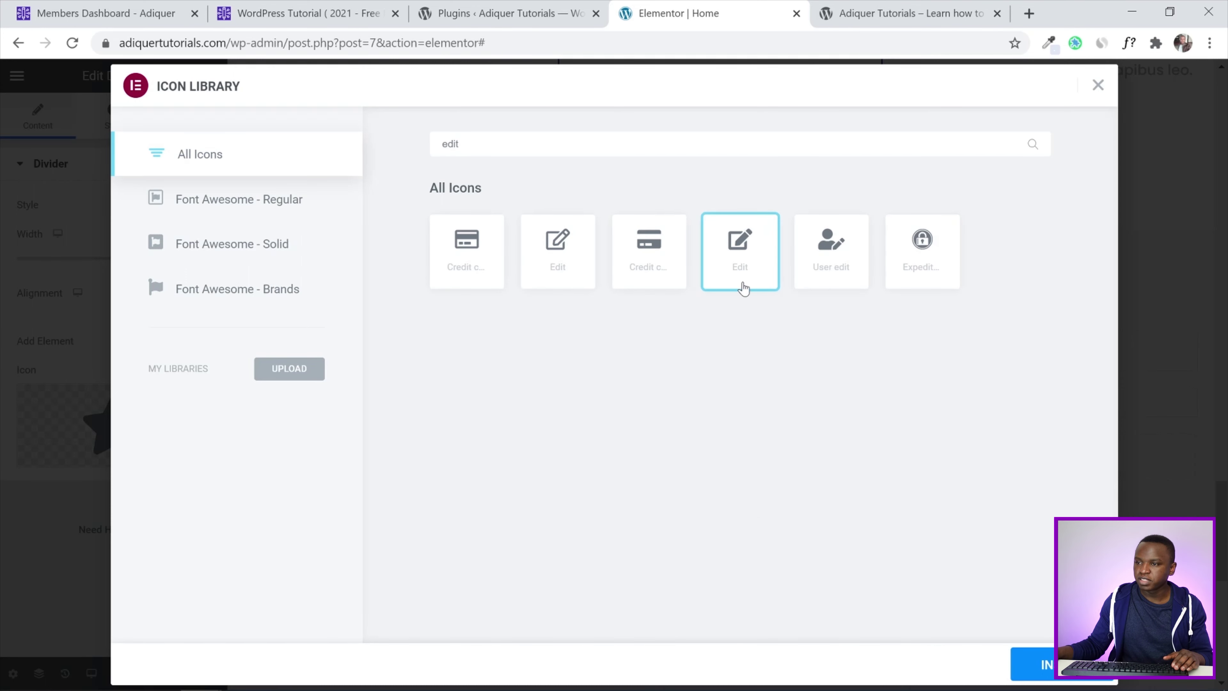
{"action": "left_click", "coordinate": [1025, 665]}
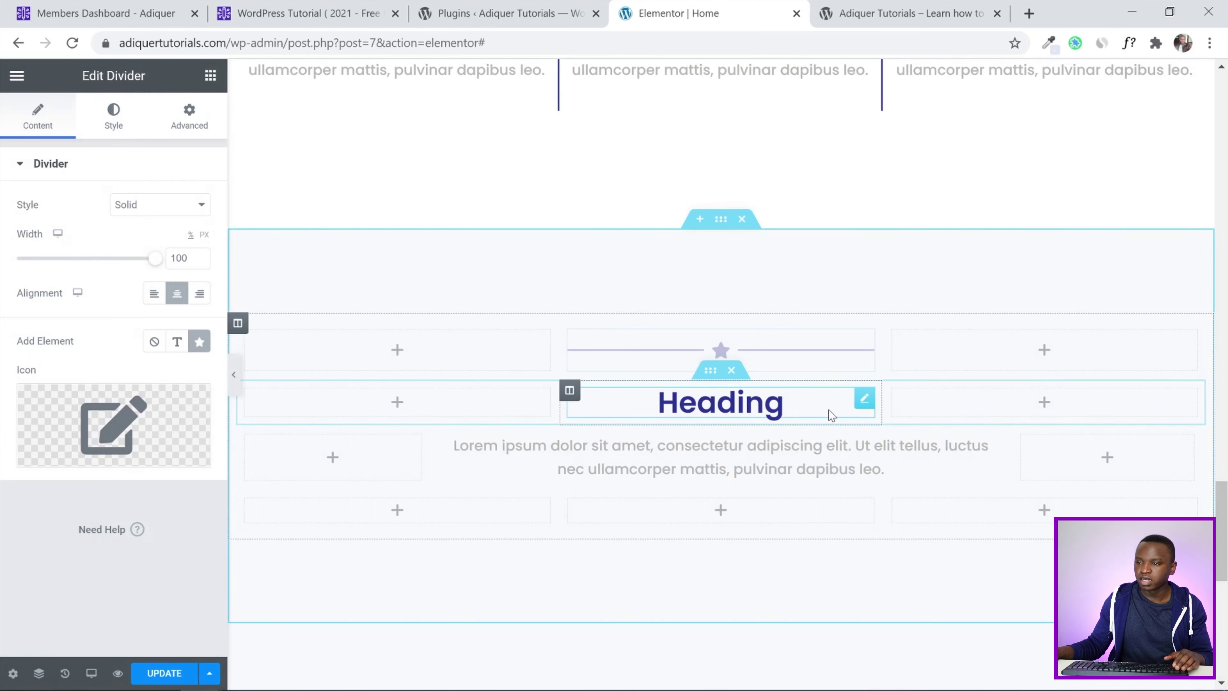
Retitle the heading 'Get A Quote' and delete the placeholder paragraph beneath it
{"action": "left_click", "coordinate": [830, 411]}
{"action": "left_click_drag", "start_coordinate": [201, 224], "coordinate": [2, 226]}
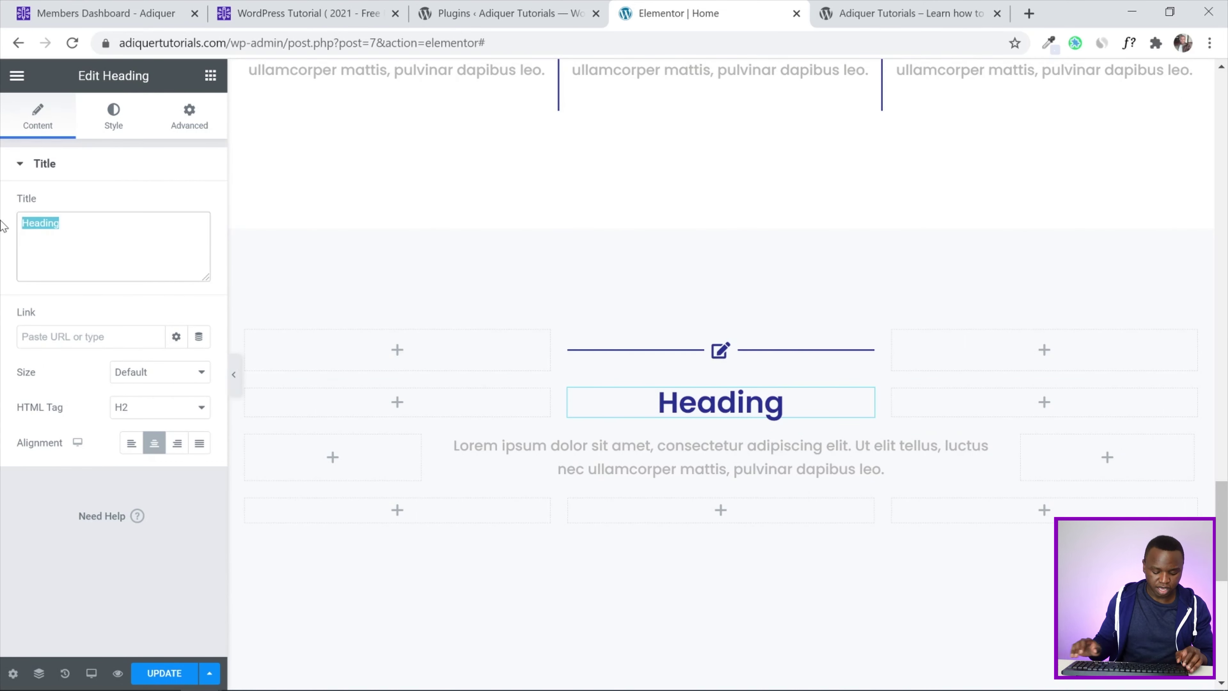
{"action": "type", "text": "Get "}
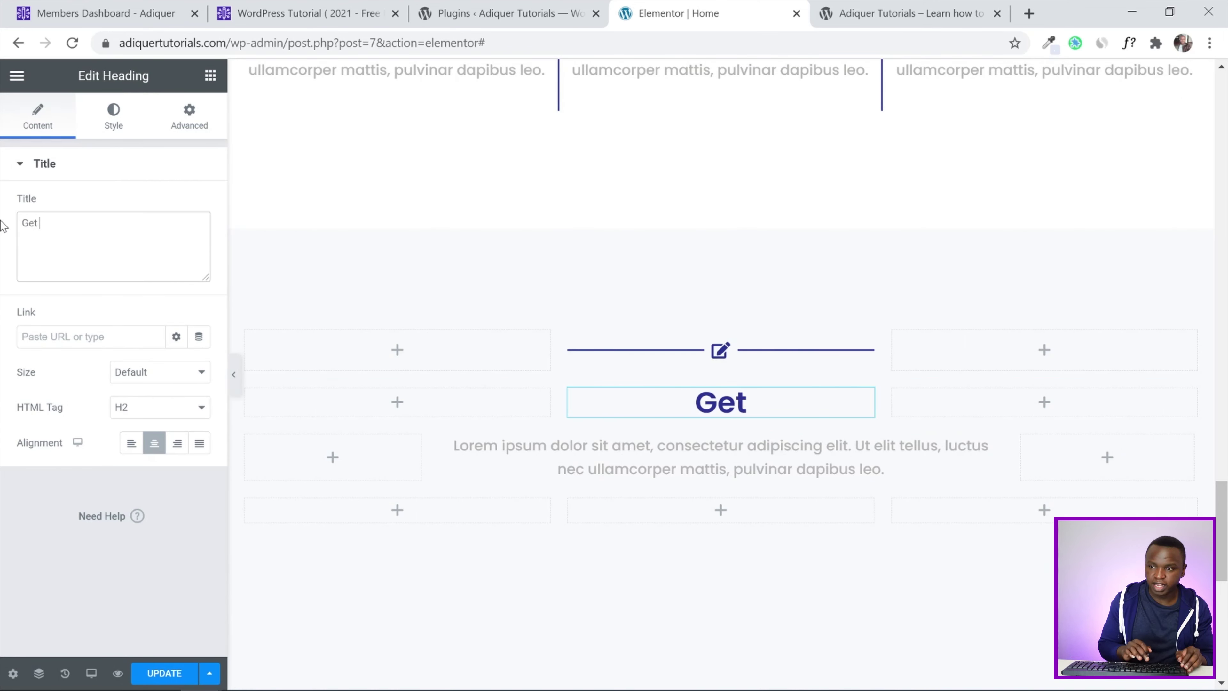
{"action": "type", "text": "A Quote"}
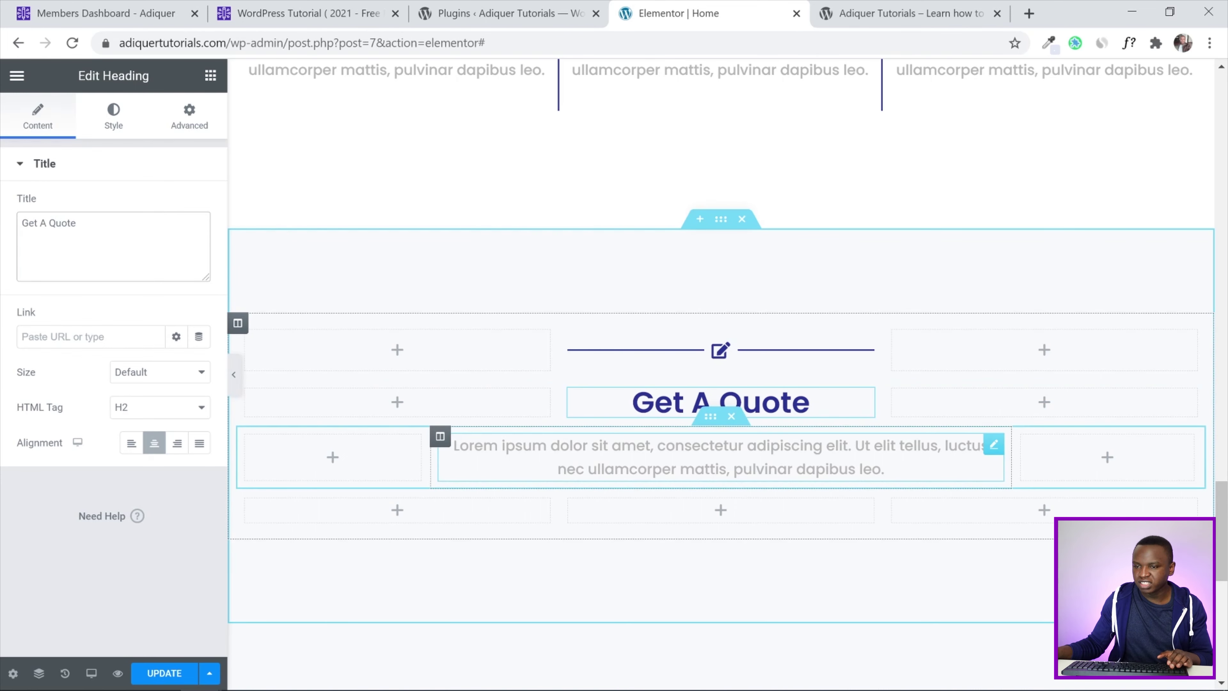
{"action": "left_click", "coordinate": [731, 416]}
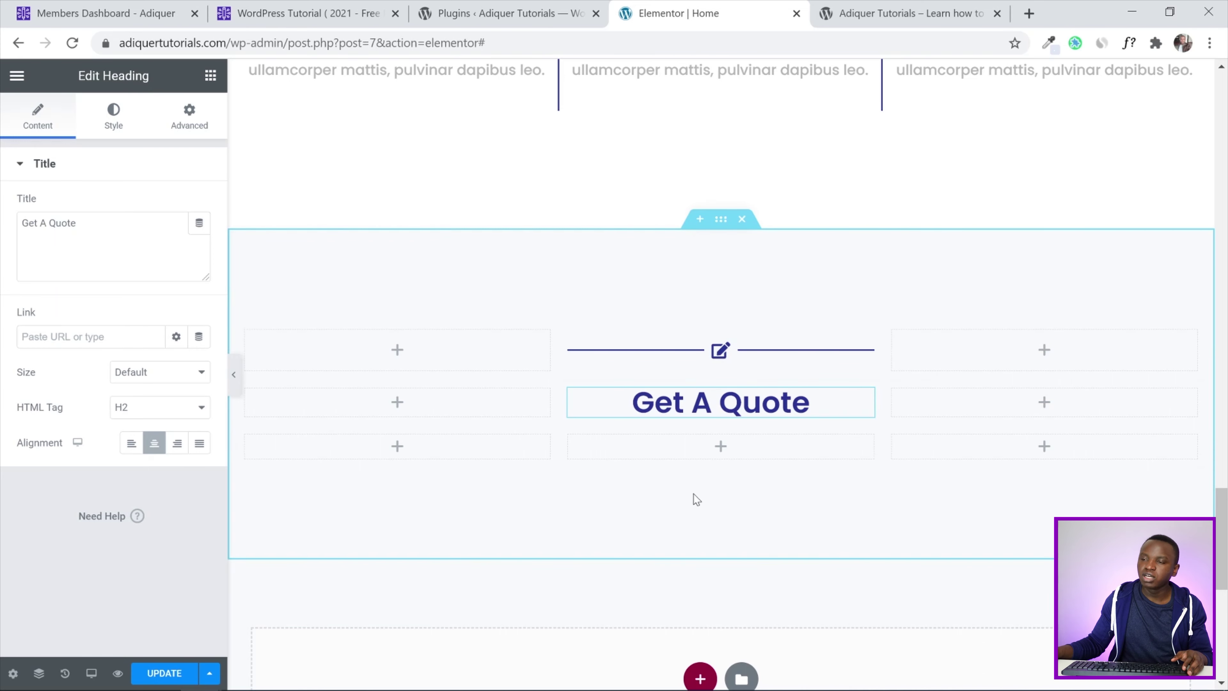
{"action": "scroll", "coordinate": [627, 266], "scroll_direction": "up", "scroll_amount": 12}
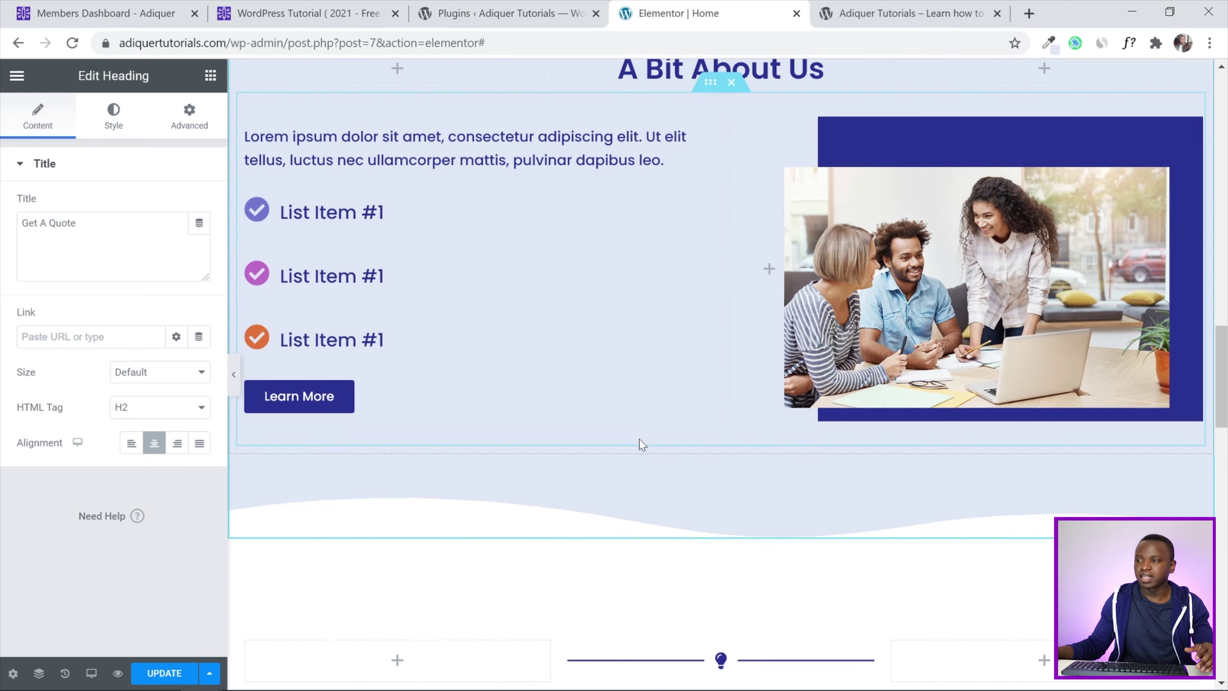
Set the Get A Quote section's background to Classic using the Main Color - Light global colour
{"action": "scroll", "coordinate": [640, 441], "scroll_direction": "down", "scroll_amount": 10}
{"action": "scroll", "coordinate": [572, 389], "scroll_direction": "up", "scroll_amount": 8}
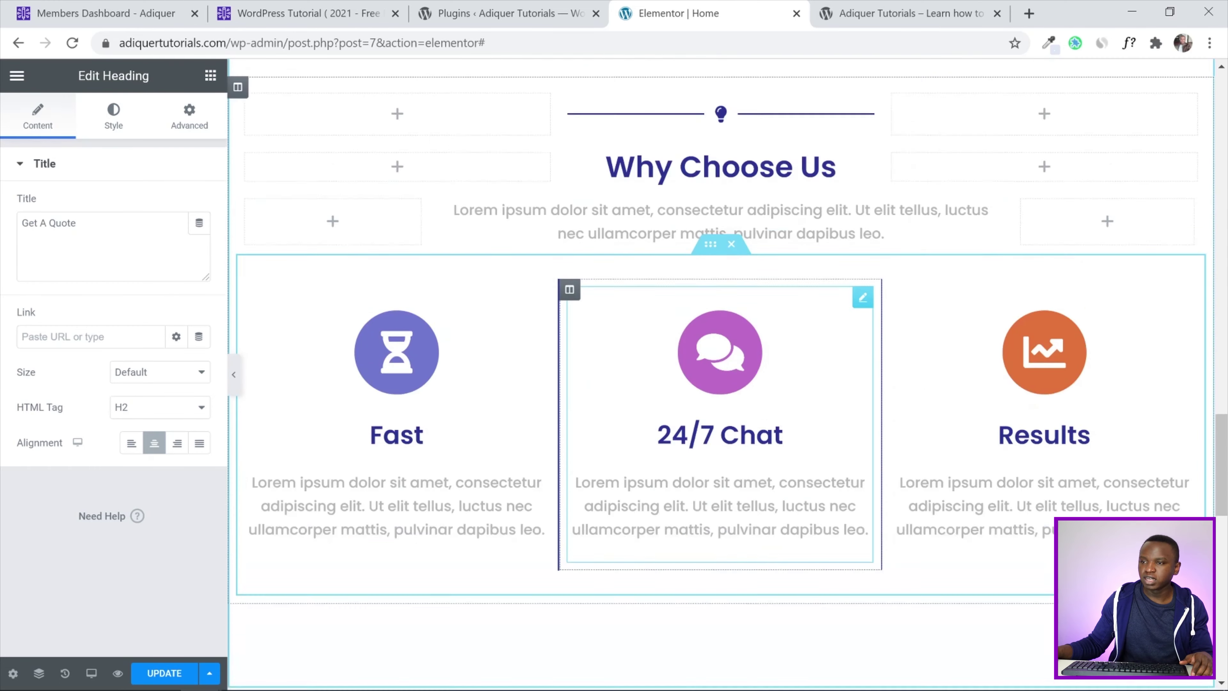
{"action": "scroll", "coordinate": [672, 146], "scroll_direction": "down", "scroll_amount": 10}
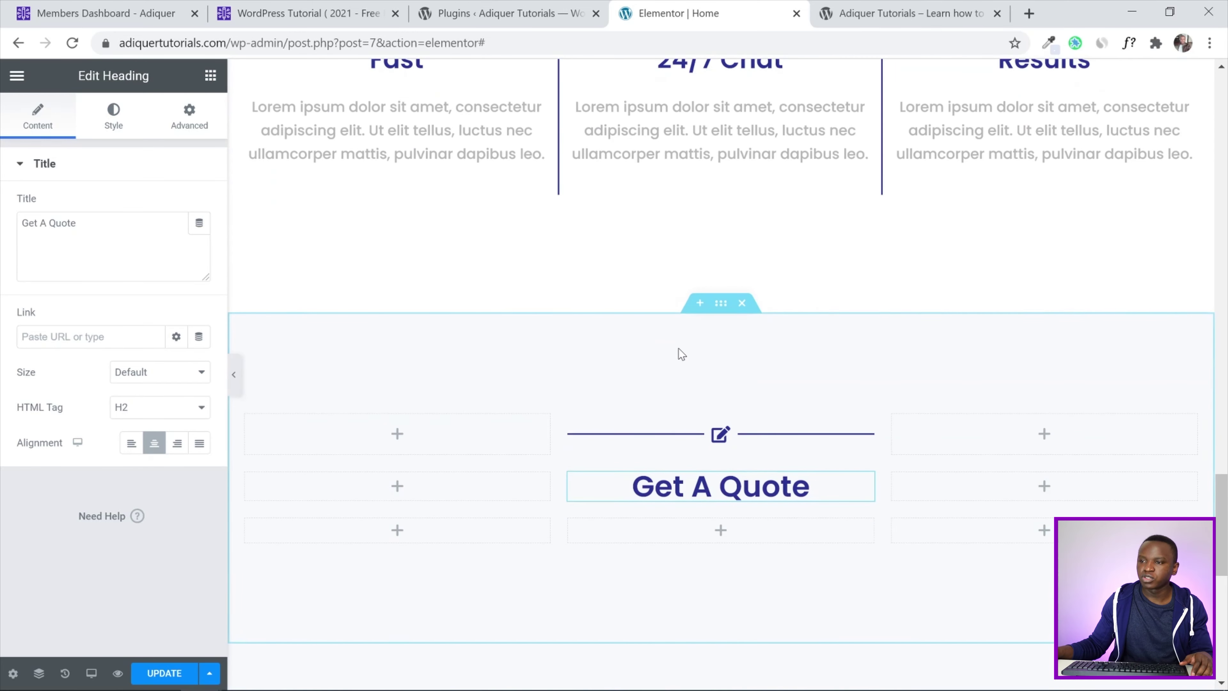
{"action": "left_click", "coordinate": [721, 306]}
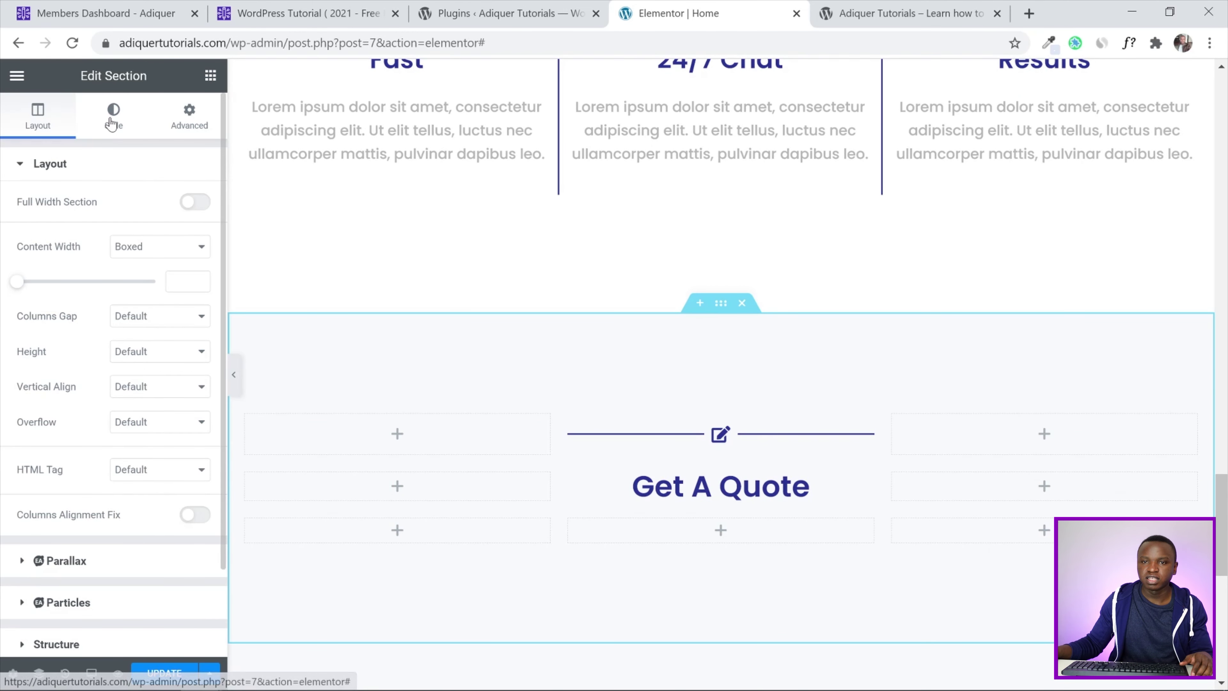
{"action": "left_click", "coordinate": [105, 138]}
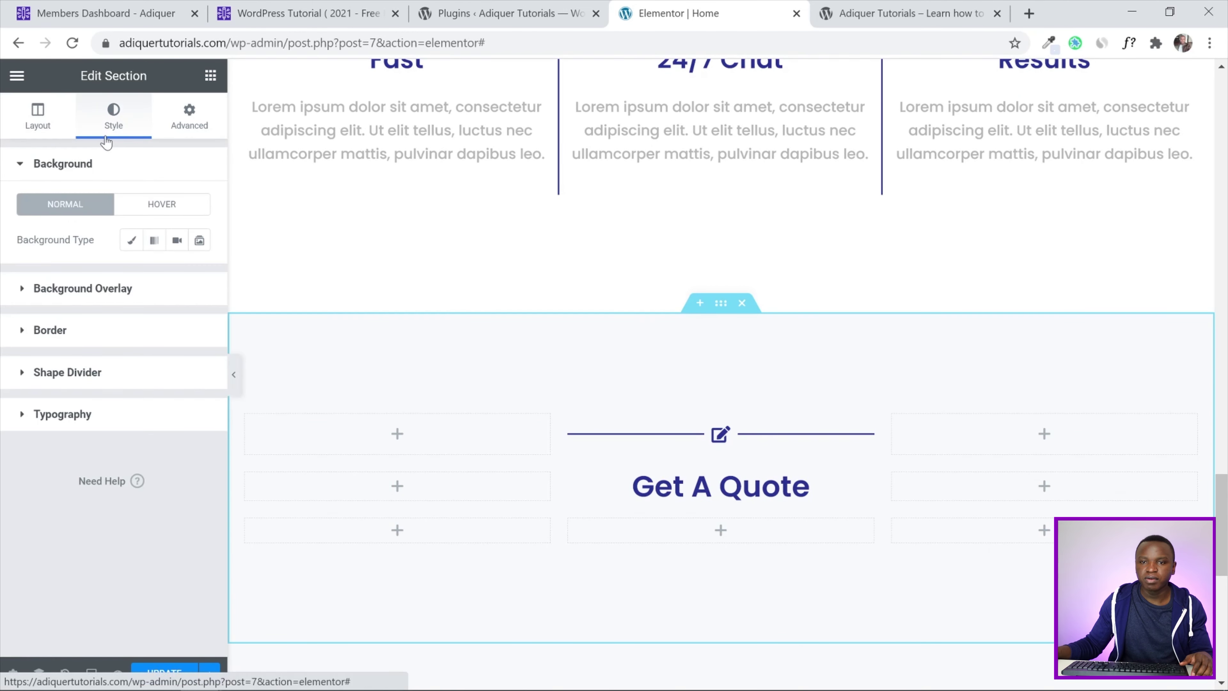
{"action": "left_click", "coordinate": [131, 239]}
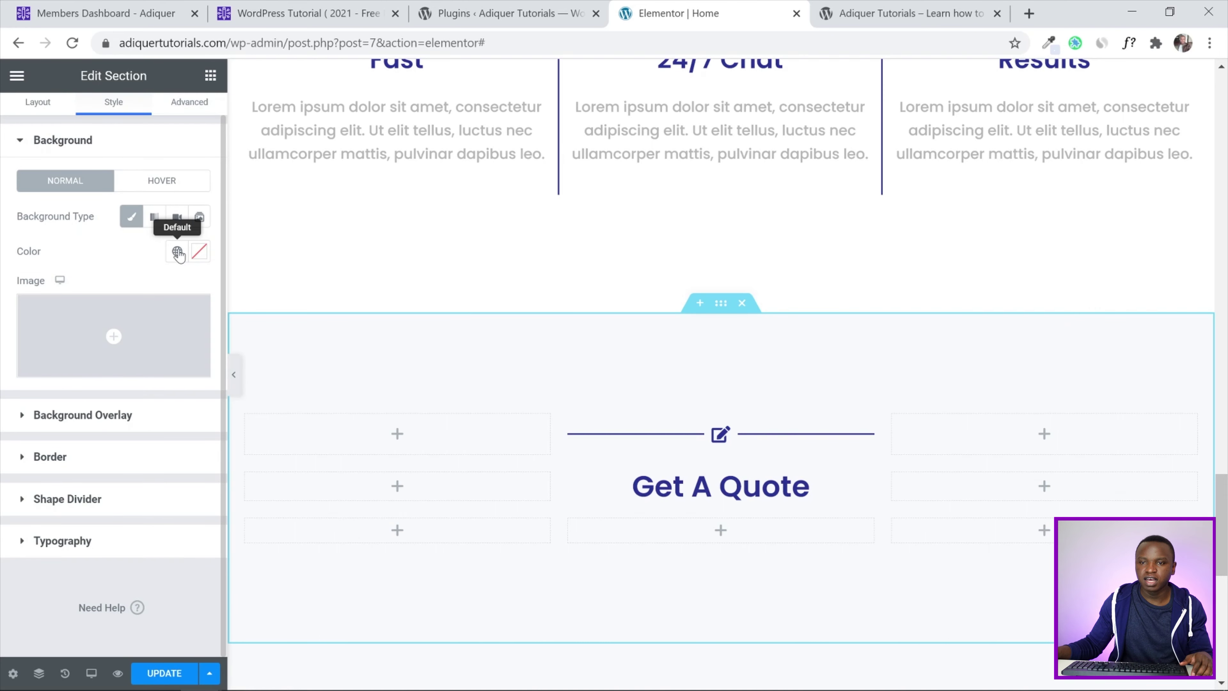
{"action": "left_click", "coordinate": [177, 251]}
{"action": "scroll", "coordinate": [124, 380], "scroll_direction": "down", "scroll_amount": 3}
{"action": "scroll", "coordinate": [123, 380], "scroll_direction": "up", "scroll_amount": 2}
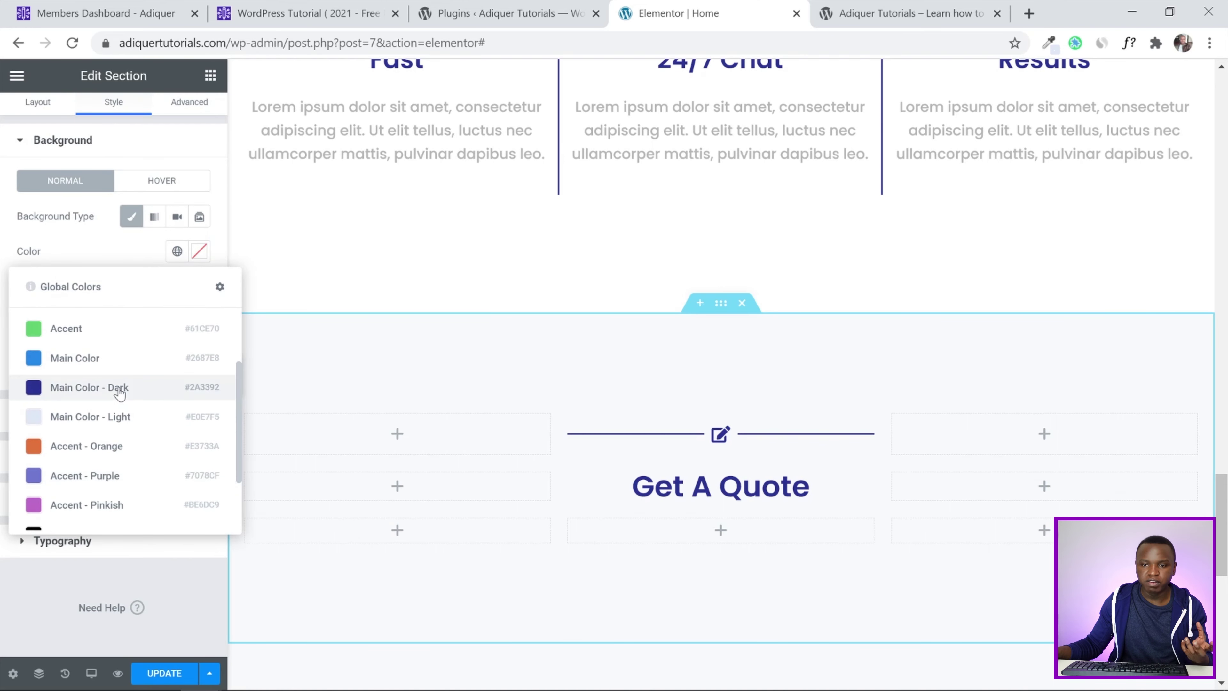
{"action": "left_click", "coordinate": [114, 420]}
{"action": "scroll", "coordinate": [1223, 524], "scroll_direction": "down", "scroll_amount": 2}
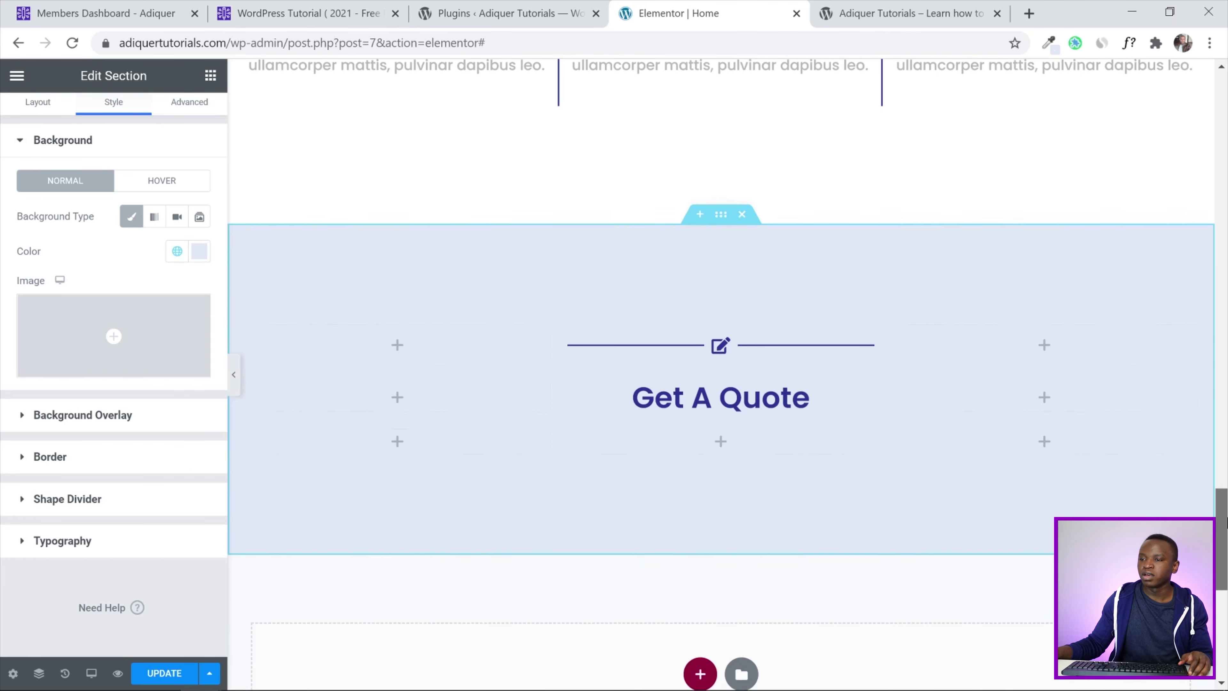
{"action": "left_click_drag", "start_coordinate": [1226, 524], "coordinate": [1225, 534]}
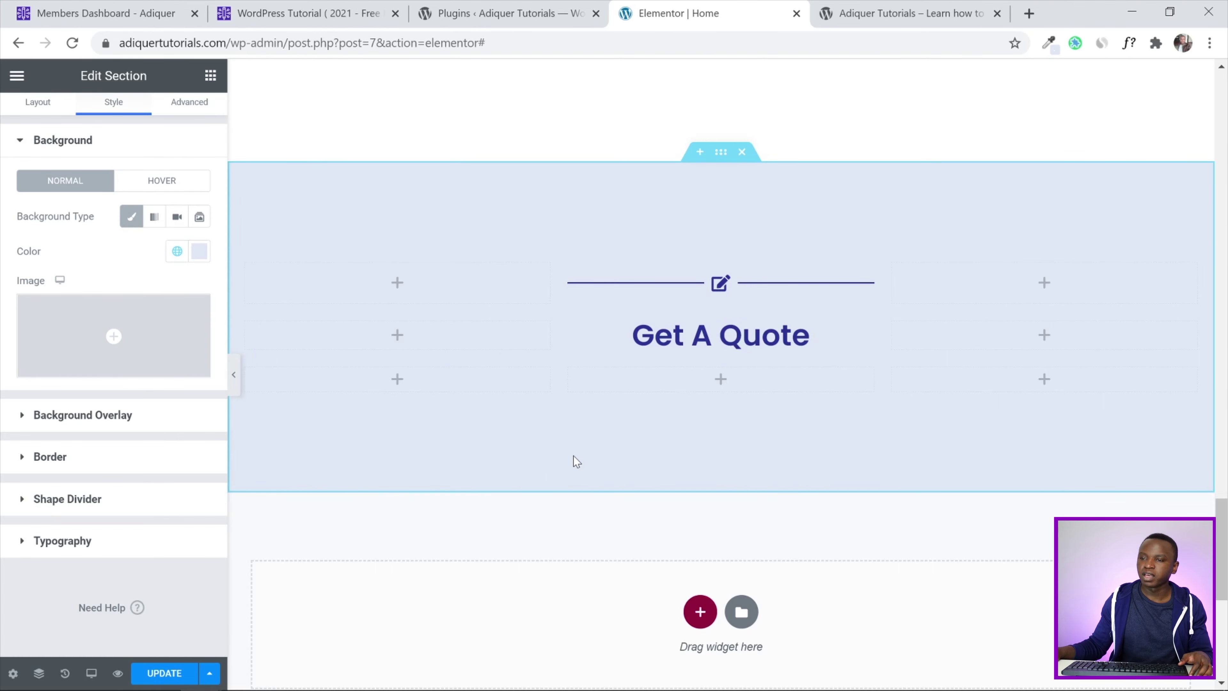
Search widgets for 'conta' and place Contact Form 7 under the heading, then check the Plugins page
{"action": "left_click", "coordinate": [210, 75]}
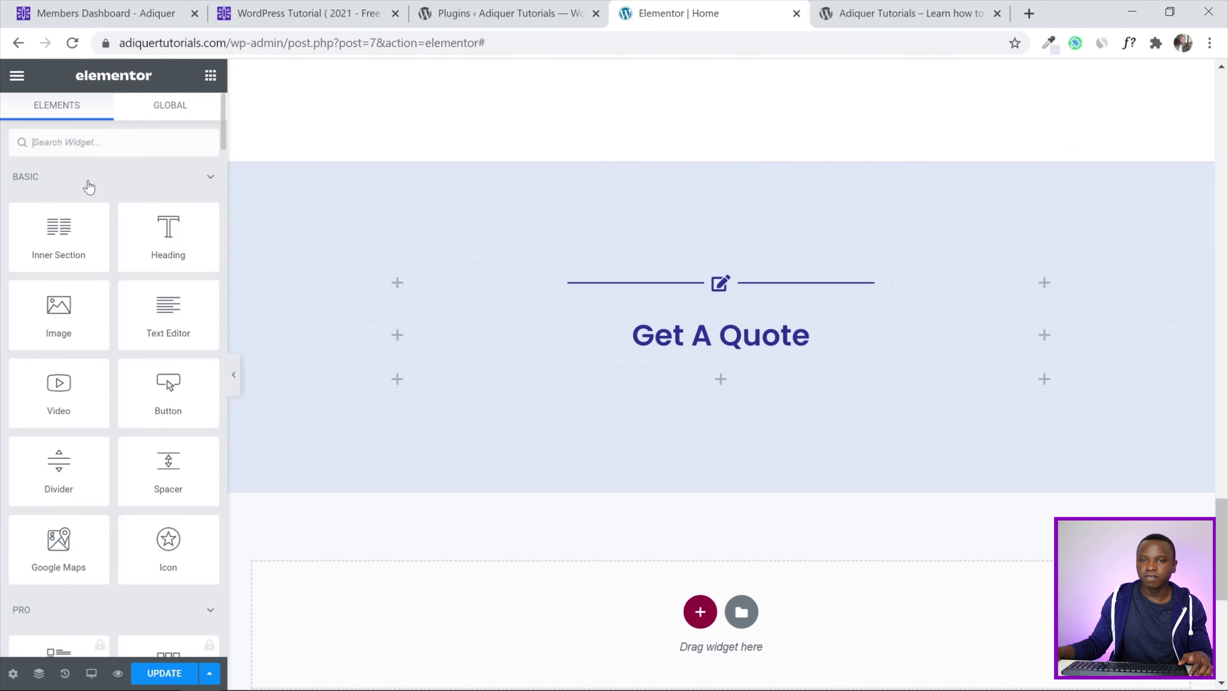
{"action": "type", "text": "co"}
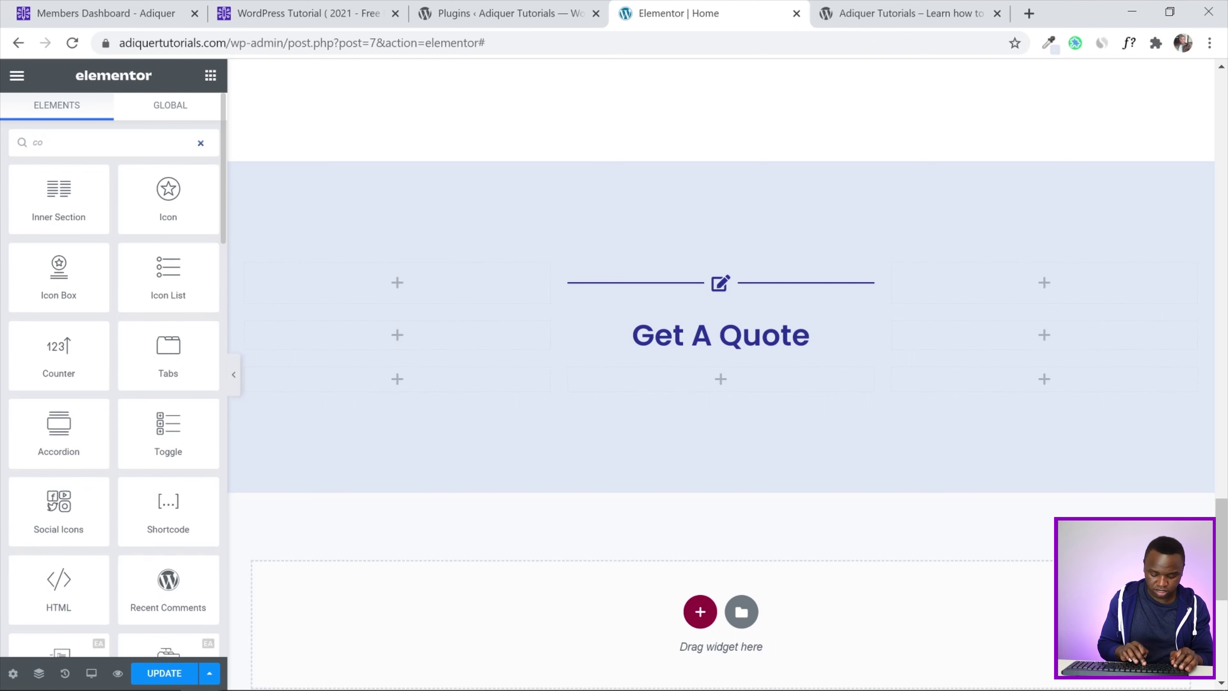
{"action": "type", "text": "ntact"}
{"action": "left_click_drag", "start_coordinate": [151, 186], "coordinate": [715, 386]}
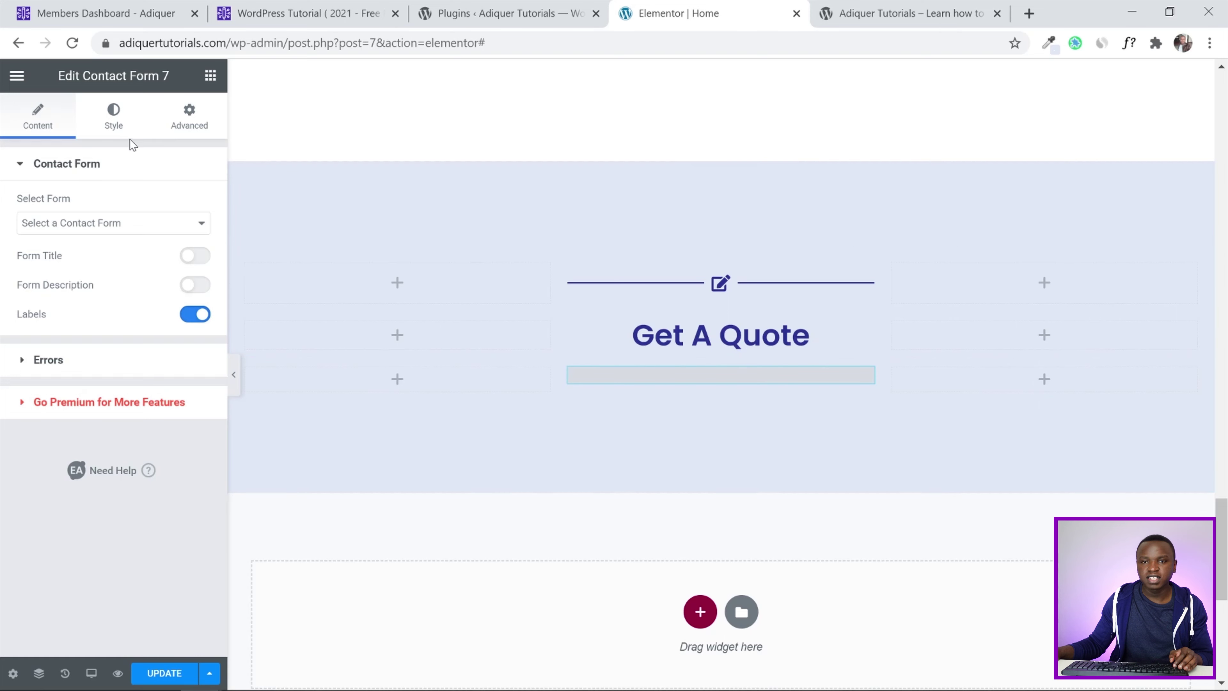
{"action": "left_click", "coordinate": [503, 6]}
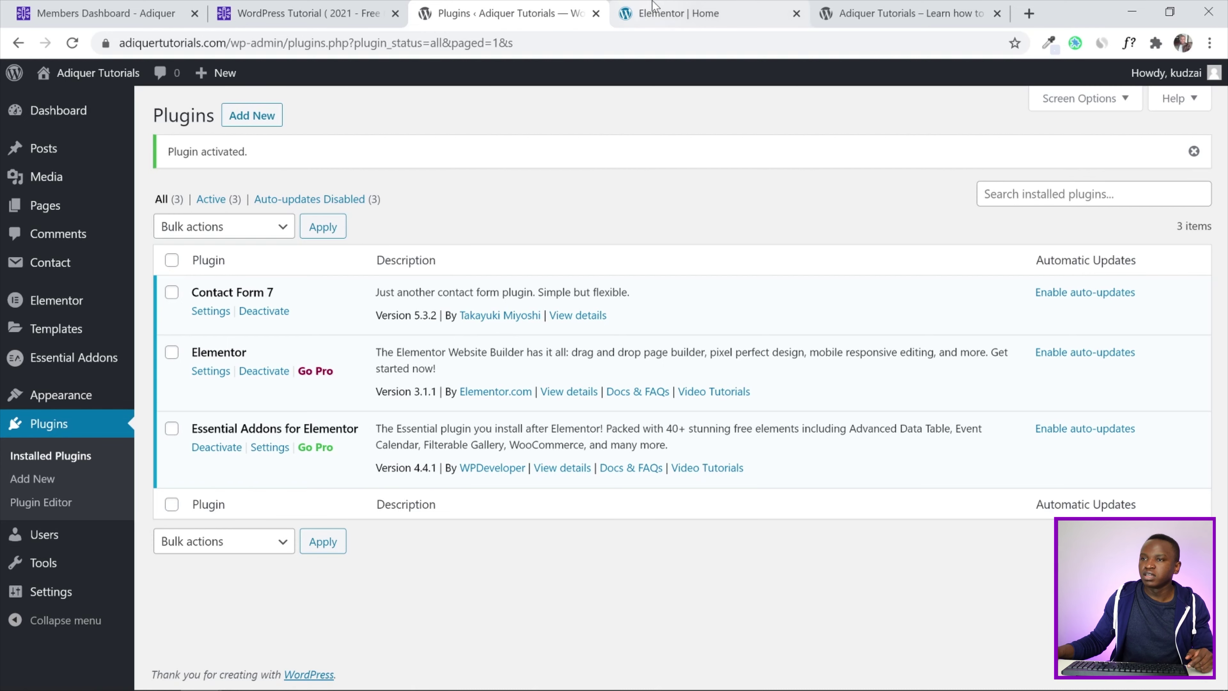
{"action": "left_click", "coordinate": [669, 12]}
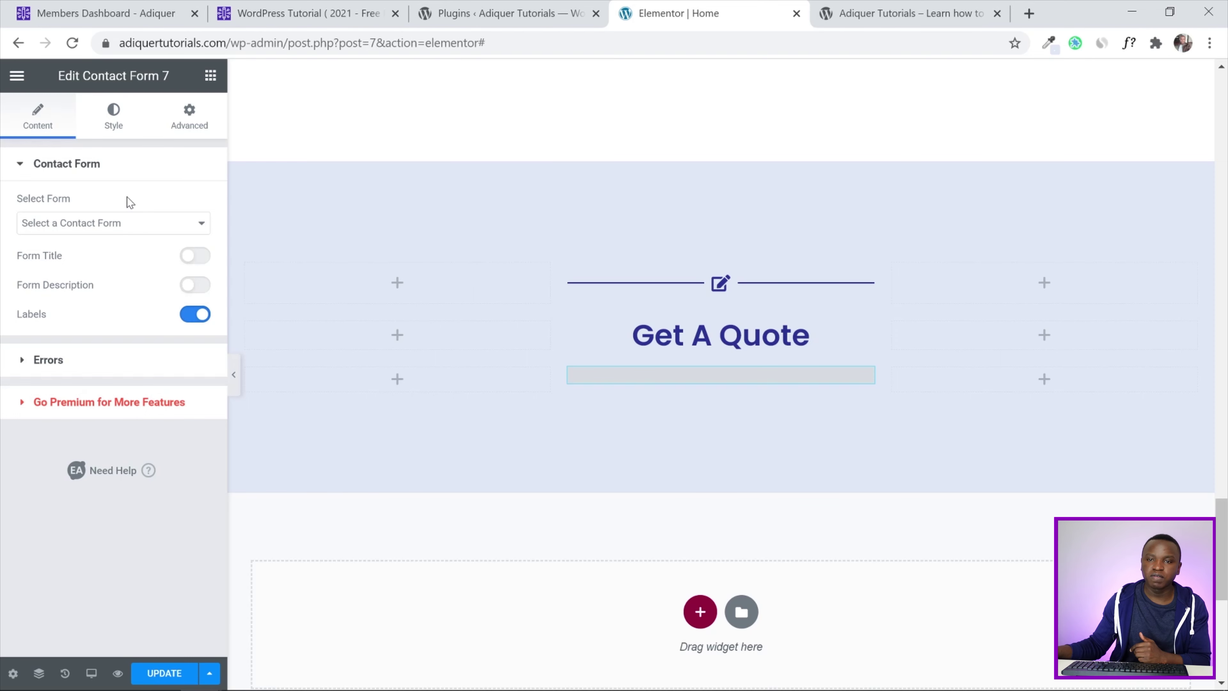
Choose Contact form 1 in the widget's Select Form list
{"action": "left_click", "coordinate": [85, 231]}
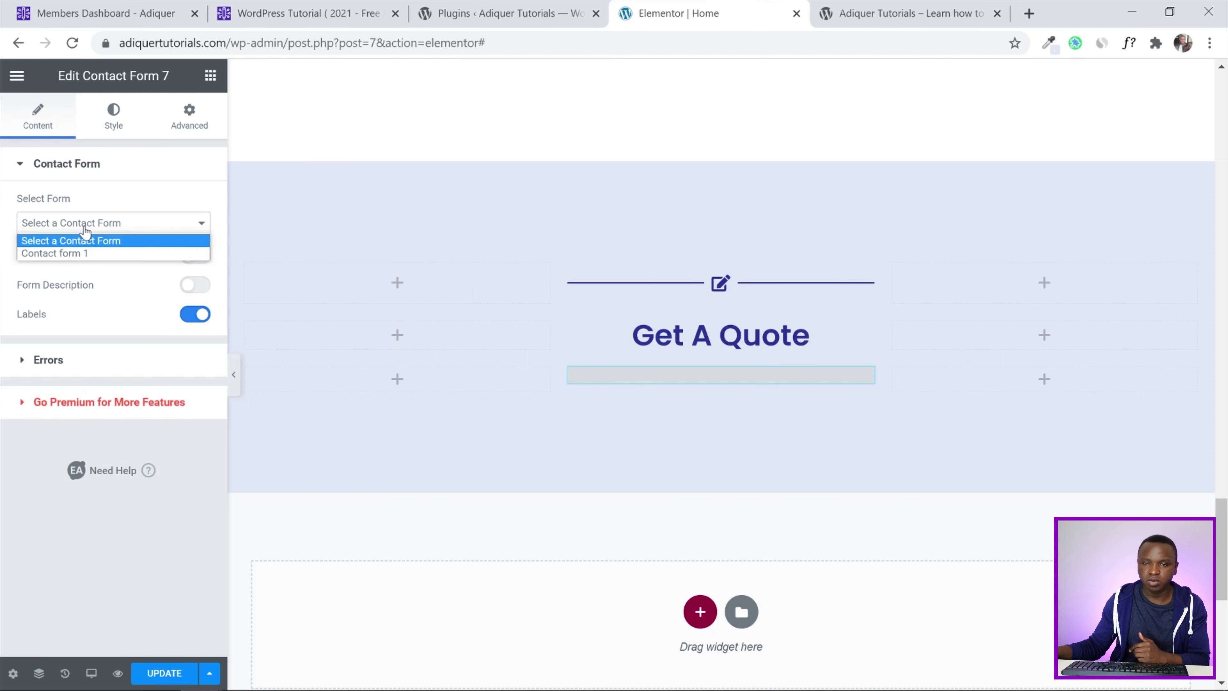
{"action": "left_click", "coordinate": [81, 254]}
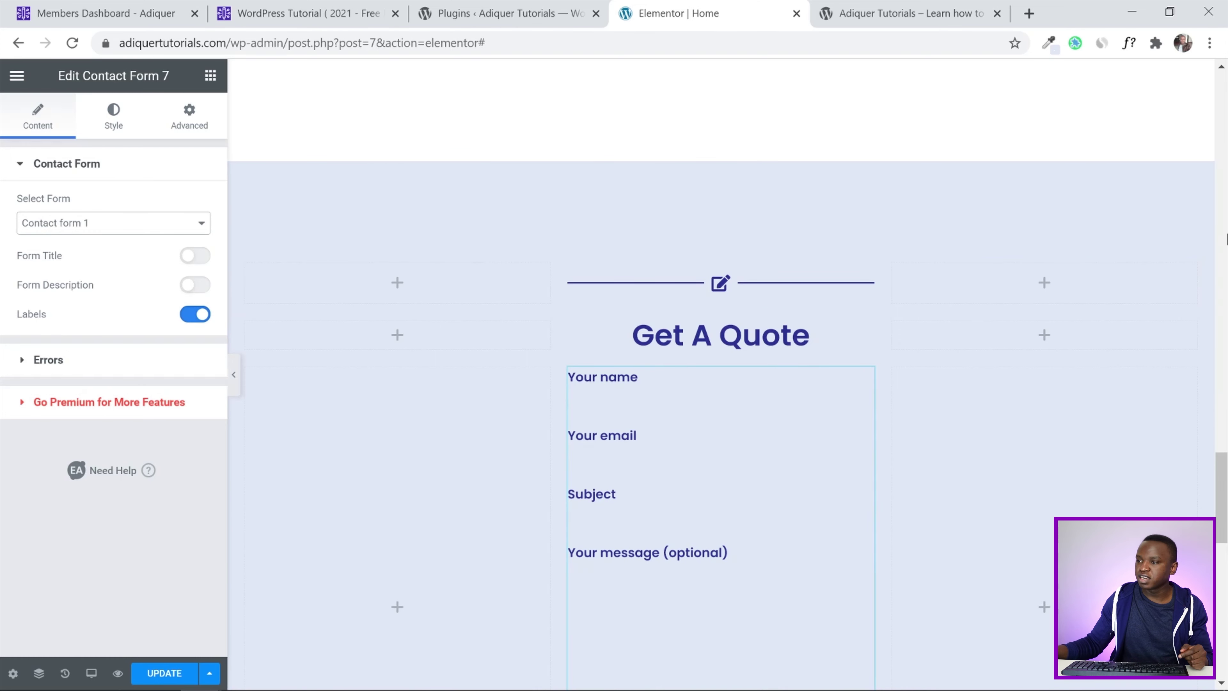
{"action": "scroll", "coordinate": [720, 373], "scroll_direction": "down", "scroll_amount": 5}
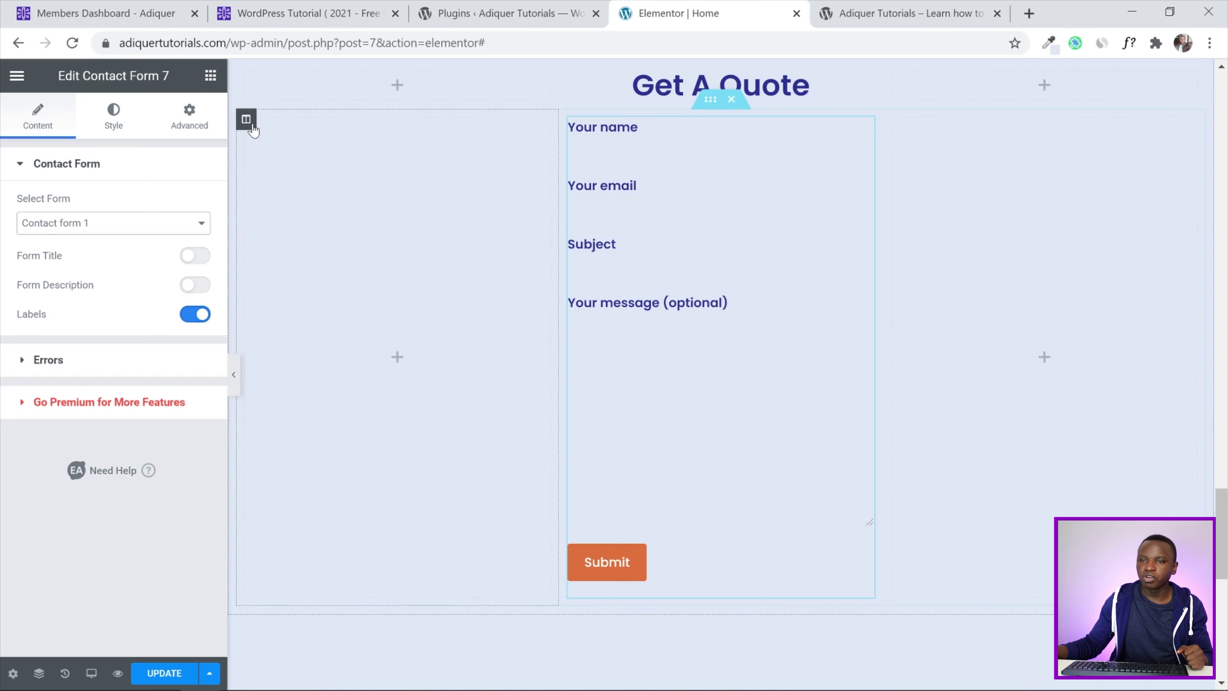
Set the left column width to 25% and the middle form column to 50%
{"action": "left_click", "coordinate": [247, 118]}
{"action": "left_click", "coordinate": [180, 204]}
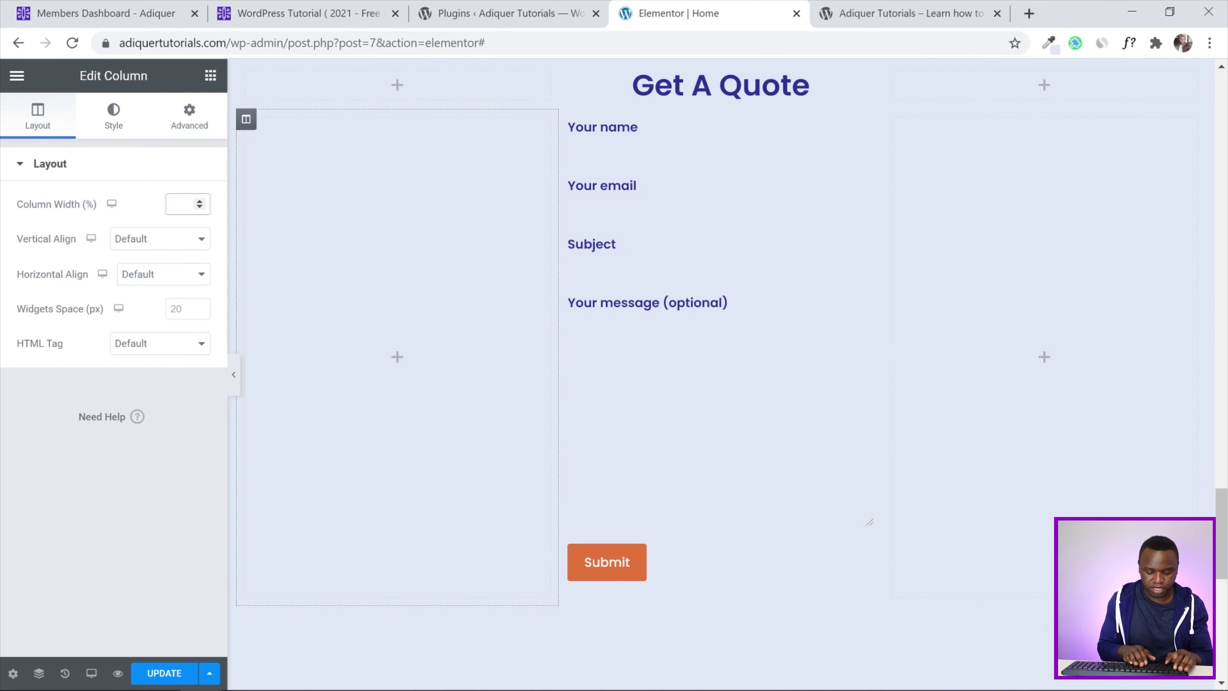
{"action": "type", "text": "25"}
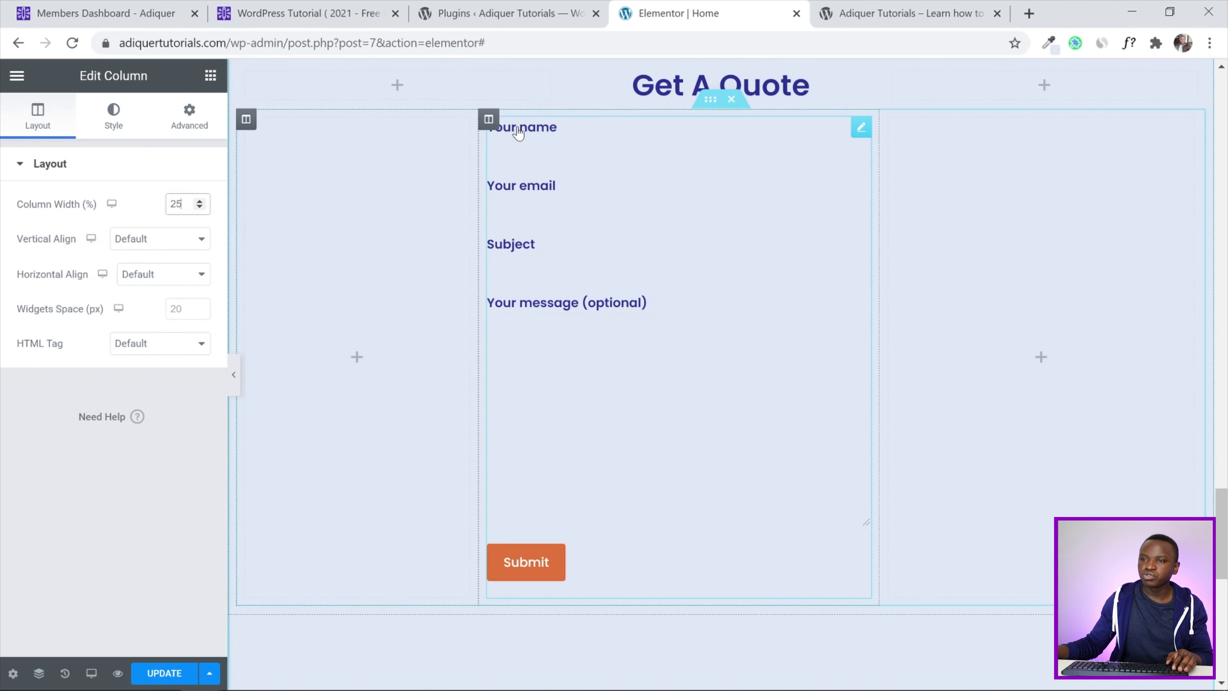
{"action": "left_click", "coordinate": [488, 119]}
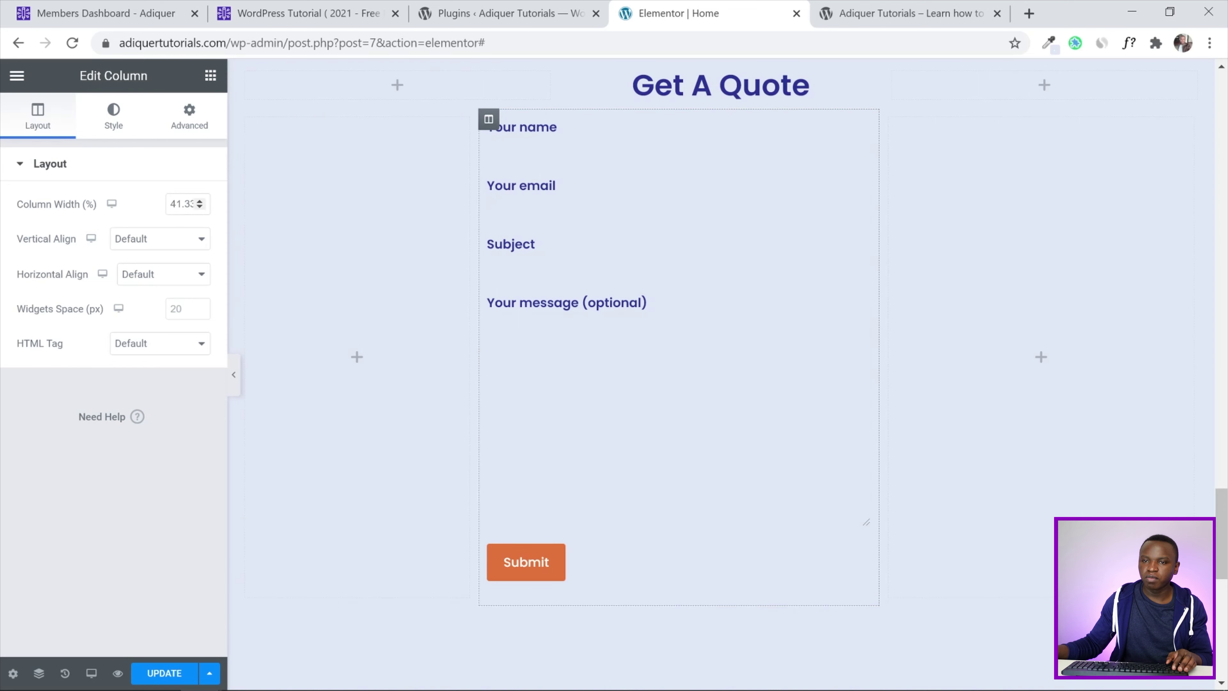
{"action": "double_click", "coordinate": [181, 204]}
{"action": "type", "text": "50"}
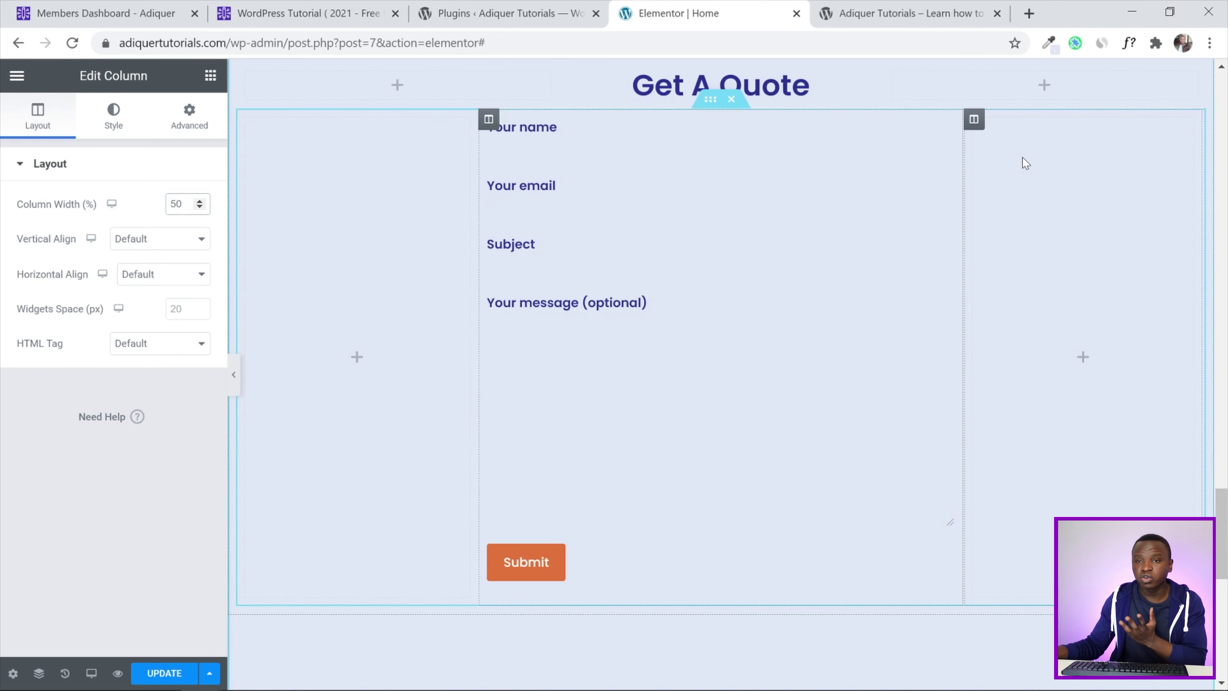
{"action": "left_click", "coordinate": [974, 120]}
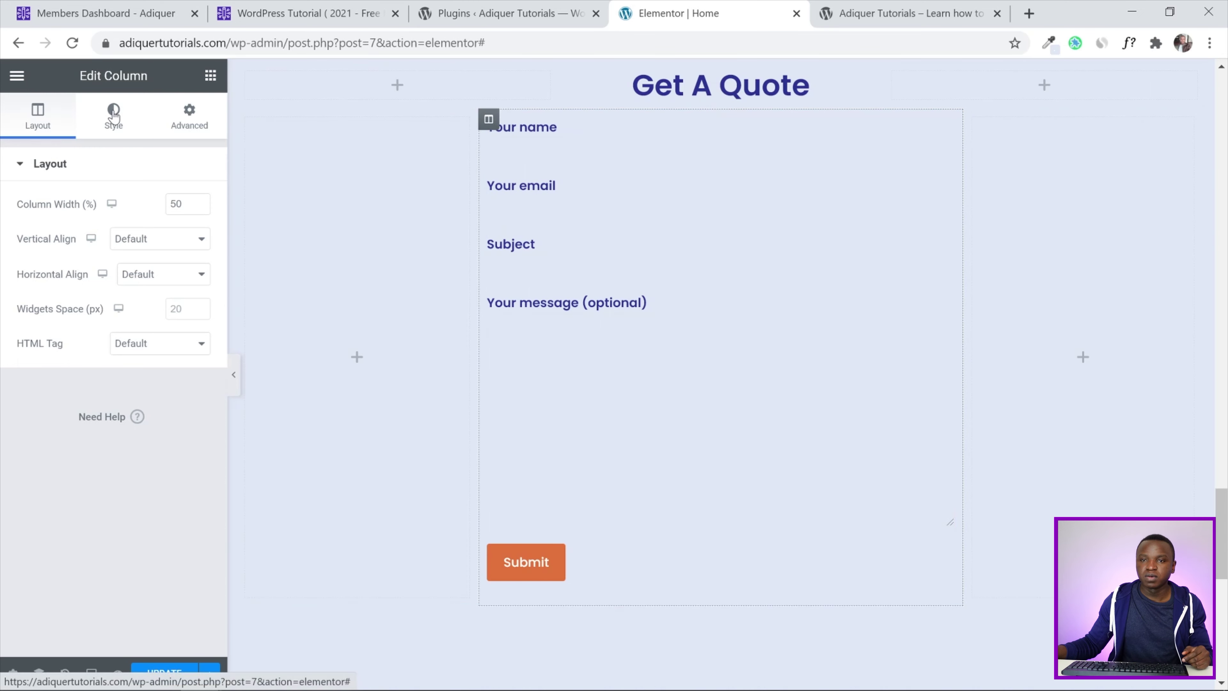
{"action": "left_click", "coordinate": [138, 119]}
{"action": "left_click", "coordinate": [154, 240]}
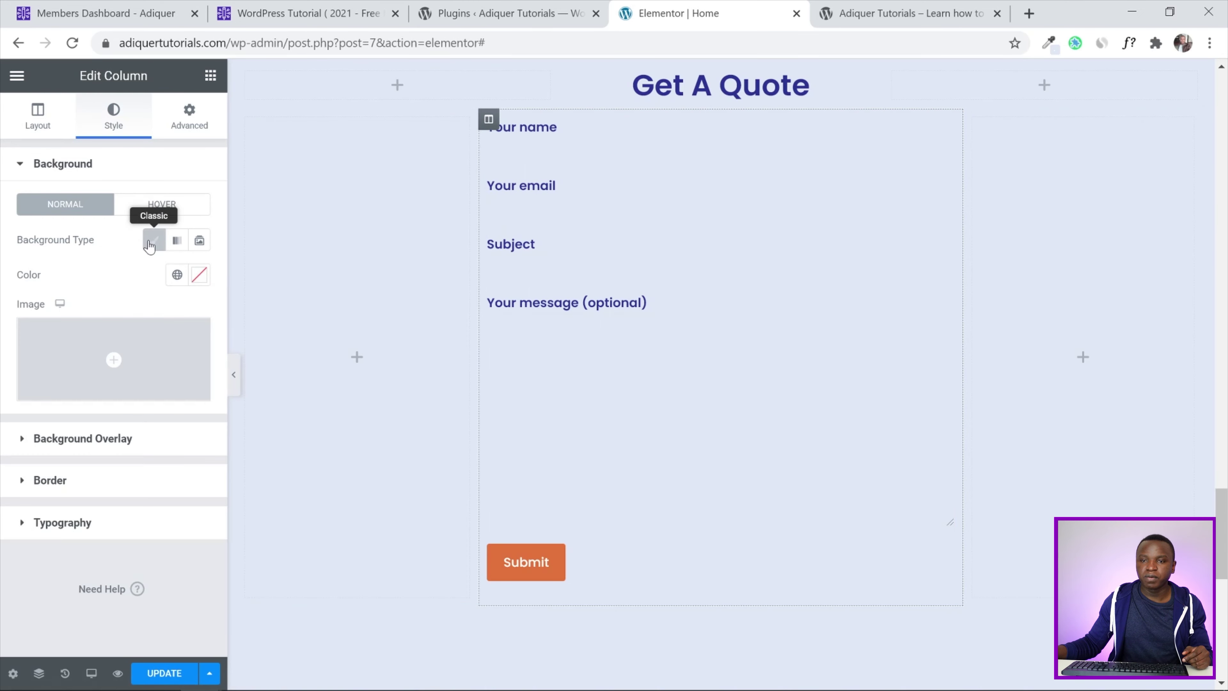
{"action": "left_click", "coordinate": [196, 275]}
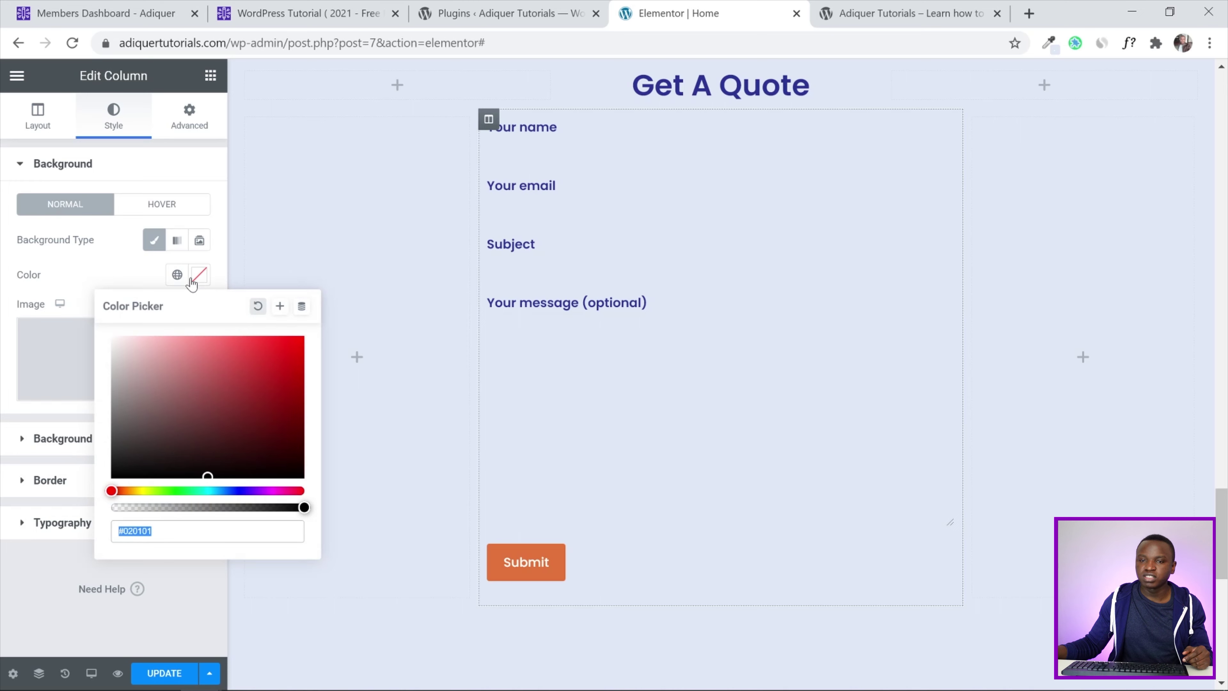
{"action": "left_click", "coordinate": [157, 273]}
{"action": "left_click", "coordinate": [176, 273]}
{"action": "scroll", "coordinate": [126, 416], "scroll_direction": "down", "scroll_amount": 2}
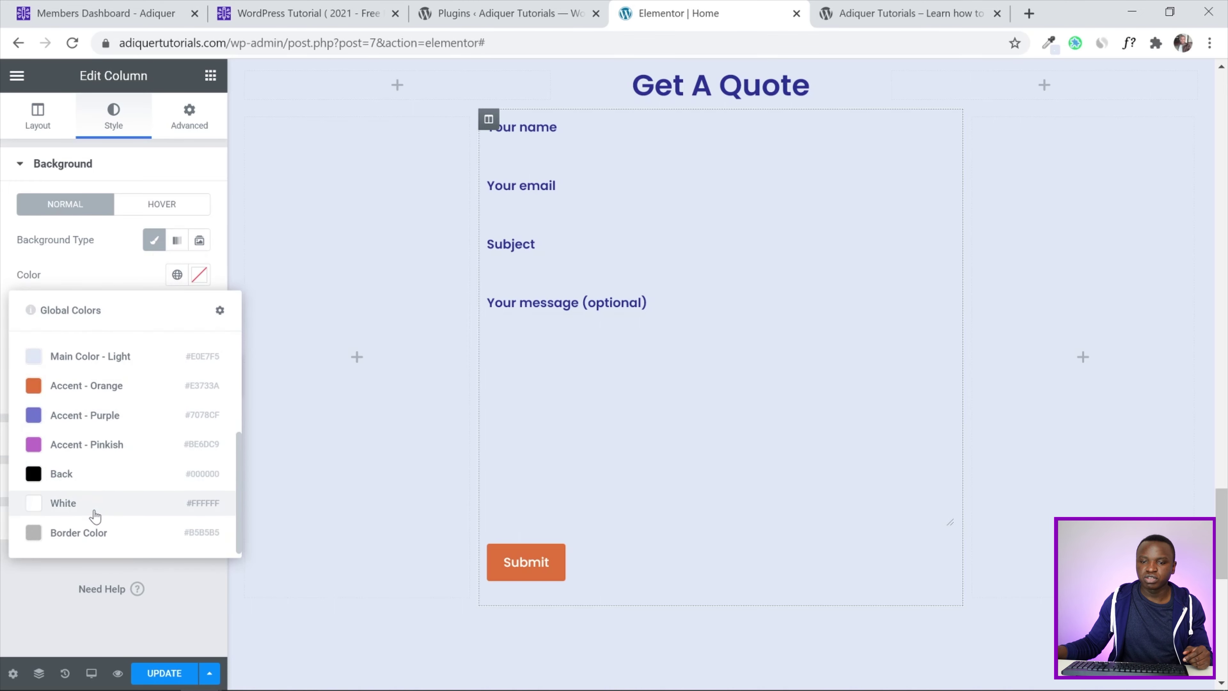
{"action": "left_click", "coordinate": [94, 512]}
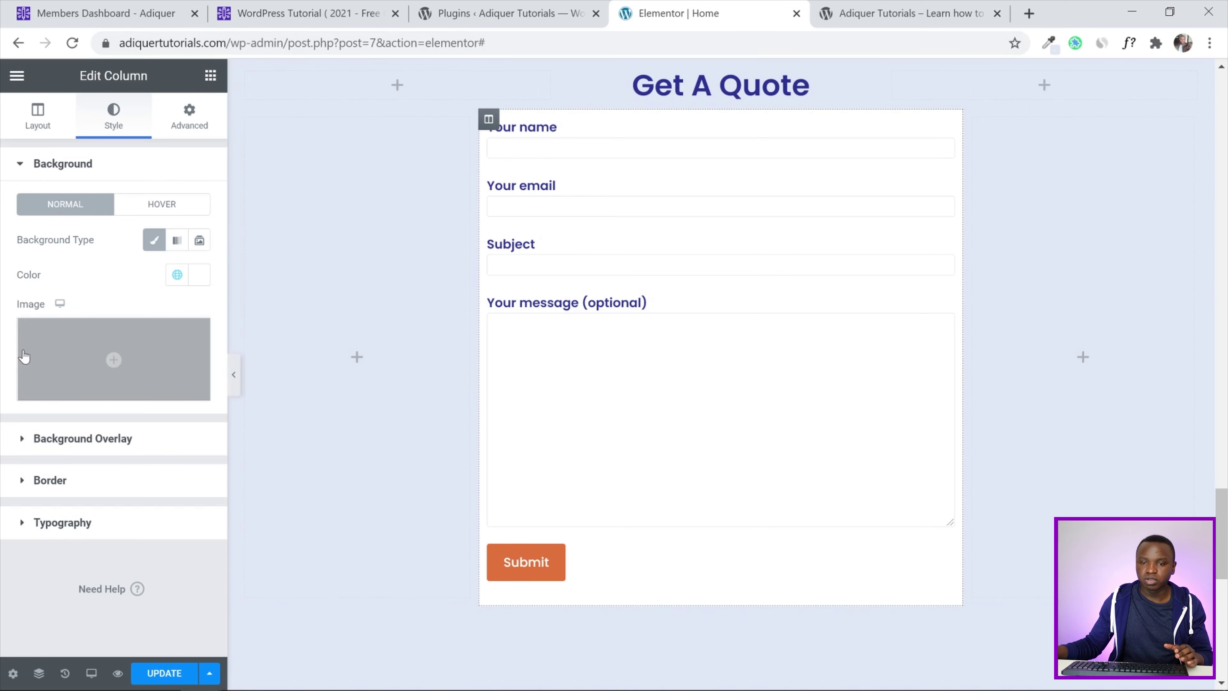
{"action": "left_click", "coordinate": [43, 480]}
{"action": "left_click", "coordinate": [167, 323]}
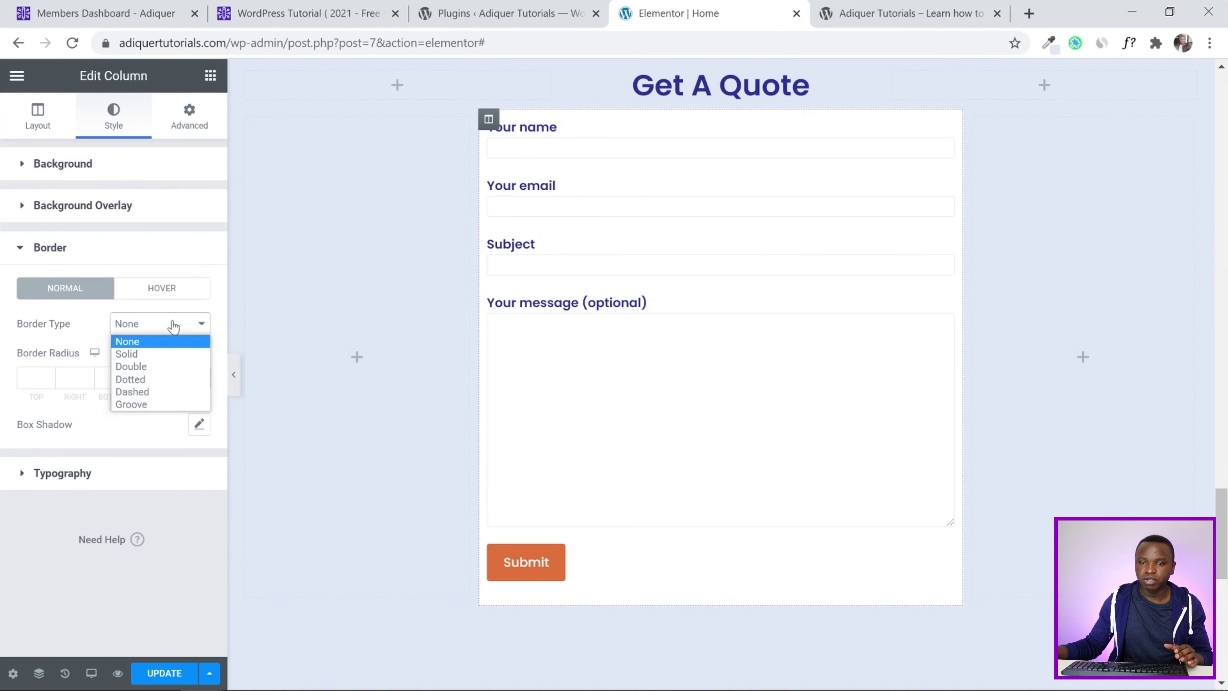
{"action": "left_click", "coordinate": [173, 353]}
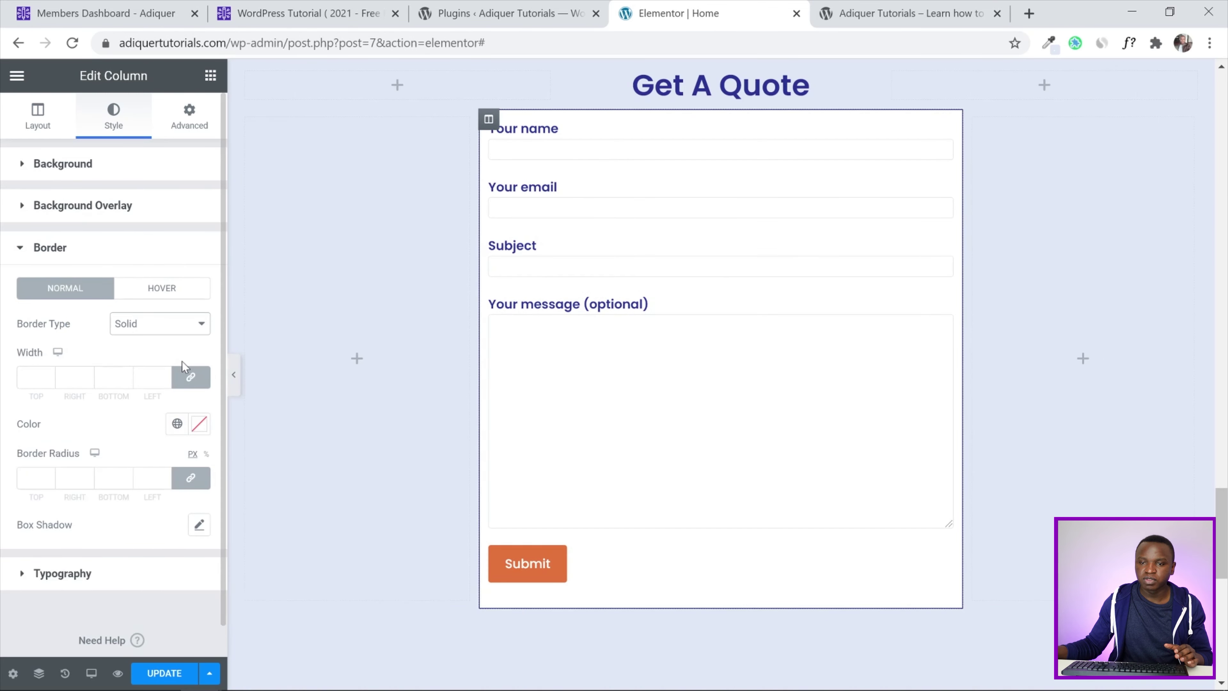
{"action": "left_click", "coordinate": [165, 375]}
{"action": "left_click", "coordinate": [165, 375]}
{"action": "left_click", "coordinate": [165, 375]}
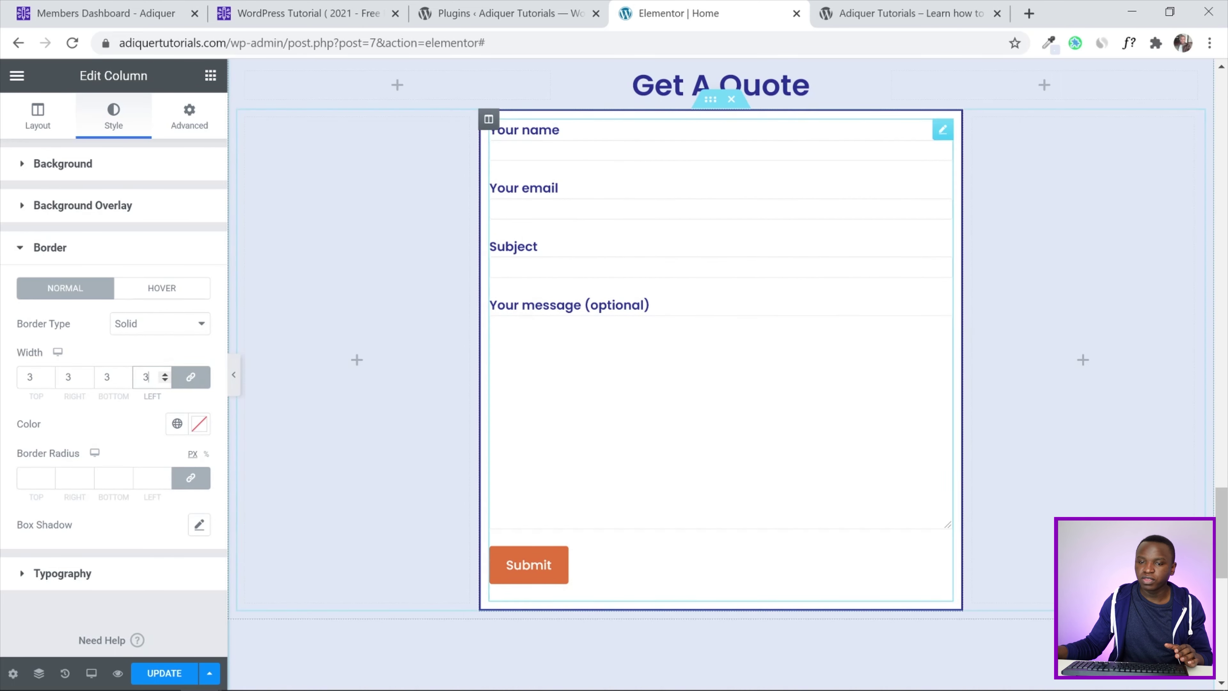
{"action": "scroll", "coordinate": [112, 377], "scroll_direction": "down", "scroll_amount": 1}
{"action": "left_click", "coordinate": [30, 445]}
{"action": "type", "text": "10"}
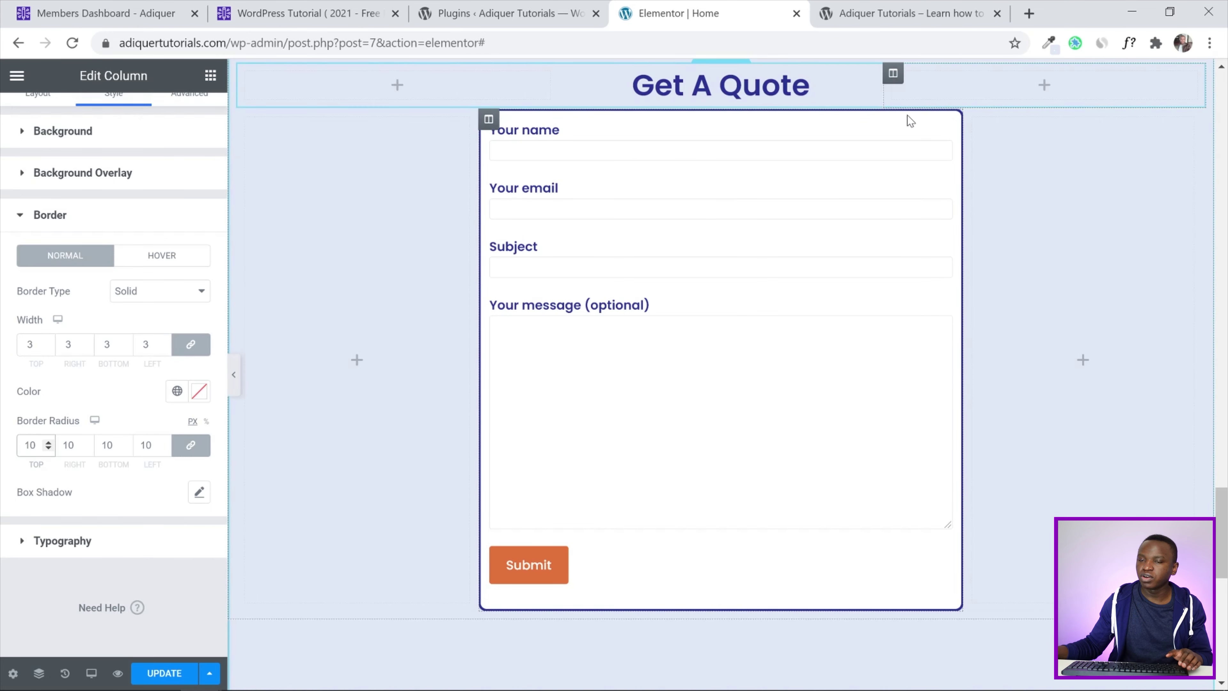
{"action": "left_click", "coordinate": [236, 375]}
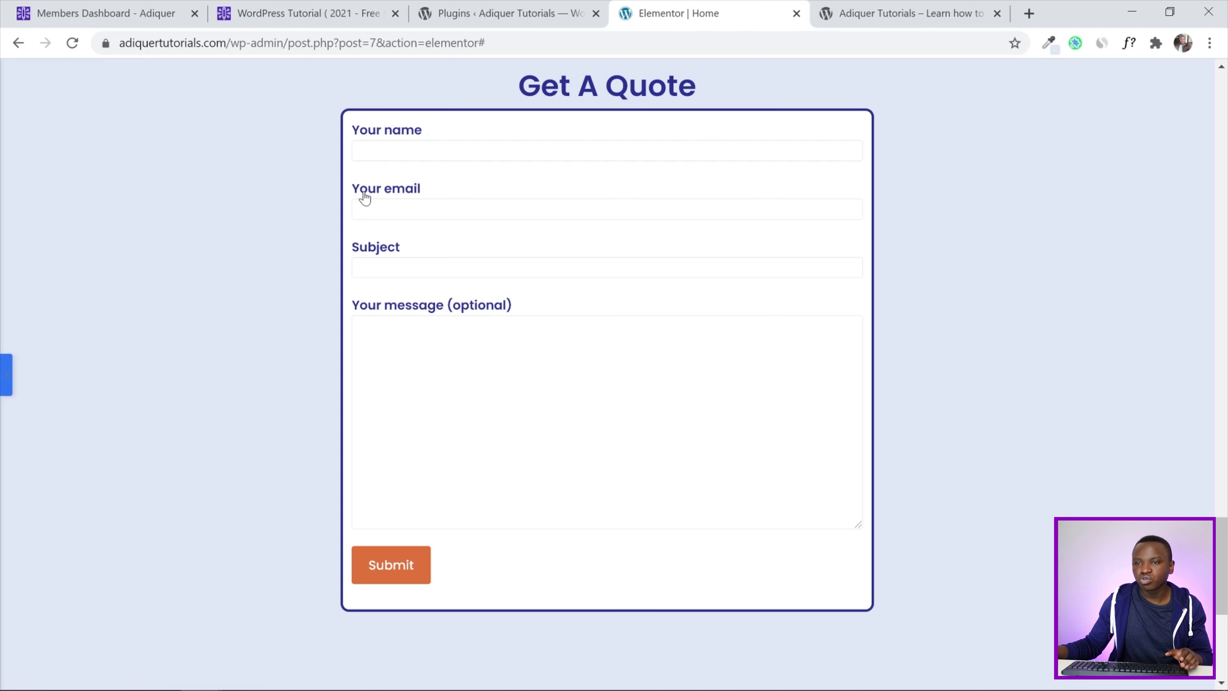
{"action": "left_click", "coordinate": [5, 382]}
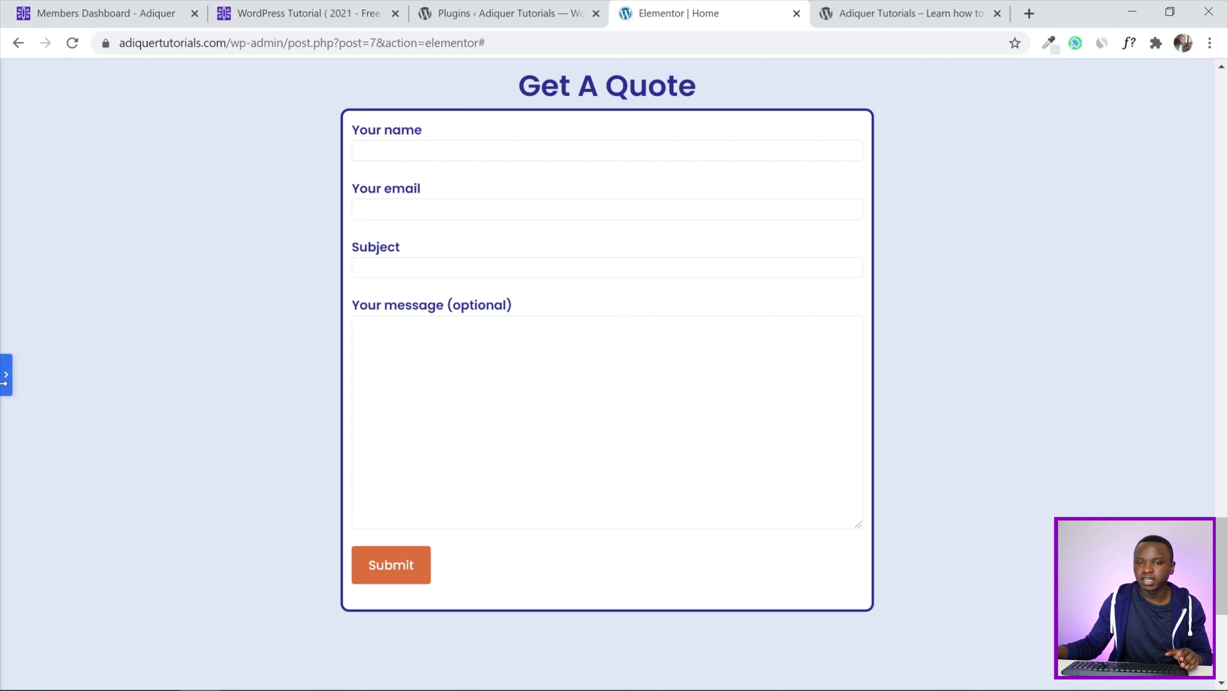
Give the form column linked padding of 20 on all sides, then preview it with the panel hidden
{"action": "scroll", "coordinate": [202, 138], "scroll_direction": "up", "scroll_amount": 1}
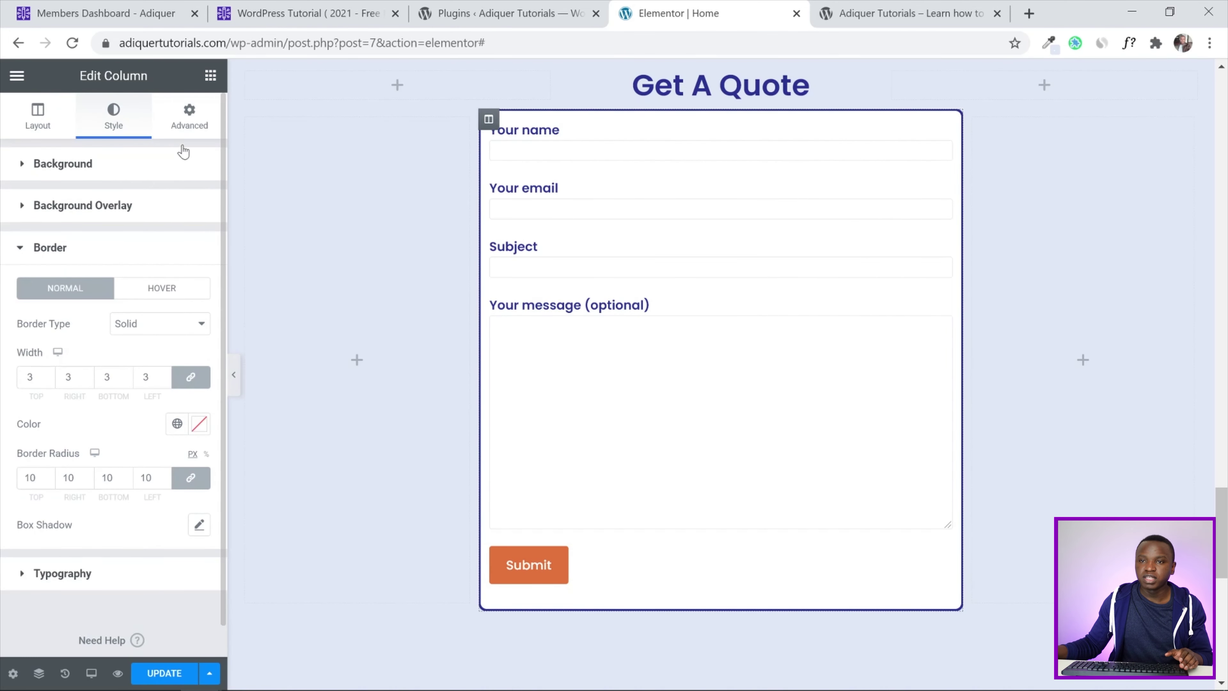
{"action": "left_click", "coordinate": [199, 119]}
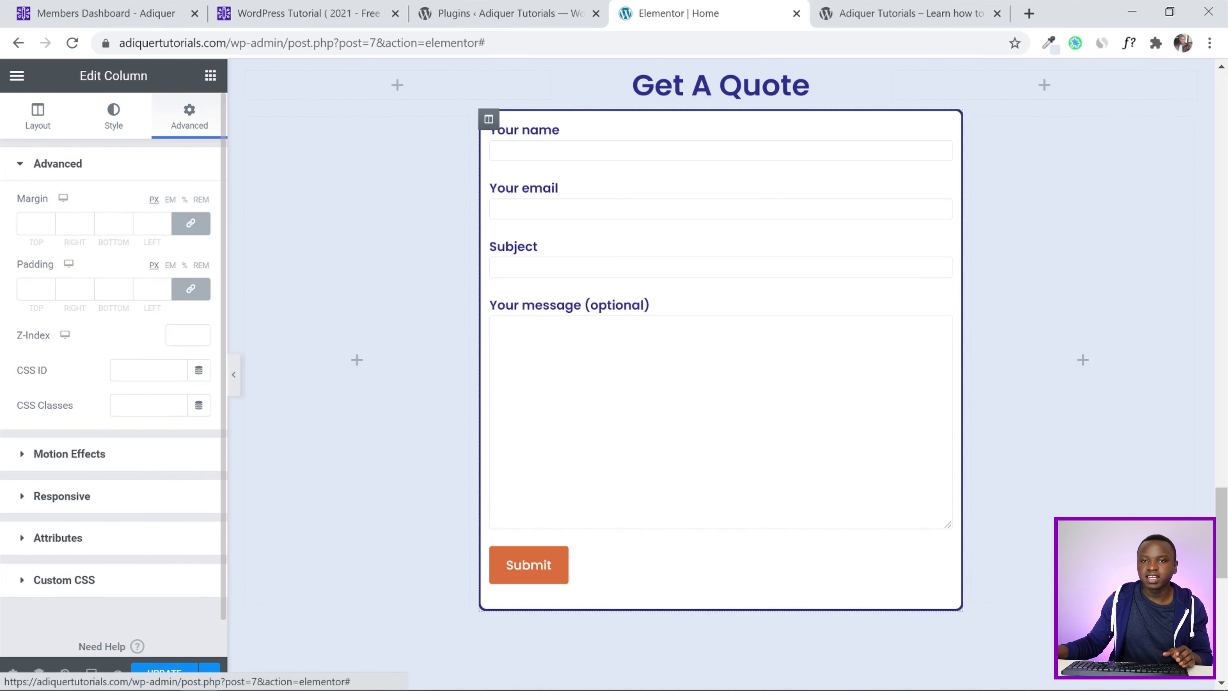
{"action": "left_click", "coordinate": [30, 289]}
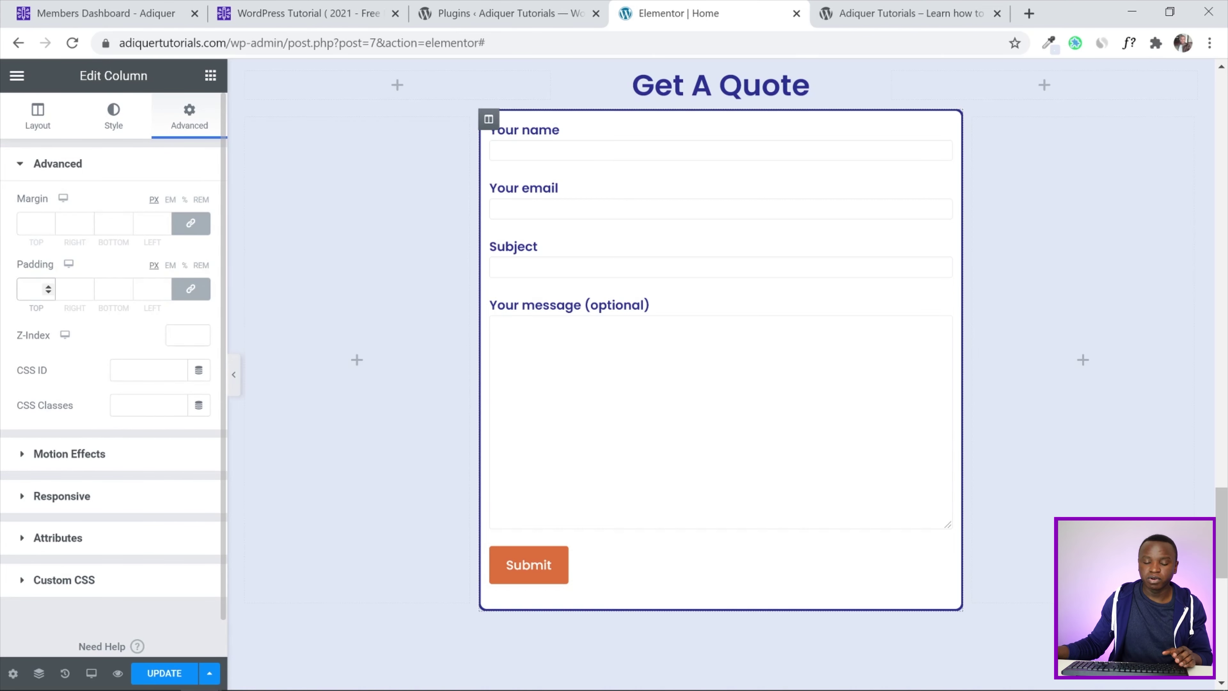
{"action": "type", "text": "20"}
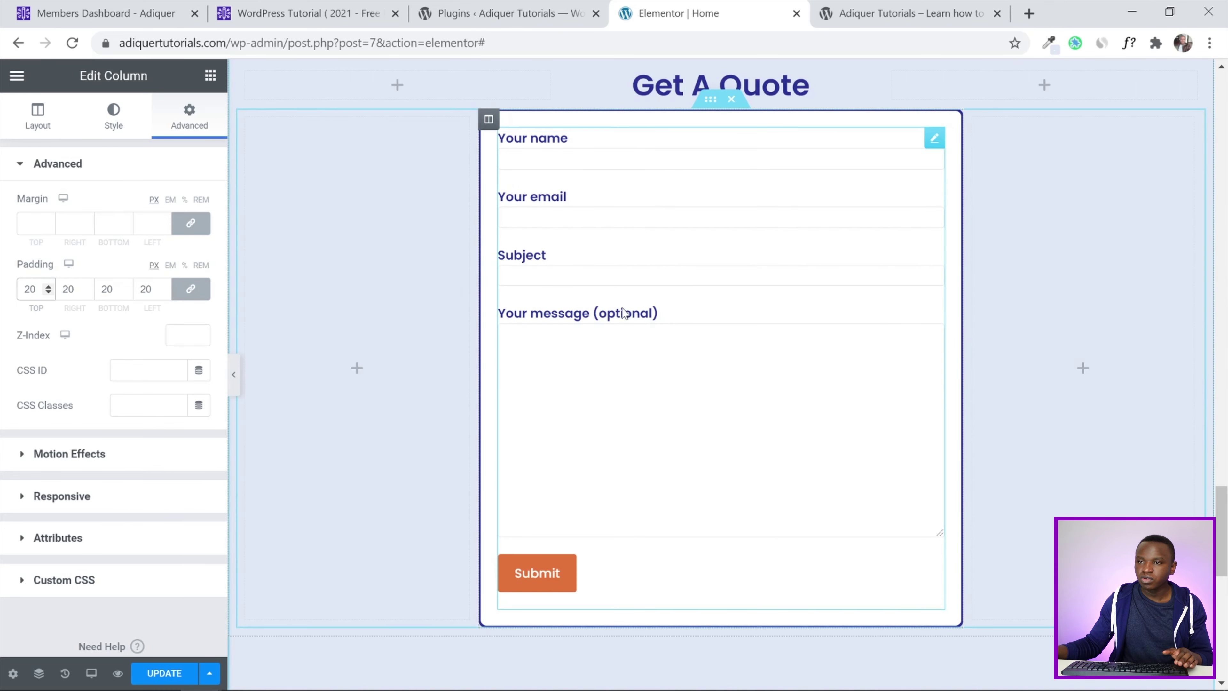
{"action": "left_click", "coordinate": [22, 165]}
{"action": "left_click", "coordinate": [113, 119]}
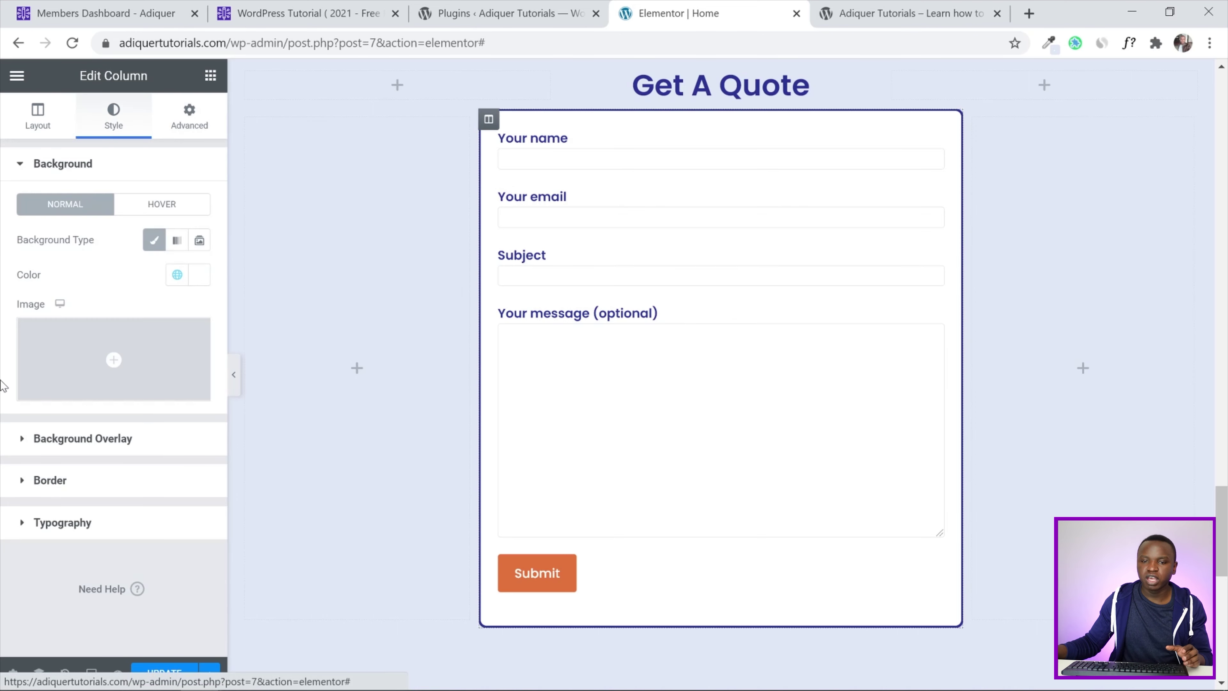
{"action": "left_click", "coordinate": [20, 479]}
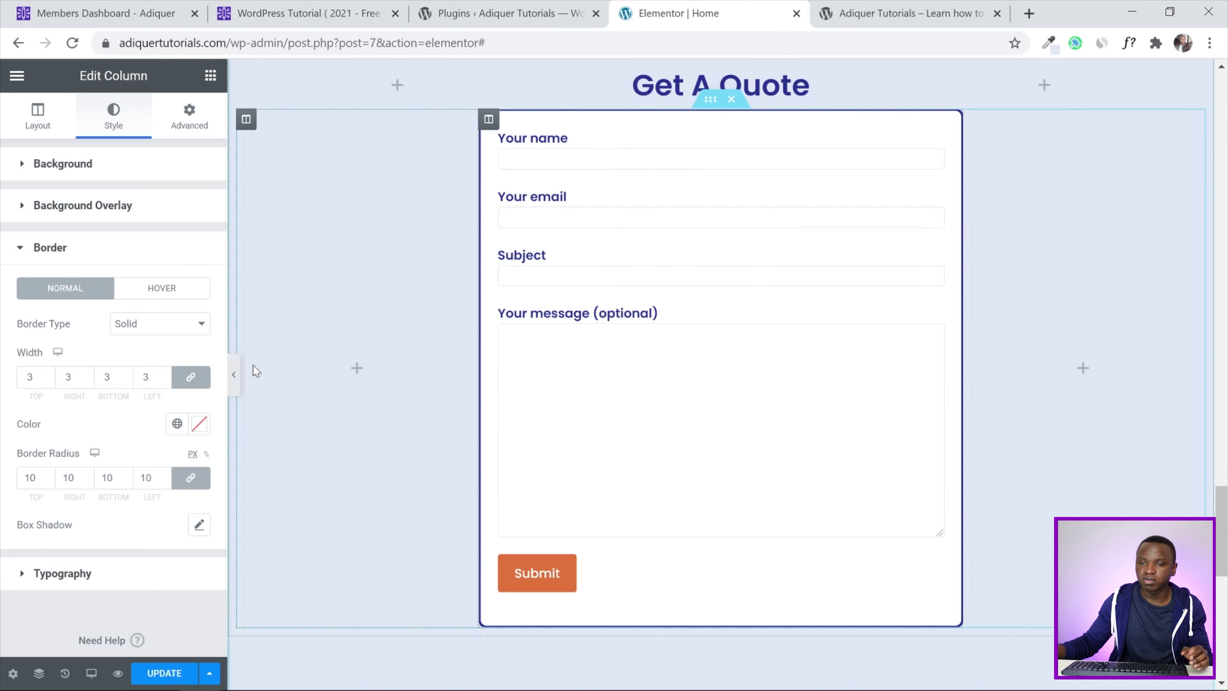
{"action": "left_click", "coordinate": [233, 375]}
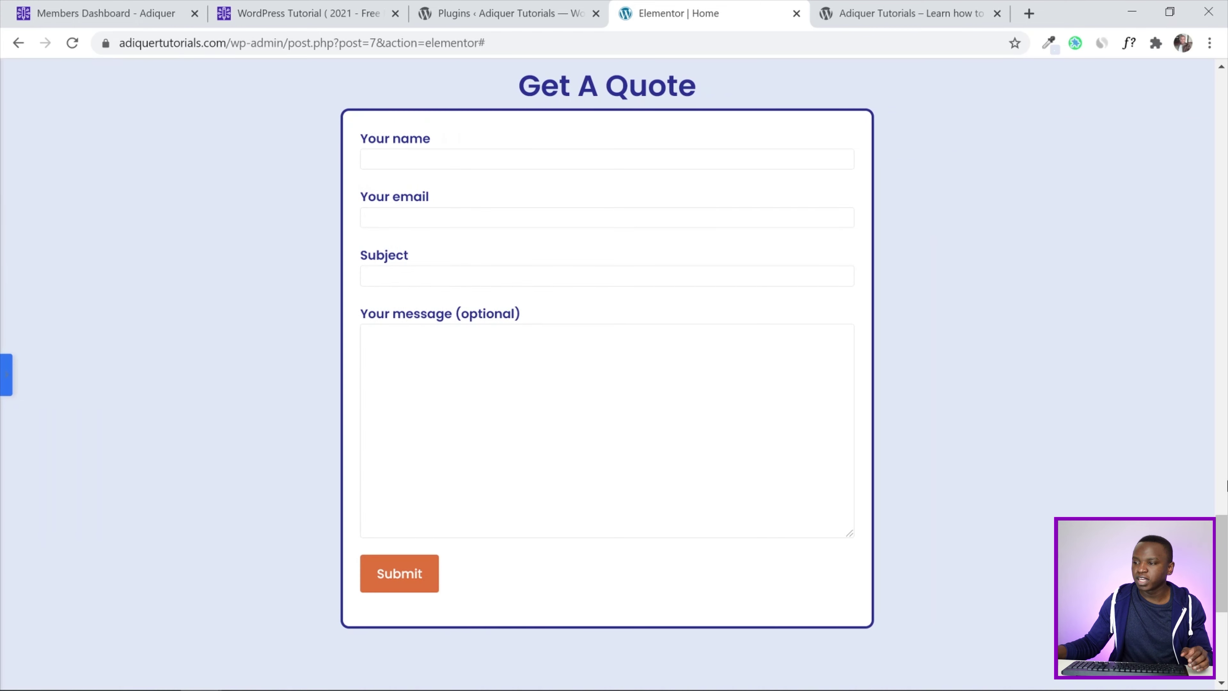
{"action": "scroll", "coordinate": [1226, 532], "scroll_direction": "up", "scroll_amount": 1}
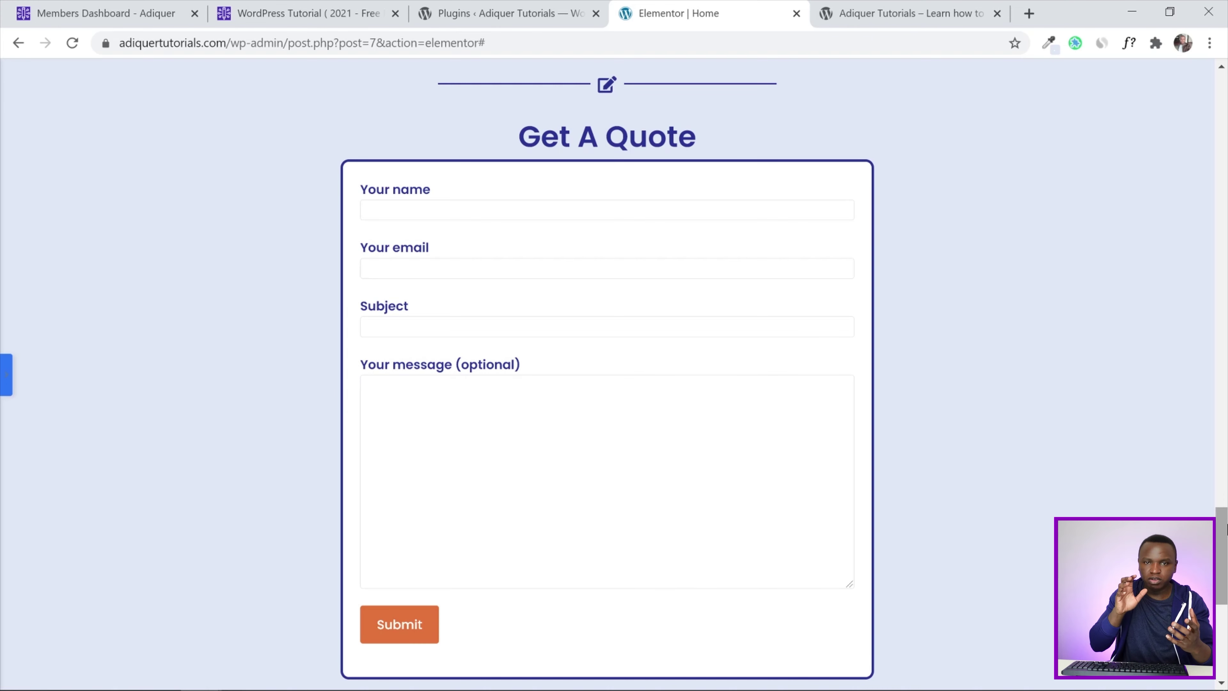
{"action": "left_click", "coordinate": [5, 375]}
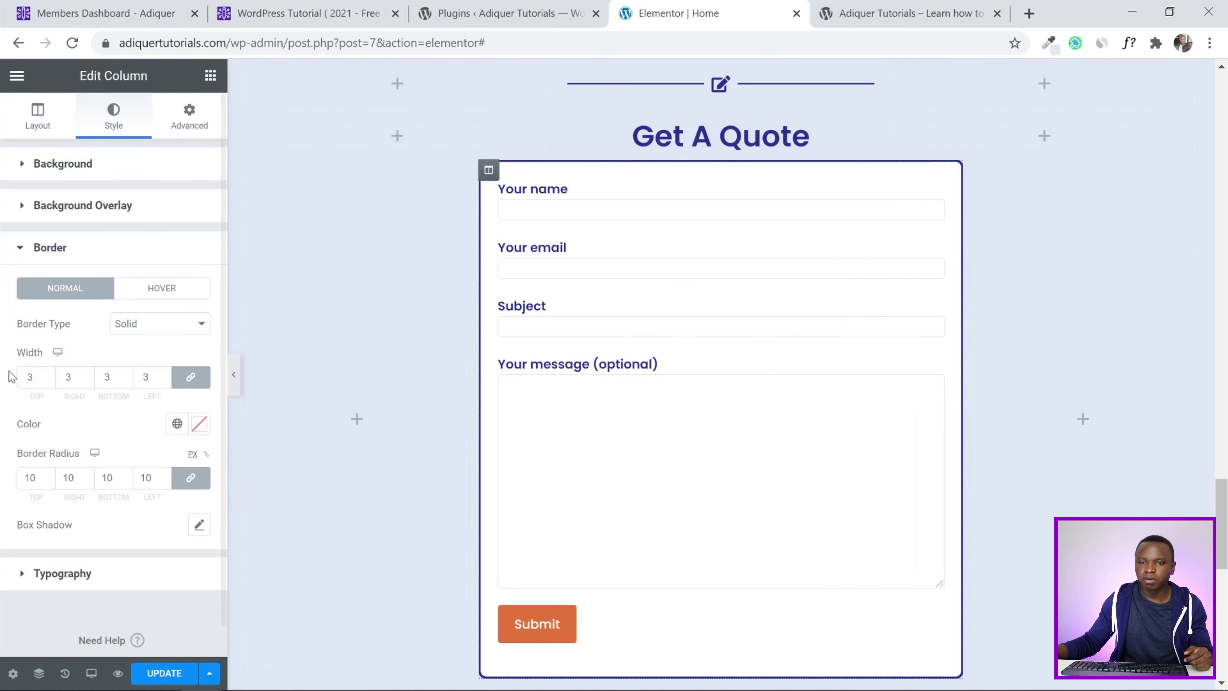
Enable a box shadow on the form column, preview it, save with UPDATE, and select the inner section
{"action": "left_click", "coordinate": [200, 525]}
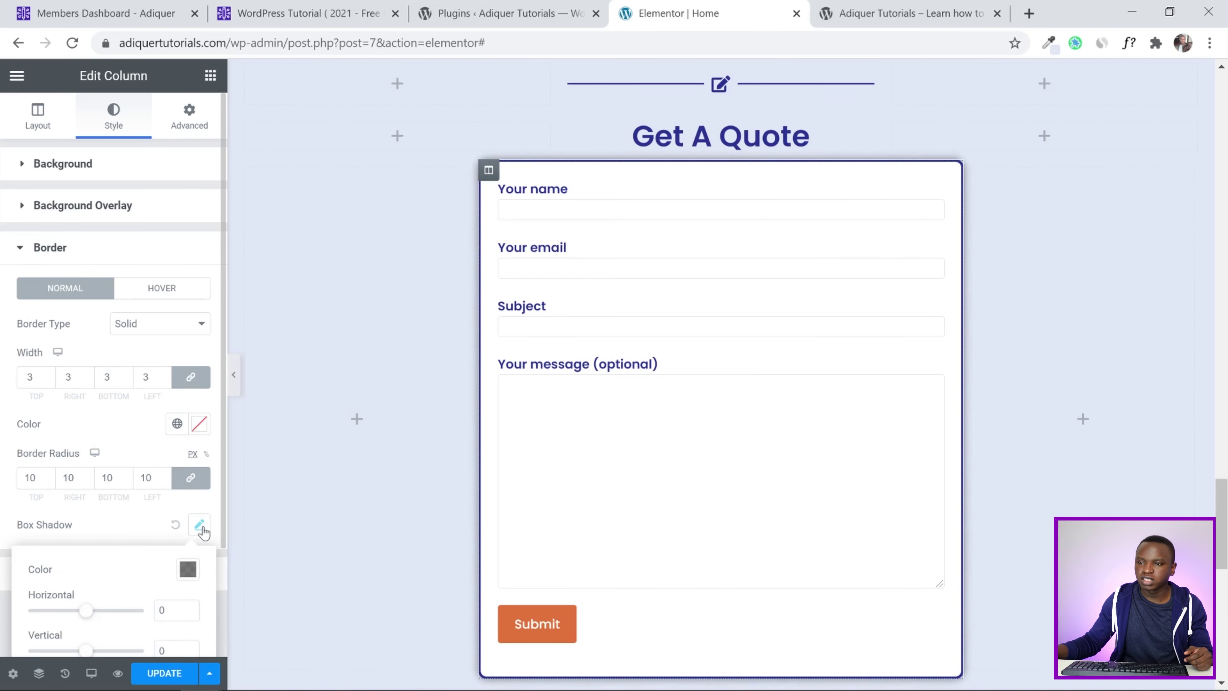
{"action": "left_click", "coordinate": [235, 377]}
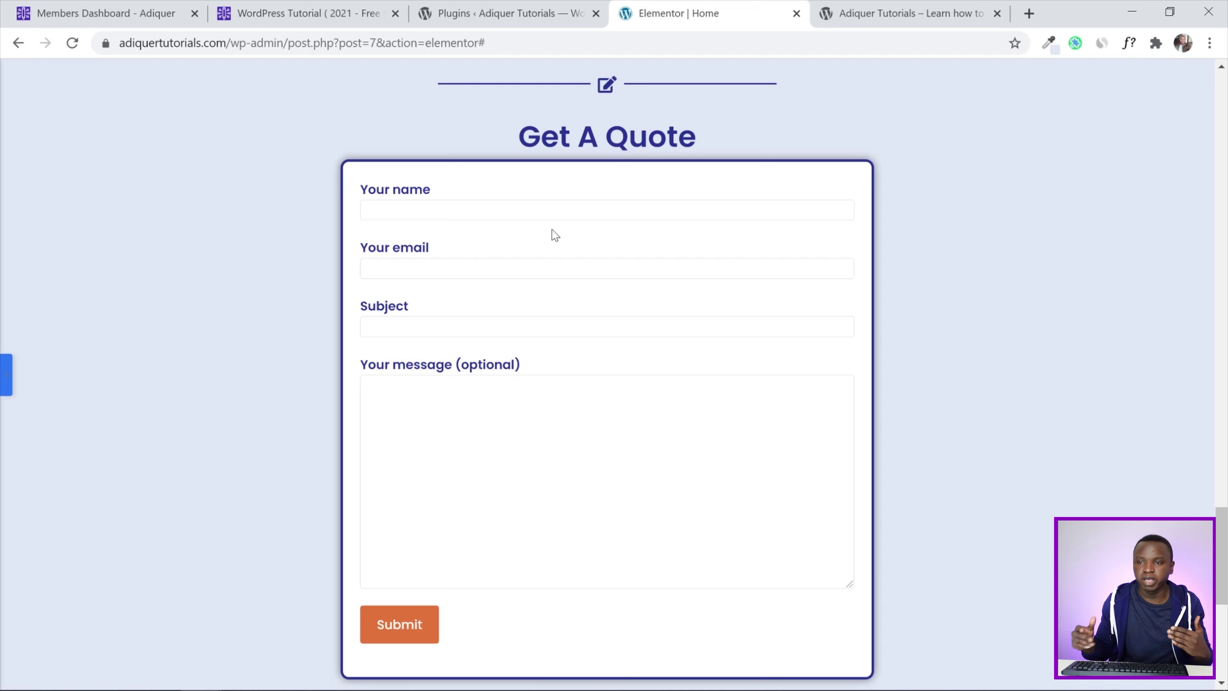
{"action": "left_click", "coordinate": [6, 375]}
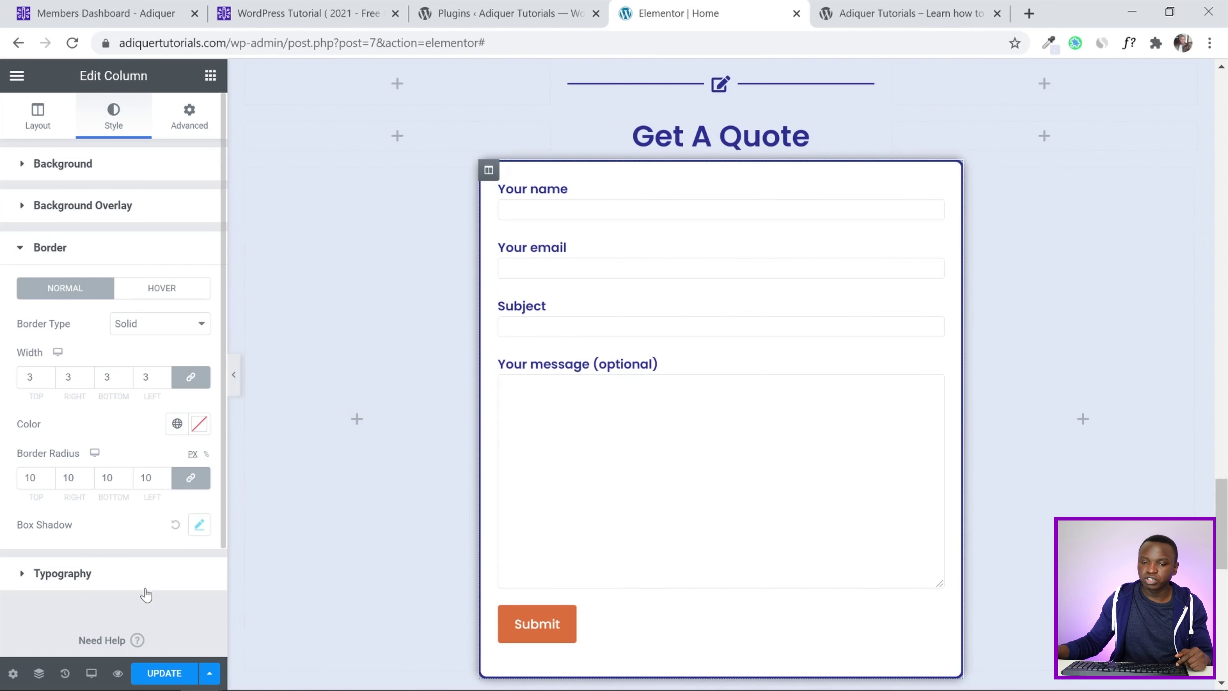
{"action": "left_click", "coordinate": [160, 677]}
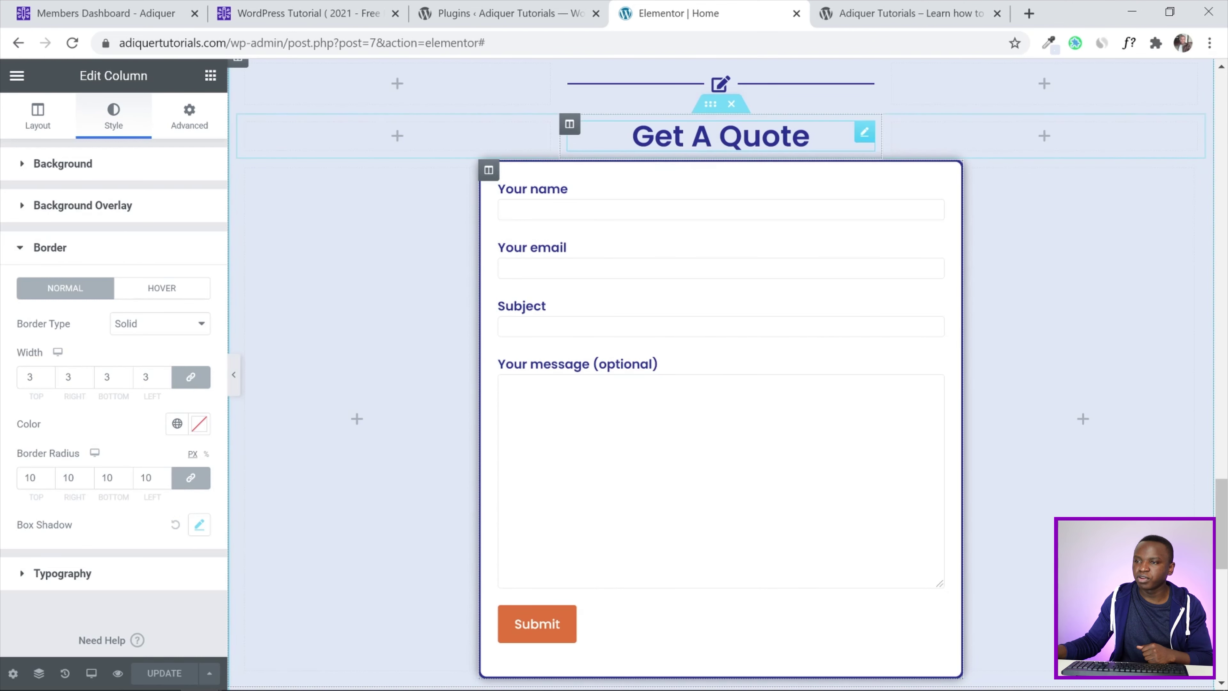
{"action": "left_click", "coordinate": [710, 150]}
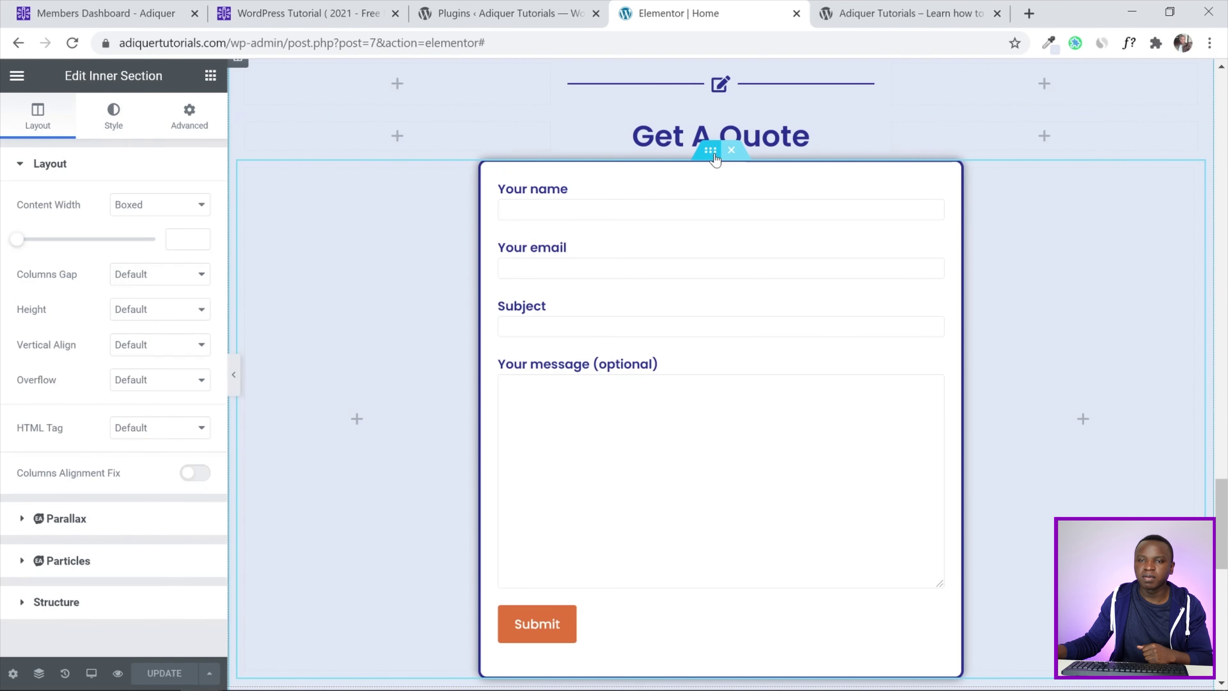
Unlink the inner section's padding, set top and bottom to 30 with 0 sides, and save
{"action": "left_click", "coordinate": [191, 119]}
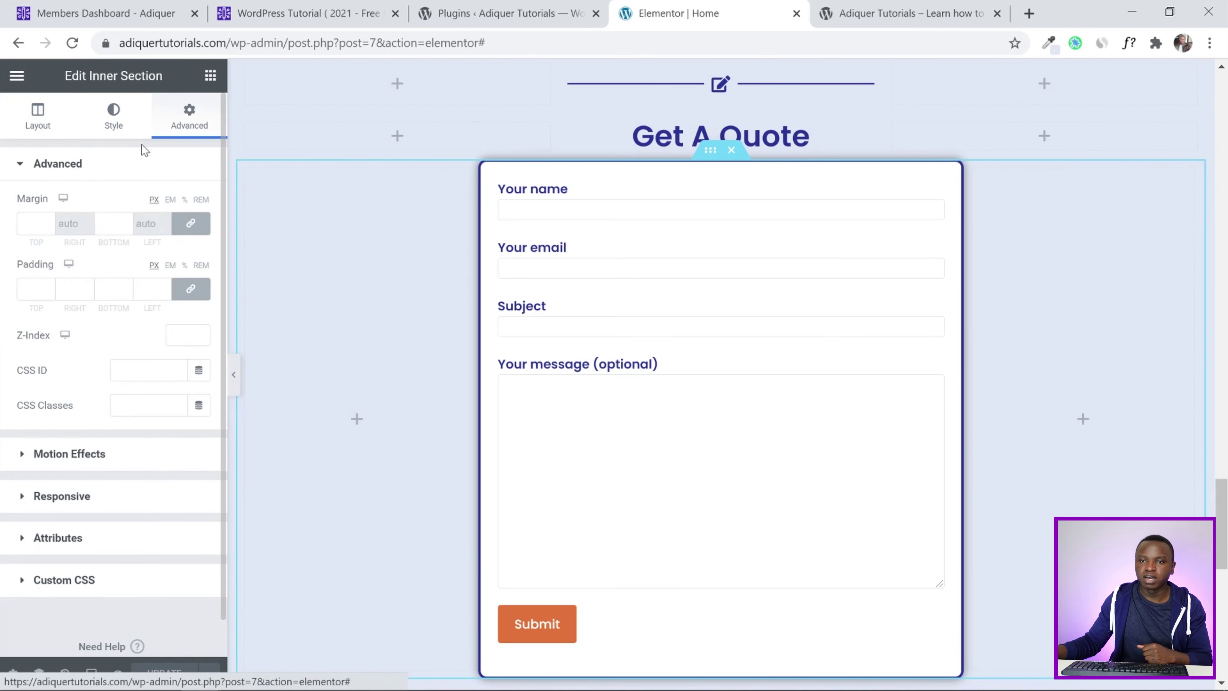
{"action": "left_click", "coordinate": [190, 288]}
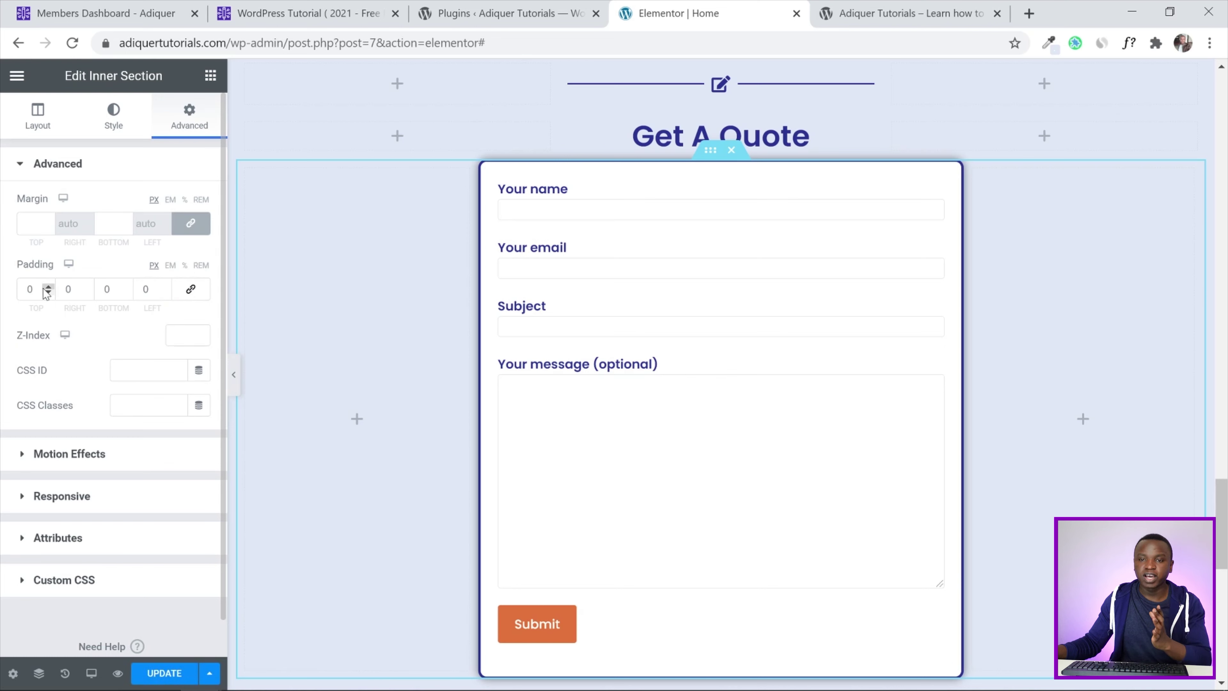
{"action": "left_click", "coordinate": [29, 289]}
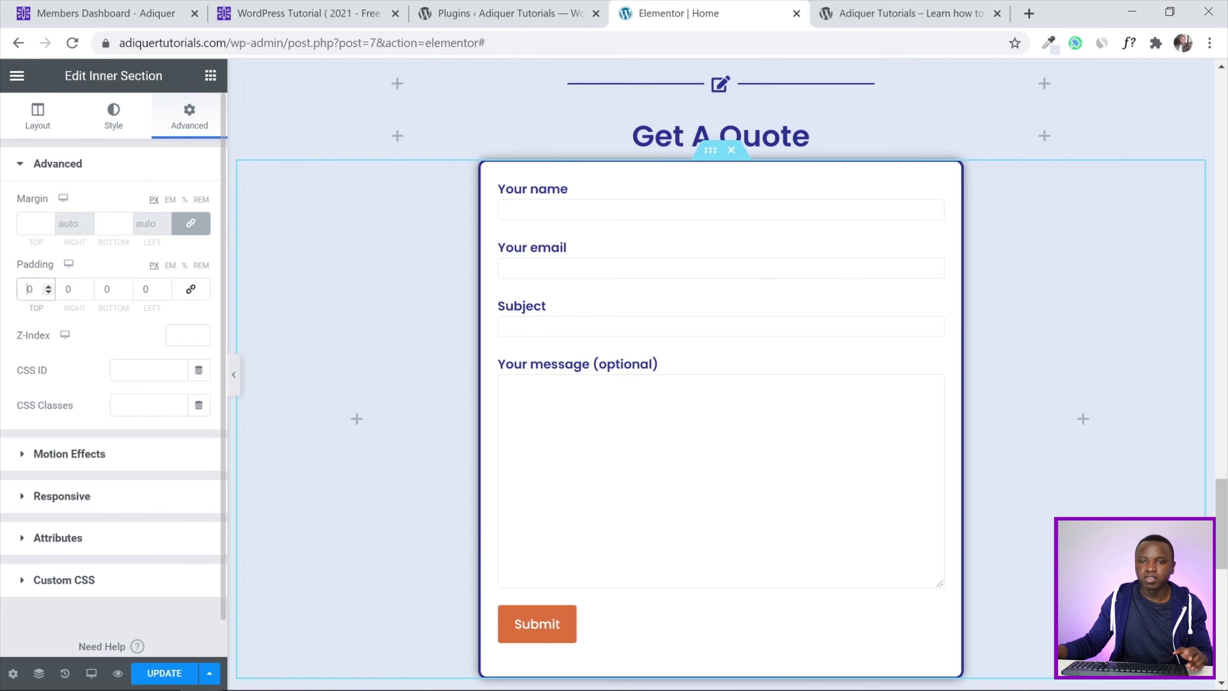
{"action": "type", "text": "3"}
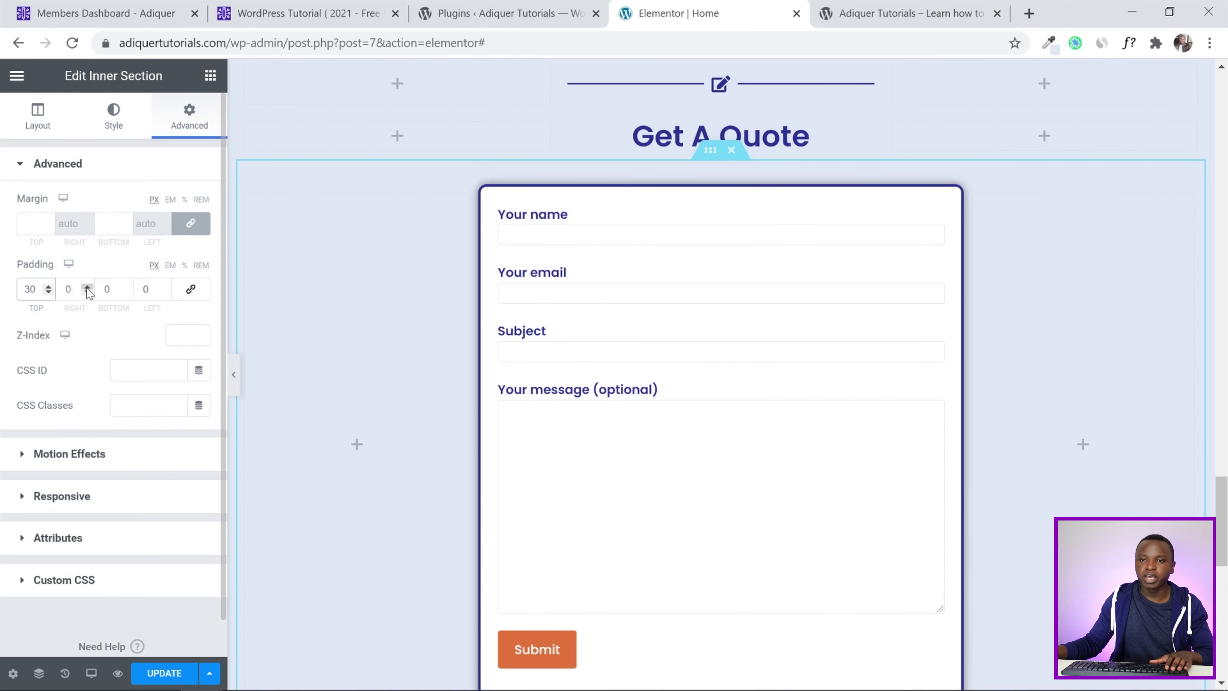
{"action": "left_click", "coordinate": [104, 289]}
{"action": "type", "text": "3"}
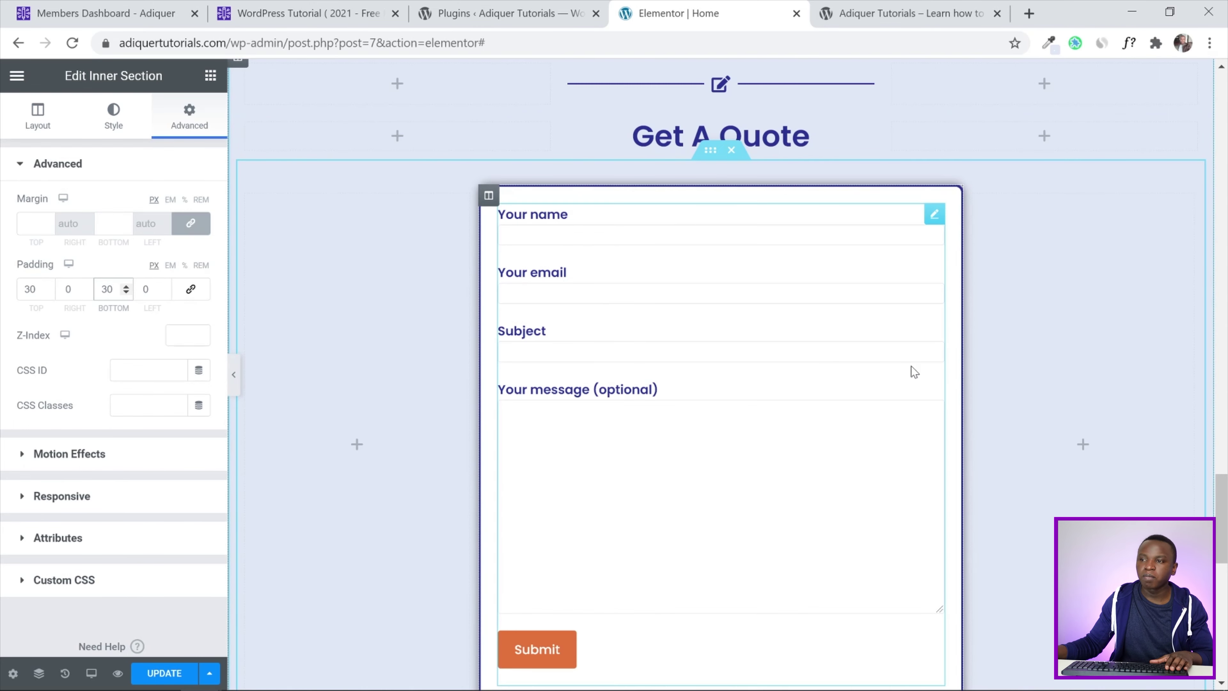
{"action": "left_click", "coordinate": [169, 673]}
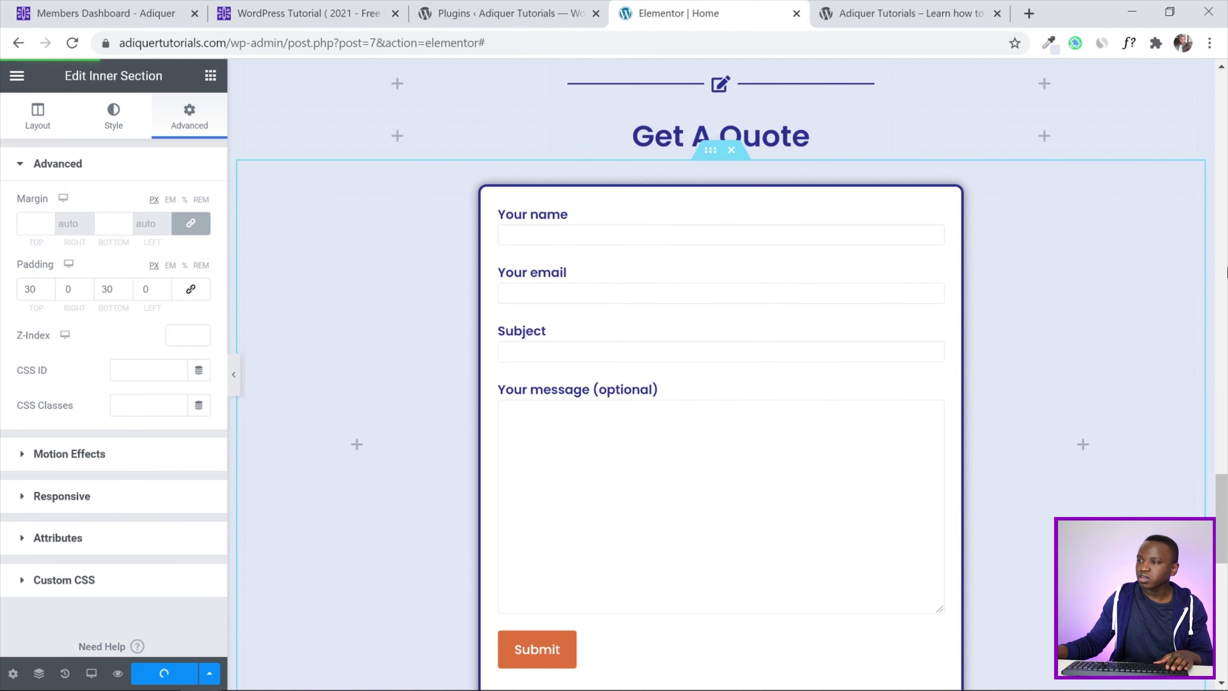
{"action": "left_click_drag", "start_coordinate": [1226, 495], "coordinate": [1226, 504]}
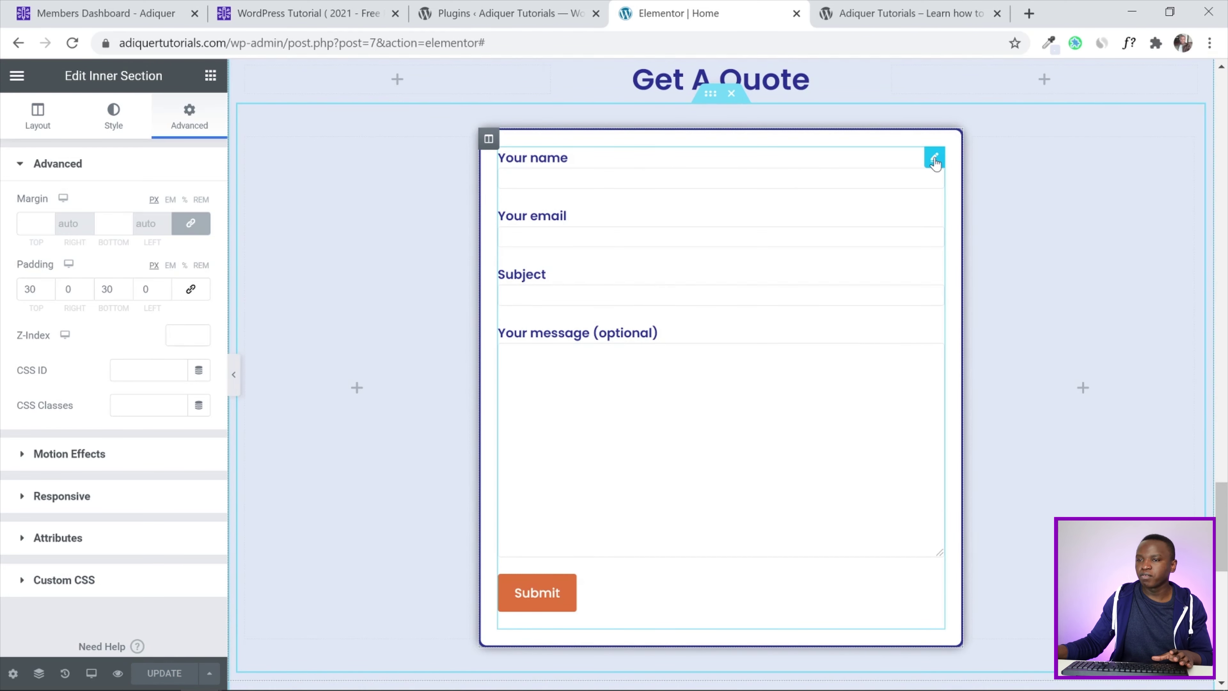
{"action": "left_click", "coordinate": [934, 159]}
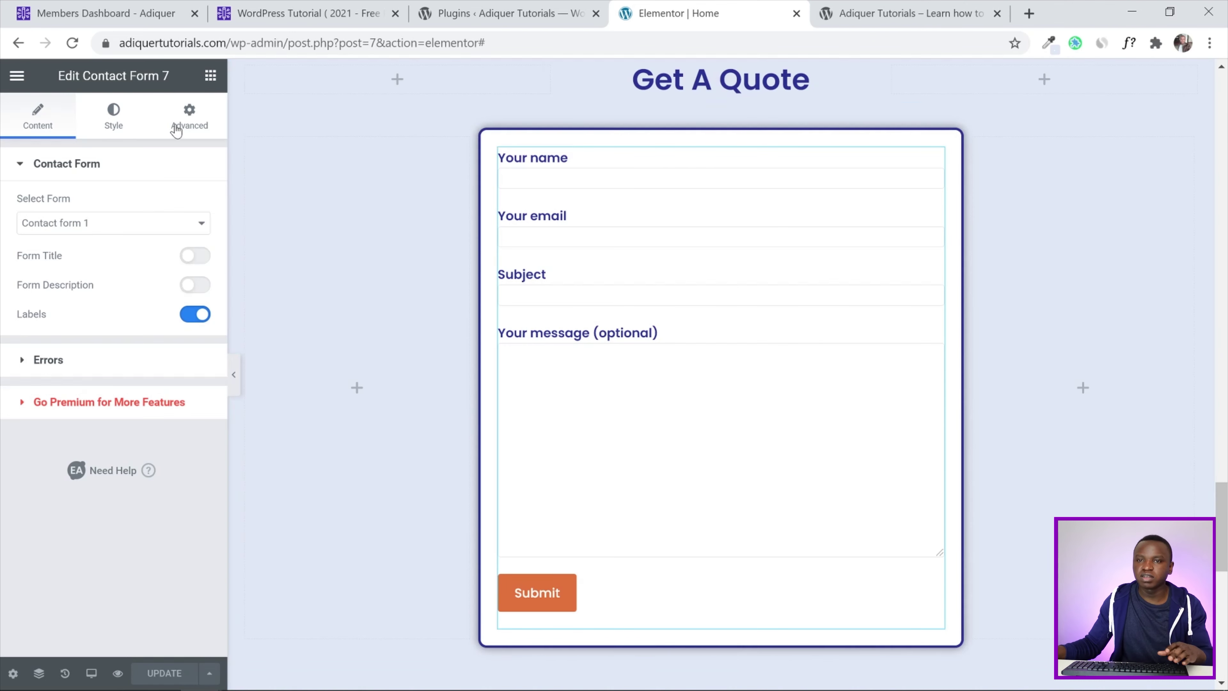
Give the form's input and textarea fields a Main Color - Light background
{"action": "left_click", "coordinate": [114, 117]}
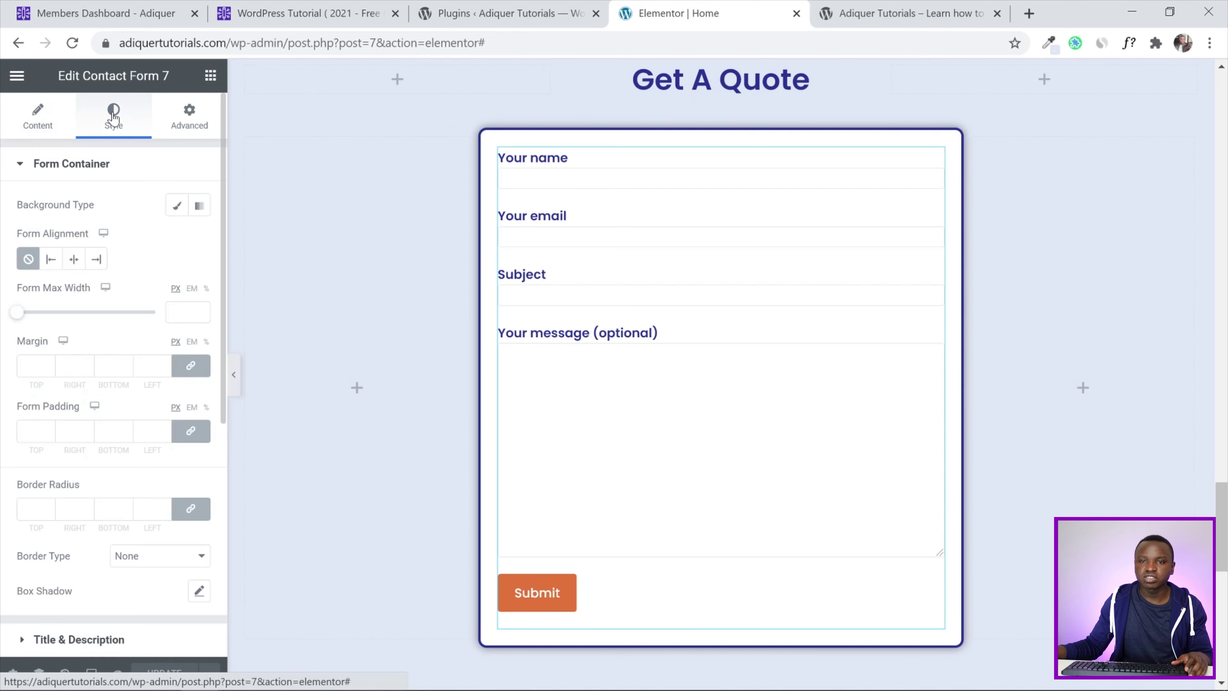
{"action": "left_click", "coordinate": [12, 171]}
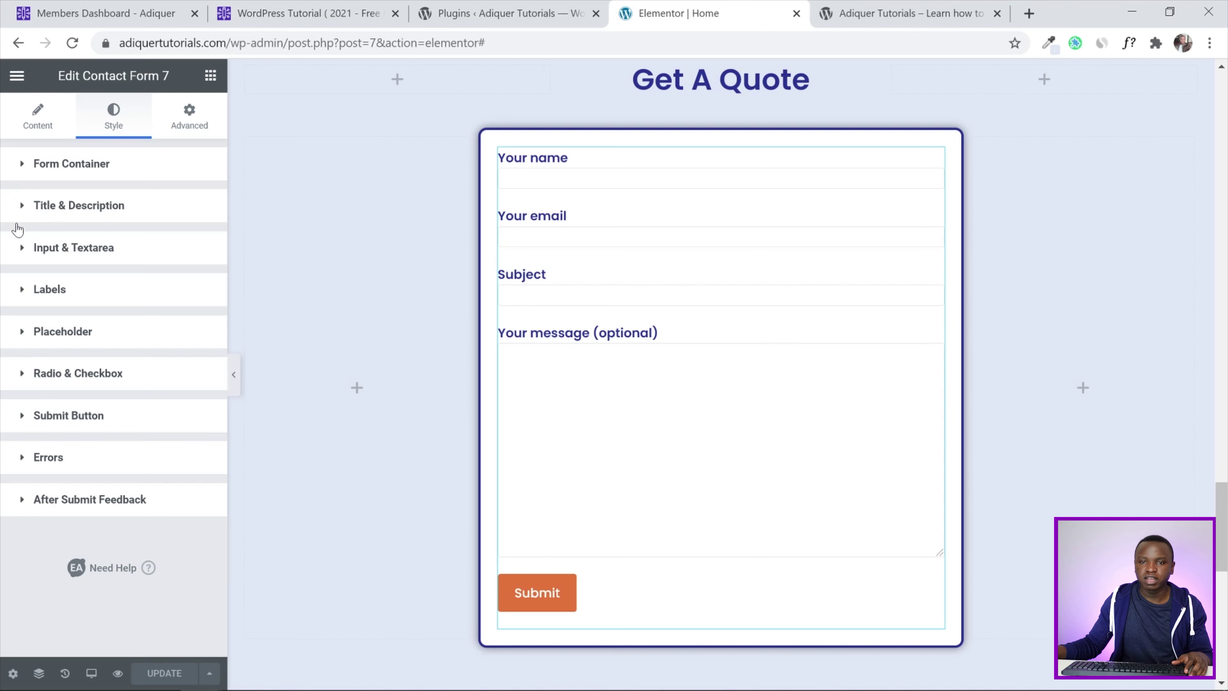
{"action": "left_click", "coordinate": [22, 253]}
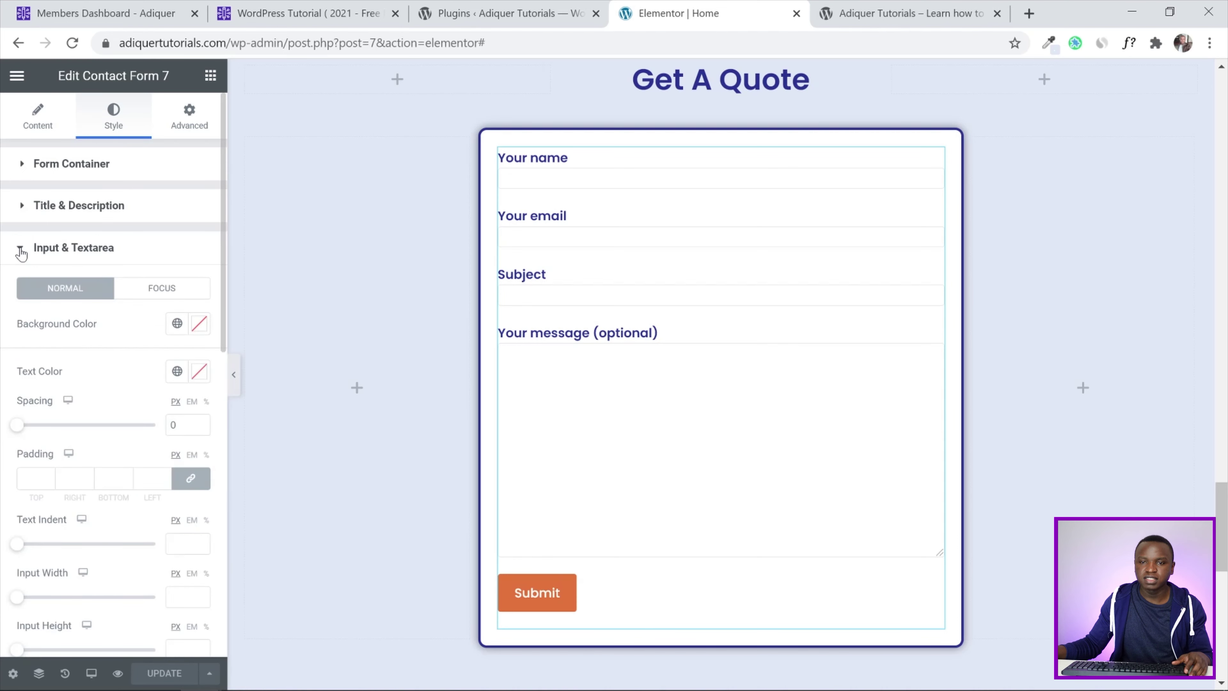
{"action": "left_click", "coordinate": [177, 323]}
{"action": "scroll", "coordinate": [103, 459], "scroll_direction": "down", "scroll_amount": 2}
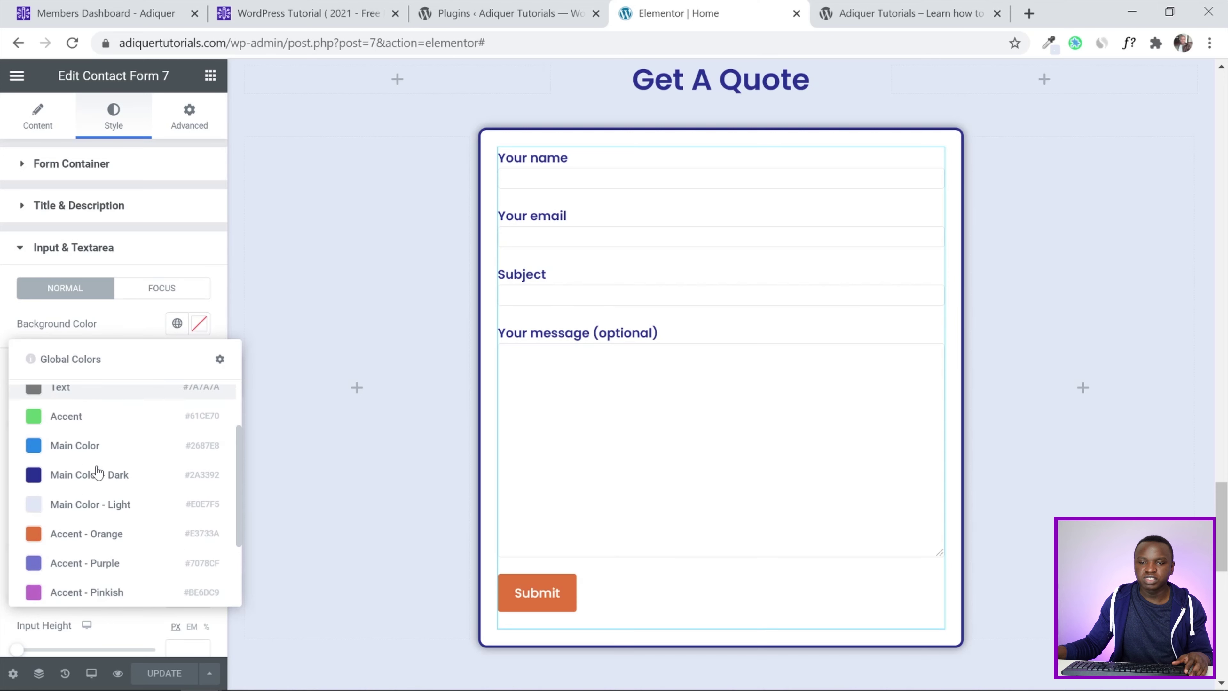
{"action": "left_click", "coordinate": [108, 497]}
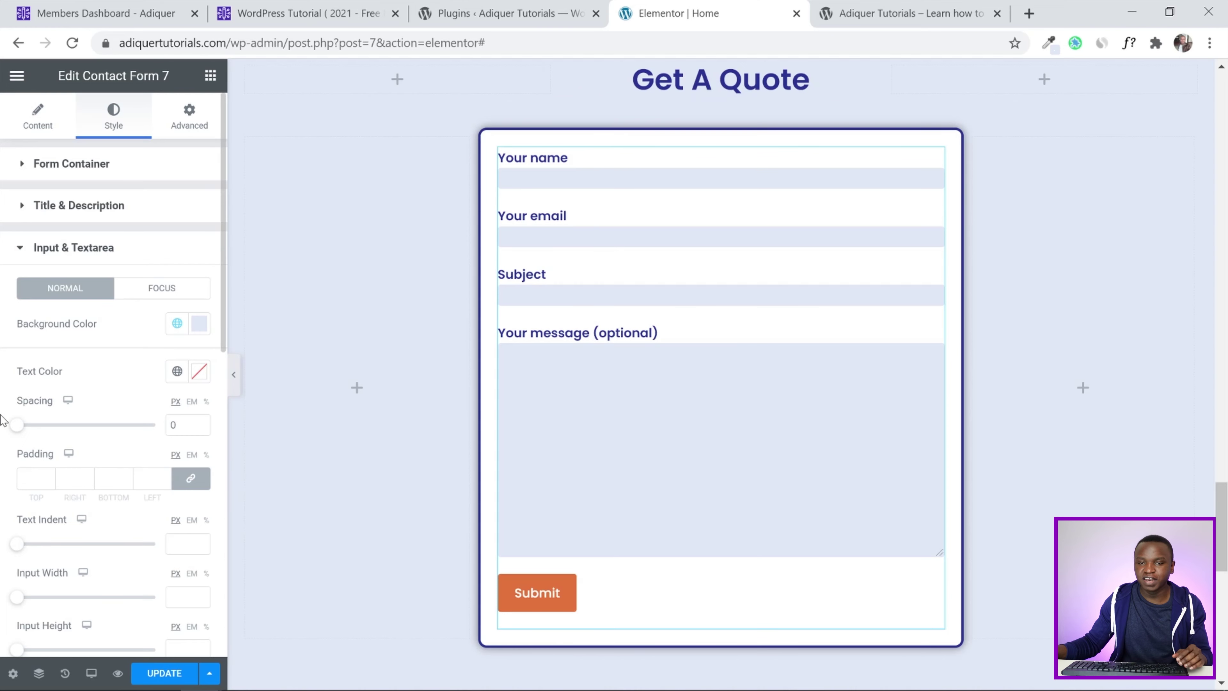
Set the Input & Textarea padding to 10 px, linked on all sides
{"action": "scroll", "coordinate": [5, 418], "scroll_direction": "down", "scroll_amount": 3}
{"action": "left_click", "coordinate": [30, 331]}
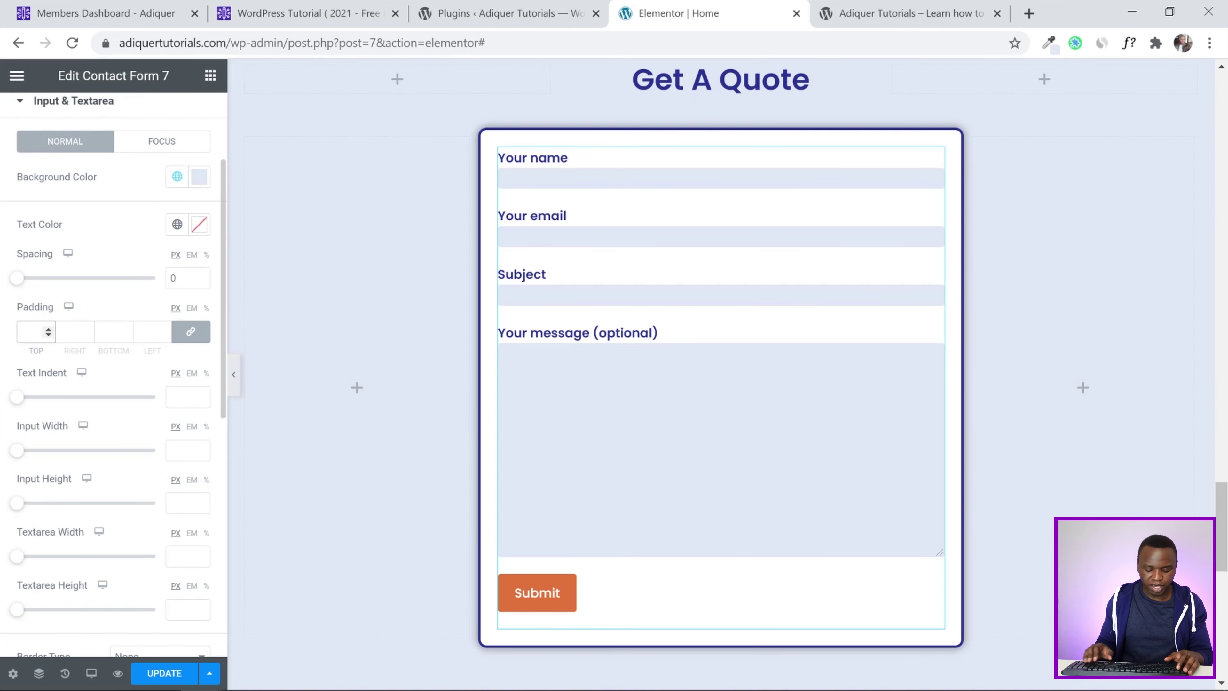
{"action": "type", "text": "10"}
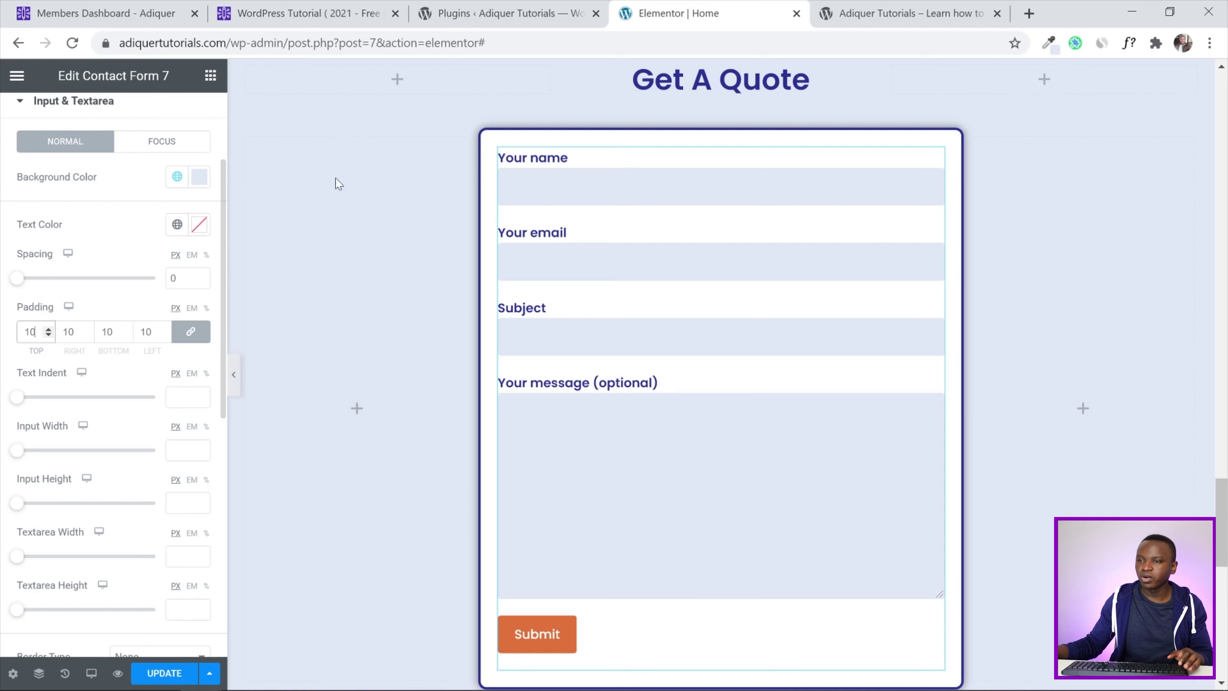
{"action": "scroll", "coordinate": [3, 333], "scroll_direction": "down", "scroll_amount": 6}
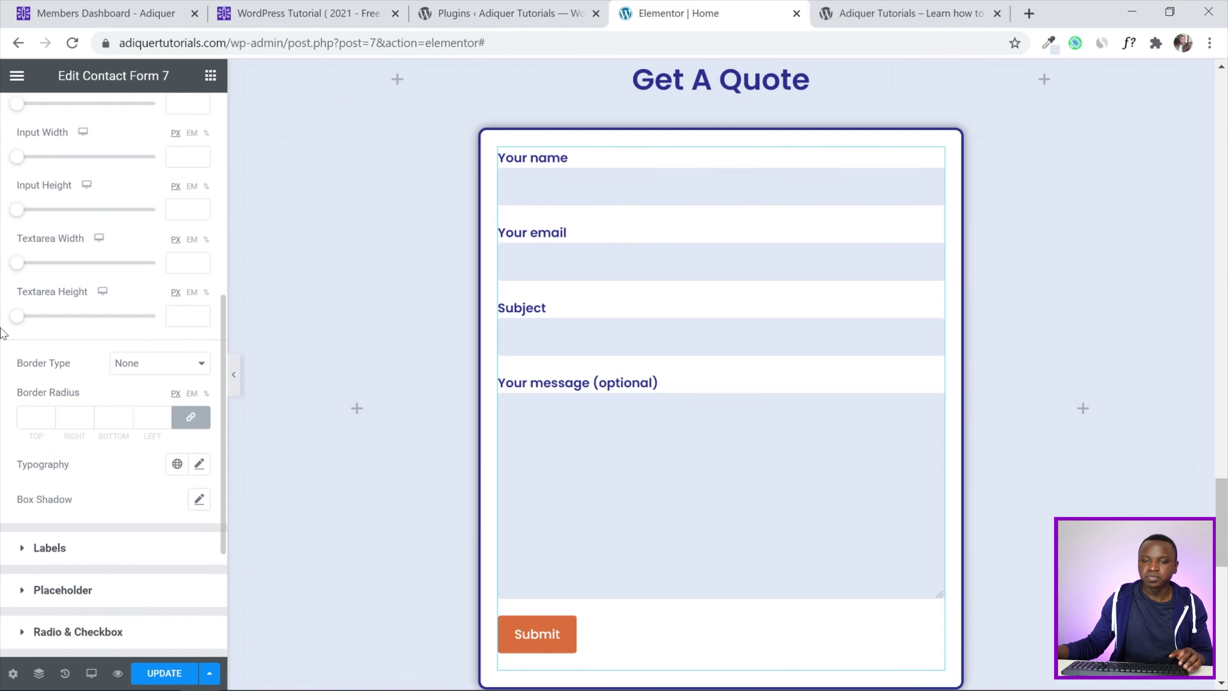
{"action": "scroll", "coordinate": [3, 333], "scroll_direction": "down", "scroll_amount": 3}
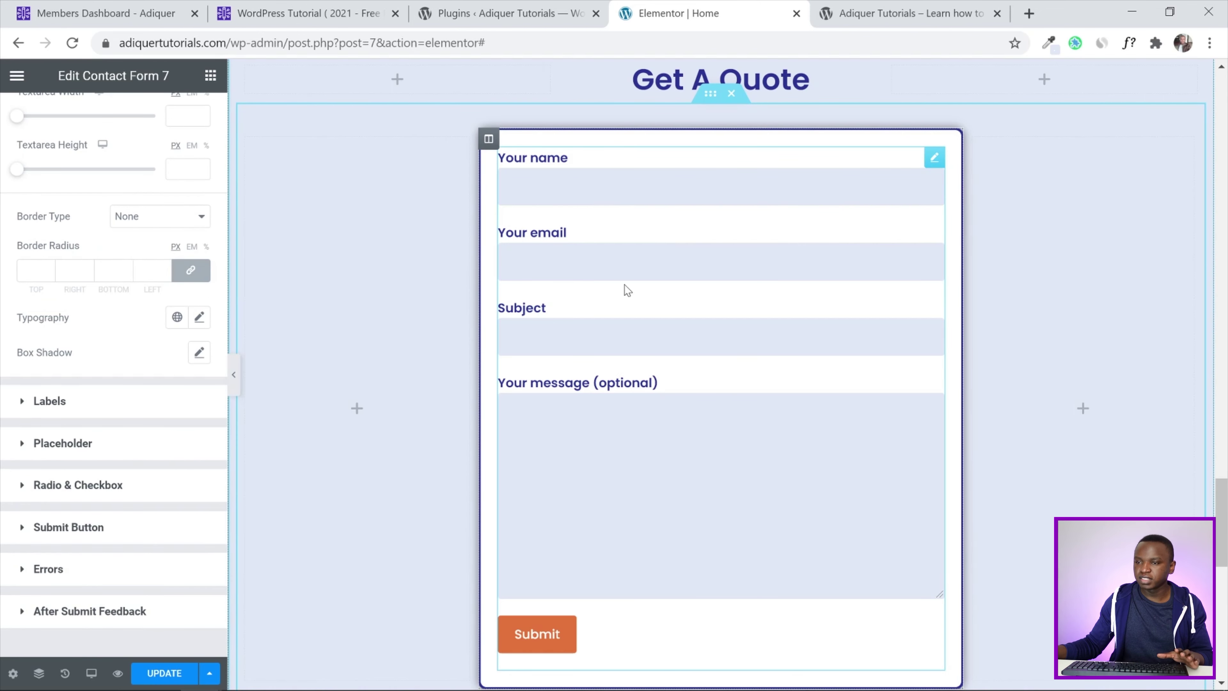
{"action": "scroll", "coordinate": [1154, 285], "scroll_direction": "down", "scroll_amount": 3}
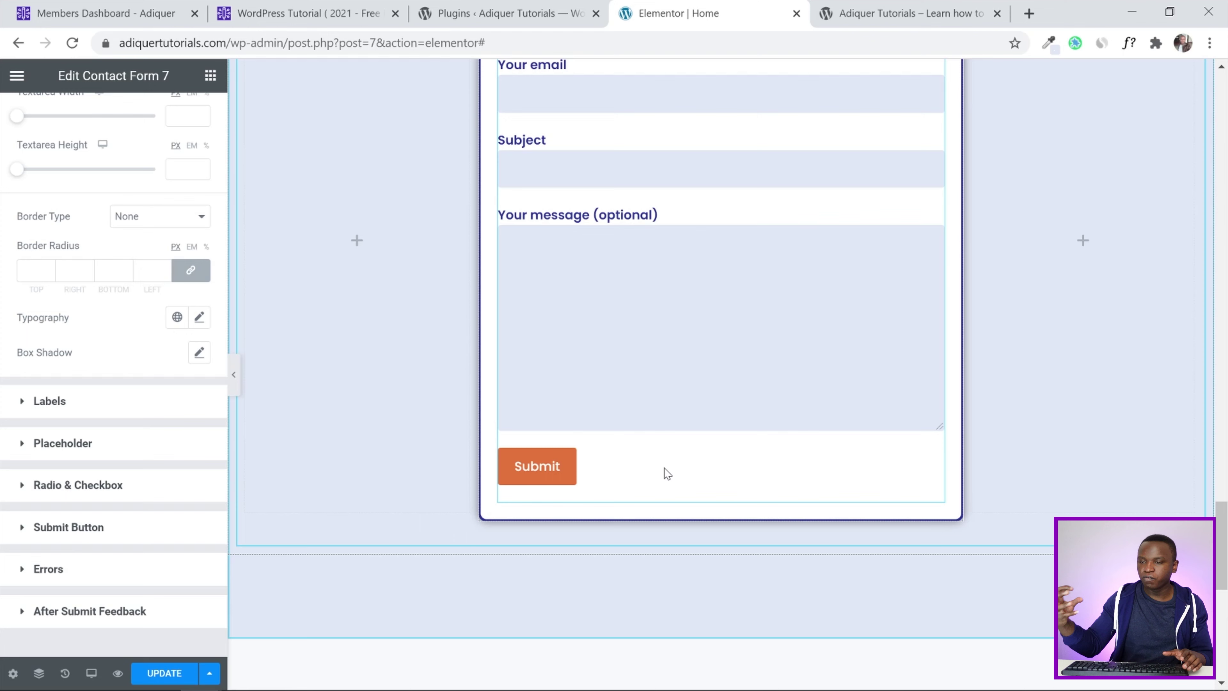
Set the Submit button width to Full Width
{"action": "left_click", "coordinate": [13, 527]}
{"action": "scroll", "coordinate": [5, 431], "scroll_direction": "down", "scroll_amount": 3}
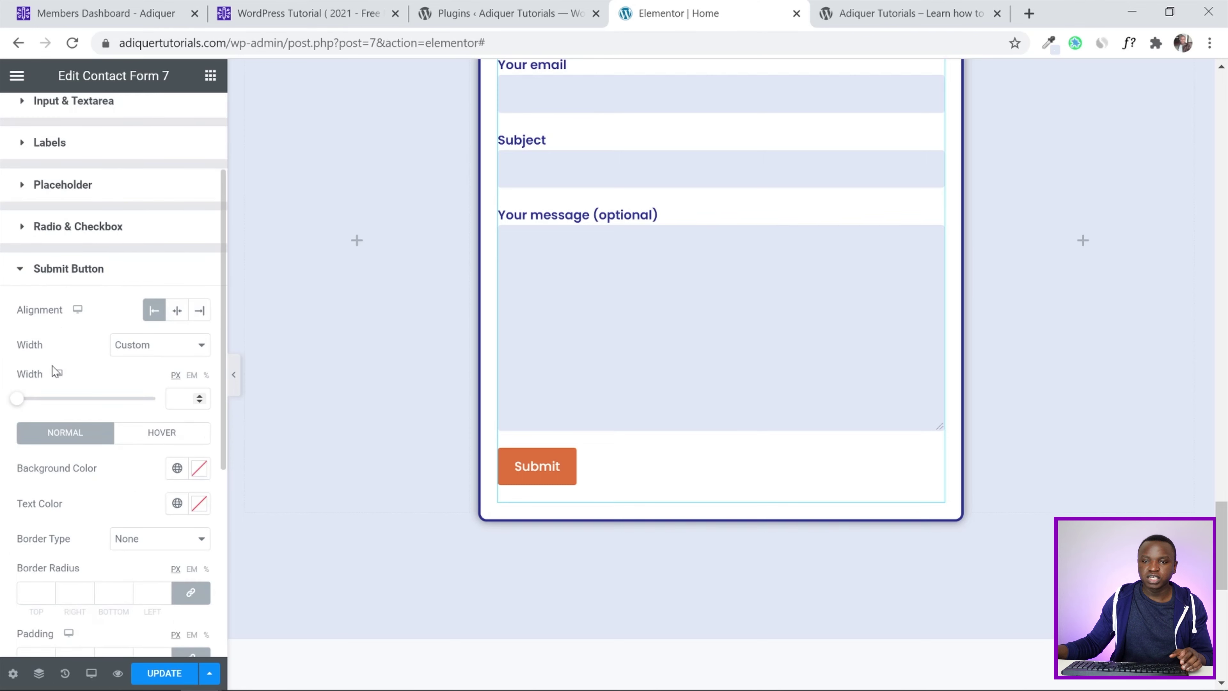
{"action": "left_click", "coordinate": [156, 345]}
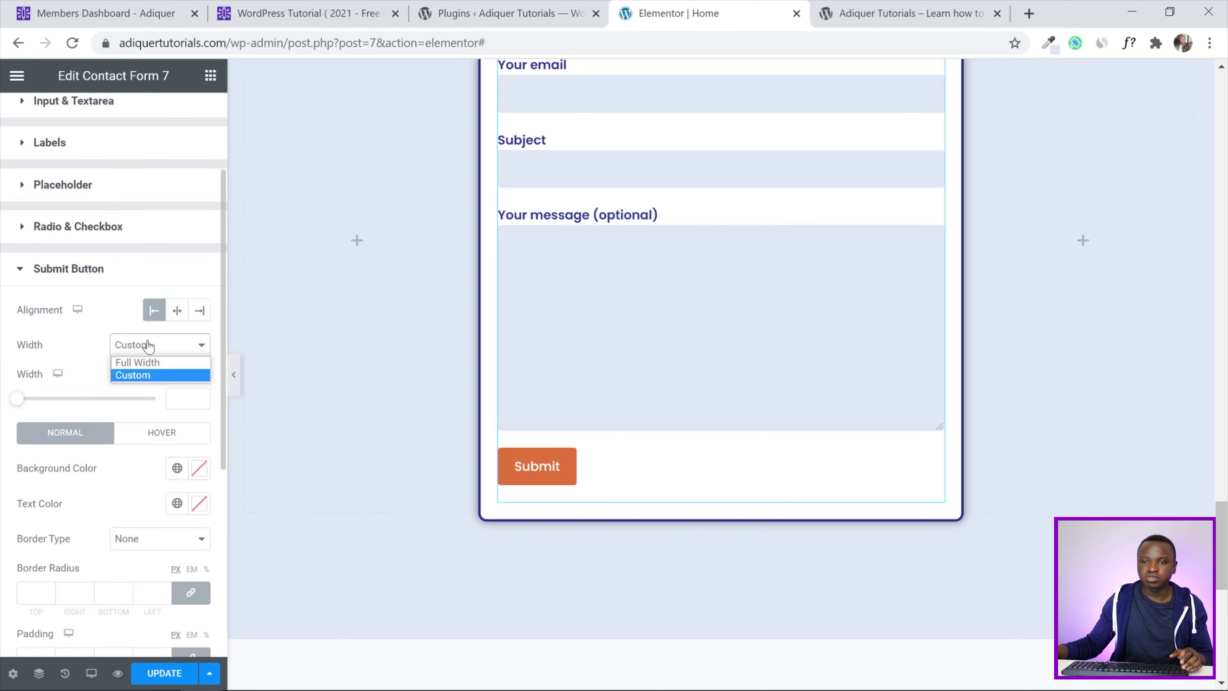
{"action": "left_click", "coordinate": [145, 363]}
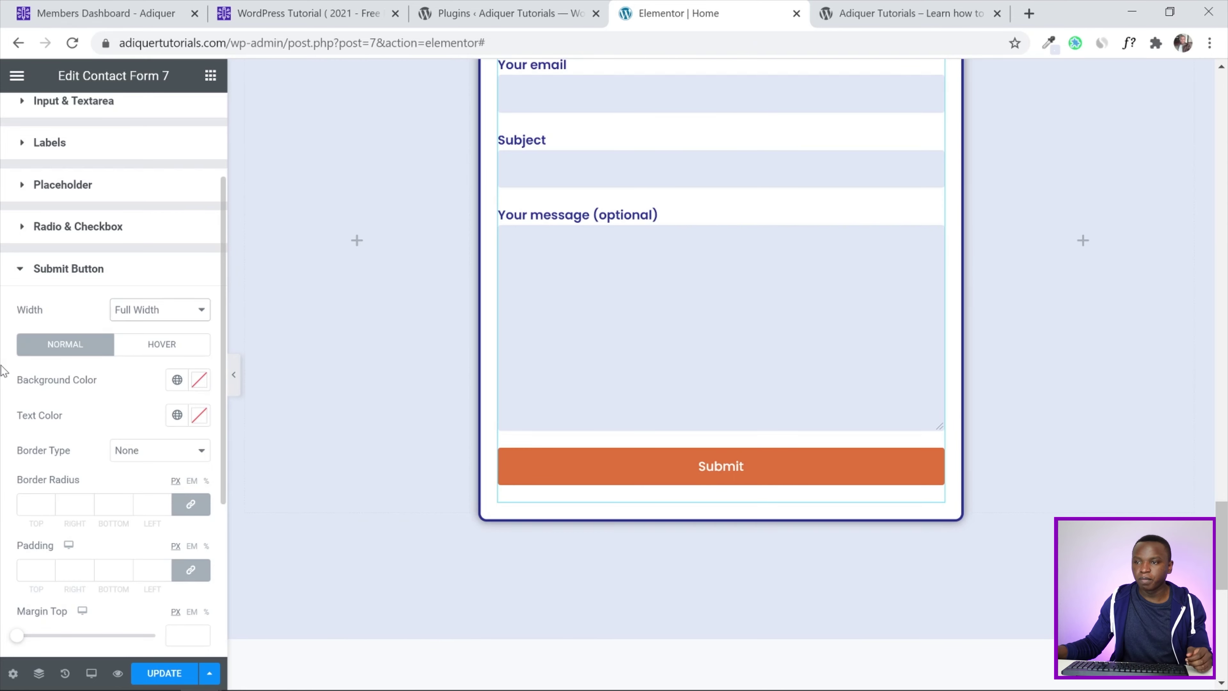
Give the Submit button a Main Color - Dark normal background
{"action": "left_click_drag", "start_coordinate": [1225, 556], "coordinate": [1226, 338]}
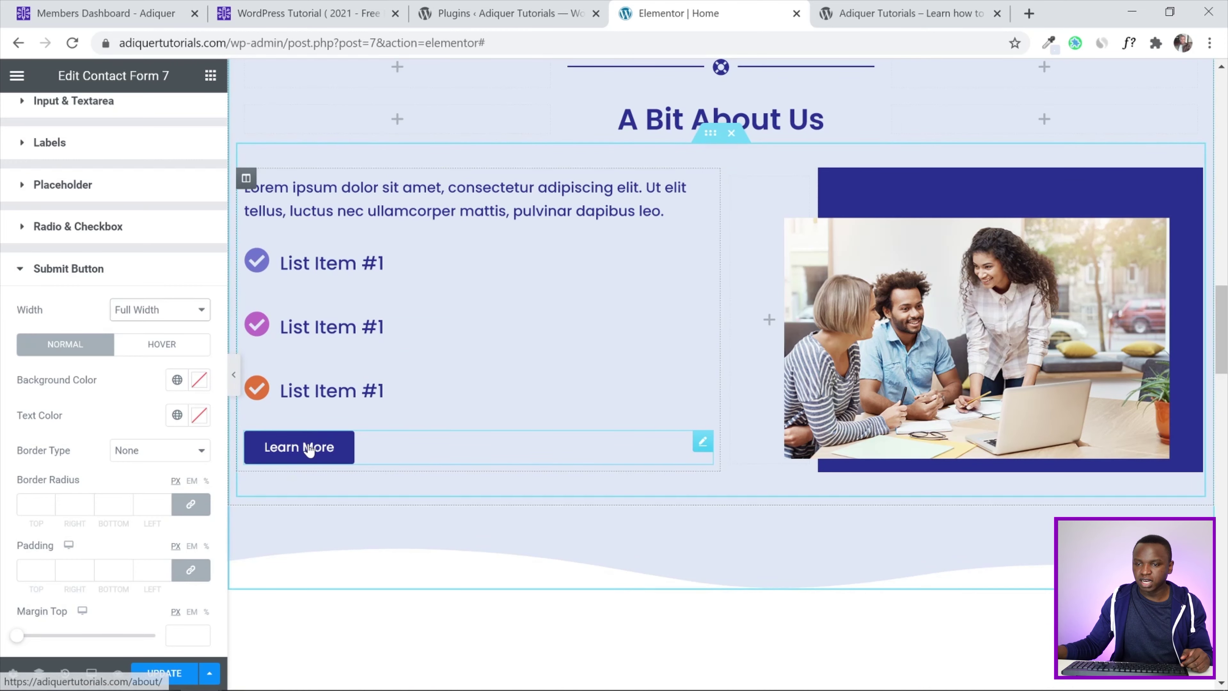
{"action": "scroll", "coordinate": [1038, 434], "scroll_direction": "up", "scroll_amount": 10}
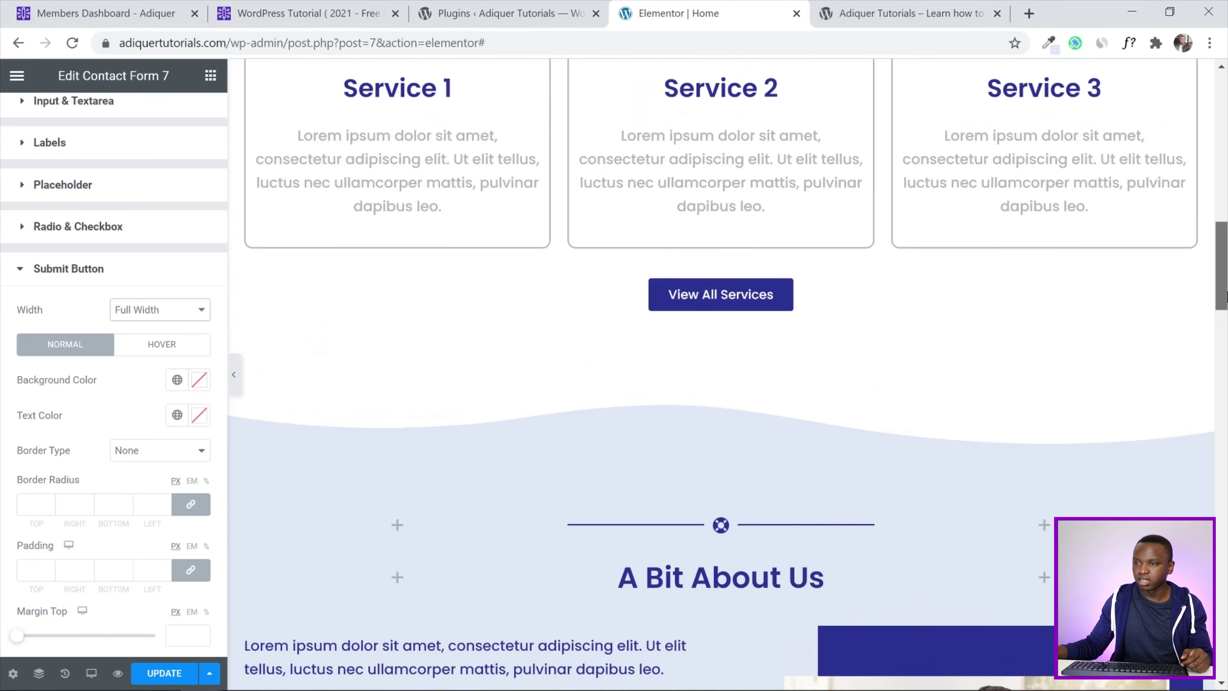
{"action": "left_click_drag", "start_coordinate": [1223, 241], "coordinate": [1225, 552]}
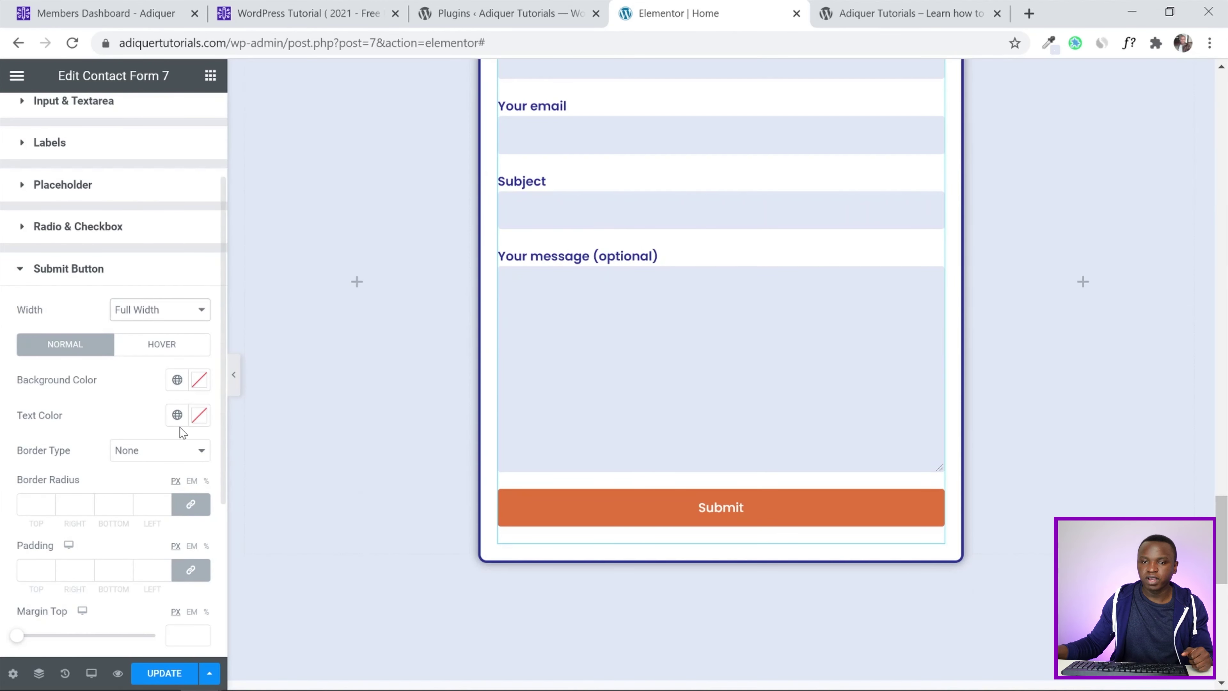
{"action": "scroll", "coordinate": [2, 448], "scroll_direction": "down", "scroll_amount": 3}
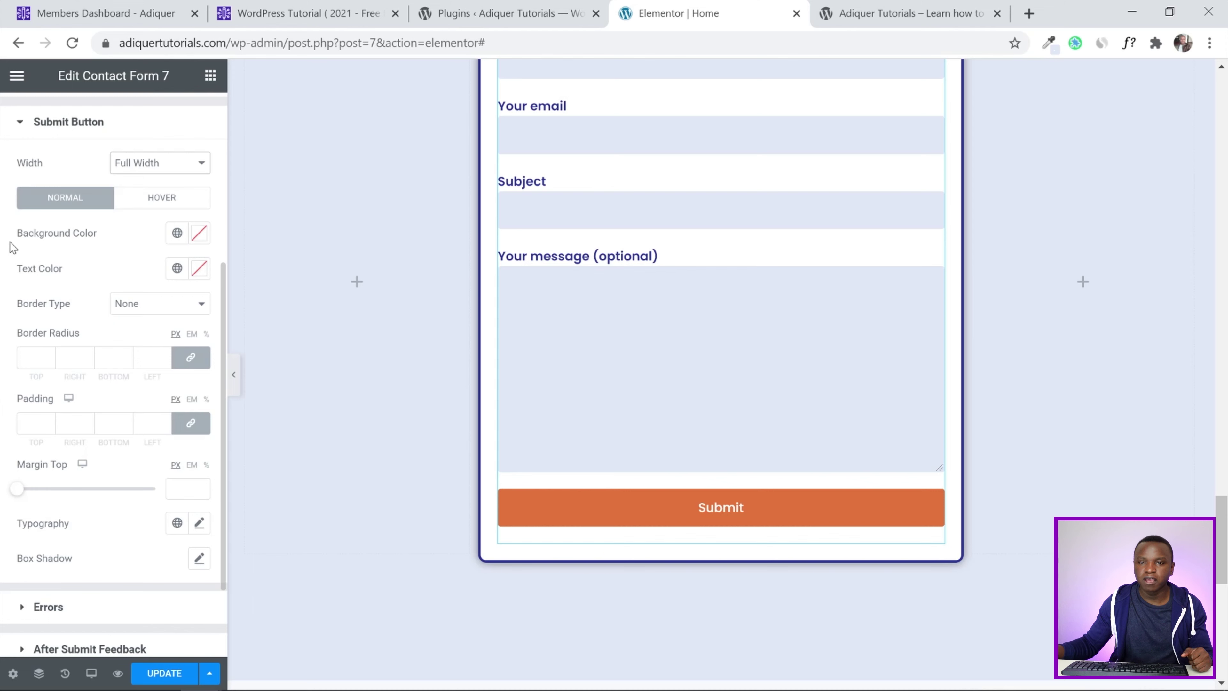
{"action": "left_click", "coordinate": [177, 234]}
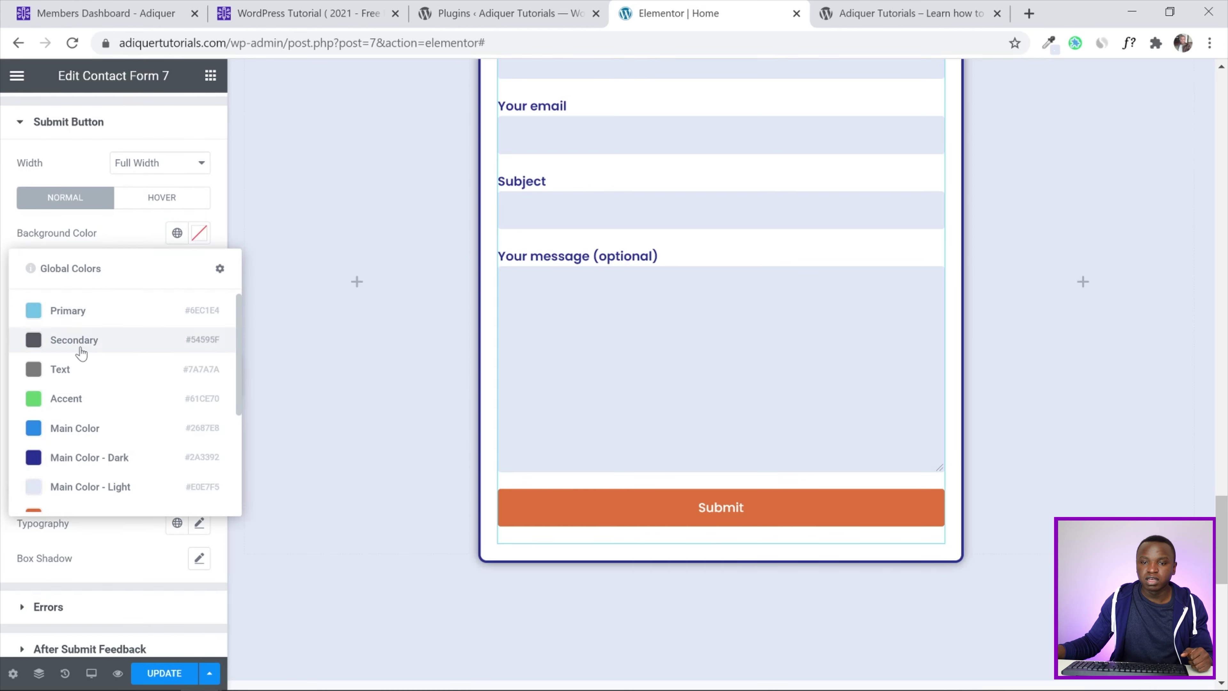
{"action": "left_click", "coordinate": [84, 460]}
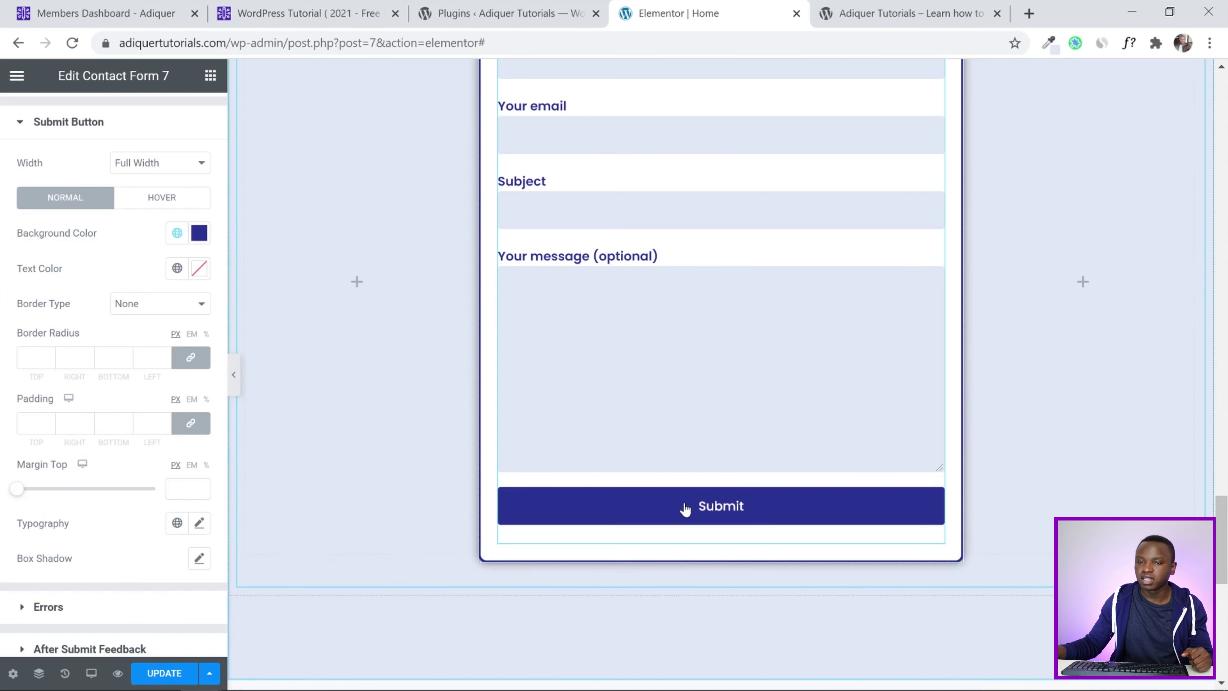
{"action": "scroll", "coordinate": [14, 273], "scroll_direction": "down", "scroll_amount": 3}
{"action": "scroll", "coordinate": [14, 274], "scroll_direction": "up", "scroll_amount": 3}
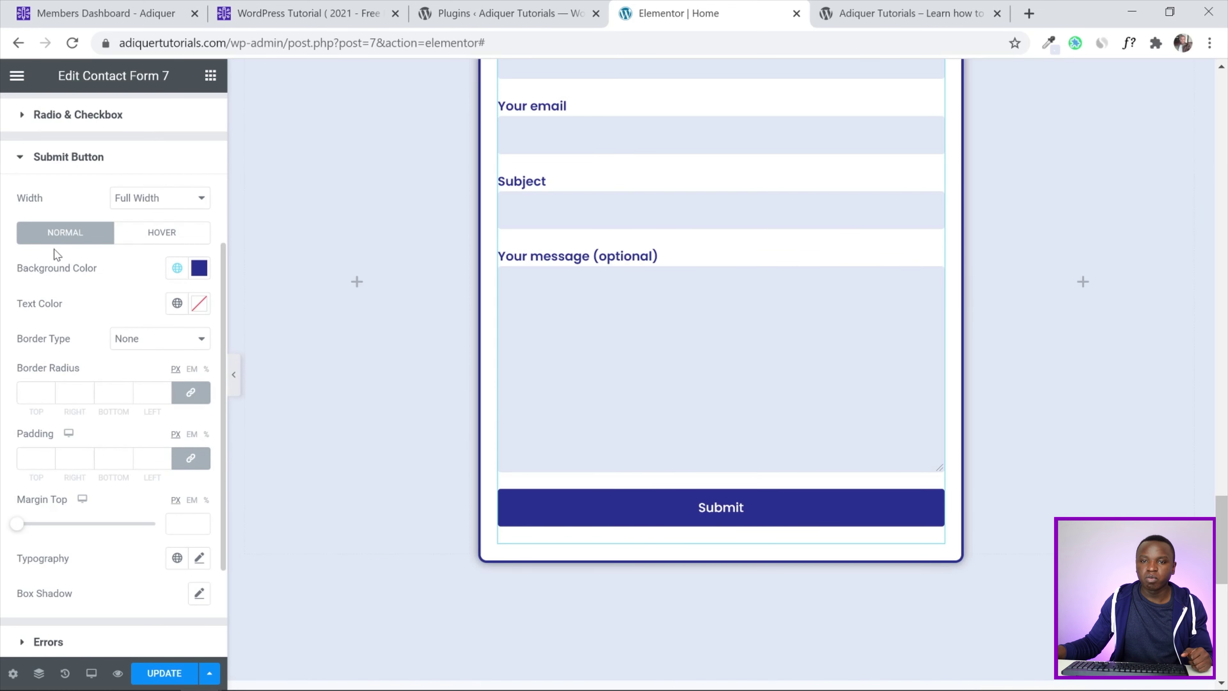
Set the Submit button's hover background to Accent - Orange
{"action": "left_click", "coordinate": [162, 233]}
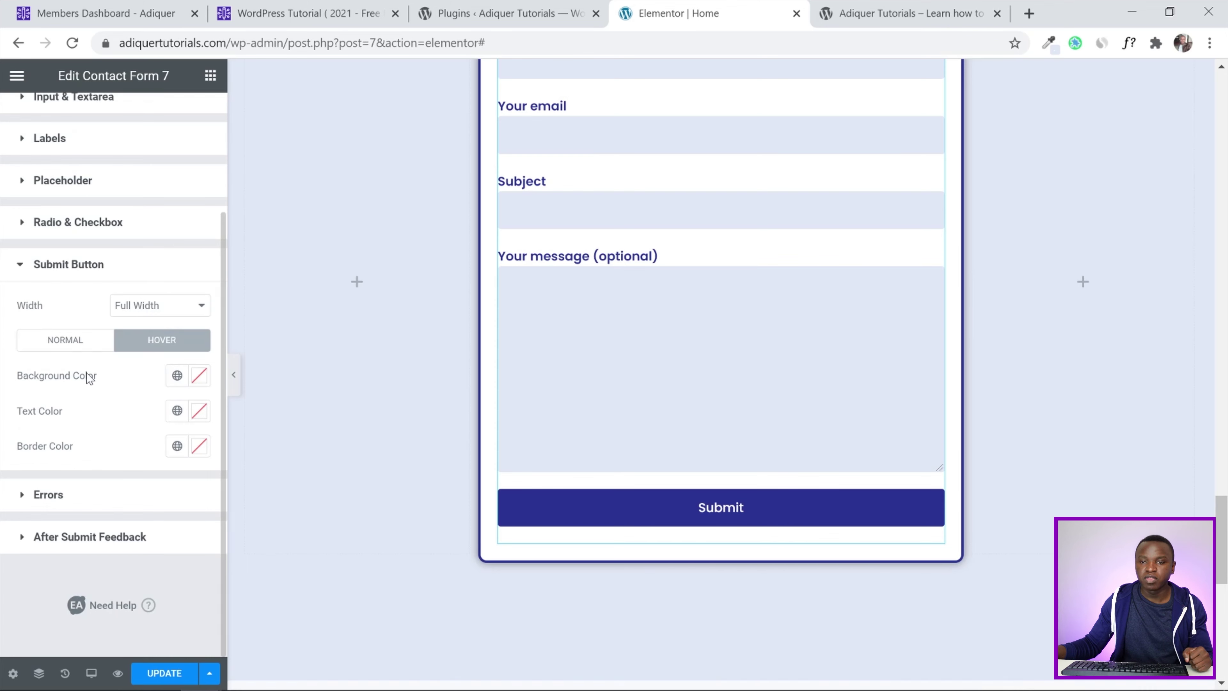
{"action": "left_click", "coordinate": [177, 376]}
{"action": "scroll", "coordinate": [101, 469], "scroll_direction": "down", "scroll_amount": 4}
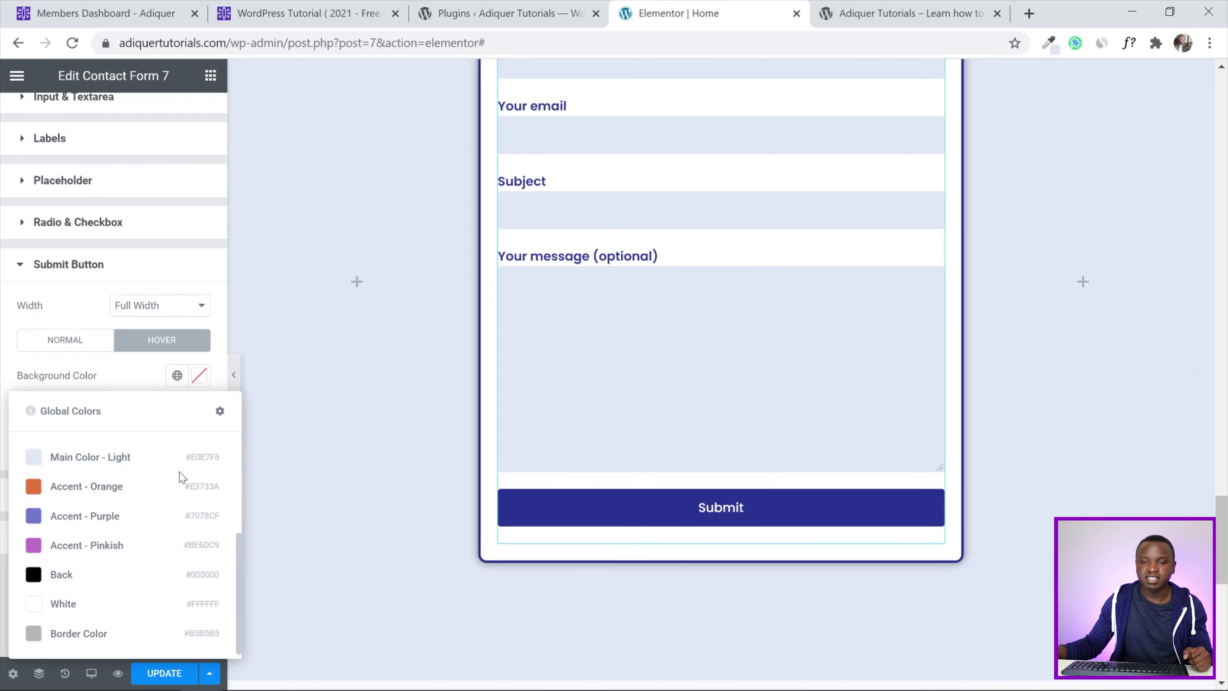
{"action": "left_click", "coordinate": [65, 496]}
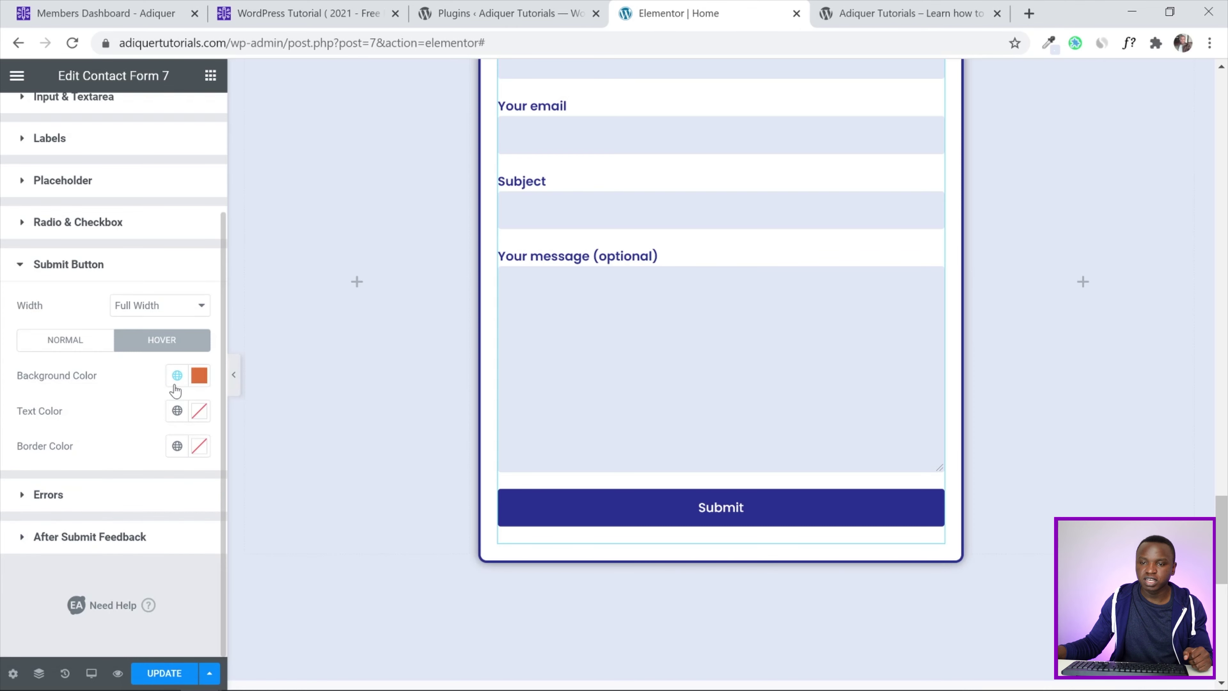
Save the page with UPDATE and switch to the live site's browser tab
{"action": "left_click", "coordinate": [160, 673]}
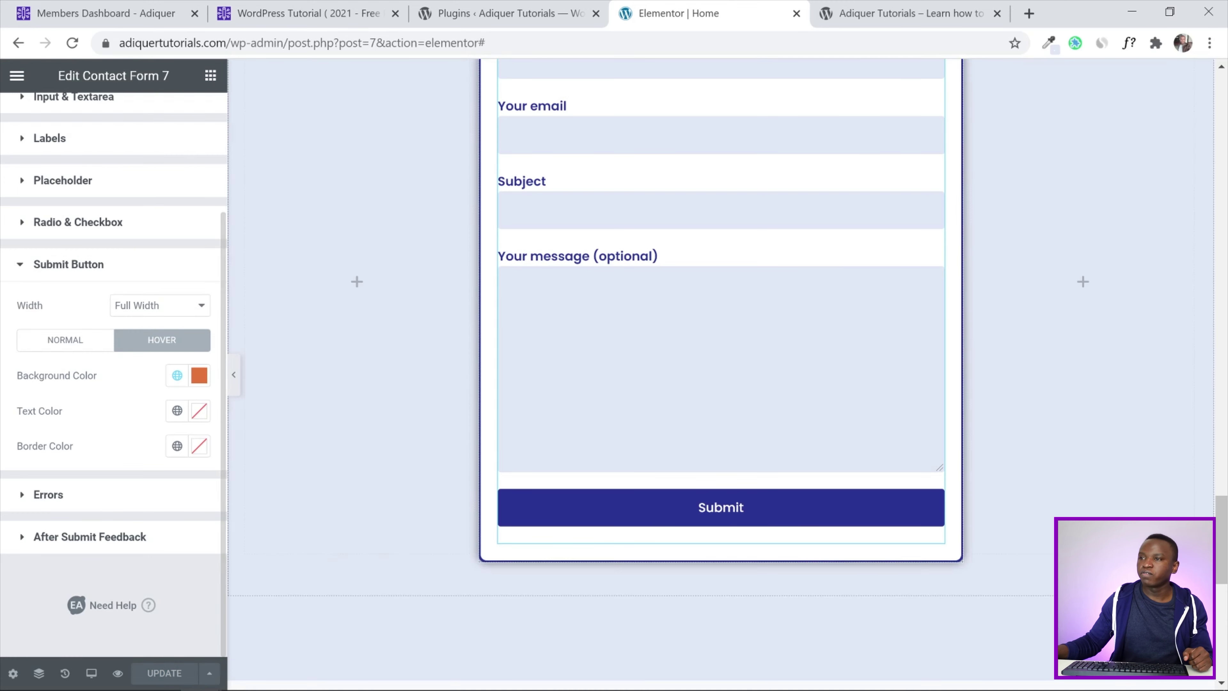
{"action": "key", "text": "ctrl+Tab"}
{"action": "scroll", "coordinate": [1219, 358], "scroll_direction": "down", "scroll_amount": 15}
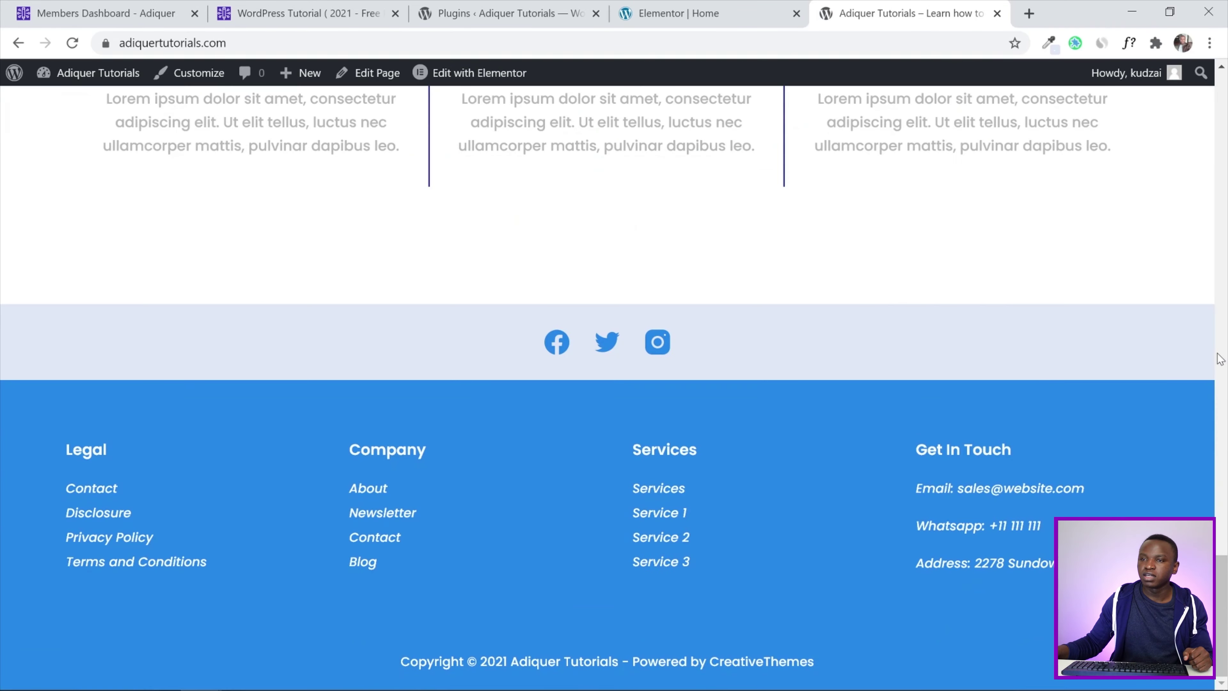
Reload the live homepage and scroll to the Get A Quote form to check its restyled fields and button
{"action": "left_click", "coordinate": [77, 45]}
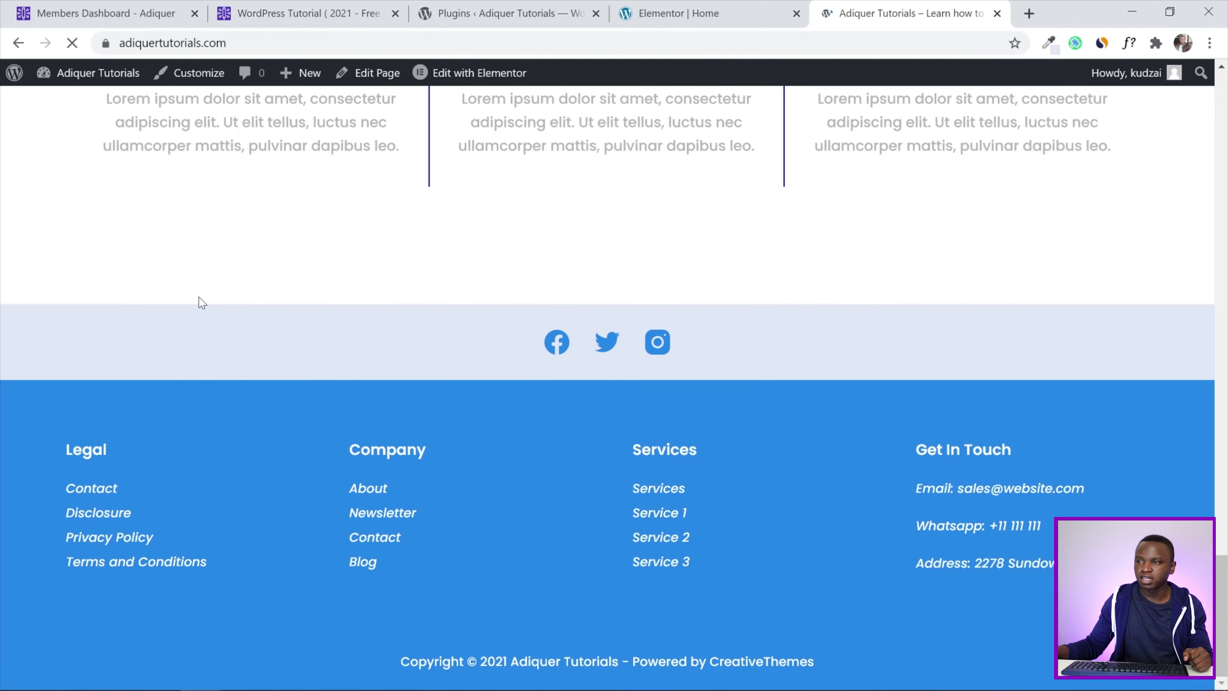
{"action": "scroll", "coordinate": [1055, 279], "scroll_direction": "down", "scroll_amount": 4}
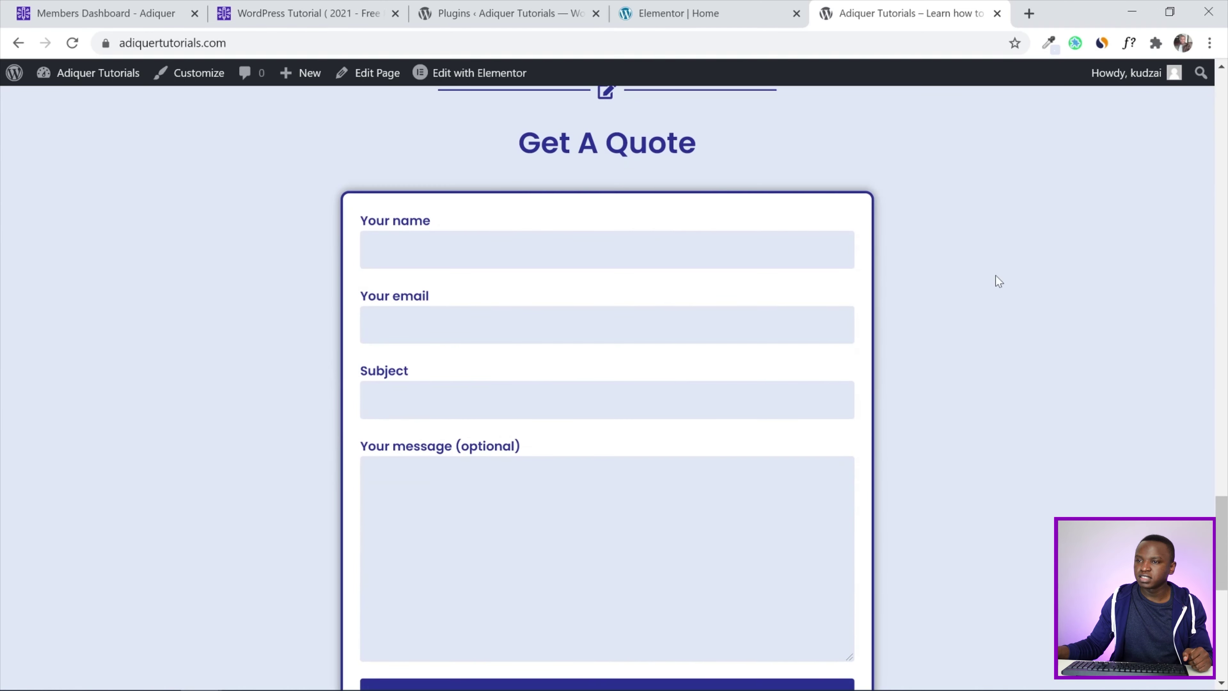
{"action": "mouse_move", "coordinate": [1227, 536]}
{"action": "left_mouse_down"}
{"action": "mouse_move", "coordinate": [1226, 506]}
{"action": "mouse_move", "coordinate": [1227, 579]}
{"action": "mouse_move", "coordinate": [1226, 528]}
{"action": "left_mouse_up"}
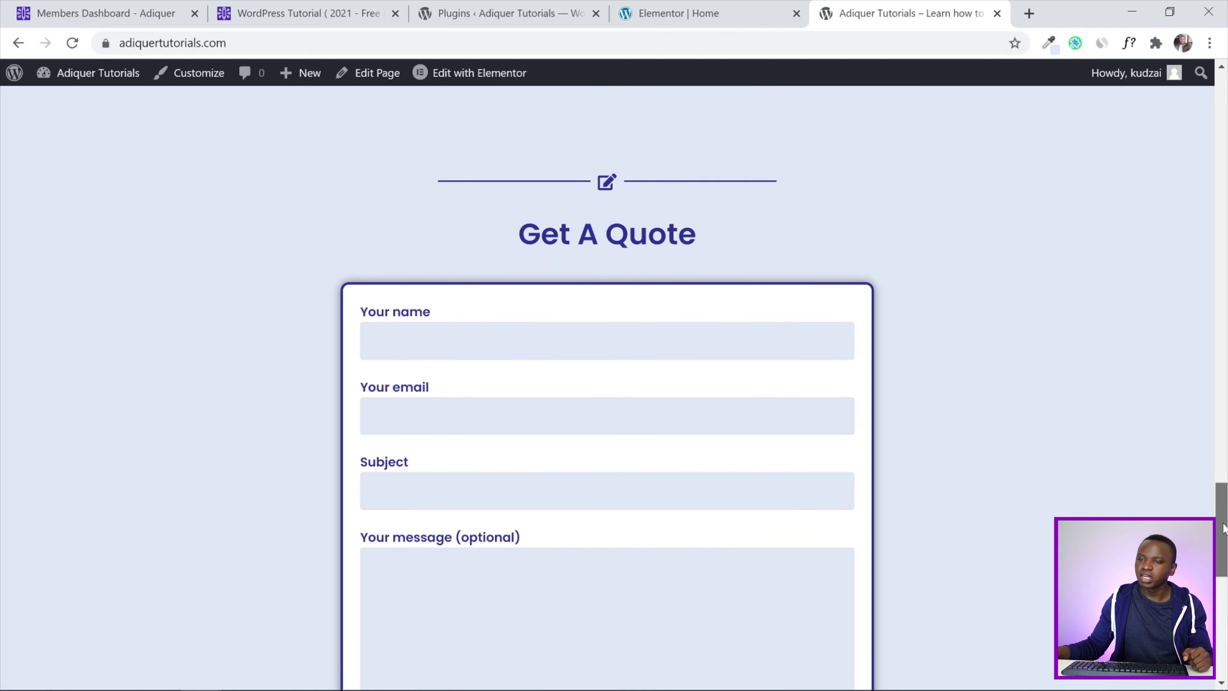
{"action": "scroll", "coordinate": [868, 304], "scroll_direction": "up", "scroll_amount": 15}
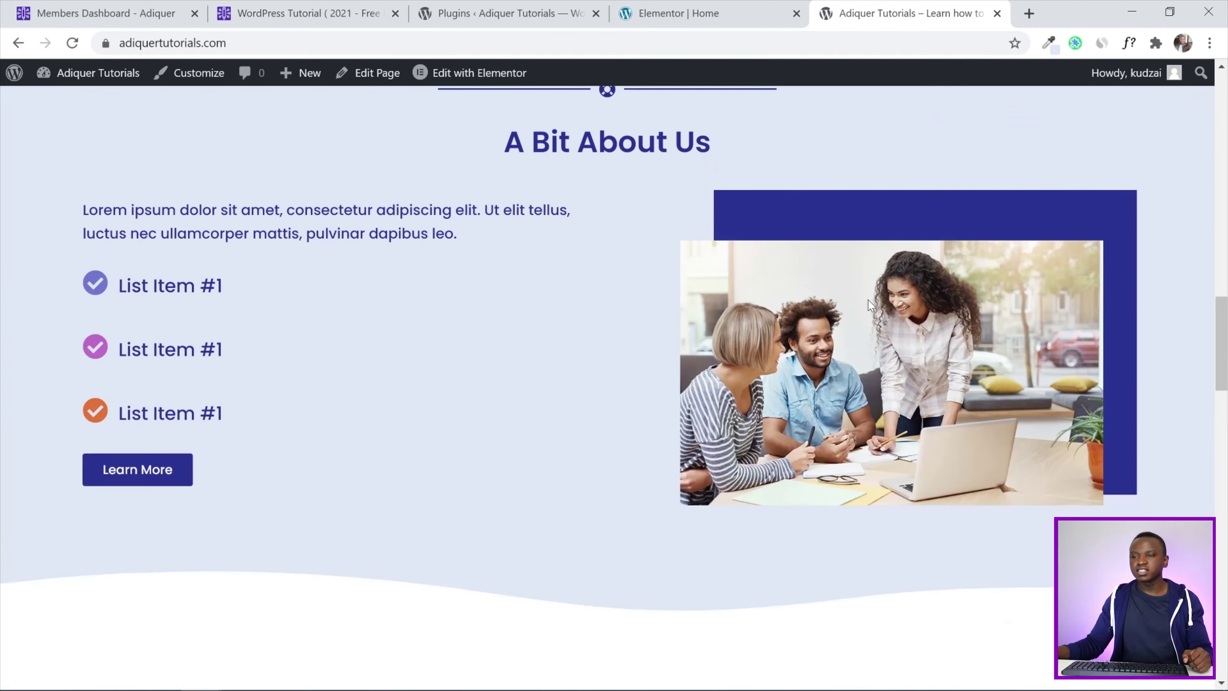
{"action": "scroll", "coordinate": [871, 305], "scroll_direction": "up", "scroll_amount": 5}
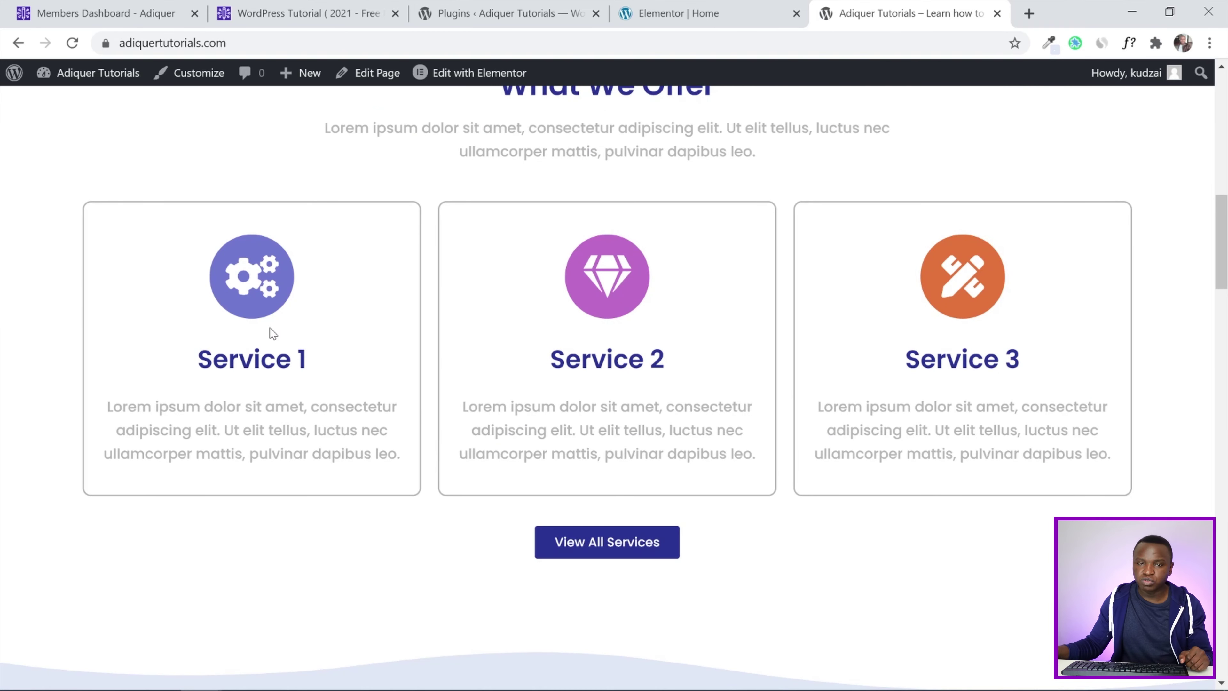
{"action": "left_click_drag", "start_coordinate": [1222, 242], "coordinate": [1226, 530]}
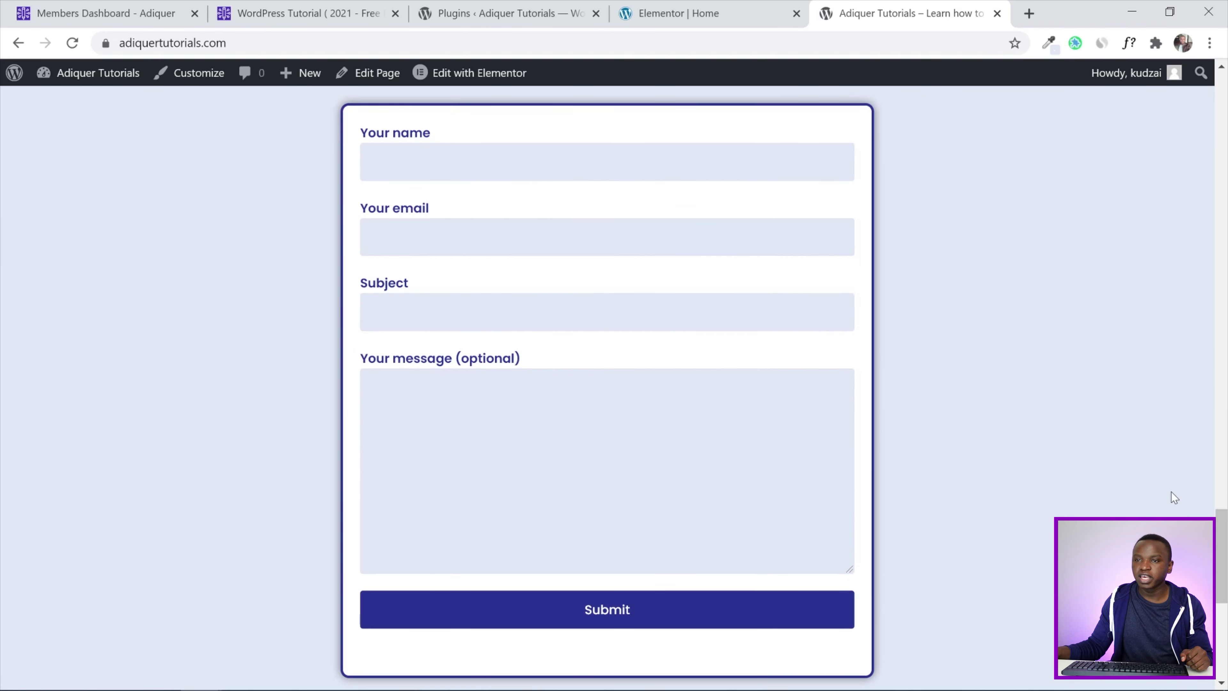
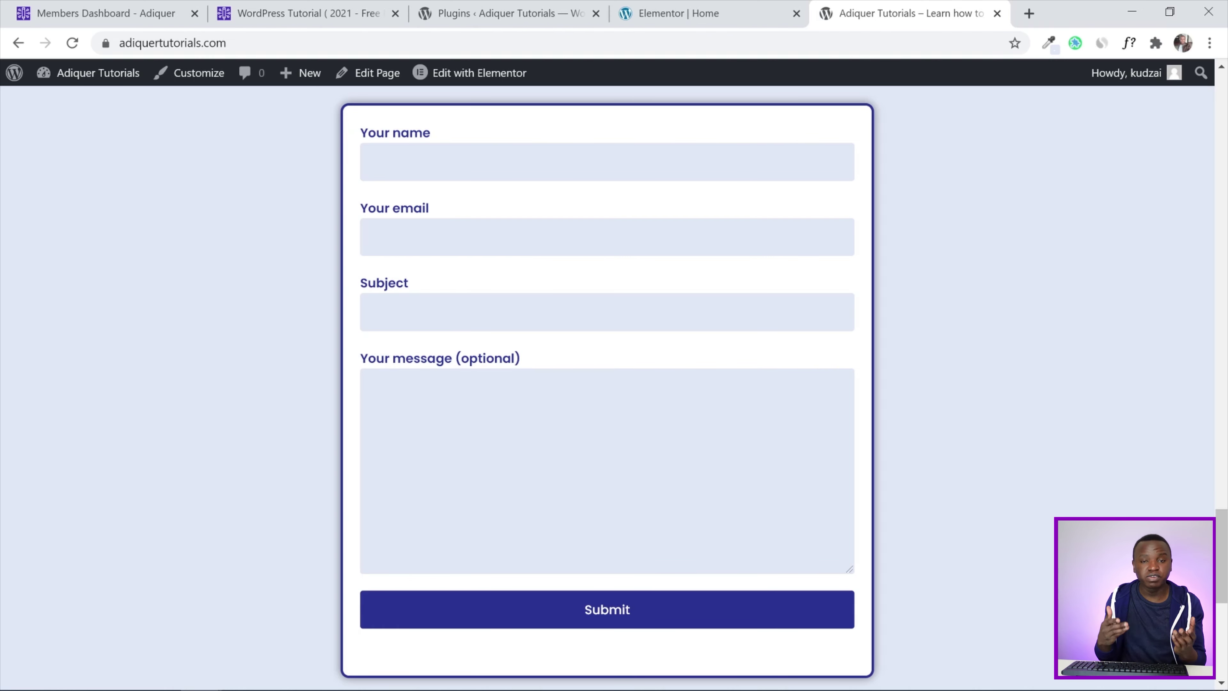
Check the styled Submit button in the Elementor editor, then go to the WordPress Plugins page
{"action": "left_click", "coordinate": [736, 6]}
{"action": "scroll", "coordinate": [653, 370], "scroll_direction": "down", "scroll_amount": 3}
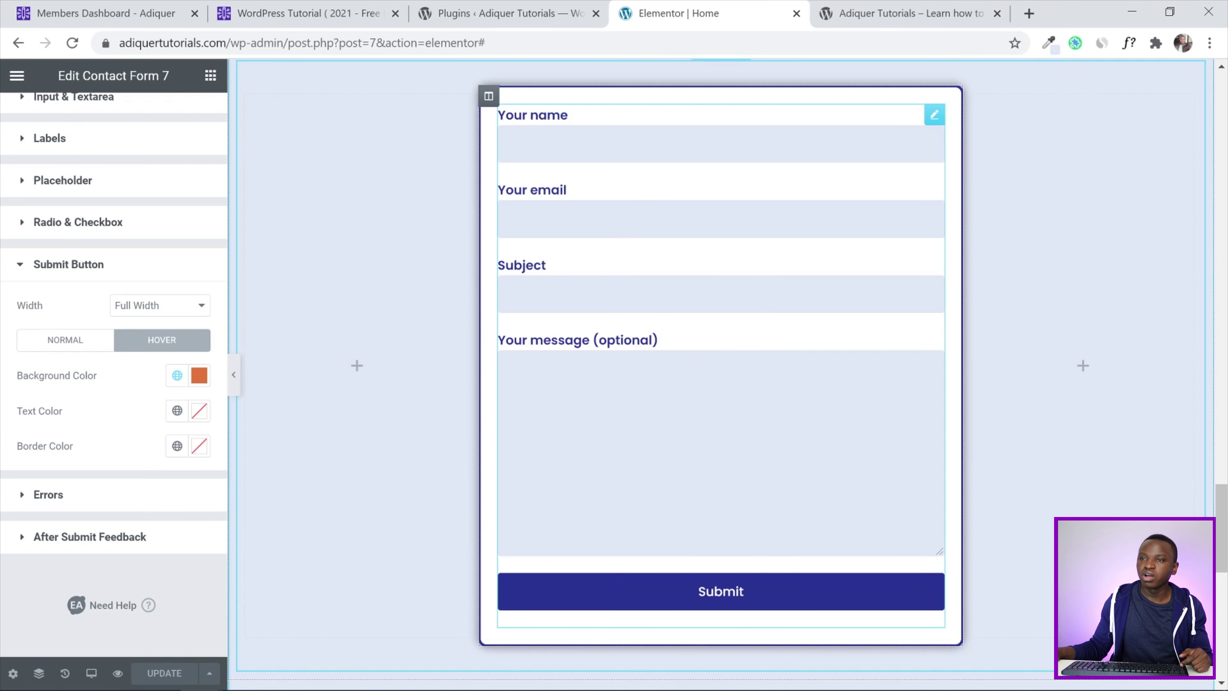
{"action": "left_click", "coordinate": [506, 7]}
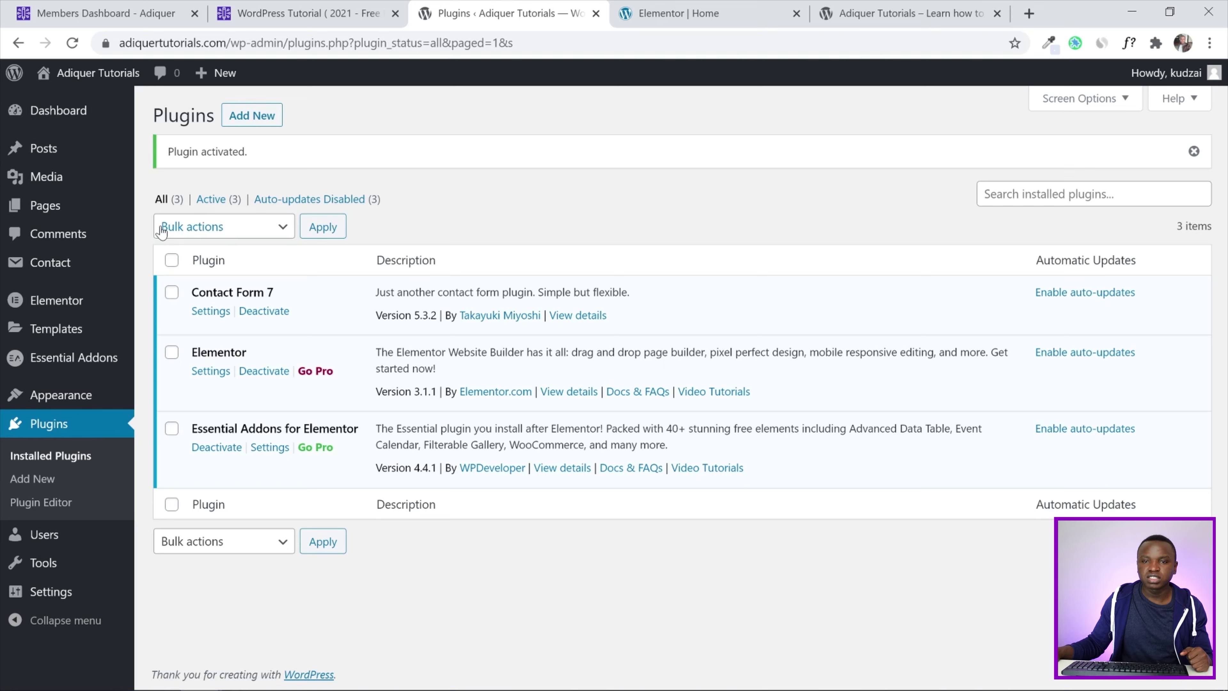
Open Contact form 1 for editing from the Contact Form 7 forms list
{"action": "left_click", "coordinate": [63, 274]}
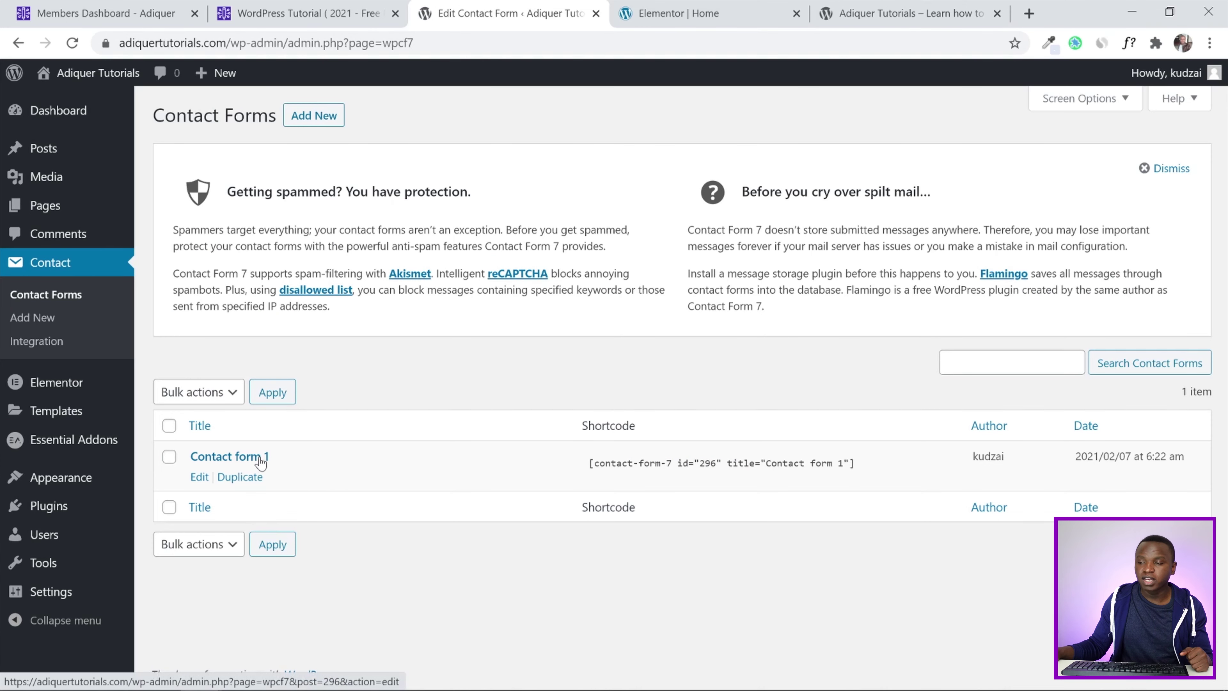
{"action": "left_click", "coordinate": [198, 477]}
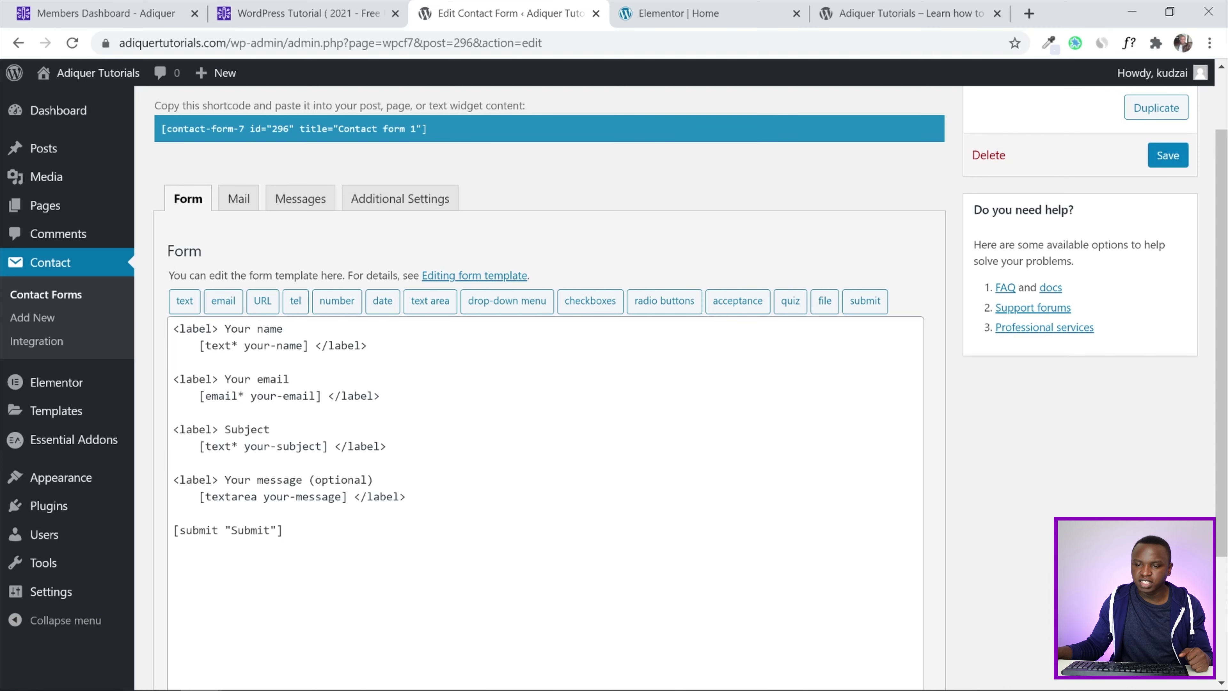
Delete the Subject field block from Contact form 1's template and save the form
{"action": "left_click", "coordinate": [851, 13]}
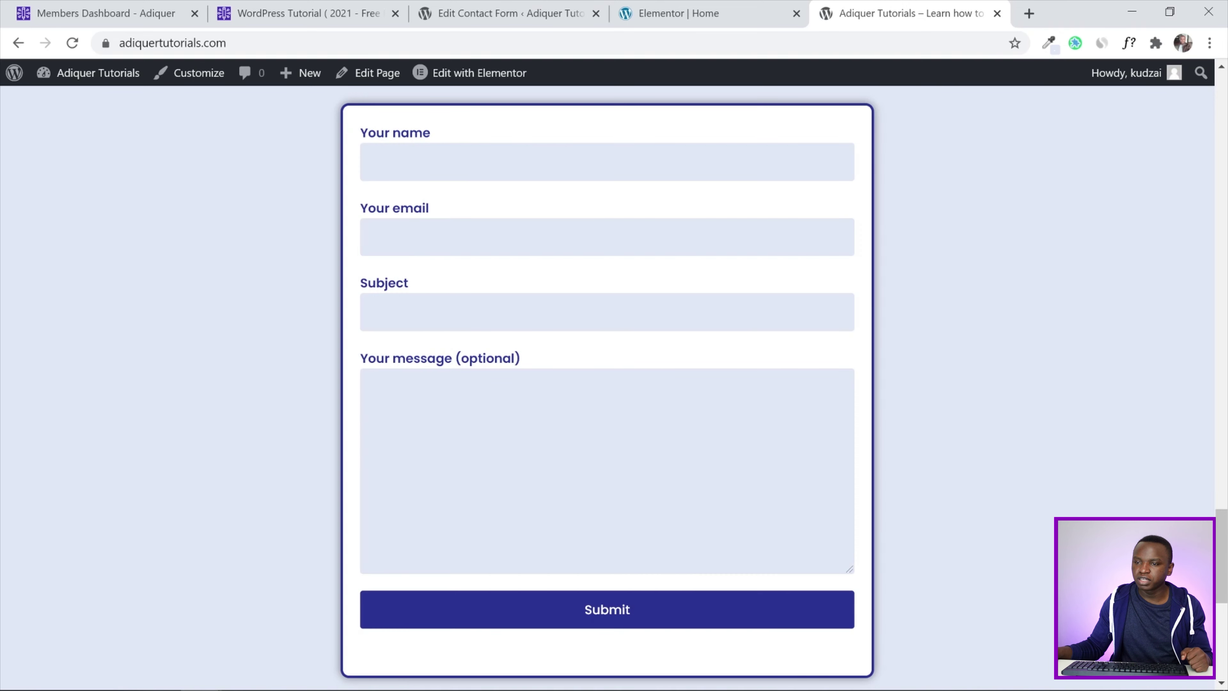
{"action": "left_click", "coordinate": [658, 9]}
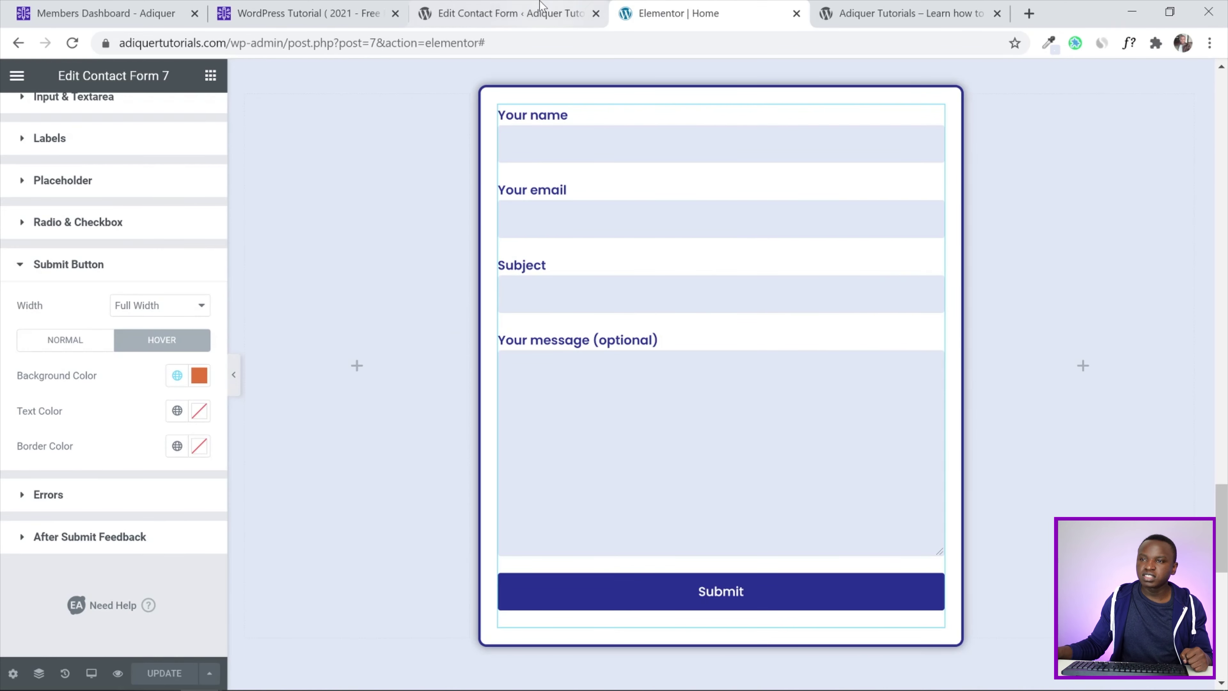
{"action": "left_click", "coordinate": [525, 6]}
{"action": "left_click_drag", "start_coordinate": [386, 446], "coordinate": [166, 429]}
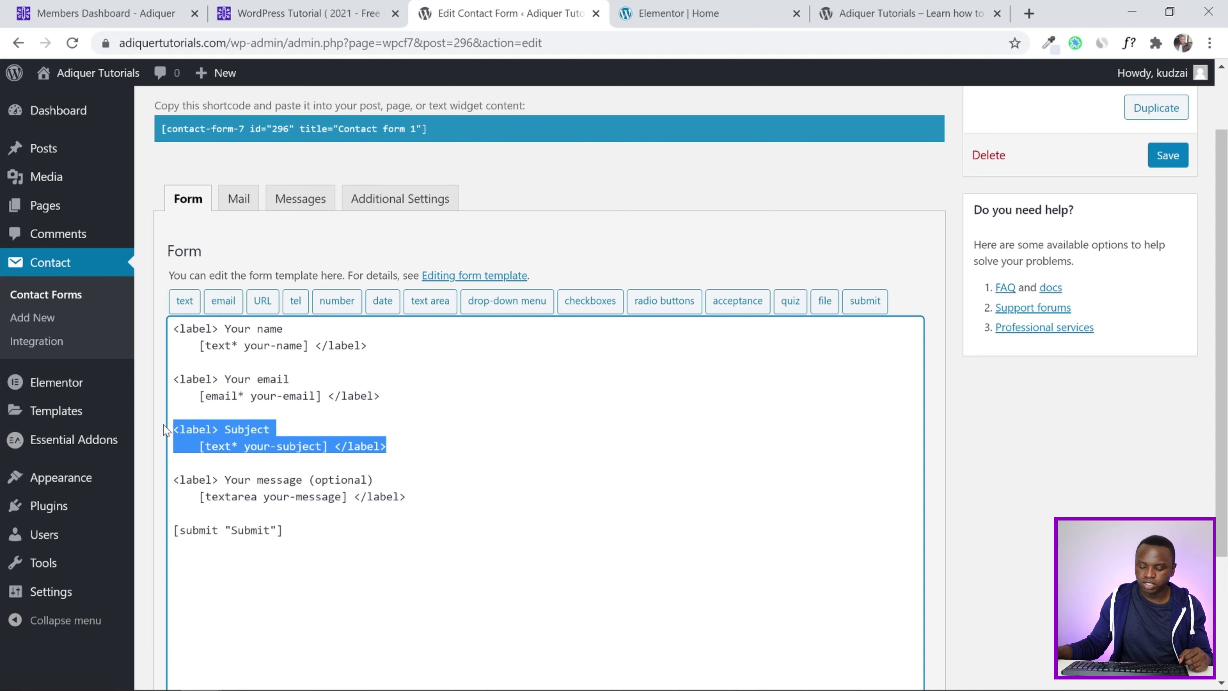
{"action": "key", "text": "BackSpace"}
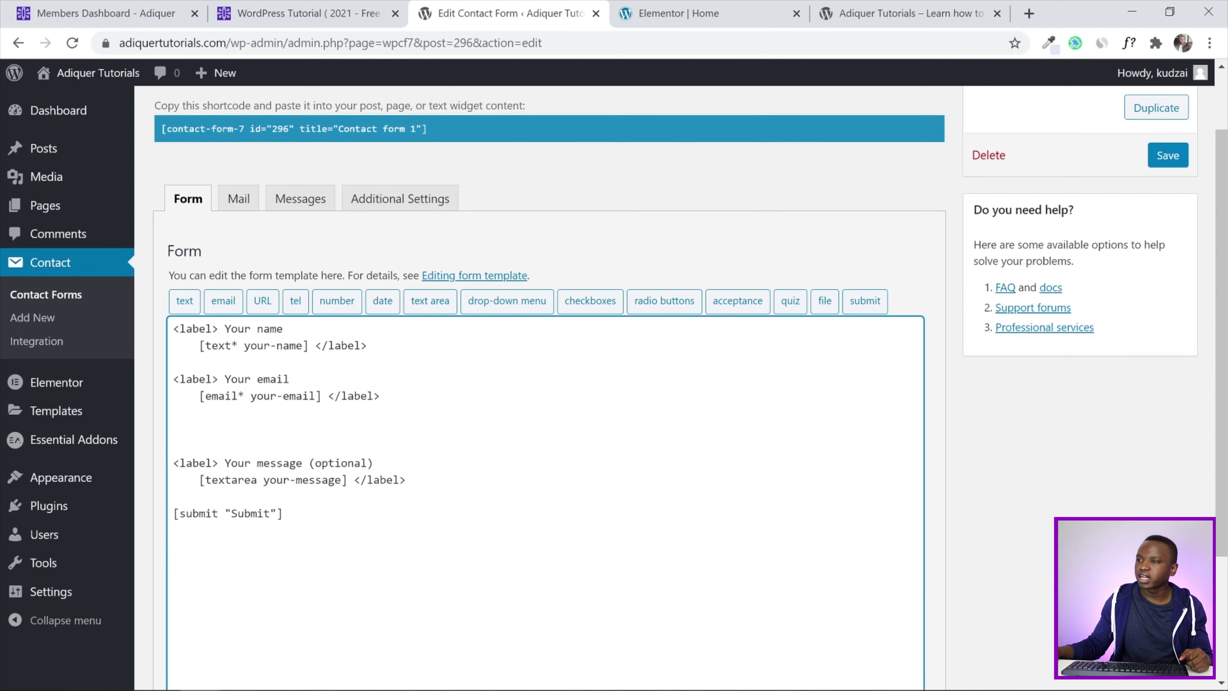
{"action": "left_click", "coordinate": [1157, 156]}
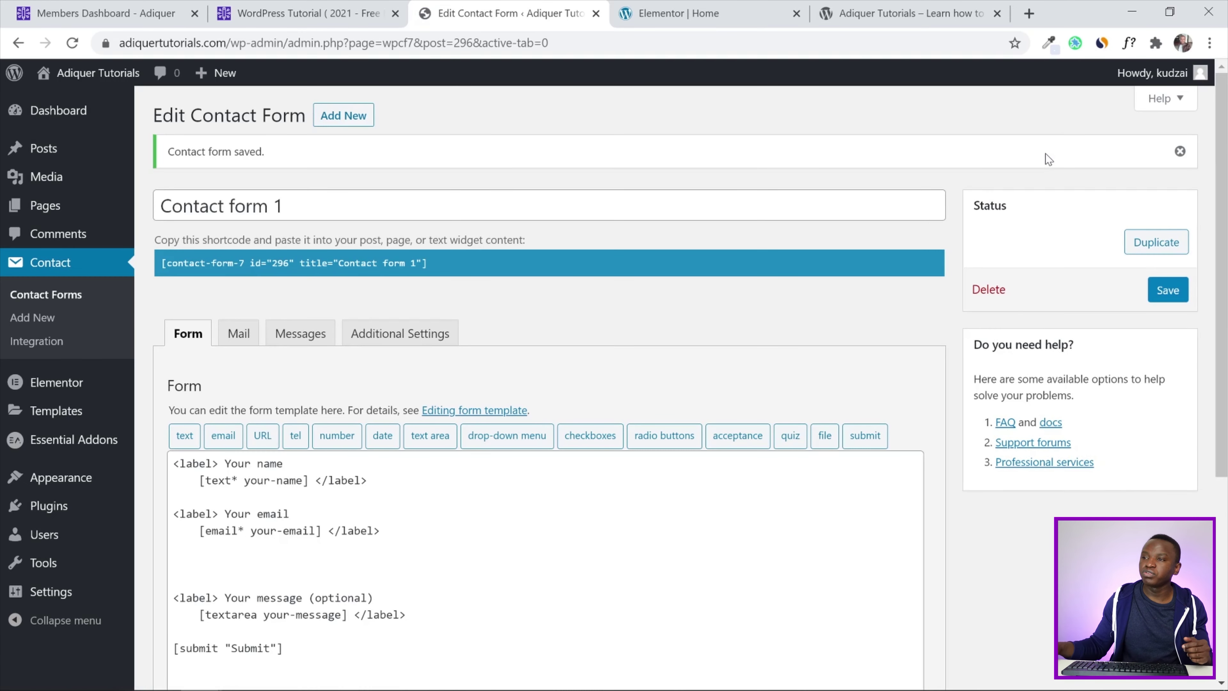
Reload the live page to confirm the form shows only name, email and message
{"action": "left_click", "coordinate": [908, 14]}
{"action": "left_click", "coordinate": [75, 43]}
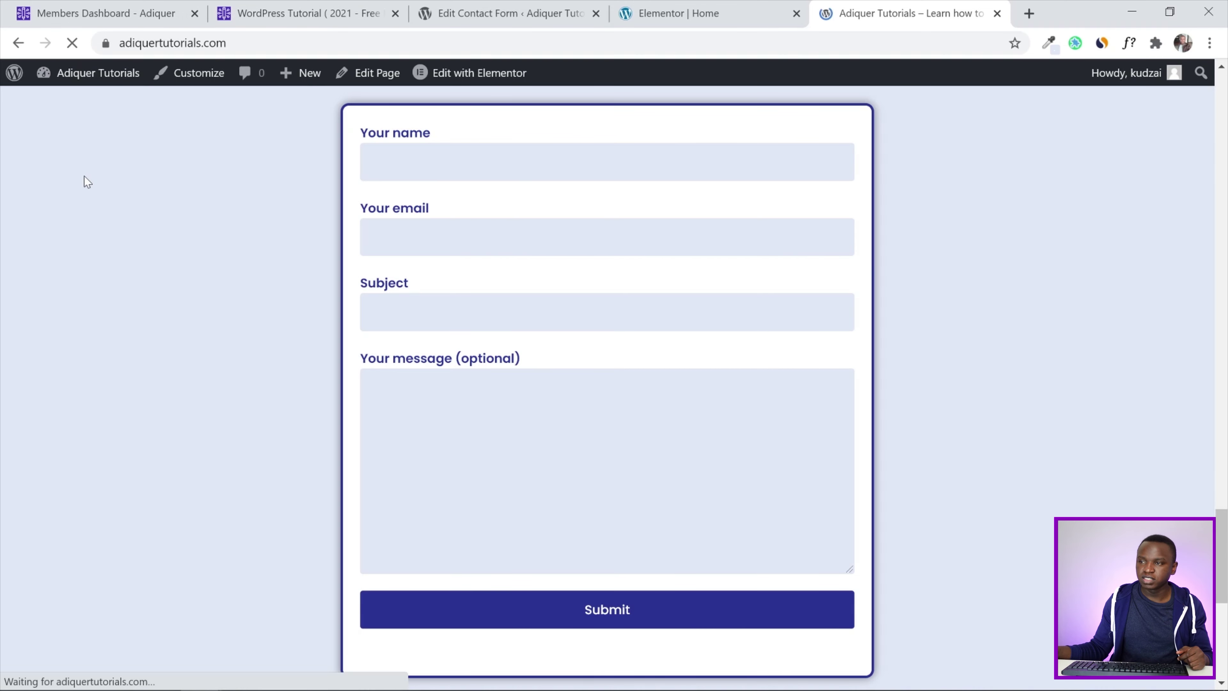
{"action": "scroll", "coordinate": [136, 274], "scroll_direction": "up", "scroll_amount": 1}
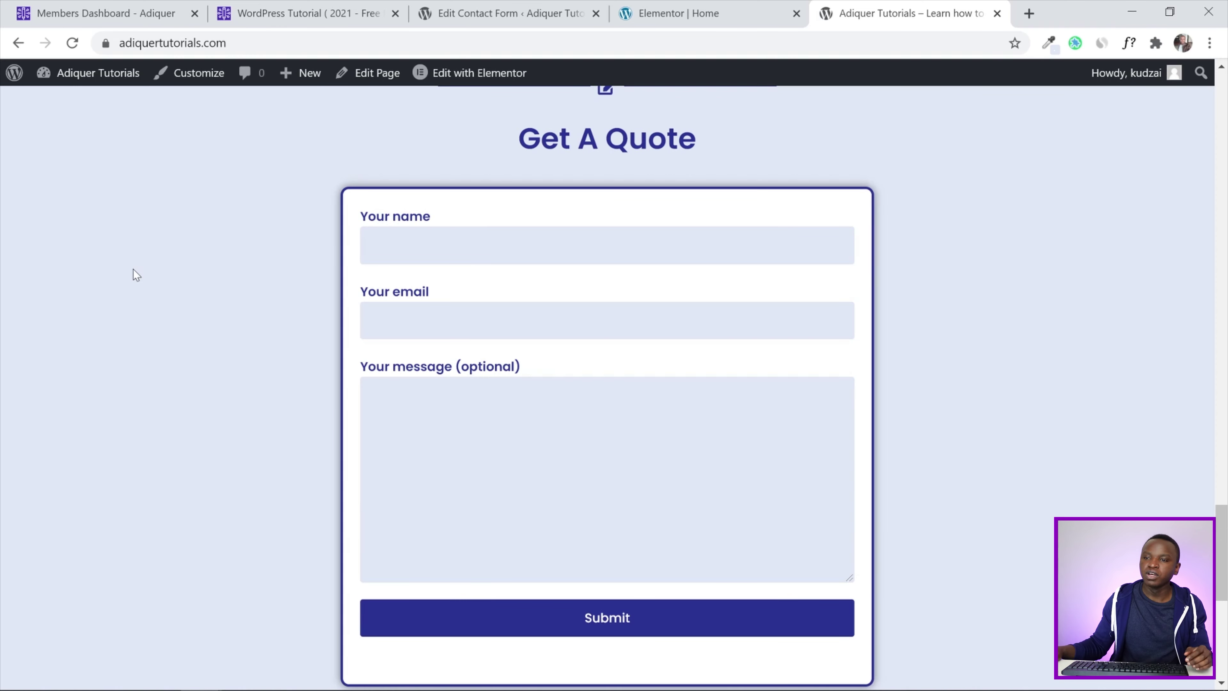
{"action": "scroll", "coordinate": [136, 275], "scroll_direction": "down", "scroll_amount": 2}
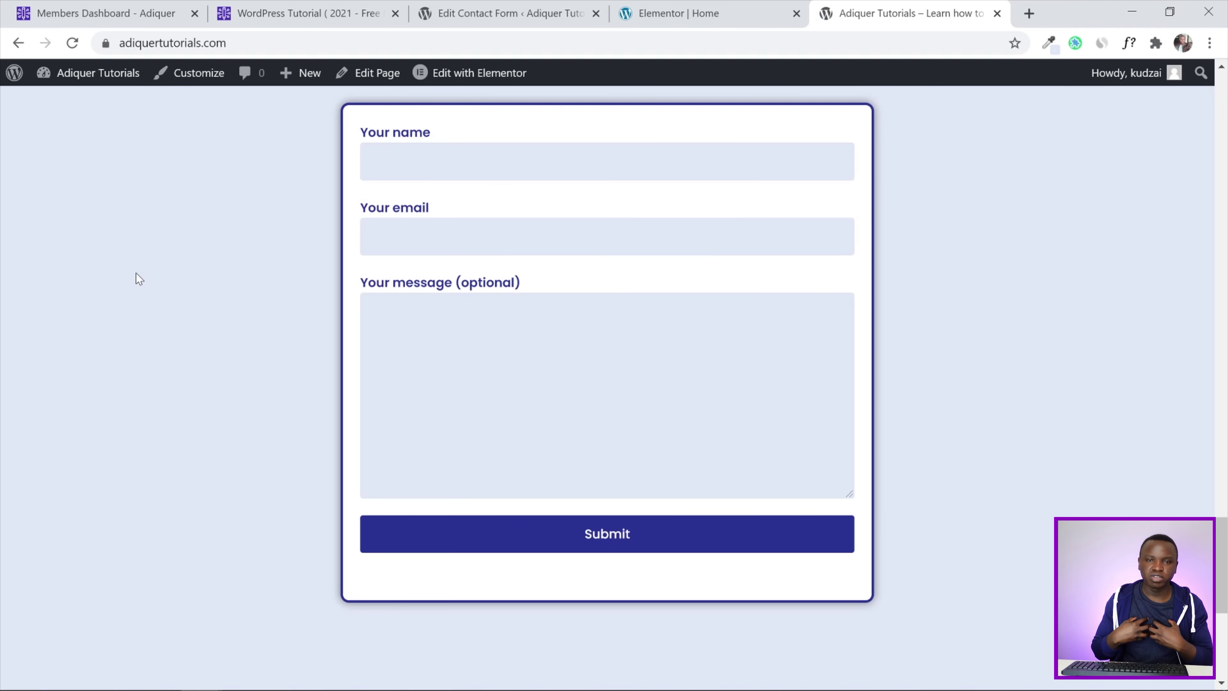
{"action": "left_click", "coordinate": [732, 8]}
Where Subject was, build a required checkbox tag with options Service 1, Service 2 and Service 3
{"action": "left_click", "coordinate": [546, 7]}
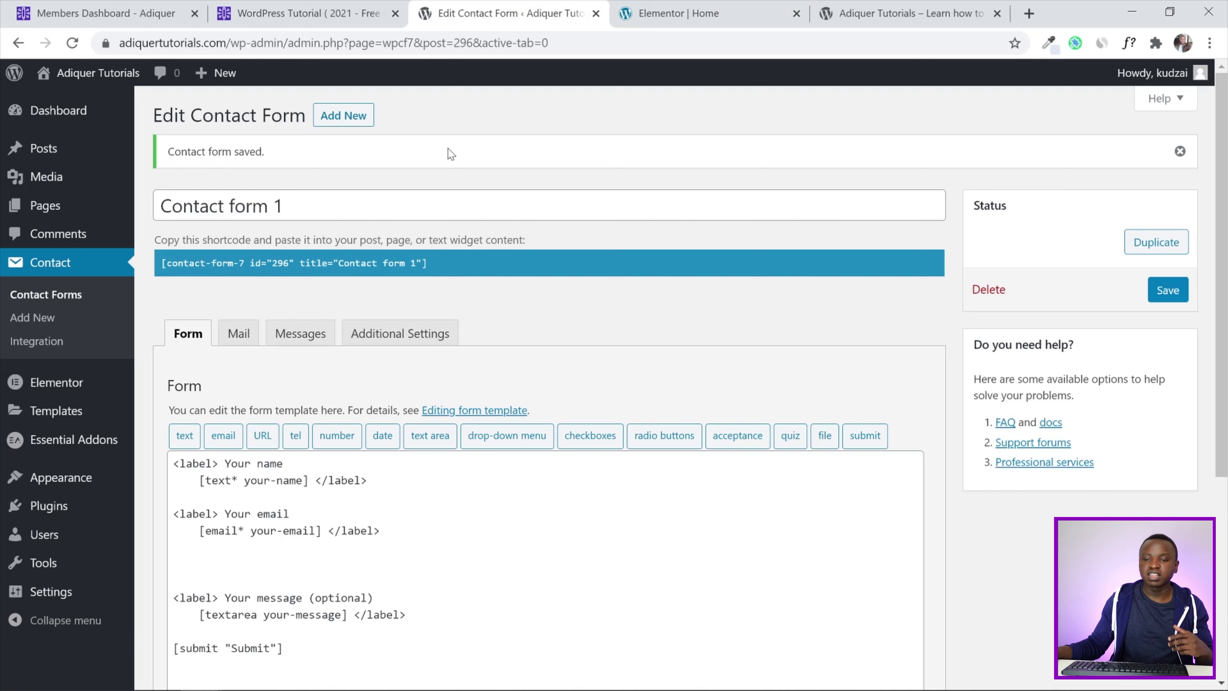
{"action": "left_click", "coordinate": [173, 563]}
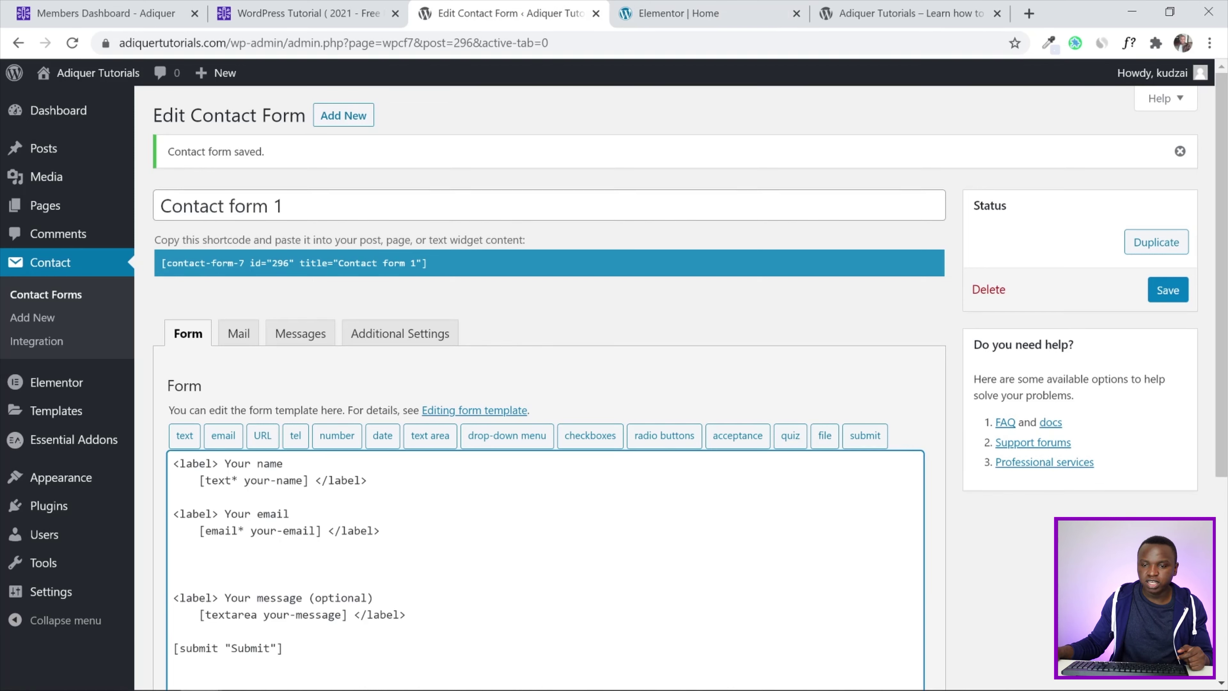
{"action": "scroll", "coordinate": [792, 359], "scroll_direction": "down", "scroll_amount": 3}
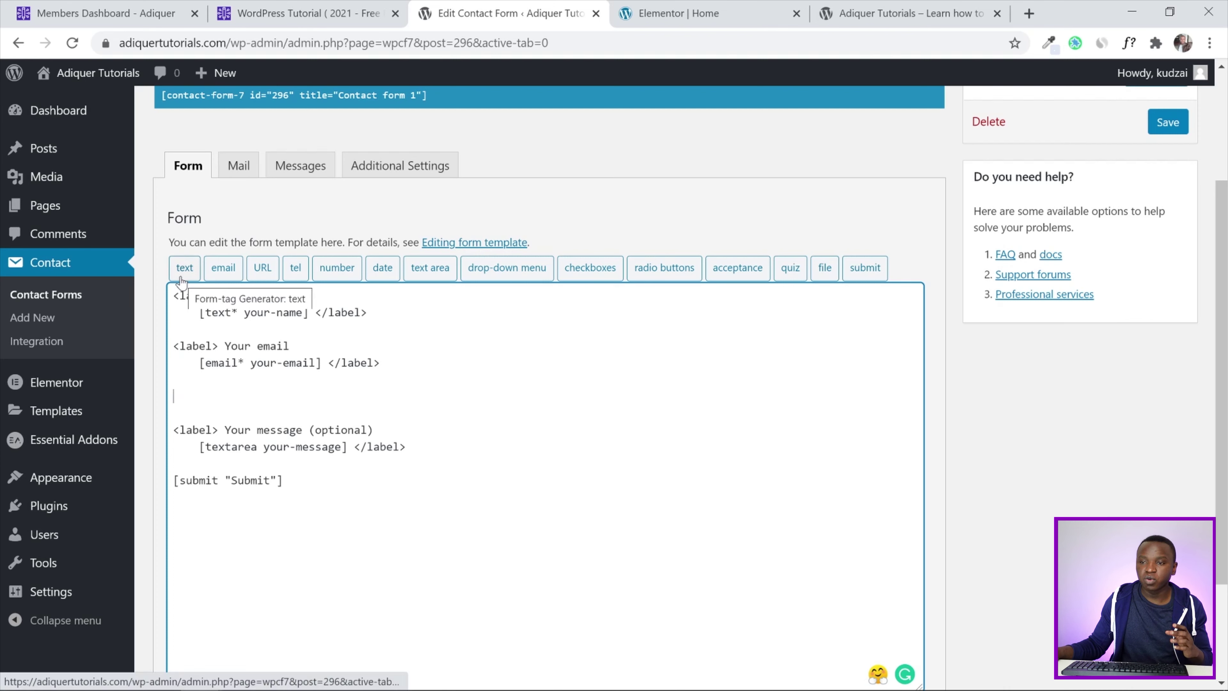
{"action": "left_click", "coordinate": [589, 272]}
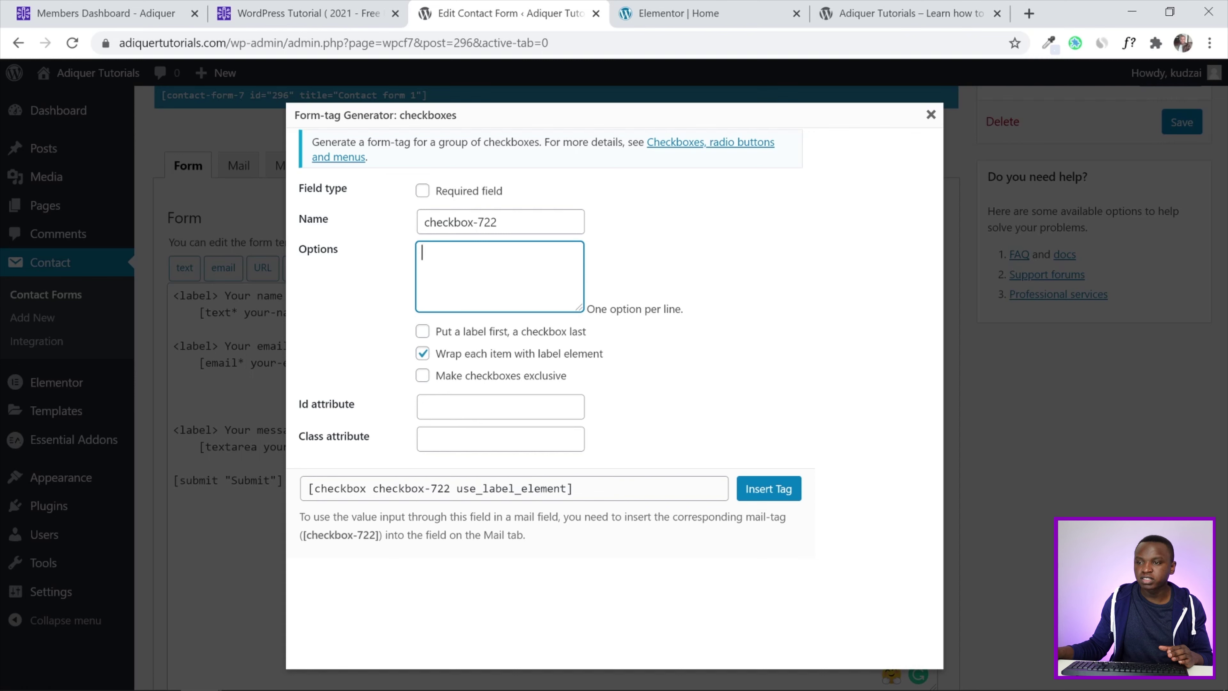
{"action": "type", "text": "Service"}
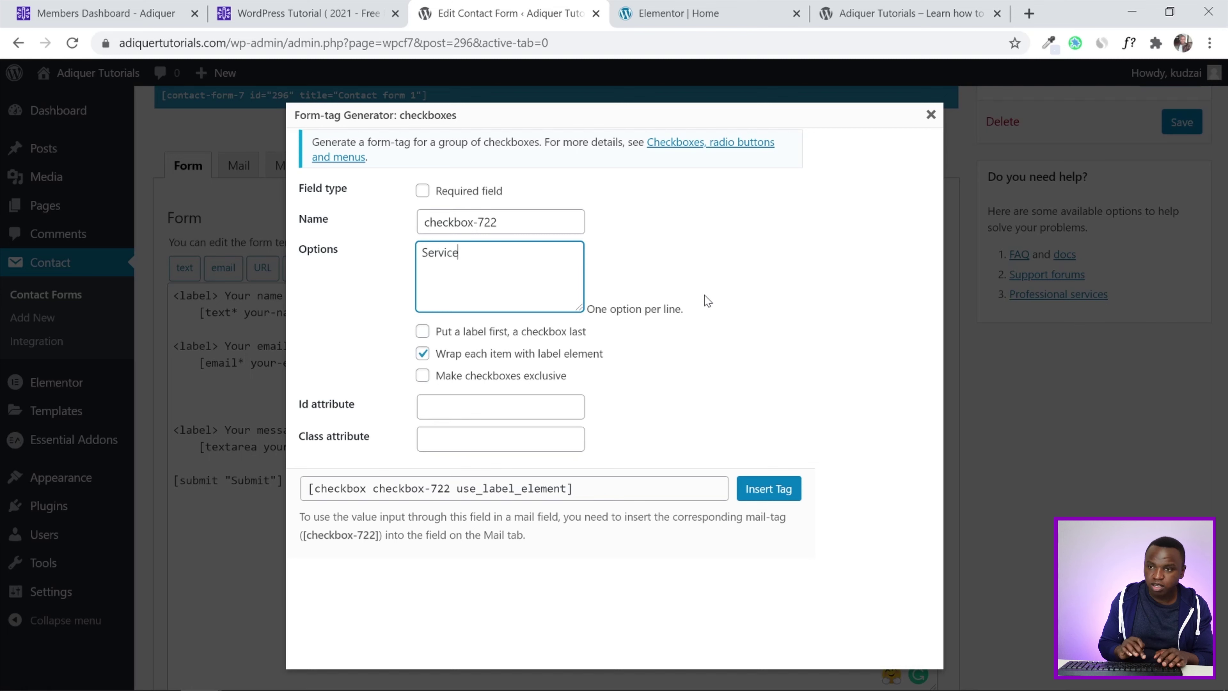
{"action": "type", "text": " 1"}
{"action": "key", "text": "Return"}
{"action": "type", "text": "Service"}
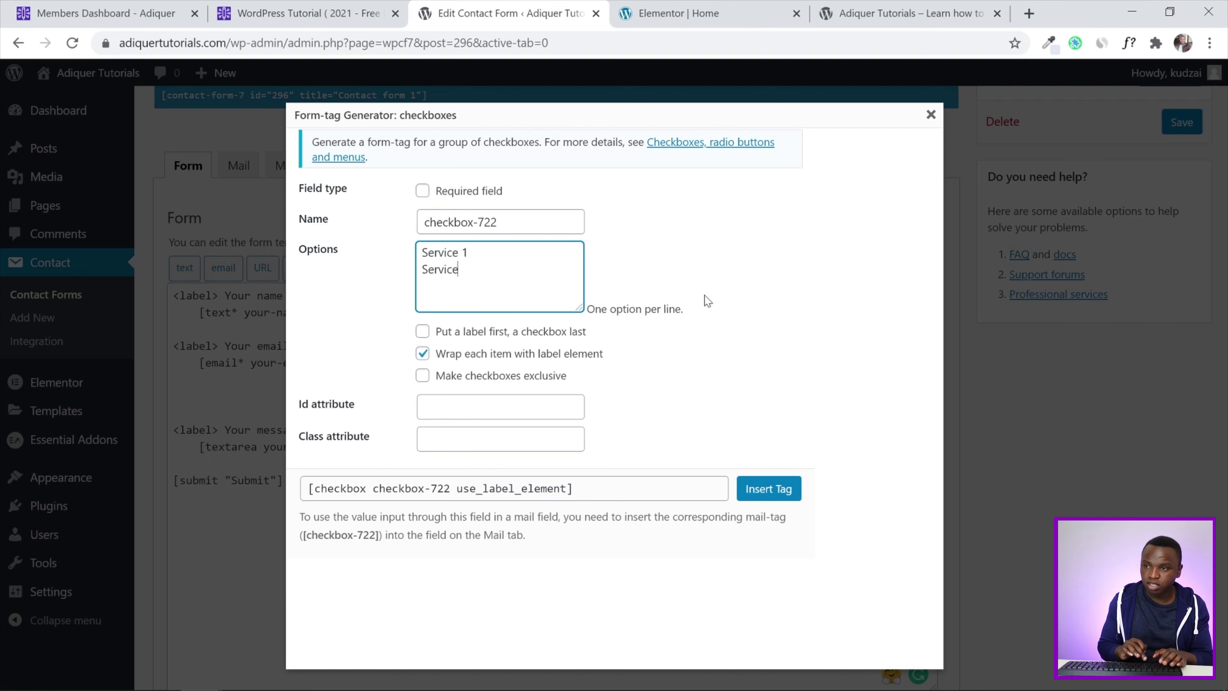
{"action": "type", "text": " 2 "}
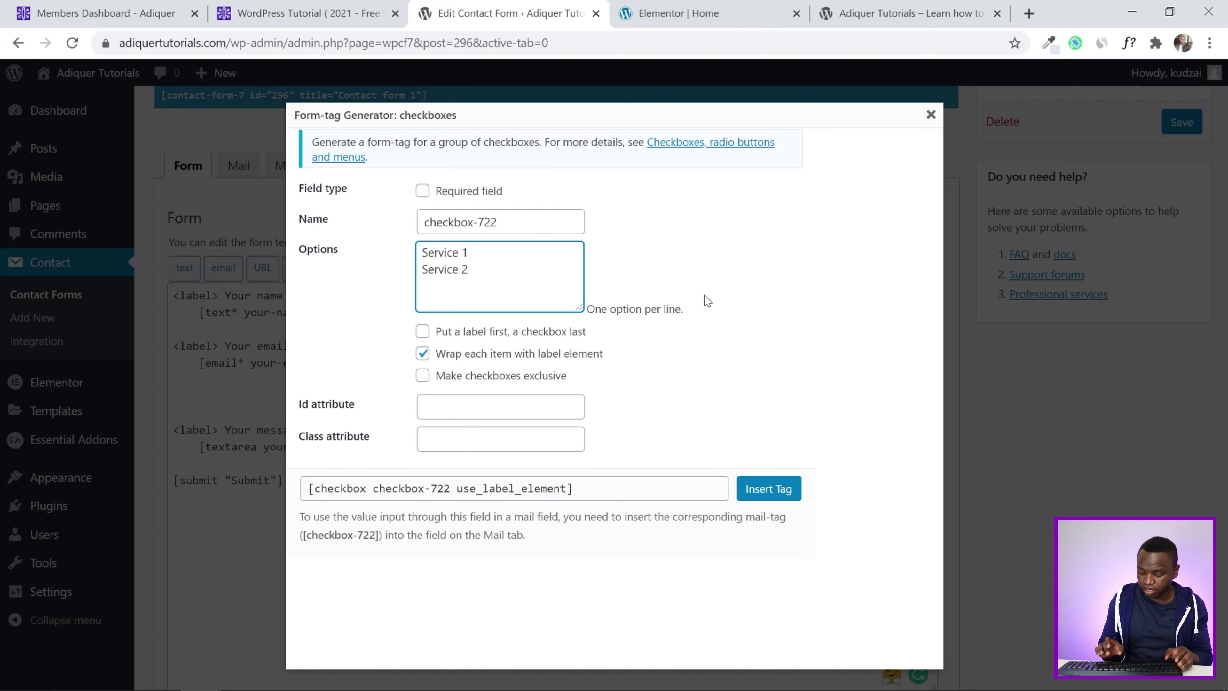
{"action": "type", "text": "Servie"}
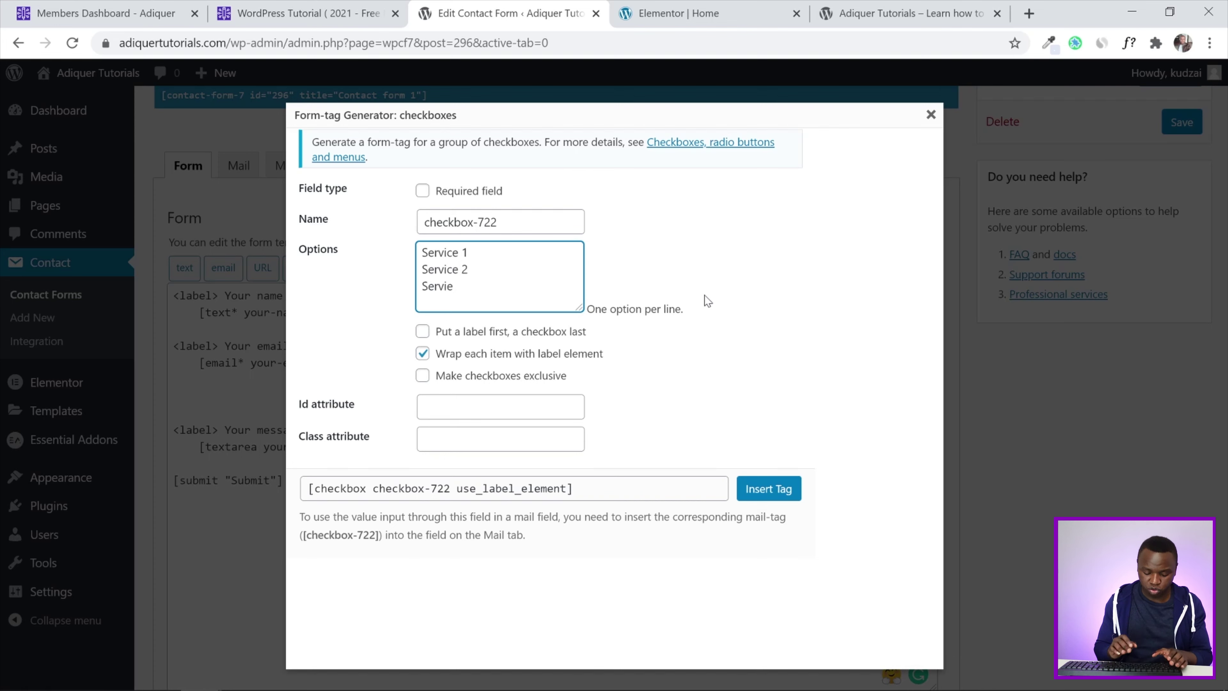
{"action": "key", "text": "BackSpace"}
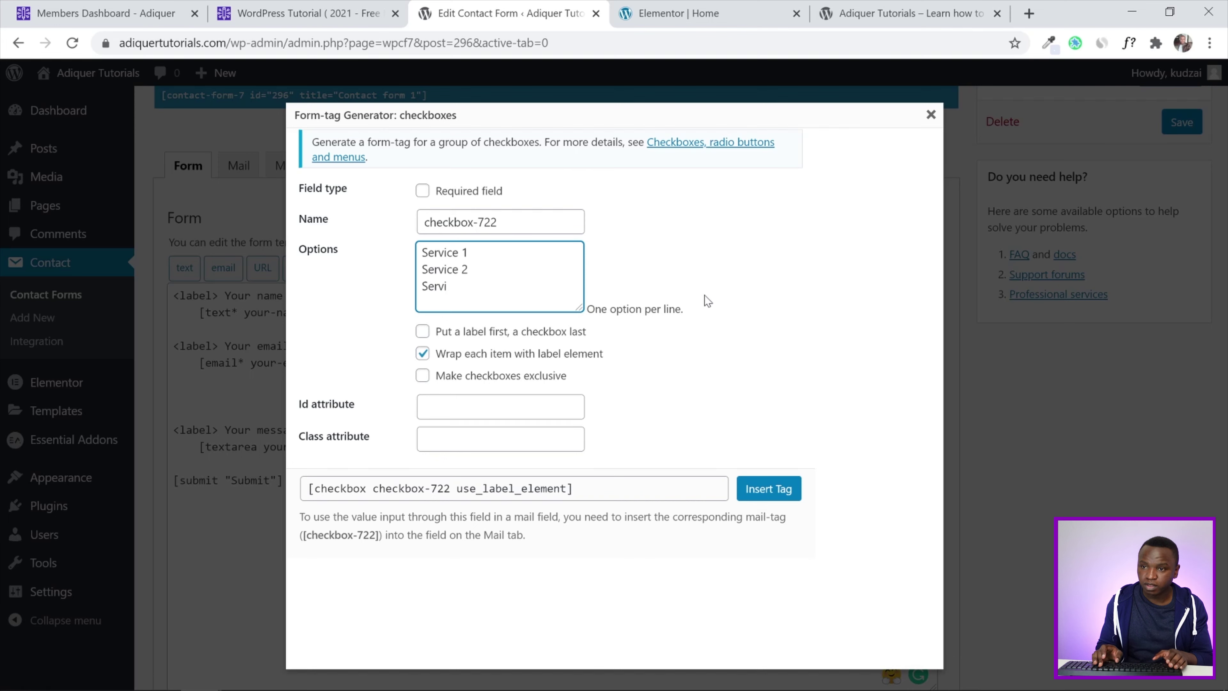
{"action": "type", "text": "ce "}
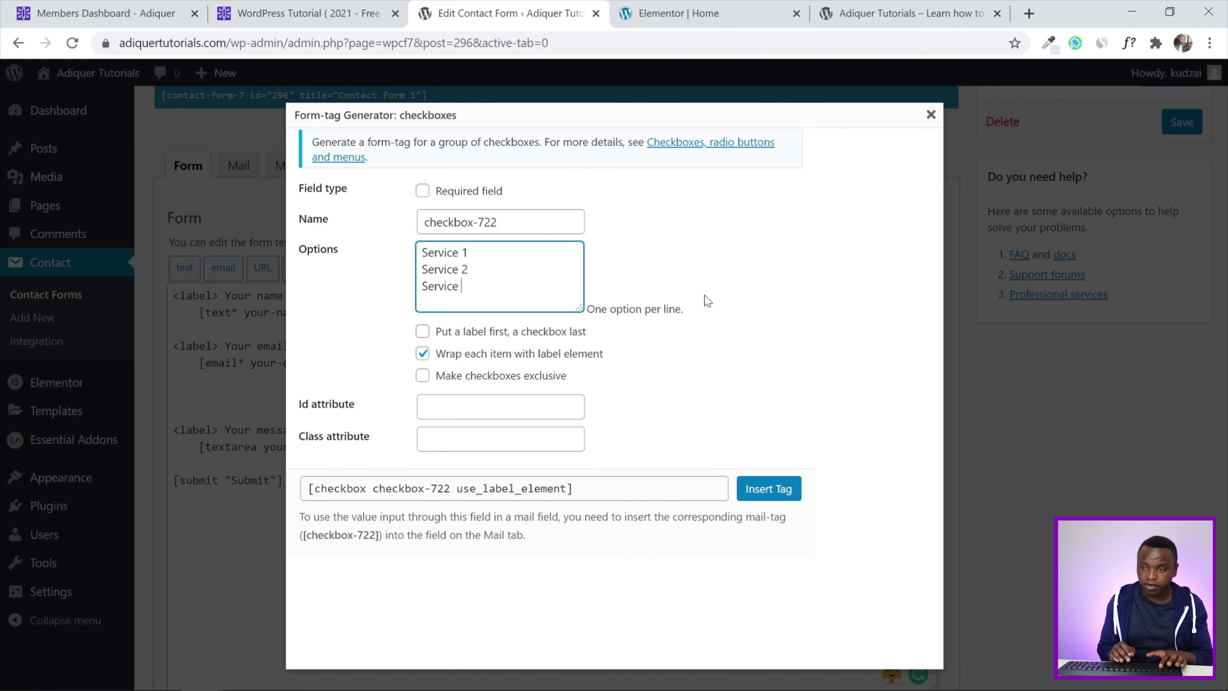
{"action": "type", "text": "3"}
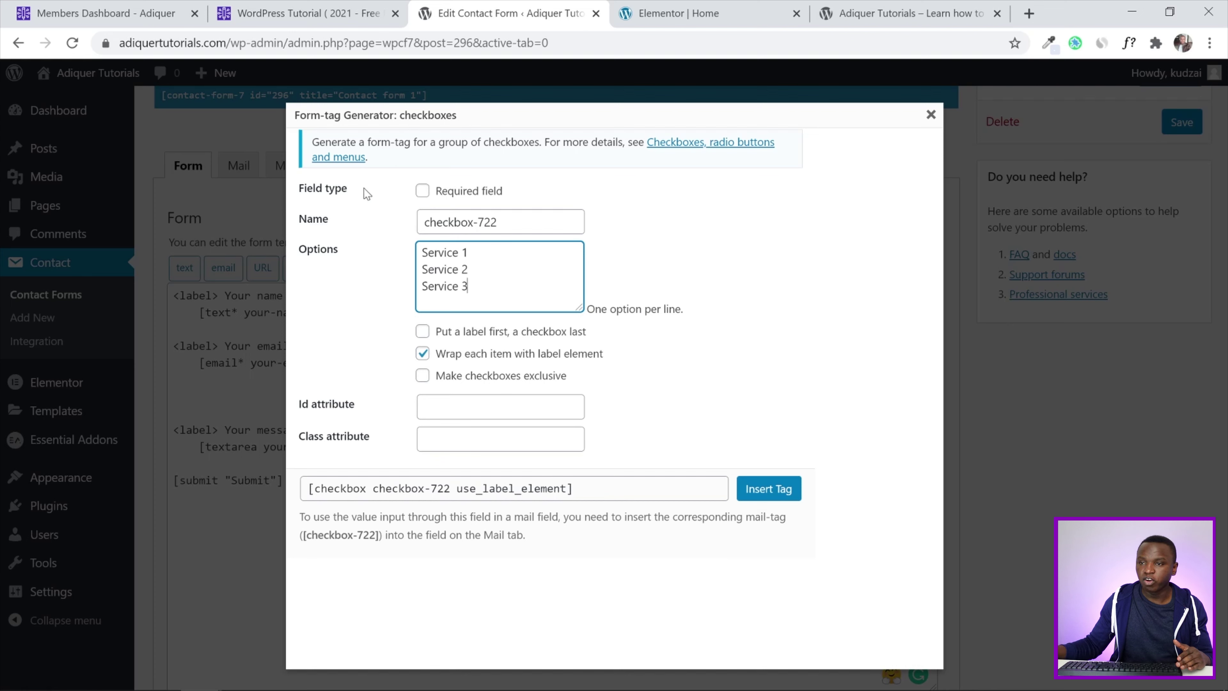
{"action": "left_click", "coordinate": [422, 190]}
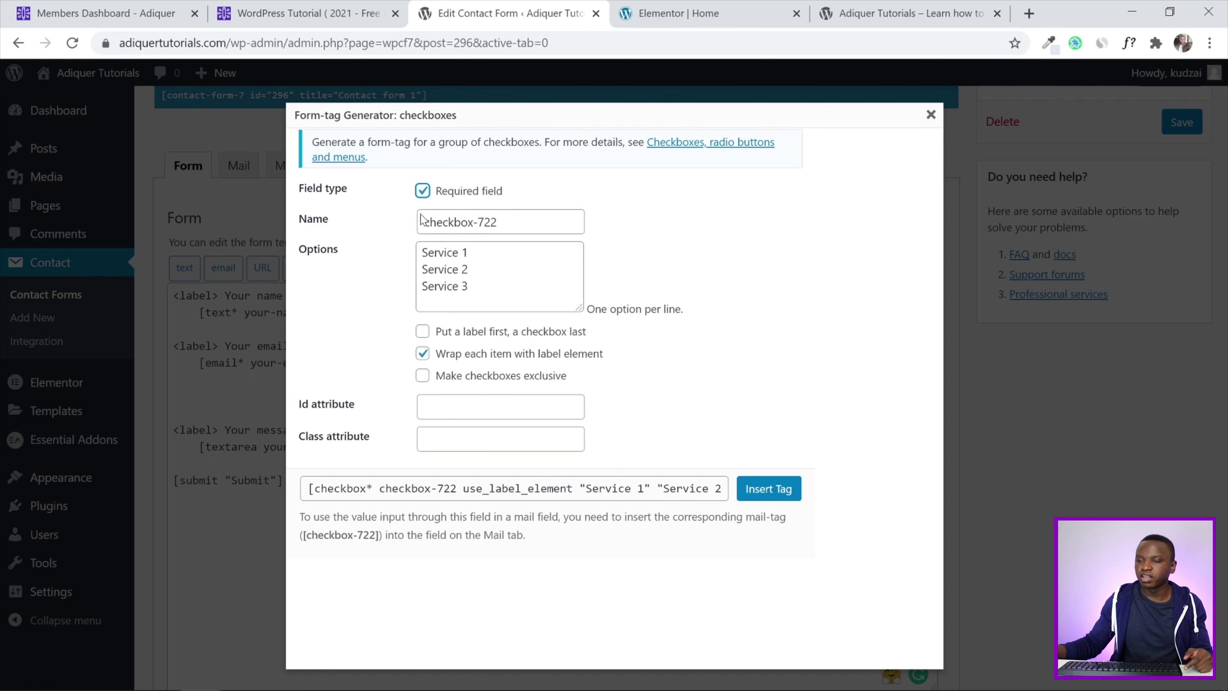
Insert the service checkbox tag into the template and save the form
{"action": "left_click", "coordinate": [774, 489]}
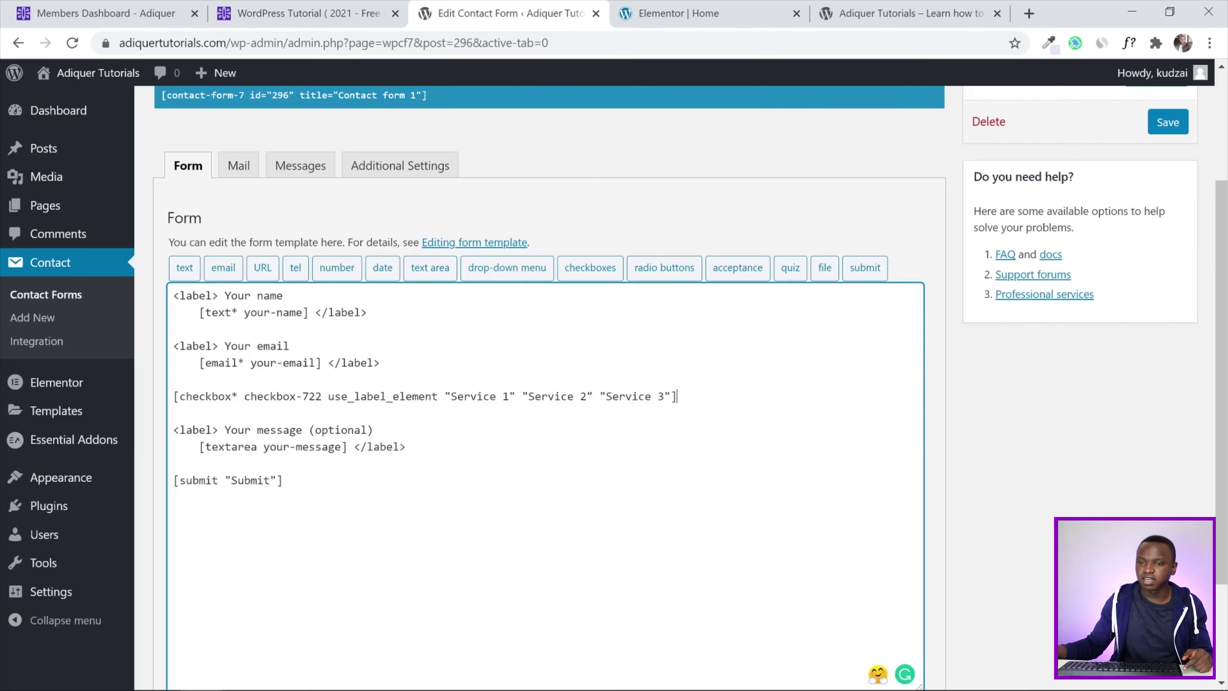
{"action": "scroll", "coordinate": [955, 409], "scroll_direction": "up", "scroll_amount": 3}
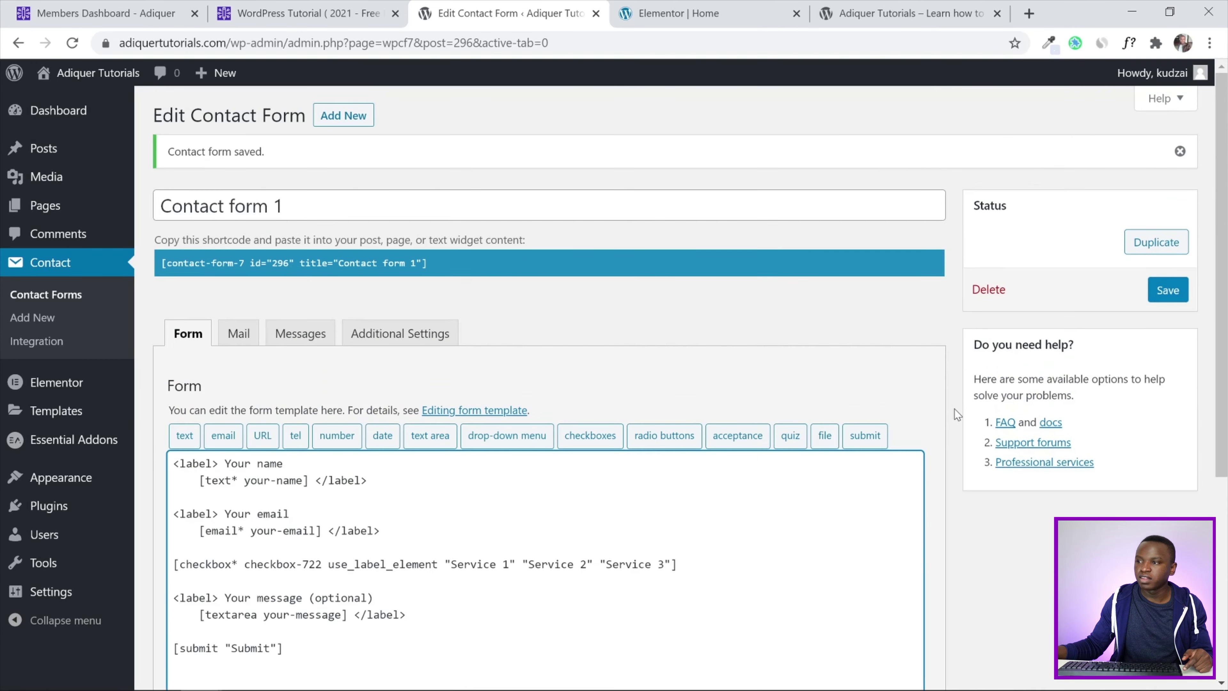
{"action": "left_click", "coordinate": [1162, 292]}
Reload the live page to see the three service checkboxes, then return to the form editor
{"action": "left_click", "coordinate": [871, 13]}
{"action": "left_click", "coordinate": [72, 44]}
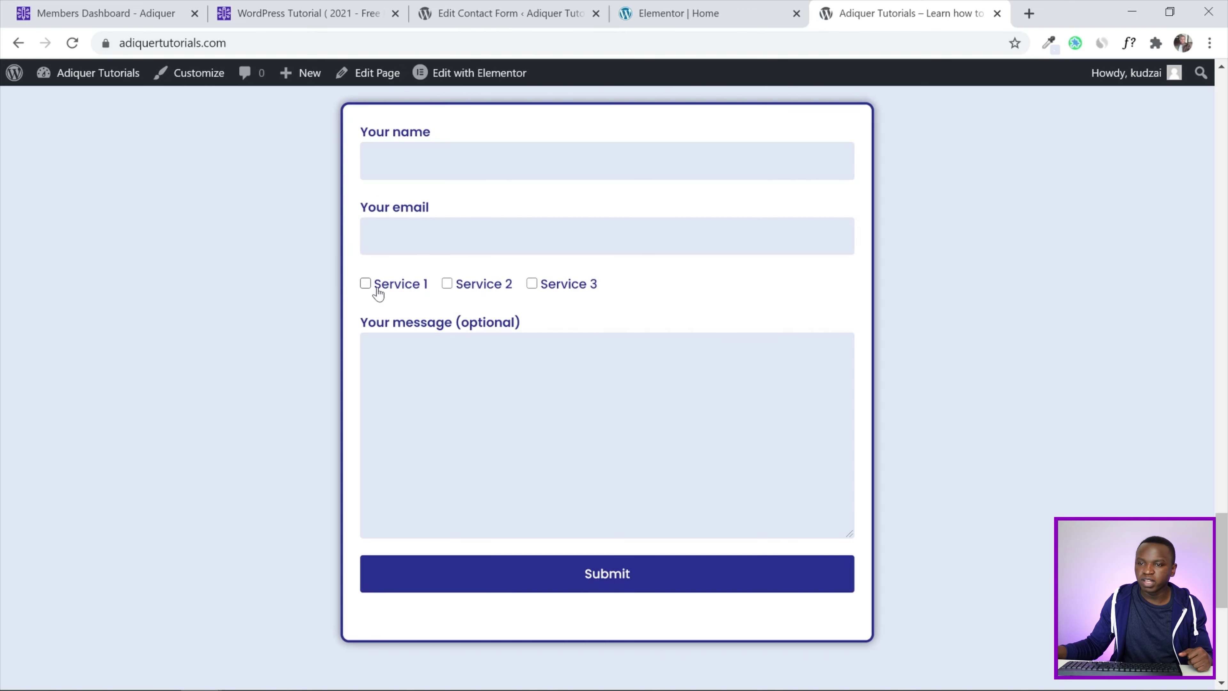
{"action": "left_click", "coordinate": [732, 7]}
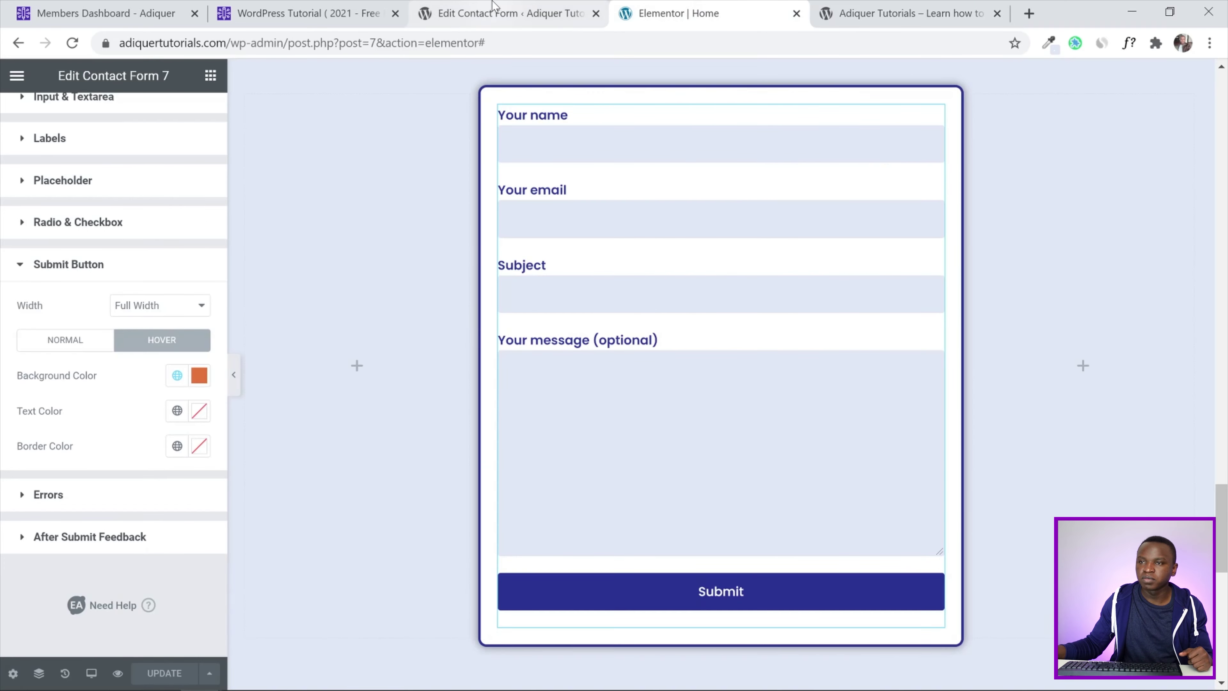
{"action": "left_click", "coordinate": [498, 11]}
{"action": "scroll", "coordinate": [614, 363], "scroll_direction": "down", "scroll_amount": 3}
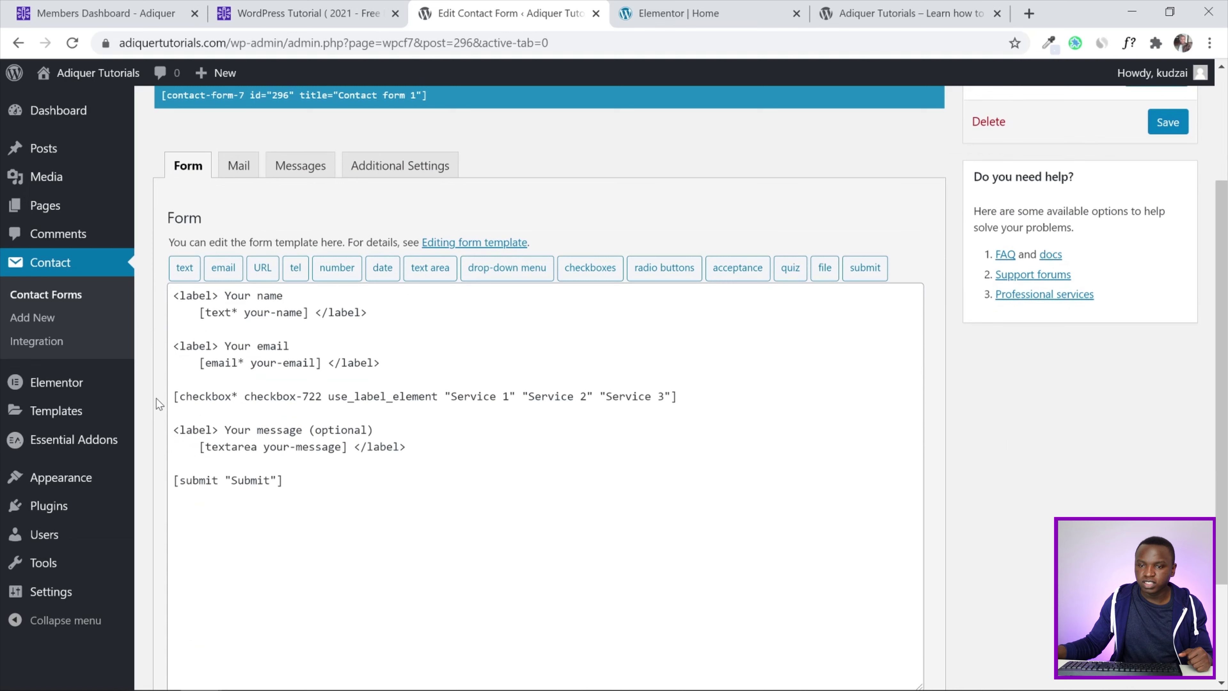
Add a 'Service:' label before the checkbox group and save the form
{"action": "left_click", "coordinate": [173, 396]}
{"action": "type", "text": "Ser"}
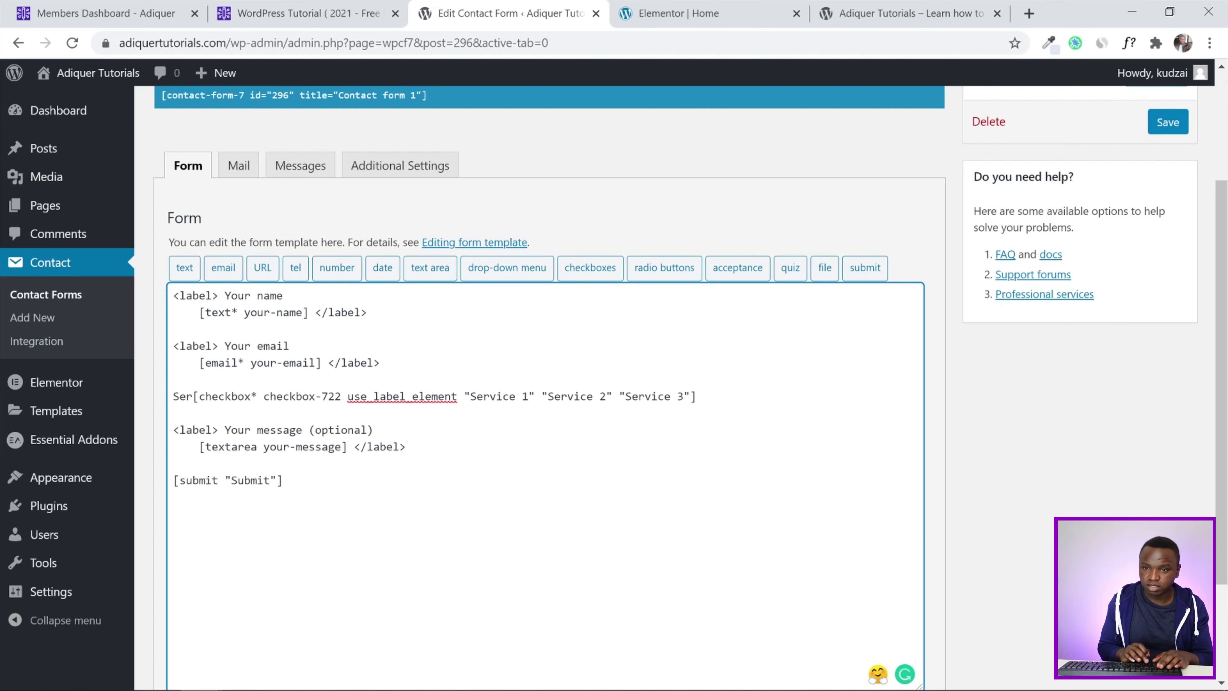
{"action": "type", "text": "vice"}
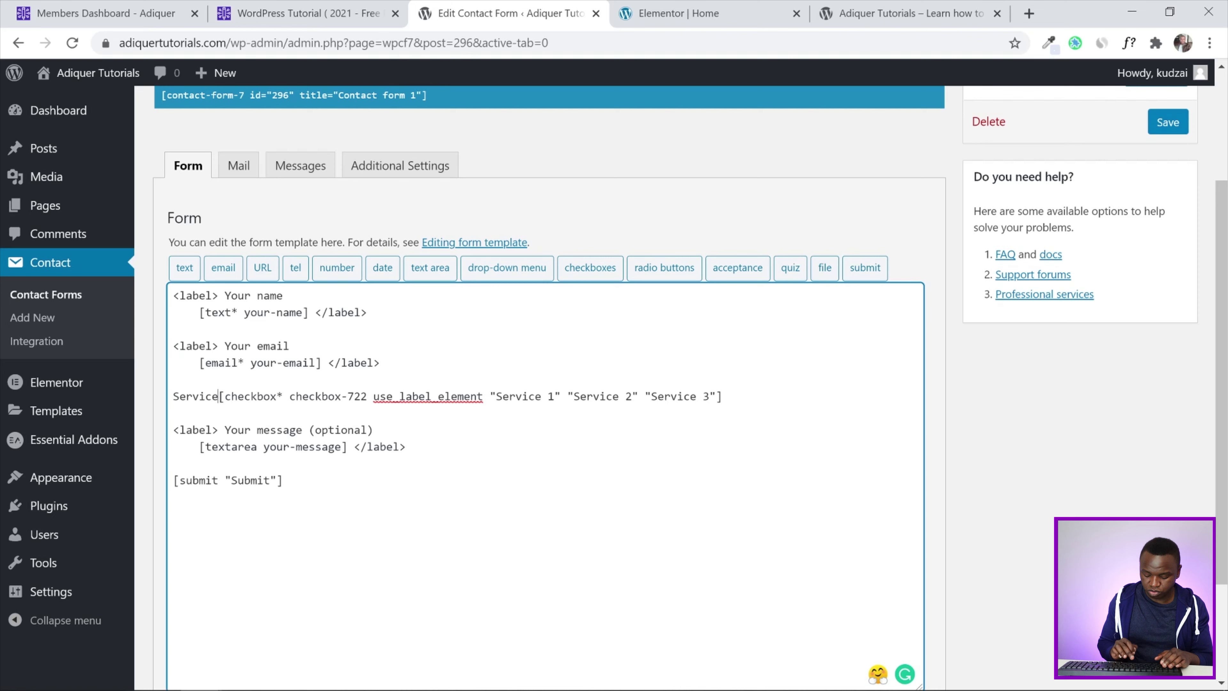
{"action": "type", "text": " :"}
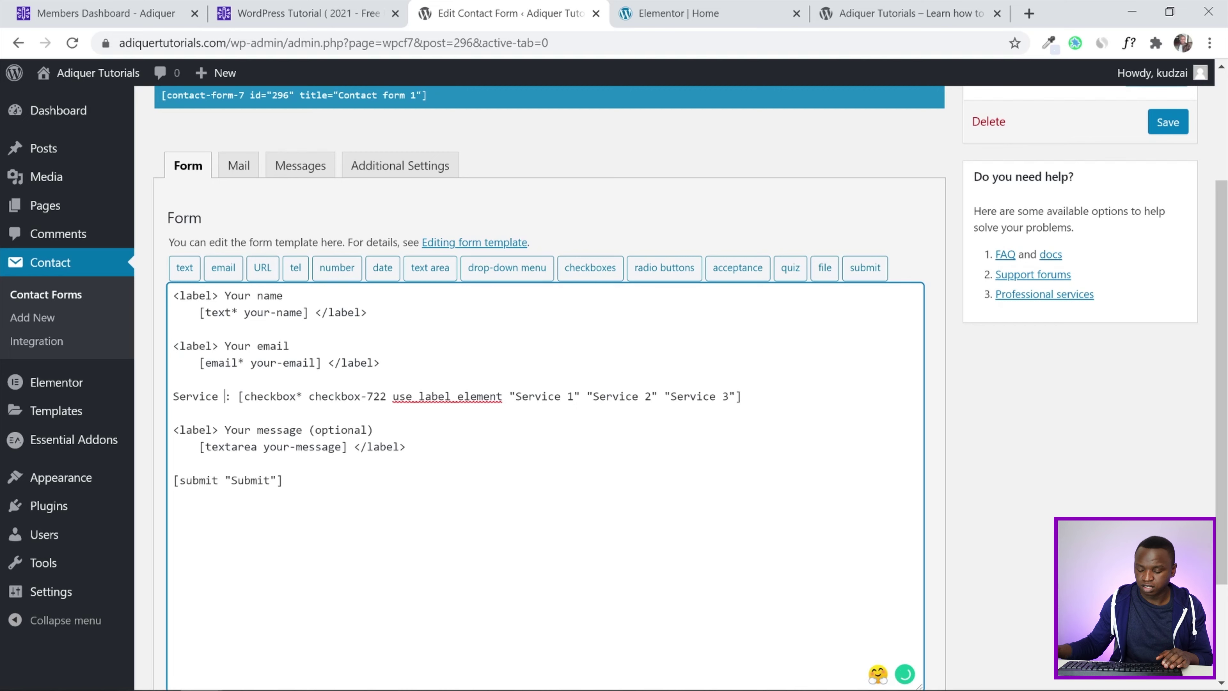
{"action": "key", "text": "BackSpace"}
{"action": "scroll", "coordinate": [996, 488], "scroll_direction": "down", "scroll_amount": 3}
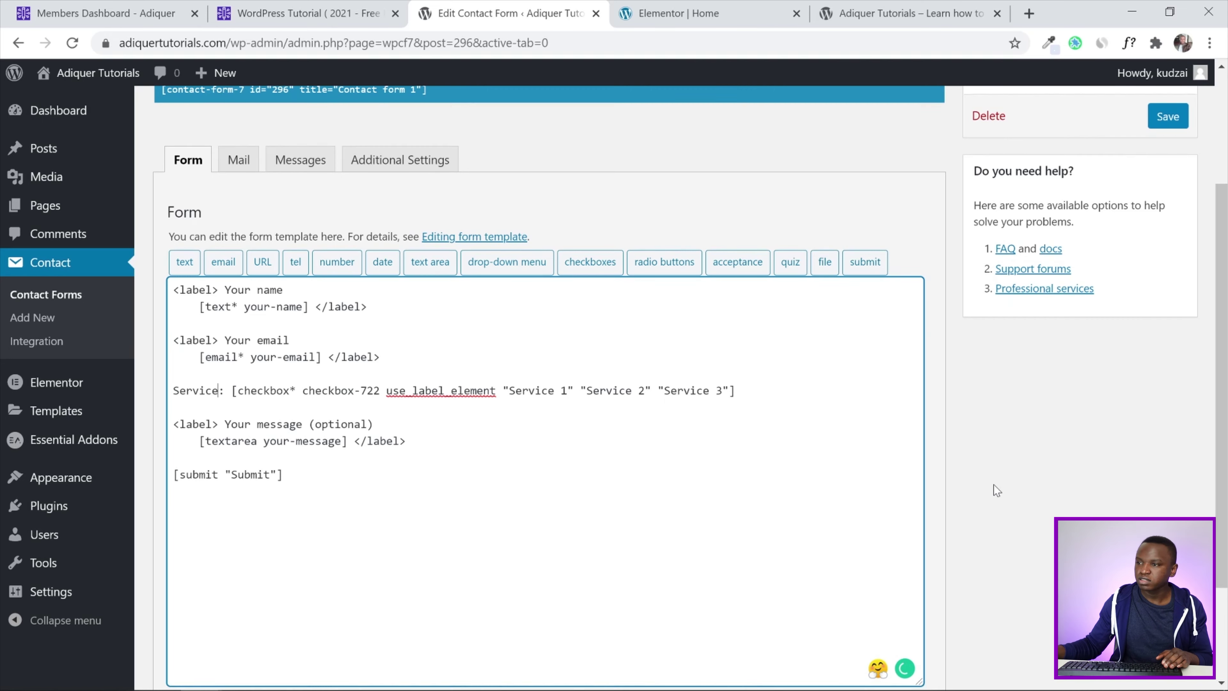
{"action": "left_click", "coordinate": [189, 603]}
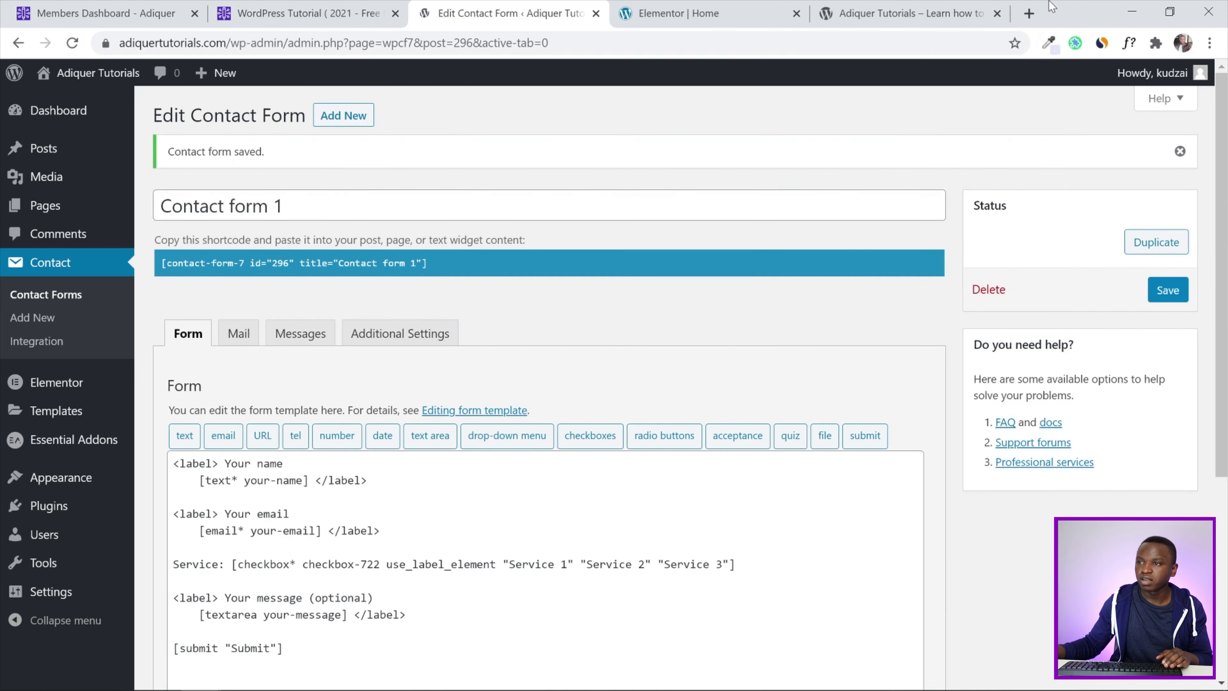
Reload the live page to check the new 'Service:' label
{"action": "left_click", "coordinate": [904, 13]}
{"action": "left_click", "coordinate": [74, 44]}
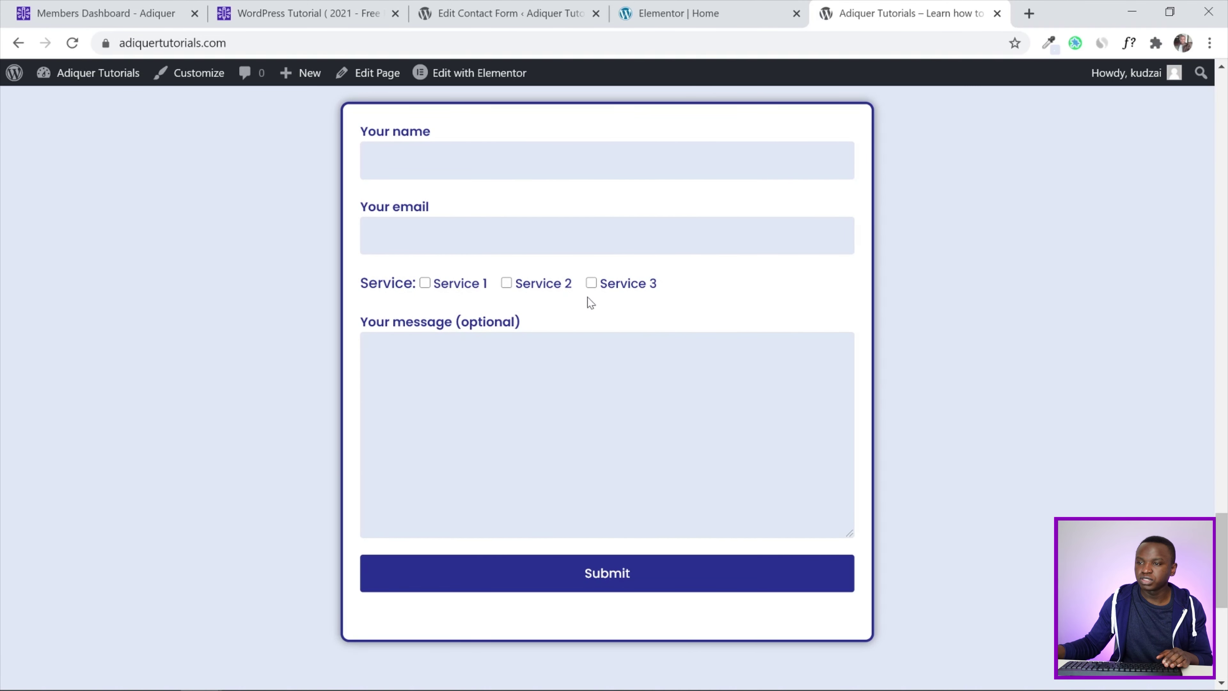
{"action": "left_click", "coordinate": [726, 12]}
Prefix the label with 'Choose' so it reads 'Choose Service:' and save the form
{"action": "left_click", "coordinate": [545, 8]}
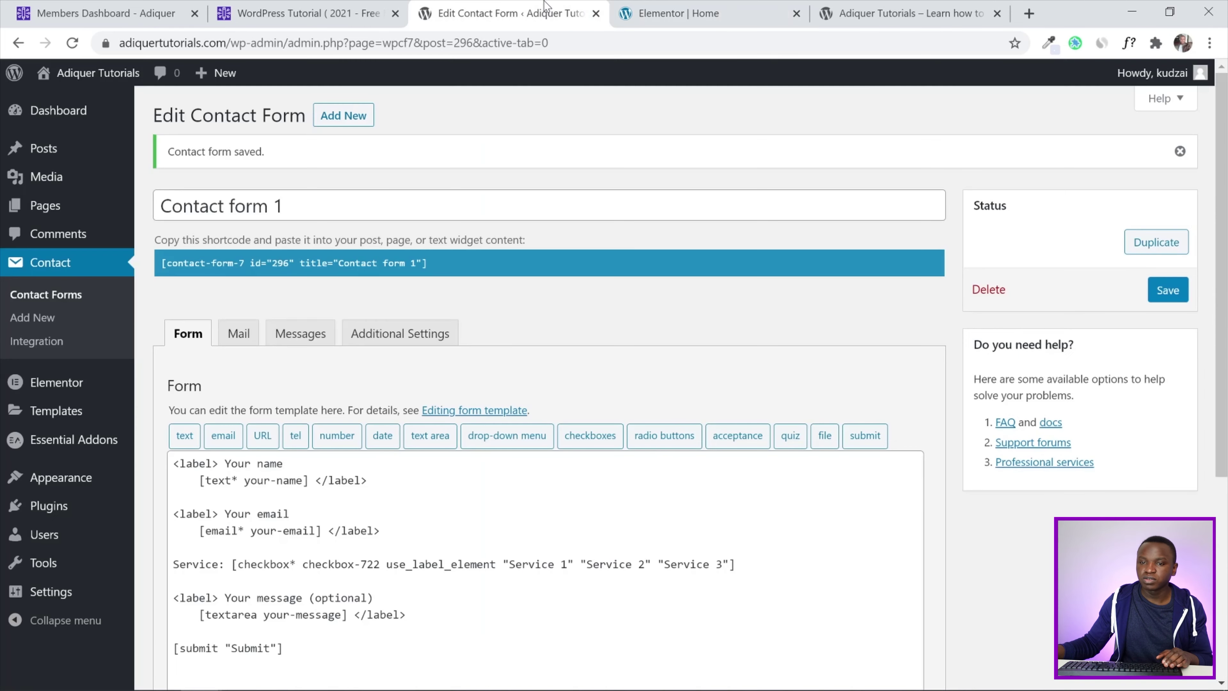
{"action": "left_click", "coordinate": [170, 556]}
{"action": "type", "text": "Choose"}
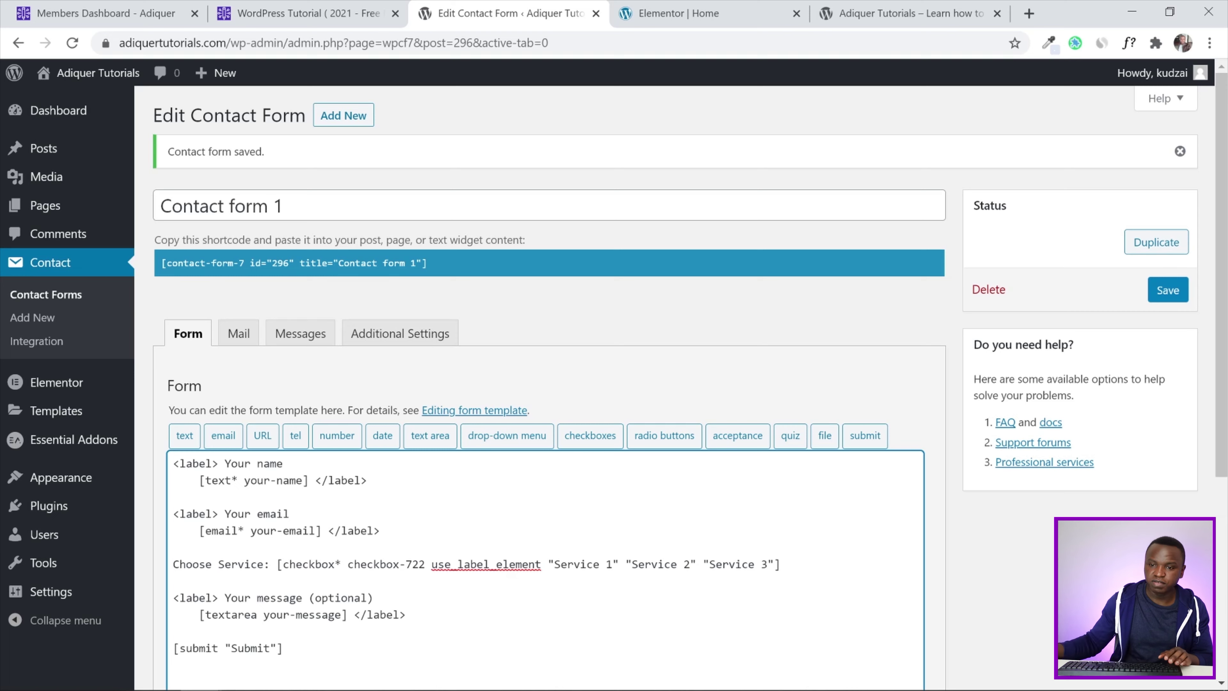
{"action": "scroll", "coordinate": [1174, 114], "scroll_direction": "down", "scroll_amount": 3}
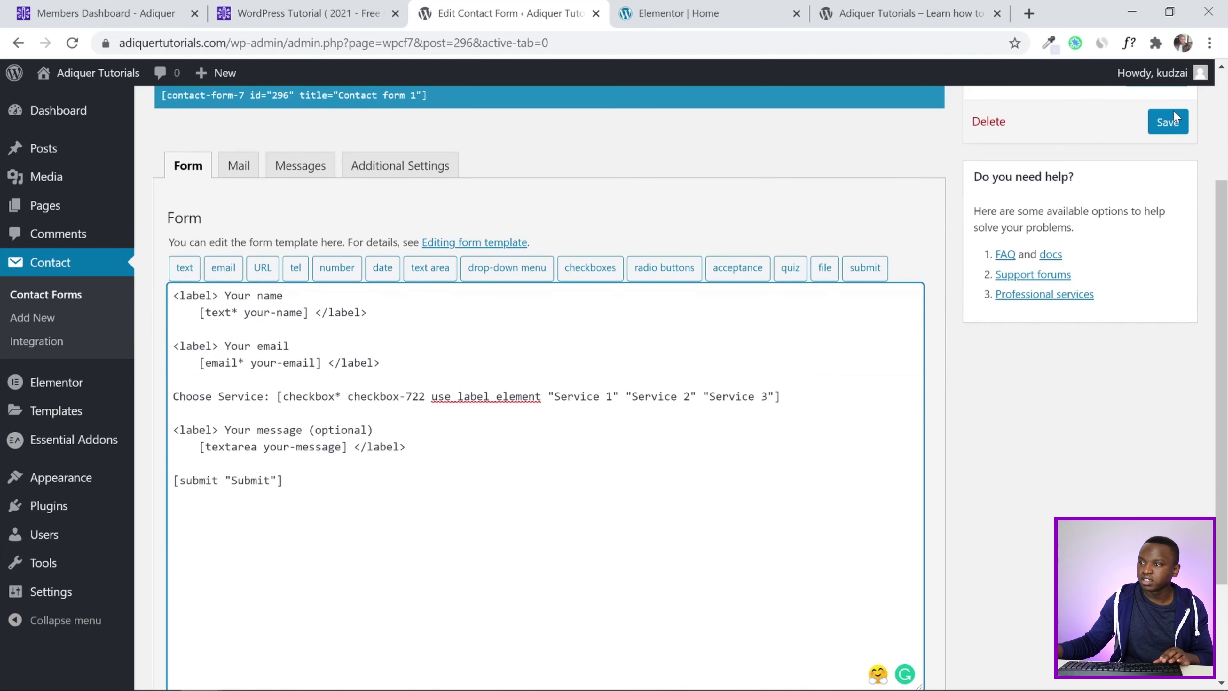
{"action": "left_click", "coordinate": [1172, 119]}
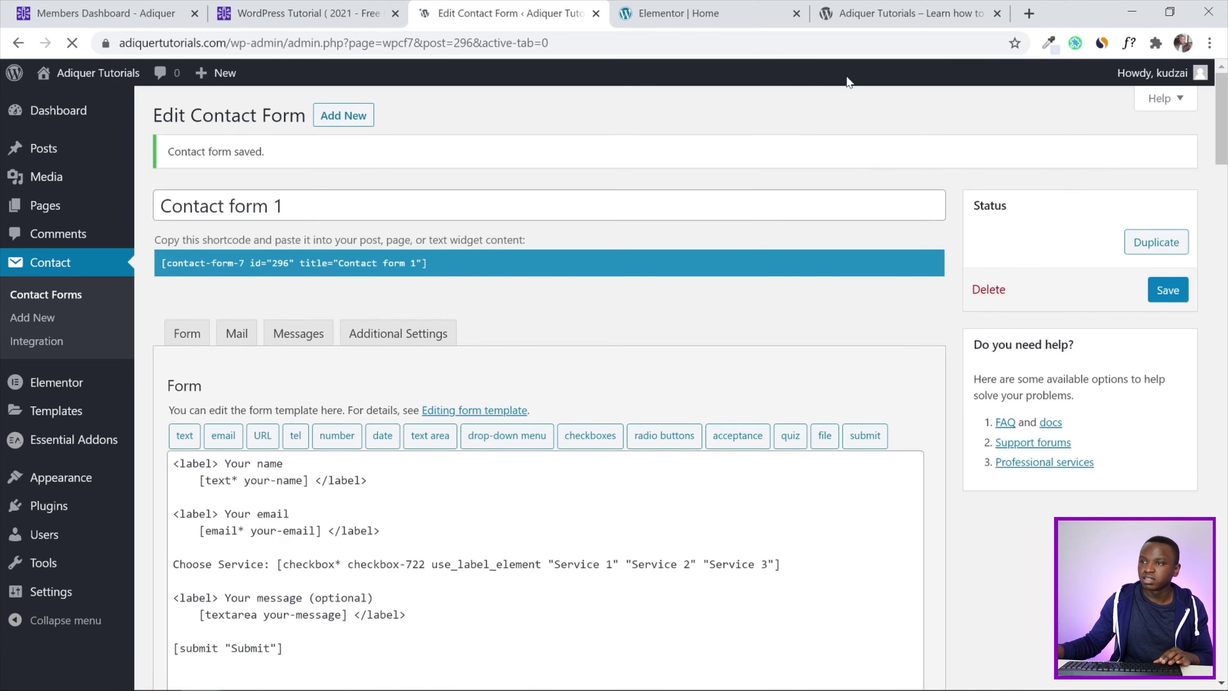
Reload the live form to confirm the 'Choose Service:' label above the checkboxes
{"action": "left_click", "coordinate": [908, 13]}
{"action": "left_click", "coordinate": [73, 43]}
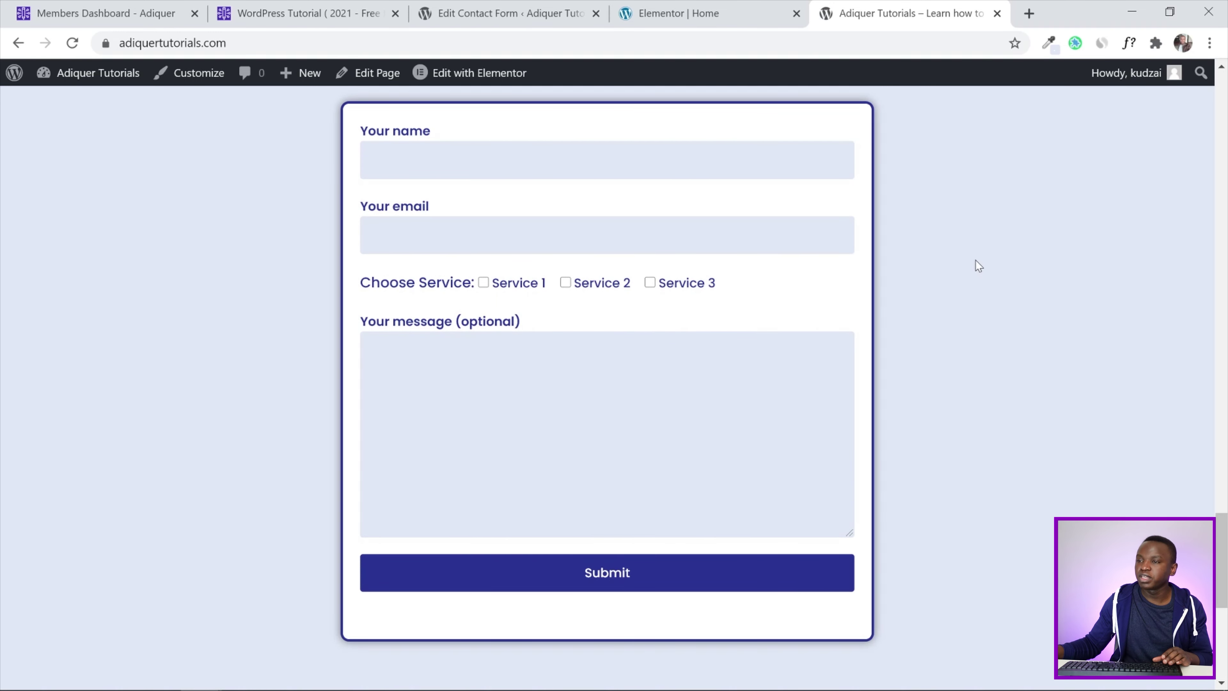
{"action": "left_click", "coordinate": [784, 7]}
{"action": "left_click", "coordinate": [503, 13]}
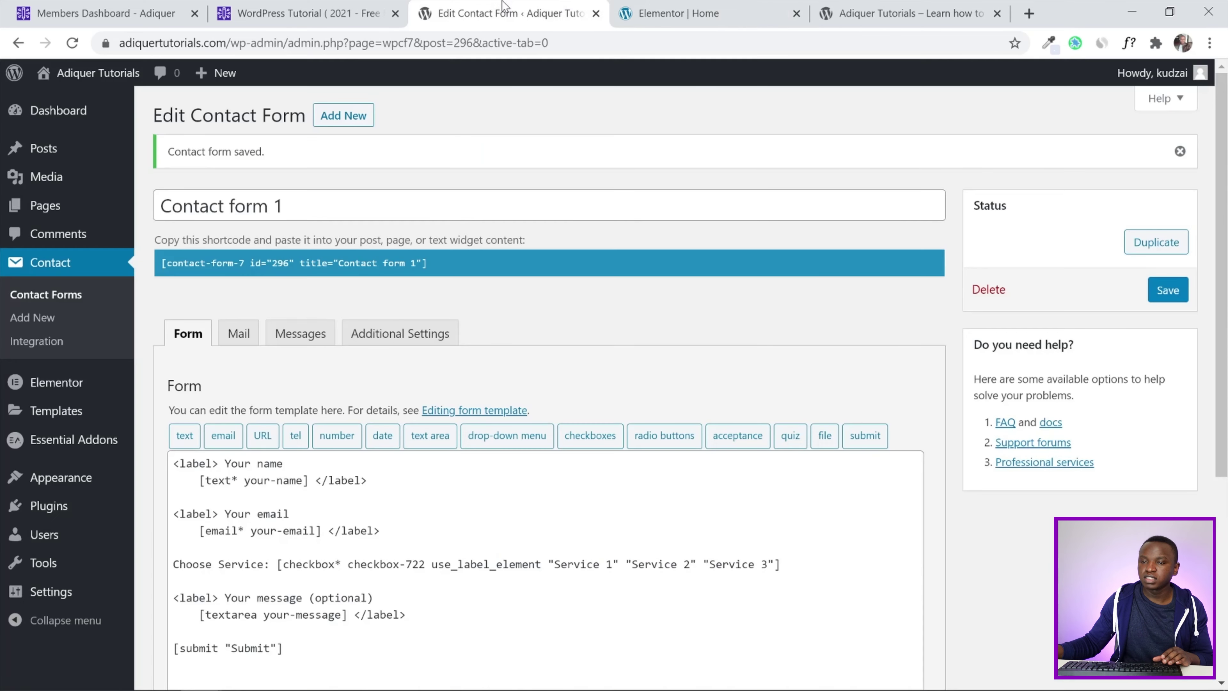
{"action": "scroll", "coordinate": [570, 360], "scroll_direction": "down", "scroll_amount": 3}
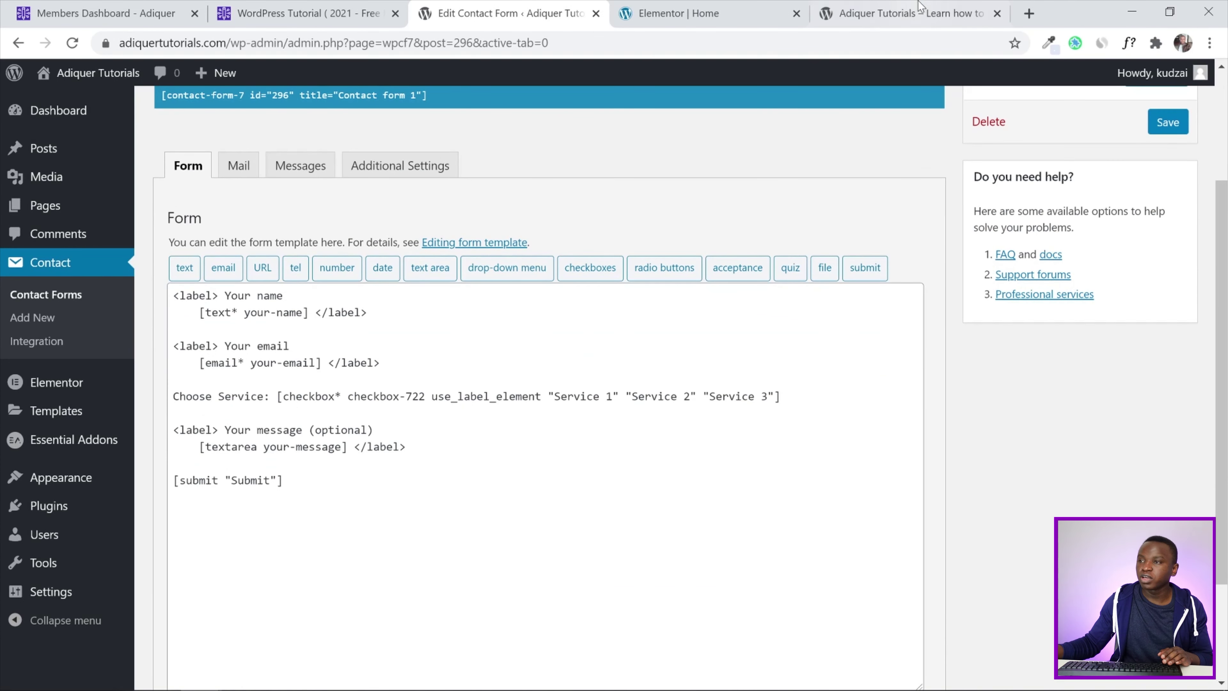
{"action": "left_click", "coordinate": [913, 13]}
Replace 'Your message' with 'Extra Notes' so the label reads 'Extra Notes (optional)', and save
{"action": "left_click", "coordinate": [697, 10]}
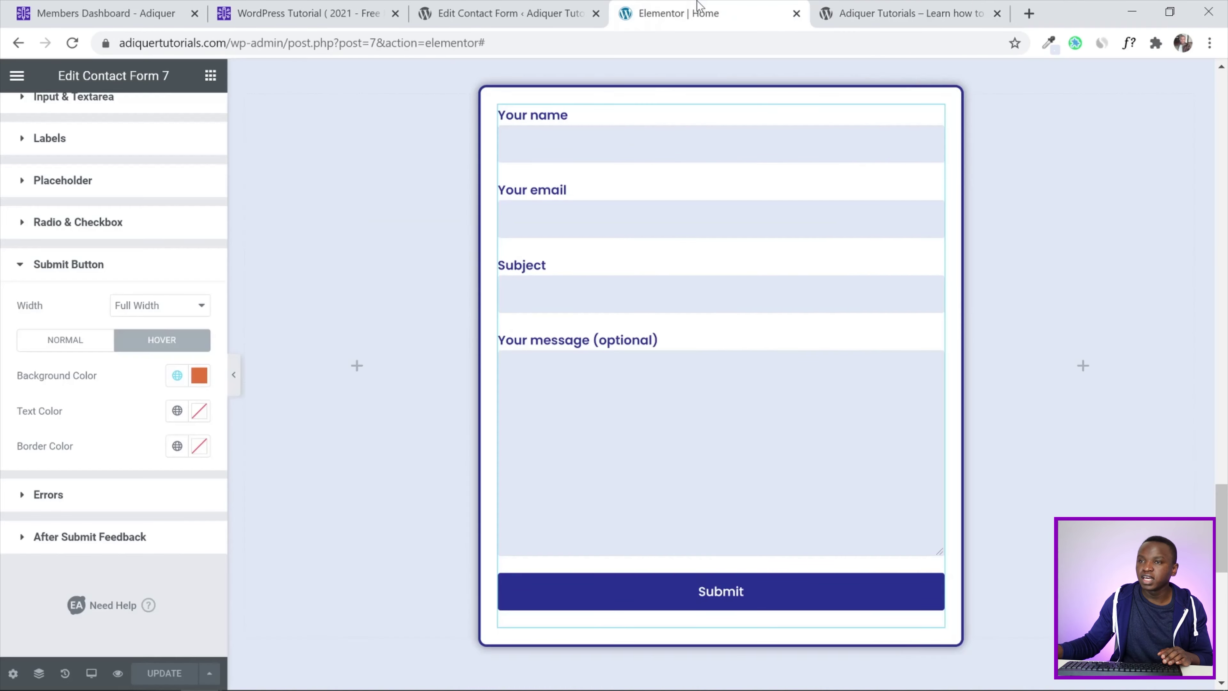
{"action": "left_click", "coordinate": [539, 5]}
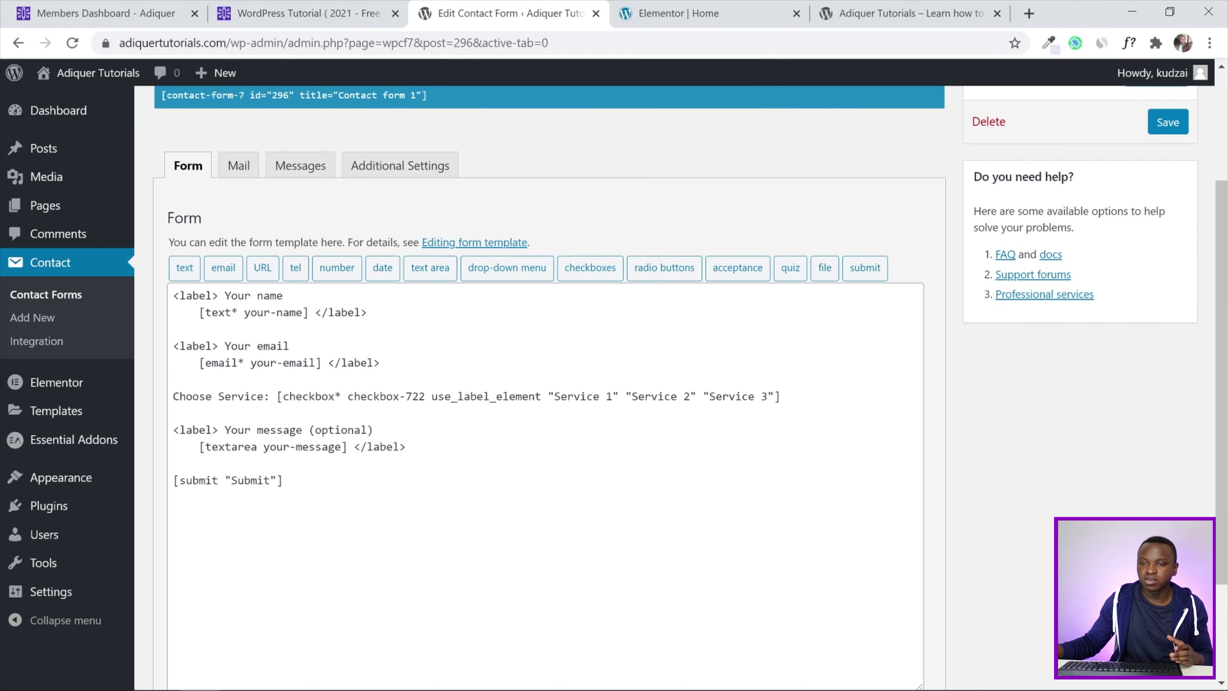
{"action": "left_click_drag", "start_coordinate": [224, 430], "coordinate": [303, 430]}
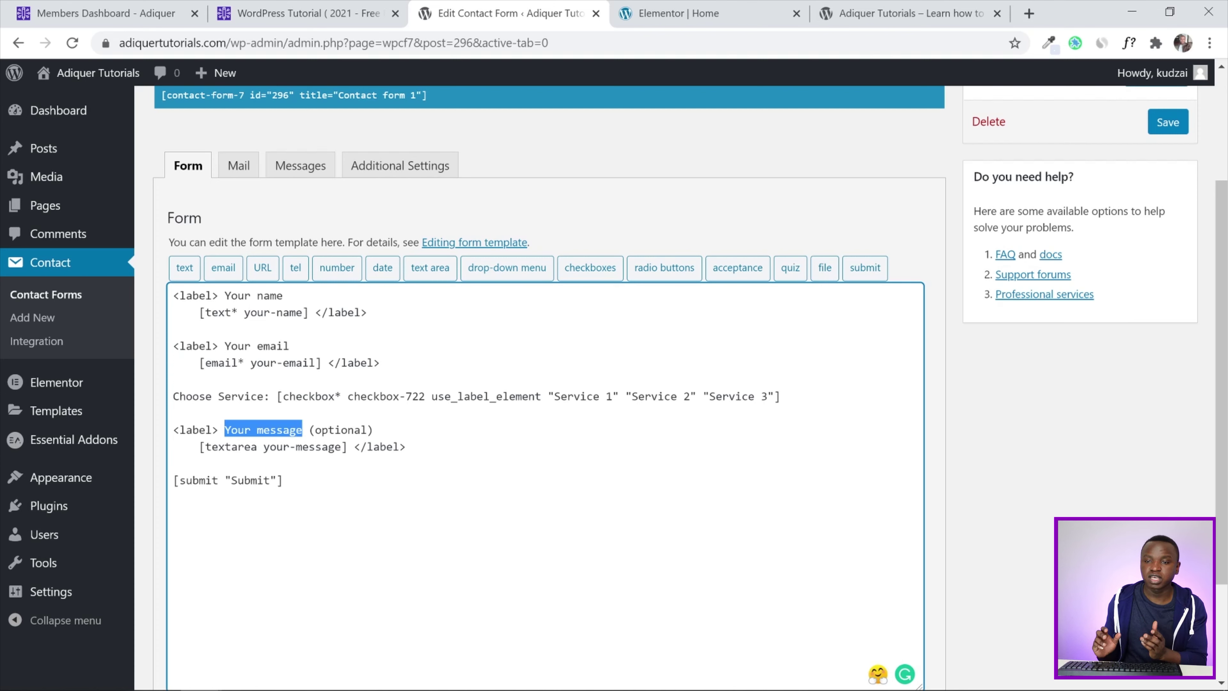
{"action": "type", "text": "Ex"}
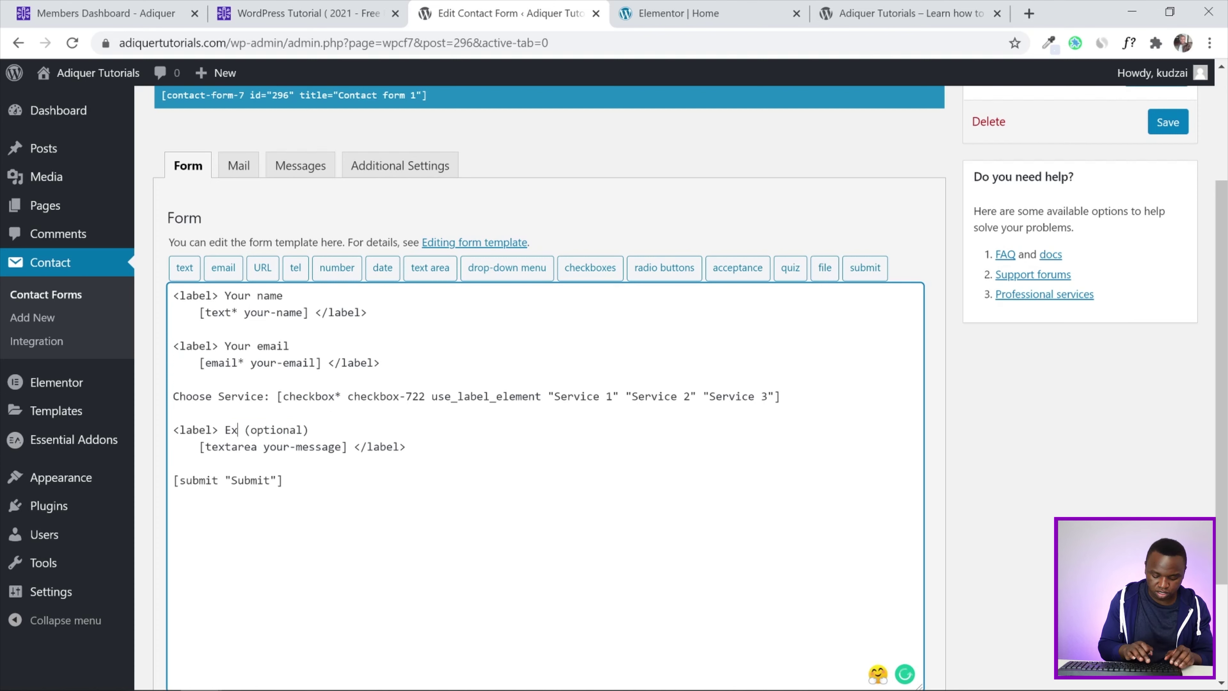
{"action": "type", "text": "tra Notes"}
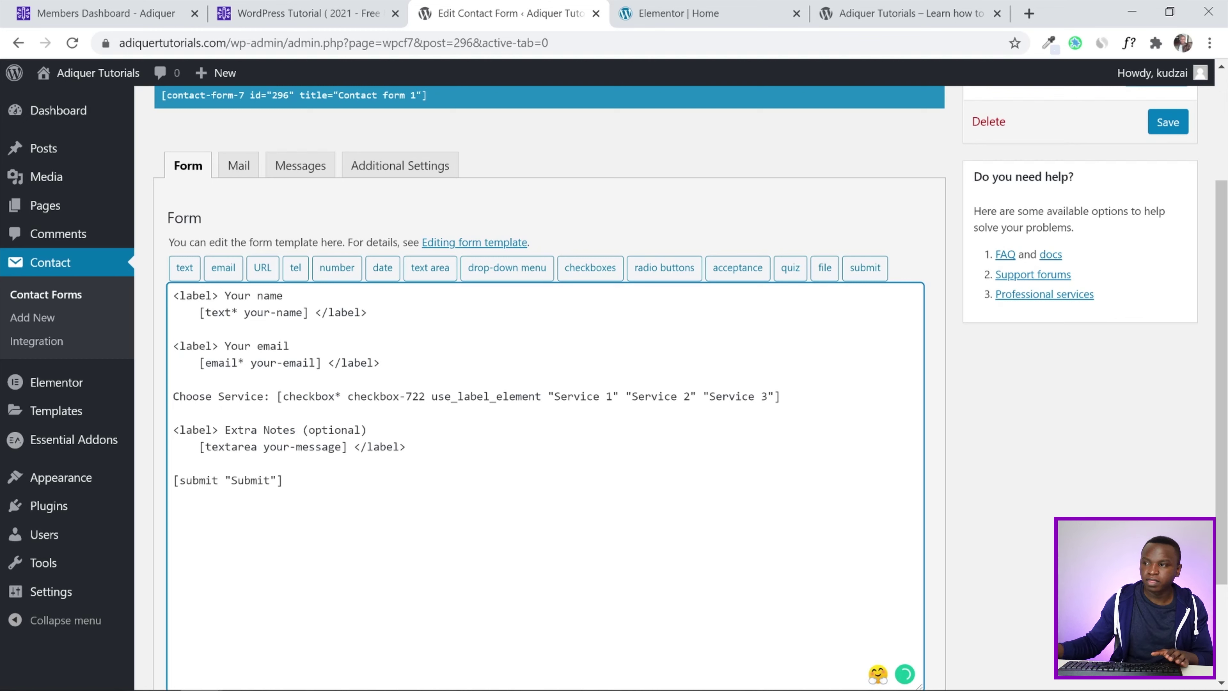
{"action": "left_click", "coordinate": [1180, 124]}
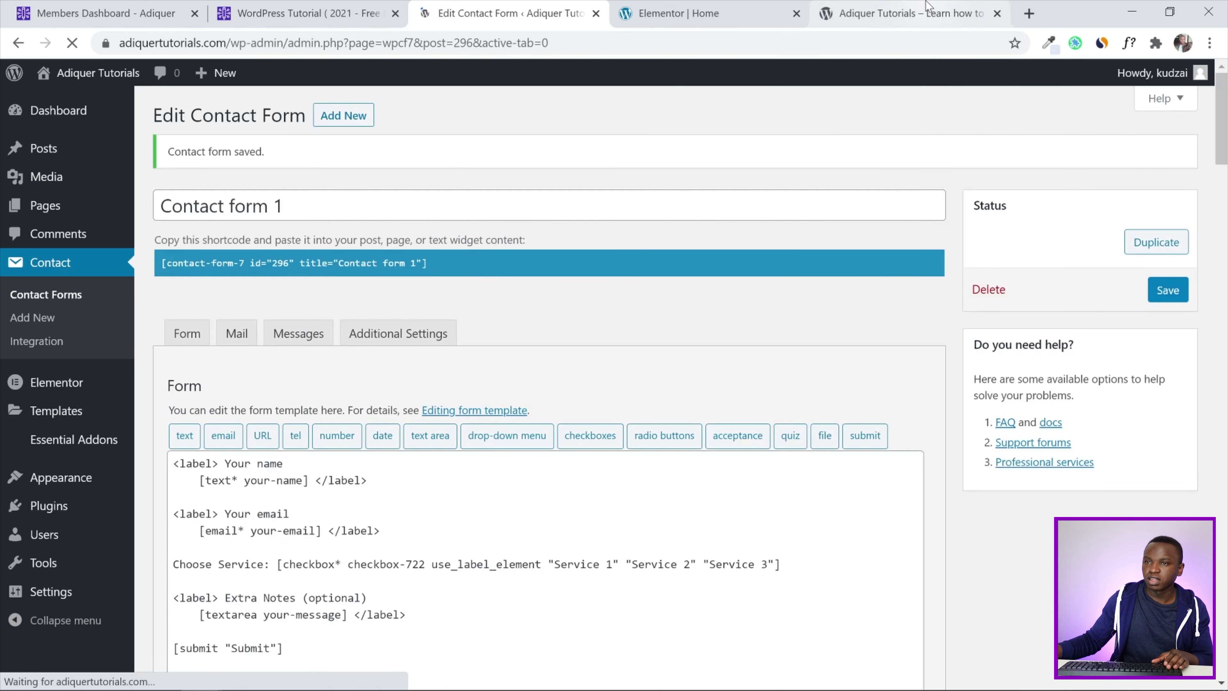
{"action": "left_click", "coordinate": [926, 7]}
Reload the live Get A Quote form, inspect the Choose Service and Extra Notes fields, then return to the editor
{"action": "left_click", "coordinate": [72, 43]}
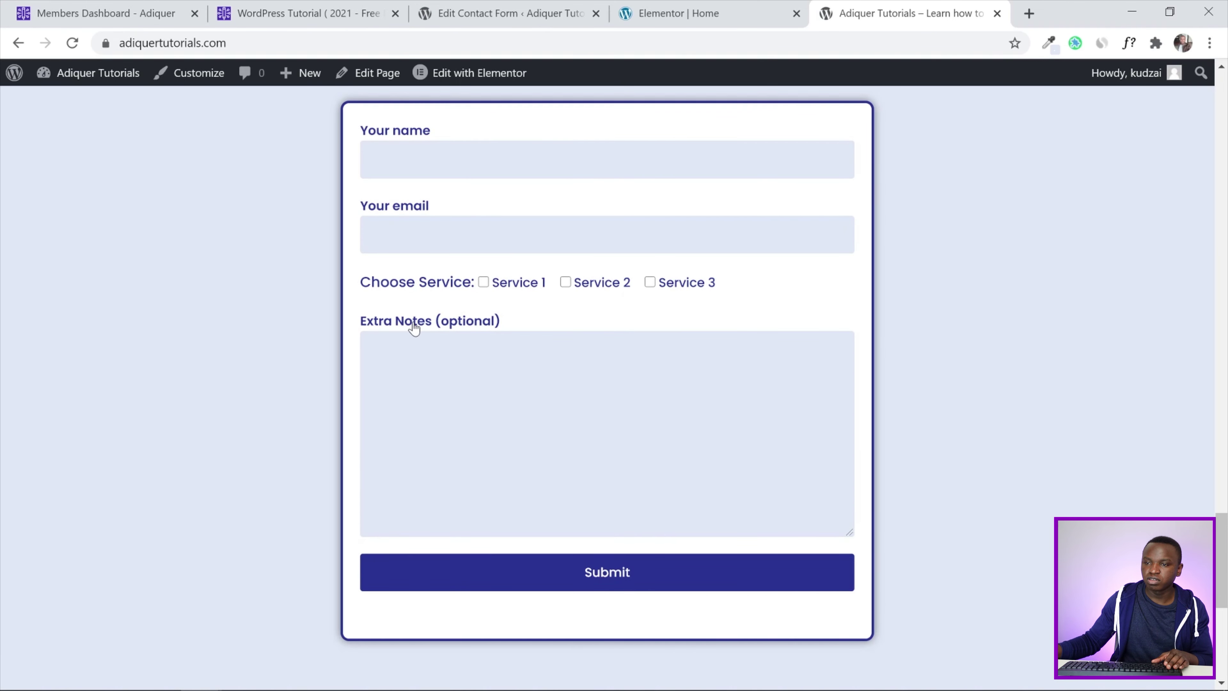
{"action": "scroll", "coordinate": [757, 294], "scroll_direction": "up", "scroll_amount": 3}
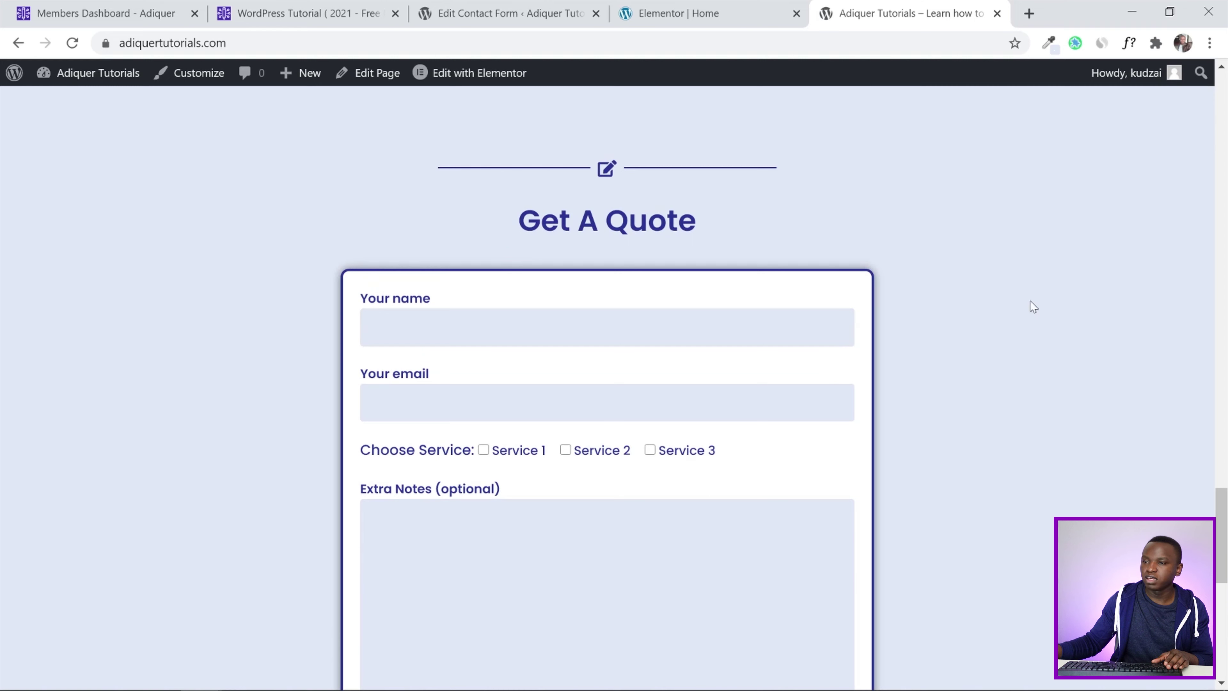
{"action": "scroll", "coordinate": [1226, 534], "scroll_direction": "down", "scroll_amount": 2}
{"action": "left_click_drag", "start_coordinate": [1226, 534], "coordinate": [1226, 521]}
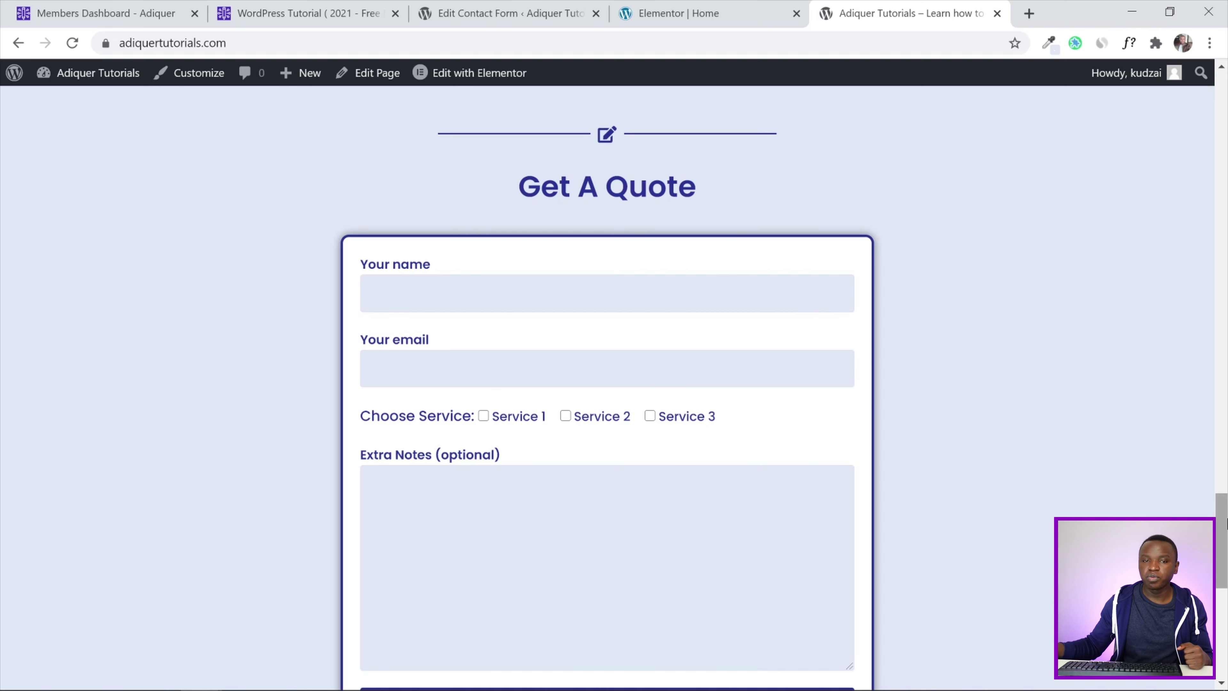
{"action": "scroll", "coordinate": [1019, 546], "scroll_direction": "up", "scroll_amount": 3}
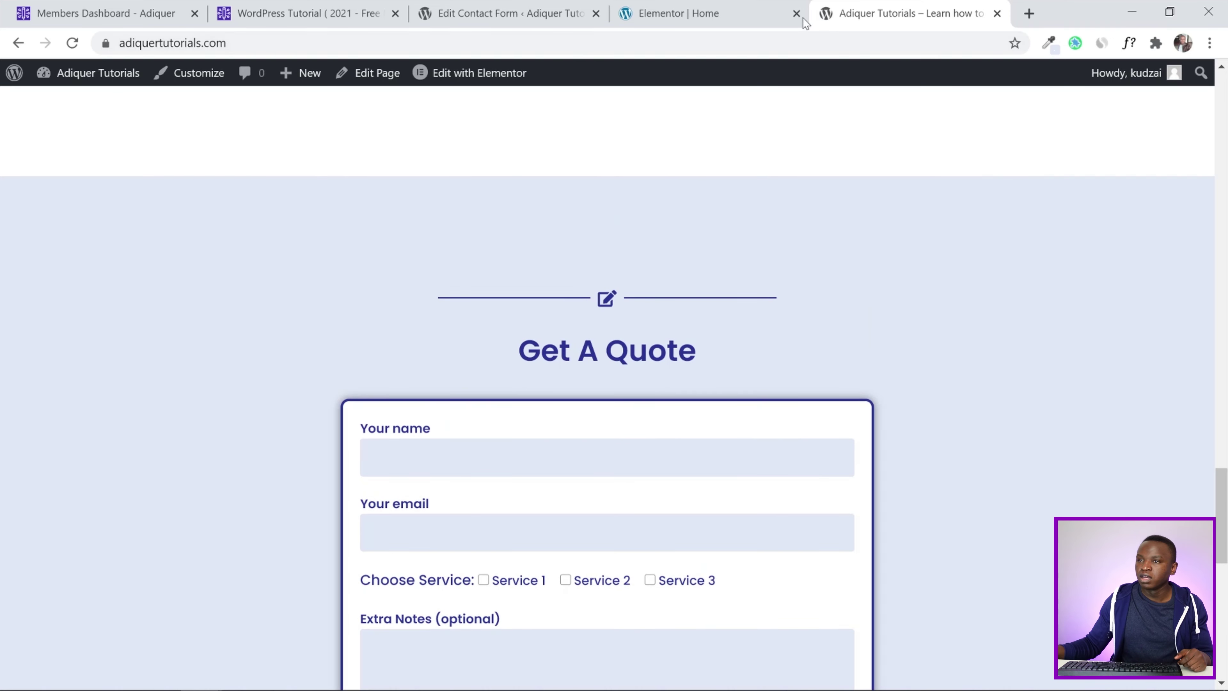
{"action": "scroll", "coordinate": [729, 266], "scroll_direction": "down", "scroll_amount": 2}
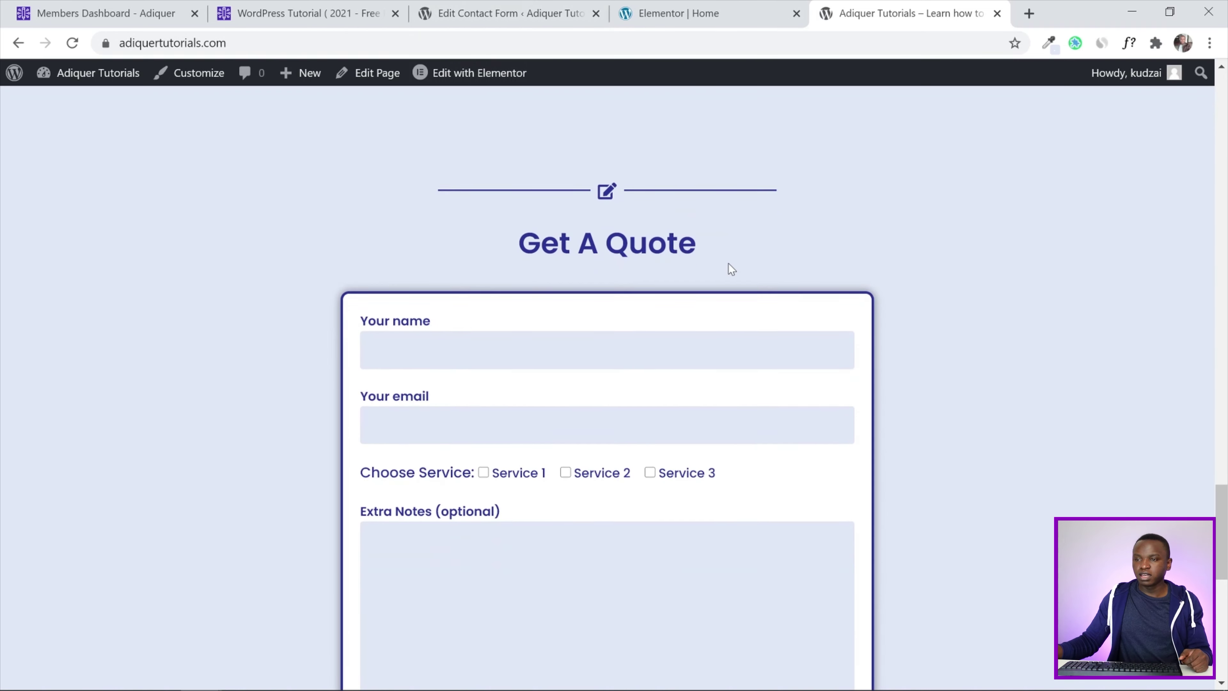
{"action": "scroll", "coordinate": [729, 266], "scroll_direction": "down", "scroll_amount": 1}
{"action": "scroll", "coordinate": [967, 242], "scroll_direction": "down", "scroll_amount": 2}
{"action": "scroll", "coordinate": [1013, 271], "scroll_direction": "down", "scroll_amount": 2}
{"action": "scroll", "coordinate": [1013, 282], "scroll_direction": "up", "scroll_amount": 8}
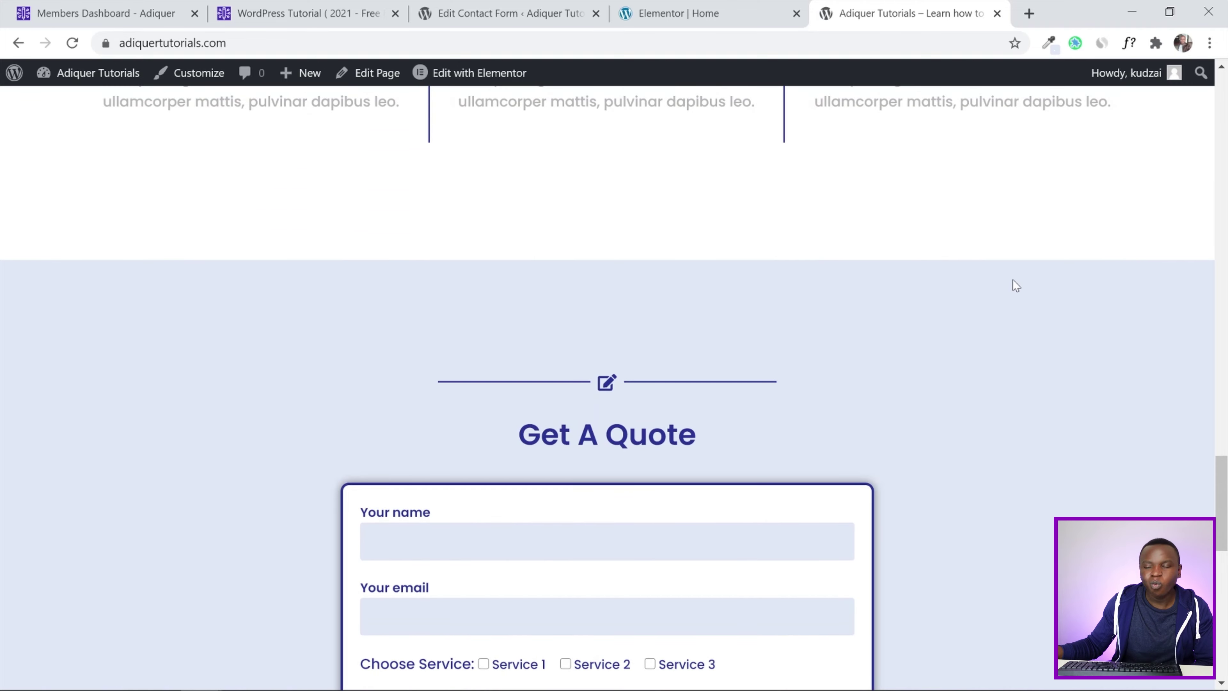
{"action": "scroll", "coordinate": [1015, 285], "scroll_direction": "up", "scroll_amount": 10}
{"action": "scroll", "coordinate": [1015, 285], "scroll_direction": "down", "scroll_amount": 12}
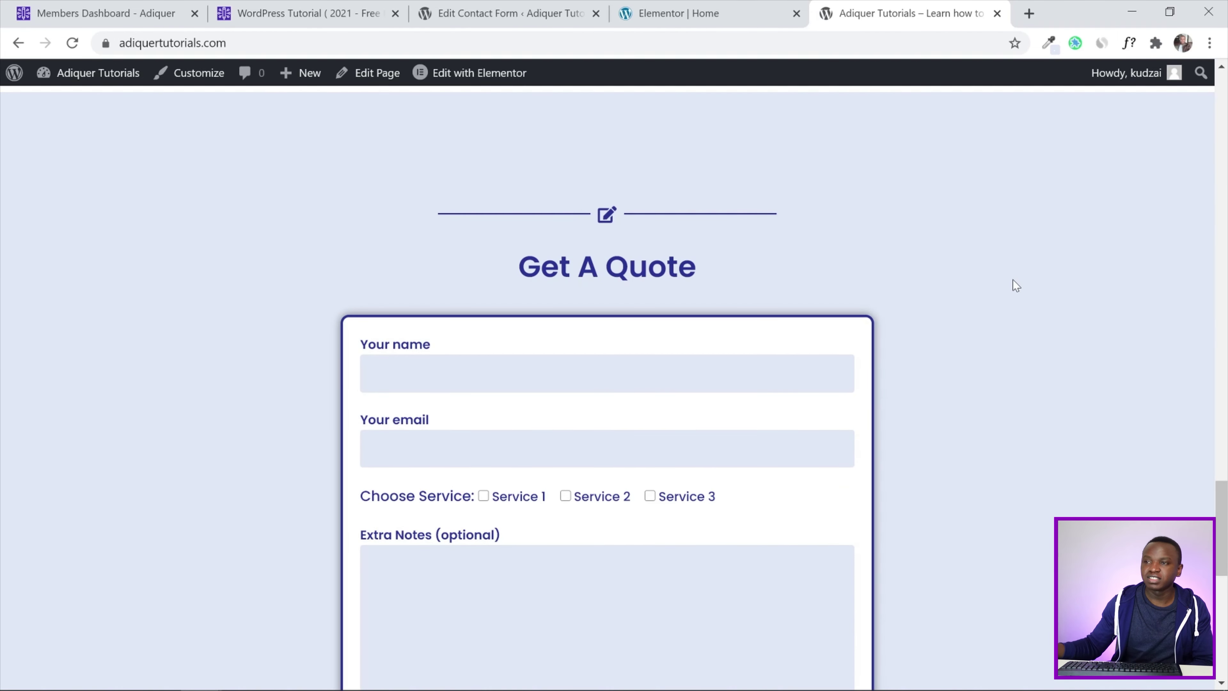
{"action": "scroll", "coordinate": [1013, 285], "scroll_direction": "down", "scroll_amount": 3}
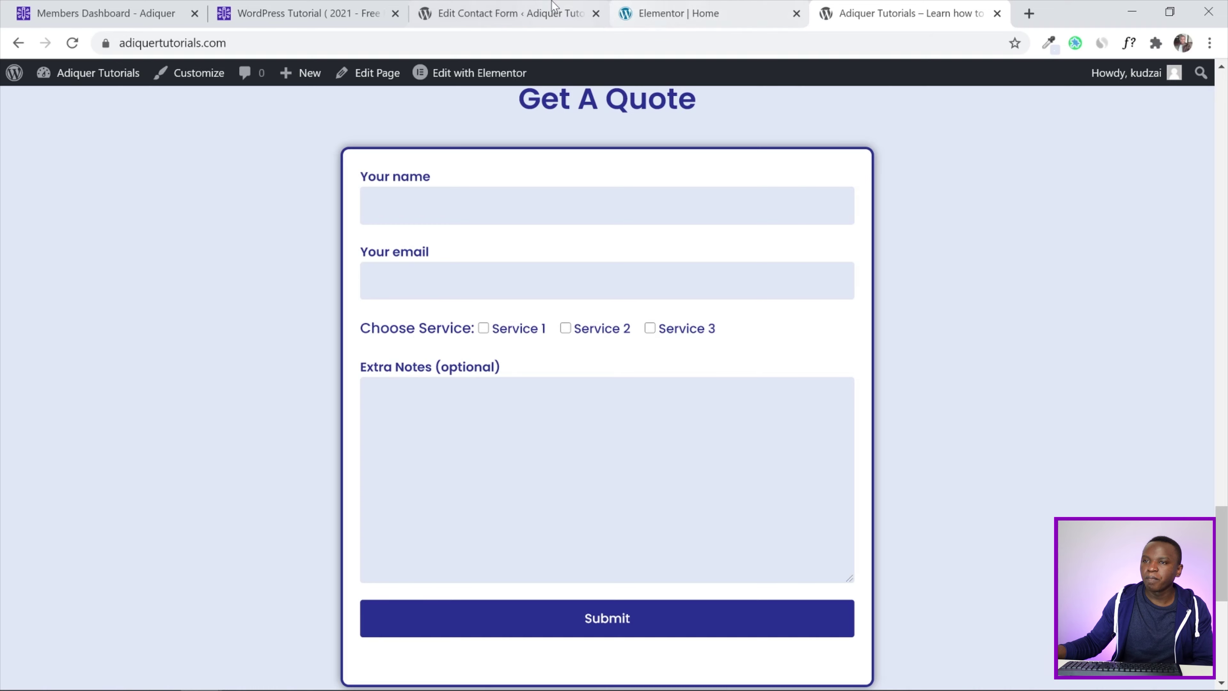
{"action": "left_click", "coordinate": [505, 6]}
{"action": "scroll", "coordinate": [641, 321], "scroll_direction": "down", "scroll_amount": 3}
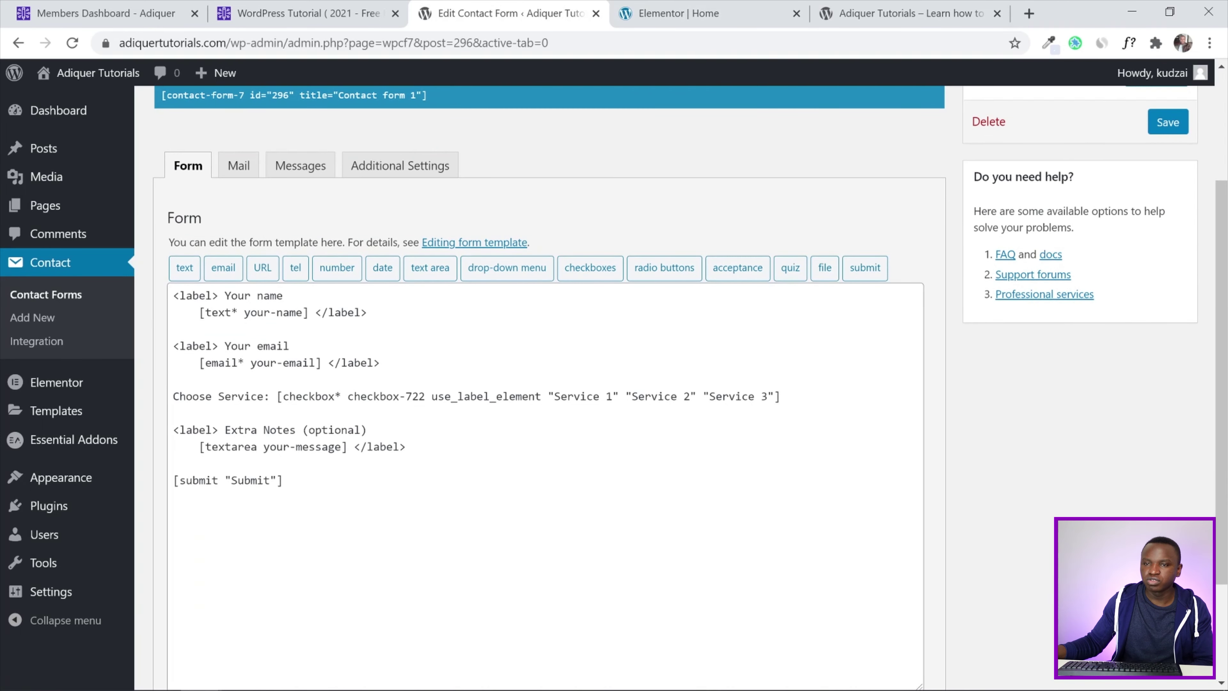
Open Contact form 1's Mail tab and review To, From, Subject, Additional headers and Message body
{"action": "scroll", "coordinate": [712, 362], "scroll_direction": "up", "scroll_amount": 3}
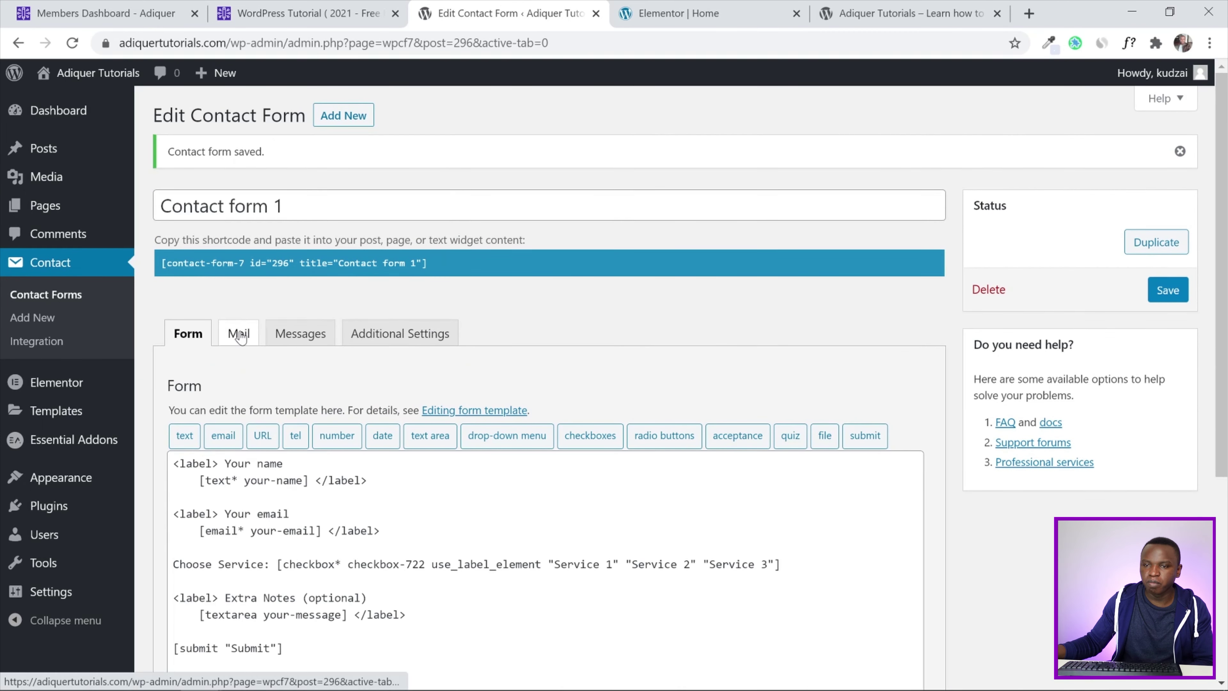
{"action": "left_click", "coordinate": [237, 333]}
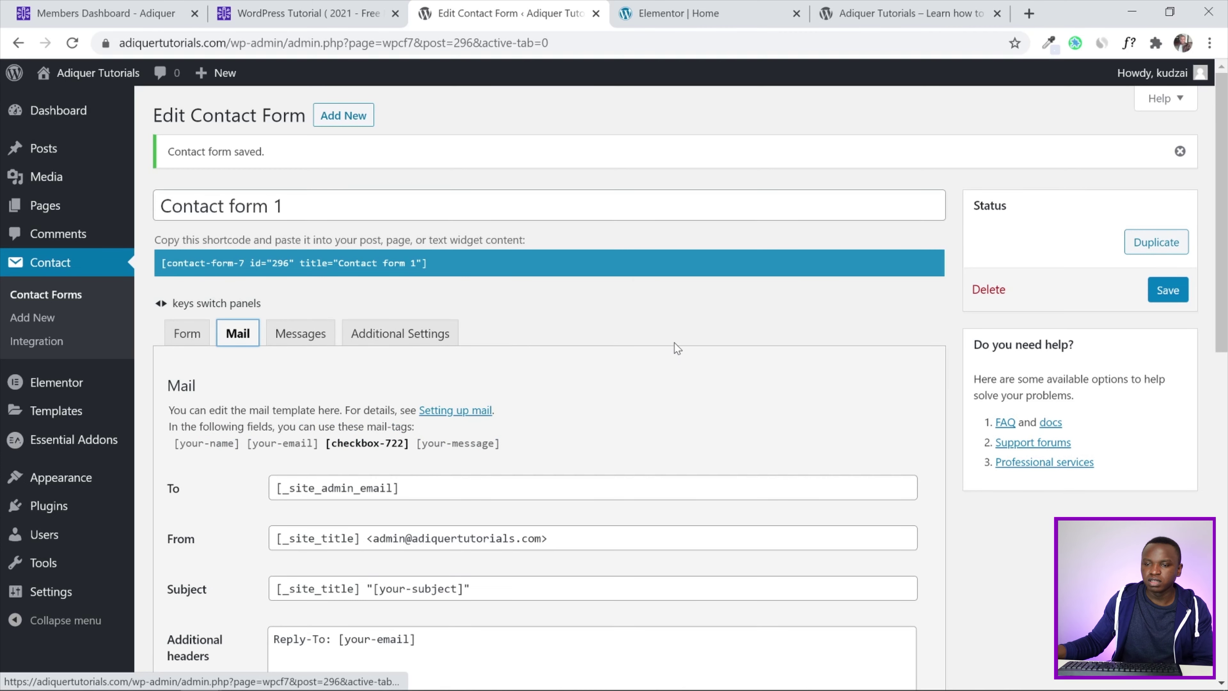
{"action": "scroll", "coordinate": [675, 342], "scroll_direction": "down", "scroll_amount": 2}
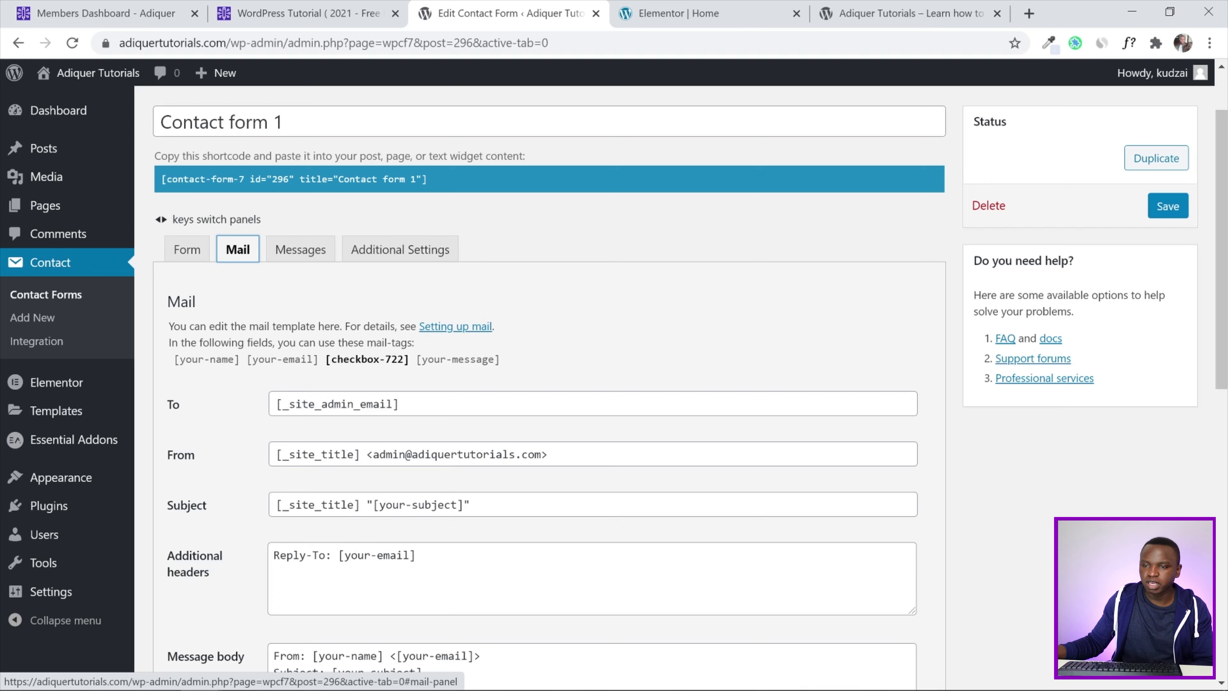
{"action": "scroll", "coordinate": [810, 329], "scroll_direction": "down", "scroll_amount": 2}
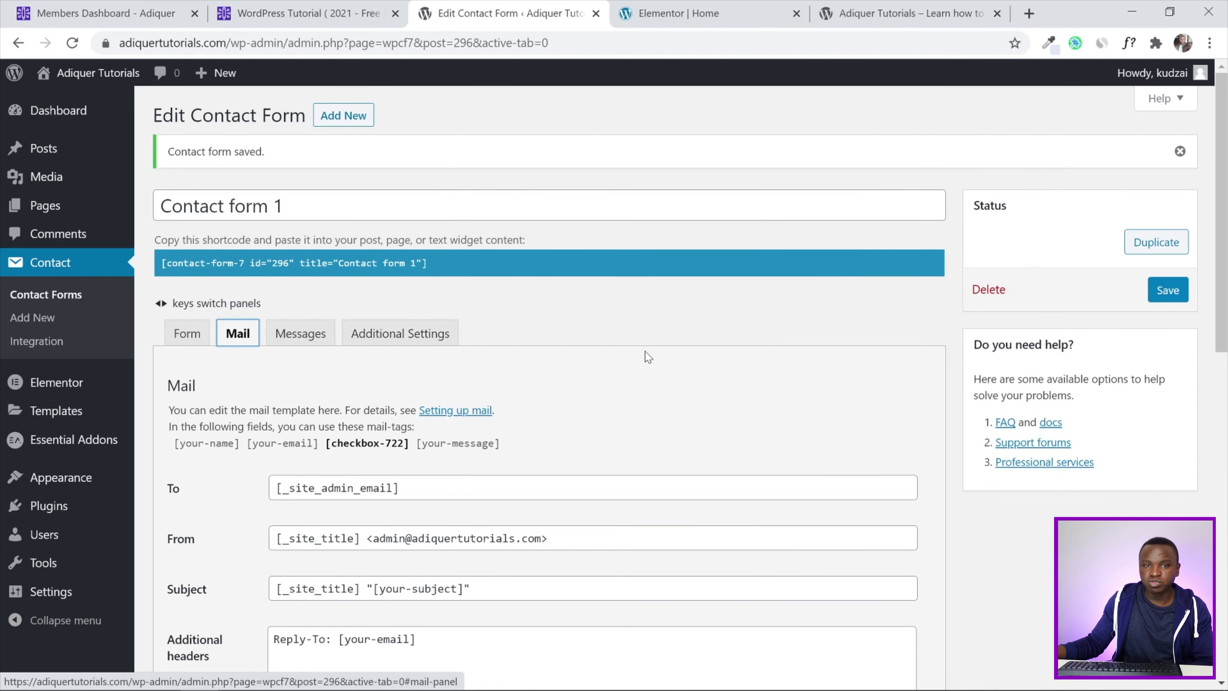
{"action": "scroll", "coordinate": [796, 278], "scroll_direction": "down", "scroll_amount": 3}
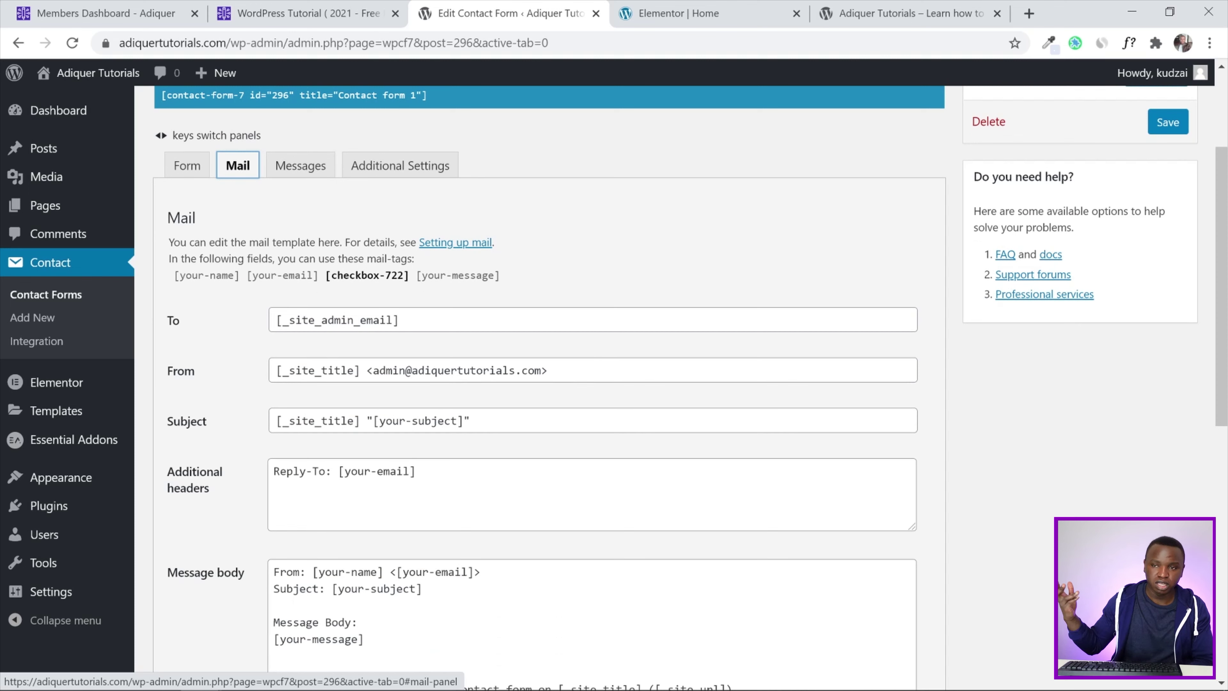
{"action": "scroll", "coordinate": [489, 283], "scroll_direction": "up", "scroll_amount": 2}
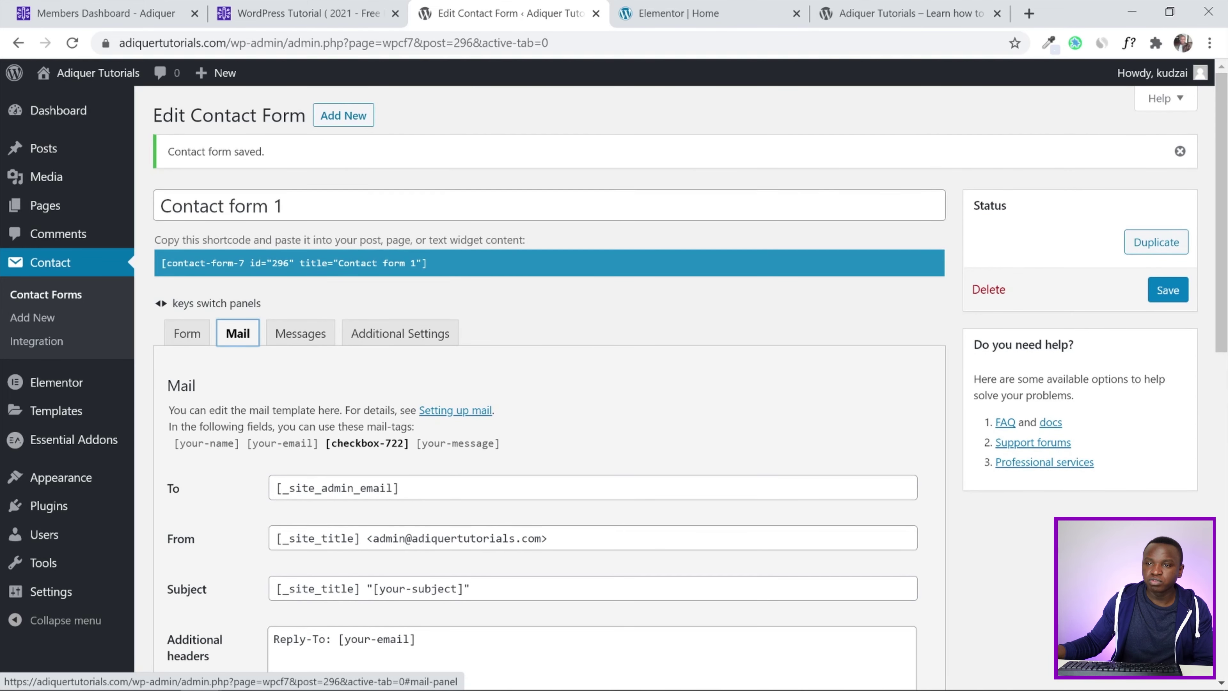
Replace the title 'Contact form 1' with 'Get A Quote Form', save, and reload the live page to check it
{"action": "left_click_drag", "start_coordinate": [296, 208], "coordinate": [3, 215]}
{"action": "key", "text": "BackSpace"}
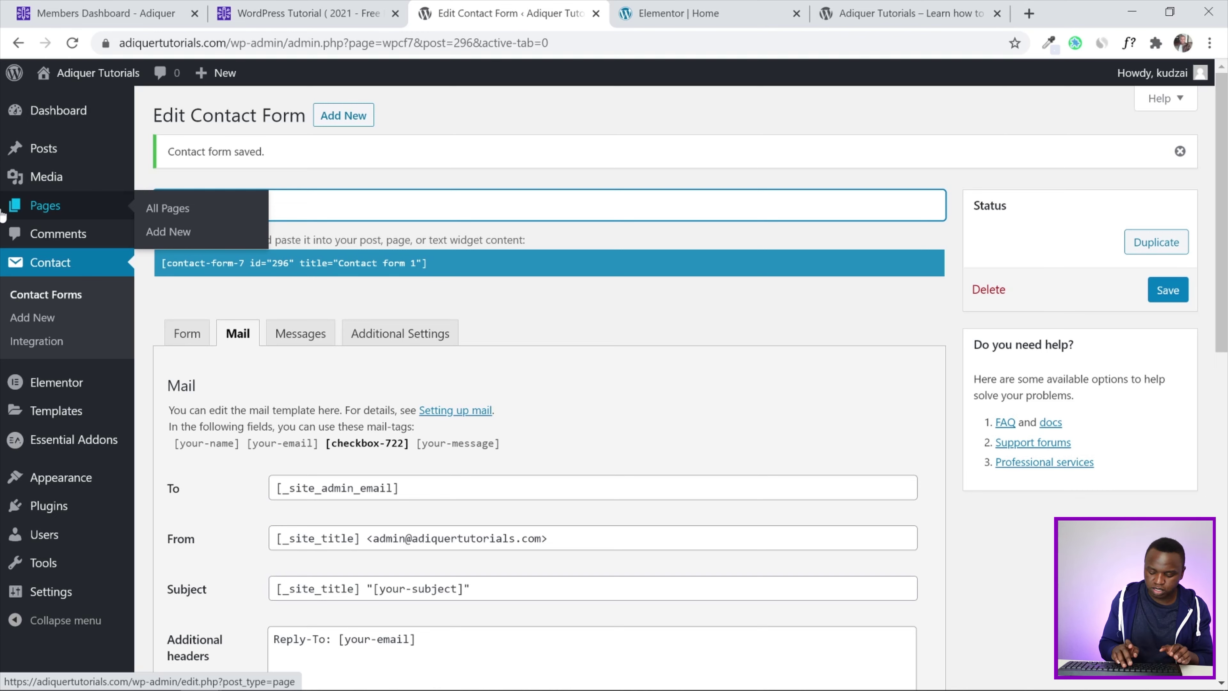
{"action": "type", "text": "Get A Quote"}
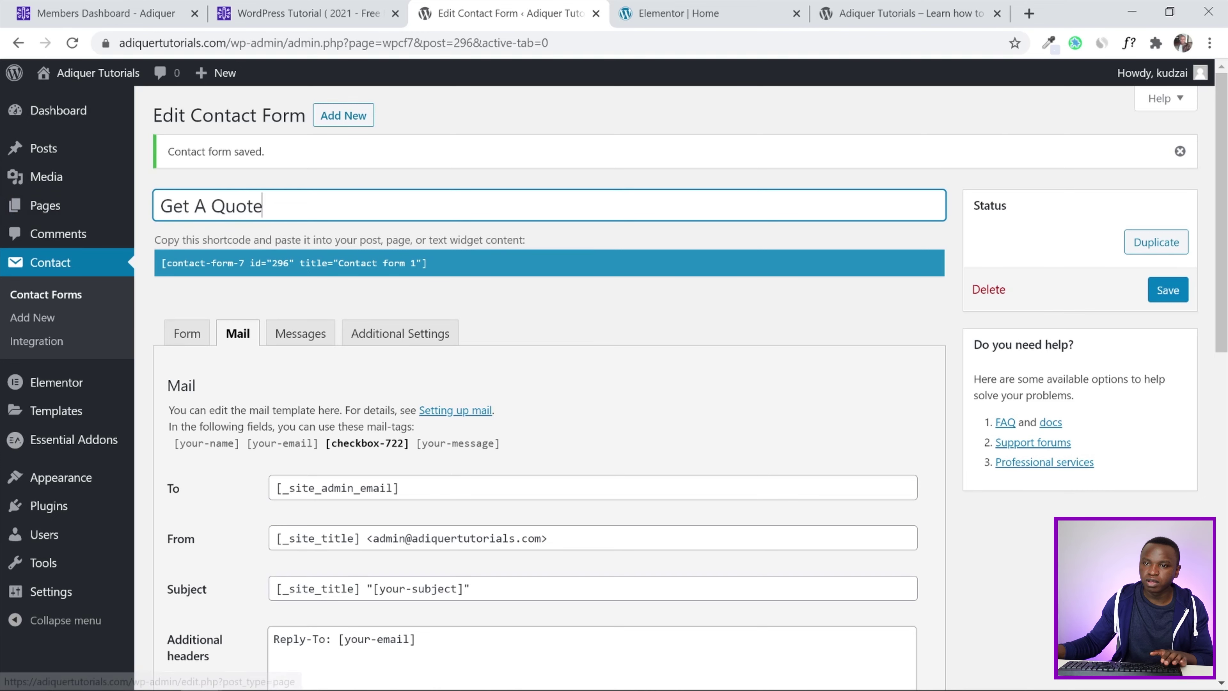
{"action": "type", "text": " Form"}
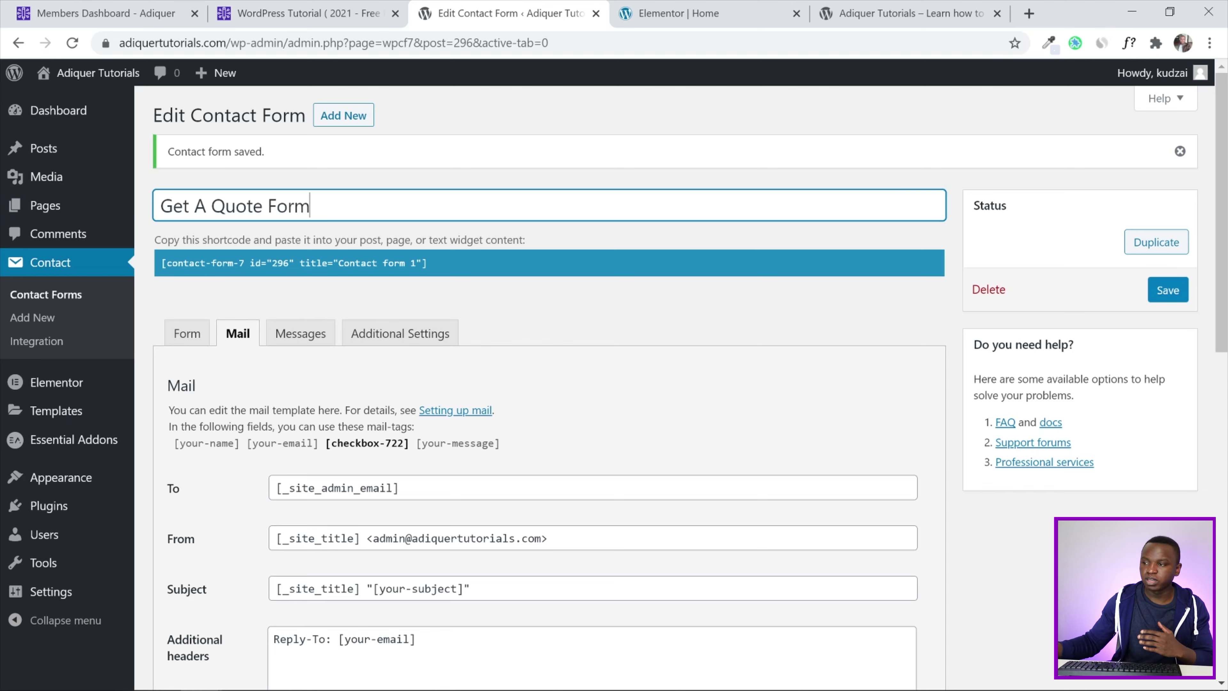
{"action": "left_click", "coordinate": [1168, 292]}
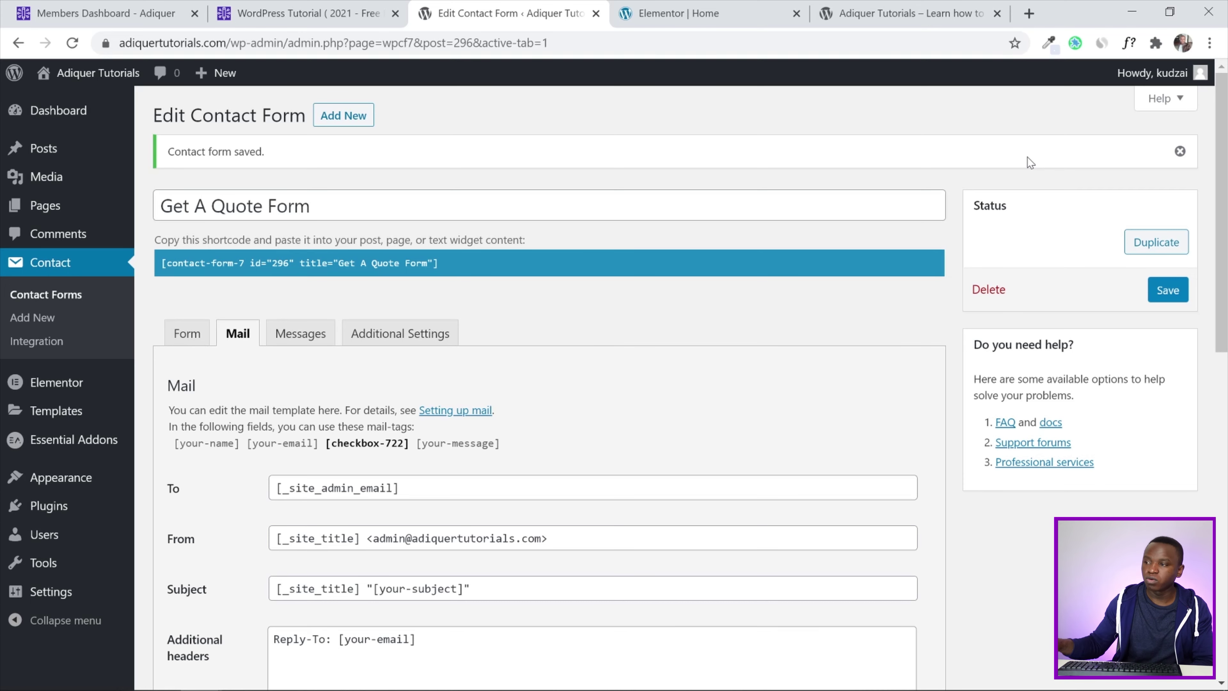
{"action": "left_click", "coordinate": [1180, 151]}
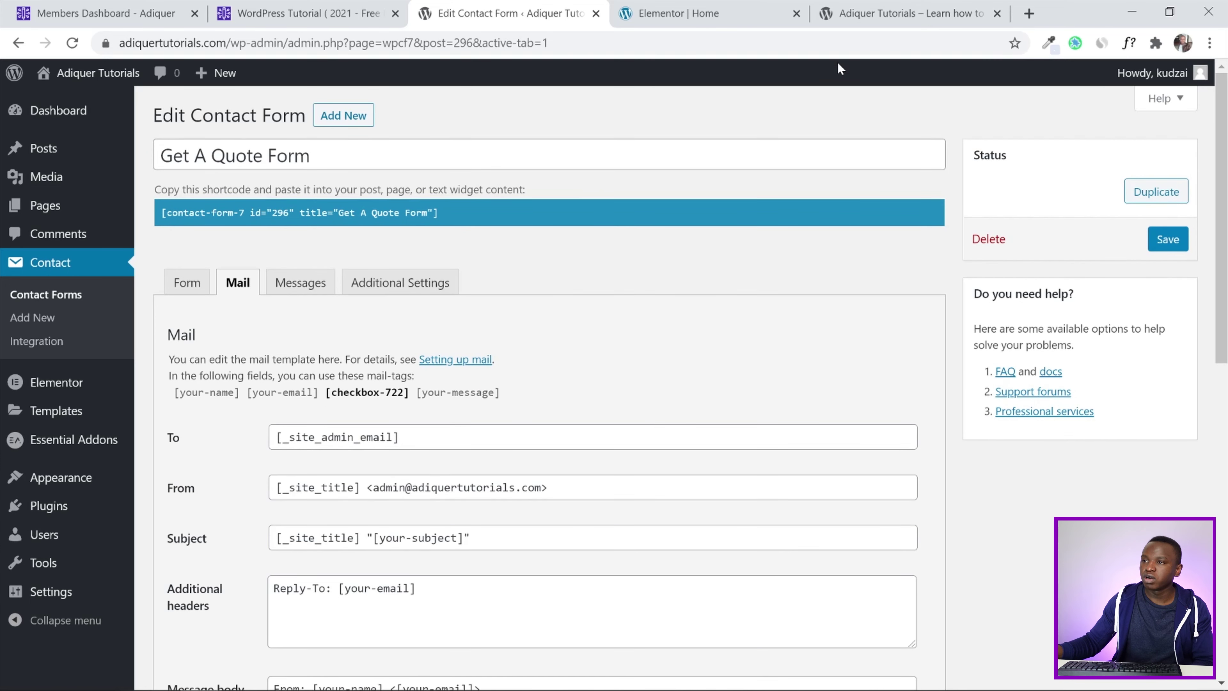
{"action": "left_click", "coordinate": [900, 13]}
{"action": "left_click", "coordinate": [72, 42]}
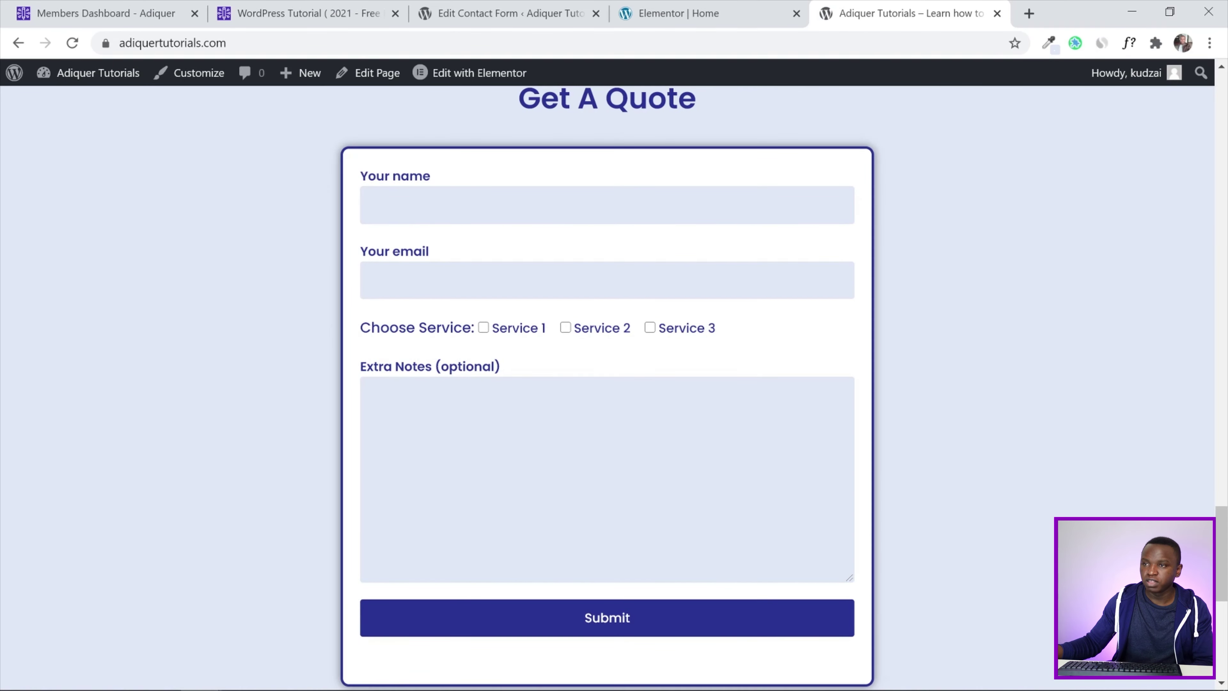
Compare the Elementor homepage editor against the live homepage, then close the Elementor | Home tab
{"action": "left_click", "coordinate": [651, 9]}
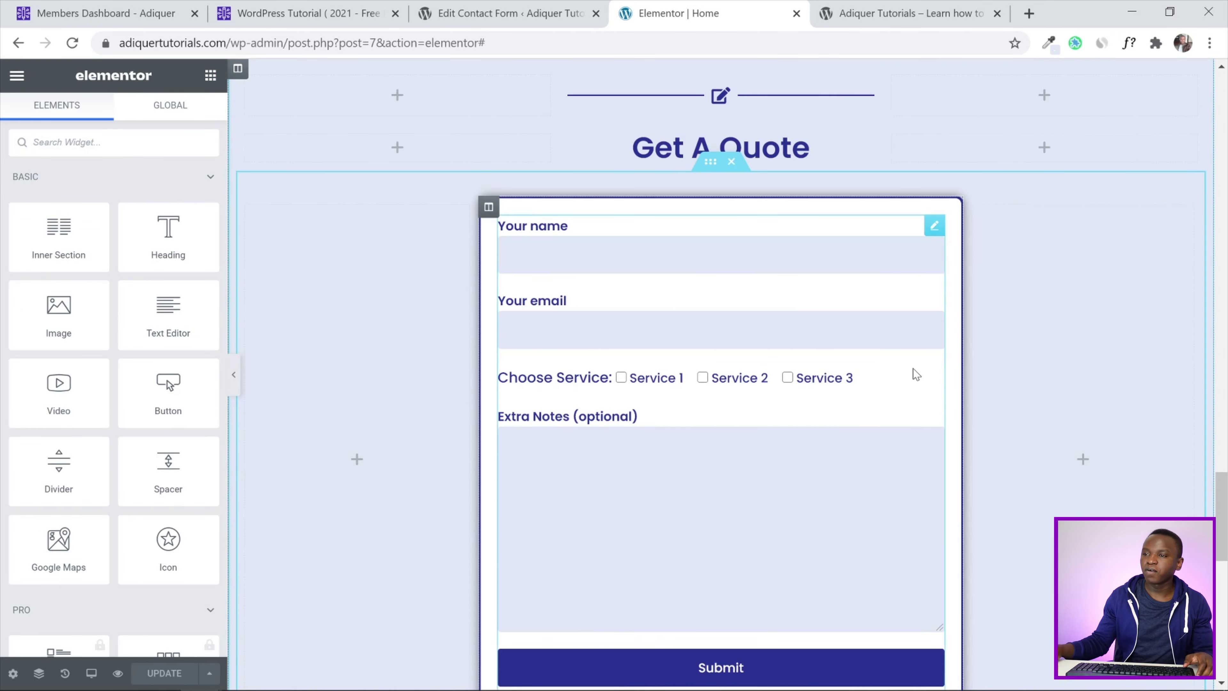
{"action": "scroll", "coordinate": [721, 372], "scroll_direction": "down", "scroll_amount": 10}
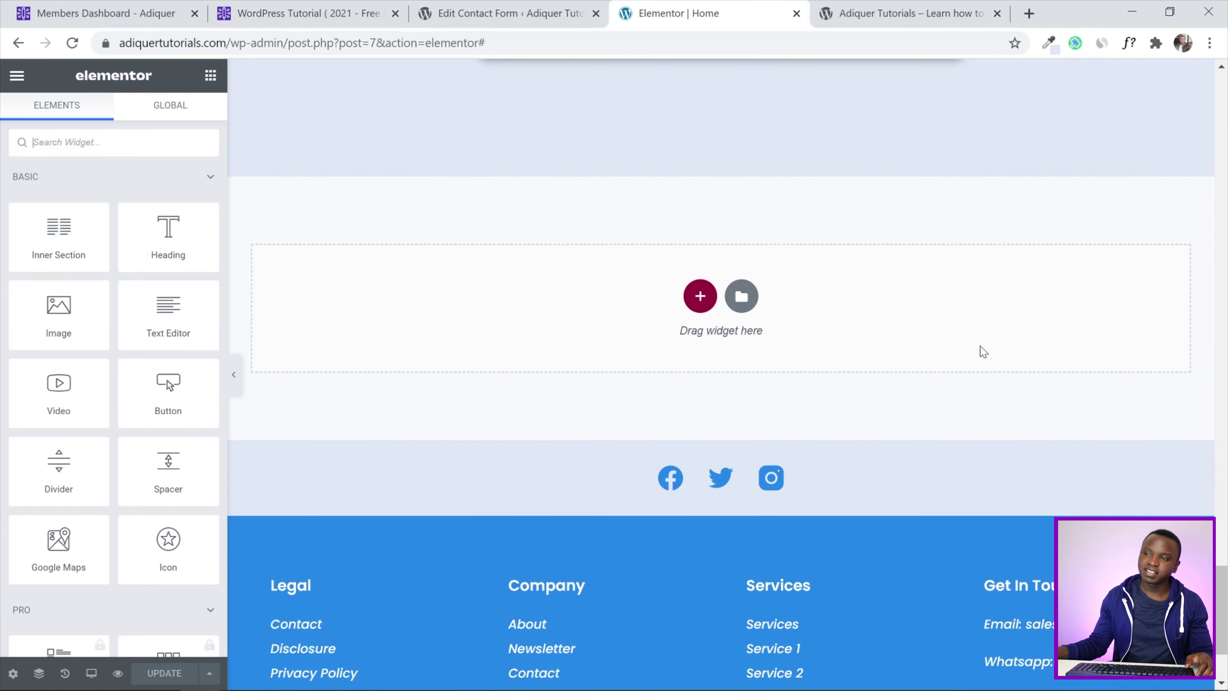
{"action": "left_click", "coordinate": [961, 15]}
{"action": "scroll", "coordinate": [623, 471], "scroll_direction": "down", "scroll_amount": 8}
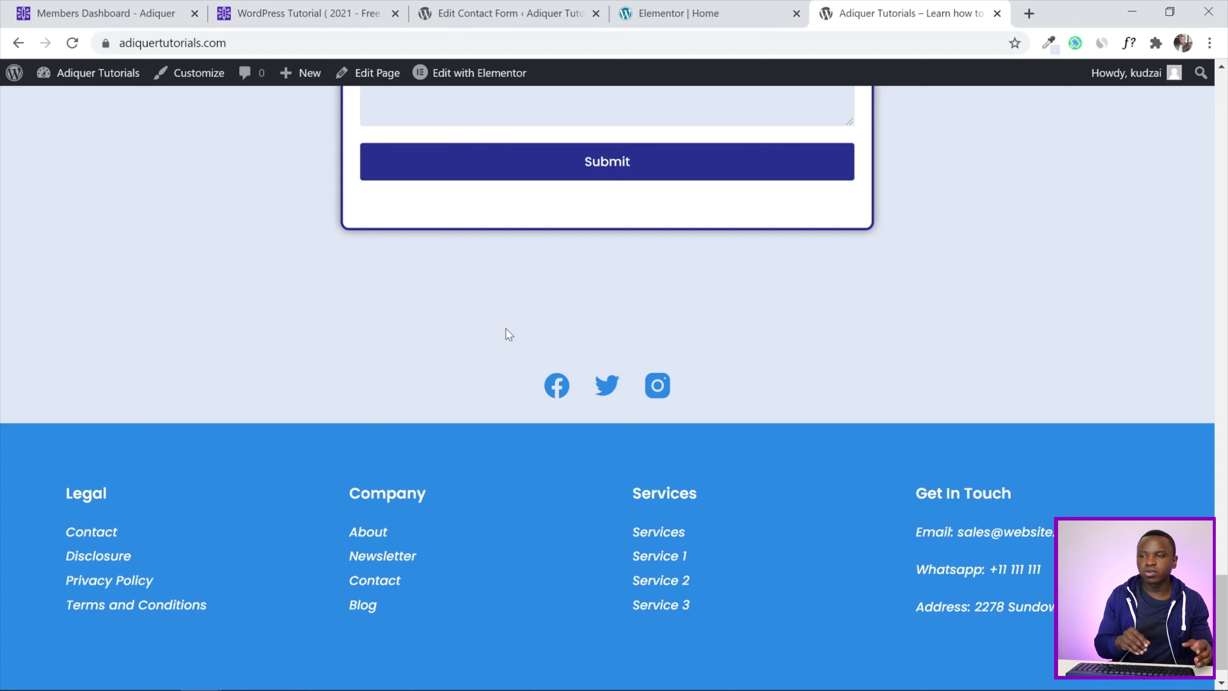
{"action": "scroll", "coordinate": [490, 335], "scroll_direction": "up", "scroll_amount": 20}
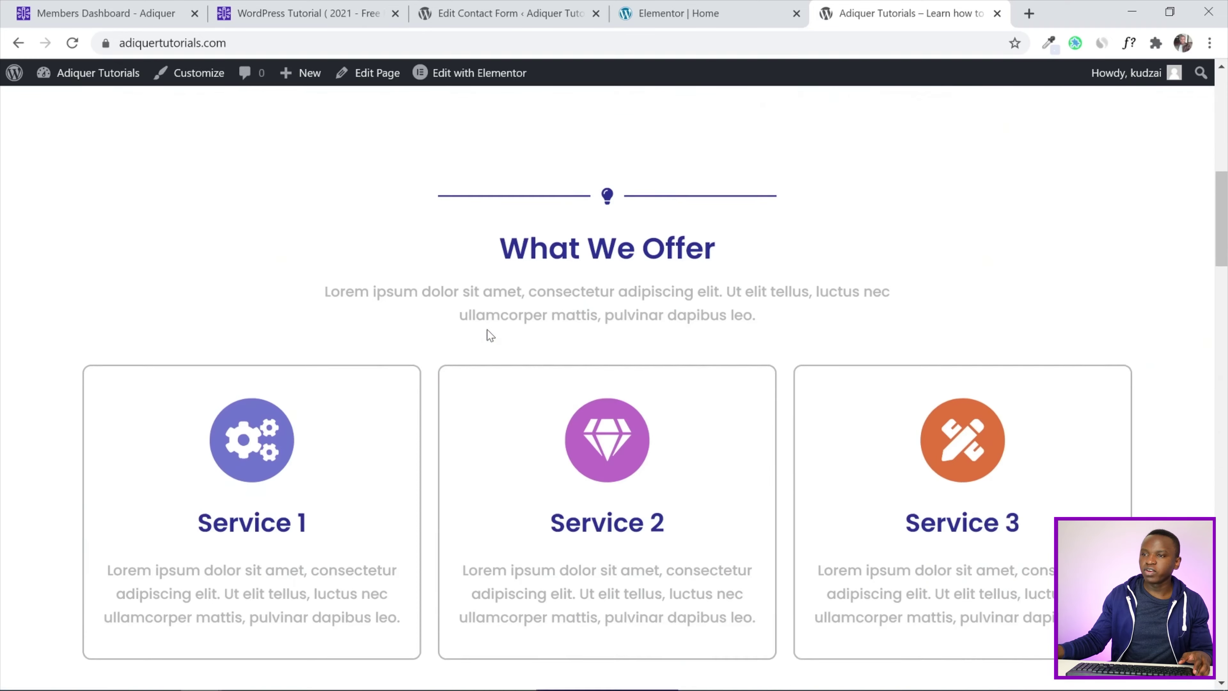
{"action": "scroll", "coordinate": [491, 334], "scroll_direction": "up", "scroll_amount": 10}
{"action": "left_click", "coordinate": [691, 24]}
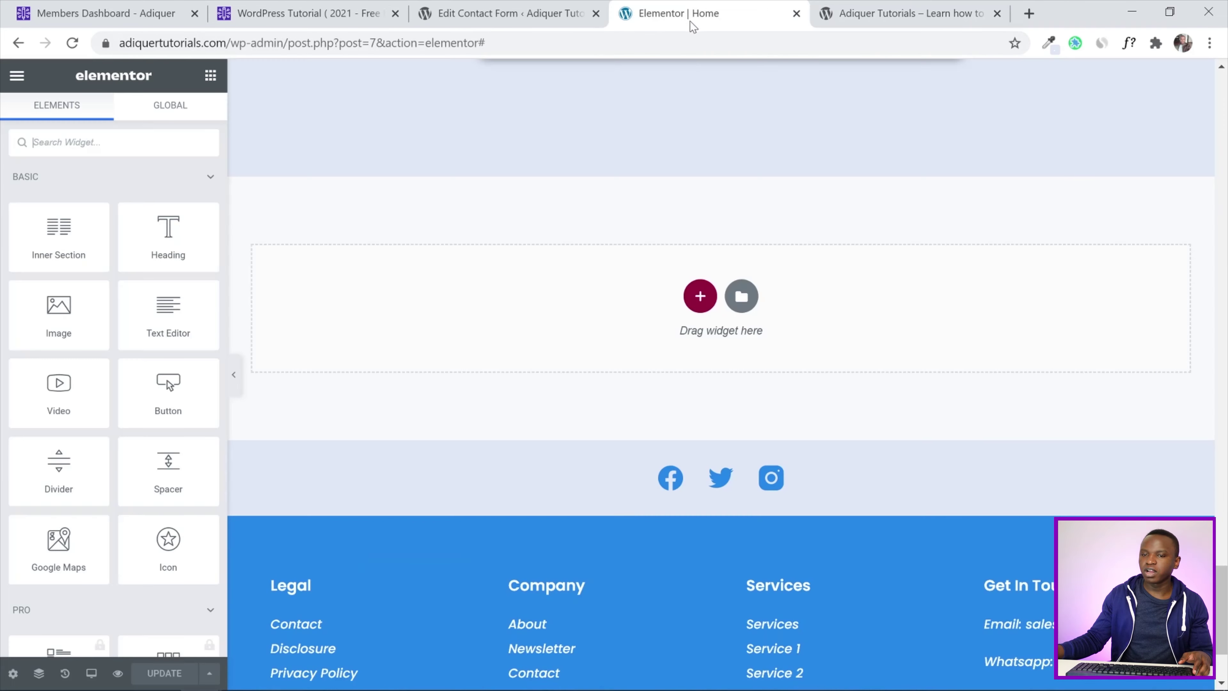
{"action": "scroll", "coordinate": [532, 353], "scroll_direction": "up", "scroll_amount": 5}
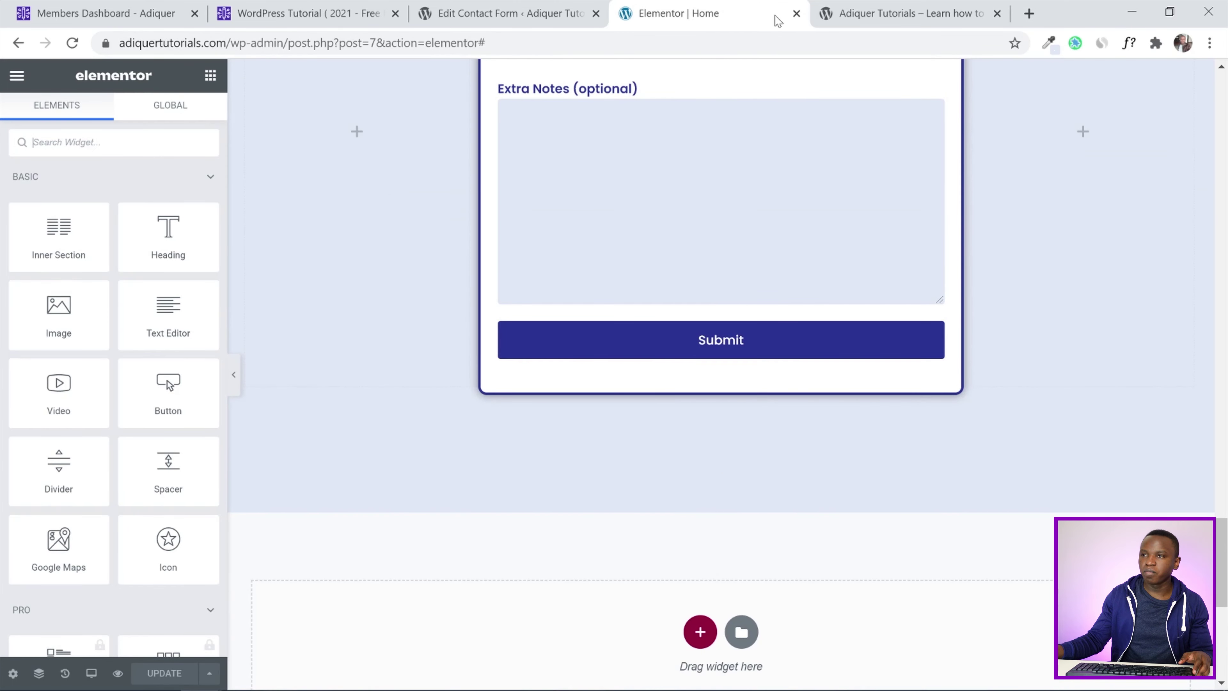
{"action": "left_click", "coordinate": [794, 16]}
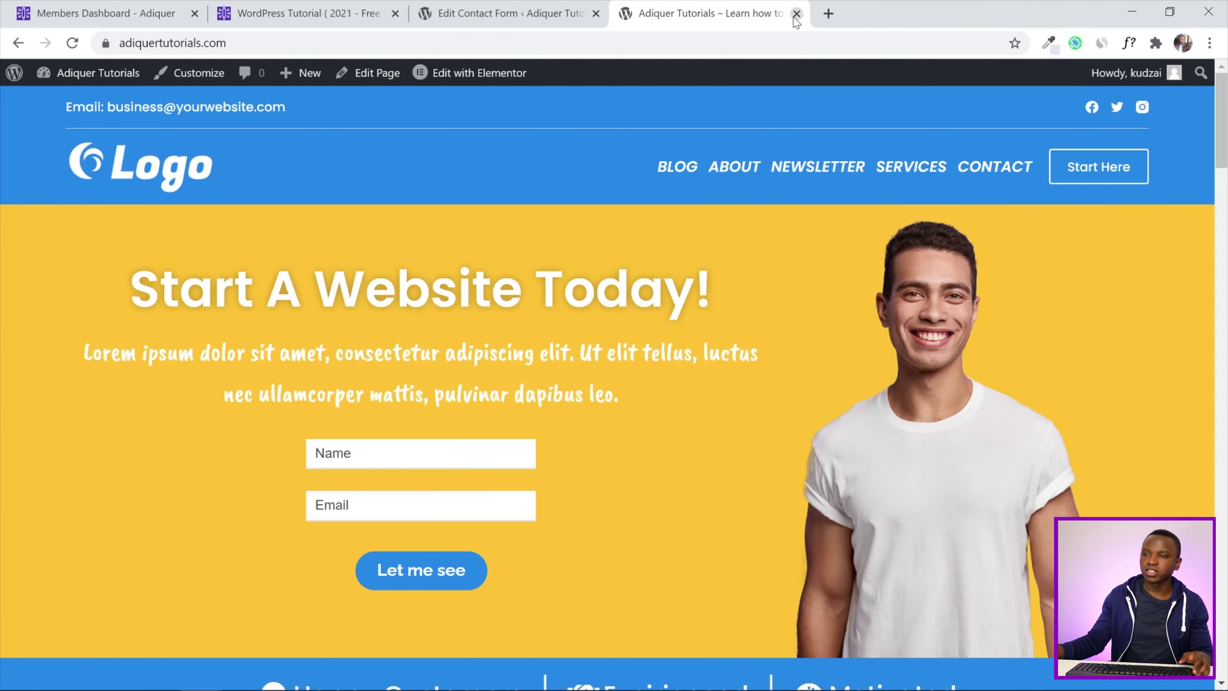
Tick Homepage Design as completed in the Members Dashboard course checklists
{"action": "left_click", "coordinate": [85, 5]}
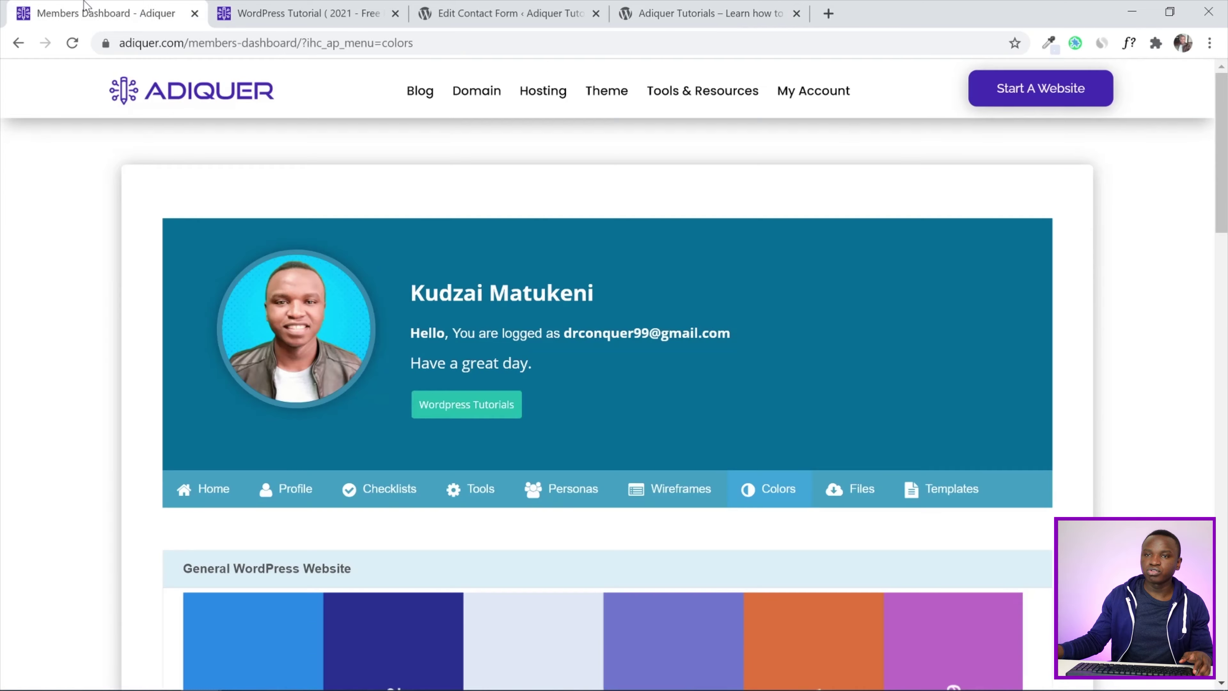
{"action": "scroll", "coordinate": [352, 247], "scroll_direction": "down", "scroll_amount": 5}
{"action": "left_click", "coordinate": [376, 247]}
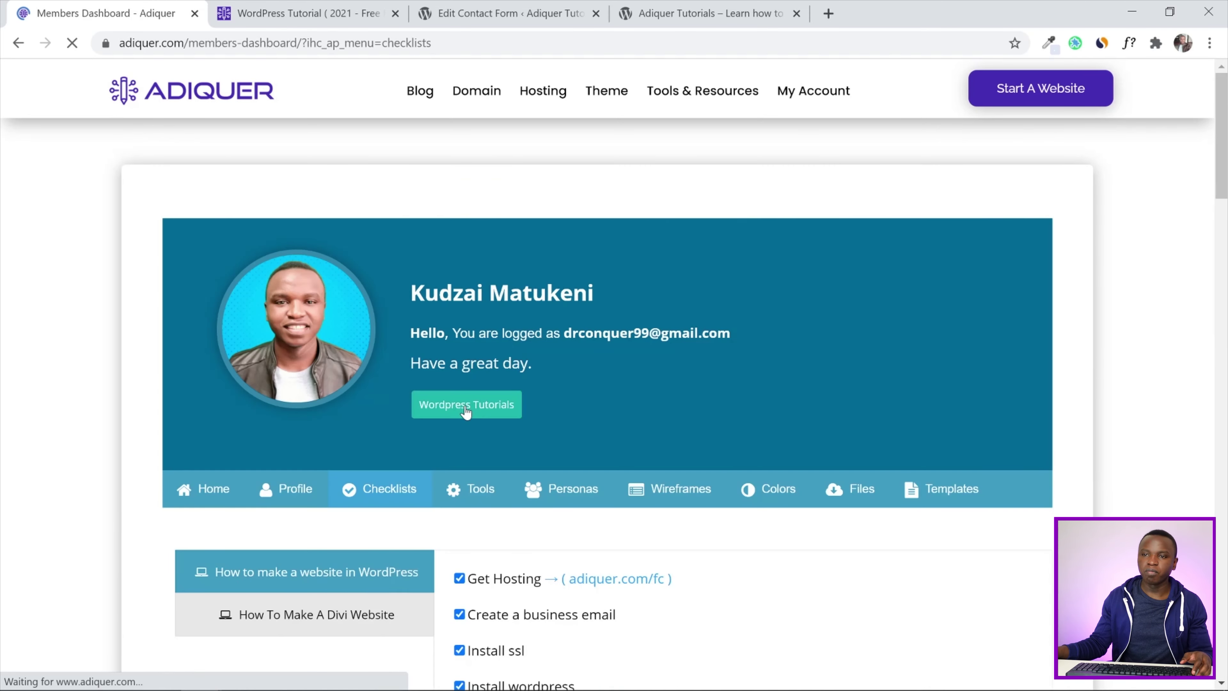
{"action": "scroll", "coordinate": [465, 410], "scroll_direction": "down", "scroll_amount": 15}
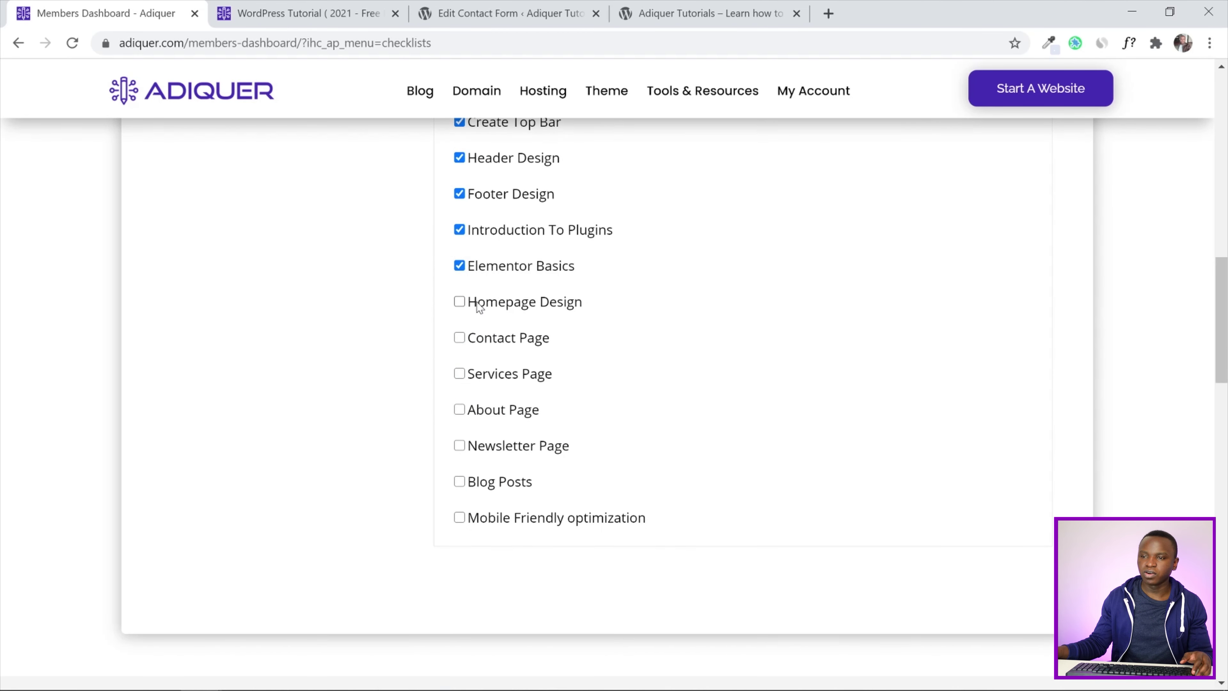
{"action": "left_click", "coordinate": [472, 305]}
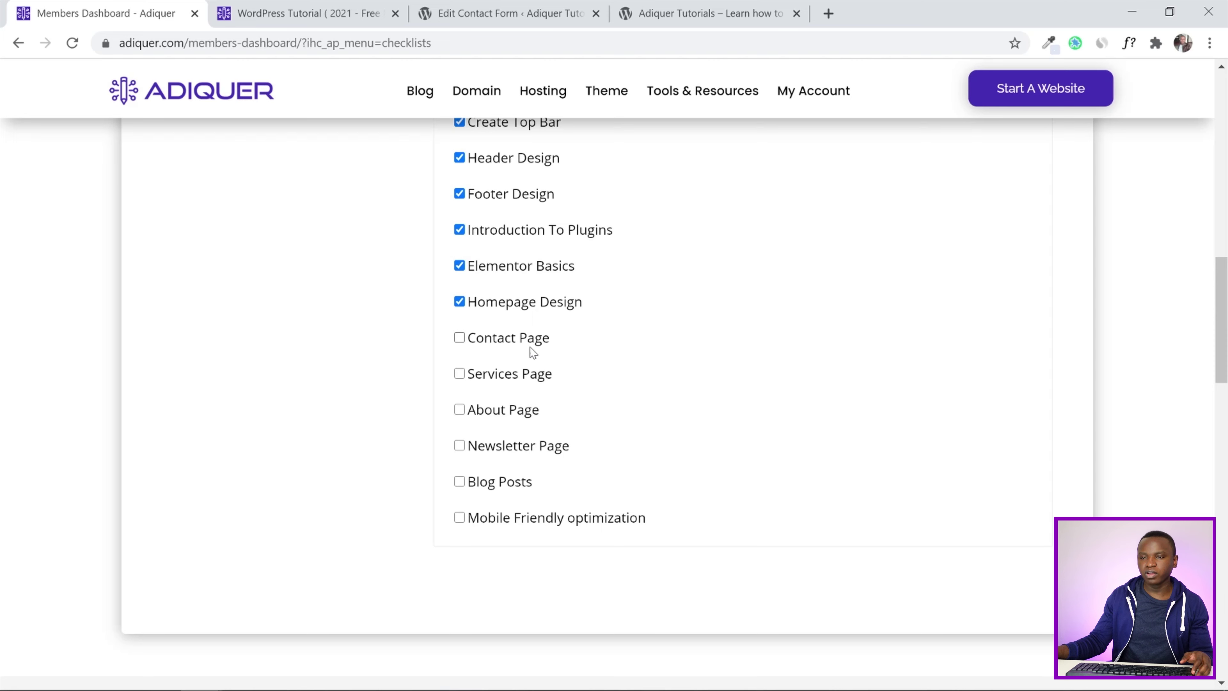
{"action": "scroll", "coordinate": [326, 381], "scroll_direction": "up", "scroll_amount": 8}
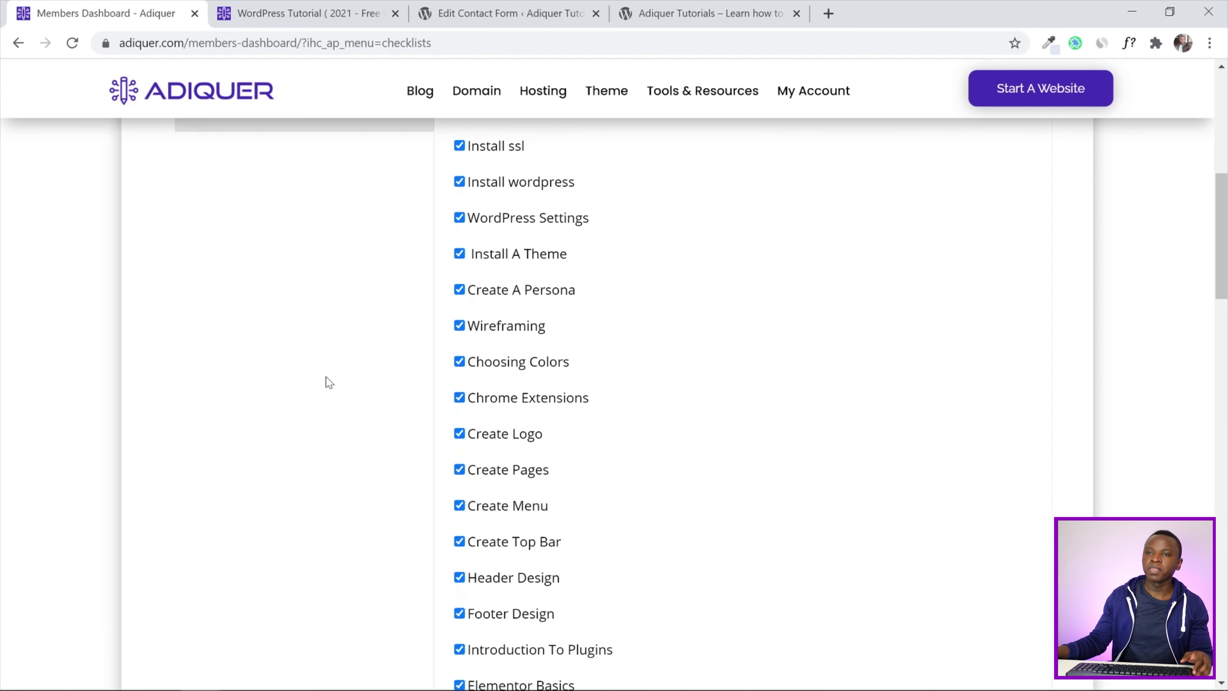
Return to the Edit Contact Form tab showing the Get A Quote Form settings
{"action": "left_click", "coordinate": [337, 5]}
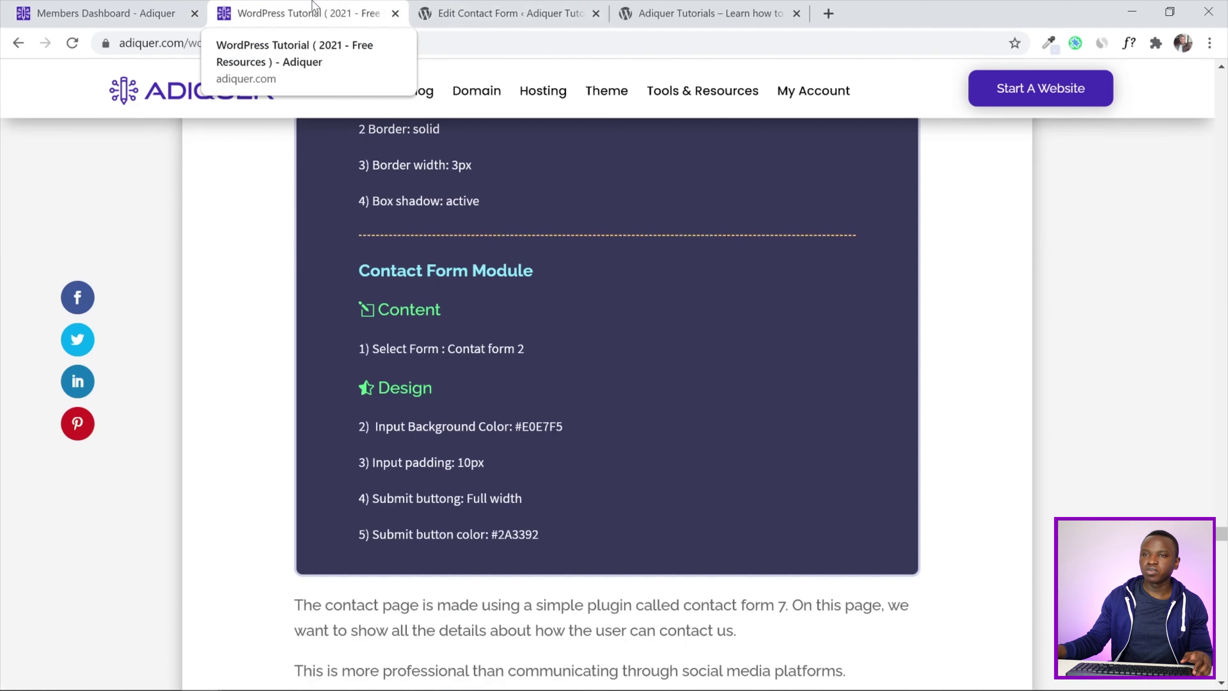
{"action": "left_click", "coordinate": [490, 5]}
{"action": "scroll", "coordinate": [586, 293], "scroll_direction": "down", "scroll_amount": 8}
{"action": "scroll", "coordinate": [586, 293], "scroll_direction": "up", "scroll_amount": 8}
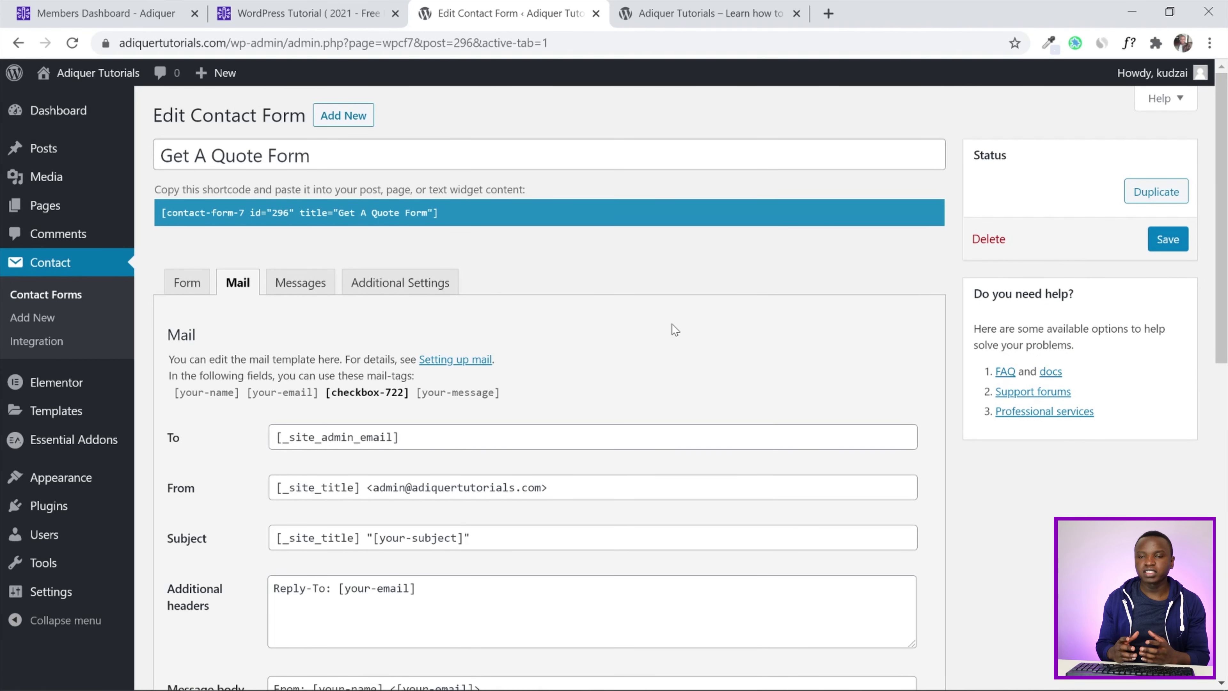
Check the Get A Quote form on the live homepage, then start a new Contact Form 7 form
{"action": "left_click", "coordinate": [677, 13]}
{"action": "left_click_drag", "start_coordinate": [1223, 127], "coordinate": [1225, 527]}
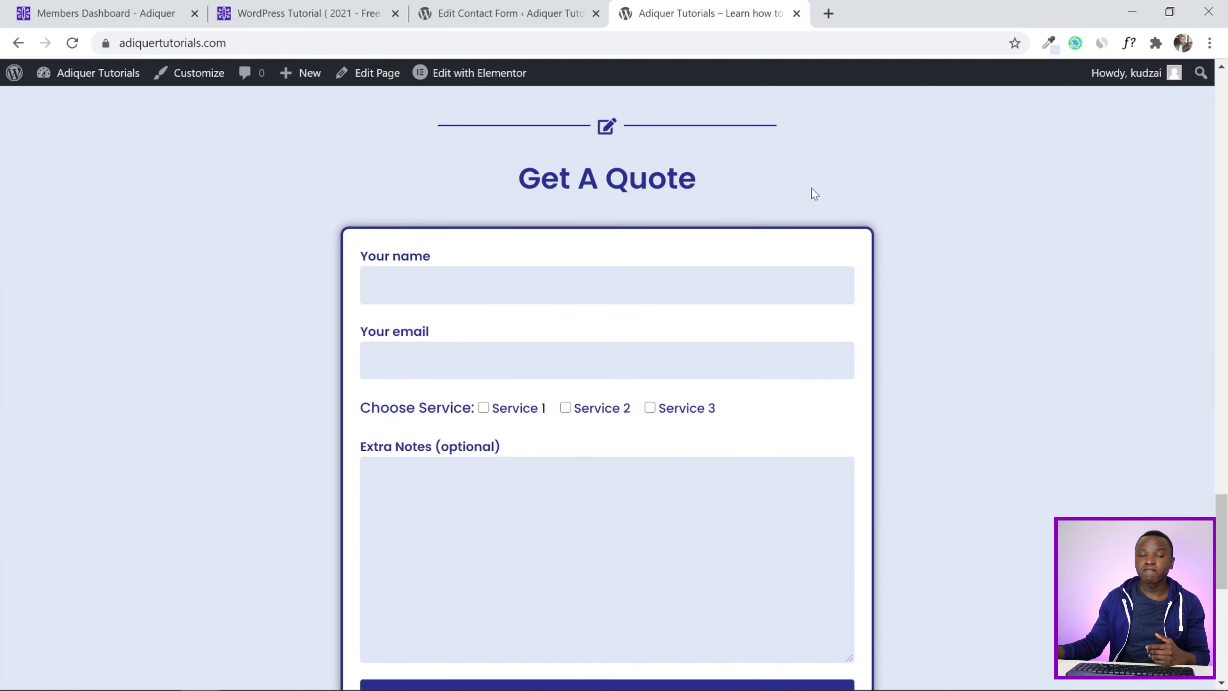
{"action": "left_click", "coordinate": [554, 10]}
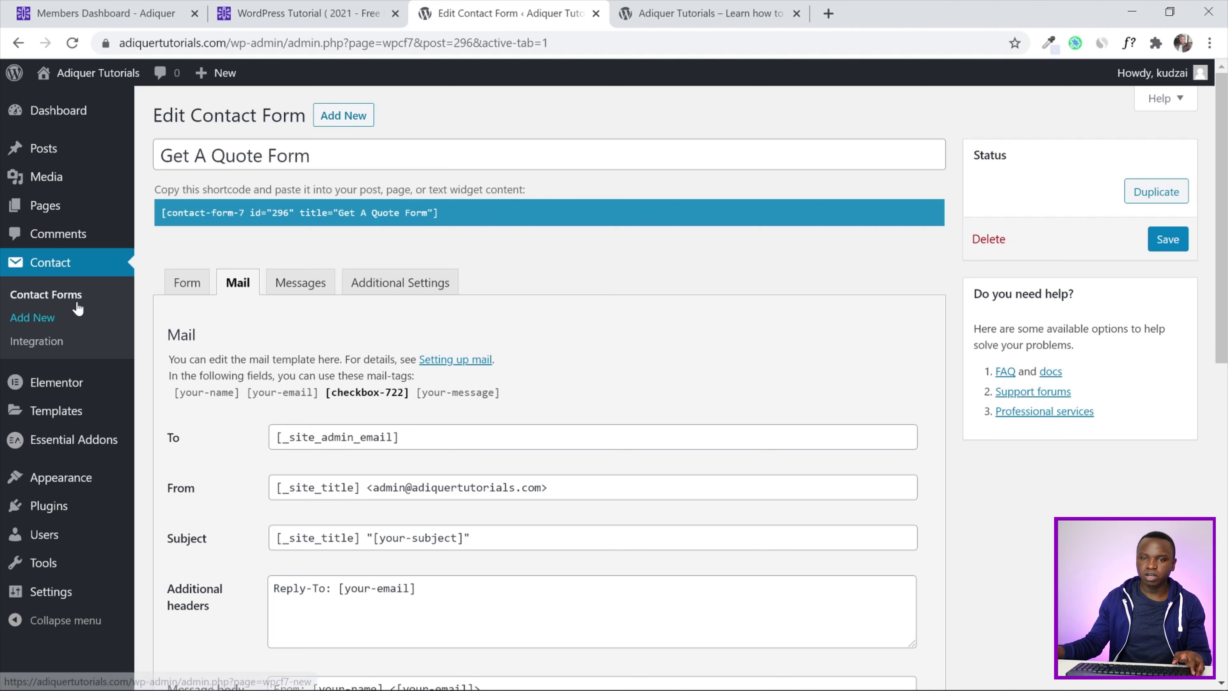
{"action": "left_click", "coordinate": [333, 125]}
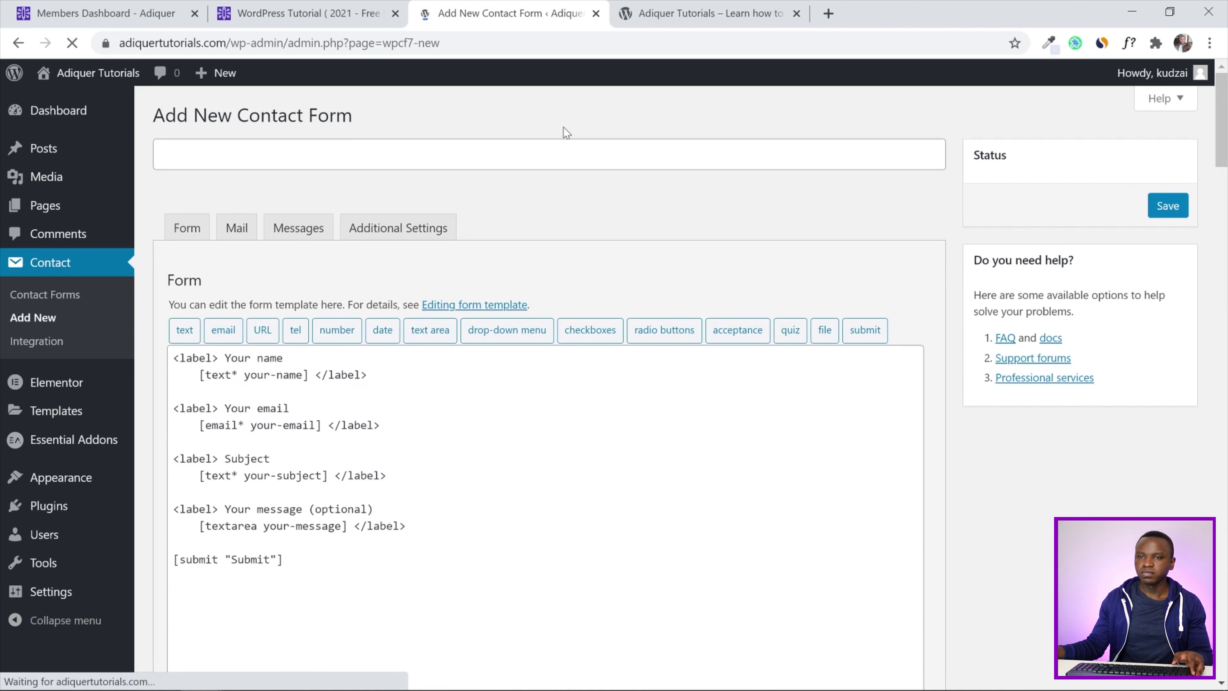
Title the new form 'Contact Form ( Real )' and save it with the default template fields
{"action": "type", "text": "Co"}
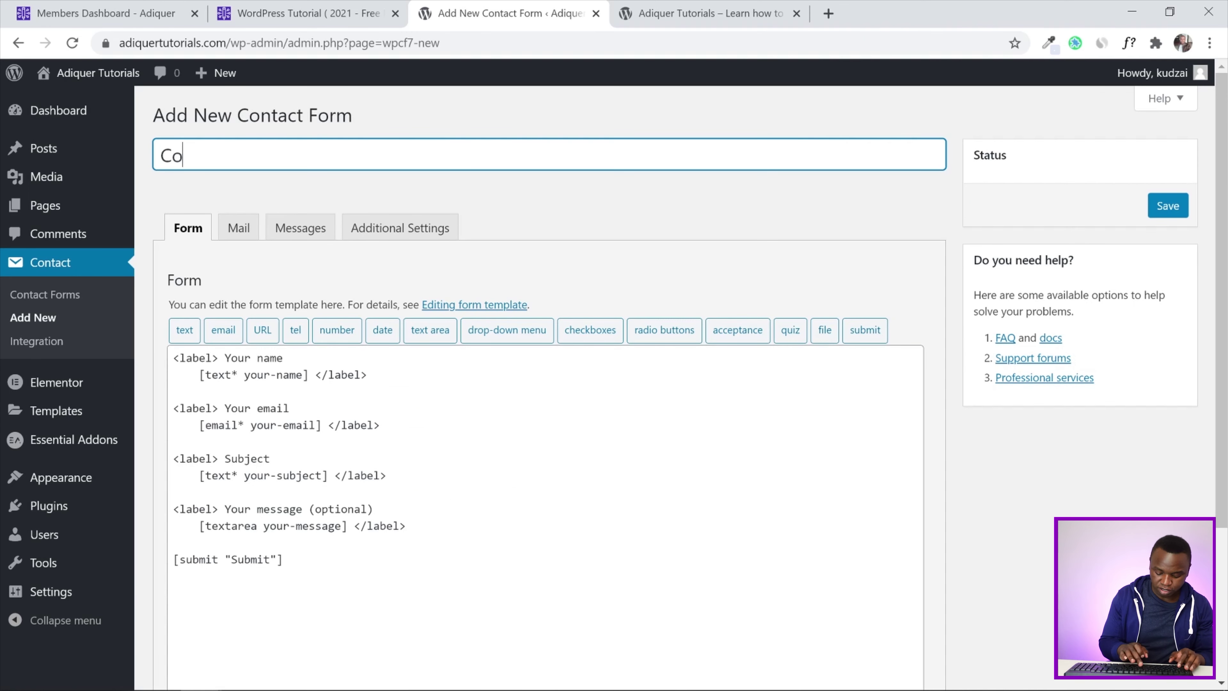
{"action": "type", "text": "nta"}
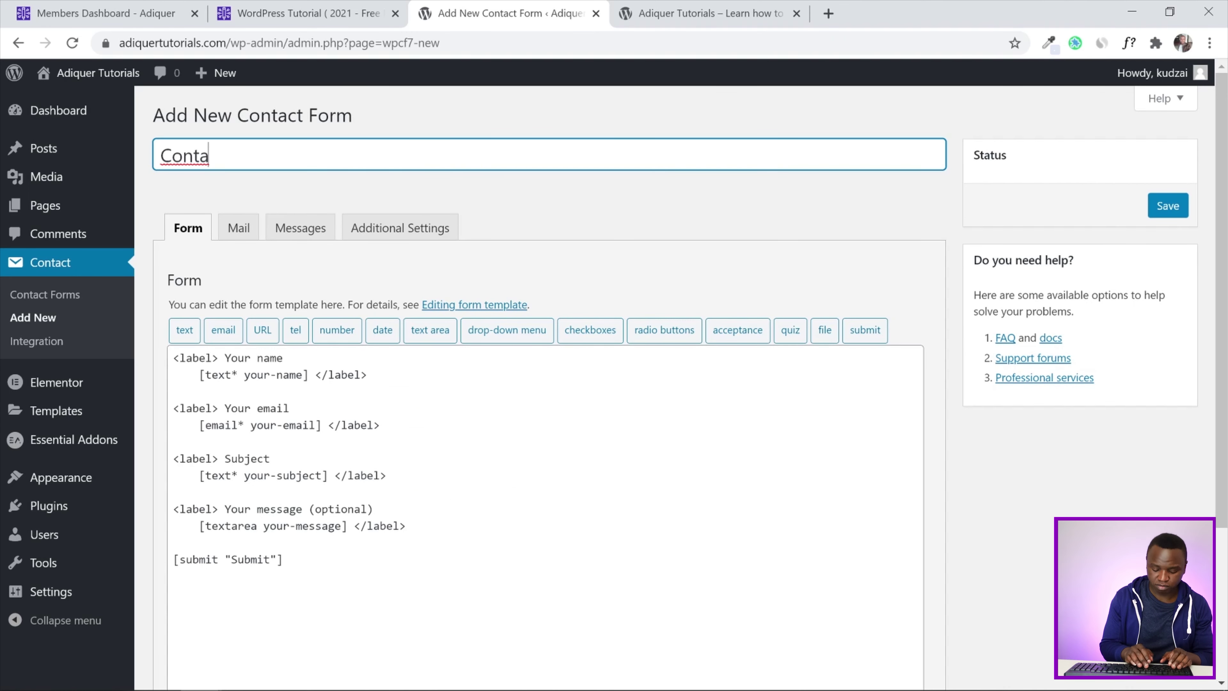
{"action": "type", "text": "ct F"}
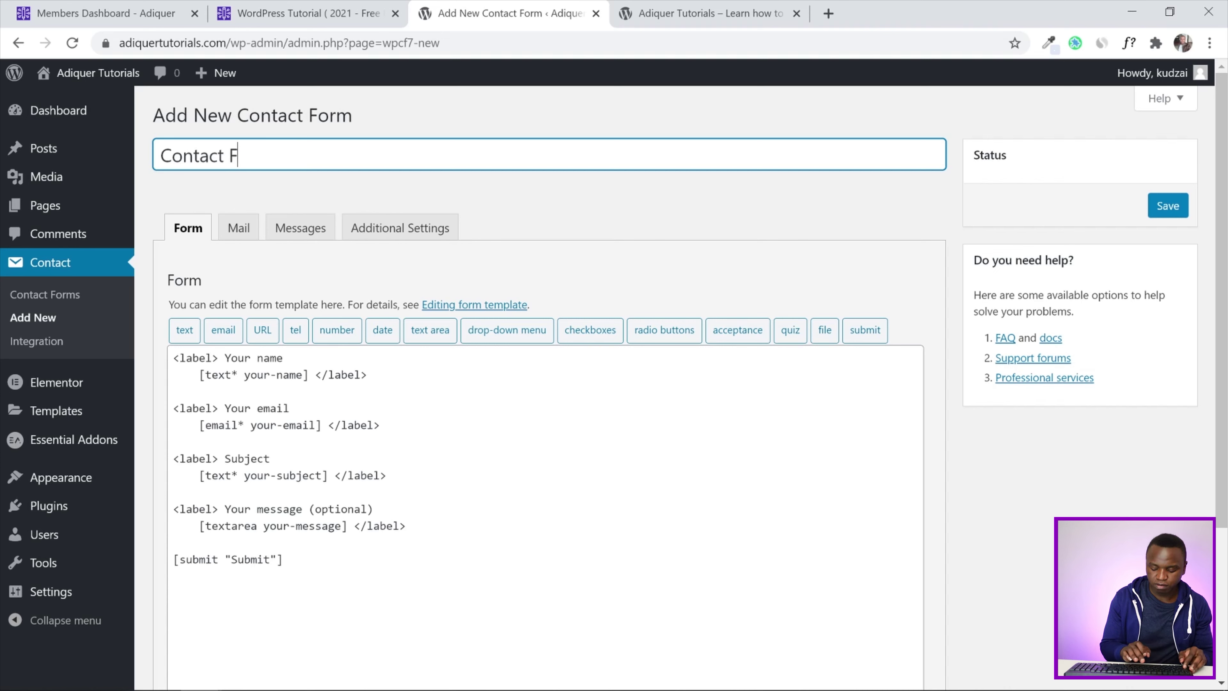
{"action": "type", "text": "orm "}
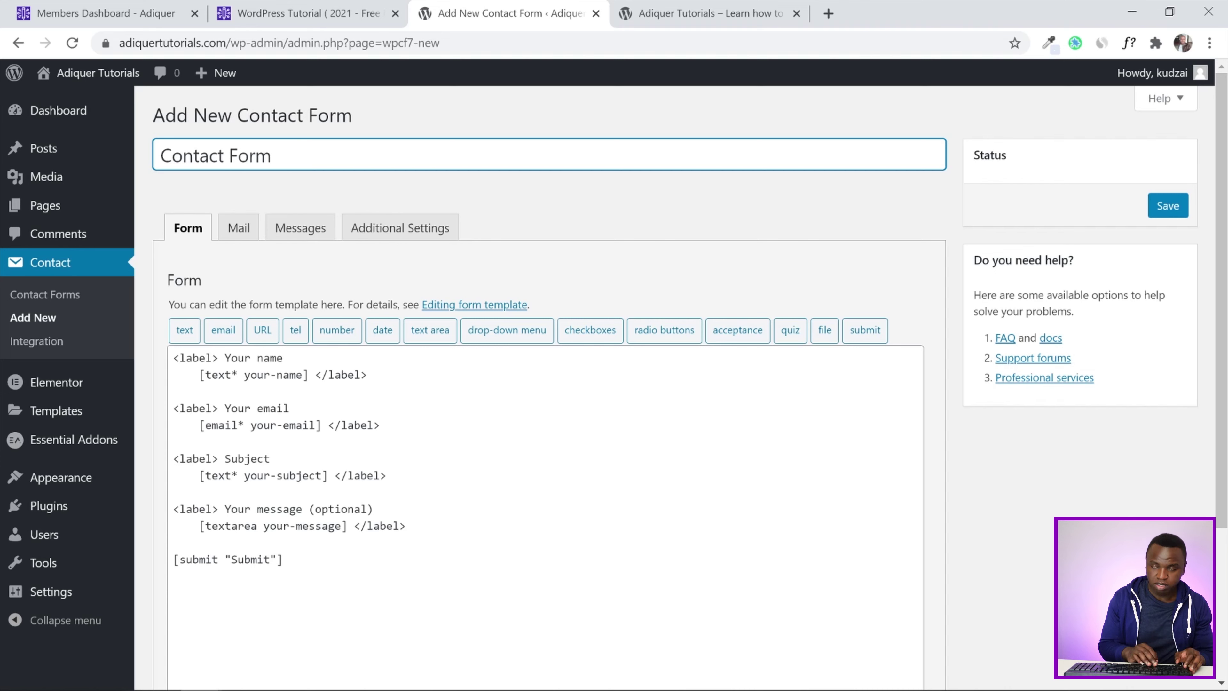
{"action": "type", "text": "( Real"}
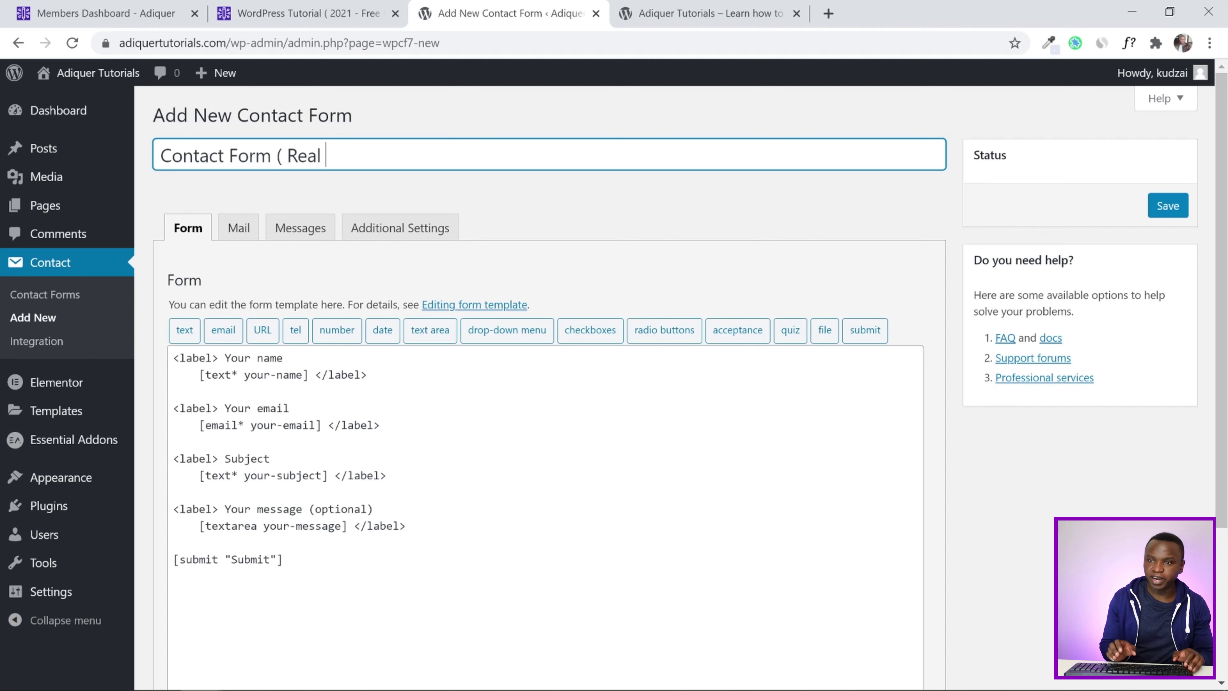
{"action": "type", "text": " )"}
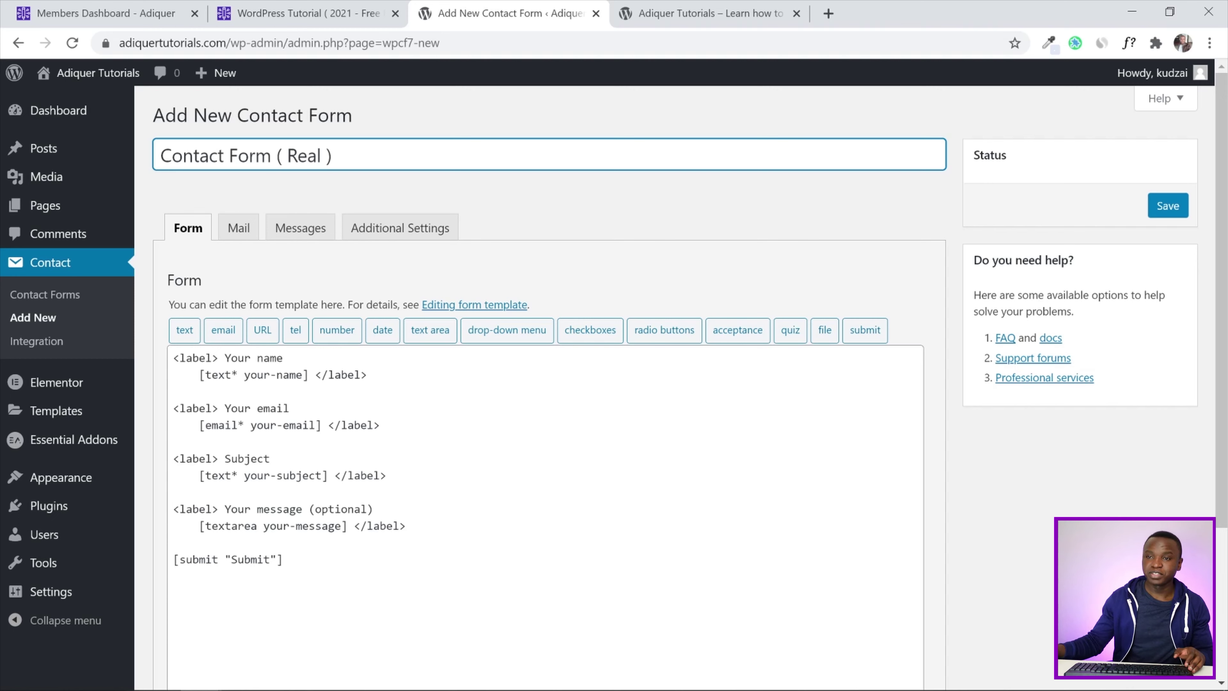
{"action": "left_click", "coordinate": [1168, 205]}
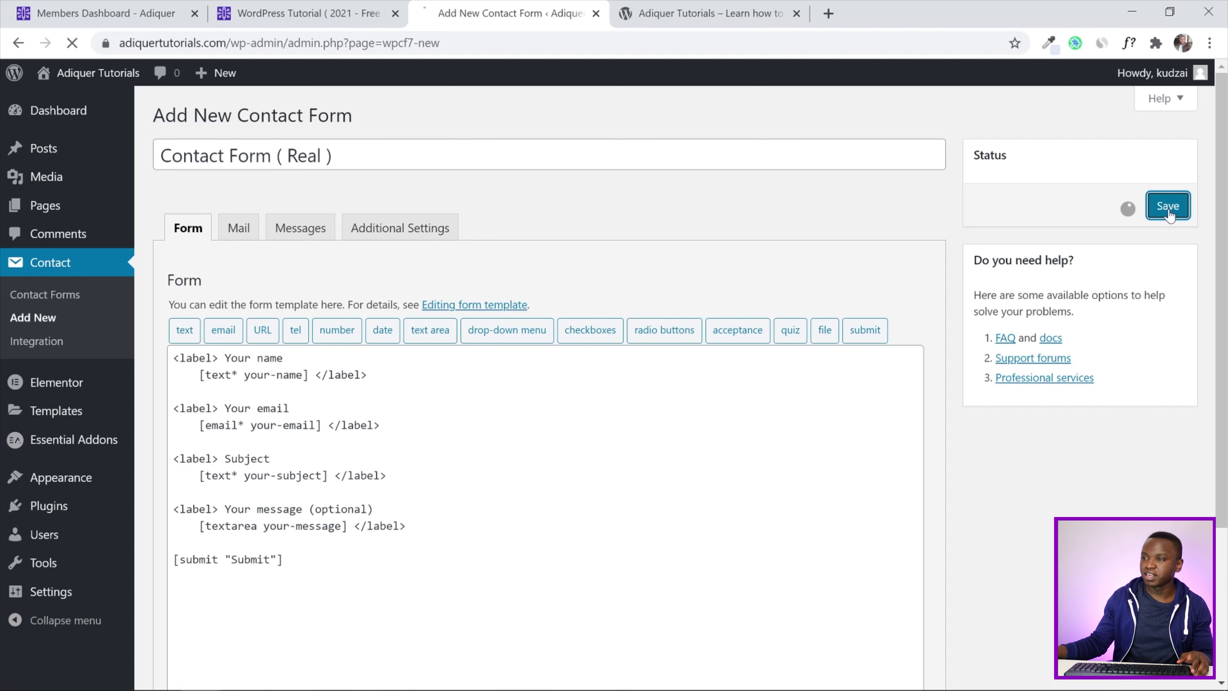
{"action": "scroll", "coordinate": [714, 221], "scroll_direction": "down", "scroll_amount": 2}
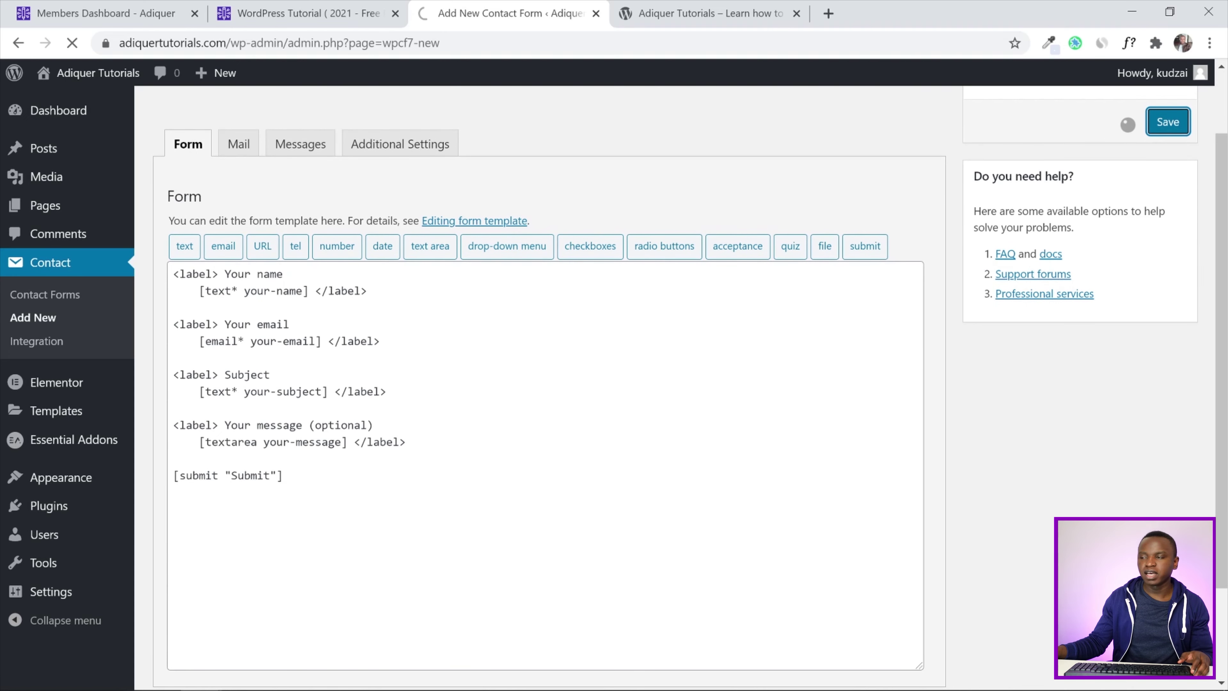
{"action": "scroll", "coordinate": [607, 317], "scroll_direction": "down", "scroll_amount": 5}
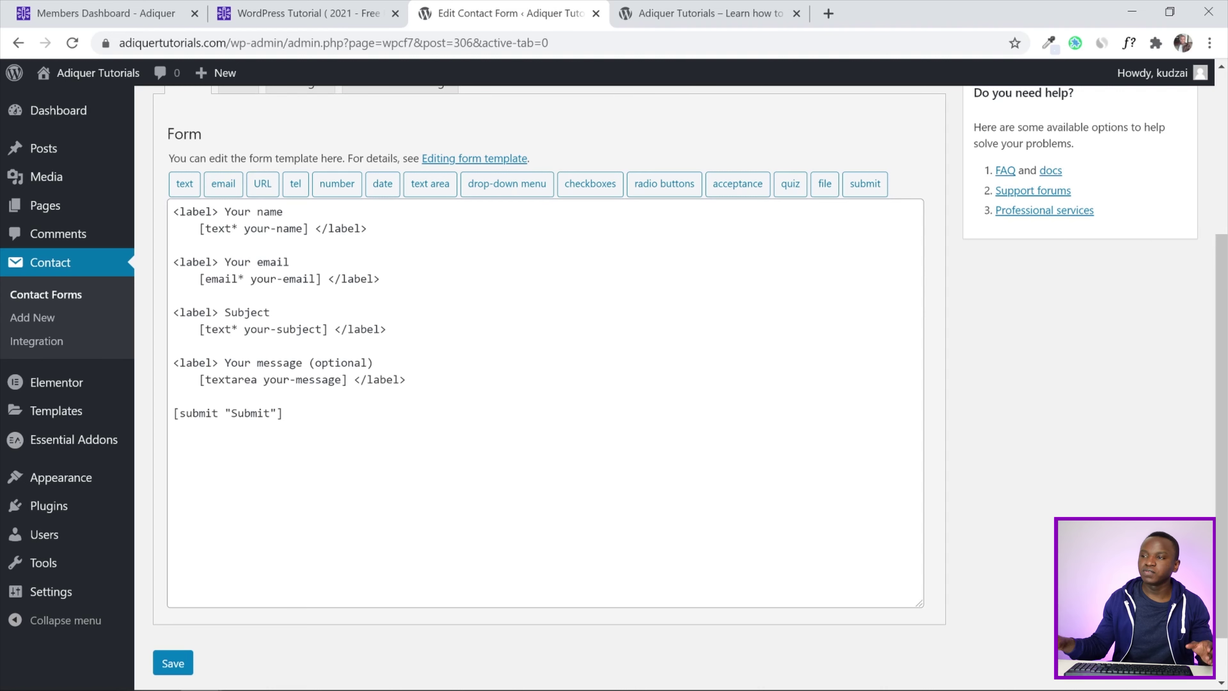
{"action": "scroll", "coordinate": [479, 325], "scroll_direction": "up", "scroll_amount": 5}
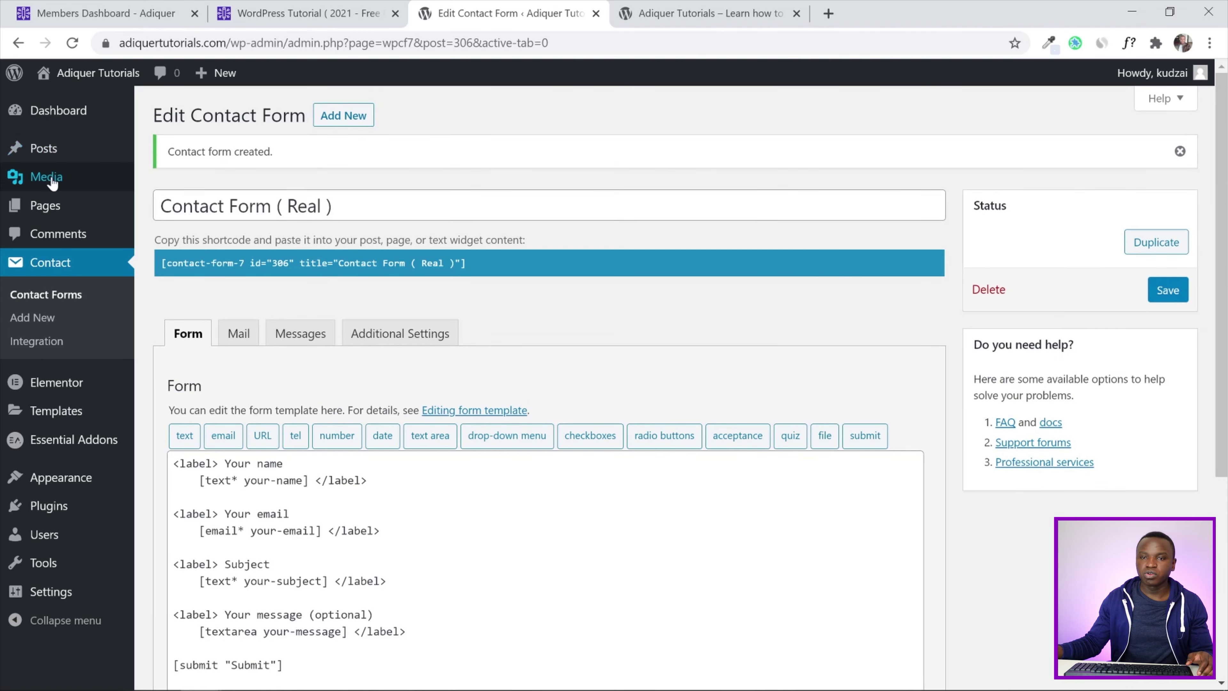
Edit the Contact page, change its Page Attributes template to Default template, and update it
{"action": "left_click", "coordinate": [49, 206]}
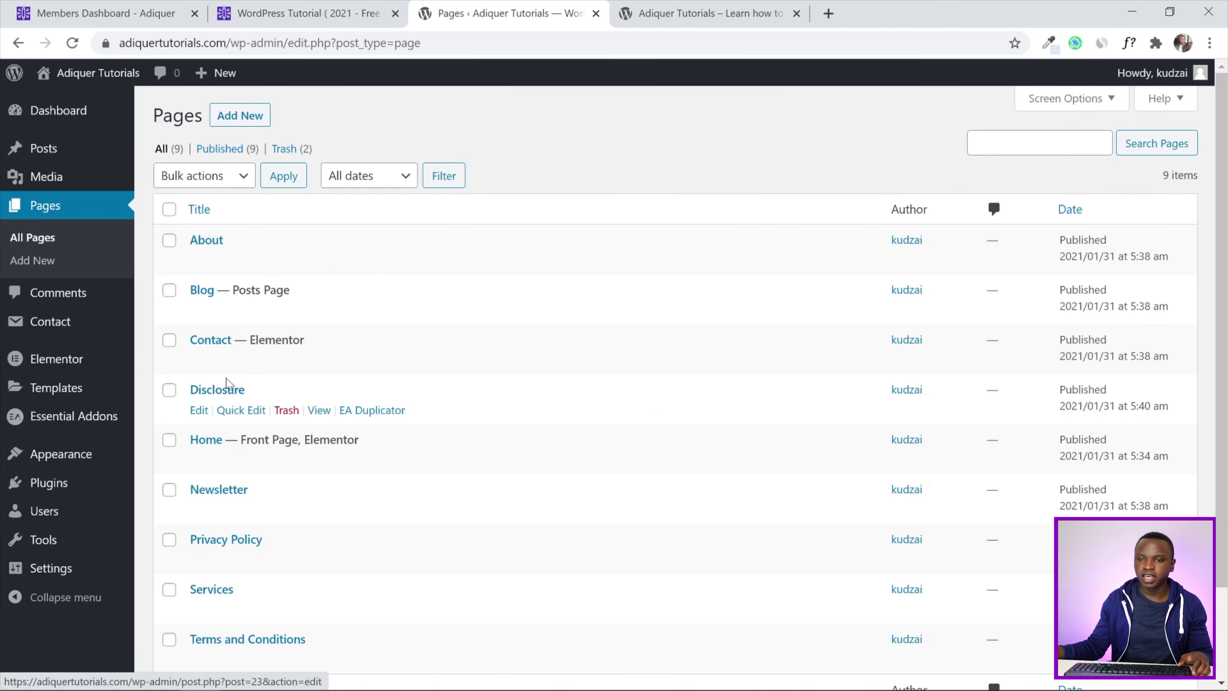
{"action": "scroll", "coordinate": [207, 290], "scroll_direction": "down", "scroll_amount": 2}
{"action": "scroll", "coordinate": [353, 436], "scroll_direction": "up", "scroll_amount": 2}
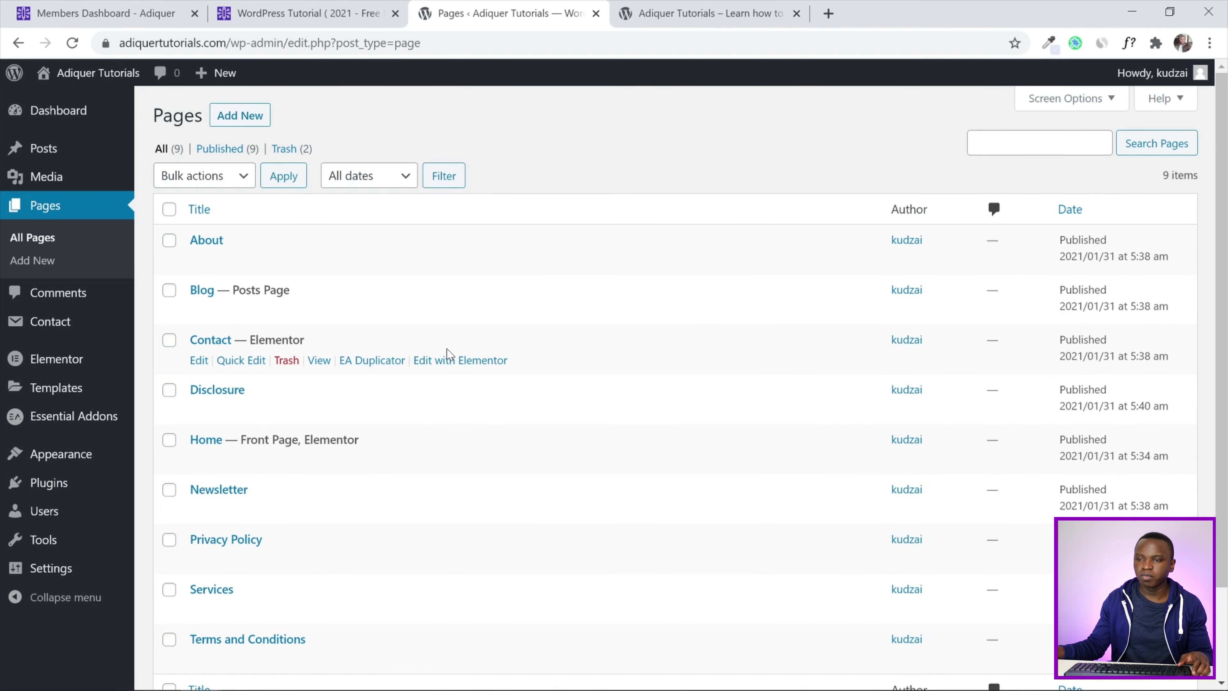
{"action": "left_click", "coordinate": [202, 361]}
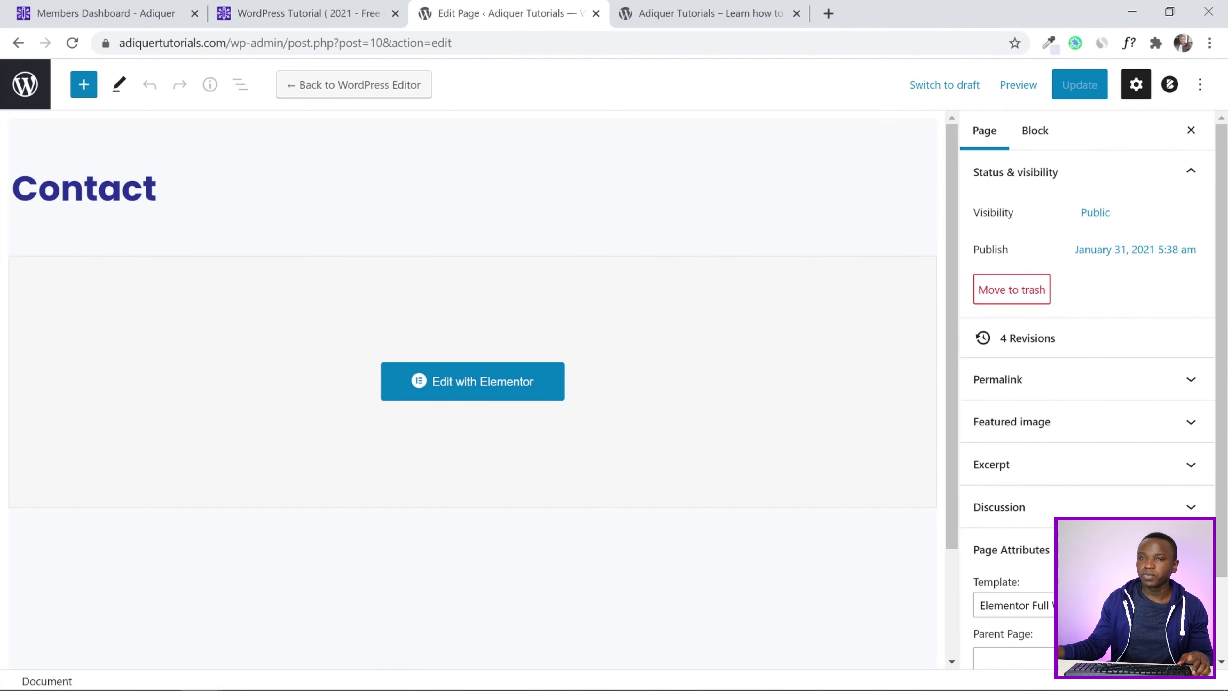
{"action": "scroll", "coordinate": [1112, 237], "scroll_direction": "down", "scroll_amount": 2}
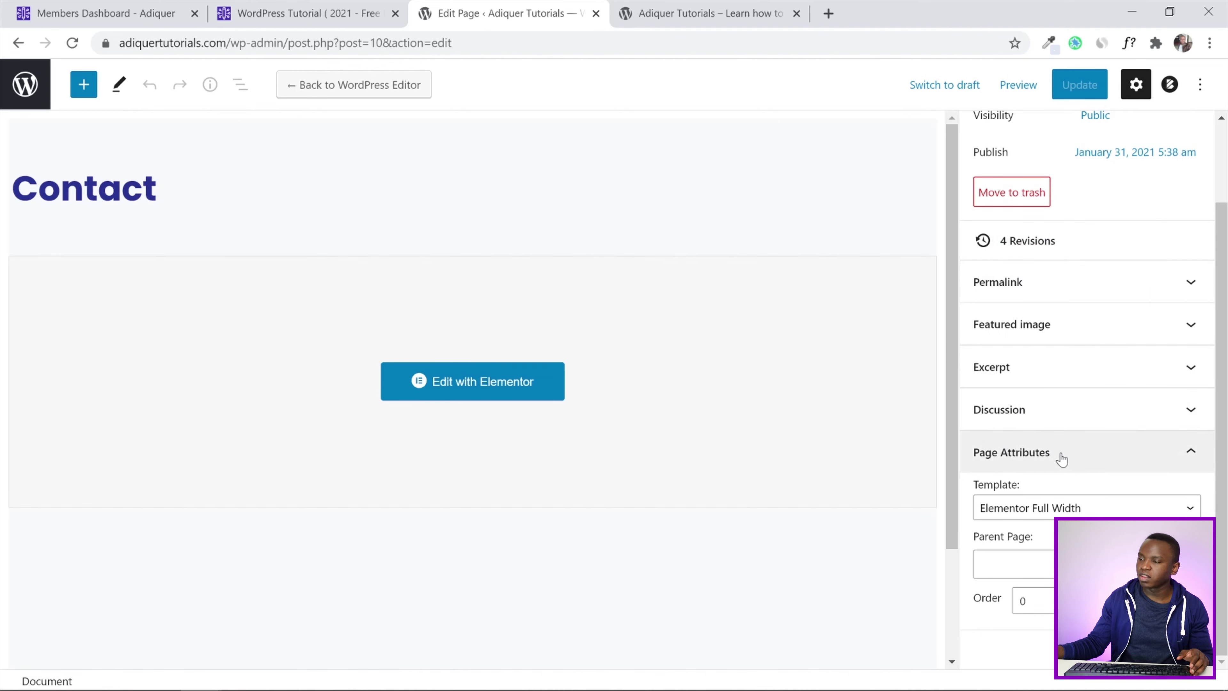
{"action": "left_click", "coordinate": [1013, 516]}
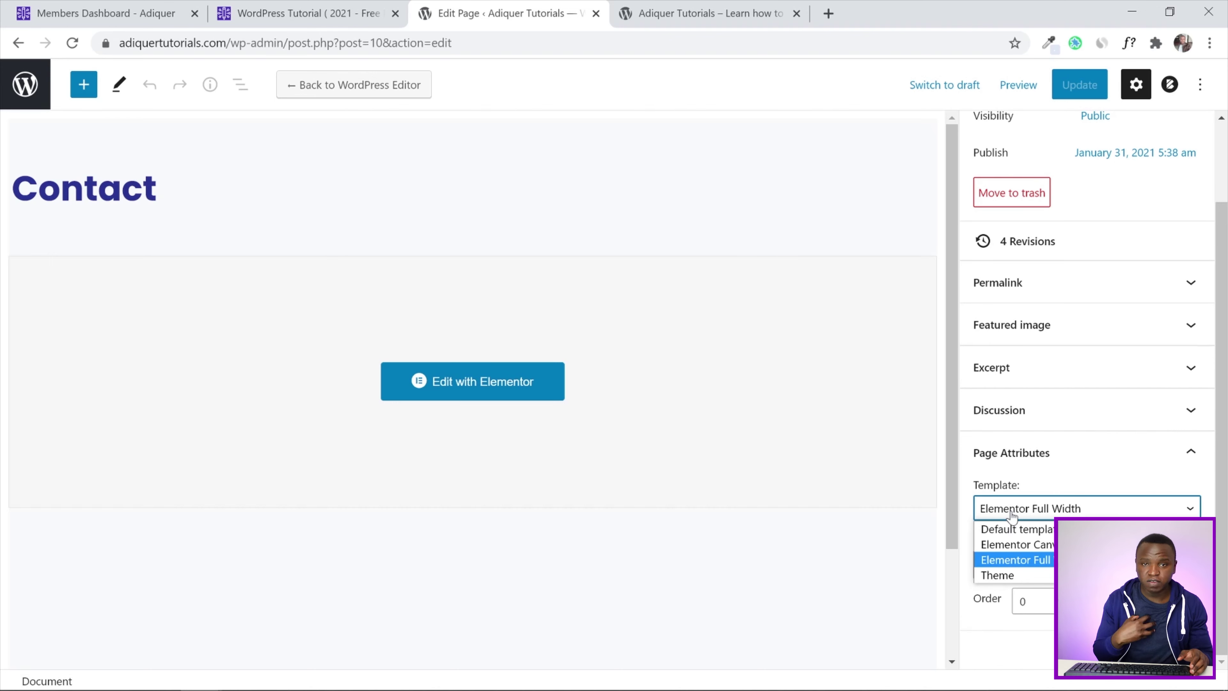
{"action": "left_click", "coordinate": [1013, 528]}
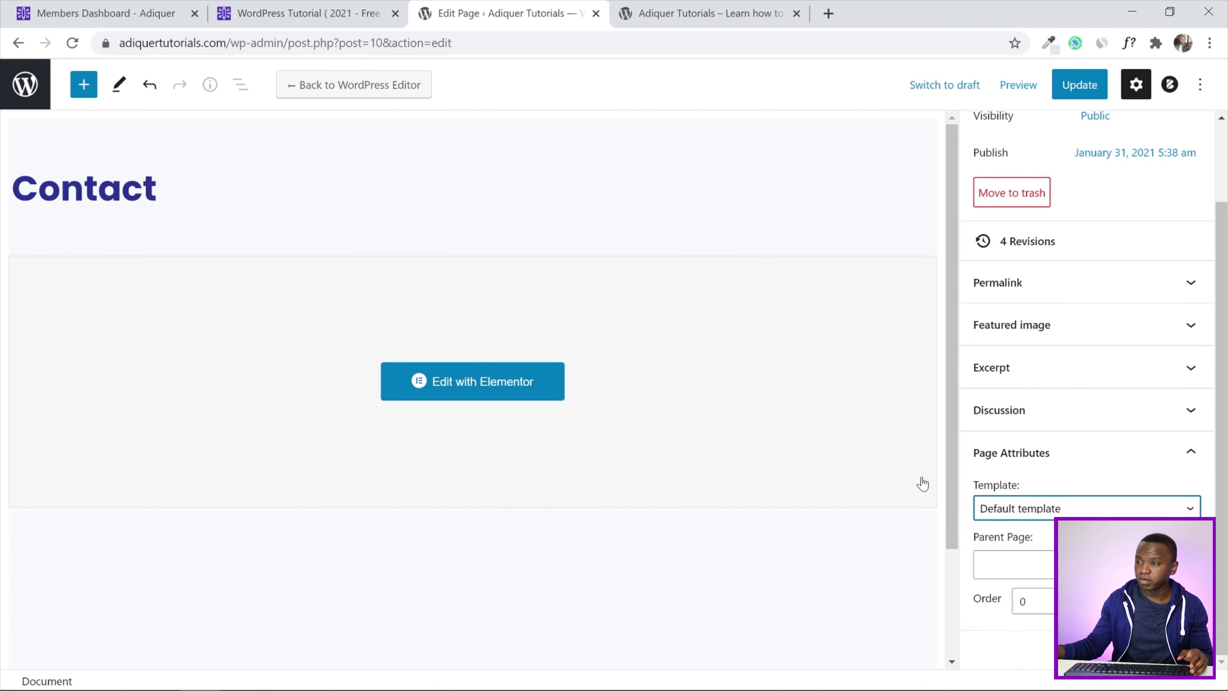
{"action": "left_click", "coordinate": [760, 142]}
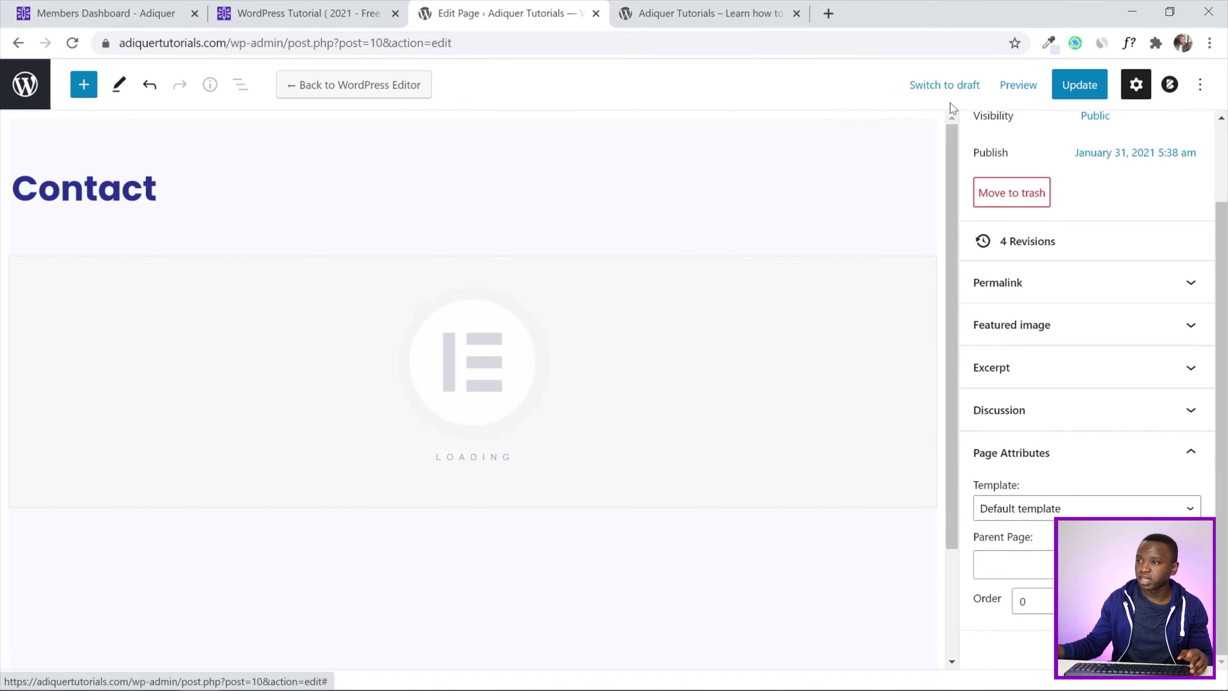
{"action": "left_click", "coordinate": [1064, 85]}
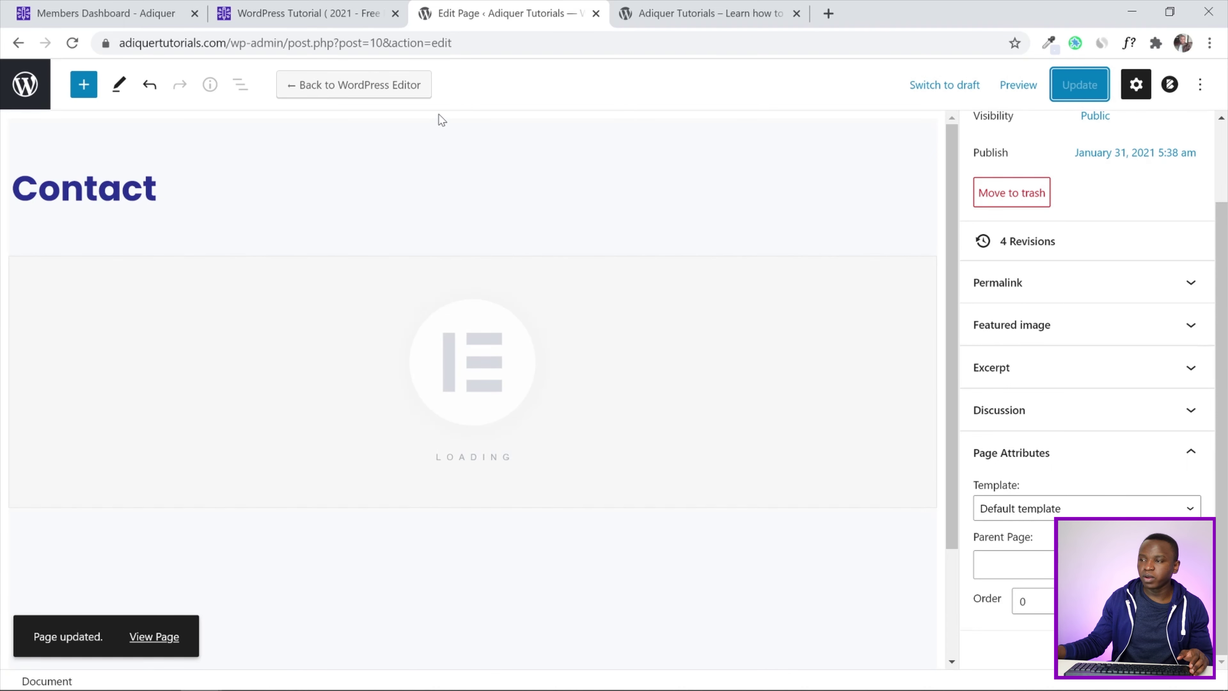
Open the Contact page in Elementor and add a single-column section below the title
{"action": "left_click", "coordinate": [473, 238]}
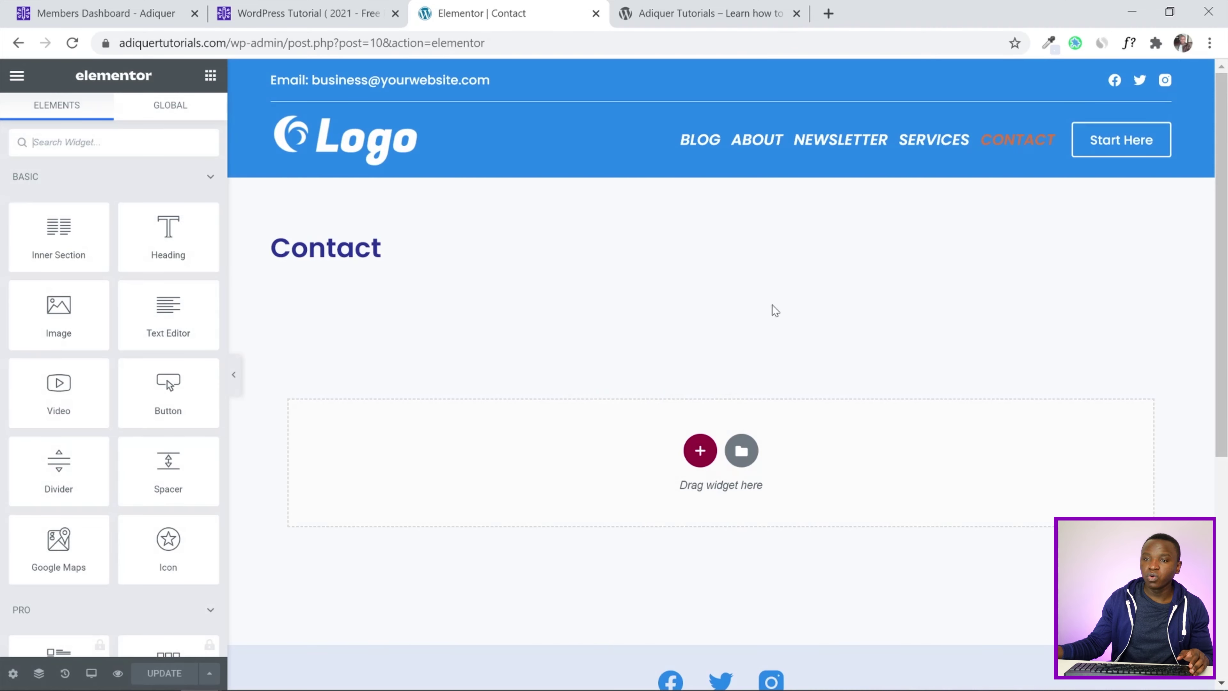
{"action": "left_click_drag", "start_coordinate": [399, 256], "coordinate": [232, 260]}
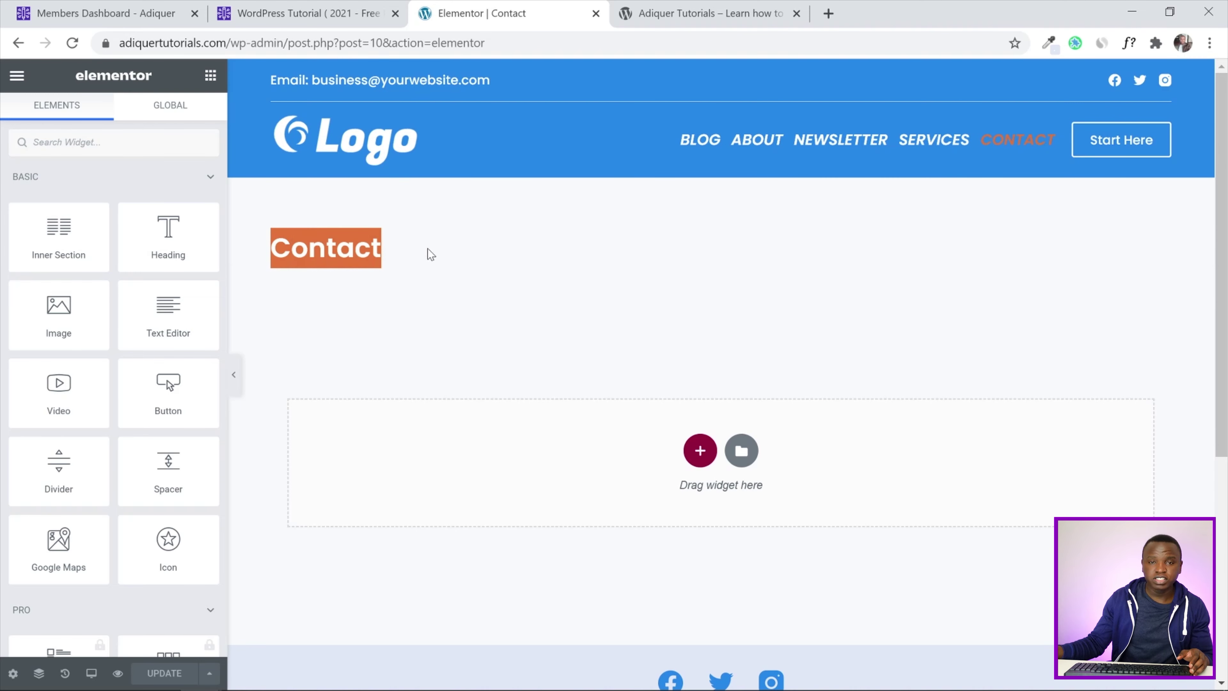
{"action": "left_click", "coordinate": [502, 262]}
{"action": "left_click", "coordinate": [699, 451]}
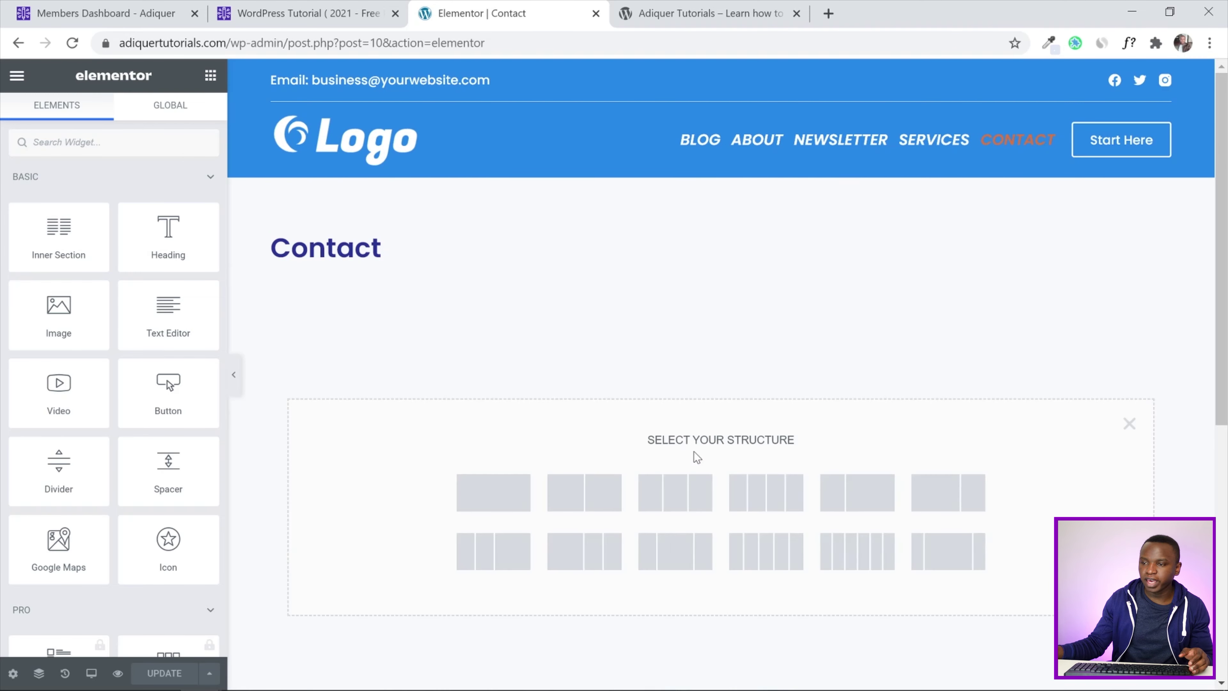
{"action": "left_click", "coordinate": [500, 496]}
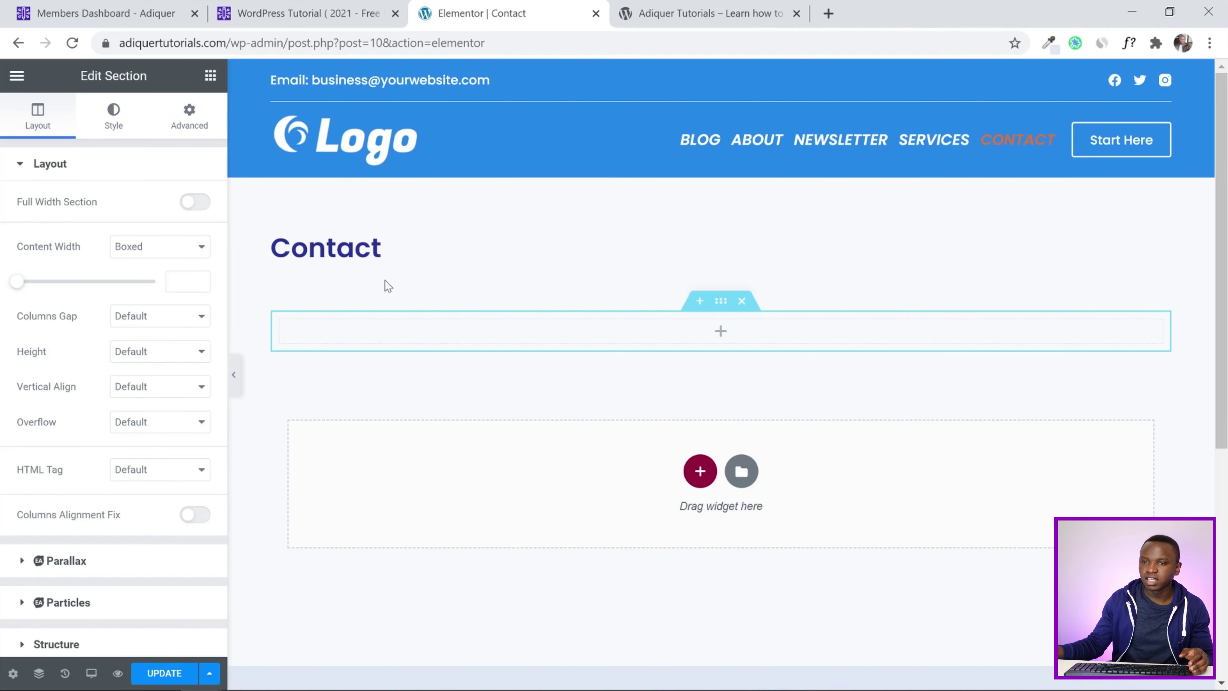
{"action": "left_click", "coordinate": [233, 374]}
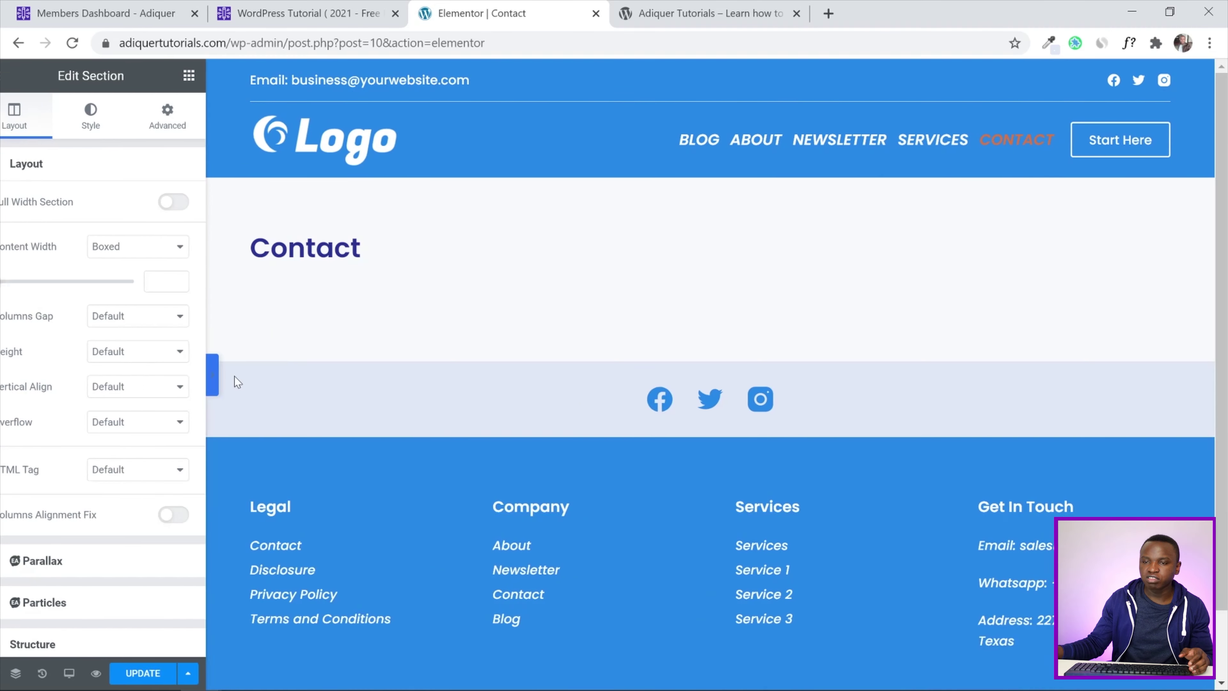
{"action": "left_click", "coordinate": [6, 375]}
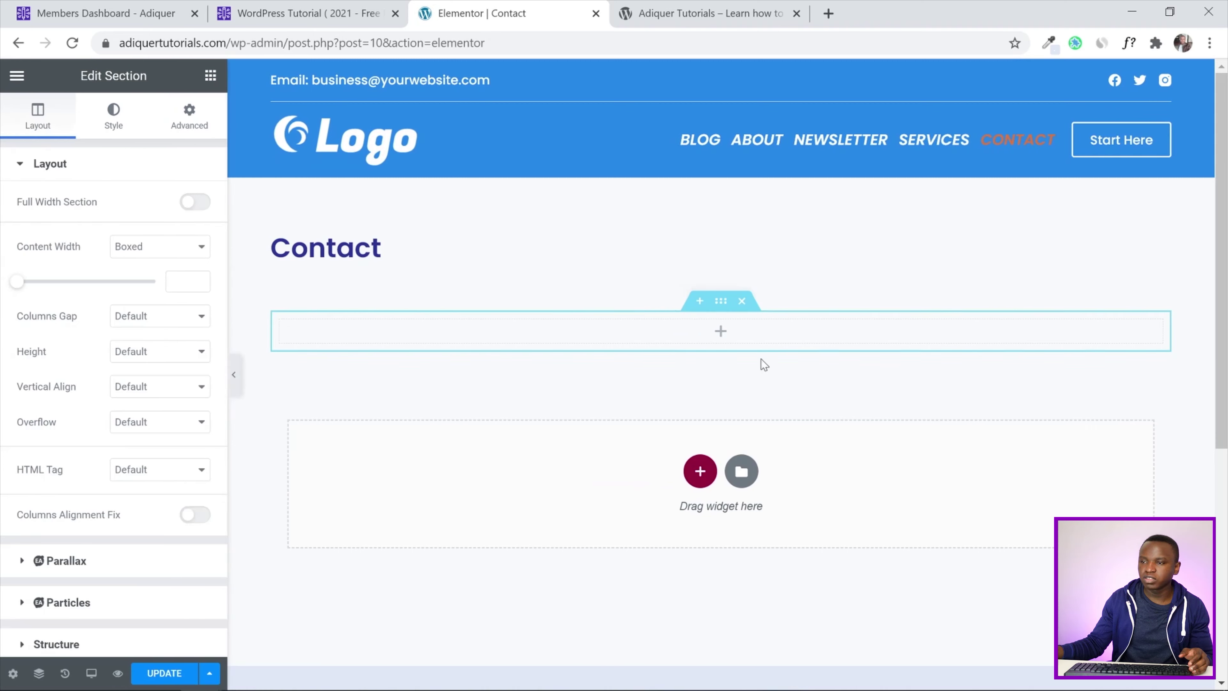
Delete the empty section and go back to the WordPress page editor
{"action": "left_click_drag", "start_coordinate": [795, 231], "coordinate": [292, 236]}
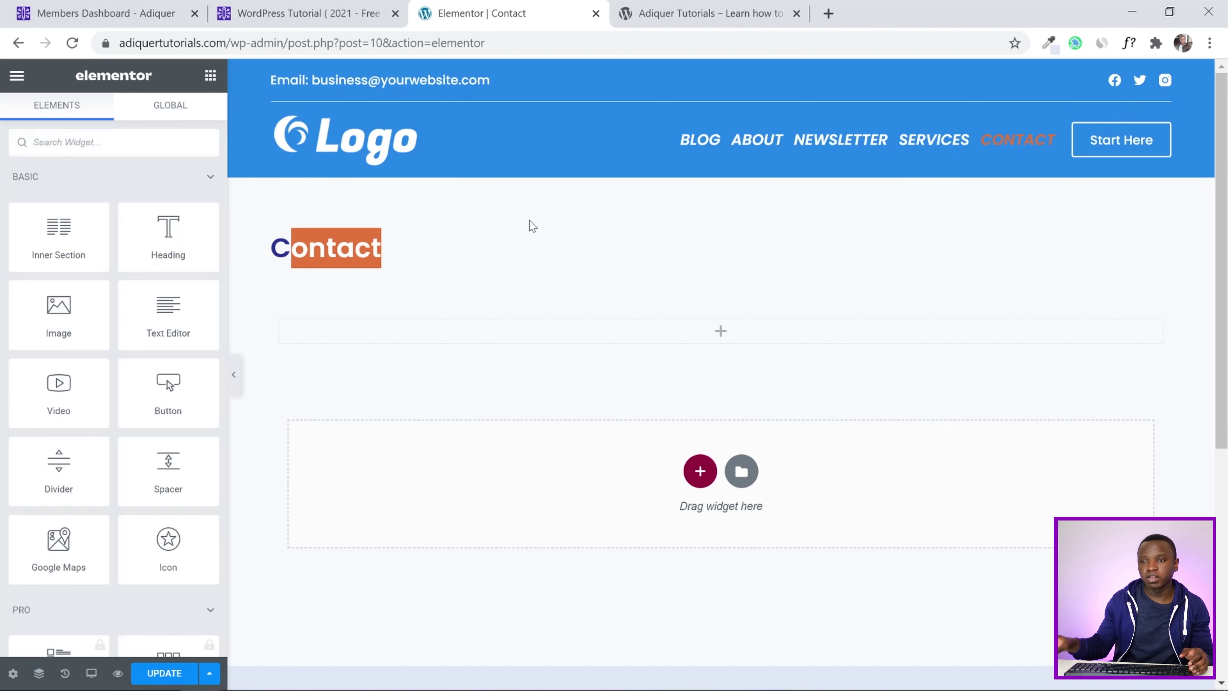
{"action": "left_click", "coordinate": [544, 227]}
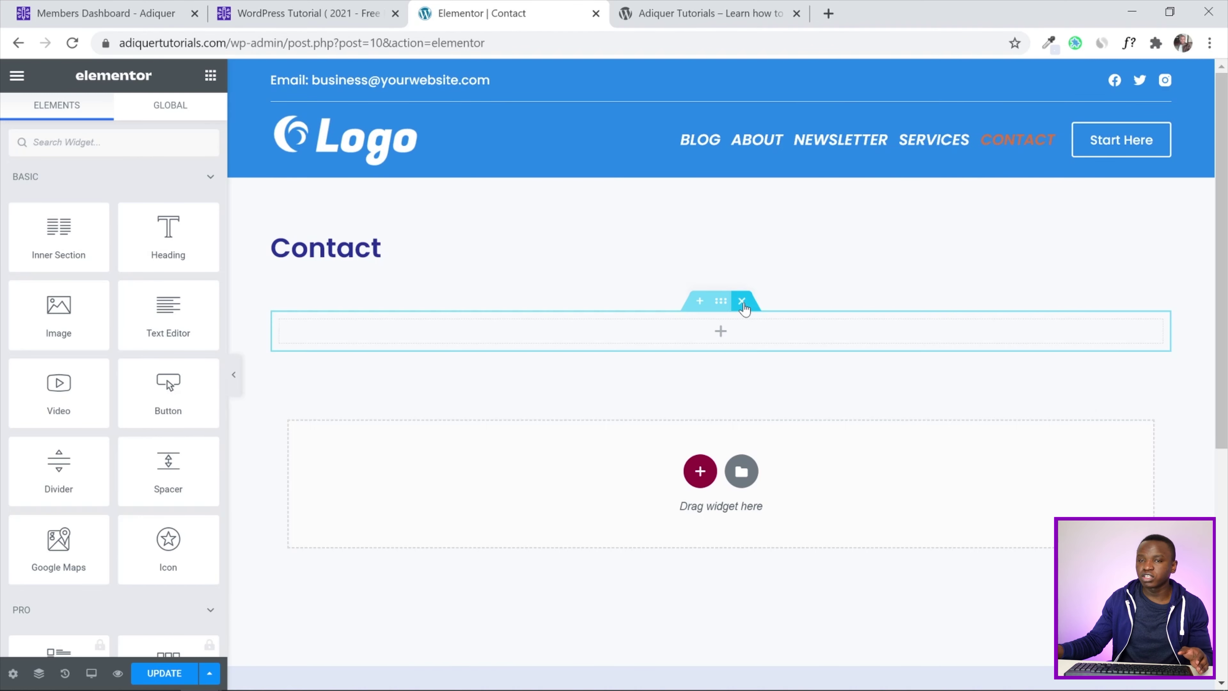
{"action": "left_click", "coordinate": [742, 301]}
{"action": "left_click", "coordinate": [17, 42]}
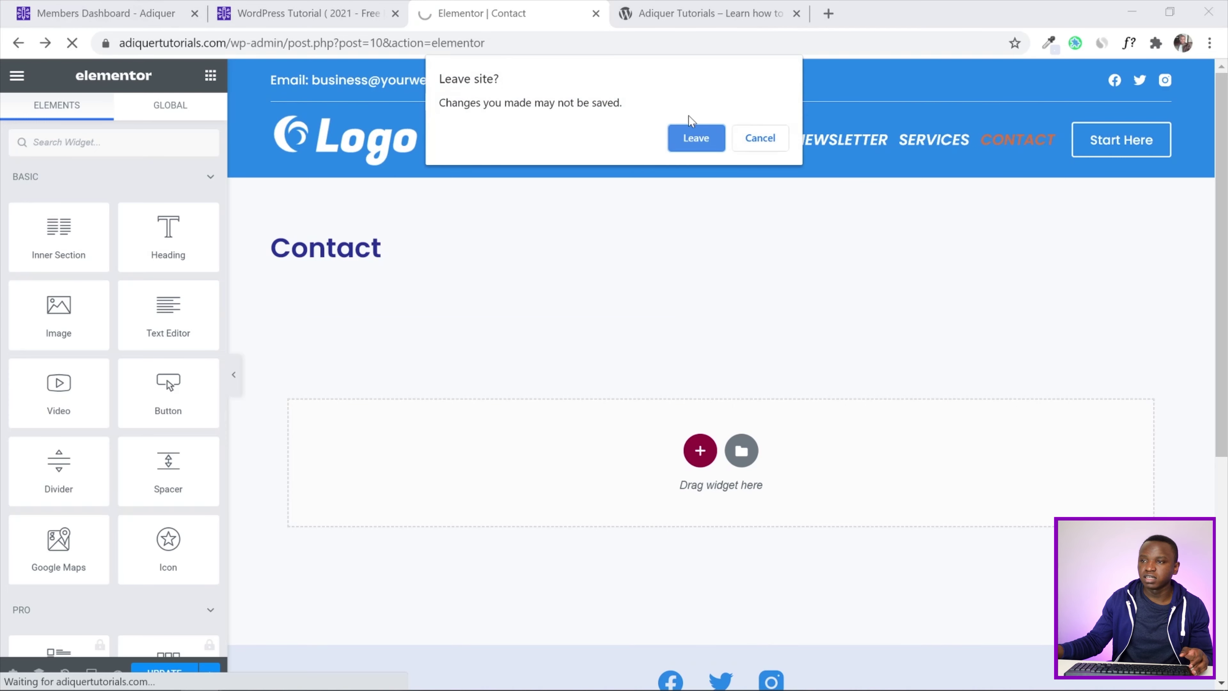
Leave Elementor, set the Contact page template to Elementor Full Width, update, and reopen it in Elementor
{"action": "left_click", "coordinate": [698, 139]}
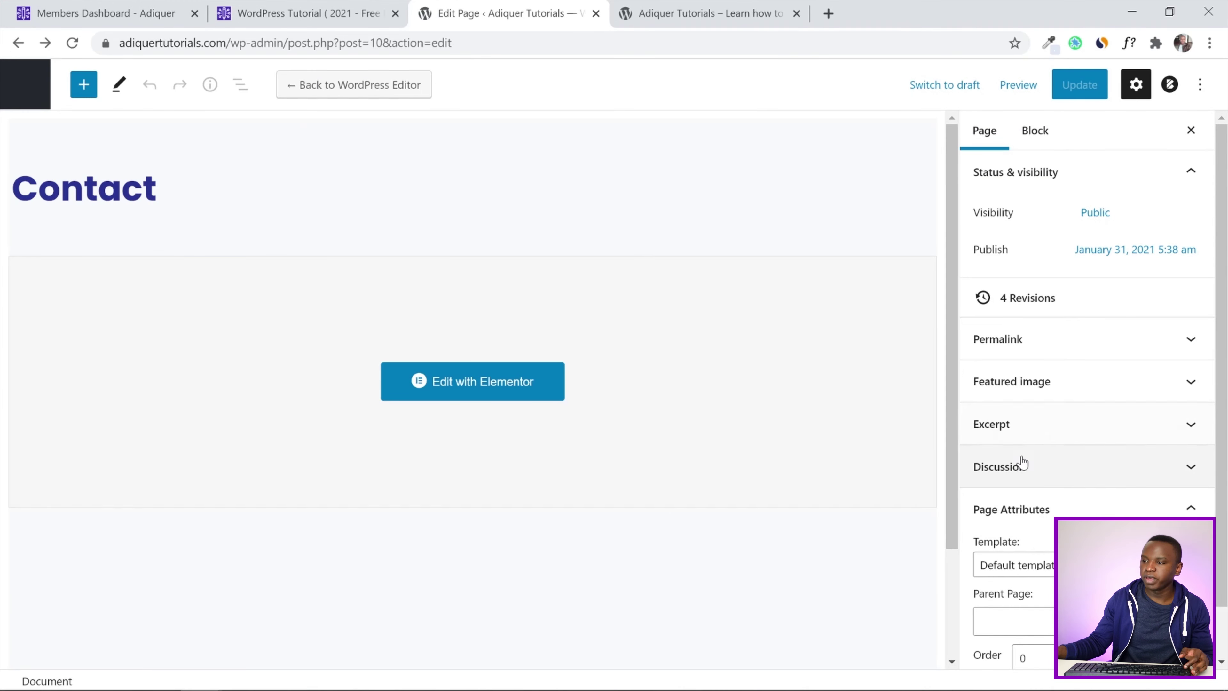
{"action": "scroll", "coordinate": [1021, 462], "scroll_direction": "down", "scroll_amount": 1}
{"action": "left_click", "coordinate": [1039, 548]}
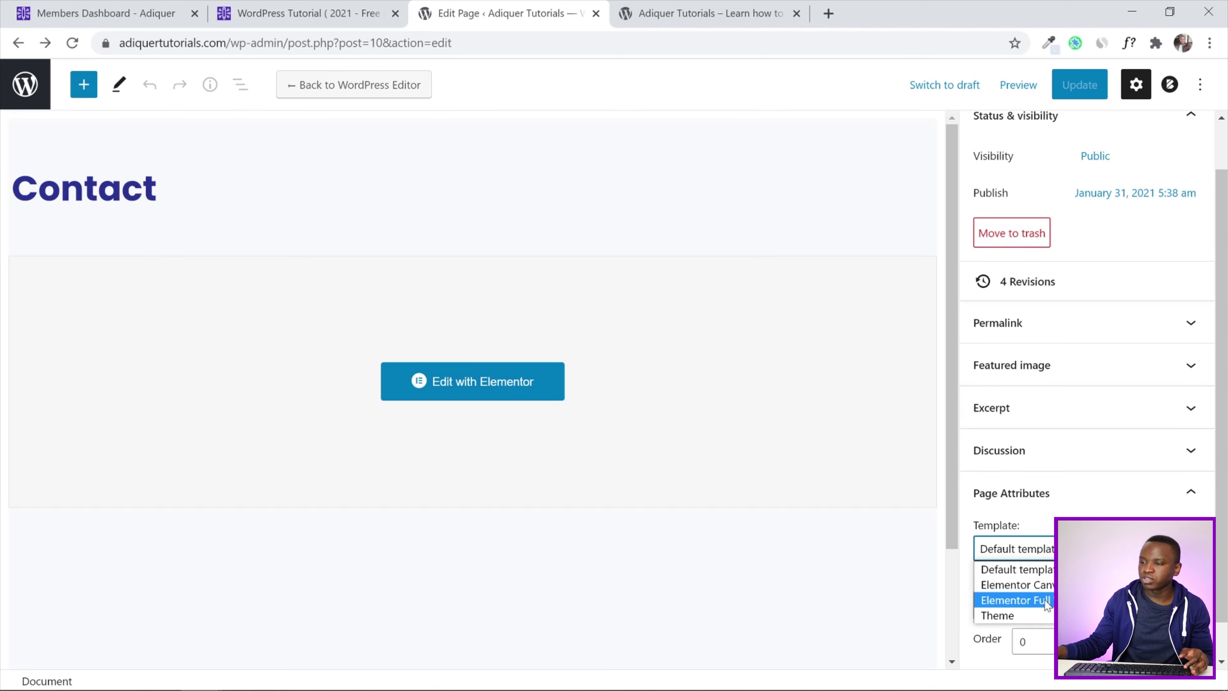
{"action": "left_click", "coordinate": [1015, 600]}
{"action": "left_click", "coordinate": [1077, 95]}
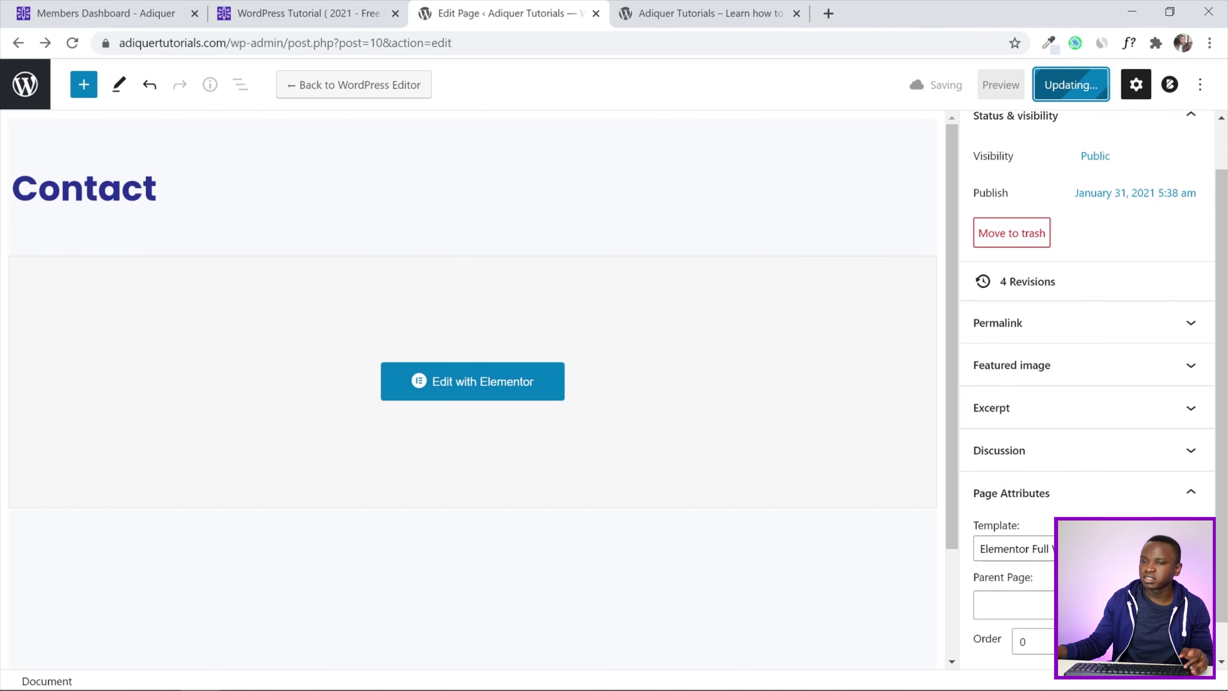
{"action": "left_click", "coordinate": [449, 384]}
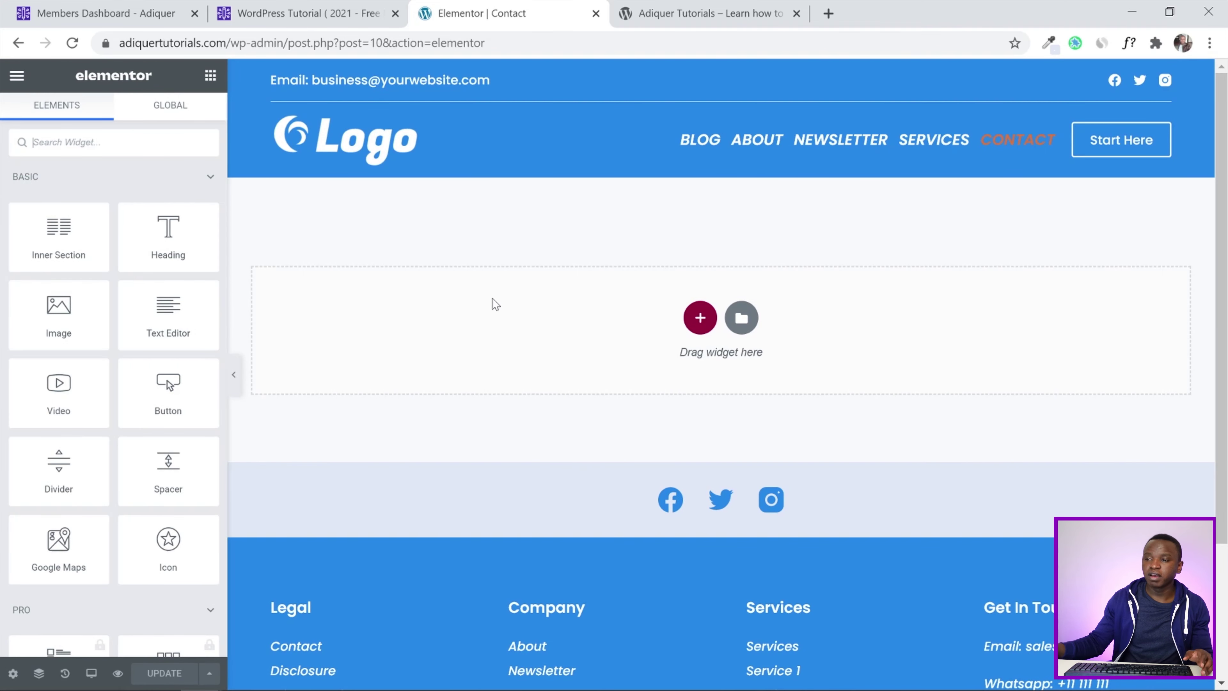
Add a single-column section to the Contact page, then undo it
{"action": "left_click", "coordinate": [697, 320]}
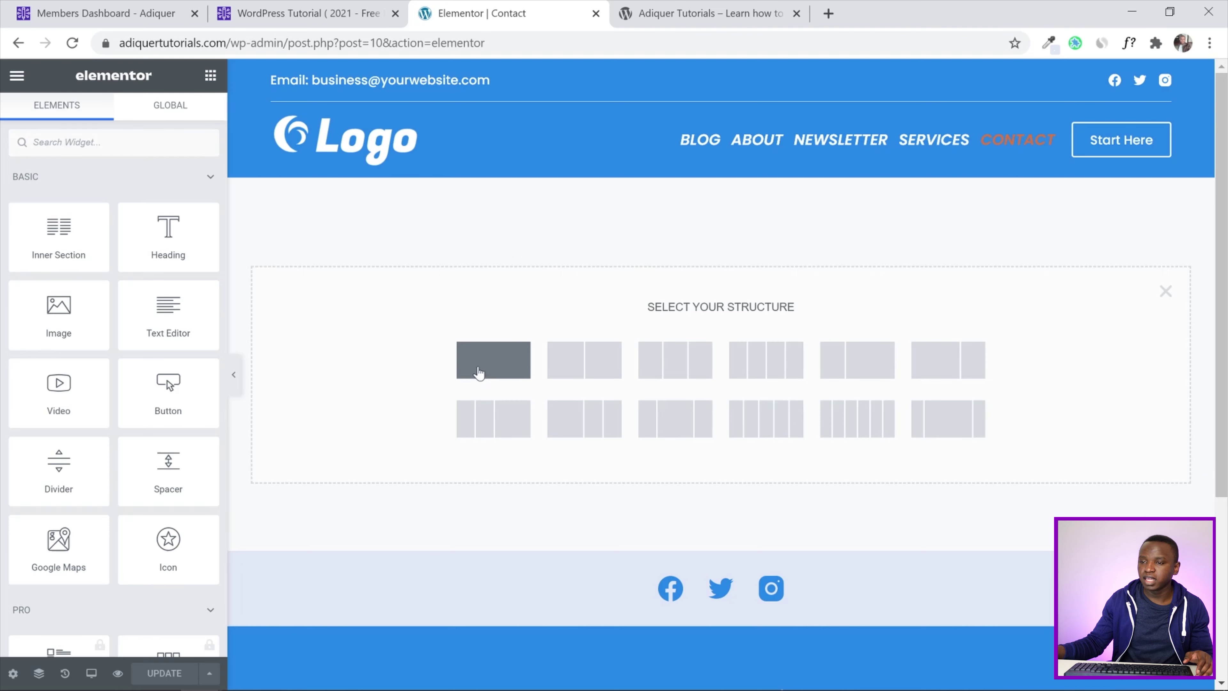
{"action": "left_click", "coordinate": [493, 361]}
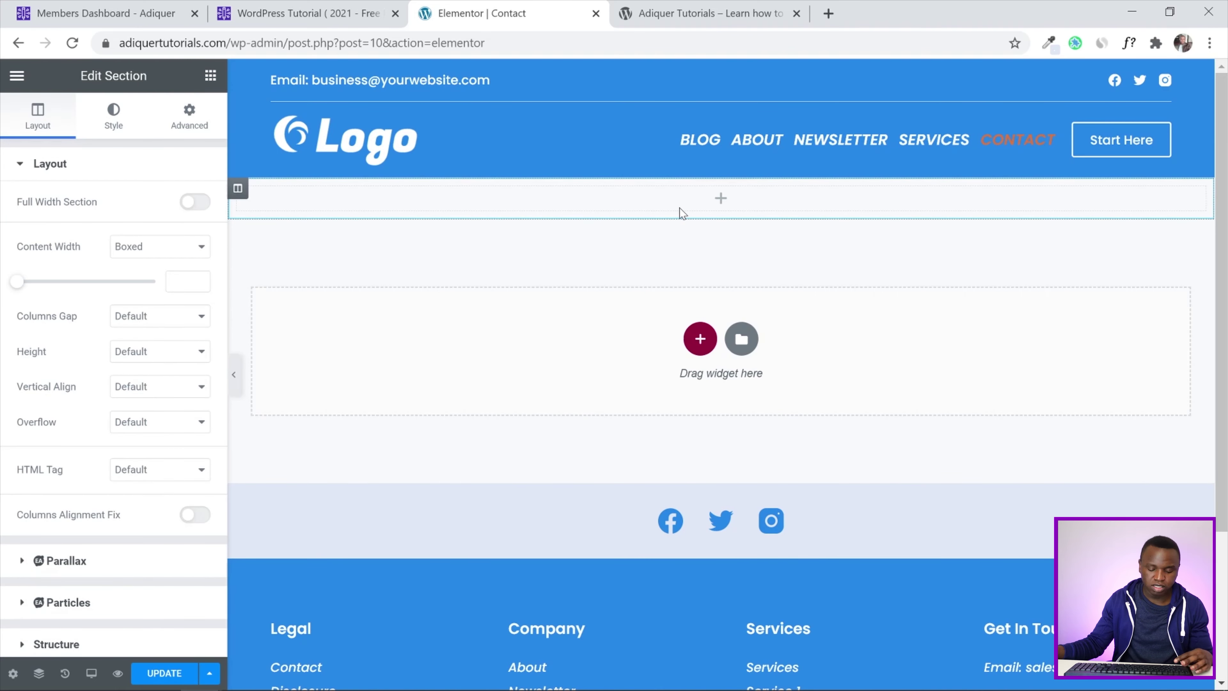
{"action": "key", "text": "ctrl+z"}
{"action": "scroll", "coordinate": [495, 408], "scroll_direction": "down", "scroll_amount": 4}
{"action": "scroll", "coordinate": [495, 407], "scroll_direction": "up", "scroll_amount": 4}
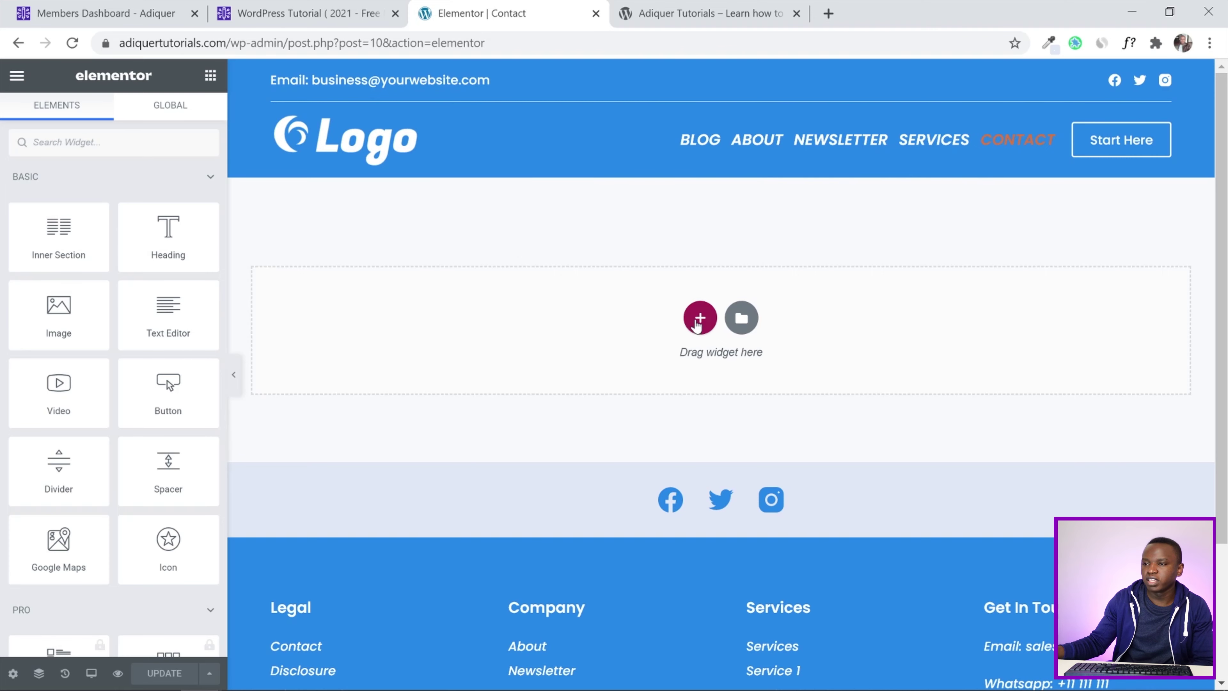
Add two single-column sections, delete the empty one, and open the template library
{"action": "left_click", "coordinate": [700, 317]}
{"action": "left_click", "coordinate": [522, 367]}
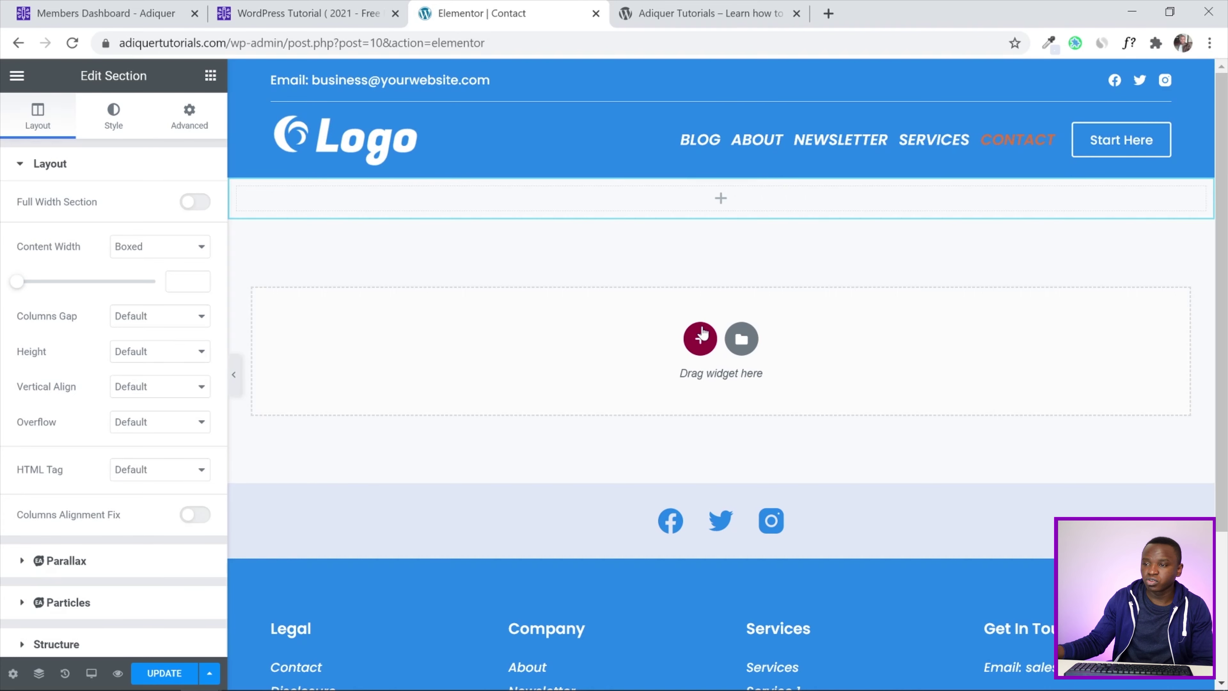
{"action": "left_click", "coordinate": [700, 339]}
{"action": "left_click", "coordinate": [490, 375]}
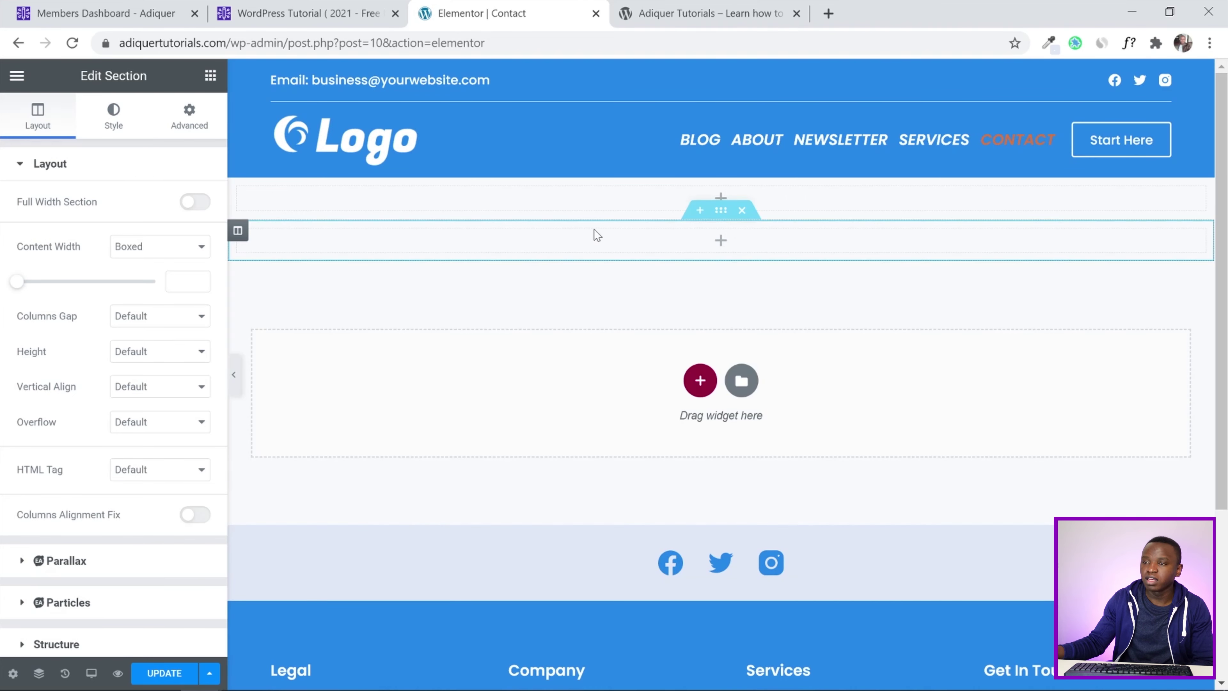
{"action": "left_click", "coordinate": [741, 211]}
{"action": "left_click", "coordinate": [742, 340]}
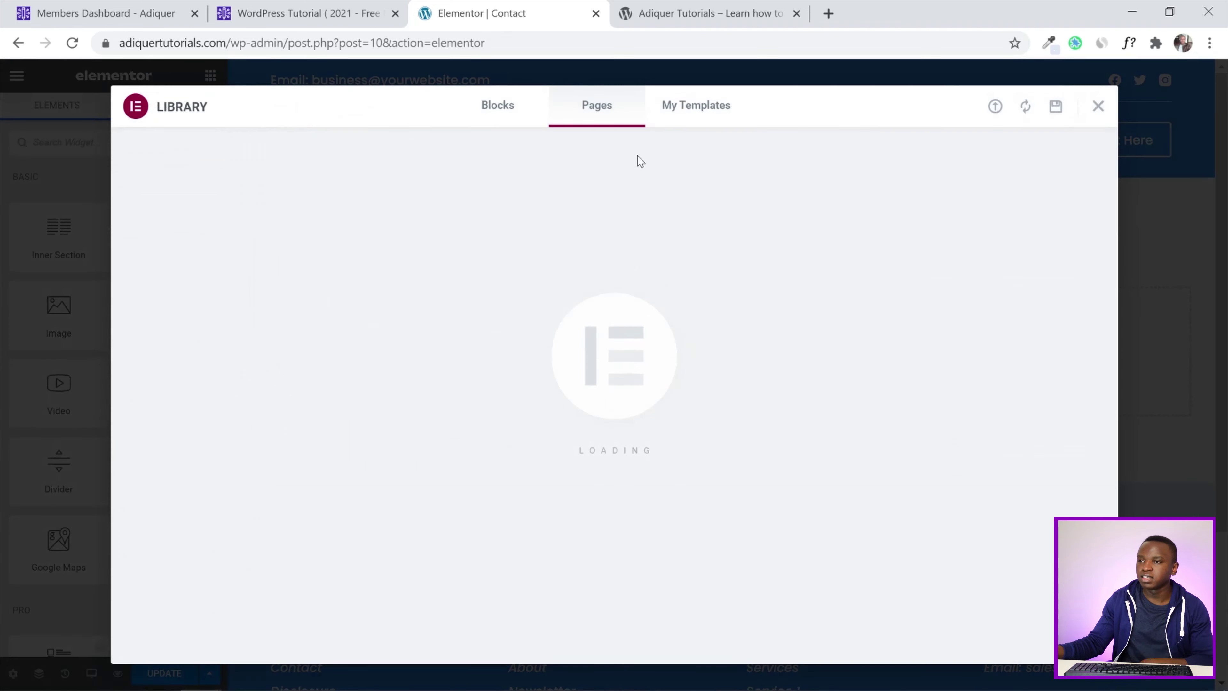
From My Templates, insert 'Repeat Section', answering No to importing its document settings
{"action": "left_click", "coordinate": [691, 121]}
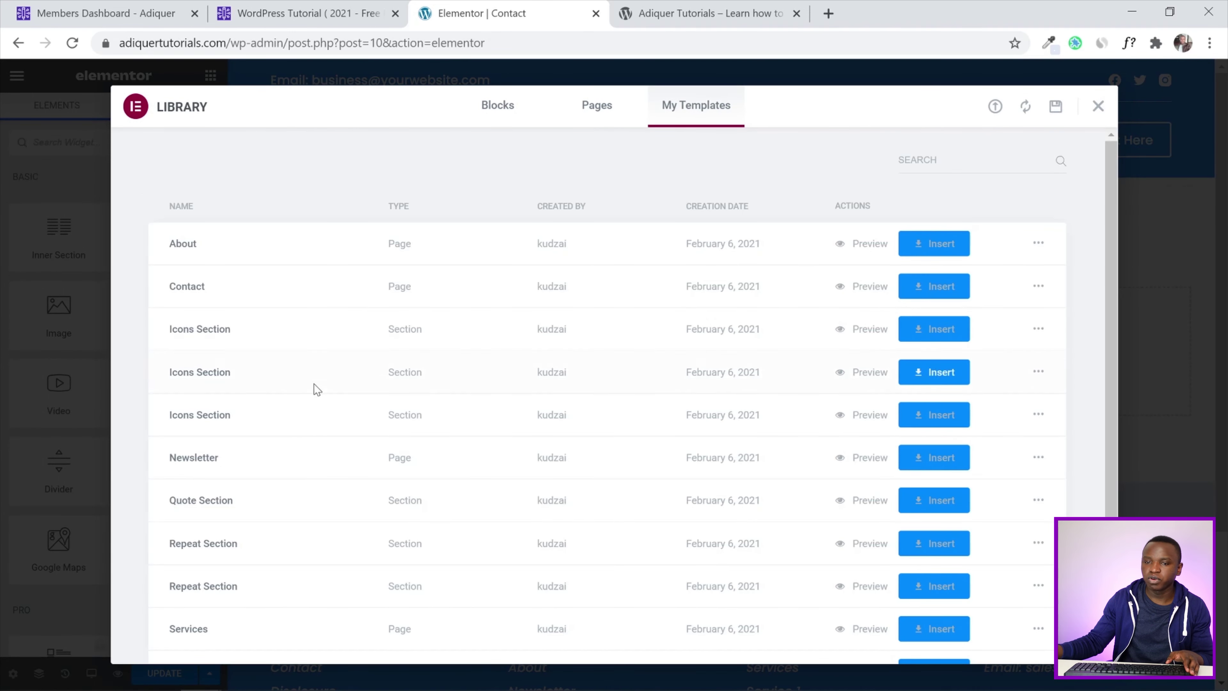
{"action": "scroll", "coordinate": [420, 351], "scroll_direction": "down", "scroll_amount": 1}
{"action": "left_click", "coordinate": [931, 514]}
{"action": "left_click", "coordinate": [515, 435]}
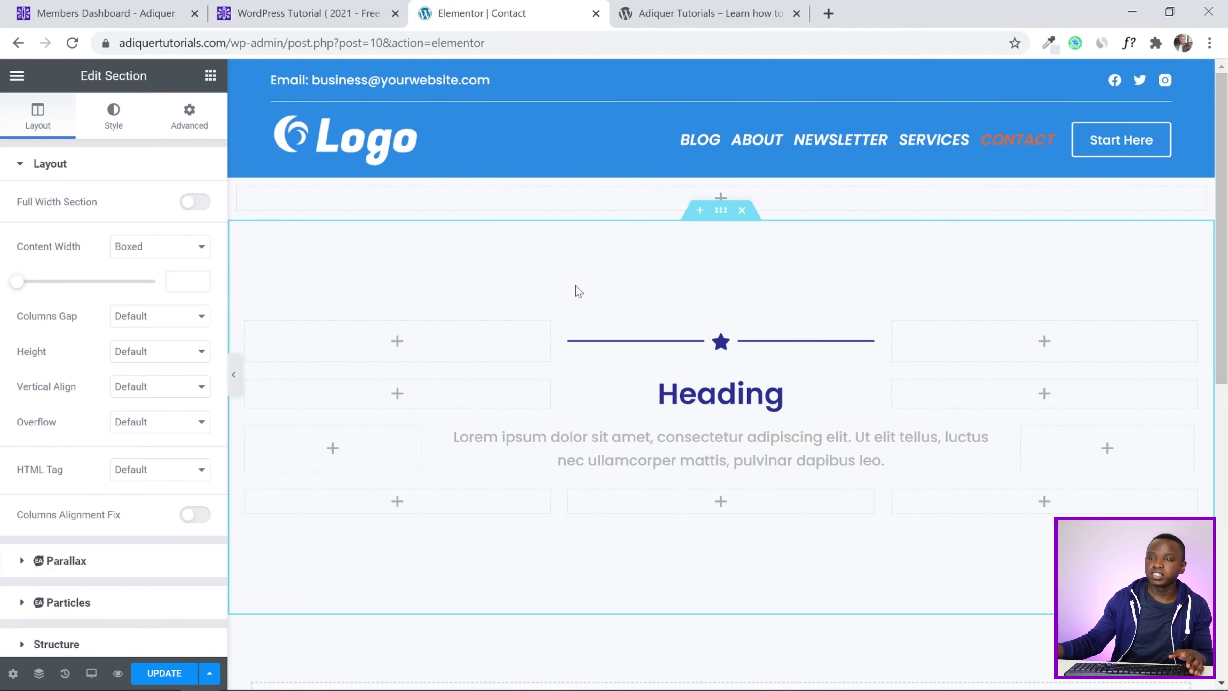
Give the section a solid Main Color - Light background from the global palette
{"action": "left_click", "coordinate": [113, 127]}
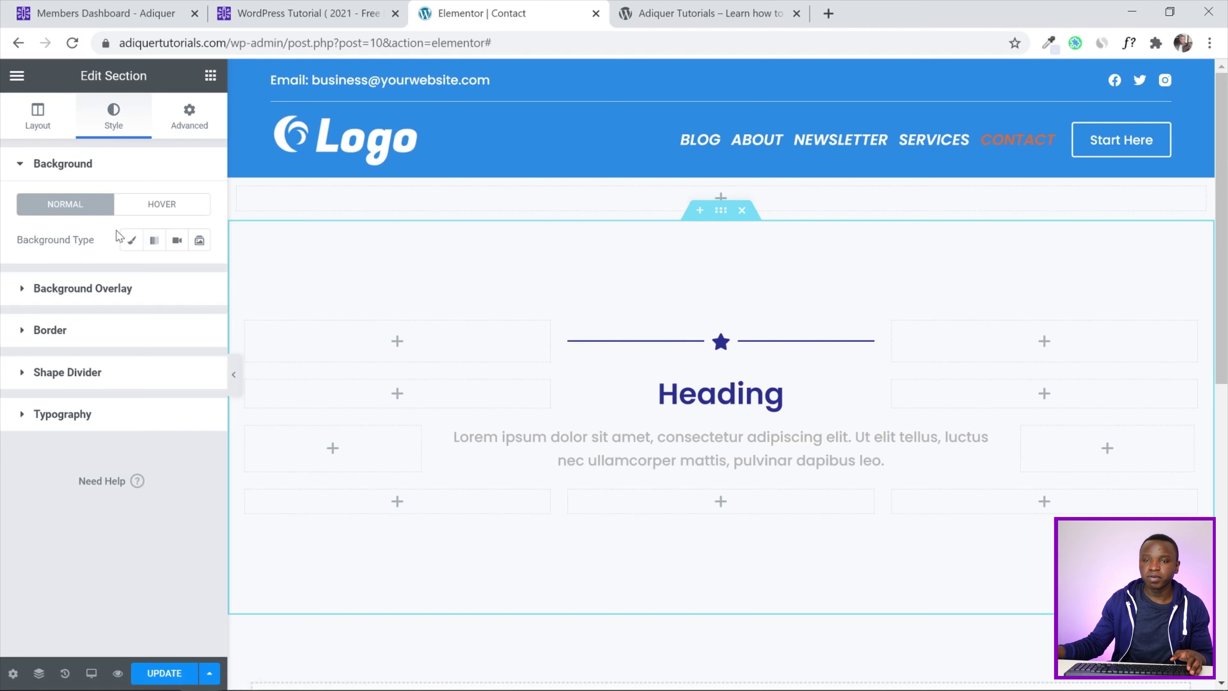
{"action": "left_click", "coordinate": [131, 240]}
{"action": "left_click", "coordinate": [177, 275]}
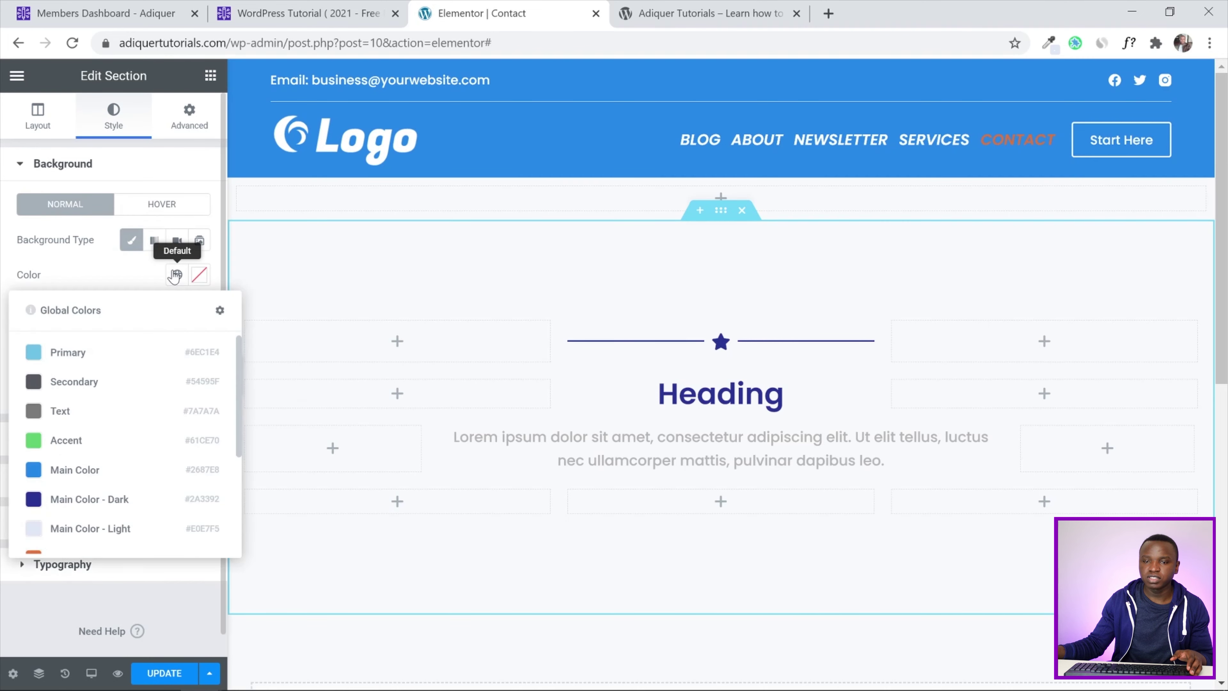
{"action": "scroll", "coordinate": [75, 448], "scroll_direction": "down", "scroll_amount": 3}
{"action": "scroll", "coordinate": [68, 484], "scroll_direction": "up", "scroll_amount": 3}
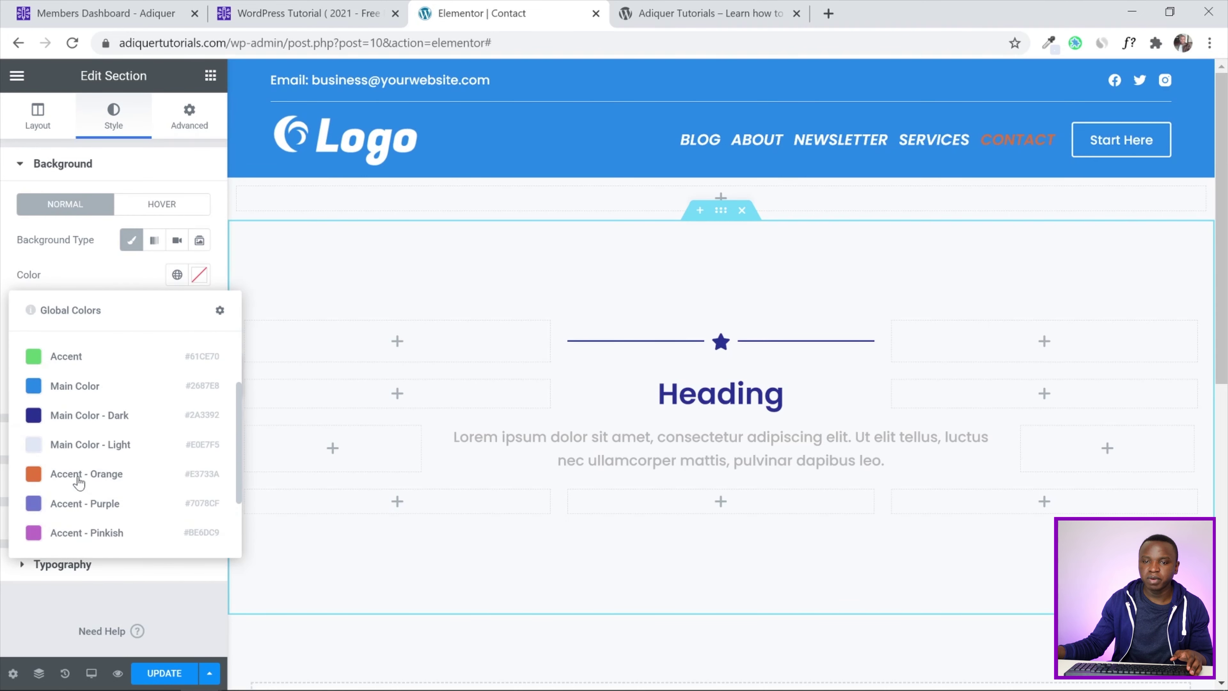
{"action": "left_click", "coordinate": [87, 446]}
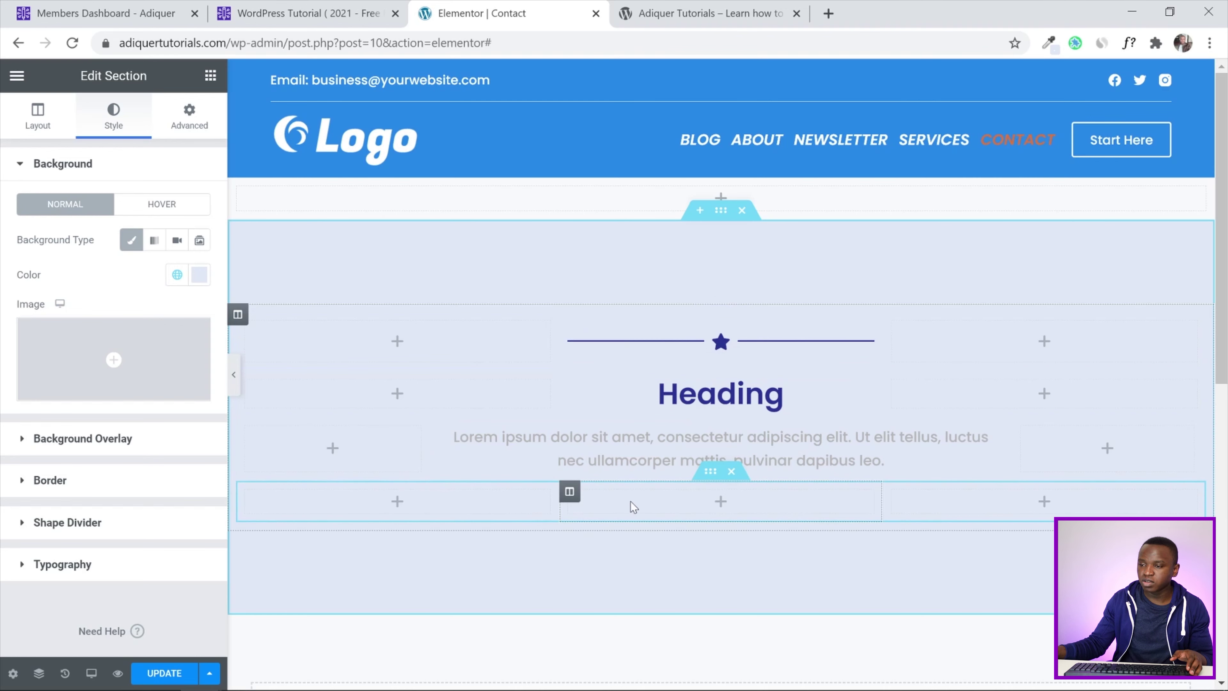
Remove the empty bottom inner section and preview the page without the editor panel
{"action": "left_click", "coordinate": [731, 472]}
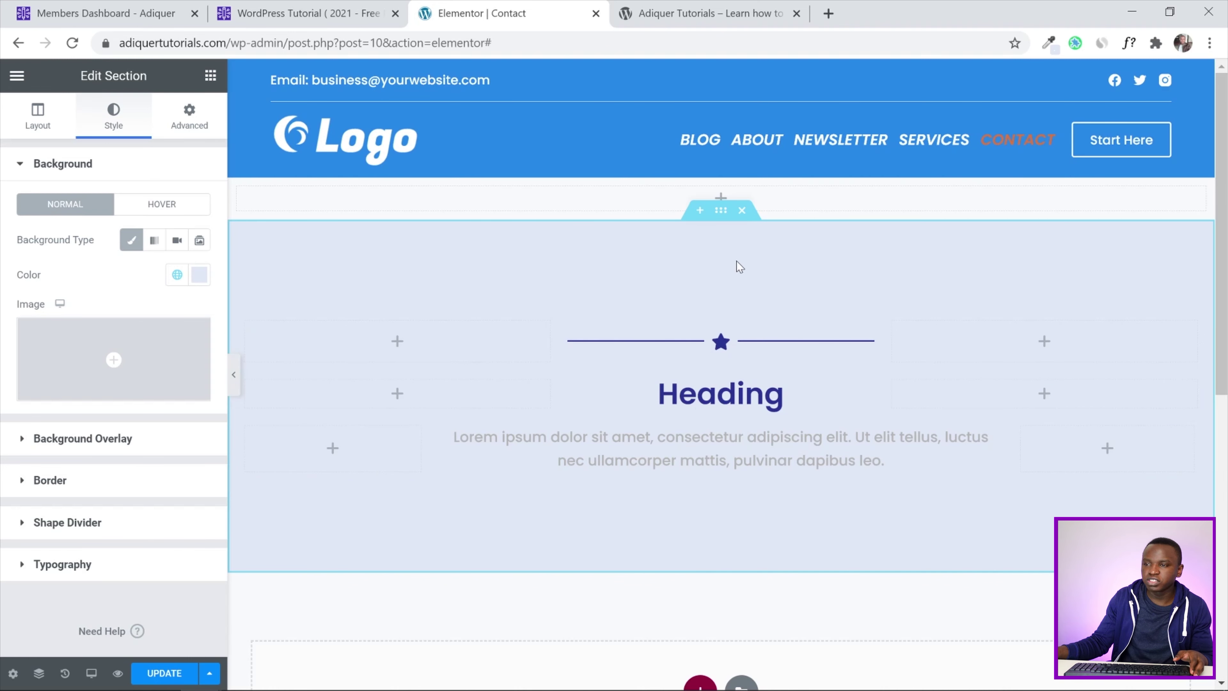
{"action": "left_click", "coordinate": [233, 376]}
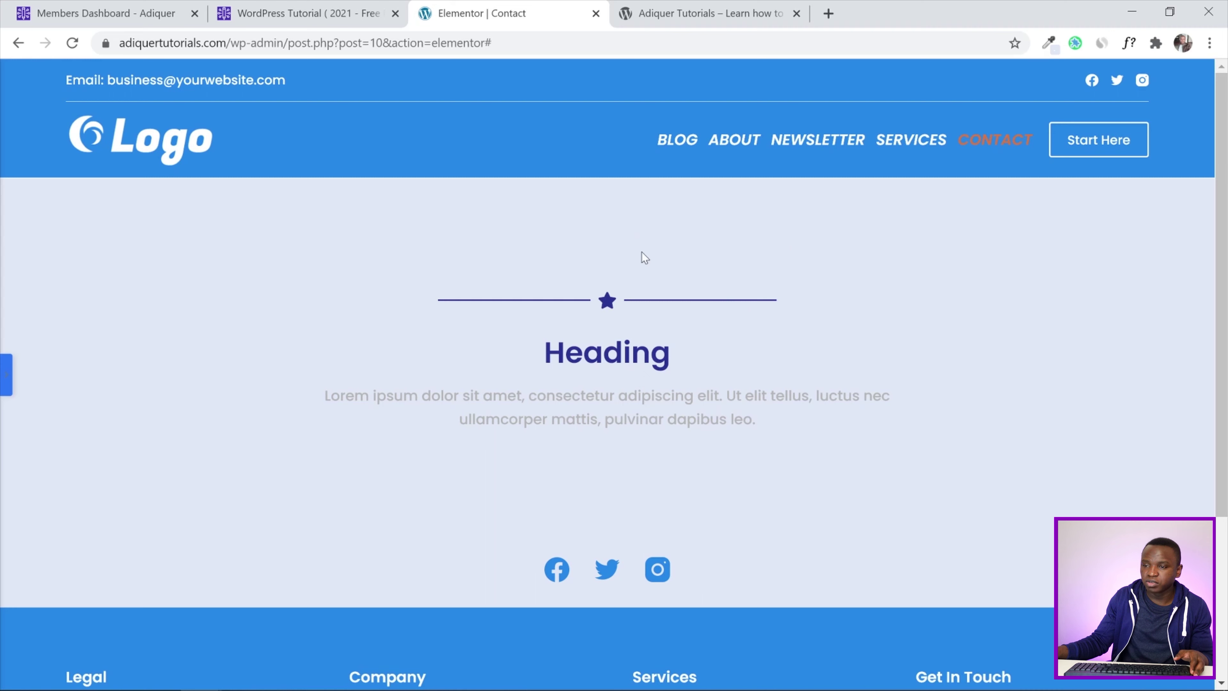
{"action": "left_click", "coordinate": [6, 374]}
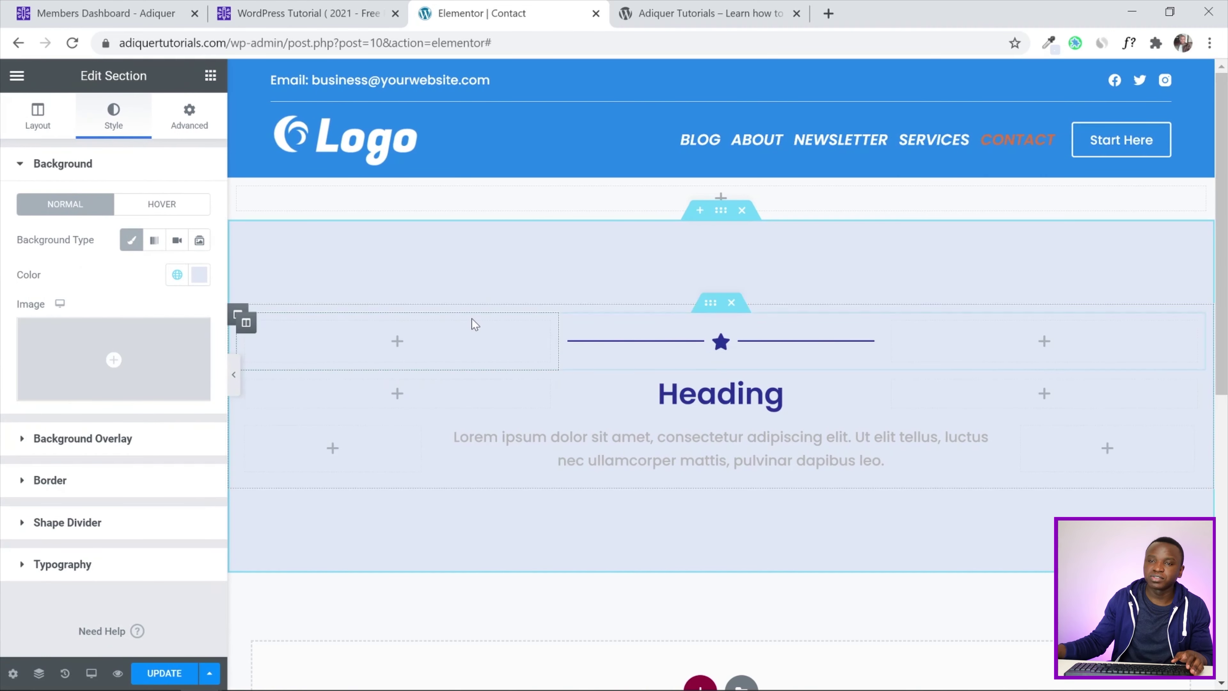
{"action": "left_click", "coordinate": [189, 115]}
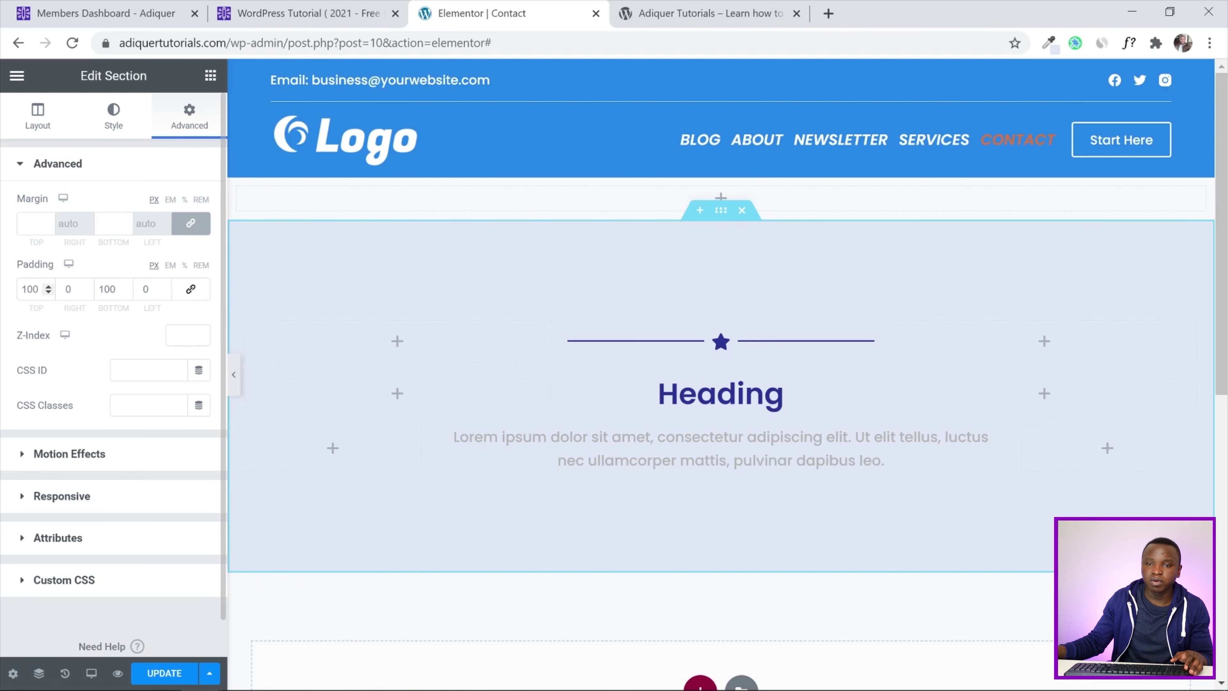
Reduce the section's top and bottom padding to 50 and save the page
{"action": "left_click", "coordinate": [30, 289]}
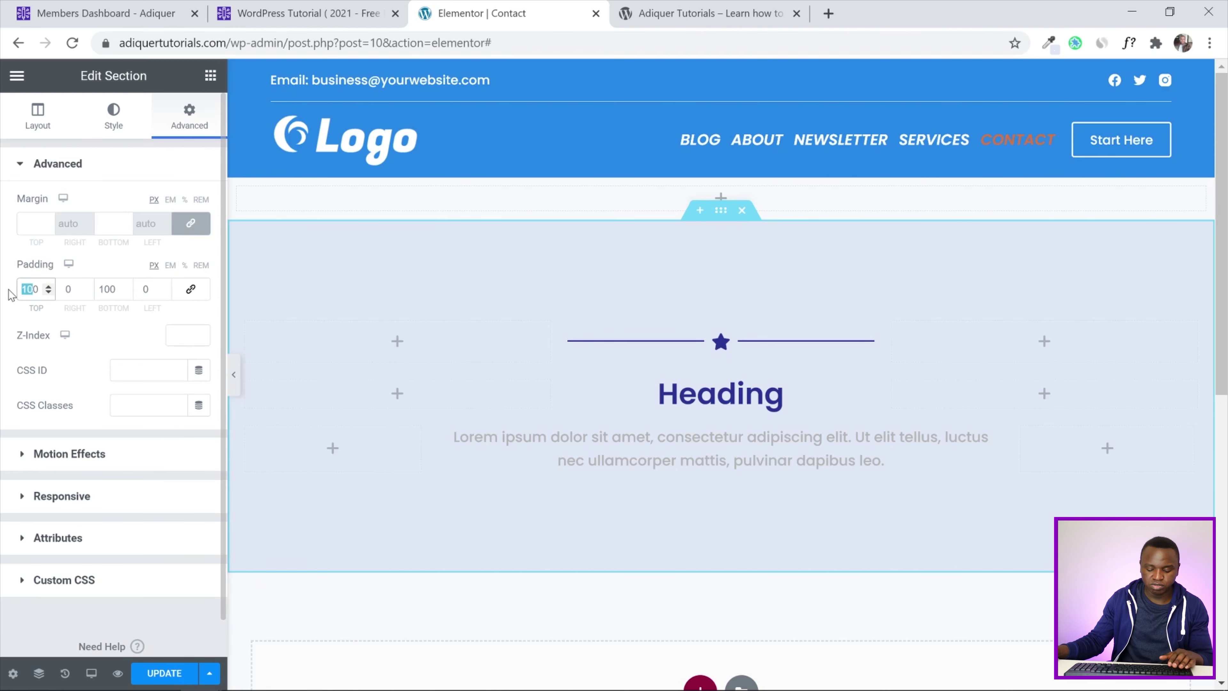
{"action": "type", "text": "50"}
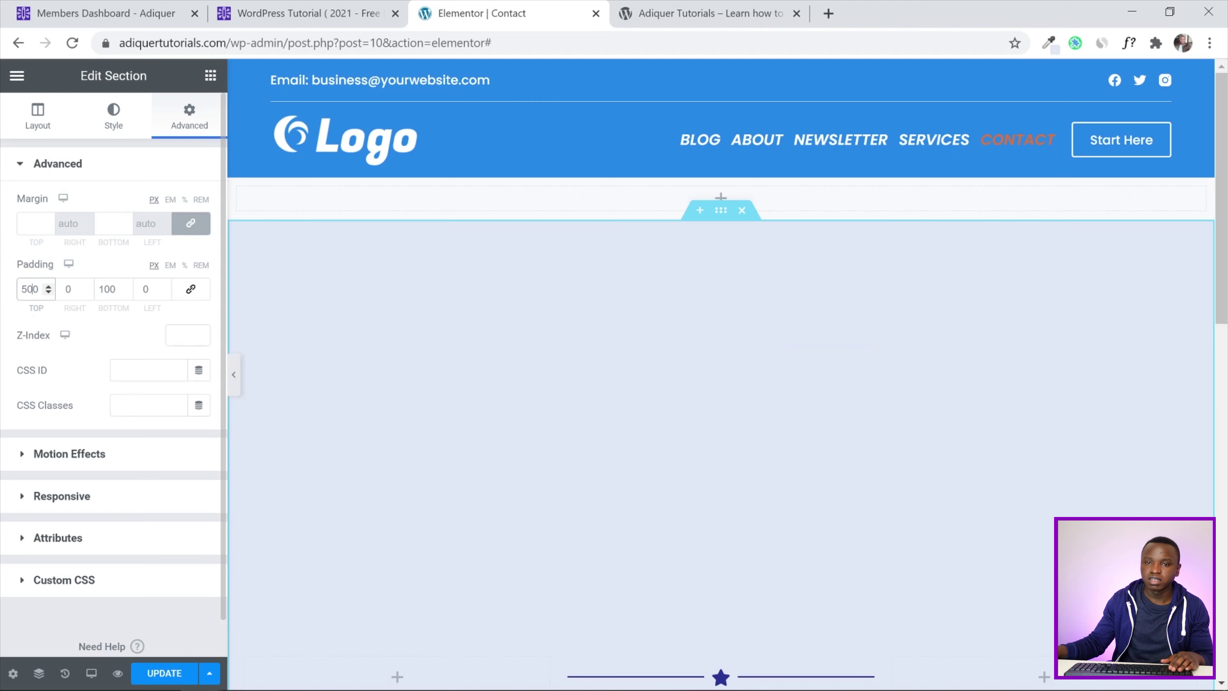
{"action": "key", "text": "BackSpace"}
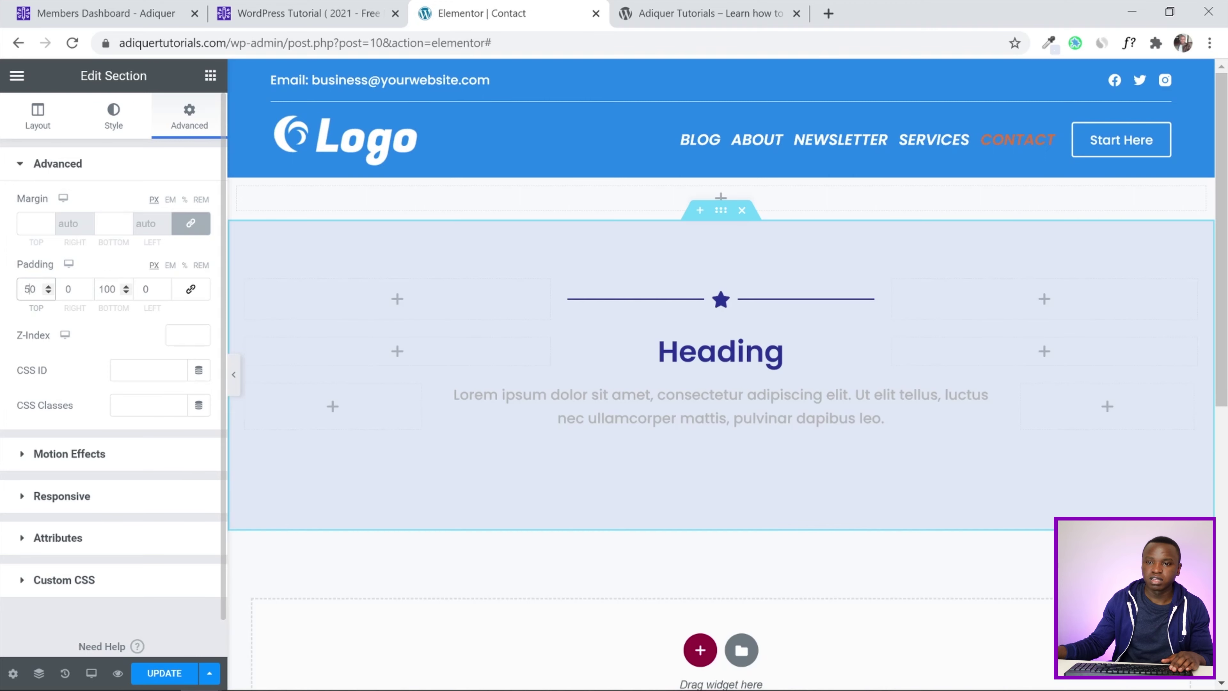
{"action": "left_click_drag", "start_coordinate": [111, 290], "coordinate": [86, 292]}
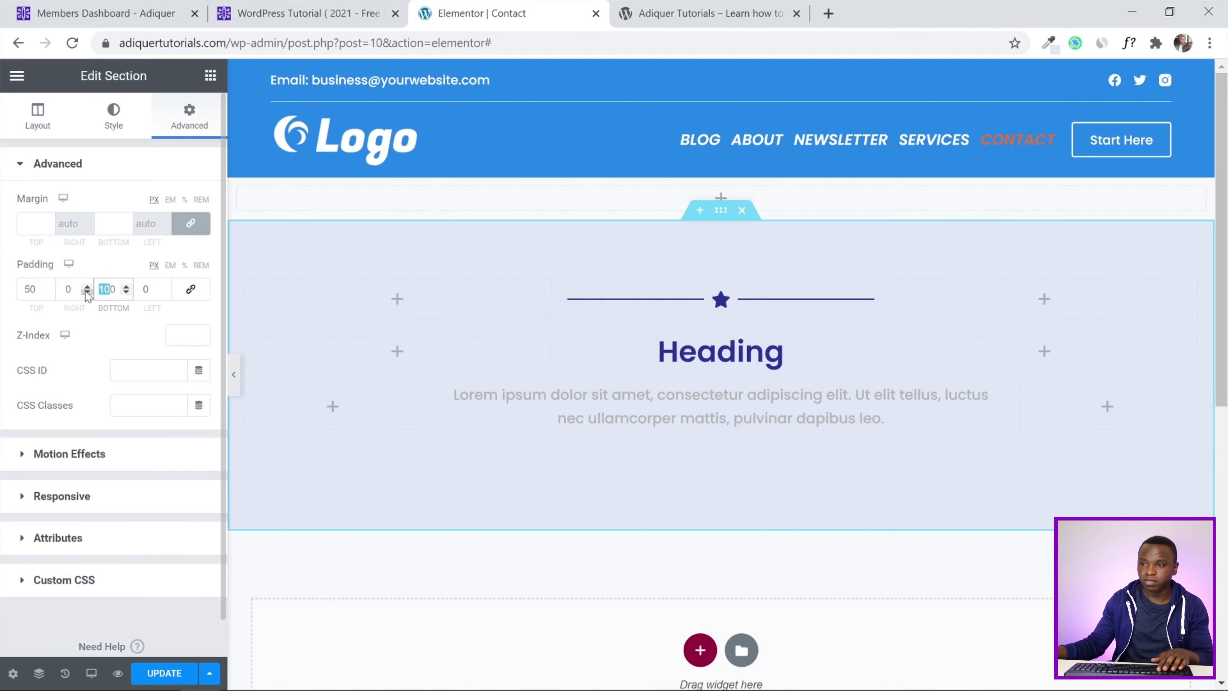
{"action": "type", "text": "50"}
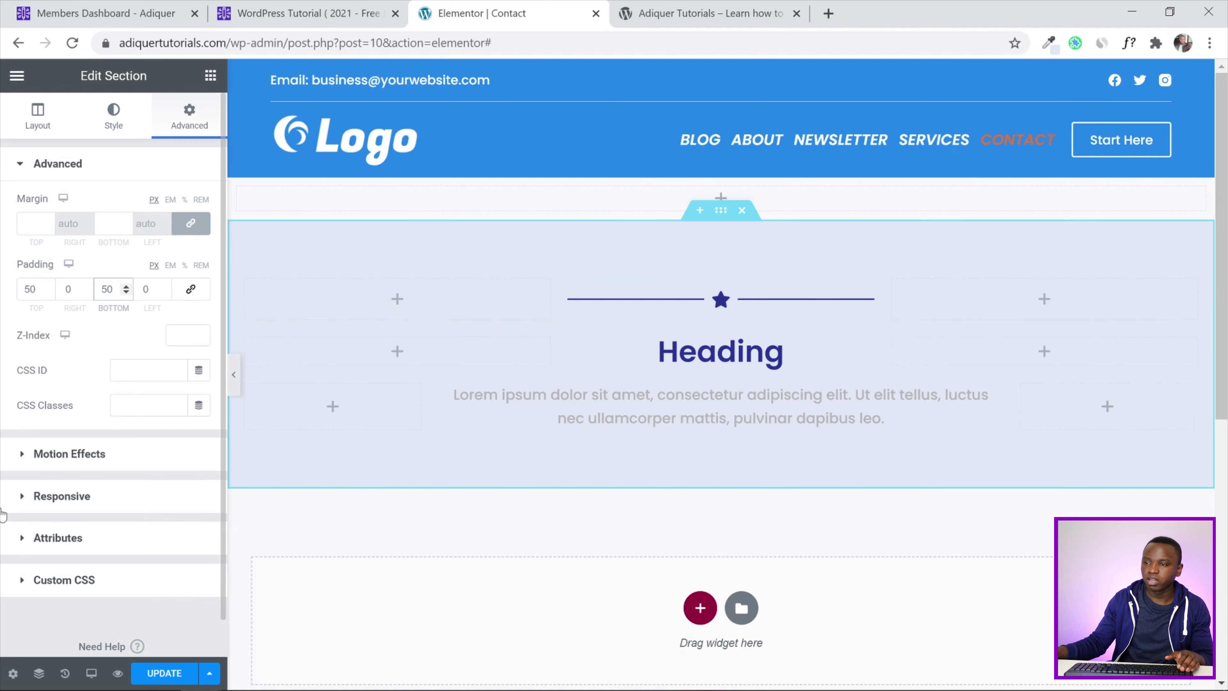
{"action": "key", "text": "ctrl+s"}
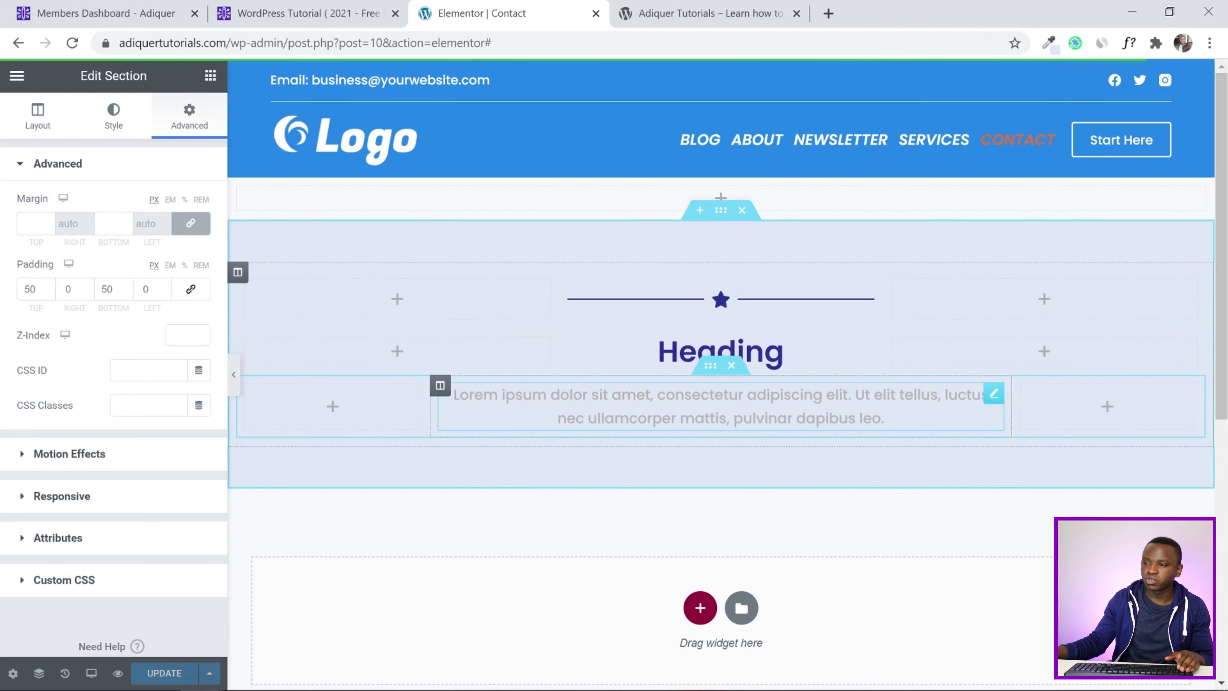
Make the paragraph text Main Color - Dark, update the page and preview it
{"action": "left_click", "coordinate": [772, 411]}
{"action": "left_click", "coordinate": [106, 131]}
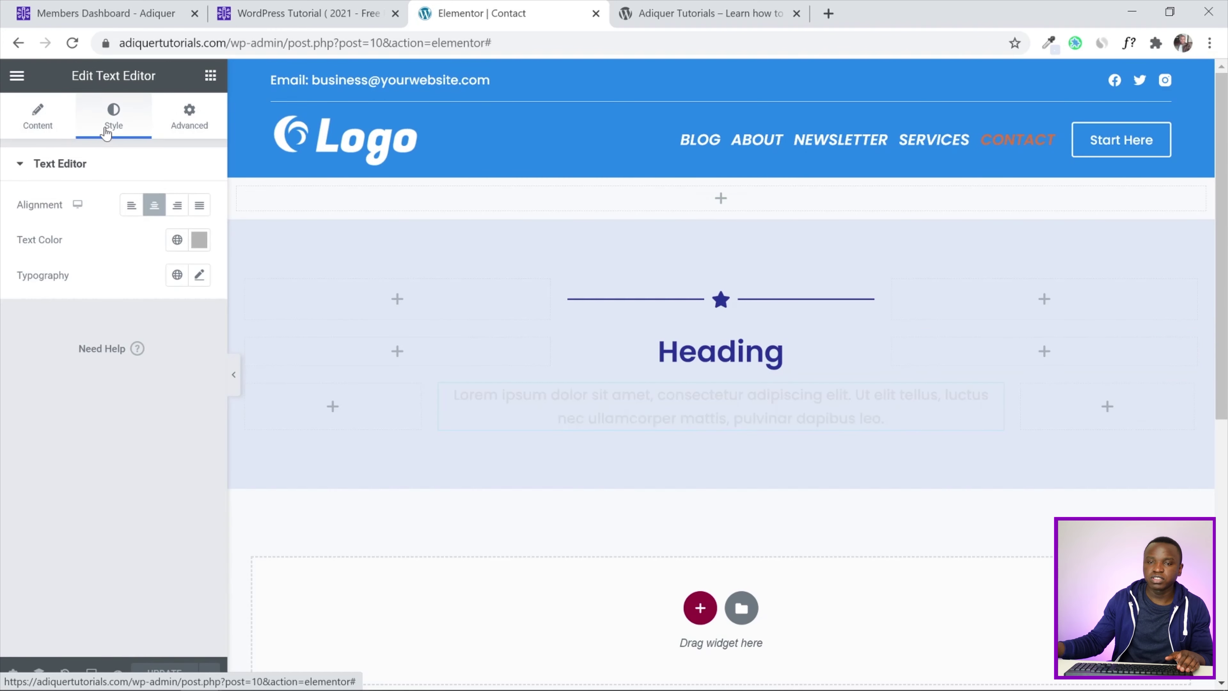
{"action": "left_click", "coordinate": [199, 240]}
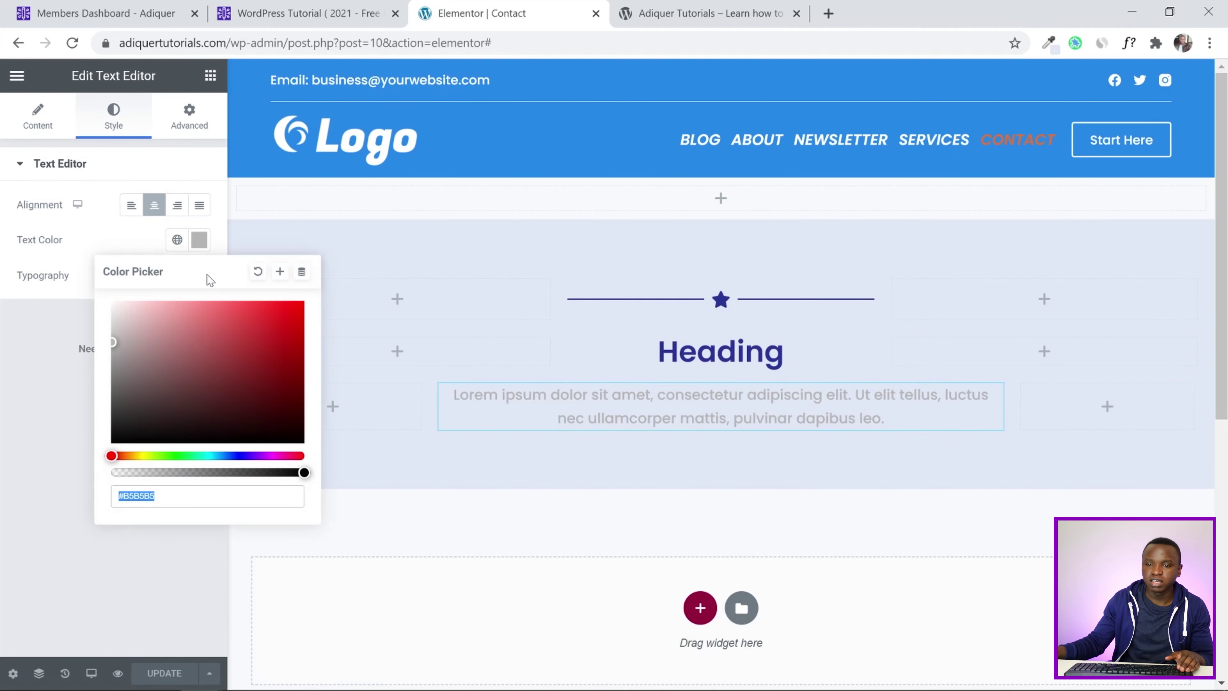
{"action": "left_click", "coordinate": [34, 321]}
{"action": "left_click", "coordinate": [177, 240]}
{"action": "scroll", "coordinate": [78, 477], "scroll_direction": "down", "scroll_amount": 2}
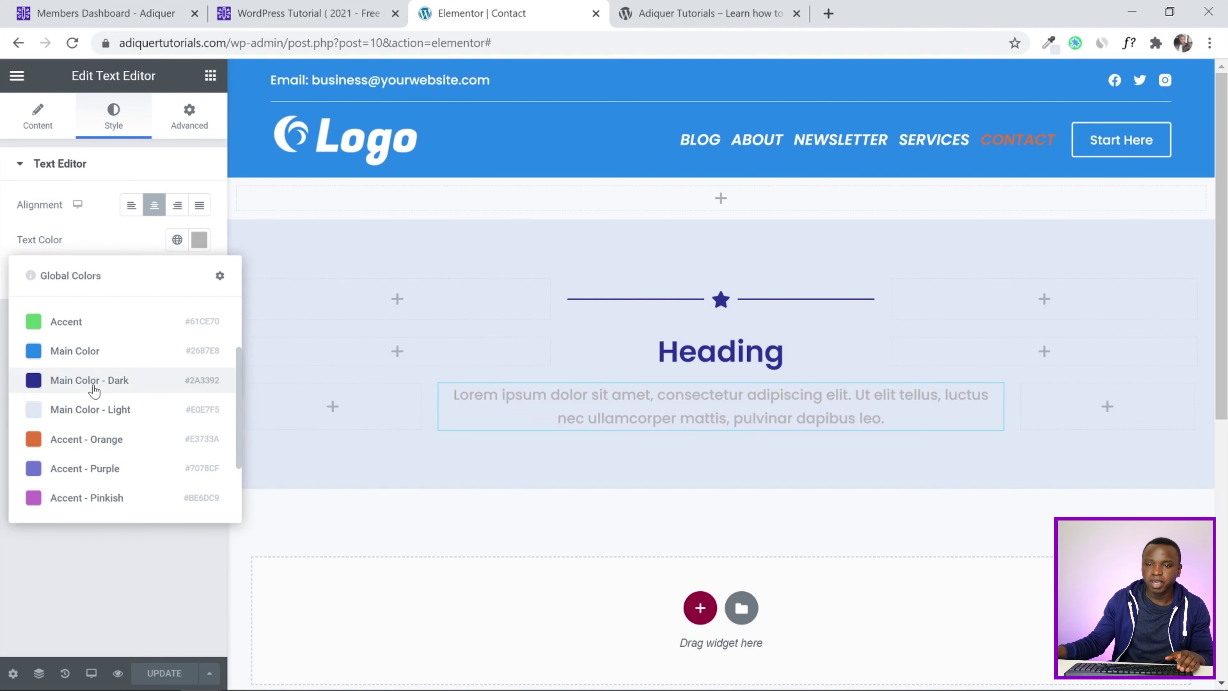
{"action": "left_click", "coordinate": [99, 381]}
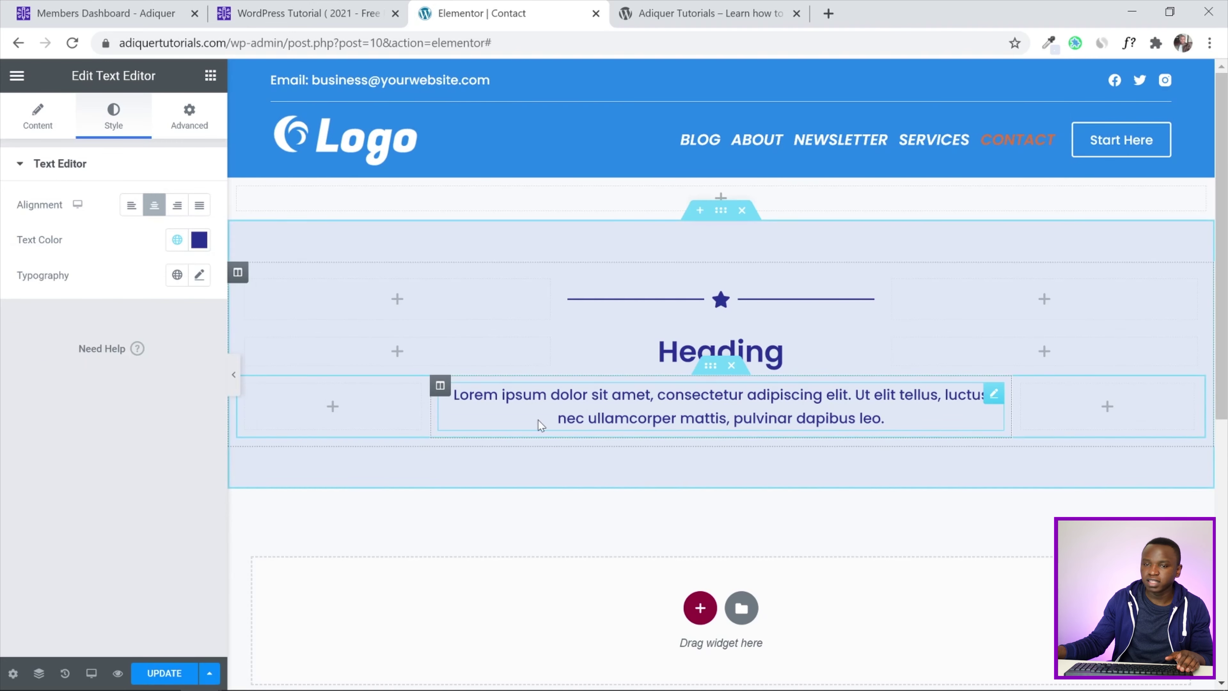
{"action": "left_click", "coordinate": [151, 671]}
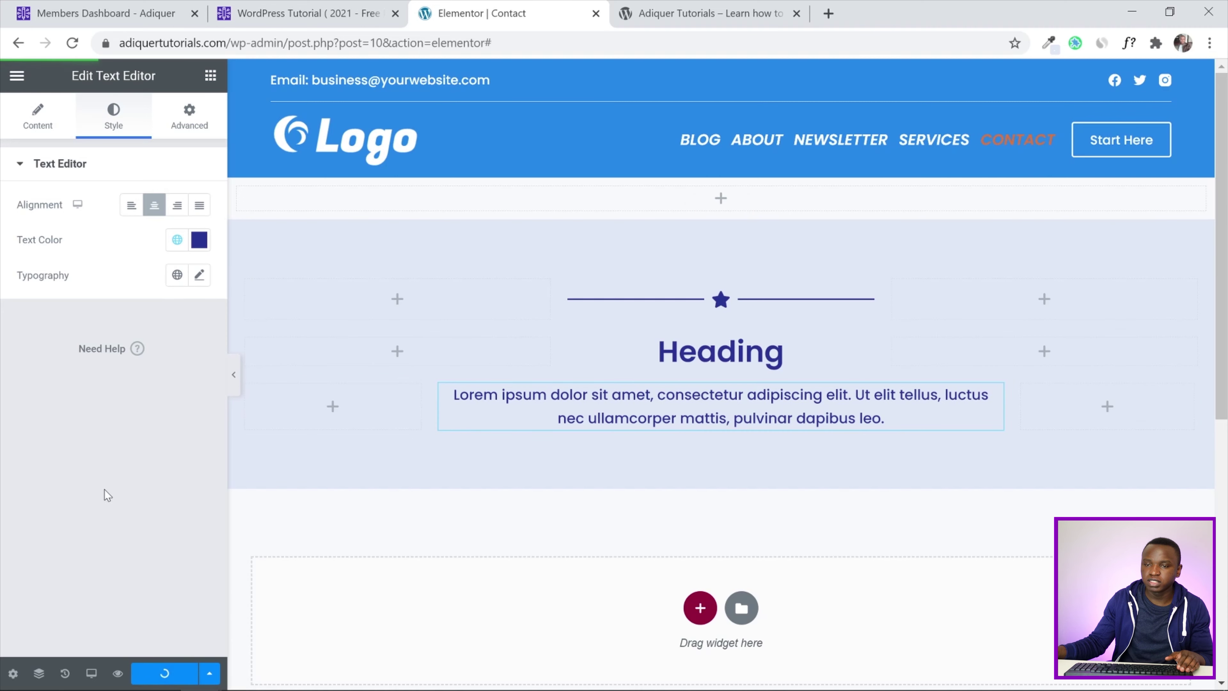
{"action": "left_click", "coordinate": [233, 382]}
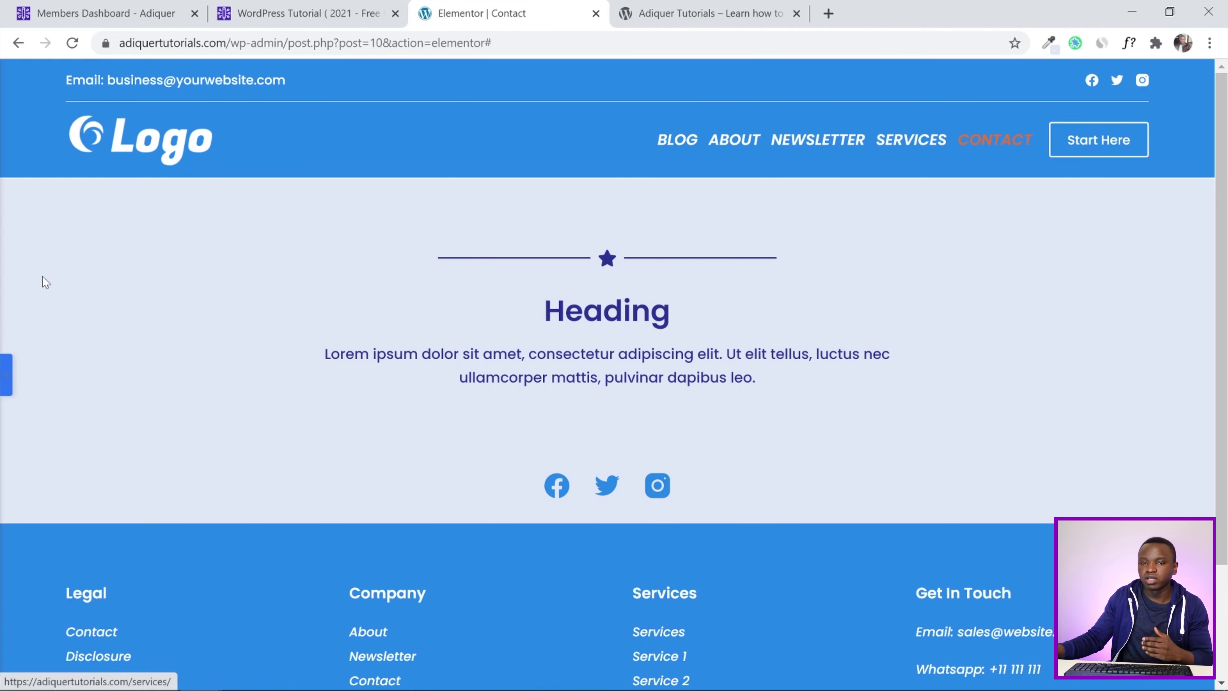
{"action": "left_click", "coordinate": [6, 373]}
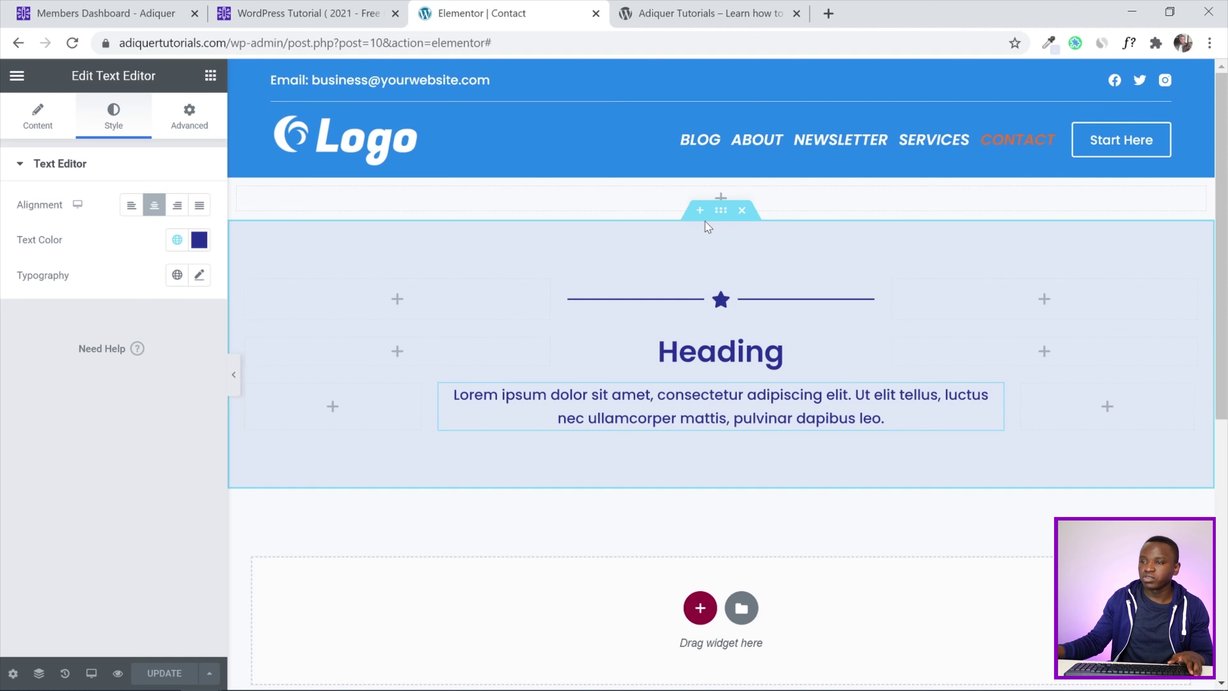
Save the lavender section as the 'Top Page Section' library template and close the library
{"action": "right_click", "coordinate": [720, 212]}
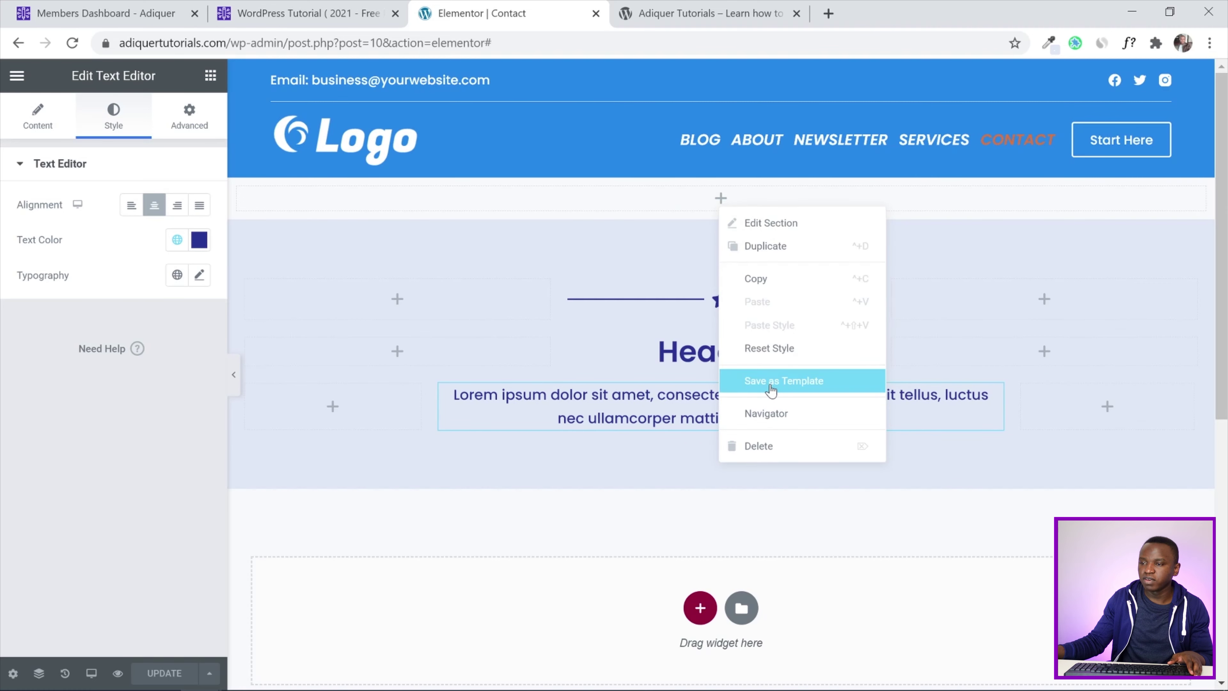
{"action": "left_click", "coordinate": [769, 385]}
{"action": "left_click", "coordinate": [367, 402]}
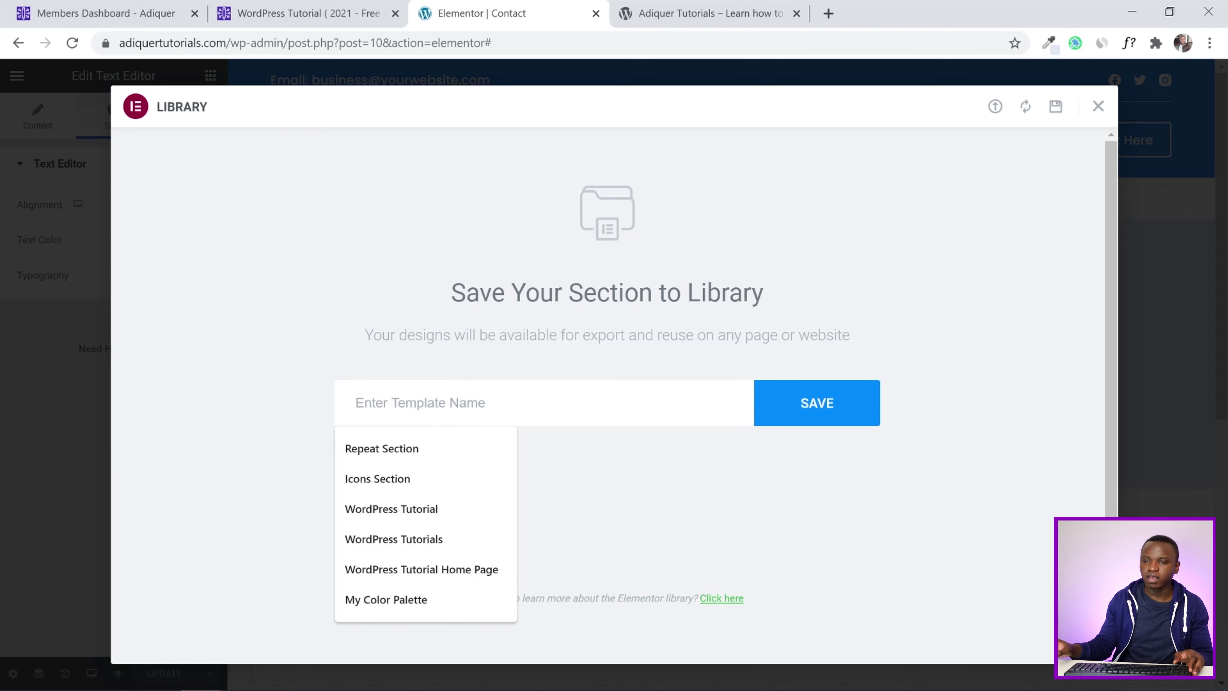
{"action": "type", "text": "Top Page Section"}
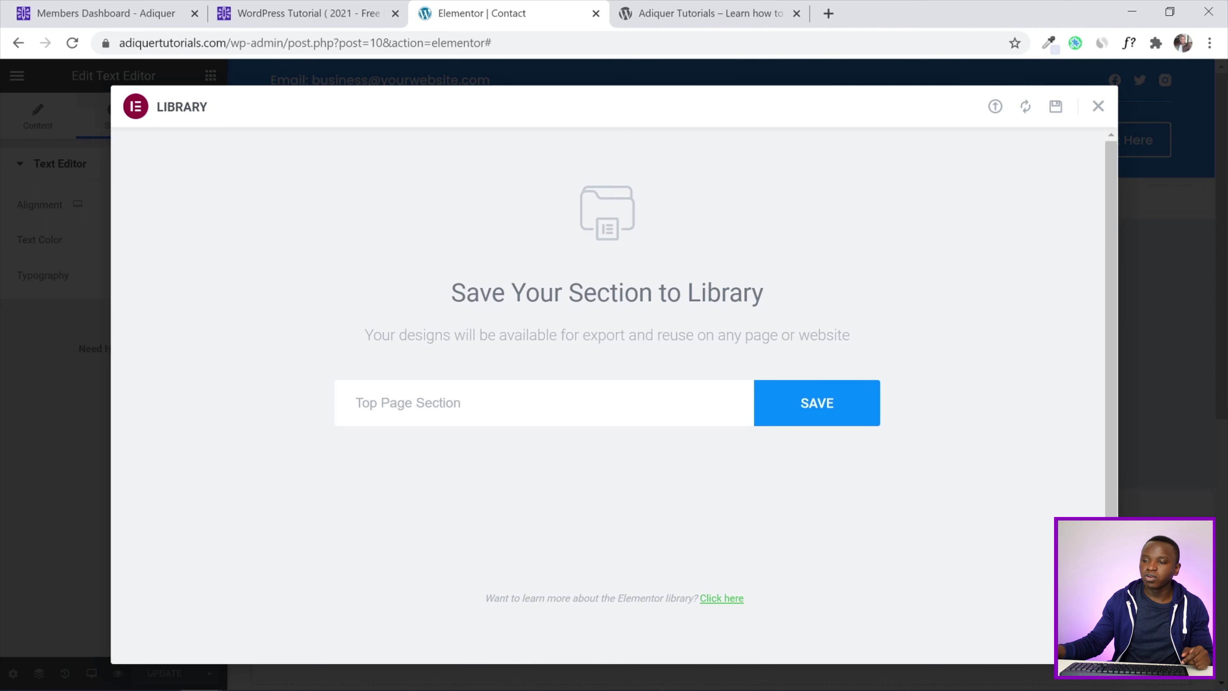
{"action": "left_click", "coordinate": [779, 409]}
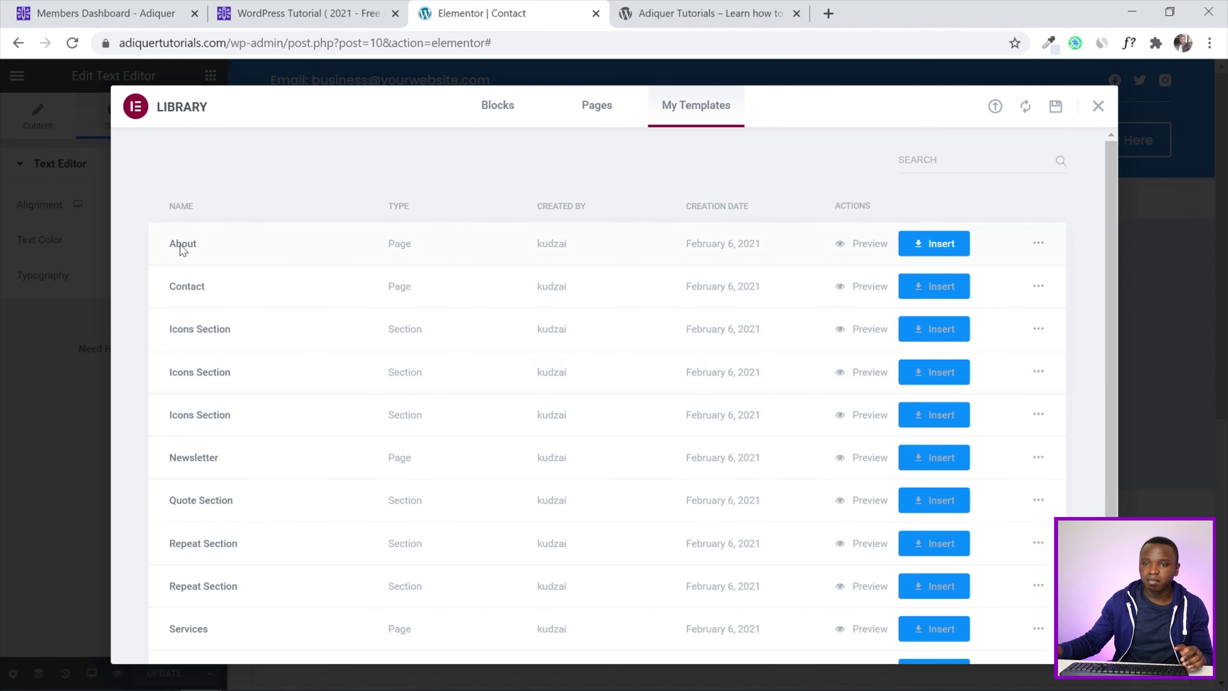
{"action": "scroll", "coordinate": [451, 289], "scroll_direction": "down", "scroll_amount": 1}
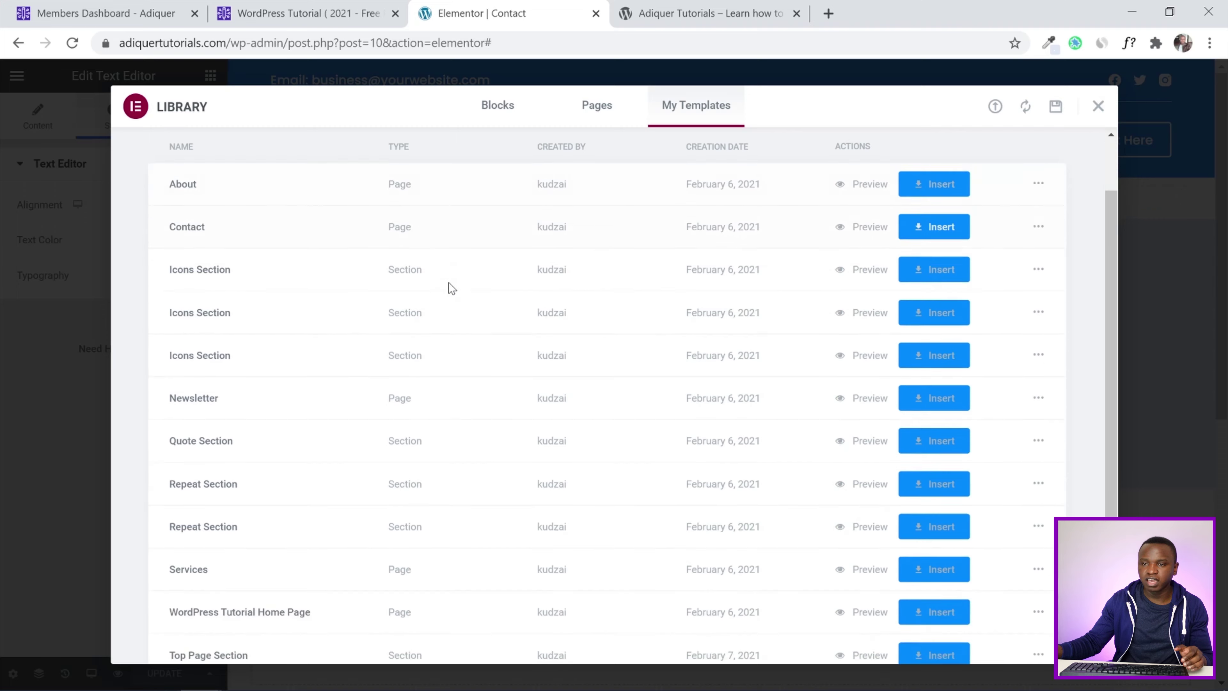
{"action": "scroll", "coordinate": [448, 285], "scroll_direction": "up", "scroll_amount": 1}
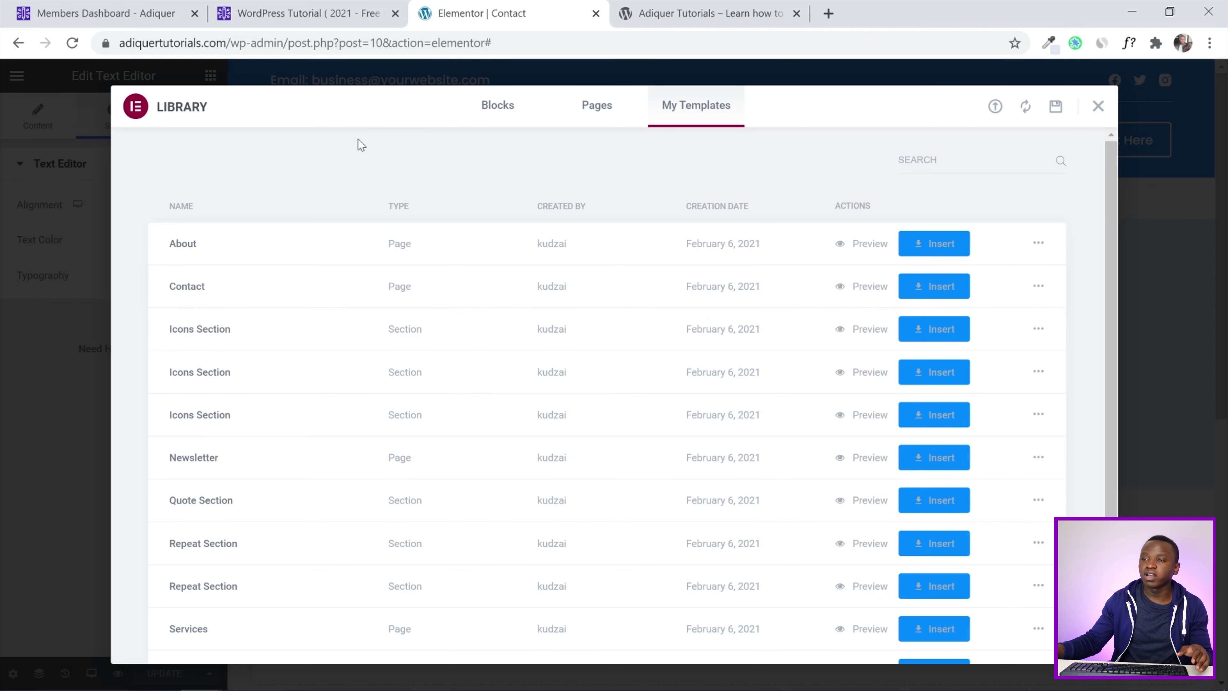
{"action": "scroll", "coordinate": [1023, 181], "scroll_direction": "down", "scroll_amount": 1}
{"action": "scroll", "coordinate": [1060, 197], "scroll_direction": "up", "scroll_amount": 1}
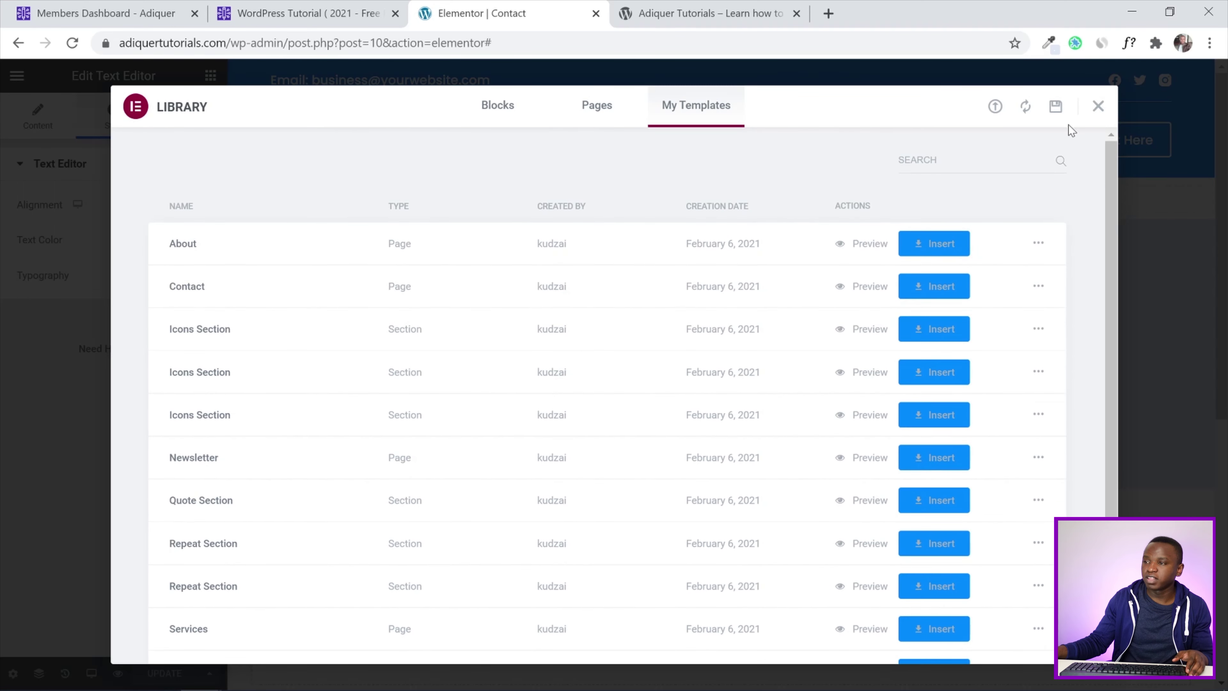
{"action": "left_click", "coordinate": [1098, 108]}
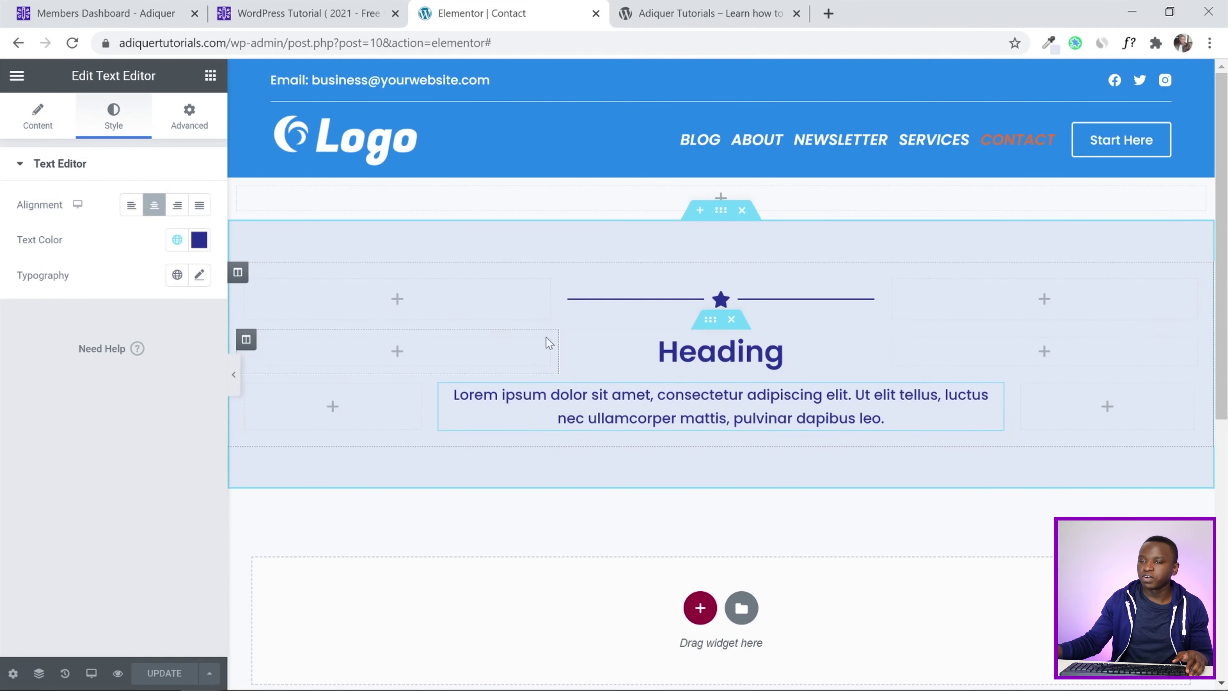
Change the heading text to 'Contact Us'
{"action": "left_click", "coordinate": [784, 351]}
{"action": "left_click_drag", "start_coordinate": [199, 223], "coordinate": [4, 223]}
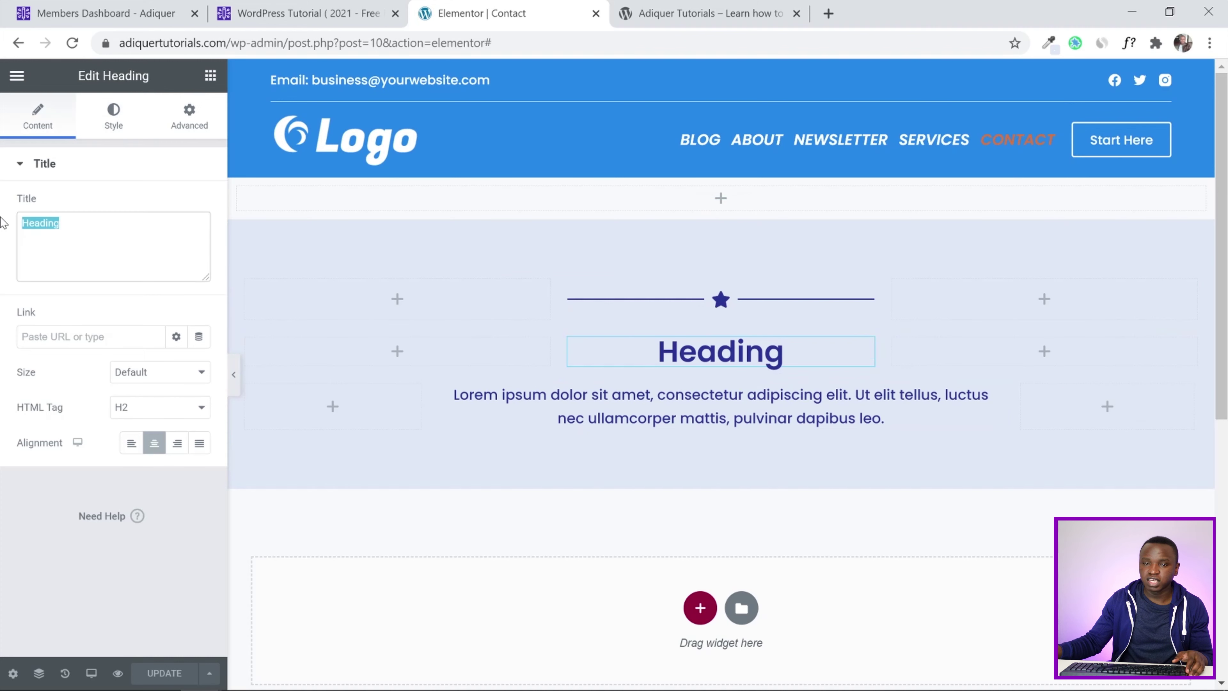
{"action": "type", "text": "Conta"}
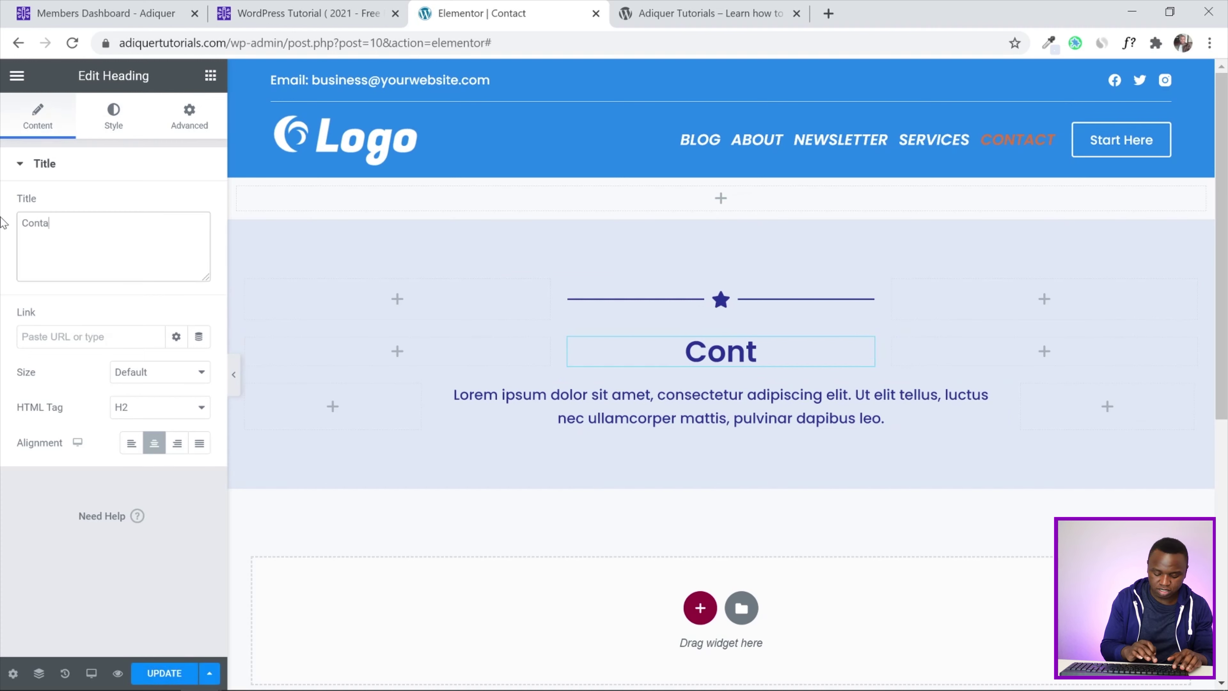
{"action": "type", "text": "ct Us"}
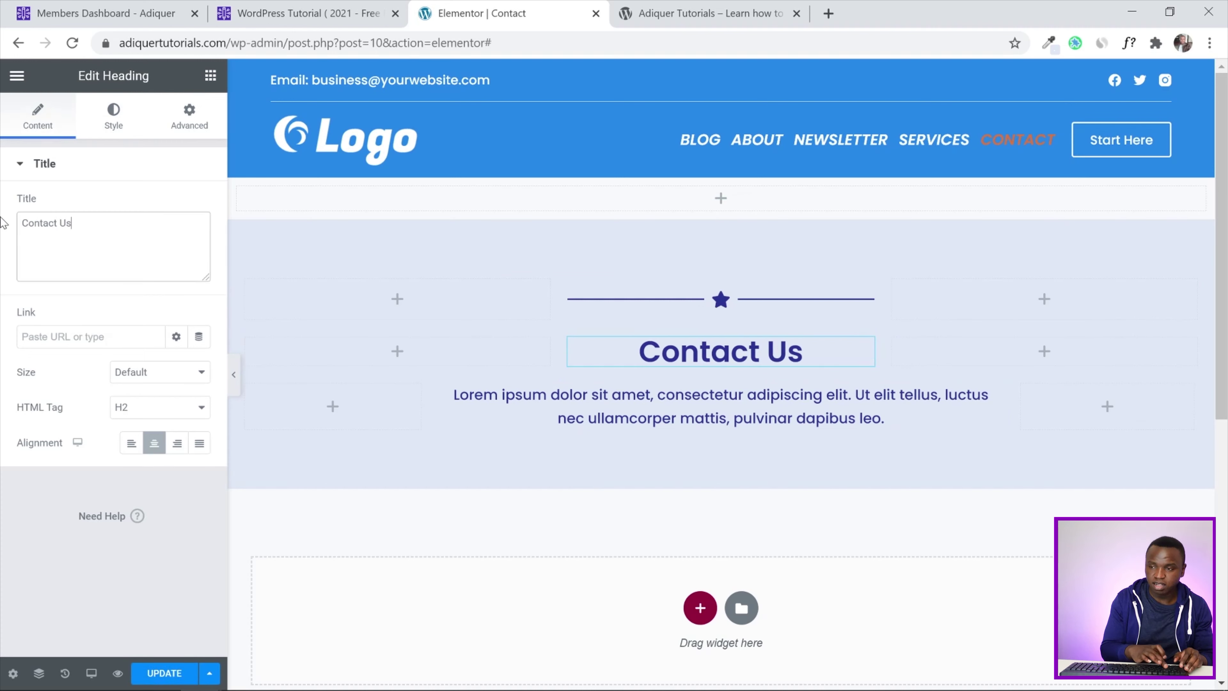
Replace the star divider icon with the comments icon
{"action": "left_click", "coordinate": [745, 302]}
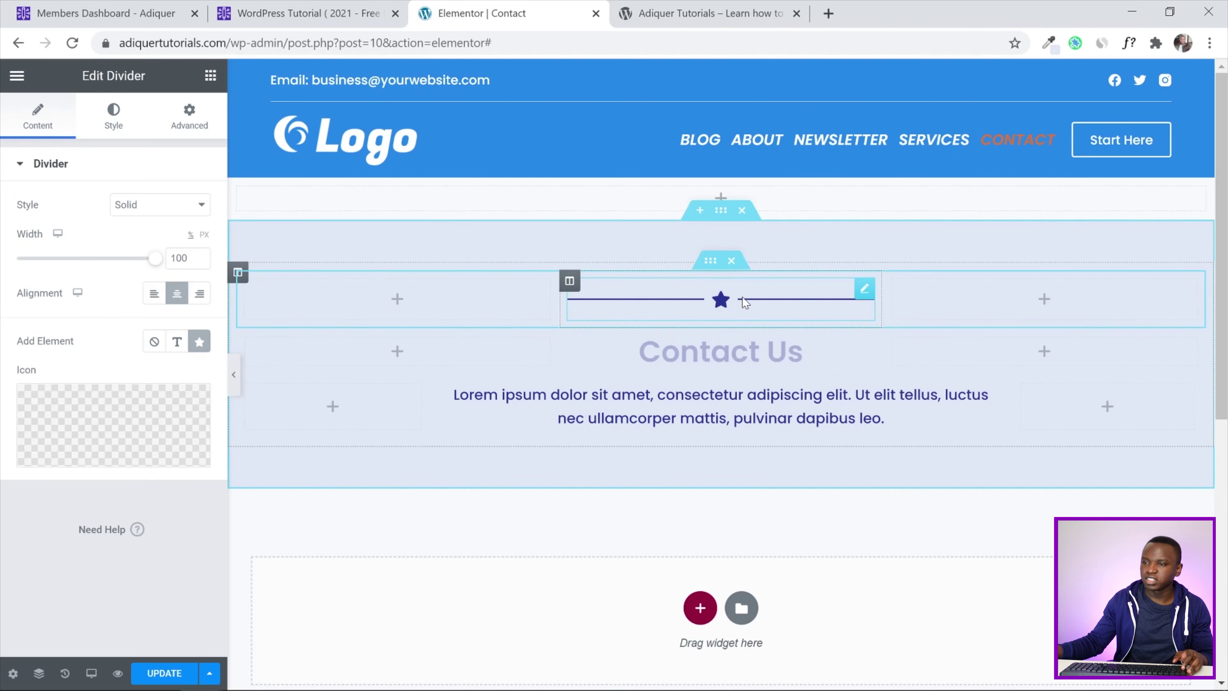
{"action": "left_click", "coordinate": [113, 426]}
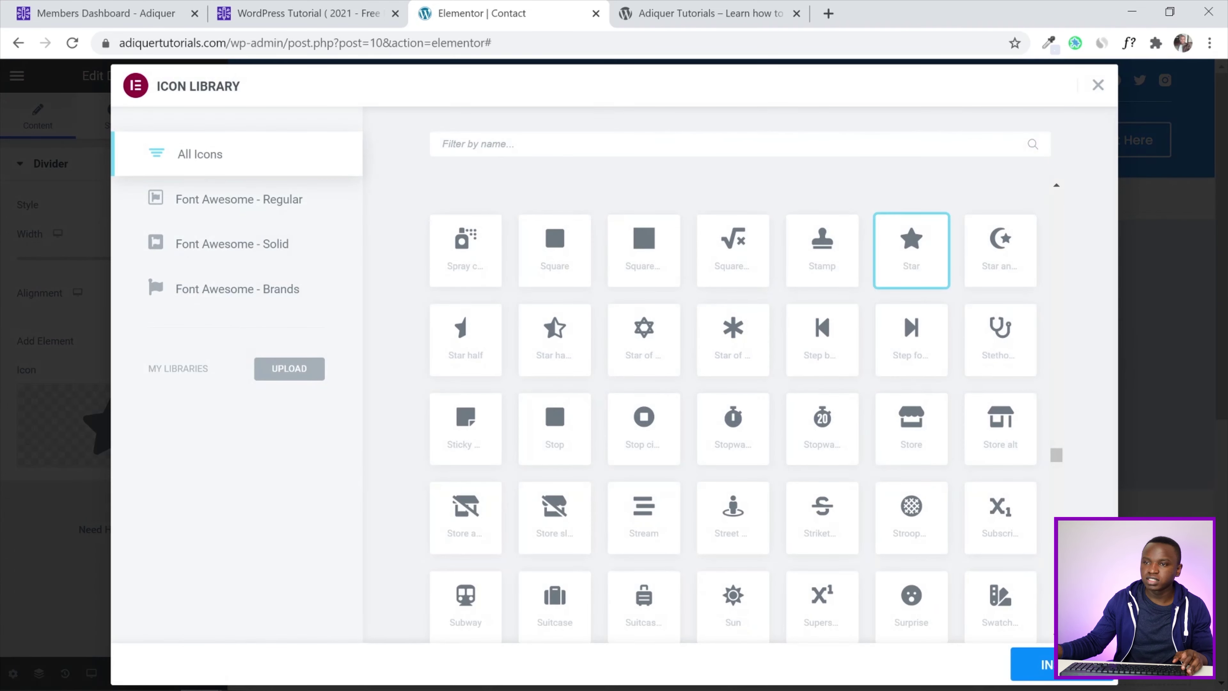
{"action": "type", "text": "comm"}
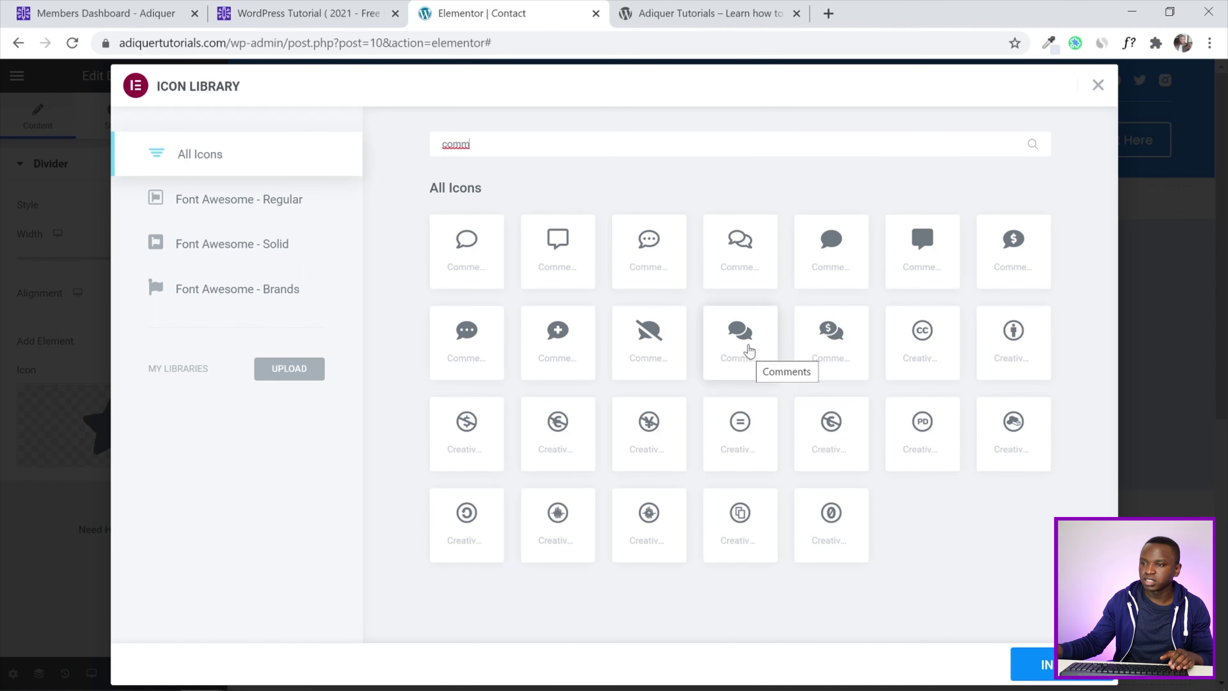
{"action": "left_click", "coordinate": [749, 351]}
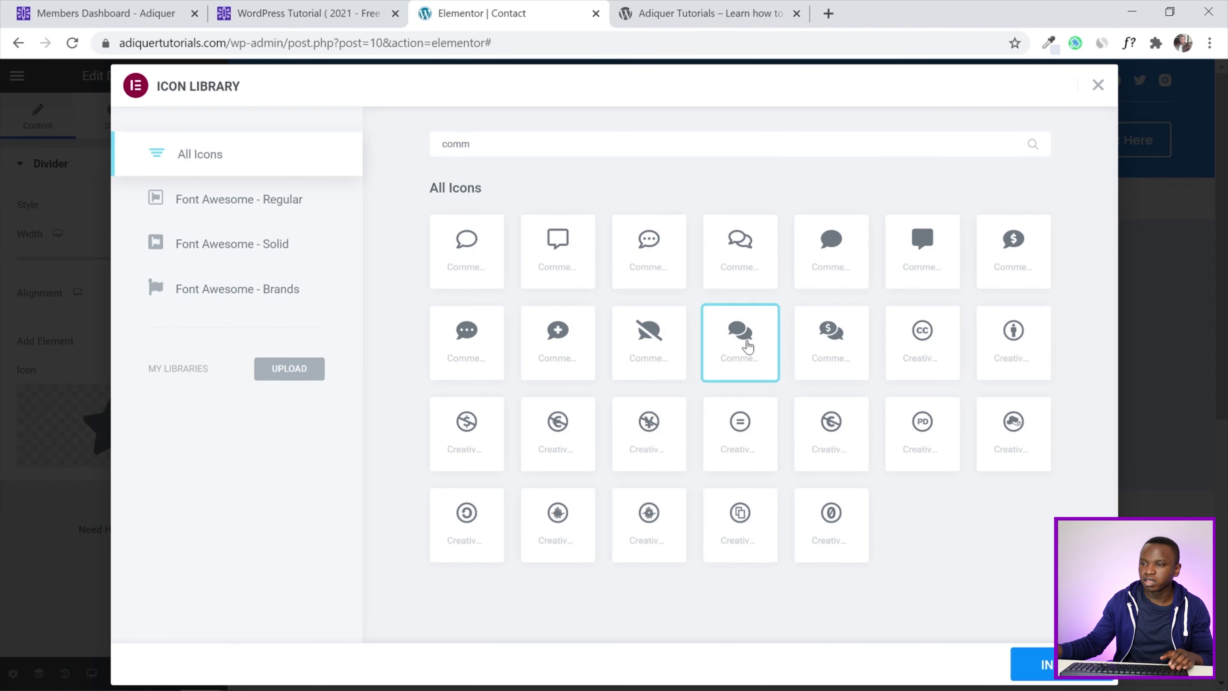
{"action": "left_click", "coordinate": [1037, 656]}
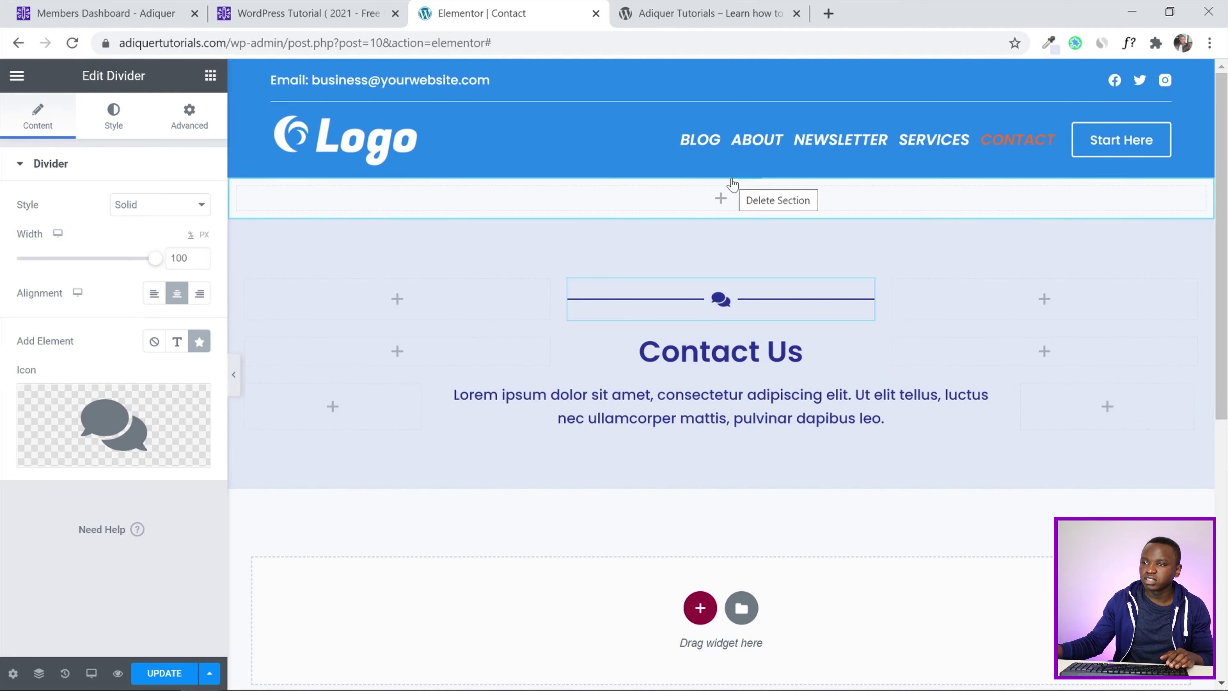
Delete the empty top section, save the page, and switch to the live site
{"action": "left_click", "coordinate": [731, 186]}
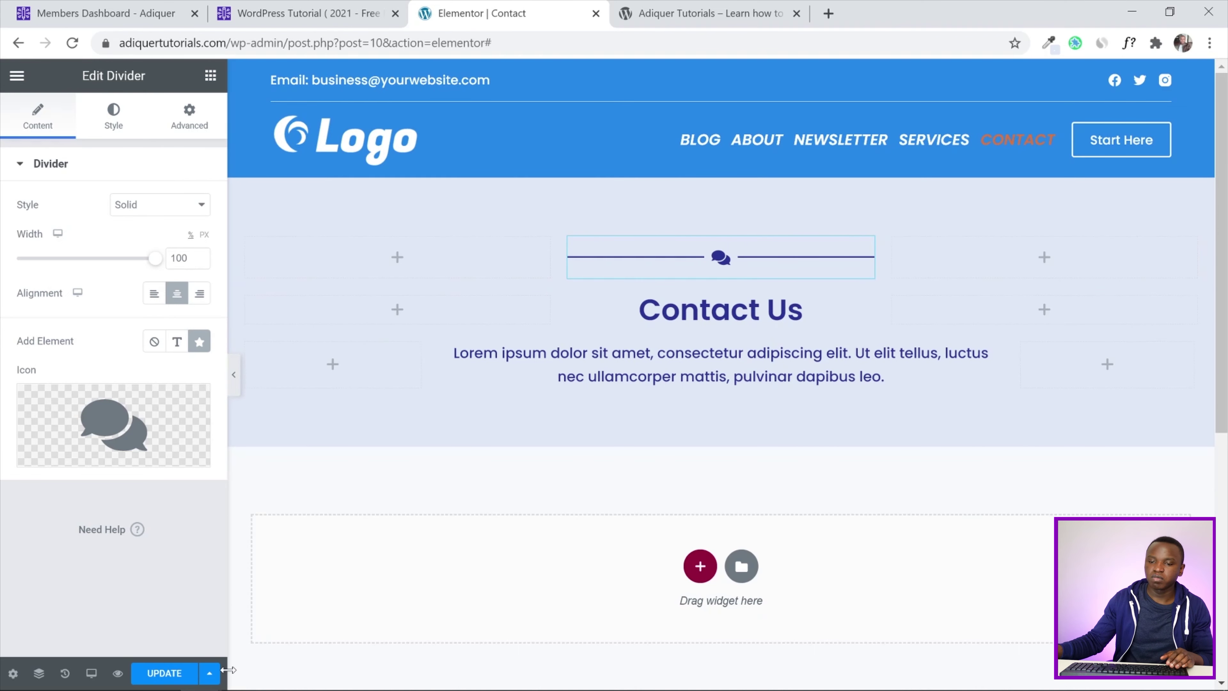
{"action": "key", "text": "ctrl+s"}
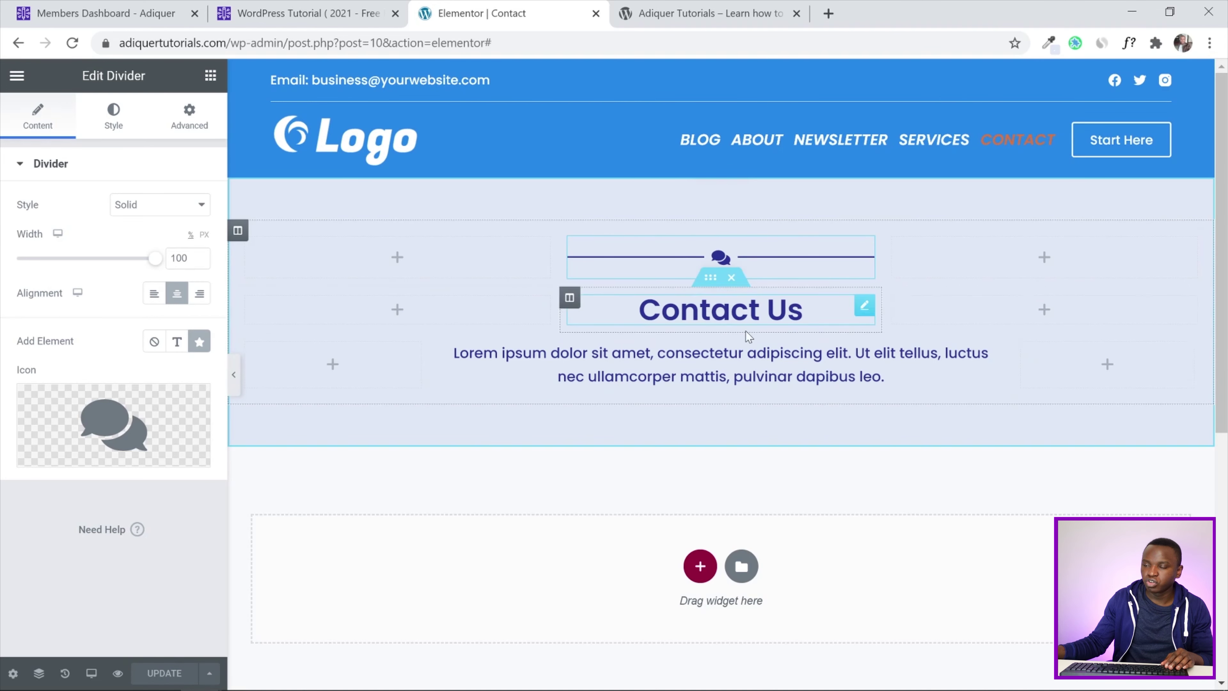
{"action": "left_click", "coordinate": [766, 5]}
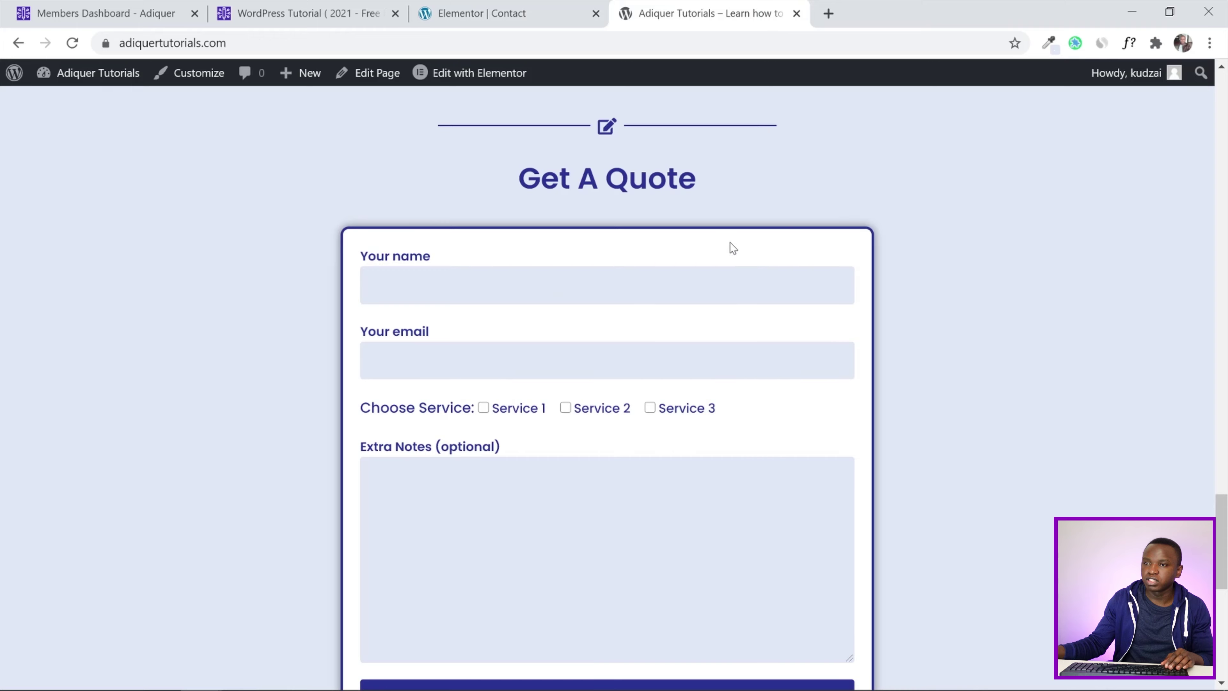
Open the live site's Contact page from the navigation menu
{"action": "scroll", "coordinate": [732, 247], "scroll_direction": "up", "scroll_amount": 20}
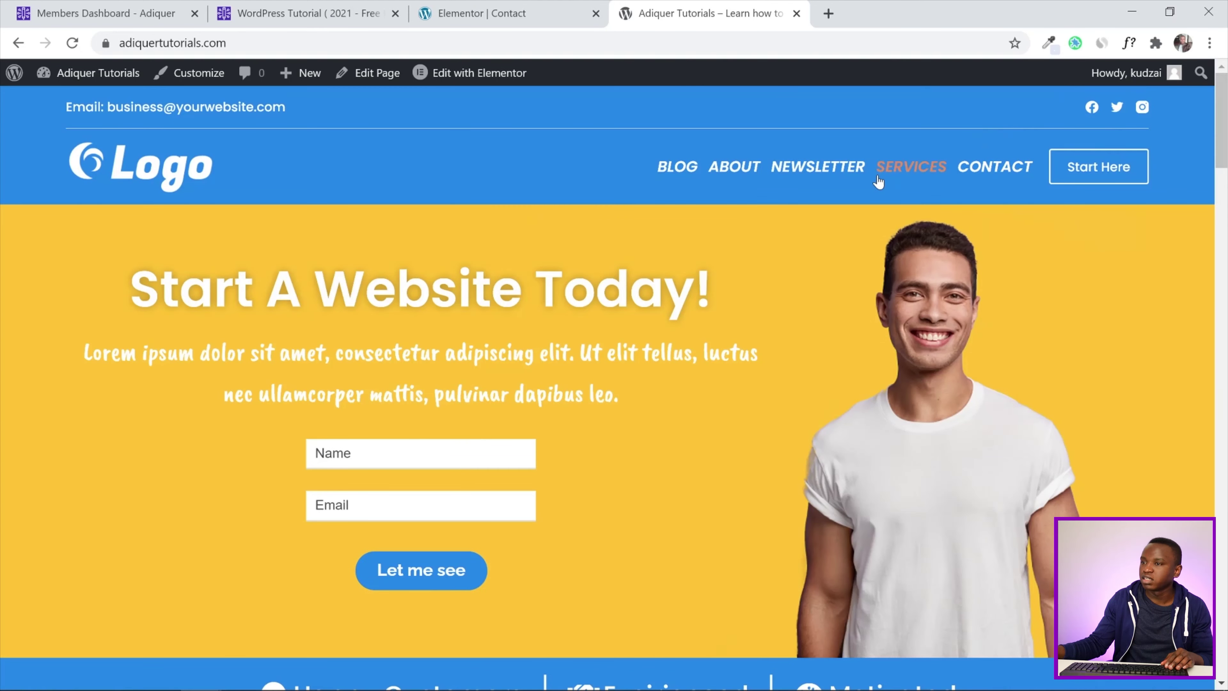
{"action": "left_click", "coordinate": [992, 168]}
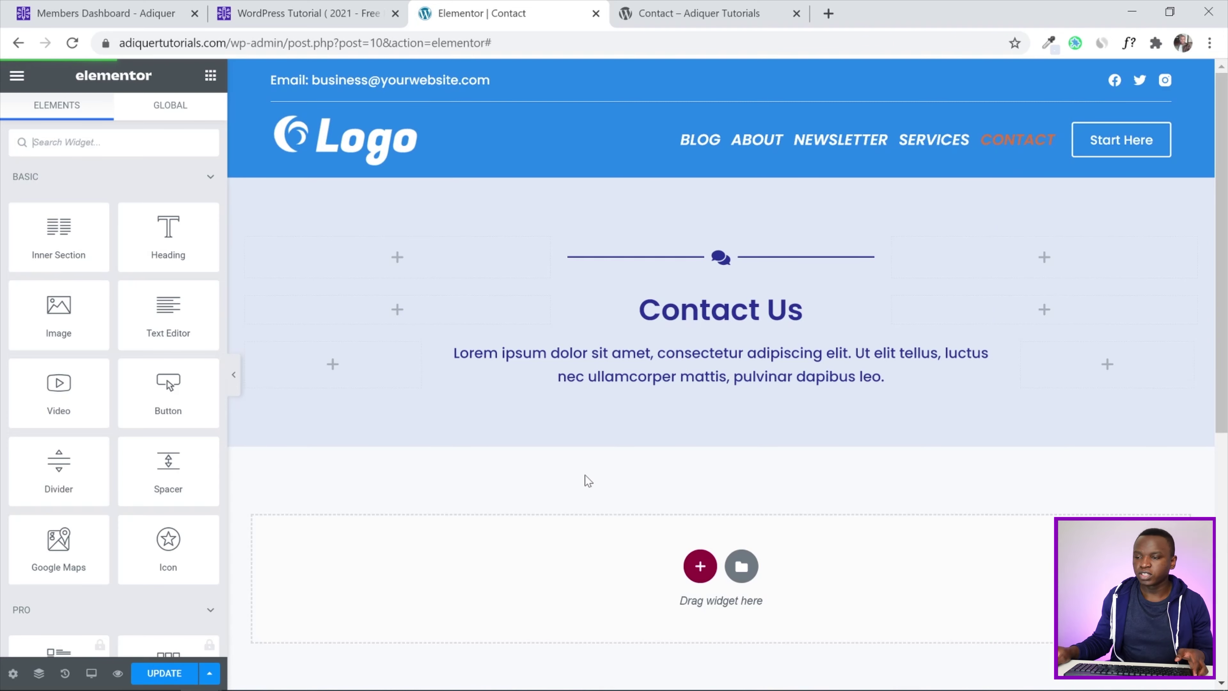
Insert a single-column section below Contact Us with unlinked padding and 100 px top padding
{"action": "scroll", "coordinate": [682, 432], "scroll_direction": "down", "scroll_amount": 3}
{"action": "left_click", "coordinate": [699, 397]}
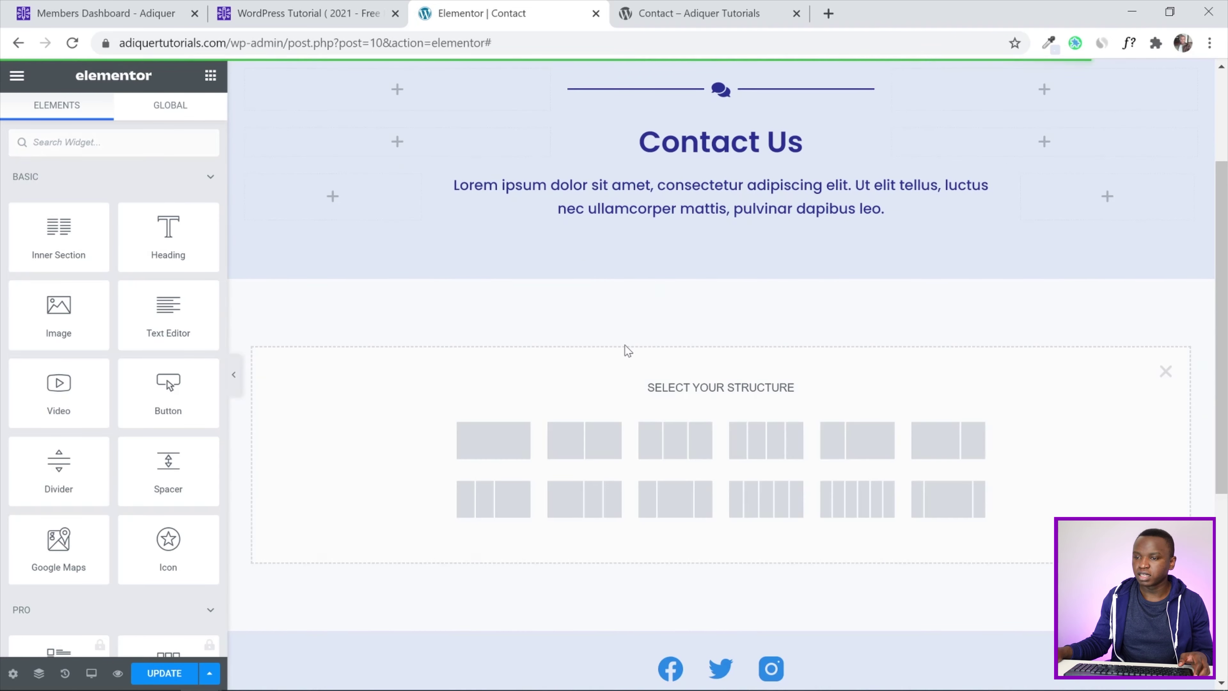
{"action": "left_click", "coordinate": [493, 440]}
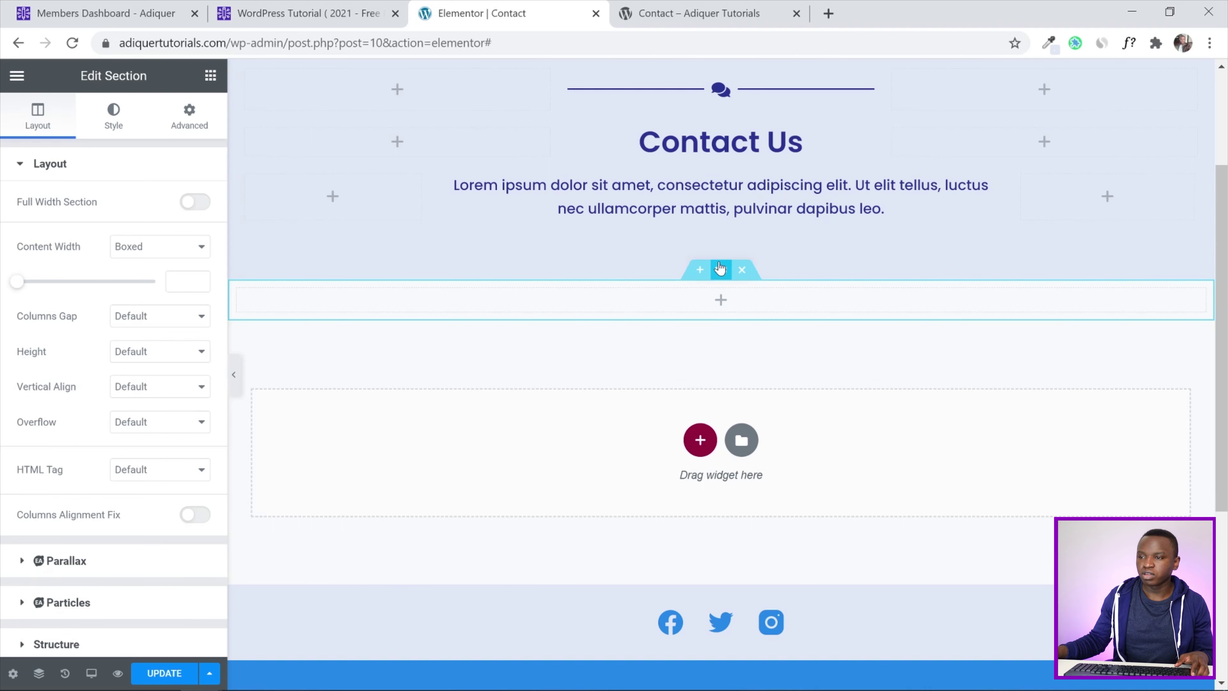
{"action": "left_click", "coordinate": [189, 116]}
{"action": "left_click", "coordinate": [30, 288]}
{"action": "left_click", "coordinate": [191, 289]}
{"action": "left_click", "coordinate": [30, 289]}
{"action": "type", "text": "10"}
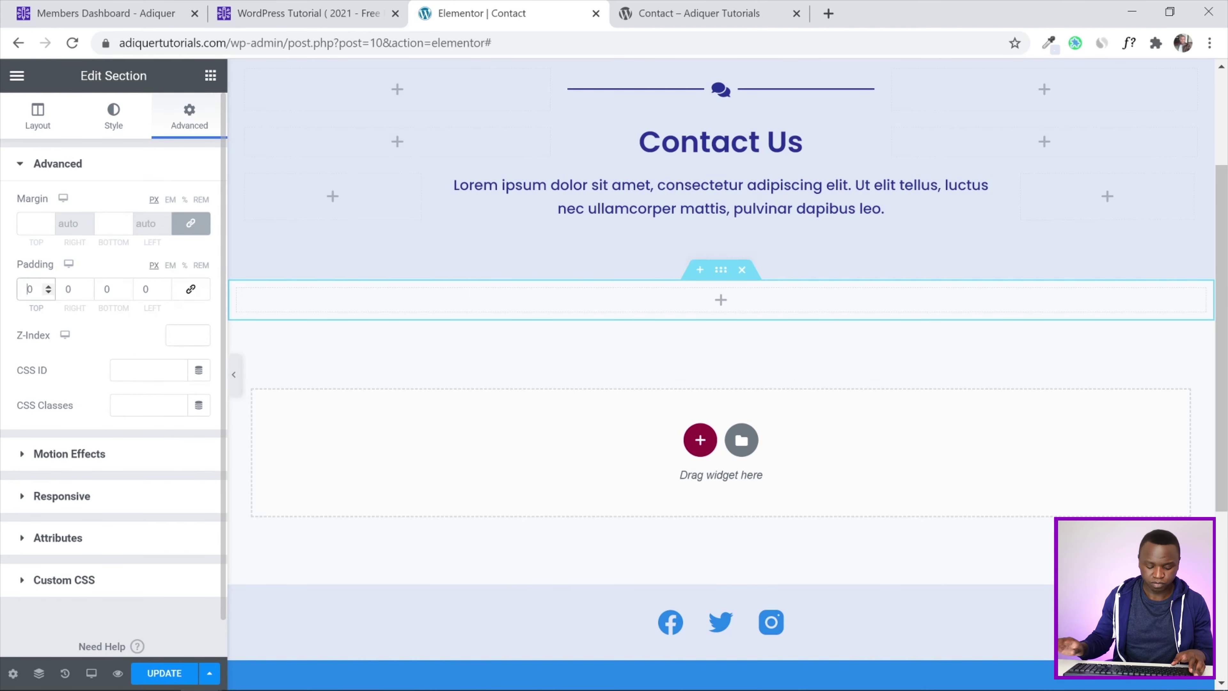
{"action": "type", "text": "0"}
{"action": "left_click", "coordinate": [106, 288]}
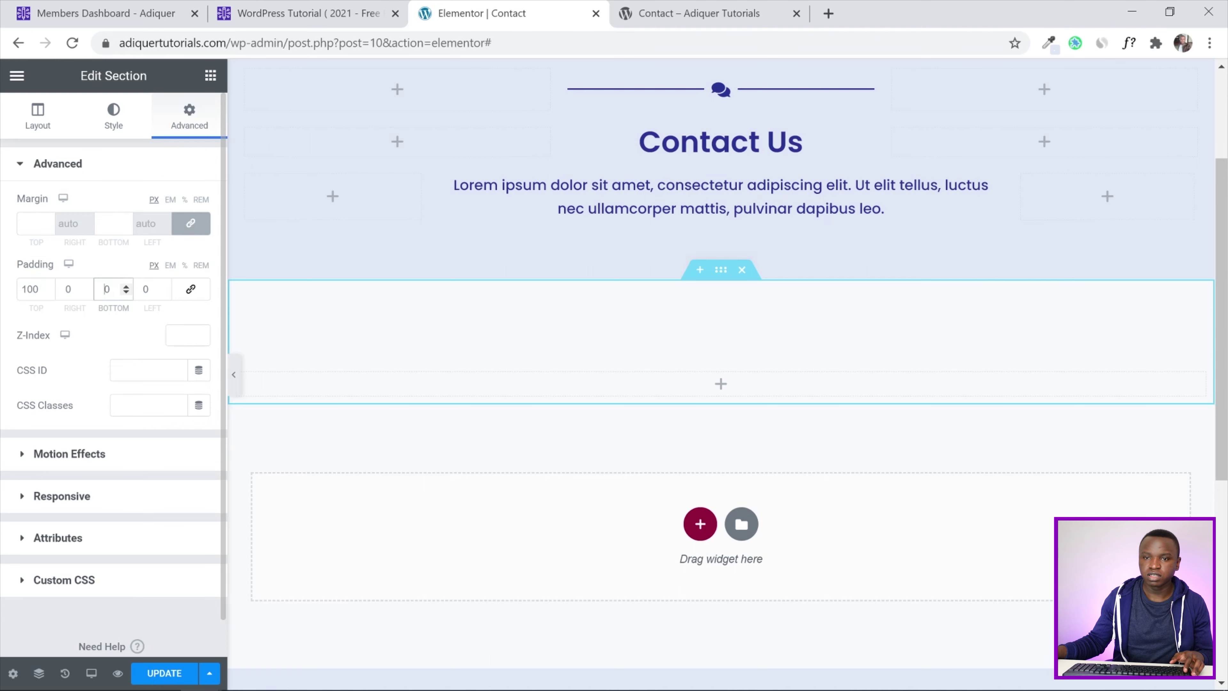
{"action": "type", "text": "100"}
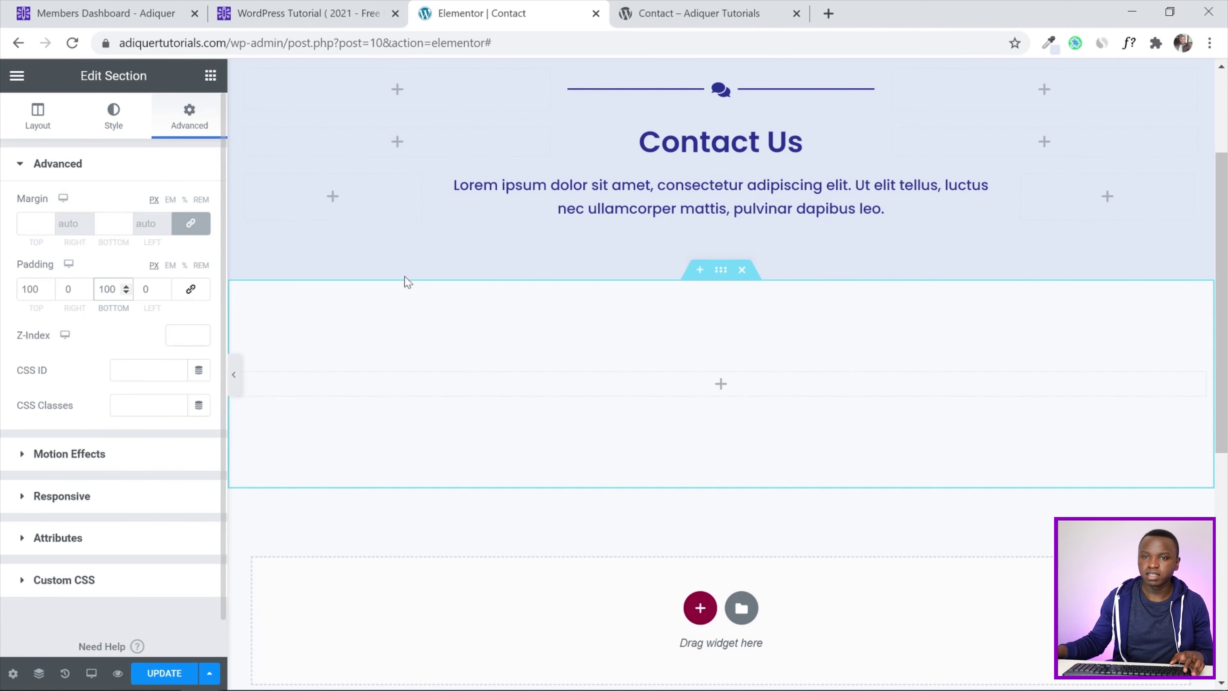
Add a two-column inner section with a Contact Form 7 widget showing Contact Form ( Real ) on the right
{"action": "left_click", "coordinate": [211, 75]}
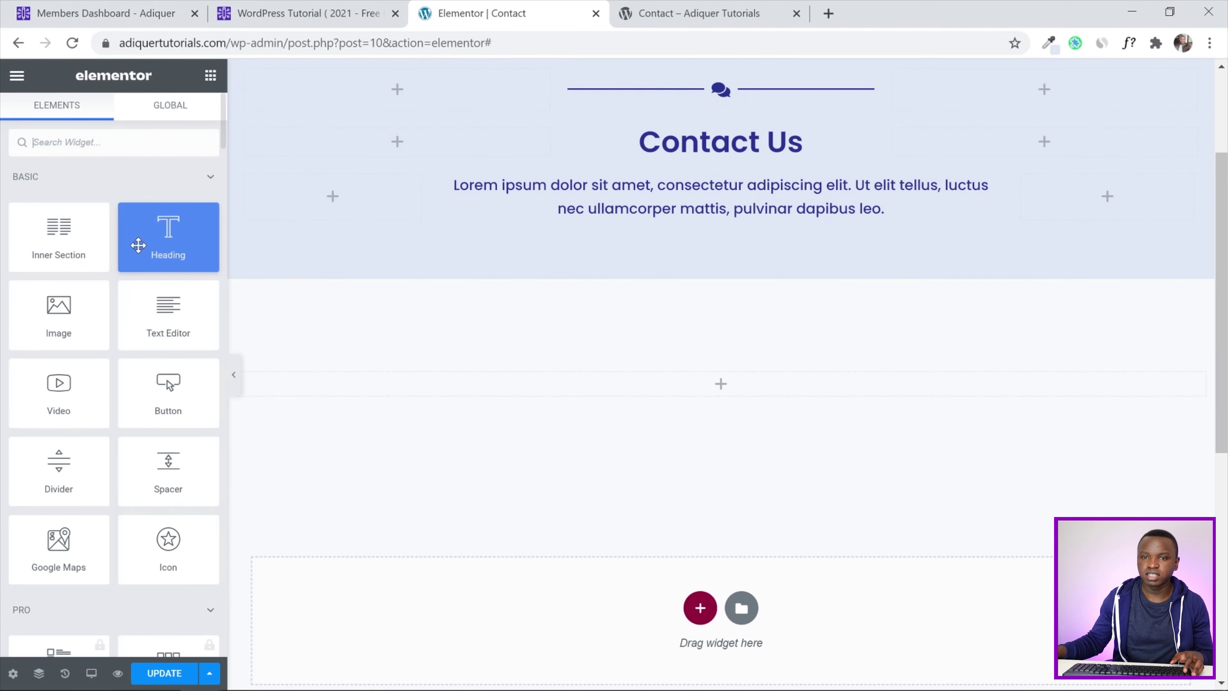
{"action": "left_click_drag", "start_coordinate": [59, 232], "coordinate": [705, 397]}
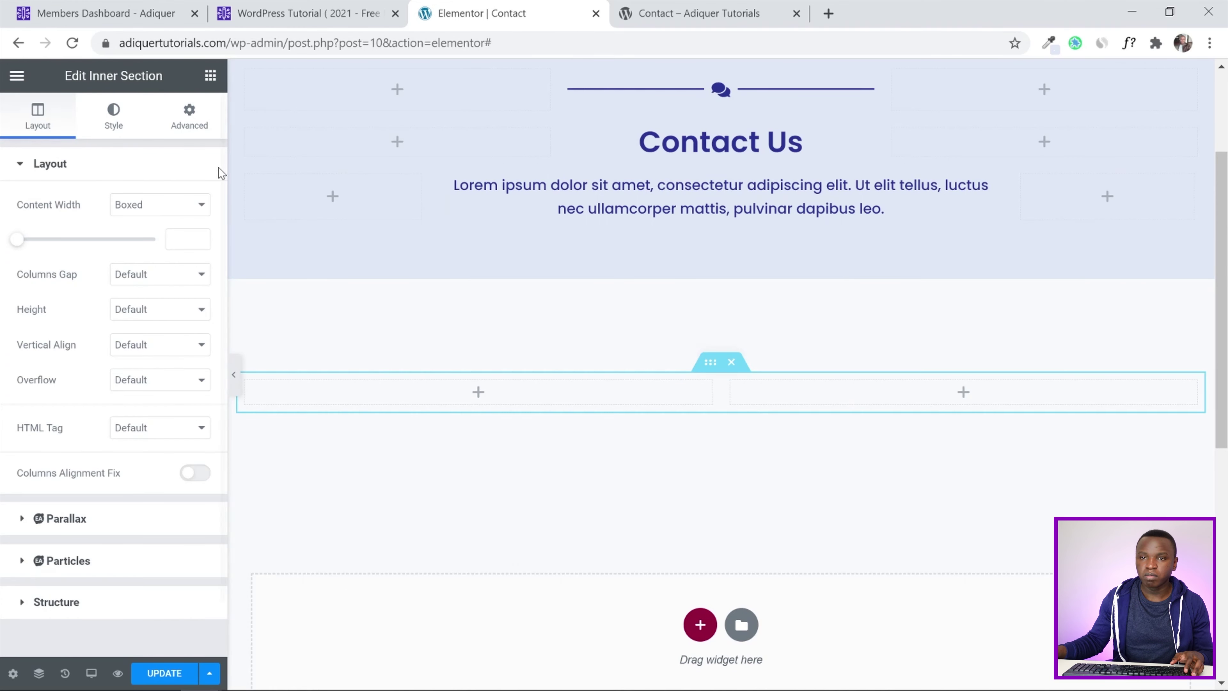
{"action": "left_click", "coordinate": [211, 75]}
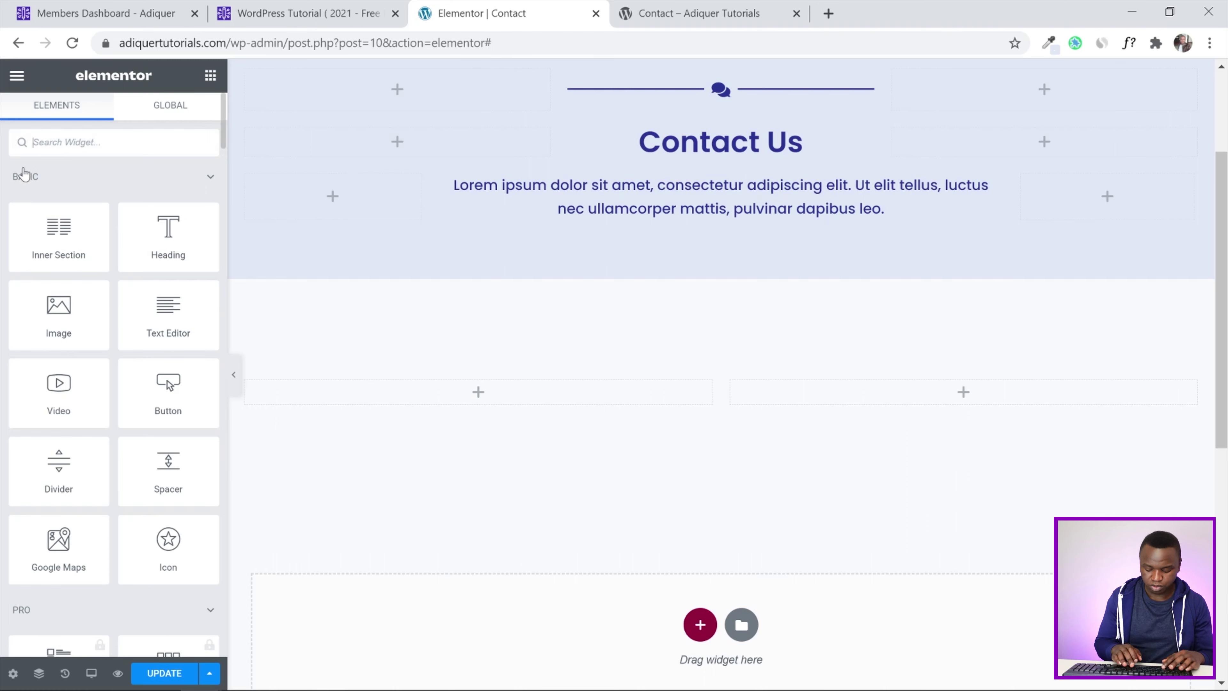
{"action": "type", "text": "contact"}
{"action": "left_click_drag", "start_coordinate": [168, 198], "coordinate": [913, 396]}
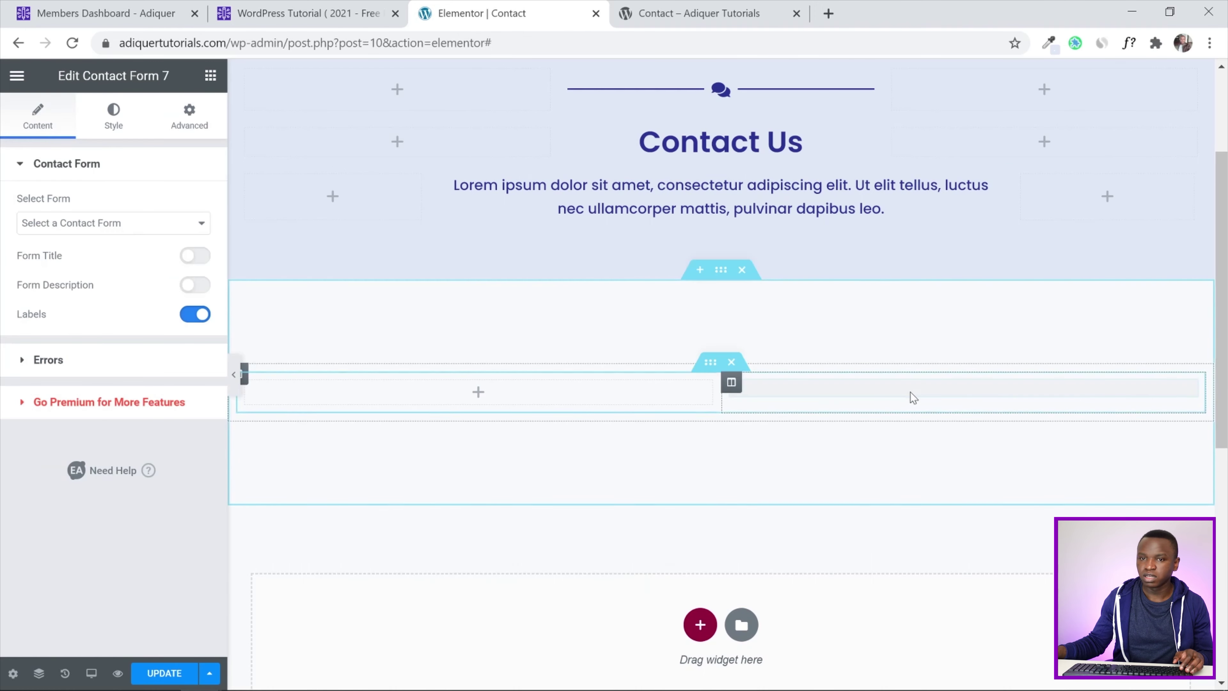
{"action": "left_click", "coordinate": [154, 222]}
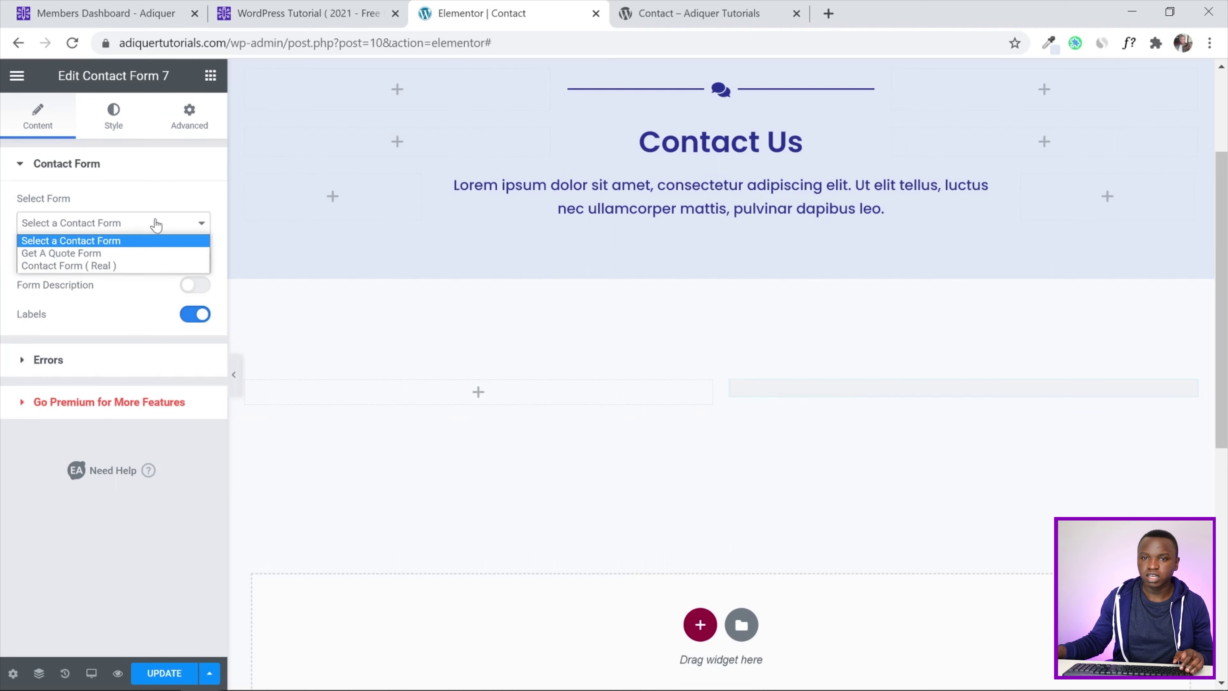
{"action": "left_click", "coordinate": [85, 266]}
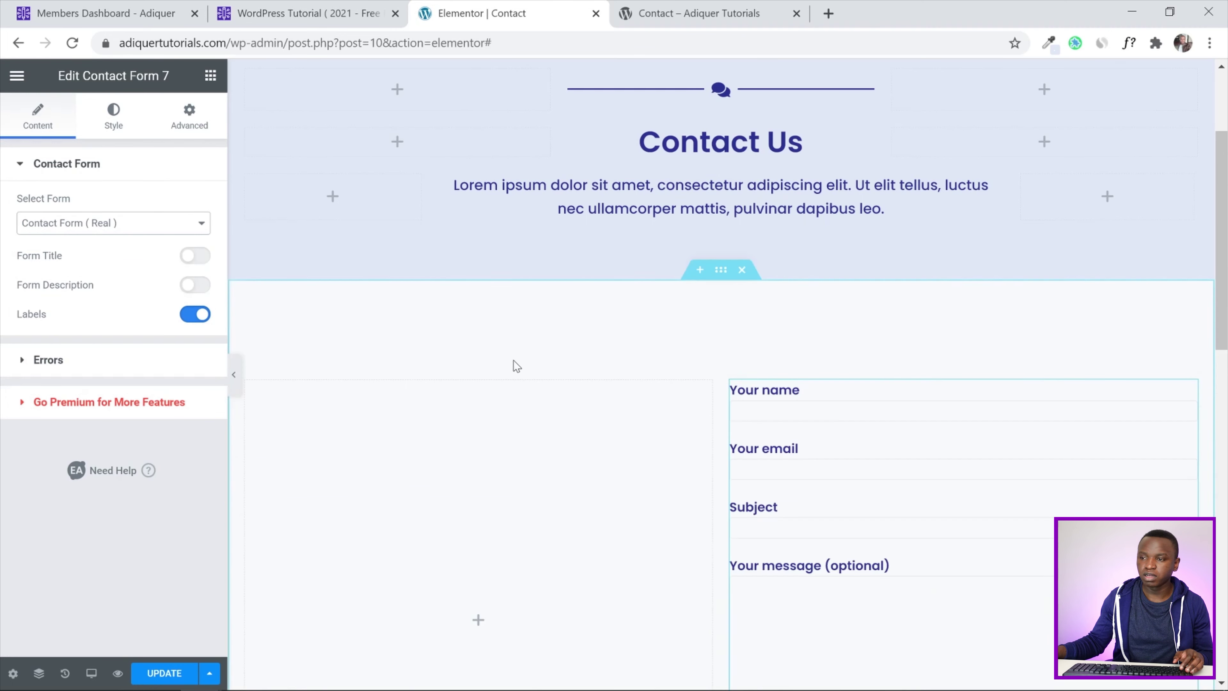
{"action": "scroll", "coordinate": [1191, 306], "scroll_direction": "down", "scroll_amount": 4}
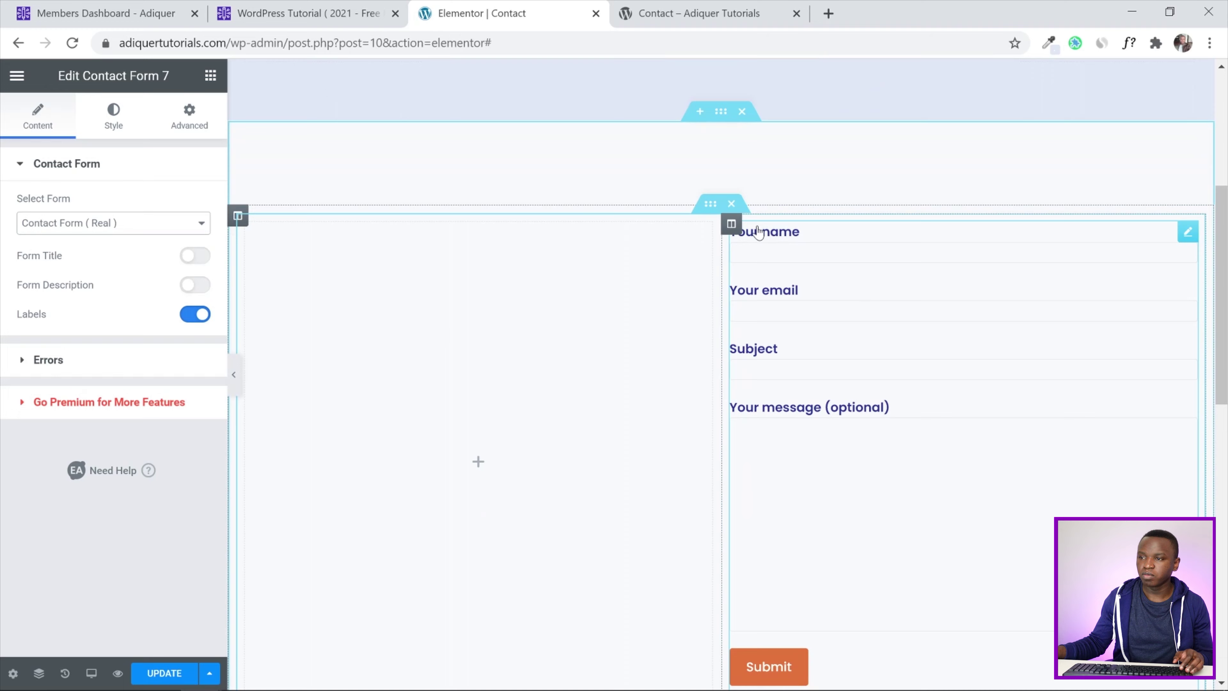
{"action": "left_click", "coordinate": [731, 207]}
{"action": "scroll", "coordinate": [866, 220], "scroll_direction": "down", "scroll_amount": 5}
Give the form column a solid 3 px border, 10 px corner radius and a box shadow
{"action": "scroll", "coordinate": [867, 219], "scroll_direction": "up", "scroll_amount": 3}
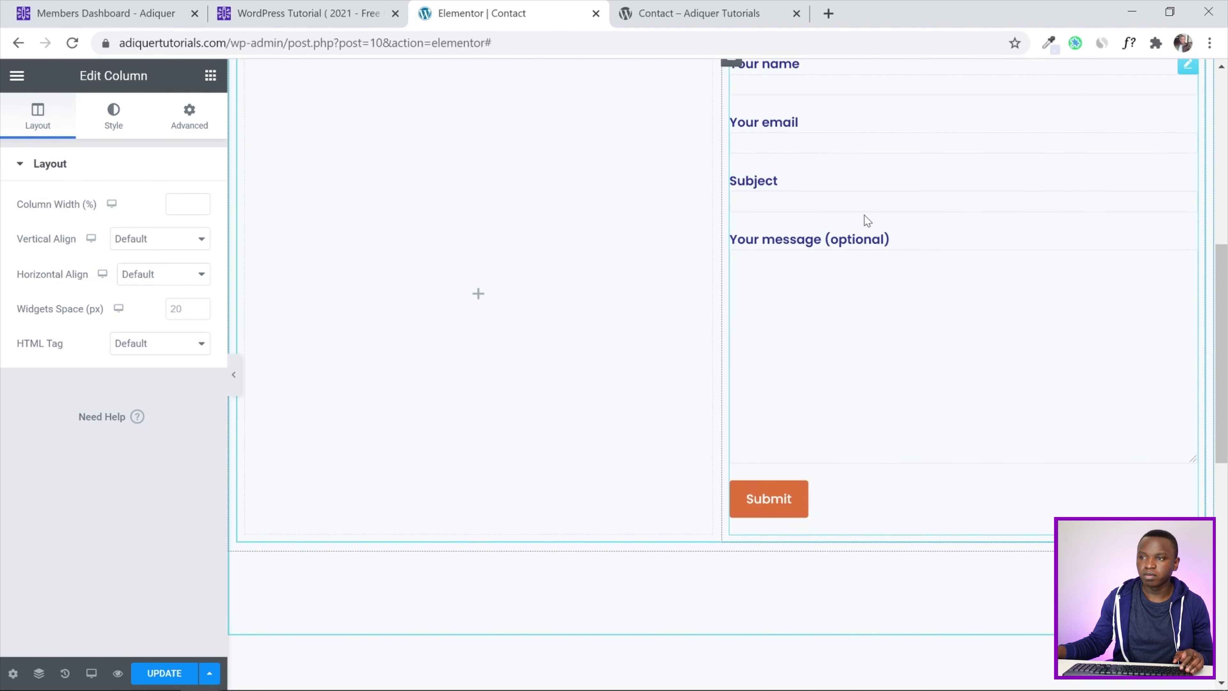
{"action": "left_click", "coordinate": [119, 136]}
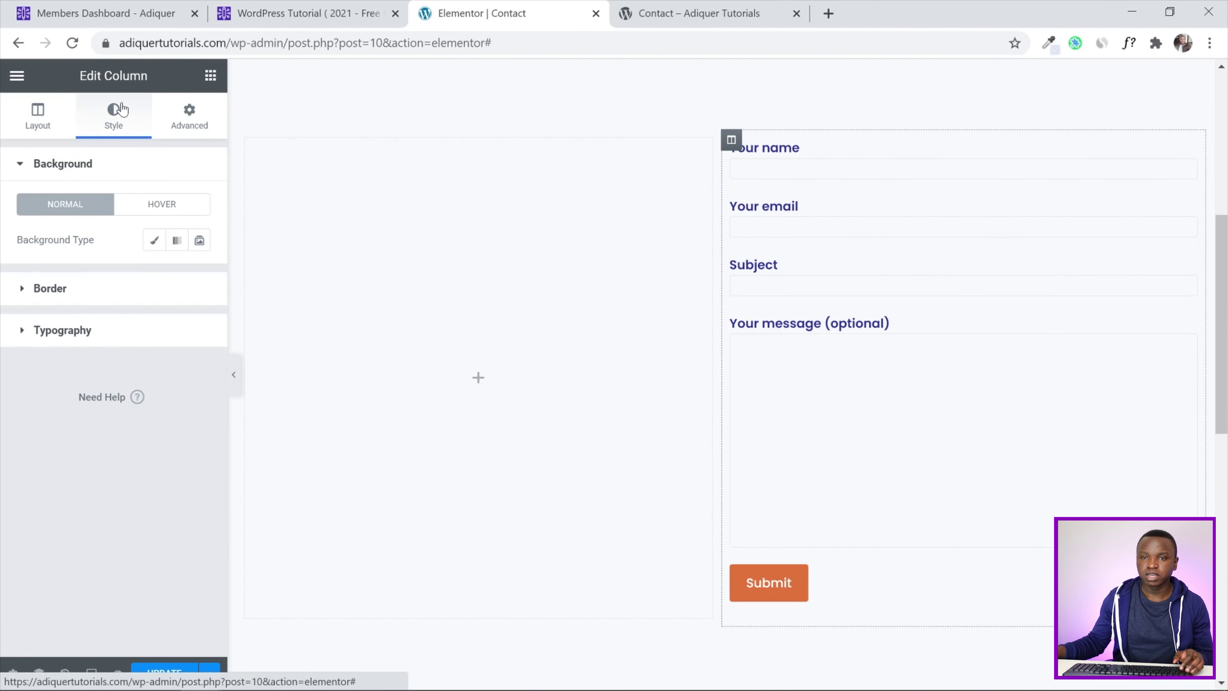
{"action": "left_click", "coordinate": [43, 284]}
{"action": "left_click", "coordinate": [187, 282]}
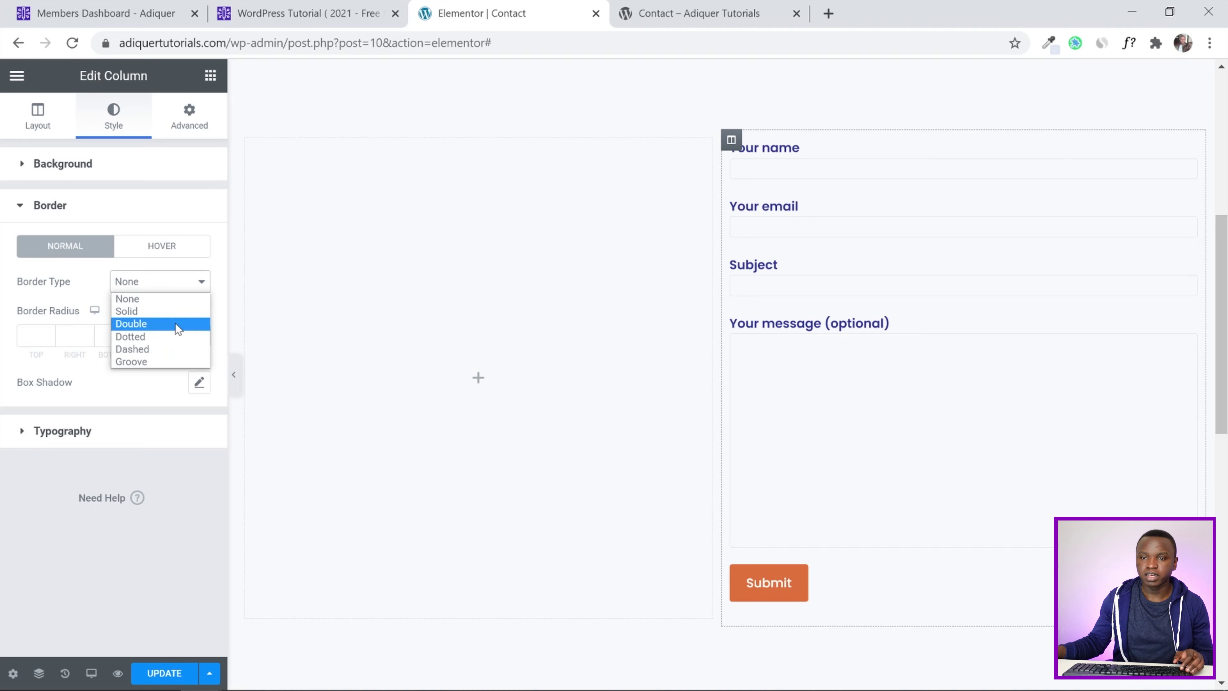
{"action": "left_click", "coordinate": [172, 314]}
{"action": "left_click", "coordinate": [154, 337]}
{"action": "type", "text": "3"}
{"action": "left_click", "coordinate": [45, 436]}
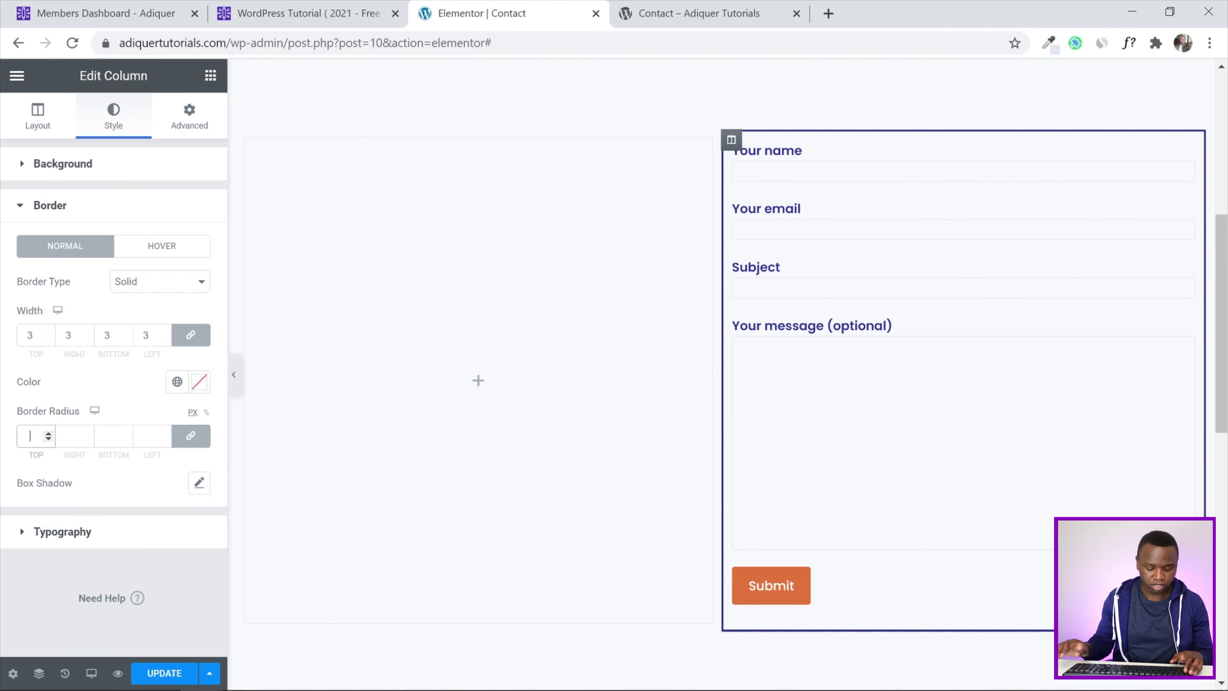
{"action": "type", "text": "10"}
{"action": "scroll", "coordinate": [265, 422], "scroll_direction": "down", "scroll_amount": 2}
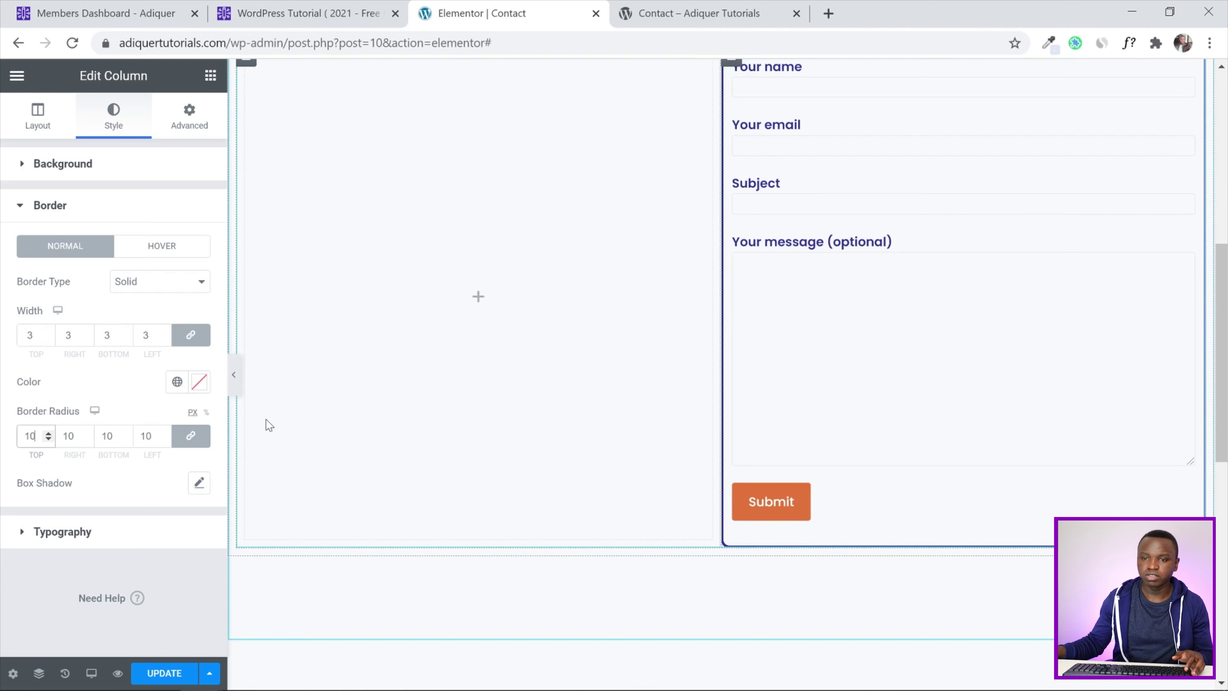
{"action": "left_click", "coordinate": [198, 482]}
{"action": "scroll", "coordinate": [913, 330], "scroll_direction": "up", "scroll_amount": 4}
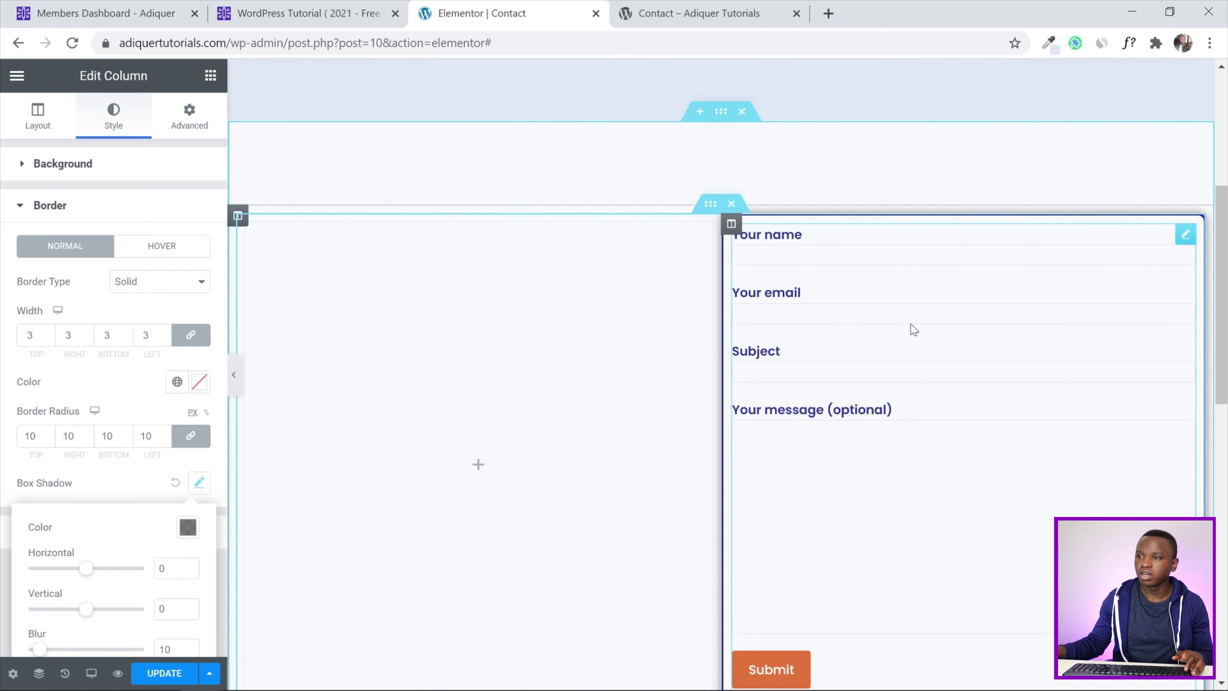
Set the form column's inner padding to 20
{"action": "left_click", "coordinate": [193, 117]}
{"action": "left_click", "coordinate": [30, 289]}
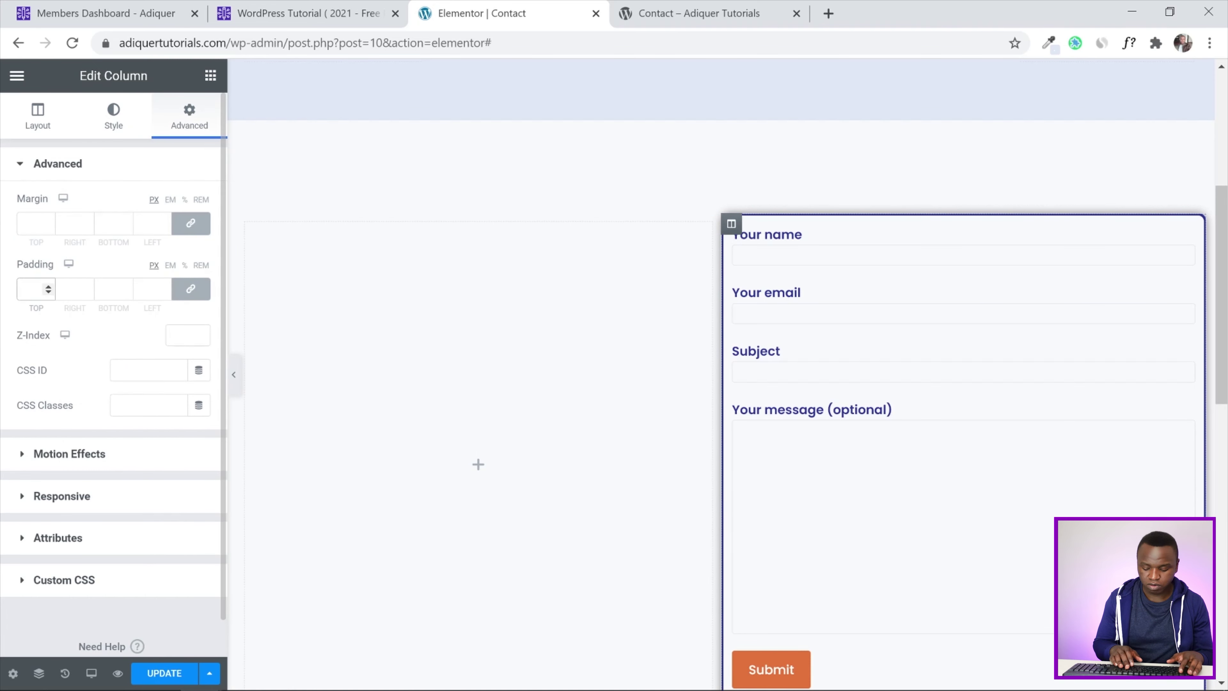
{"action": "type", "text": "20"}
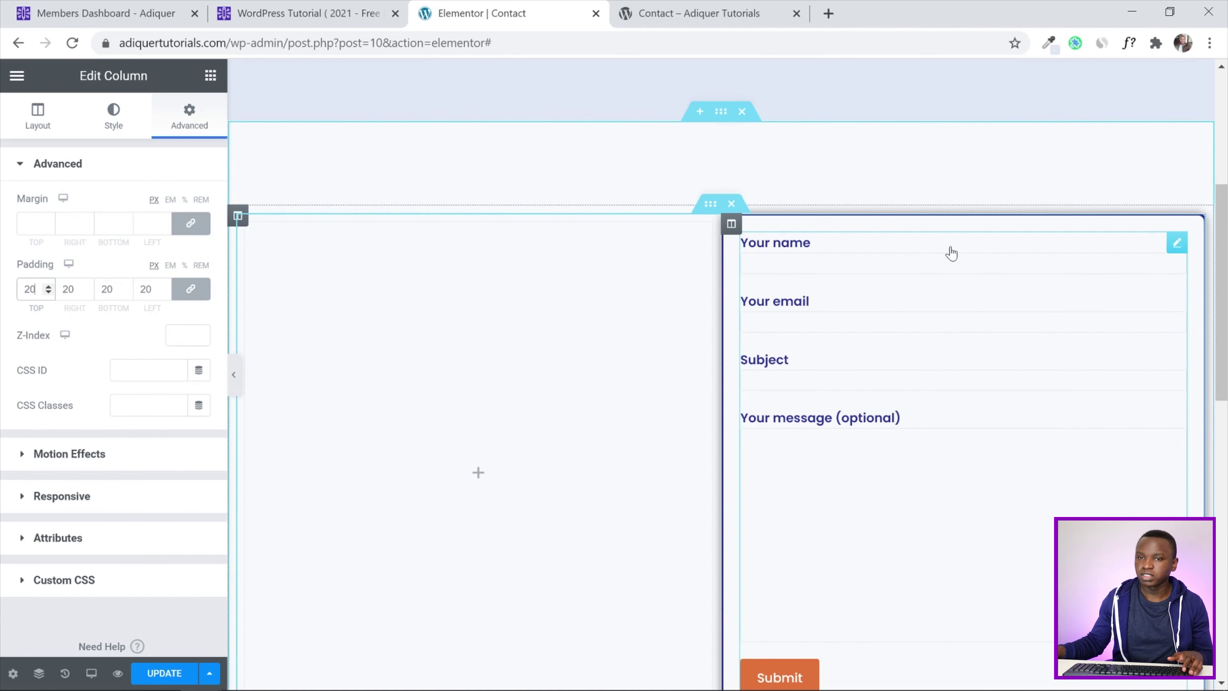
{"action": "scroll", "coordinate": [951, 252], "scroll_direction": "down", "scroll_amount": 2}
{"action": "left_click", "coordinate": [1178, 159]}
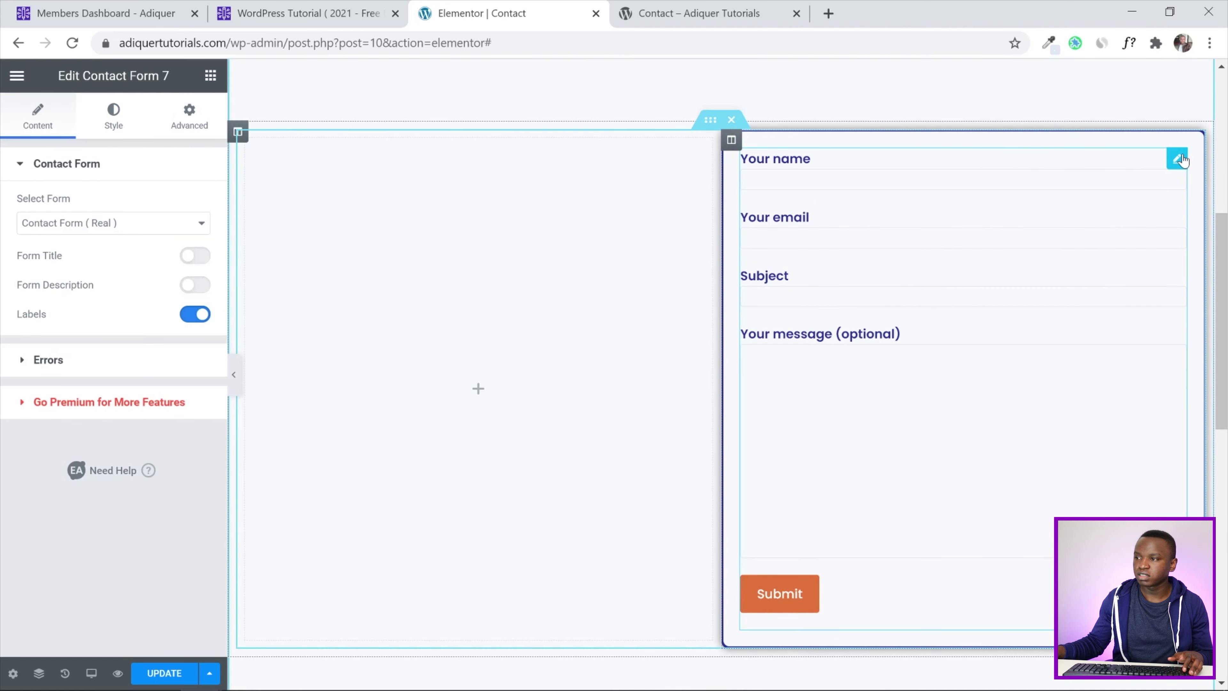
Fill the form's input fields with Main Color - Light and give them 10 px padding
{"action": "left_click", "coordinate": [112, 124]}
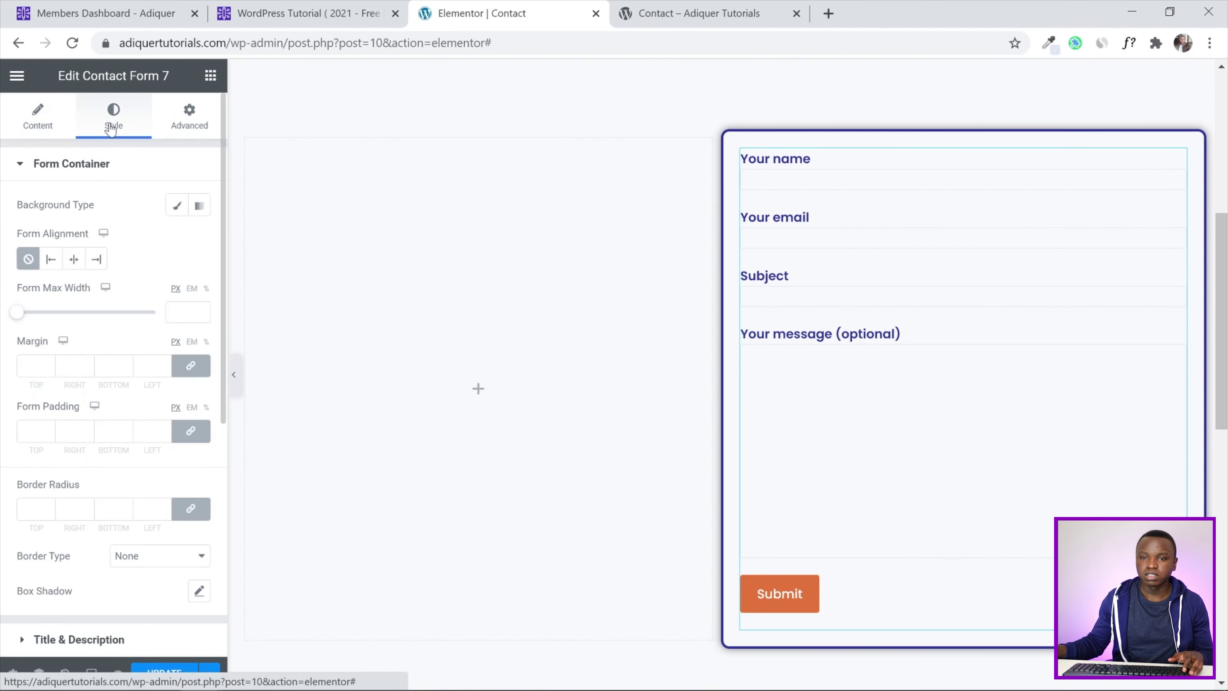
{"action": "left_click", "coordinate": [19, 169]}
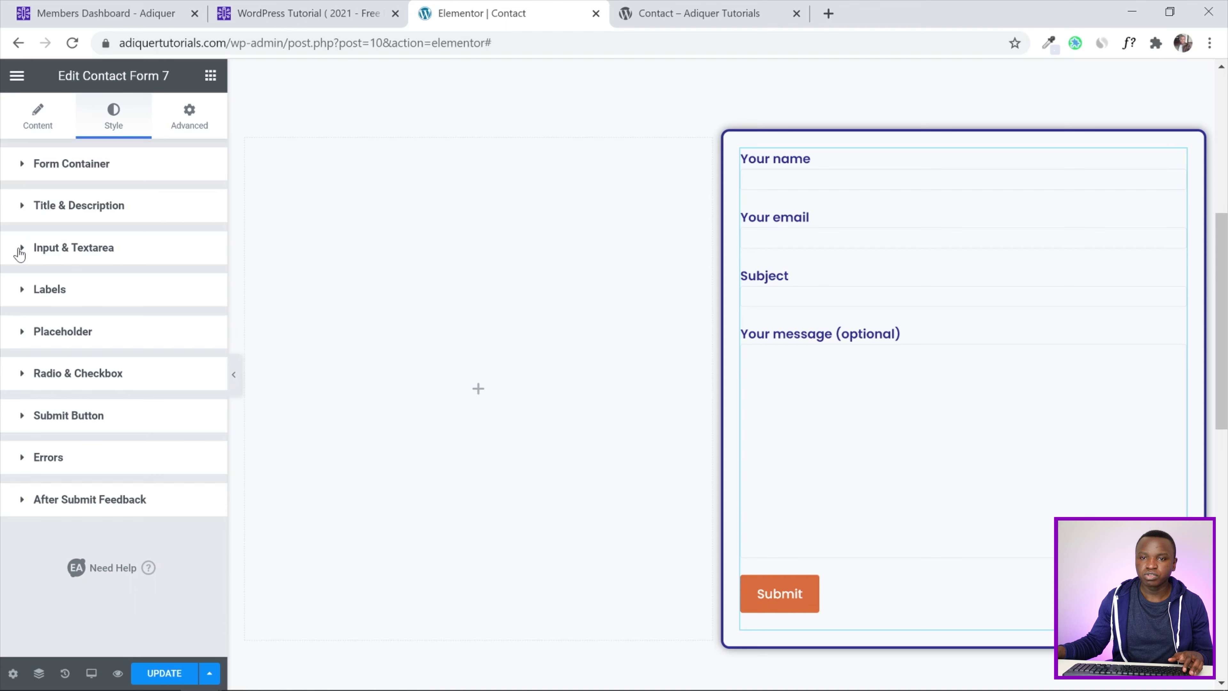
{"action": "left_click", "coordinate": [19, 250]}
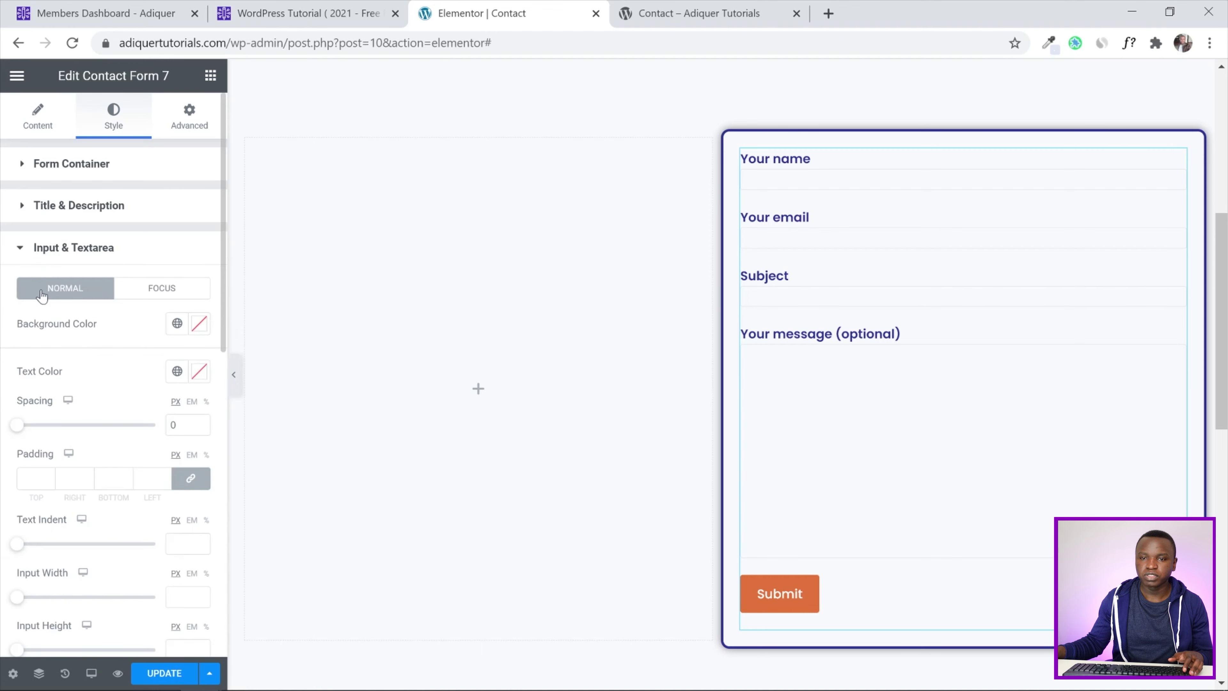
{"action": "left_click", "coordinate": [177, 324]}
{"action": "scroll", "coordinate": [101, 465], "scroll_direction": "up", "scroll_amount": 2}
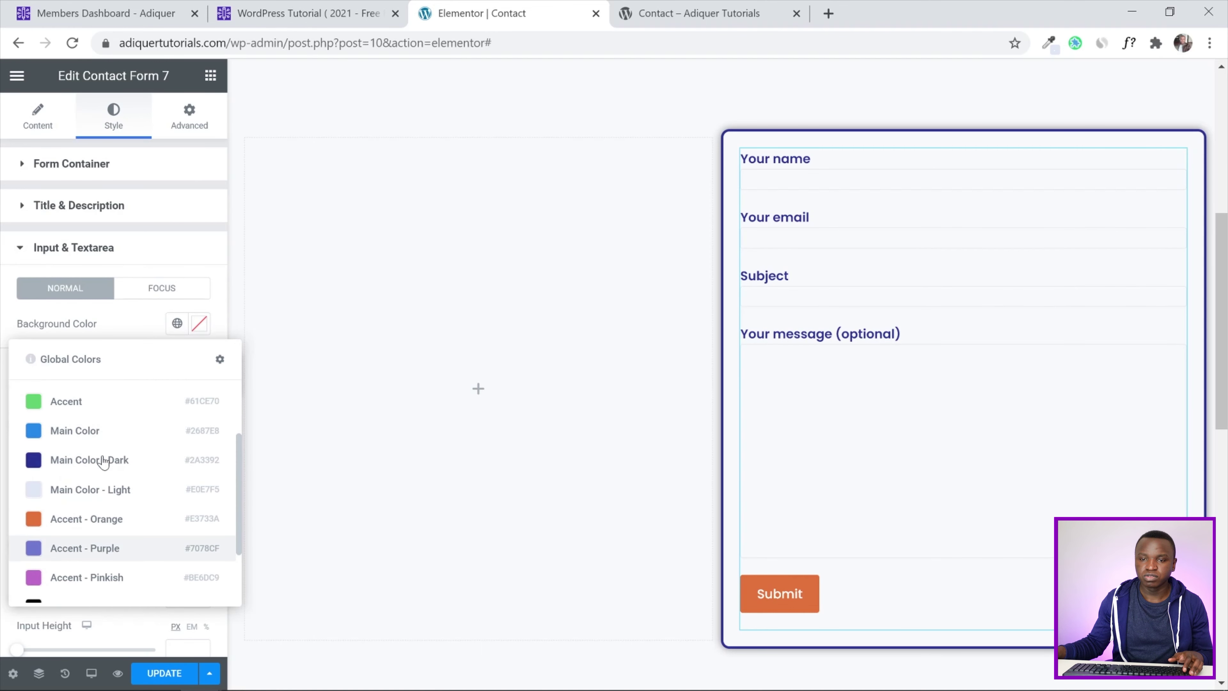
{"action": "left_click", "coordinate": [112, 490]}
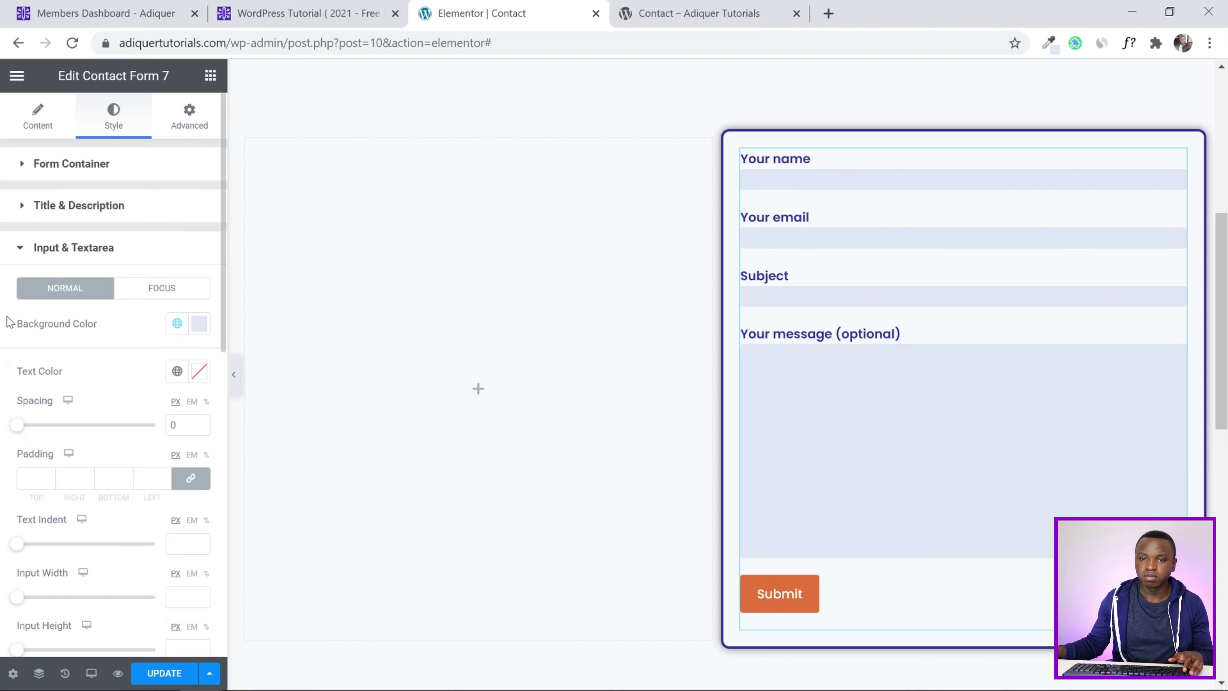
{"action": "scroll", "coordinate": [10, 322], "scroll_direction": "down", "scroll_amount": 3}
{"action": "type", "text": "10"}
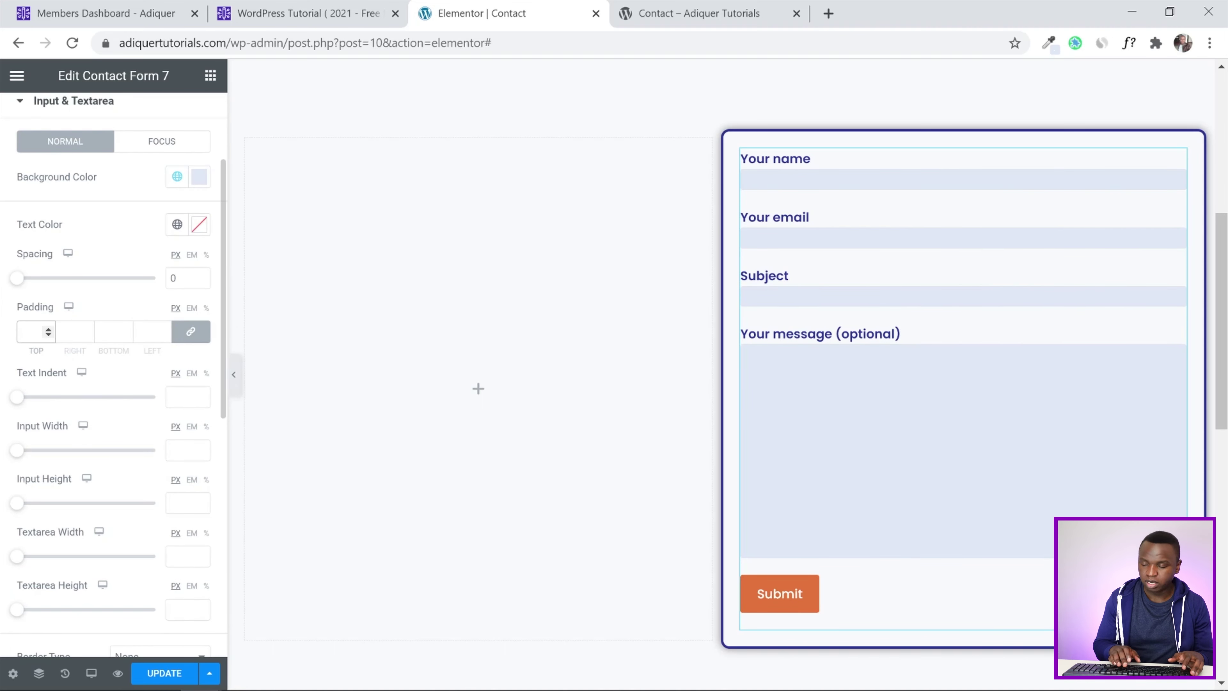
{"action": "scroll", "coordinate": [957, 293], "scroll_direction": "down", "scroll_amount": 2}
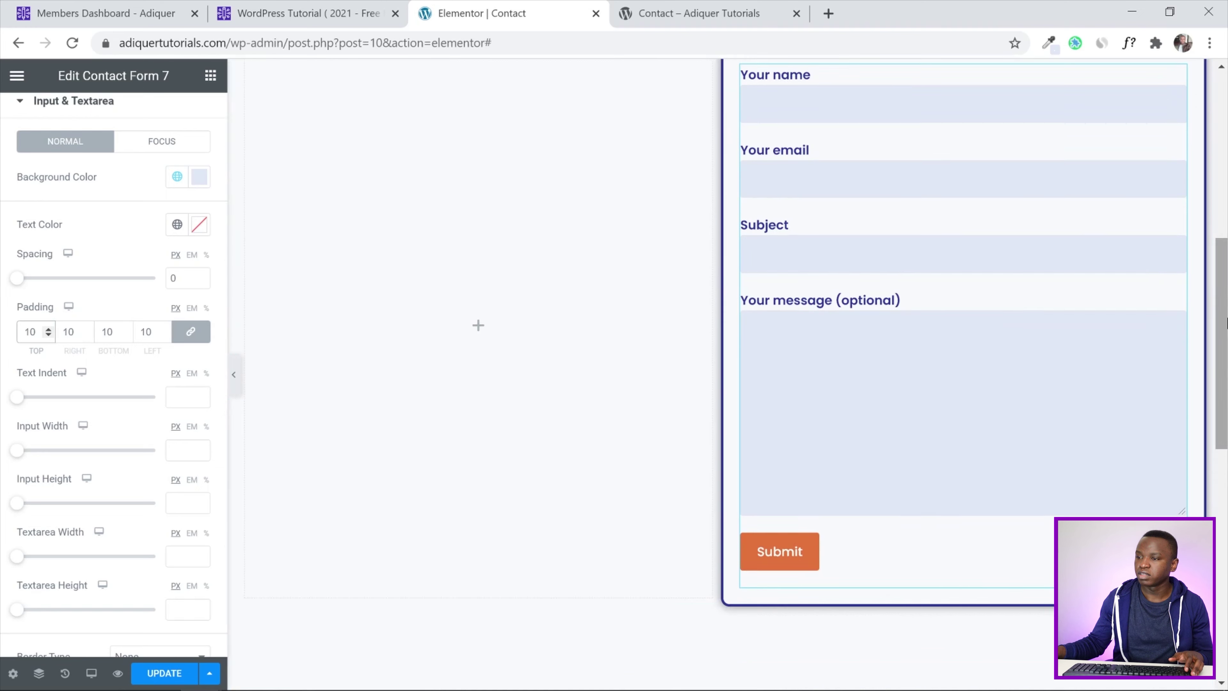
{"action": "scroll", "coordinate": [34, 344], "scroll_direction": "down", "scroll_amount": 10}
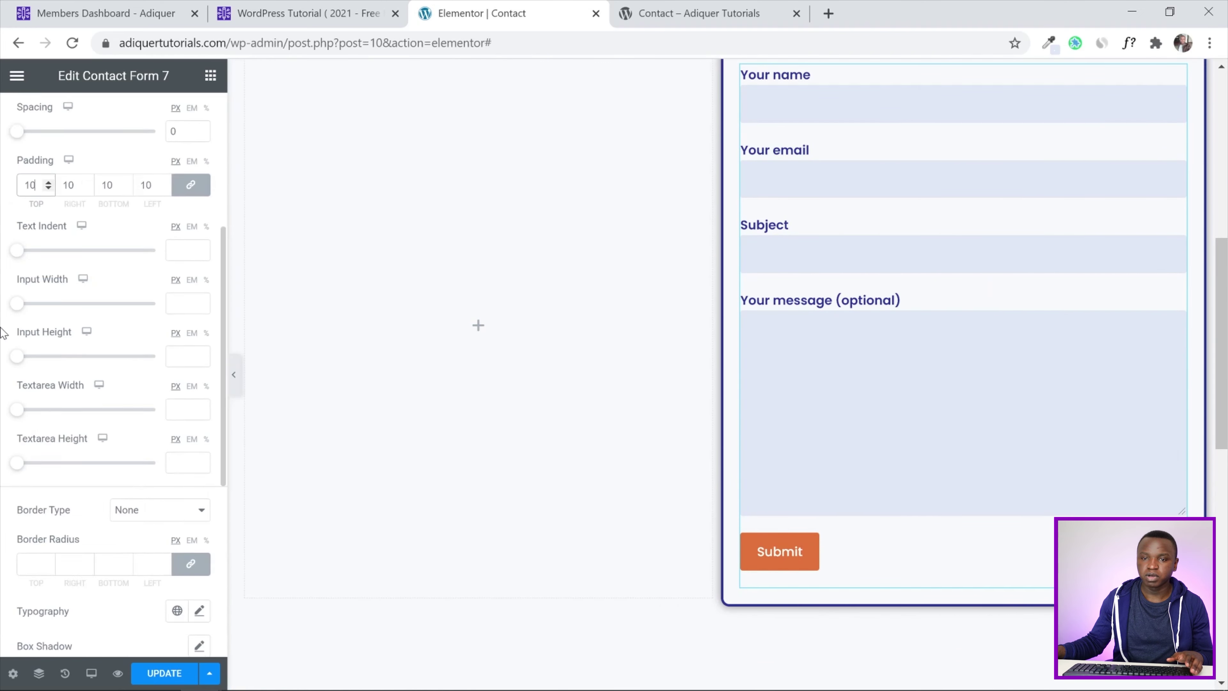
Make the Submit button full width with a Main Color - Dark background
{"action": "left_click", "coordinate": [39, 448]}
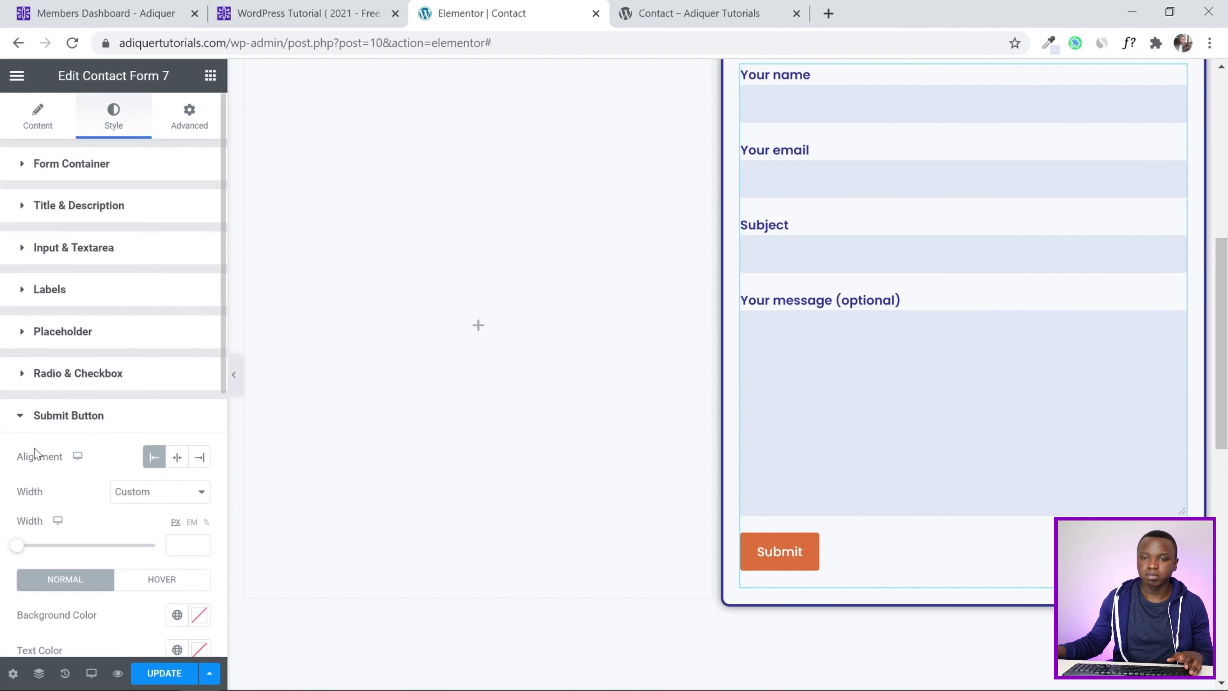
{"action": "scroll", "coordinate": [34, 450], "scroll_direction": "down", "scroll_amount": 3}
{"action": "left_click", "coordinate": [147, 345]}
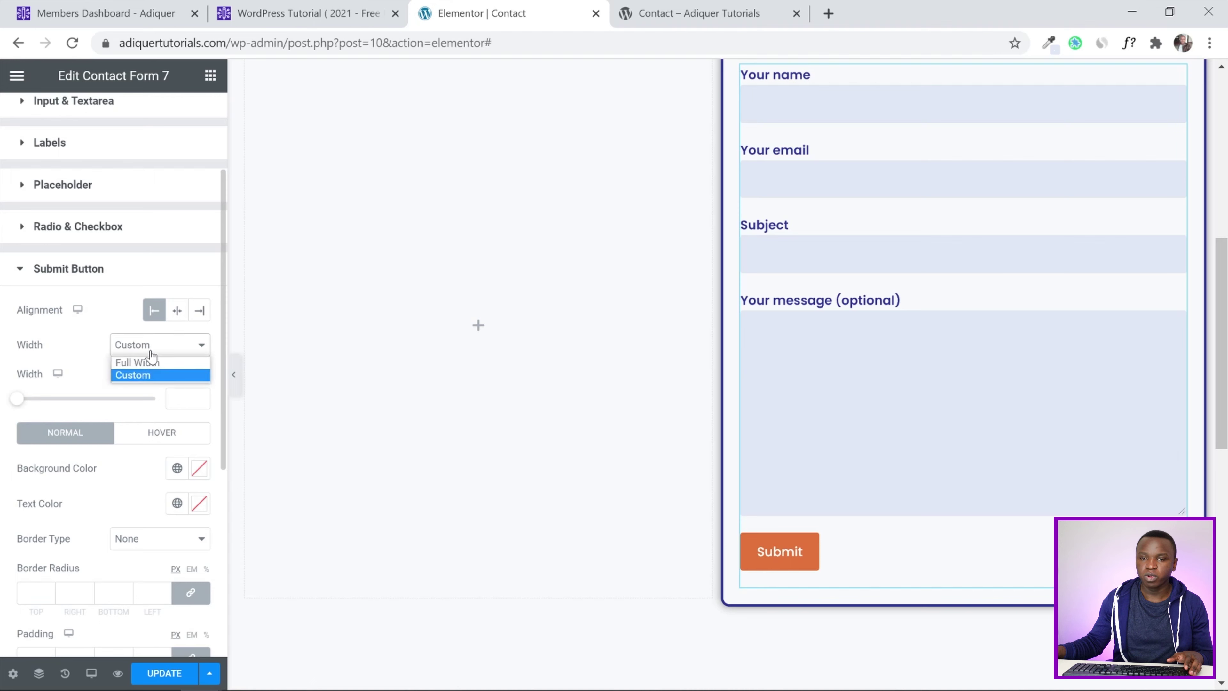
{"action": "left_click", "coordinate": [150, 358]}
{"action": "scroll", "coordinate": [65, 319], "scroll_direction": "down", "scroll_amount": 3}
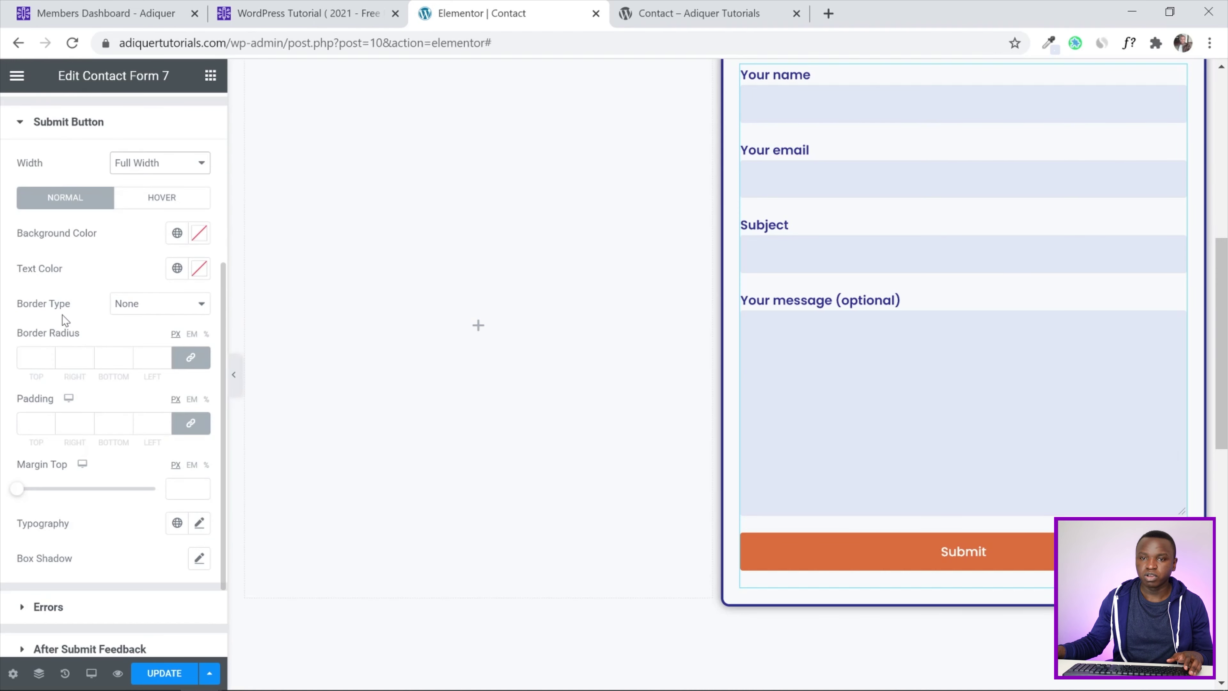
{"action": "left_click", "coordinate": [177, 233]}
{"action": "scroll", "coordinate": [102, 406], "scroll_direction": "down", "scroll_amount": 2}
{"action": "left_click", "coordinate": [102, 380]}
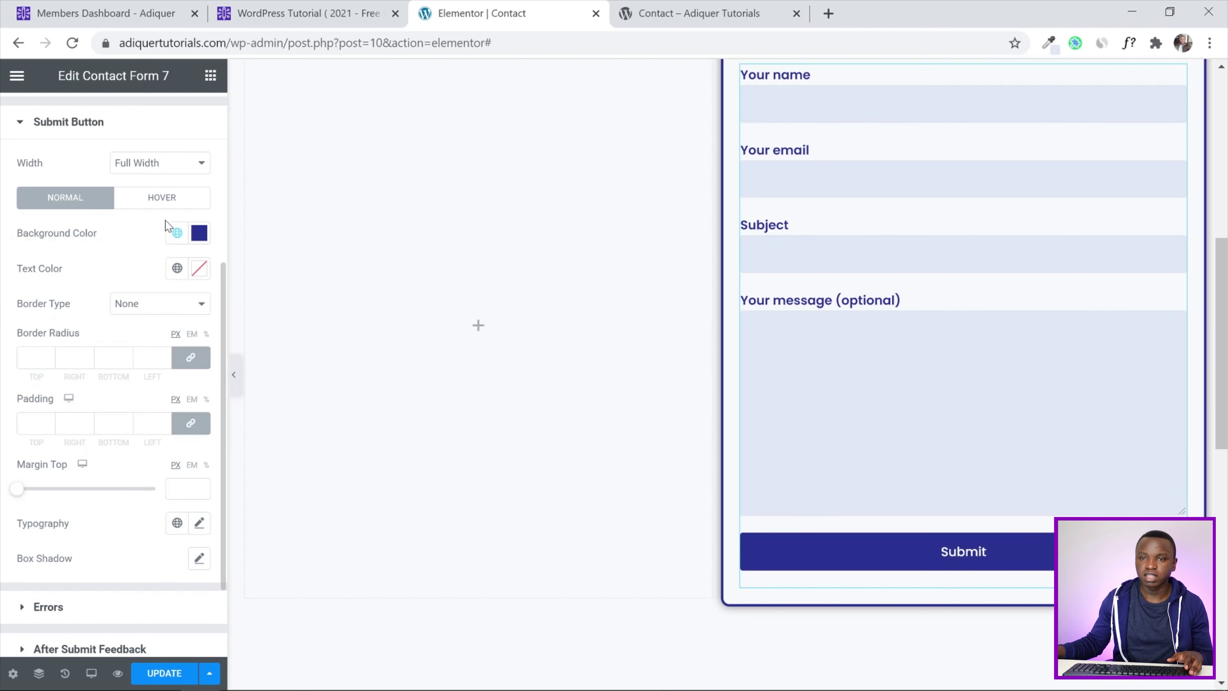
Set the Submit button's hover background to Accent - Orange and save the page
{"action": "left_click", "coordinate": [170, 198]}
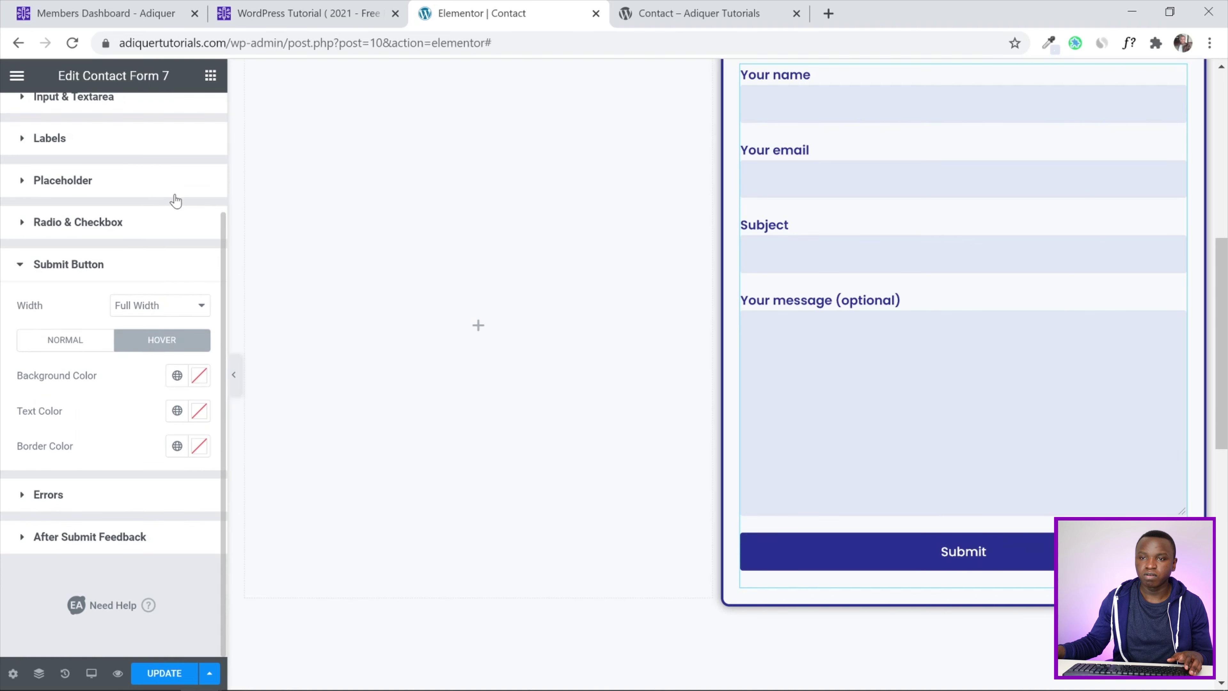
{"action": "left_click", "coordinate": [175, 379]}
{"action": "scroll", "coordinate": [107, 489], "scroll_direction": "down", "scroll_amount": 3}
{"action": "left_click", "coordinate": [108, 490]}
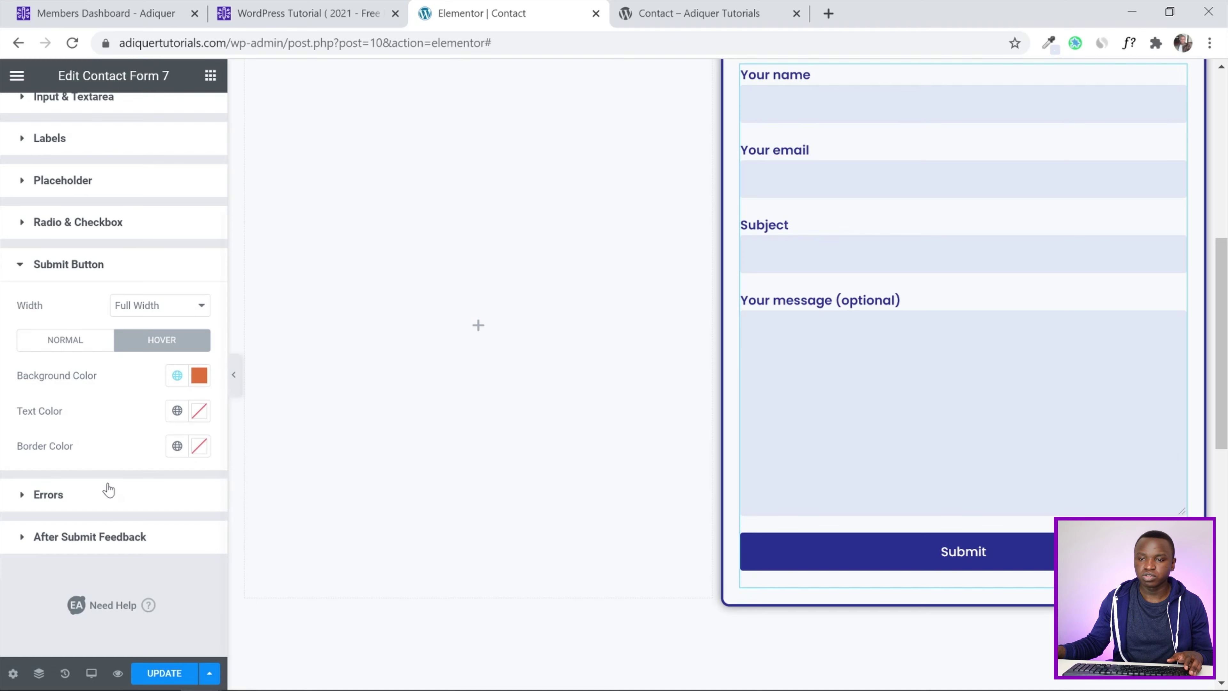
{"action": "left_click", "coordinate": [174, 673]}
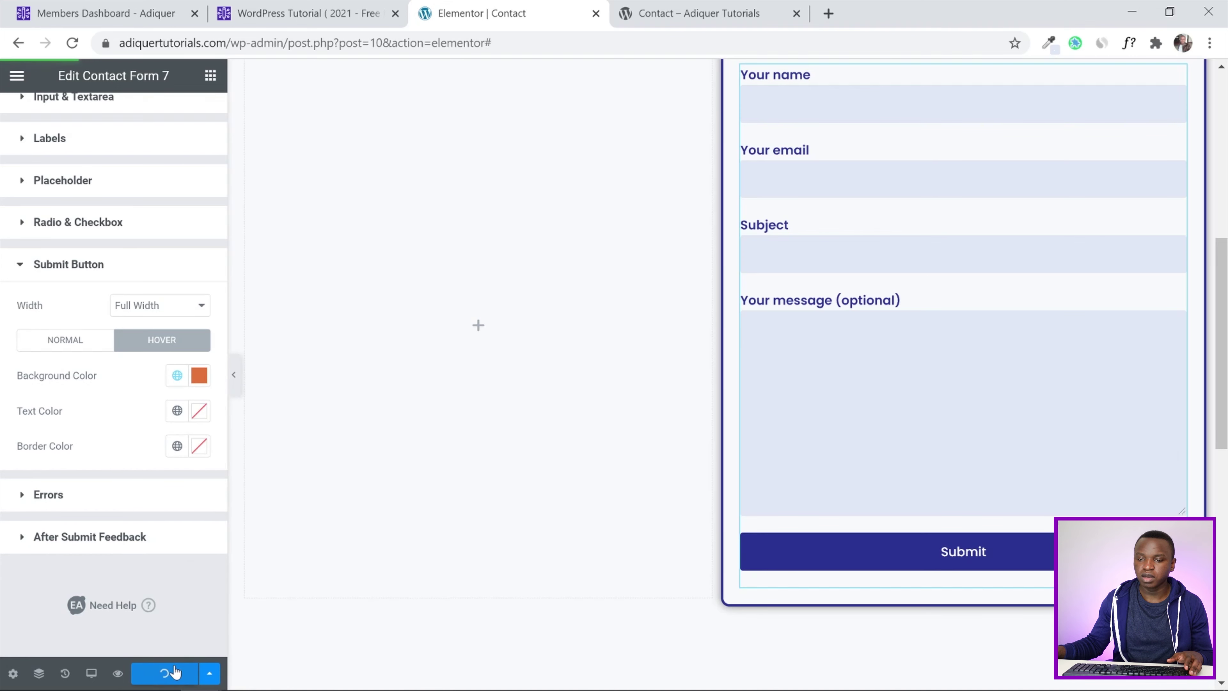
{"action": "scroll", "coordinate": [707, 304], "scroll_direction": "up", "scroll_amount": 3}
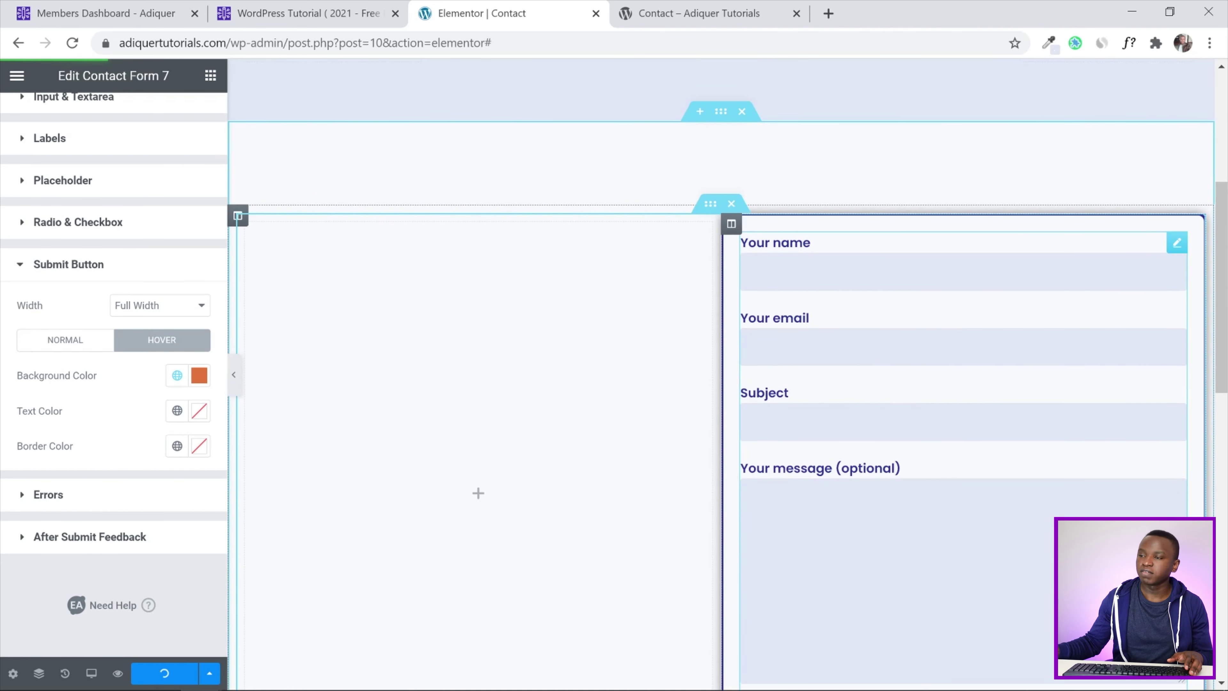
{"action": "scroll", "coordinate": [984, 311], "scroll_direction": "down", "scroll_amount": 3}
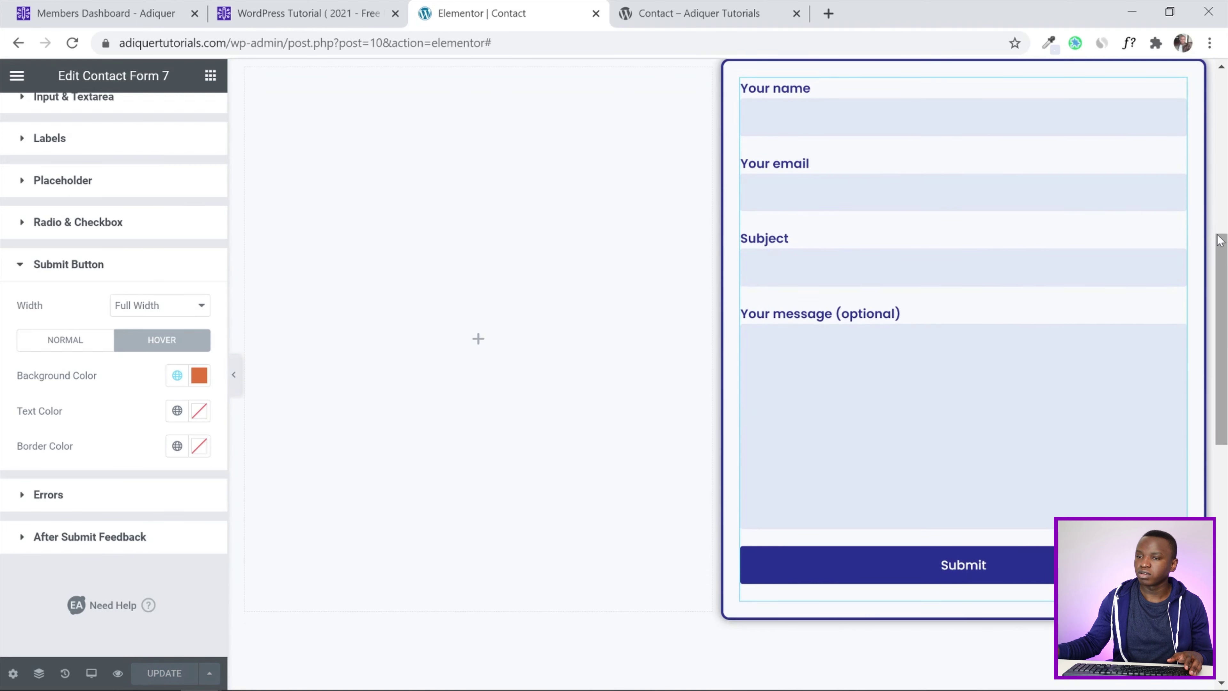
{"action": "scroll", "coordinate": [223, 224], "scroll_direction": "up", "scroll_amount": 3}
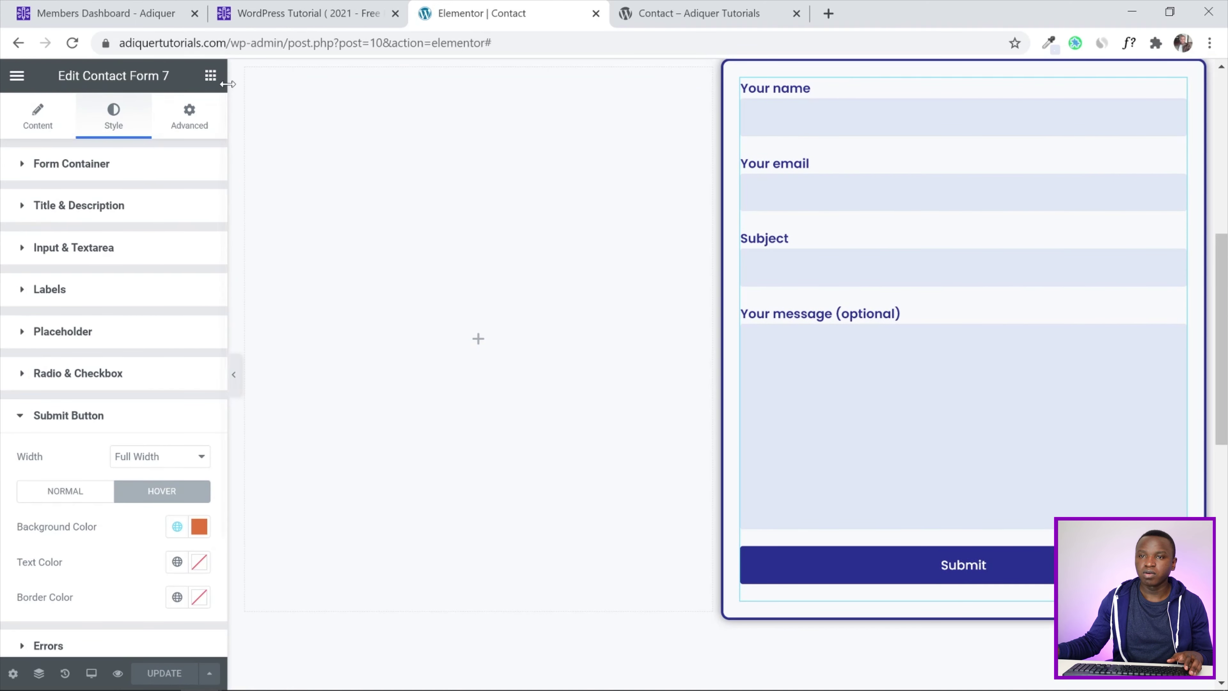
Add a 'Lets Discuss More' heading to the empty left column
{"action": "left_click", "coordinate": [211, 76]}
{"action": "left_click_drag", "start_coordinate": [129, 209], "coordinate": [368, 113]}
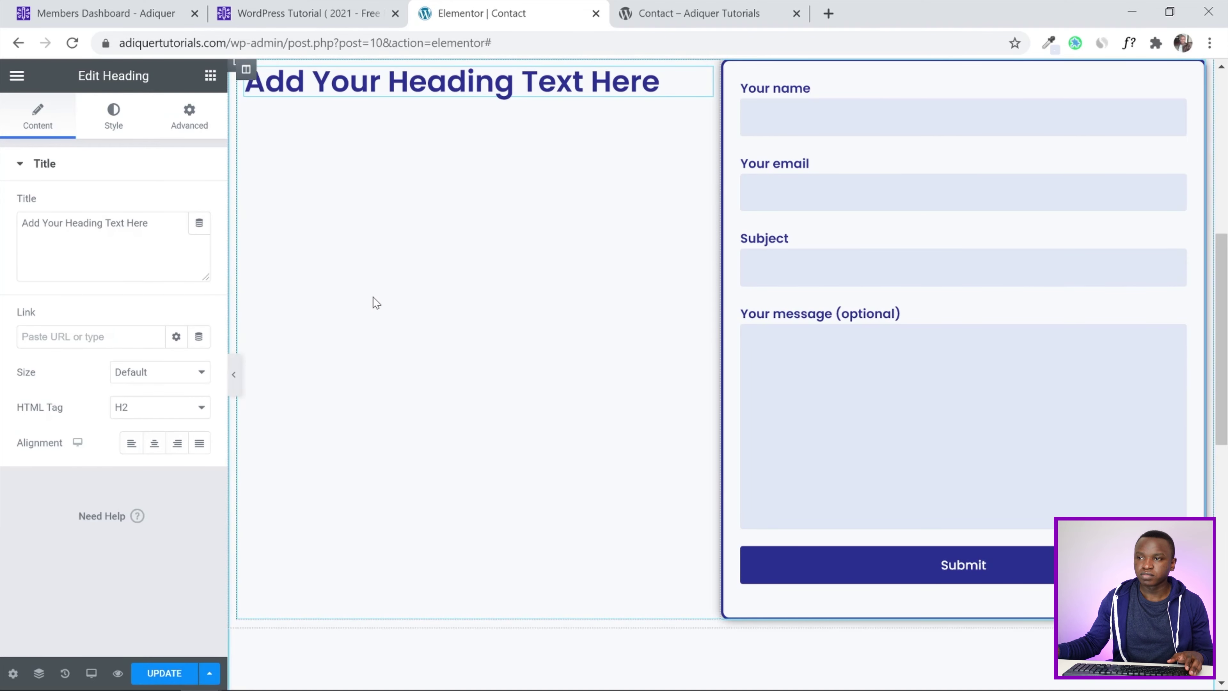
{"action": "left_click_drag", "start_coordinate": [150, 223], "coordinate": [18, 227]}
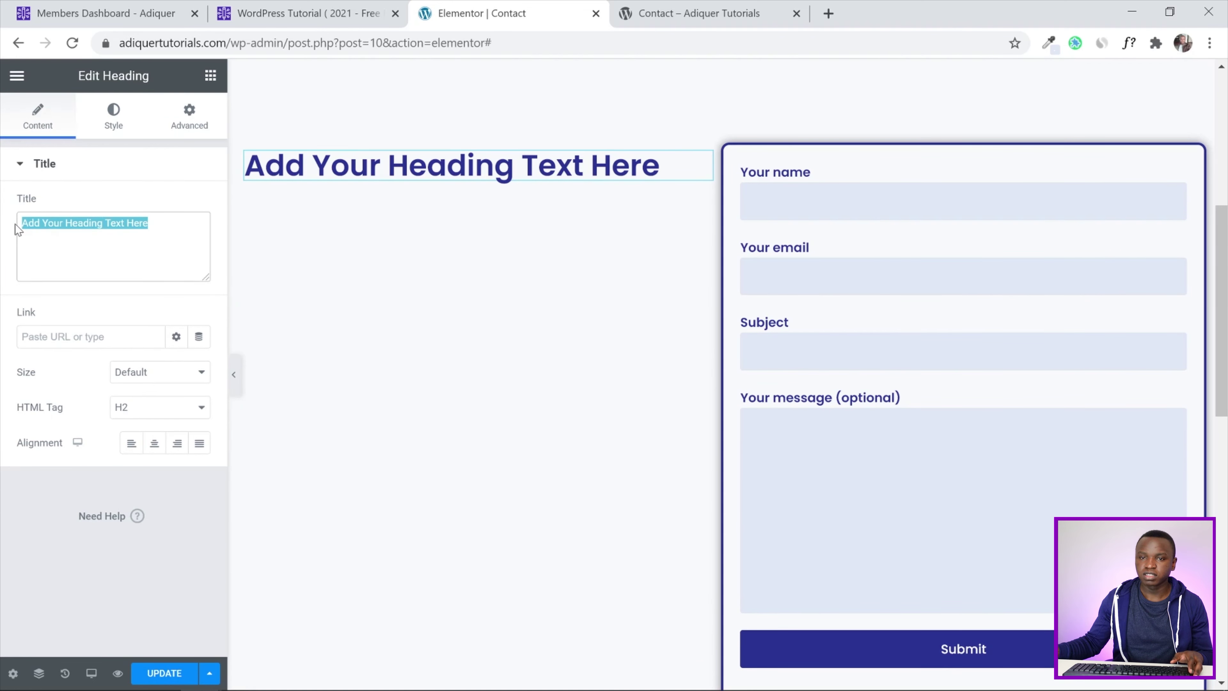
{"action": "type", "text": "Lets "}
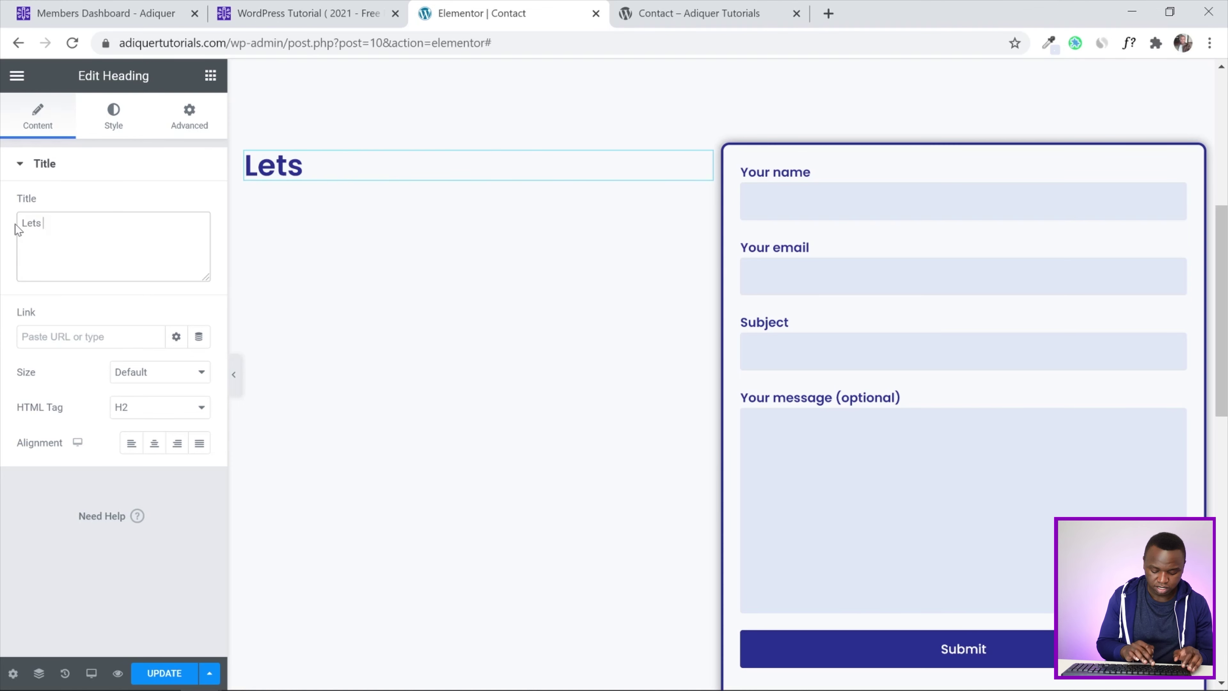
{"action": "type", "text": "Discuss "}
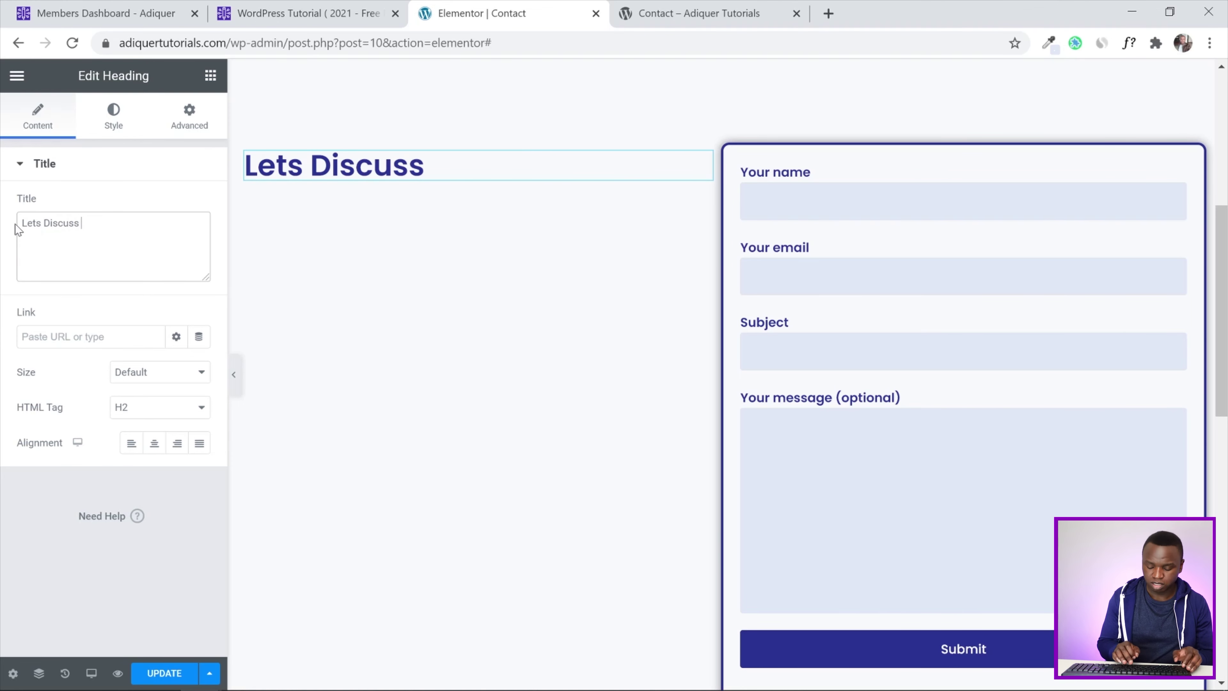
{"action": "type", "text": "More"}
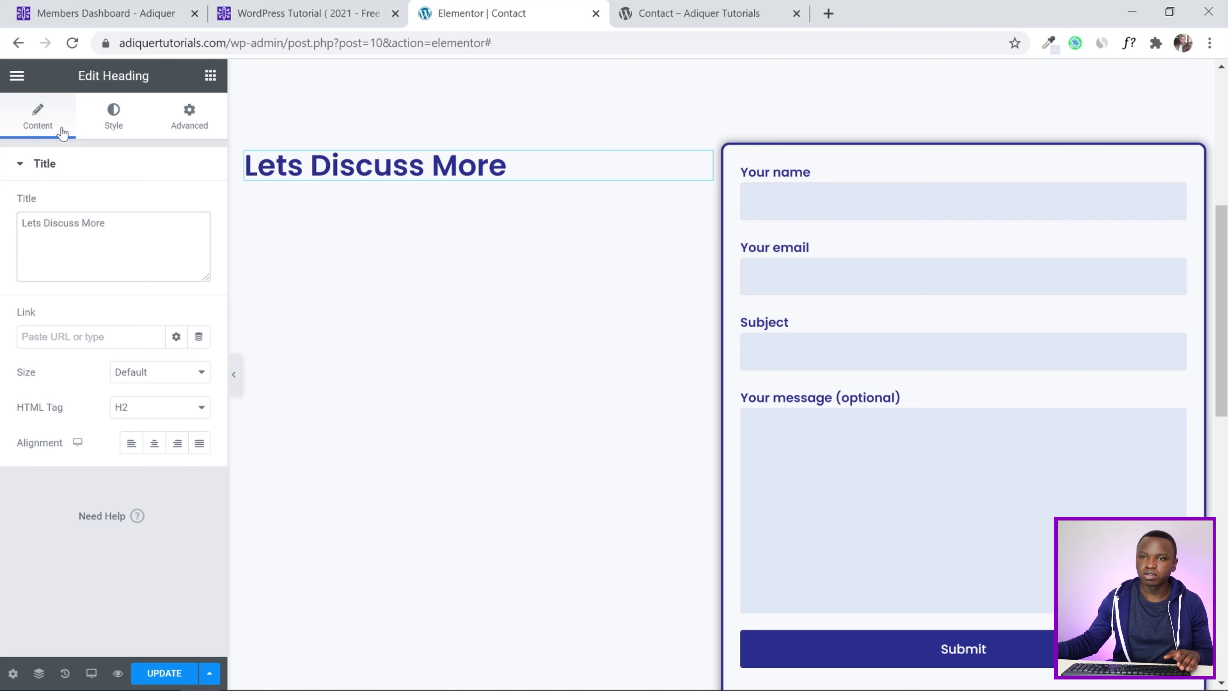
Add a placeholder Text Editor paragraph below the heading and search the widgets for 'icon'
{"action": "left_click", "coordinate": [211, 77]}
{"action": "left_click_drag", "start_coordinate": [170, 314], "coordinate": [368, 179]}
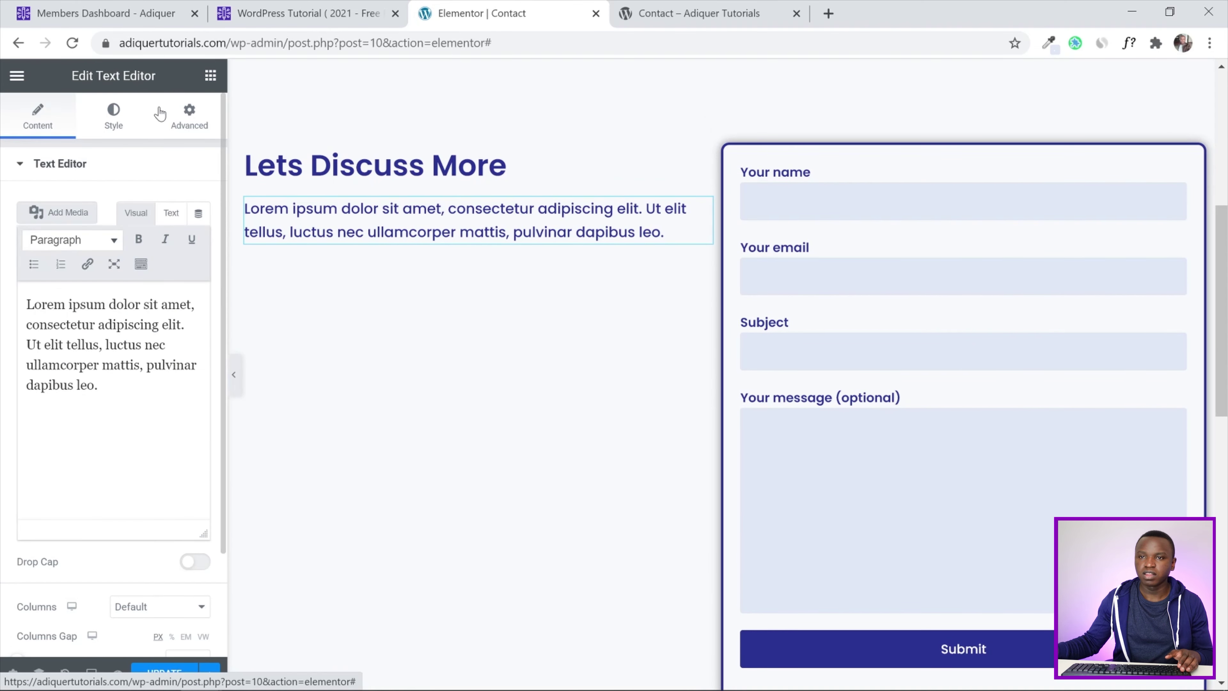
{"action": "left_click", "coordinate": [210, 81]}
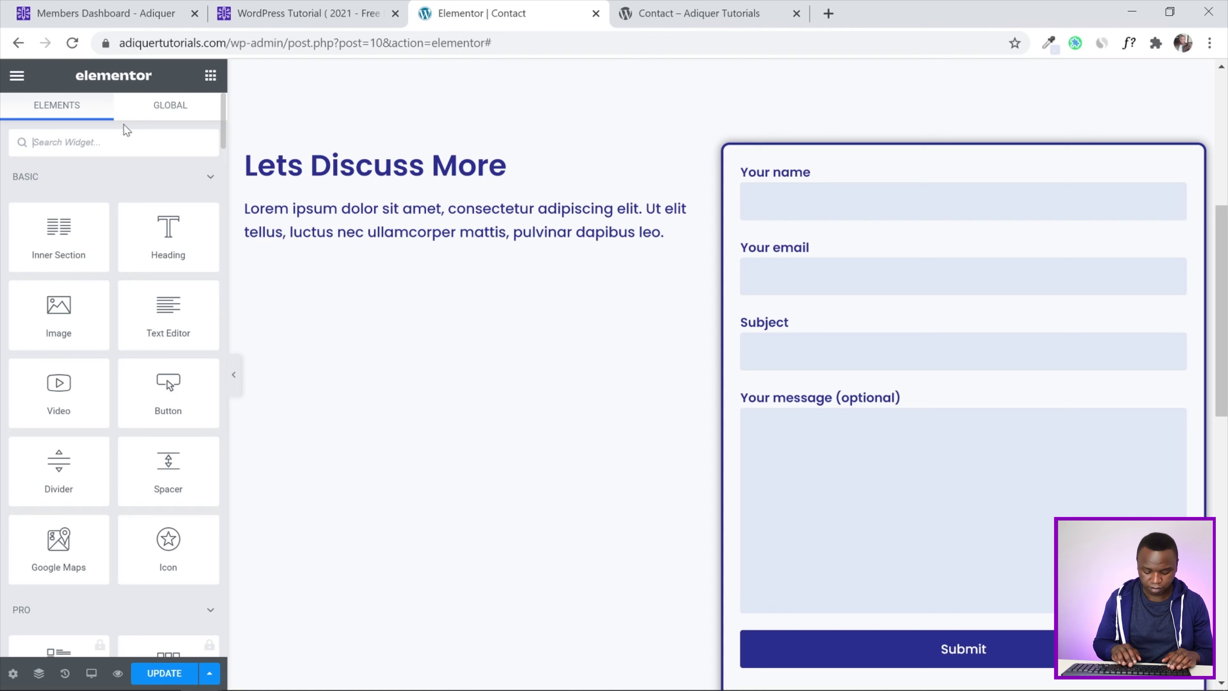
{"action": "type", "text": "icons"}
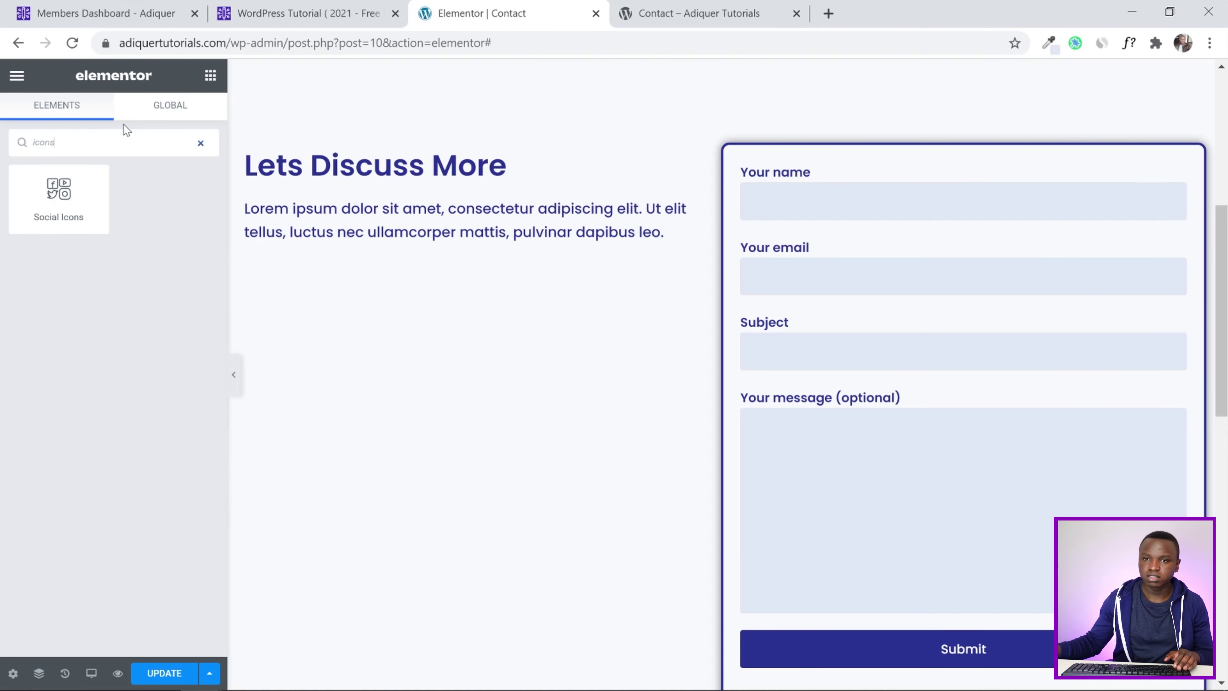
{"action": "key", "text": "BackSpace"}
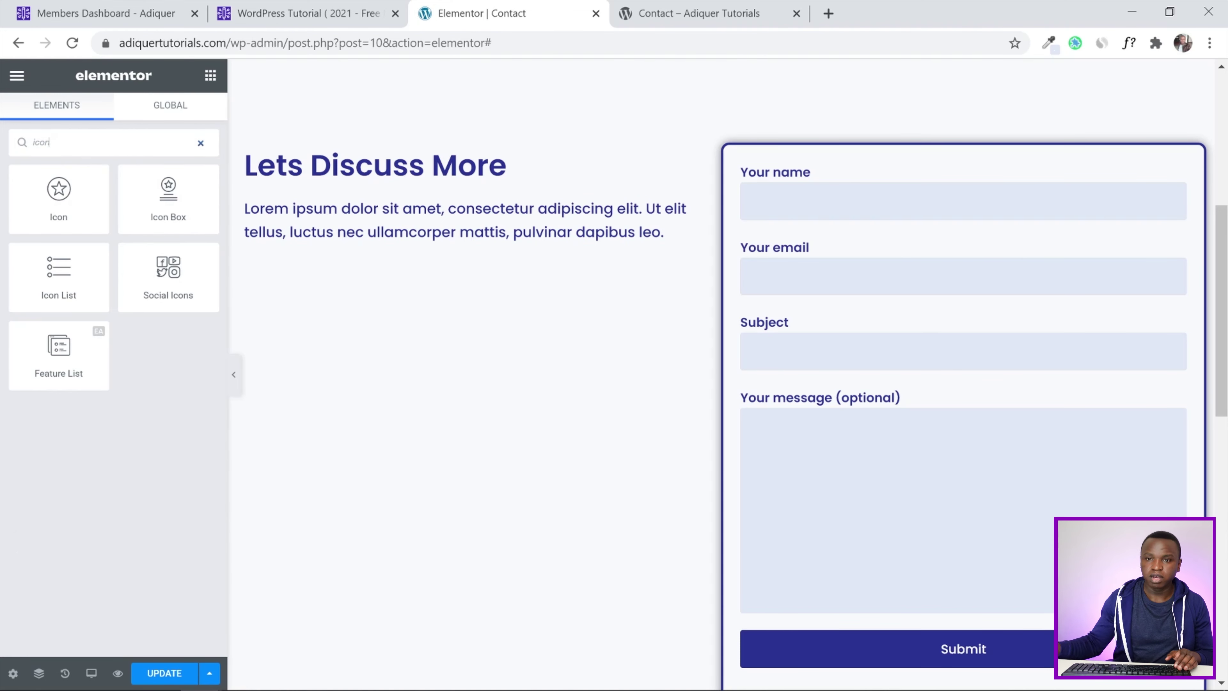
Add an icon list below the paragraph and give its first item the solid envelope icon
{"action": "left_click_drag", "start_coordinate": [72, 265], "coordinate": [404, 253]}
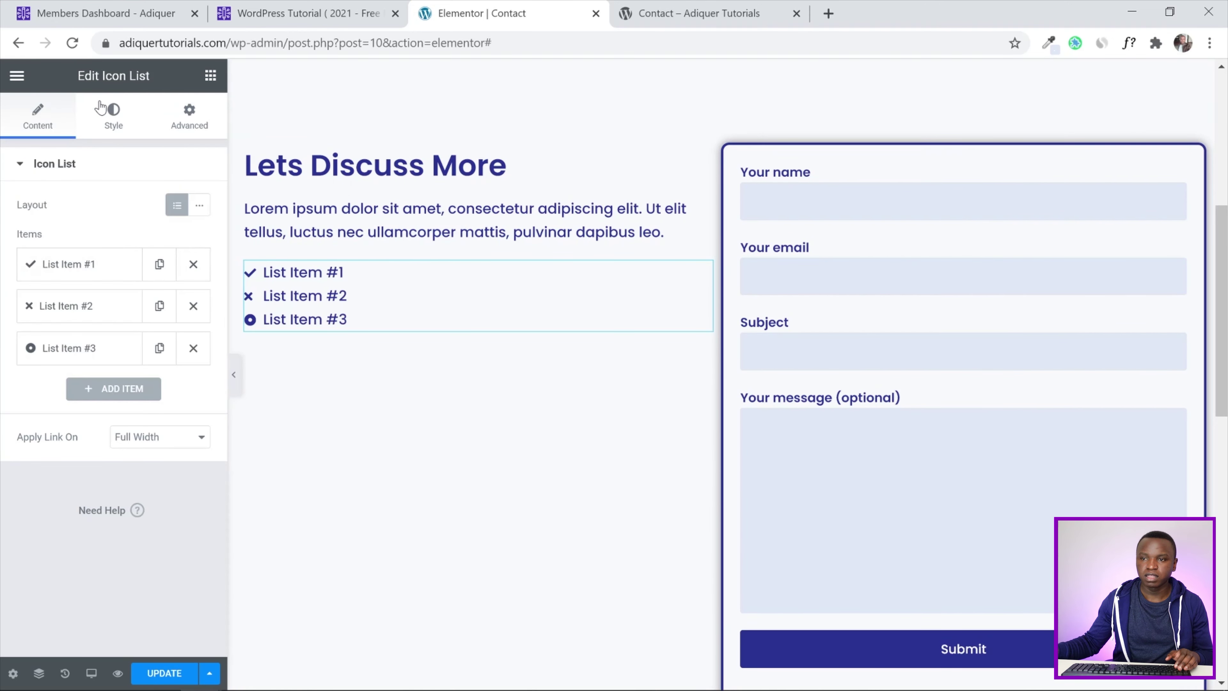
{"action": "left_click", "coordinate": [70, 266]}
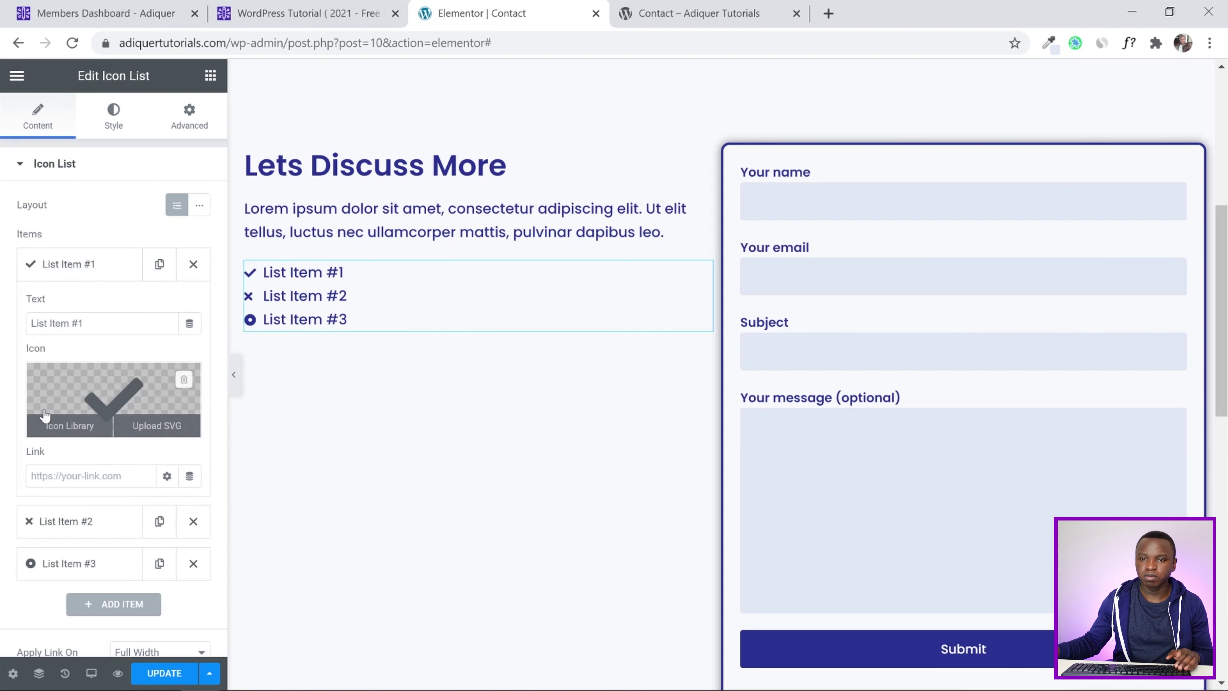
{"action": "scroll", "coordinate": [46, 413], "scroll_direction": "down", "scroll_amount": 3}
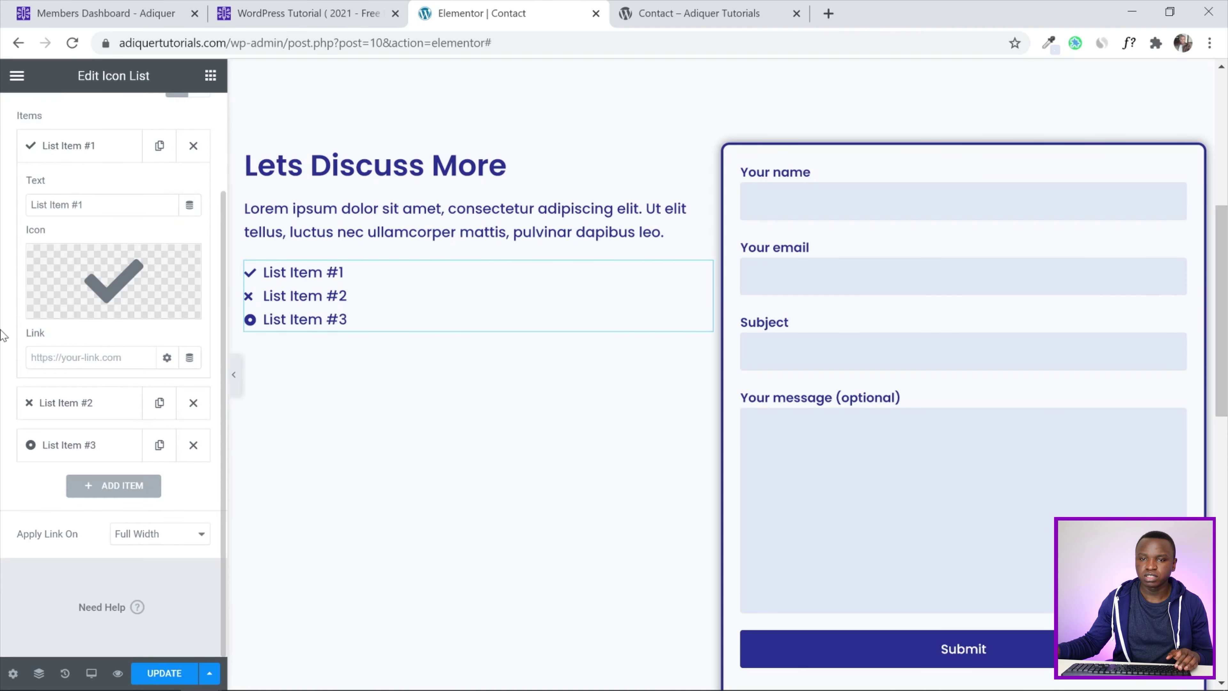
{"action": "left_click", "coordinate": [79, 275]}
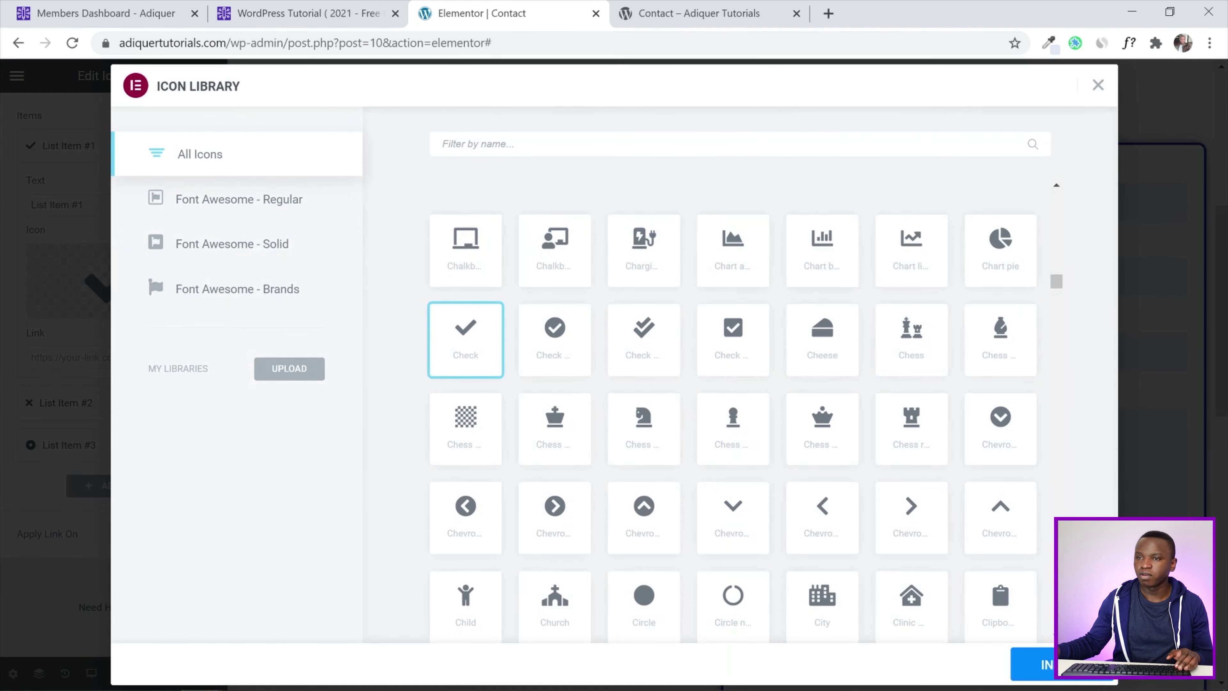
{"action": "type", "text": "envelop"}
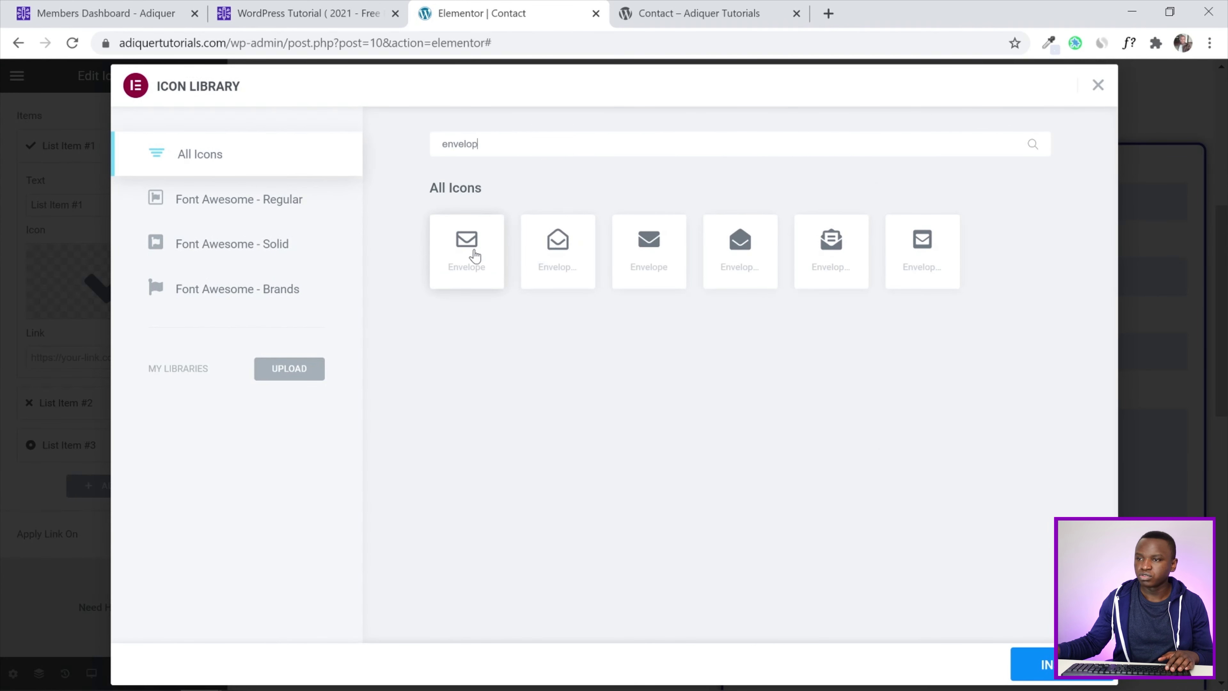
{"action": "left_click", "coordinate": [658, 264]}
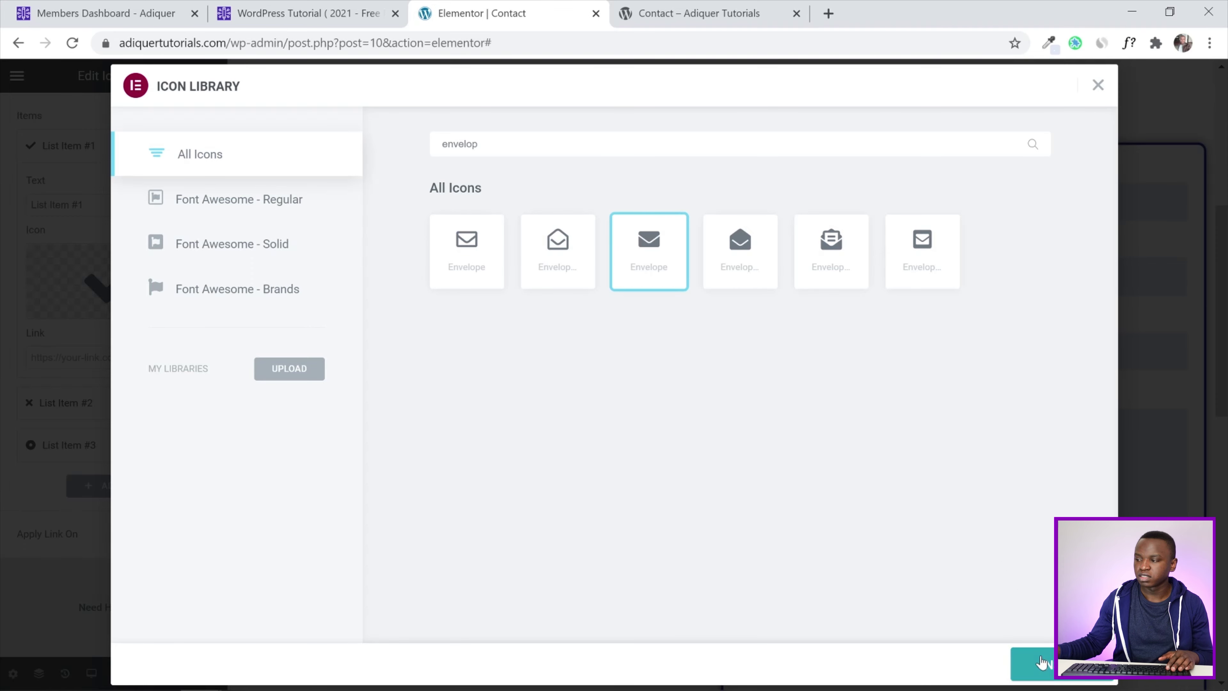
{"action": "left_click", "coordinate": [1035, 665]}
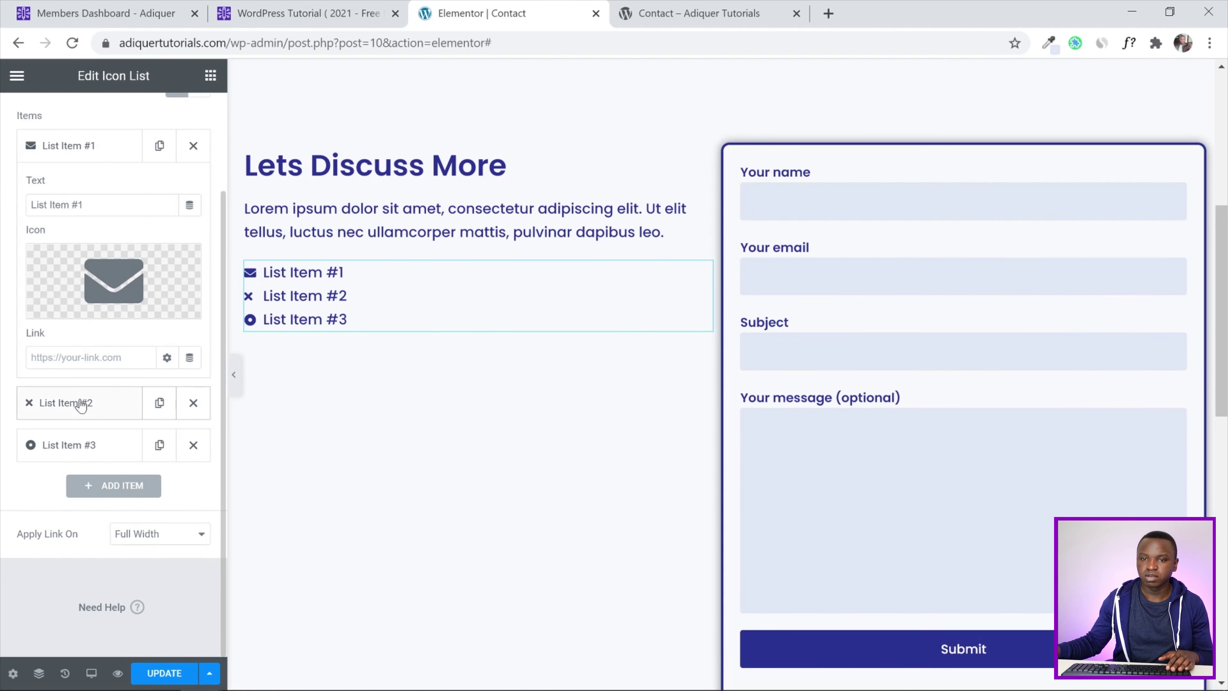
Give the second list item the Phone alt icon
{"action": "left_click", "coordinate": [82, 402]}
{"action": "left_click", "coordinate": [70, 349]}
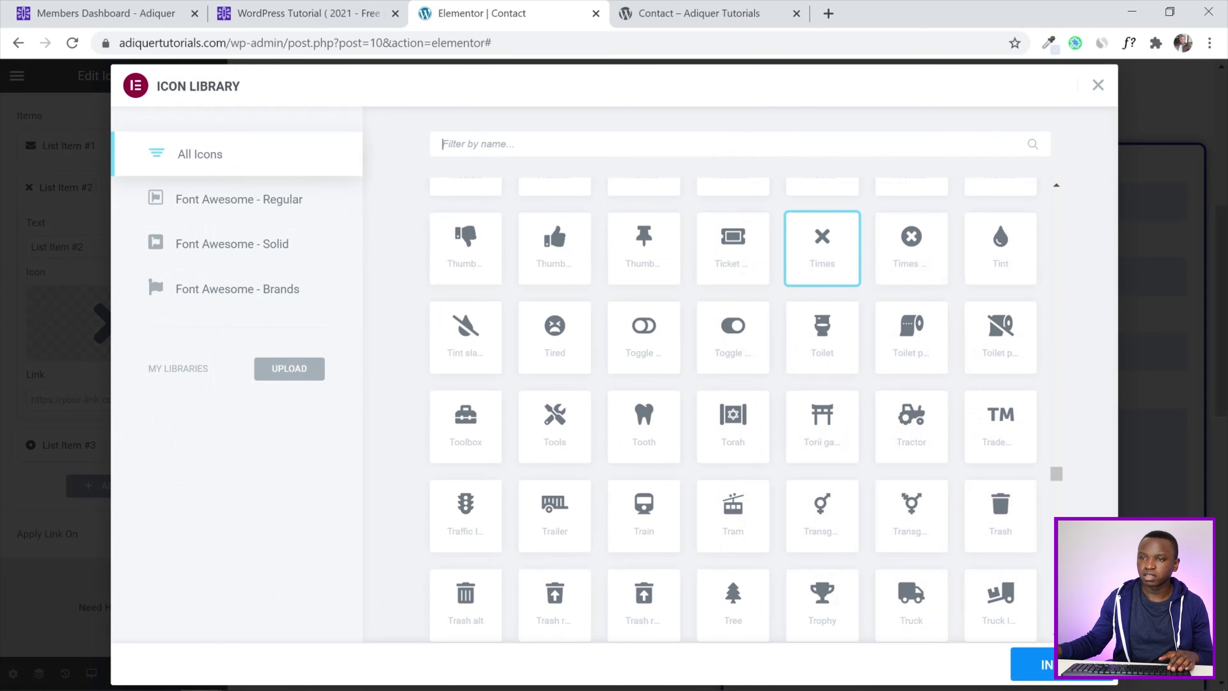
{"action": "type", "text": "phone"}
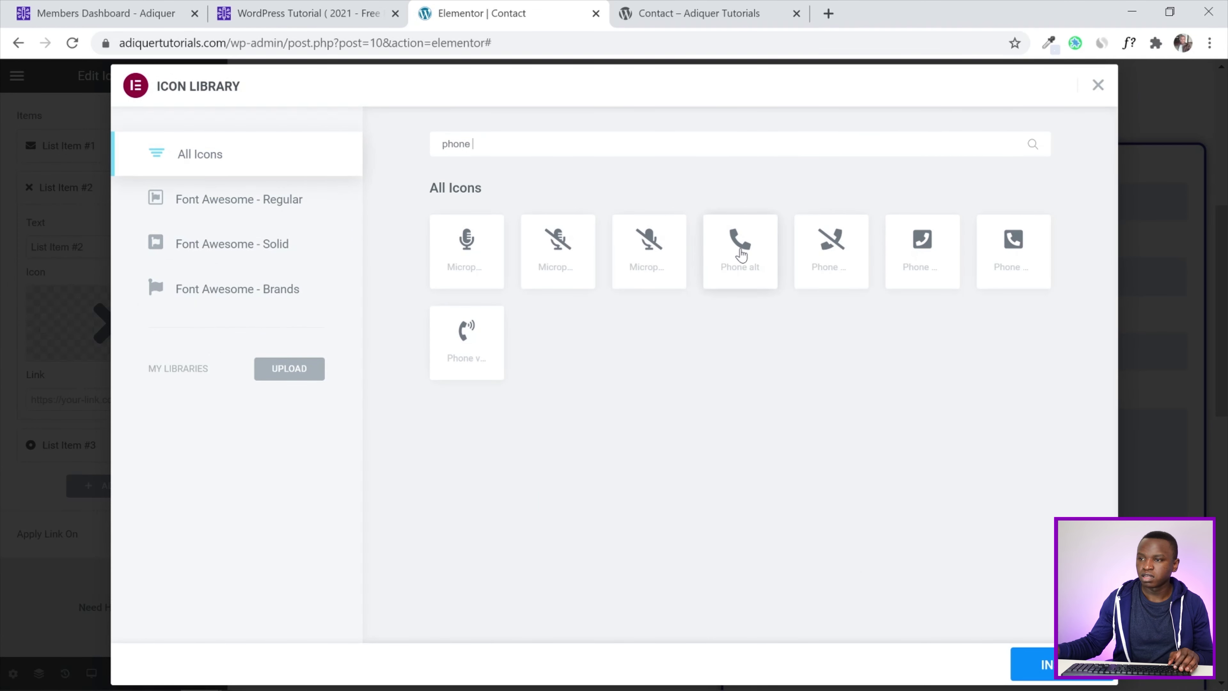
{"action": "left_click", "coordinate": [739, 252]}
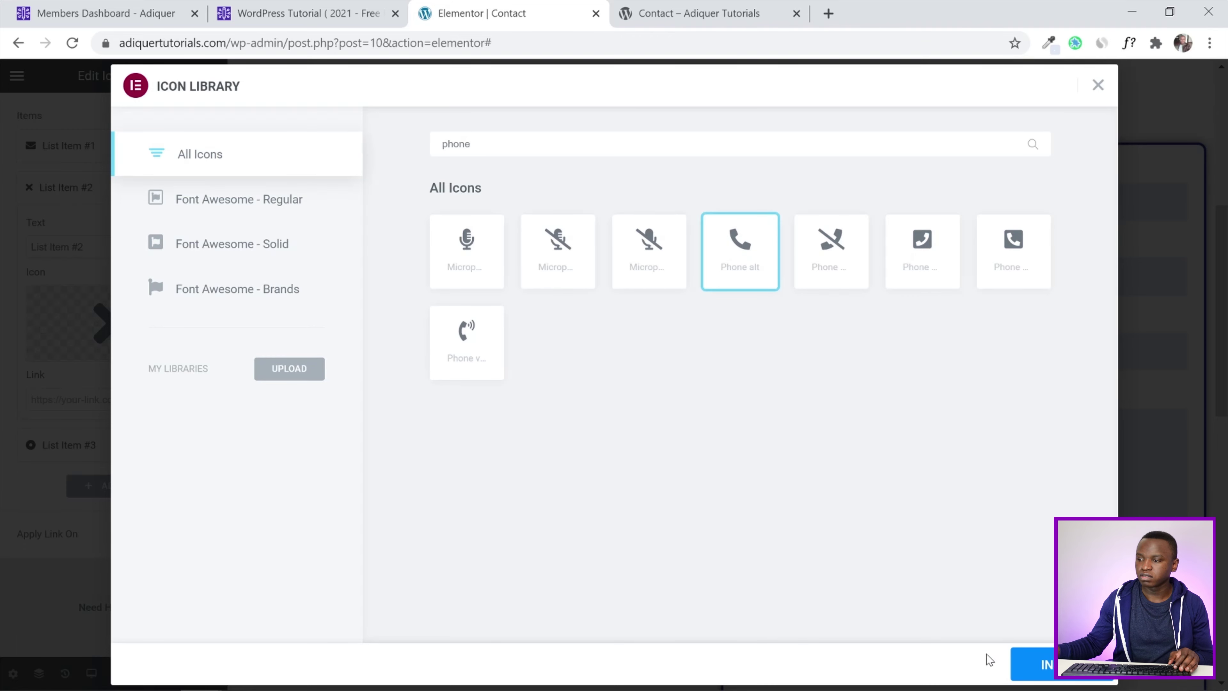
{"action": "left_click", "coordinate": [1025, 665]}
Give the third list item the Map marker icon
{"action": "left_click", "coordinate": [87, 443]}
{"action": "mouse_move", "coordinate": [109, 357]}
{"action": "left_click", "coordinate": [71, 391]}
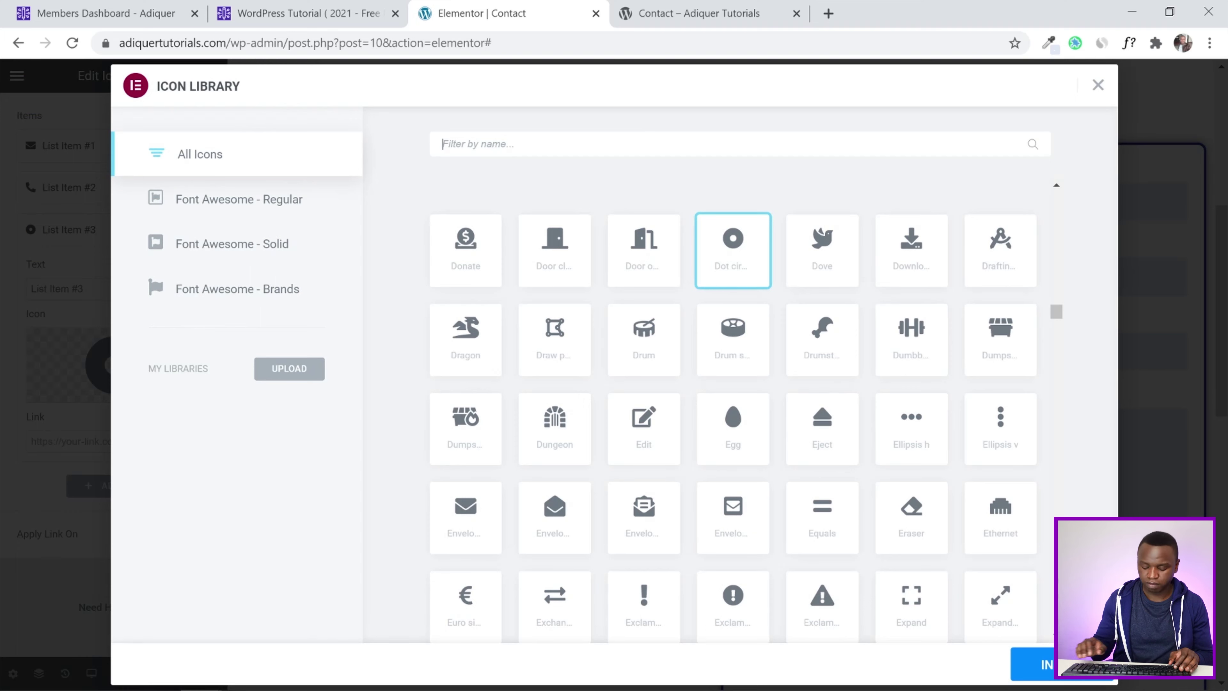
{"action": "type", "text": "map"}
{"action": "left_click", "coordinate": [923, 249]}
{"action": "left_click", "coordinate": [1032, 663]}
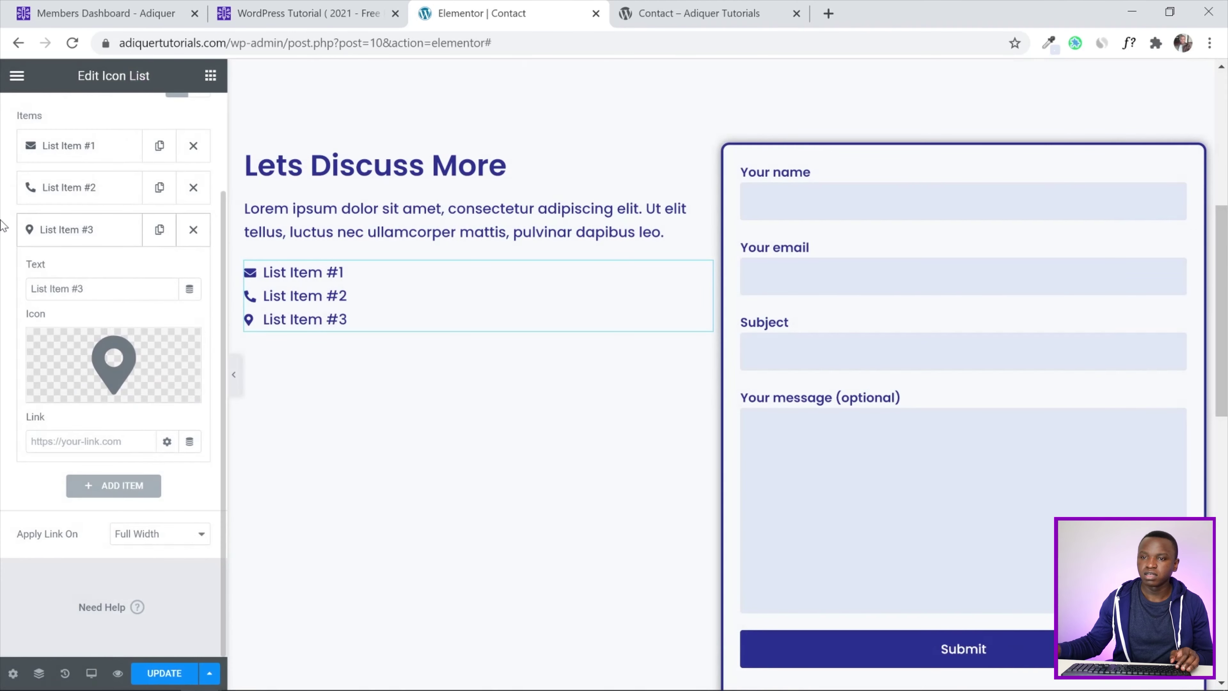
{"action": "scroll", "coordinate": [43, 241], "scroll_direction": "up", "scroll_amount": 2}
{"action": "left_click", "coordinate": [75, 267]}
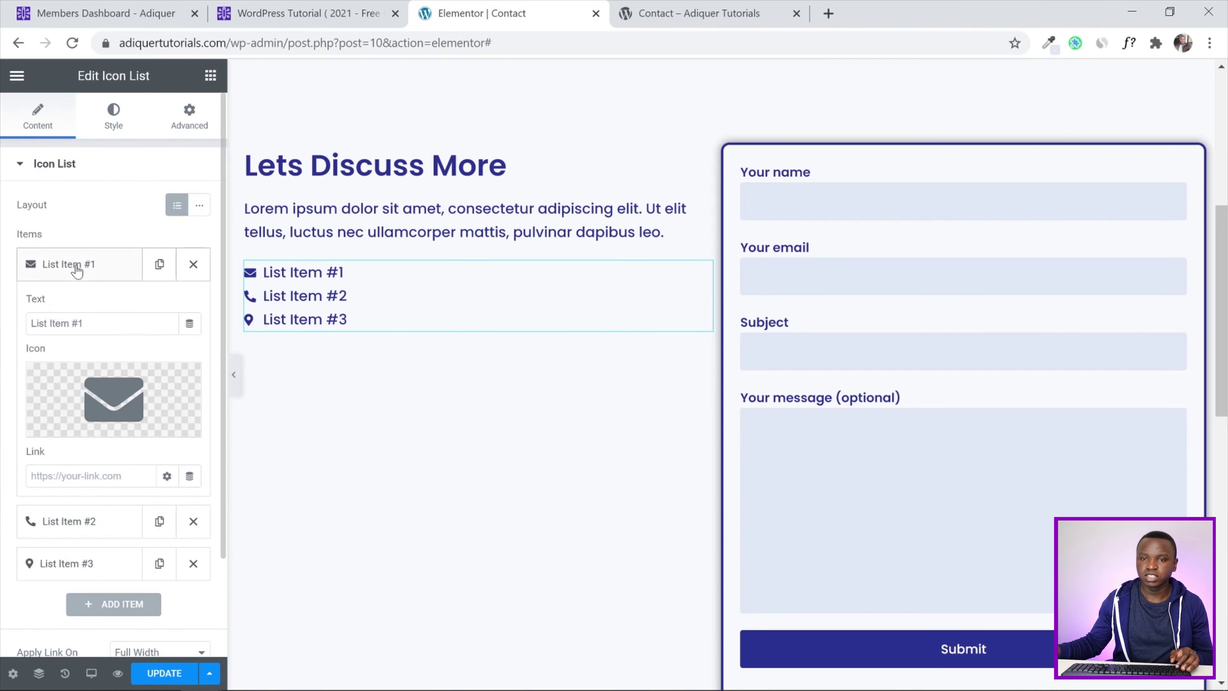
{"action": "left_click_drag", "start_coordinate": [92, 323], "coordinate": [3, 329]}
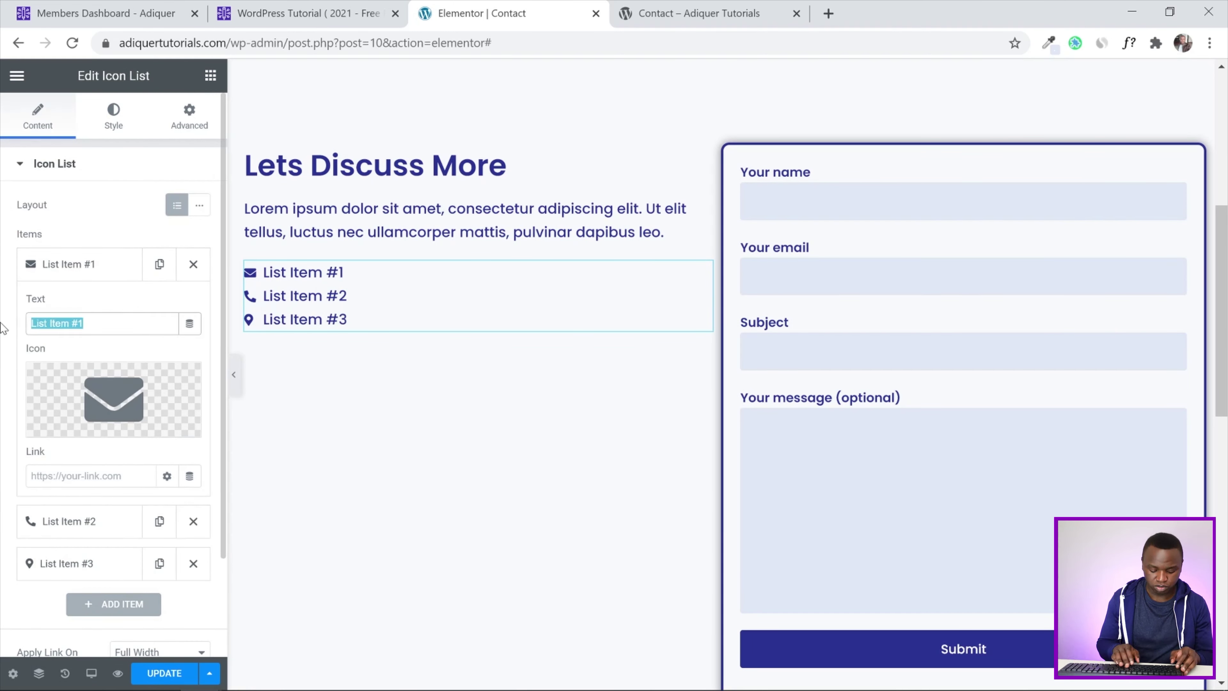
{"action": "type", "text": "youremail"}
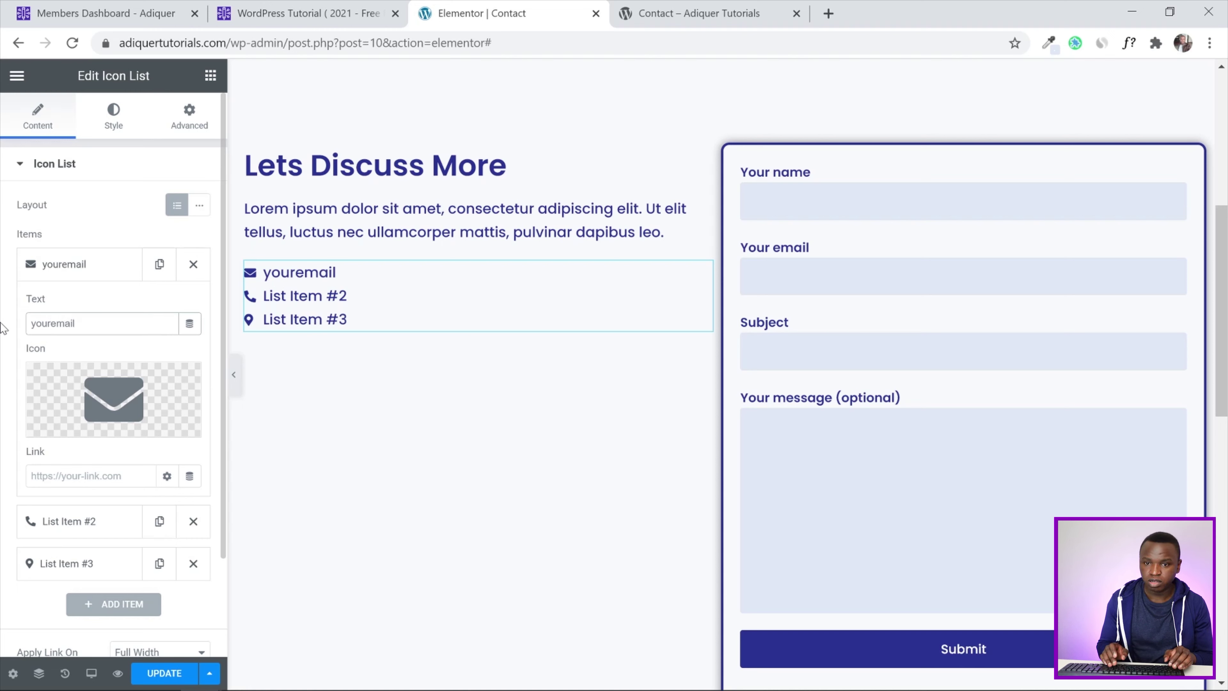
{"action": "type", "text": "@"}
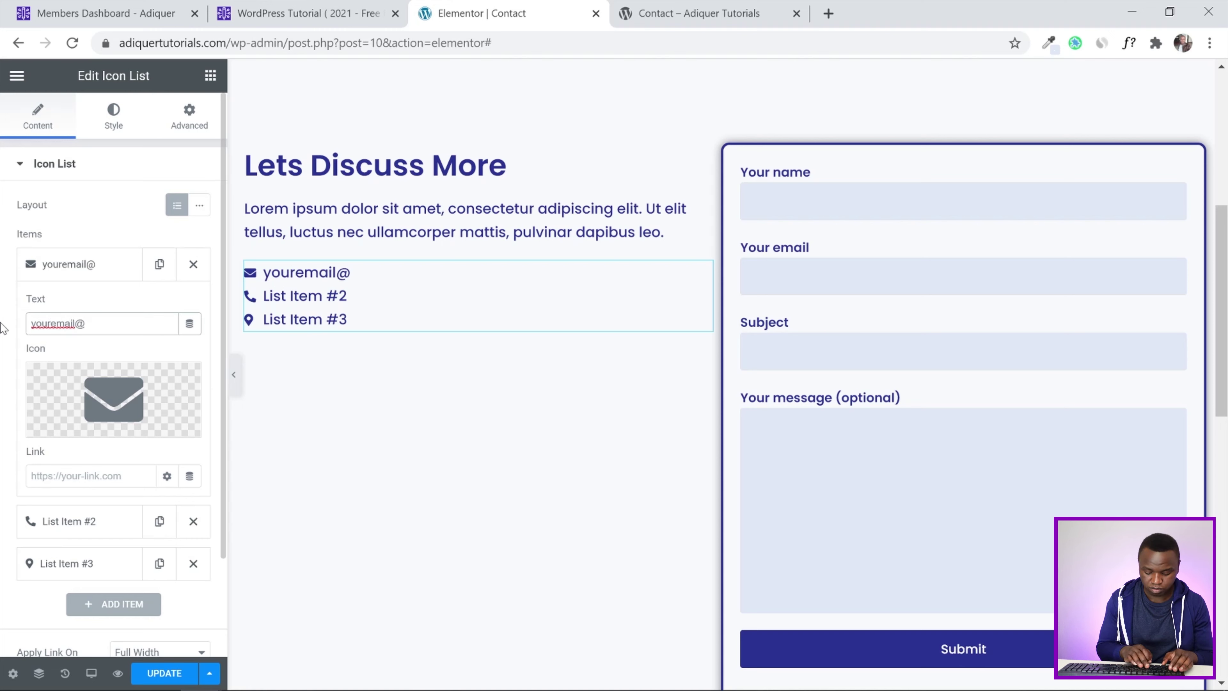
{"action": "type", "text": "yourdomain.com"}
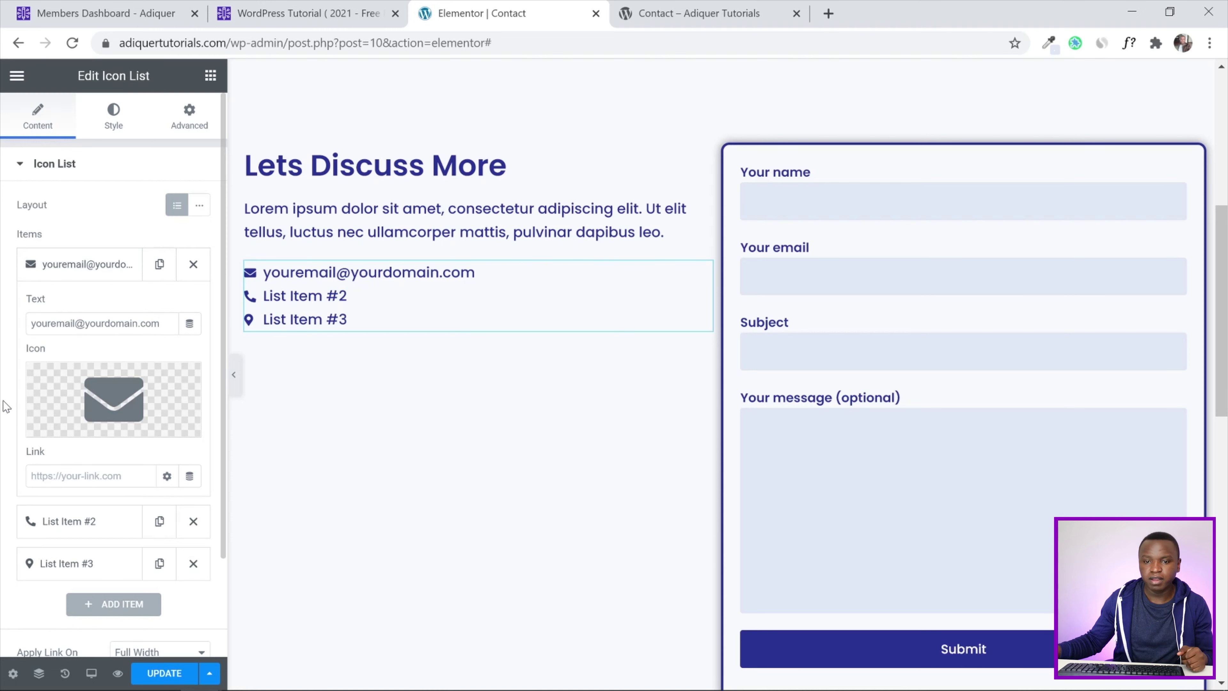
Change the second list item's text to 'Phone Number'
{"action": "left_click", "coordinate": [67, 520]}
{"action": "left_click_drag", "start_coordinate": [112, 367], "coordinate": [1, 367]}
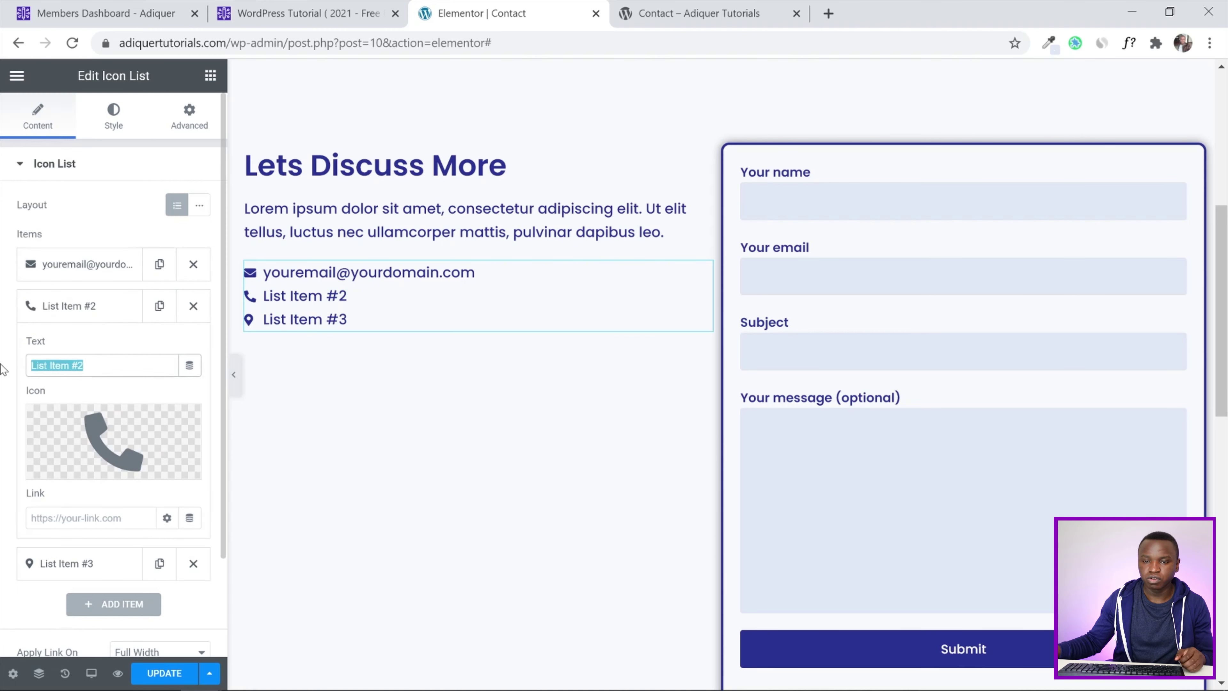
{"action": "type", "text": "Phone Mun"}
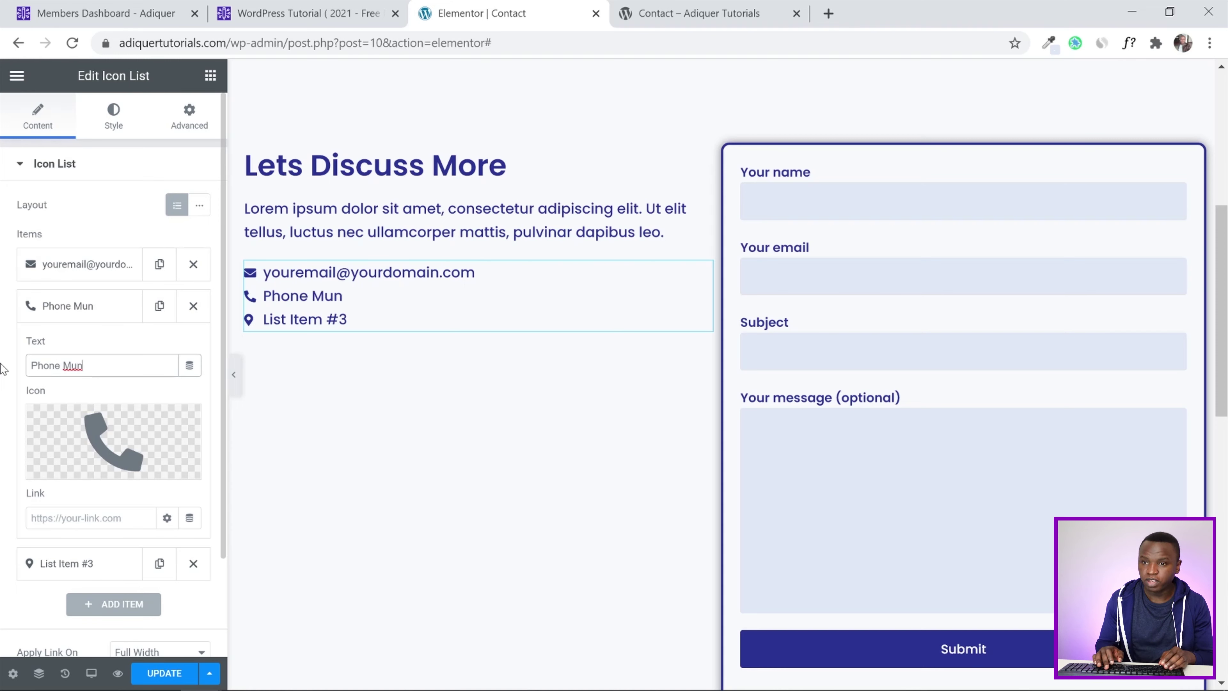
{"action": "key", "text": "BackSpace"}
{"action": "key", "text": "BackSpace"}
{"action": "type", "text": "Nm"}
{"action": "key", "text": "BackSpace"}
{"action": "type", "text": "umber"}
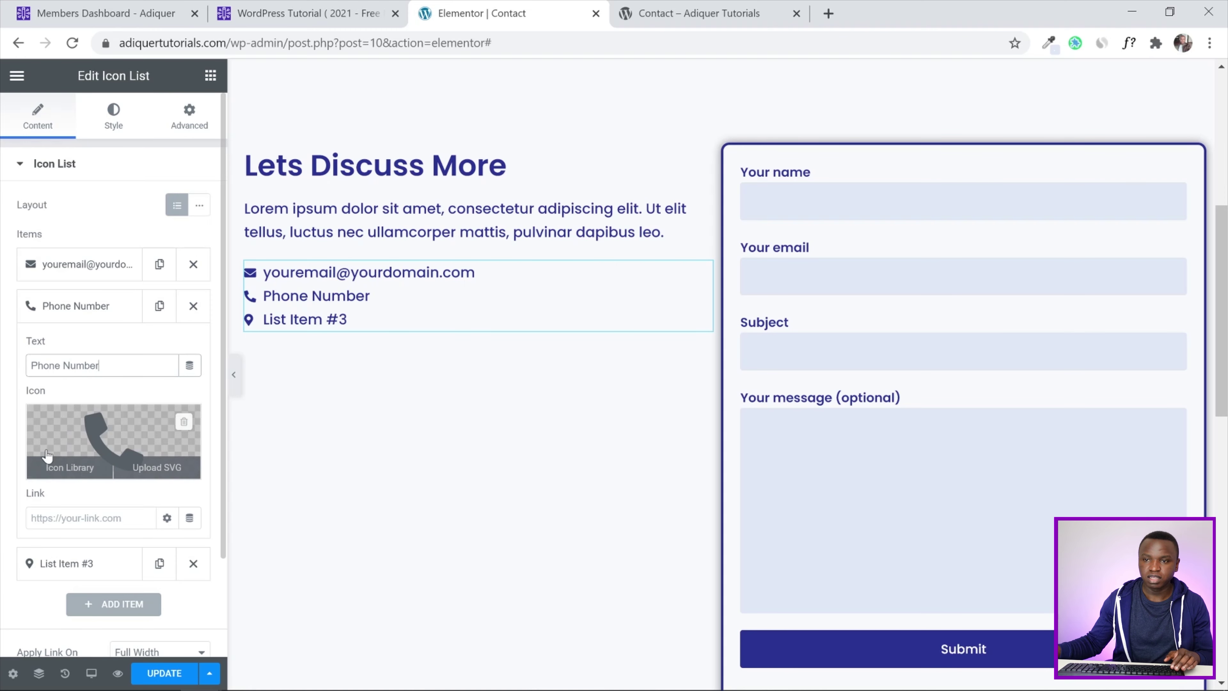
Change the third list item's text to 'Address', correcting the misspelling via spell-check
{"action": "scroll", "coordinate": [5, 387], "scroll_direction": "down", "scroll_amount": 3}
{"action": "left_click", "coordinate": [62, 452]}
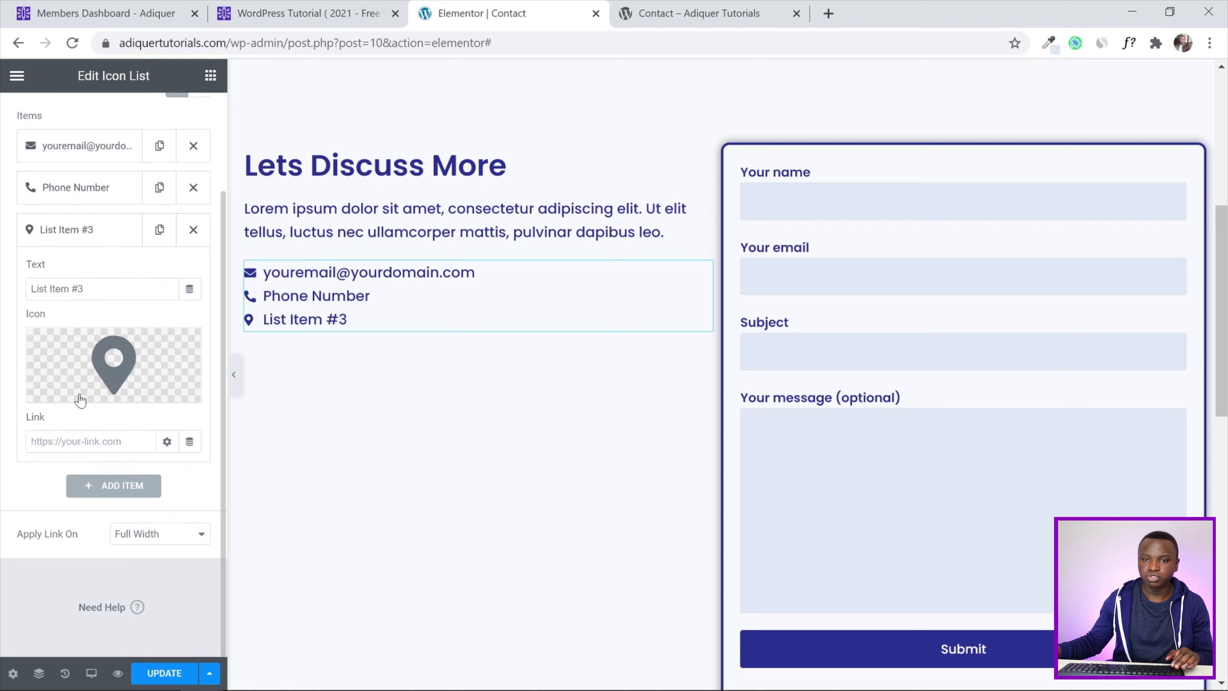
{"action": "left_click_drag", "start_coordinate": [89, 291], "coordinate": [2, 295]}
{"action": "type", "text": "Adrres"}
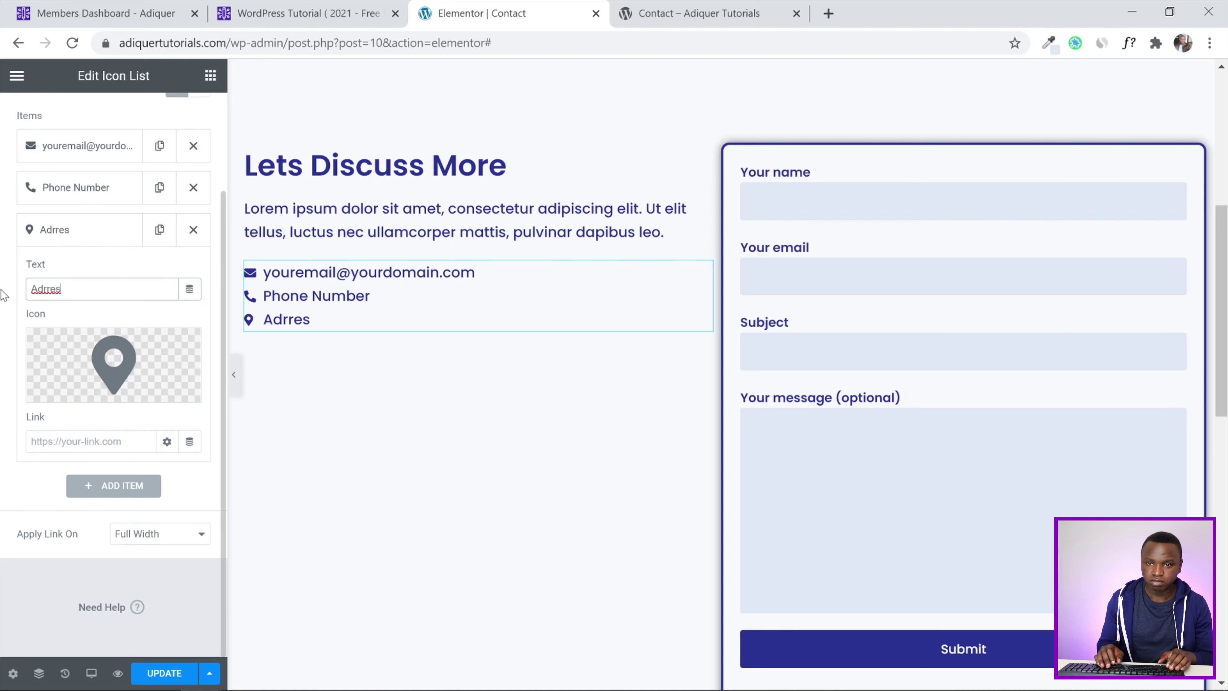
{"action": "type", "text": "s"}
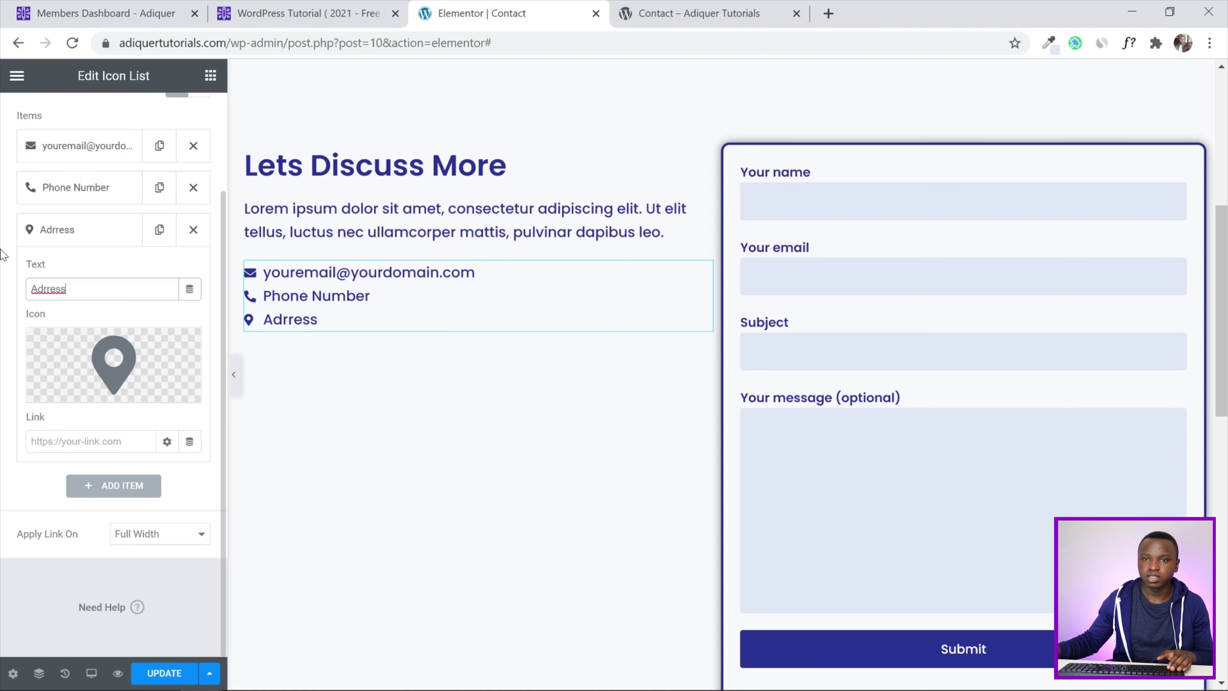
{"action": "scroll", "coordinate": [2, 260], "scroll_direction": "up", "scroll_amount": 3}
{"action": "right_click", "coordinate": [51, 405]}
{"action": "left_click", "coordinate": [96, 419]}
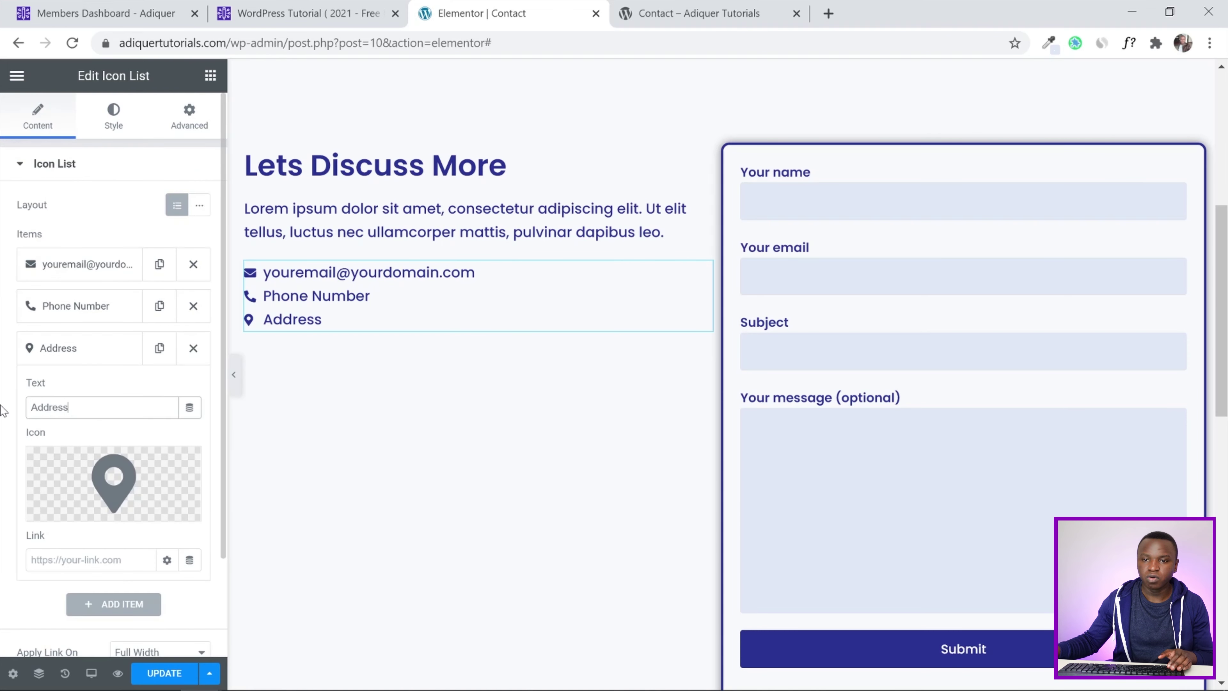
{"action": "left_click", "coordinate": [112, 120]}
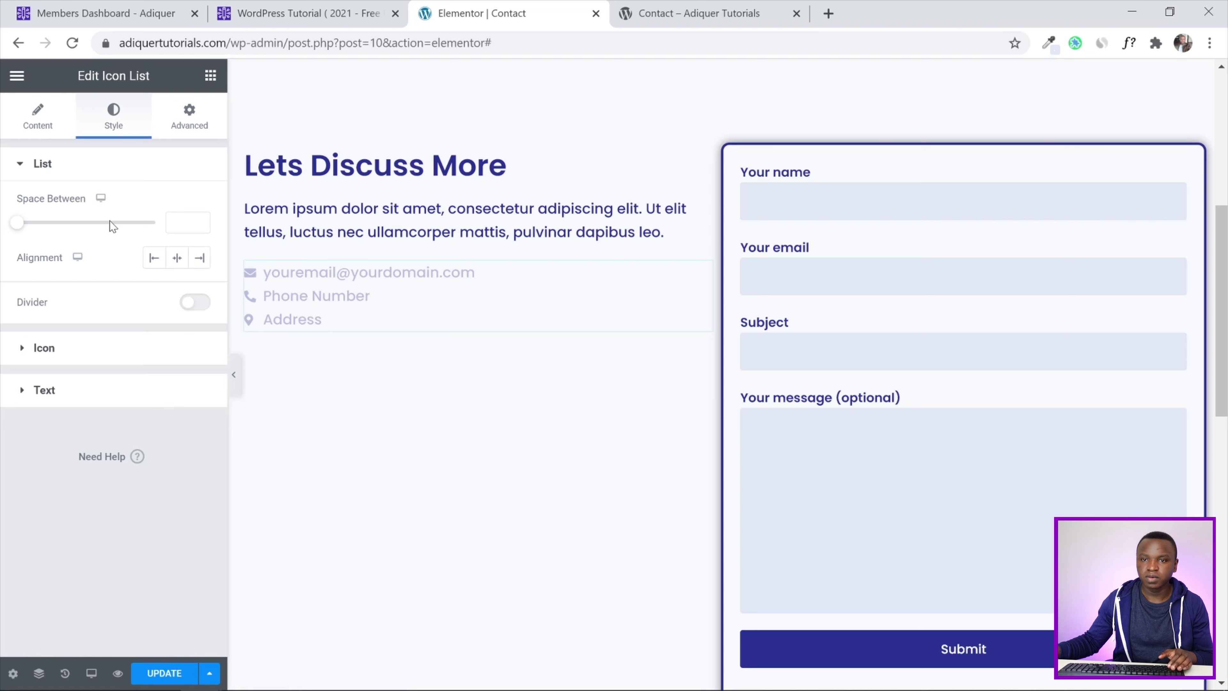
Set the icon list's Space Between to 20
{"action": "left_click", "coordinate": [171, 223]}
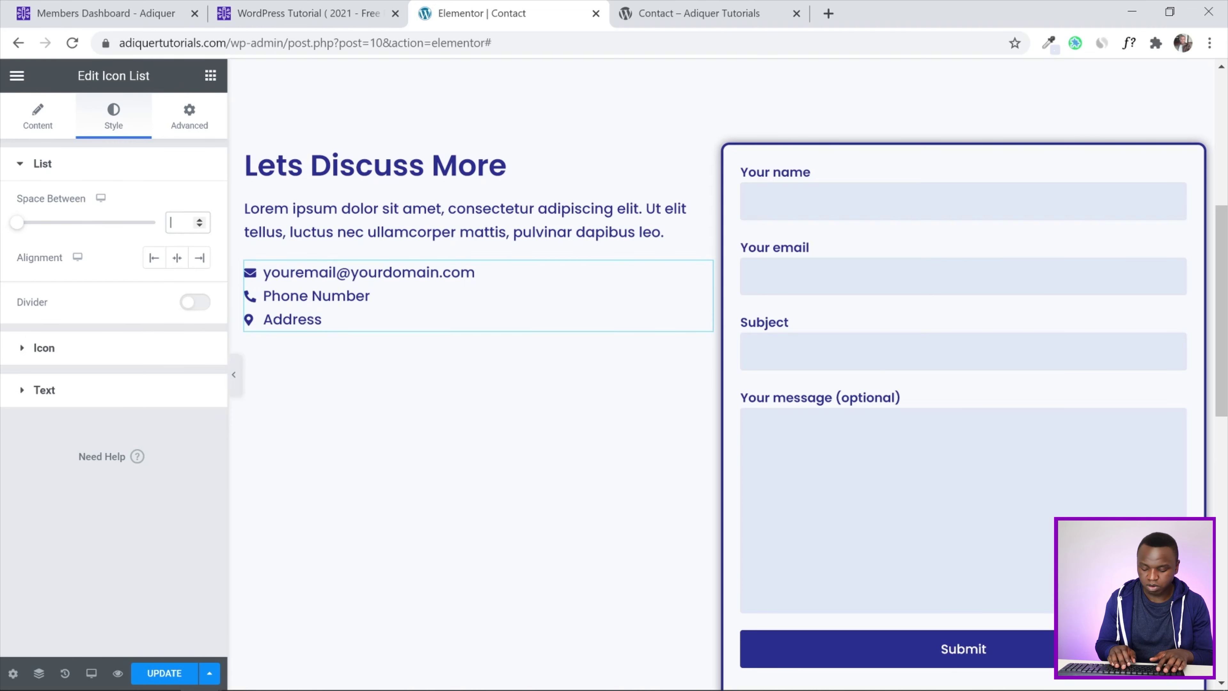
{"action": "type", "text": "40"}
{"action": "left_click_drag", "start_coordinate": [184, 224], "coordinate": [153, 225]}
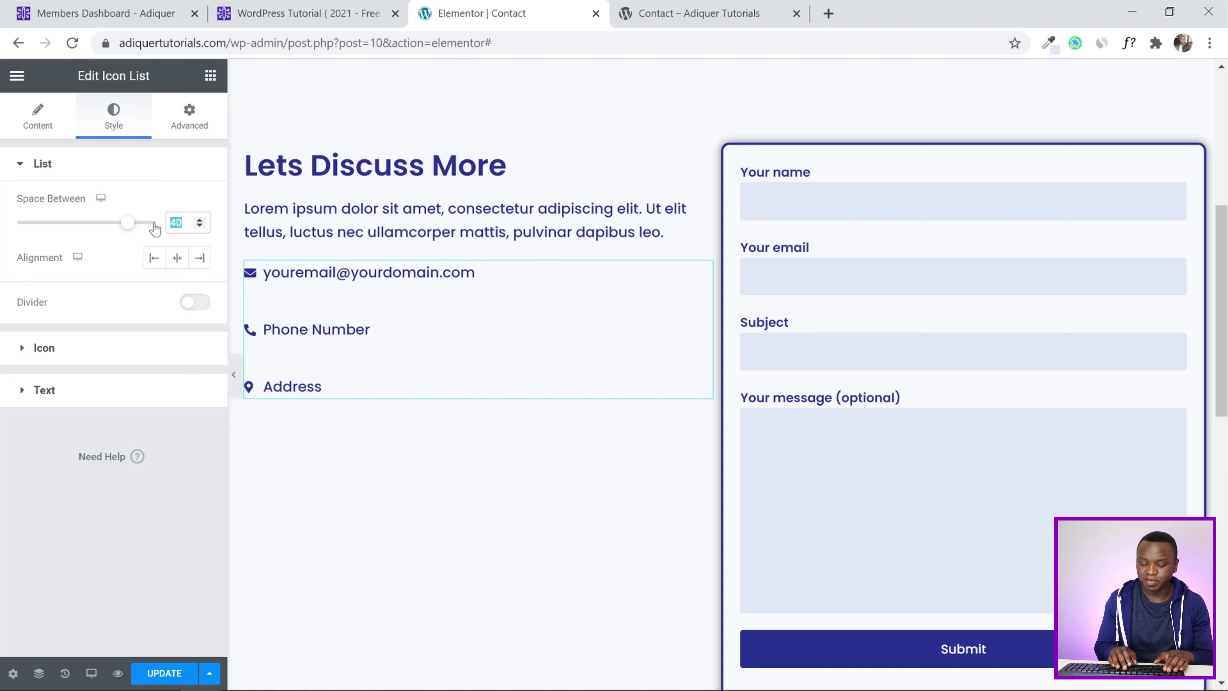
{"action": "type", "text": "20"}
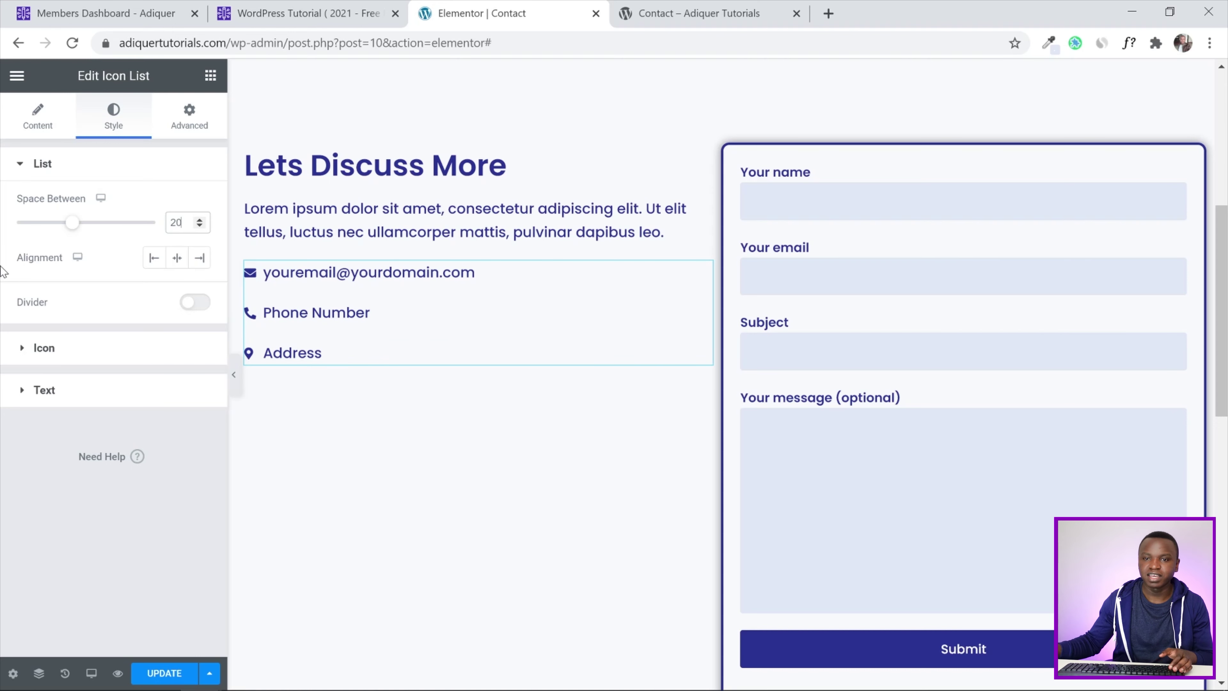
Set the icon size to 30 and the list text typography size to 22
{"action": "left_click", "coordinate": [31, 348]}
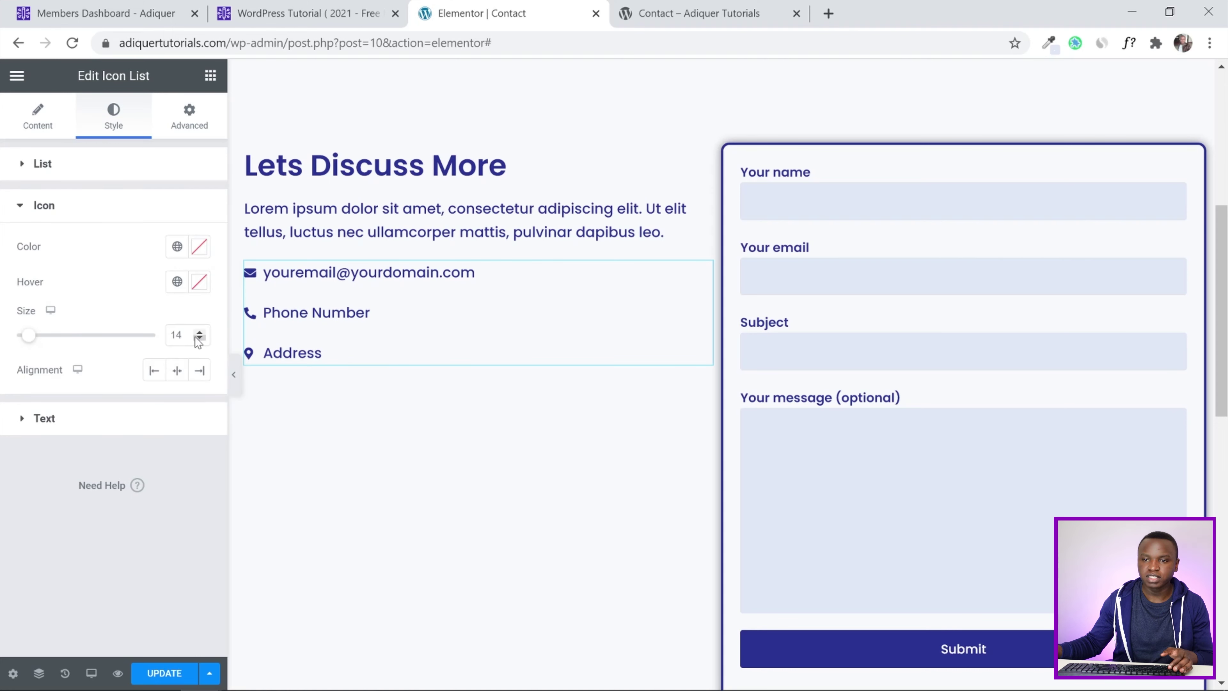
{"action": "left_click_drag", "start_coordinate": [183, 334], "coordinate": [163, 335]}
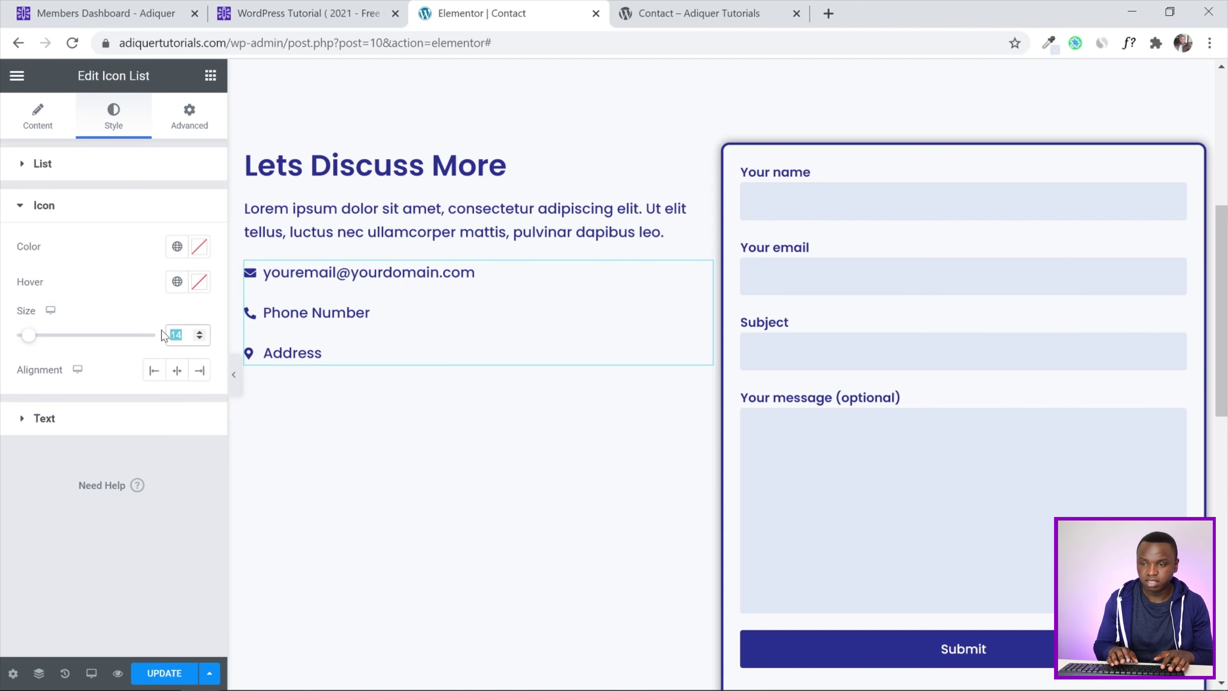
{"action": "type", "text": "30"}
{"action": "left_click", "coordinate": [45, 419]}
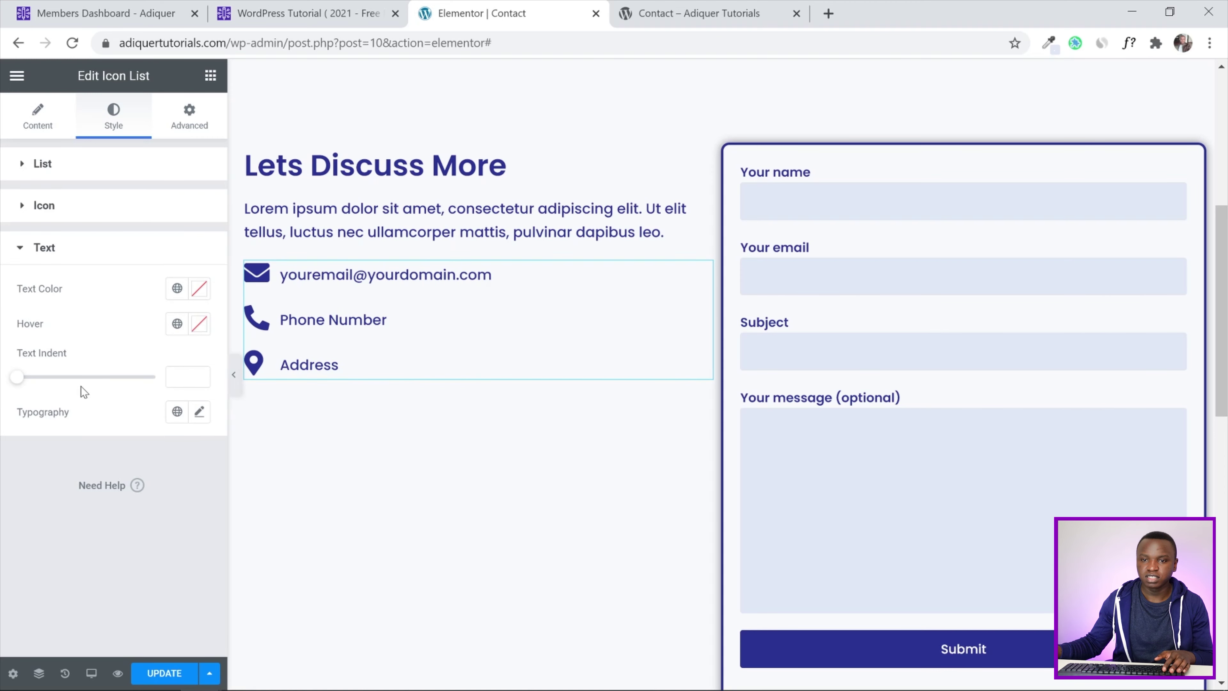
{"action": "left_click", "coordinate": [198, 412]}
{"action": "left_click", "coordinate": [164, 543]}
{"action": "type", "text": "22"}
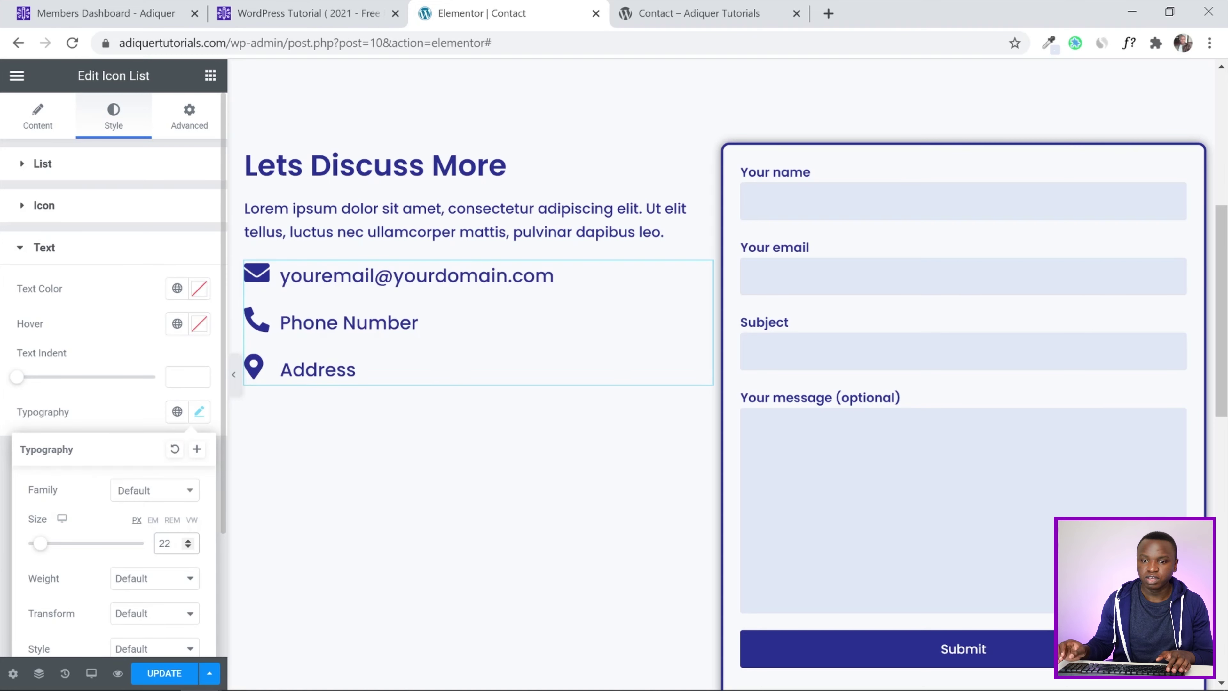
{"action": "left_click", "coordinate": [4, 417]}
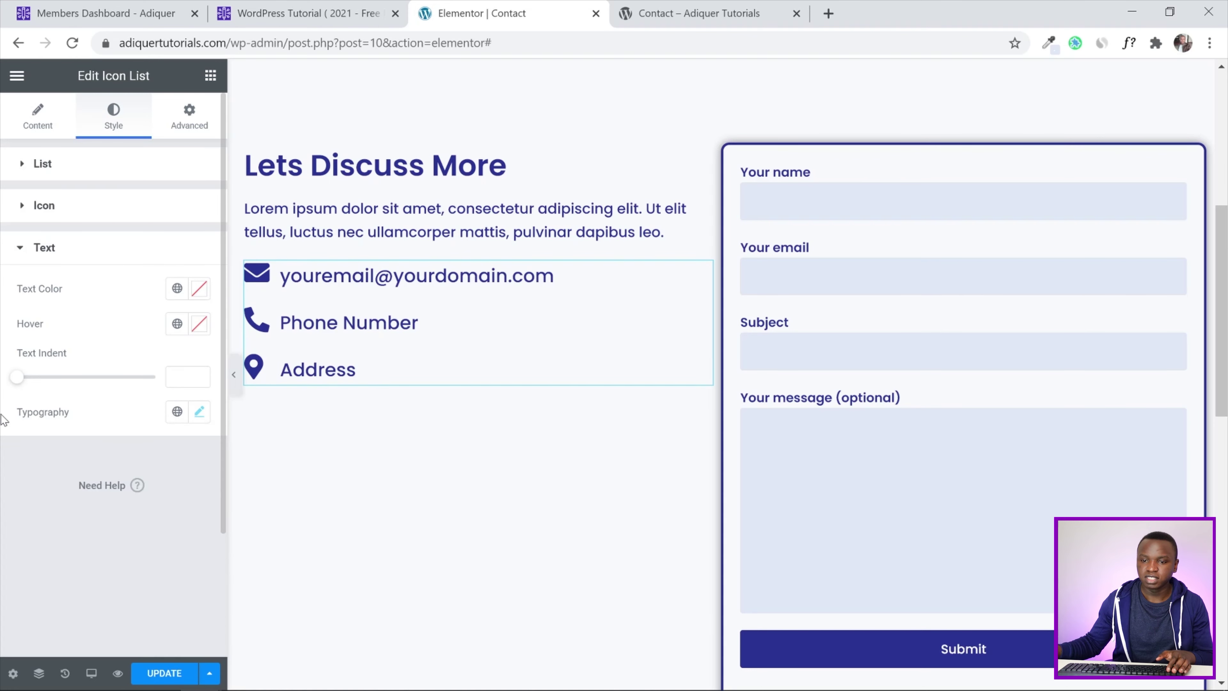
Update the page and reload the live Contact page to view the changes
{"action": "left_click", "coordinate": [151, 677]}
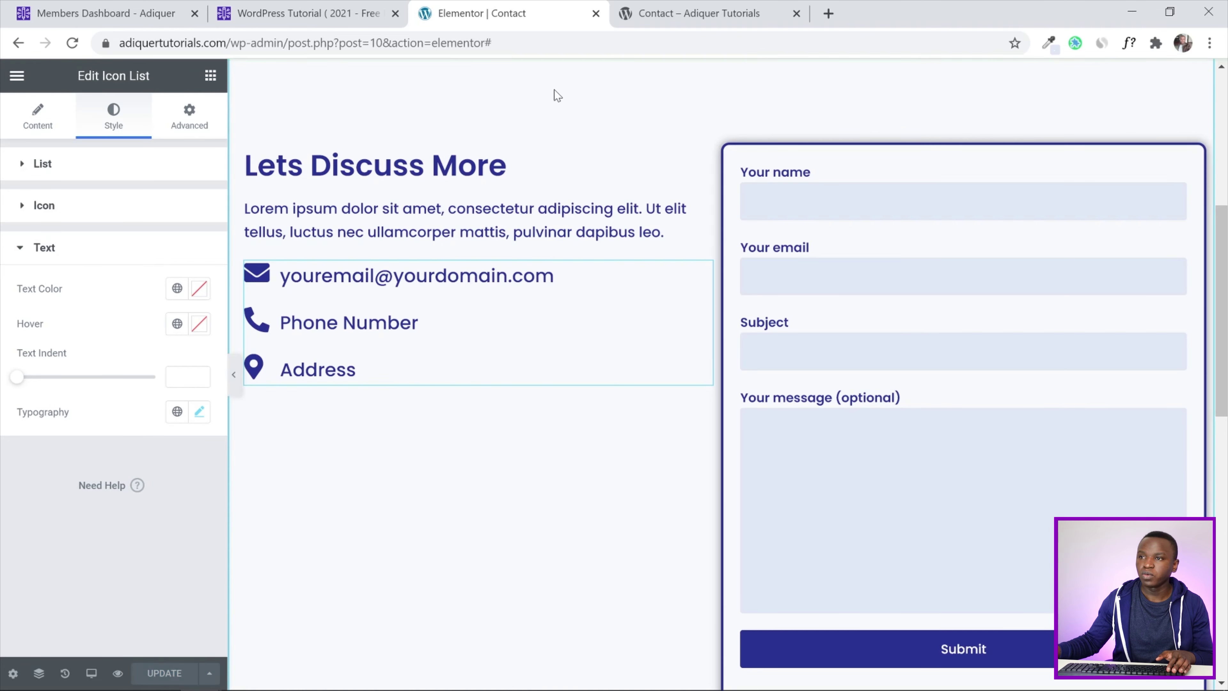
{"action": "left_click", "coordinate": [659, 7]}
{"action": "left_click", "coordinate": [72, 42]}
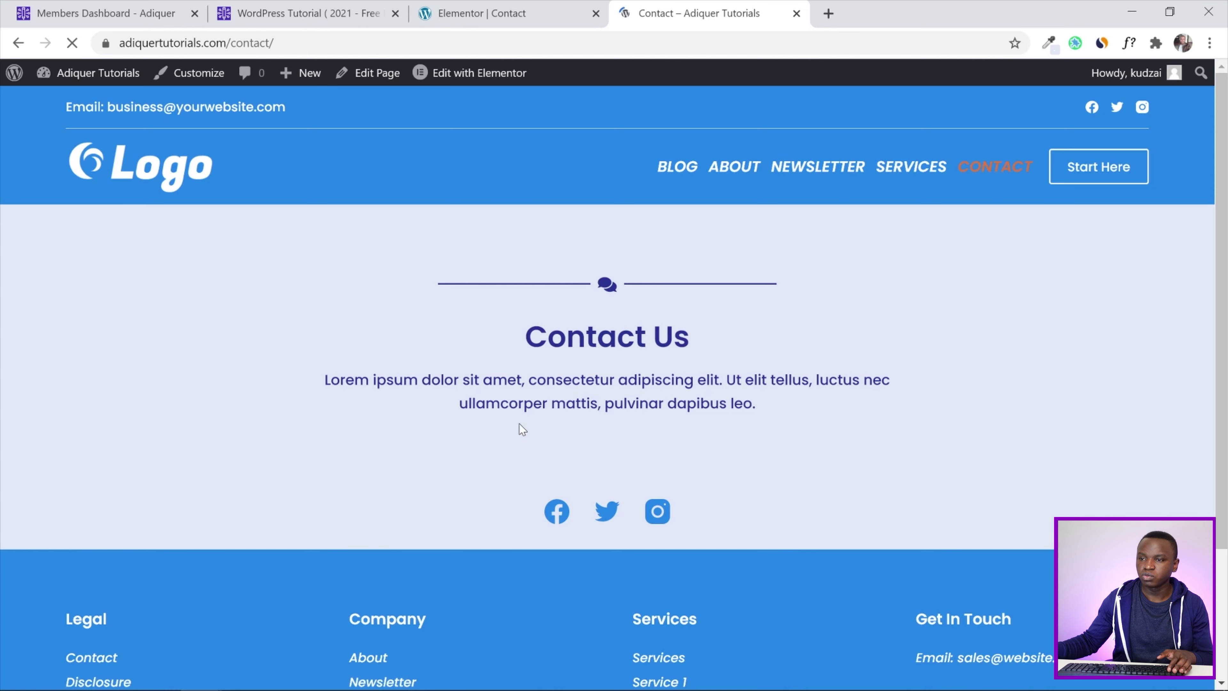
{"action": "left_click_drag", "start_coordinate": [1225, 172], "coordinate": [1226, 347]}
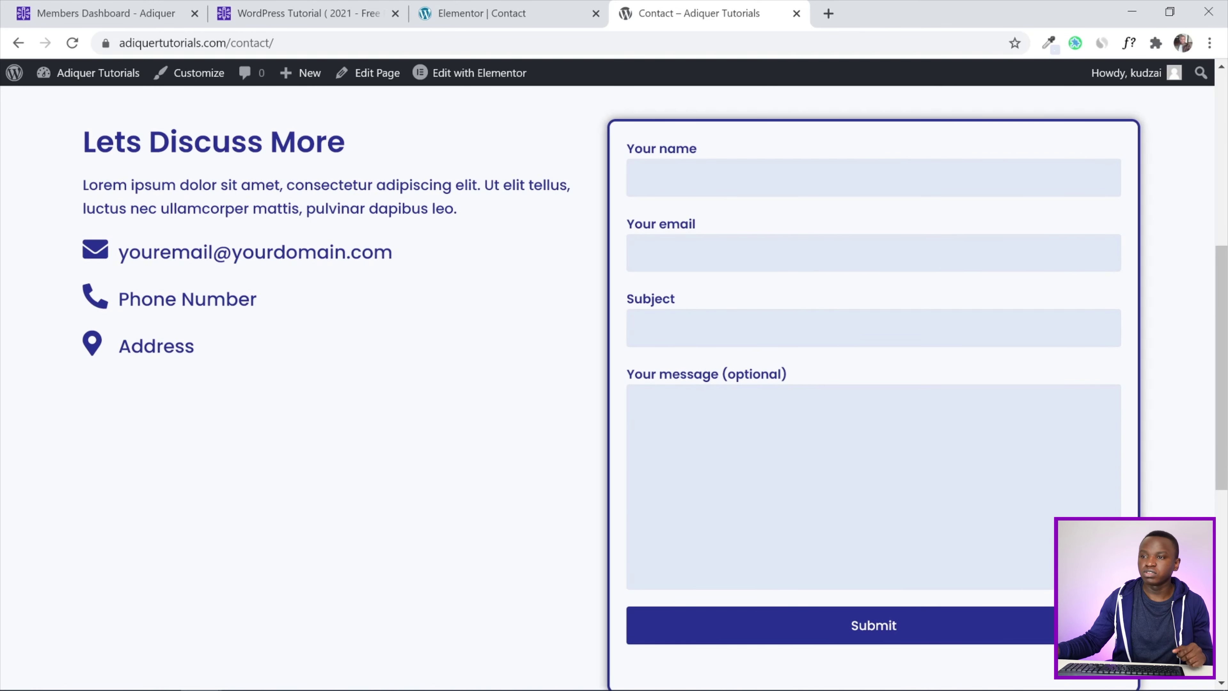
{"action": "scroll", "coordinate": [557, 318], "scroll_direction": "up", "scroll_amount": 8}
{"action": "scroll", "coordinate": [556, 318], "scroll_direction": "down", "scroll_amount": 10}
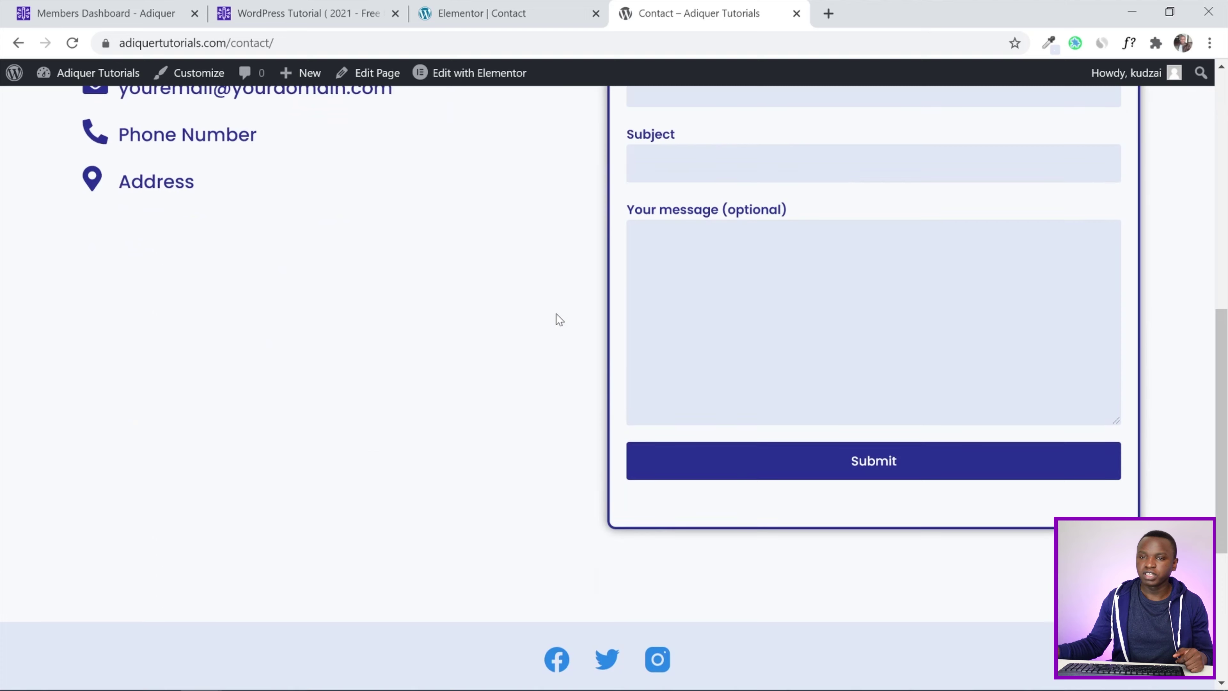
{"action": "scroll", "coordinate": [559, 319], "scroll_direction": "up", "scroll_amount": 5}
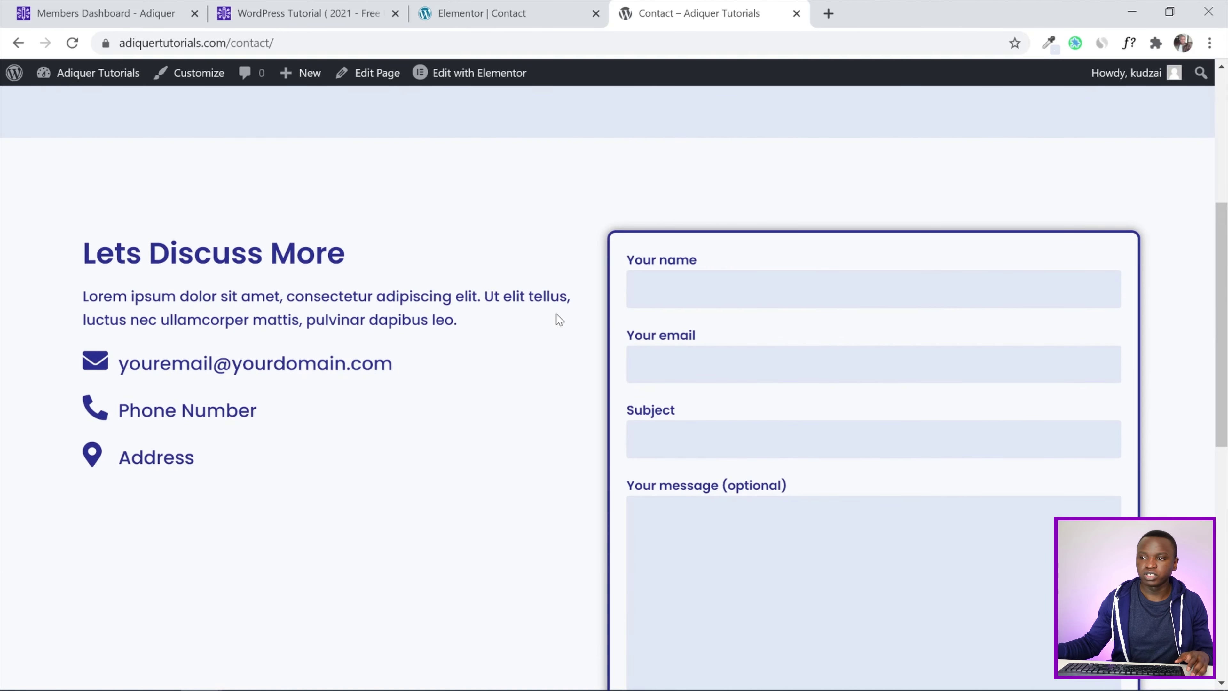
{"action": "scroll", "coordinate": [559, 319], "scroll_direction": "down", "scroll_amount": 3}
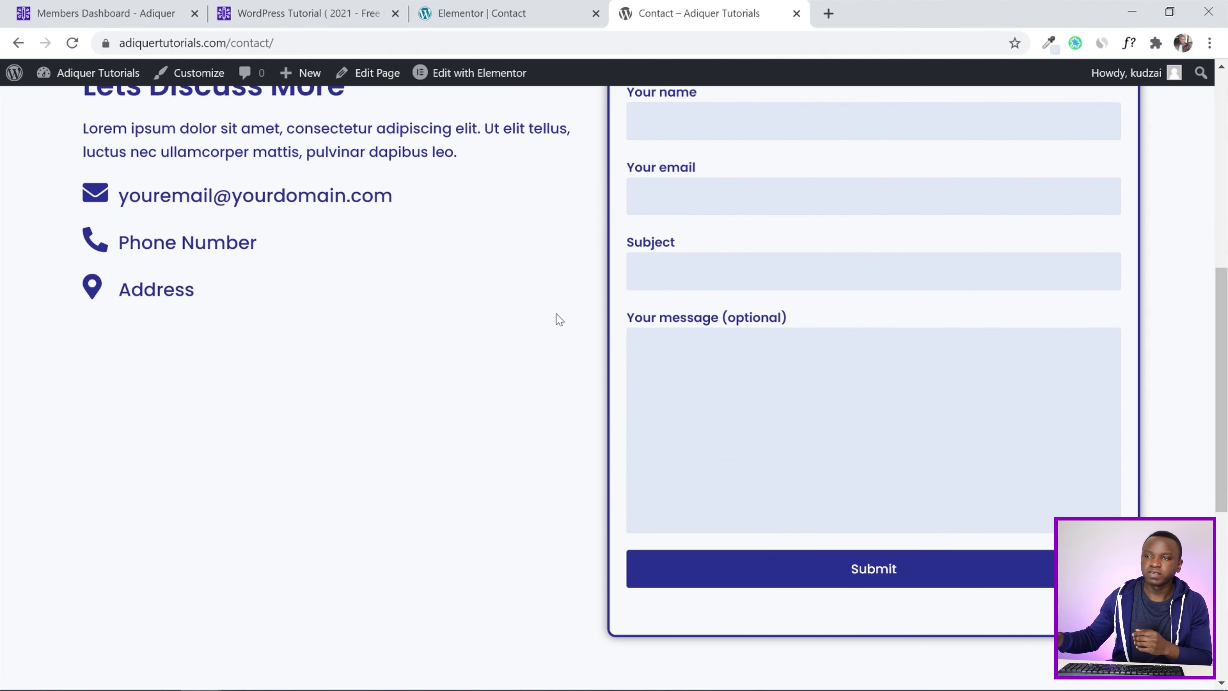
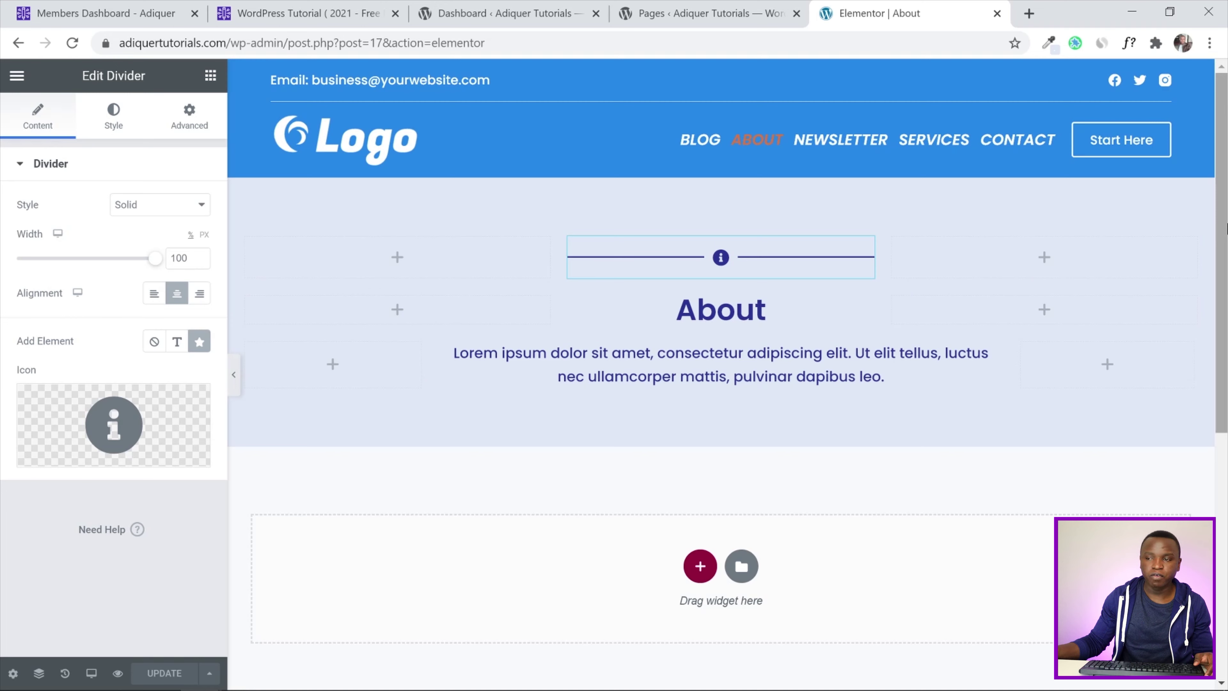
Insert the saved Repeat Section template below About, declining its document settings
{"action": "scroll", "coordinate": [1225, 227], "scroll_direction": "down", "scroll_amount": 1}
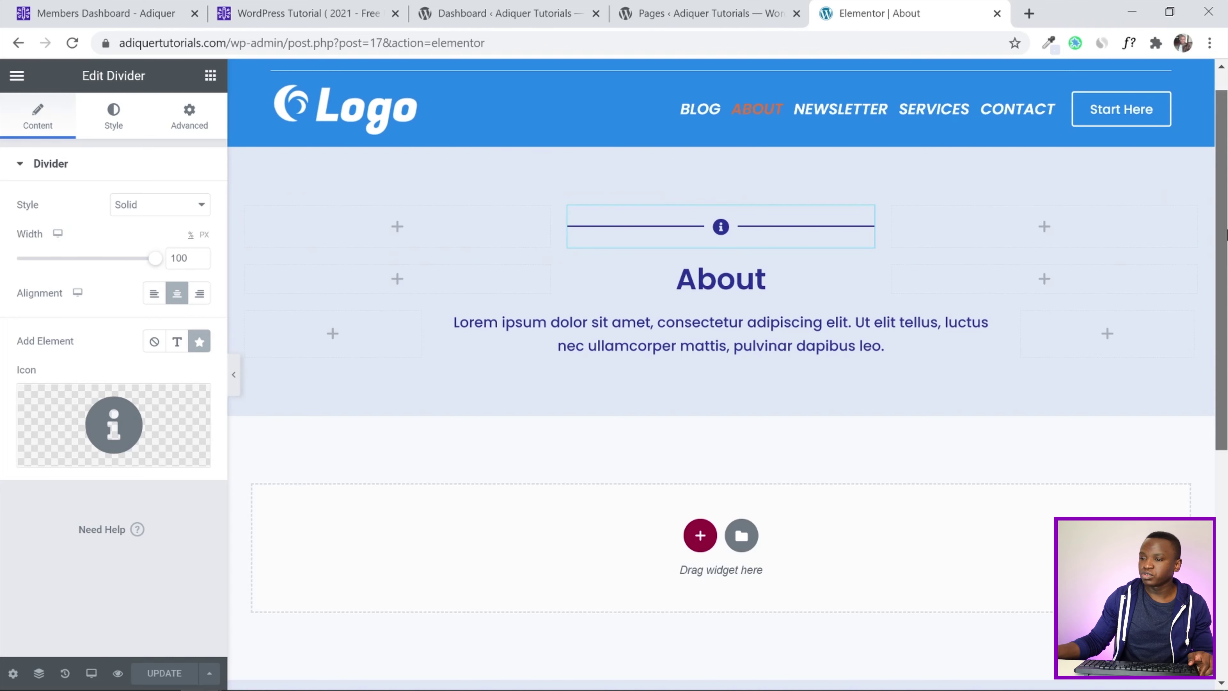
{"action": "scroll", "coordinate": [696, 335], "scroll_direction": "down", "scroll_amount": 2}
{"action": "left_click", "coordinate": [743, 438]}
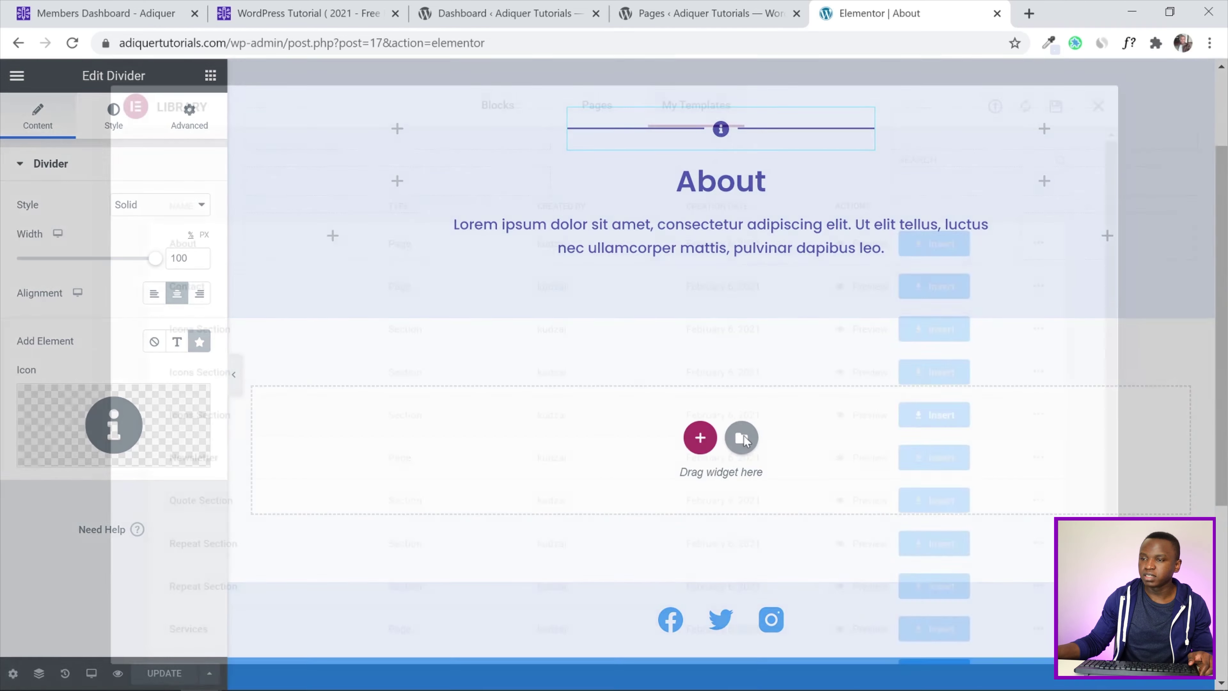
{"action": "scroll", "coordinate": [574, 377], "scroll_direction": "down", "scroll_amount": 1}
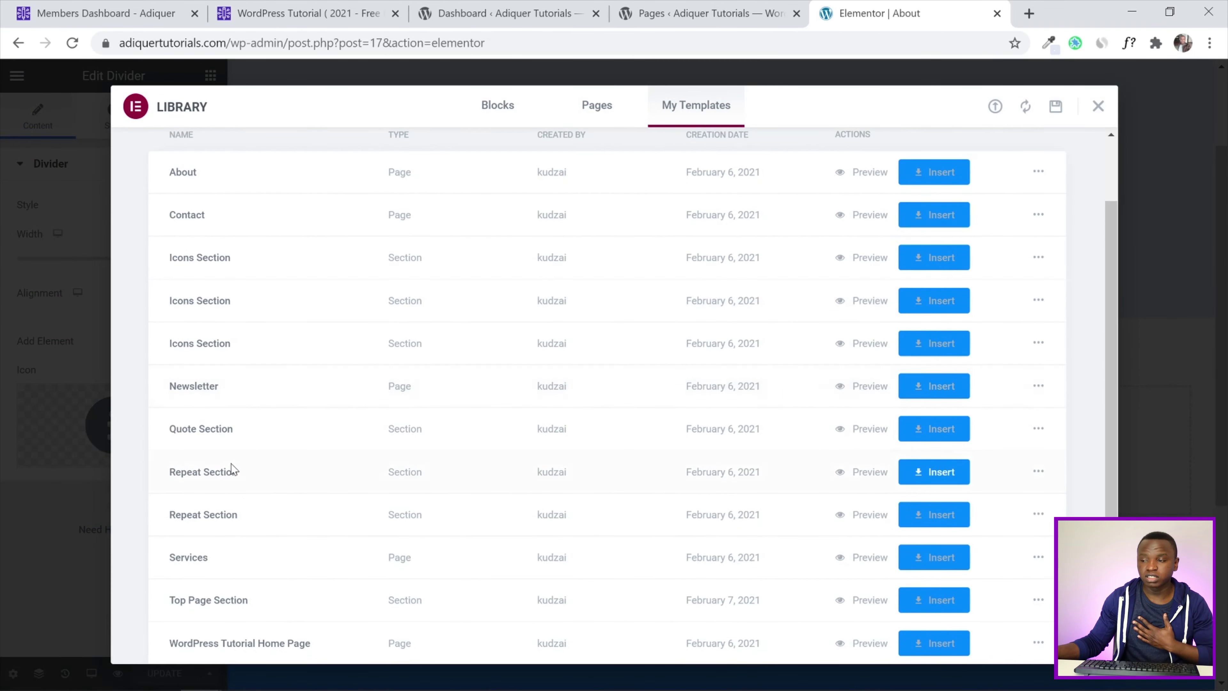
{"action": "left_click", "coordinate": [909, 469]}
{"action": "left_click", "coordinate": [535, 441]}
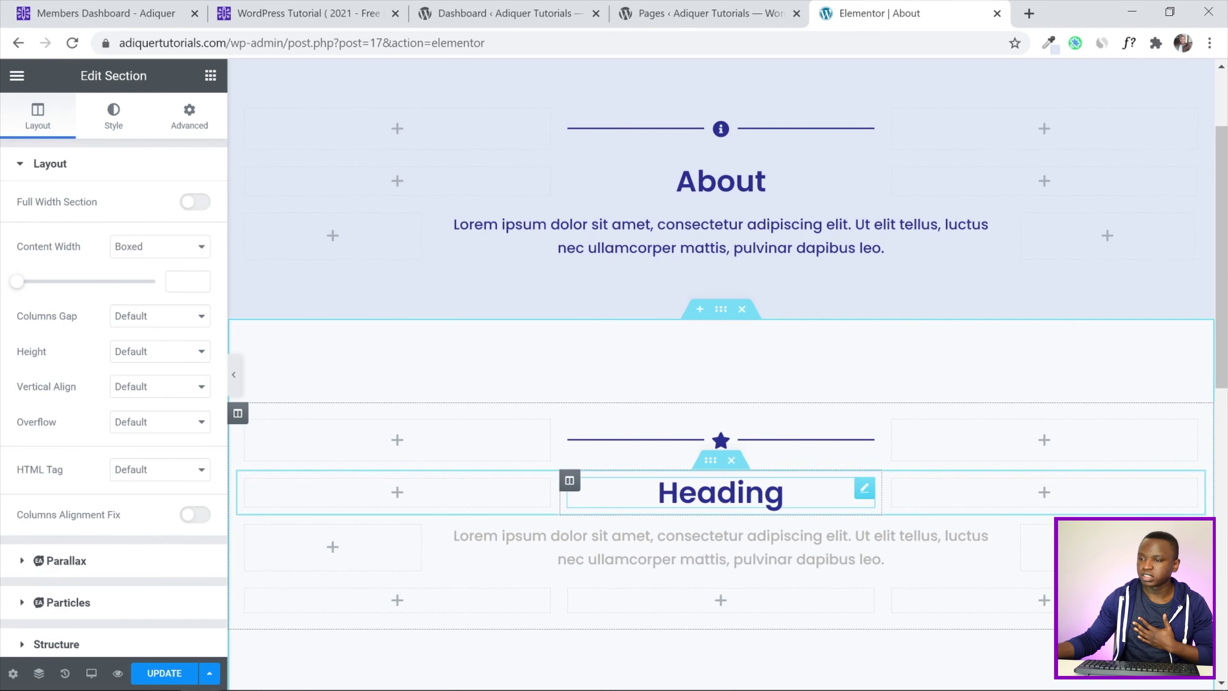
Give the new section's divider the Users icon and select its heading text for replacing
{"action": "left_click_drag", "start_coordinate": [1222, 285], "coordinate": [1222, 358]}
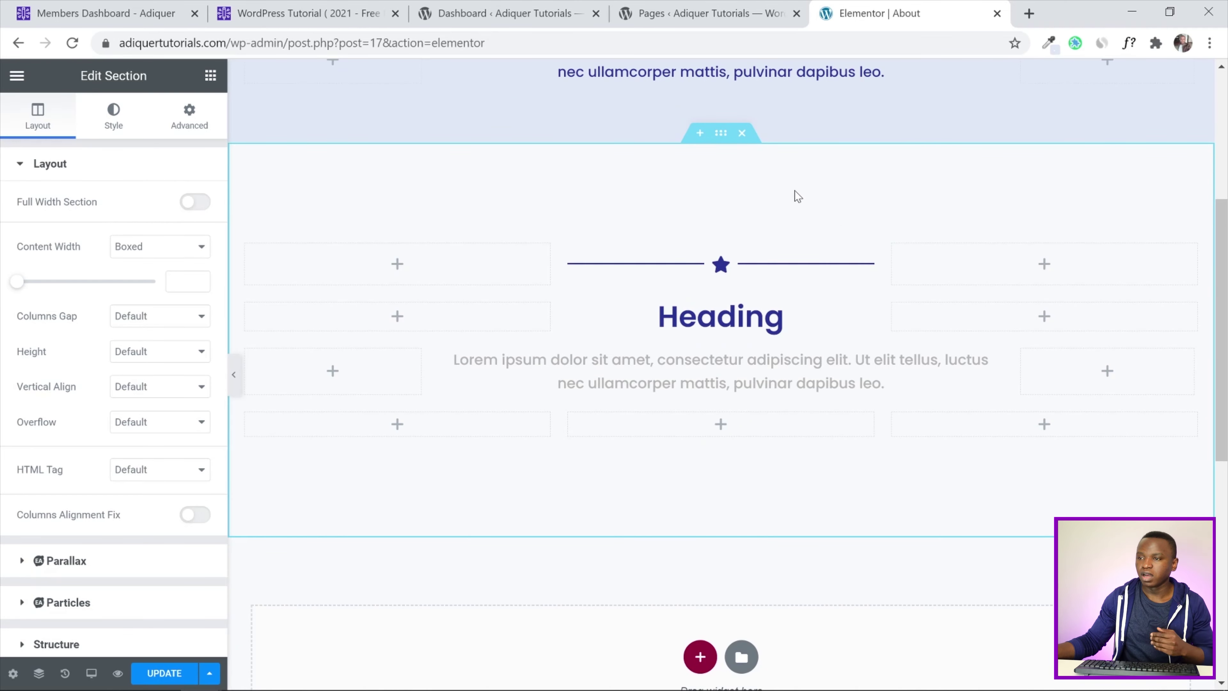
{"action": "left_click", "coordinate": [740, 257]}
{"action": "left_click", "coordinate": [114, 425]}
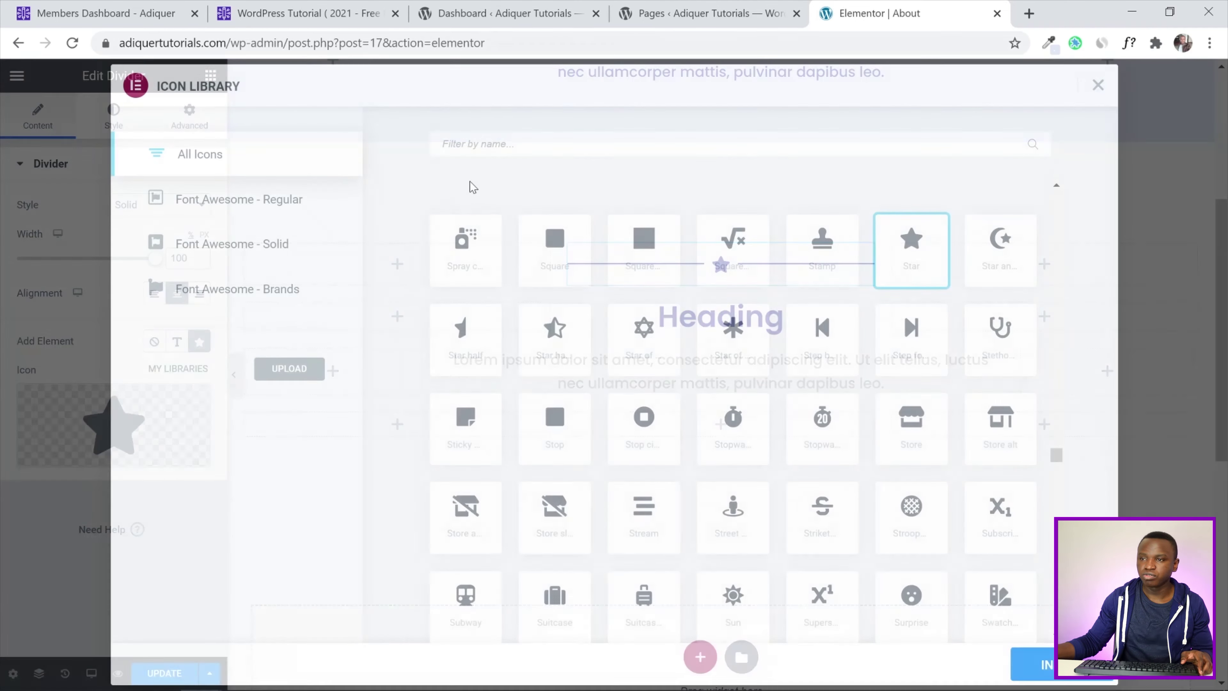
{"action": "type", "text": "use"}
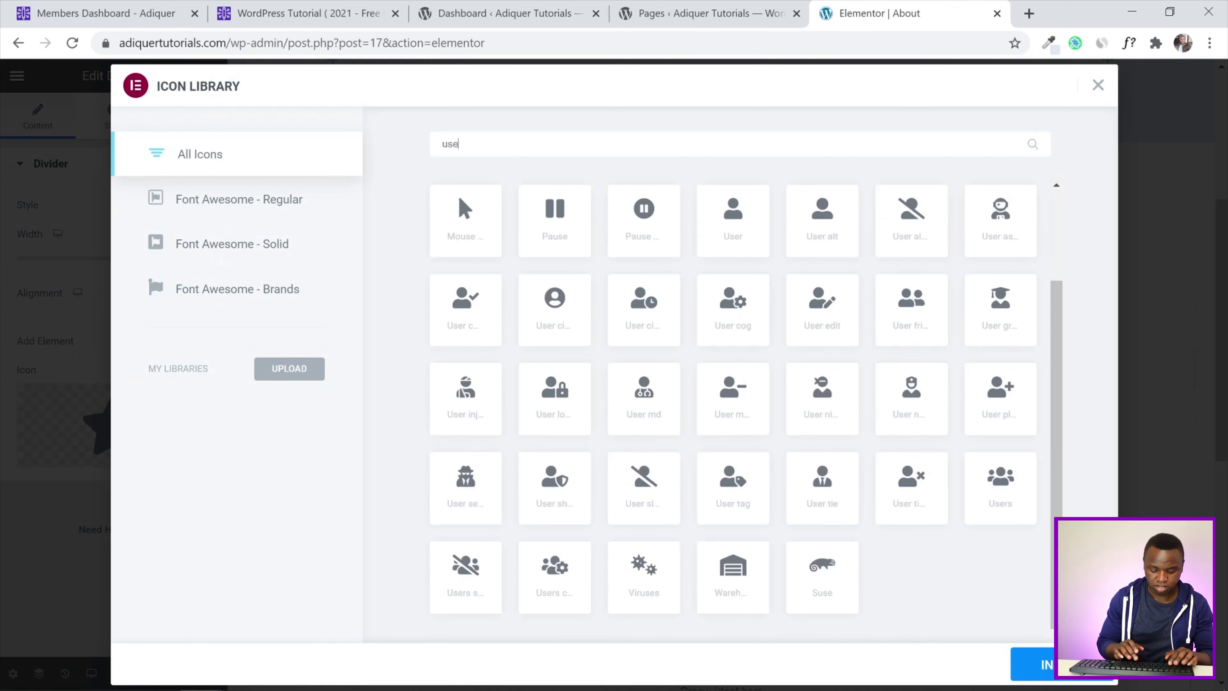
{"action": "type", "text": "rs"}
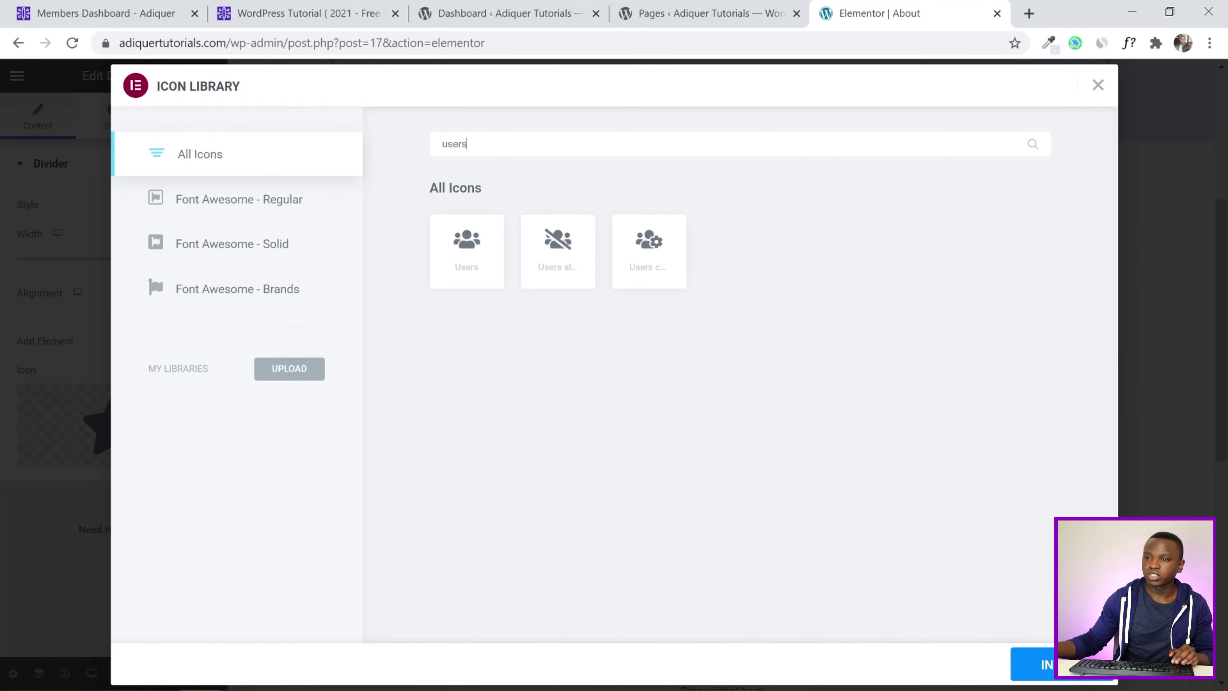
{"action": "left_click", "coordinate": [478, 258]}
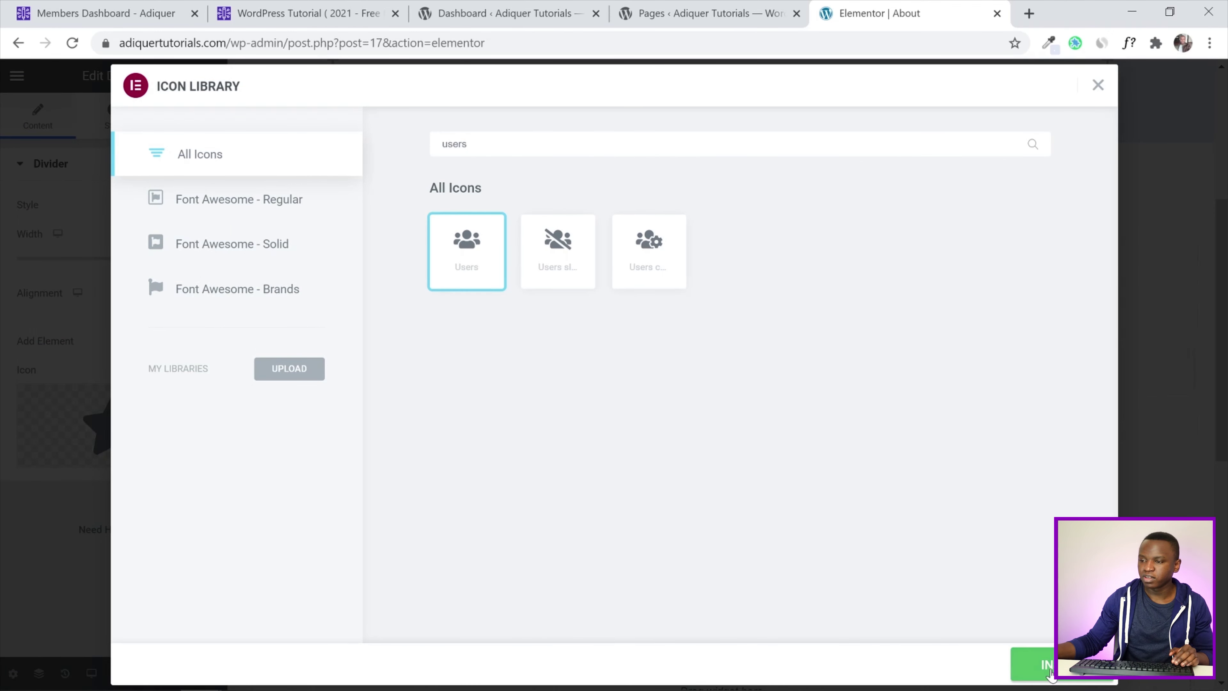
{"action": "left_click", "coordinate": [1033, 664]}
{"action": "left_click", "coordinate": [784, 317]}
{"action": "left_click_drag", "start_coordinate": [68, 222], "coordinate": [3, 221]}
Title the heading 'Meet The Team' and delete the lorem paragraph beneath it
{"action": "type", "text": "M"}
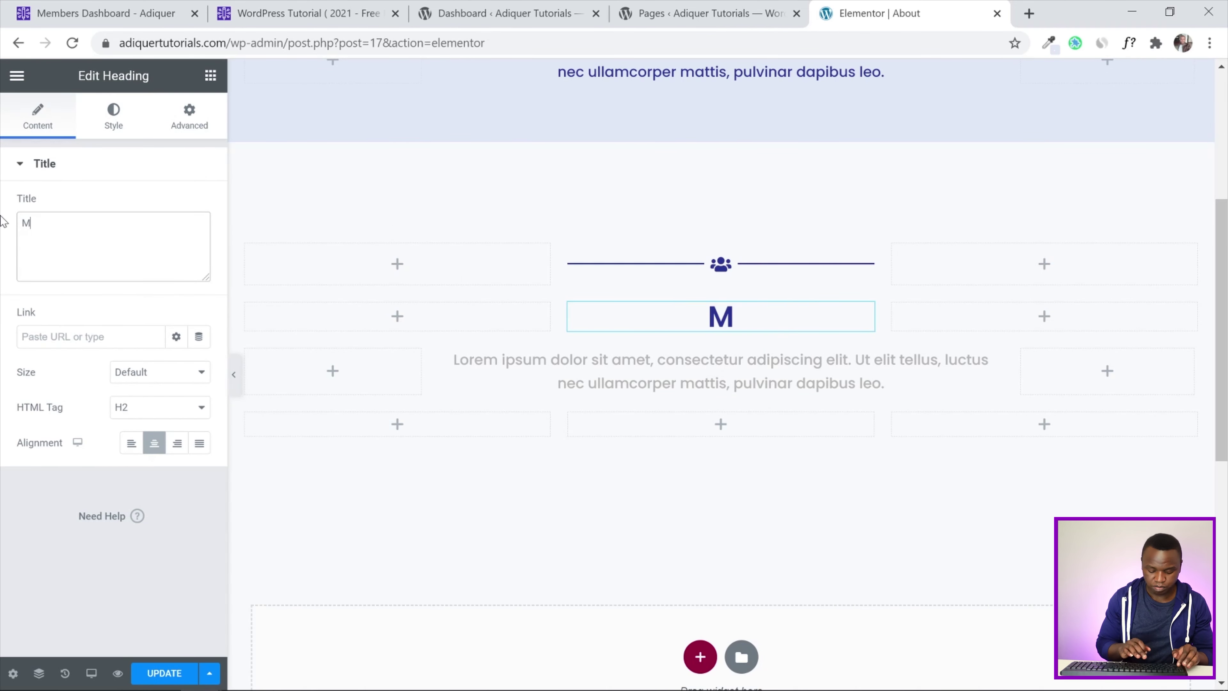
{"action": "type", "text": "eet Th"}
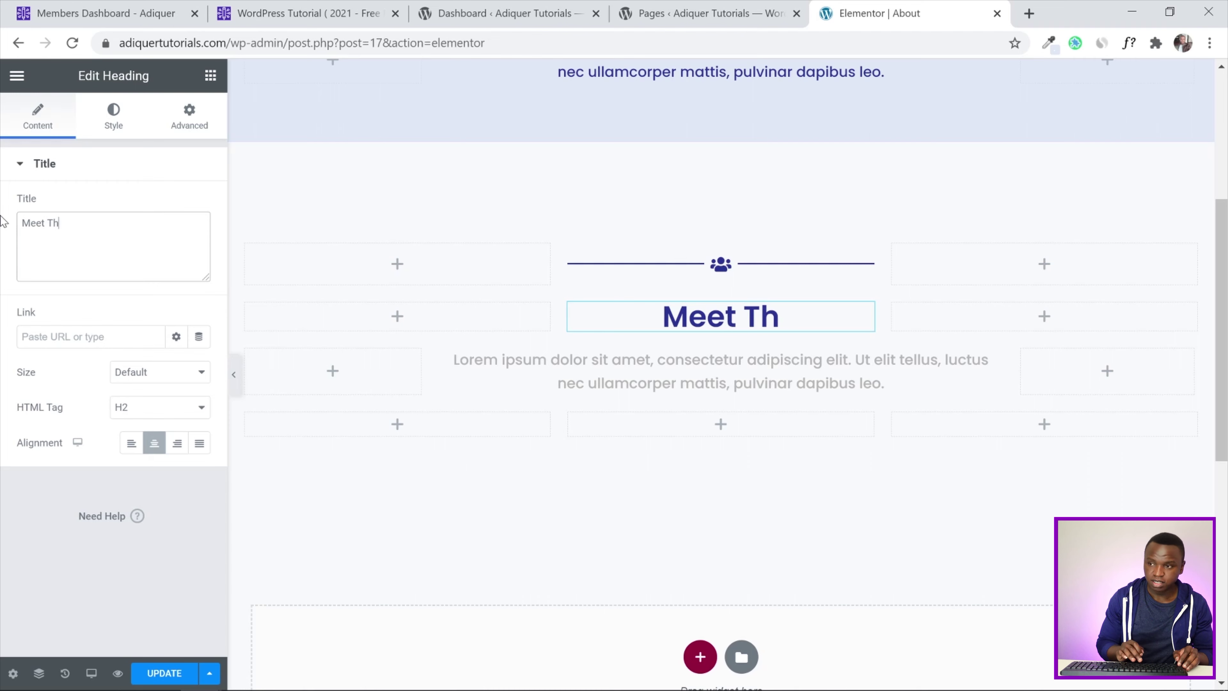
{"action": "type", "text": "e Team"}
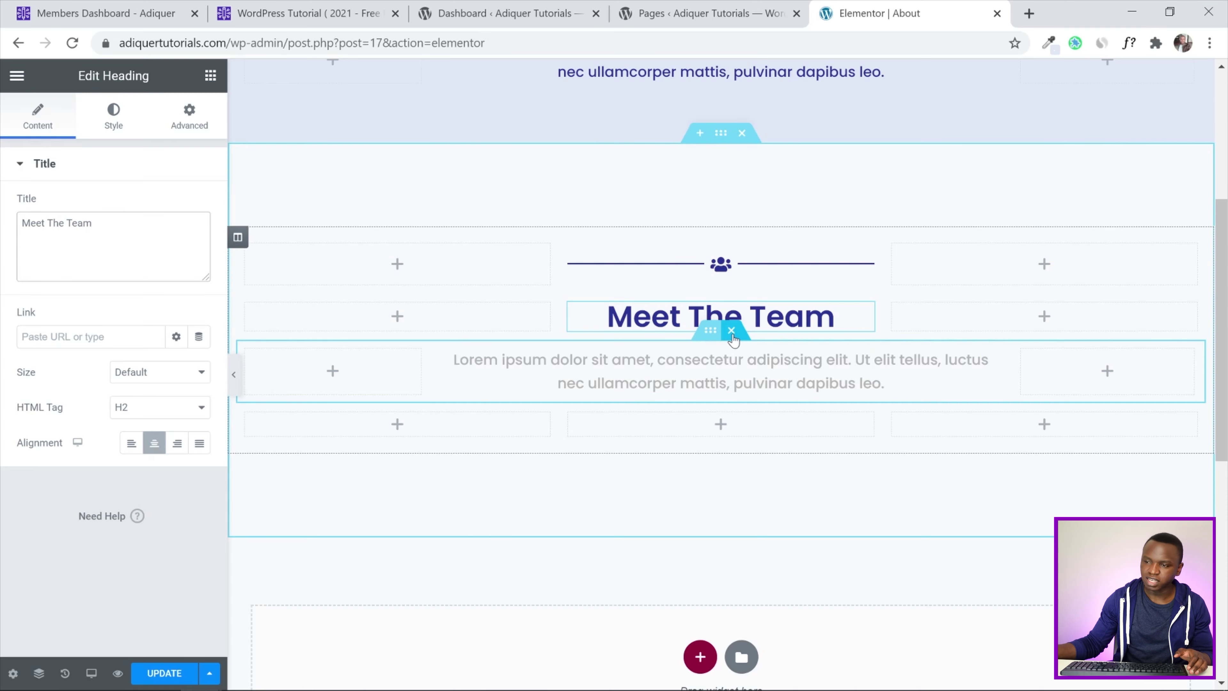
{"action": "left_click", "coordinate": [732, 330]}
{"action": "scroll", "coordinate": [738, 417], "scroll_direction": "up", "scroll_amount": 2}
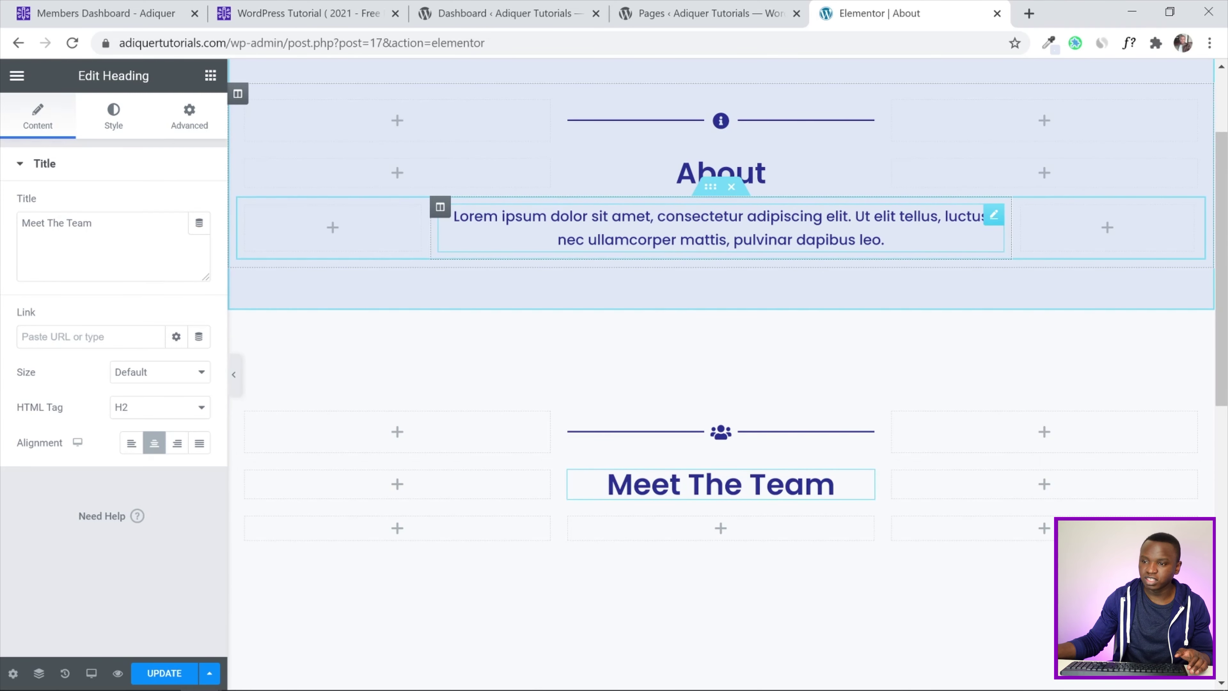
{"action": "scroll", "coordinate": [629, 368], "scroll_direction": "down", "scroll_amount": 3}
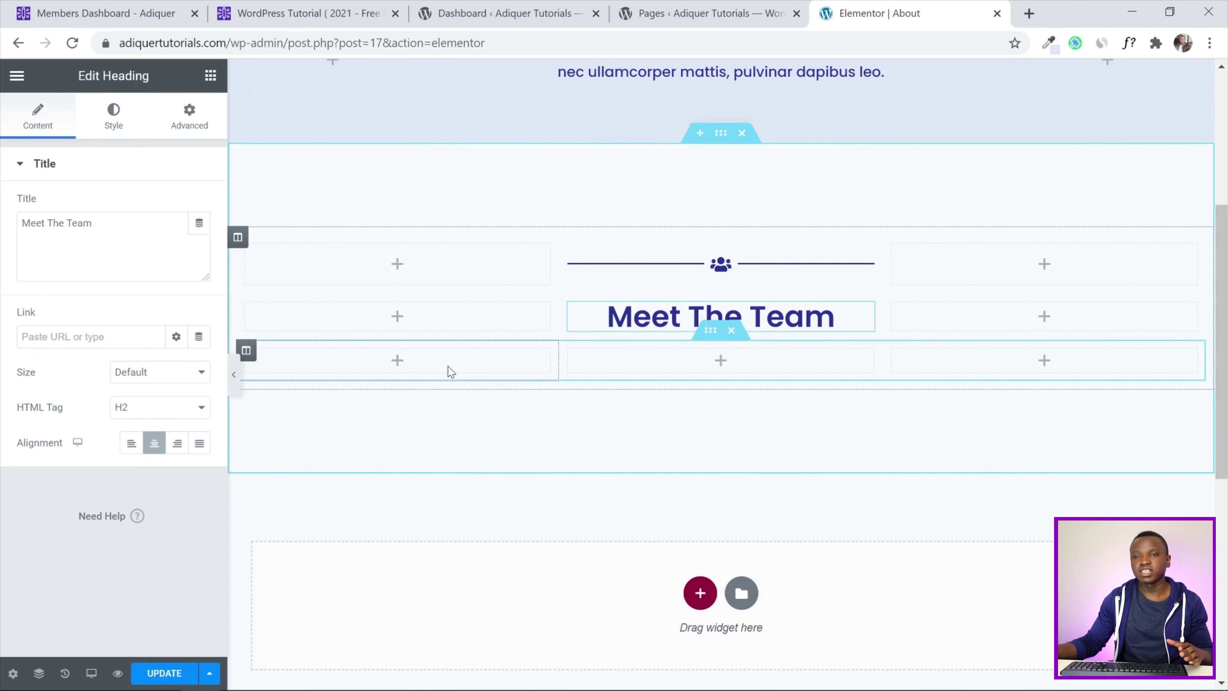
Add an Image, two Headings and a Text Editor widget to the first team column
{"action": "left_click", "coordinate": [209, 77]}
{"action": "left_click_drag", "start_coordinate": [91, 283], "coordinate": [403, 365]}
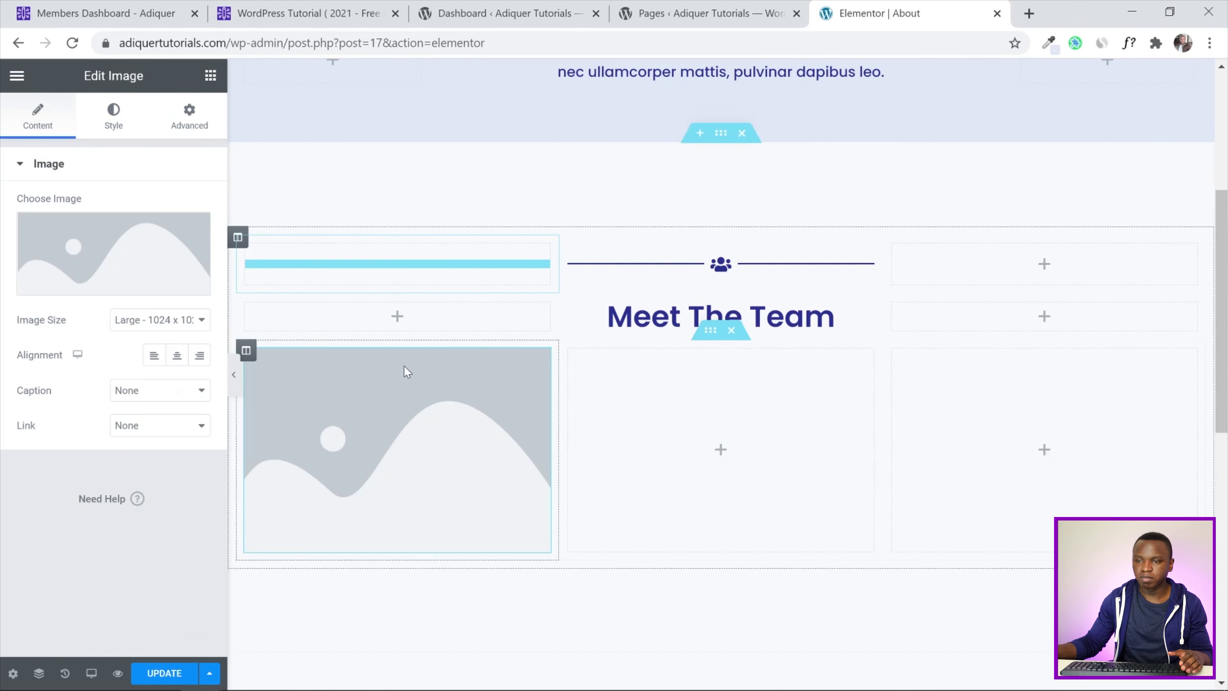
{"action": "left_click", "coordinate": [210, 77]}
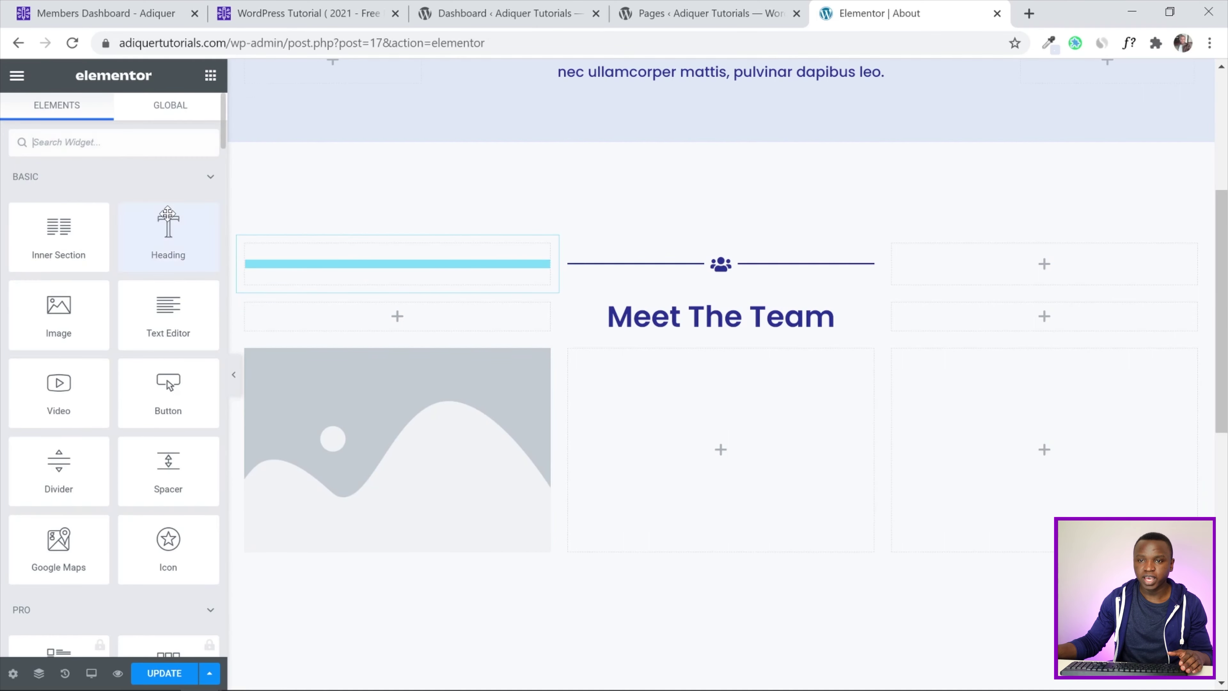
{"action": "left_click_drag", "start_coordinate": [161, 225], "coordinate": [347, 519]}
{"action": "scroll", "coordinate": [402, 484], "scroll_direction": "down", "scroll_amount": 3}
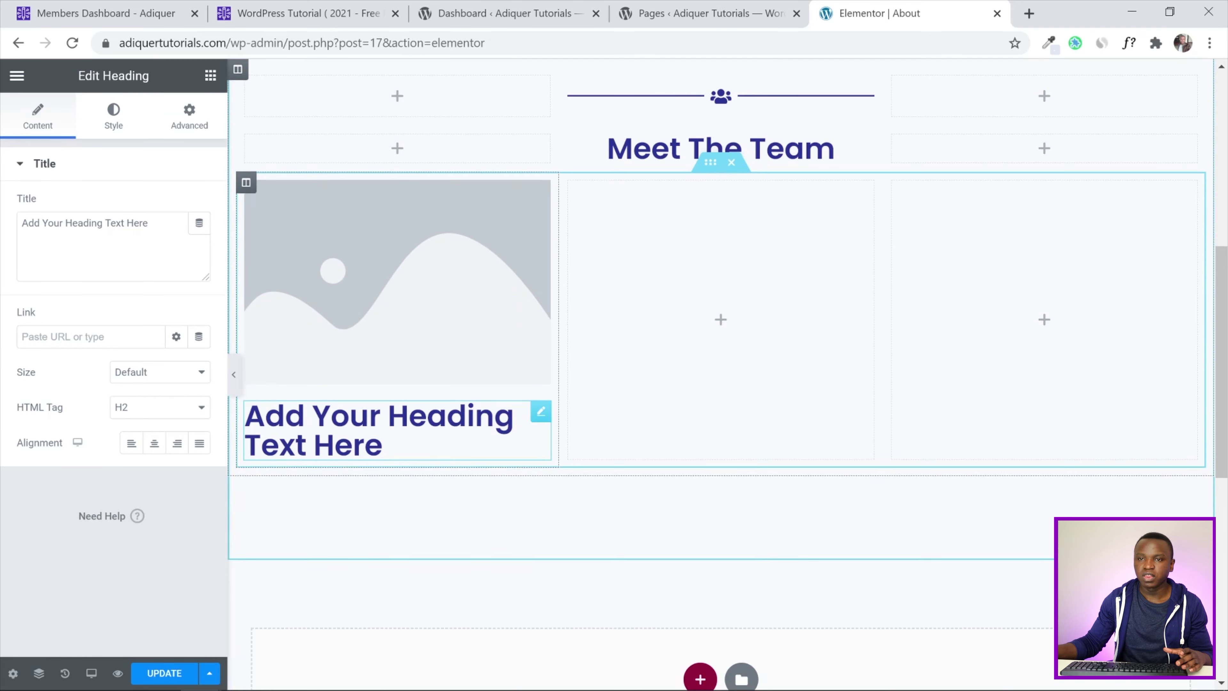
{"action": "left_click", "coordinate": [210, 77]}
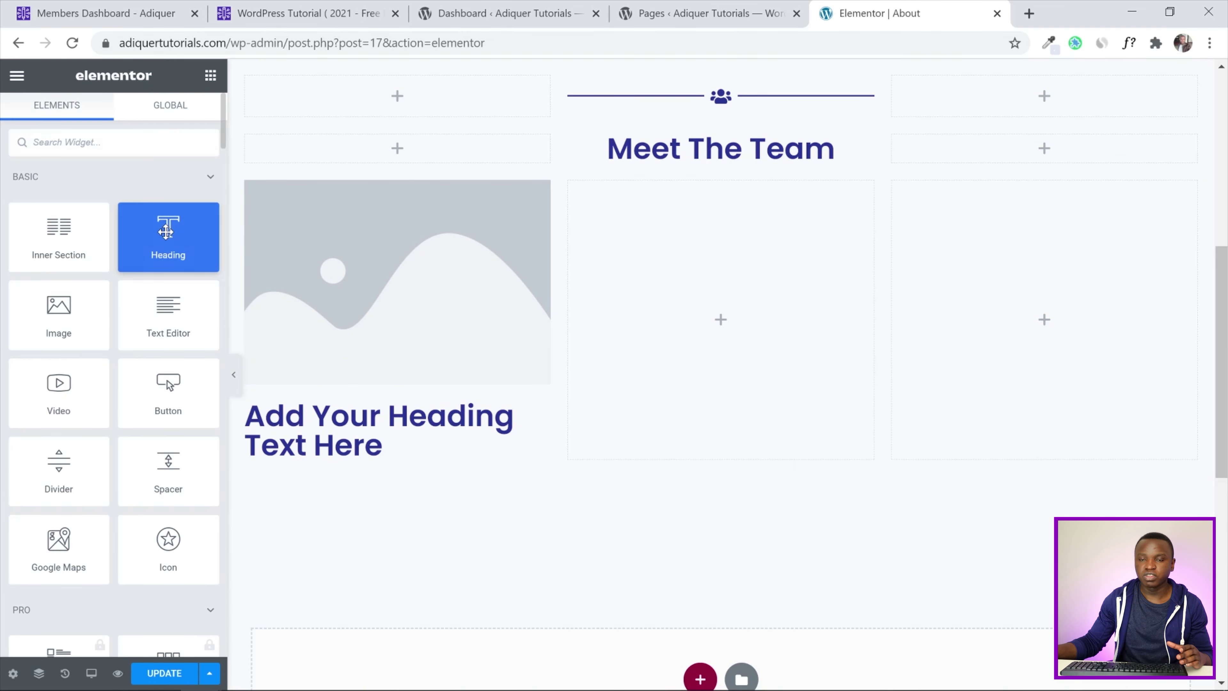
{"action": "left_click_drag", "start_coordinate": [211, 237], "coordinate": [381, 472]}
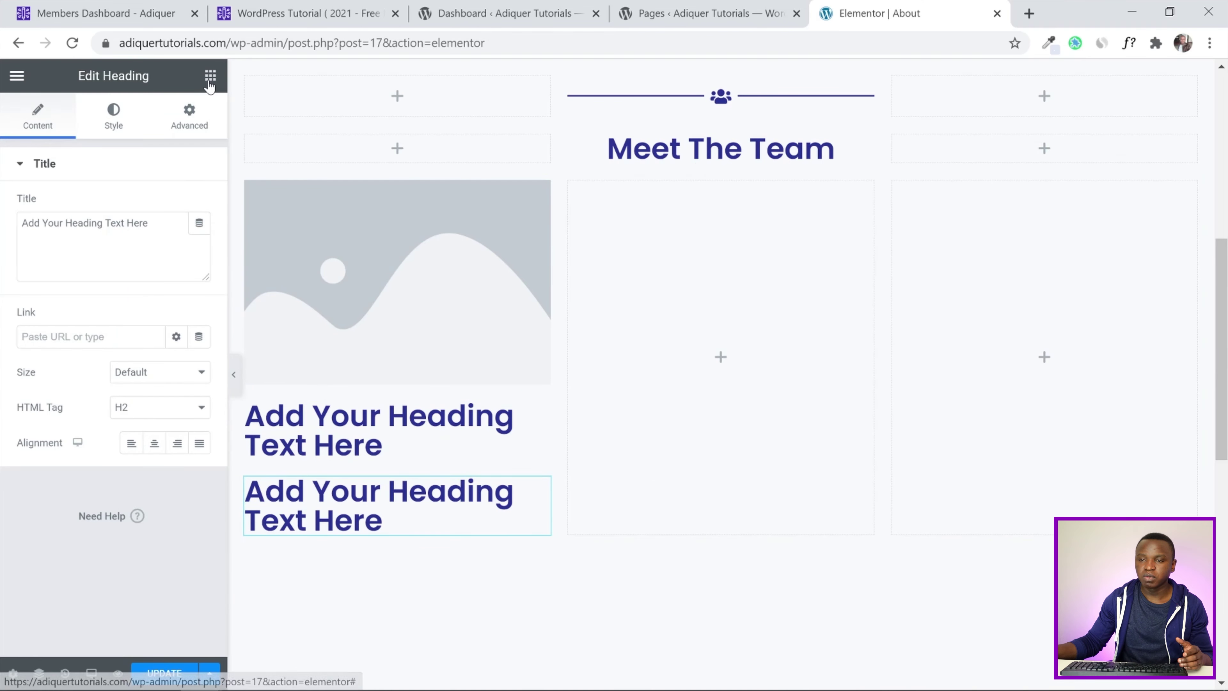
{"action": "left_click", "coordinate": [210, 75]}
{"action": "scroll", "coordinate": [113, 291], "scroll_direction": "down", "scroll_amount": 3}
{"action": "scroll", "coordinate": [381, 348], "scroll_direction": "down", "scroll_amount": 2}
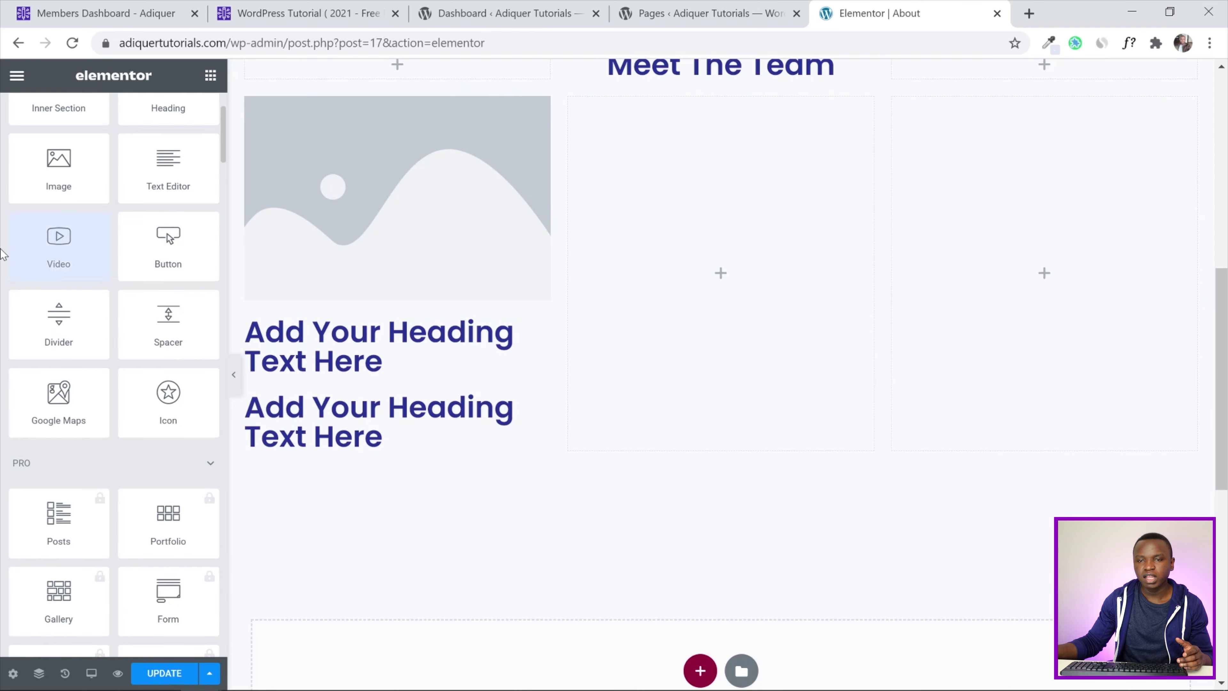
{"action": "scroll", "coordinate": [5, 247], "scroll_direction": "up", "scroll_amount": 3}
{"action": "left_click_drag", "start_coordinate": [169, 314], "coordinate": [378, 443]}
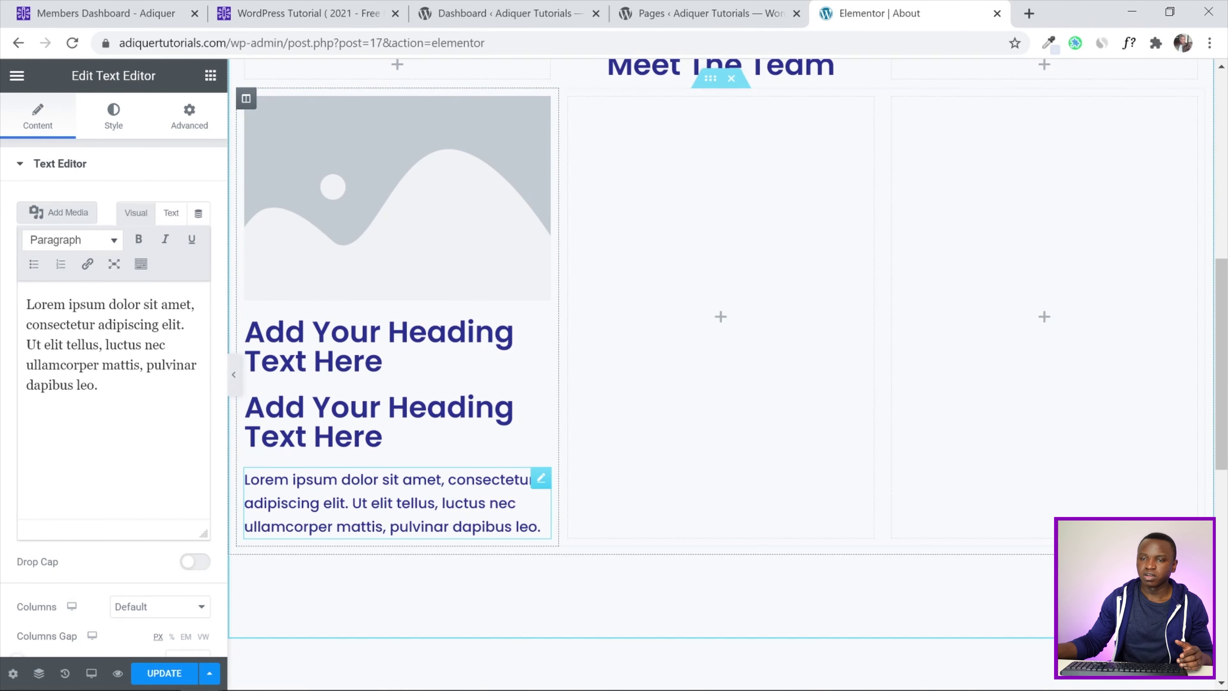
Start renaming the first heading's title to 'Name'
{"action": "left_click", "coordinate": [386, 361]}
{"action": "left_click_drag", "start_coordinate": [199, 223], "coordinate": [3, 205]}
{"action": "type", "text": "Name"}
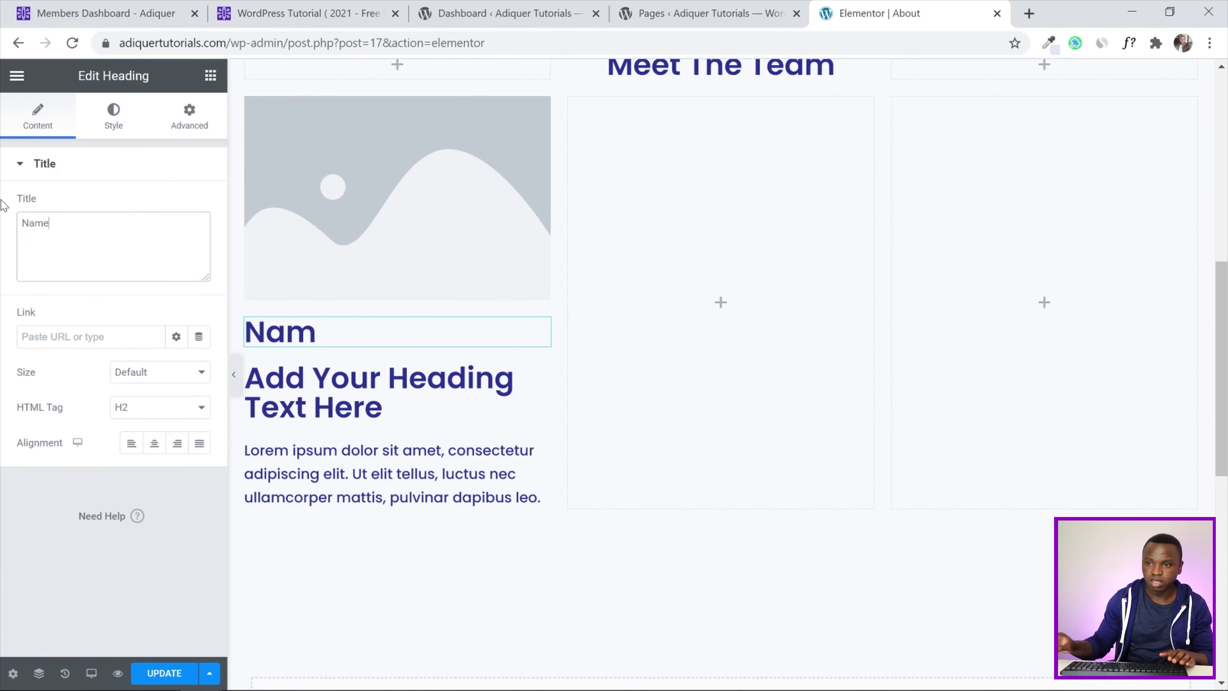
Center the Name heading, and retitle the second heading 'Job' and center it
{"action": "left_click", "coordinate": [154, 443]}
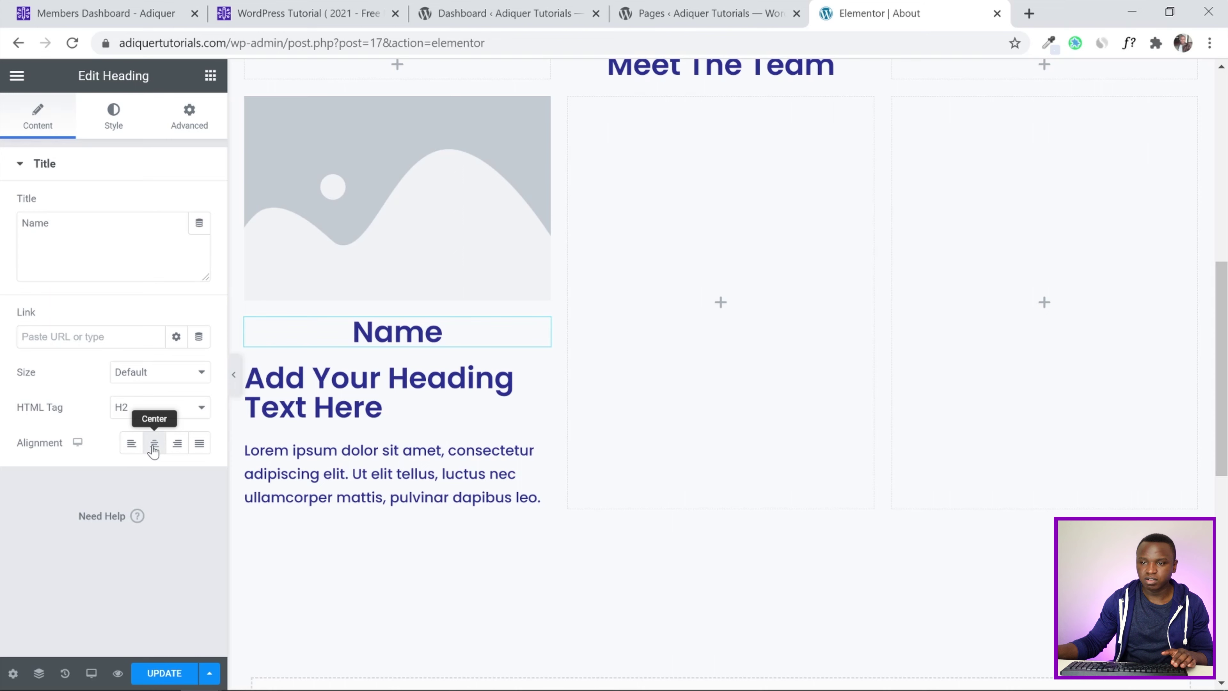
{"action": "left_click", "coordinate": [383, 408]}
{"action": "left_click_drag", "start_coordinate": [200, 223], "coordinate": [30, 196]}
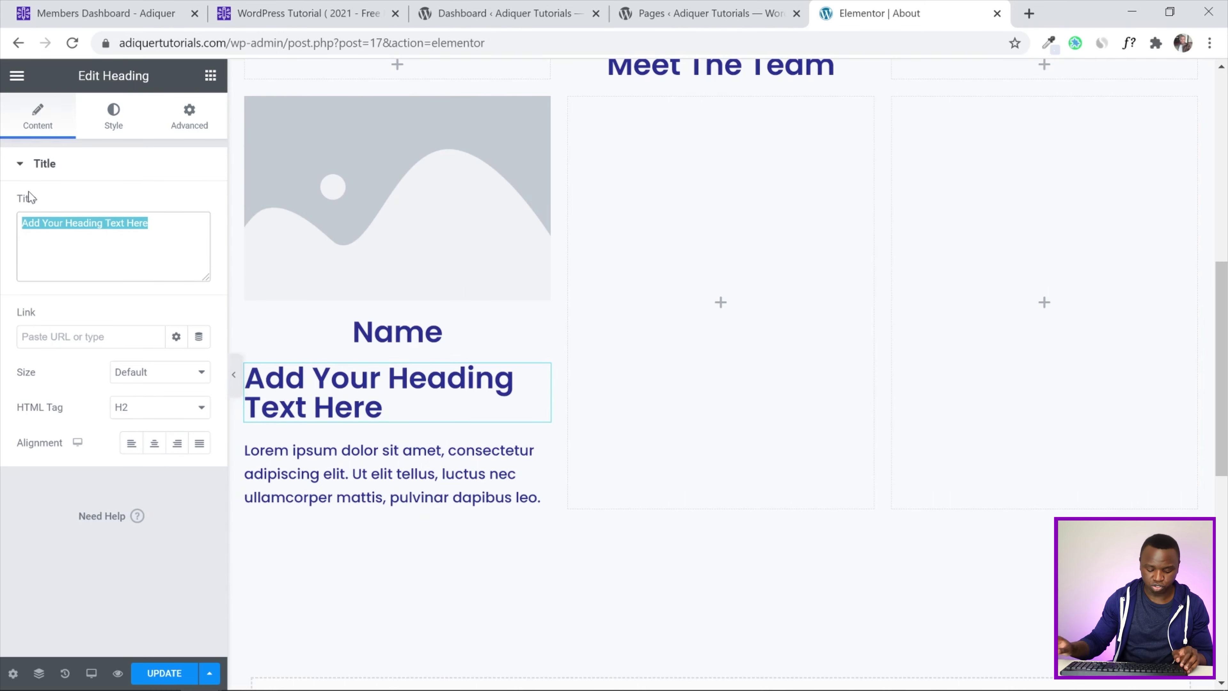
{"action": "type", "text": "Jo"}
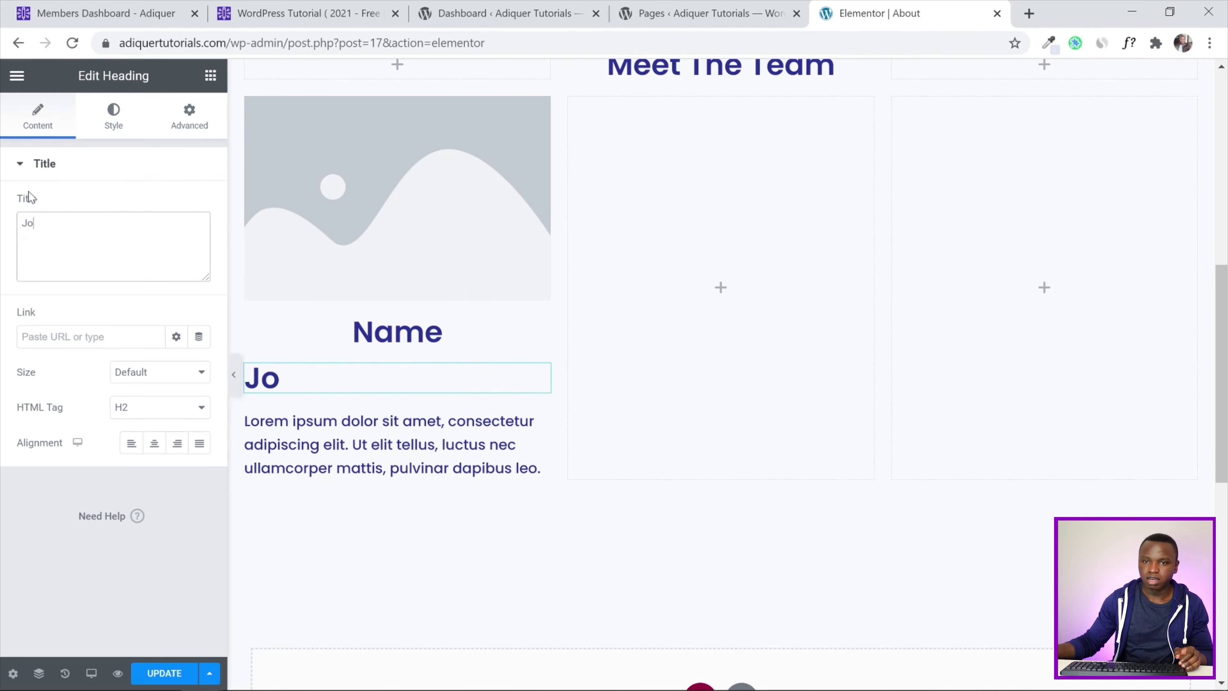
{"action": "type", "text": "b"}
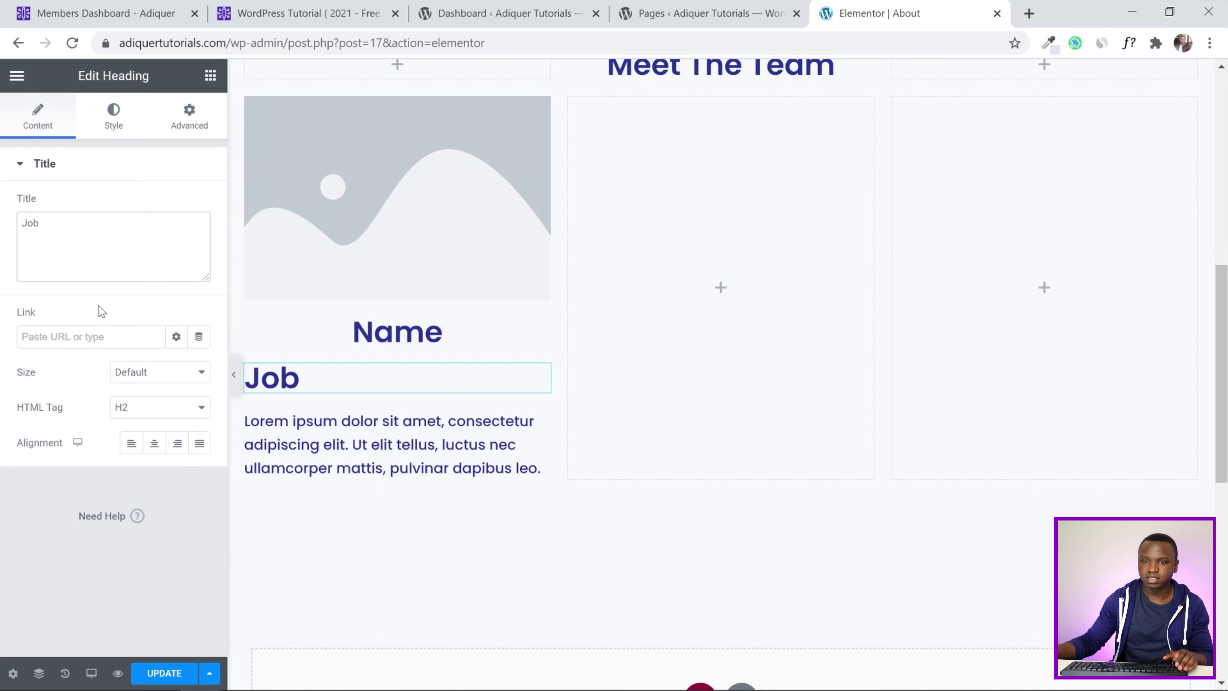
{"action": "left_click", "coordinate": [155, 443]}
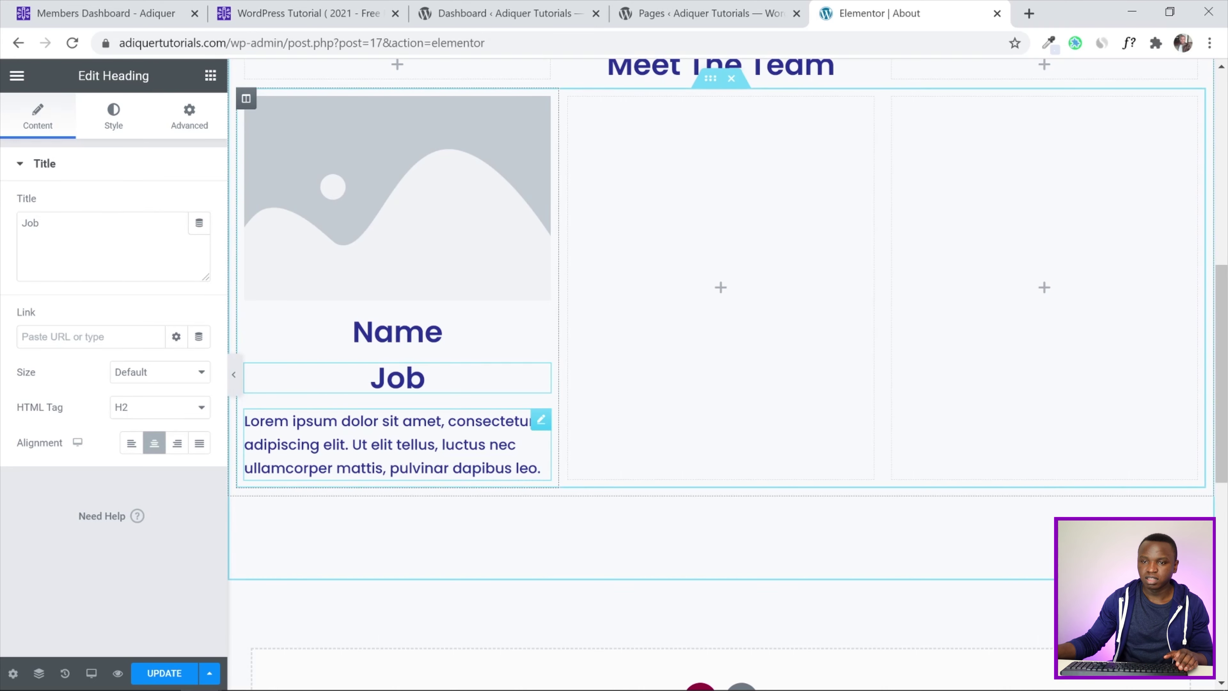
Center the lorem paragraph and color its text the global grey Border Color
{"action": "left_click", "coordinate": [483, 422]}
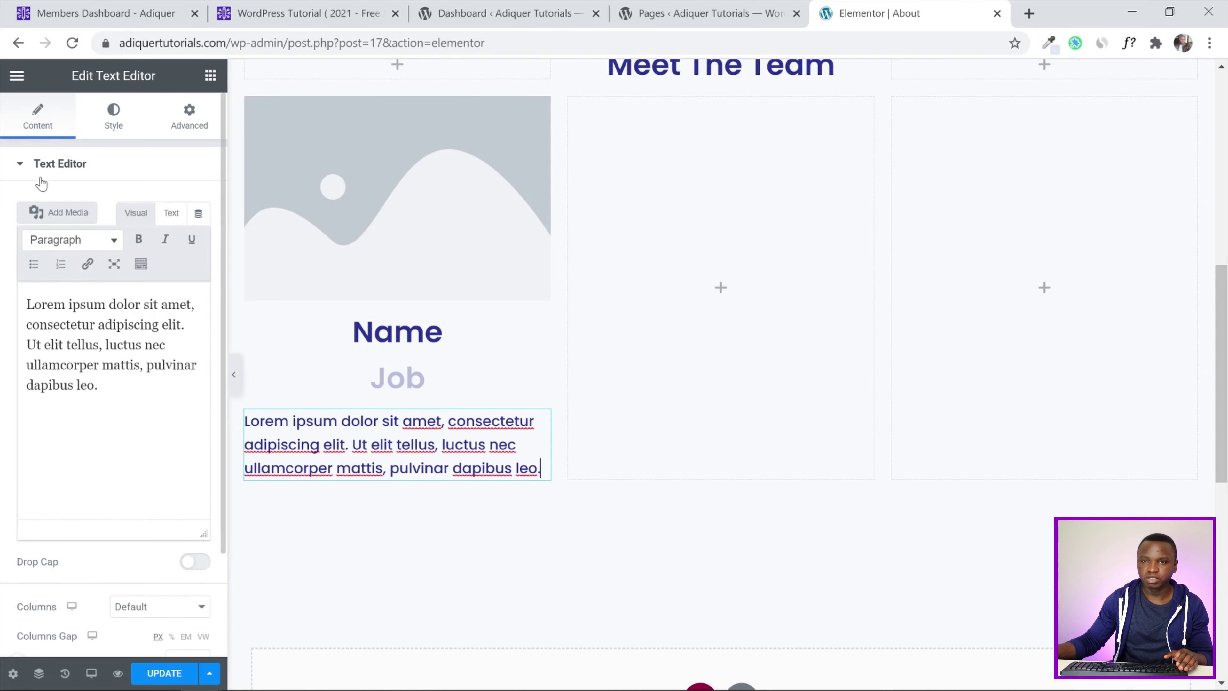
{"action": "left_click", "coordinate": [125, 113]}
{"action": "left_click", "coordinate": [154, 205]}
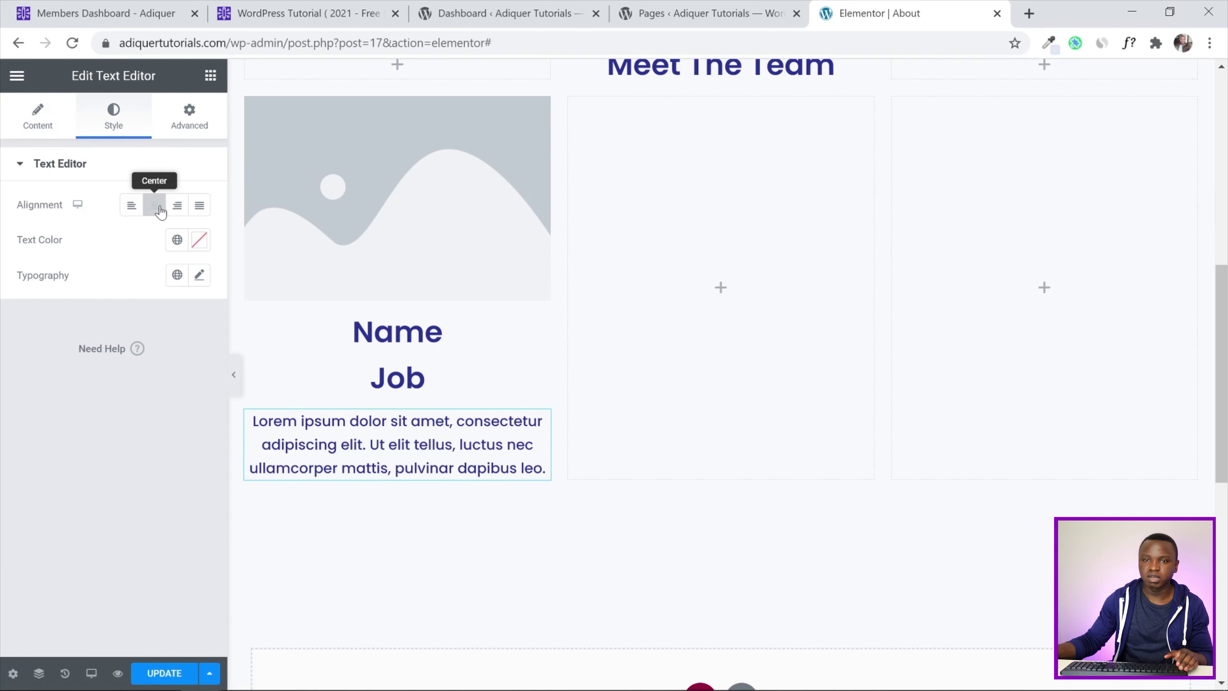
{"action": "left_click", "coordinate": [177, 240]}
{"action": "scroll", "coordinate": [137, 378], "scroll_direction": "down", "scroll_amount": 3}
{"action": "left_click", "coordinate": [80, 497]}
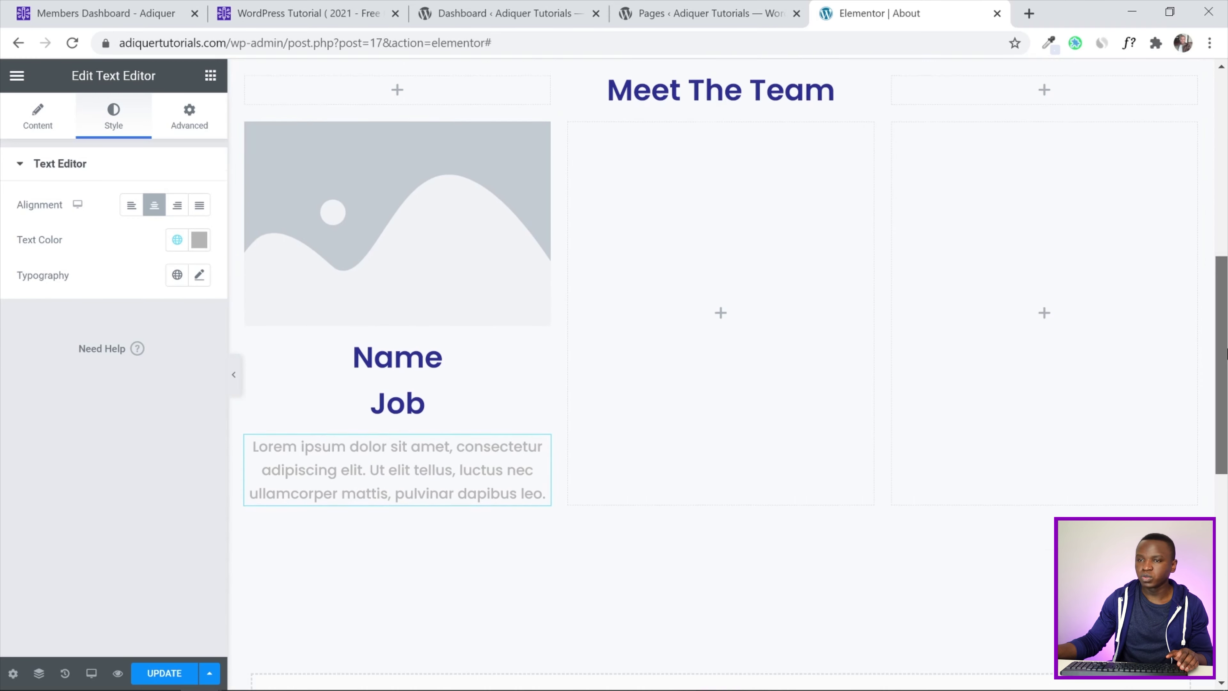
{"action": "scroll", "coordinate": [417, 214], "scroll_direction": "up", "scroll_amount": 1}
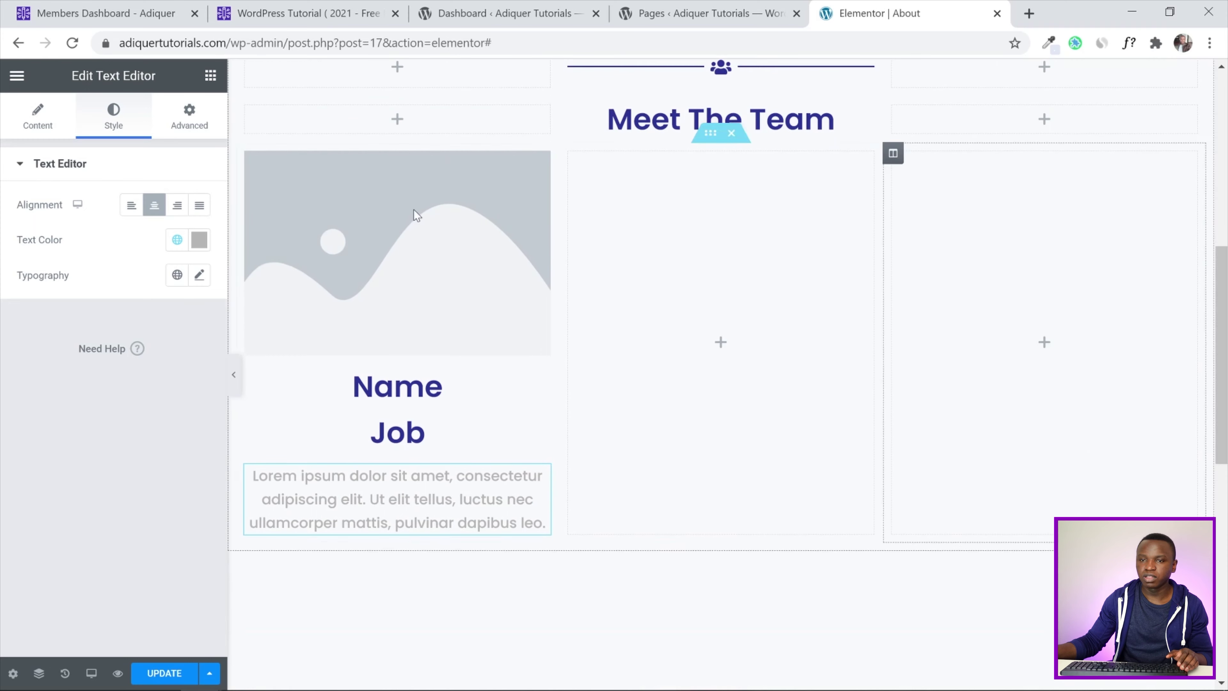
{"action": "left_click", "coordinate": [230, 379]}
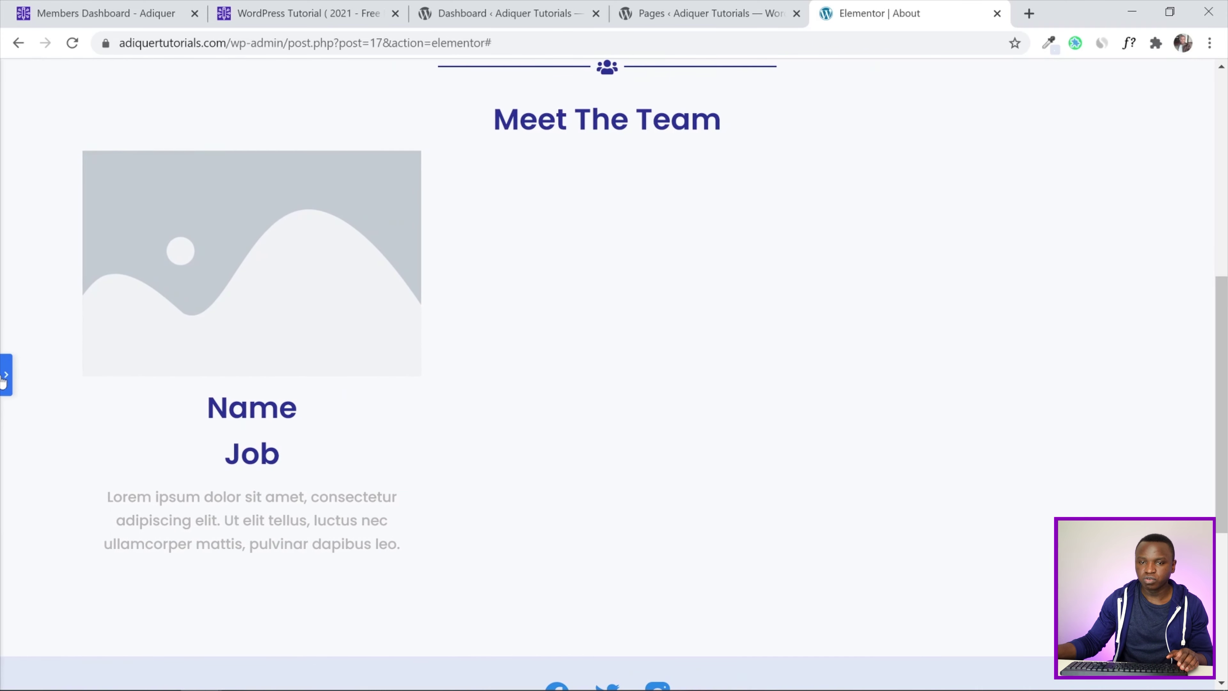
{"action": "left_click", "coordinate": [4, 378]}
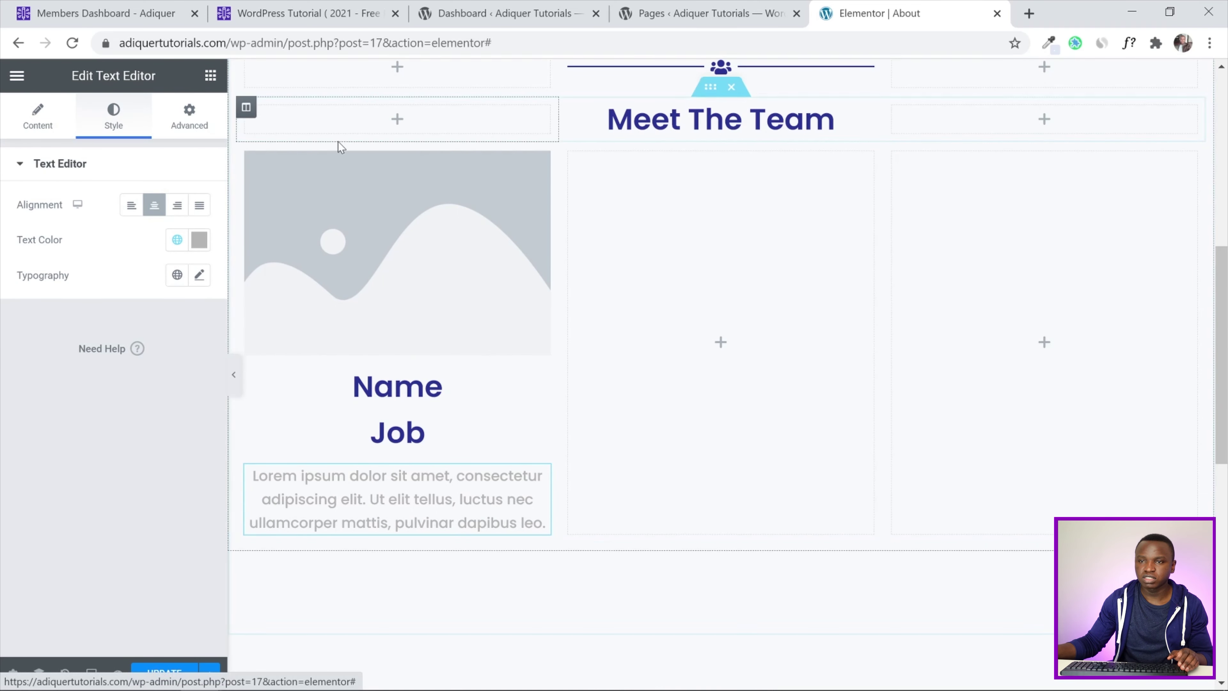
{"action": "left_click", "coordinate": [246, 153]}
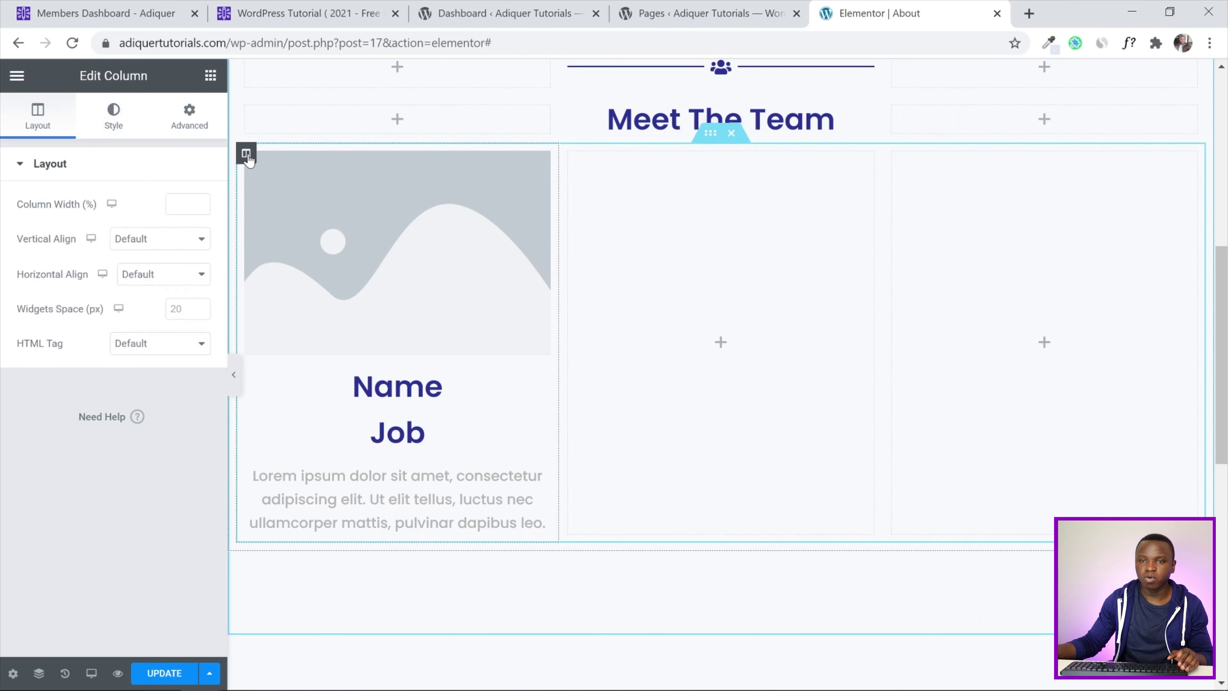
Give the team card column a box shadow and 5 px rounded corners
{"action": "left_click", "coordinate": [122, 125]}
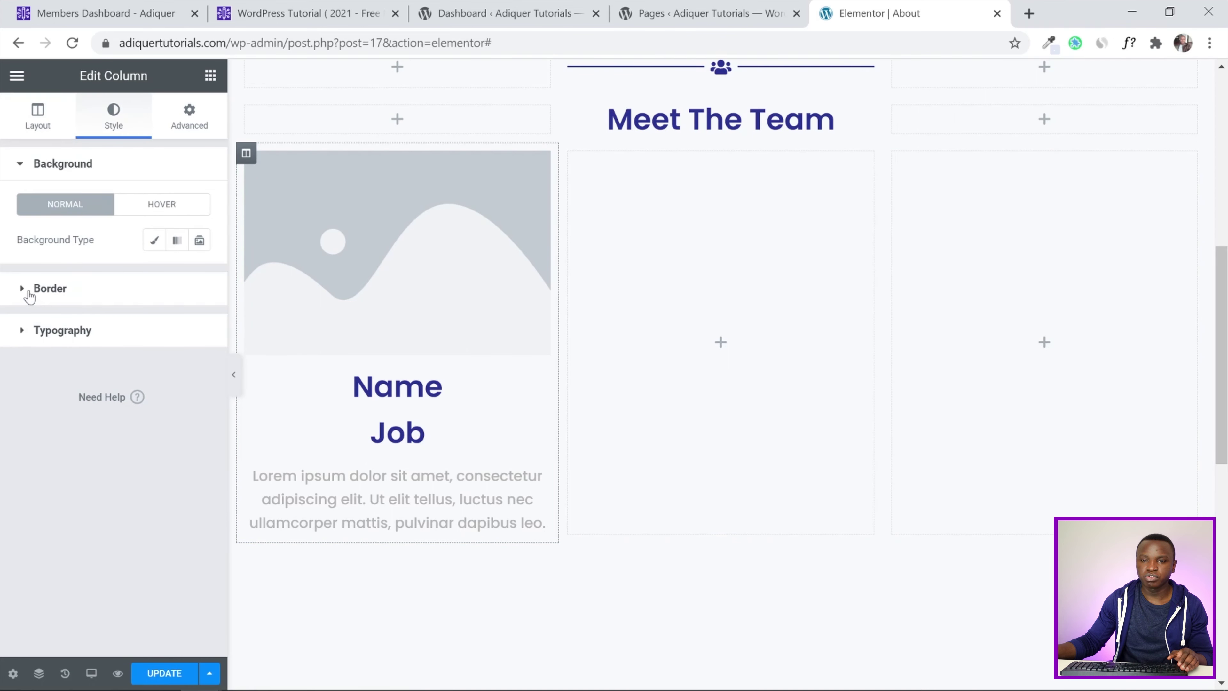
{"action": "left_click", "coordinate": [29, 290]}
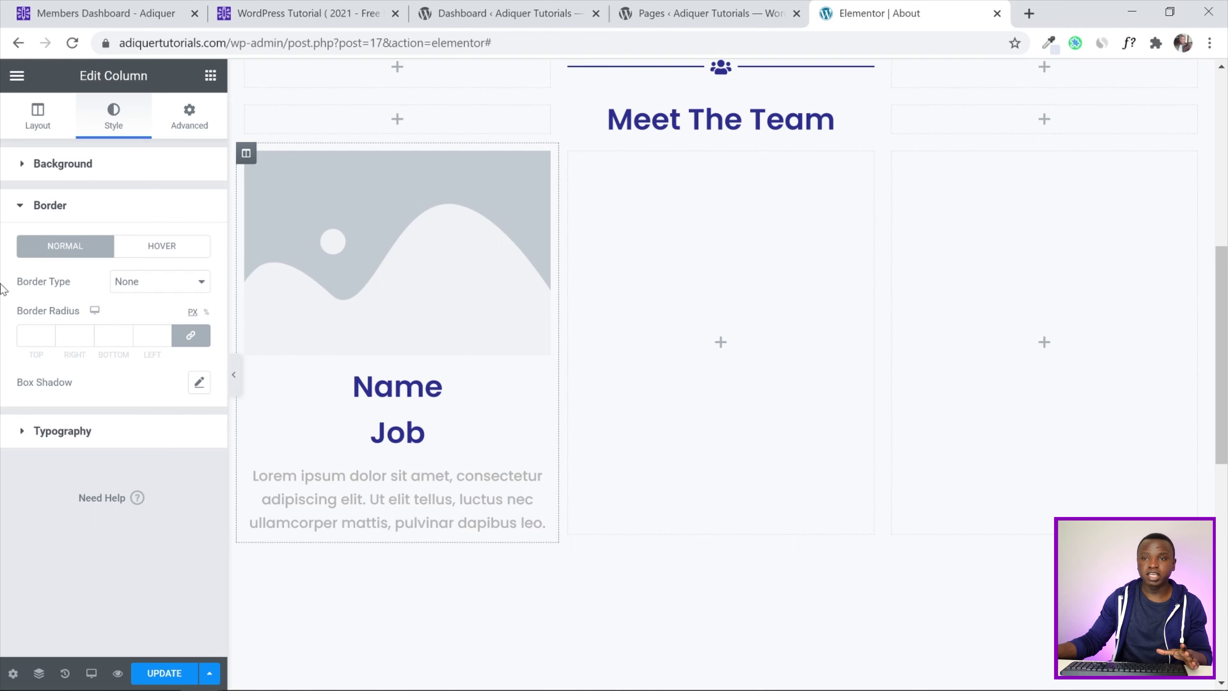
{"action": "left_click", "coordinate": [199, 383]}
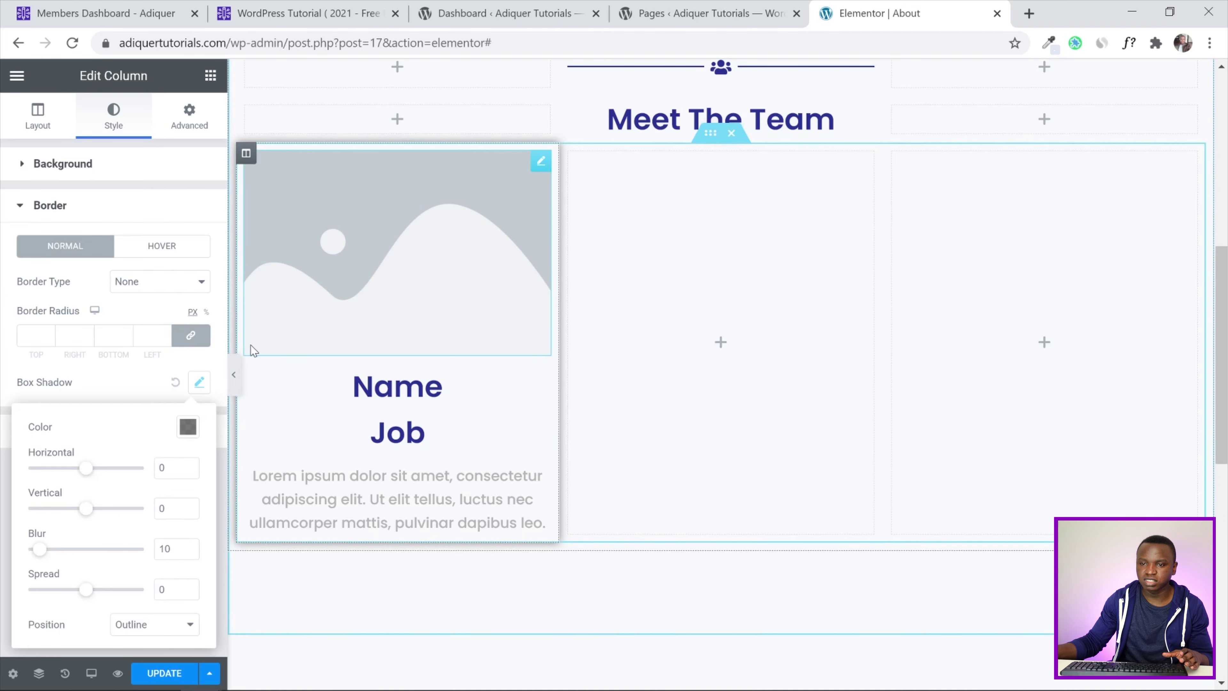
{"action": "left_click", "coordinate": [237, 376]}
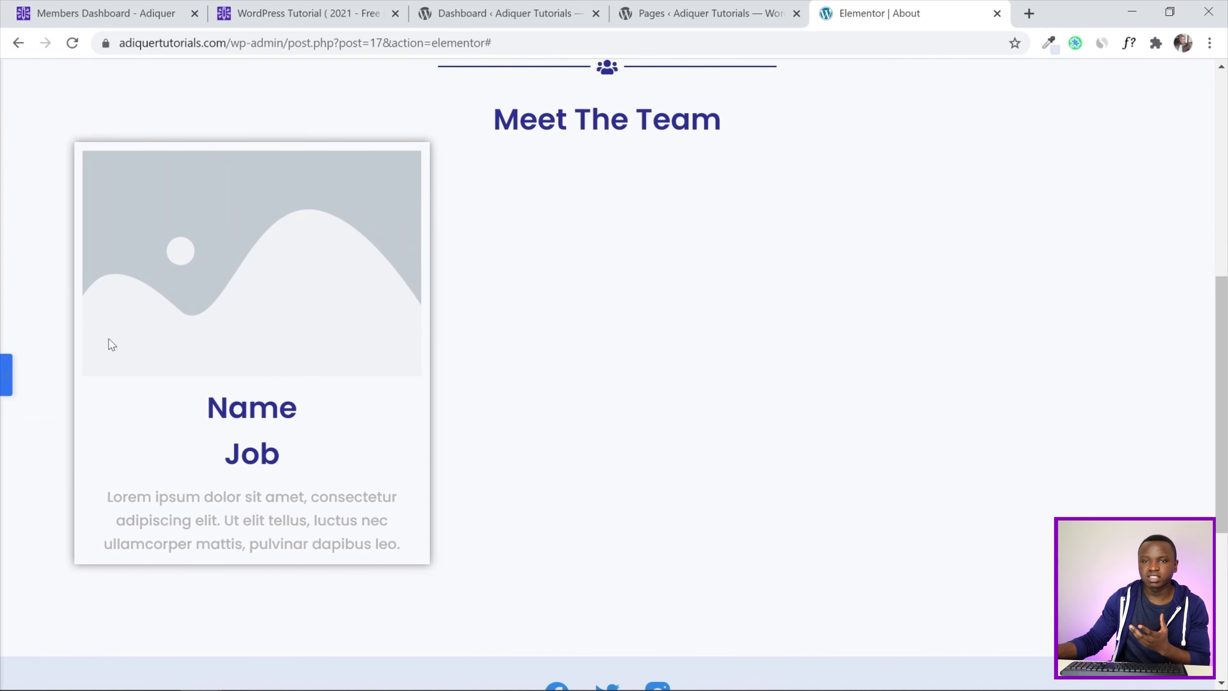
{"action": "left_click", "coordinate": [3, 385]}
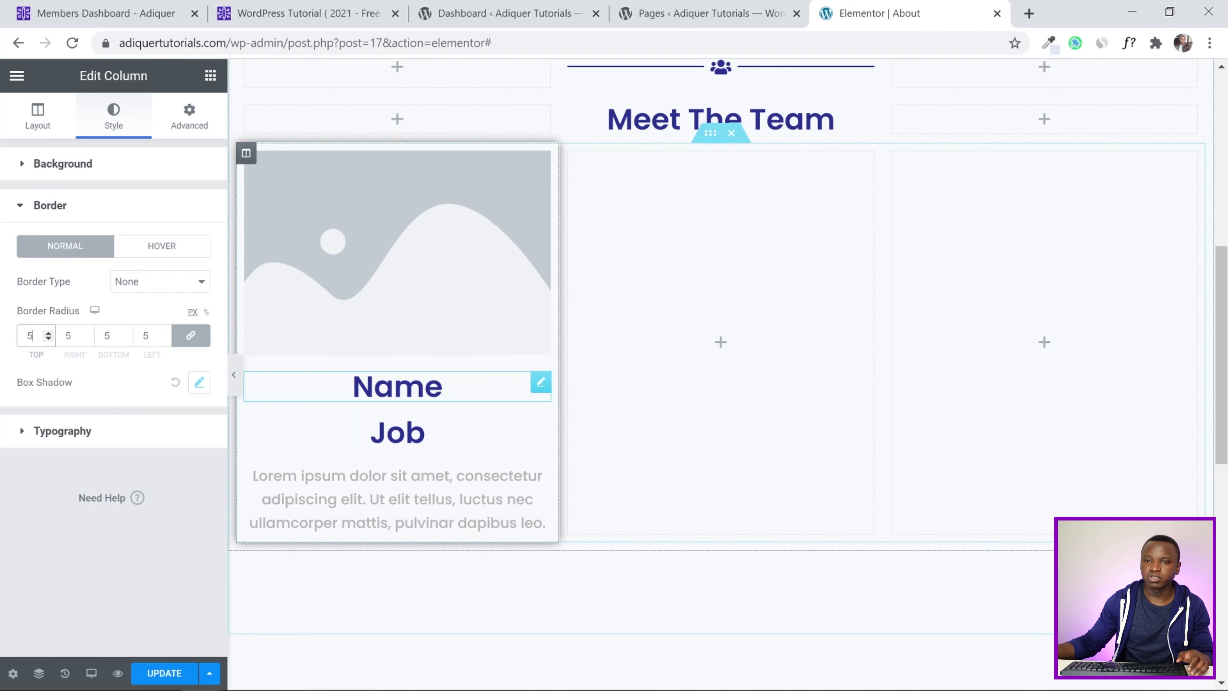
Save the page and bring up the Visit Site link options in the Pages list
{"action": "left_click", "coordinate": [157, 670]}
{"action": "left_click", "coordinate": [701, 13]}
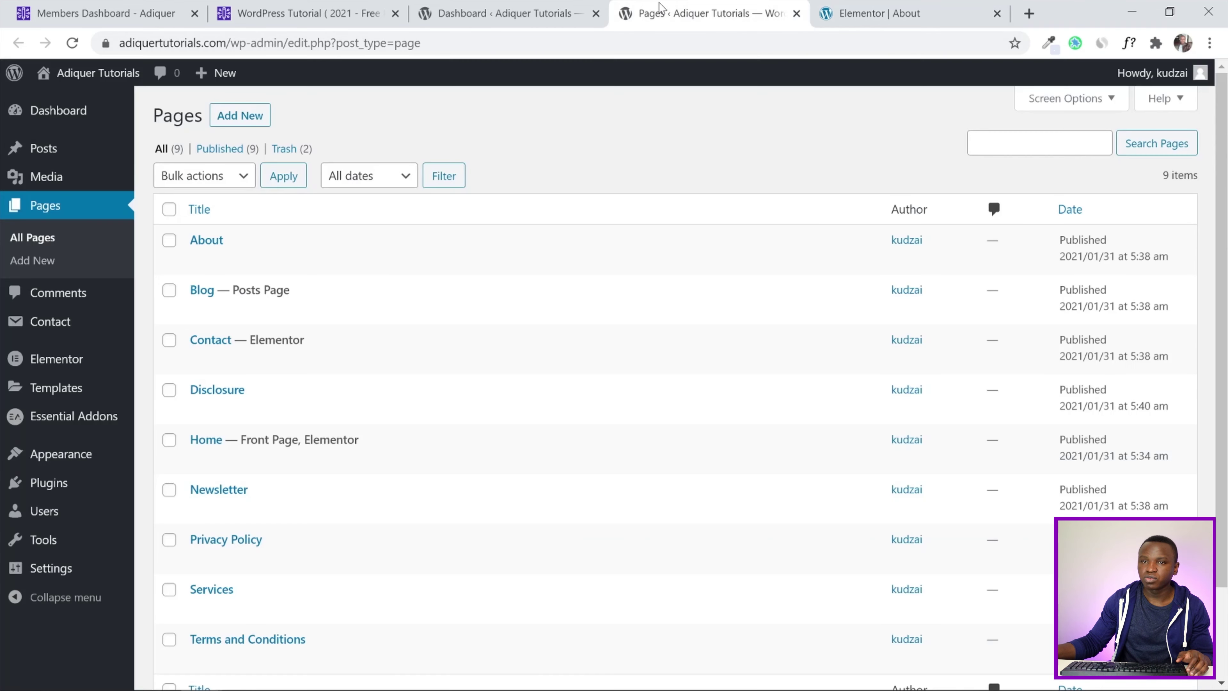
{"action": "mouse_move", "coordinate": [82, 72]}
{"action": "right_click", "coordinate": [75, 99]}
Open the live About page in a new tab and scroll to the Meet The Team card
{"action": "left_click", "coordinate": [125, 116]}
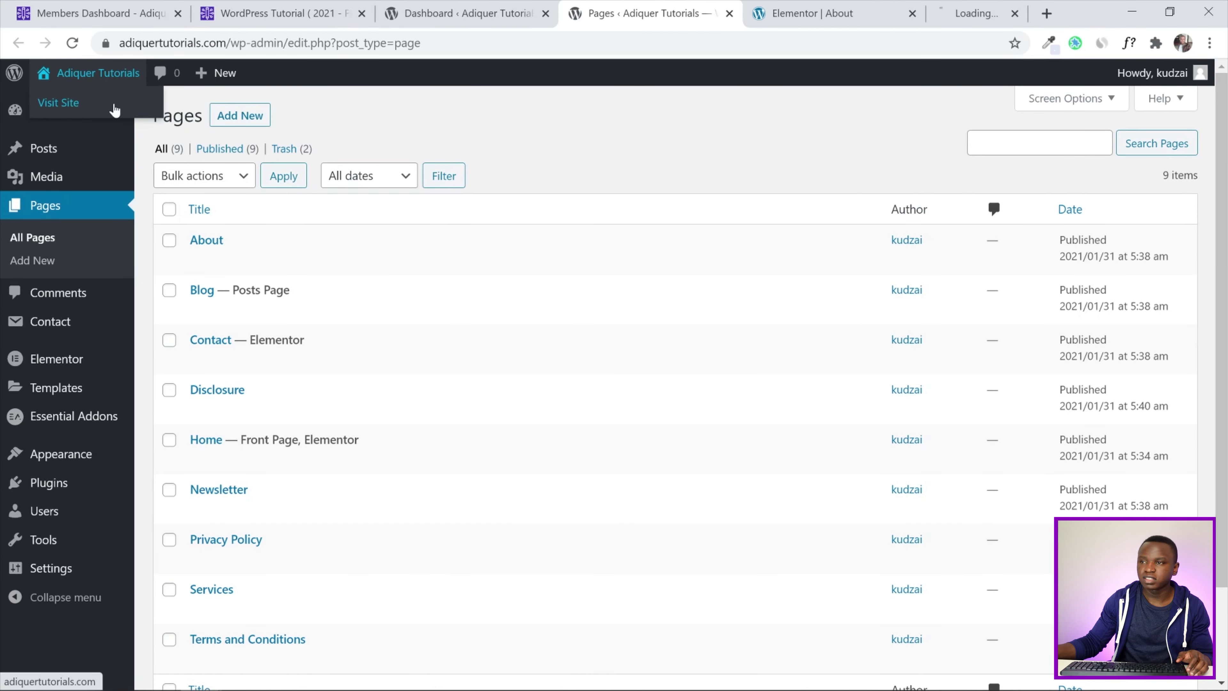
{"action": "left_click", "coordinate": [910, 11]}
{"action": "scroll", "coordinate": [726, 170], "scroll_direction": "down", "scroll_amount": 8}
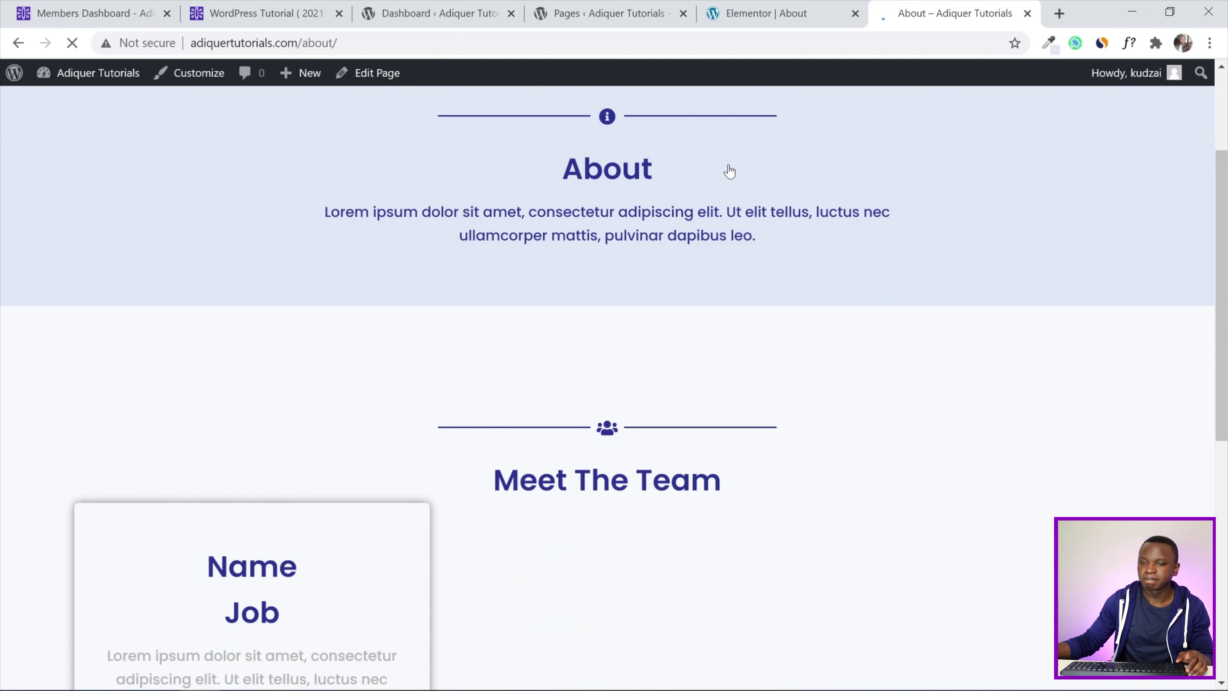
{"action": "scroll", "coordinate": [685, 283], "scroll_direction": "down", "scroll_amount": 5}
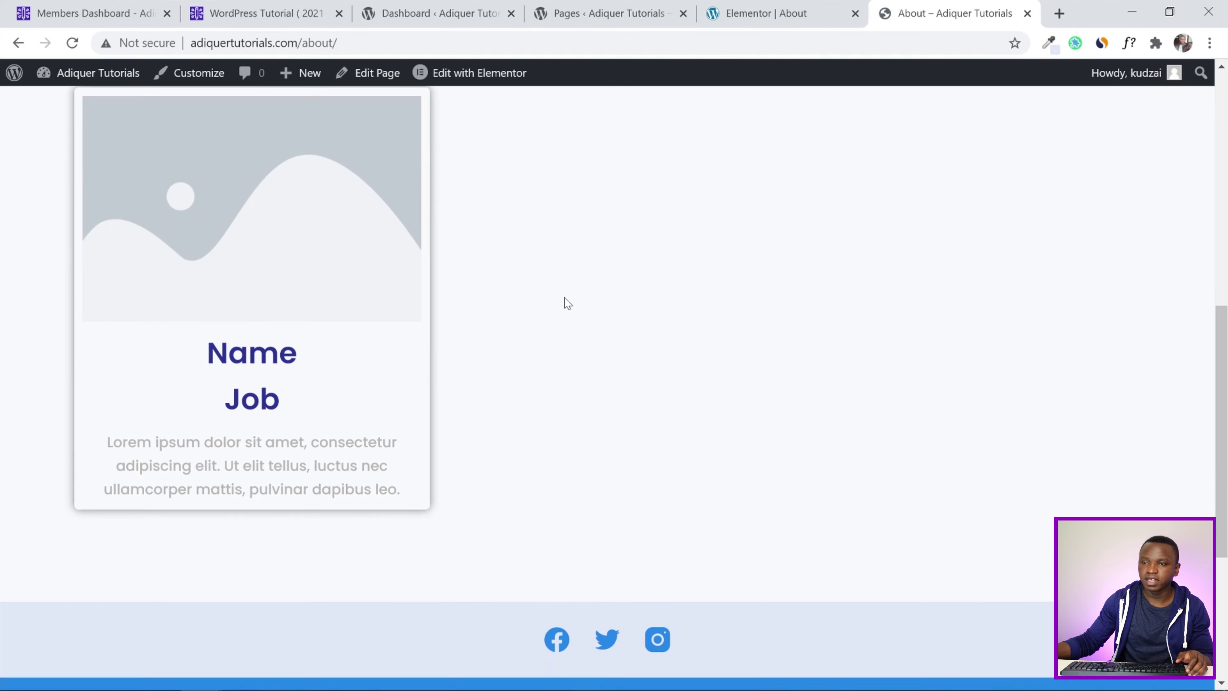
{"action": "scroll", "coordinate": [609, 406], "scroll_direction": "up", "scroll_amount": 5}
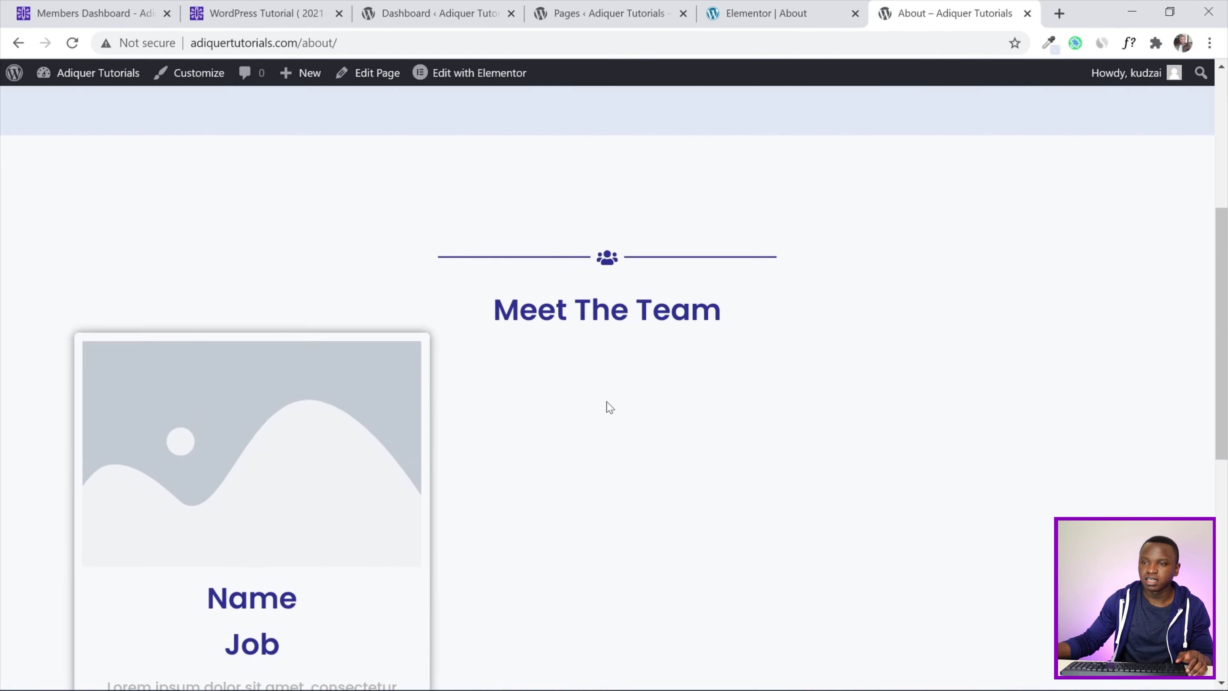
{"action": "scroll", "coordinate": [558, 408], "scroll_direction": "down", "scroll_amount": 2}
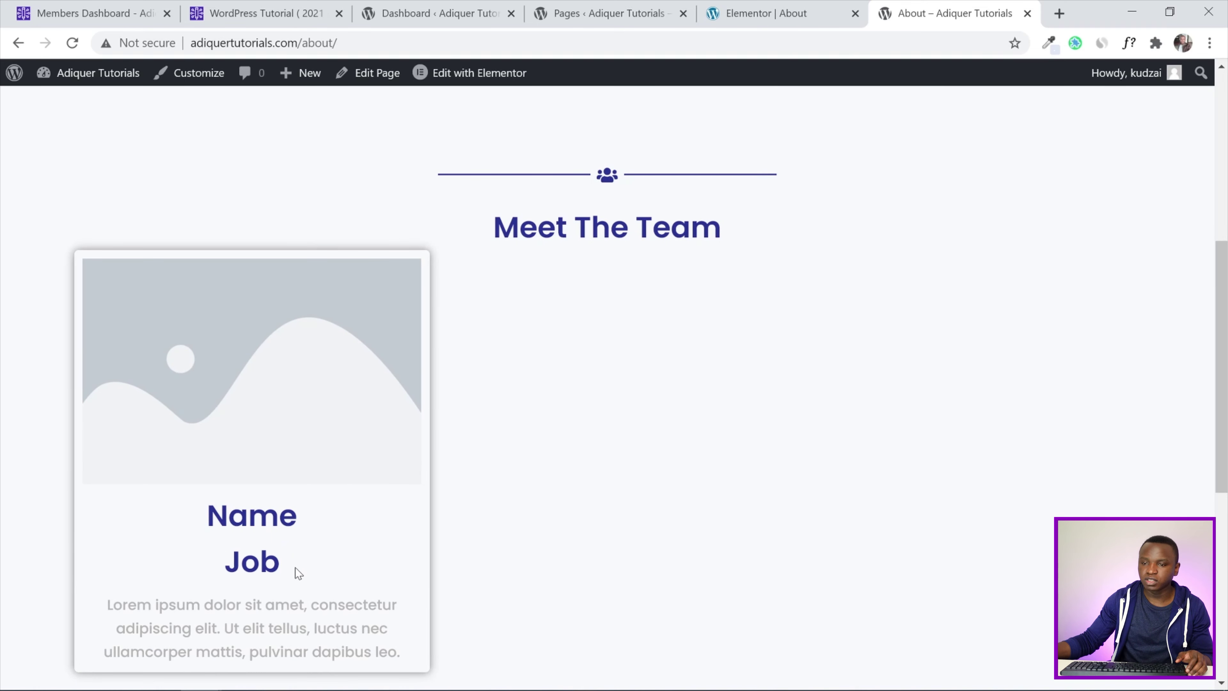
Delete the empty column and duplicate the team card column so two cards sit side by side
{"action": "left_click", "coordinate": [764, 15]}
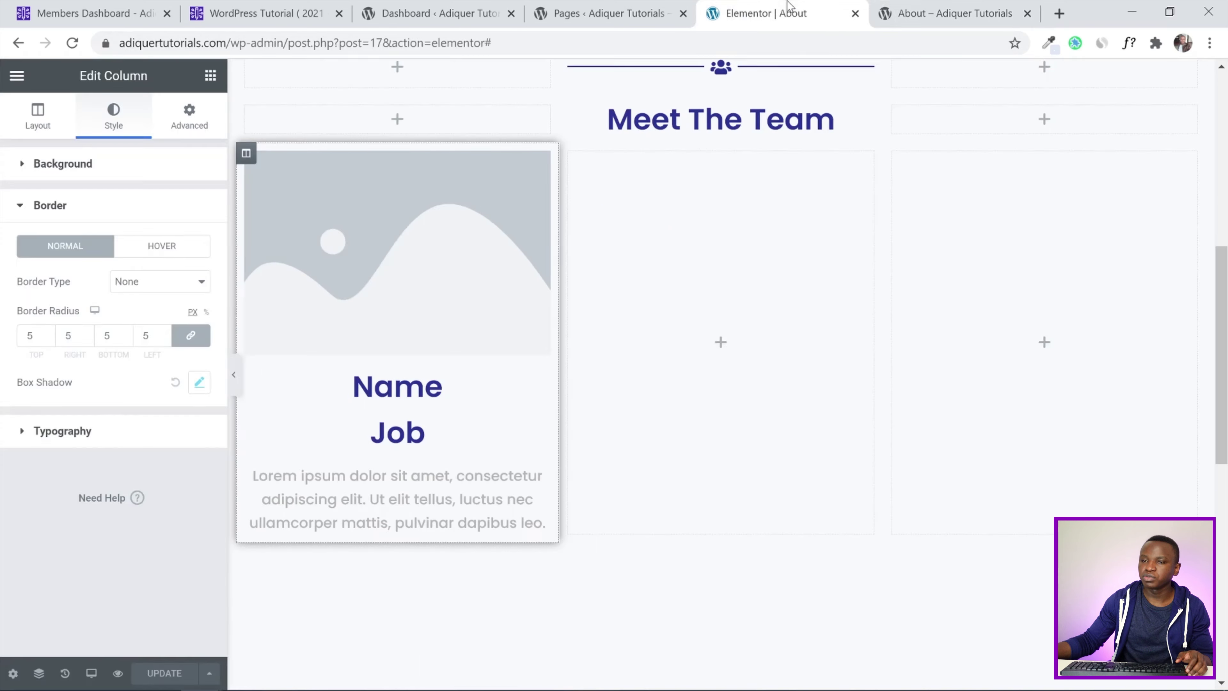
{"action": "right_click", "coordinate": [575, 155]}
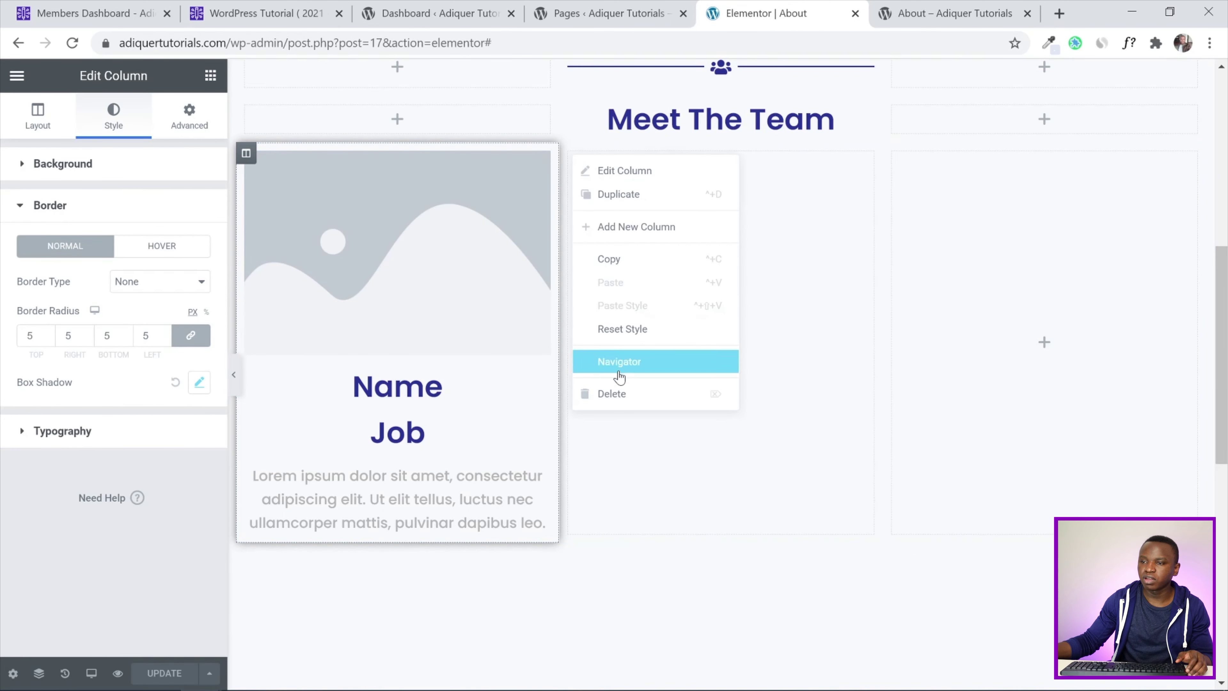
{"action": "left_click", "coordinate": [617, 394]}
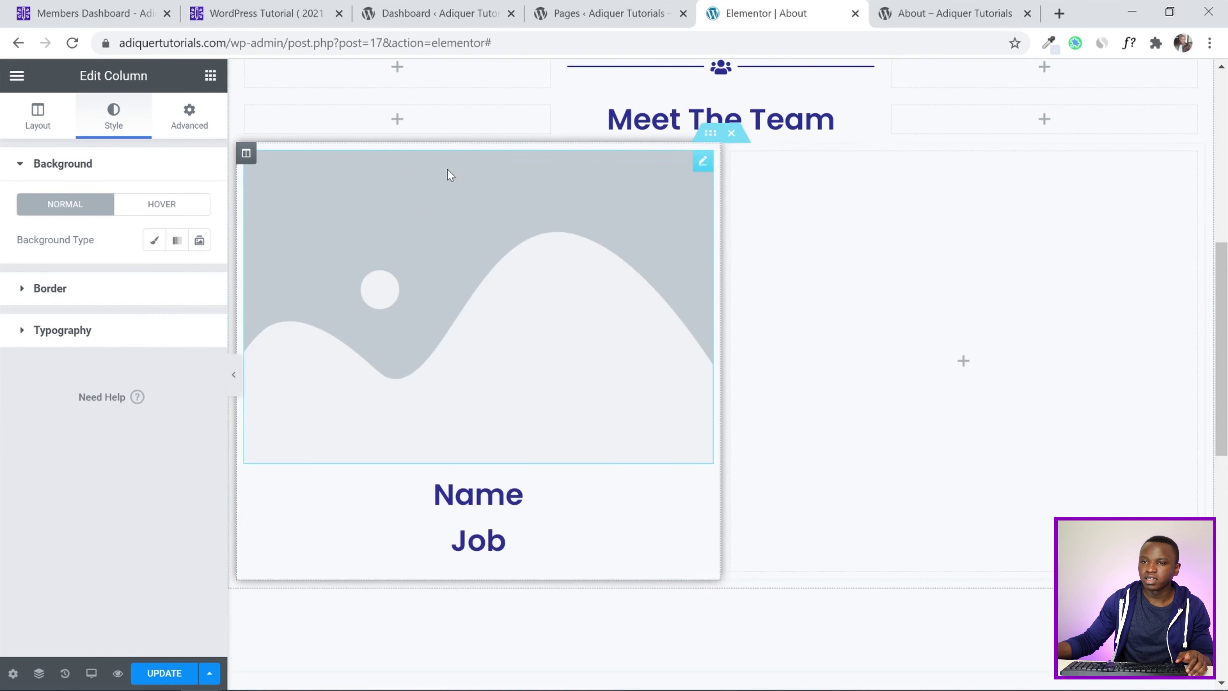
{"action": "right_click", "coordinate": [256, 154]}
{"action": "left_click", "coordinate": [288, 192]}
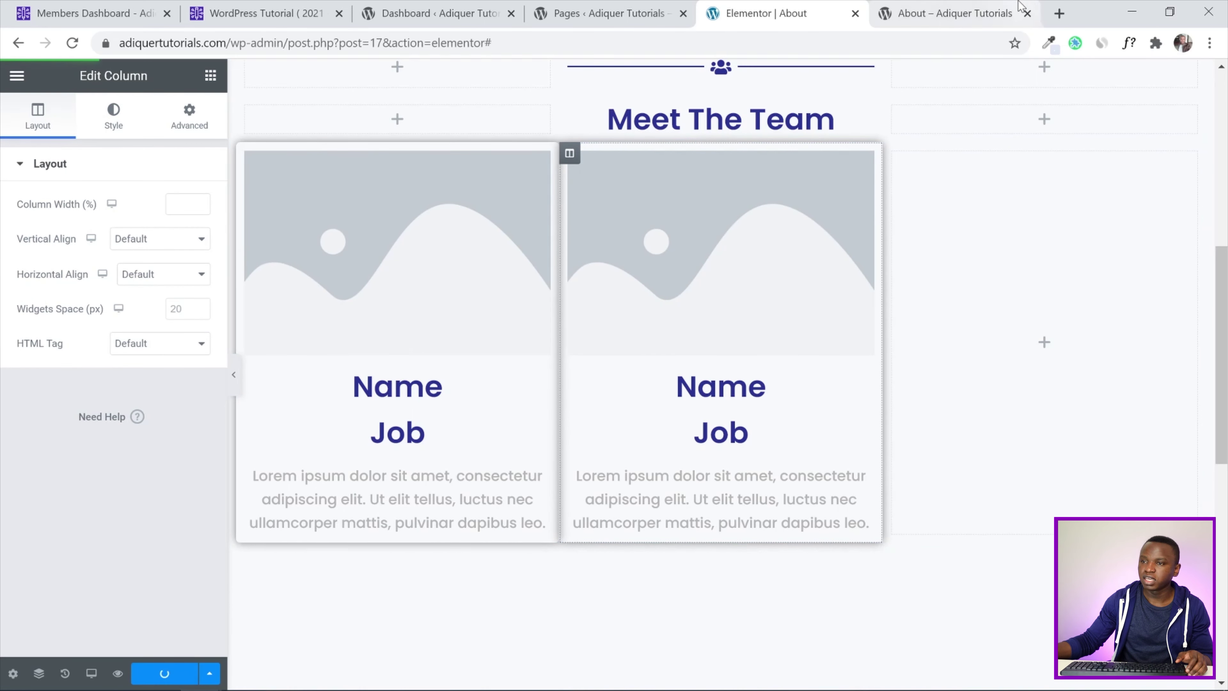
{"action": "key", "text": "ctrl+Tab"}
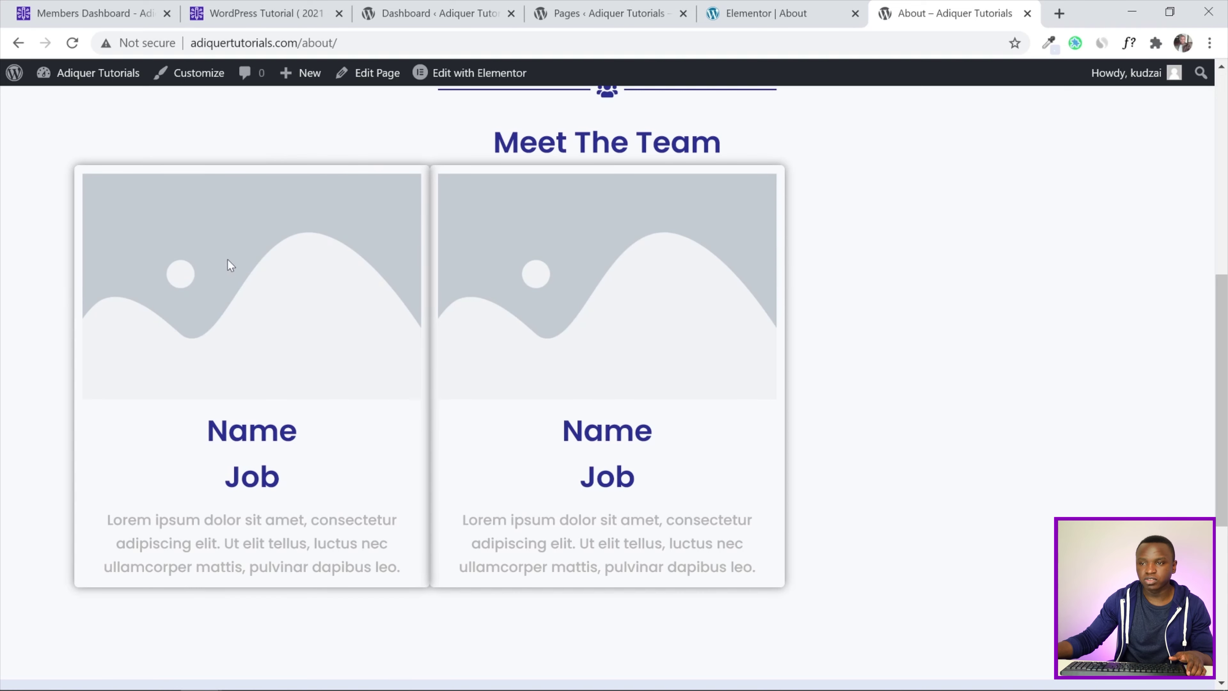
Set a 15 px margin on both team card columns
{"action": "left_click", "coordinate": [774, 13]}
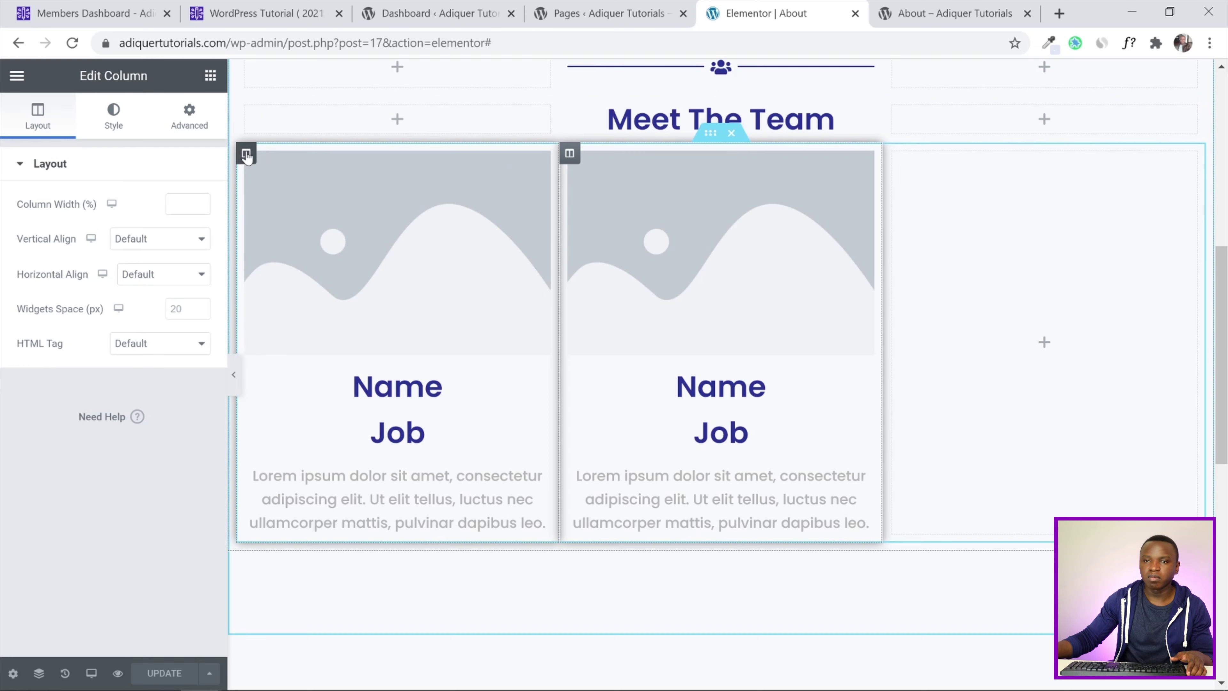
{"action": "left_click", "coordinate": [247, 156]}
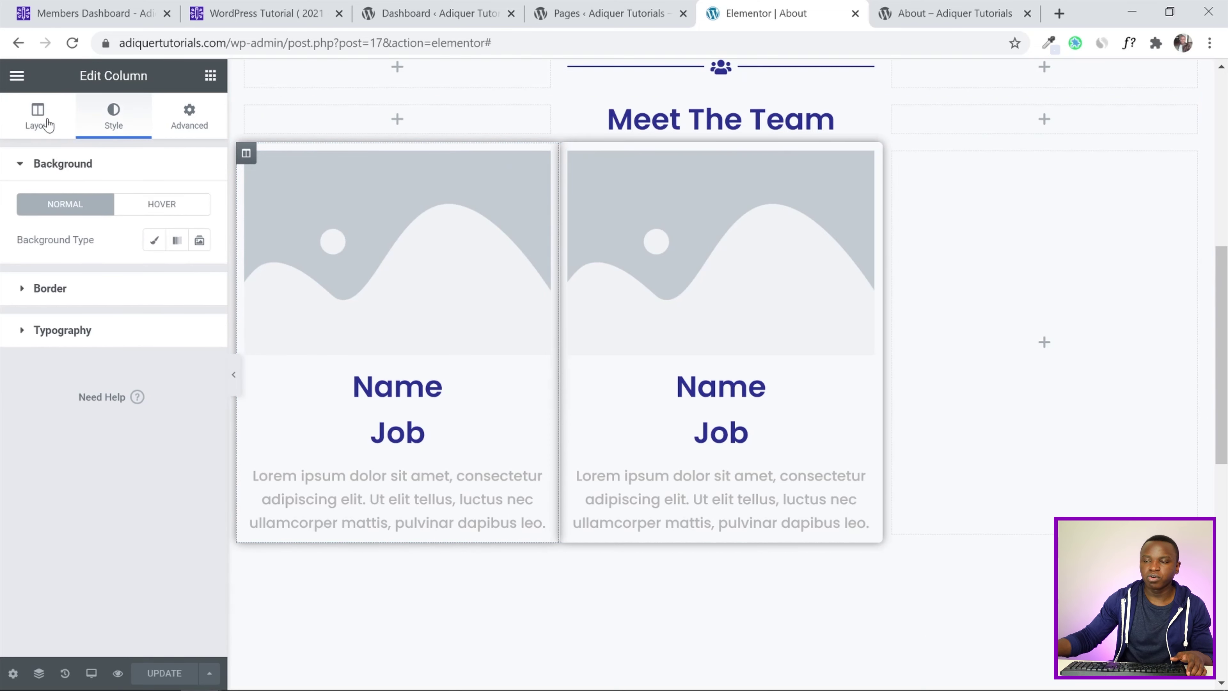
{"action": "left_click", "coordinate": [202, 121]}
{"action": "left_click", "coordinate": [30, 223]}
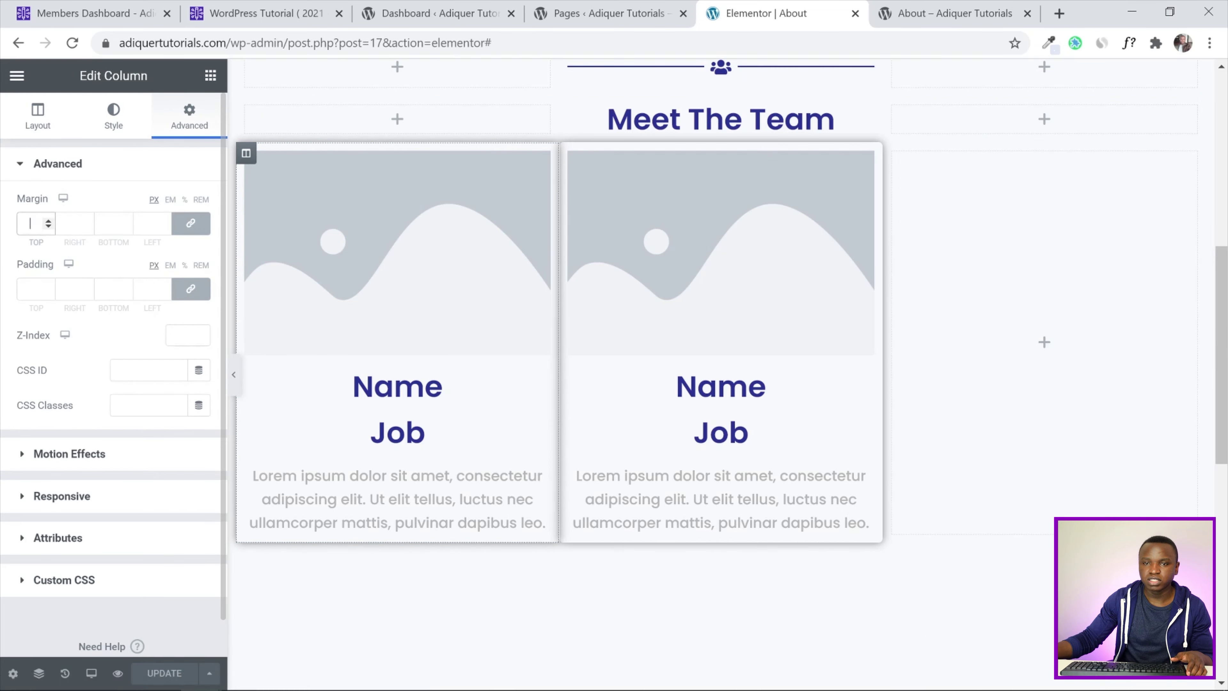
{"action": "type", "text": "15"}
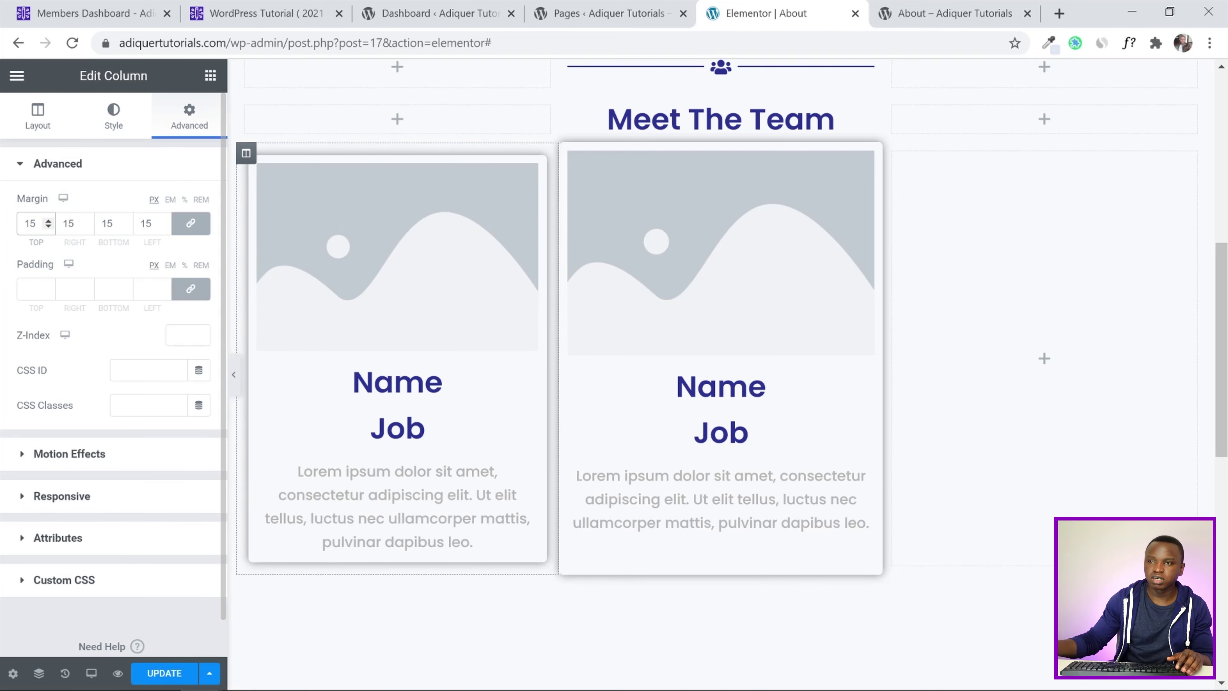
{"action": "left_click", "coordinate": [569, 153]}
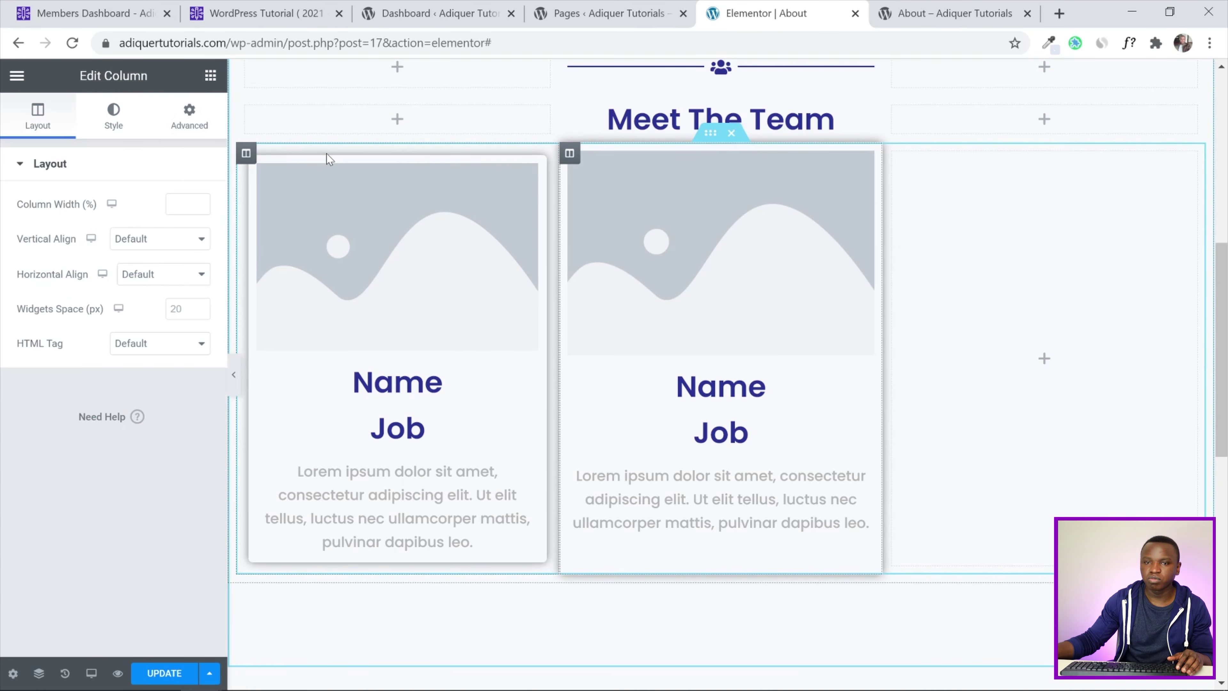
{"action": "left_click", "coordinate": [196, 125]}
{"action": "left_click", "coordinate": [30, 222]}
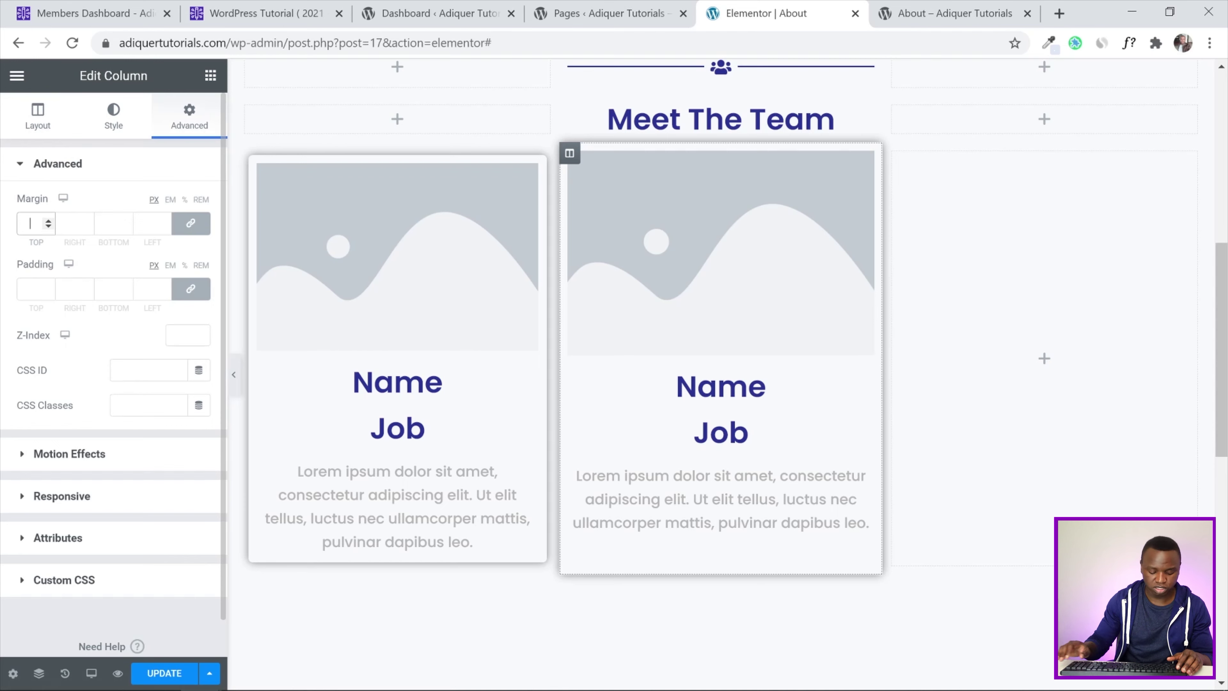
{"action": "type", "text": "15"}
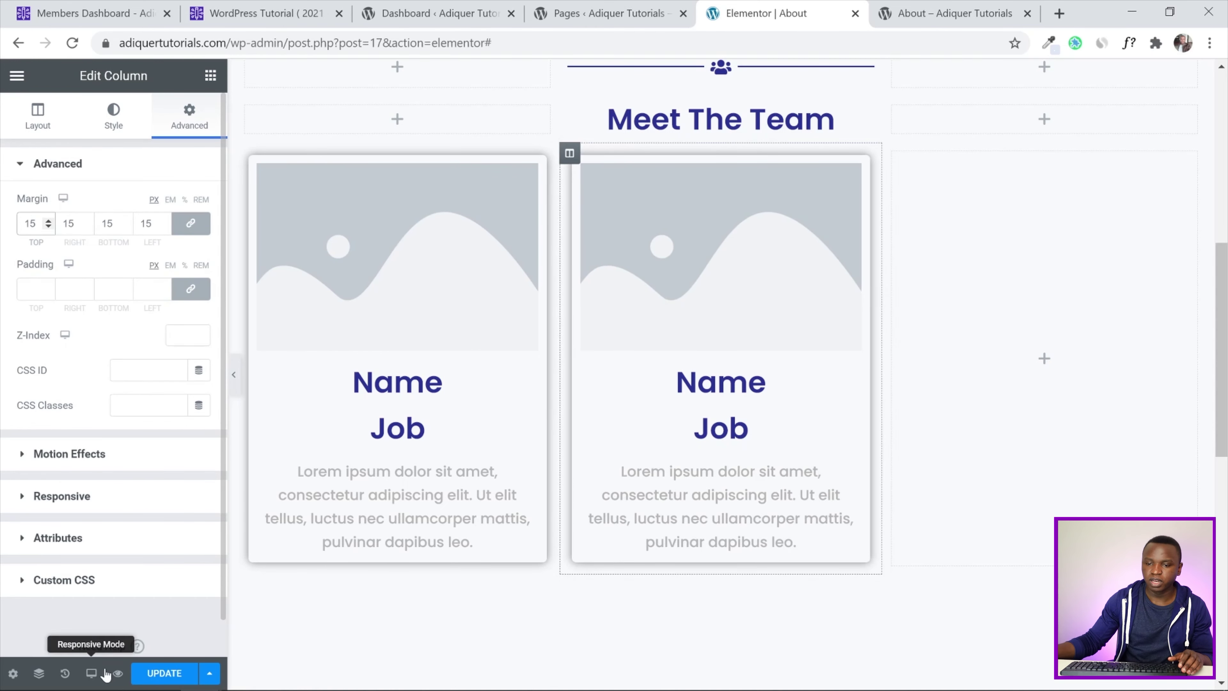
Save the page and reload the live About page to check the card spacing
{"action": "left_click", "coordinate": [165, 673]}
{"action": "left_click", "coordinate": [904, 5]}
{"action": "key", "text": "F5"}
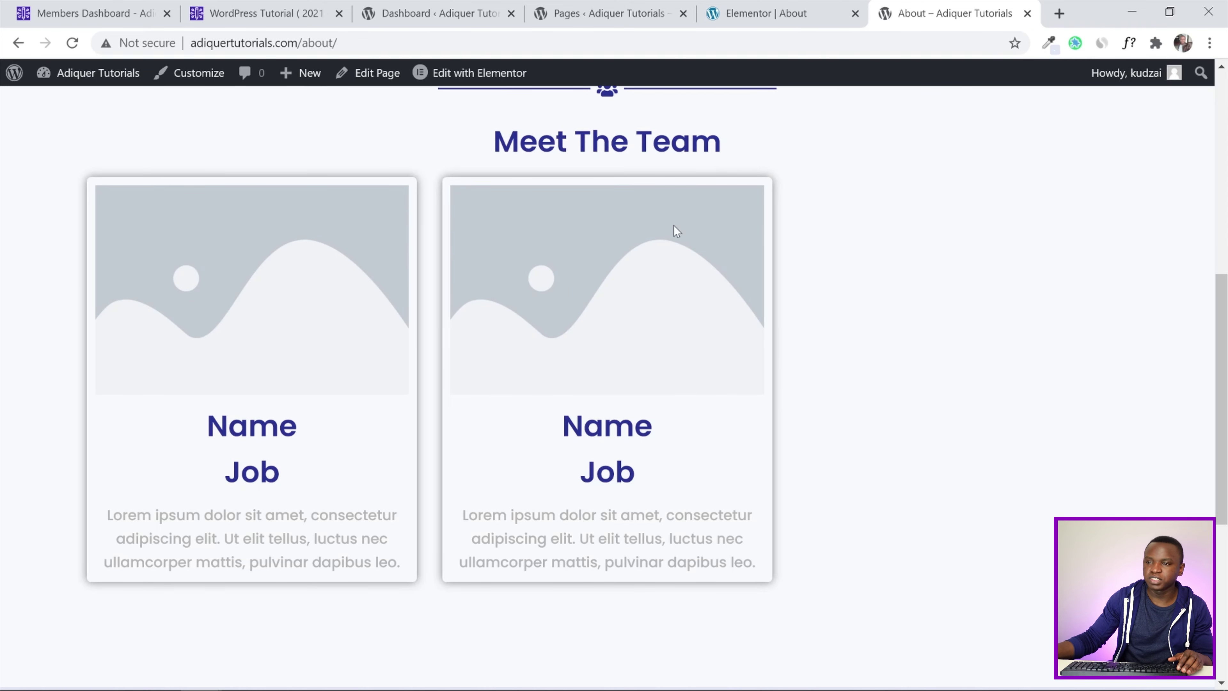
{"action": "scroll", "coordinate": [691, 274], "scroll_direction": "up", "scroll_amount": 3}
{"action": "scroll", "coordinate": [682, 290], "scroll_direction": "down", "scroll_amount": 3}
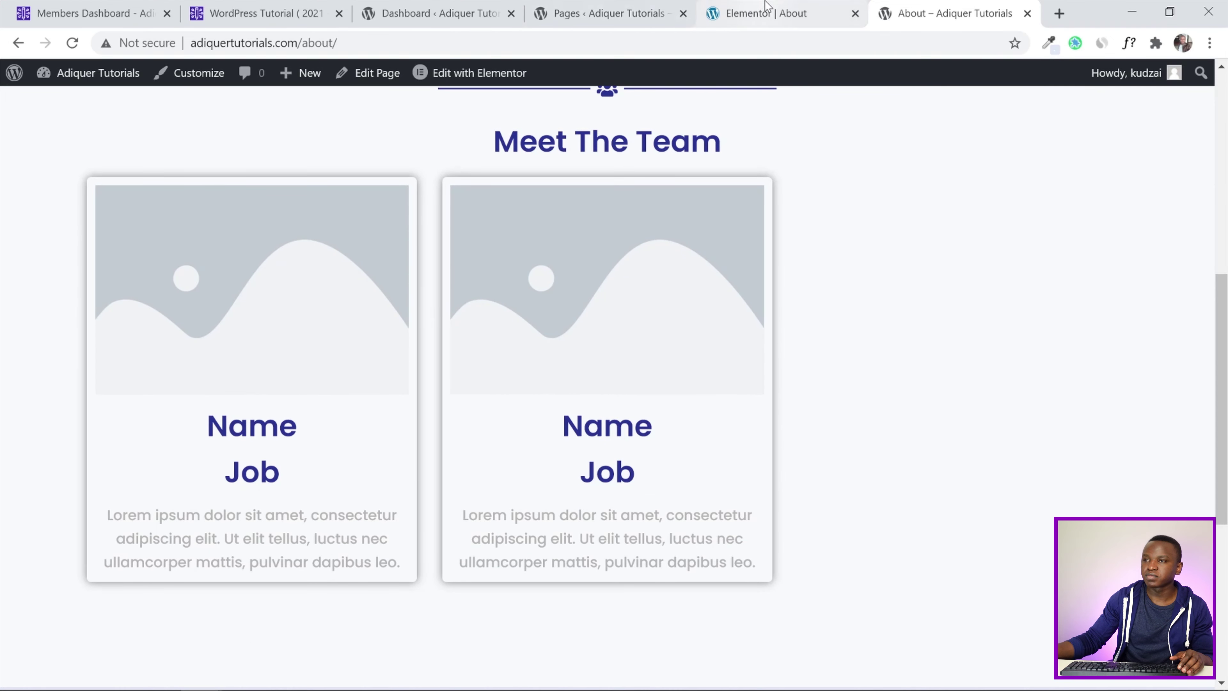
{"action": "left_click", "coordinate": [769, 10]}
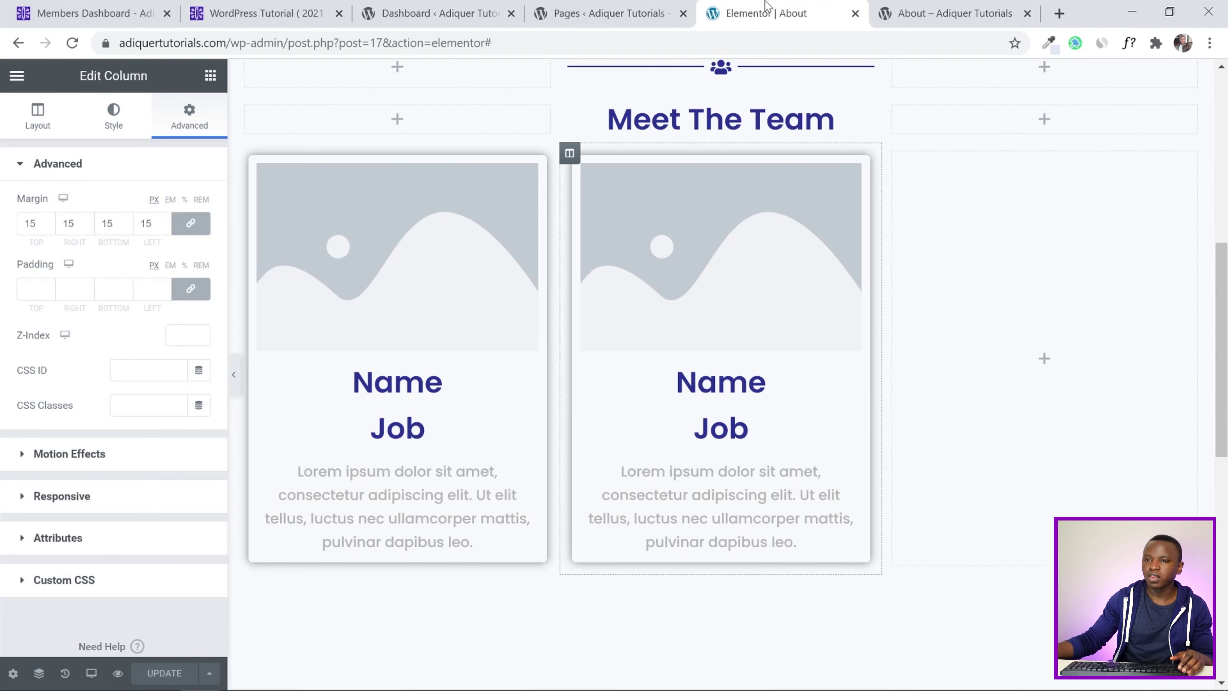
Replace the first card's image with the smiling bearded man's photo from the media library
{"action": "left_click", "coordinate": [396, 221]}
{"action": "left_click", "coordinate": [52, 260]}
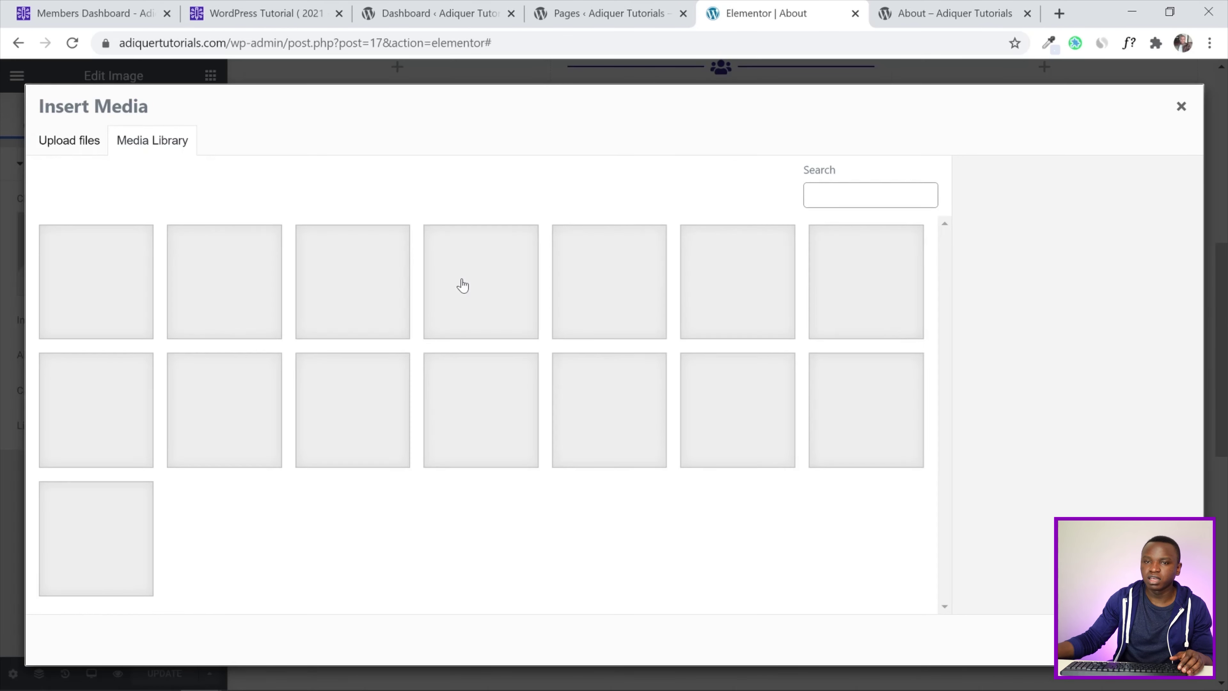
{"action": "left_click", "coordinate": [655, 283]}
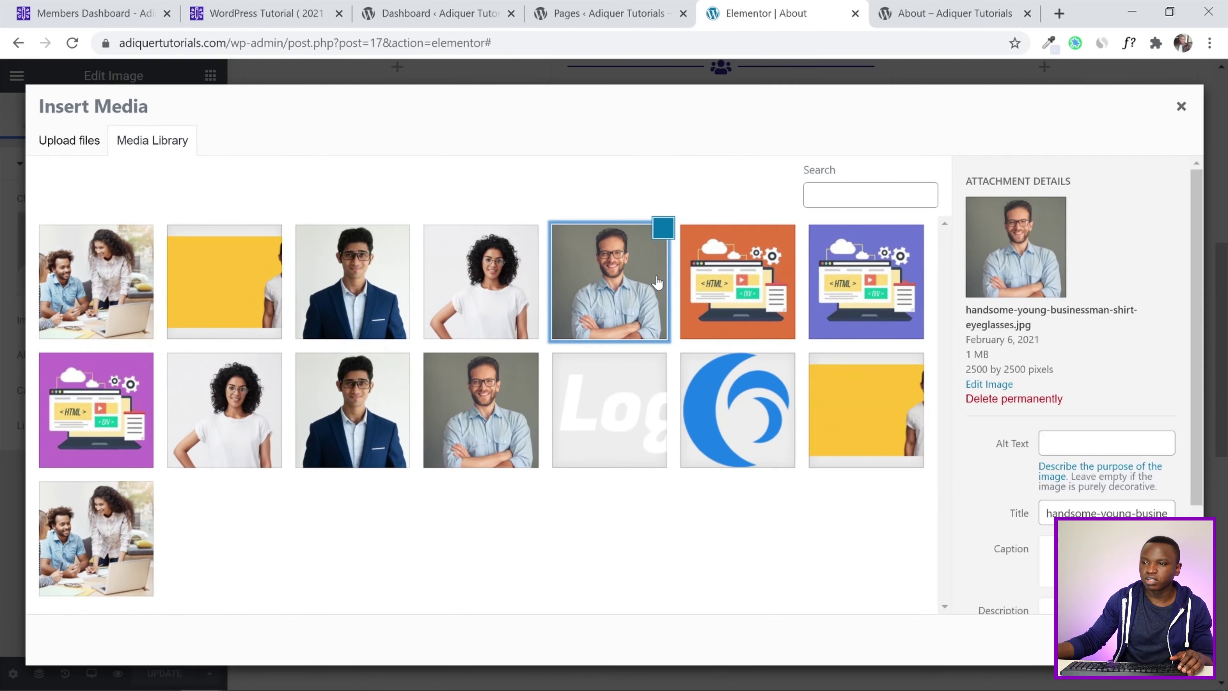
{"action": "left_click", "coordinate": [1160, 639]}
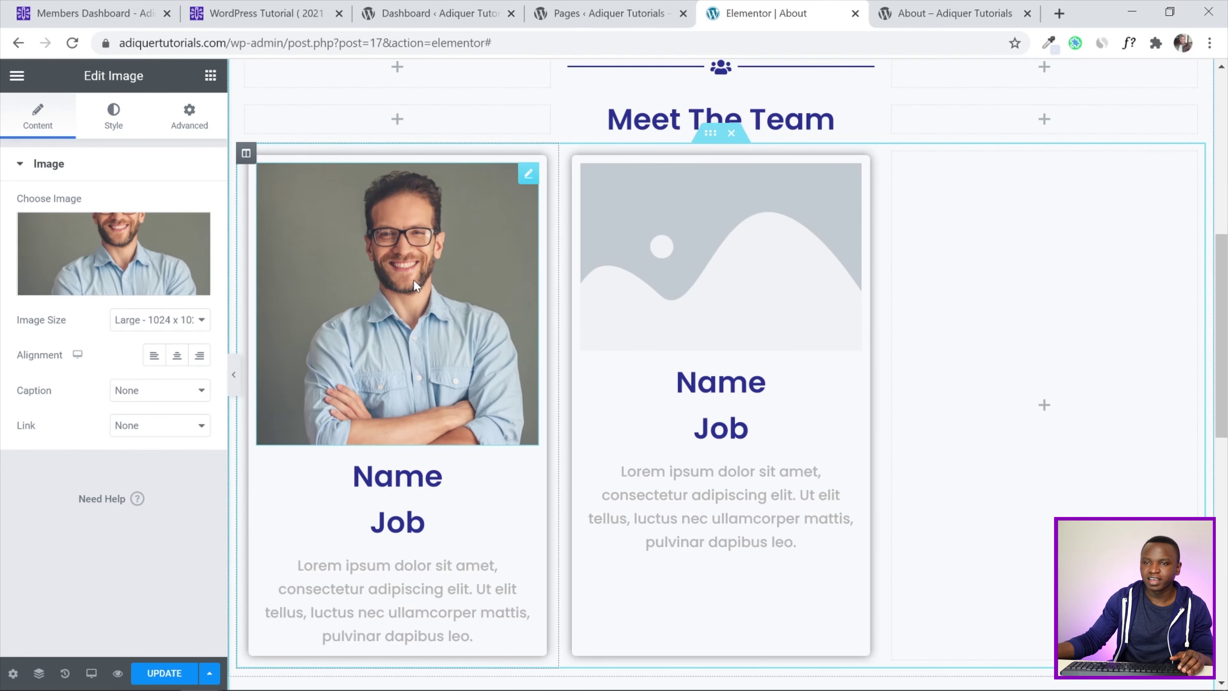
{"action": "left_click", "coordinate": [234, 374]}
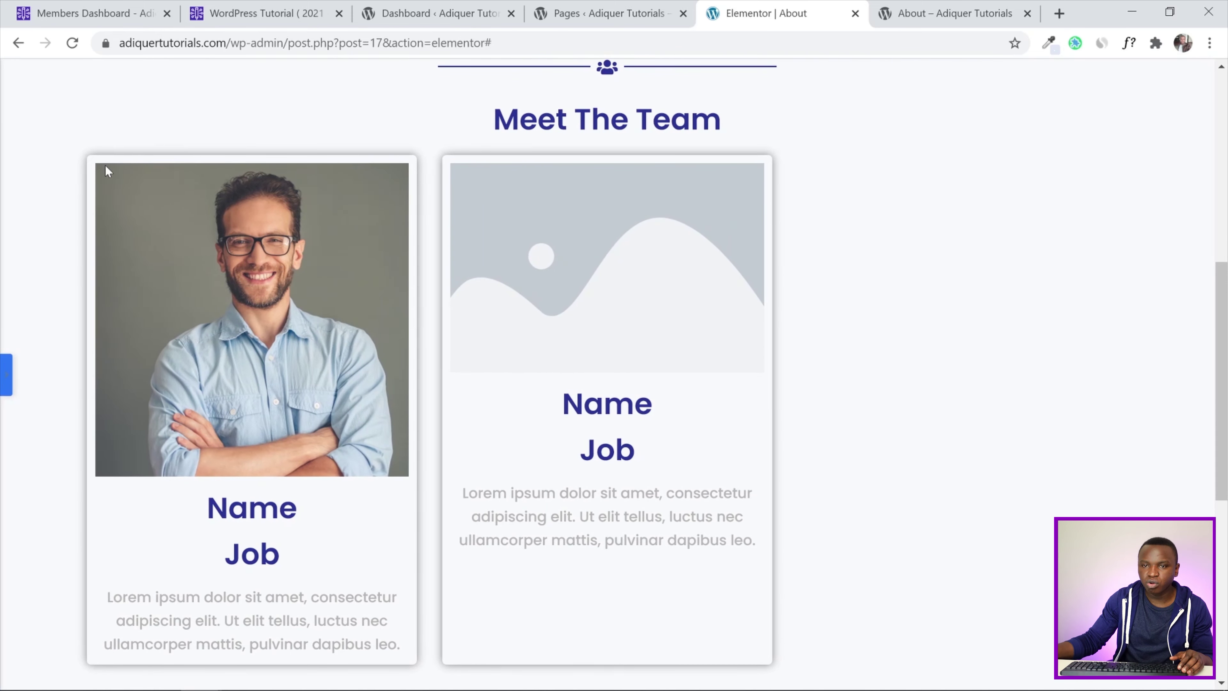
{"action": "left_click", "coordinate": [4, 375]}
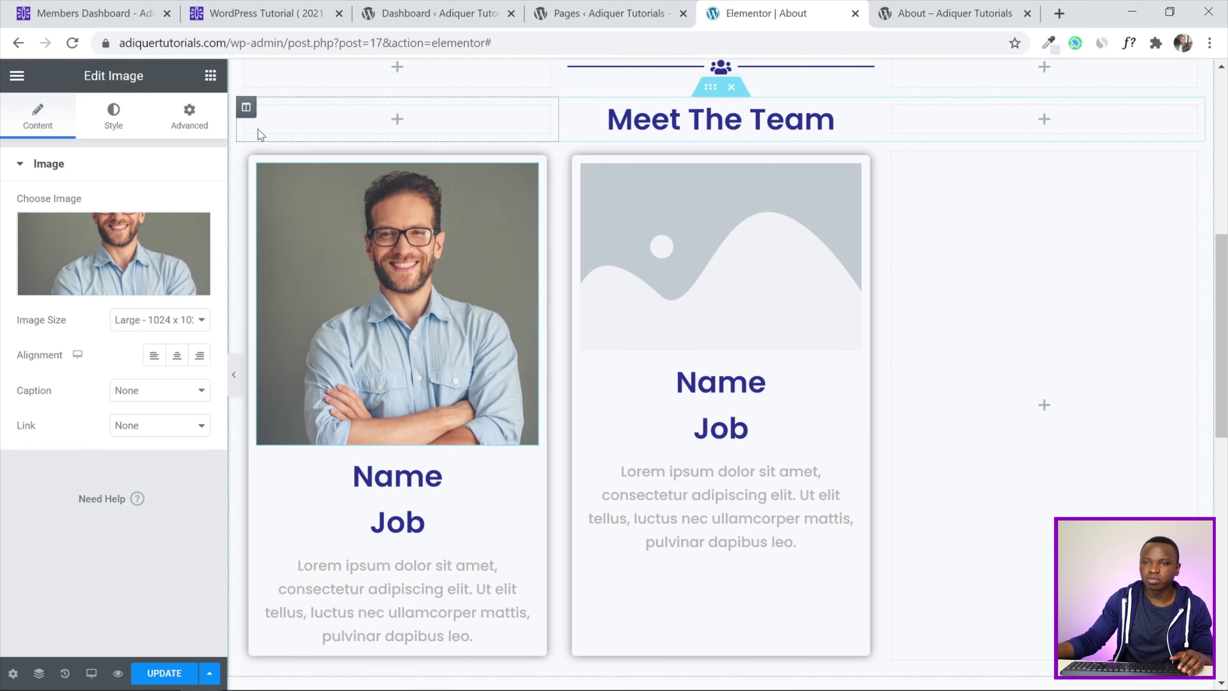
Give the first card's column 15 px padding on every side and preview it
{"action": "left_click", "coordinate": [246, 154]}
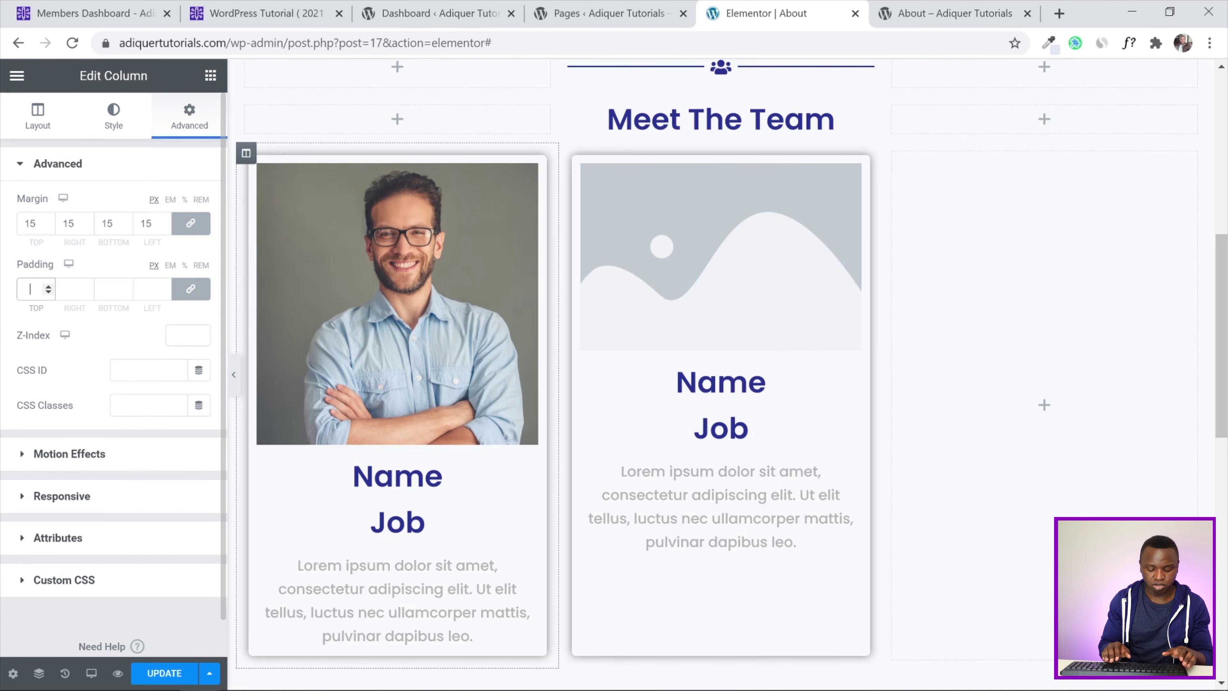
{"action": "type", "text": "15"}
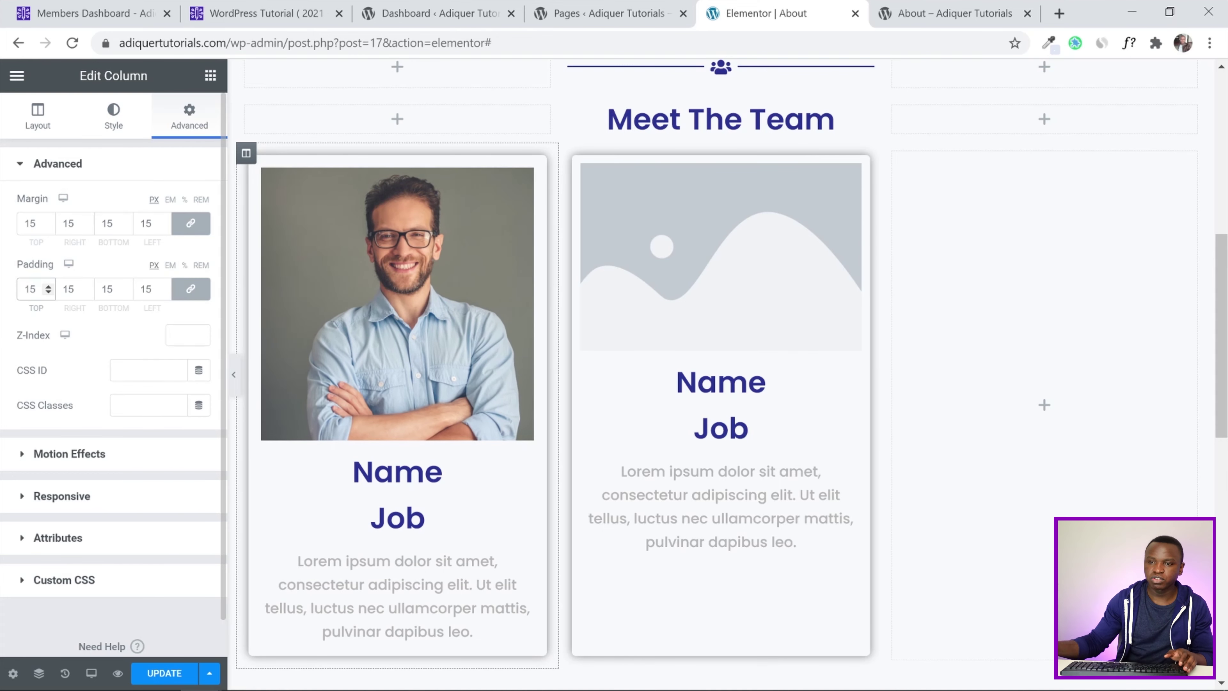
{"action": "left_click", "coordinate": [234, 374]}
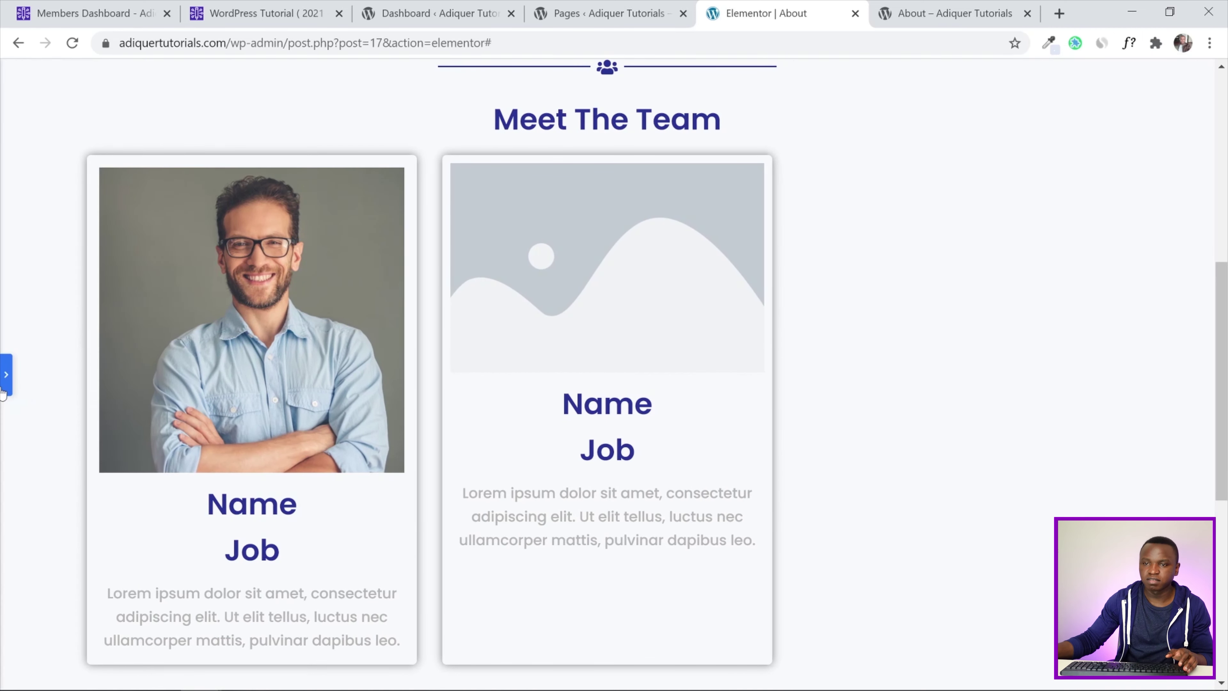
{"action": "left_click", "coordinate": [4, 382]}
{"action": "scroll", "coordinate": [506, 321], "scroll_direction": "down", "scroll_amount": 2}
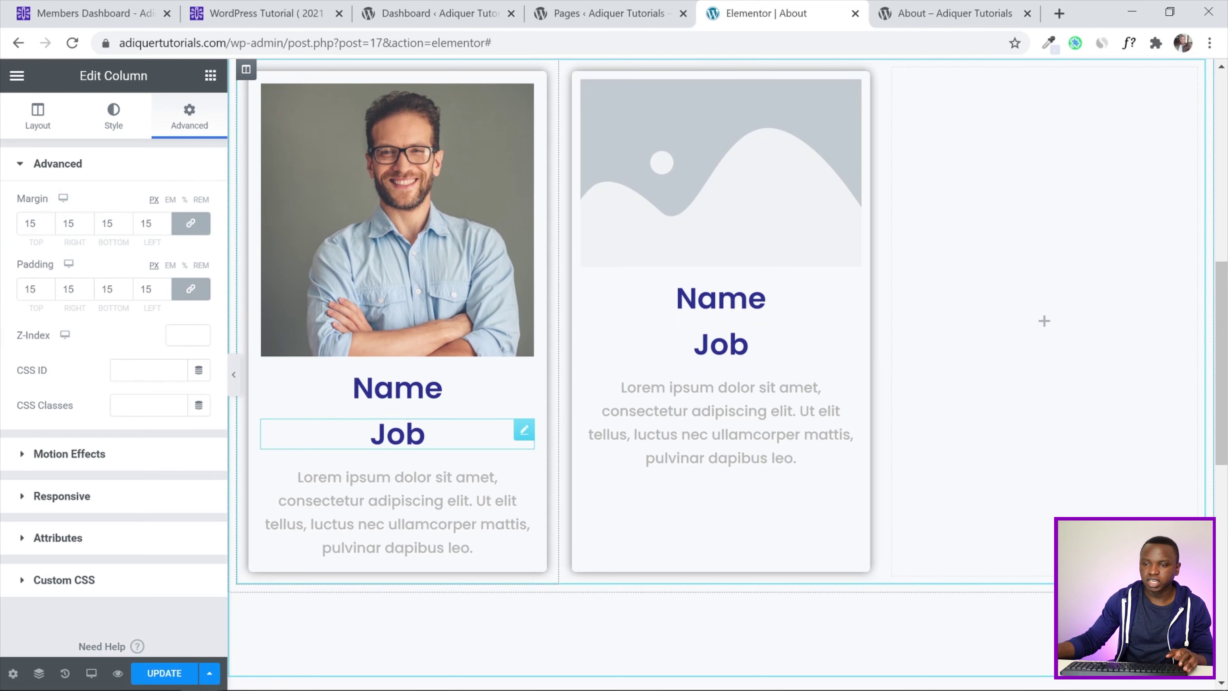
Color the Job heading with the pinkish global accent color
{"action": "left_click", "coordinate": [427, 434]}
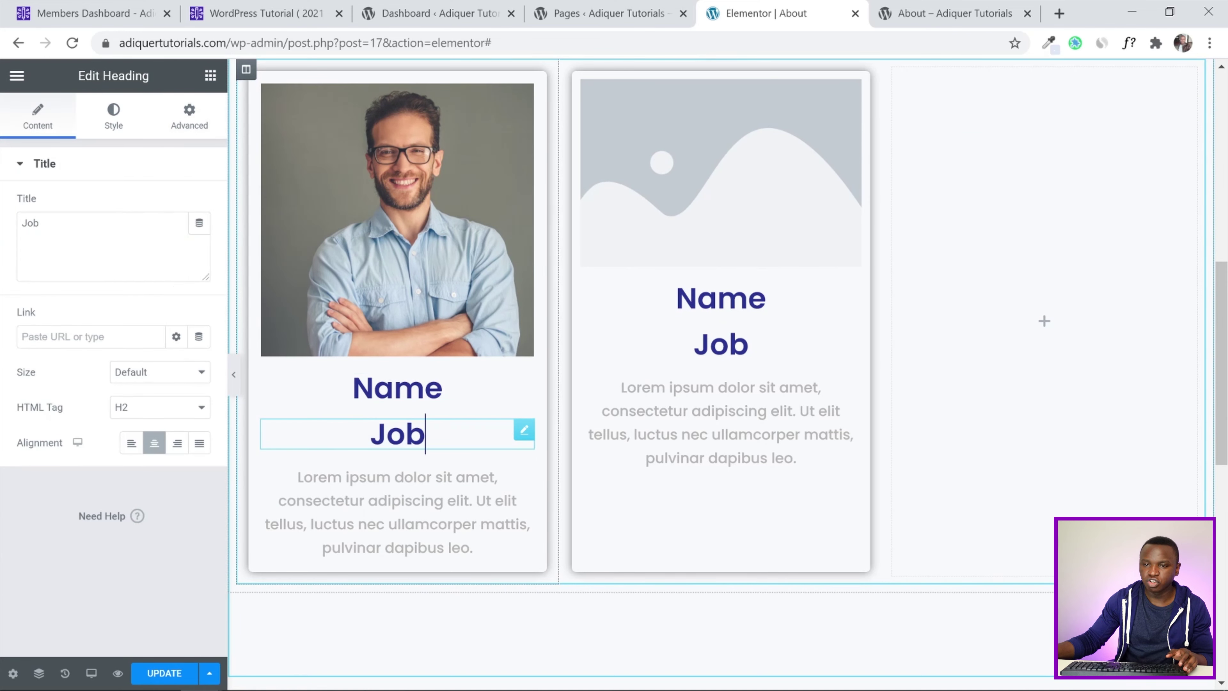
{"action": "left_click", "coordinate": [113, 128]}
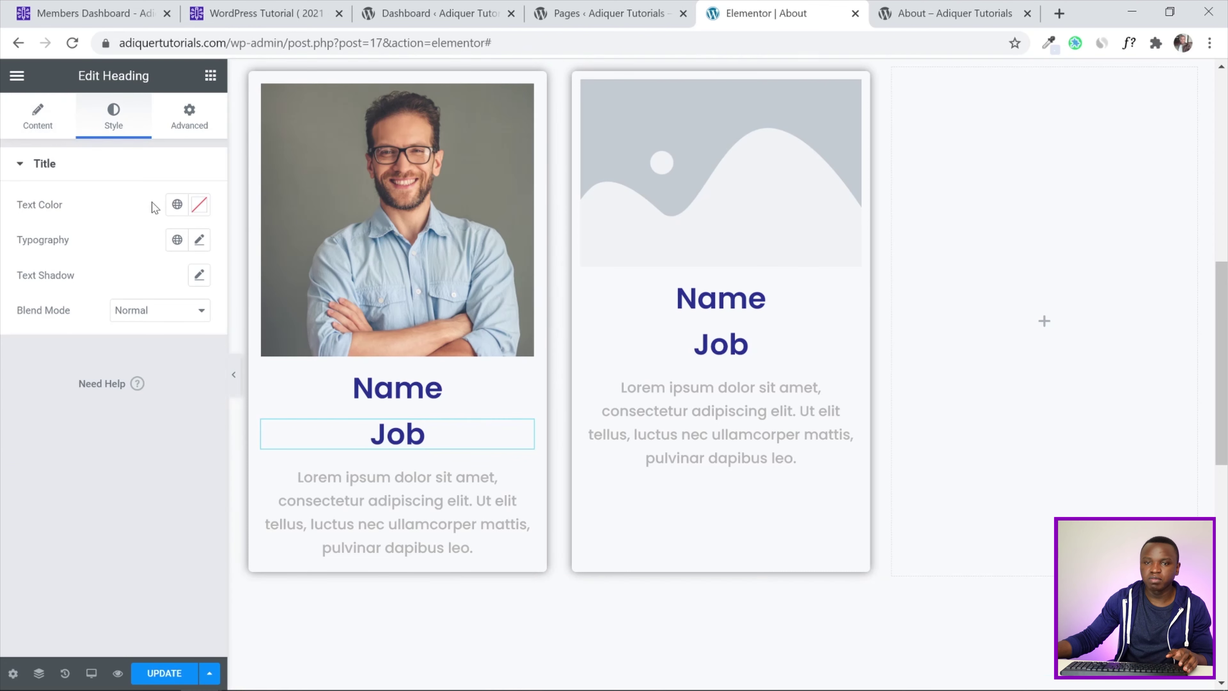
{"action": "left_click", "coordinate": [167, 203]}
{"action": "scroll", "coordinate": [136, 376], "scroll_direction": "down", "scroll_amount": 3}
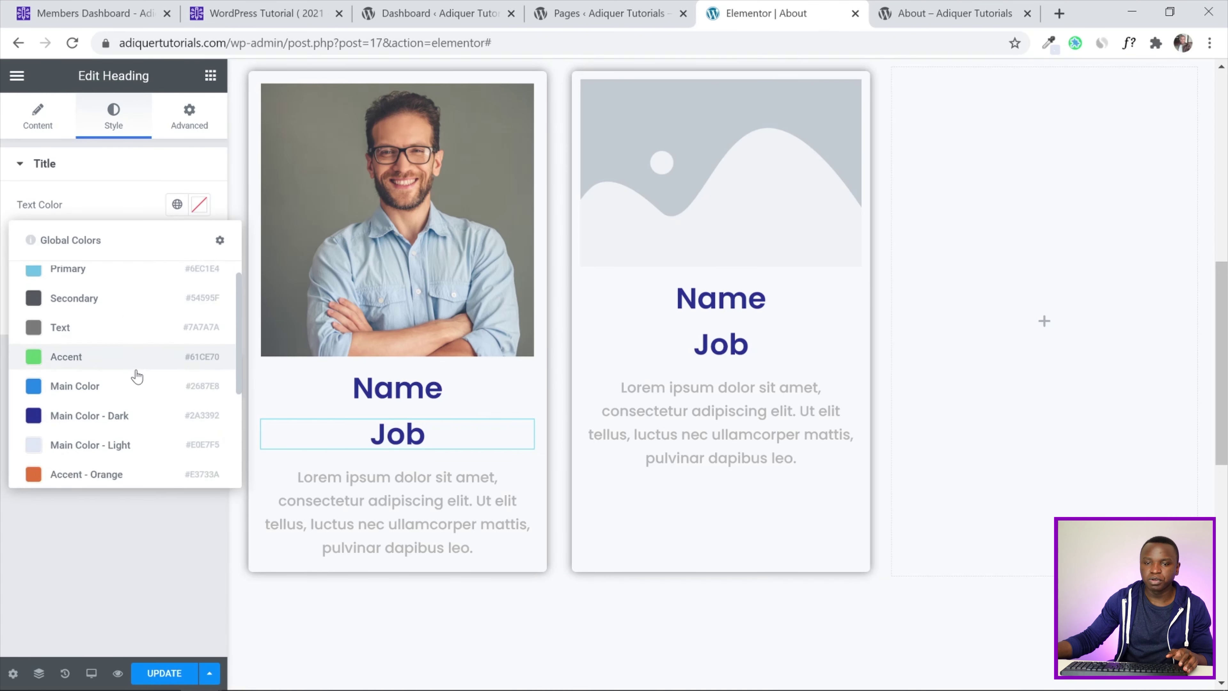
{"action": "left_click", "coordinate": [62, 377]}
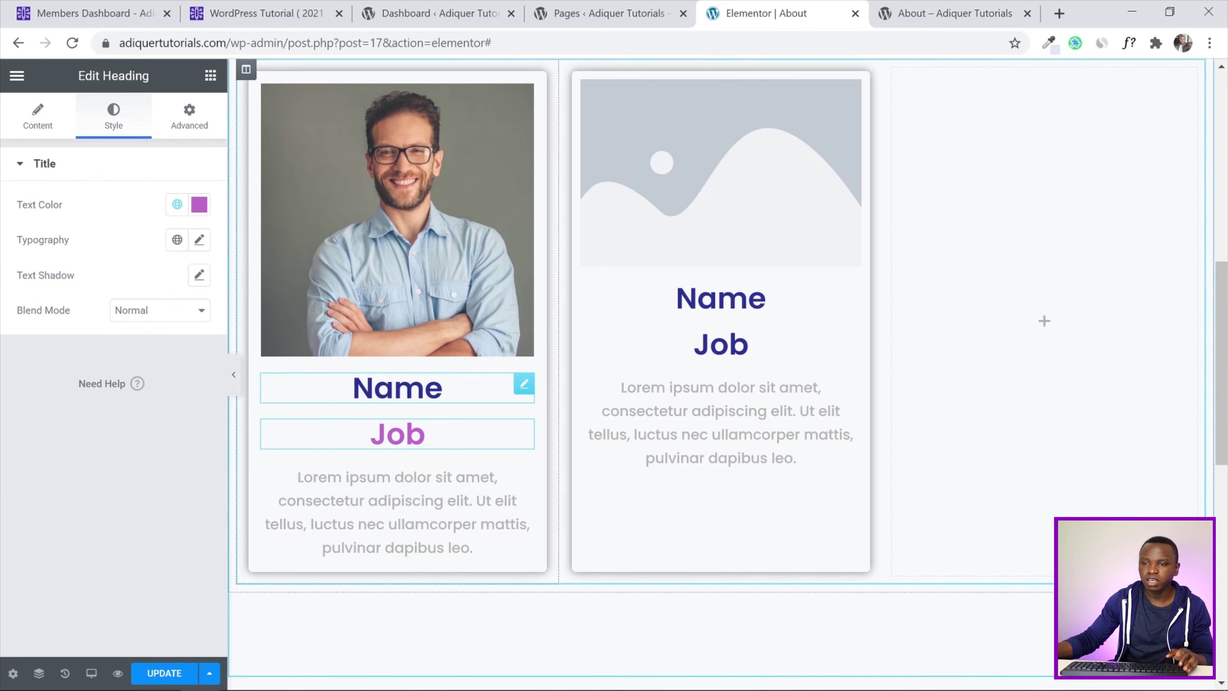
Replace the Name heading's title with the team member's name
{"action": "left_click", "coordinate": [439, 387]}
{"action": "left_click_drag", "start_coordinate": [68, 224], "coordinate": [3, 228]}
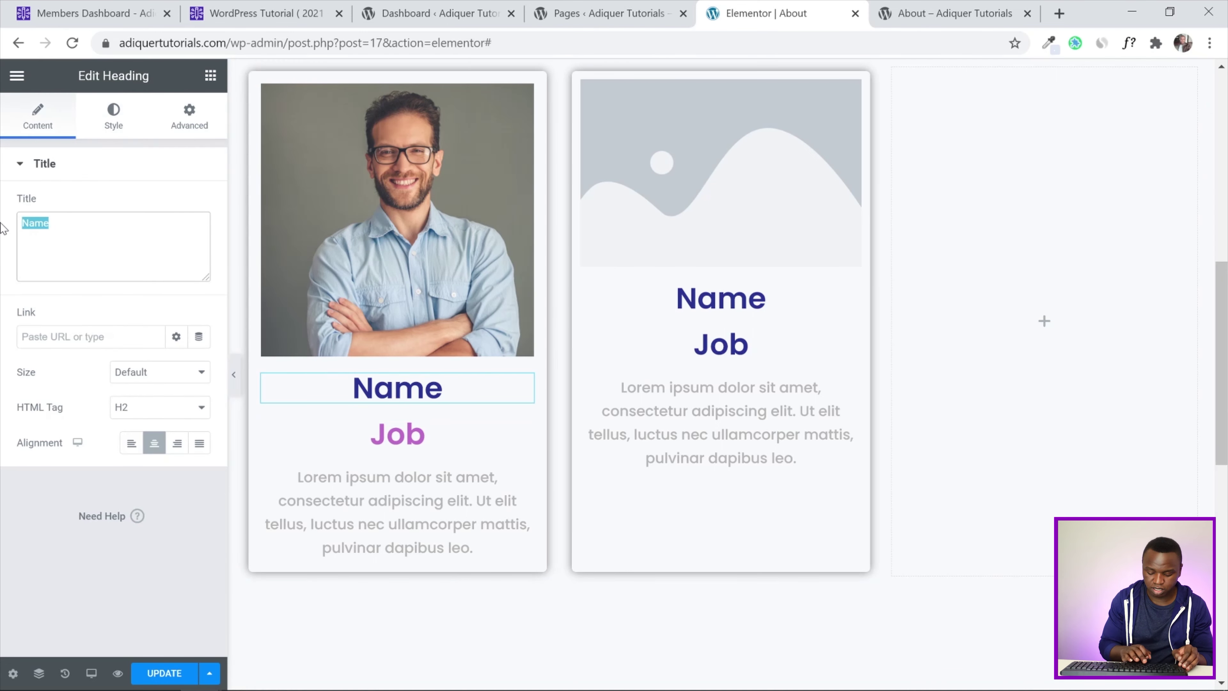
{"action": "type", "text": "H"}
{"action": "key", "text": "BackSpace"}
{"action": "type", "text": "John"}
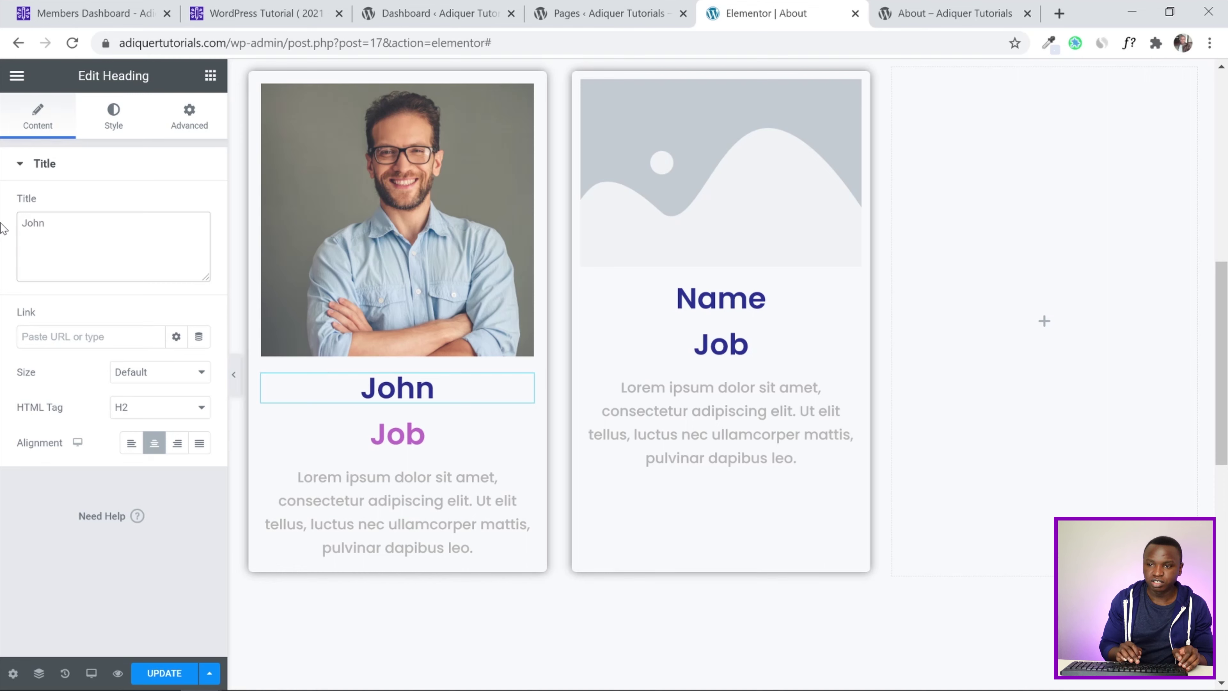
{"action": "type", "text": " Don"}
{"action": "key", "text": "BackSpace"}
{"action": "type", "text": "e"}
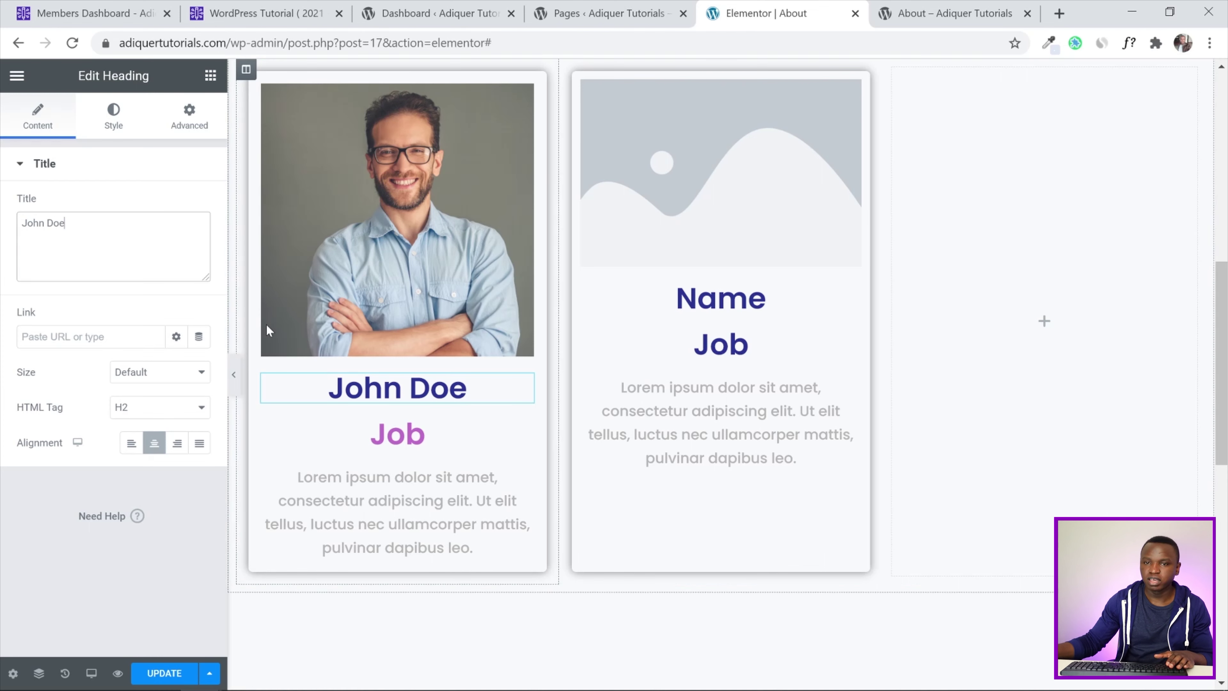
Change the Job heading's title to 'Developer'
{"action": "left_click", "coordinate": [420, 434]}
{"action": "left_click", "coordinate": [113, 117]}
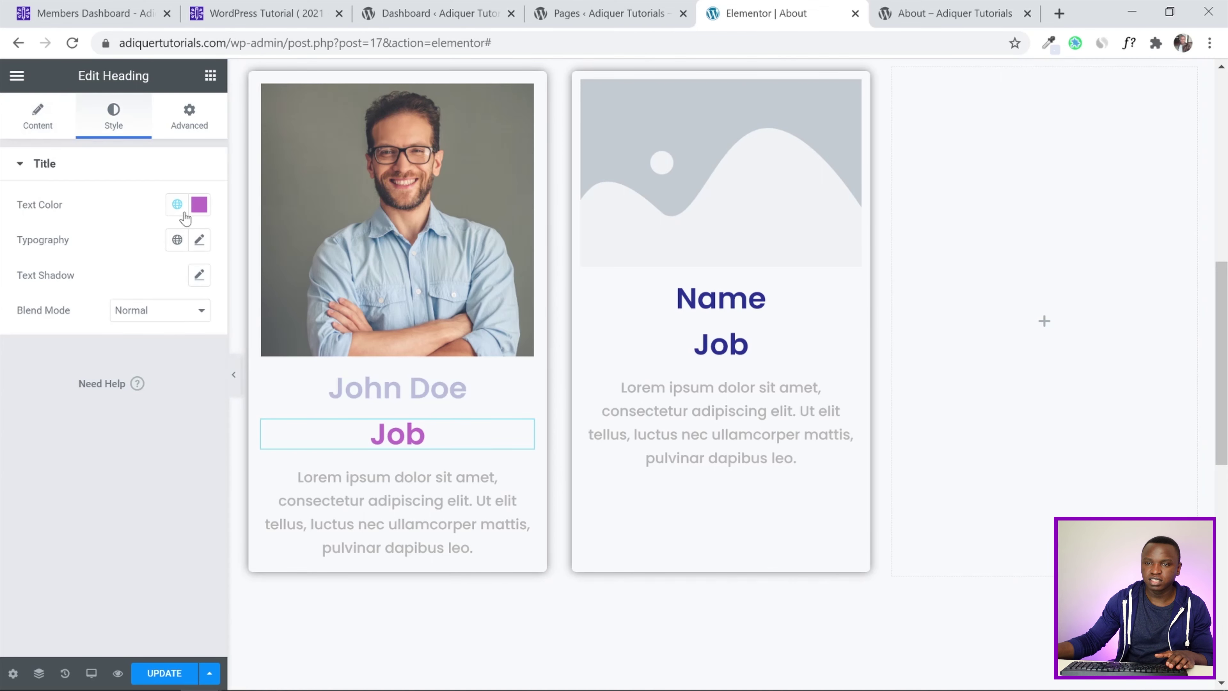
{"action": "left_click", "coordinate": [177, 204]}
{"action": "left_click", "coordinate": [17, 138]}
{"action": "left_click_drag", "start_coordinate": [87, 222], "coordinate": [1, 232]}
{"action": "type", "text": "Developer"}
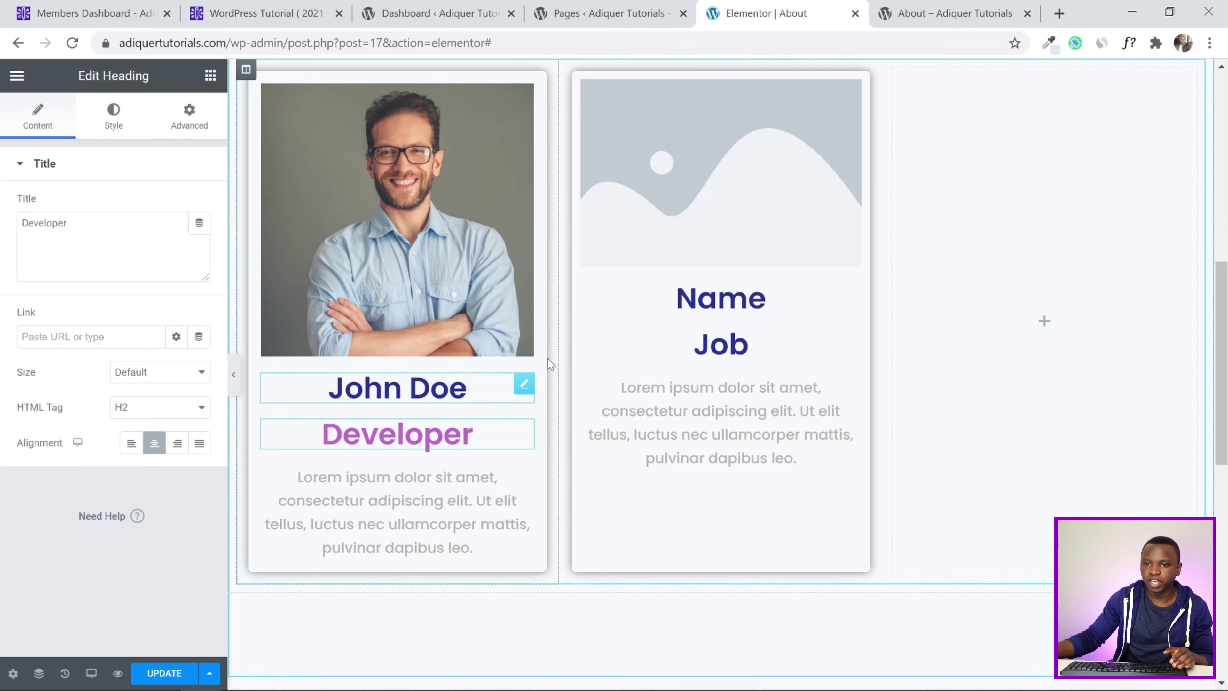
Save the page and delete the unused empty columns
{"action": "left_click", "coordinate": [168, 676]}
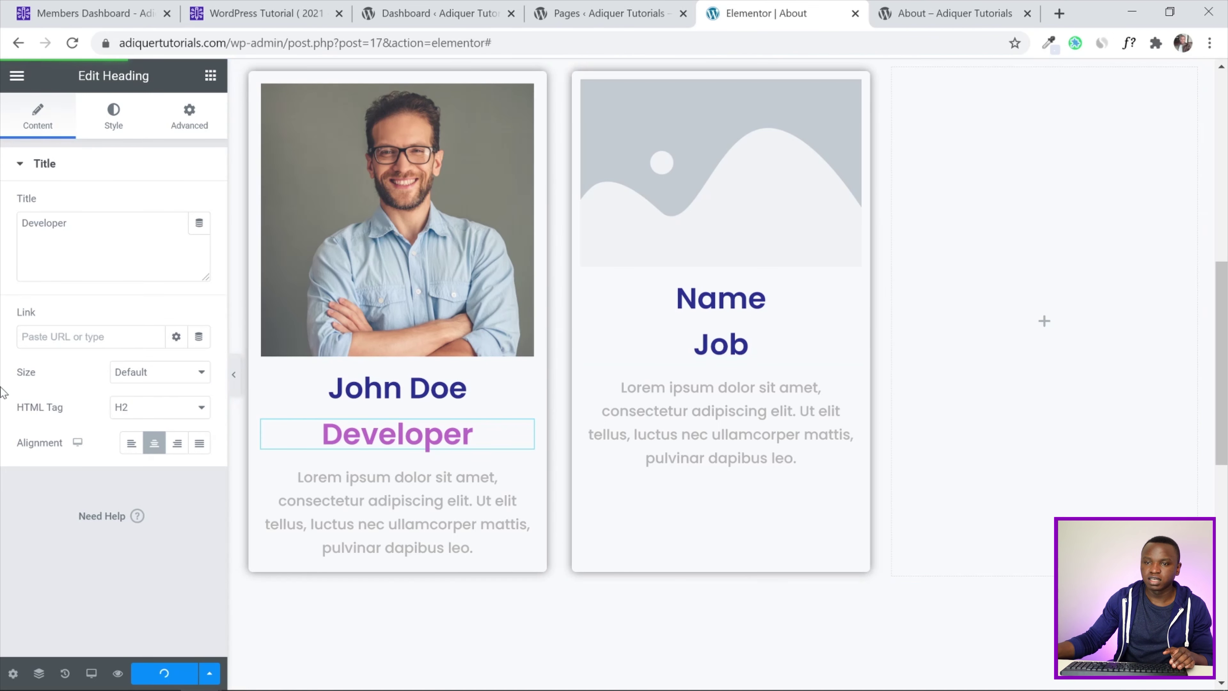
{"action": "scroll", "coordinate": [551, 253], "scroll_direction": "up", "scroll_amount": 2}
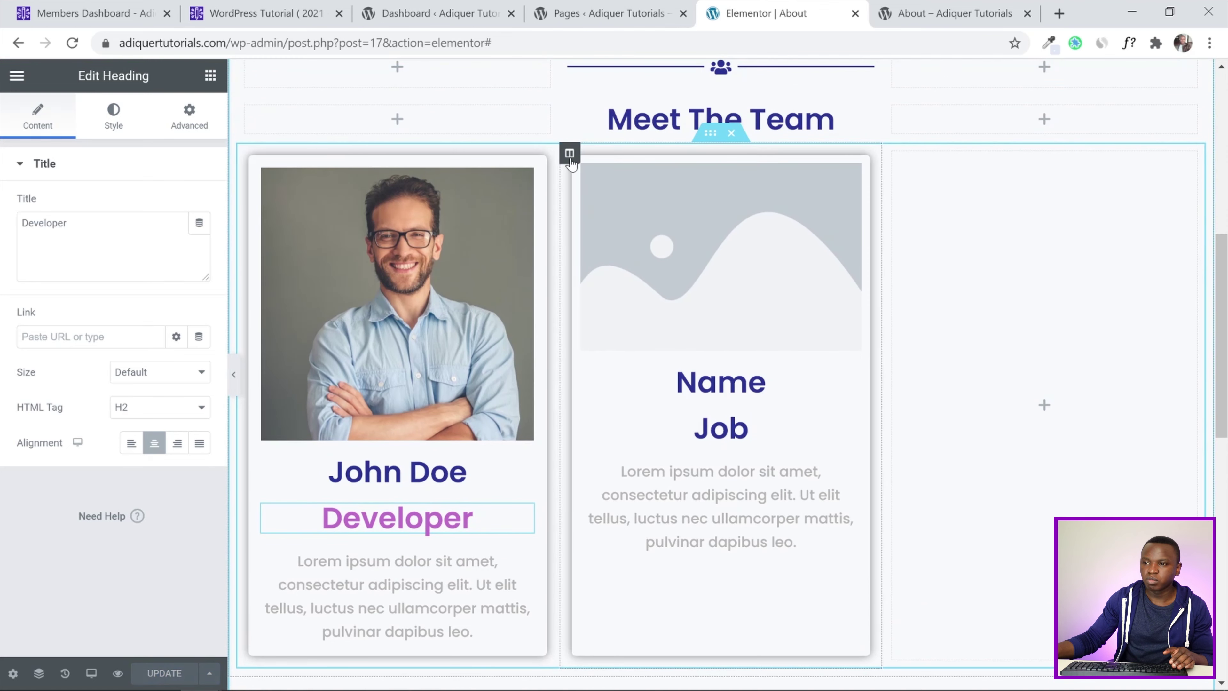
{"action": "right_click", "coordinate": [570, 154]}
{"action": "left_click", "coordinate": [625, 396]}
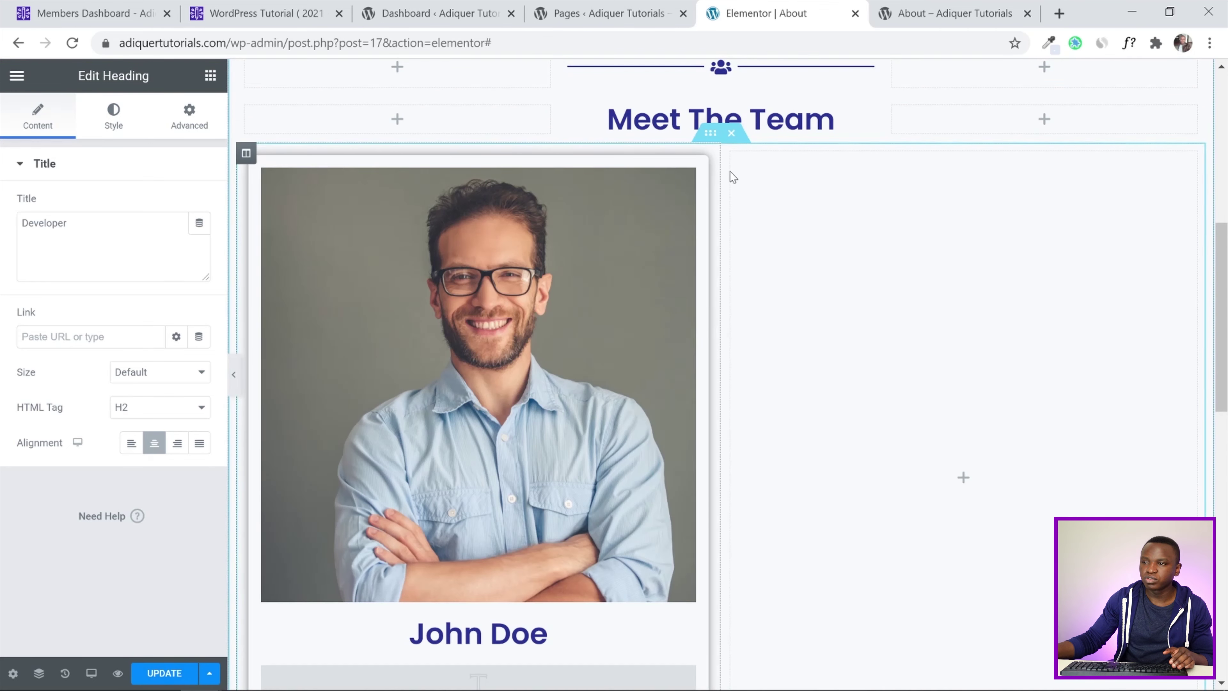
{"action": "right_click", "coordinate": [732, 153]}
Delete the empty right column and duplicate the team card column to make three cards
{"action": "left_click", "coordinate": [820, 398]}
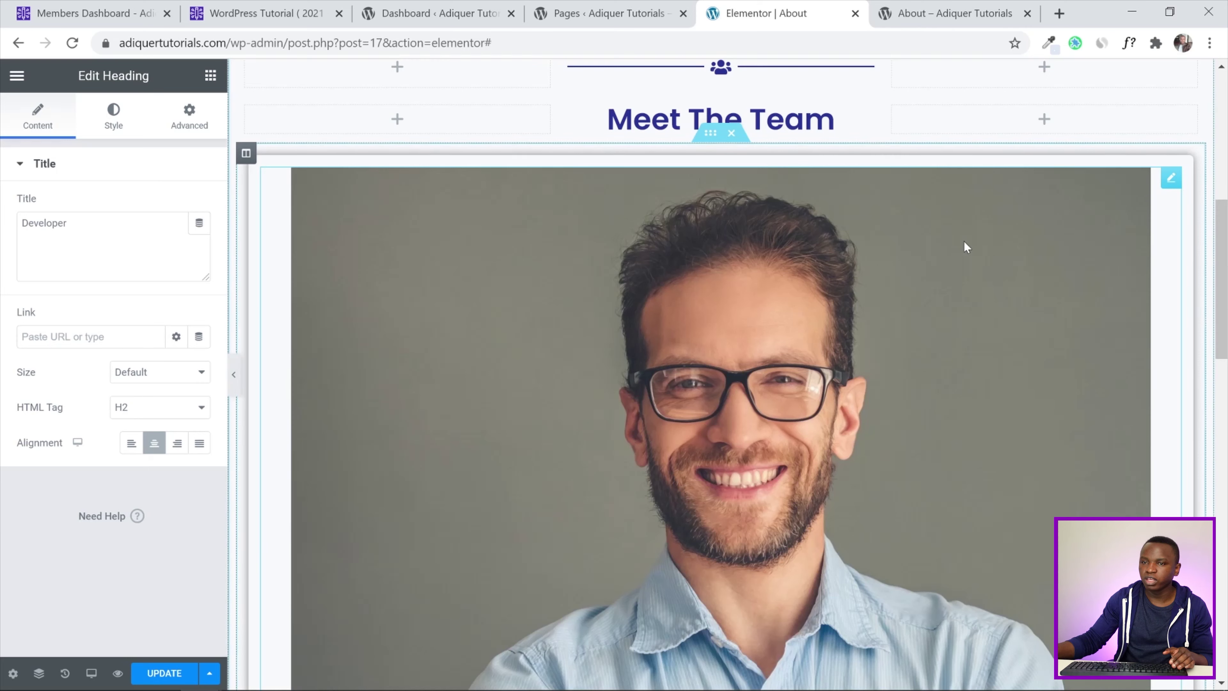
{"action": "right_click", "coordinate": [247, 154]}
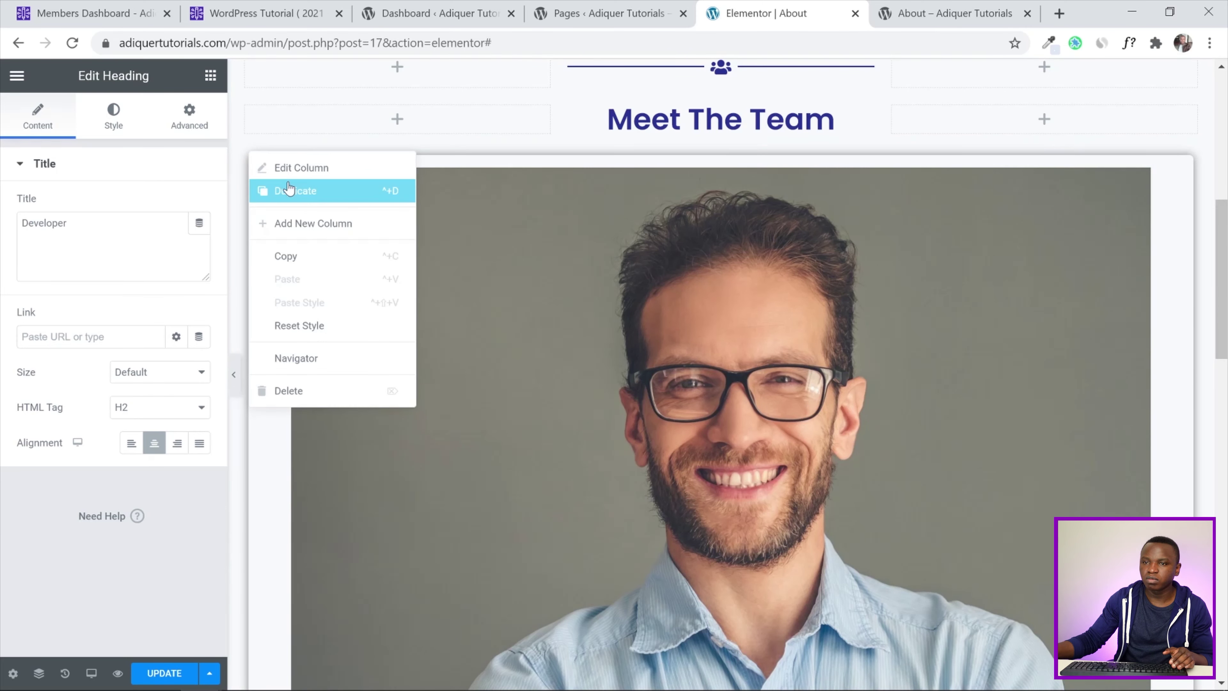
{"action": "left_click", "coordinate": [289, 188]}
{"action": "right_click", "coordinate": [246, 152]}
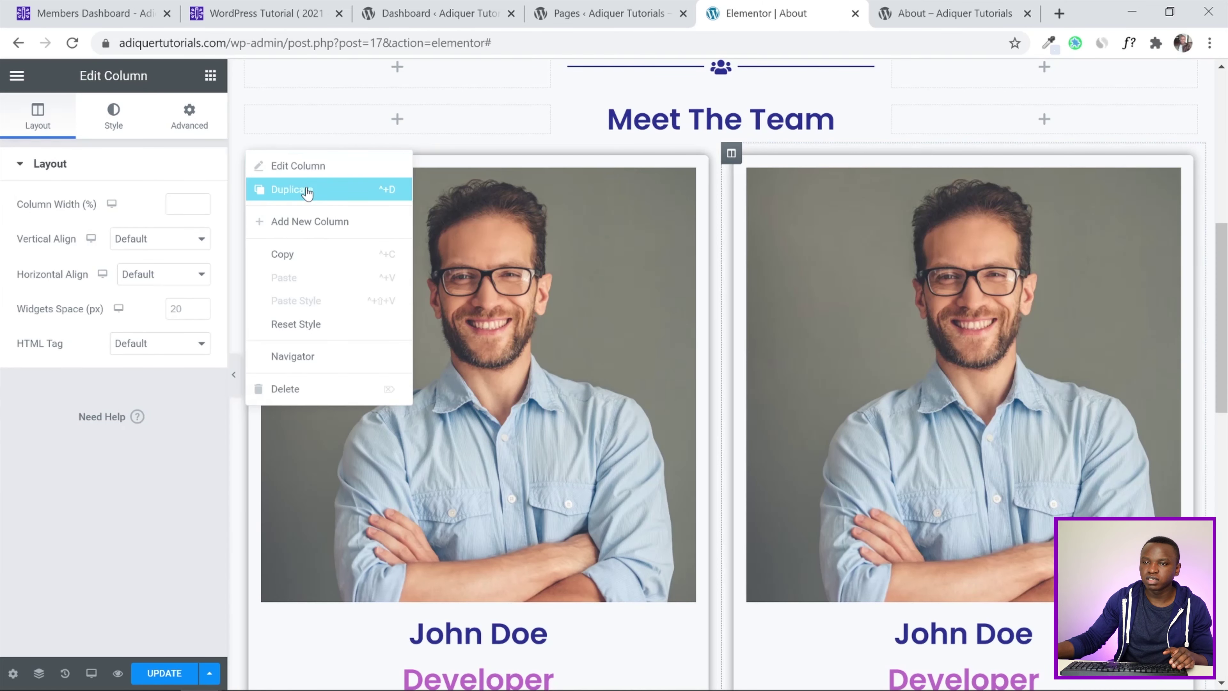
{"action": "left_click", "coordinate": [306, 190]}
Replace the middle card's photo with the curly-haired woman from the Media Library
{"action": "scroll", "coordinate": [511, 236], "scroll_direction": "down", "scroll_amount": 2}
{"action": "left_click", "coordinate": [673, 218]}
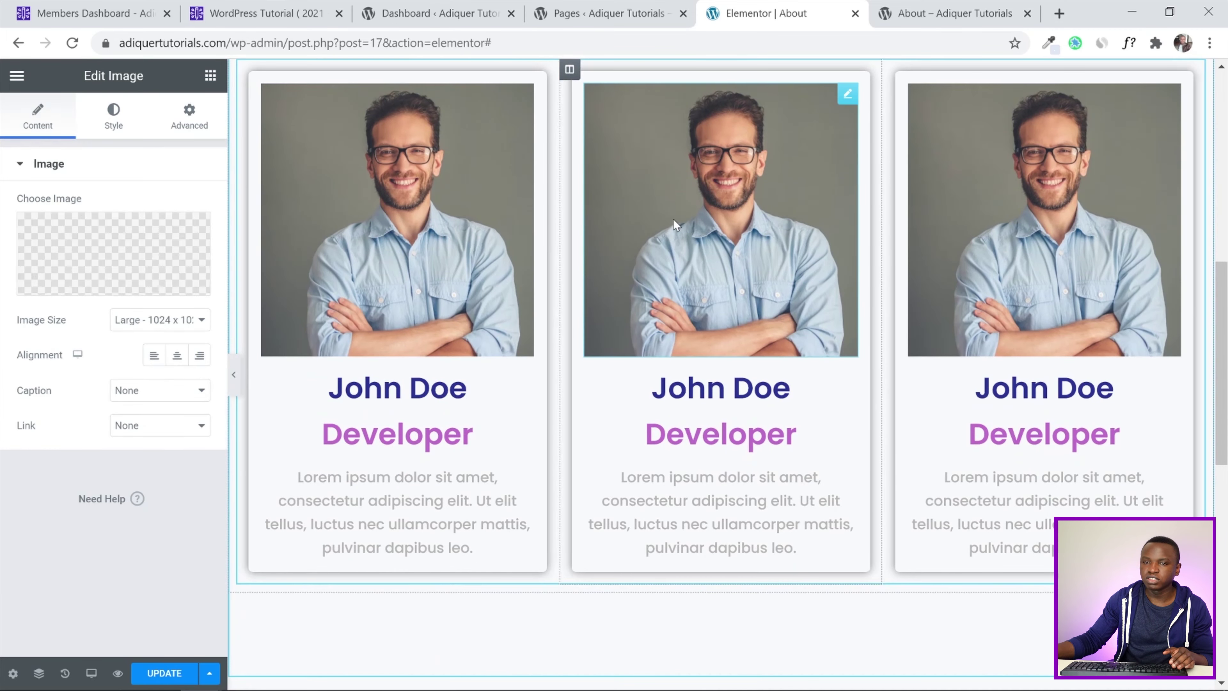
{"action": "left_click", "coordinate": [114, 256]}
{"action": "left_click", "coordinate": [486, 264]}
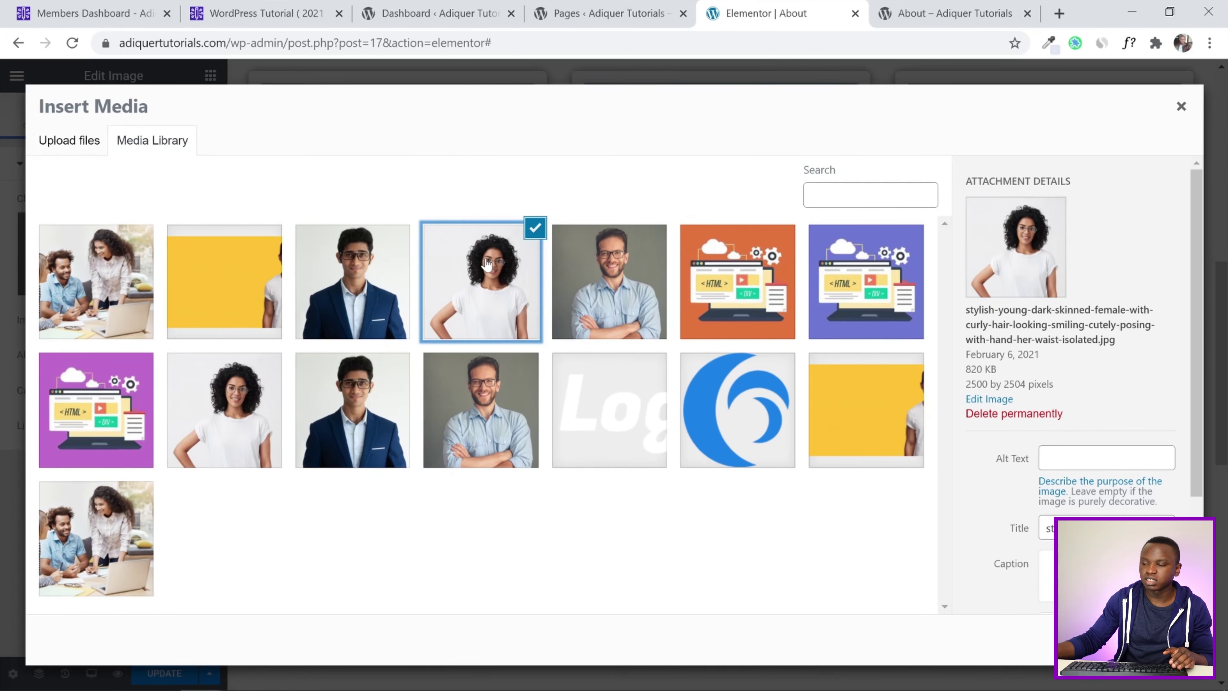
{"action": "left_click", "coordinate": [1151, 640]}
Replace the third card's photo with the man in a suit, then select the second card's name
{"action": "left_click", "coordinate": [1073, 271]}
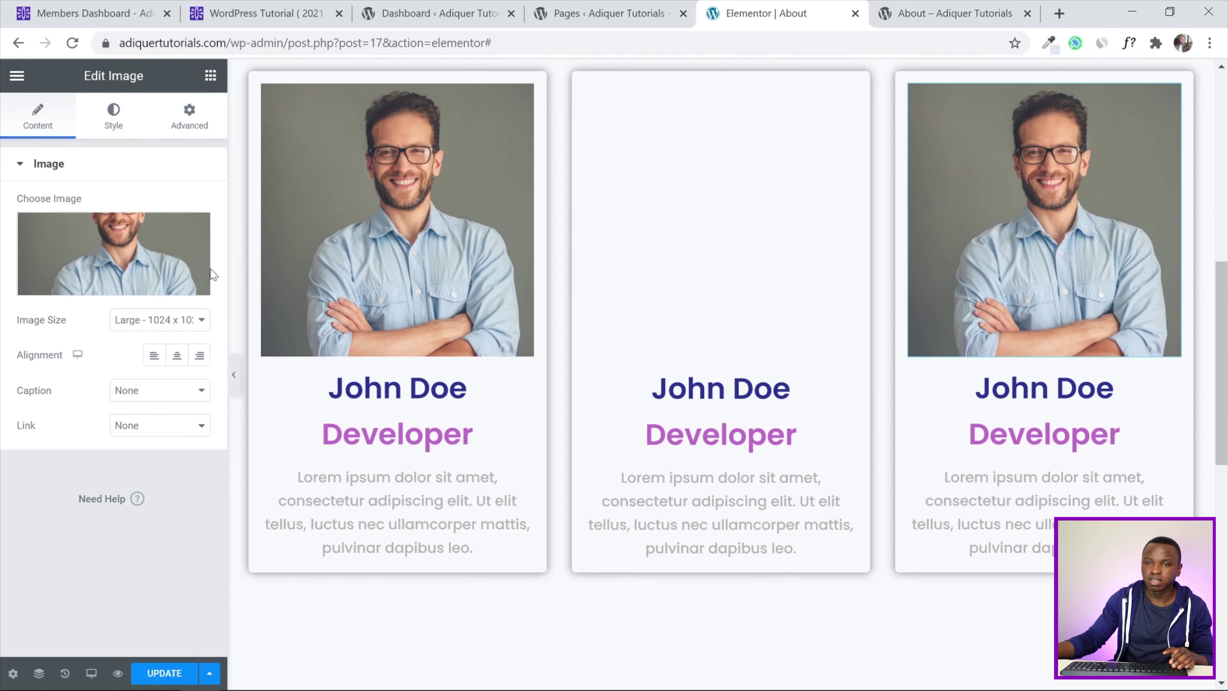
{"action": "left_click", "coordinate": [139, 245]}
{"action": "left_click", "coordinate": [373, 267]}
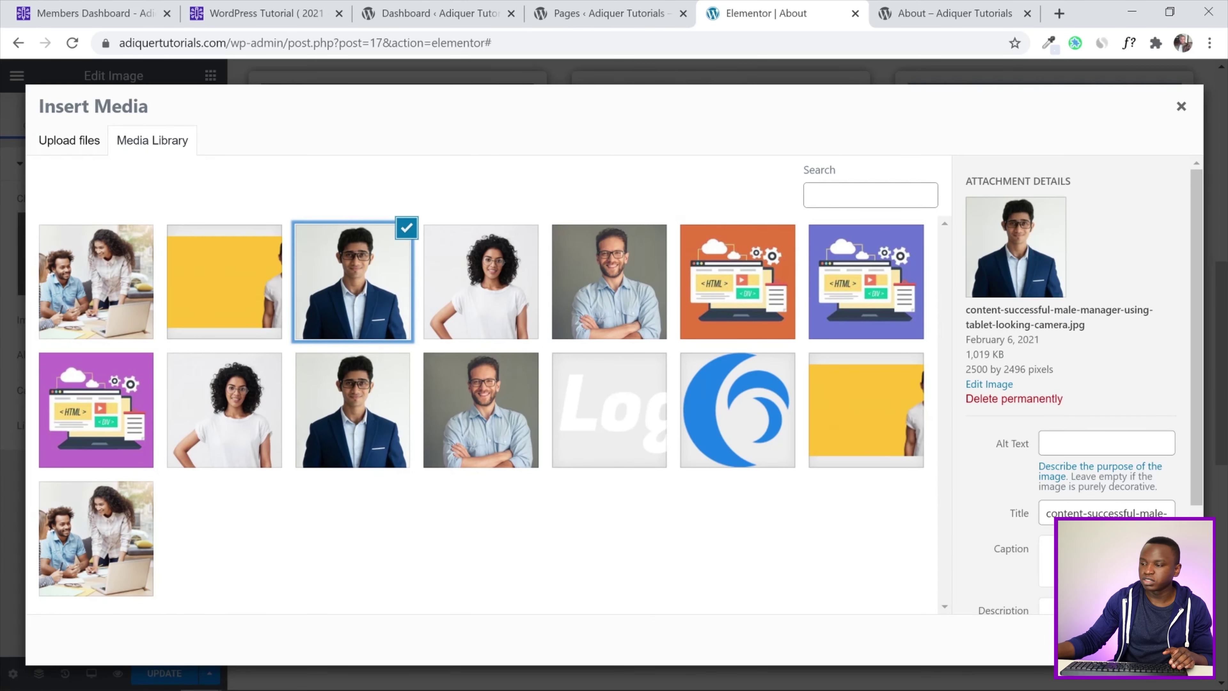
{"action": "left_click", "coordinate": [1151, 640]}
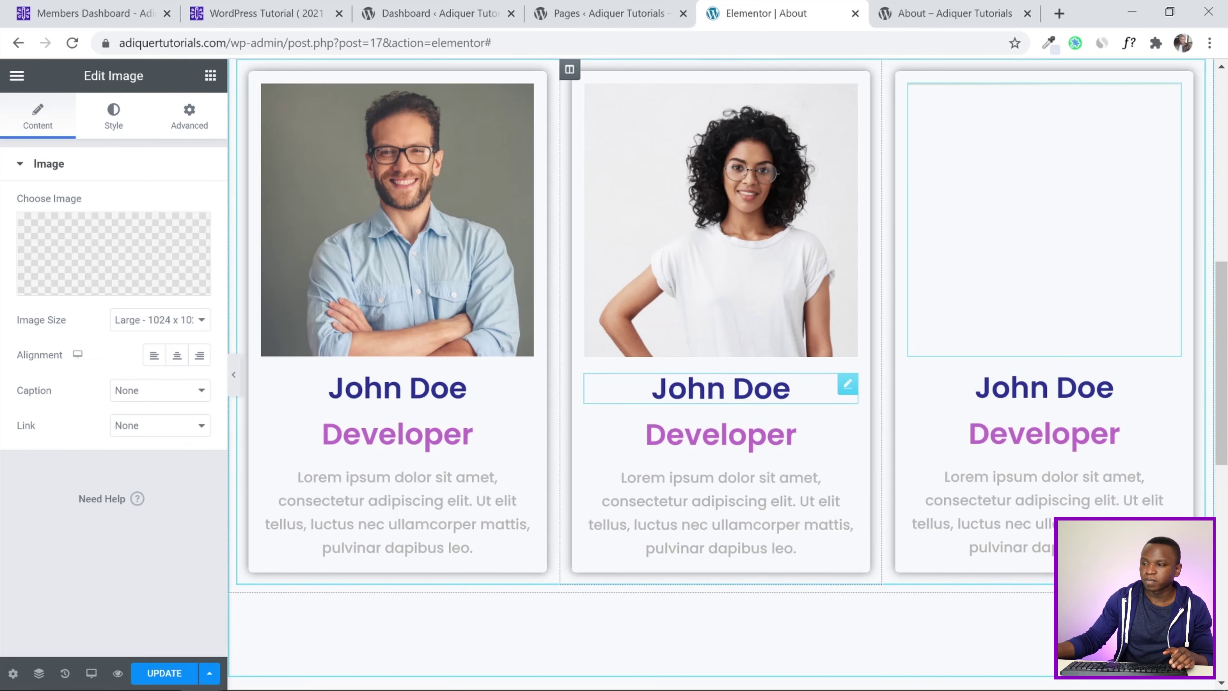
{"action": "left_click", "coordinate": [793, 433]}
{"action": "left_click", "coordinate": [791, 389]}
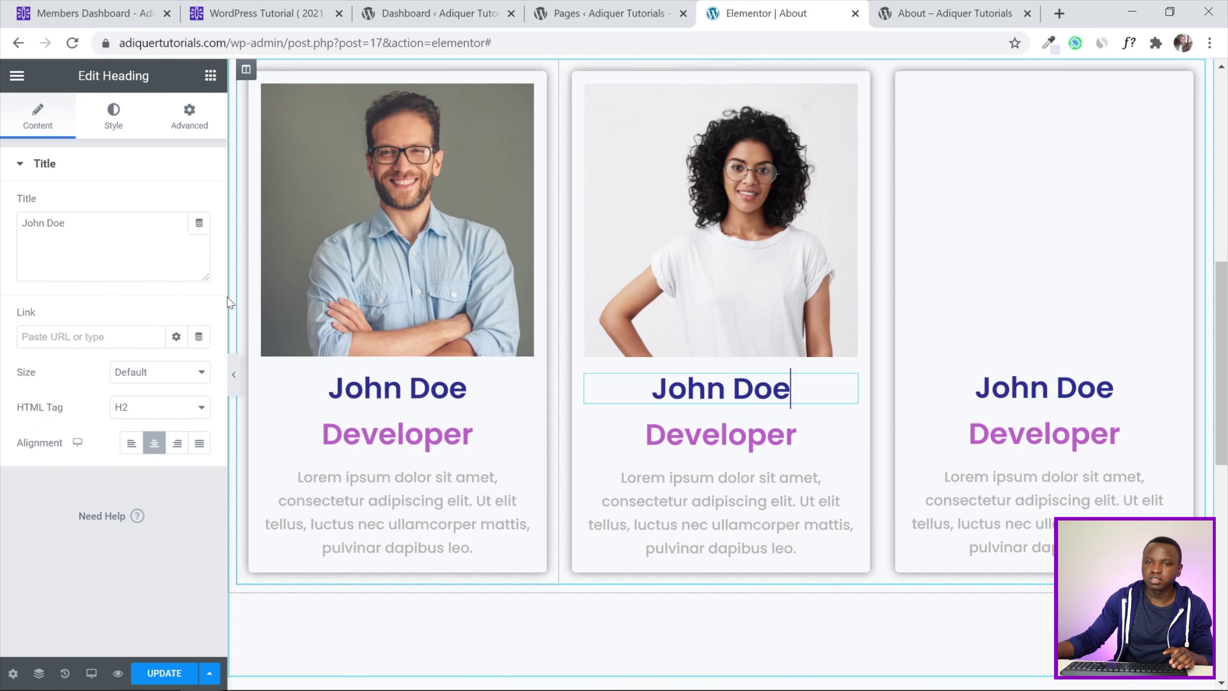
Rename the second and third team members to Susan Doe and Bob Doe
{"action": "left_click_drag", "start_coordinate": [47, 222], "coordinate": [11, 232]}
{"action": "type", "text": "Suan"}
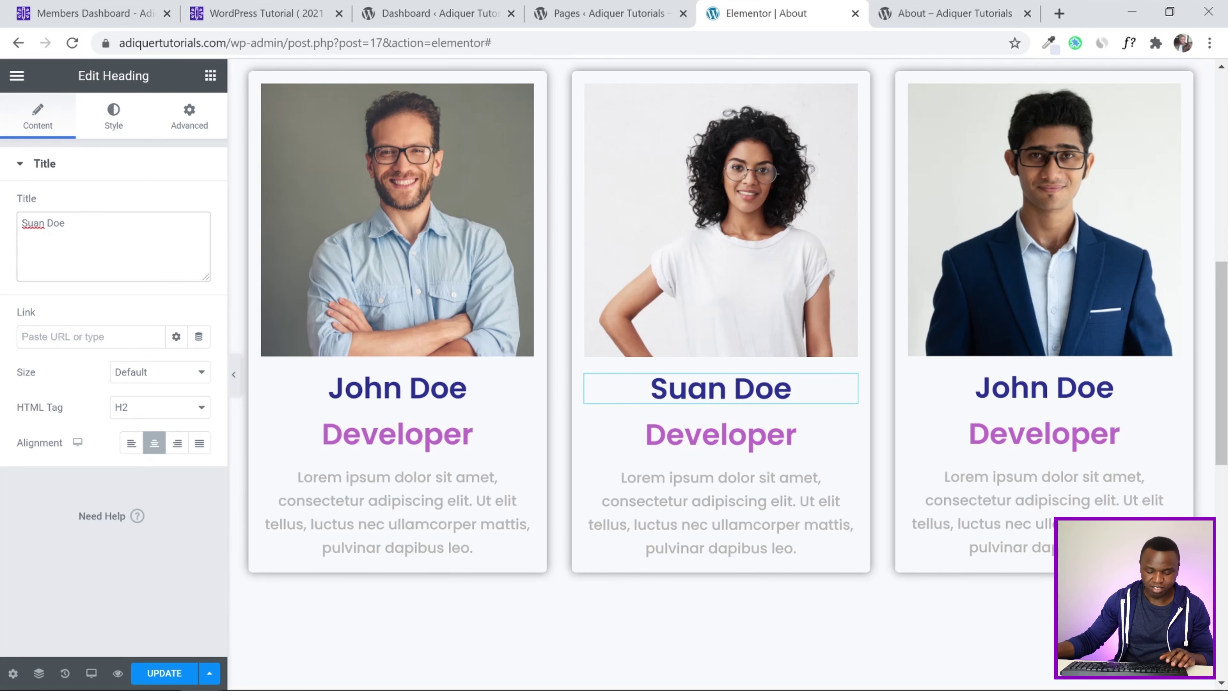
{"action": "key", "text": "Left"}
{"action": "key", "text": "Left"}
{"action": "type", "text": "s"}
{"action": "left_click", "coordinate": [1010, 386]}
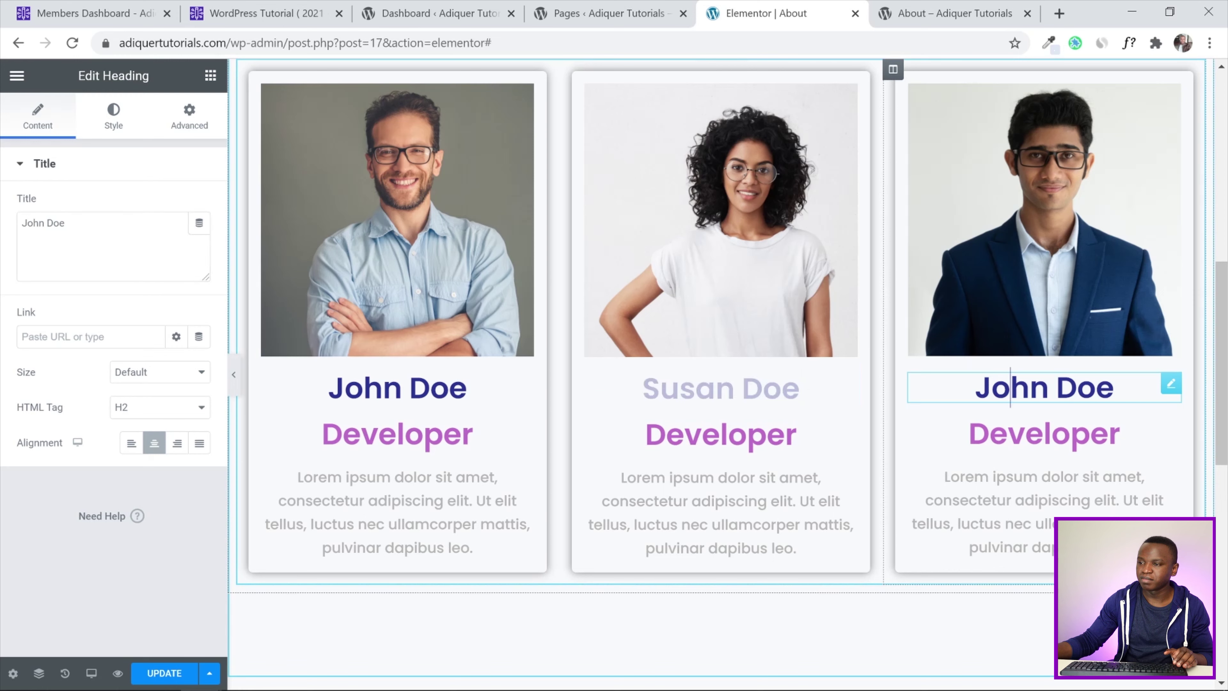
{"action": "left_click_drag", "start_coordinate": [44, 223], "coordinate": [8, 233]}
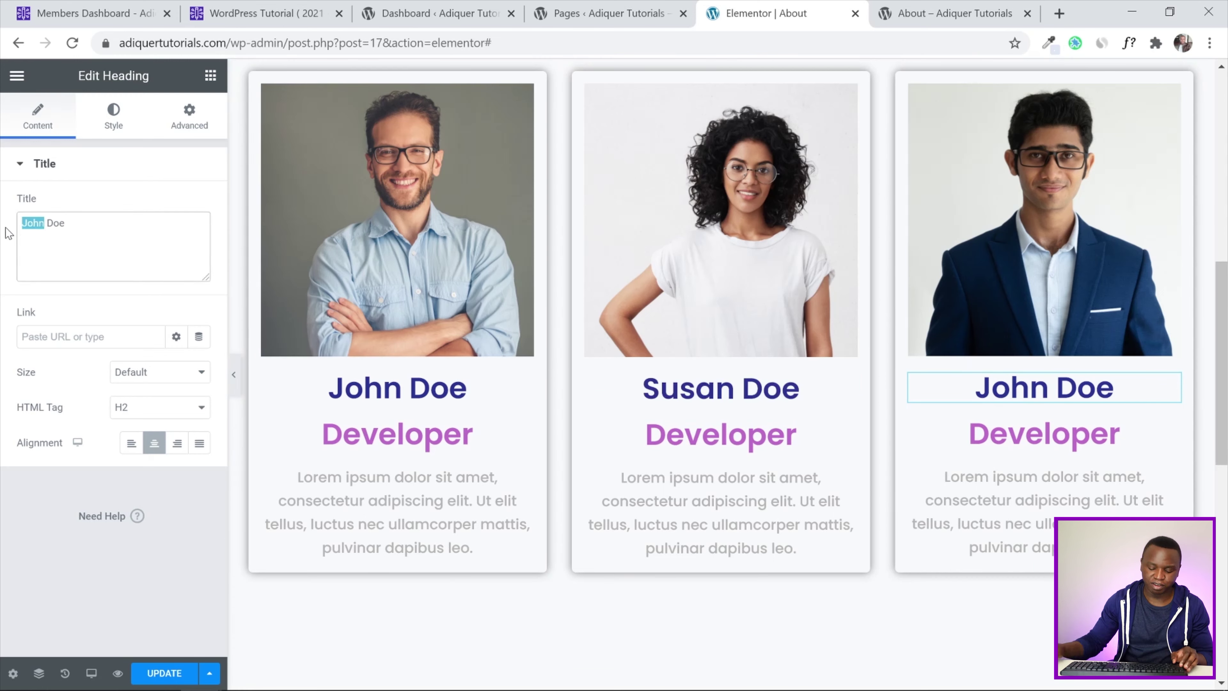
{"action": "type", "text": "Bob"}
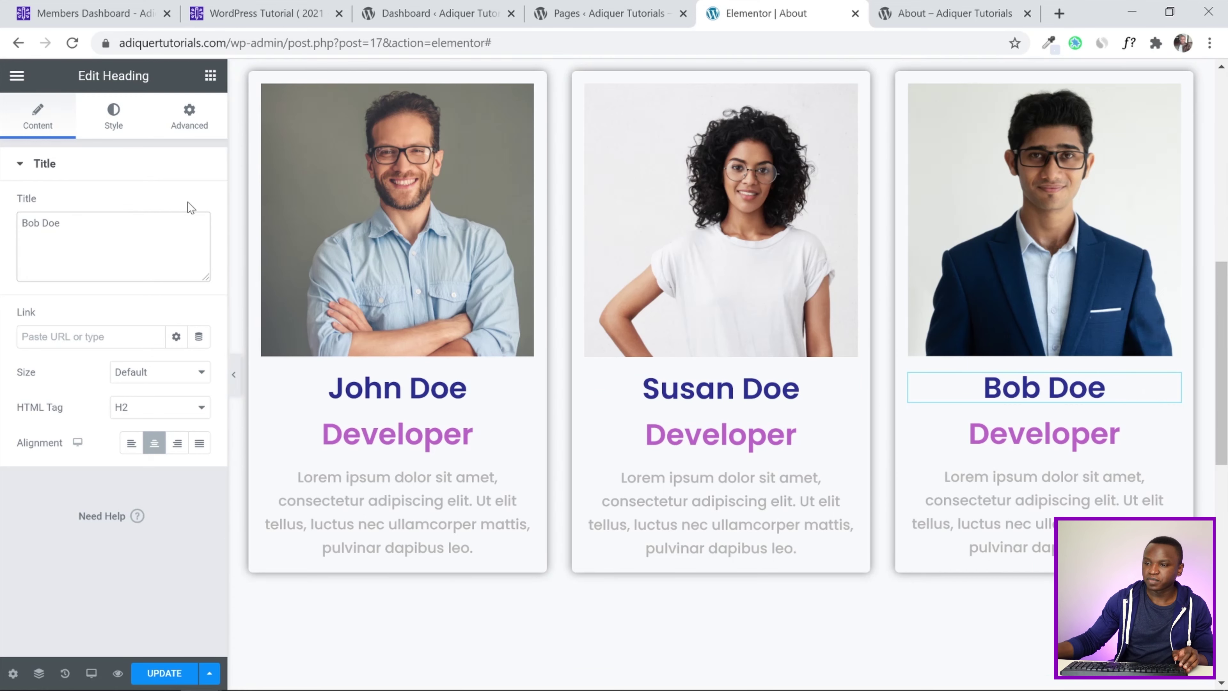
Change the second and third job titles to Designer and SEO, then preview the page
{"action": "left_click", "coordinate": [721, 434]}
{"action": "left_click_drag", "start_coordinate": [68, 224], "coordinate": [5, 227]}
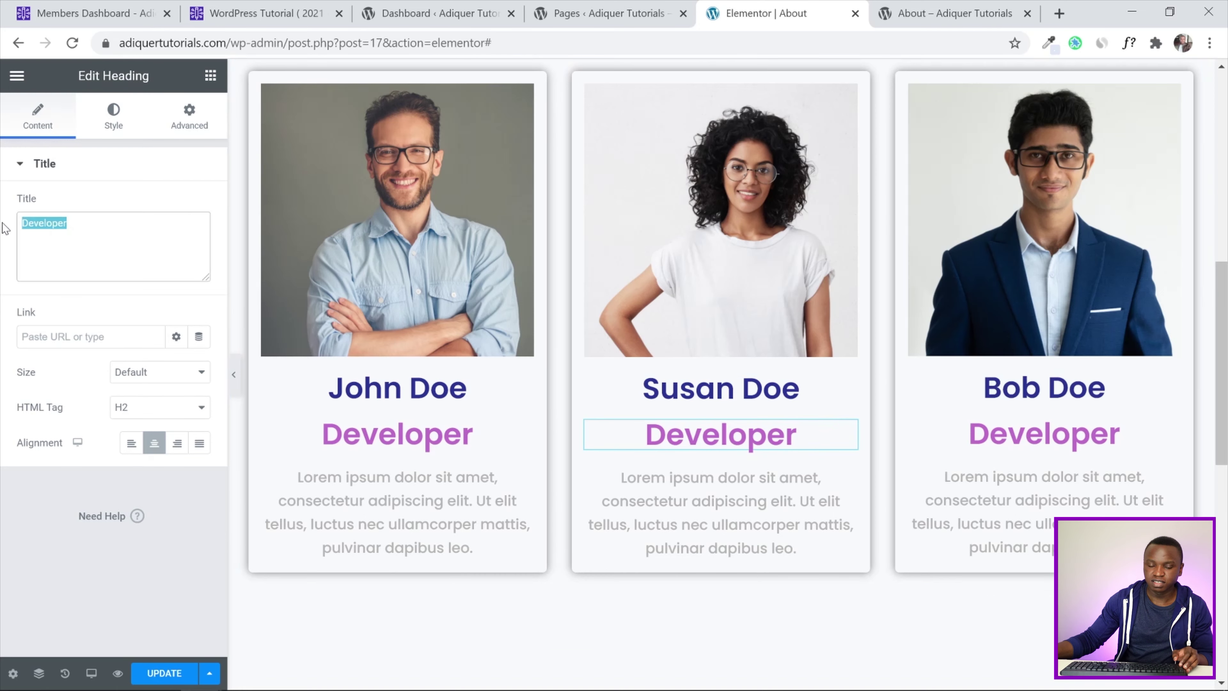
{"action": "type", "text": "Designer"}
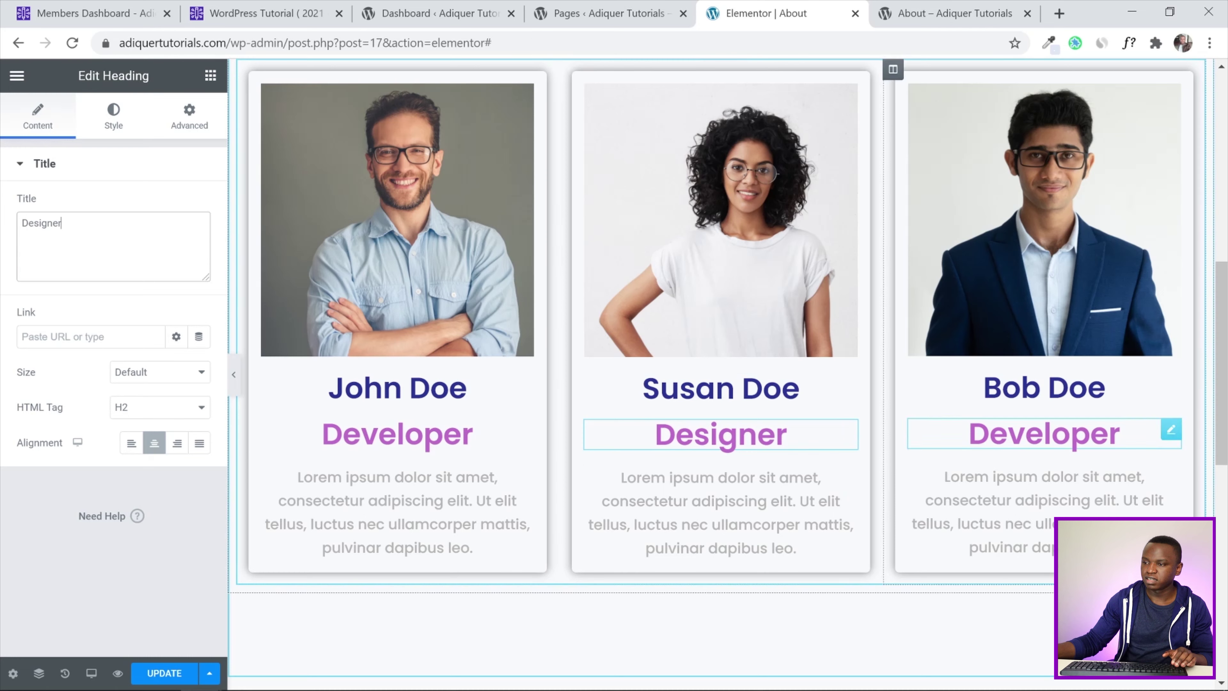
{"action": "left_click", "coordinate": [1117, 434]}
{"action": "left_click_drag", "start_coordinate": [69, 224], "coordinate": [3, 226]}
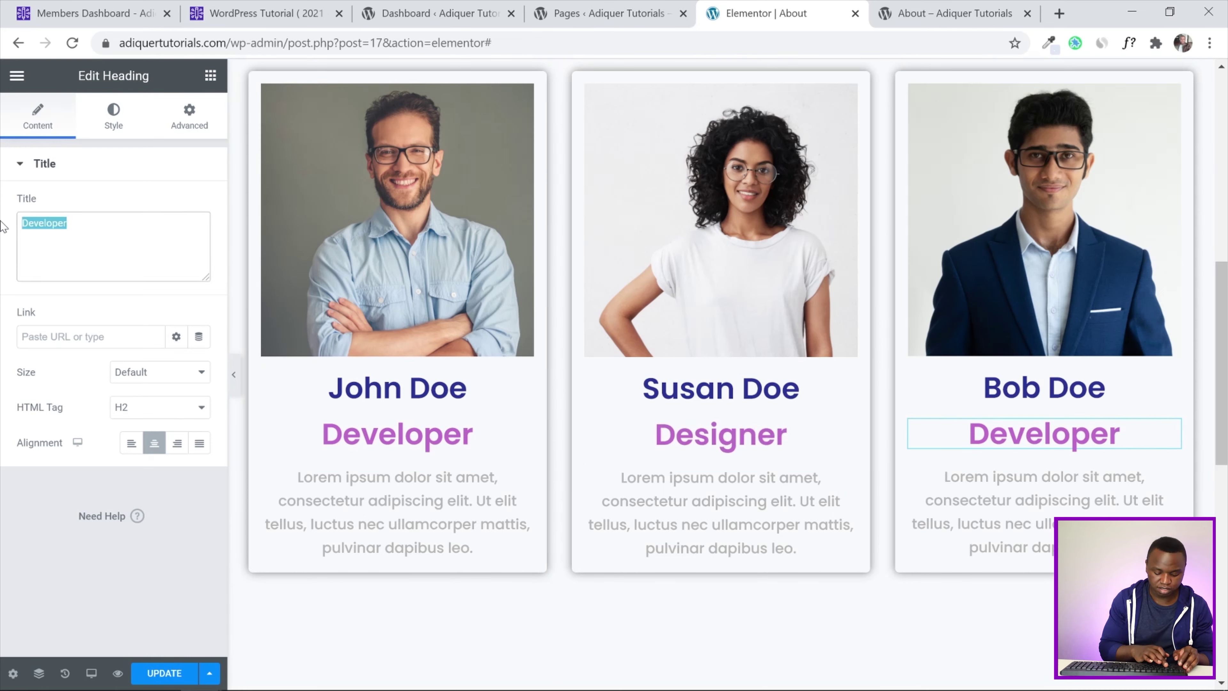
{"action": "type", "text": "Se"}
{"action": "key", "text": "BackSpace"}
{"action": "type", "text": "EO"}
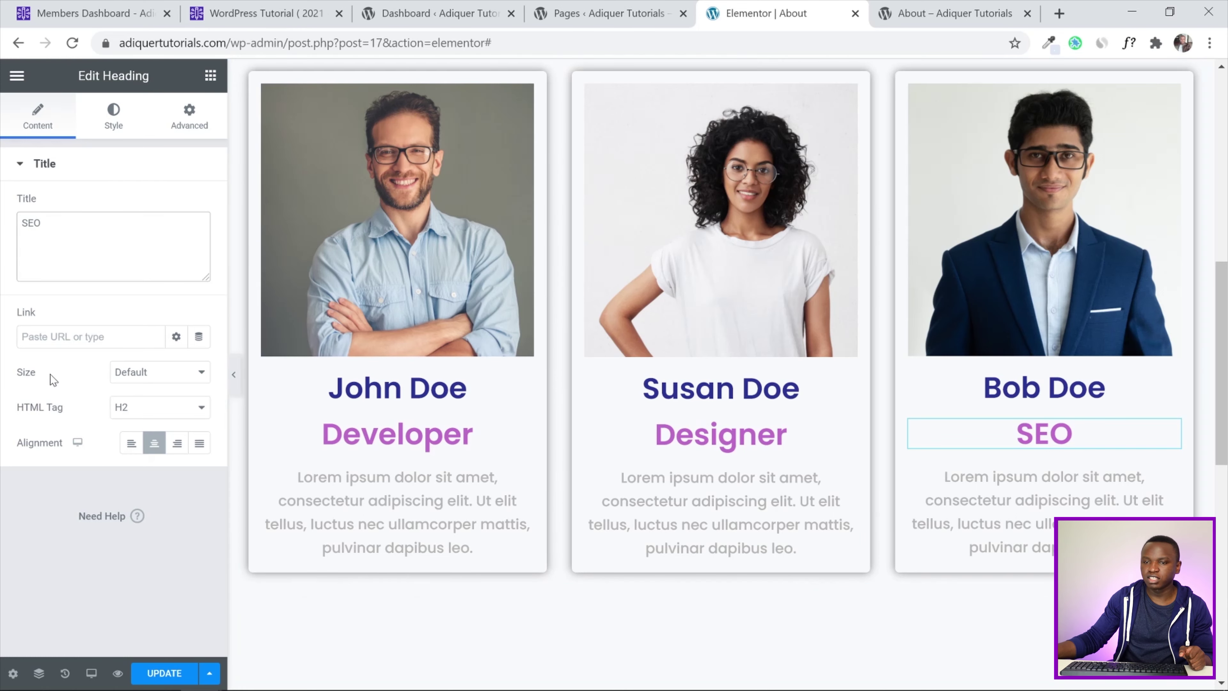
{"action": "left_click", "coordinate": [234, 374]}
Select the inner section holding the team cards and unlink its padding values
{"action": "left_click_drag", "start_coordinate": [1227, 410], "coordinate": [1227, 354]}
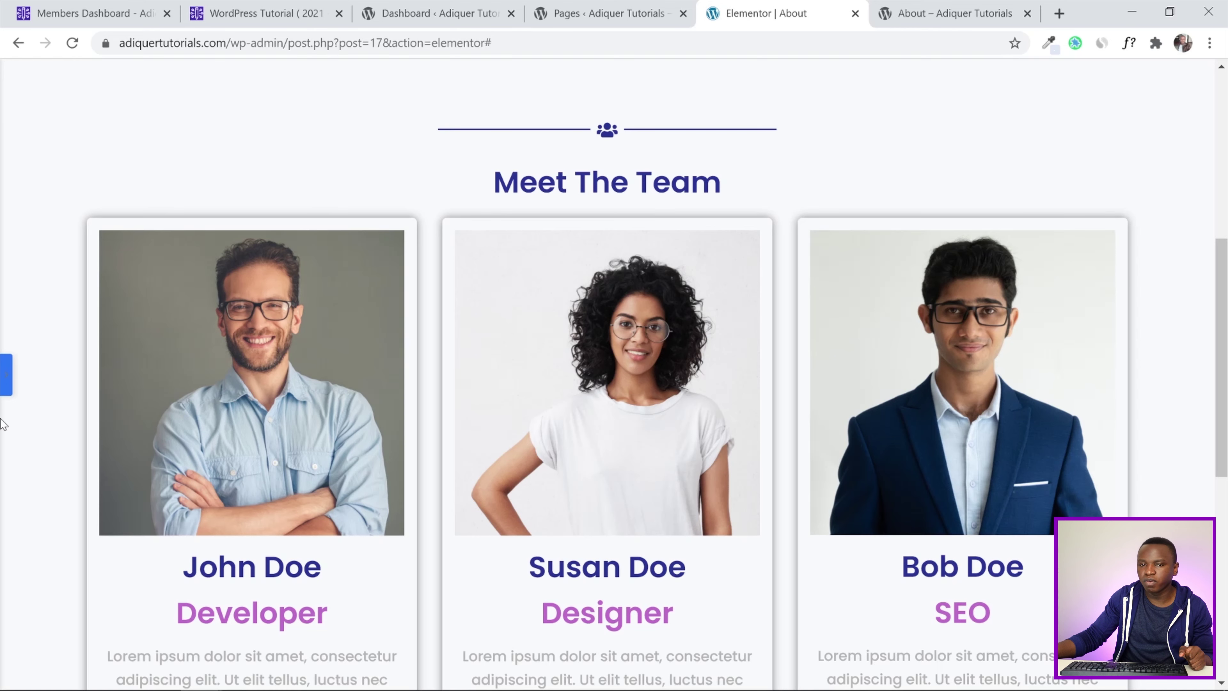
{"action": "left_click", "coordinate": [3, 382]}
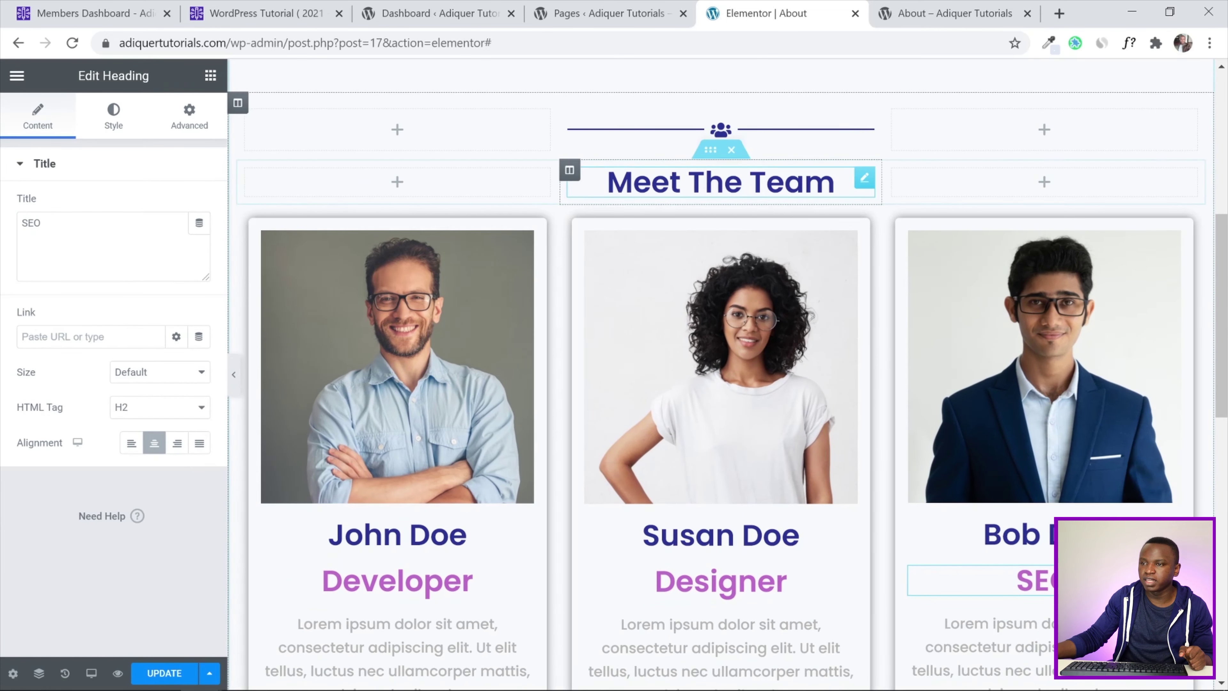
{"action": "left_click", "coordinate": [710, 198]}
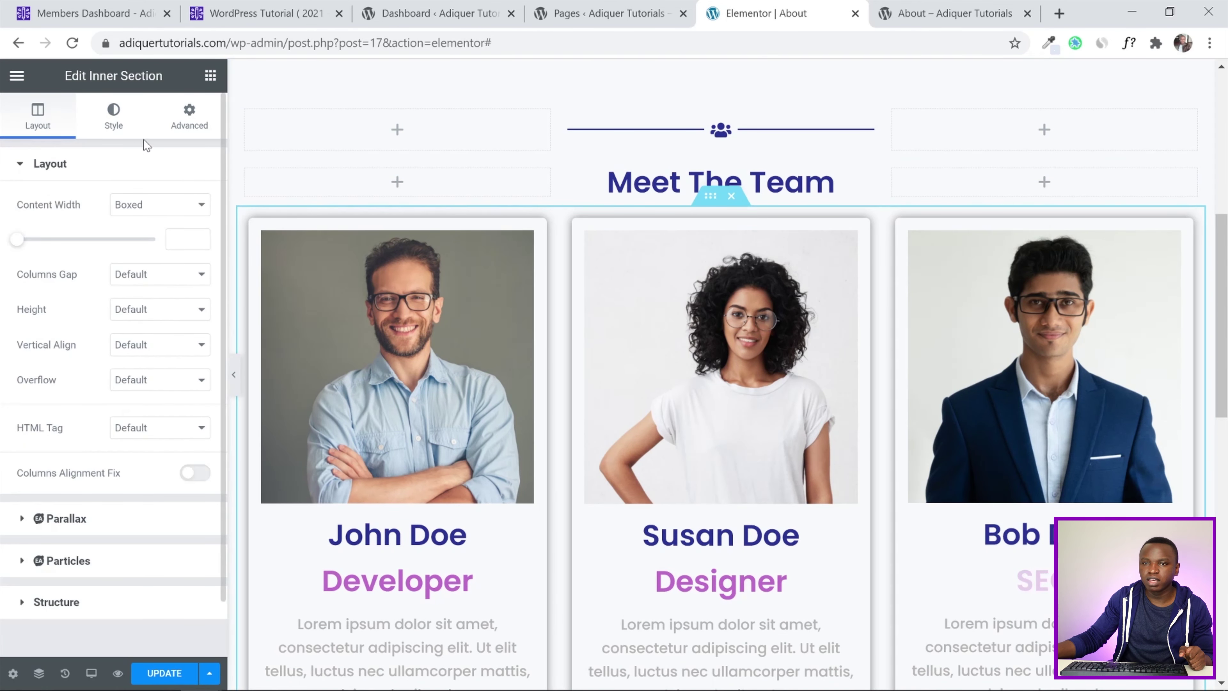
{"action": "left_click", "coordinate": [189, 116]}
{"action": "left_click", "coordinate": [34, 289]}
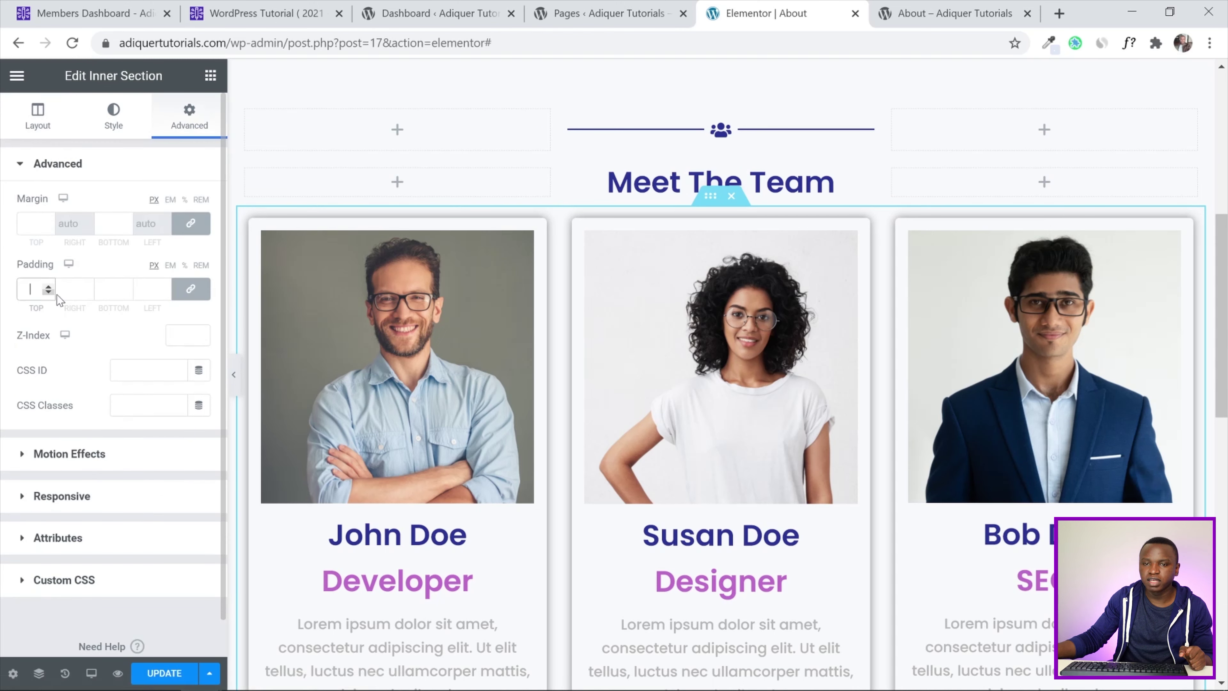
{"action": "left_click", "coordinate": [193, 291]}
Set the section's top and bottom padding to 30 px and update the page
{"action": "left_click", "coordinate": [27, 290]}
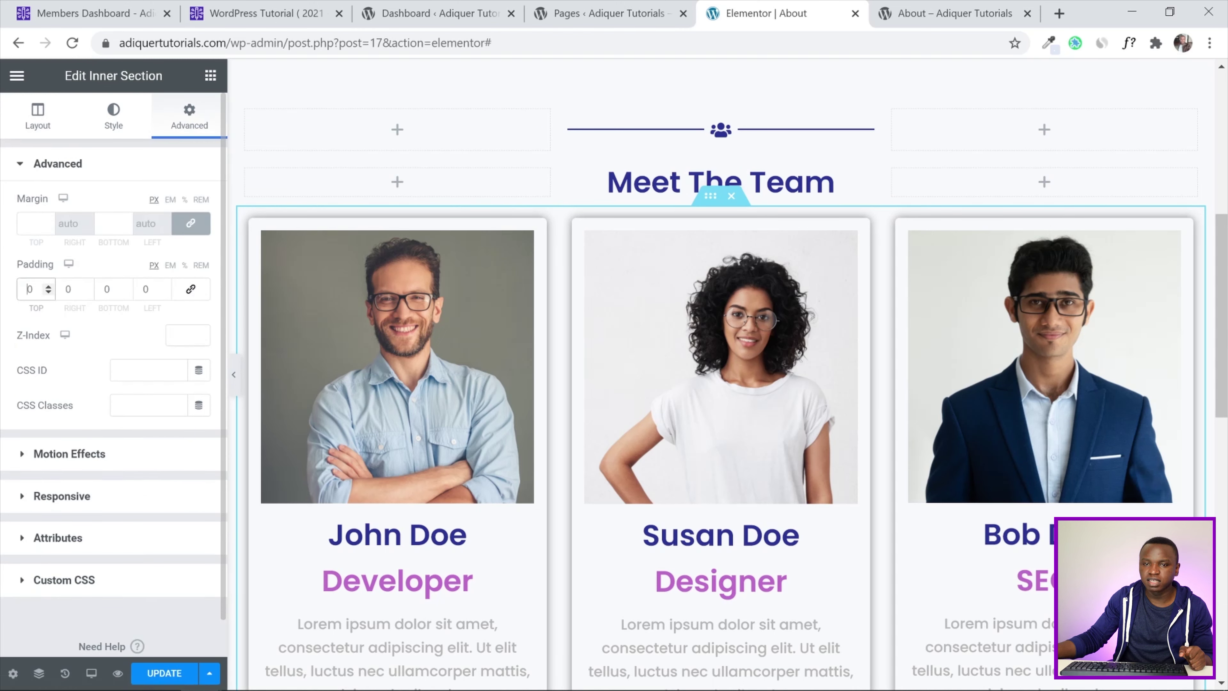
{"action": "type", "text": "3"}
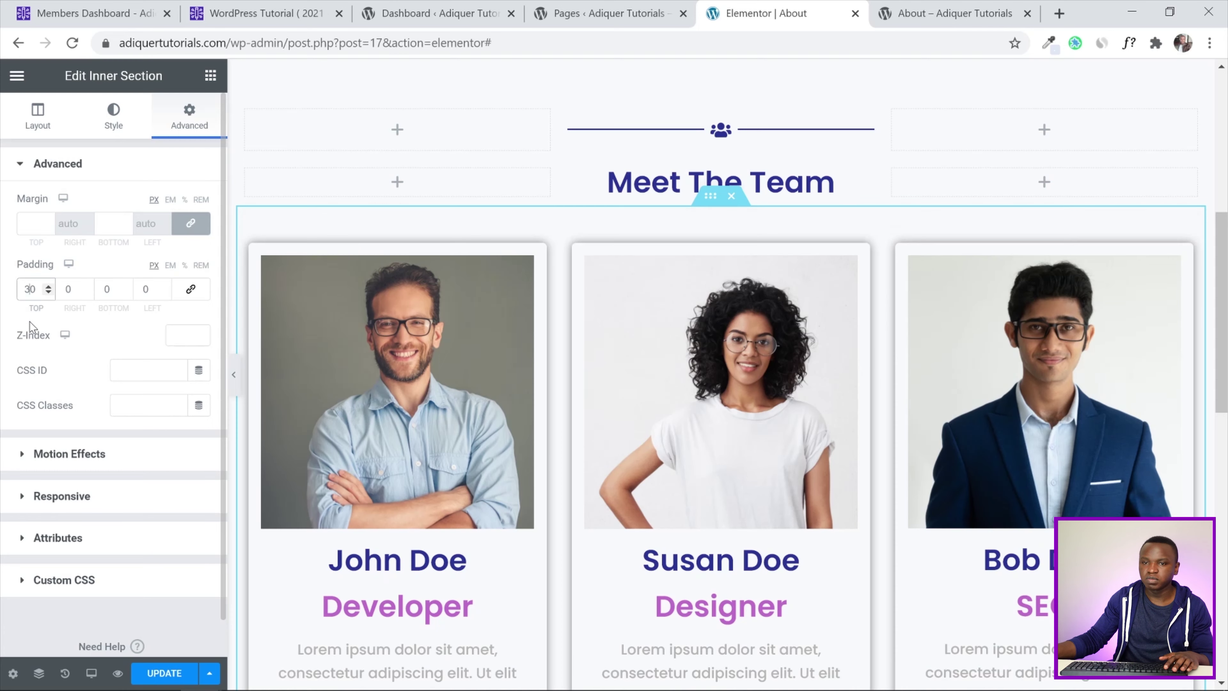
{"action": "left_click", "coordinate": [101, 288]}
{"action": "type", "text": "3"}
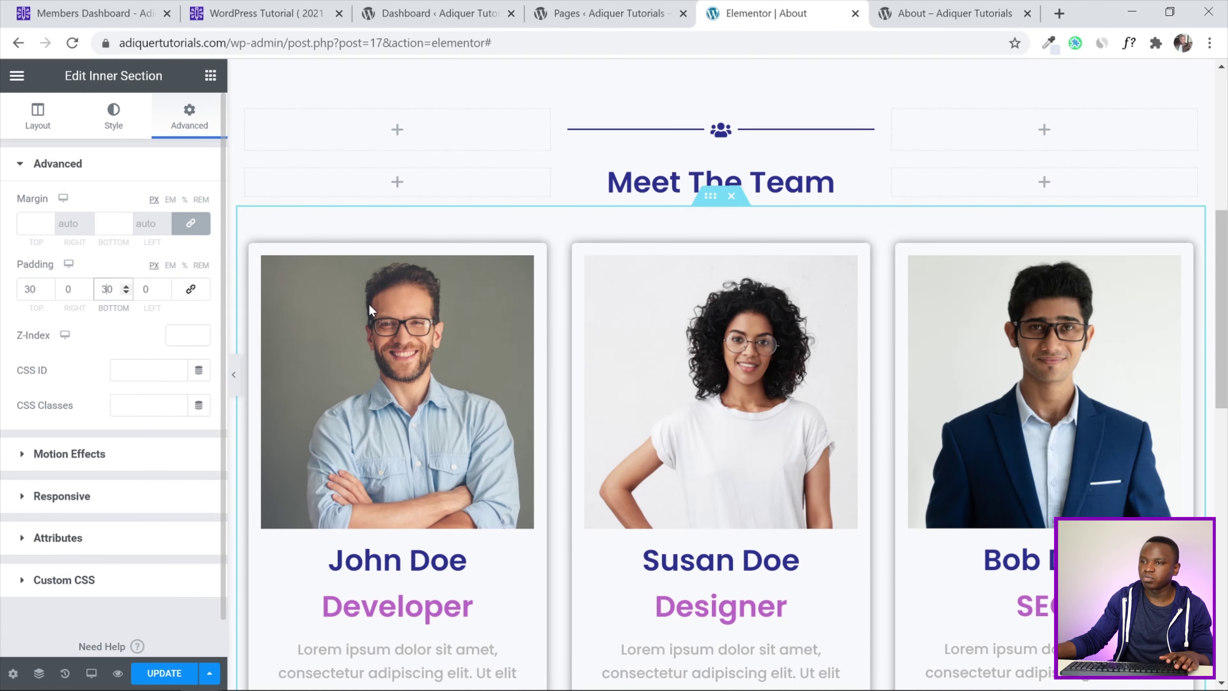
{"action": "scroll", "coordinate": [370, 309], "scroll_direction": "down", "scroll_amount": 3}
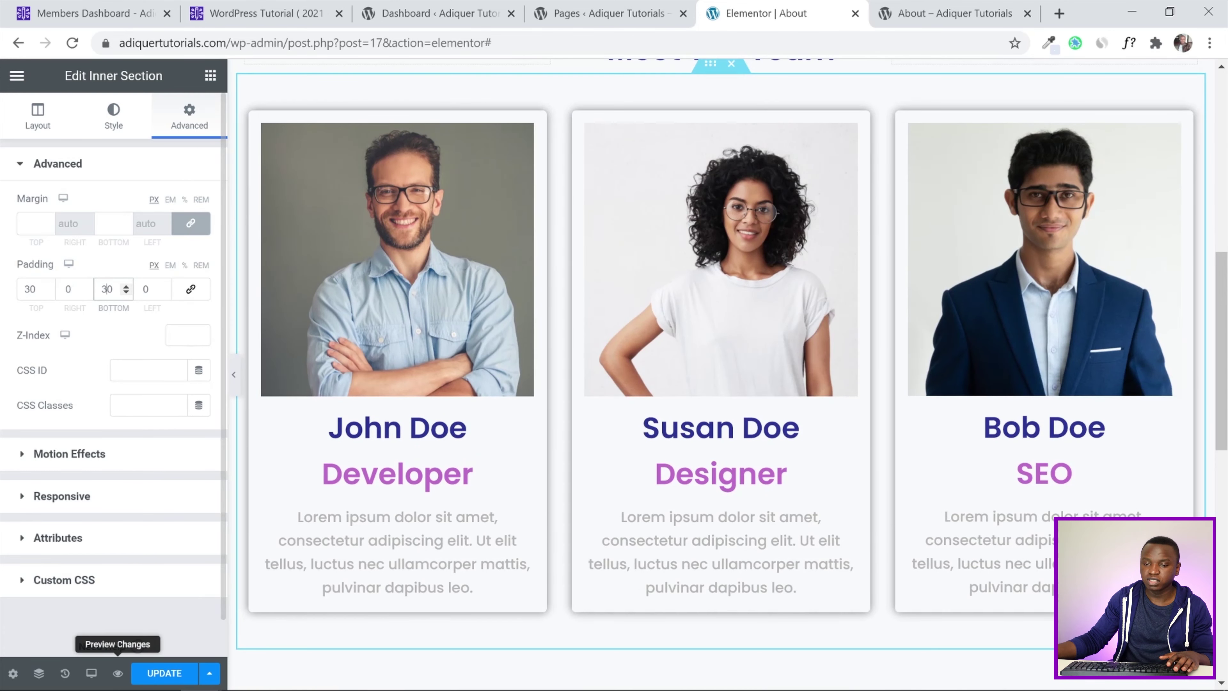
{"action": "left_click", "coordinate": [164, 673]}
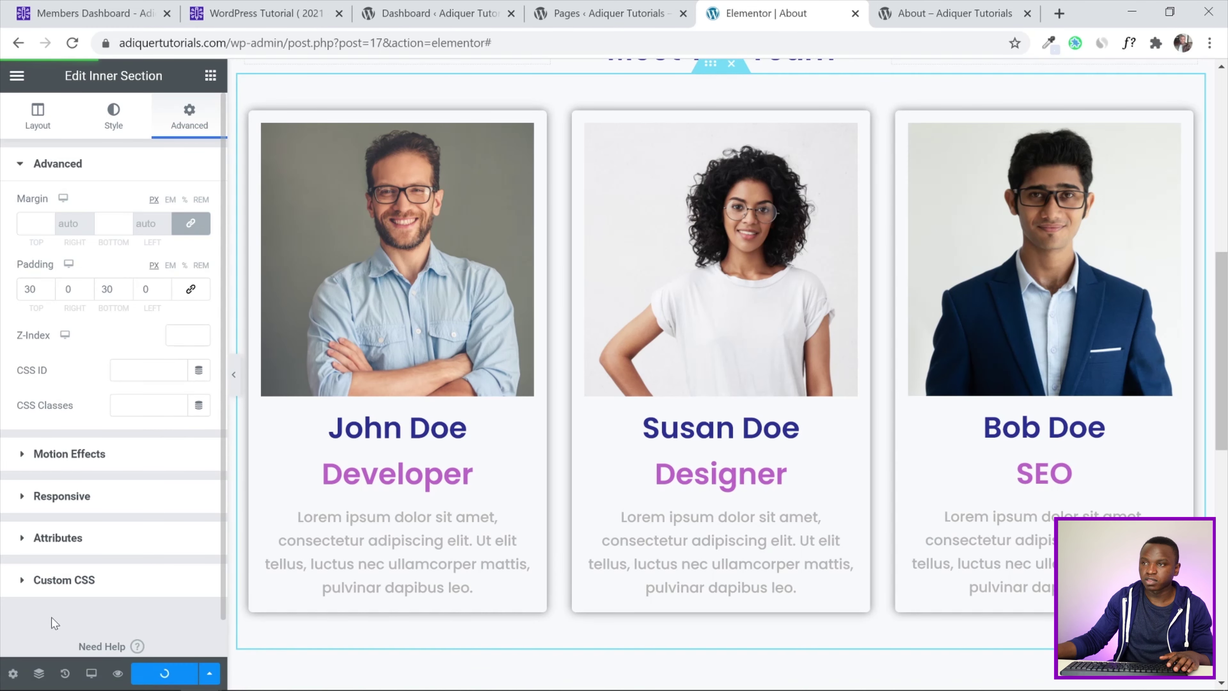
Reload and scroll through the live About page to review the updated team section
{"action": "left_click", "coordinate": [945, 4]}
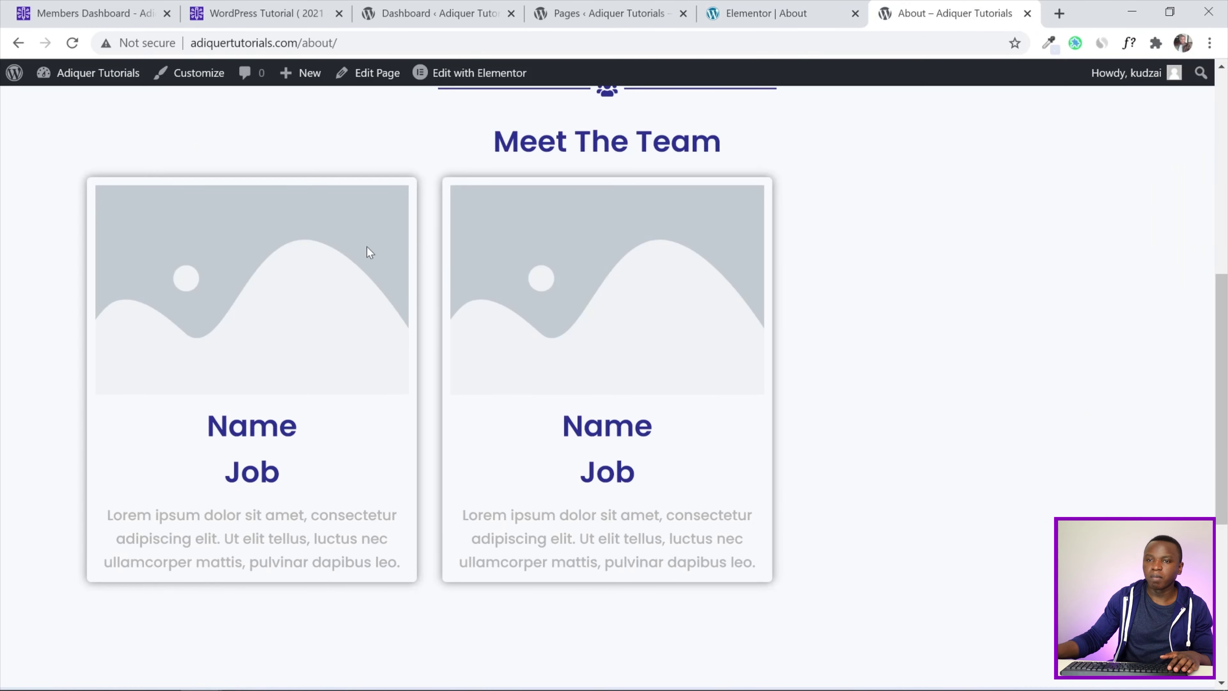
{"action": "left_click", "coordinate": [72, 44]}
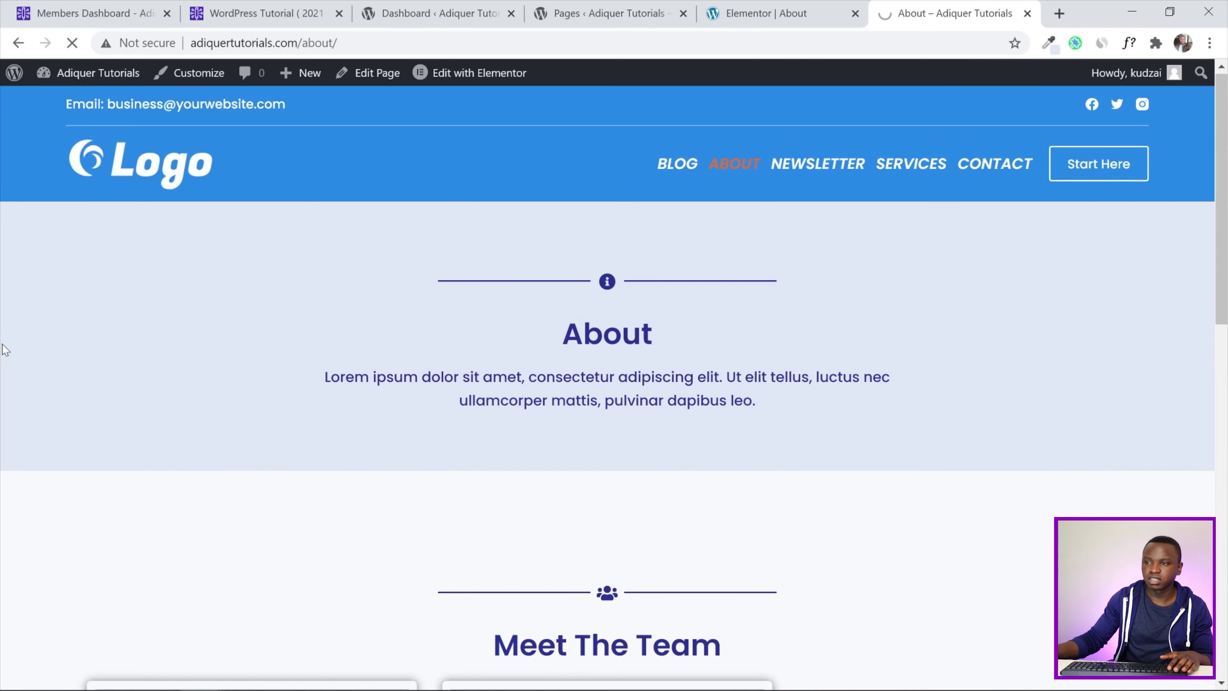
{"action": "scroll", "coordinate": [634, 414], "scroll_direction": "down", "scroll_amount": 5}
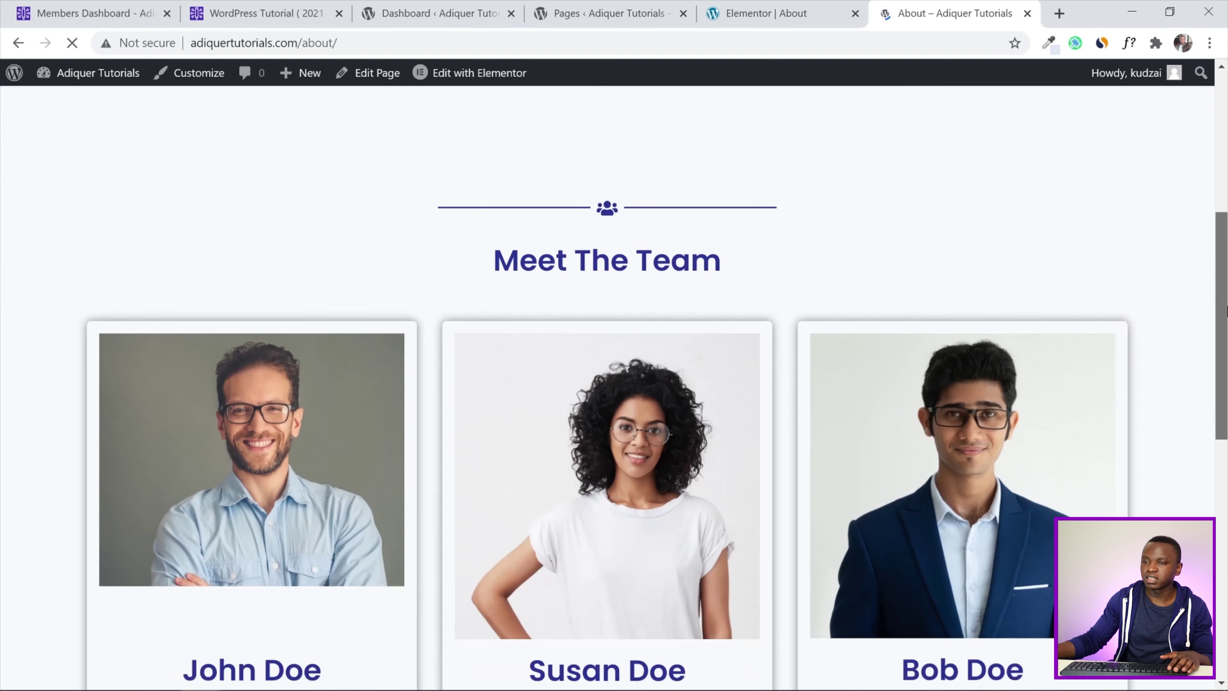
{"action": "left_click_drag", "start_coordinate": [1226, 377], "coordinate": [1226, 107]}
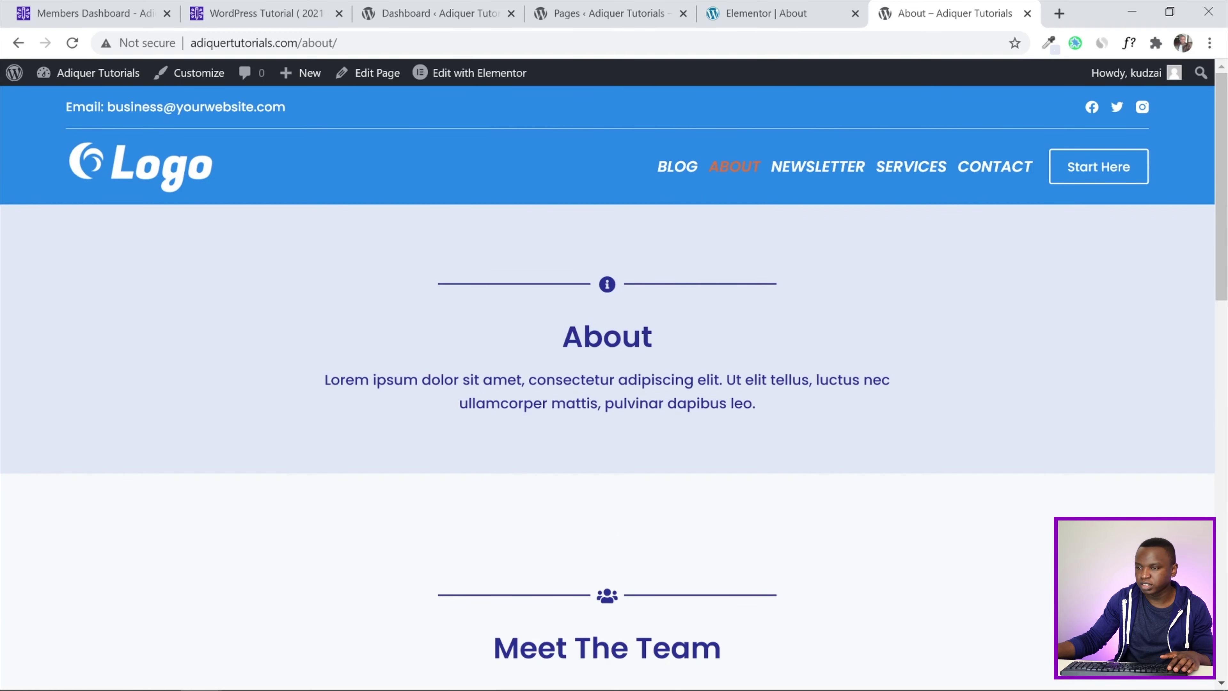
{"action": "left_click_drag", "start_coordinate": [1226, 249], "coordinate": [1225, 368]}
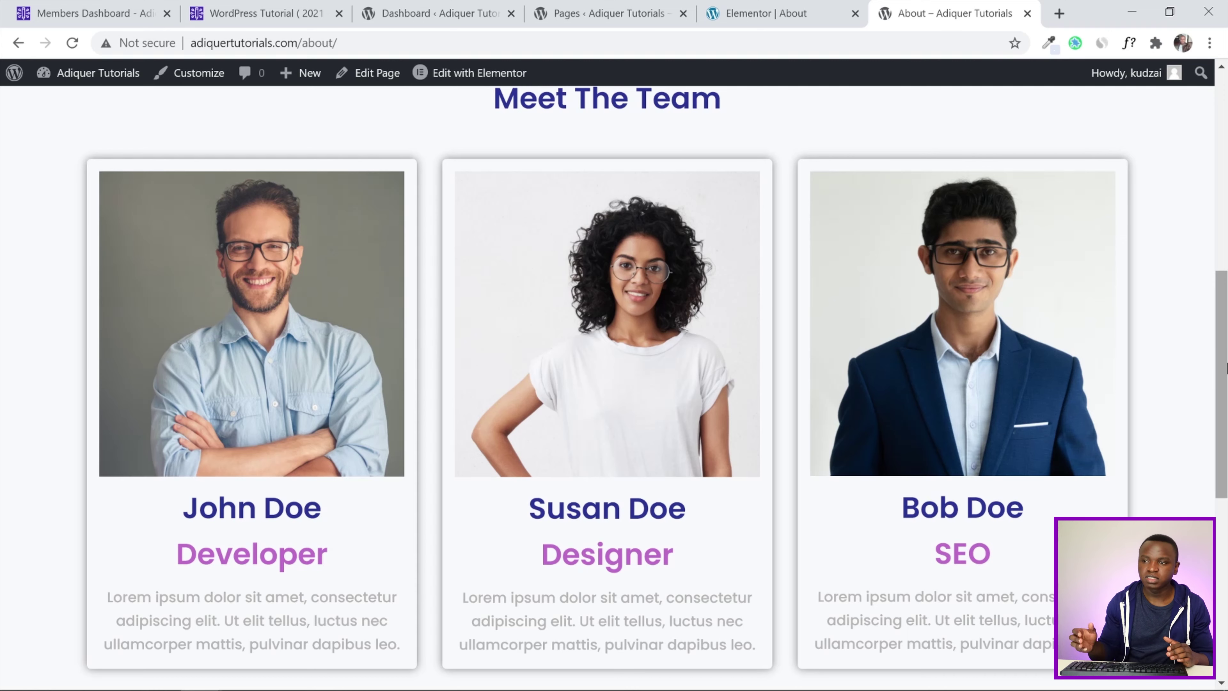
{"action": "scroll", "coordinate": [1226, 367], "scroll_direction": "down", "scroll_amount": 2}
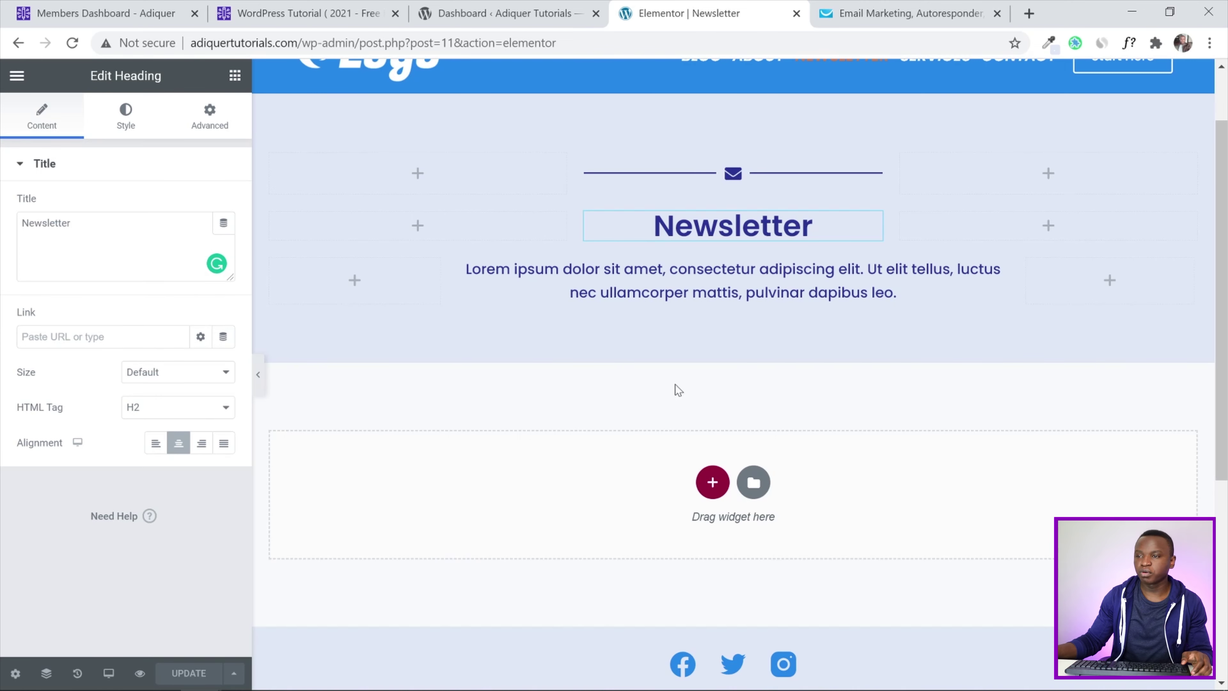
Add an empty single-column section below the Newsletter header
{"action": "scroll", "coordinate": [617, 233], "scroll_direction": "up", "scroll_amount": 2}
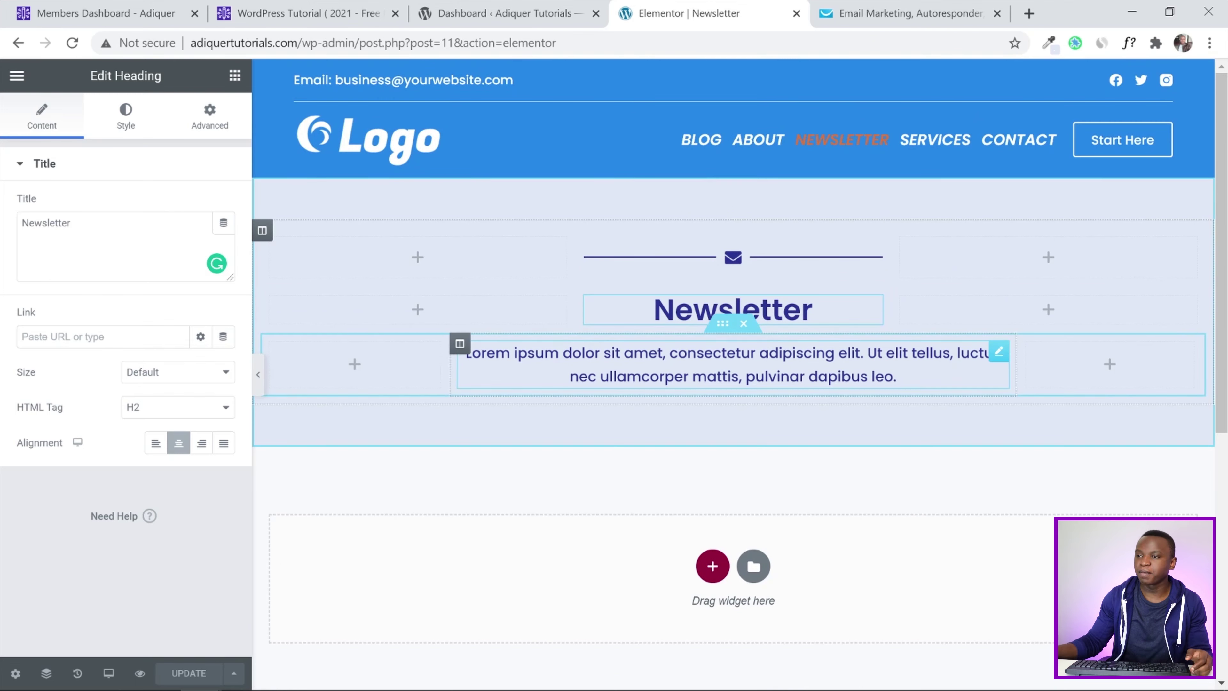
{"action": "left_click", "coordinate": [733, 265]}
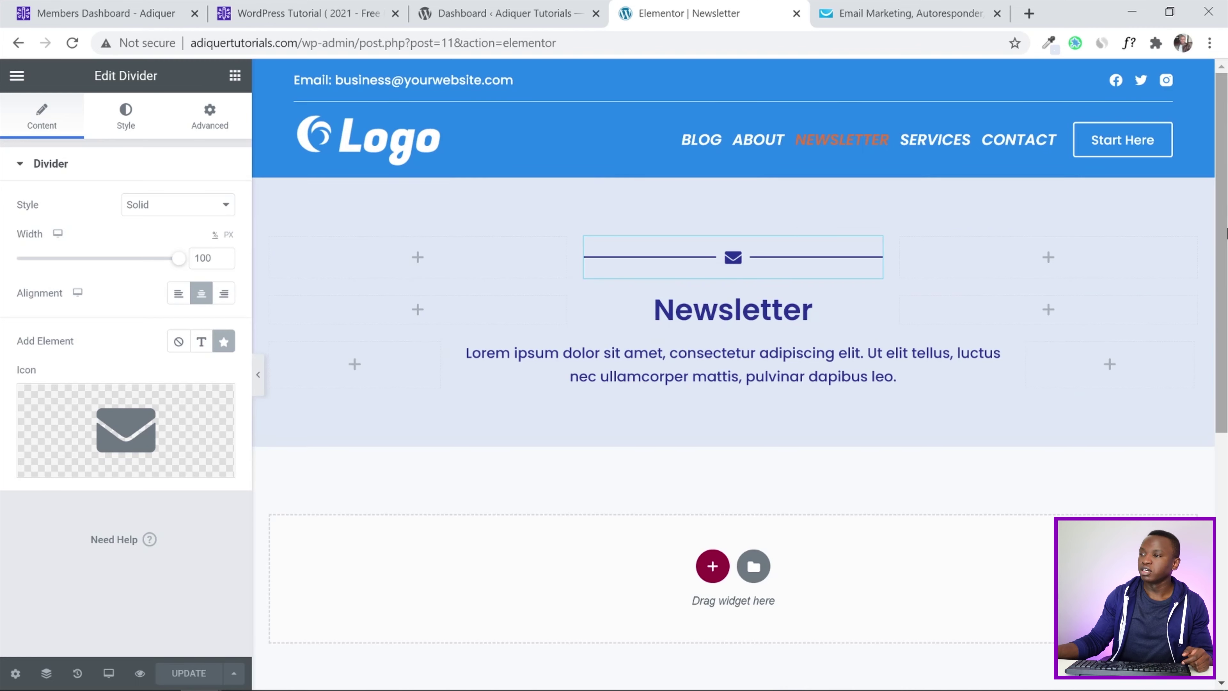
{"action": "scroll", "coordinate": [687, 315], "scroll_direction": "down", "scroll_amount": 2}
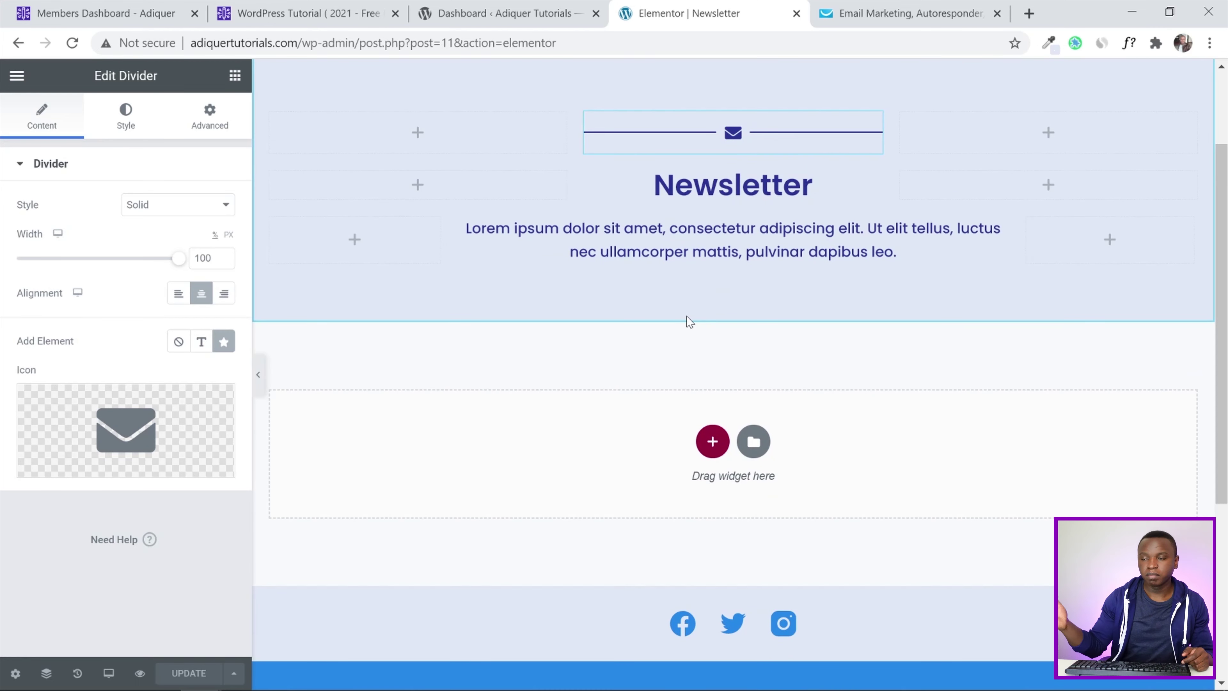
{"action": "left_click", "coordinate": [713, 441]}
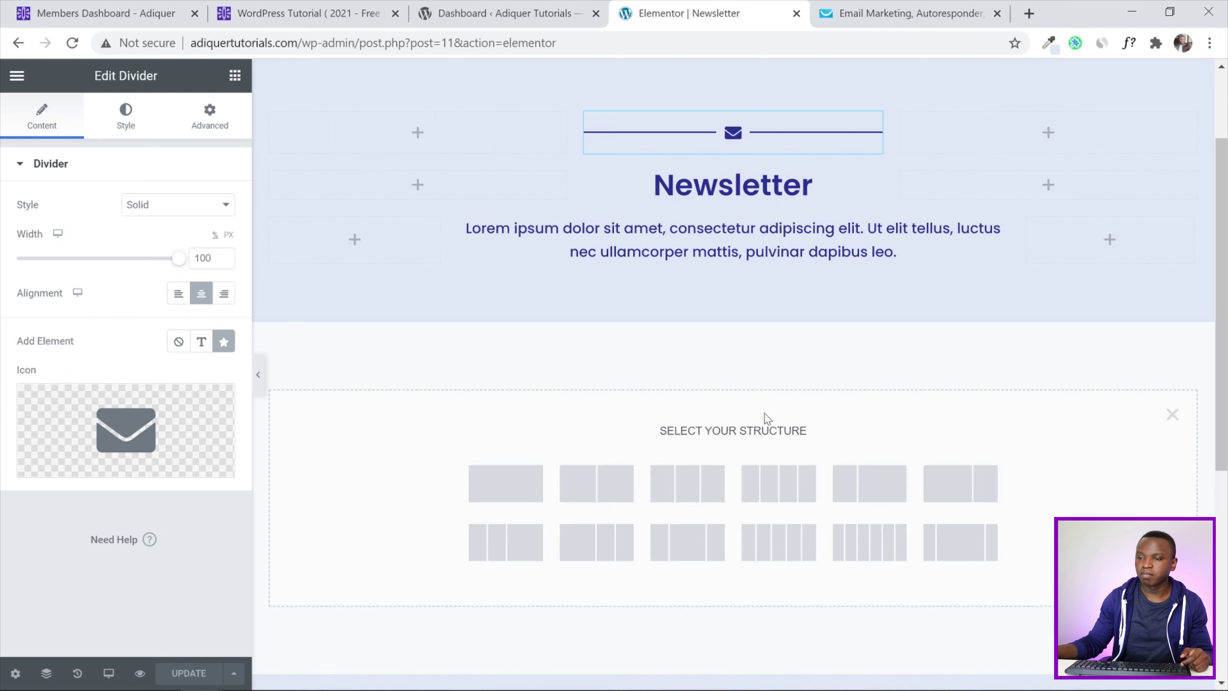
{"action": "left_click", "coordinate": [505, 482]}
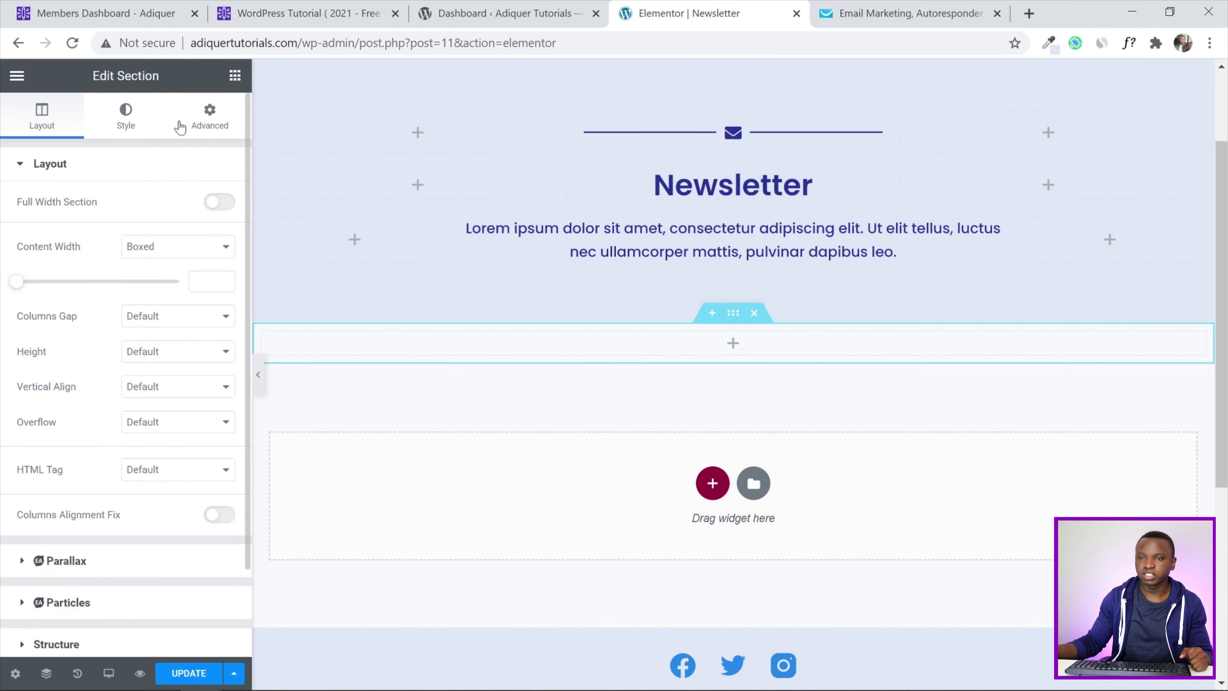
Unlink the new section's padding and set top and bottom to 150 px
{"action": "left_click", "coordinate": [209, 115]}
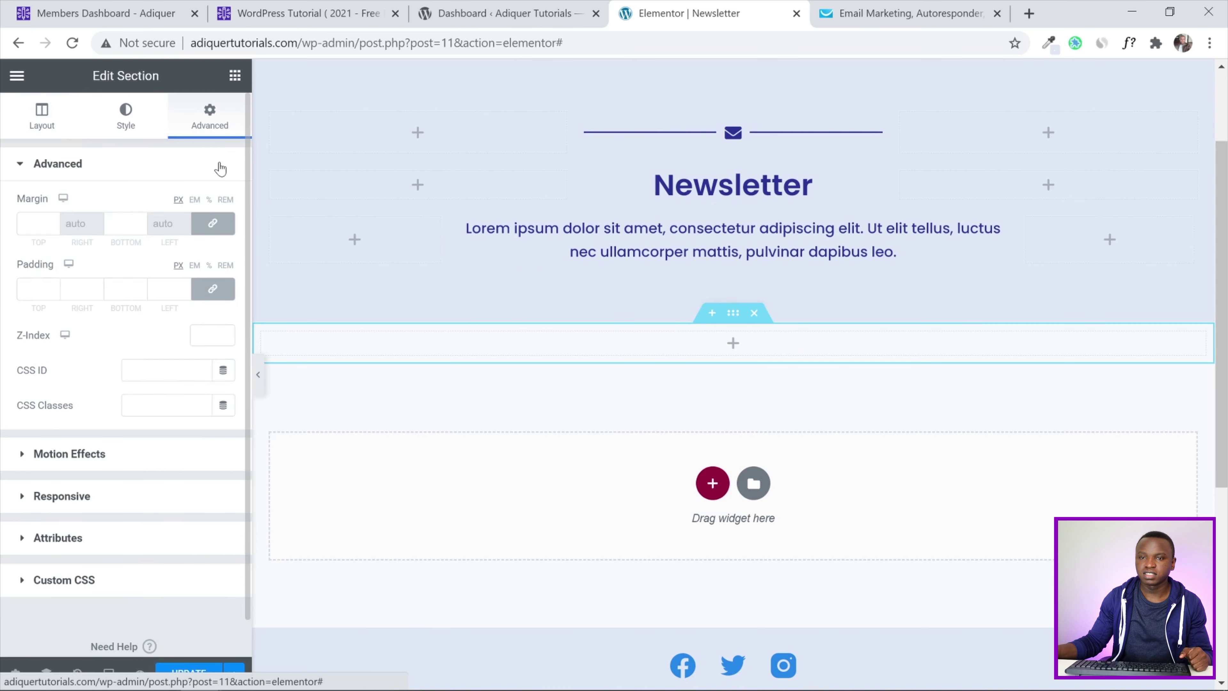
{"action": "left_click", "coordinate": [212, 289]}
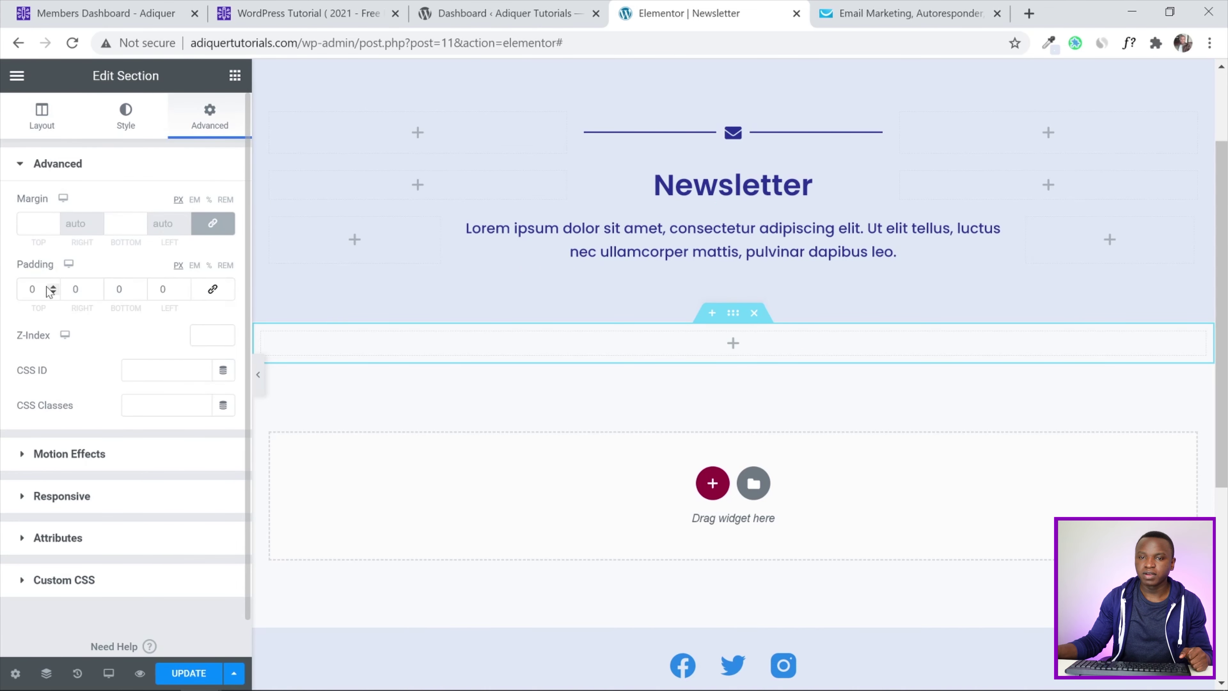
{"action": "left_click", "coordinate": [34, 289]}
{"action": "type", "text": "15"}
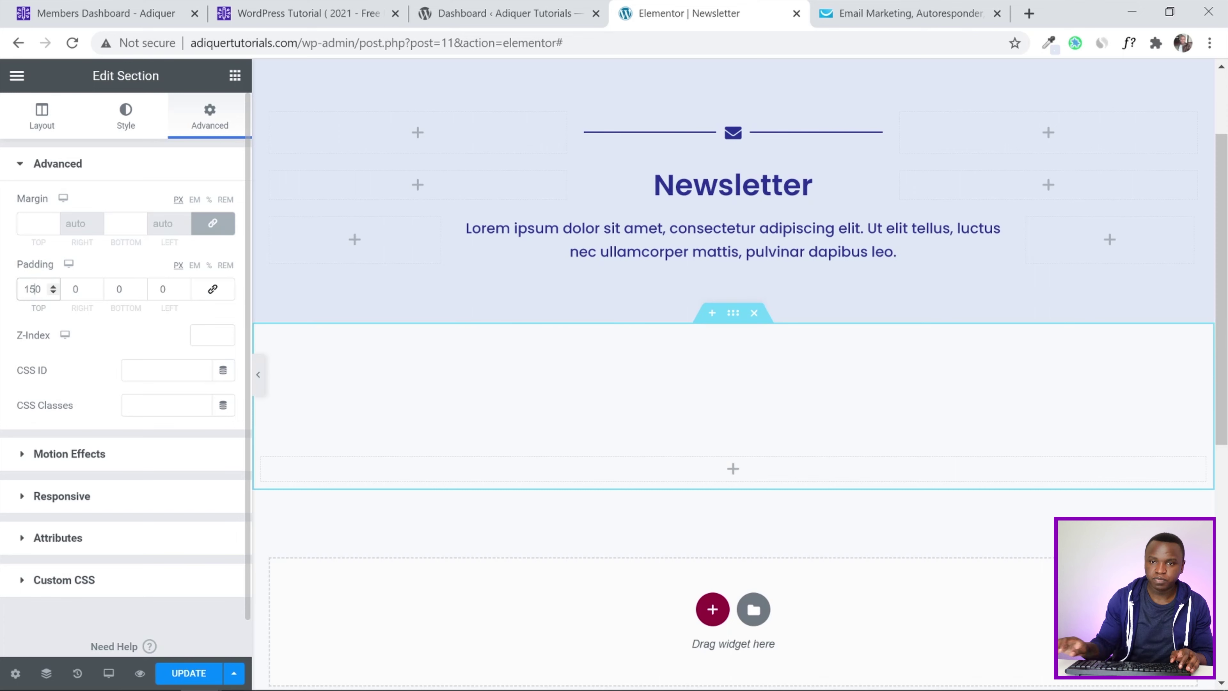
{"action": "left_click", "coordinate": [117, 289]}
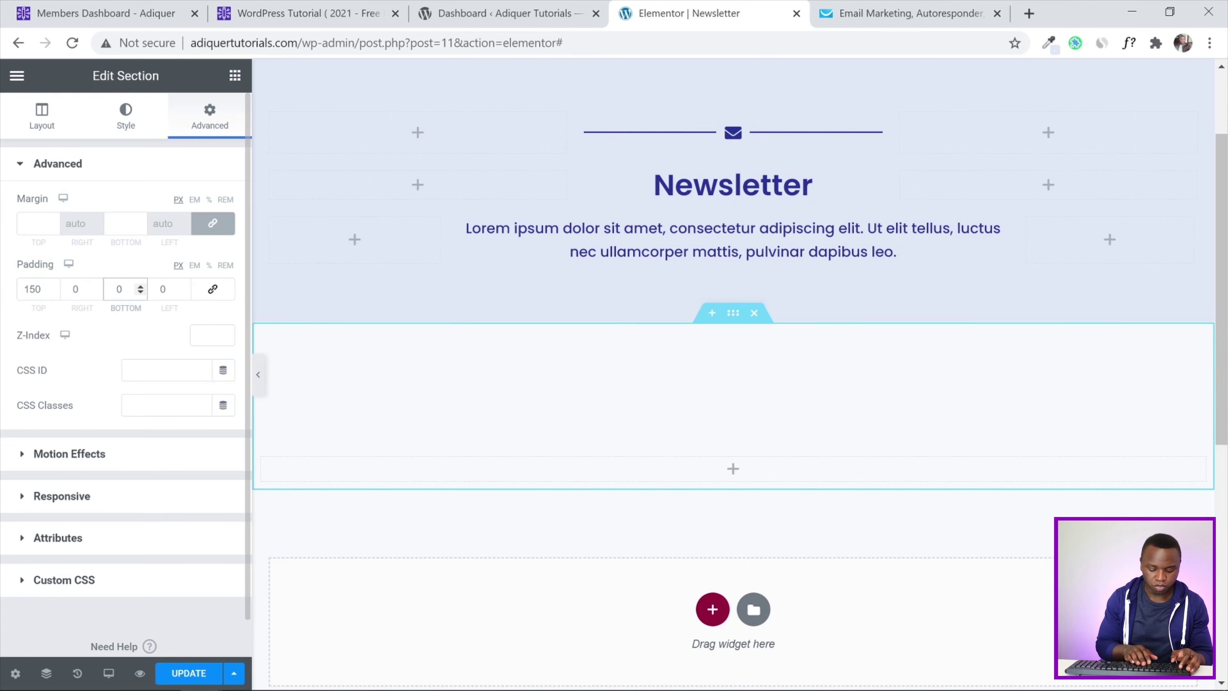
{"action": "type", "text": "15"}
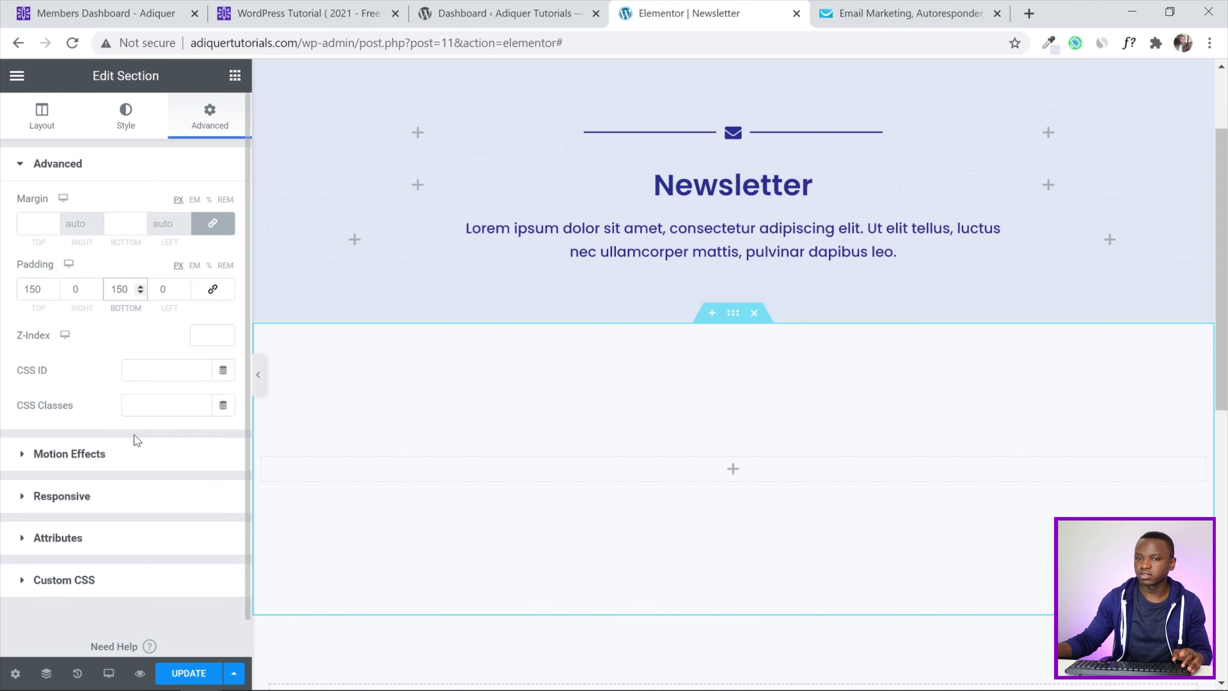
Drop an Inner Section into the new section and duplicate a column to get three columns
{"action": "left_click", "coordinate": [237, 76]}
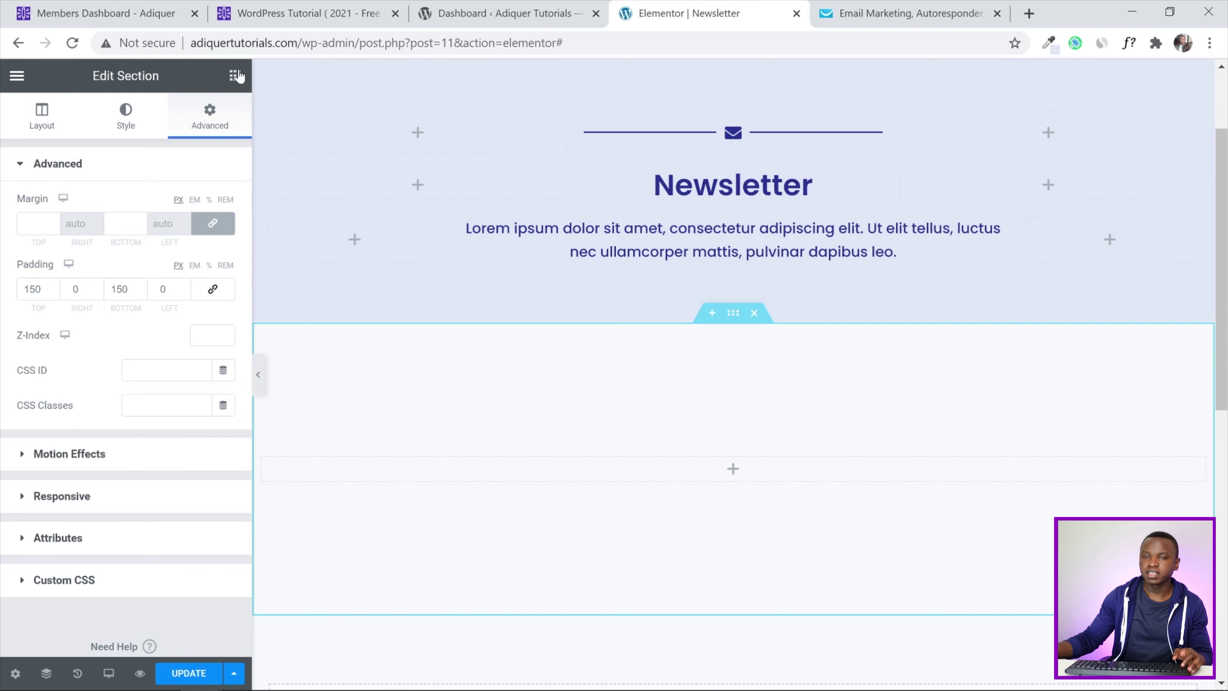
{"action": "left_click_drag", "start_coordinate": [90, 247], "coordinate": [733, 470]}
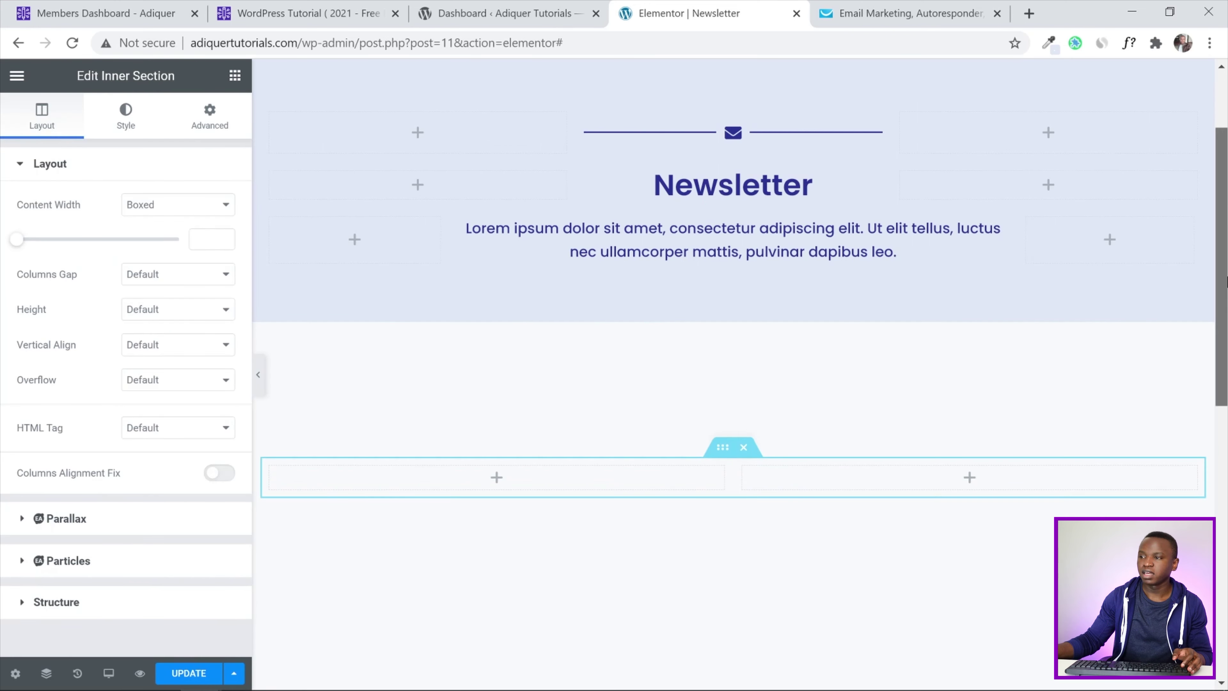
{"action": "scroll", "coordinate": [733, 368], "scroll_direction": "down", "scroll_amount": 3}
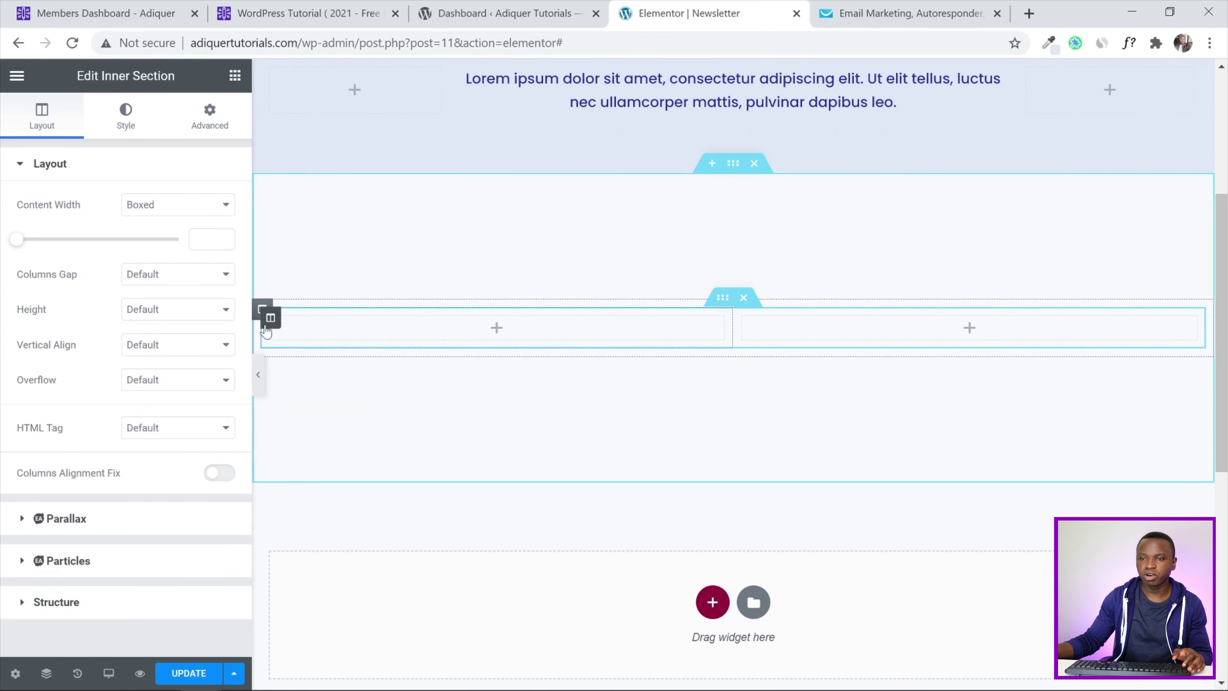
{"action": "right_click", "coordinate": [269, 320]}
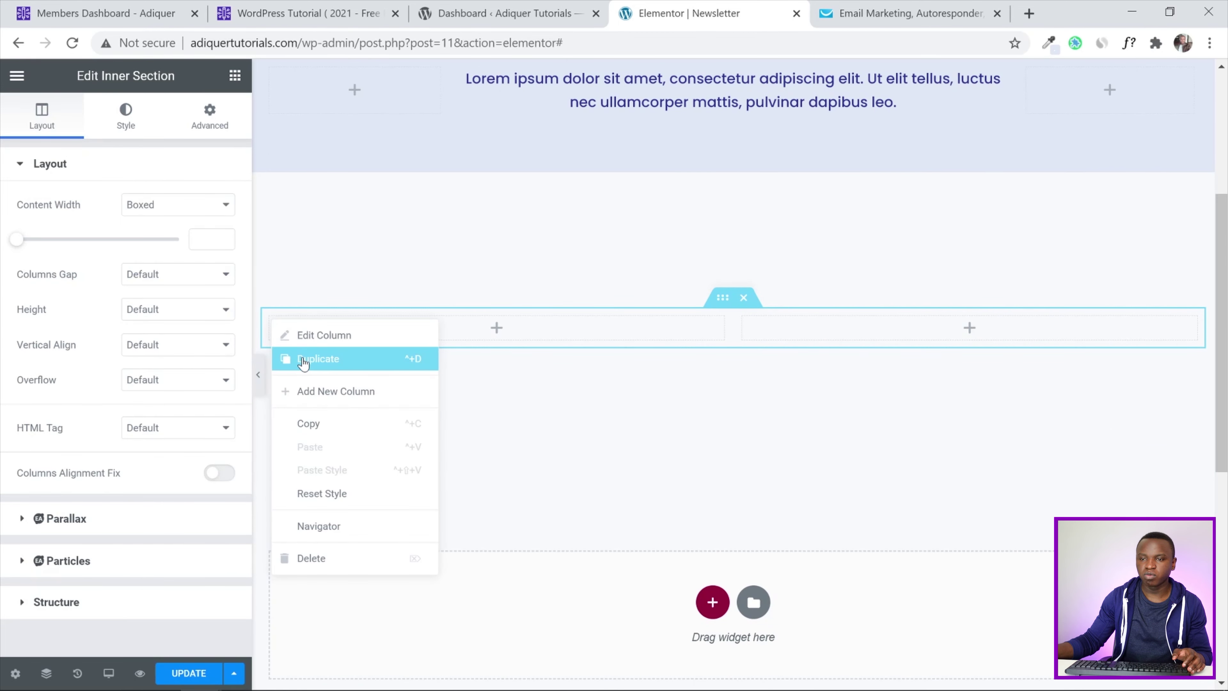
{"action": "left_click", "coordinate": [303, 360]}
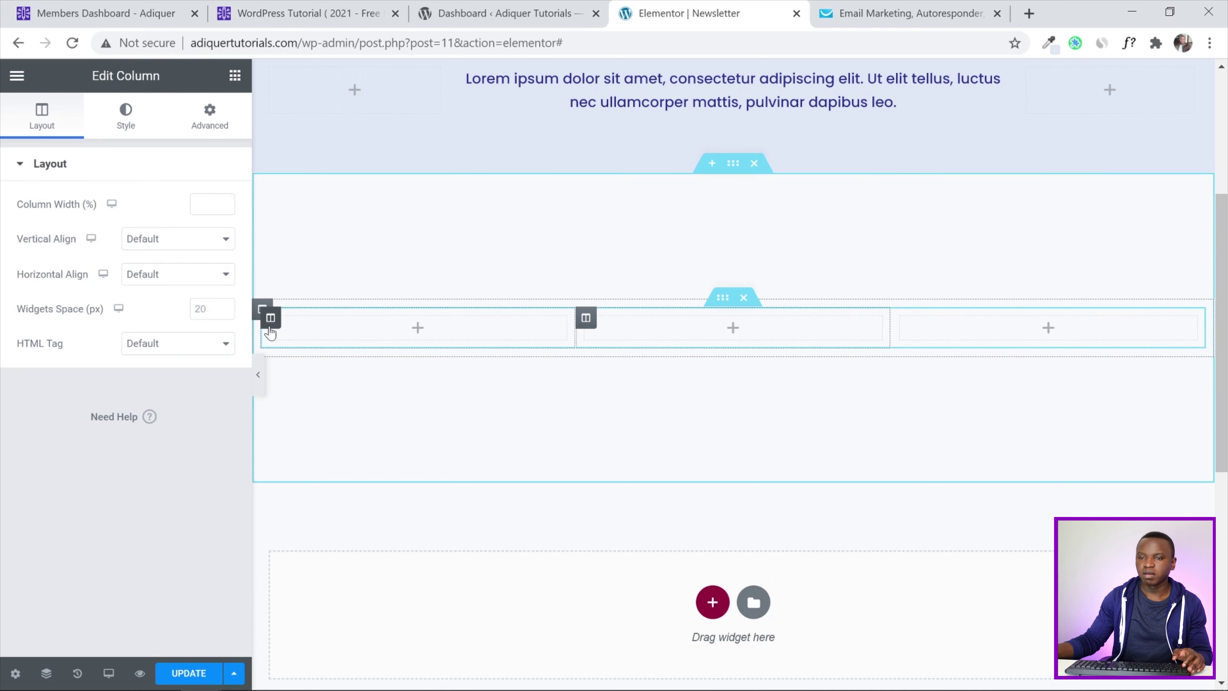
Set the first and third columns' width to 20%
{"action": "left_click", "coordinate": [272, 324]}
{"action": "left_click", "coordinate": [208, 204]}
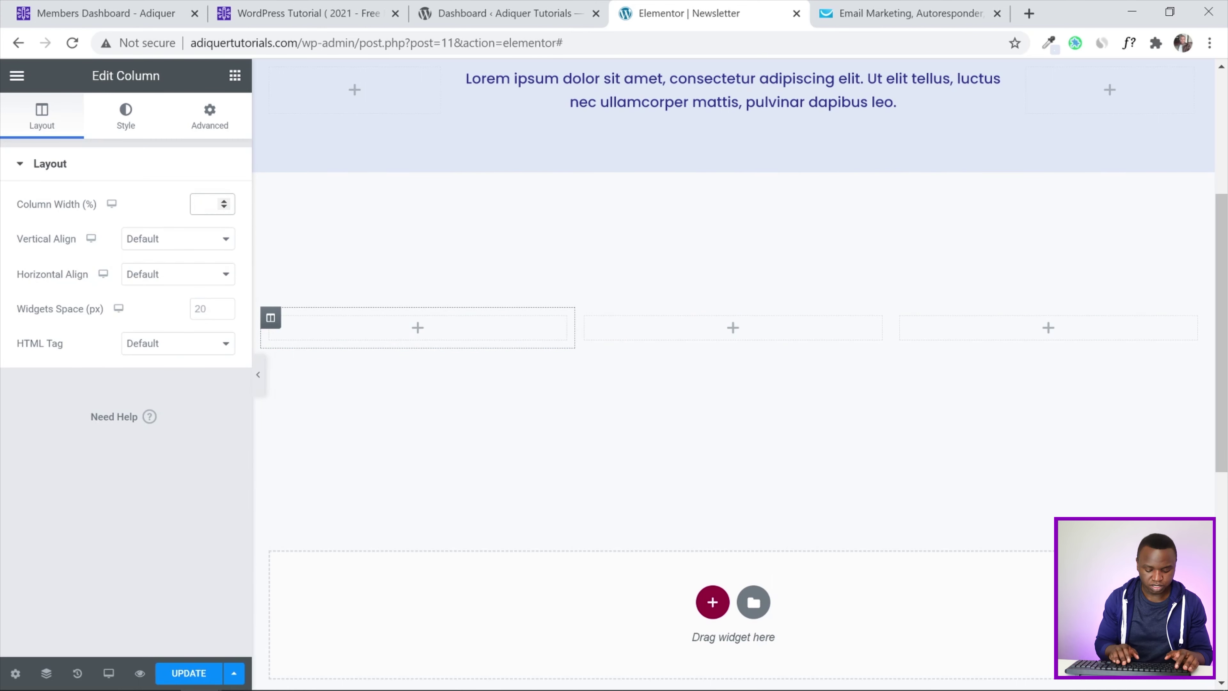
{"action": "type", "text": "20"}
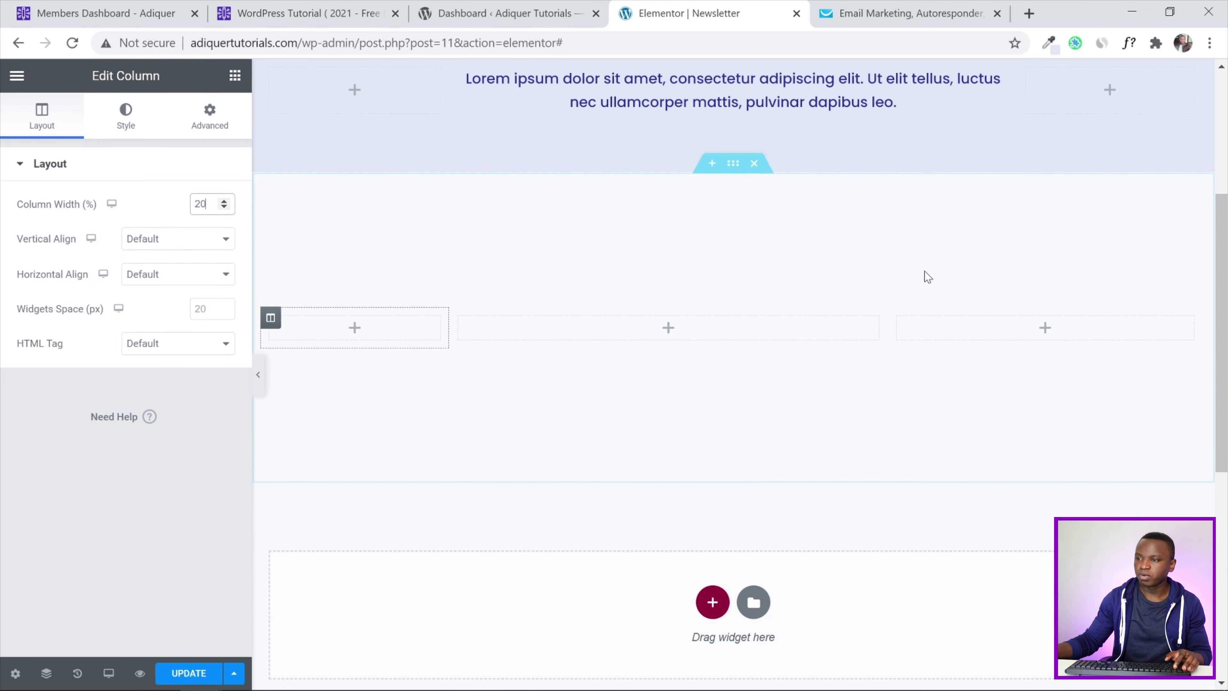
{"action": "left_click", "coordinate": [899, 320]}
{"action": "left_click", "coordinate": [205, 204]}
{"action": "type", "text": "20"}
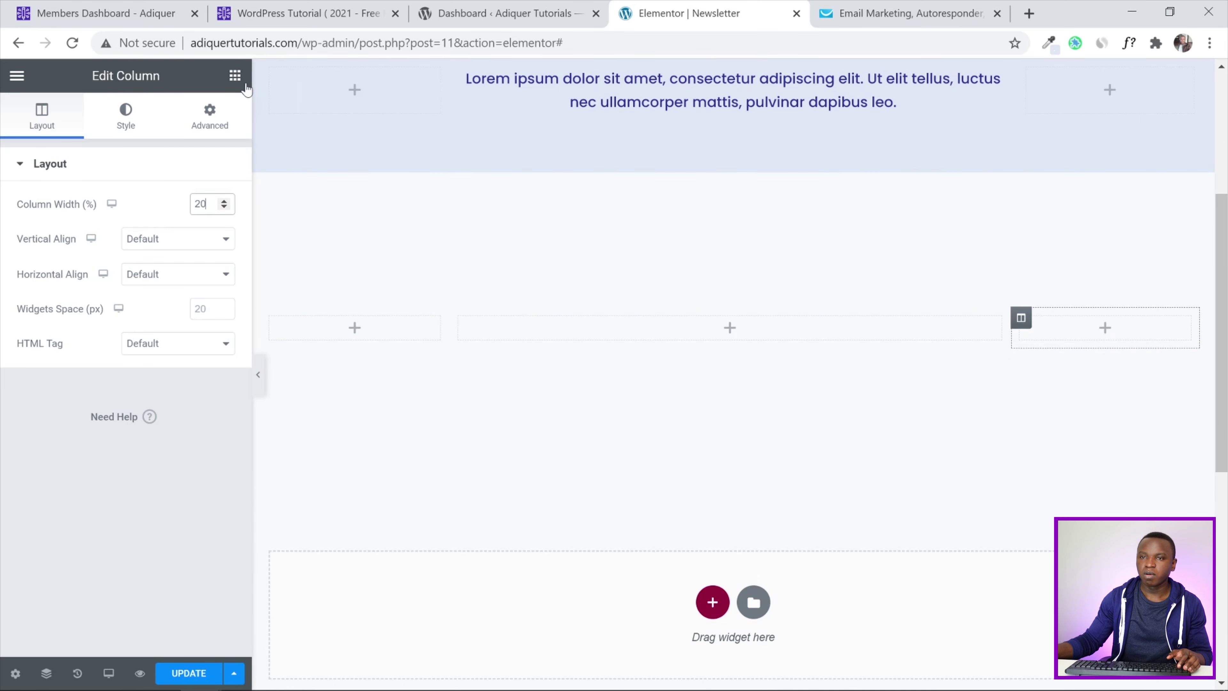
{"action": "left_click", "coordinate": [235, 75]}
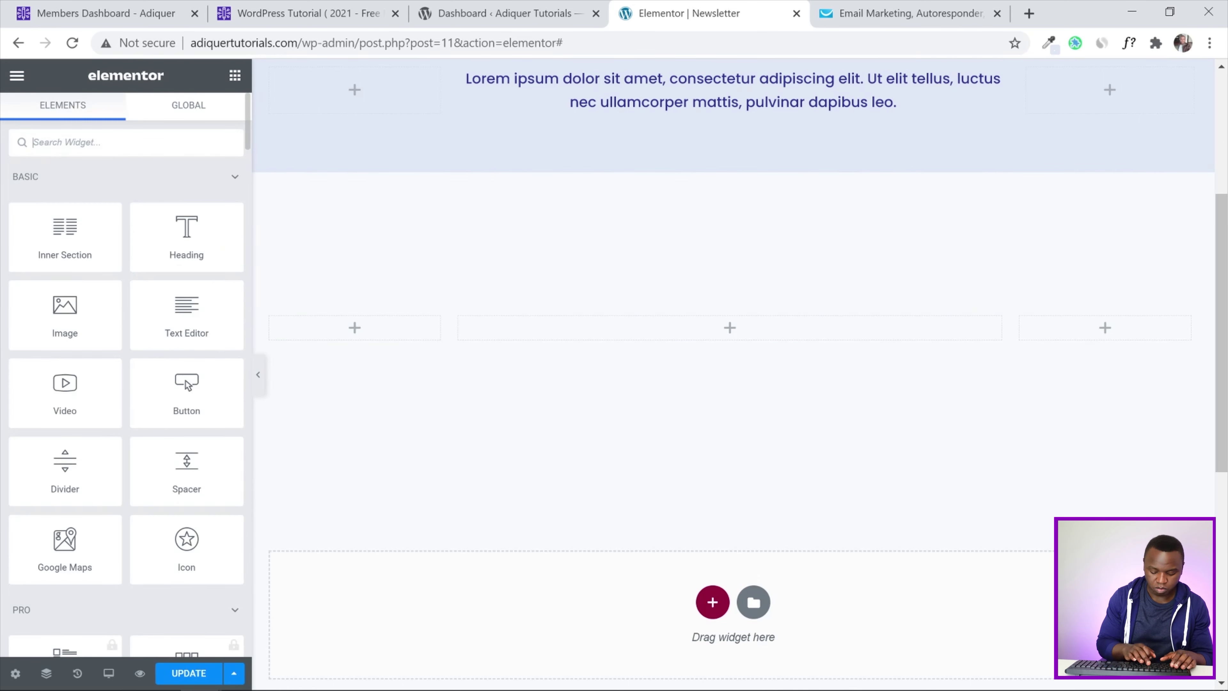
Search for the HTML widget and drop it into the inner section's middle column
{"action": "type", "text": "html"}
{"action": "left_click_drag", "start_coordinate": [65, 198], "coordinate": [718, 331]}
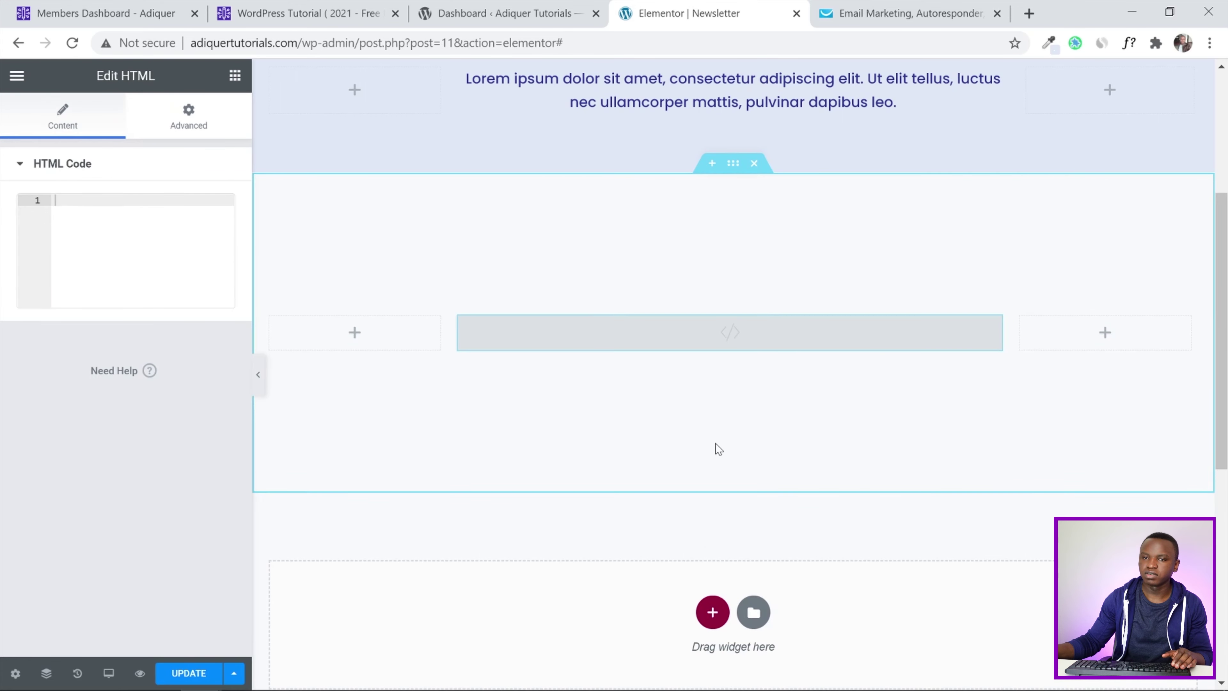
{"action": "scroll", "coordinate": [775, 395], "scroll_direction": "up", "scroll_amount": 2}
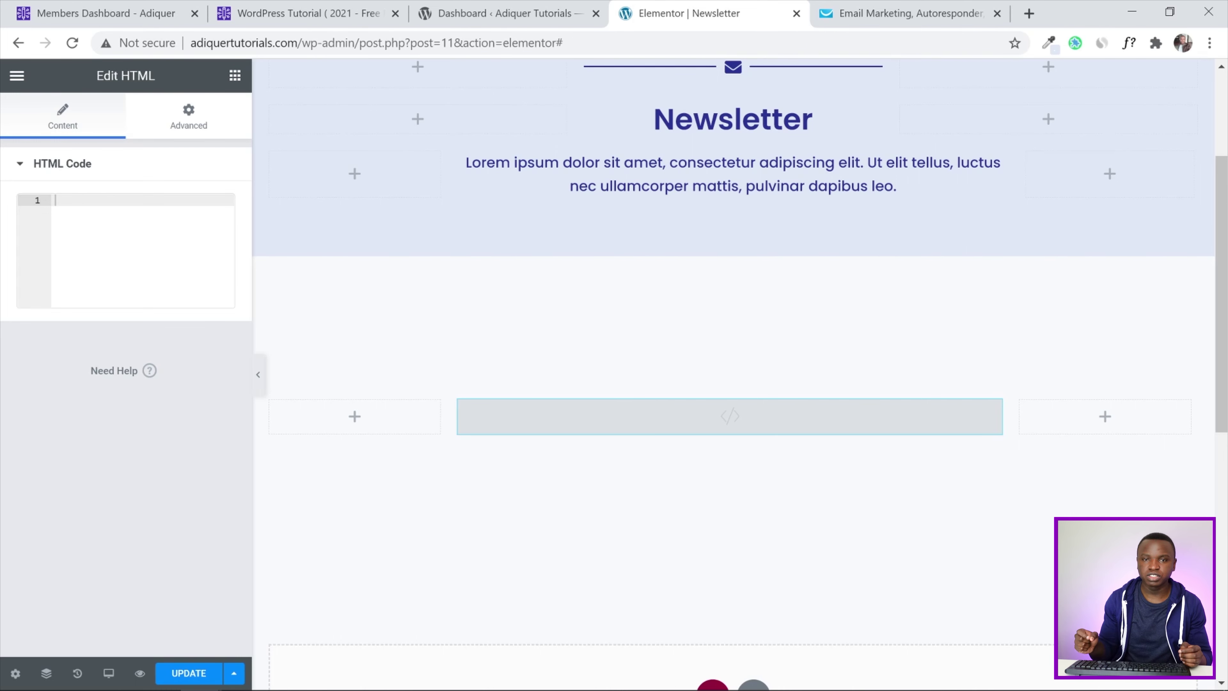
Copy the JavaScript embed code of the 'Webform - 06.02.2021' form from GetResponse's Forms and surveys
{"action": "left_click", "coordinate": [857, 7]}
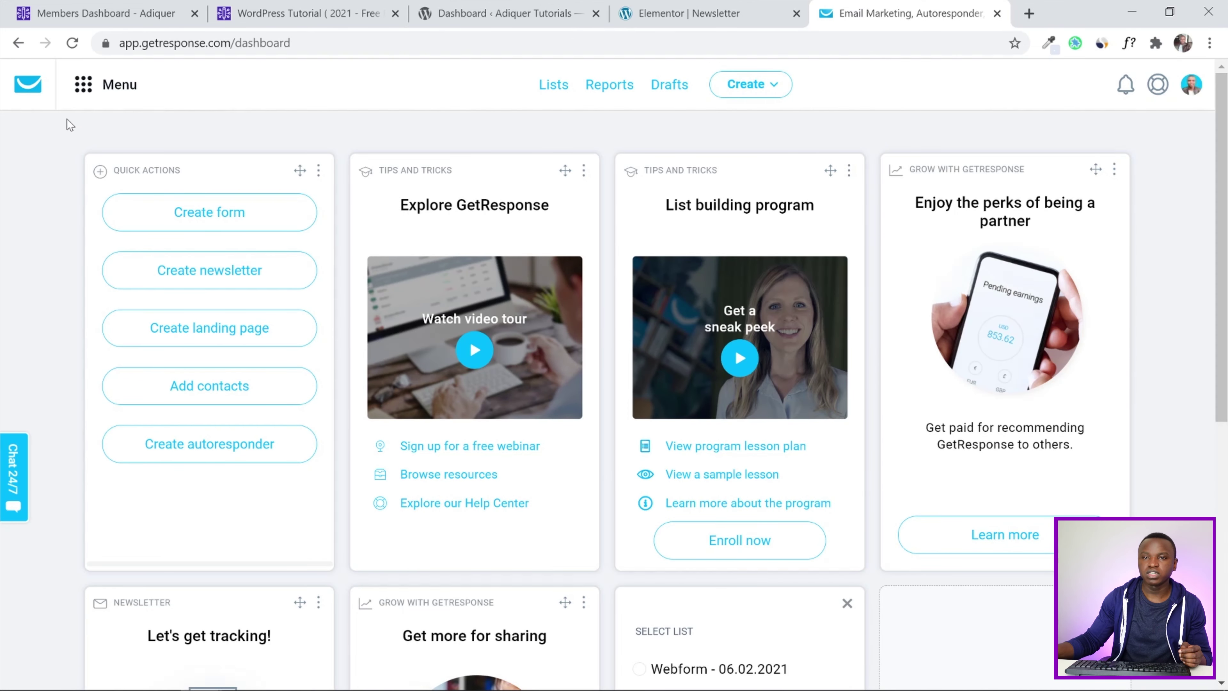
{"action": "left_click", "coordinate": [86, 90]}
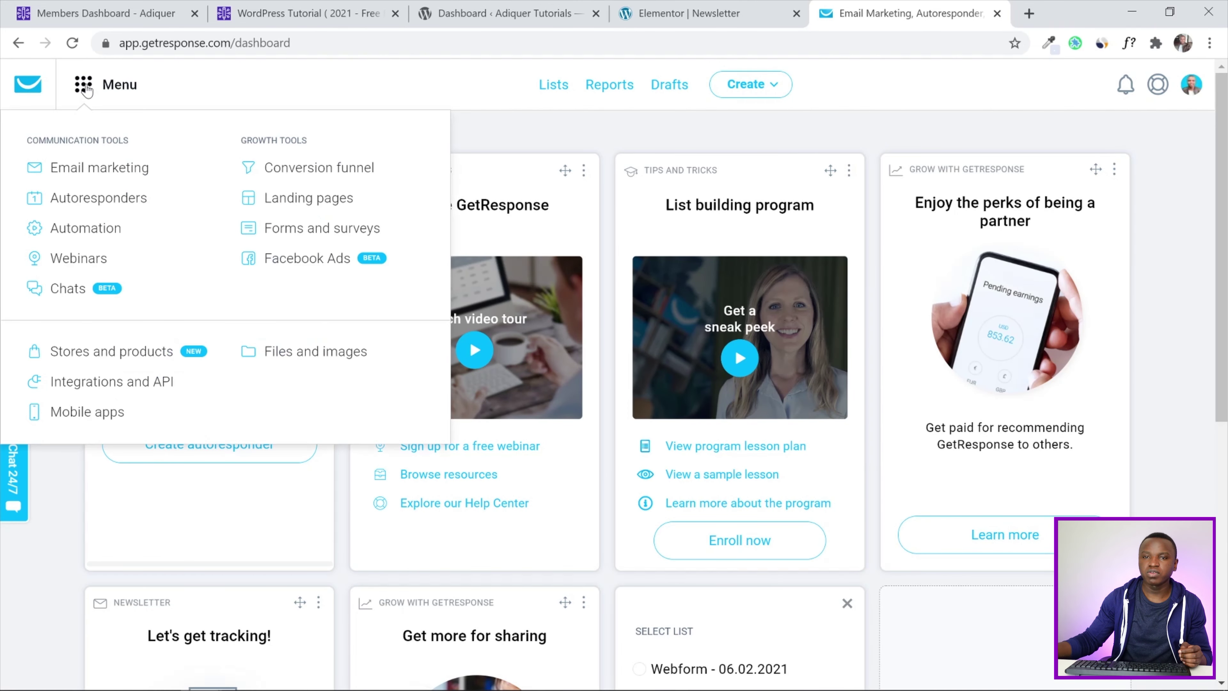
{"action": "left_click", "coordinate": [333, 231]}
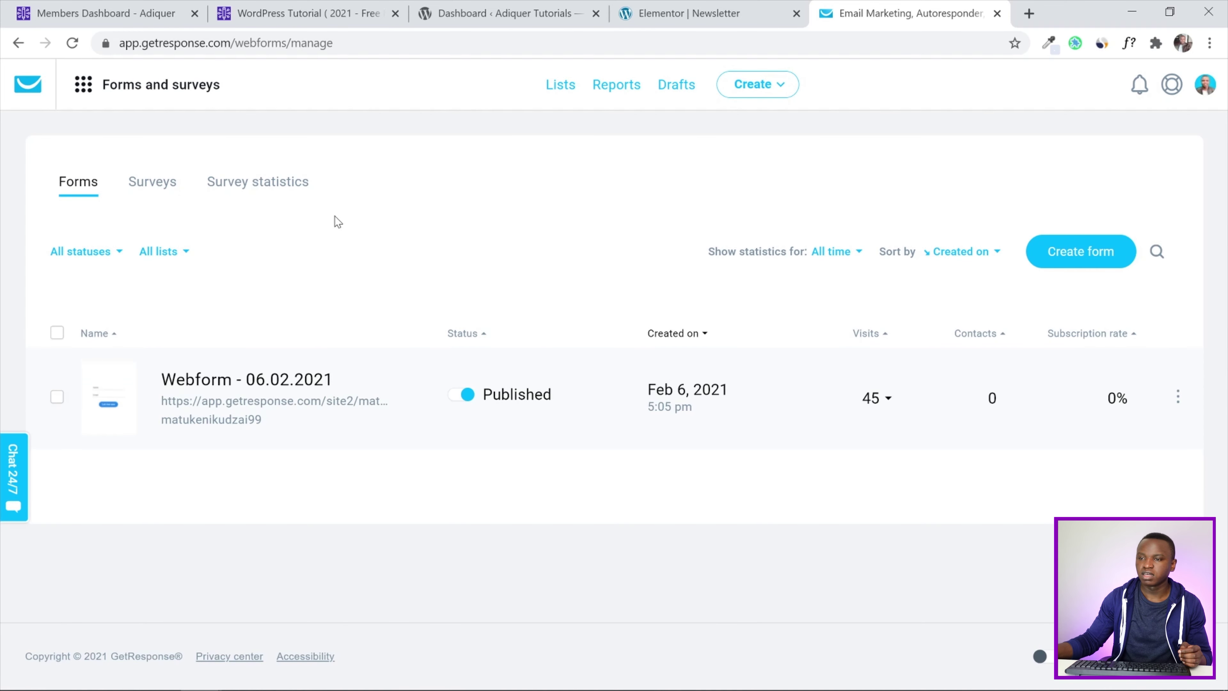
{"action": "left_click", "coordinate": [1178, 398]}
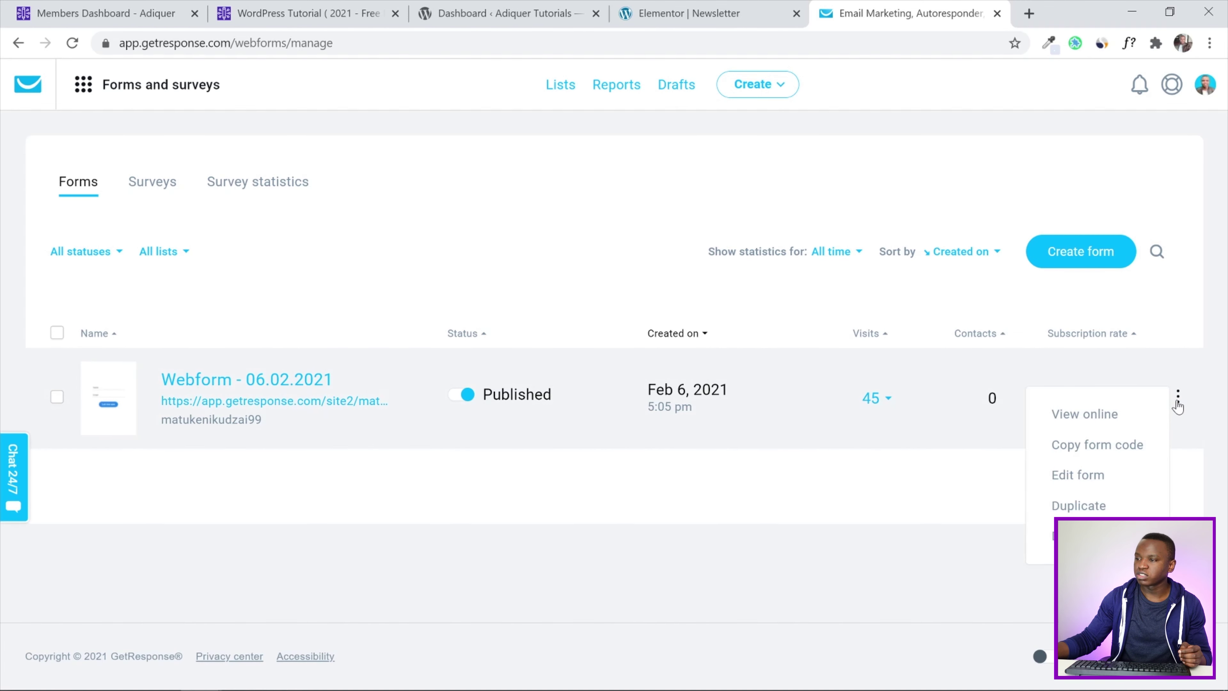
{"action": "left_click", "coordinate": [1091, 451]}
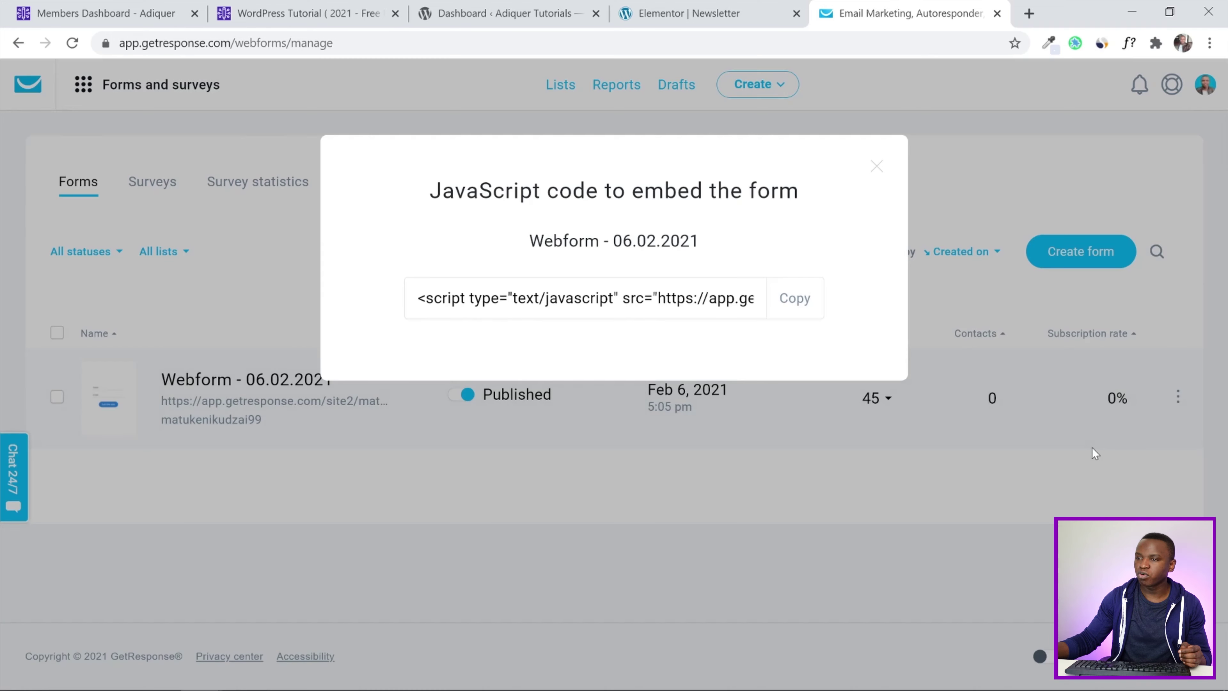
{"action": "left_click", "coordinate": [793, 310]}
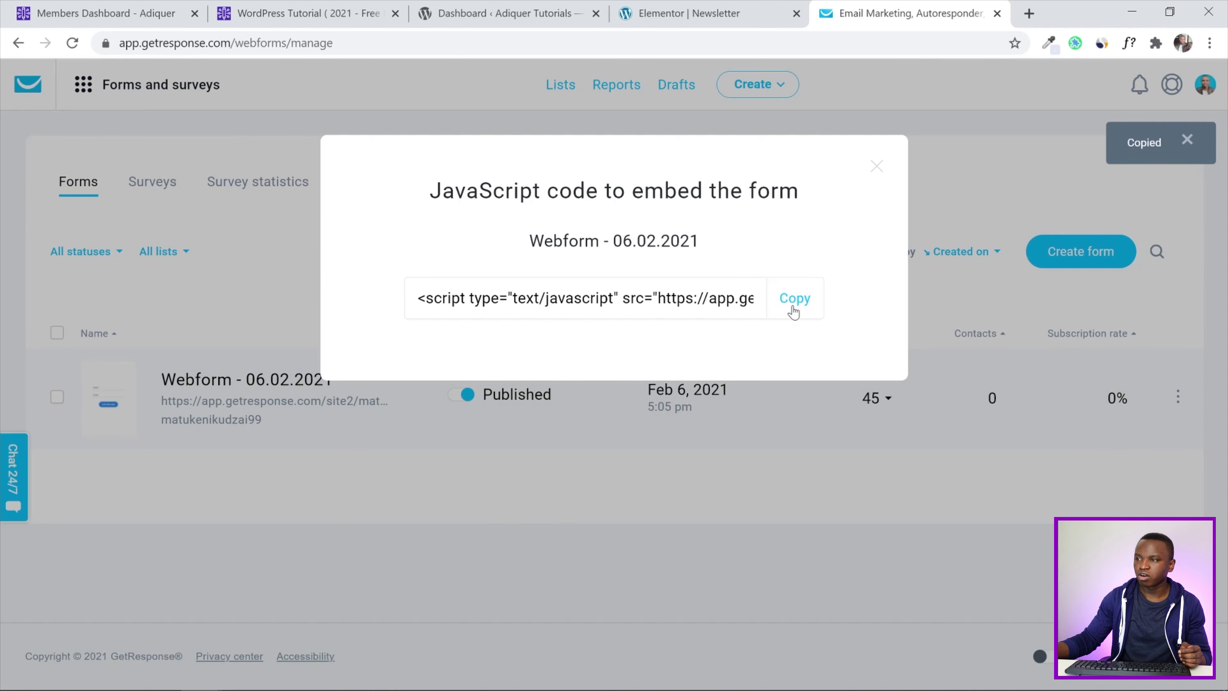
{"action": "left_click", "coordinate": [720, 10]}
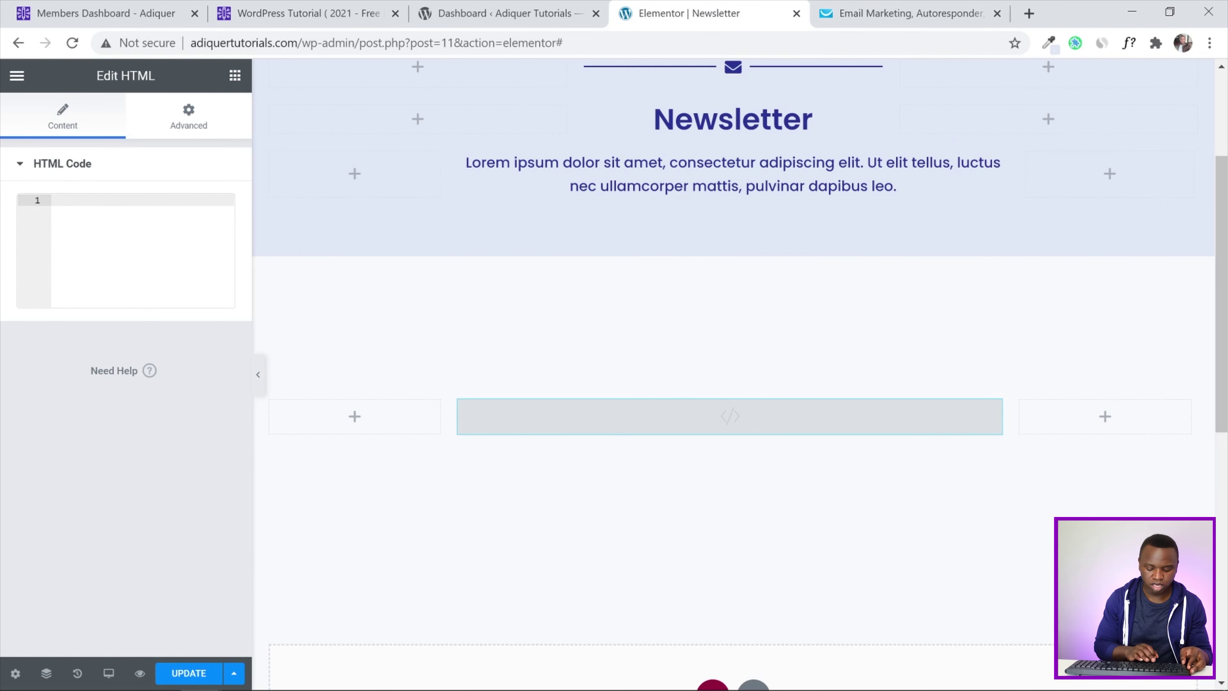
Paste the GetResponse script into the HTML widget and preview the rendered Name/Email/Subscribe form
{"action": "key", "text": "ctrl+v"}
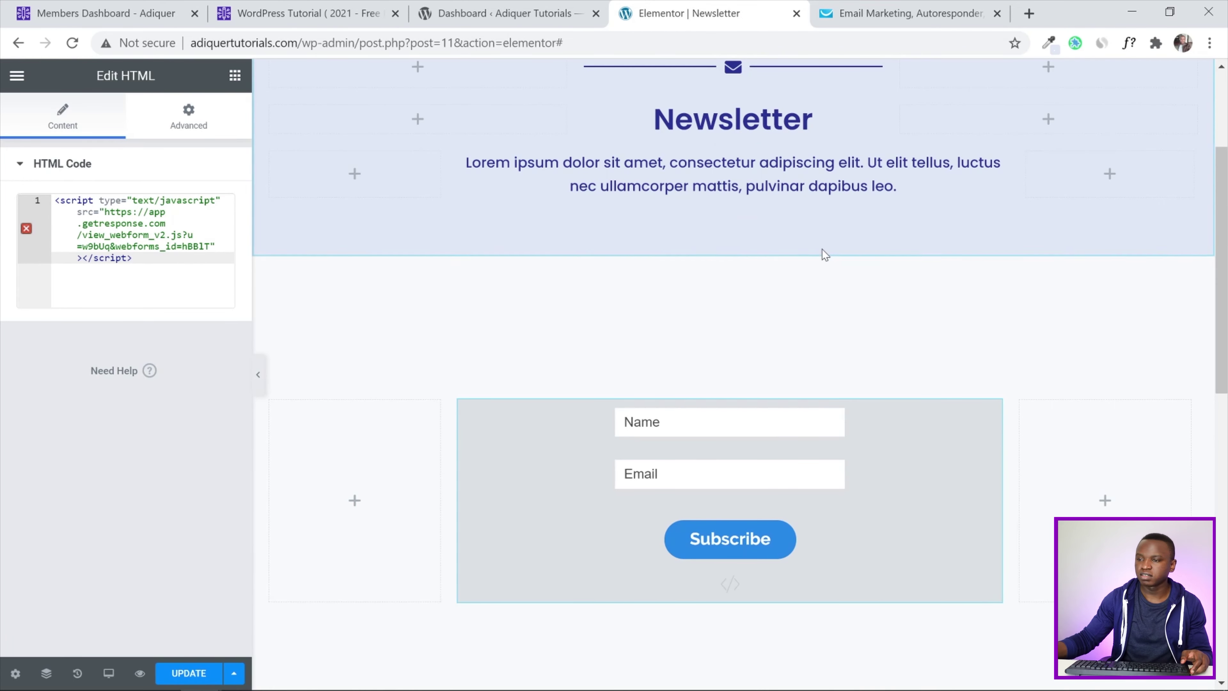
{"action": "scroll", "coordinate": [580, 387], "scroll_direction": "down", "scroll_amount": 1}
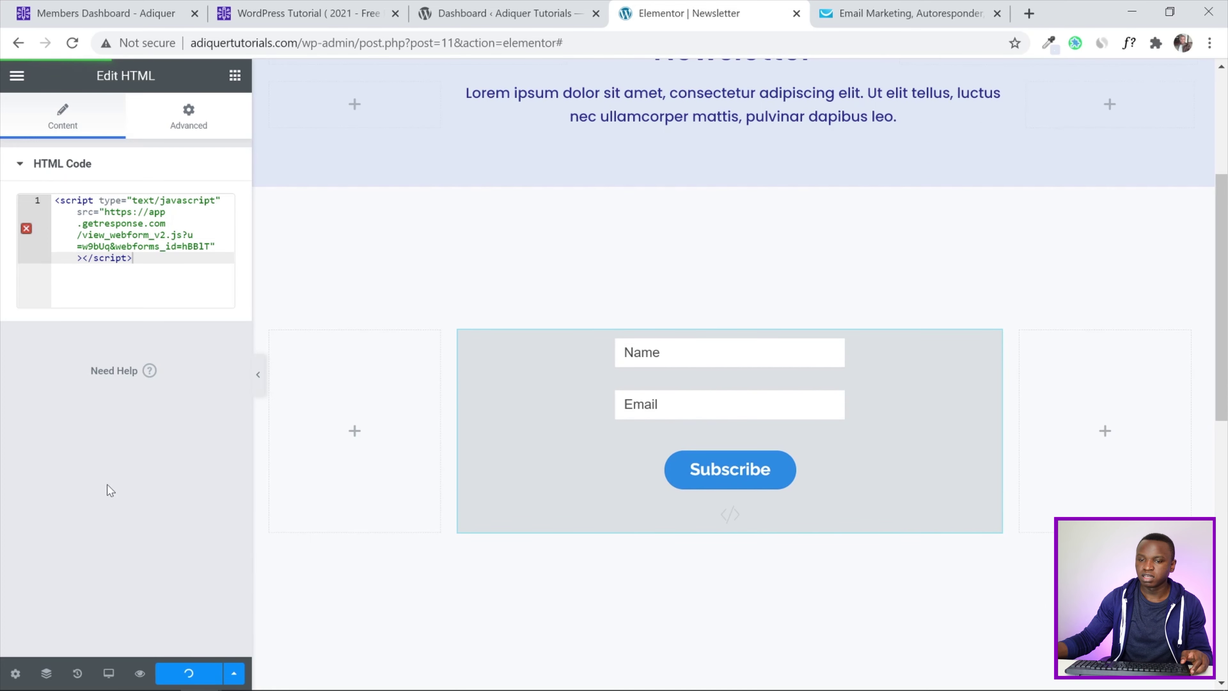
{"action": "left_click", "coordinate": [583, 8]}
{"action": "left_click", "coordinate": [341, 5]}
{"action": "left_click", "coordinate": [484, 10]}
{"action": "left_click", "coordinate": [648, 11]}
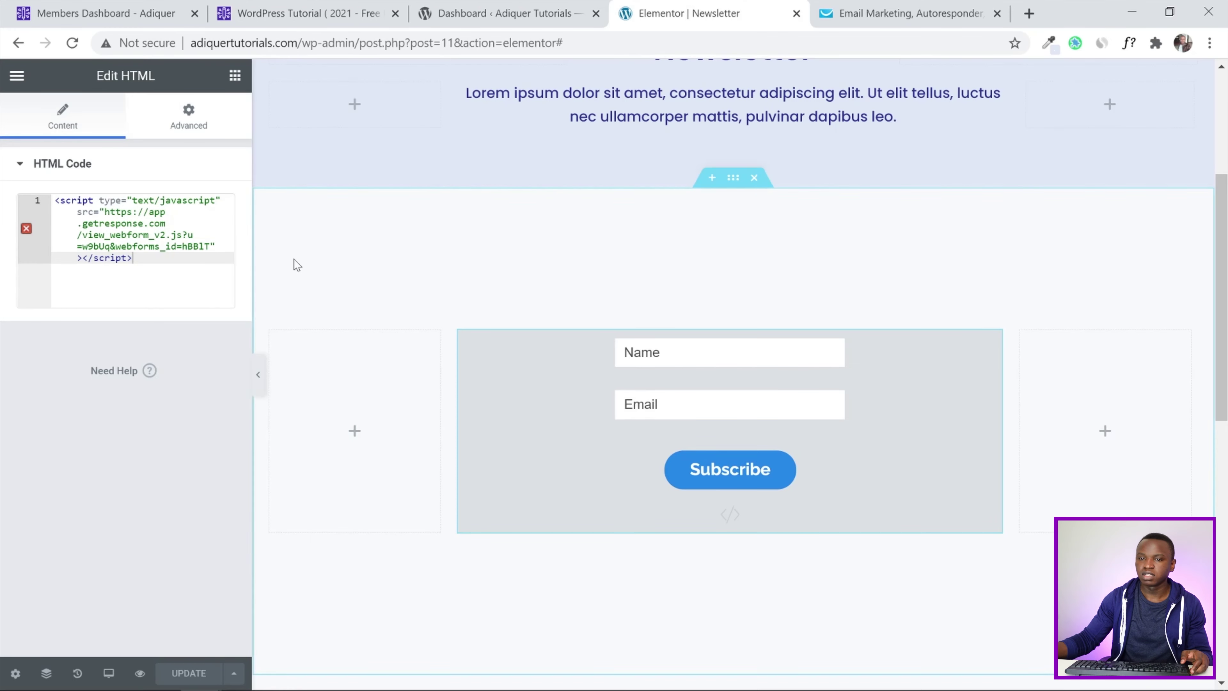
{"action": "left_click", "coordinate": [258, 374]}
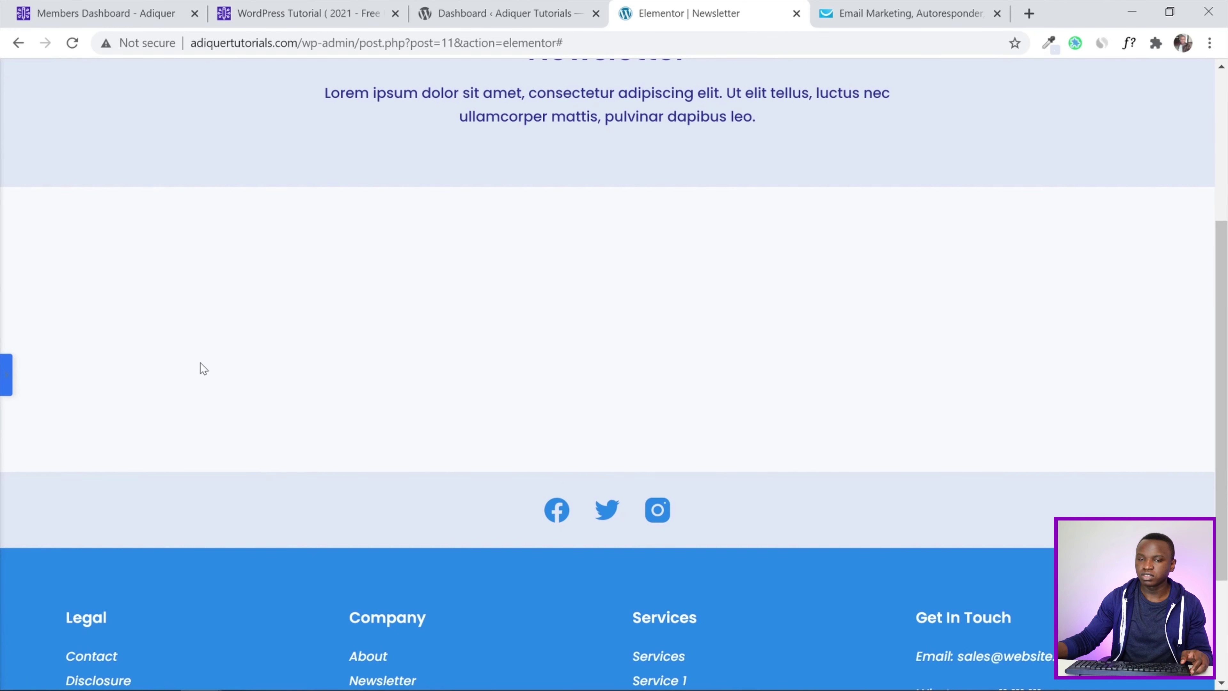
{"action": "left_click", "coordinate": [6, 375]}
{"action": "scroll", "coordinate": [563, 325], "scroll_direction": "up", "scroll_amount": 2}
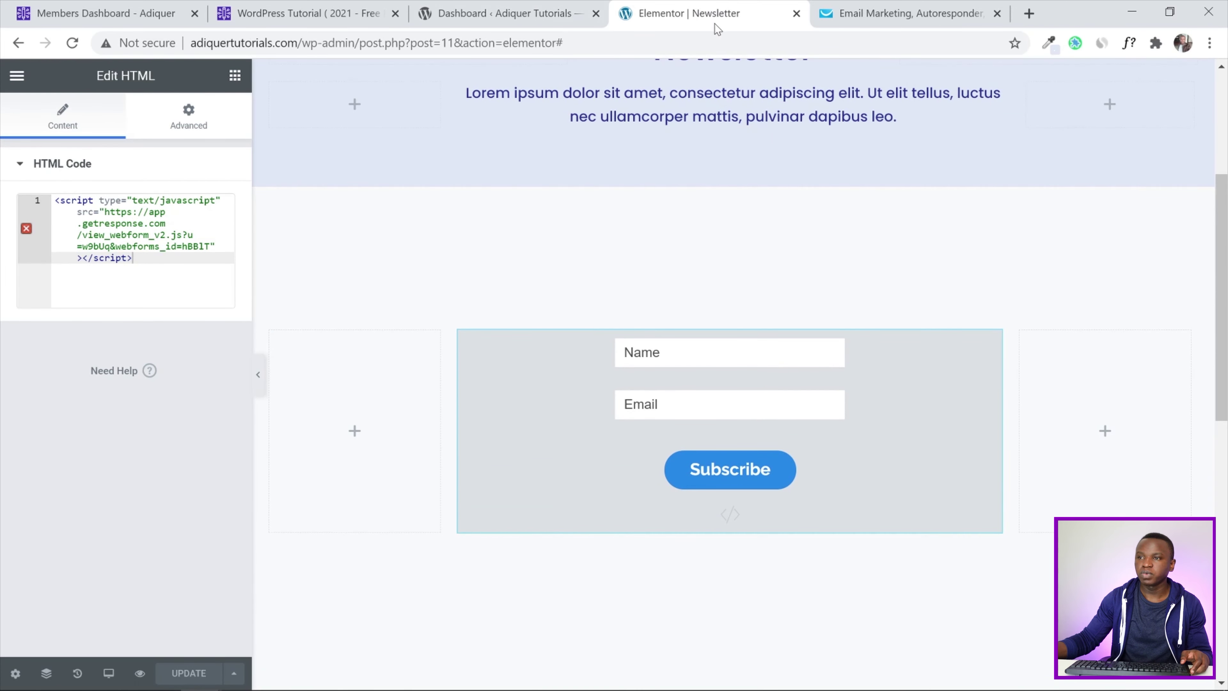
{"action": "scroll", "coordinate": [918, 173], "scroll_direction": "up", "scroll_amount": 5}
Open the NEWSLETTER menu link in a new tab and switch to it
{"action": "right_click", "coordinate": [829, 151]}
{"action": "left_click", "coordinate": [851, 159]}
{"action": "key", "text": "ctrl+Tab"}
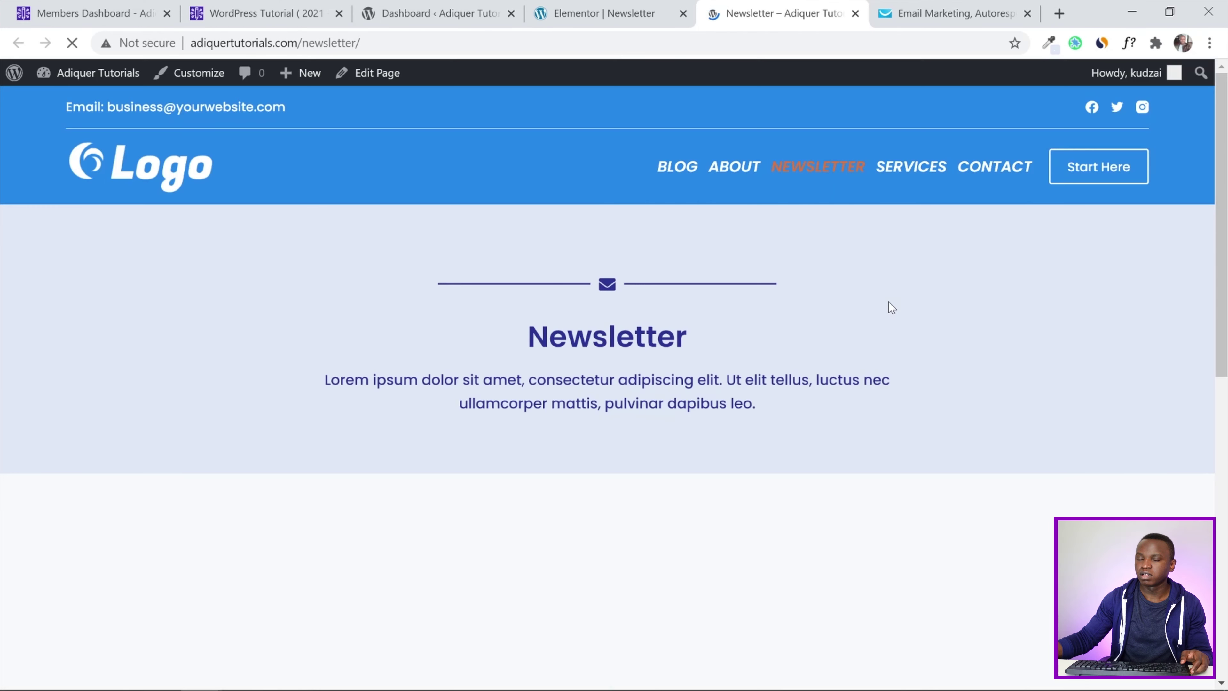
Scroll the live /newsletter/ page to confirm the signup form, then return to the Elementor tab
{"action": "scroll", "coordinate": [889, 305], "scroll_direction": "down", "scroll_amount": 6}
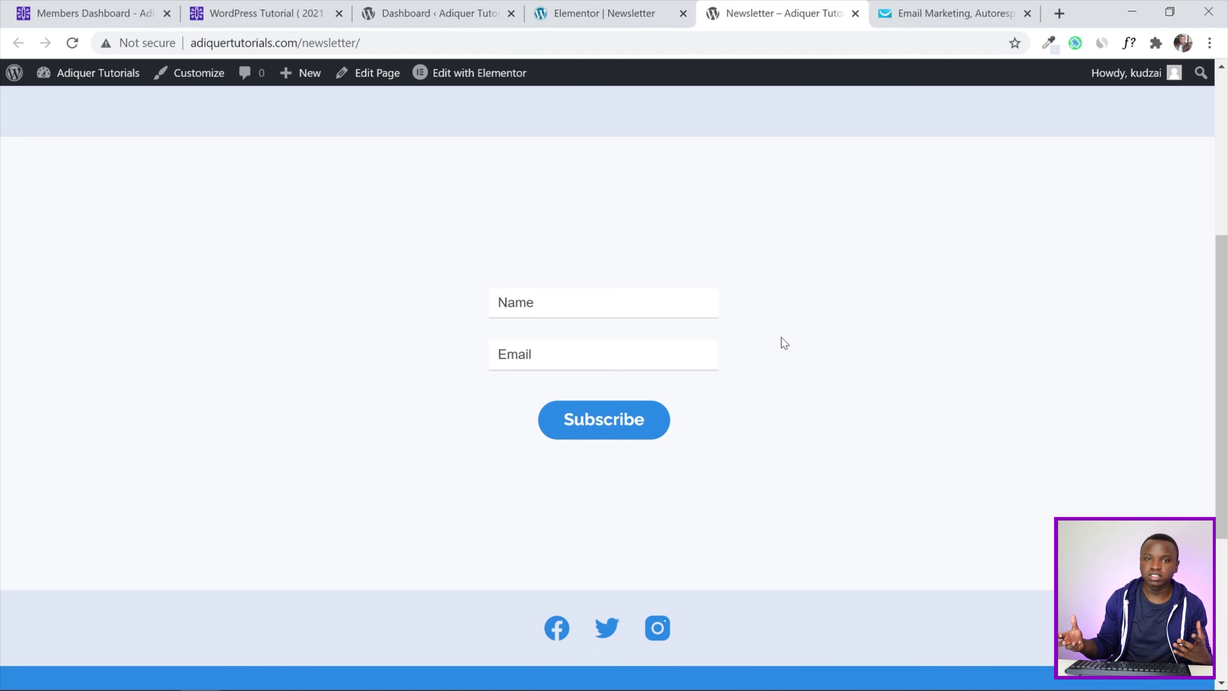
{"action": "left_click", "coordinate": [628, 13]}
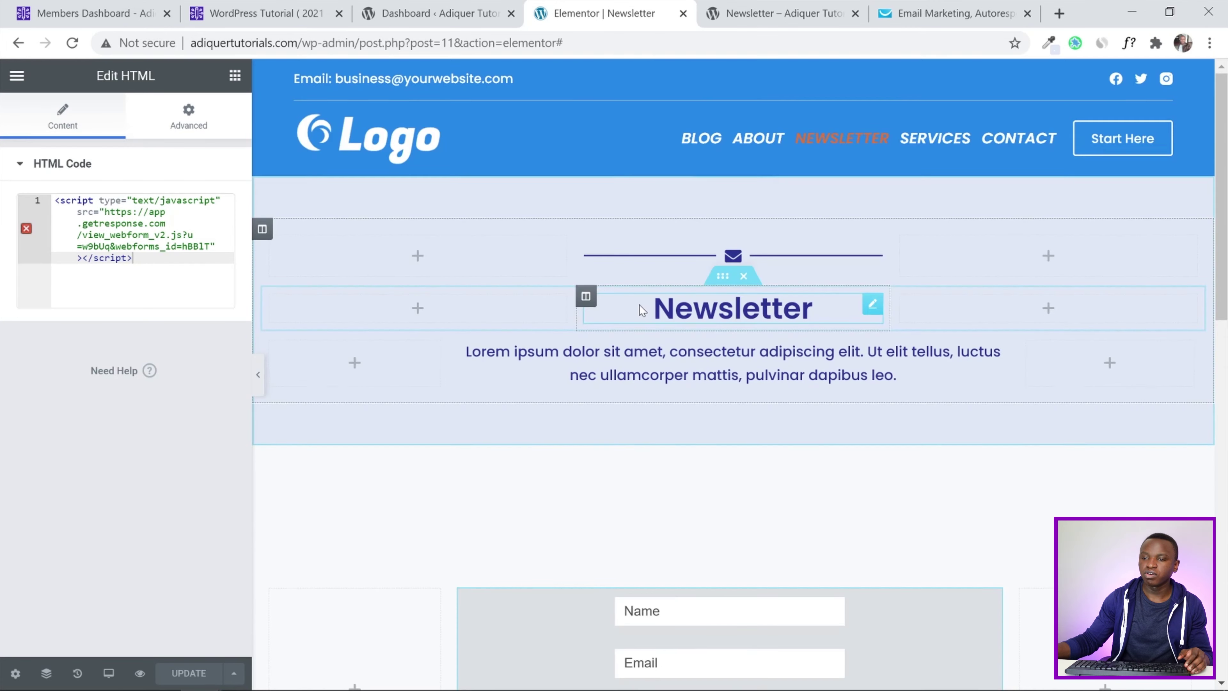
Give the signup form column a solid 3 px border with 10 px rounded corners
{"action": "scroll", "coordinate": [639, 305], "scroll_direction": "down", "scroll_amount": 3}
{"action": "left_click", "coordinate": [460, 425]}
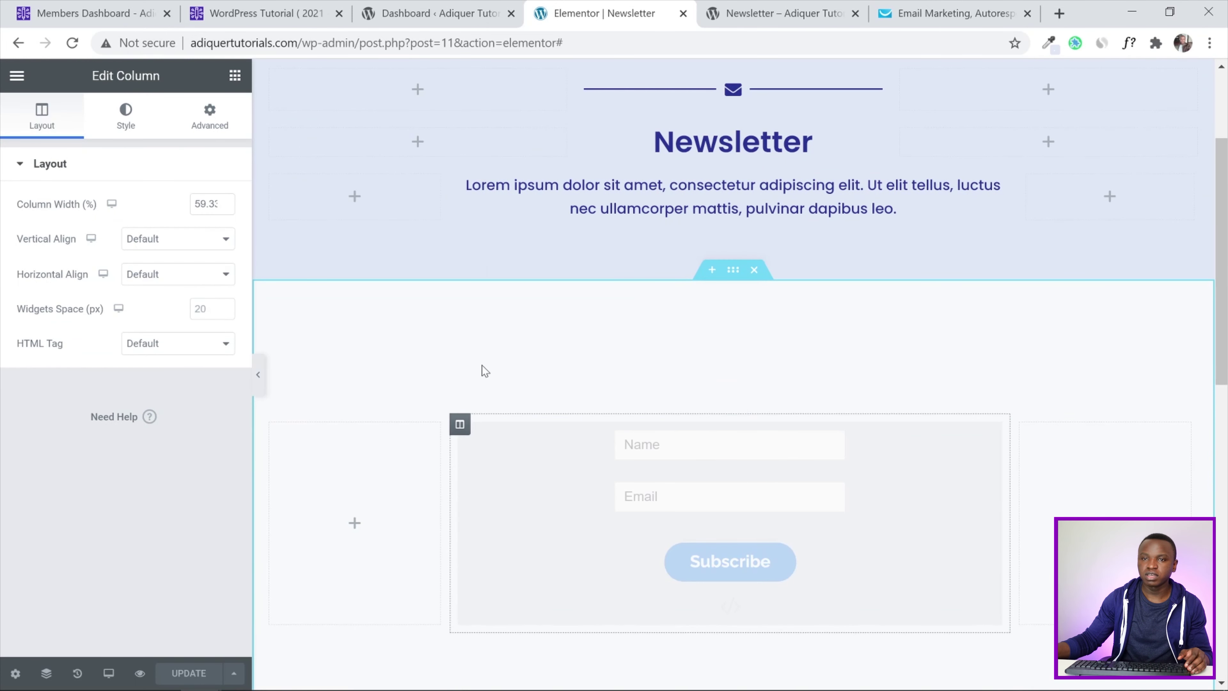
{"action": "left_click", "coordinate": [131, 127]}
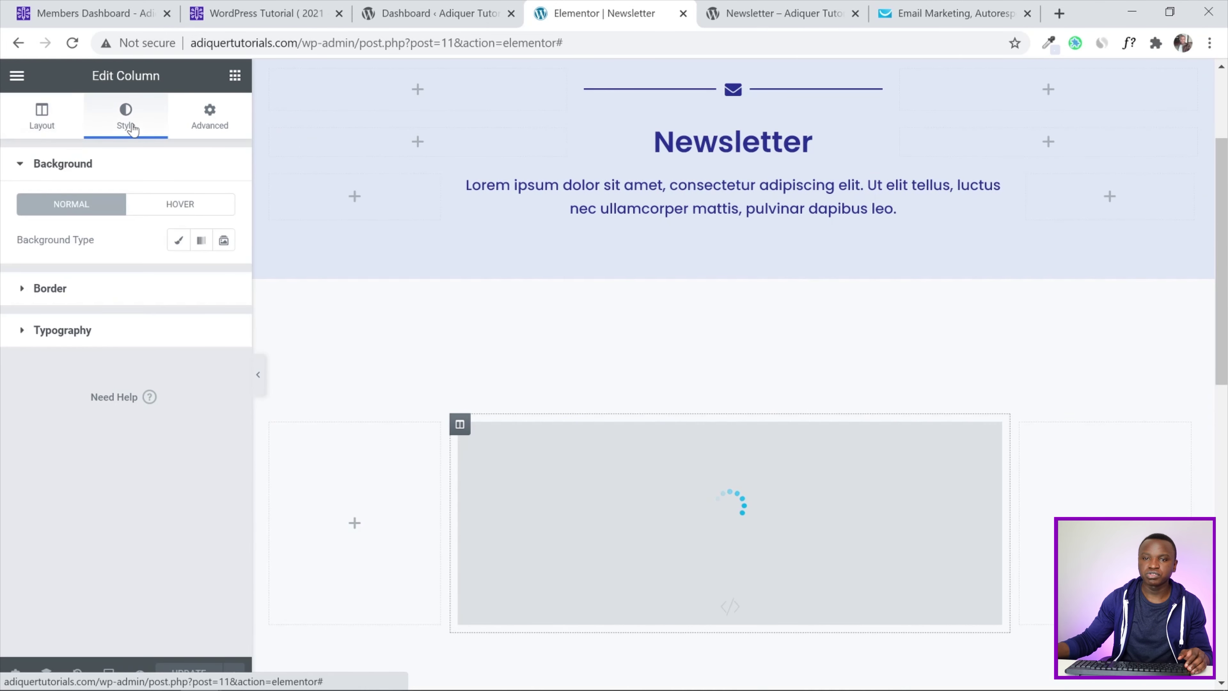
{"action": "left_click", "coordinate": [26, 289]}
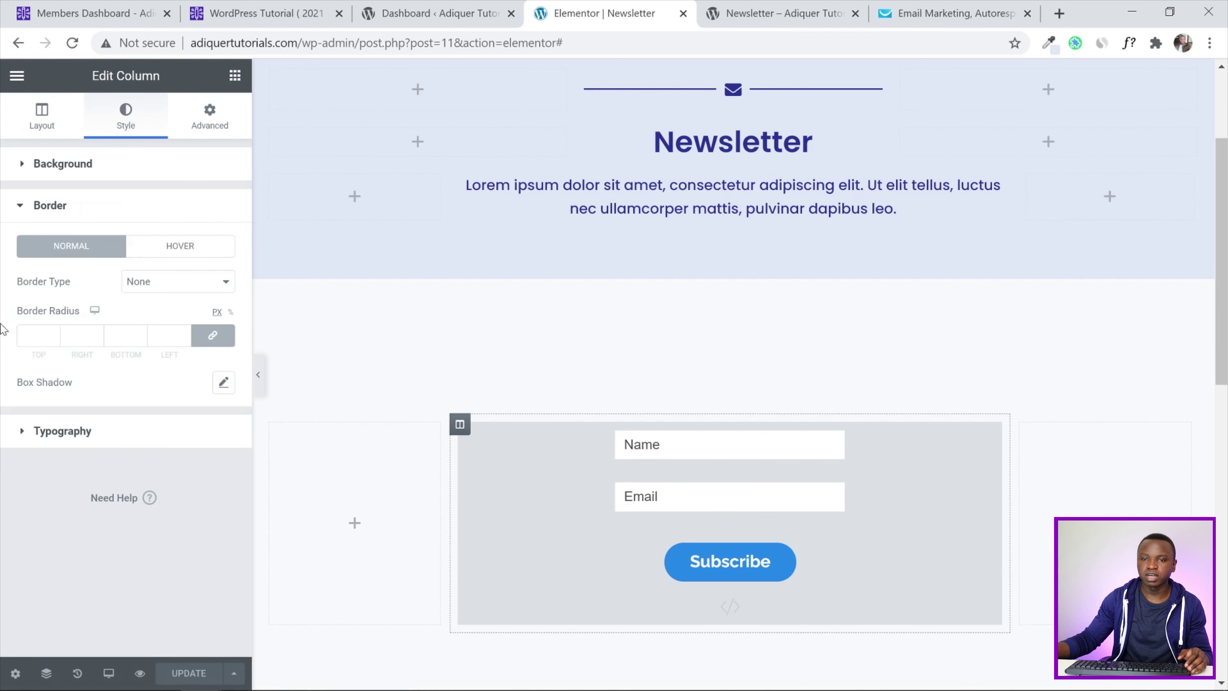
{"action": "left_click", "coordinate": [154, 280]}
{"action": "left_click", "coordinate": [157, 305]}
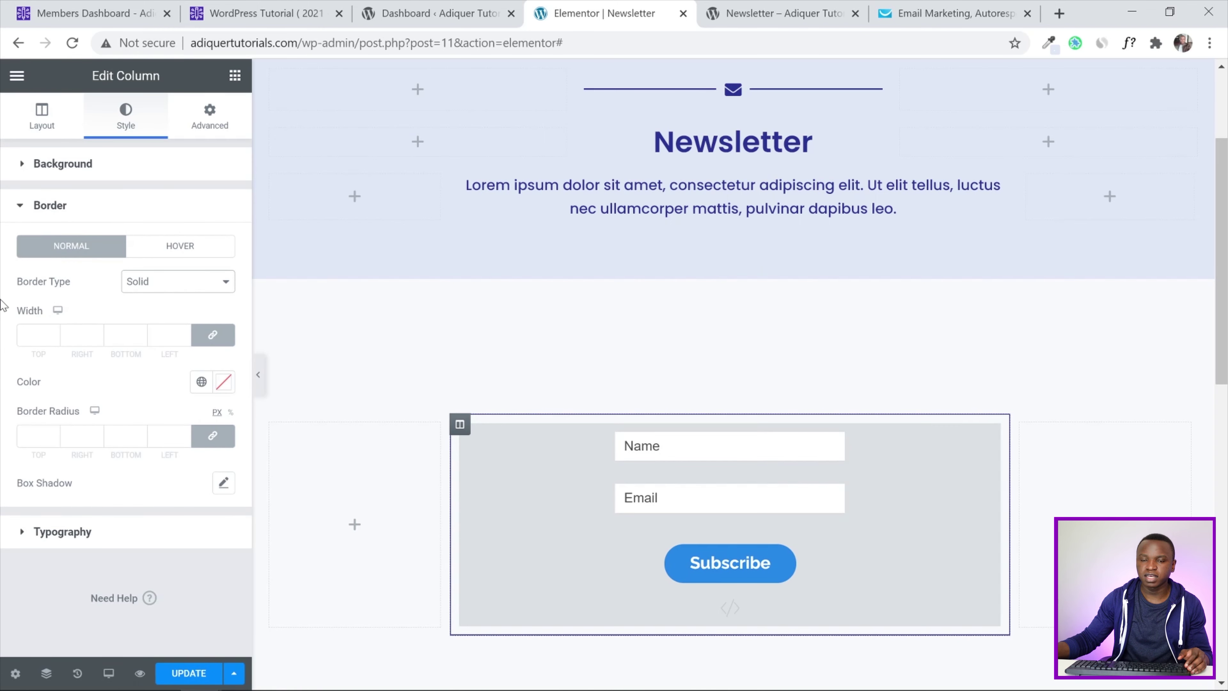
{"action": "left_click", "coordinate": [185, 337]}
{"action": "type", "text": "3"}
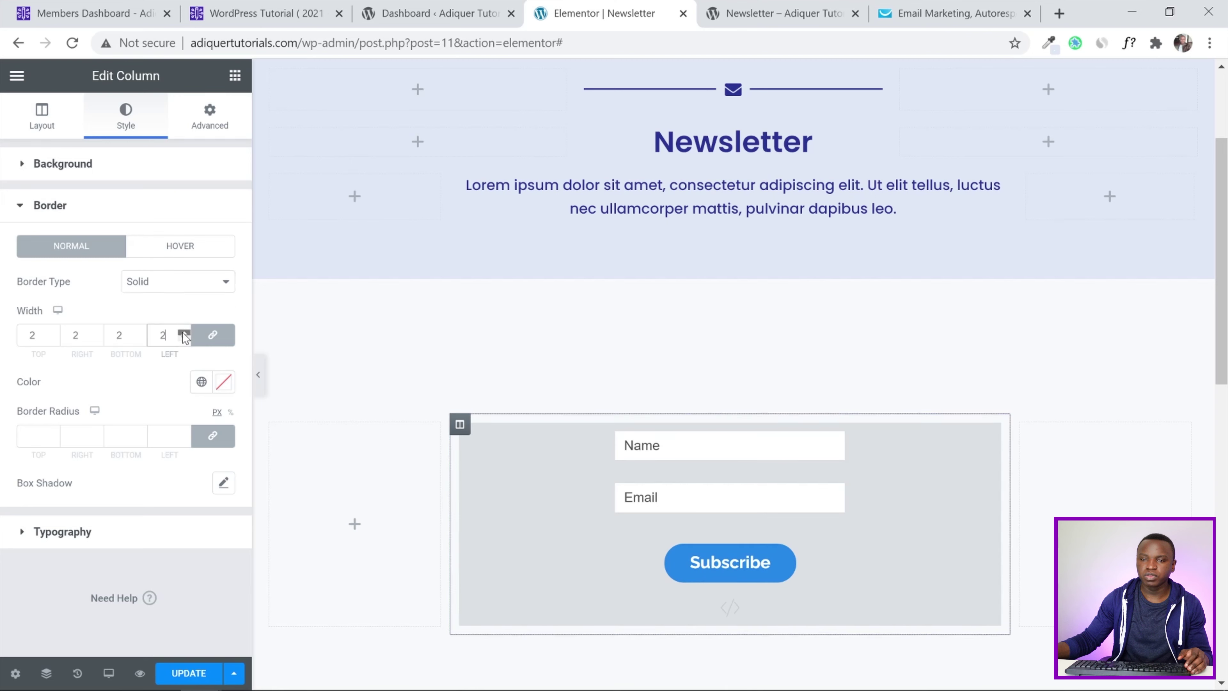
{"action": "left_click", "coordinate": [39, 436]}
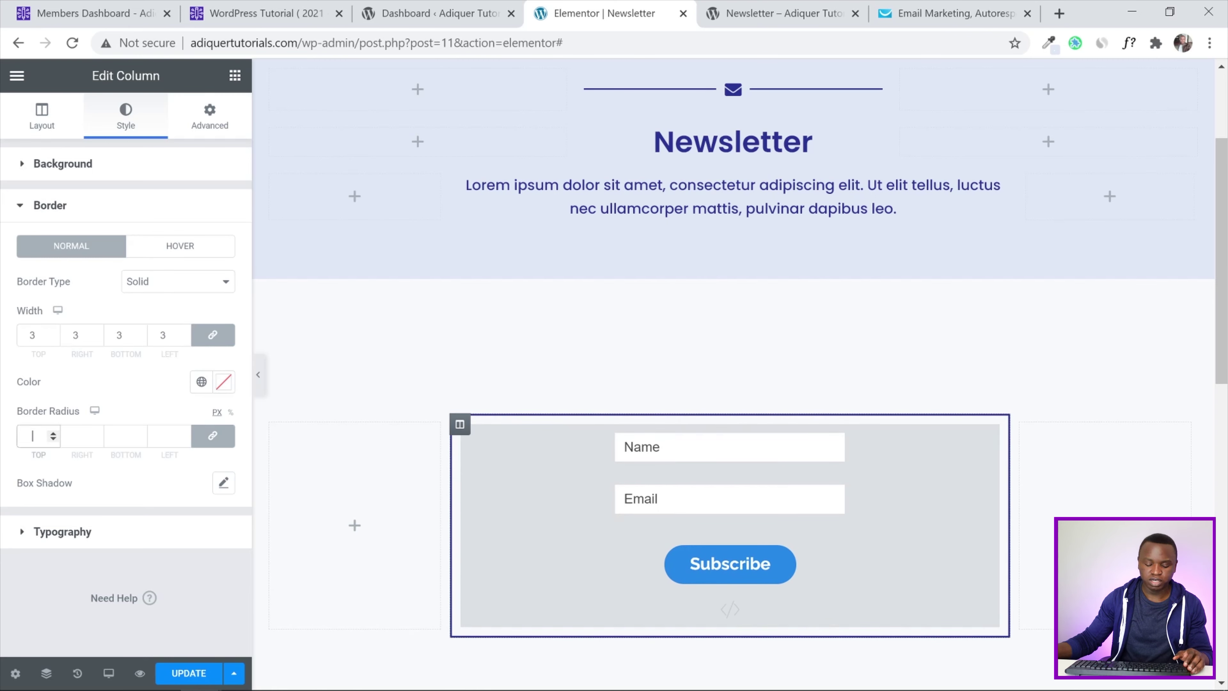
{"action": "type", "text": "10"}
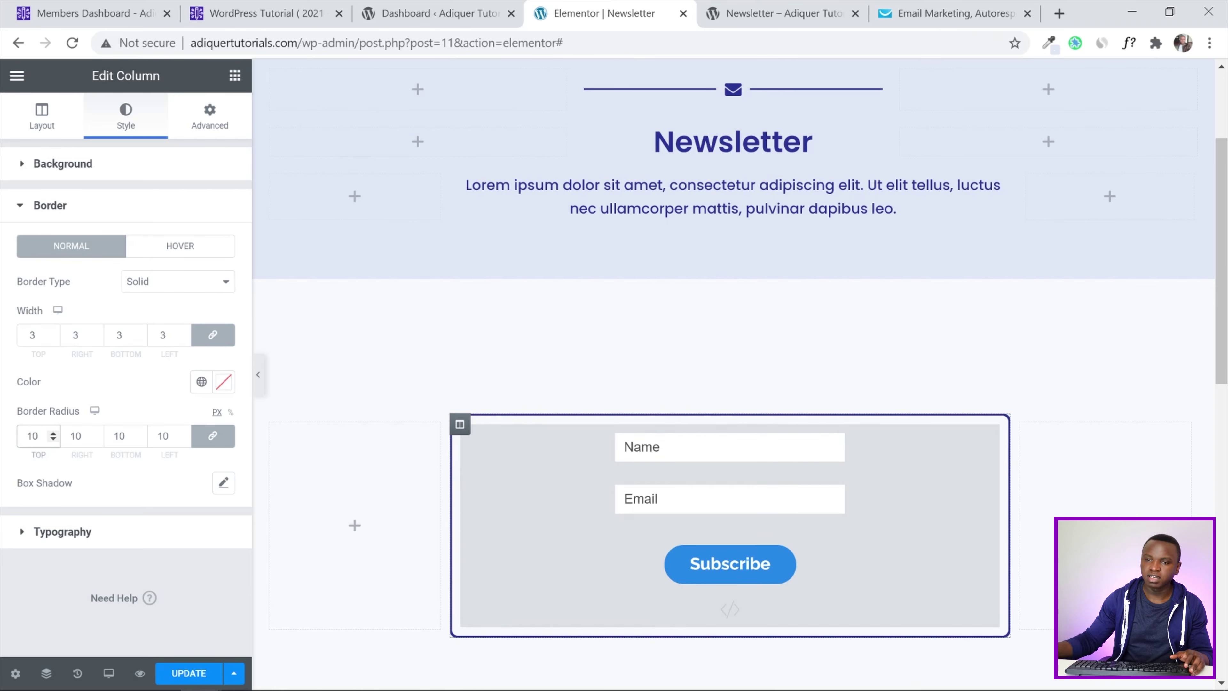
Enable a box shadow on the column, save the page, and reload the live Newsletter page
{"action": "scroll", "coordinate": [1030, 340], "scroll_direction": "down", "scroll_amount": 2}
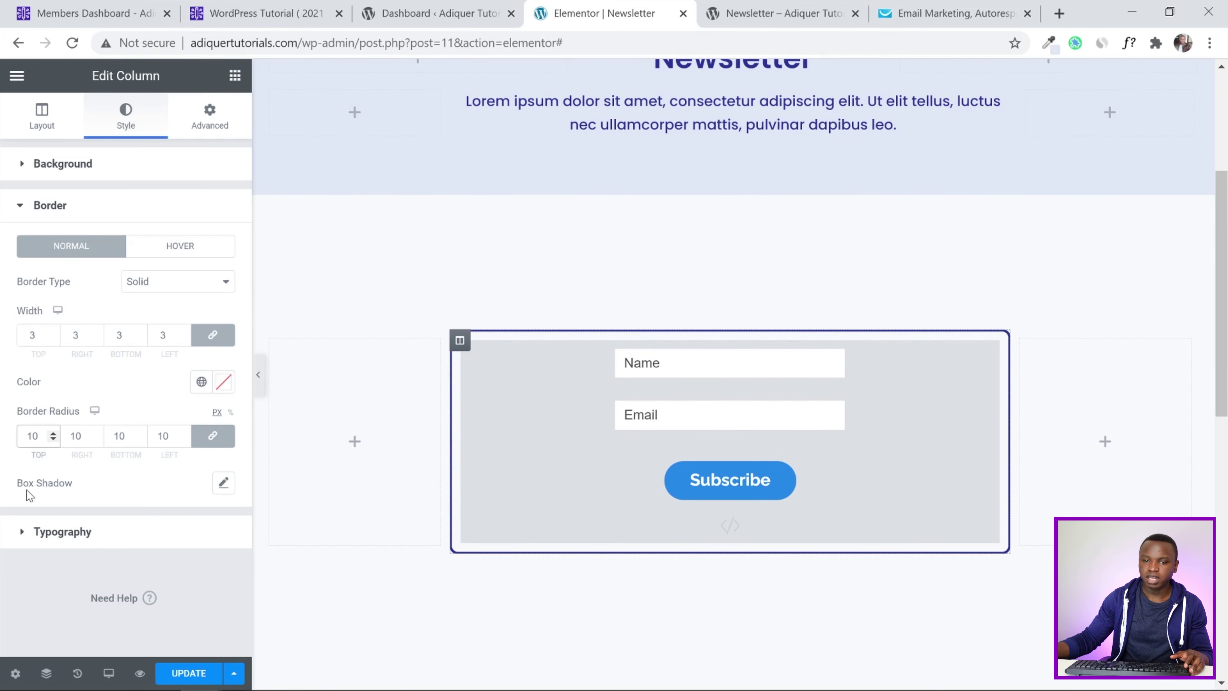
{"action": "left_click", "coordinate": [224, 483]}
{"action": "left_click", "coordinate": [25, 460]}
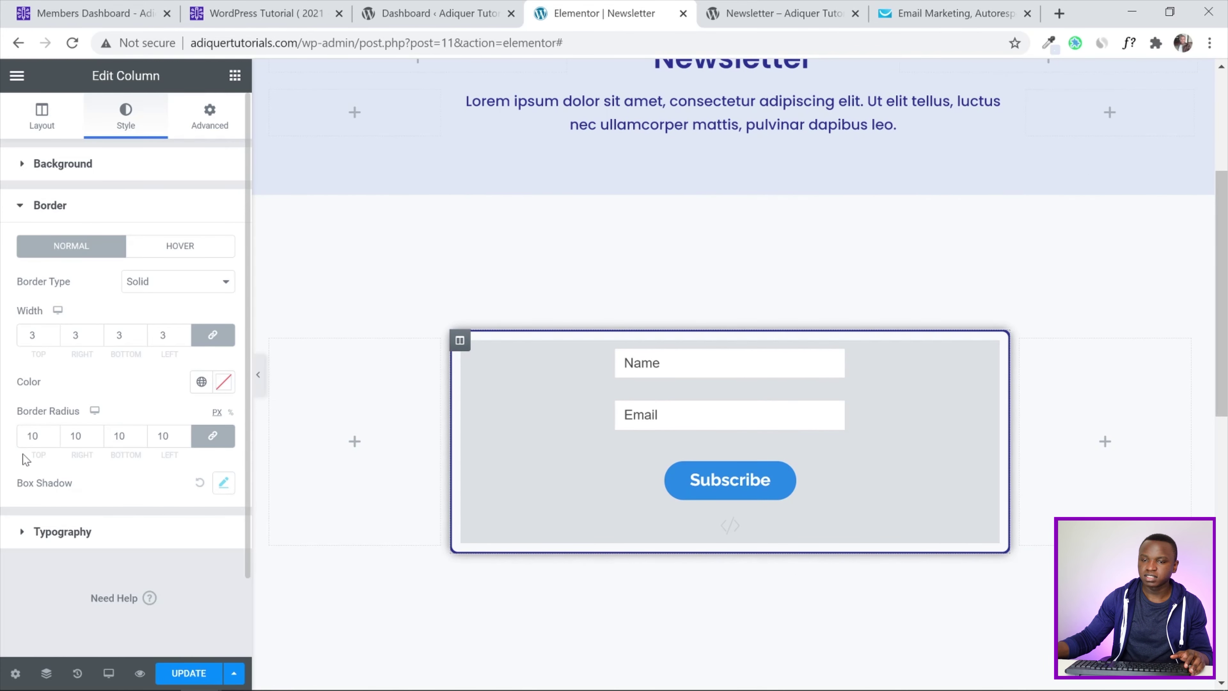
{"action": "left_click", "coordinate": [171, 674]}
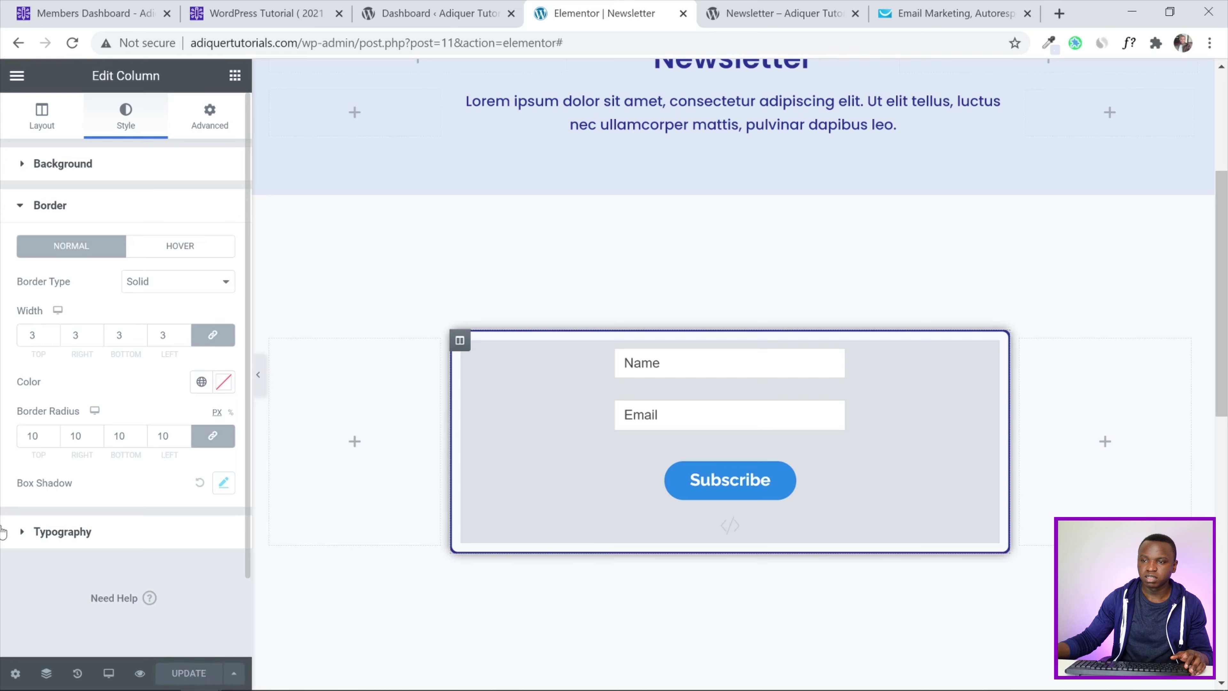
{"action": "left_click", "coordinate": [783, 11]}
{"action": "left_click", "coordinate": [73, 44]}
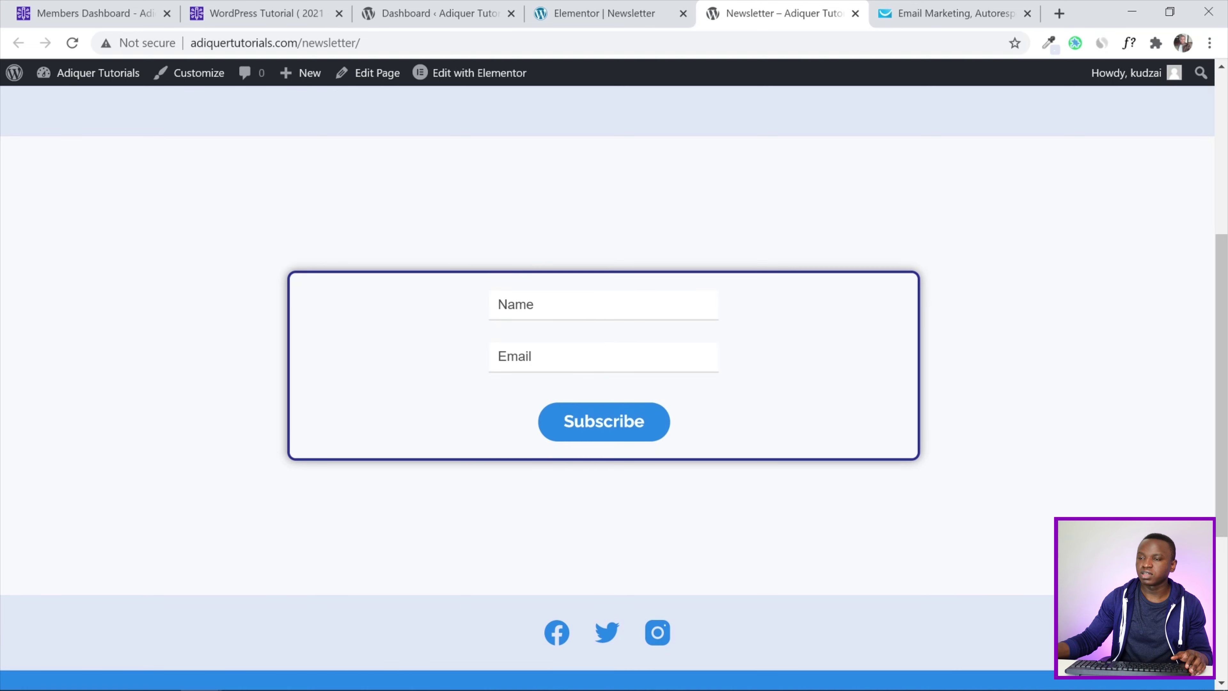
Check the bordered, rounded signup form on the live page, then return to the Elementor editor
{"action": "scroll", "coordinate": [773, 255], "scroll_direction": "down", "scroll_amount": 2}
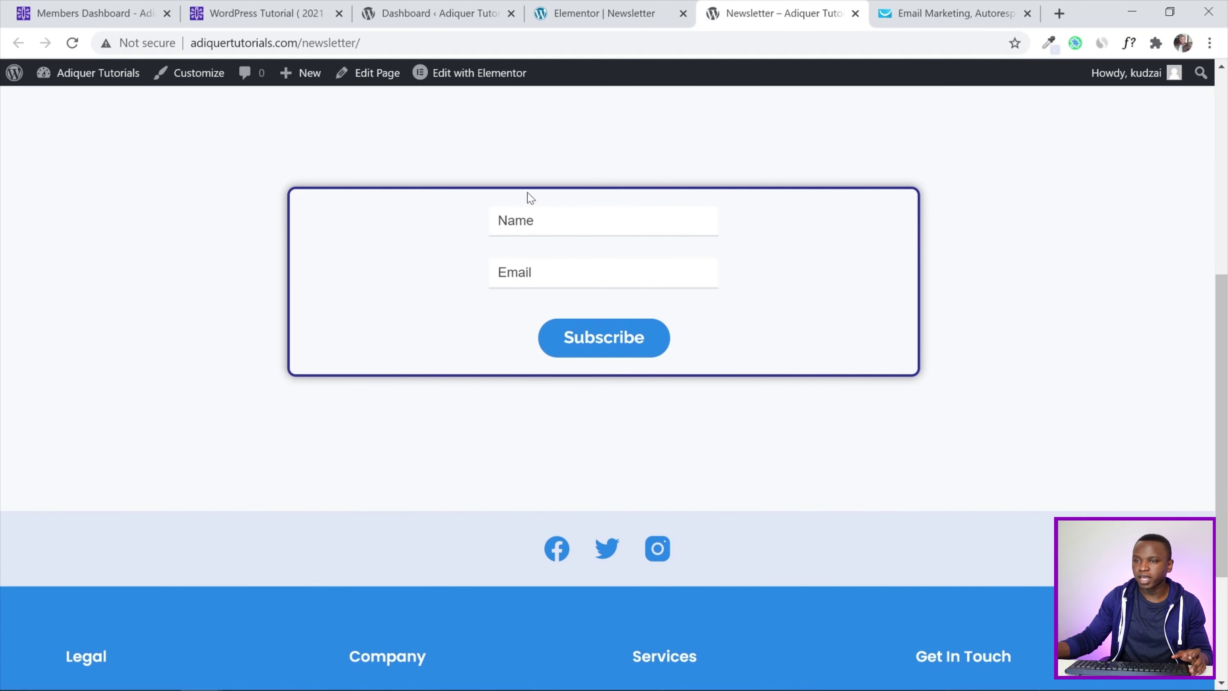
{"action": "left_click", "coordinate": [610, 21]}
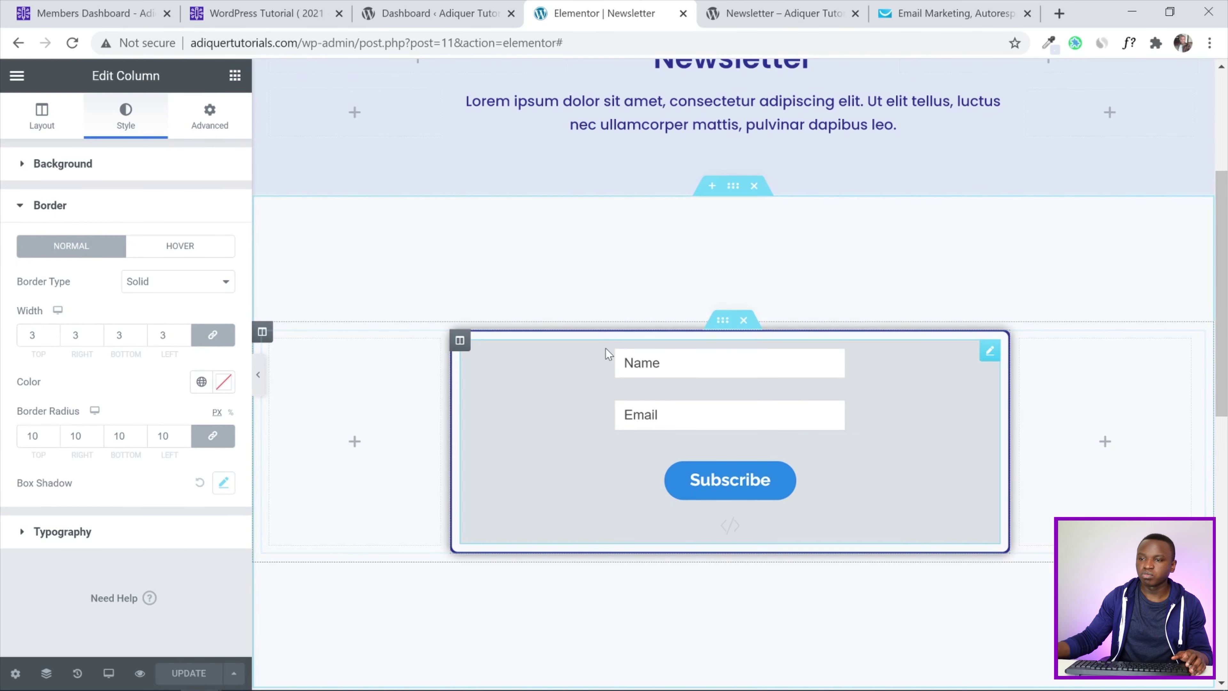
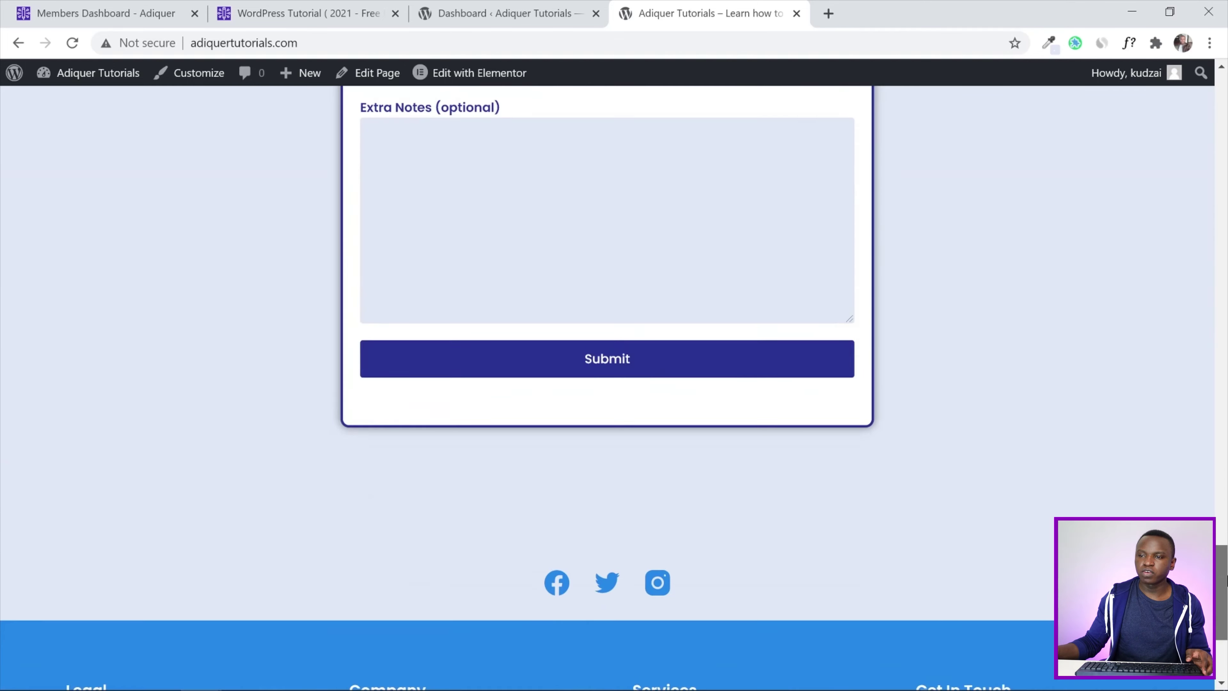
Leave the live site's contact form and switch to the WordPress admin Dashboard tab
{"action": "scroll", "coordinate": [344, 258], "scroll_direction": "down", "scroll_amount": 5}
{"action": "scroll", "coordinate": [285, 541], "scroll_direction": "up", "scroll_amount": 3}
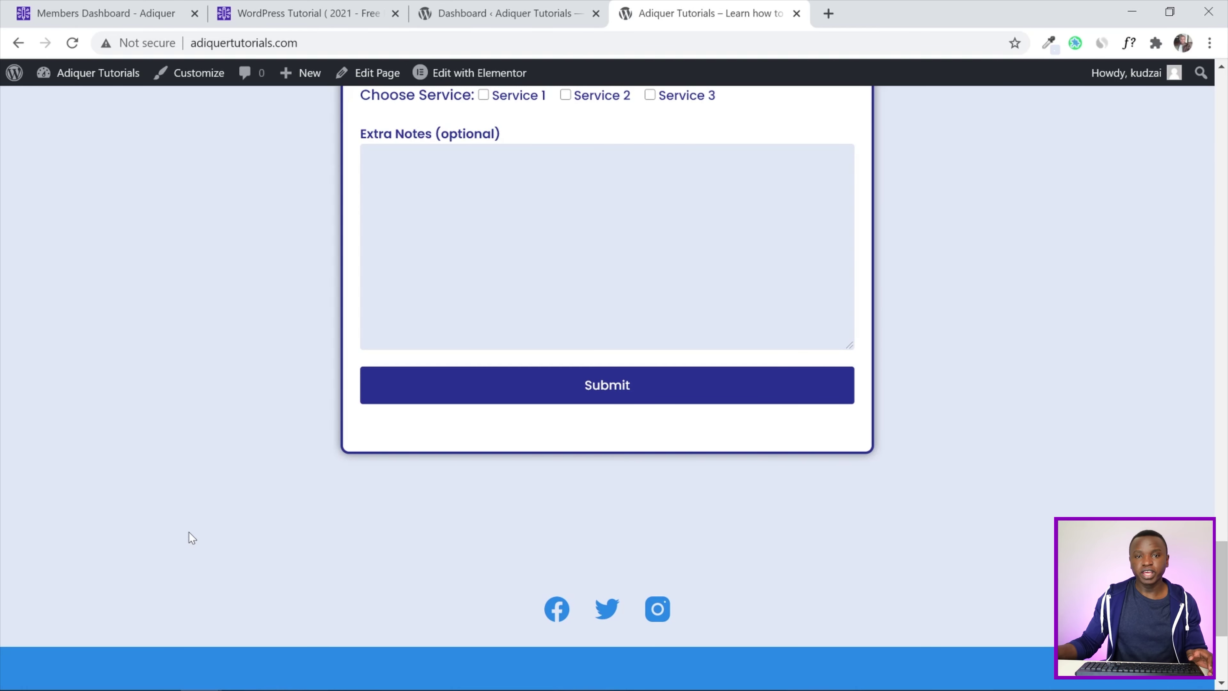
{"action": "left_click", "coordinate": [498, 13]}
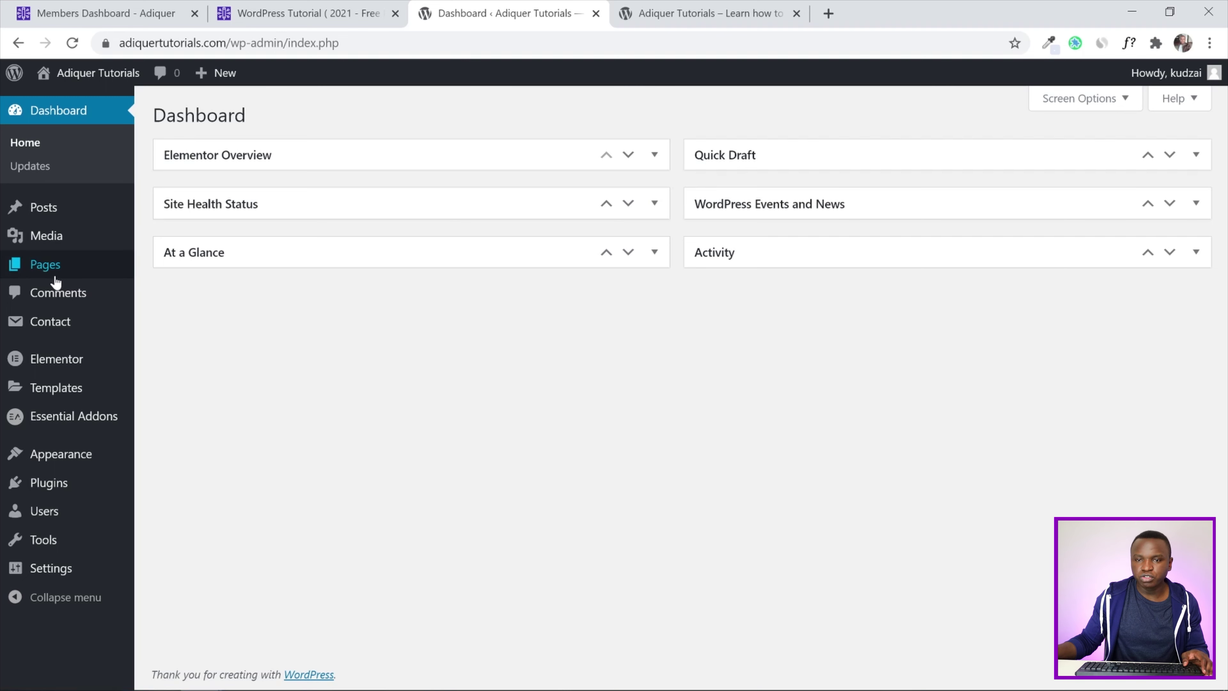
From All Posts, start a new post in a separate tab, title it 'Blog Post 1', and publish it
{"action": "mouse_move", "coordinate": [66, 209]}
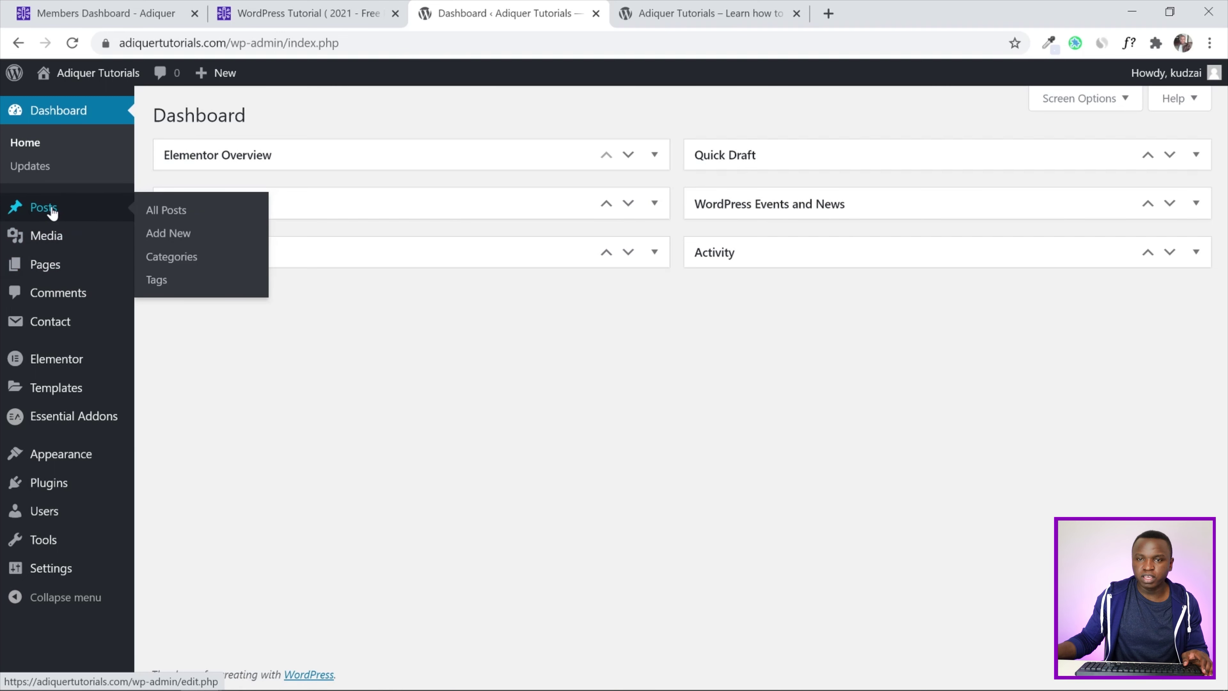
{"action": "left_click", "coordinate": [179, 213]}
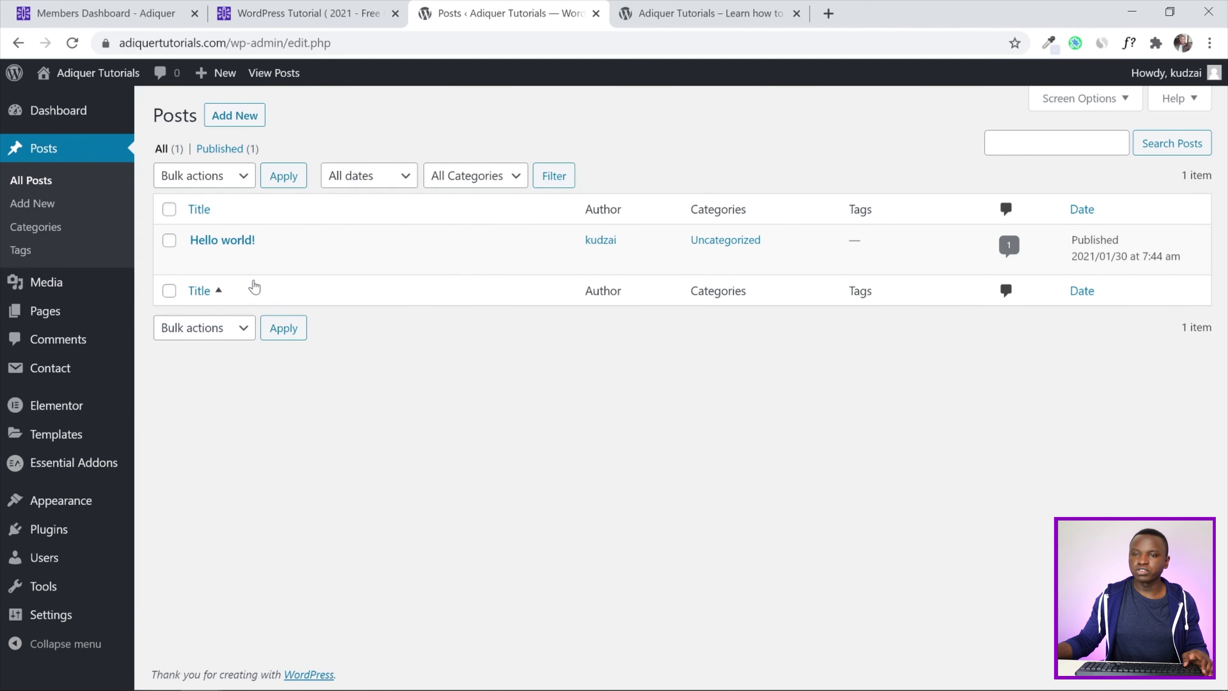
{"action": "right_click", "coordinate": [235, 121]}
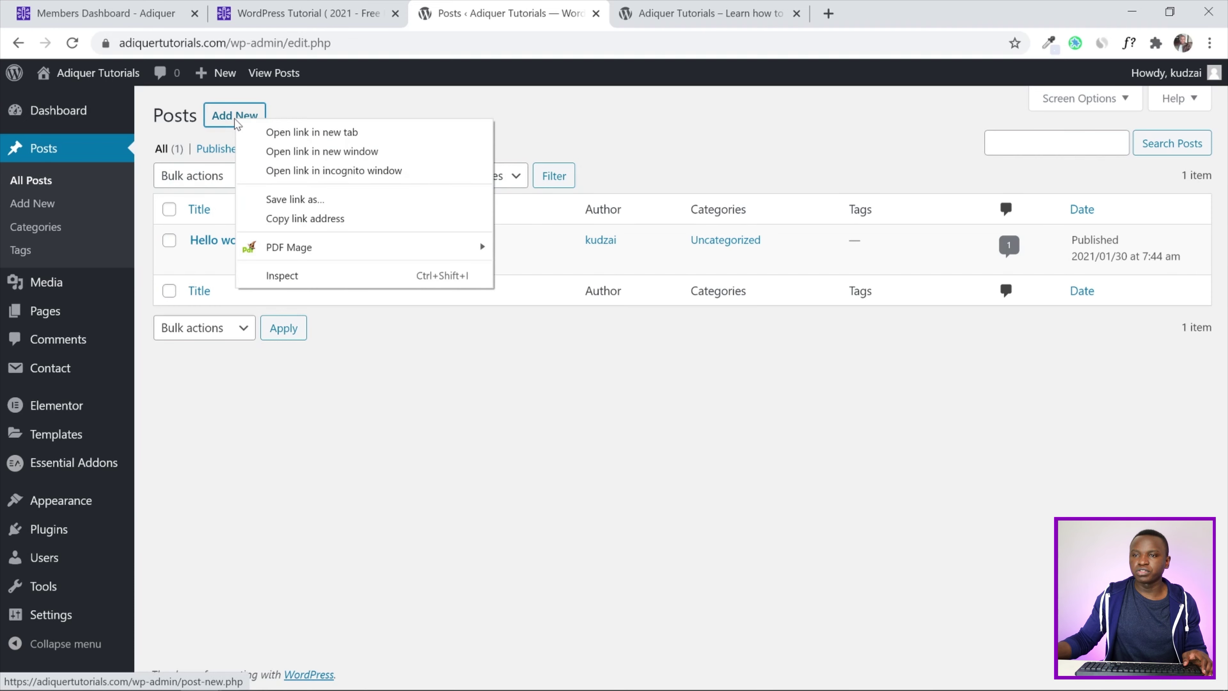
{"action": "left_click", "coordinate": [265, 138]}
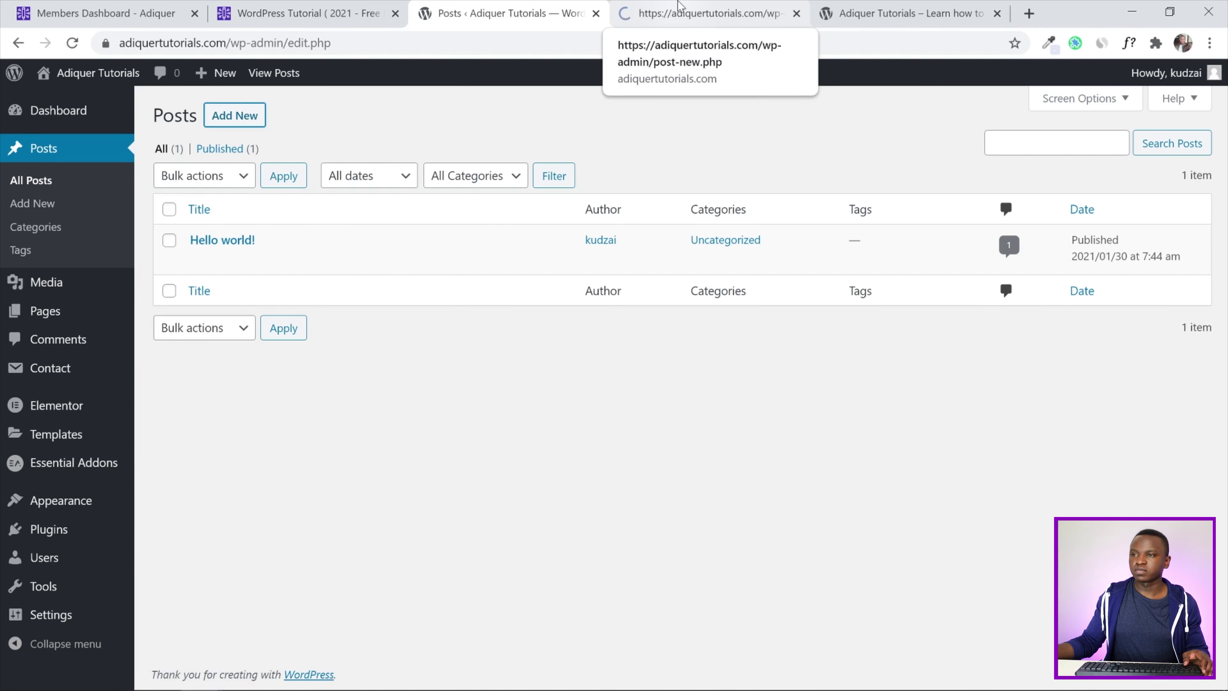
{"action": "left_click", "coordinate": [679, 7]}
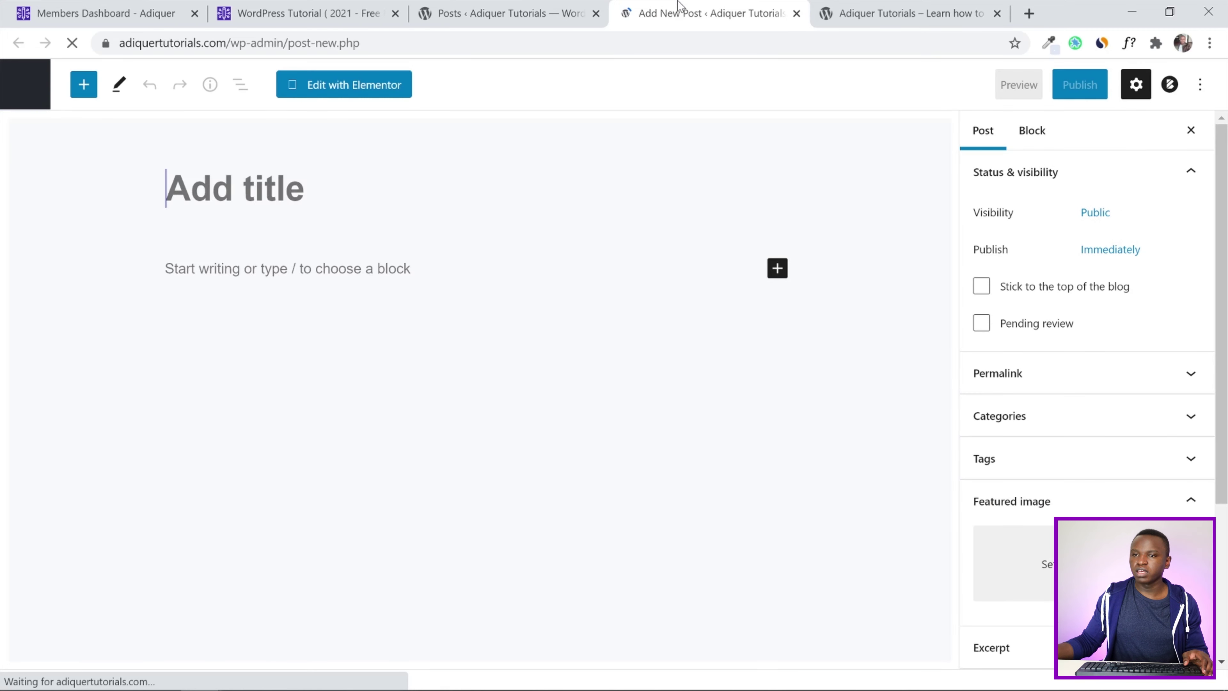
{"action": "type", "text": "B"}
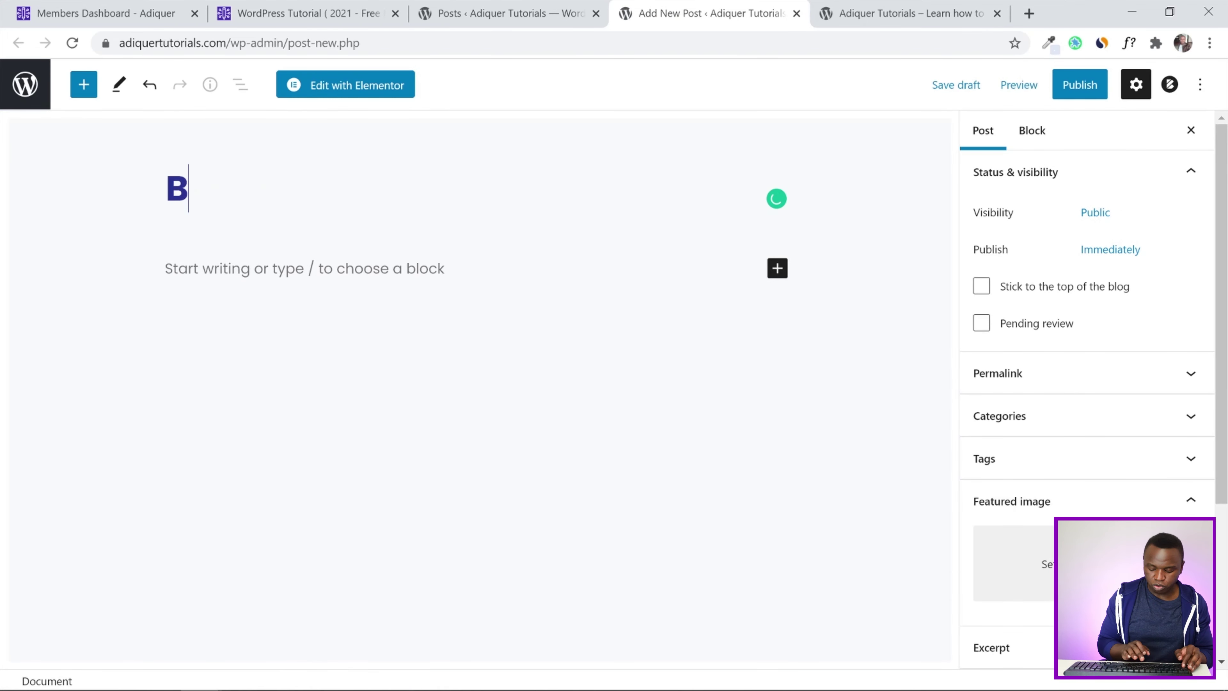
{"action": "type", "text": "log P"}
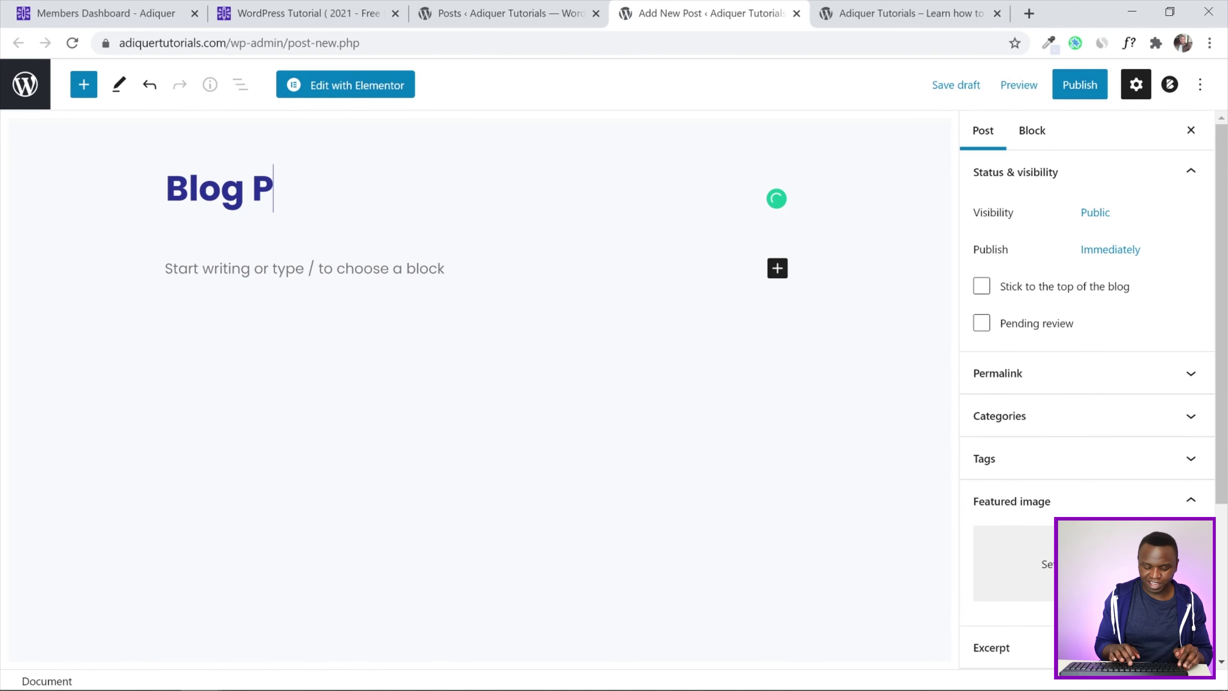
{"action": "type", "text": "ost 1"}
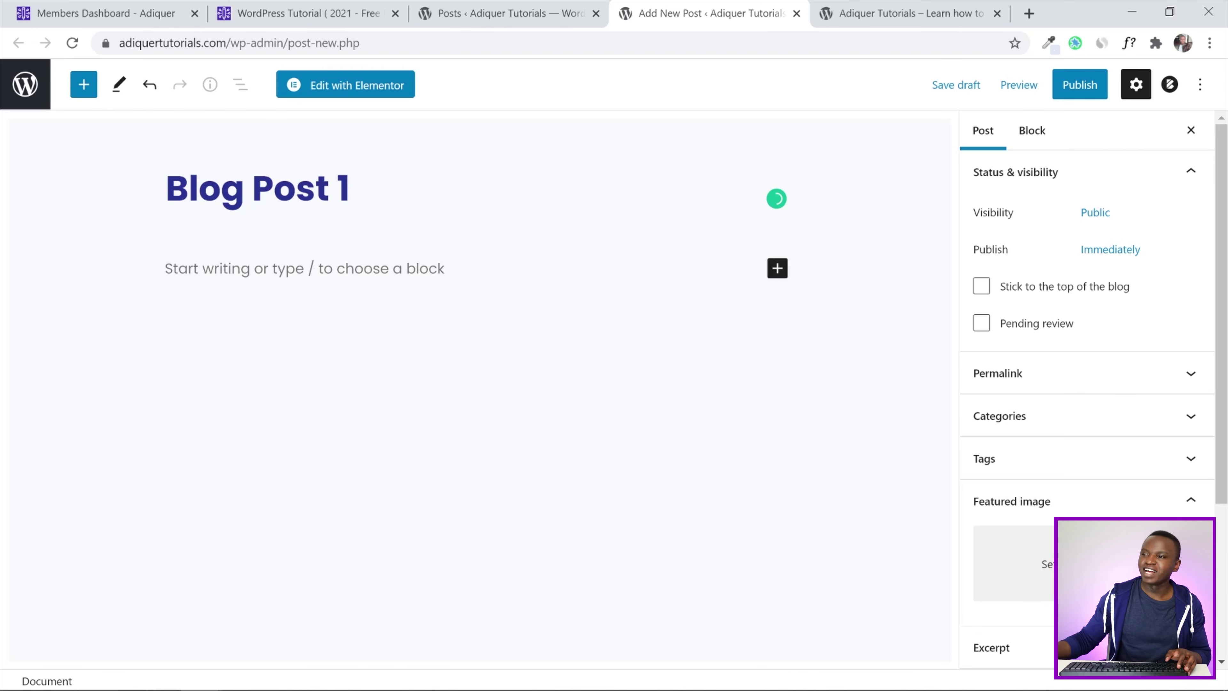
{"action": "scroll", "coordinate": [1052, 337], "scroll_direction": "down", "scroll_amount": 3}
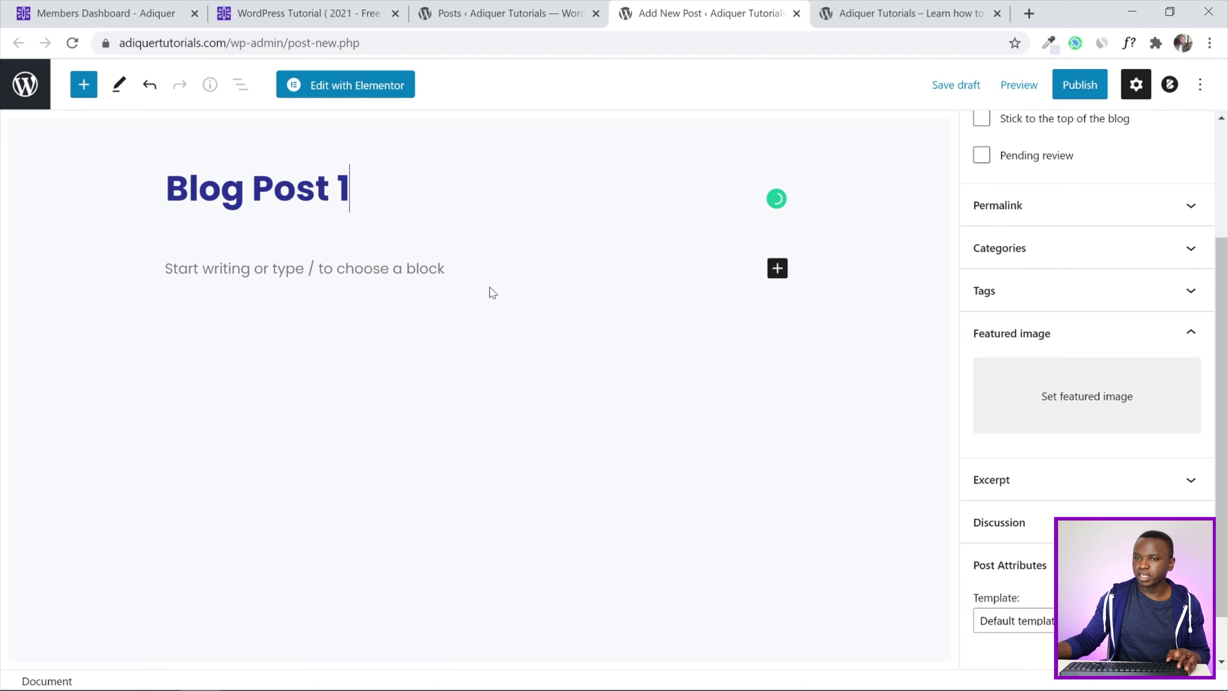
{"action": "left_click", "coordinate": [1080, 91]}
{"action": "left_click", "coordinate": [1078, 90]}
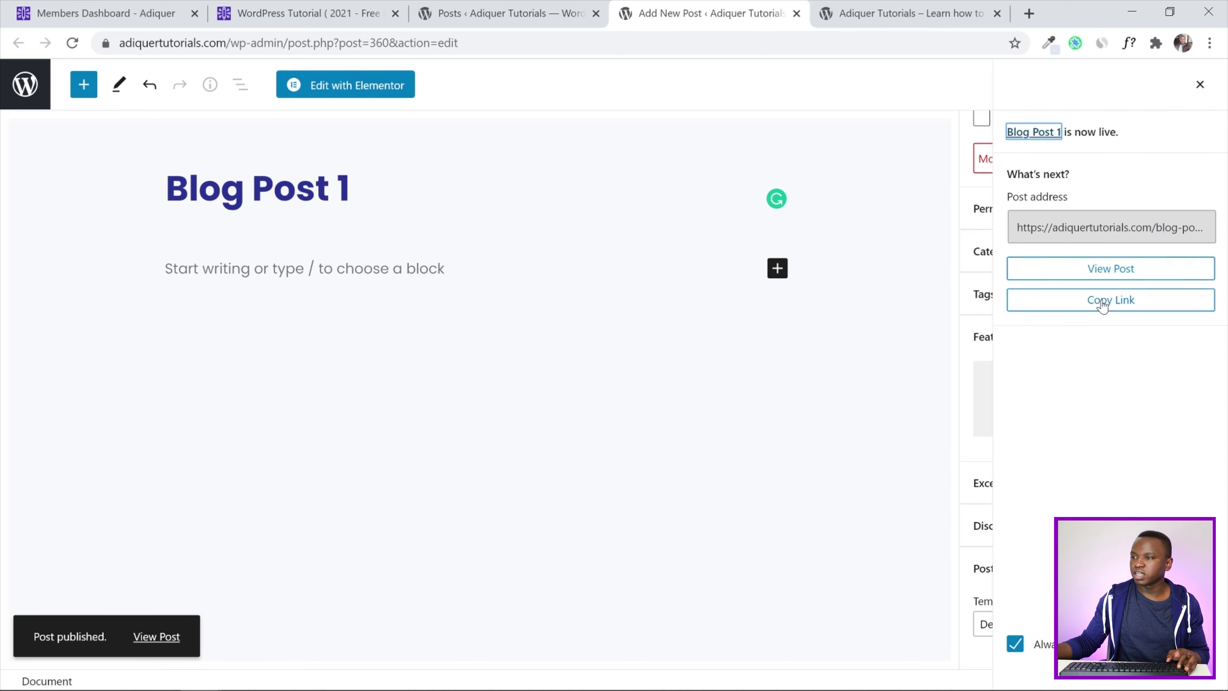
{"action": "left_click", "coordinate": [1095, 274]}
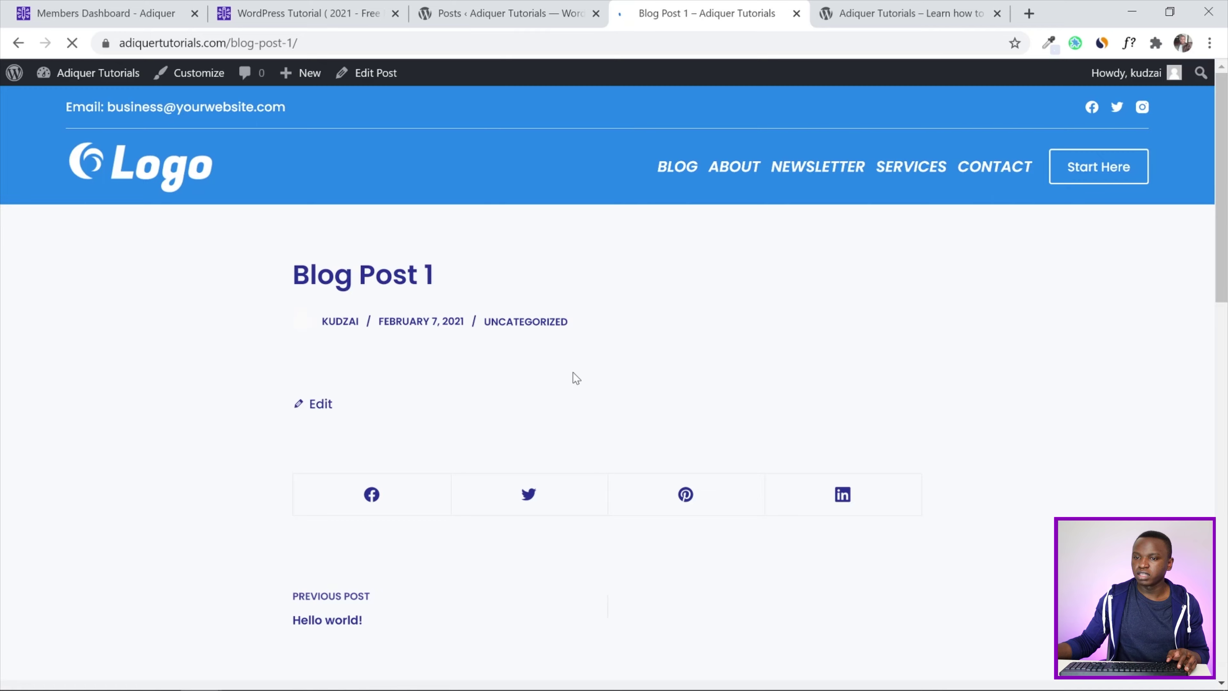
{"action": "scroll", "coordinate": [498, 279], "scroll_direction": "down", "scroll_amount": 6}
{"action": "scroll", "coordinate": [406, 422], "scroll_direction": "up", "scroll_amount": 8}
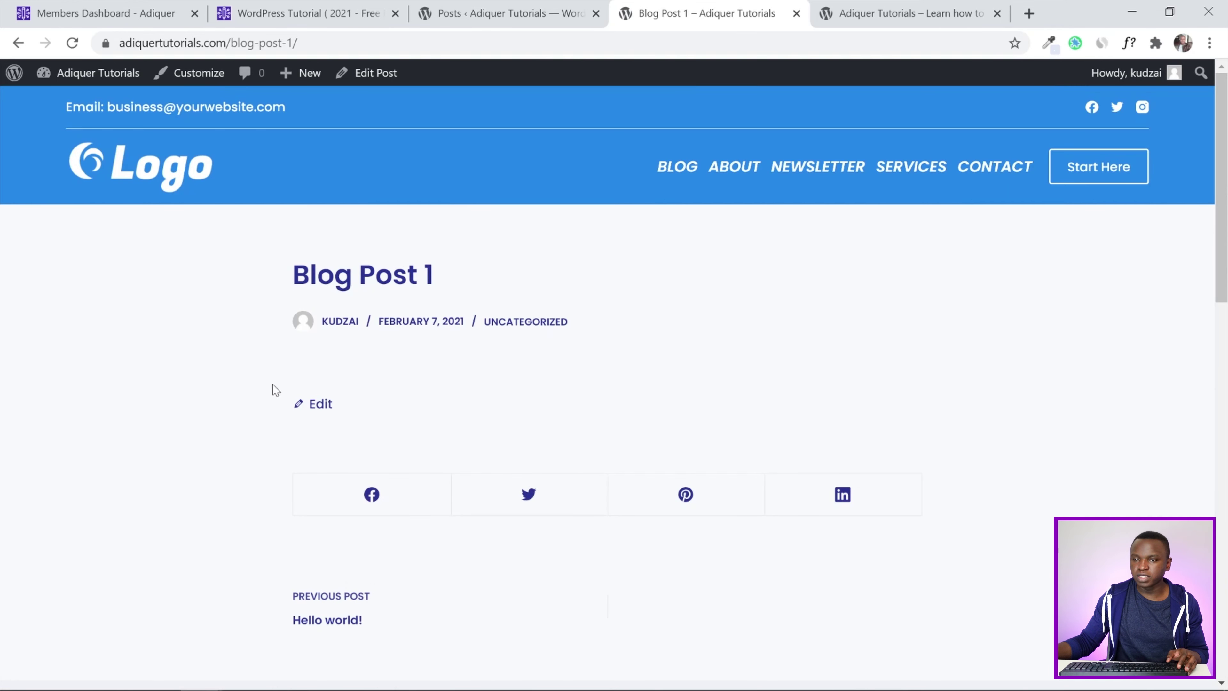
{"action": "left_click_drag", "start_coordinate": [1221, 242], "coordinate": [1225, 302]}
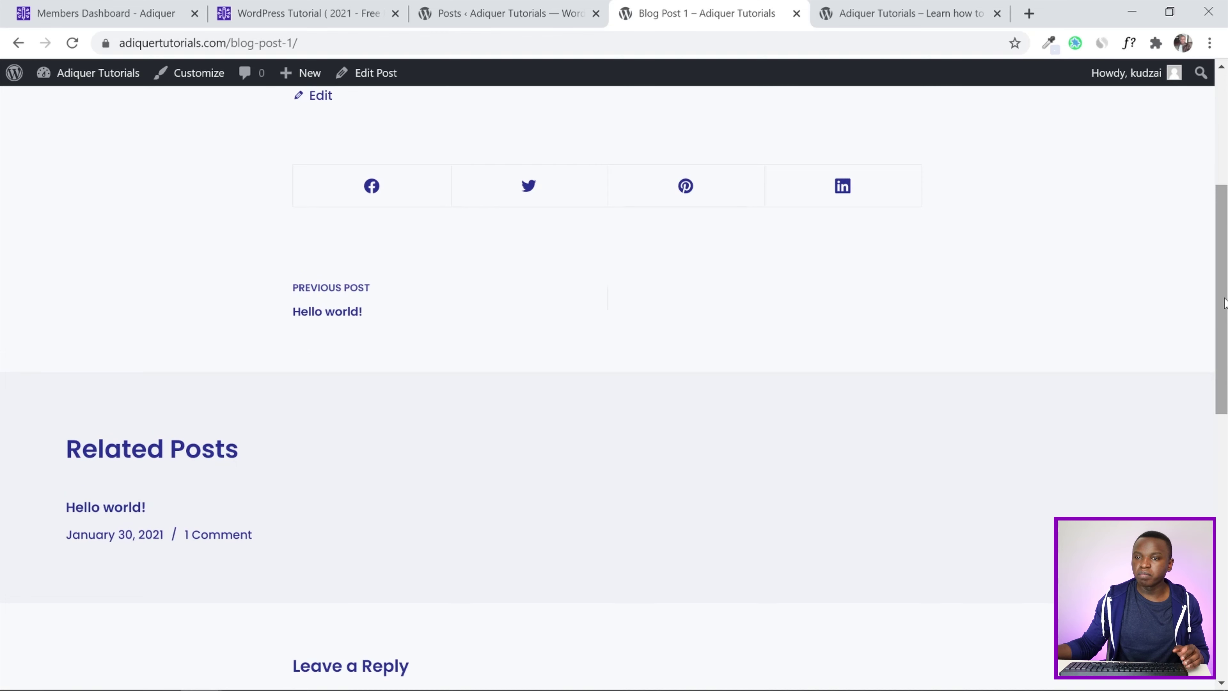
{"action": "scroll", "coordinate": [1226, 302], "scroll_direction": "up", "scroll_amount": 3}
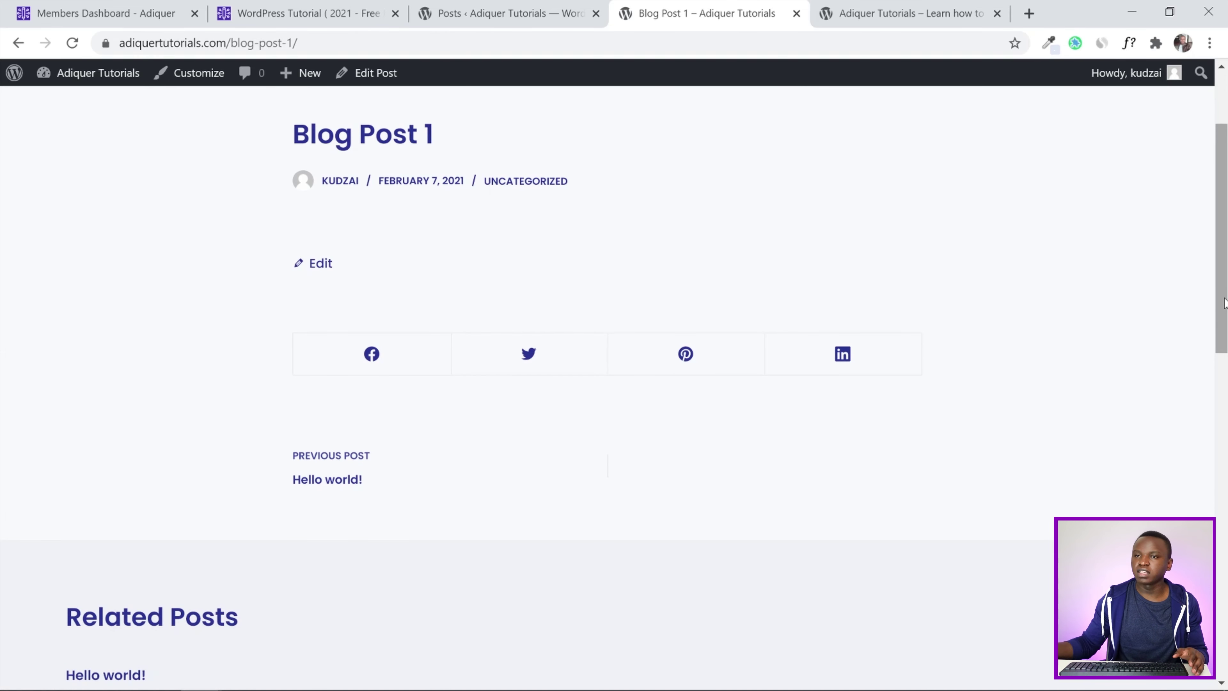
{"action": "scroll", "coordinate": [1225, 303], "scroll_direction": "up", "scroll_amount": 3}
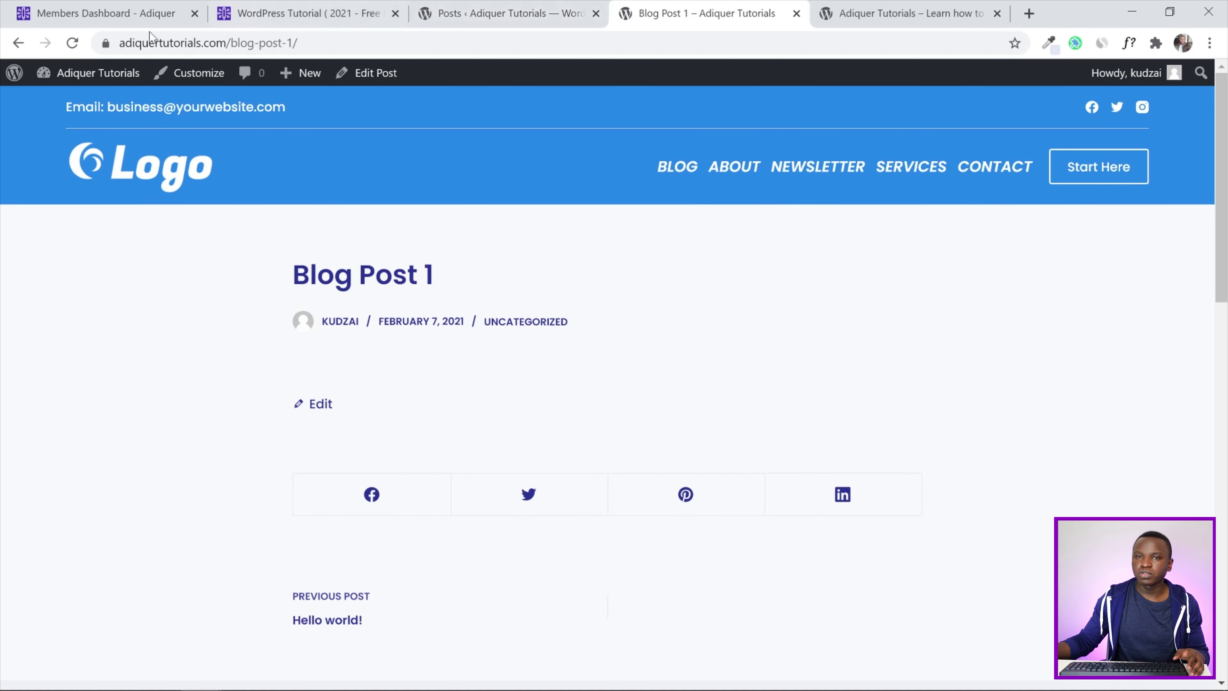
{"action": "left_click", "coordinate": [18, 43]}
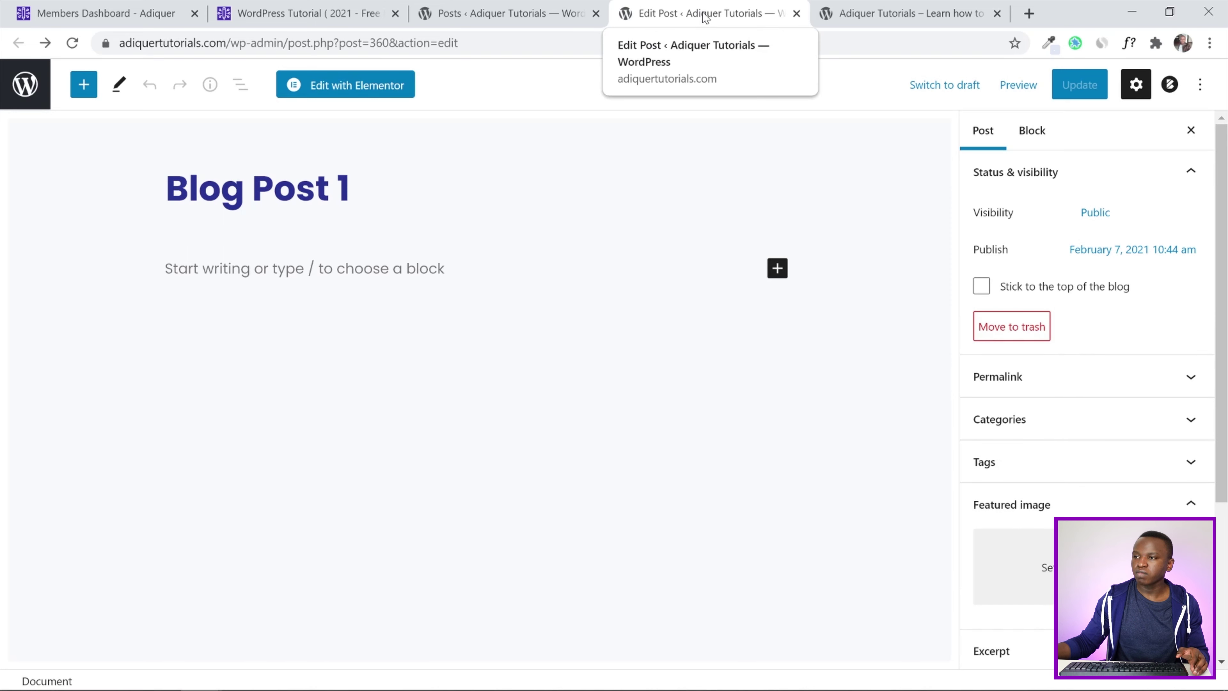
Paste lorem ipsum paragraphs into Blog Post 1's body and update the post
{"action": "left_click", "coordinate": [305, 269]}
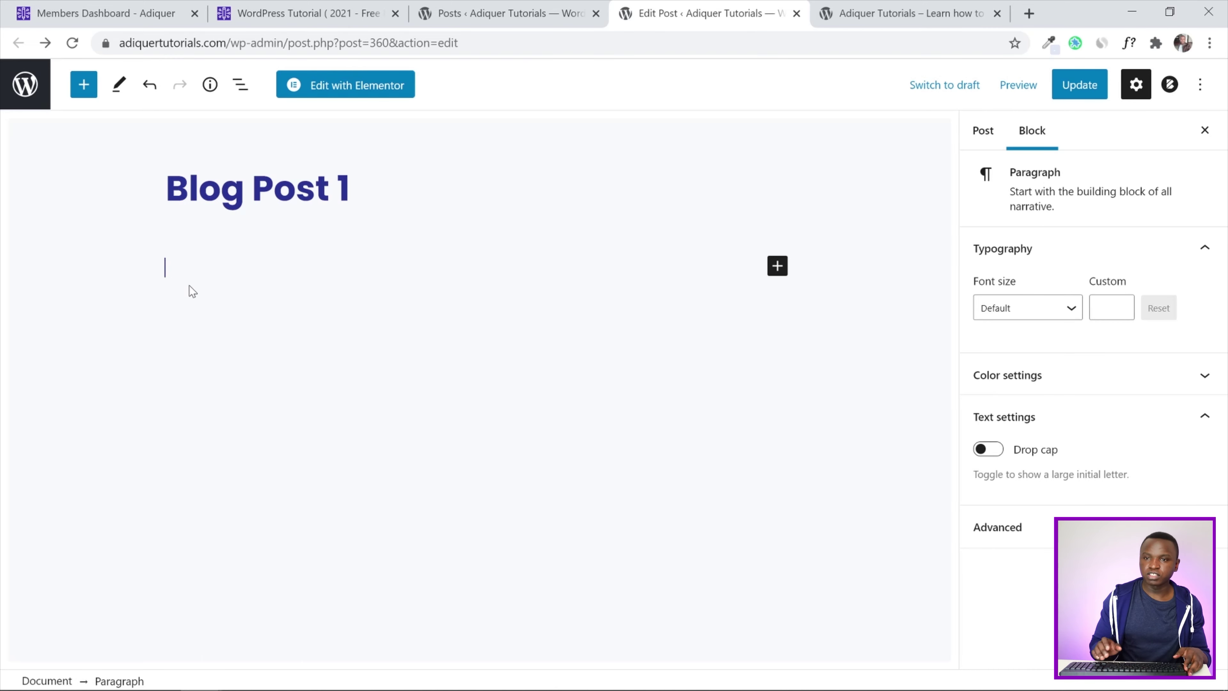
{"action": "key", "text": "ctrl+v"}
{"action": "scroll", "coordinate": [183, 282], "scroll_direction": "up", "scroll_amount": 10}
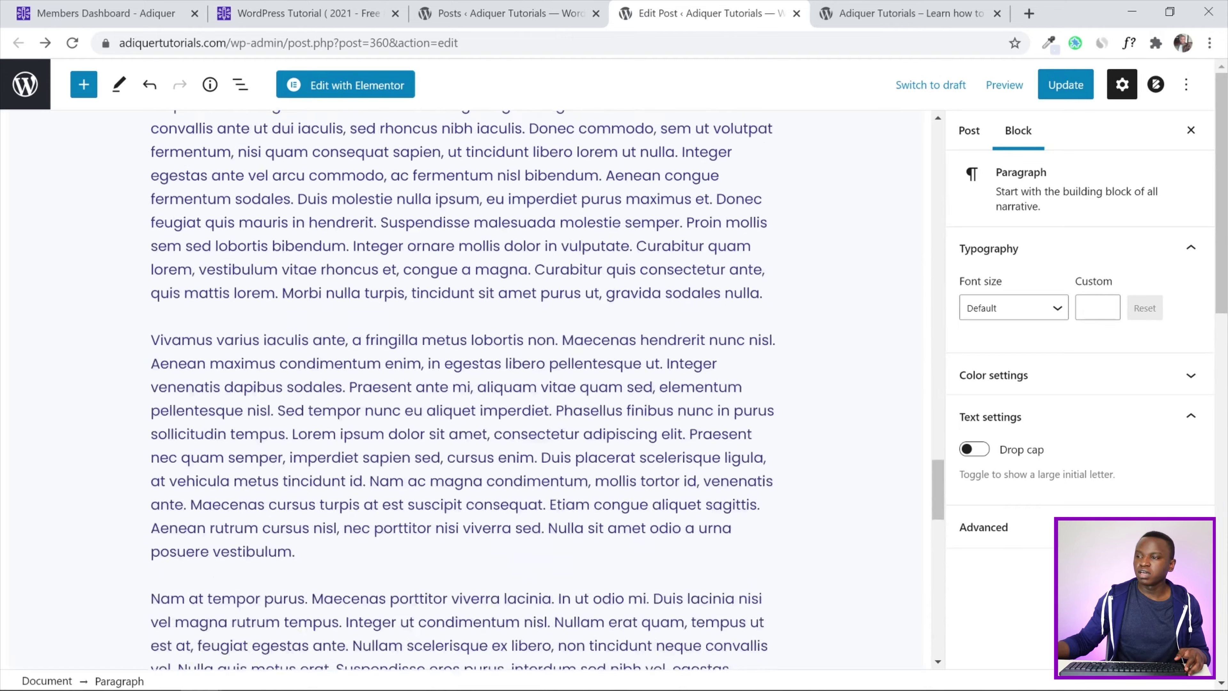
{"action": "scroll", "coordinate": [464, 387], "scroll_direction": "up", "scroll_amount": 15}
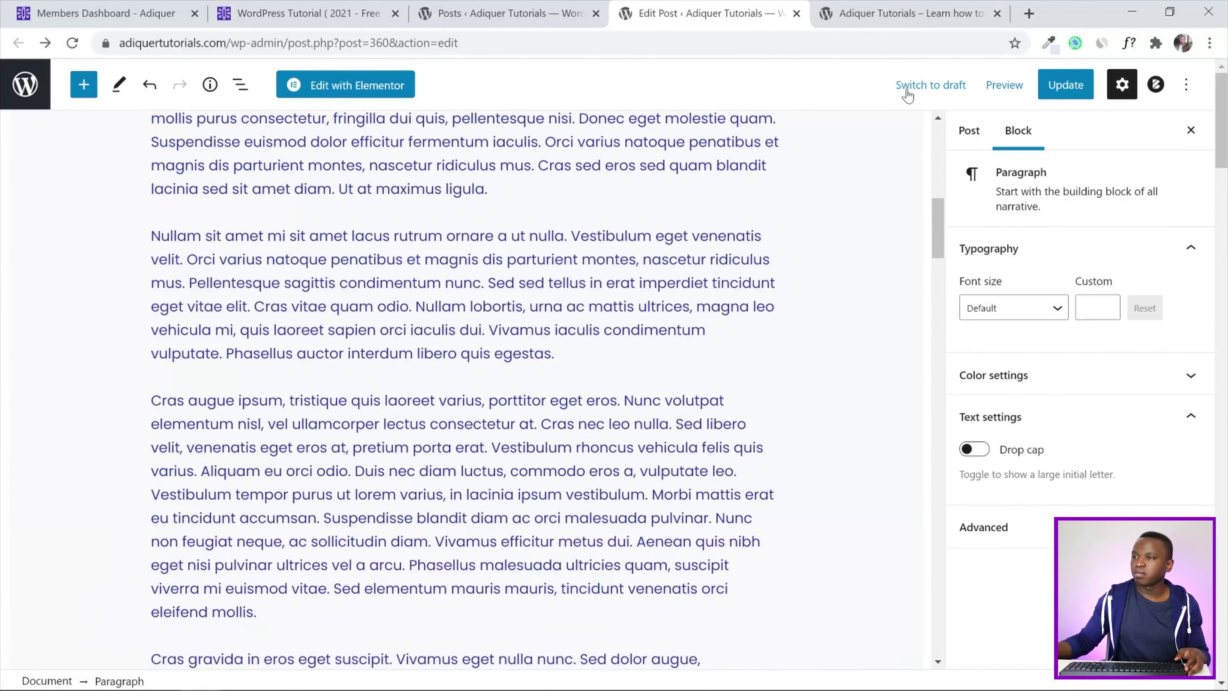
{"action": "left_click", "coordinate": [1059, 85]}
{"action": "scroll", "coordinate": [464, 387], "scroll_direction": "up", "scroll_amount": 7}
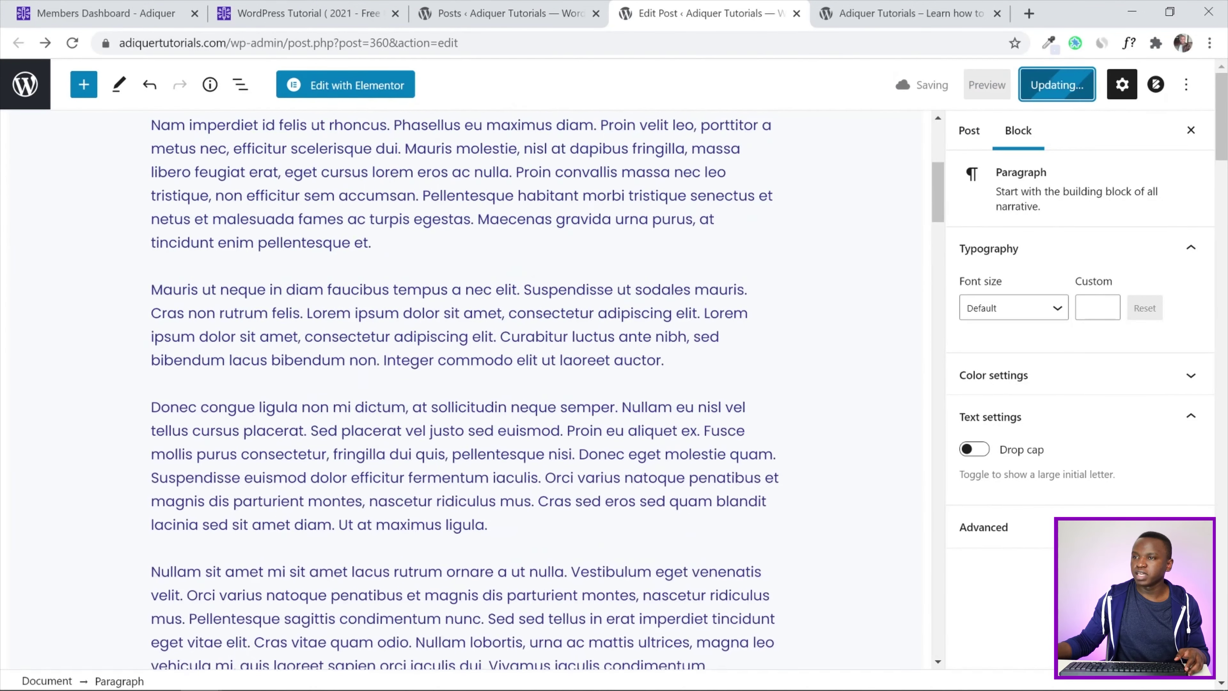
{"action": "scroll", "coordinate": [720, 255], "scroll_direction": "up", "scroll_amount": 7}
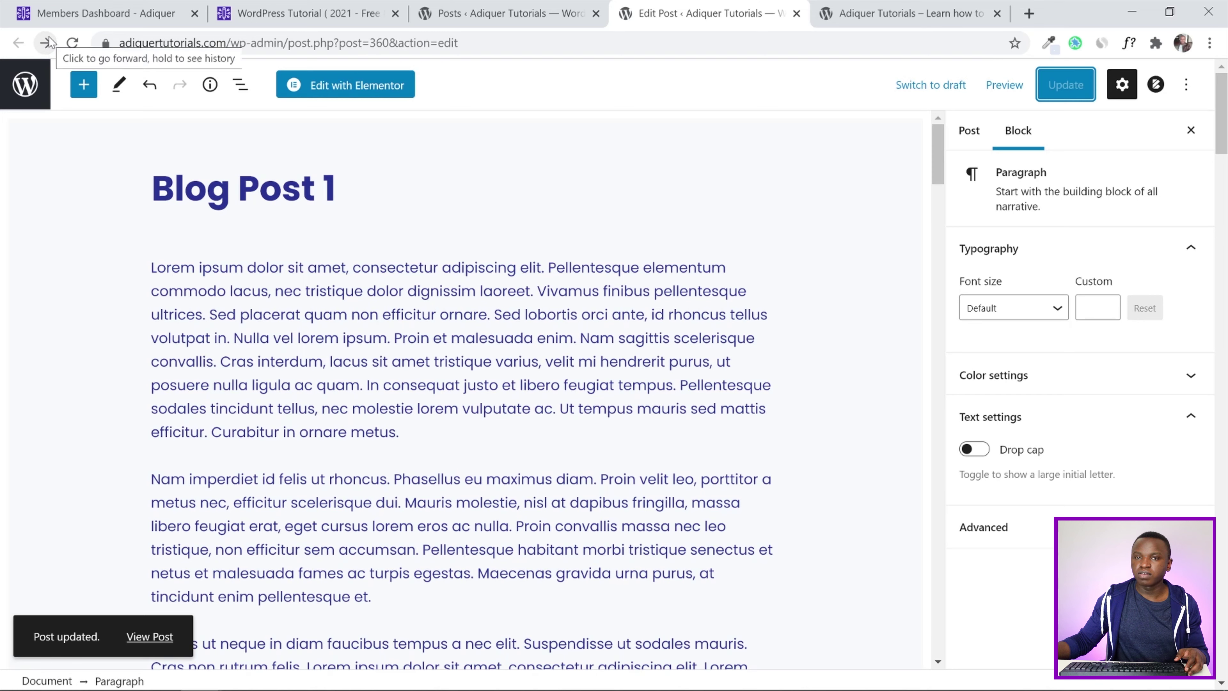
Open the live Blog Post 1 in a duplicated tab and reload it to show the new text
{"action": "right_click", "coordinate": [690, 6]}
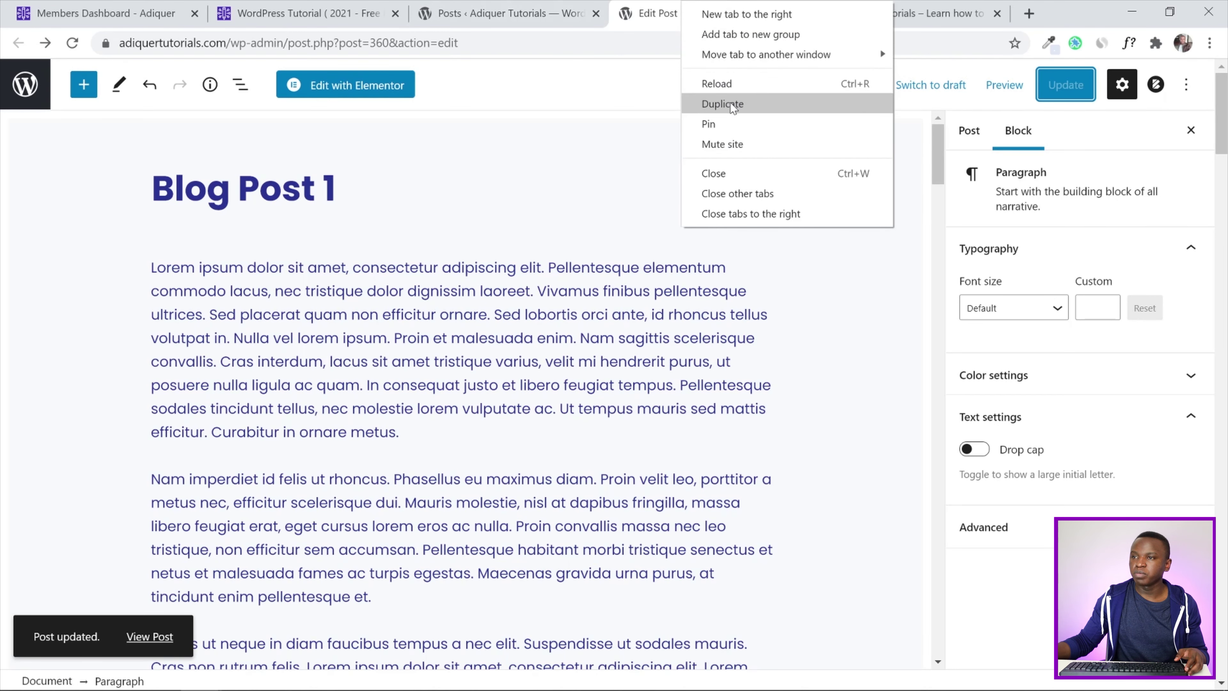
{"action": "left_click", "coordinate": [715, 102]}
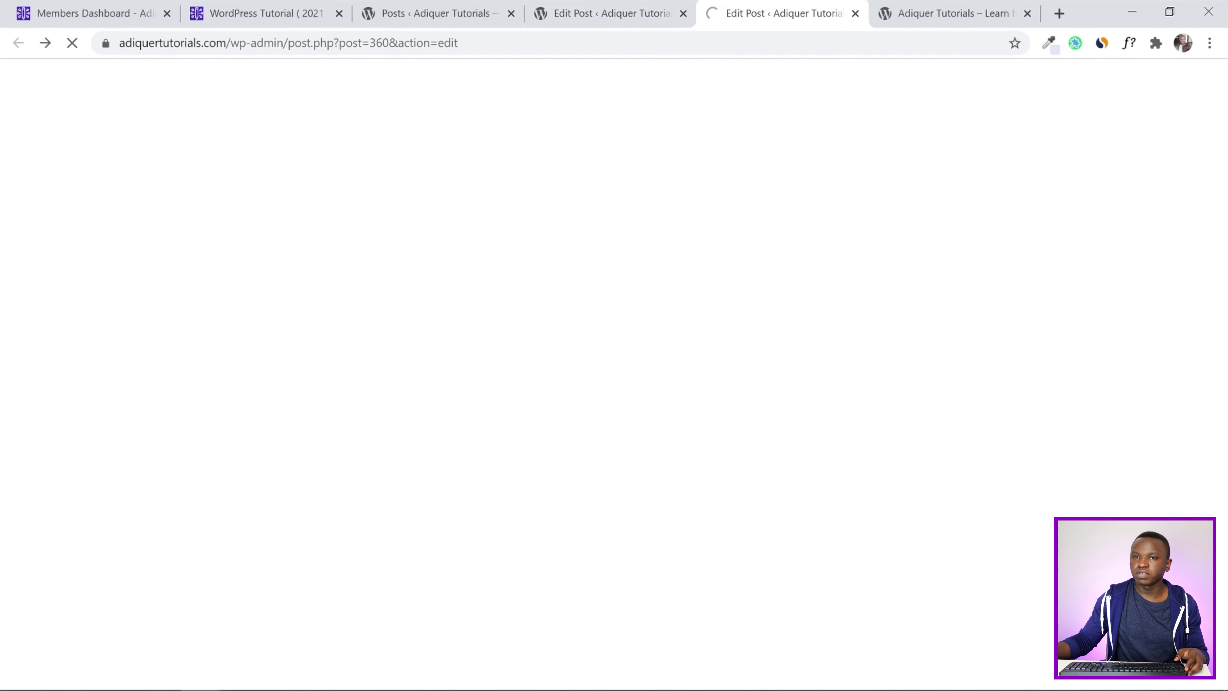
{"action": "left_click", "coordinate": [47, 45]}
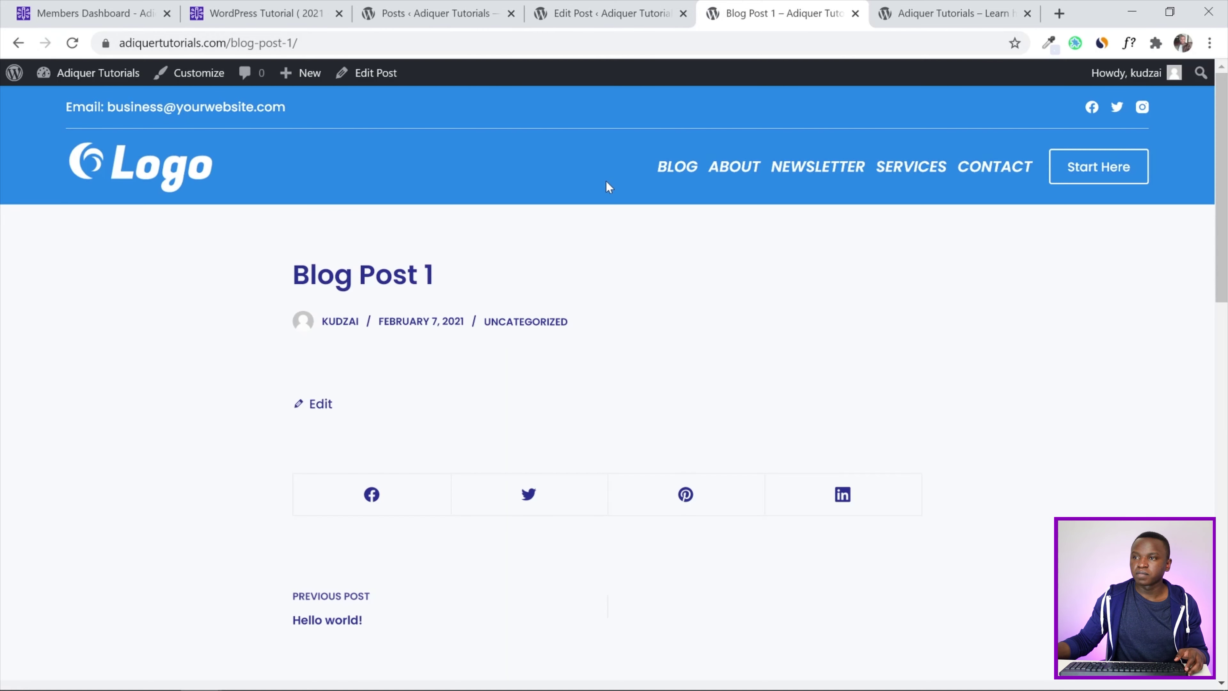
{"action": "left_click", "coordinate": [71, 44]}
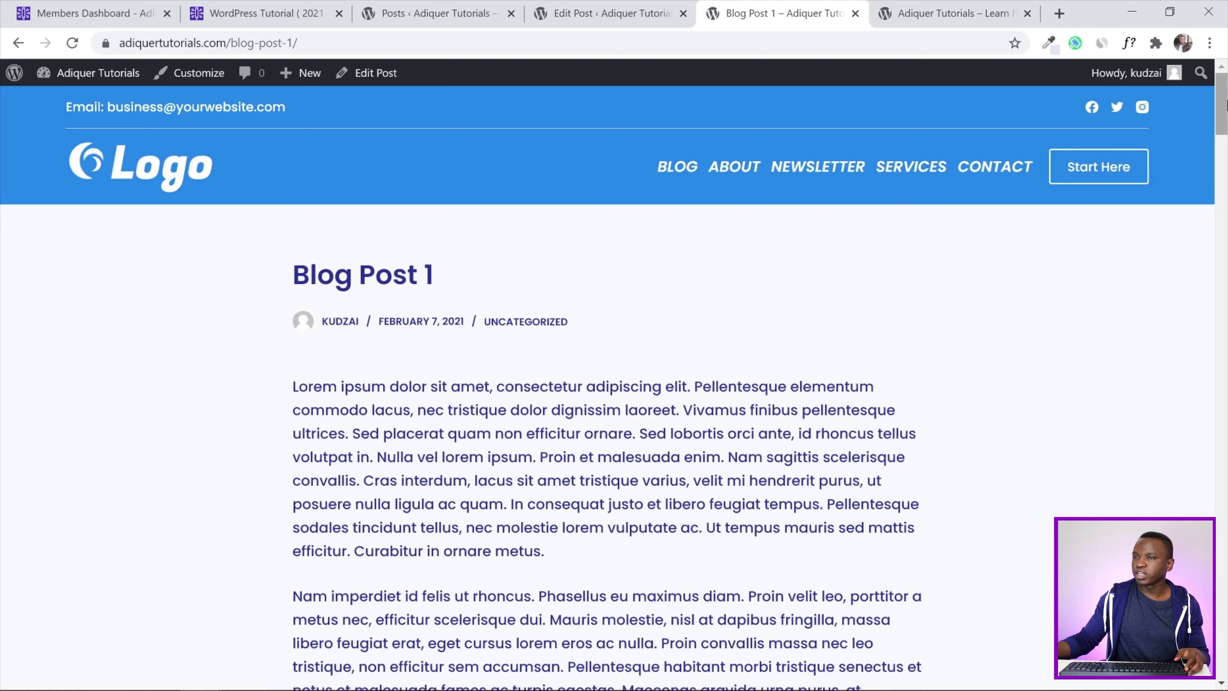
{"action": "left_click", "coordinate": [628, 14]}
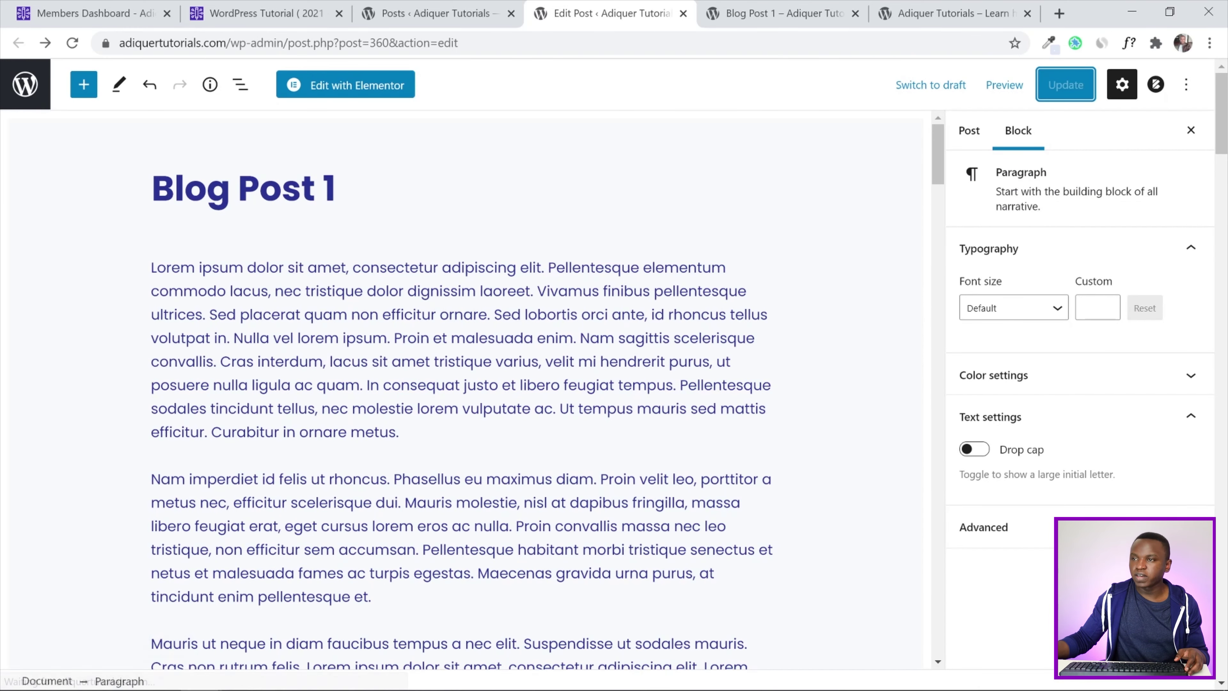
{"action": "left_click", "coordinate": [776, 9]}
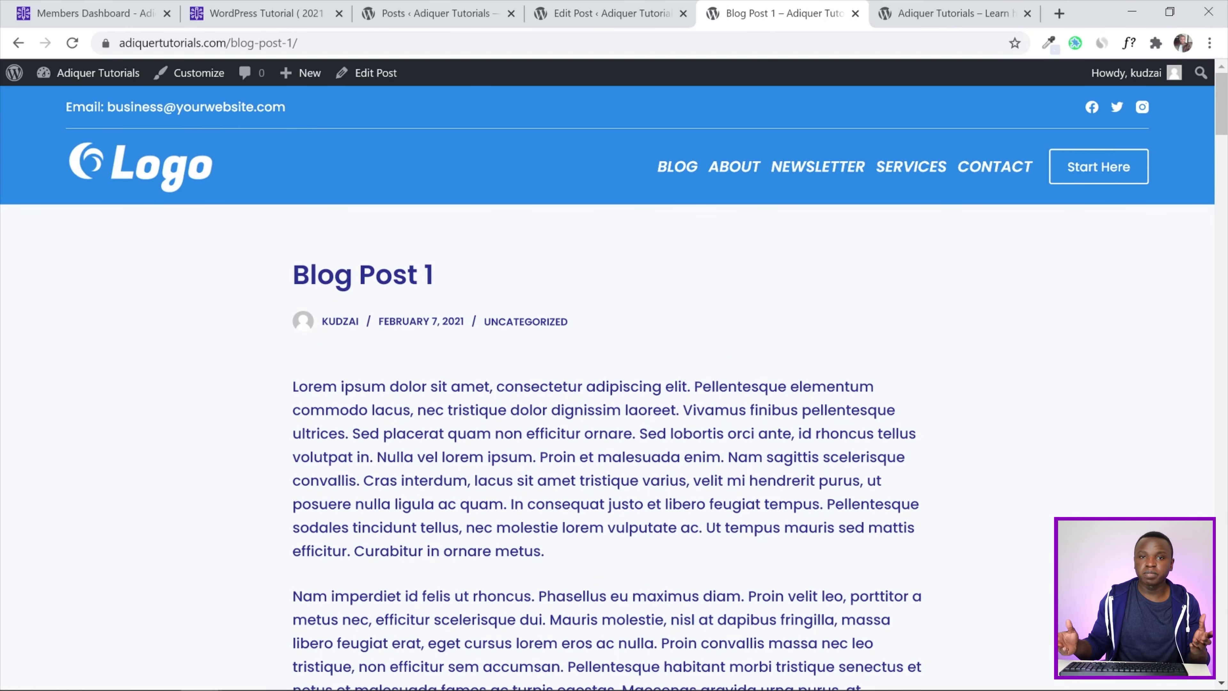
{"action": "left_click_drag", "start_coordinate": [1225, 159], "coordinate": [1226, 101]}
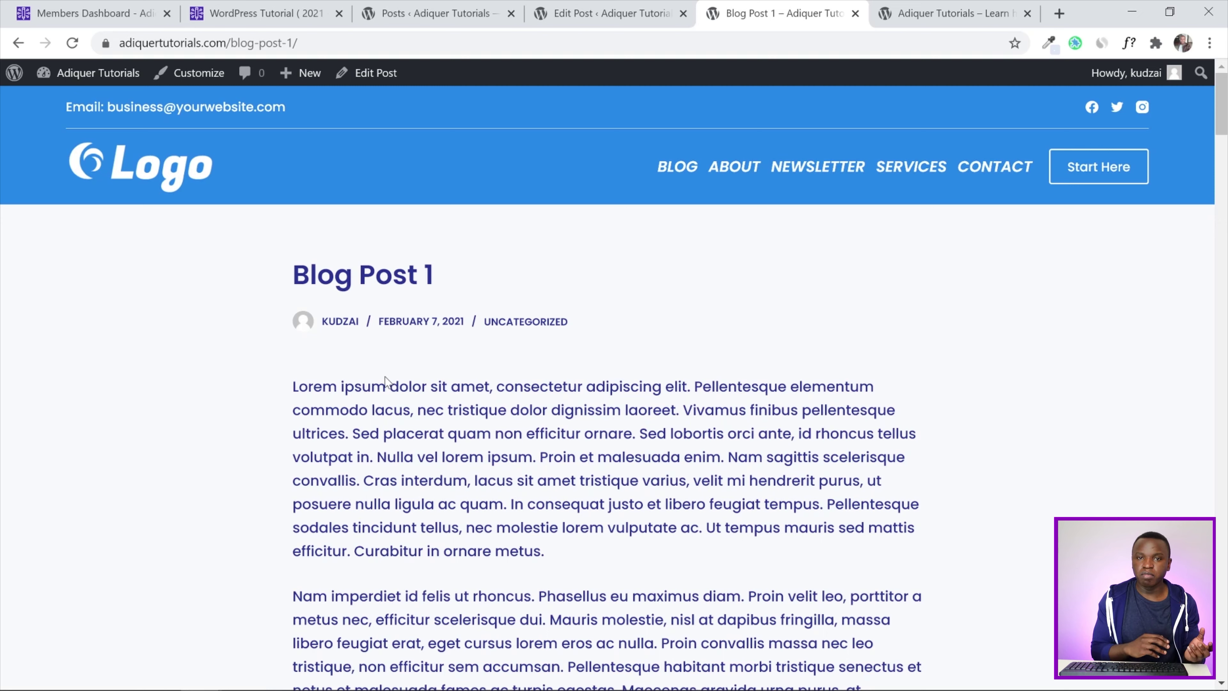
{"action": "left_click", "coordinate": [581, 3]}
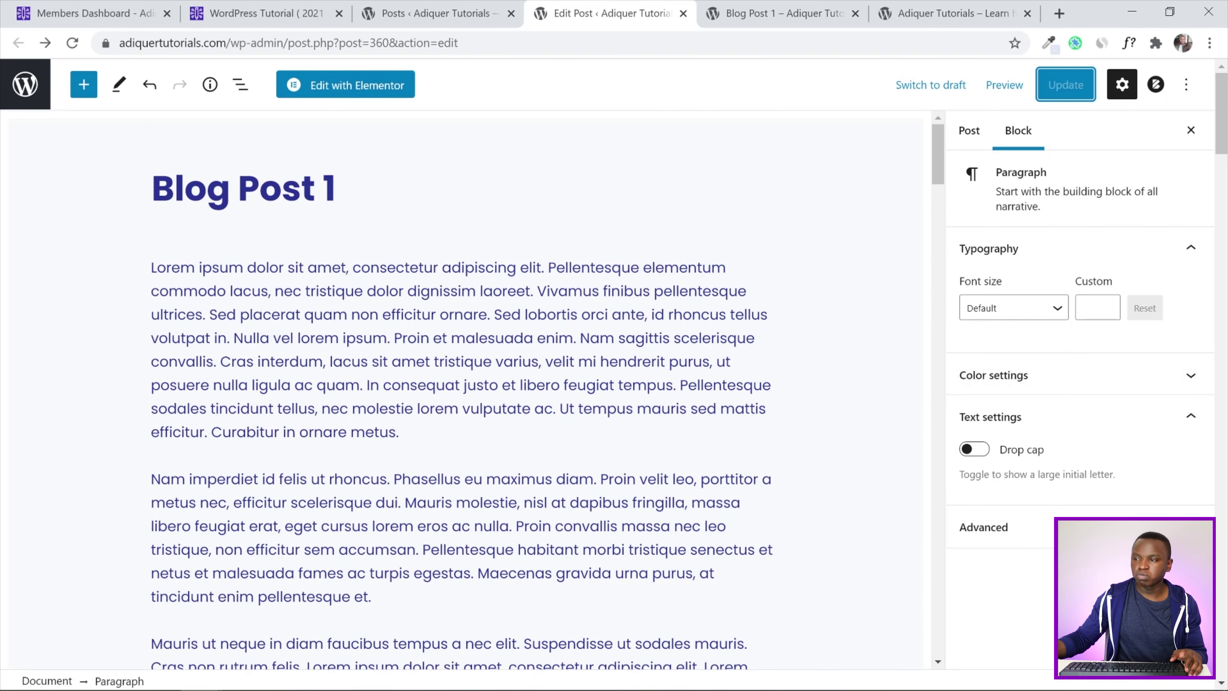
Set post-2 from the Media Library as Blog Post 1's featured image and update the post
{"action": "left_click", "coordinate": [968, 139]}
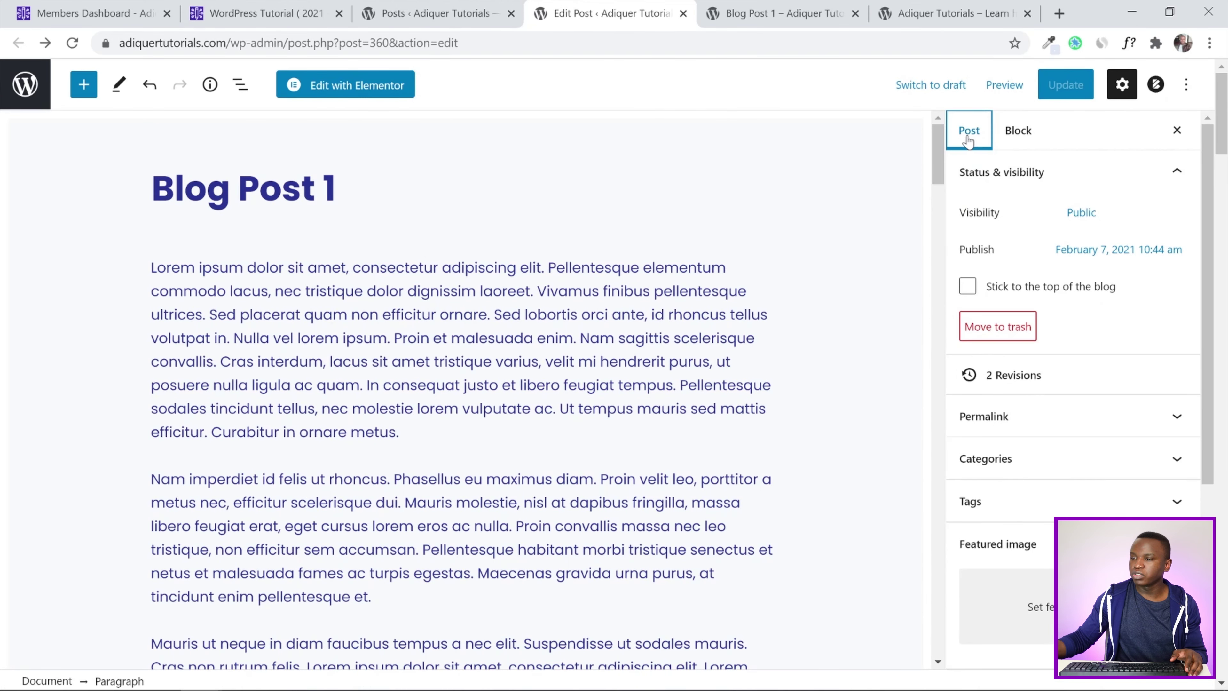
{"action": "scroll", "coordinate": [864, 392], "scroll_direction": "down", "scroll_amount": 2}
{"action": "scroll", "coordinate": [1049, 461], "scroll_direction": "down", "scroll_amount": 5}
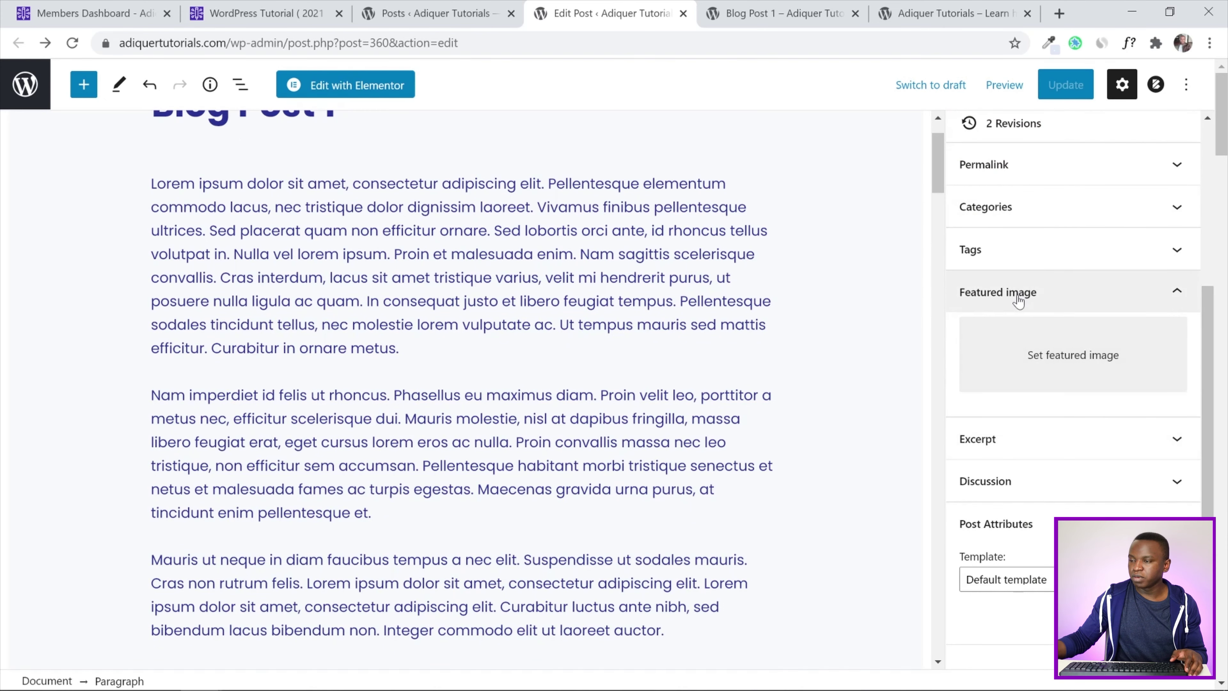
{"action": "left_click", "coordinate": [1071, 368]}
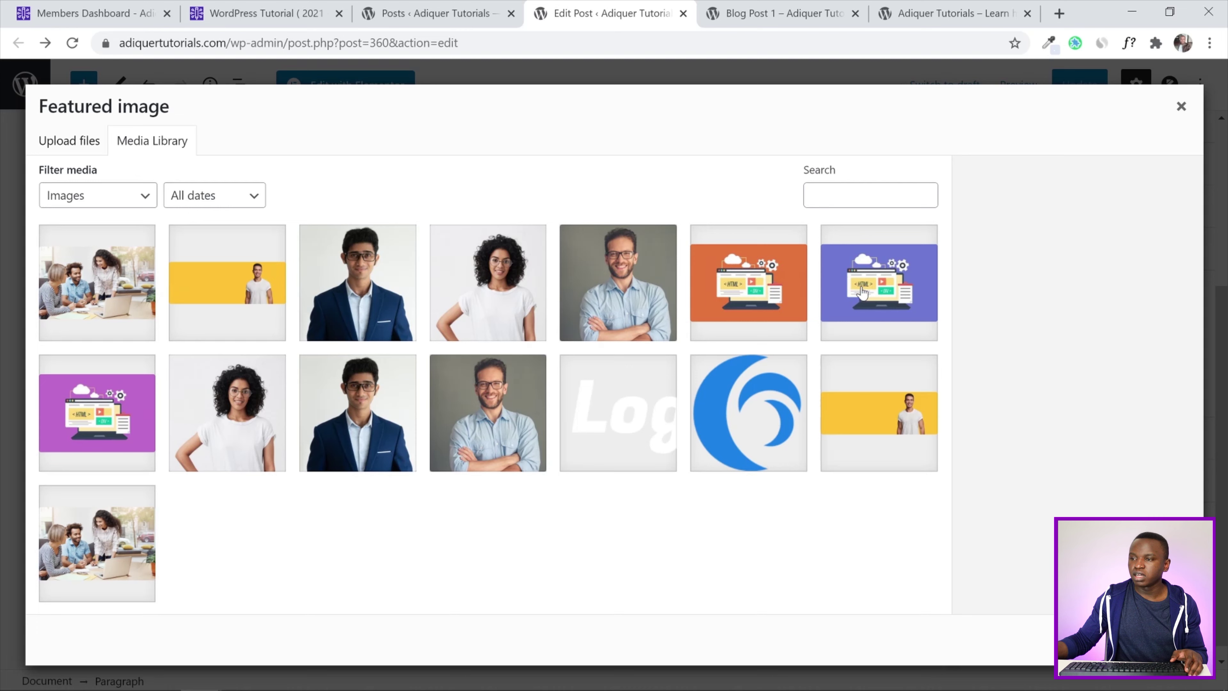
{"action": "left_click", "coordinate": [863, 293]}
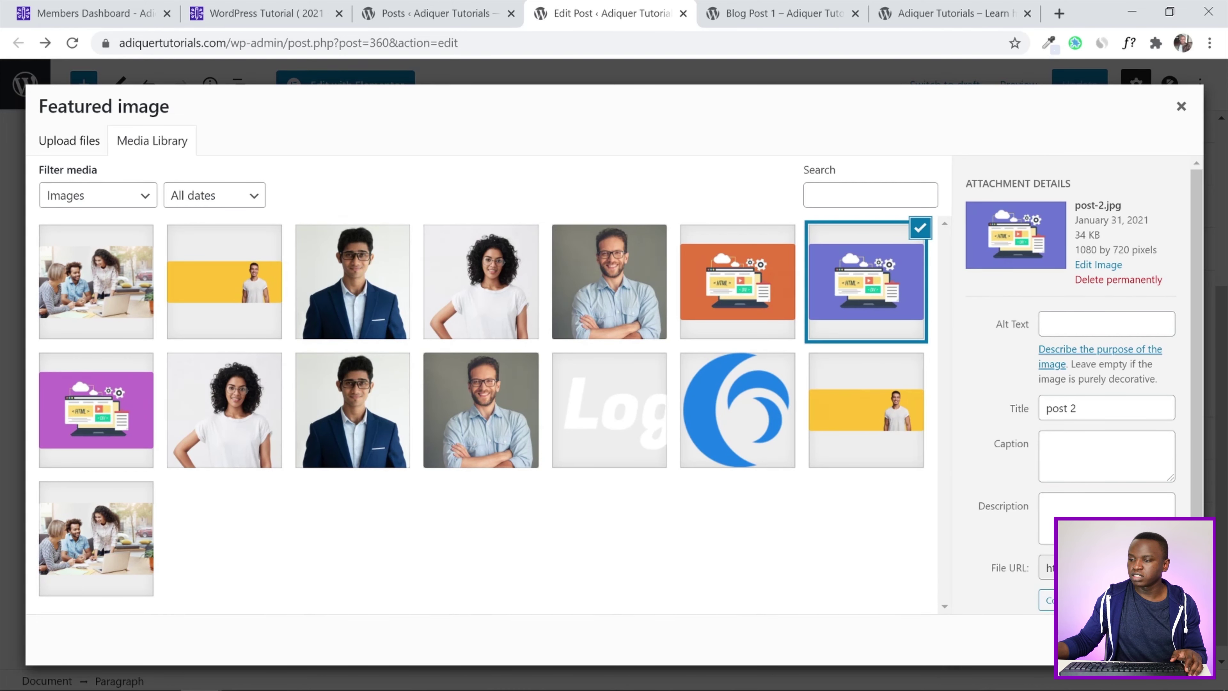
{"action": "left_click", "coordinate": [1151, 640]}
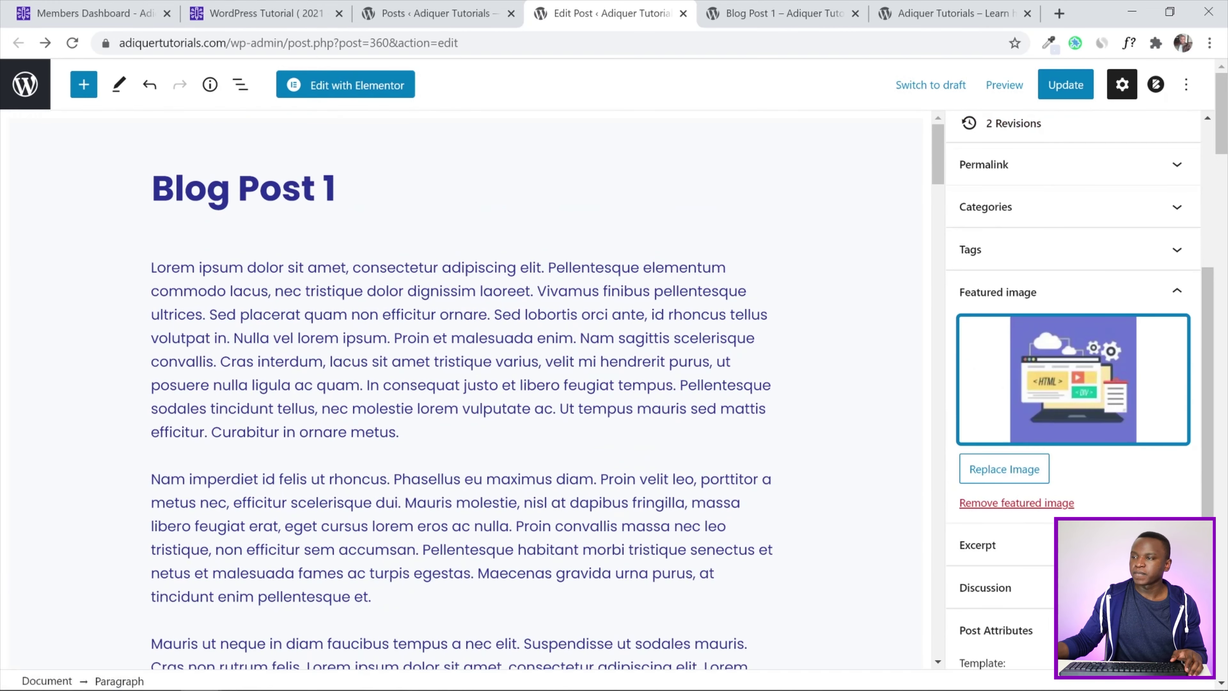
{"action": "left_click", "coordinate": [1061, 85]}
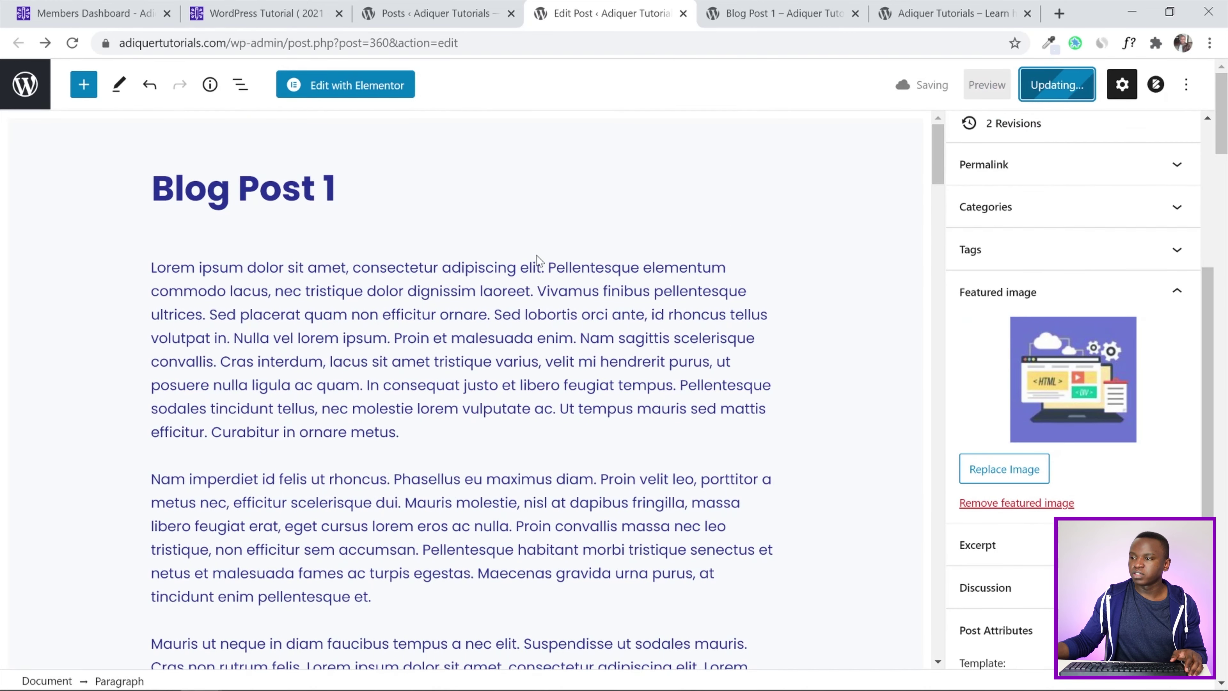
Reload the live Blog Post 1 and scroll through it to check the update
{"action": "left_click", "coordinate": [741, 5]}
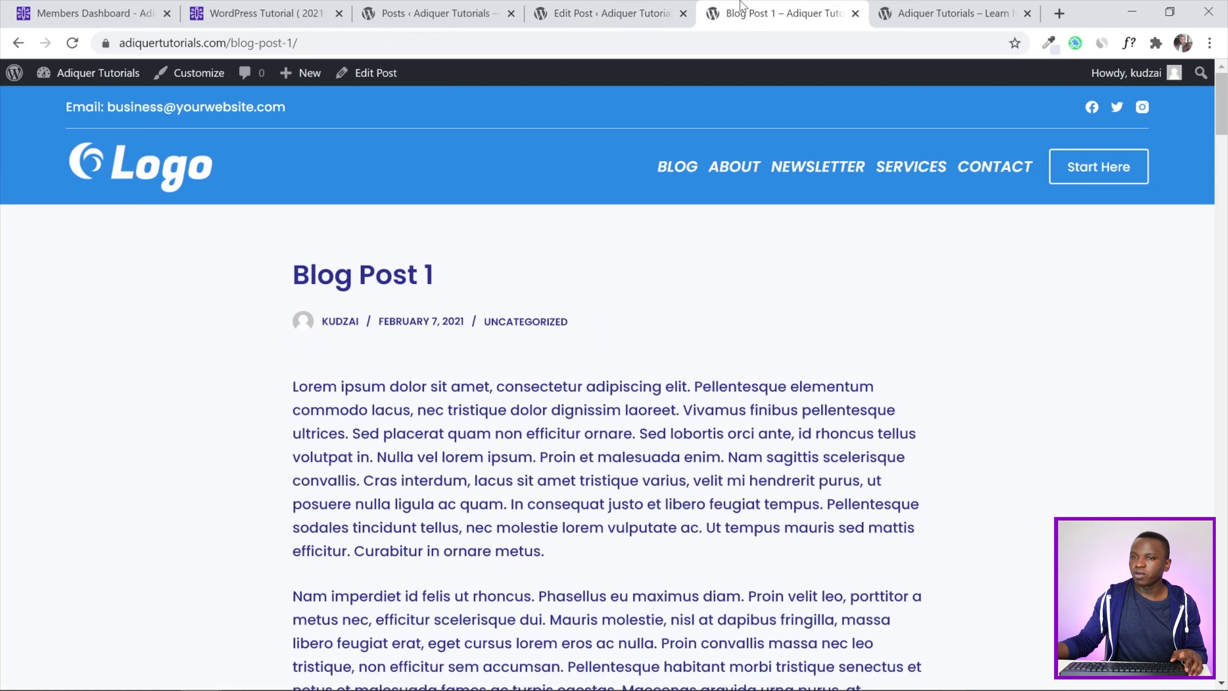
{"action": "left_click", "coordinate": [72, 43]}
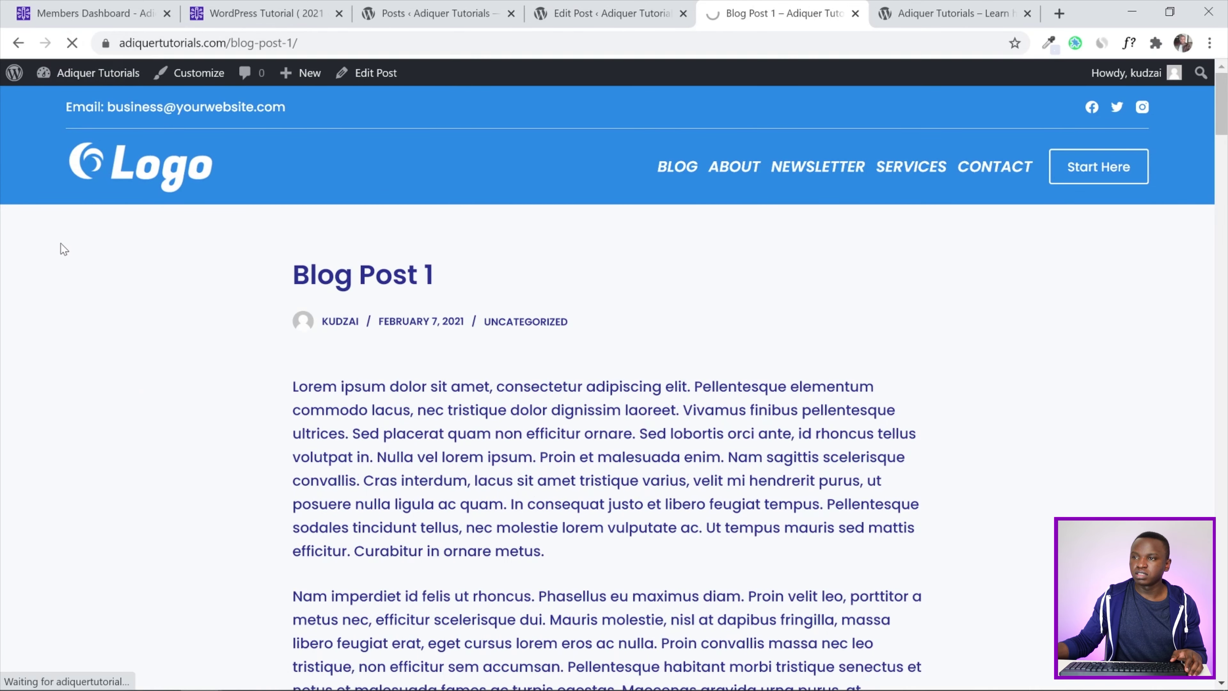
{"action": "scroll", "coordinate": [64, 249], "scroll_direction": "down", "scroll_amount": 15}
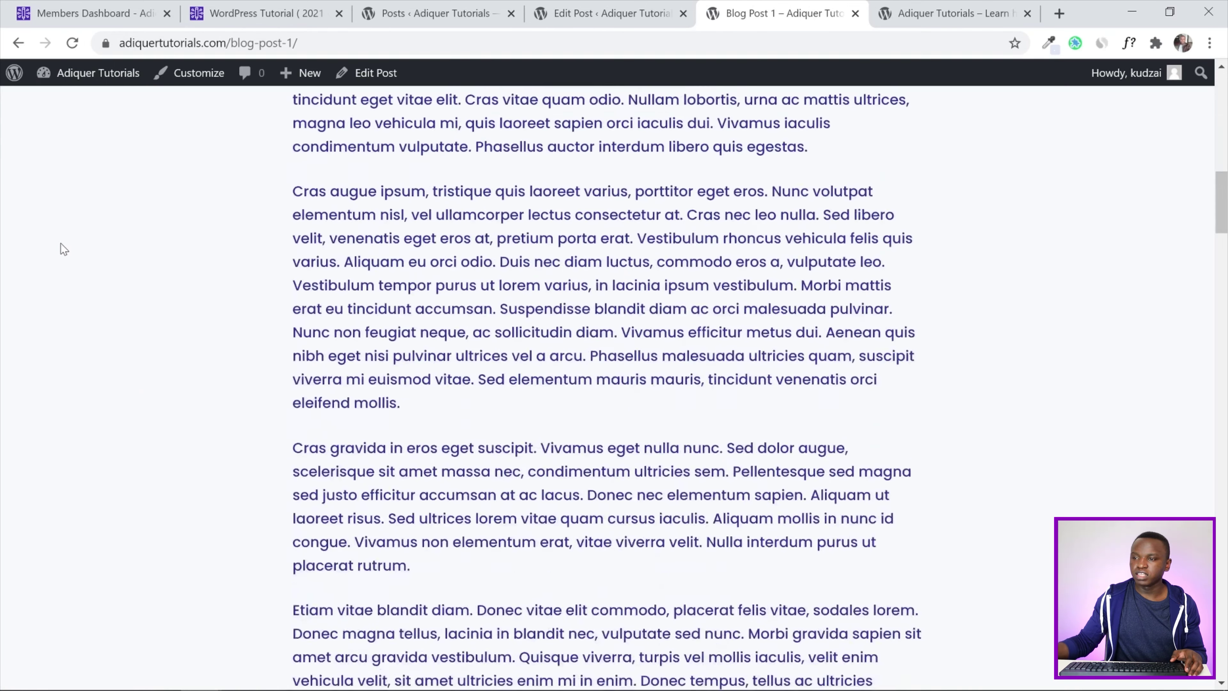
{"action": "scroll", "coordinate": [63, 249], "scroll_direction": "down", "scroll_amount": 20}
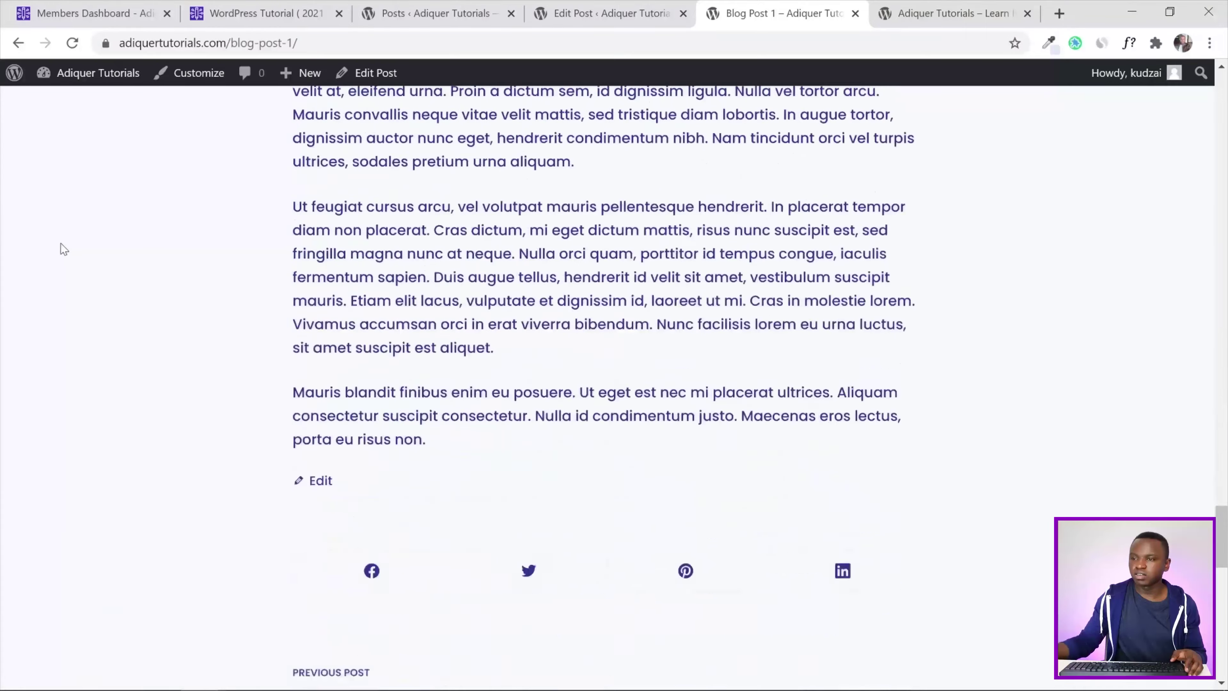
{"action": "scroll", "coordinate": [64, 249], "scroll_direction": "up", "scroll_amount": 10}
{"action": "left_click_drag", "start_coordinate": [1223, 426], "coordinate": [1222, 77]}
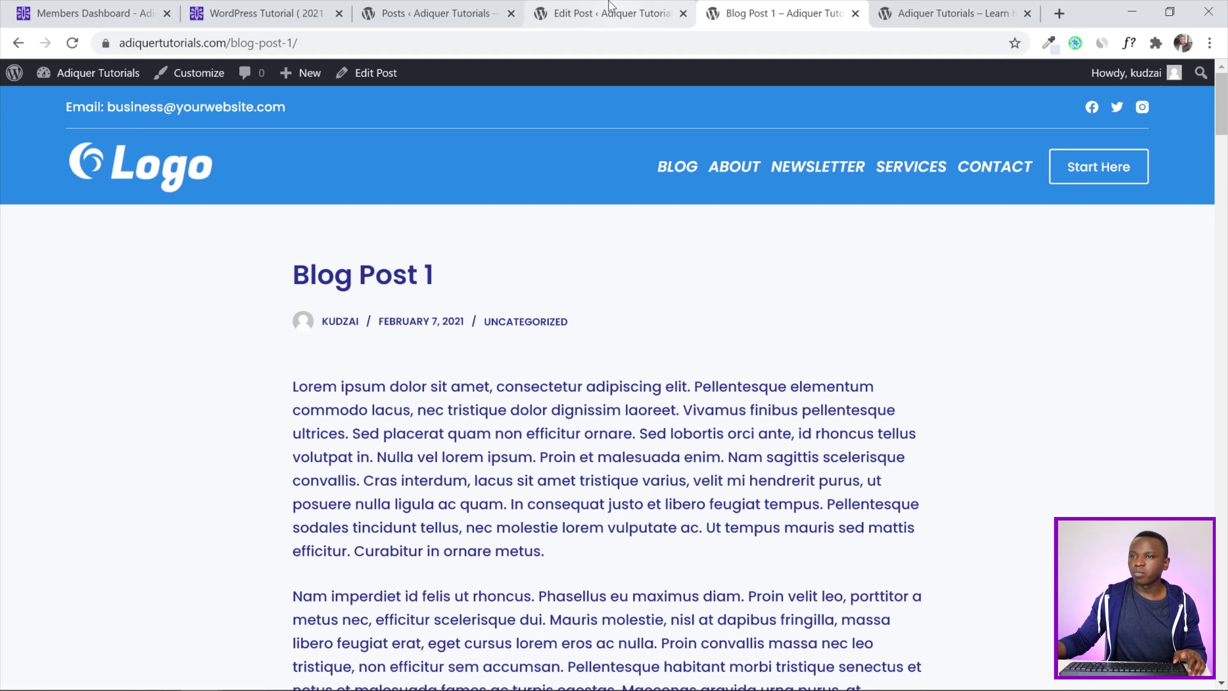
Reload the admin Posts list, now showing Blog Post 1 and Hello world!
{"action": "left_click", "coordinate": [469, 6]}
{"action": "left_click", "coordinate": [585, 10]}
{"action": "left_click", "coordinate": [390, 8]}
{"action": "left_click", "coordinate": [72, 42]}
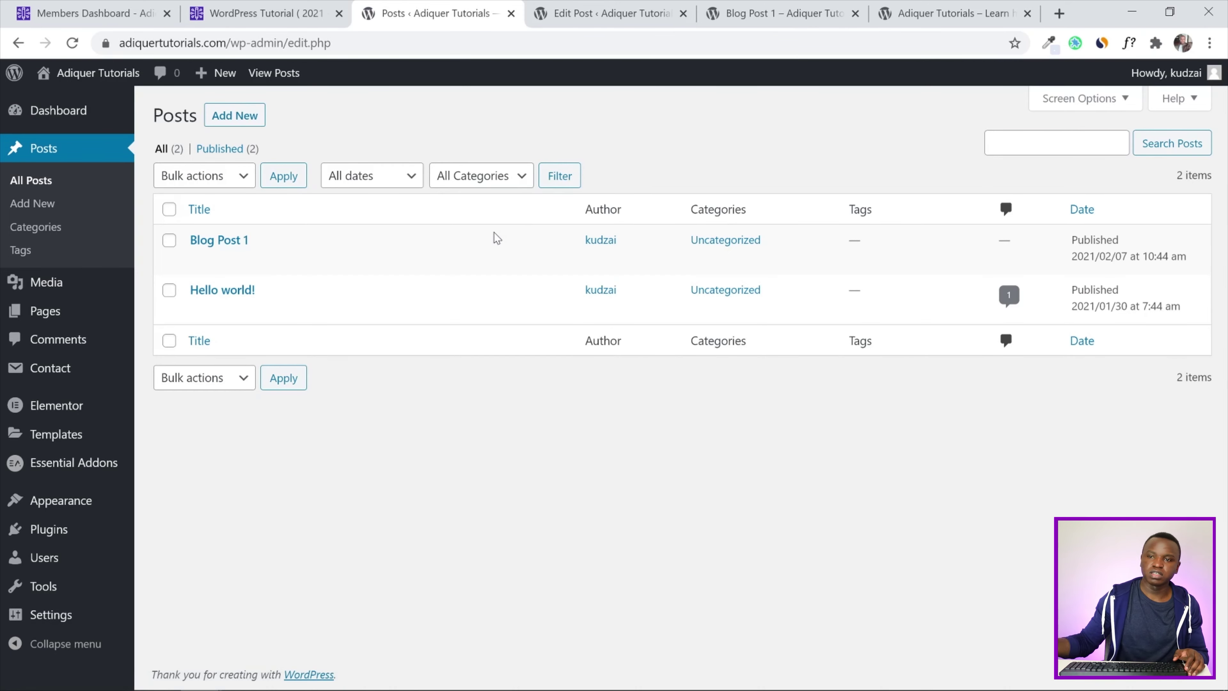
Create and publish Blog Post 2 and Blog Post 3, then reload the Posts list to show four posts
{"action": "right_click", "coordinate": [238, 116]}
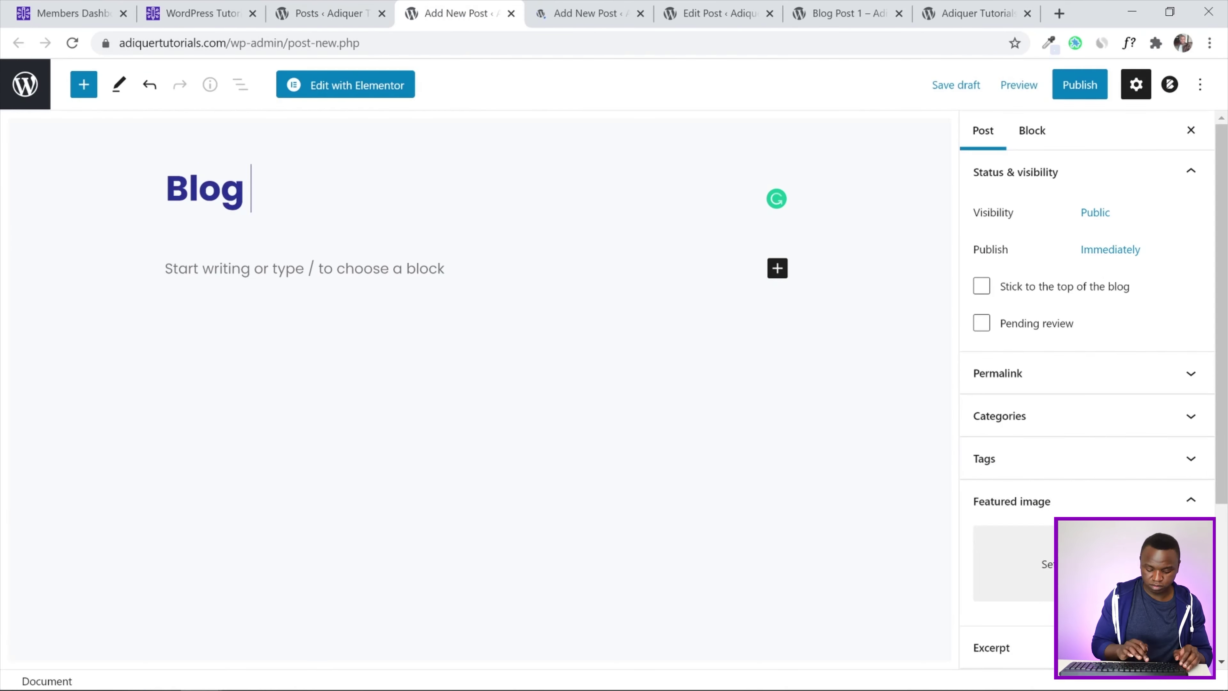
{"action": "type", "text": "Post 2"}
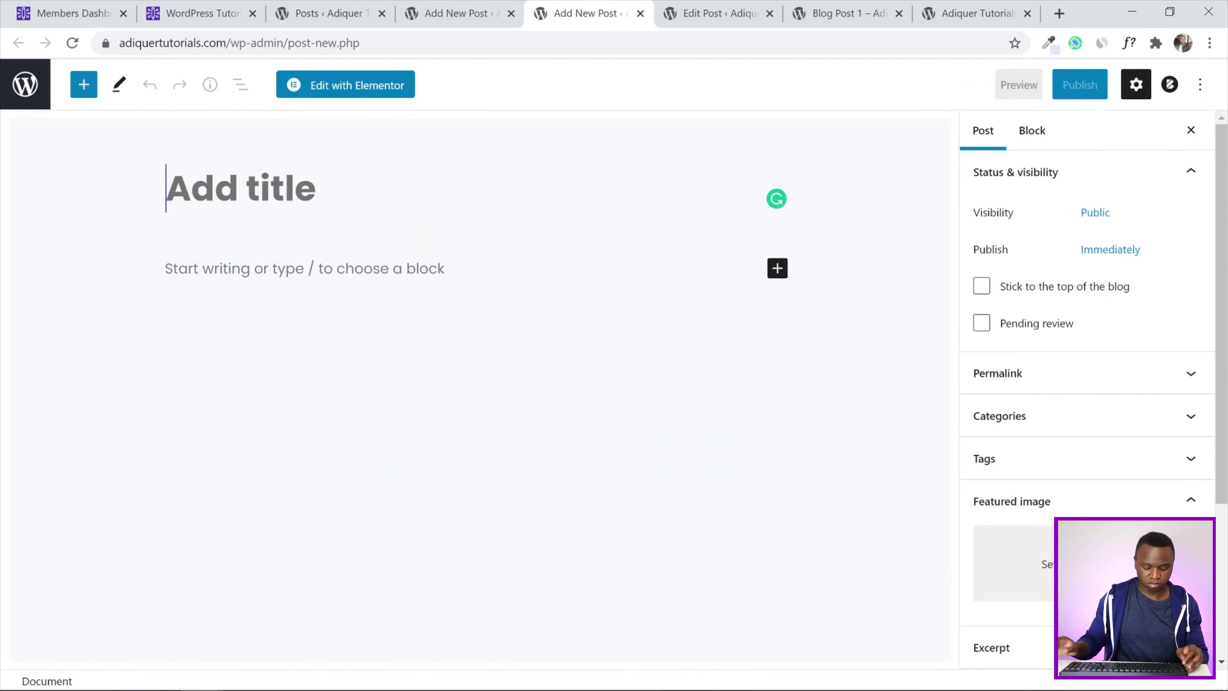
{"action": "type", "text": "Blog Post 3"}
{"action": "key", "text": "Return"}
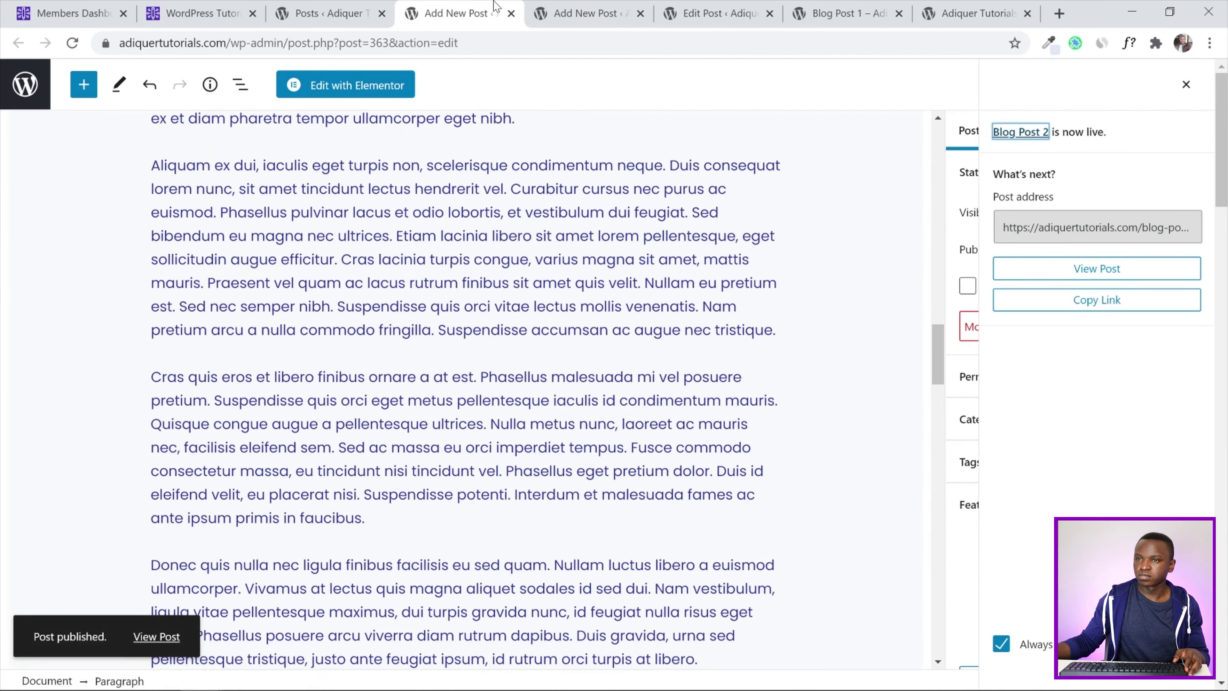
{"action": "left_click", "coordinate": [511, 13]}
{"action": "left_click", "coordinate": [511, 13]}
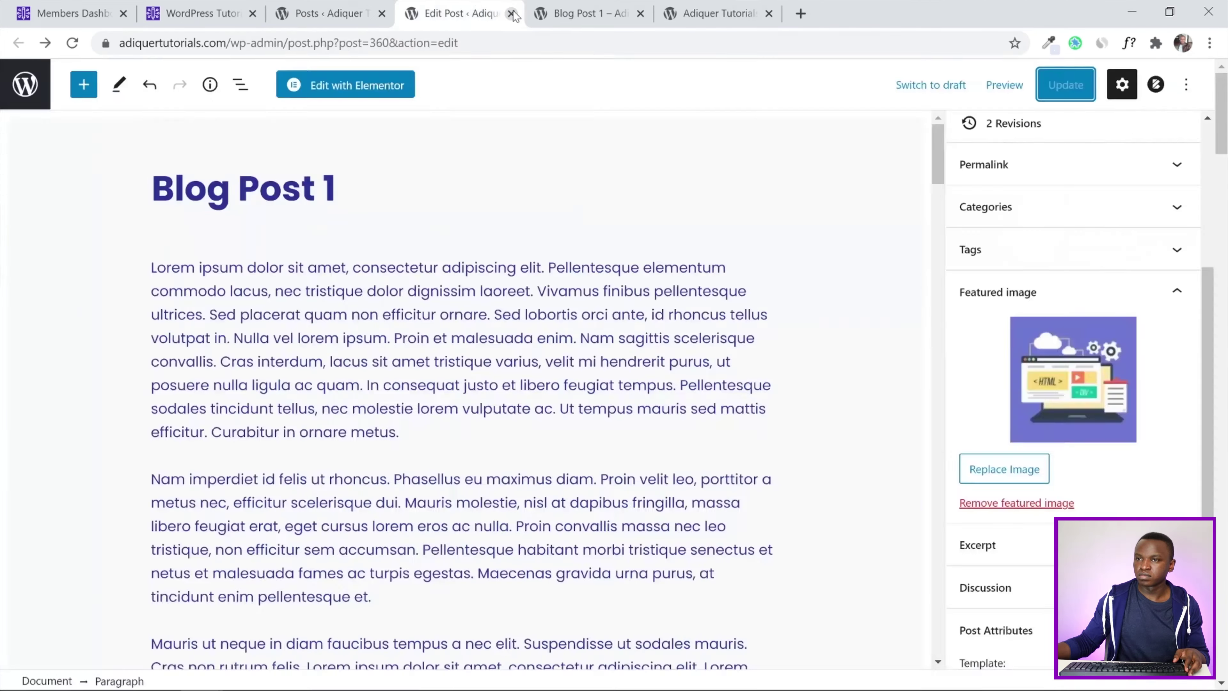
{"action": "left_click", "coordinate": [511, 13]}
{"action": "left_click", "coordinate": [511, 14]}
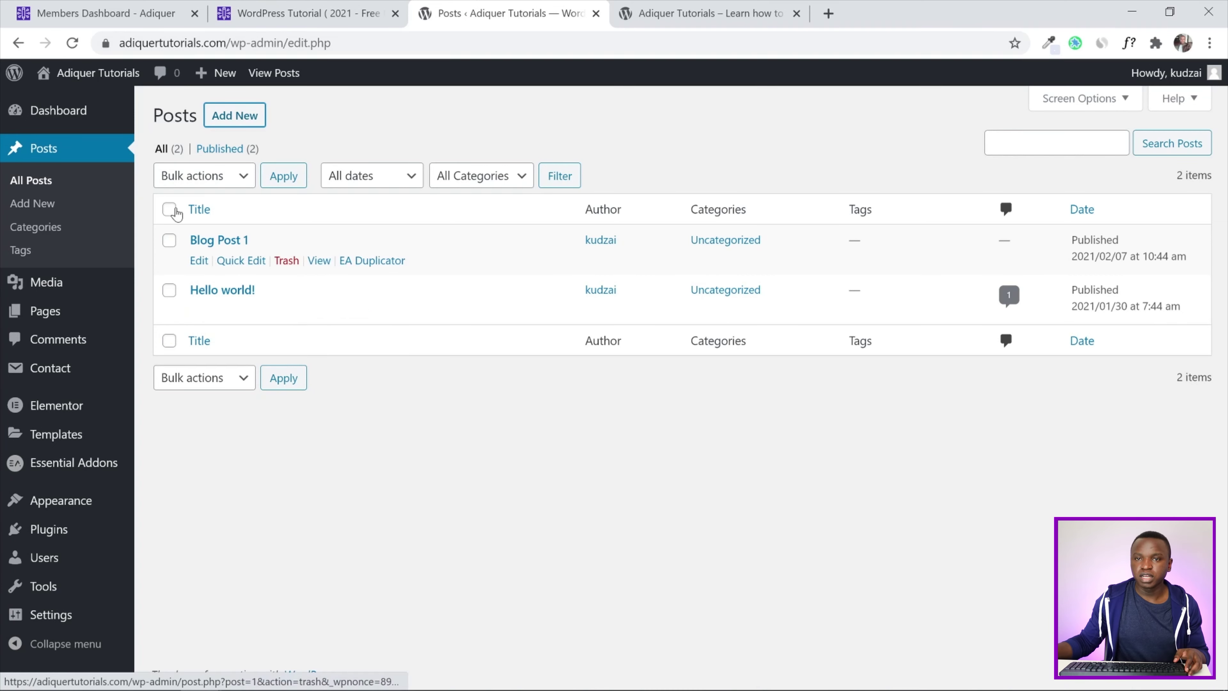
{"action": "left_click", "coordinate": [72, 42]}
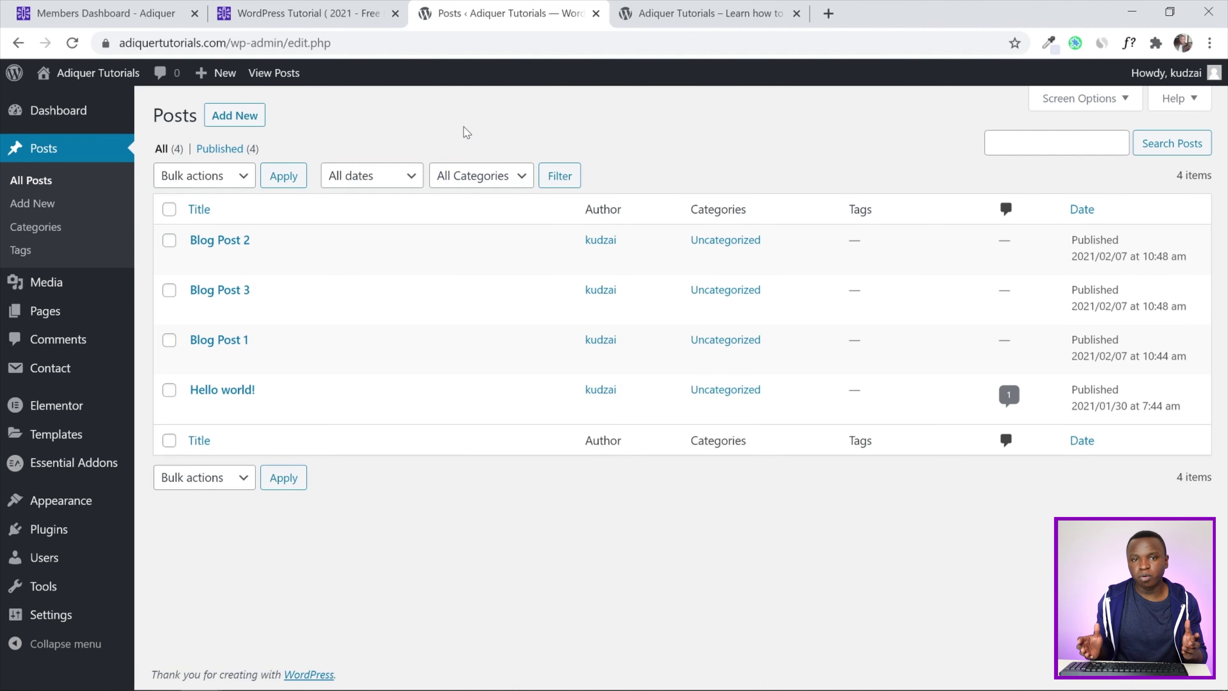
Open the Home page in Elementor in a new tab and open the template library for the empty bottom section
{"action": "left_click", "coordinate": [69, 310]}
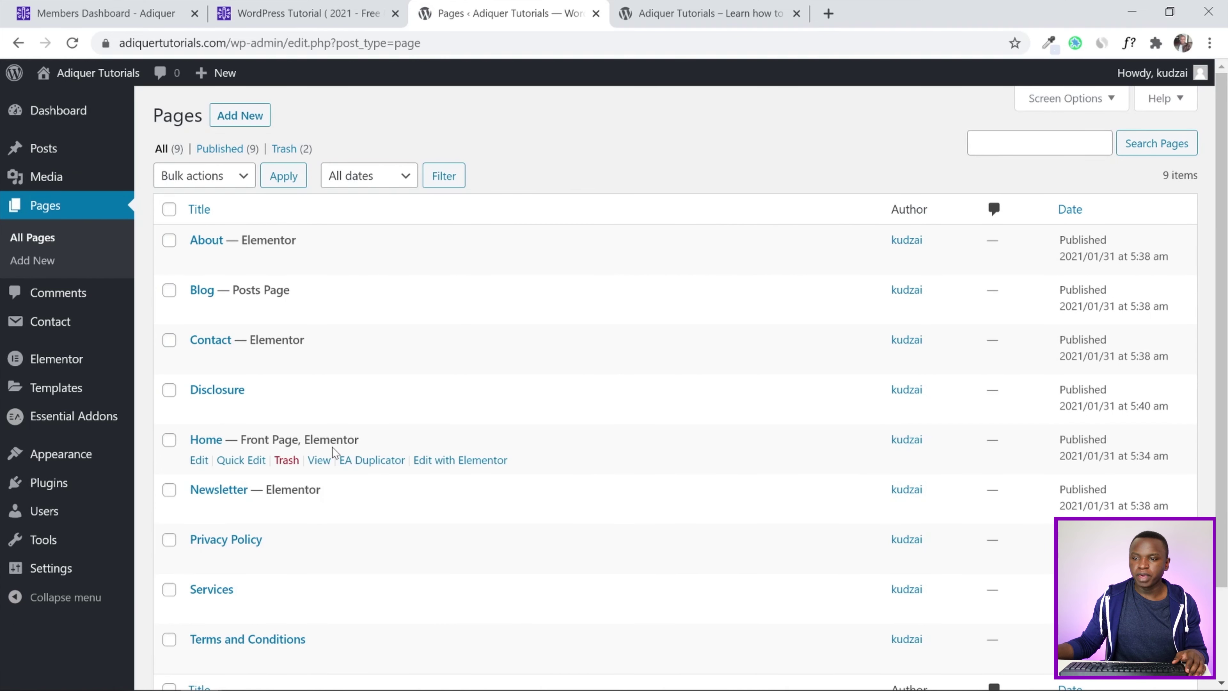
{"action": "right_click", "coordinate": [432, 461]}
{"action": "left_click", "coordinate": [486, 474]}
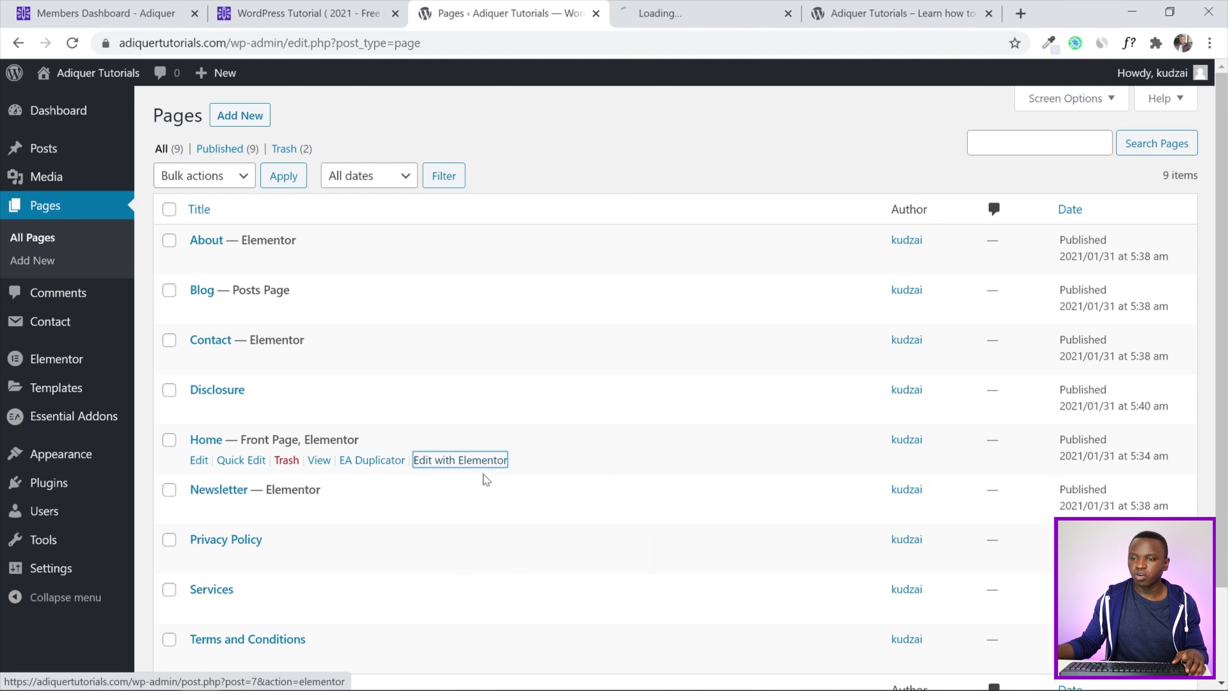
{"action": "left_click", "coordinate": [677, 13]}
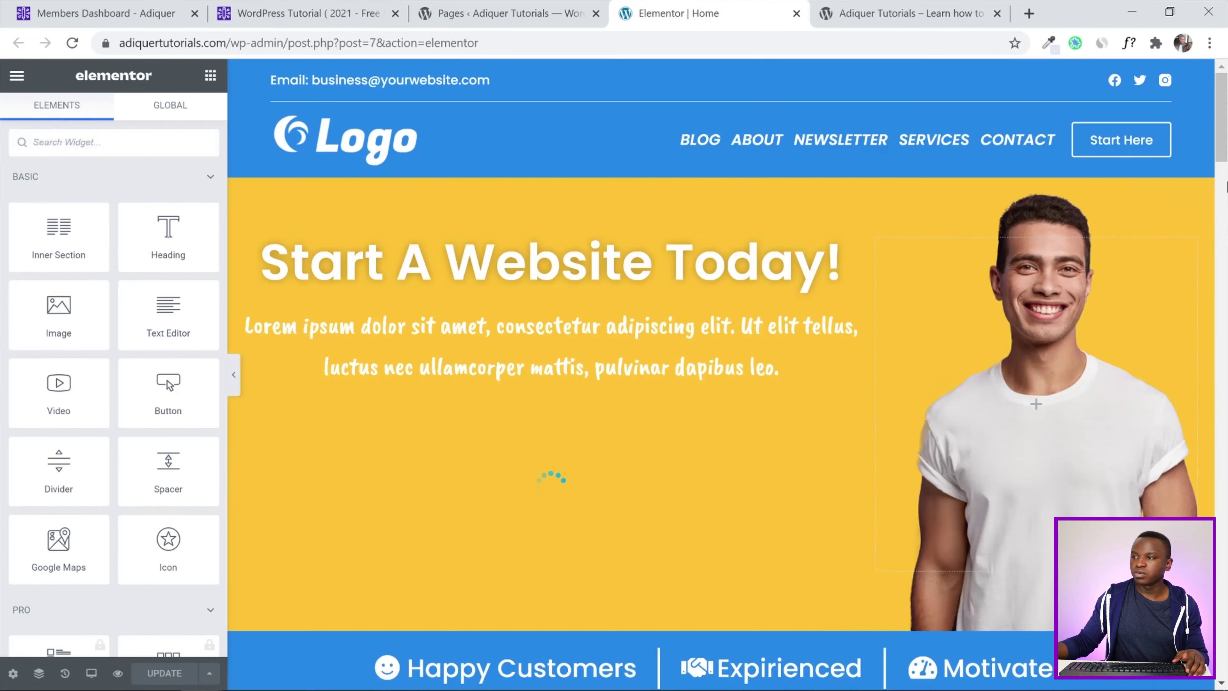
{"action": "left_click_drag", "start_coordinate": [1225, 186], "coordinate": [1226, 595]}
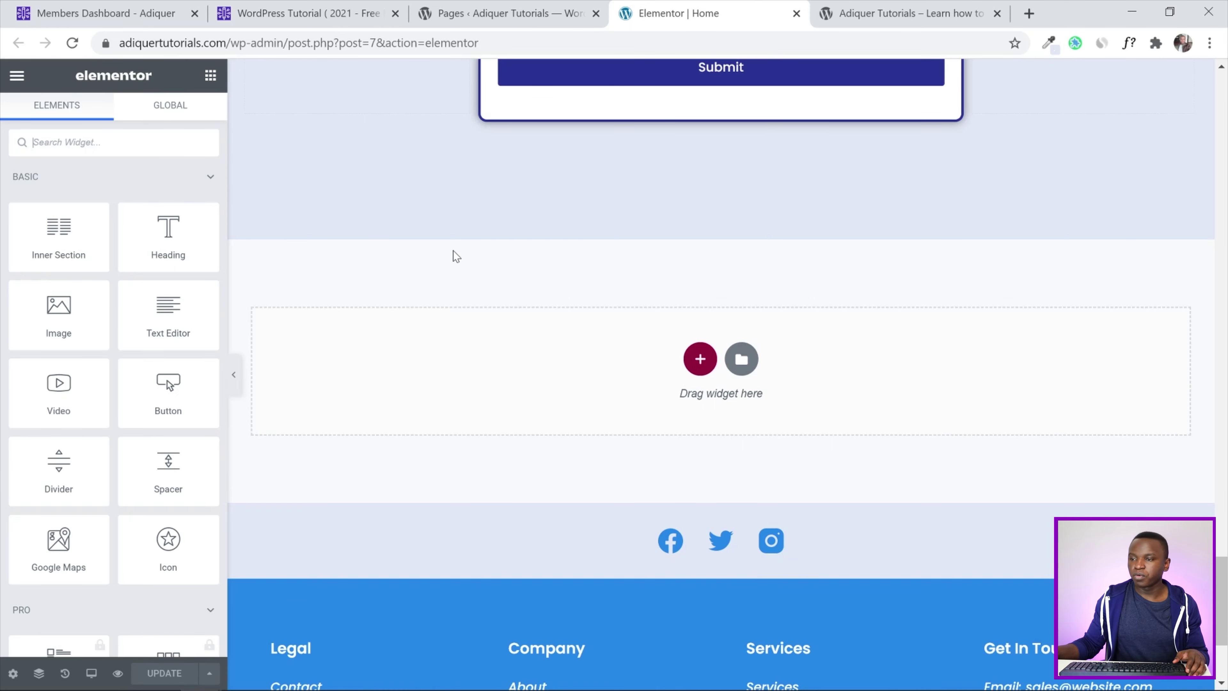
{"action": "left_click", "coordinate": [741, 359]}
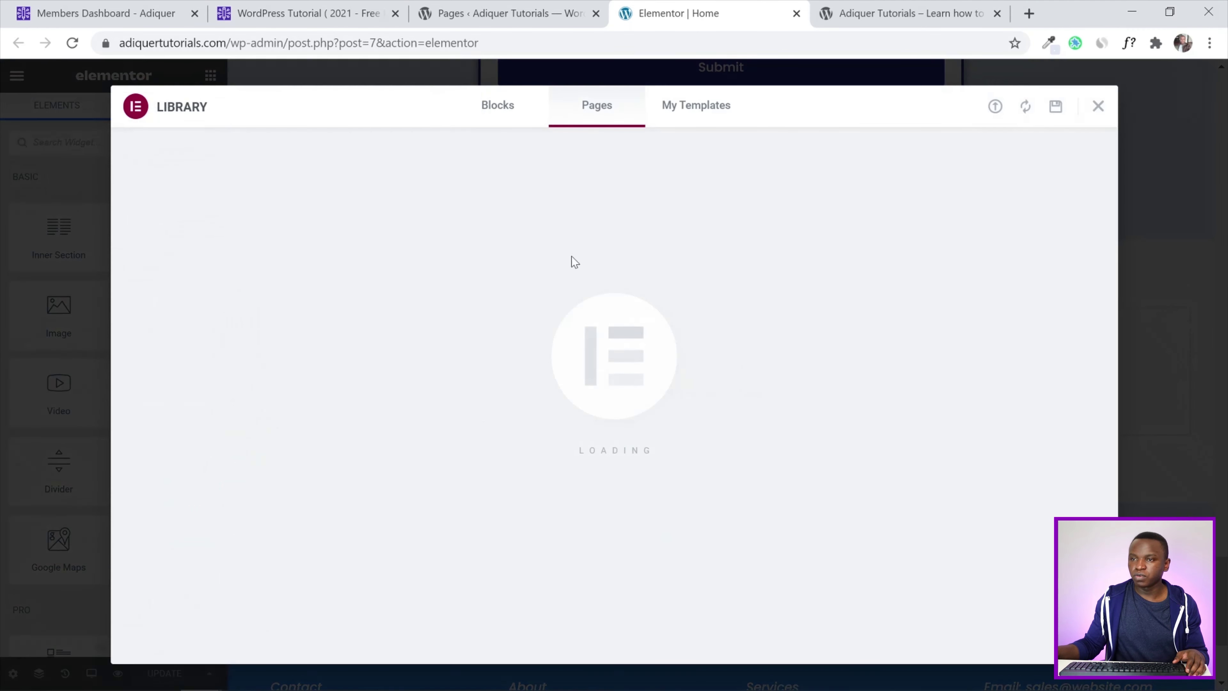
Insert the first saved Repeat Section template without importing its page settings
{"action": "left_click", "coordinate": [677, 115]}
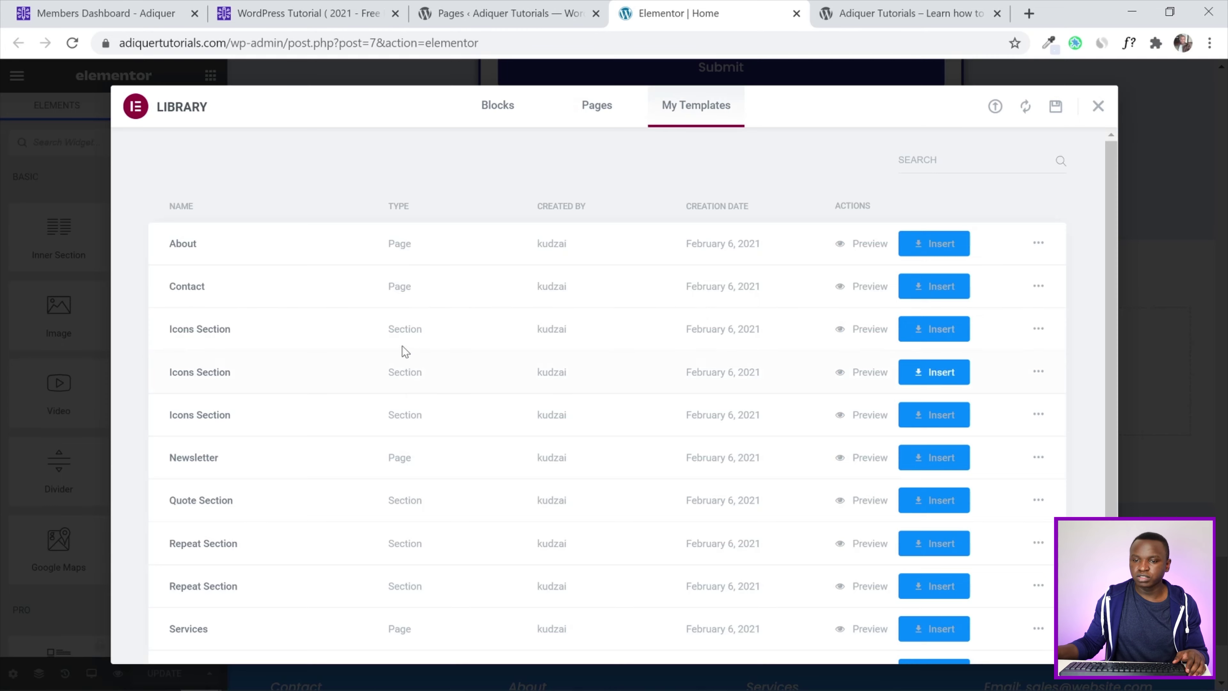
{"action": "scroll", "coordinate": [406, 352], "scroll_direction": "down", "scroll_amount": 2}
{"action": "left_click", "coordinate": [950, 471]}
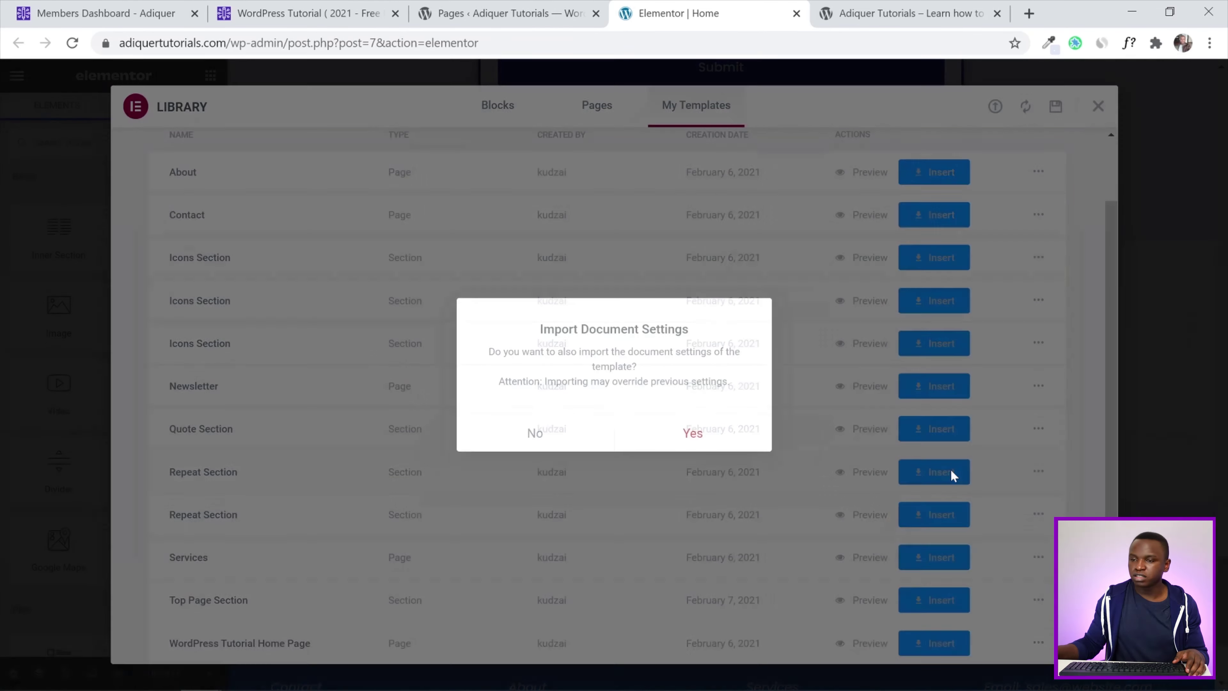
{"action": "left_click", "coordinate": [535, 432]}
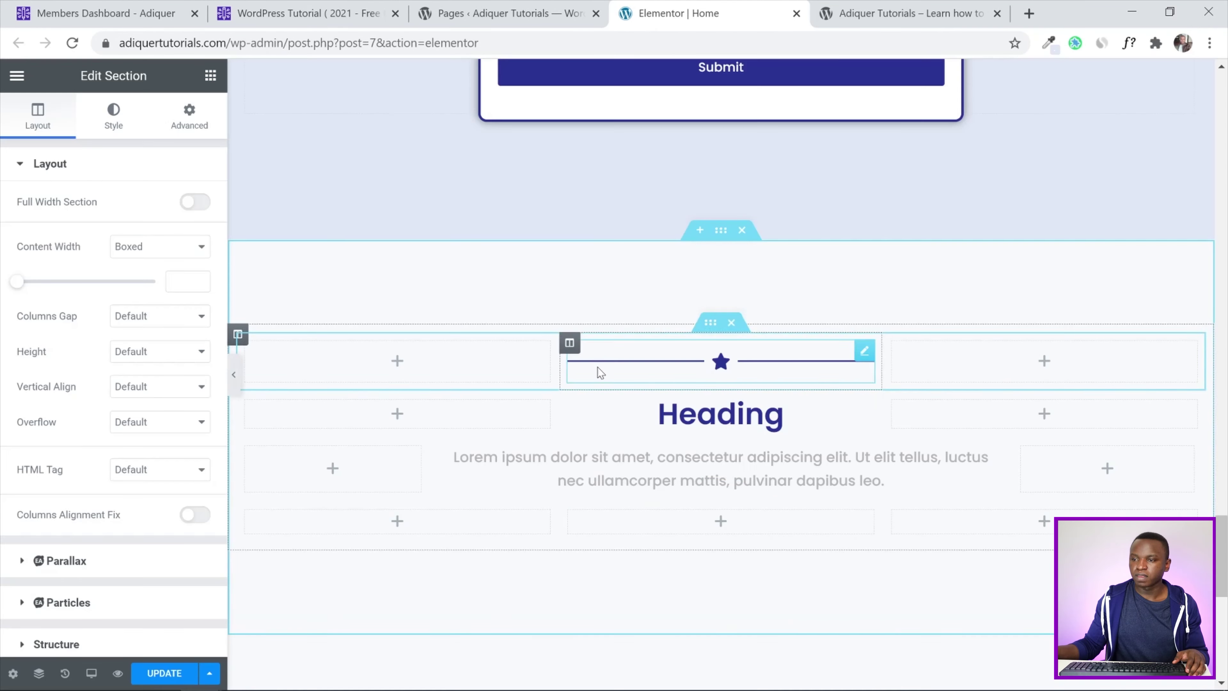
Replace the divider's star with the solid Copy icon found by searching 'copy'
{"action": "left_click", "coordinate": [677, 368]}
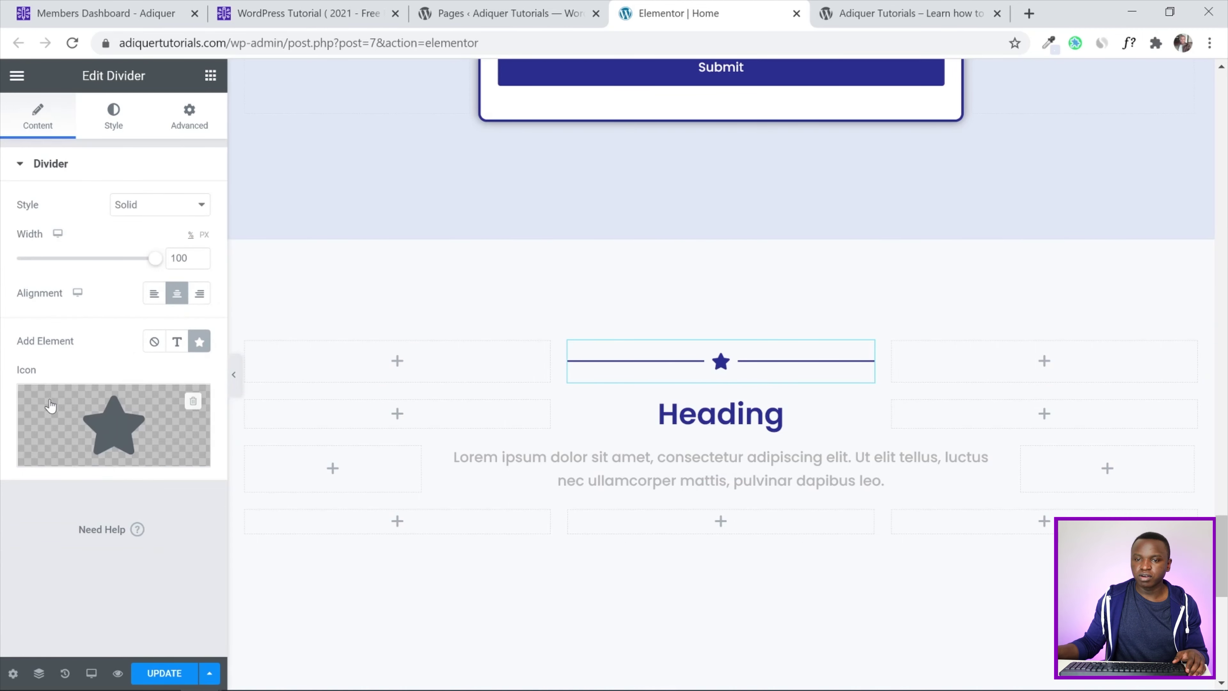
{"action": "left_click", "coordinate": [51, 407]}
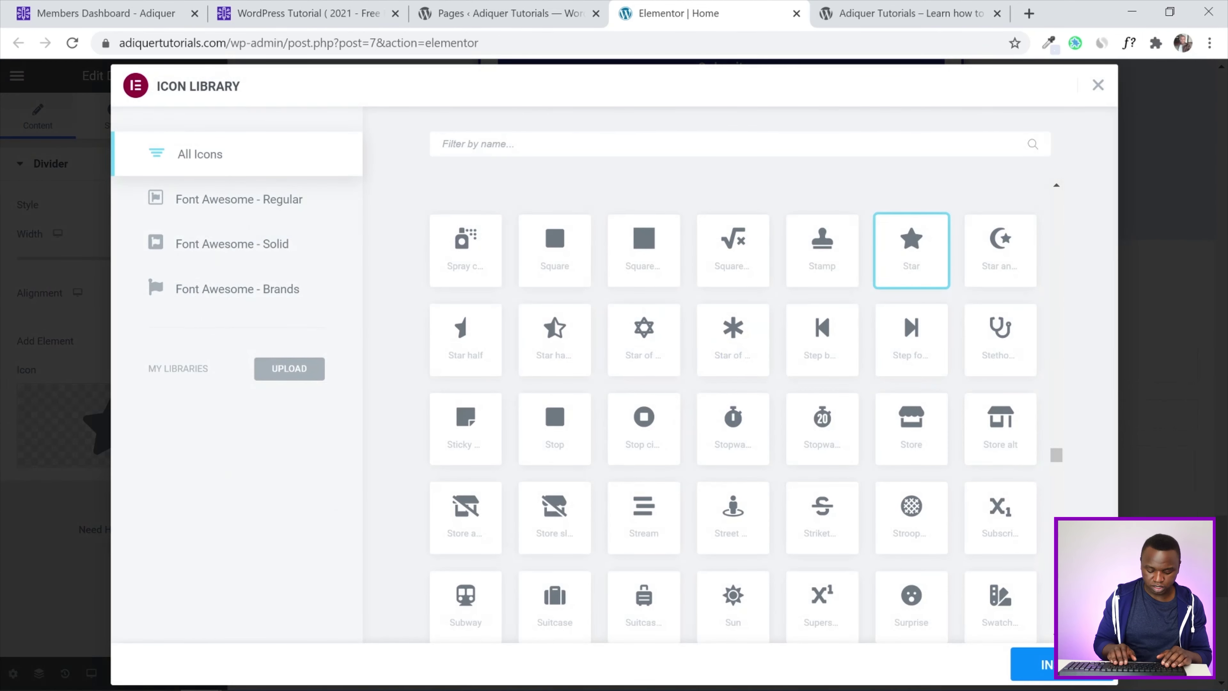
{"action": "type", "text": "copy"}
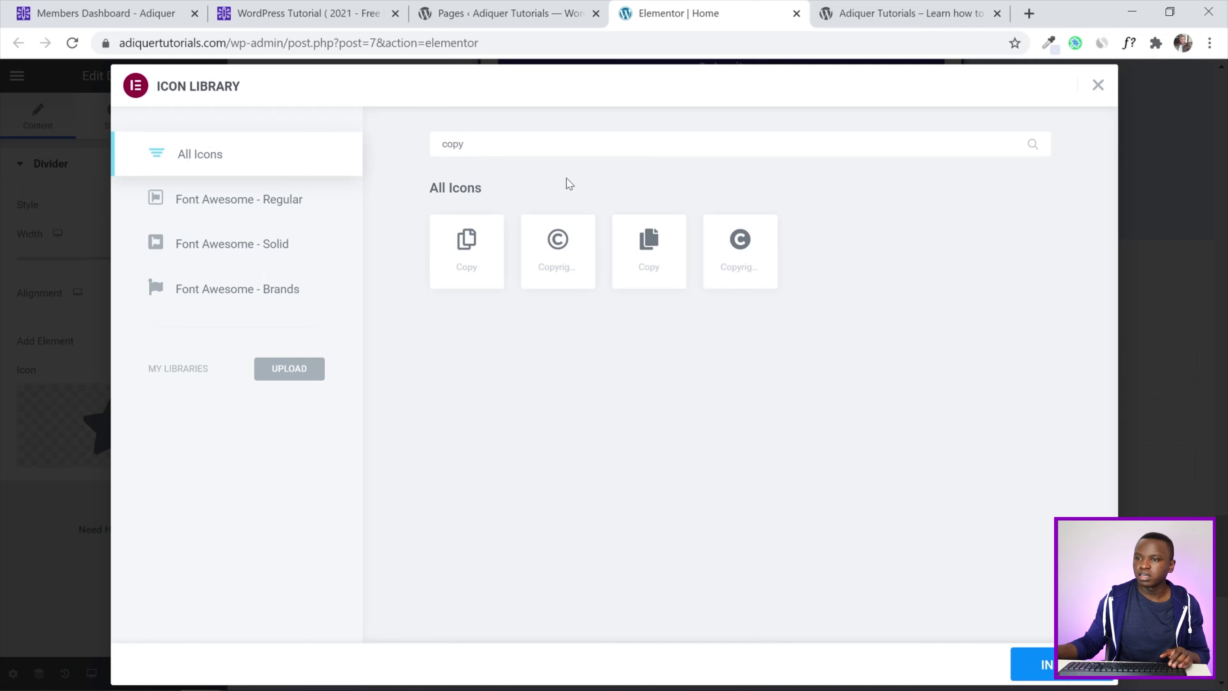
{"action": "left_click", "coordinate": [648, 249]}
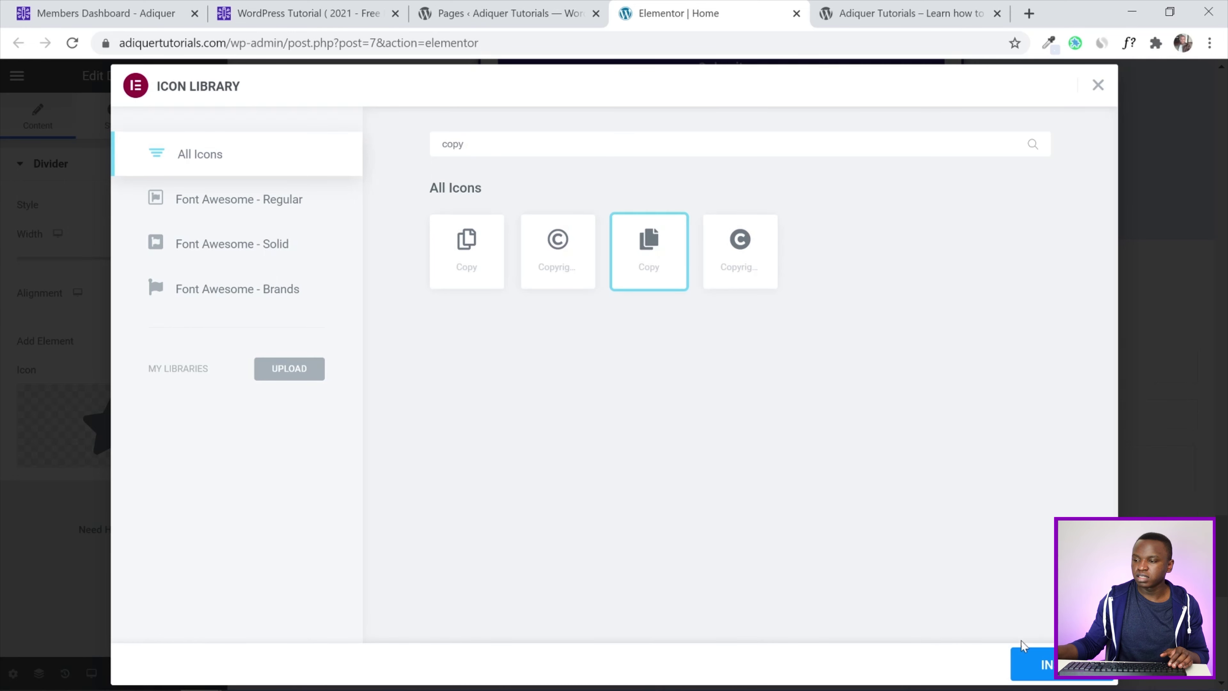
{"action": "left_click", "coordinate": [1028, 660]}
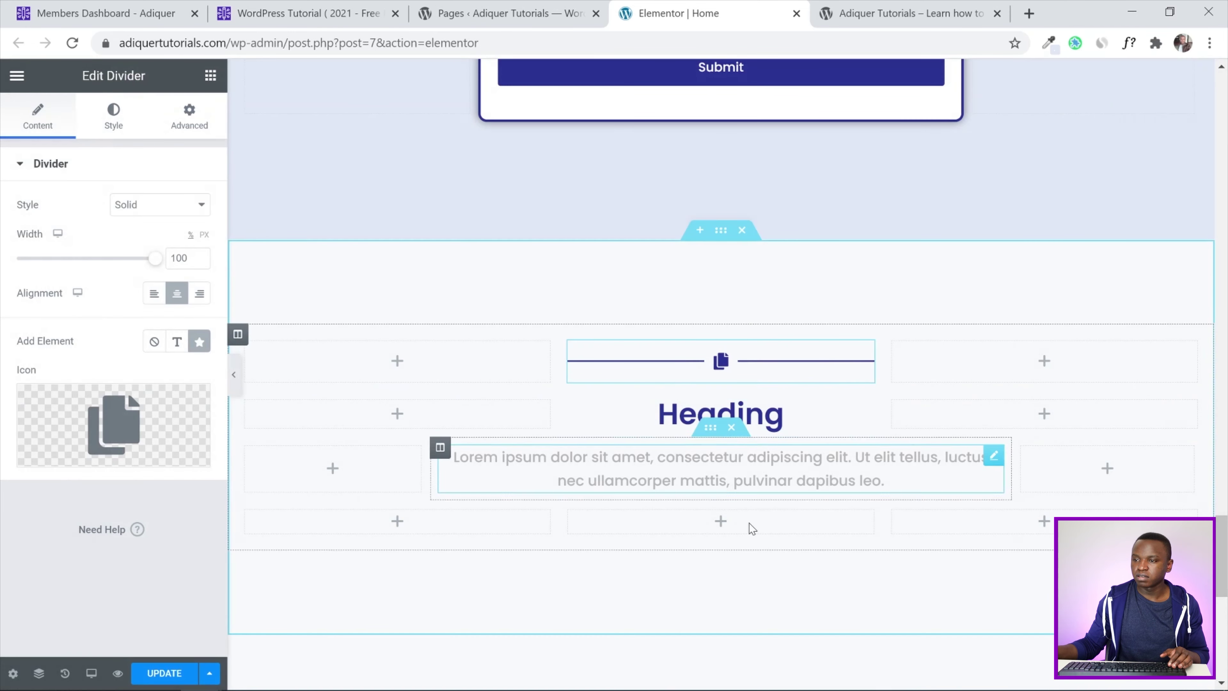
Change the heading title to 'Blog Posts'
{"action": "left_click", "coordinate": [720, 414]}
{"action": "left_click_drag", "start_coordinate": [87, 227], "coordinate": [1, 225]}
{"action": "type", "text": "Blog"}
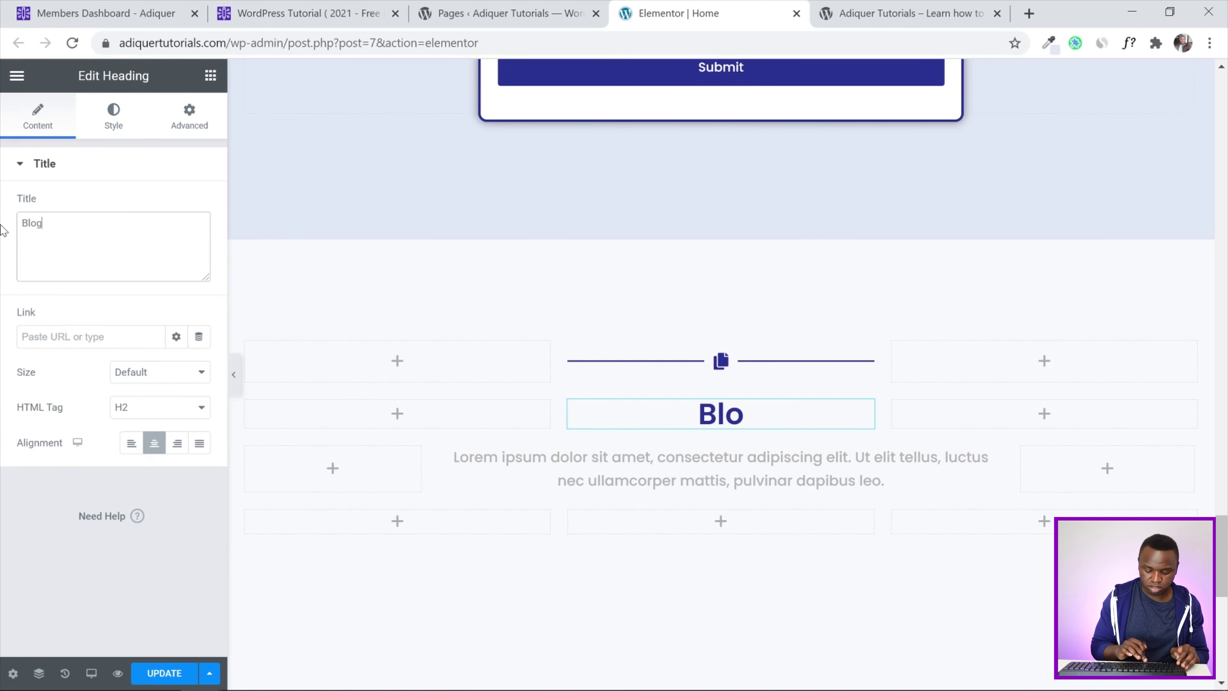
{"action": "type", "text": " Posts"}
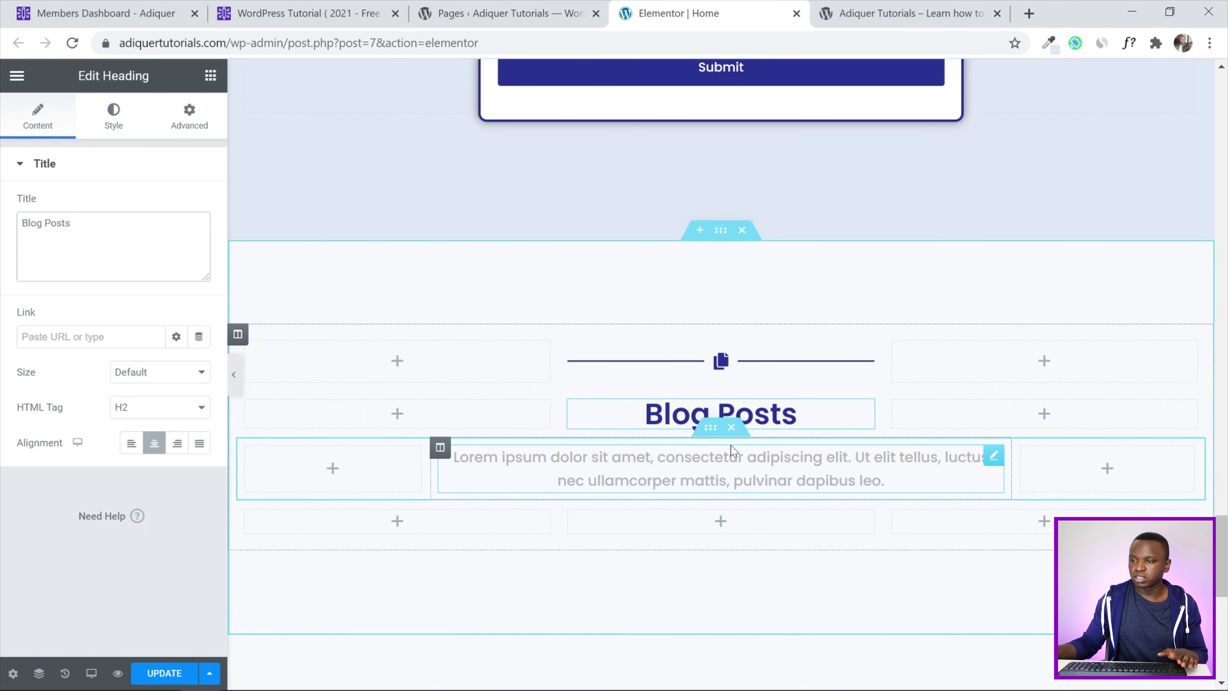
Delete the lorem ipsum text row and the empty row below the heading
{"action": "left_click", "coordinate": [731, 427]}
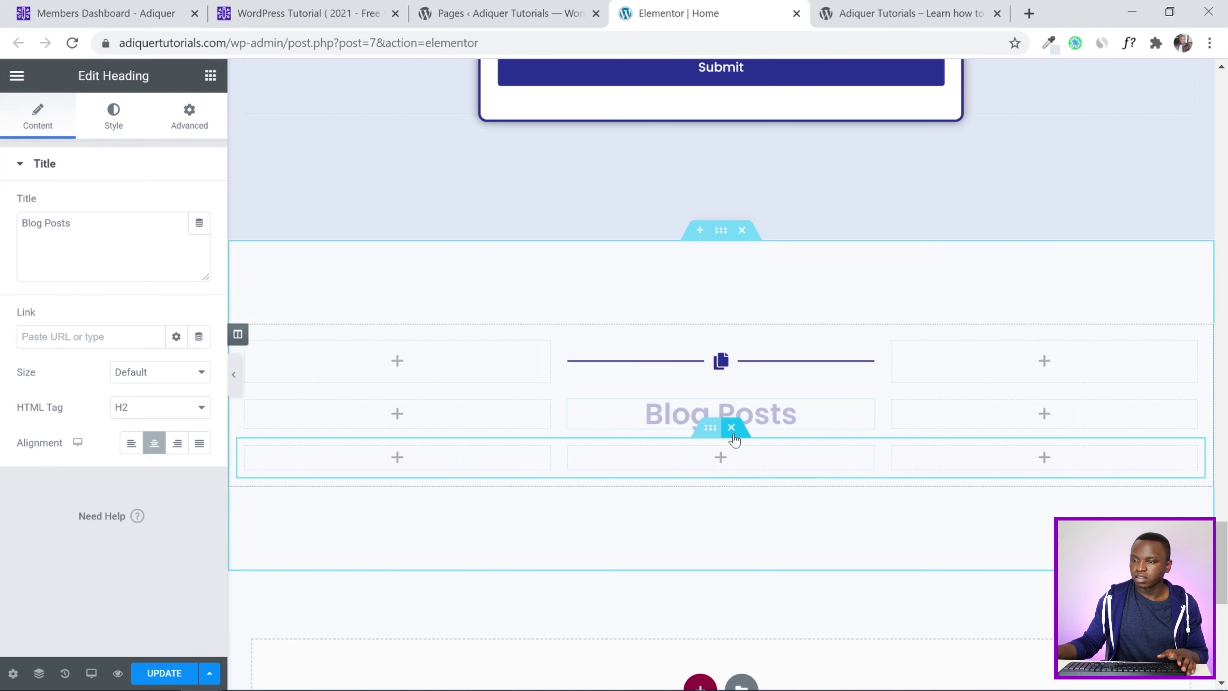
{"action": "left_click", "coordinate": [732, 428]}
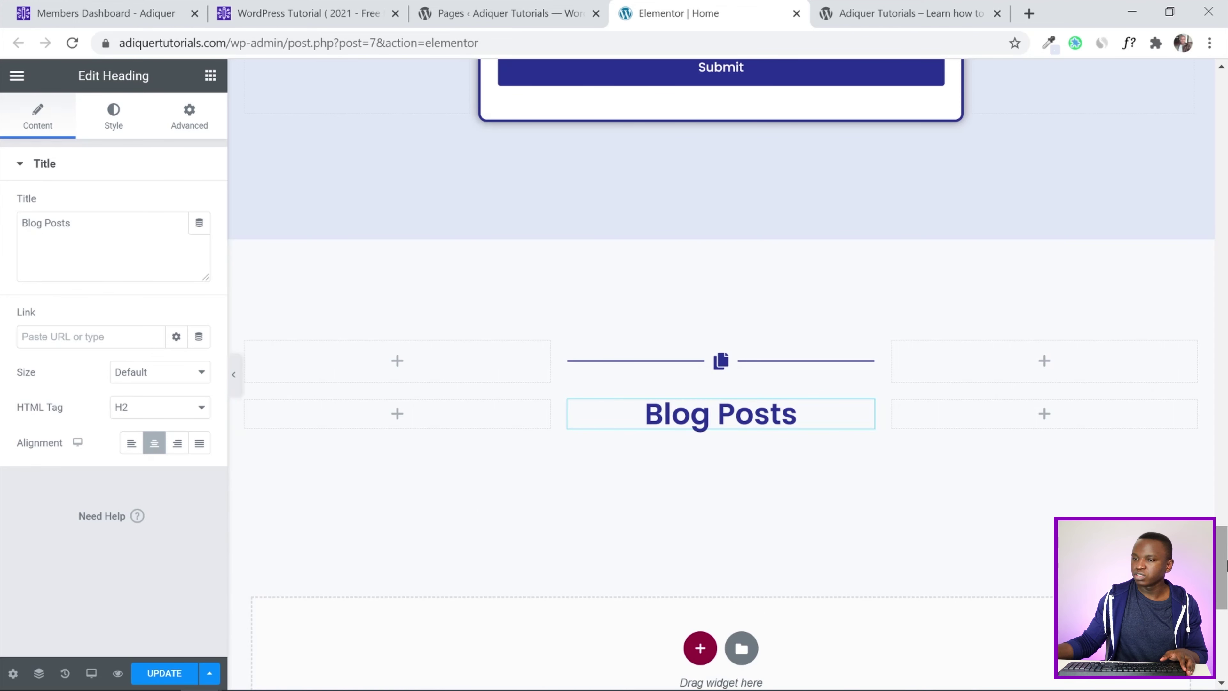
{"action": "scroll", "coordinate": [824, 437], "scroll_direction": "down", "scroll_amount": 1}
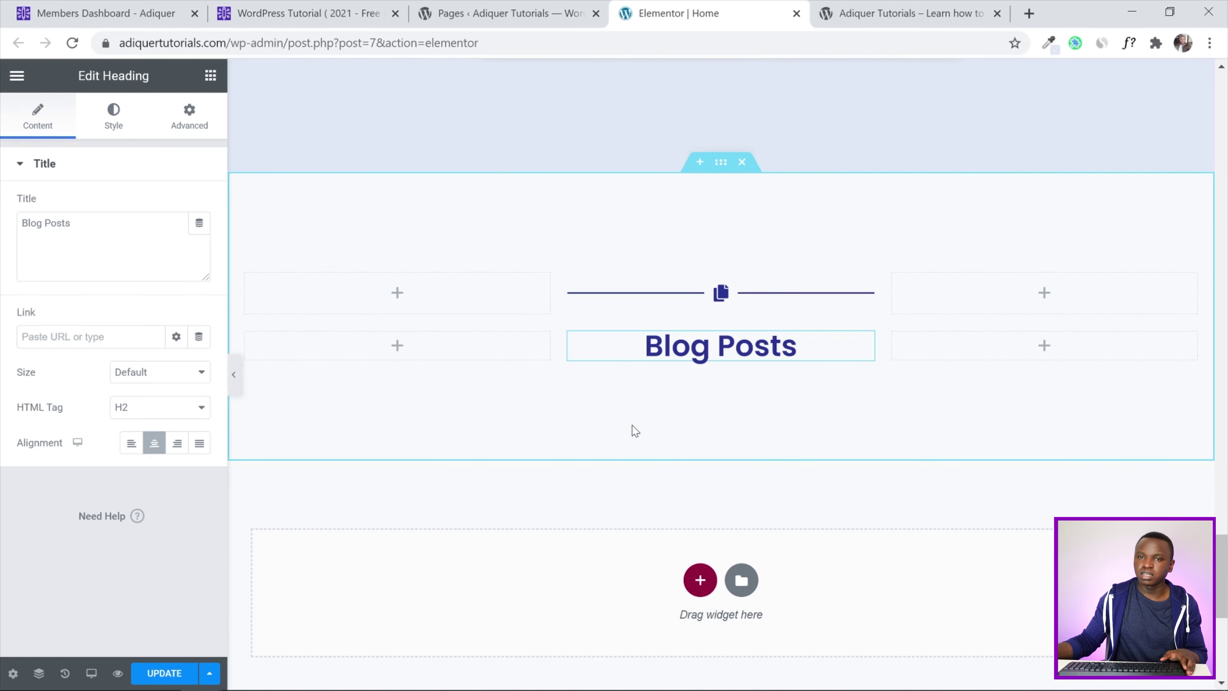
{"action": "left_click", "coordinate": [212, 79]}
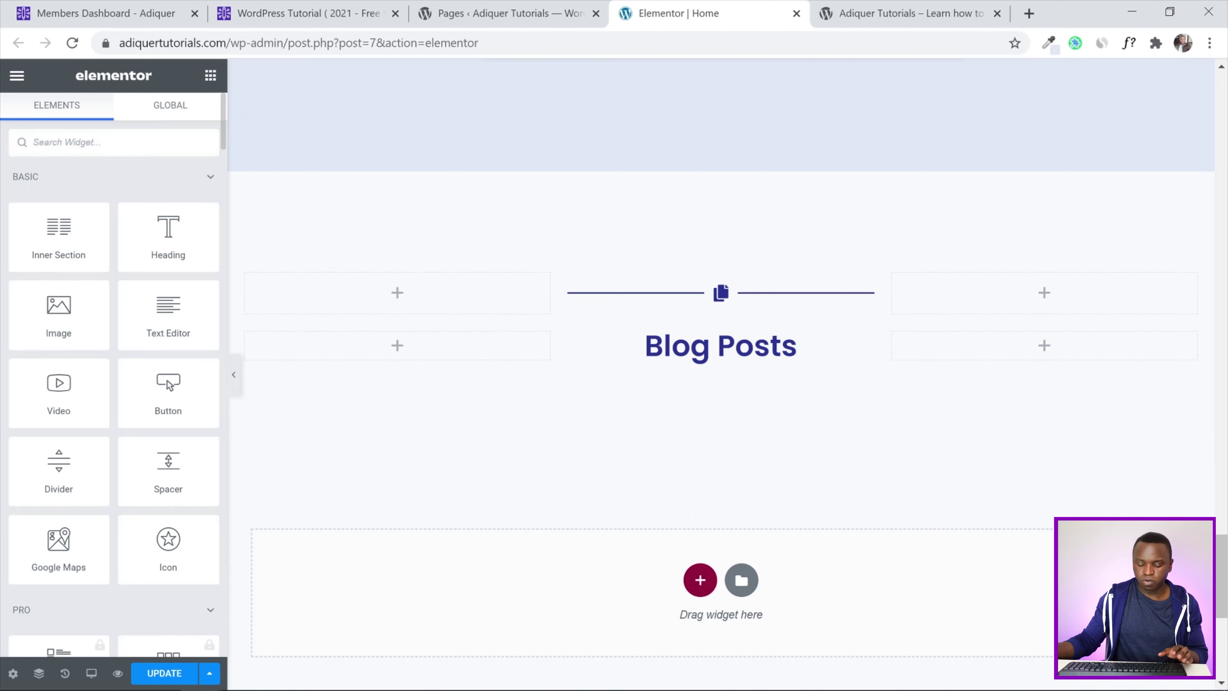
Add a Post Grid widget under the Blog Posts heading showing 3 posts per page
{"action": "type", "text": "post gri"}
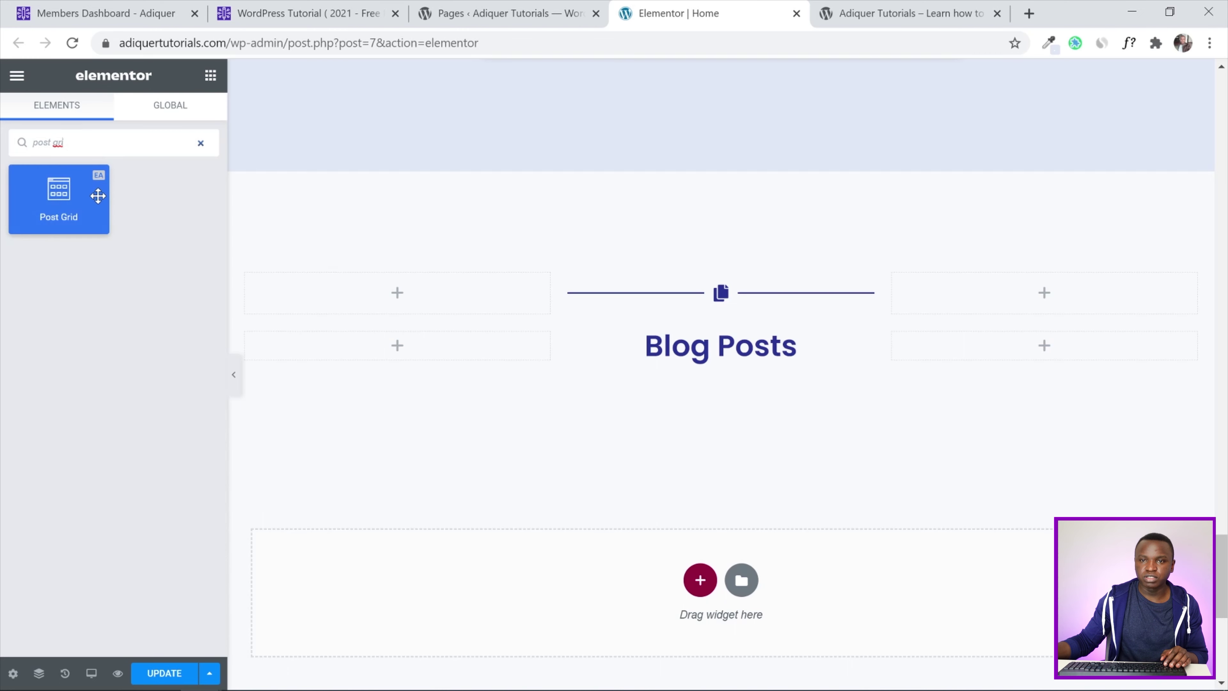
{"action": "left_click_drag", "start_coordinate": [86, 193], "coordinate": [573, 366]}
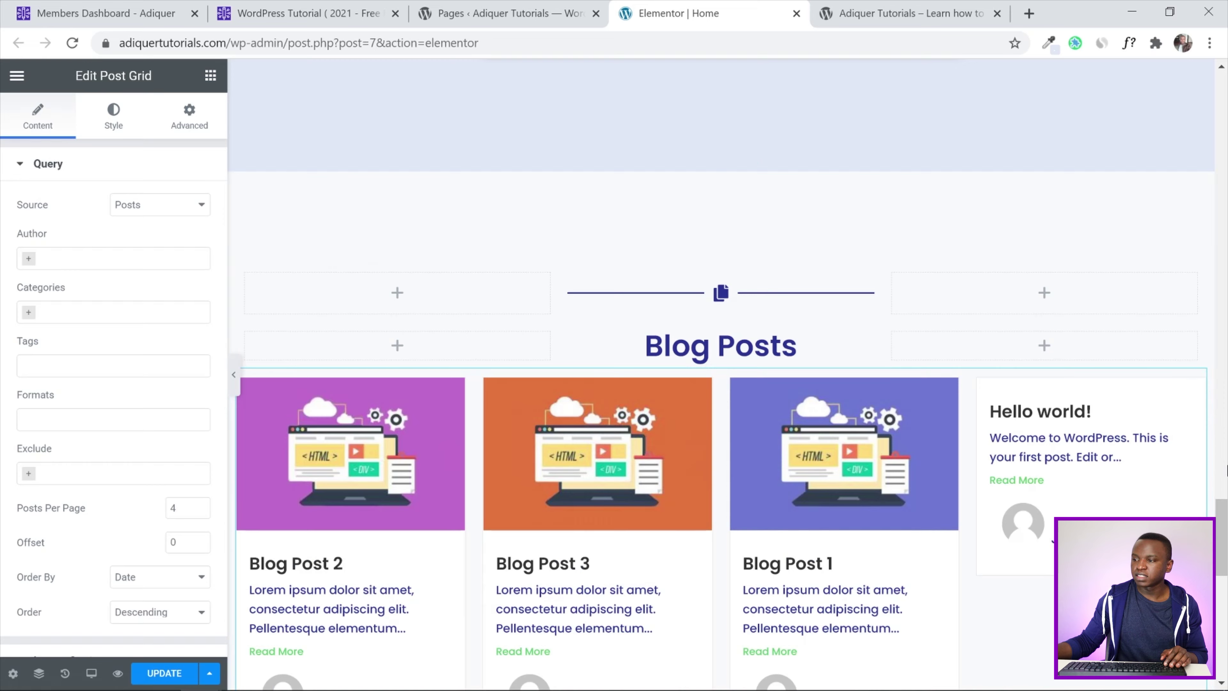
{"action": "left_click_drag", "start_coordinate": [1226, 542], "coordinate": [1226, 560]}
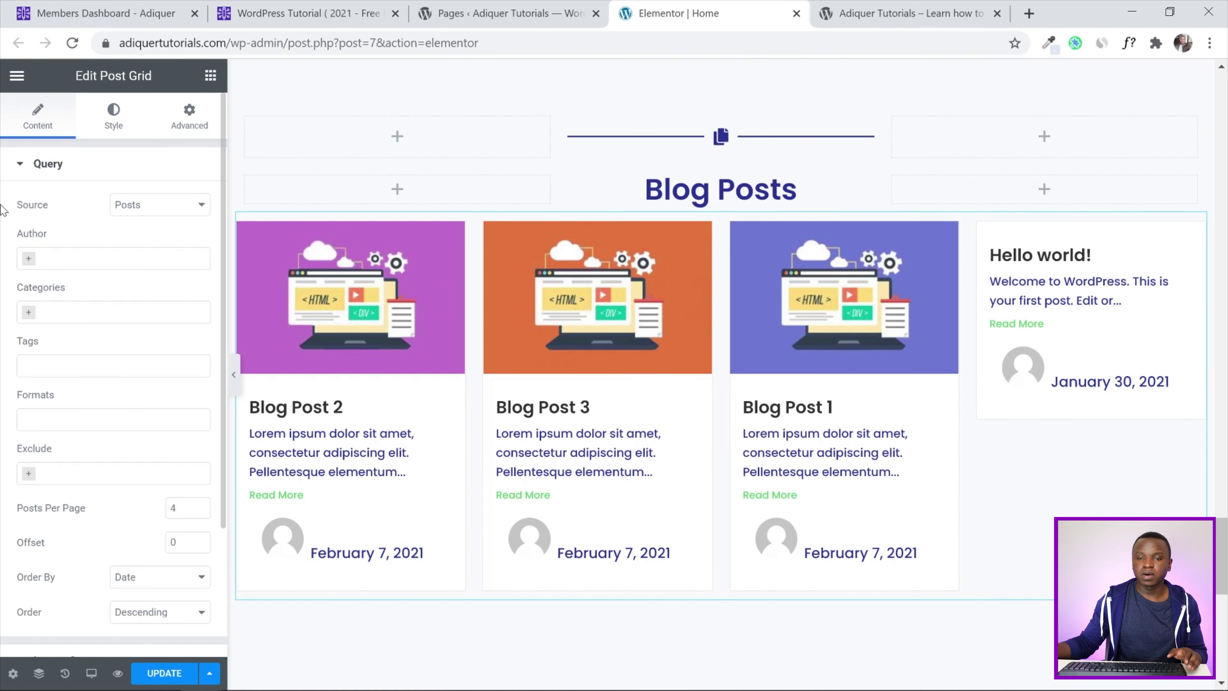
{"action": "left_click_drag", "start_coordinate": [181, 508], "coordinate": [161, 507]}
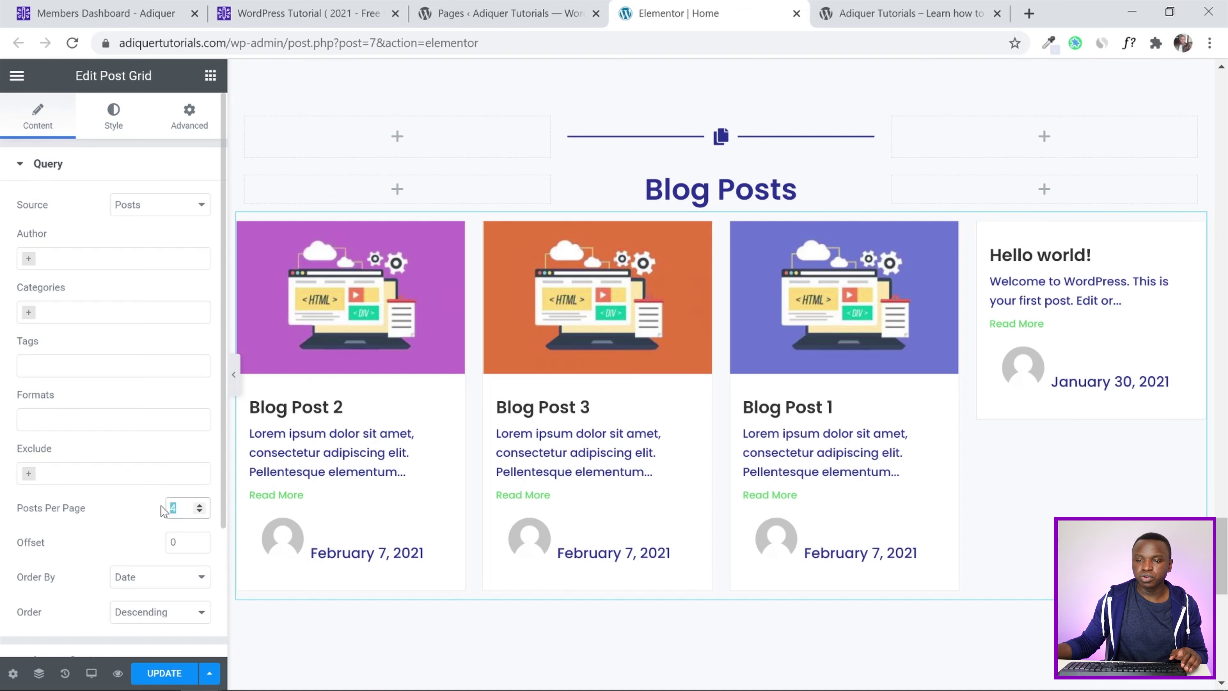
{"action": "type", "text": "3"}
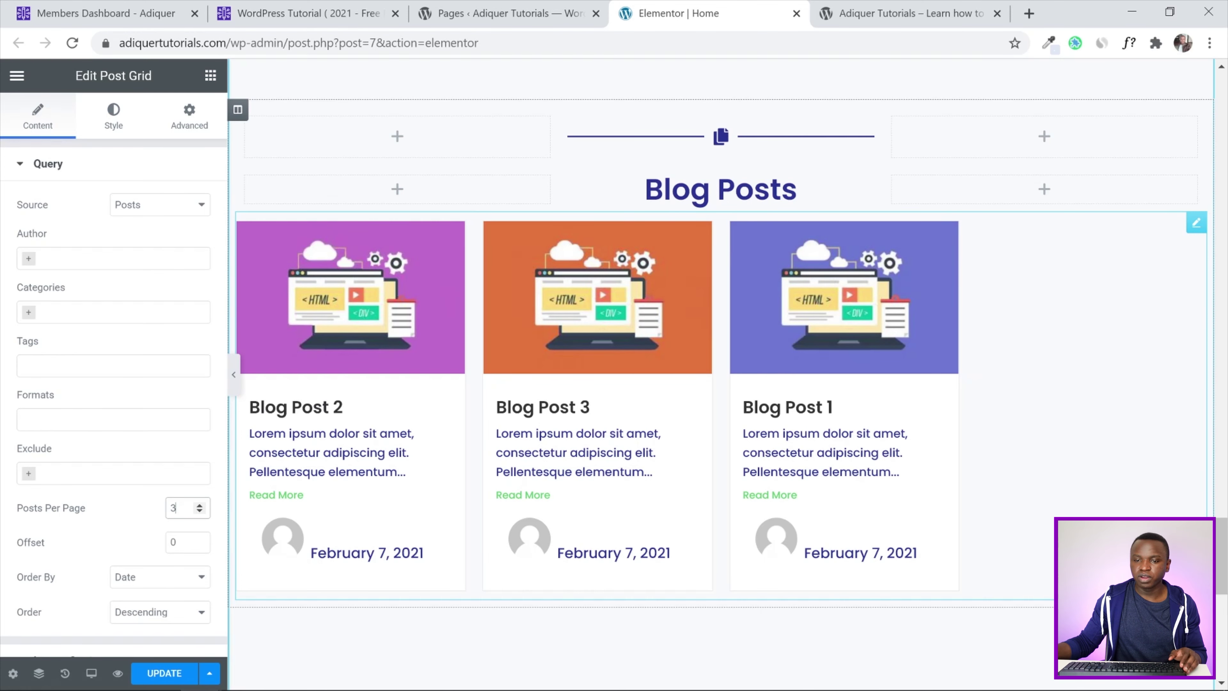
Set the post grid's layout to 3 columns with Grid instead of Masonry style
{"action": "scroll", "coordinate": [87, 474], "scroll_direction": "down", "scroll_amount": 3}
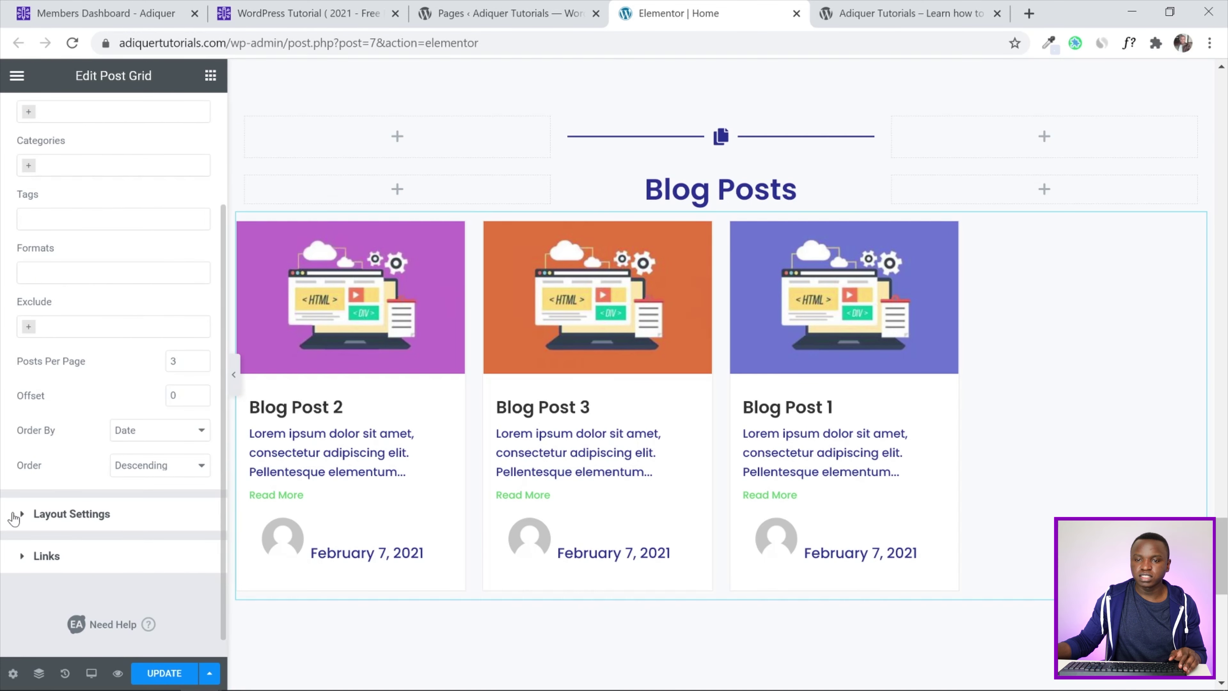
{"action": "left_click", "coordinate": [16, 514]}
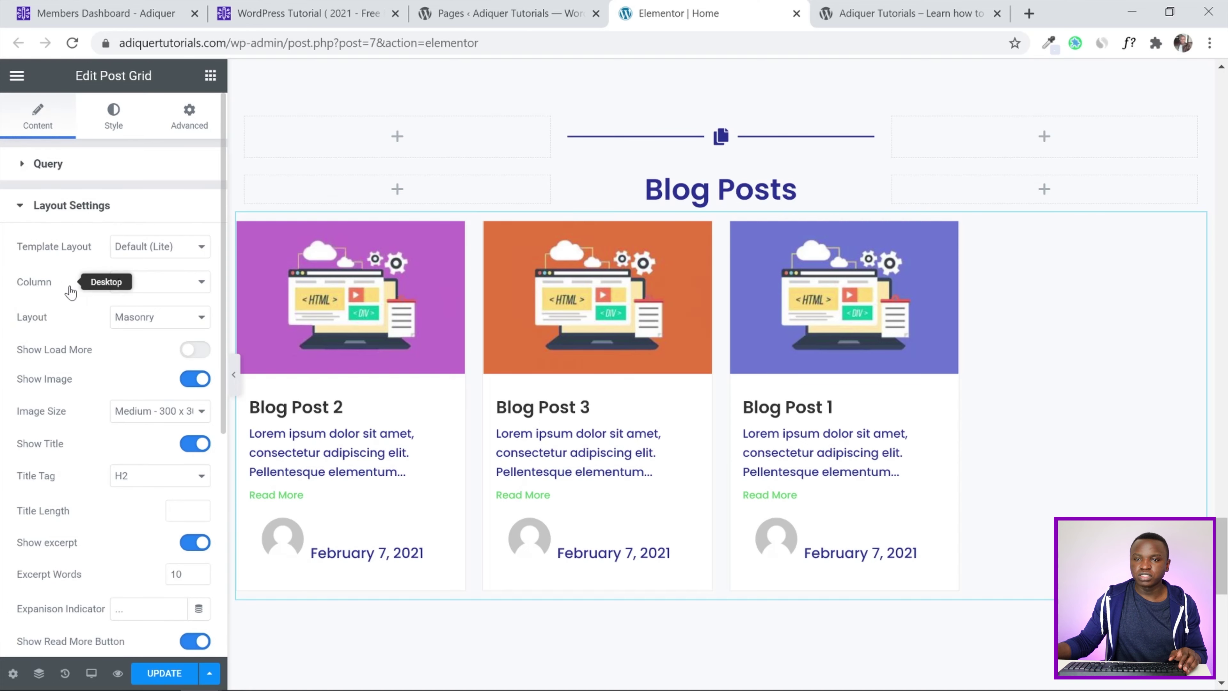
{"action": "left_click", "coordinate": [134, 285]}
{"action": "left_click", "coordinate": [140, 324]}
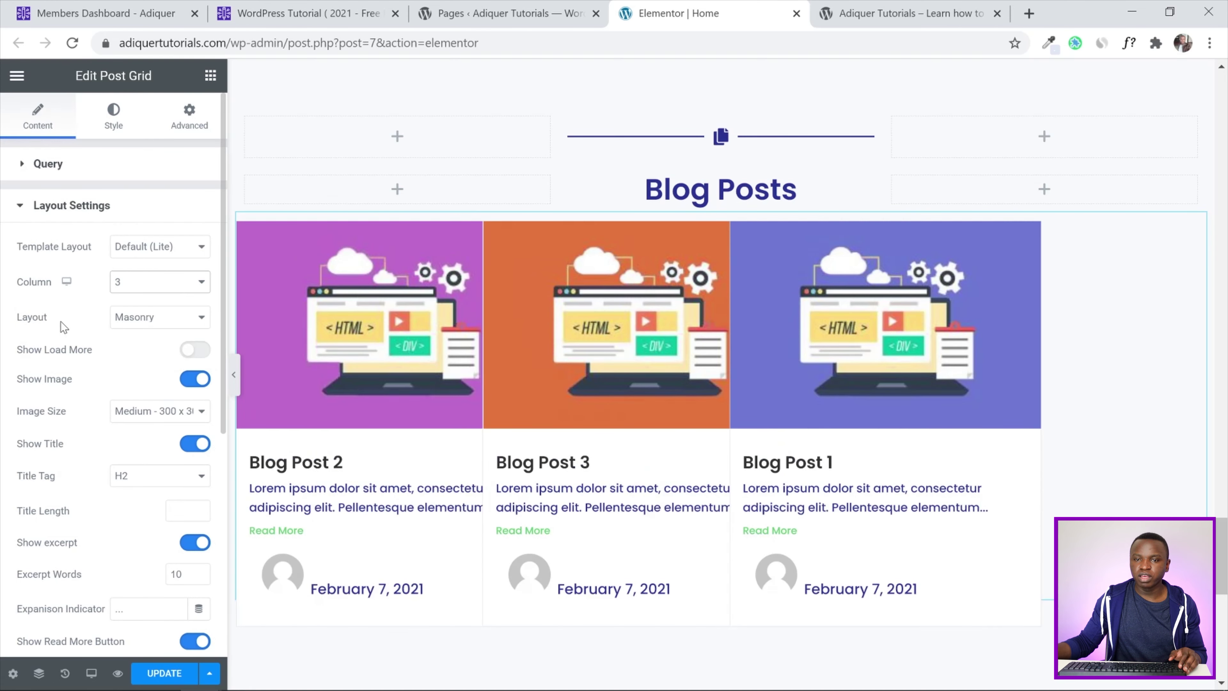
{"action": "left_click", "coordinate": [138, 321]}
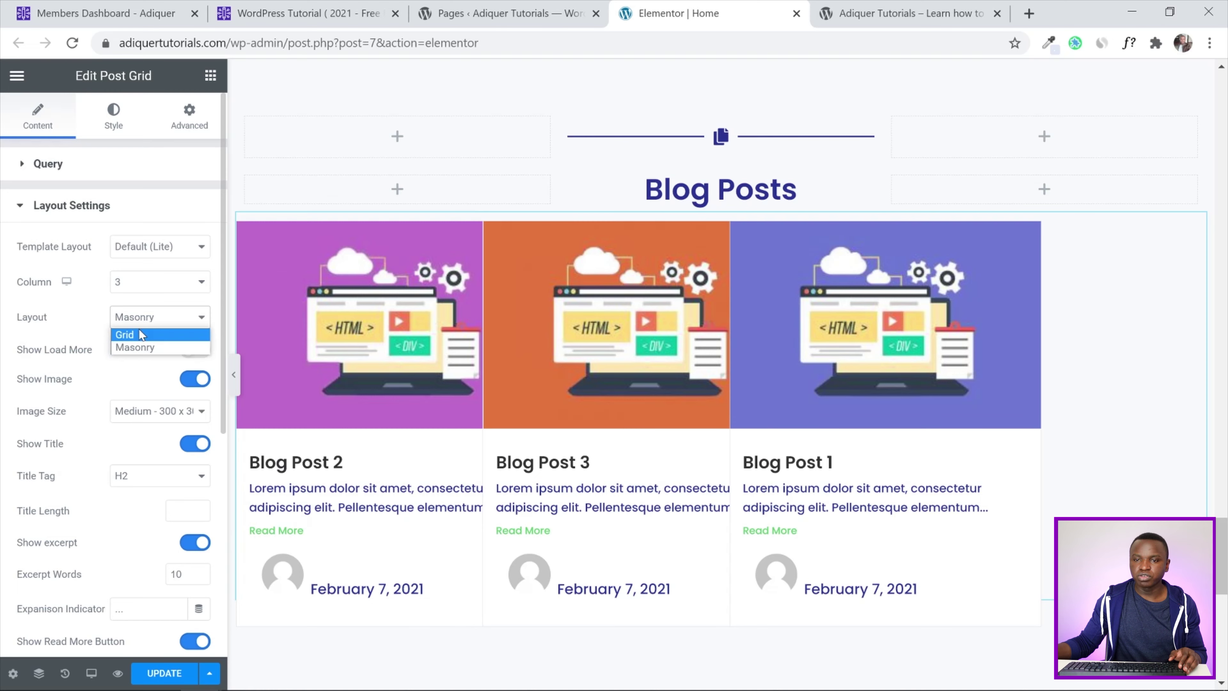
{"action": "left_click", "coordinate": [141, 334]}
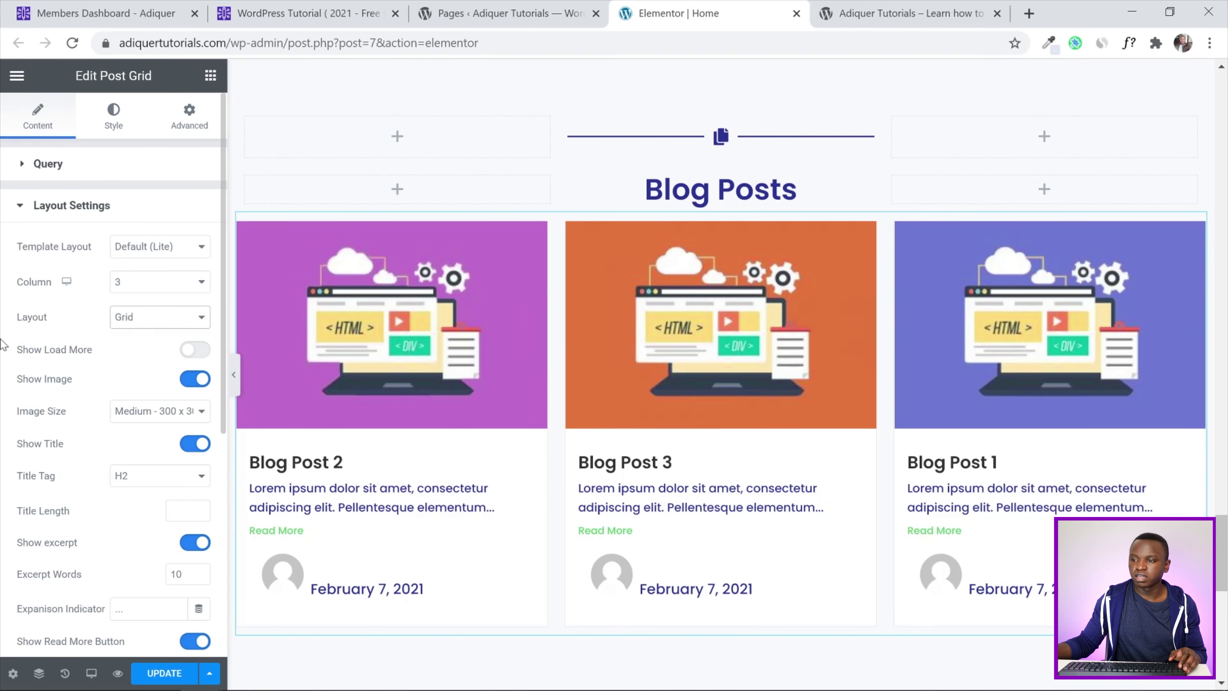
Preview the page without the editing panel, then save it with UPDATE
{"action": "left_click", "coordinate": [231, 374]}
{"action": "mouse_move", "coordinate": [1226, 571]}
{"action": "left_mouse_down"}
{"action": "mouse_move", "coordinate": [1226, 551]}
{"action": "mouse_move", "coordinate": [1225, 606]}
{"action": "mouse_move", "coordinate": [1226, 581]}
{"action": "left_mouse_up"}
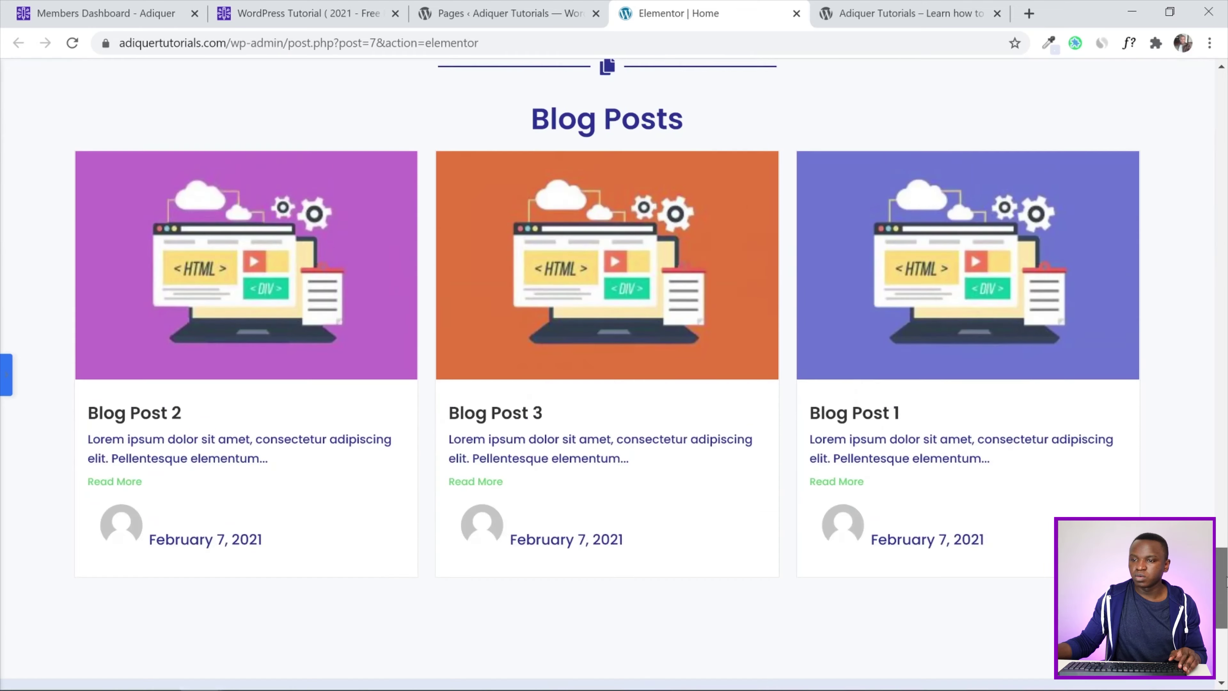
{"action": "left_click", "coordinate": [4, 382]}
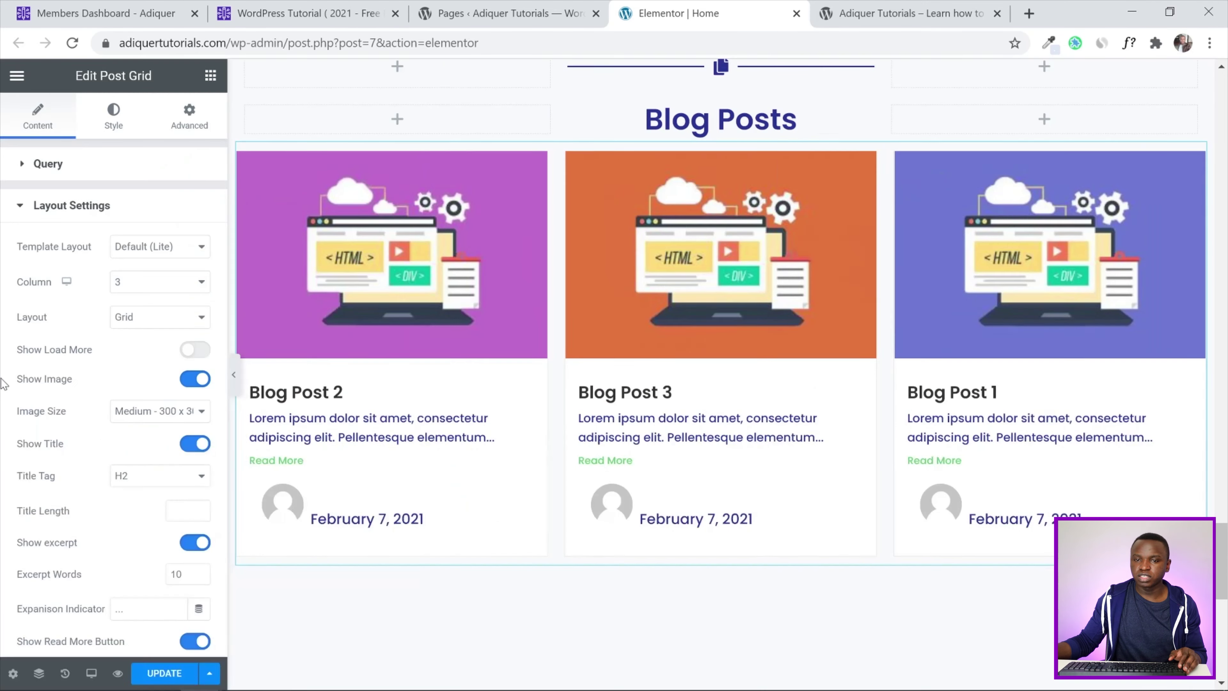
{"action": "left_click", "coordinate": [151, 673]}
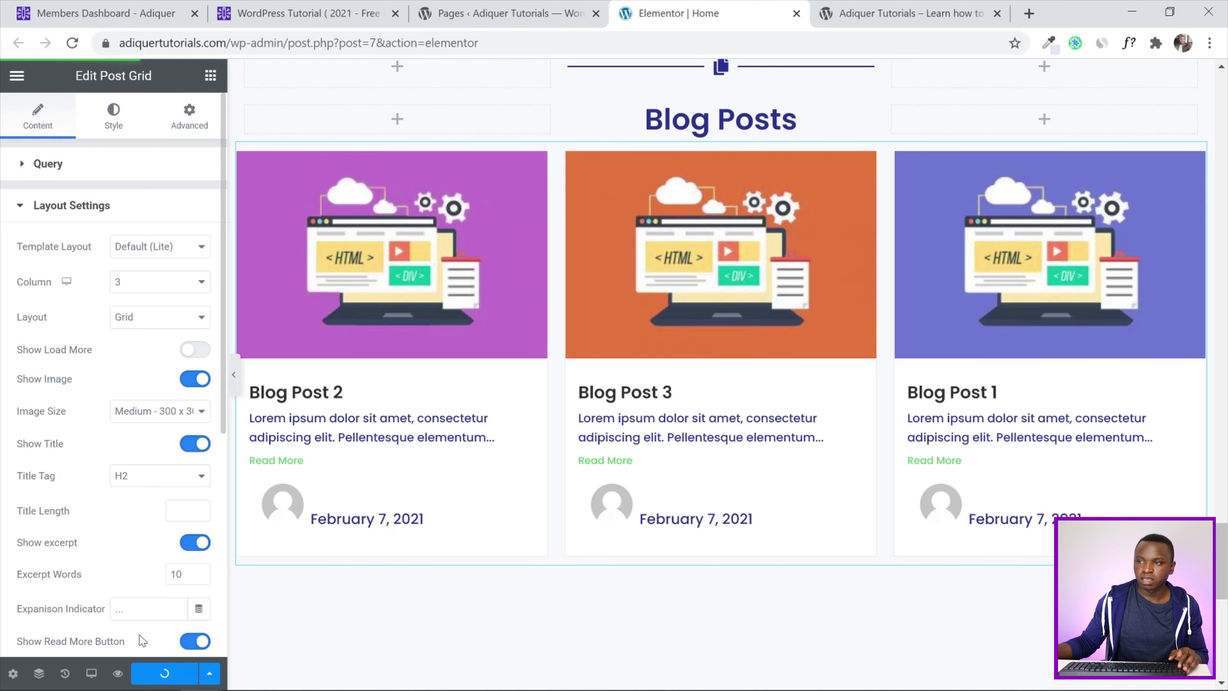
{"action": "left_click", "coordinate": [863, 12]}
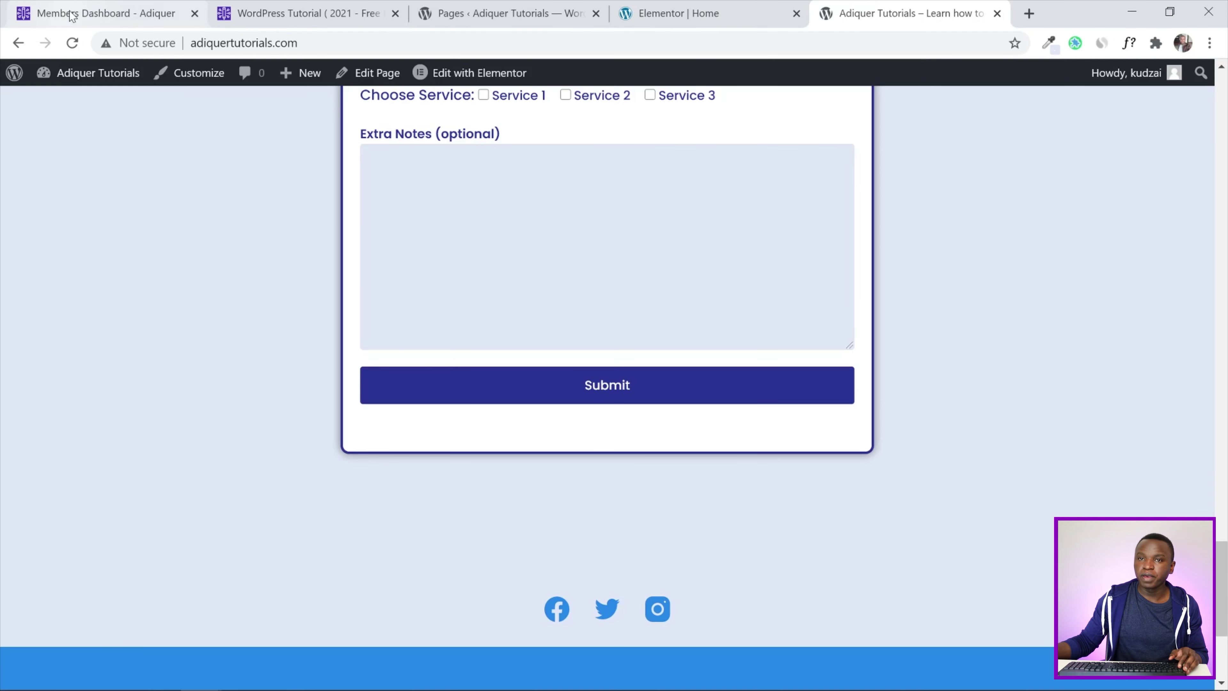
Reload the live site, open Blog Post 2 from the grid, and scroll through it
{"action": "left_click", "coordinate": [72, 43]}
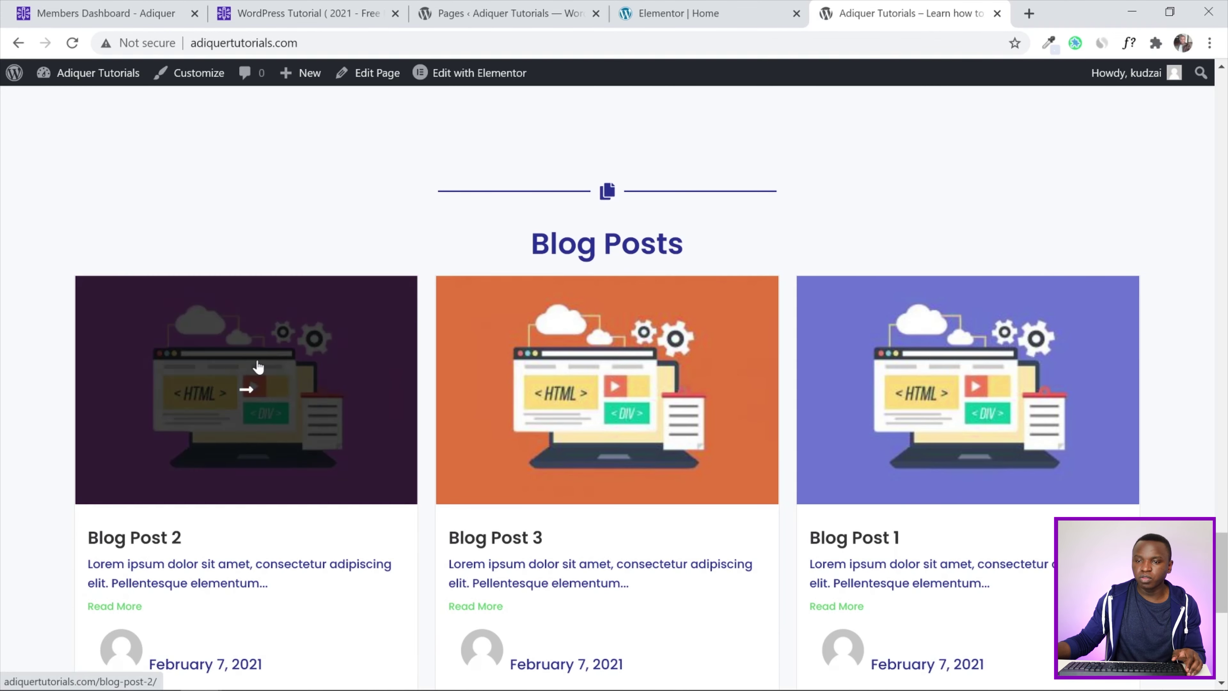
{"action": "left_click", "coordinate": [256, 367]}
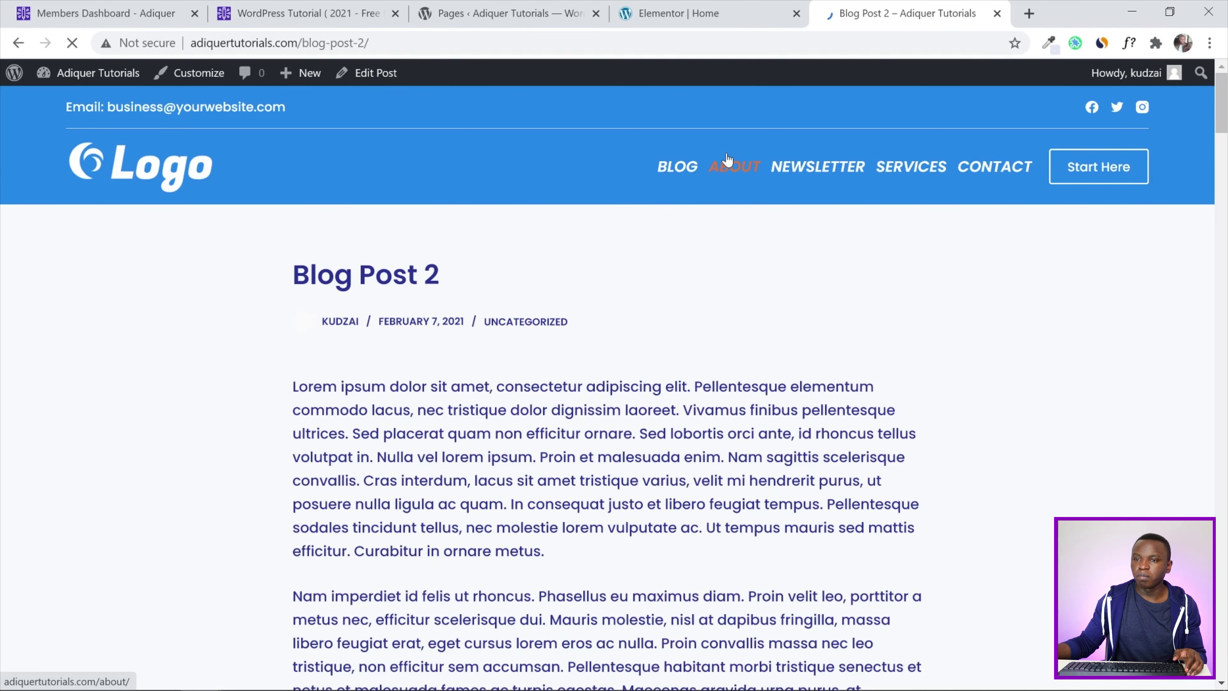
{"action": "left_click_drag", "start_coordinate": [1223, 113], "coordinate": [1225, 87]}
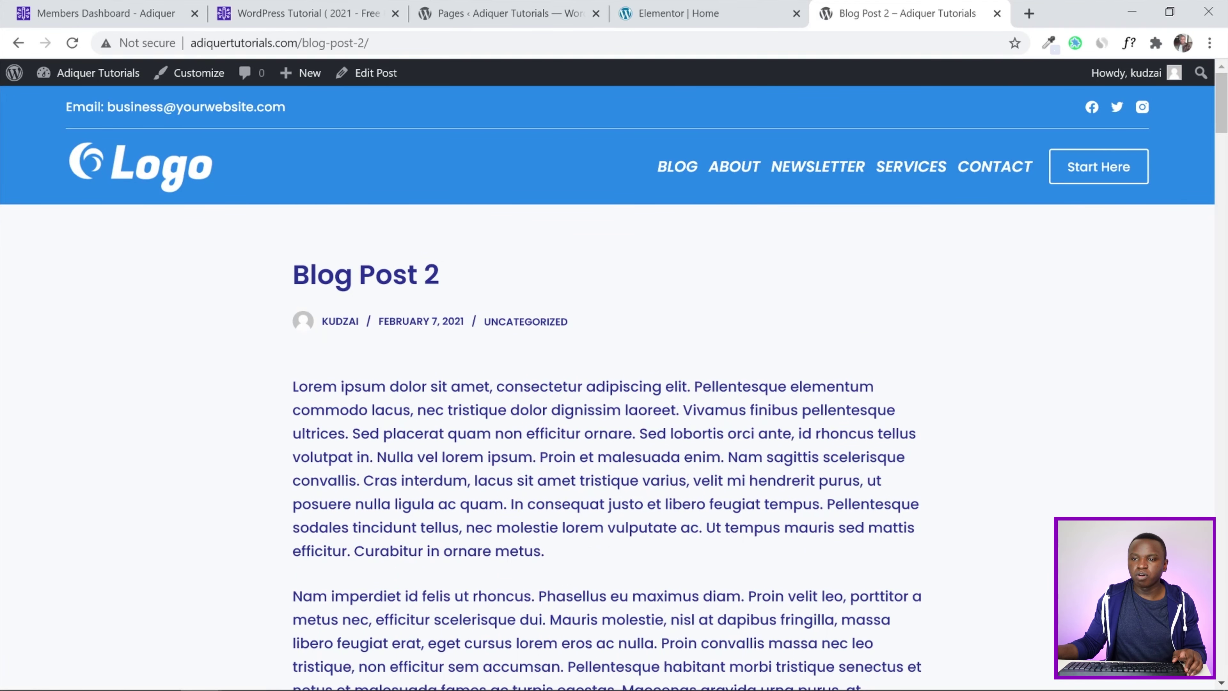
{"action": "scroll", "coordinate": [614, 386], "scroll_direction": "down", "scroll_amount": 15}
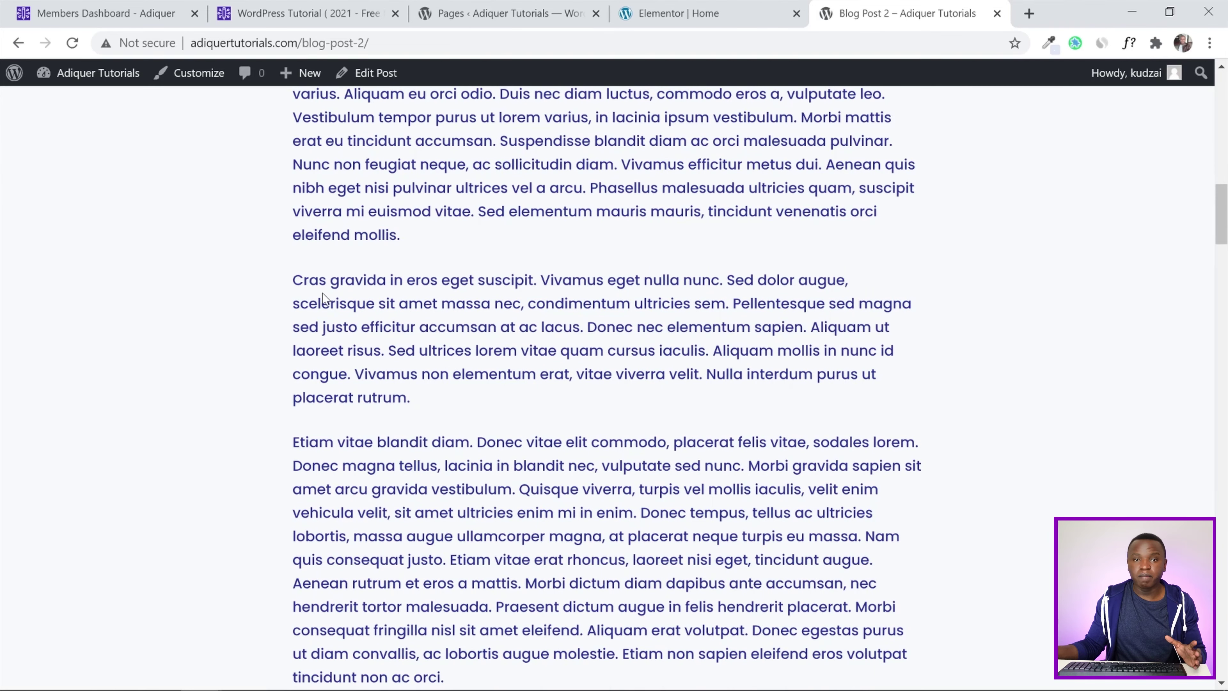
Scroll through the WordPress Tutorial article, then switch back to the Blog Post 2 page
{"action": "left_click", "coordinate": [304, 13]}
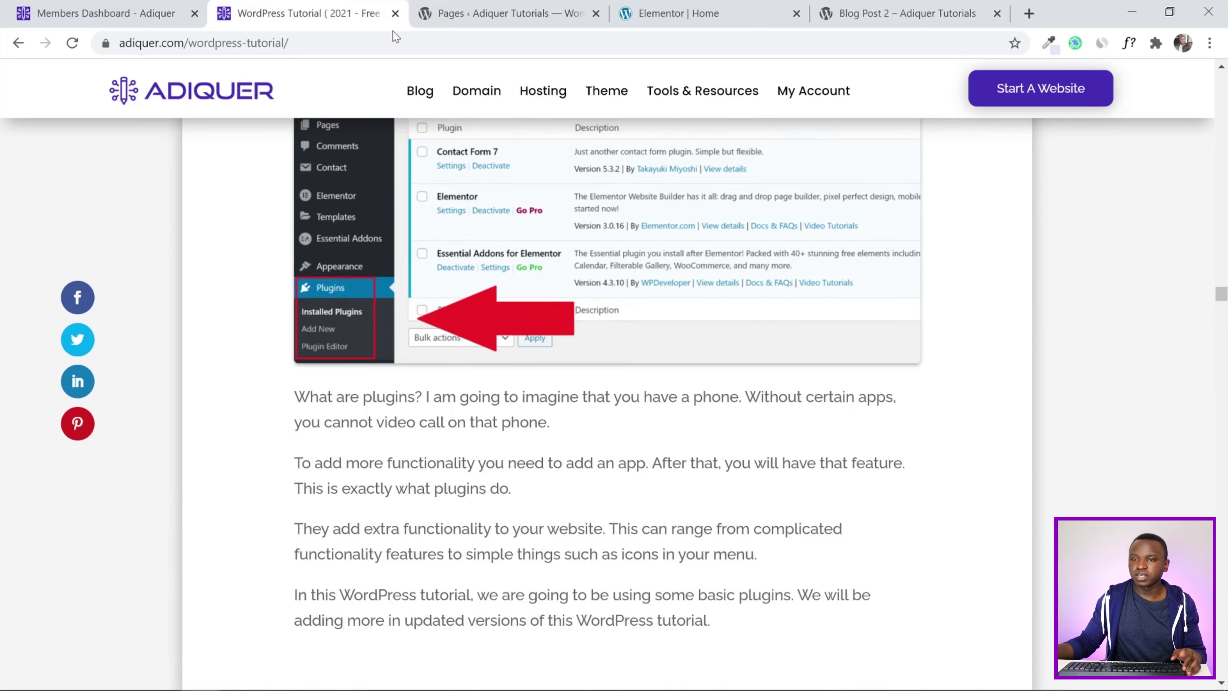
{"action": "scroll", "coordinate": [488, 370], "scroll_direction": "up", "scroll_amount": 1}
{"action": "left_click_drag", "start_coordinate": [1220, 293], "coordinate": [1224, 44]}
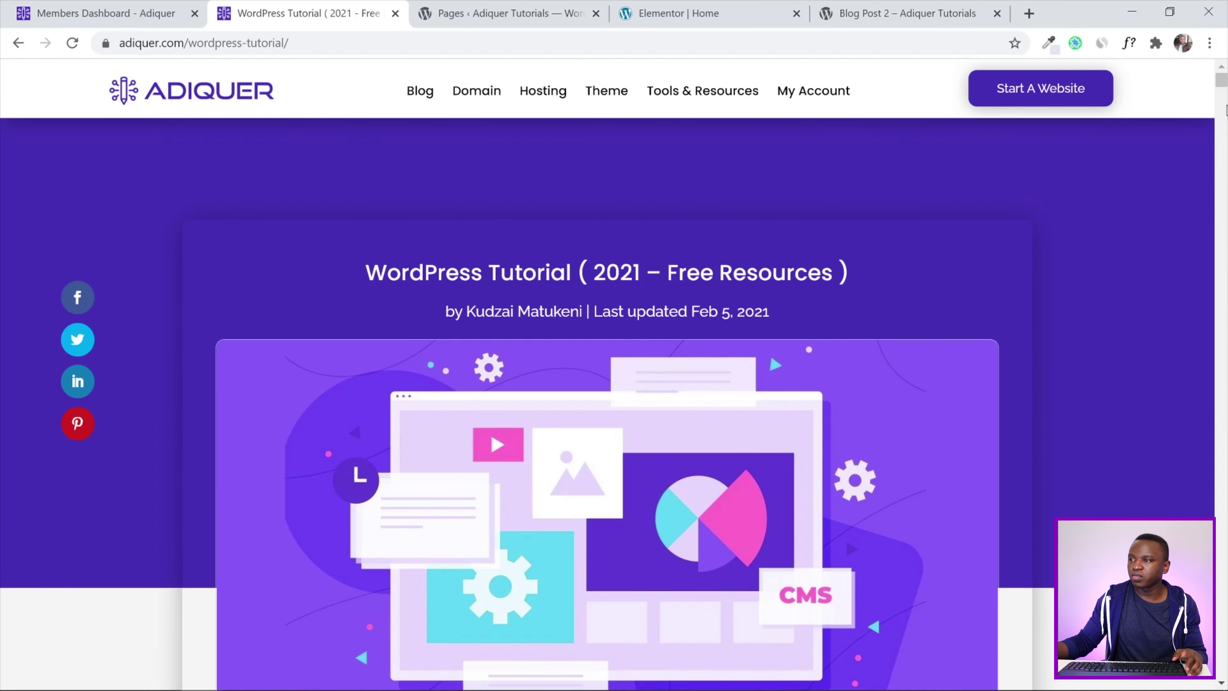
{"action": "scroll", "coordinate": [1221, 93], "scroll_direction": "down", "scroll_amount": 5}
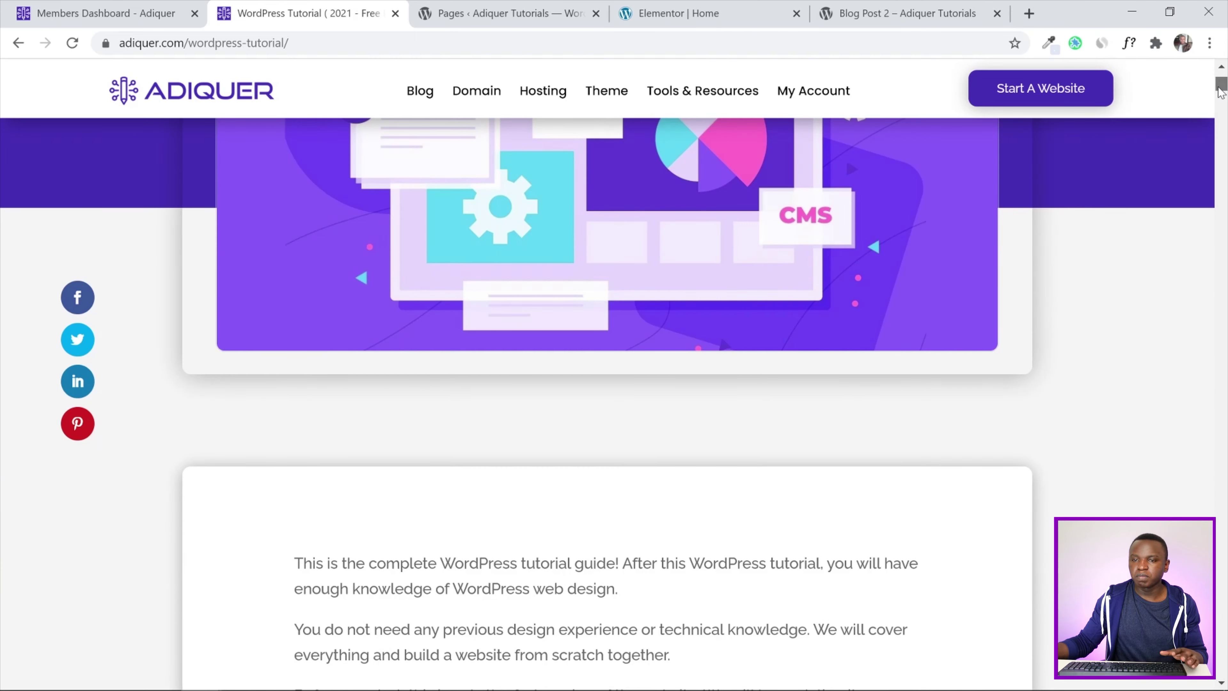
{"action": "left_click_drag", "start_coordinate": [1220, 92], "coordinate": [1221, 162]}
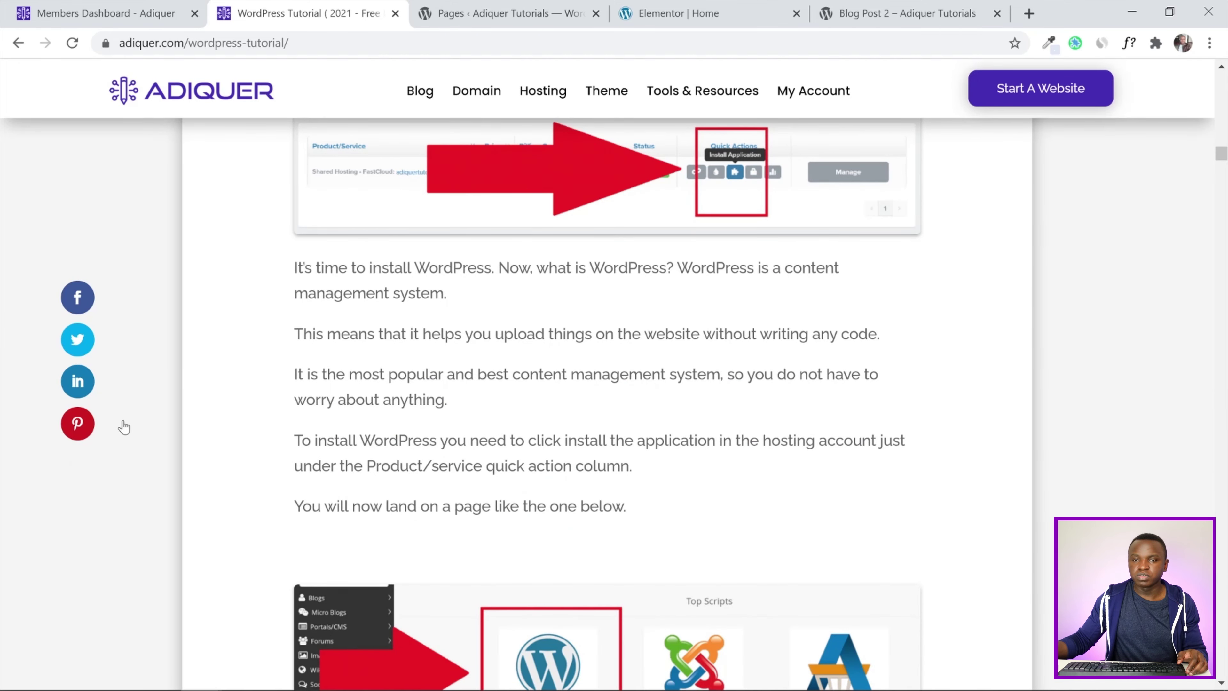
{"action": "left_click_drag", "start_coordinate": [1221, 152], "coordinate": [1223, 188]}
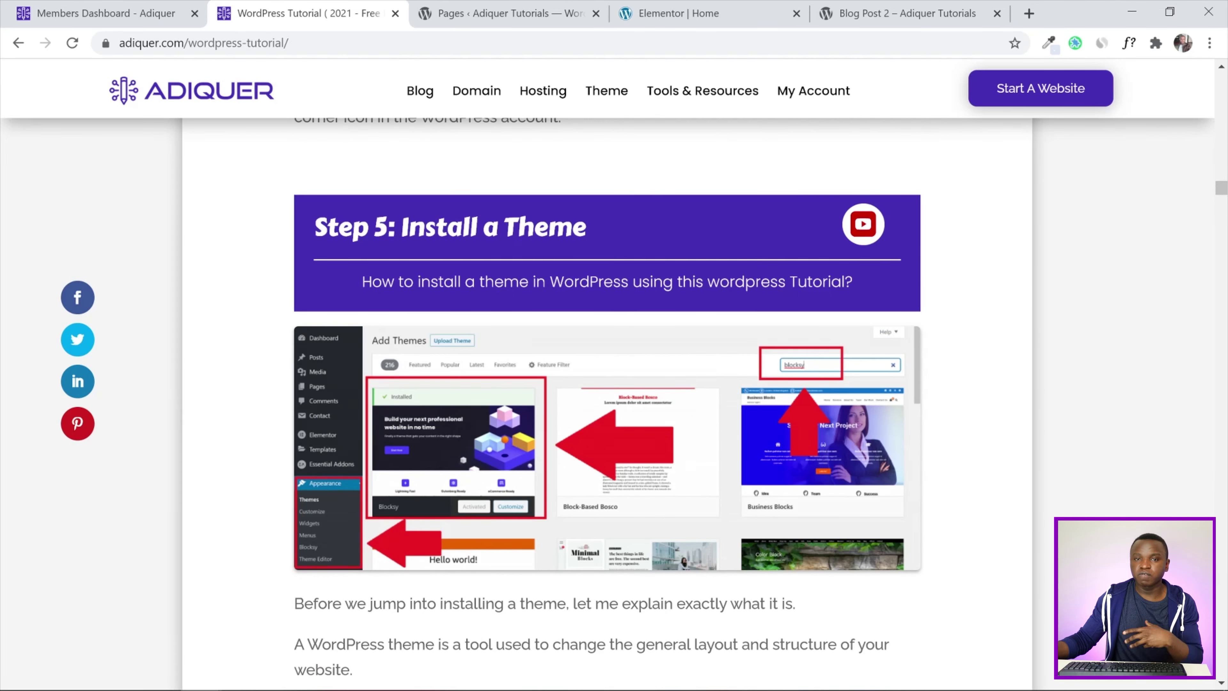
{"action": "scroll", "coordinate": [476, 254], "scroll_direction": "up", "scroll_amount": 10}
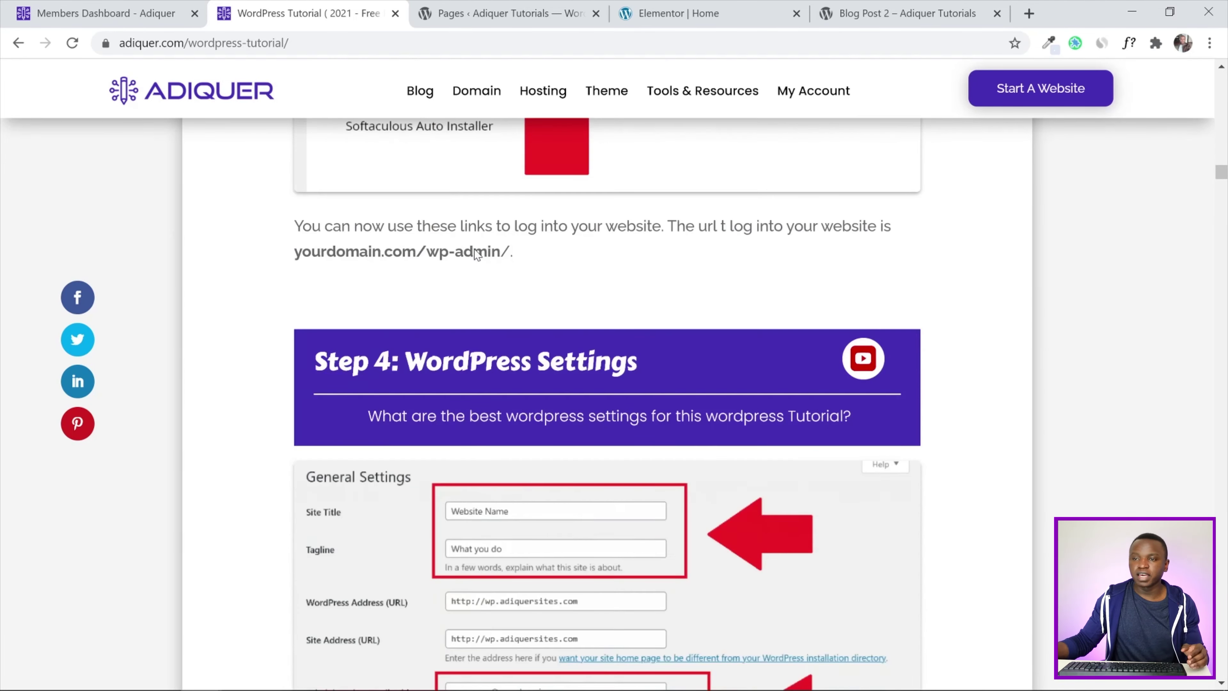
{"action": "scroll", "coordinate": [475, 254], "scroll_direction": "up", "scroll_amount": 10}
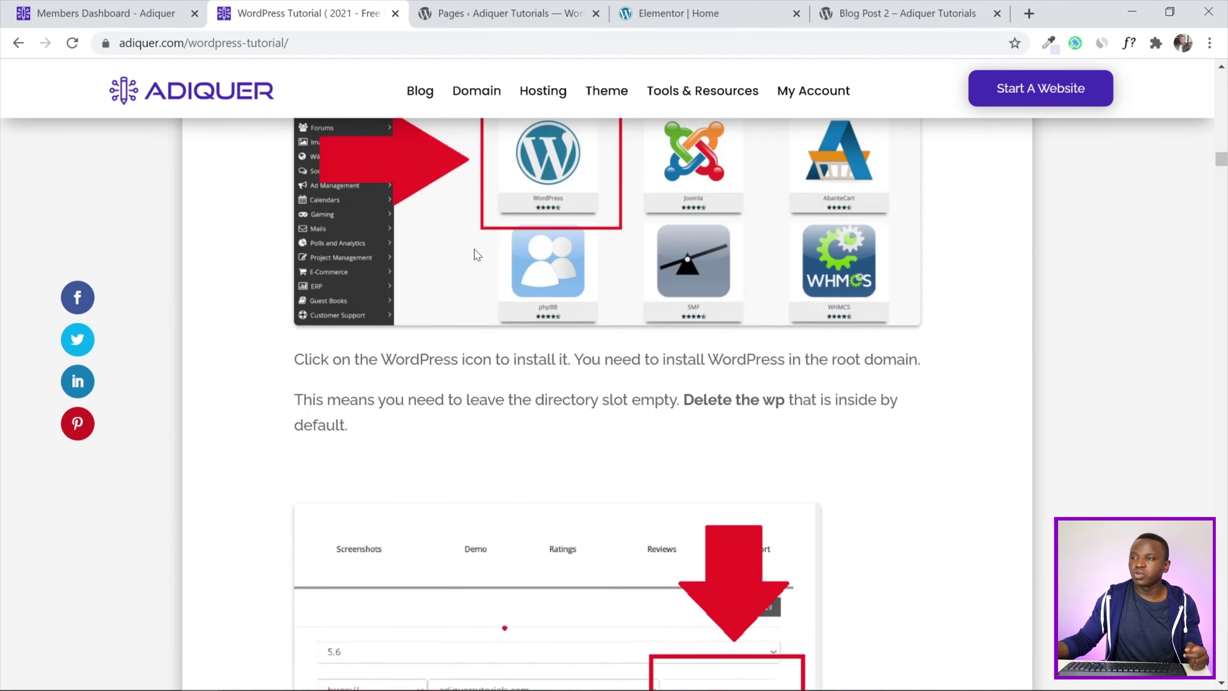
{"action": "left_click", "coordinate": [903, 8]}
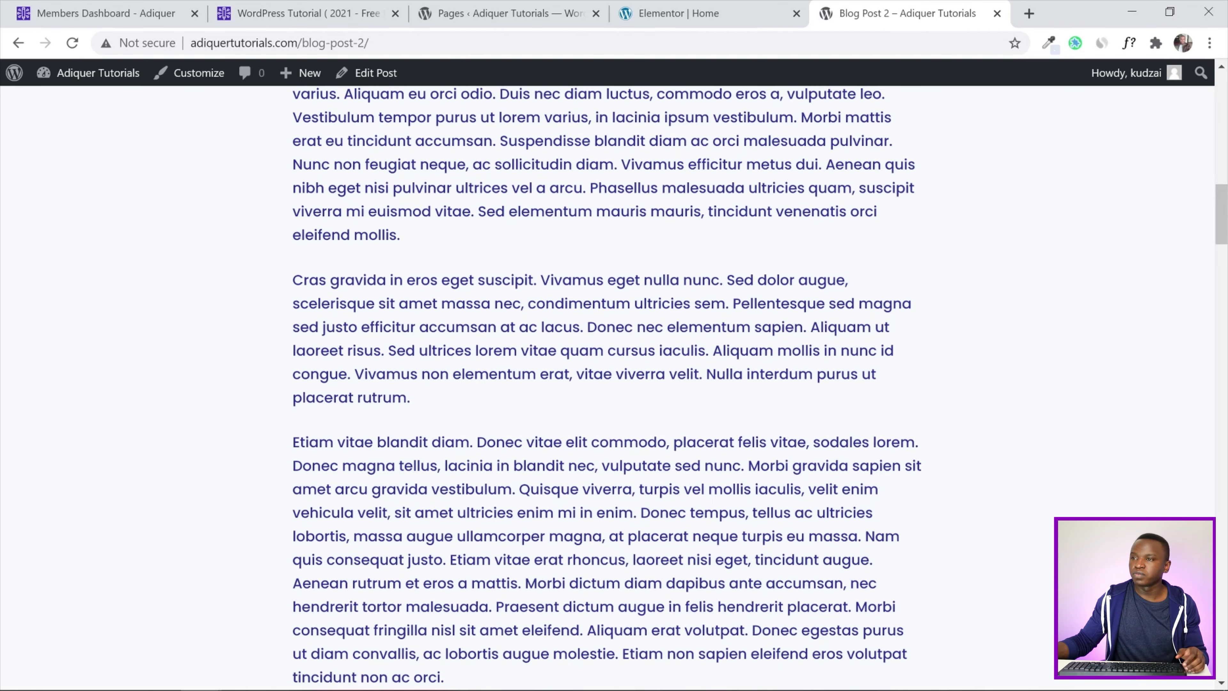
Scroll back up on the live Blog Post 2 page
{"action": "scroll", "coordinate": [607, 383], "scroll_direction": "up", "scroll_amount": 10}
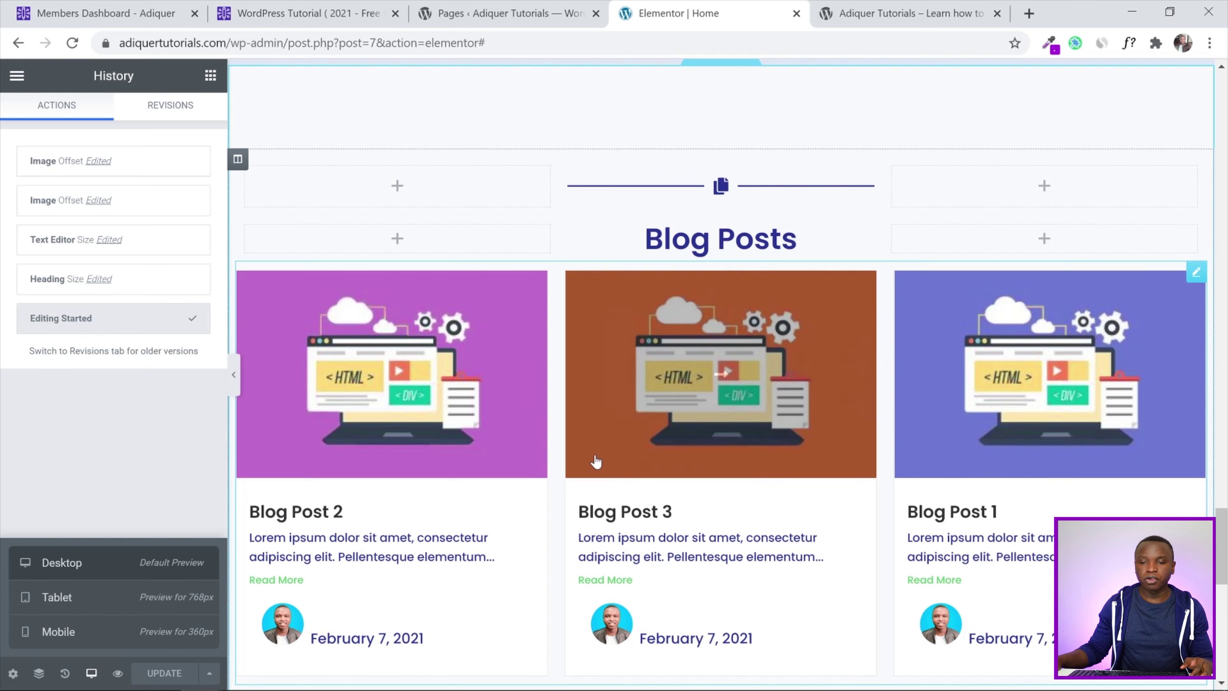
Switch the Elementor preview to Mobile responsive mode
{"action": "left_click", "coordinate": [91, 674]}
{"action": "left_click", "coordinate": [91, 674]}
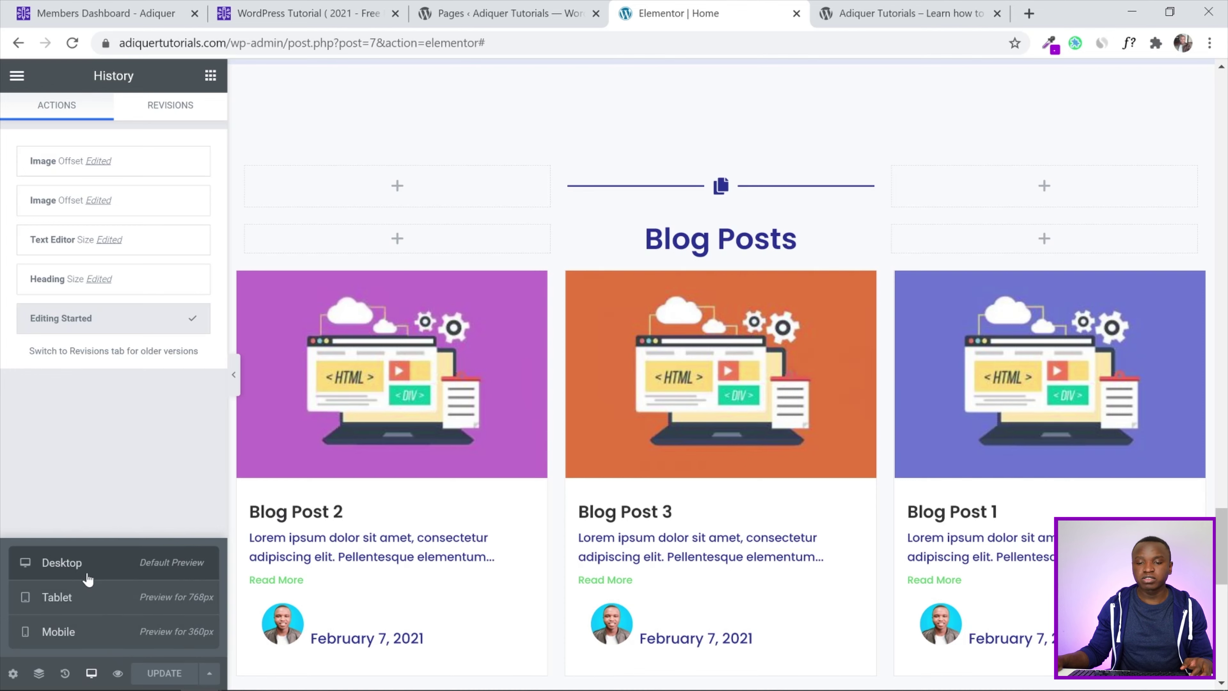
{"action": "left_click", "coordinate": [64, 637]}
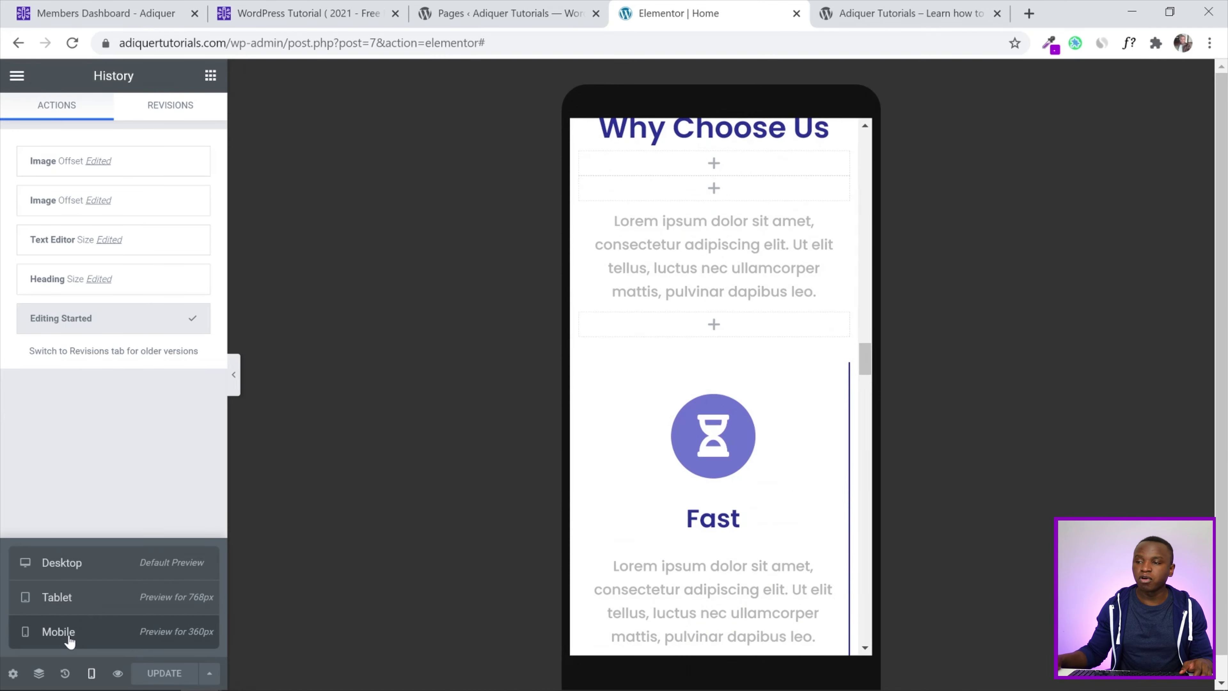
{"action": "left_click_drag", "start_coordinate": [856, 375], "coordinate": [878, 144]}
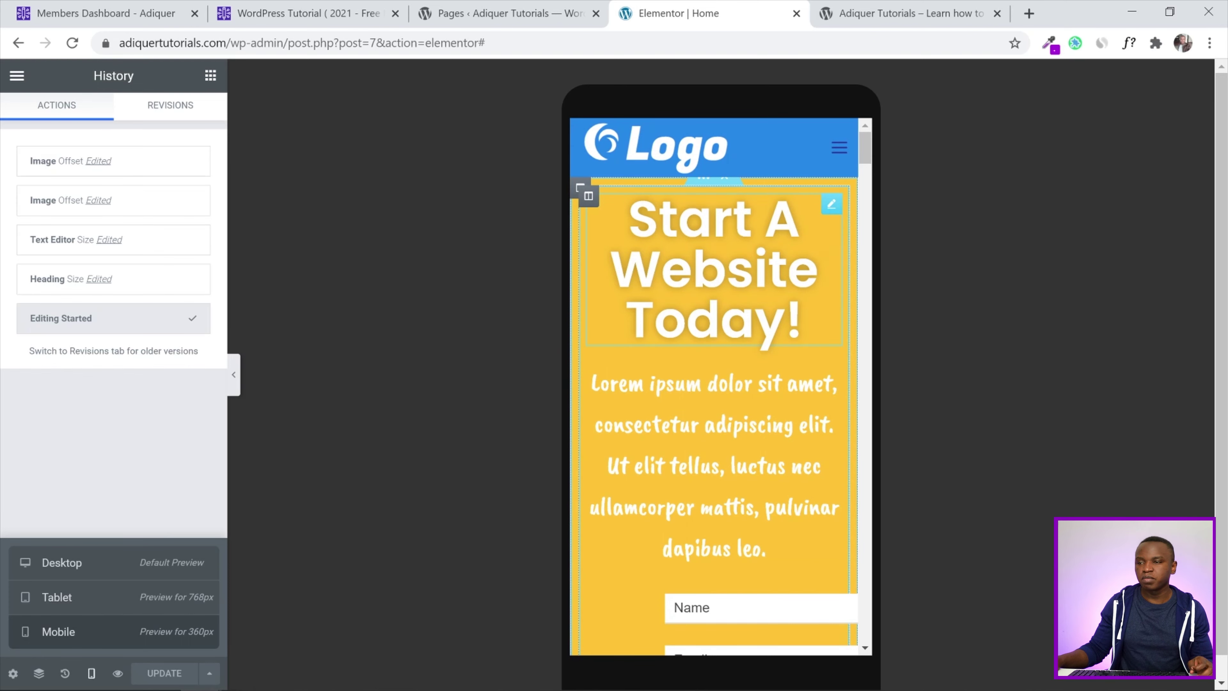
Set the 'Start A Website Today!' heading's mobile typography size to 30 px
{"action": "left_click", "coordinate": [830, 204]}
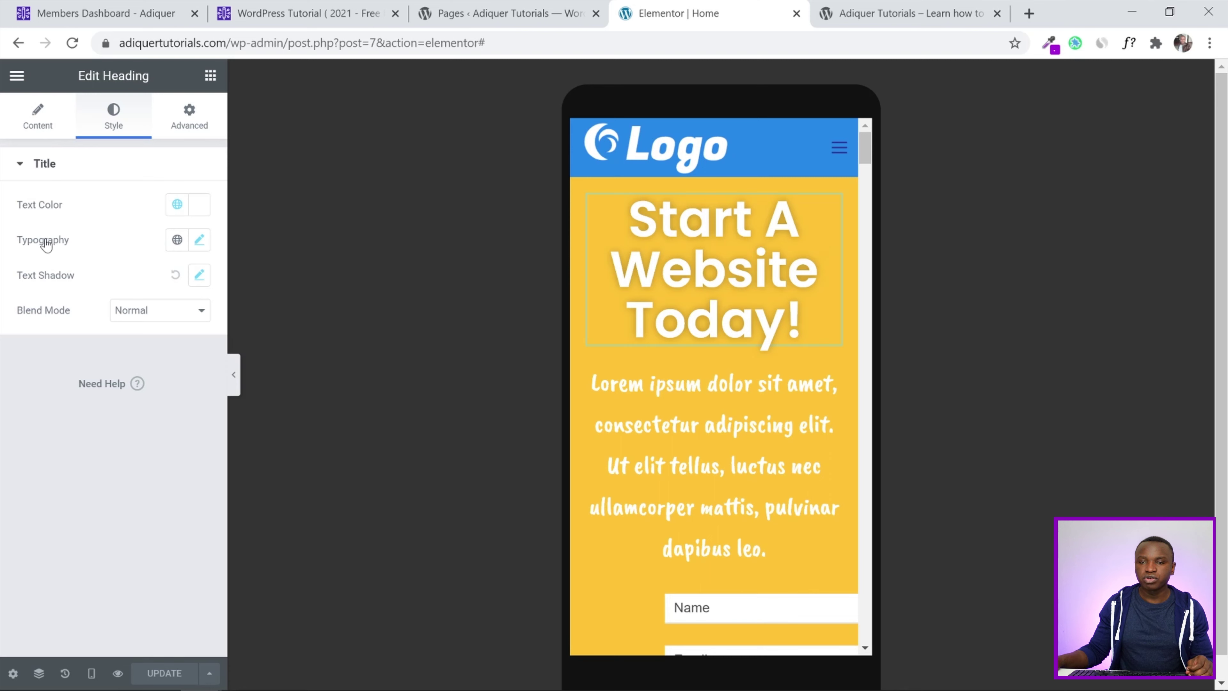
{"action": "left_click", "coordinate": [198, 241]}
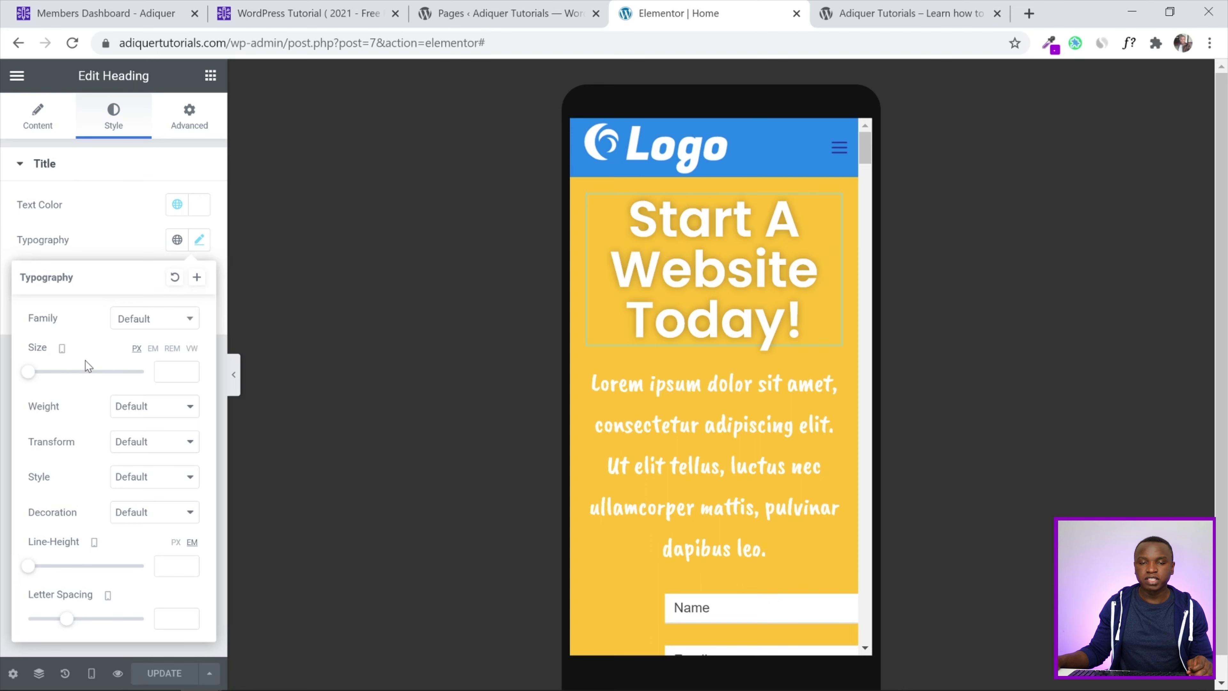
{"action": "left_click", "coordinate": [161, 373]}
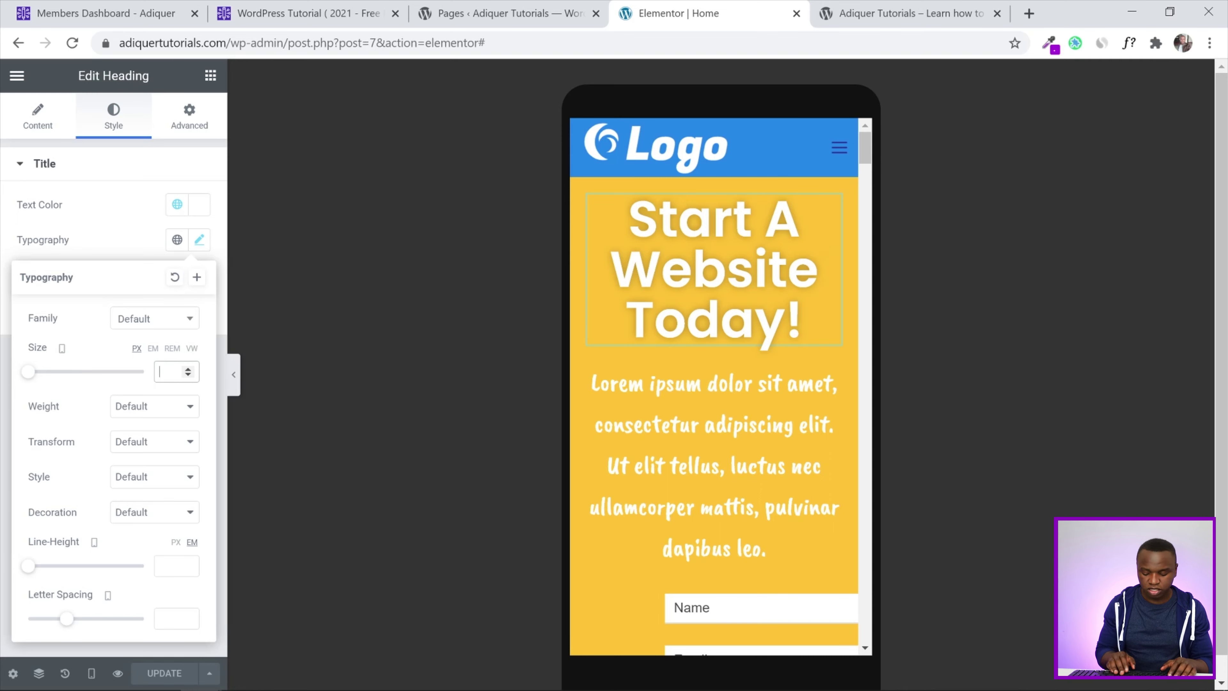
{"action": "type", "text": "30"}
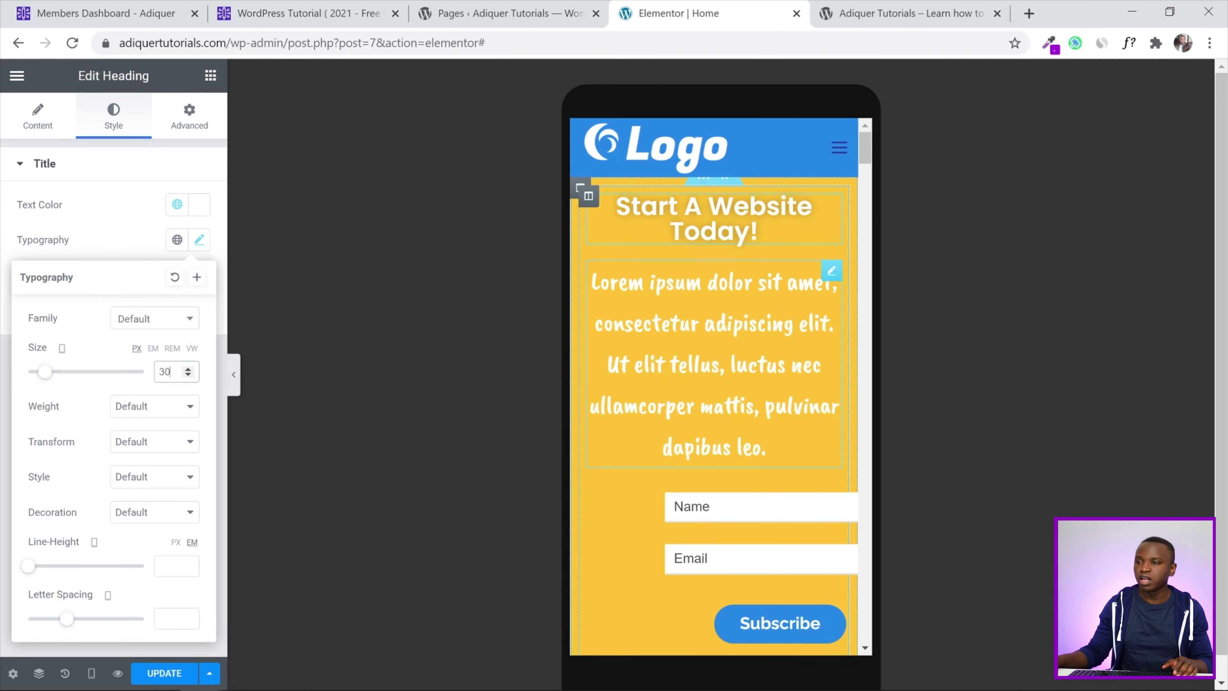
{"action": "left_click", "coordinate": [831, 272]}
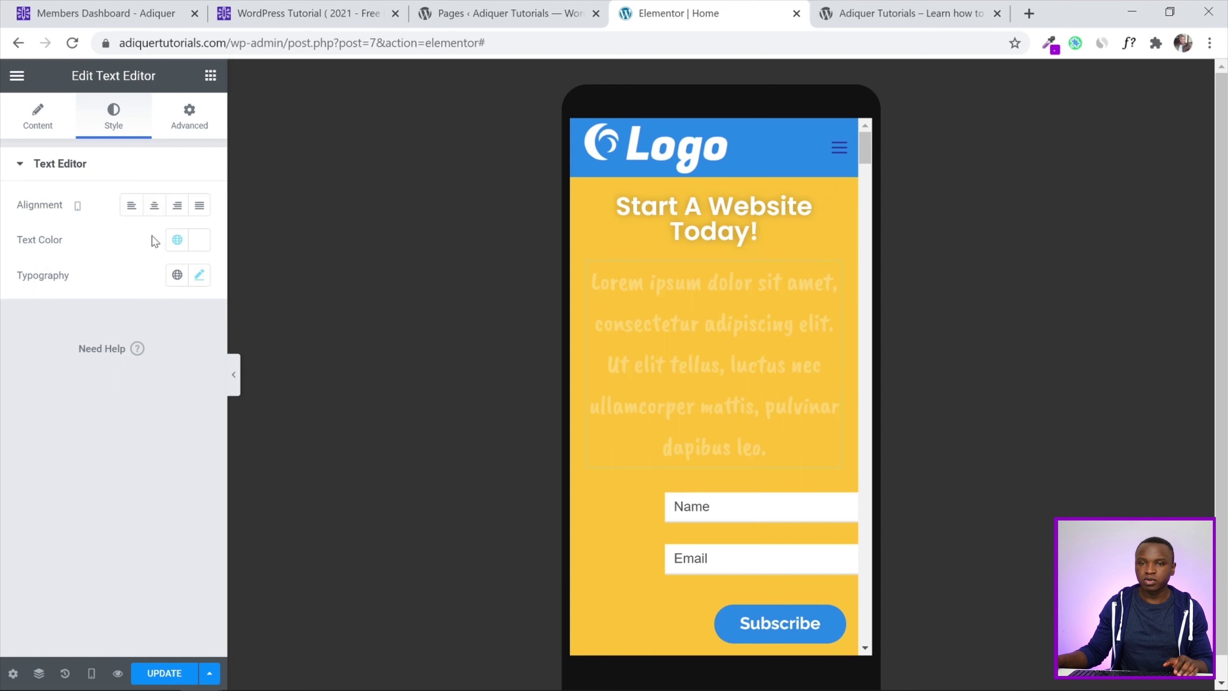
Set the hero paragraph's mobile typography size to 20 px
{"action": "left_click", "coordinate": [199, 274]}
{"action": "left_click", "coordinate": [167, 407]}
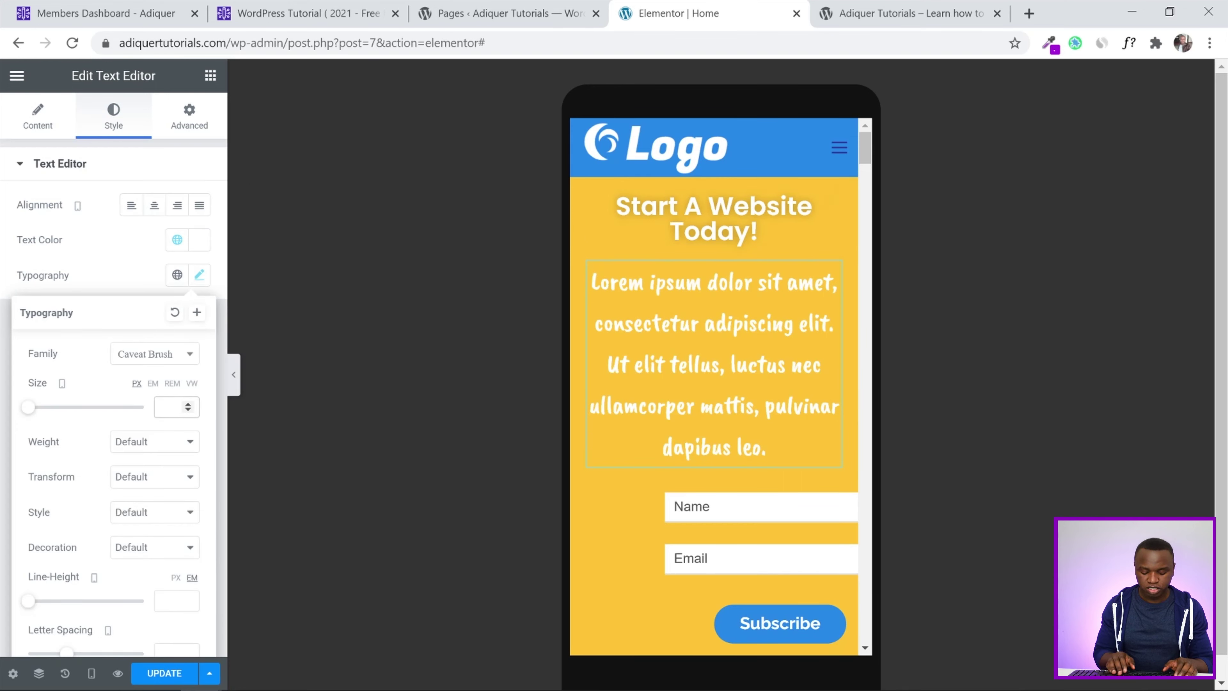
{"action": "type", "text": "20"}
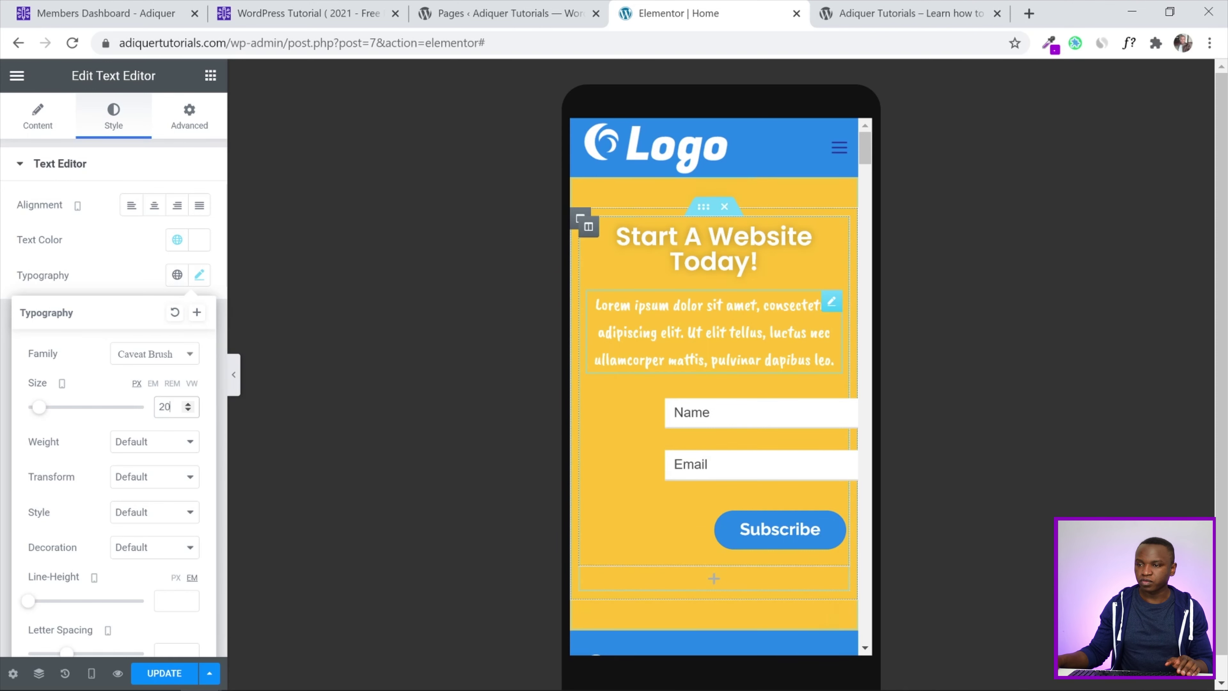
{"action": "left_click", "coordinate": [760, 349]}
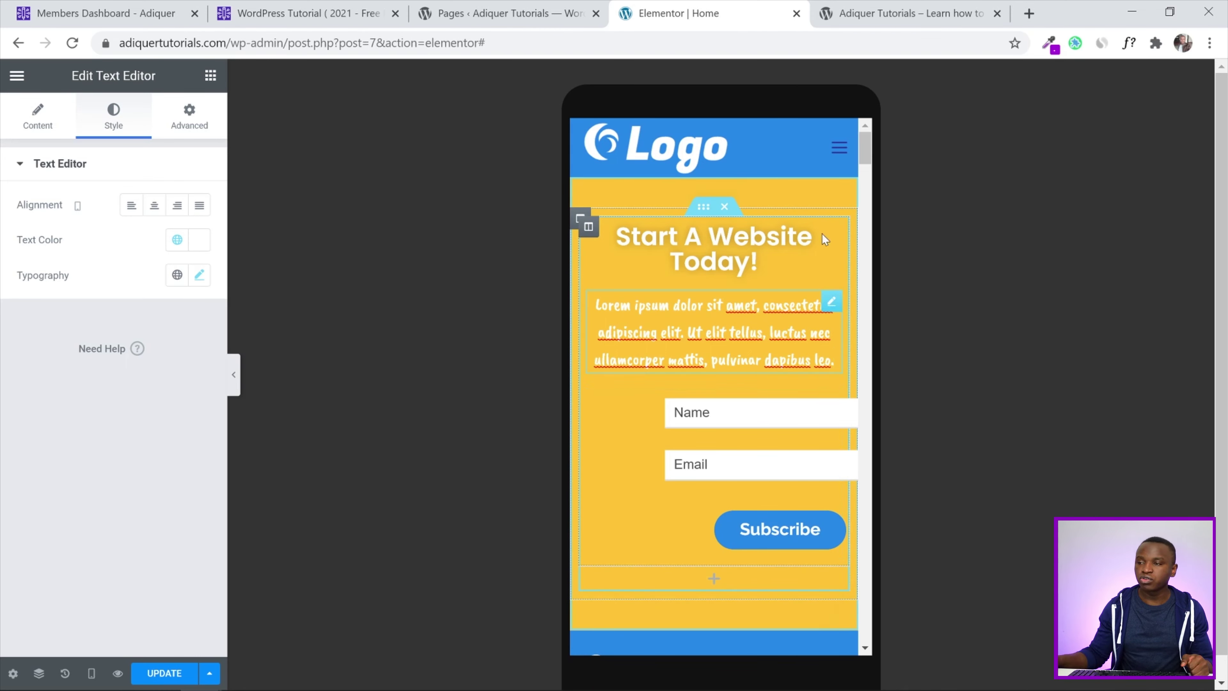
Select the team photo and open its Advanced Positioning horizontal offset field
{"action": "left_click_drag", "start_coordinate": [866, 145], "coordinate": [861, 326]}
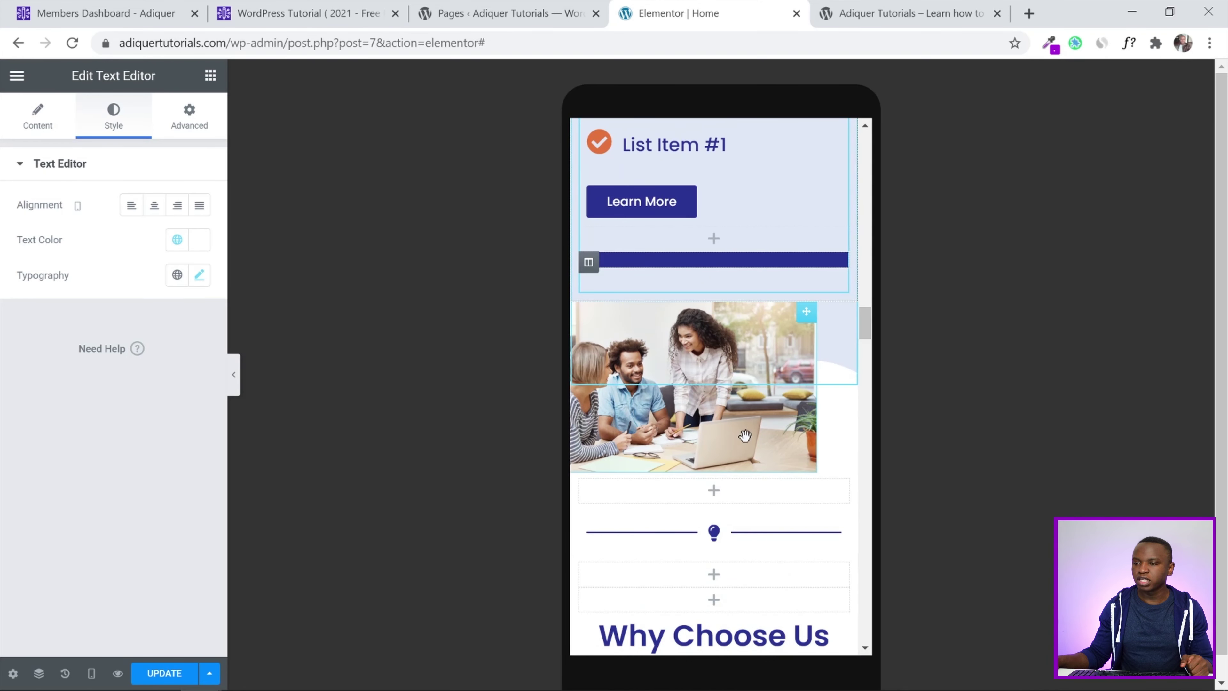
{"action": "left_click", "coordinate": [723, 347]}
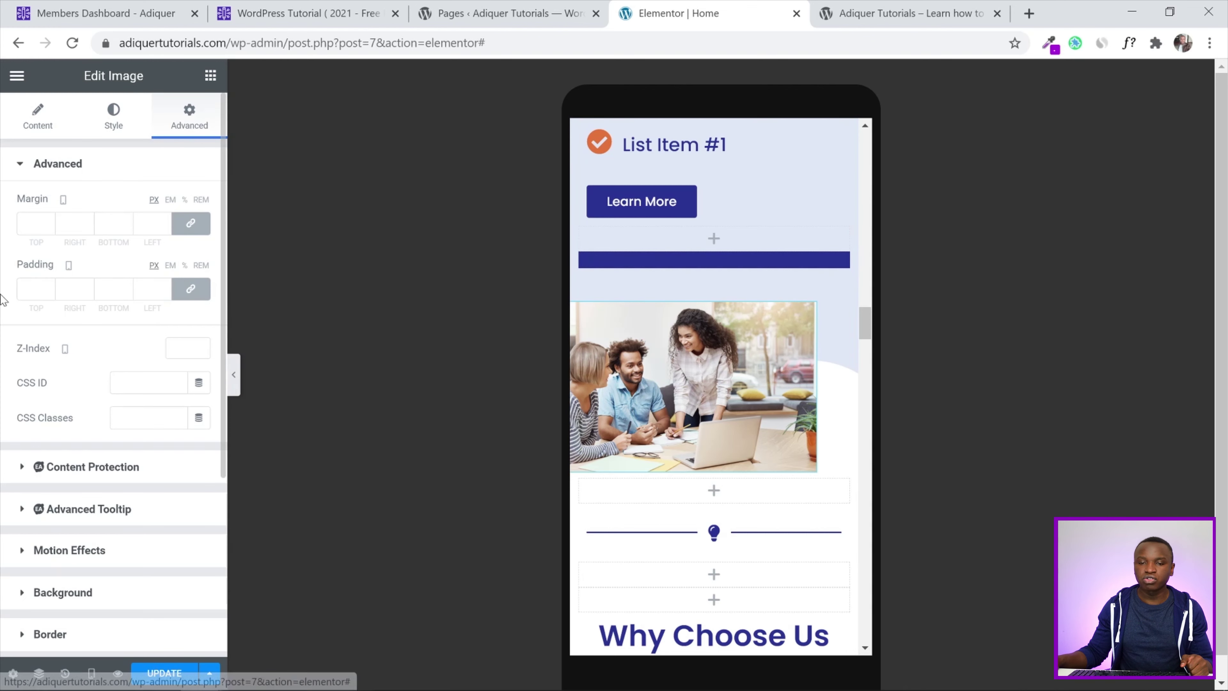
{"action": "scroll", "coordinate": [73, 339], "scroll_direction": "down", "scroll_amount": 5}
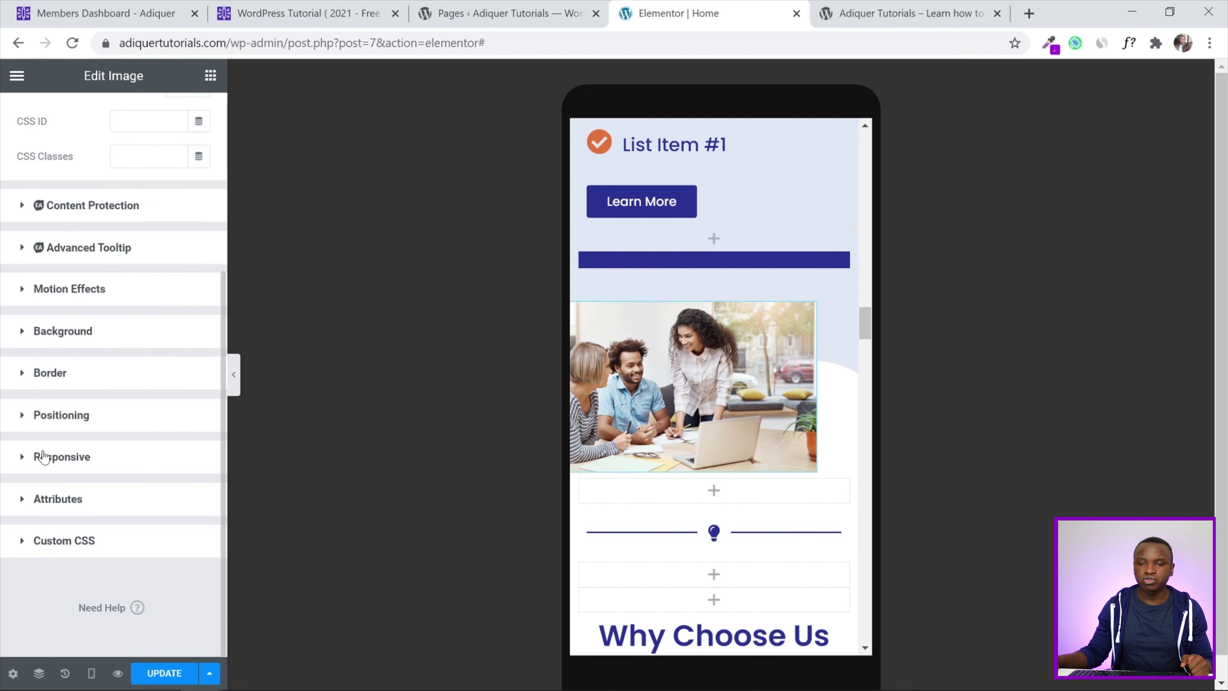
{"action": "left_click", "coordinate": [27, 420]}
{"action": "scroll", "coordinate": [57, 429], "scroll_direction": "down", "scroll_amount": 5}
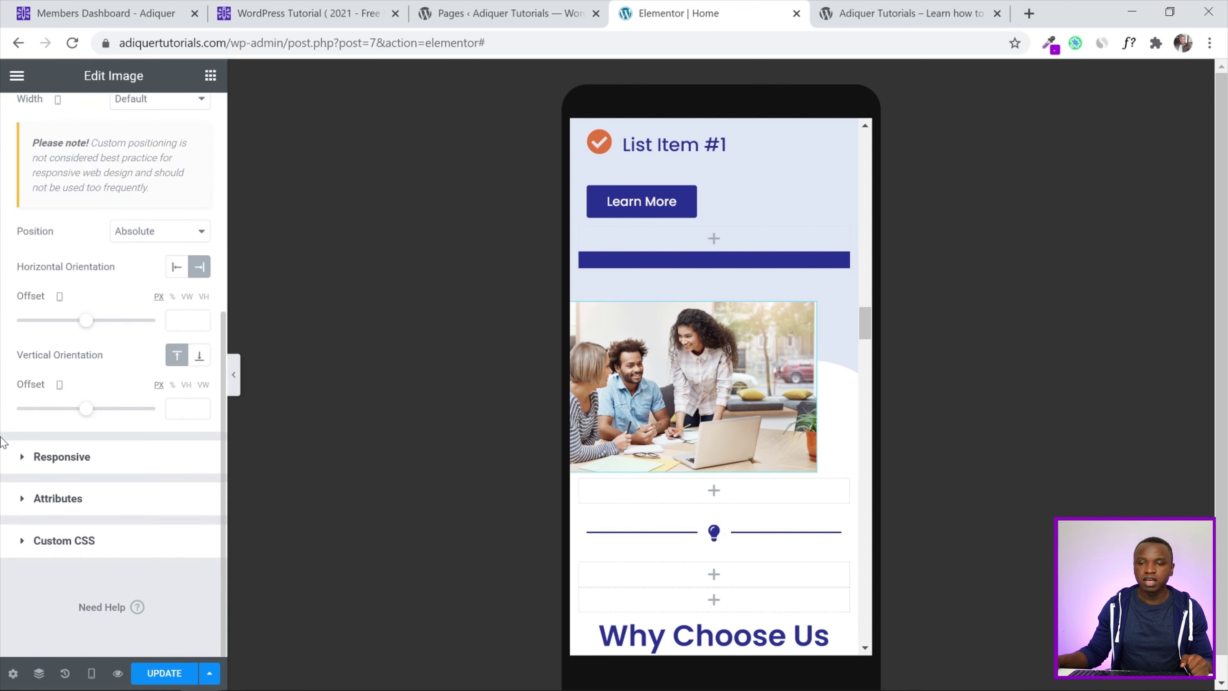
{"action": "left_click", "coordinate": [171, 320]}
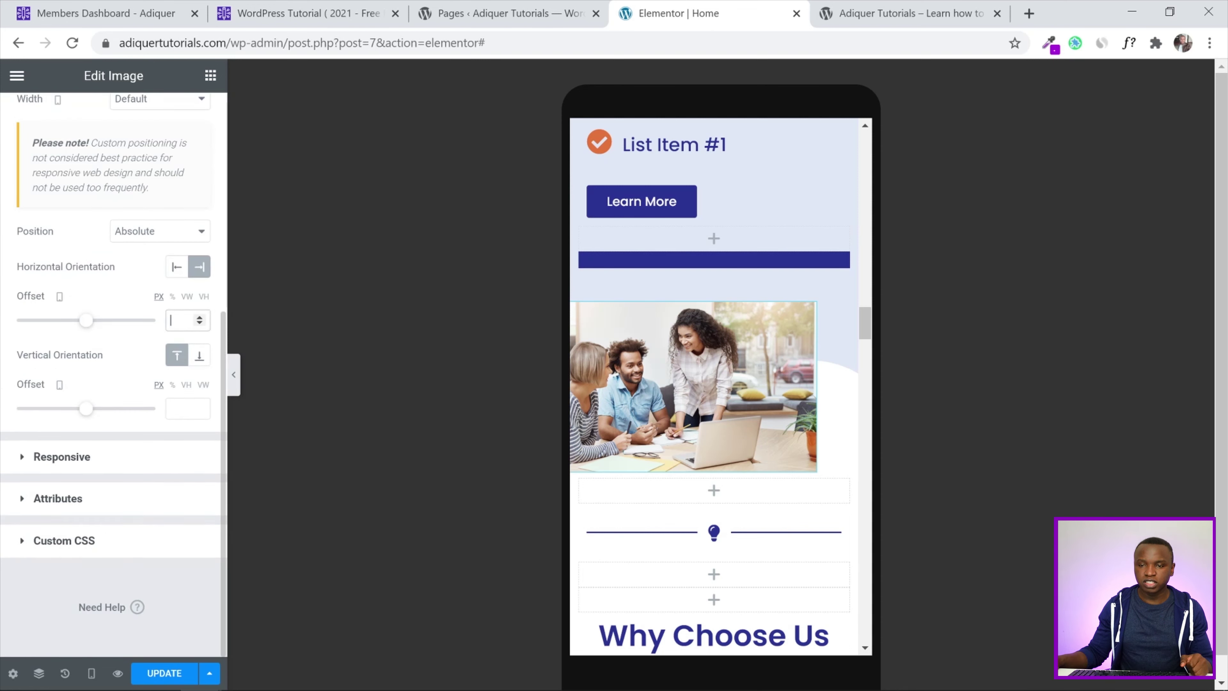